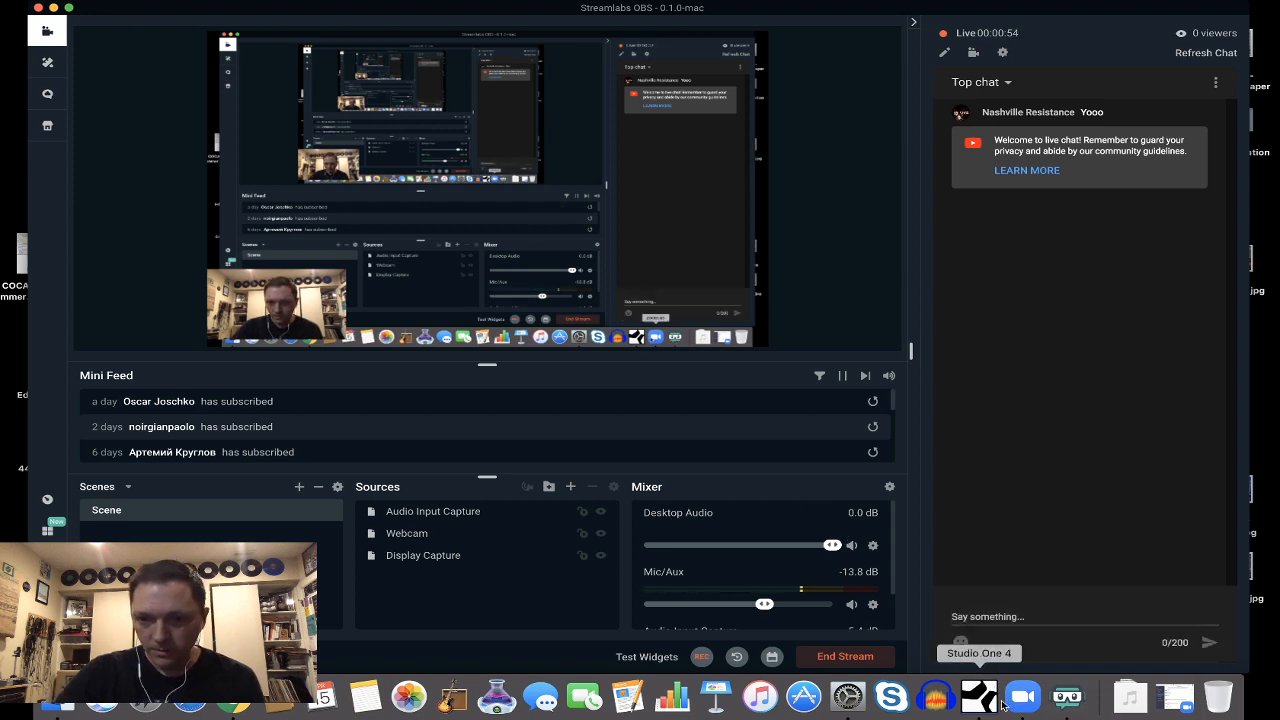
Switch to Studio One and create a new empty song with the tempo set to 132 BPM.
click(979, 697)
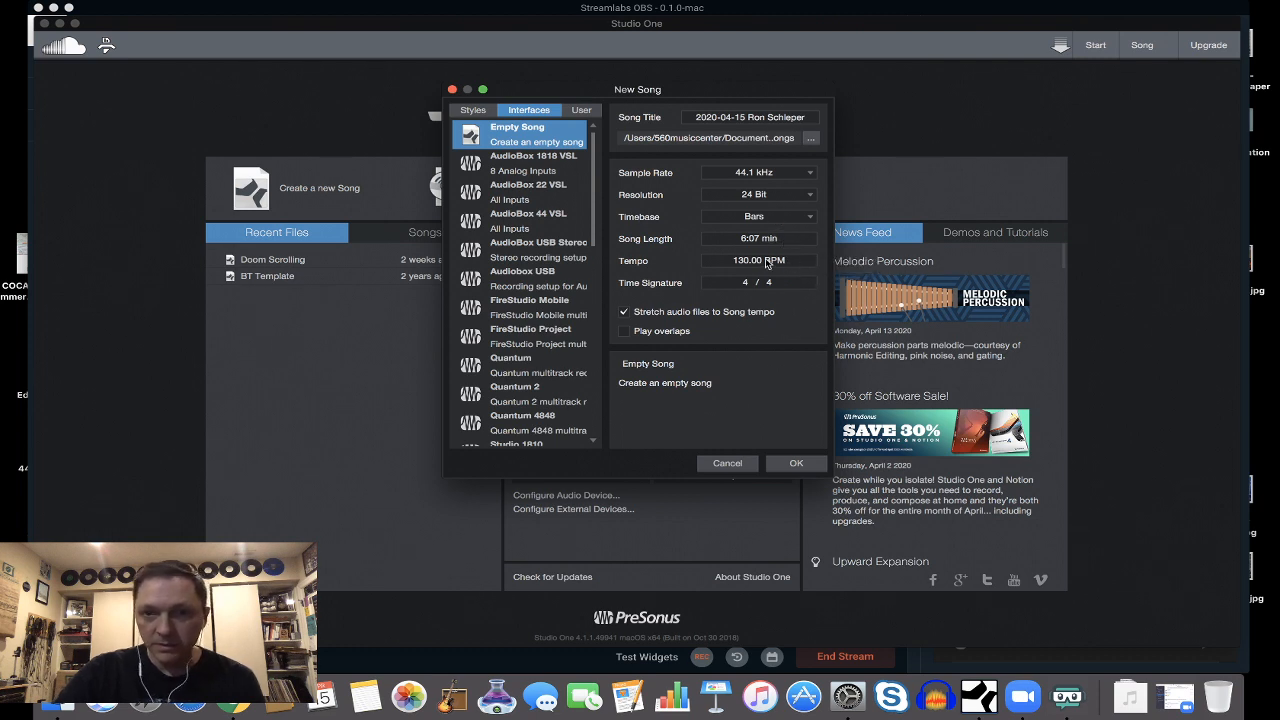
mouse_move(755, 264)
mouse_down()
mouse_move(795, 266)
mouse_move(734, 267)
mouse_up()
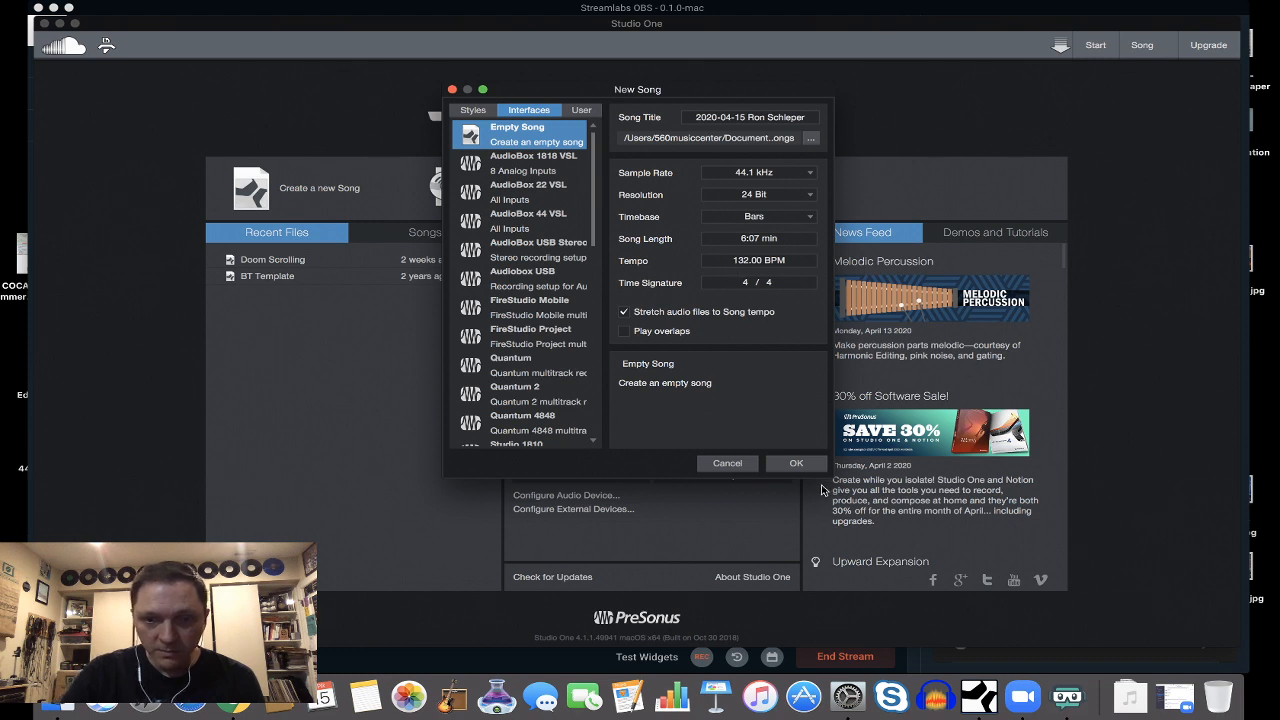
click(797, 464)
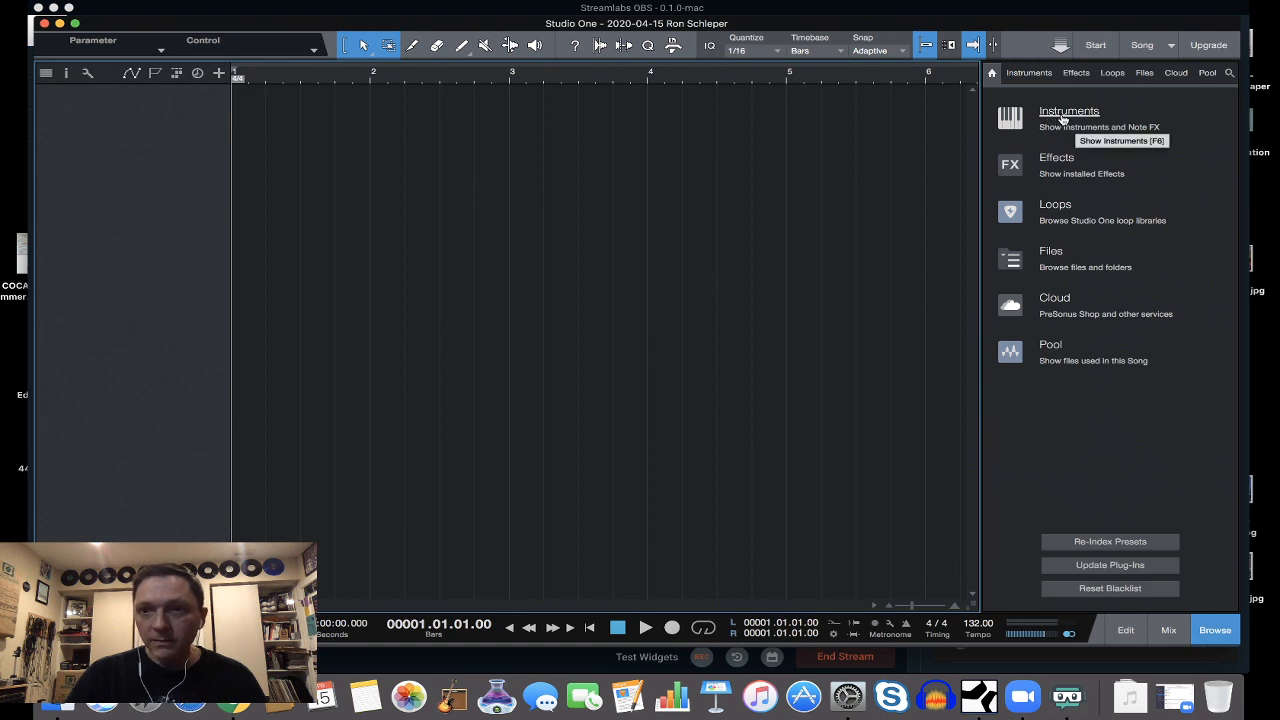
Add two Impact instrument tracks to the song from the PreSonus instruments, closing each instrument editor.
click(1222, 630)
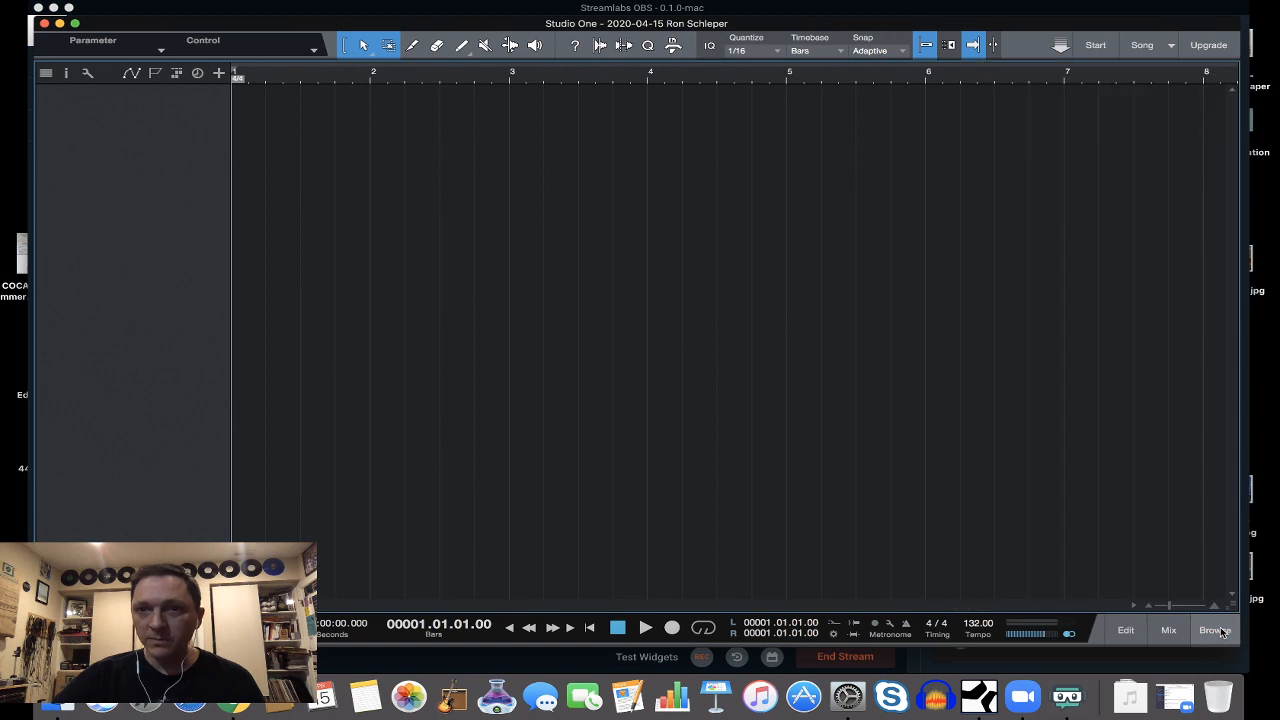
click(1222, 631)
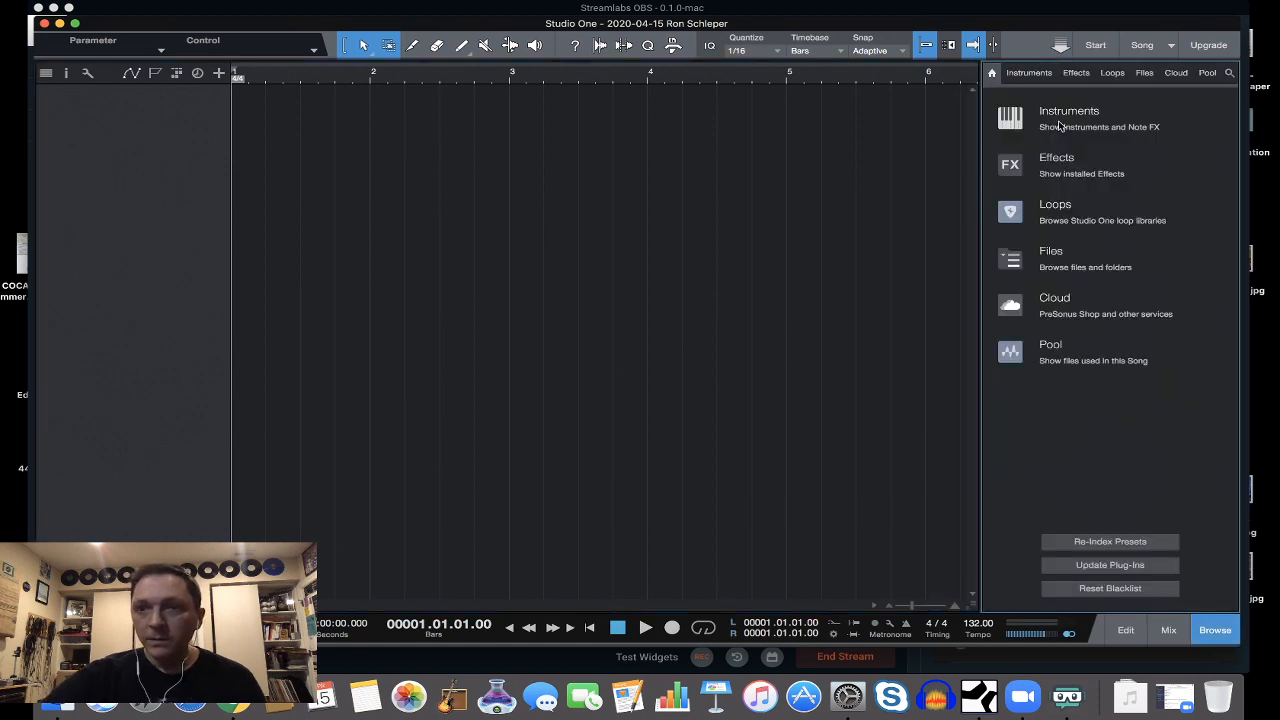
click(1029, 75)
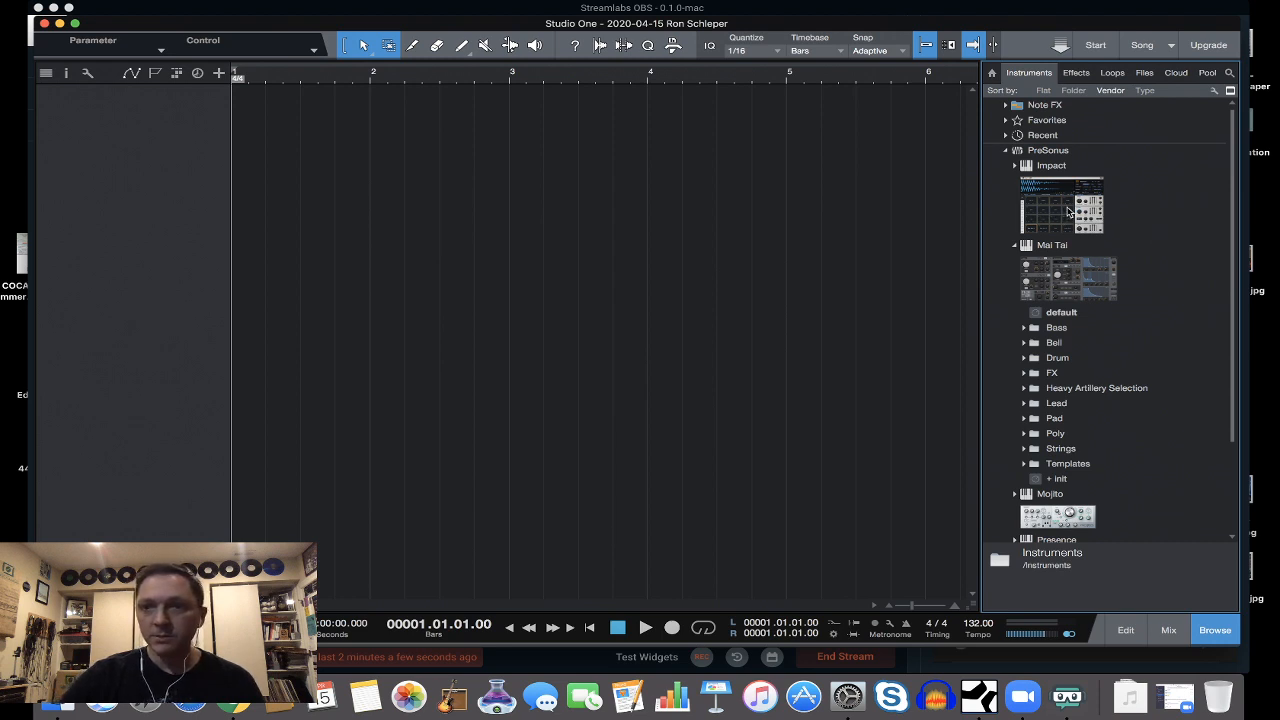
drag(1068, 211, 155, 115)
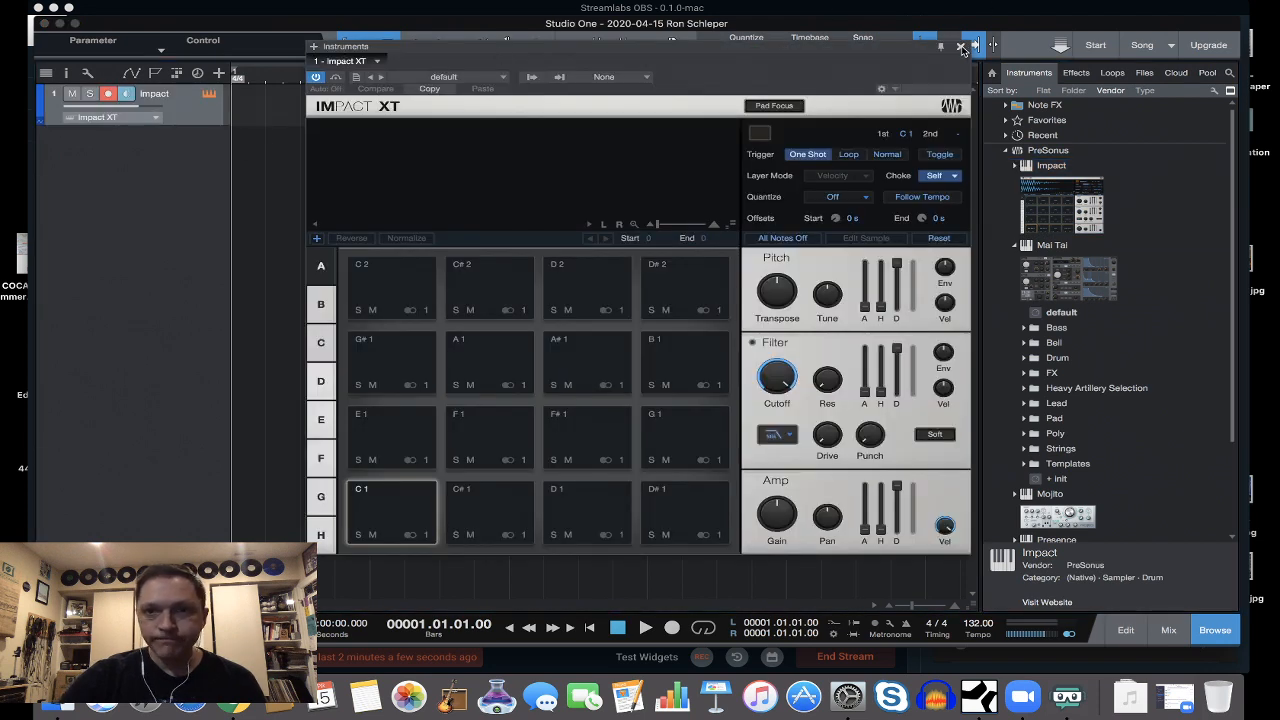
click(962, 47)
drag(1080, 212, 69, 161)
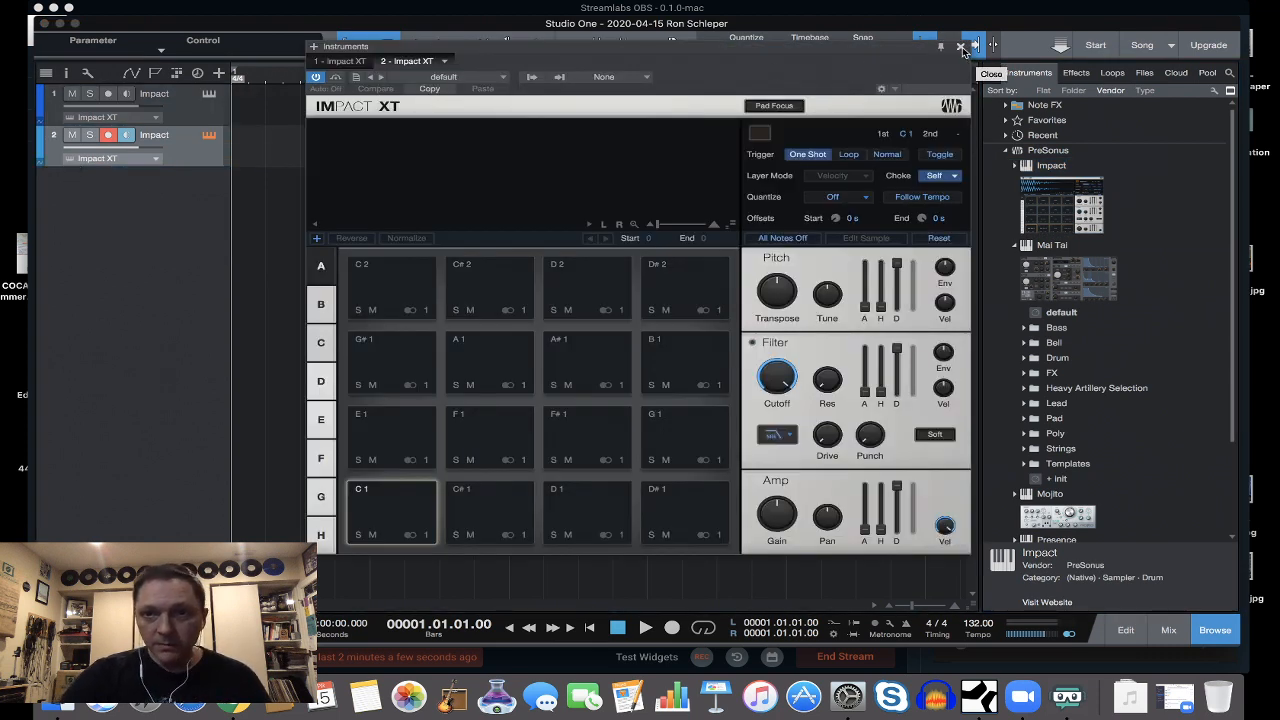
click(962, 47)
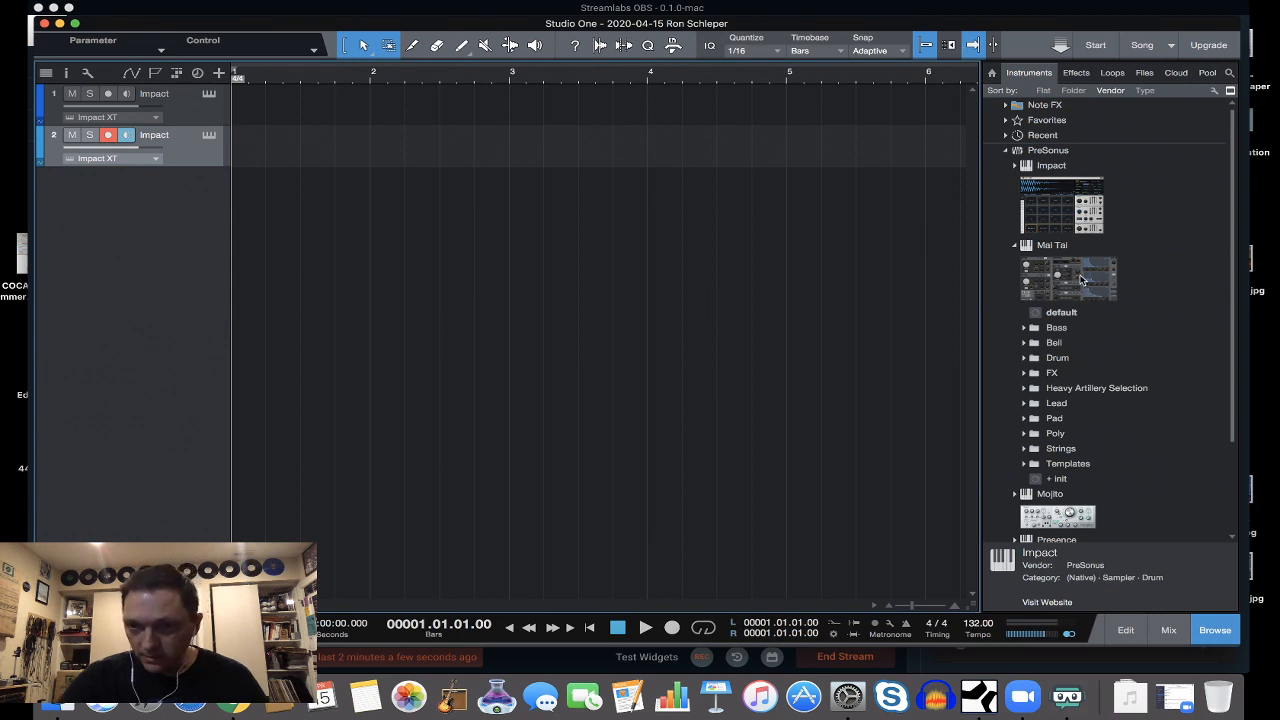
Add a Mai Tai track and a Mojito track below the Impact tracks, closing each instrument editor.
drag(1080, 280, 124, 206)
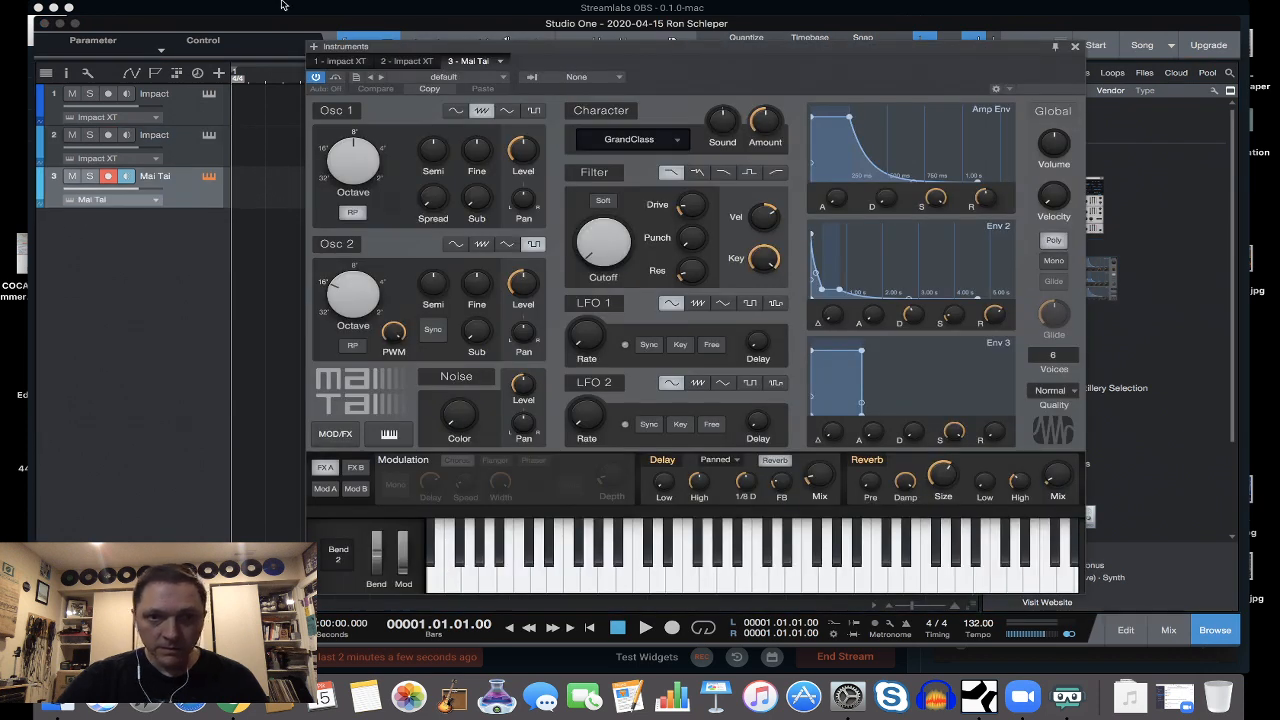
click(1075, 47)
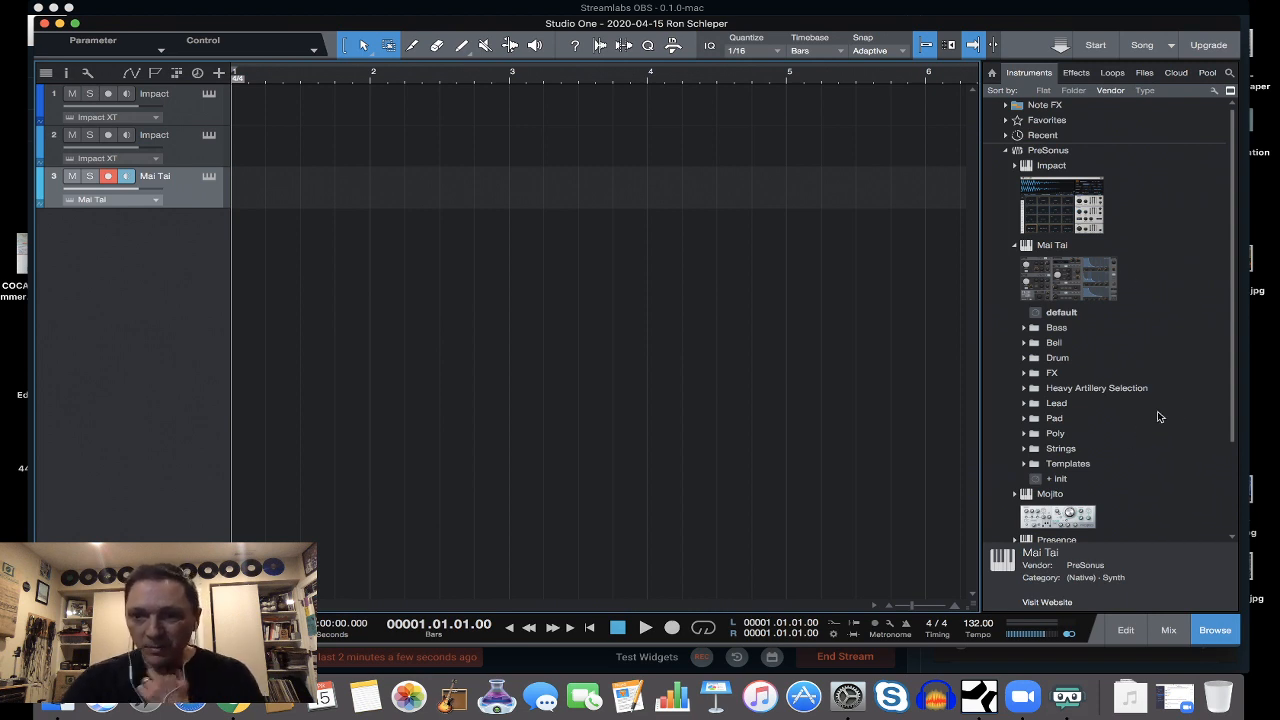
drag(1233, 382, 1240, 470)
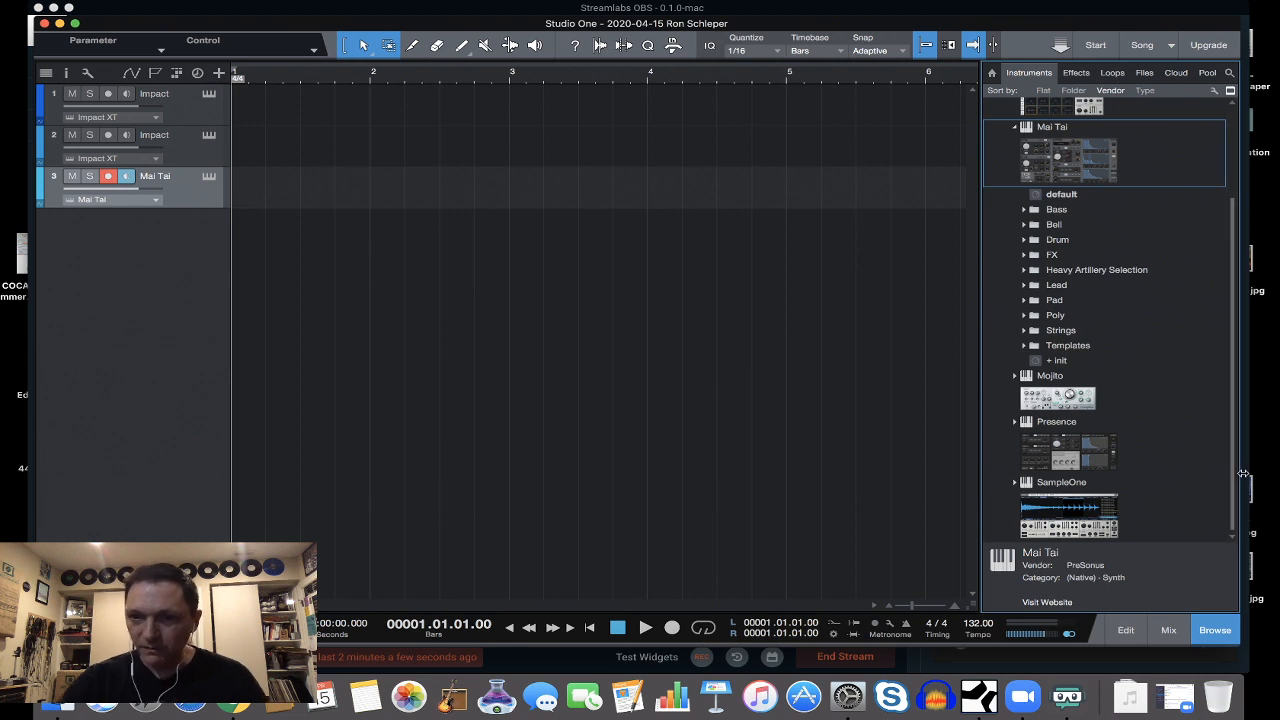
click(1060, 404)
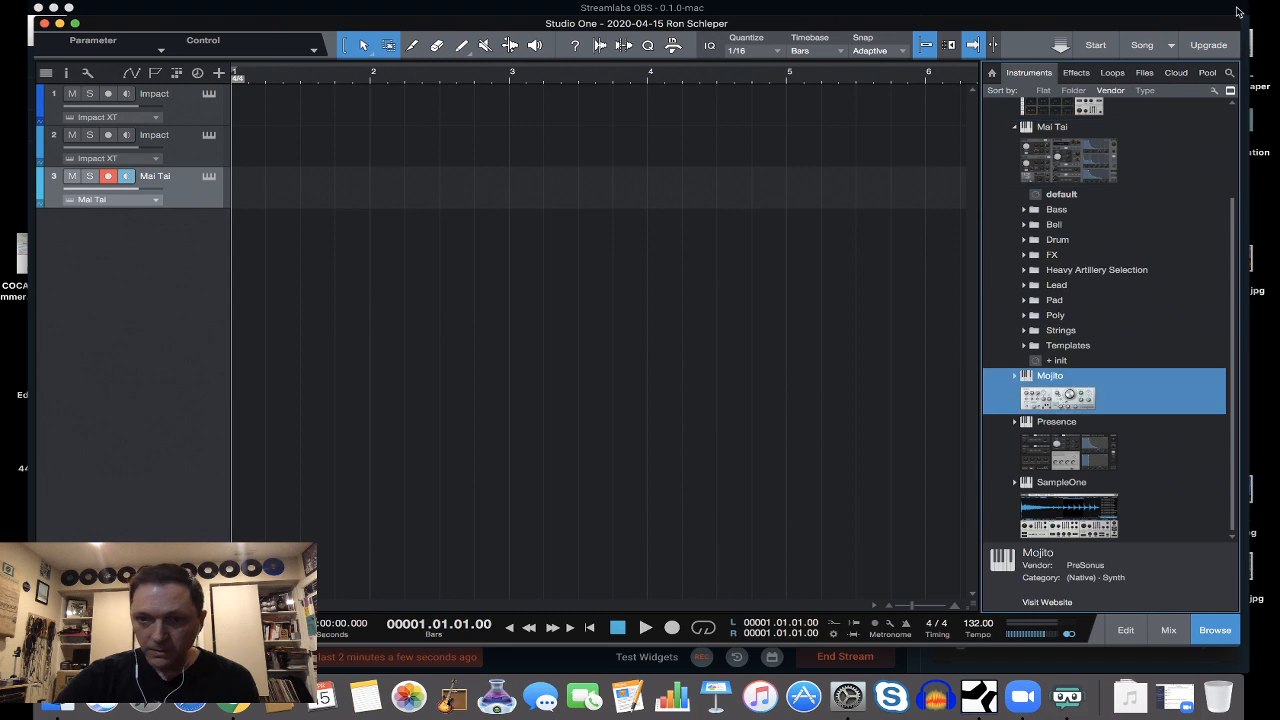
drag(1060, 404, 111, 277)
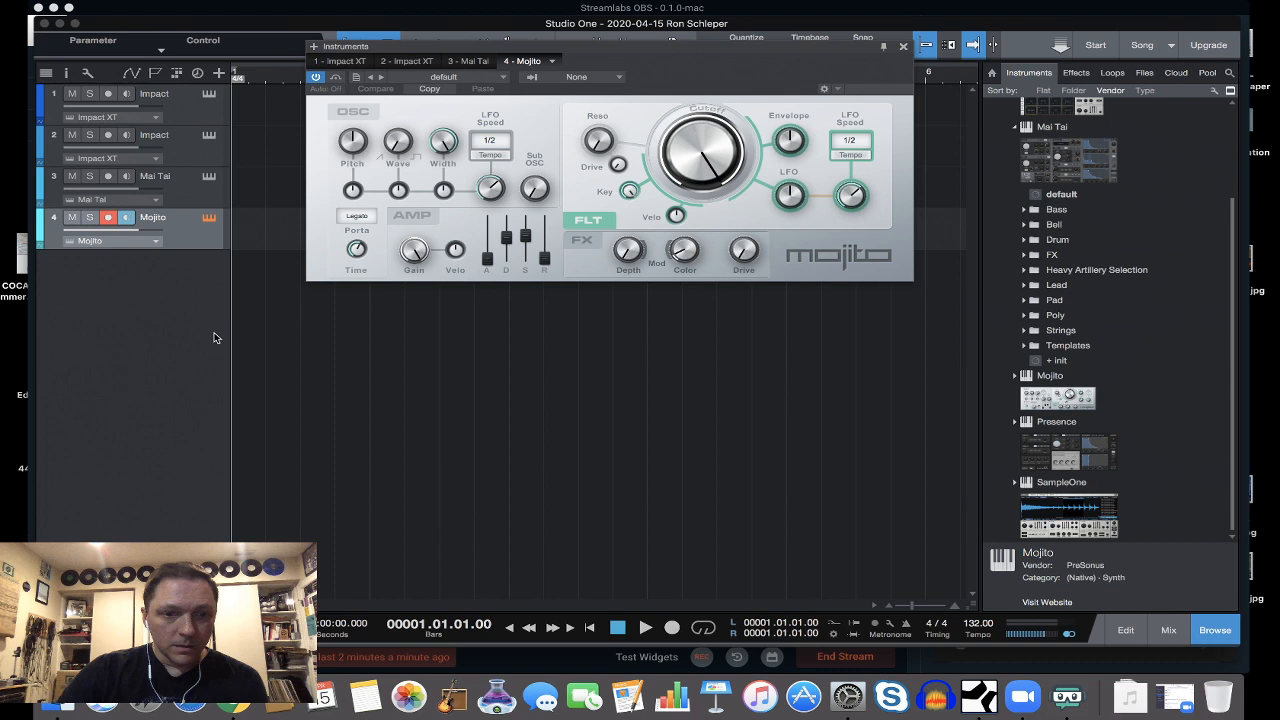
click(903, 46)
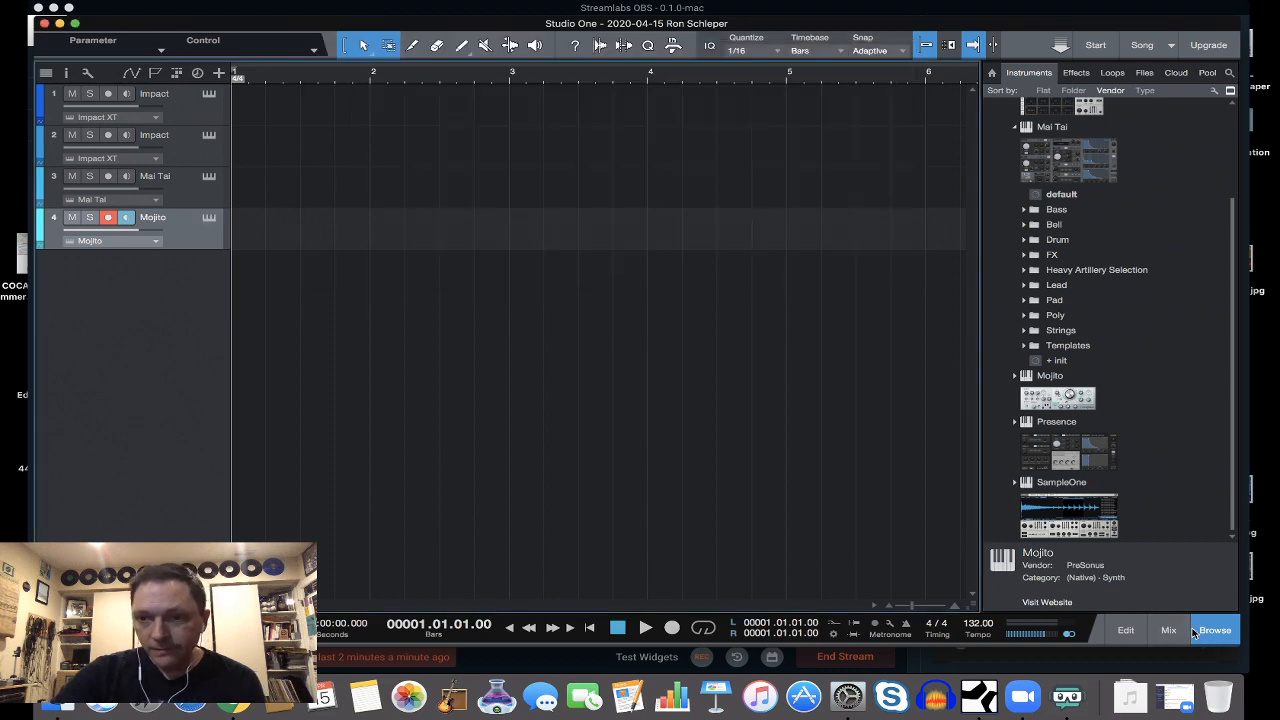
Replace the browser with the mixer view and add four FX channels after the Mojito channel.
click(1213, 630)
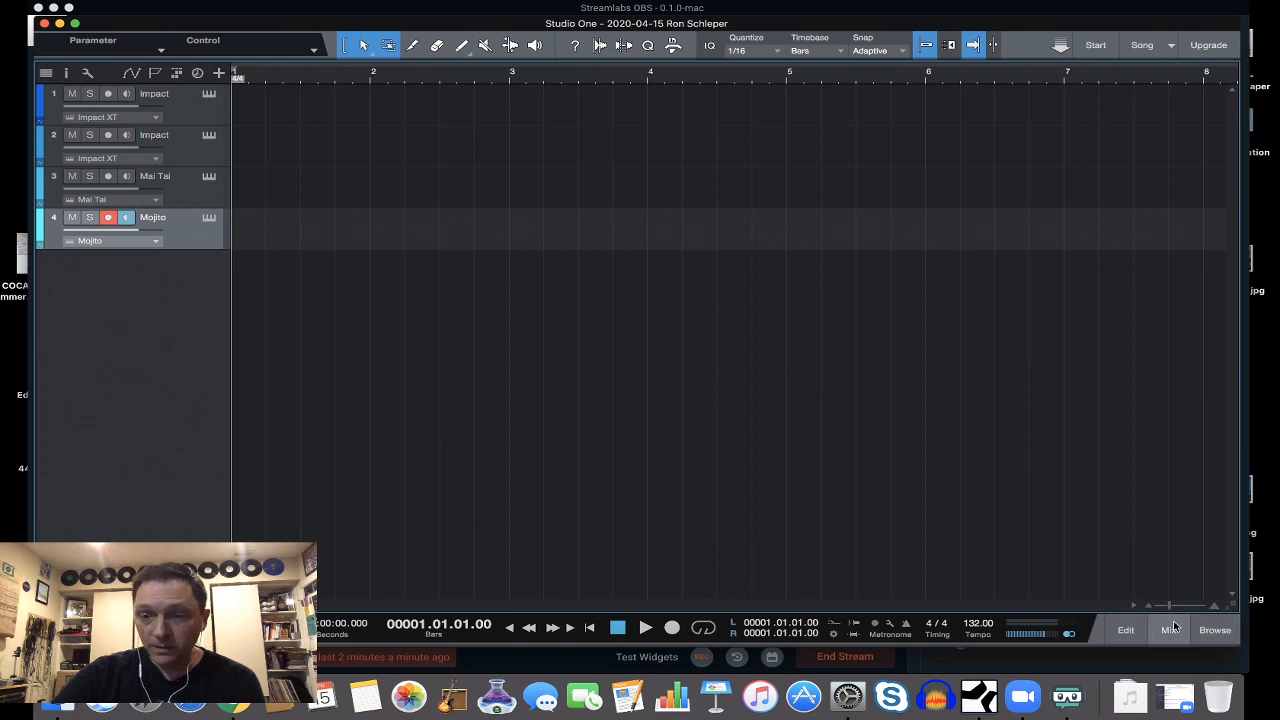
click(1170, 632)
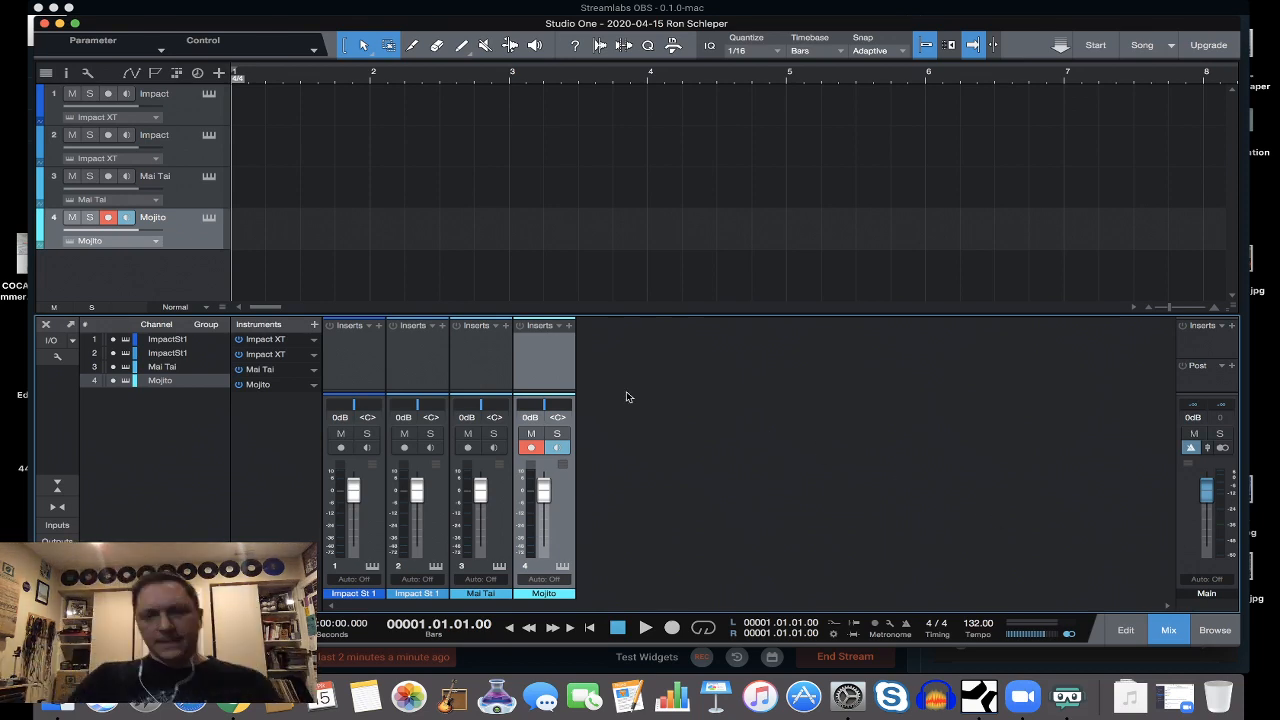
right_click(593, 464)
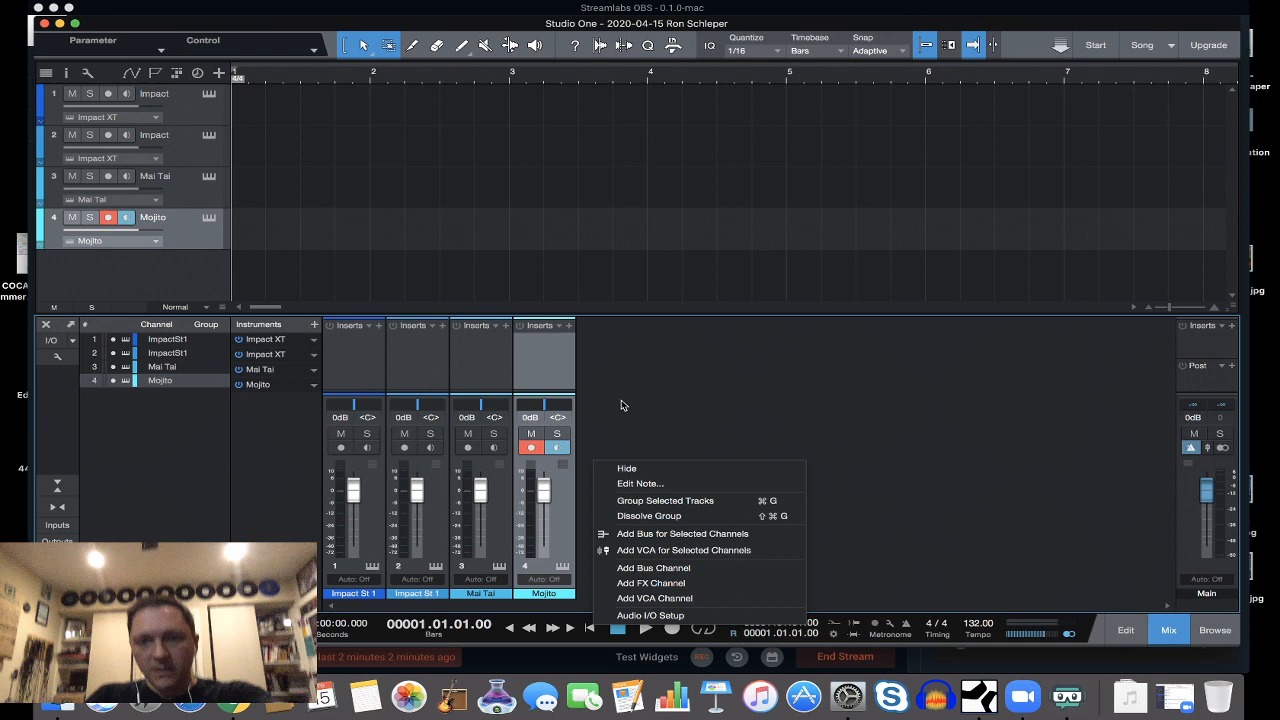
click(651, 582)
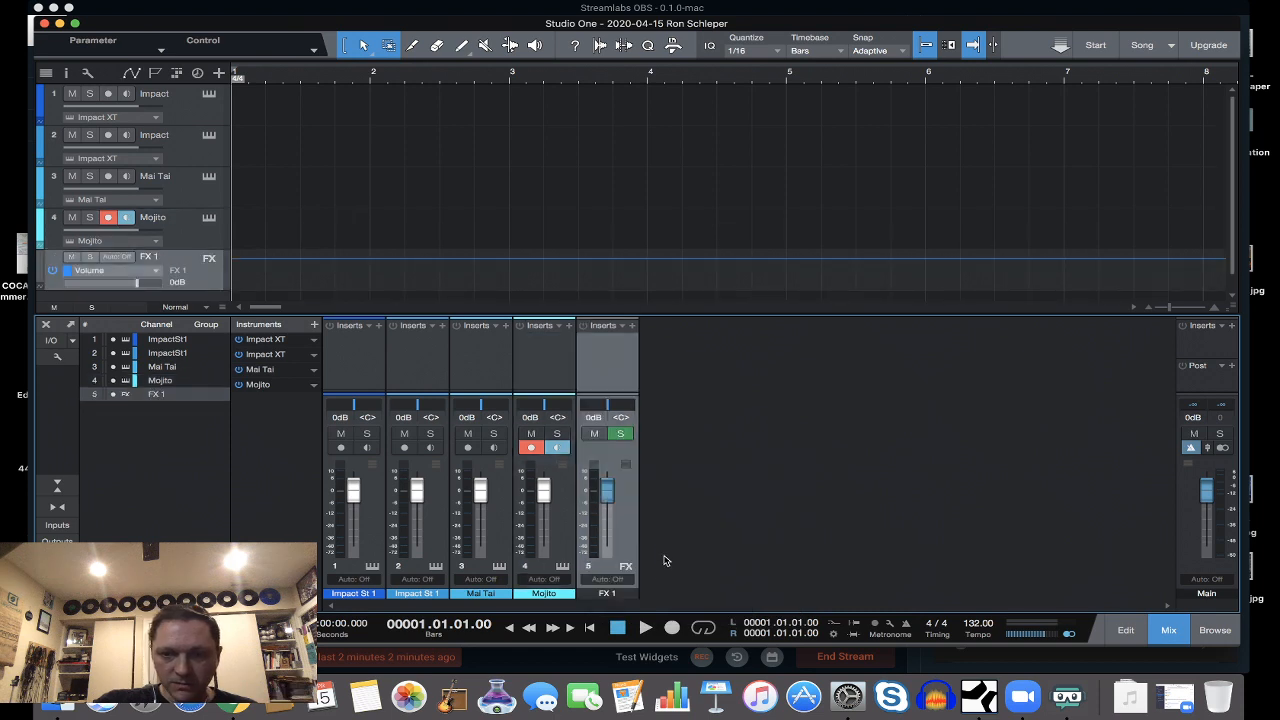
right_click(670, 551)
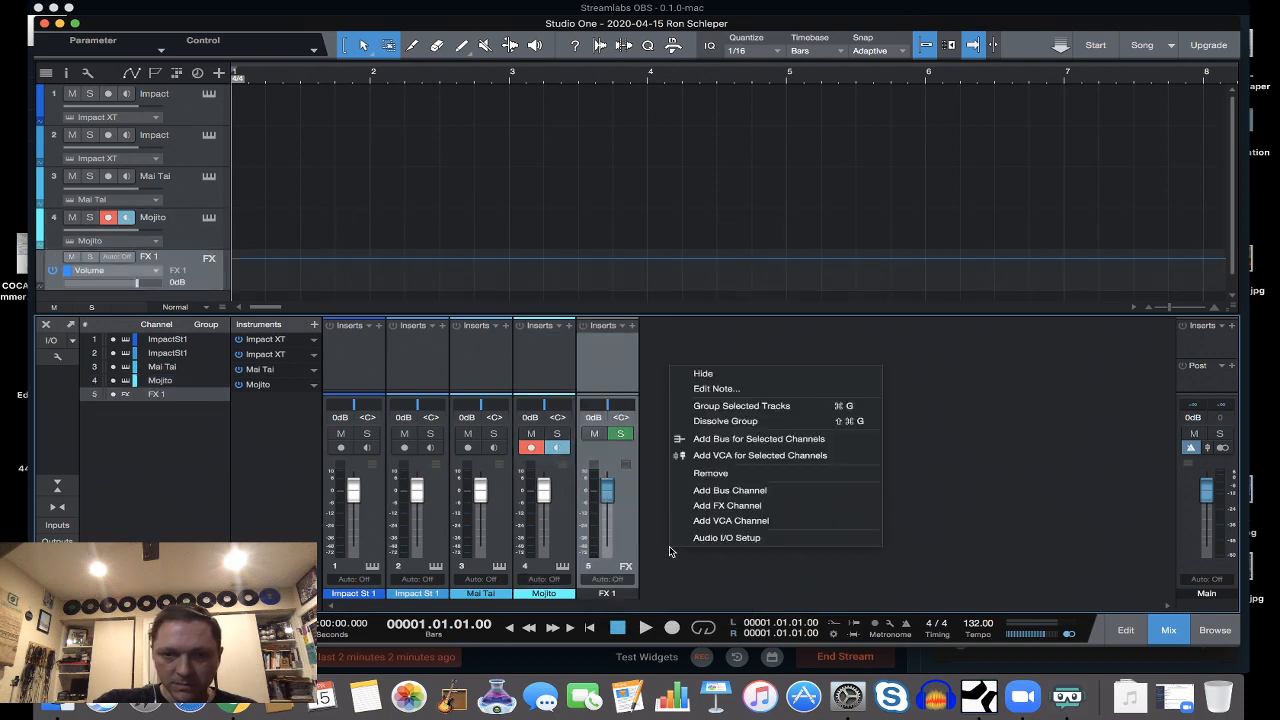
click(734, 507)
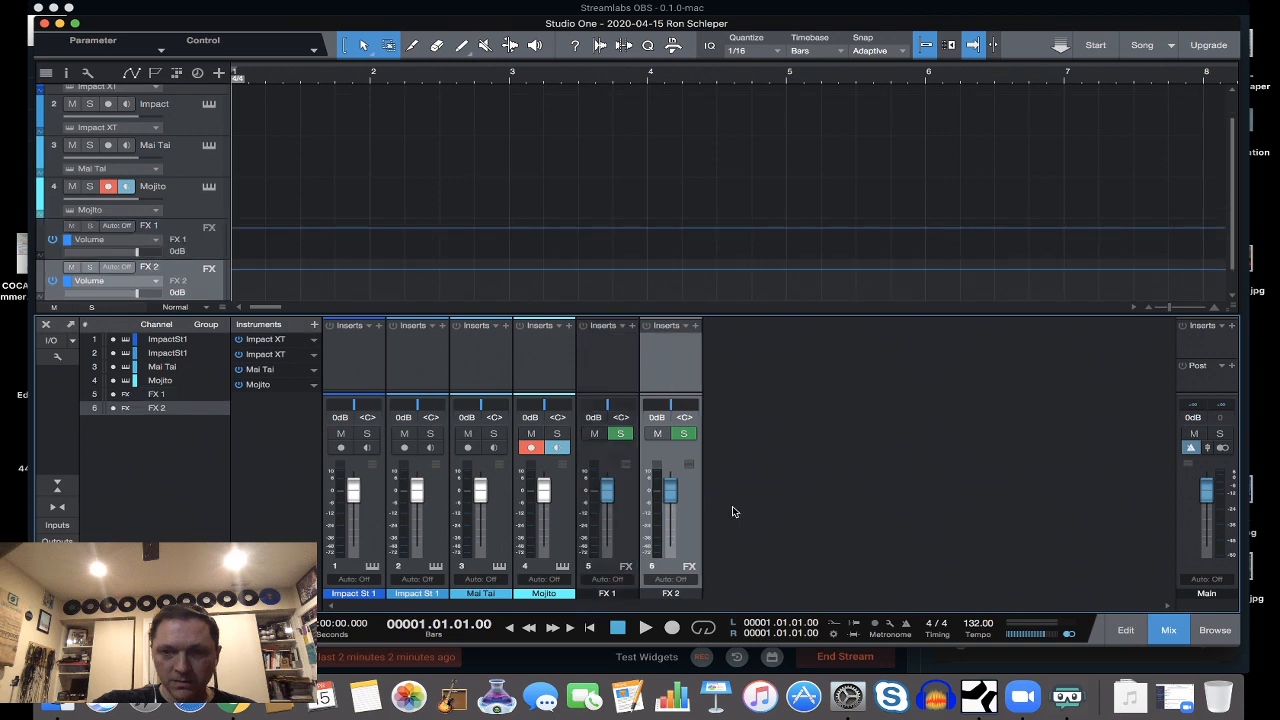
right_click(732, 512)
click(782, 471)
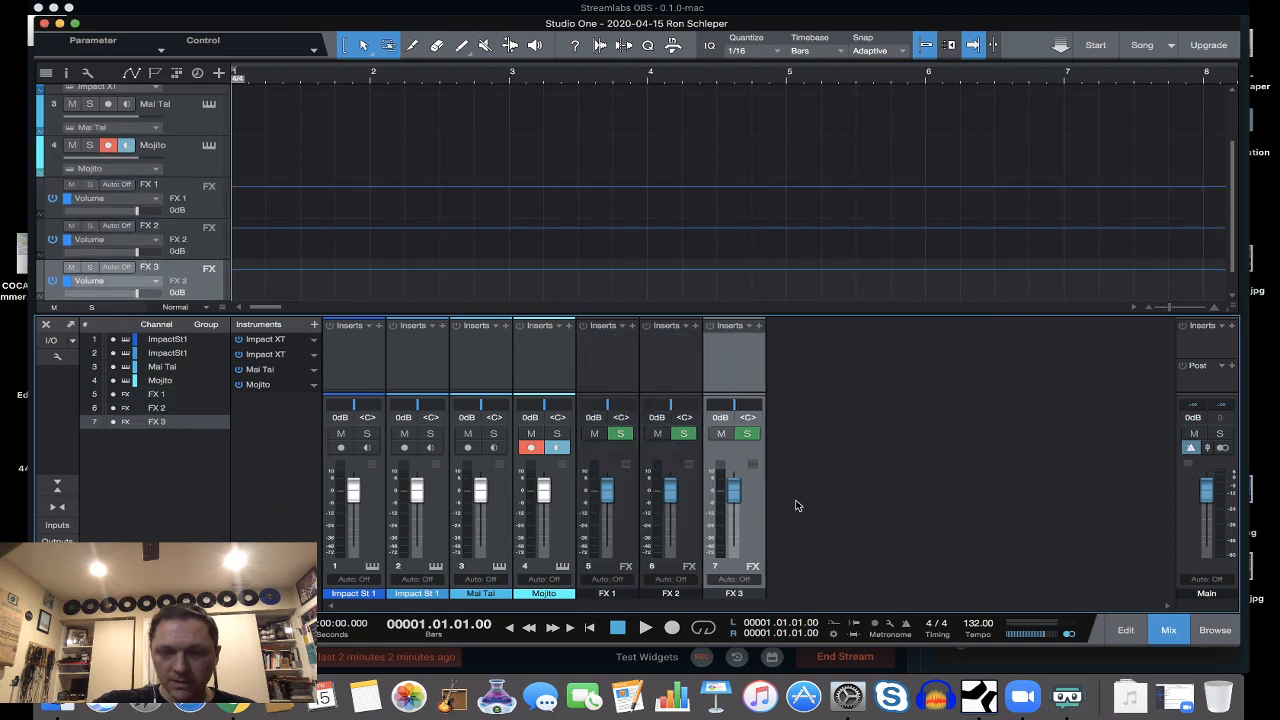
right_click(794, 502)
click(822, 456)
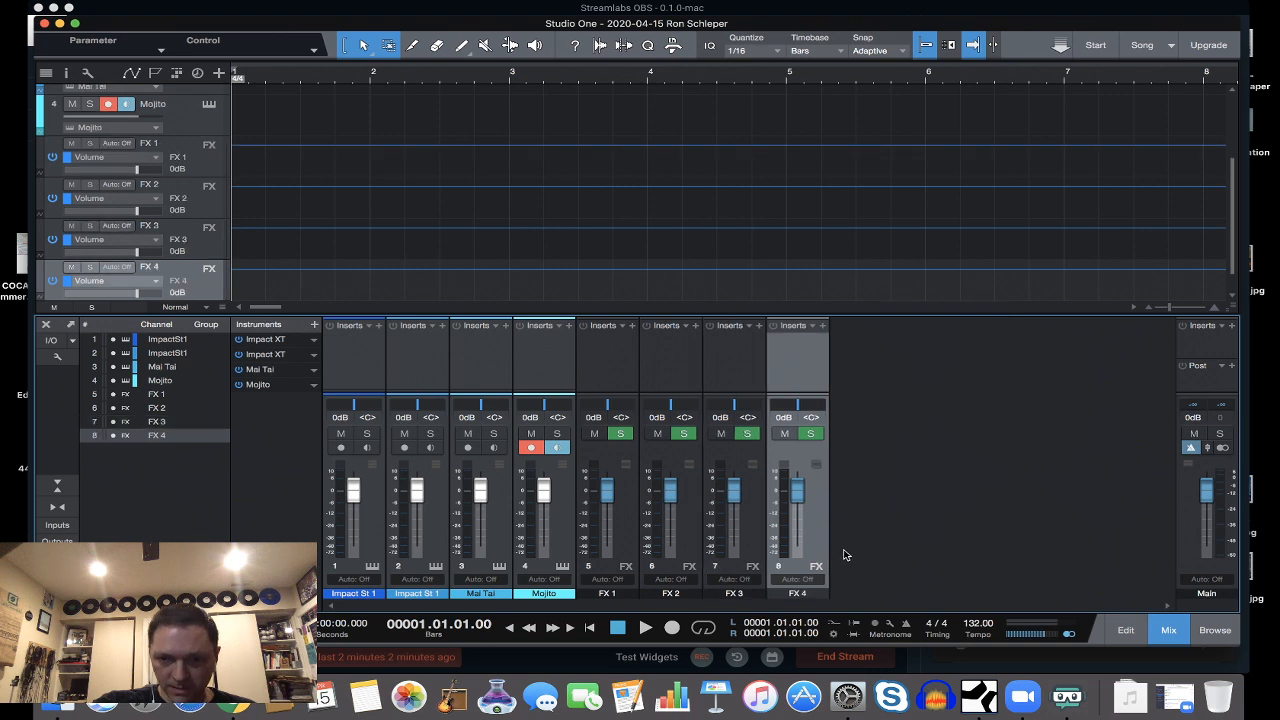
Rename the FX 1 channel as "small reverb".
click(615, 597)
double_click(613, 594)
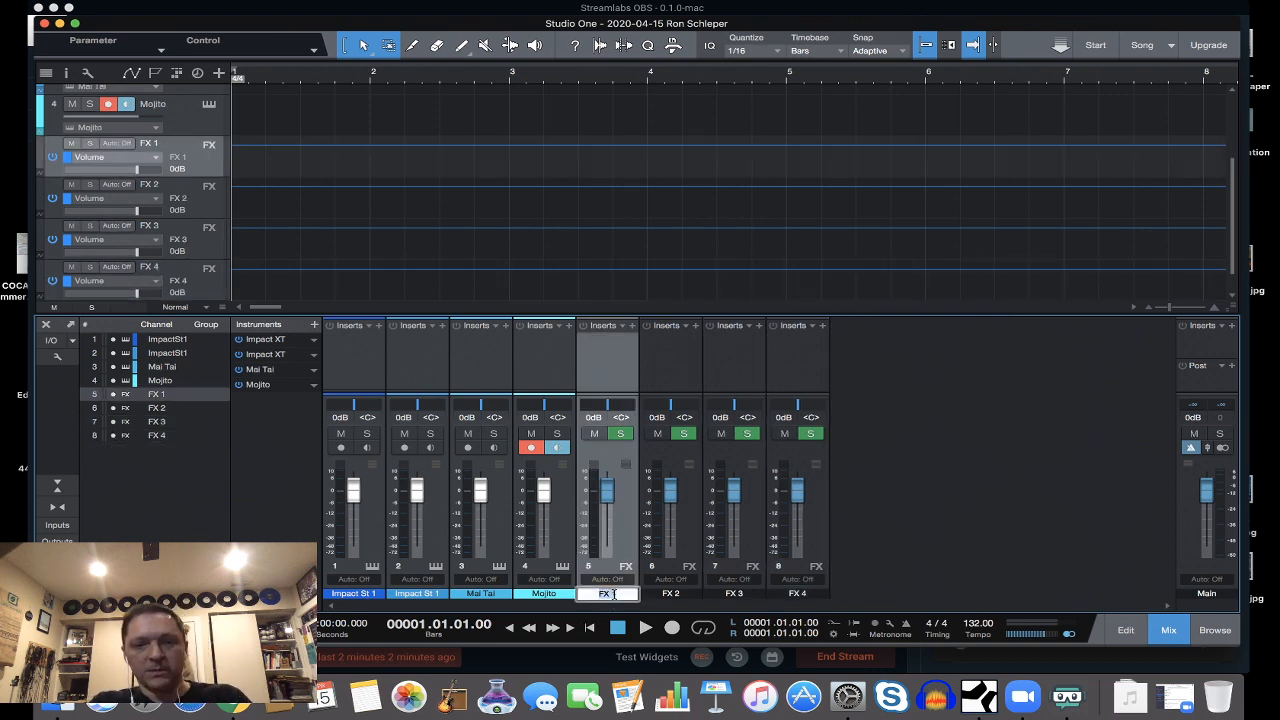
text(small)
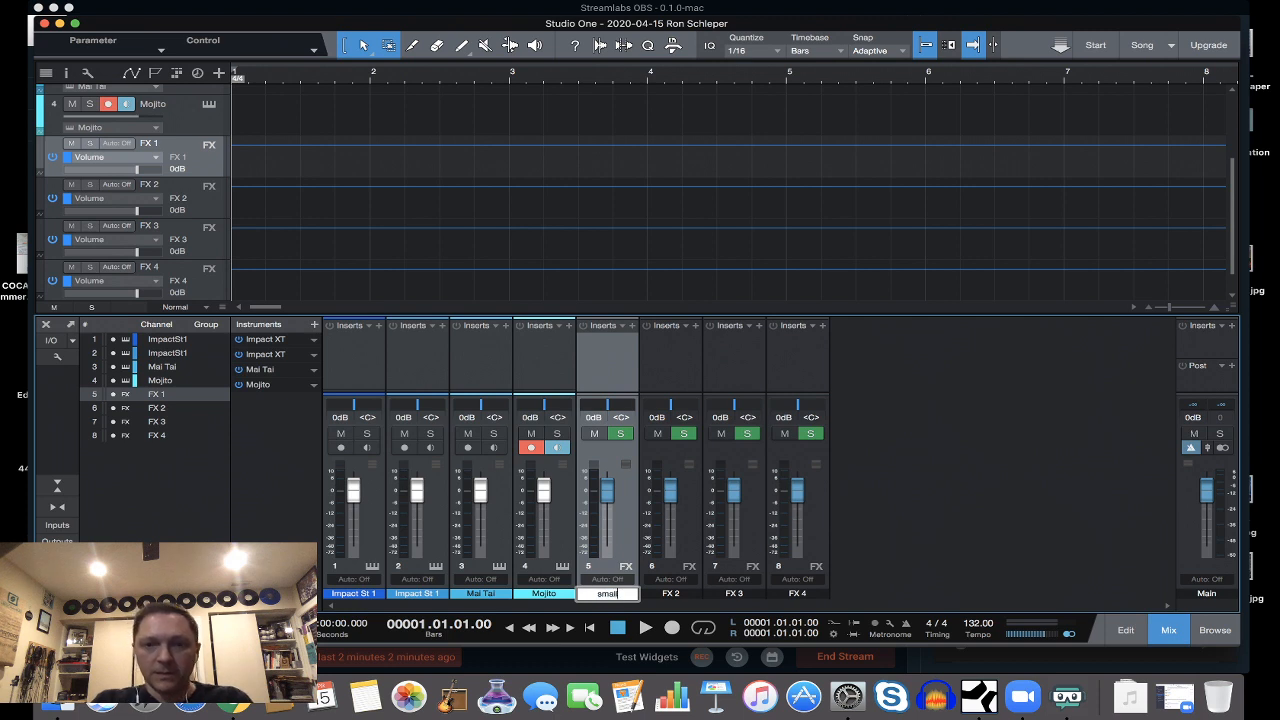
text( reve)
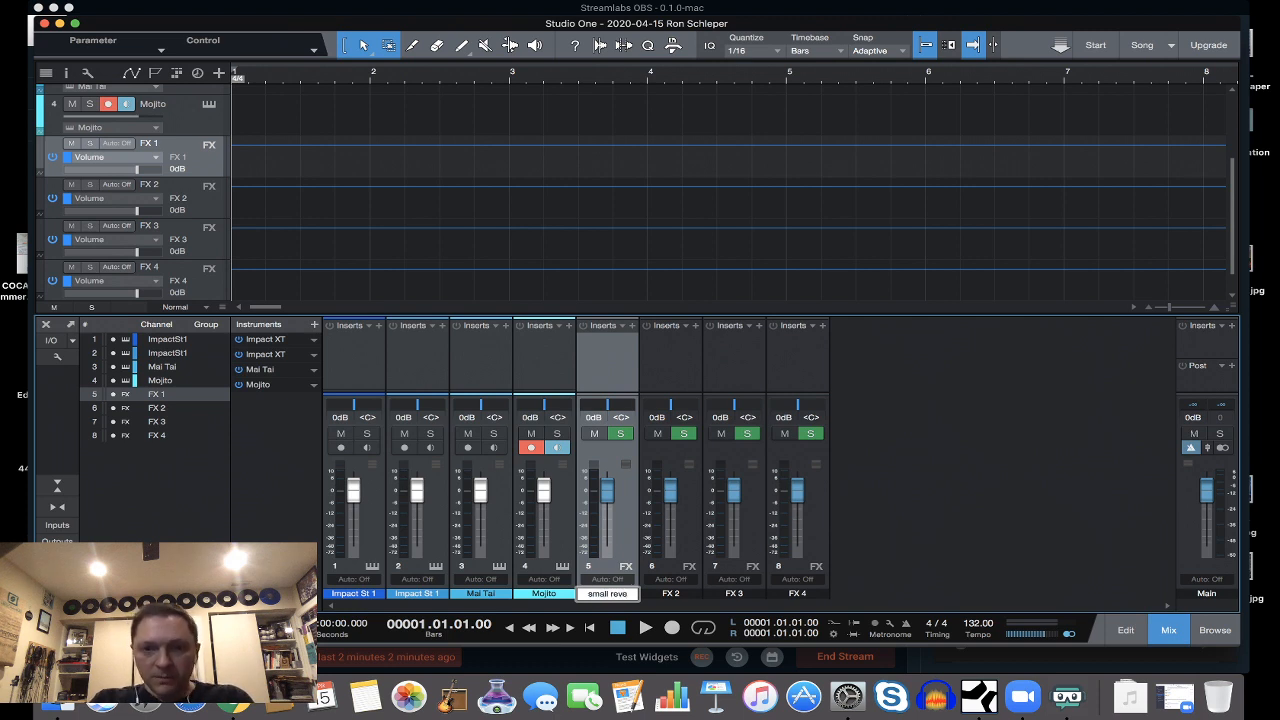
text(rb)
key(Return)
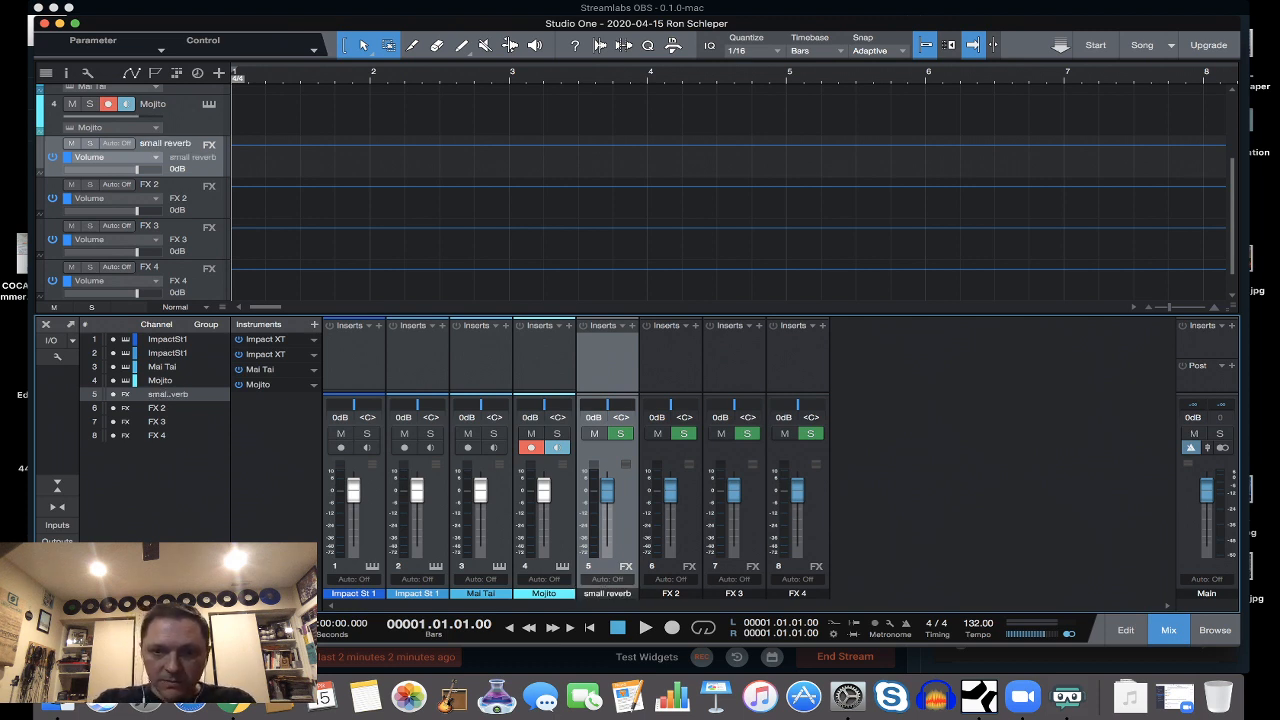
Rename the FX 2 channel as "big reverb".
click(673, 594)
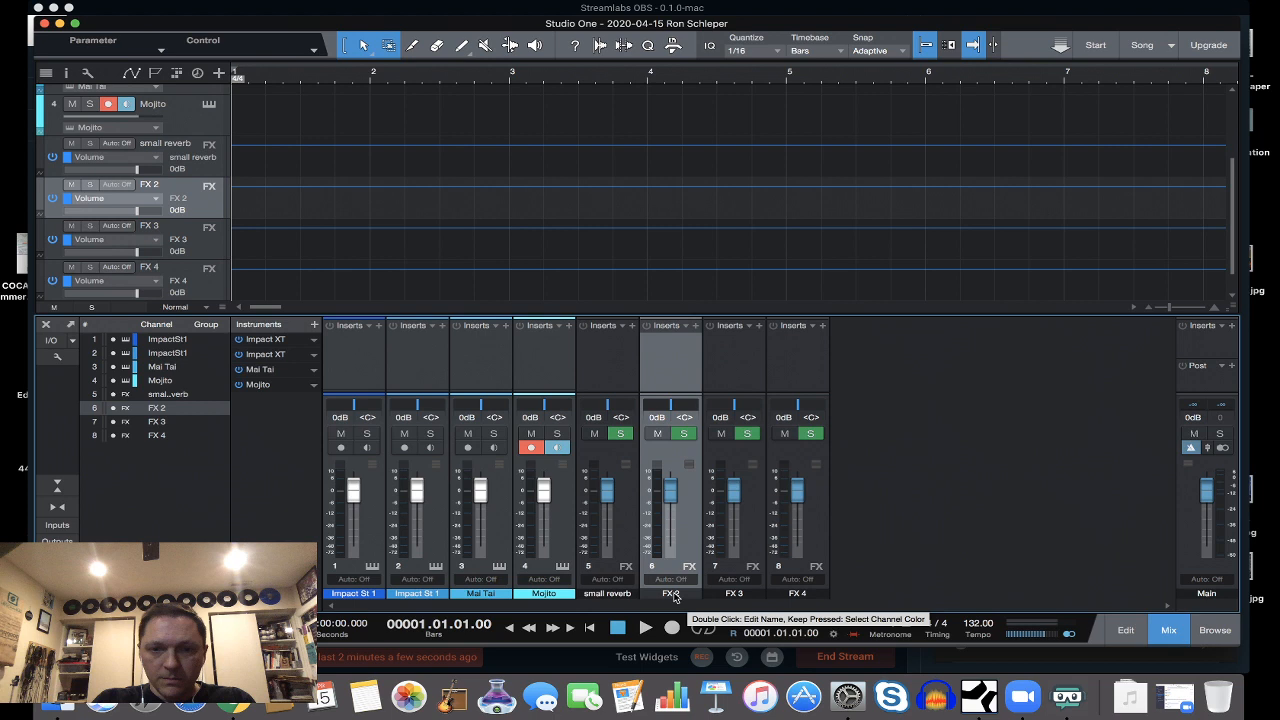
double_click(673, 594)
text(big reverb)
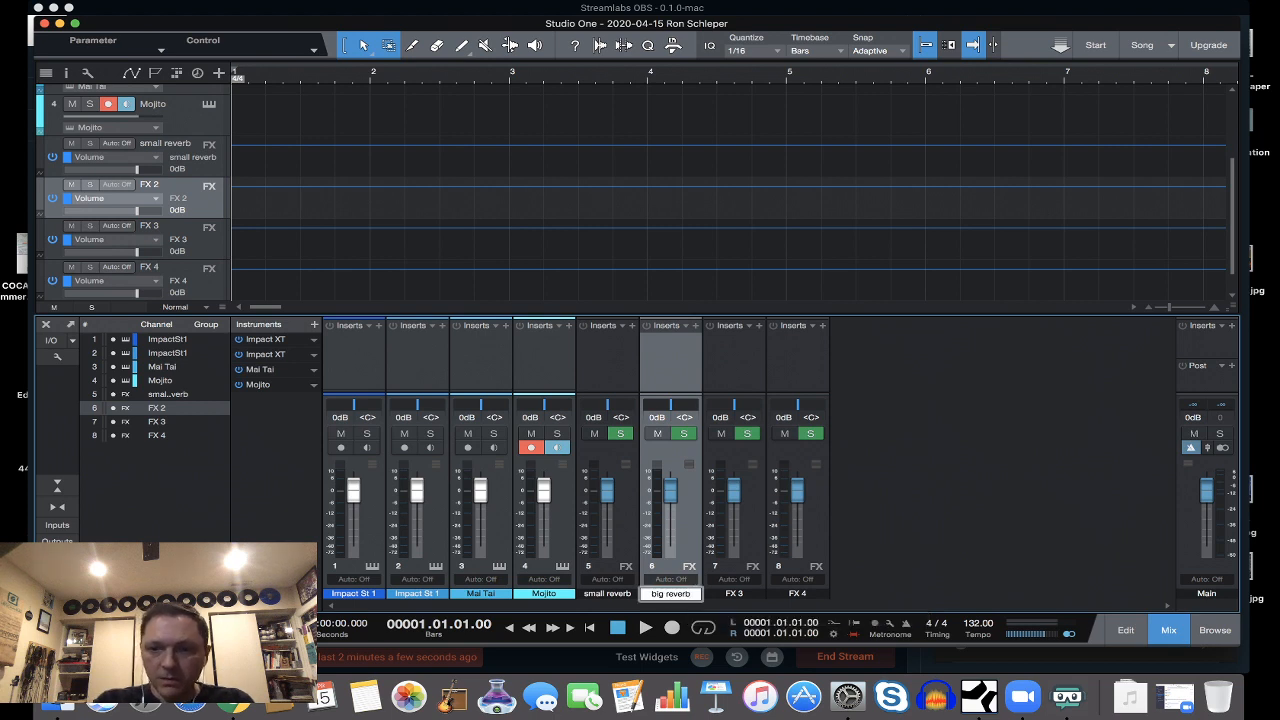
key(Return)
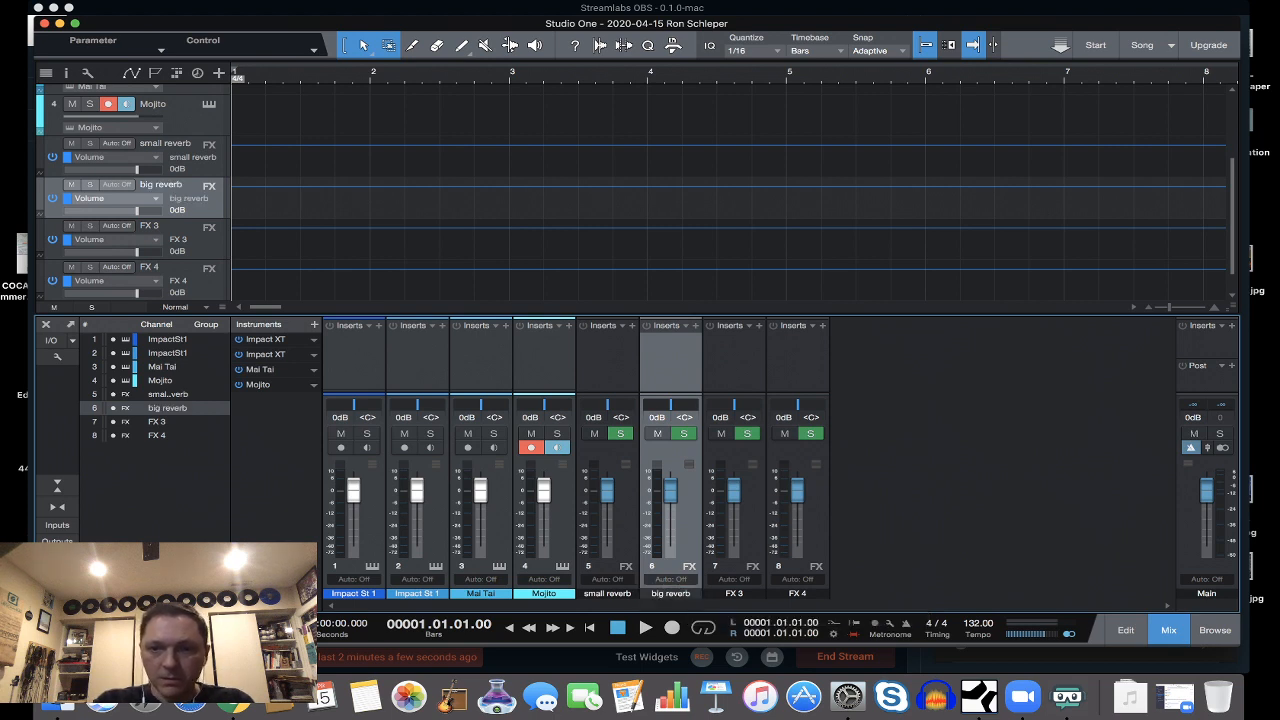
Rename the FX 3 channel as "delay" and the FX 4 channel as "parallel".
double_click(736, 594)
text(delay)
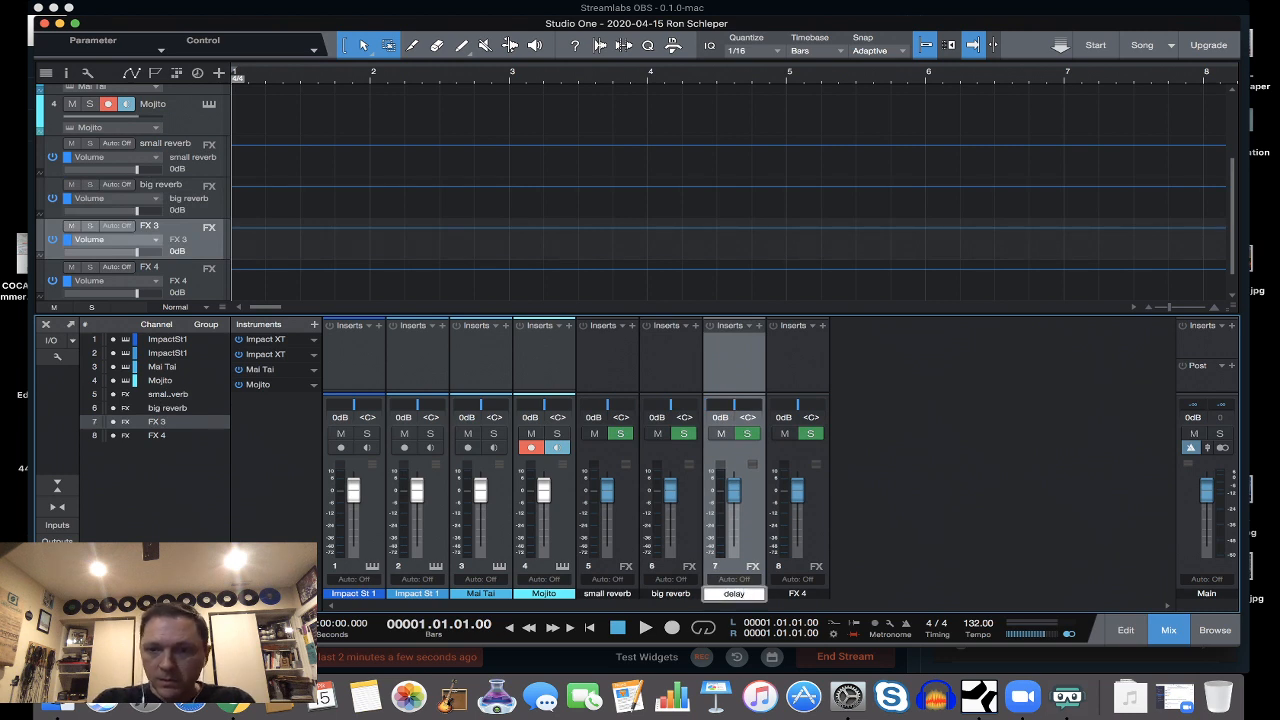
key(Return)
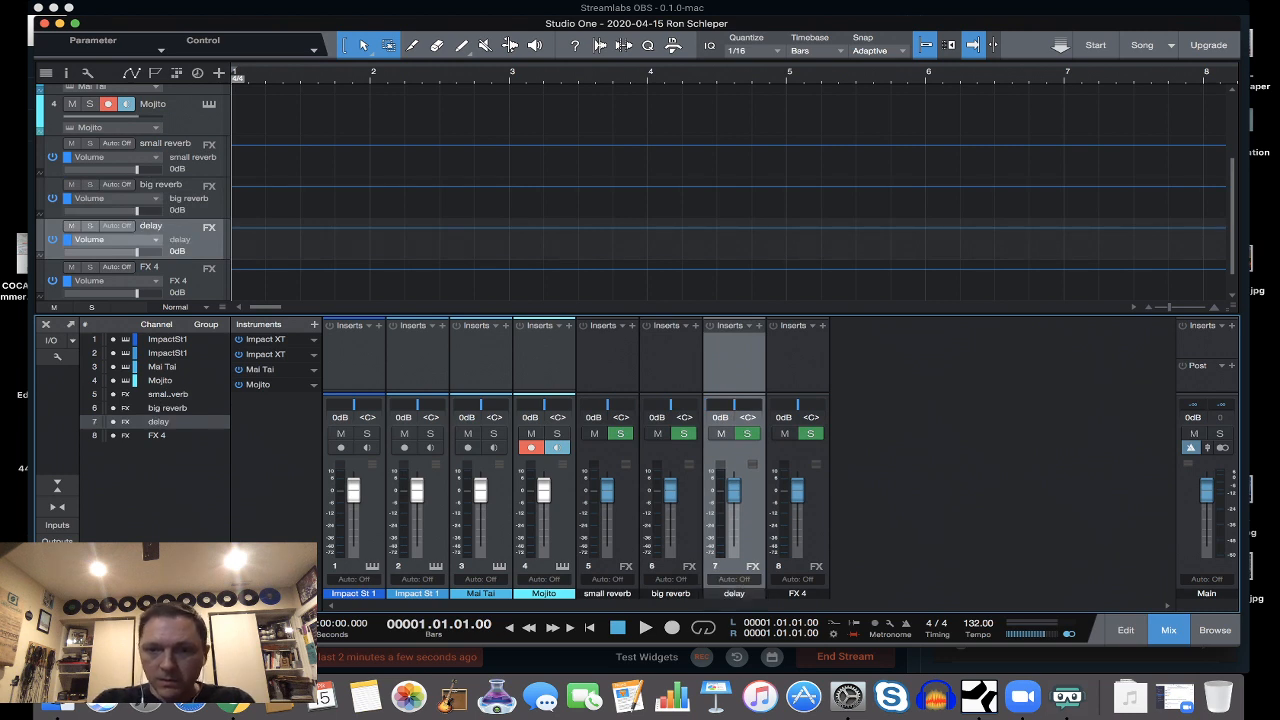
double_click(797, 594)
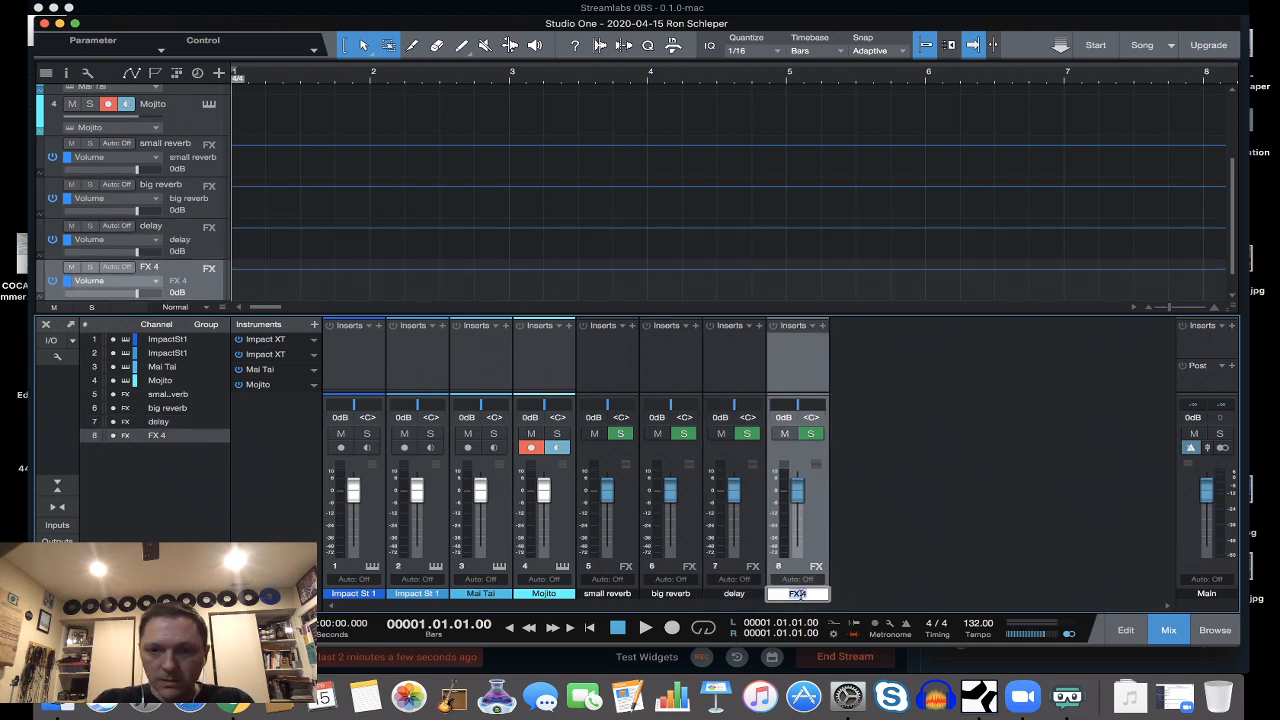
text(parallel)
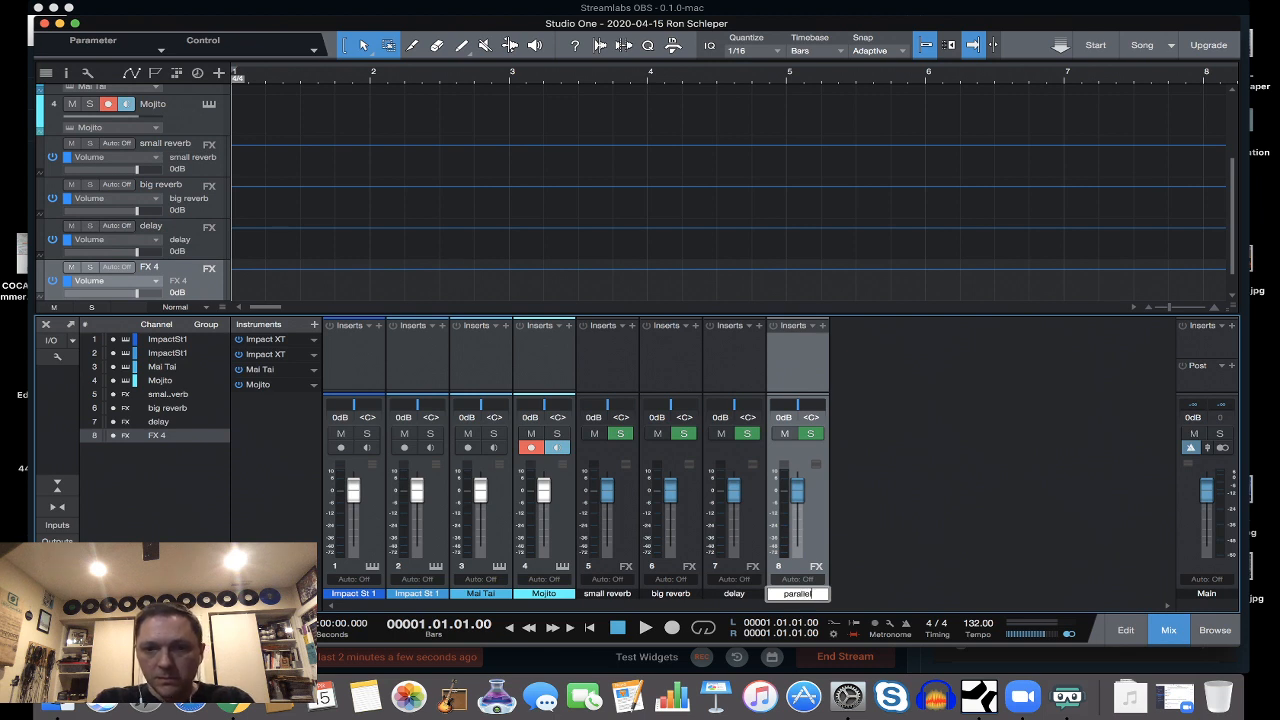
key(Return)
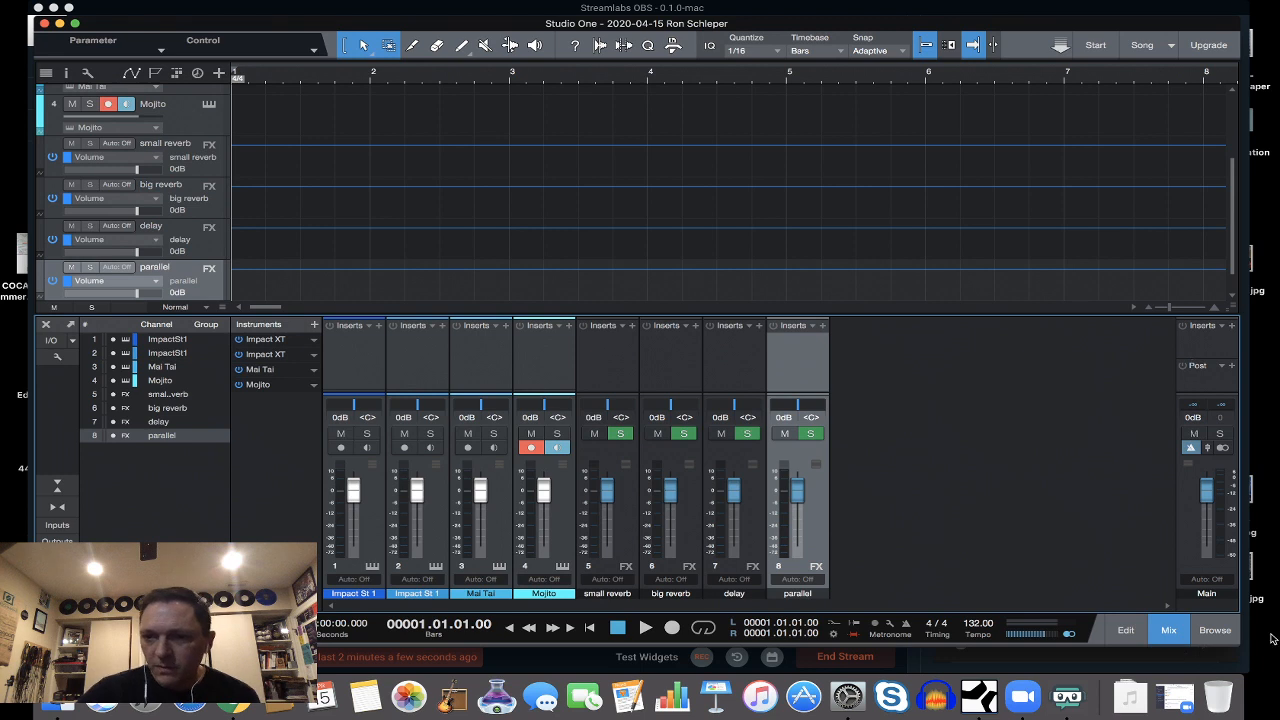
Bring back the browser, list the effects and insert Pro EQ on the small reverb channel.
click(1216, 631)
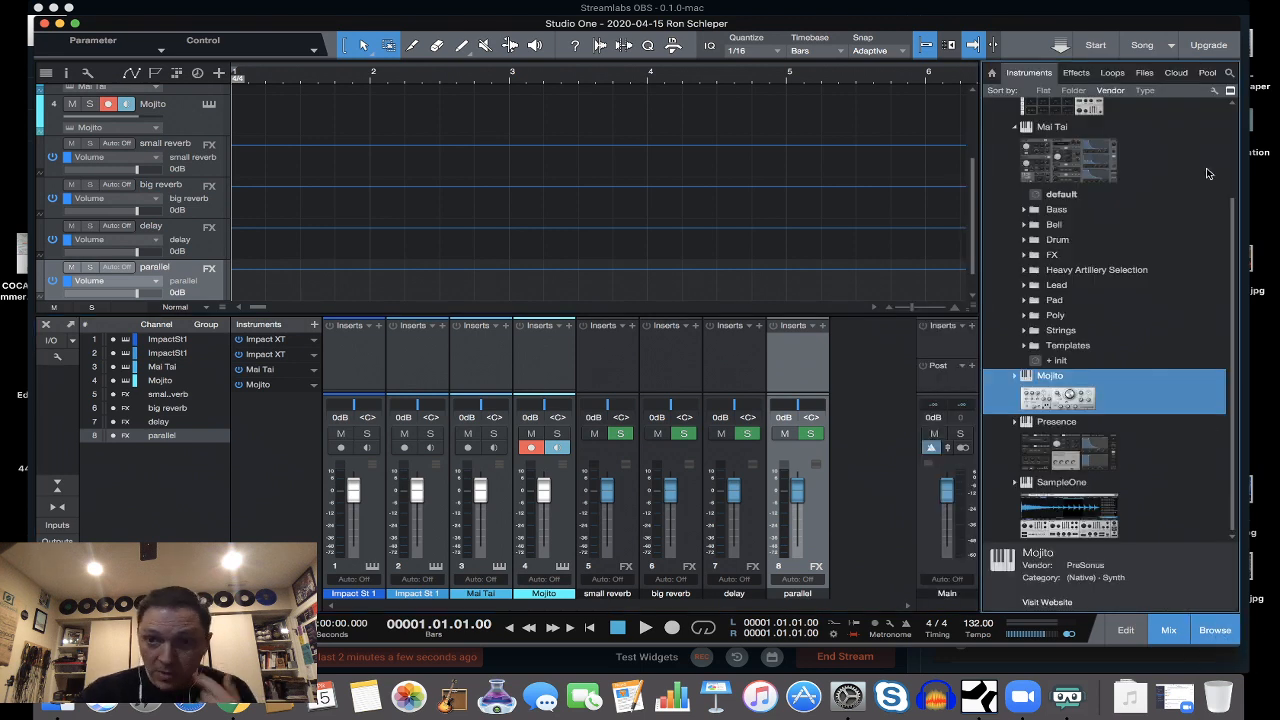
scroll(1207, 174, up, 4)
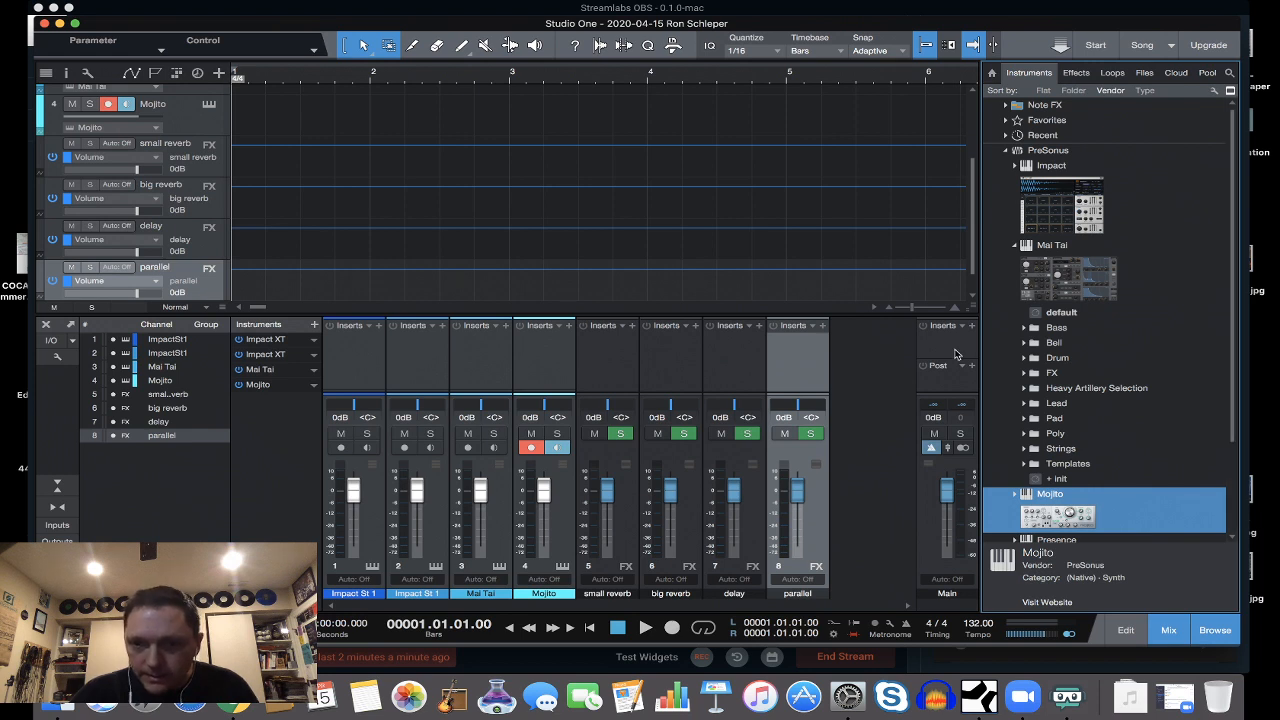
click(614, 386)
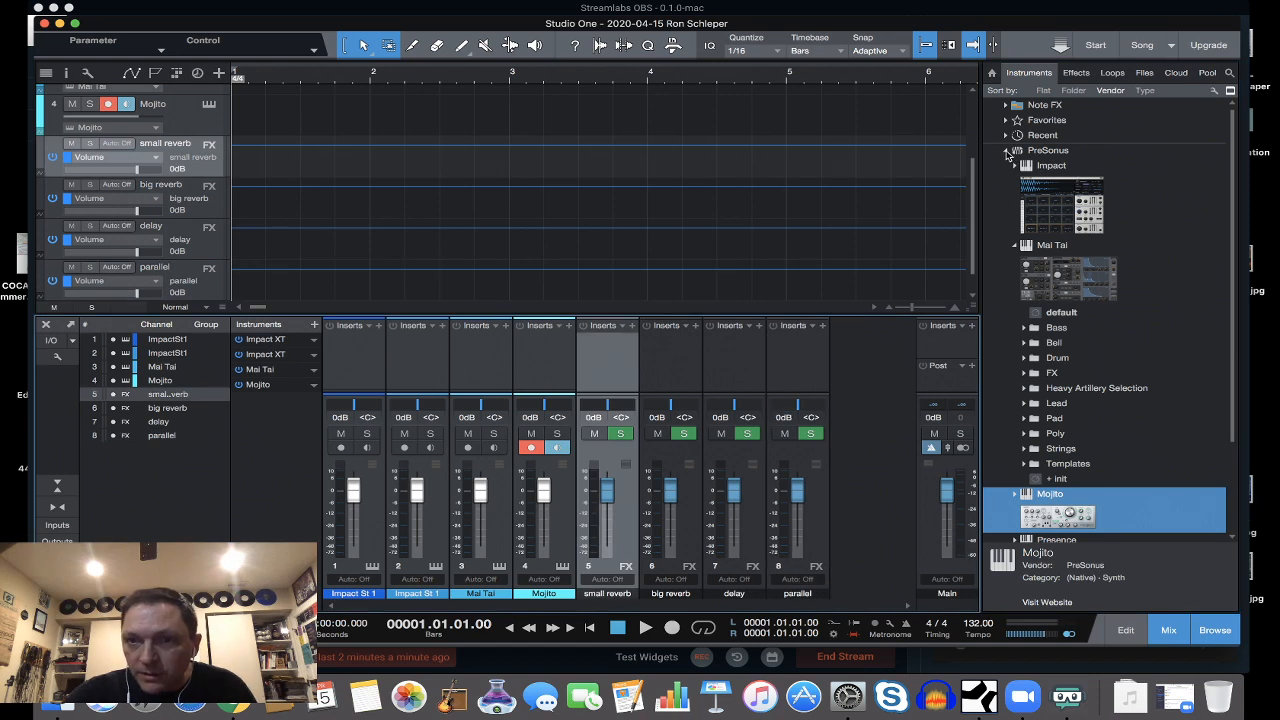
click(1007, 151)
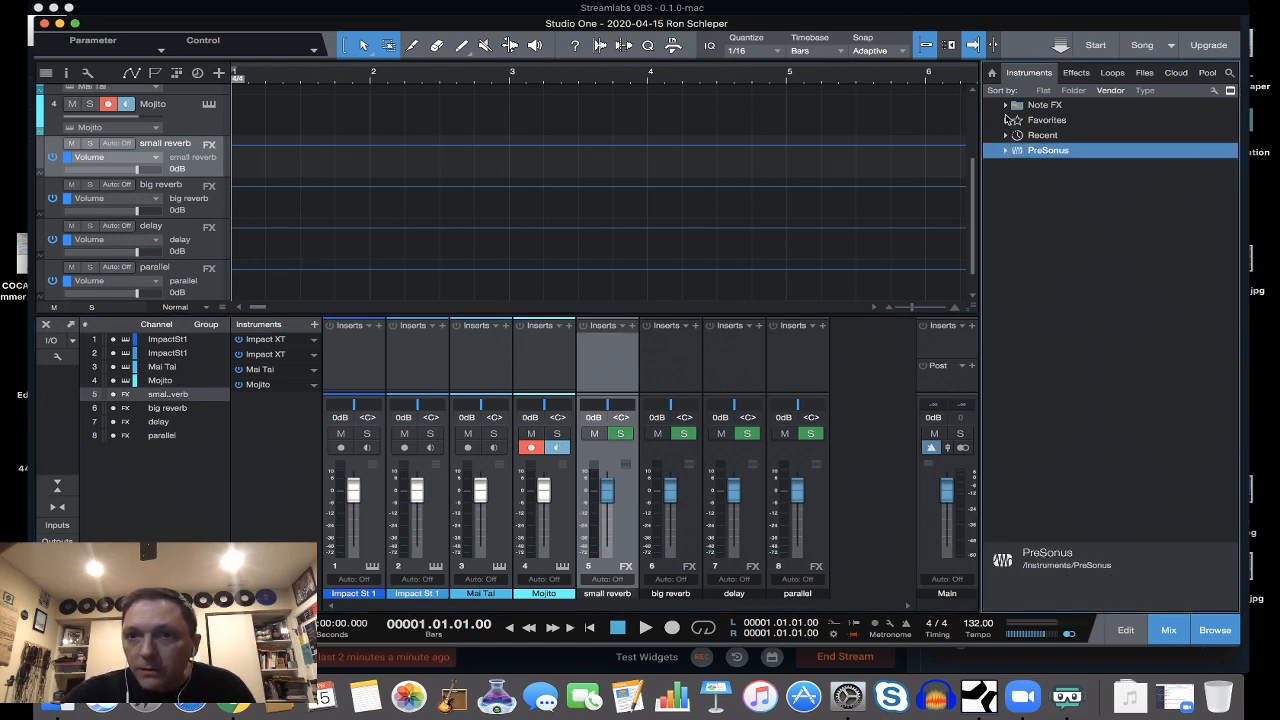
click(1076, 73)
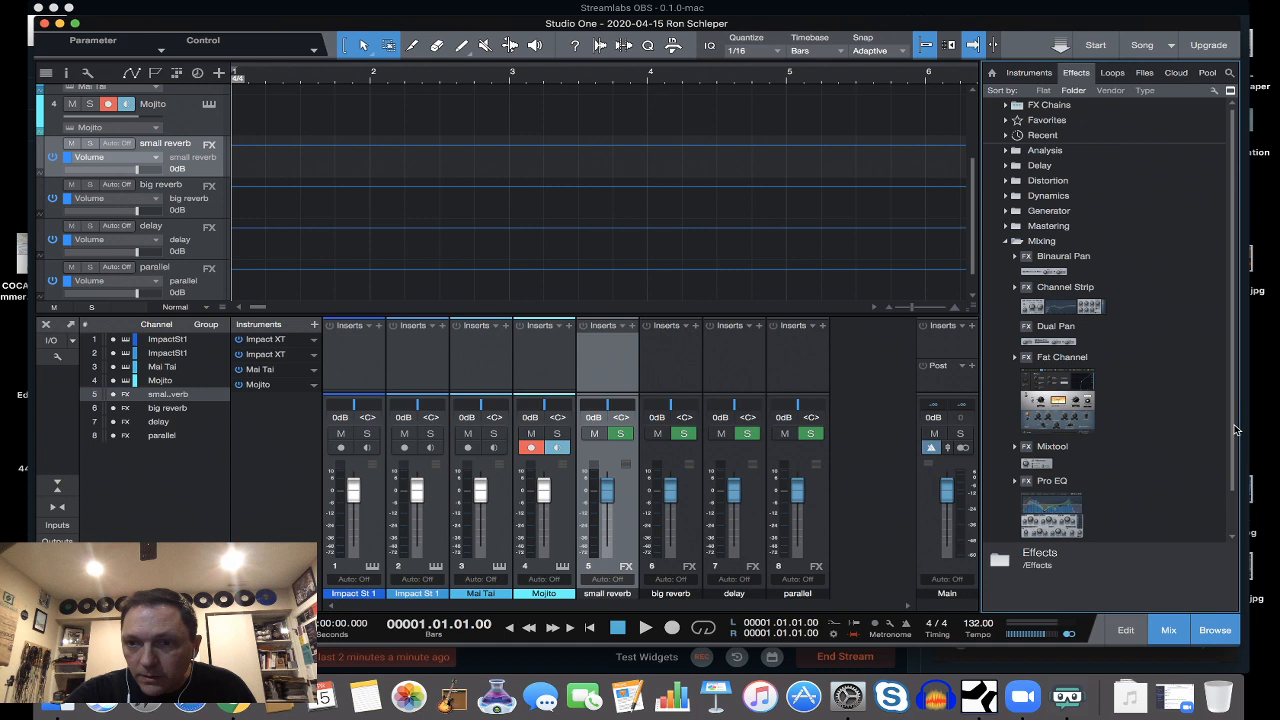
scroll(1062, 465, down, 2)
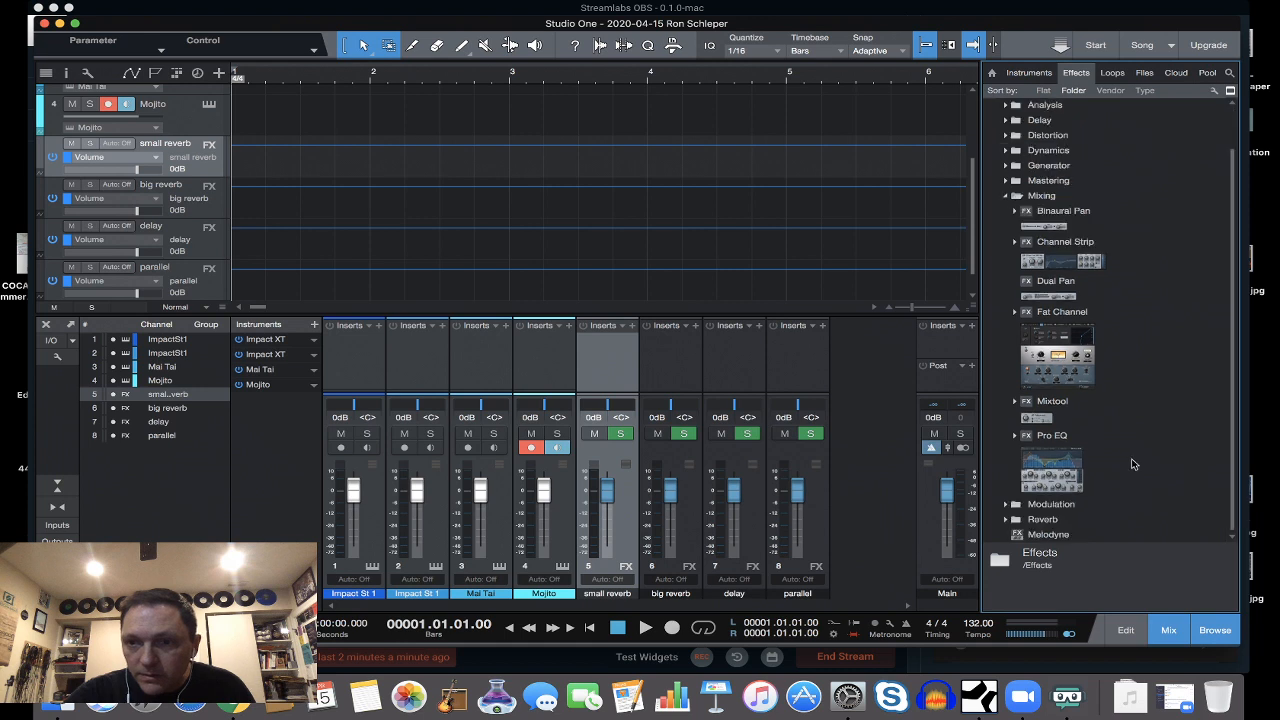
click(1062, 465)
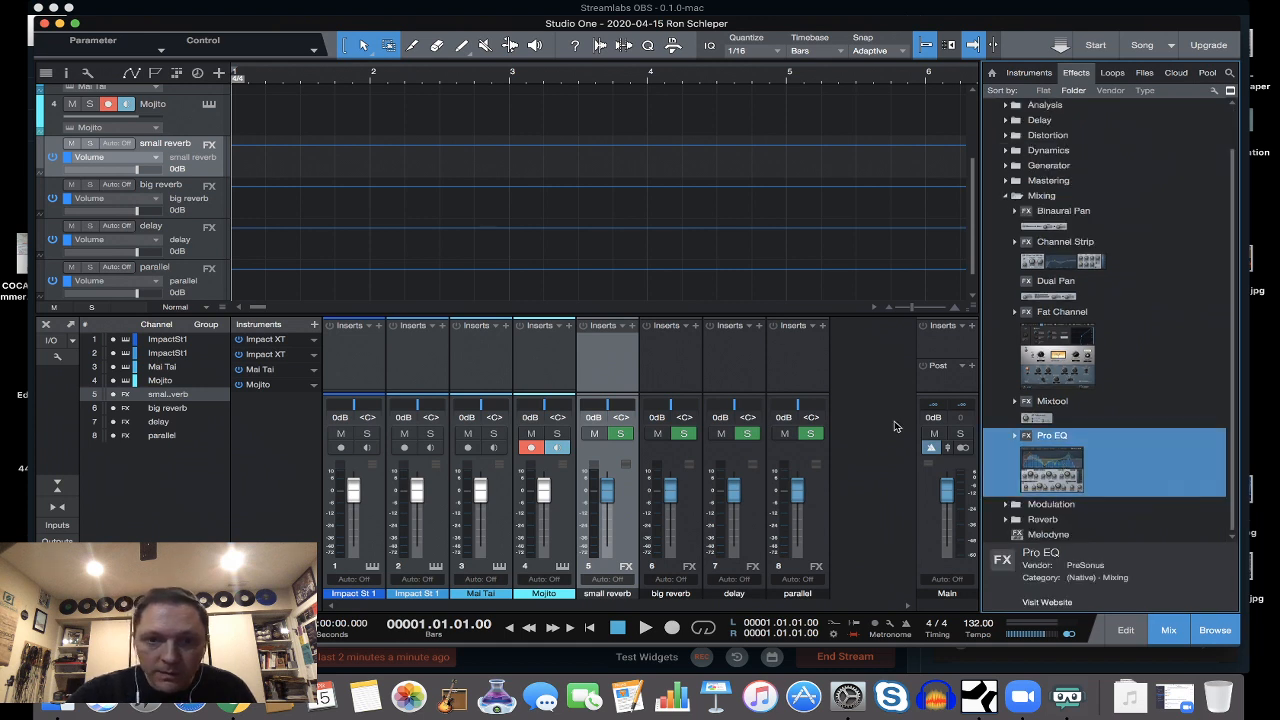
drag(895, 427, 608, 360)
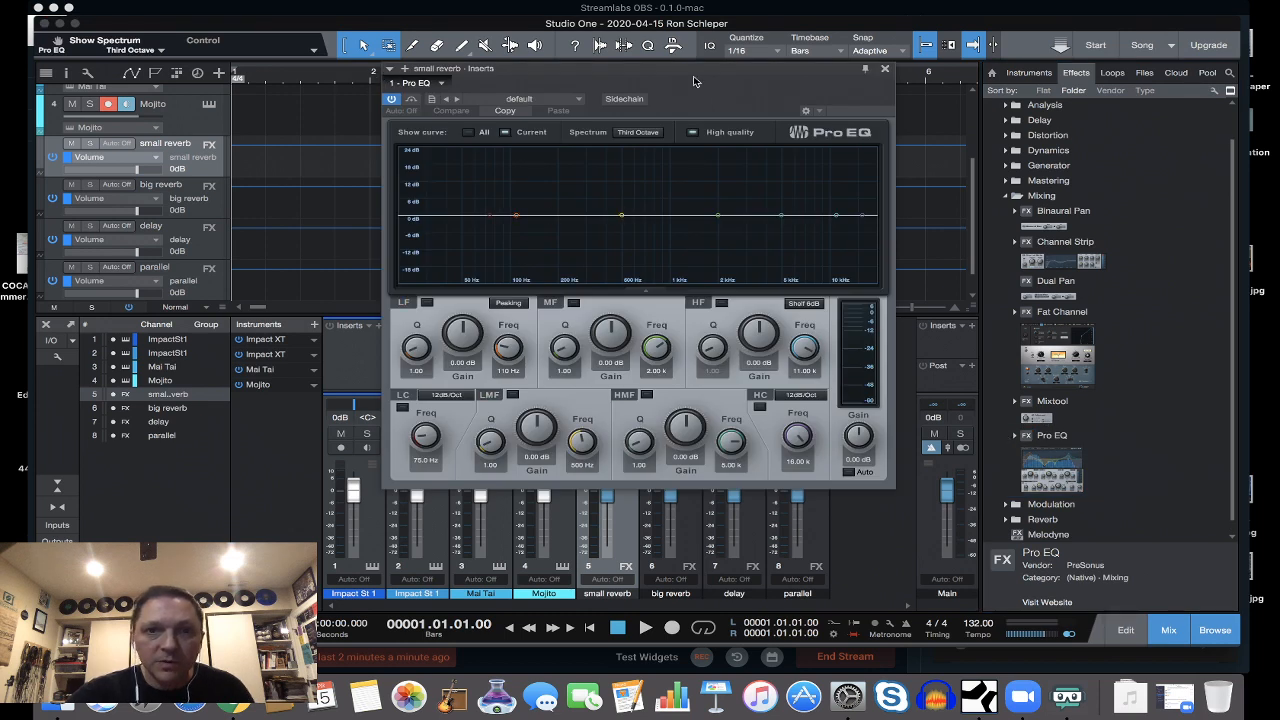
click(884, 68)
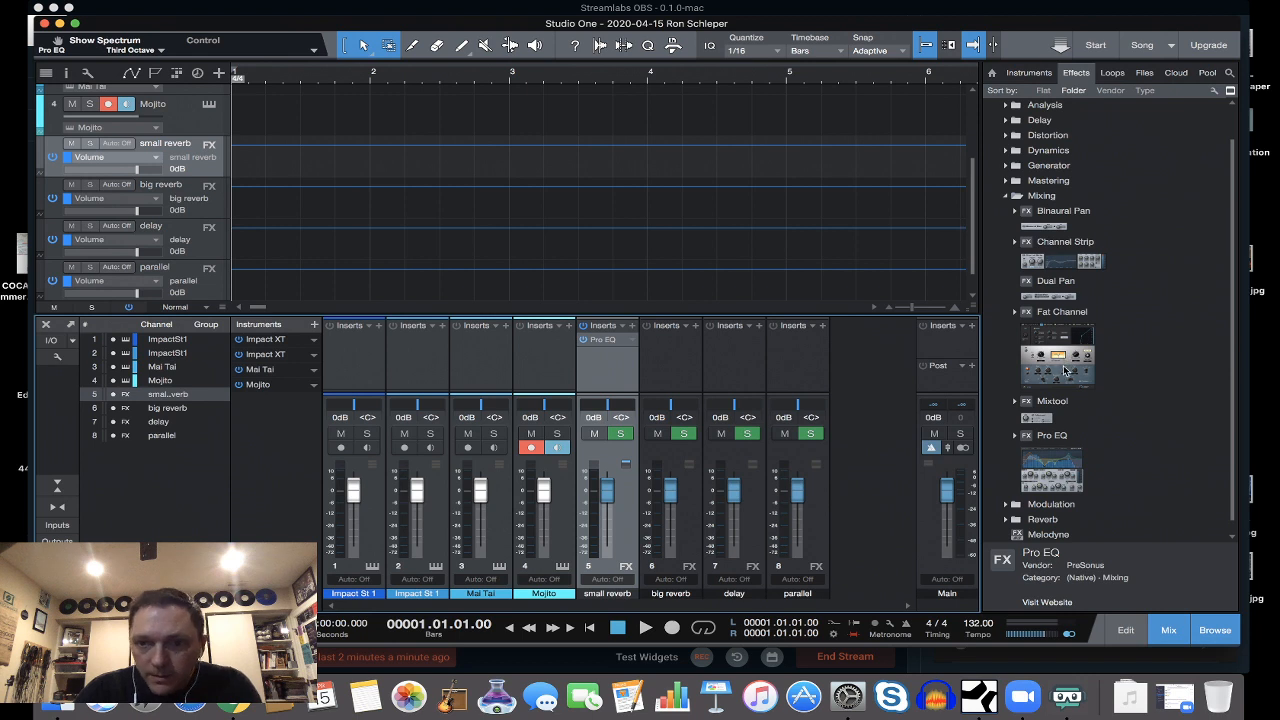
Insert Pro EQ on the big reverb, delay and parallel channels, closing each plug-in window.
drag(1051, 460, 670, 346)
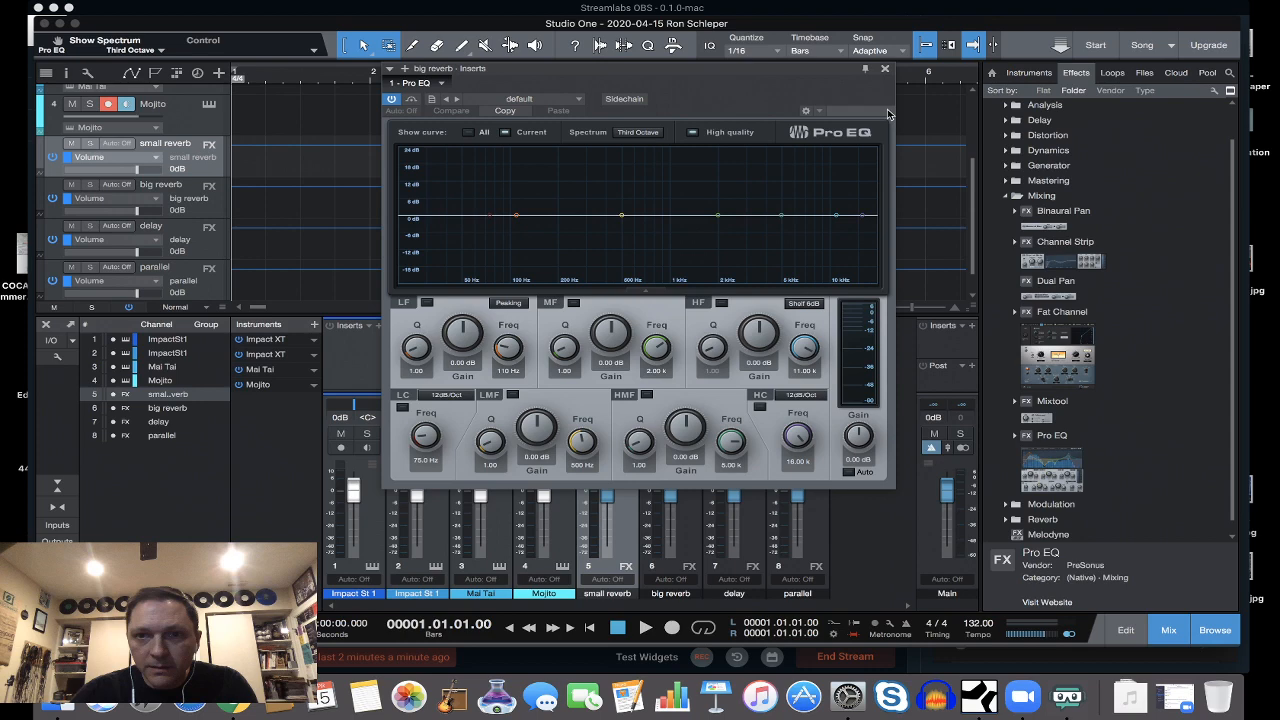
click(884, 68)
drag(1051, 460, 731, 350)
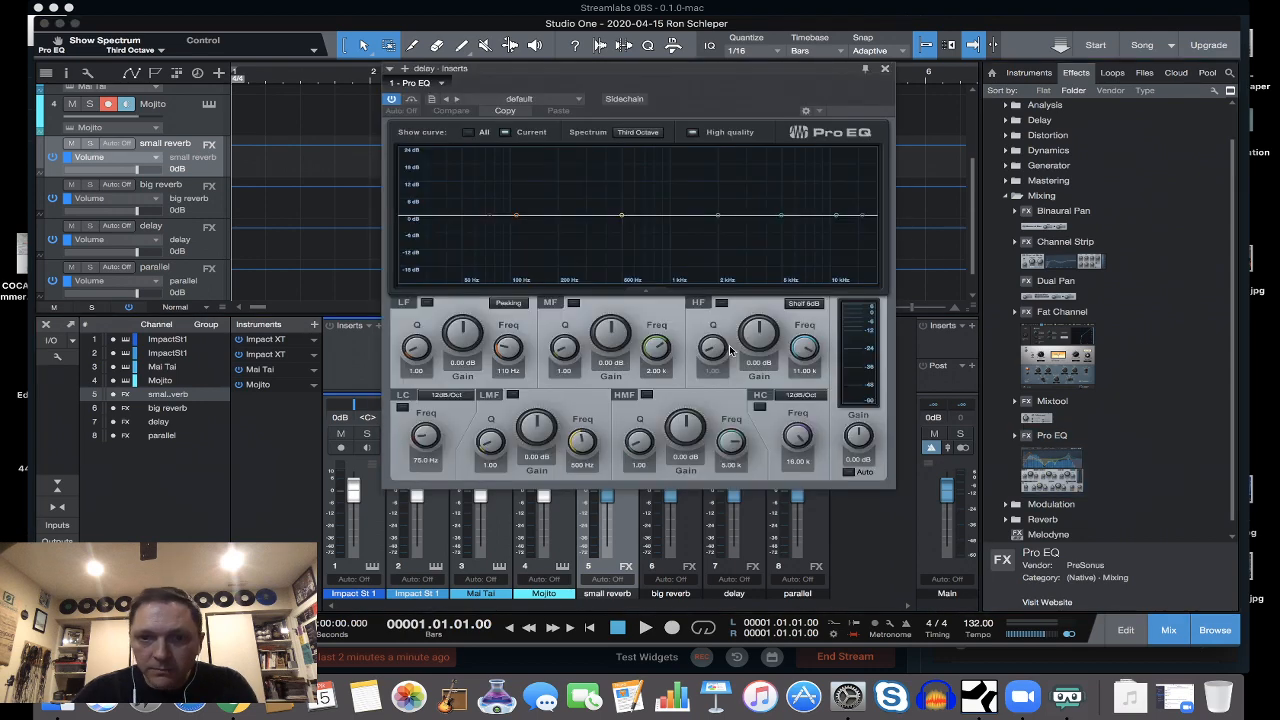
click(884, 69)
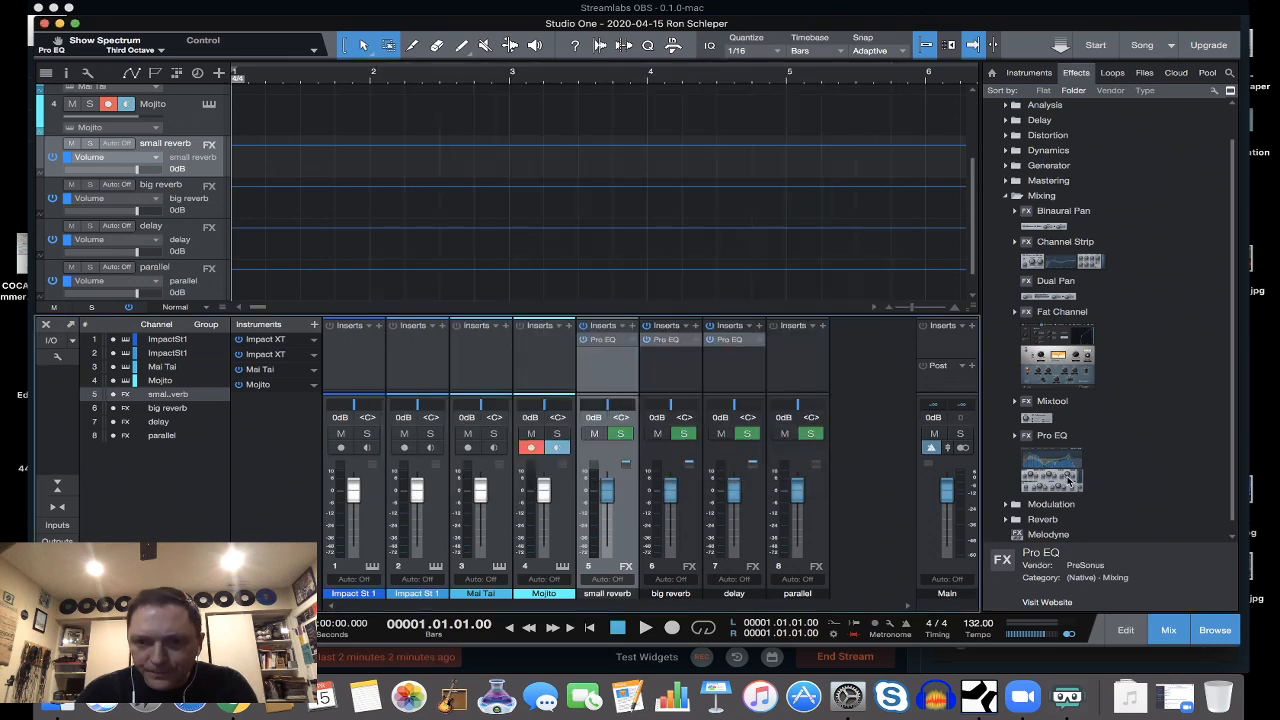
drag(1068, 481, 786, 349)
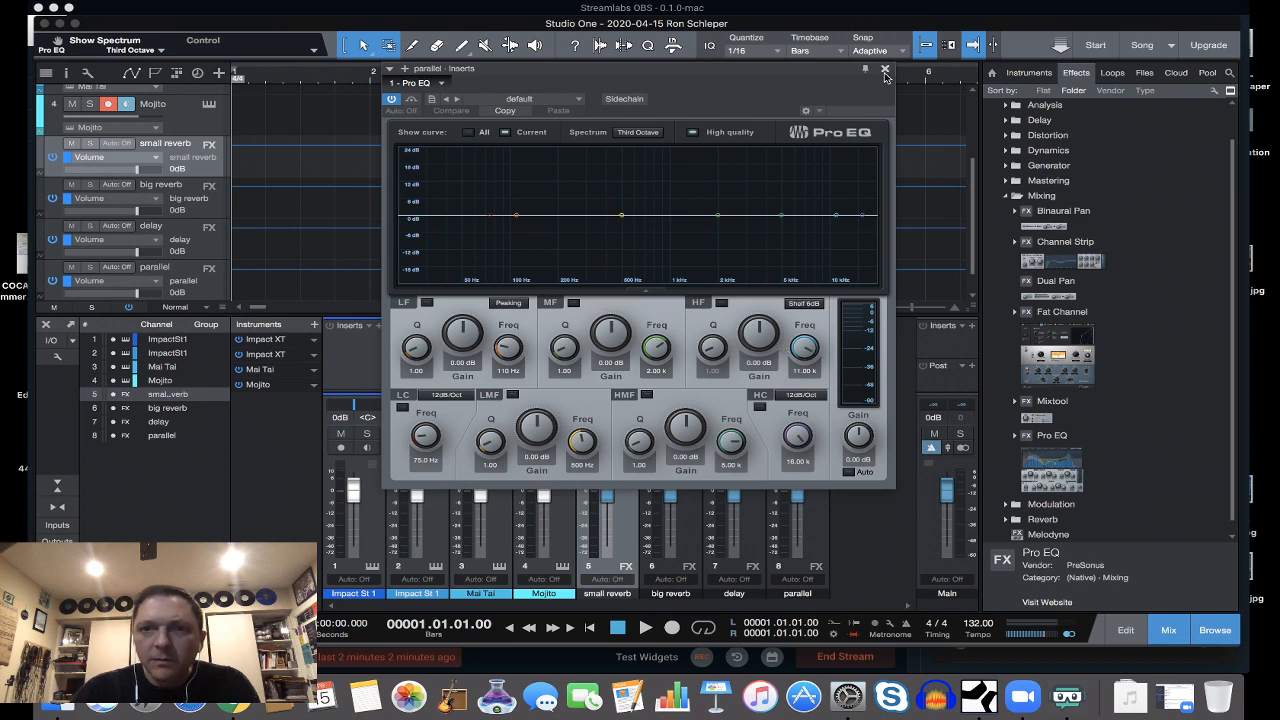
click(884, 69)
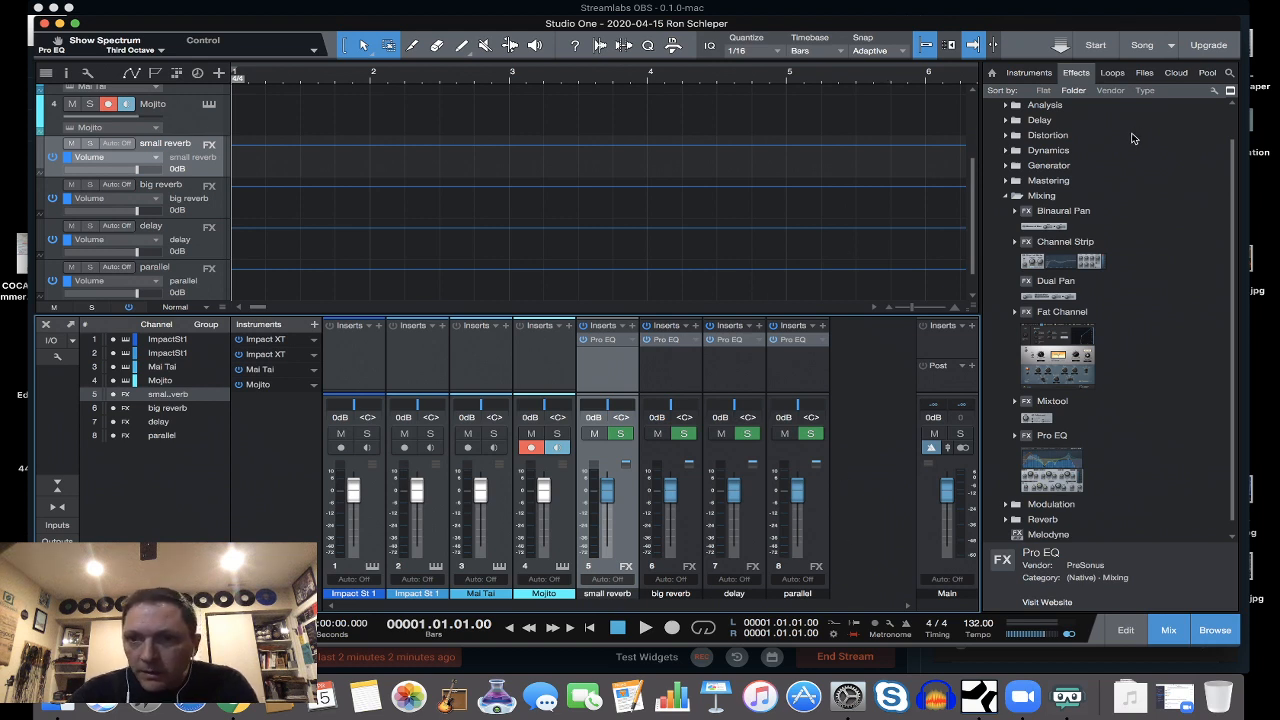
Insert Mixverb after Pro EQ on the small reverb channel and load its Drum Bus Small preset.
click(1006, 197)
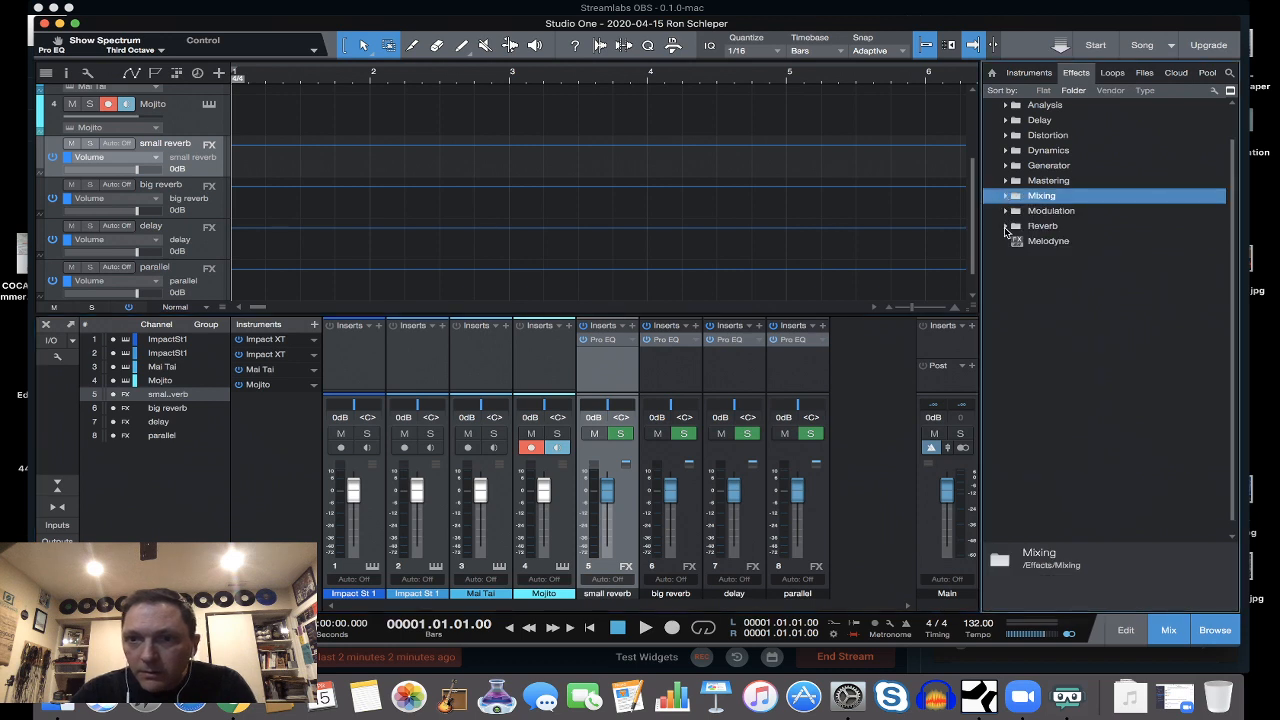
click(1006, 229)
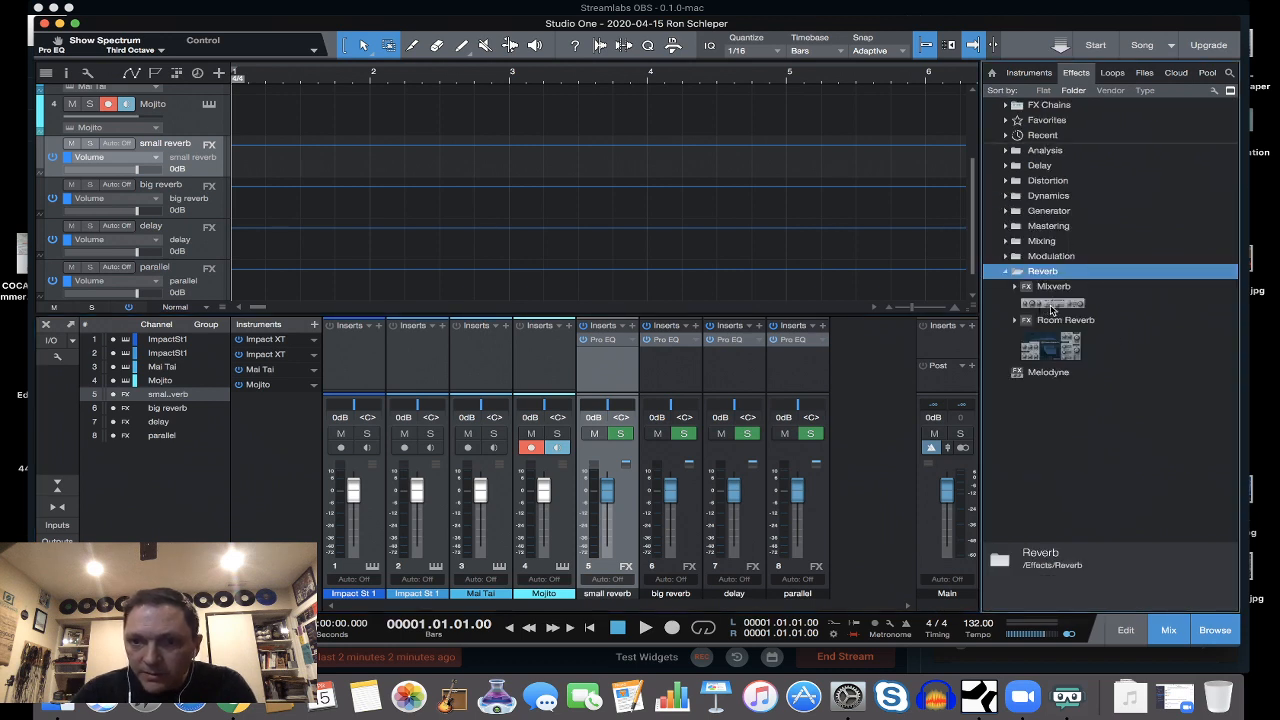
drag(1052, 310, 604, 366)
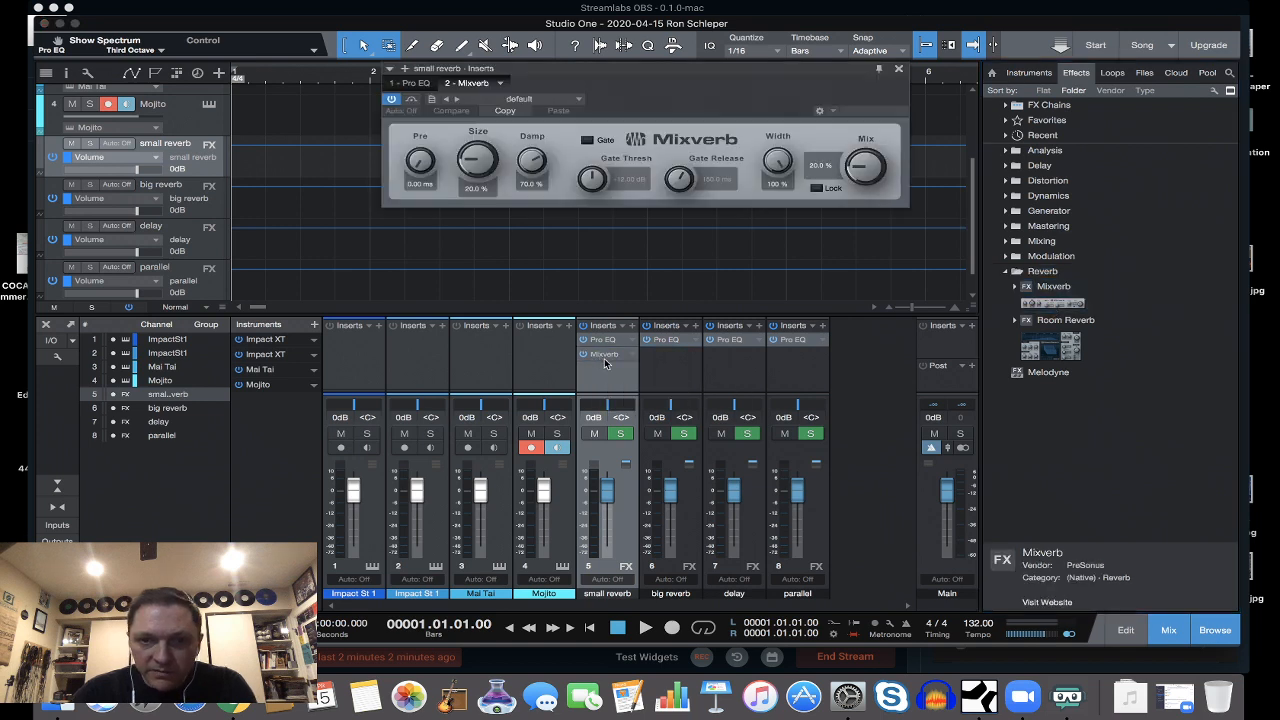
click(539, 99)
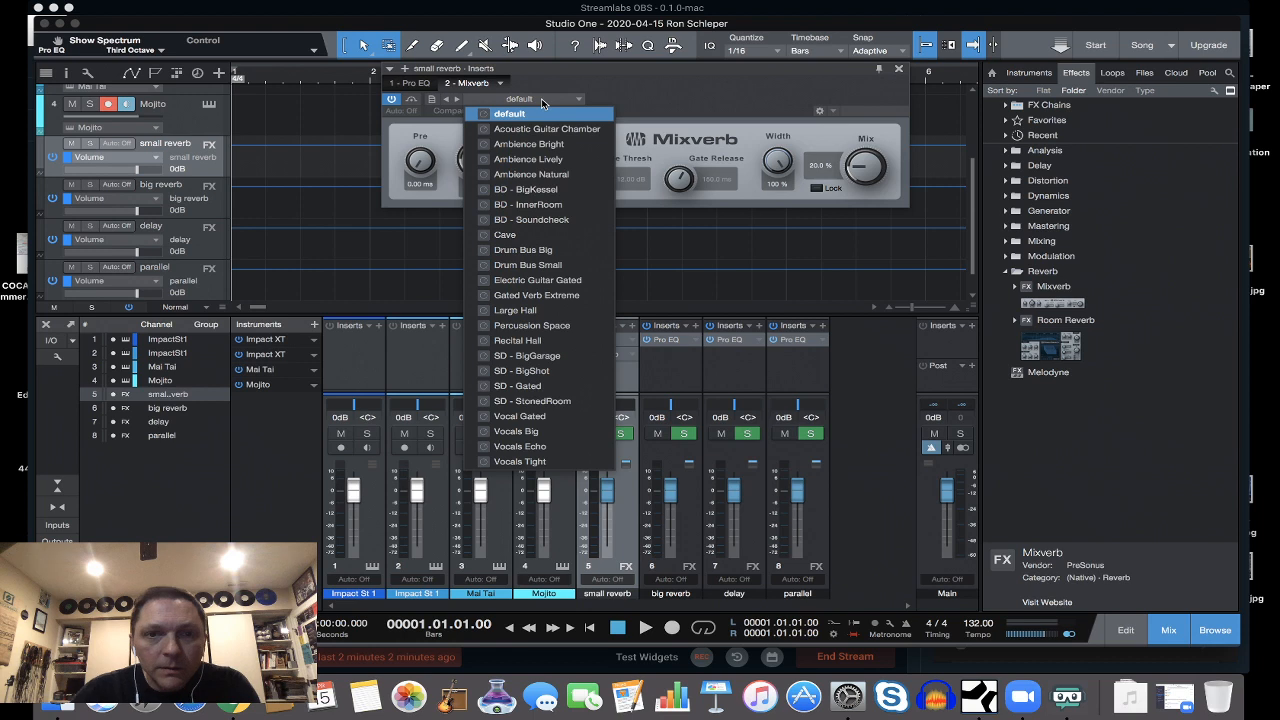
click(550, 266)
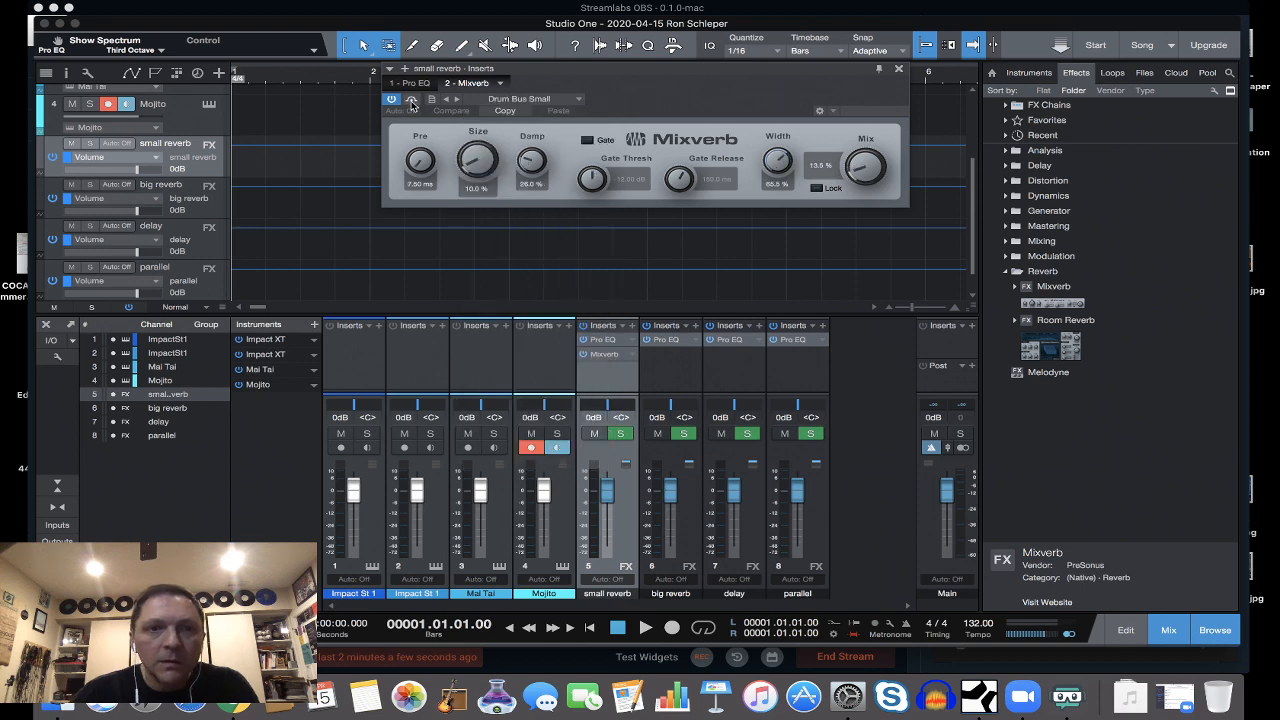
click(898, 69)
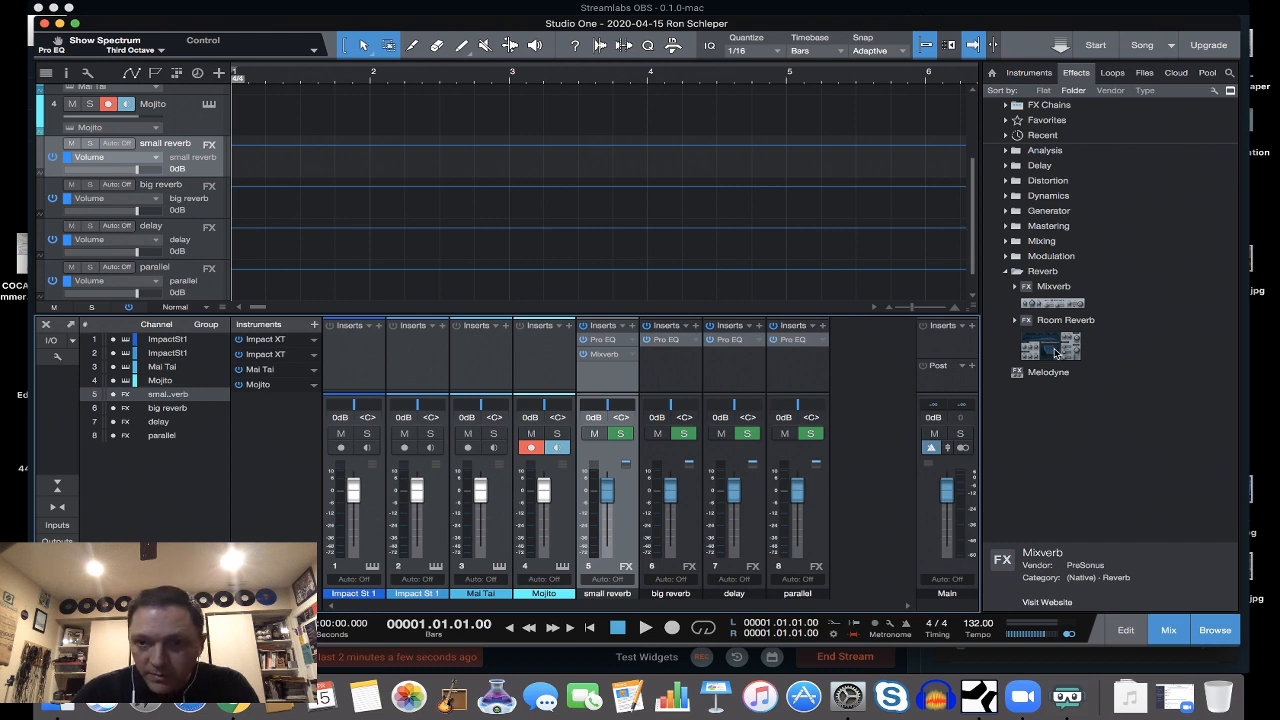
Insert Room Reverb after Pro EQ on the big reverb channel and load its Large Tunnel preset.
drag(1057, 353, 666, 355)
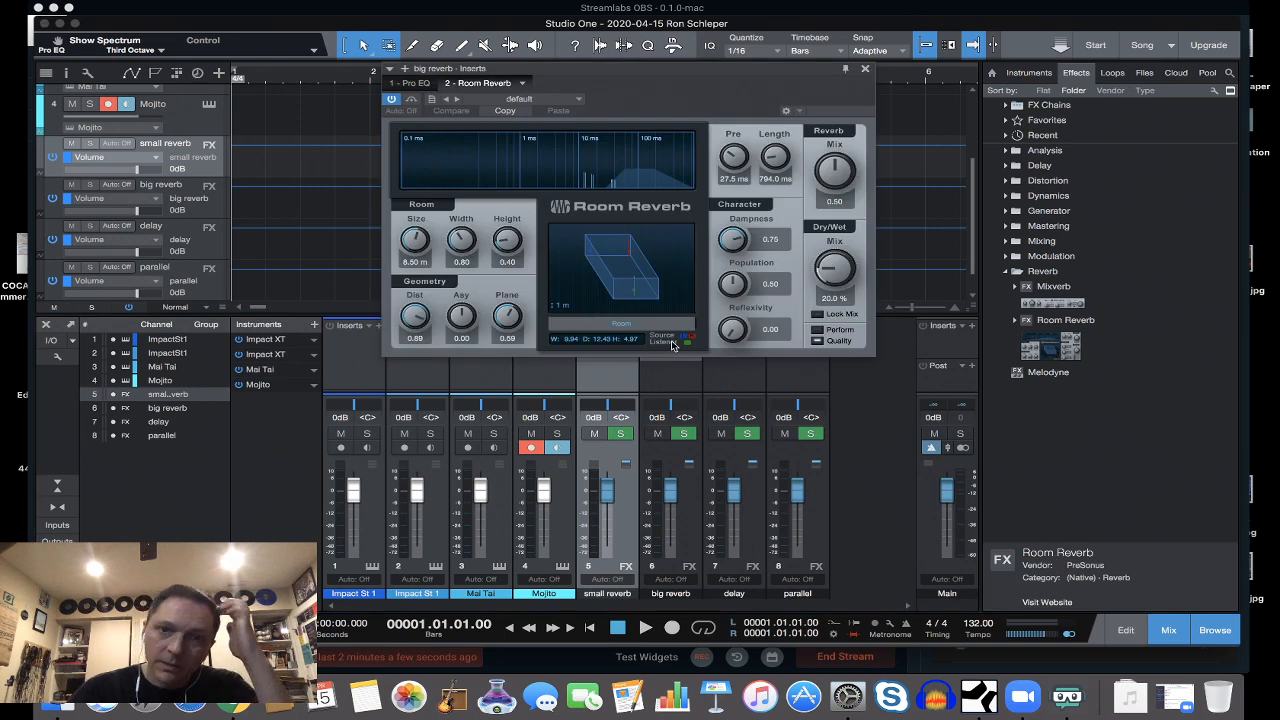
click(512, 100)
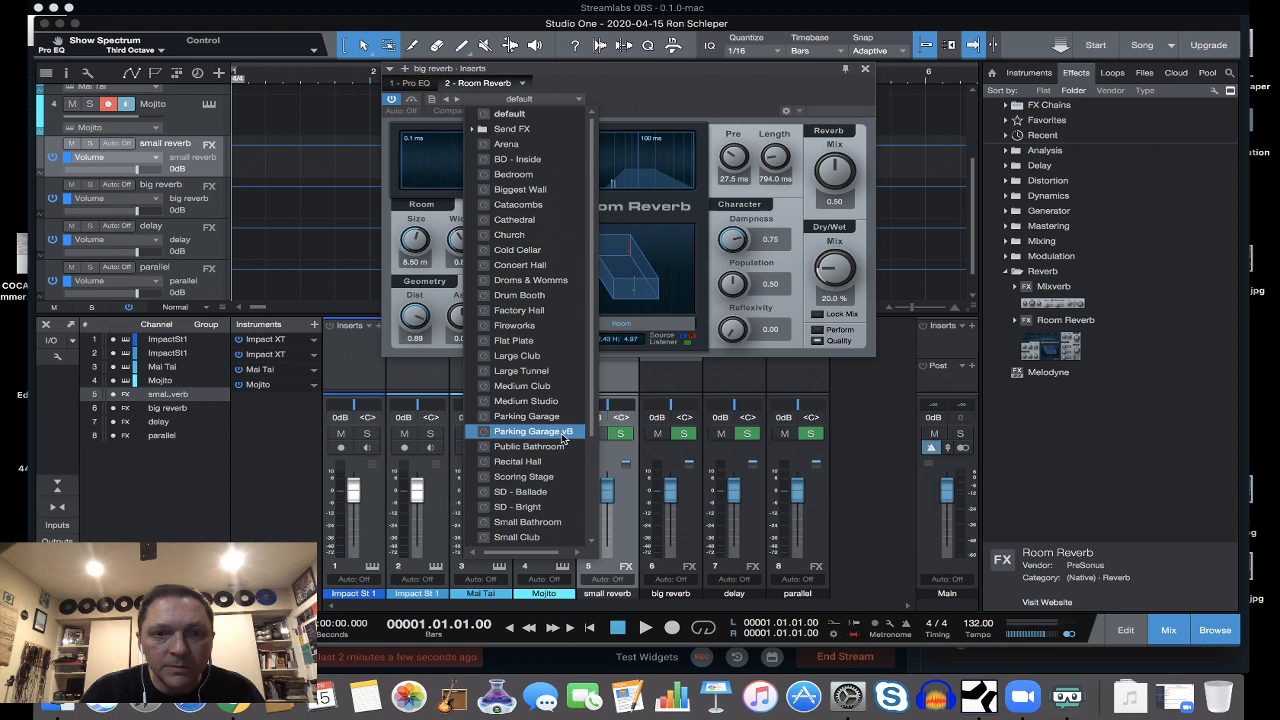
click(541, 372)
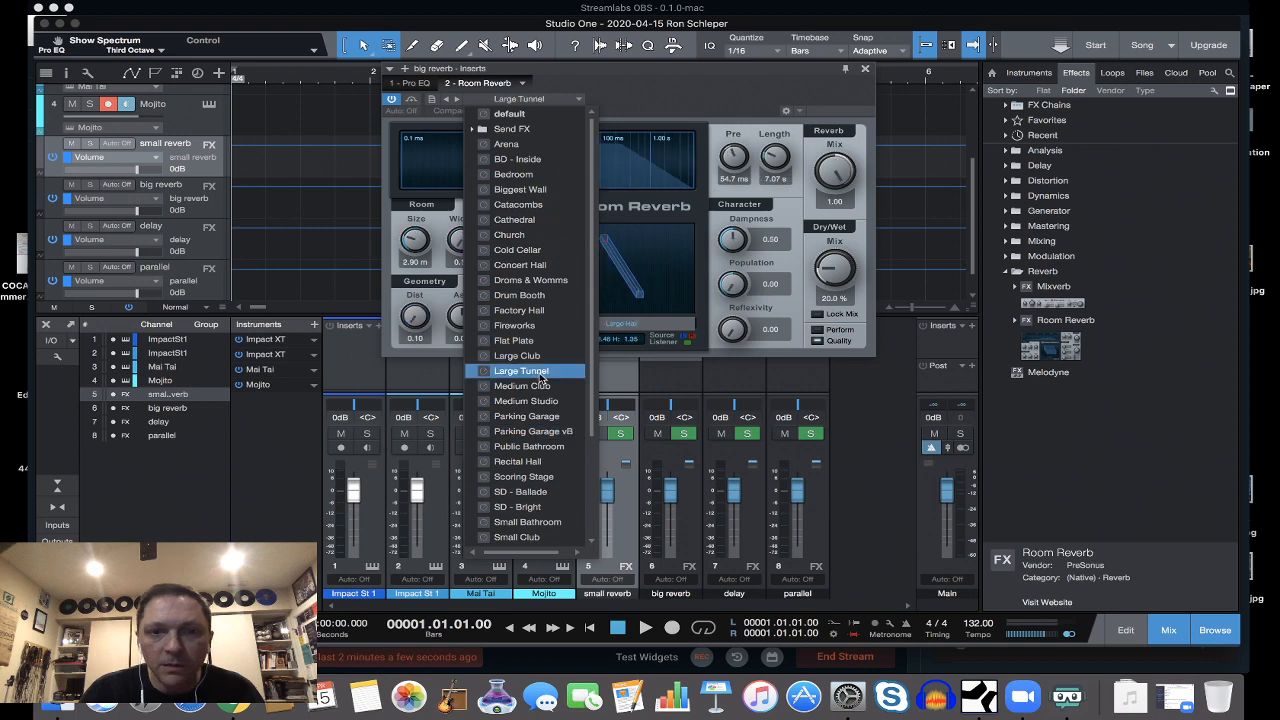
click(624, 106)
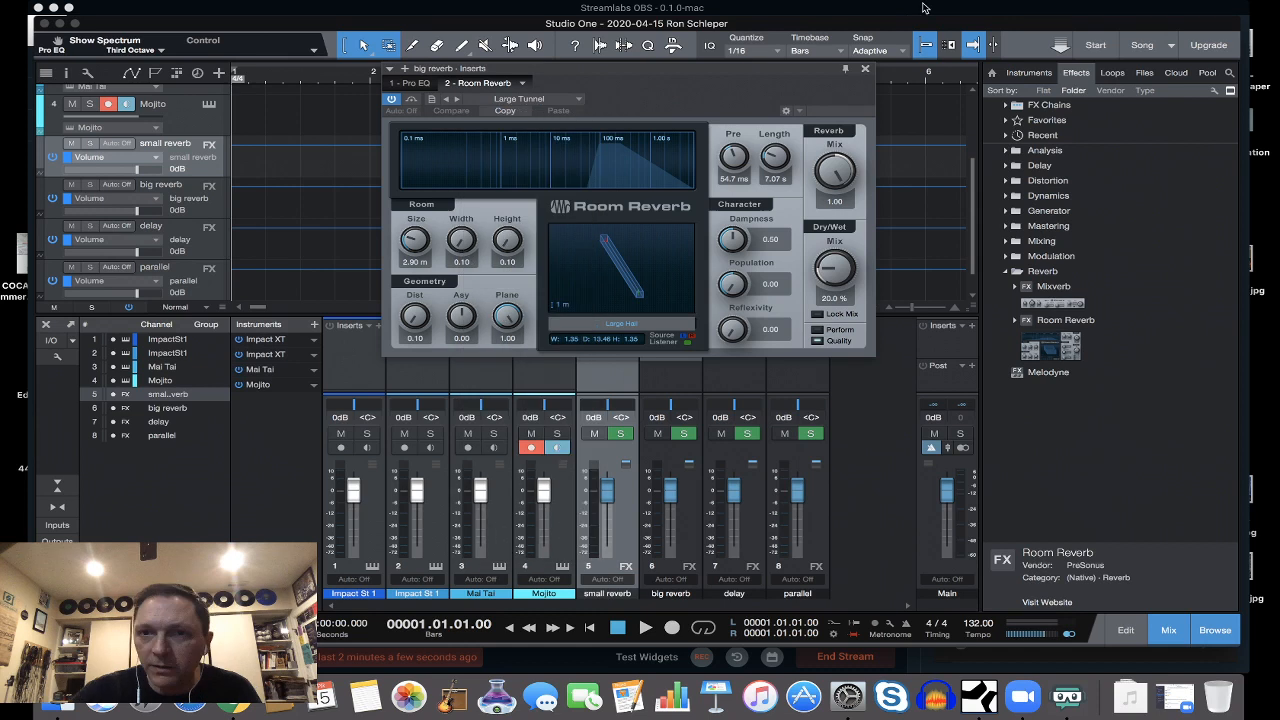
click(865, 68)
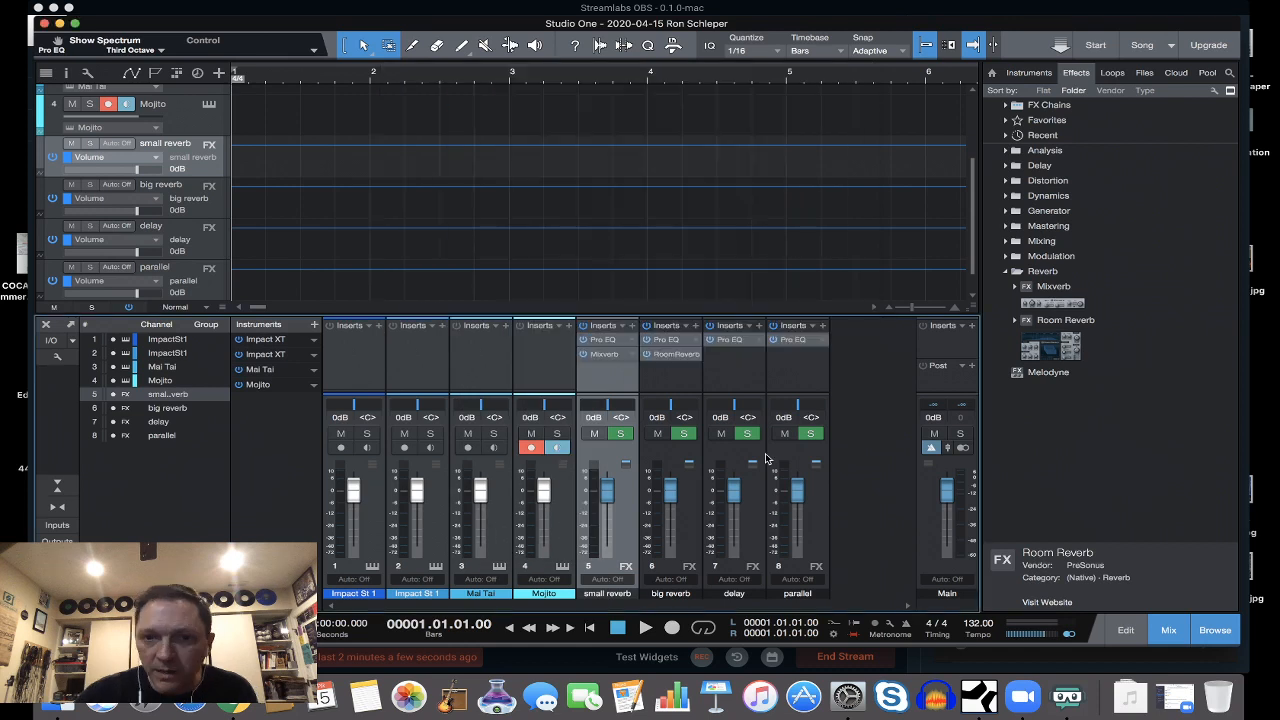
Insert Beat Delay with its default preset on the delay channel and list the Analog Delay presets in the browser.
click(1040, 165)
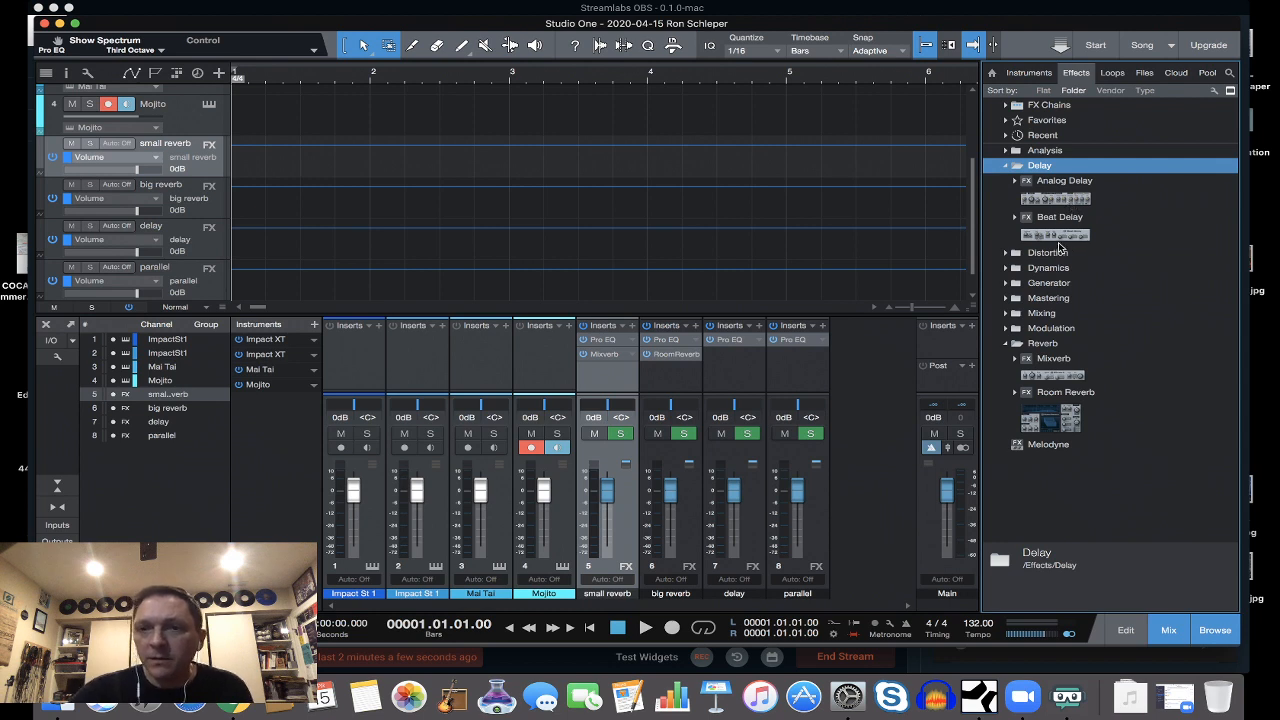
drag(1062, 240, 724, 366)
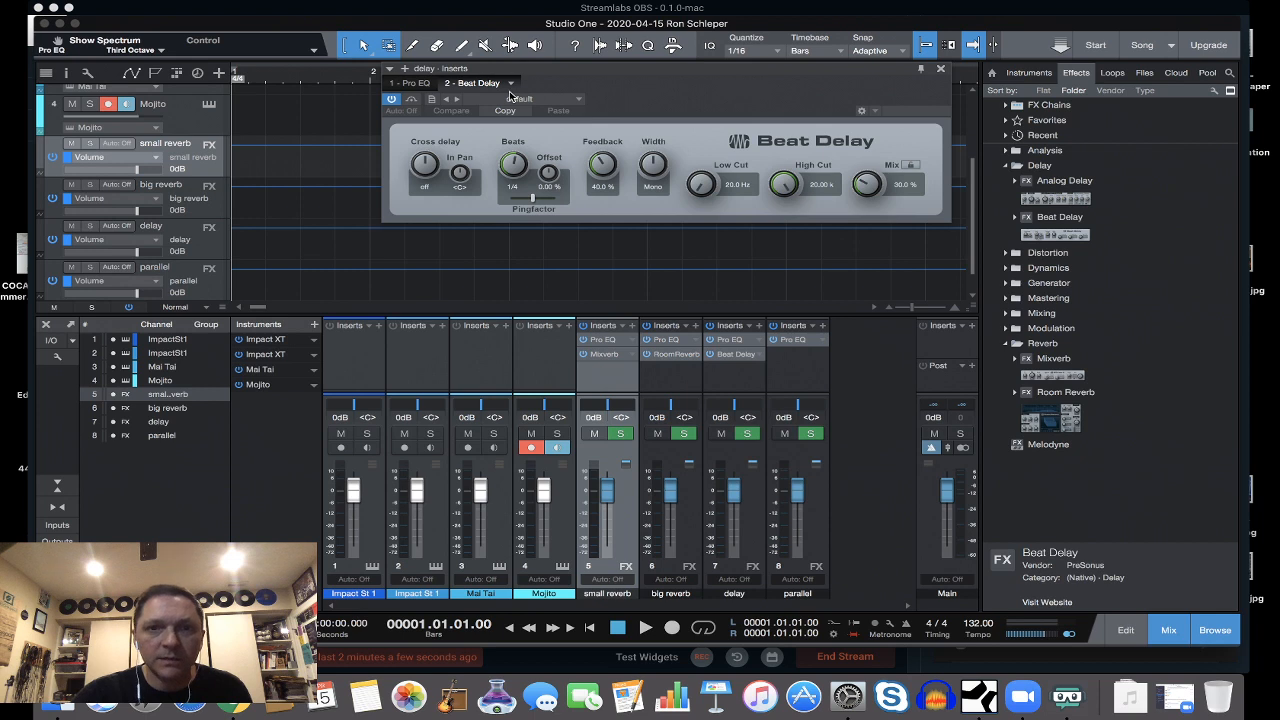
click(578, 100)
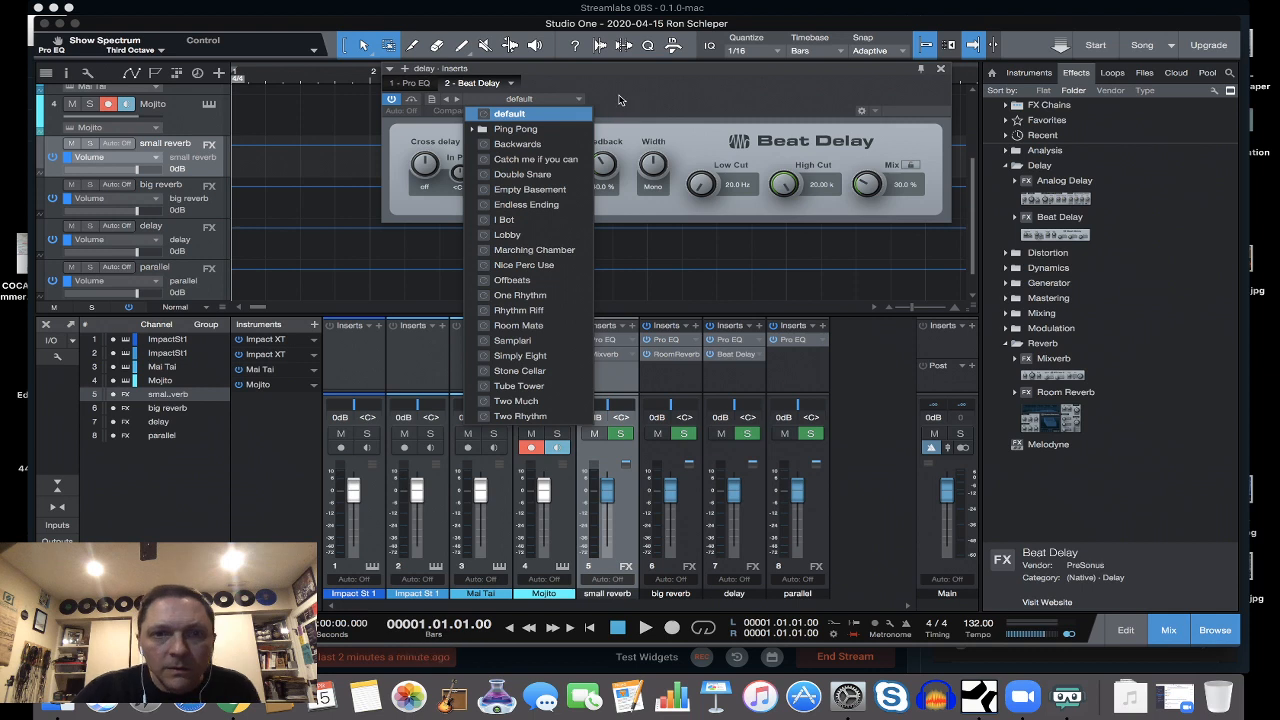
click(621, 100)
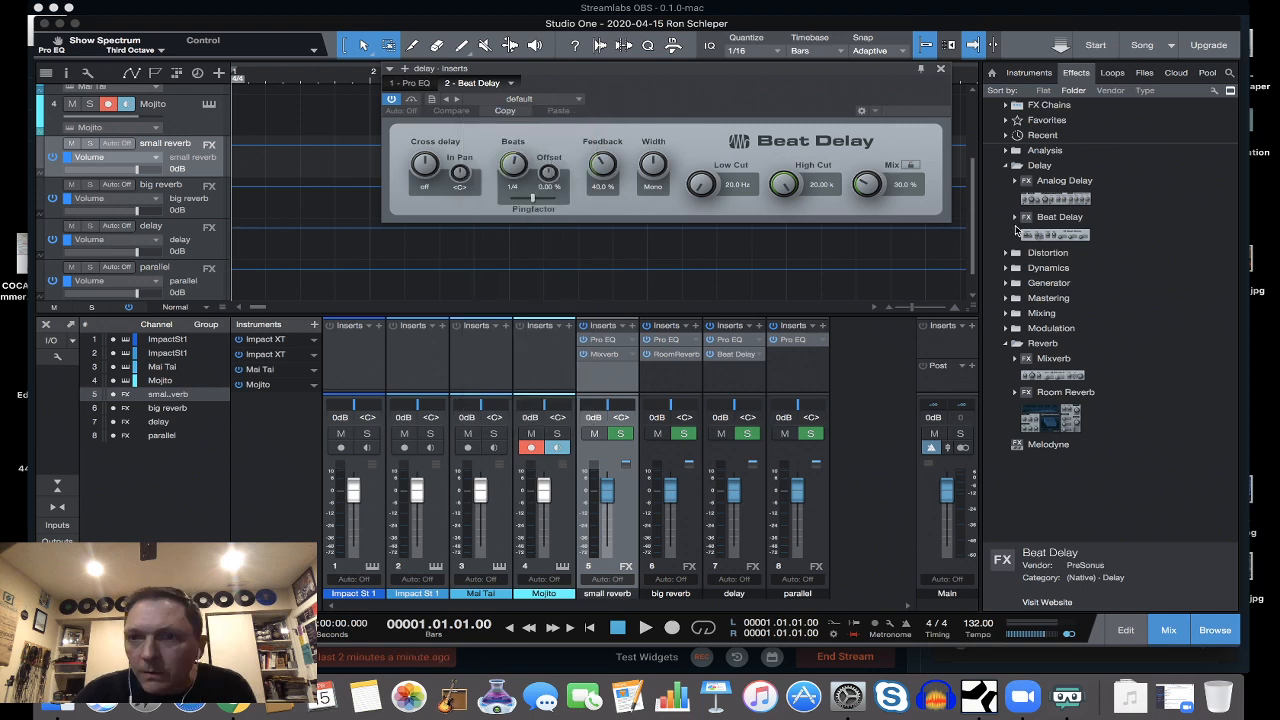
click(1050, 200)
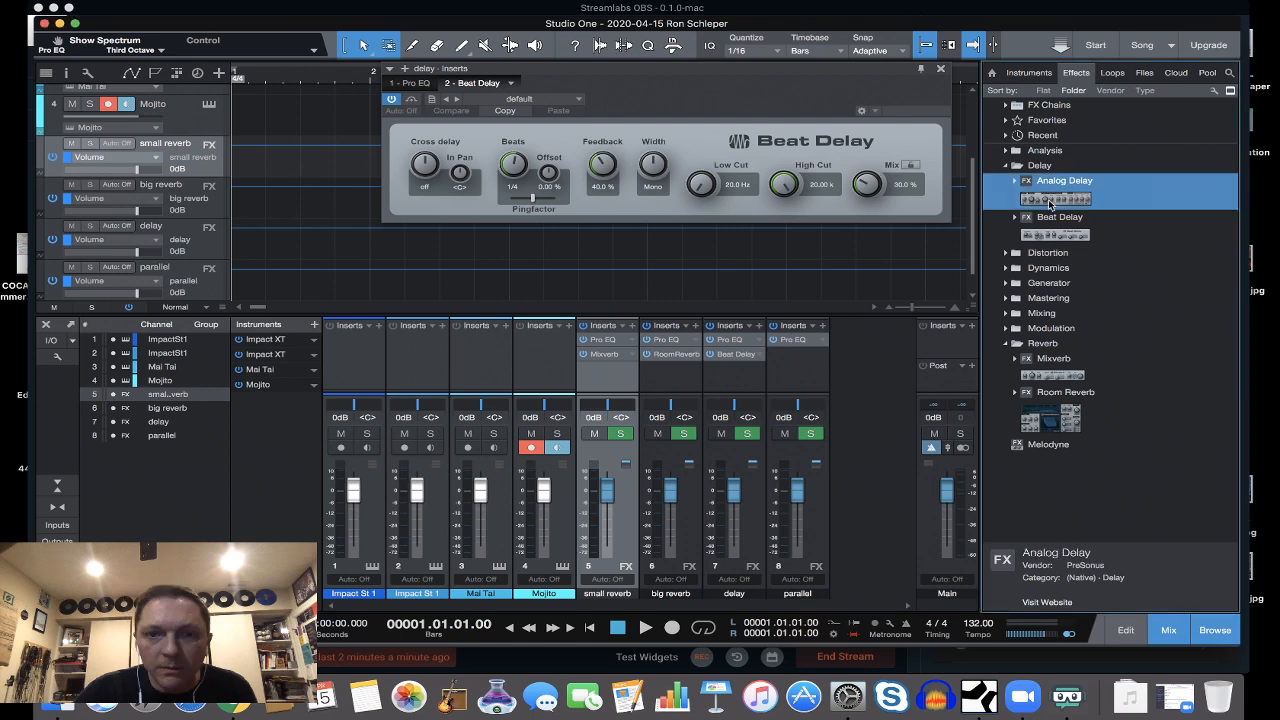
double_click(1050, 204)
click(941, 69)
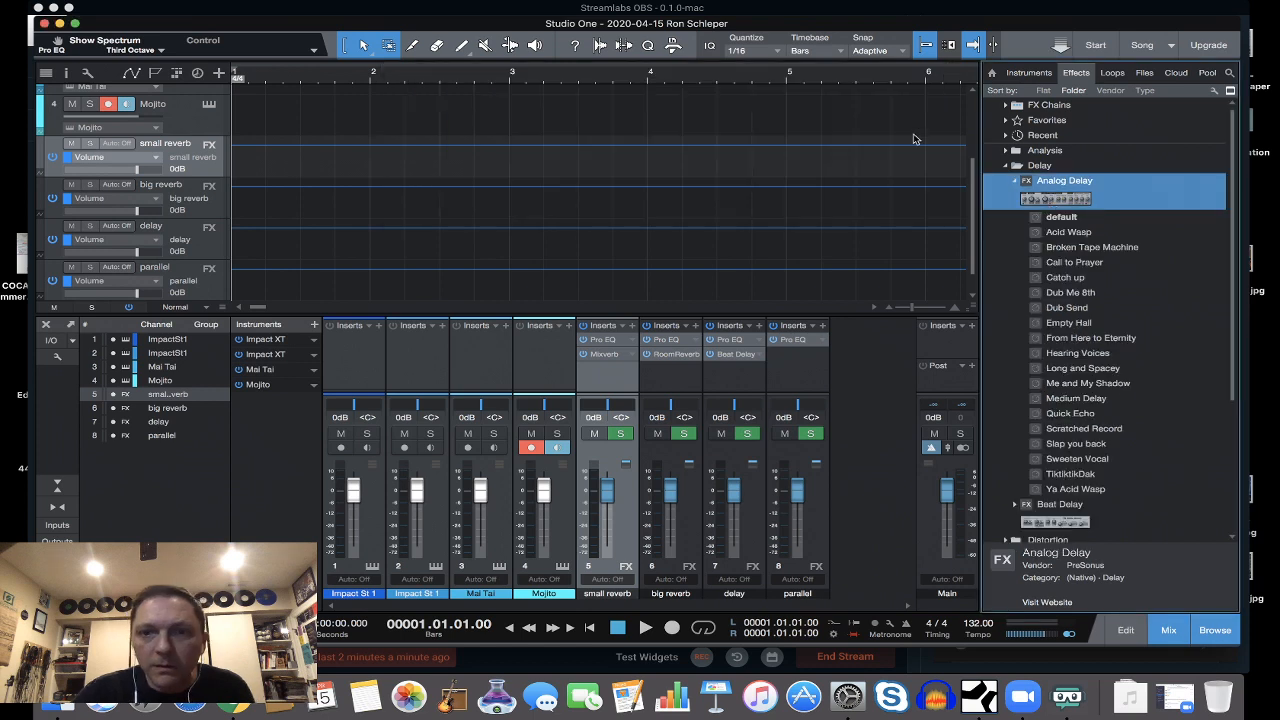
Bypass Beat Delay on the delay channel, try to remove it by moving it into the browser, and collapse the Analog Delay presets.
right_click(755, 359)
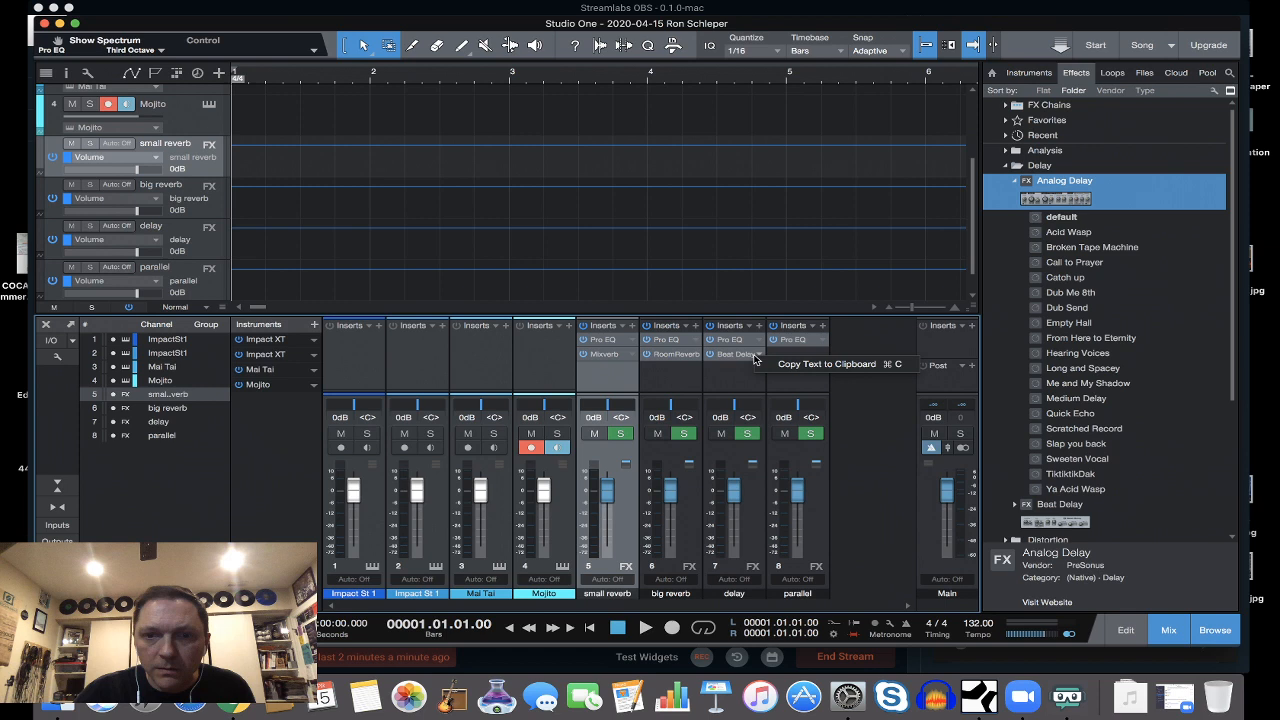
click(714, 358)
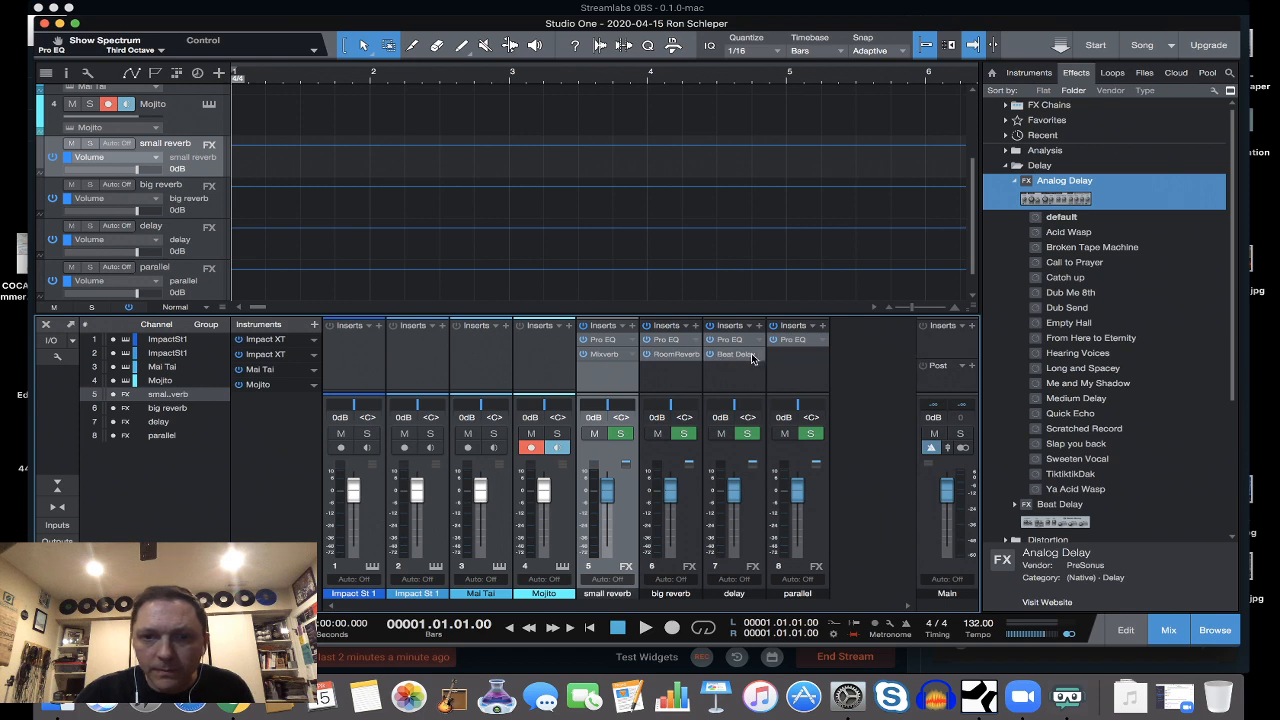
drag(752, 359, 1162, 442)
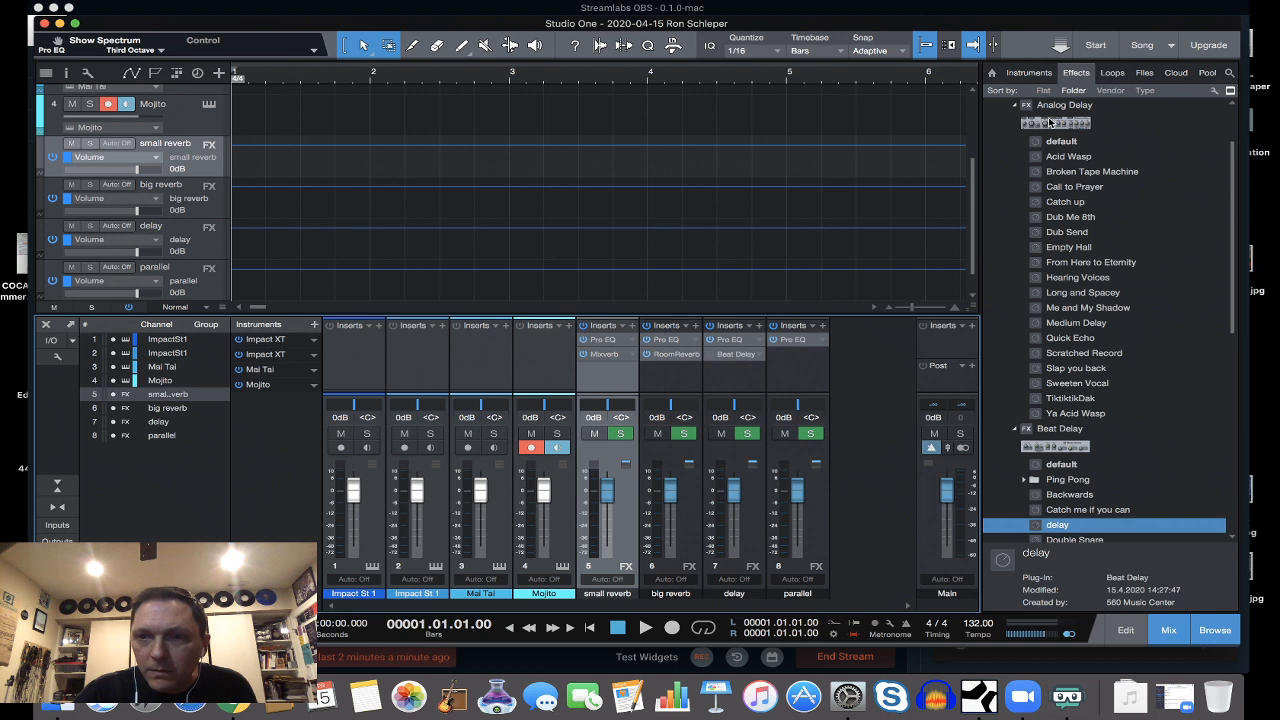
click(1015, 106)
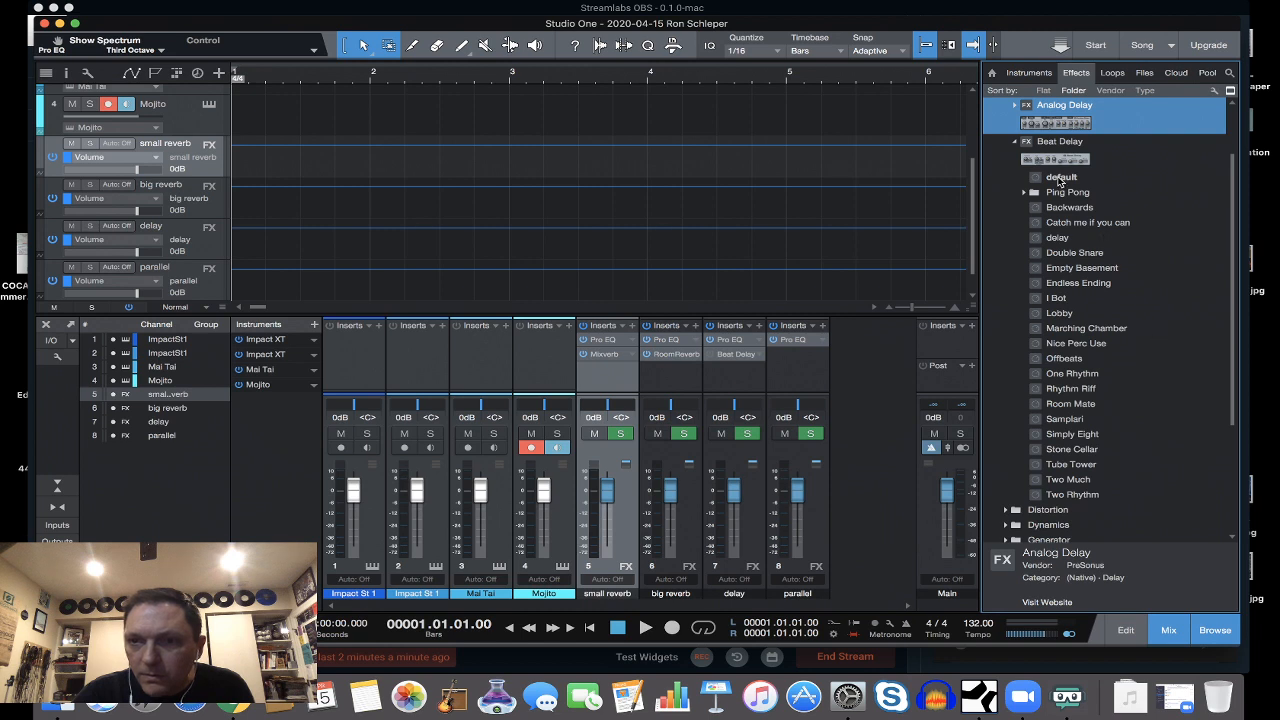
Reload Beat Delay's default preset on the delay channel and collapse the Delay effects folder.
drag(1060, 180, 712, 360)
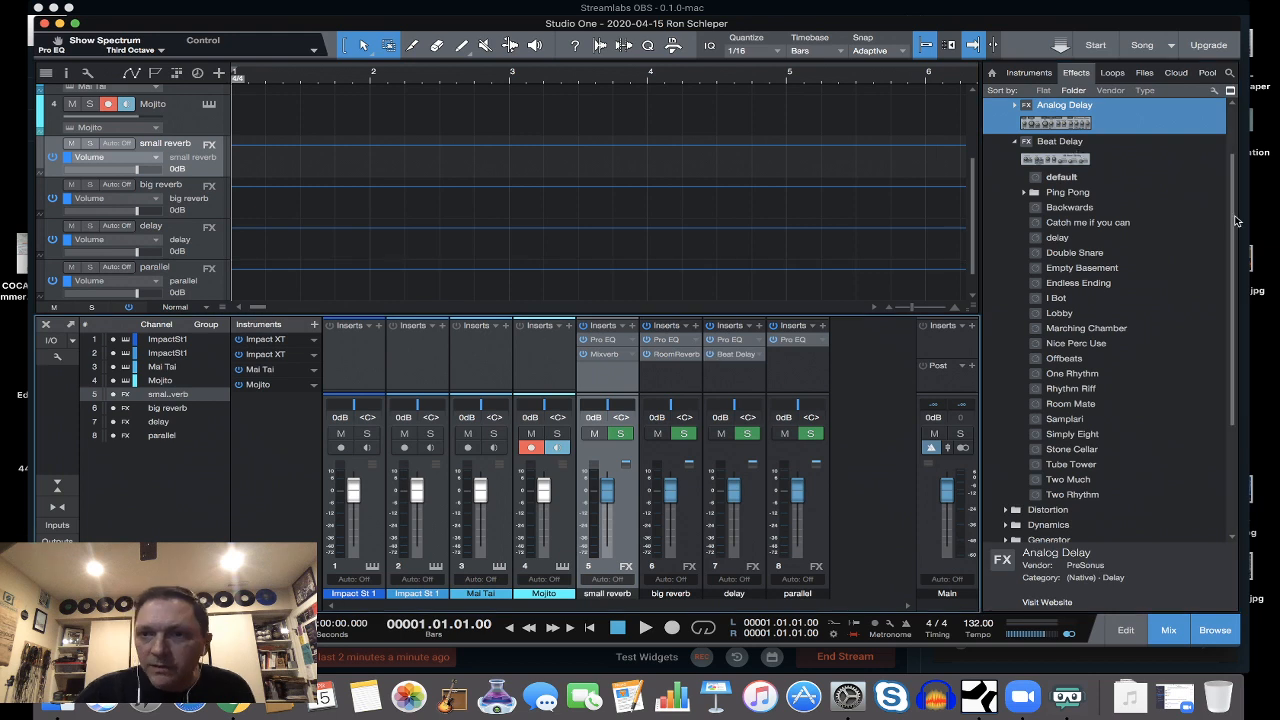
scroll(1012, 168, up, 3)
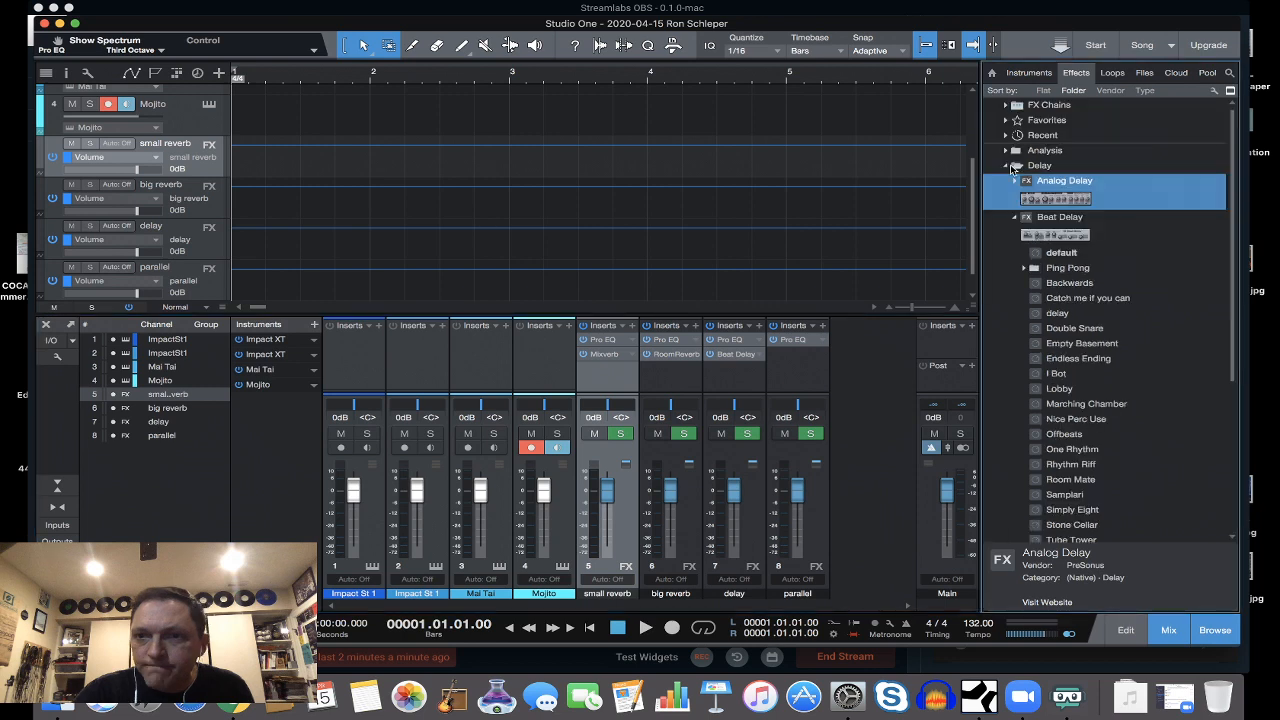
click(1008, 165)
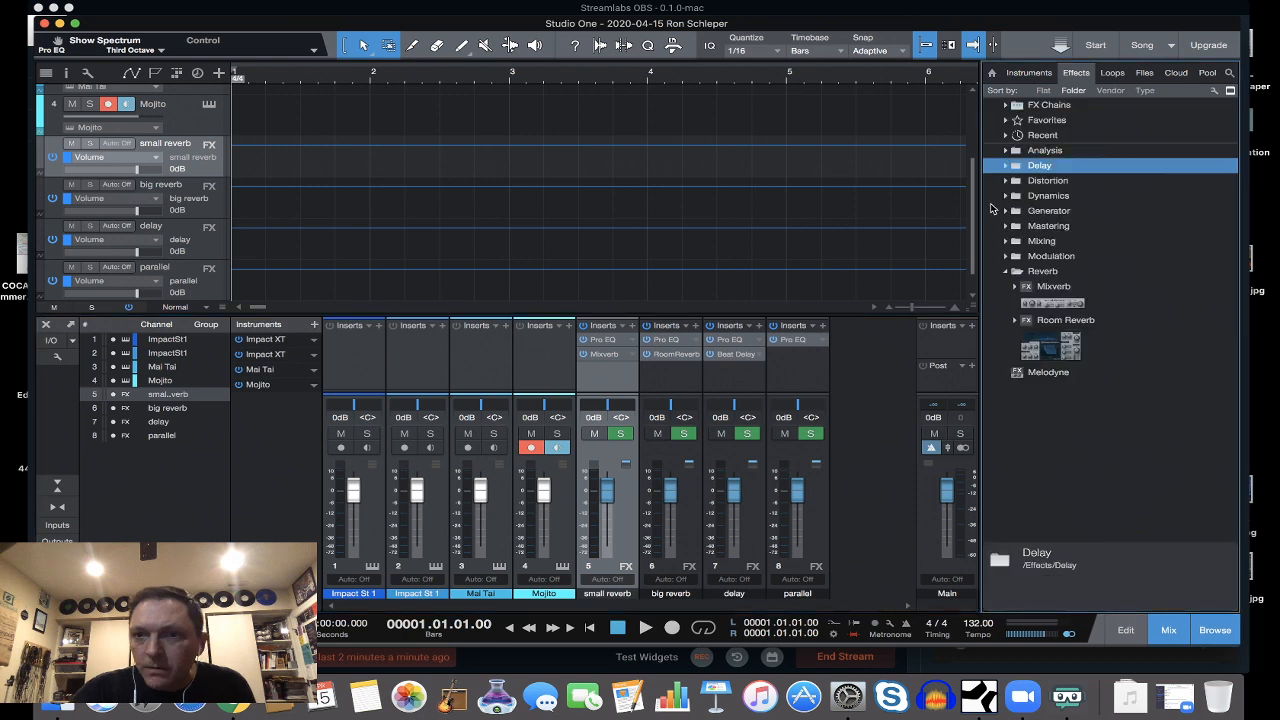
Insert a Compressor with default settings after Pro EQ on the parallel channel and close its editor.
click(1006, 241)
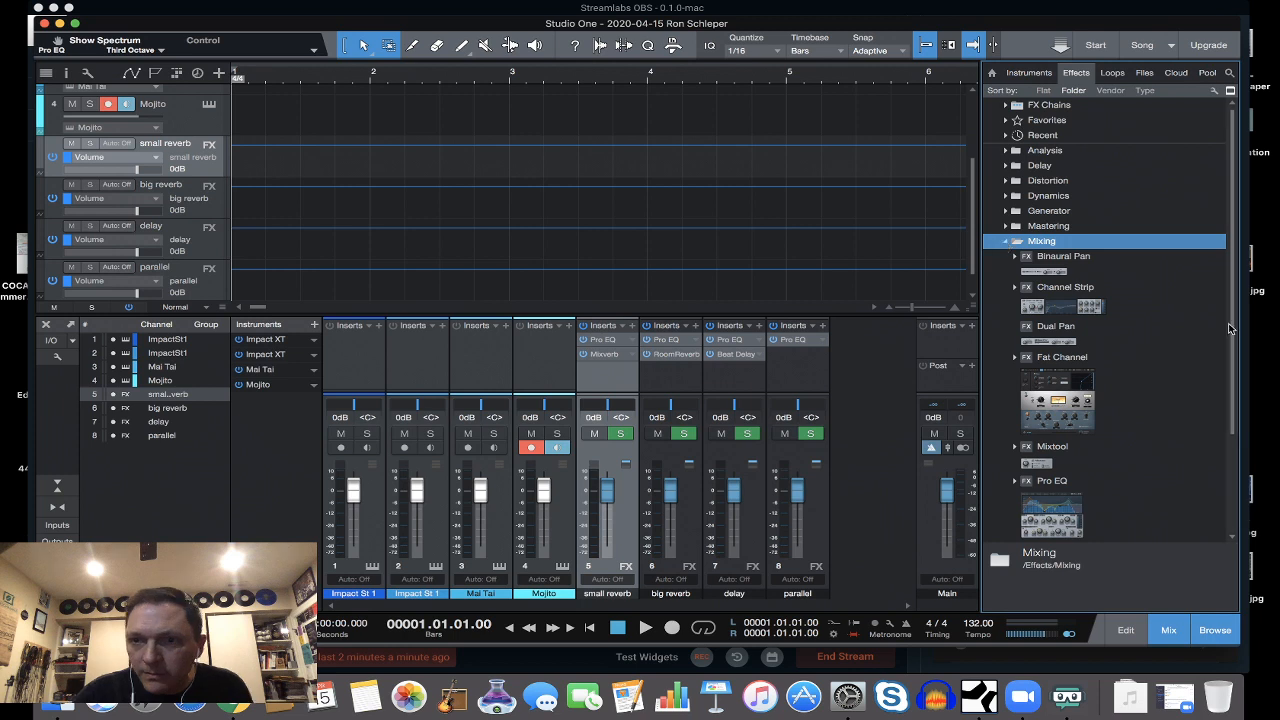
mouse_move(1230, 329)
mouse_down()
mouse_move(1238, 444)
mouse_move(1238, 312)
mouse_up()
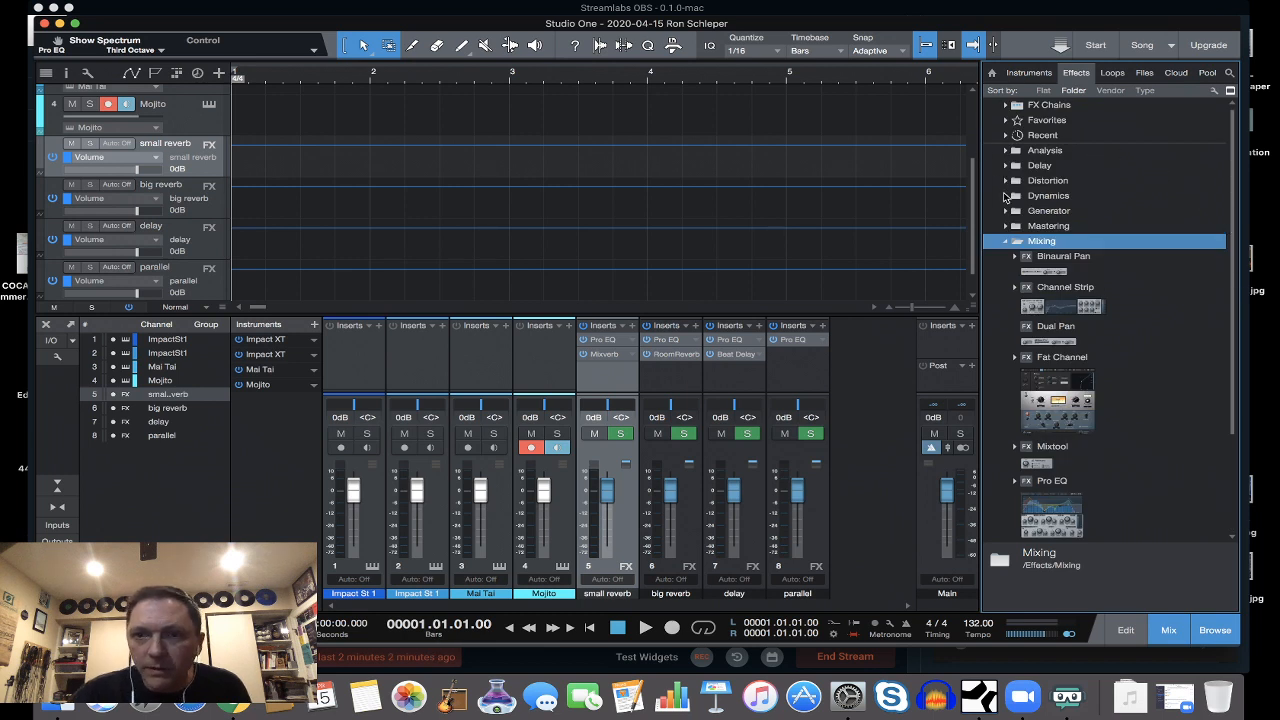
click(1005, 196)
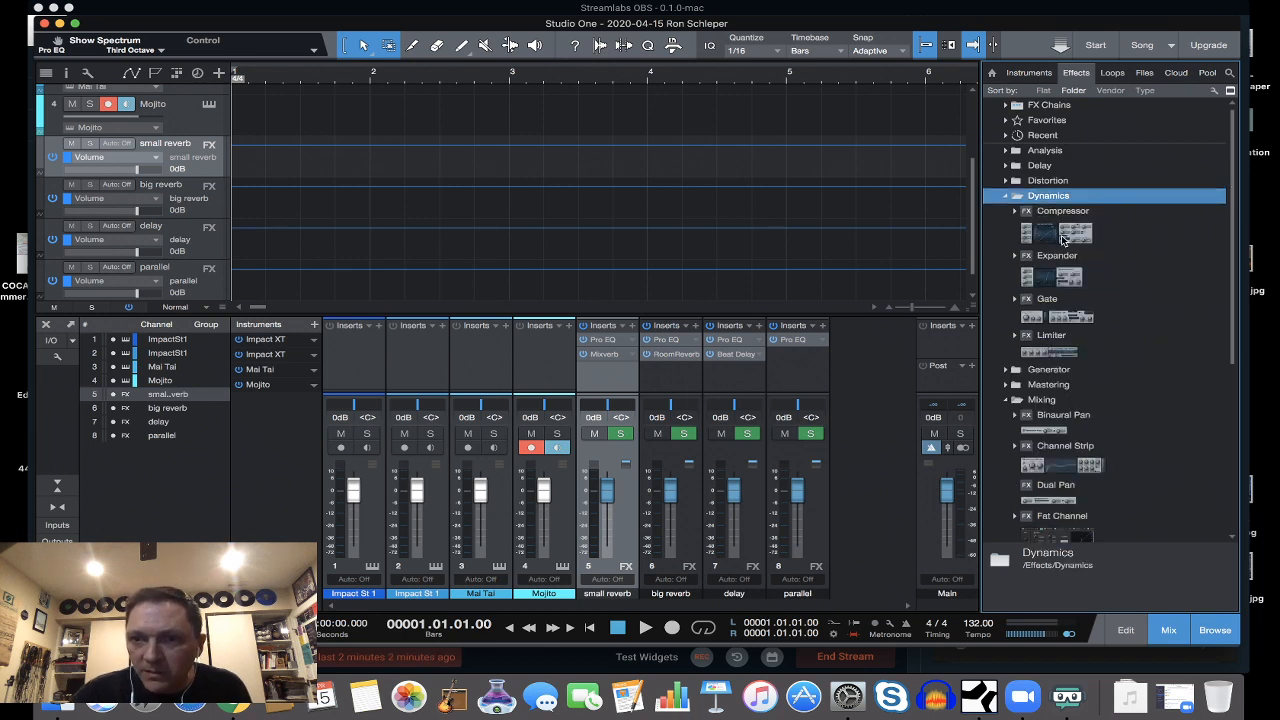
click(1077, 236)
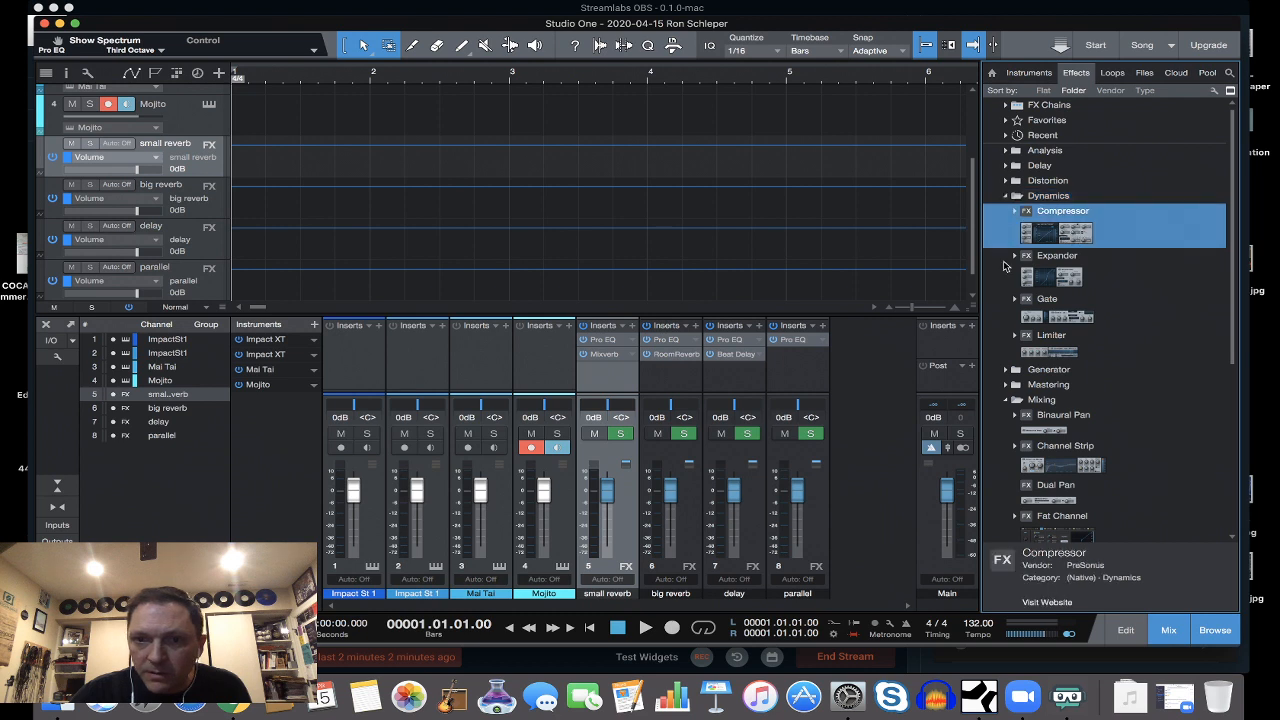
drag(1040, 232, 797, 354)
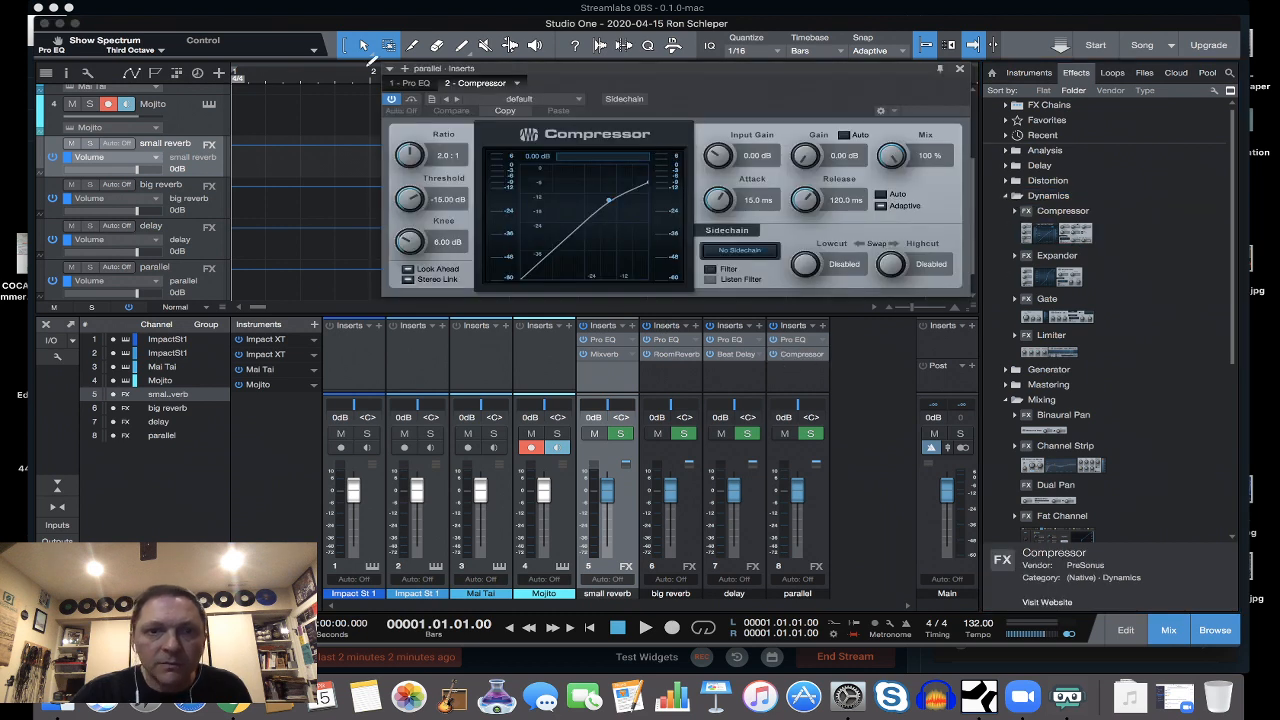
click(961, 71)
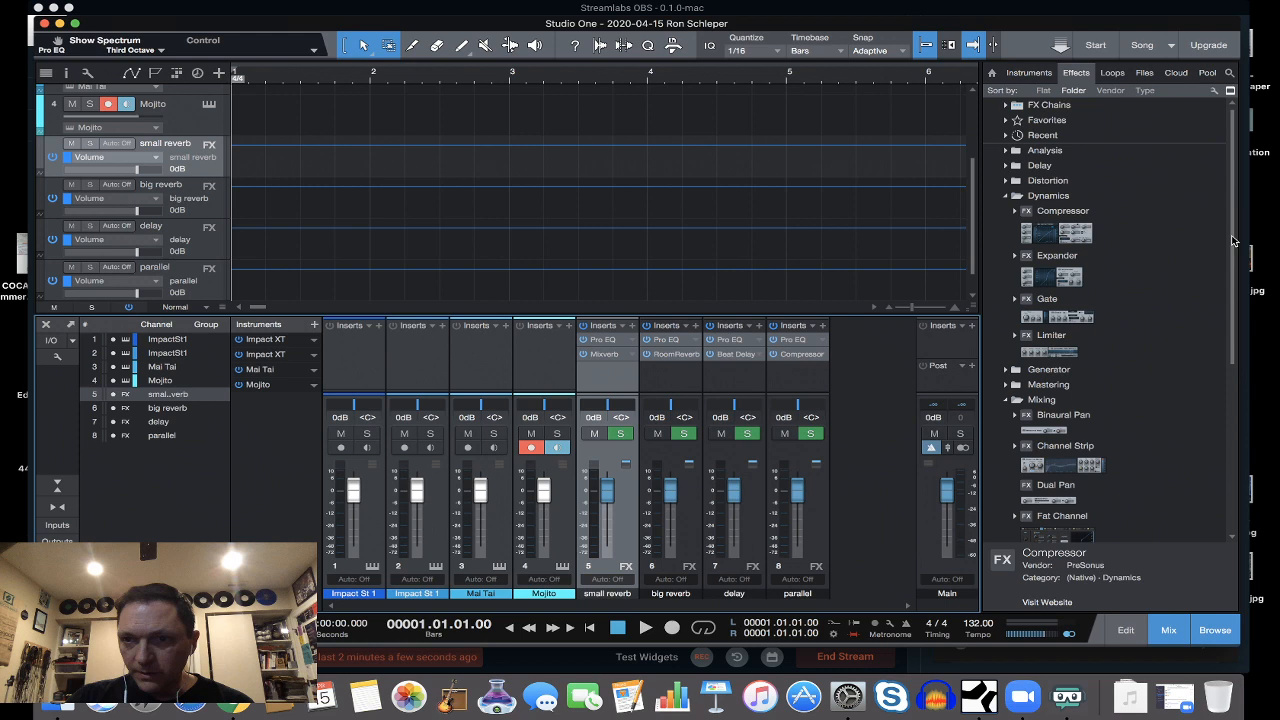
Insert RedlightDist after Compressor on the parallel channel and lower its Drive to 0.61.
drag(1235, 241, 1235, 366)
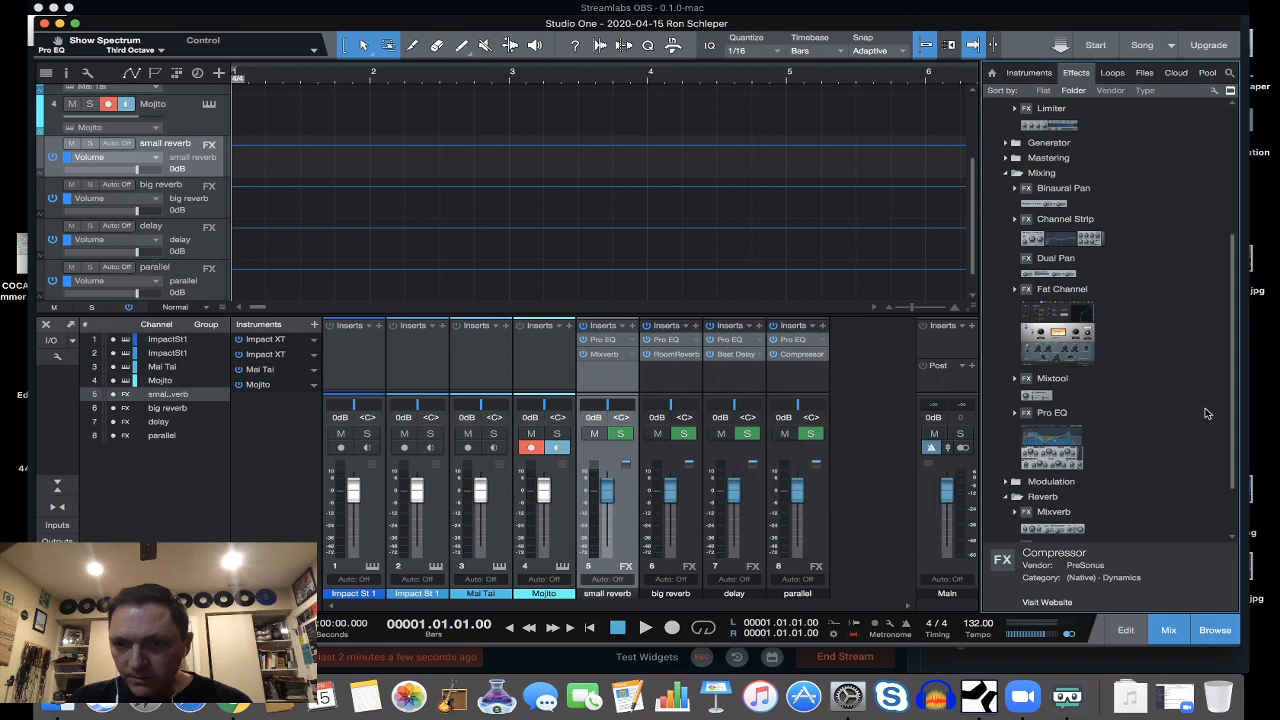
click(1006, 173)
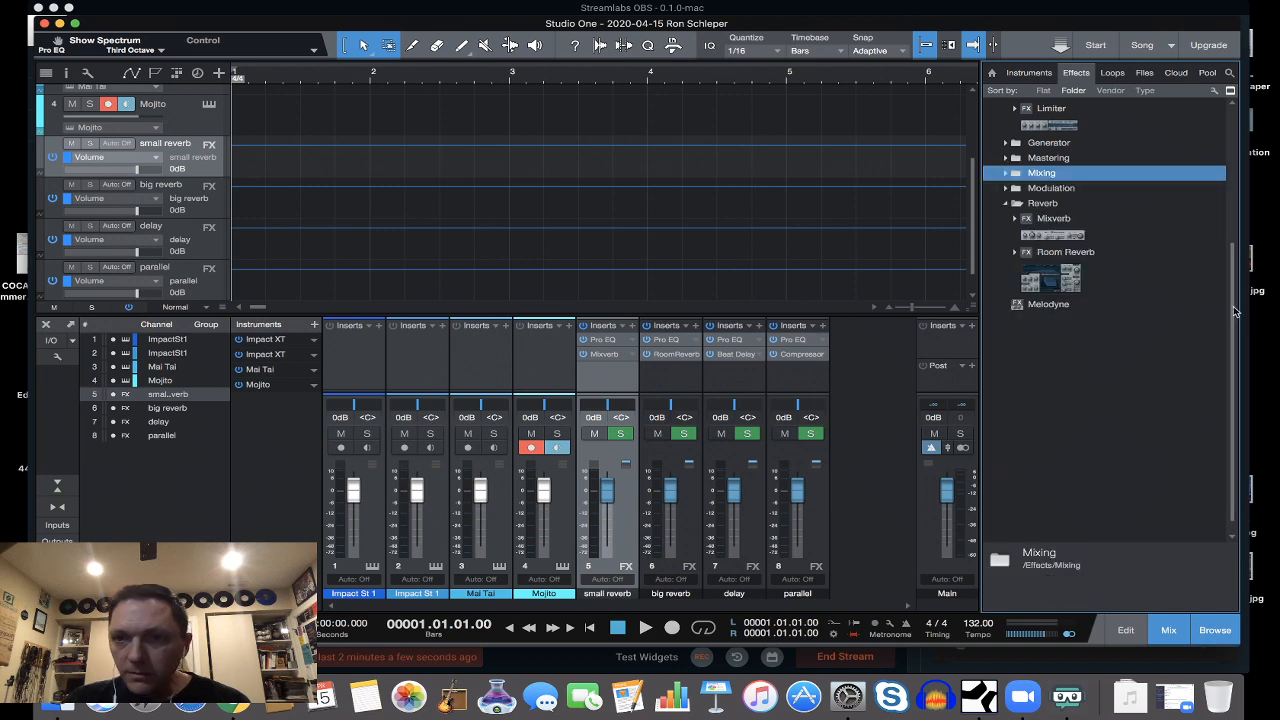
drag(1232, 307, 1230, 175)
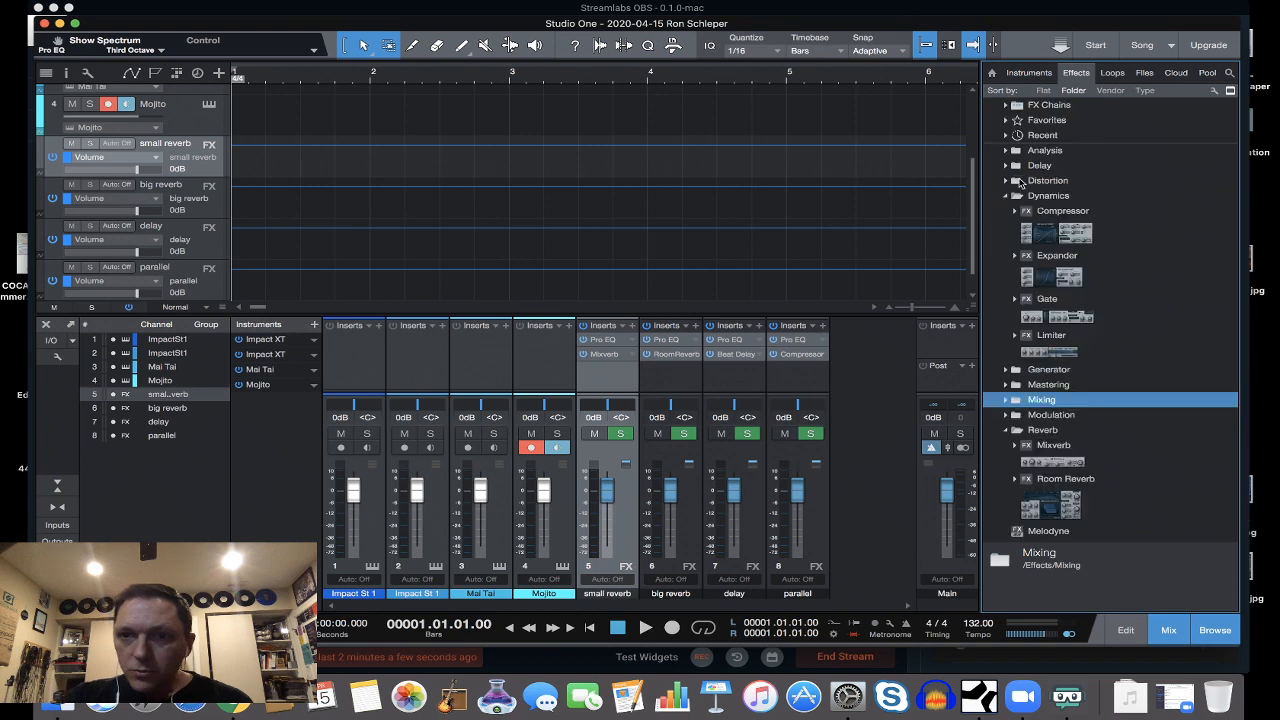
click(1019, 181)
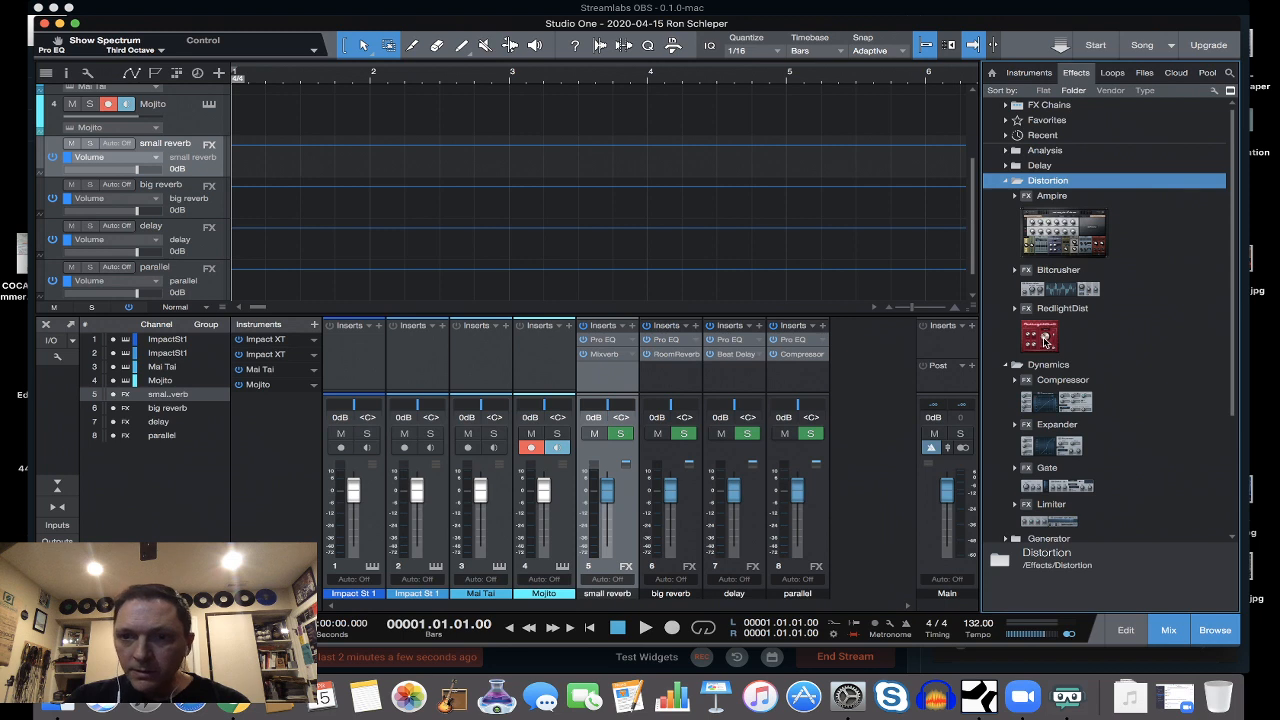
drag(1045, 336, 788, 376)
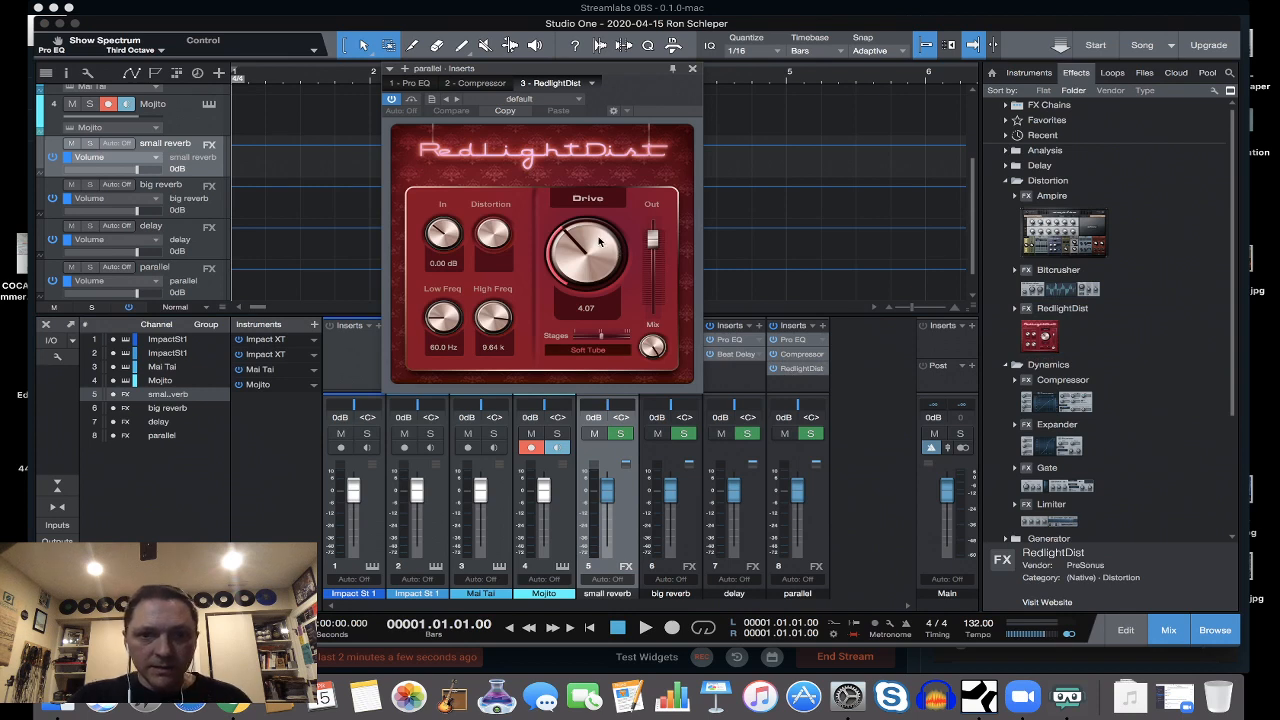
drag(592, 255, 605, 292)
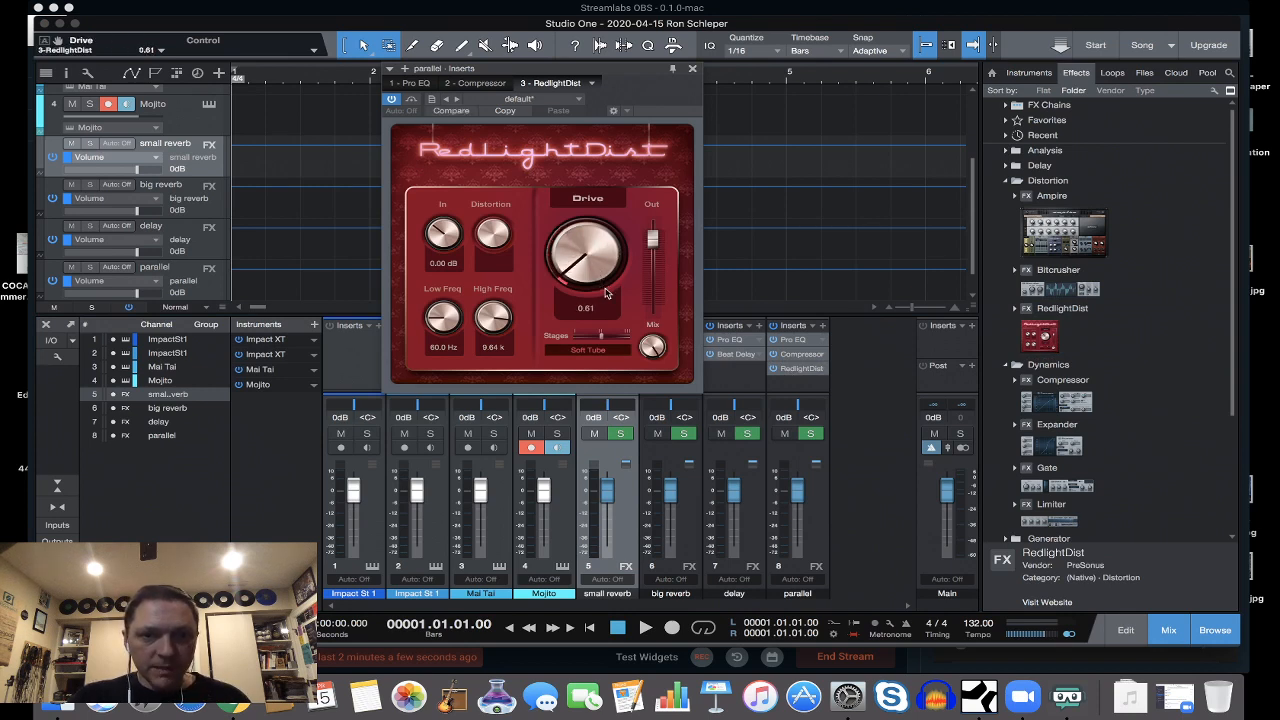
click(694, 69)
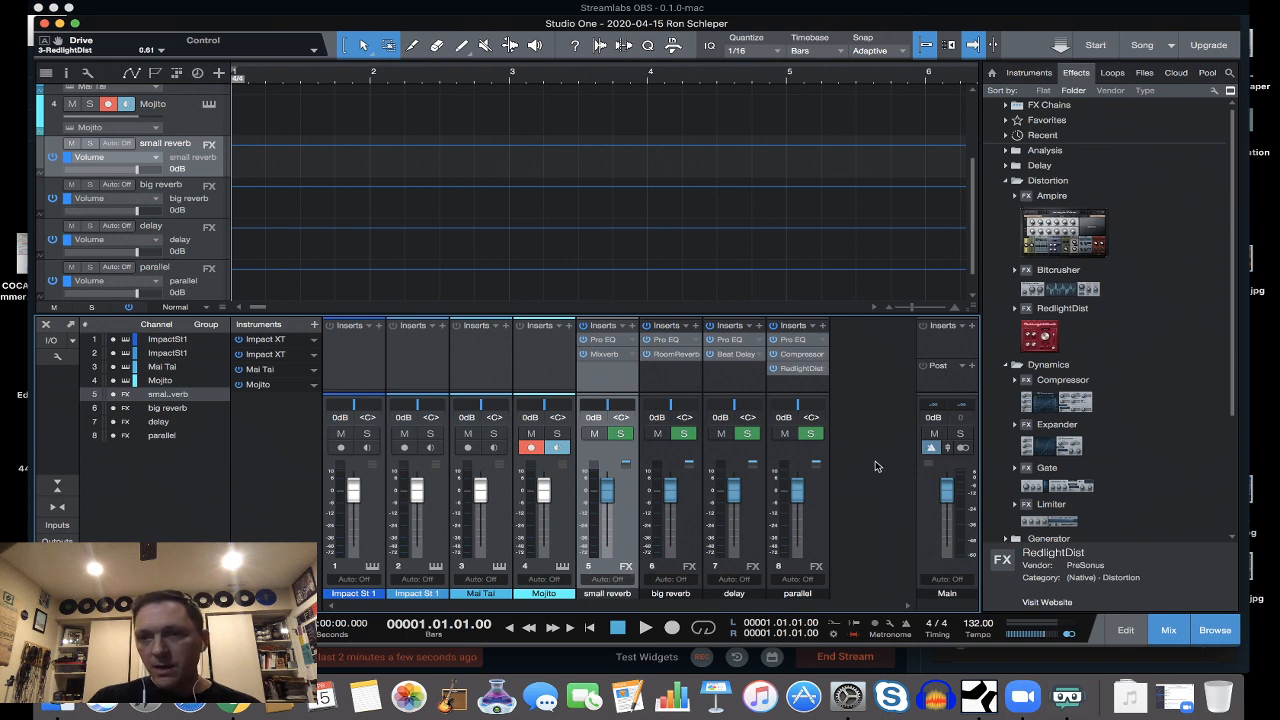
Save the song as a template titled with the producer's short name followed by "Techno Quarantine".
mouse_move(76, 6)
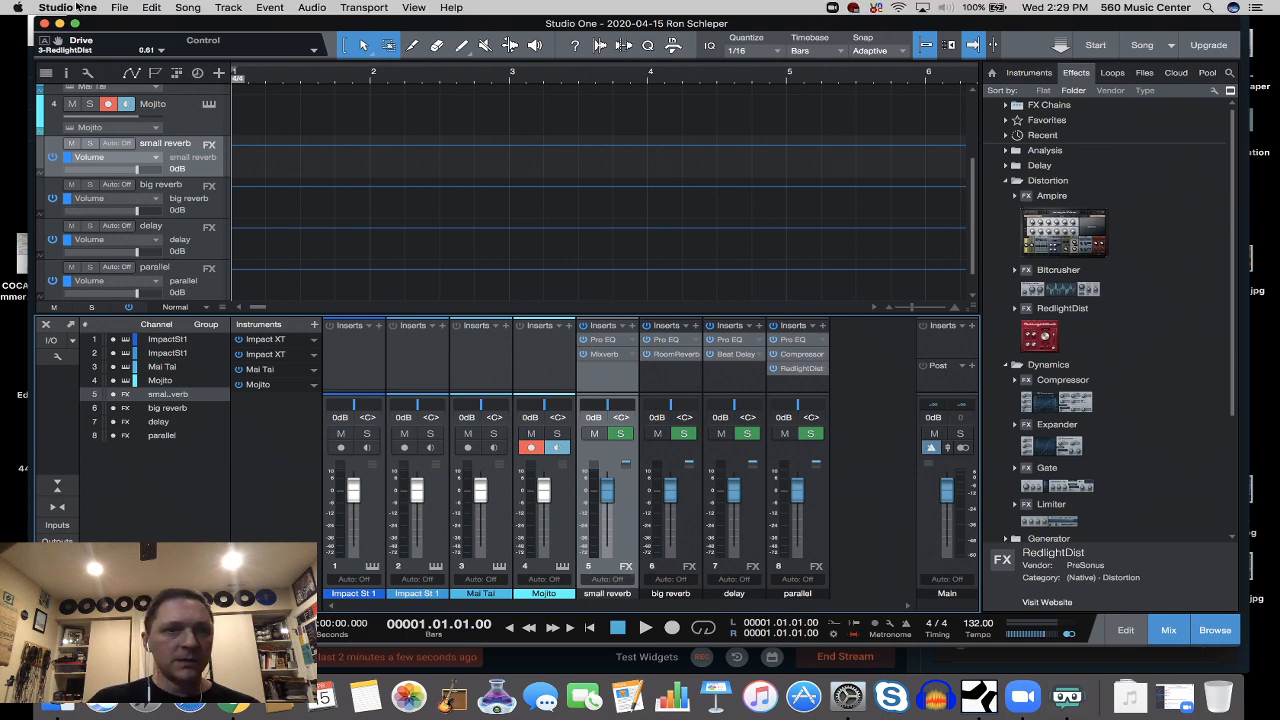
click(118, 7)
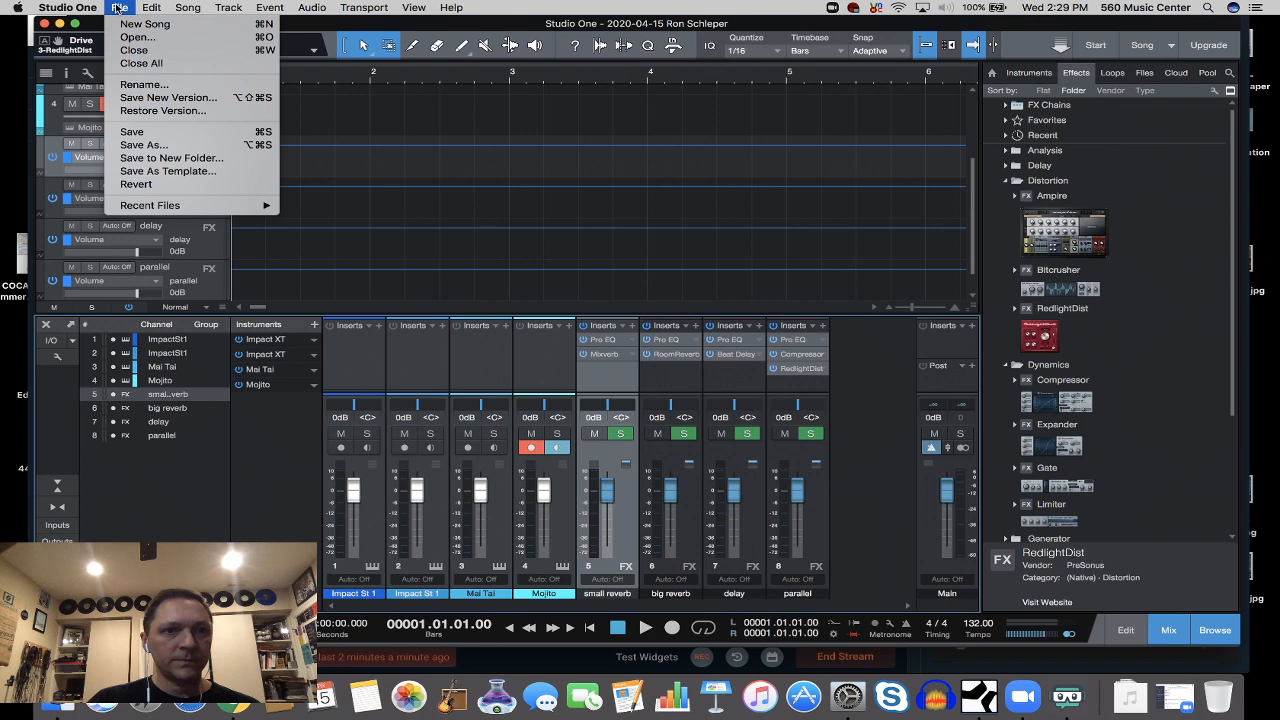
click(172, 176)
click(737, 164)
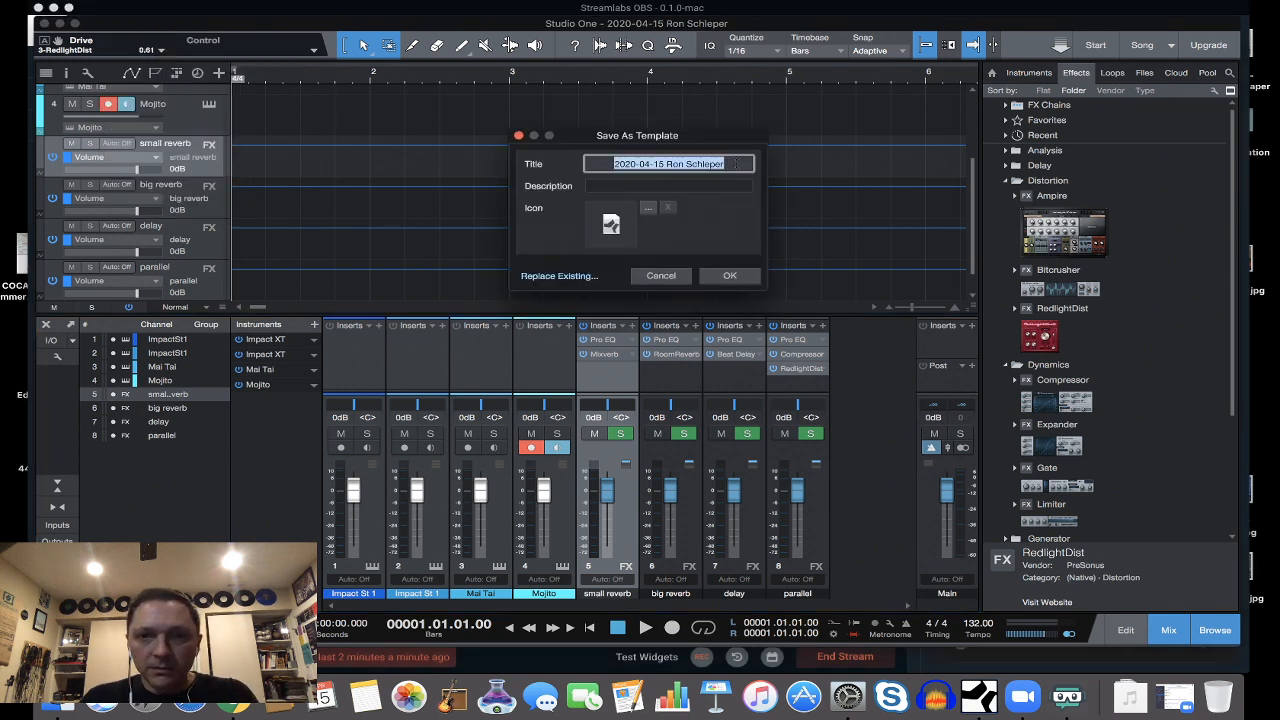
key(BackSpace)
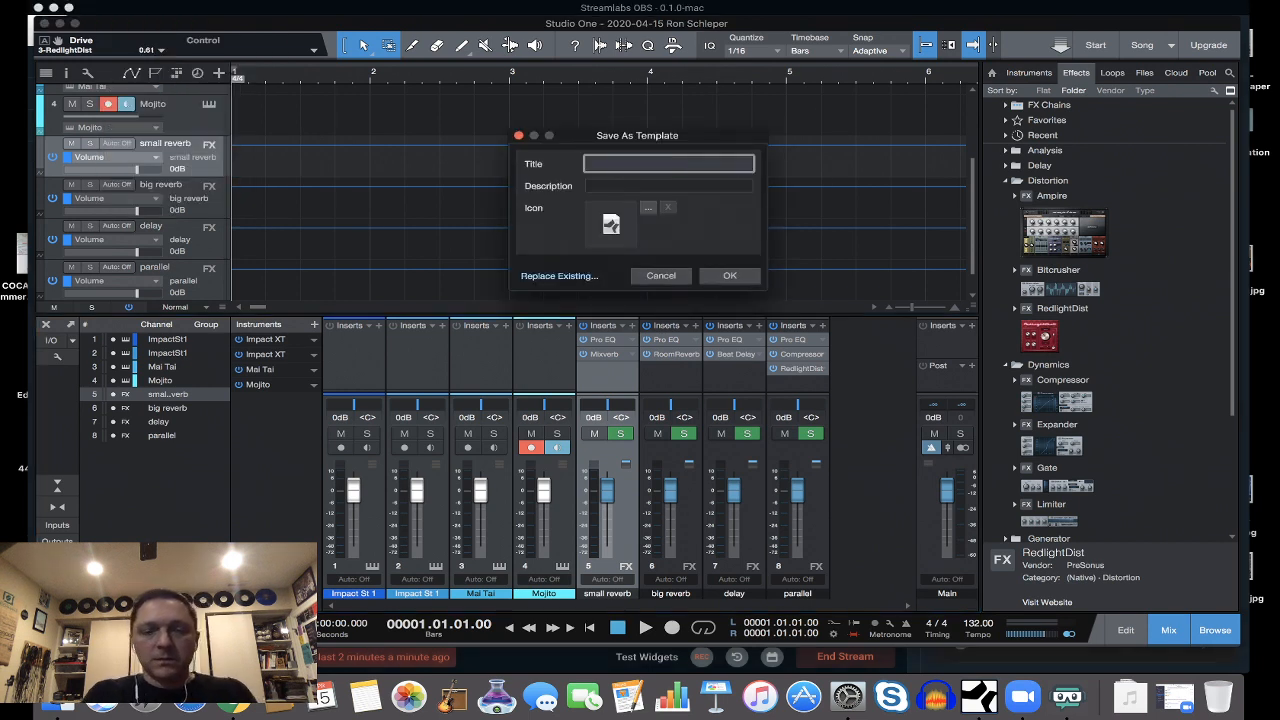
text(Ron S)
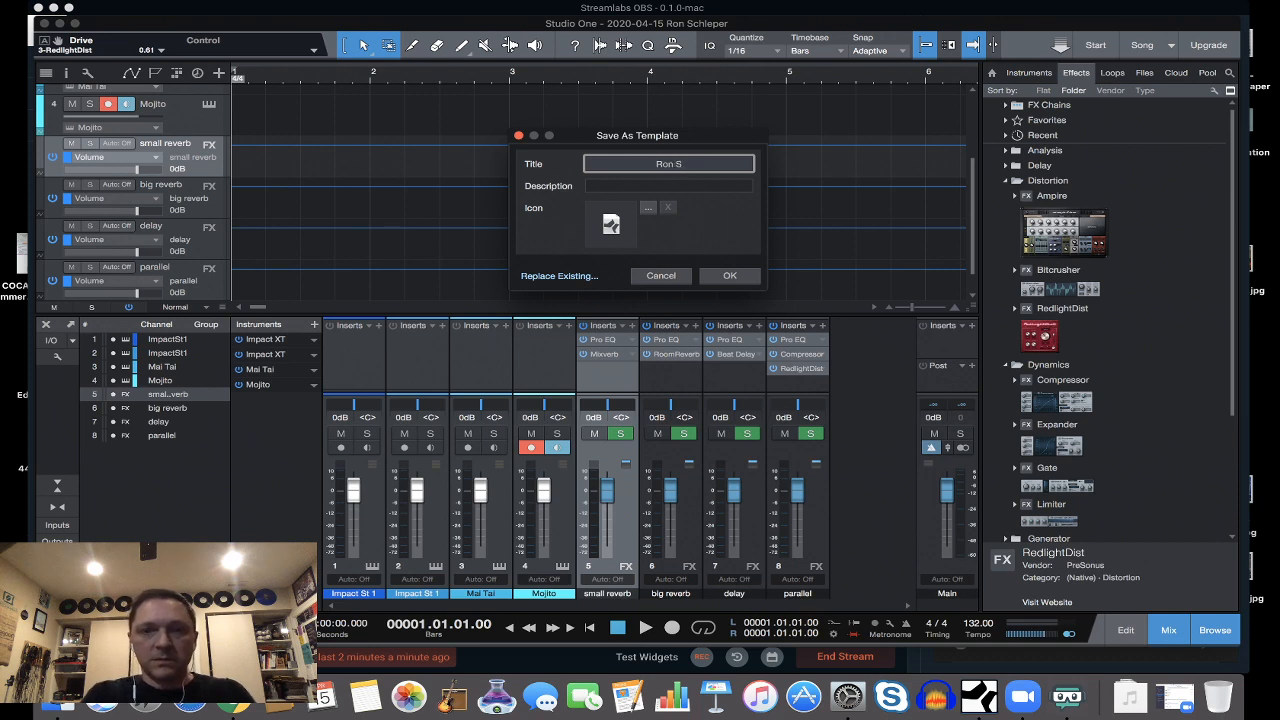
text( Techno)
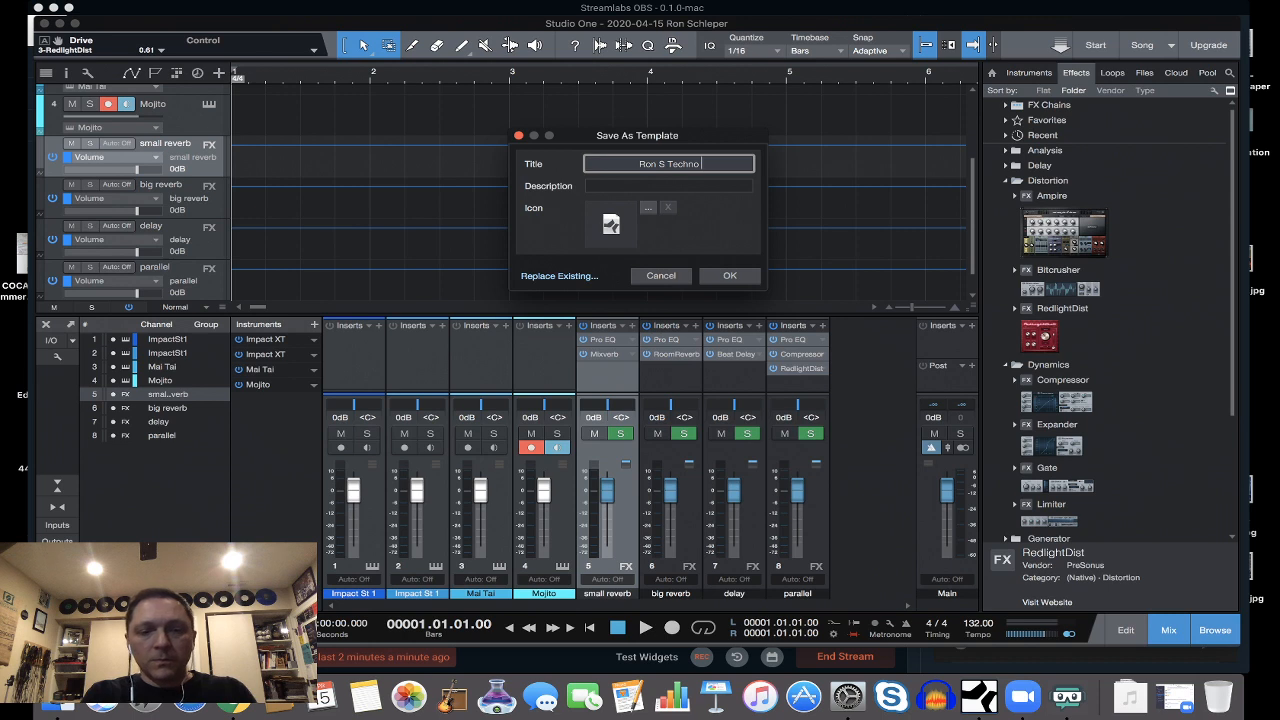
text( G)
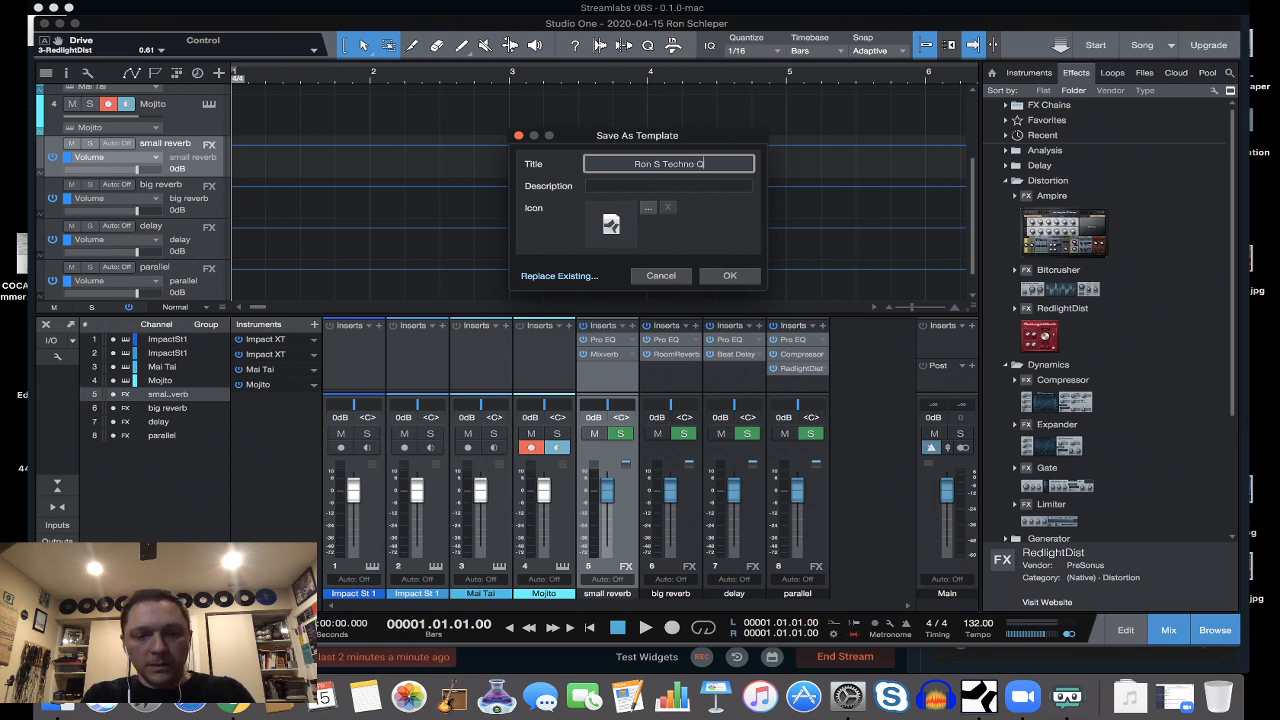
text(uarantine)
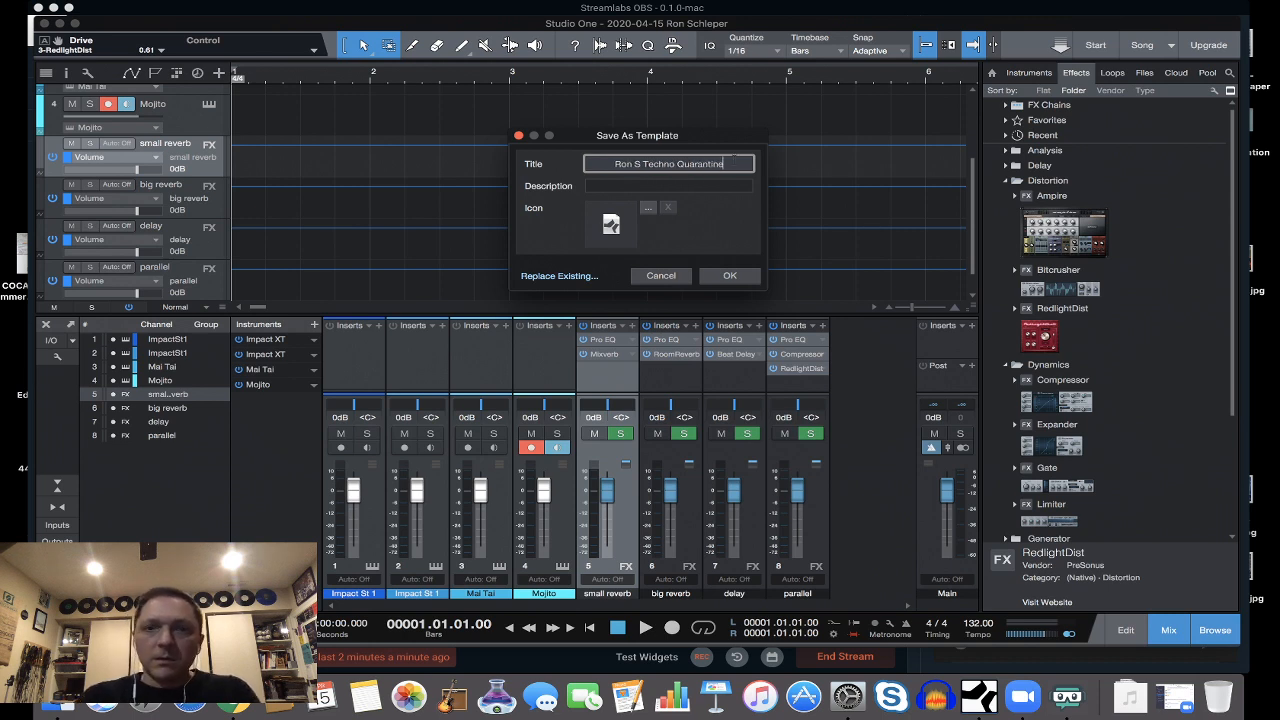
click(744, 276)
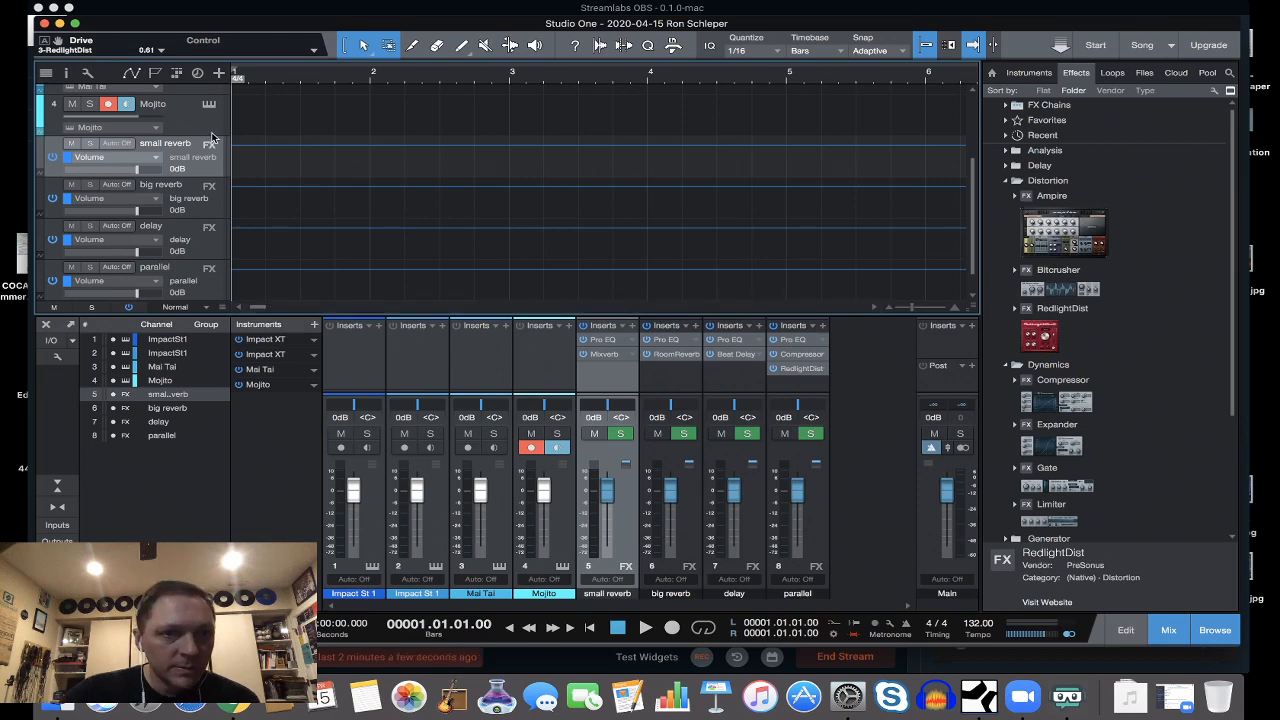
Select the first Impact track and open its Impact XT instrument editor.
scroll(210, 131, down, 1)
scroll(208, 133, up, 5)
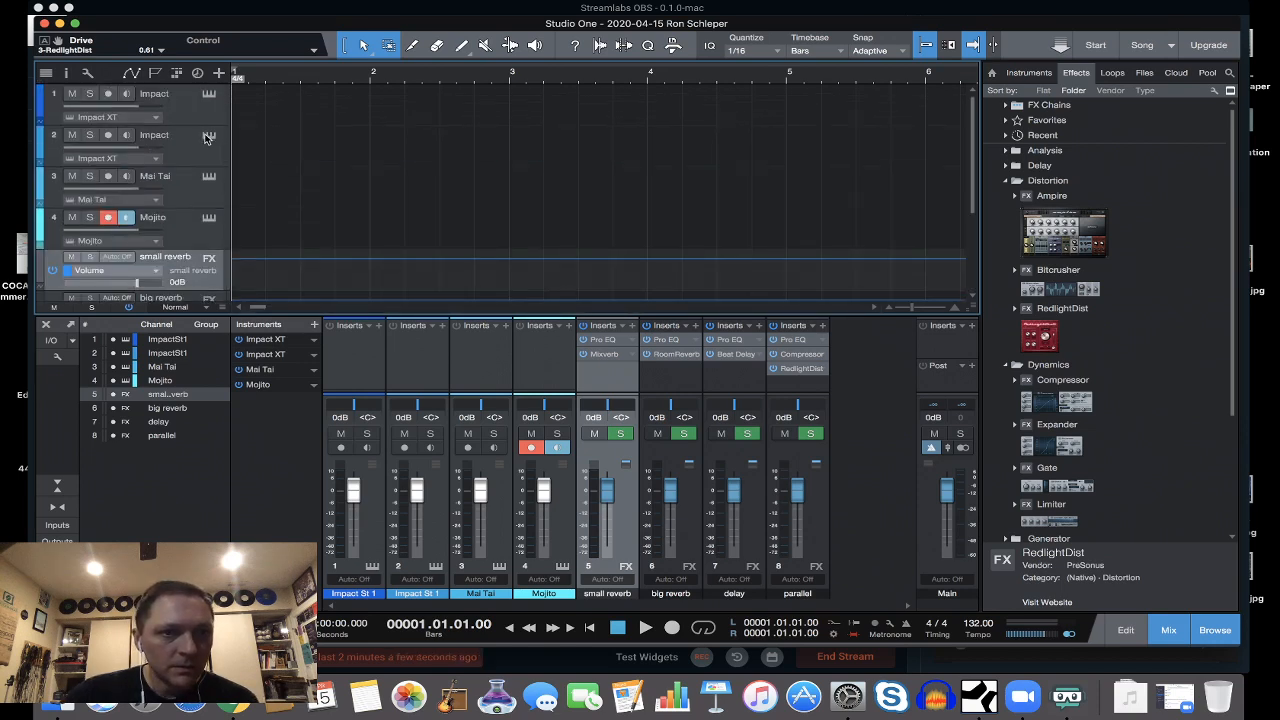
click(183, 112)
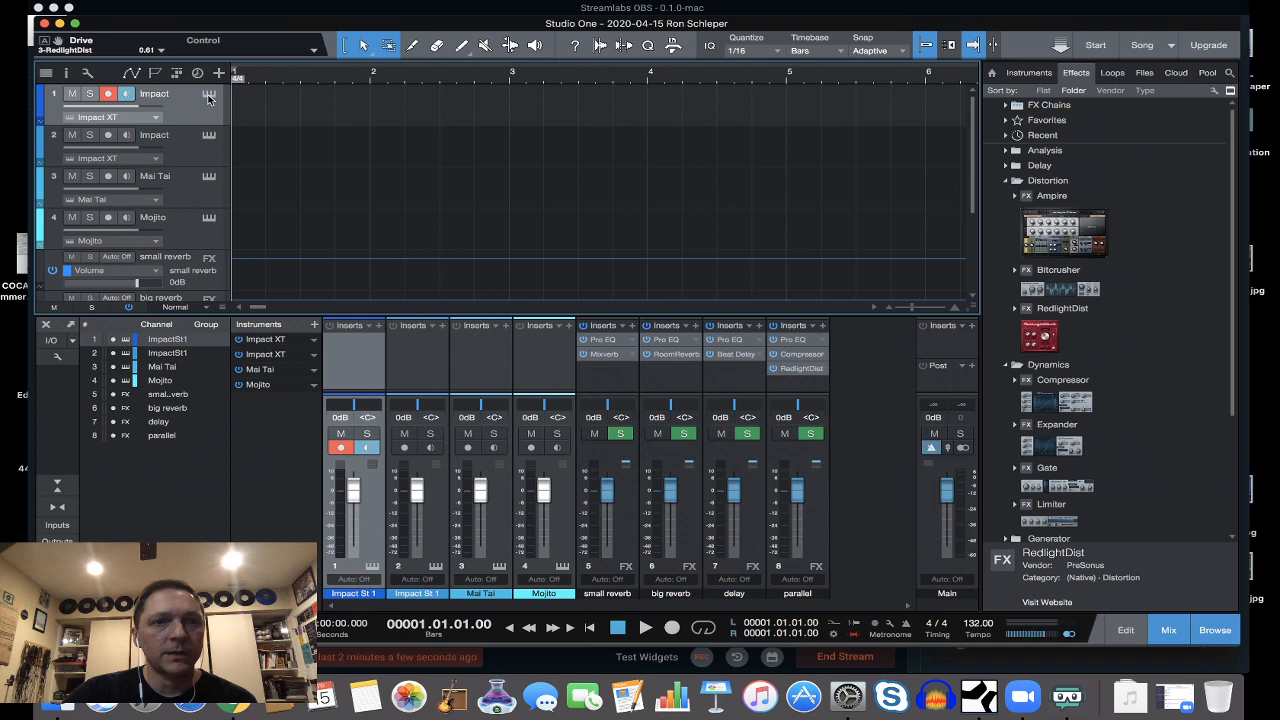
click(208, 95)
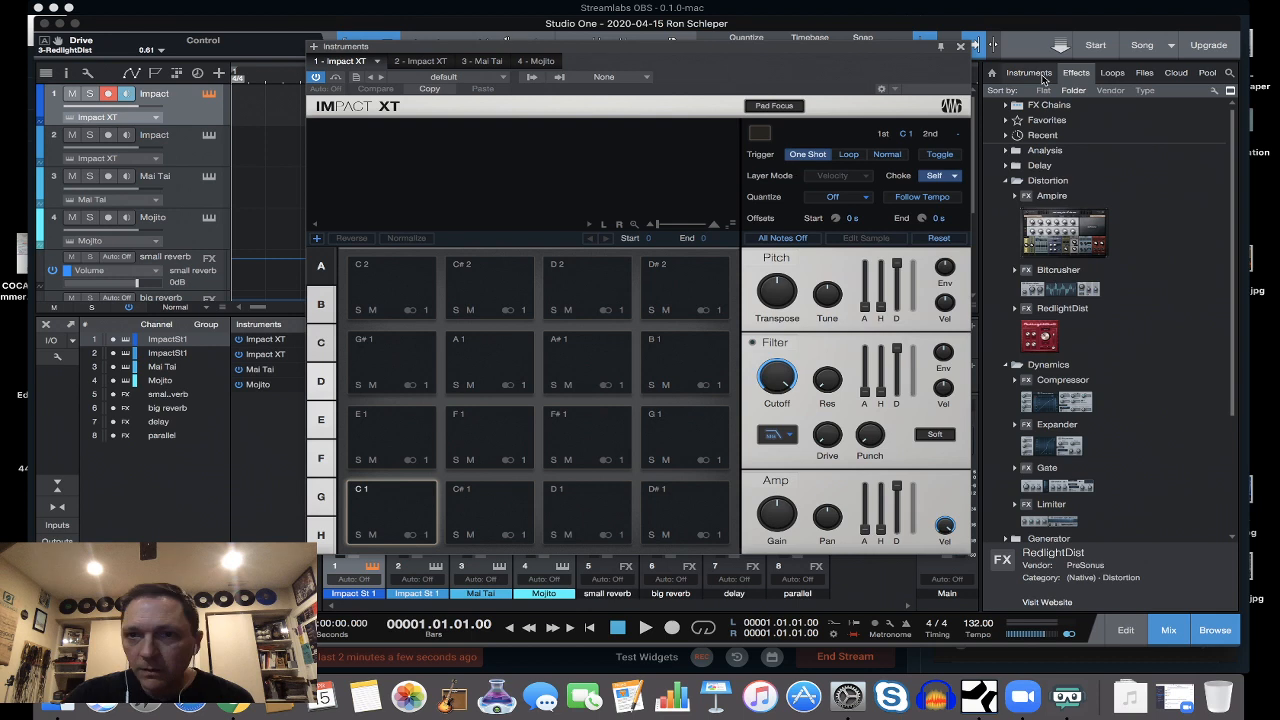
Load the Intense Techno kit into the first track's Impact XT and audition its Kick 1 pad.
click(1029, 73)
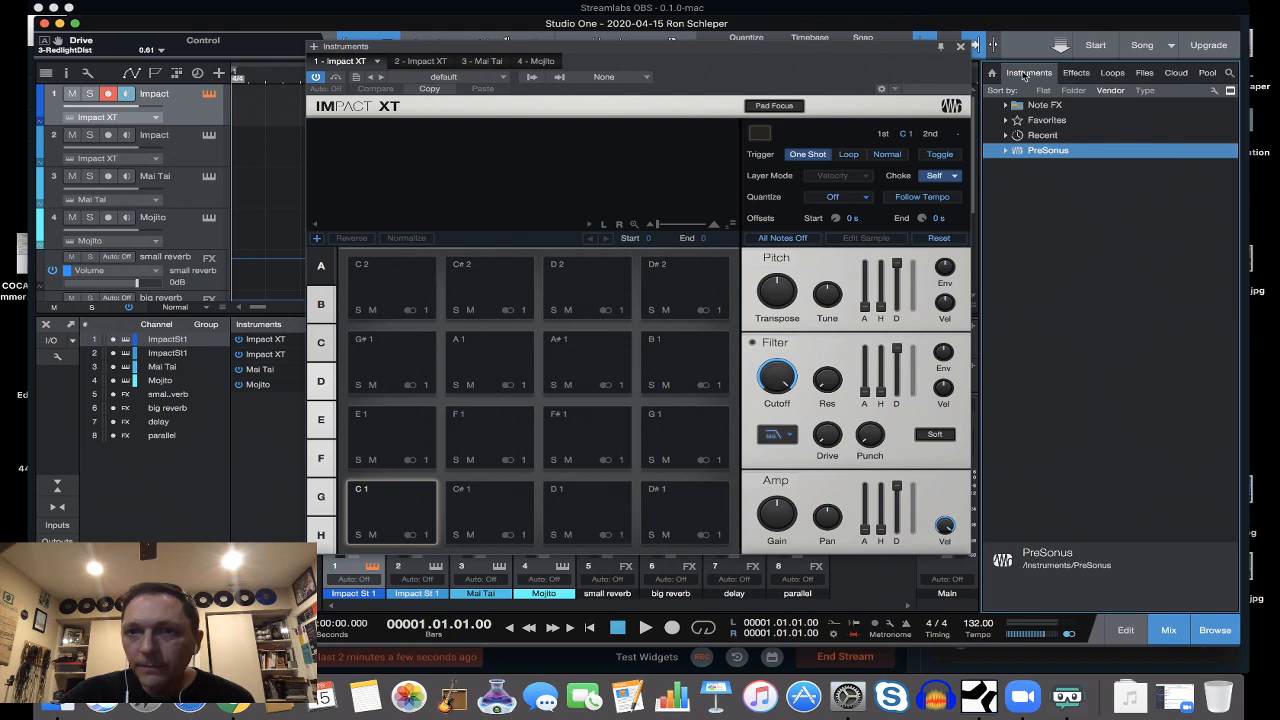
click(1006, 150)
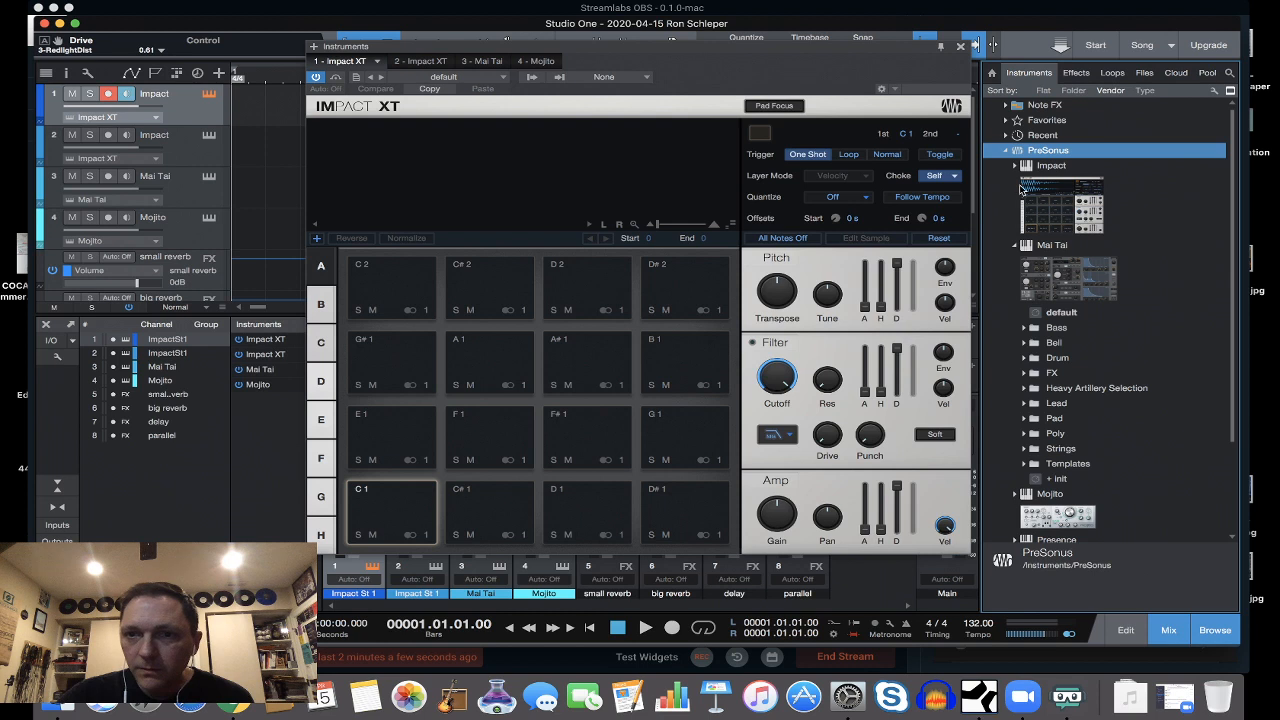
click(1016, 166)
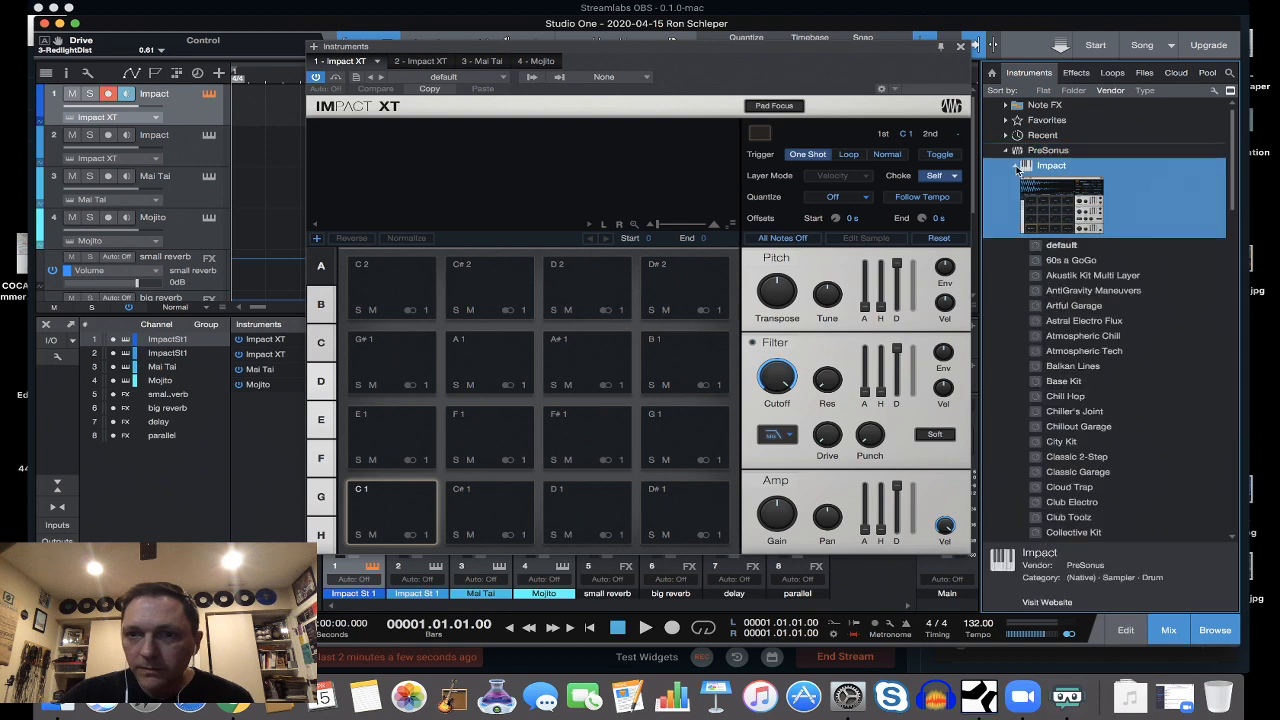
drag(1234, 185, 1222, 421)
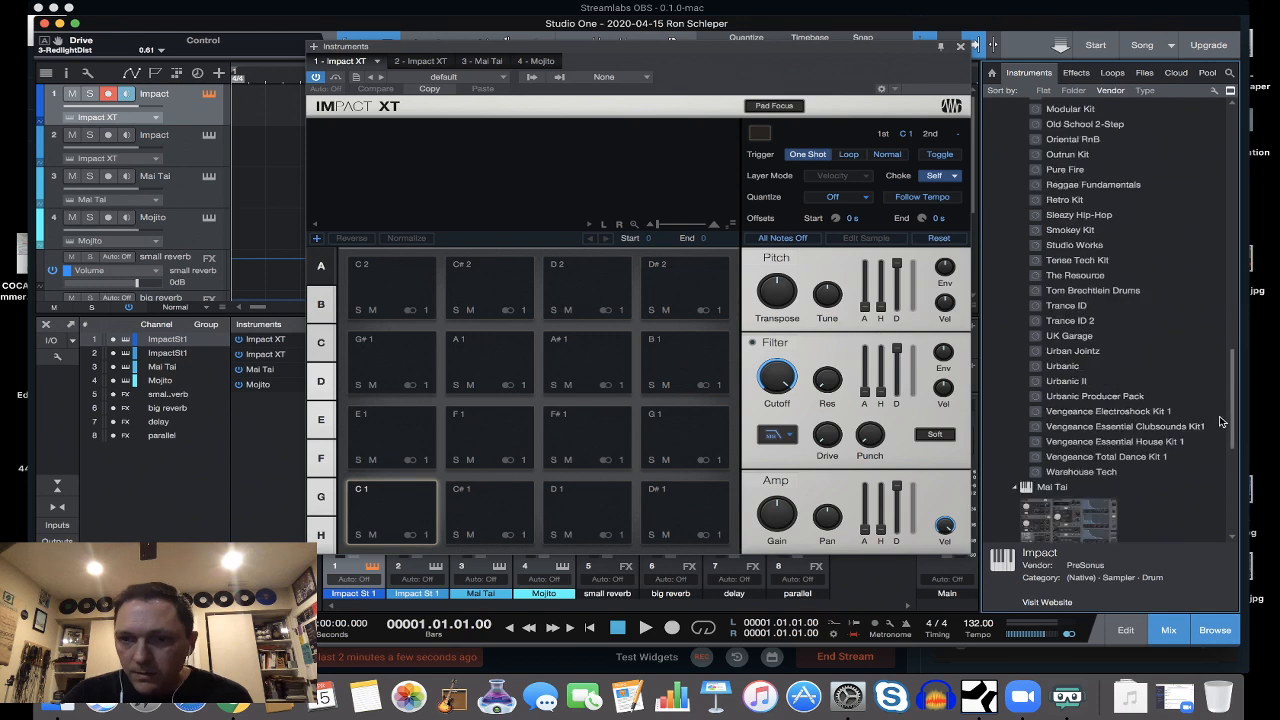
drag(1221, 421, 1216, 328)
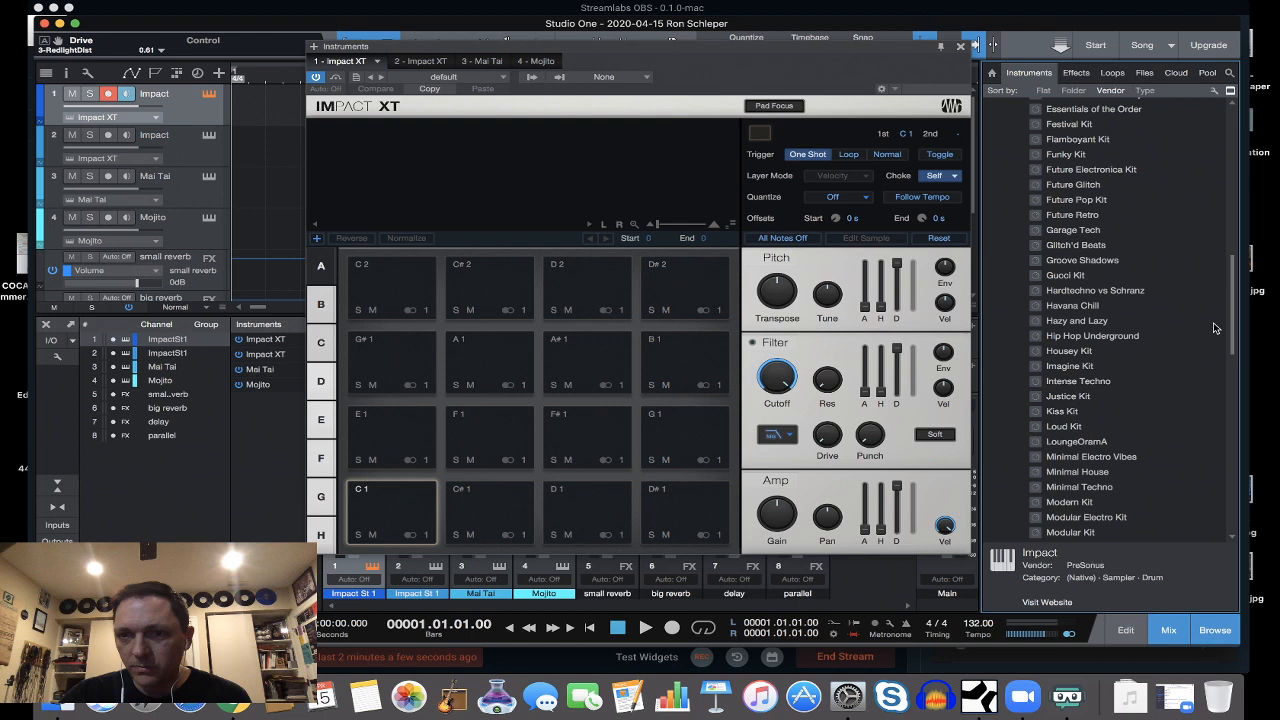
double_click(1068, 382)
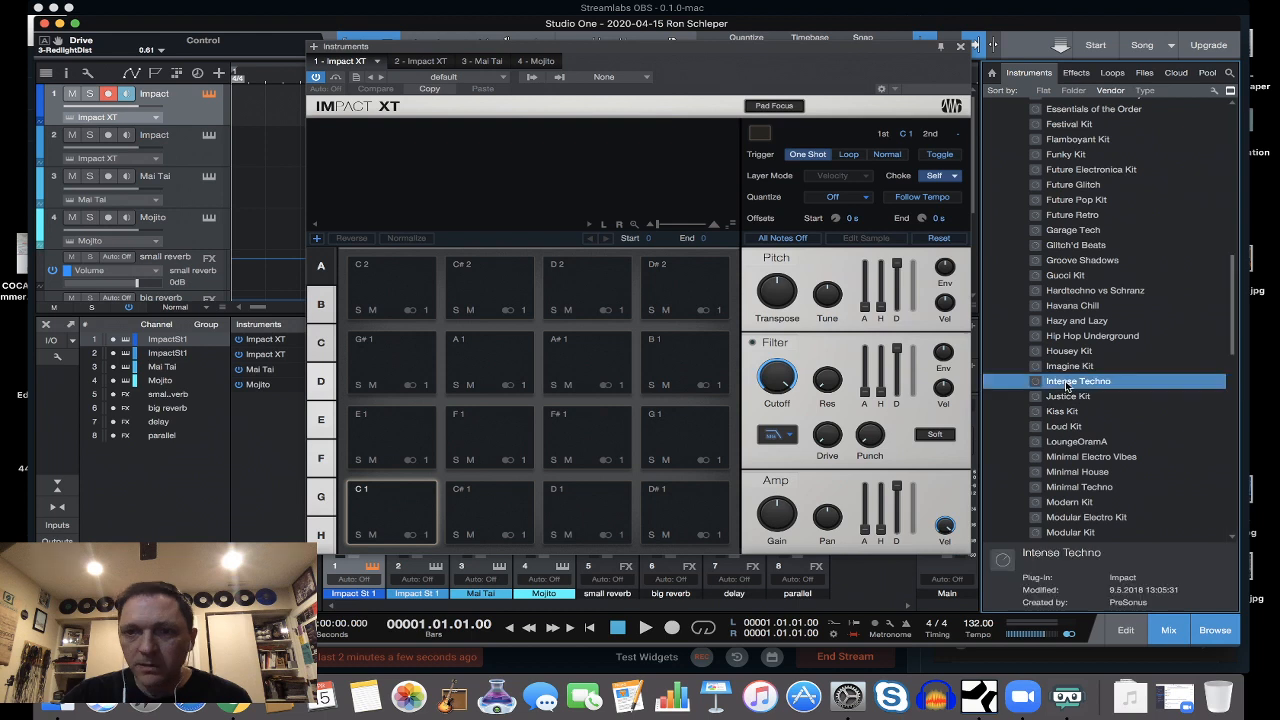
click(401, 515)
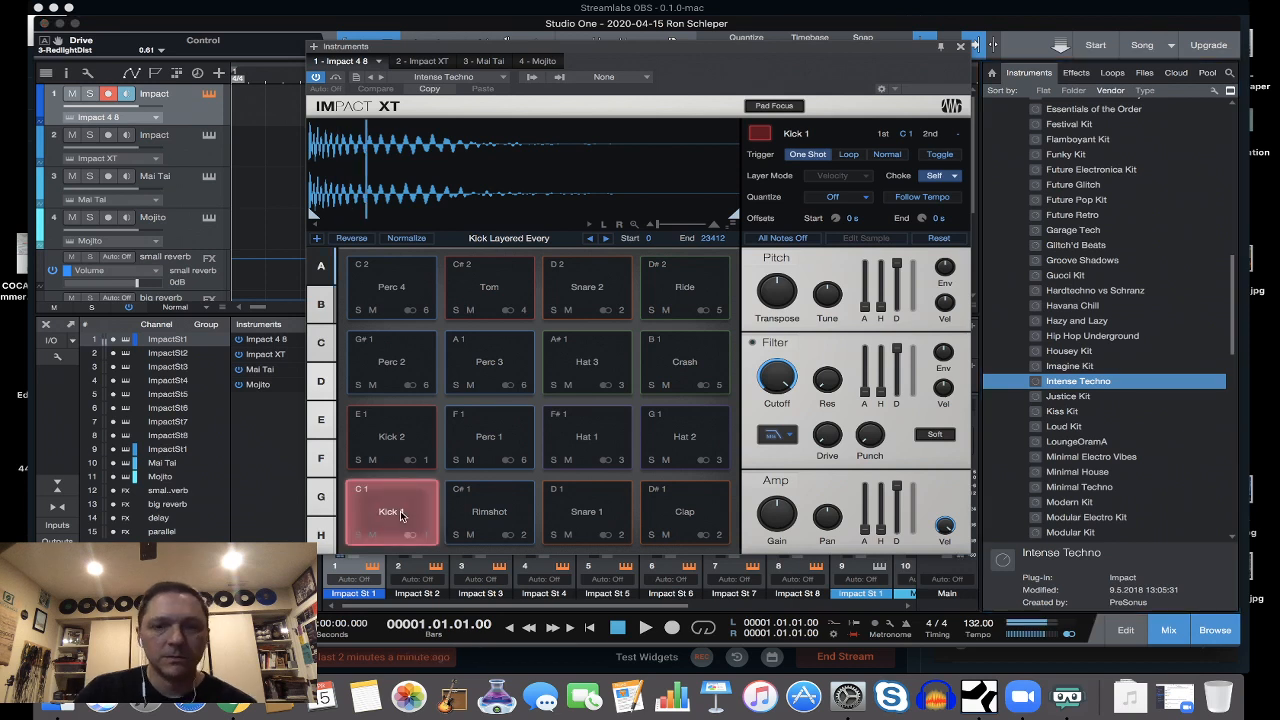
Audition the Rimshot, Snare 1, Clap, Hat 2 and Perc 1 pads of the Intense Techno kit.
click(505, 516)
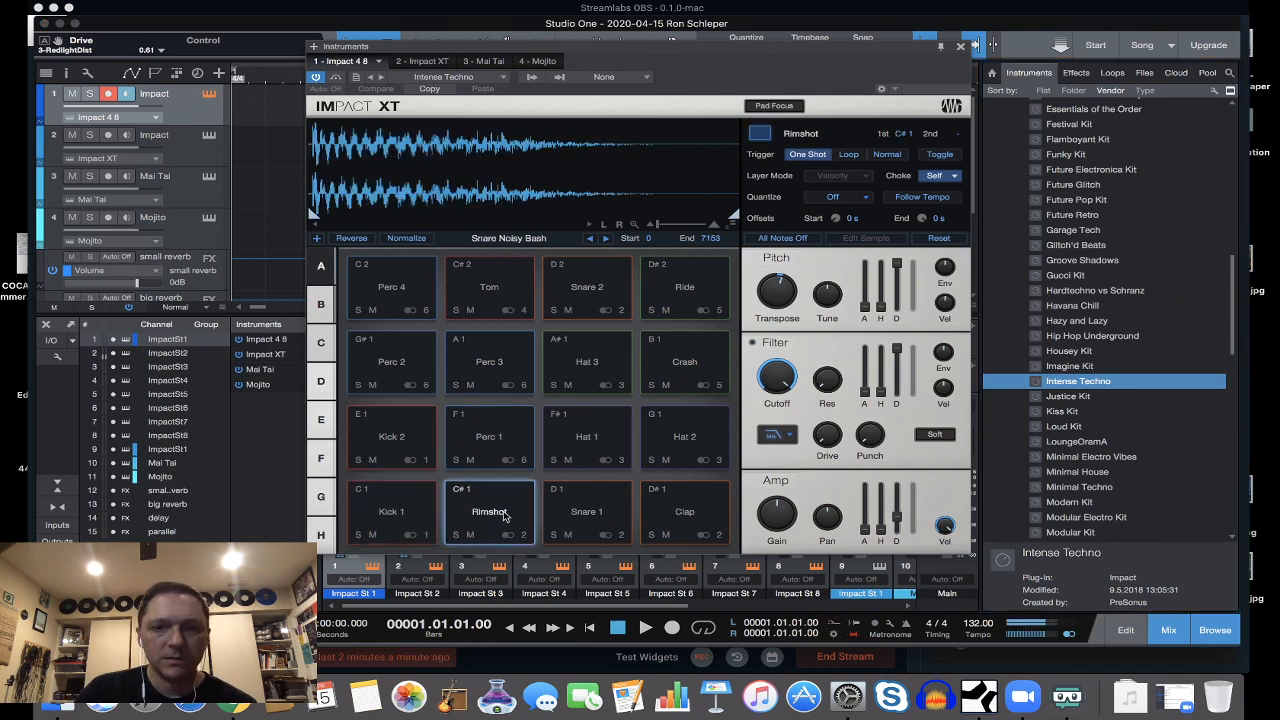
click(588, 516)
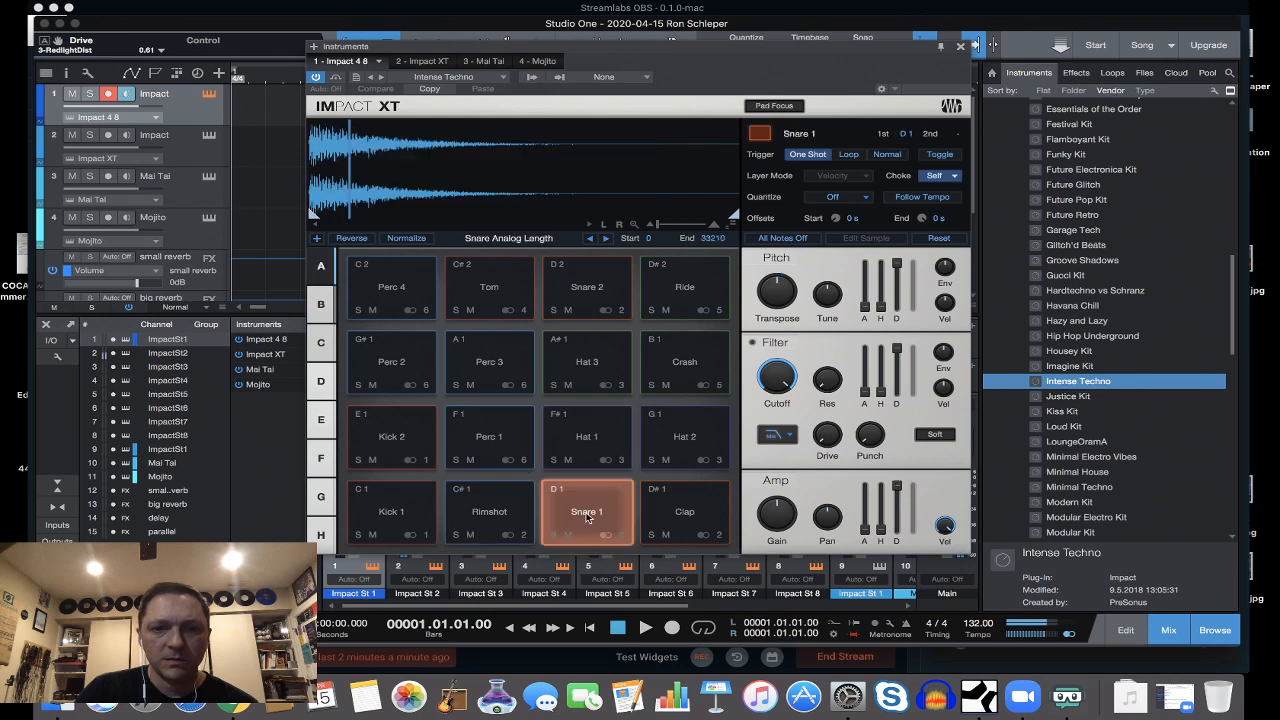
click(697, 520)
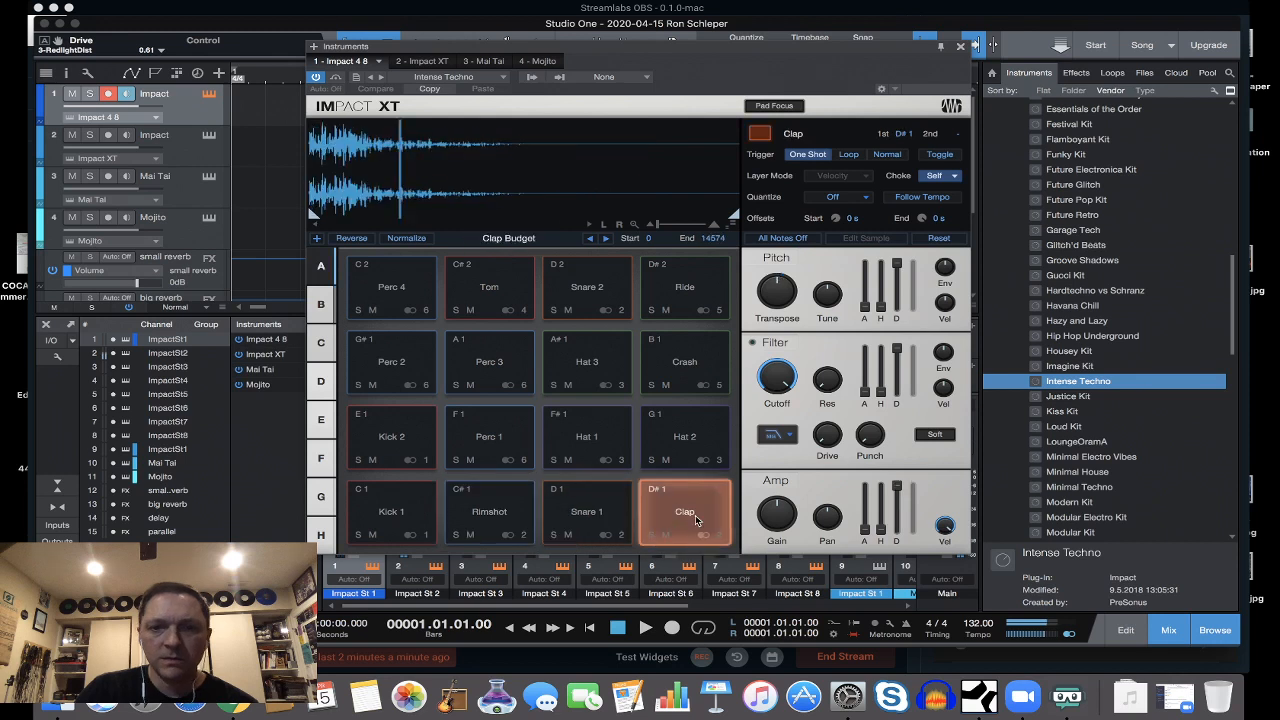
click(658, 444)
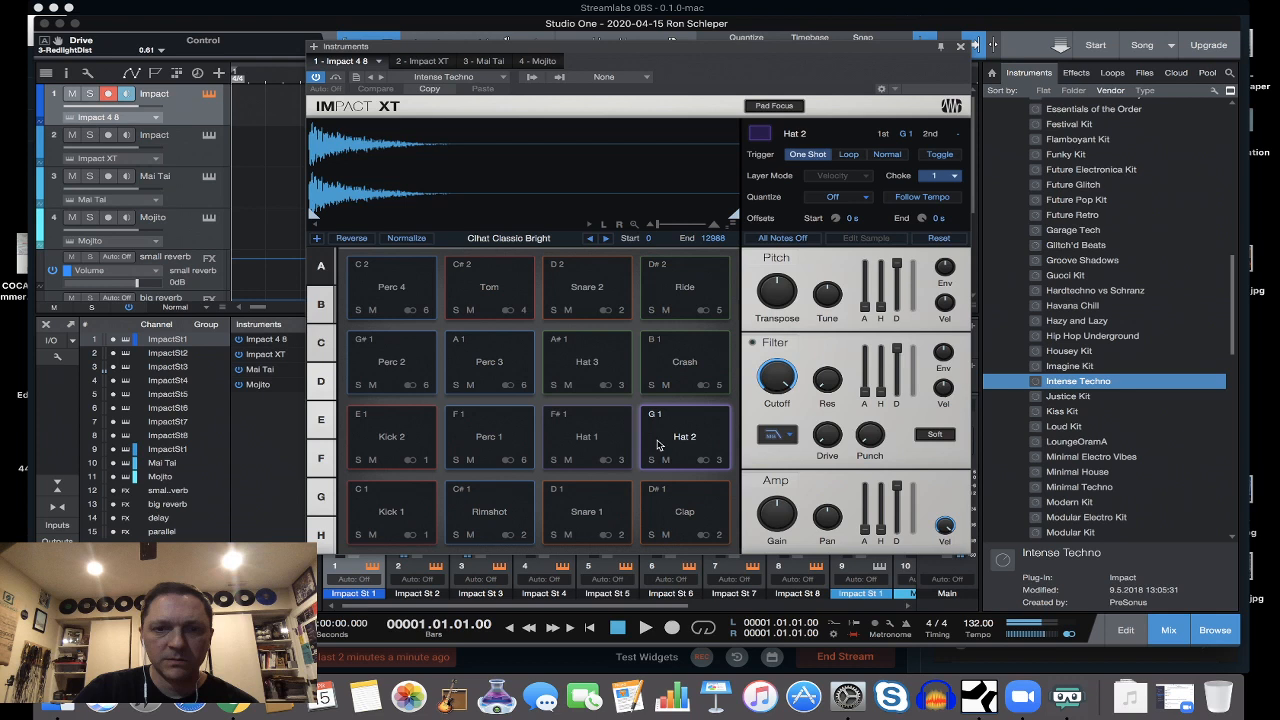
click(490, 439)
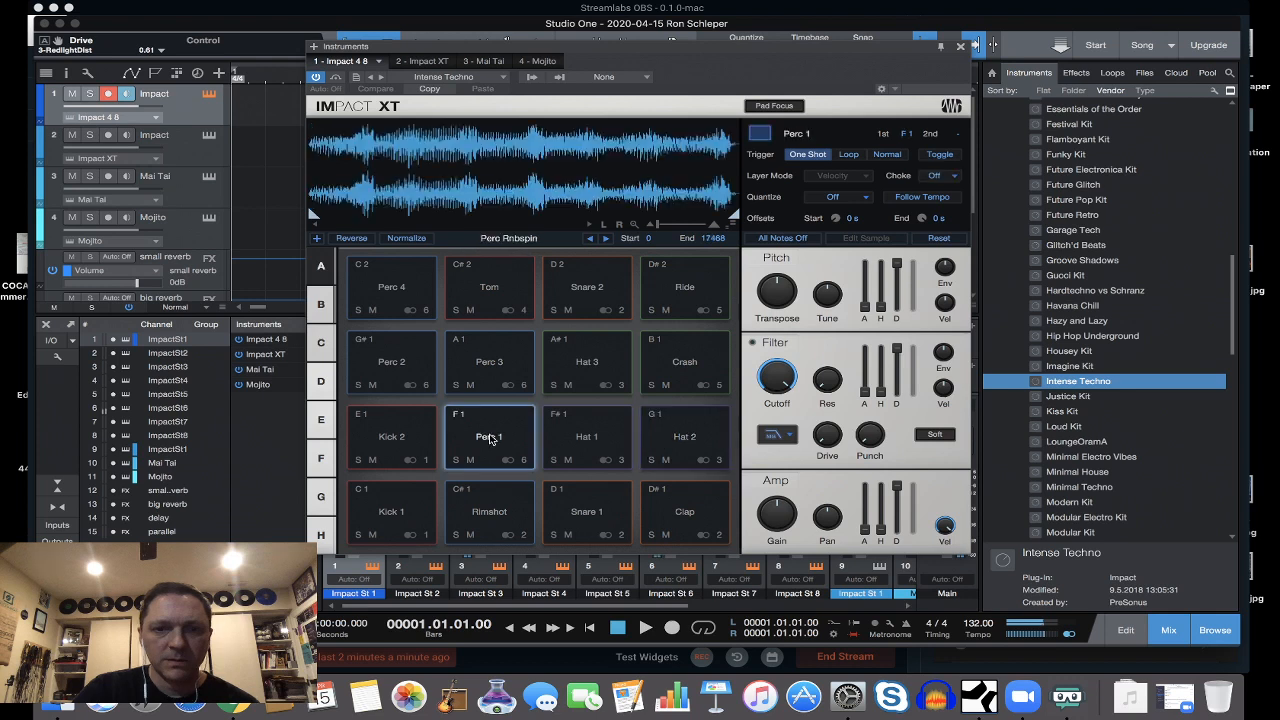
Audition the Kick 2 pad several times to judge it as the main kick.
click(402, 437)
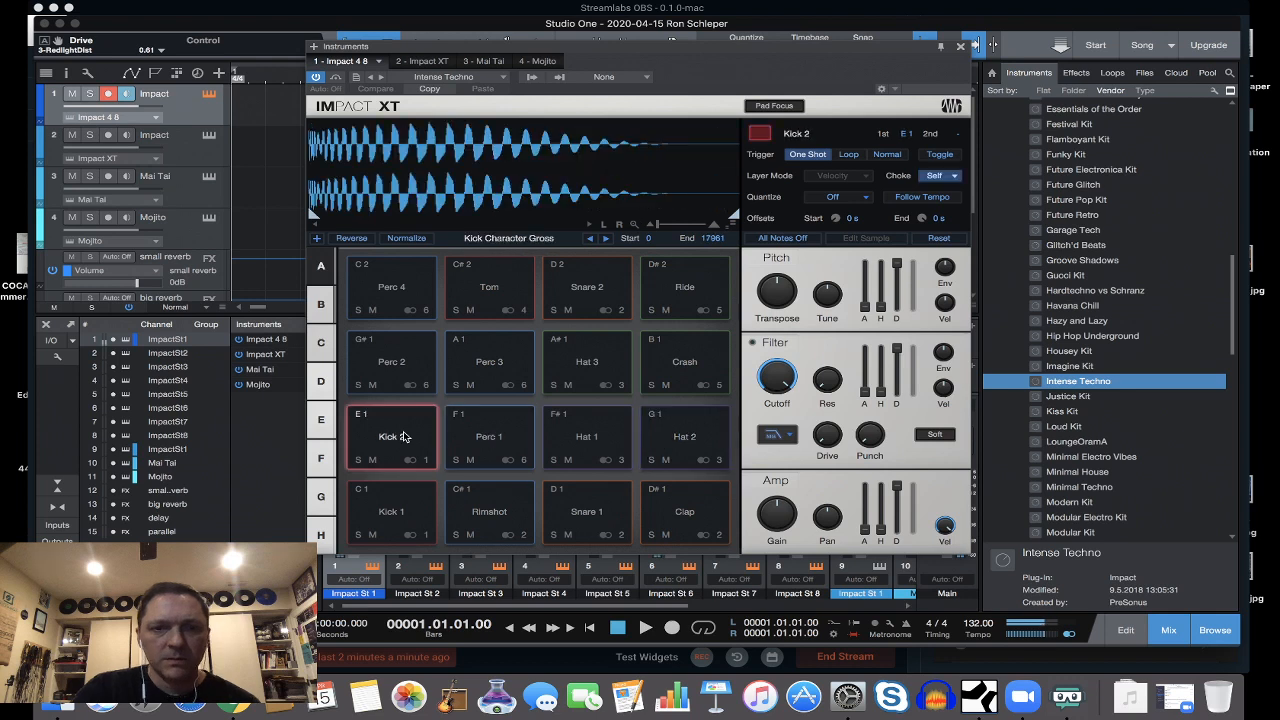
click(403, 437)
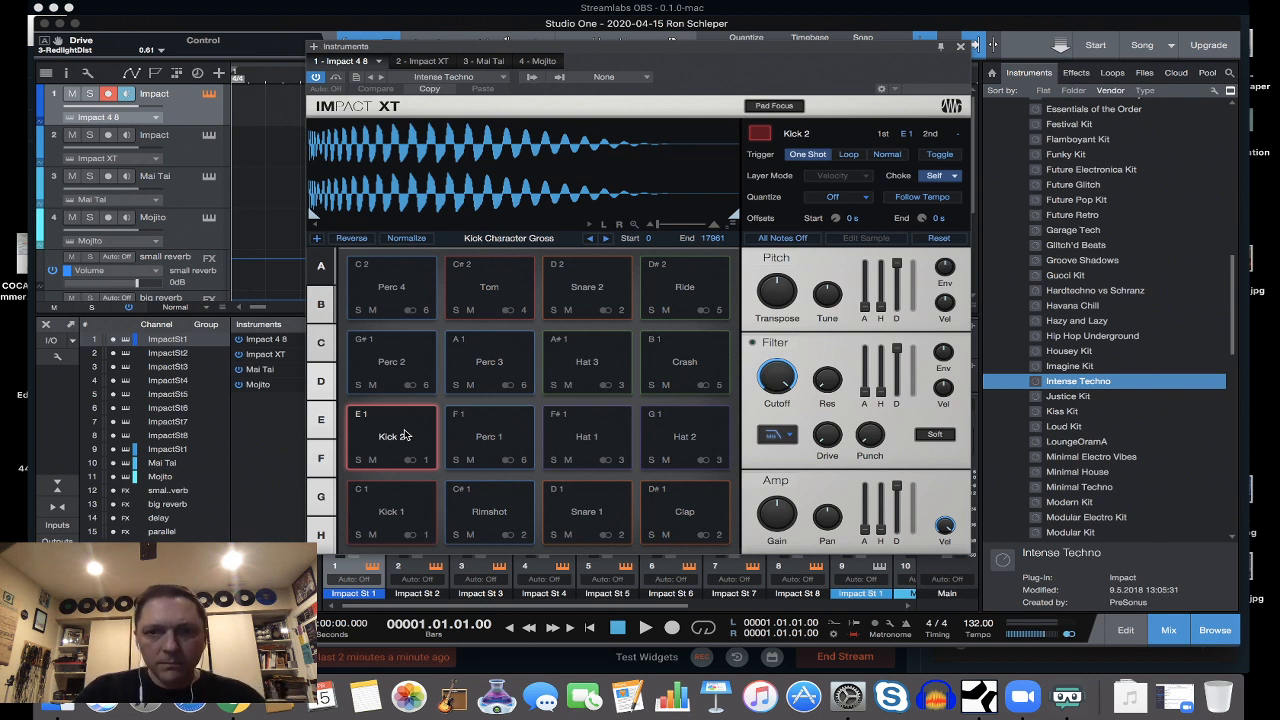
click(390, 434)
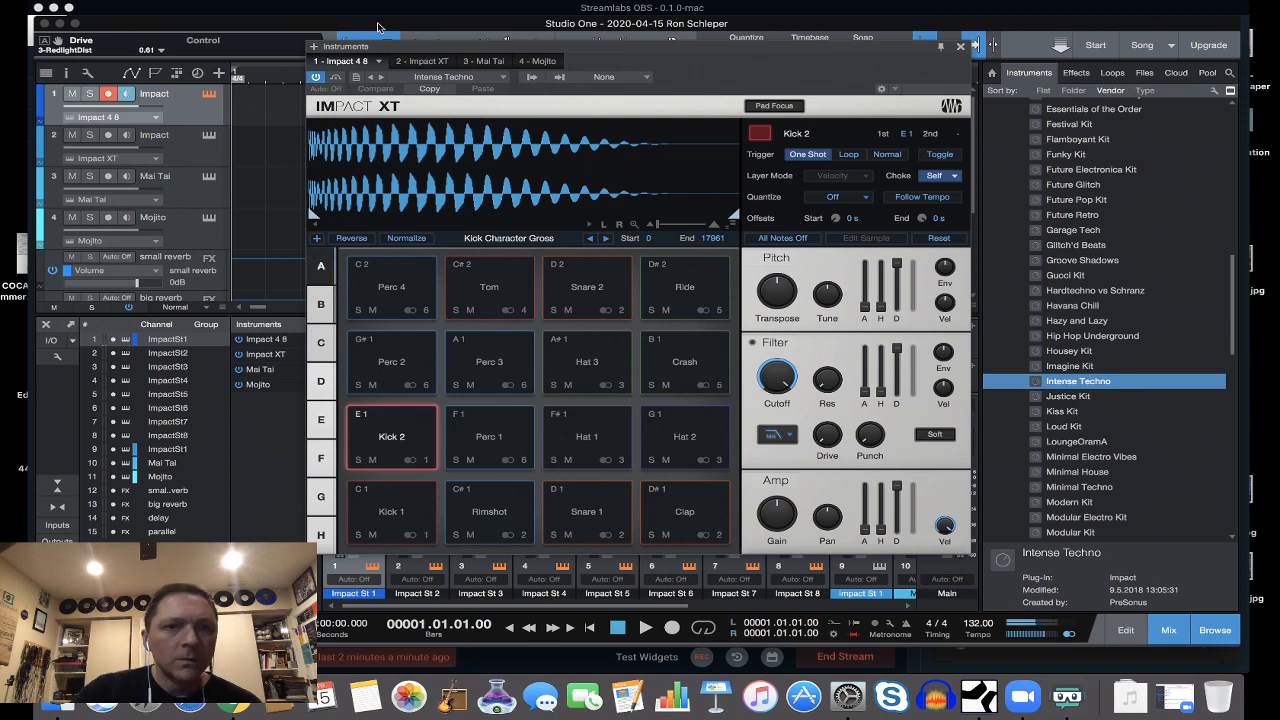
click(385, 430)
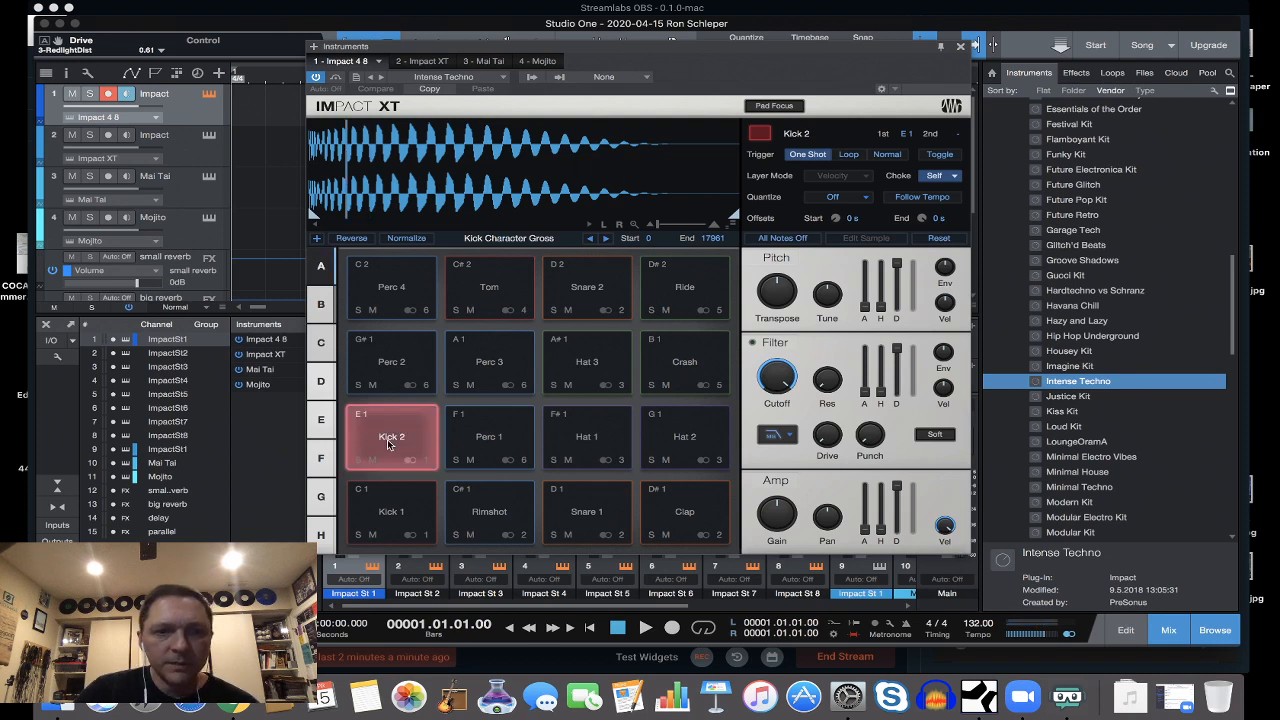
Return to pad bank A and audition the Hat 1 and Hat 2 pads.
click(321, 422)
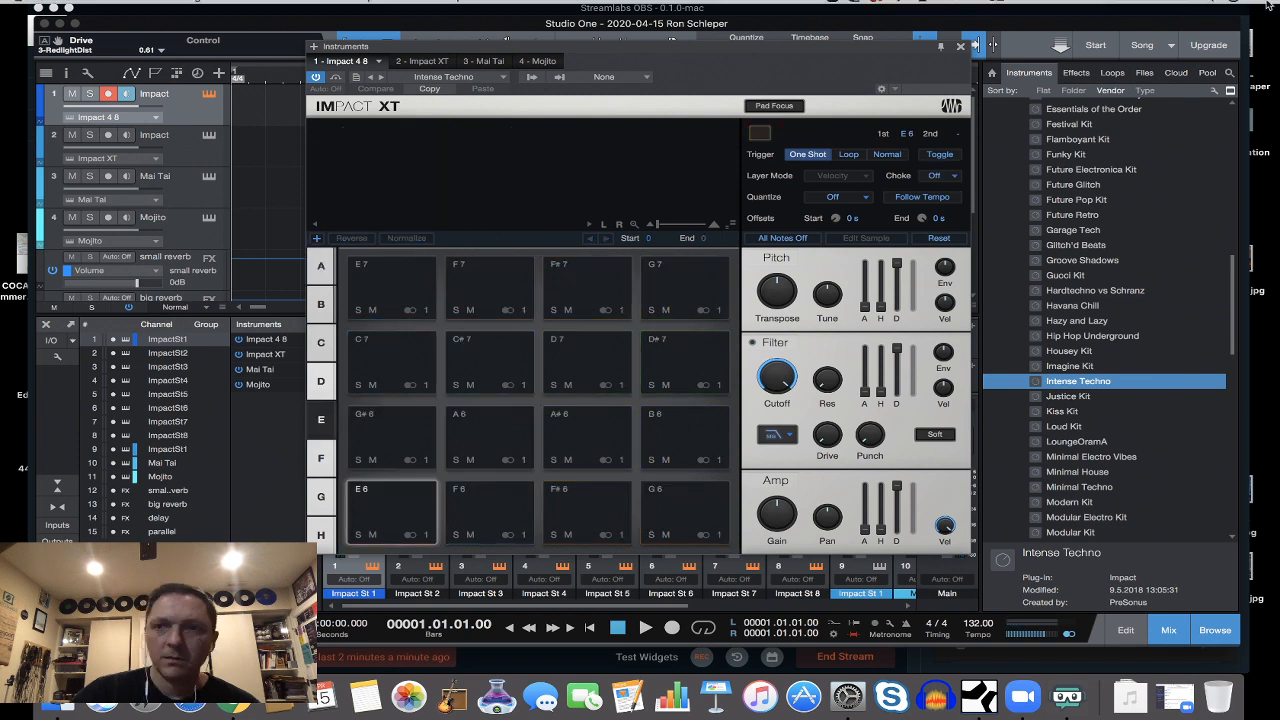
click(321, 266)
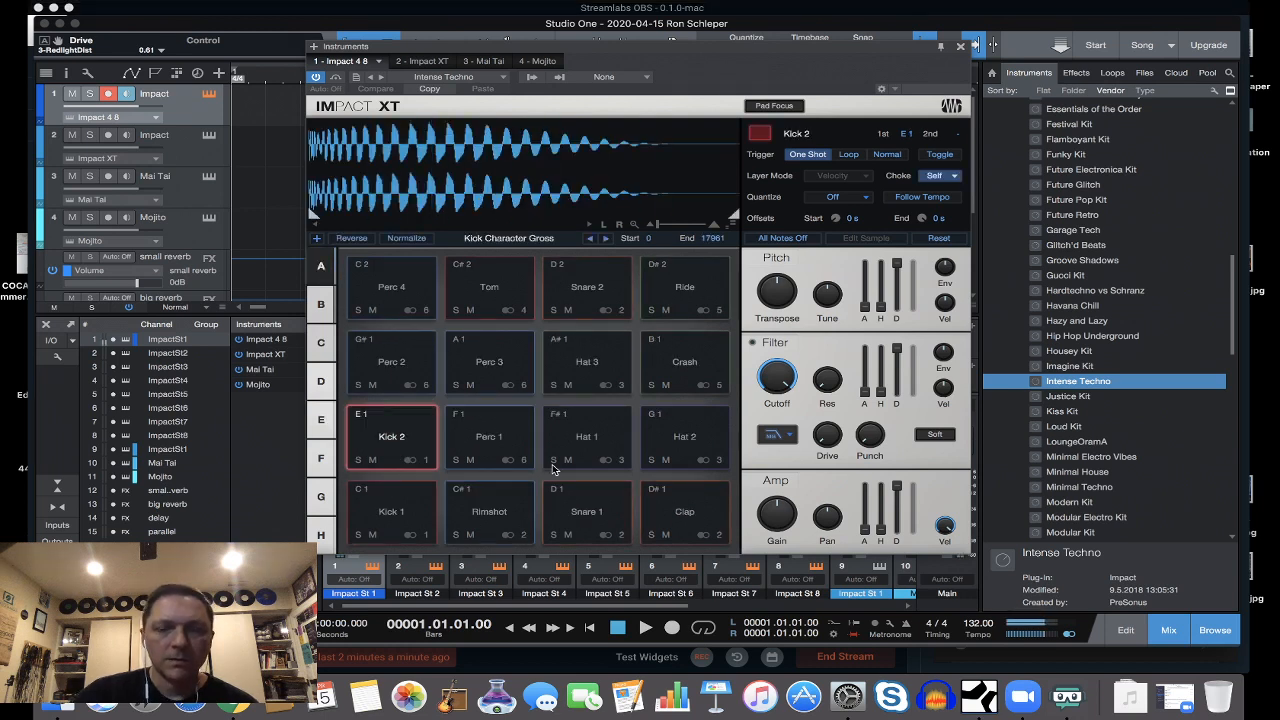
click(583, 436)
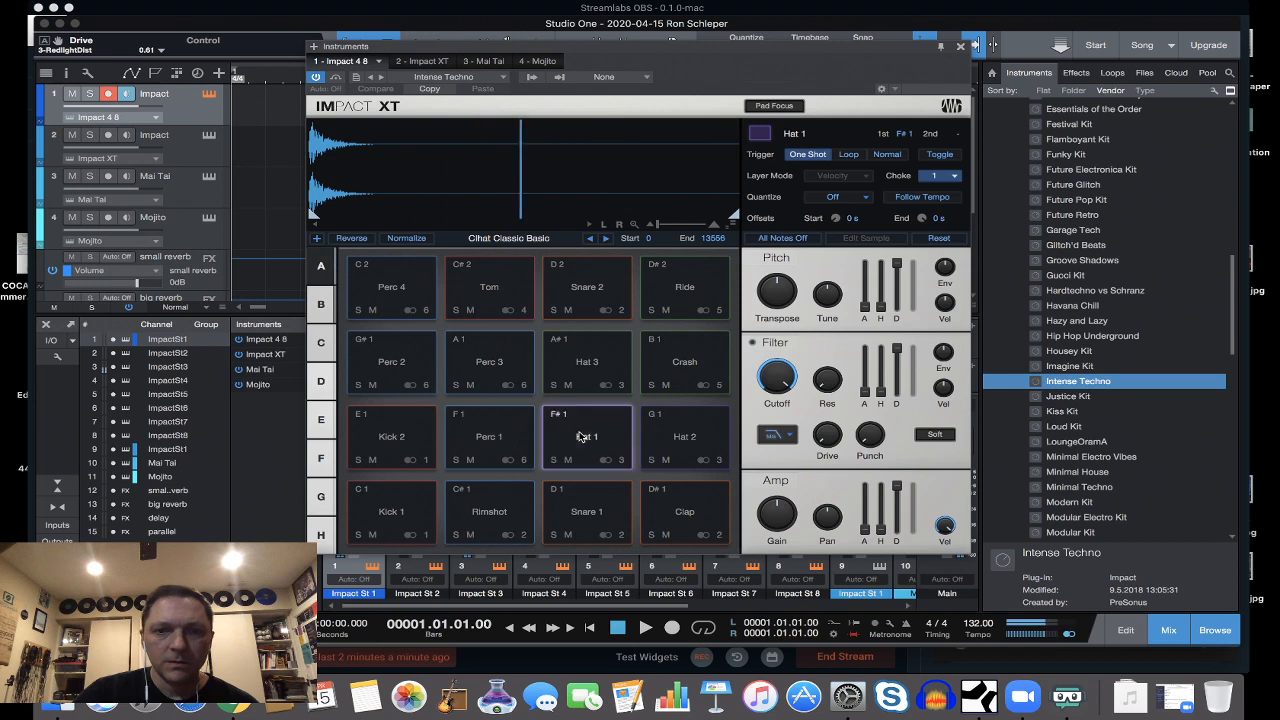
click(661, 436)
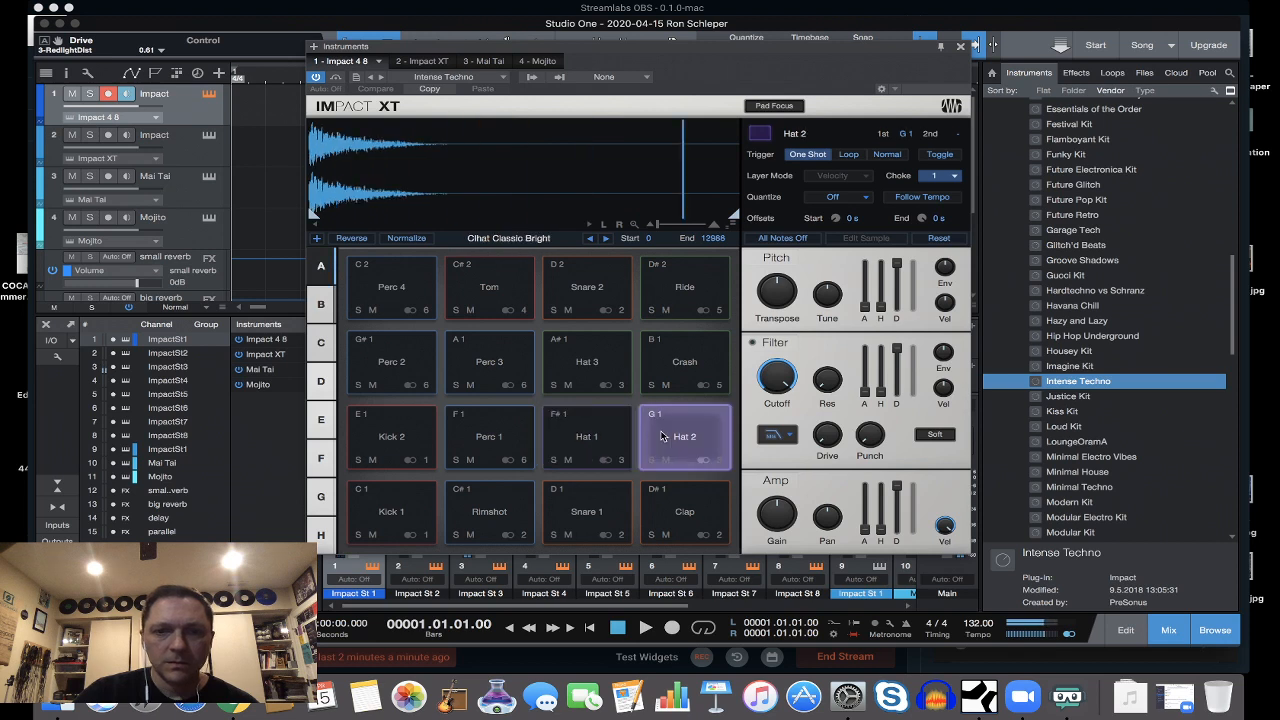
click(661, 436)
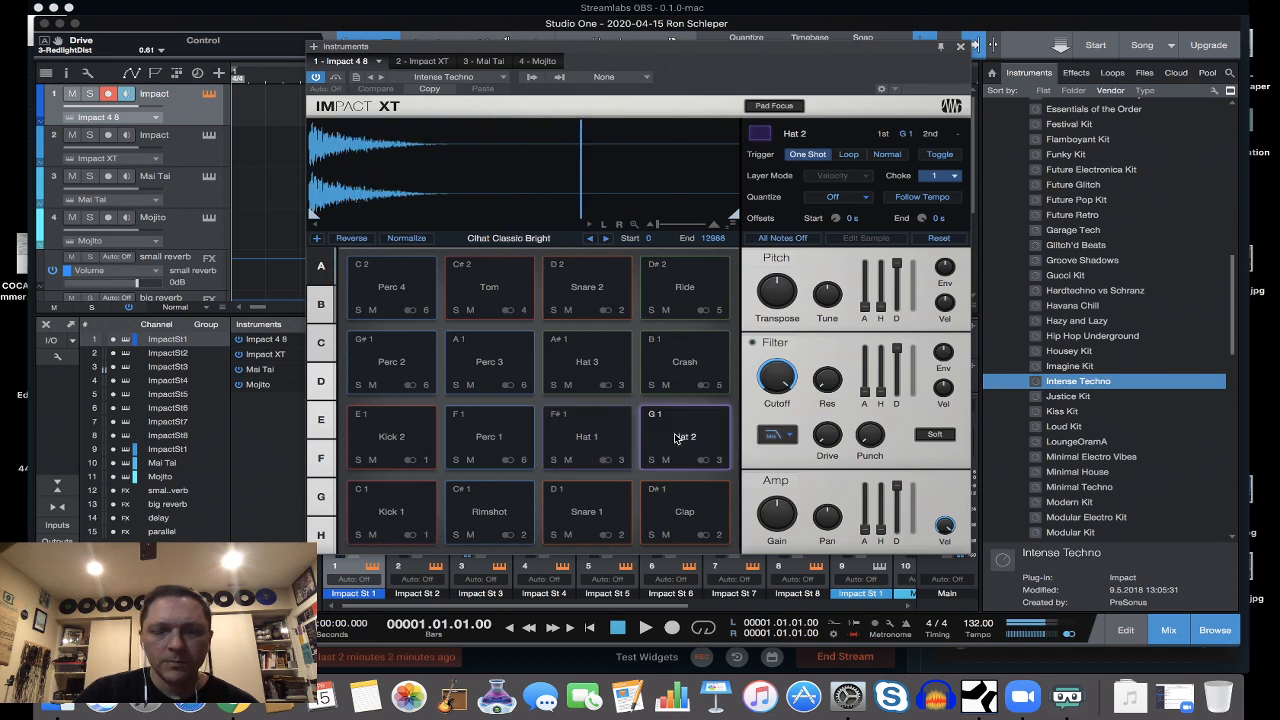
click(676, 438)
click(676, 438)
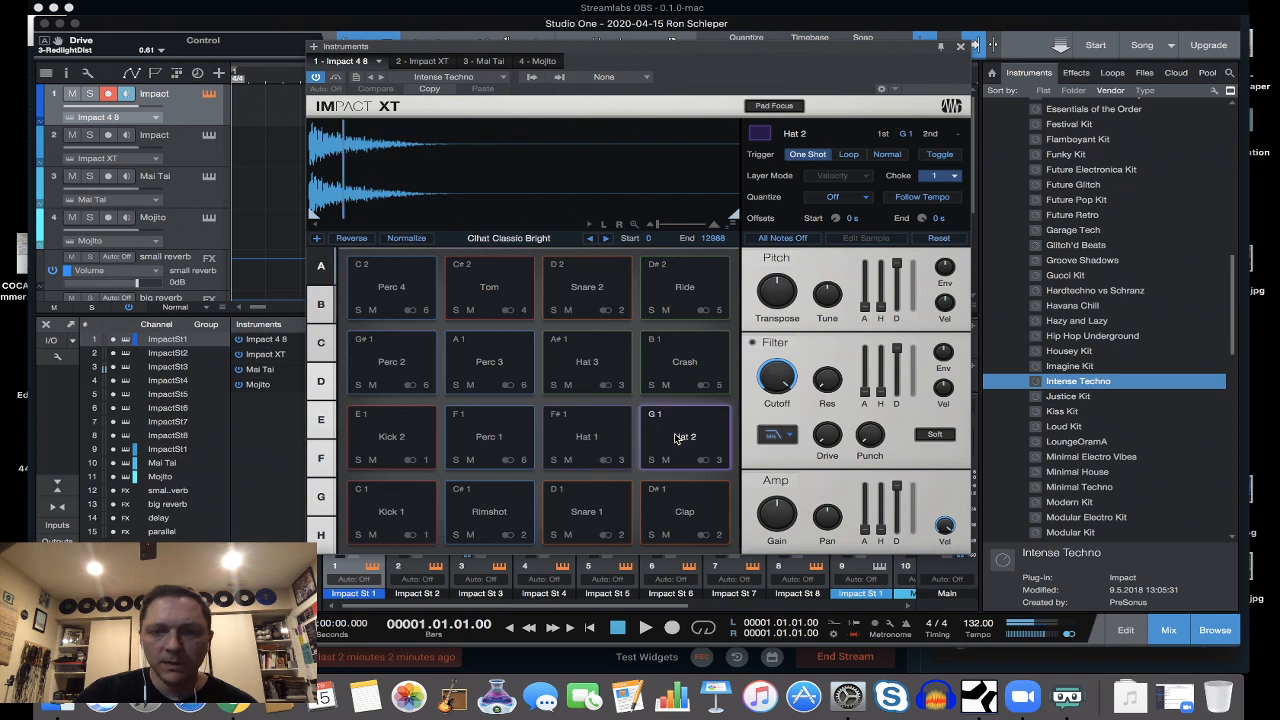
click(676, 438)
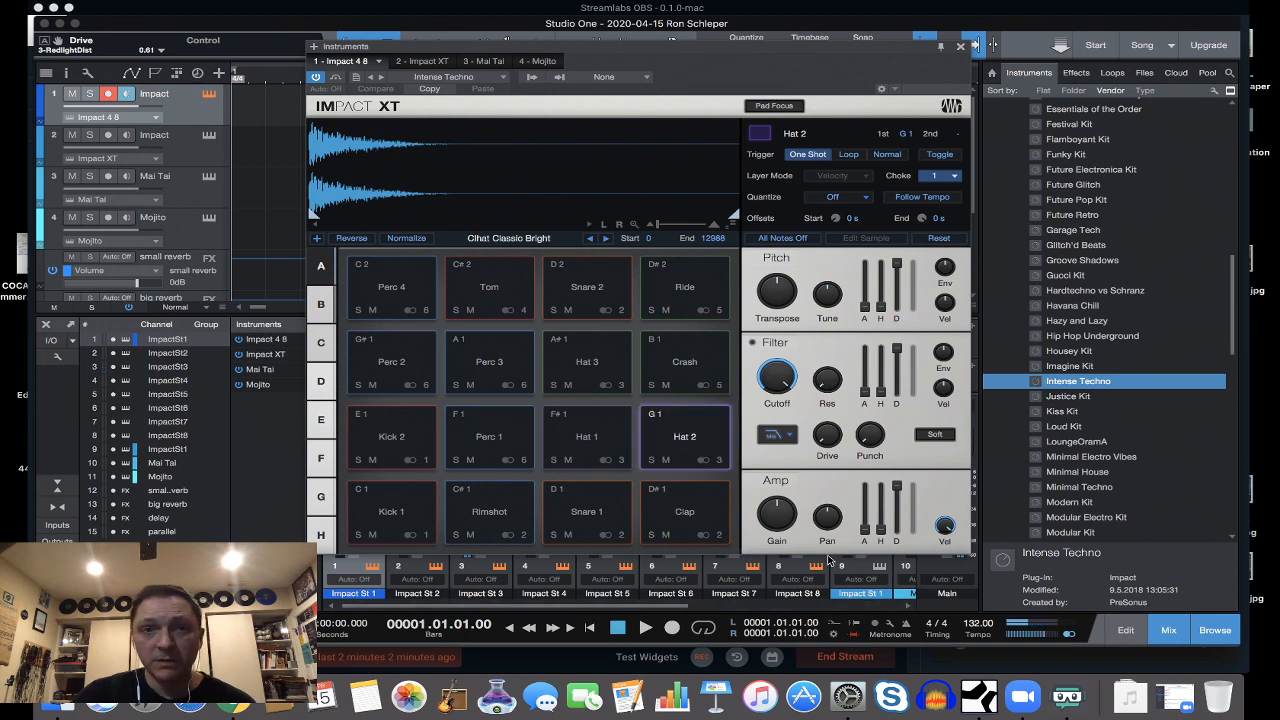
Select the Kick 2 pad and hide the mix console.
click(388, 436)
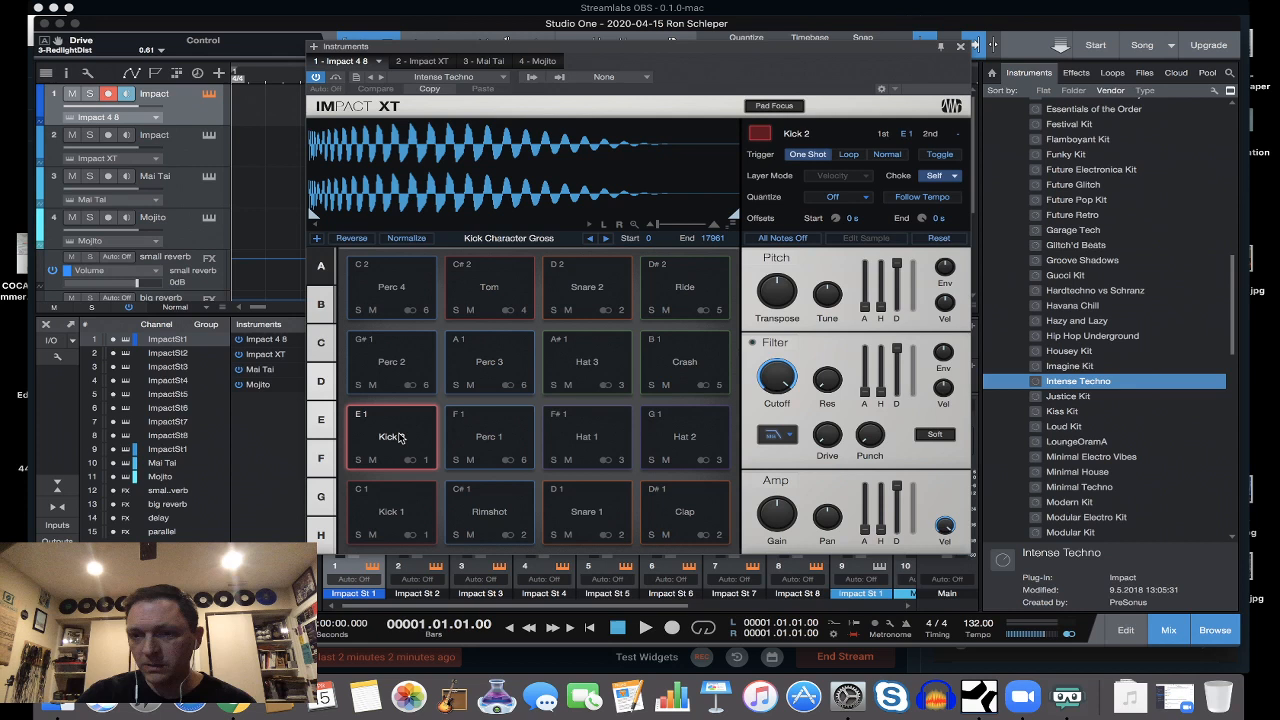
click(1168, 630)
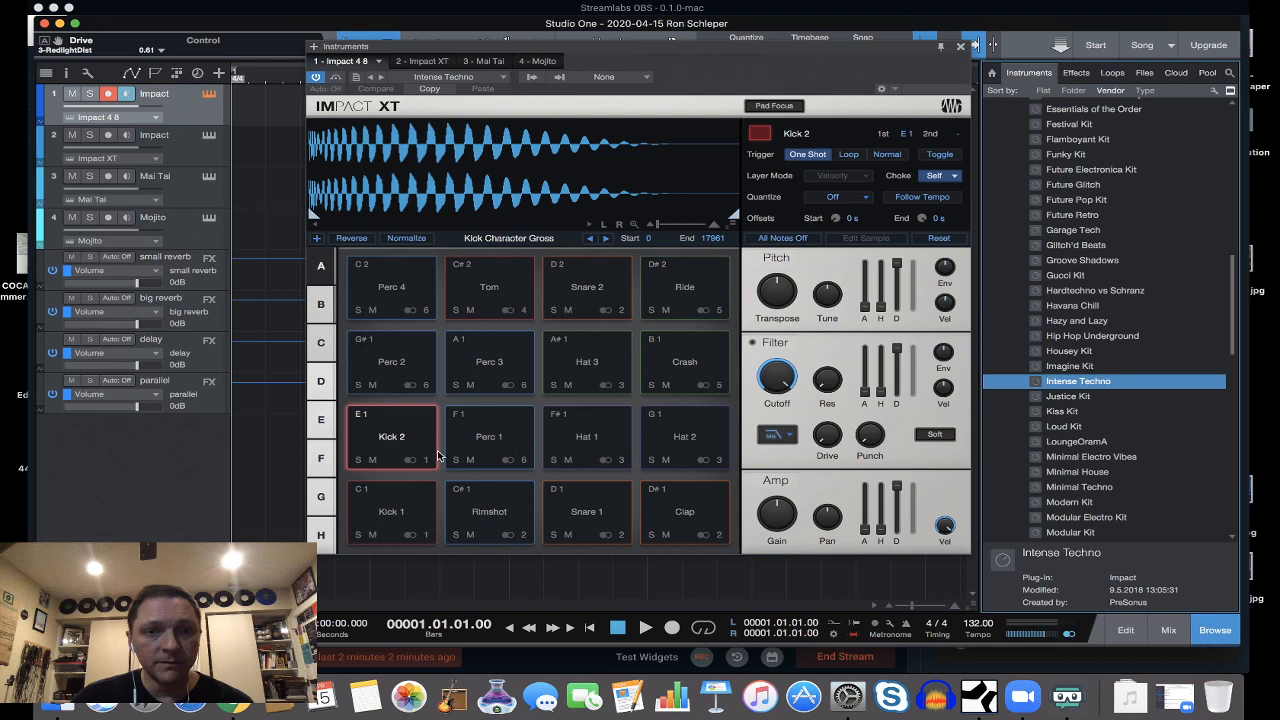
click(390, 435)
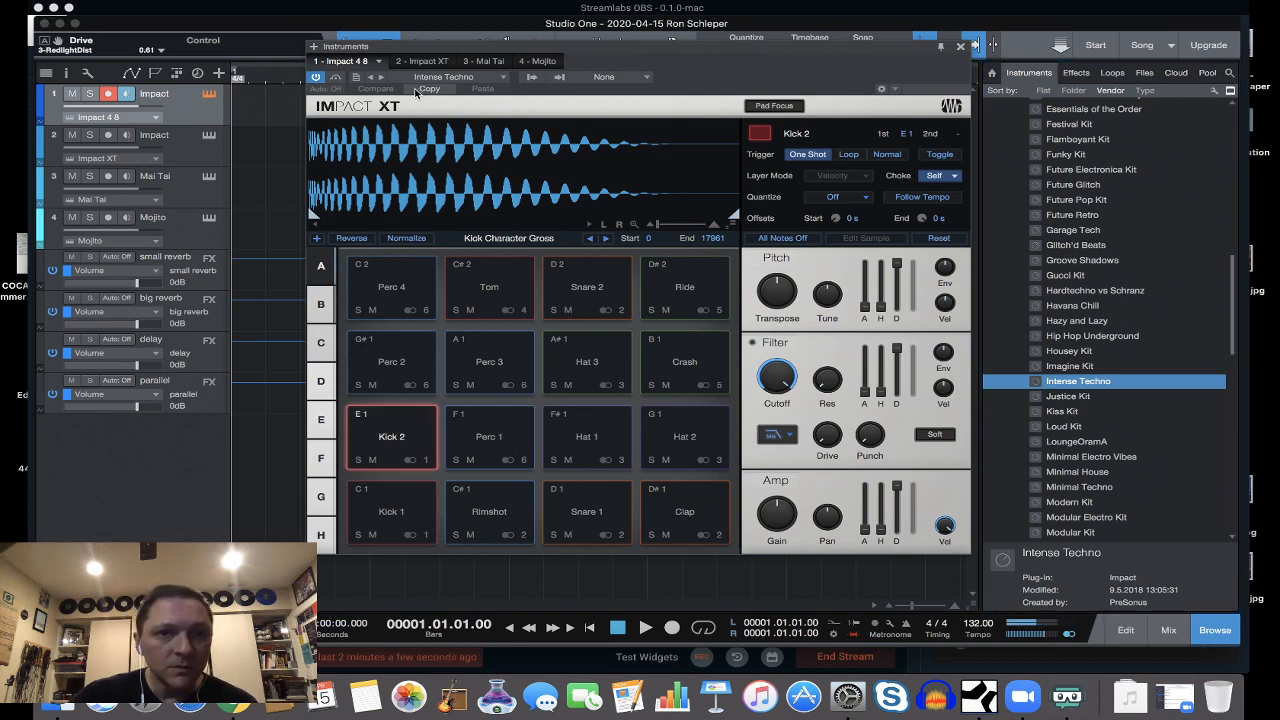
Set the loop range to bar 1 and open the first Impact track's note editor, with the instrument window clear of it.
drag(420, 47, 516, 210)
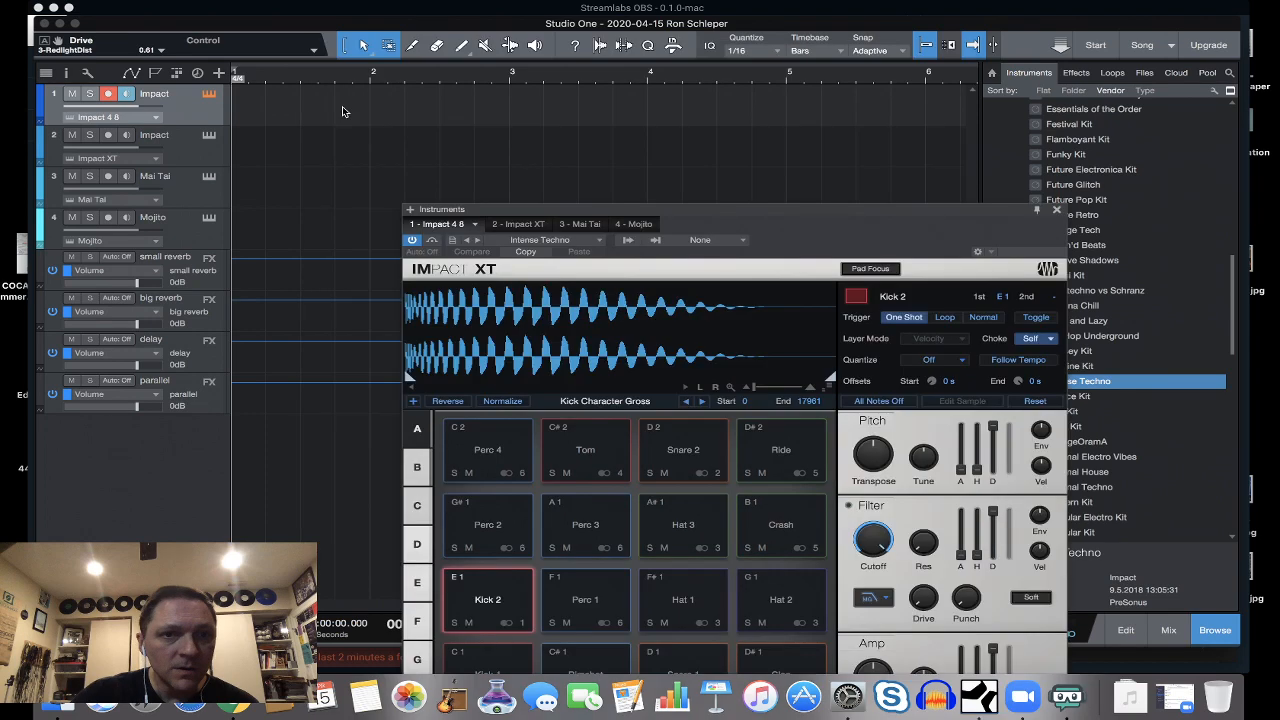
click(320, 80)
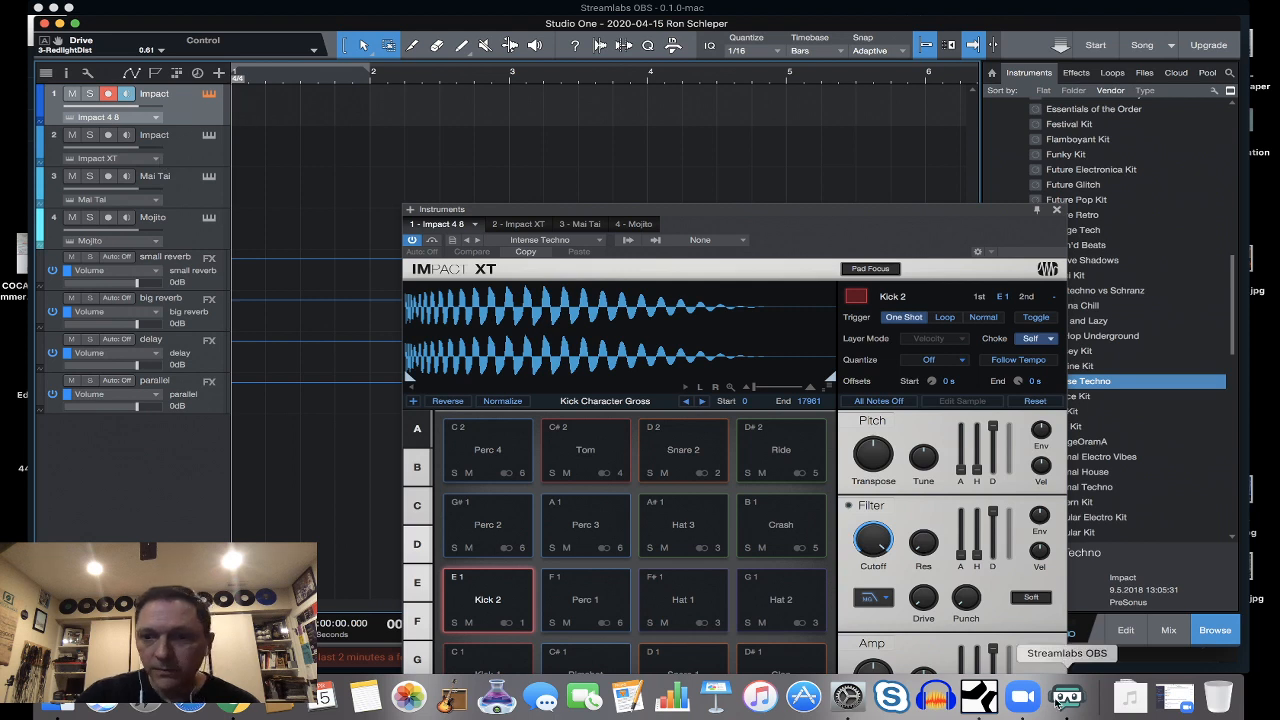
click(1124, 631)
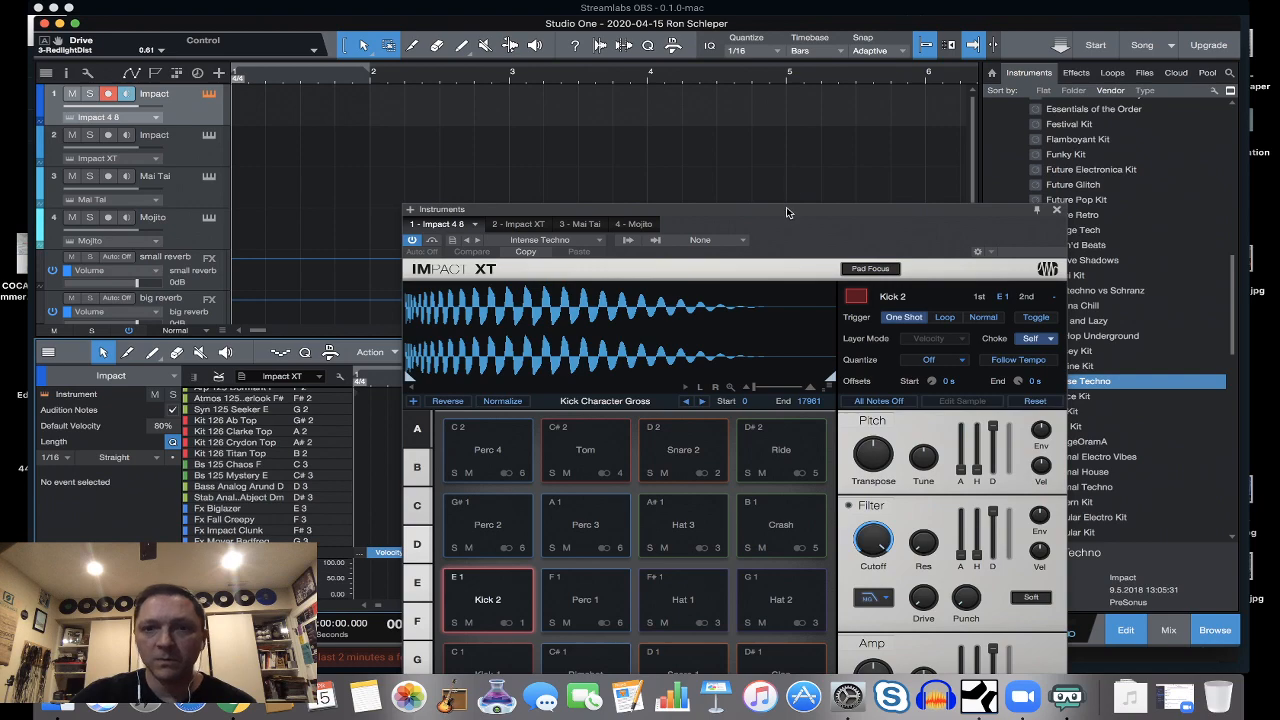
drag(800, 204, 1039, 34)
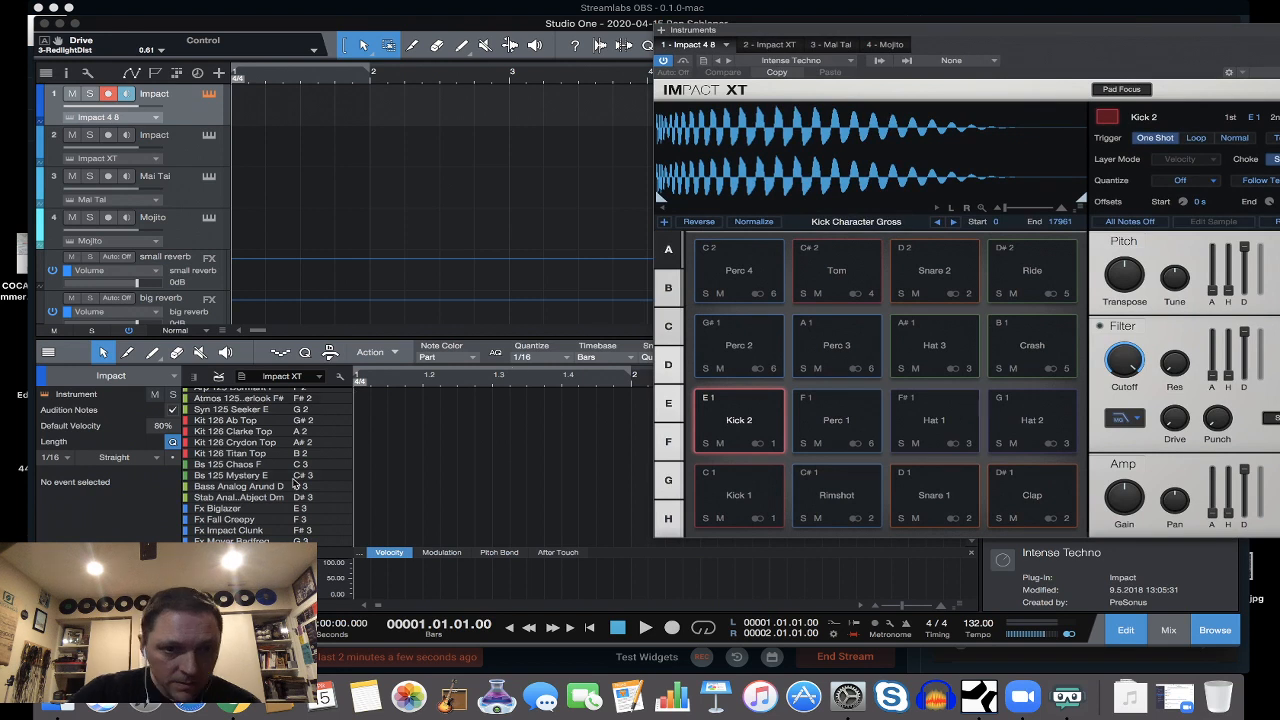
scroll(290, 480, up, 5)
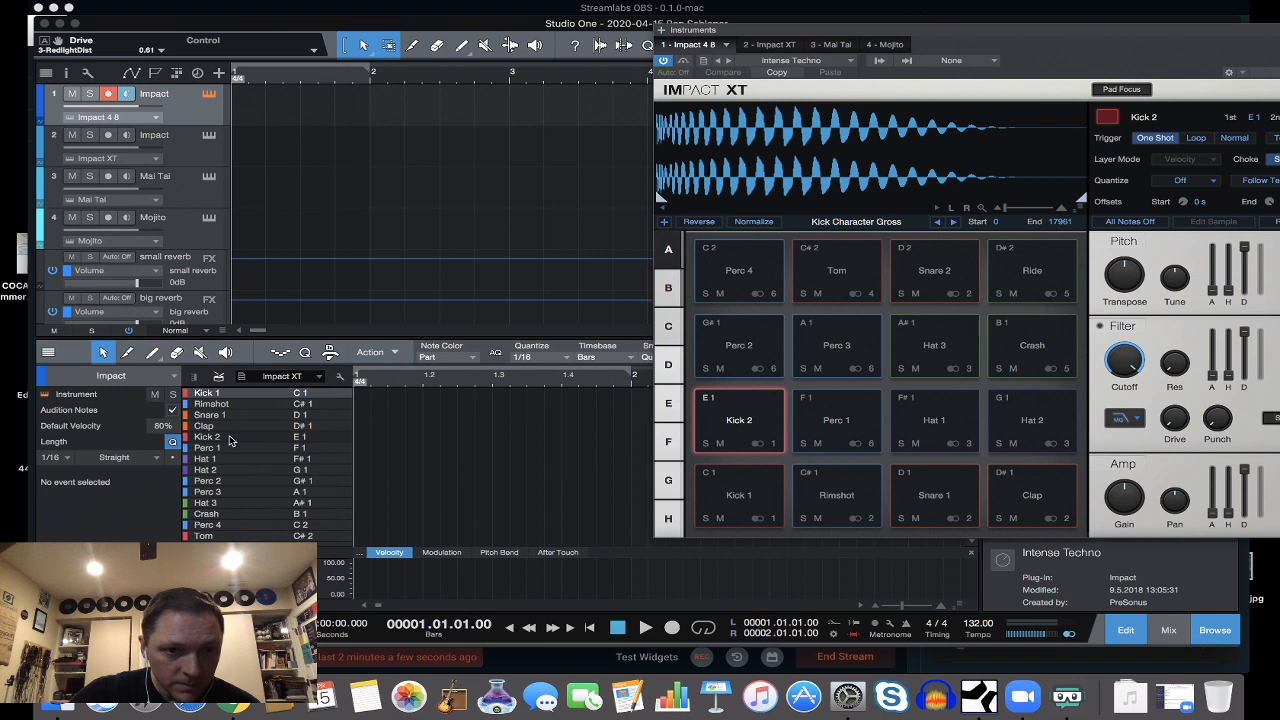
Try to enter a Kick 2 note in the note editor without an event on the track.
click(358, 441)
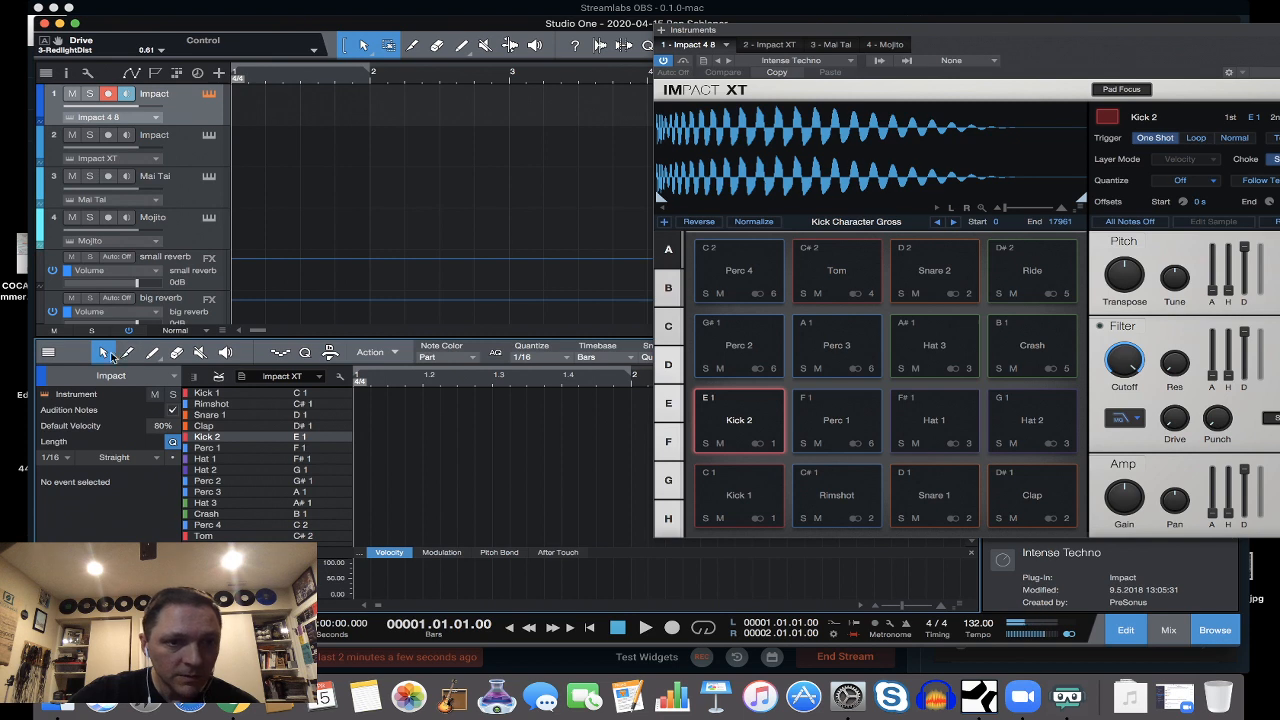
click(151, 353)
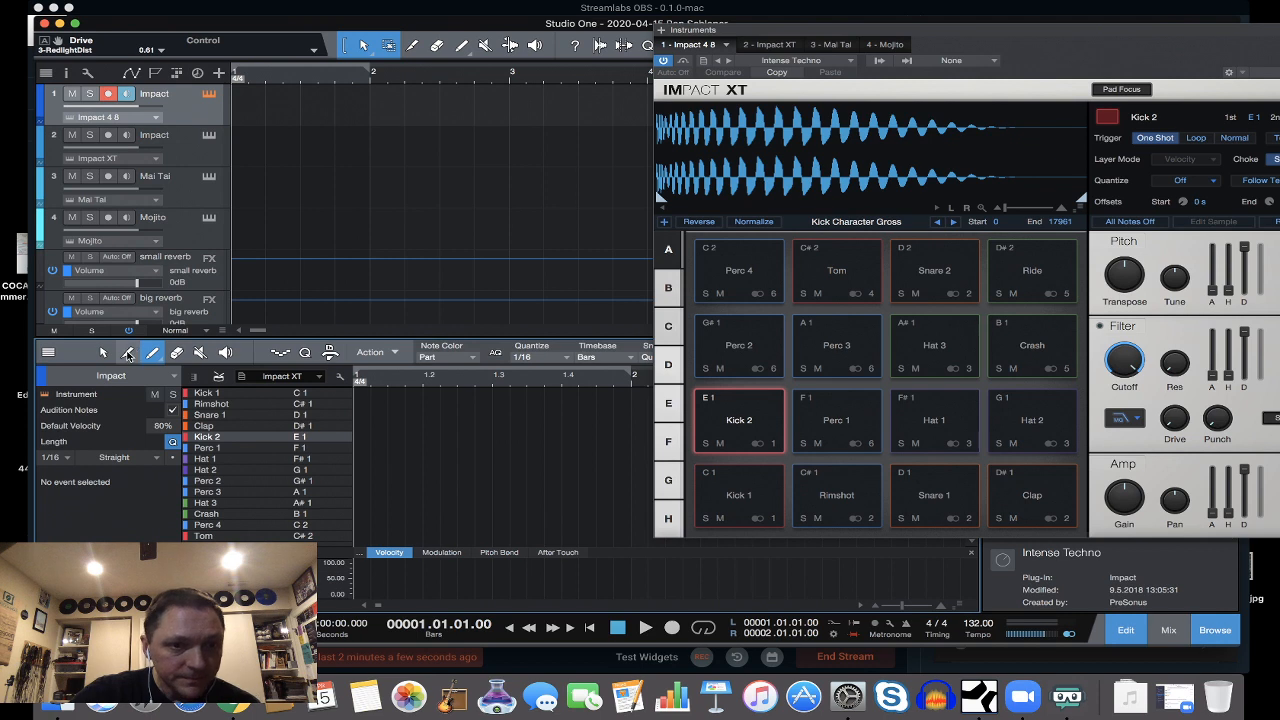
click(103, 352)
click(293, 438)
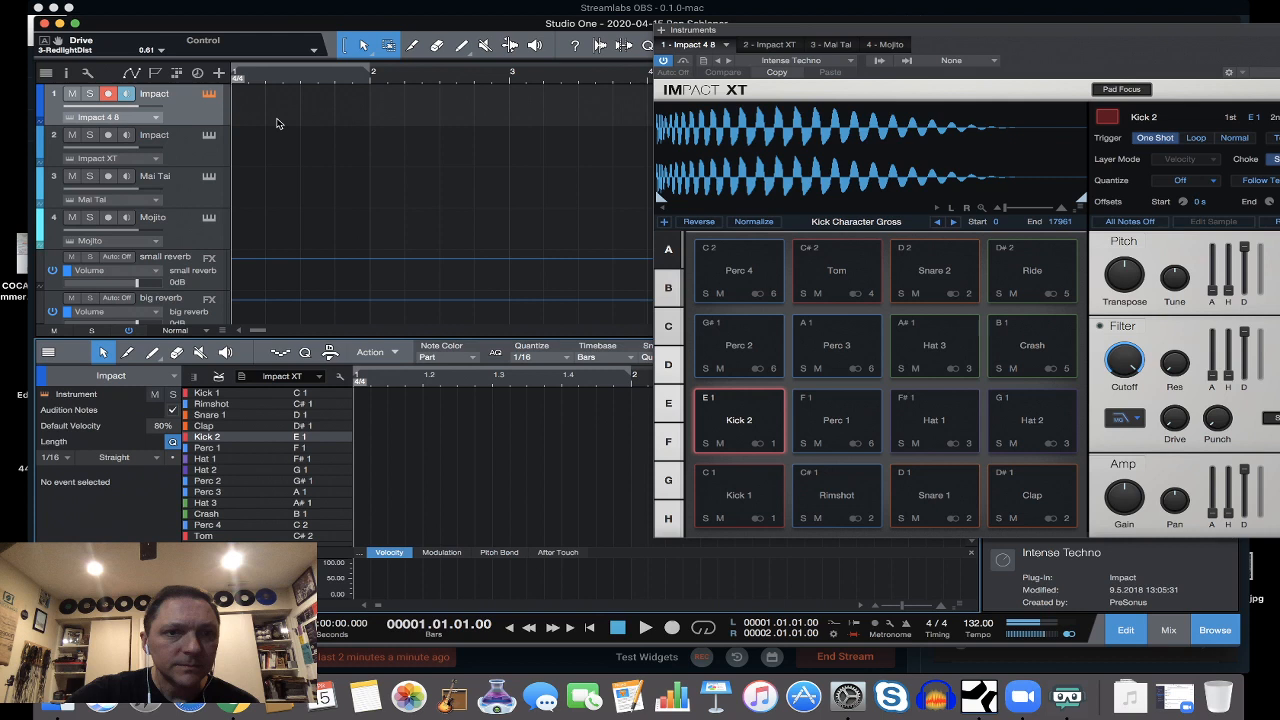
Create a one-bar part on the first Impact track and paint Kick 2 notes on all four beats.
double_click(344, 100)
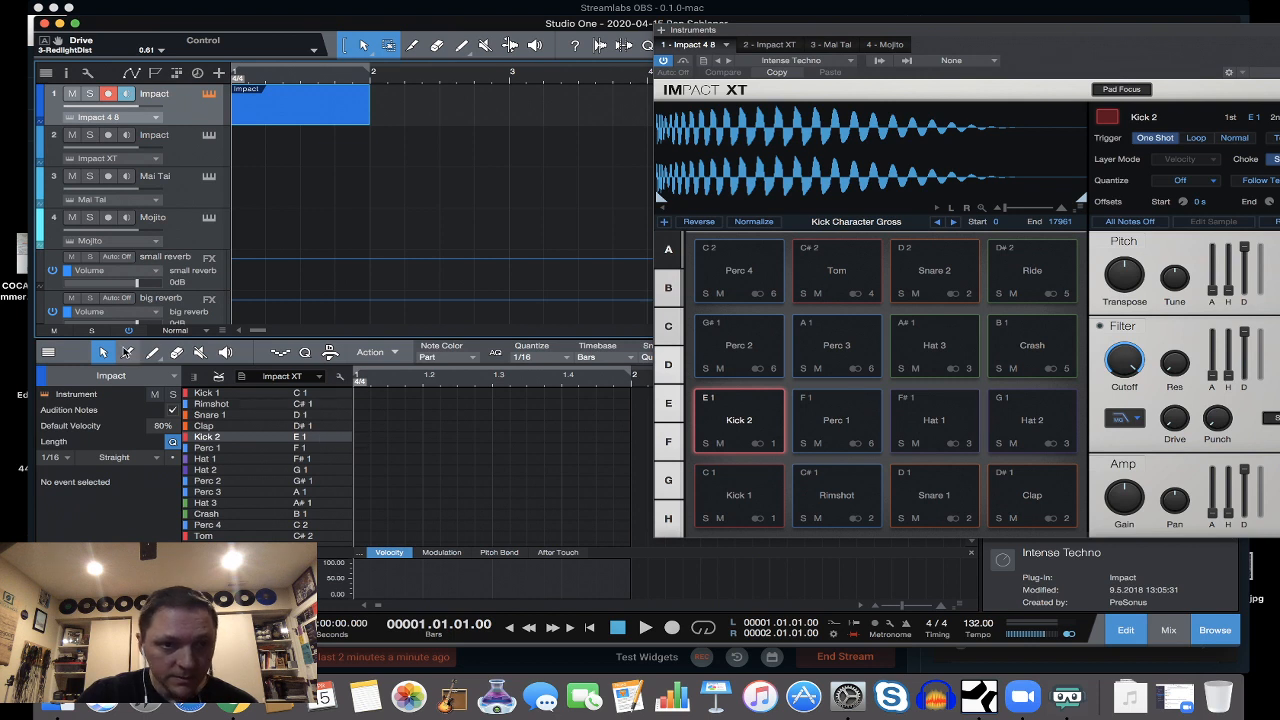
click(152, 352)
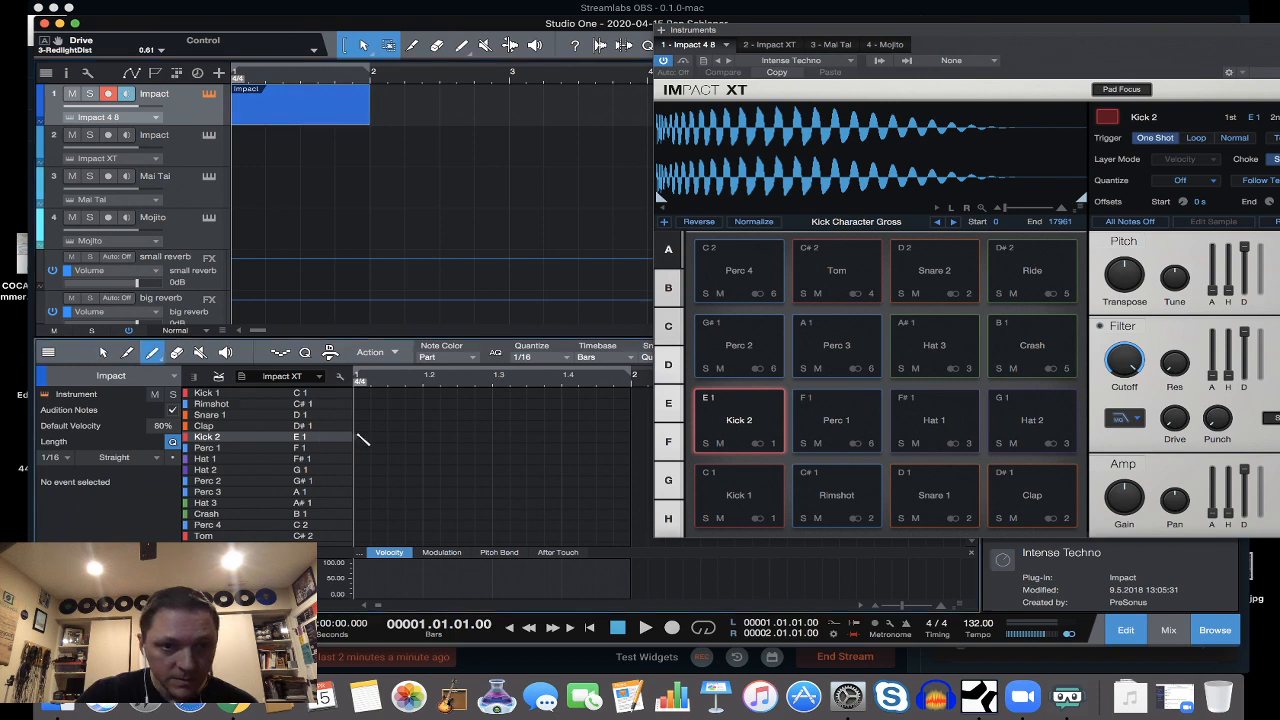
click(426, 437)
click(495, 437)
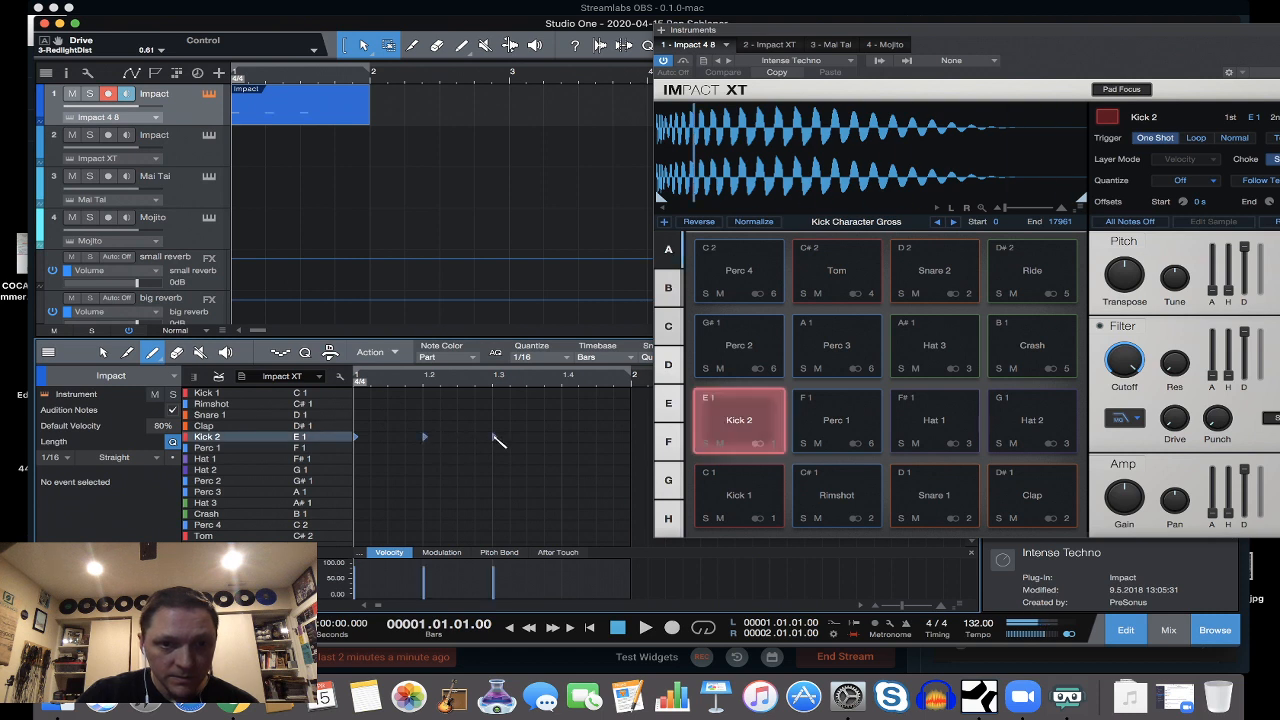
click(564, 437)
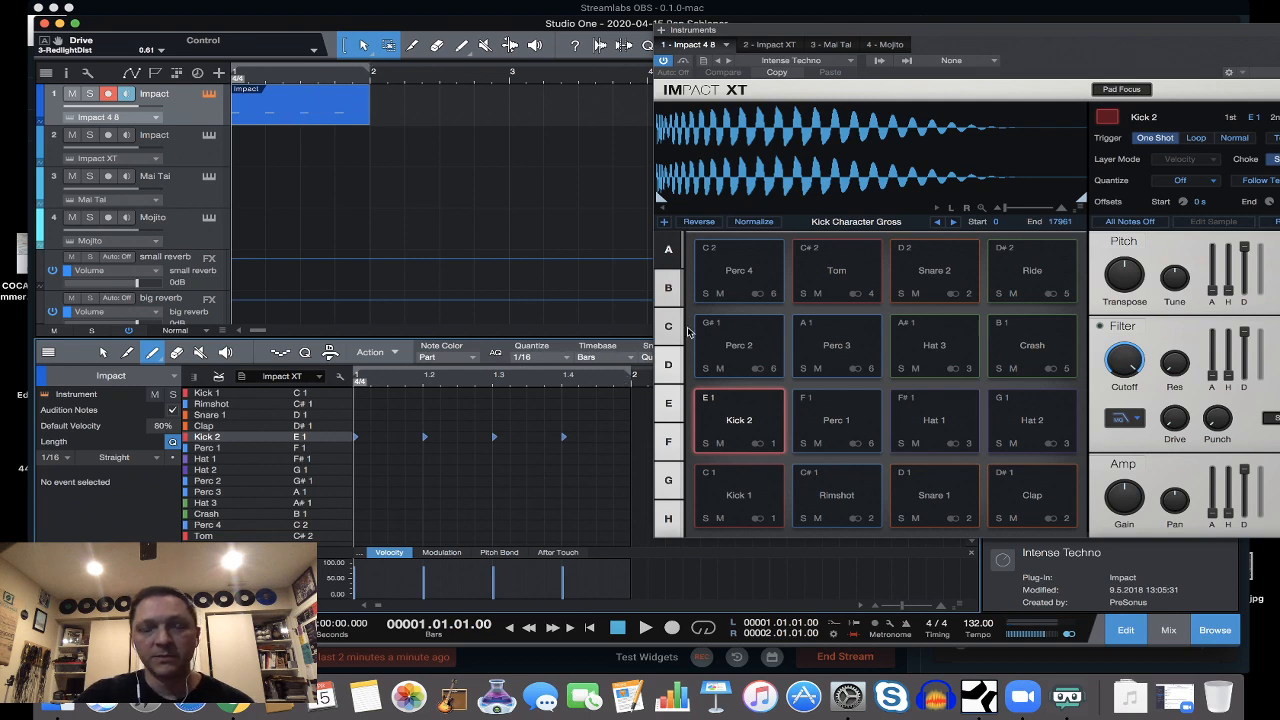
Play the kick pattern with looping enabled over bar 1.
drag(1140, 72, 1144, 58)
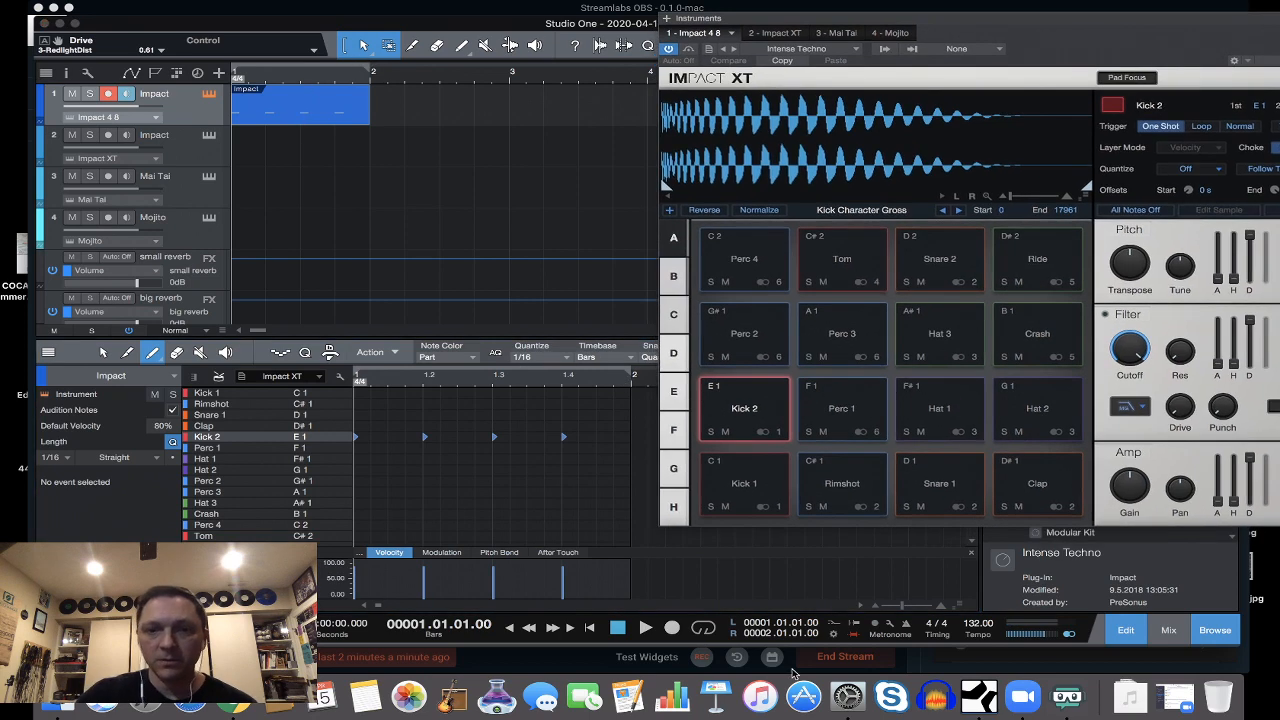
key(space)
click(703, 628)
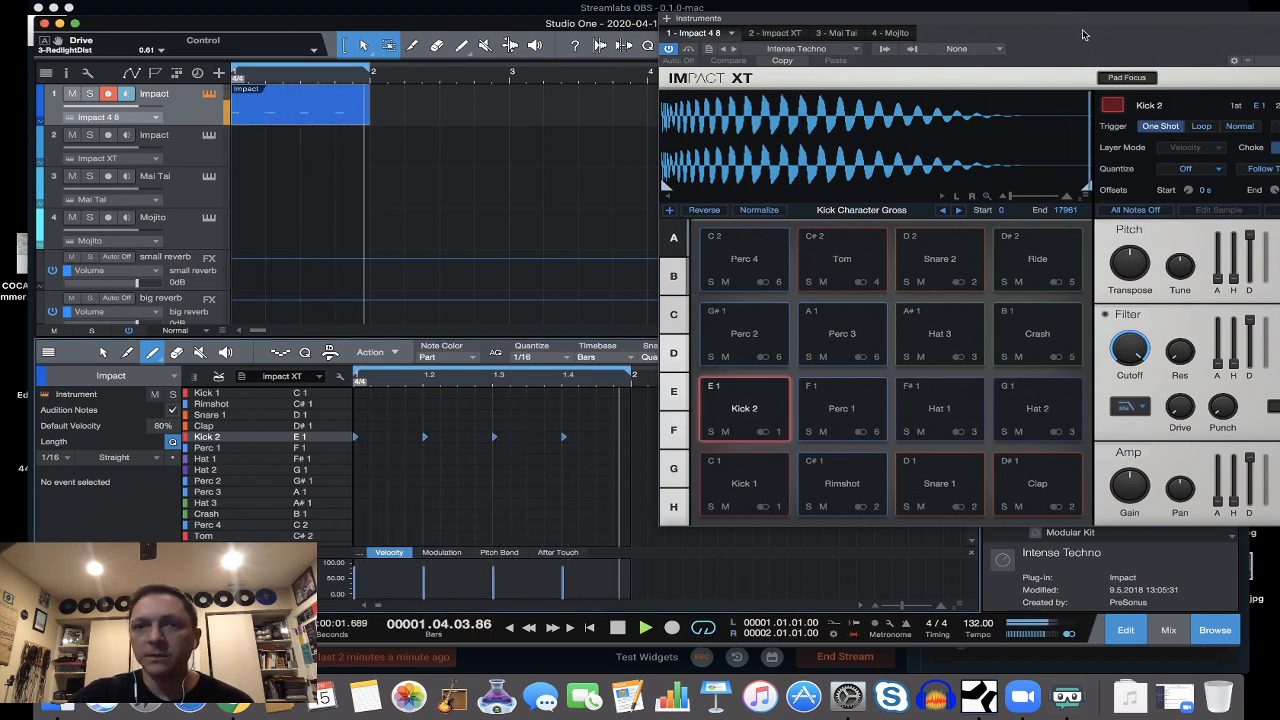
Bring the whole Impact XT window into view and shorten Kick 2's Amp envelope decay.
drag(1074, 20, 868, 16)
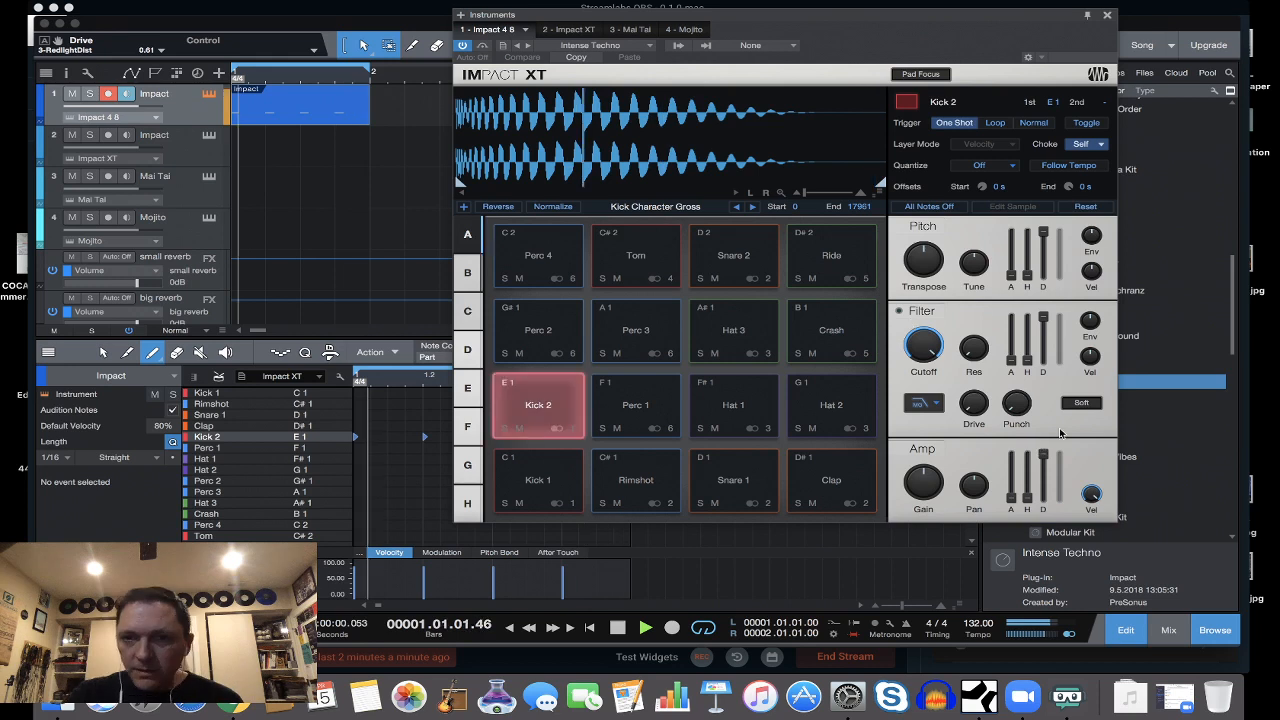
drag(1044, 457, 1039, 505)
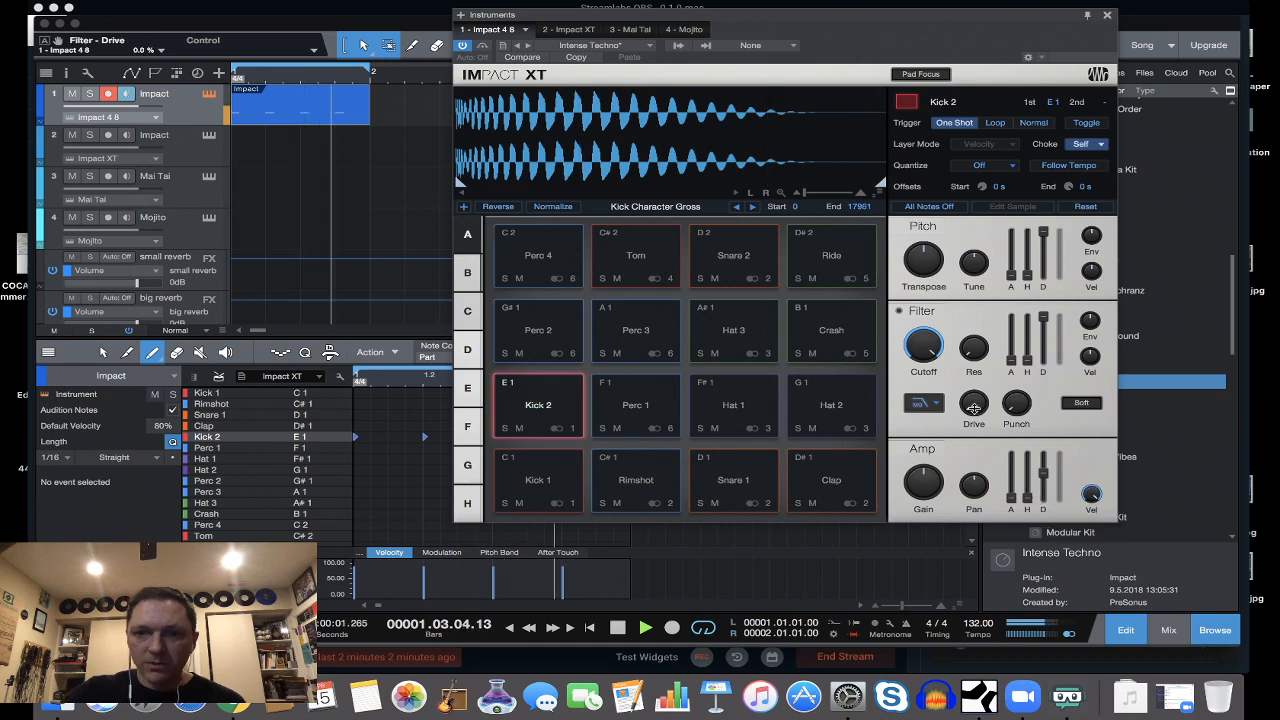
Enable Kick 2's filter section in Impact XT and set its drive to about 10.5 %.
drag(973, 408, 990, 362)
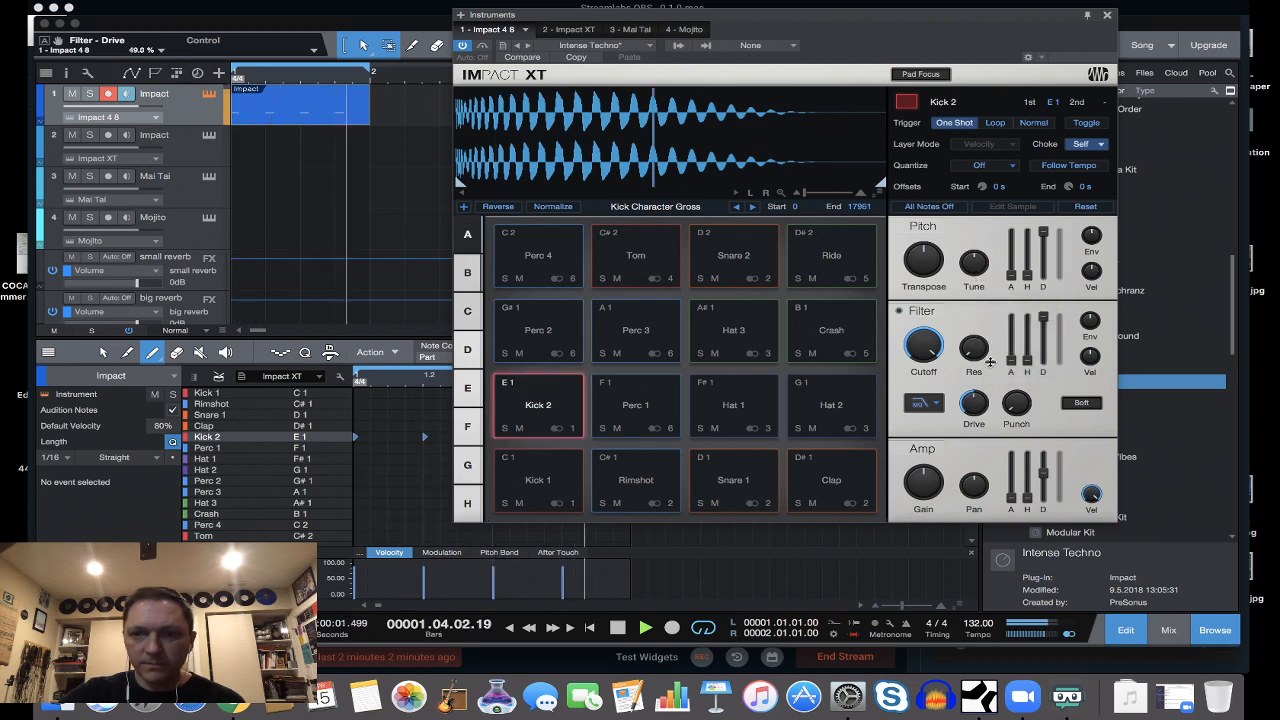
click(899, 311)
mouse_move(974, 406)
mouse_down()
mouse_move(976, 371)
mouse_move(978, 401)
mouse_up()
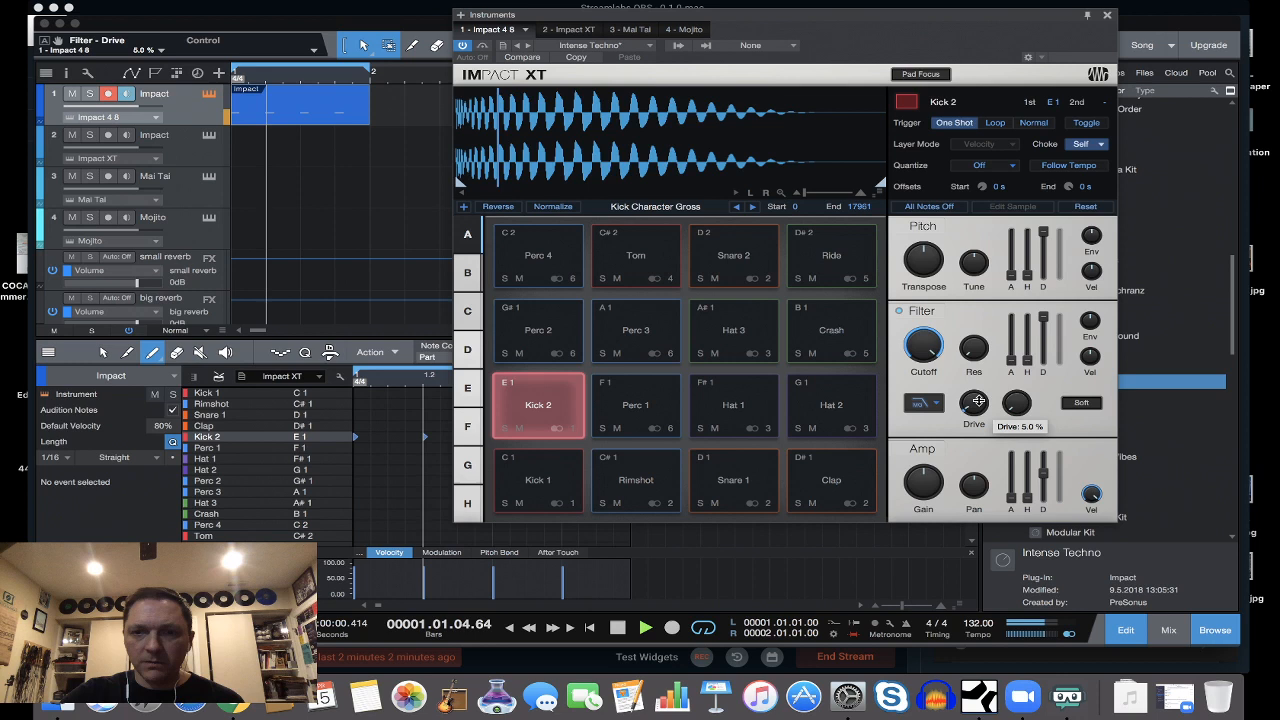
drag(978, 401, 978, 396)
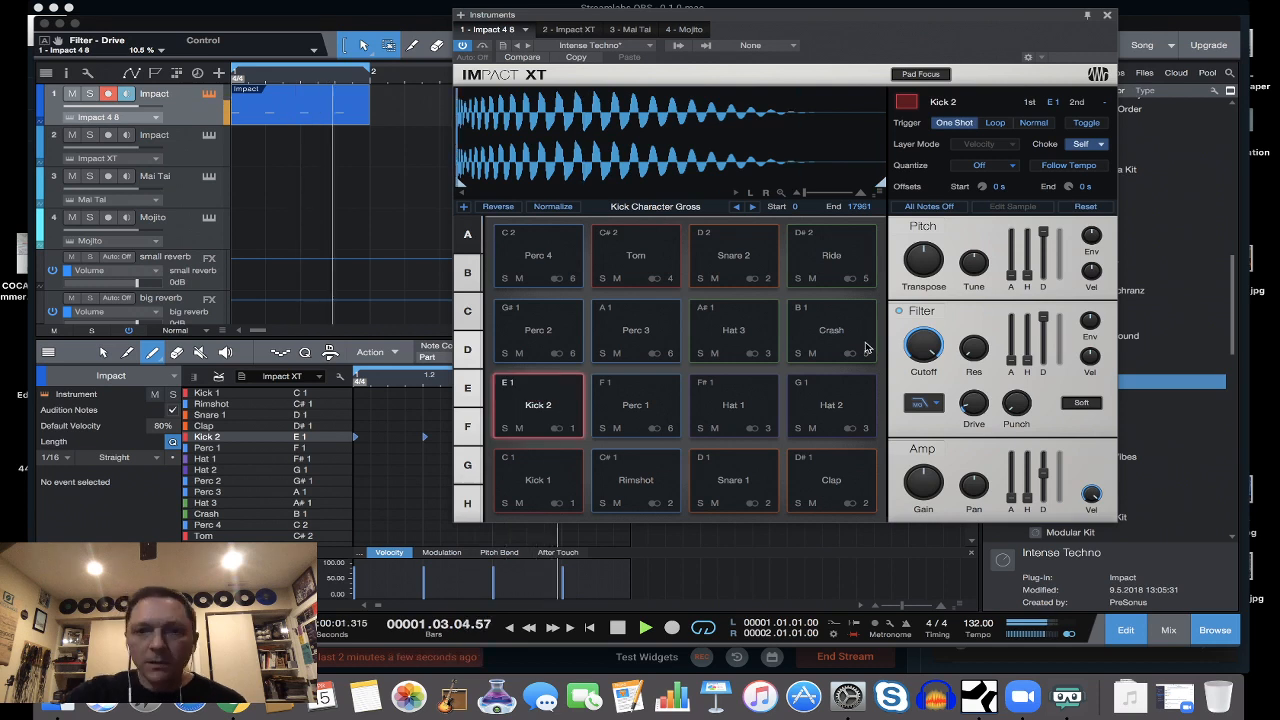
Audition the Hat 2 pad, close the Impact XT window, and paint Hat 2 notes on the four offbeats of bar 1.
click(819, 407)
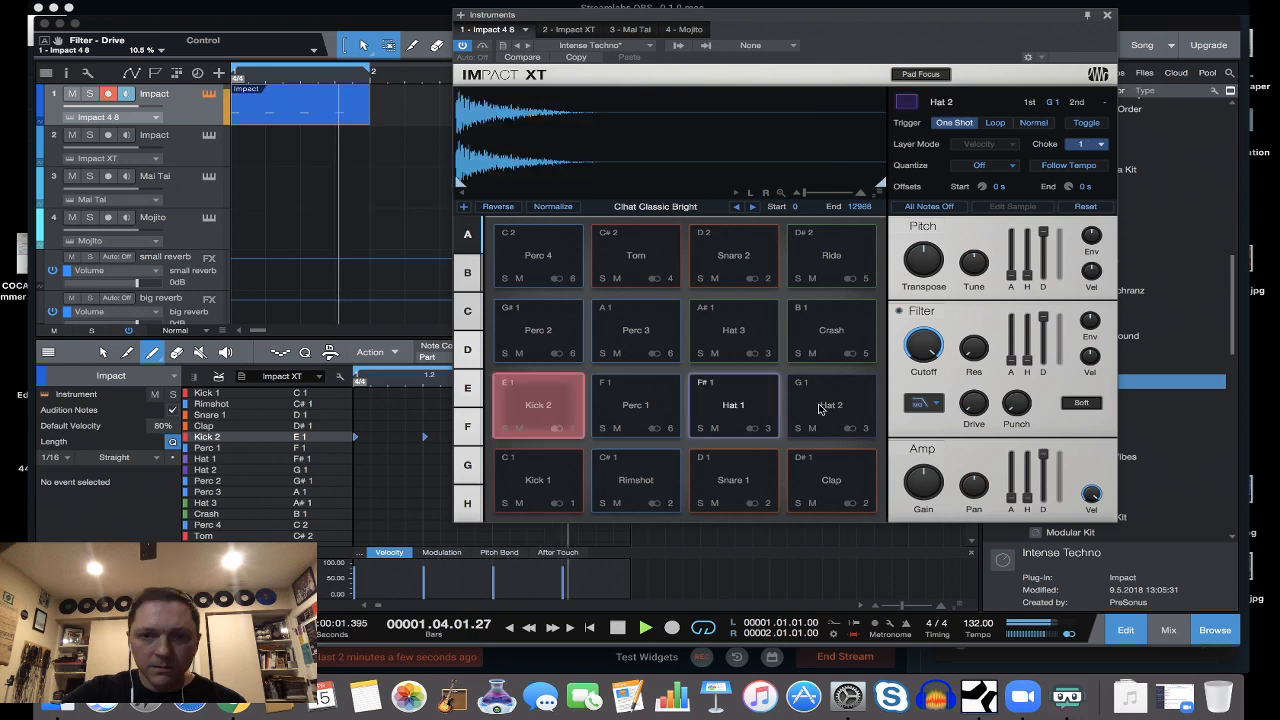
click(819, 407)
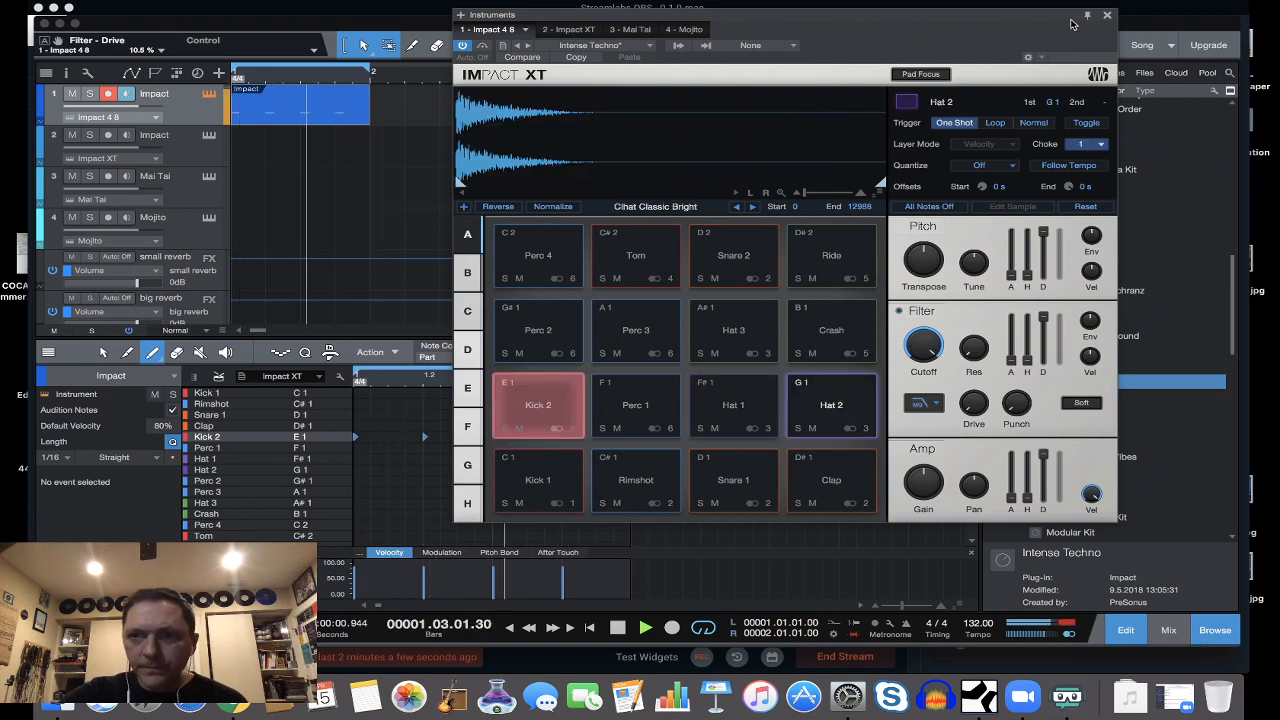
click(1108, 16)
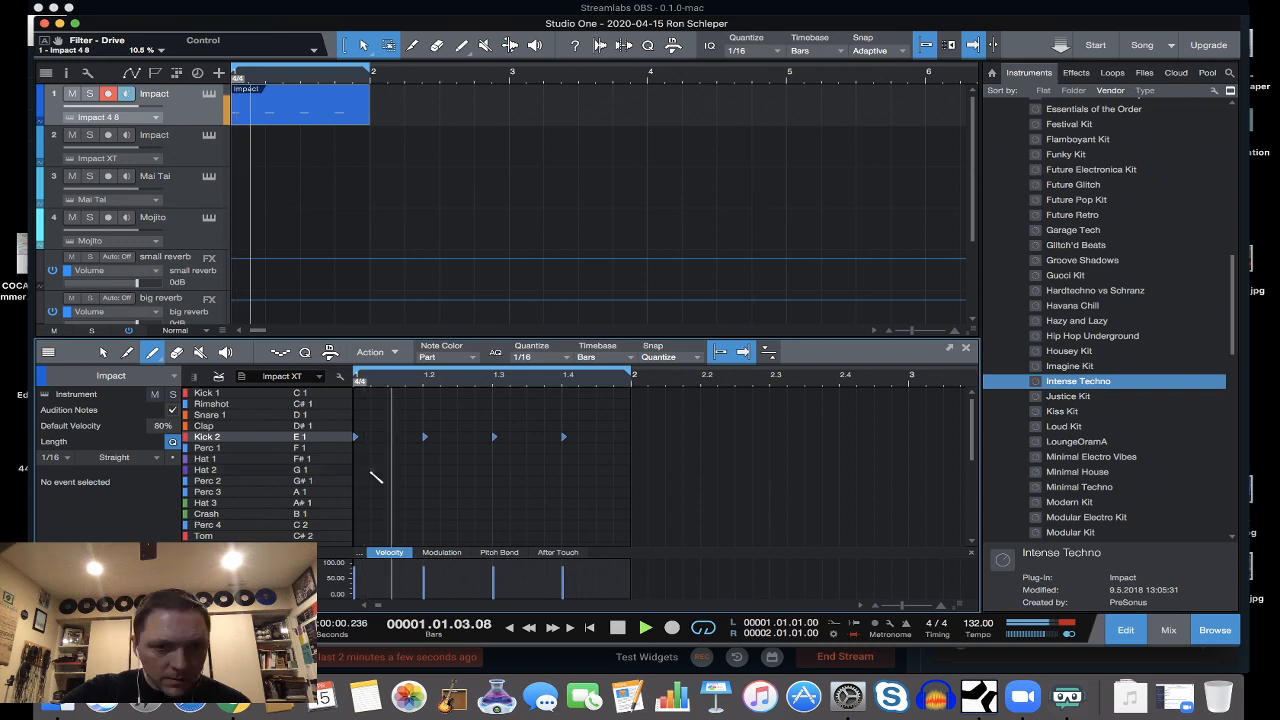
click(390, 470)
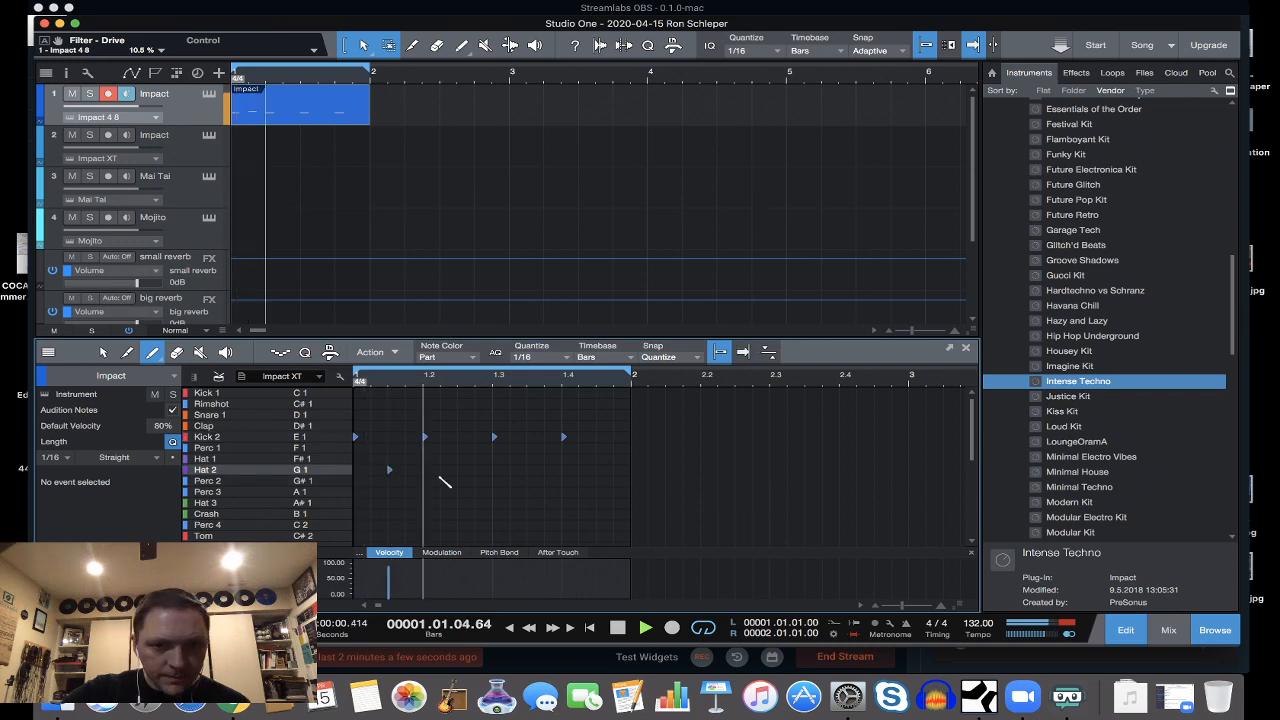
click(459, 470)
click(528, 470)
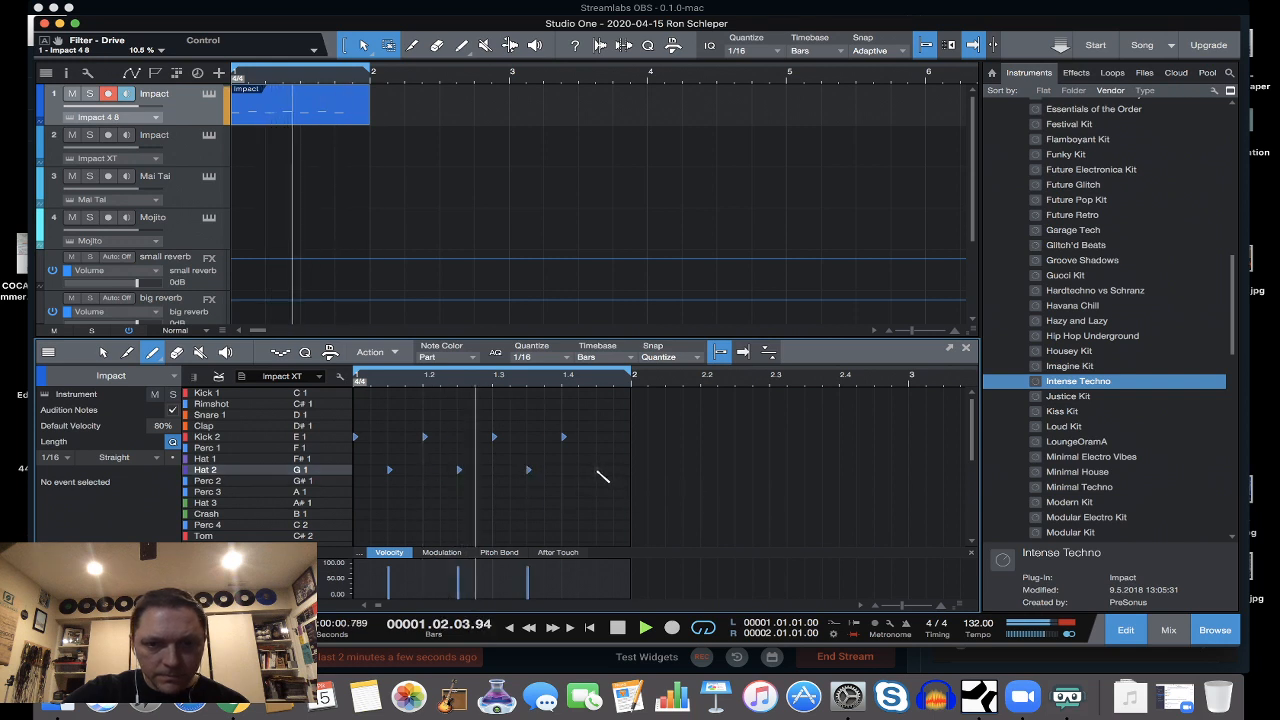
click(598, 470)
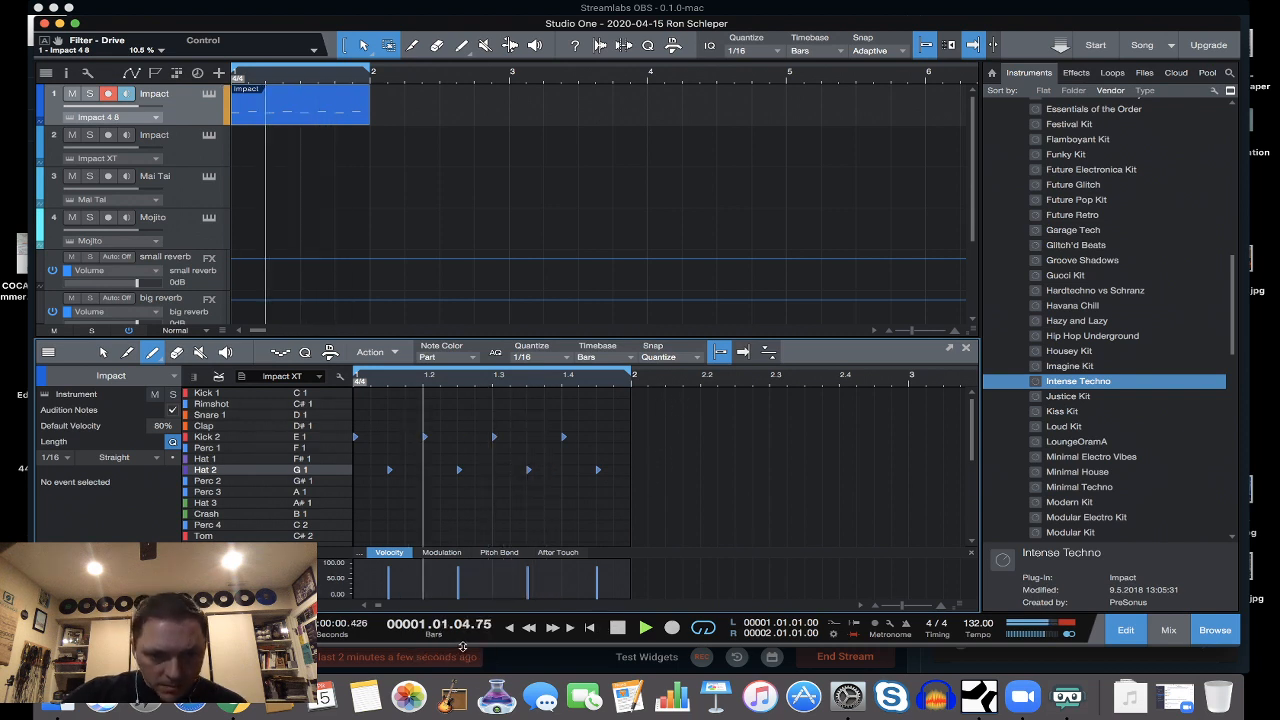
Add quiet Hat 1 notes on the last sixteenths of beats 2 and 4 and the second sixteenth of beat 3.
drag(463, 647, 463, 671)
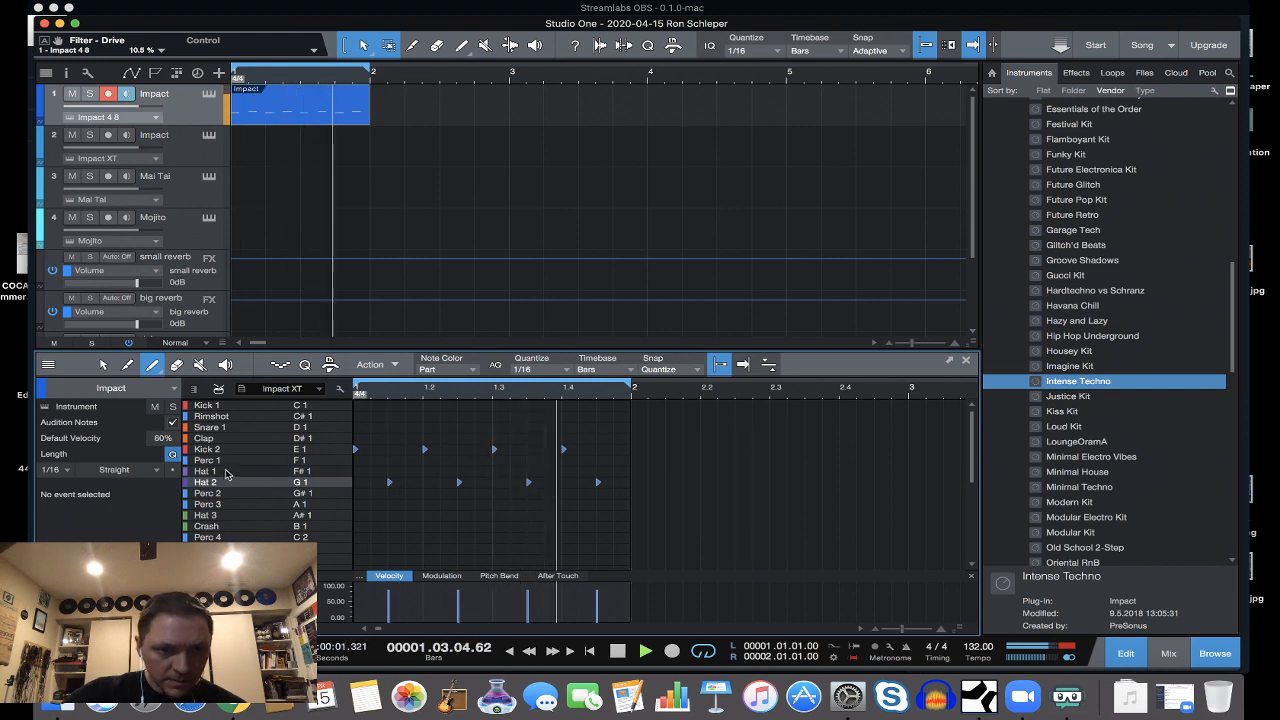
click(228, 473)
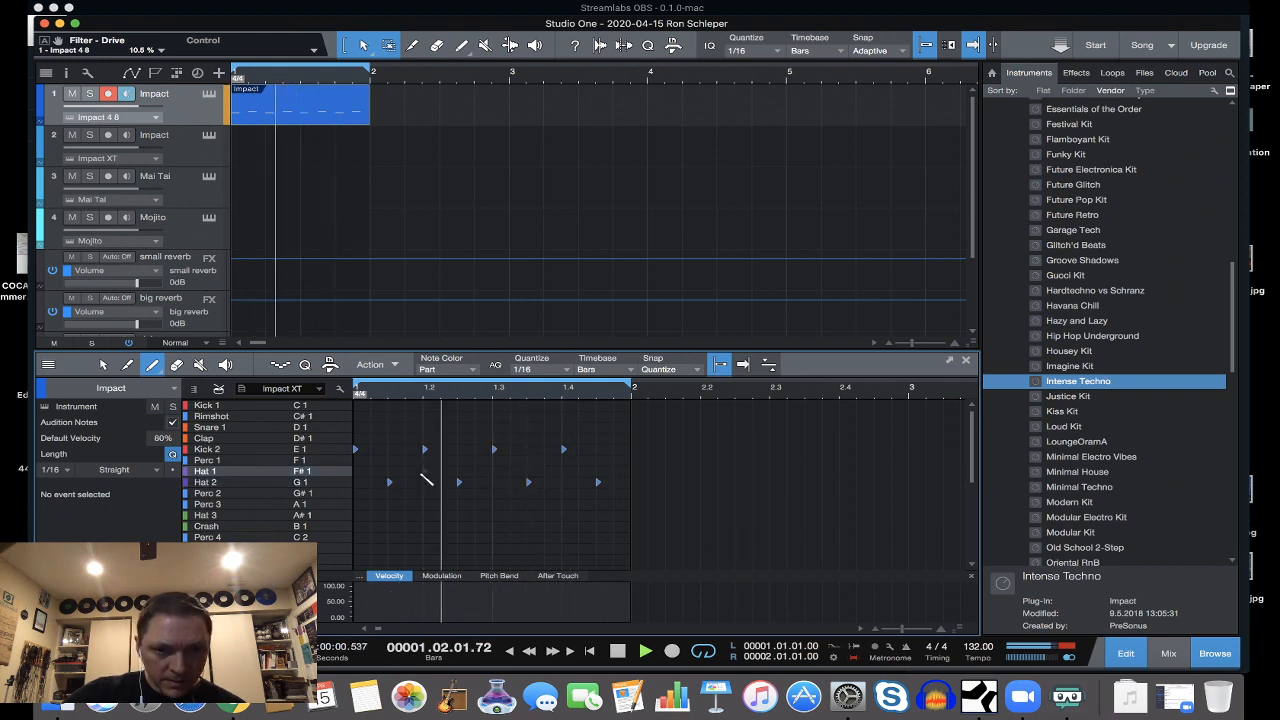
click(511, 471)
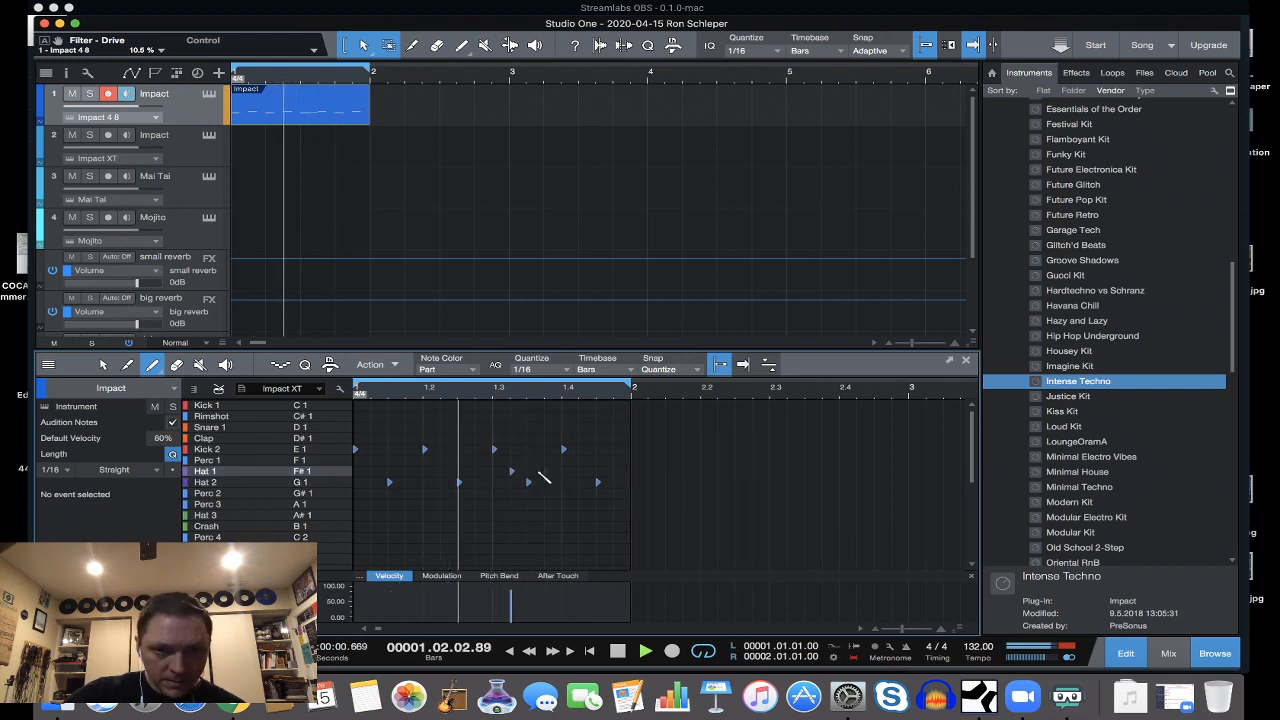
click(614, 471)
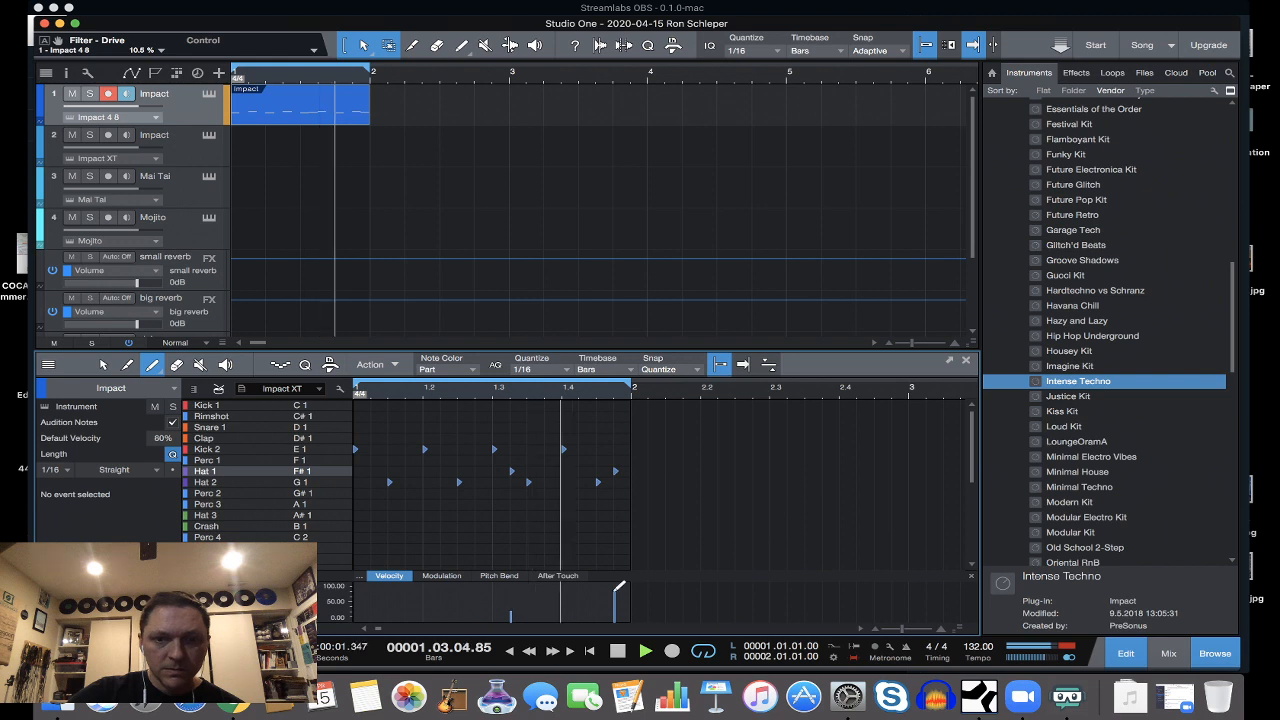
click(478, 471)
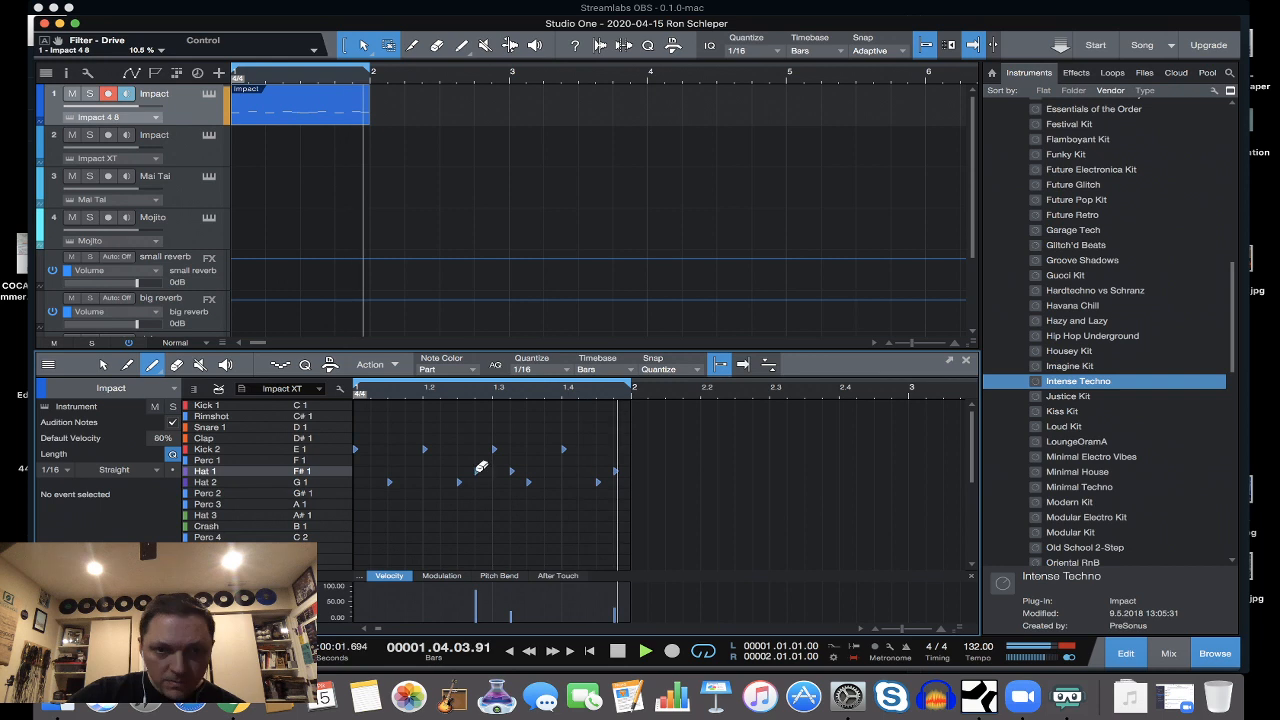
click(477, 612)
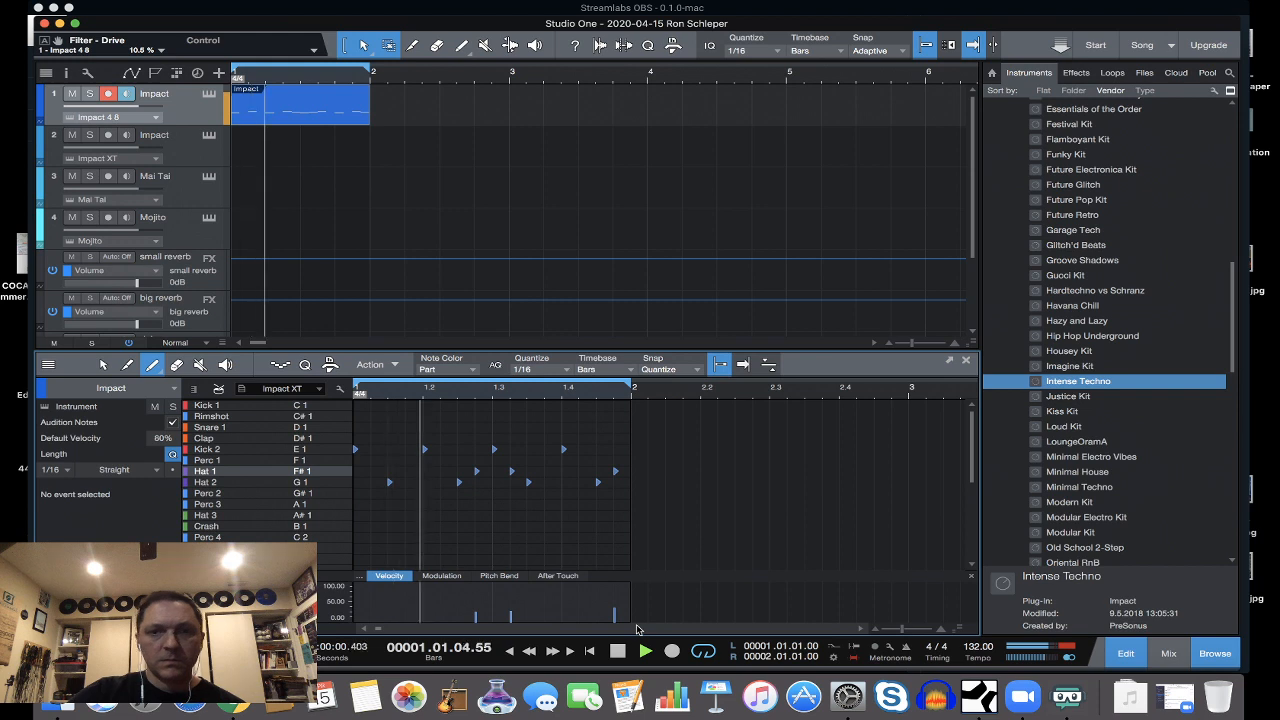
Stop playback, hide the browser, and zoom the arrangement out to show about 24 bars.
key(space)
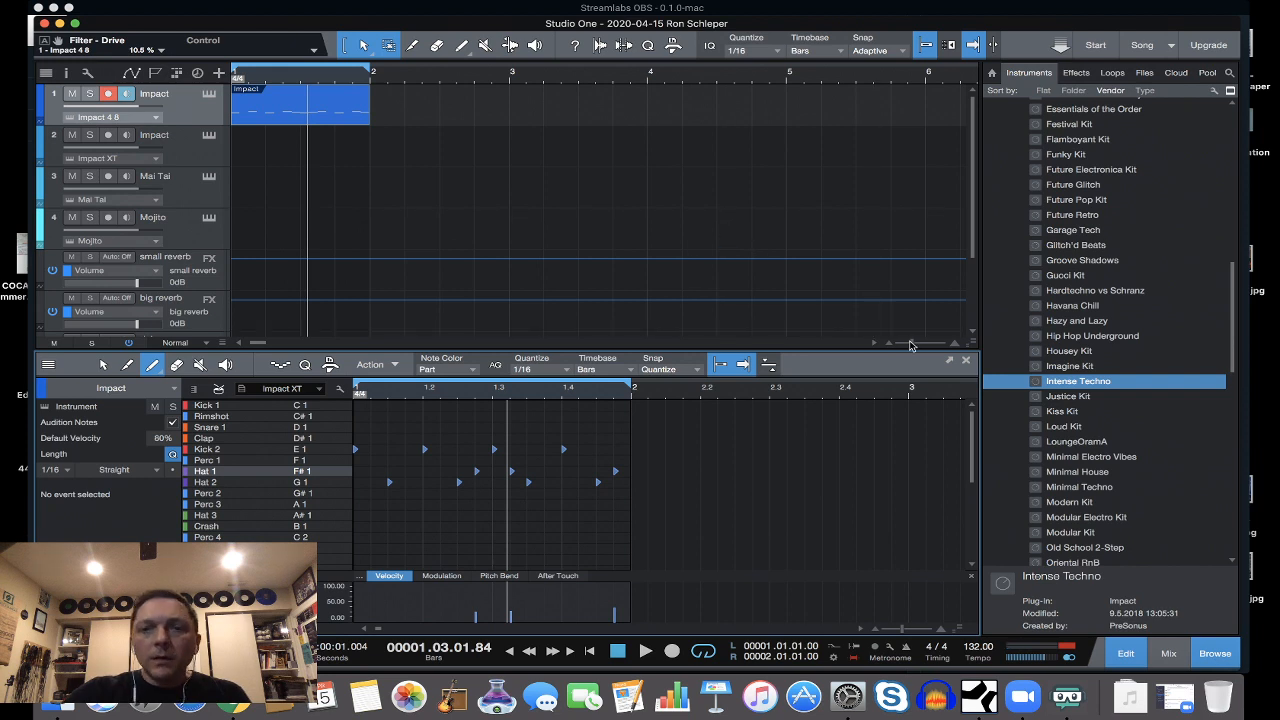
drag(910, 345, 900, 347)
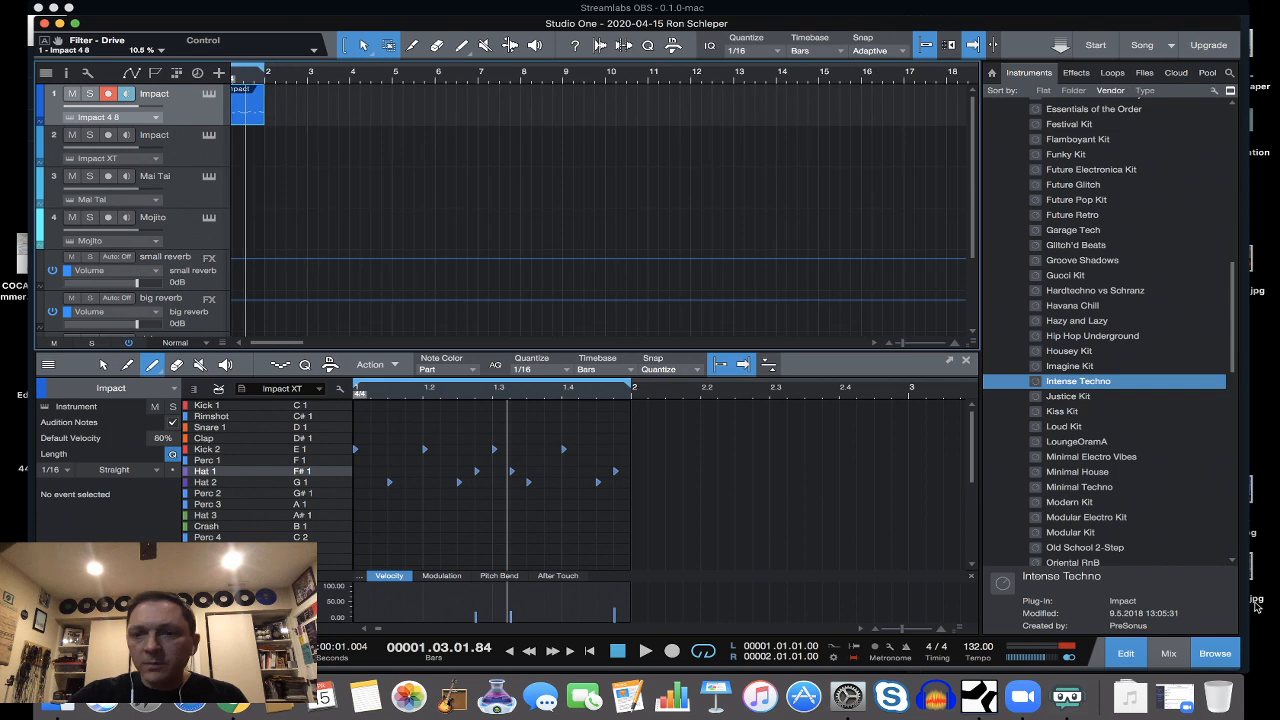
click(1215, 653)
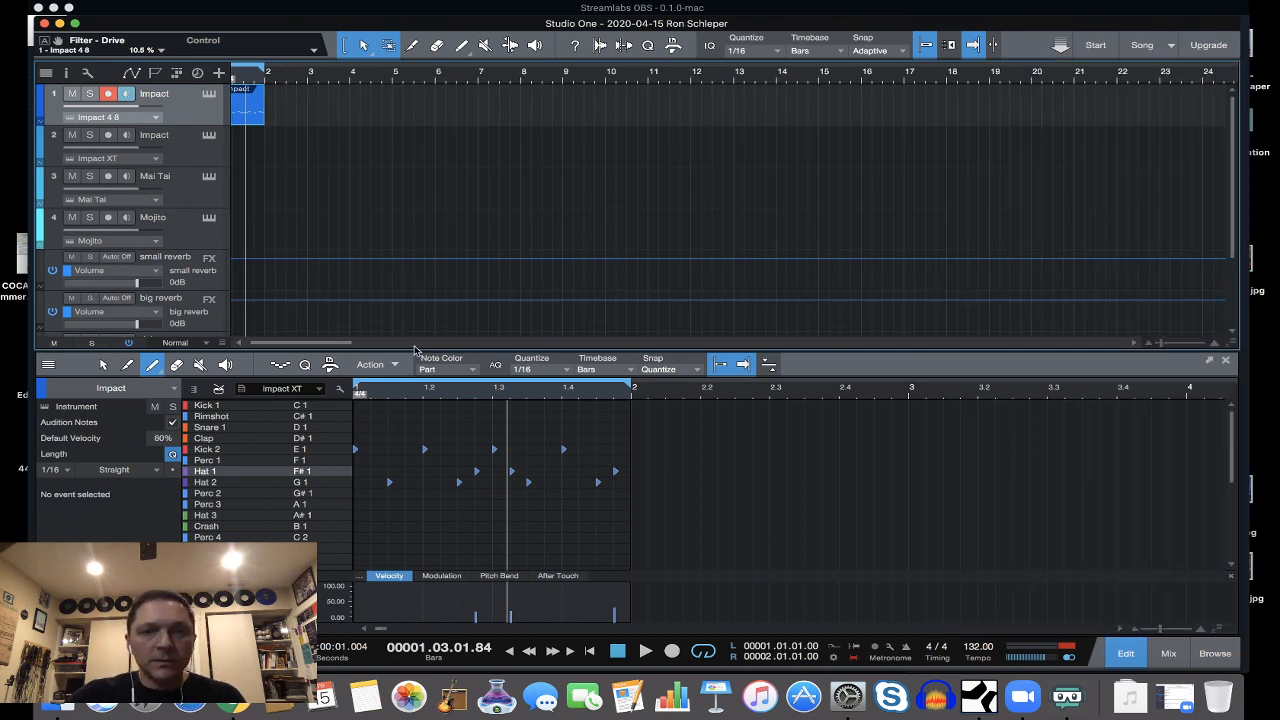
drag(351, 345, 320, 348)
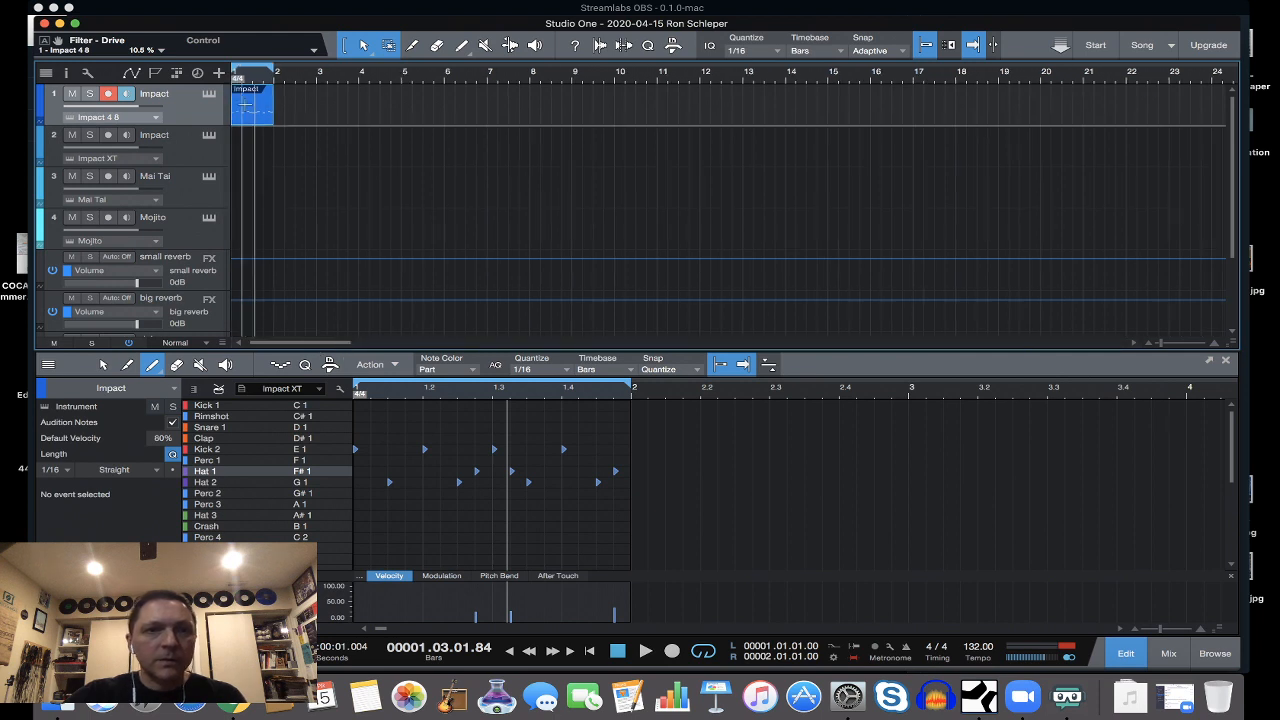
Select the one-bar drum part on the first Impact track and copy it into bars 2, 3 and 4.
click(108, 93)
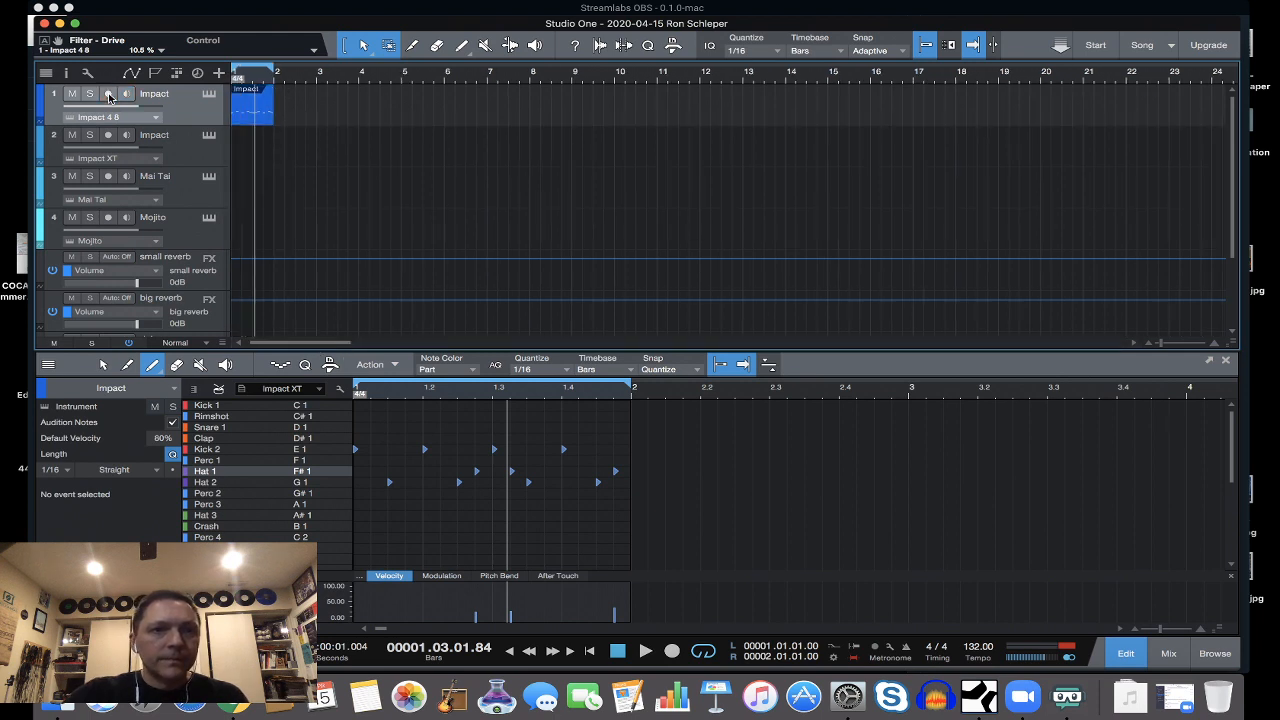
drag(284, 90, 232, 115)
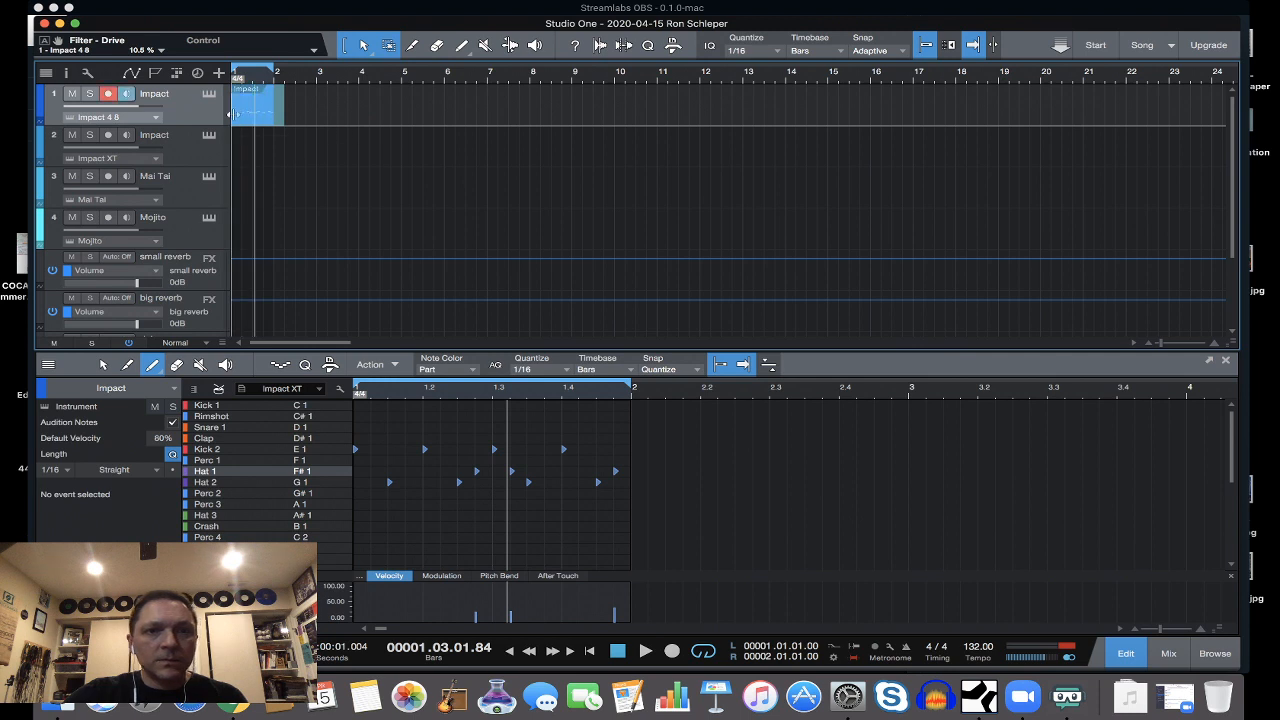
click(274, 80)
key(d)
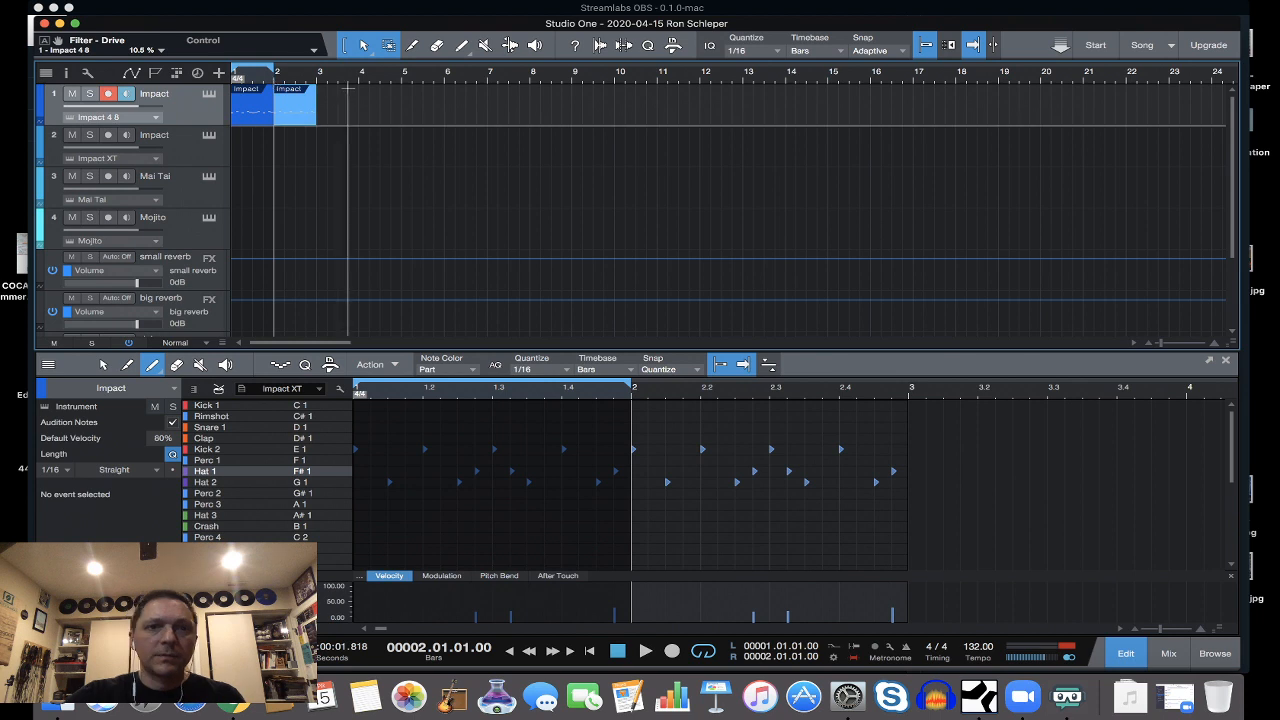
key(d)
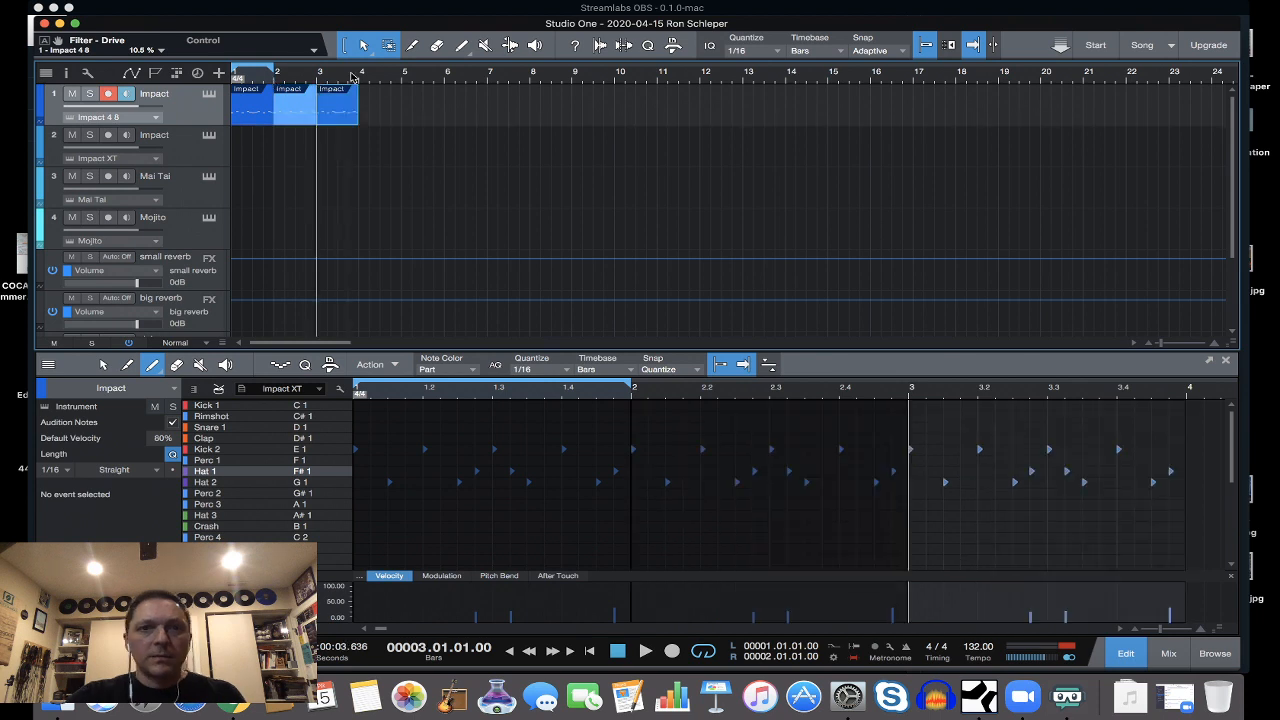
key(d)
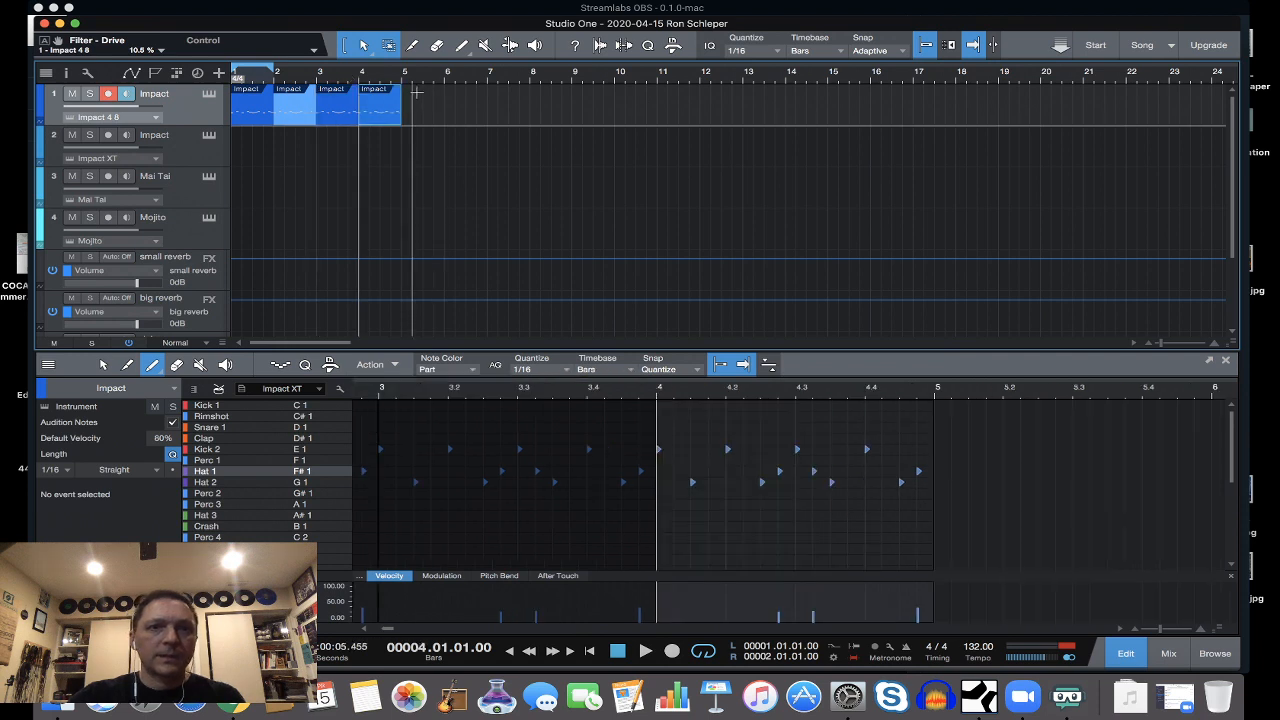
Select the four one-bar drum parts and repeat them as a block until bar 16 is filled.
drag(412, 90, 227, 110)
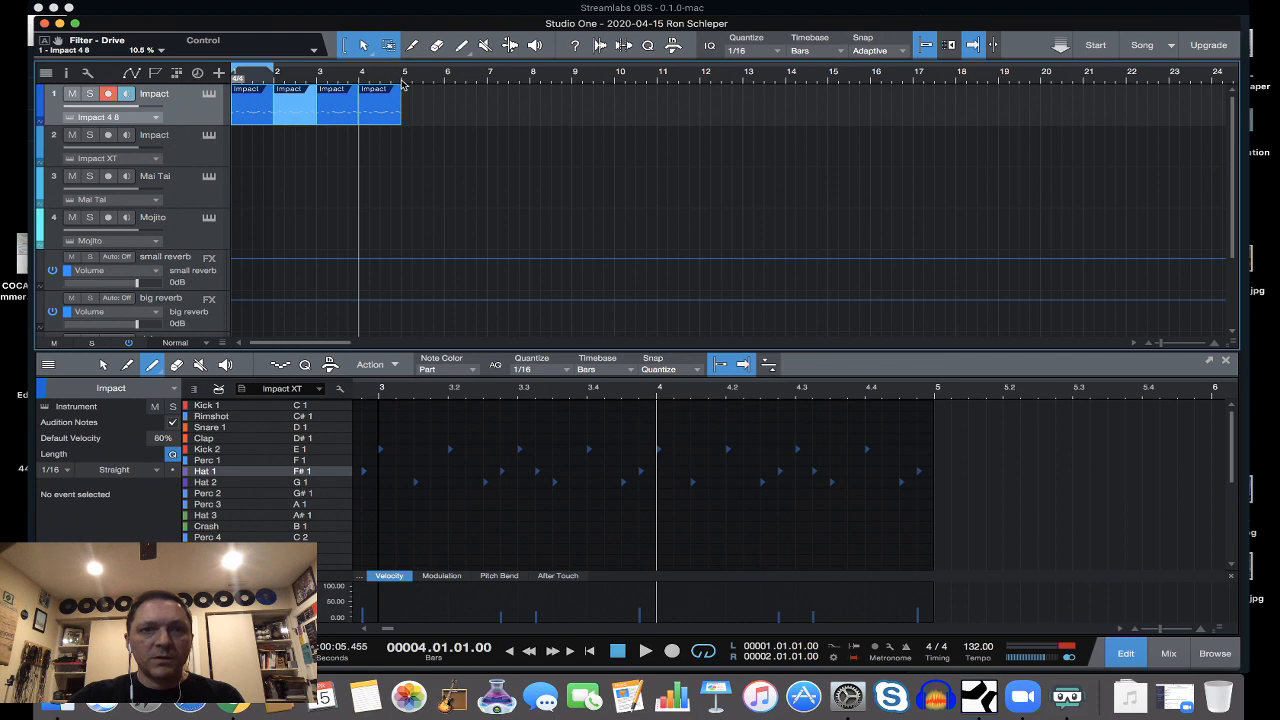
key(d)
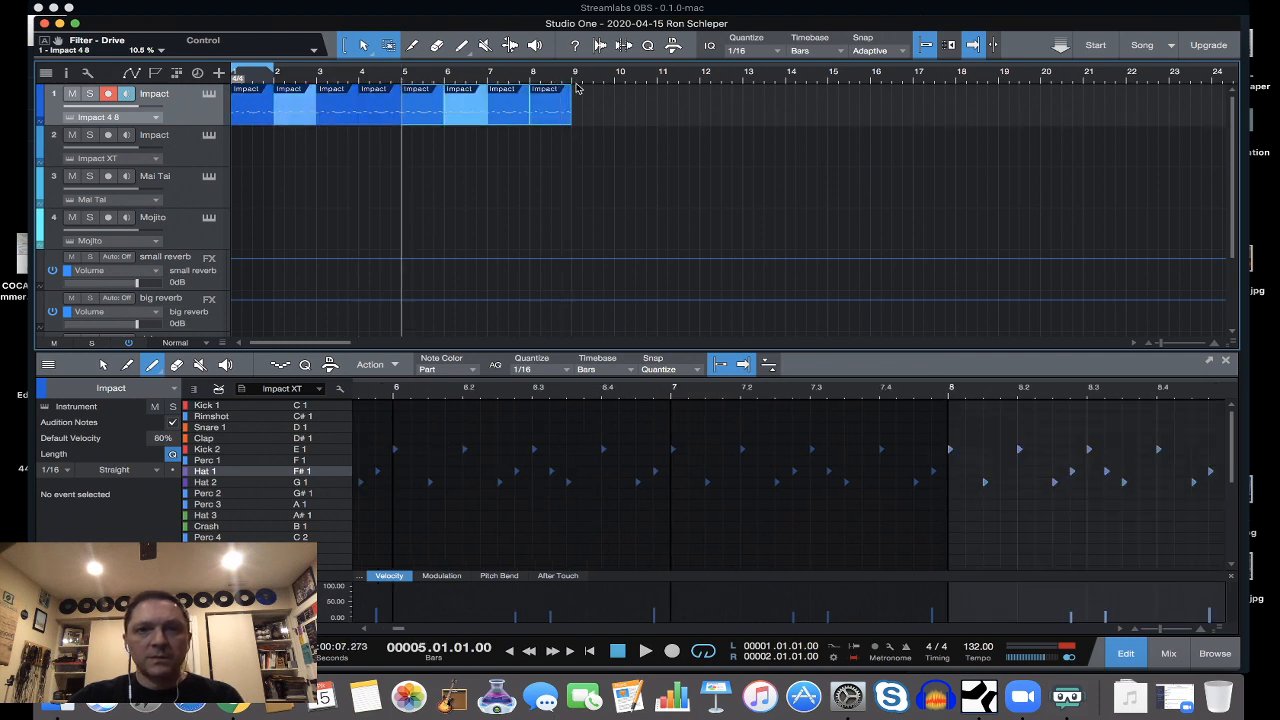
key(d)
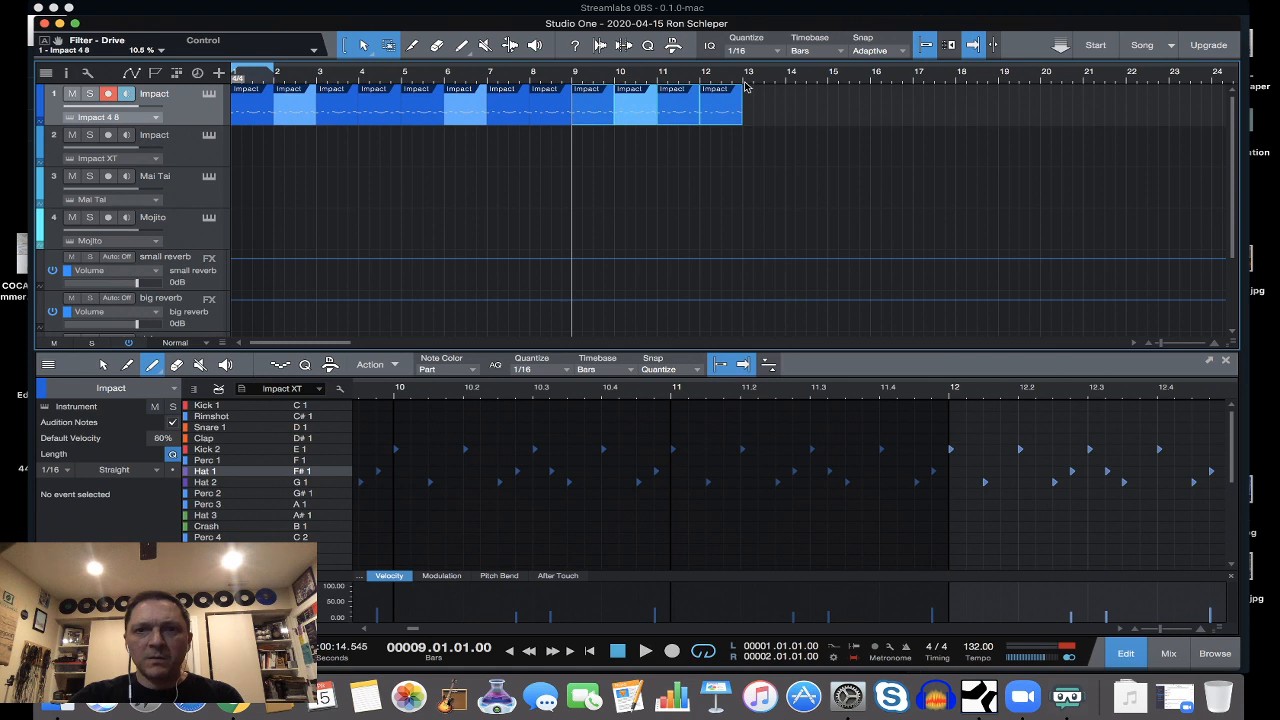
key(d)
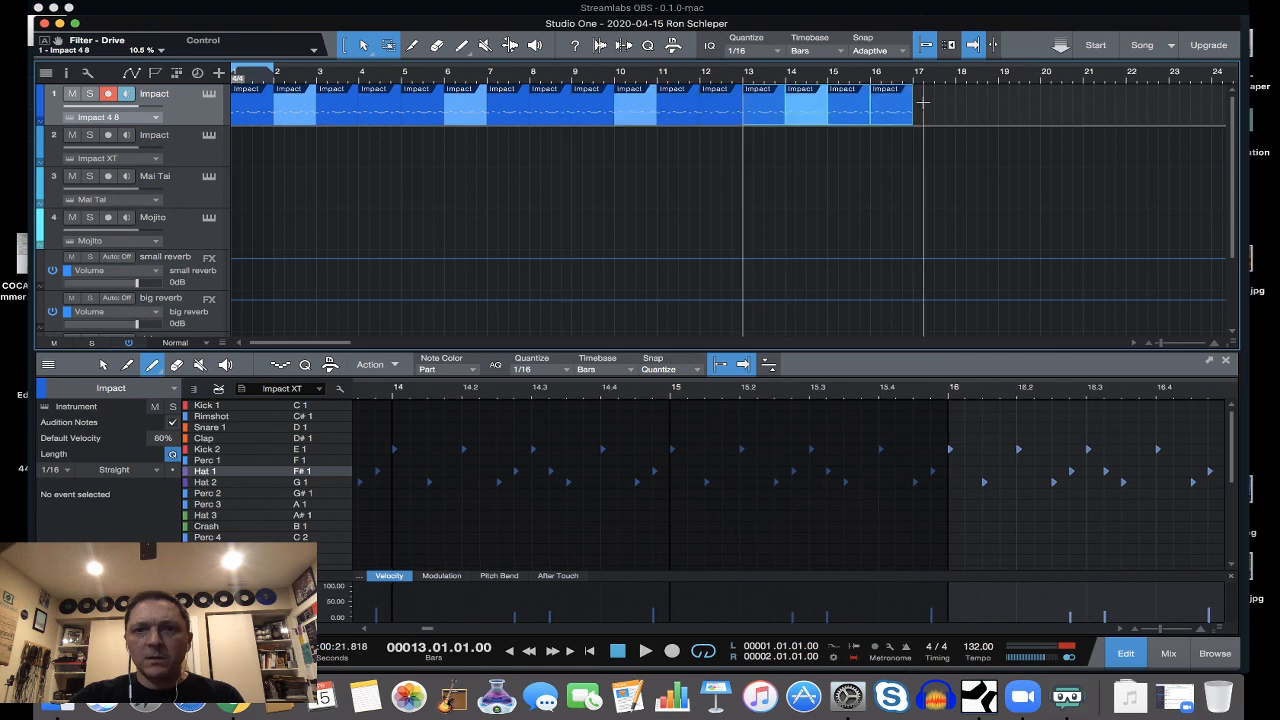
Copy the sixteen-bar drum block and paste it at bar 17 and again at bar 33.
click(922, 101)
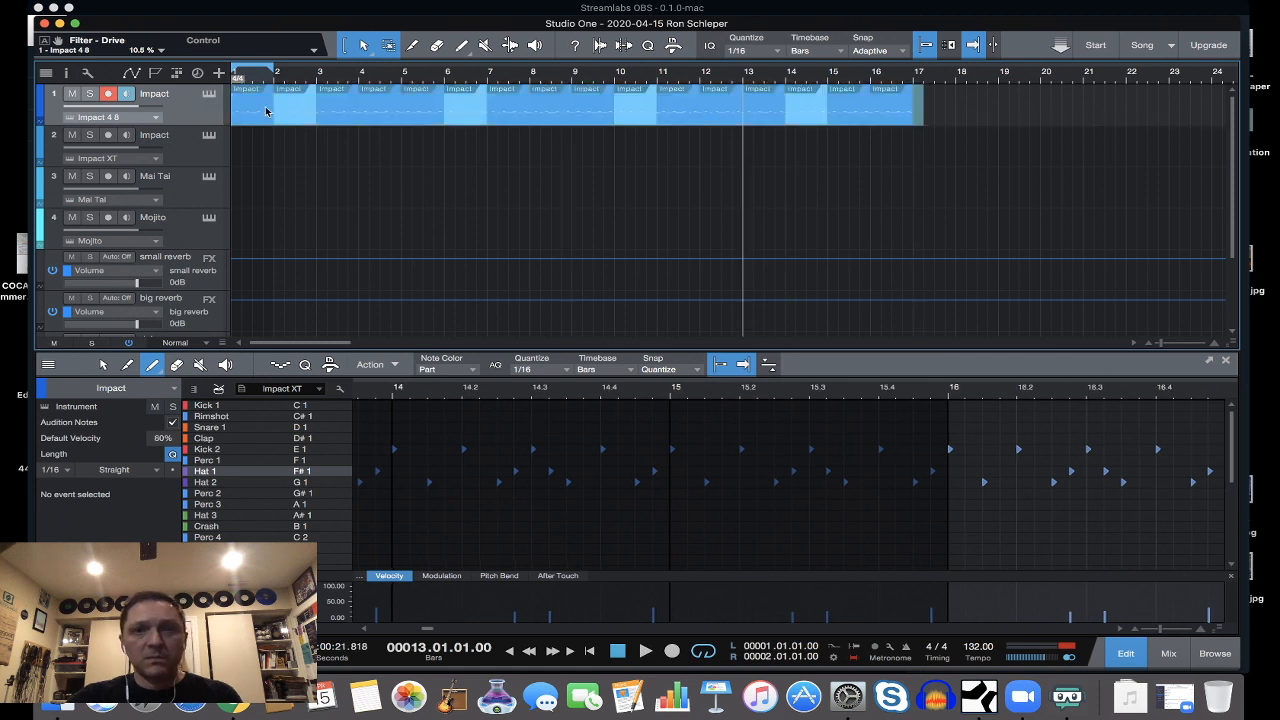
click(914, 81)
key(super+v)
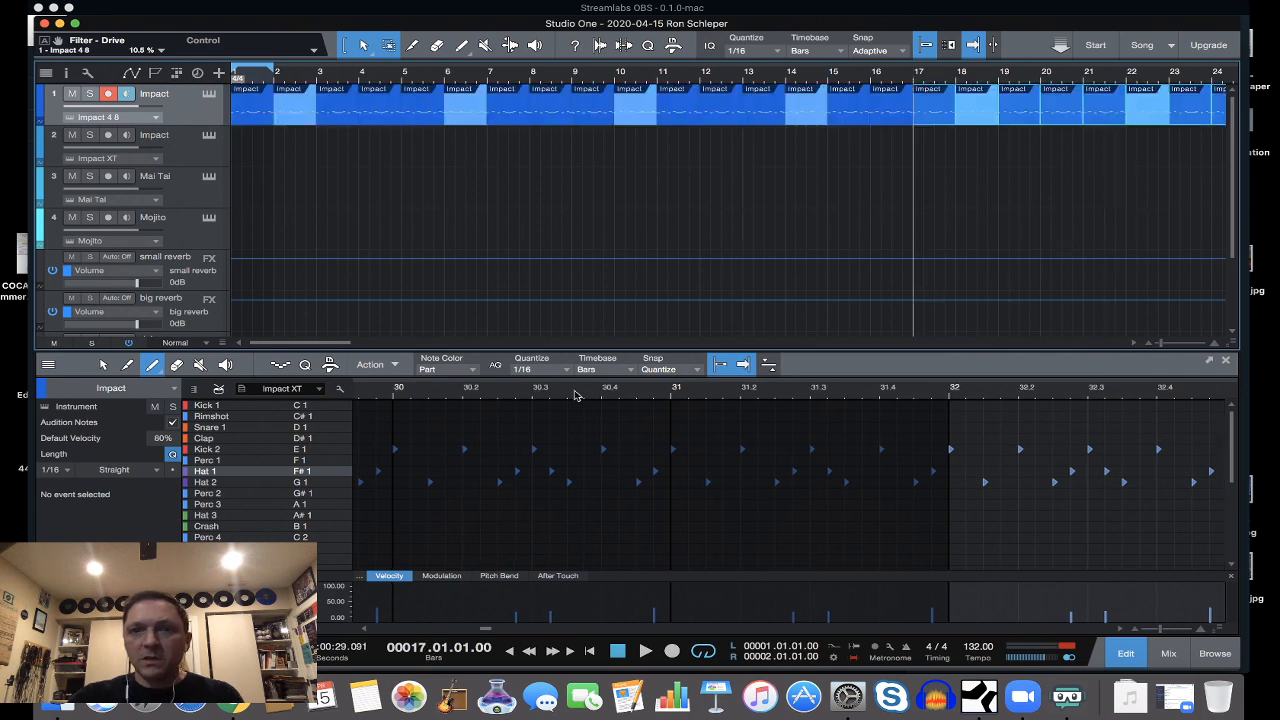
scroll(638, 133, right, 10)
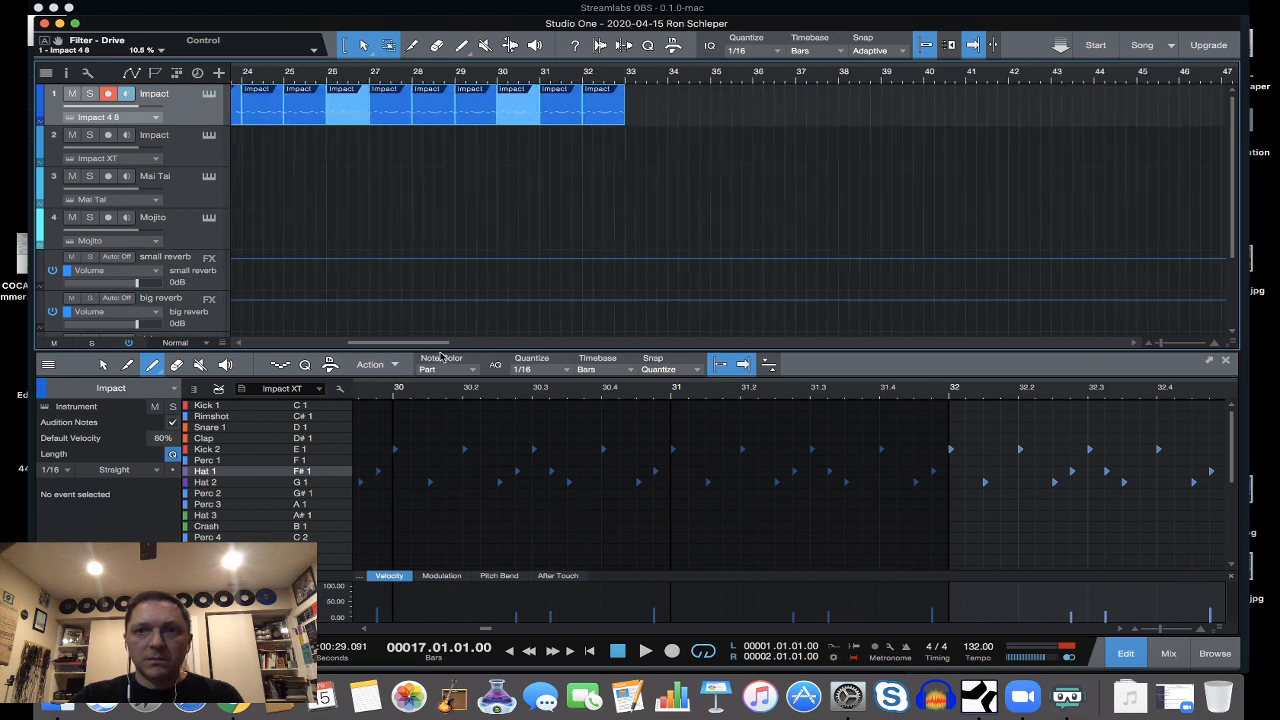
click(620, 87)
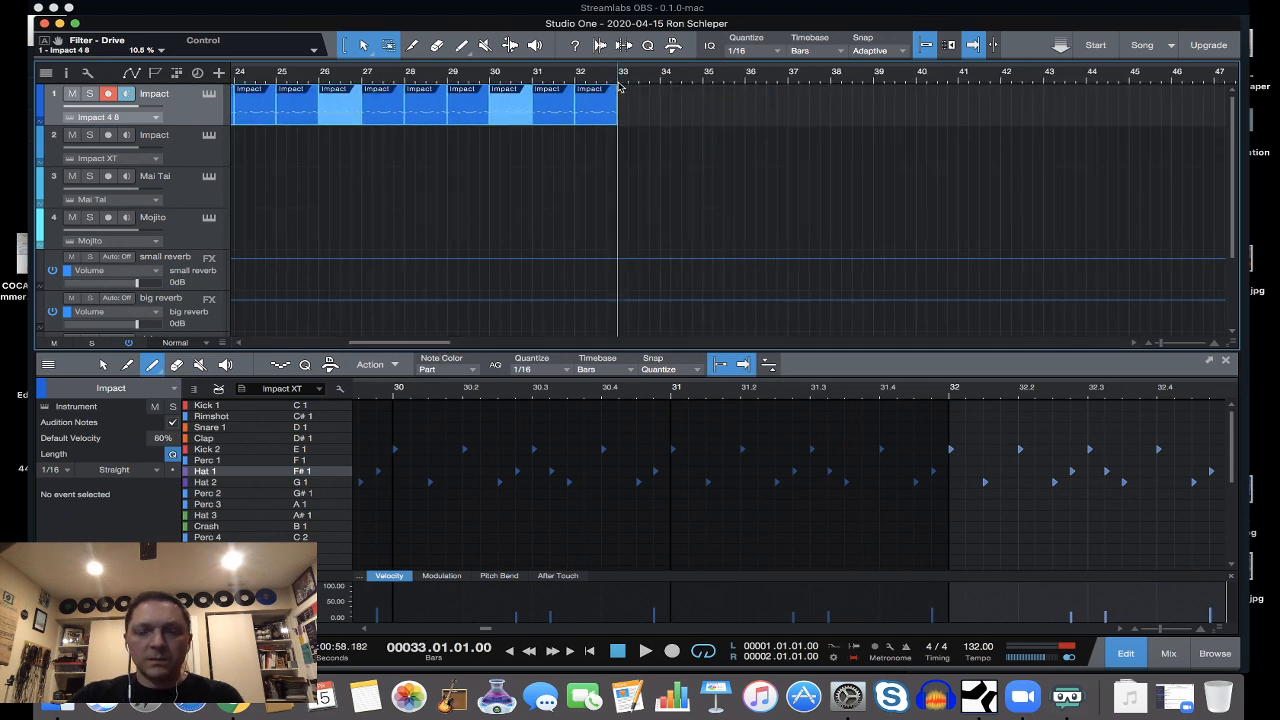
key(d)
key(d)
key(d)
key(d)
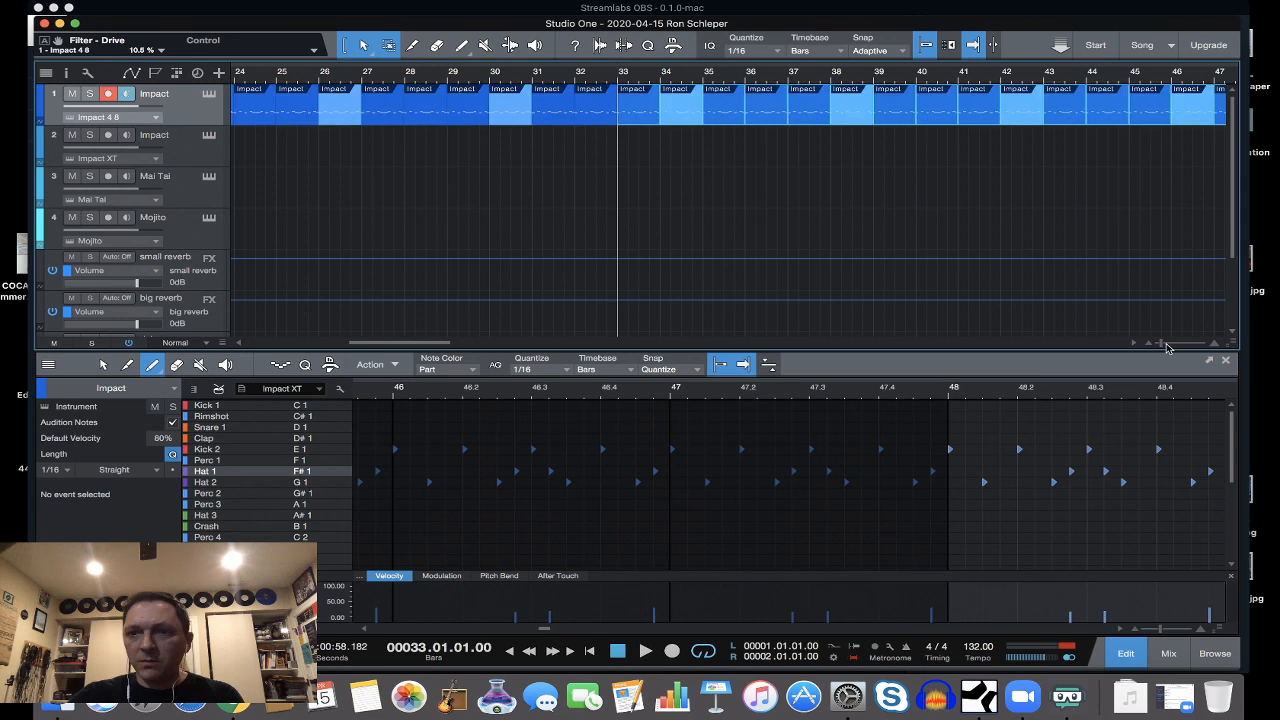
Select the whole 48-bar drum block on the first Impact track and duplicate it at bars 49, 97 and 145.
drag(1163, 344, 1156, 344)
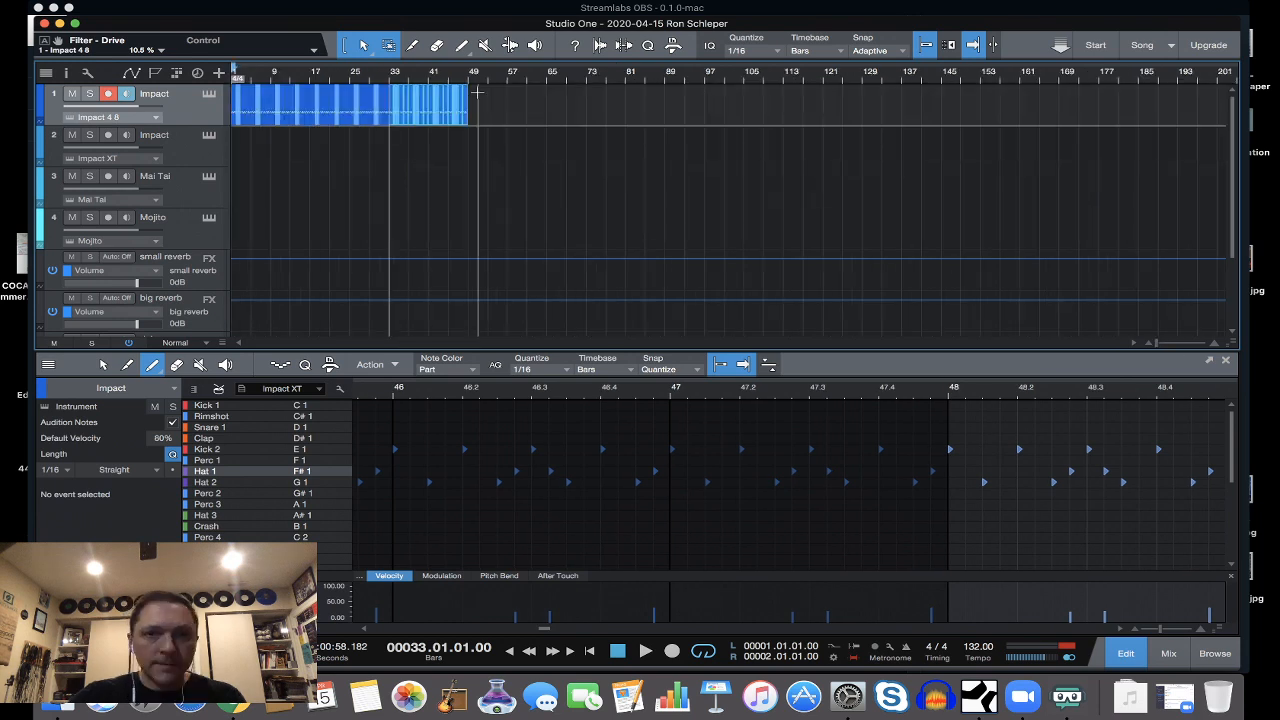
drag(478, 92, 227, 103)
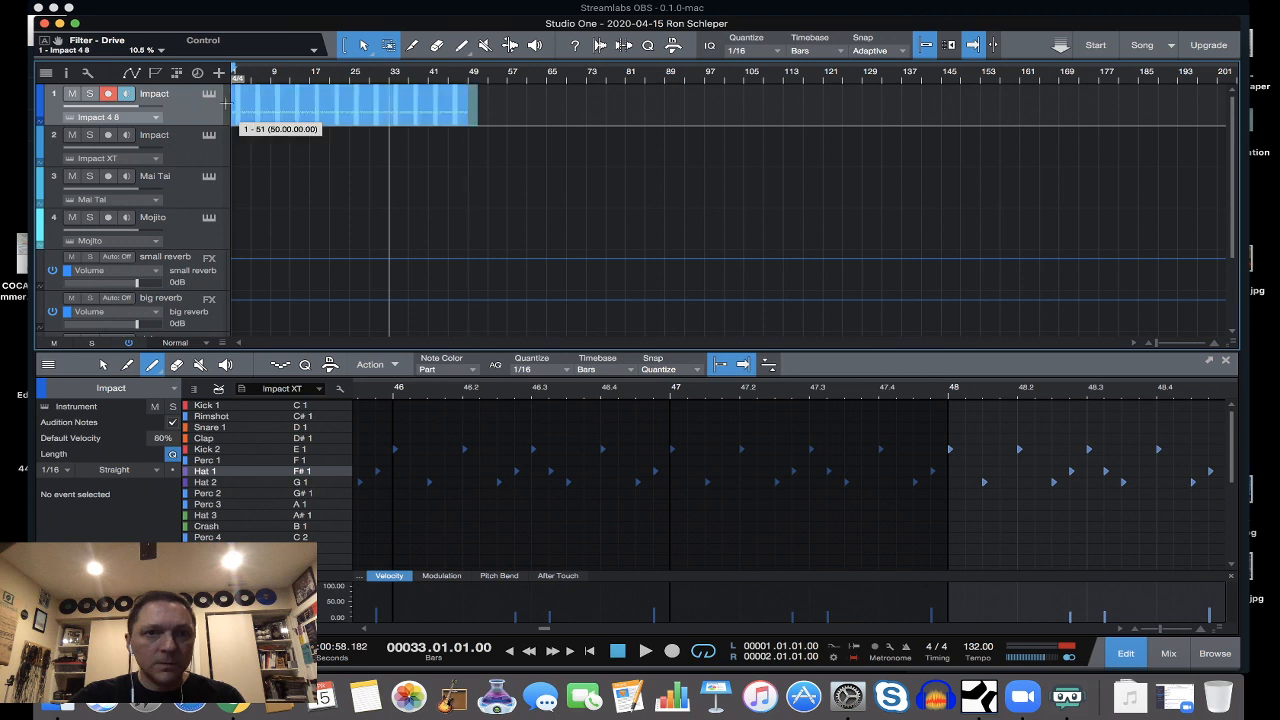
click(470, 85)
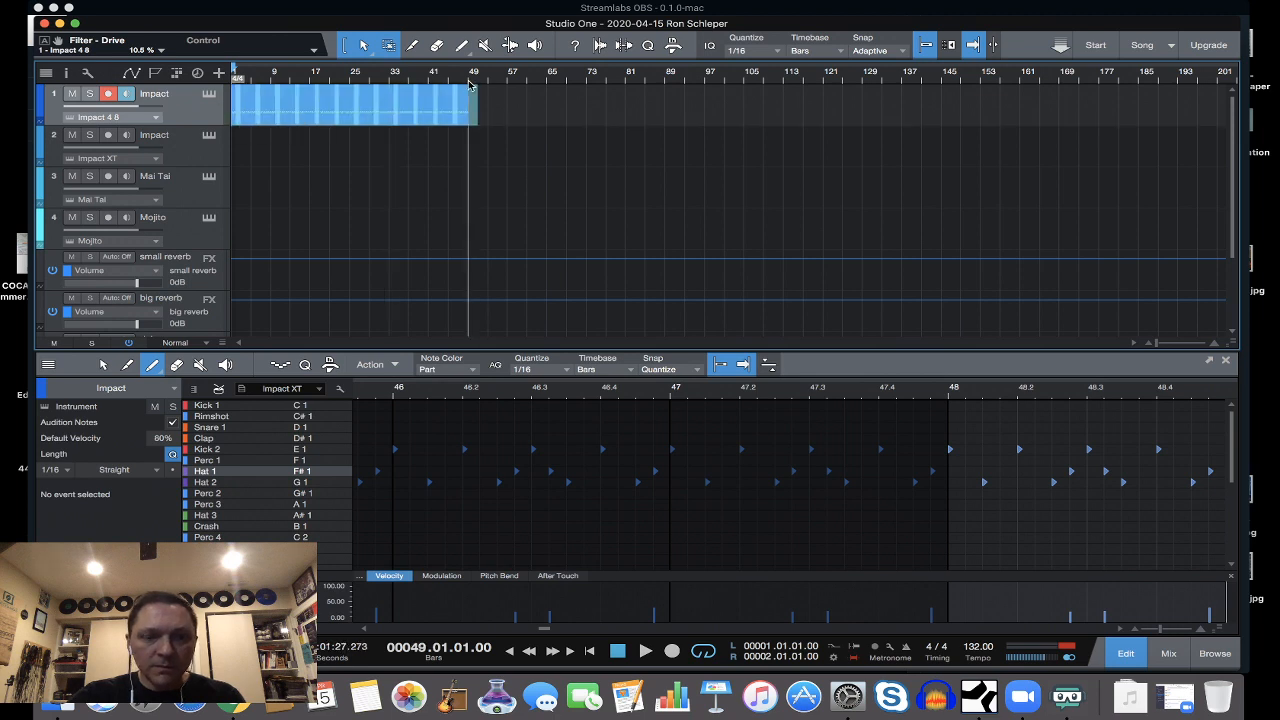
key(d)
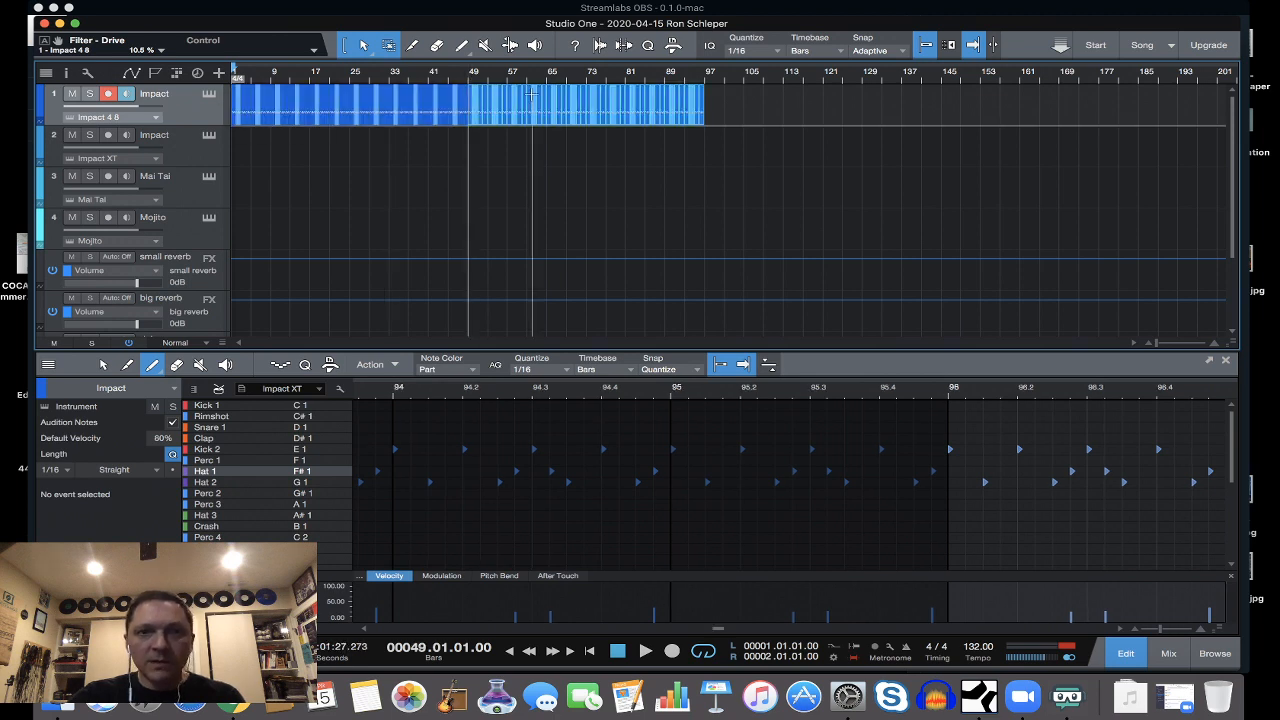
click(706, 85)
key(d)
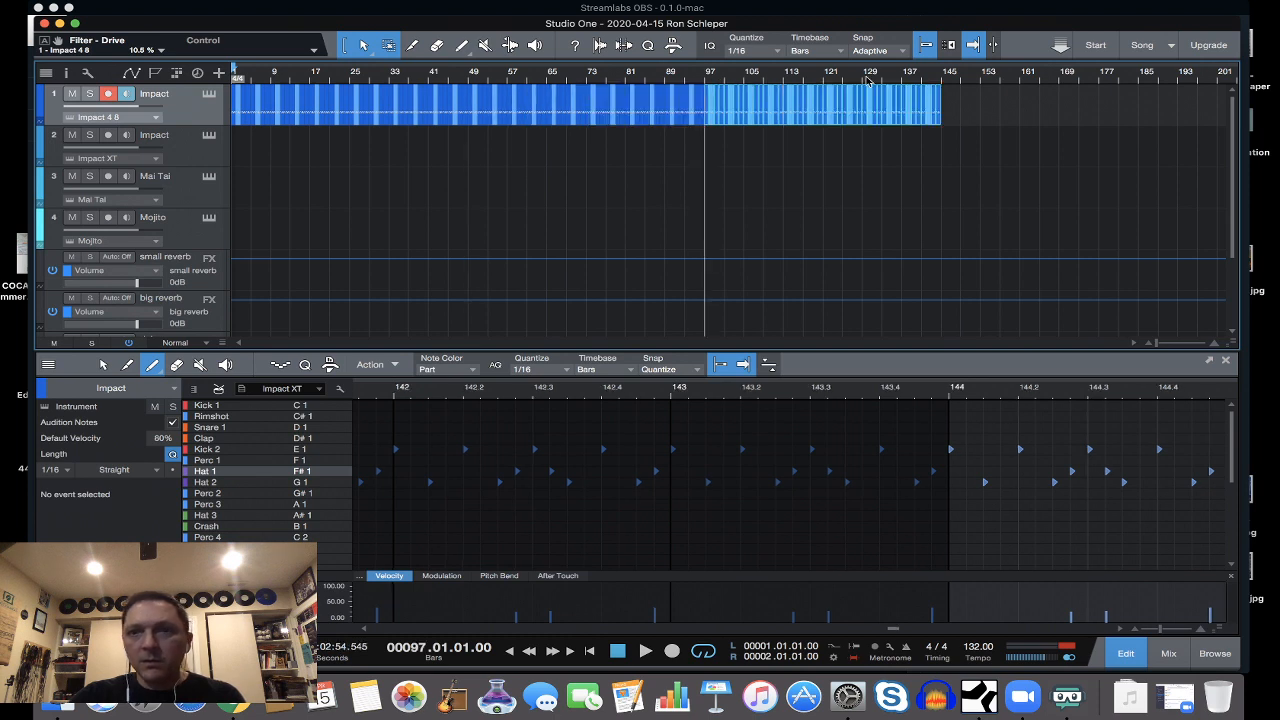
click(941, 85)
key(d)
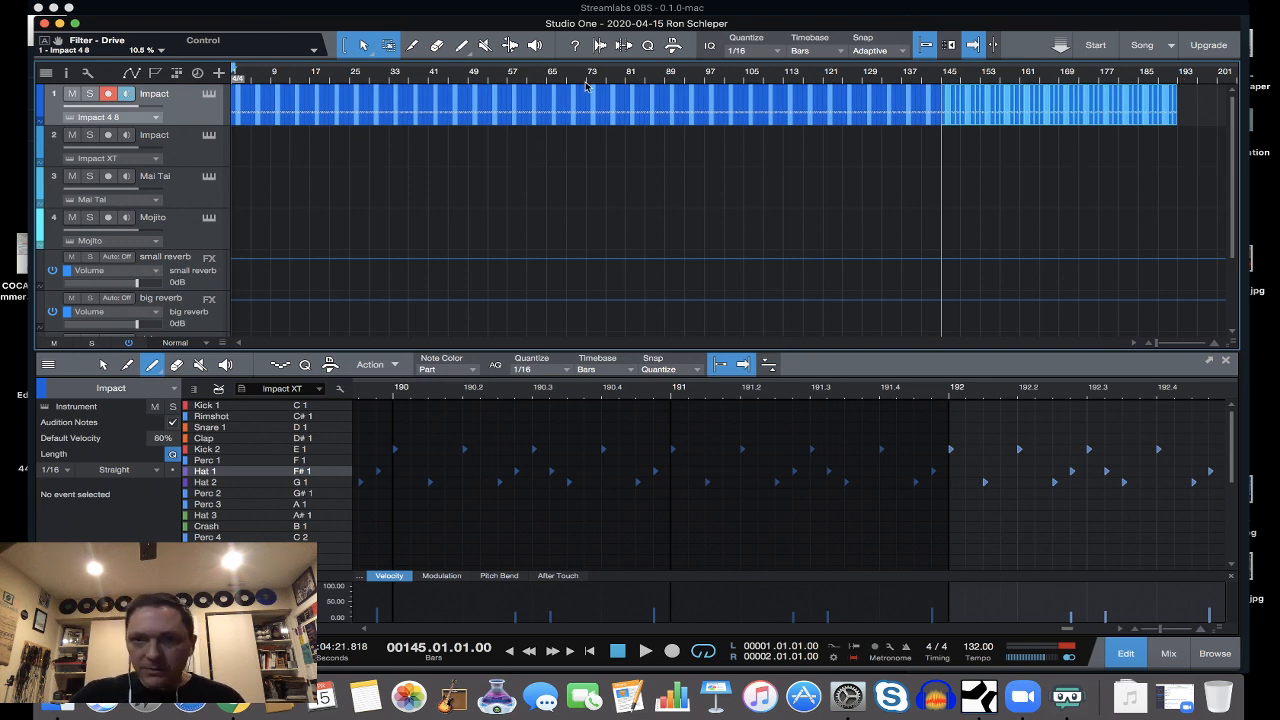
Return the playhead to bar 1 and open the second Impact track's instrument editor alongside the preset browser.
click(589, 651)
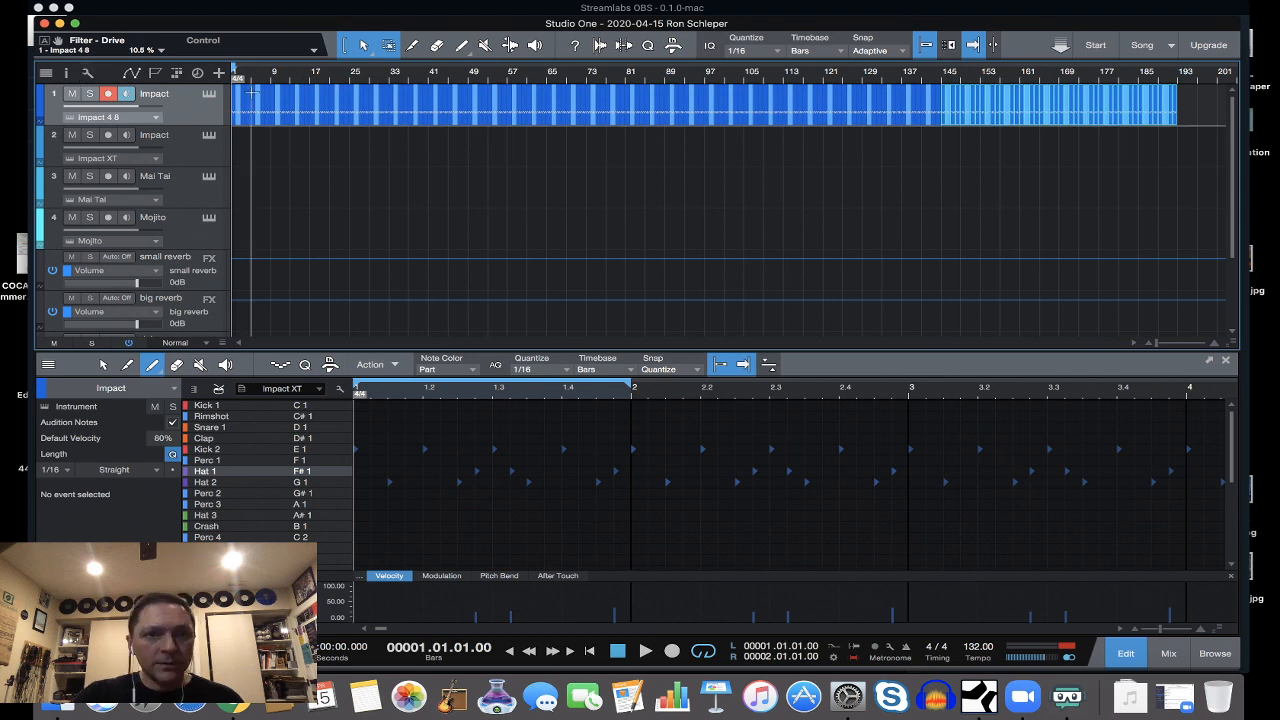
click(179, 139)
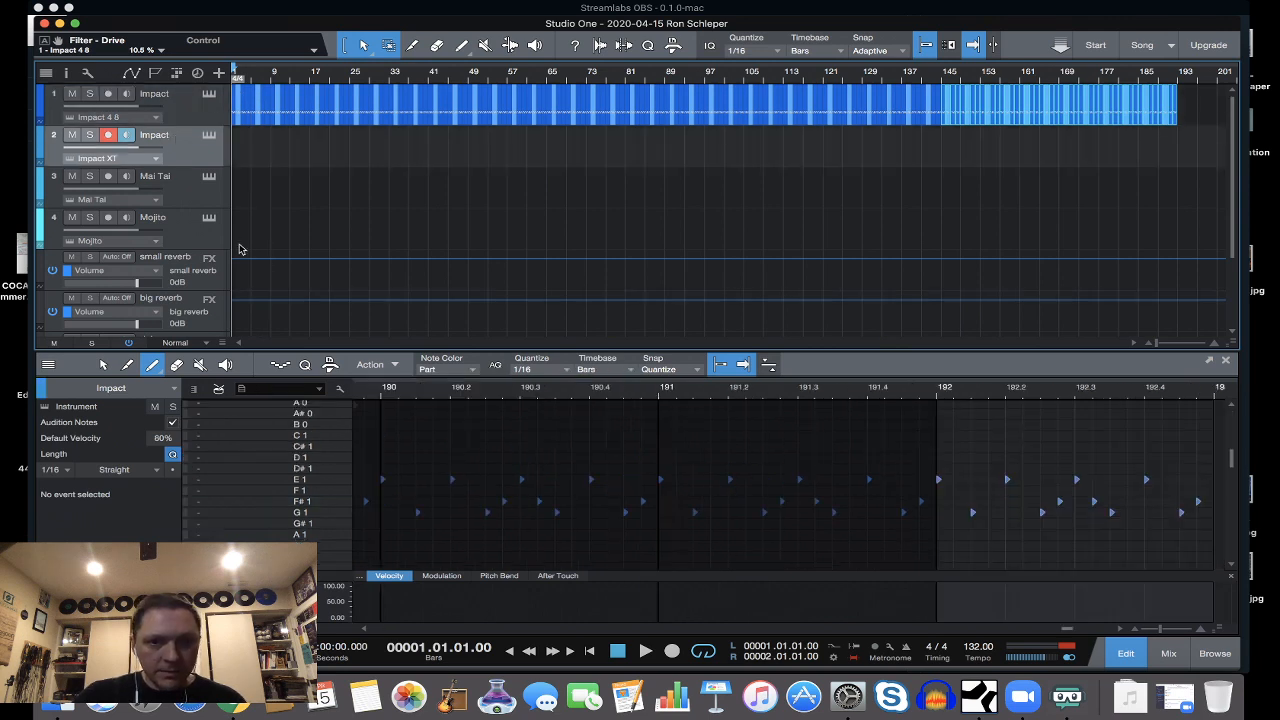
click(209, 135)
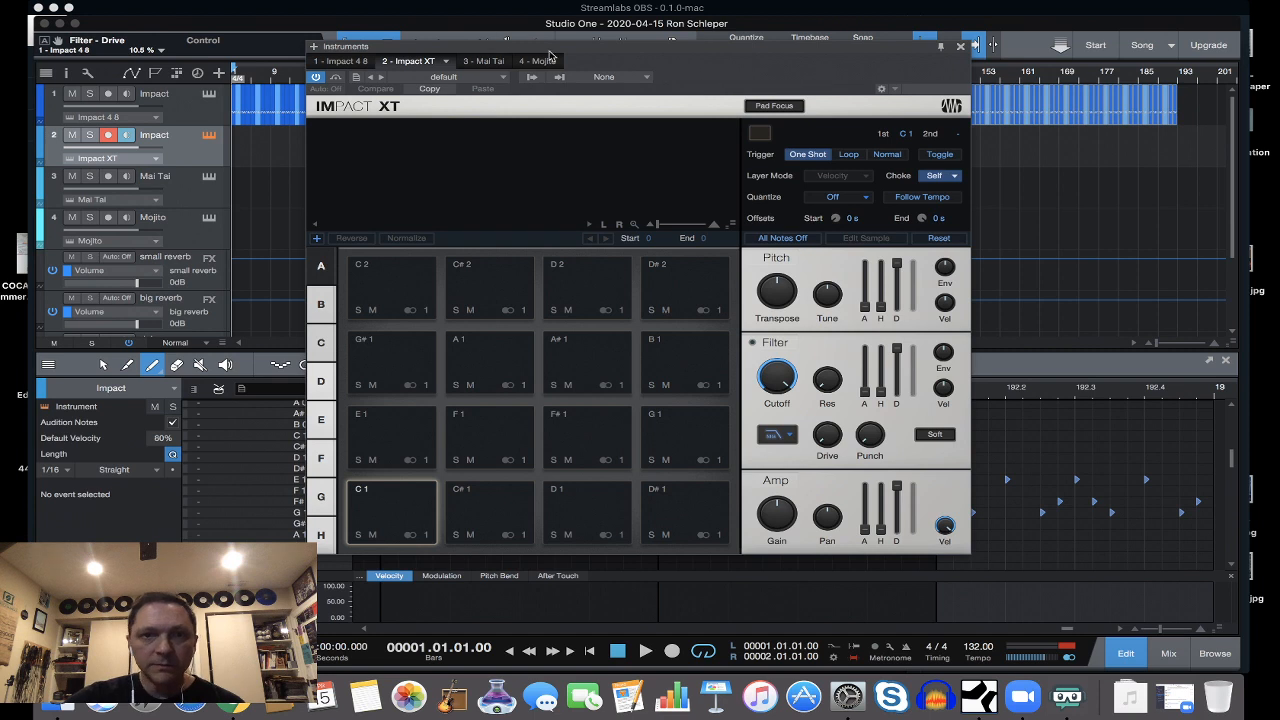
click(1215, 653)
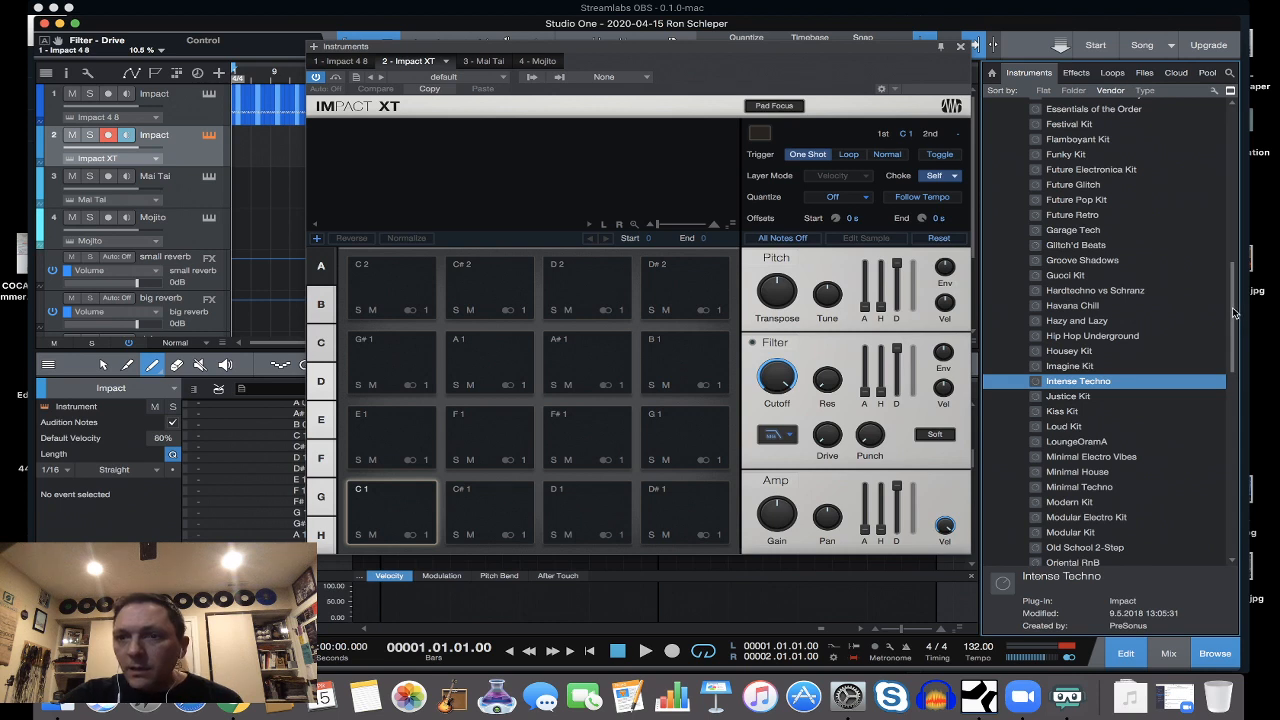
Find the Classic Garage kit among the Impact presets and load it into the second Impact track.
scroll(1228, 330, down, 3)
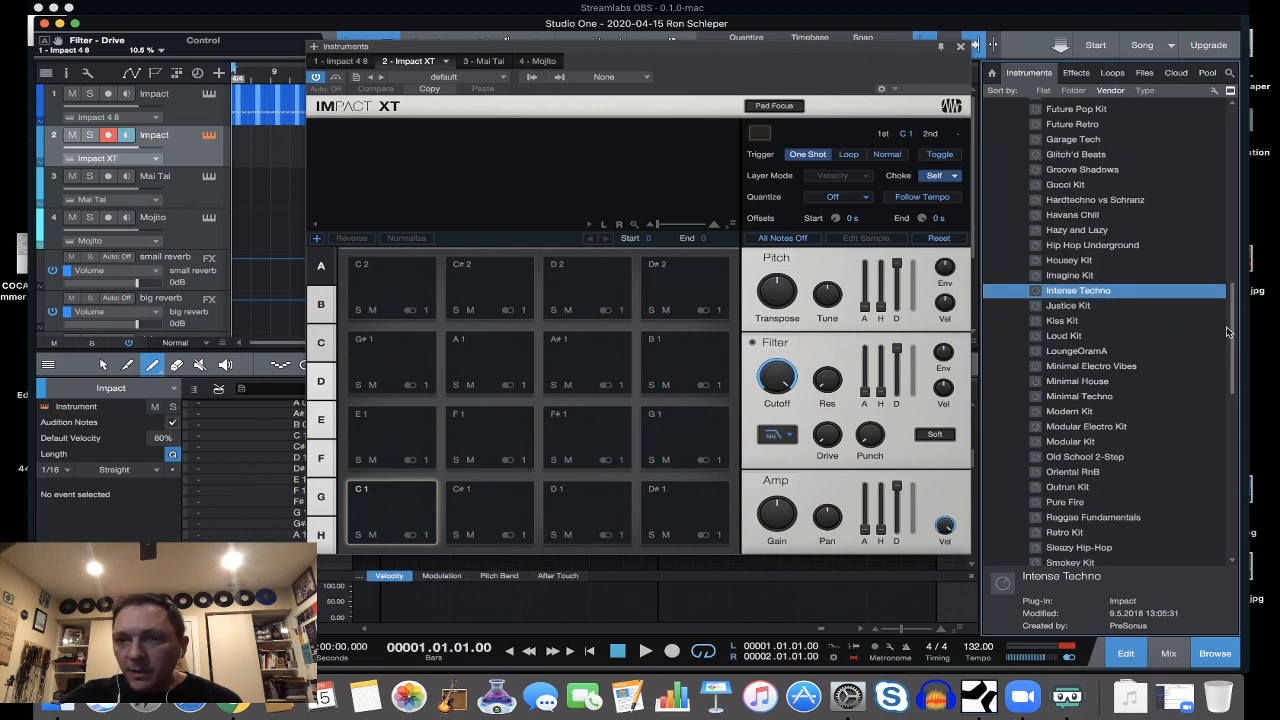
drag(1226, 326, 1226, 250)
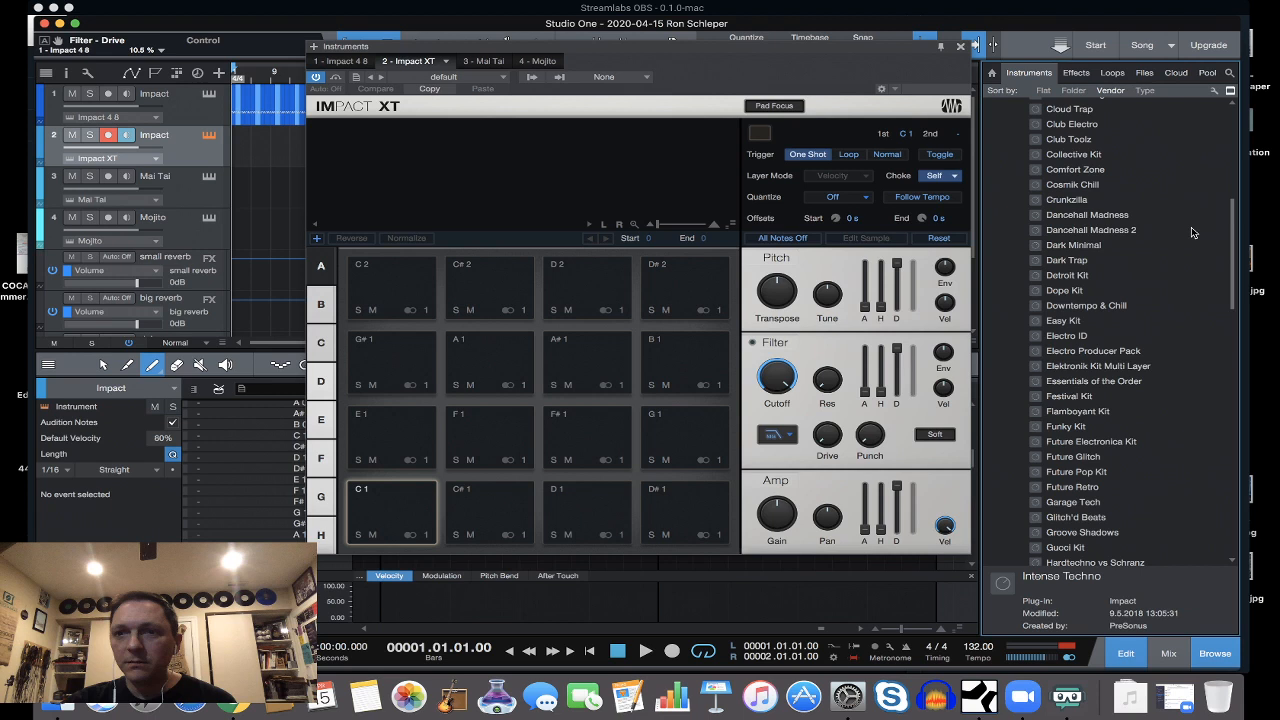
drag(1232, 243, 1233, 214)
click(1100, 217)
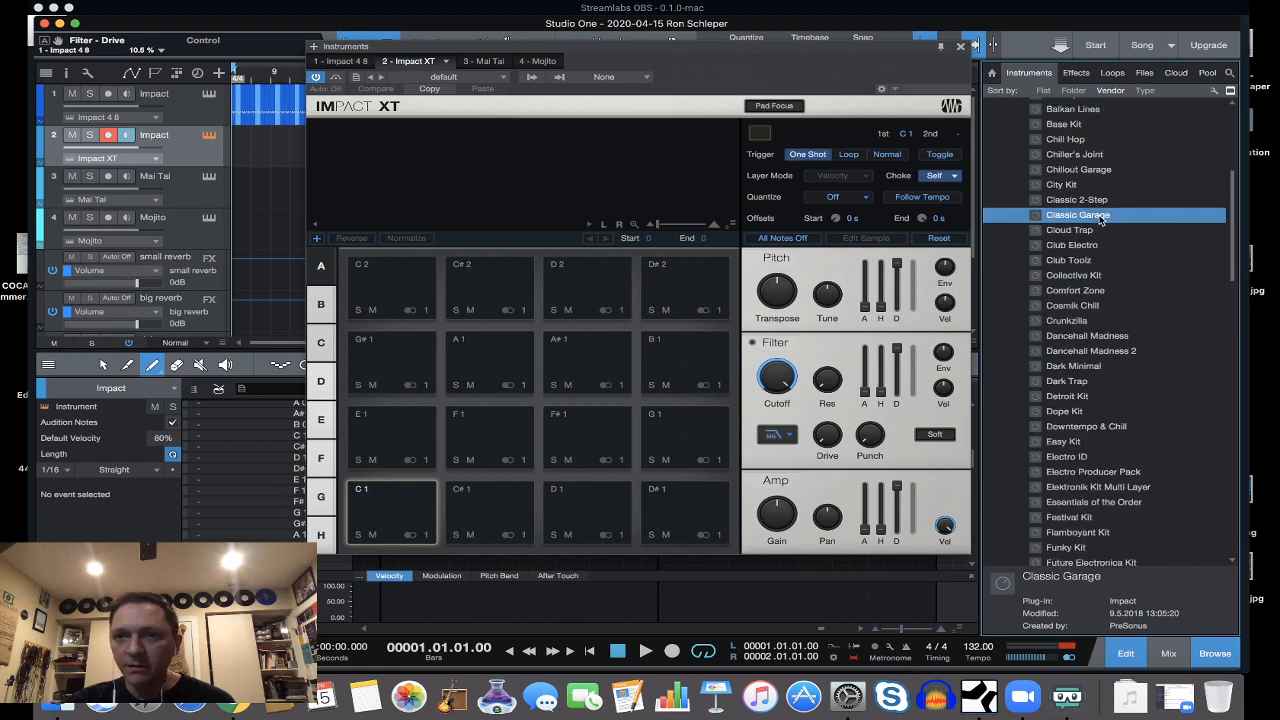
double_click(1101, 218)
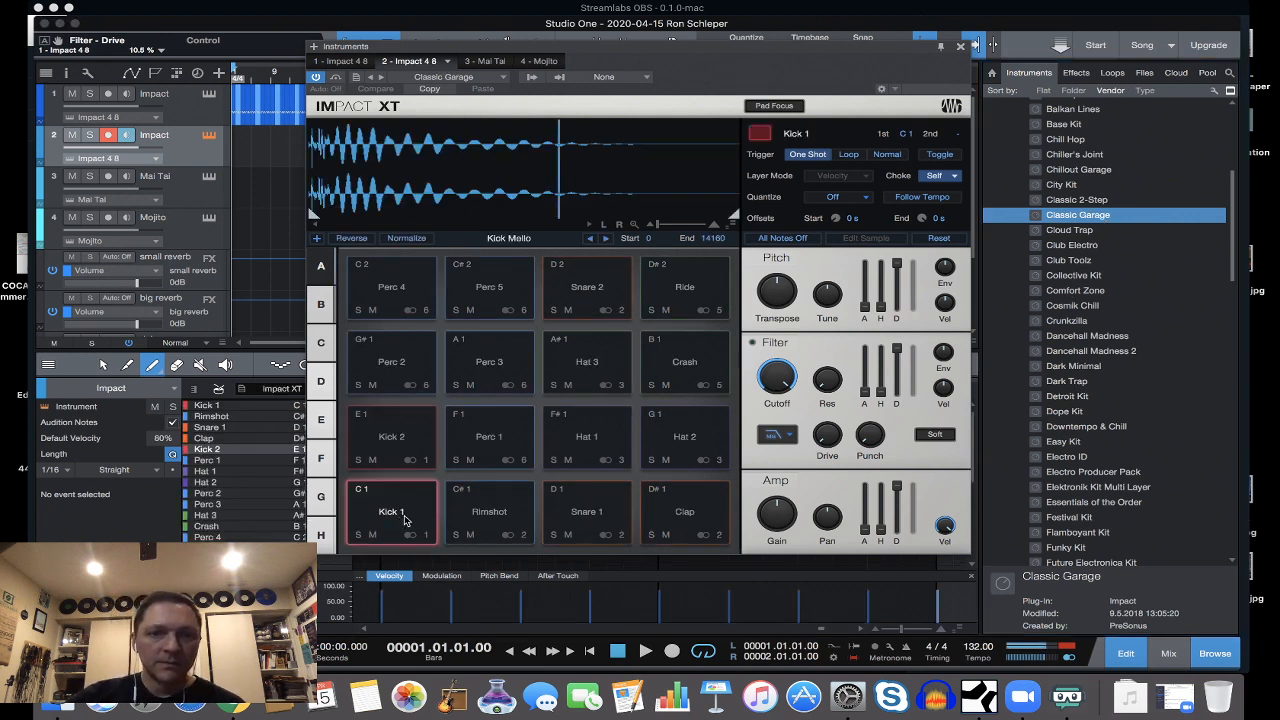
Audition the Classic Garage pads in bank A, including the rimshot, snare, clap, hats, percussion, kick and ride sounds.
click(509, 516)
click(577, 506)
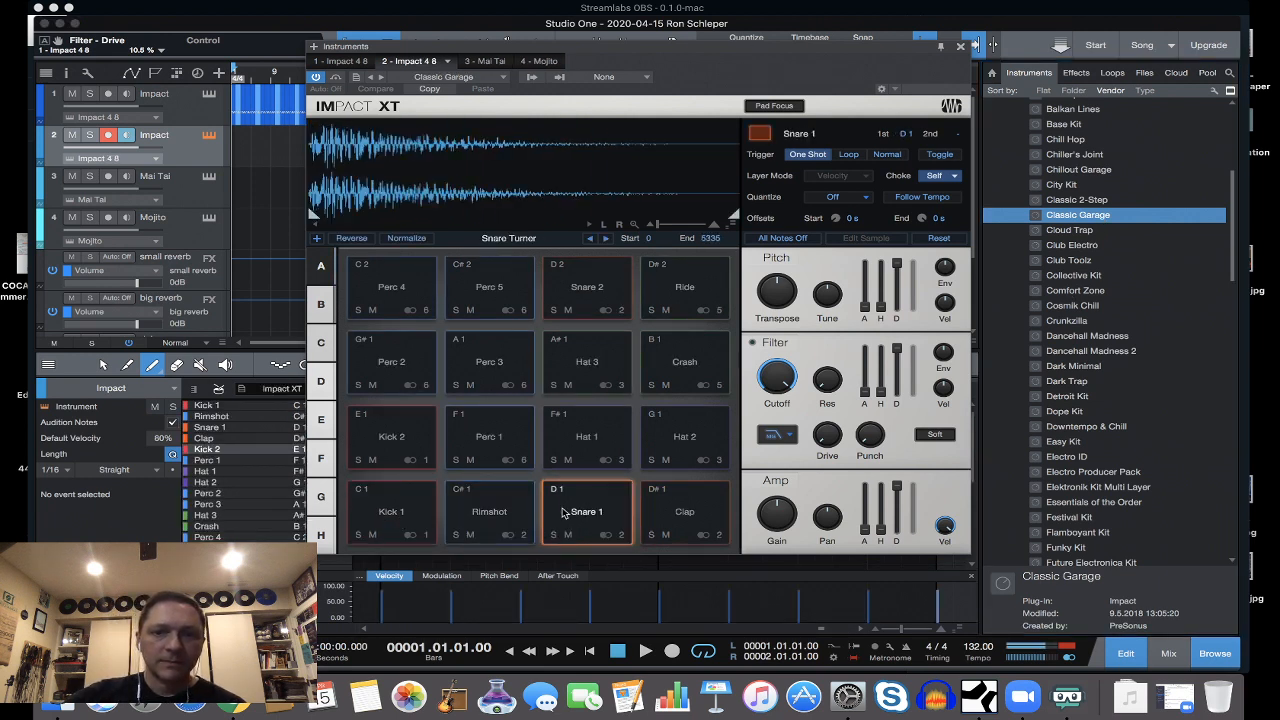
click(520, 513)
click(607, 517)
click(674, 520)
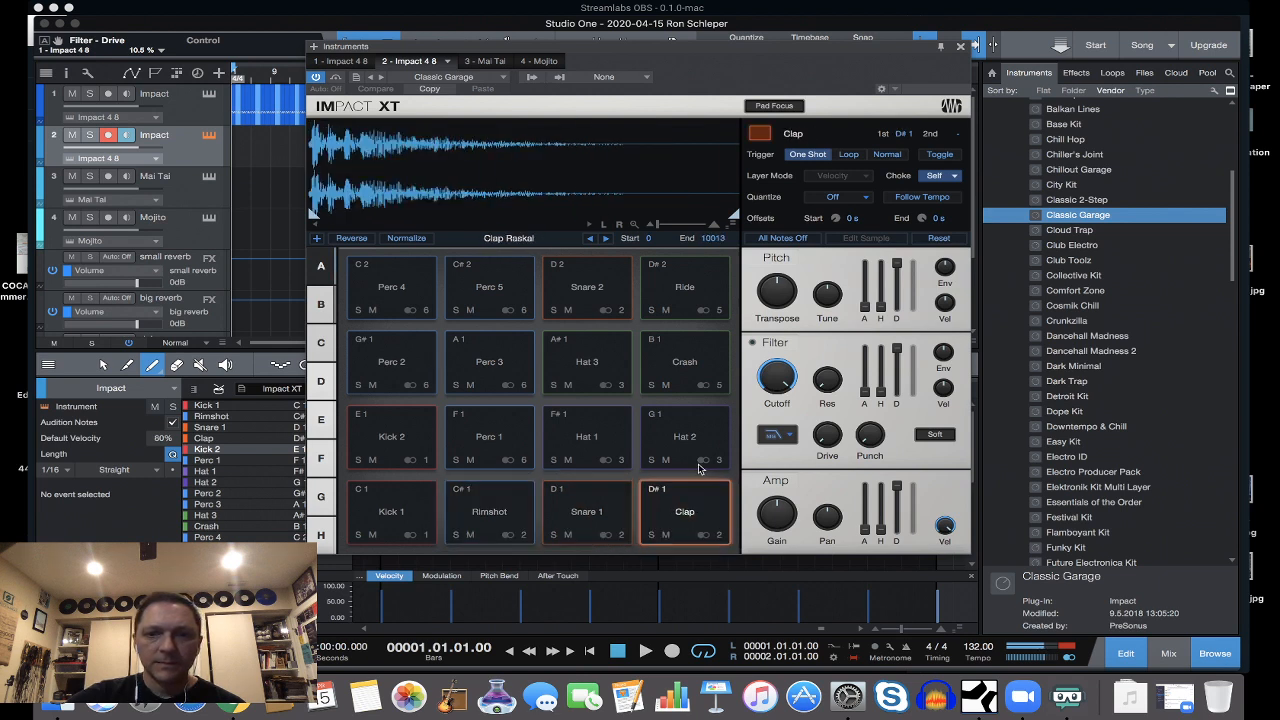
click(693, 452)
click(587, 438)
click(505, 440)
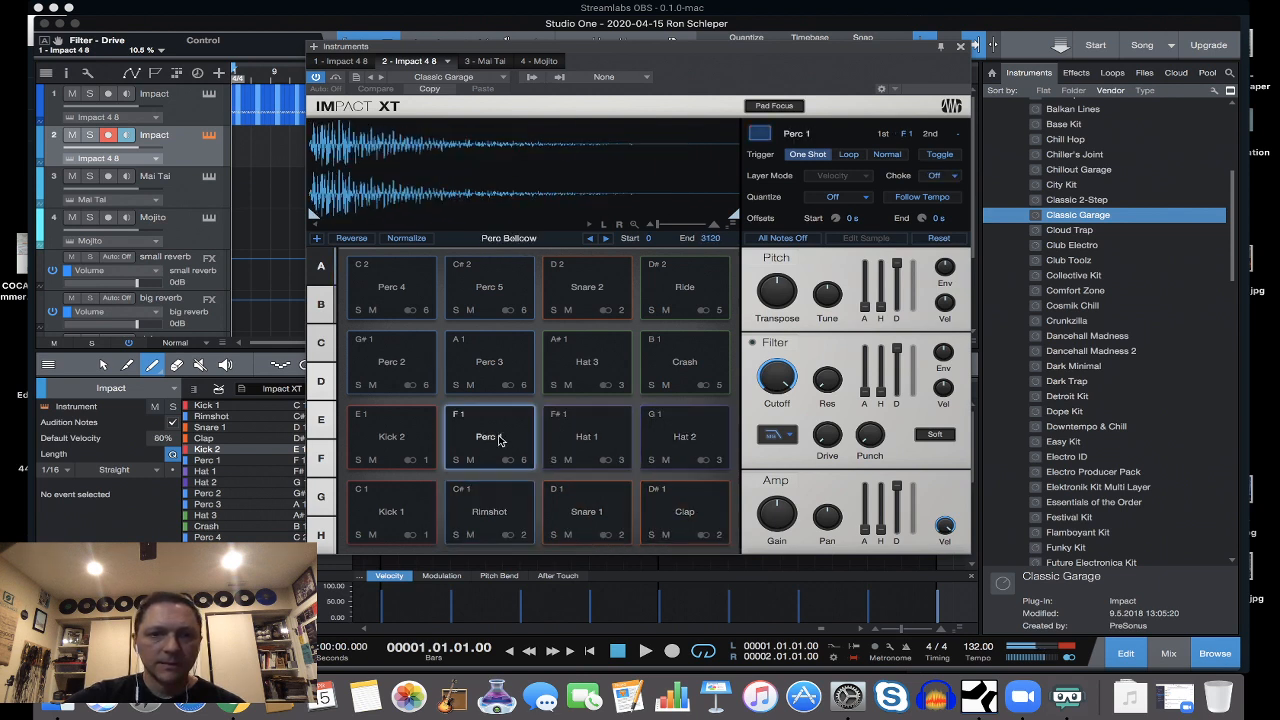
click(395, 441)
click(395, 358)
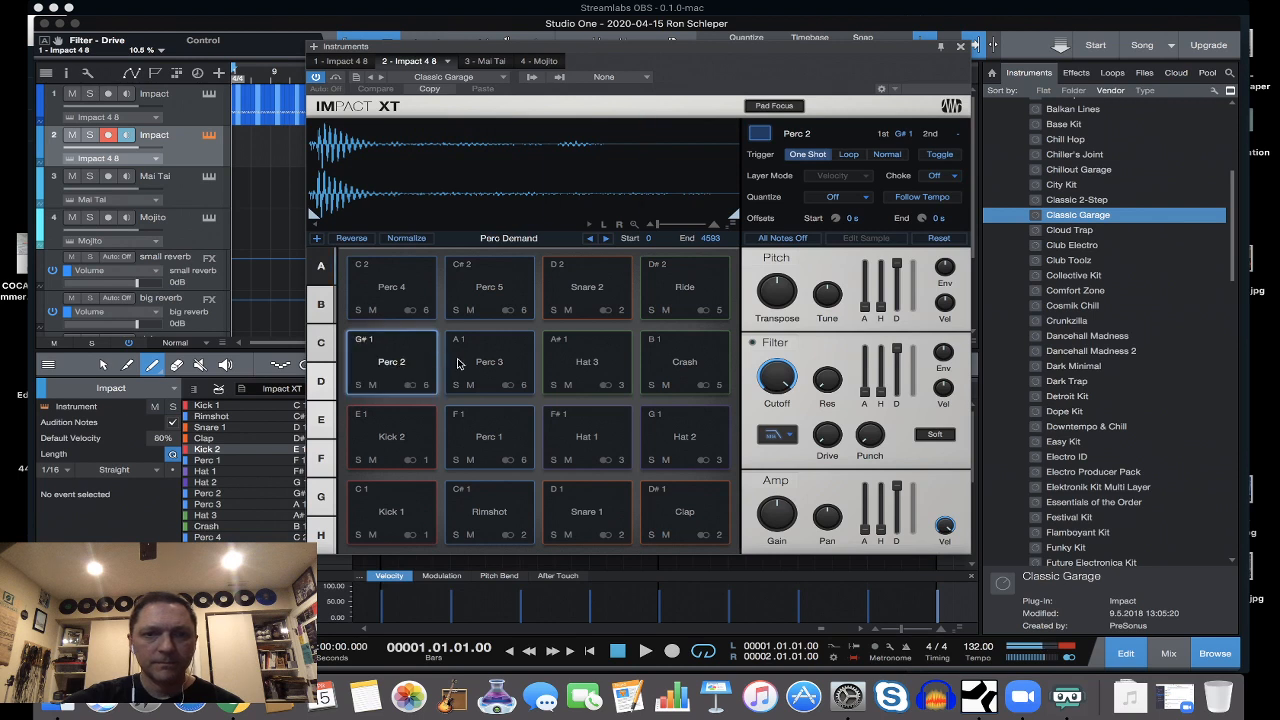
click(489, 366)
click(545, 368)
click(507, 366)
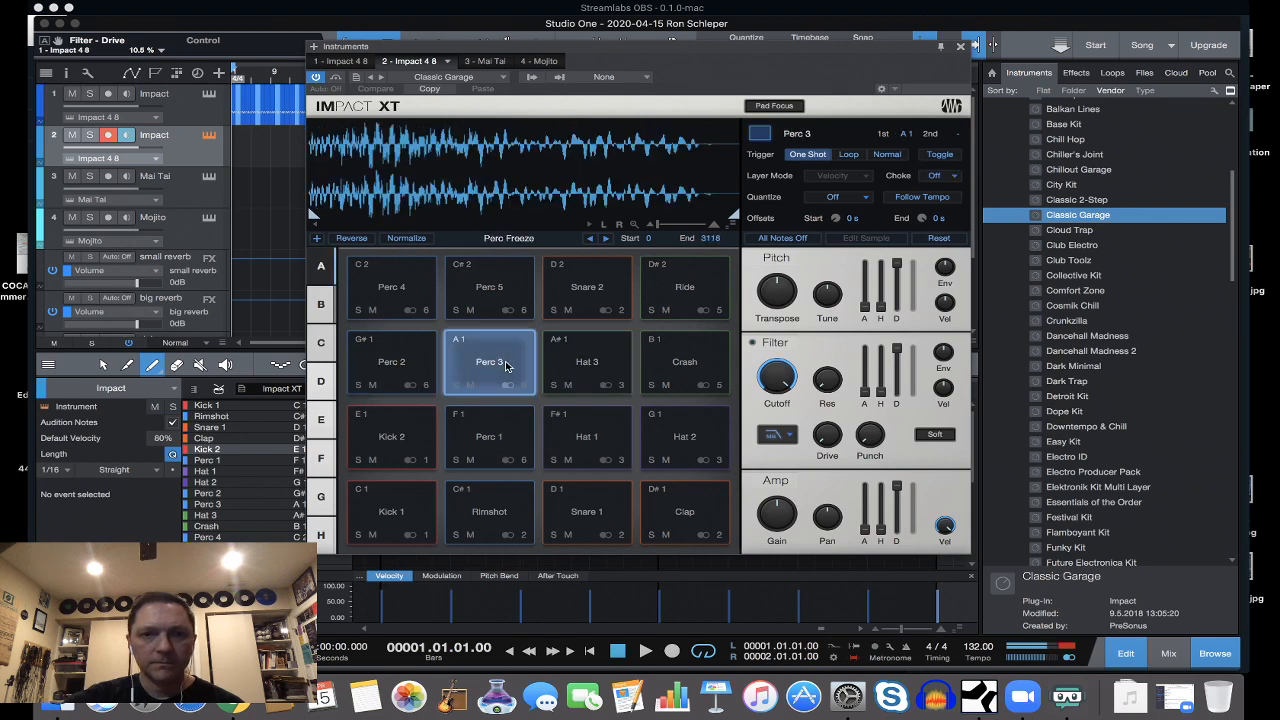
click(505, 366)
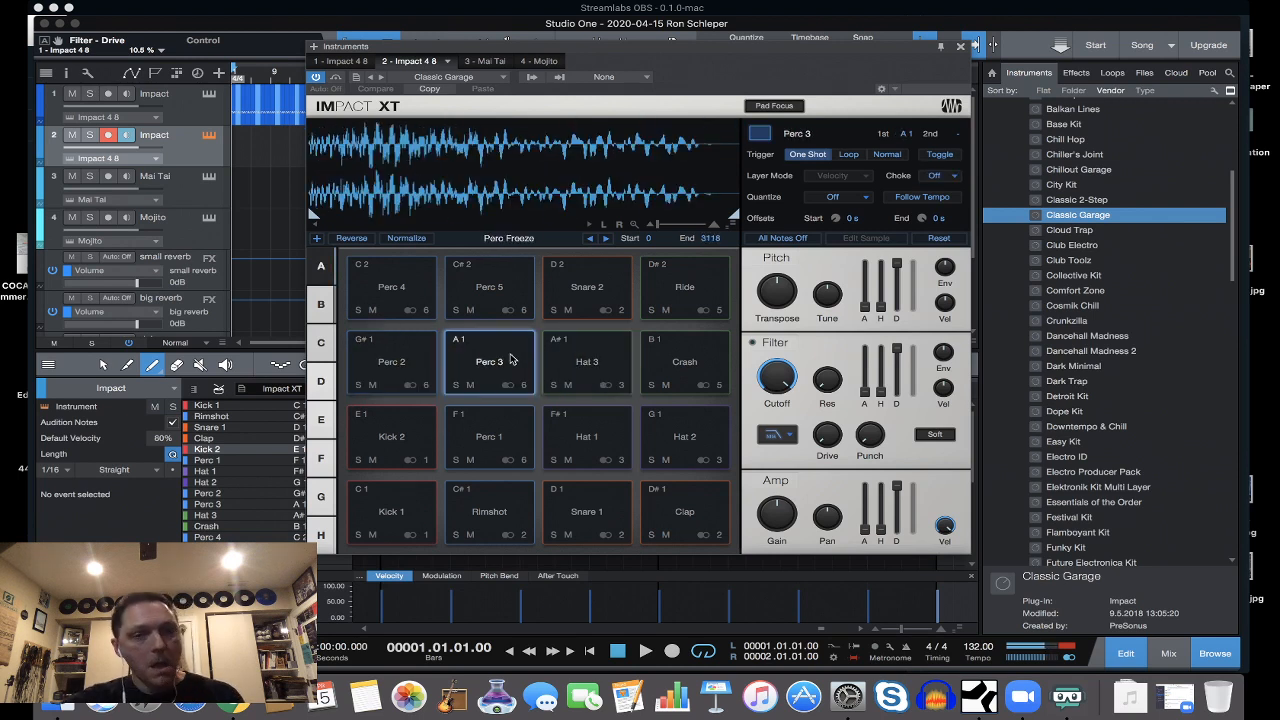
click(492, 308)
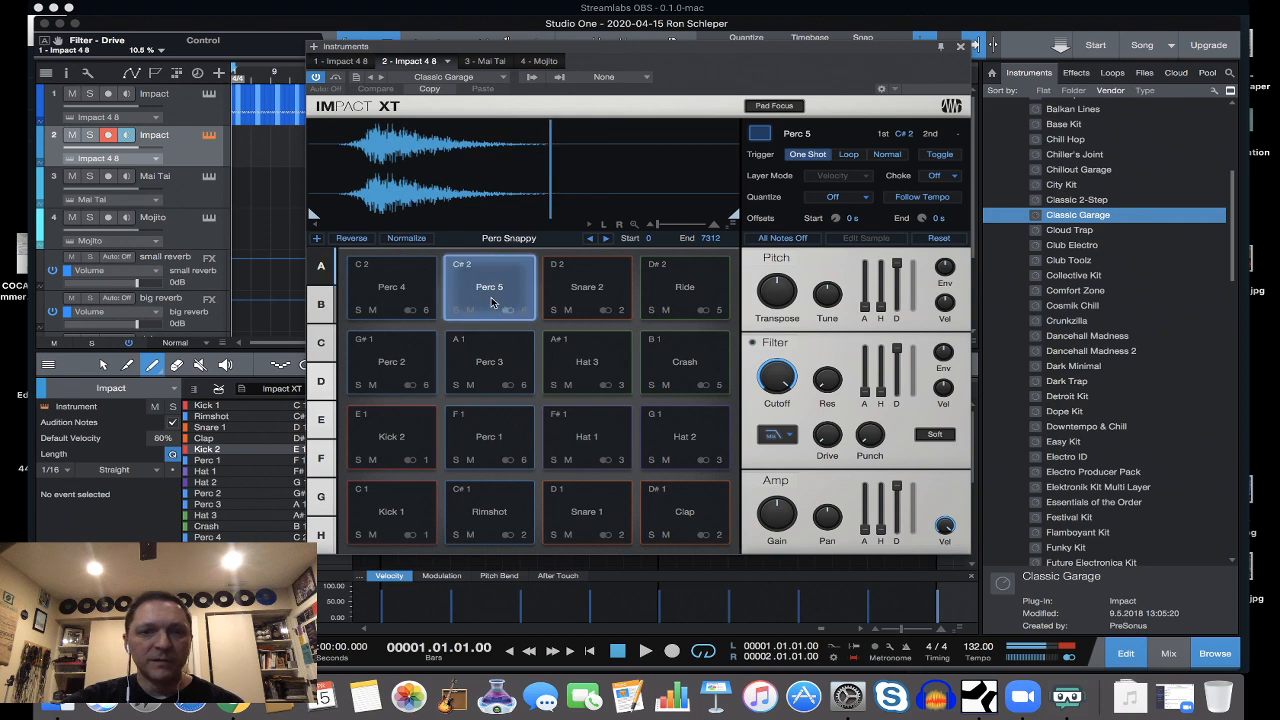
click(402, 287)
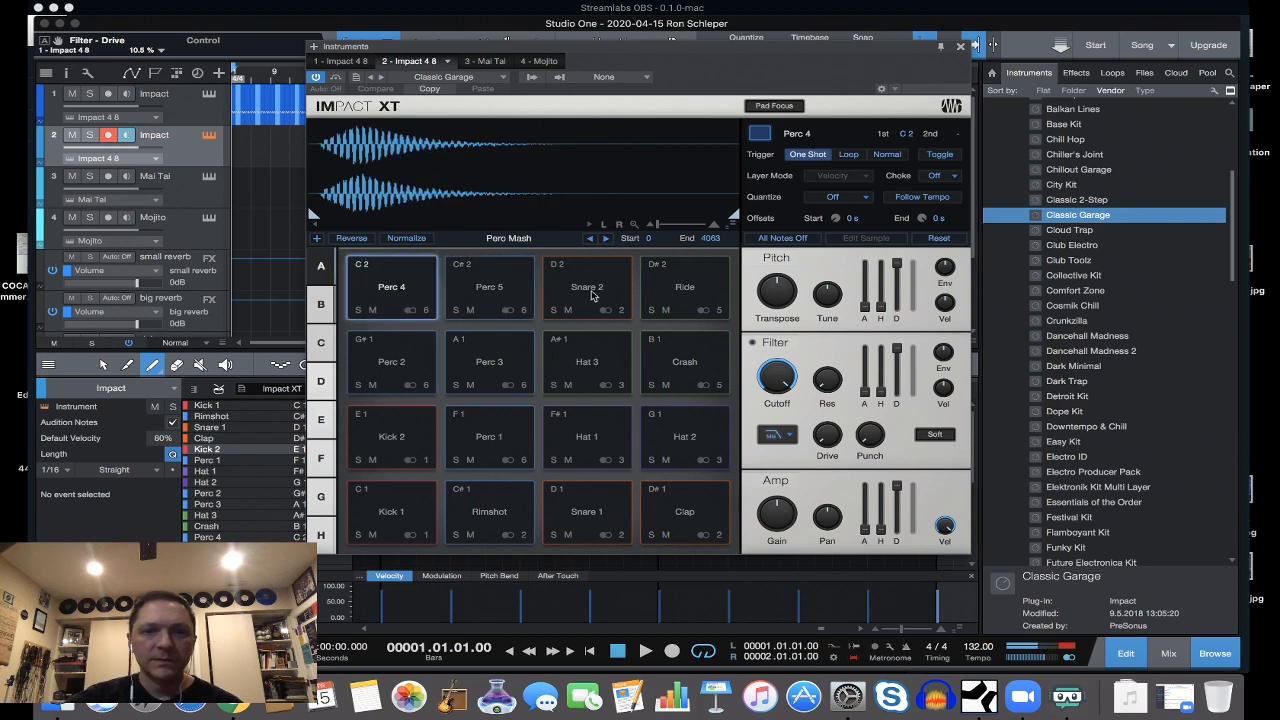
click(685, 293)
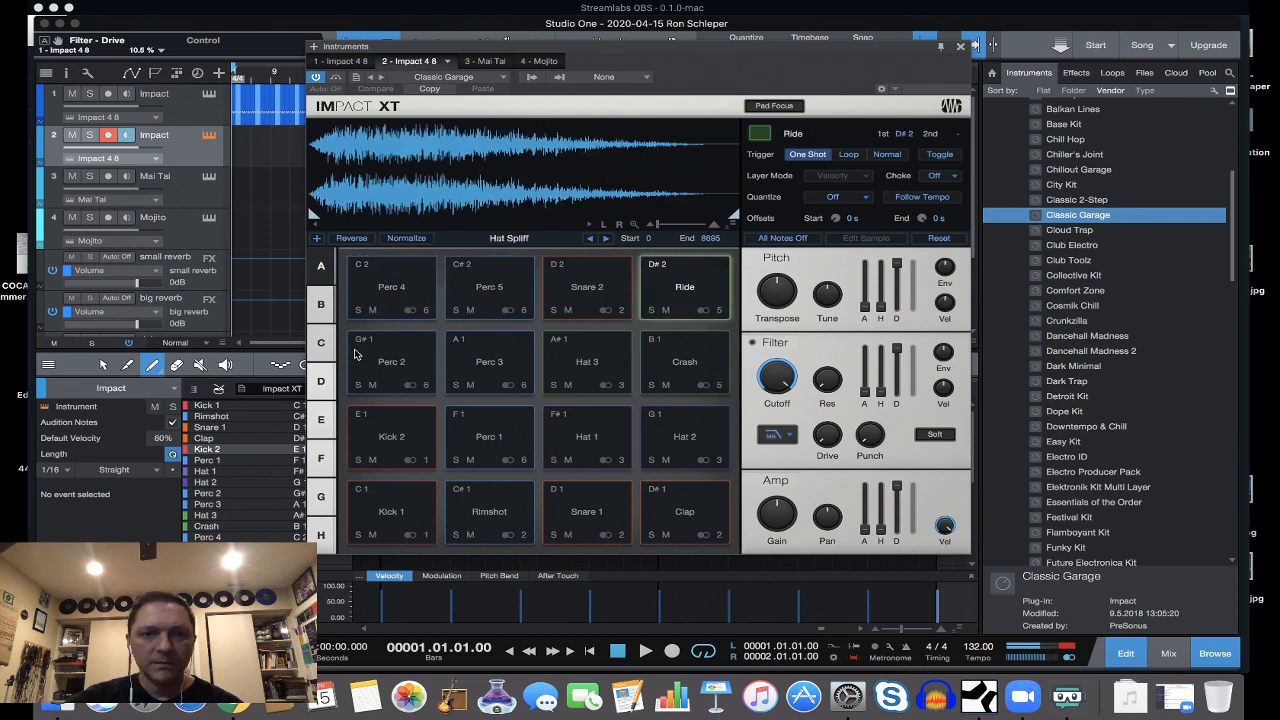
Audition the guitar, Rhodes and drum loops in Classic Garage bank B, check the next banks and return to bank A.
click(322, 306)
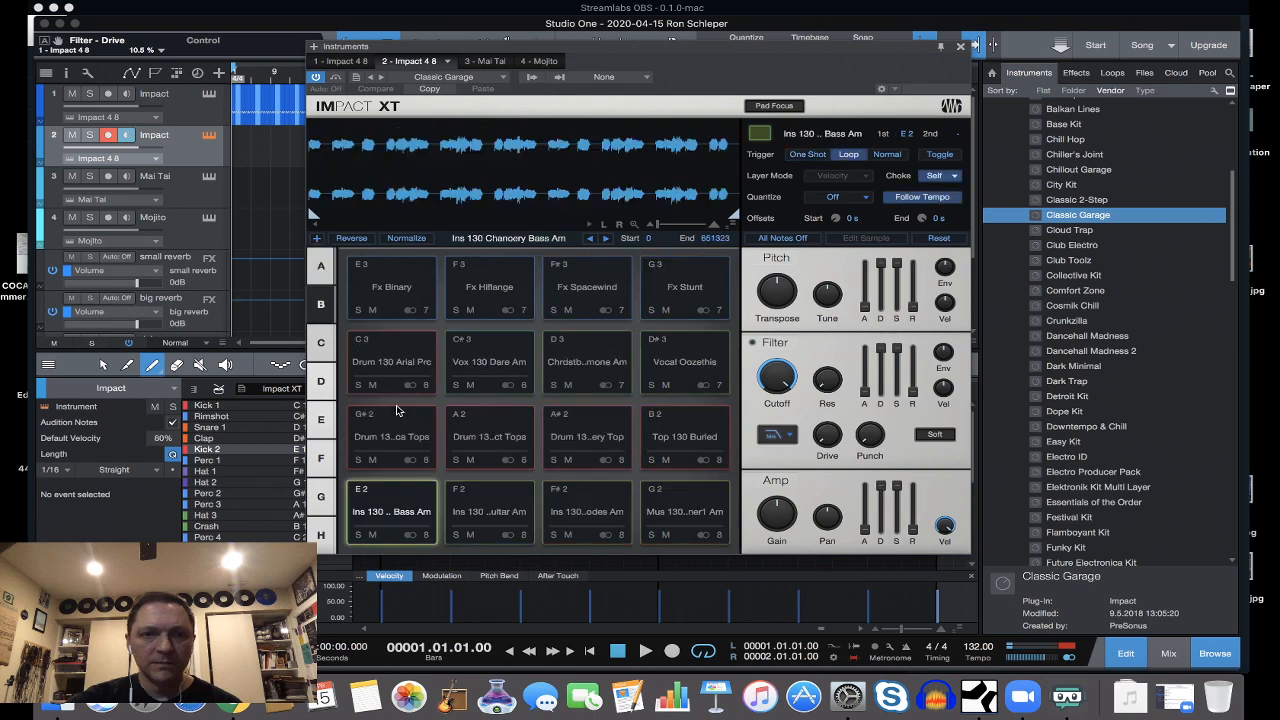
click(495, 512)
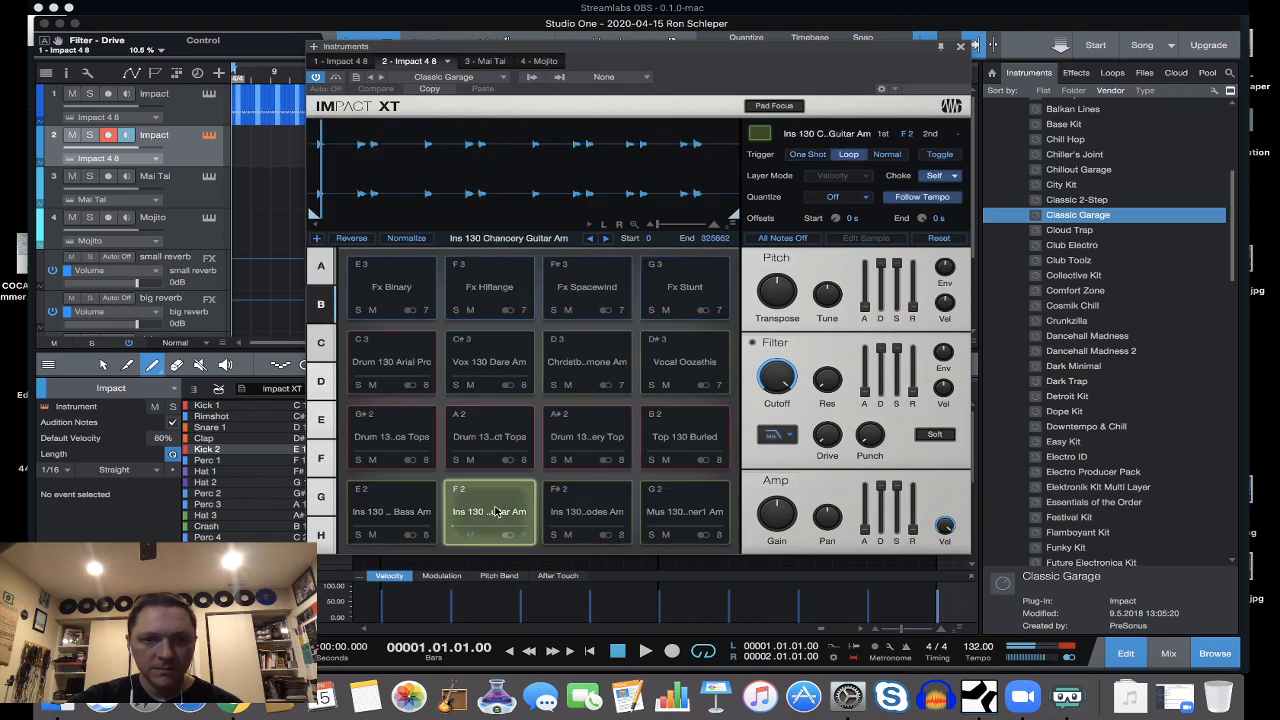
click(622, 507)
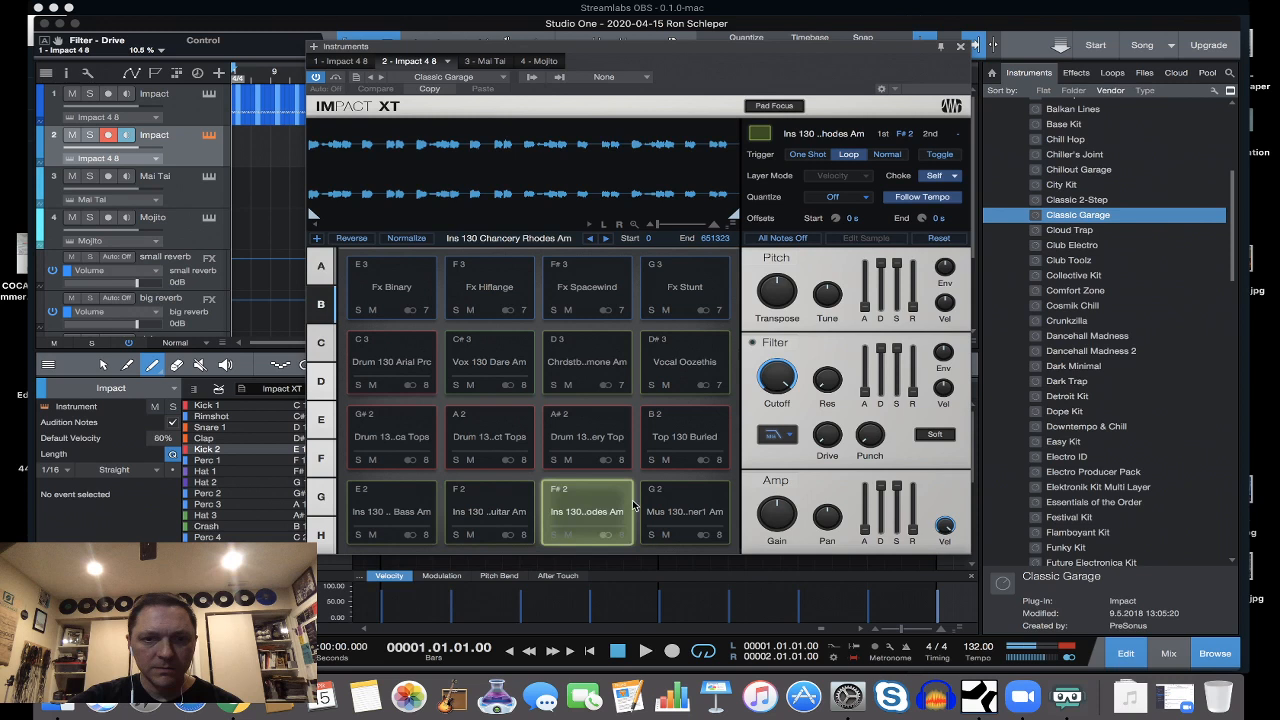
click(588, 438)
click(490, 428)
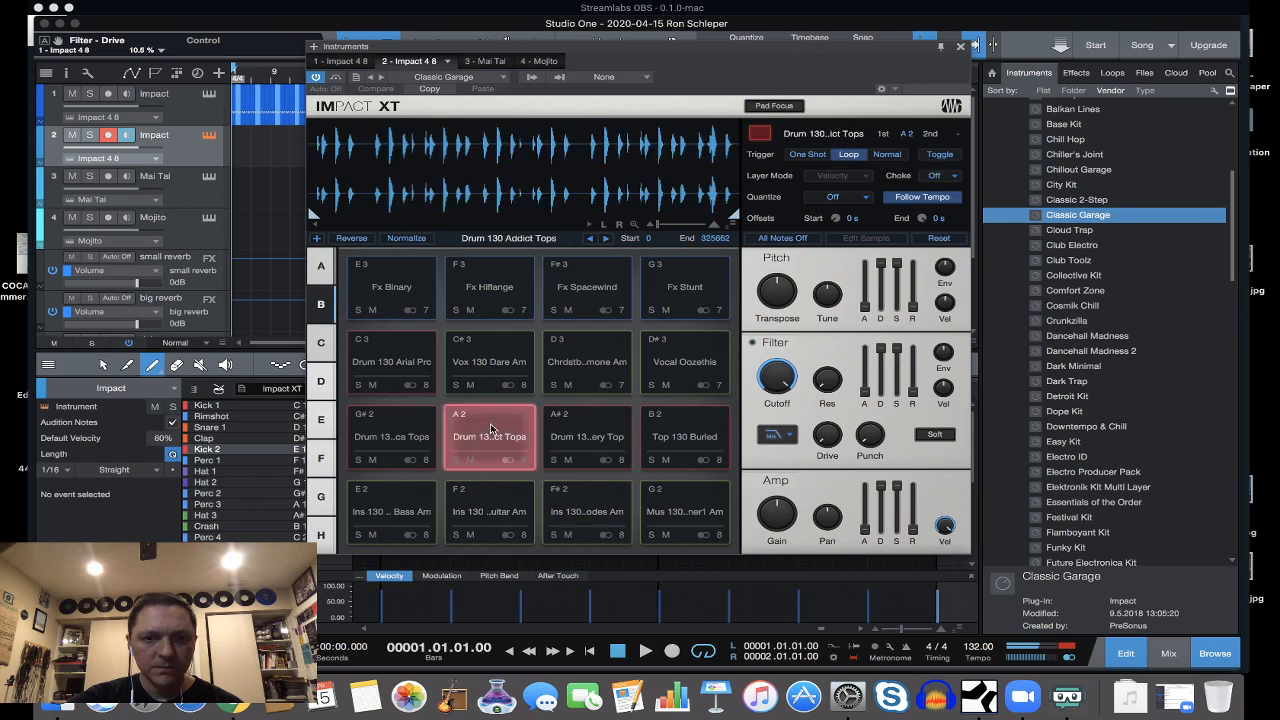
click(409, 368)
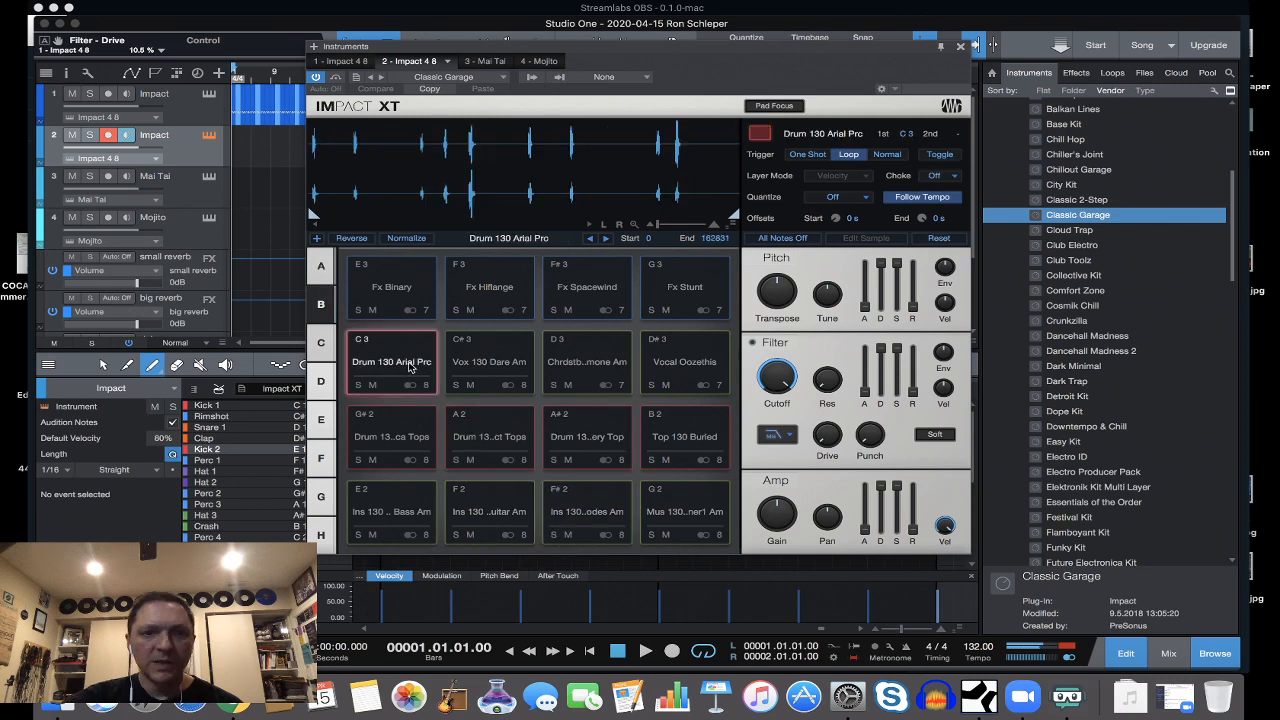
click(324, 397)
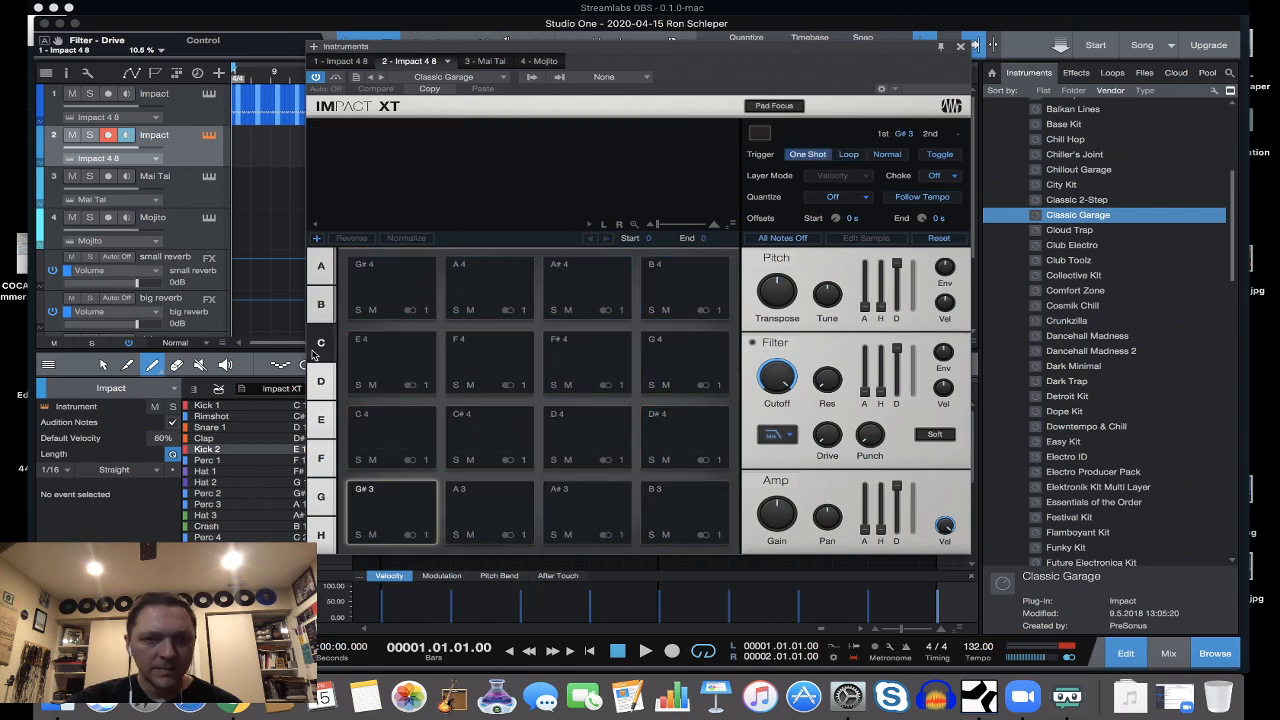
click(321, 274)
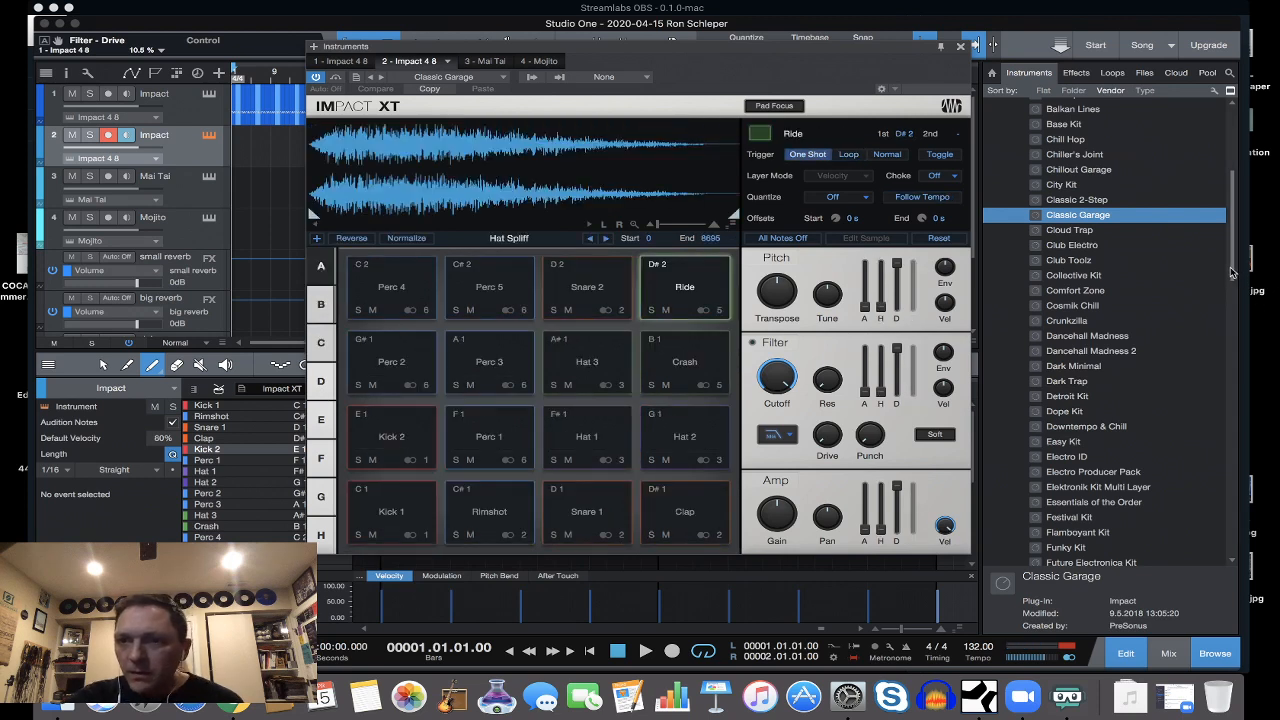
Load the Modular Electro Kit preset into the second Impact track and audition its Kick Beach pad.
drag(1235, 271, 1229, 321)
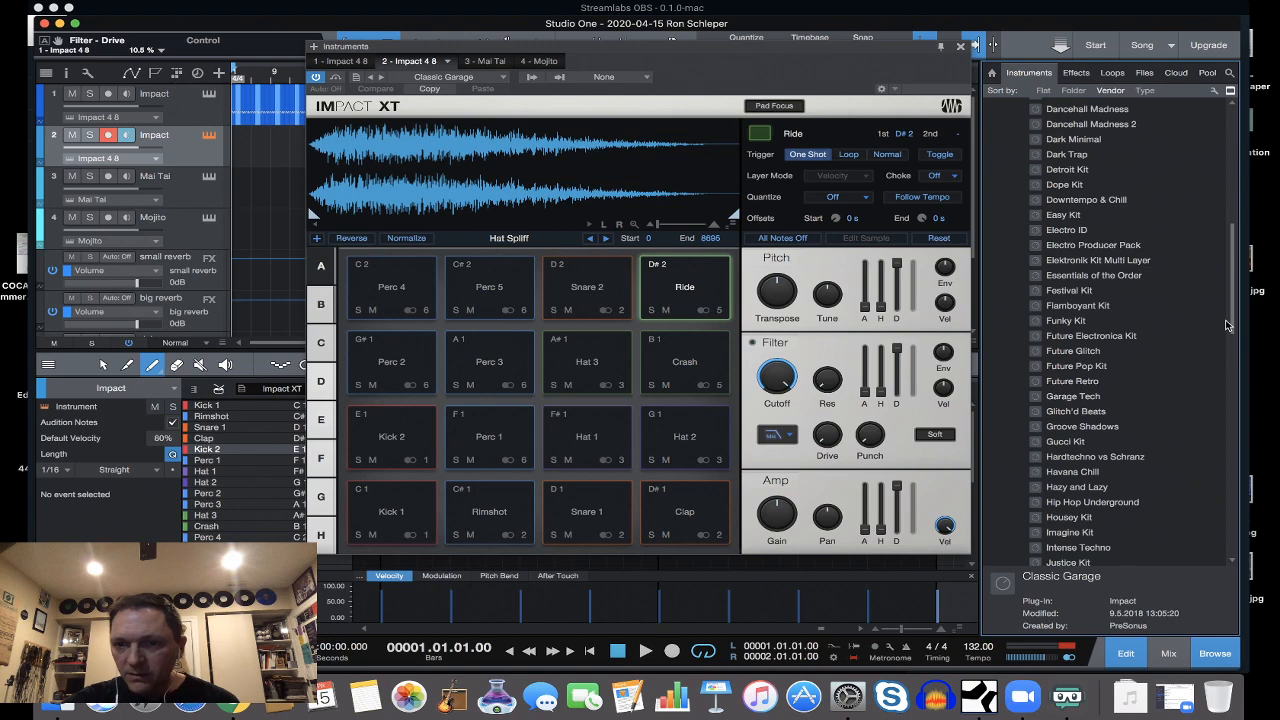
drag(1227, 325, 1242, 380)
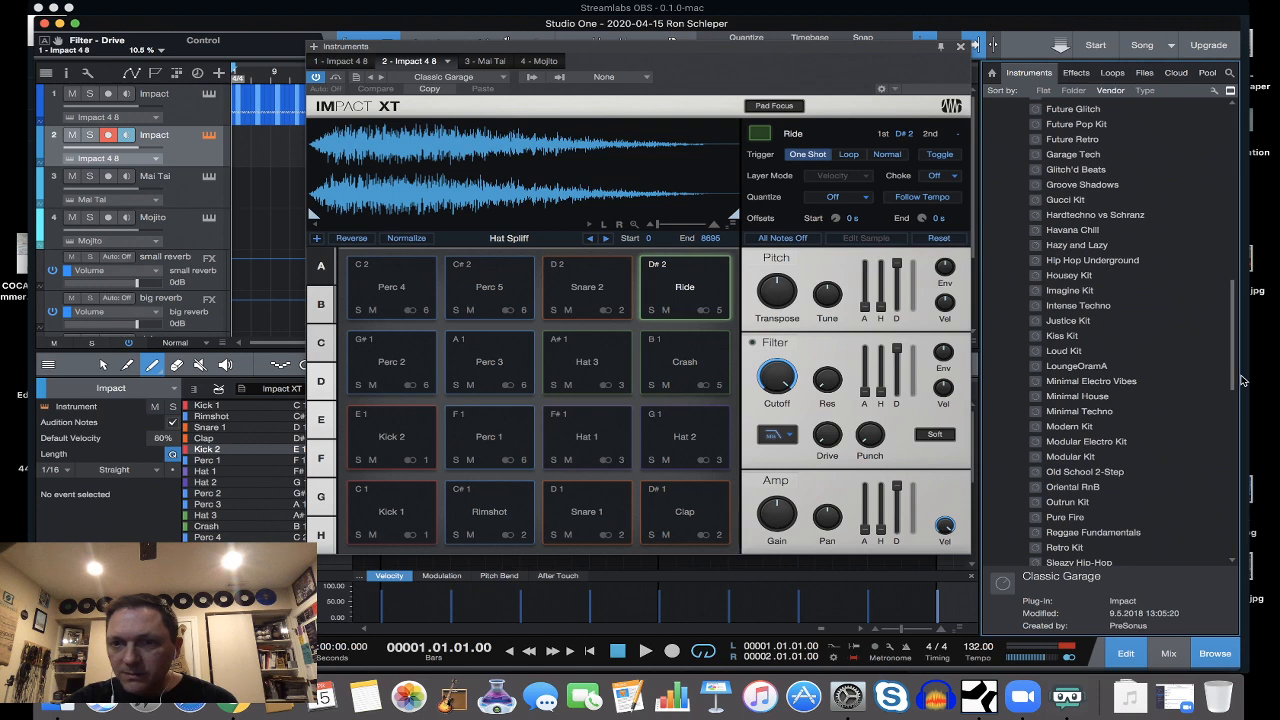
drag(1242, 380, 1241, 372)
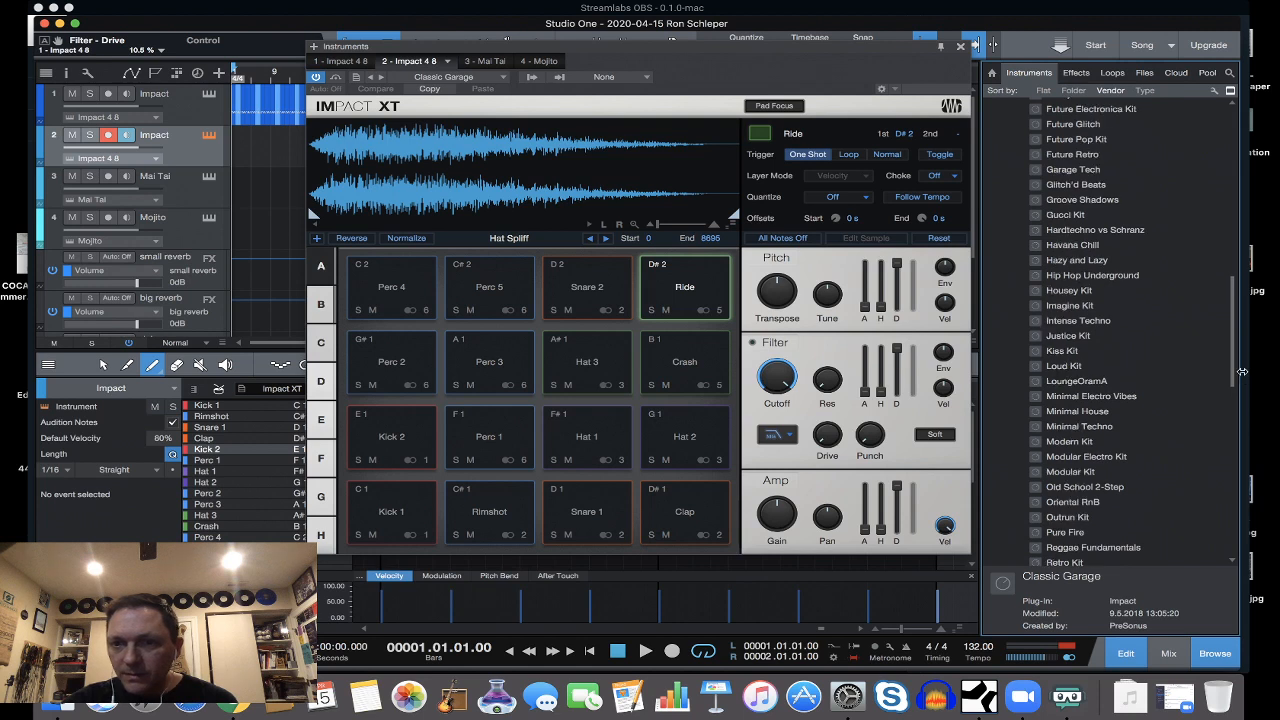
double_click(1060, 457)
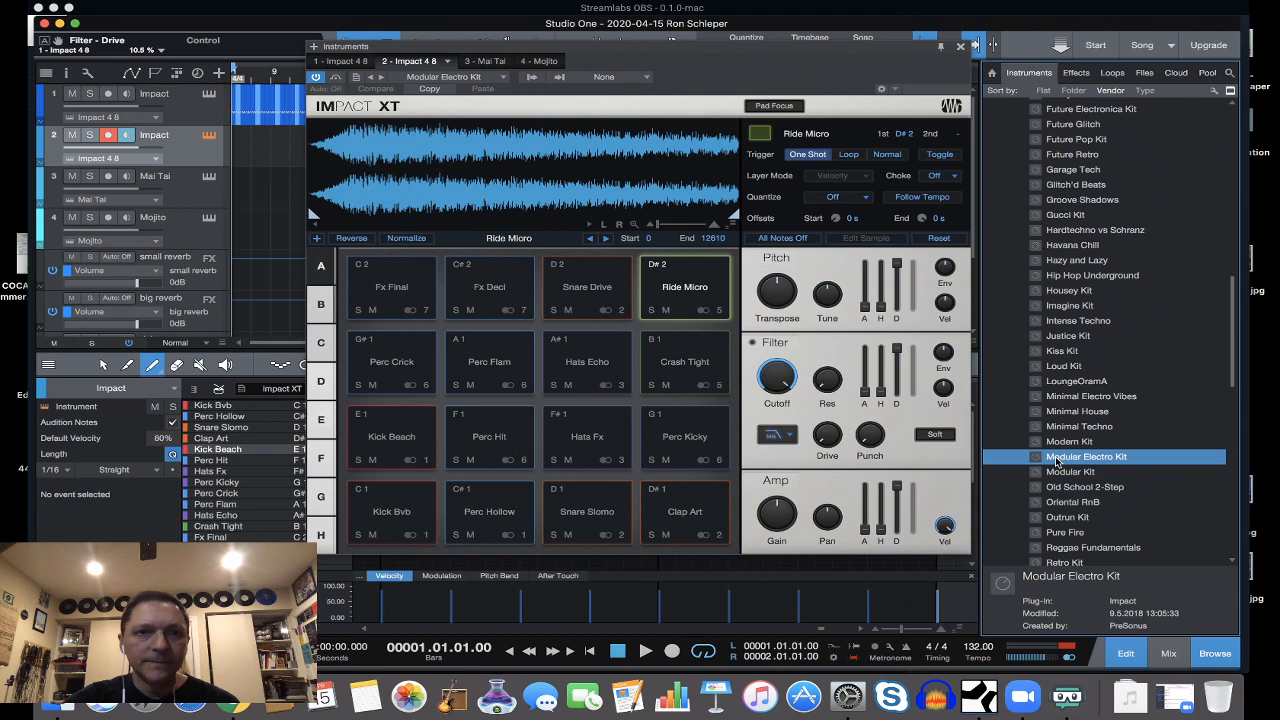
click(386, 441)
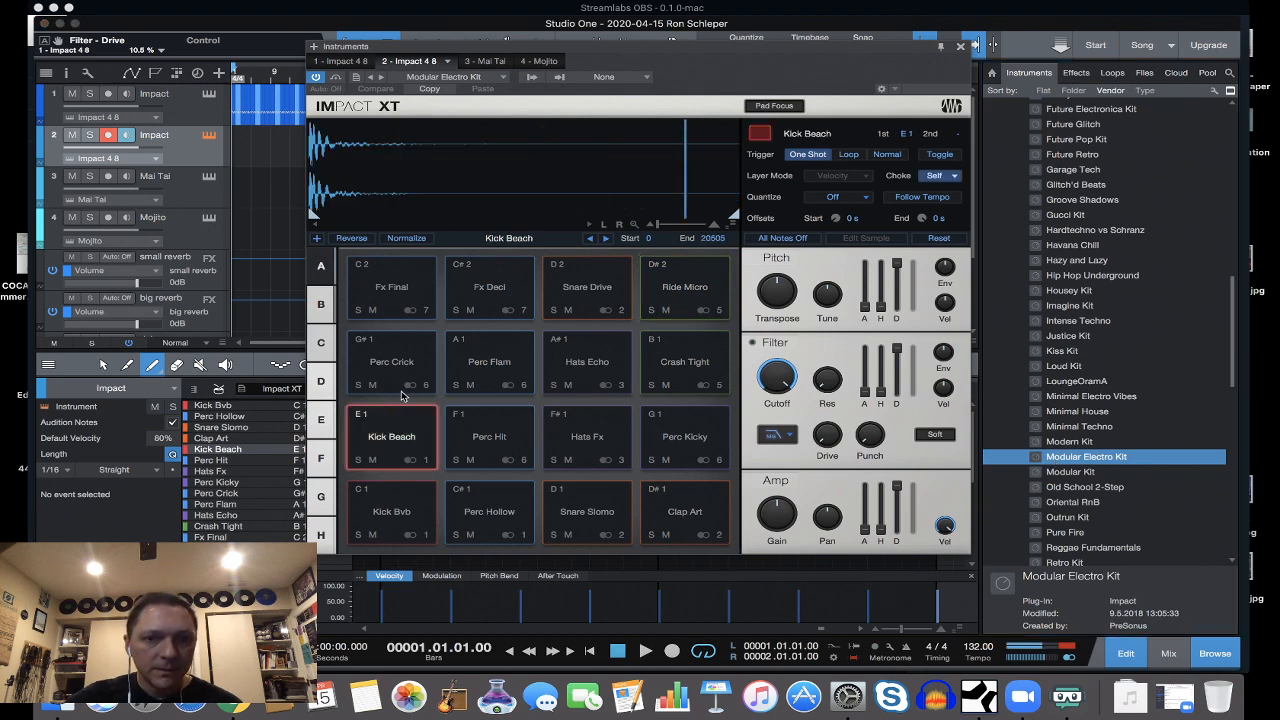
Audition the Modular Electro Kit's bank A pads Perc Crick, Fx Deci, Snare Drive, Ride Micro, Hats Fx, Perc Kicky and Clap Art.
click(404, 361)
click(494, 282)
click(586, 286)
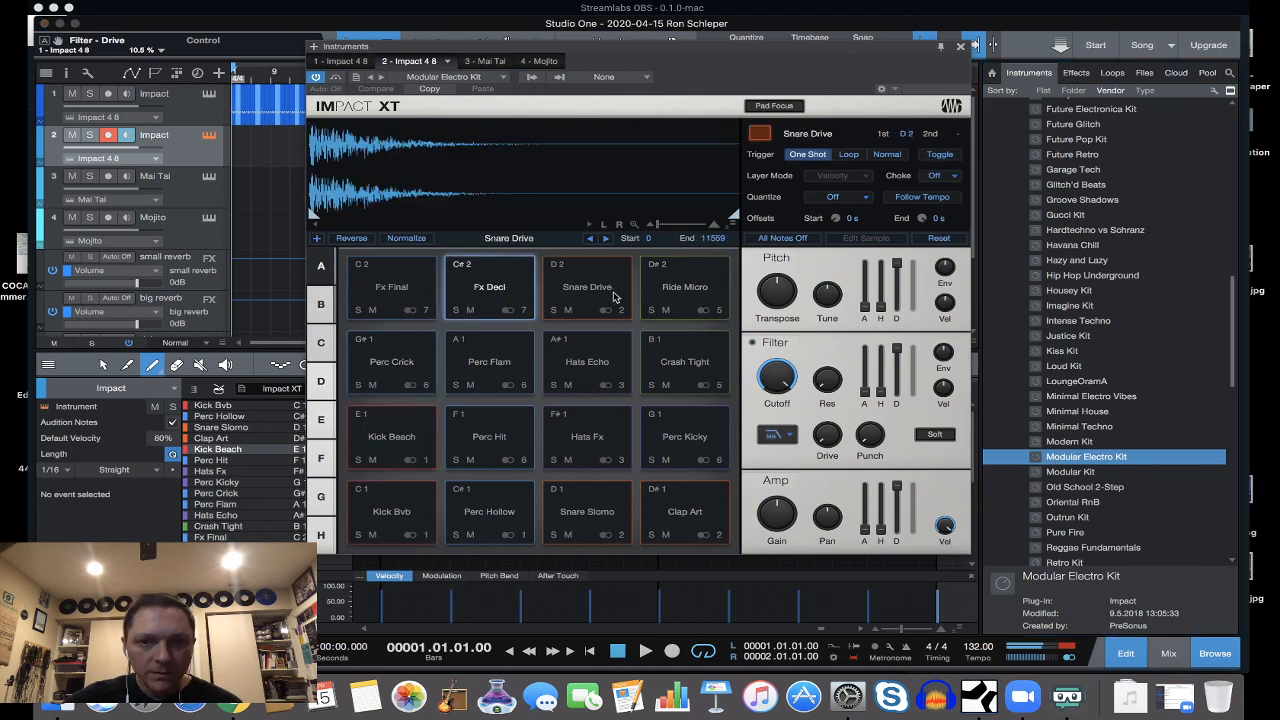
click(706, 294)
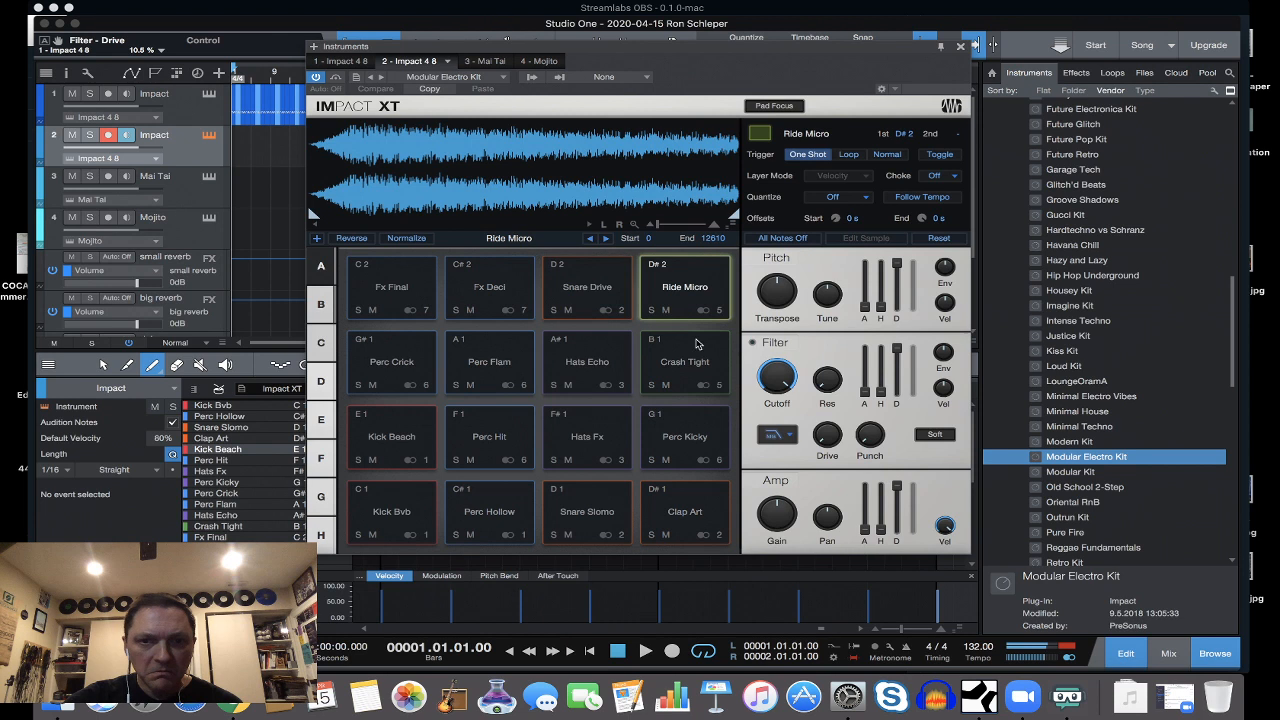
click(590, 438)
click(685, 438)
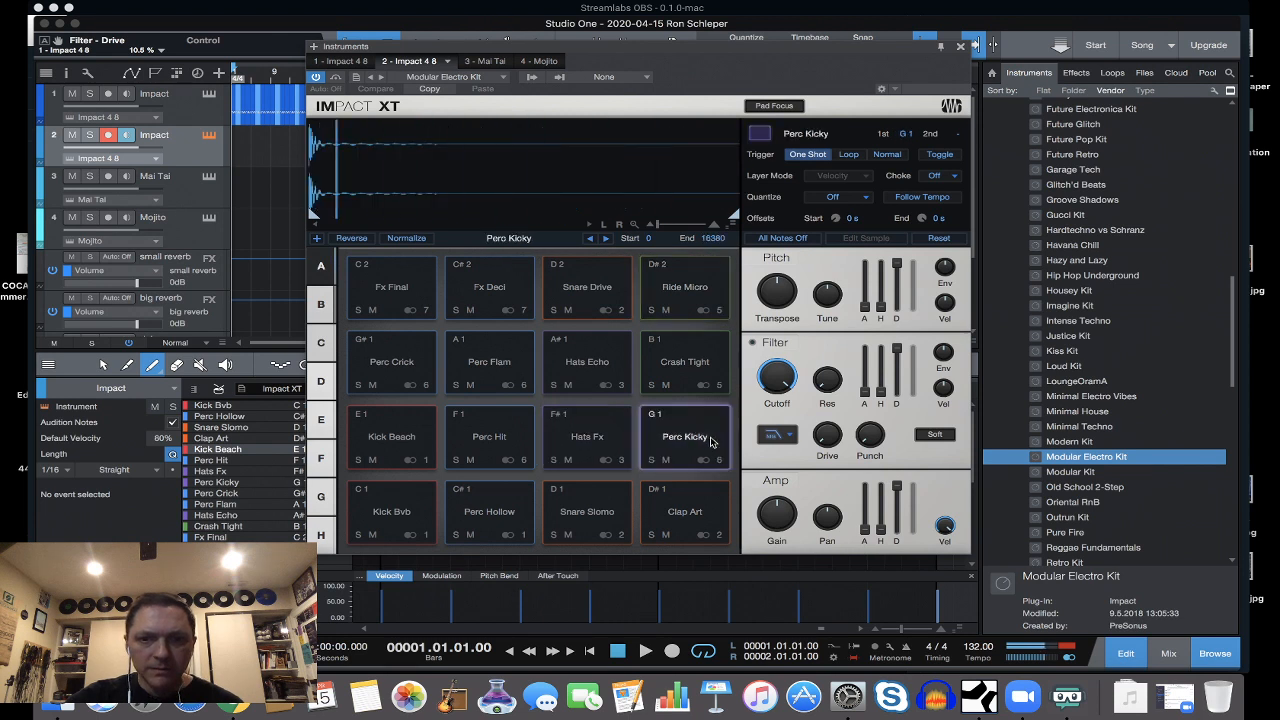
click(690, 520)
Audition the lead loop, Fx Thud, Fx Tron, Perc 125 Trp and Perc 125 Turbo pads in the Modular Electro Kit's bank B.
click(321, 305)
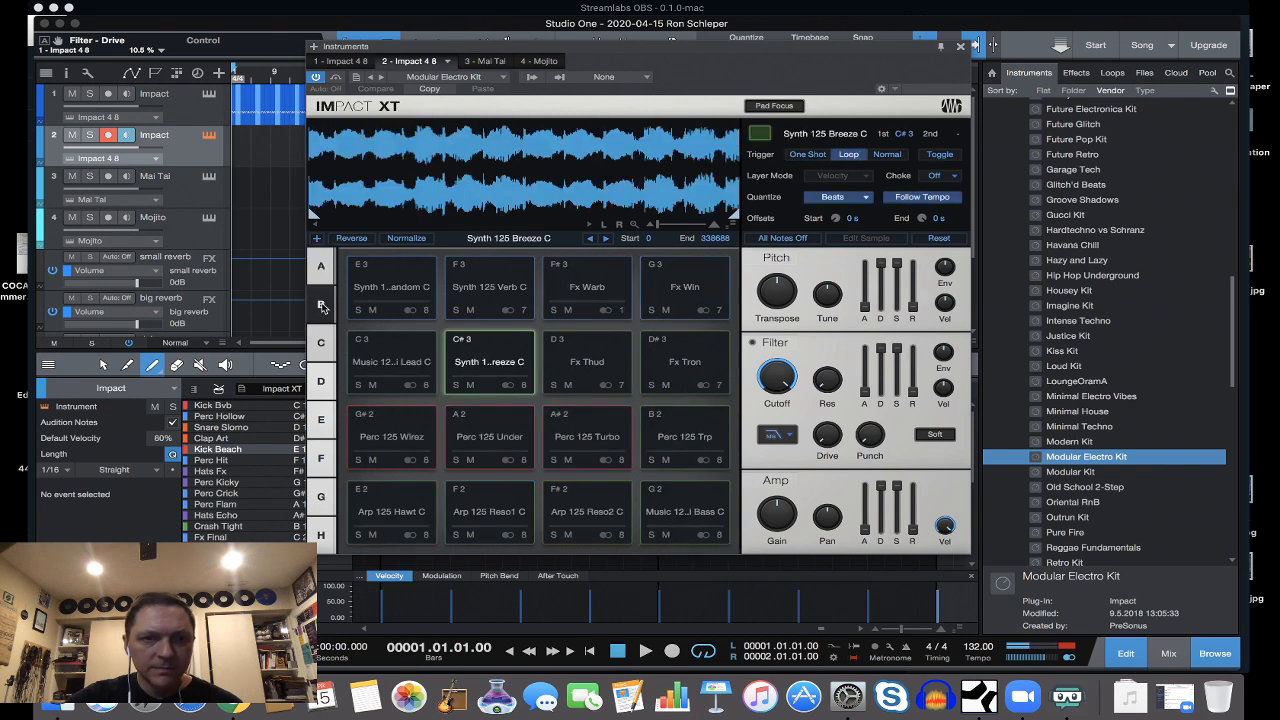
click(398, 365)
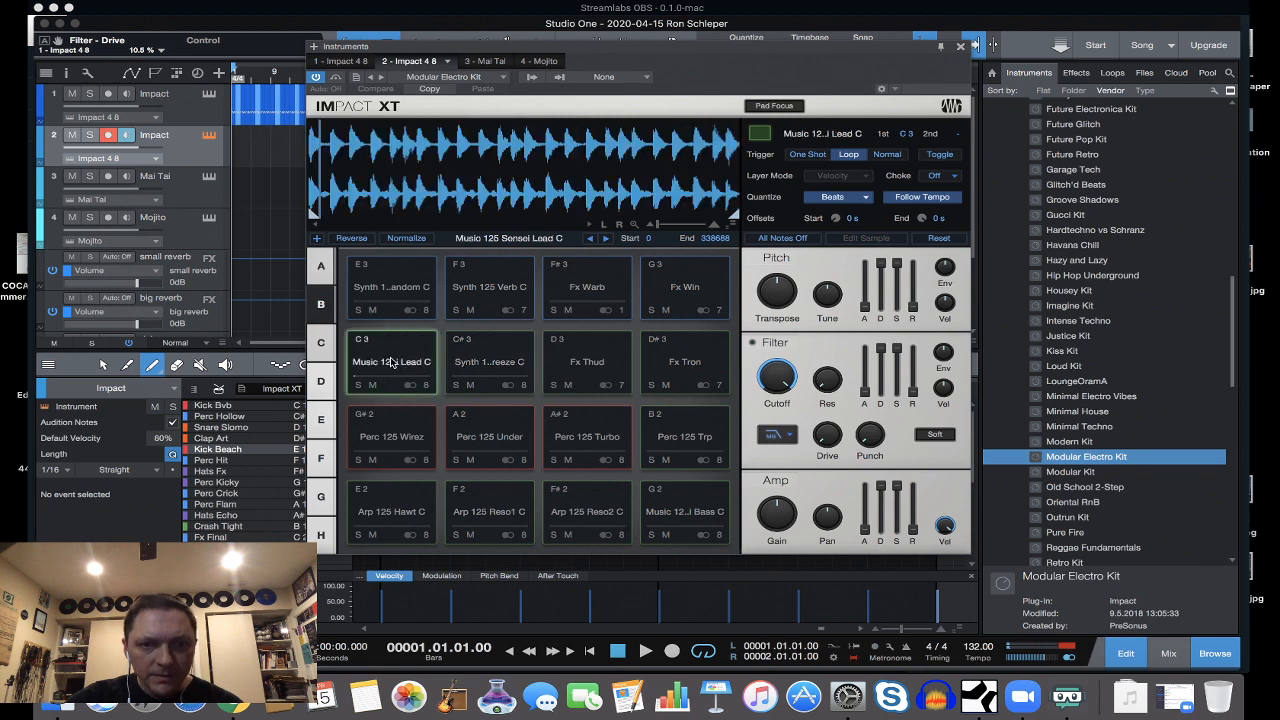
click(614, 370)
click(688, 365)
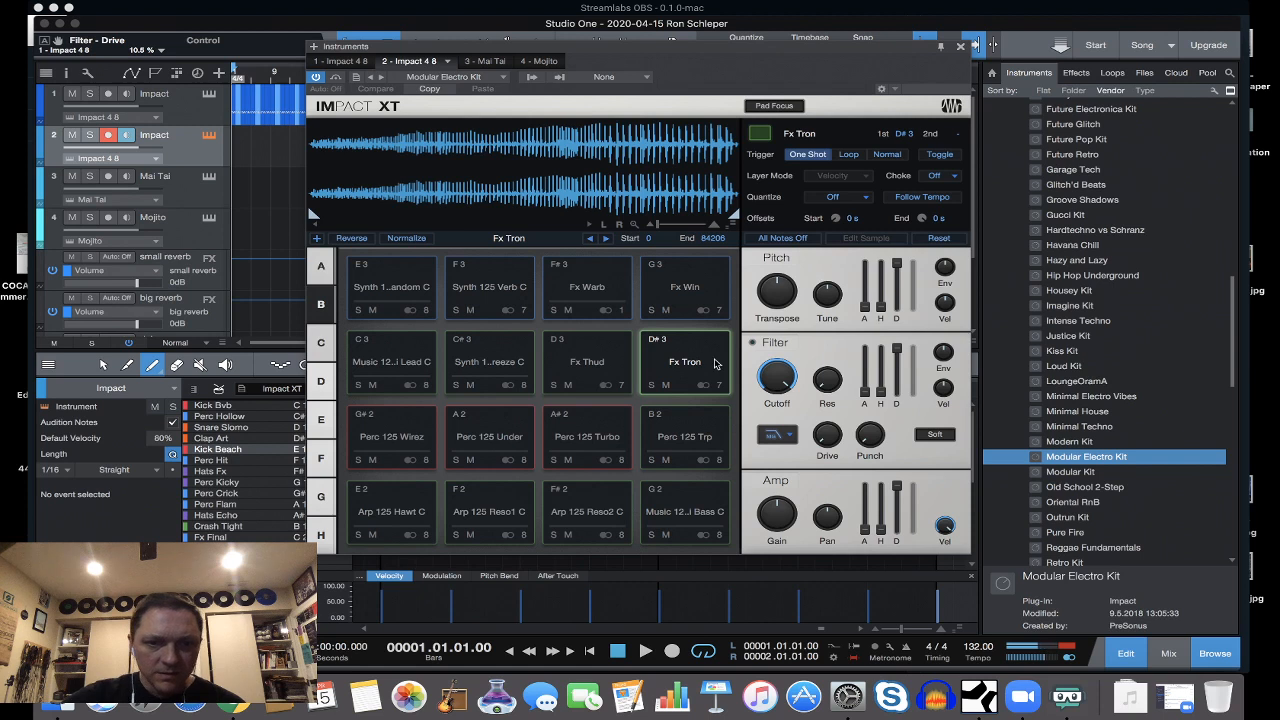
click(687, 431)
click(620, 434)
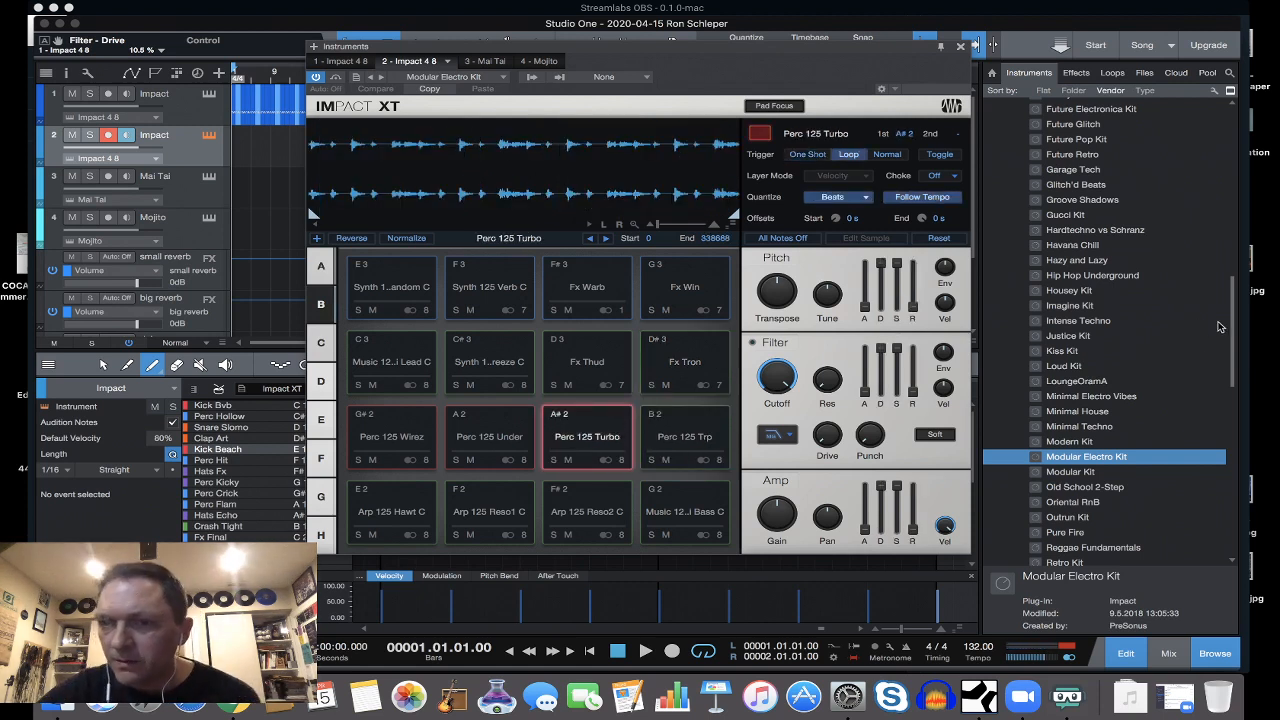
Load the Tense Tech Kit preset into the second Impact track and audition its Kick 2 pad in bank A.
drag(1232, 331, 1235, 411)
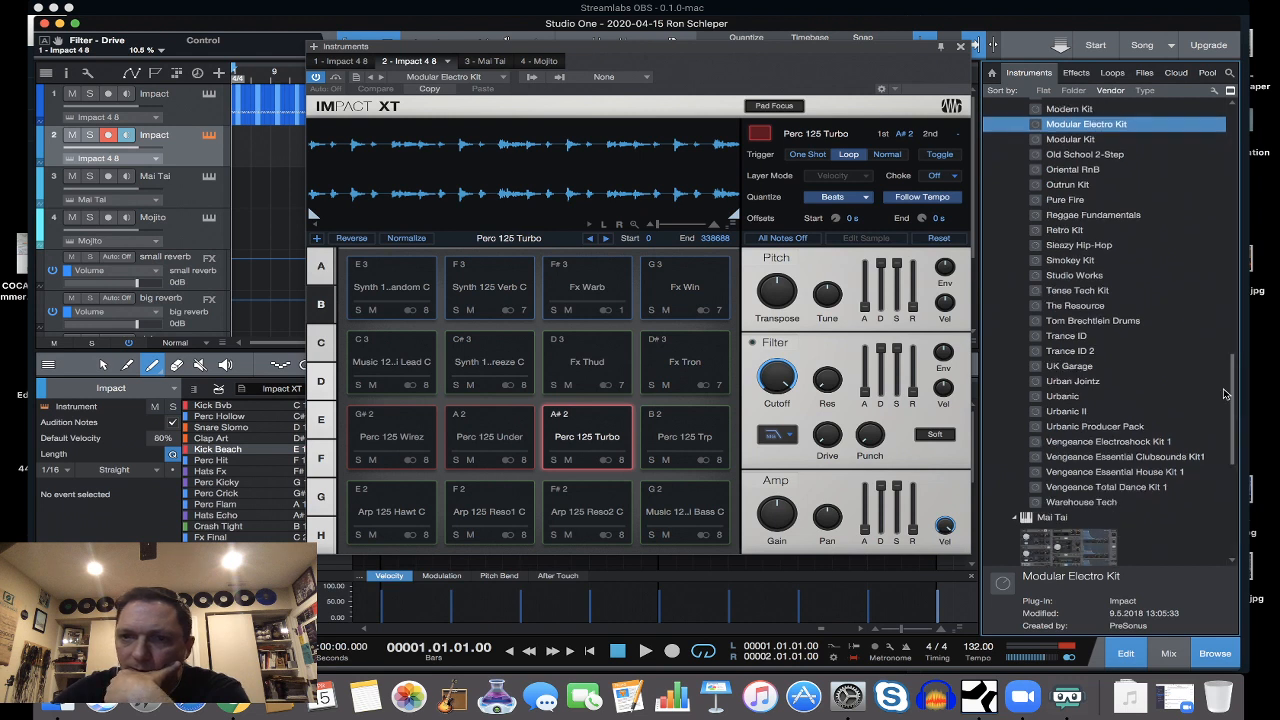
double_click(1110, 290)
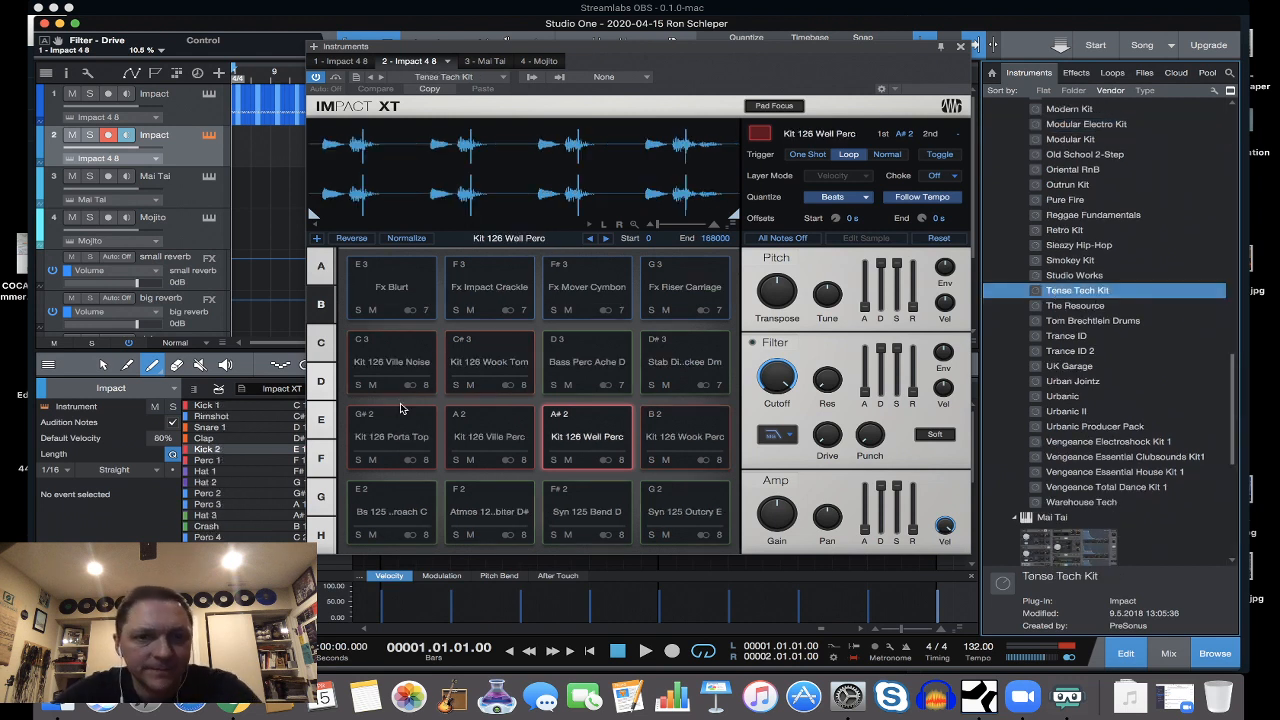
click(320, 266)
click(393, 420)
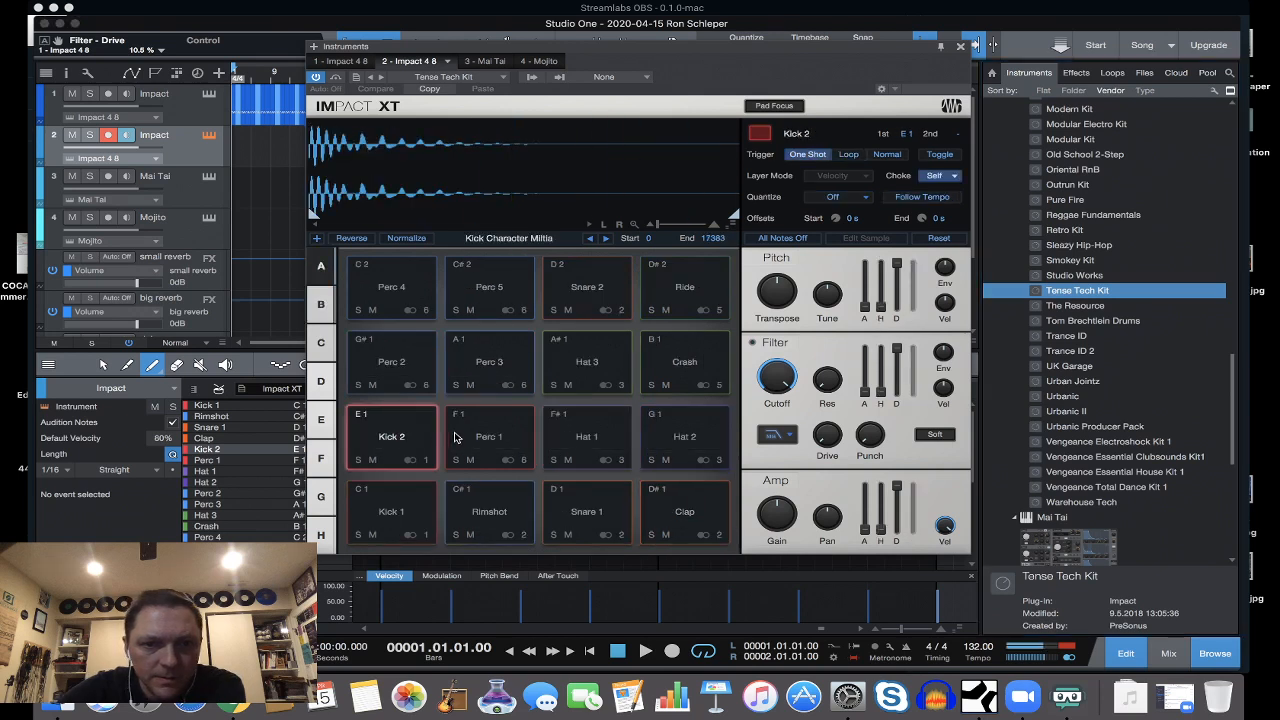
Audition the Tense Tech Kit's Perc 1, Perc 2, Perc 4, Perc 5, Snare 2, Kick 1 and Clap pads.
click(478, 438)
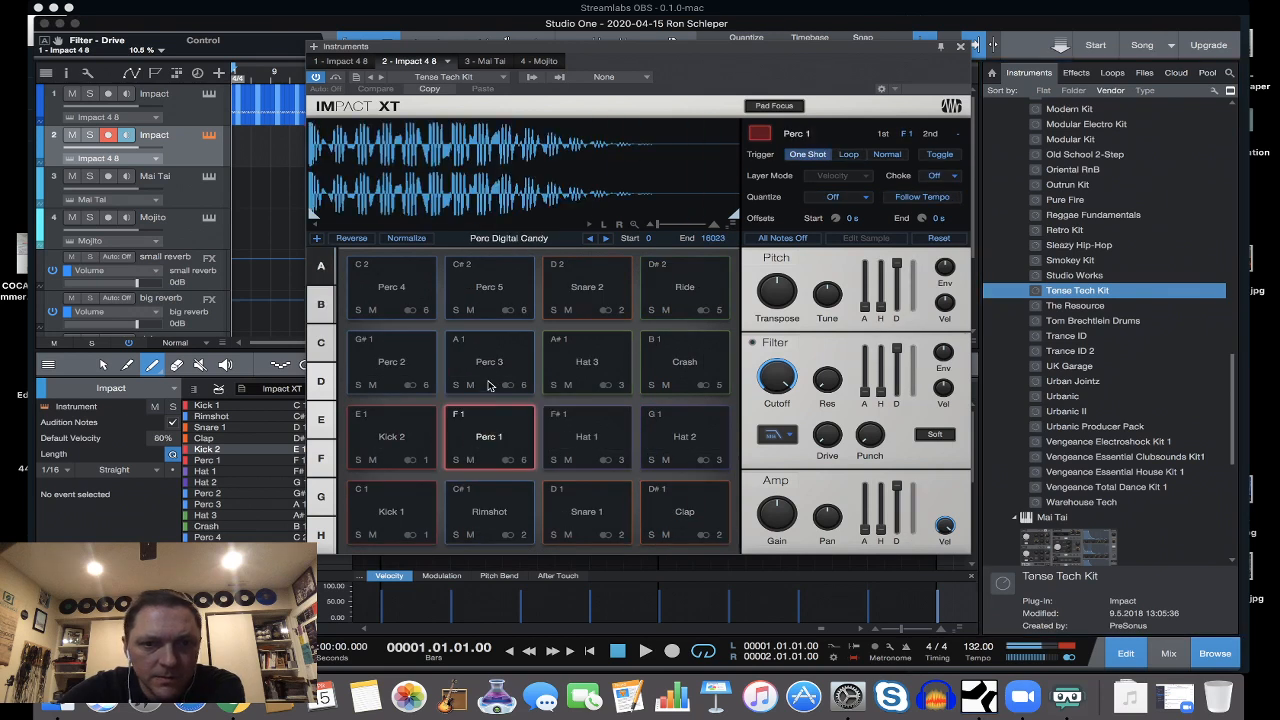
click(395, 372)
click(378, 298)
click(490, 294)
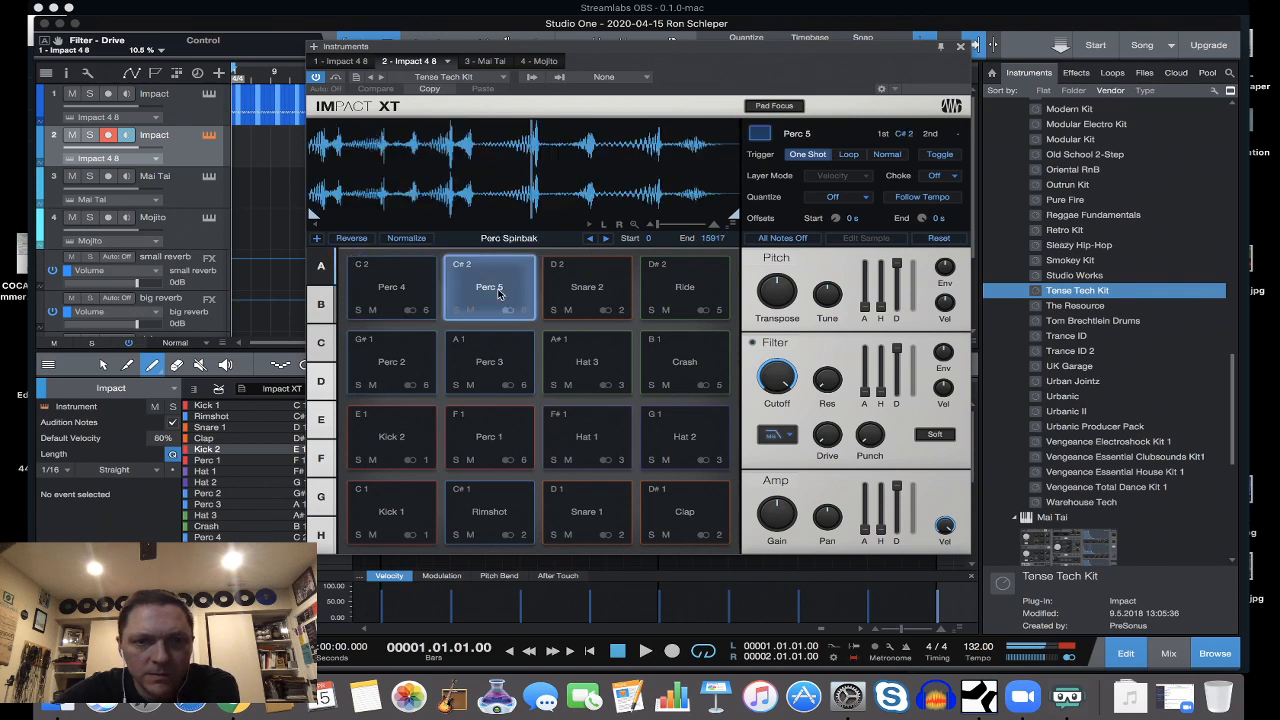
click(587, 293)
click(489, 290)
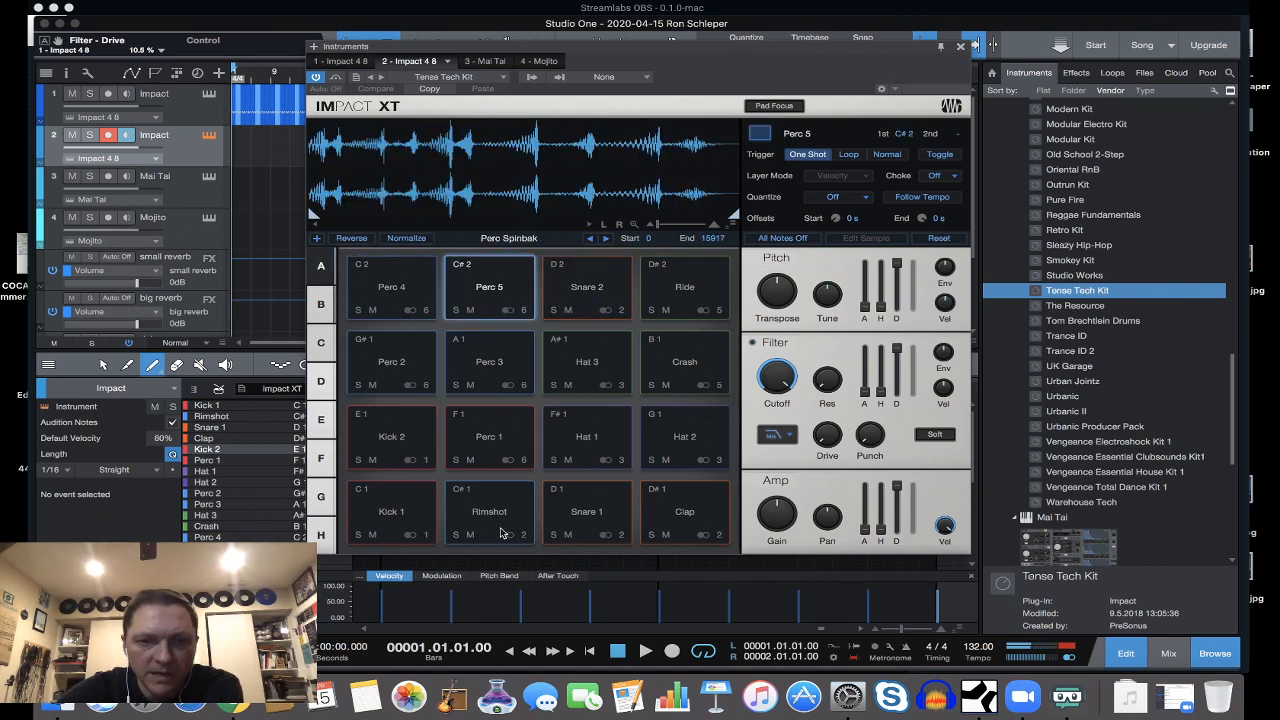
click(405, 521)
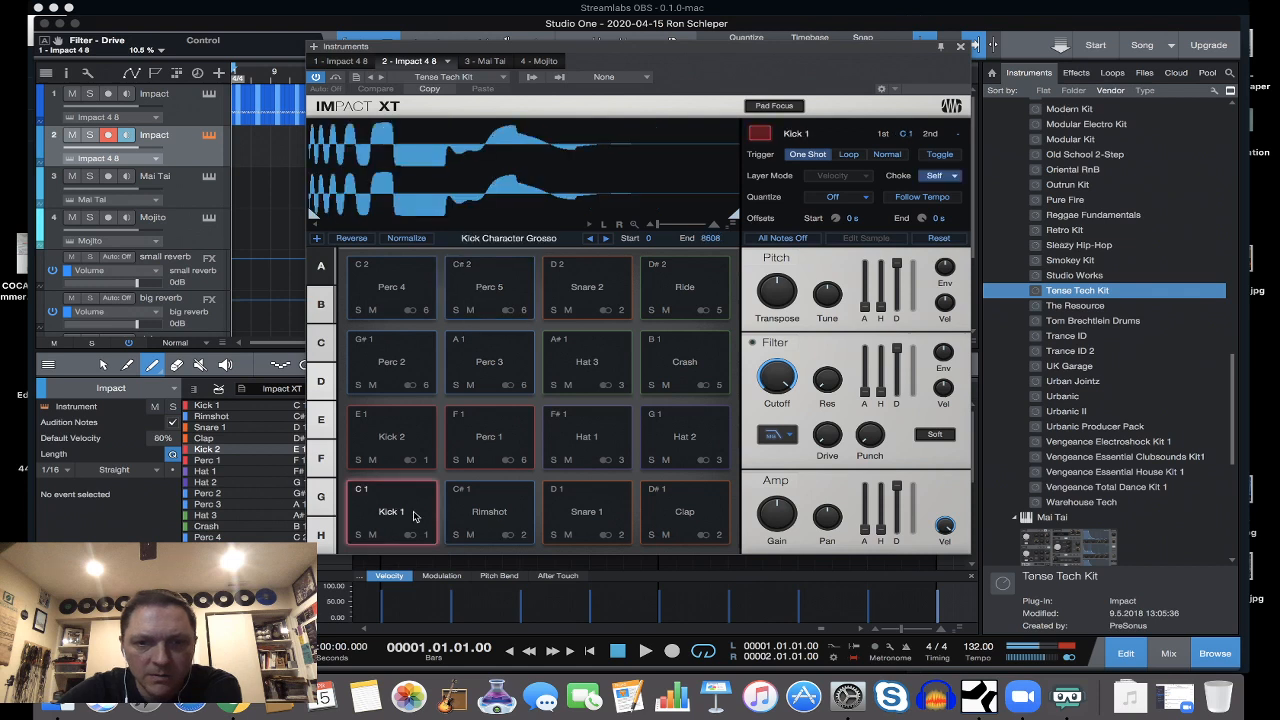
click(719, 526)
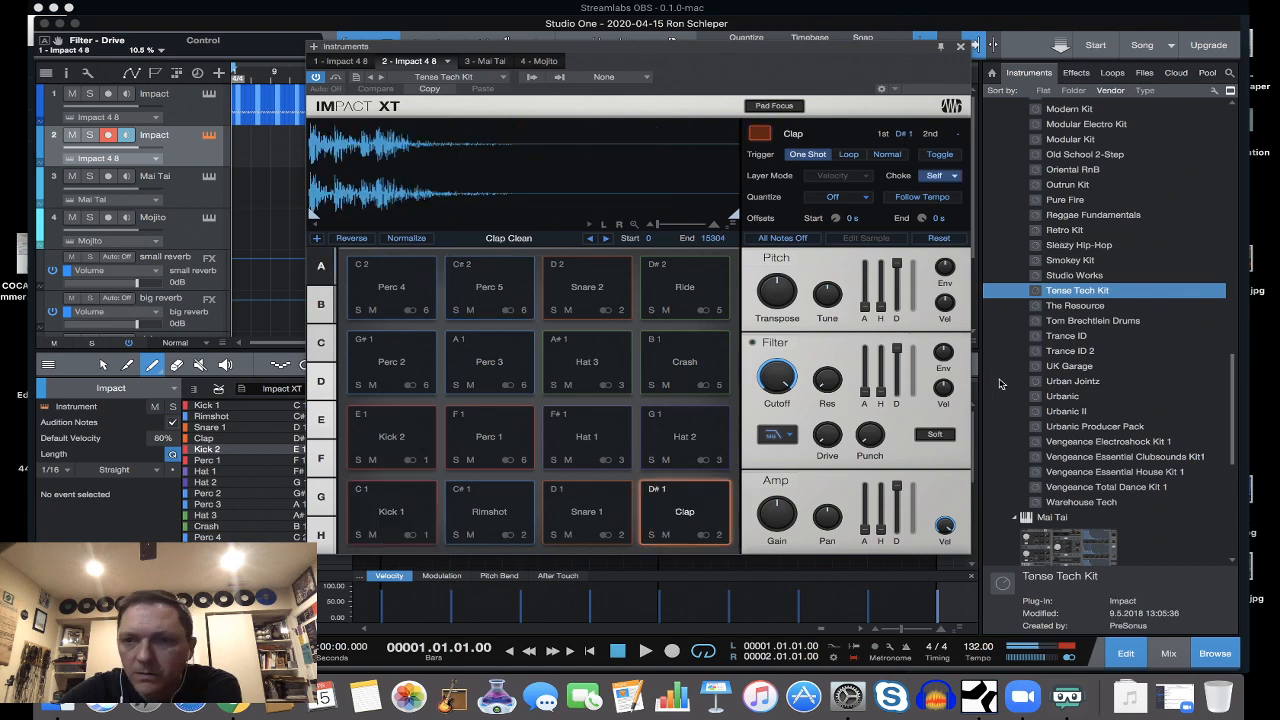
Audition the Fx Impact Crackle, Fx Mover Cymbon, Fx Riser Carriage, digital stab and Bass Perc Ache D pads in Tense Tech bank B.
click(320, 306)
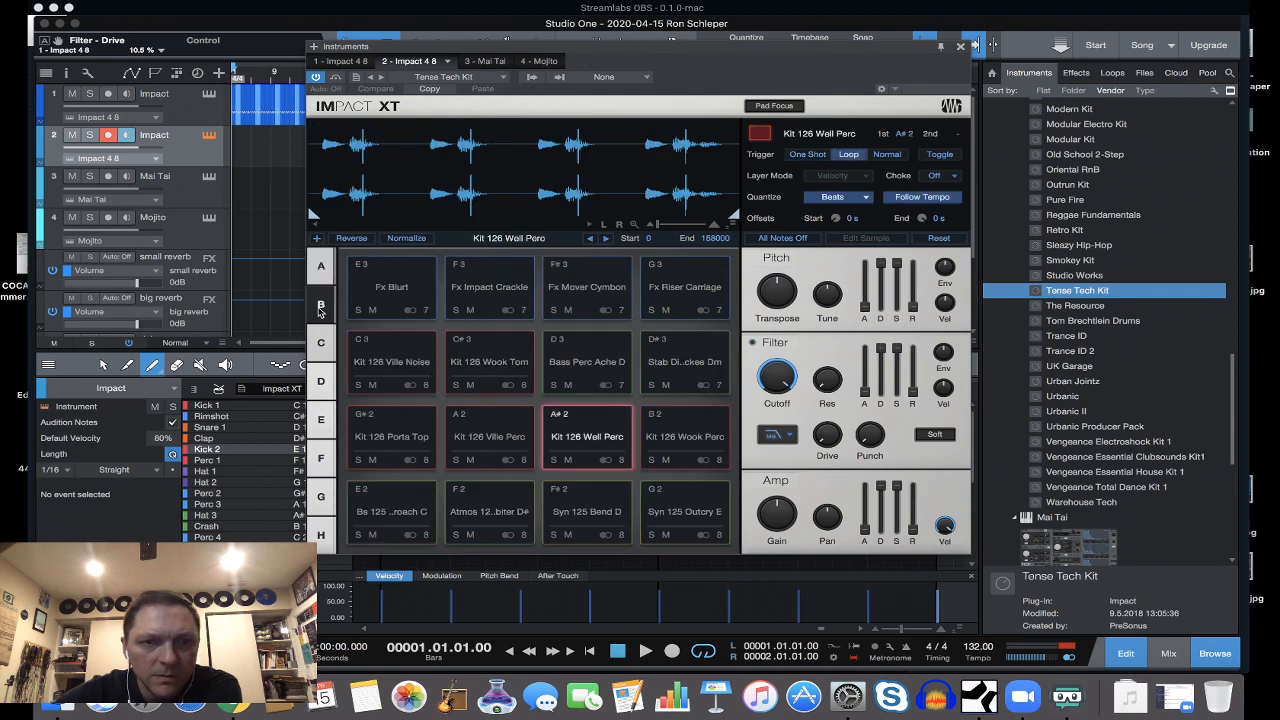
click(468, 290)
click(586, 292)
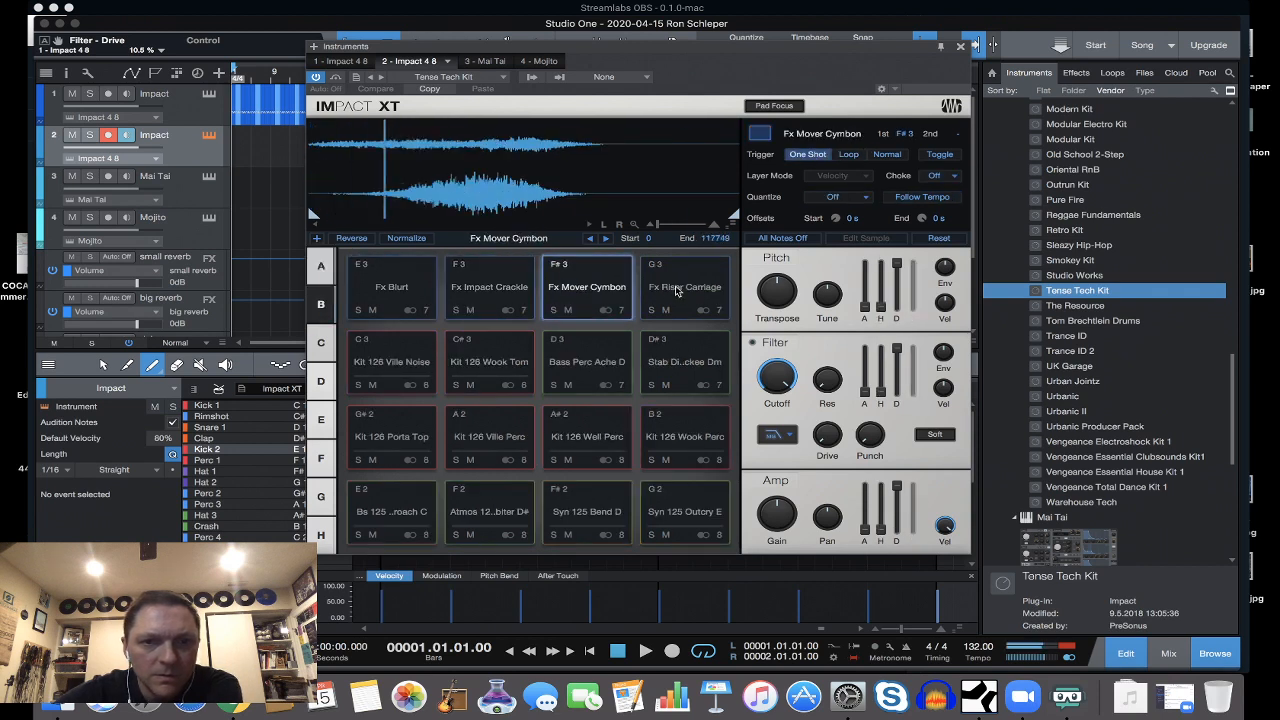
click(693, 305)
click(685, 358)
click(587, 360)
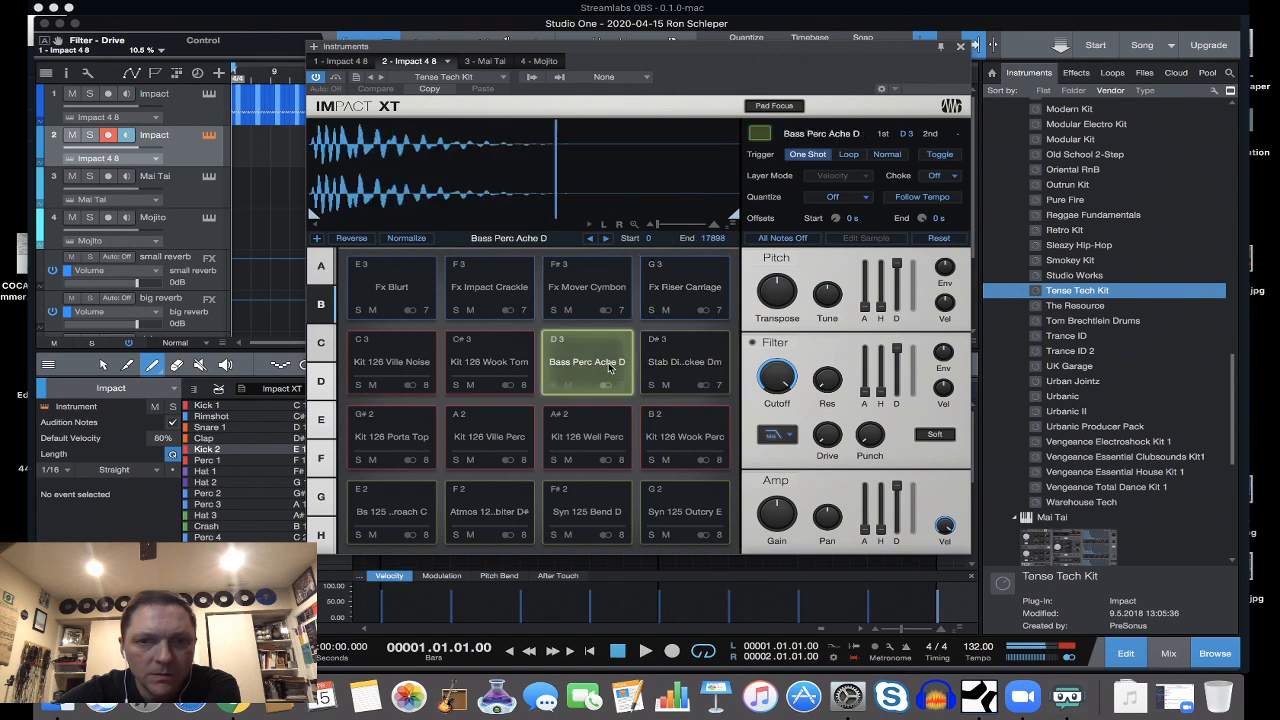
Play the Stab Digital Ackee Dm pad repeatedly to try it out as a rhythm.
click(681, 367)
click(682, 367)
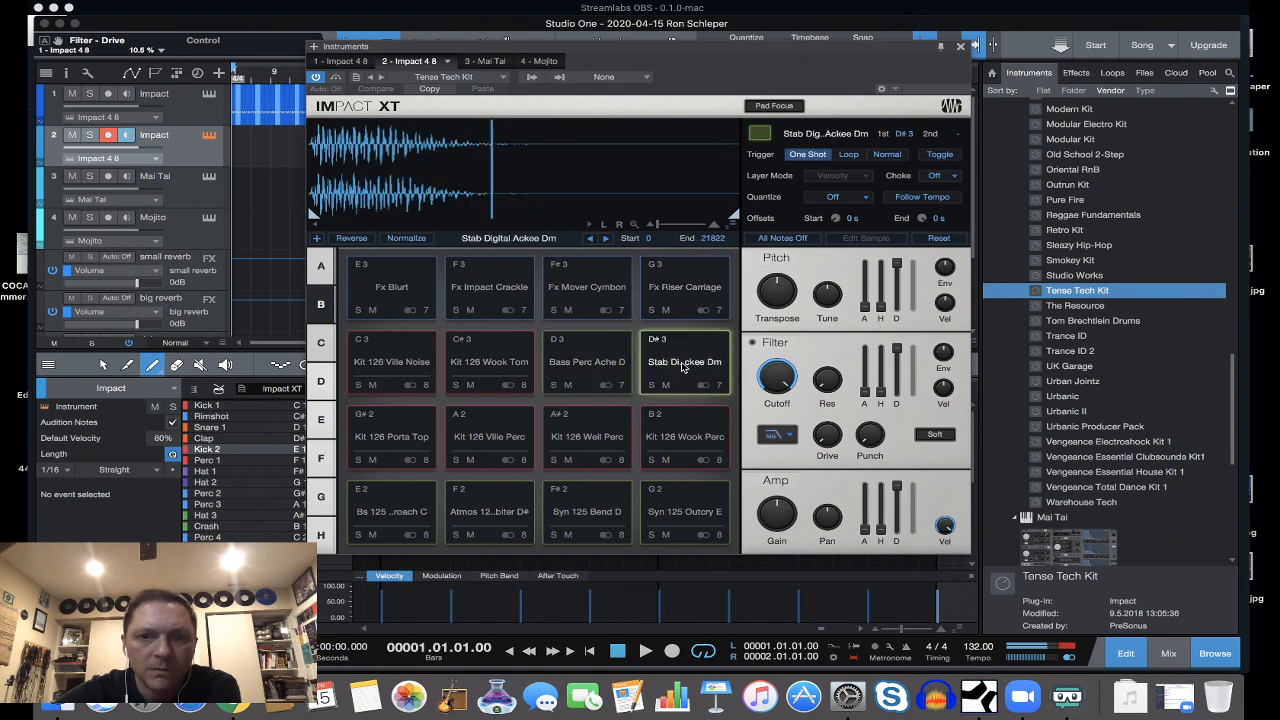
click(683, 368)
click(683, 368)
click(683, 368)
click(683, 368)
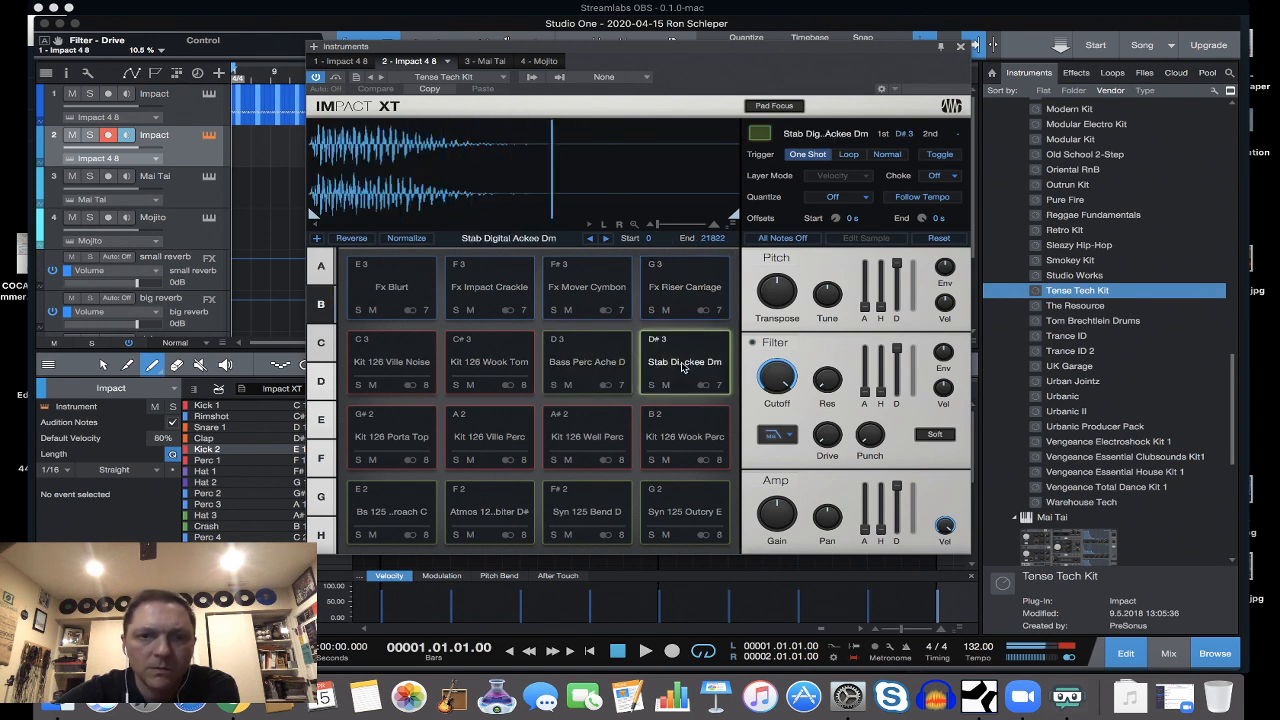
click(683, 368)
click(683, 368)
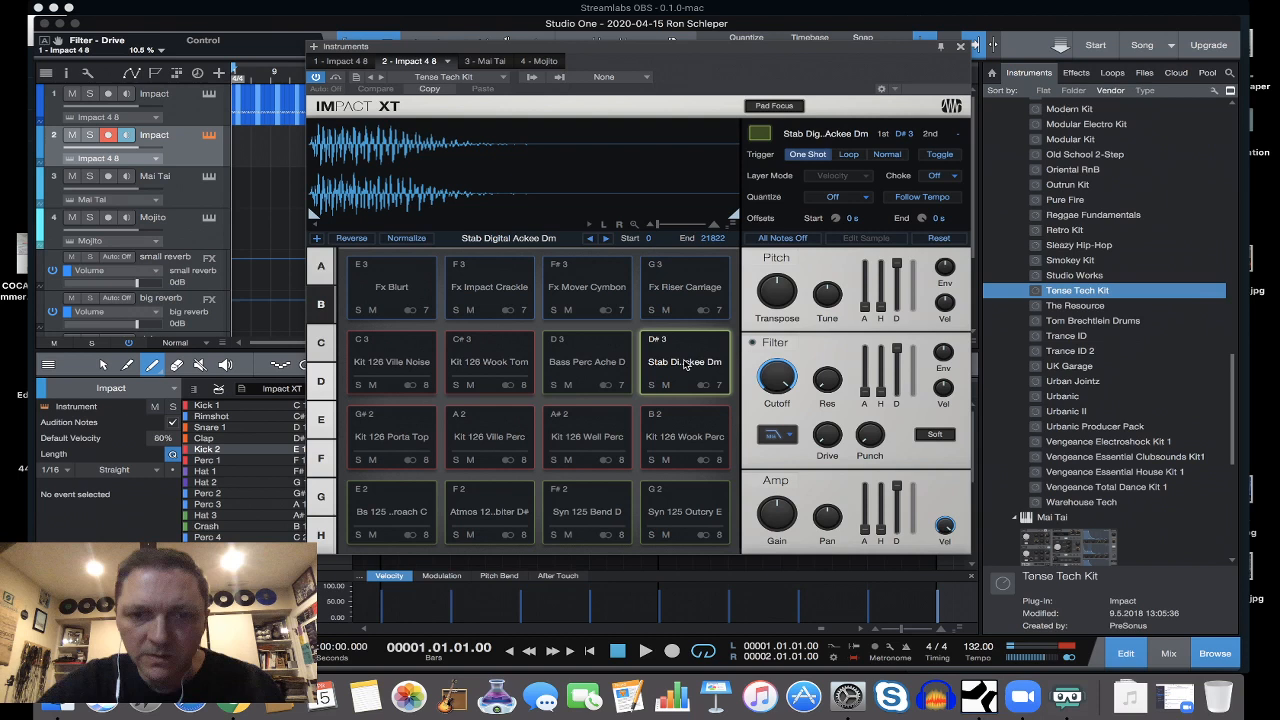
click(685, 366)
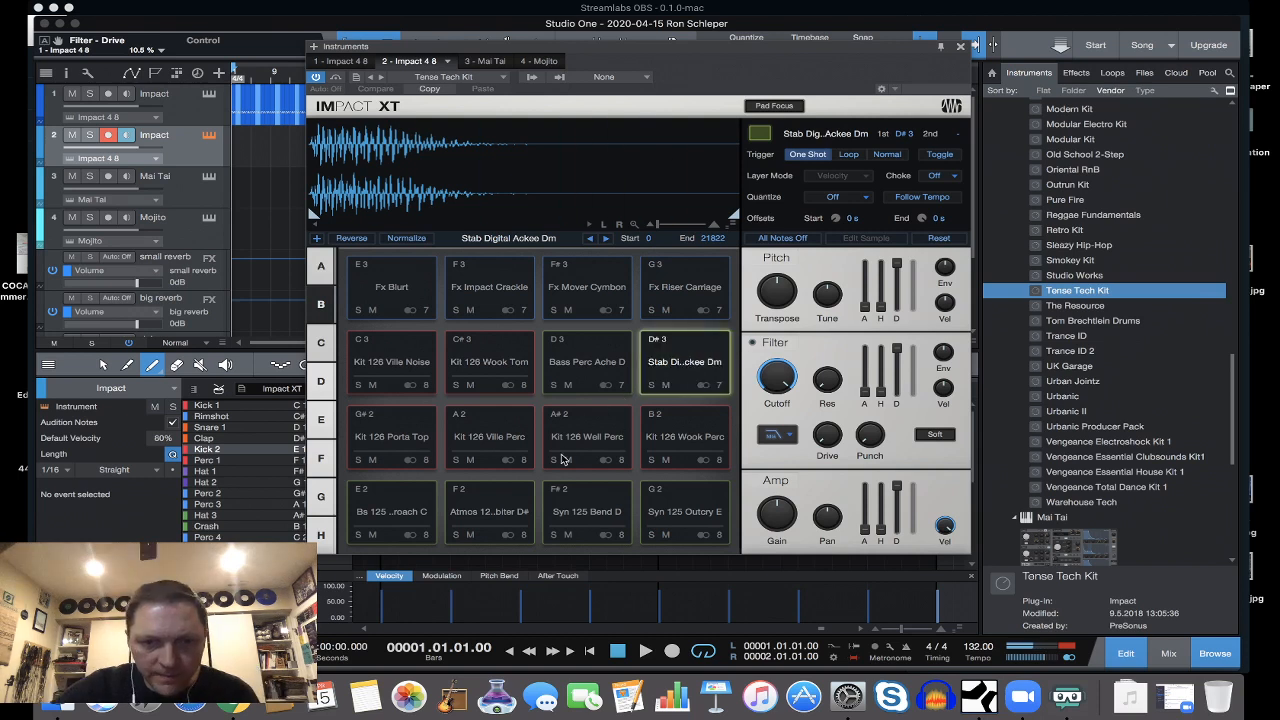
Audition the Kit 126 percussion loops Well Perc, Wook Perc, Ville Perc and Porta Top in bank B.
click(596, 446)
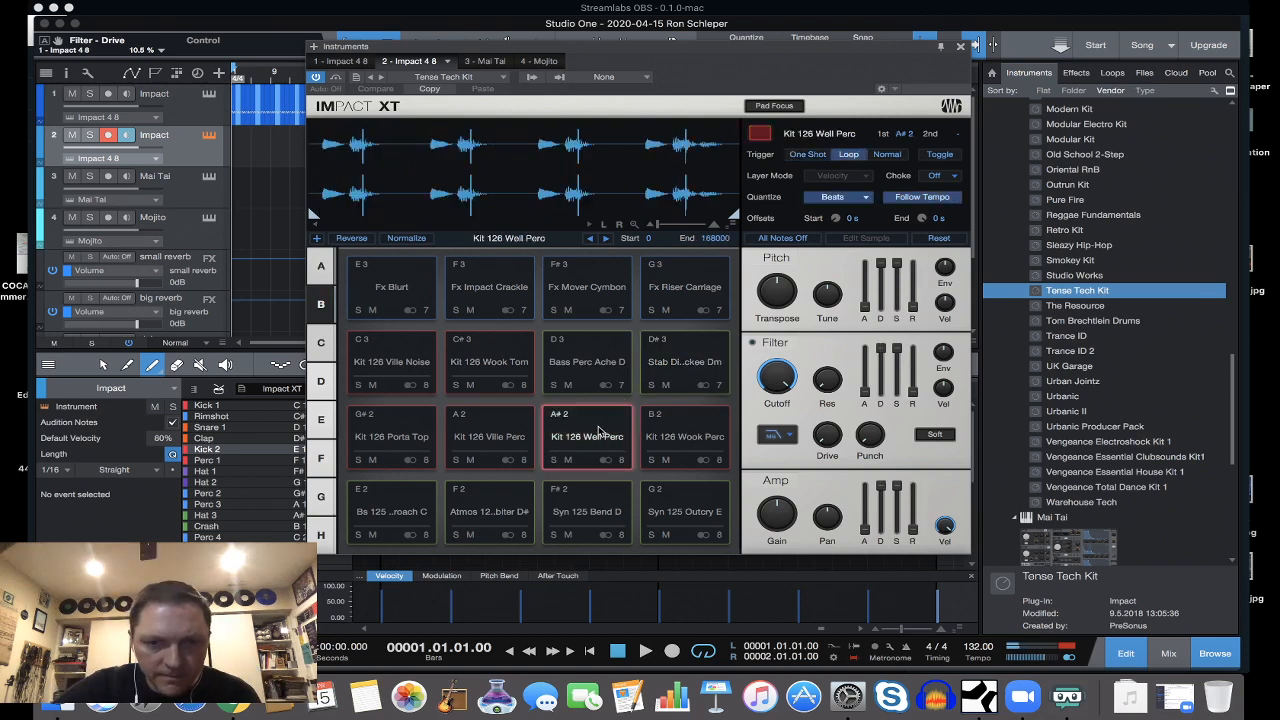
click(598, 430)
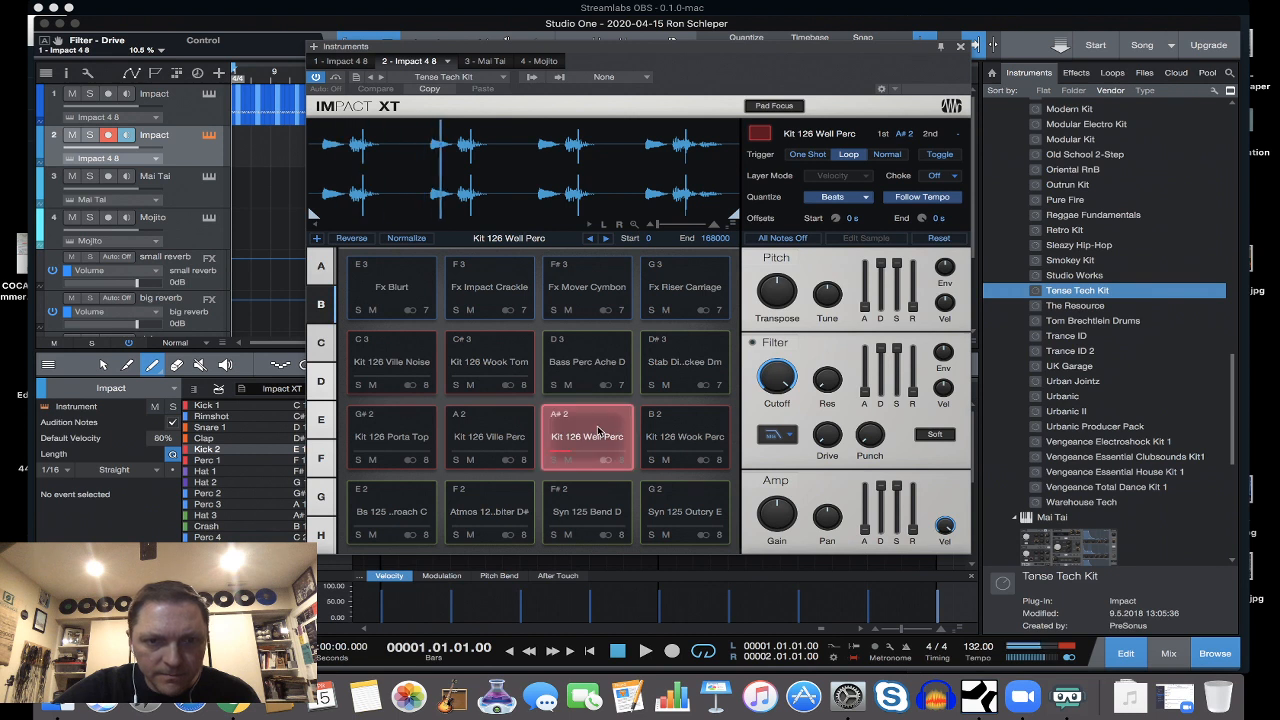
click(695, 443)
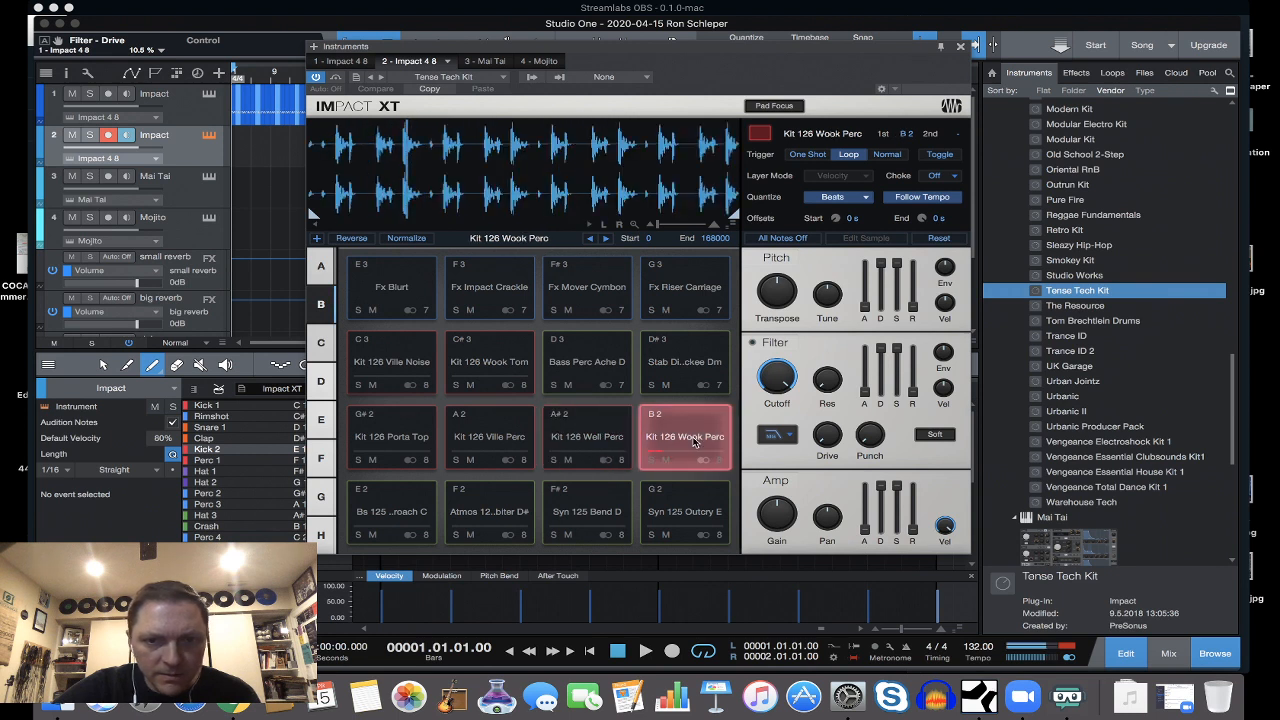
click(489, 440)
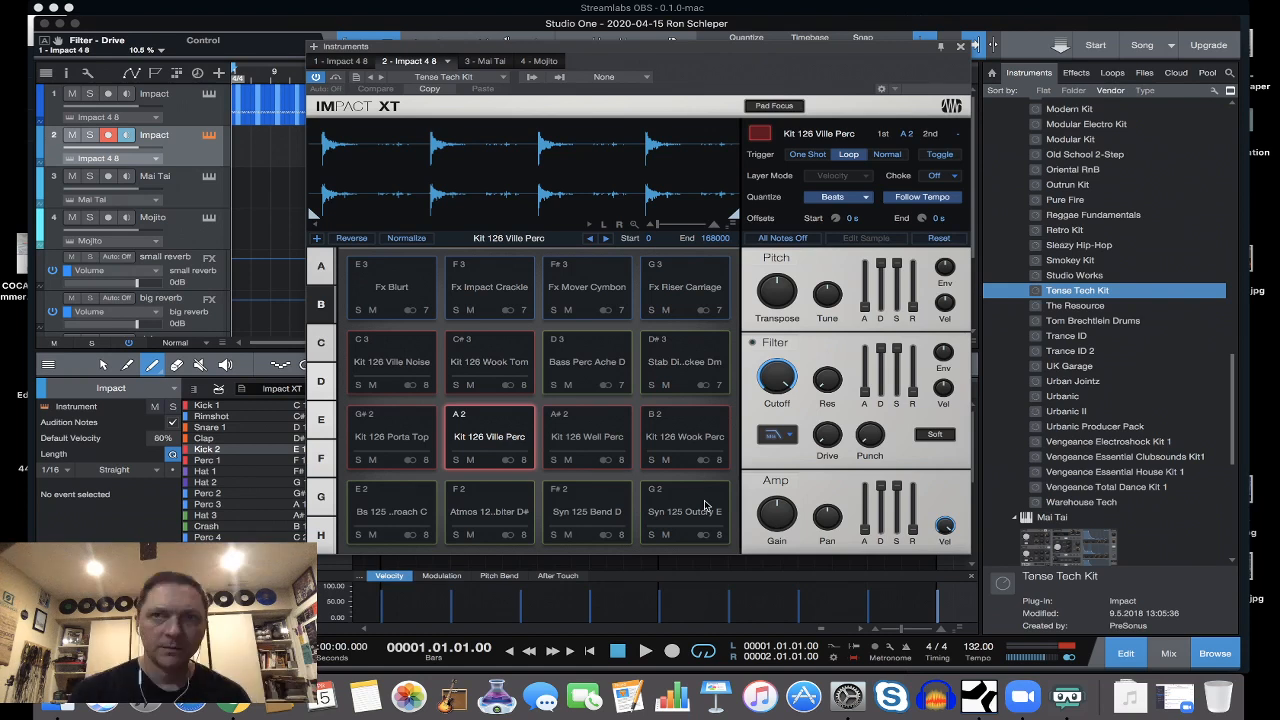
click(403, 437)
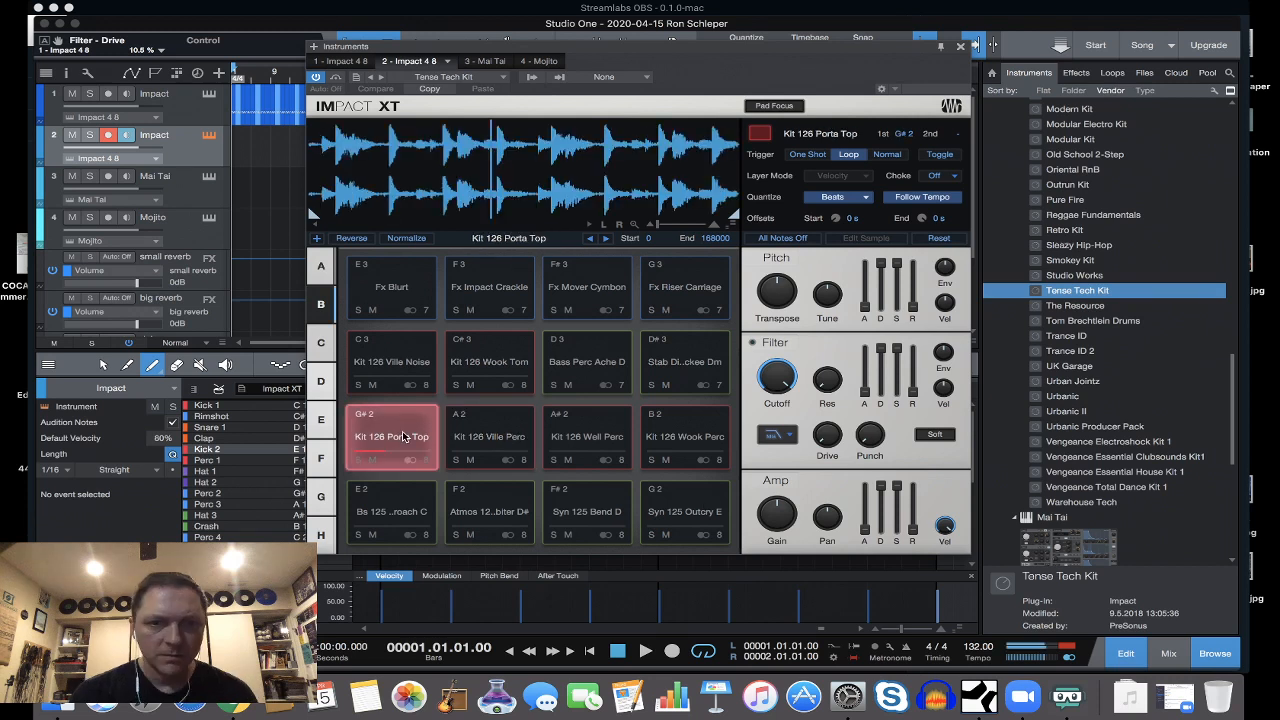
Audition the Fx Blurt, Fx Mover Cymbon and Fx Riser Carriage pads and the Syn 125 Outory E and Syn 125 Bend D loops.
click(394, 287)
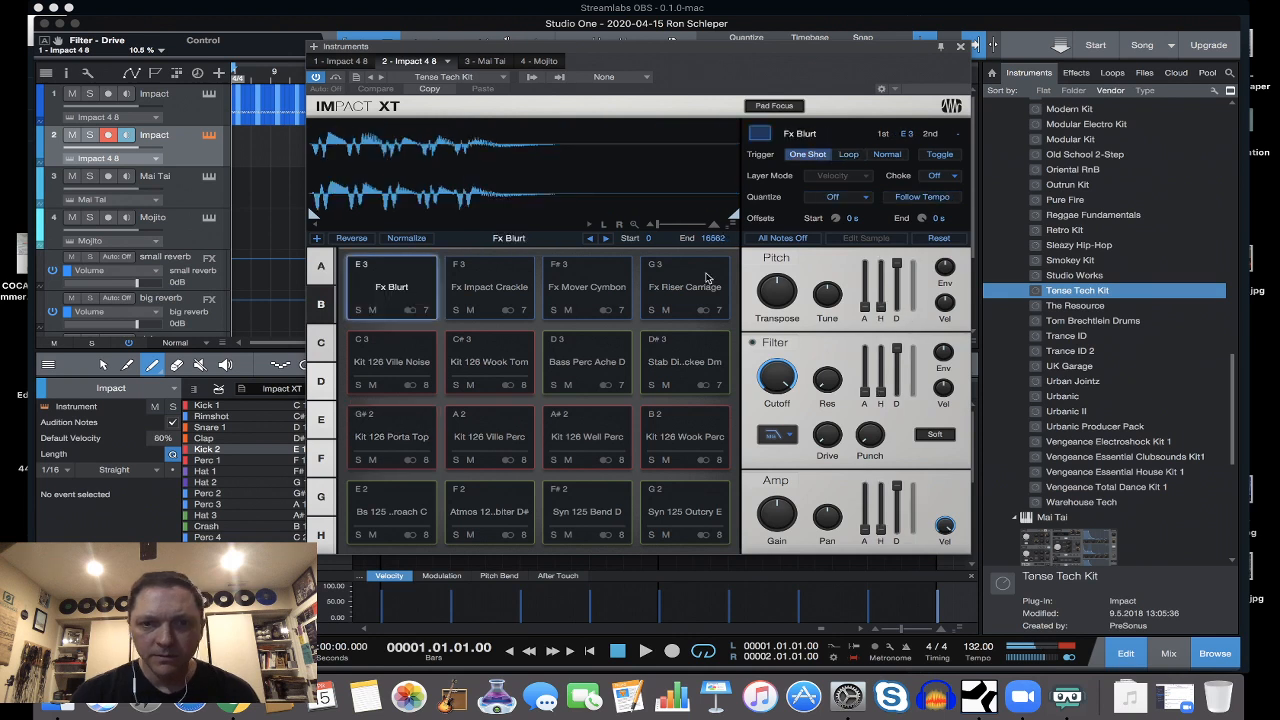
click(592, 288)
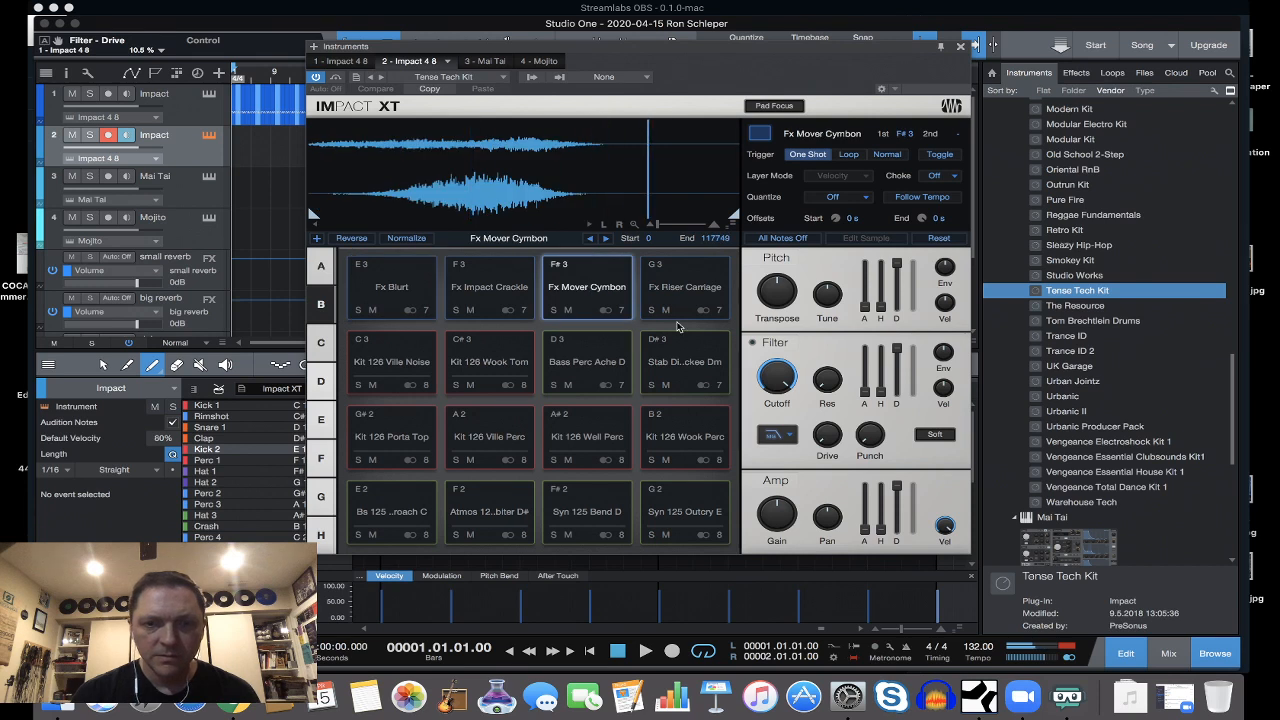
click(712, 287)
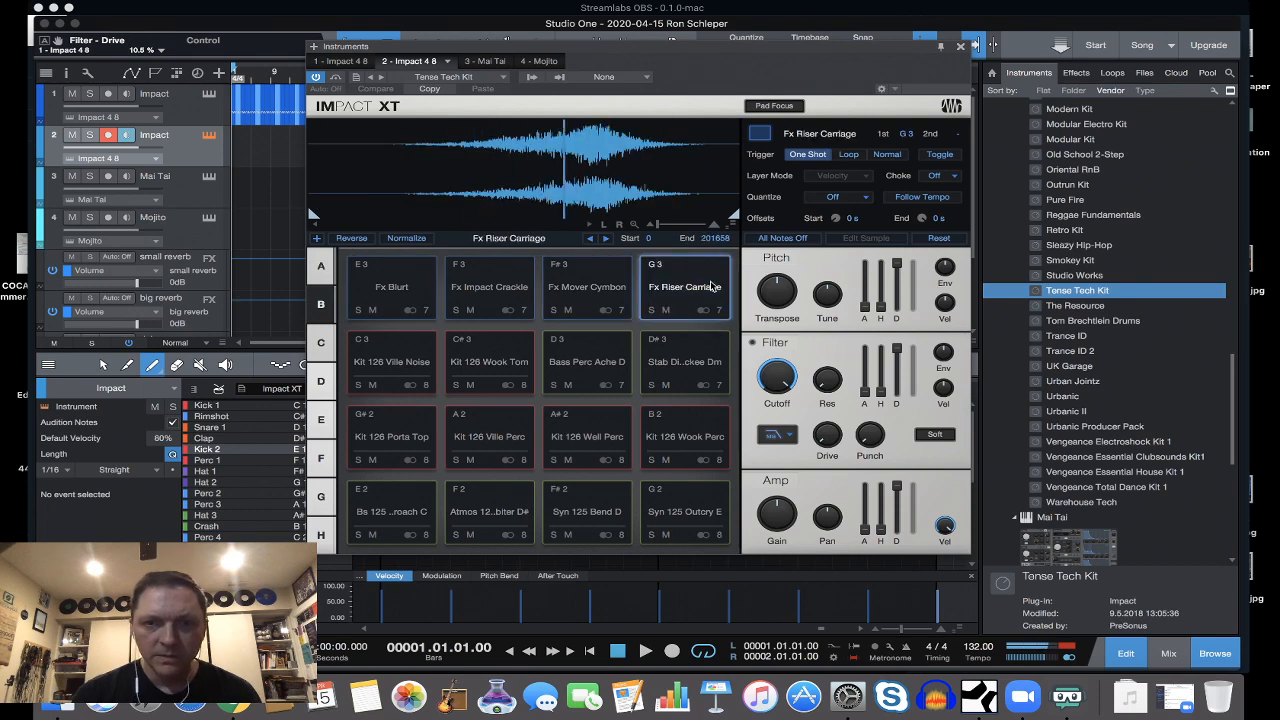
click(695, 513)
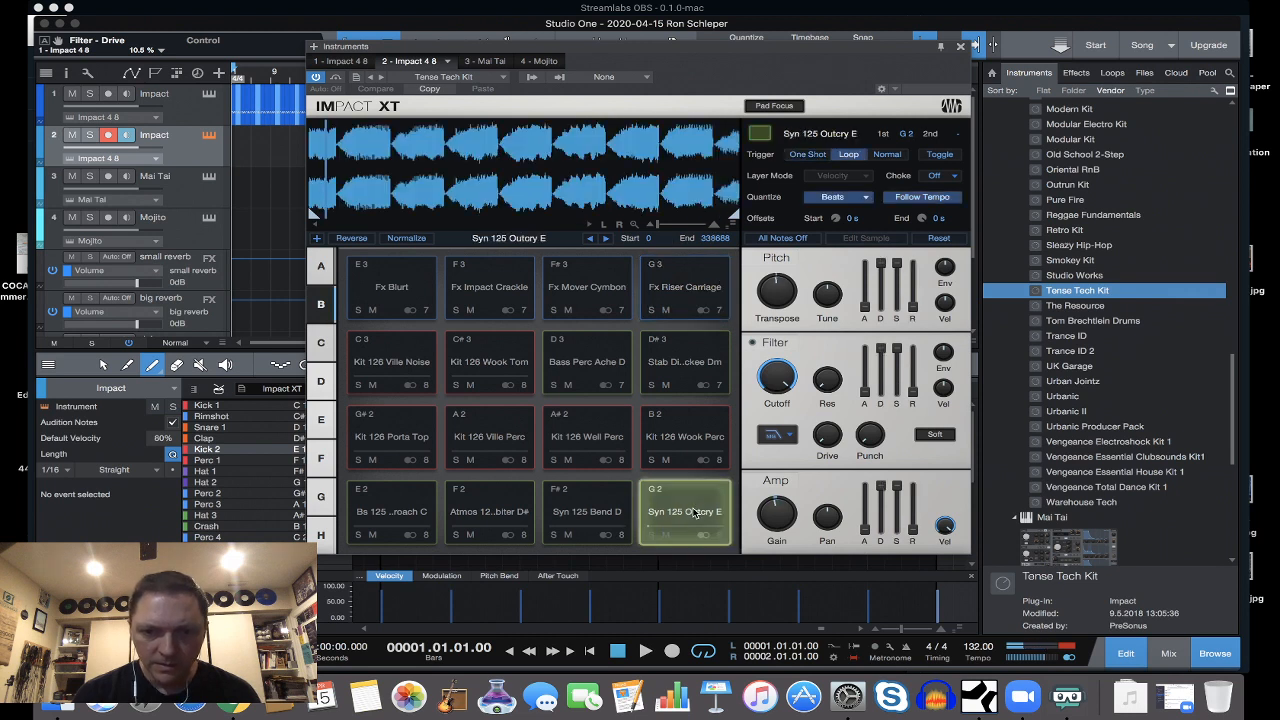
click(588, 501)
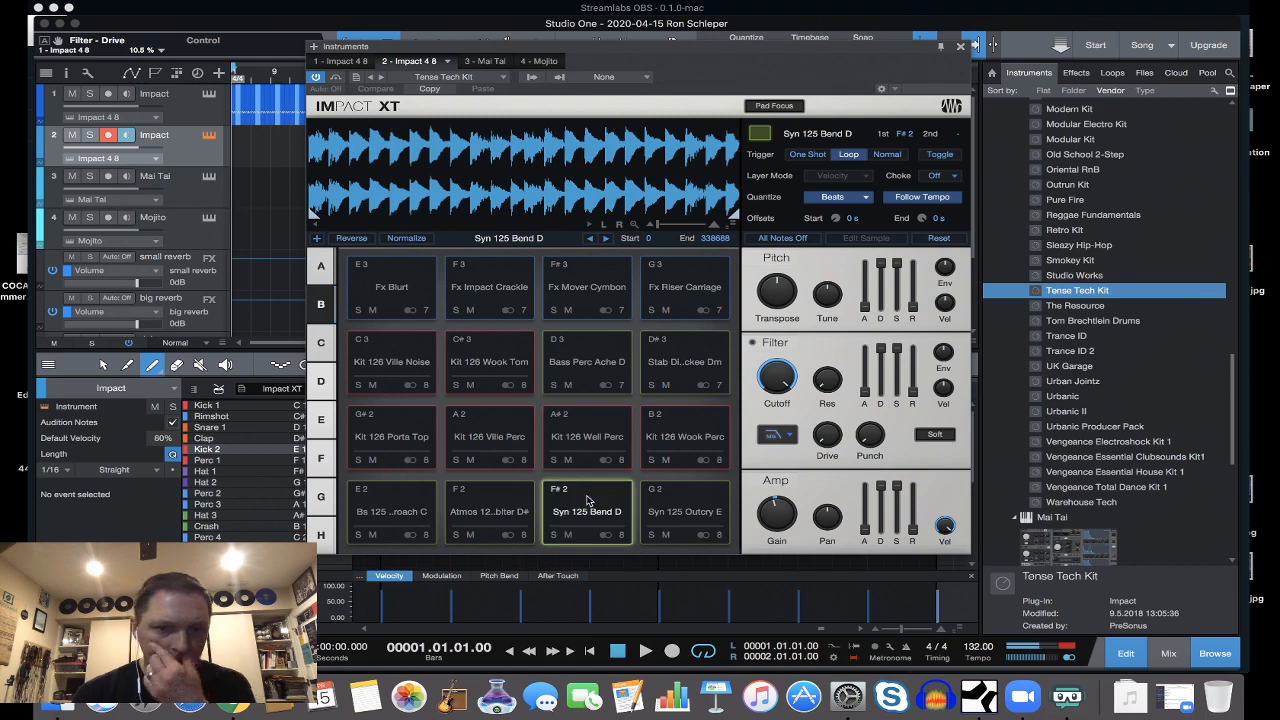
Return to bank A of the Tense Tech Kit and audition the Perc 3 and Perc 1 pads.
click(321, 268)
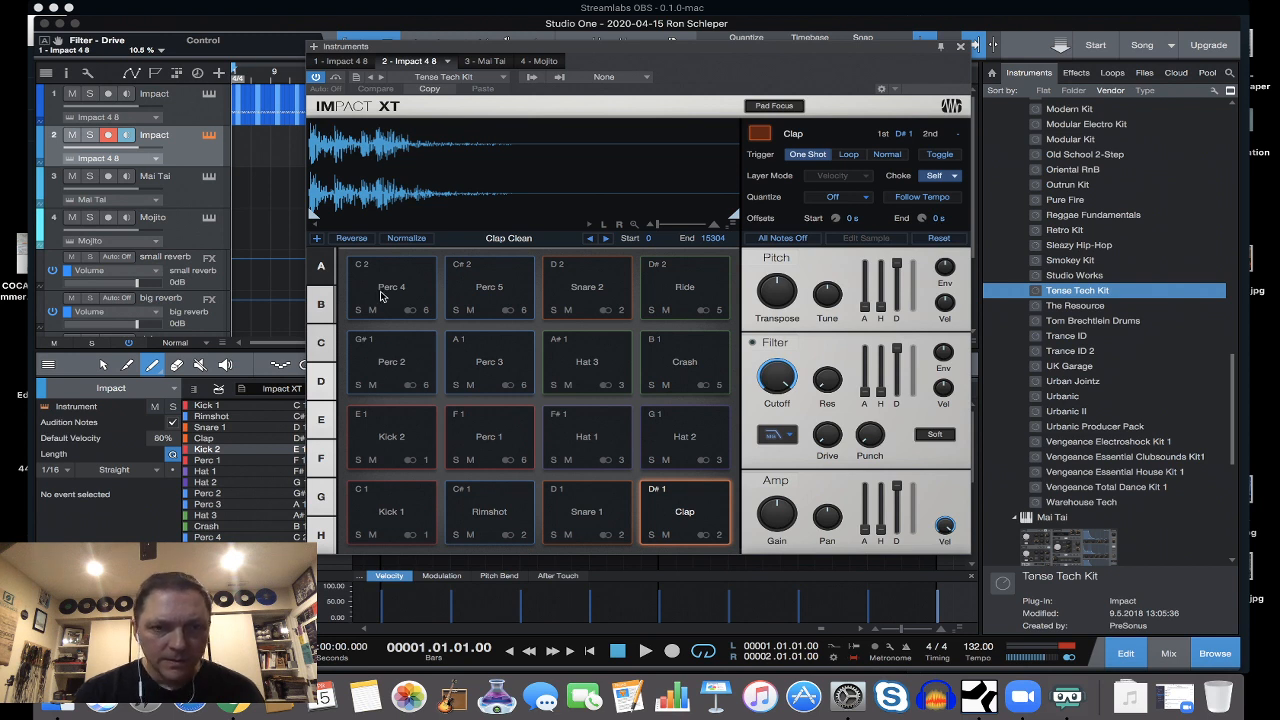
click(488, 368)
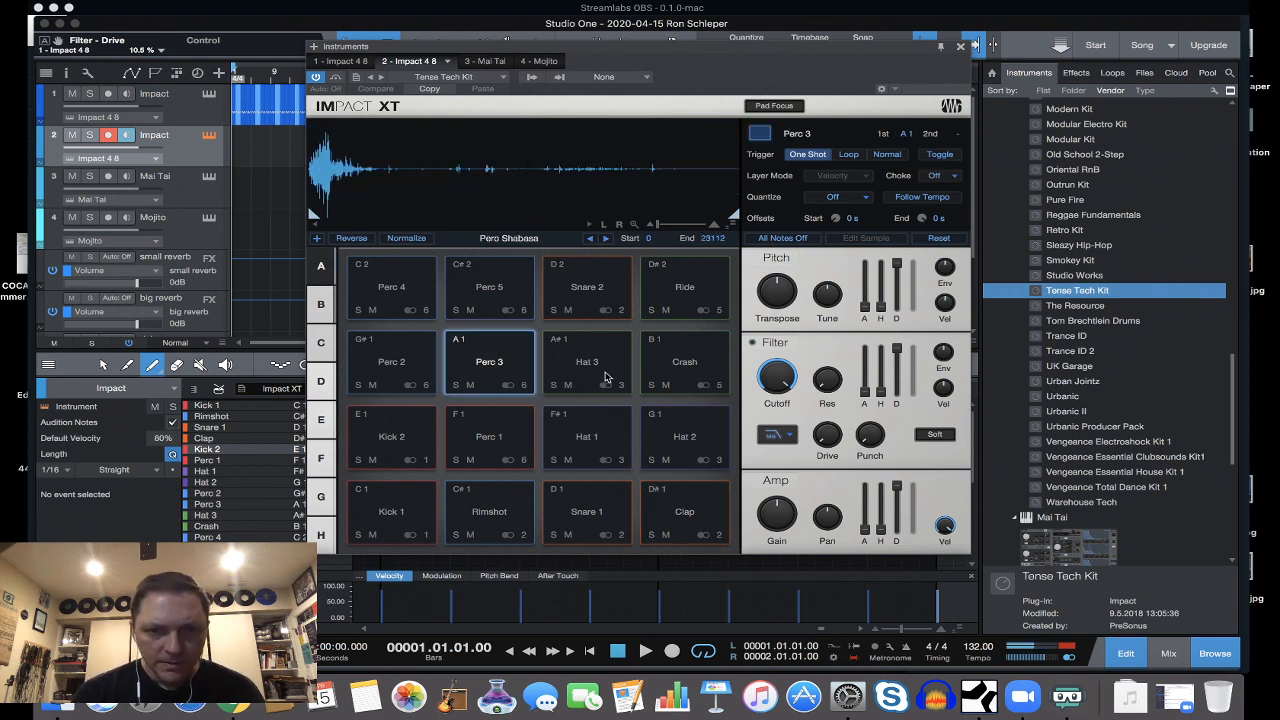
click(490, 441)
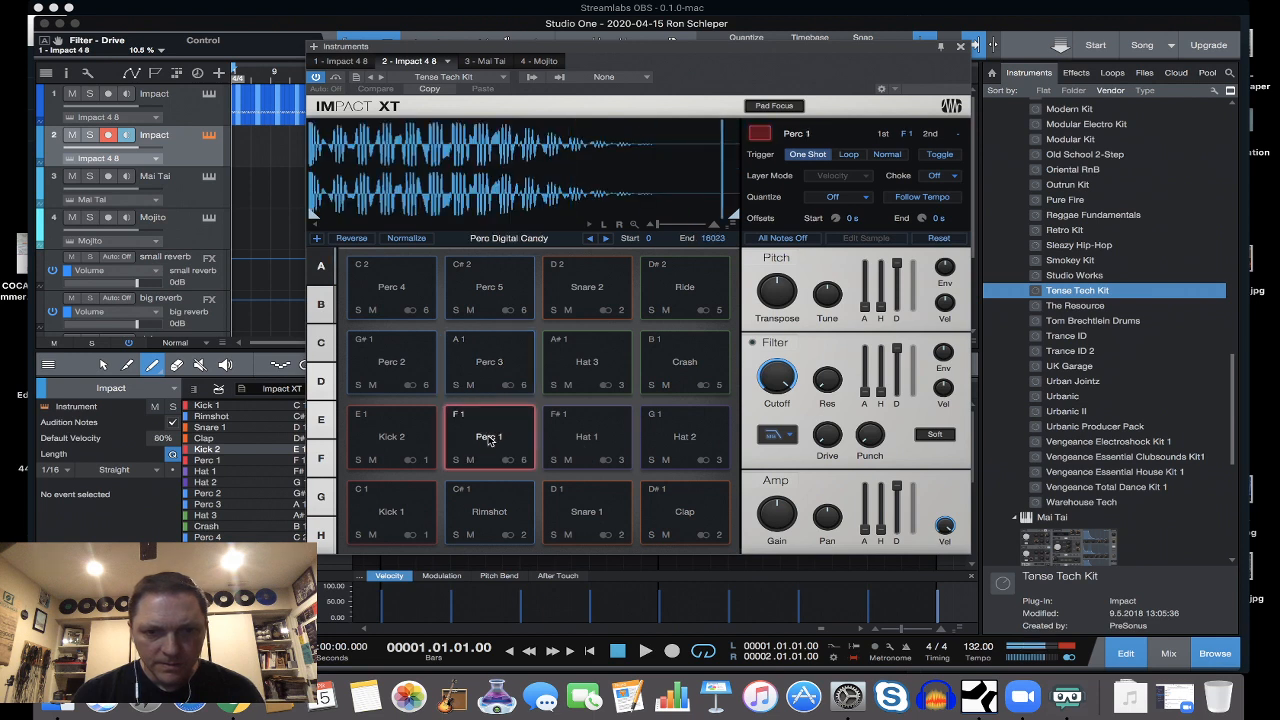
Audition the Kick 2 and Kick 1 pads of the Tense Tech Kit and close the instrument window.
click(385, 445)
click(385, 445)
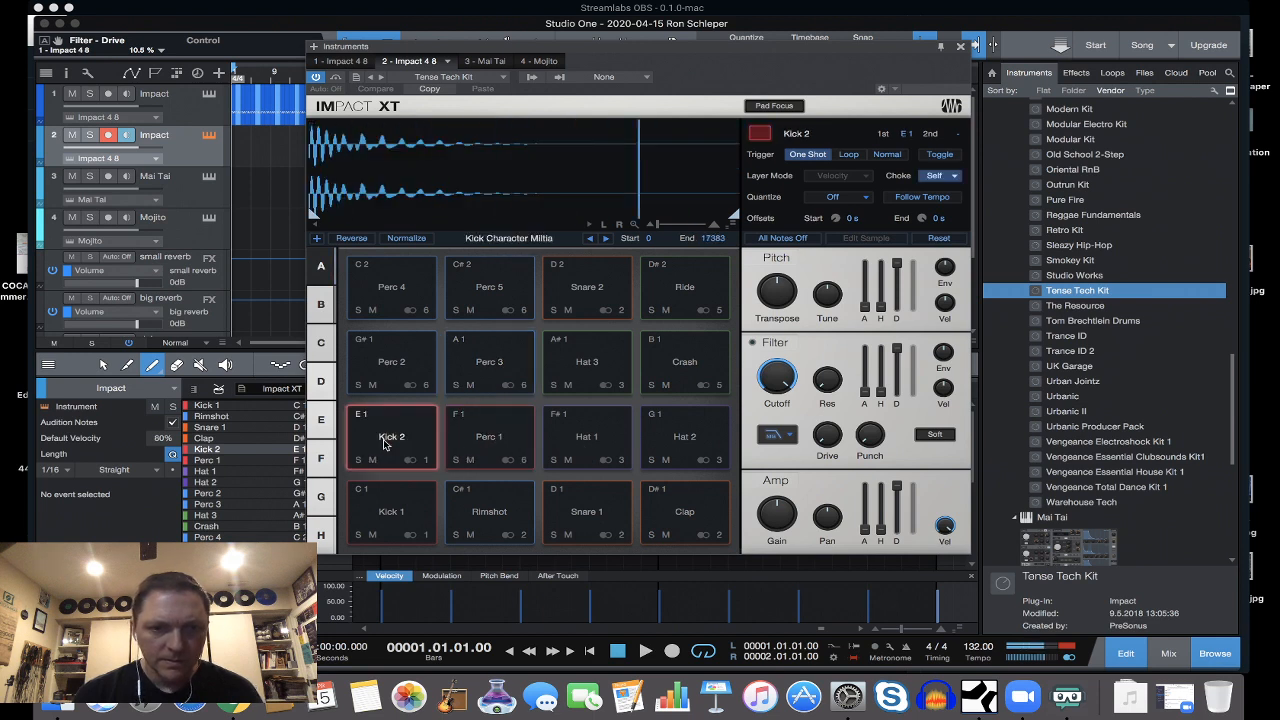
click(393, 519)
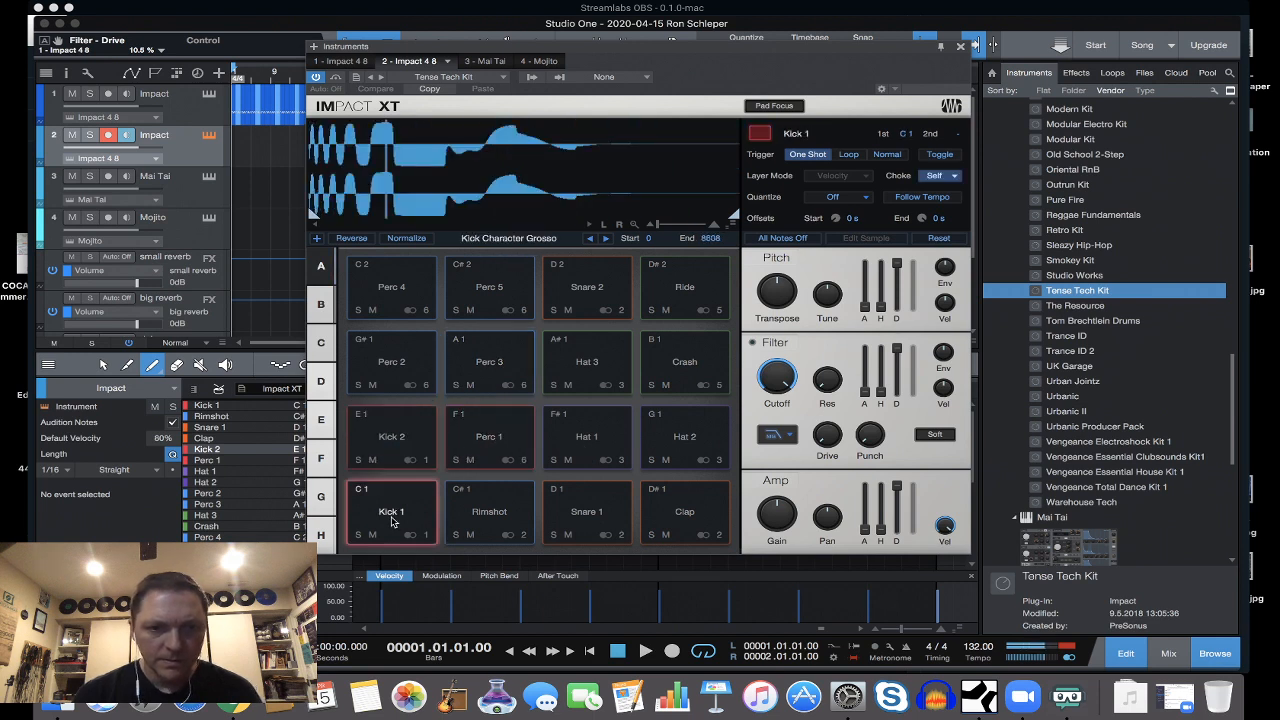
click(407, 440)
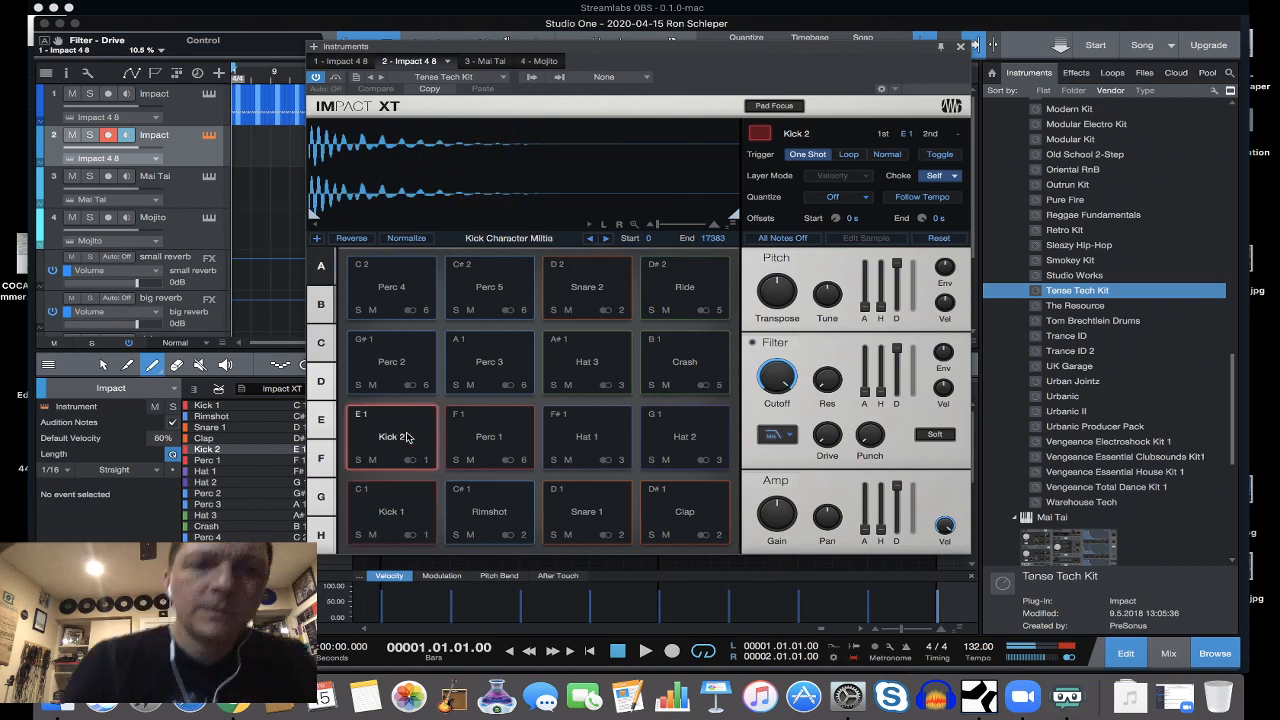
click(407, 437)
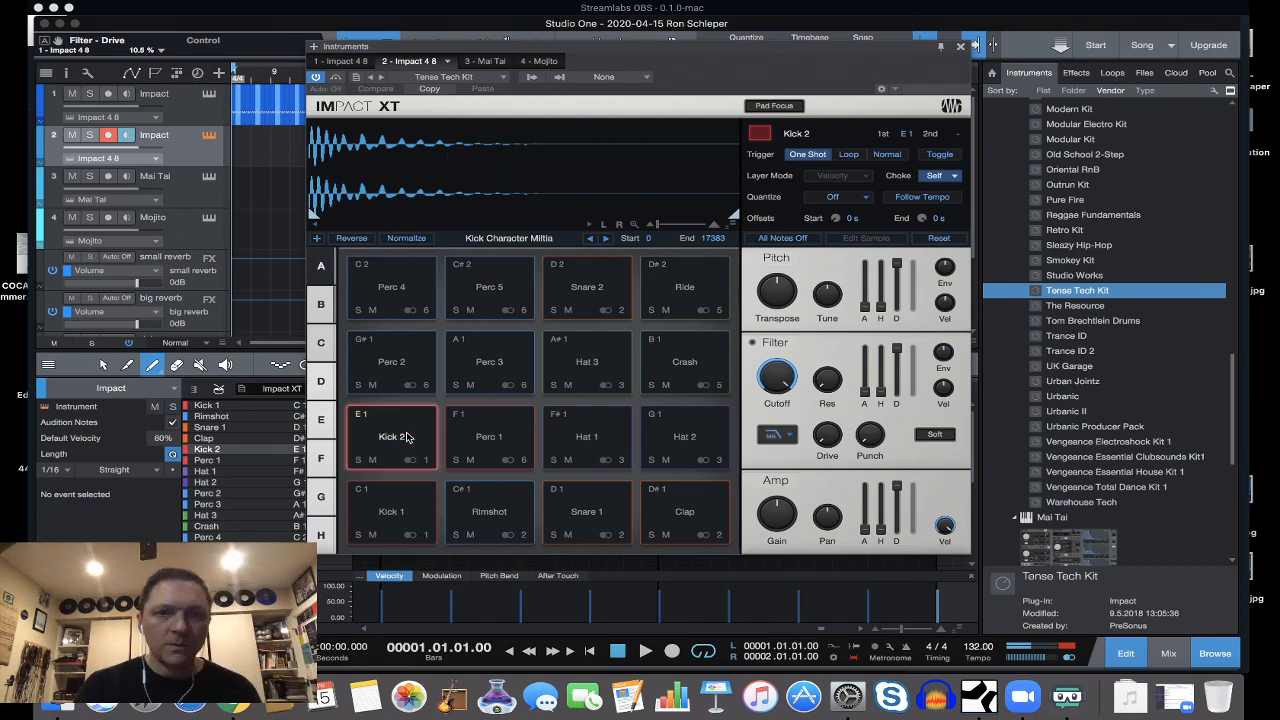
click(961, 47)
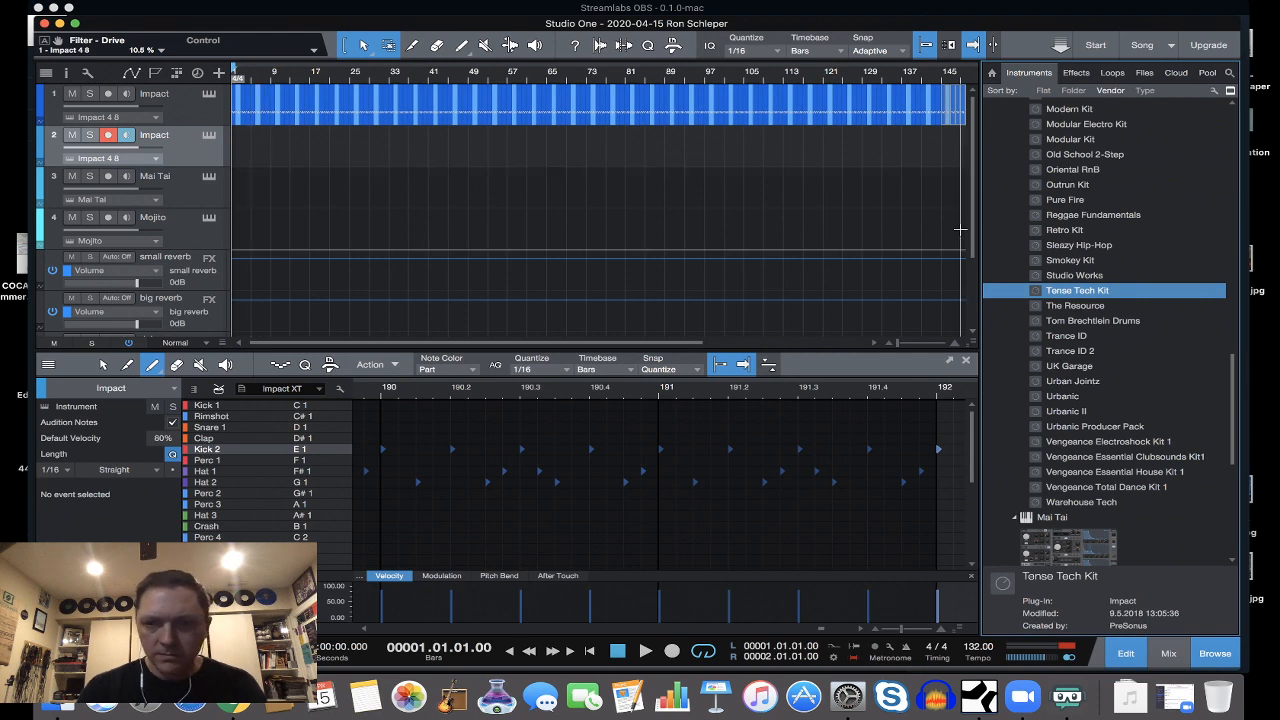
Create an empty one-bar part at bar 1 on the second Impact track.
drag(898, 344, 907, 345)
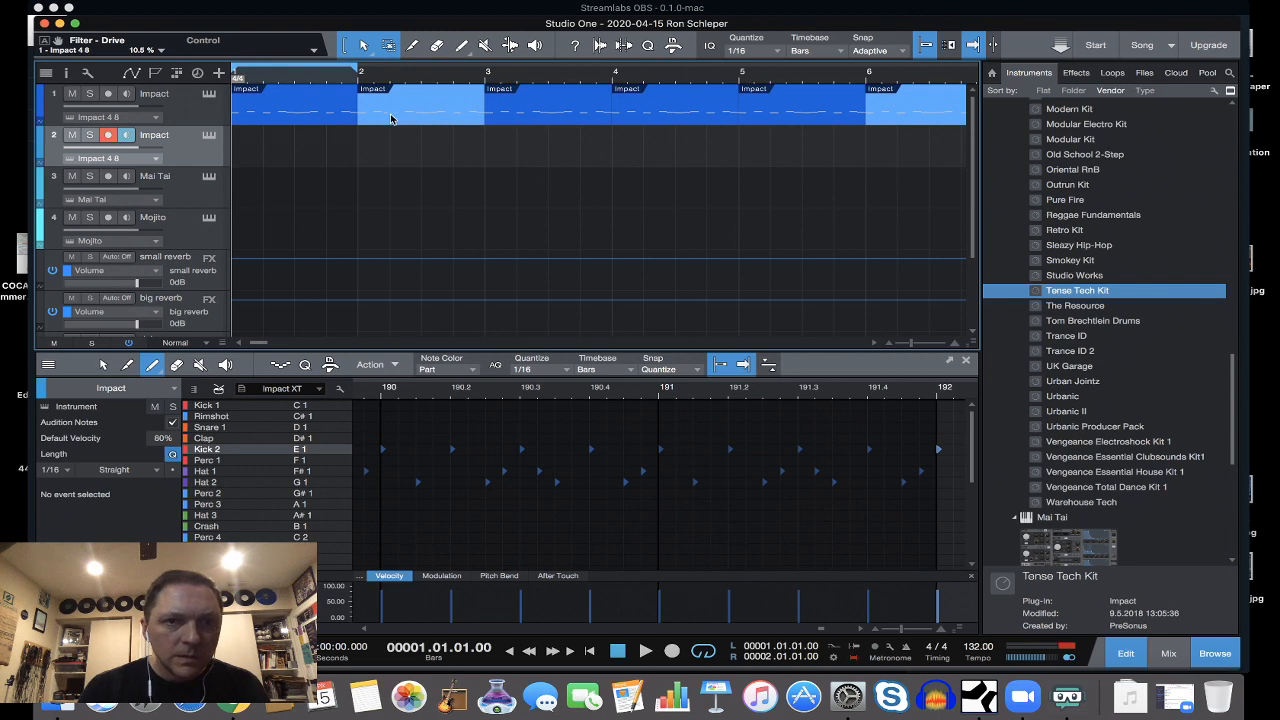
drag(356, 141, 278, 147)
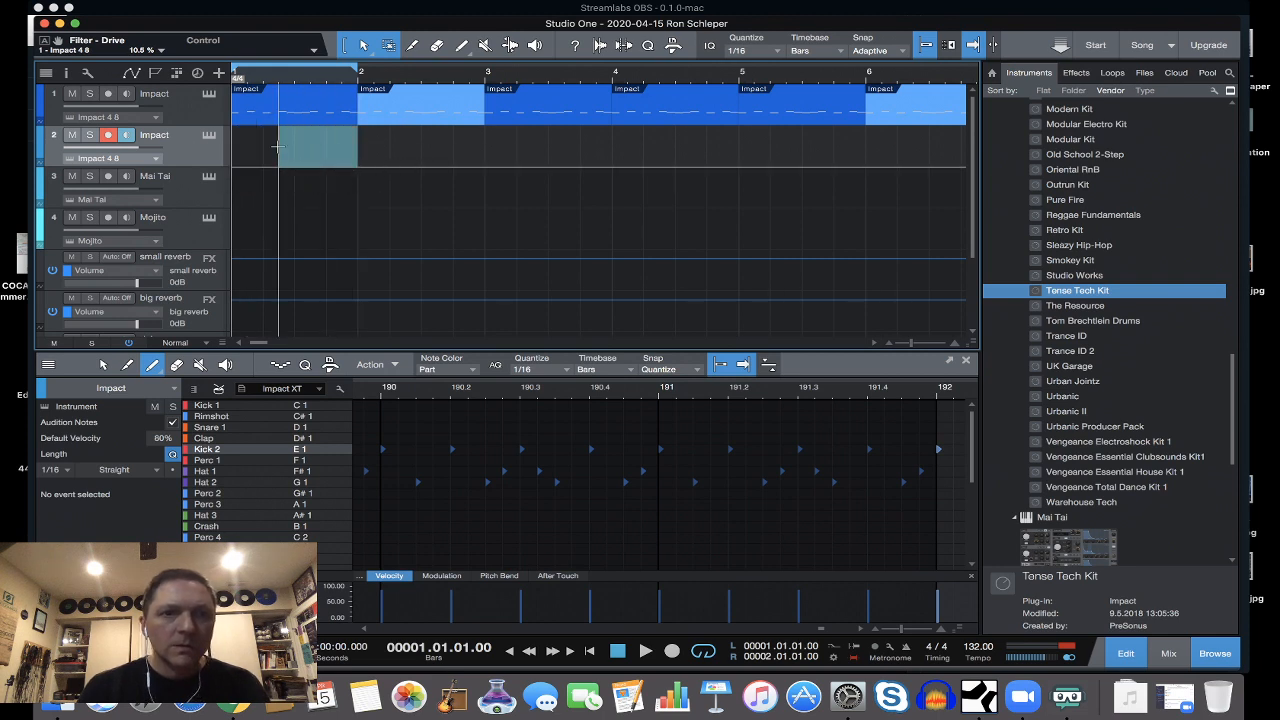
click(357, 148)
drag(355, 135, 209, 168)
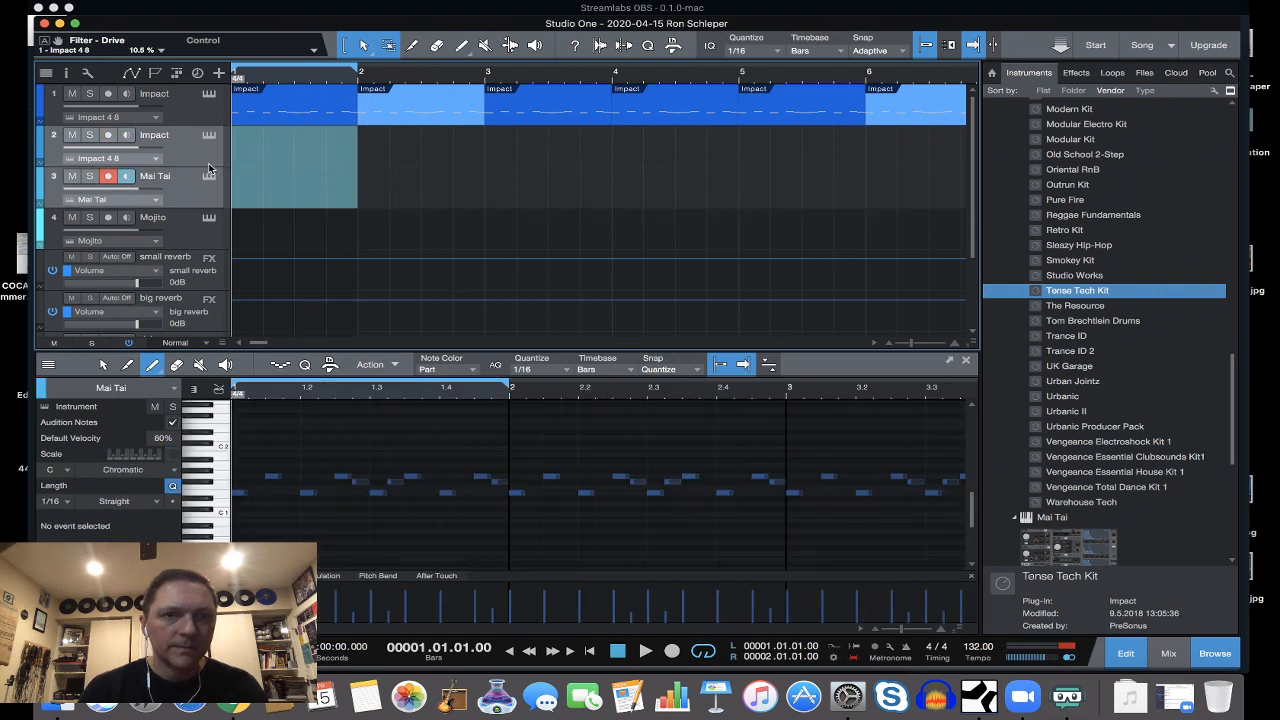
click(392, 188)
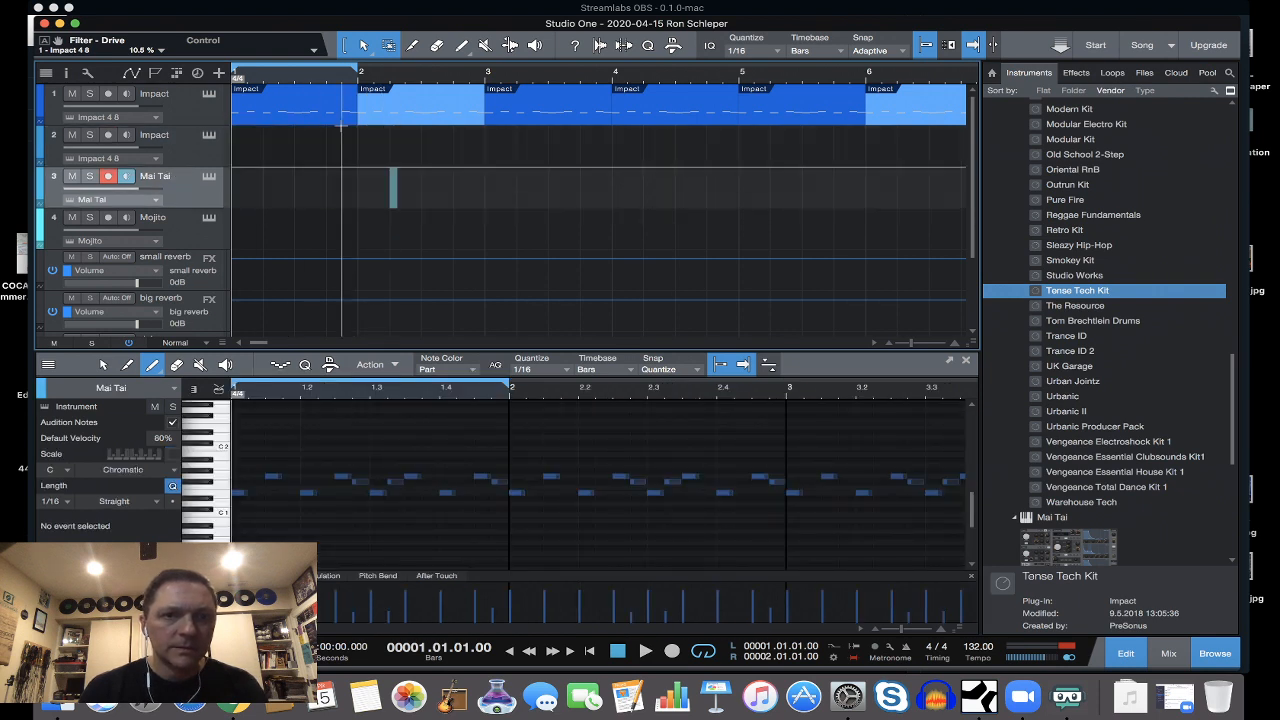
drag(341, 126, 227, 142)
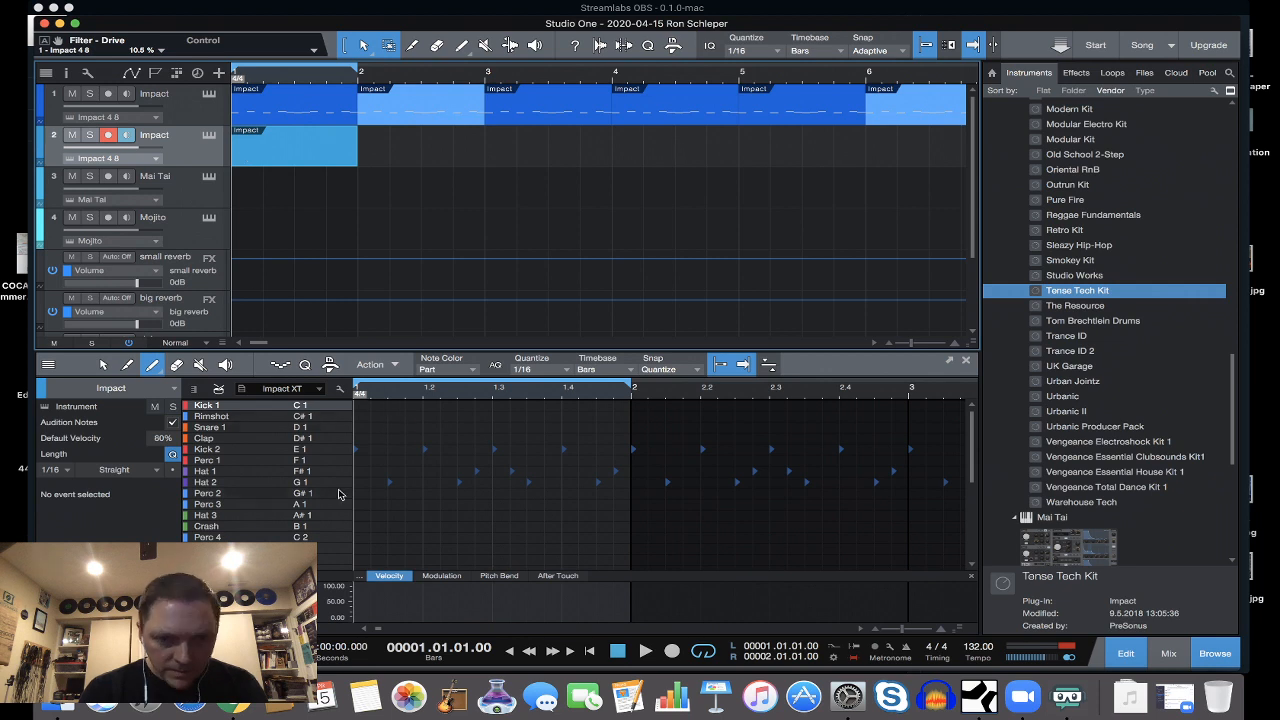
Add Kick 2 notes on the second and fourth sixteenths of beats 1 and 3 in the new part.
click(339, 452)
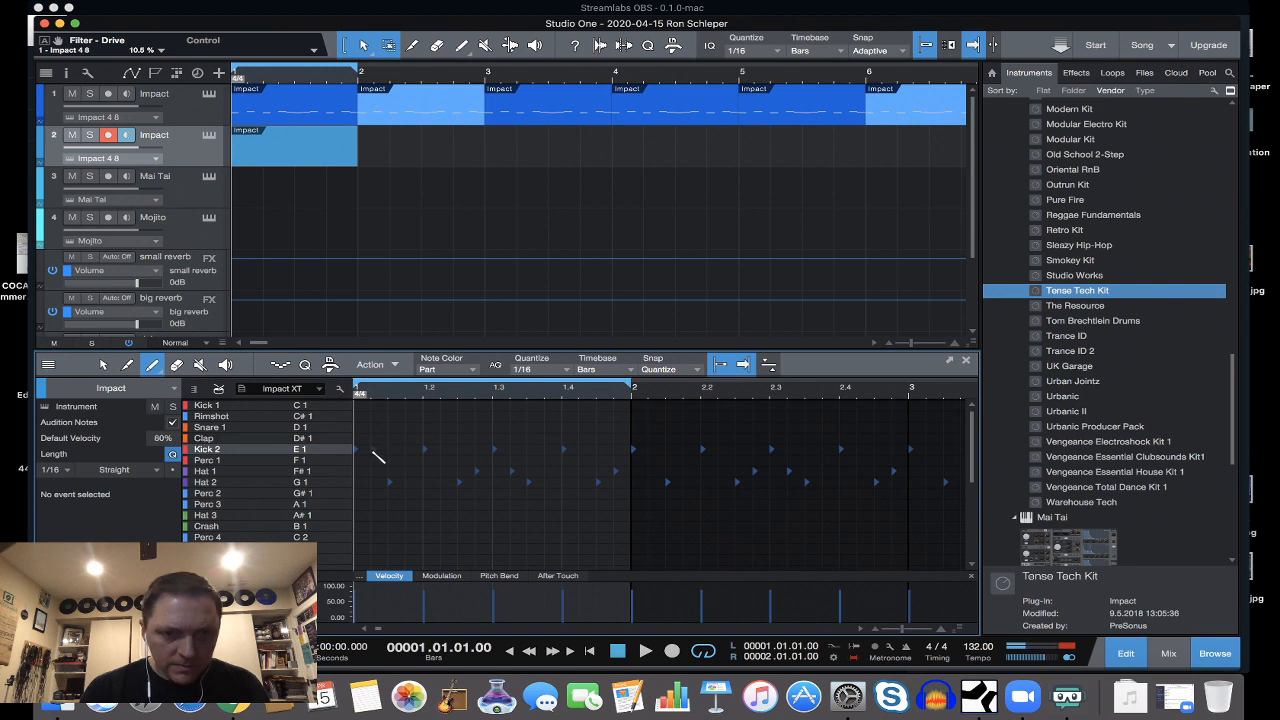
click(375, 452)
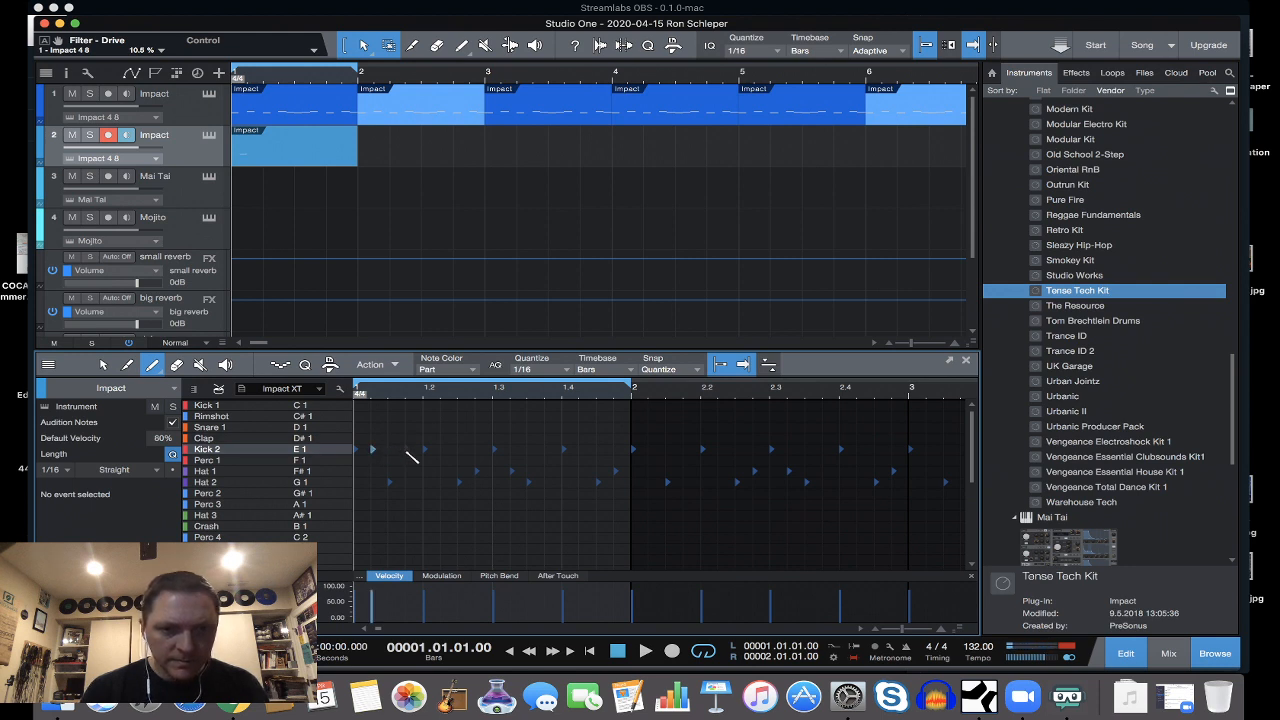
click(408, 451)
click(512, 450)
click(547, 450)
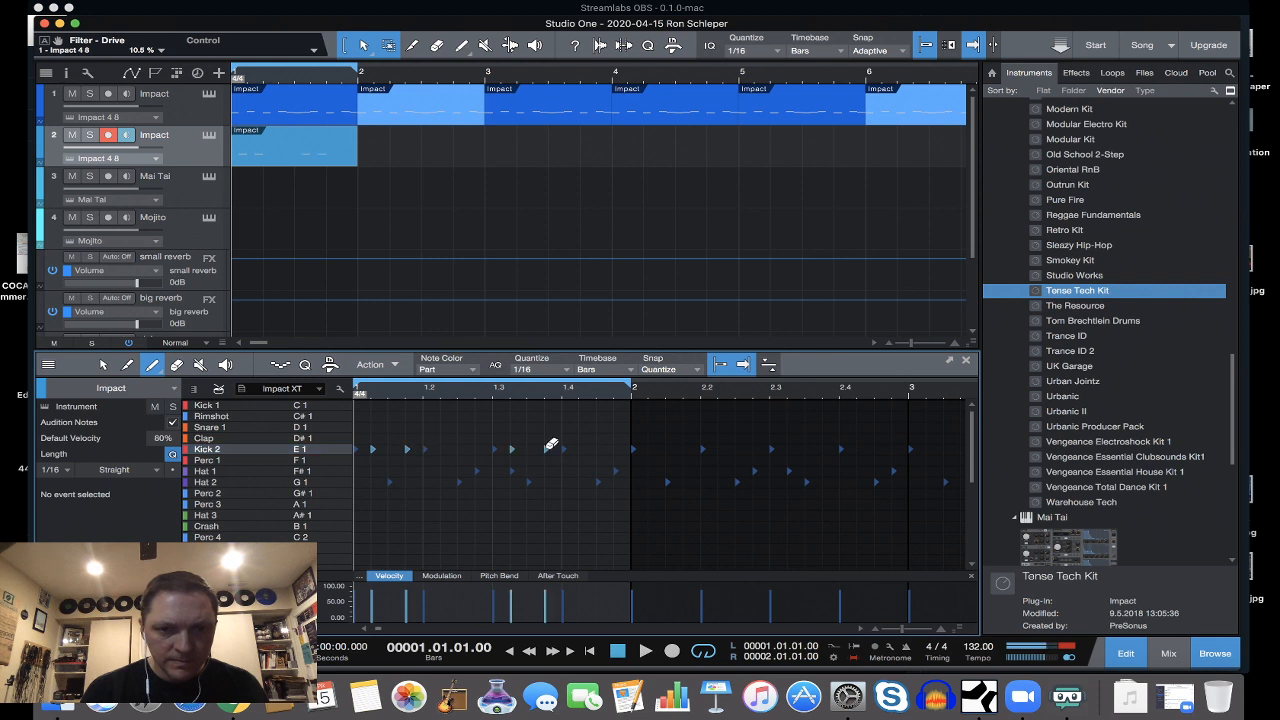
Start playback and add Kick 2 notes on the last two sixteenths of beats 2 and 4.
key(space)
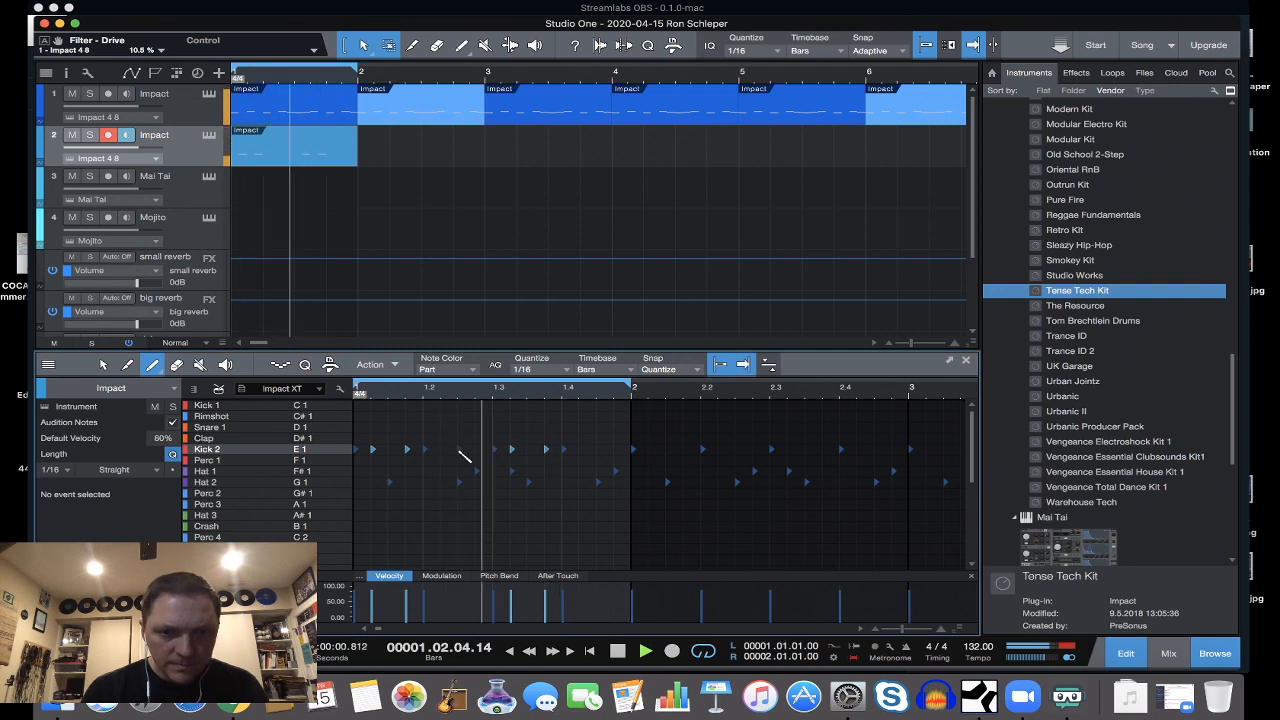
click(459, 450)
click(476, 450)
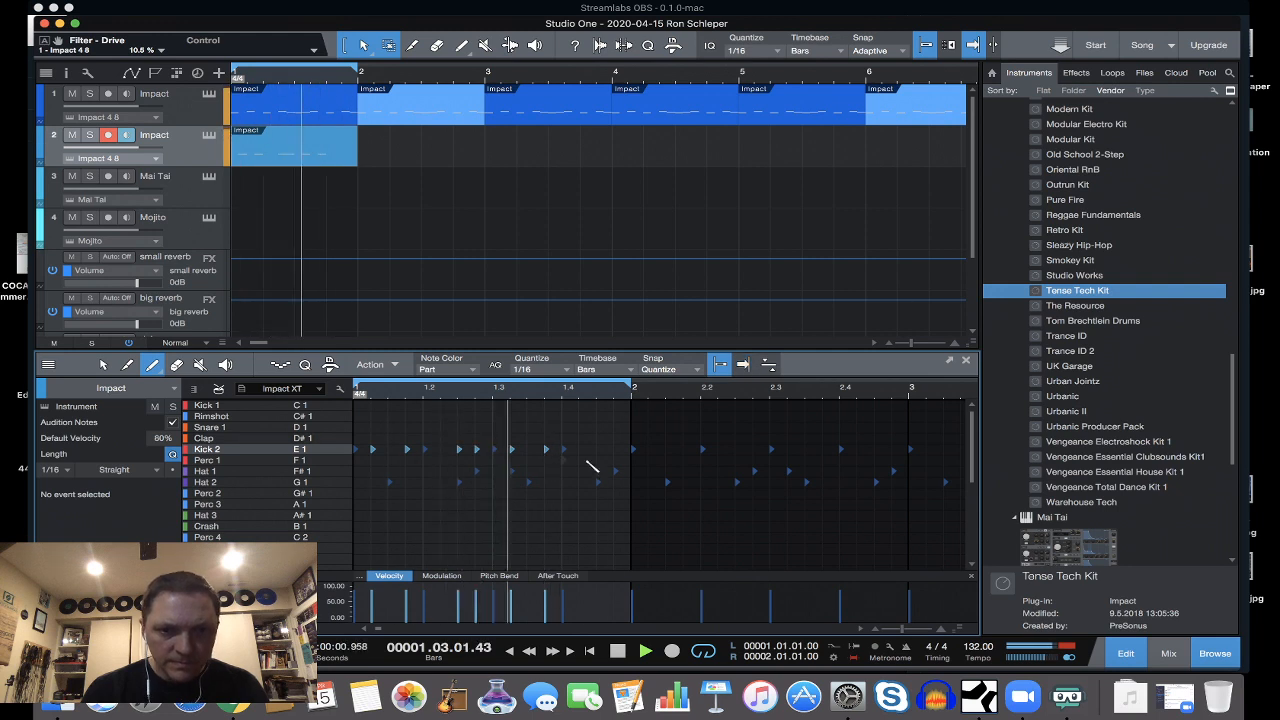
click(598, 450)
click(616, 450)
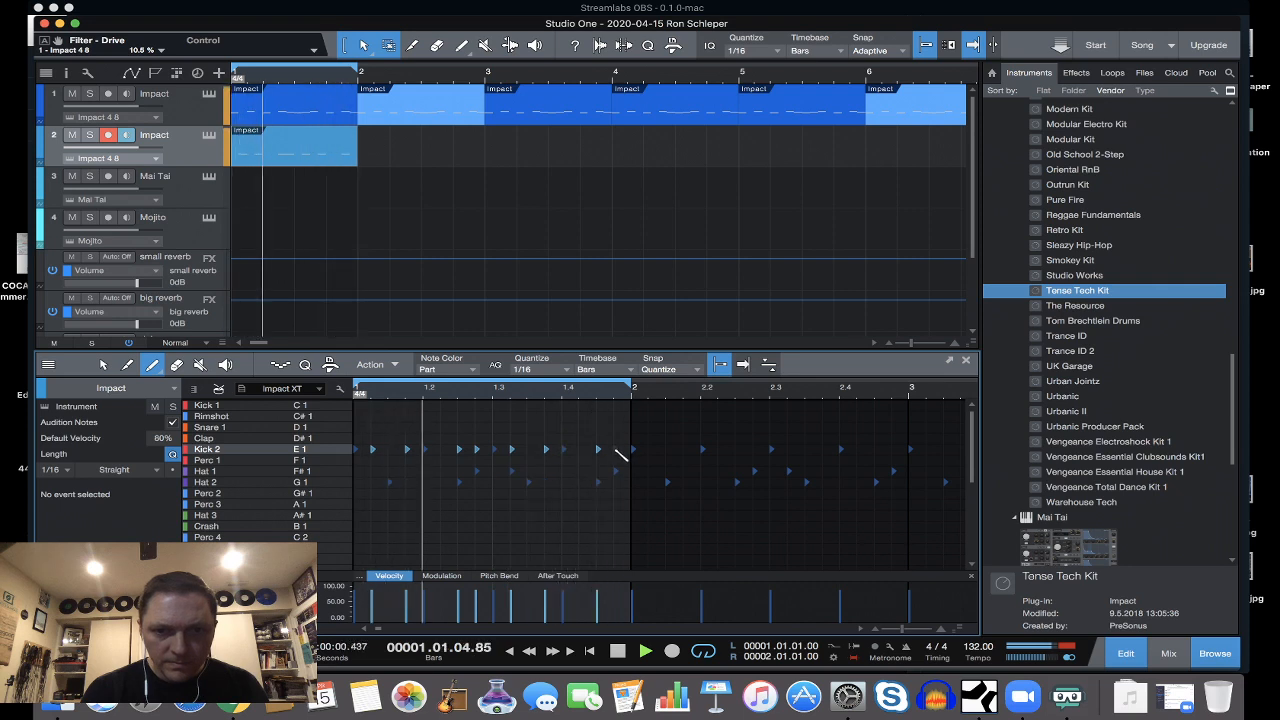
Show the mixer and briefly solo the Impact St 3 channel to identify its sound.
click(1168, 653)
click(1228, 660)
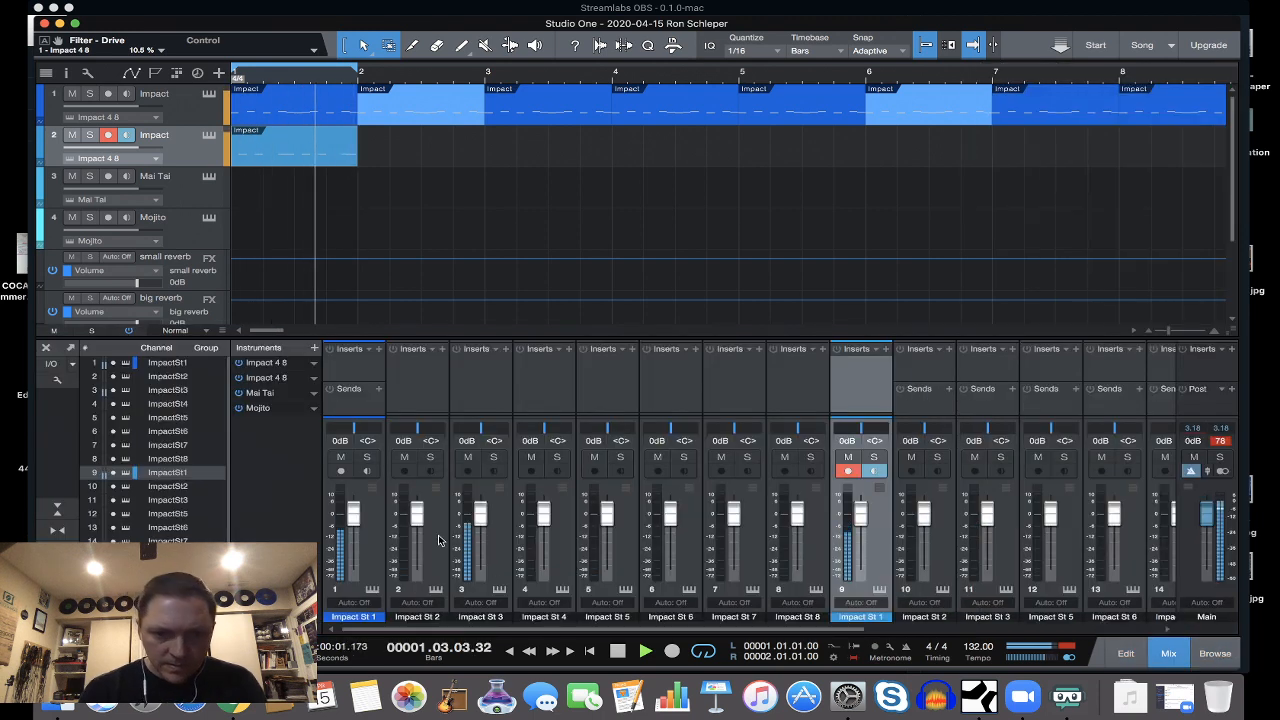
drag(542, 630, 558, 630)
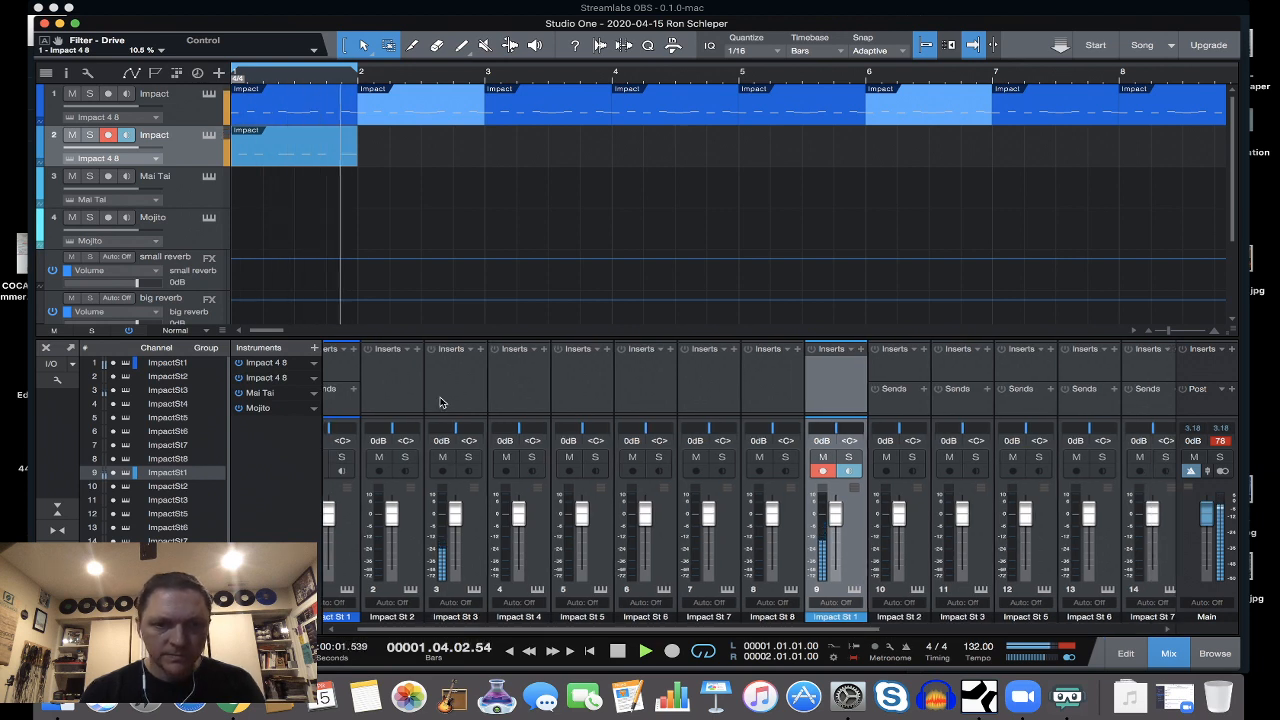
click(468, 458)
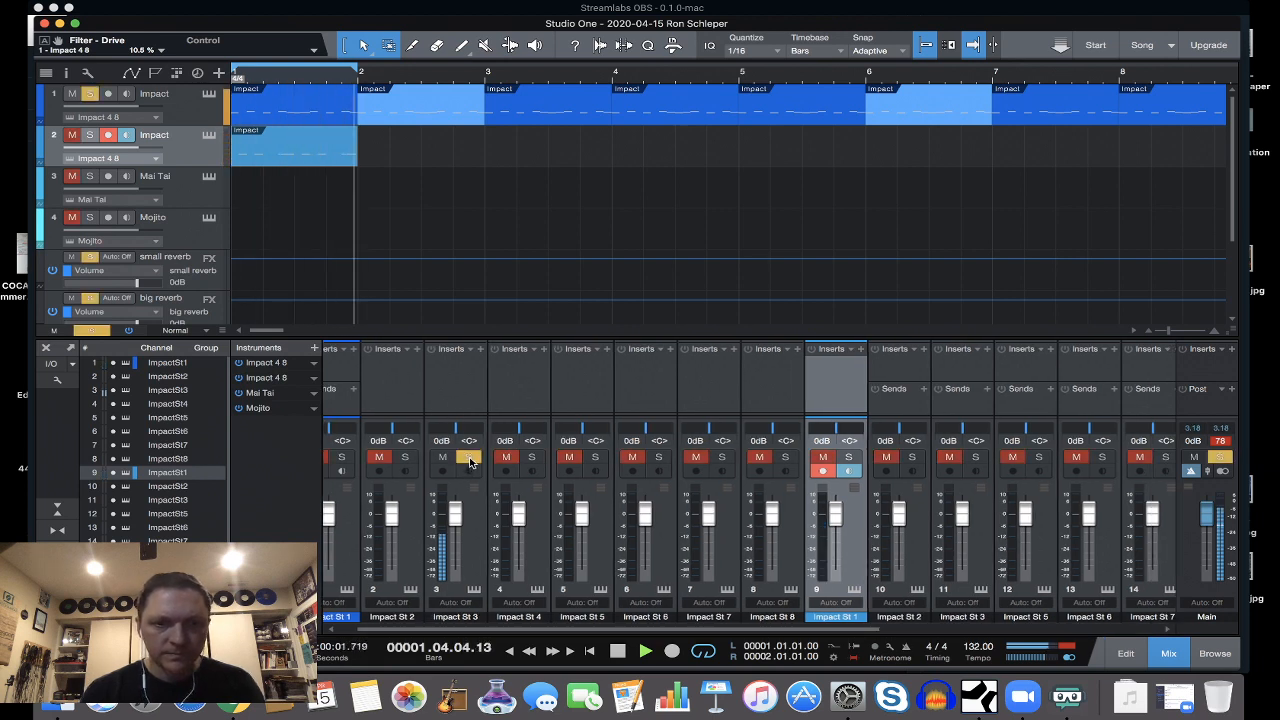
click(468, 458)
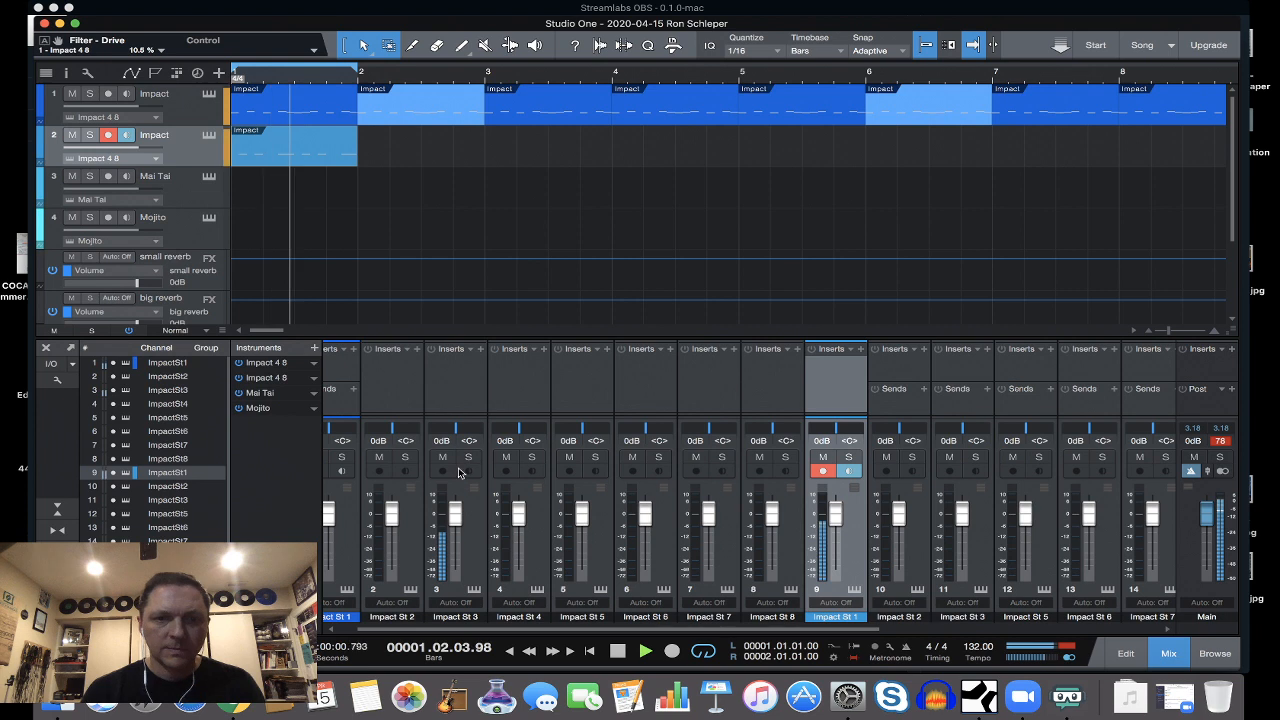
Rename the first kit's Impact St 3 mixer channel as Hi Hat.
double_click(455, 617)
text(Hio Hat)
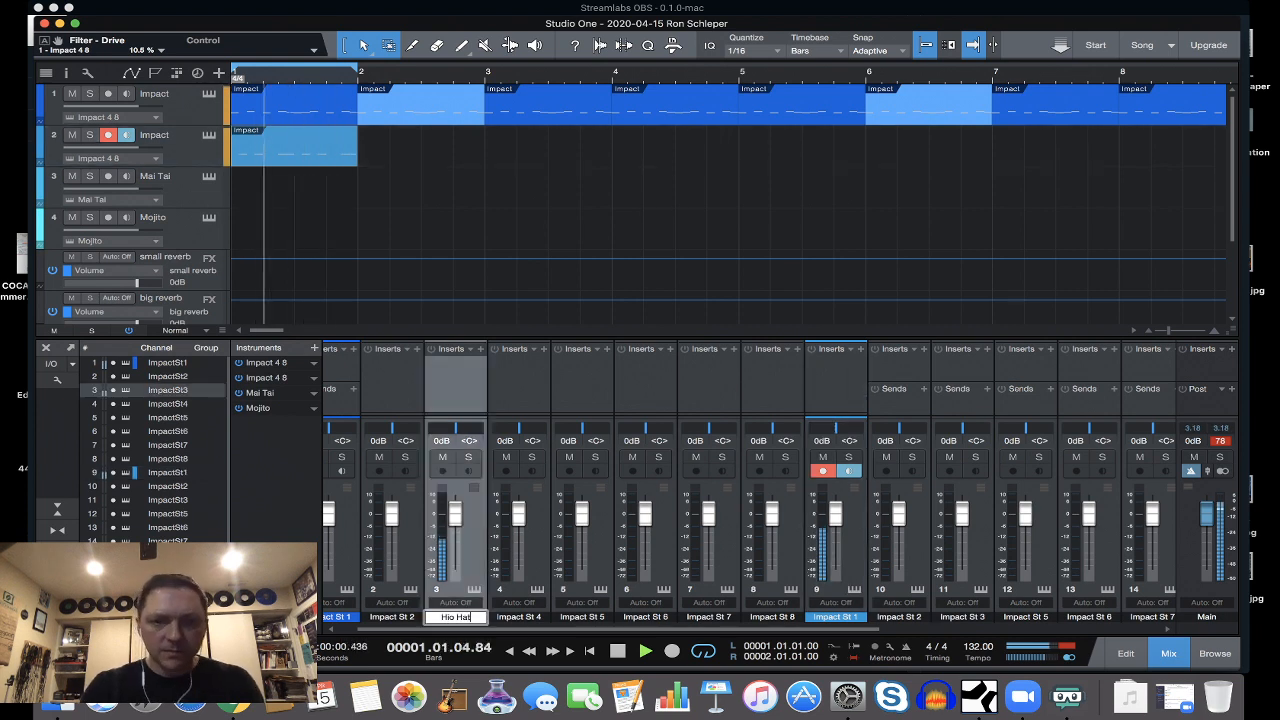
key(BackSpace)
key(BackSpace)
key(BackSpace)
key(BackSpace)
text(Ha)
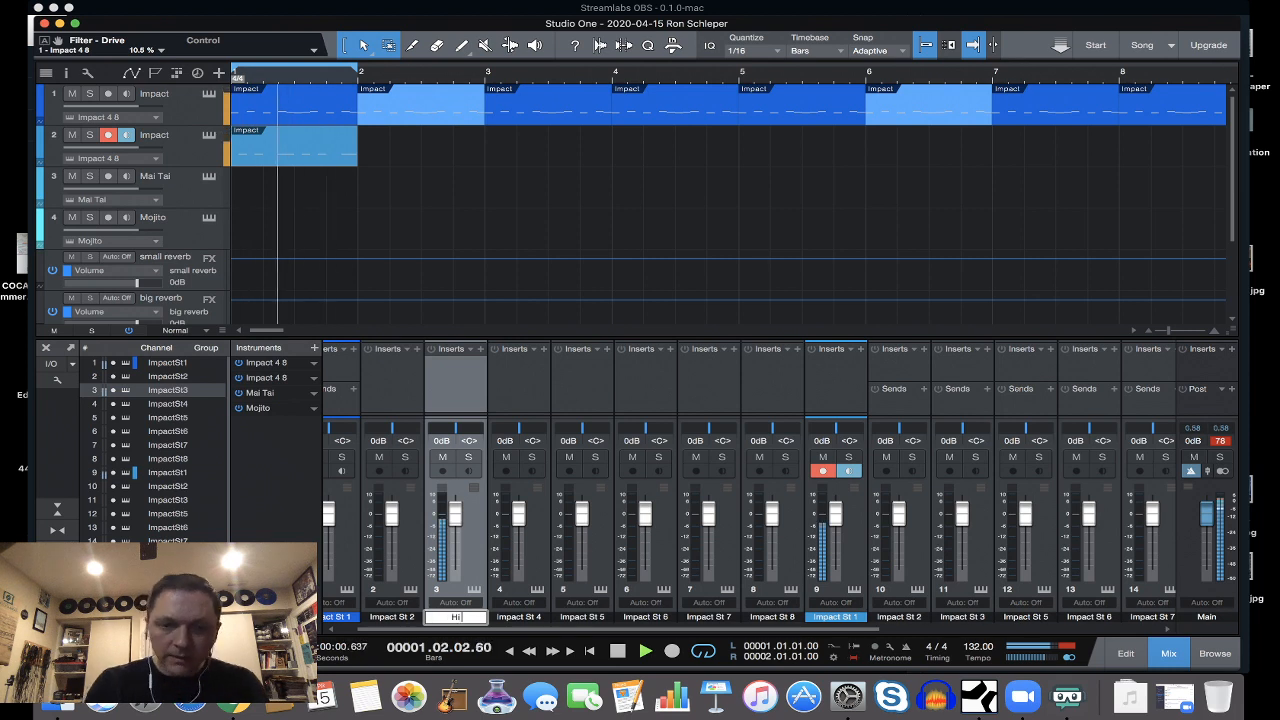
text(t)
key(Return)
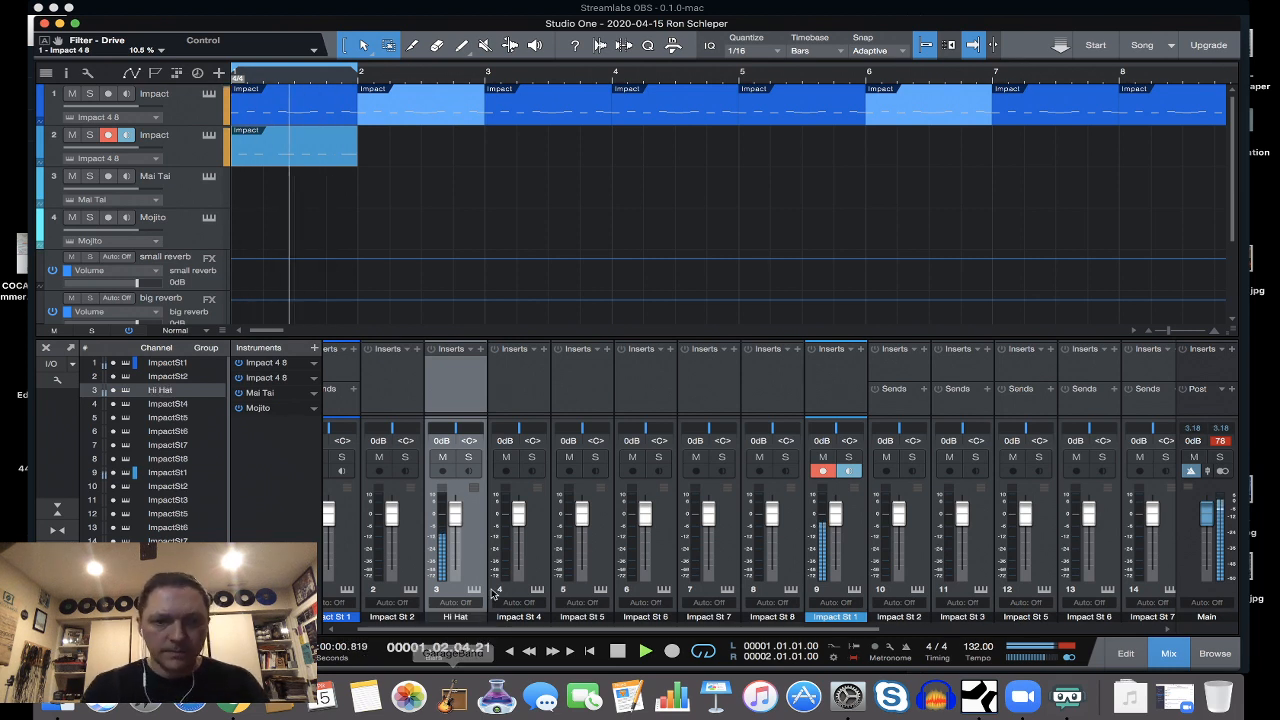
Rename the first kit's Impact St 1 mixer channel as Kick.
scroll(464, 548, left, 2)
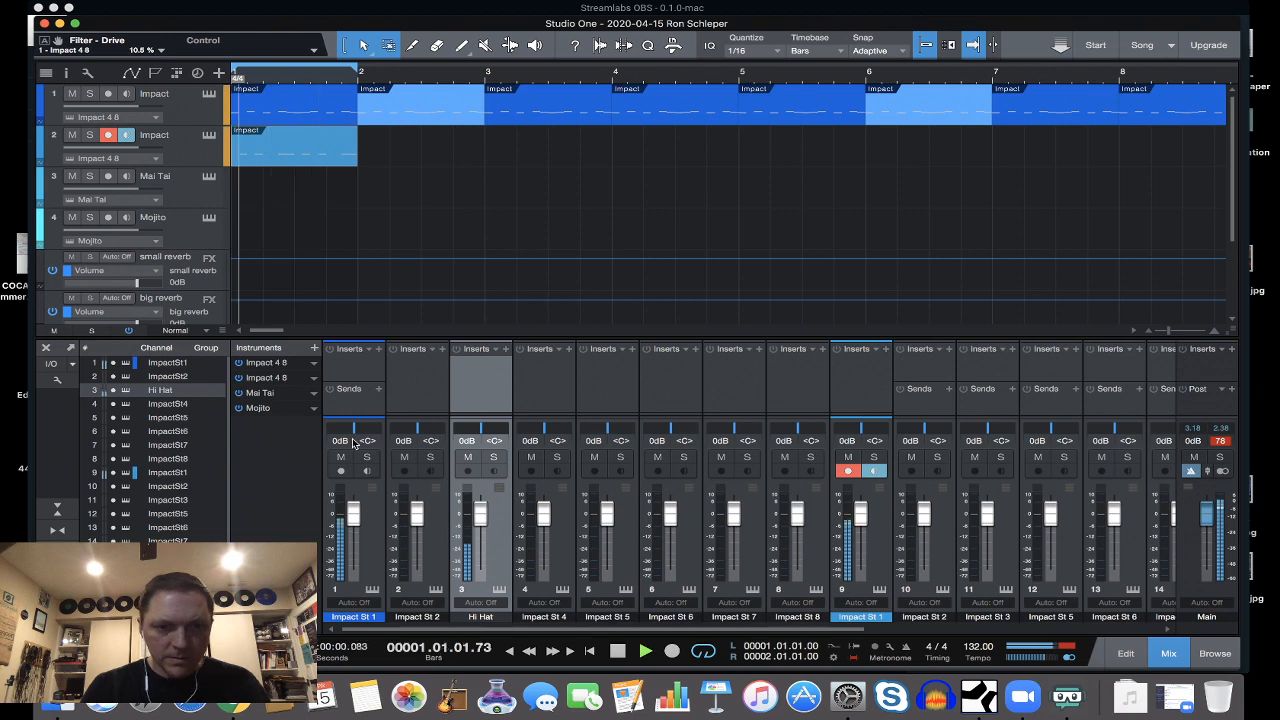
double_click(353, 617)
text(Kick)
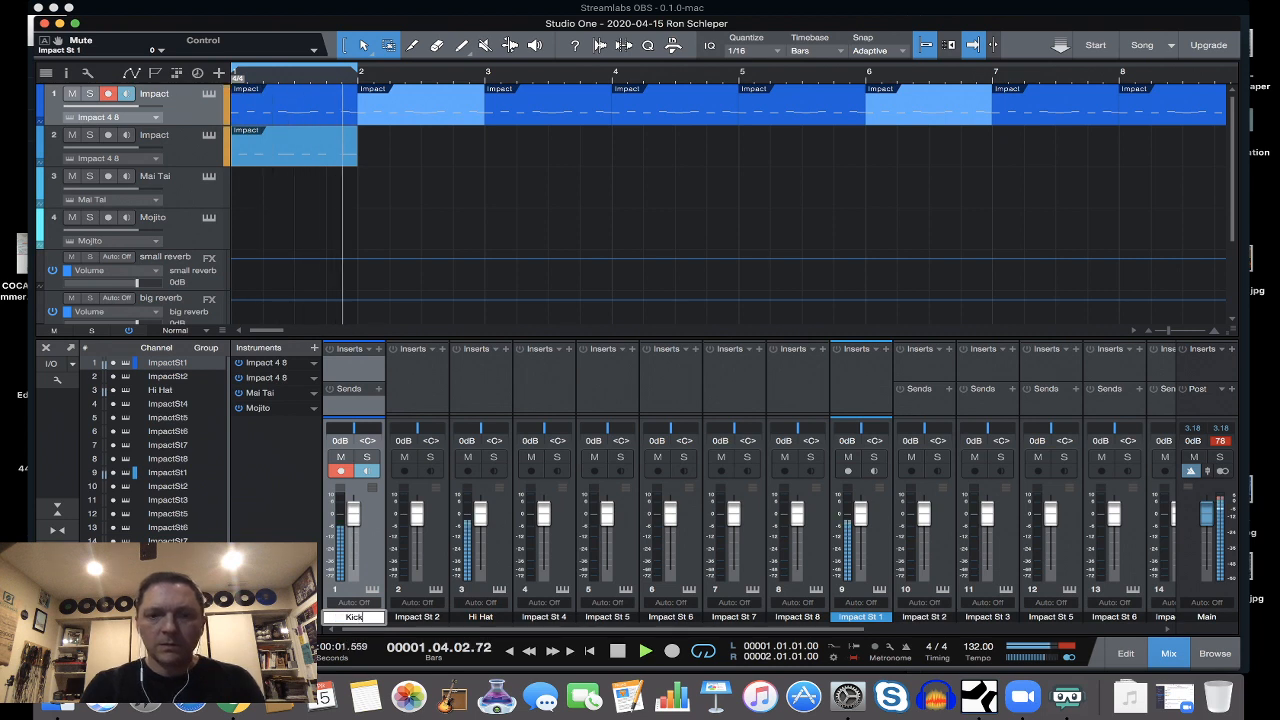
key(Return)
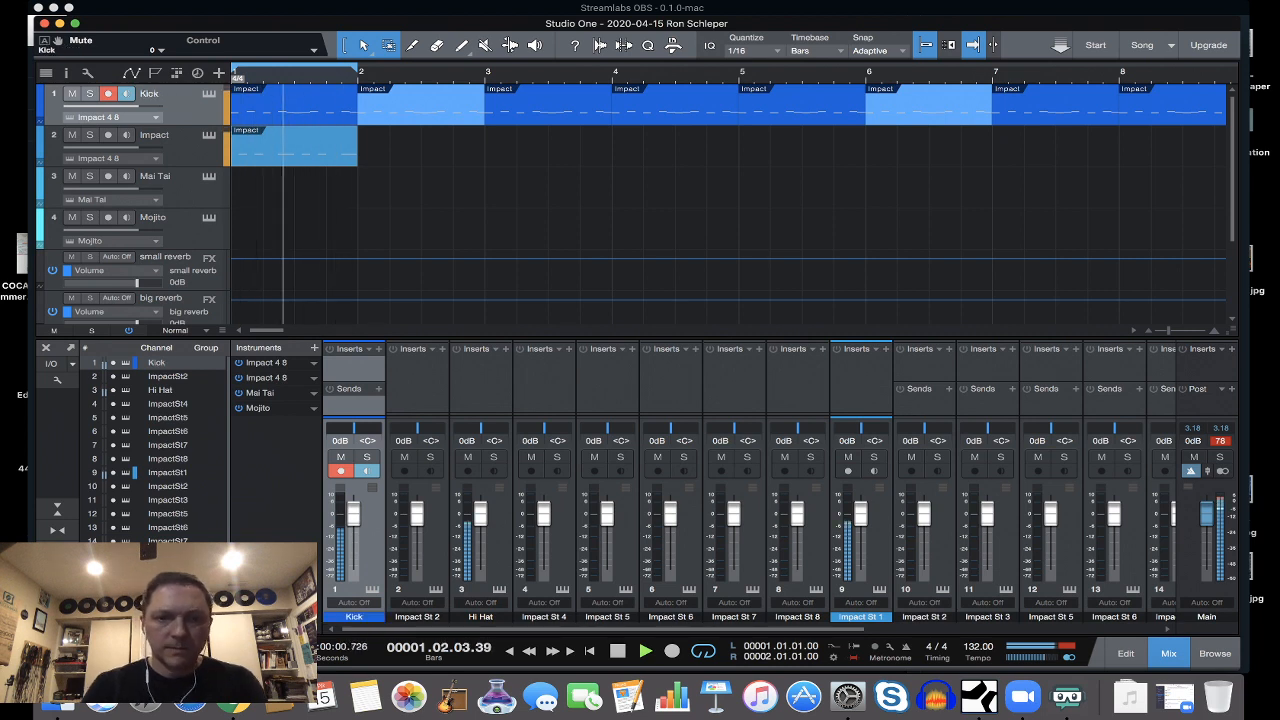
Rename the second kit's Impact St 1 channel as Bass Tom and mute the Hi Hat channel.
double_click(858, 616)
text(Bass Tom)
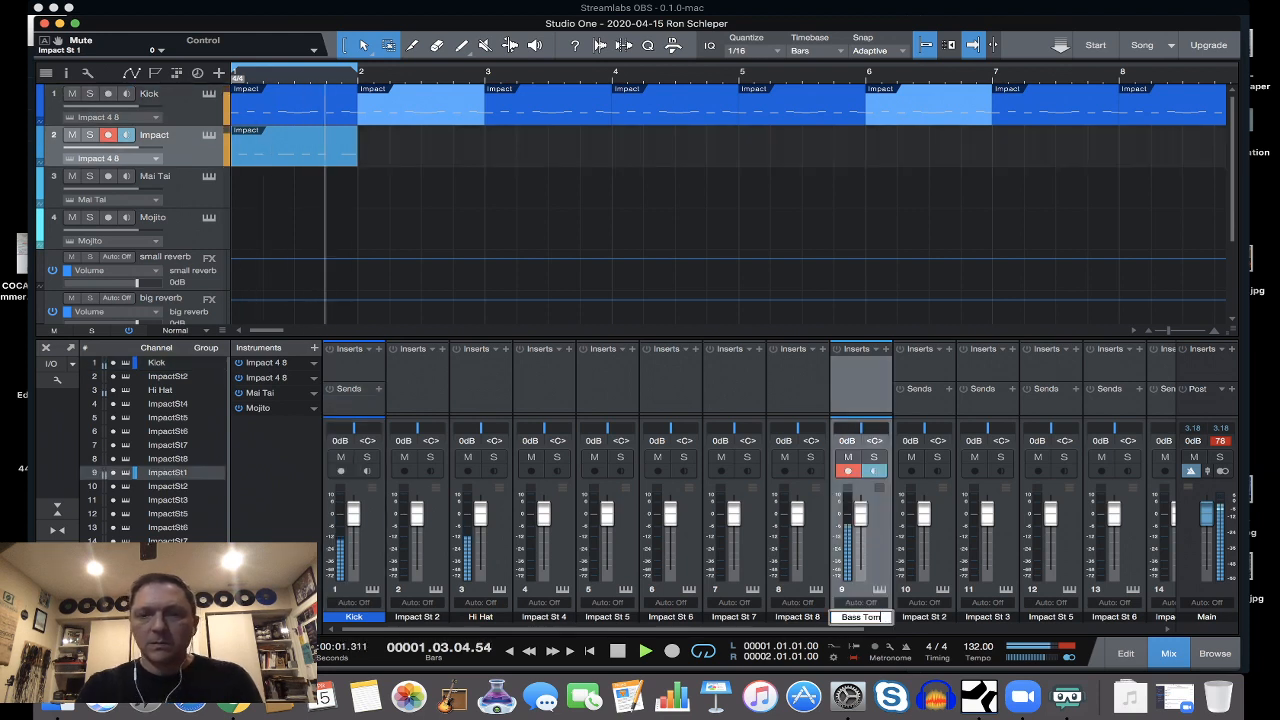
key(Return)
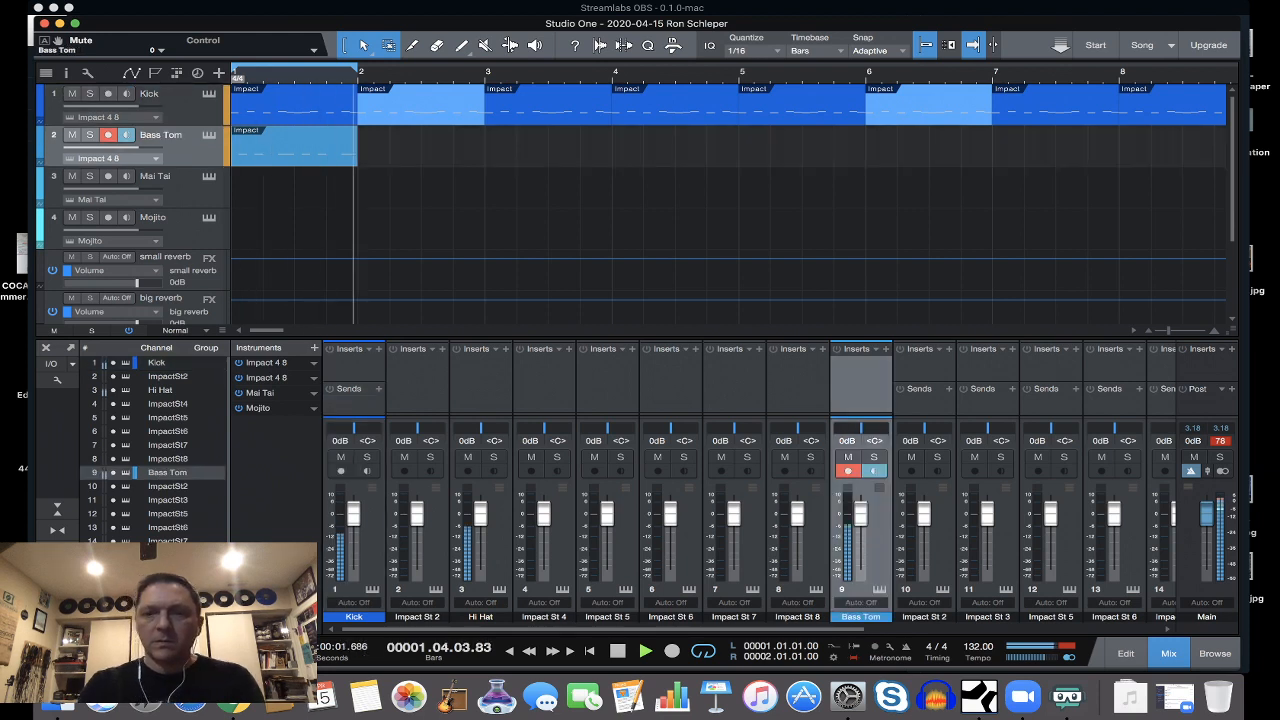
click(469, 459)
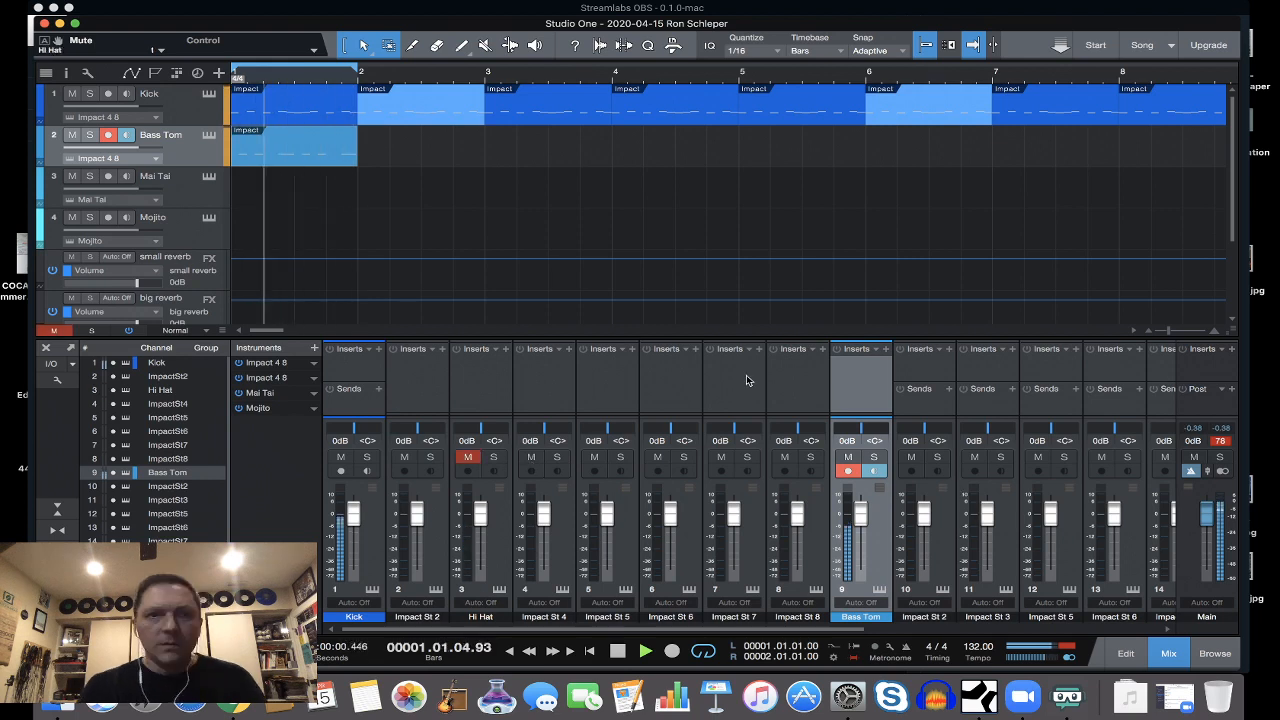
Enable the filter on the Bass Tom instrument's Kick 2 pad, raise its drive and lower the cutoff to about 480 Hz.
click(879, 590)
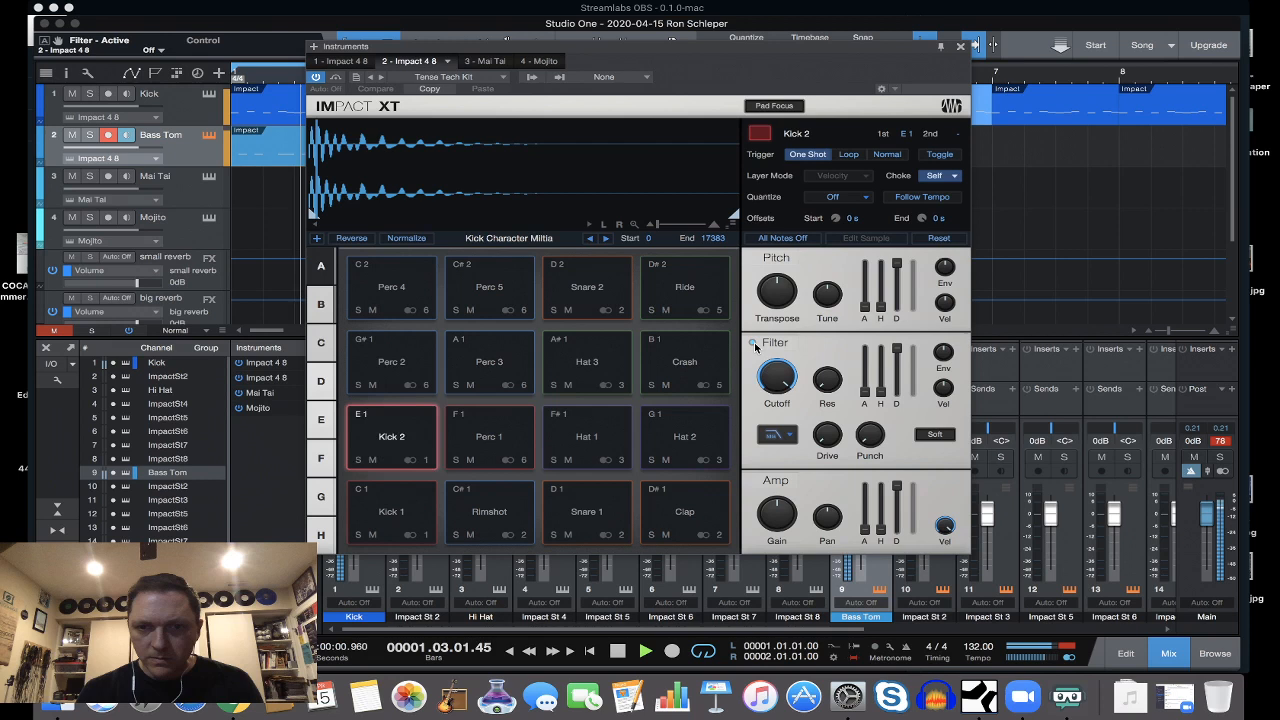
mouse_move(779, 378)
mouse_down()
mouse_move(783, 407)
mouse_move(772, 356)
mouse_up()
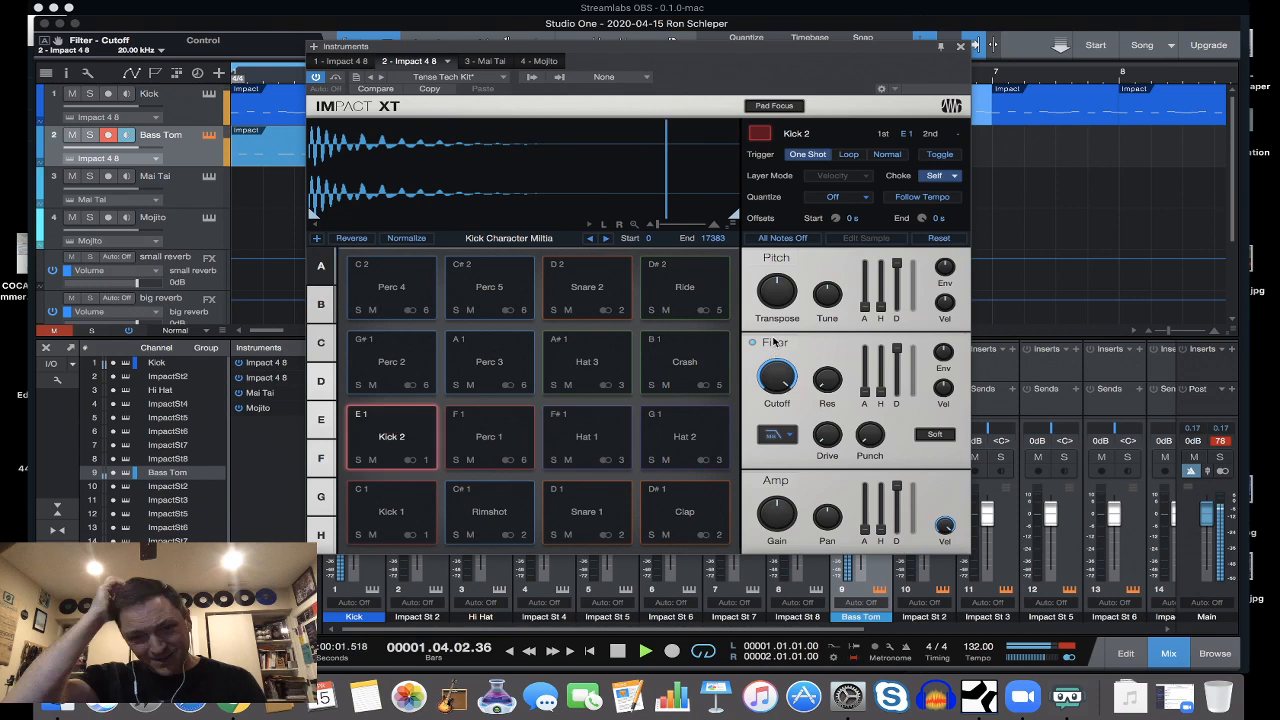
drag(777, 378, 790, 422)
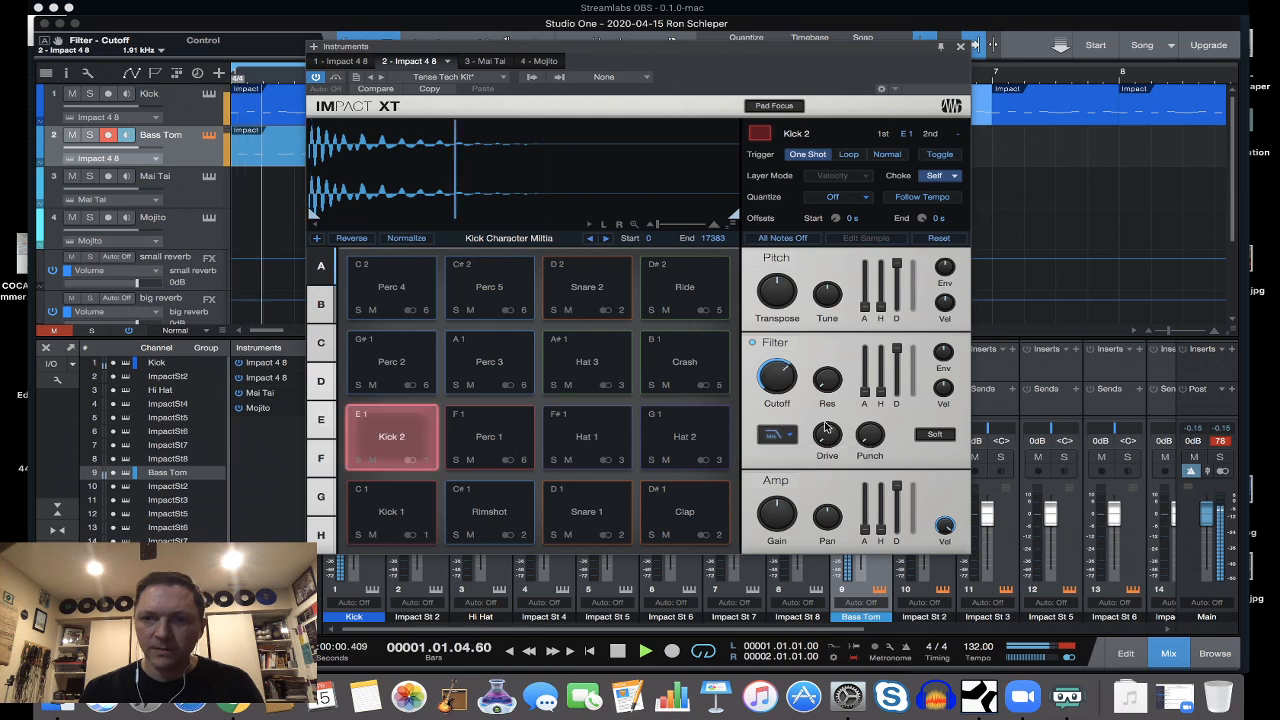
drag(825, 428, 832, 385)
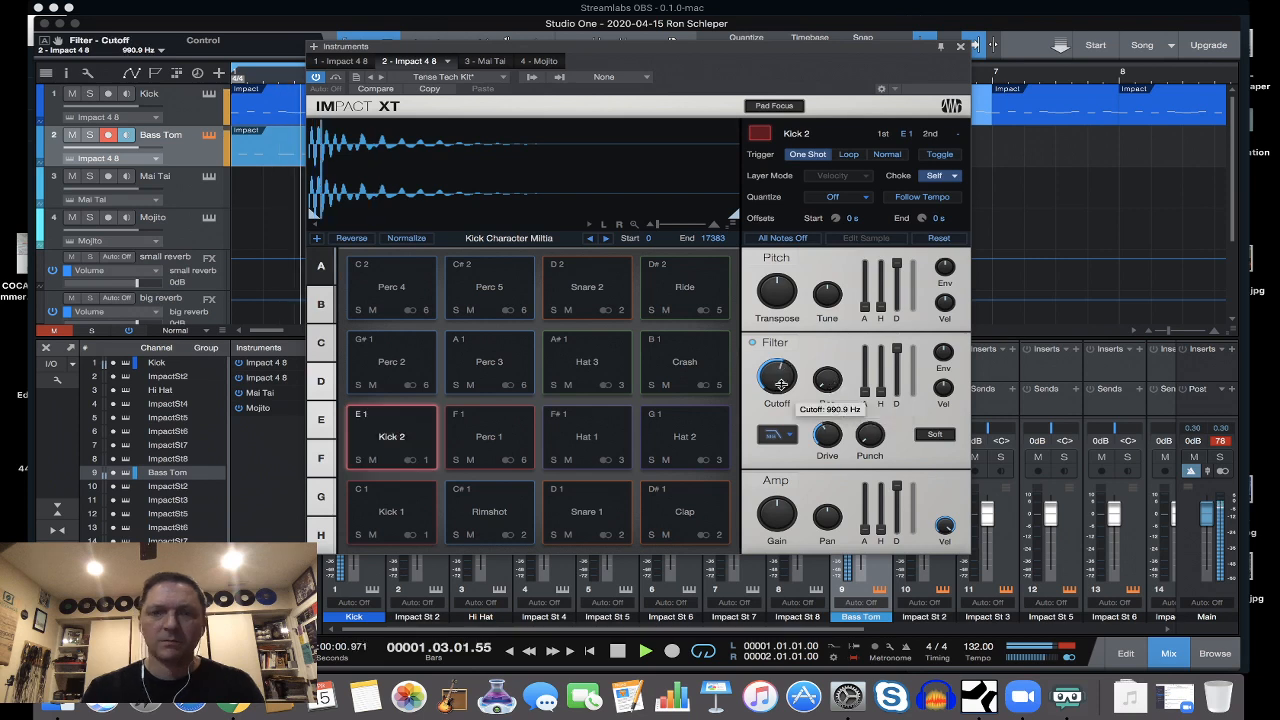
mouse_move(781, 383)
mouse_down()
mouse_move(788, 413)
mouse_move(786, 401)
mouse_up()
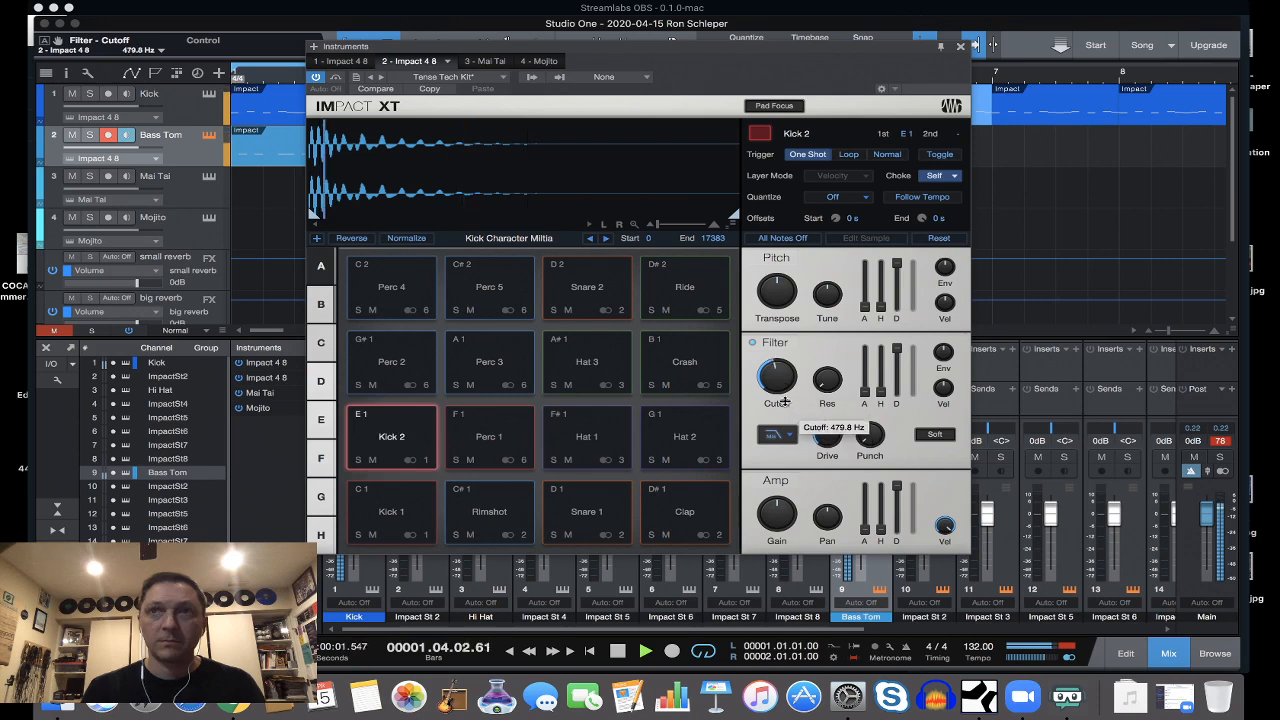
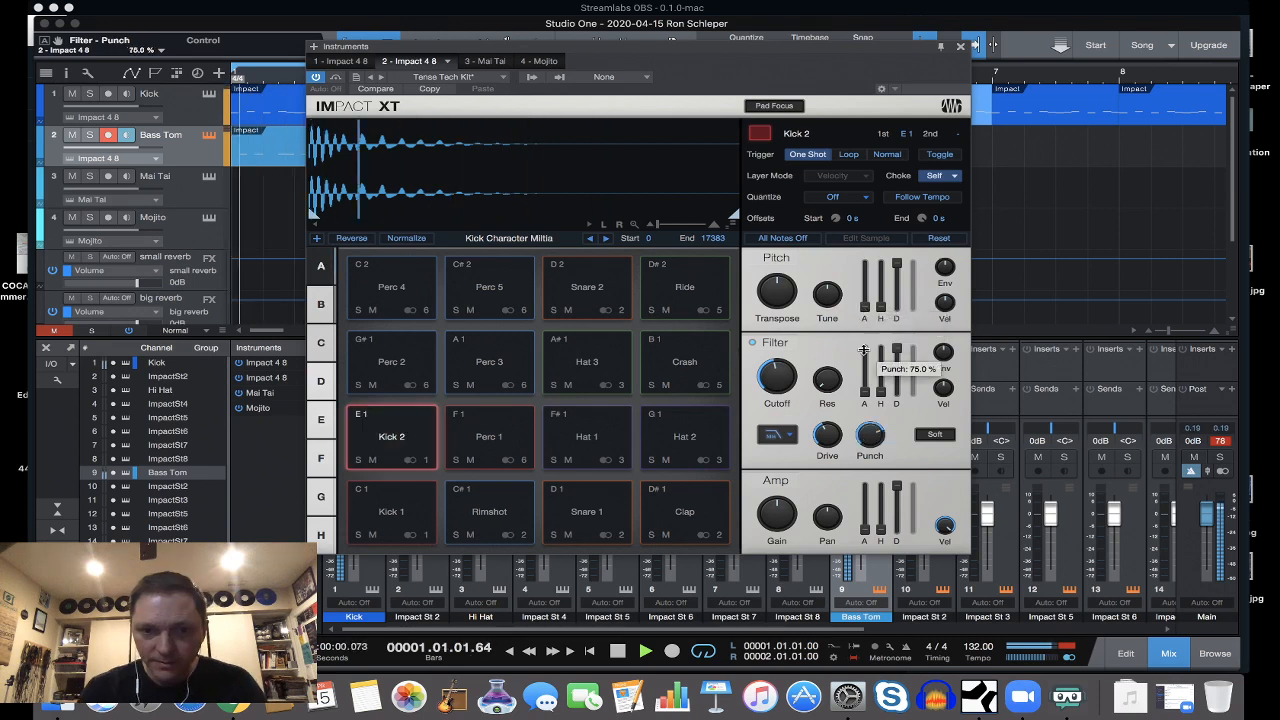
Switch the Kick 2 pad's filter to Soft, lowering its velocity to cutoff to 3% and setting its resonance to 0%.
click(940, 437)
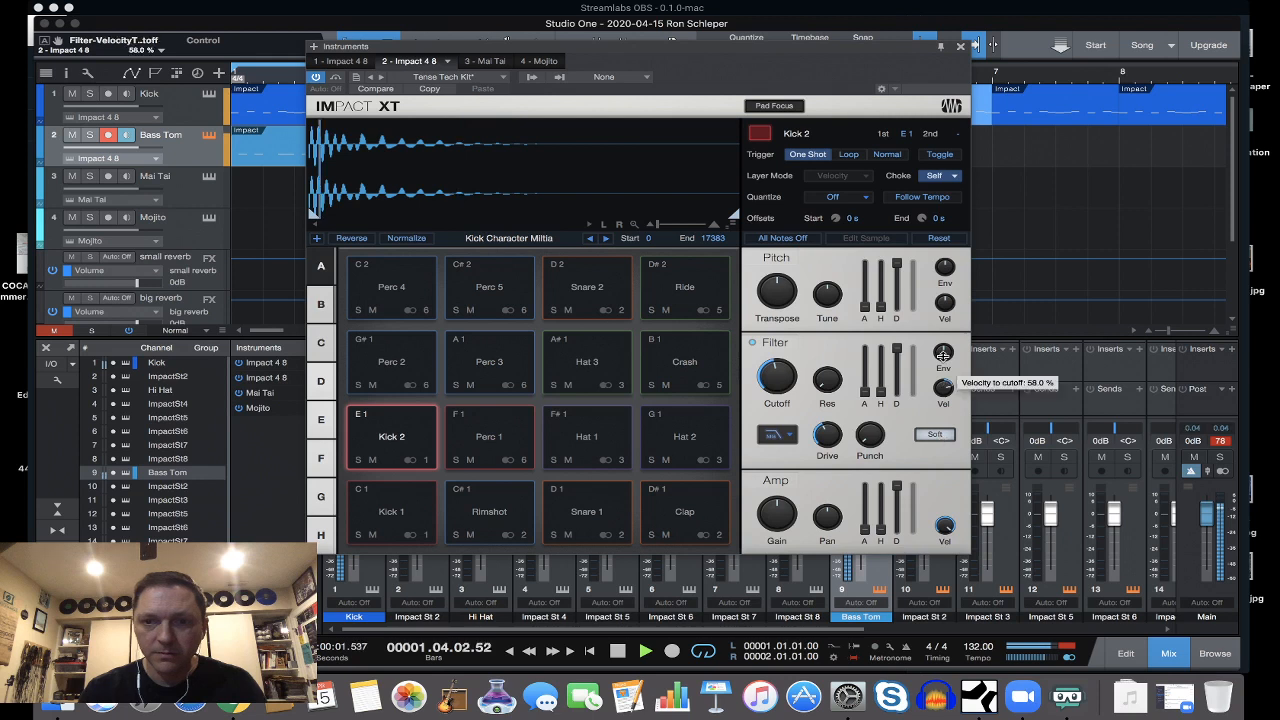
drag(943, 352, 943, 398)
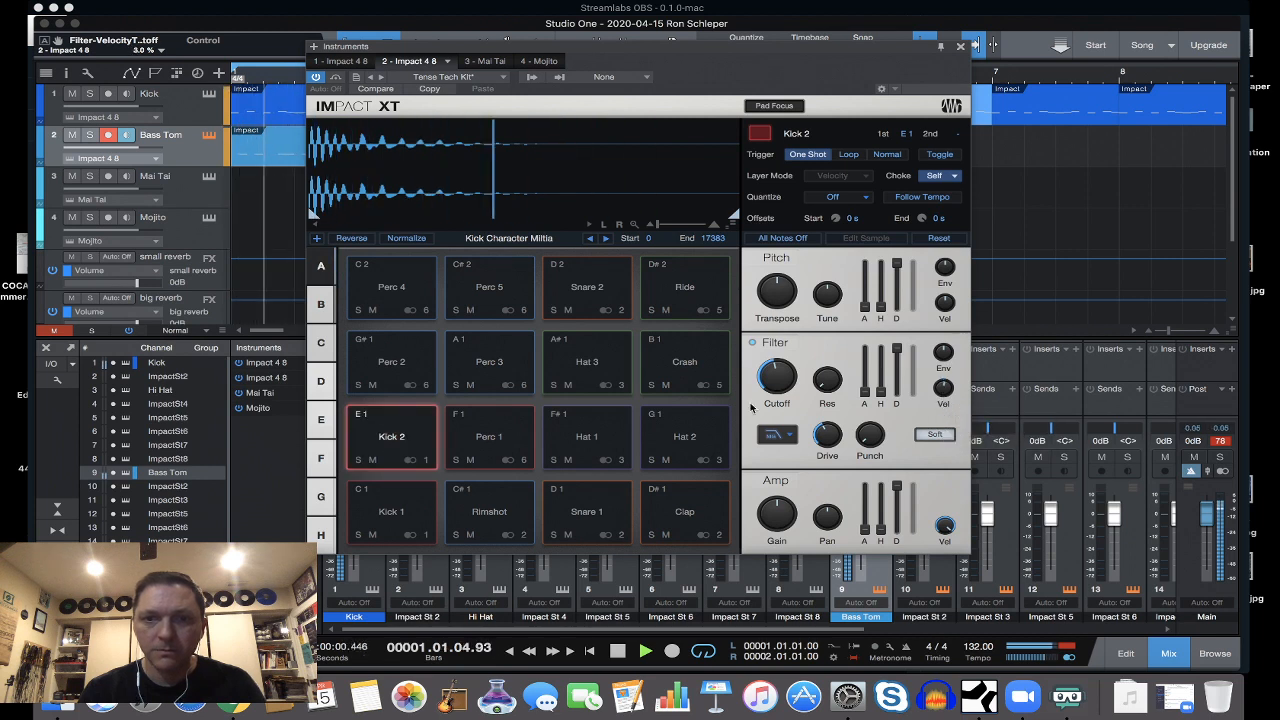
drag(827, 378, 852, 480)
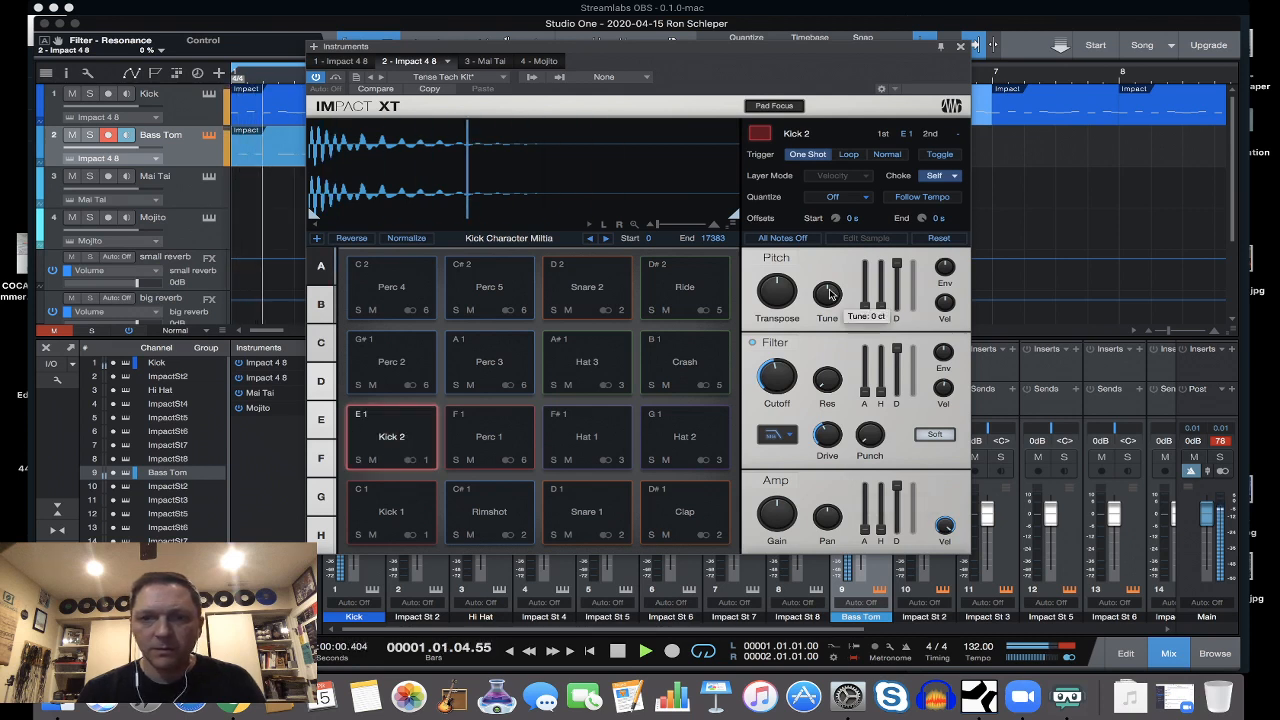
Tune the Kick 2 pad down to about -52 ct, shorten its amp decay to about 5.465 s and close the instrument window.
drag(828, 290, 839, 333)
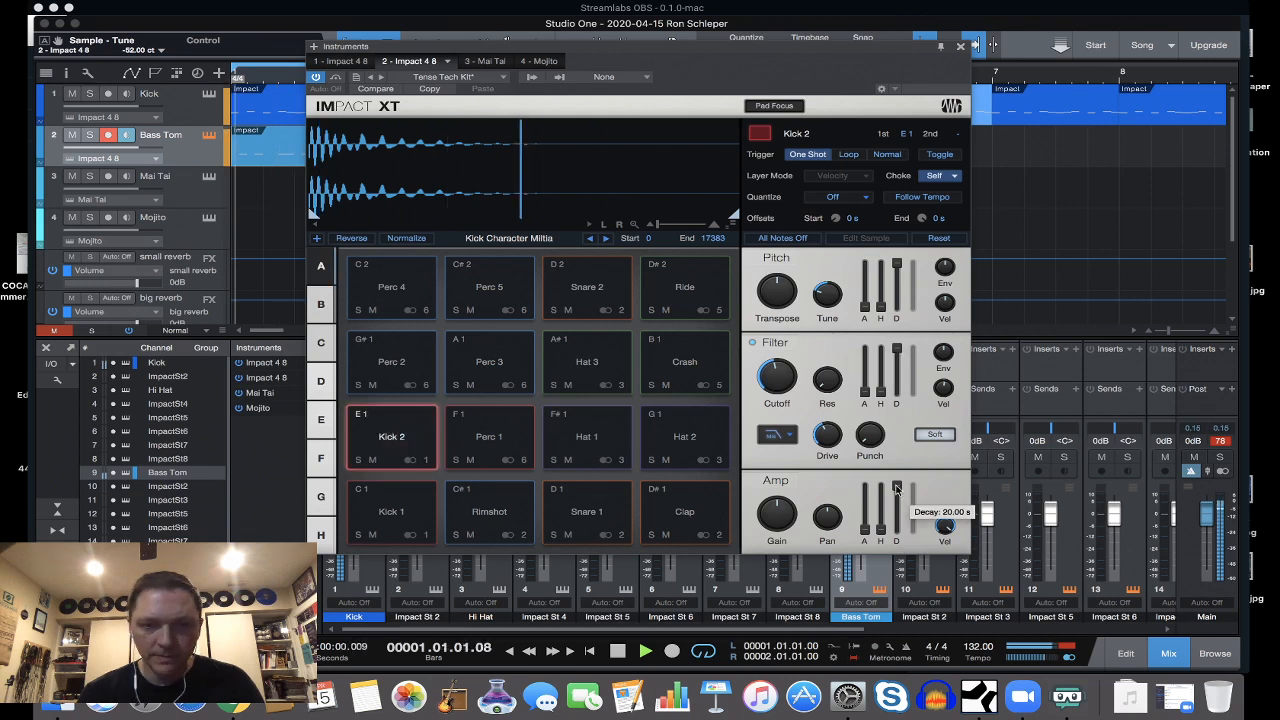
mouse_move(896, 500)
mouse_down()
mouse_move(900, 537)
mouse_move(900, 514)
mouse_up()
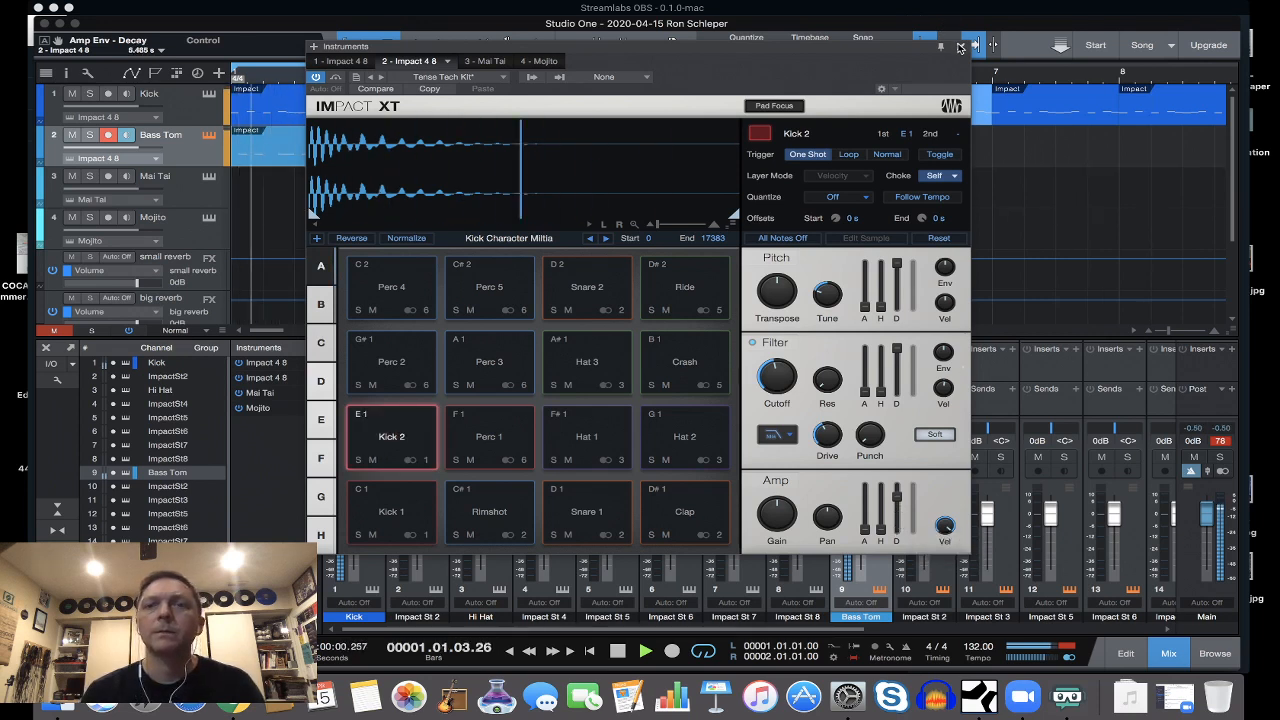
click(960, 47)
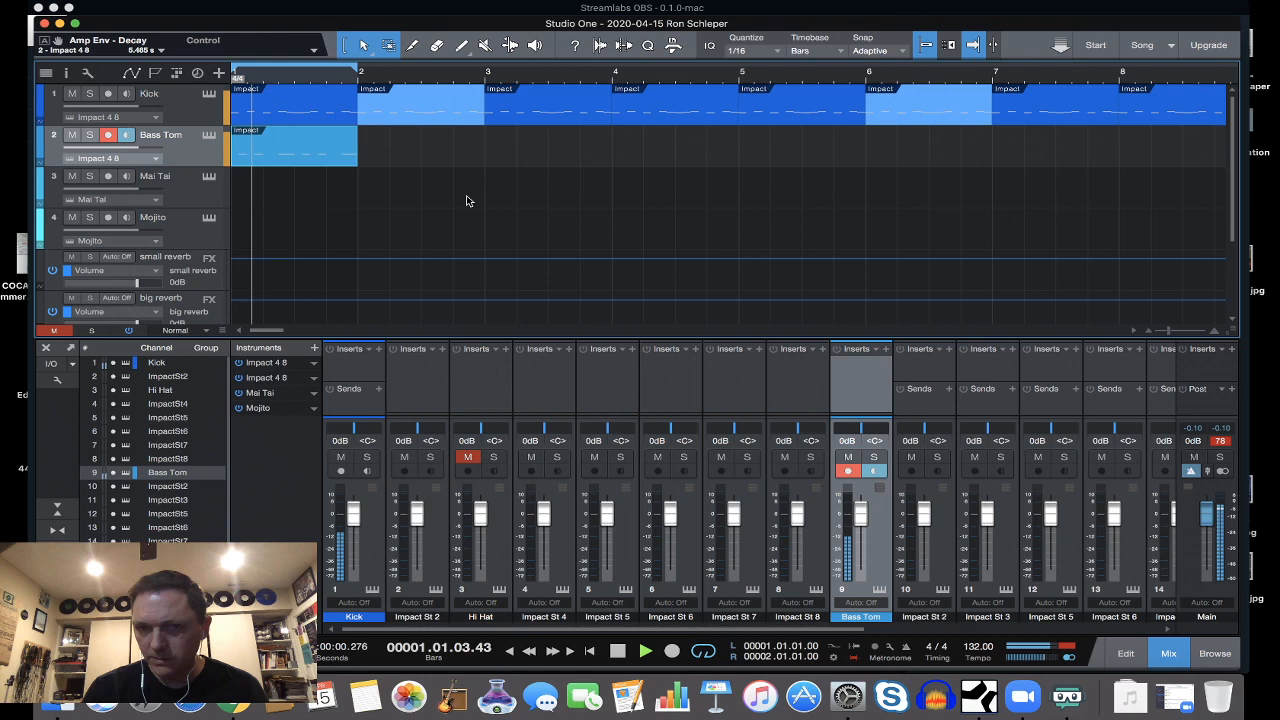
Split the bar 1 Bass Tom clip at beat 3 and just after beat 2, and check its notes in the editor.
alt+click(294, 144)
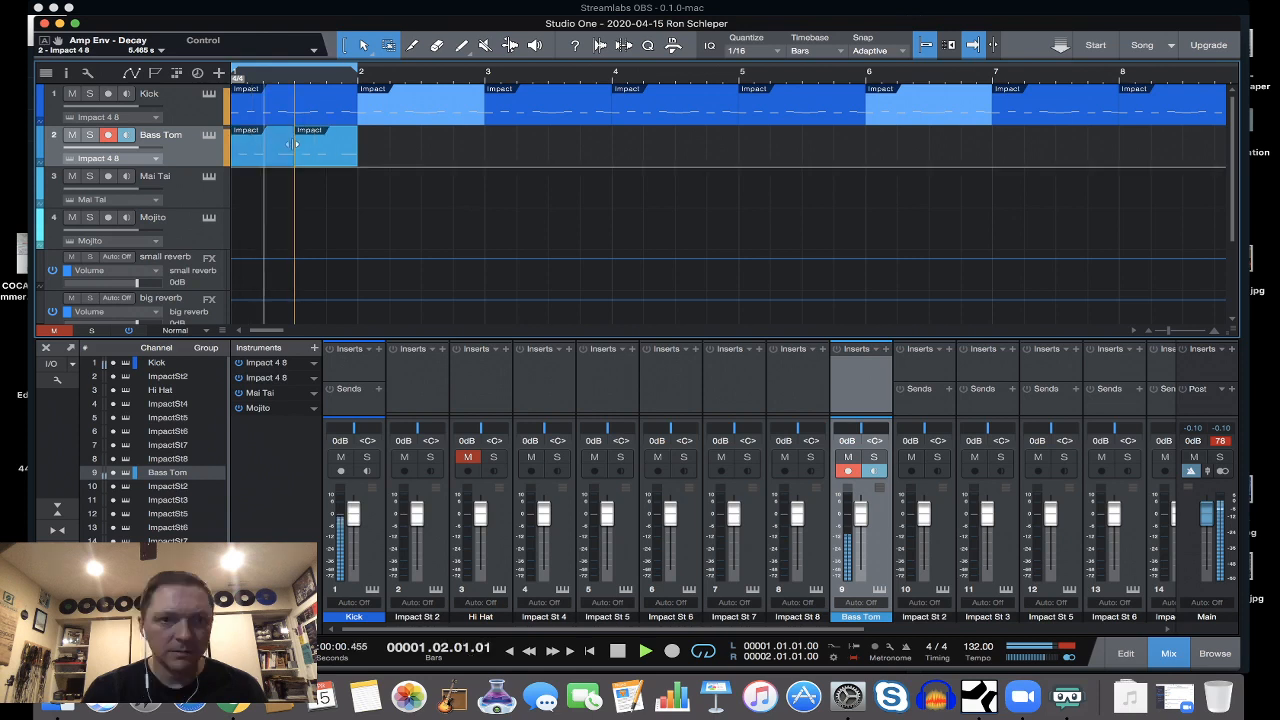
alt+click(270, 148)
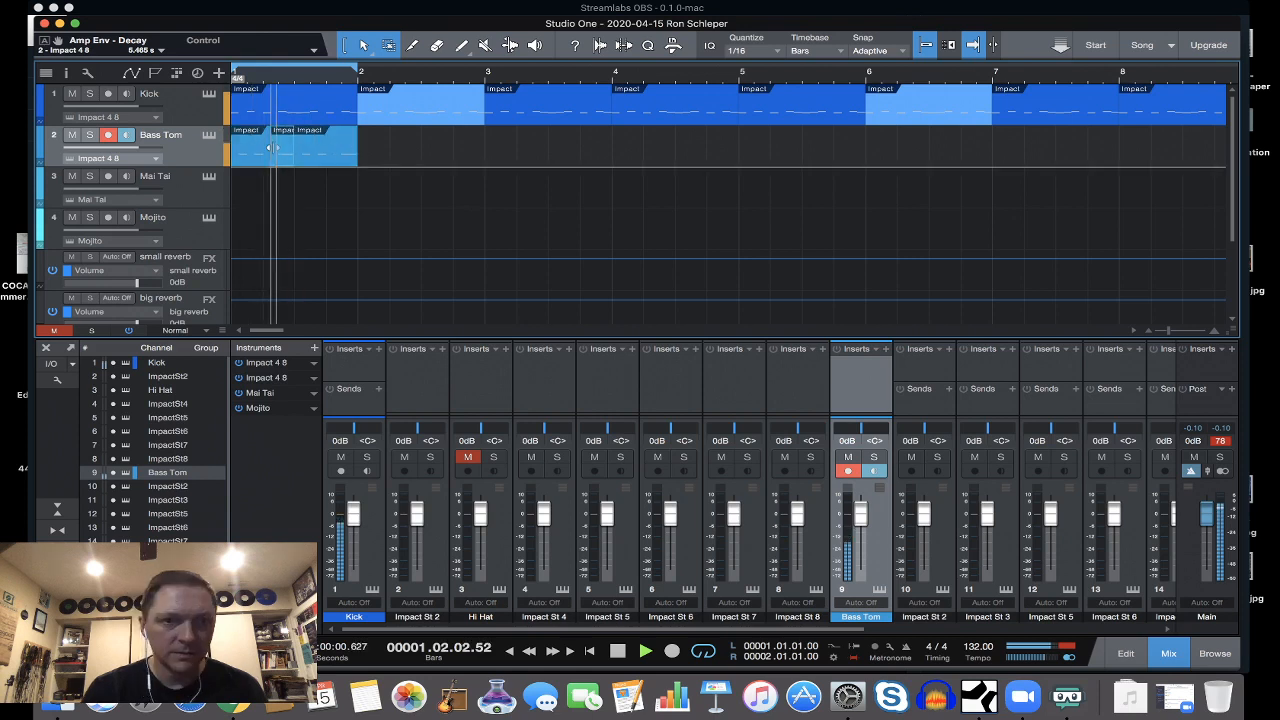
click(1123, 656)
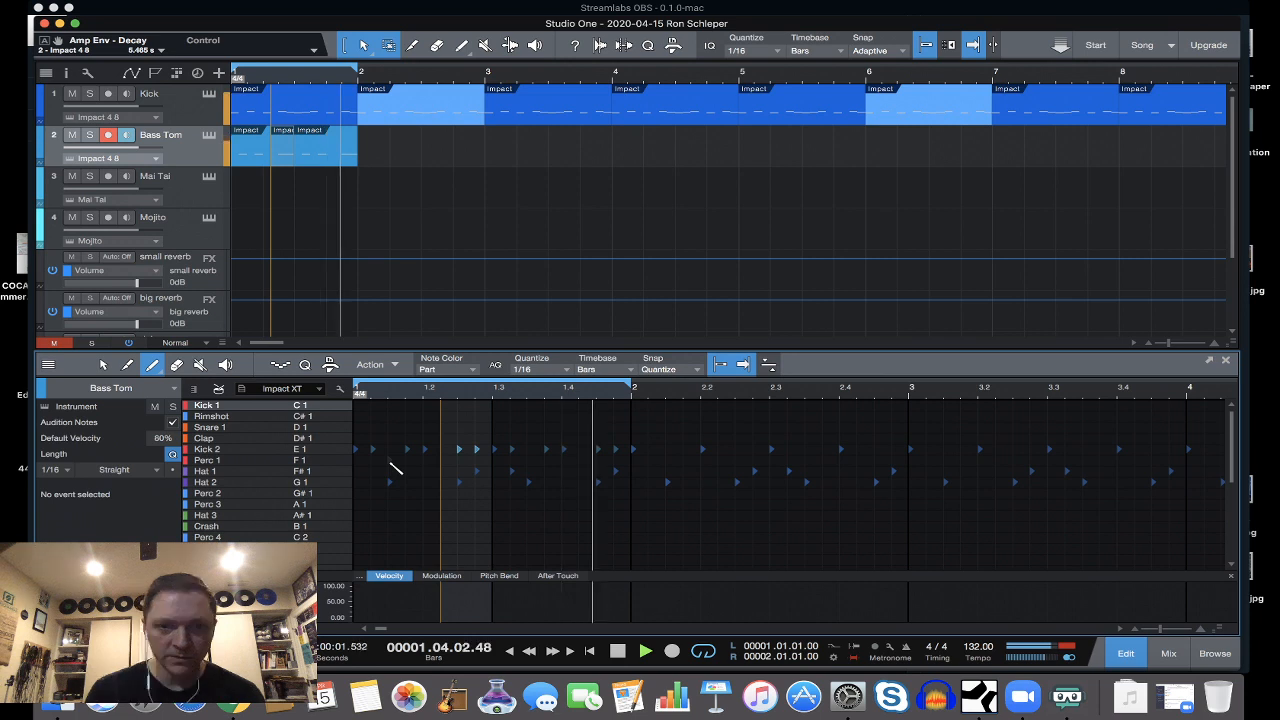
click(1122, 656)
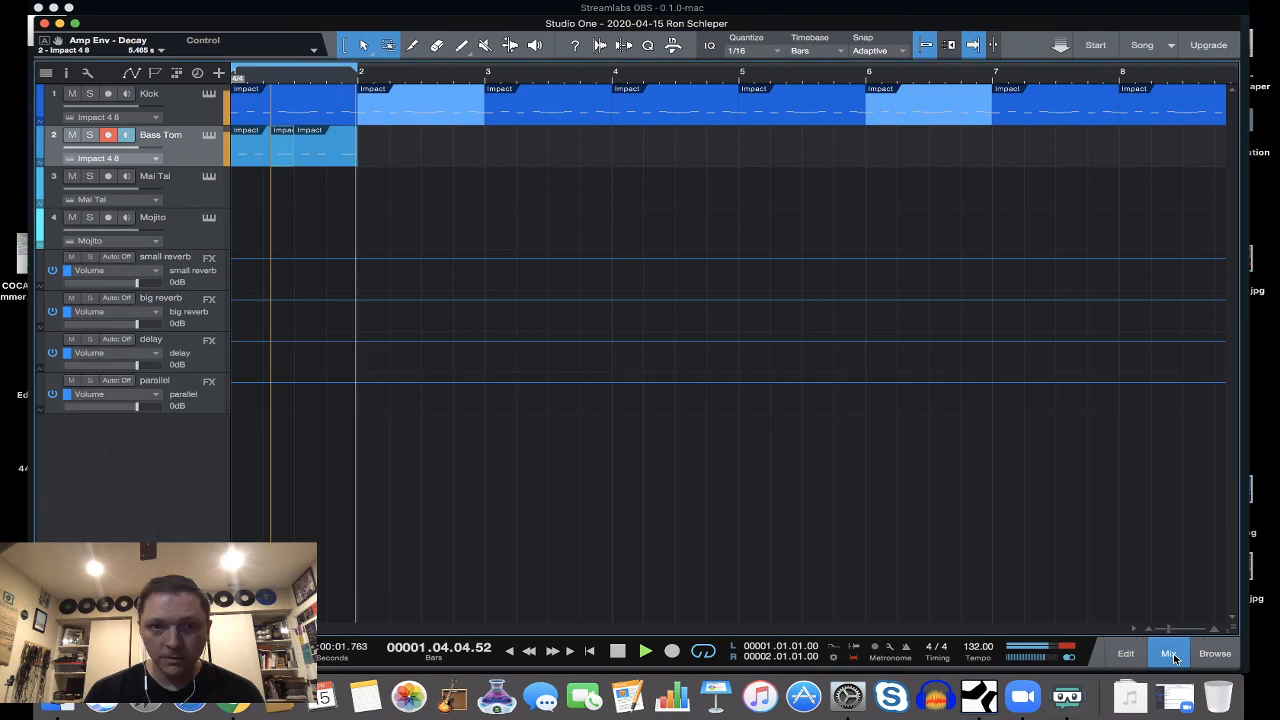
click(1168, 654)
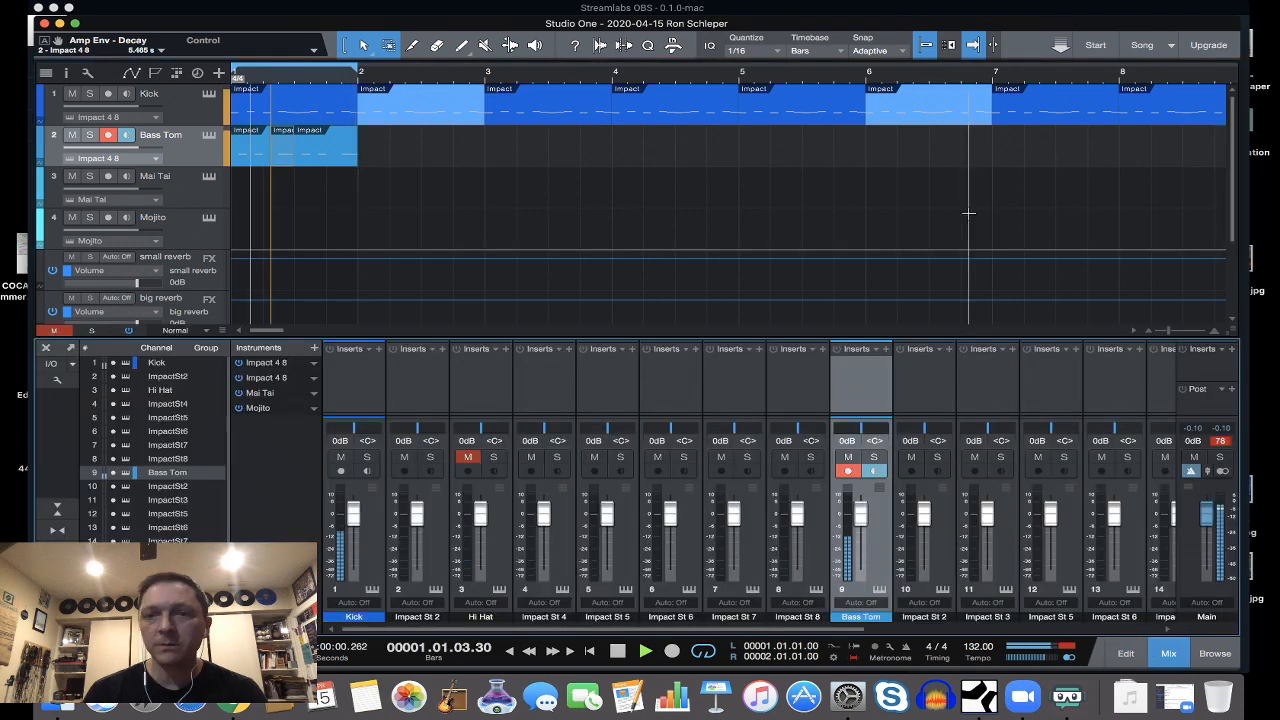
Stop playback and copy all the Bass Tom clips of bar 1 to bar 2.
drag(1168, 331, 746, 208)
key(space)
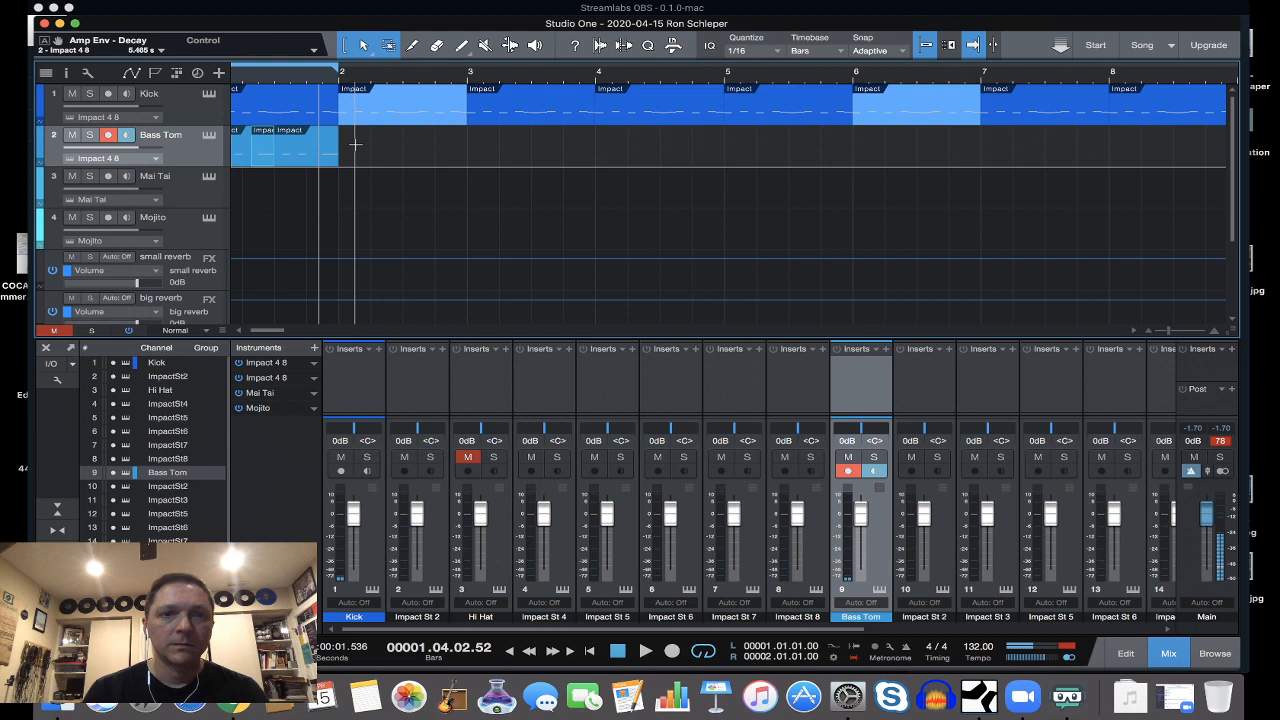
drag(355, 145, 195, 148)
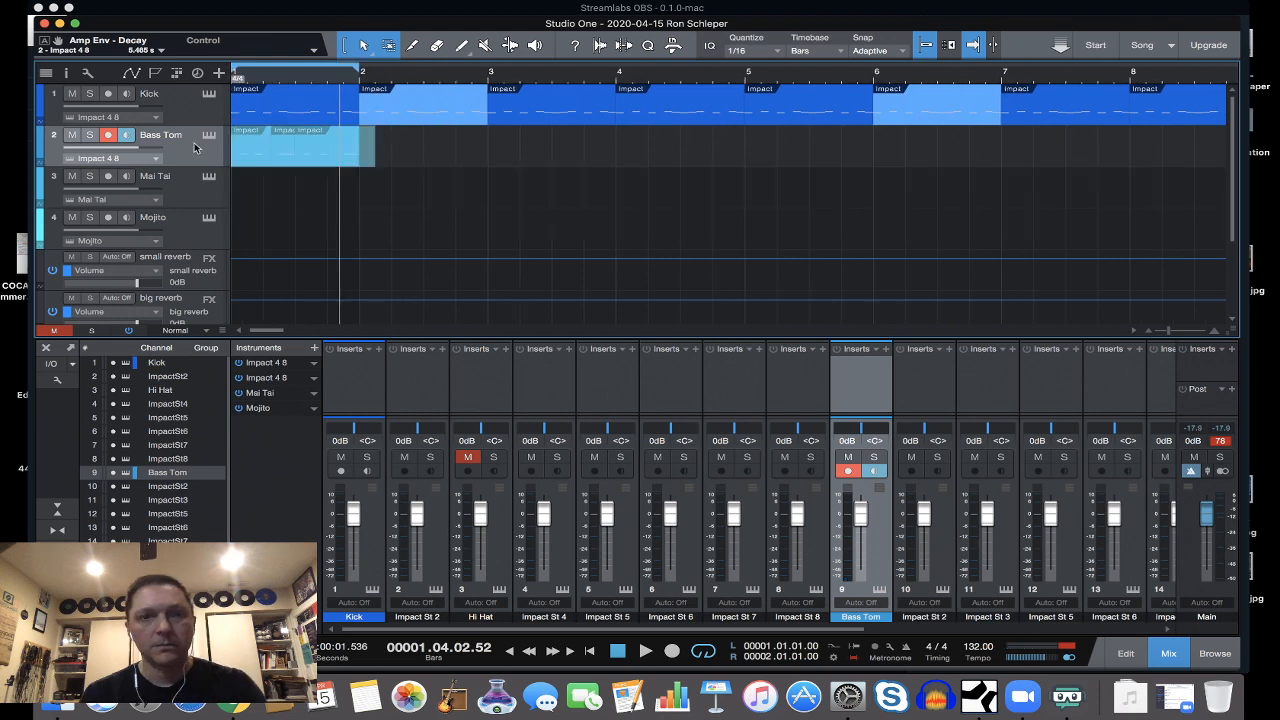
click(362, 78)
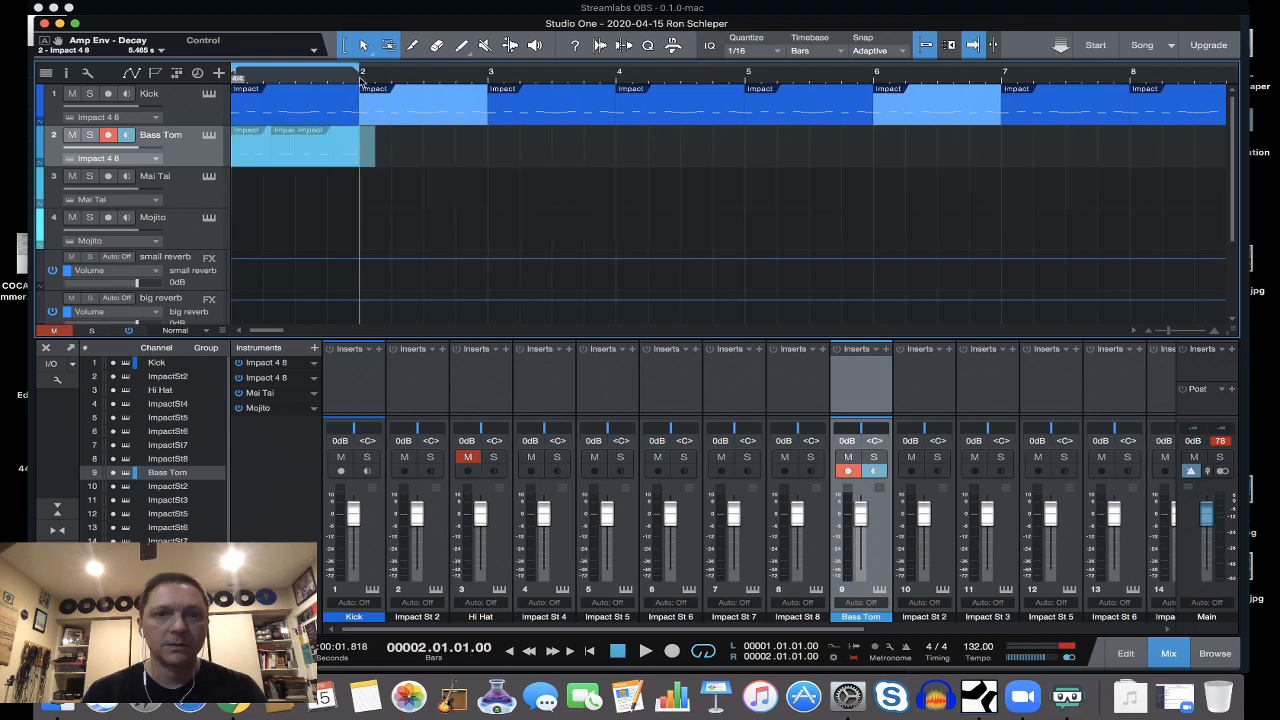
key(d)
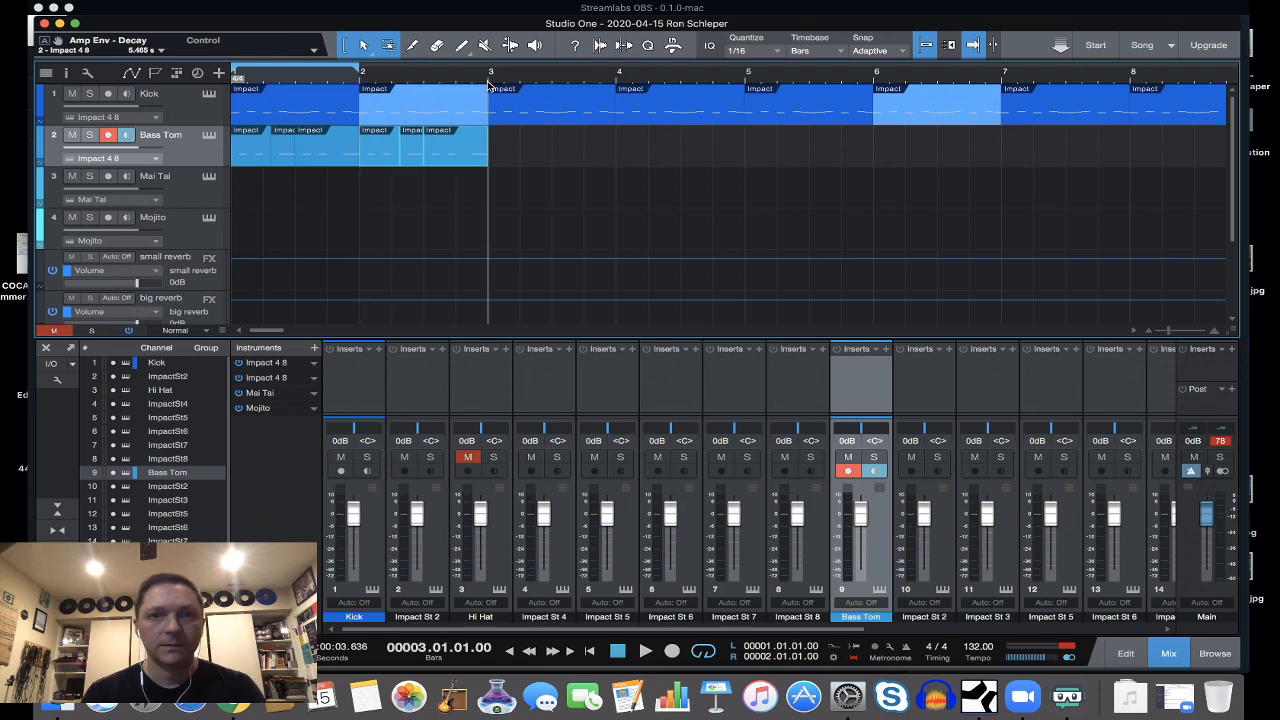
Place further copies of the one-bar Bass Tom pattern at the start of each bar from 3 through 8.
click(489, 80)
key(d)
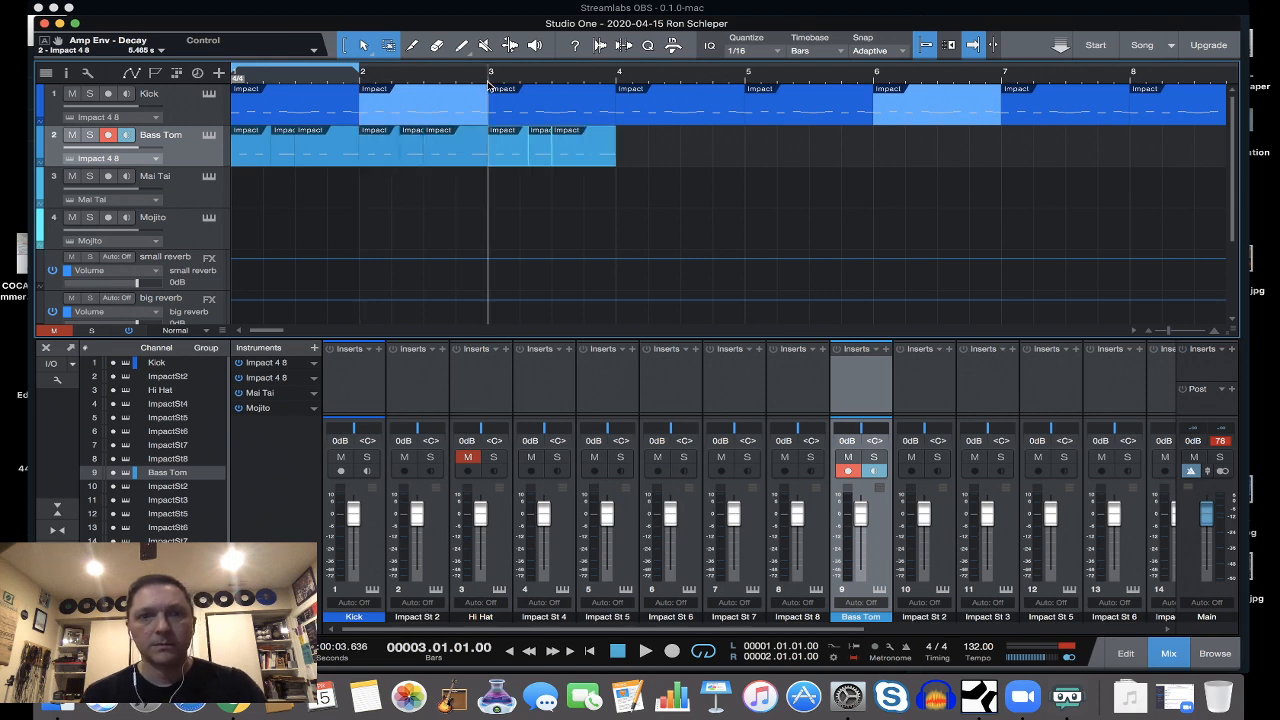
click(618, 80)
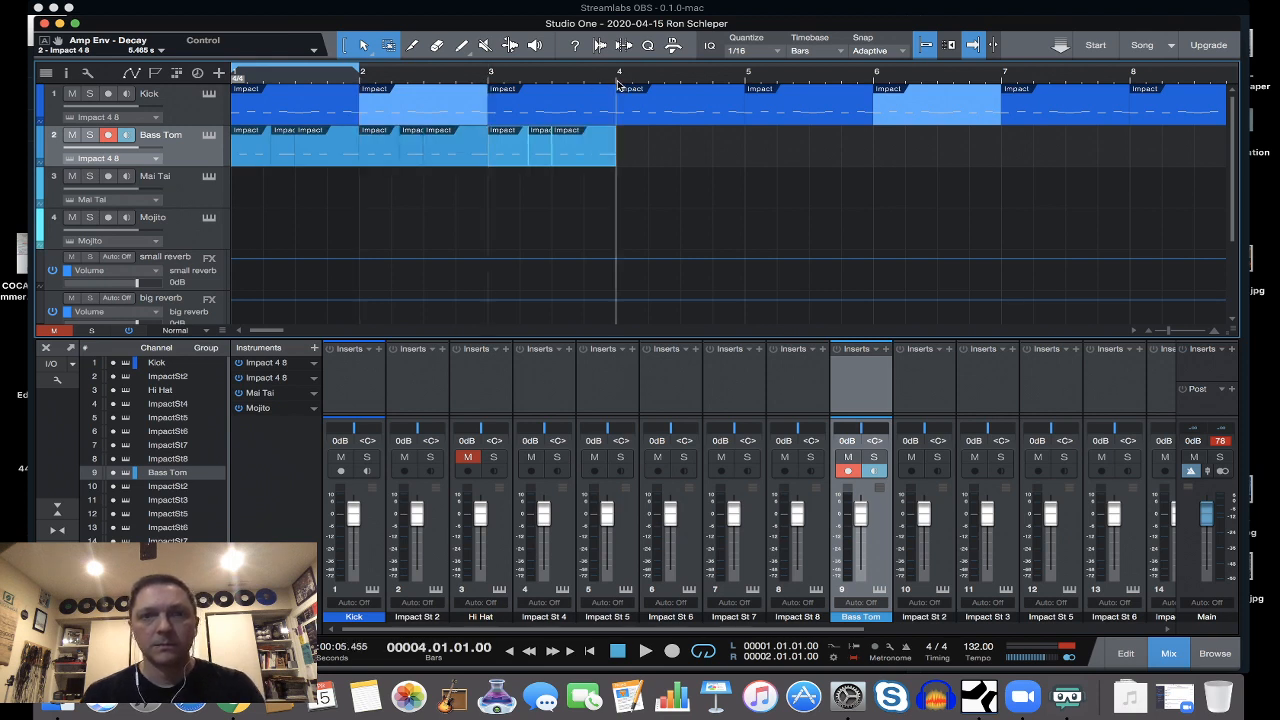
key(d)
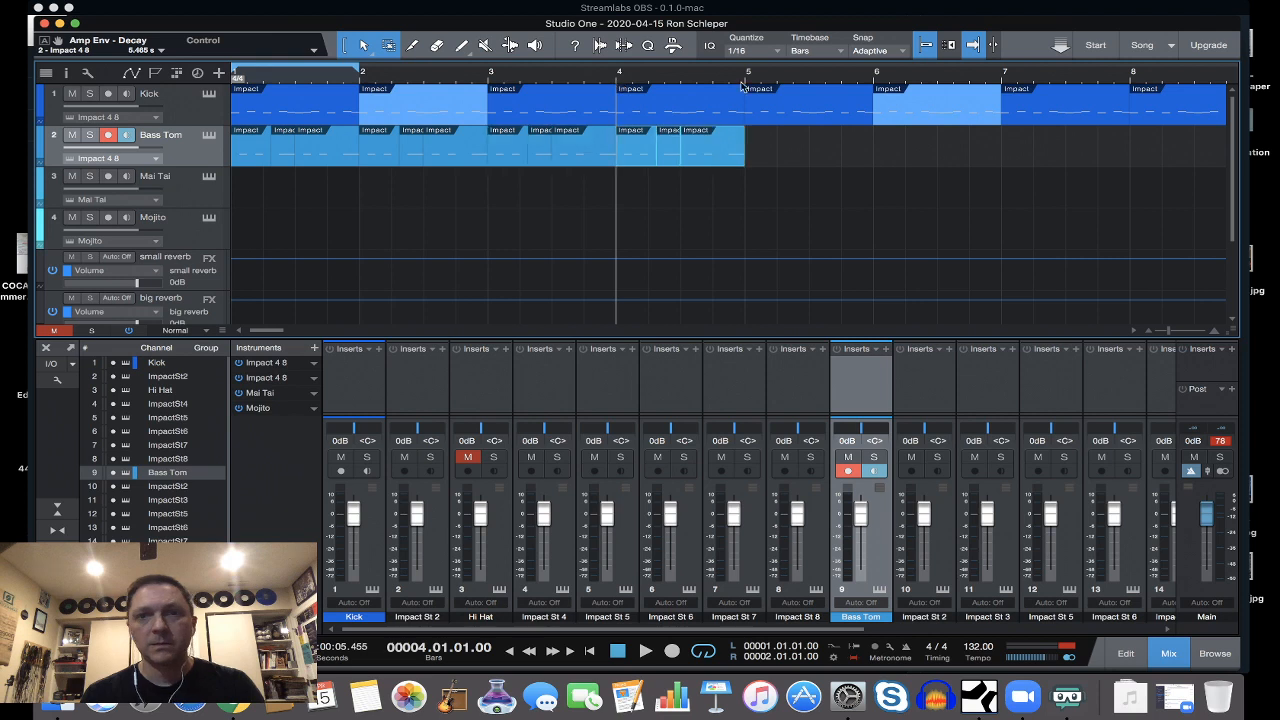
click(747, 80)
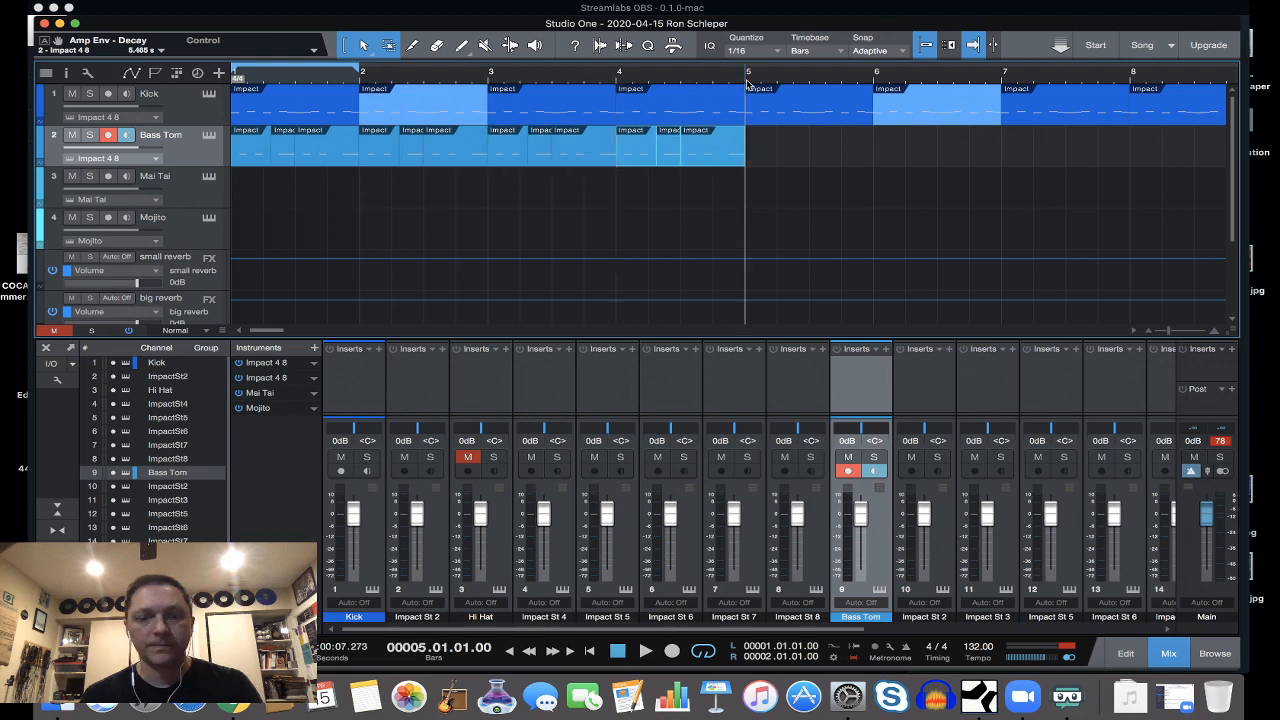
key(d)
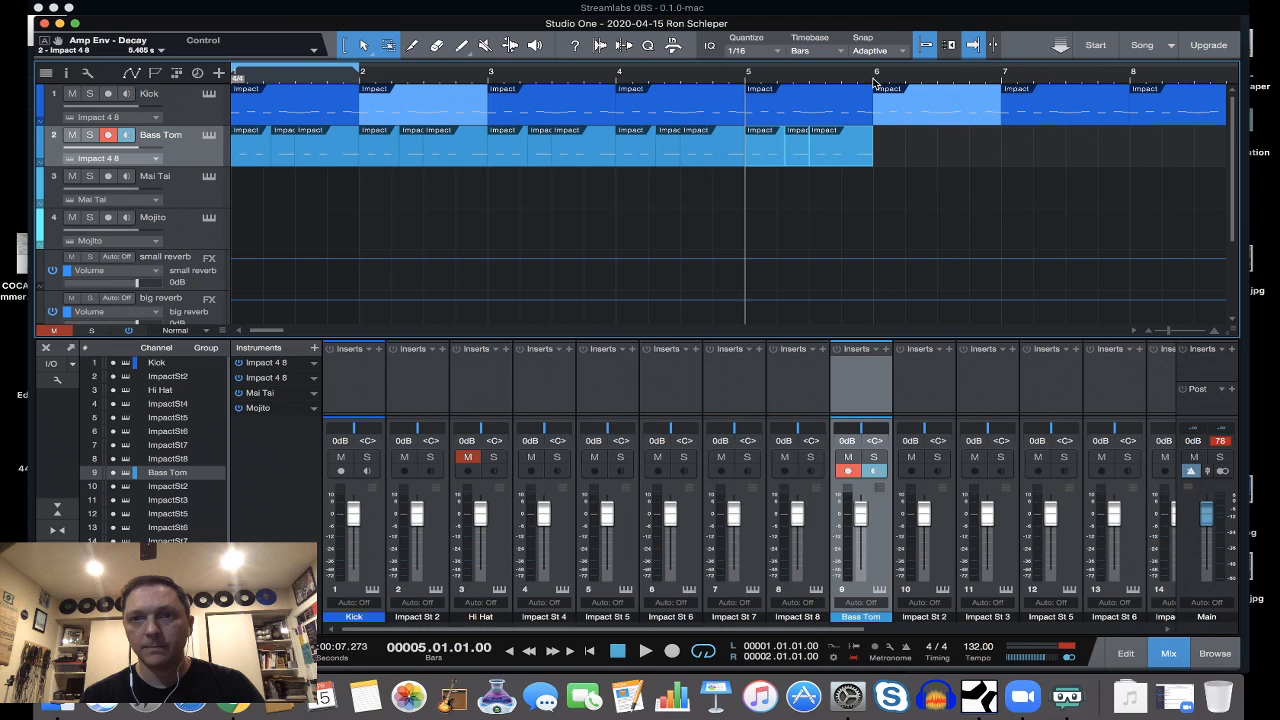
click(874, 80)
key(d)
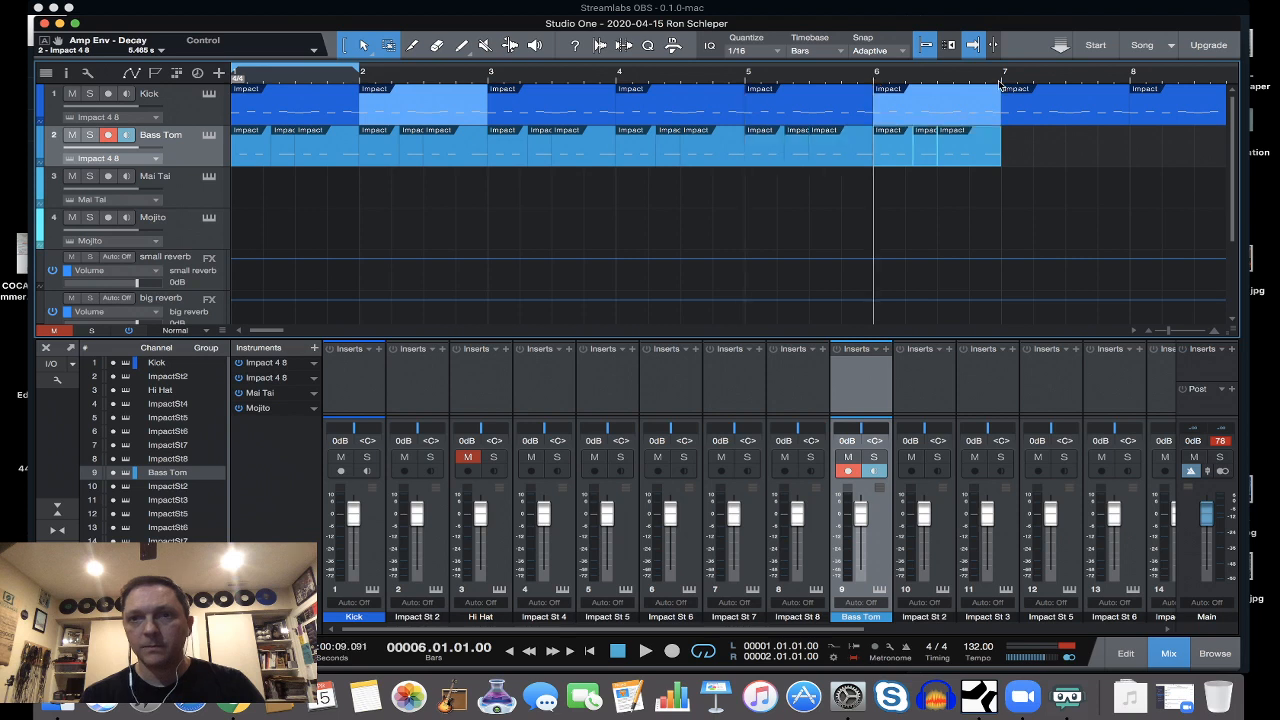
click(1001, 80)
key(d)
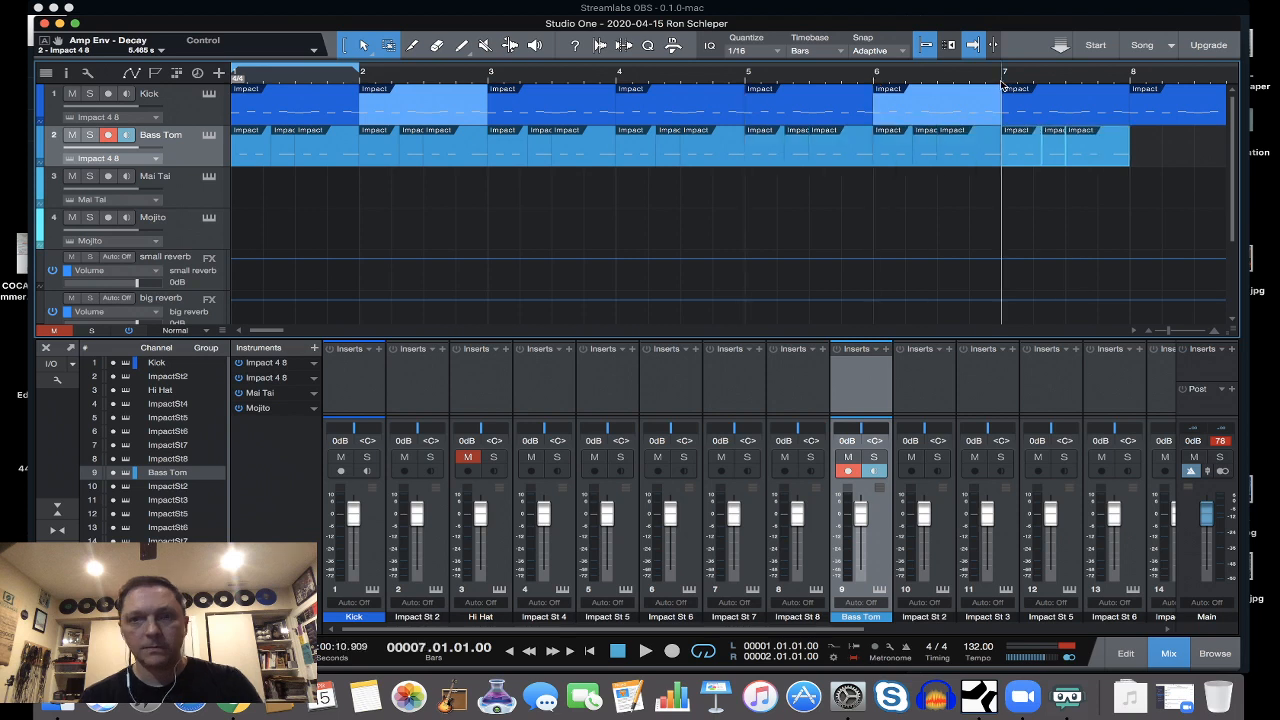
click(1131, 85)
key(d)
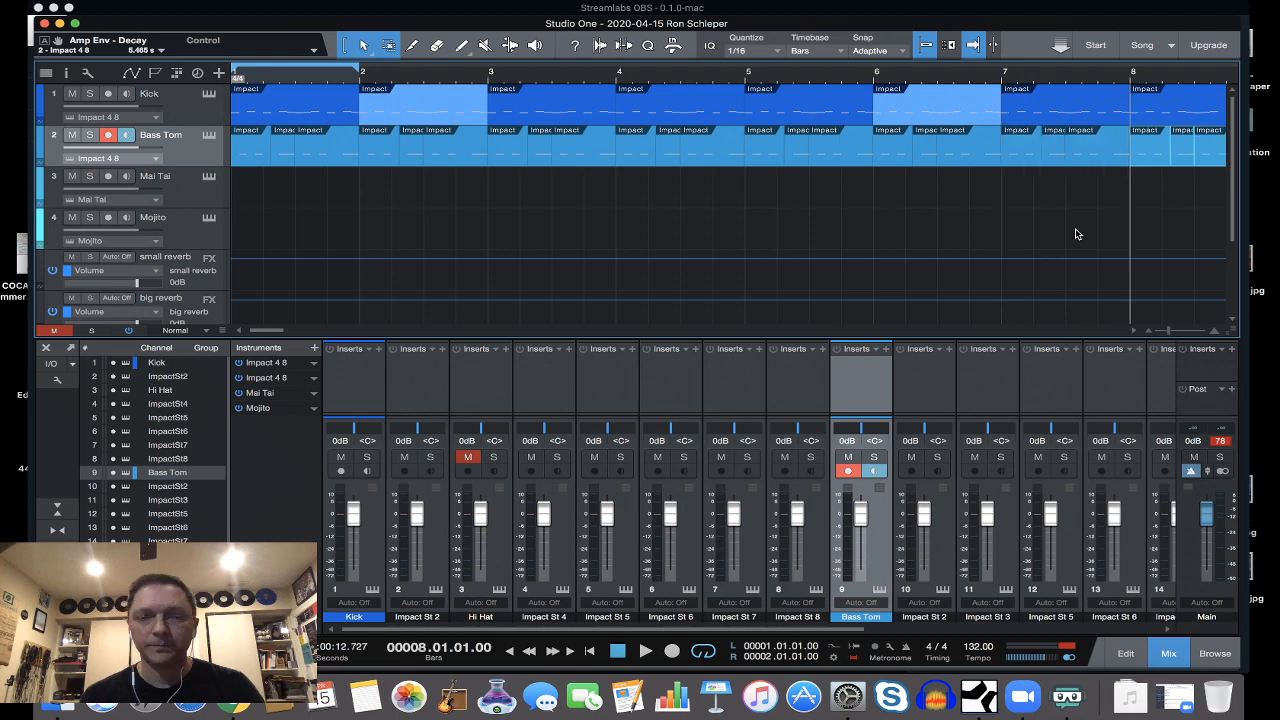
Copy the eight-bar Bass Tom section and paste it at bars 9 and 17.
drag(1168, 331, 1161, 331)
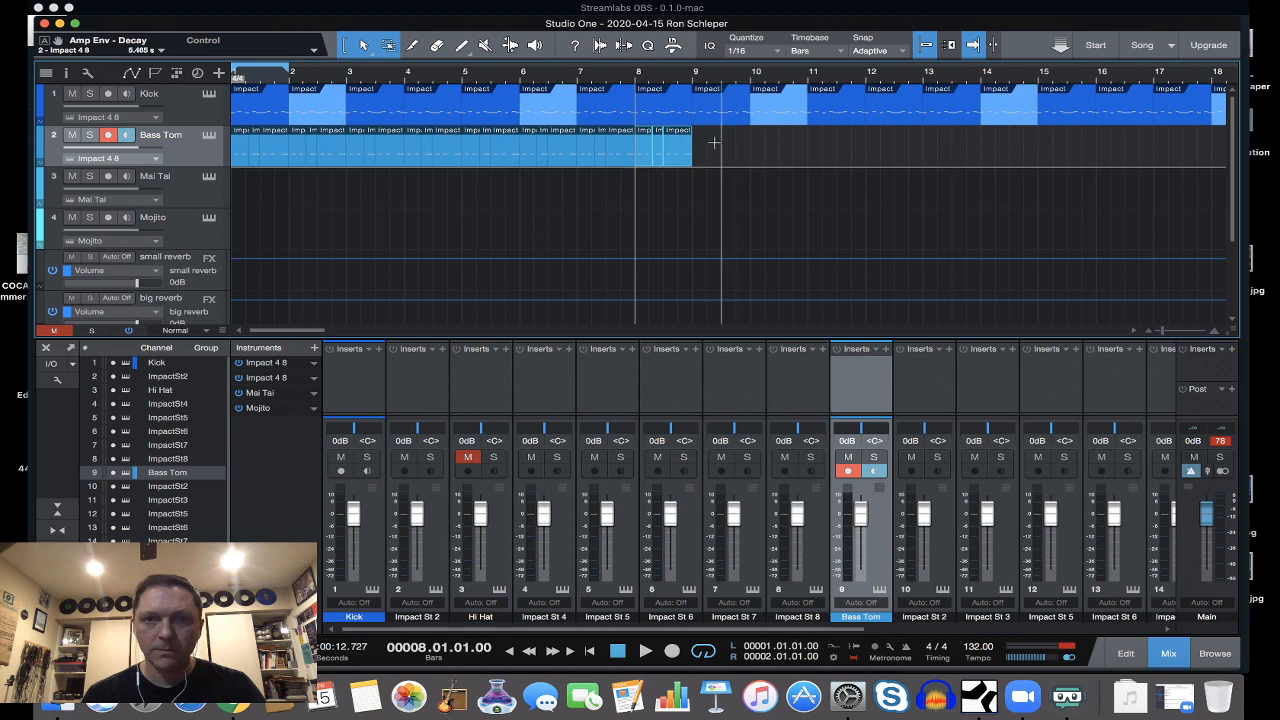
drag(714, 143, 203, 166)
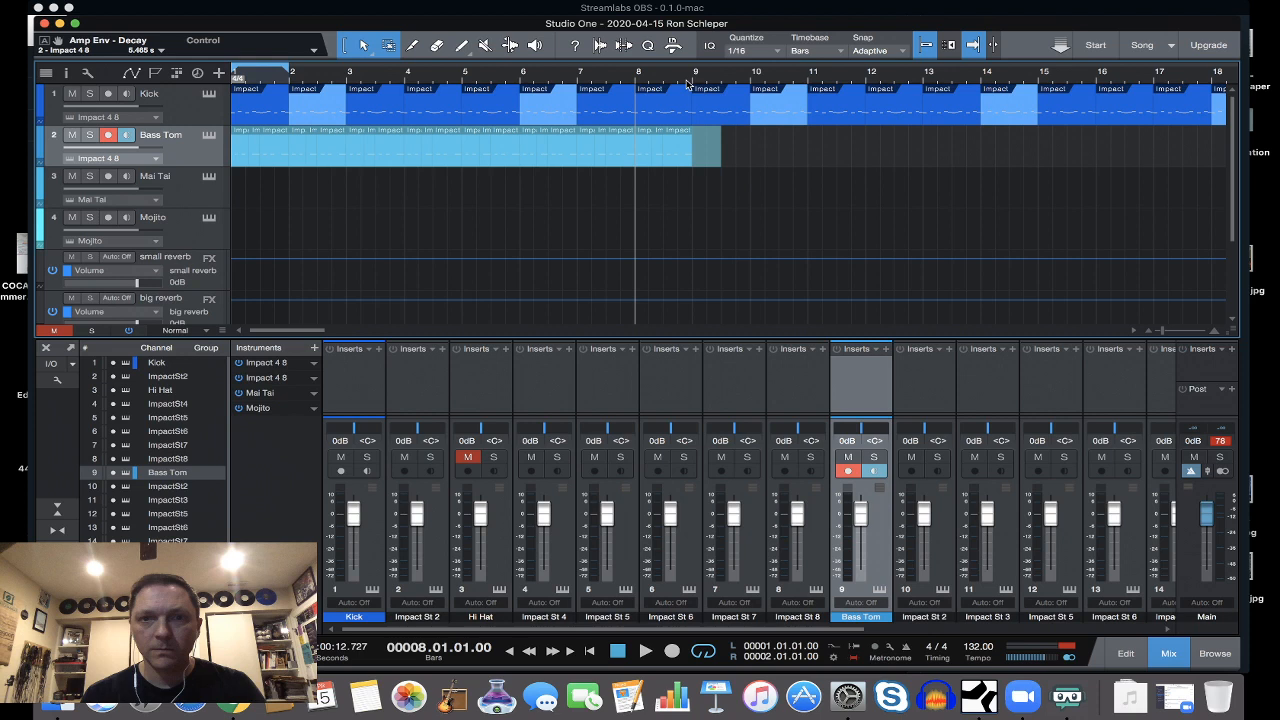
key(d)
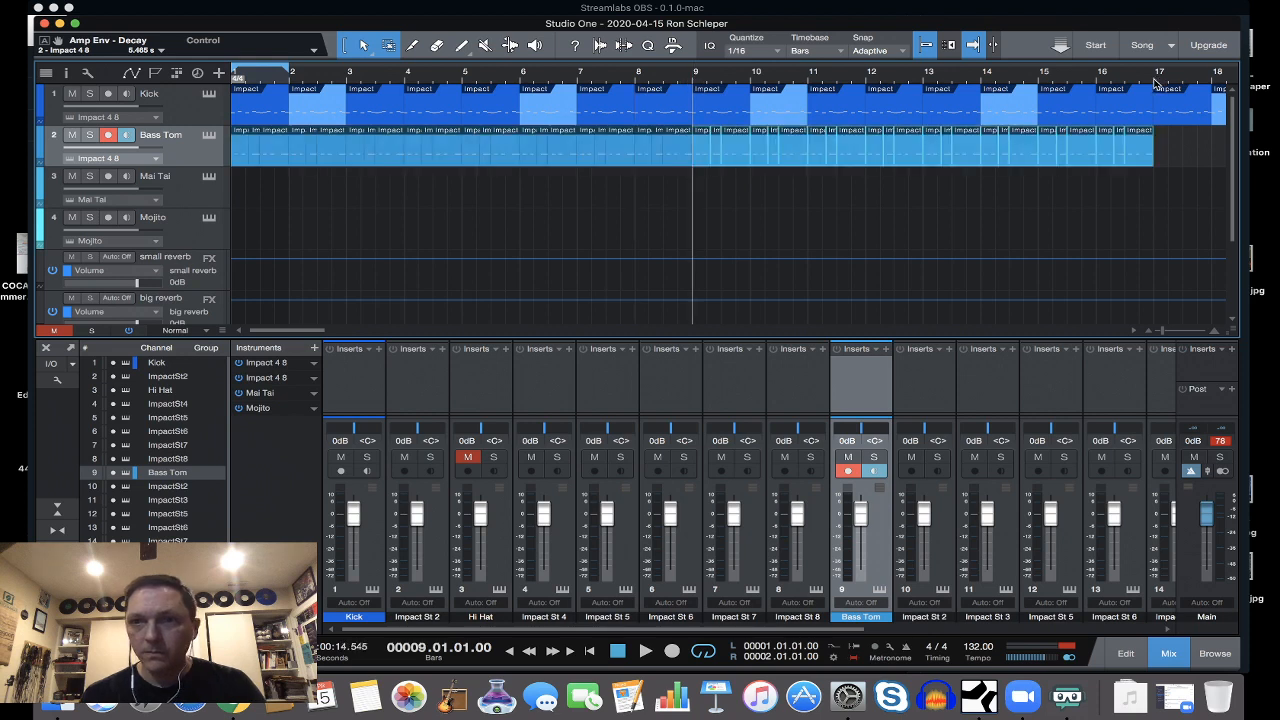
click(1155, 84)
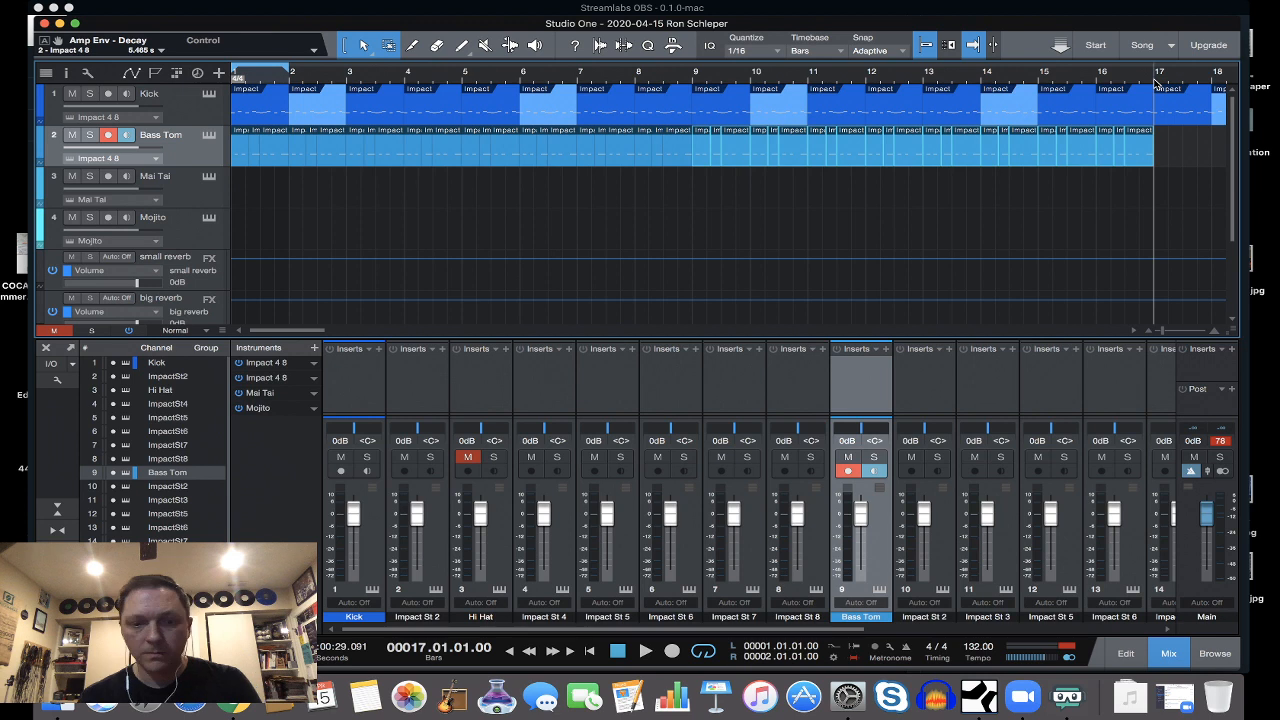
key(super+v)
Select all Bass Tom clips of the first 24 bars and duplicate them at bar 25.
drag(1161, 331, 1153, 332)
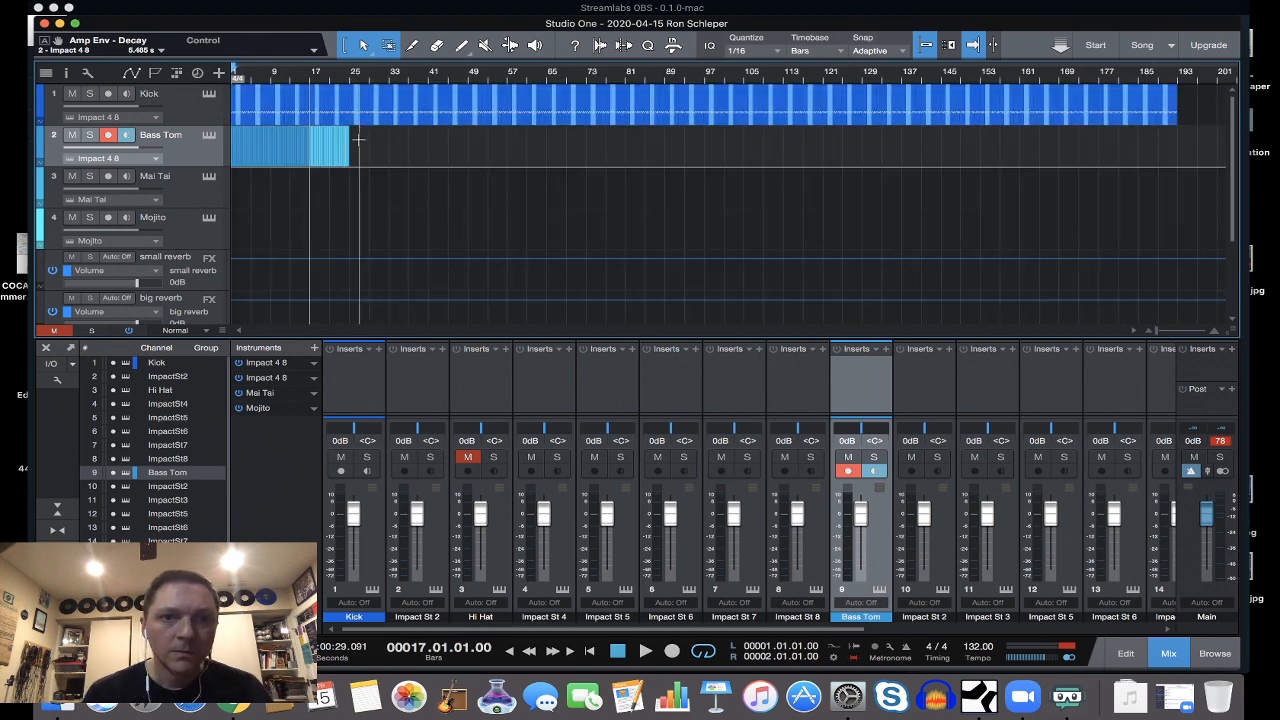
drag(357, 137, 234, 146)
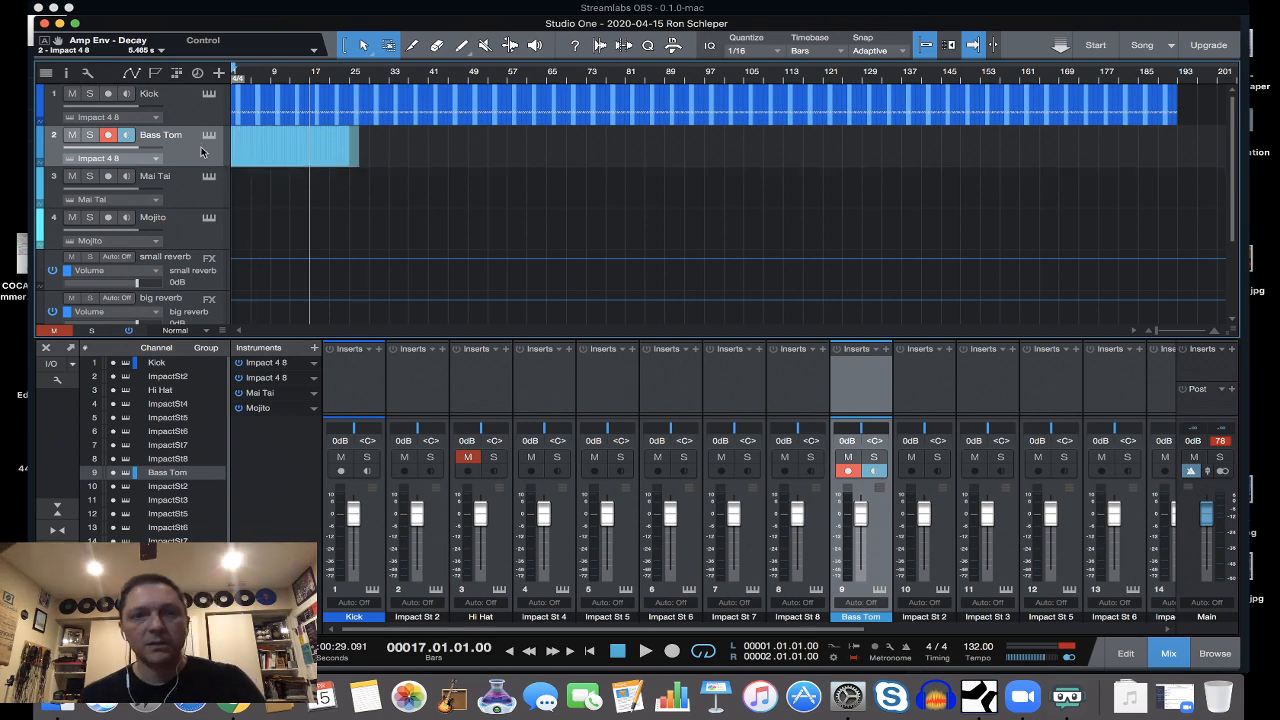
click(350, 80)
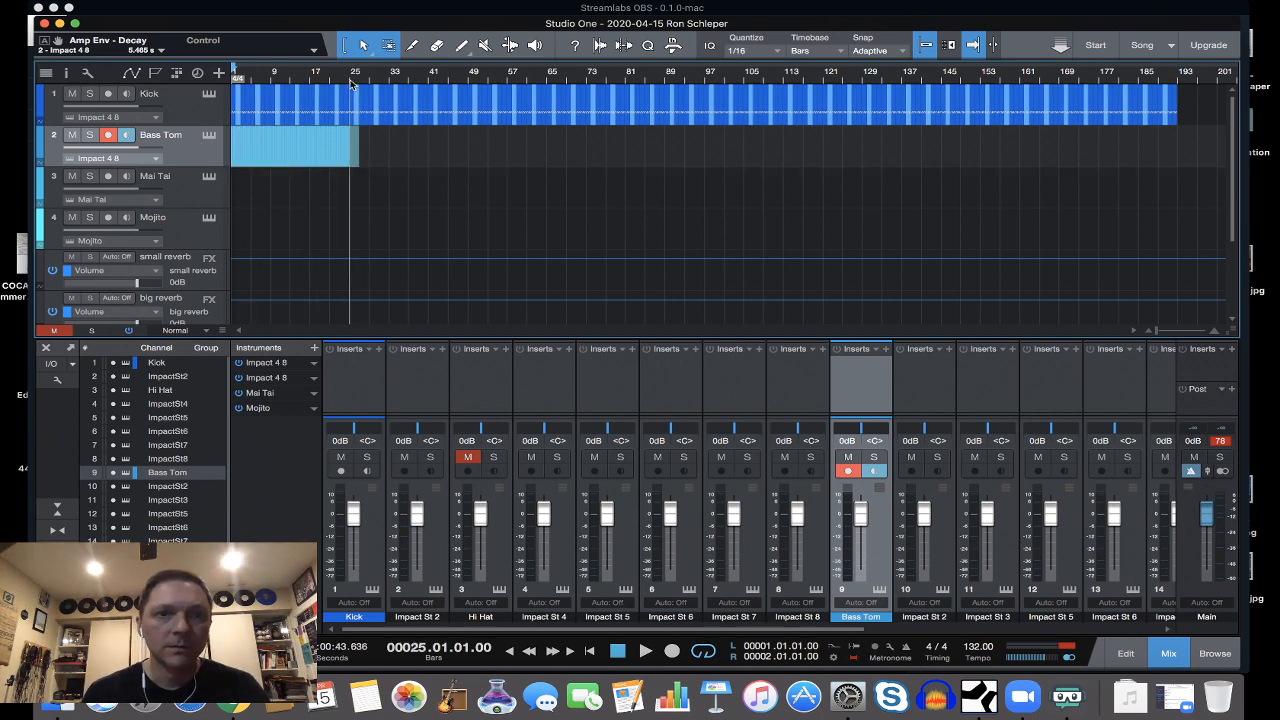
key(d)
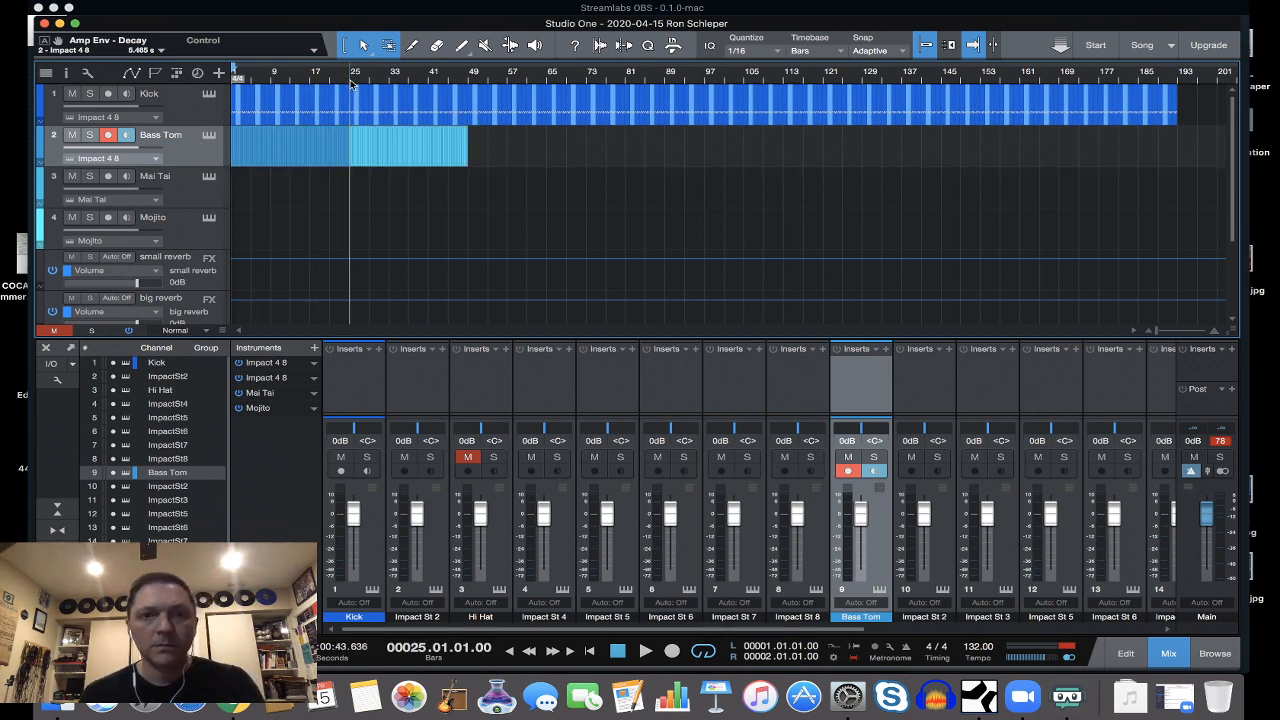
Add further duplicates of the 24-bar Bass Tom section at bars 49, 73, 97, 121, 145 and 169.
click(468, 84)
key(d)
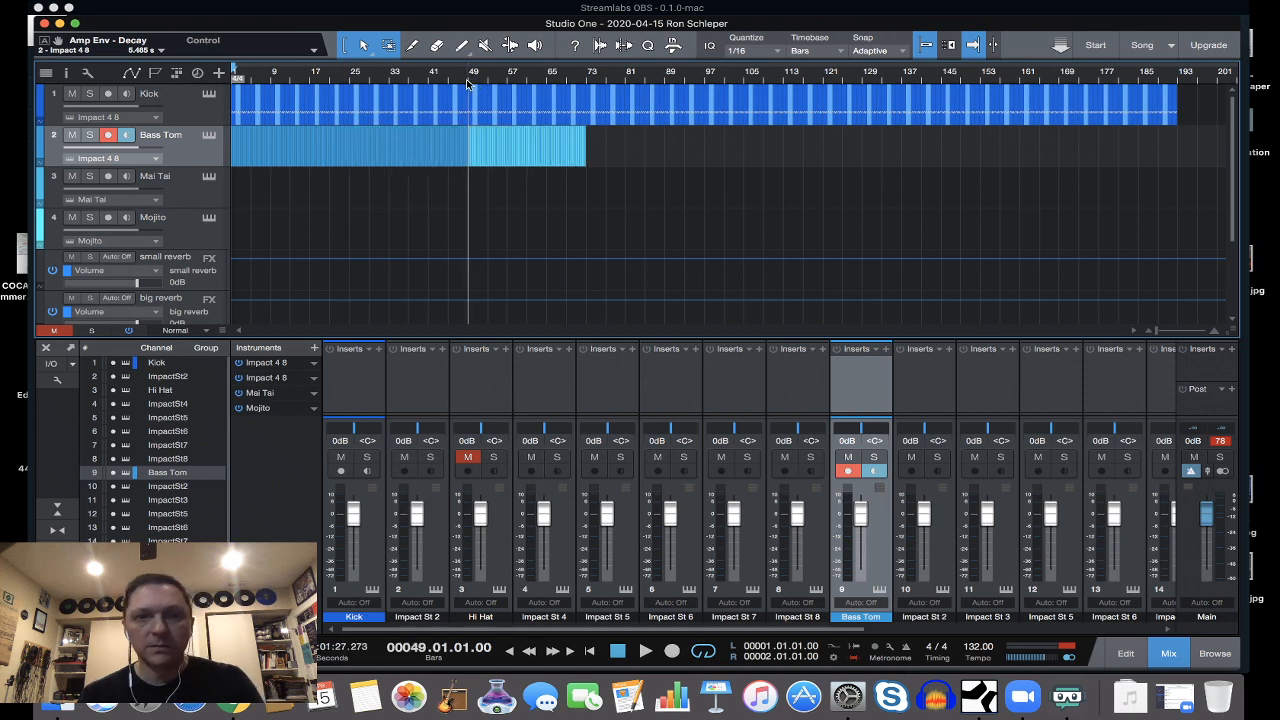
click(588, 84)
key(d)
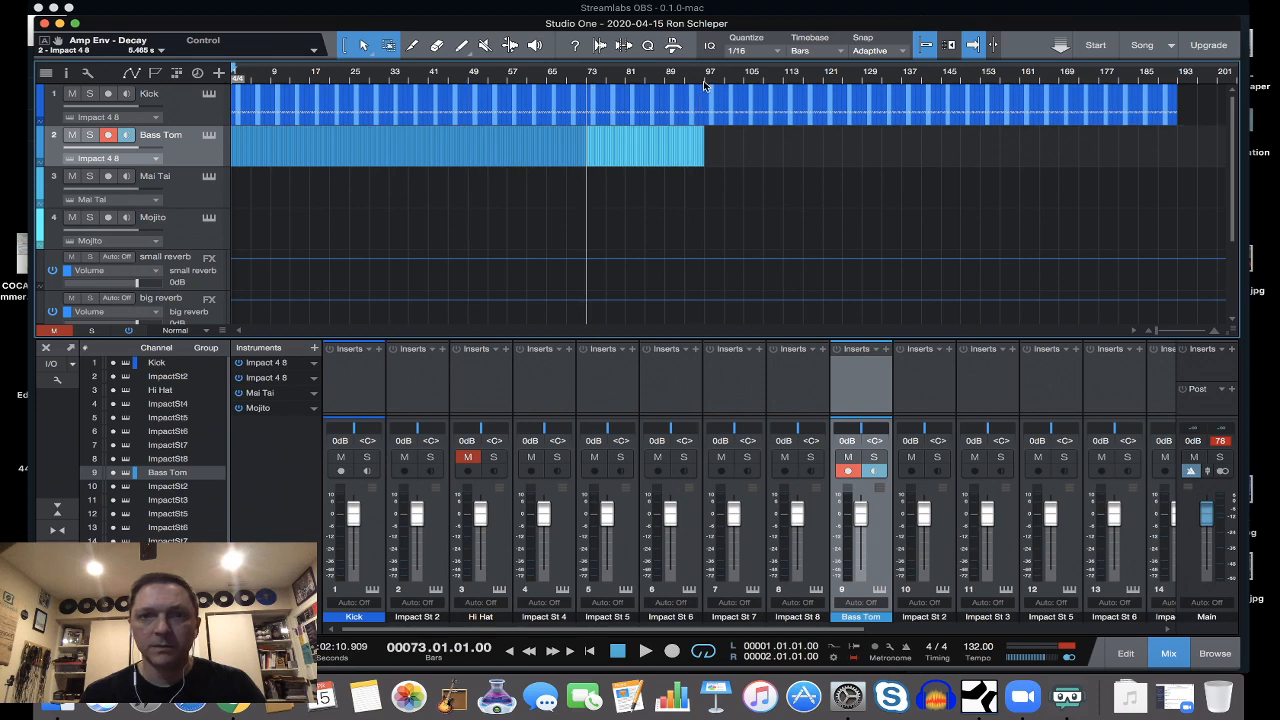
click(705, 84)
key(d)
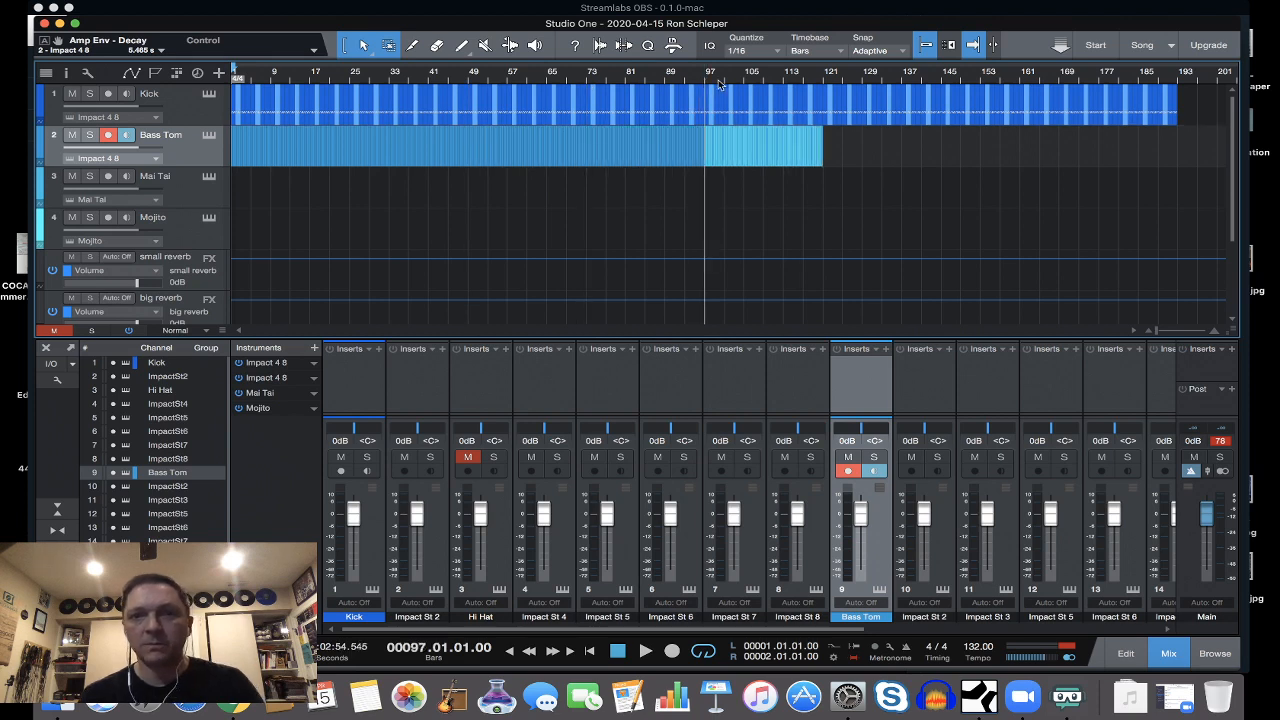
click(824, 84)
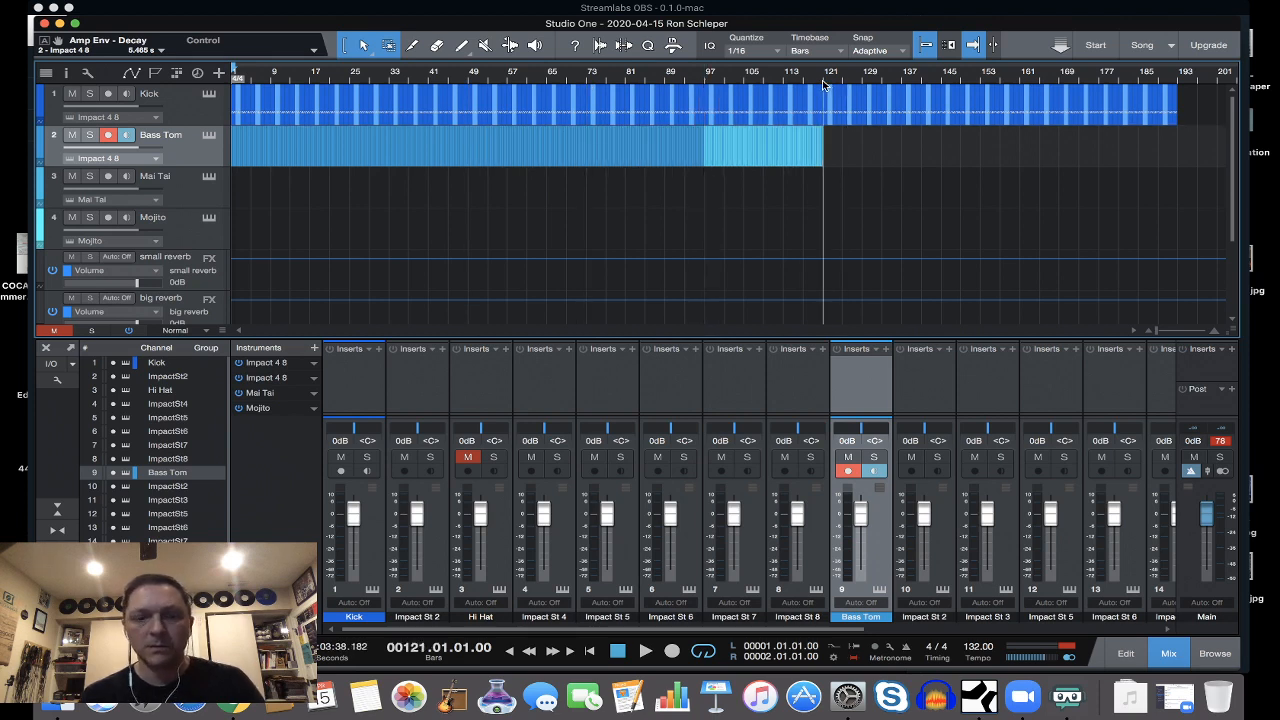
key(d)
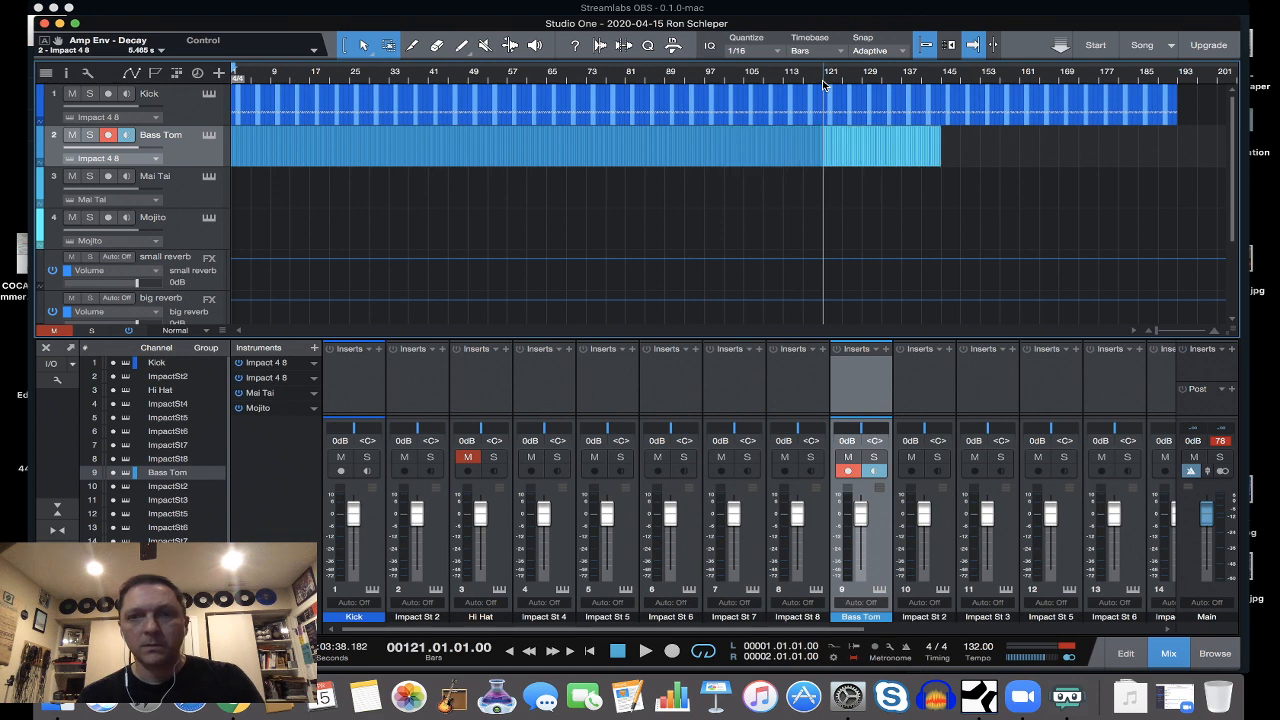
click(942, 84)
key(d)
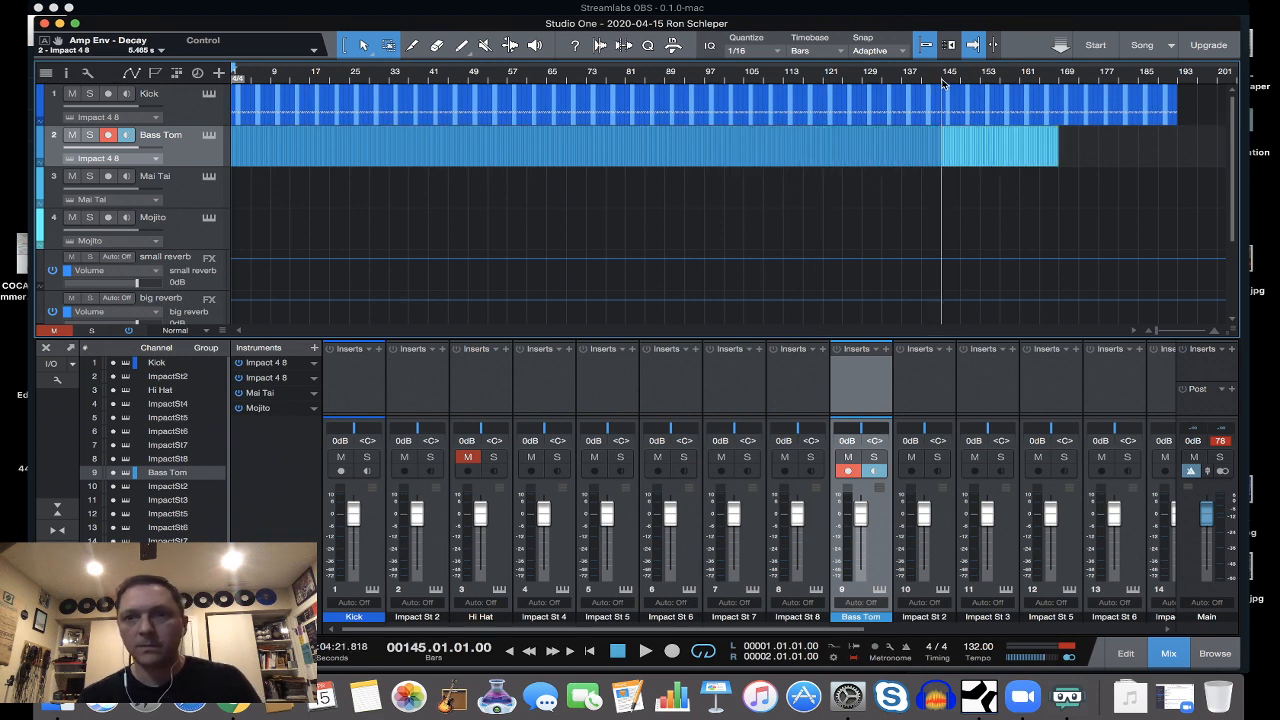
click(1060, 84)
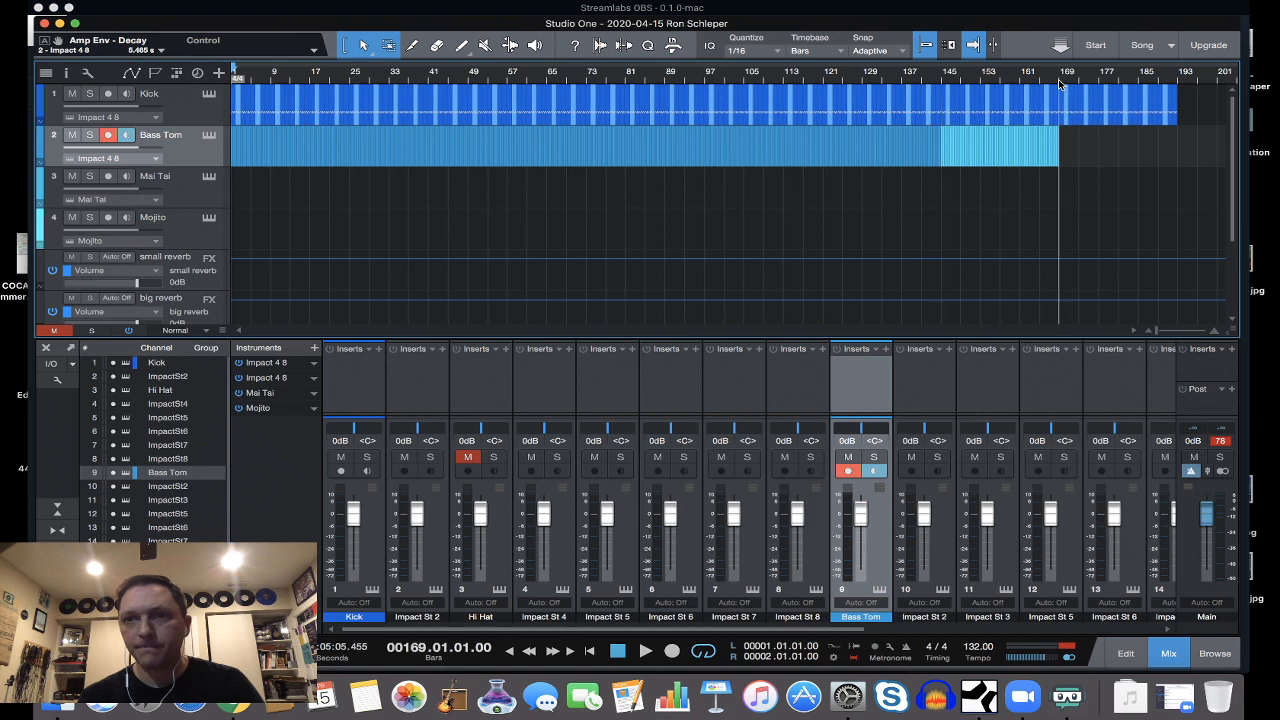
key(d)
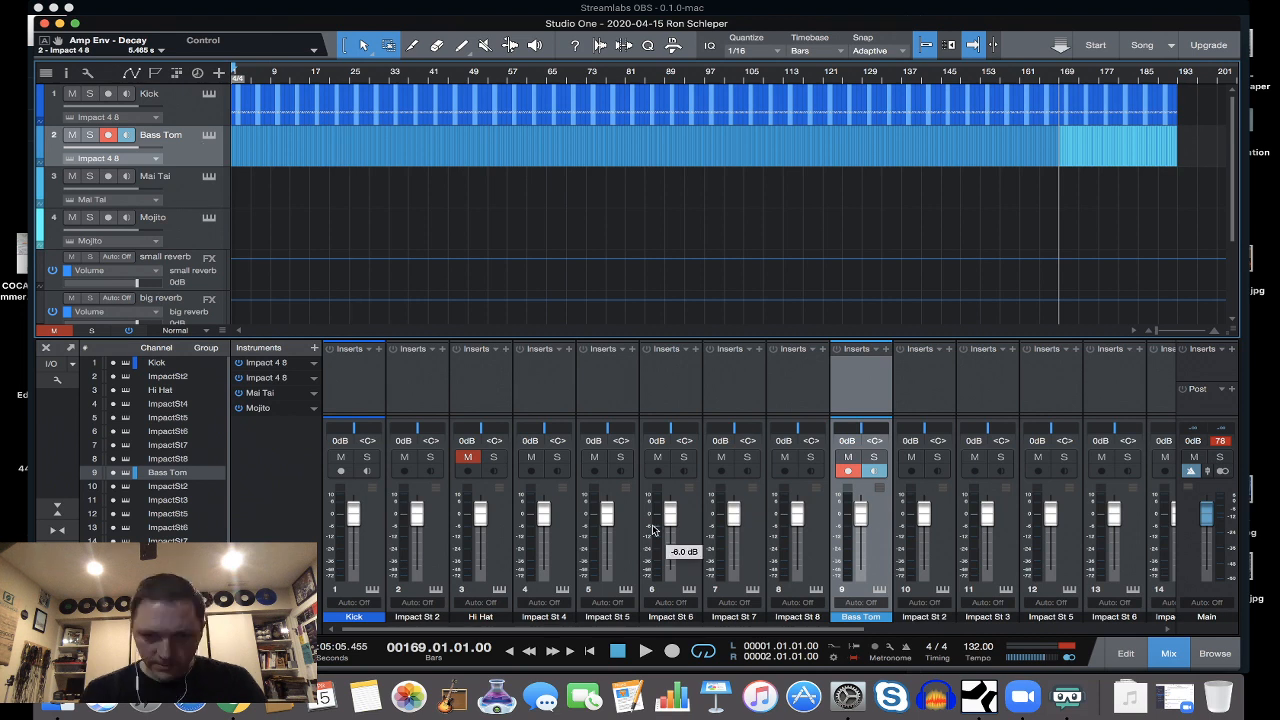
Turn off looping and play the arrangement from the start of the song.
click(704, 651)
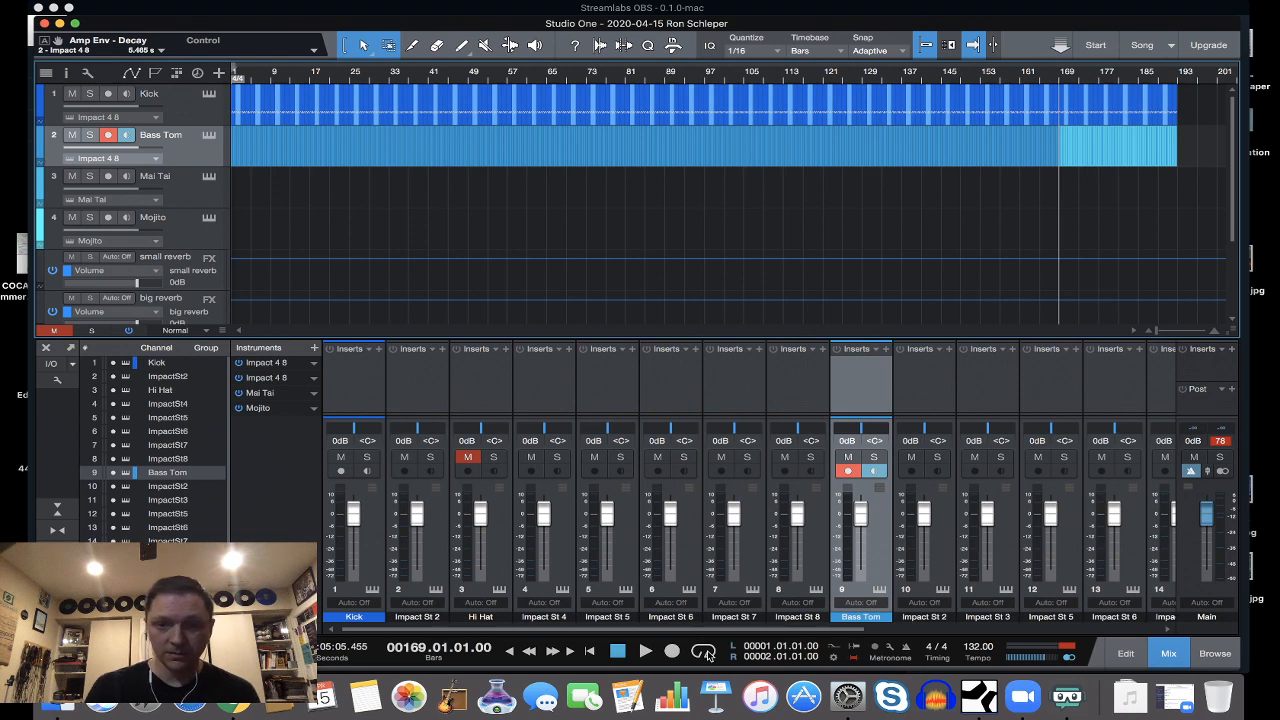
click(592, 652)
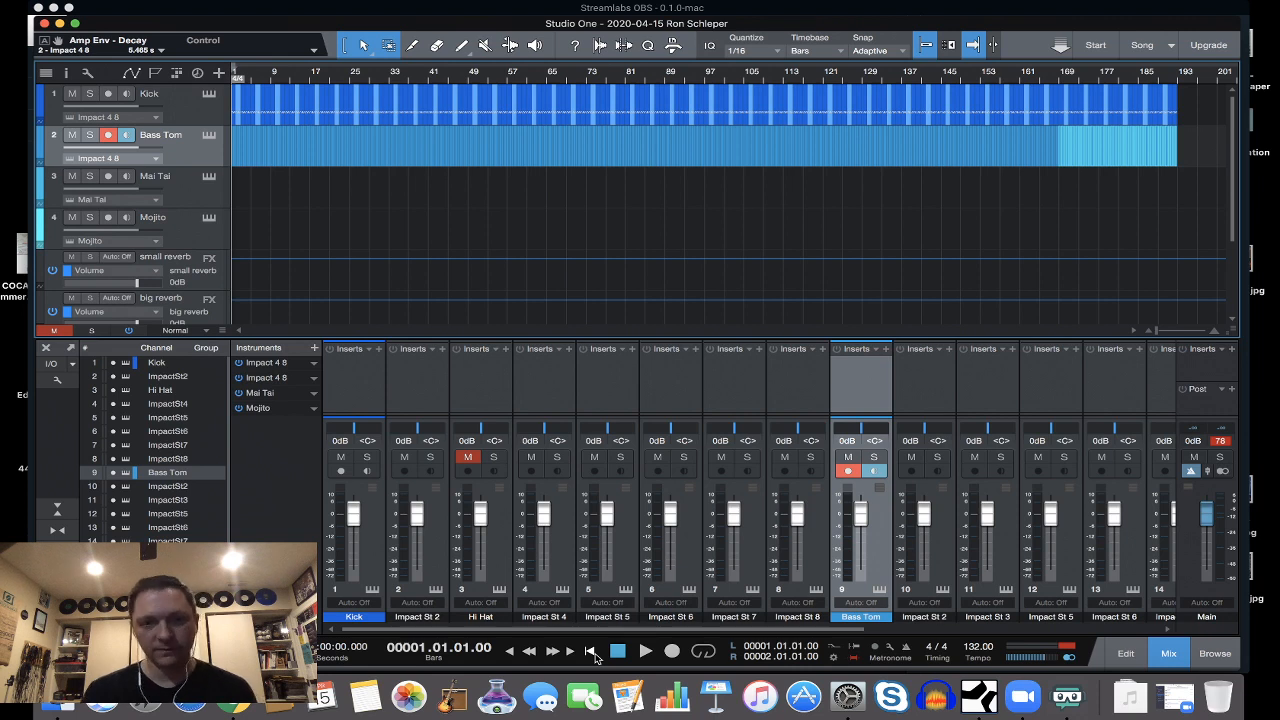
click(645, 651)
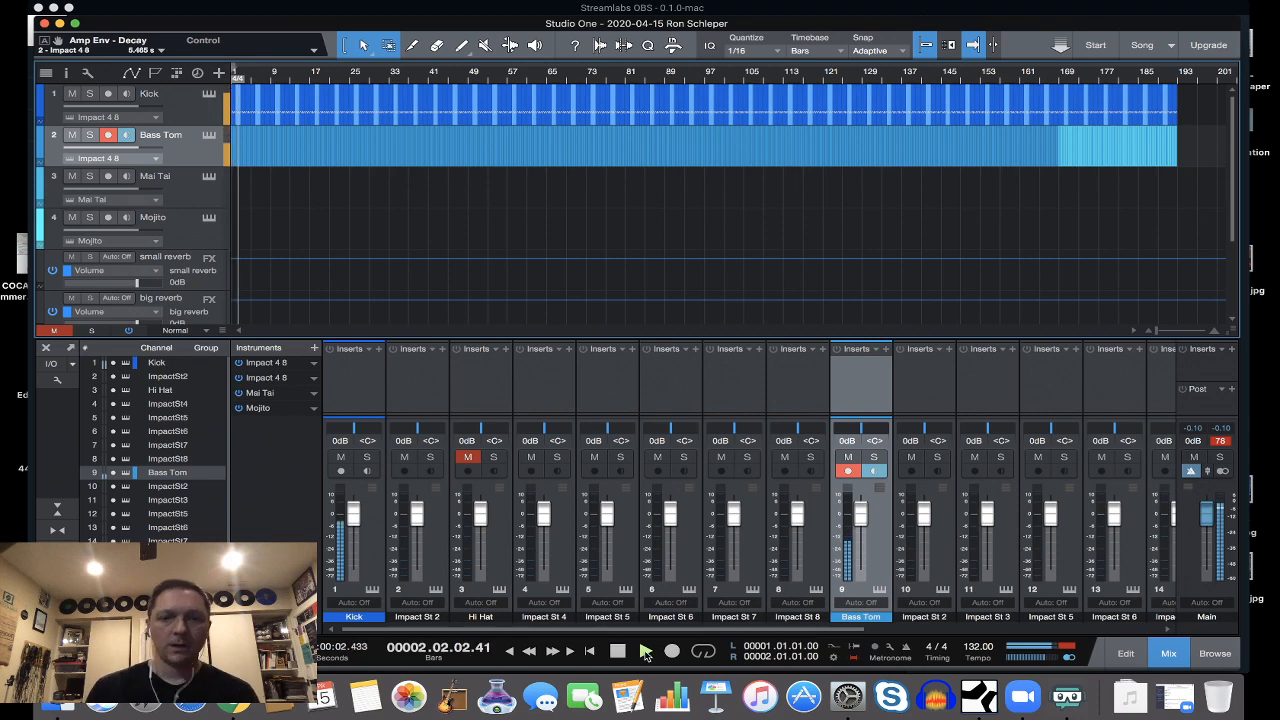
Unmute the Hi Hat channel and lower its volume to -2.3 dB.
click(469, 457)
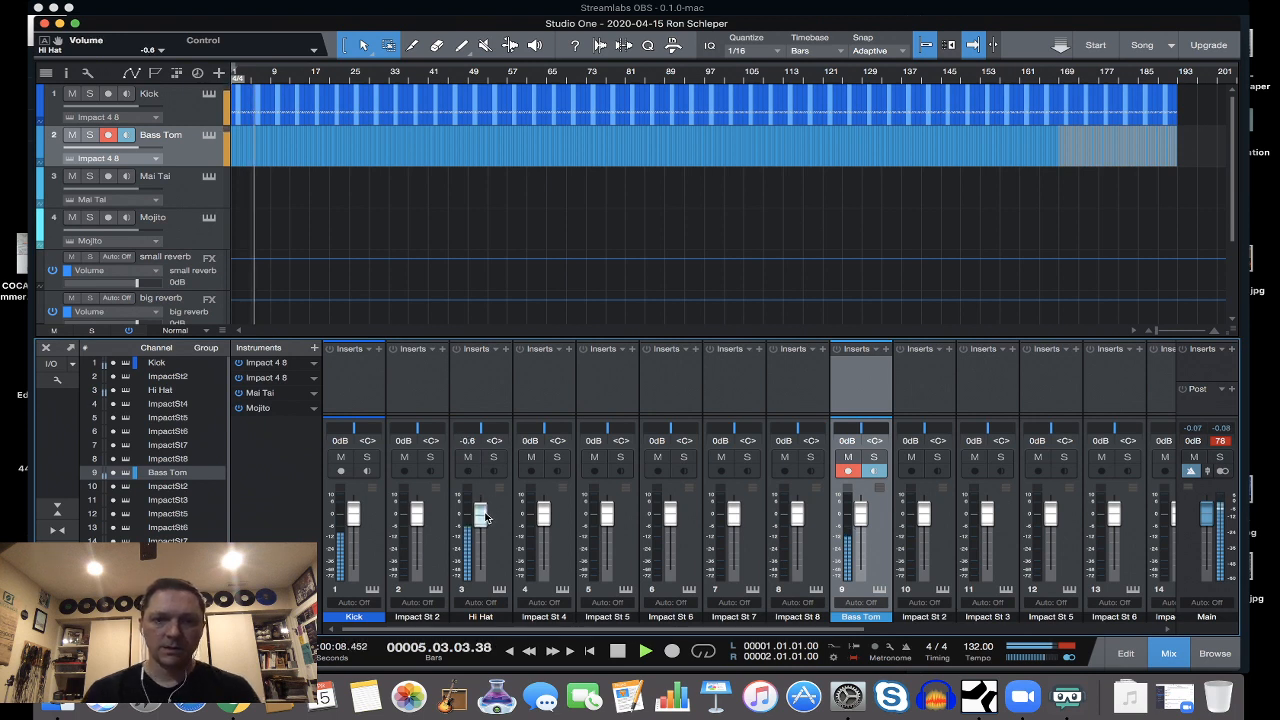
drag(481, 514, 486, 519)
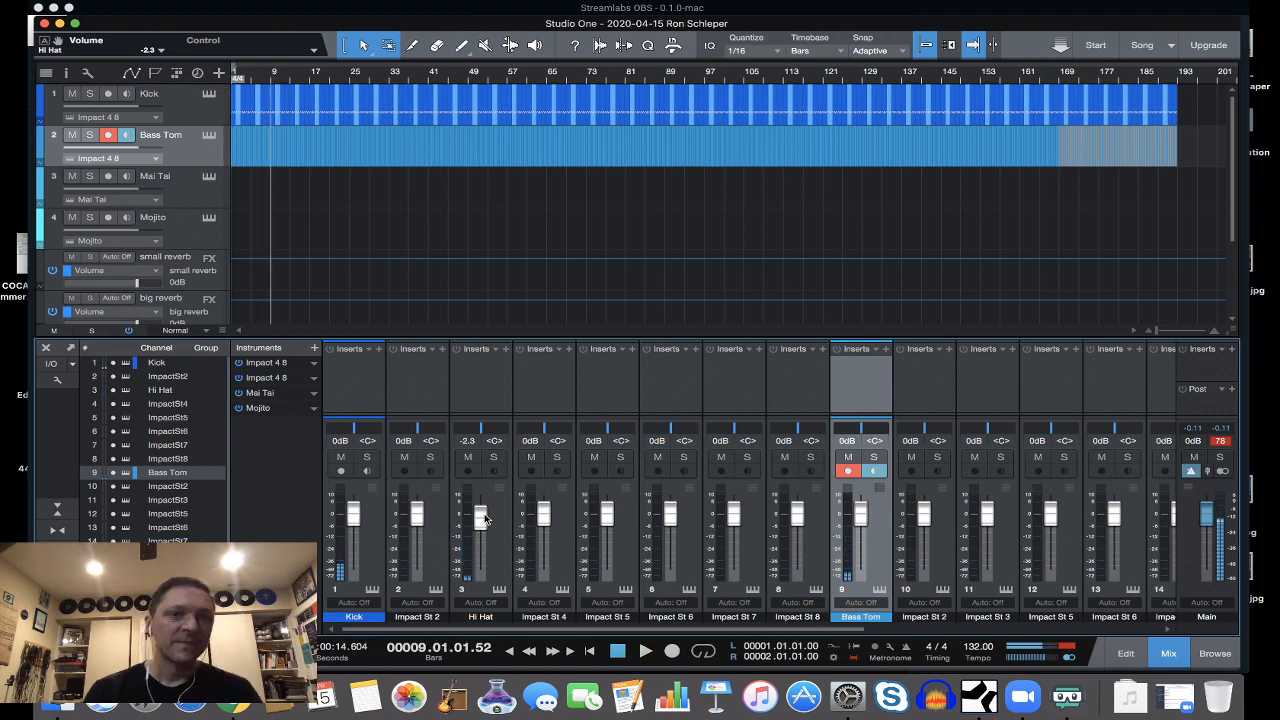
Disarm the Bass Tom track, select the Mai Tai track and return the playhead to bar 1.
click(108, 135)
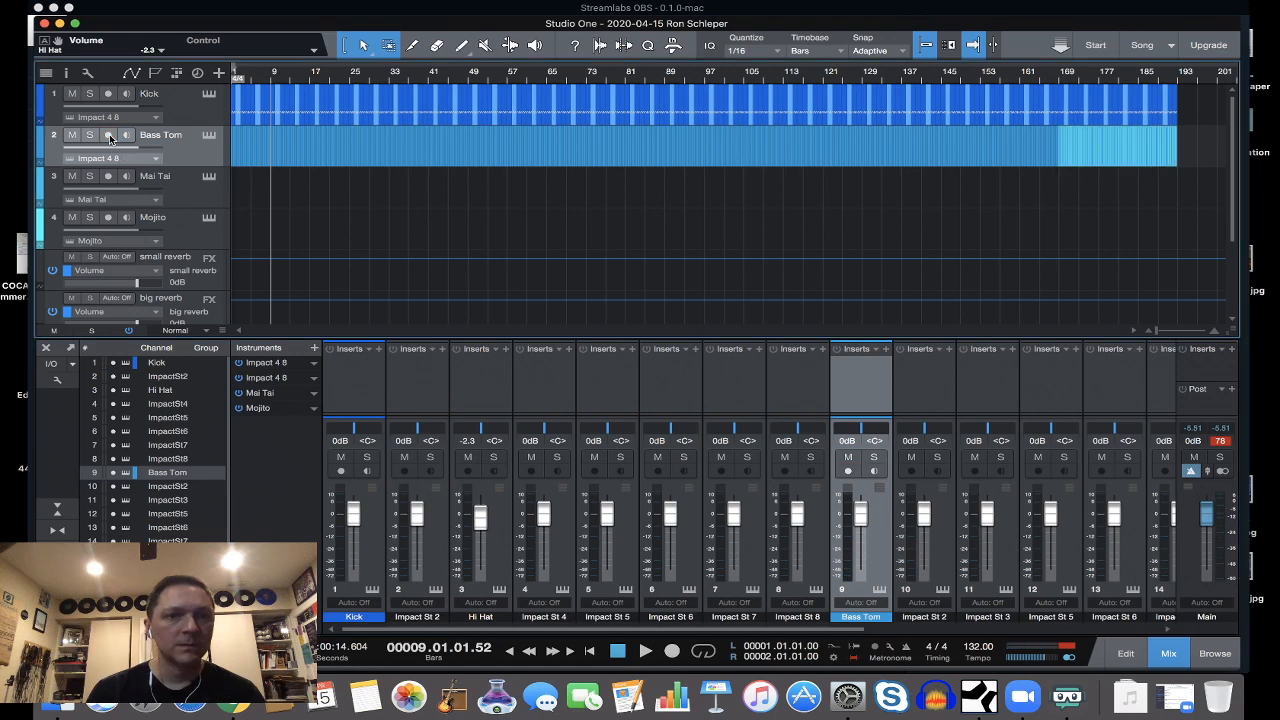
click(184, 179)
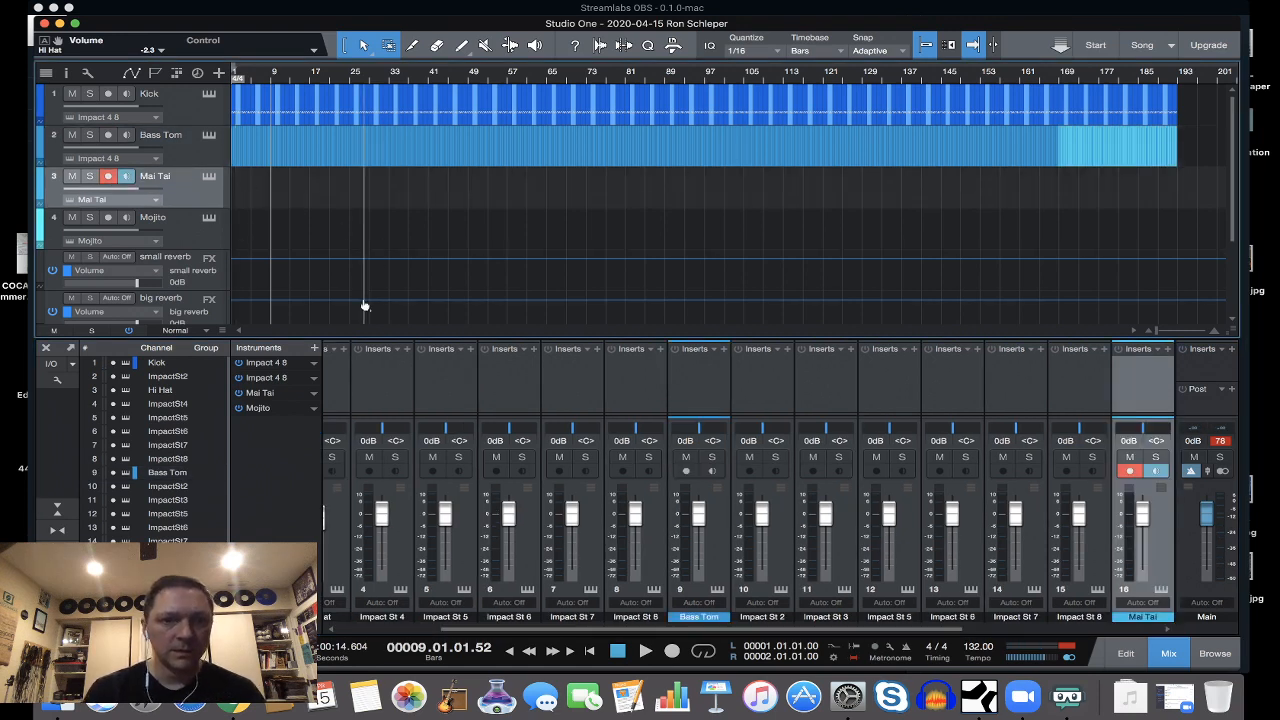
click(590, 651)
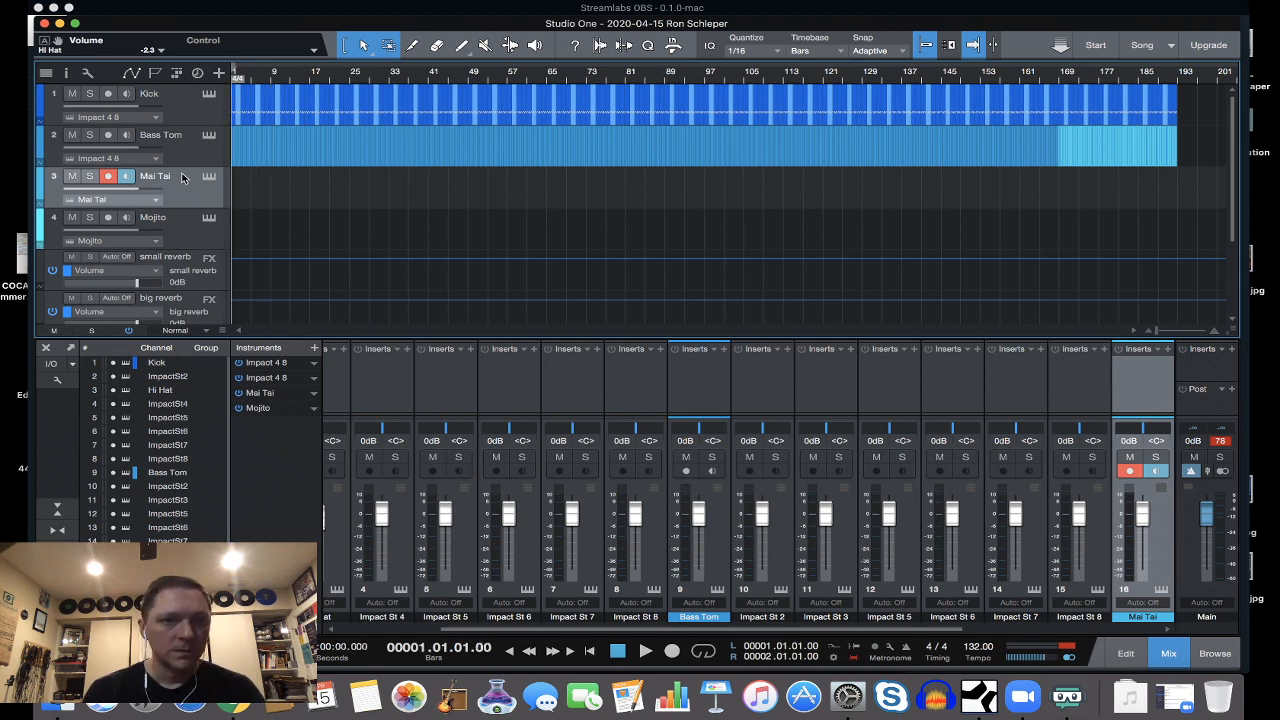
Open the Mojito instrument window, move it clear of the first bars and hide the mixer.
click(208, 221)
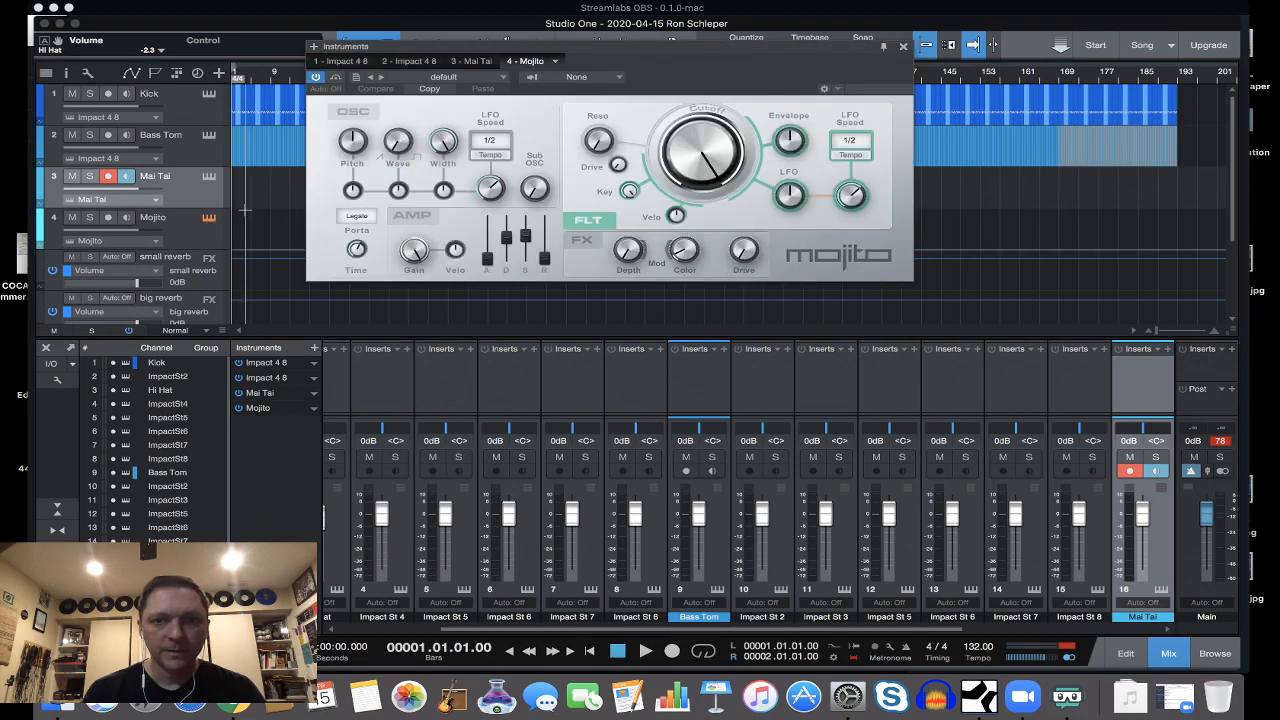
click(208, 219)
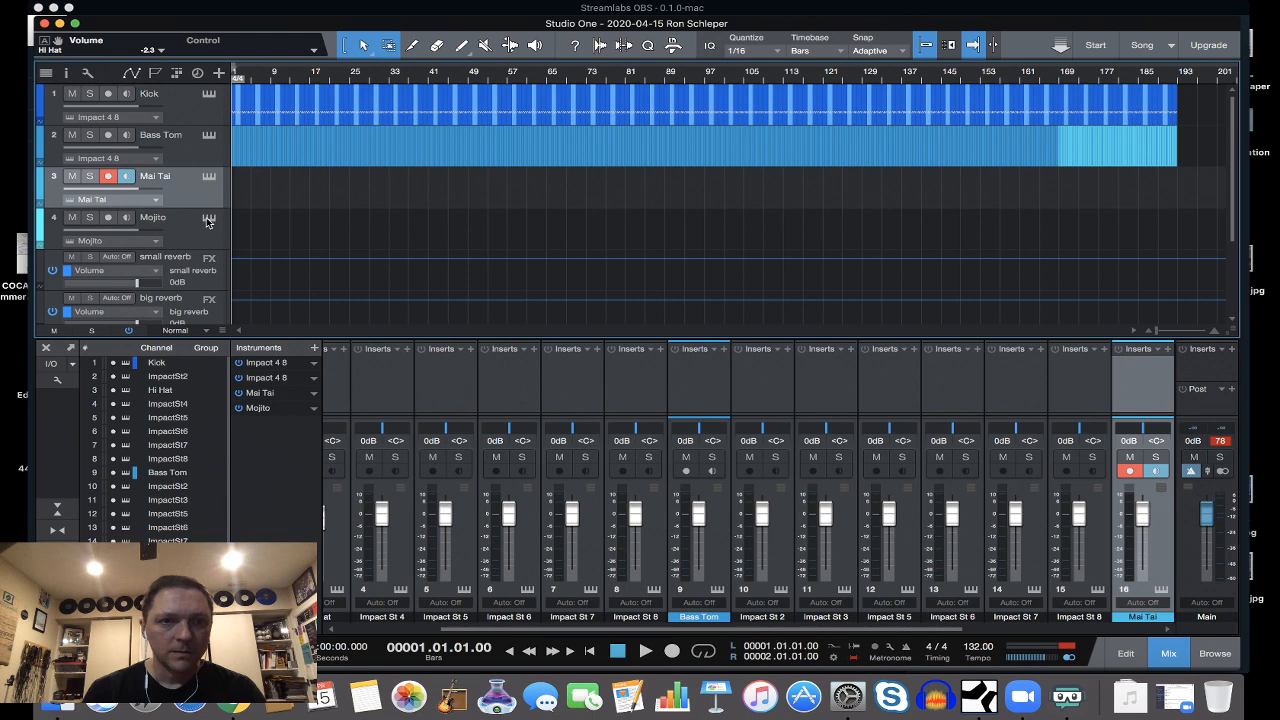
click(209, 221)
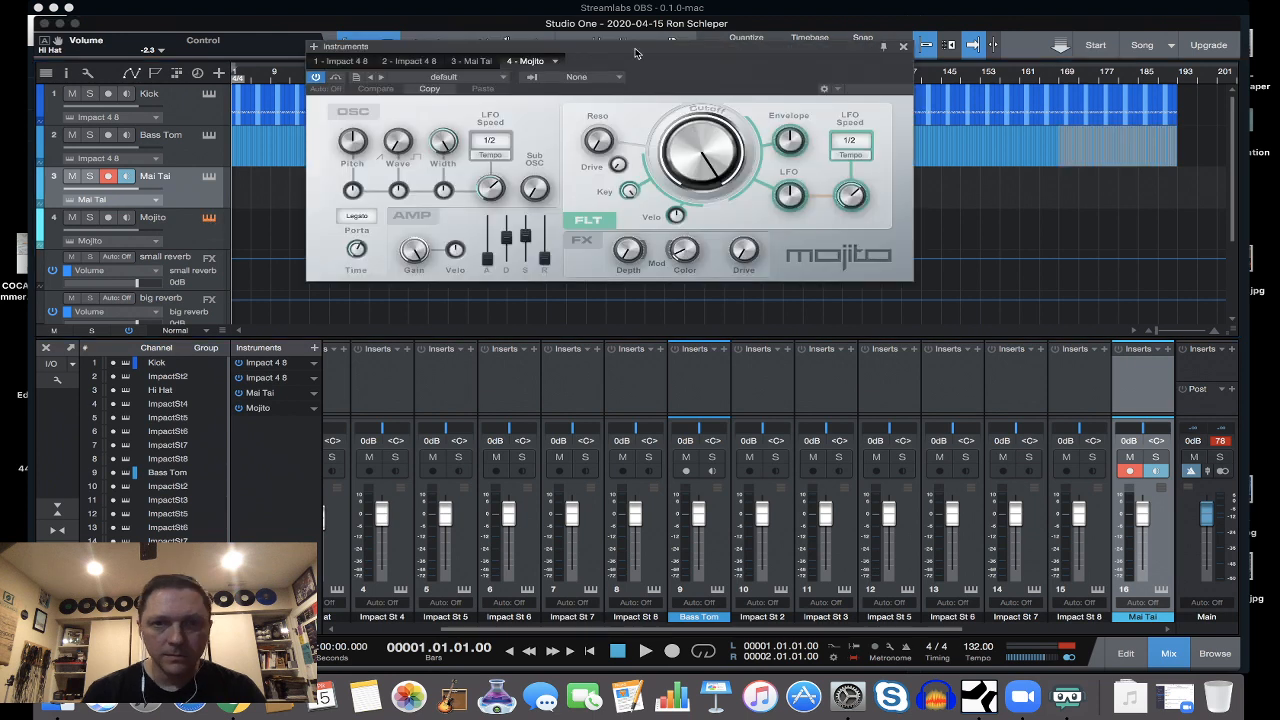
drag(635, 53, 825, 49)
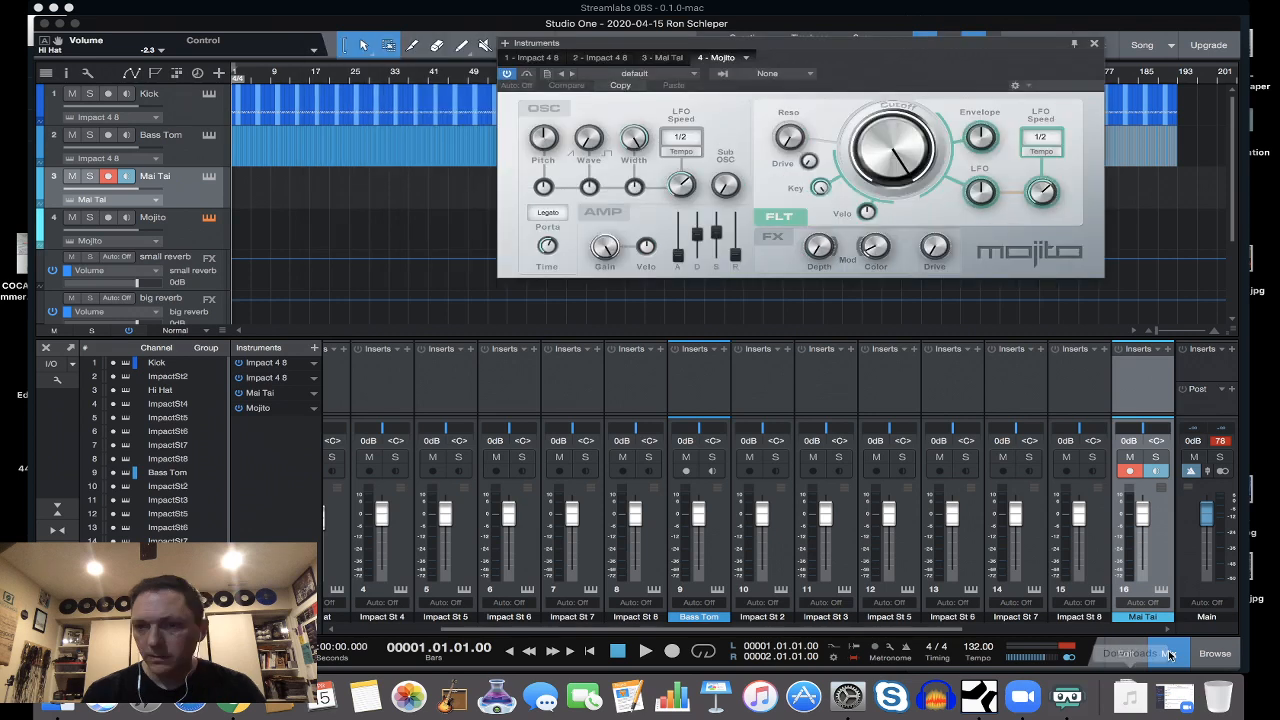
click(1170, 654)
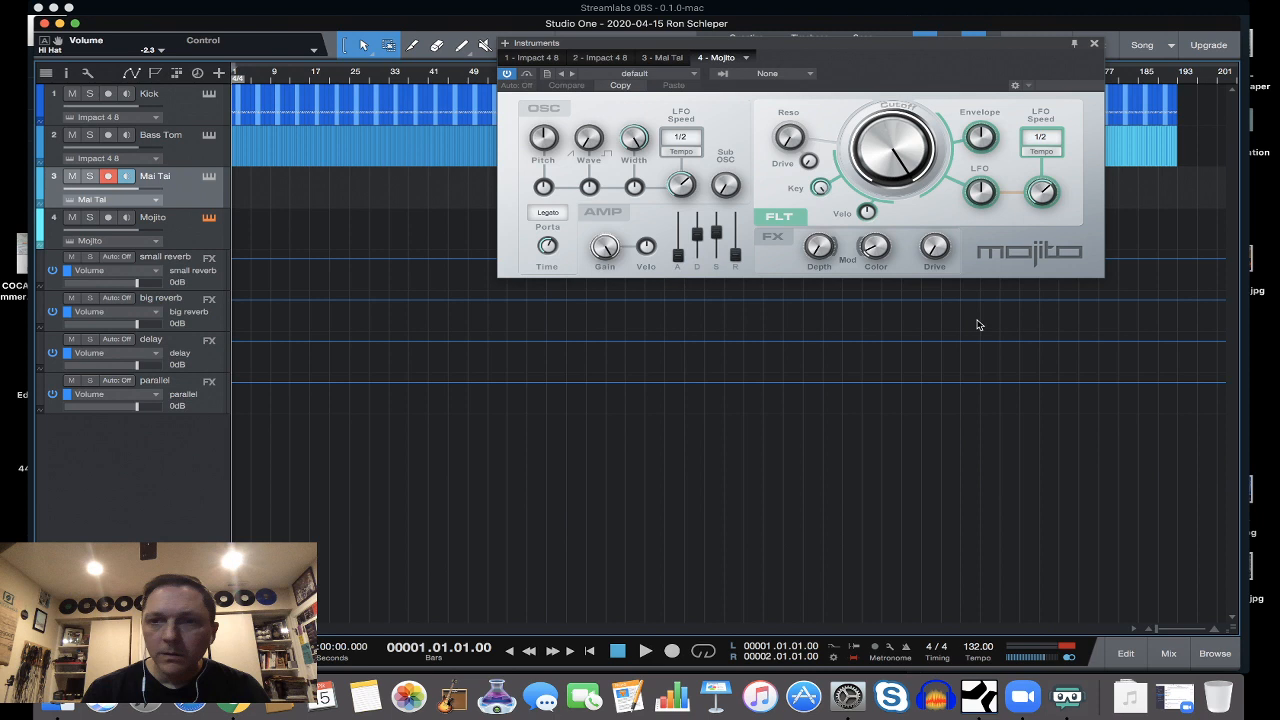
Create an empty clip filling bar 1 on the Mojito track and open it for note editing.
mouse_move(1159, 629)
mouse_down()
mouse_move(1179, 633)
mouse_move(1162, 630)
mouse_up()
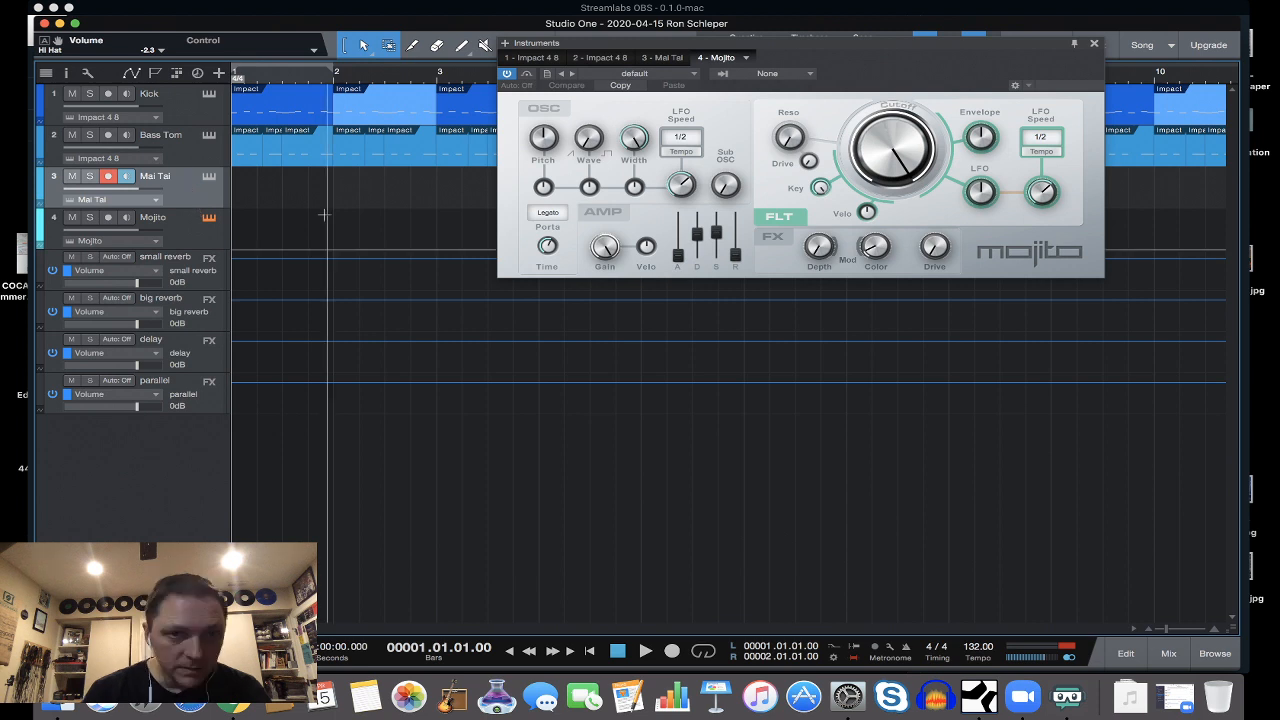
drag(323, 214, 240, 237)
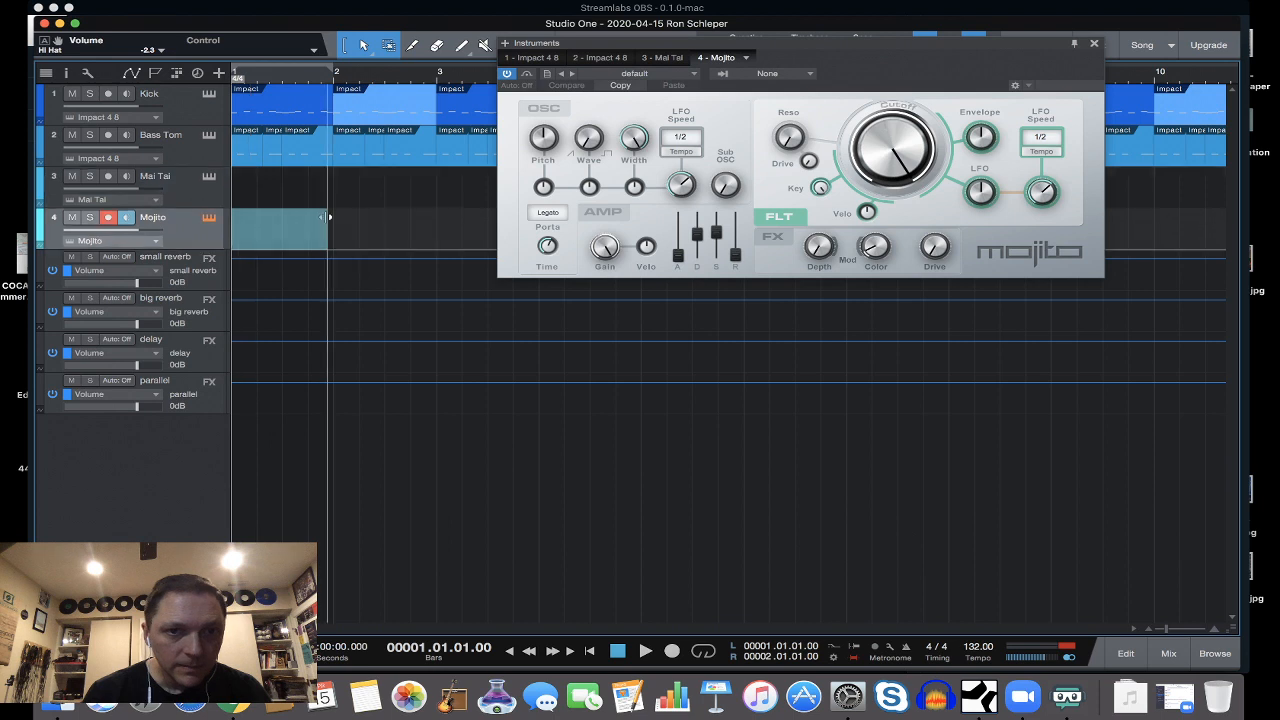
drag(329, 216, 334, 216)
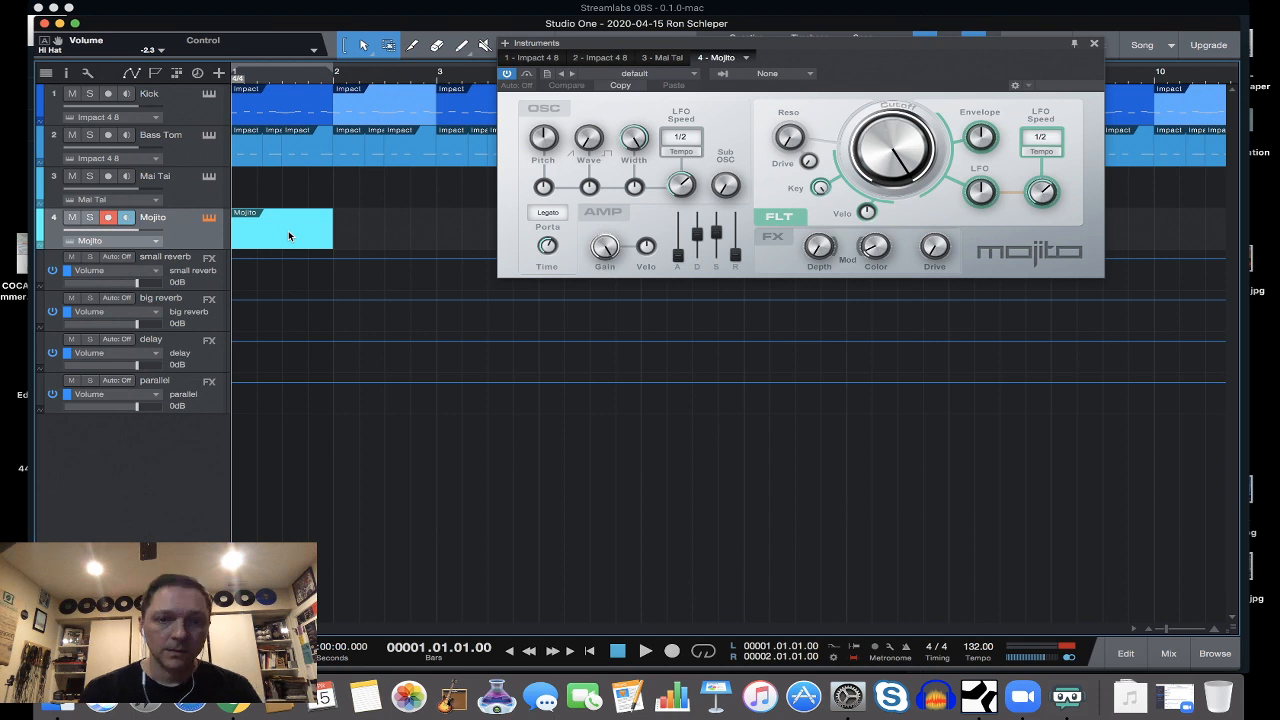
double_click(288, 234)
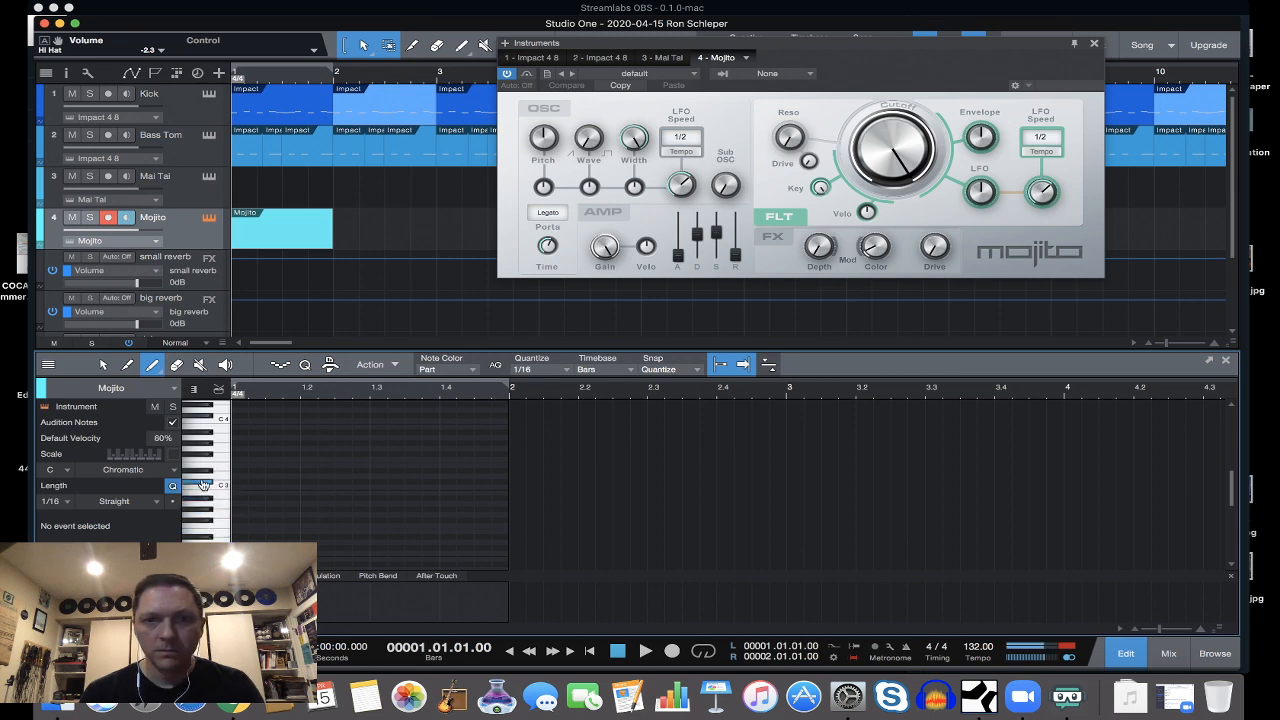
Load the Dusty Drum preset in Mojito and audition a note just below C3.
click(697, 76)
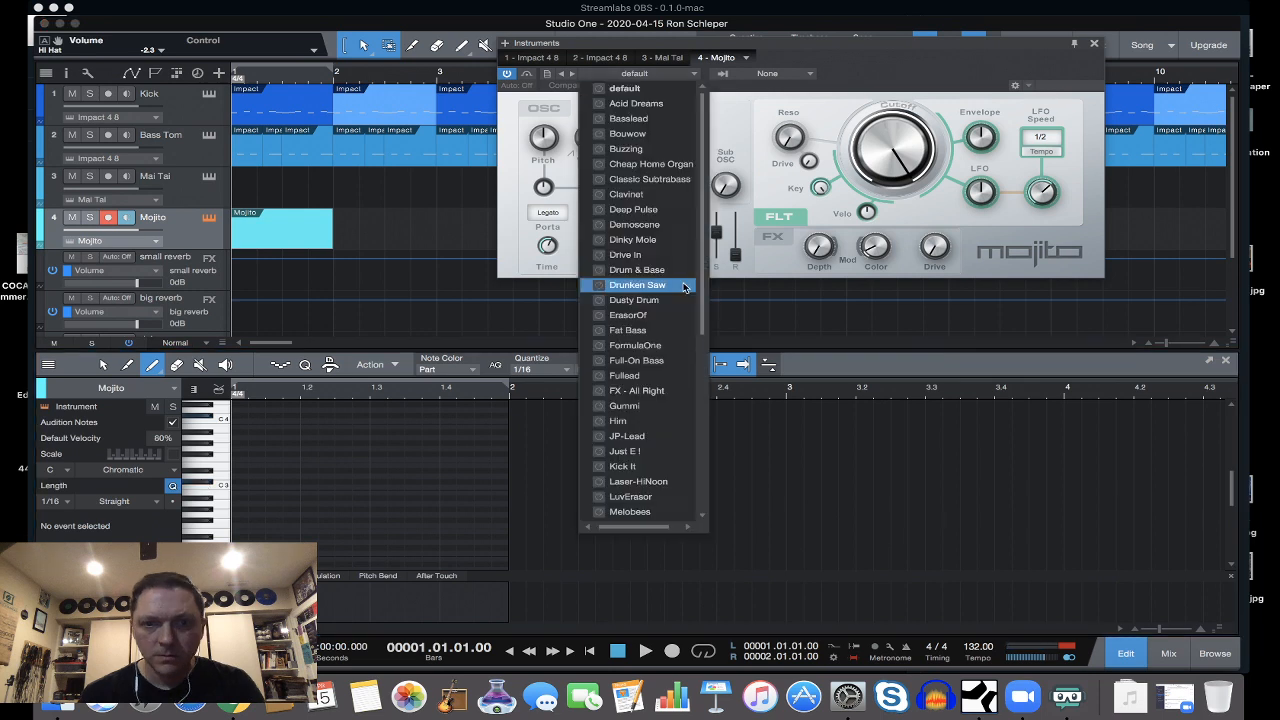
key(Down)
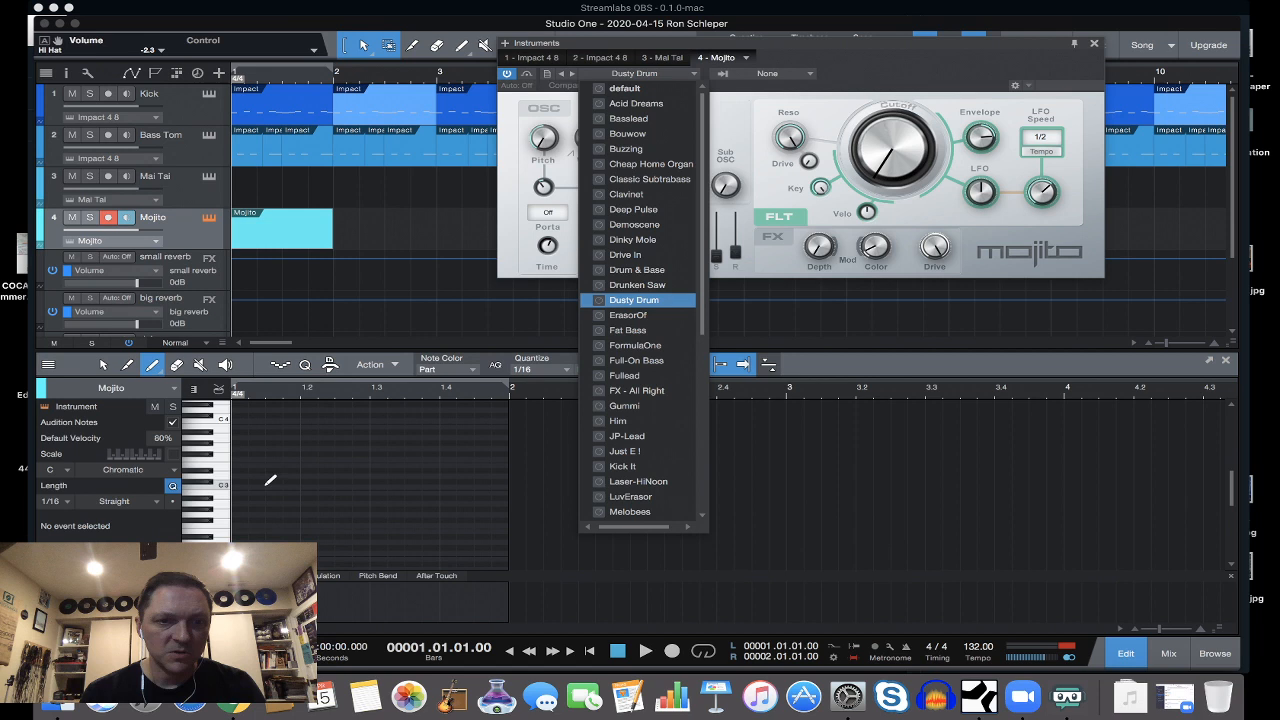
click(214, 500)
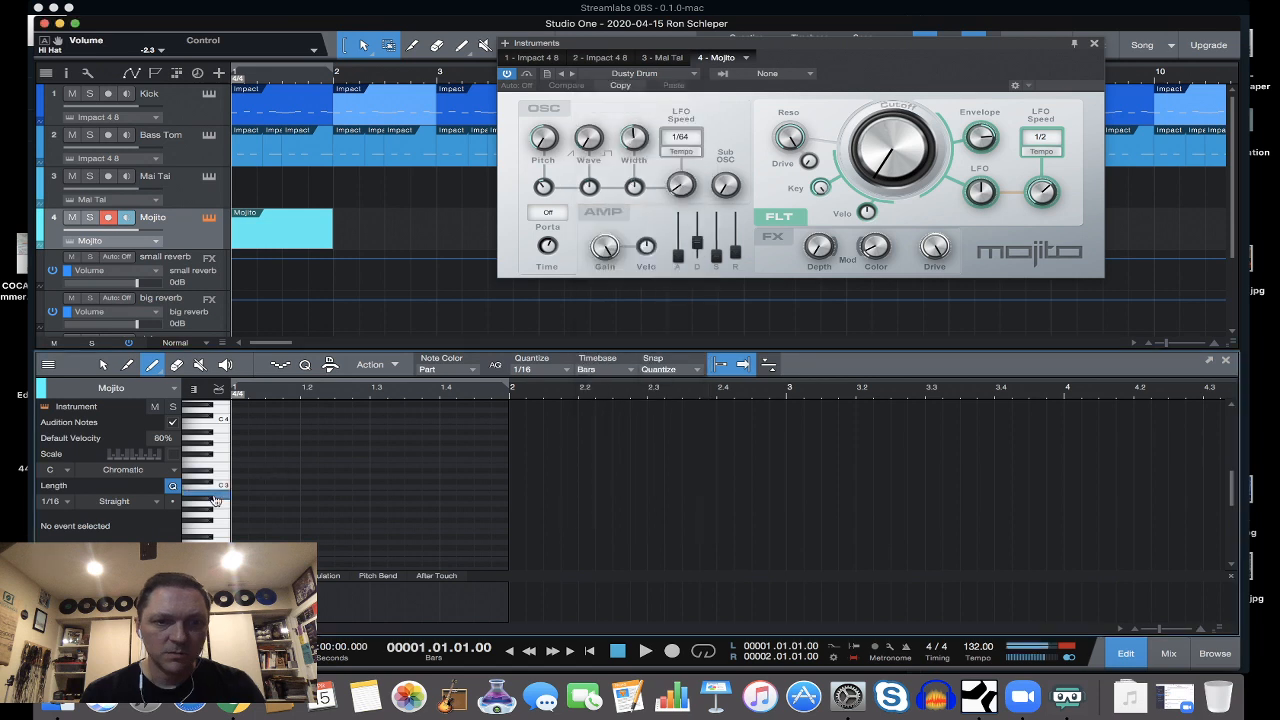
Load the Cheap Home Organ preset in Mojito.
click(696, 77)
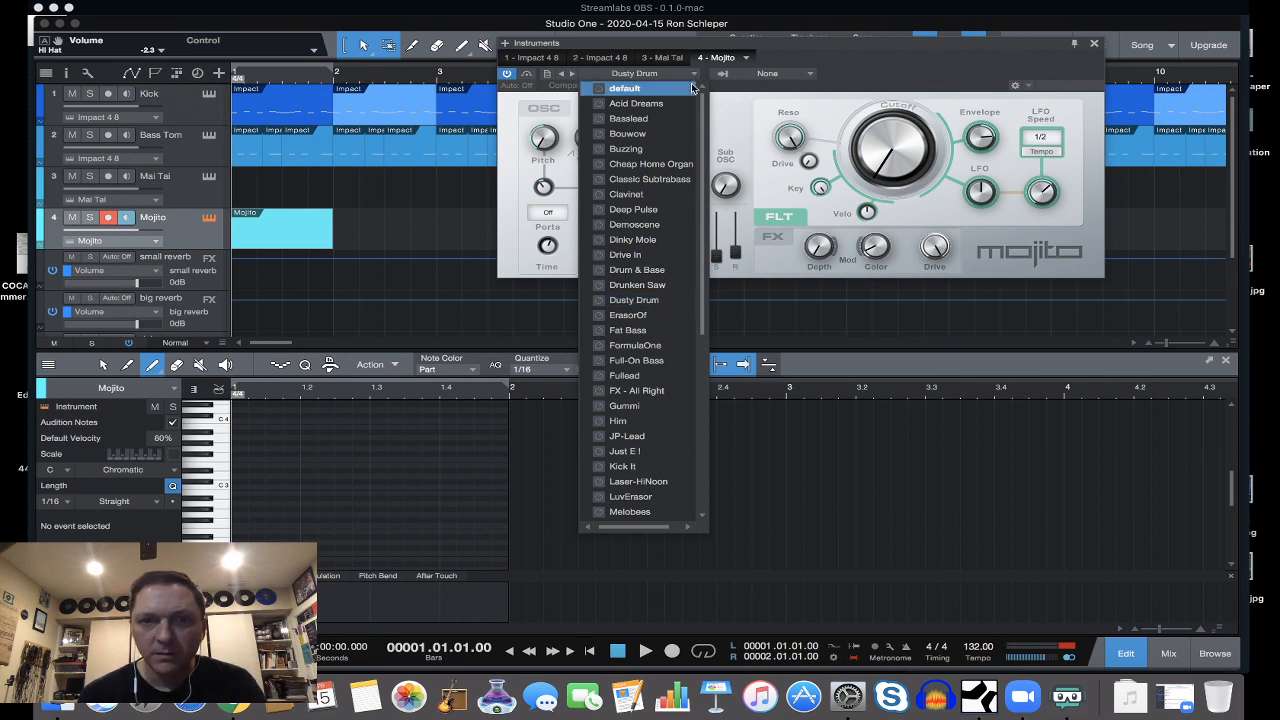
click(681, 164)
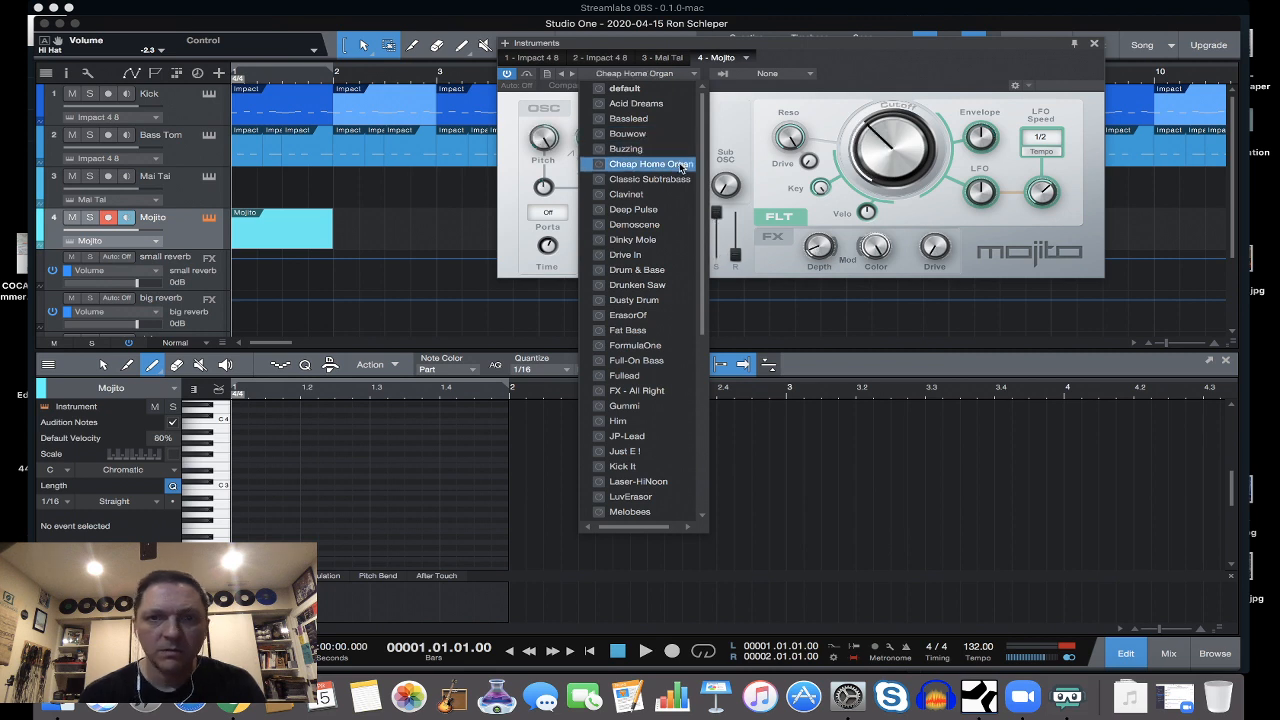
click(681, 164)
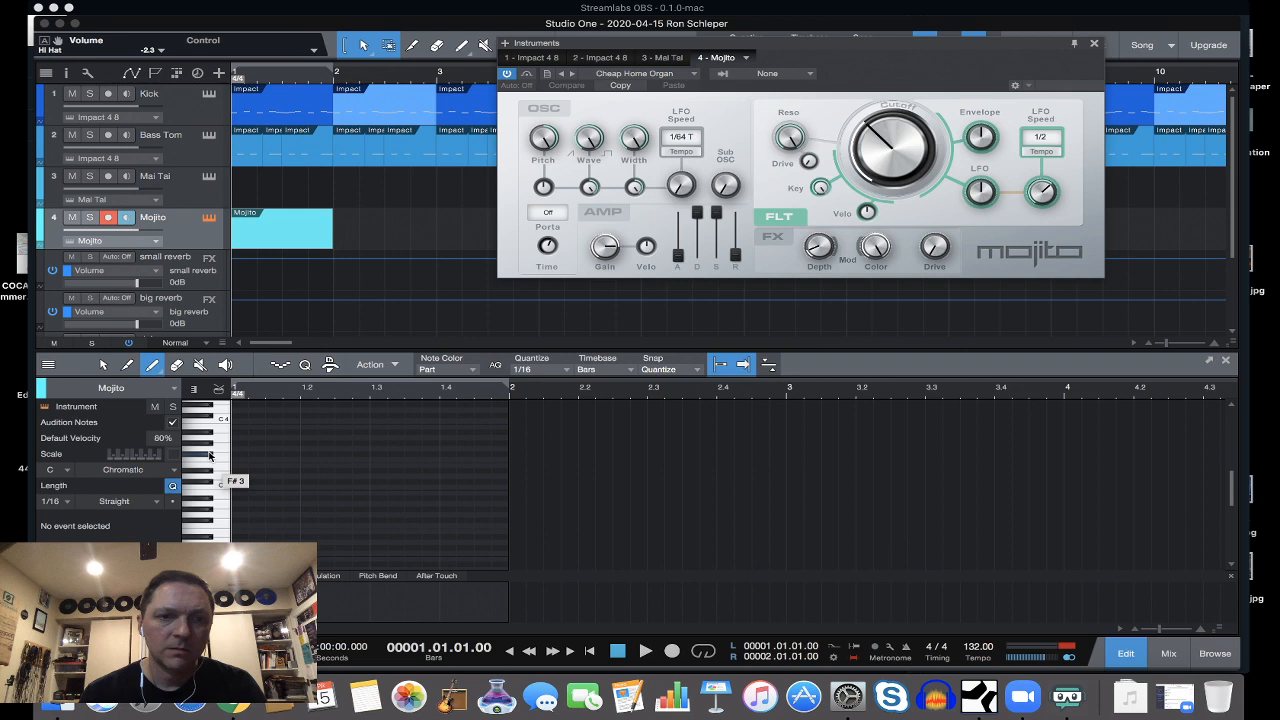
Audition a note below C3 with the current Mojito sound and load the Fat Bass preset.
click(212, 503)
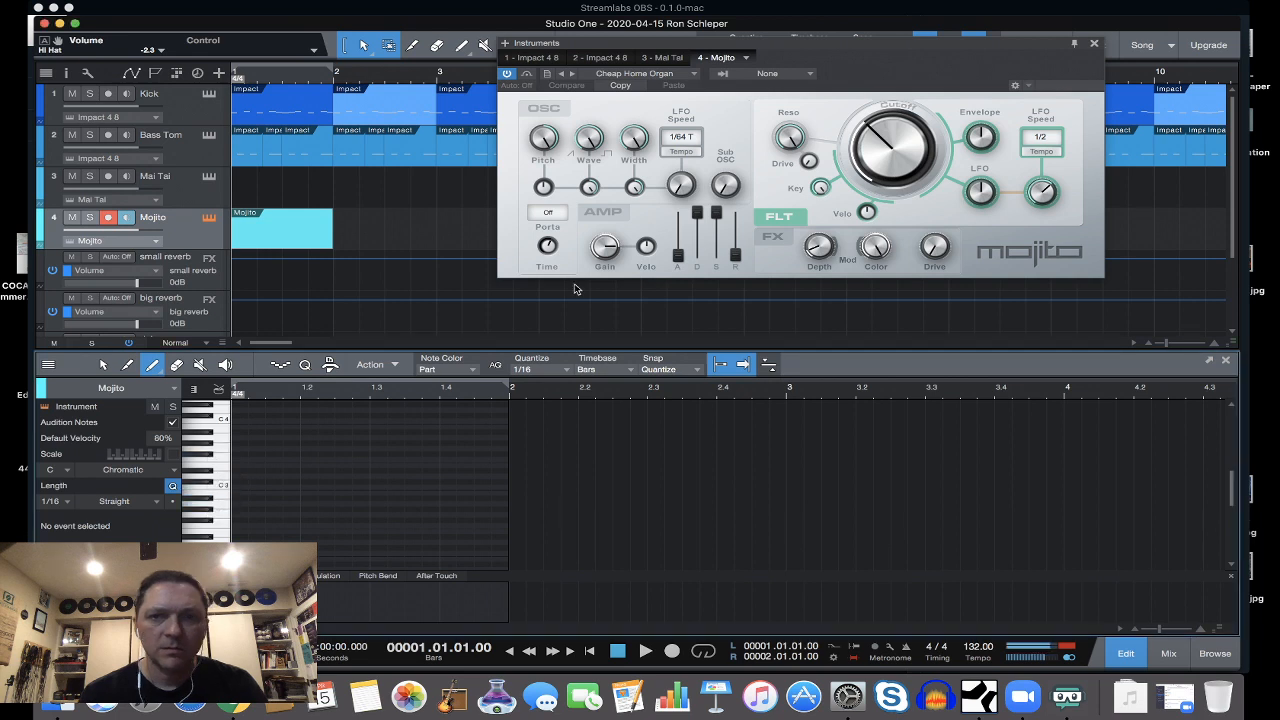
click(694, 75)
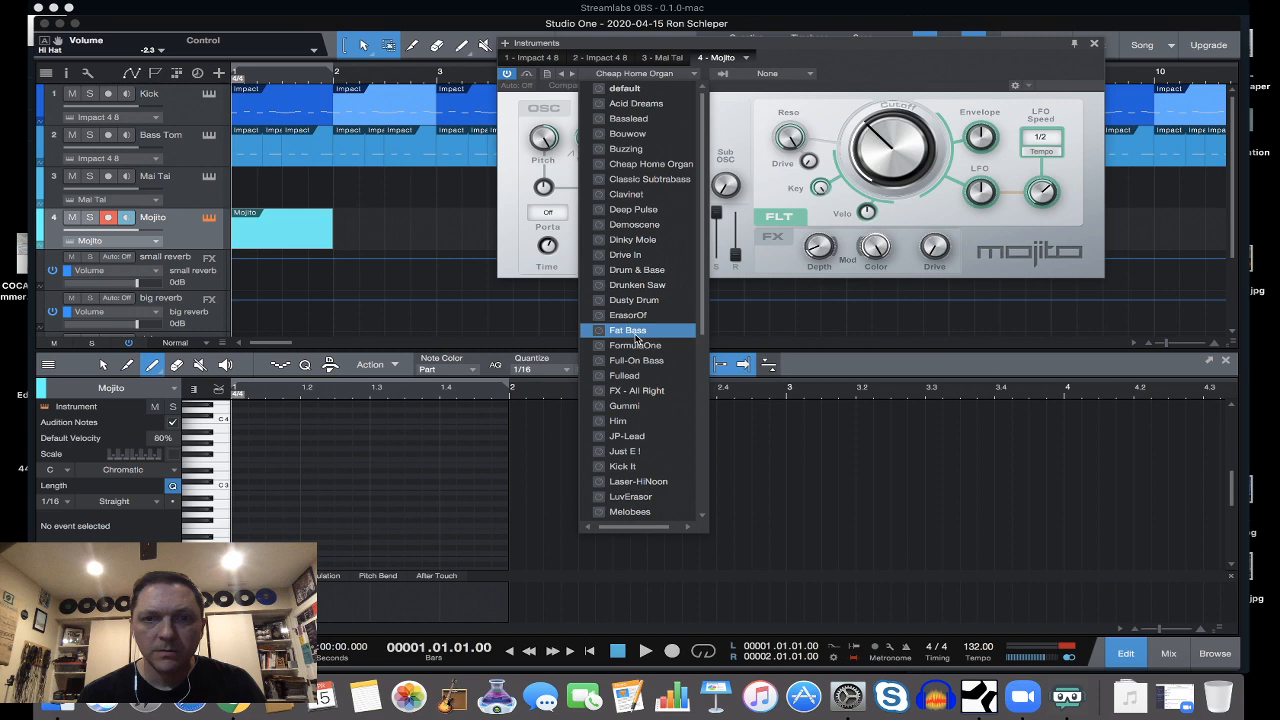
click(635, 337)
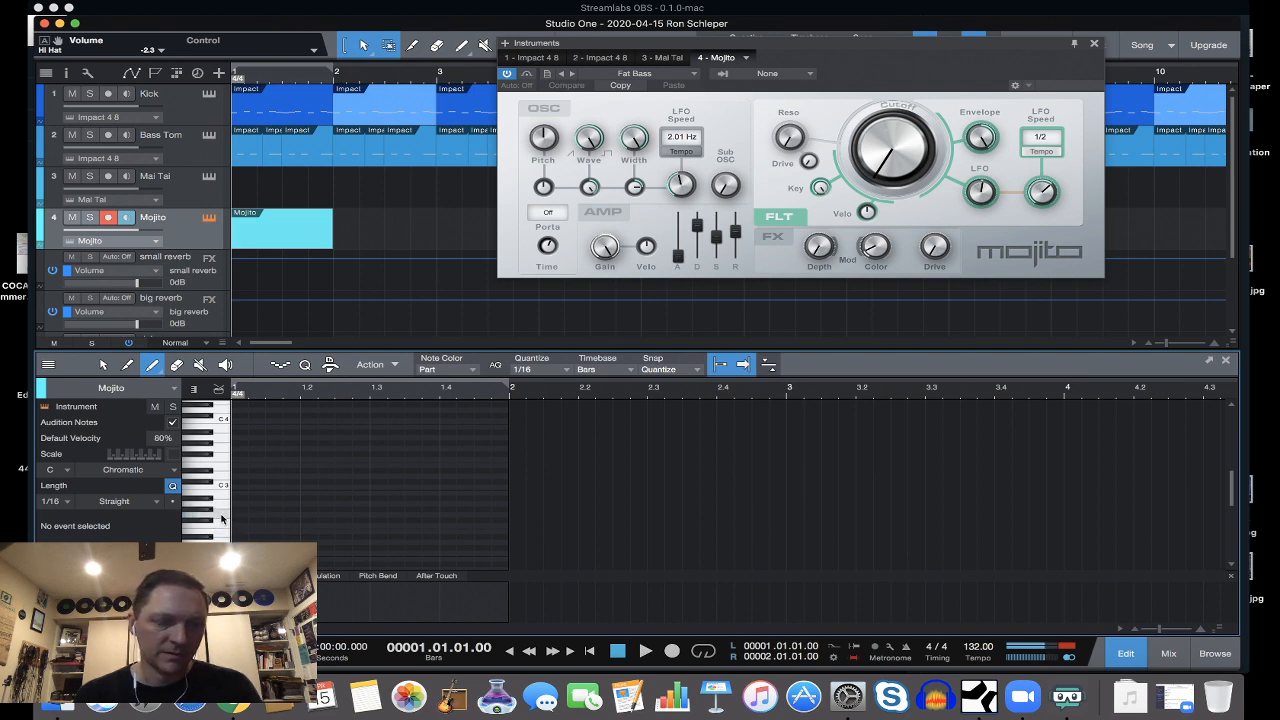
Draw four 1/16 G2 notes in the Mojito clip at 1.1.1, 1.1.4, 1.3.1 and 1.3.4.
click(236, 515)
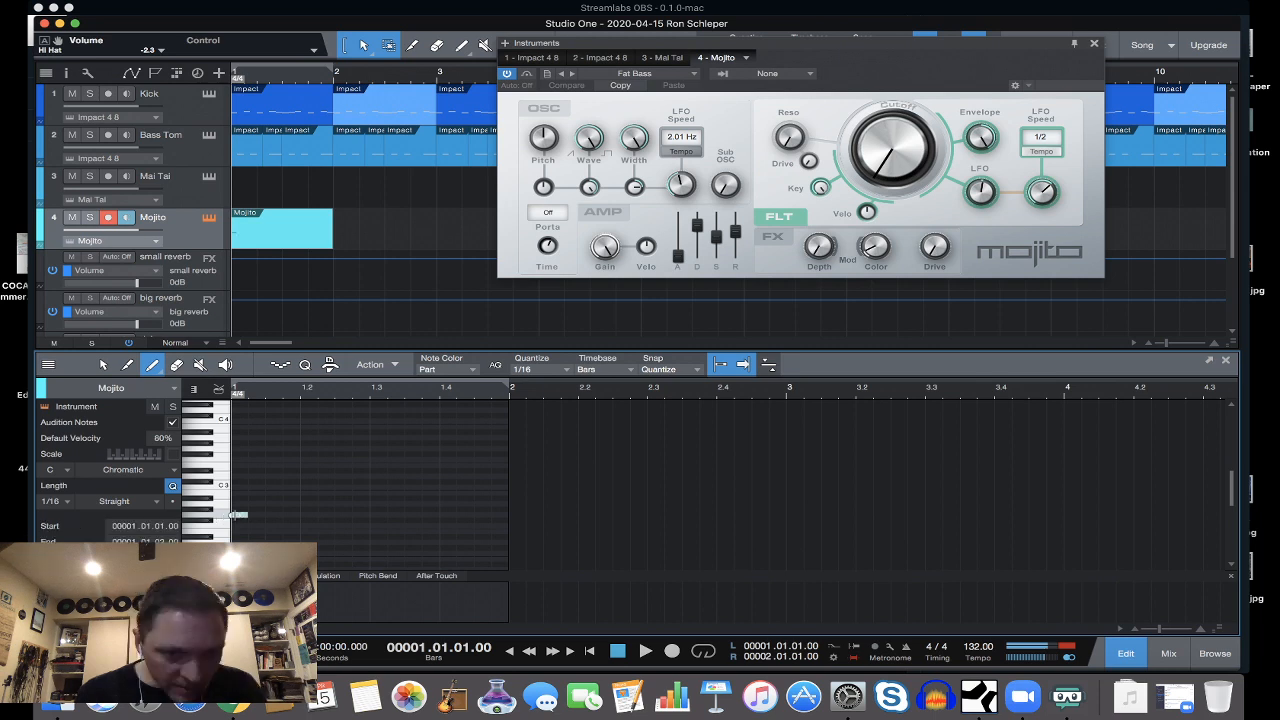
click(290, 513)
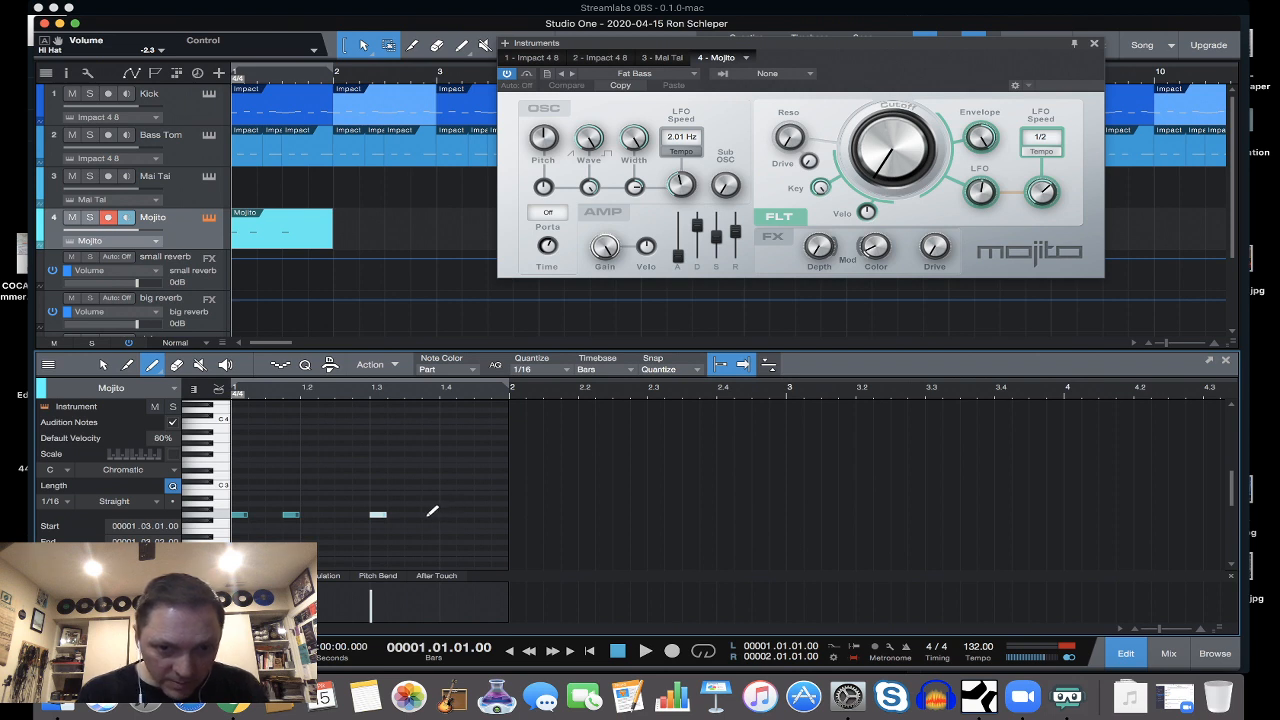
click(428, 514)
Audition the pattern, turn on looping for bar 1 and restart playback from the song start.
key(space)
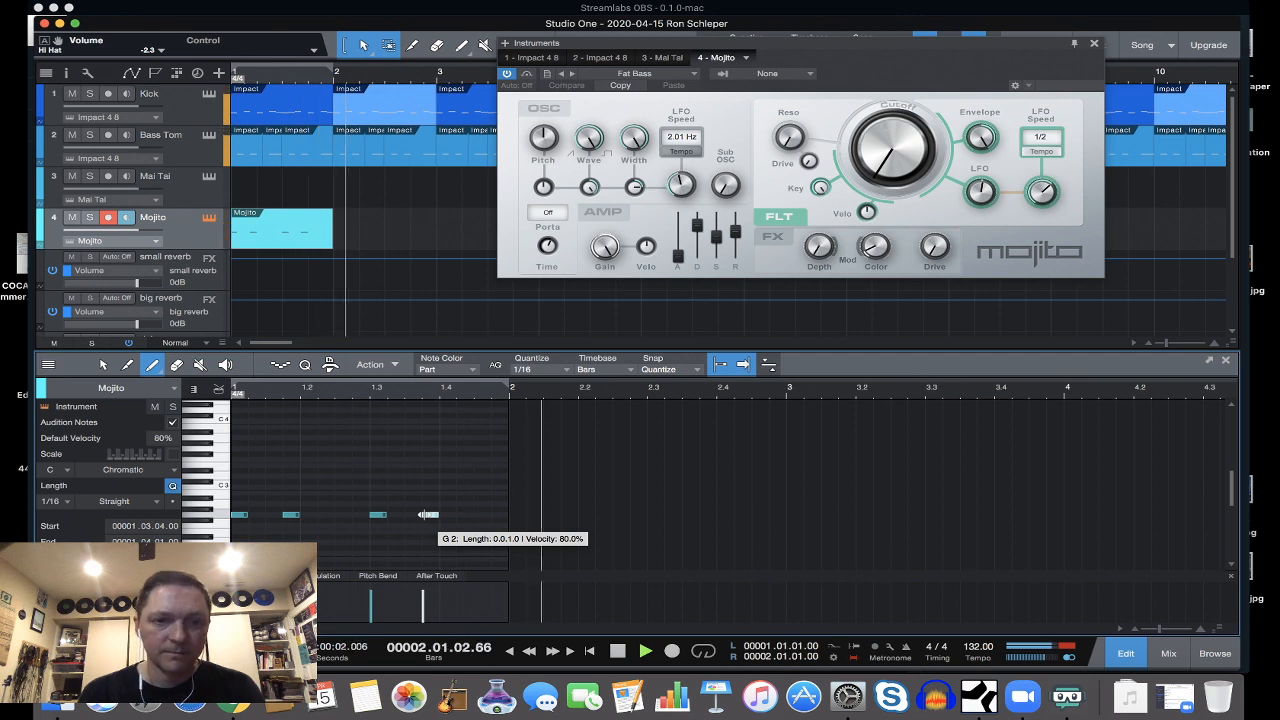
key(space)
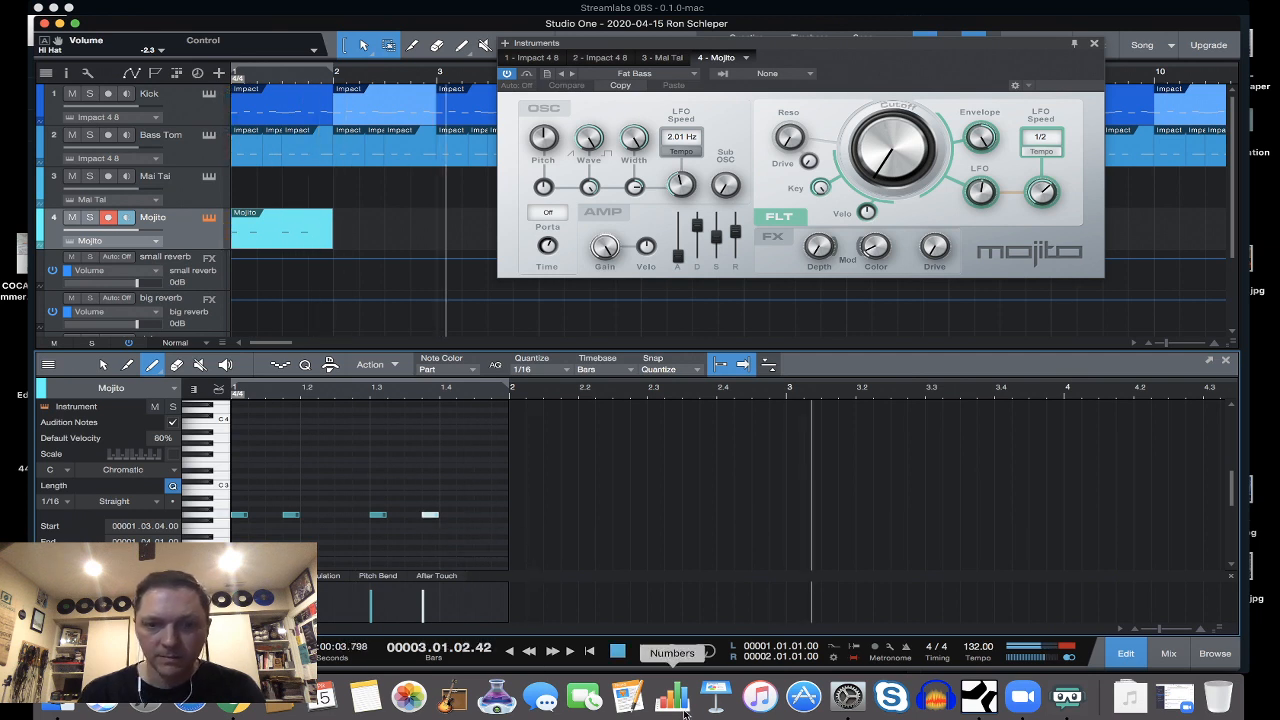
click(704, 652)
key(space)
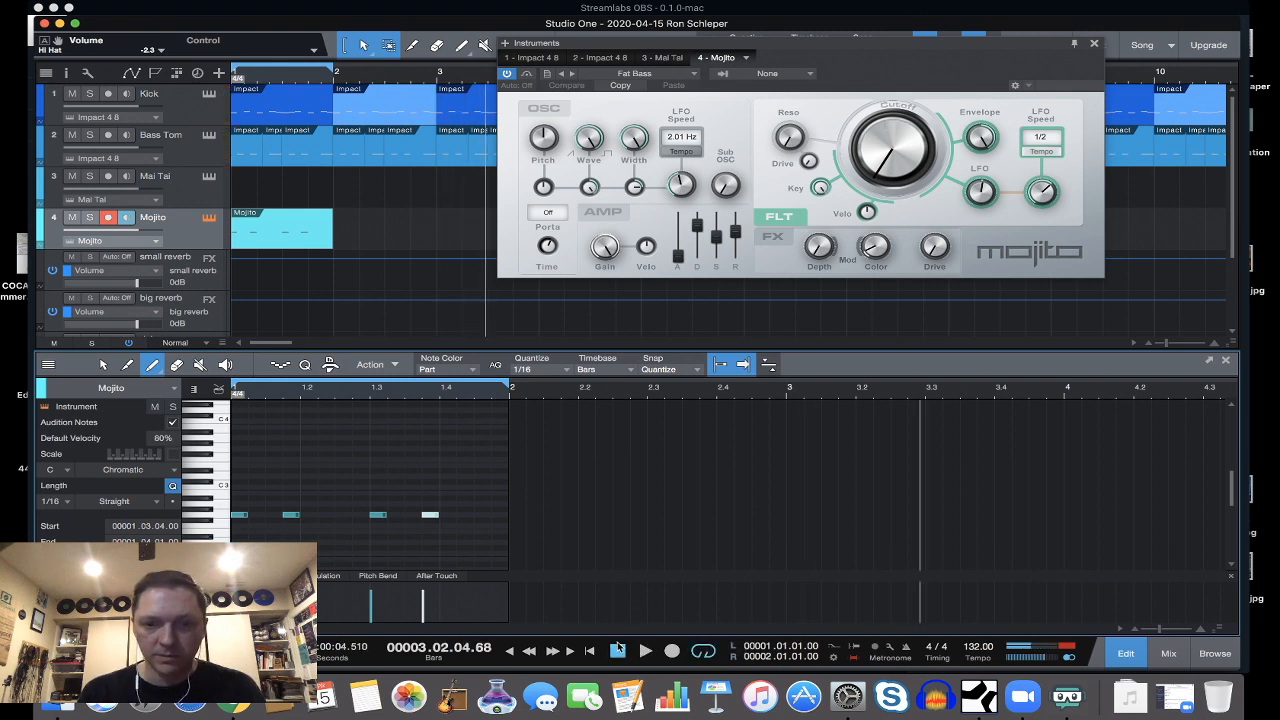
click(618, 651)
click(589, 652)
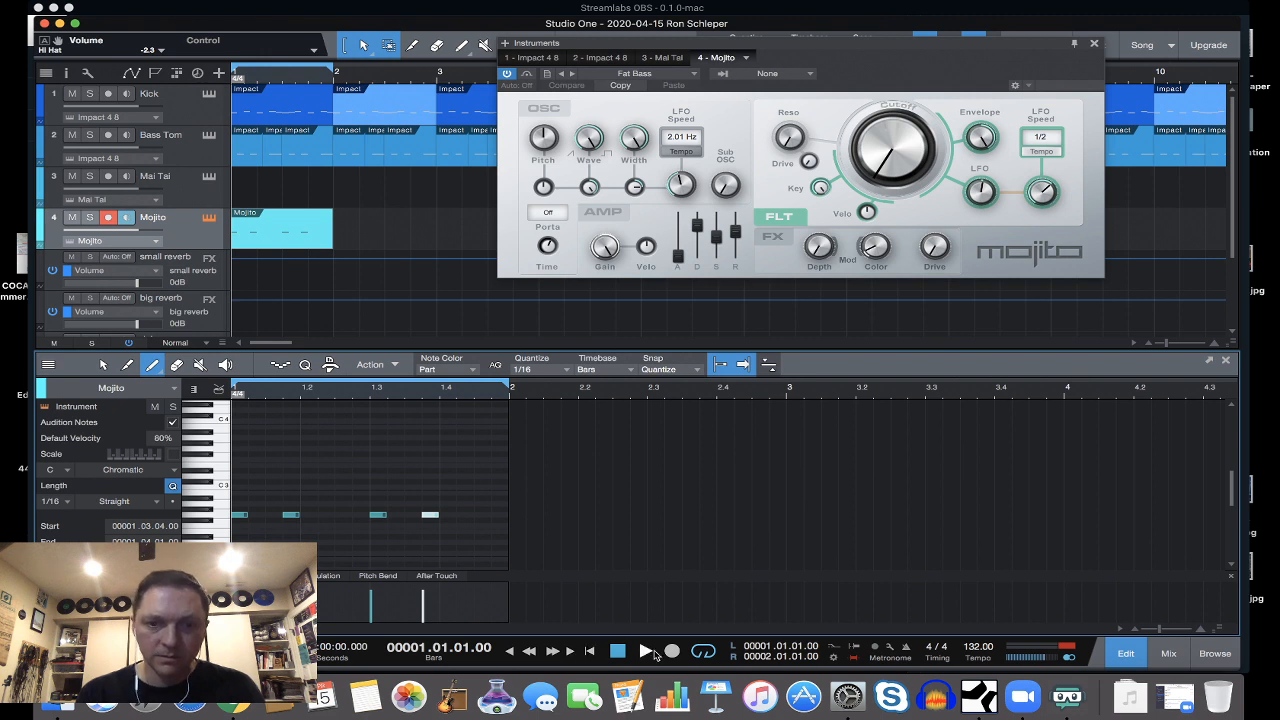
click(647, 652)
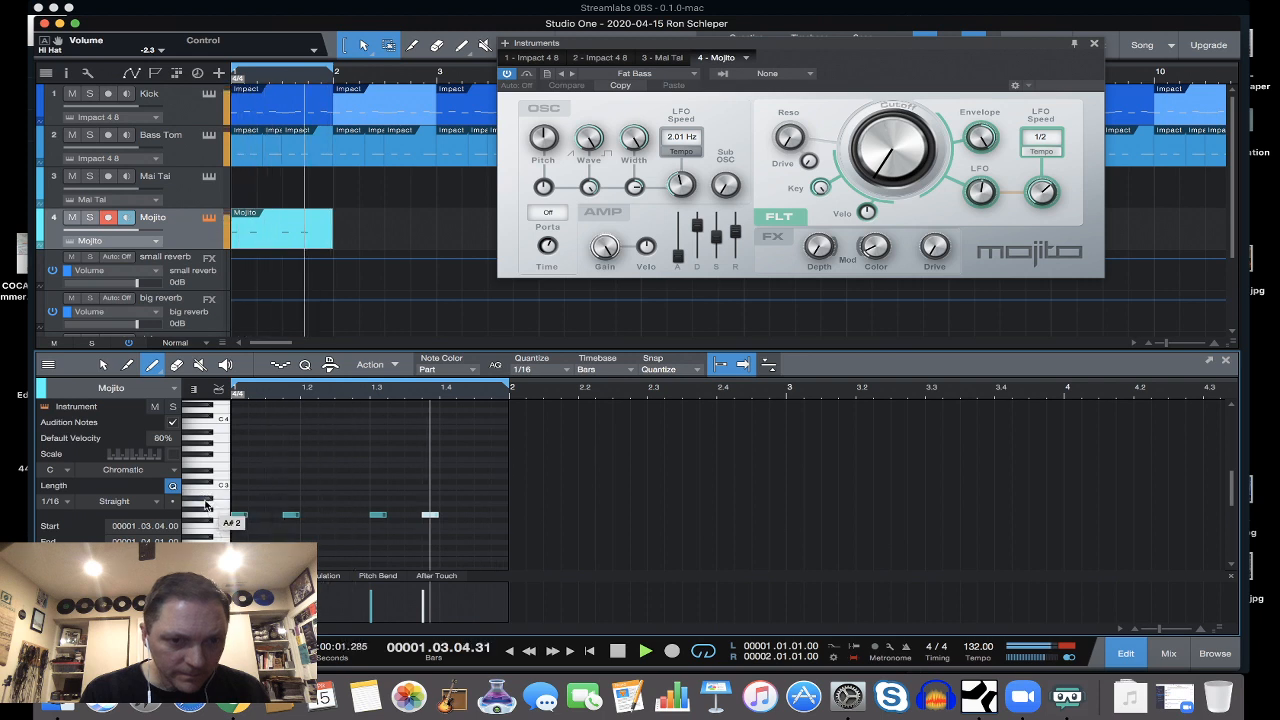
Add 1/16 A#2 notes at 1.2.3, 1.2.4, 1.4.3 and 1.4.4 of the looping Mojito clip.
click(340, 497)
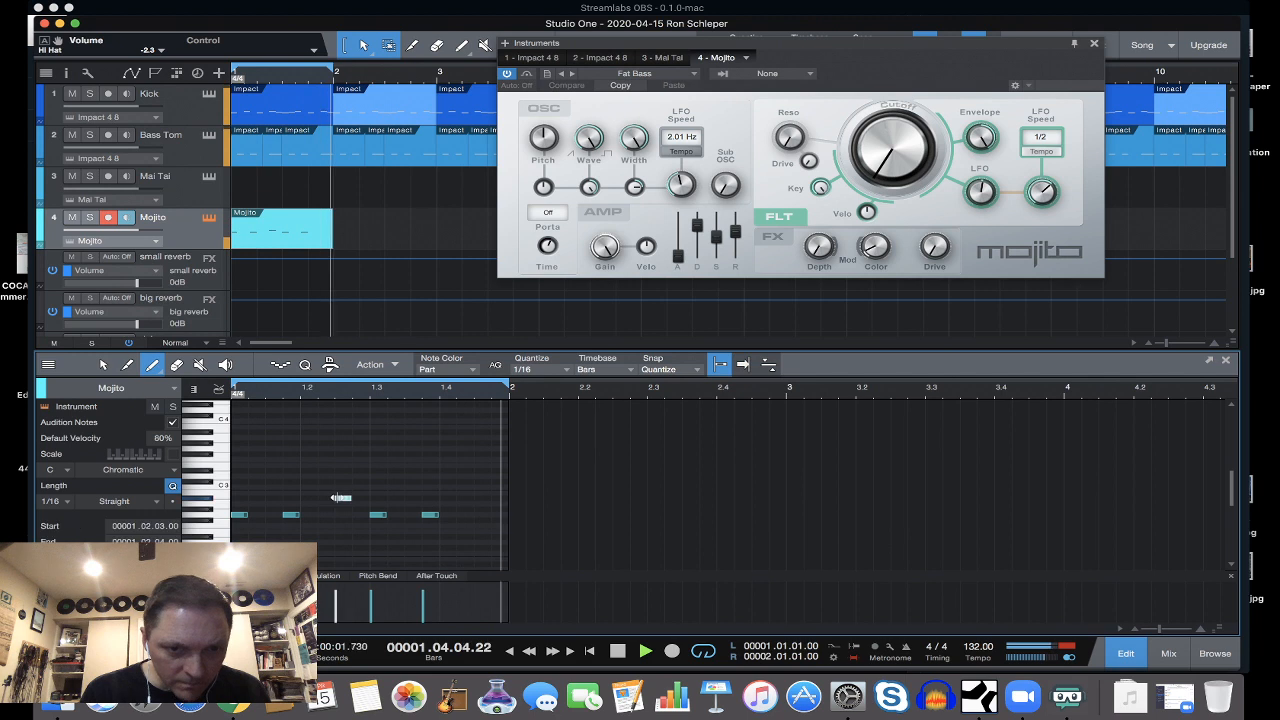
click(481, 492)
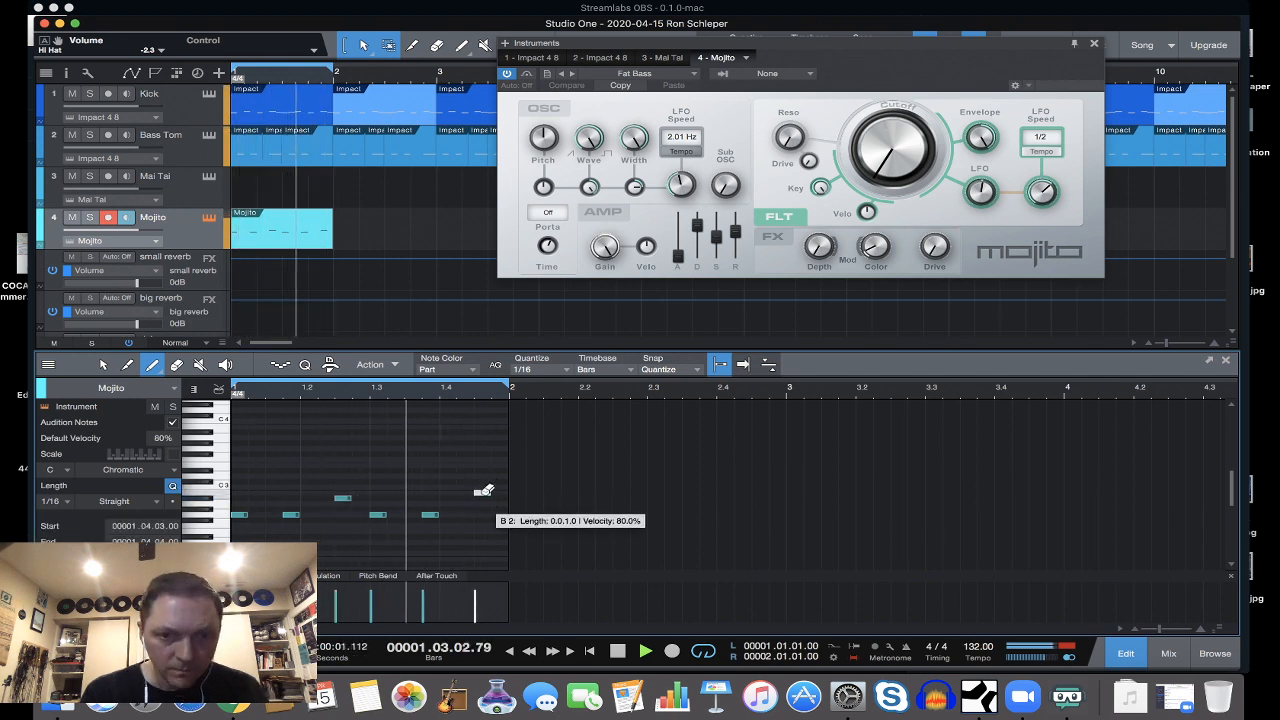
click(483, 494)
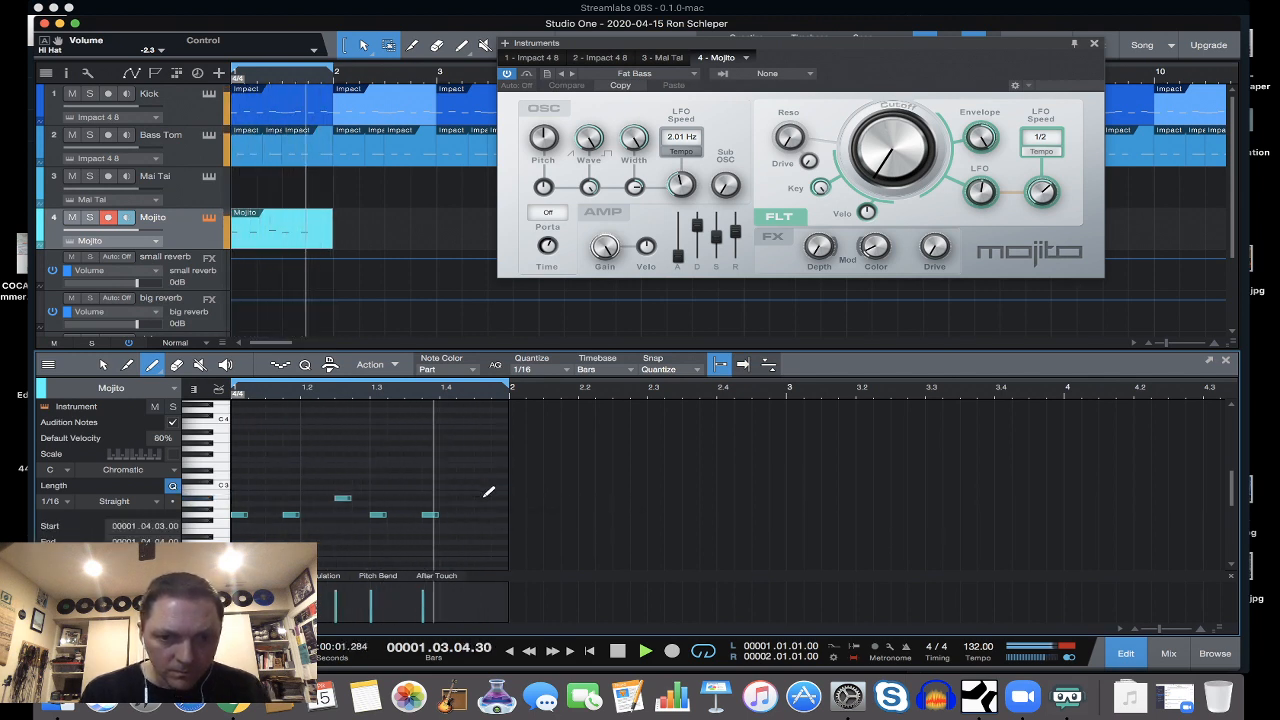
click(482, 496)
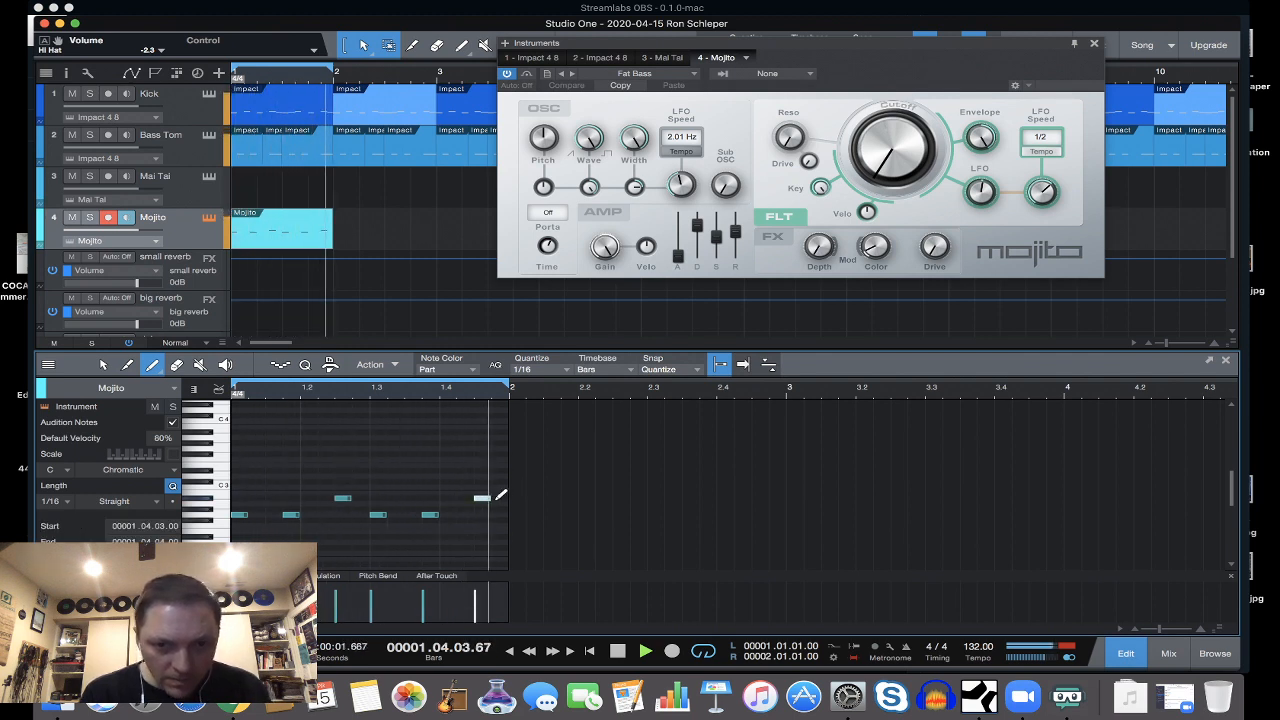
click(499, 497)
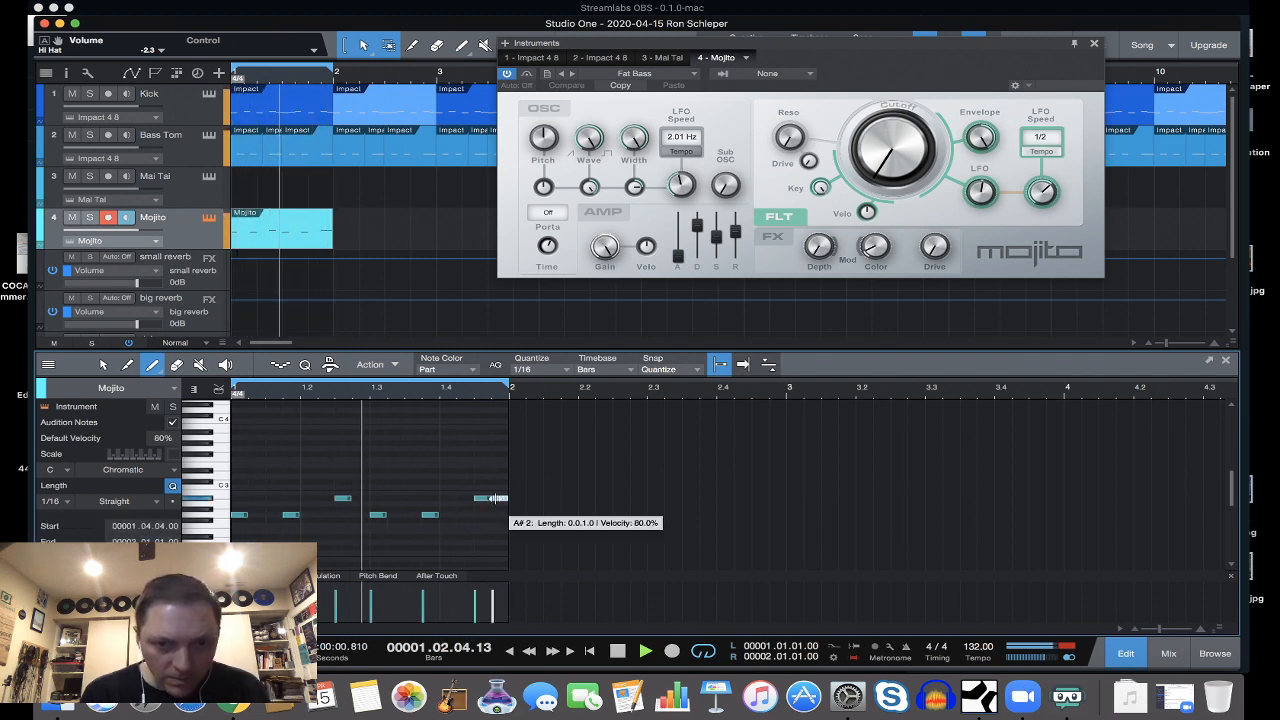
click(361, 497)
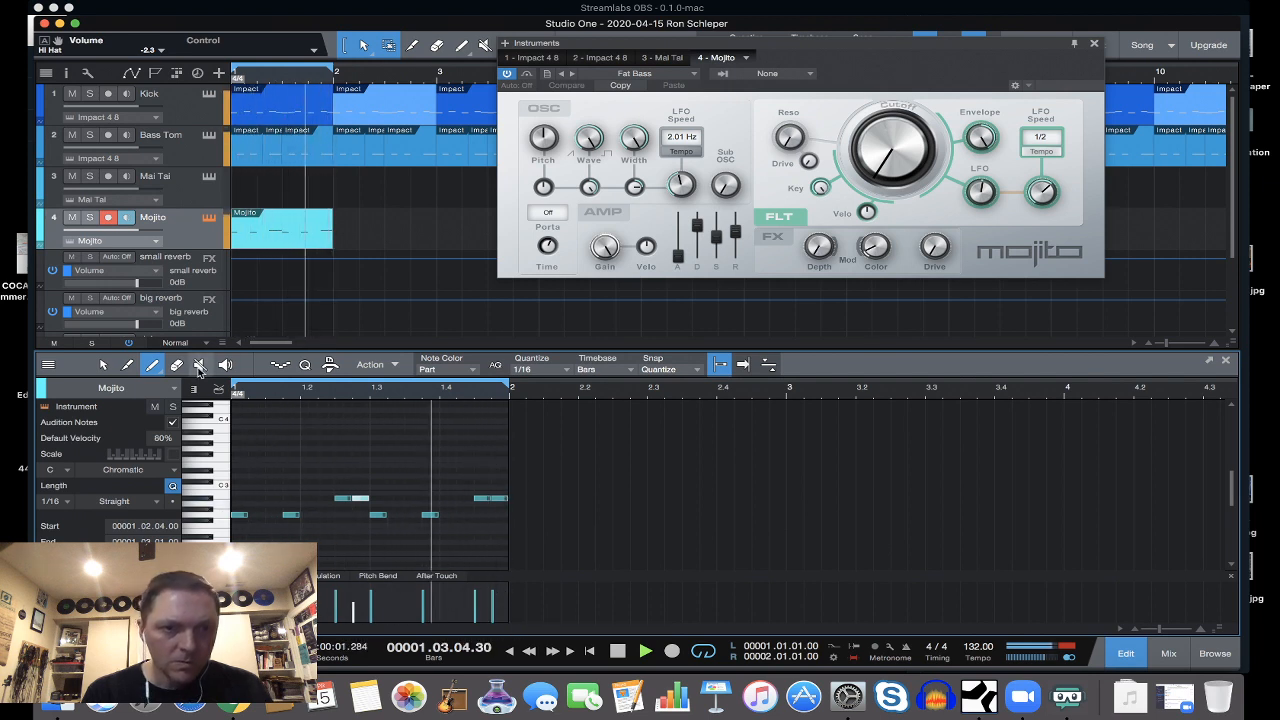
Lower the velocity of the last A#2 note in the Mojito clip, at 1.4.4.
click(103, 364)
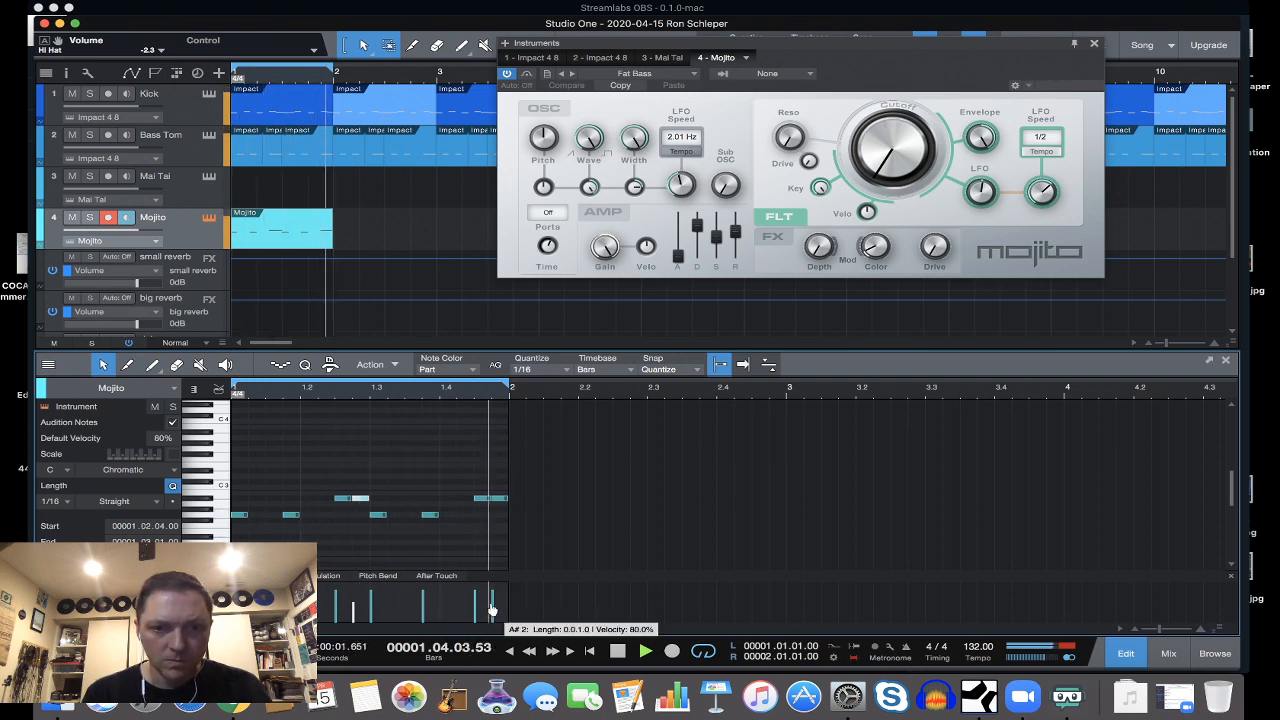
drag(492, 609, 492, 613)
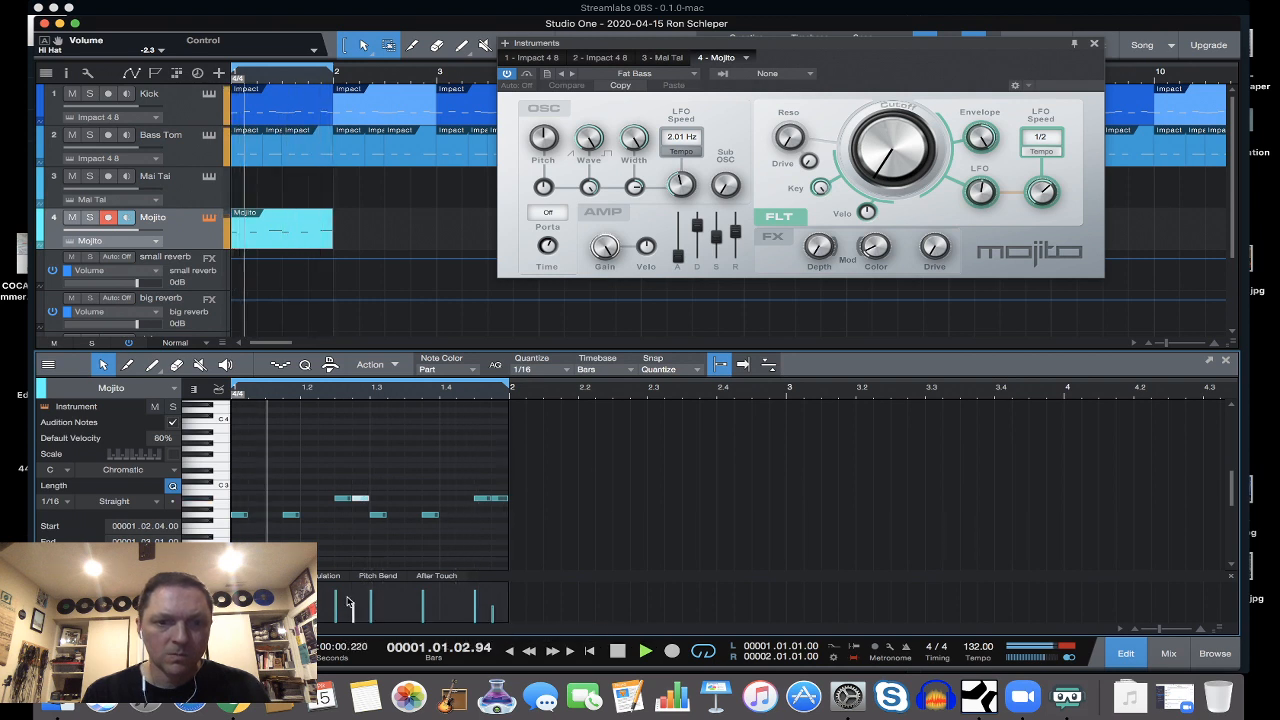
Slightly lower the velocity of the selected Mojito note and bring the Main output fader down to -6.3 dB.
drag(355, 610, 355, 613)
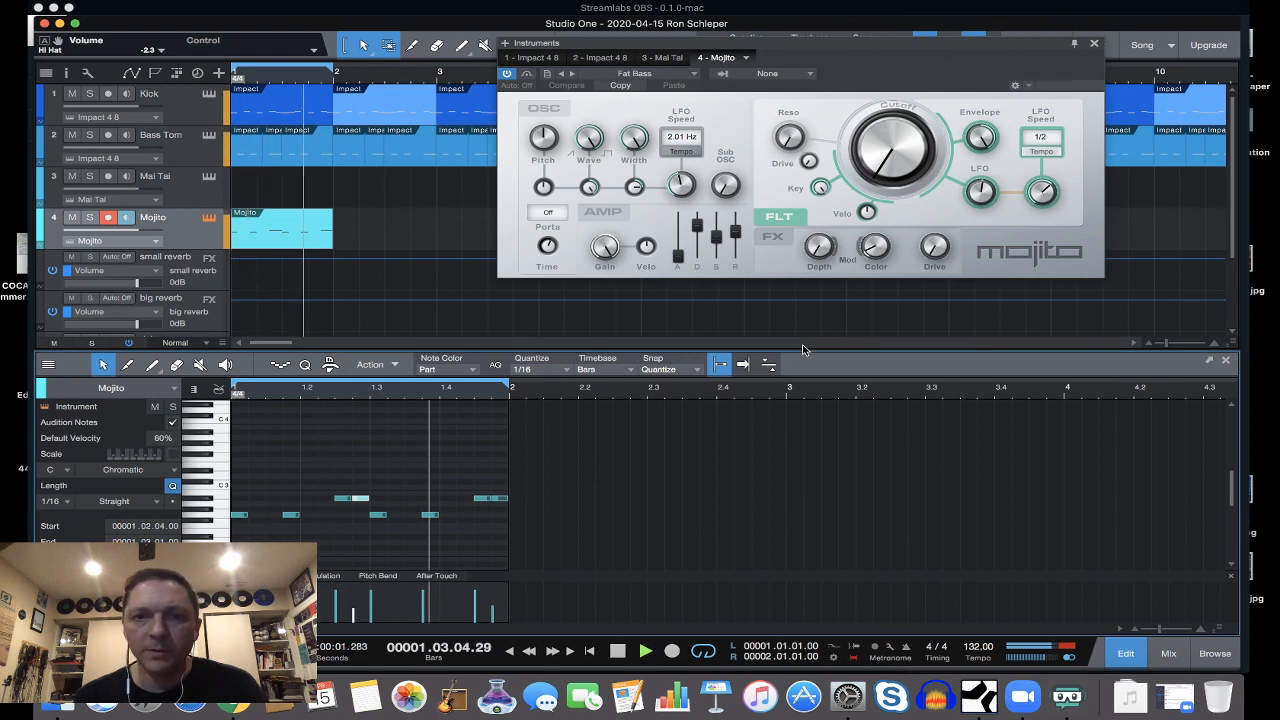
click(1170, 654)
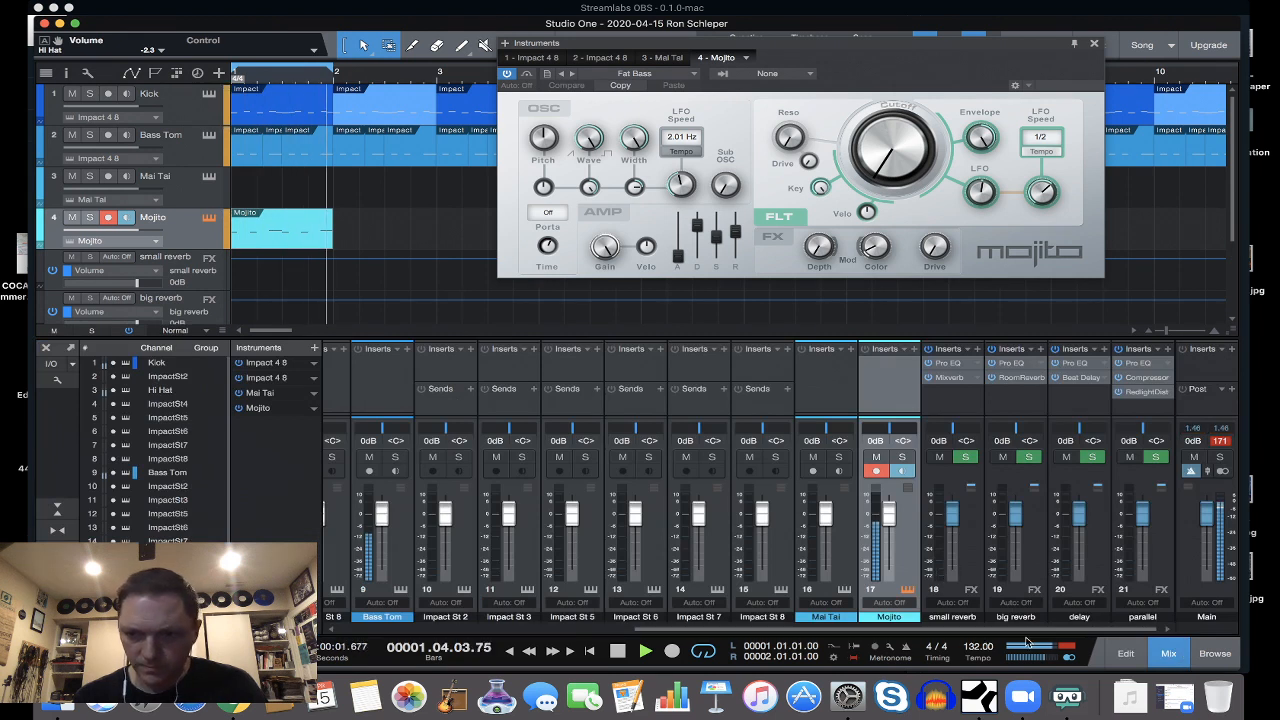
drag(1206, 513, 1210, 532)
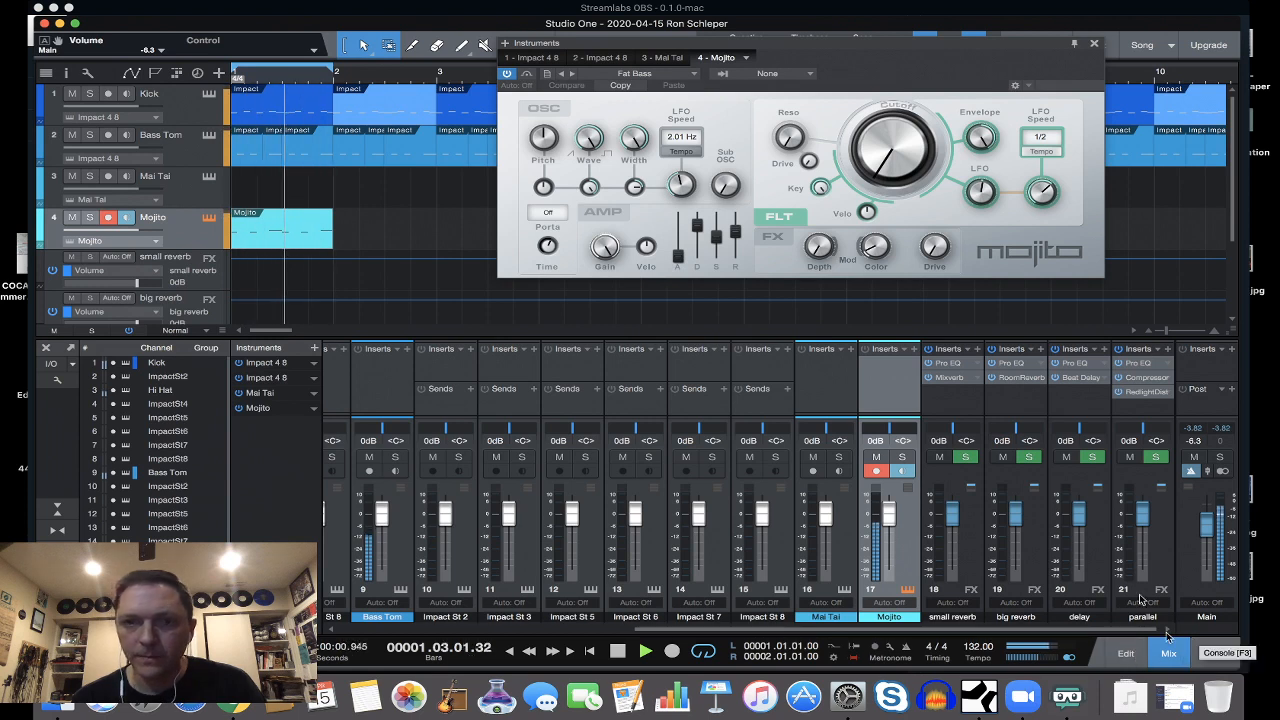
Raise the Mojito filter cutoff to 110 Hz and set the filter drive to 16%.
mouse_move(895, 126)
mouse_down()
mouse_move(897, 112)
mouse_move(897, 148)
mouse_up()
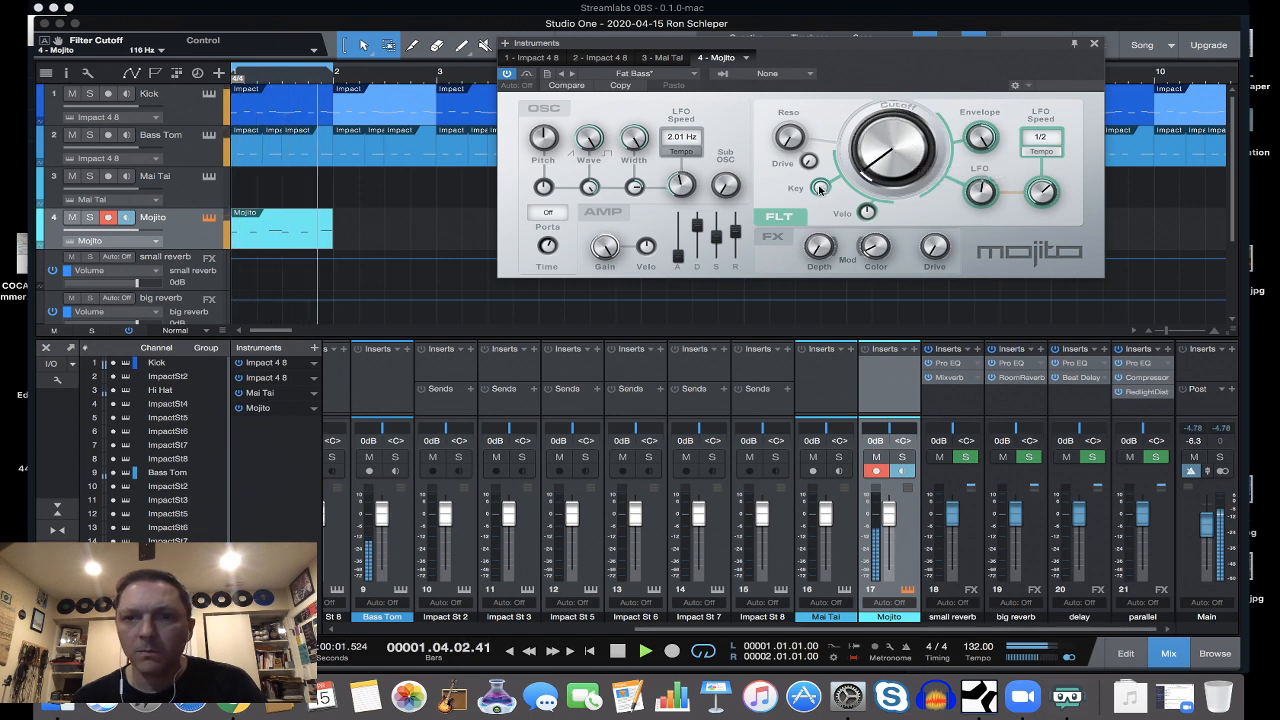
drag(840, 293, 838, 199)
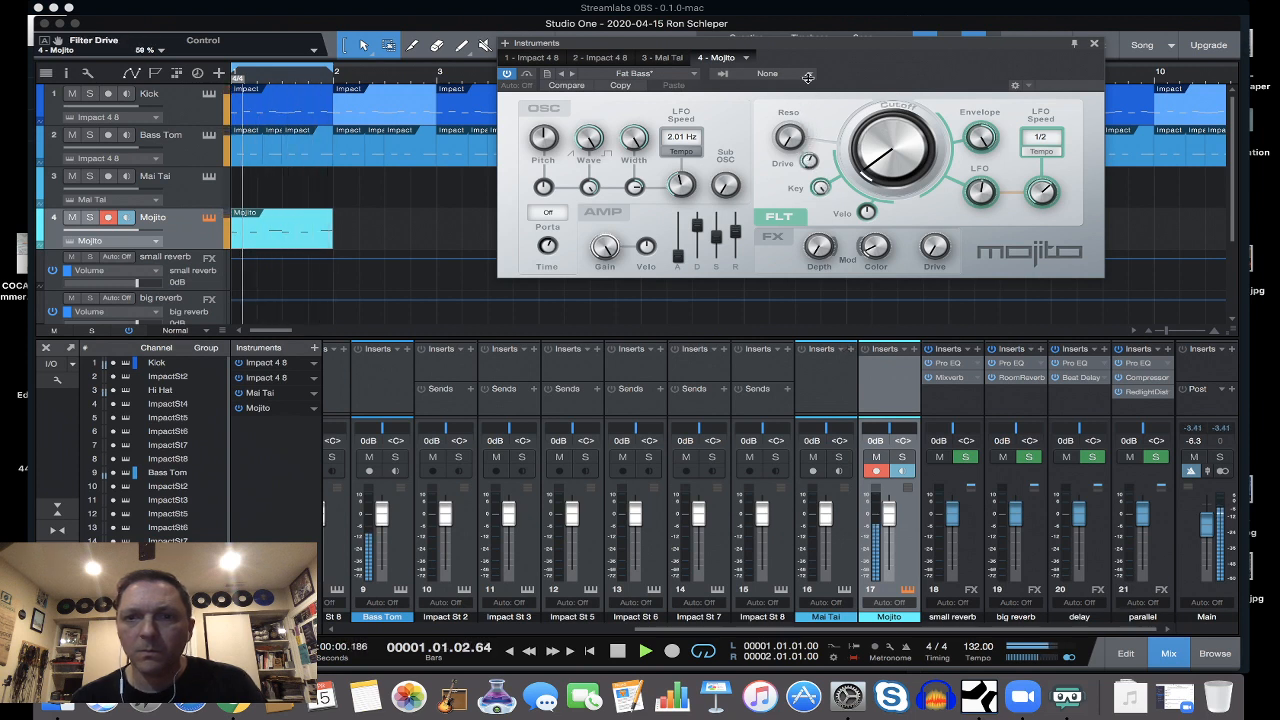
drag(812, 61, 808, 141)
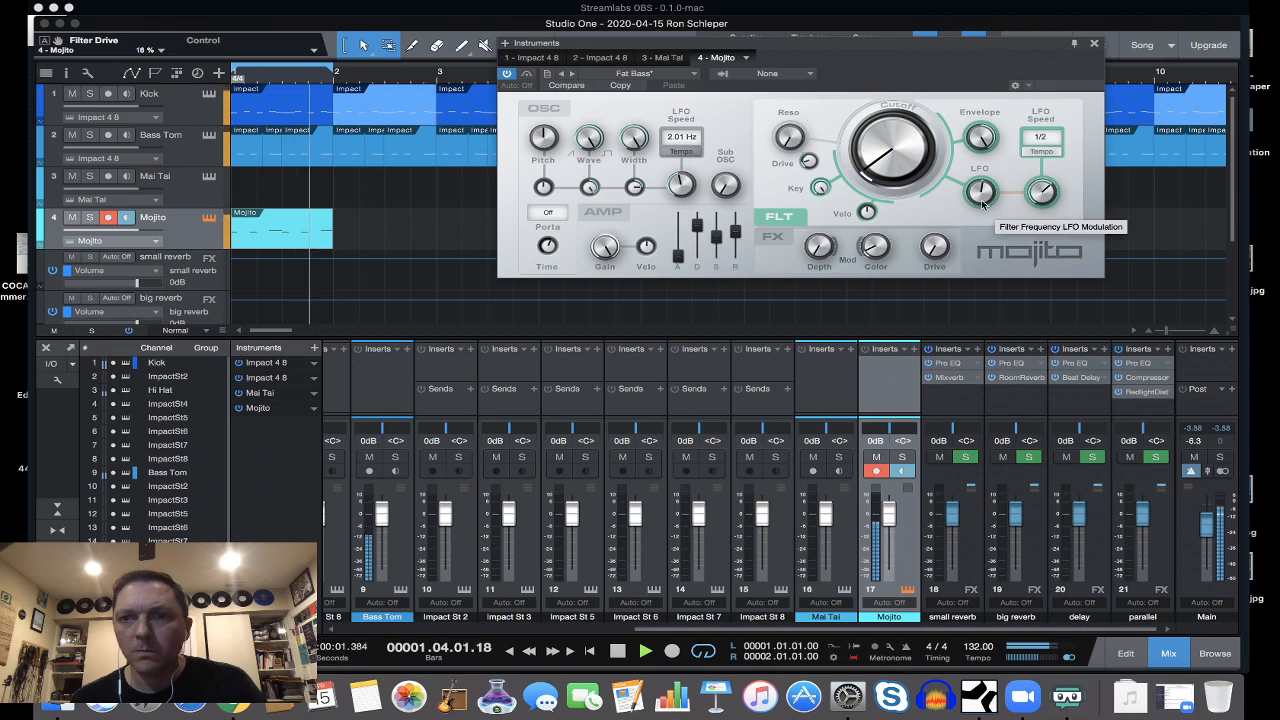
Set the Mojito filter's LFO speed to 1/4 D and lower the filter cutoff.
click(1048, 140)
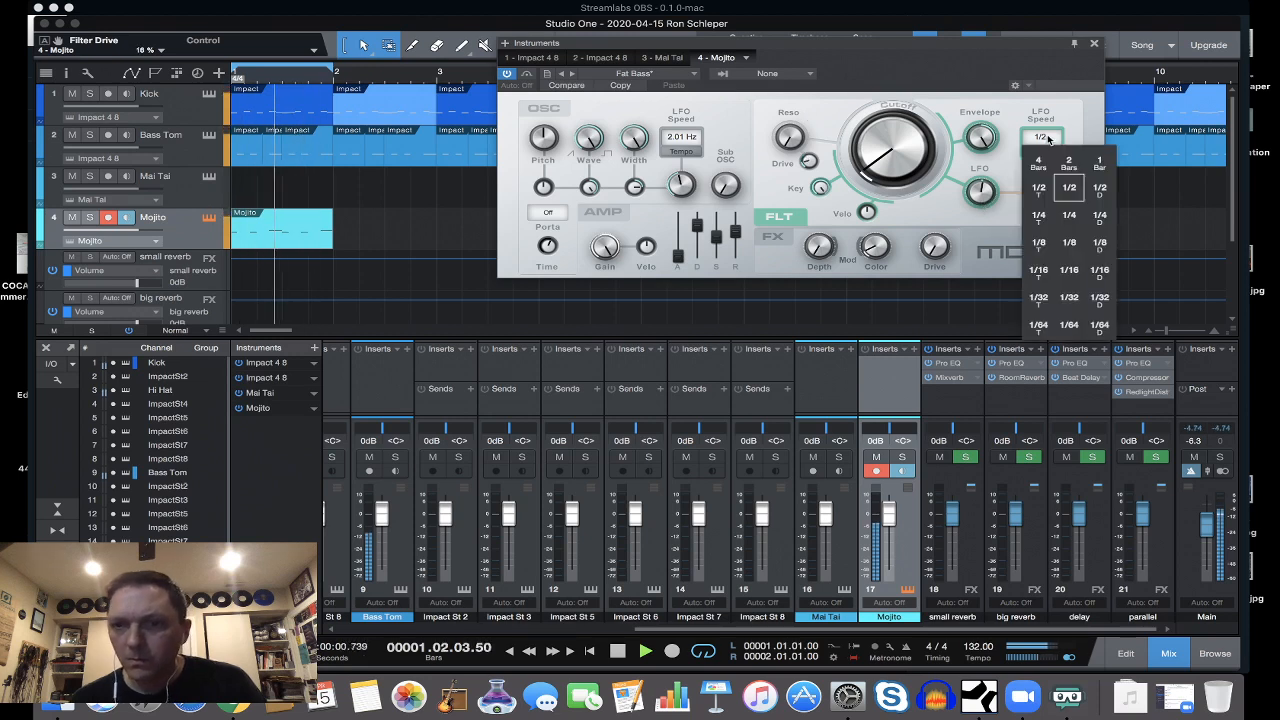
click(1099, 216)
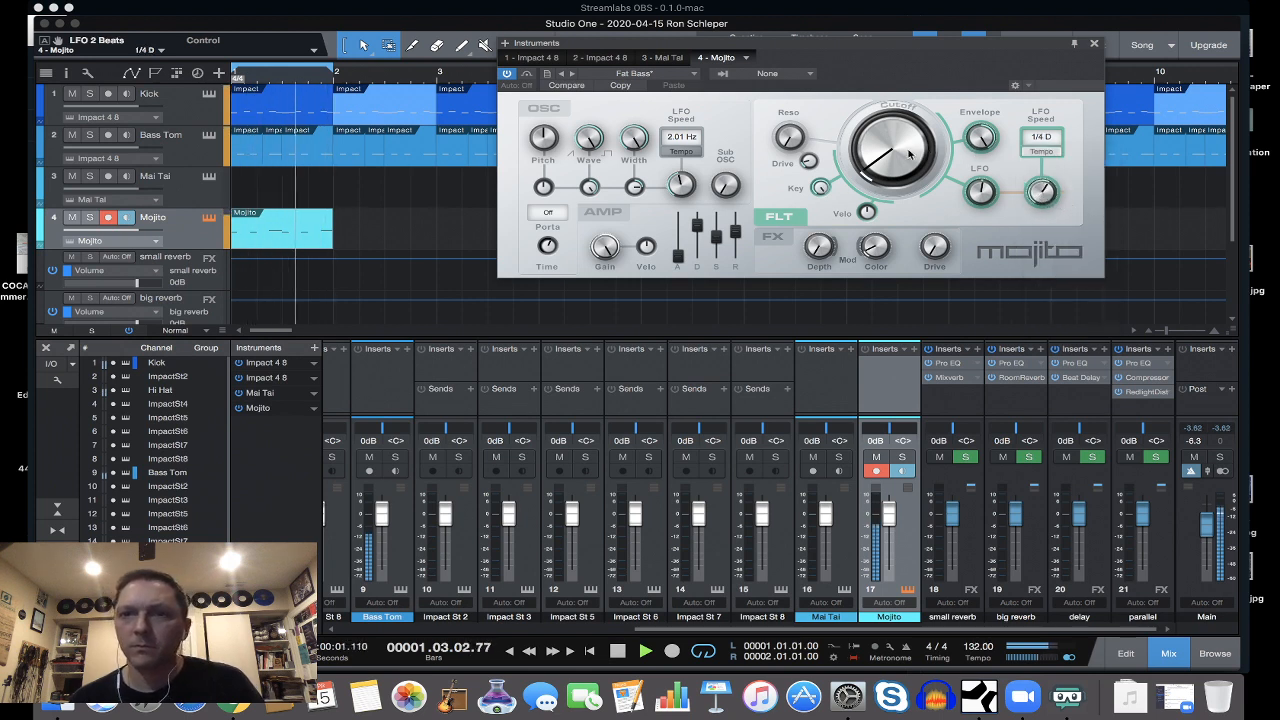
mouse_move(886, 160)
mouse_down()
mouse_move(886, 143)
mouse_move(884, 172)
mouse_up()
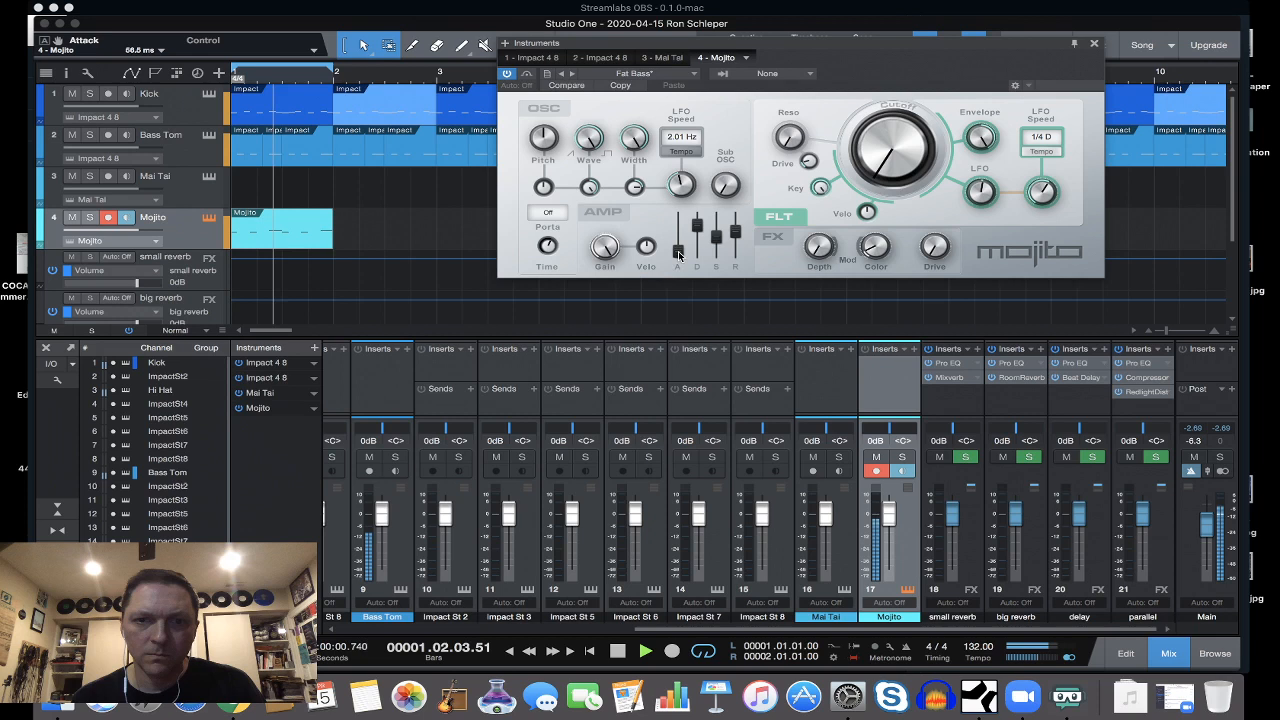
Shape the Mojito amp envelope with a very short attack, a 359.4 ms decay and a 501.5 ms release.
drag(678, 254, 678, 262)
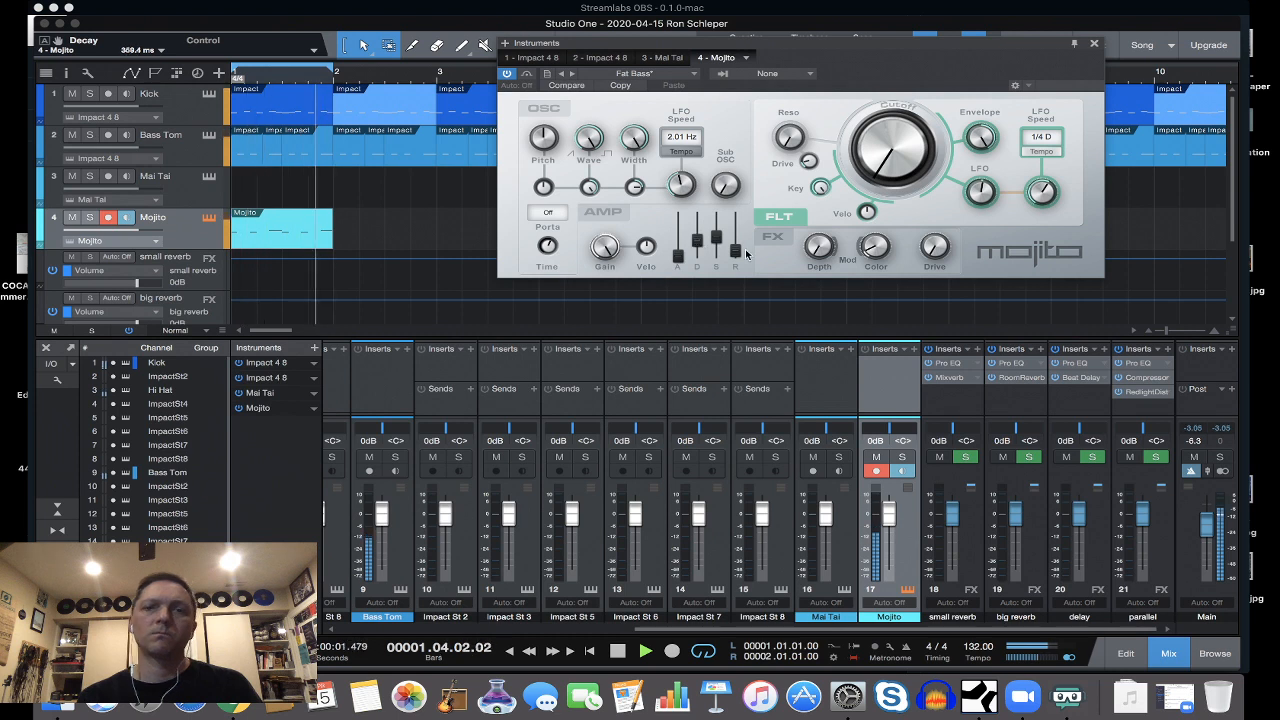
drag(735, 251, 734, 221)
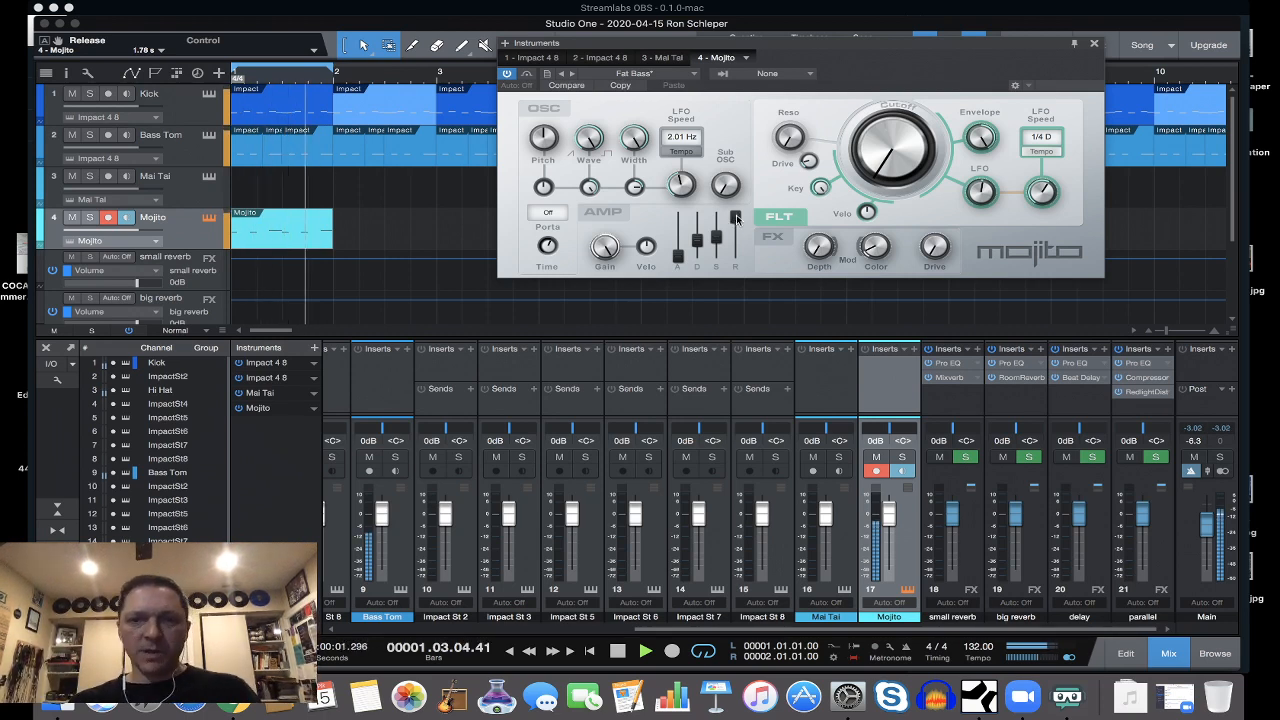
drag(736, 219, 740, 255)
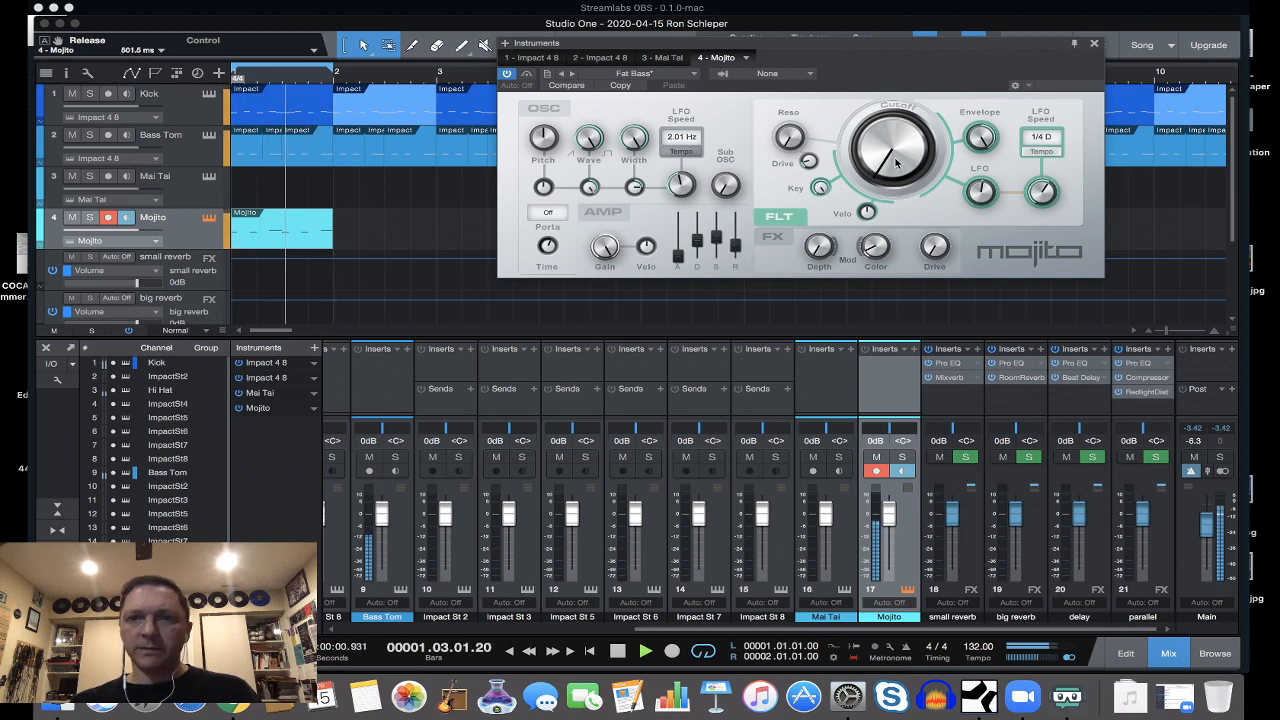
Set the amp release to 346.4 ms and the filter cutoff to about 104 Hz after sweeping it upward.
drag(894, 157, 822, 172)
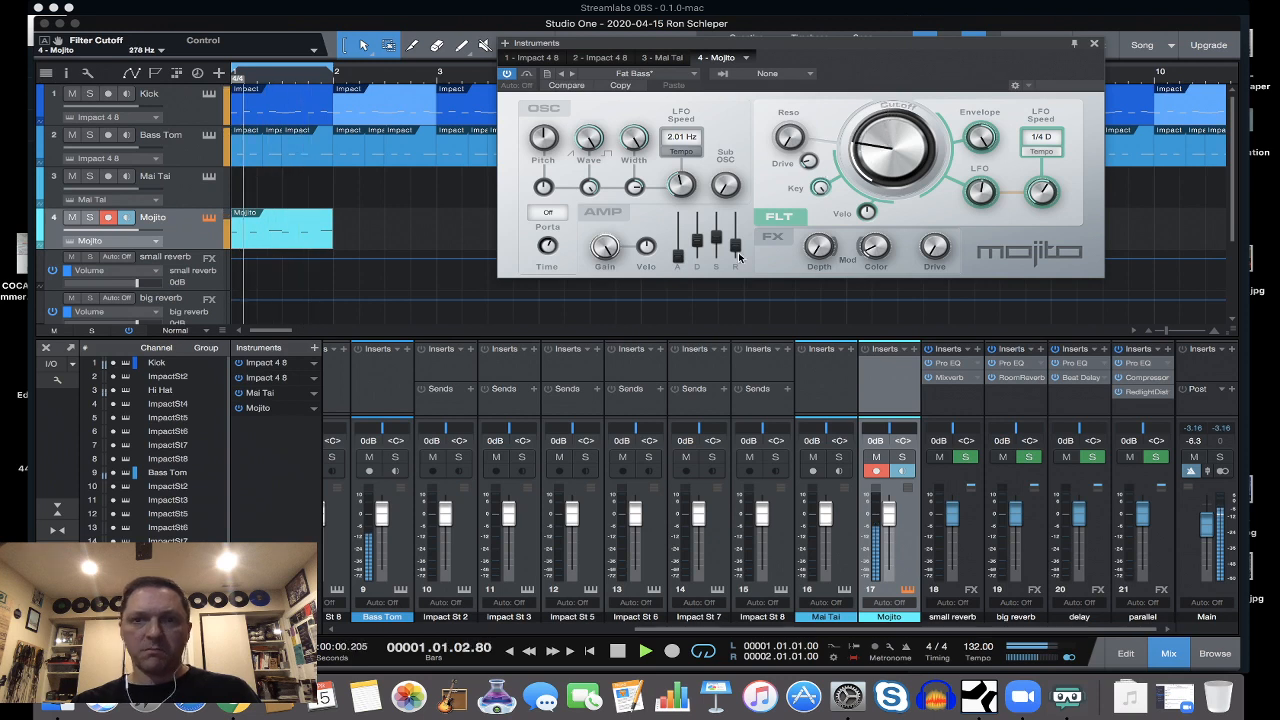
mouse_move(737, 249)
mouse_down()
mouse_move(737, 217)
mouse_move(738, 253)
mouse_up()
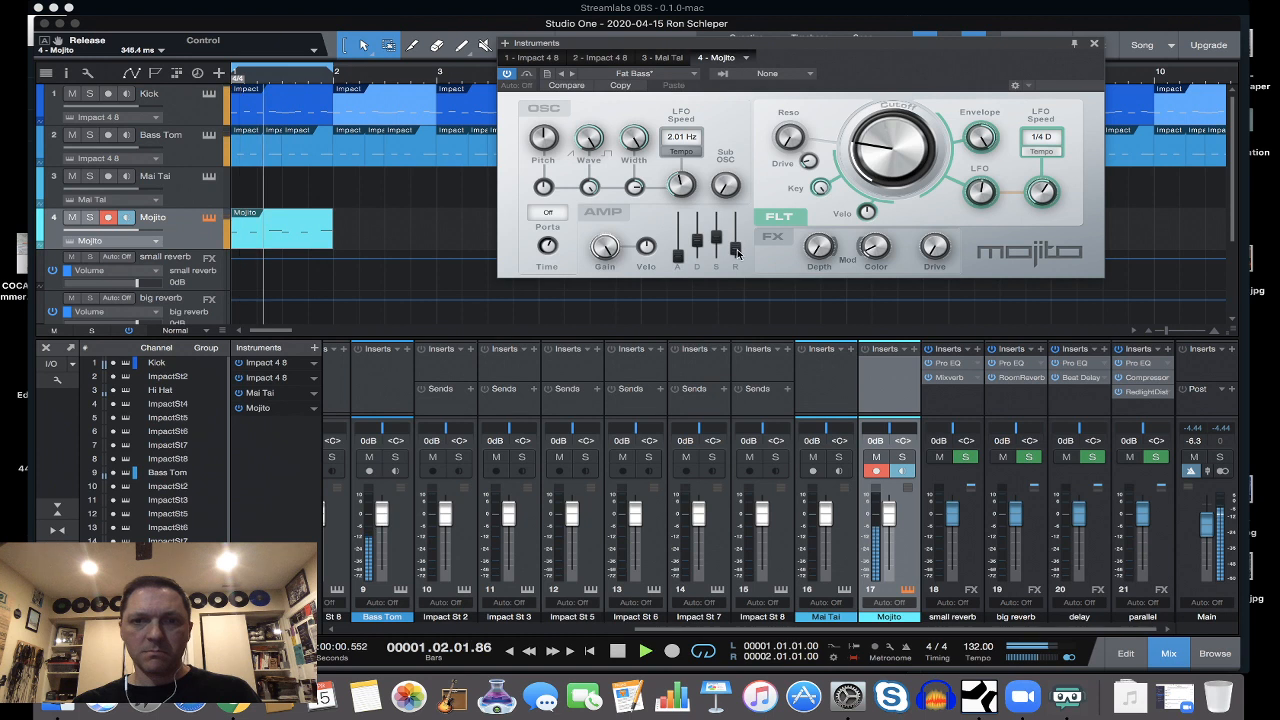
drag(887, 142, 886, 160)
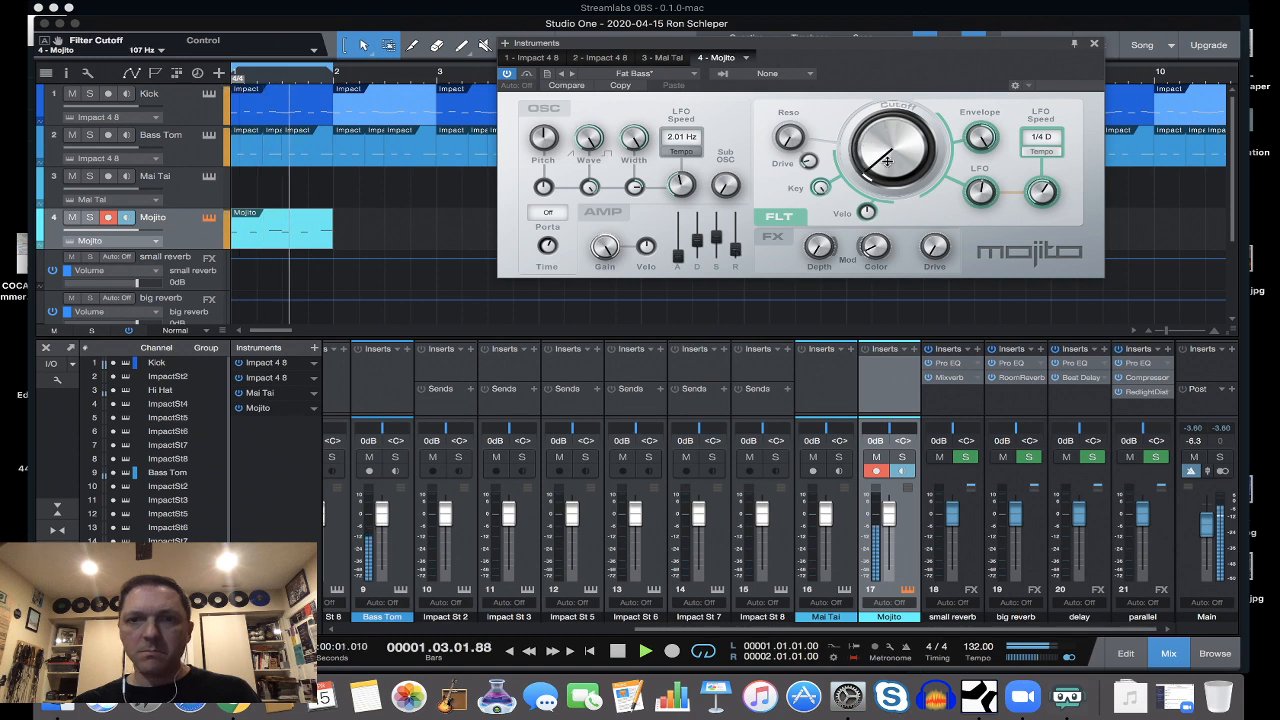
Try Legato portamento with an 11.4 ms glide time, and switch portamento back off.
click(560, 212)
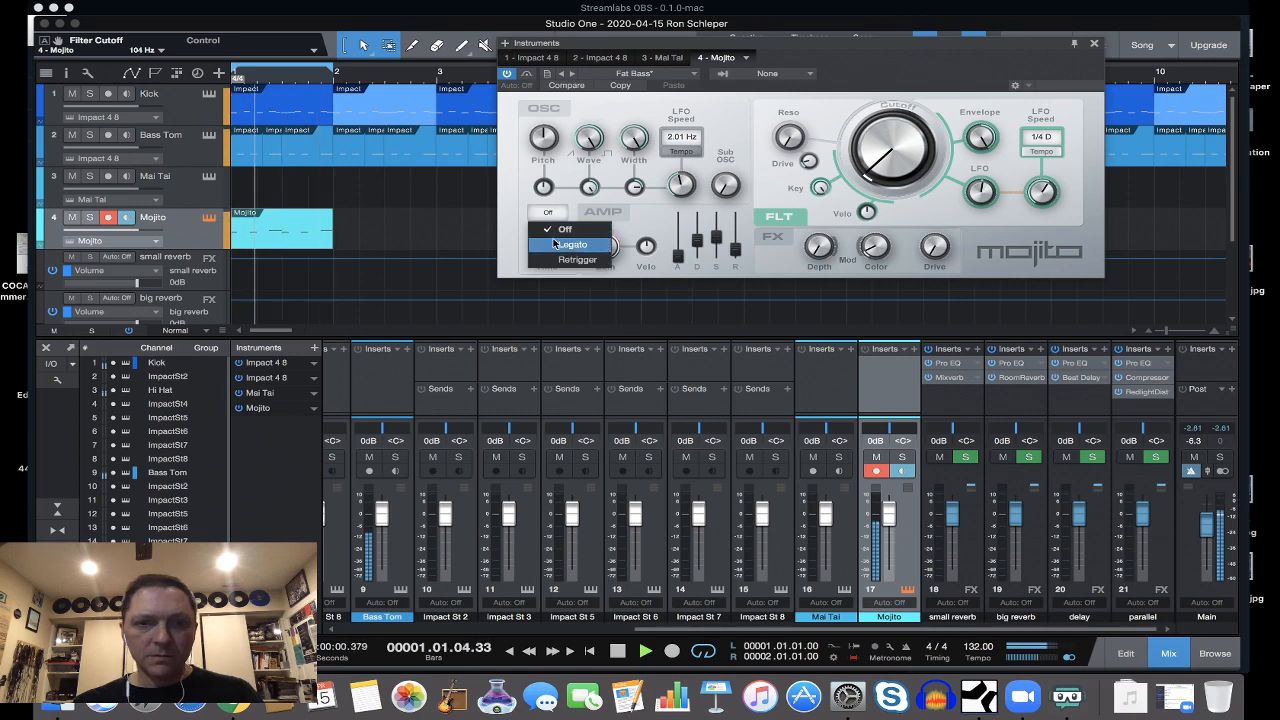
click(572, 245)
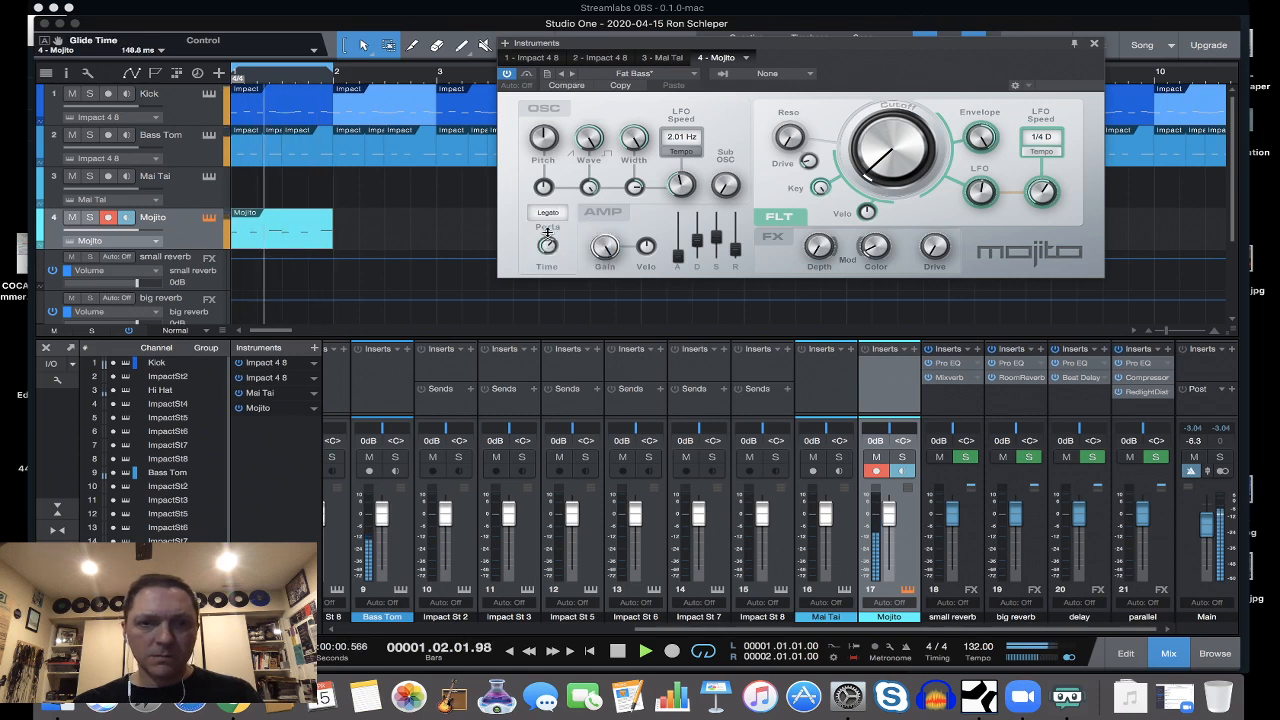
drag(547, 245, 557, 266)
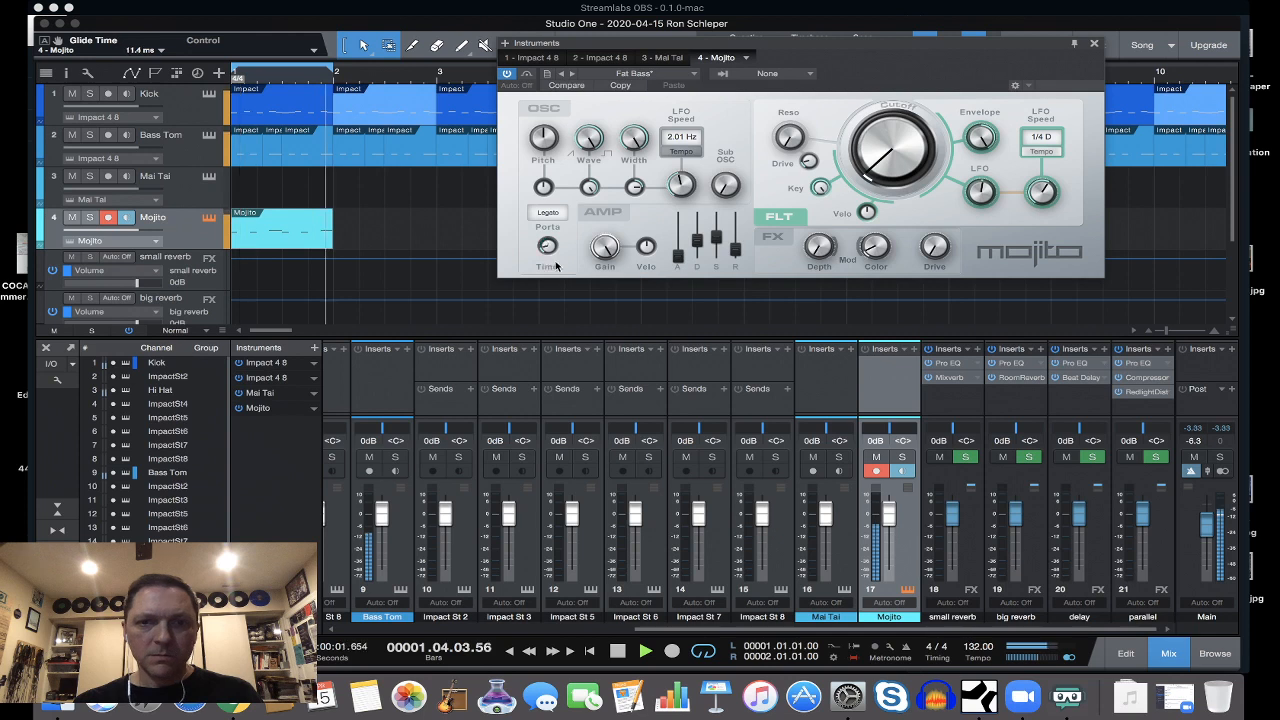
click(548, 212)
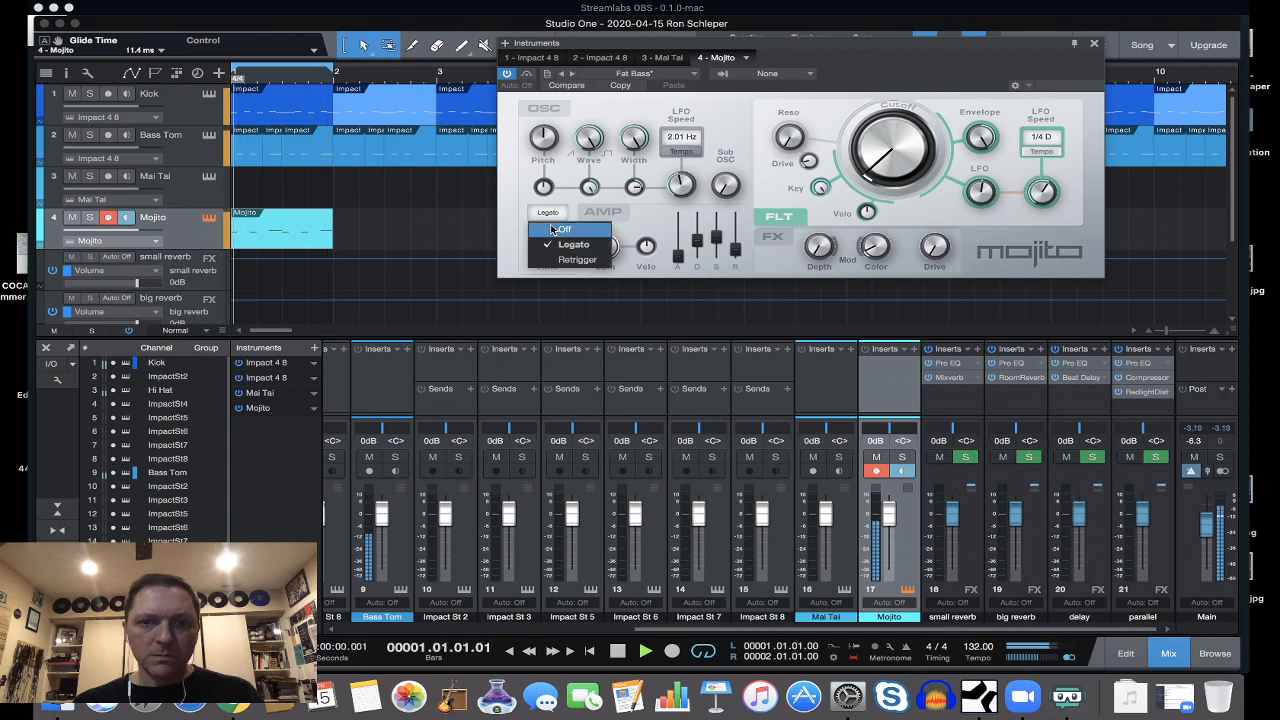
click(551, 230)
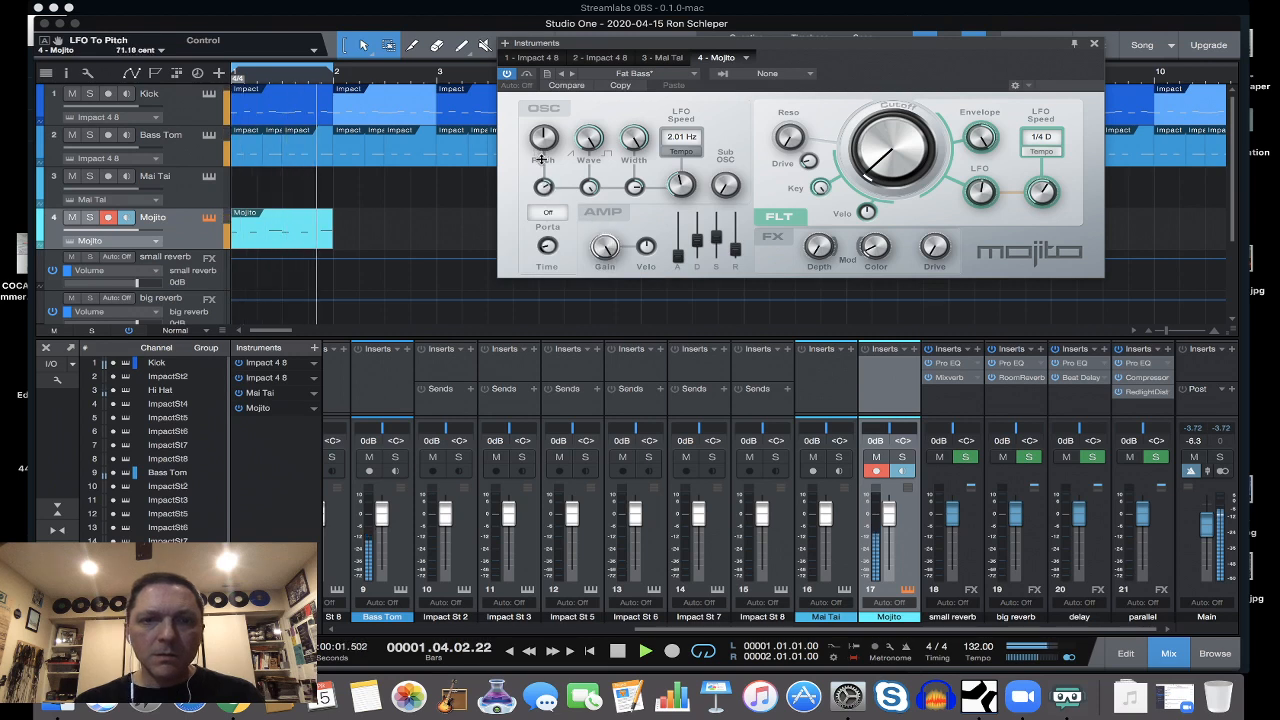
Set the LFO-to-pitch amount to 71.18 cent, the filter cutoff to 102 Hz and the amp release to 220.5 ms.
mouse_move(542, 162)
mouse_down()
mouse_move(547, 229)
mouse_move(540, 158)
mouse_up()
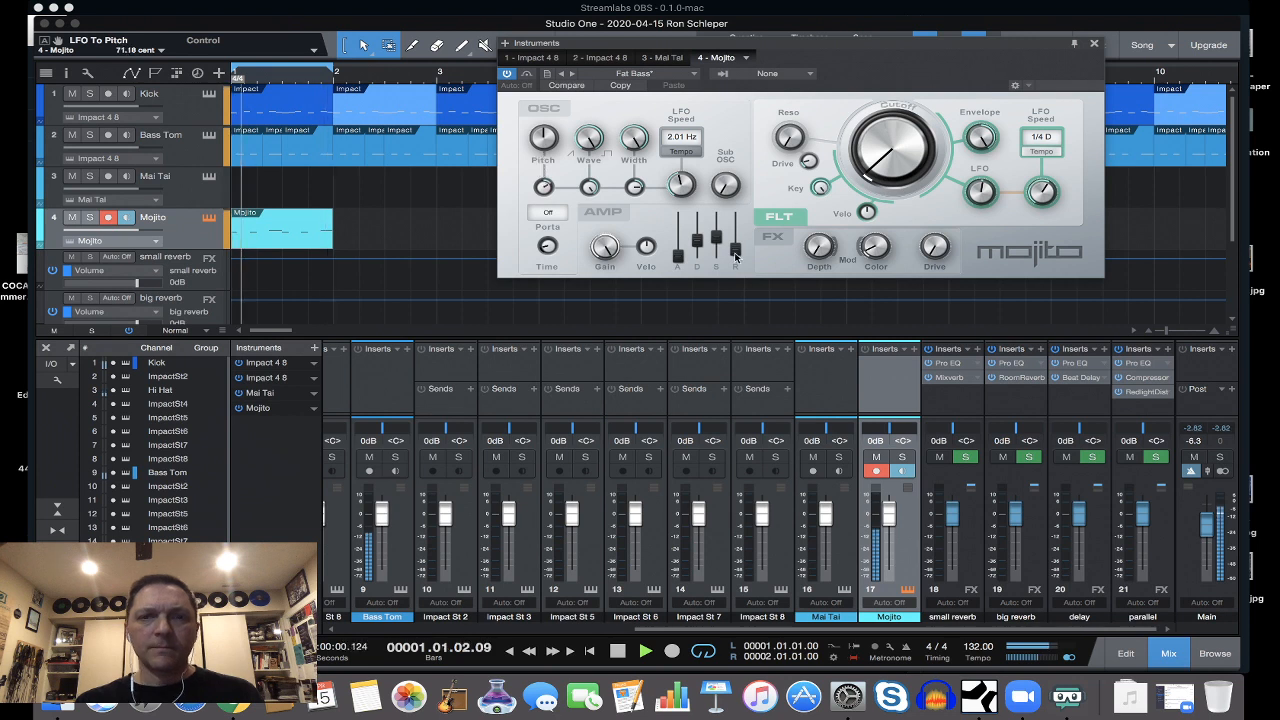
drag(735, 252, 735, 218)
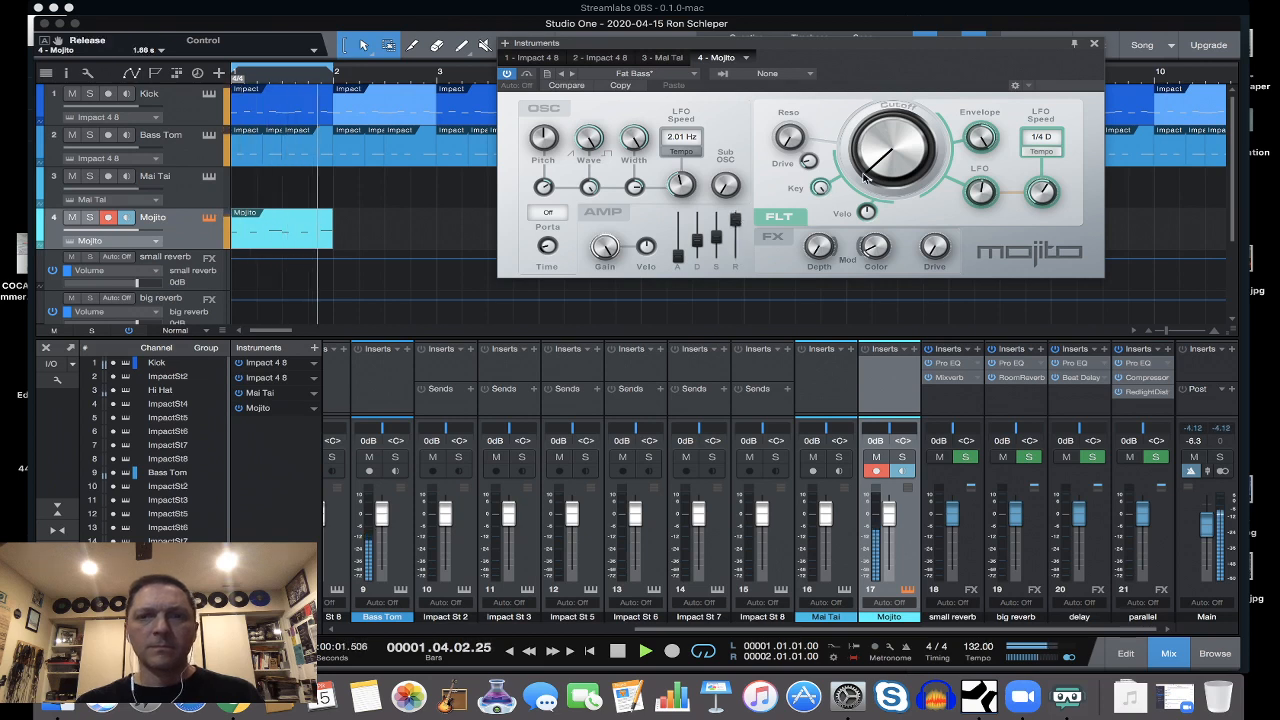
mouse_move(880, 172)
mouse_down()
mouse_move(880, 118)
mouse_move(875, 158)
mouse_up()
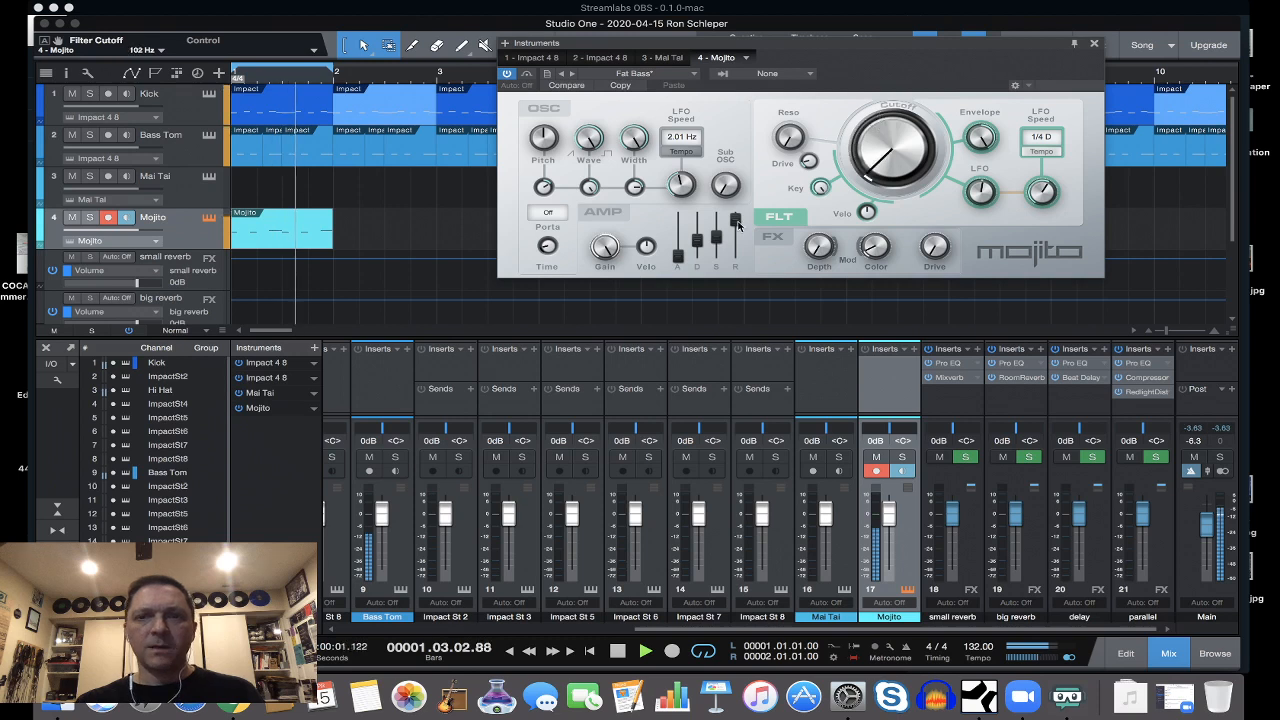
drag(738, 225, 737, 255)
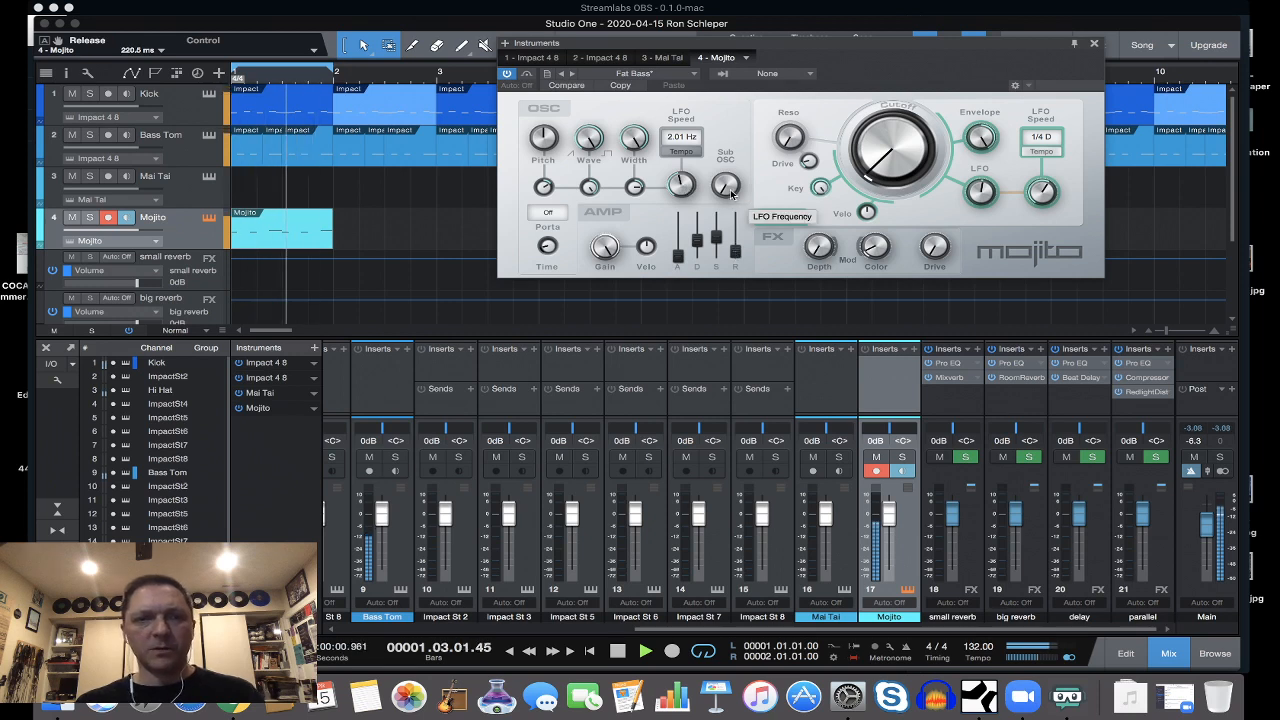
Keep the sub oscillator at 0% and adjust the oscillator's pulse width and saw/square wave balance.
drag(730, 186, 733, 243)
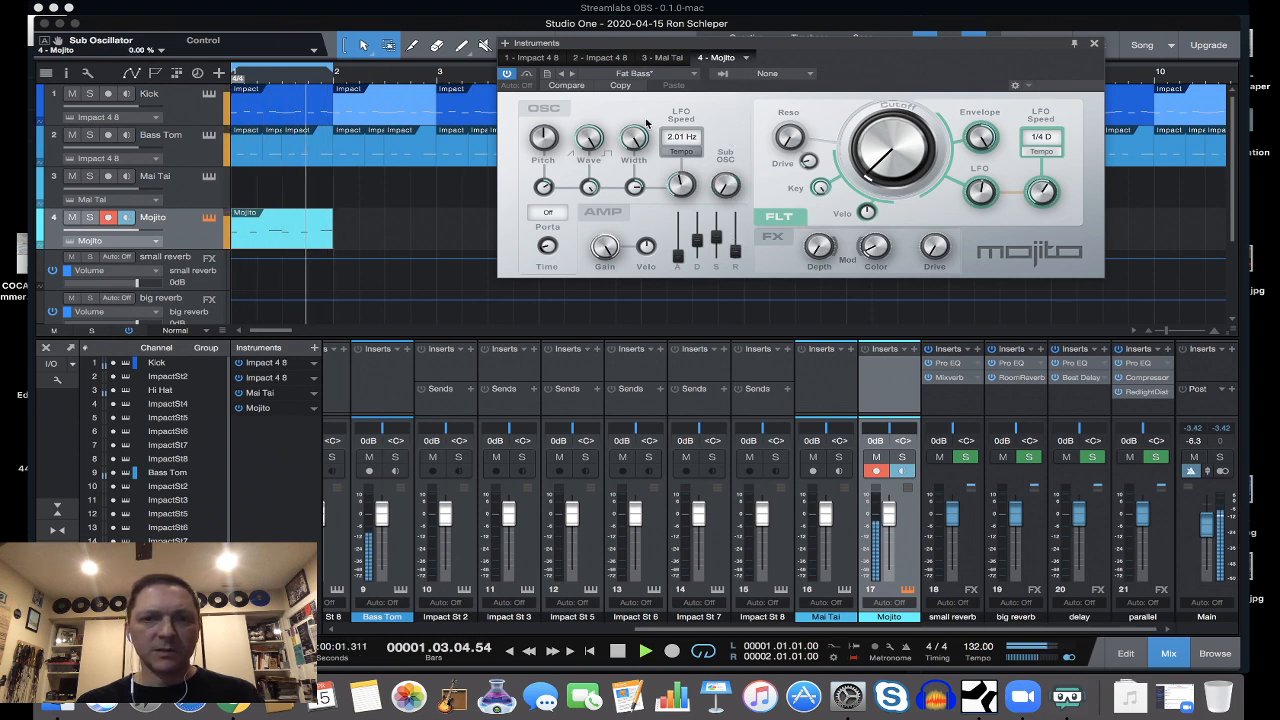
drag(636, 138, 634, 184)
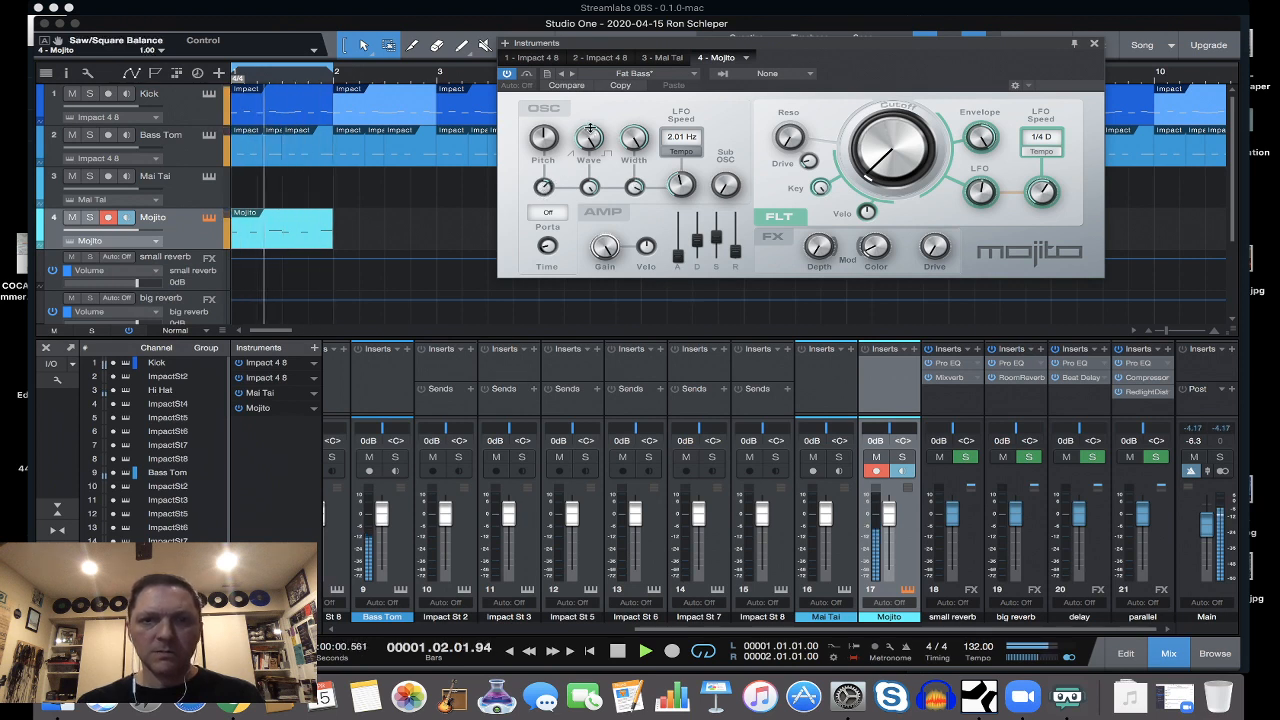
drag(593, 172, 593, 203)
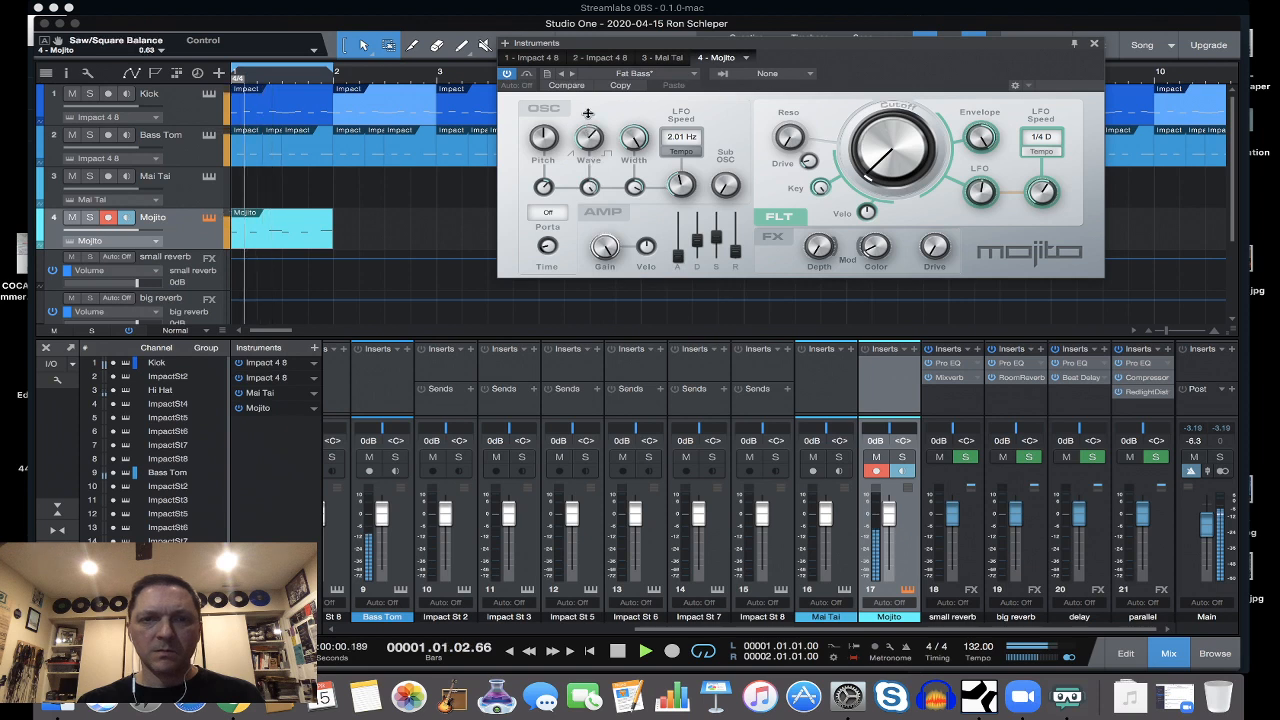
drag(588, 113, 589, 102)
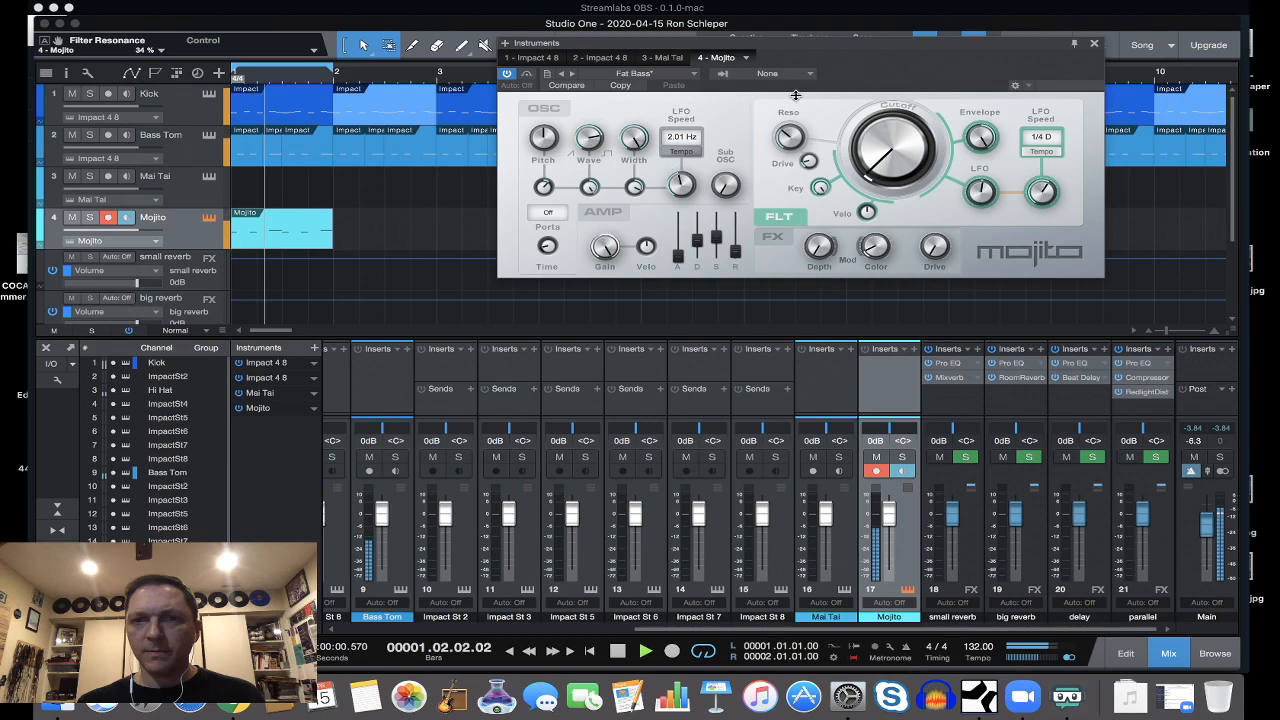
Sweep the filter resonance and cutoff, ending with a low cutoff and 6.0% resonance.
drag(795, 95, 811, 69)
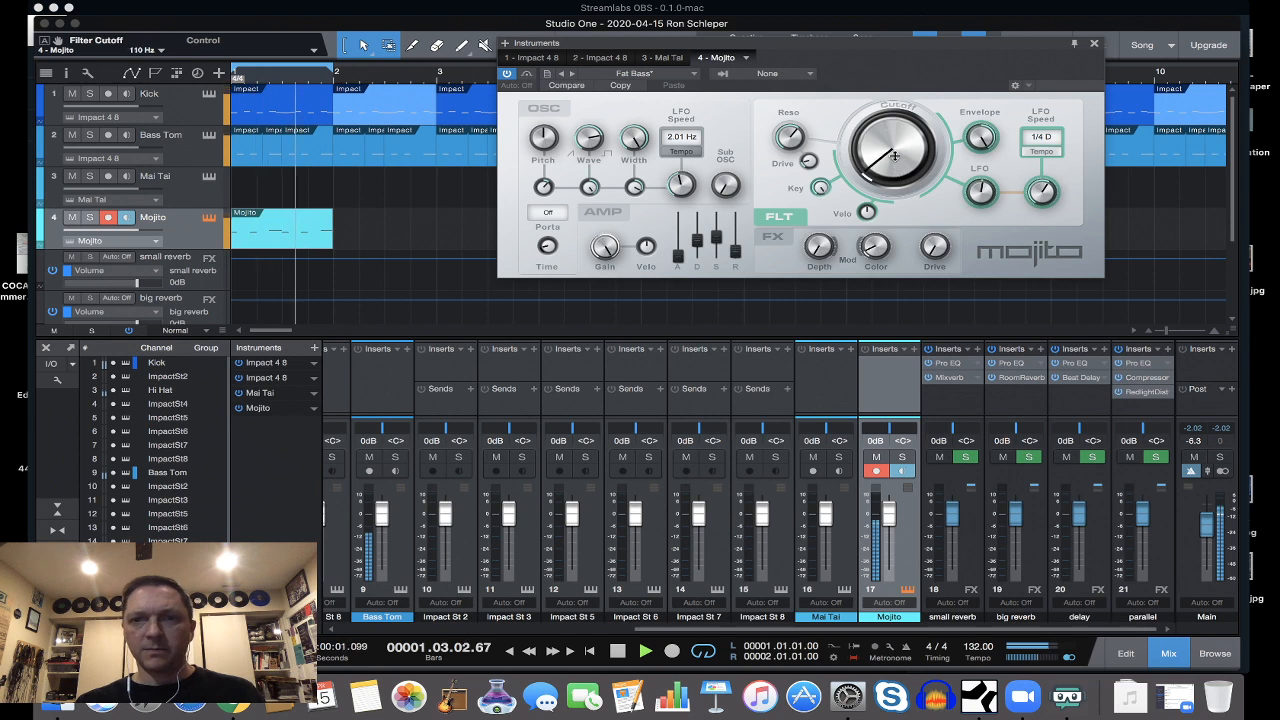
drag(895, 155, 882, 160)
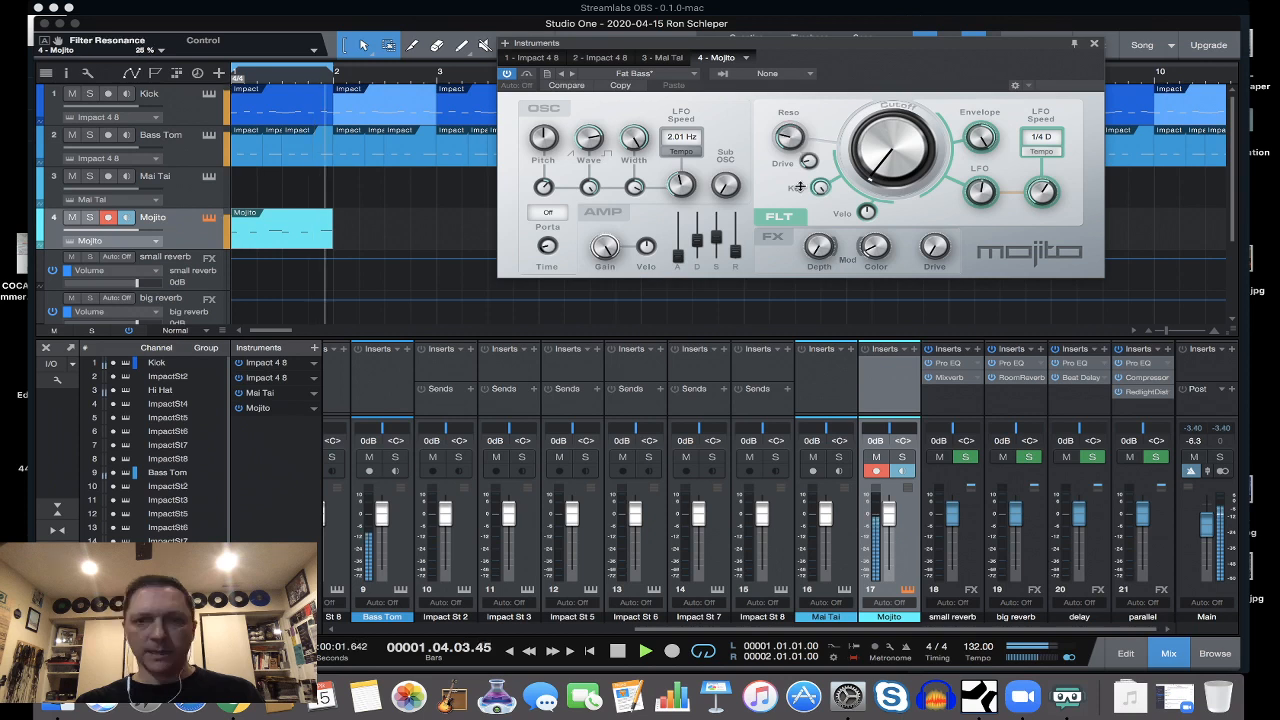
drag(800, 187, 803, 213)
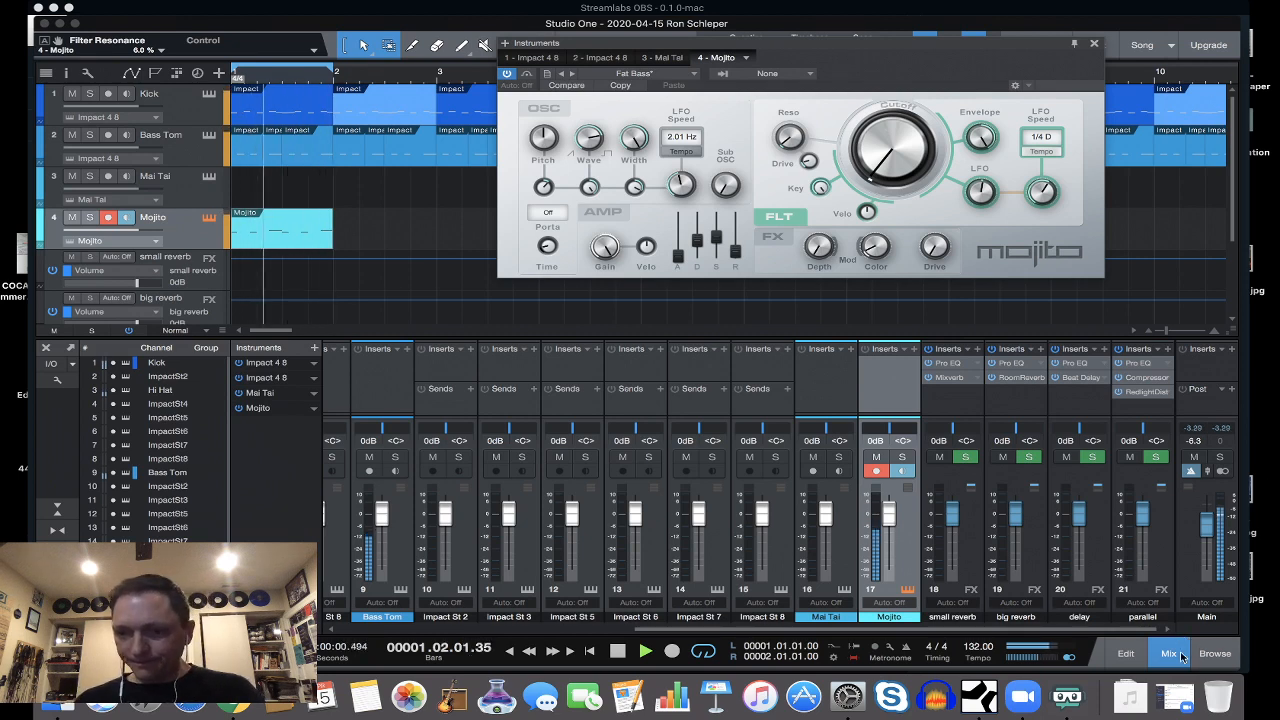
Close the Mojito instrument window, stop playback and show the mixing console.
click(1127, 654)
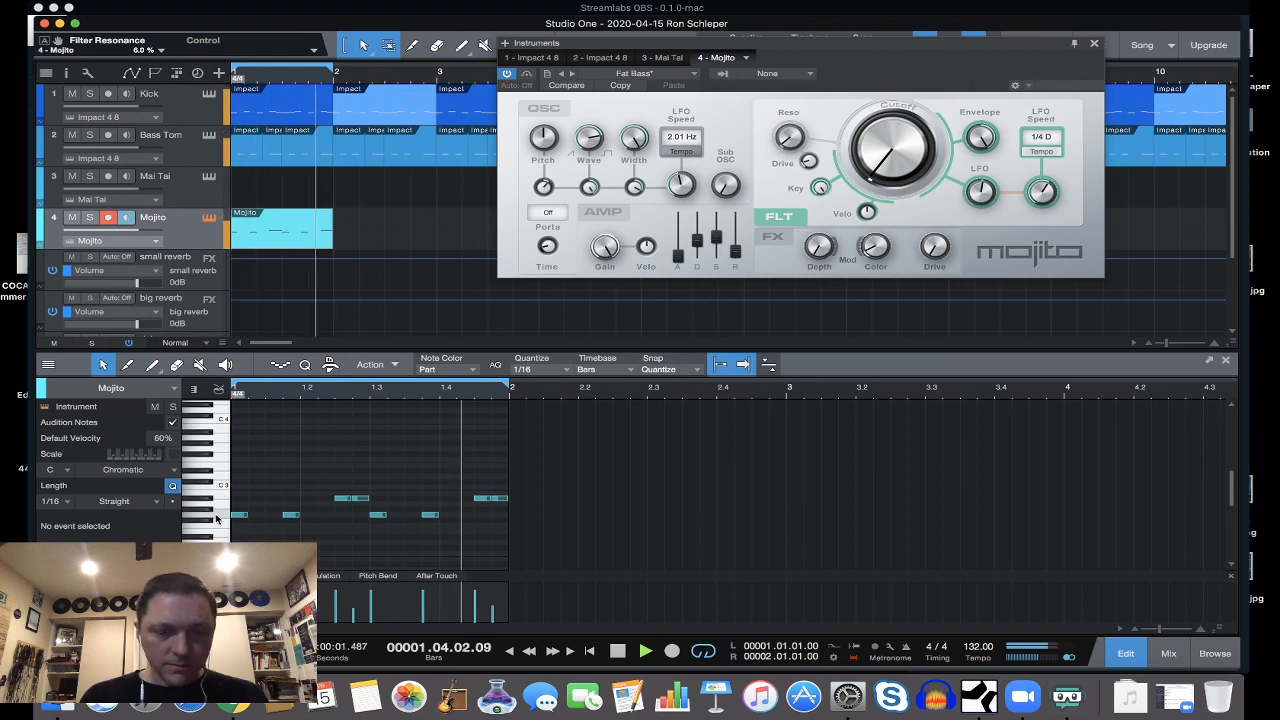
click(1096, 46)
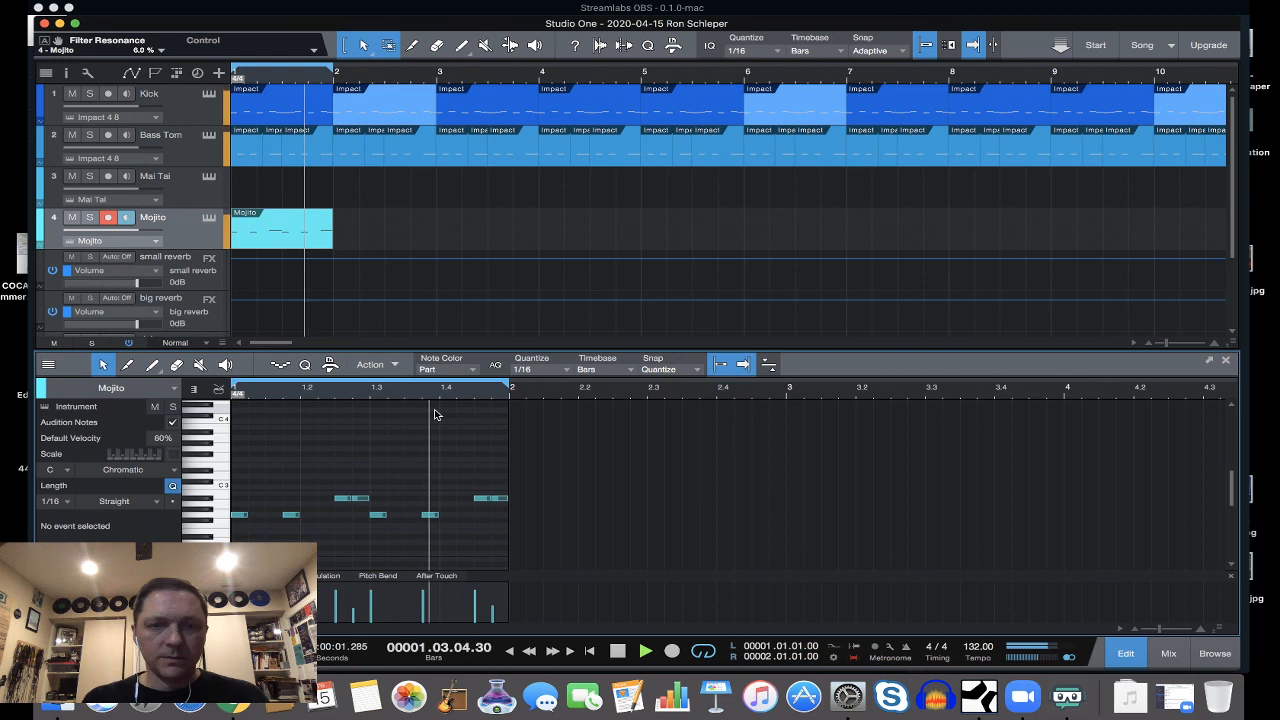
key(space)
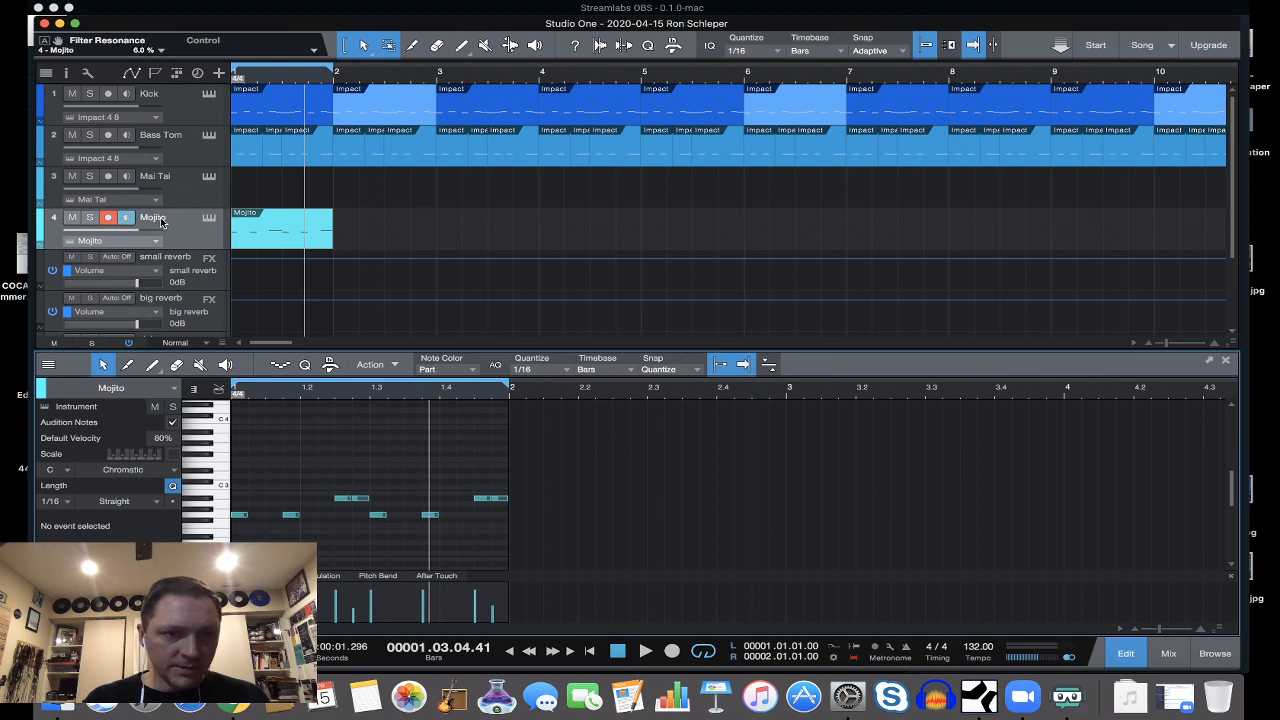
click(1169, 654)
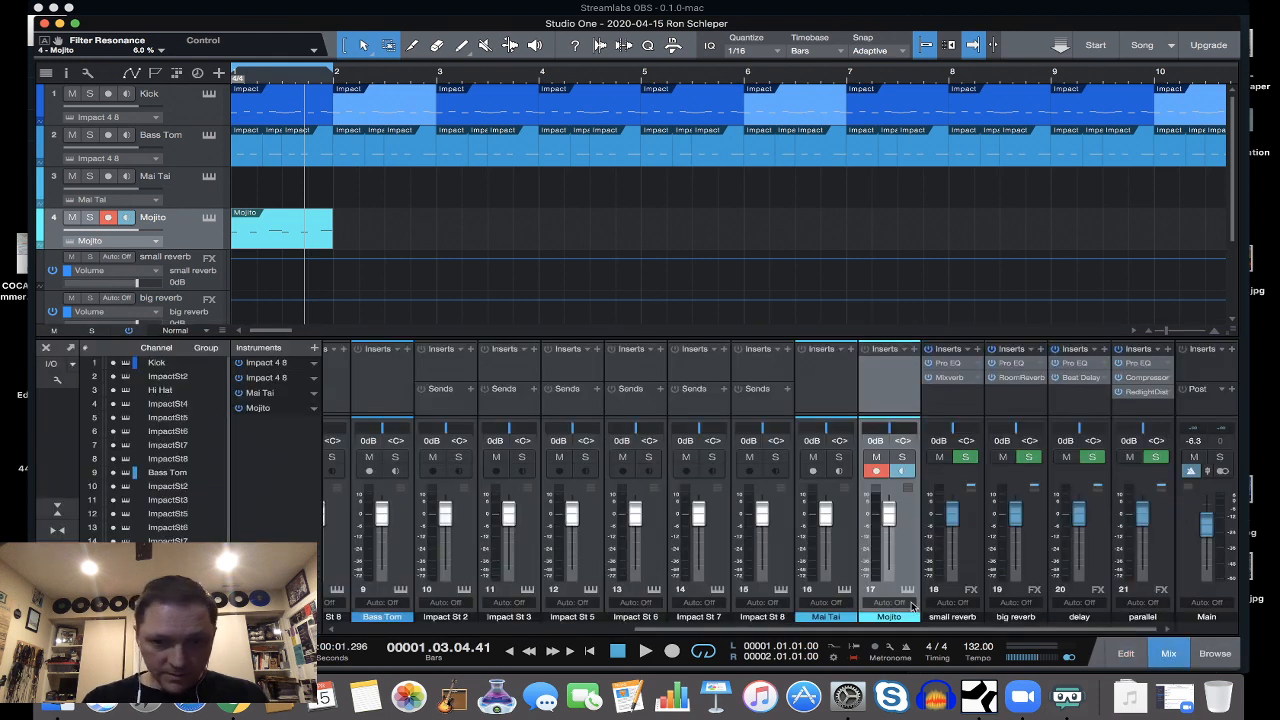
Rename the Mojito mixer channel as AcidBass.
double_click(888, 617)
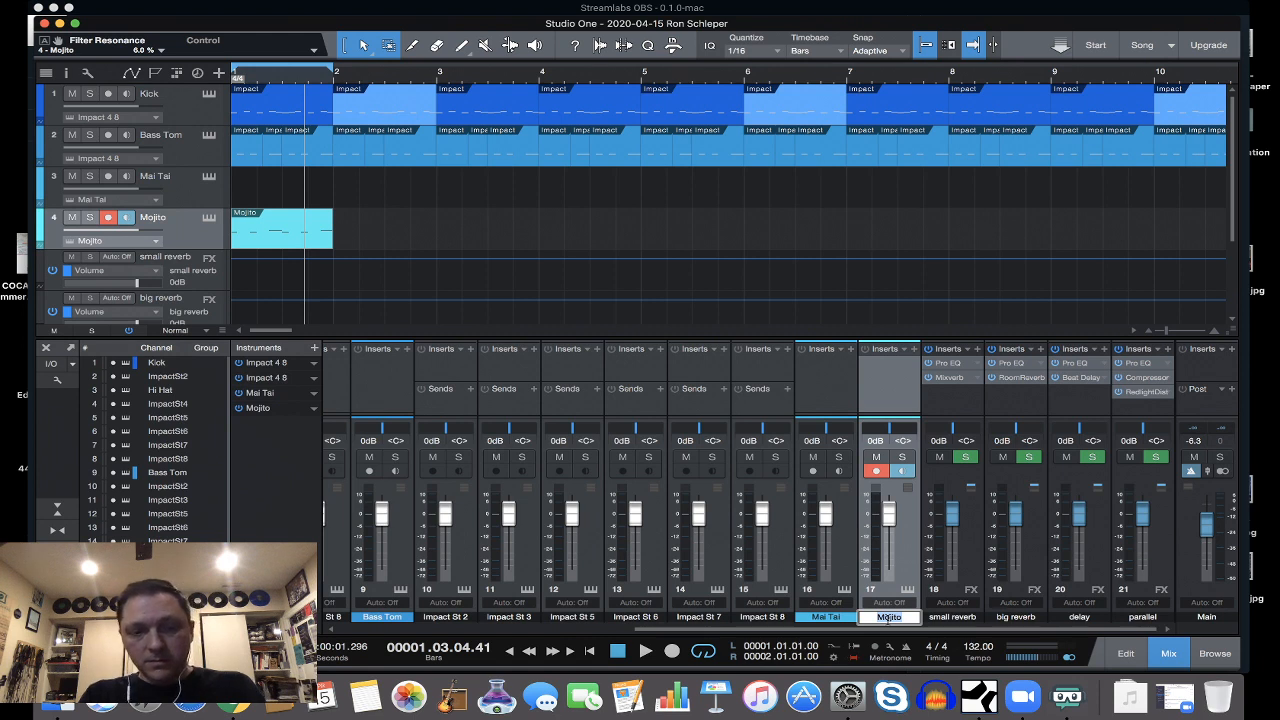
text(Bas)
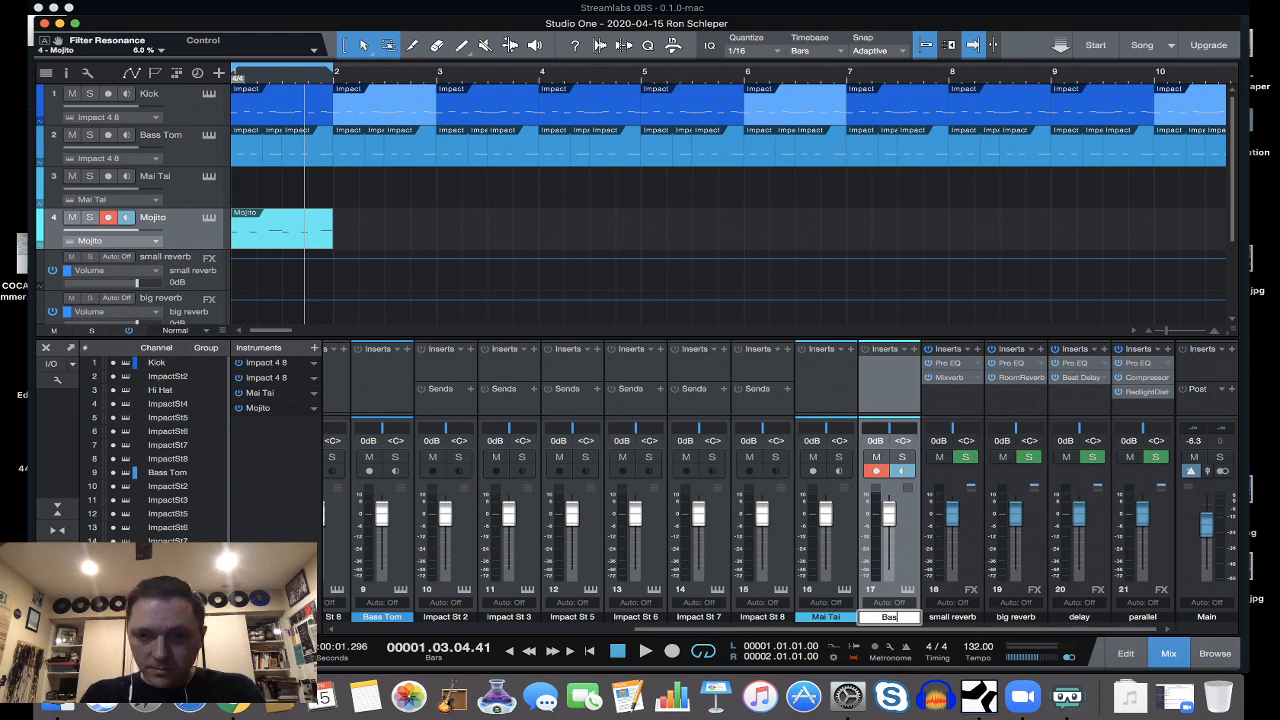
key(BackSpace)
key(BackSpace)
key(BackSpace)
text(Ac)
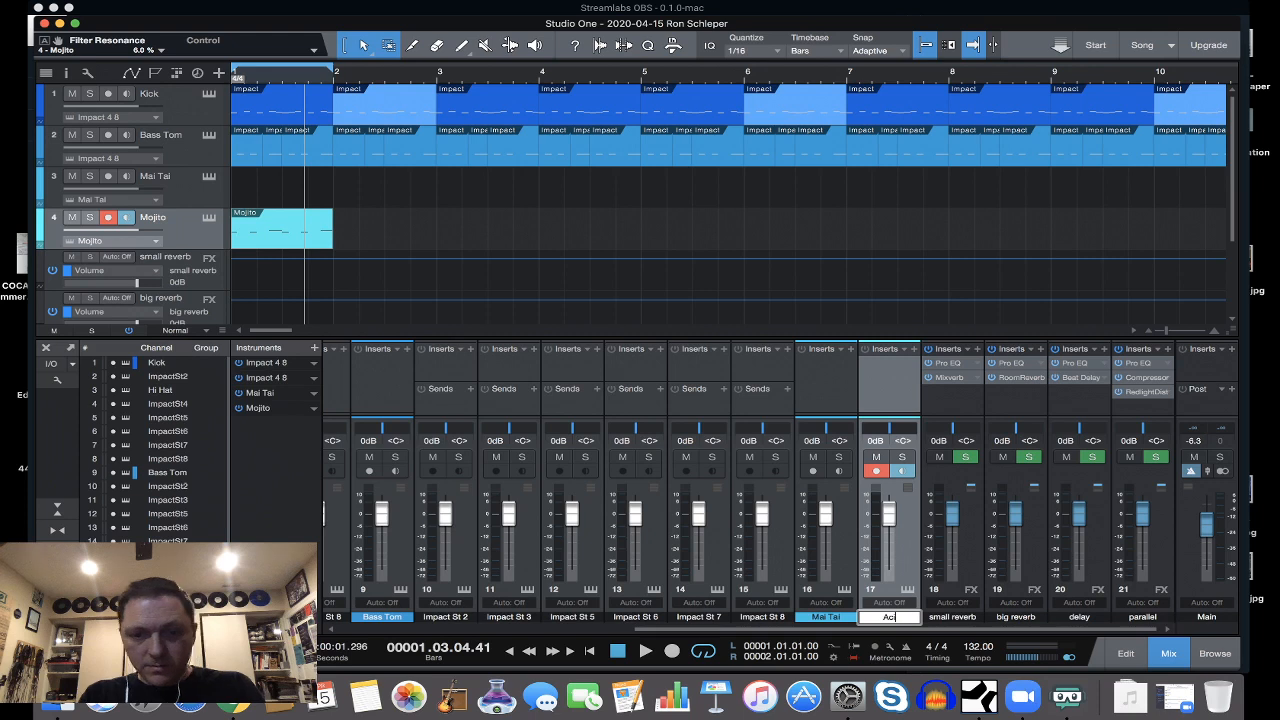
text(idBass)
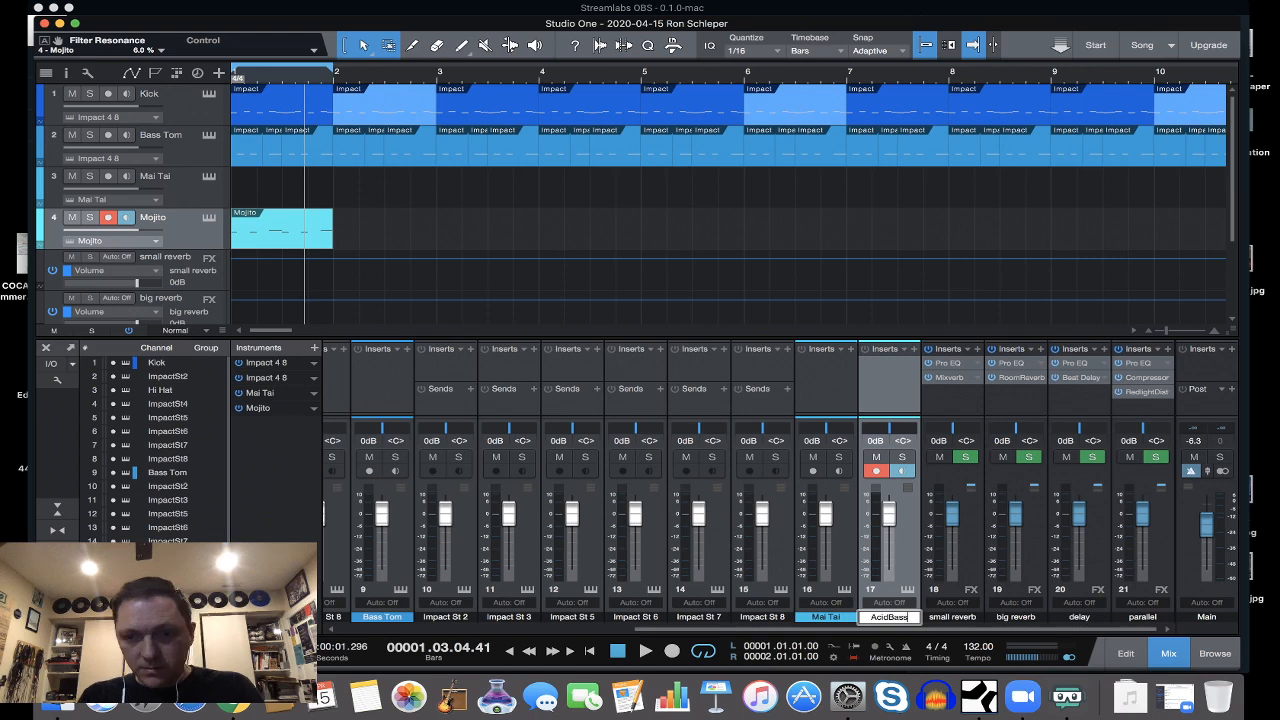
key(Return)
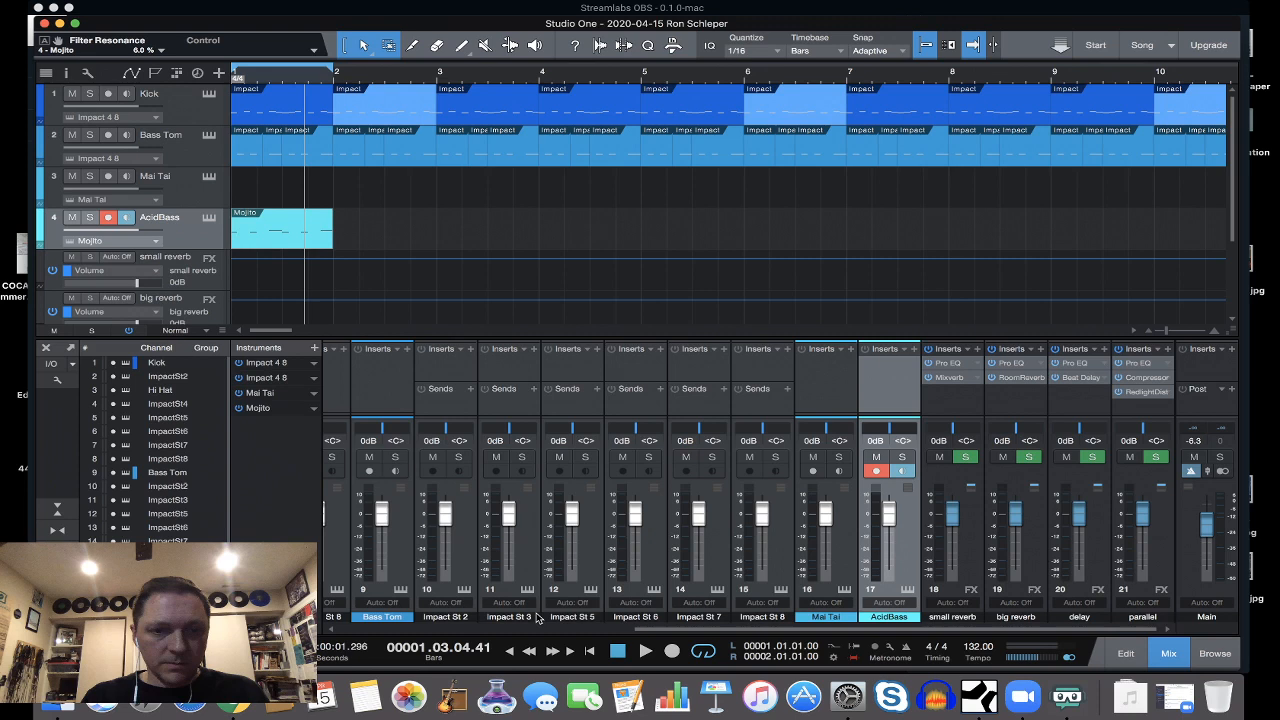
mouse_move(655, 629)
mouse_down()
mouse_move(618, 630)
mouse_move(656, 630)
mouse_up()
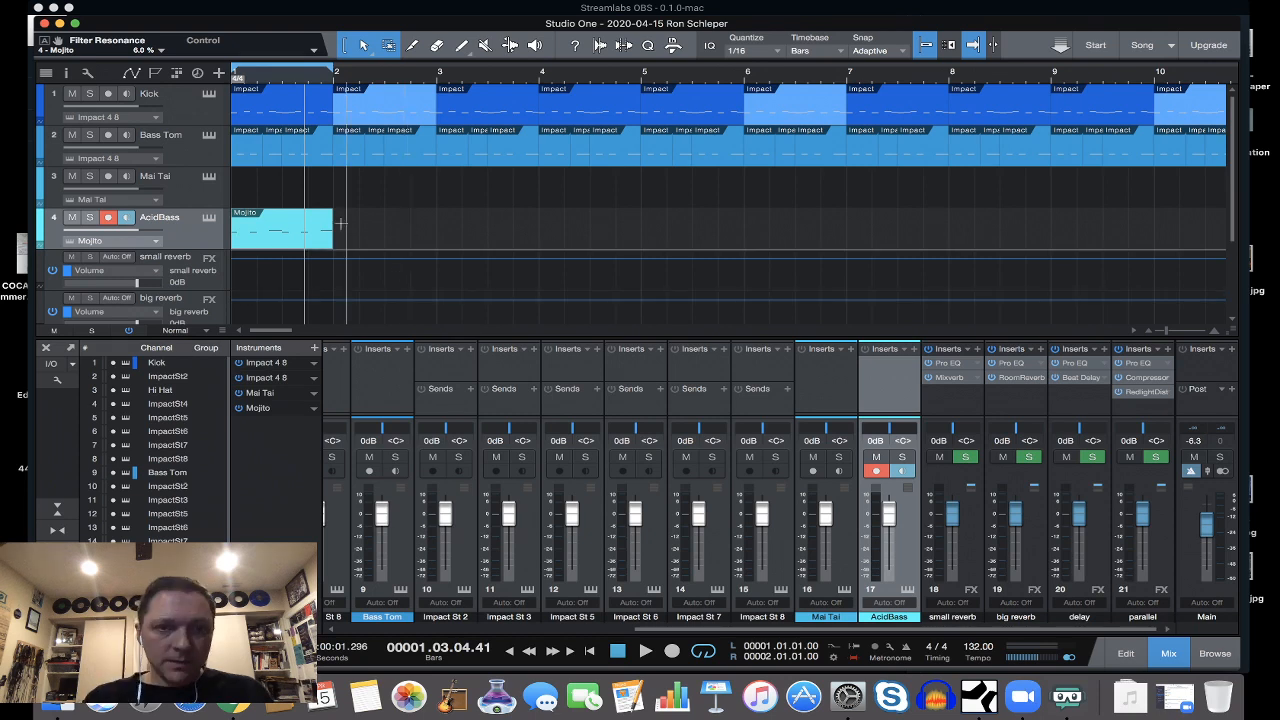
Copy the one-bar AcidBass clip and paste it at bars 2, 3 and 4.
drag(340, 224, 353, 224)
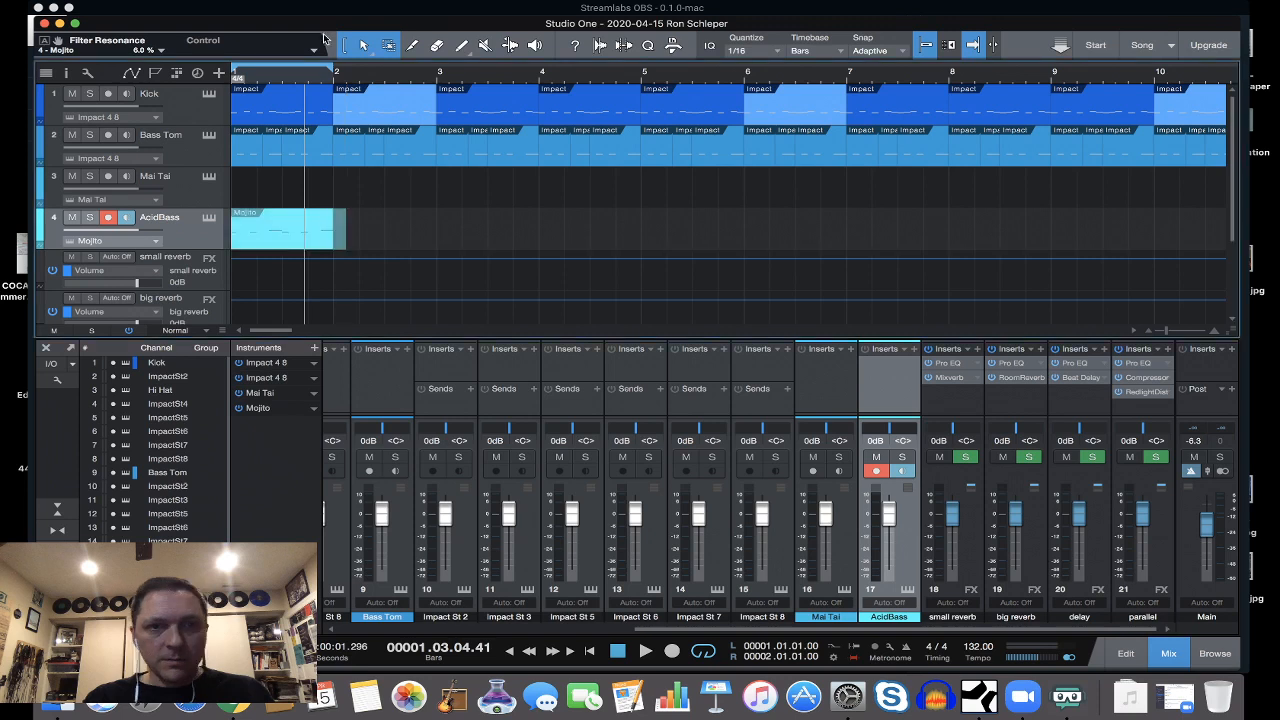
click(334, 76)
key(super+v)
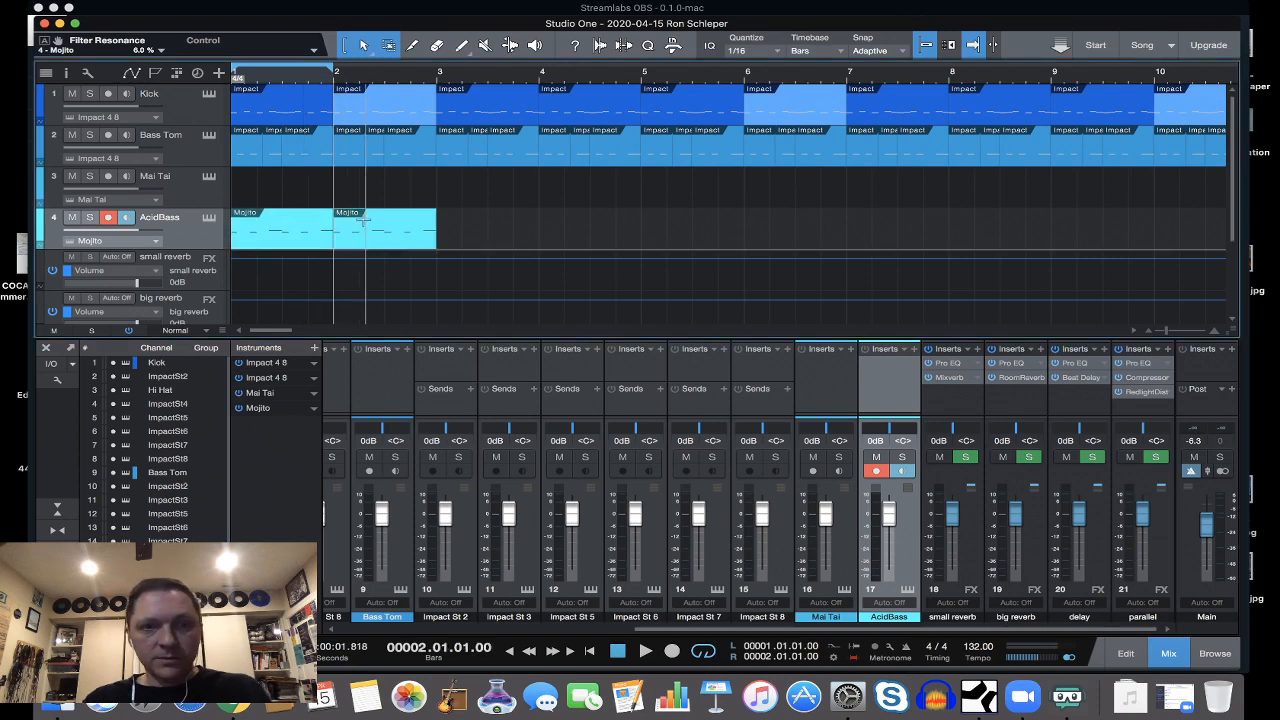
click(438, 82)
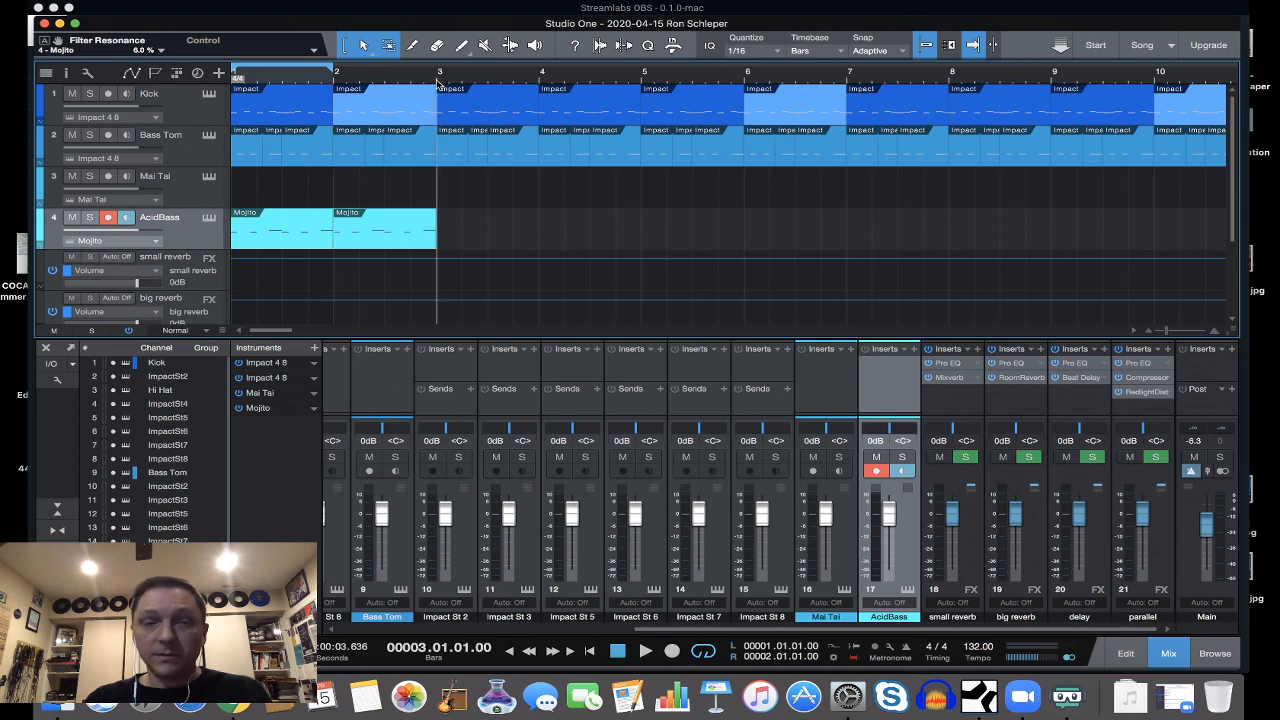
key(super+v)
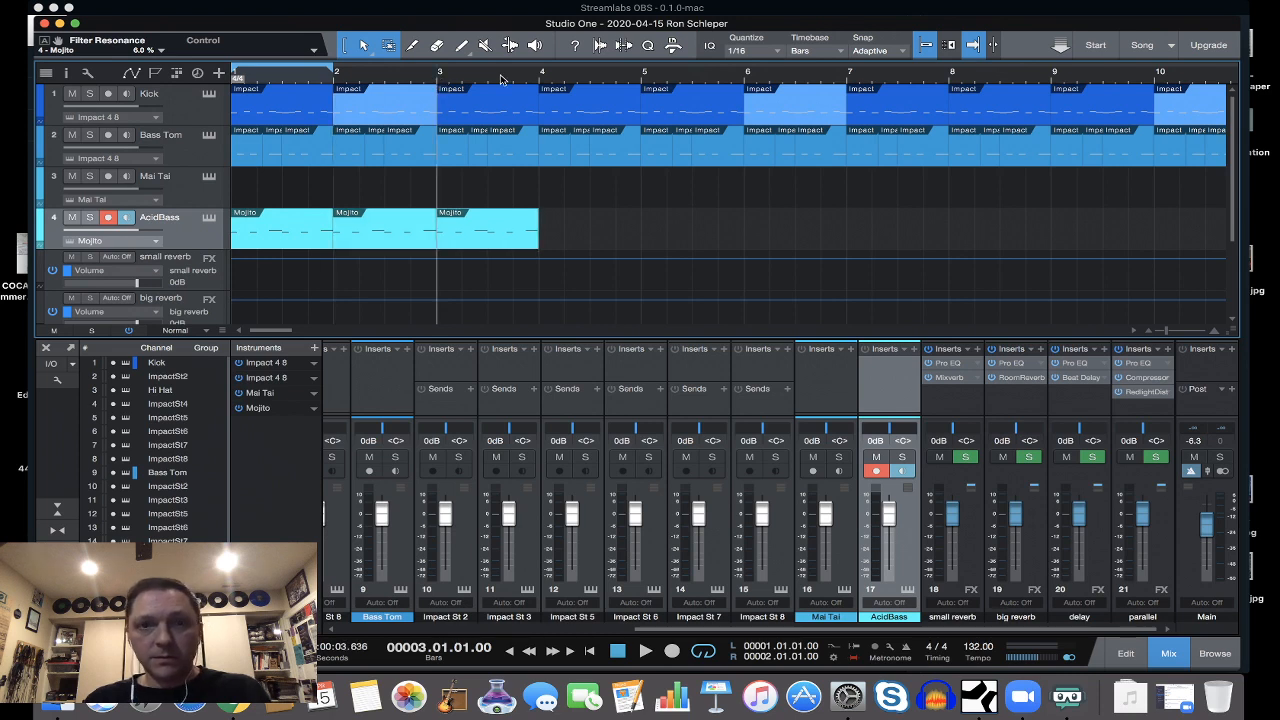
click(539, 83)
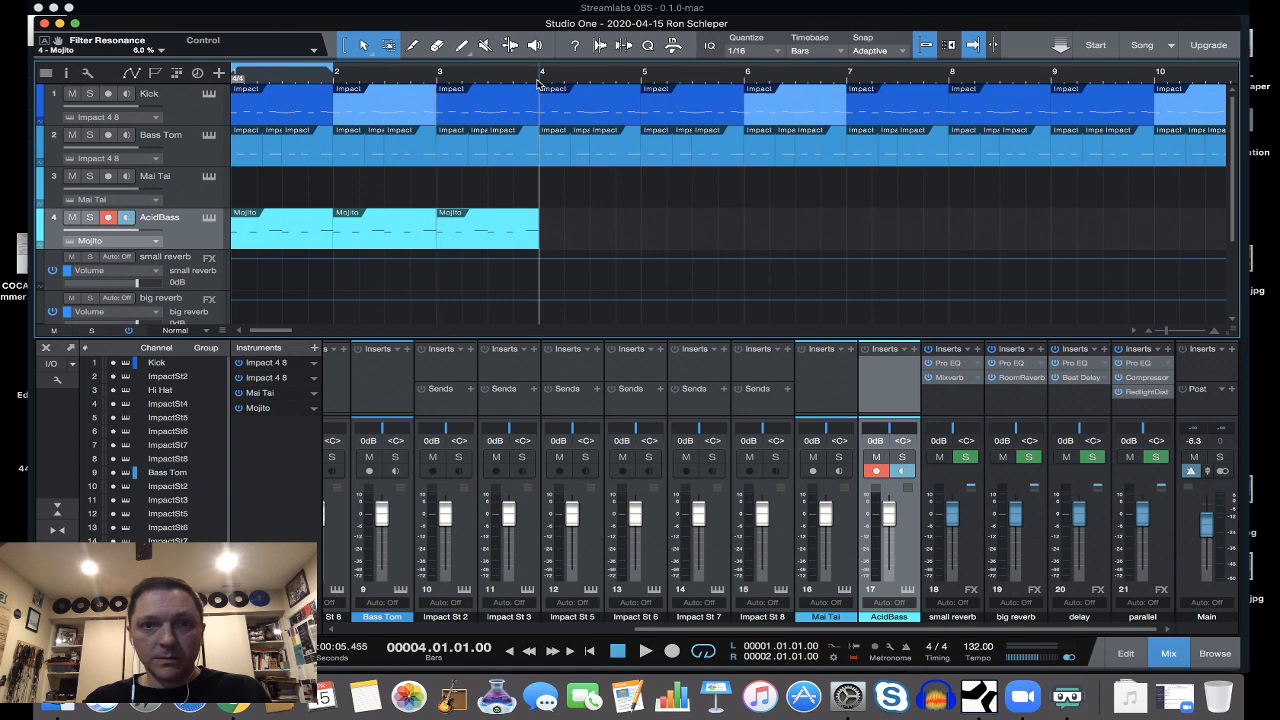
key(super+v)
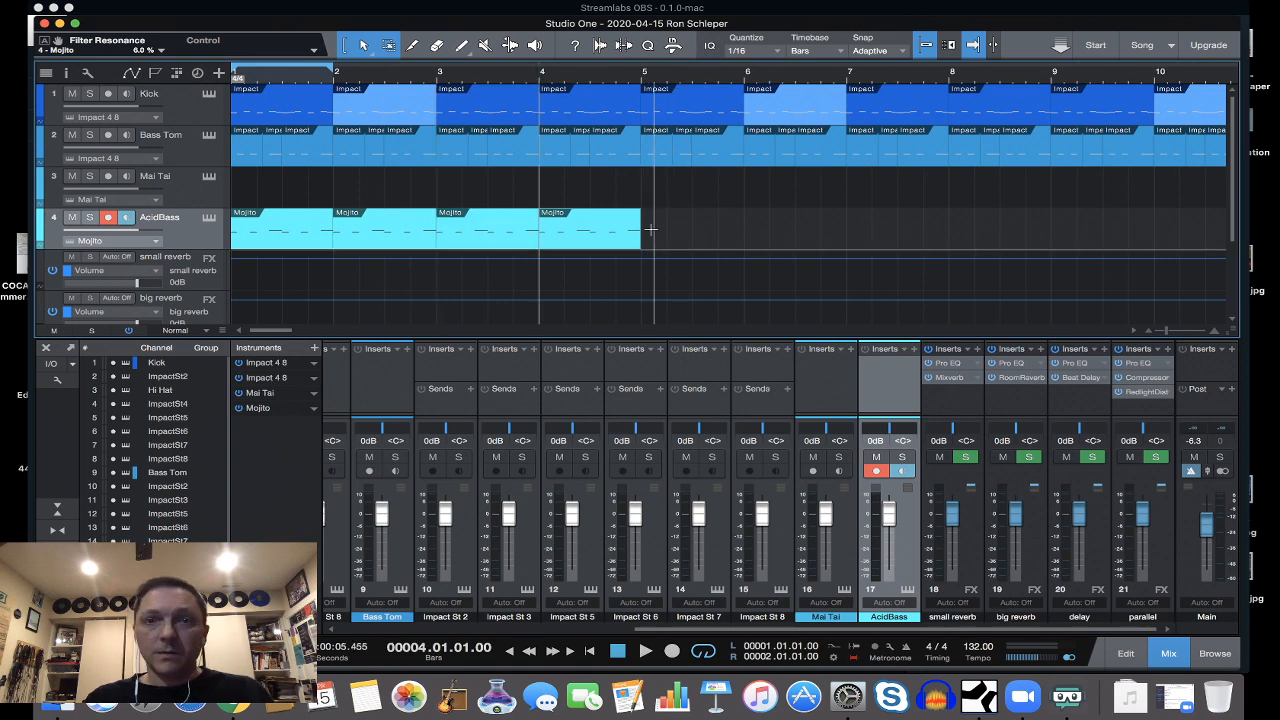
Repeat the first four AcidBass bars at bar 5 and the resulting eight-bar block at bar 9.
drag(651, 230, 231, 229)
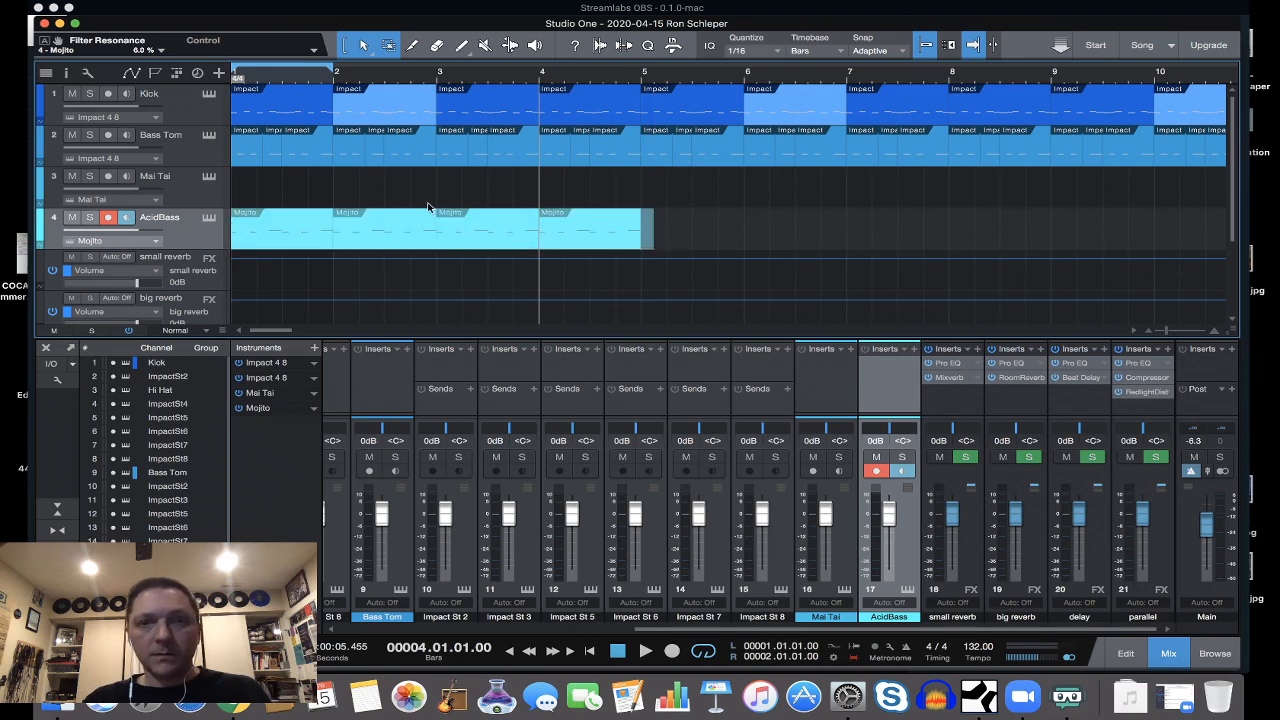
click(642, 80)
key(d)
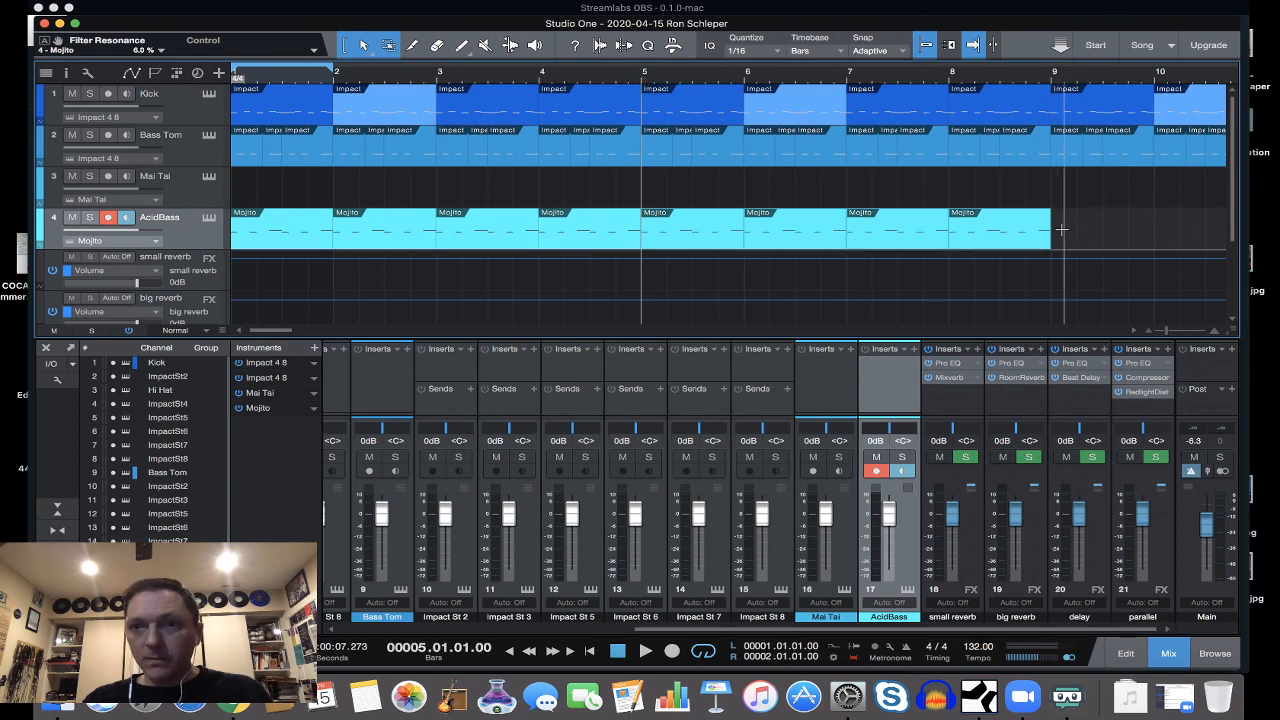
drag(1062, 224, 230, 232)
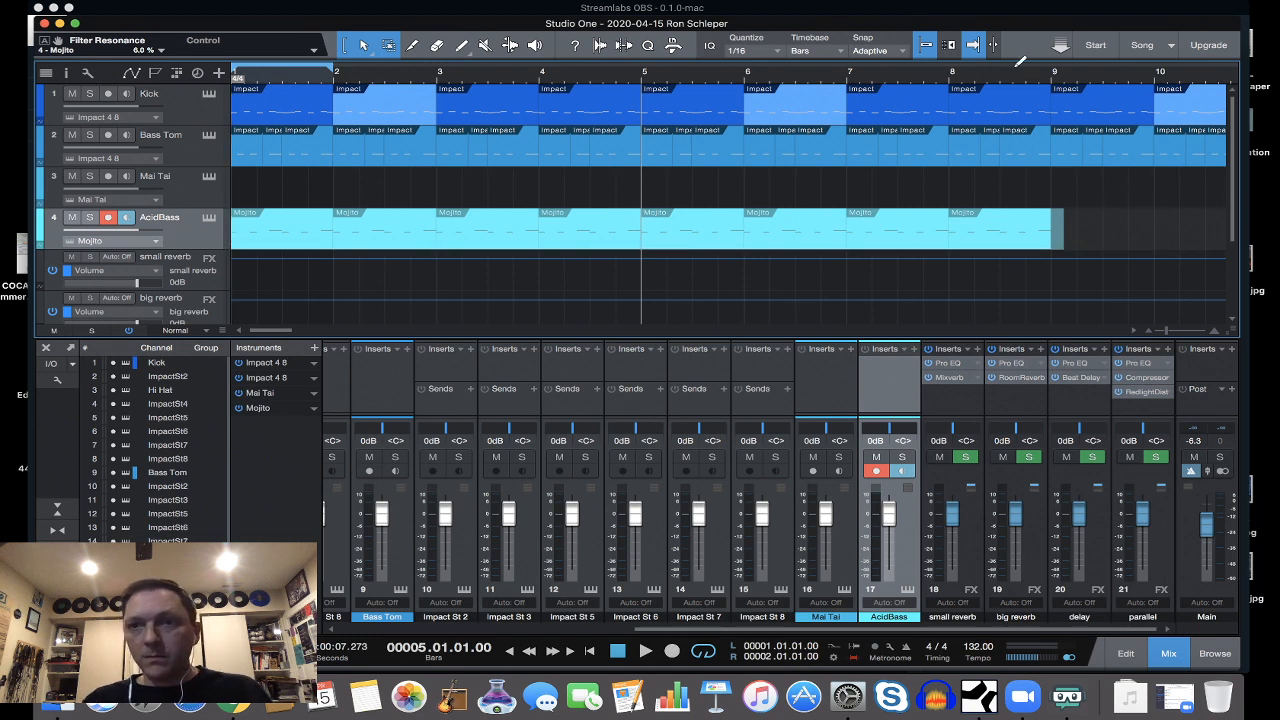
click(1052, 81)
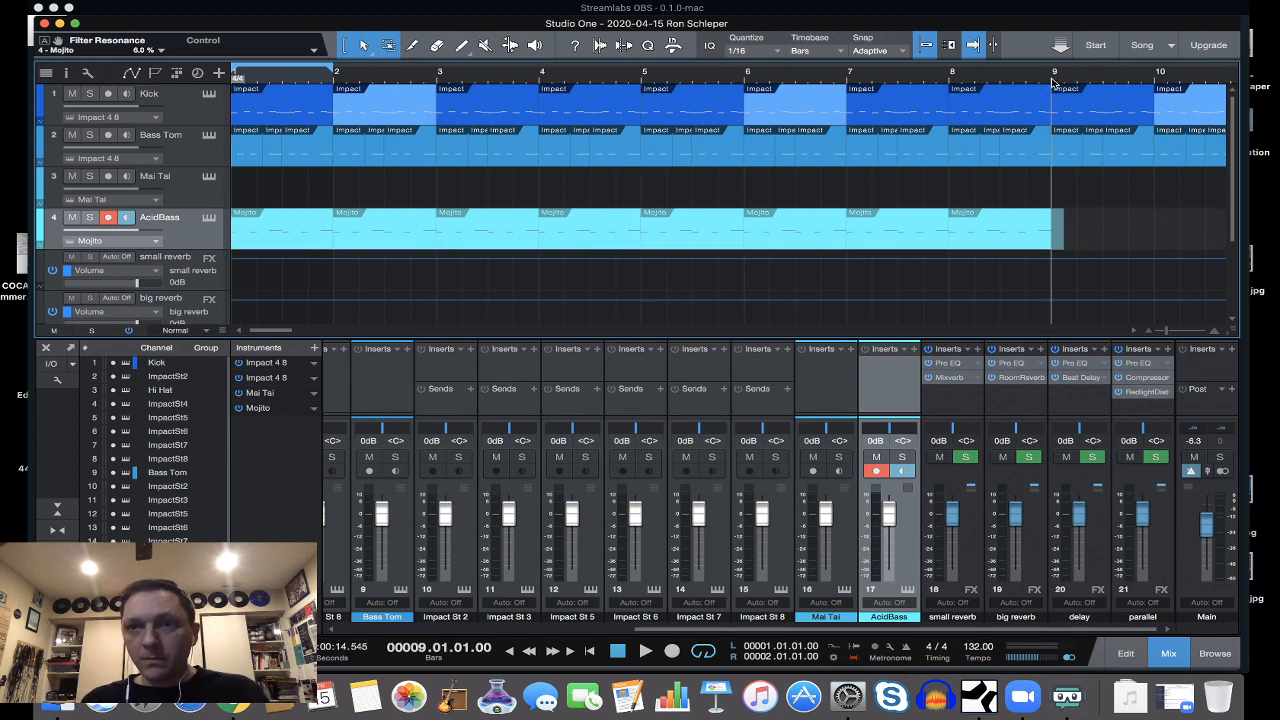
key(ctrl+v)
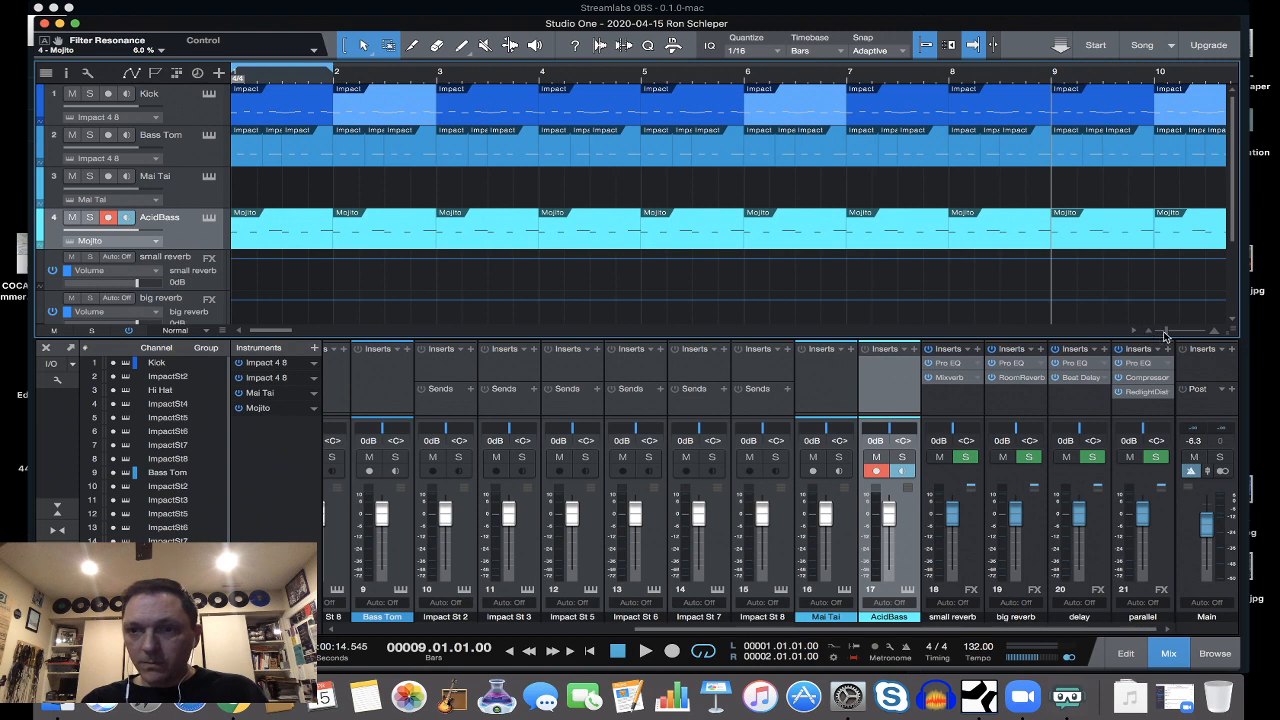
Paste the eight-bar AcidBass block at bars 17 and 25, and briefly play back from there.
drag(1165, 332, 1156, 332)
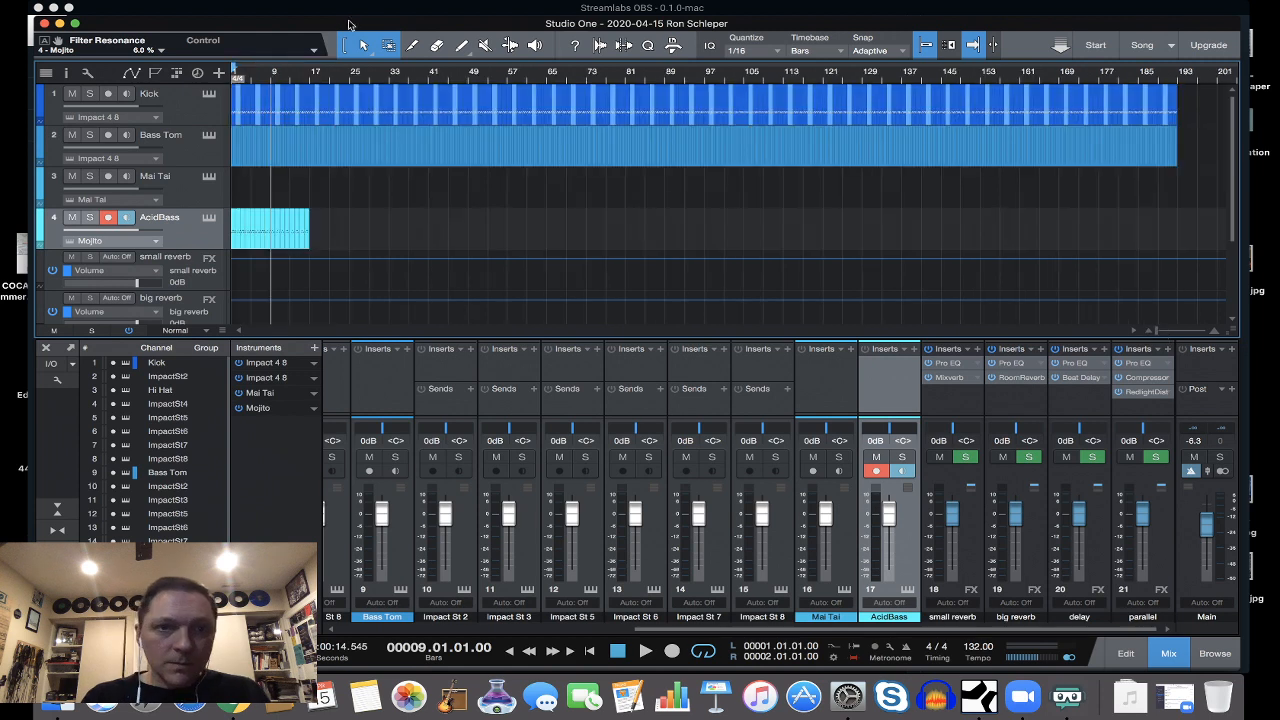
click(311, 80)
key(super+v)
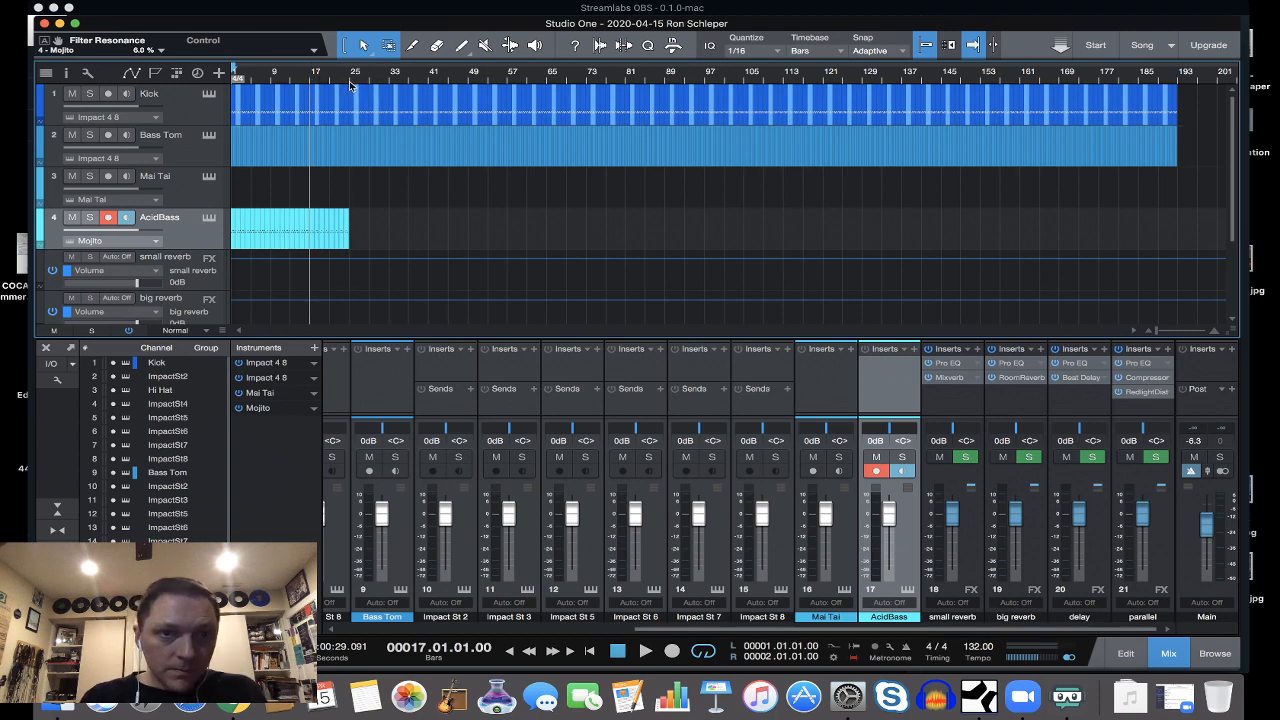
click(350, 80)
key(super+v)
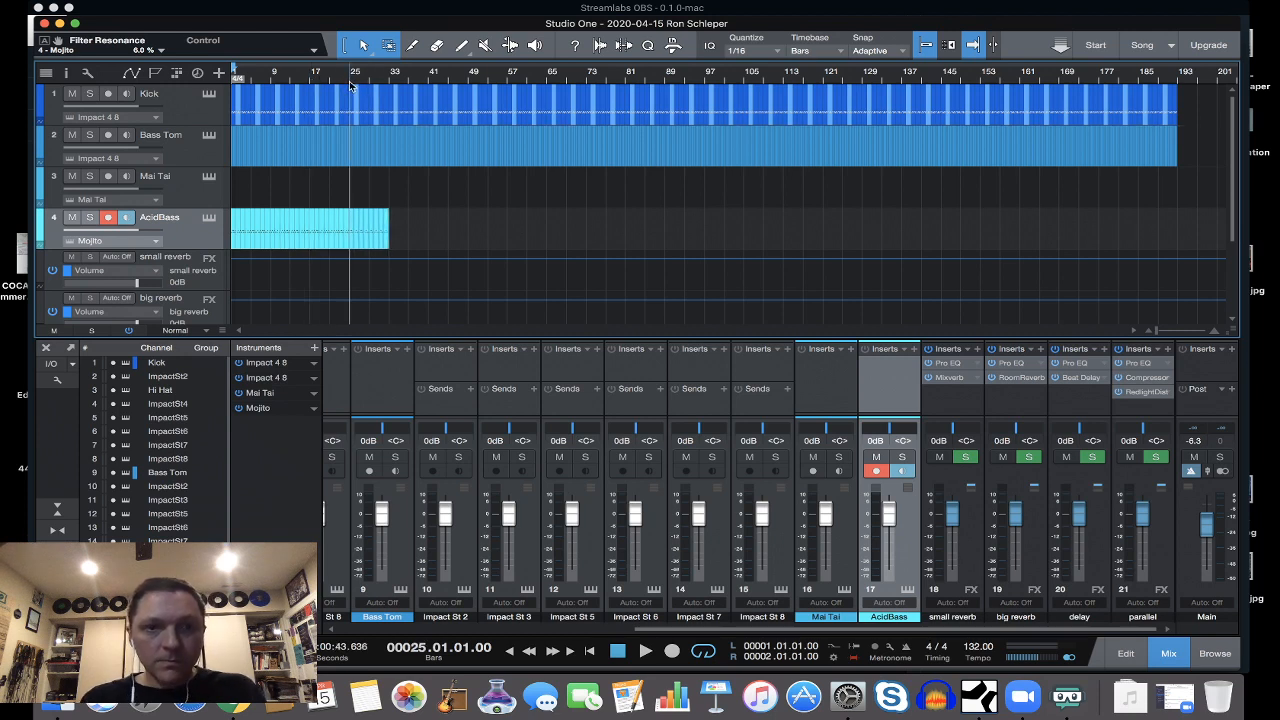
key(space)
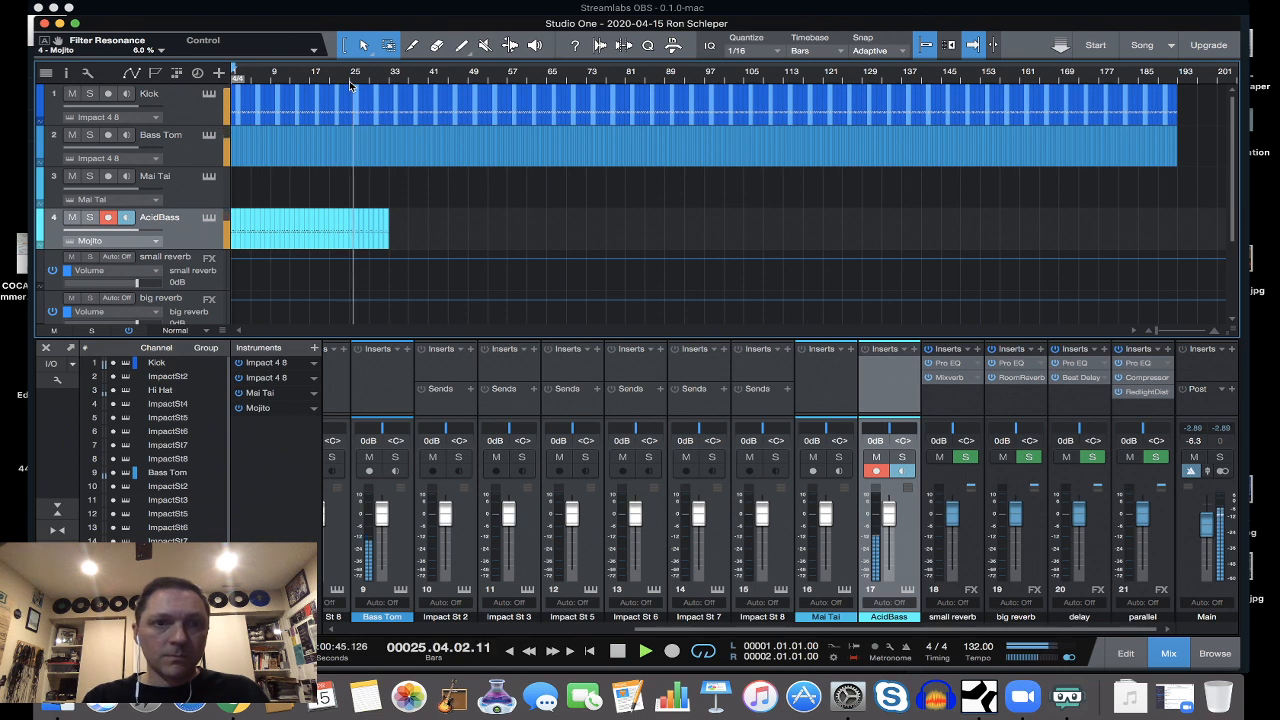
key(space)
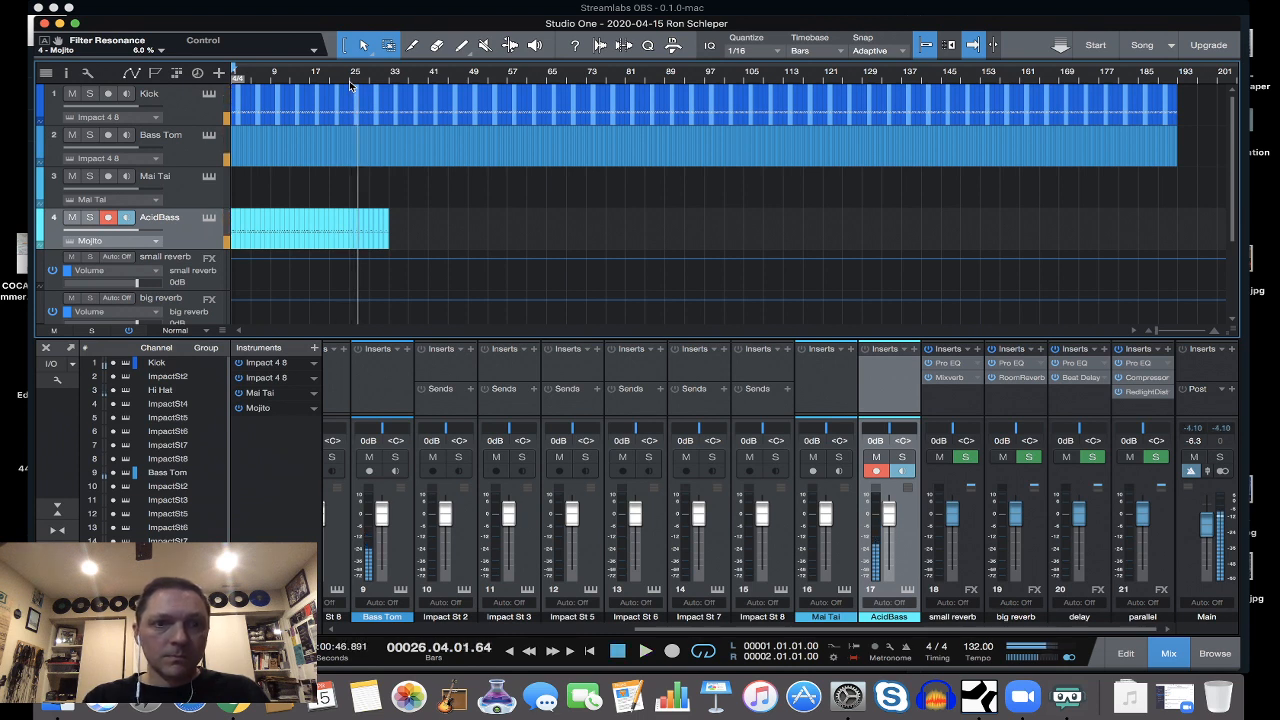
Select the first 32 bars of AcidBass clips and repeat them at bars 33, 65, 97, 129 and 161 to match the drum tracks' length.
drag(398, 220, 222, 239)
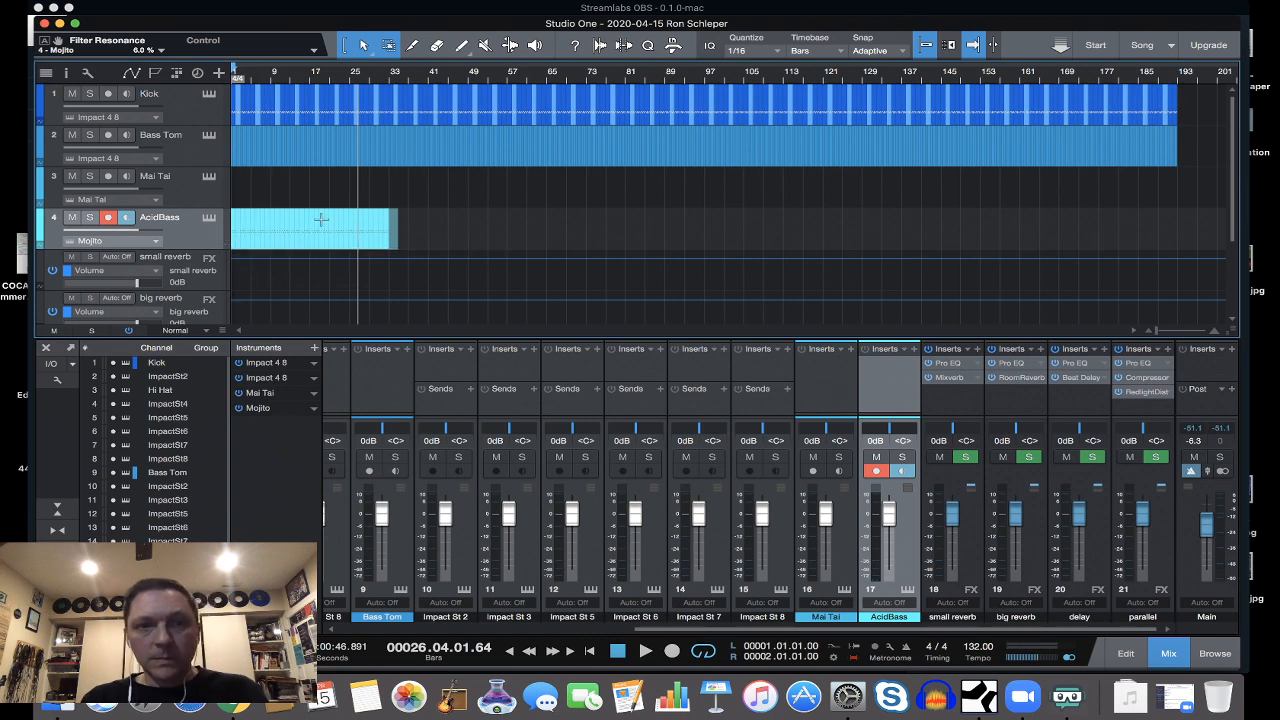
click(390, 85)
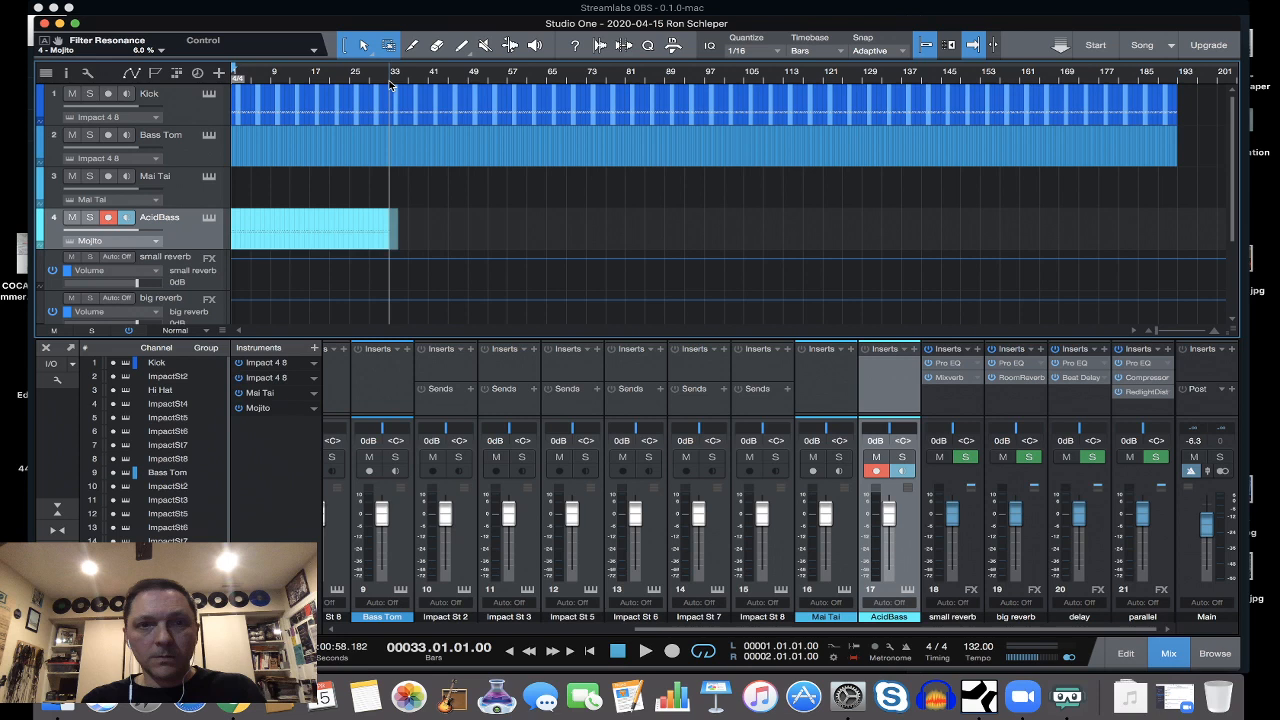
key(d)
click(547, 85)
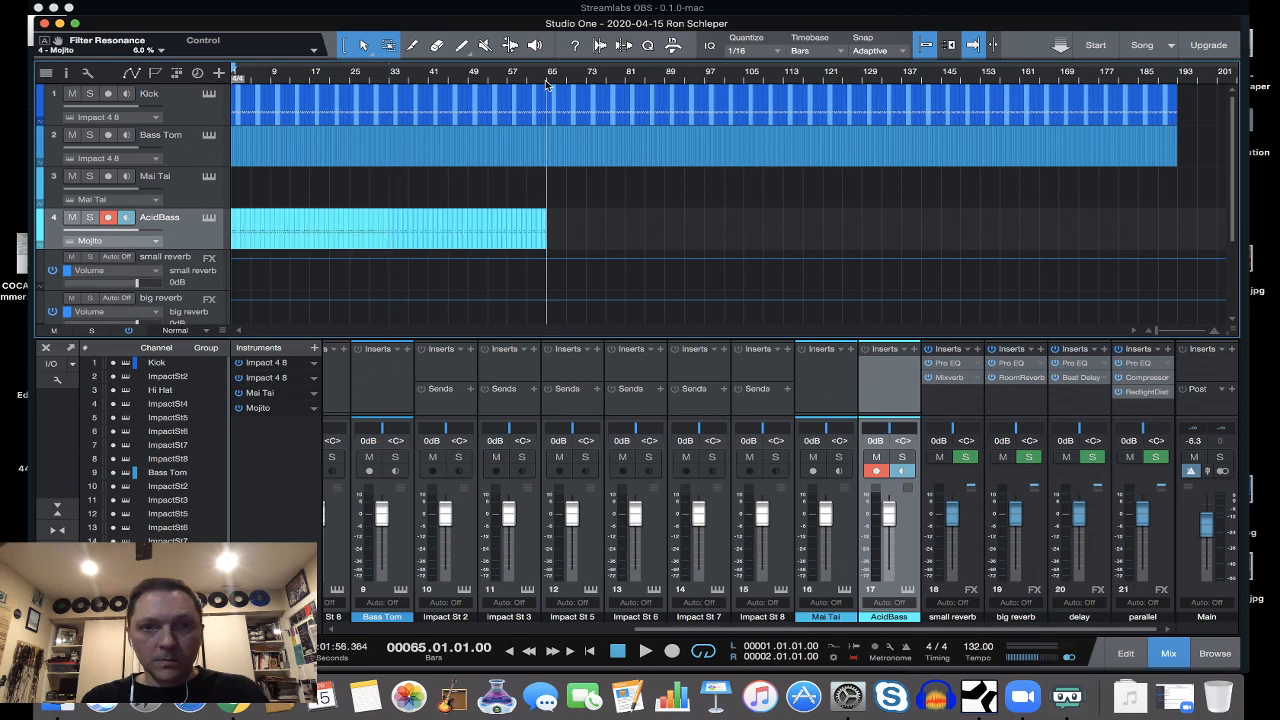
key(d)
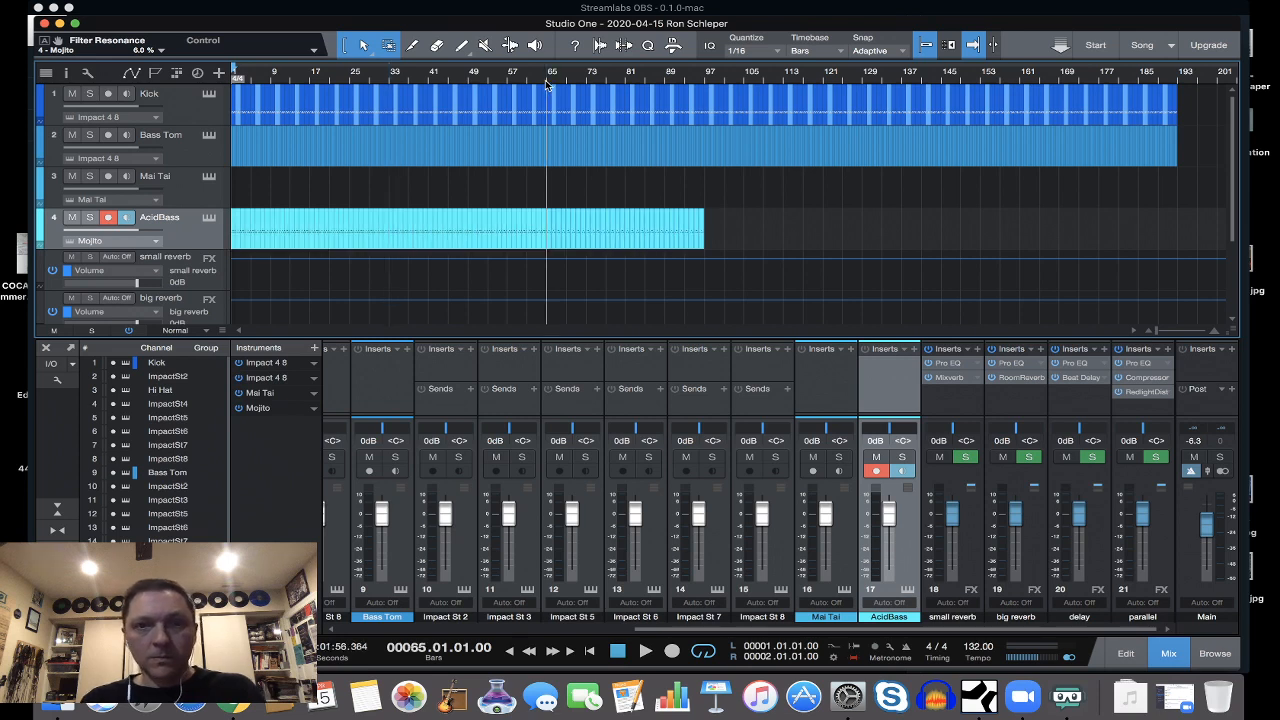
click(706, 84)
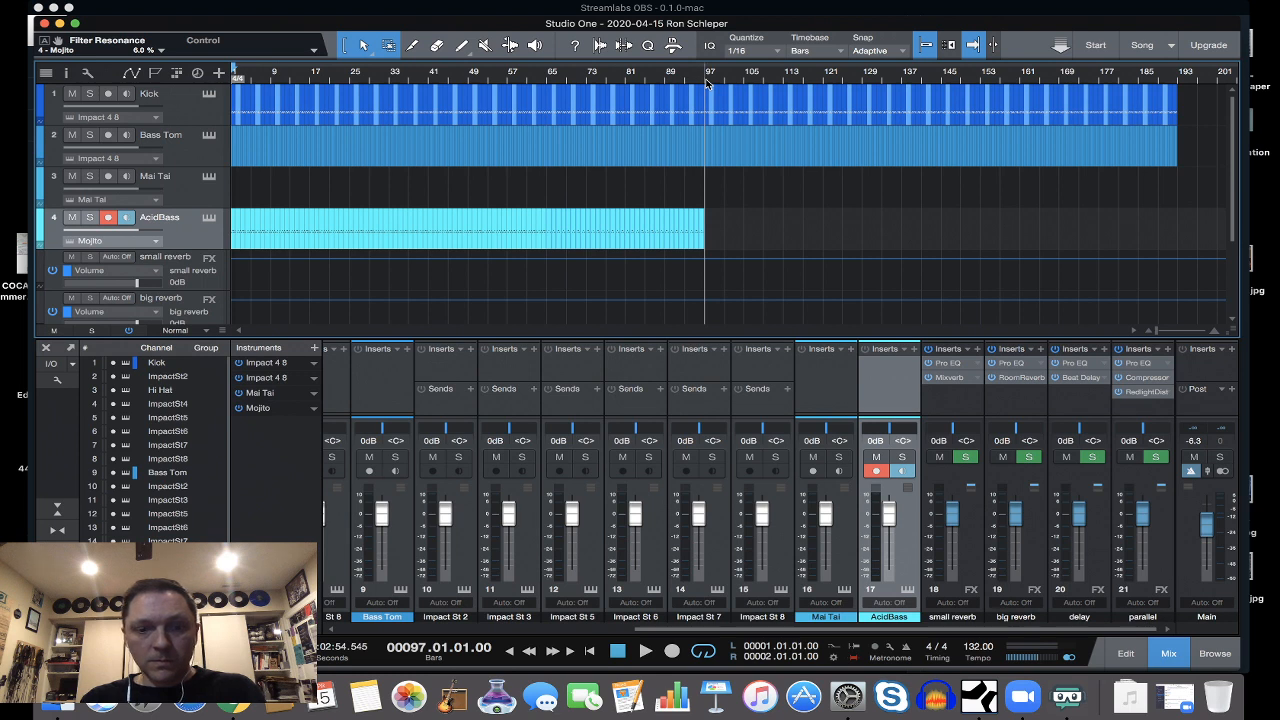
key(d)
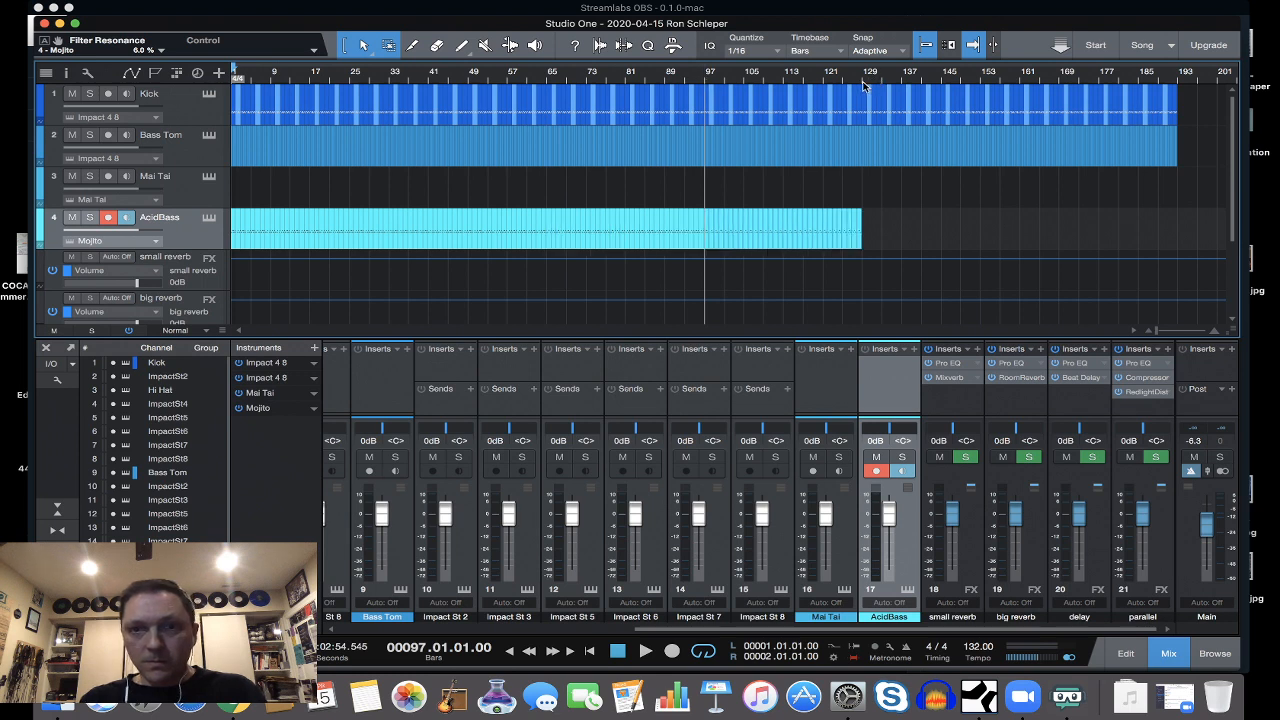
click(866, 85)
key(d)
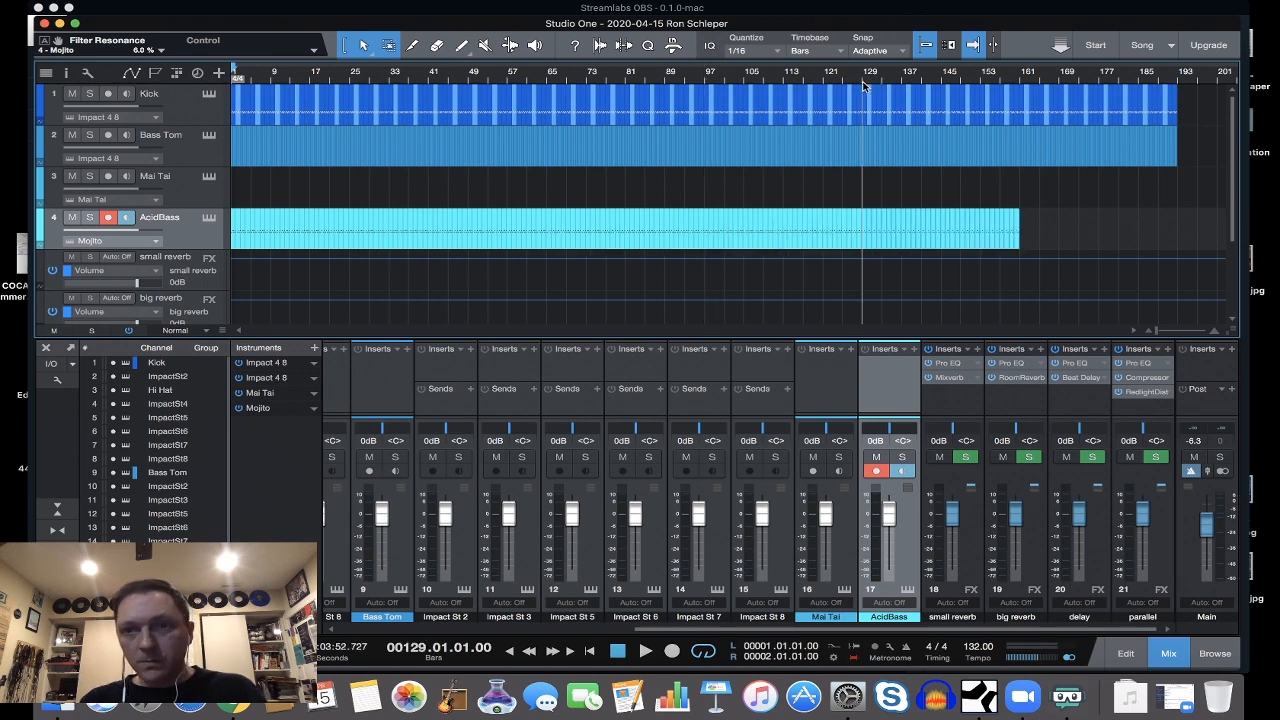
click(1021, 86)
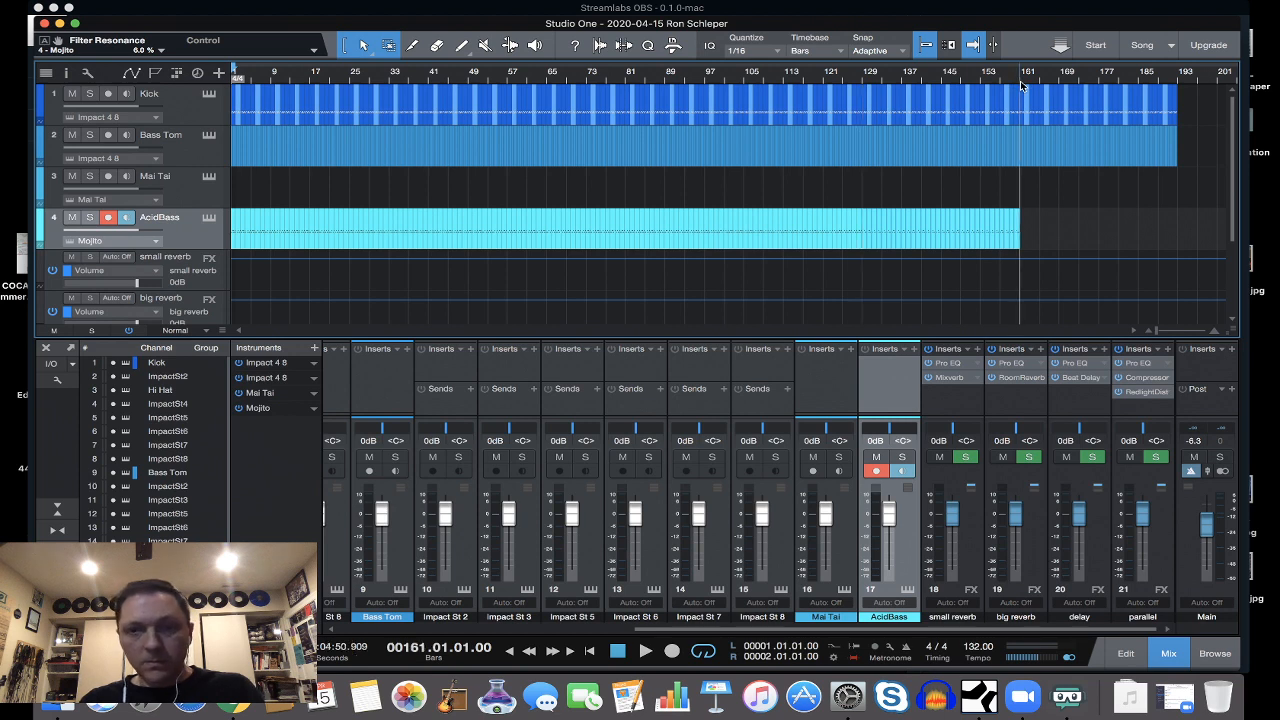
key(d)
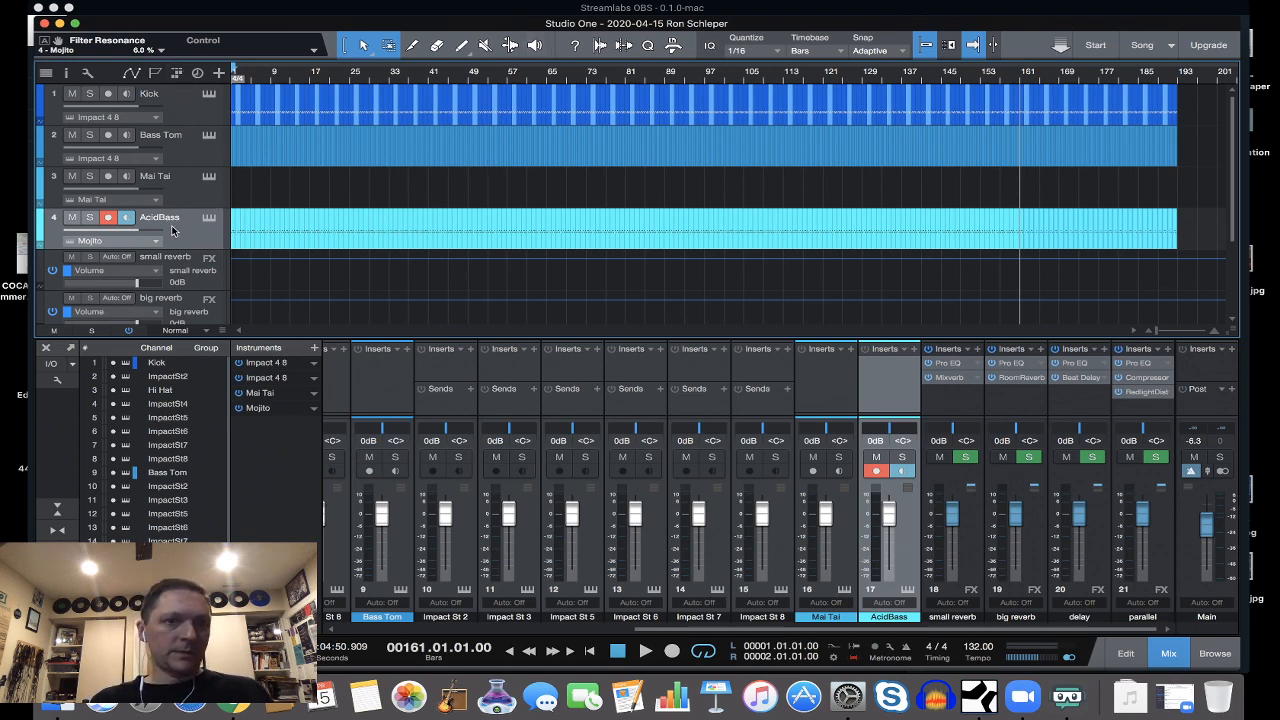
Disarm recording on the AcidBass track and move the song window slightly aside.
click(108, 219)
scroll(196, 252, down, 1)
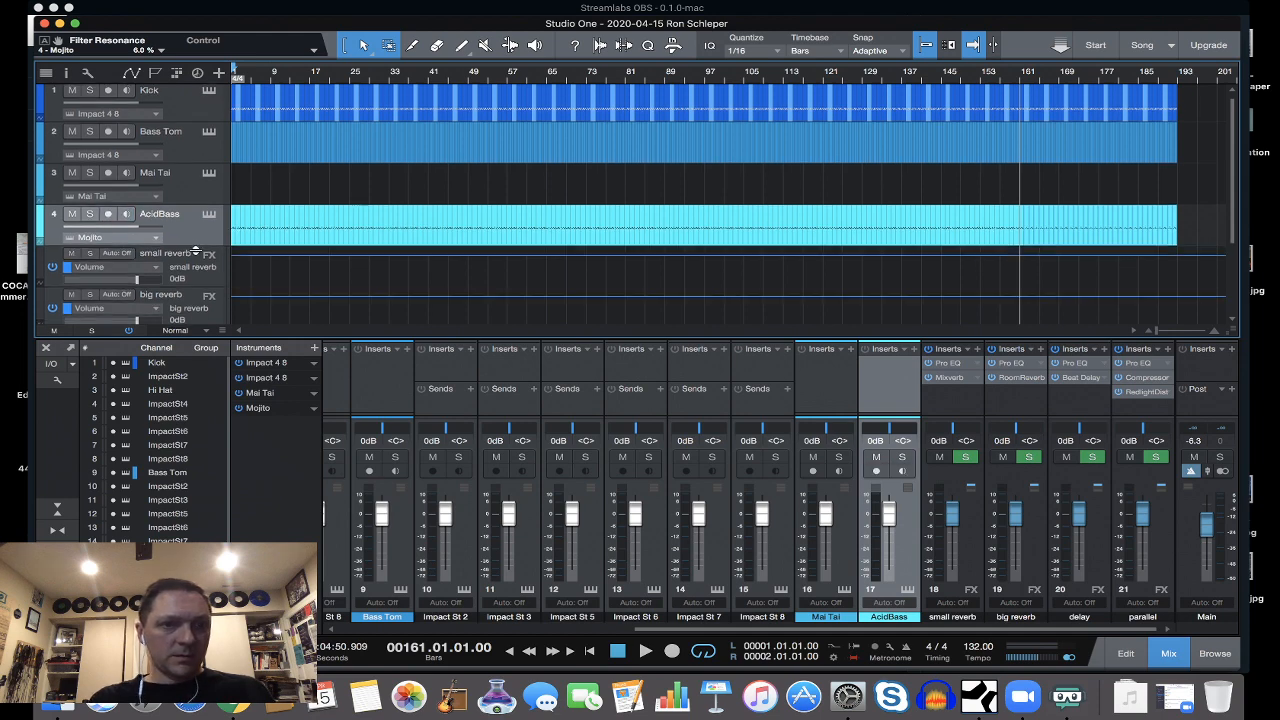
scroll(196, 252, down, 2)
scroll(196, 251, up, 2)
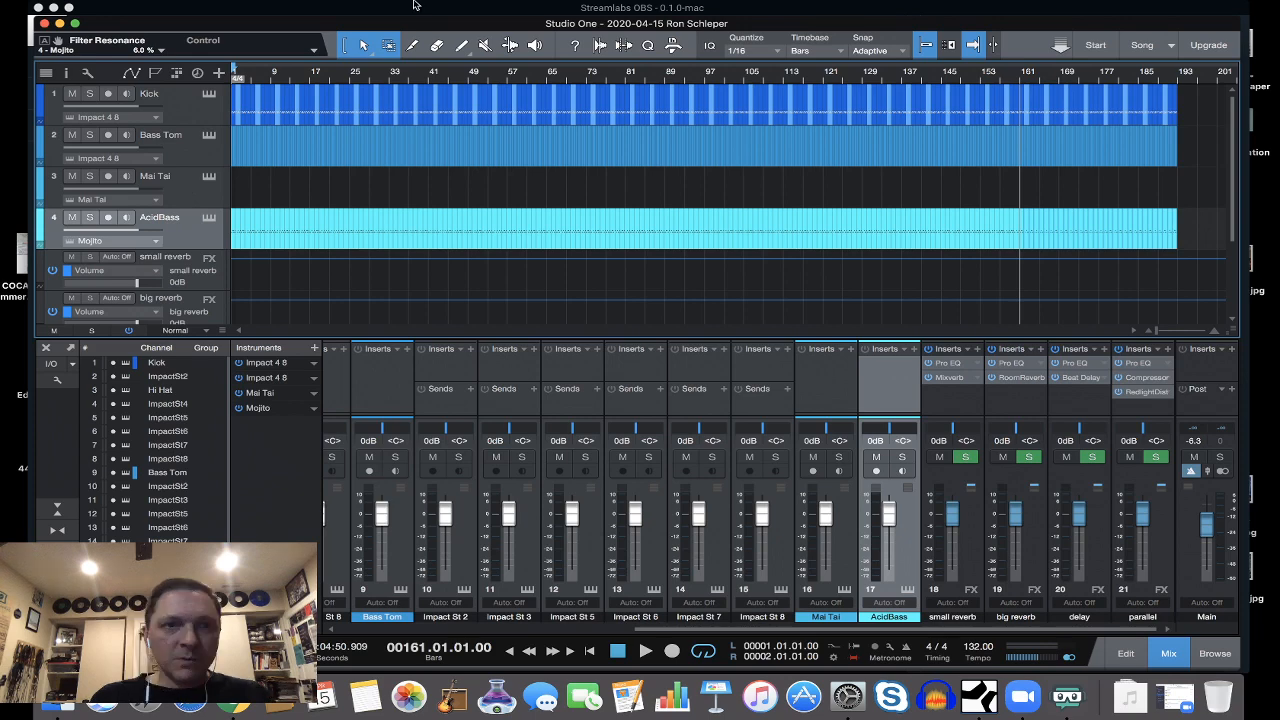
drag(405, 23, 435, 25)
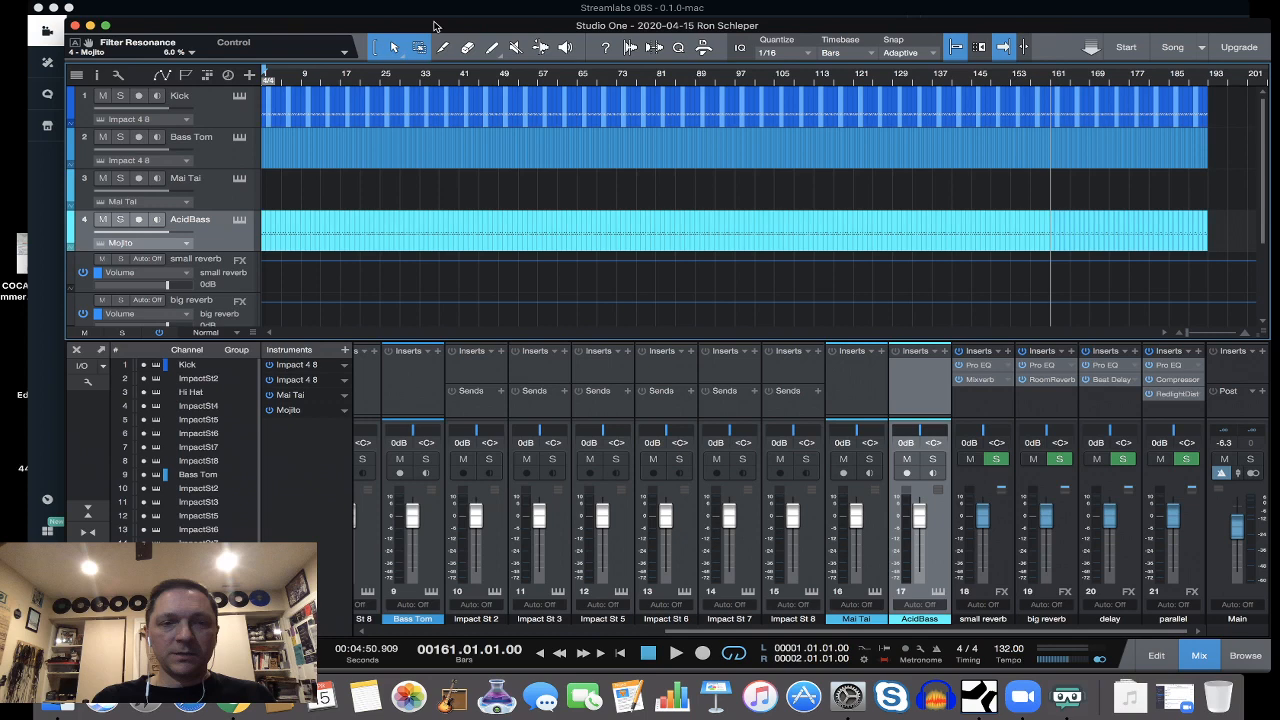
drag(433, 19, 434, 12)
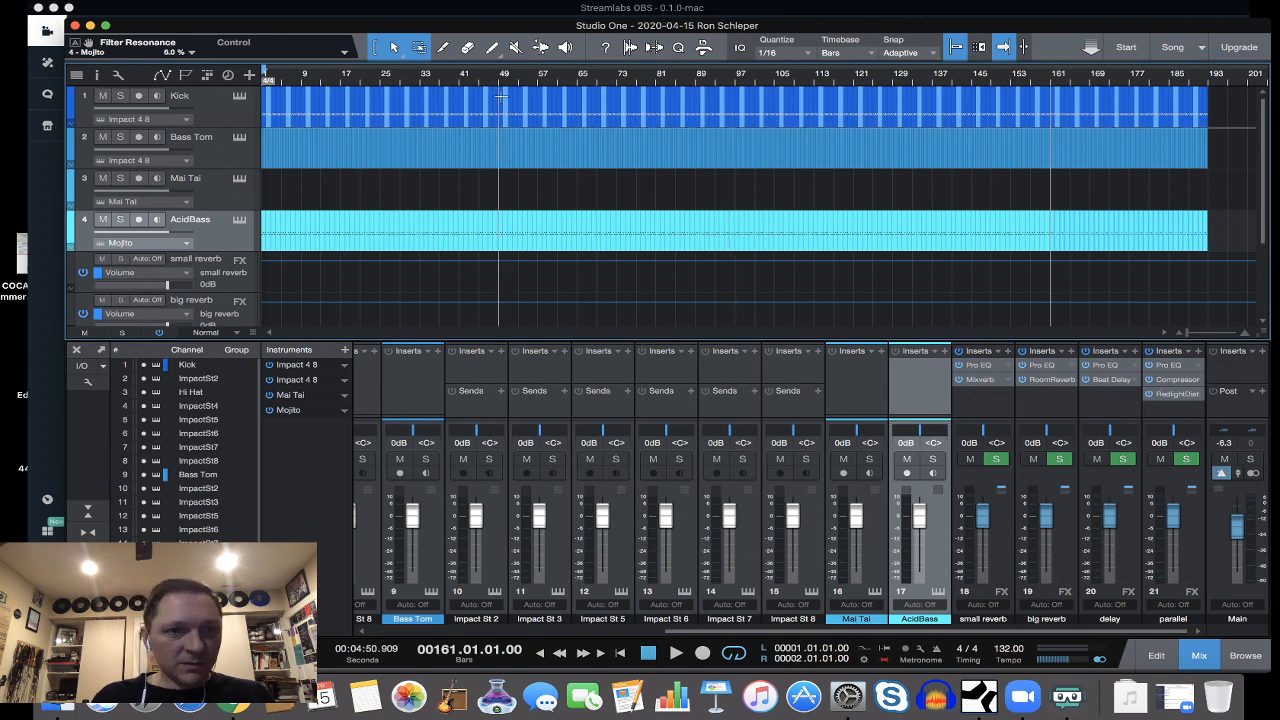
Move the Mai Tai track below the AcidBass track in the arrangement.
click(212, 187)
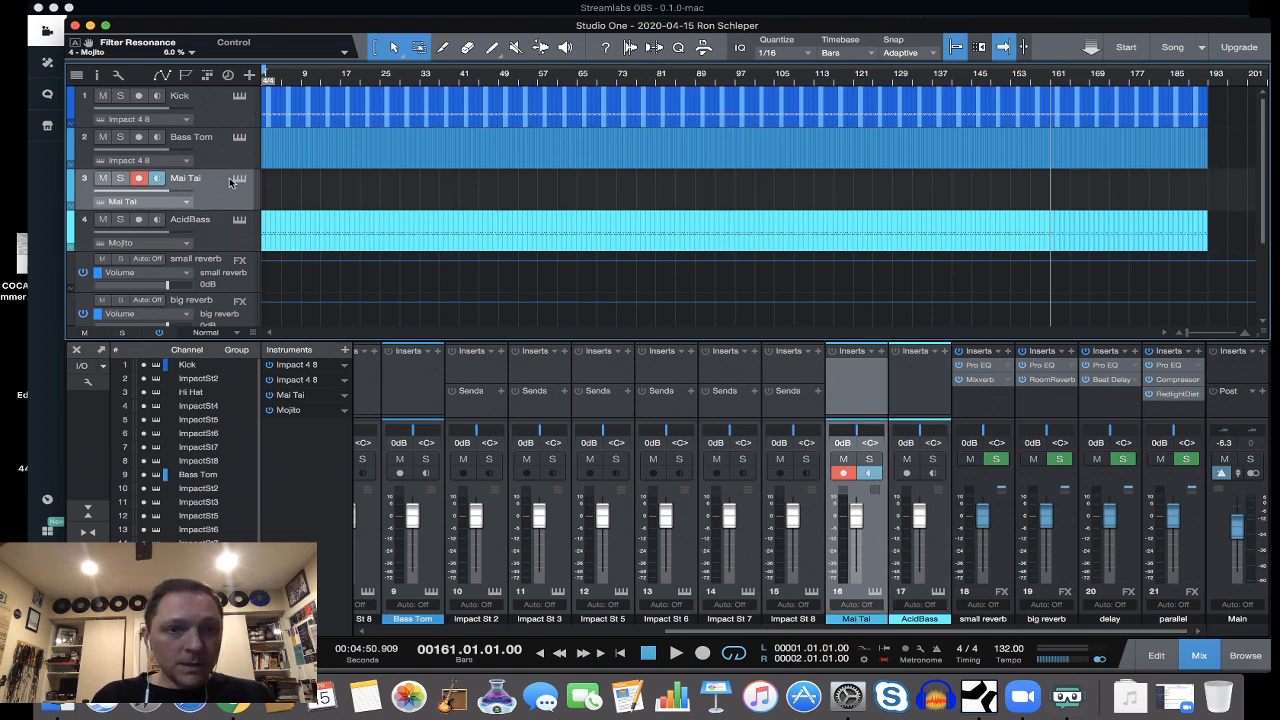
click(213, 230)
drag(210, 175, 213, 226)
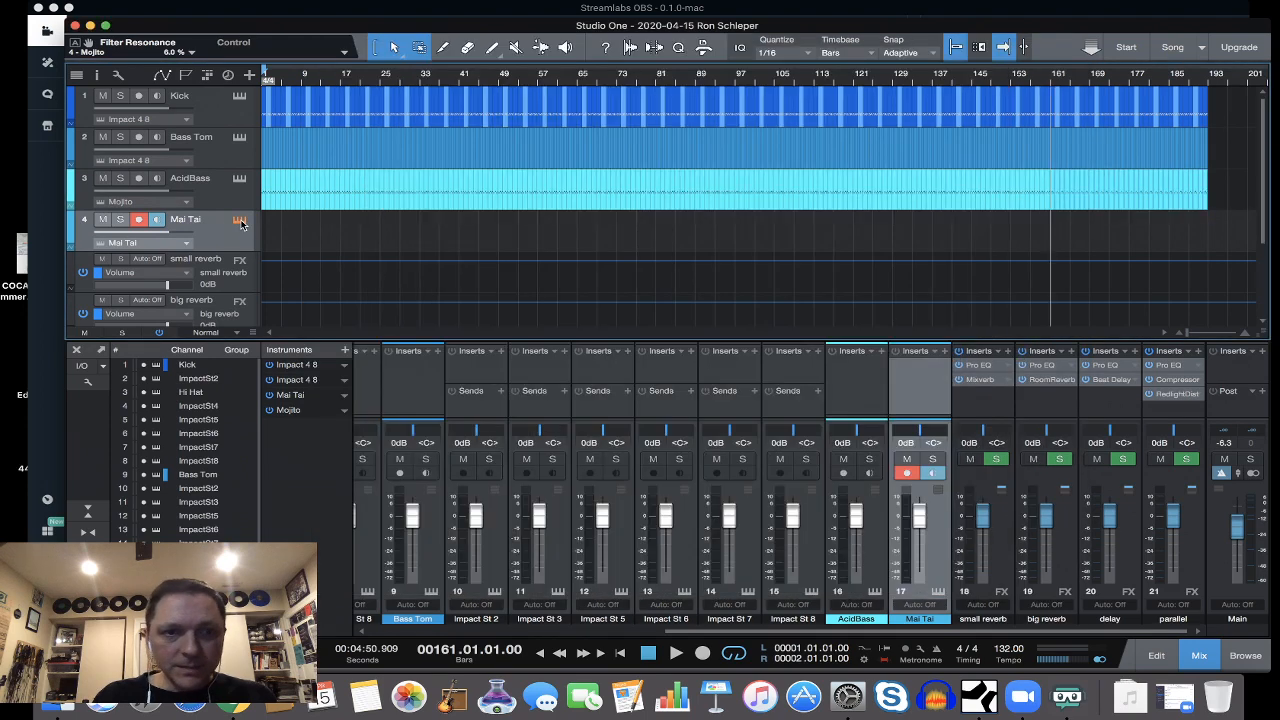
Open the Mai Tai synth and load the Pad - Imperial Drone preset.
click(239, 221)
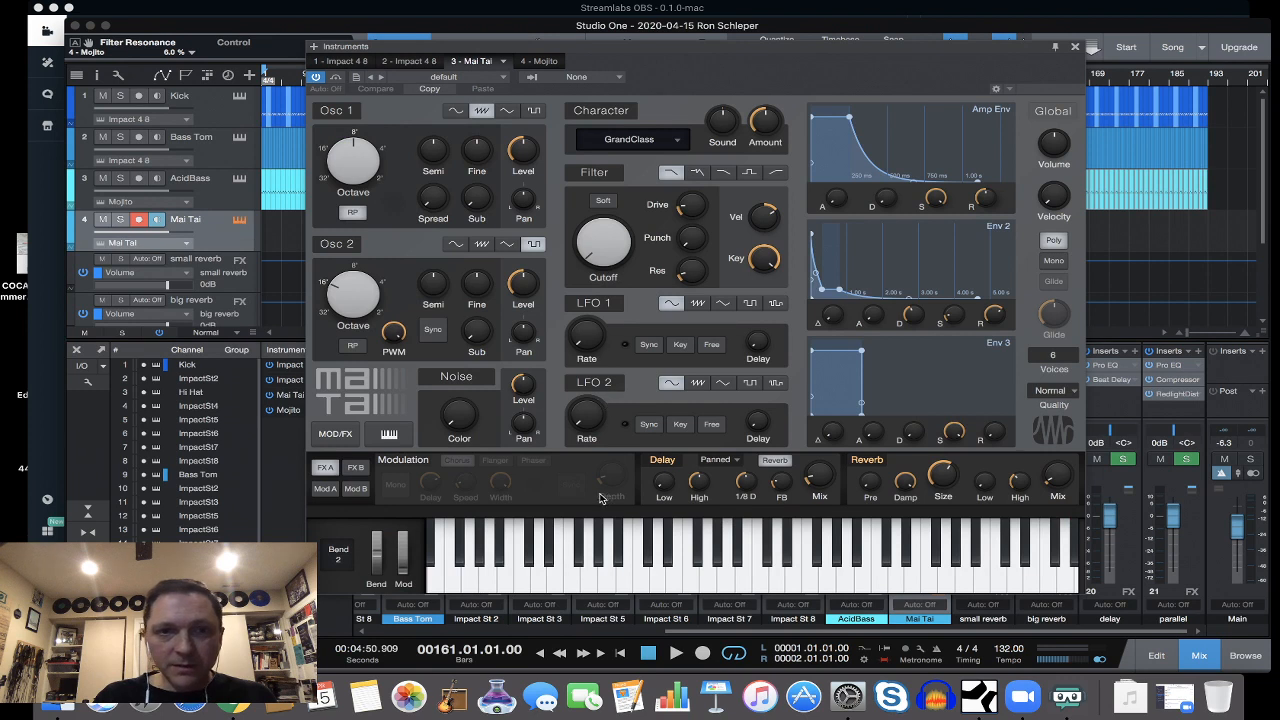
click(503, 78)
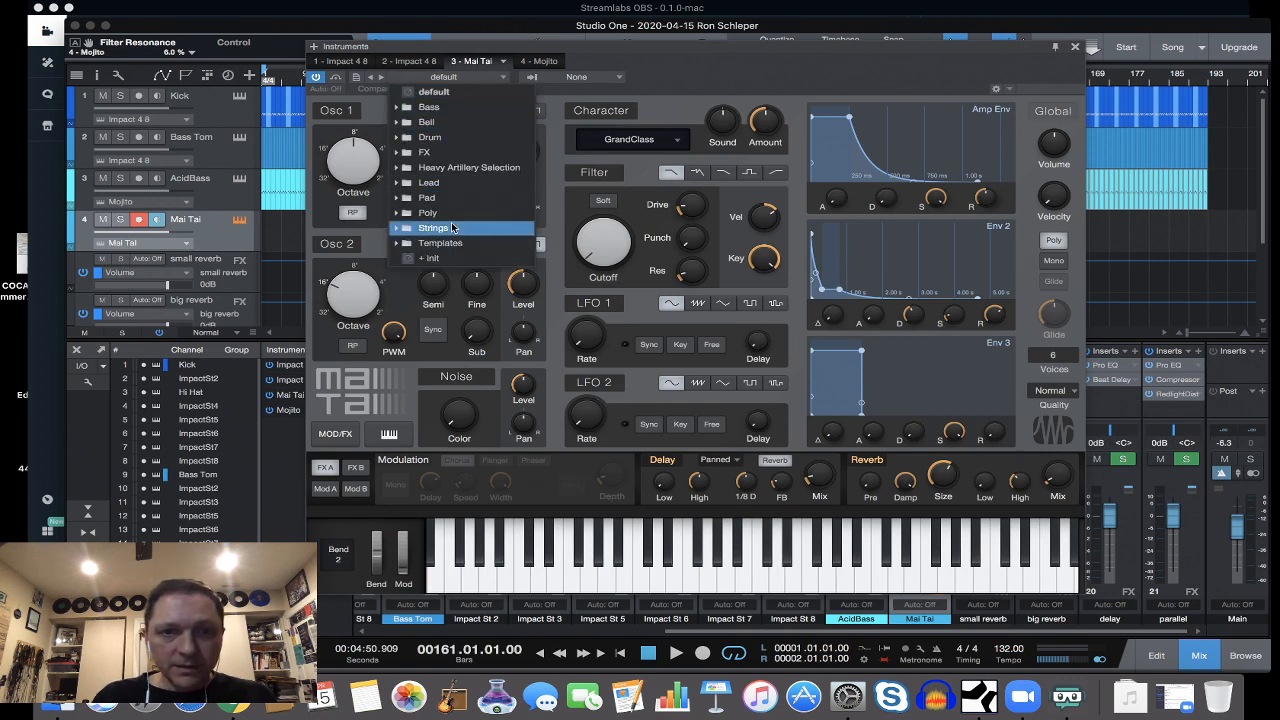
click(432, 199)
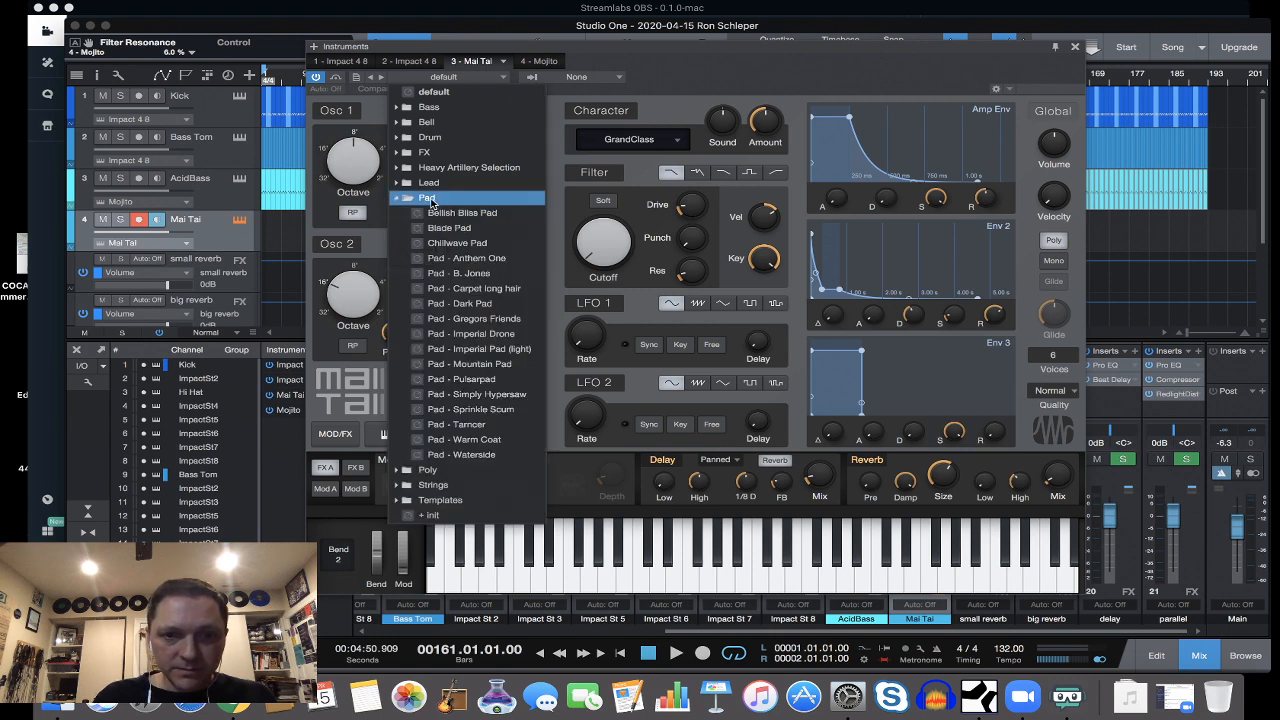
click(505, 341)
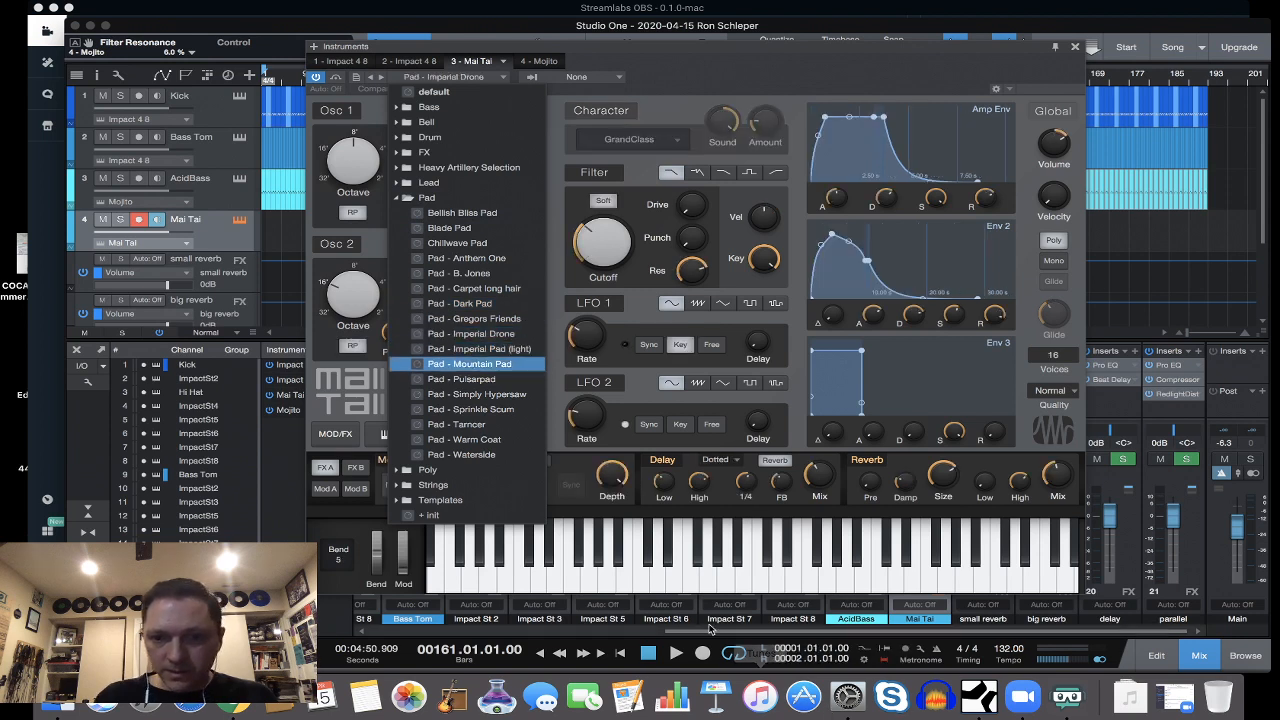
Audition the pad sound with several notes in the middle and upper octaves, and close the instrument window.
click(712, 585)
click(710, 585)
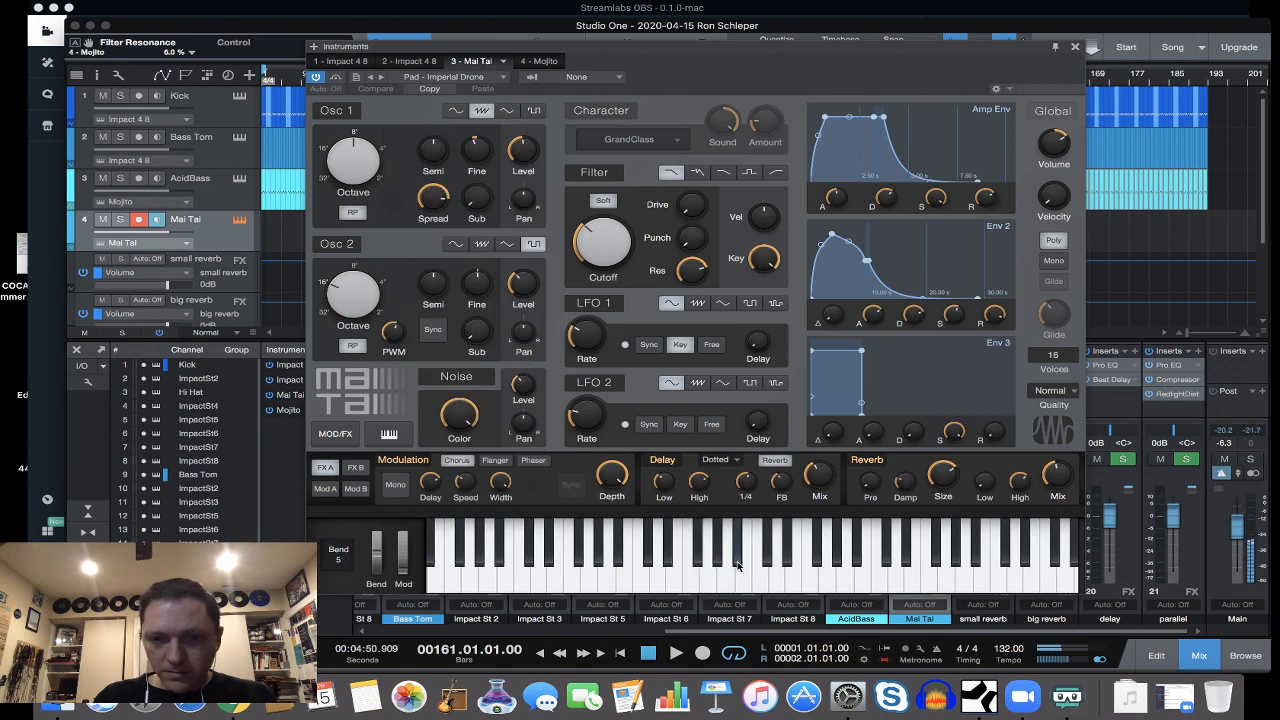
click(739, 560)
click(775, 575)
click(775, 575)
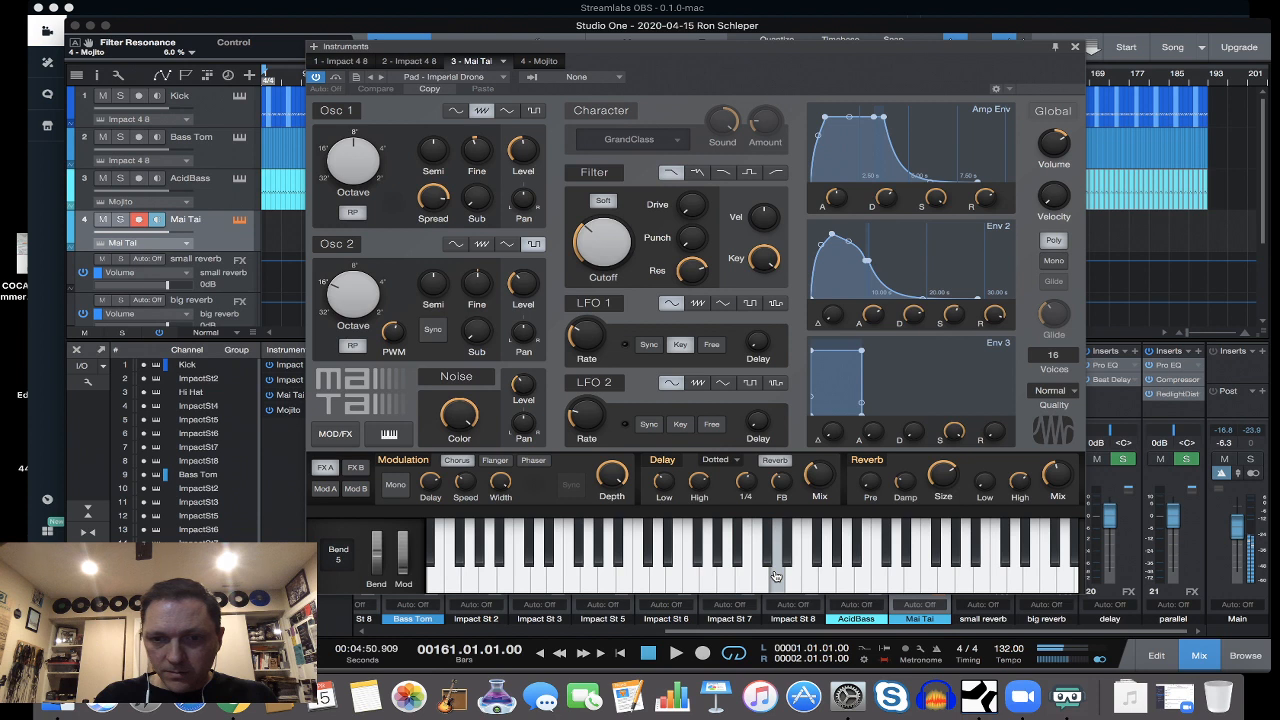
click(827, 585)
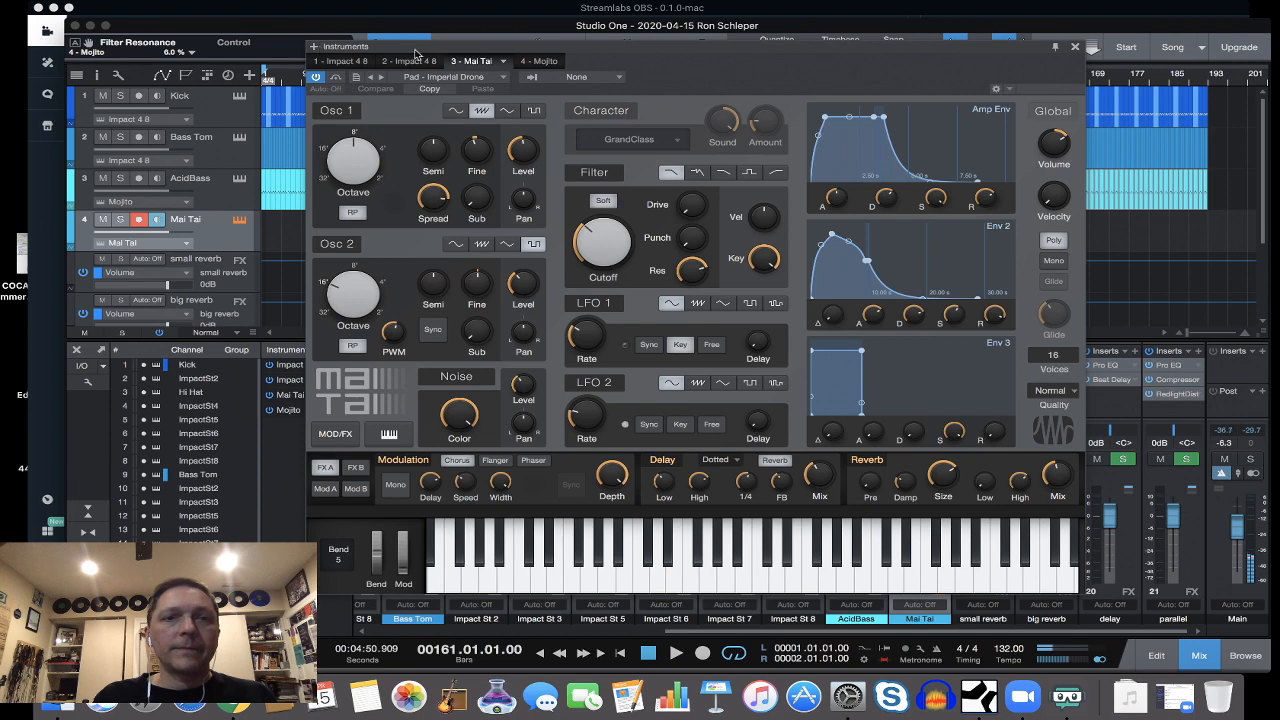
click(1075, 47)
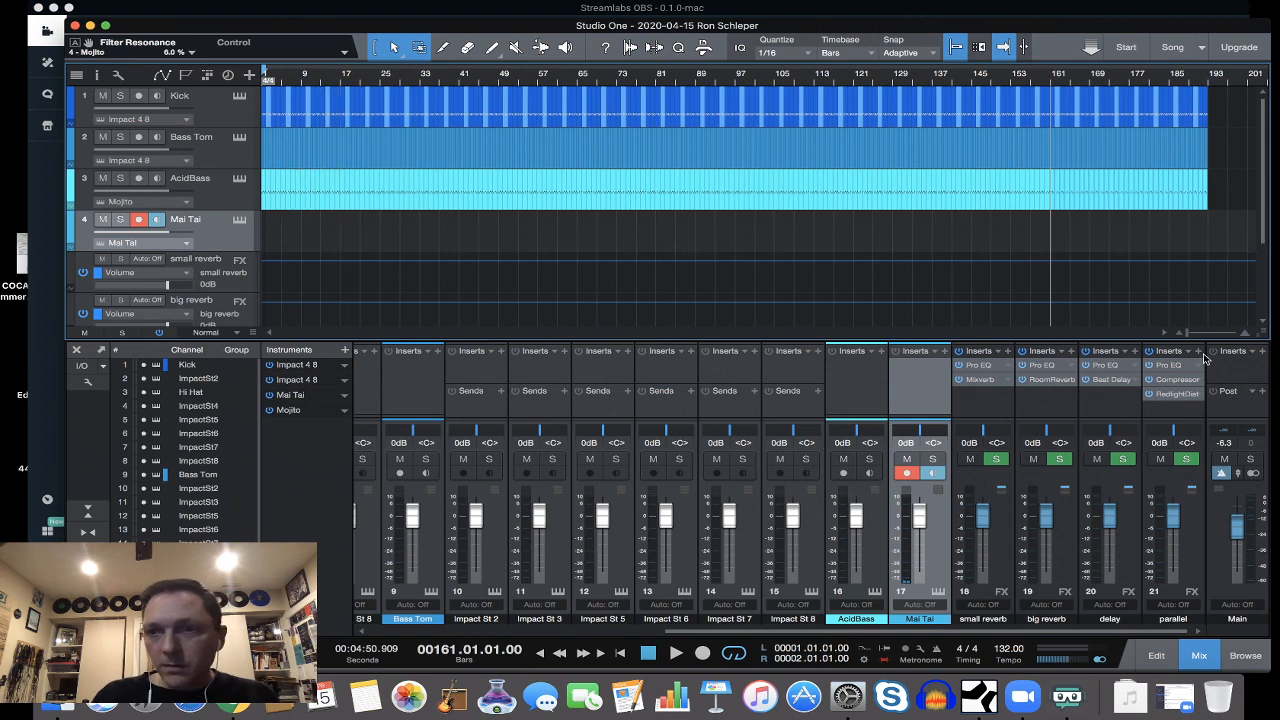
Create an empty Mai Tai part from bar 1 to bar 5, open it for note editing and set the loop range to match.
drag(1189, 334, 1196, 334)
drag(960, 333, 166, 350)
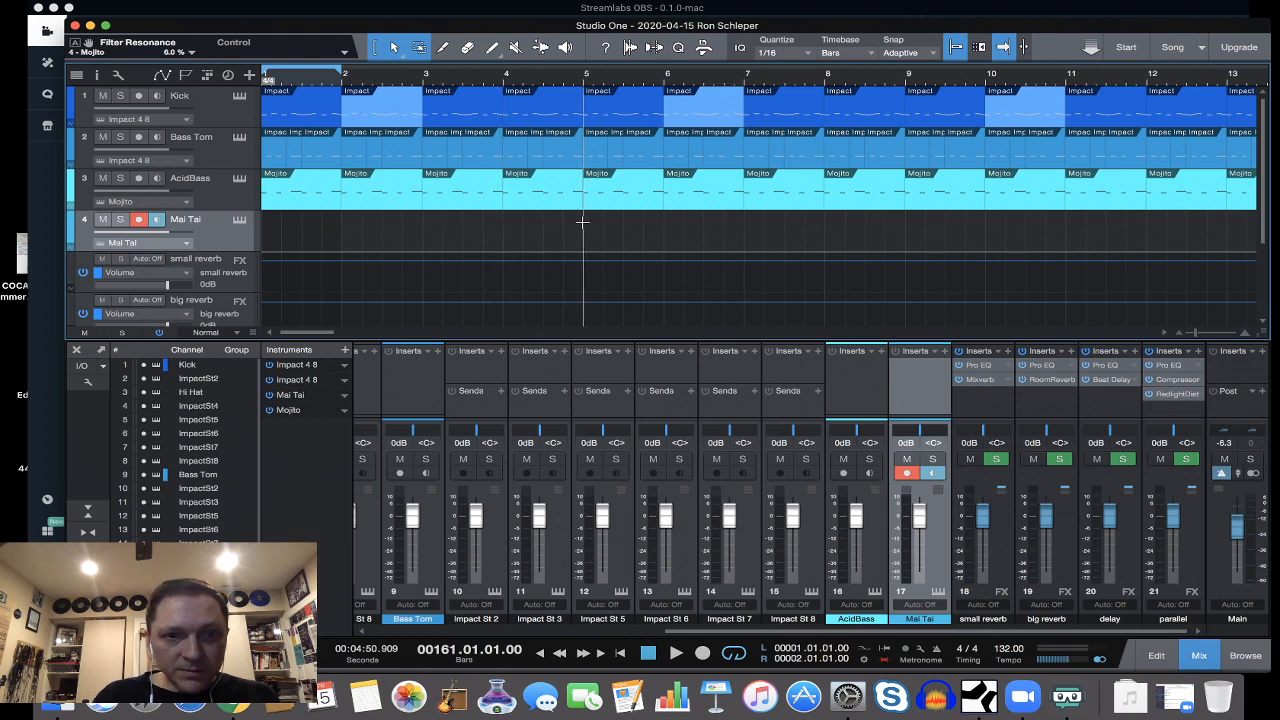
drag(582, 222, 249, 240)
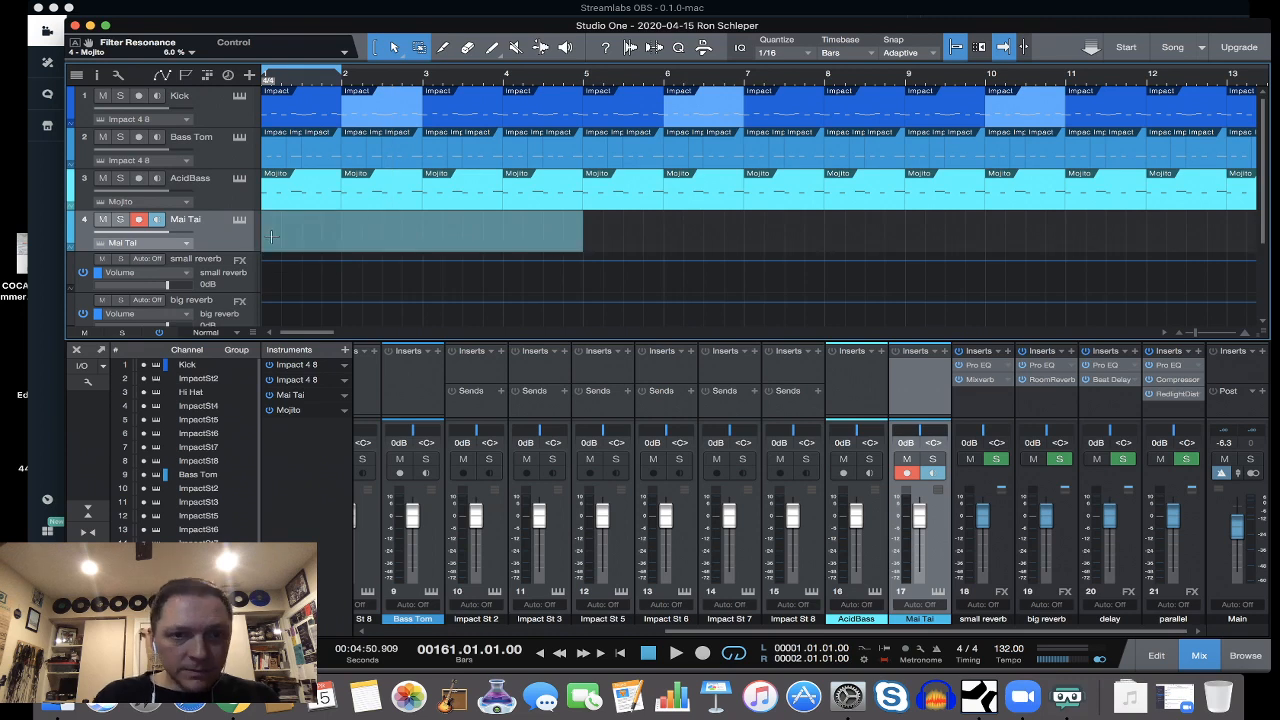
double_click(270, 236)
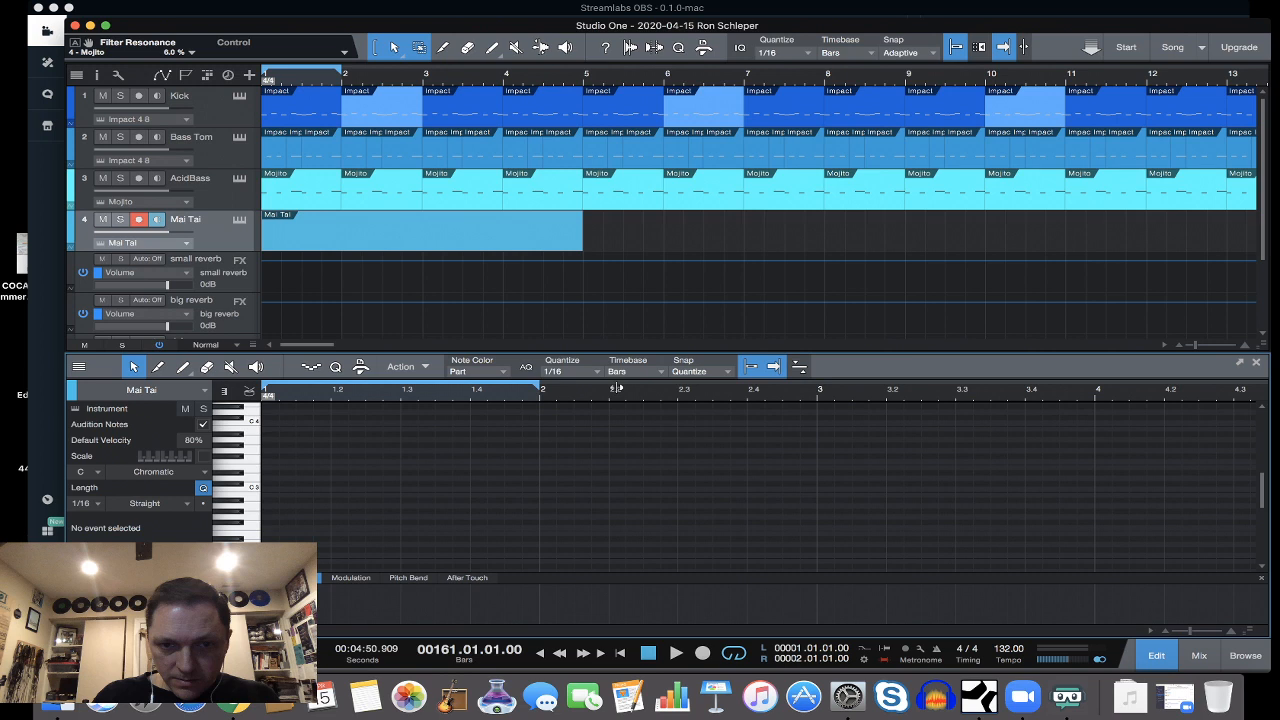
drag(617, 388, 1135, 393)
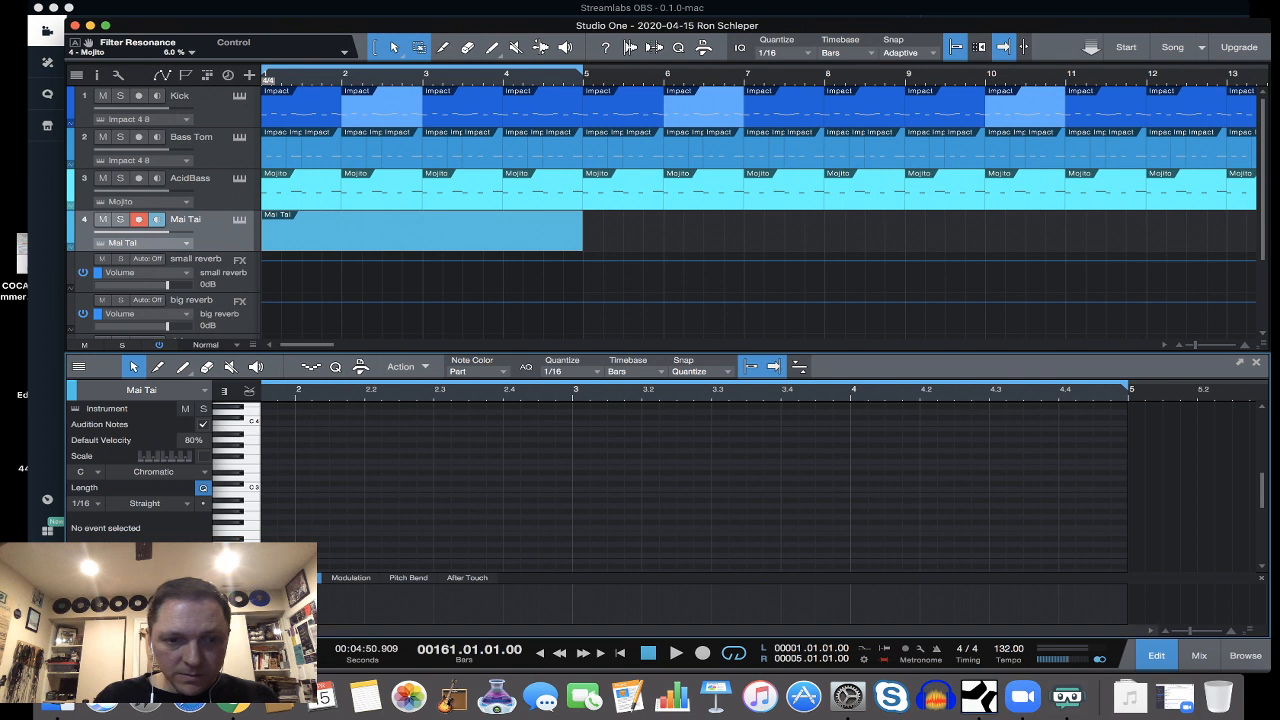
drag(294, 631, 272, 631)
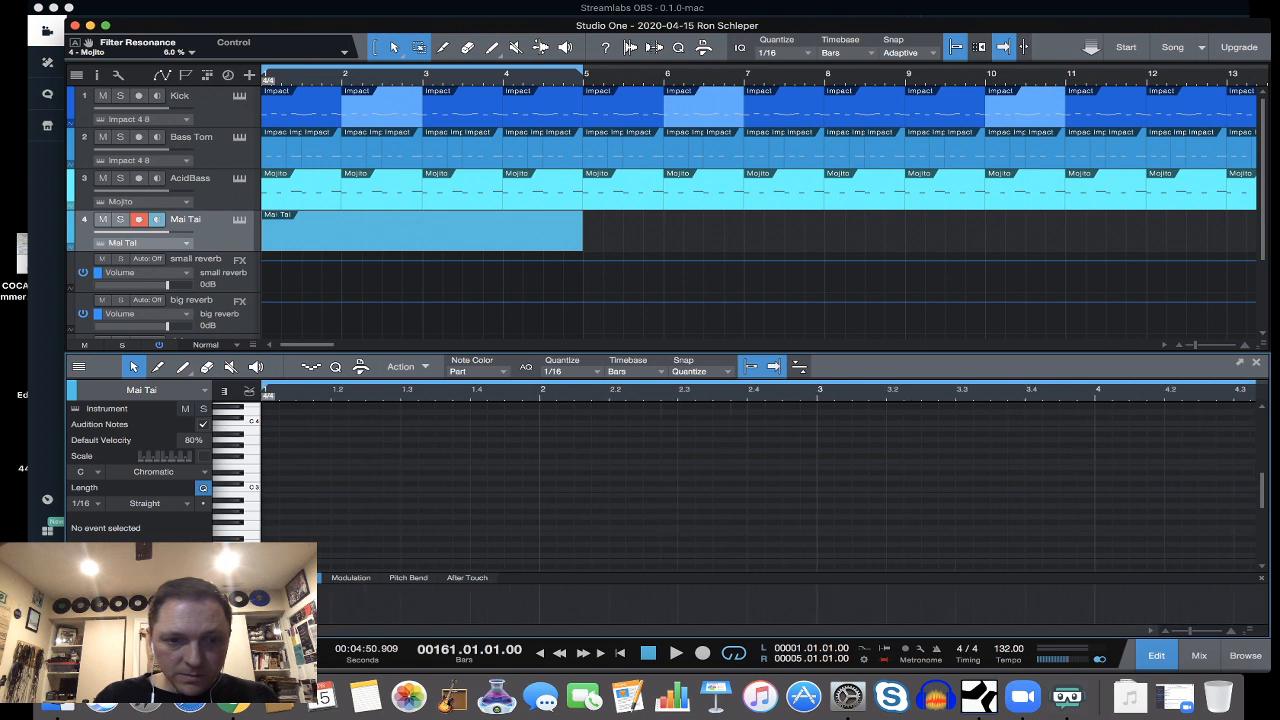
Draw a sustained G3 note from bar 1 to bar 5 in the Mai Tai part.
click(248, 454)
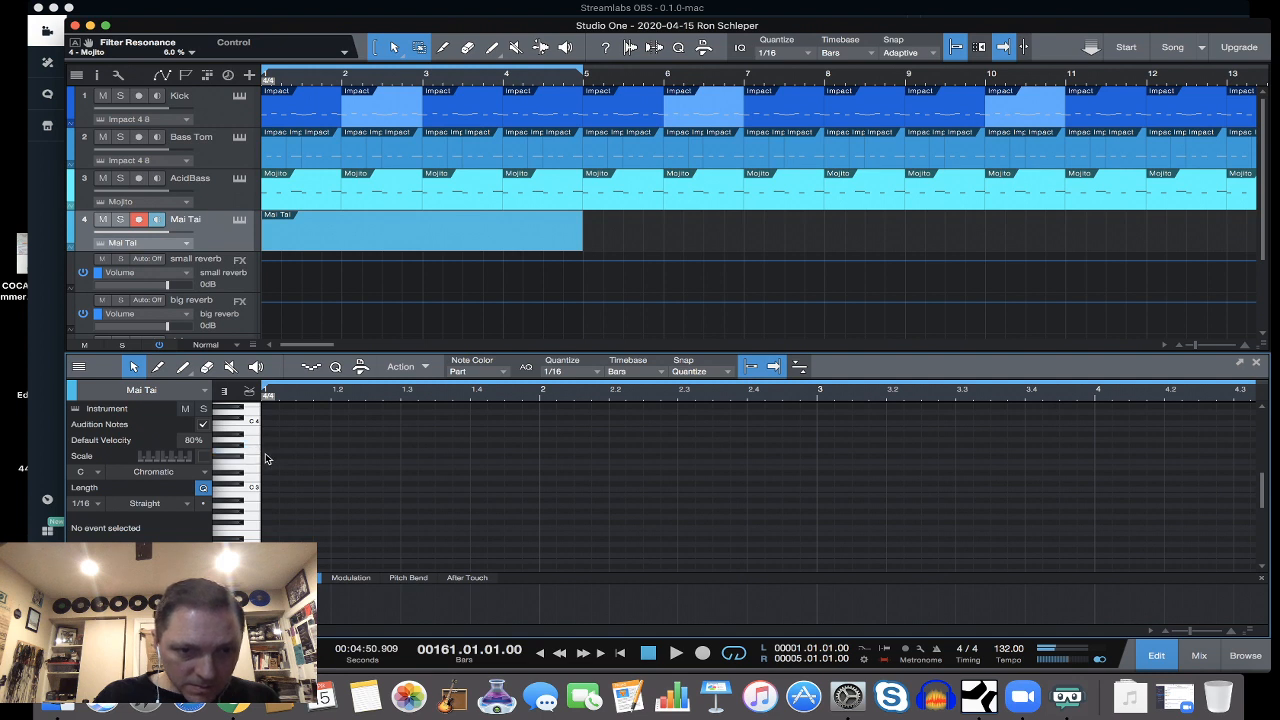
click(184, 368)
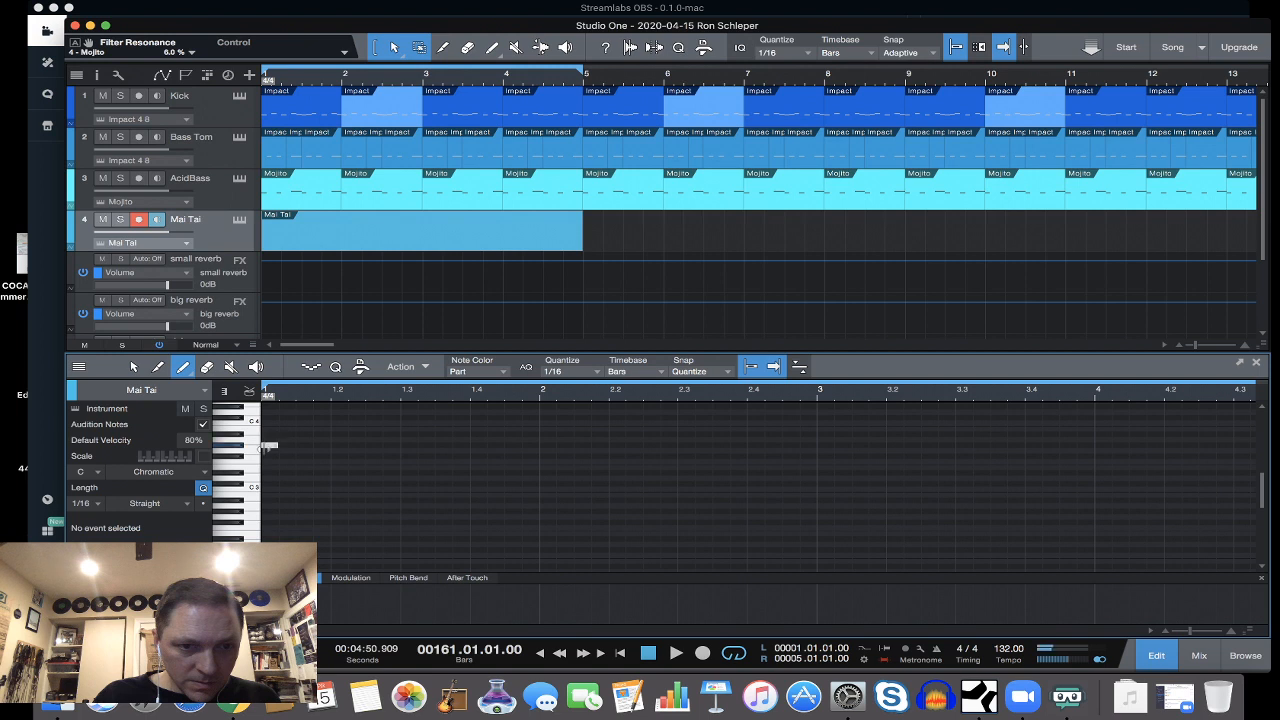
click(270, 444)
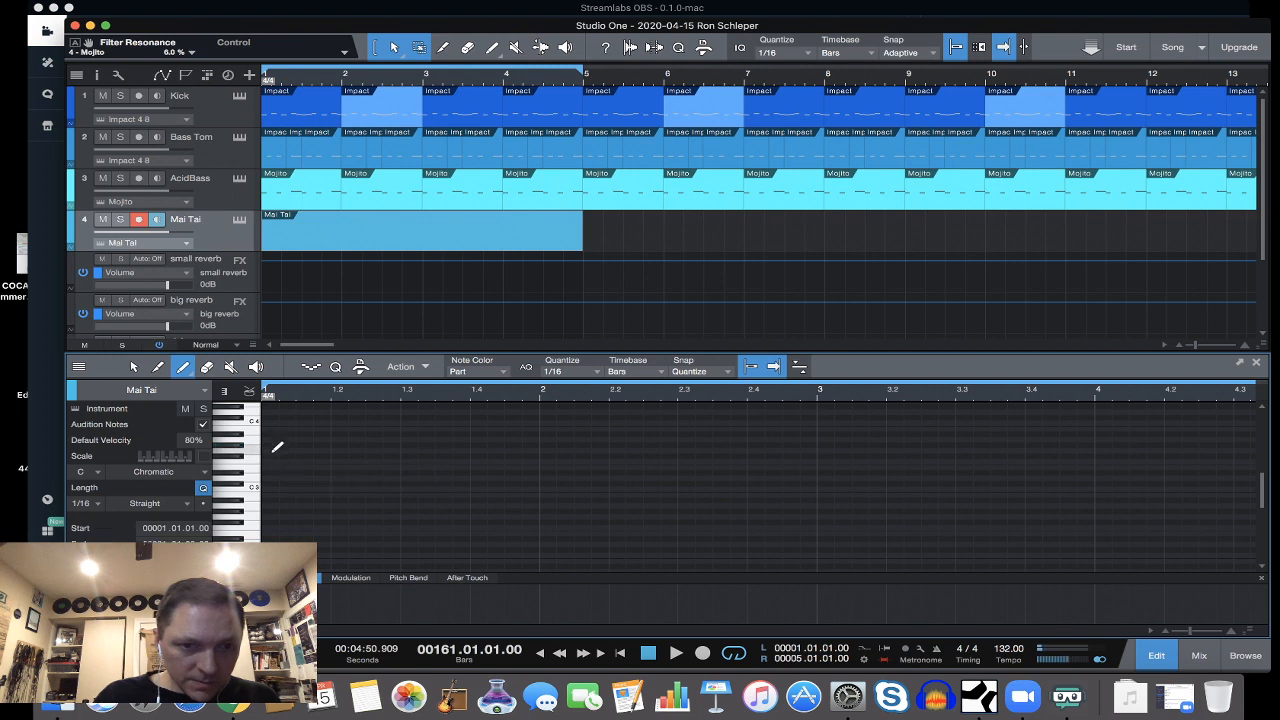
click(268, 451)
drag(278, 454, 1060, 445)
scroll(592, 546, left, 5)
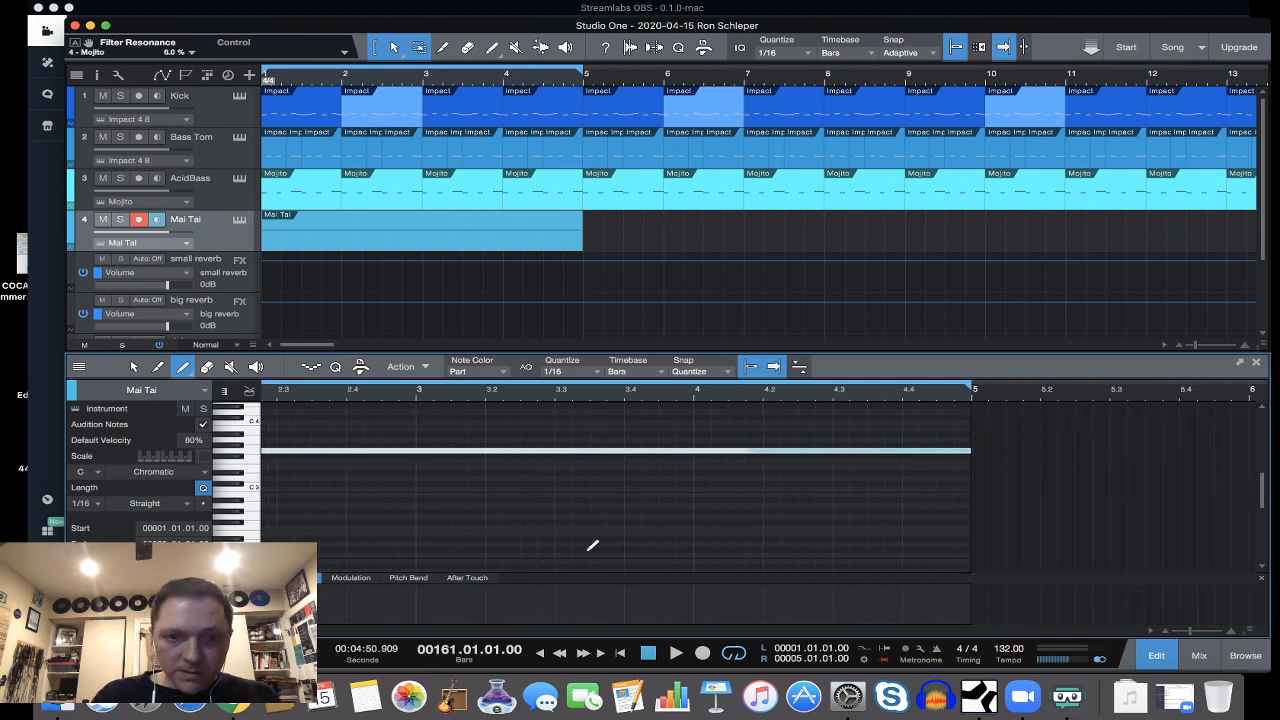
Return the playhead to the start of the song and briefly play the pad note together with the other tracks.
key(space)
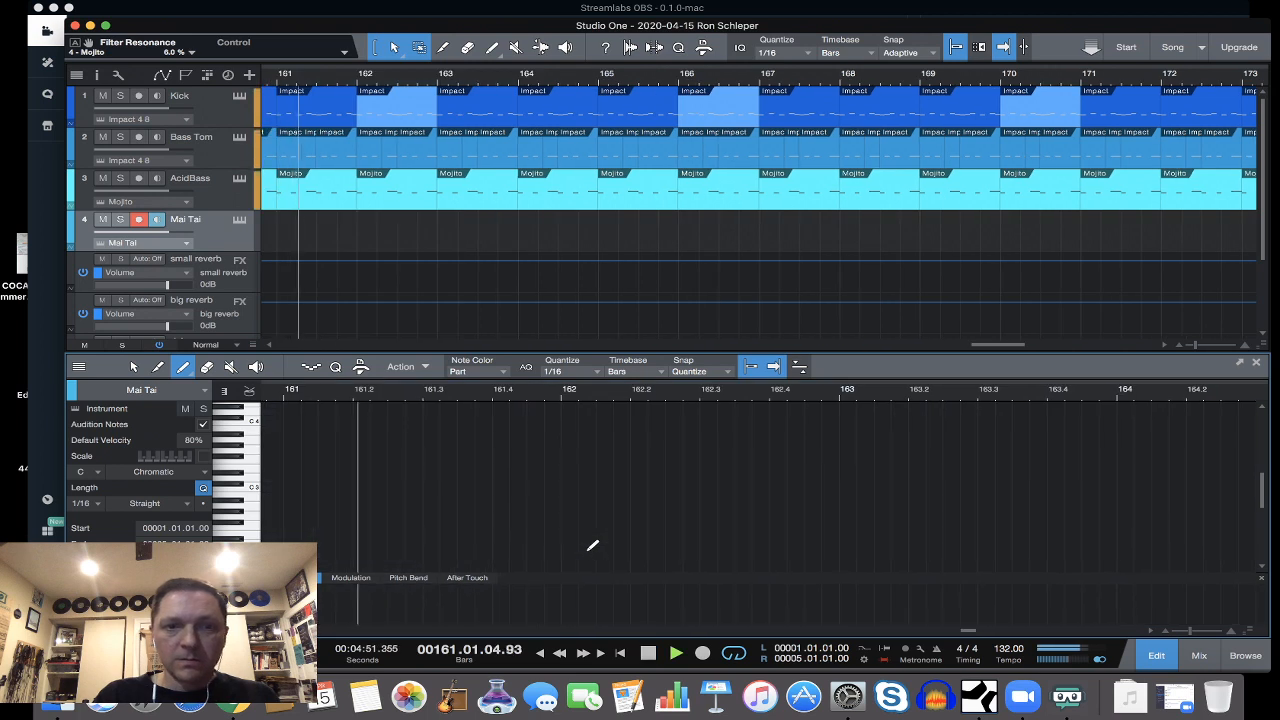
click(648, 653)
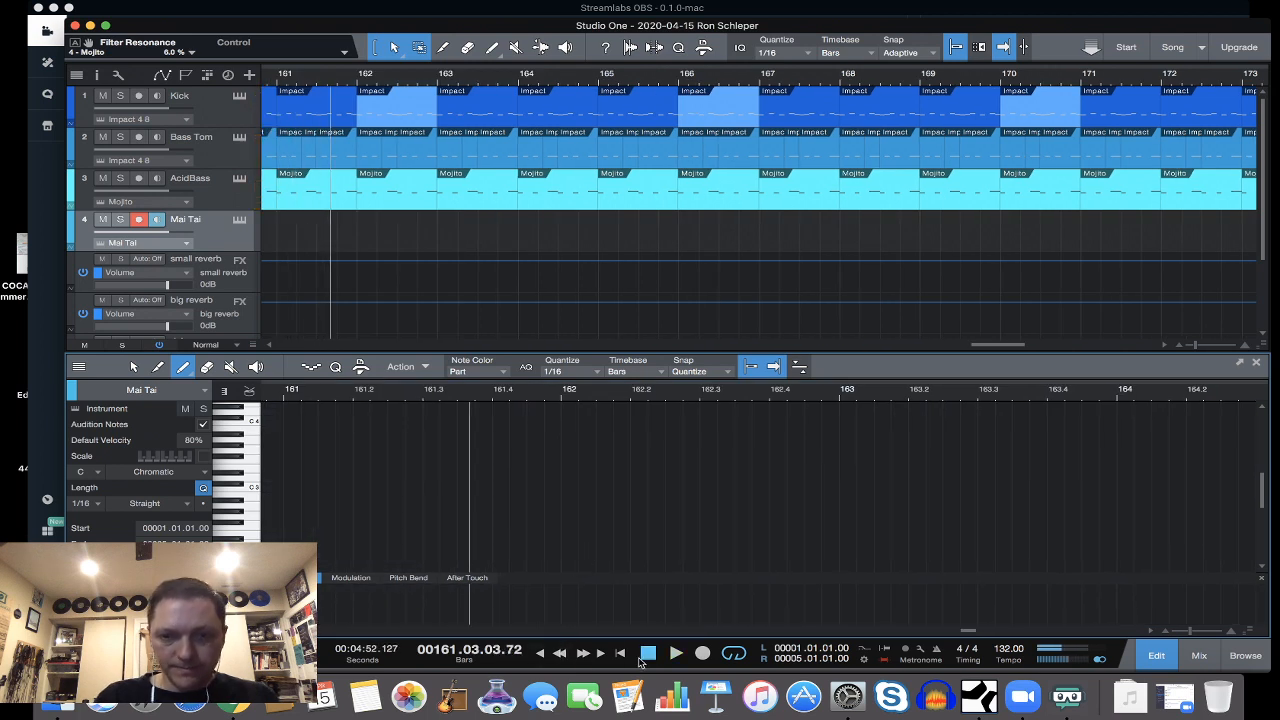
click(621, 653)
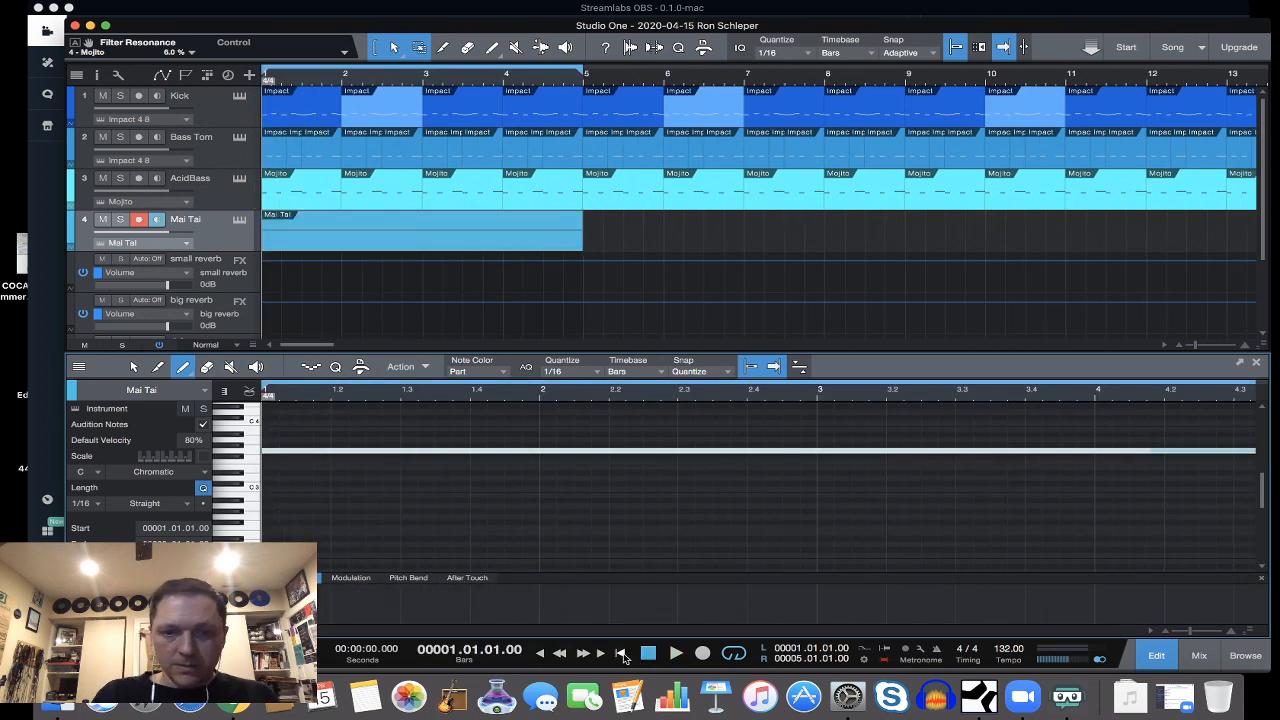
click(676, 654)
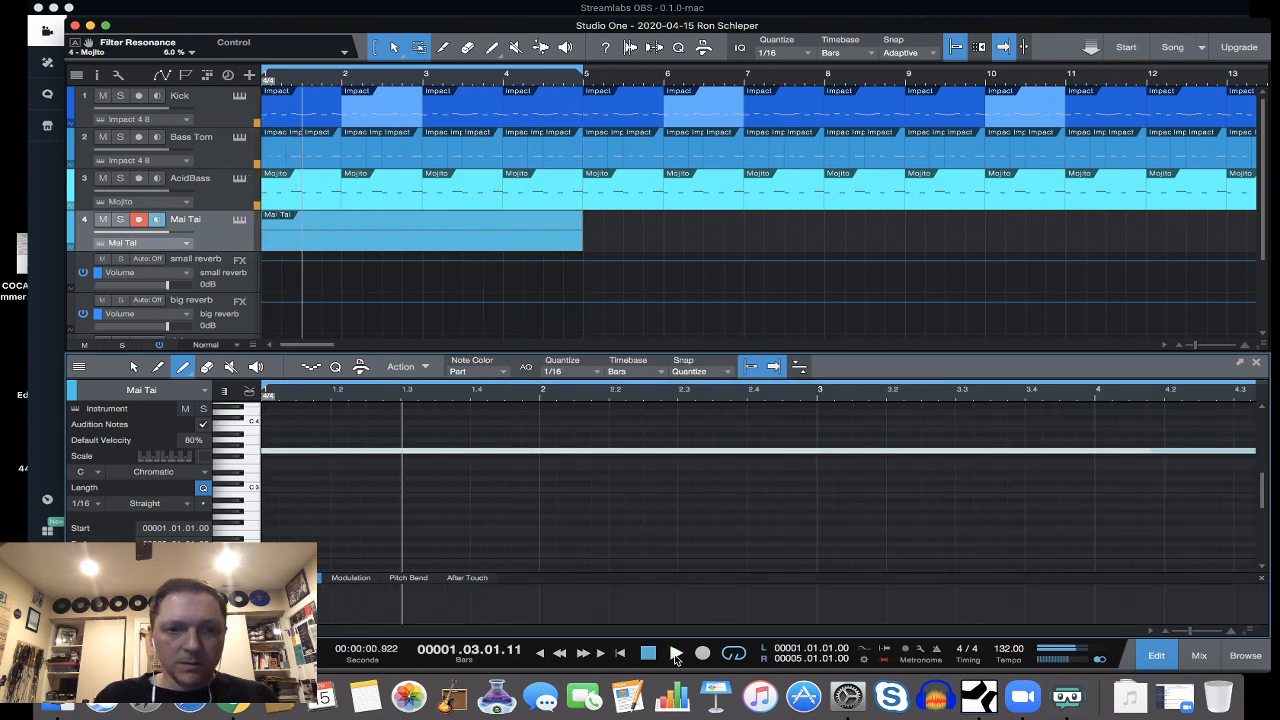
Draw two more sustained pad notes: A#2 from 1.3 to 3.3 and D3 from bar 2 to 4.3.
click(228, 437)
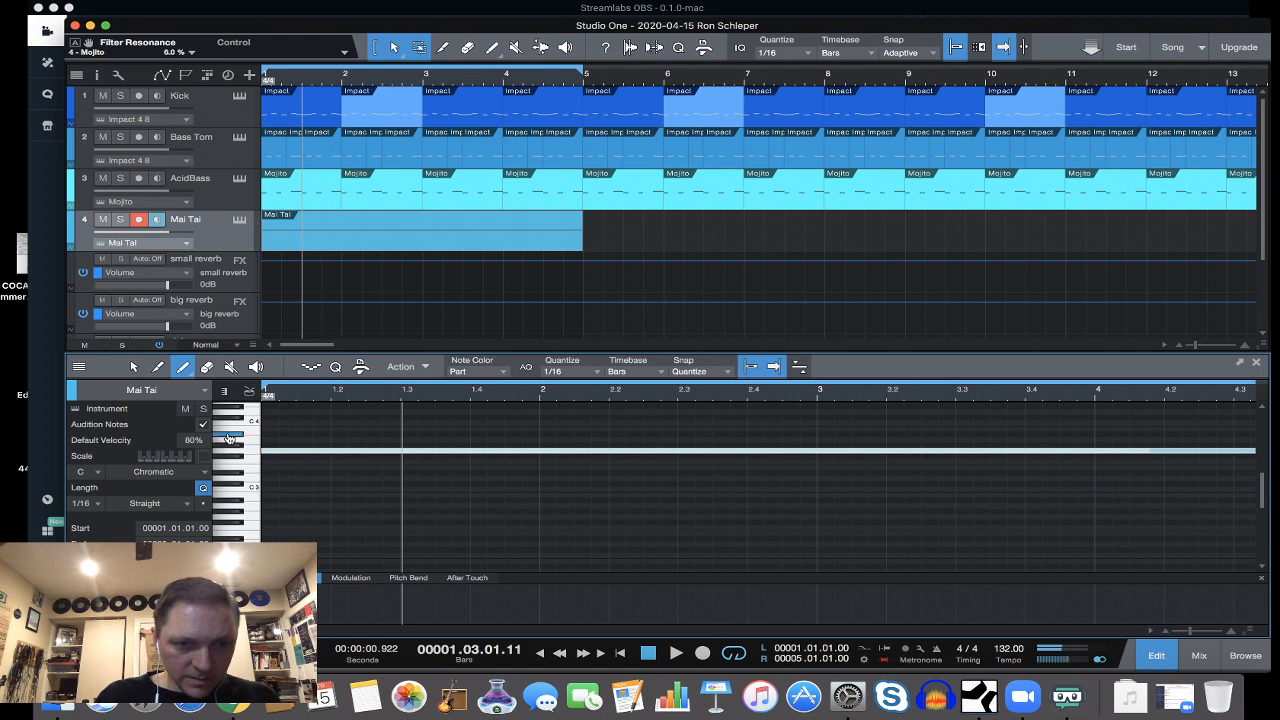
click(232, 505)
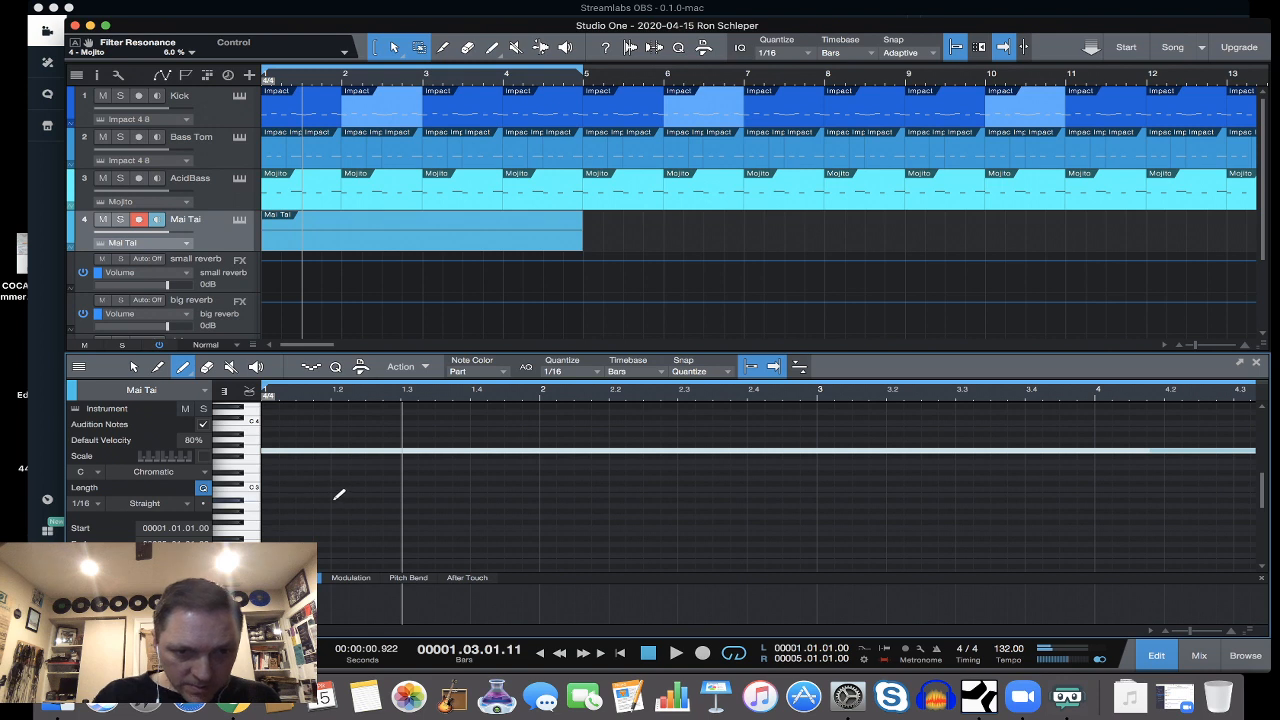
click(405, 499)
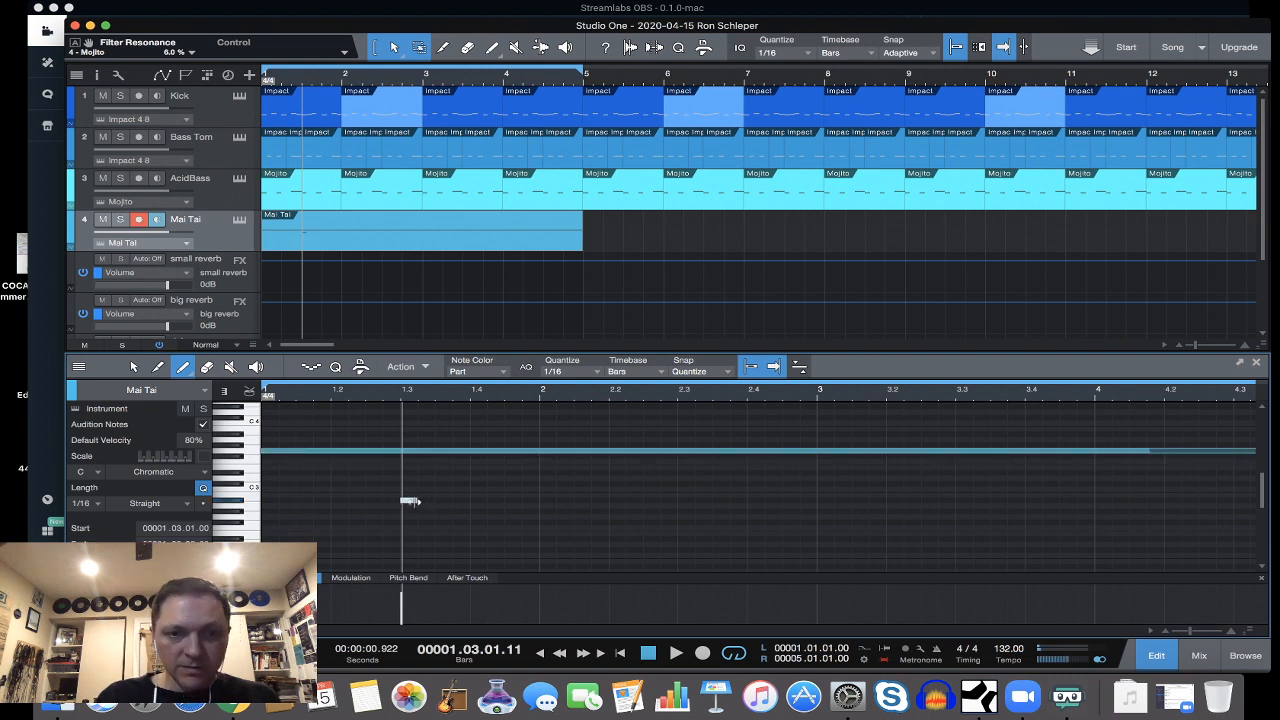
drag(411, 501, 953, 509)
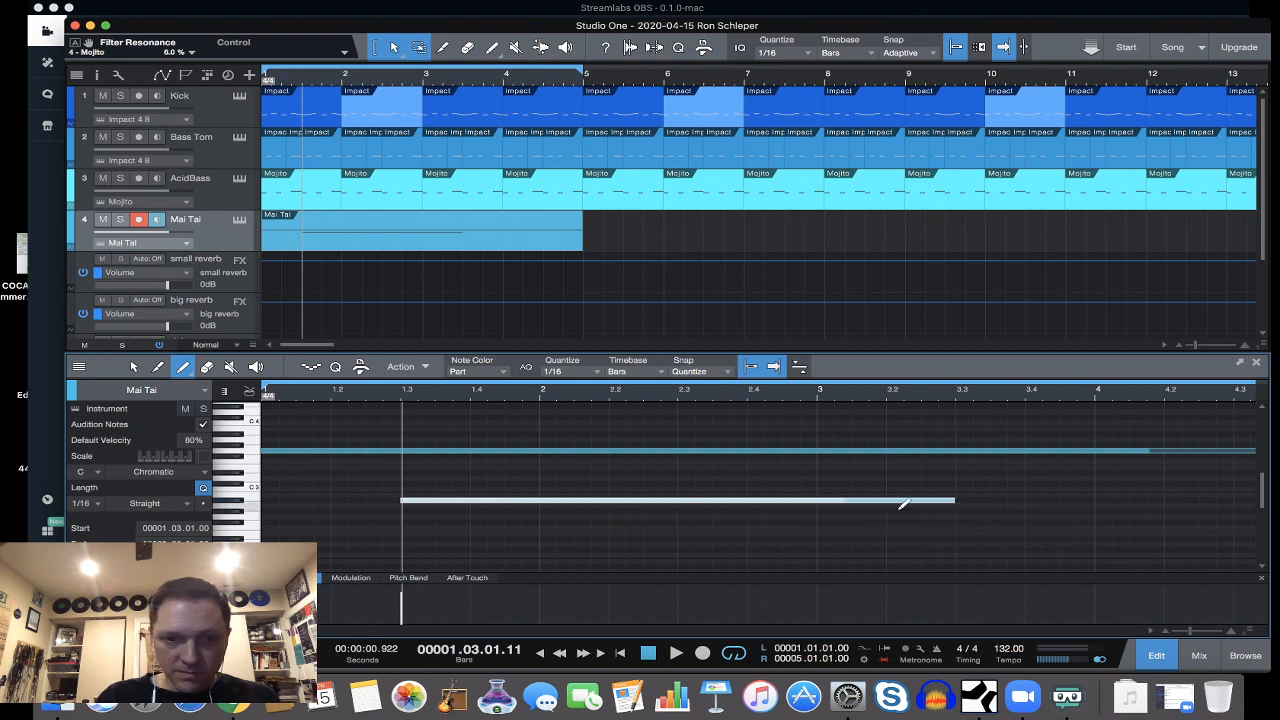
click(244, 482)
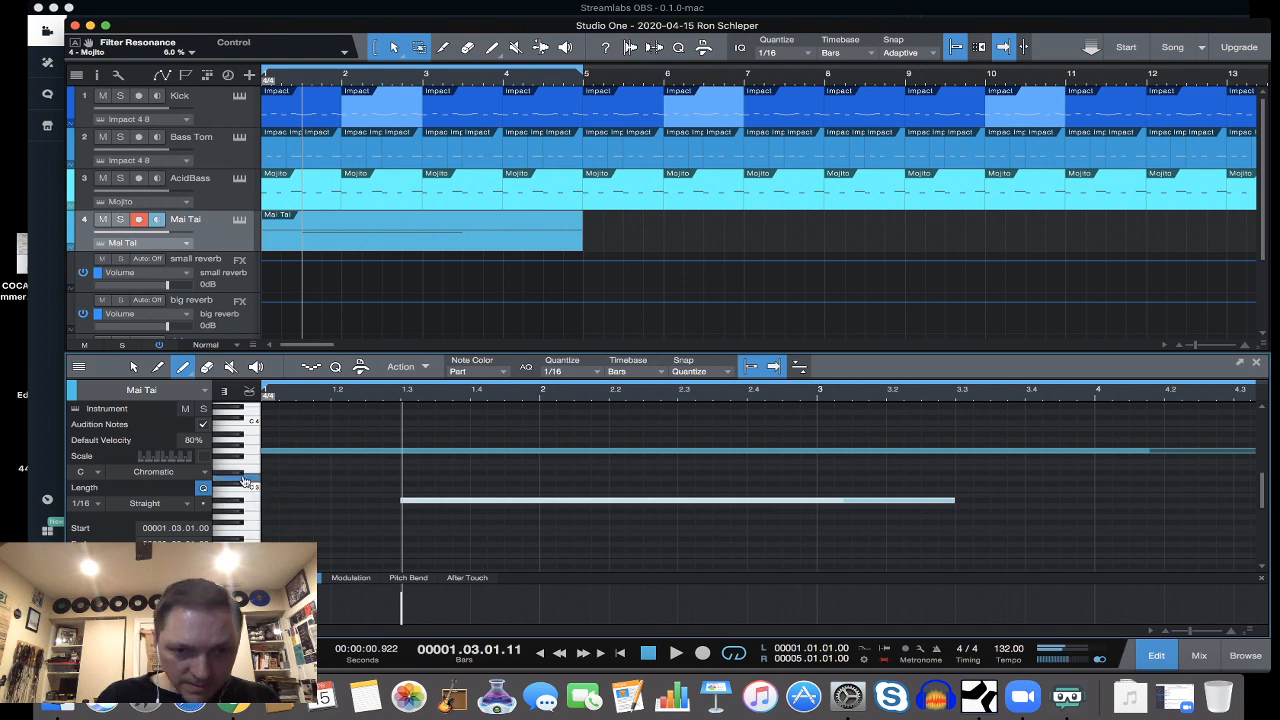
click(542, 477)
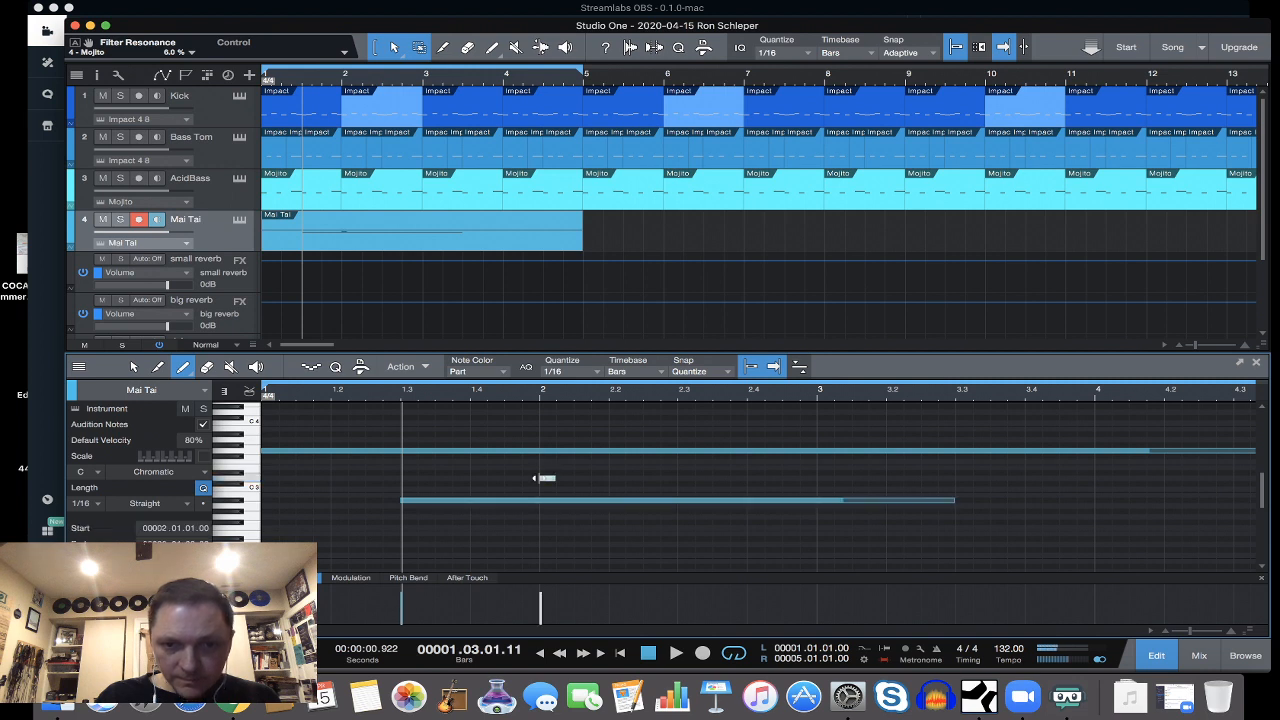
drag(550, 479, 1238, 487)
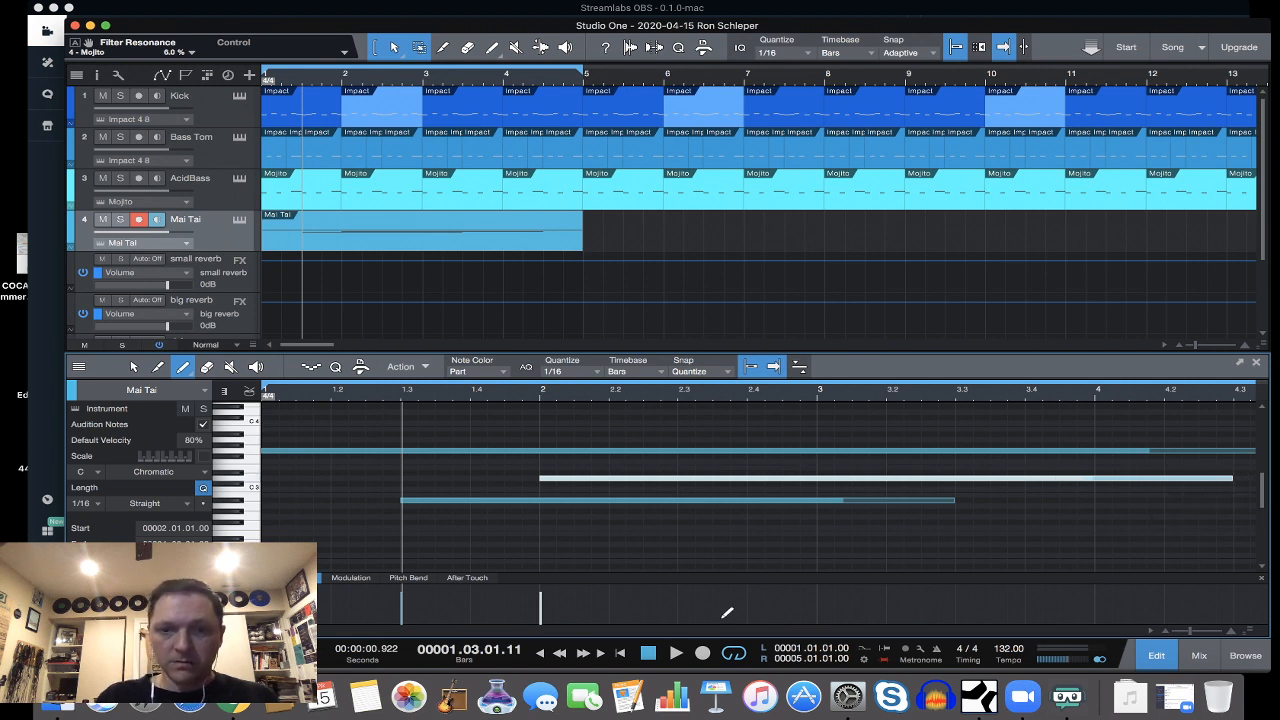
Play the layered pad notes from the start of the song and fit the whole four-bar part in the note editor.
click(648, 653)
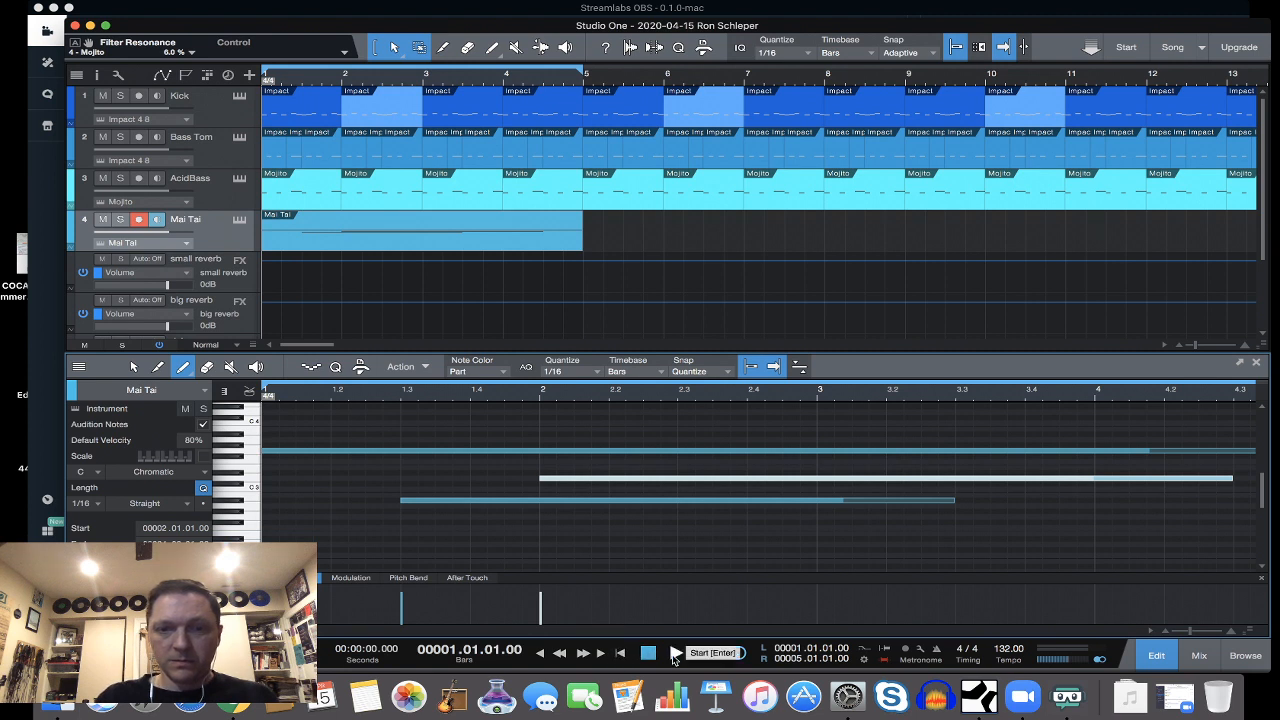
click(675, 653)
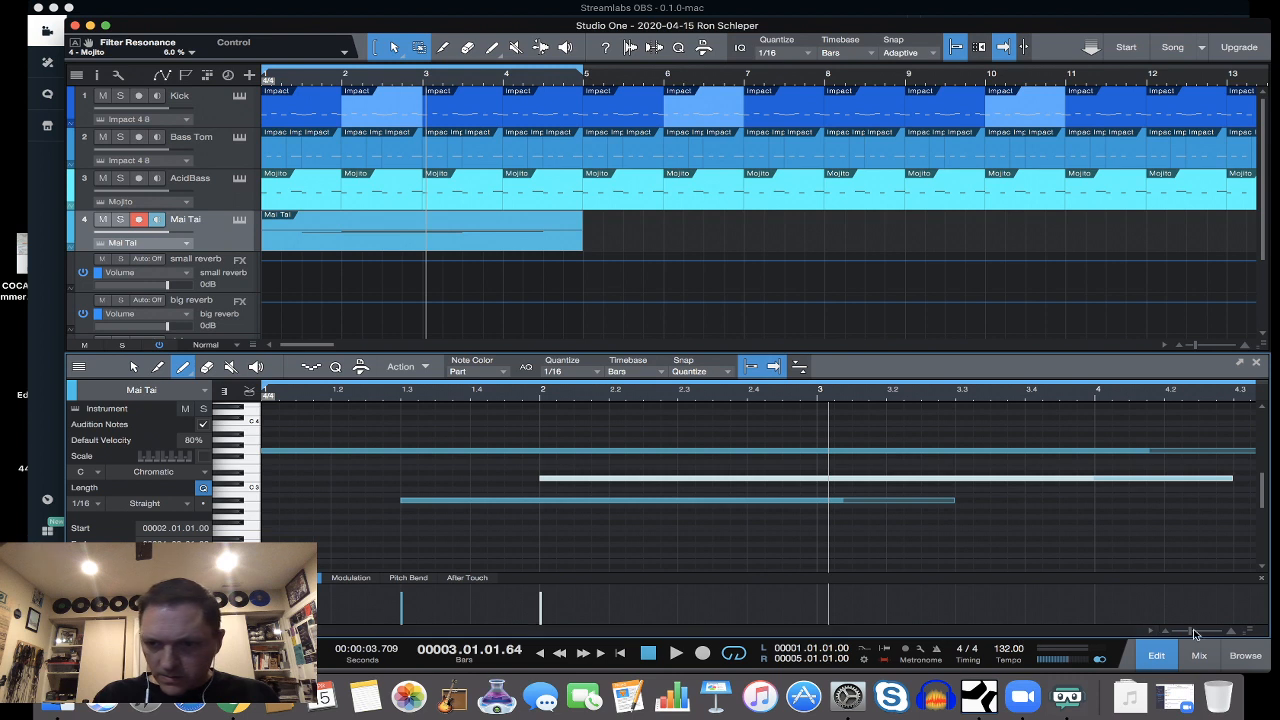
drag(1191, 632, 1187, 636)
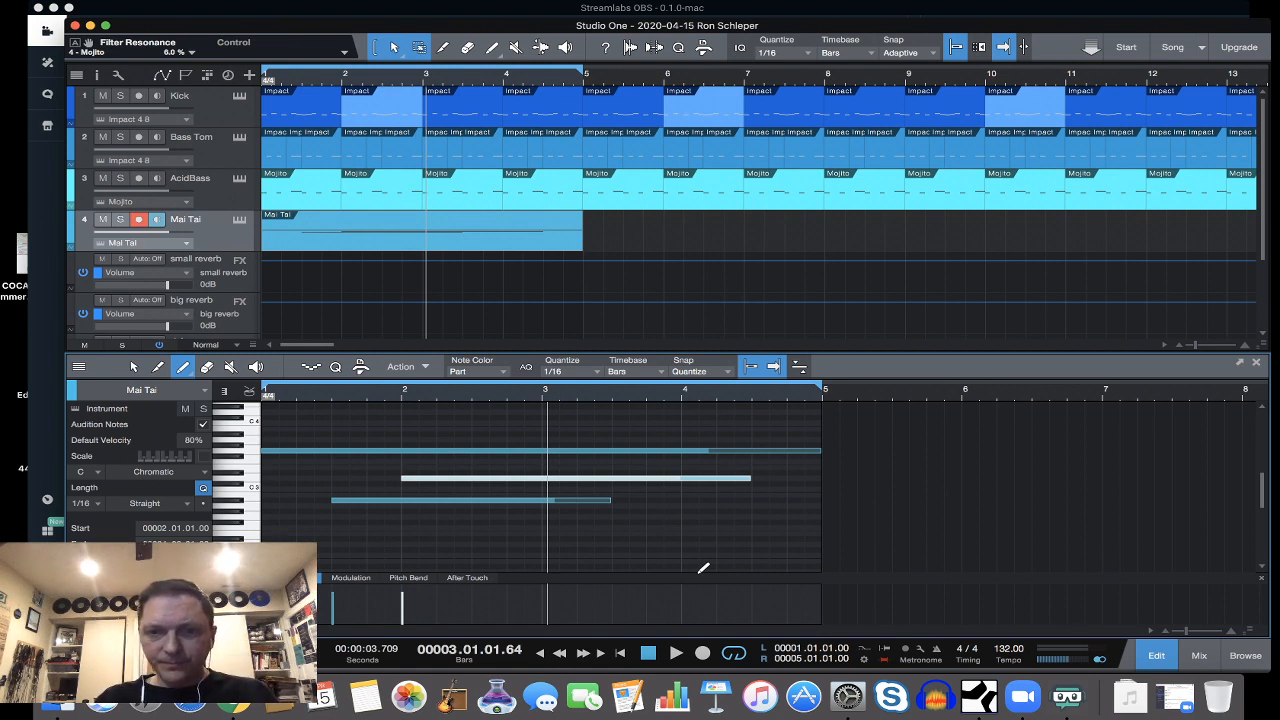
Move the four-bar Mai Tai part from bar 1 to bar 81 by cutting and pasting it.
click(157, 221)
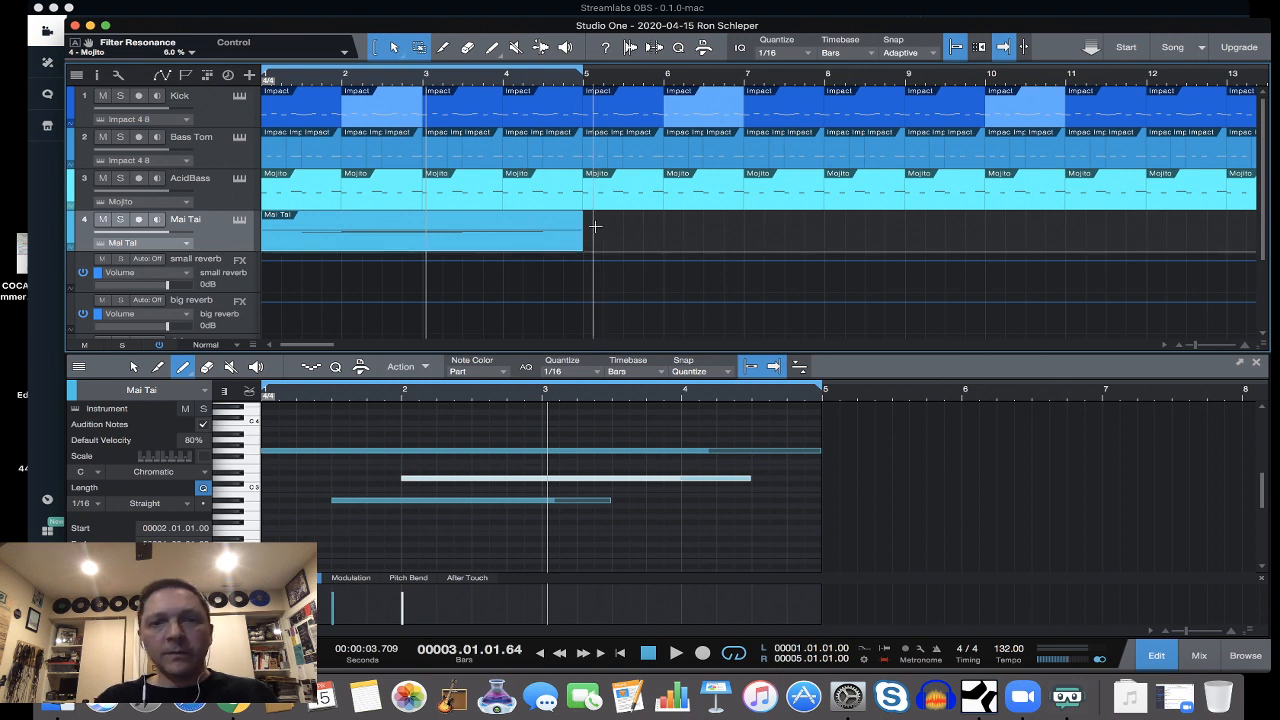
drag(593, 220, 252, 239)
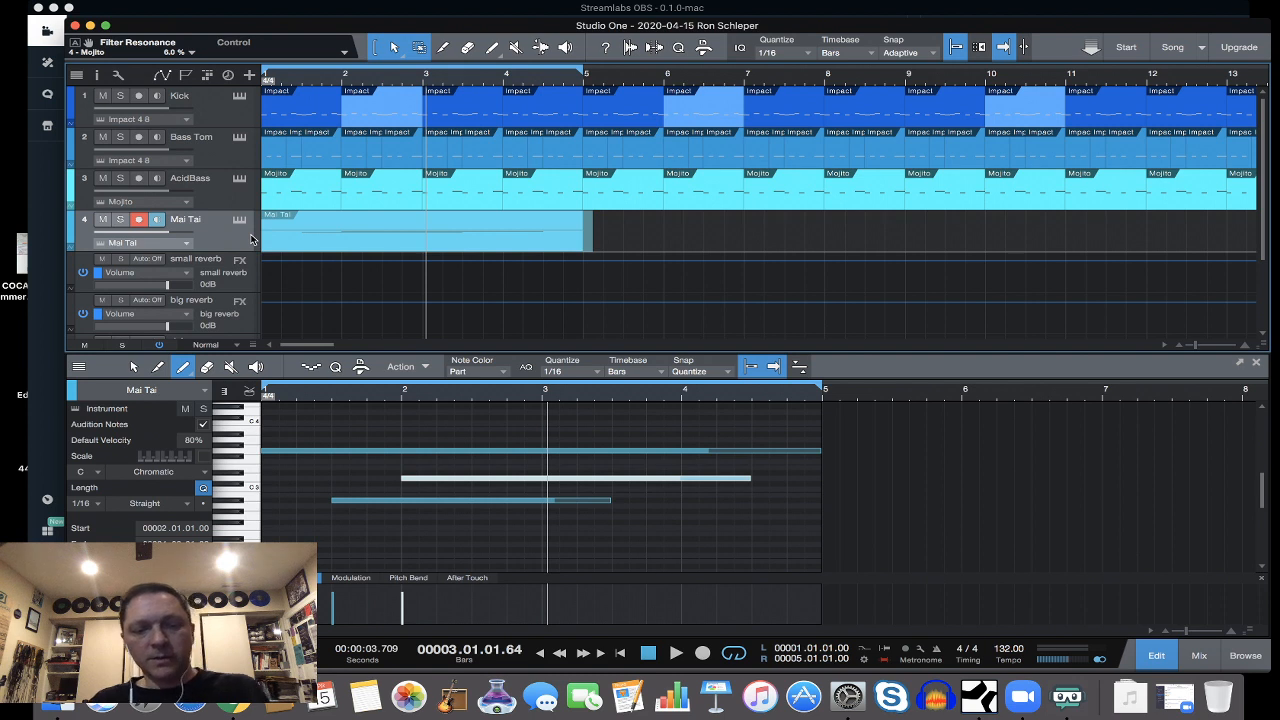
key(Delete)
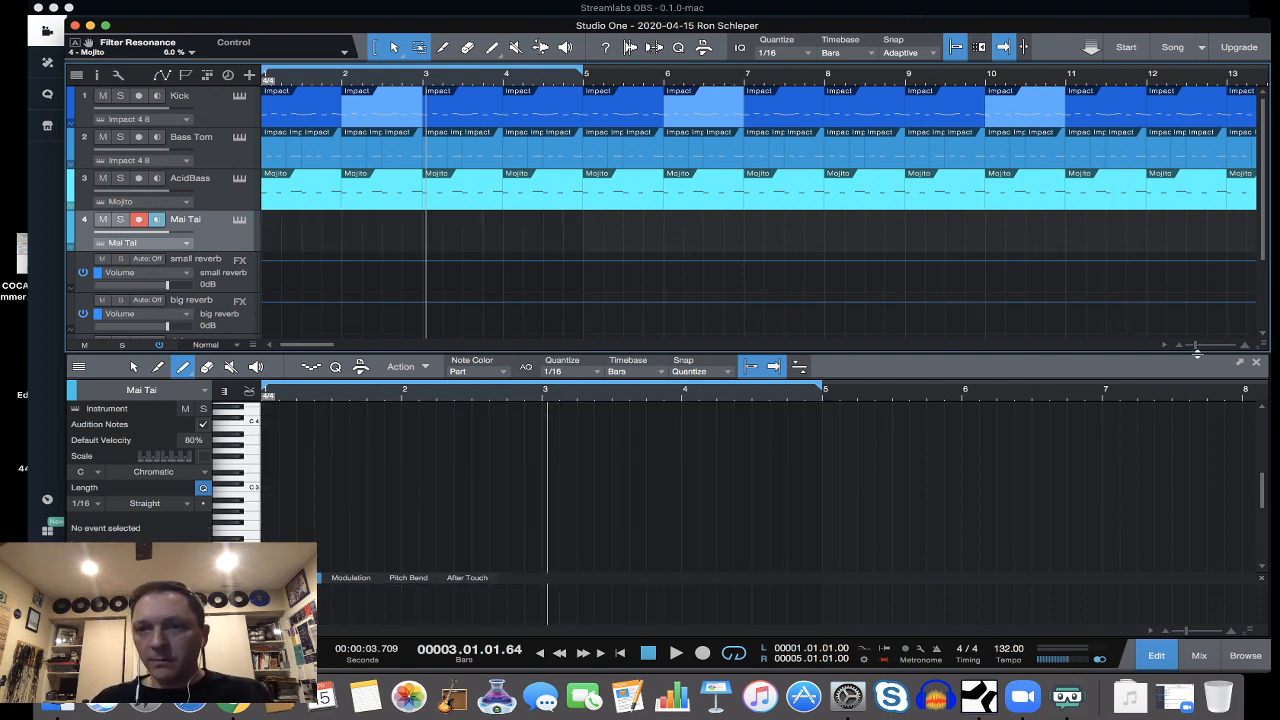
drag(1196, 346, 1189, 347)
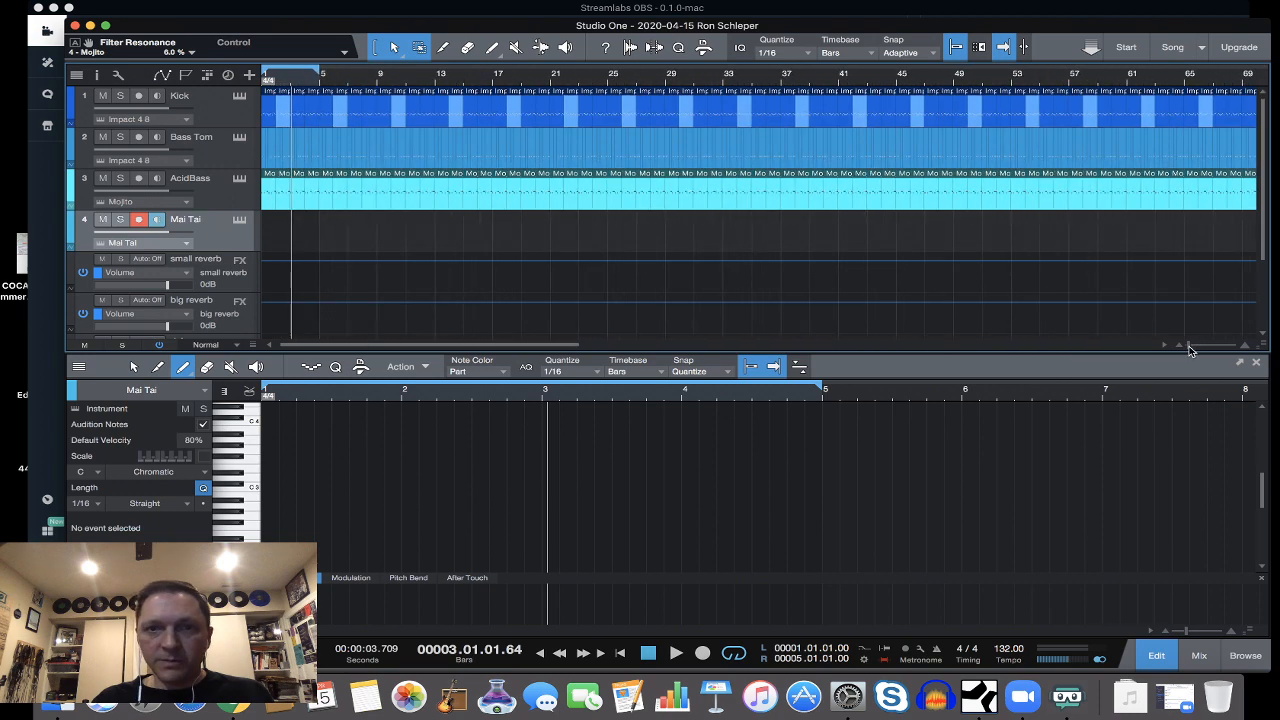
drag(576, 345, 788, 349)
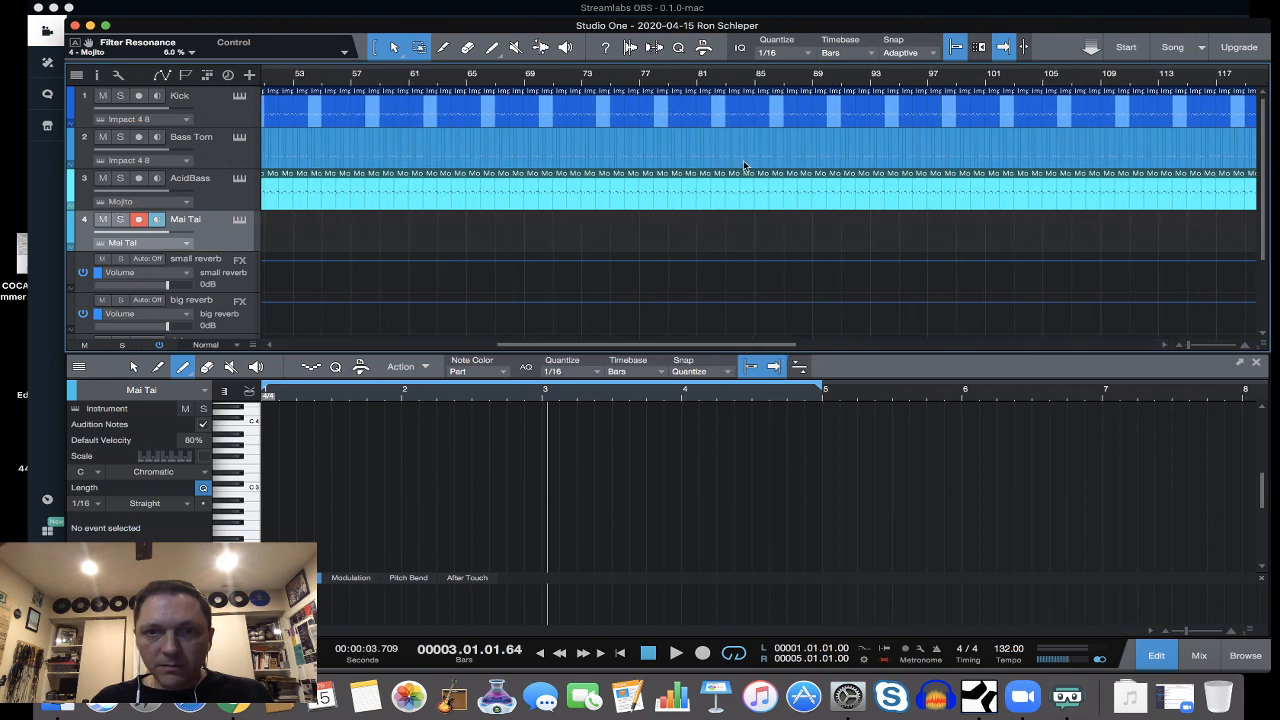
click(700, 88)
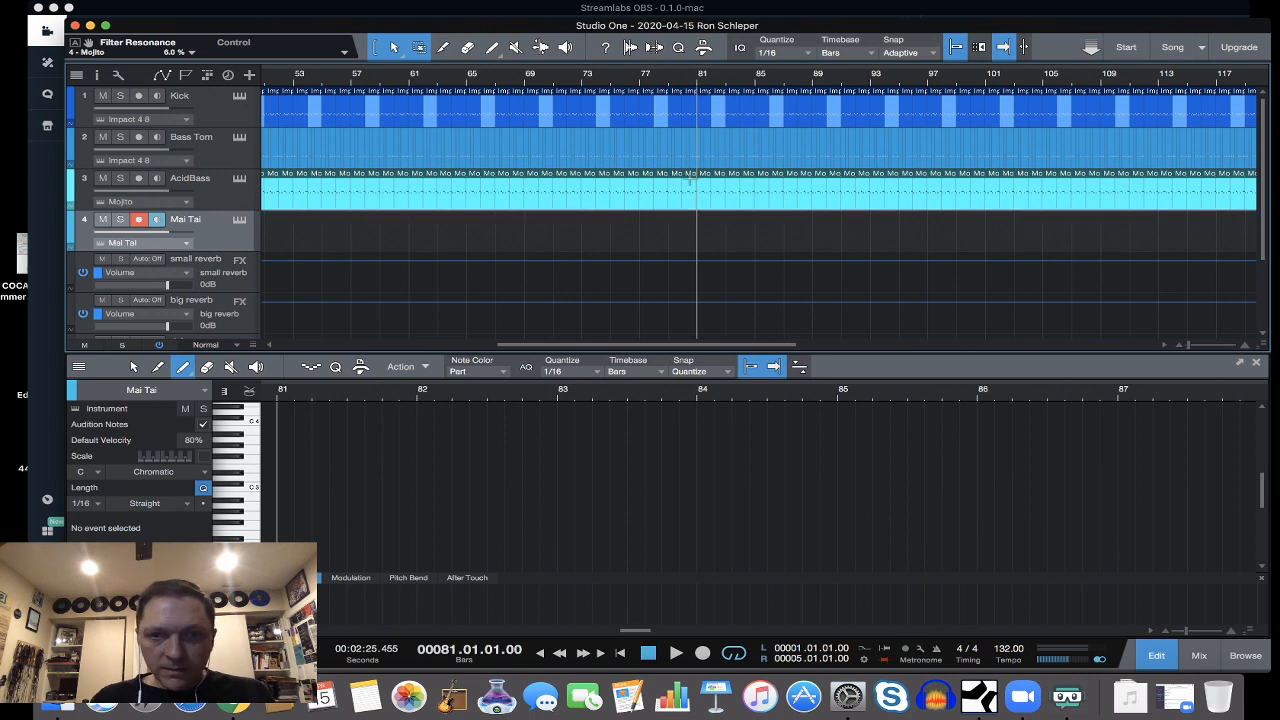
key(super+v)
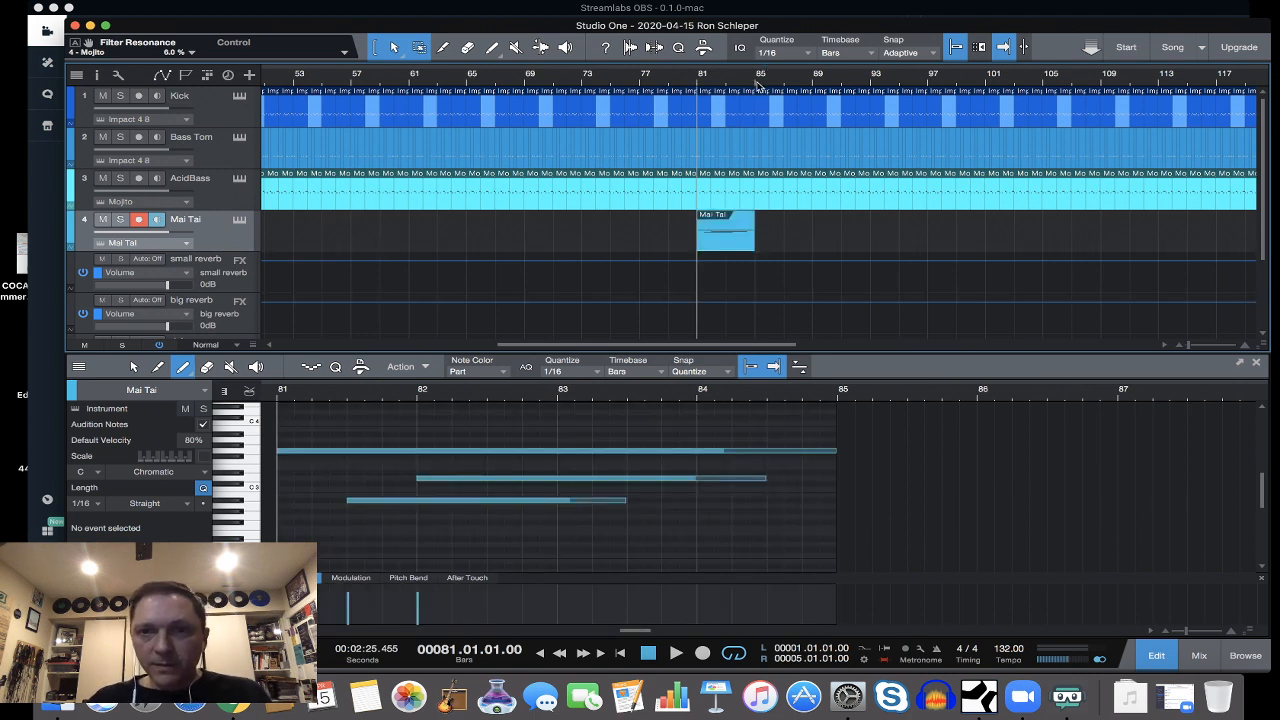
Place three more copies of the four-bar Mai Tai part back to back at bars 85, 89 and 93.
click(757, 85)
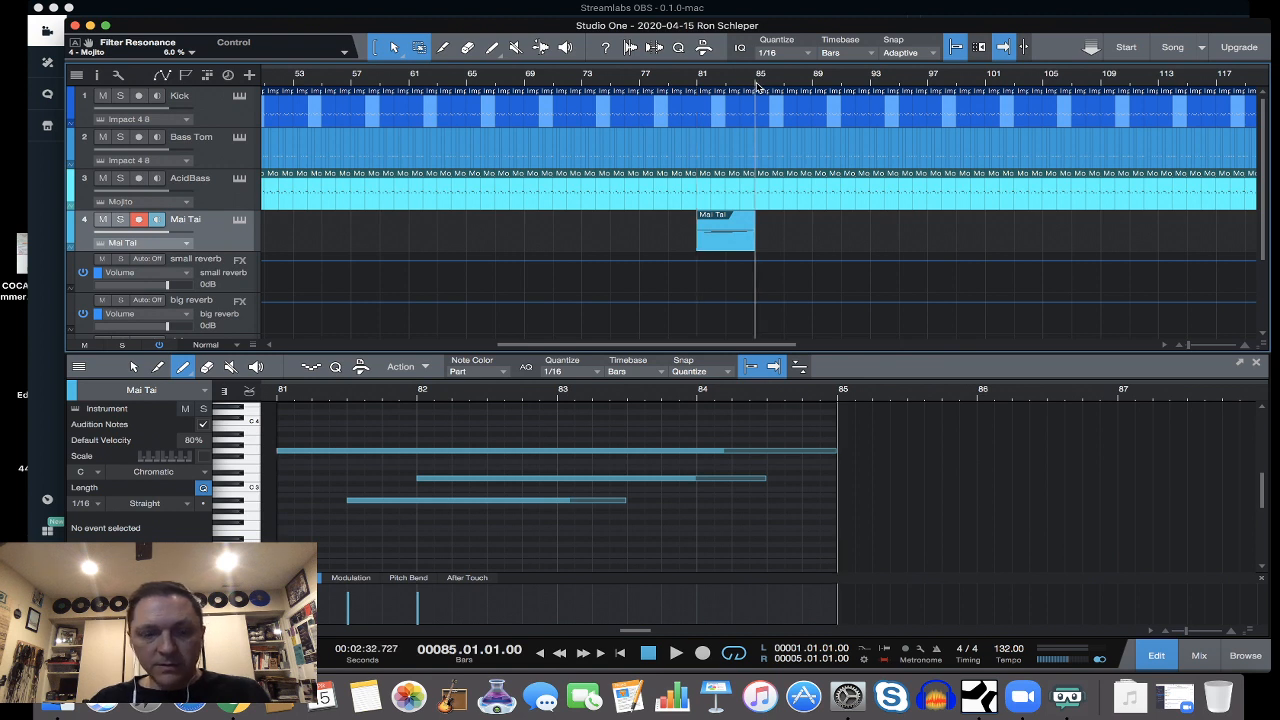
key(d)
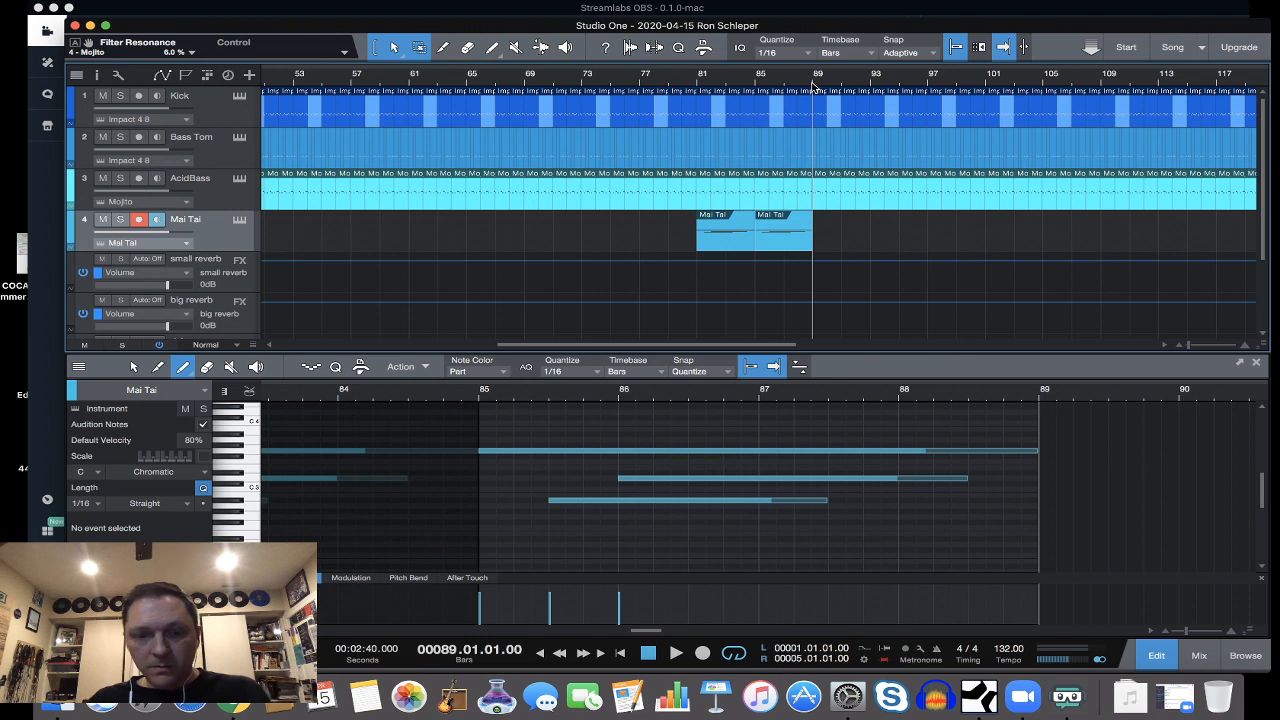
key(d)
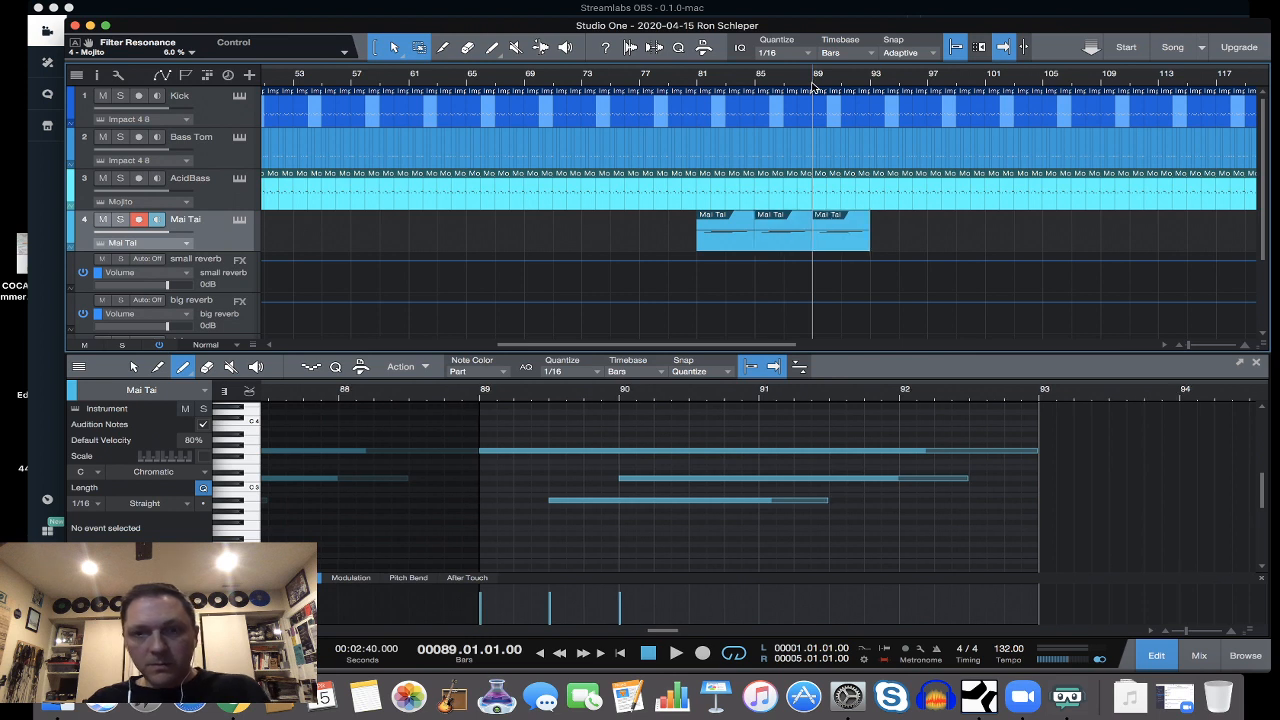
click(870, 90)
key(d)
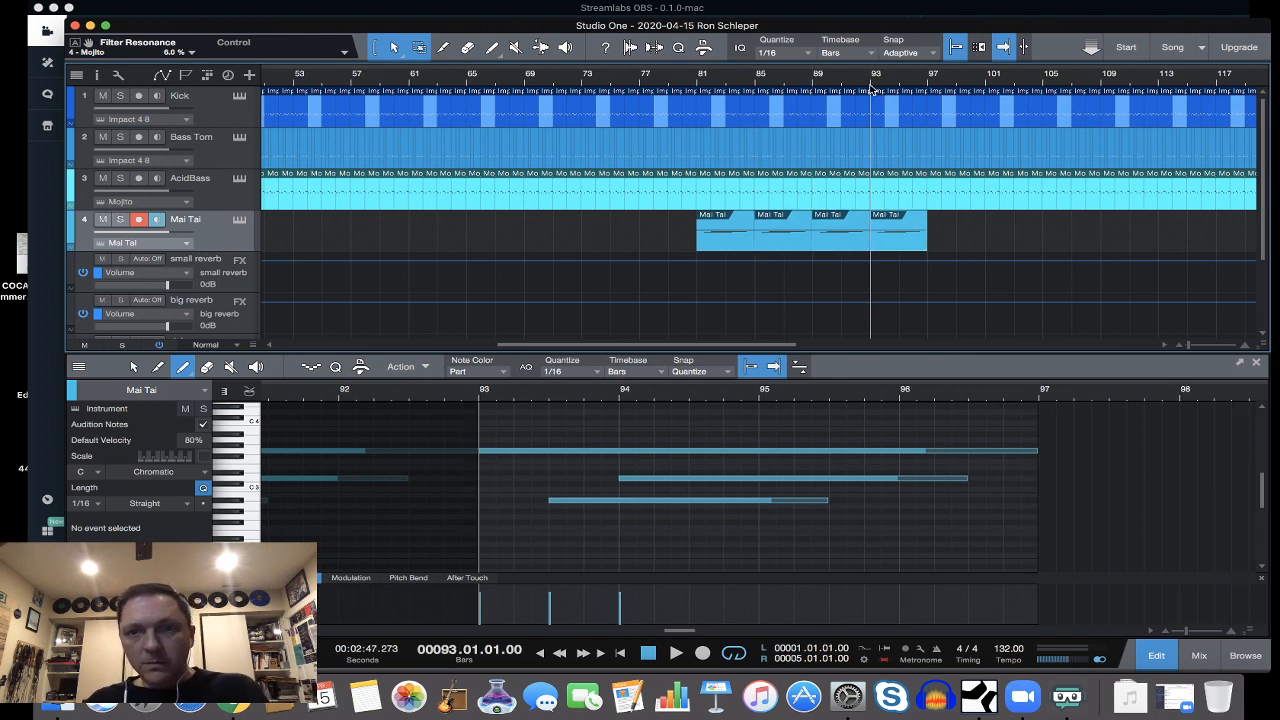
double_click(950, 241)
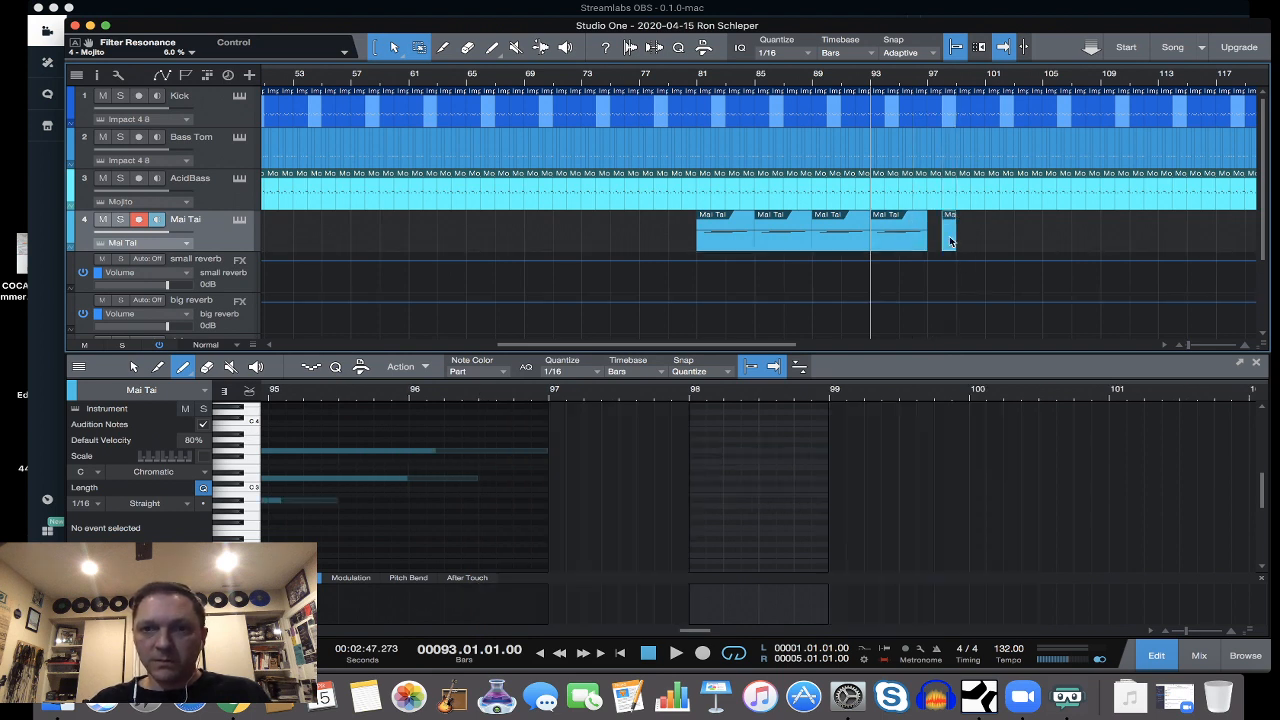
key(super+z)
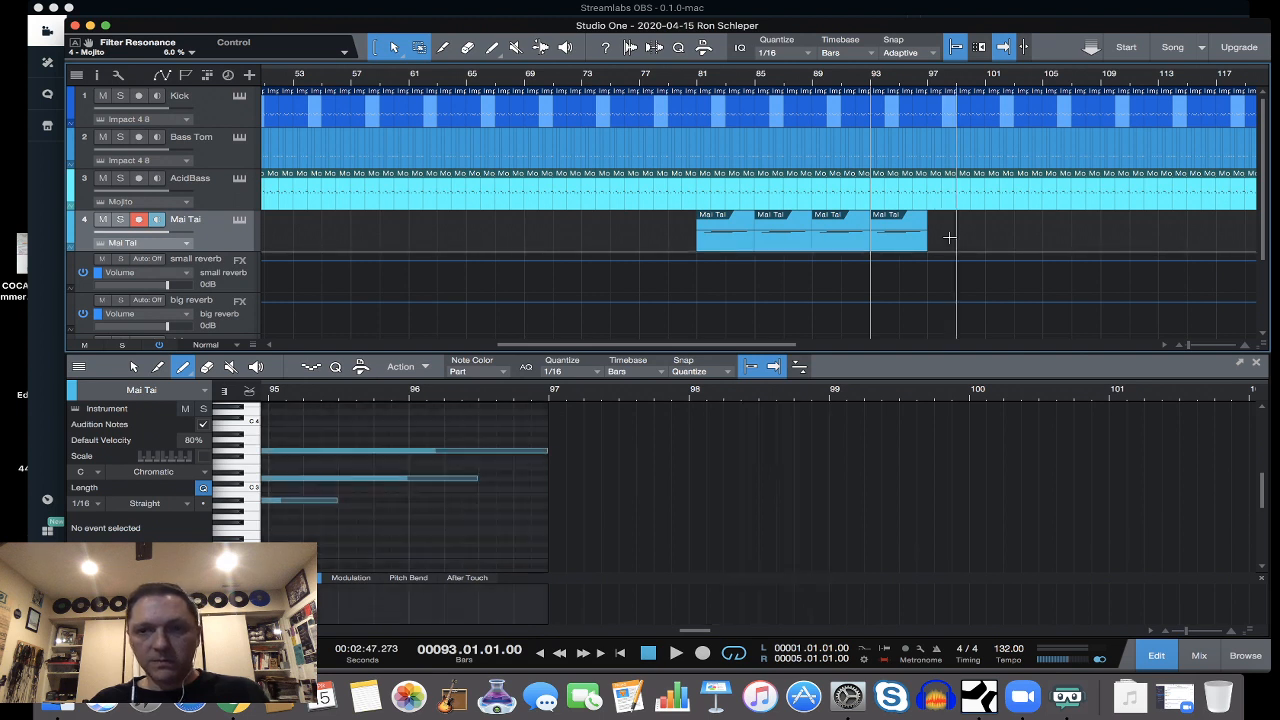
In the fourth Mai Tai part, draw a sustained G2 note from bar 93 to bar 97.
click(898, 268)
click(897, 241)
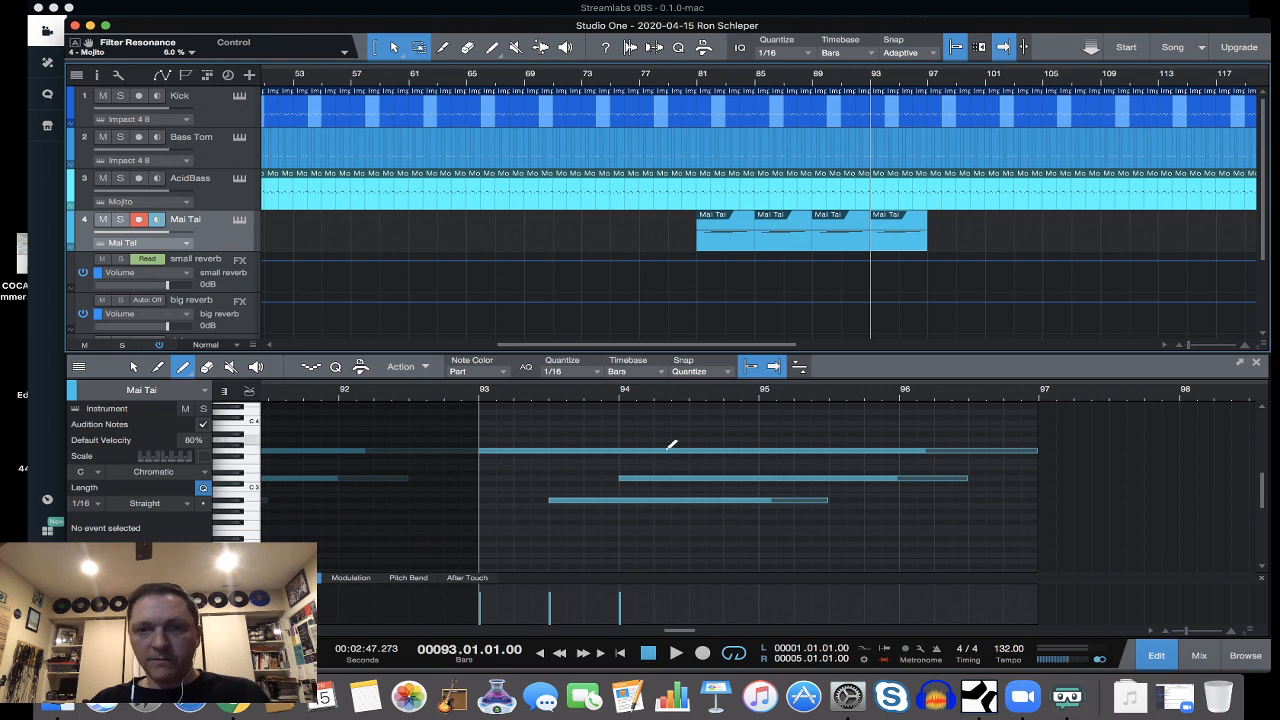
key(space)
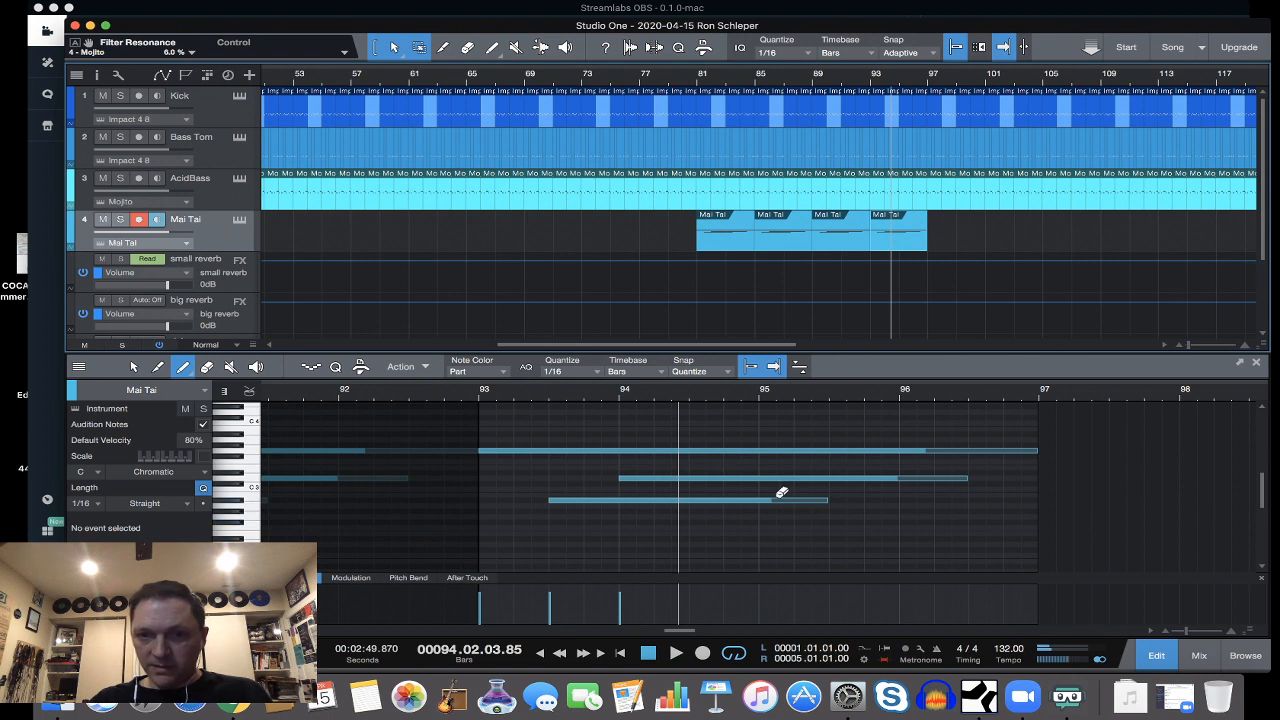
scroll(755, 494, down, 2)
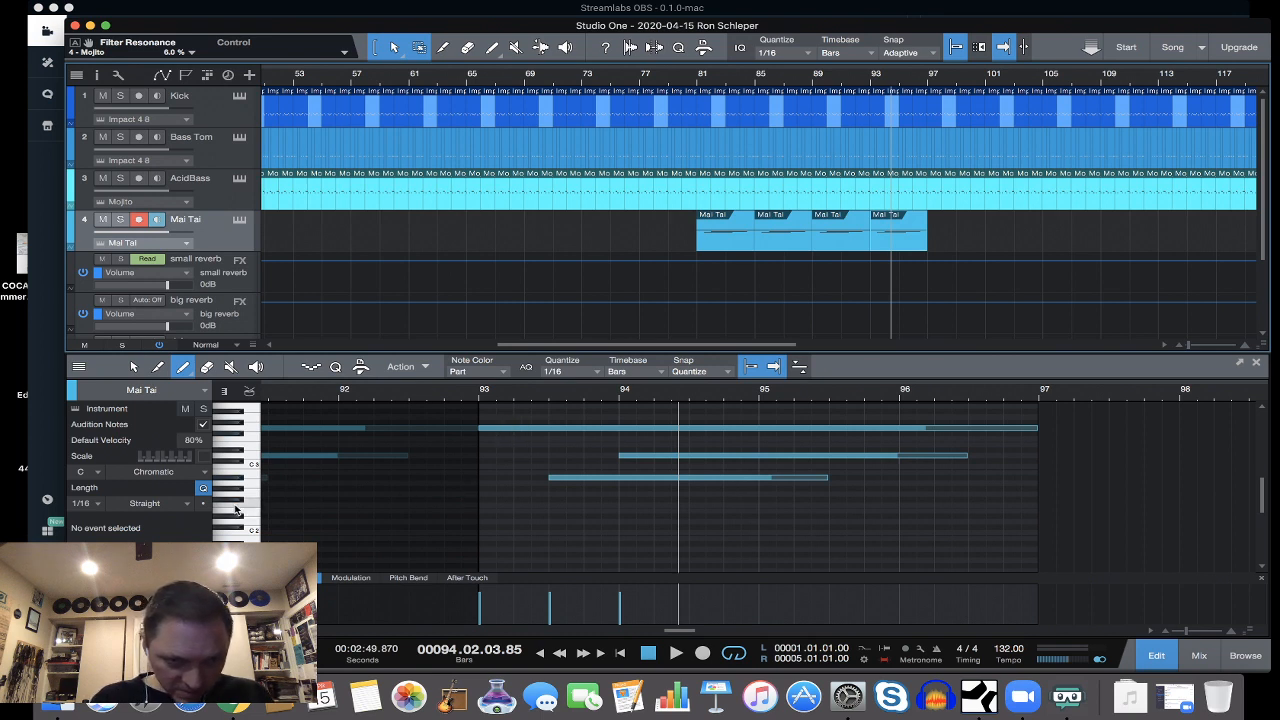
click(483, 493)
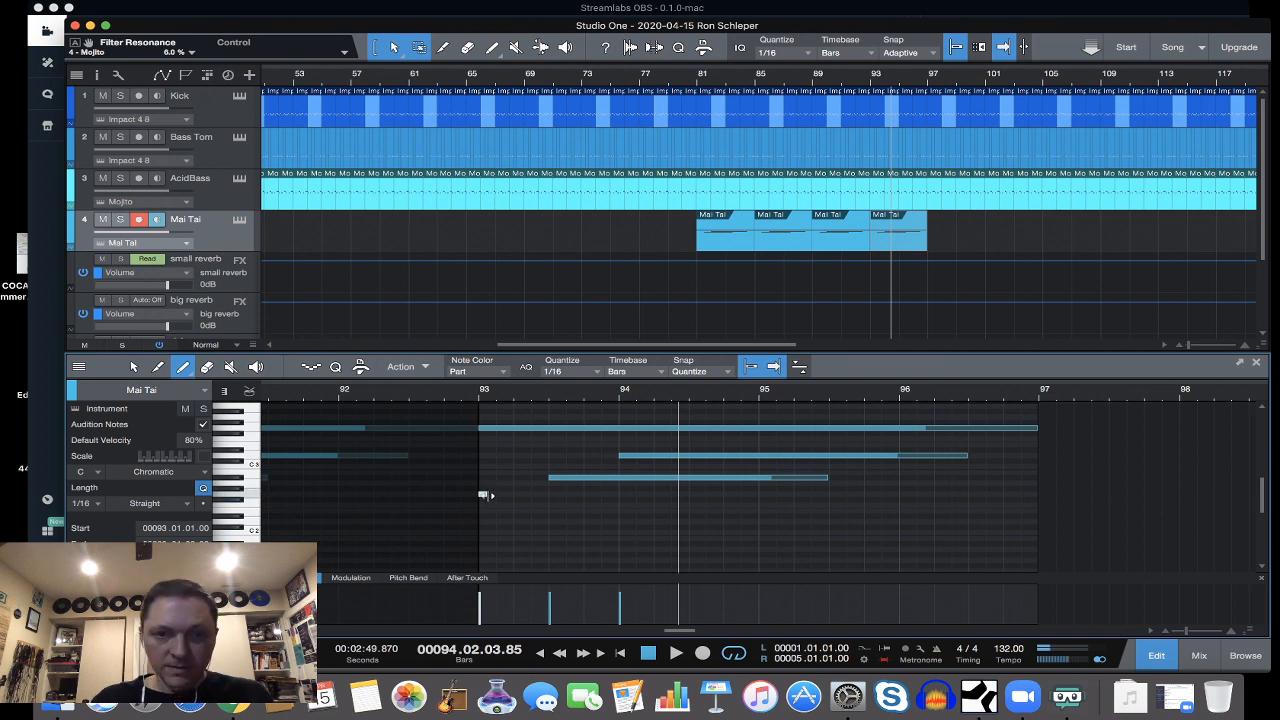
drag(483, 494, 1038, 494)
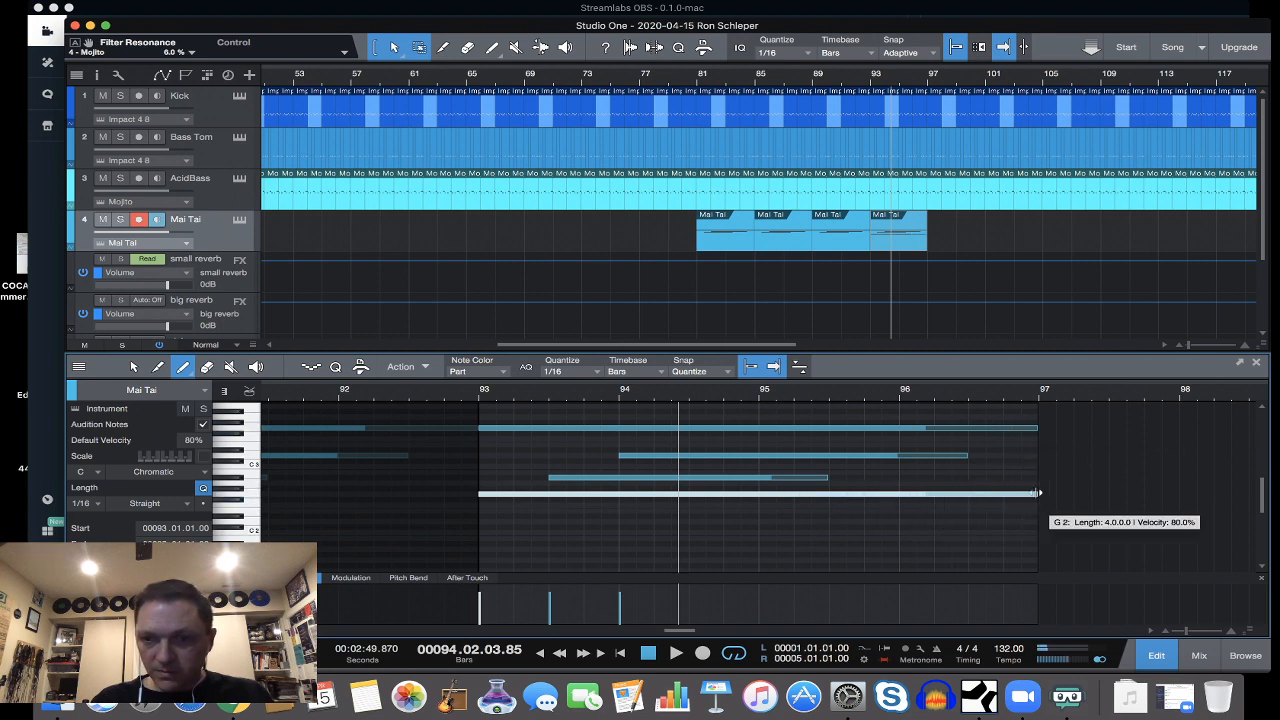
Shorten the G3 note in the fourth Mai Tai part so it ends at bar 95.
click(1038, 426)
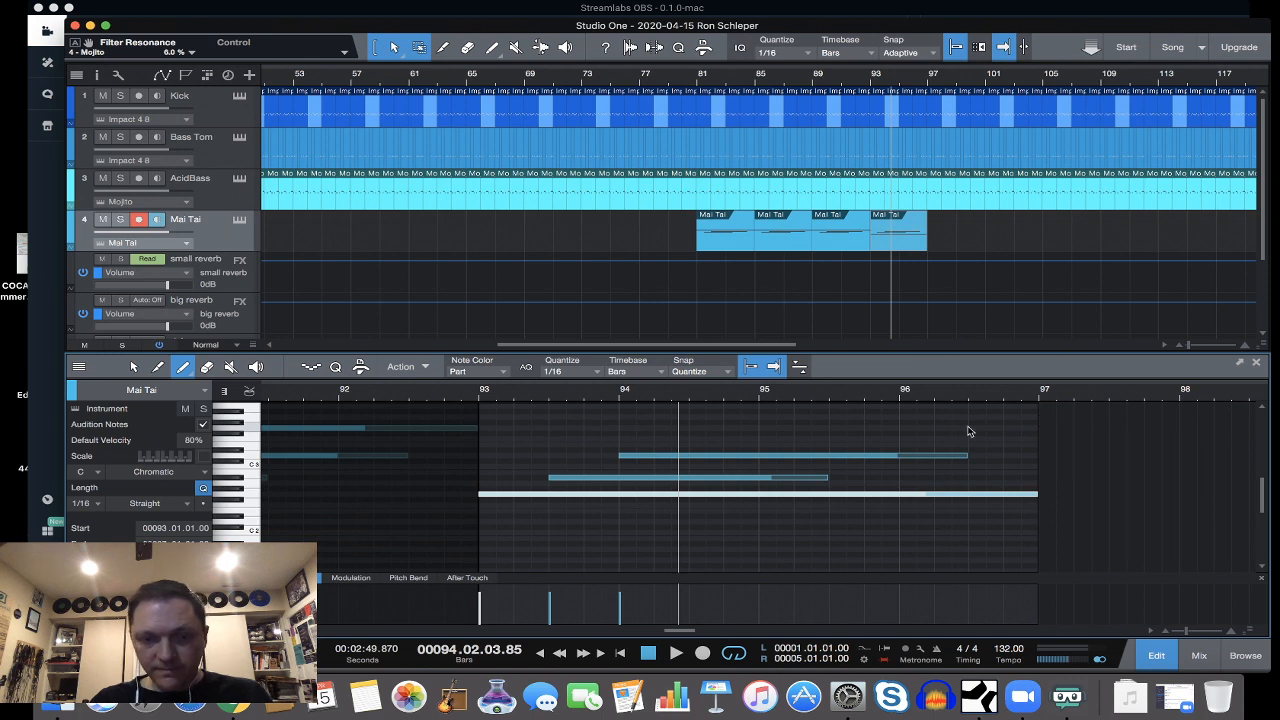
key(super+z)
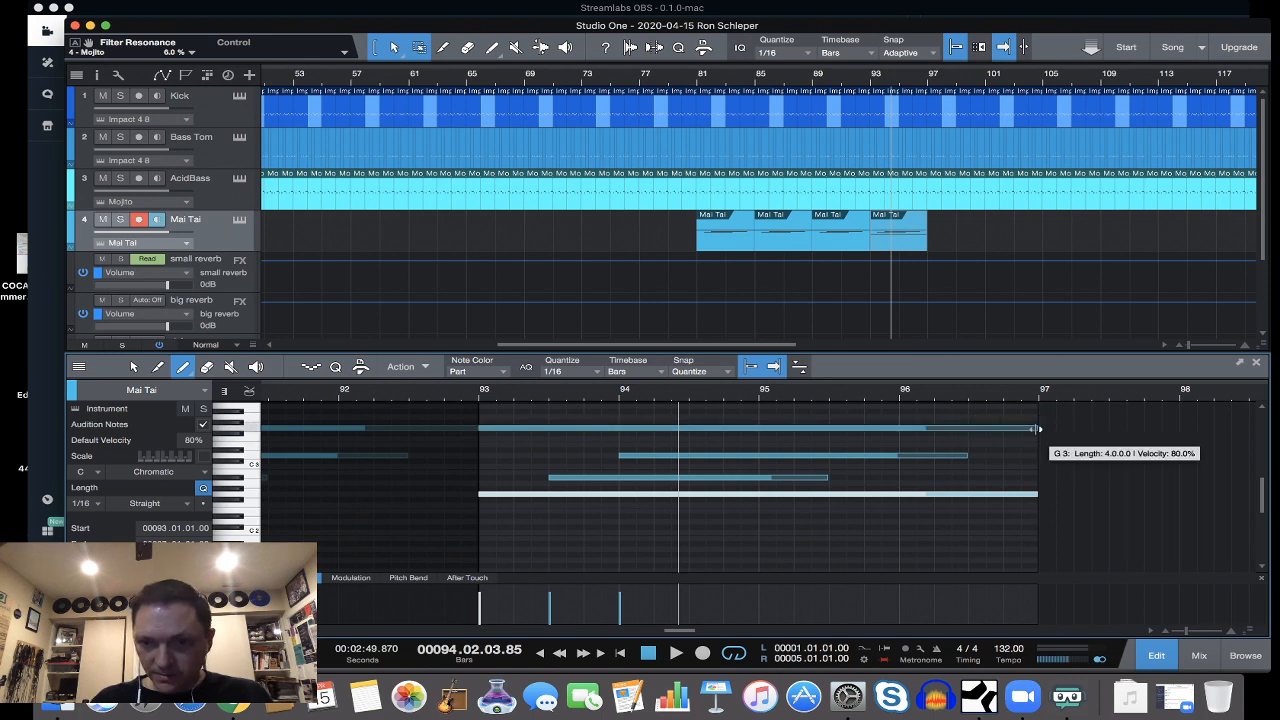
drag(1038, 428, 743, 486)
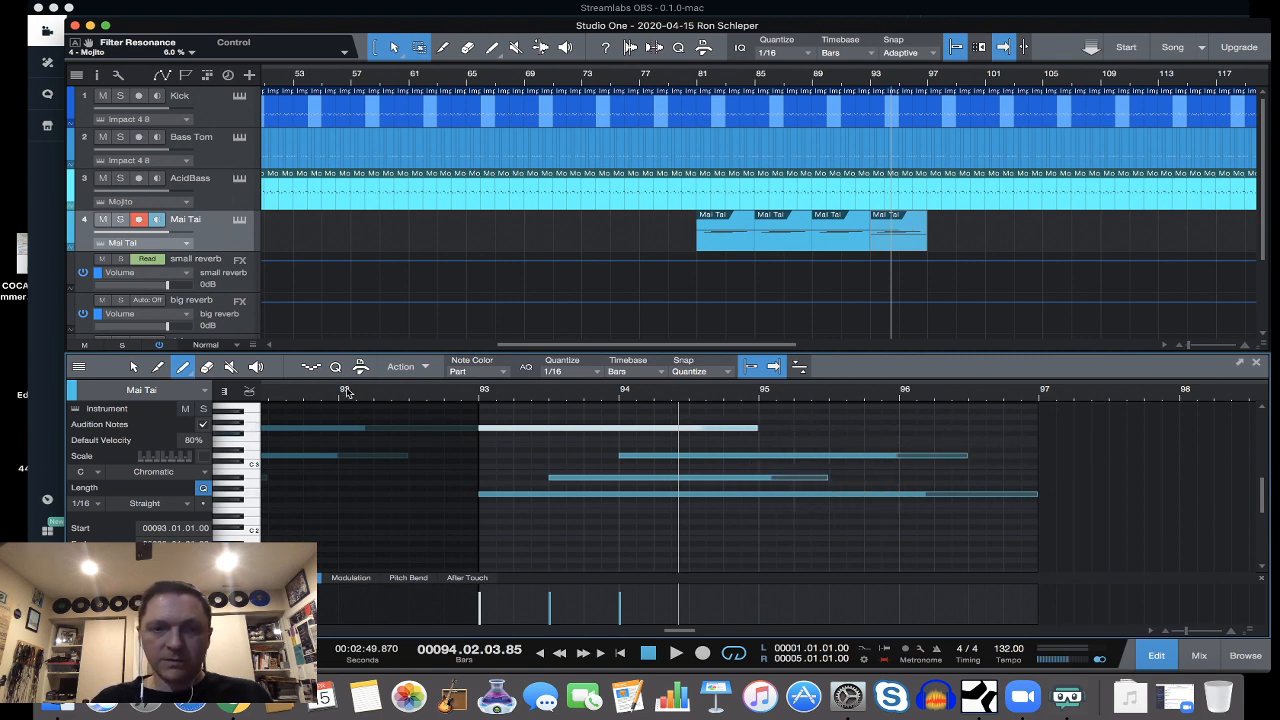
Play the song from bar 89 through the edited fourth Mai Tai part.
click(311, 396)
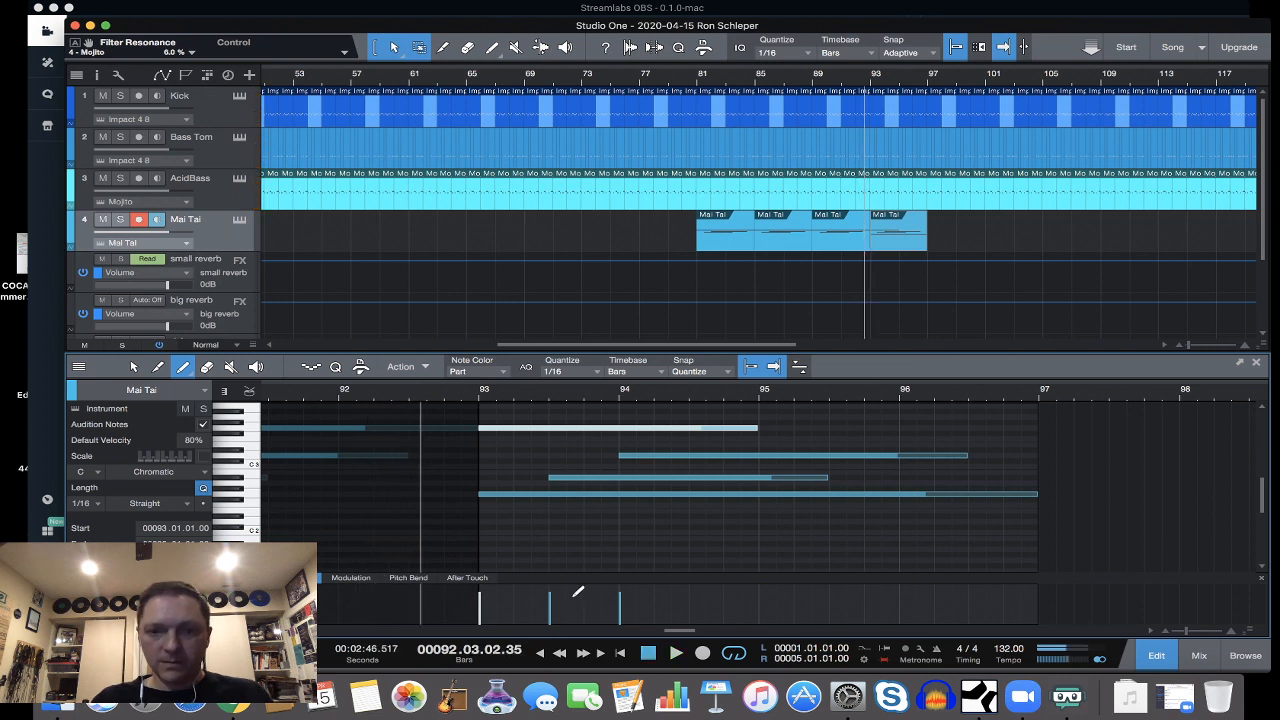
drag(670, 632, 648, 633)
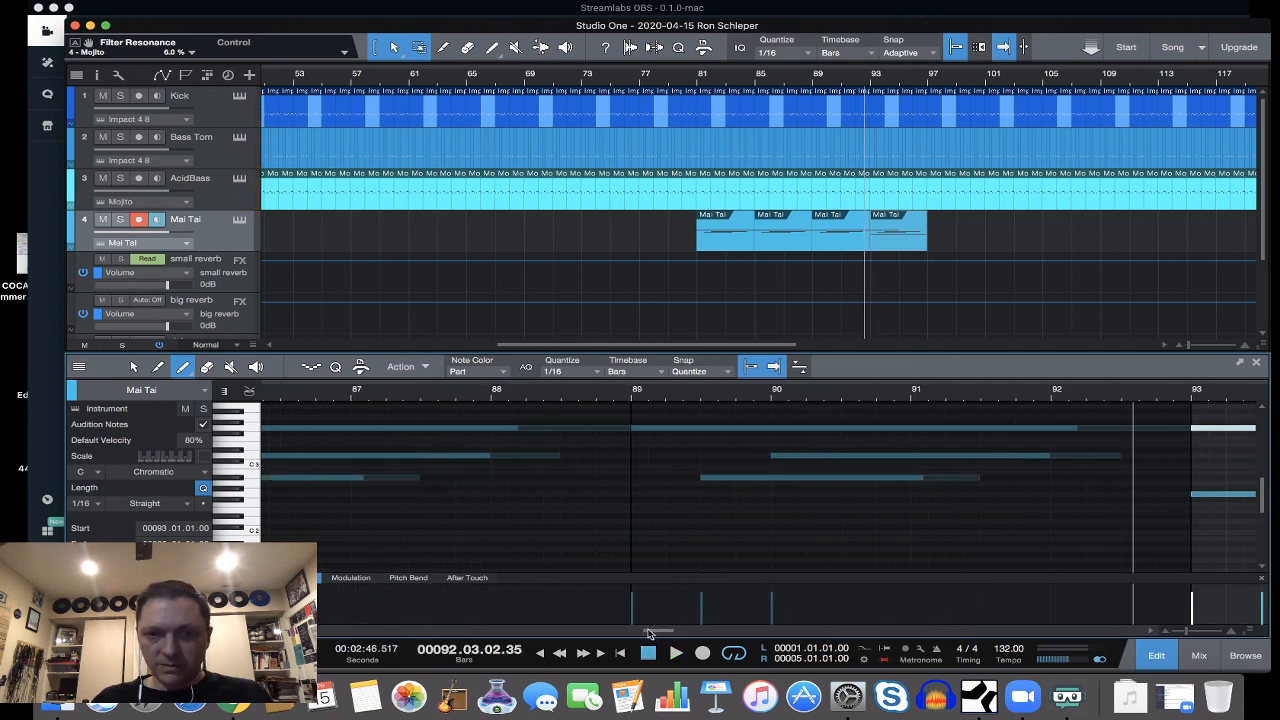
click(630, 397)
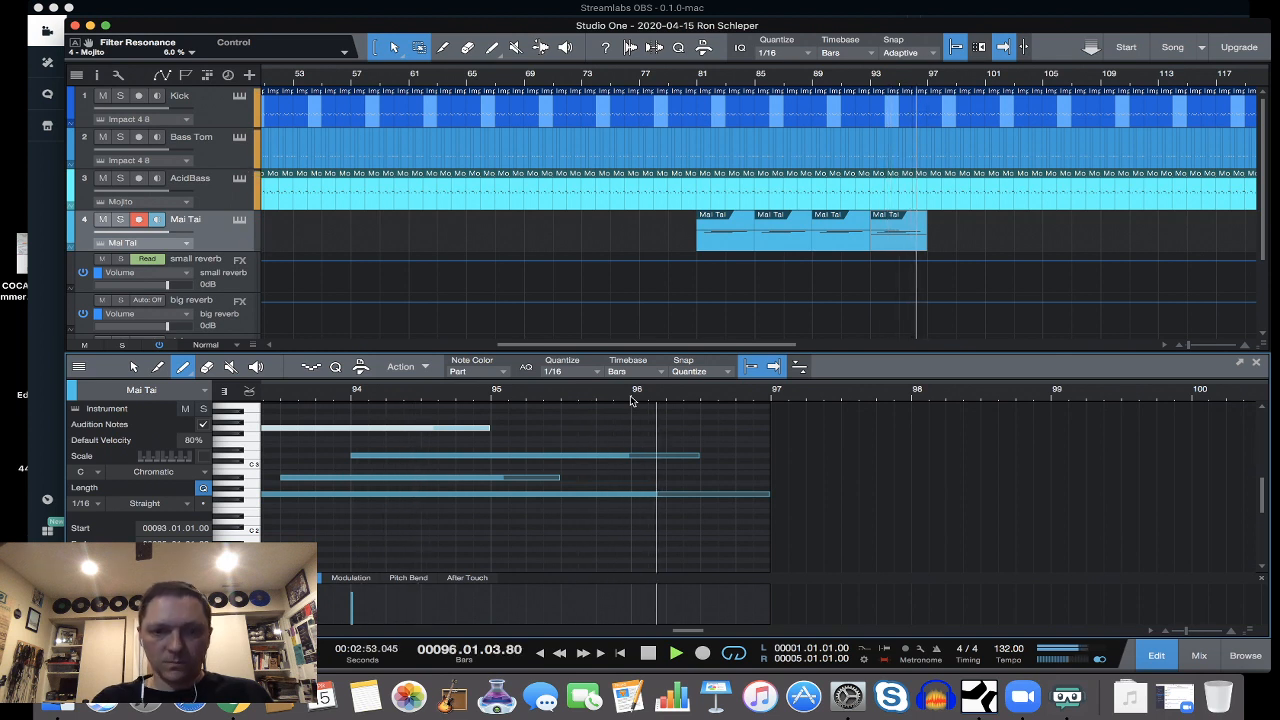
key(space)
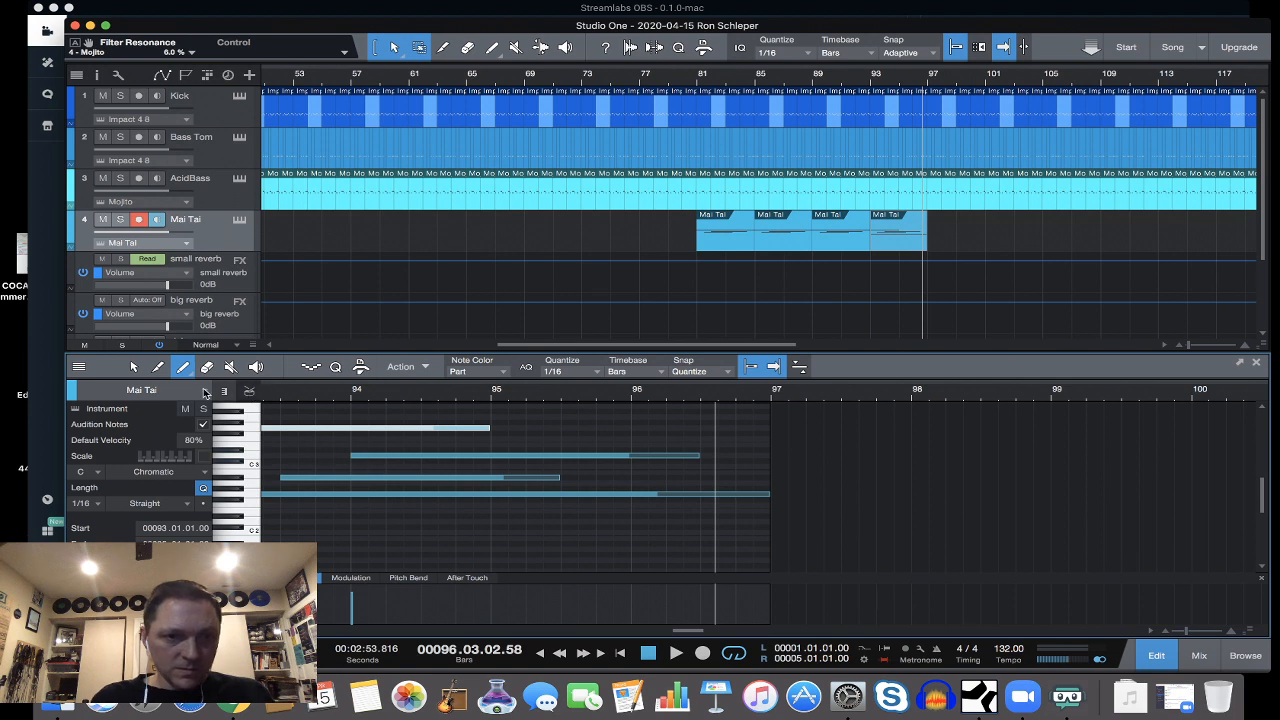
Lower the D3 note starting at bar 94 by an octave to D2 and play the passage from just before it.
click(136, 368)
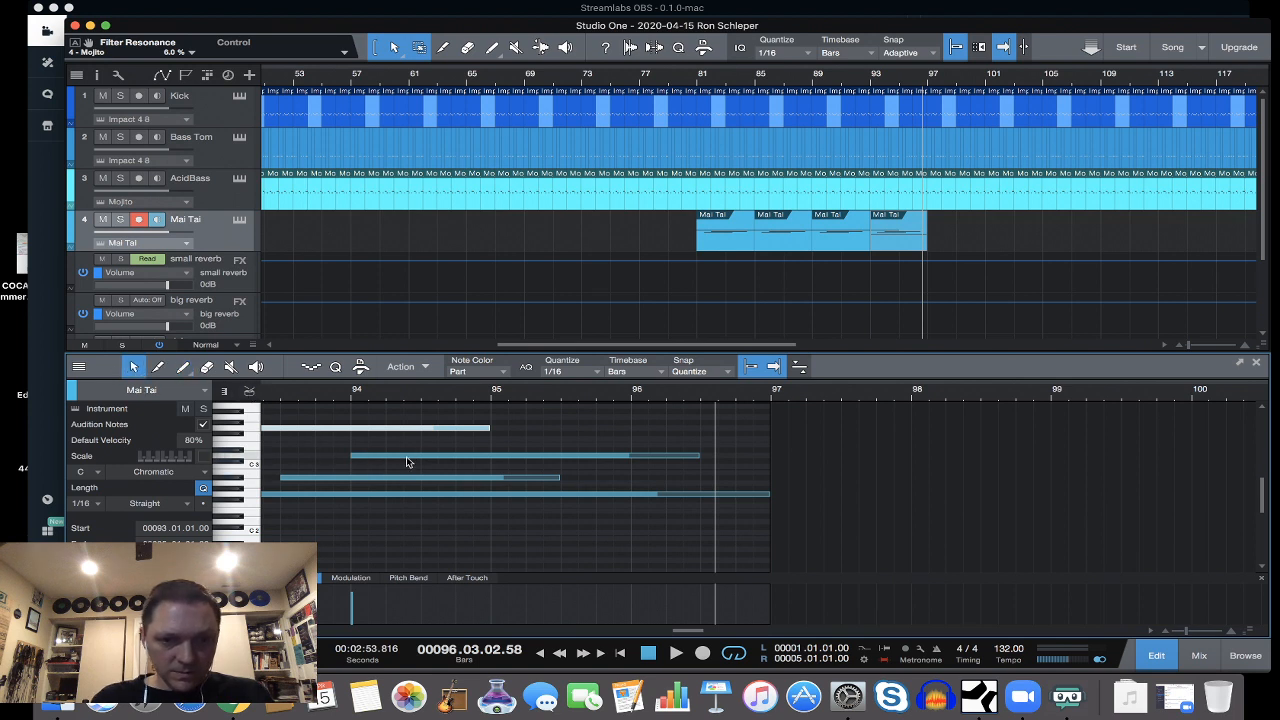
drag(407, 456, 411, 522)
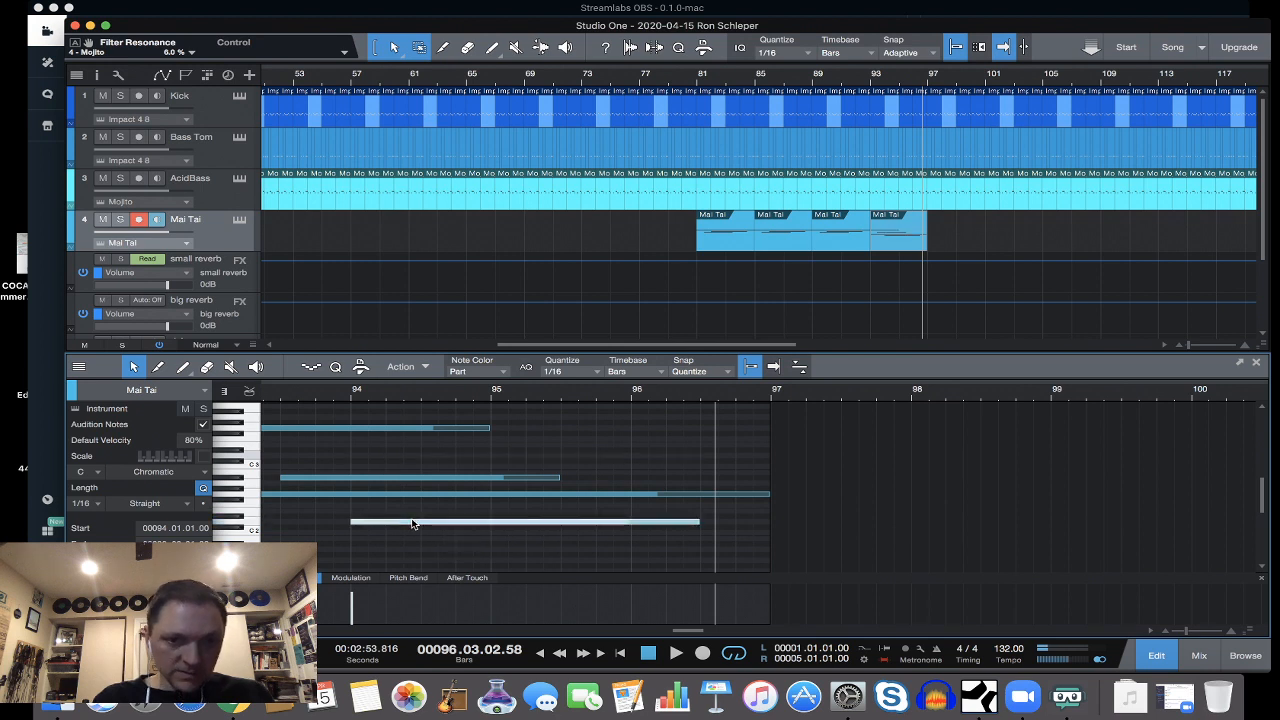
click(331, 401)
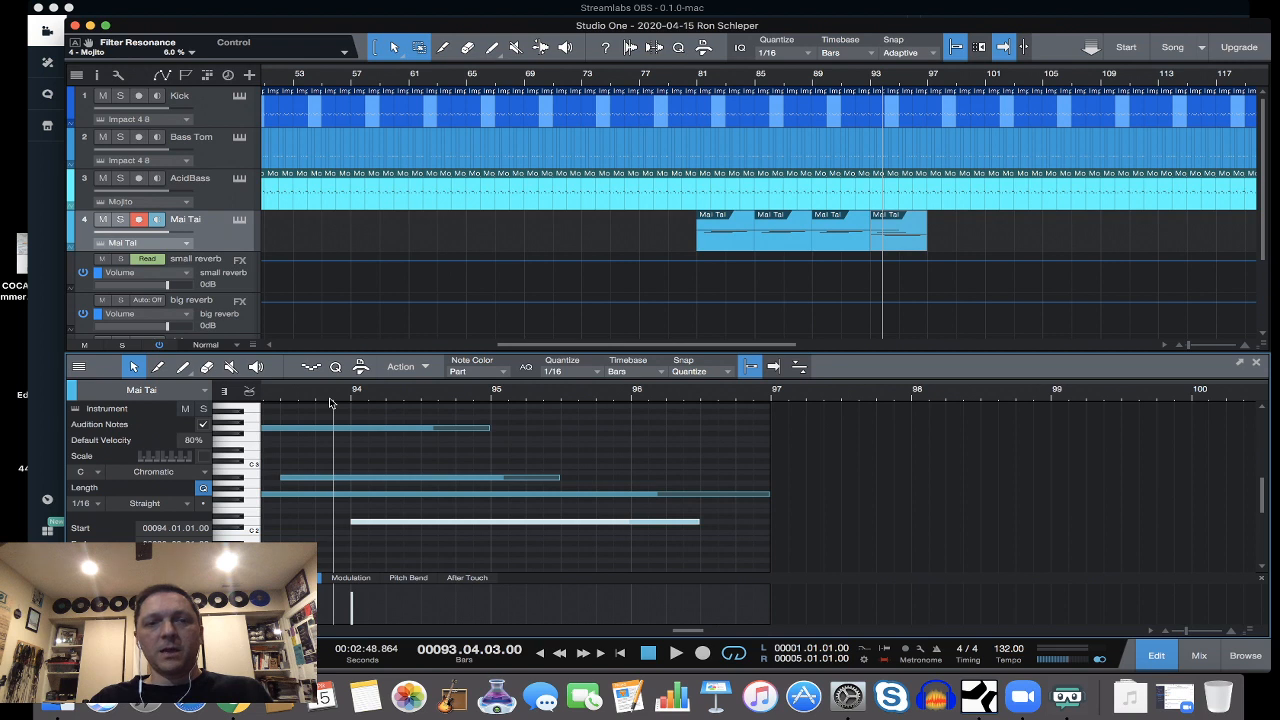
key(space)
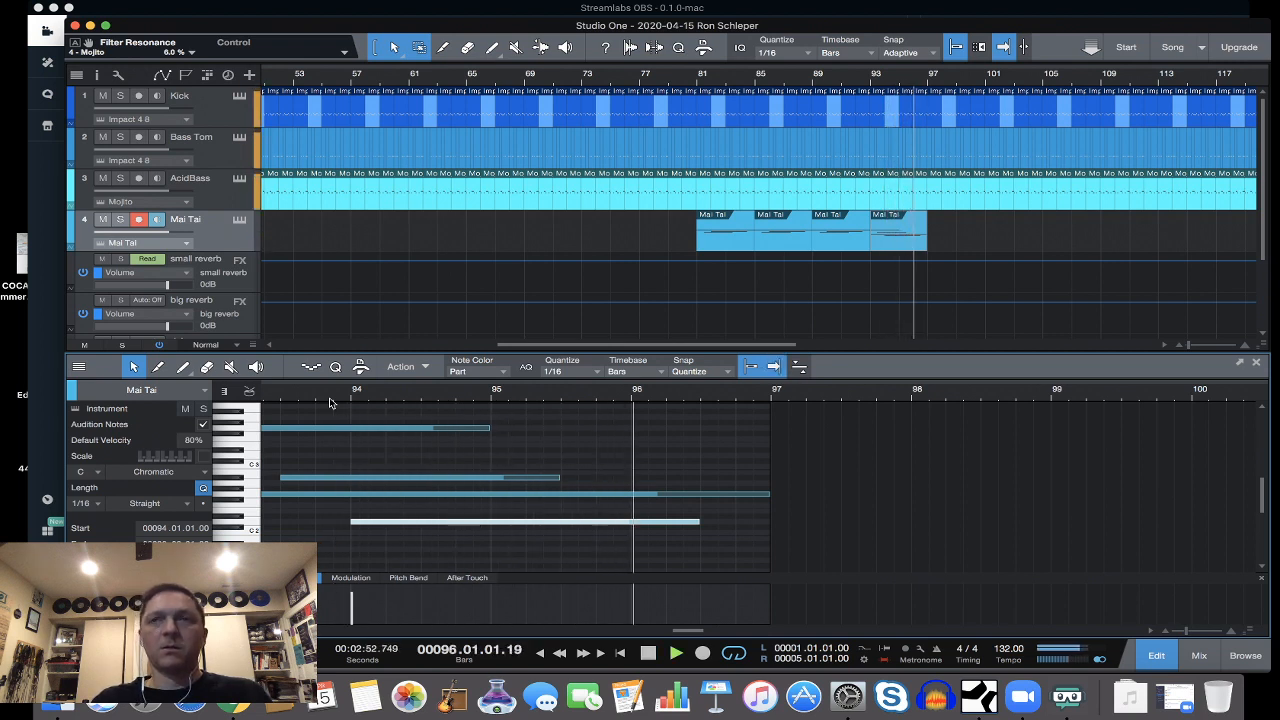
key(space)
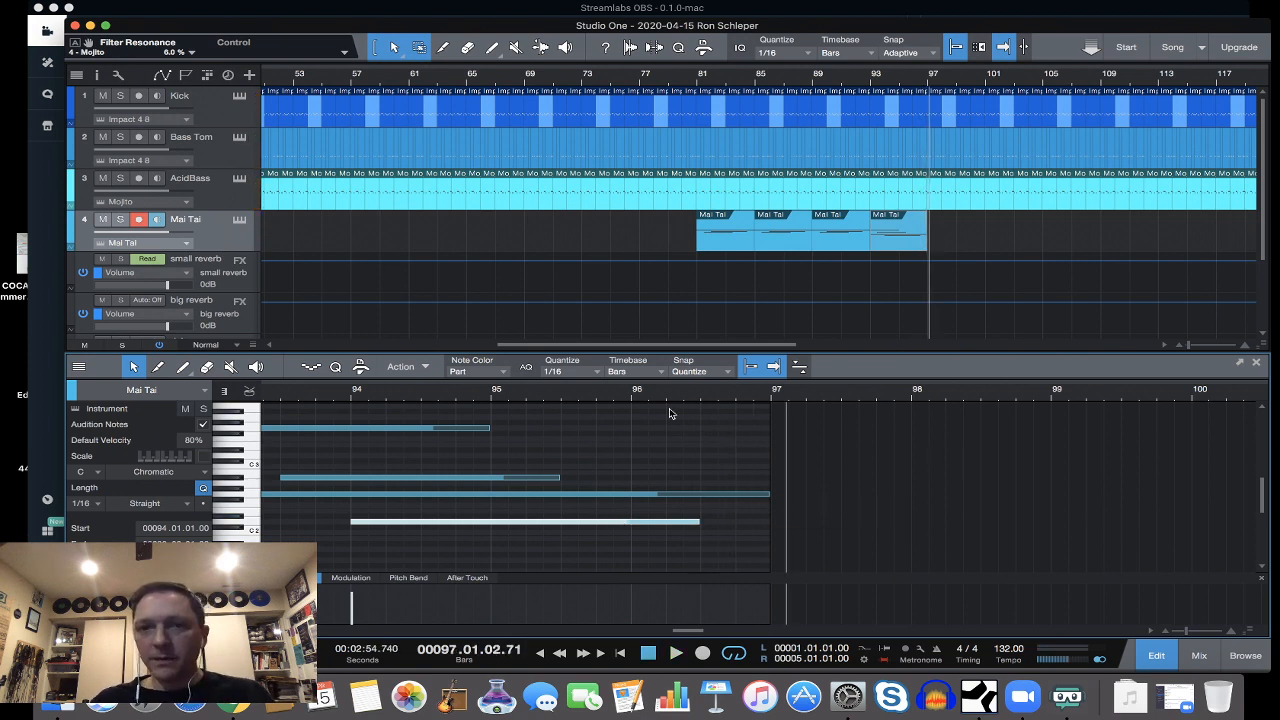
Copy the four Mai Tai parts spanning bars 81 to 97 and paste them at bar 129 on the same track.
drag(695, 347, 747, 347)
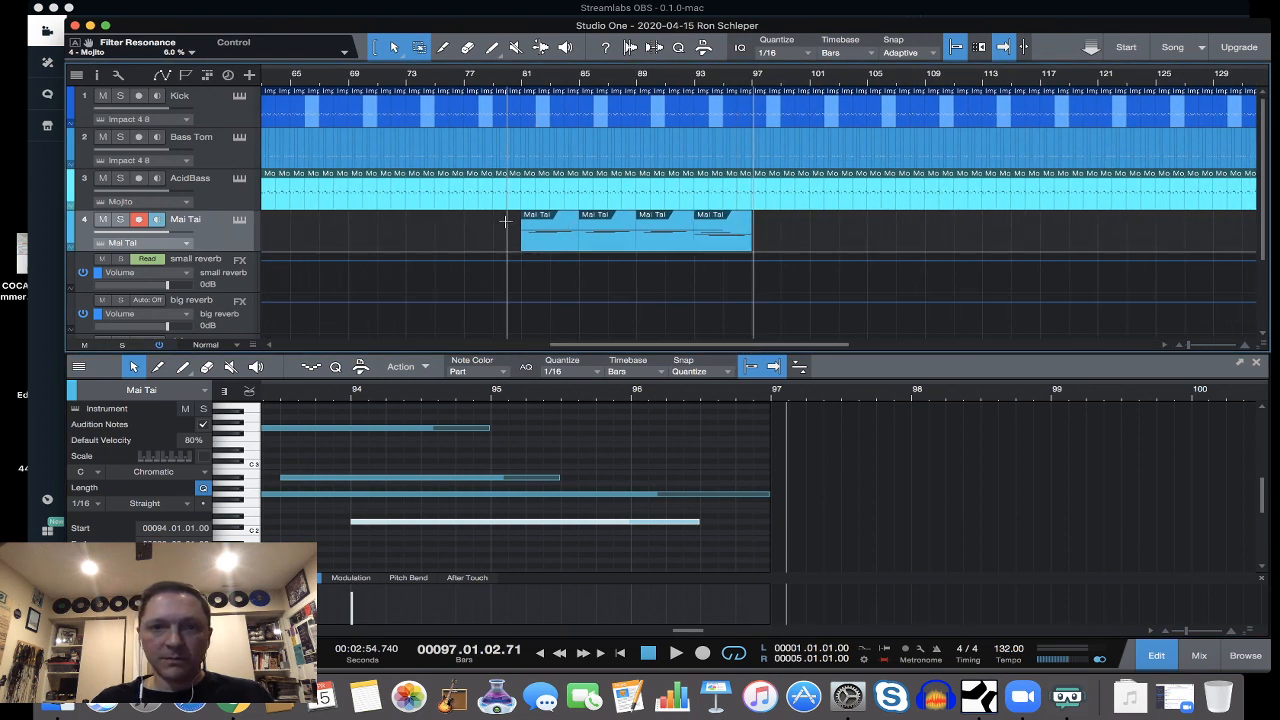
click(1155, 657)
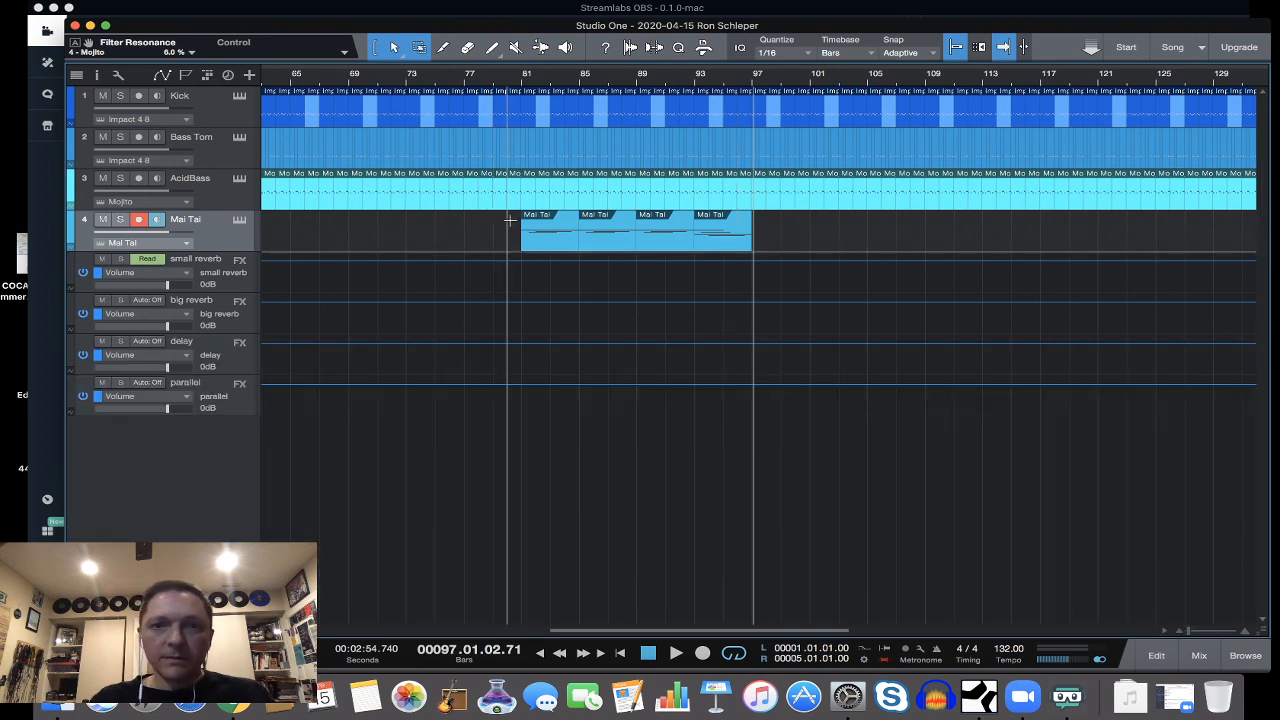
drag(509, 219, 755, 231)
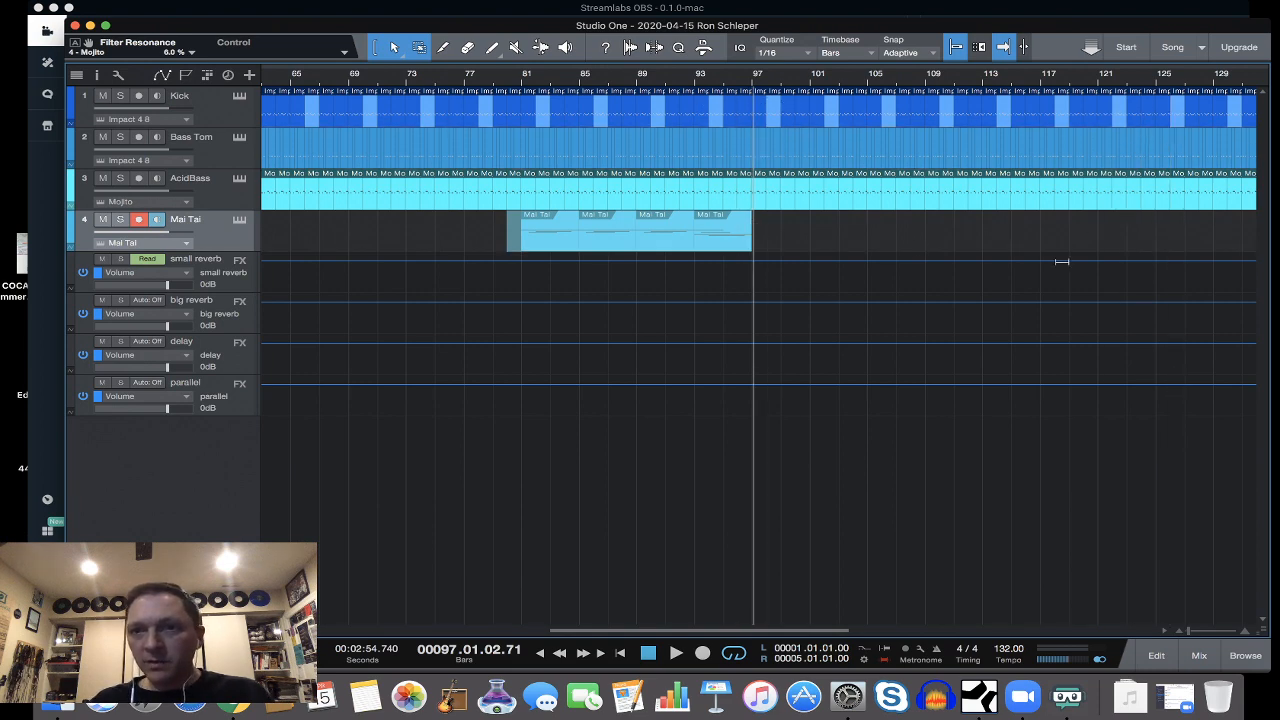
scroll(1141, 250, right, 5)
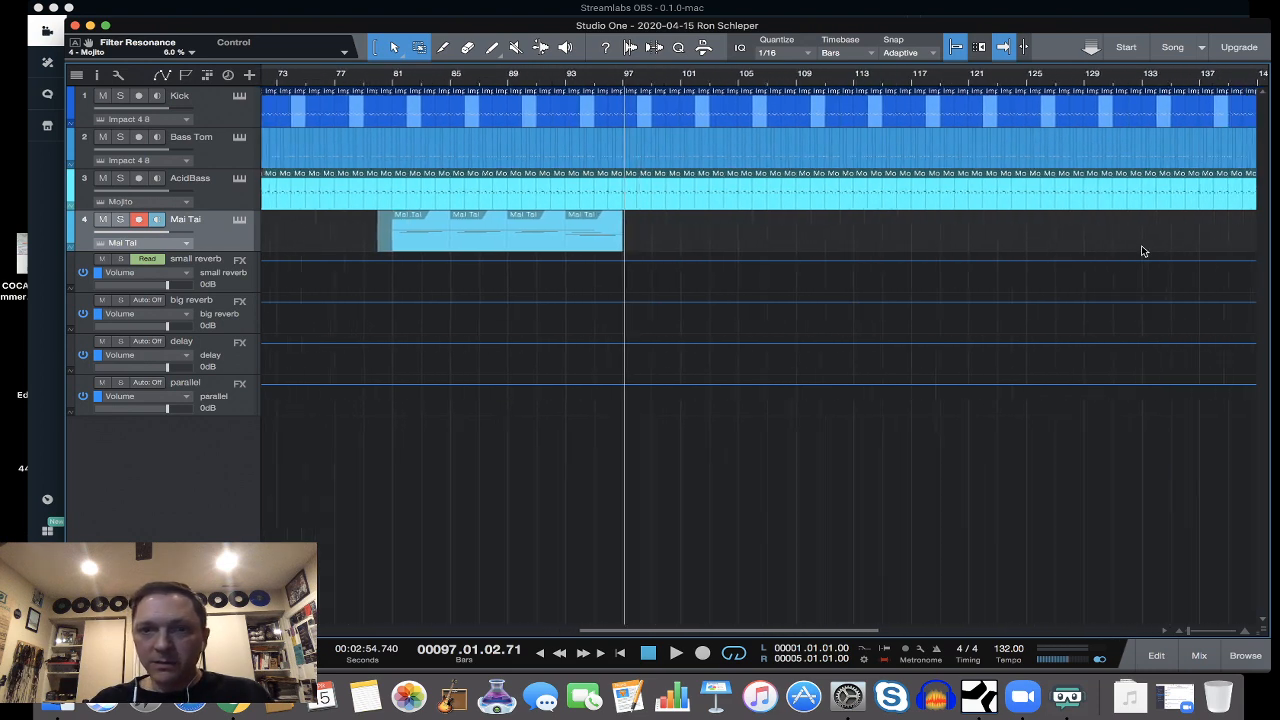
scroll(1143, 251, right, 2)
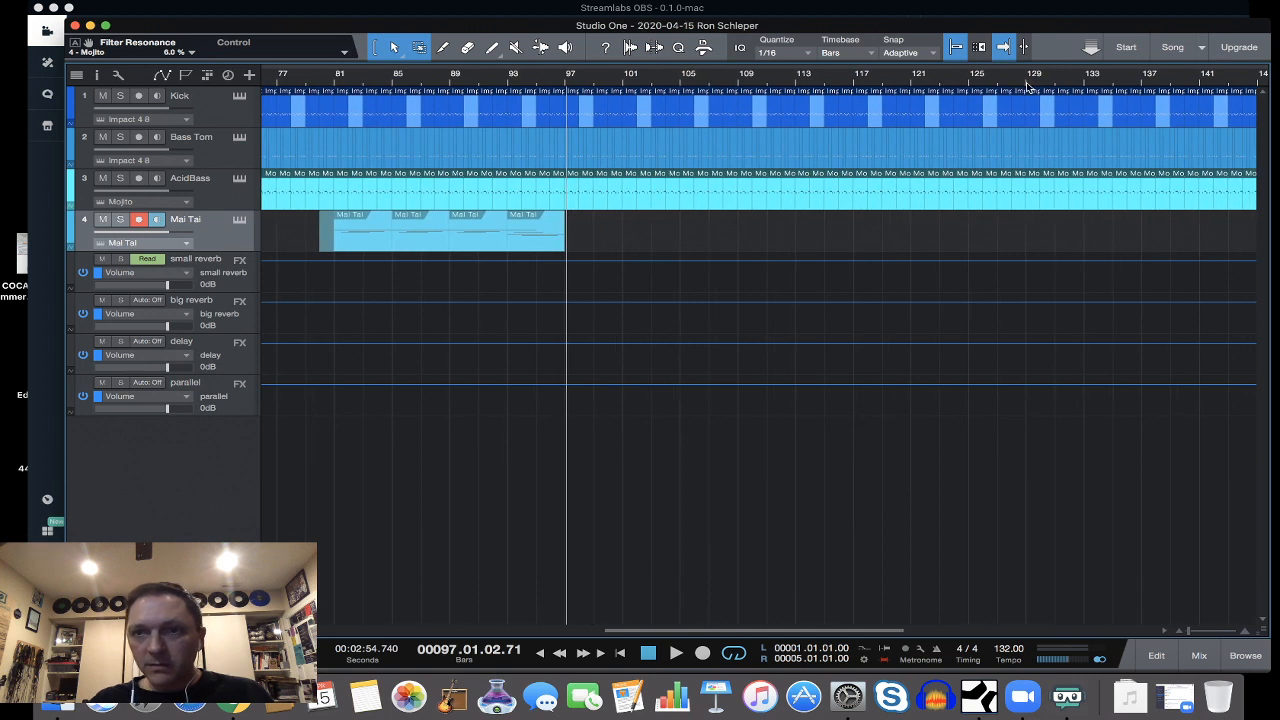
click(1026, 86)
key(super+v)
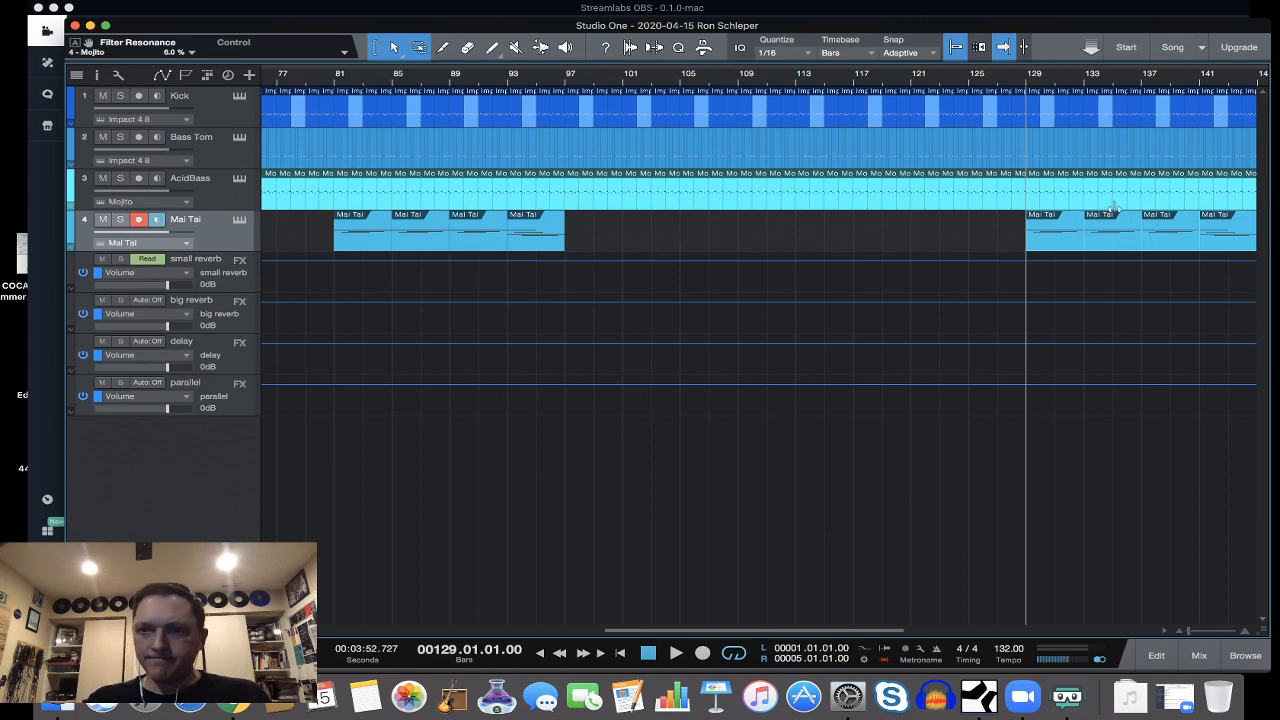
scroll(1110, 240, right, 10)
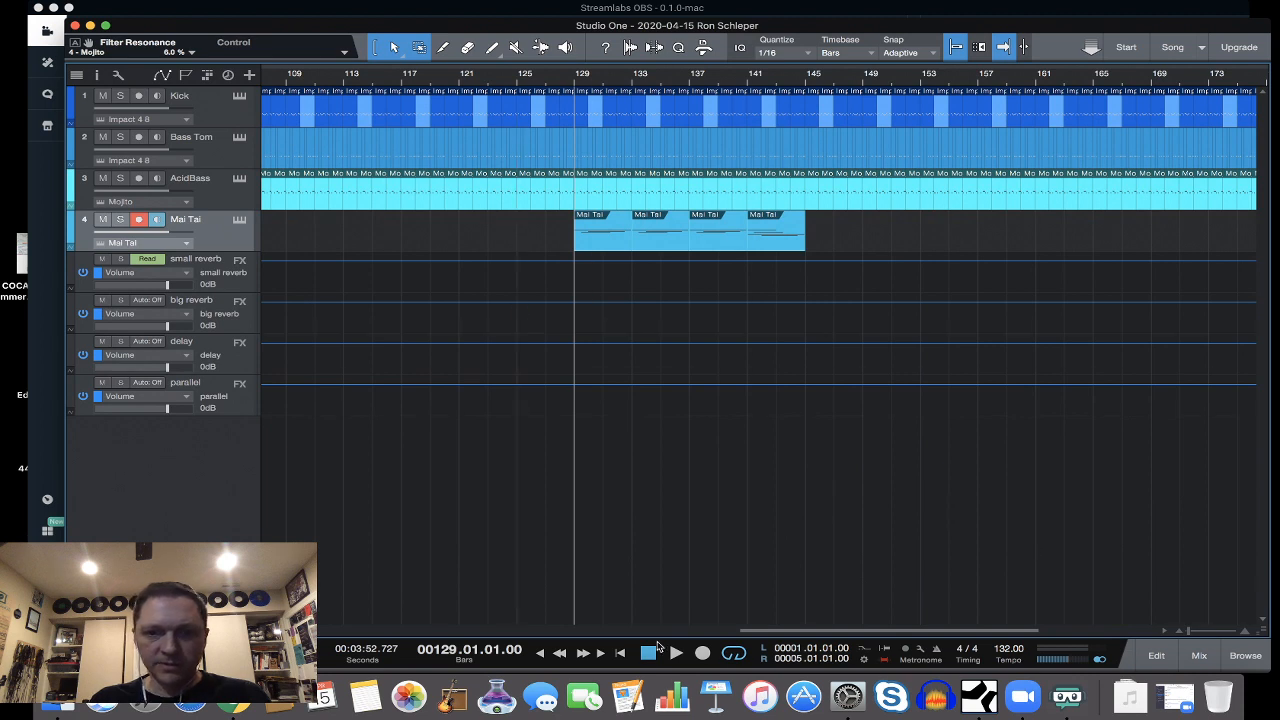
drag(1189, 631, 1190, 632)
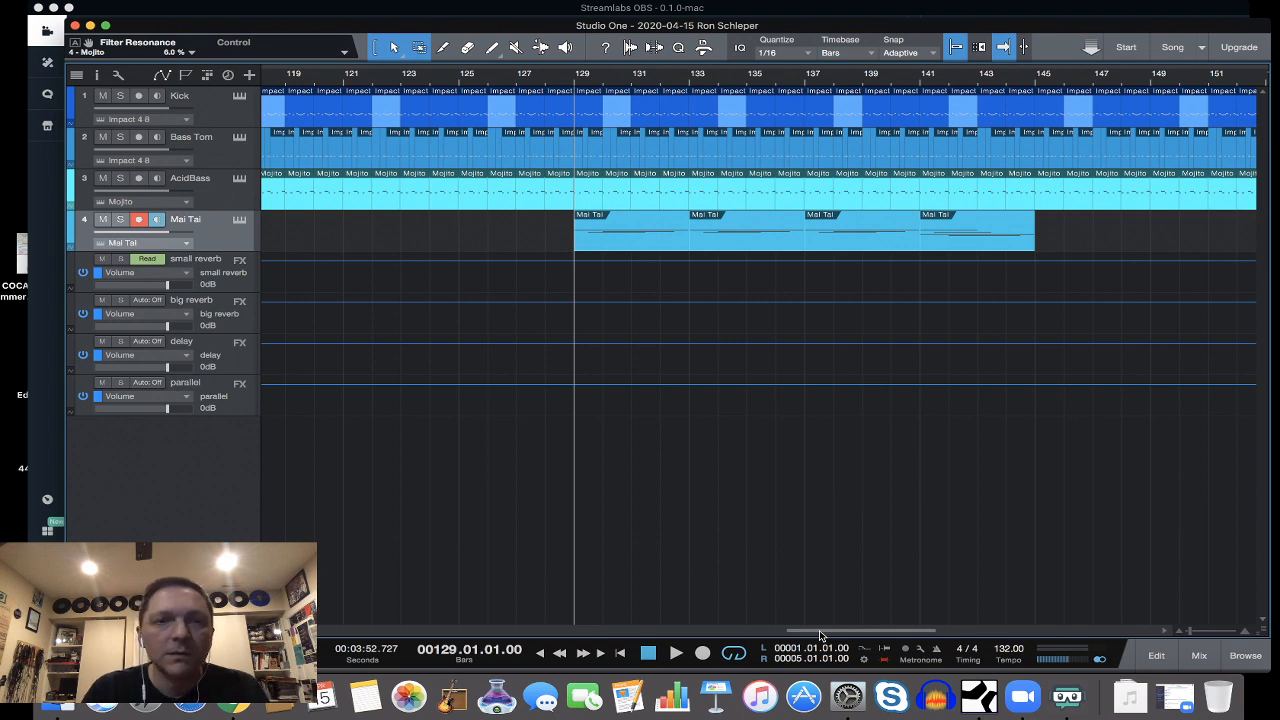
drag(820, 635, 692, 634)
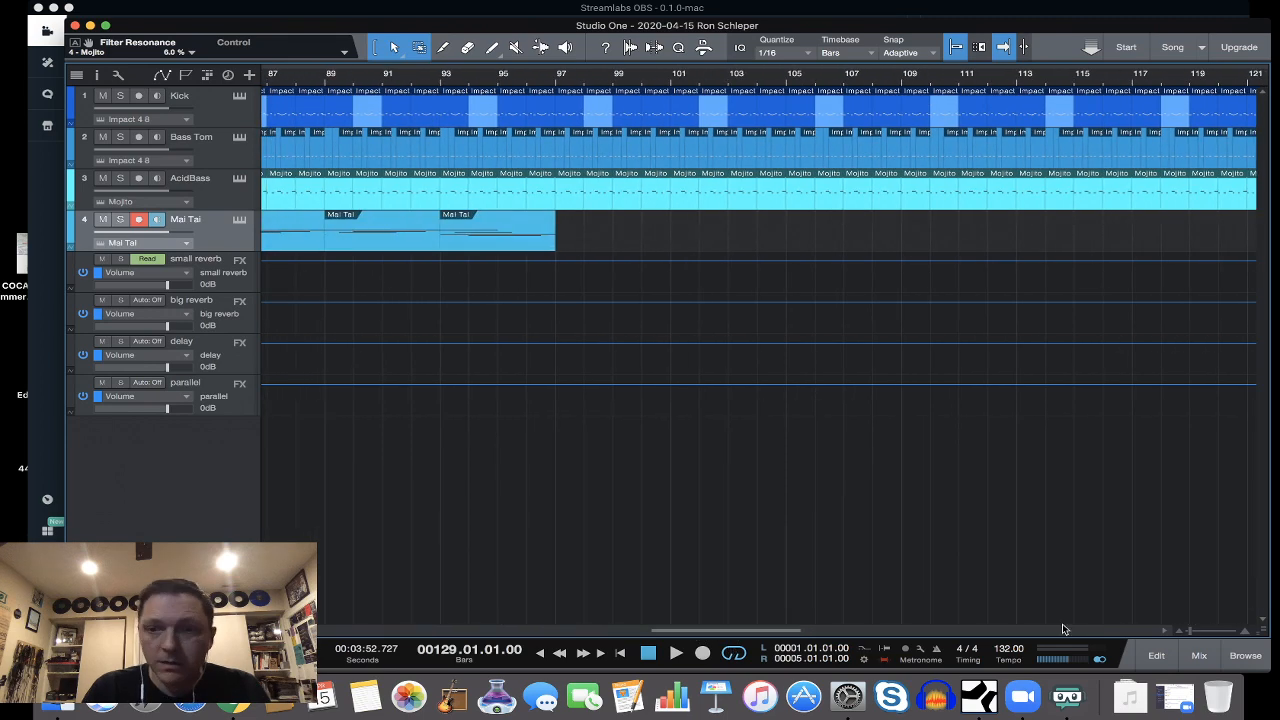
drag(1192, 636, 1184, 636)
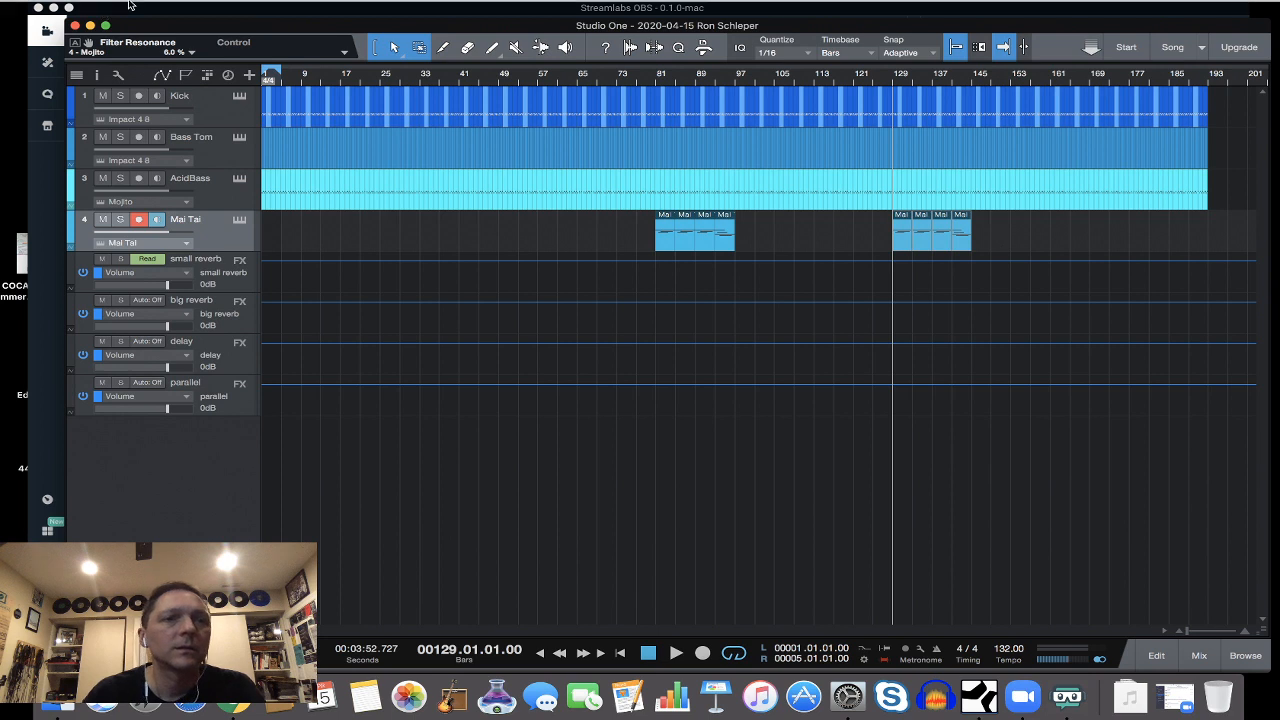
mouse_move(128, 6)
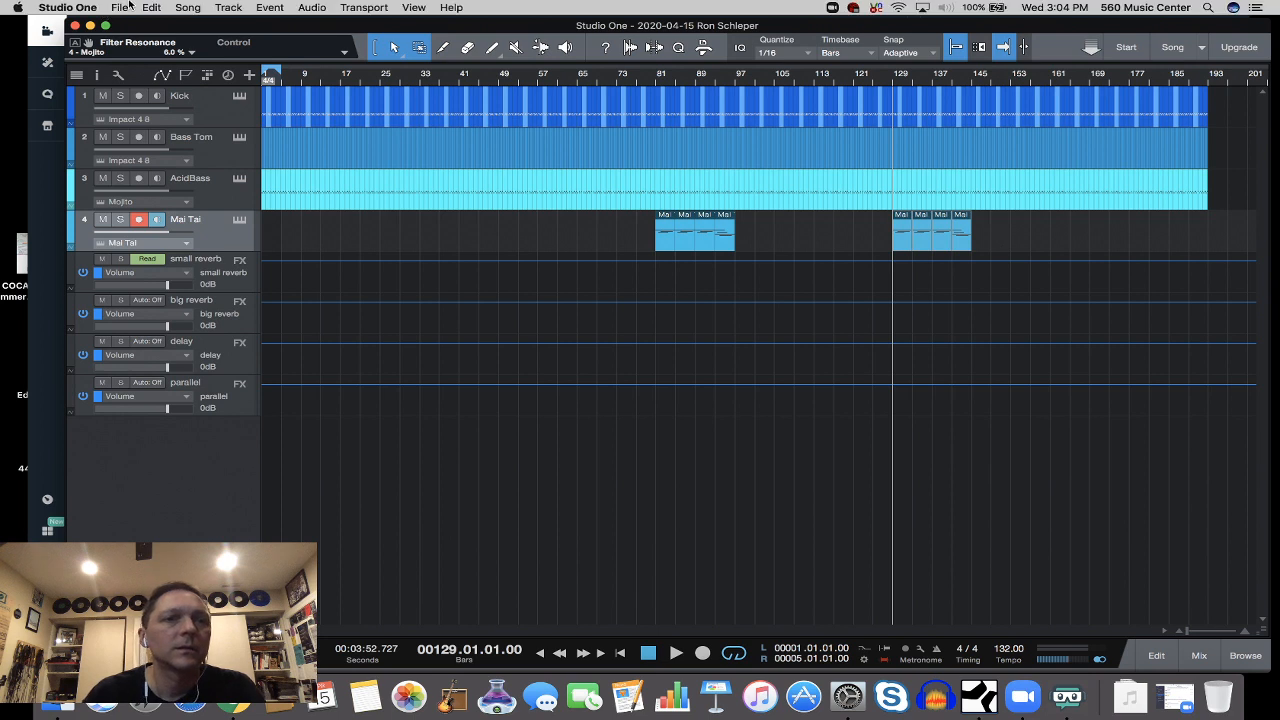
click(228, 7)
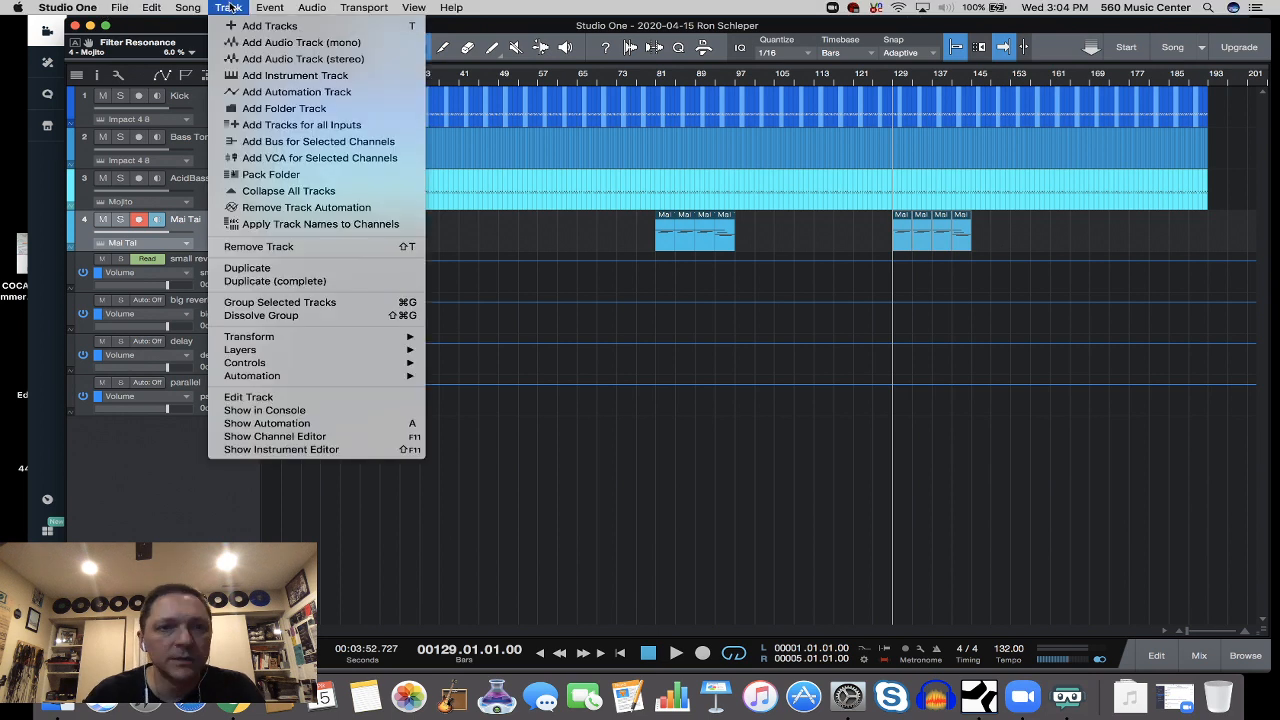
click(492, 7)
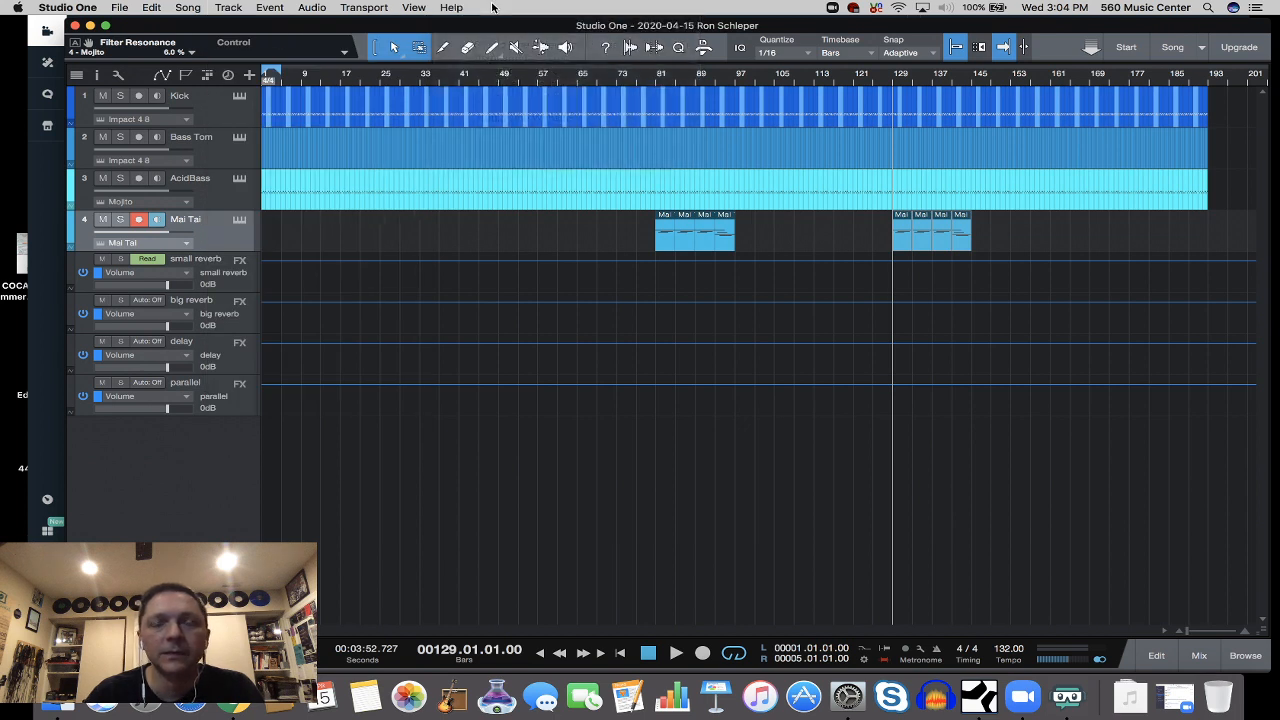
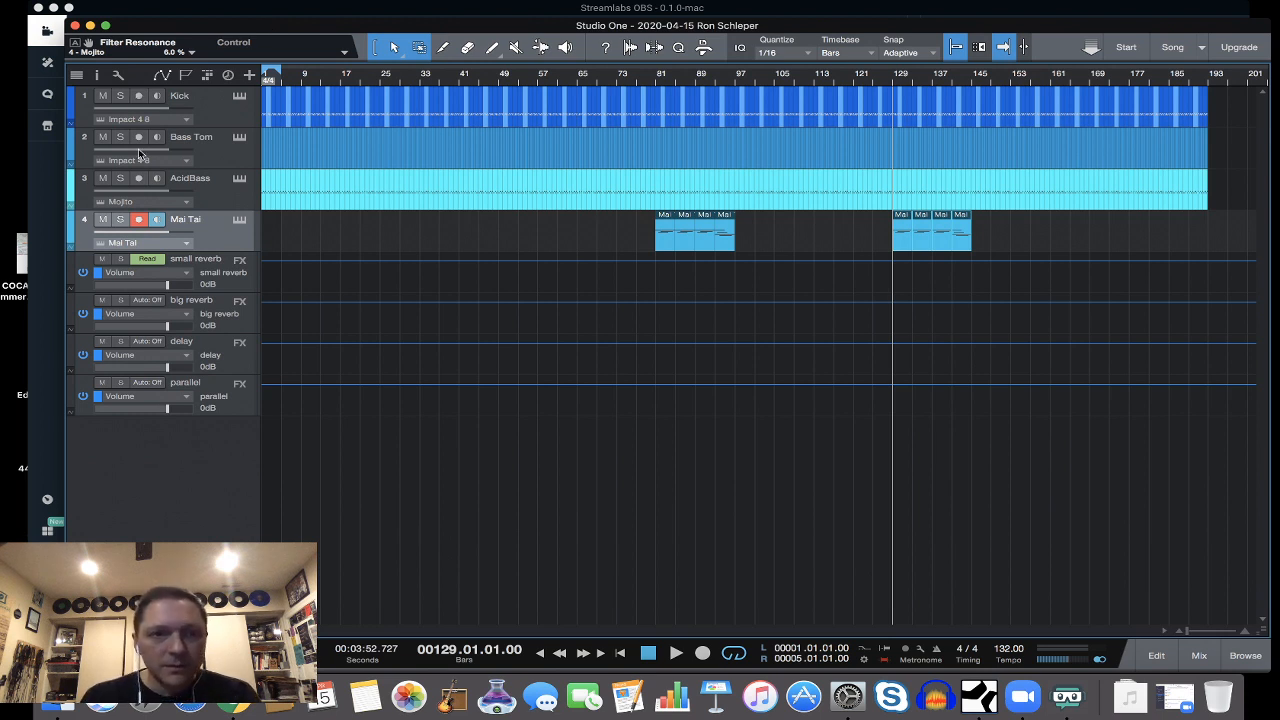
Disarm recording on the Mai Tai track and return the playback cursor to the start of the song.
click(140, 220)
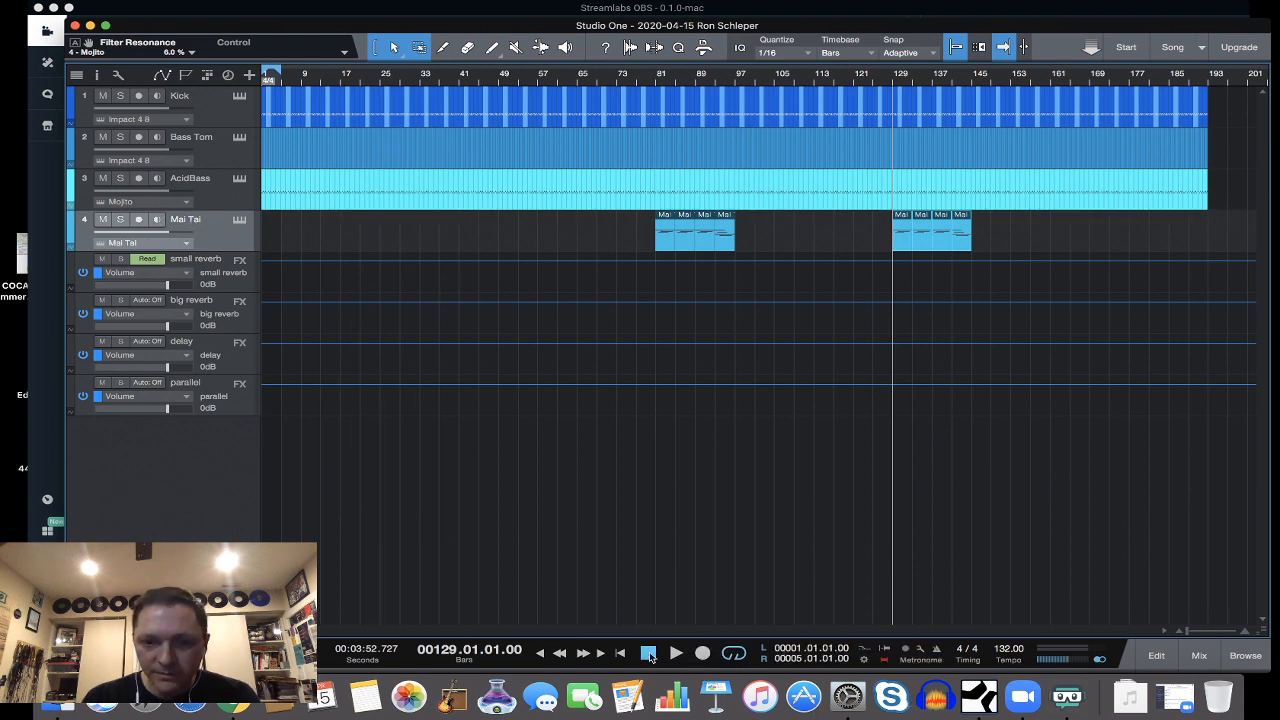
click(621, 653)
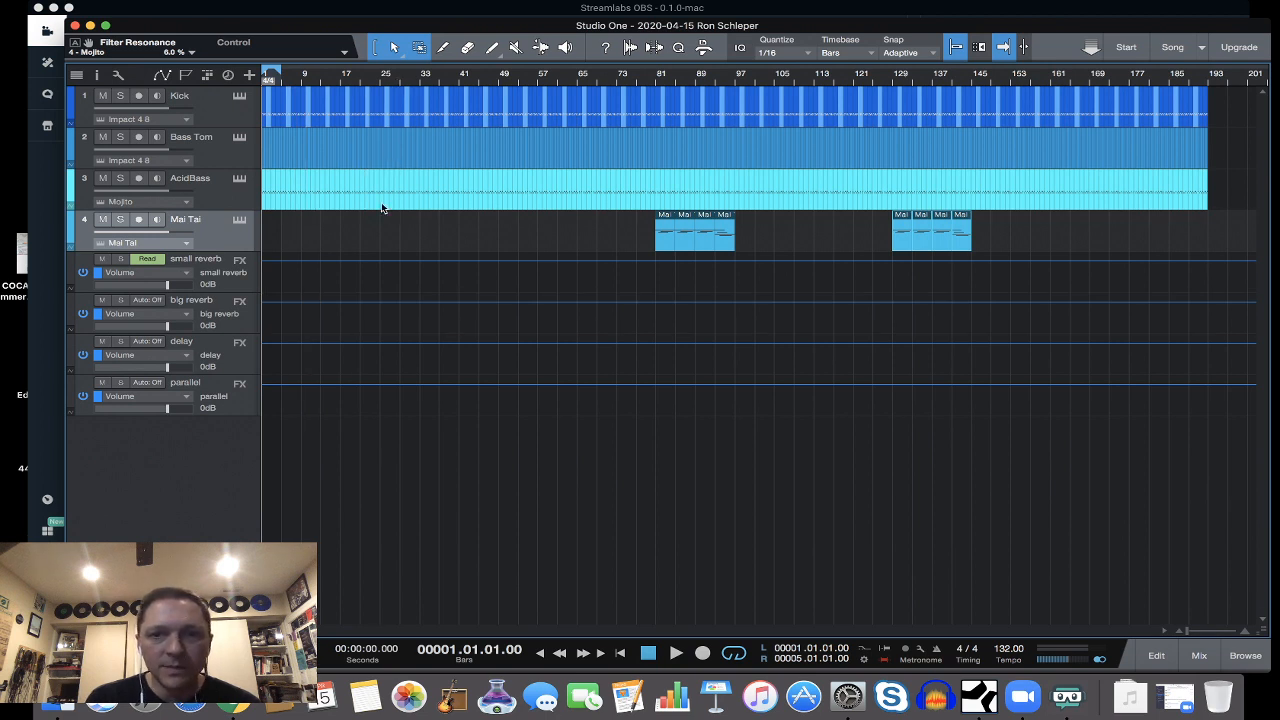
Play the song briefly from bar 81 and set the loop range from bar 81 to bar 97.
click(656, 80)
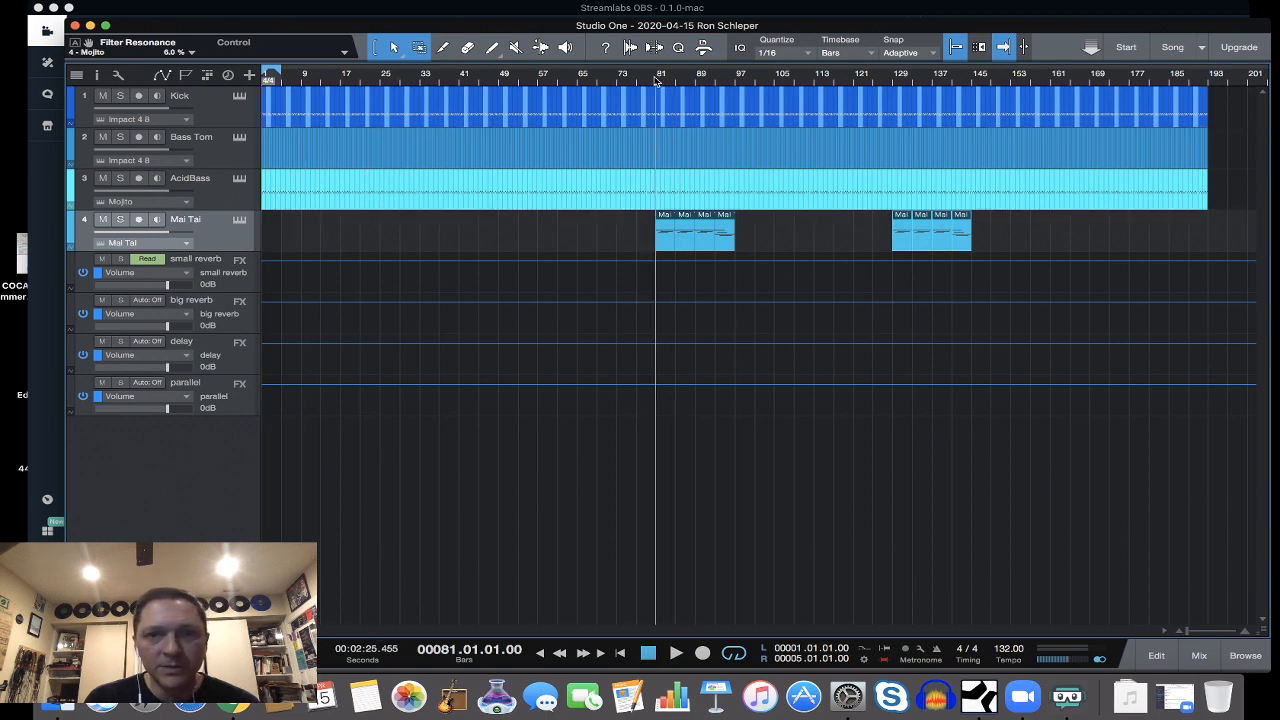
key(space)
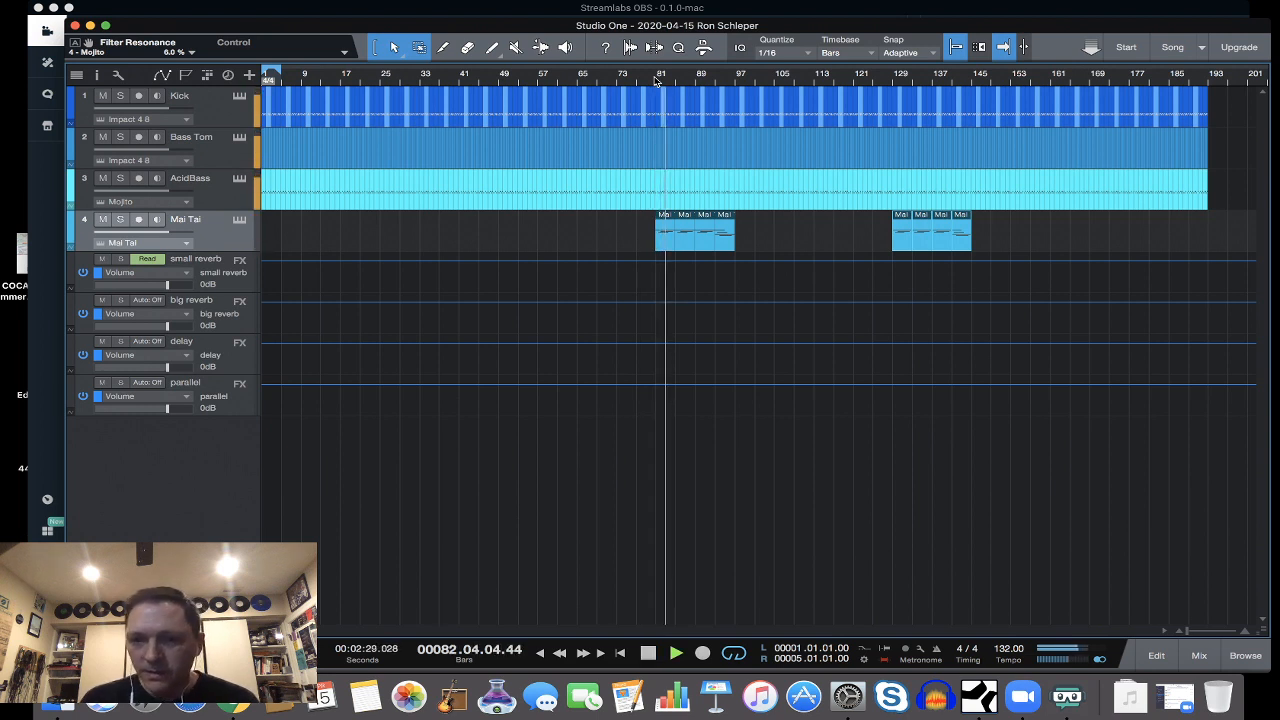
key(space)
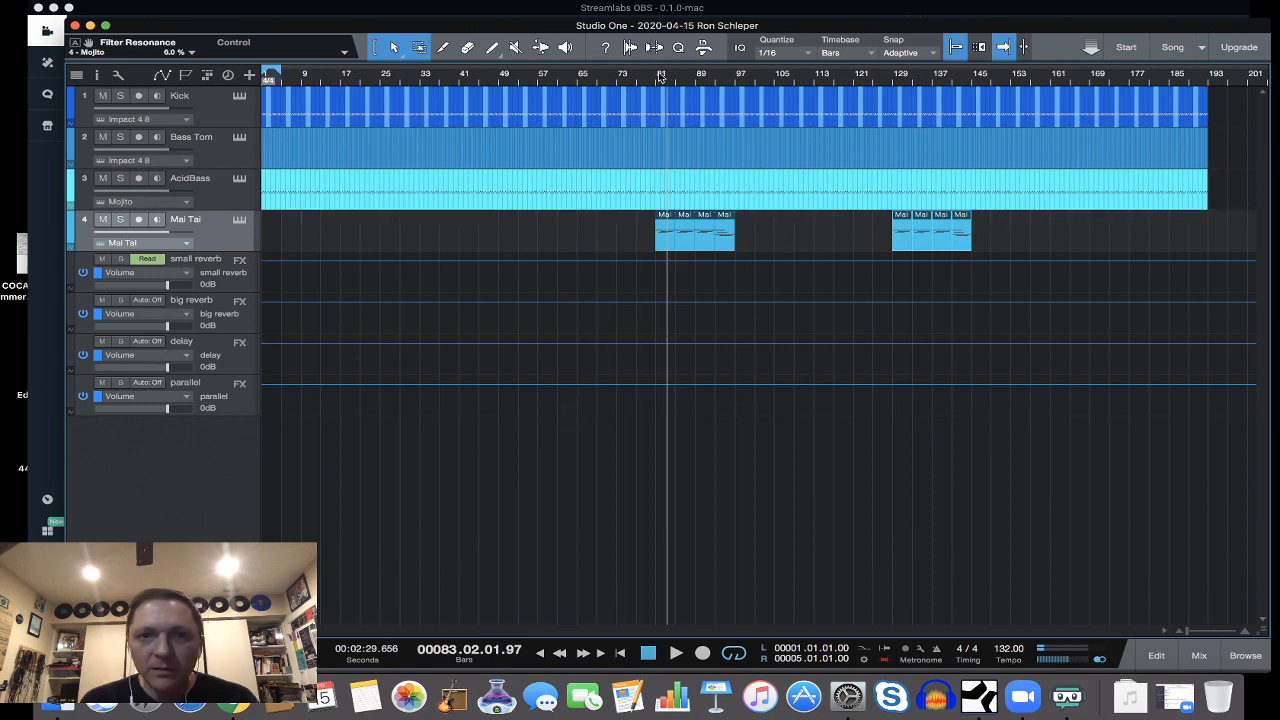
mouse_move(660, 78)
mouse_down()
mouse_move(750, 64)
mouse_move(735, 70)
mouse_up()
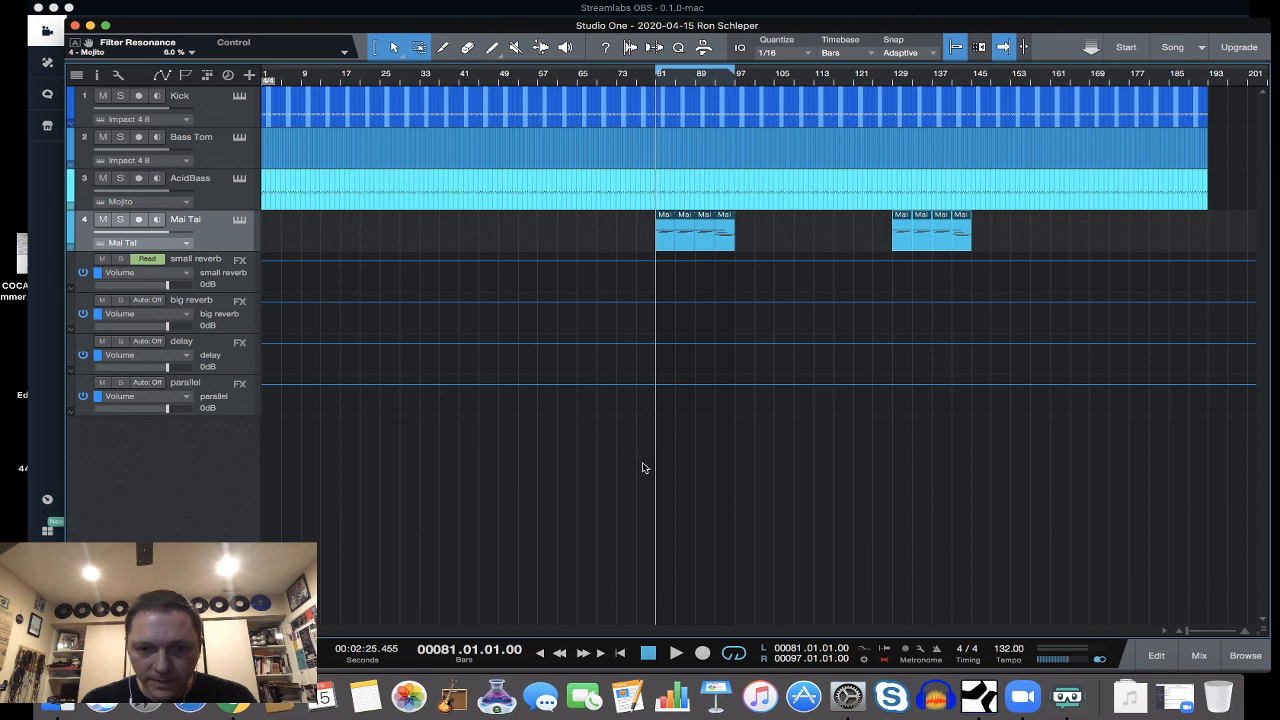
Show the mixer and pan the Hi Hat channel slightly to R8.
click(1200, 656)
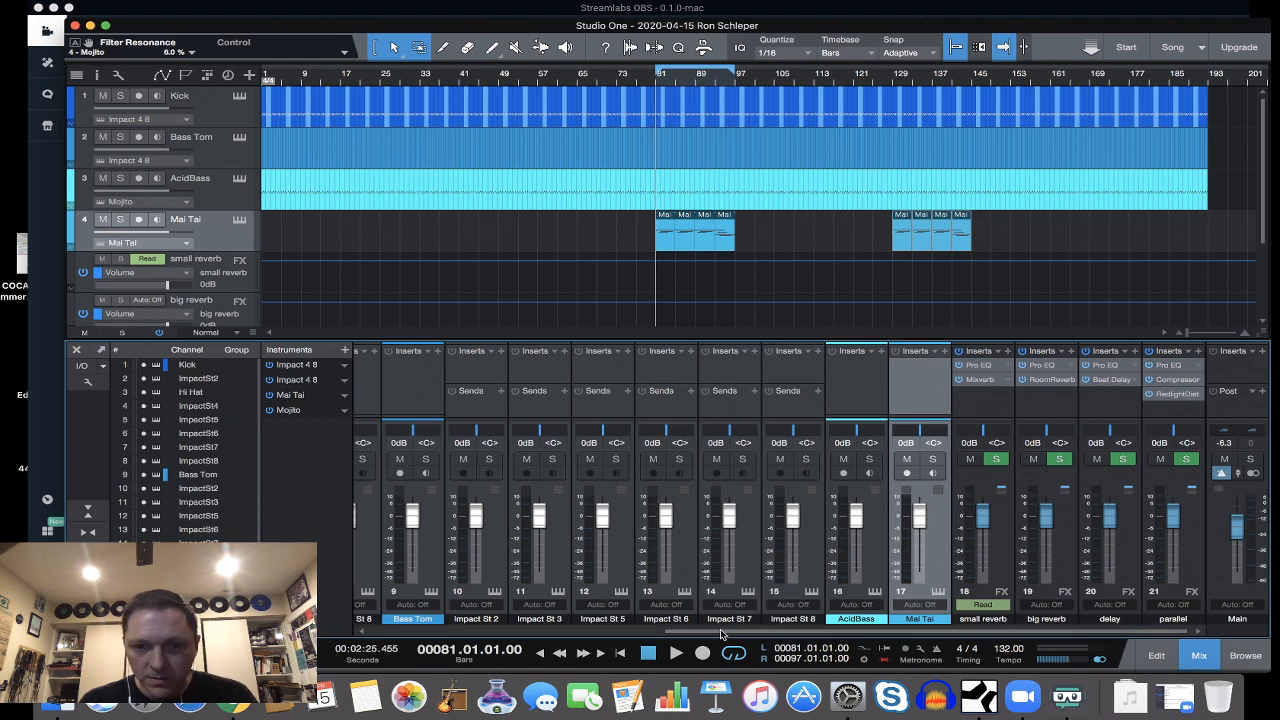
drag(723, 633, 405, 635)
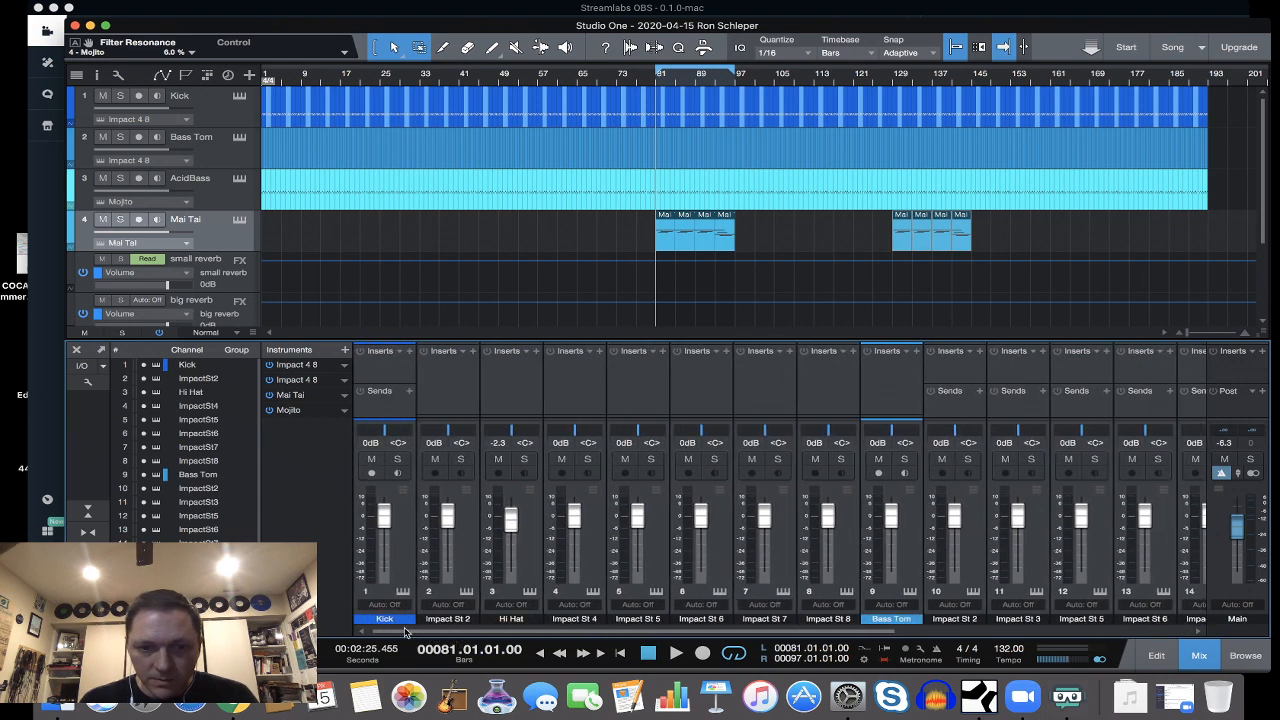
click(533, 548)
mouse_move(516, 443)
mouse_down()
mouse_move(526, 432)
mouse_move(512, 436)
mouse_up()
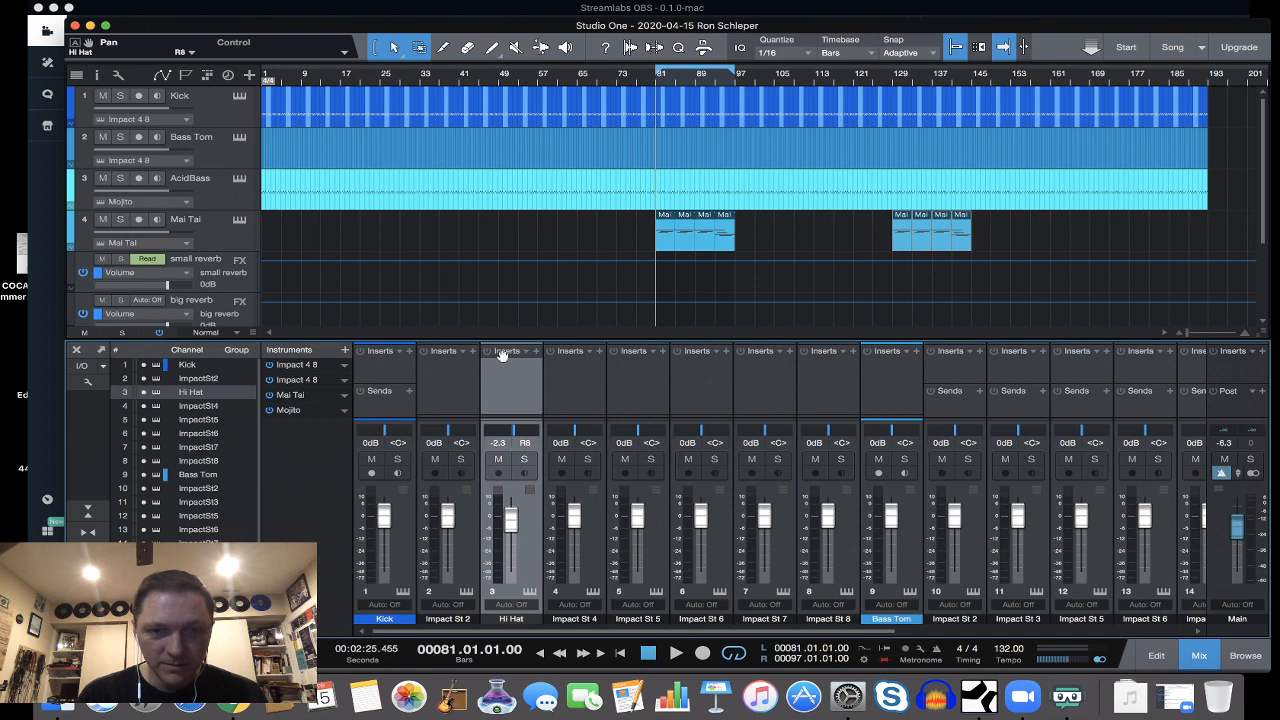
Add a new FX channel to the mixer, starting from the Hi Hat channel.
click(522, 350)
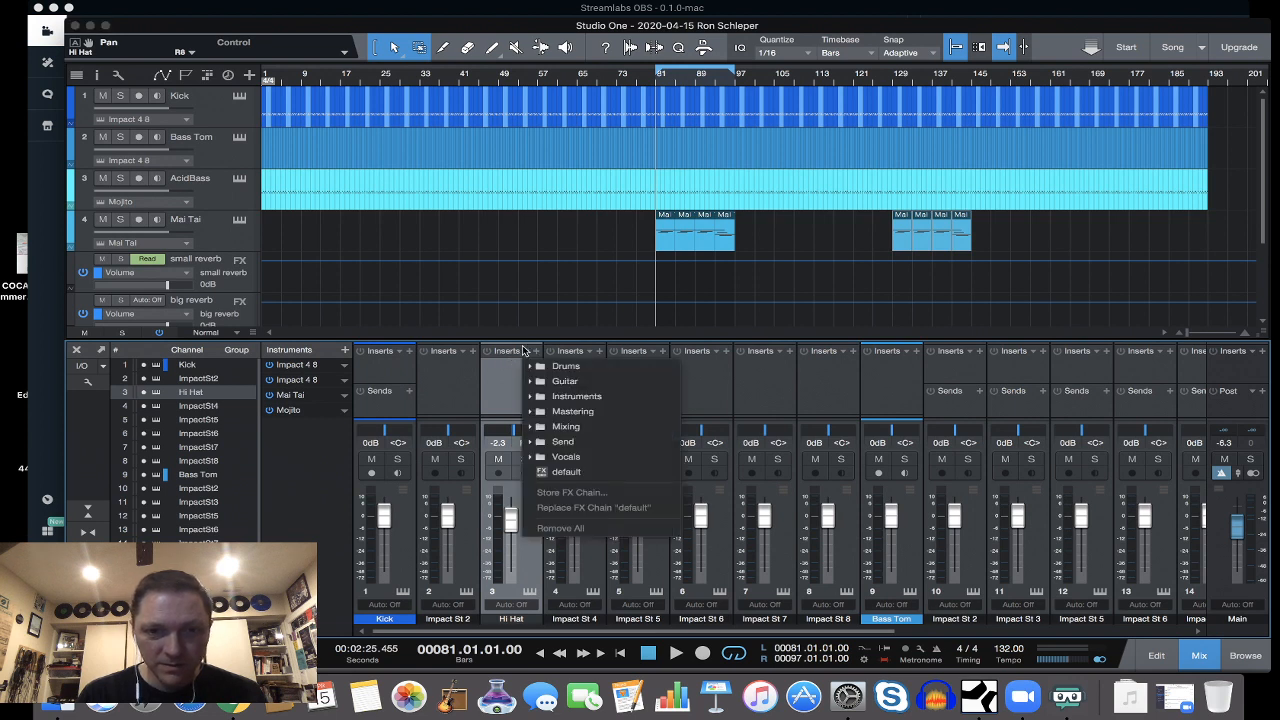
click(502, 372)
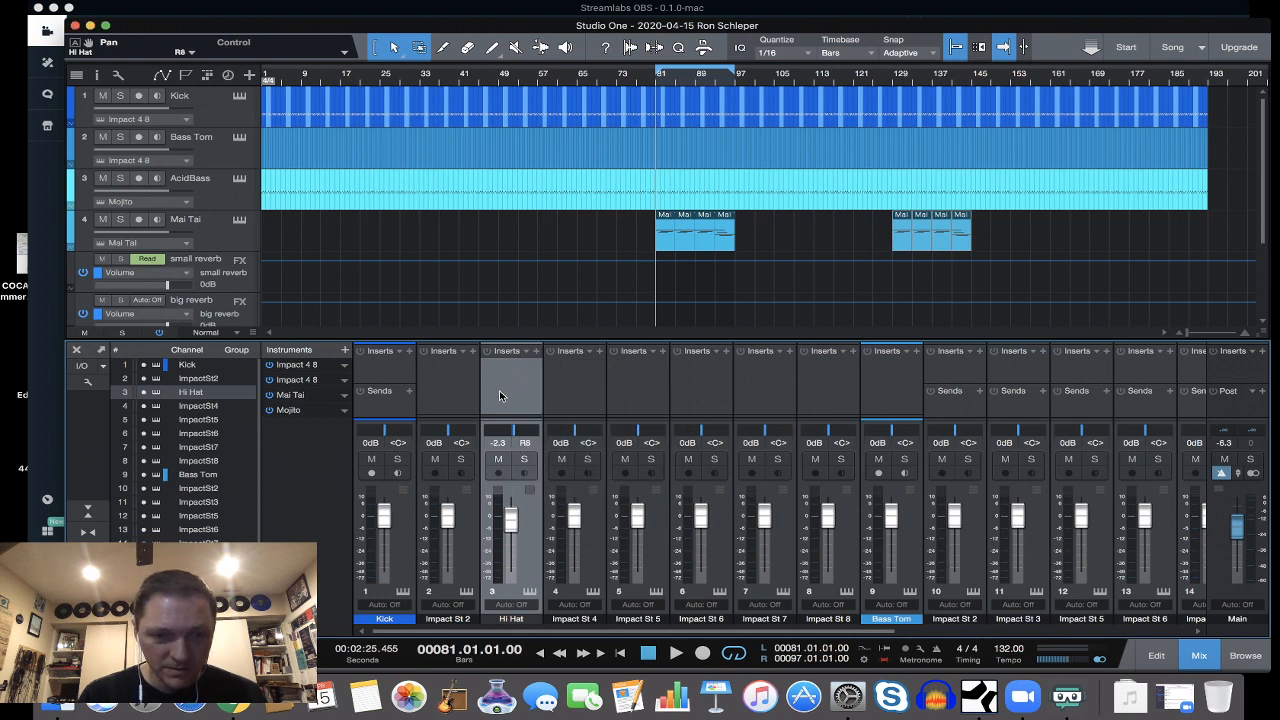
right_click(500, 396)
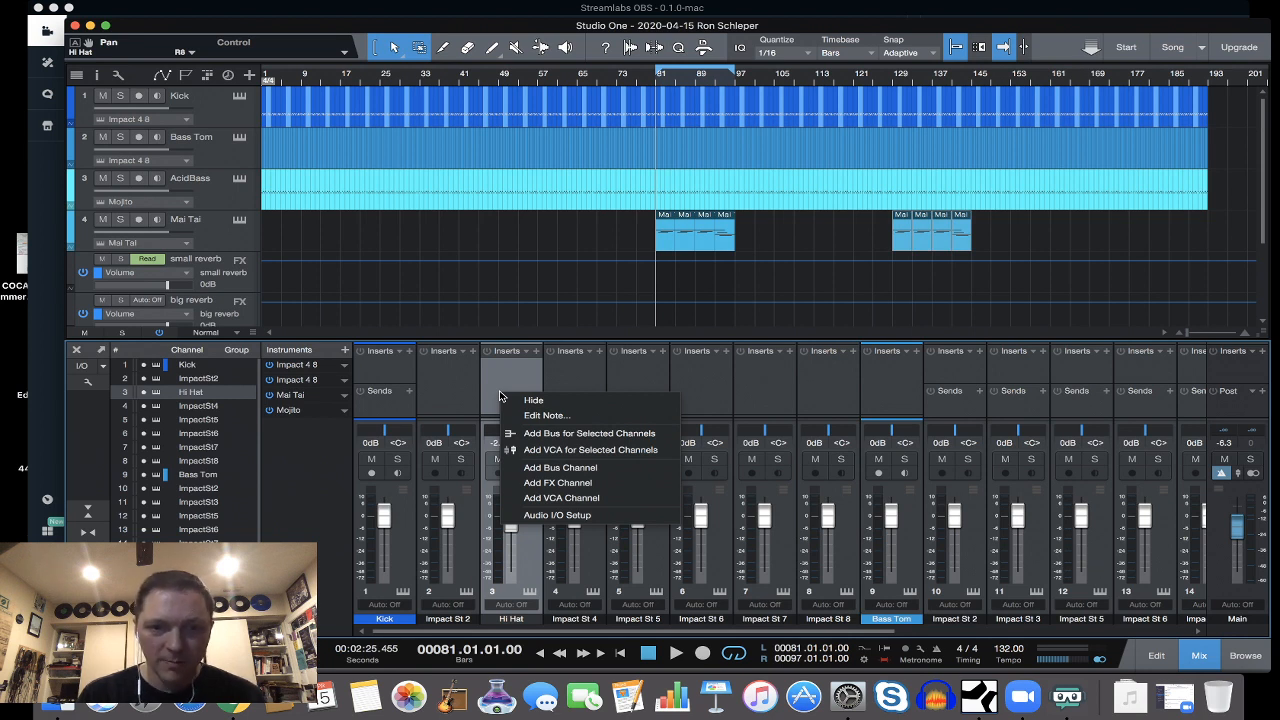
click(541, 483)
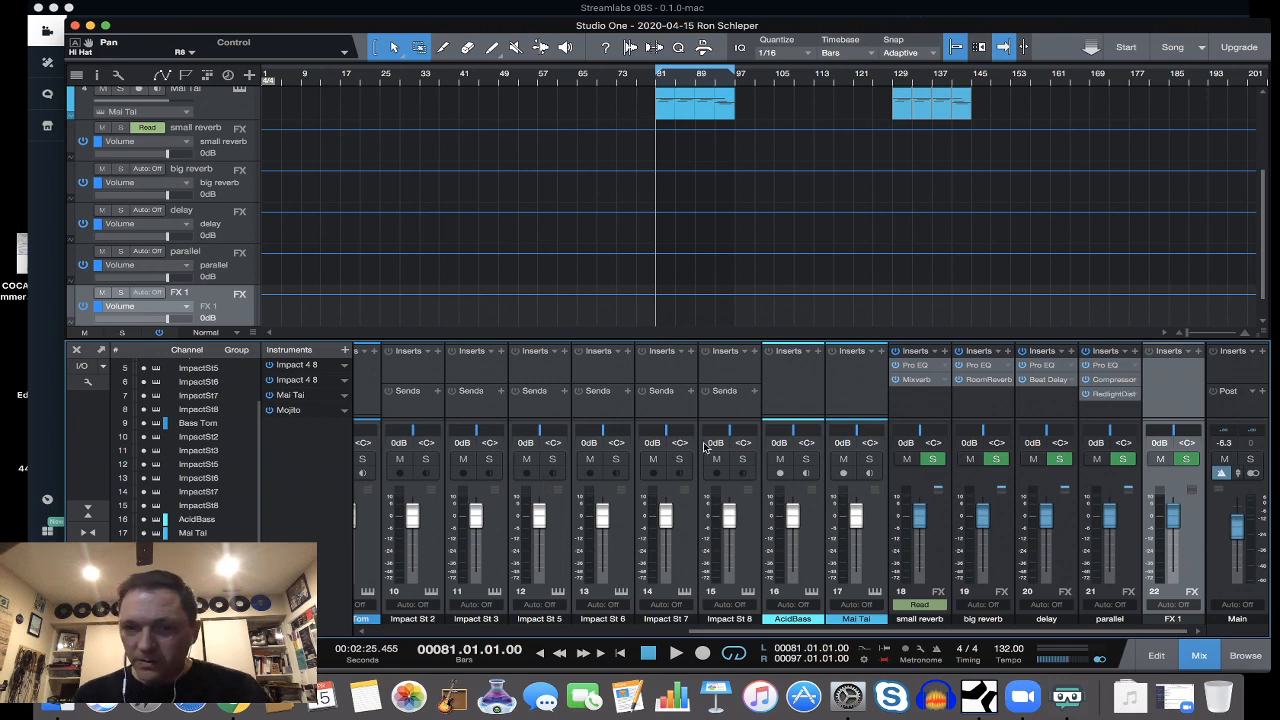
Copy the Pro EQ from the parallel channel and the Mixverb from the small reverb channel onto the new FX channel.
drag(1105, 365, 1174, 372)
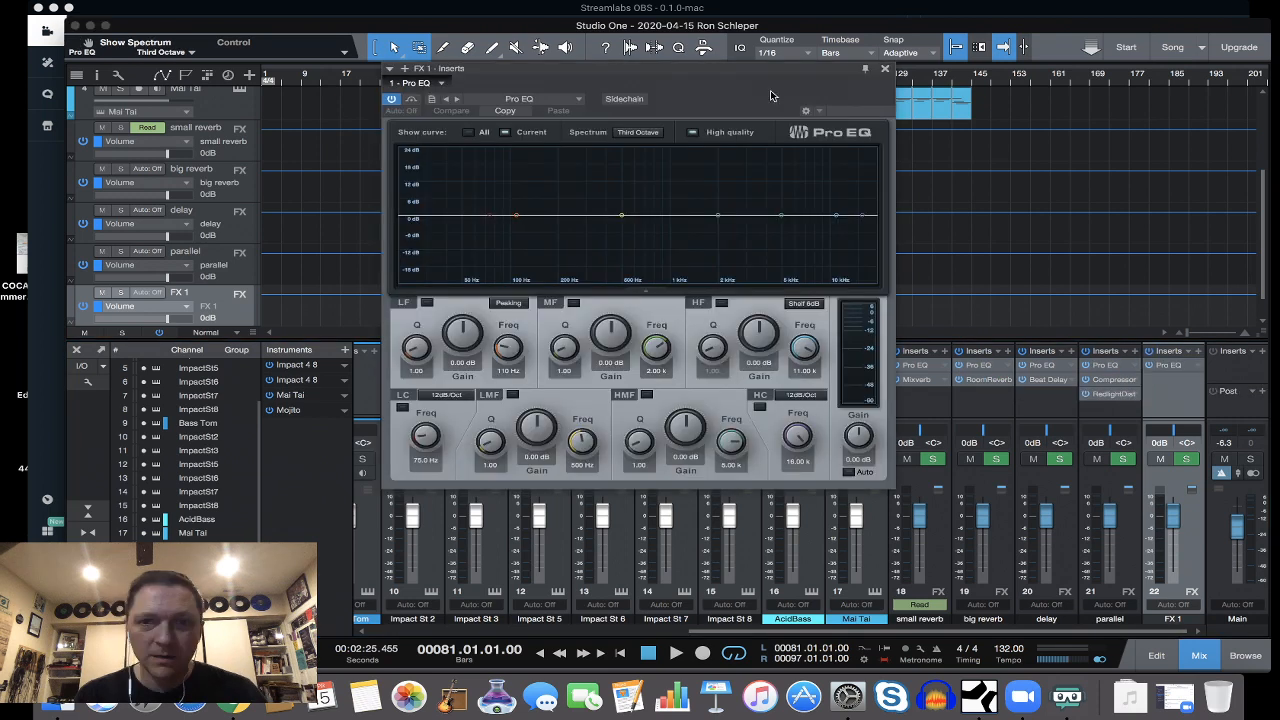
click(885, 69)
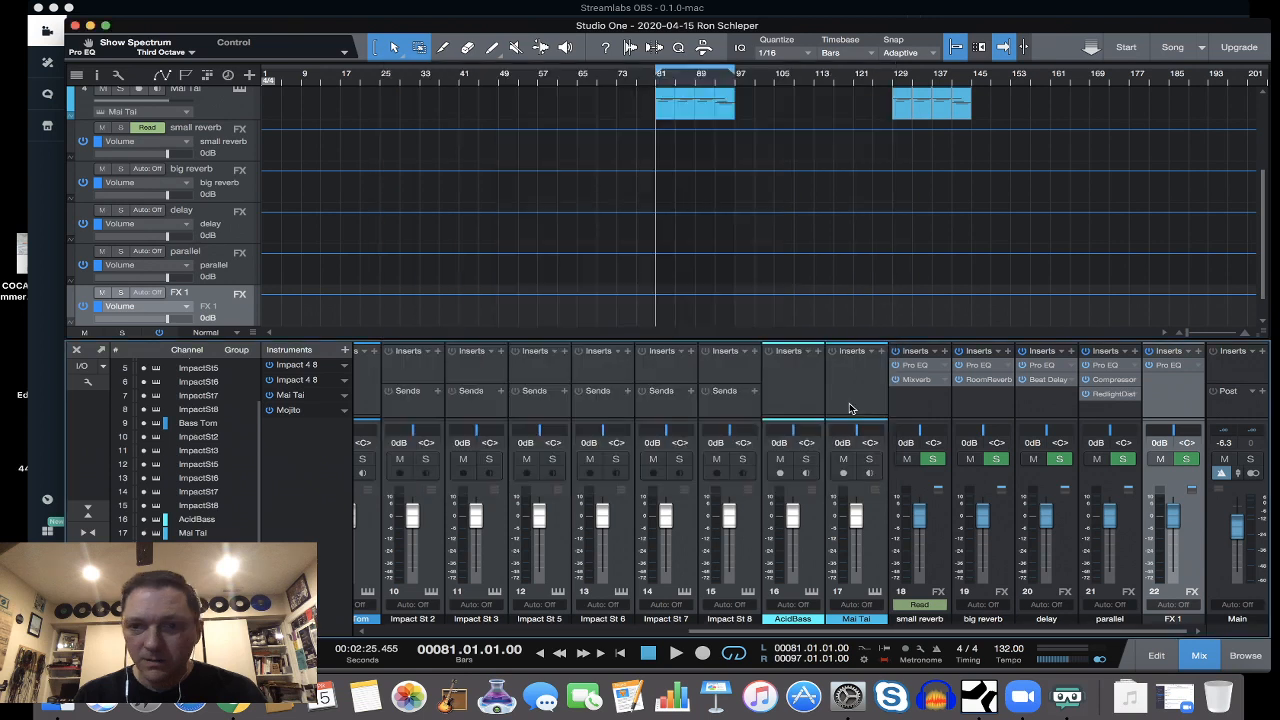
drag(911, 379, 1174, 402)
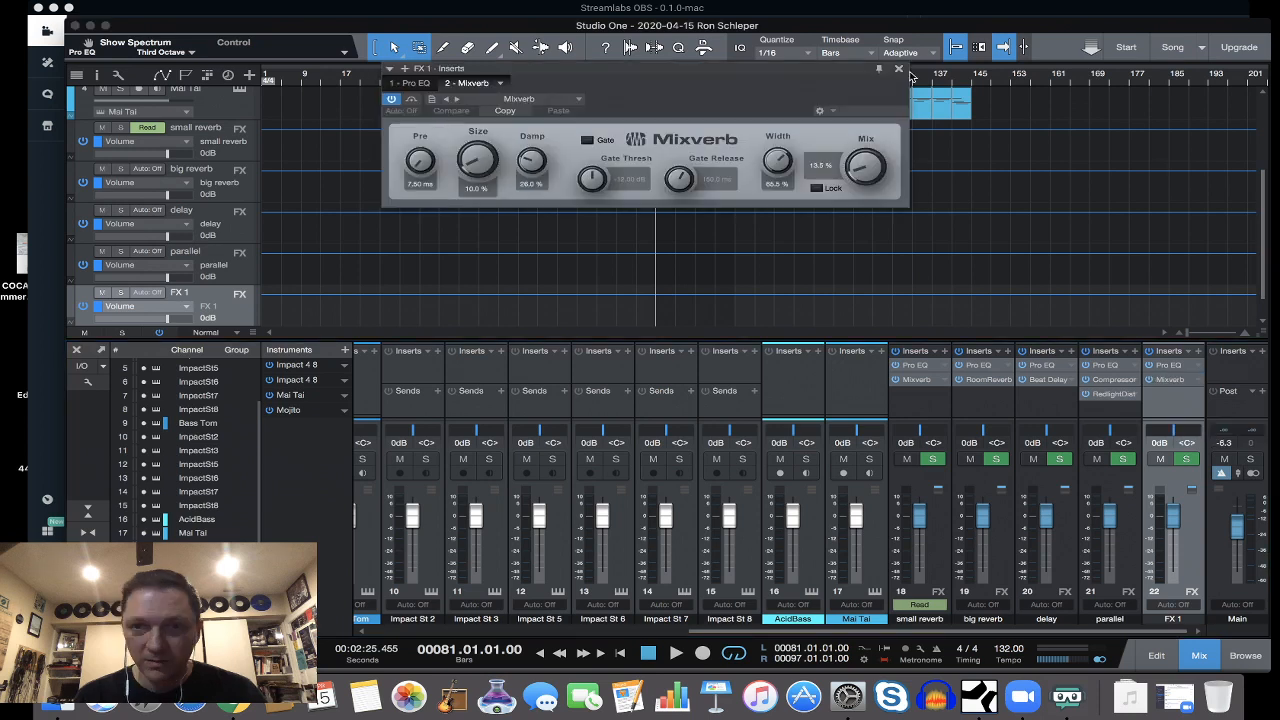
click(898, 69)
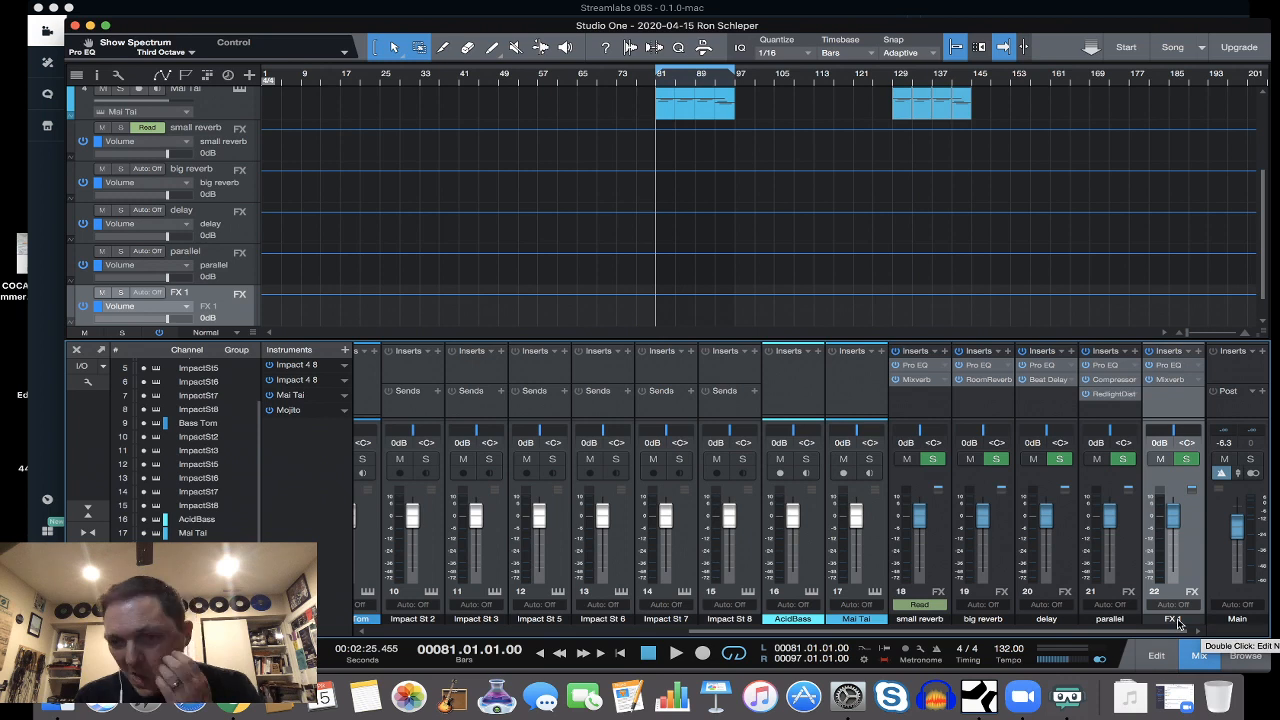
Rename the new FX channel as "small verb".
double_click(1172, 619)
text(small)
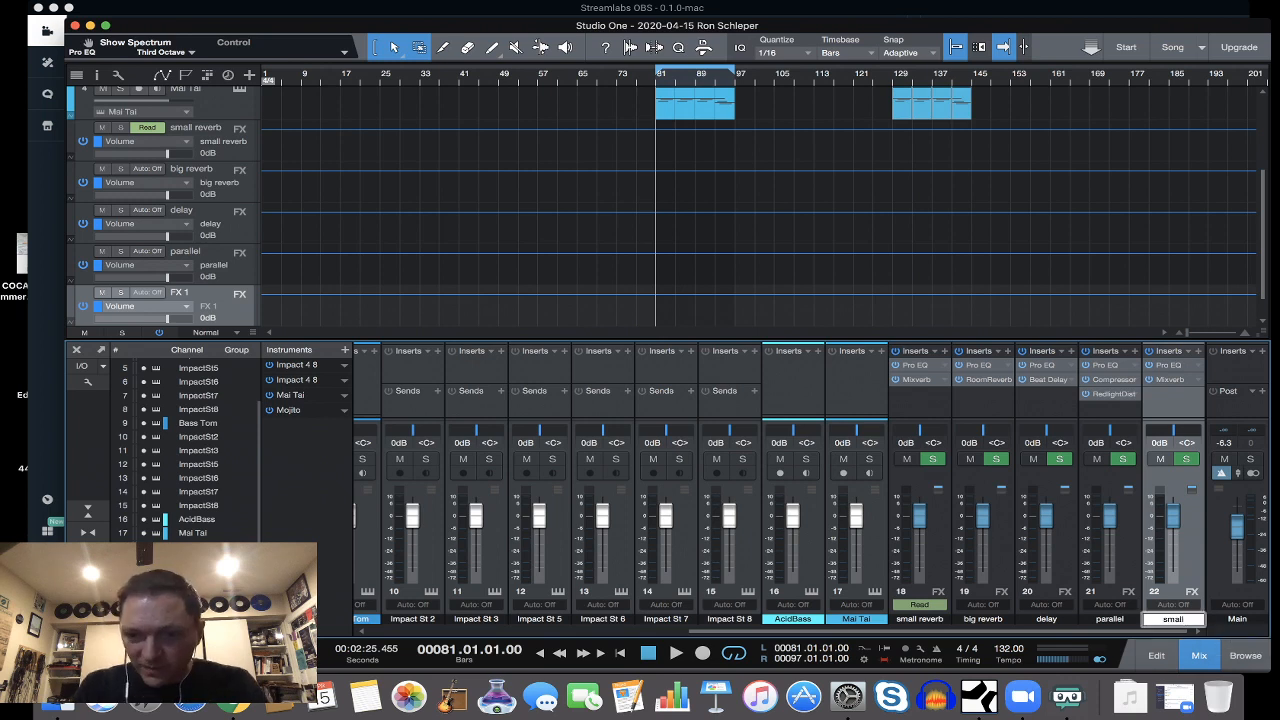
text( verb)
key(Return)
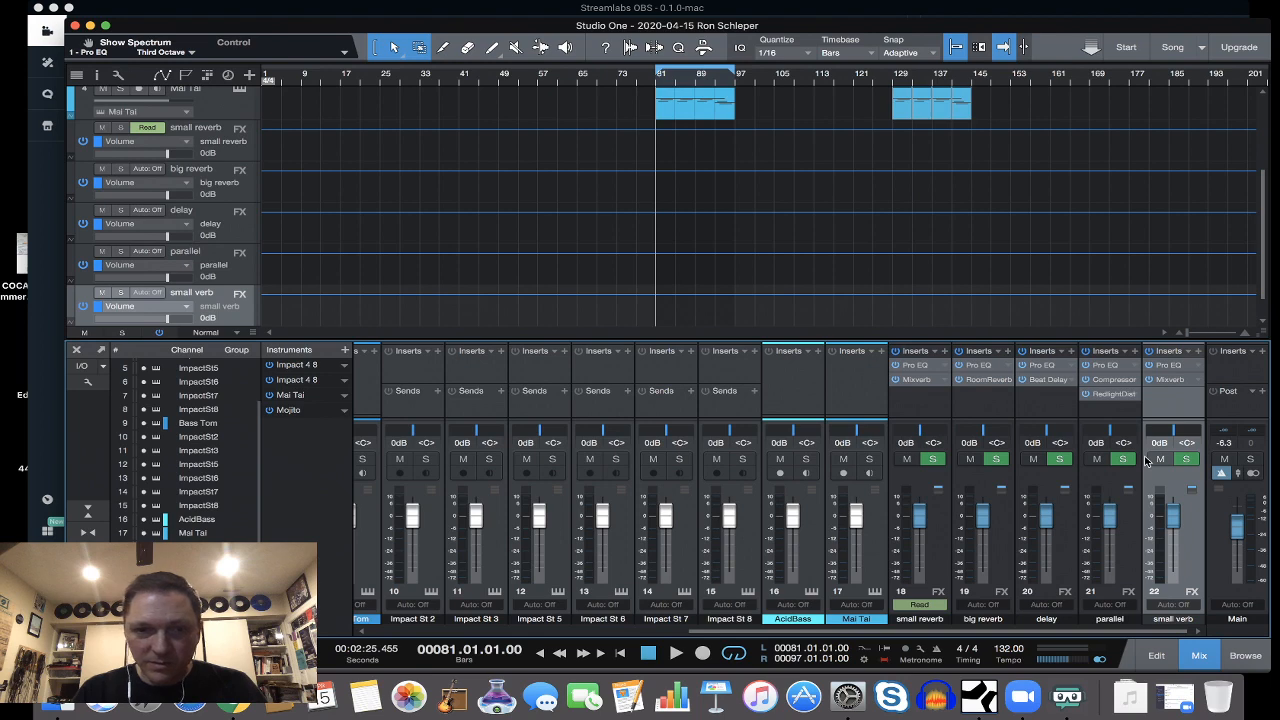
scroll(1147, 460, left, 10)
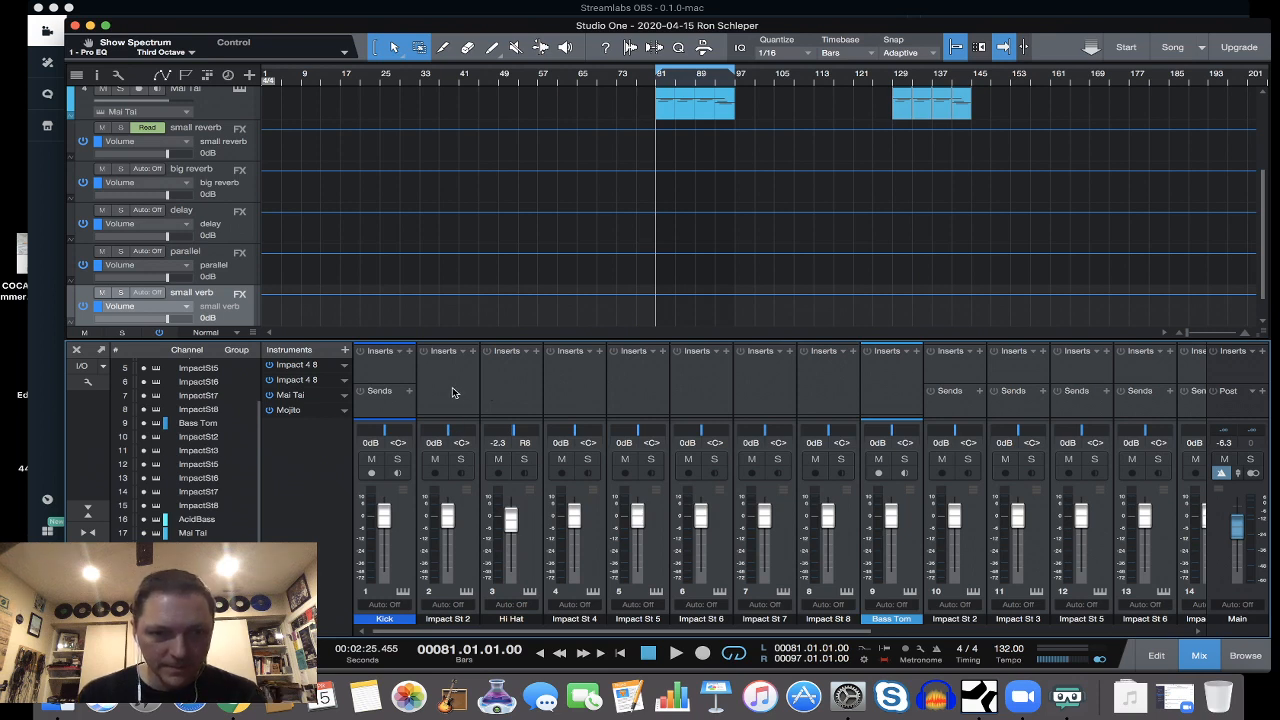
click(422, 353)
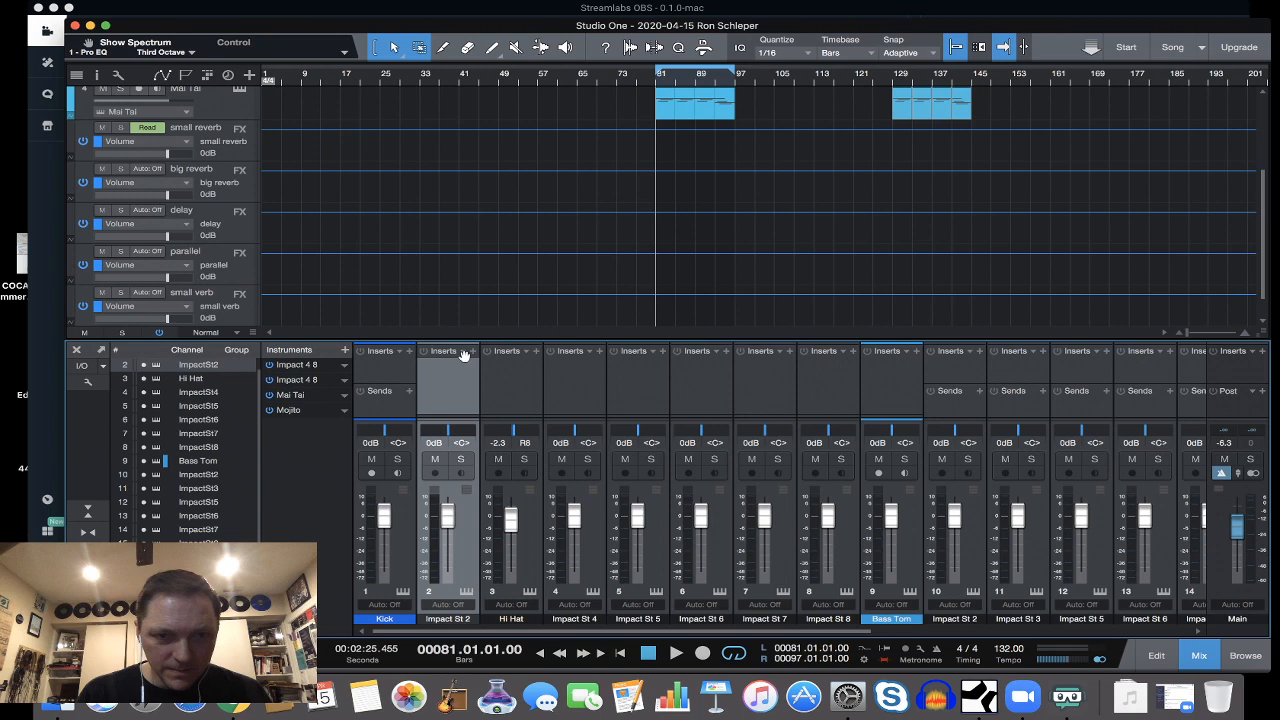
click(463, 353)
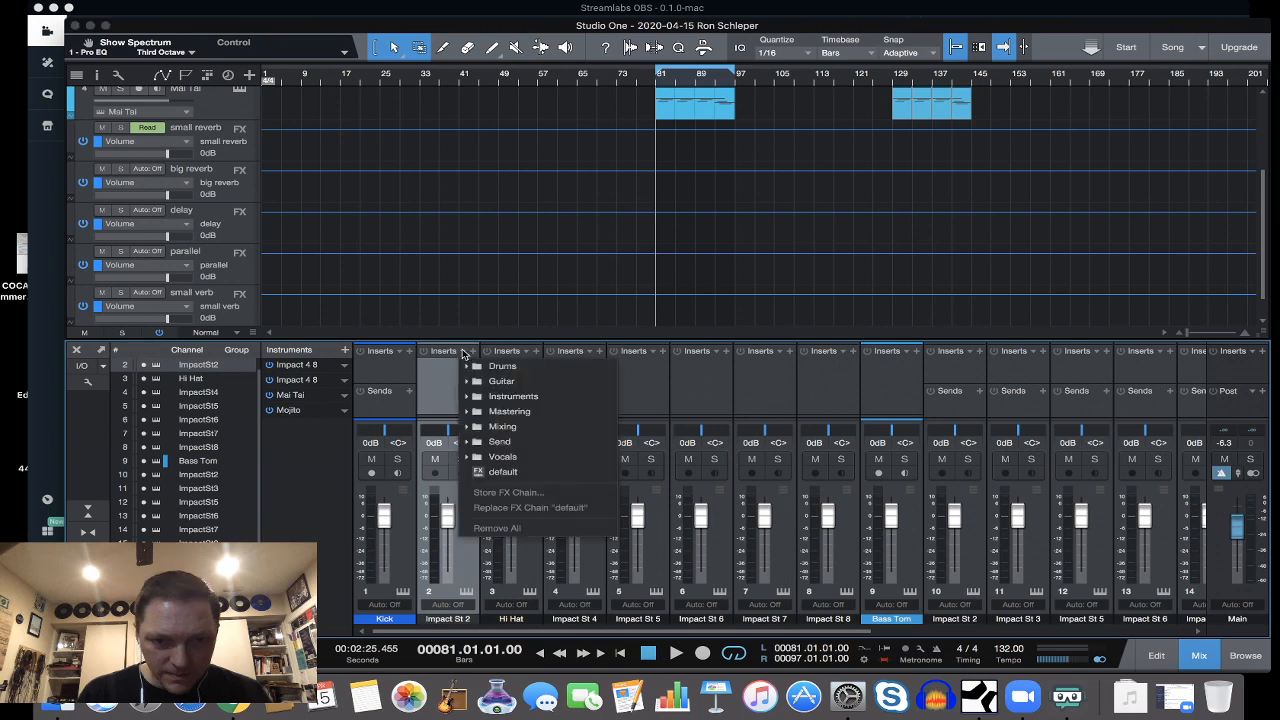
click(437, 380)
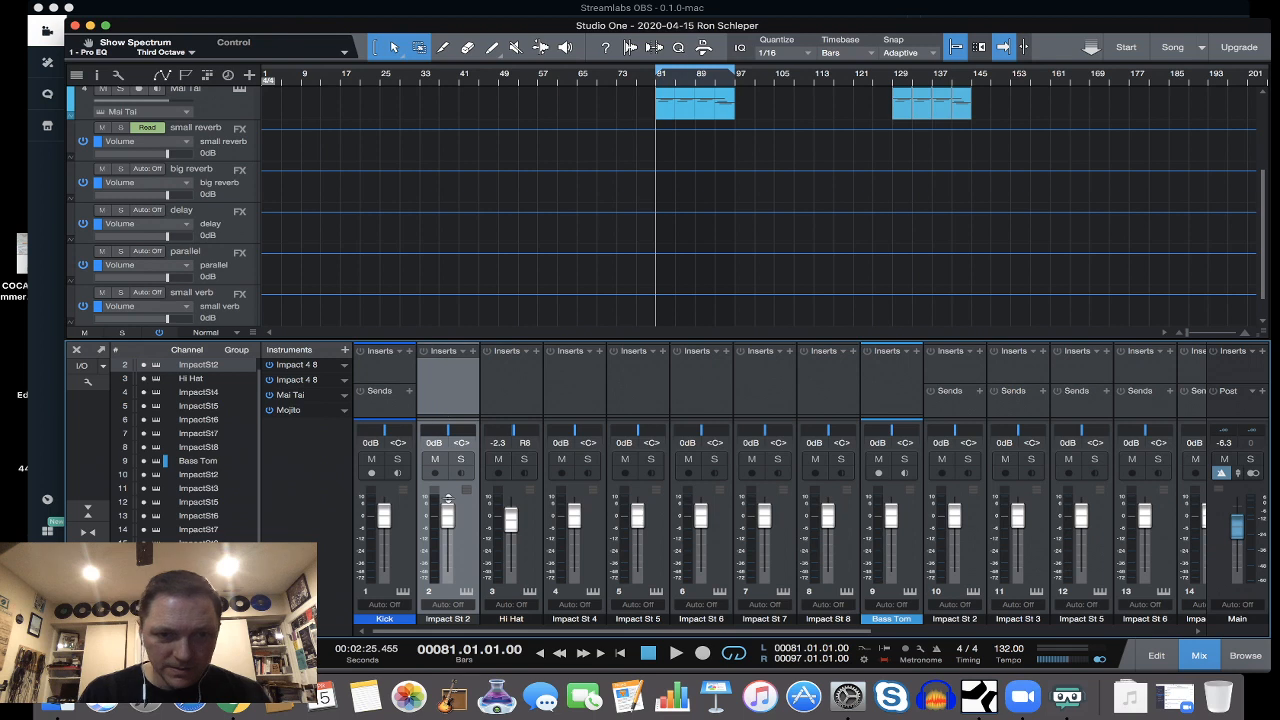
Enlarge the mixer area and raise the inserts/sends divider to give the channel sends more room.
drag(463, 413, 464, 382)
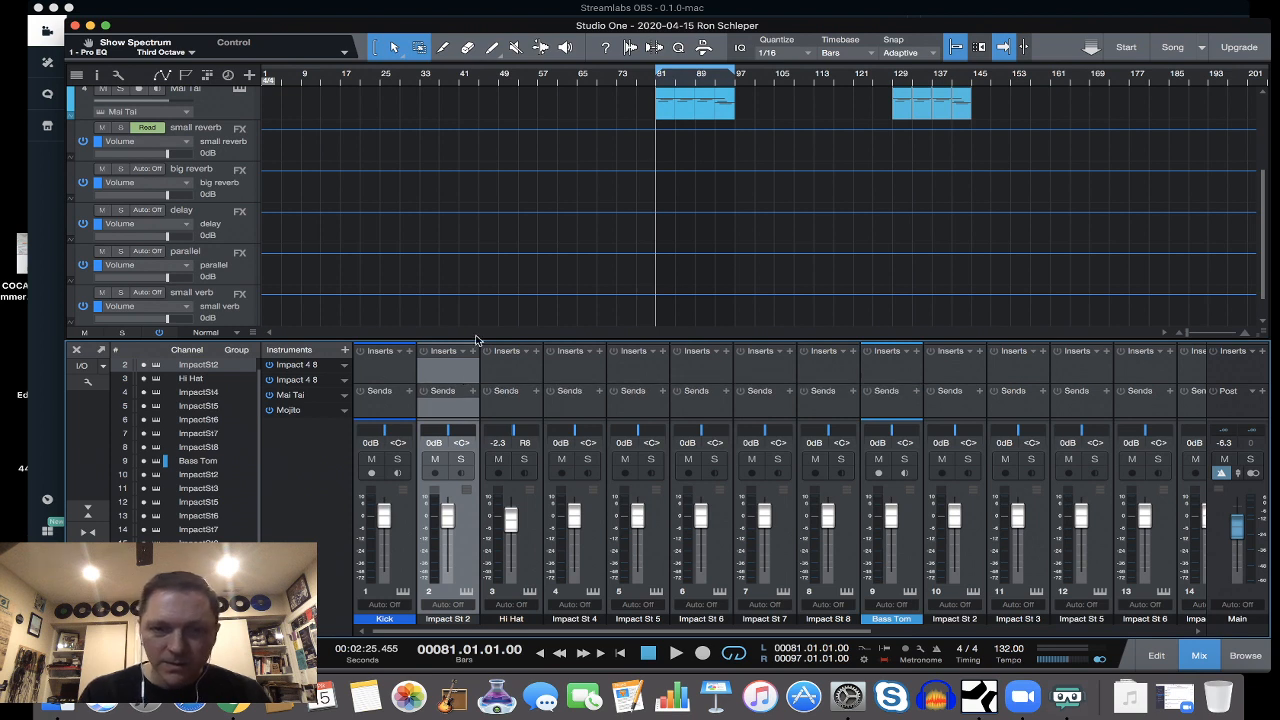
drag(501, 338, 499, 242)
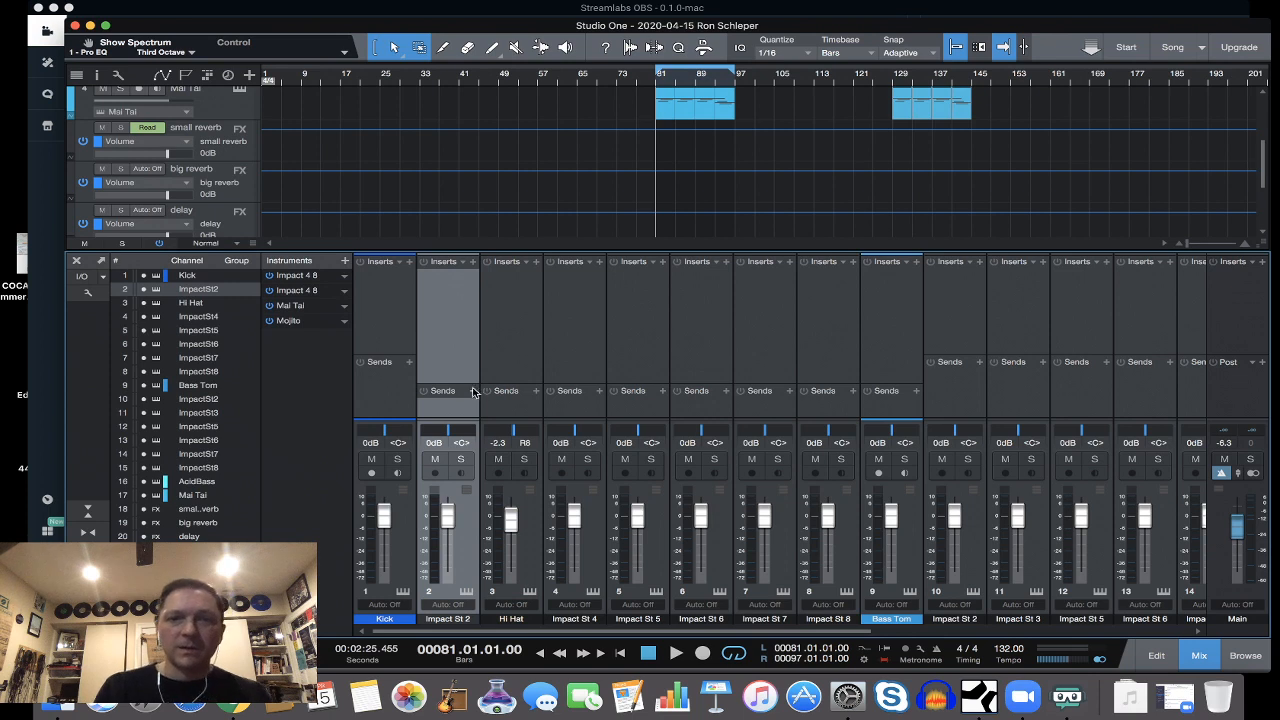
drag(458, 384, 410, 318)
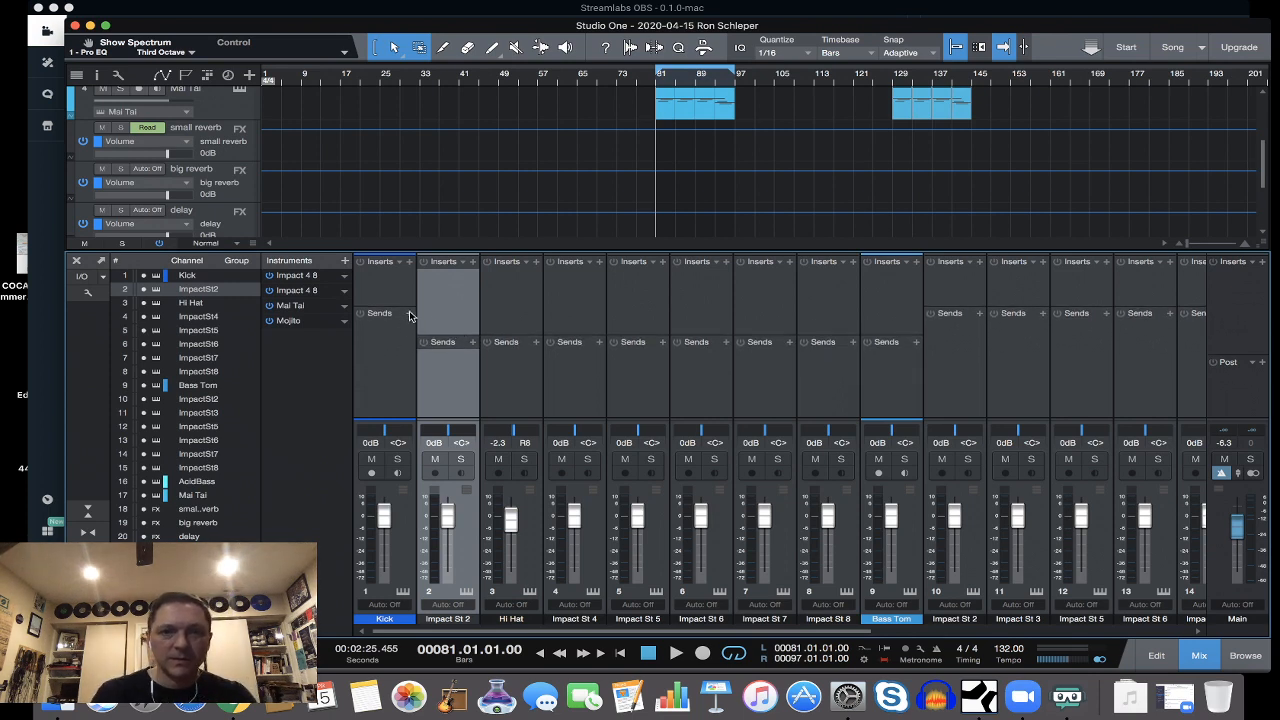
Add a small reverb send to the Impact St 2 channel and lower its send level to minimum.
click(474, 342)
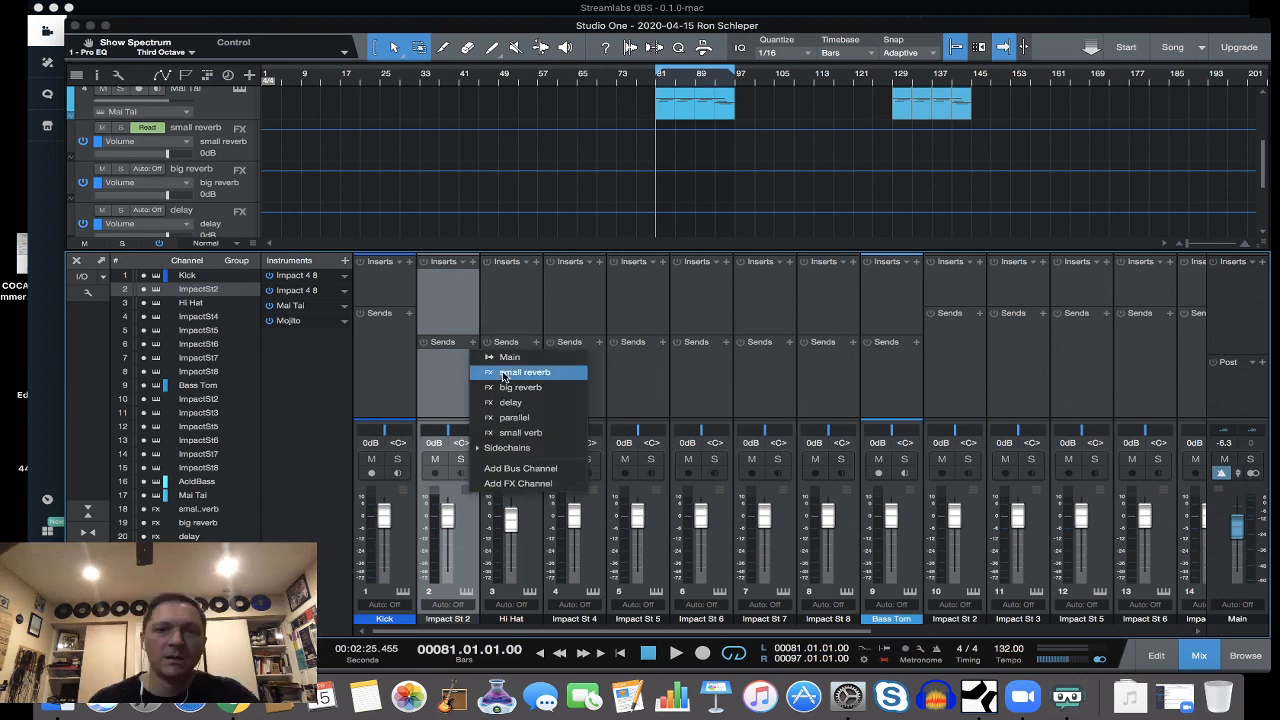
click(503, 374)
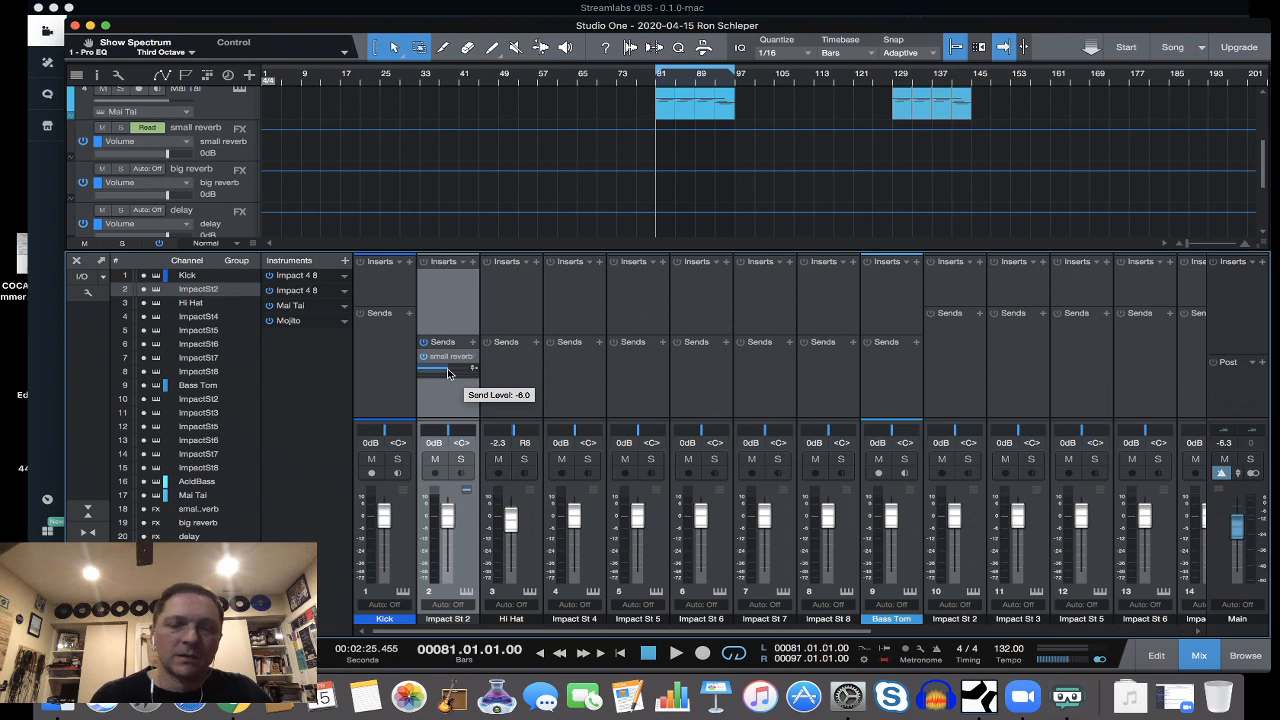
drag(448, 373, 414, 374)
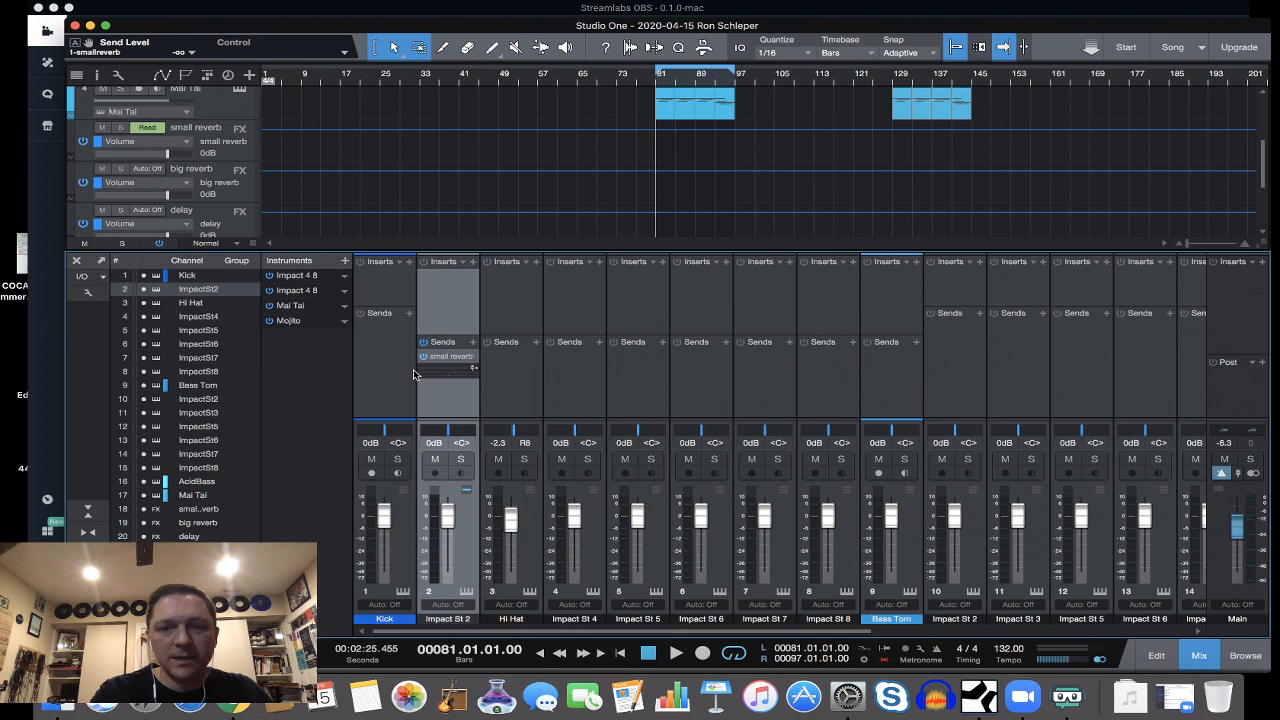
Add a small reverb send to the Hi Hat channel and lower its send level to minimum.
click(536, 342)
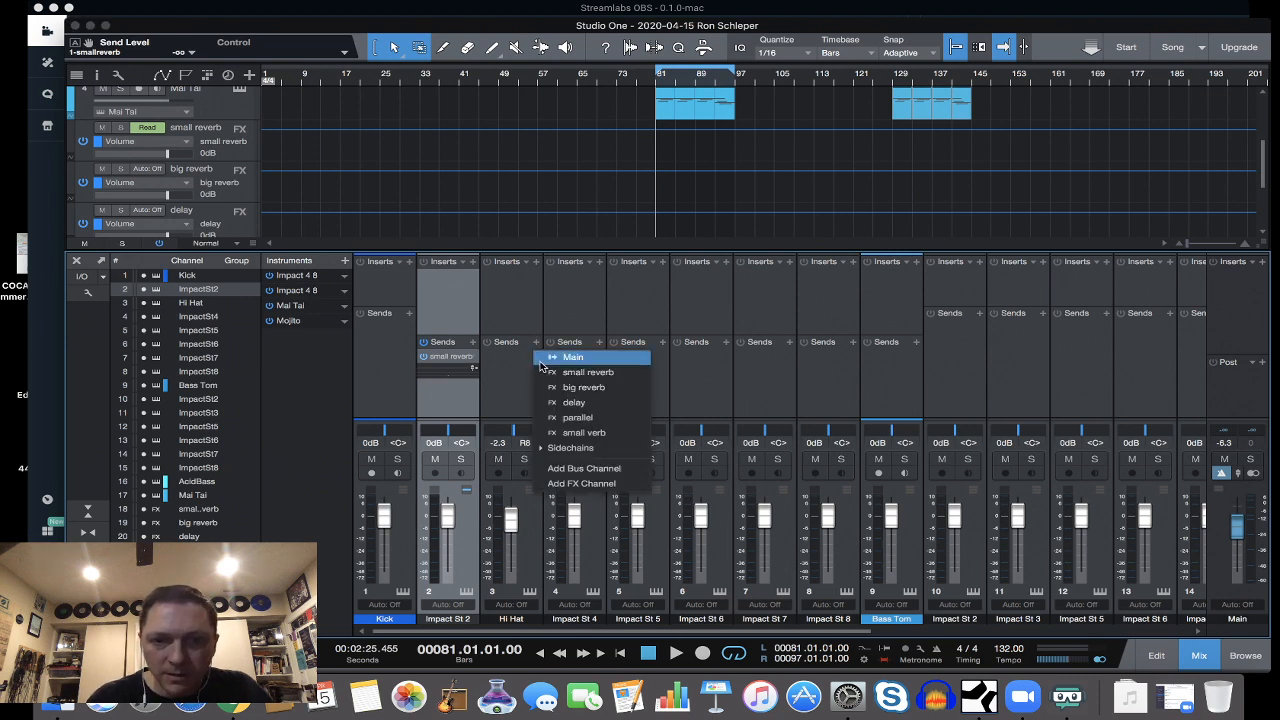
click(548, 377)
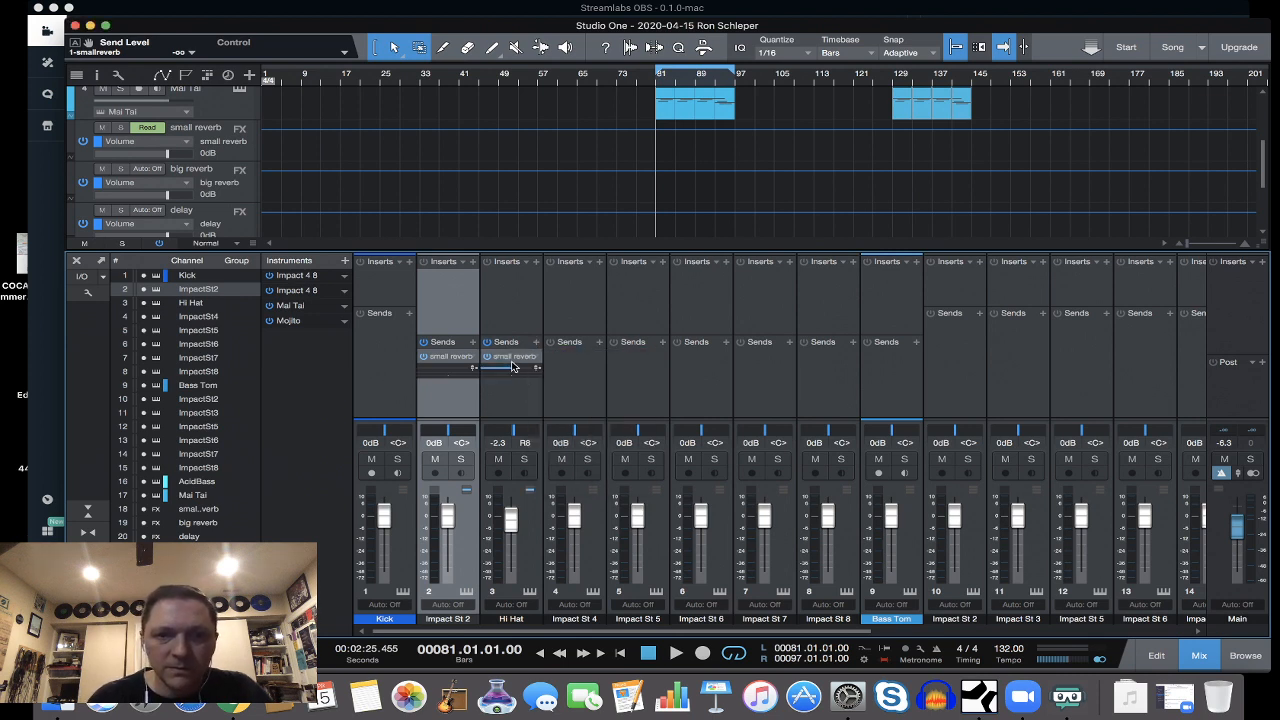
mouse_move(512, 371)
drag(512, 371, 478, 372)
Play the looped section with the Hi Hat channel soloed and raise its small reverb send to about -5 dB.
key(space)
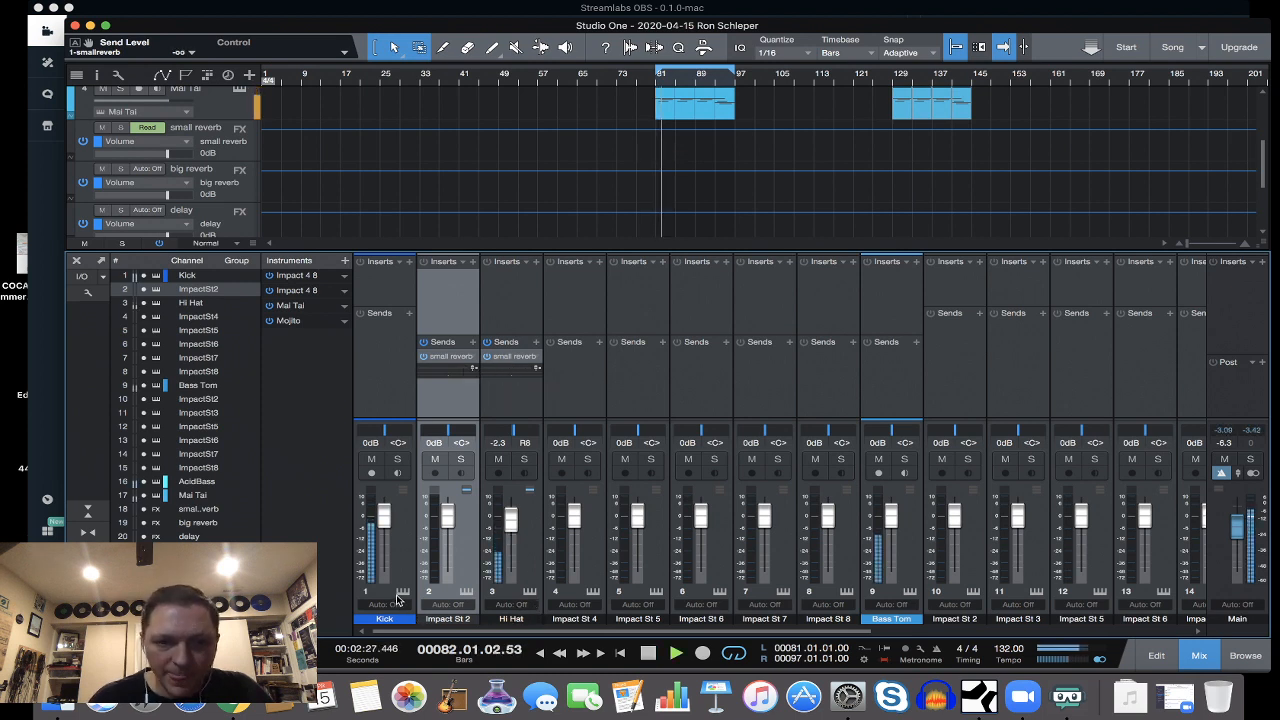
click(525, 458)
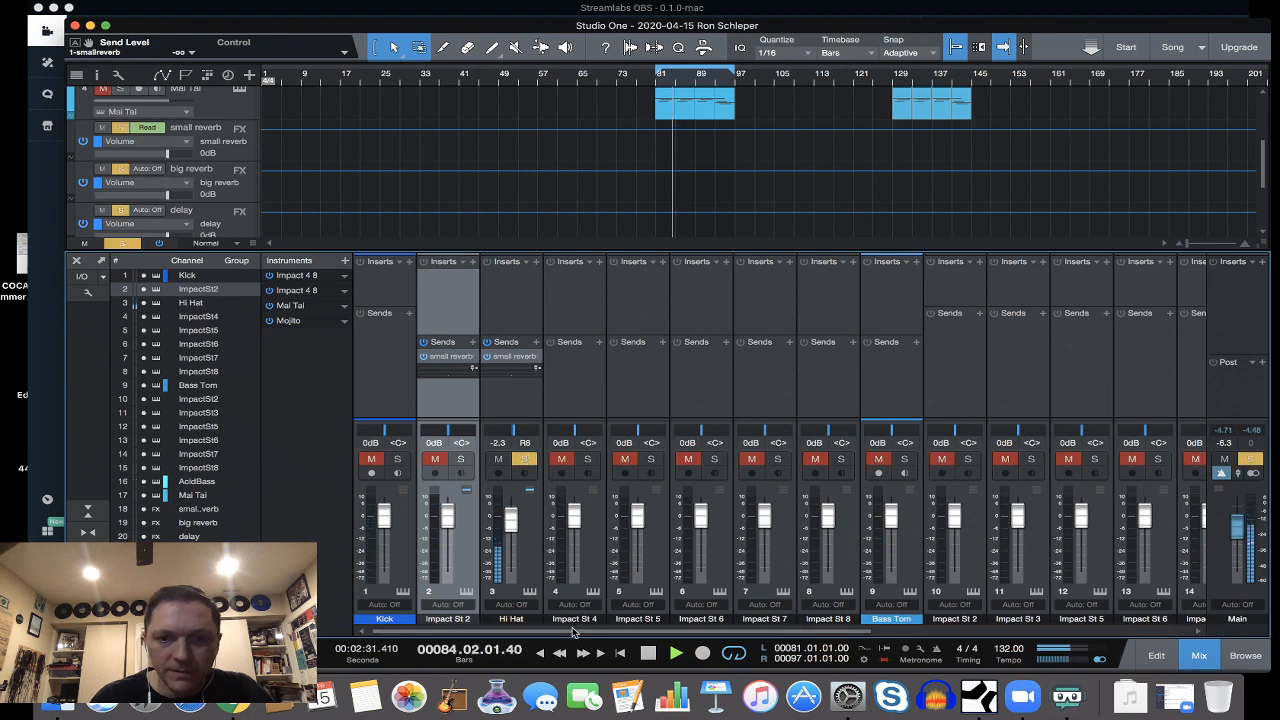
drag(573, 633, 945, 640)
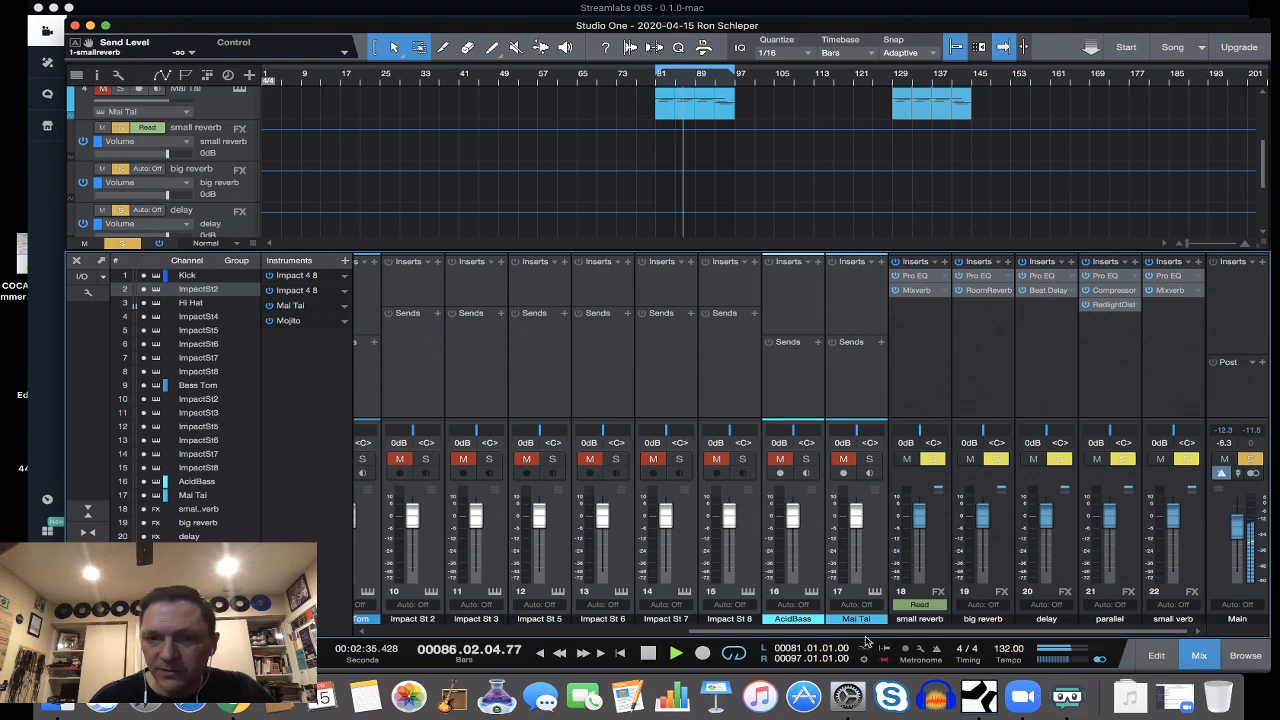
drag(864, 634, 494, 634)
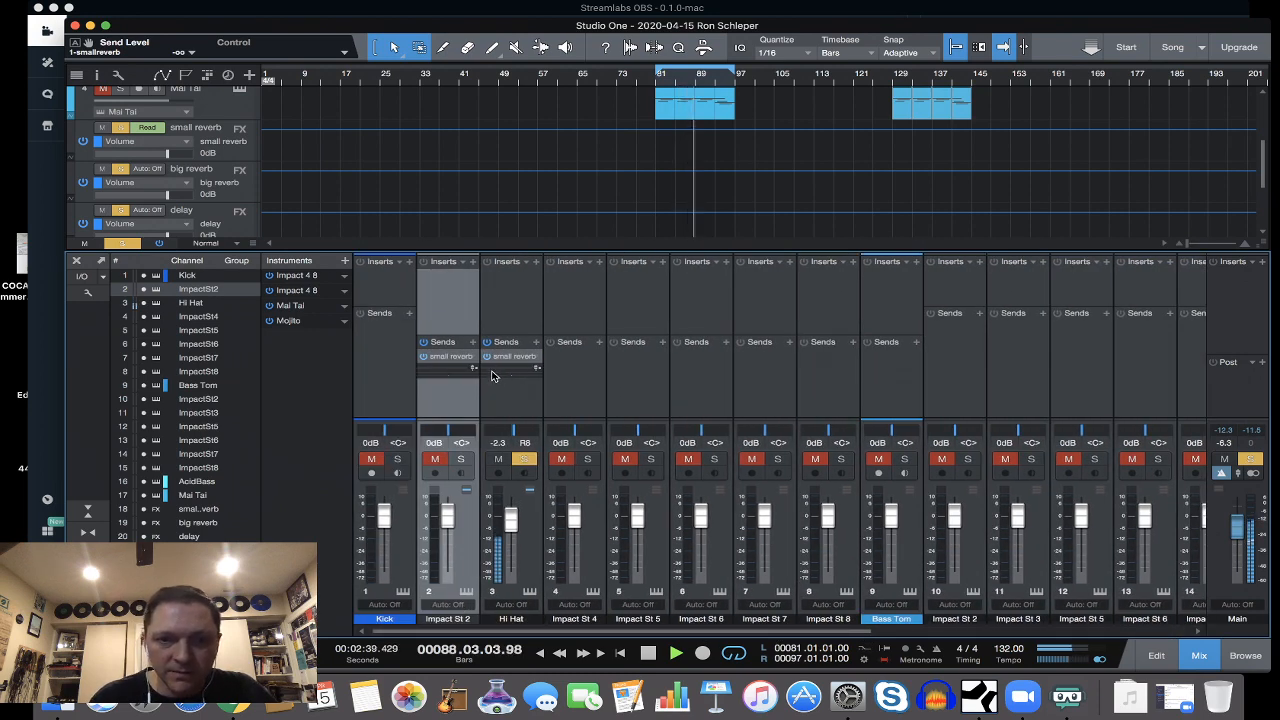
drag(484, 372, 513, 371)
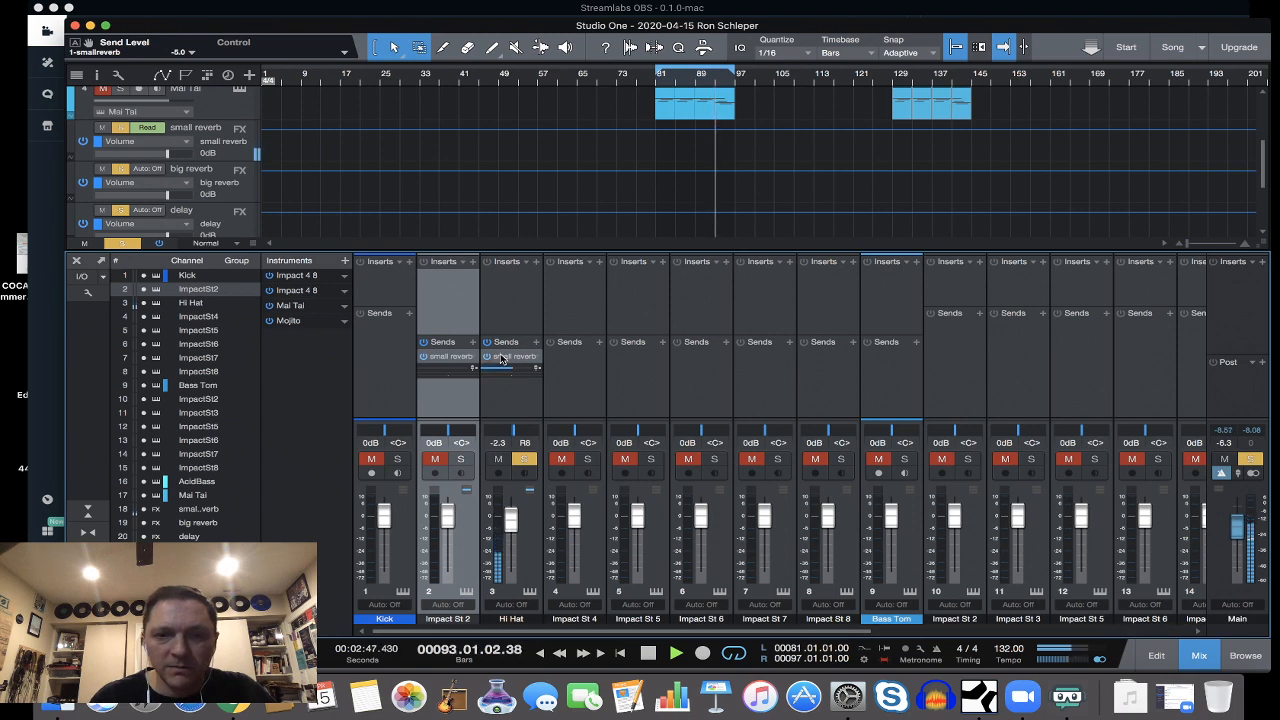
click(517, 284)
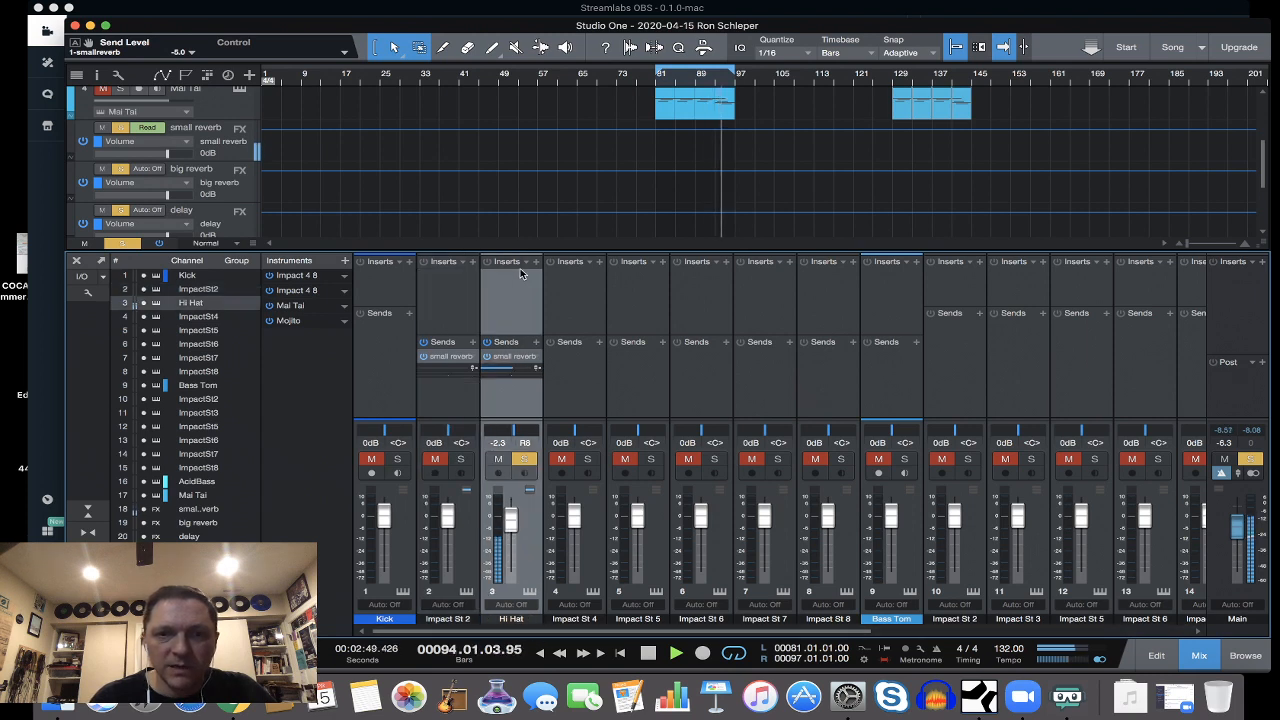
click(527, 264)
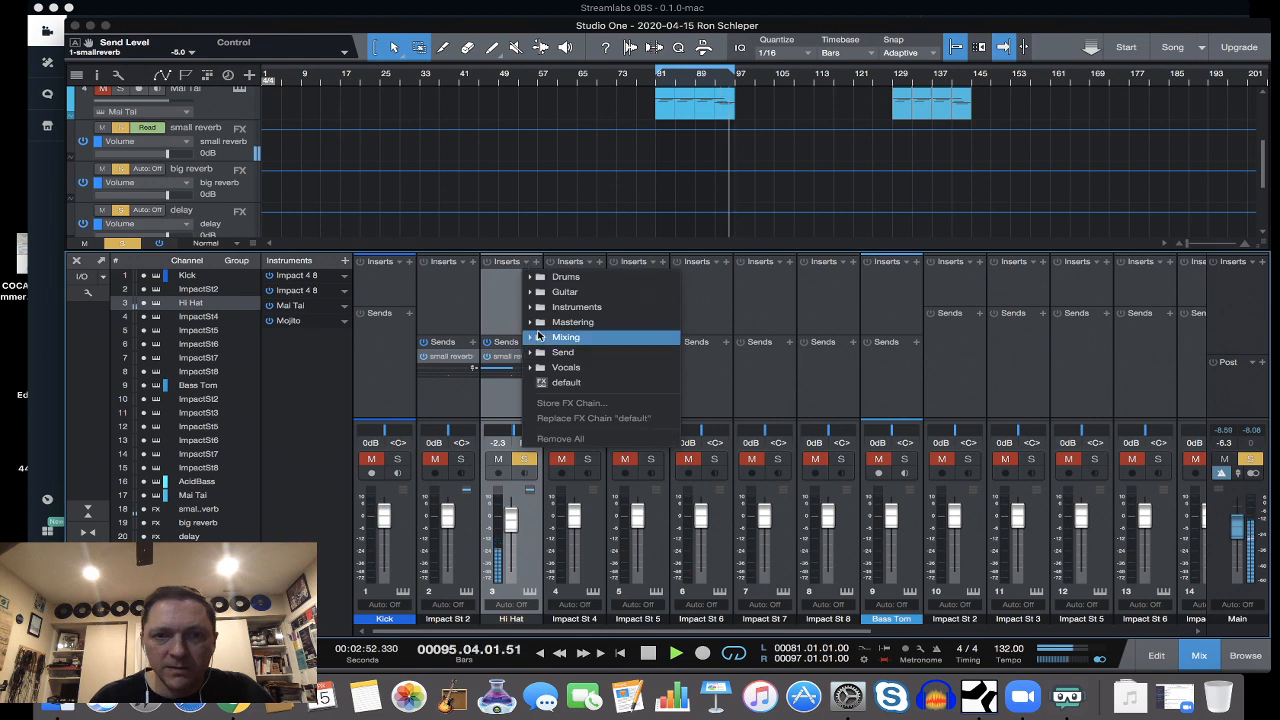
click(538, 336)
click(774, 146)
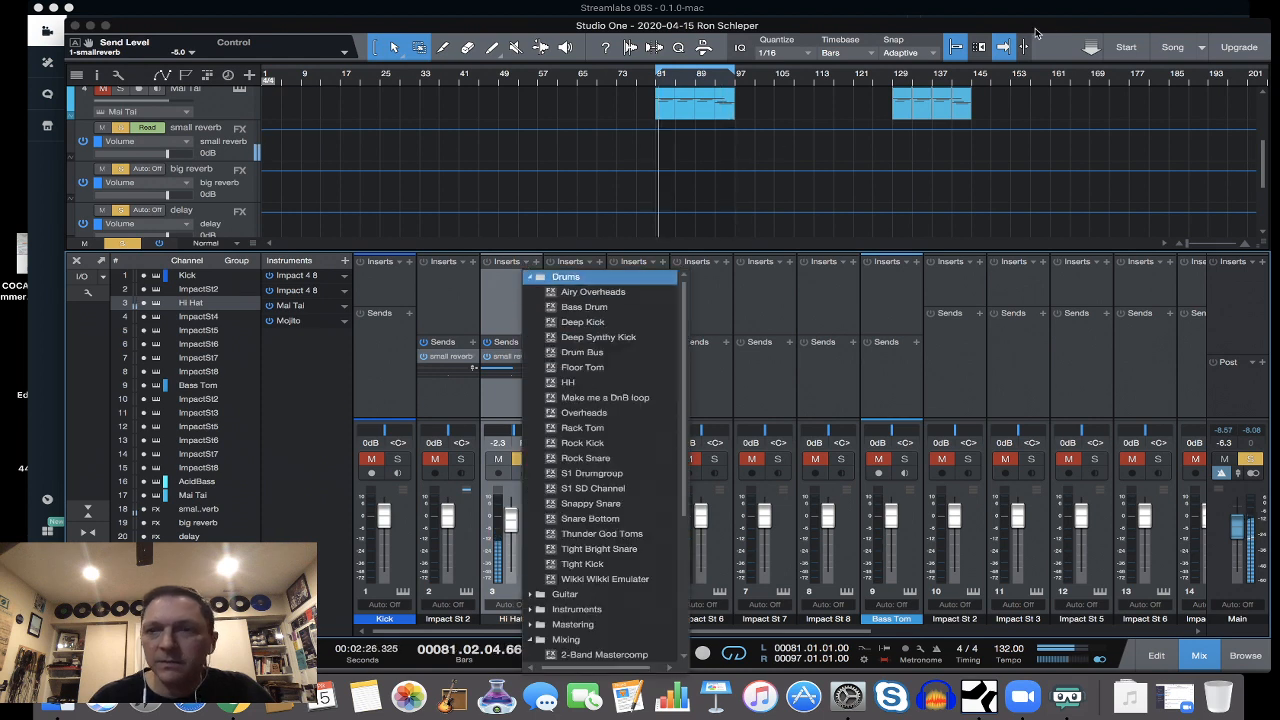
click(1036, 26)
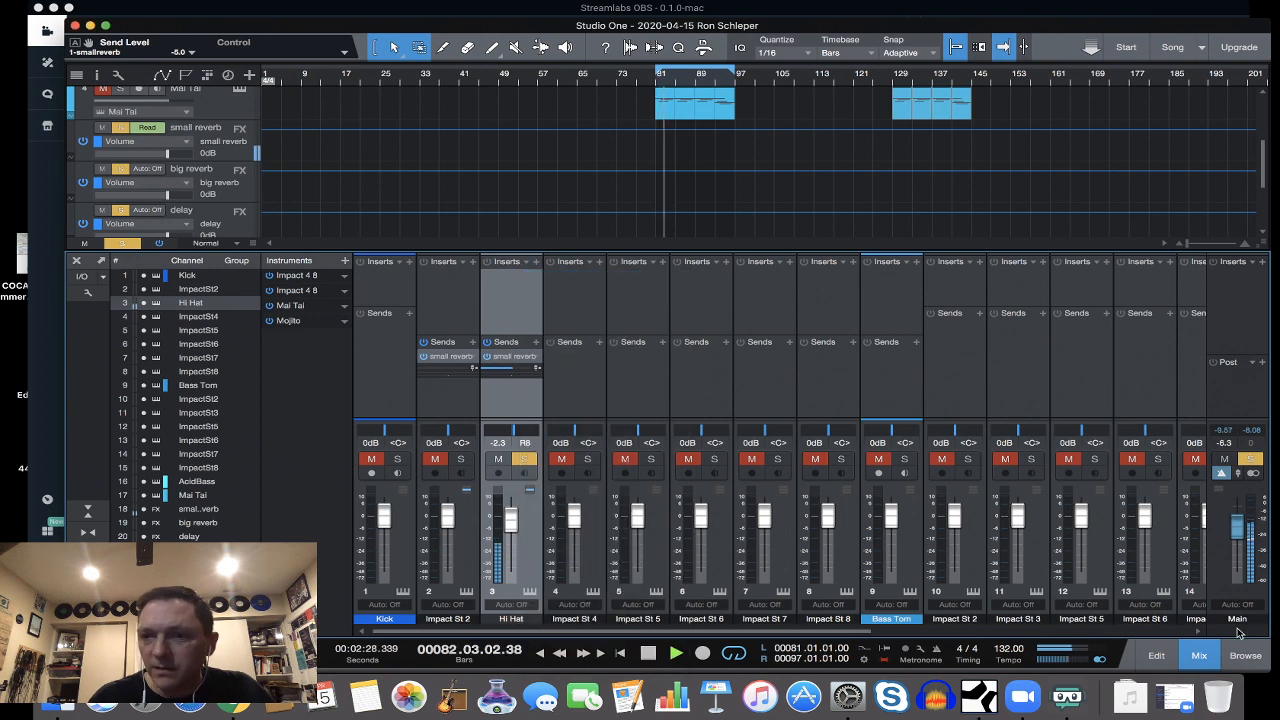
Insert a Pro EQ from the Mixing effects in the browser onto the Hi Hat channel.
click(1244, 656)
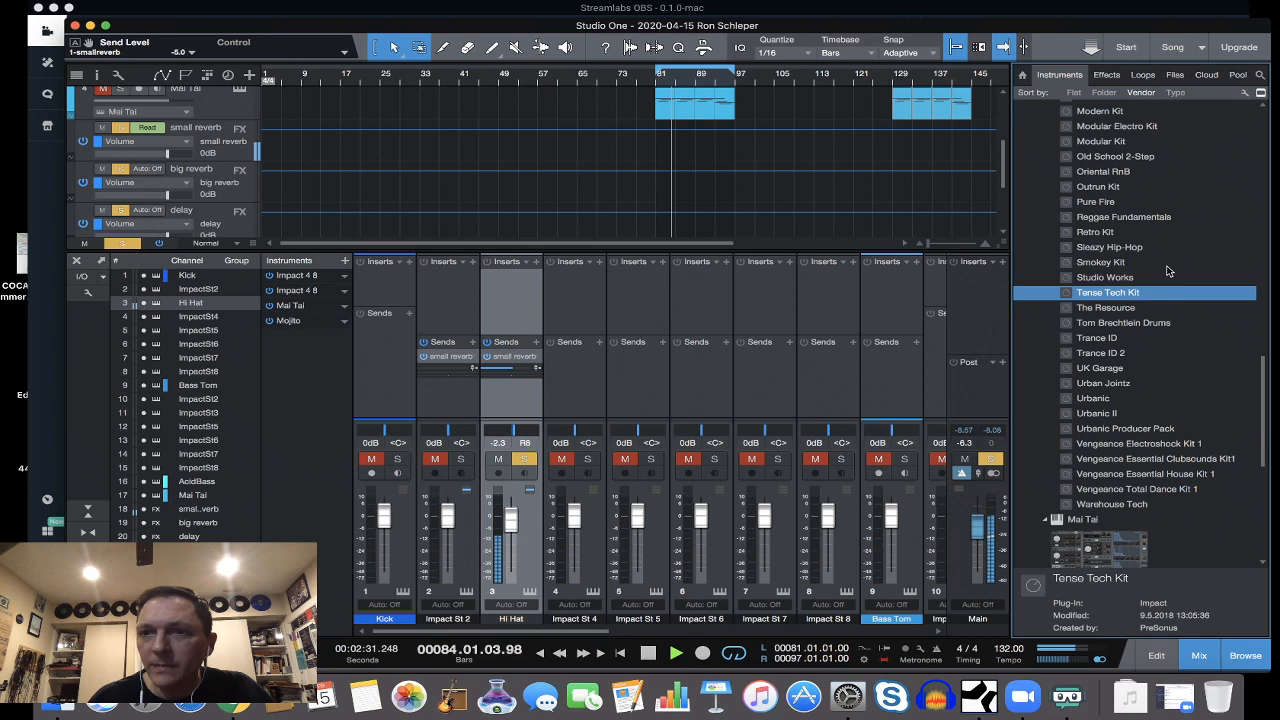
click(1105, 76)
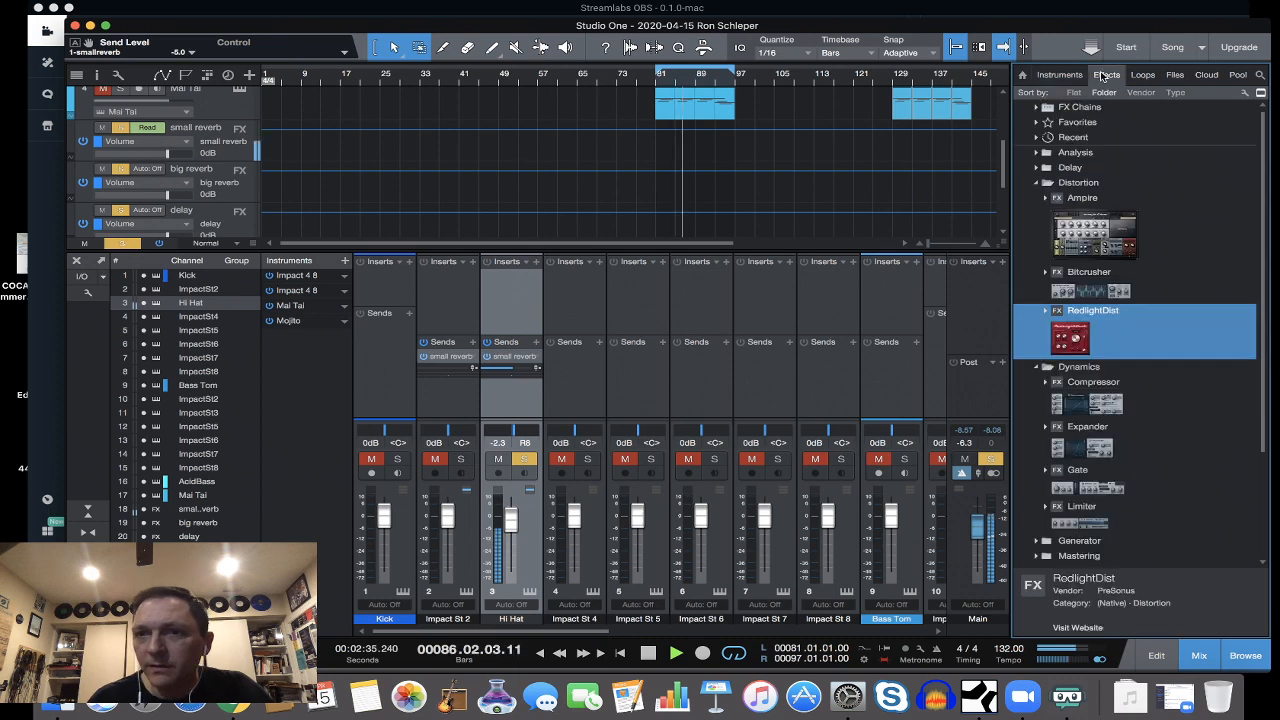
click(1036, 183)
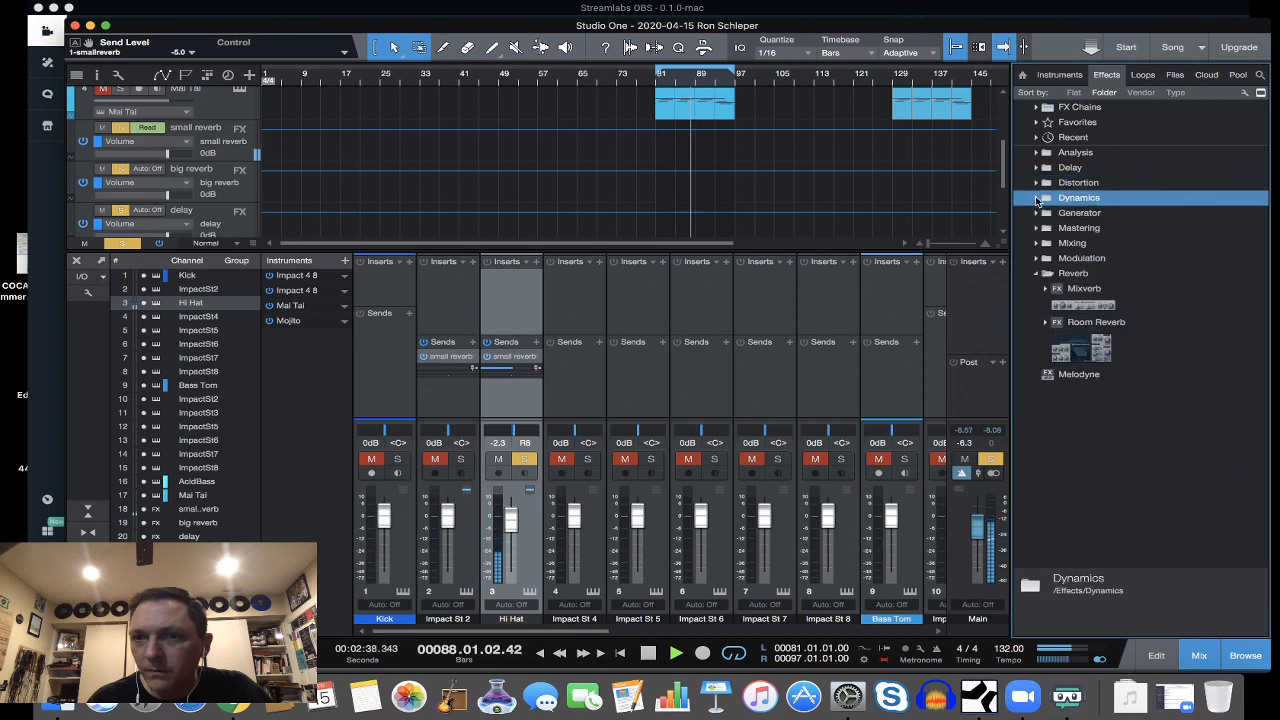
click(1037, 198)
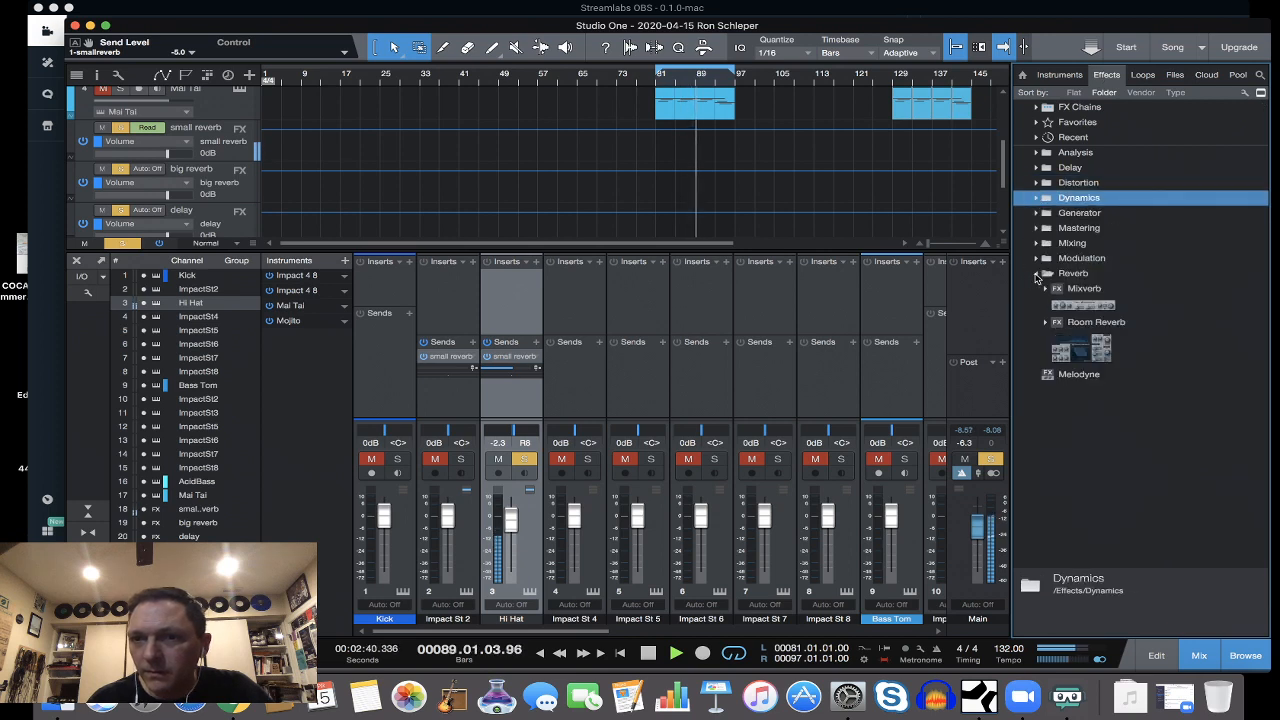
click(1036, 275)
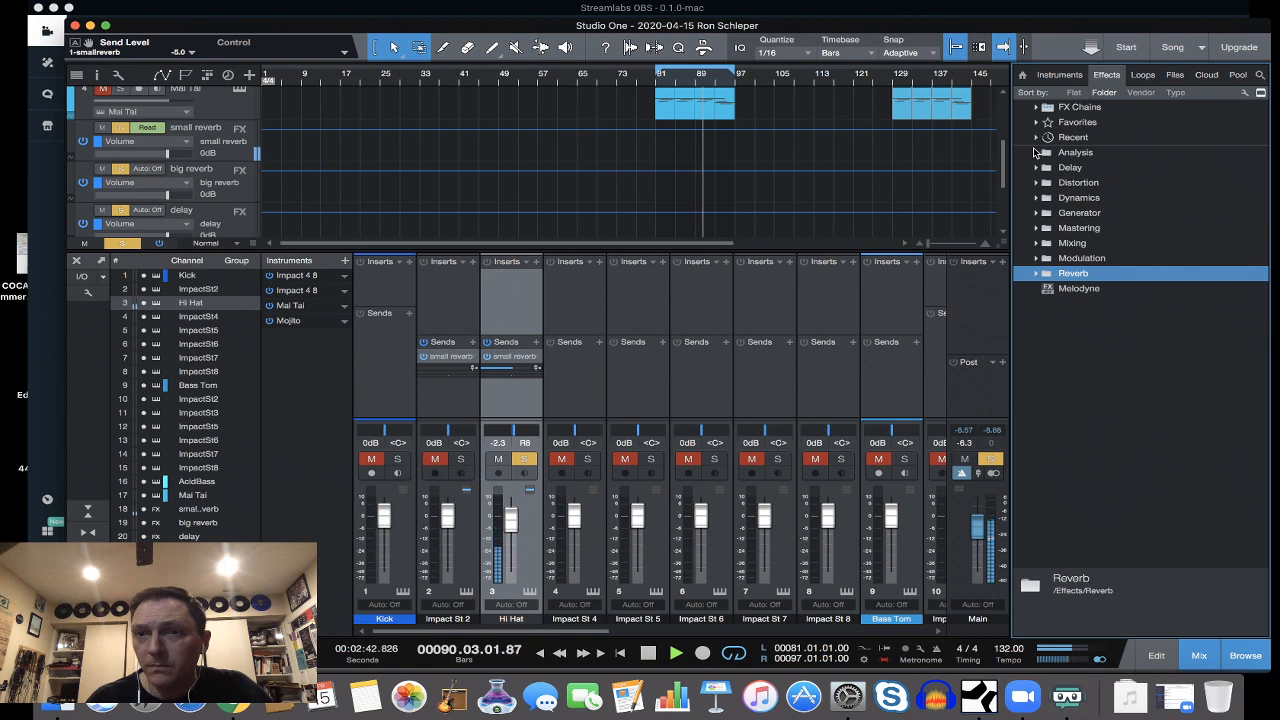
click(1036, 244)
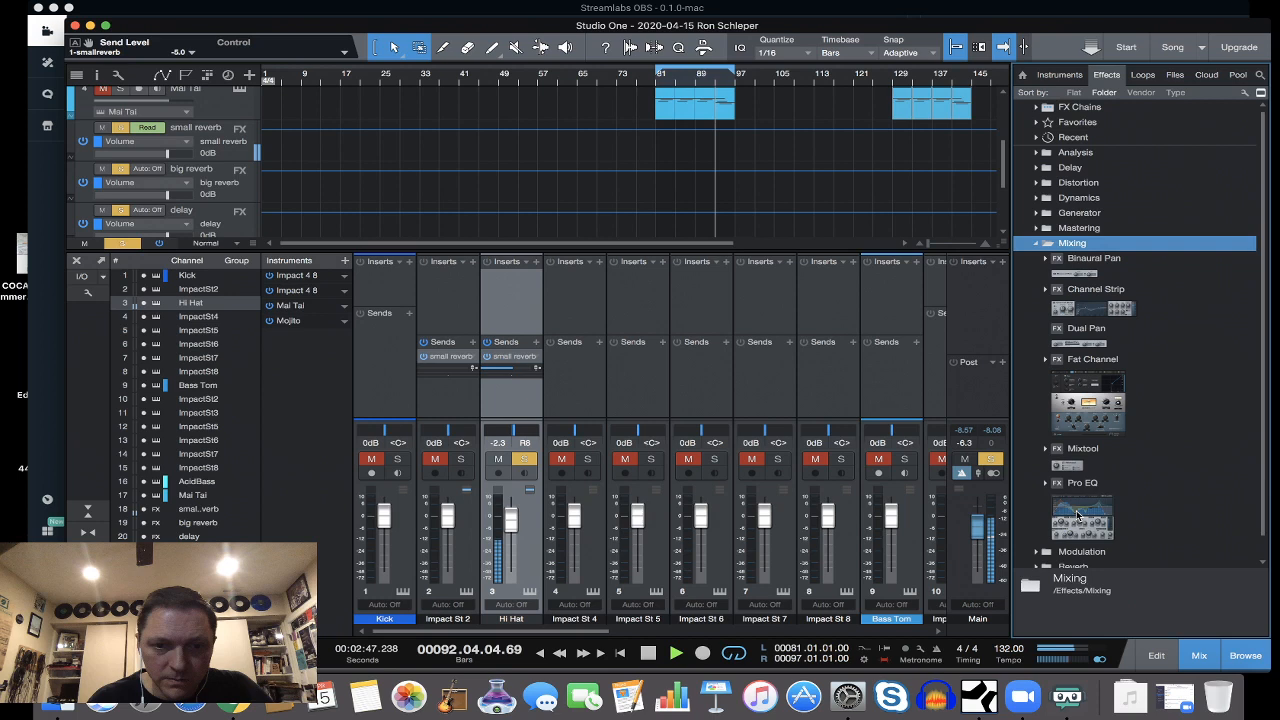
drag(1078, 515, 505, 276)
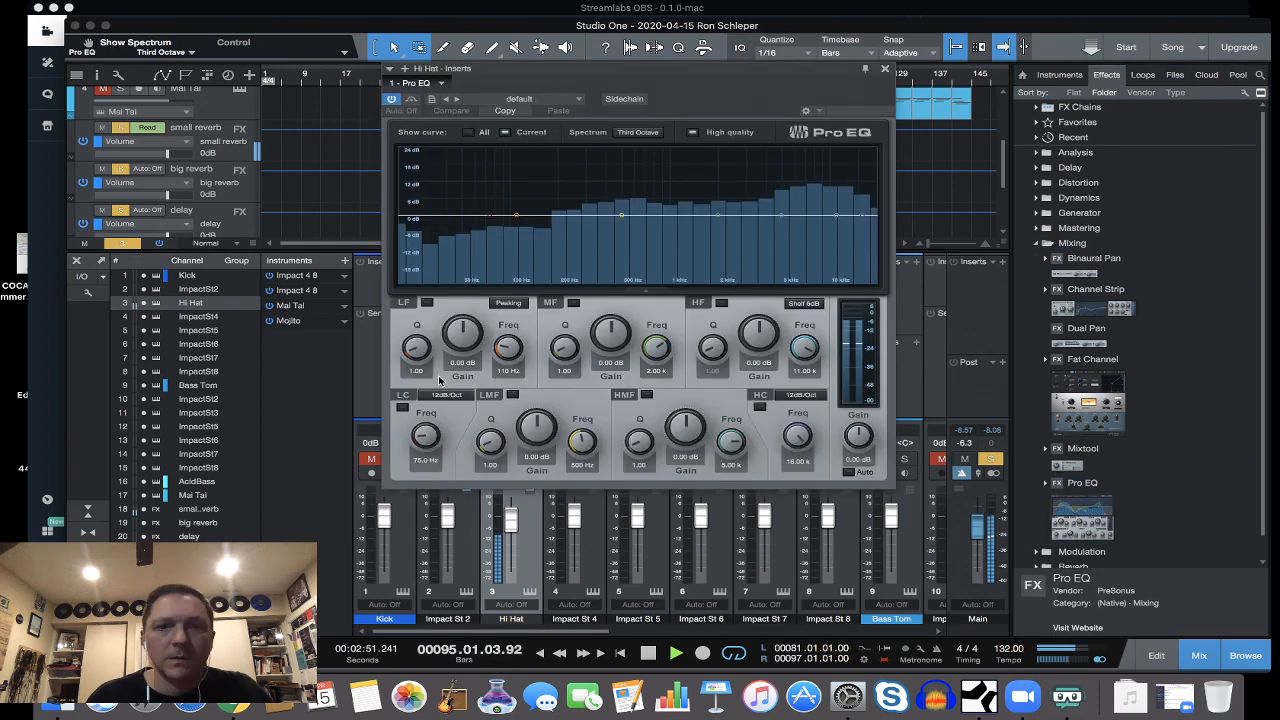
In the Hi Hat's Pro EQ, enable the low cut at 166 Hz and set the LMF band to -4.49 dB near 550 Hz.
click(403, 408)
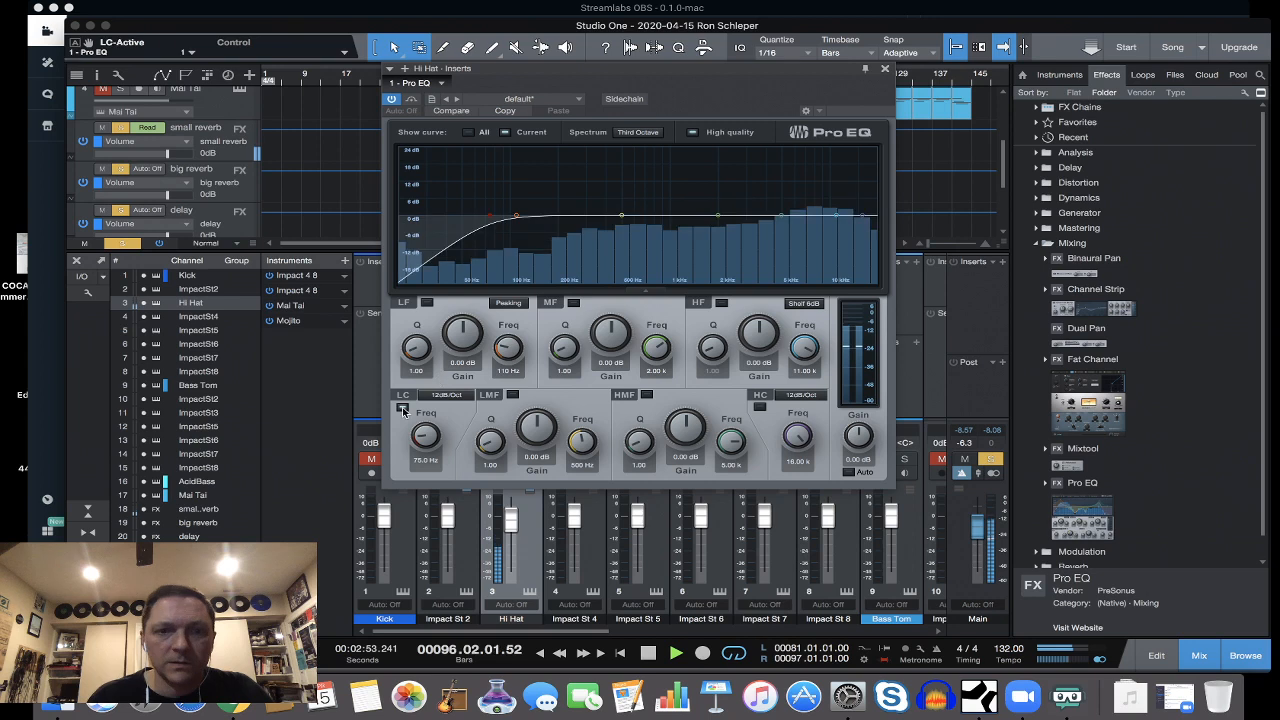
mouse_move(425, 436)
mouse_down()
mouse_move(432, 398)
mouse_move(431, 428)
mouse_up()
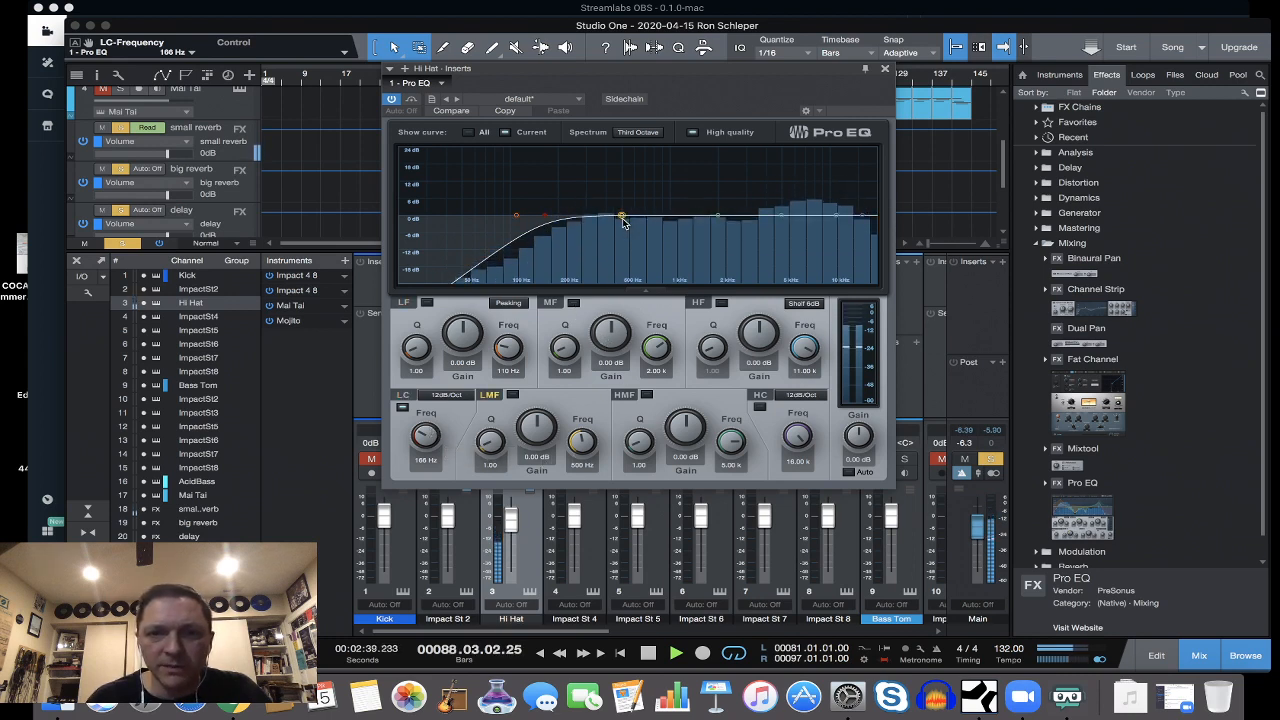
drag(623, 215, 611, 166)
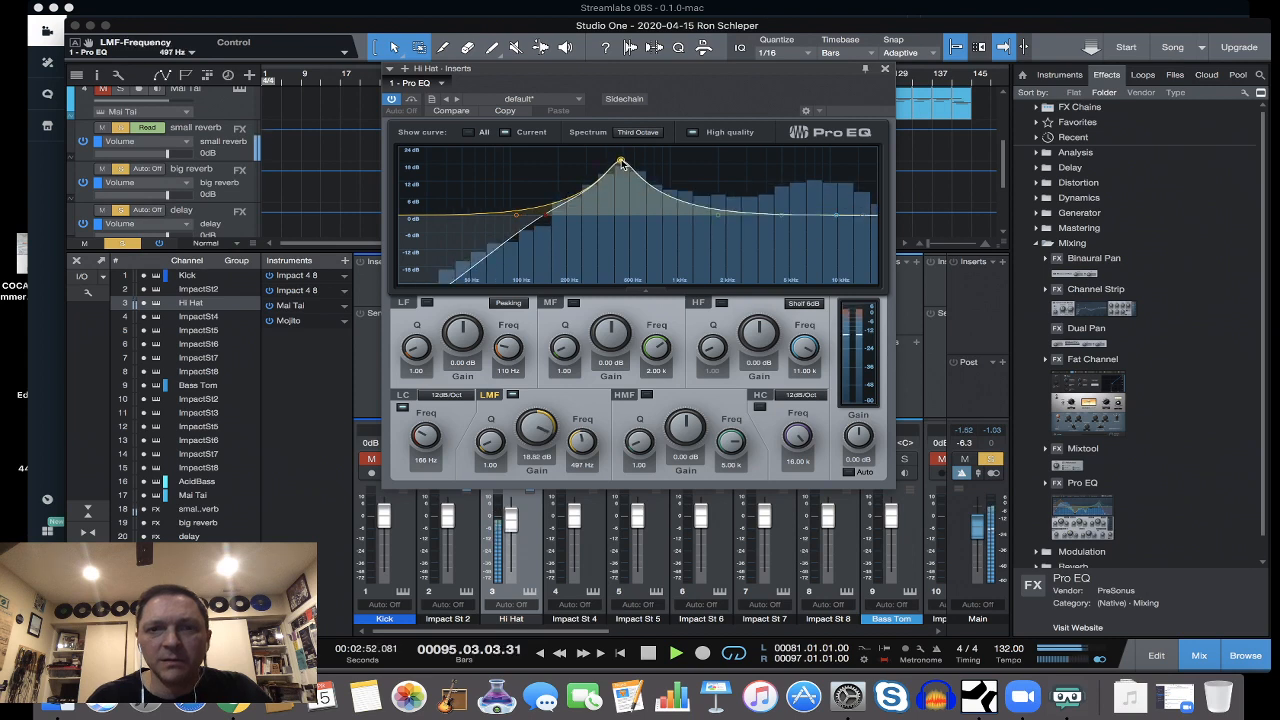
drag(620, 163, 623, 227)
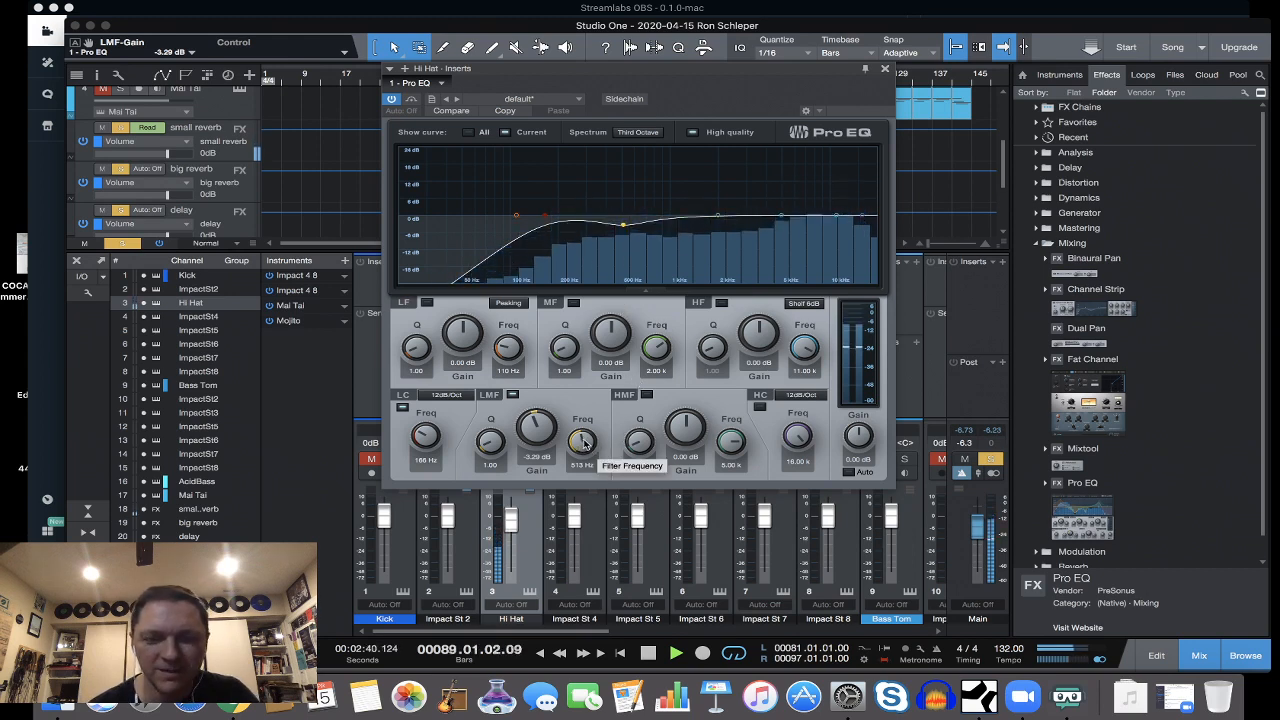
drag(584, 440, 536, 430)
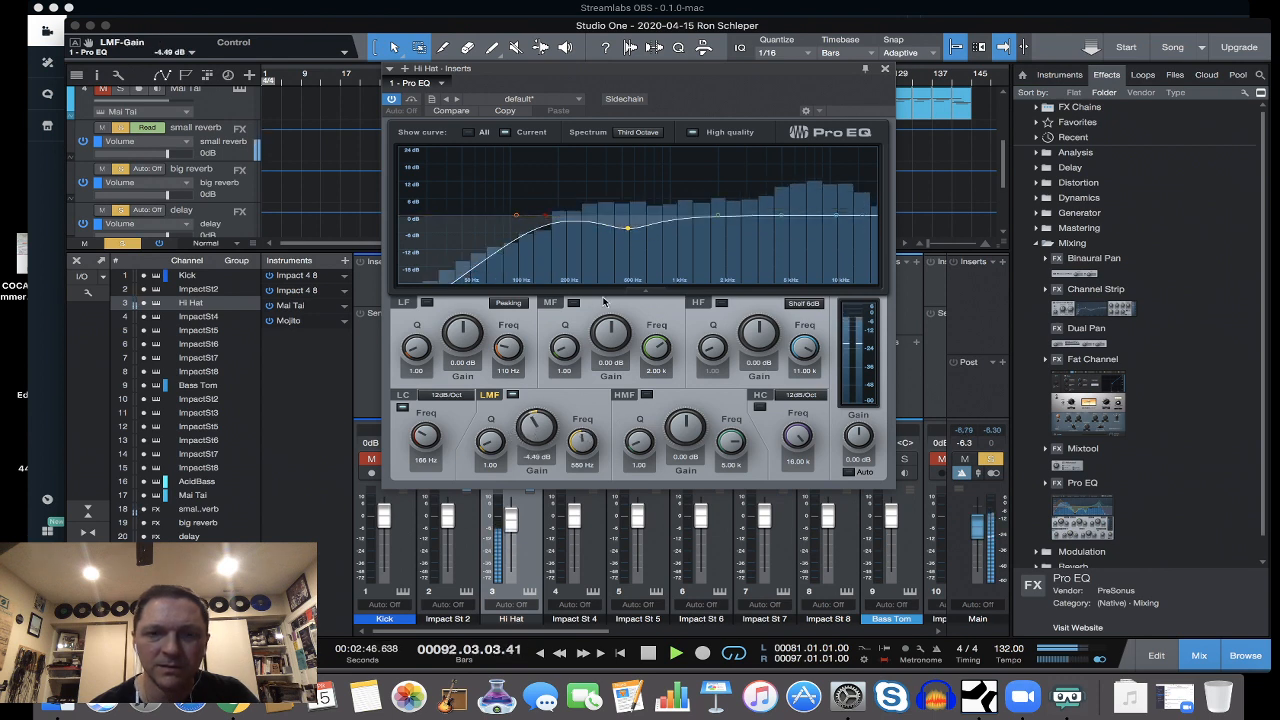
click(512, 396)
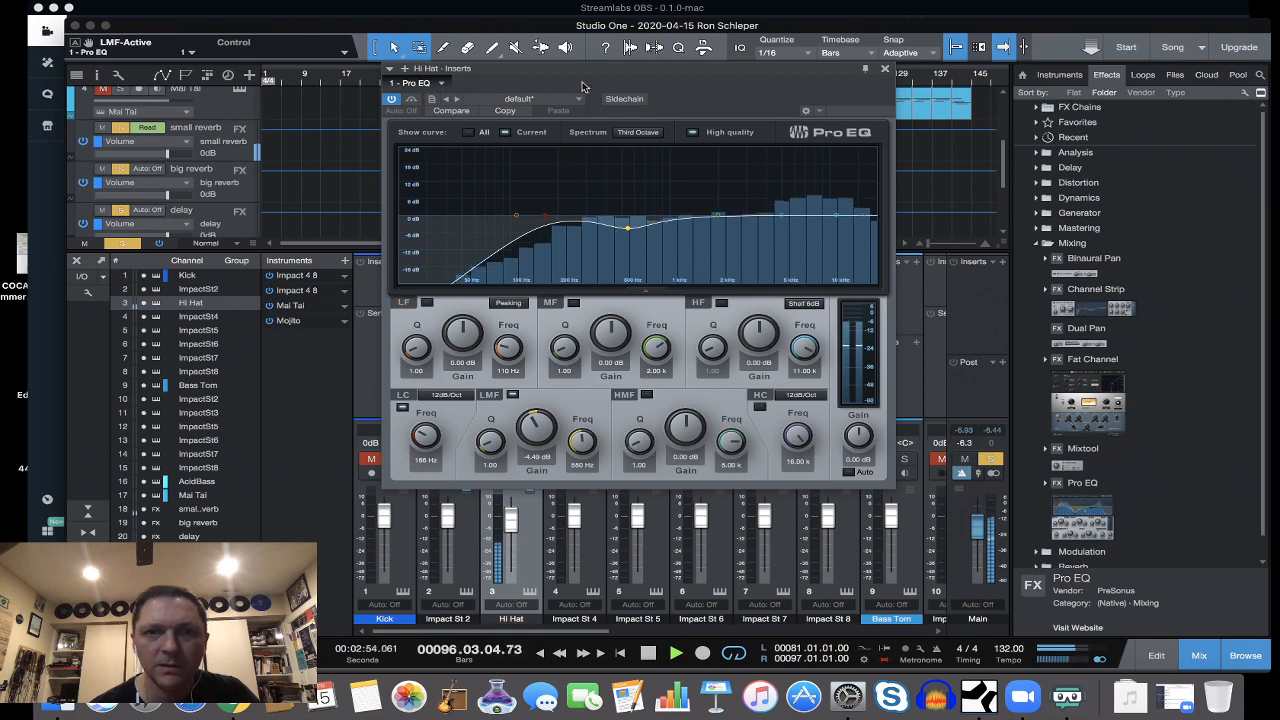
drag(578, 72, 772, 83)
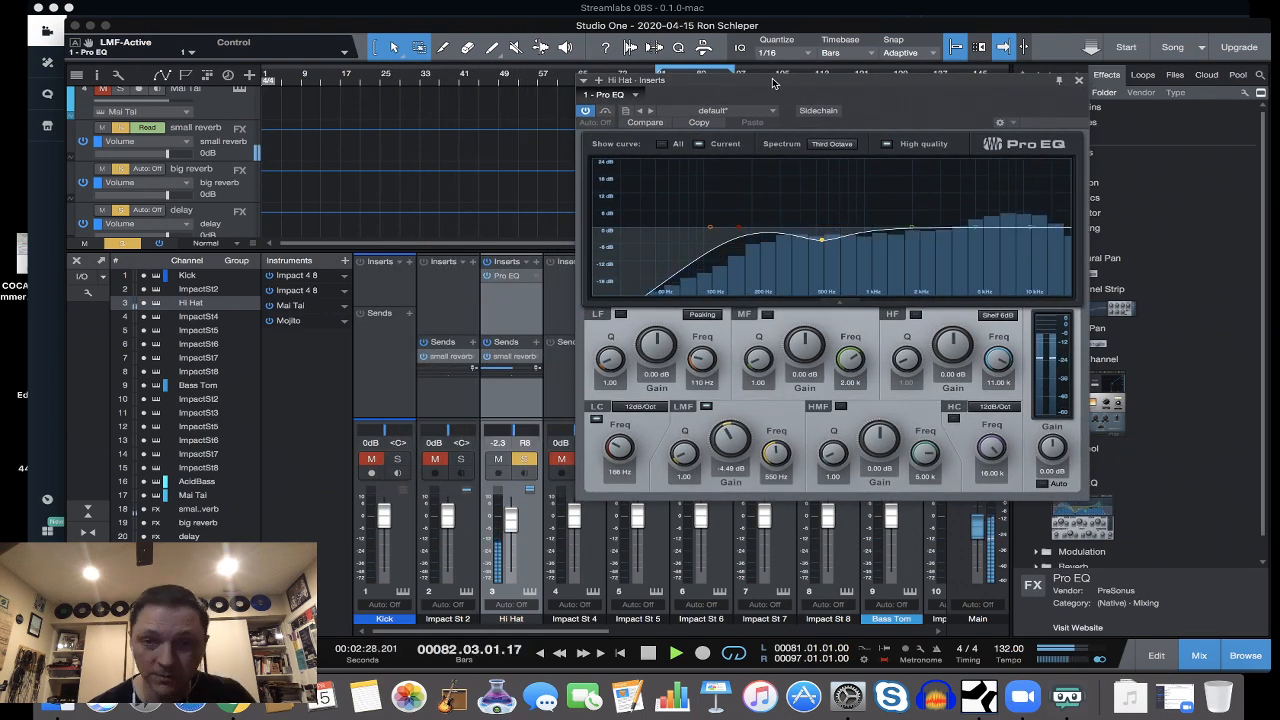
Take the Hi Hat channel out of solo and close its Pro EQ window.
click(525, 459)
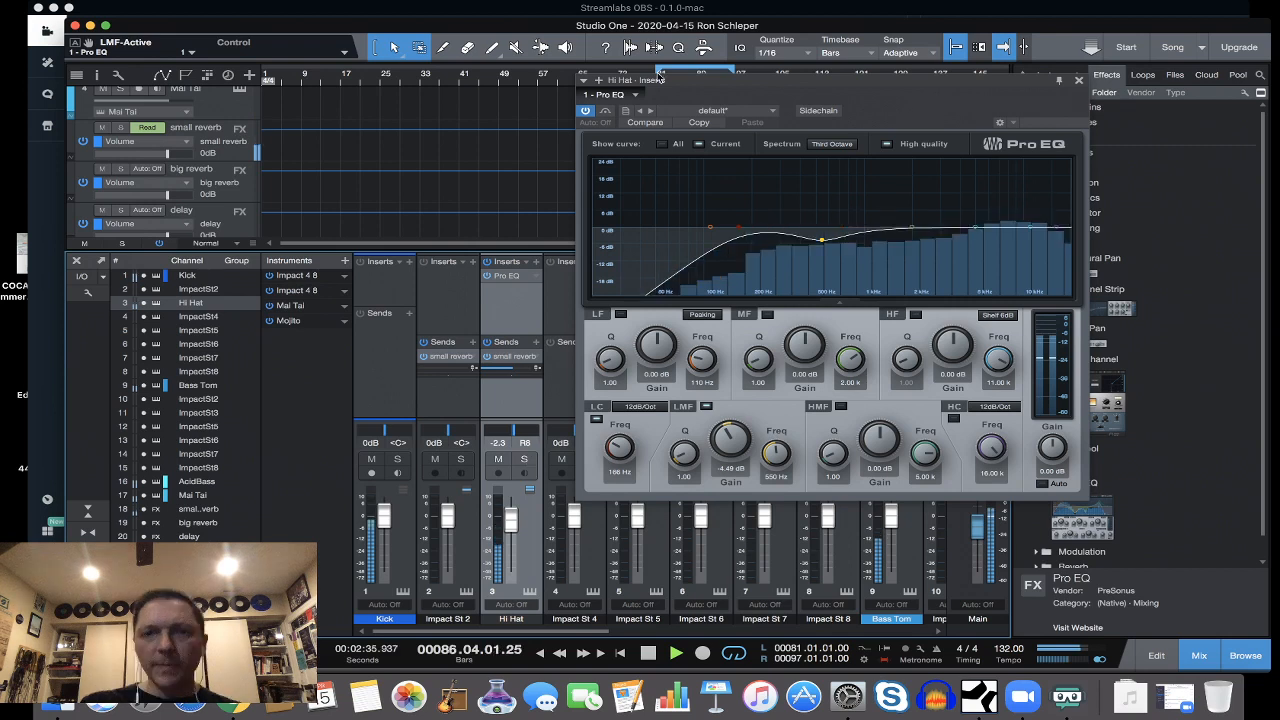
click(1079, 81)
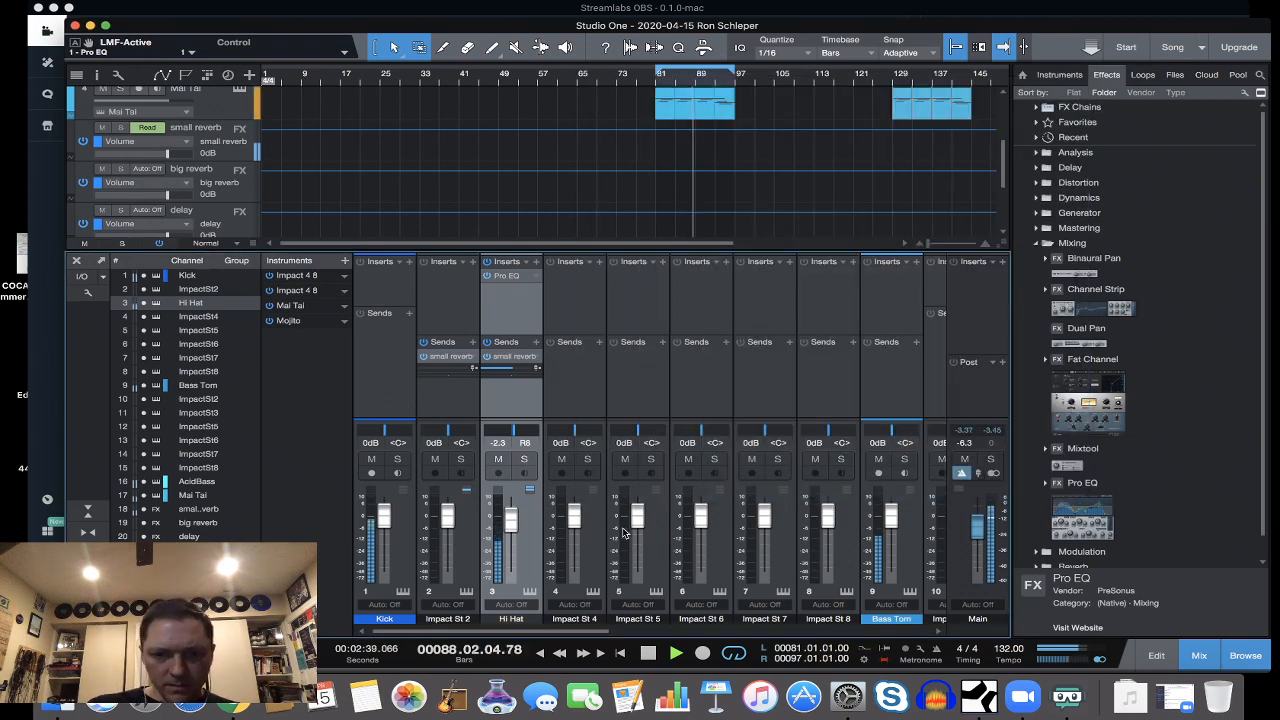
Insert a Pro EQ from the Mixing effects onto the AcidBass channel and stop playback.
drag(603, 635, 810, 634)
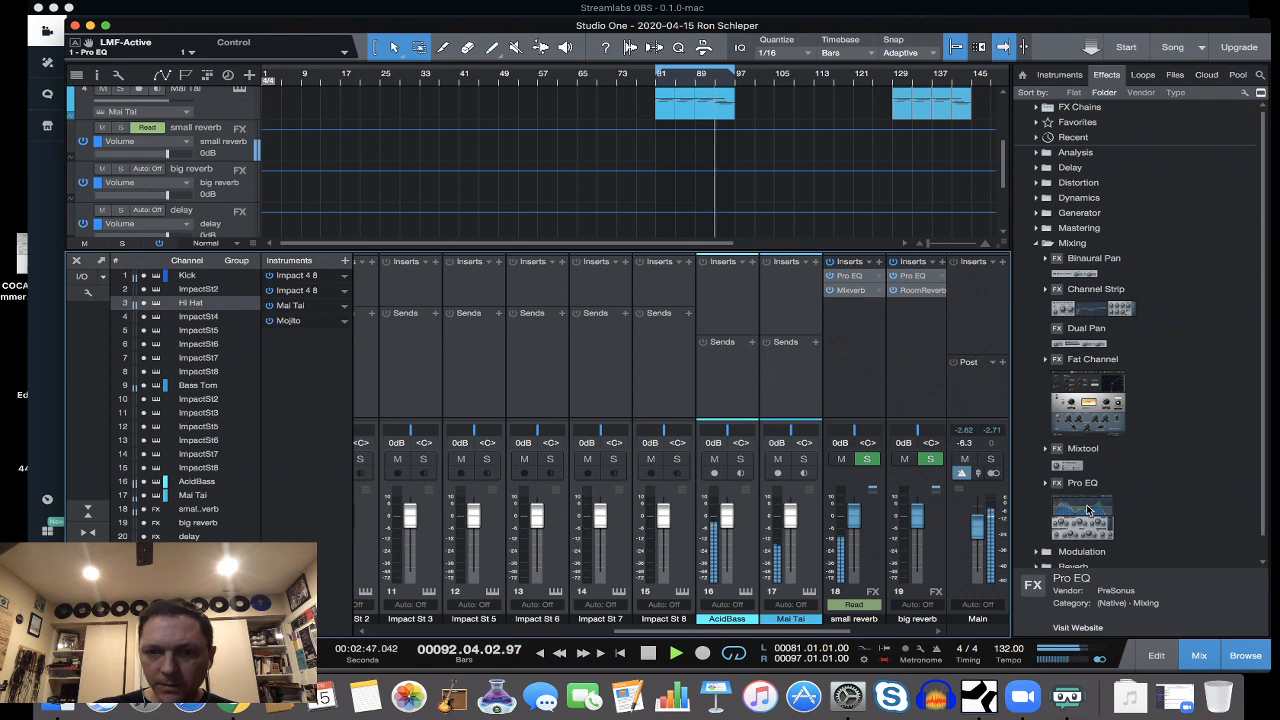
drag(1089, 510, 723, 280)
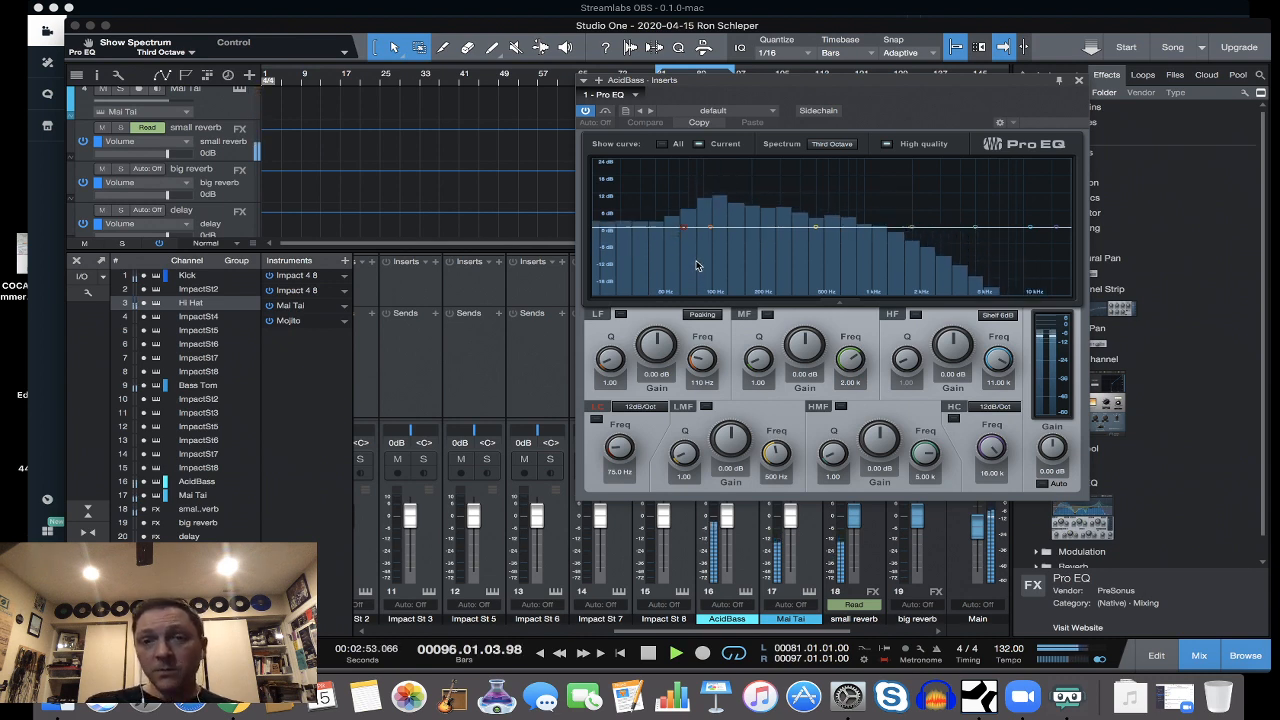
key(space)
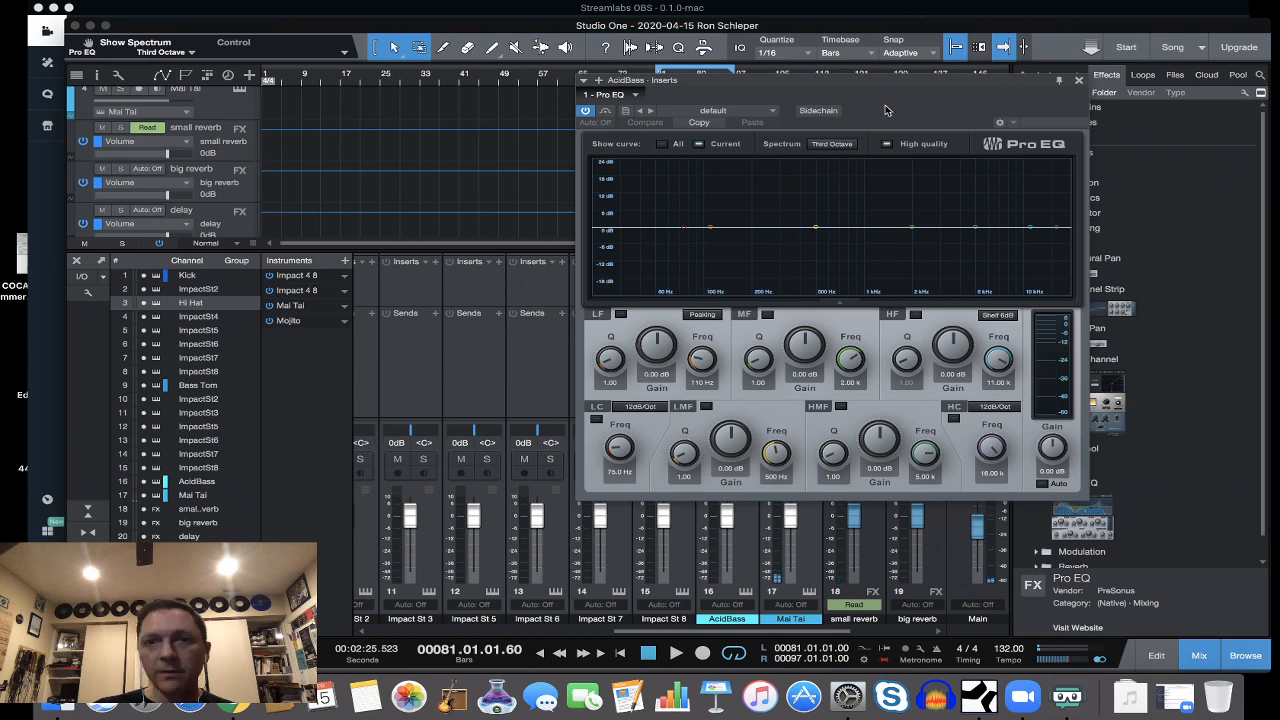
drag(885, 110, 747, 64)
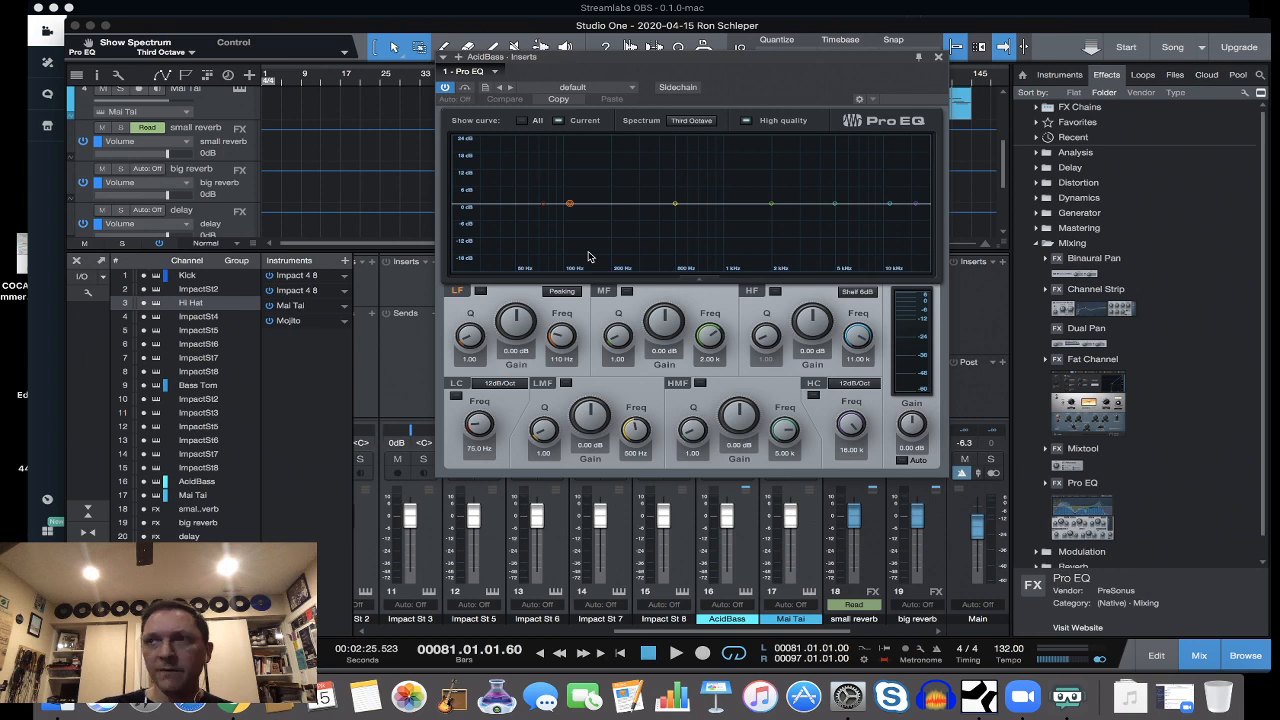
Enable the AcidBass EQ's low cut at 191 Hz with a 6 dB/Oct slope and compare it on and off during playback.
key(space)
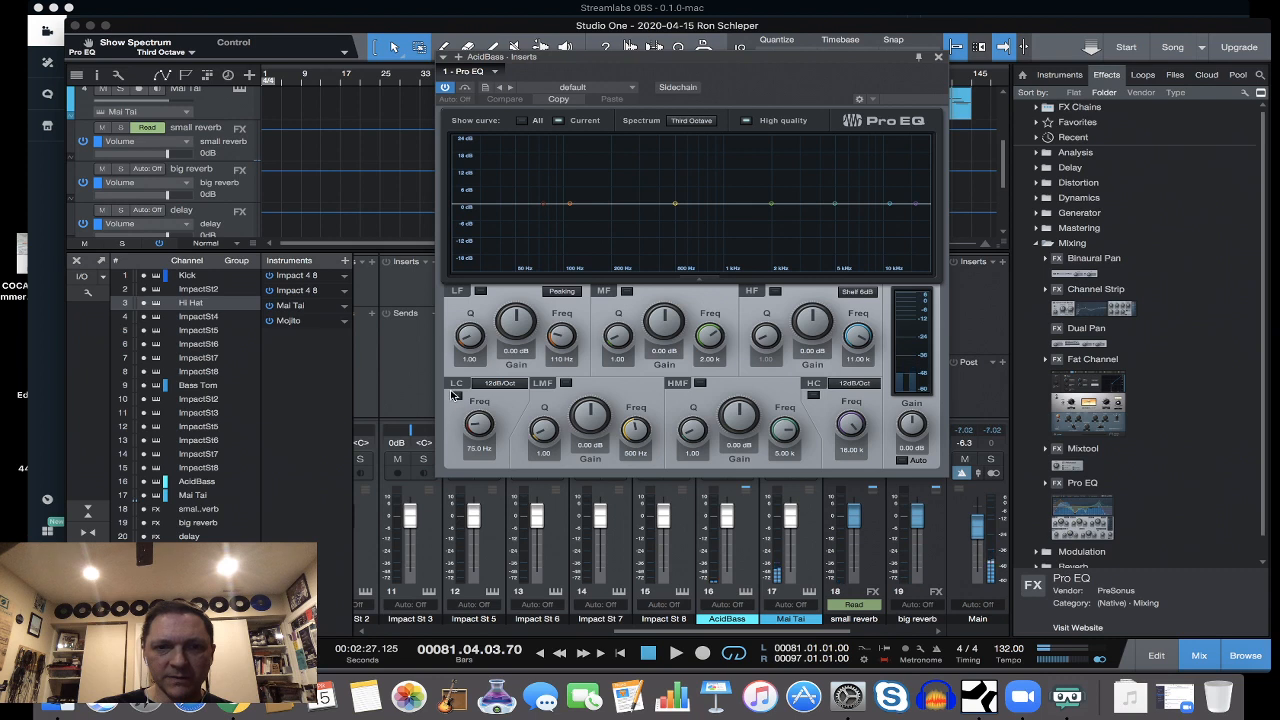
click(455, 395)
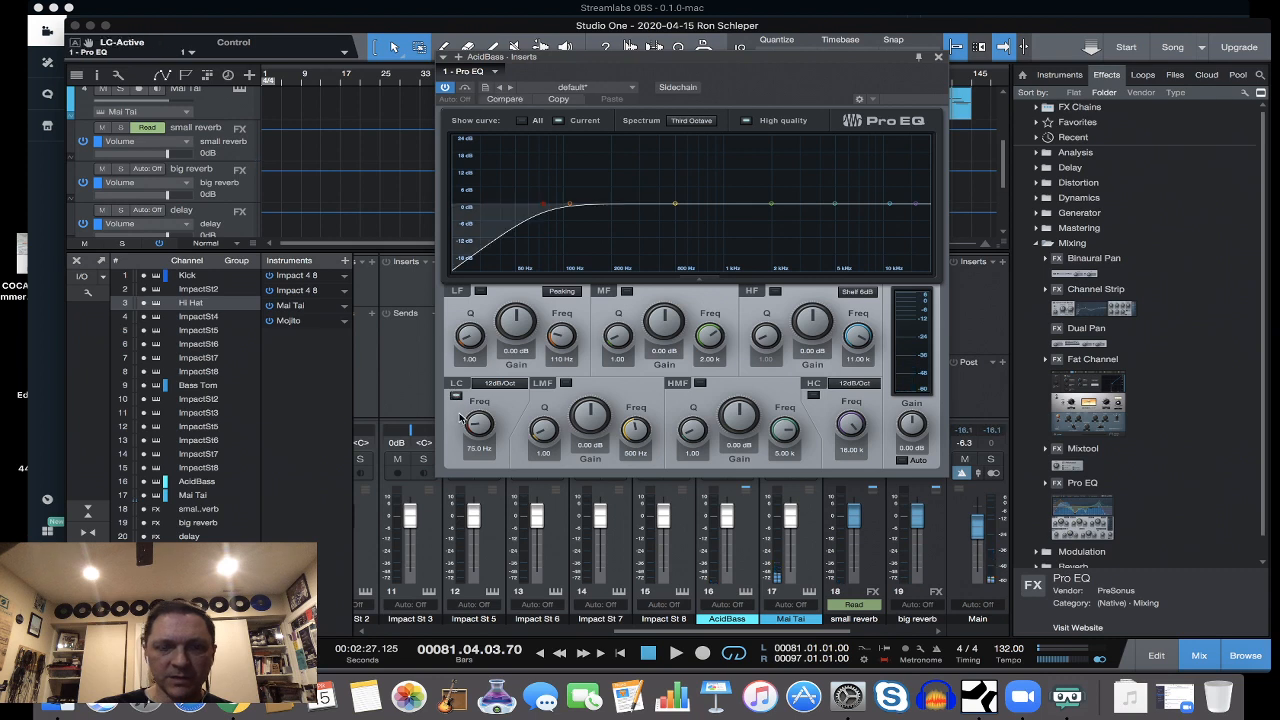
drag(478, 424, 496, 434)
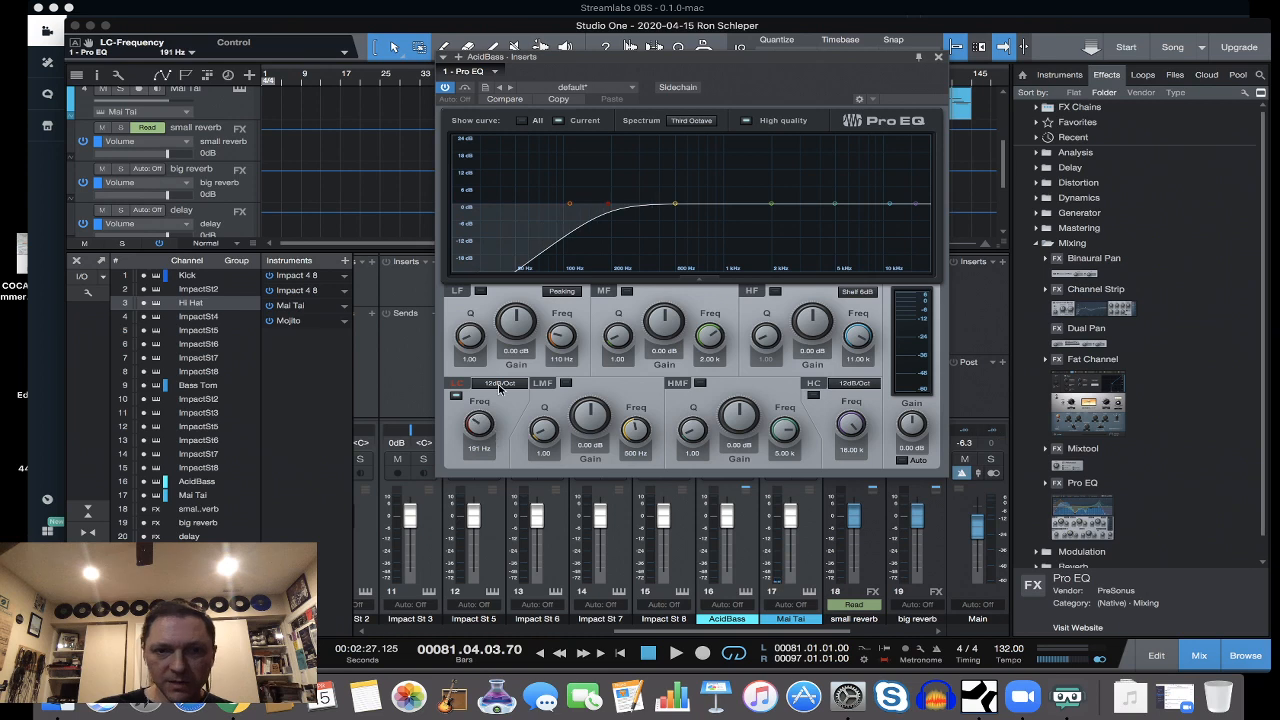
click(499, 385)
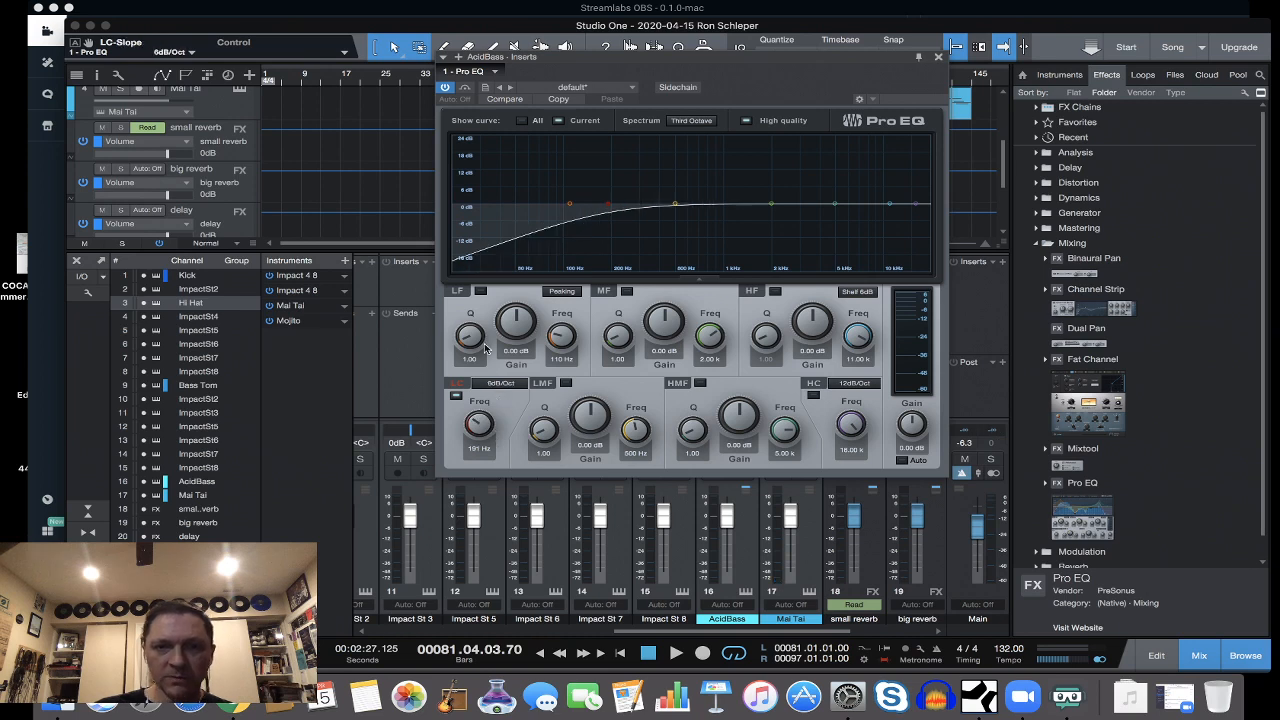
key(space)
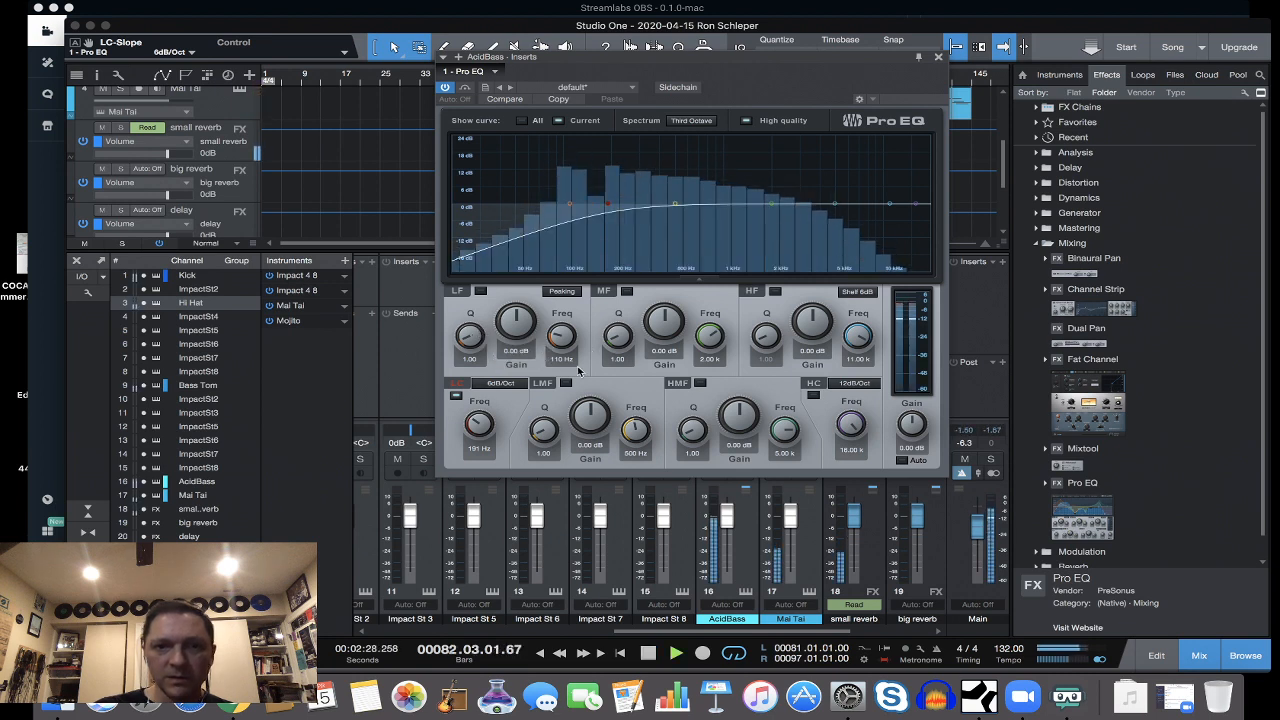
click(455, 396)
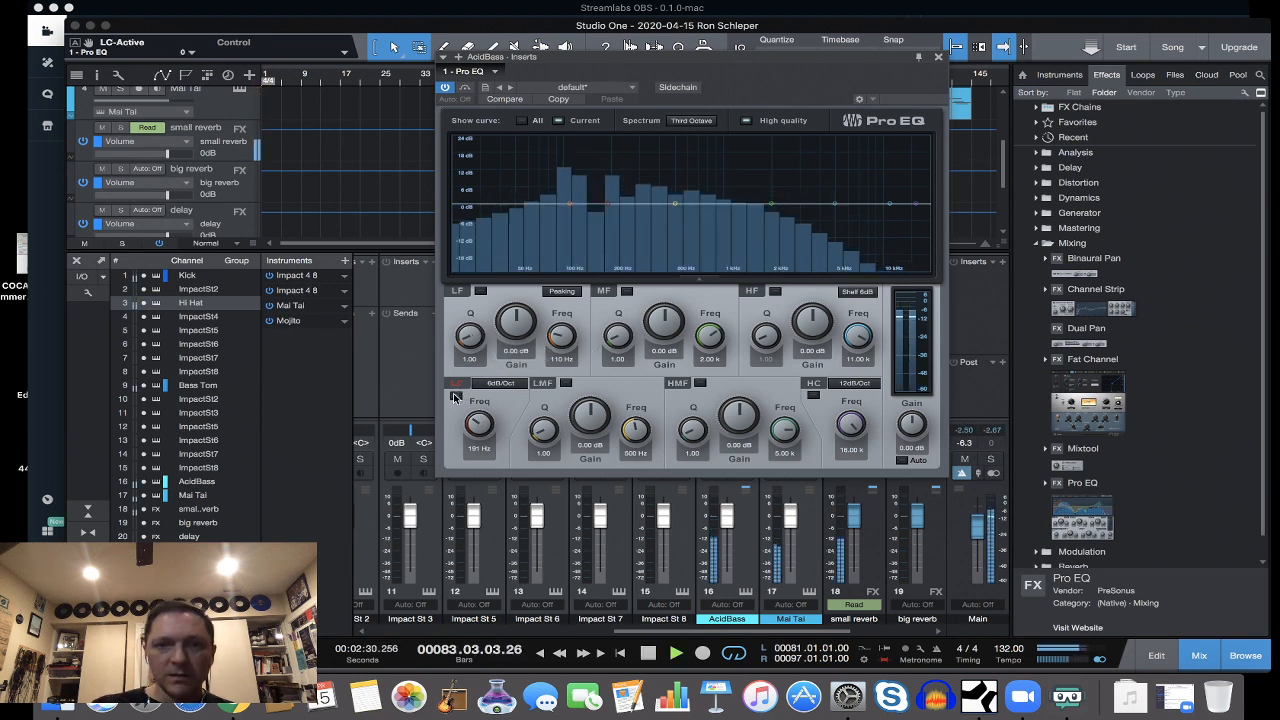
click(455, 396)
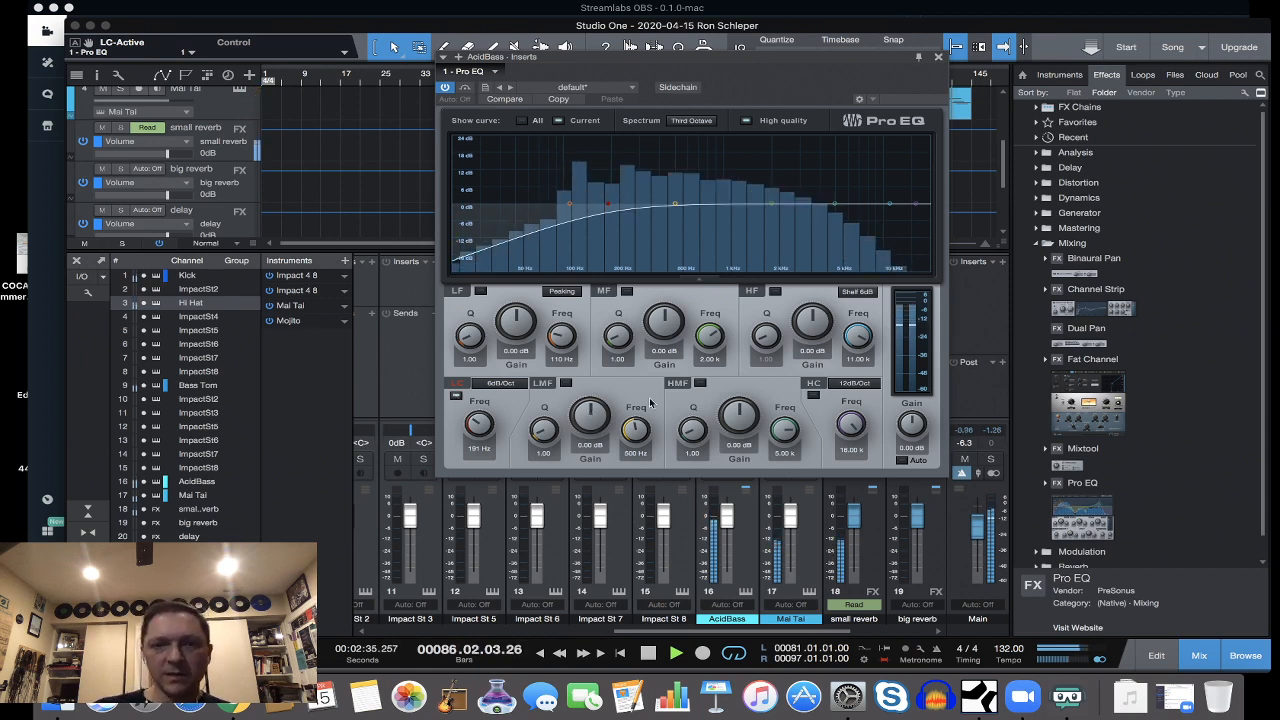
Sweep a boost with the AcidBass EQ's LMF band, finishing with a cut of -3.60 dB at 319 Hz and a Q of 3.33.
drag(590, 418, 603, 414)
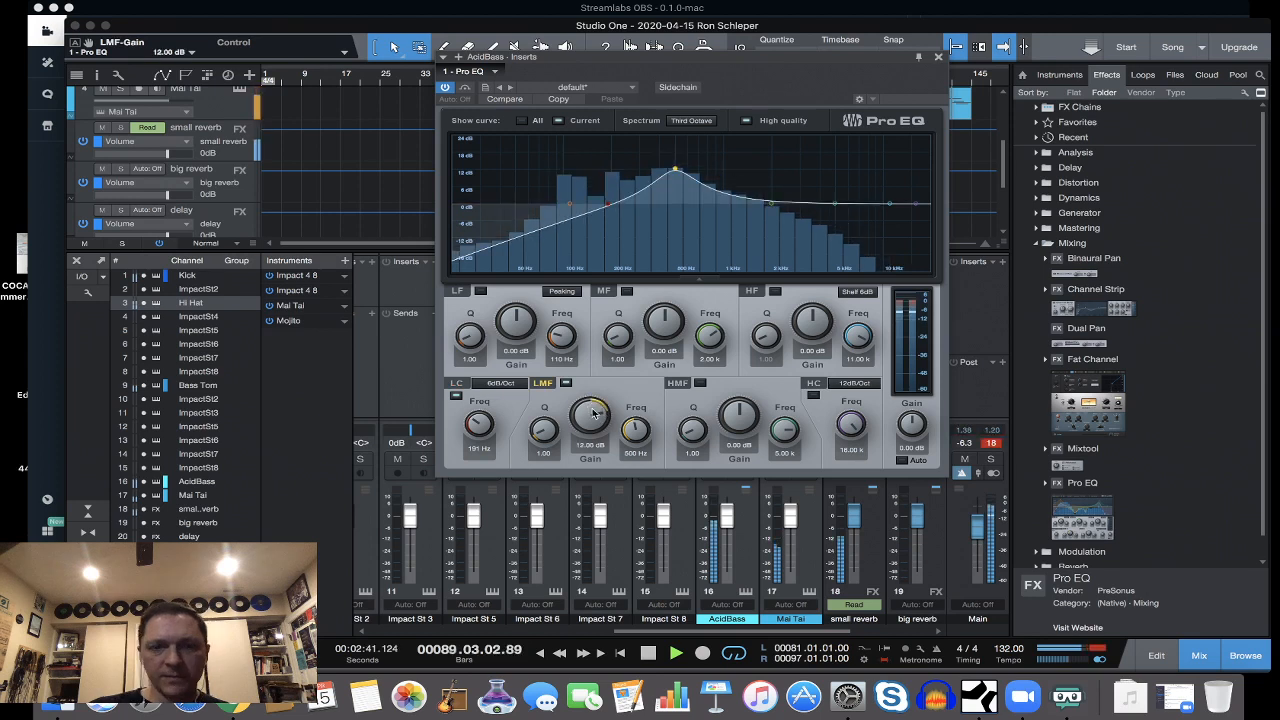
mouse_move(636, 430)
mouse_down()
mouse_move(638, 483)
mouse_move(646, 447)
mouse_up()
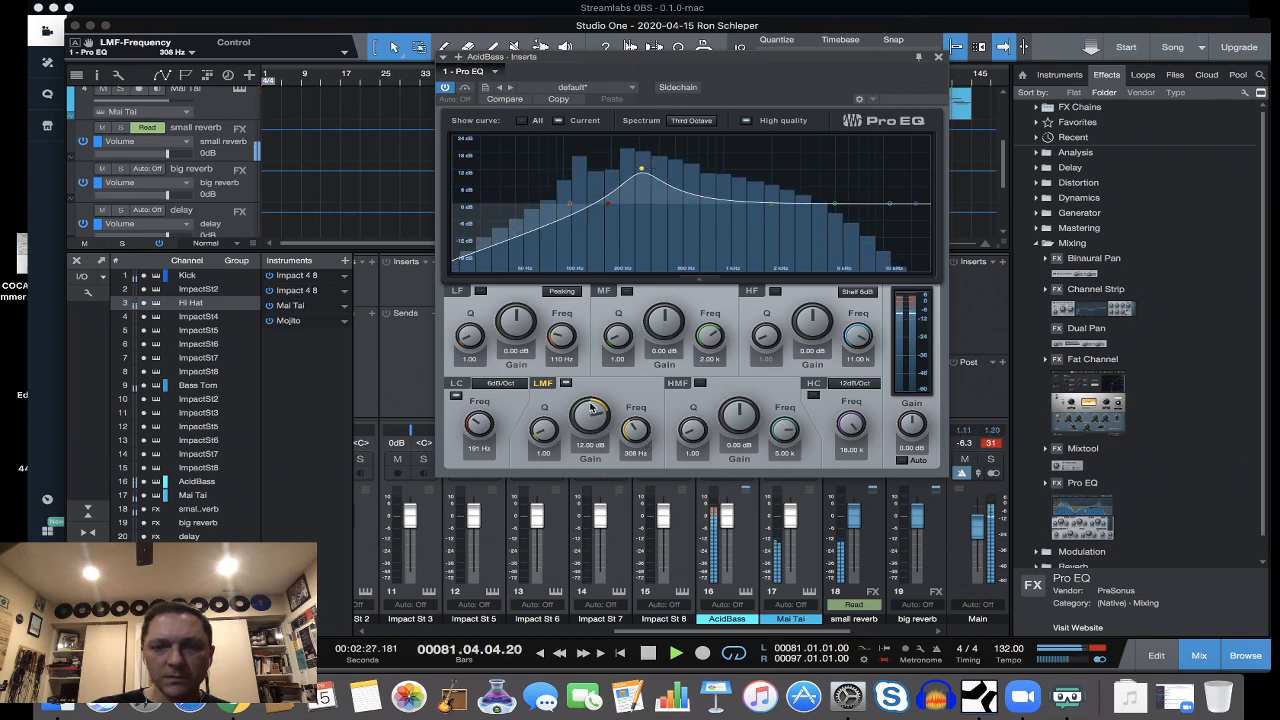
mouse_move(590, 403)
mouse_down()
mouse_move(594, 456)
mouse_move(631, 436)
mouse_move(590, 392)
mouse_up()
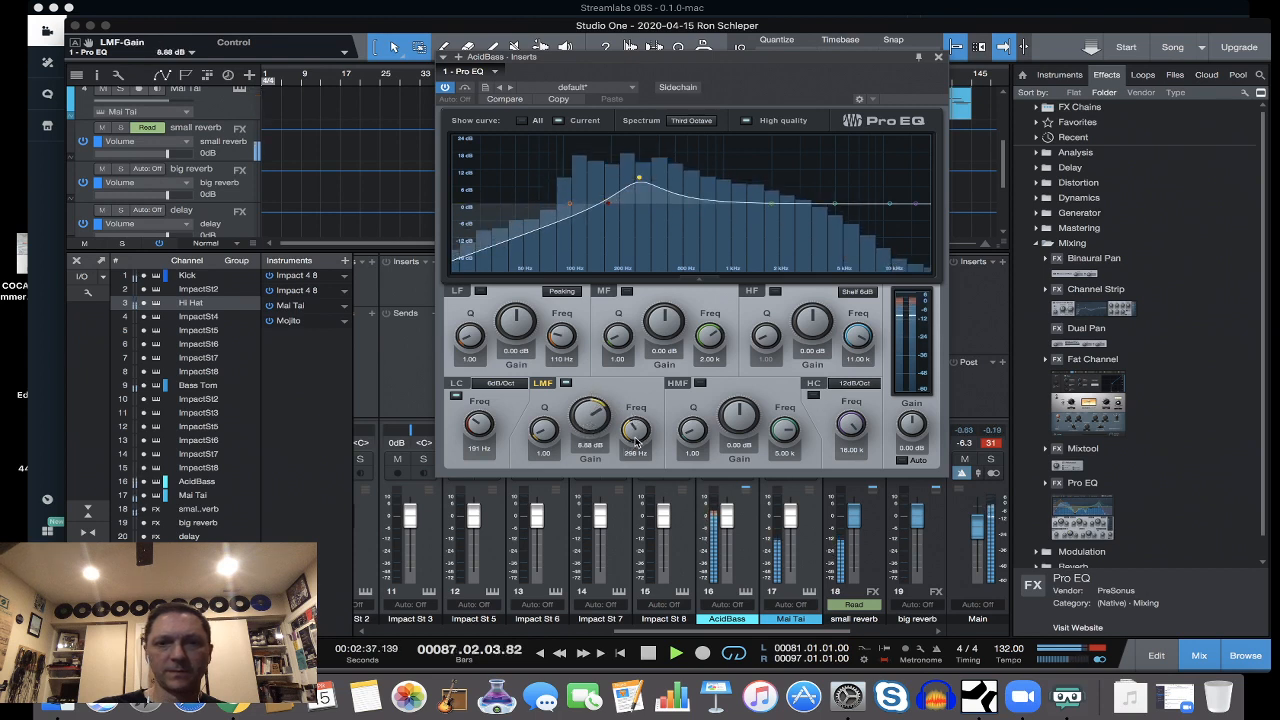
drag(635, 436, 636, 437)
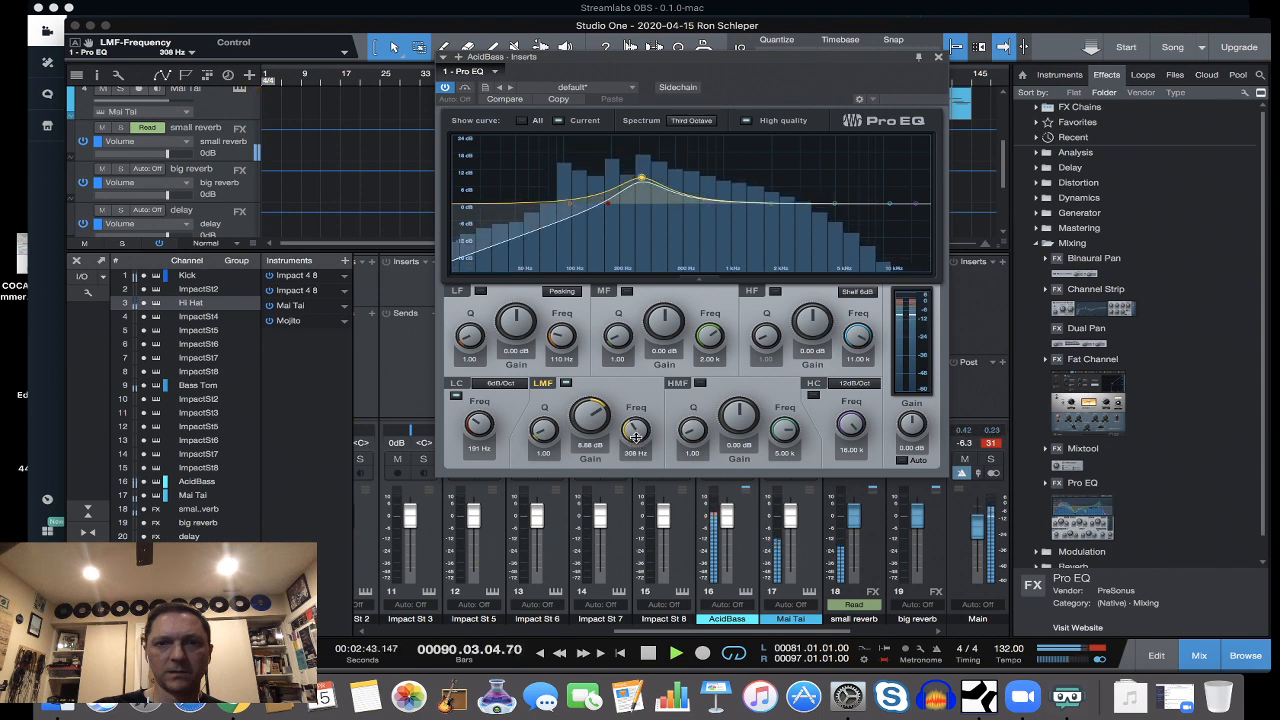
drag(590, 405, 545, 424)
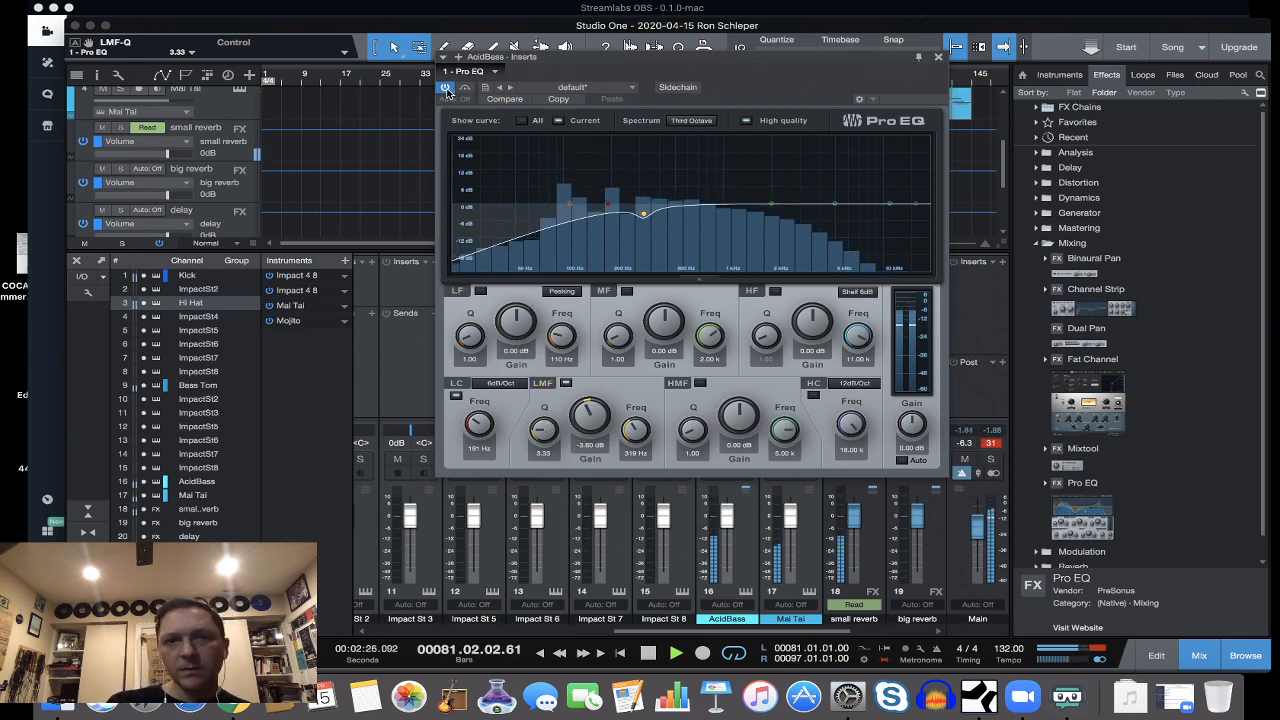
Compare AcidBass with its Pro EQ bypassed and active, close the EQ and lower the channel volume to -1.8 dB.
click(446, 89)
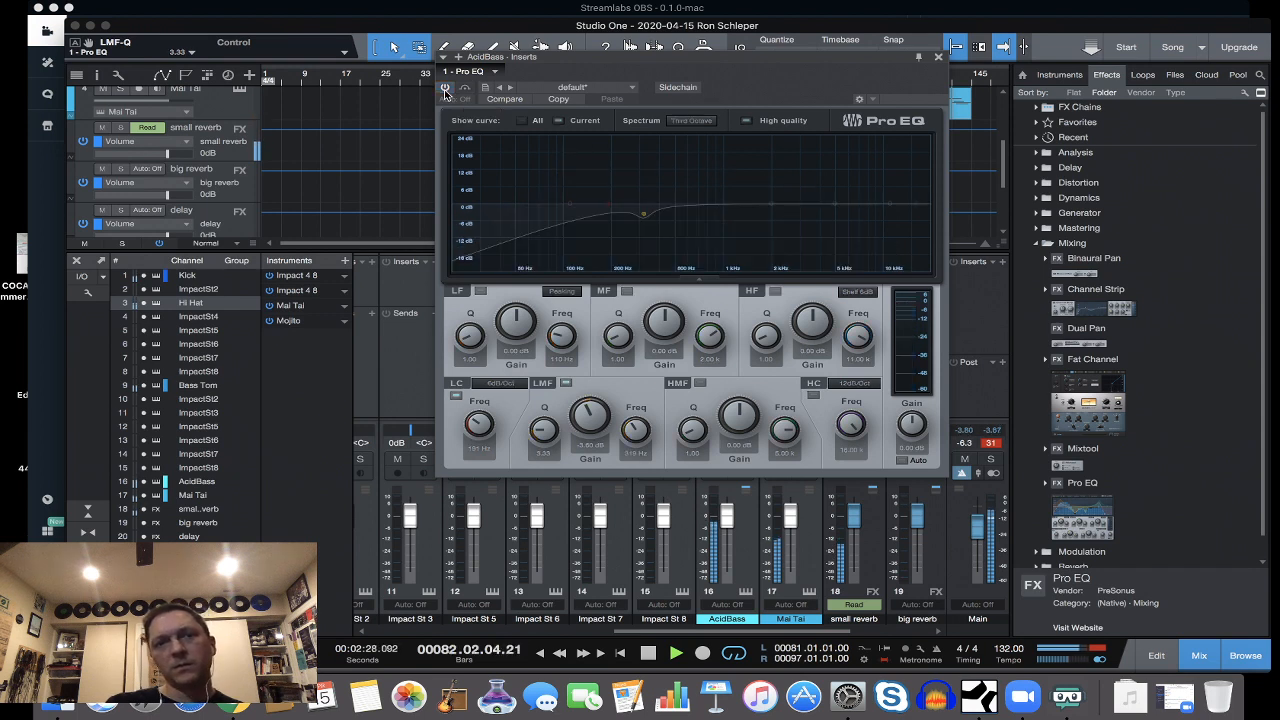
click(446, 89)
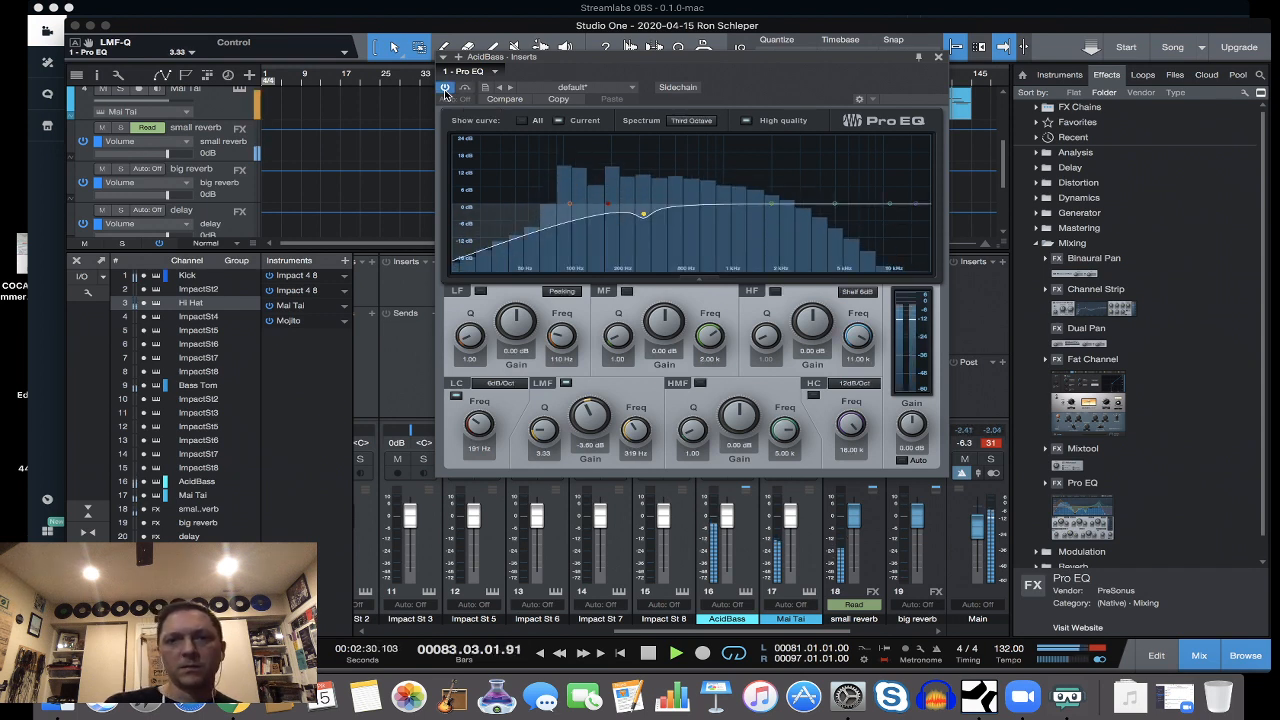
click(938, 57)
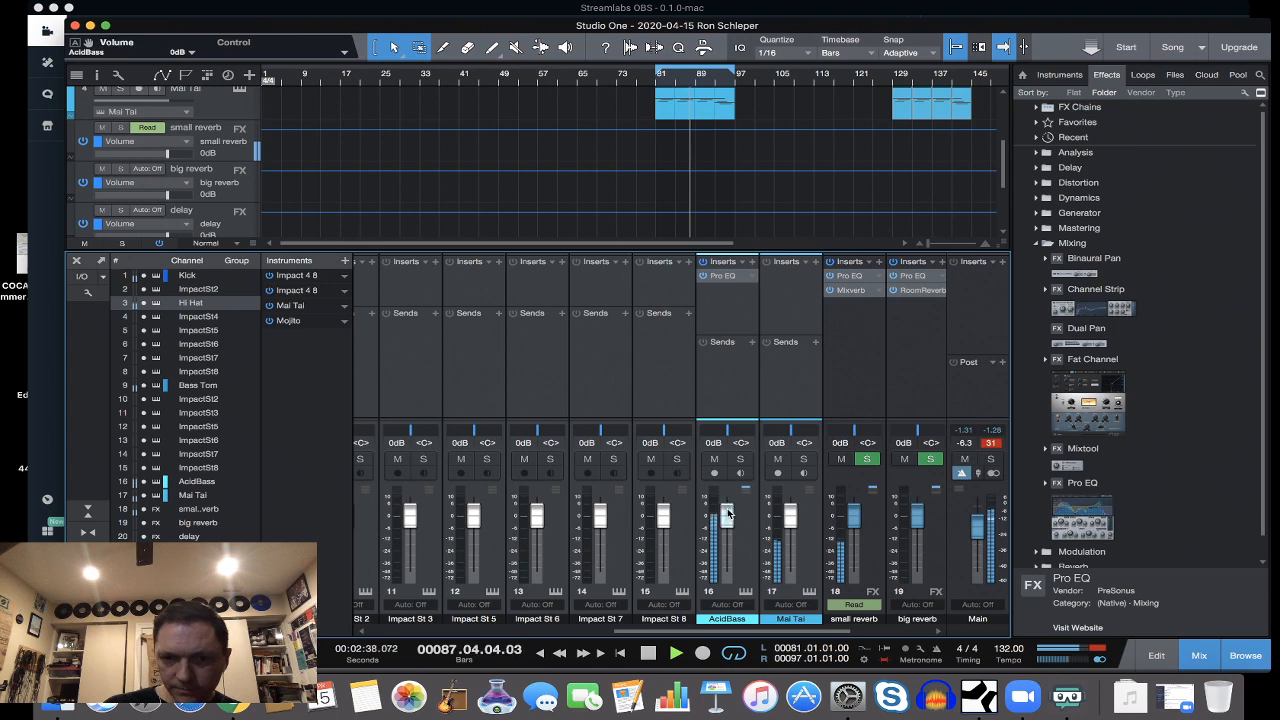
drag(726, 509, 729, 515)
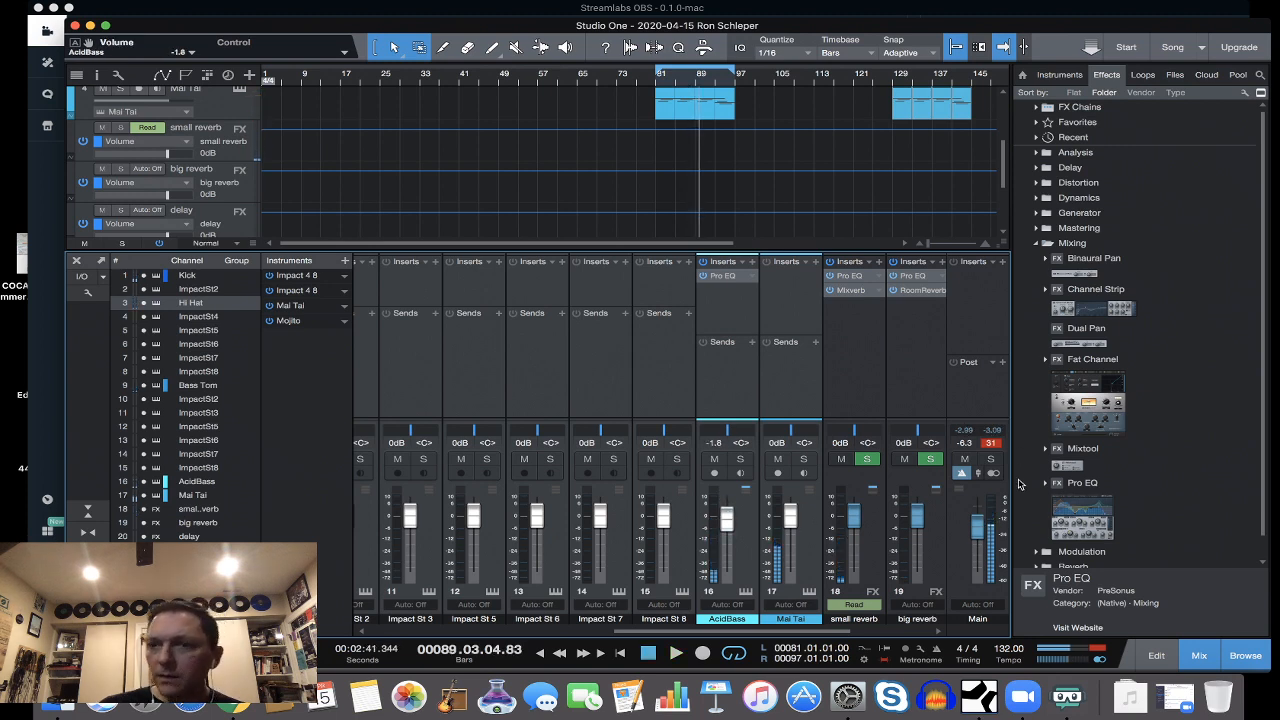
Insert a Fat Channel onto AcidBass after the Pro EQ and switch its compressor model to FET.
scroll(1181, 462, down, 1)
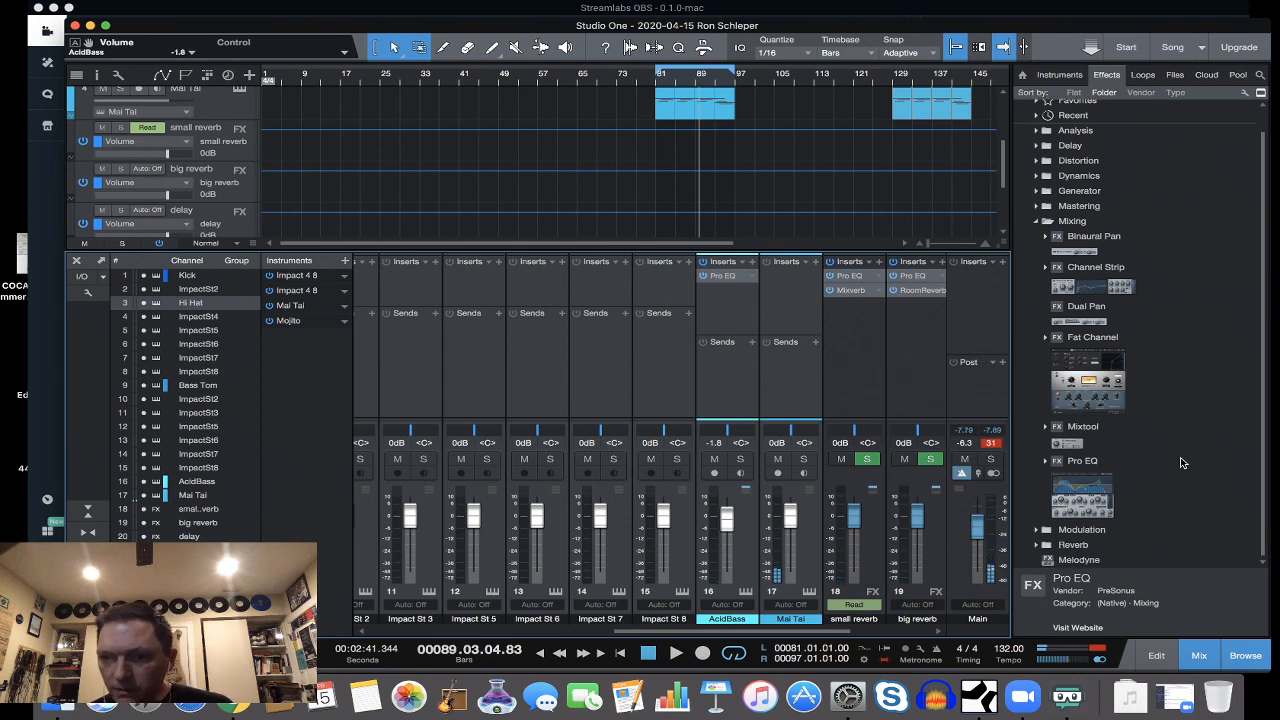
scroll(1181, 462, up, 1)
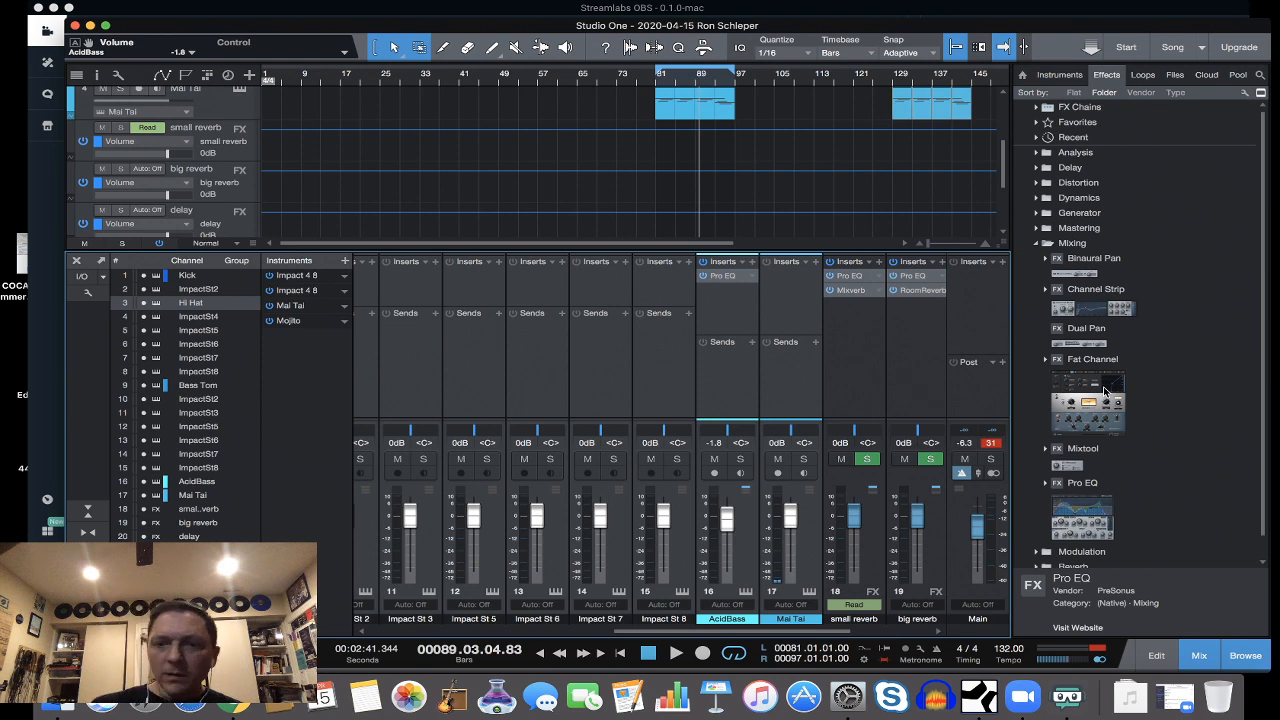
drag(1103, 392, 720, 312)
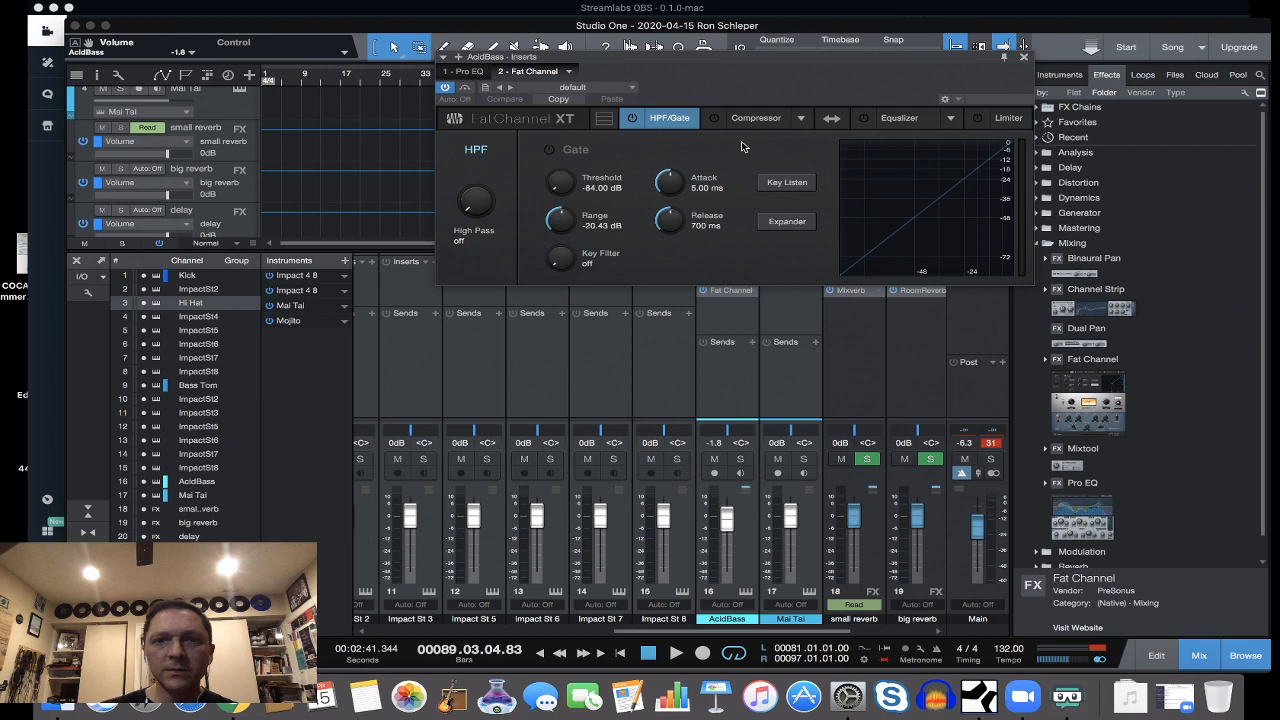
click(800, 118)
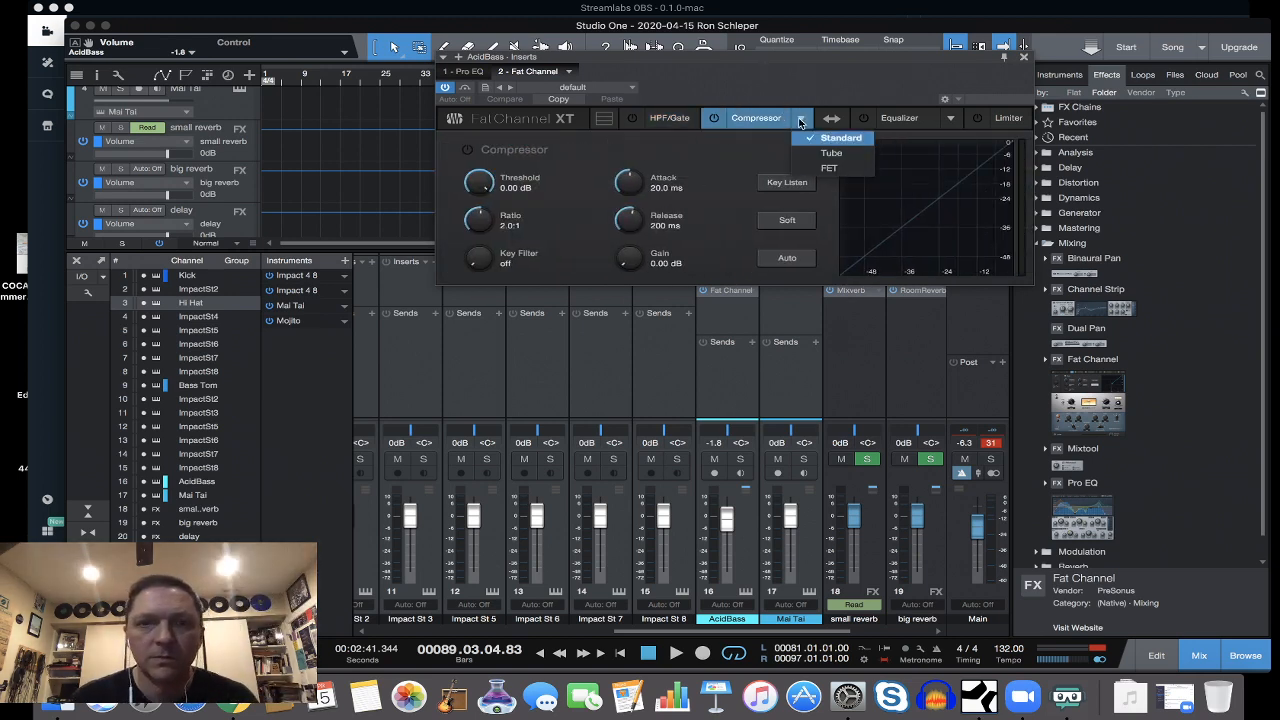
click(800, 121)
click(800, 121)
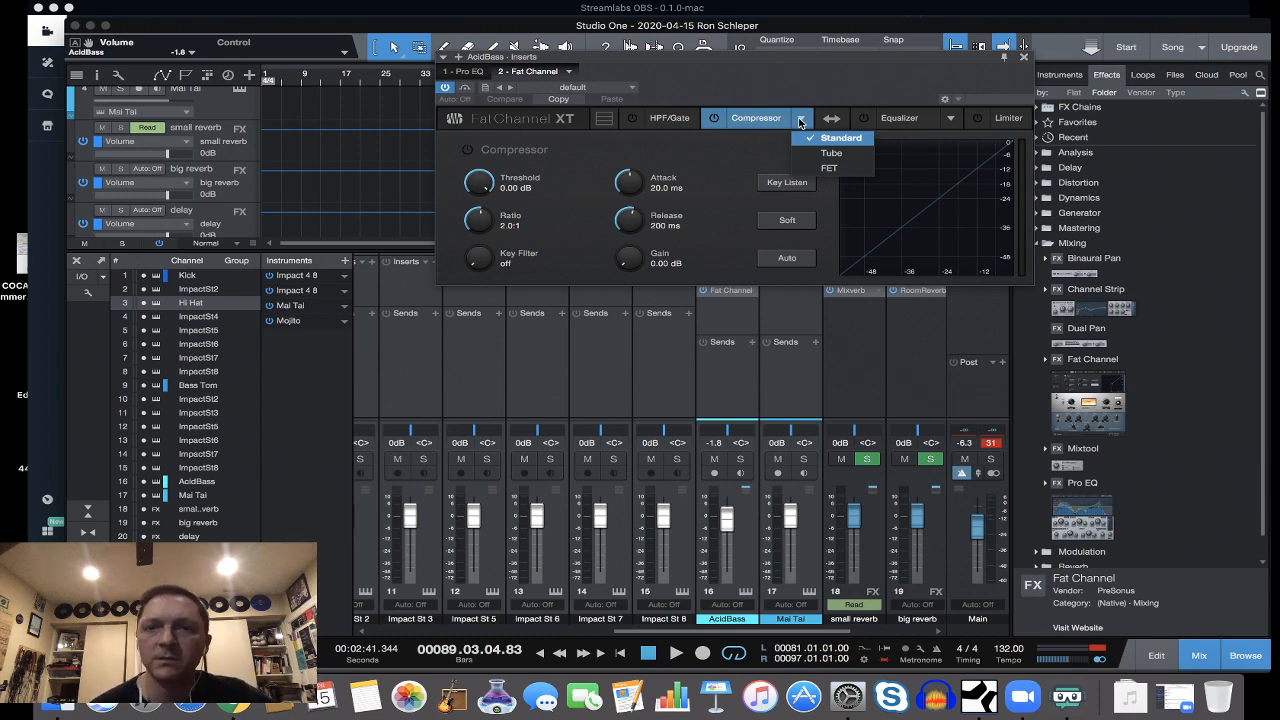
click(826, 168)
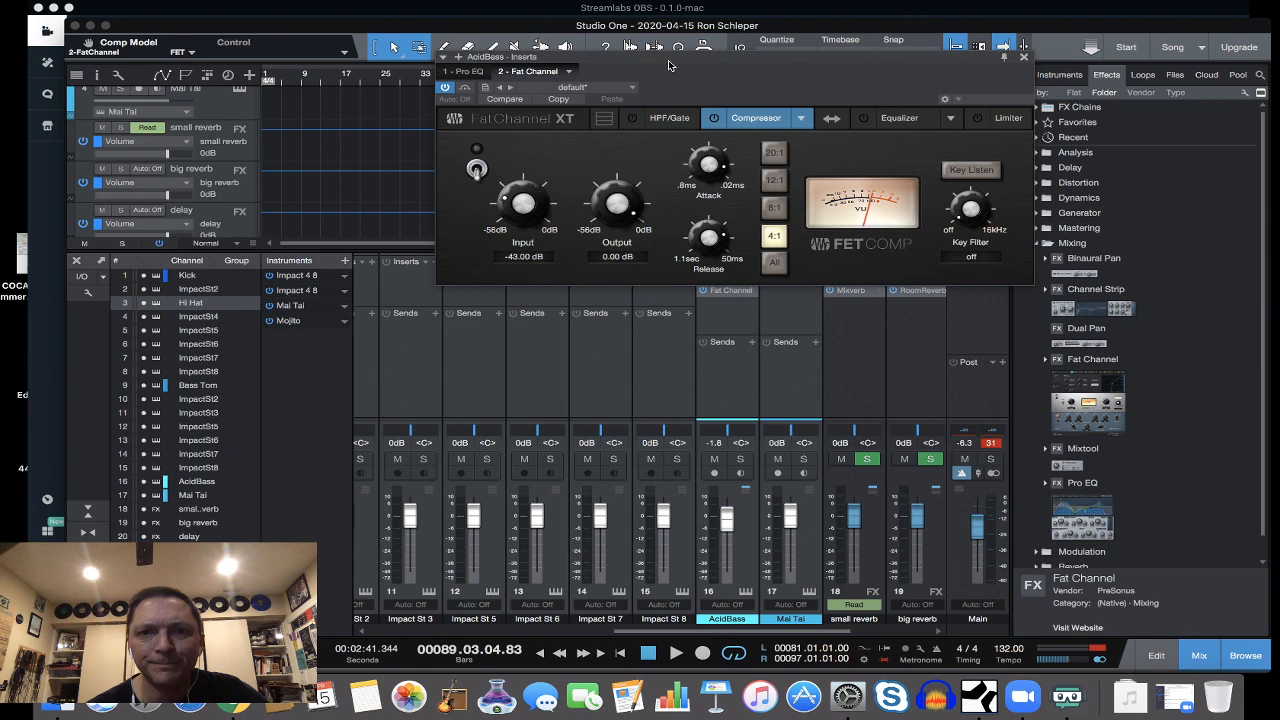
mouse_move(669, 66)
mouse_down()
mouse_move(651, 124)
mouse_move(655, 80)
mouse_up()
Play the loop and set the FET compressor's output to -32.20 dB and its input to -22.00 dB.
key(space)
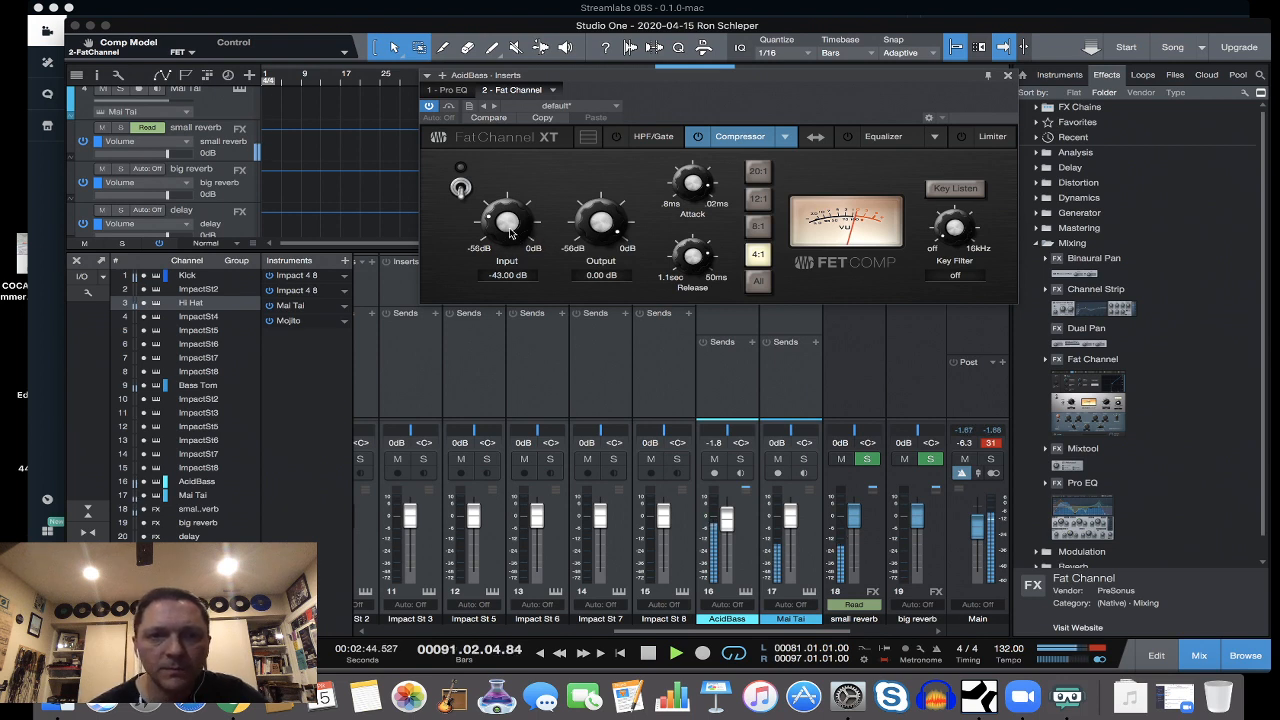
drag(510, 233, 516, 139)
drag(511, 229, 520, 270)
drag(508, 217, 508, 210)
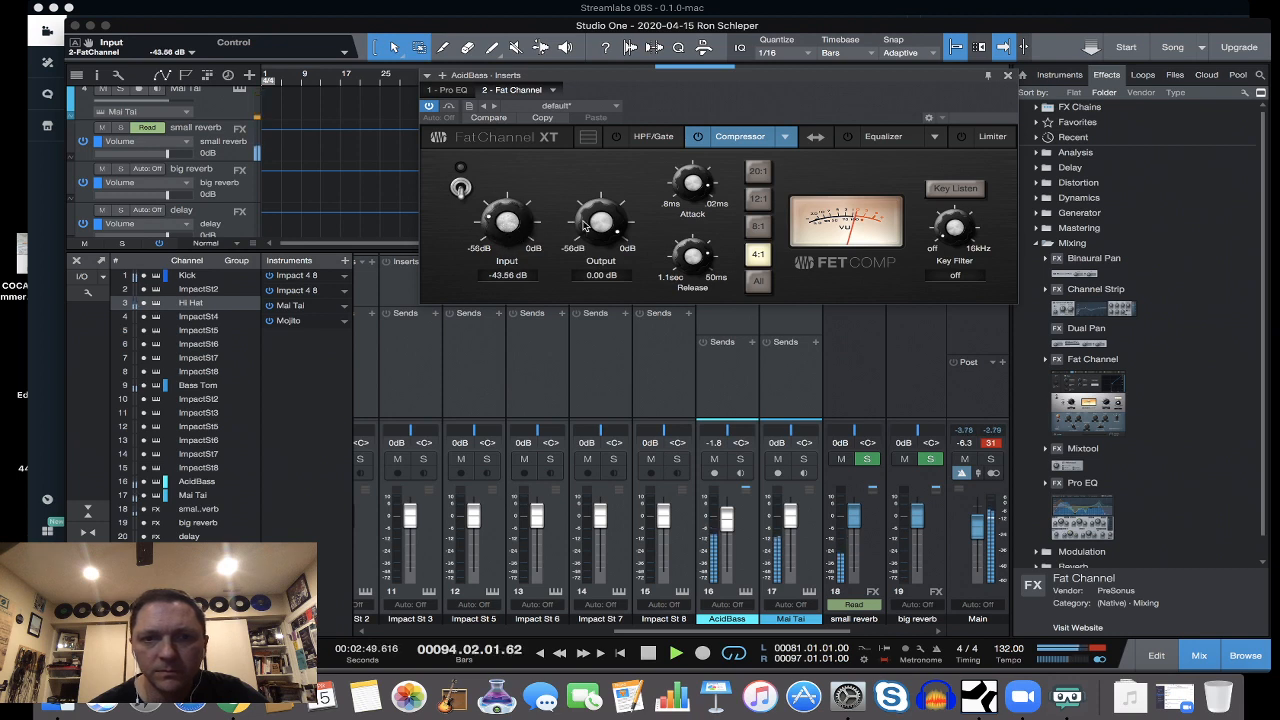
drag(605, 213, 627, 307)
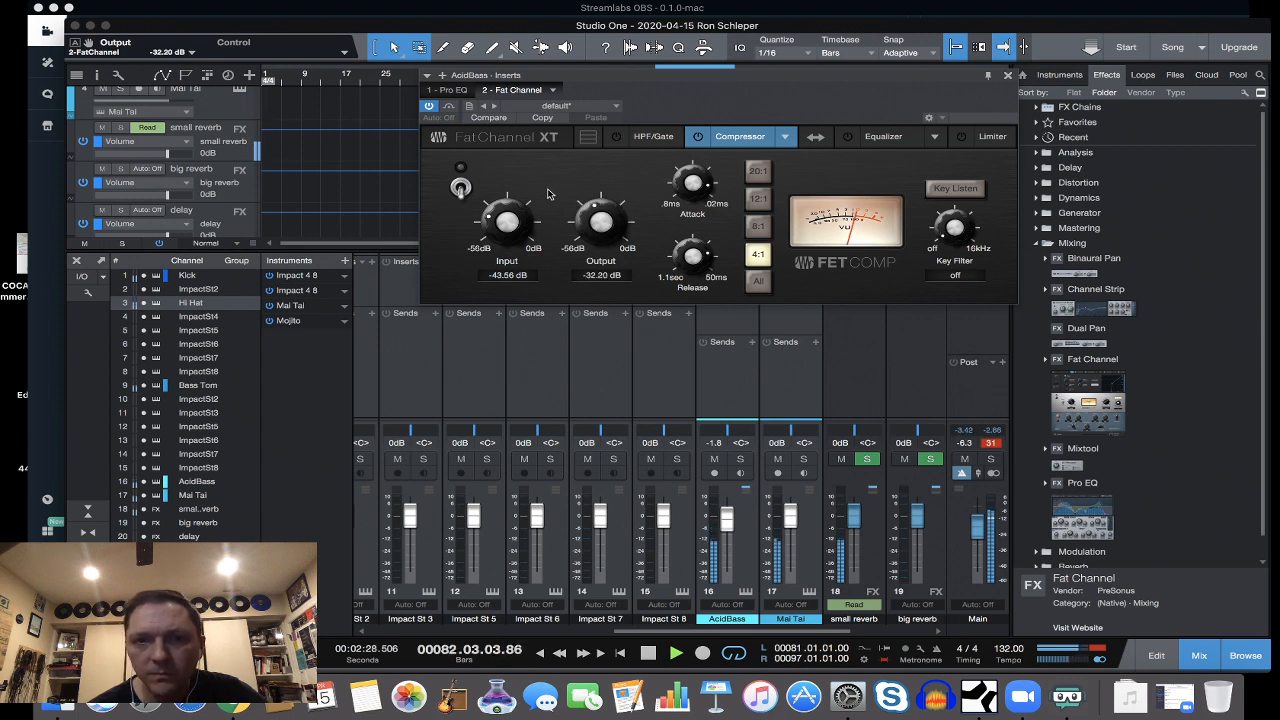
drag(515, 228, 501, 167)
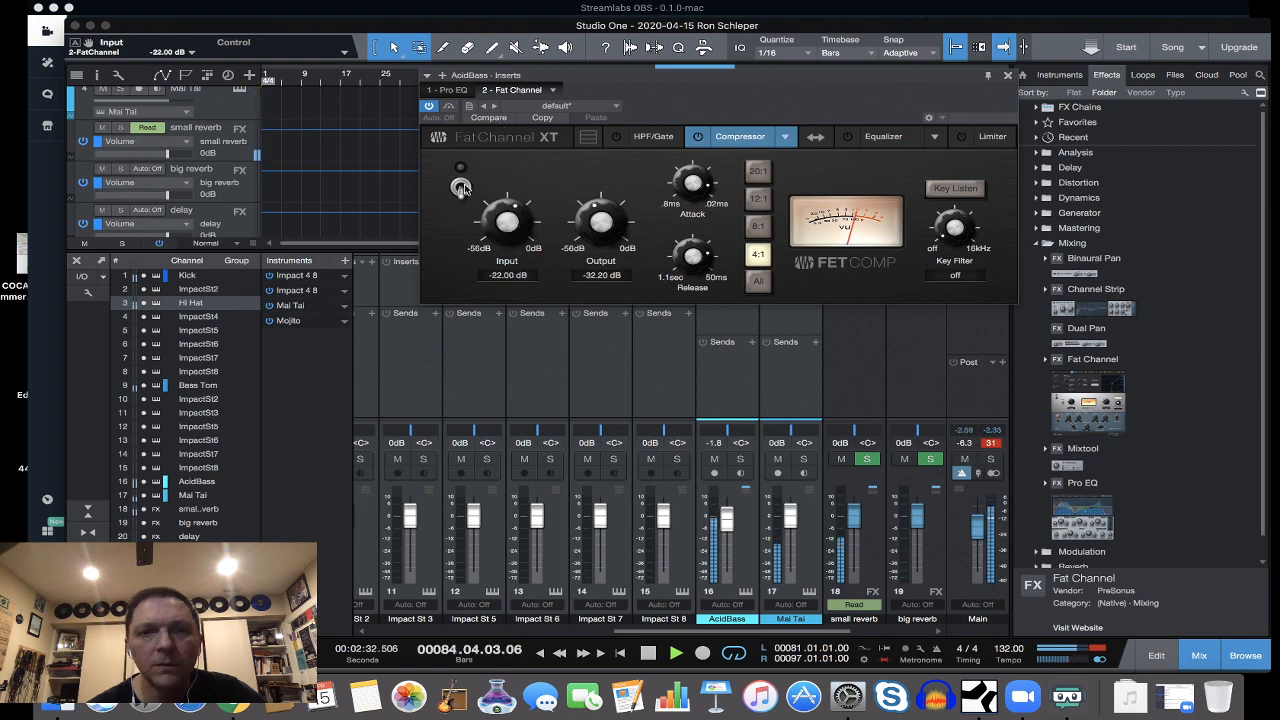
Switch on the AcidBass FET compressor and adjust its output to -5.60 dB and its input to -32.64 dB.
click(462, 189)
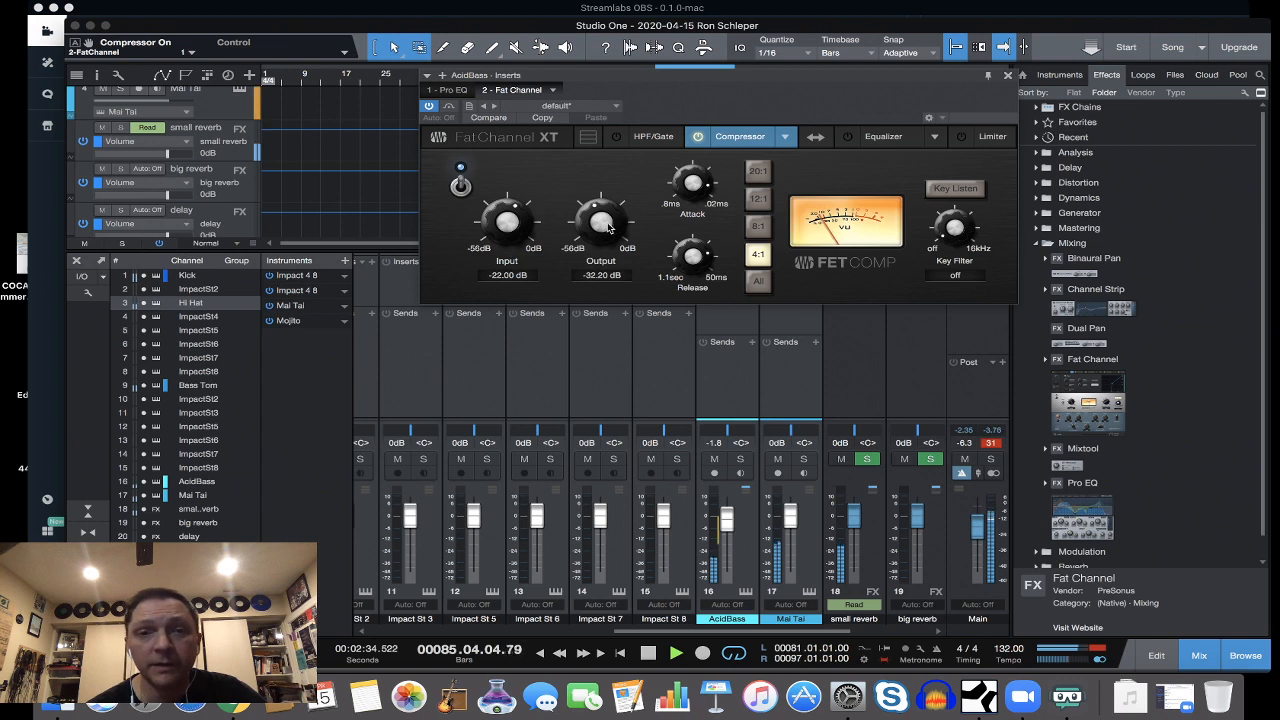
drag(601, 218, 610, 158)
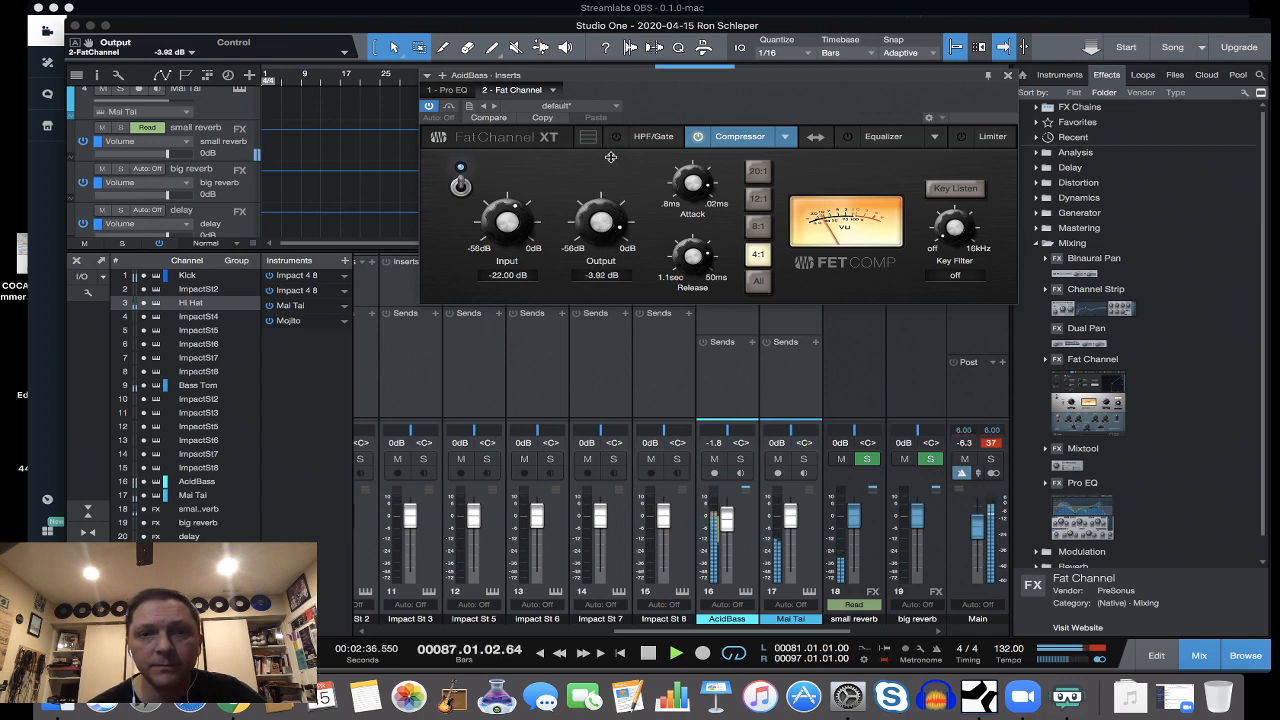
drag(505, 220, 506, 247)
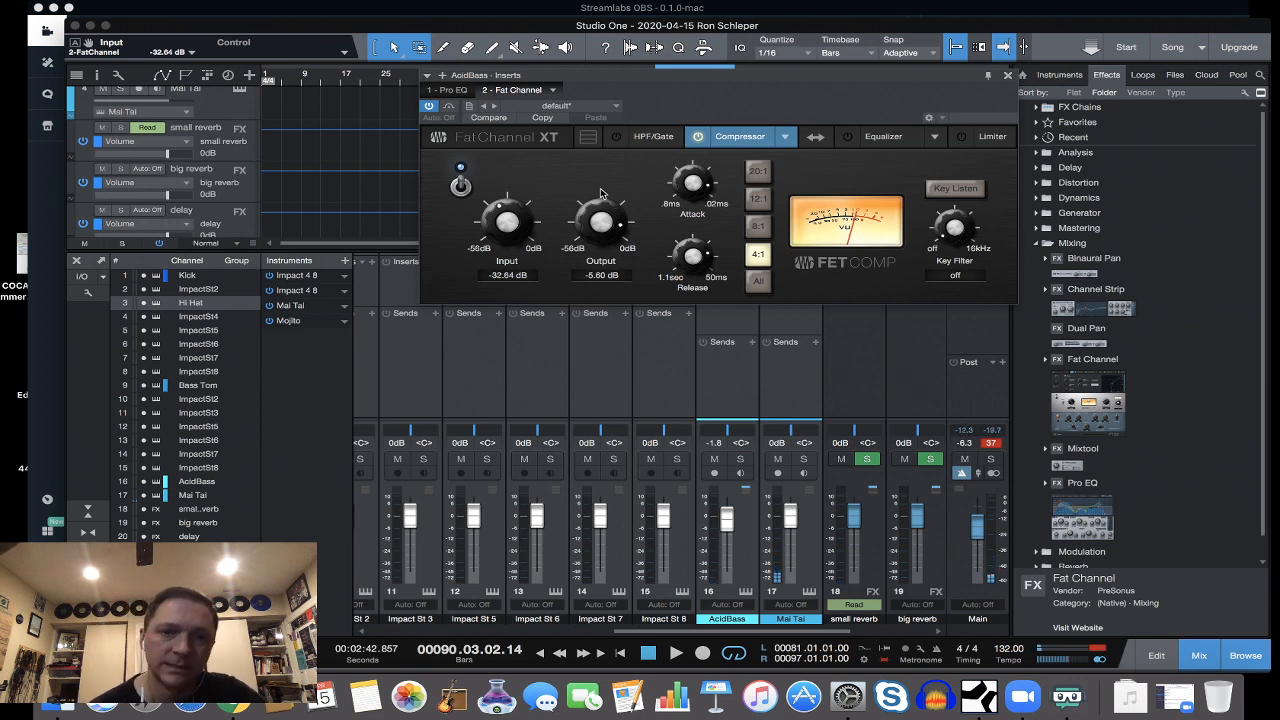
Set the AcidBass FET compressor's input to -34.44 dB during playback and compare the sound with the Fat Channel bypassed and active.
drag(510, 234, 508, 234)
double_click(508, 222)
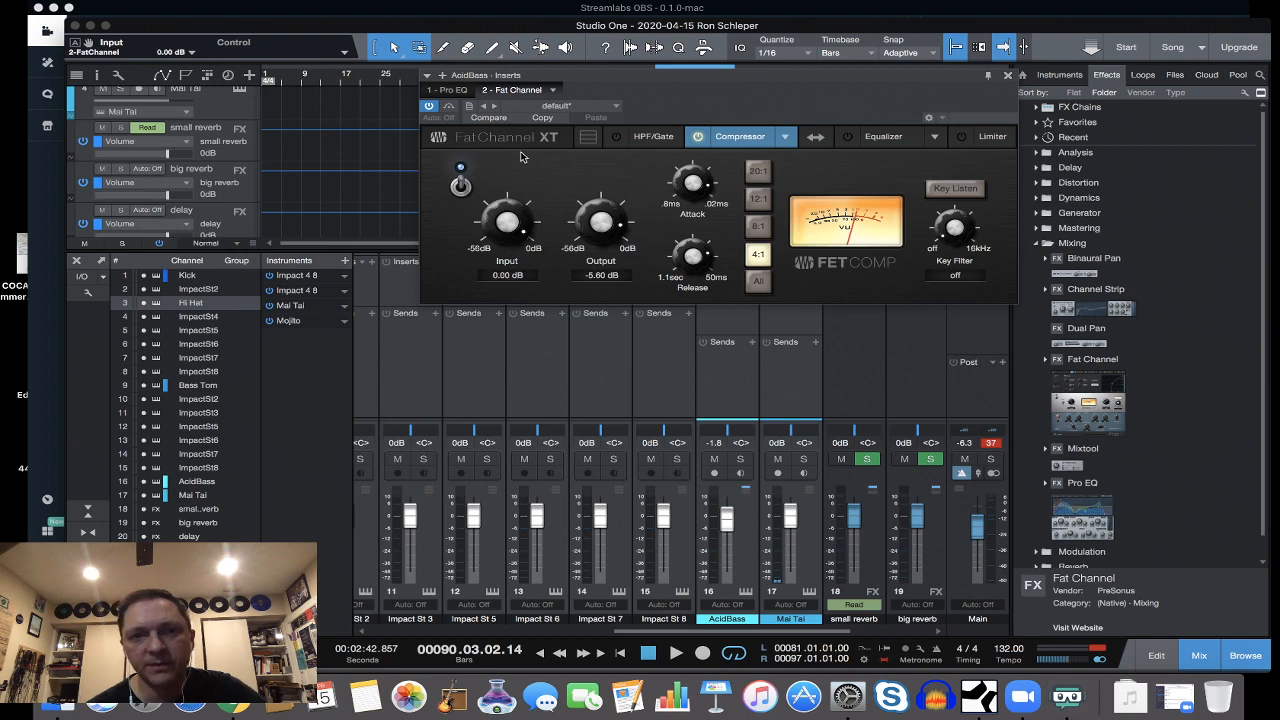
drag(508, 222, 510, 317)
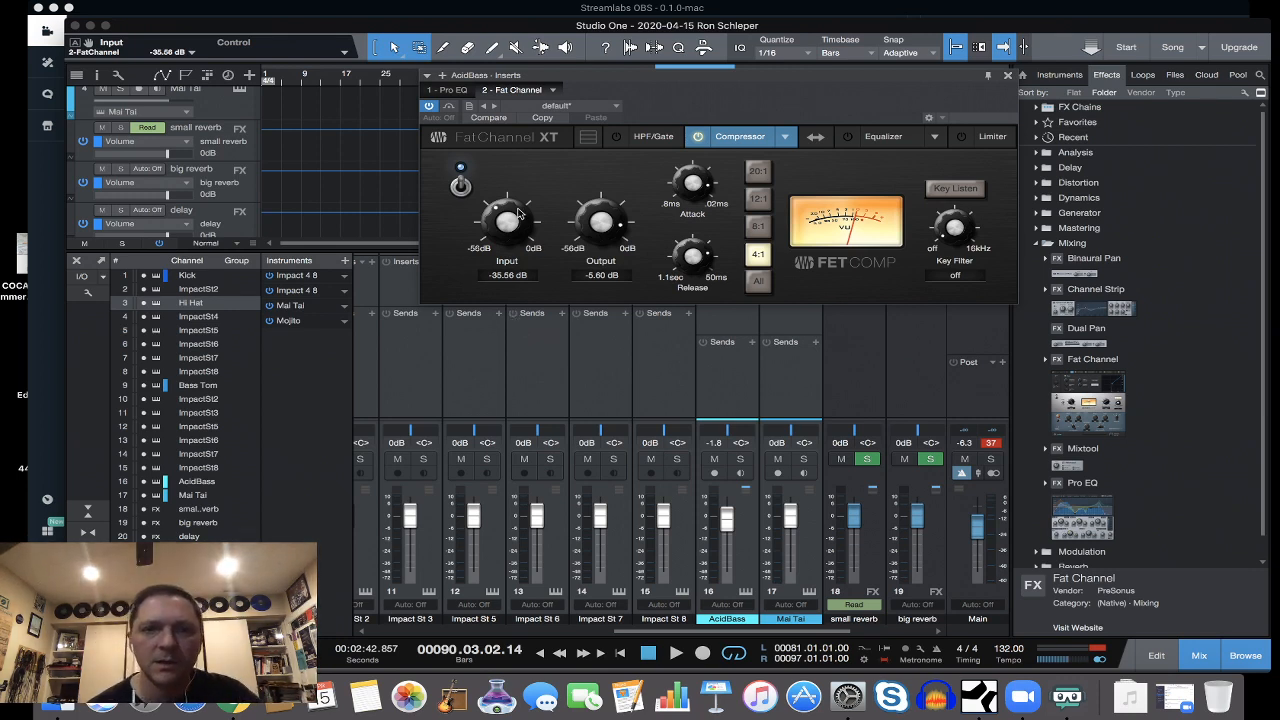
drag(508, 212, 505, 258)
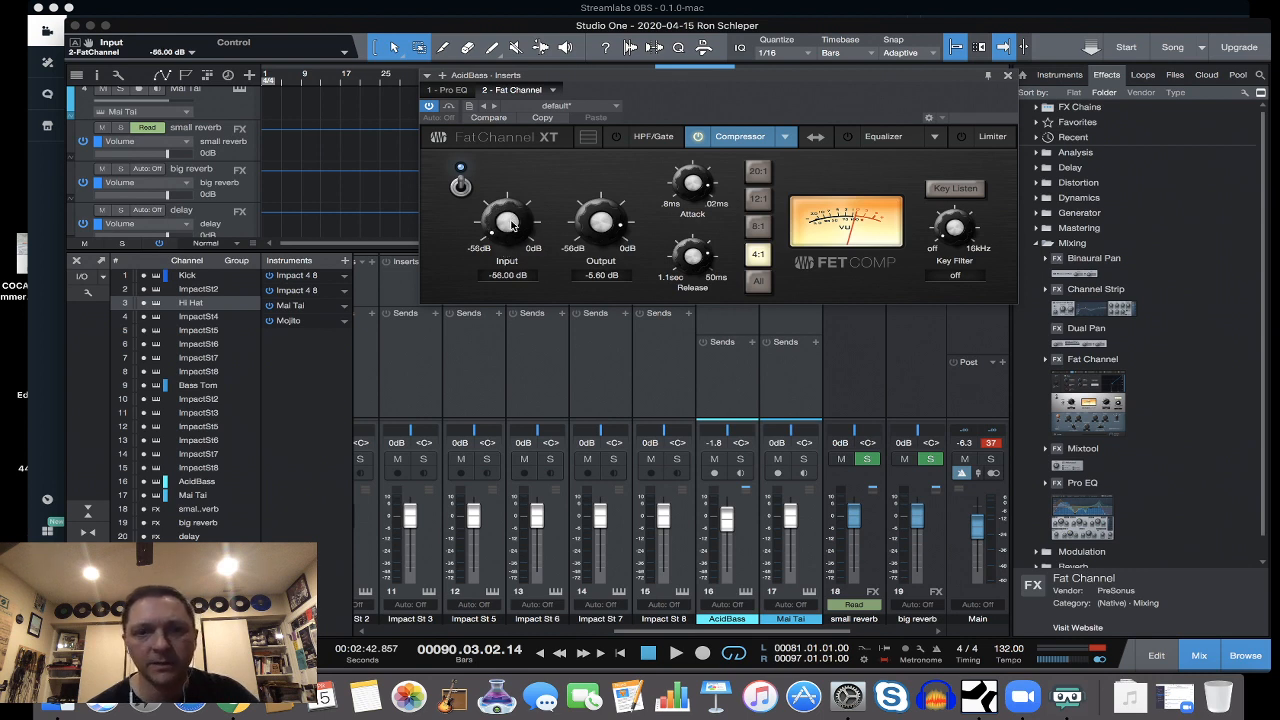
drag(510, 222, 510, 198)
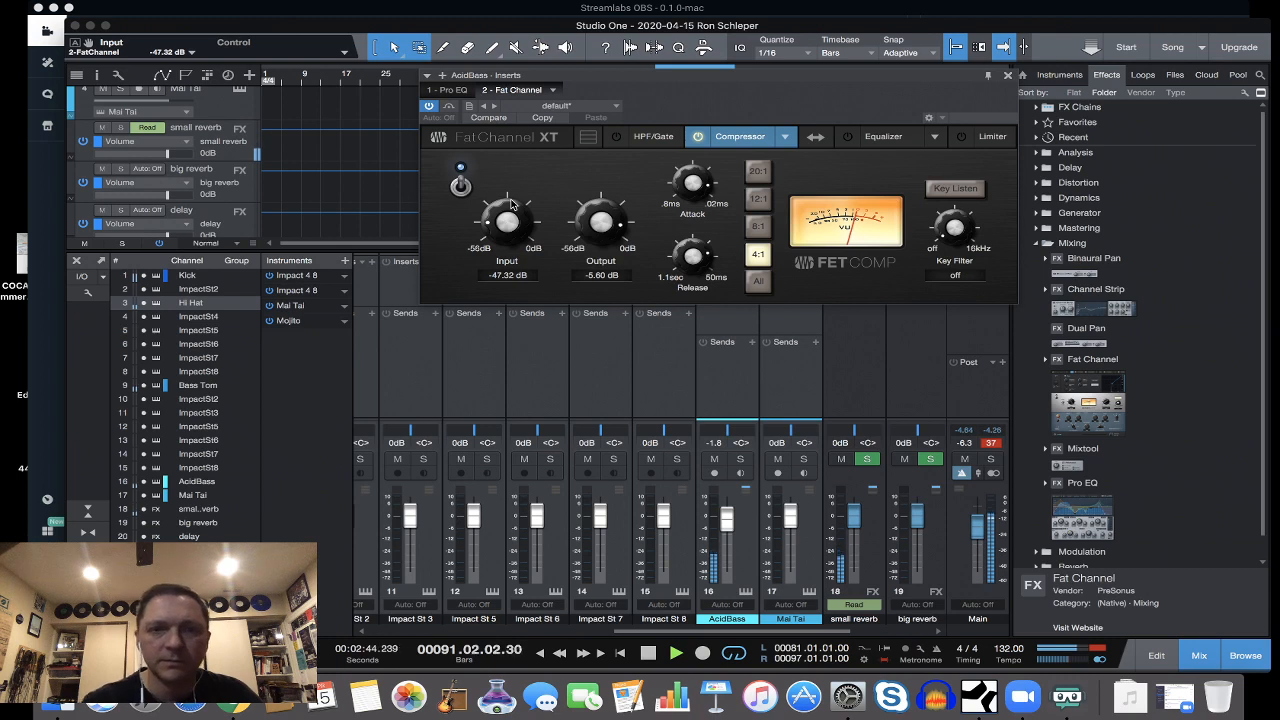
drag(506, 218, 508, 189)
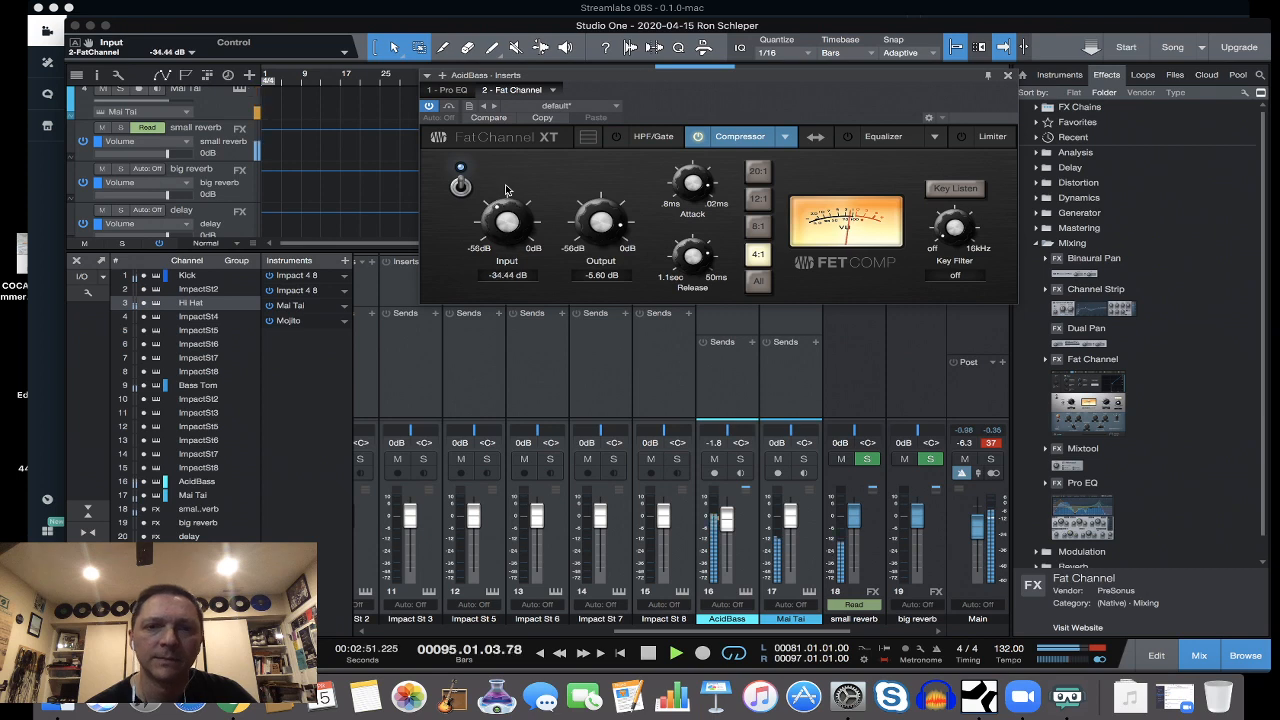
click(429, 108)
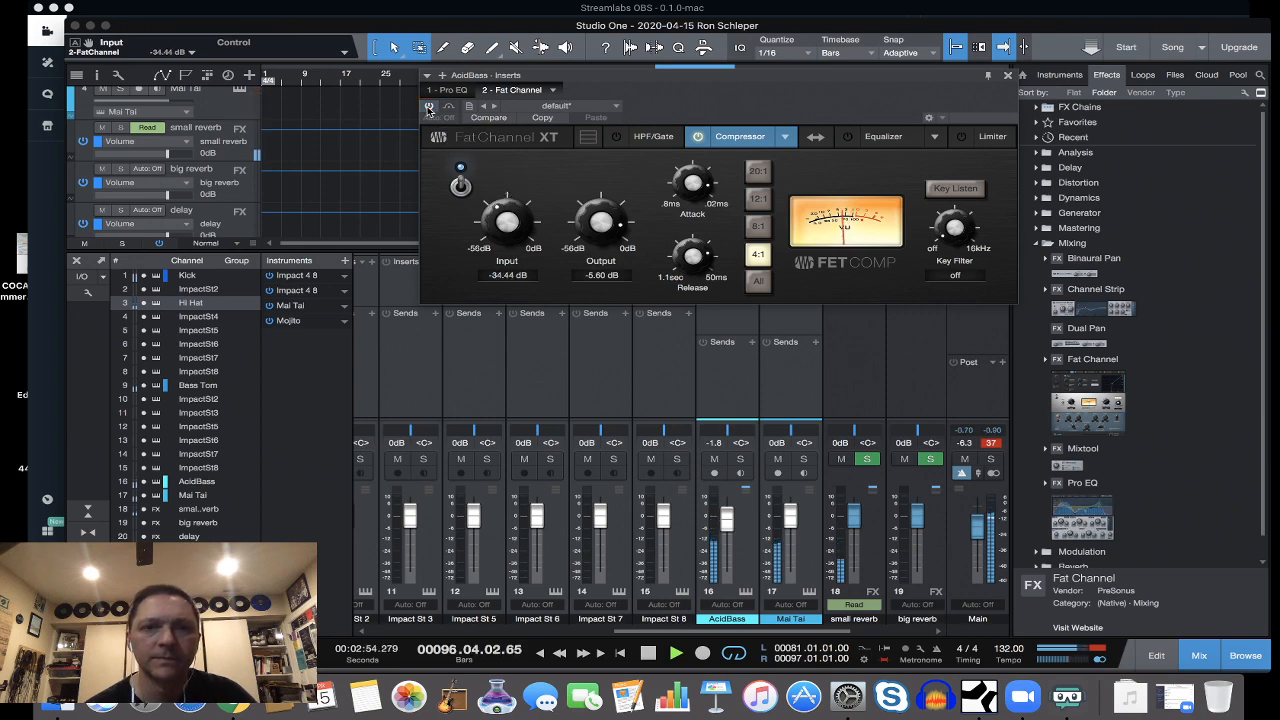
click(429, 108)
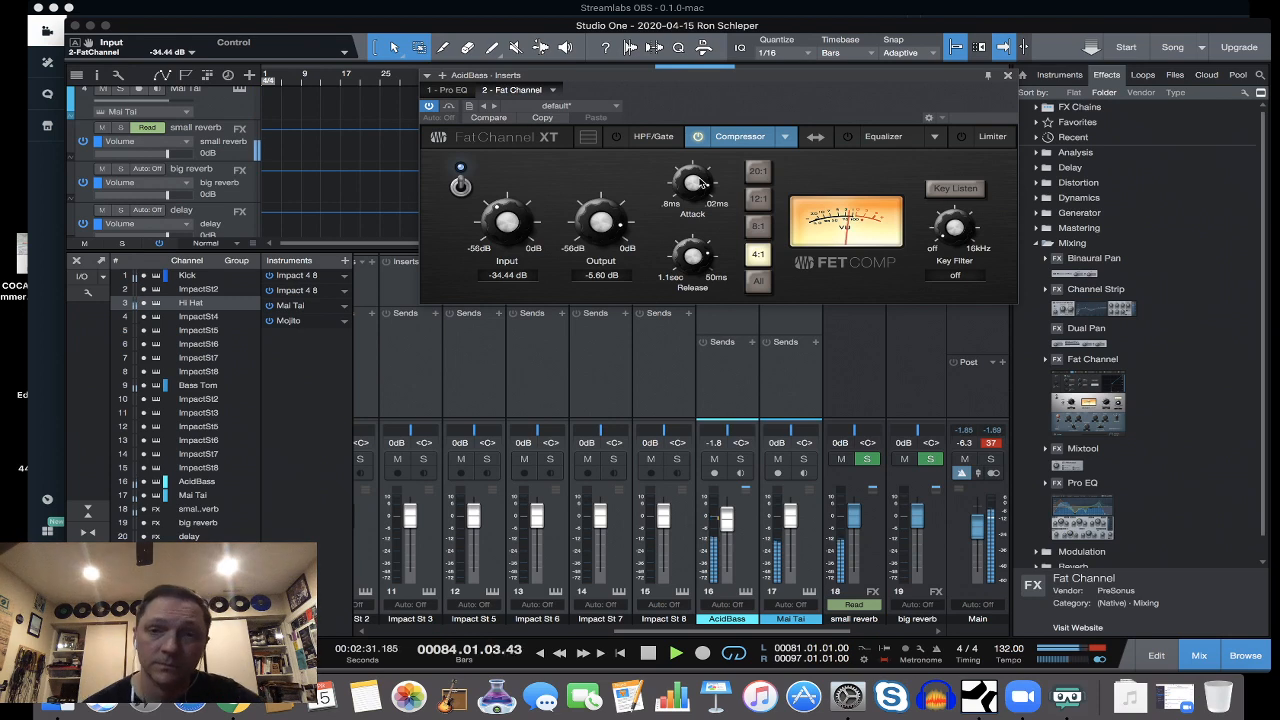
Set the AcidBass FET compressor's release to 638 ms and its output to -4.20 dB.
mouse_move(701, 183)
mouse_down()
mouse_move(713, 280)
mouse_move(692, 187)
mouse_up()
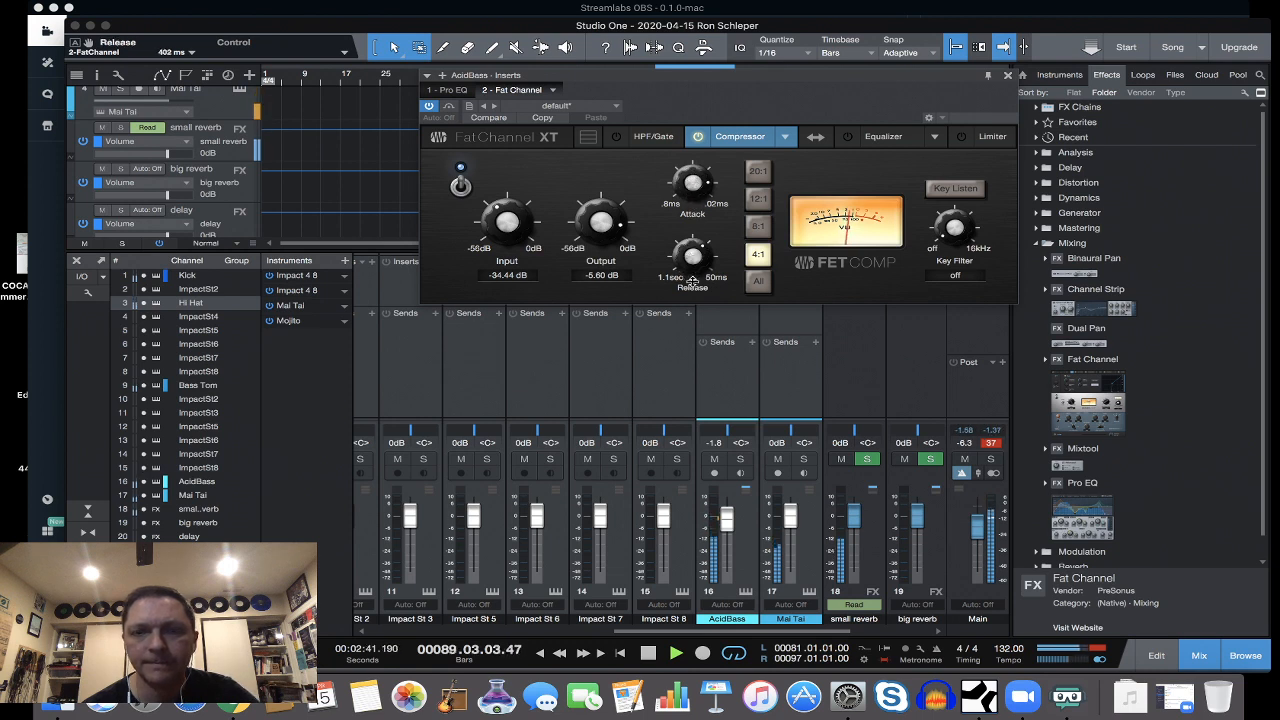
drag(706, 332, 704, 323)
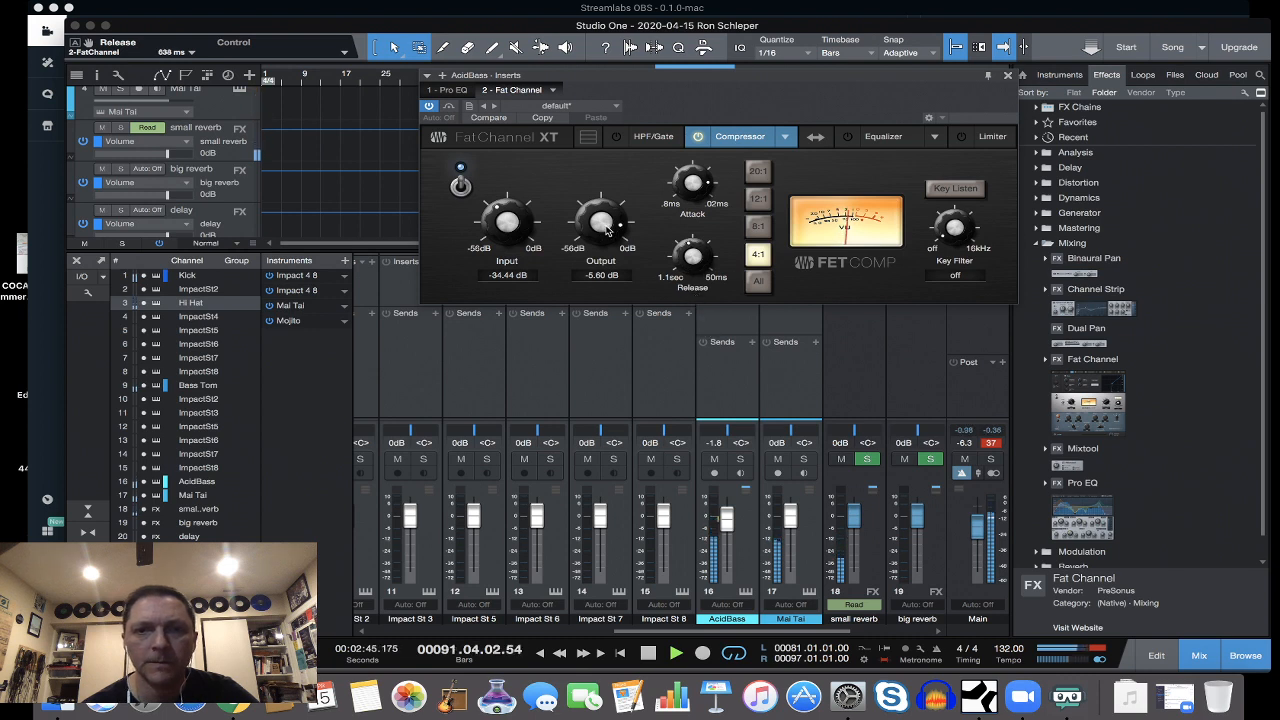
scroll(604, 222, up, 1)
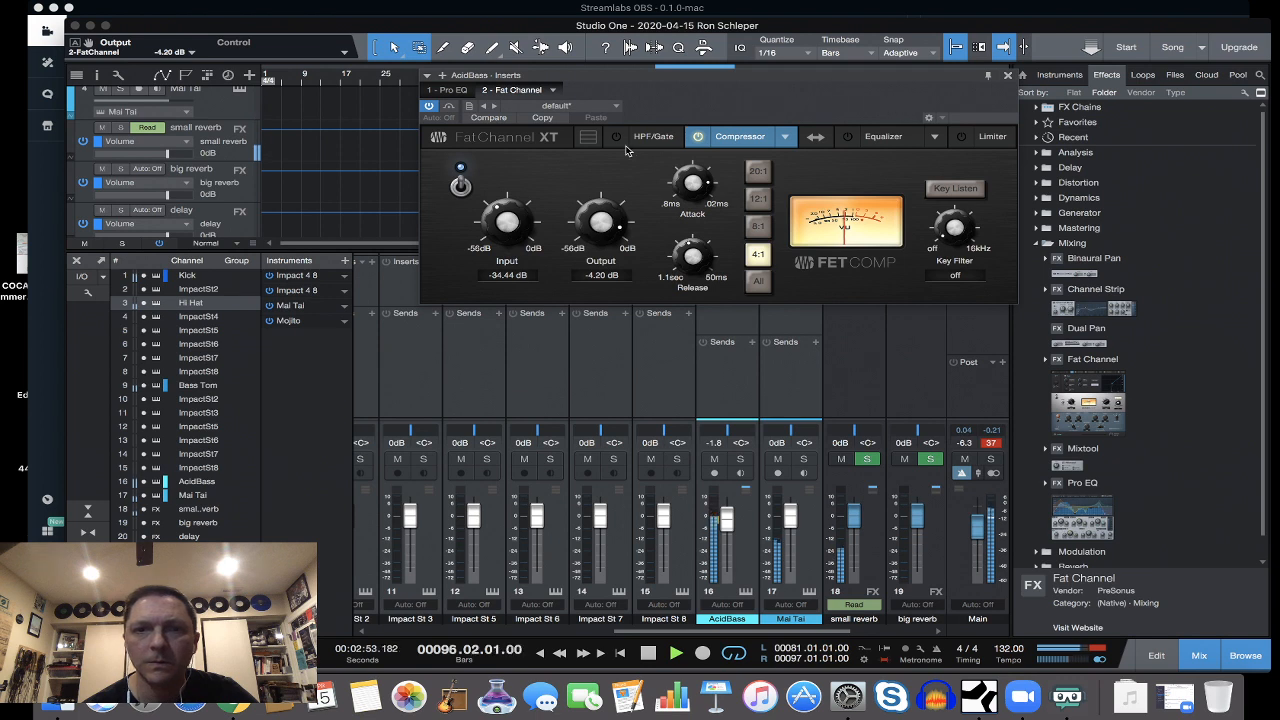
click(817, 138)
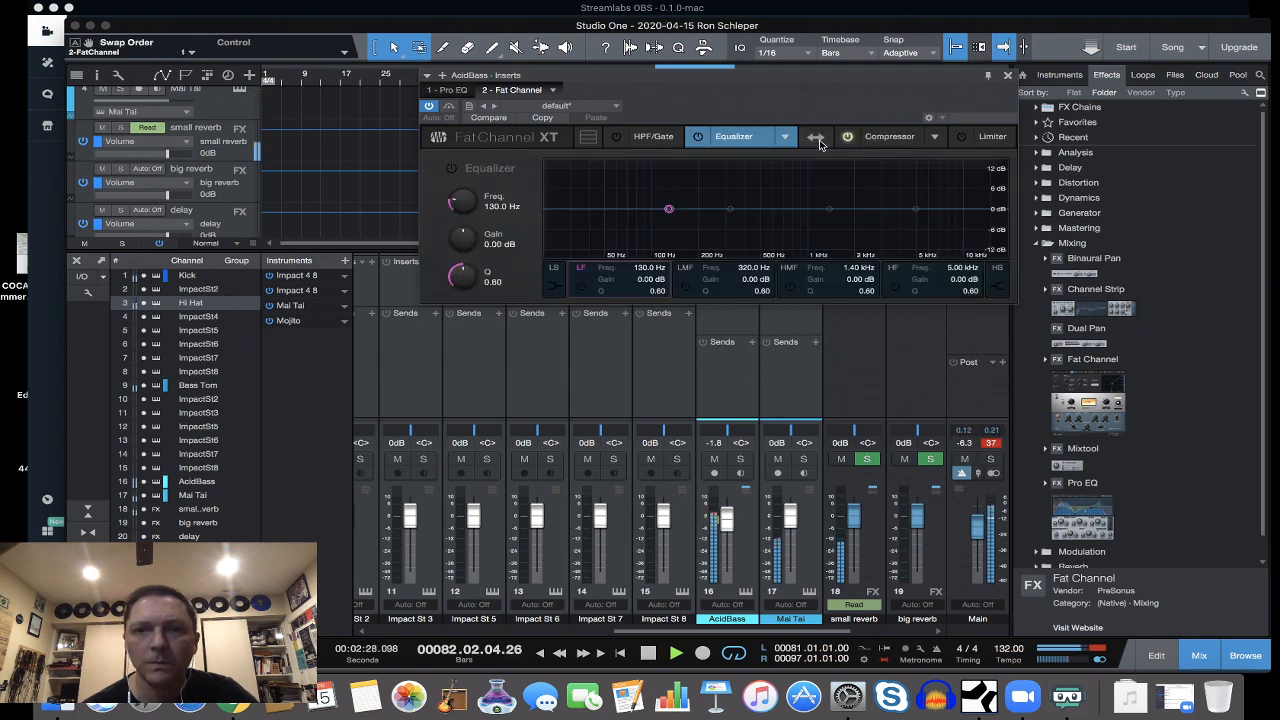
click(817, 138)
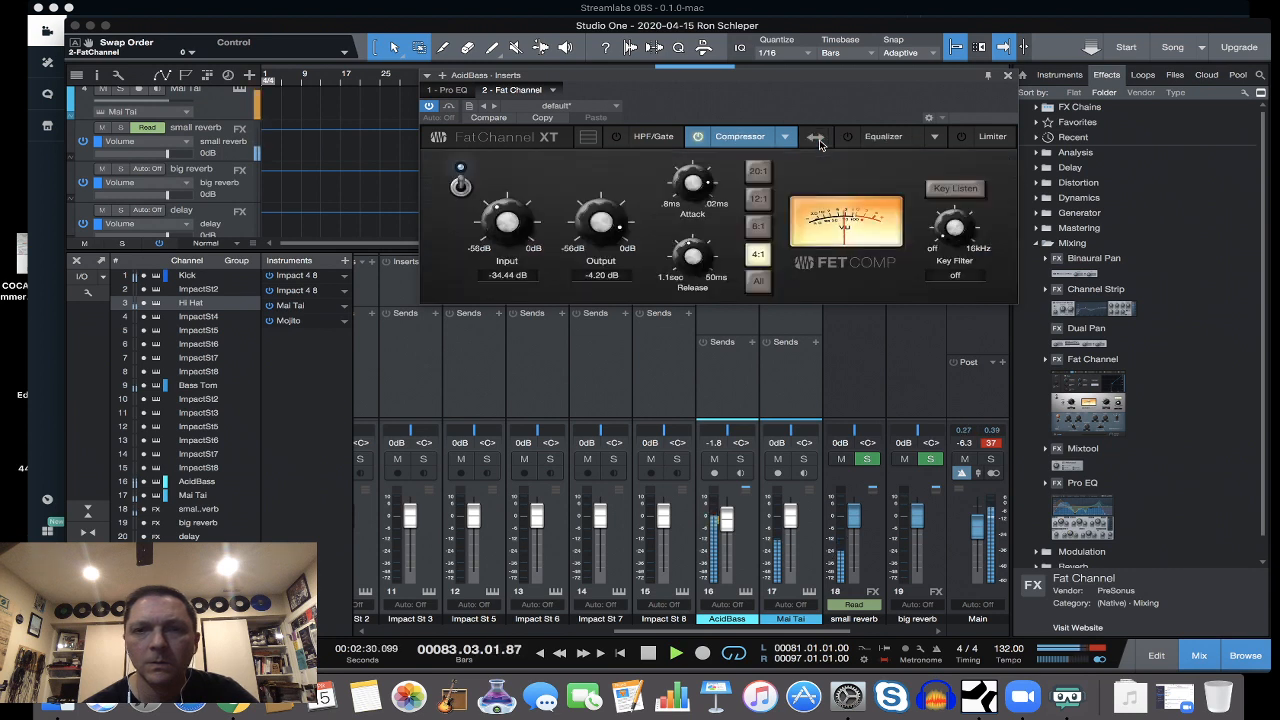
click(818, 140)
click(817, 138)
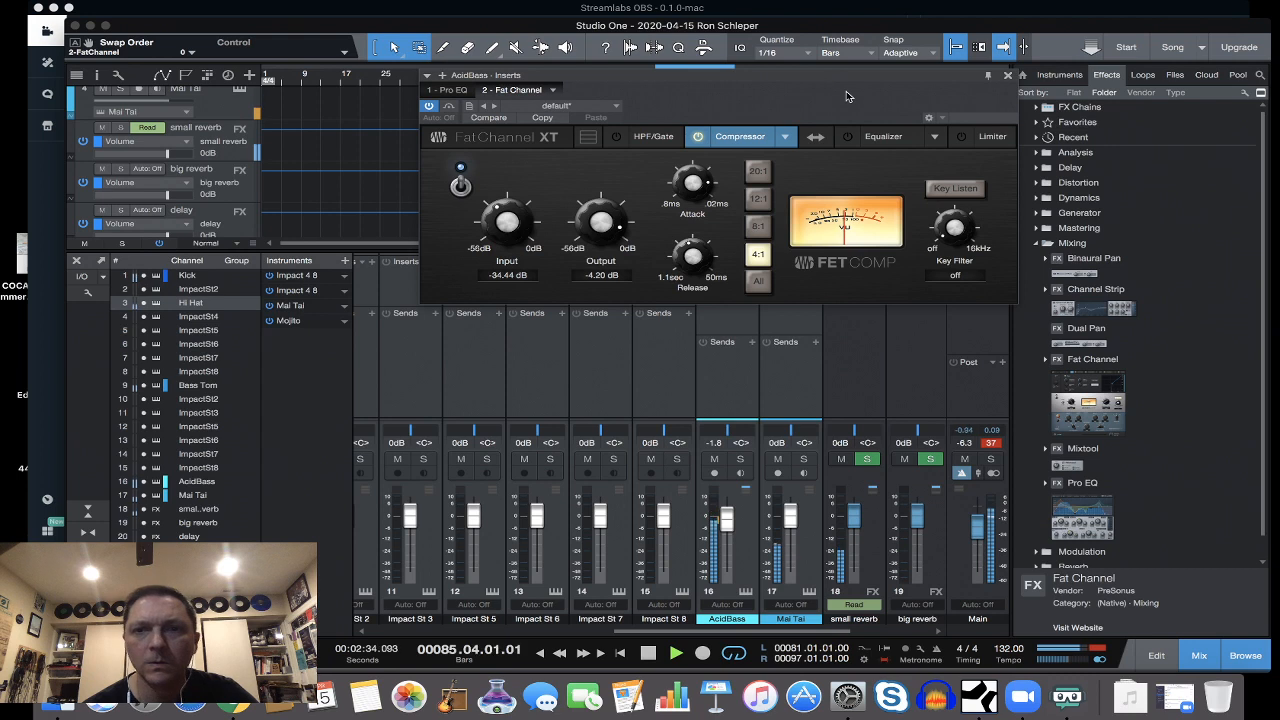
Switch on the AcidBass Fat Channel's limiter and its LF, LMF, HMF and HF equalizer bands.
click(993, 137)
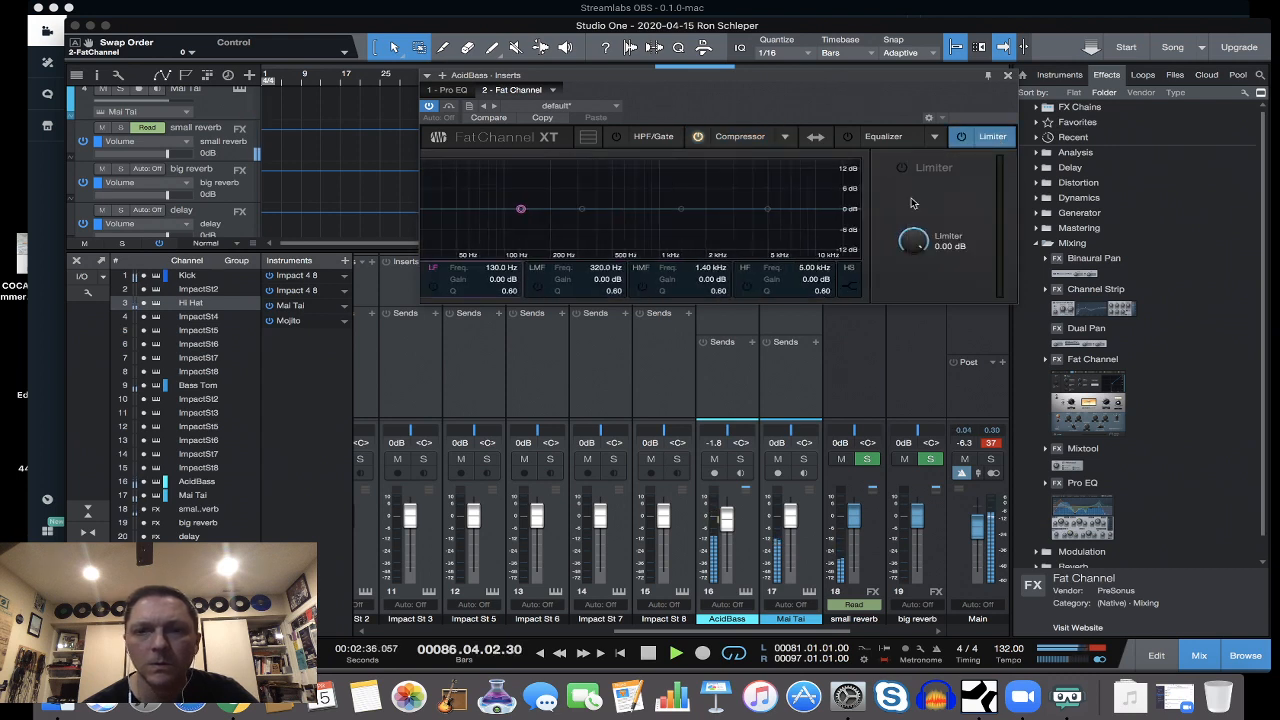
click(902, 168)
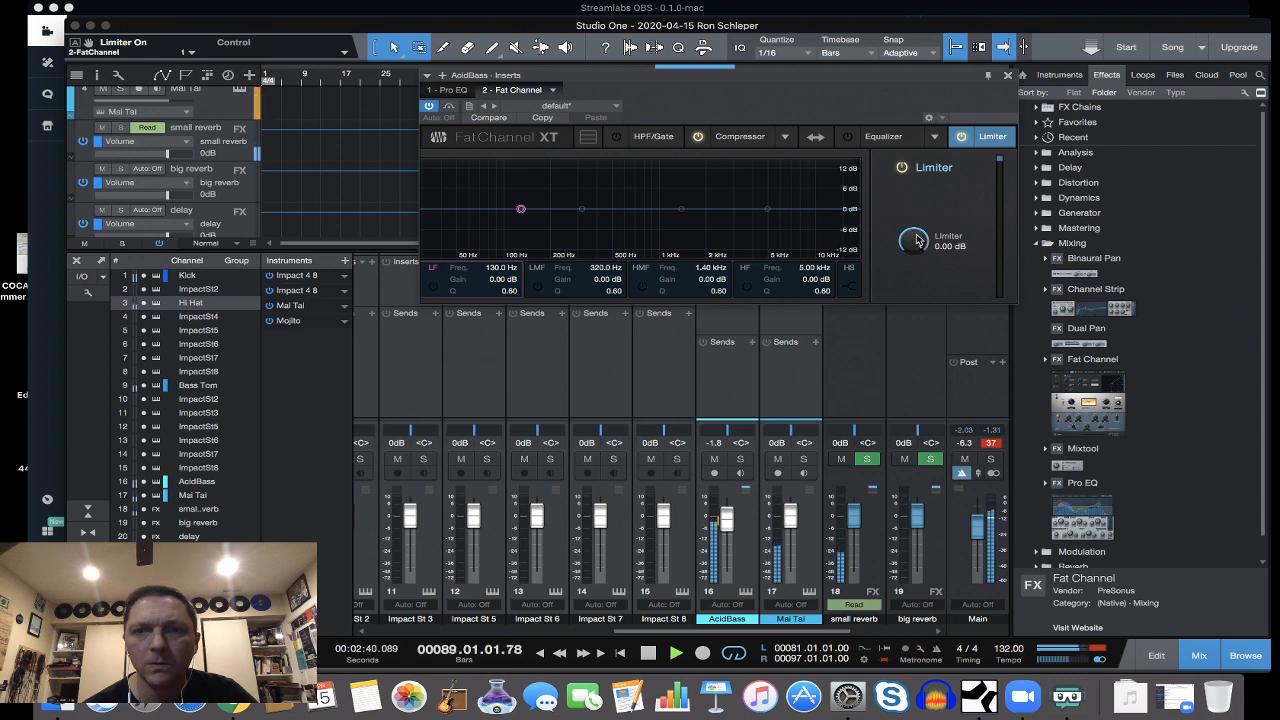
drag(916, 240, 913, 180)
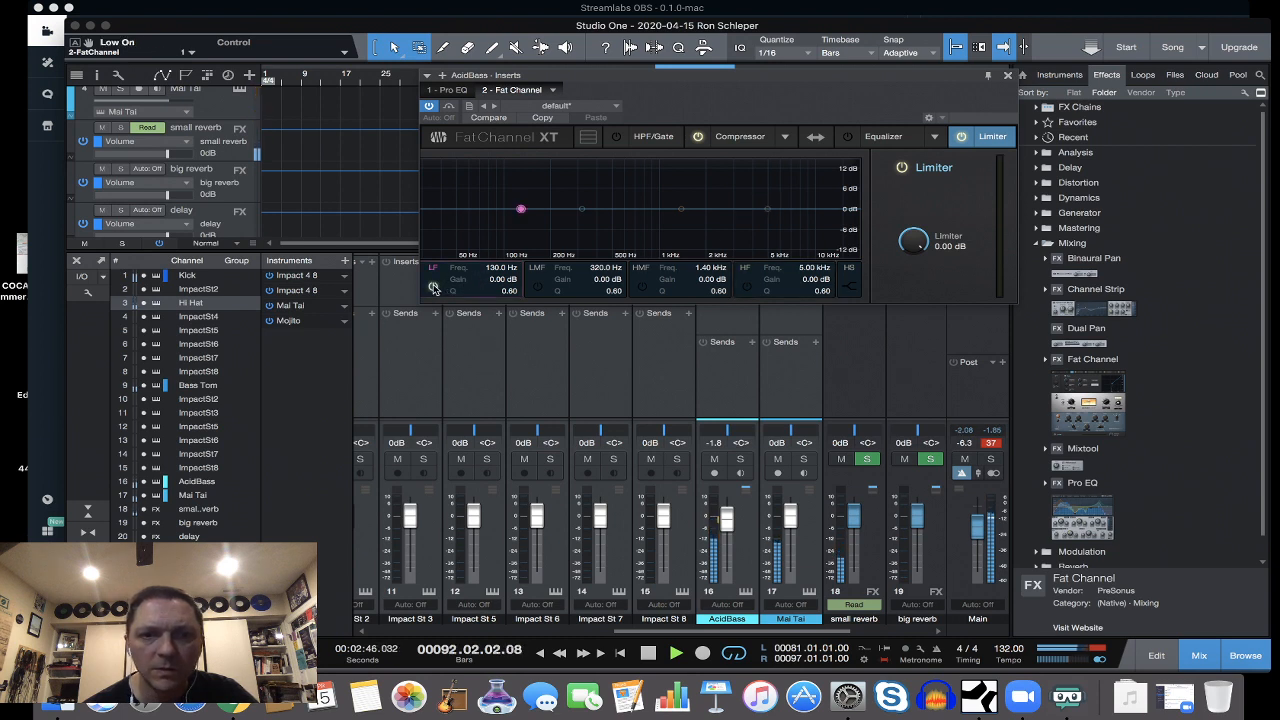
click(537, 288)
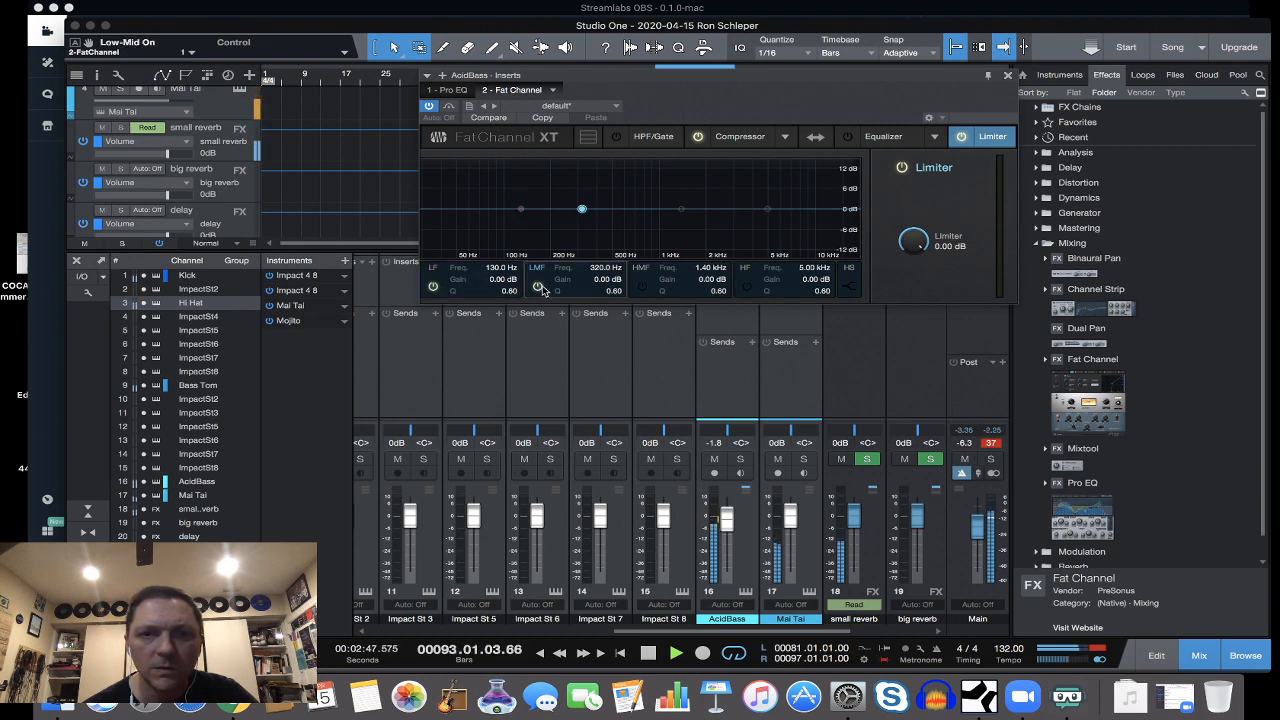
click(642, 288)
click(746, 288)
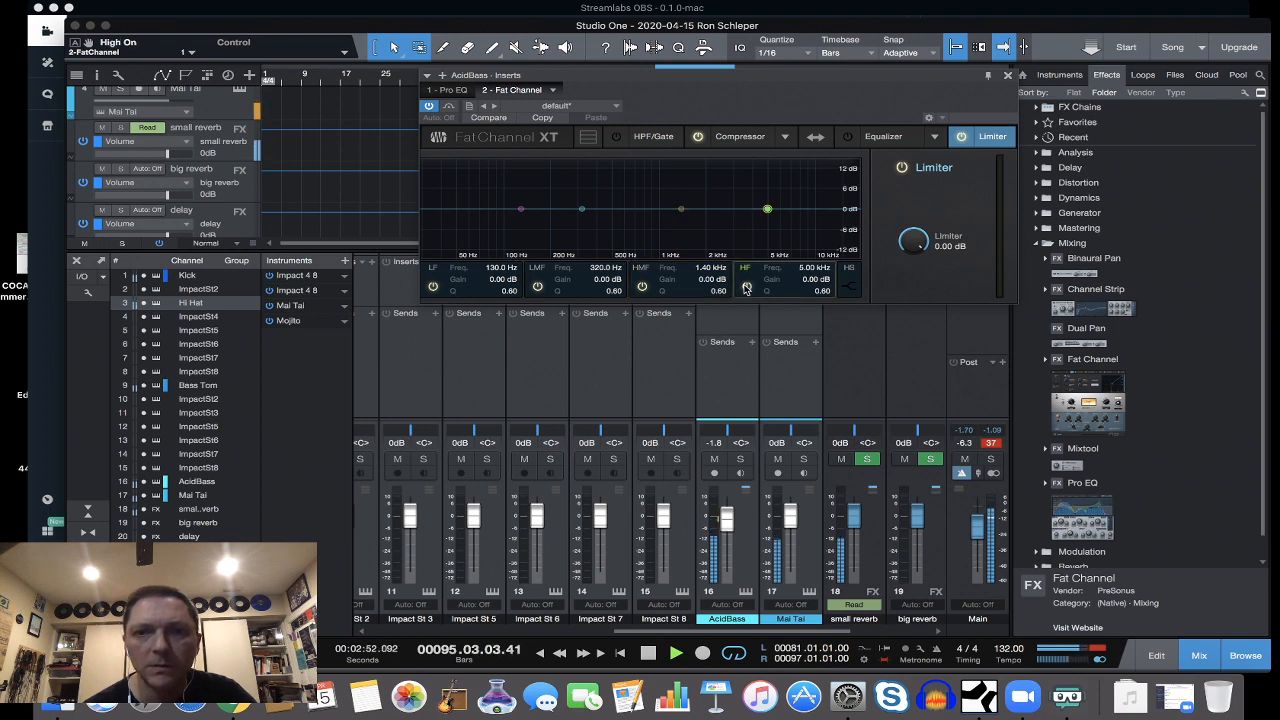
Set the AcidBass limiter to -2.10 dB and raise the channel volume to -0.6 dB, closing the Fat Channel.
mouse_move(912, 241)
mouse_down()
mouse_move(920, 271)
mouse_move(918, 222)
mouse_move(919, 244)
mouse_up()
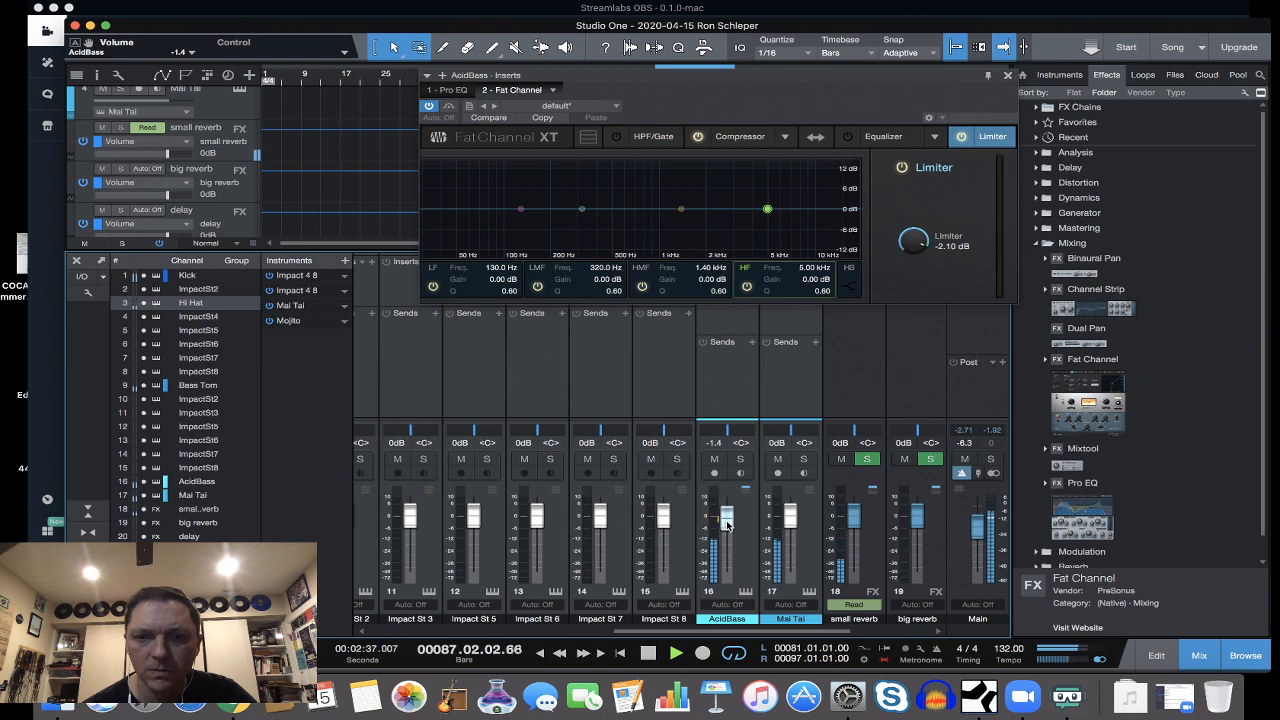
drag(727, 524, 727, 520)
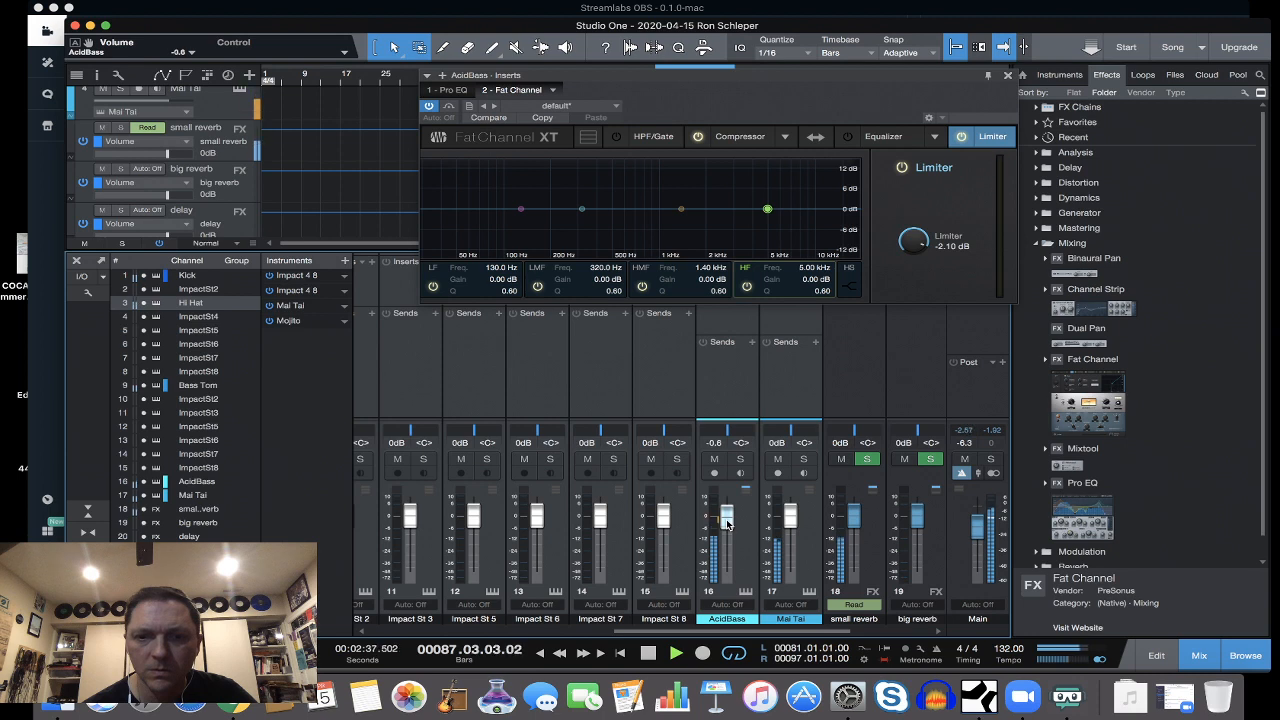
click(1008, 76)
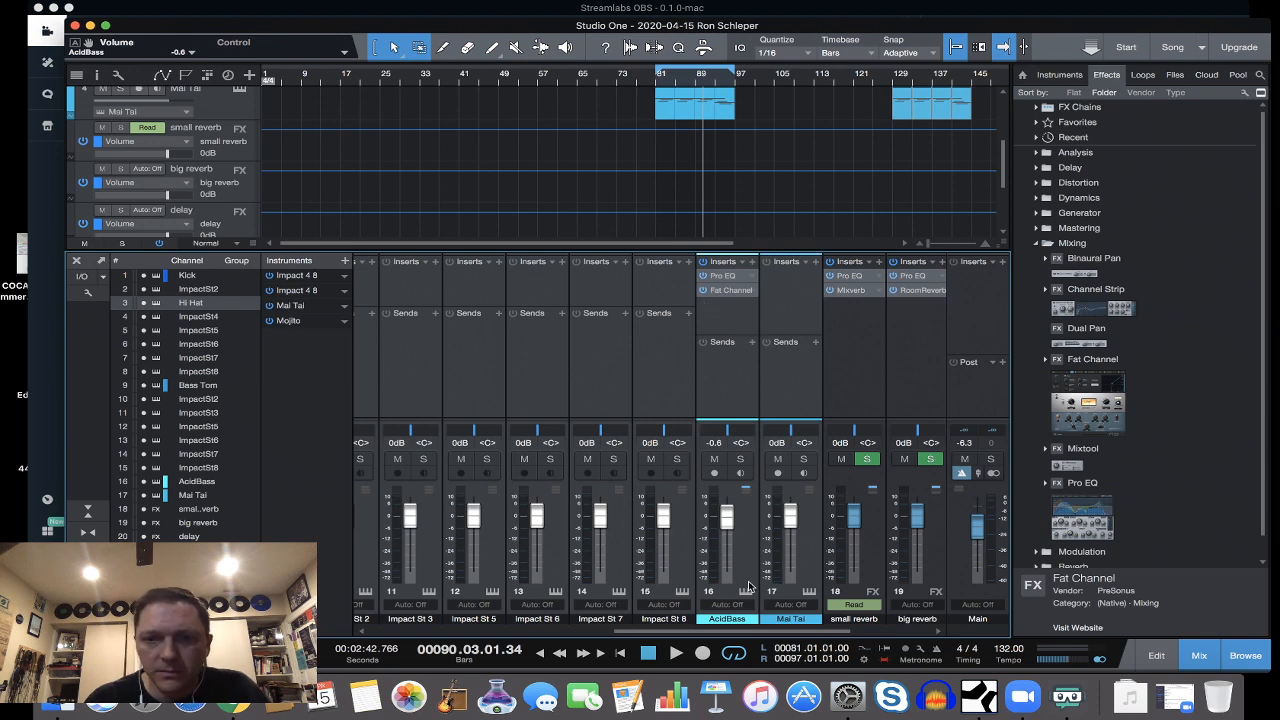
Insert a Fat Channel on the Bass Tom channel and place its window clear of the channel's solo control.
drag(743, 634, 376, 596)
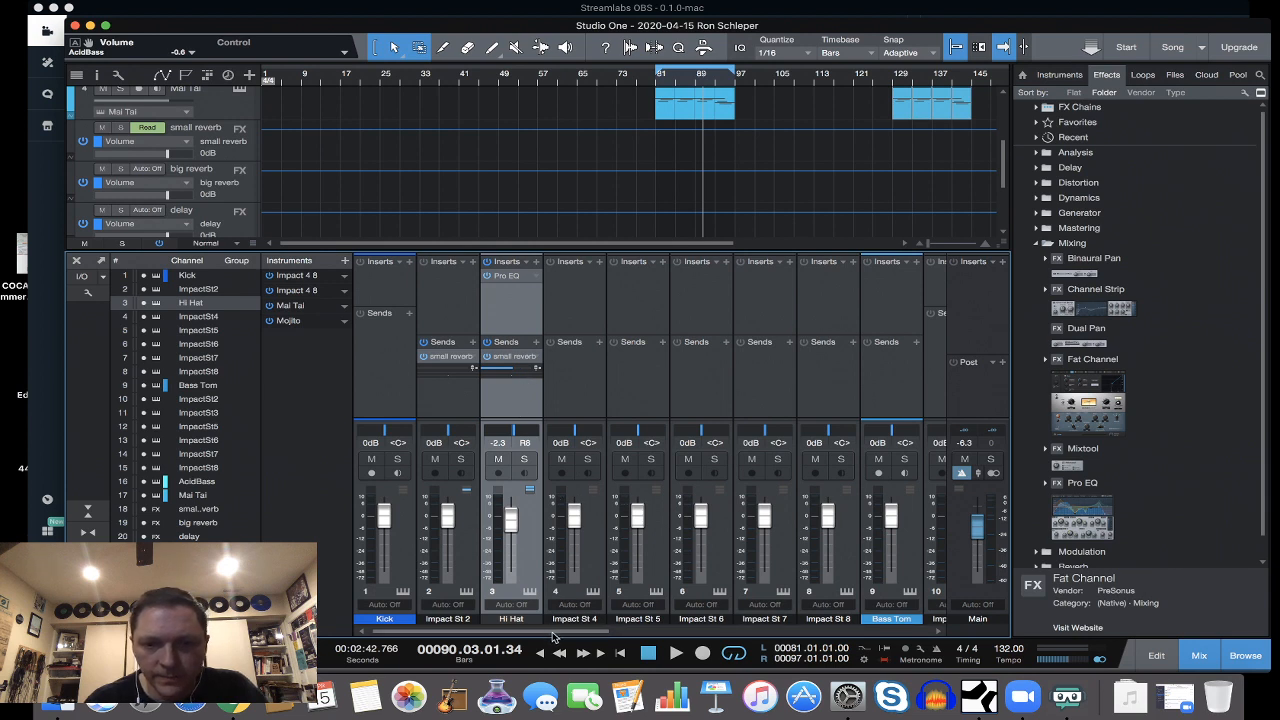
drag(553, 636, 634, 545)
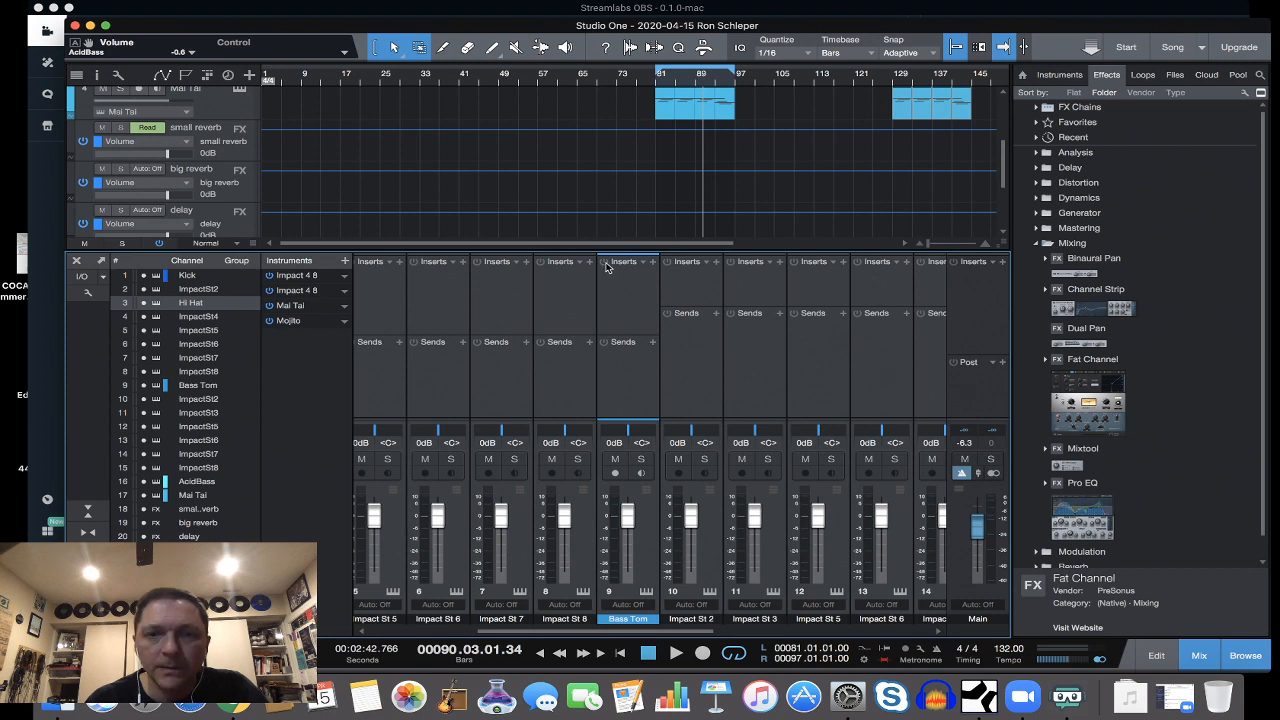
drag(1092, 385, 621, 287)
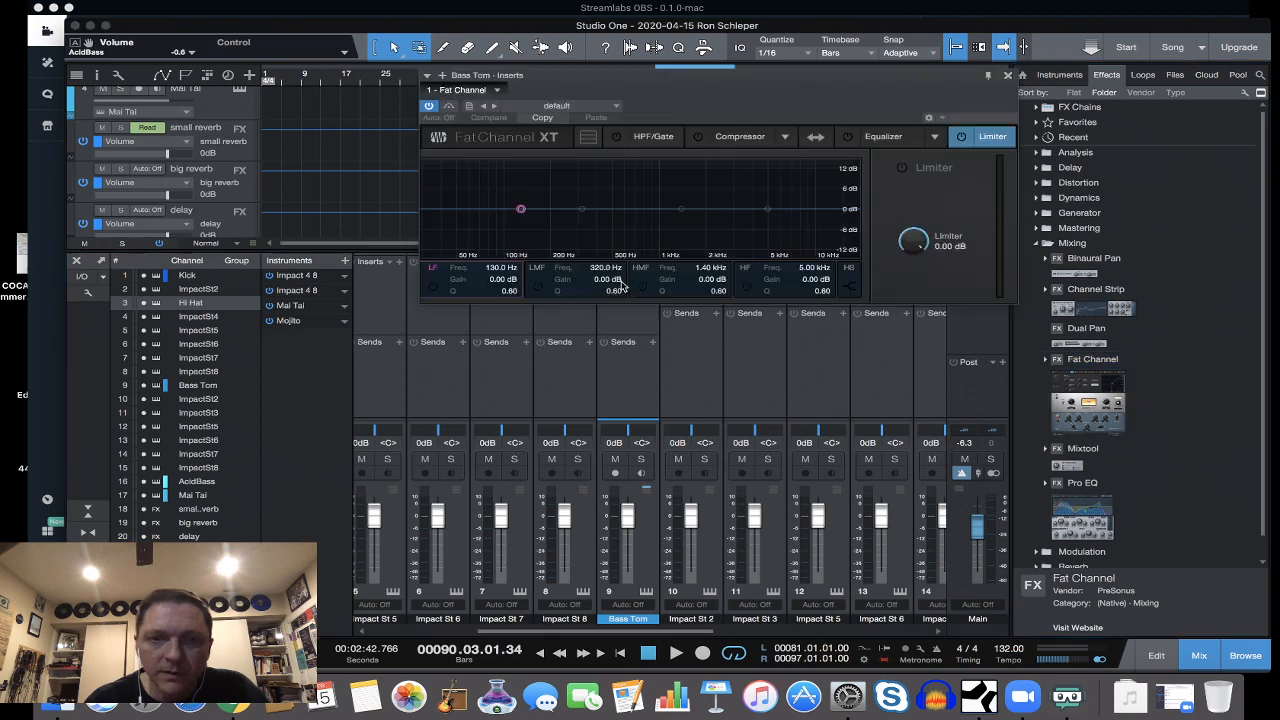
drag(628, 90, 540, 188)
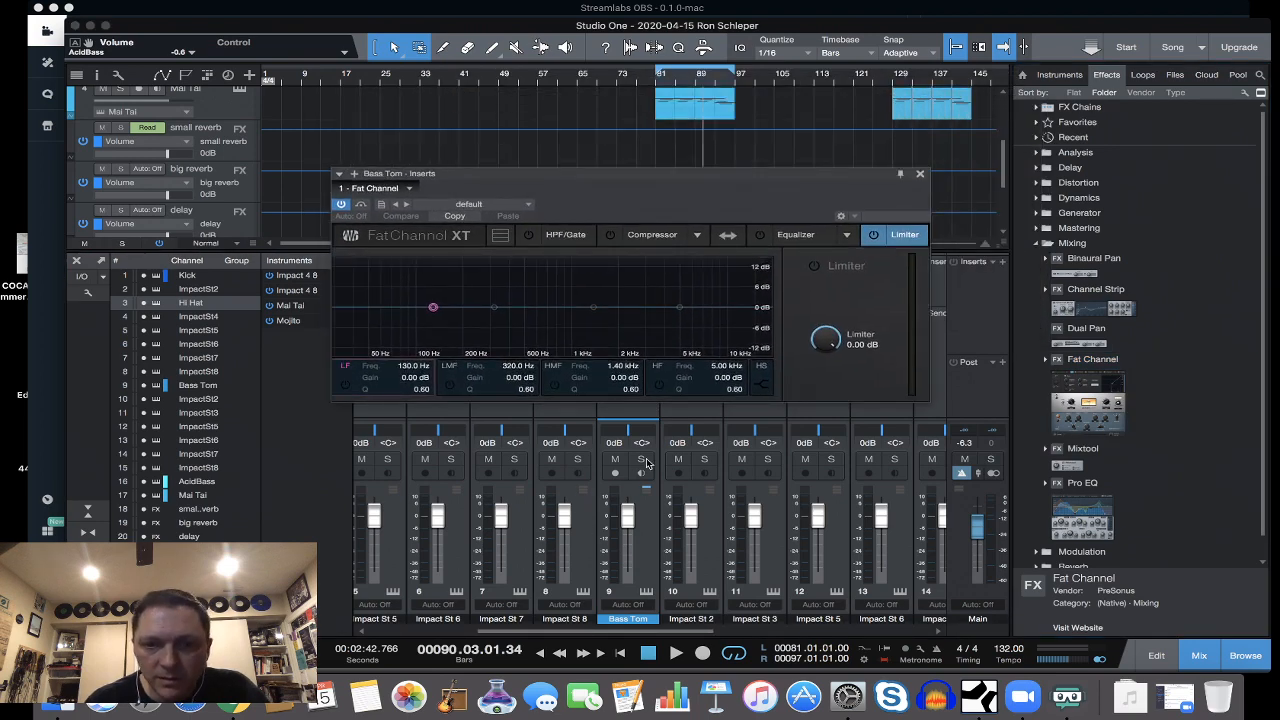
Solo the Bass Tom channel and play the loop, moving the Fat Channel window up above the mixer faders.
click(642, 459)
key(space)
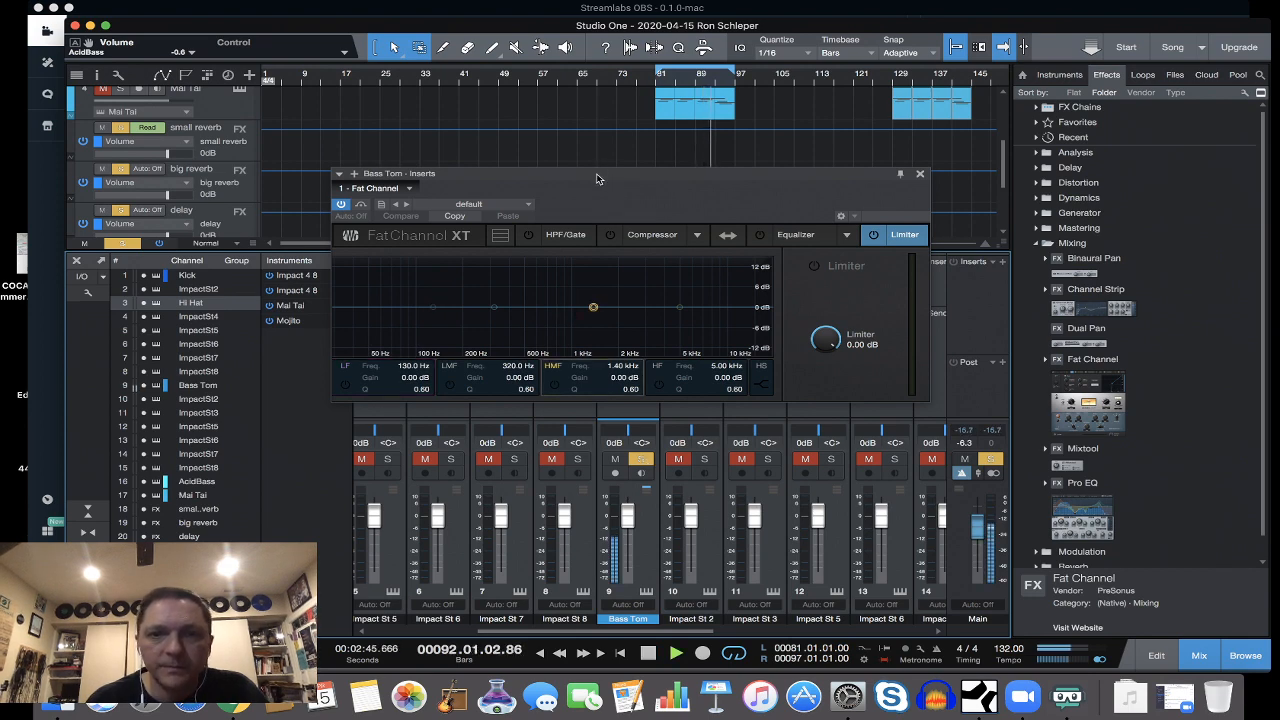
drag(598, 178, 583, 107)
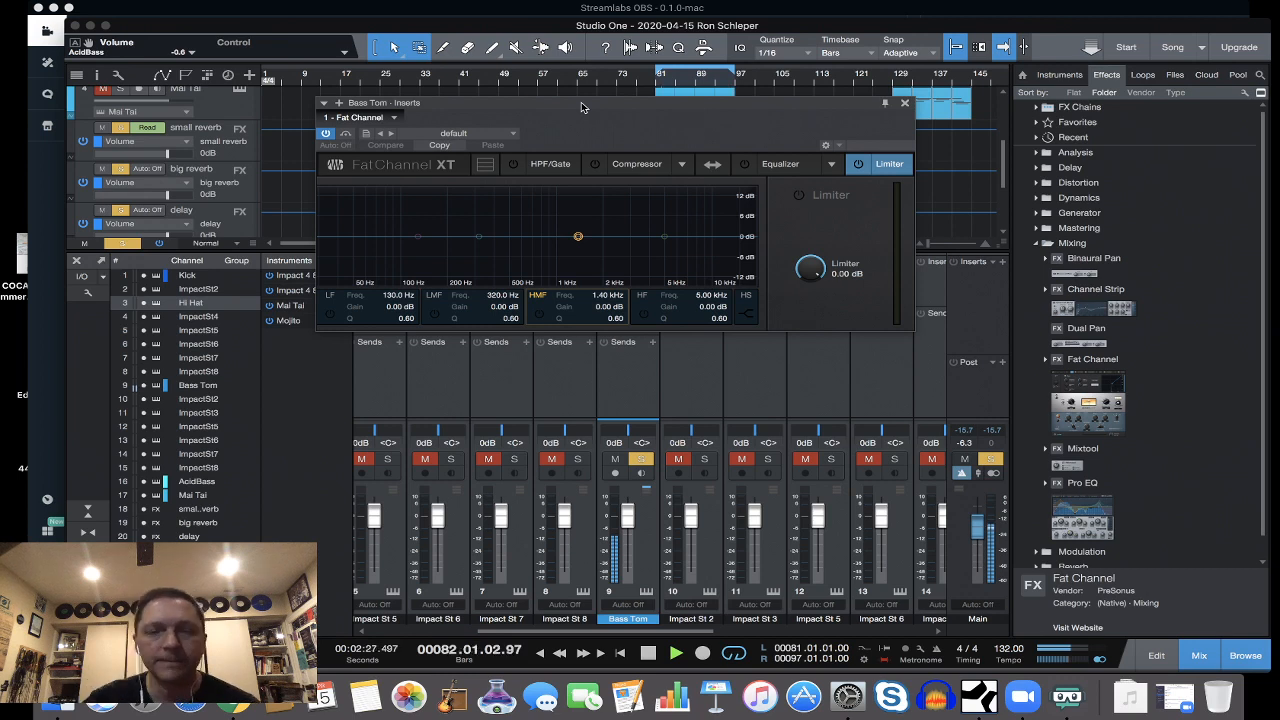
mouse_move(568, 109)
mouse_down()
mouse_move(550, 102)
mouse_move(554, 112)
mouse_up()
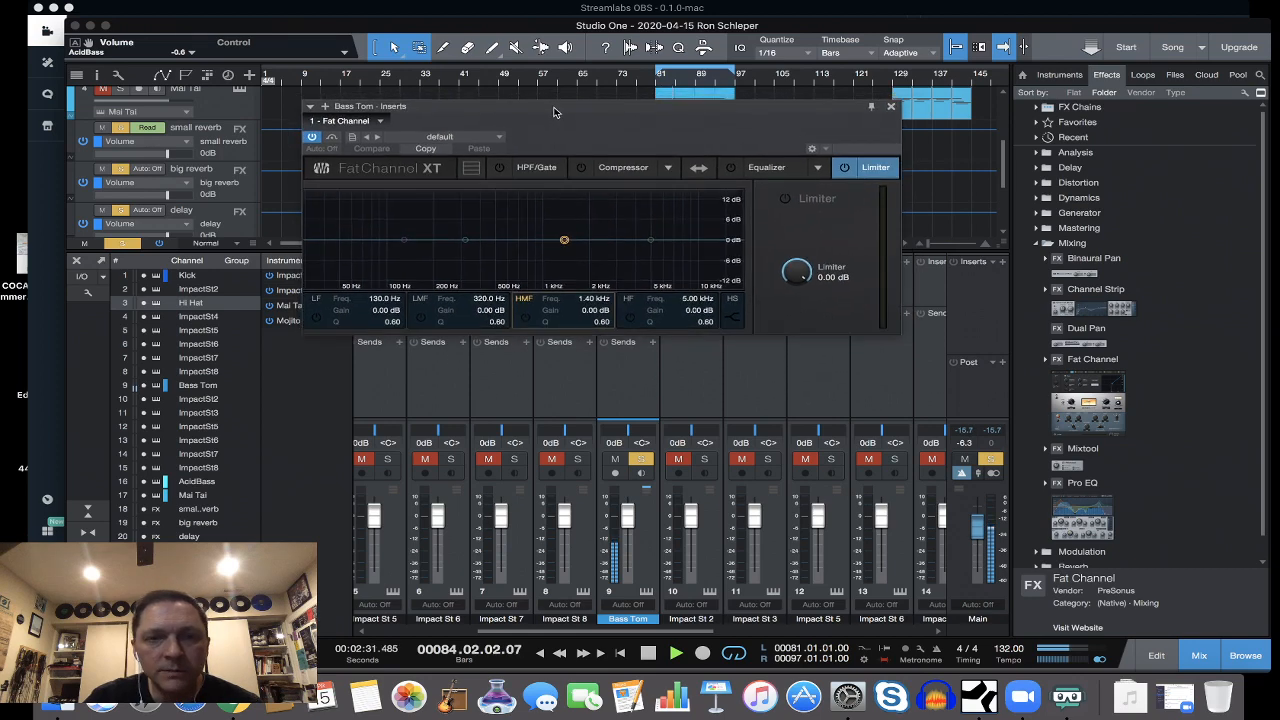
Switch on the Bass Tom compressor and set its ratio to 2.9:1, threshold to -26.04 dB and gain to 12.32 dB.
click(538, 170)
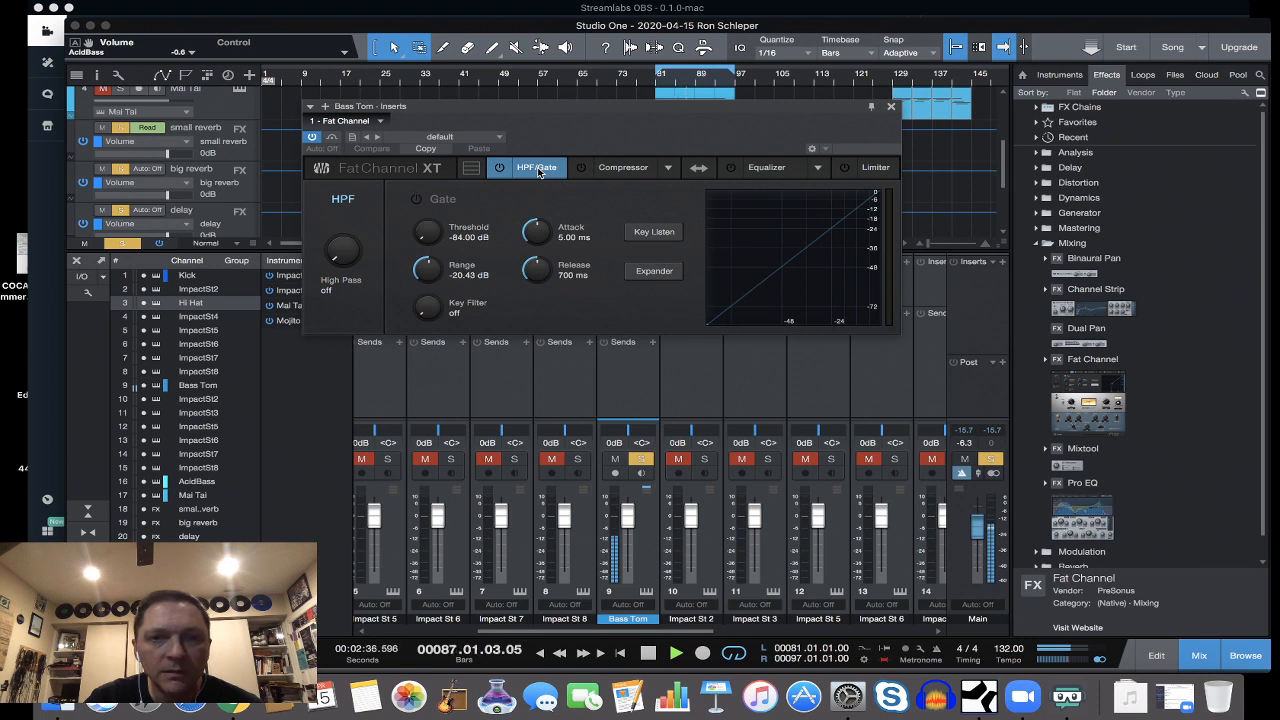
click(585, 172)
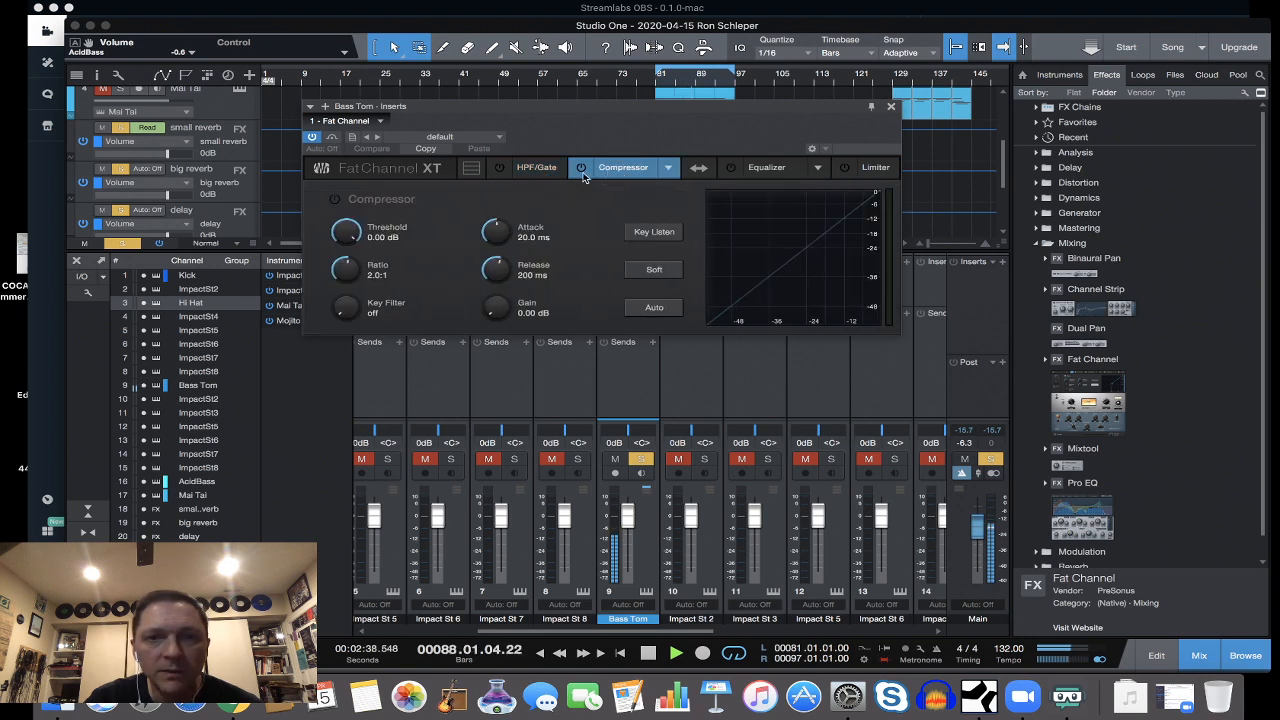
click(335, 199)
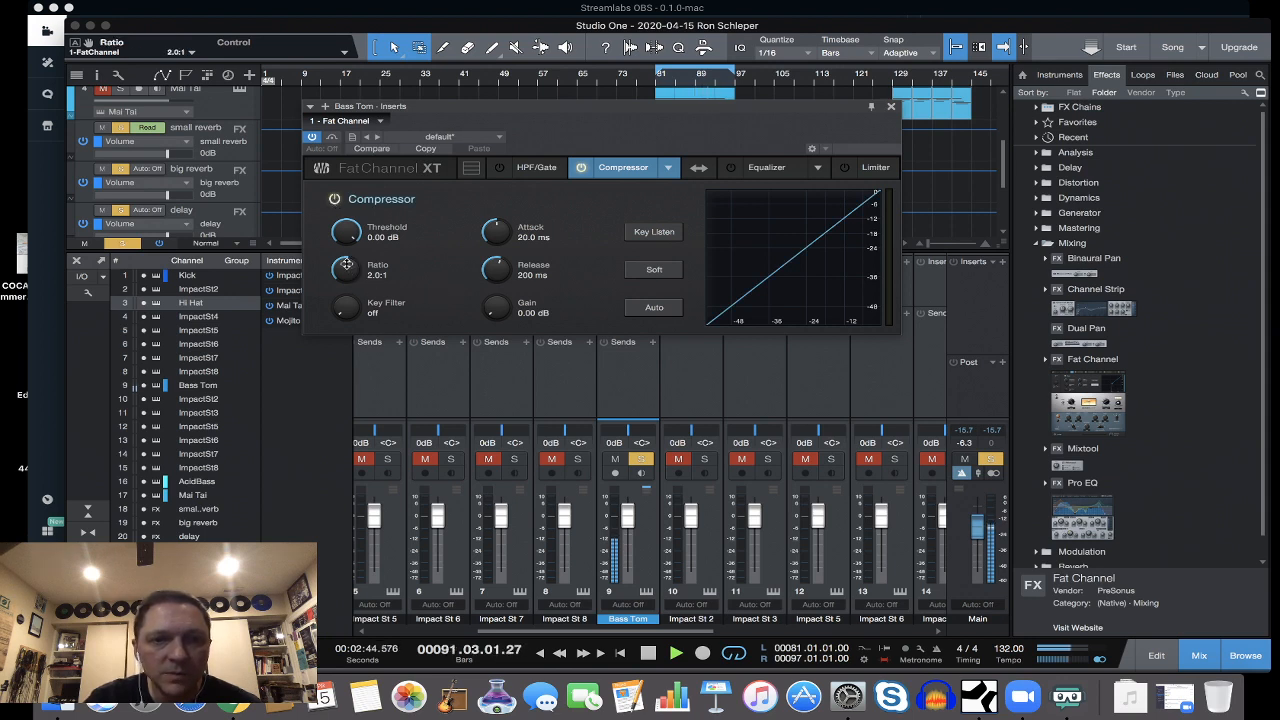
drag(346, 264, 342, 230)
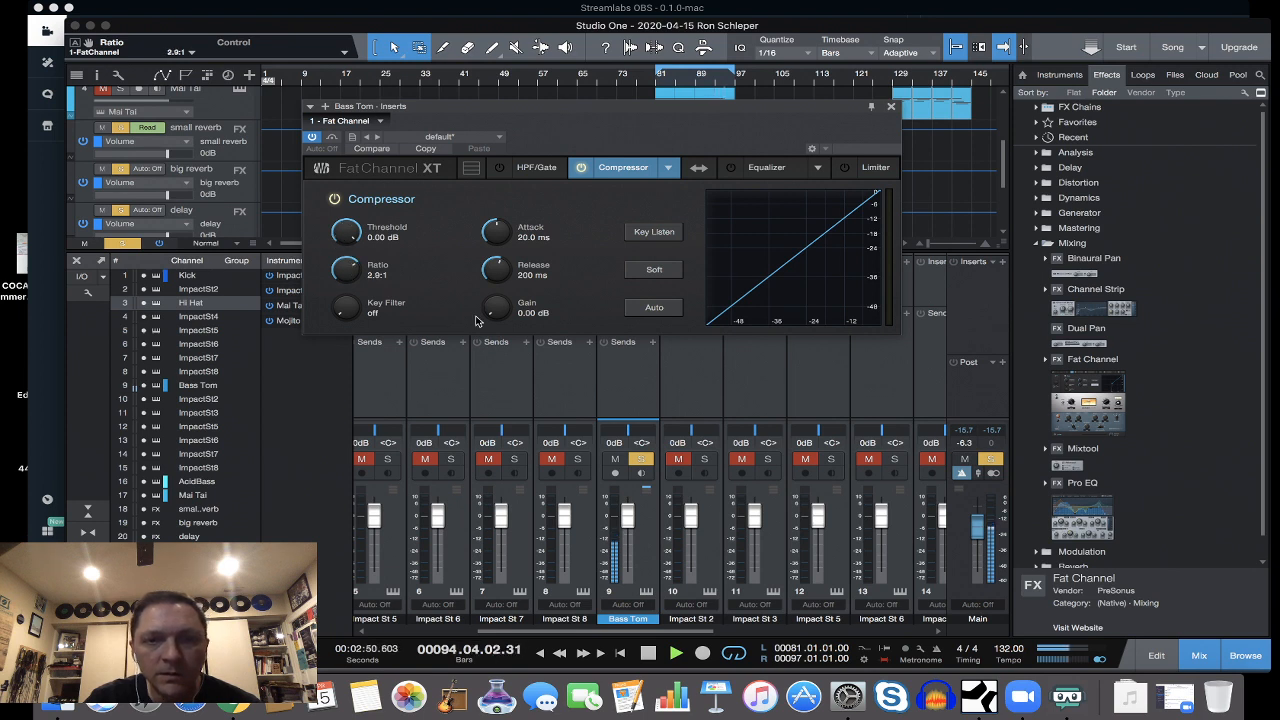
drag(346, 231, 364, 313)
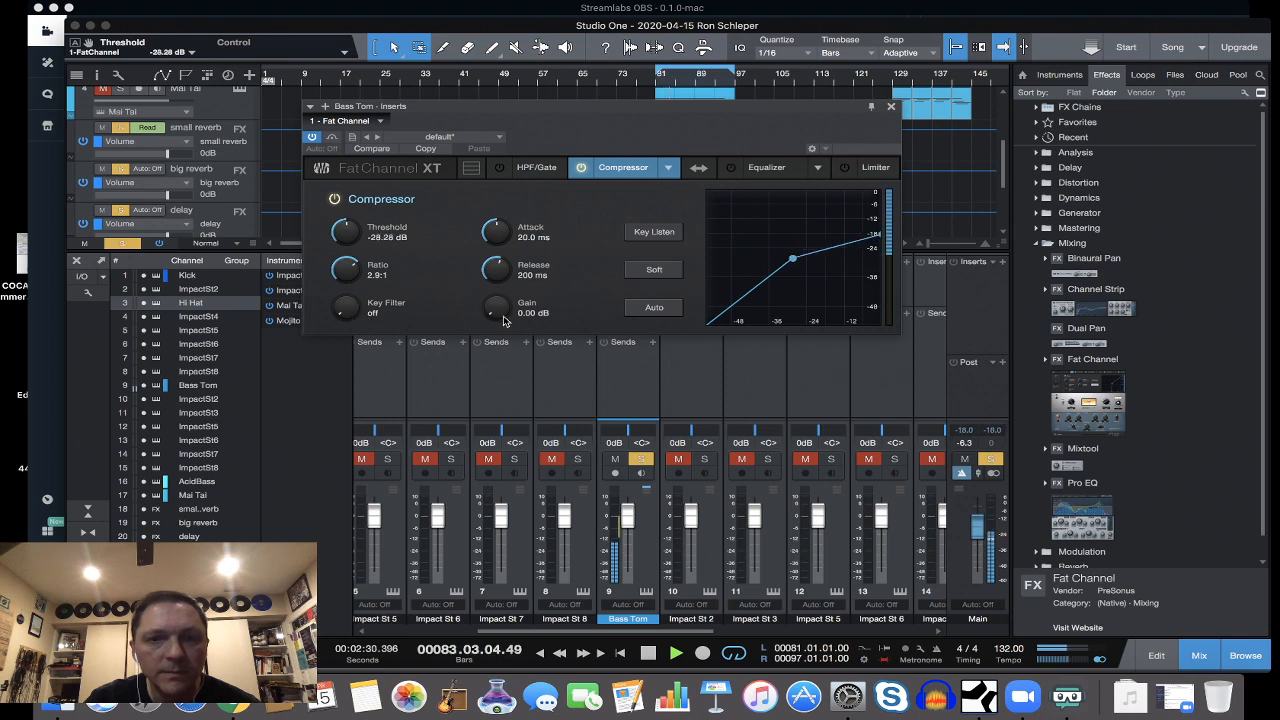
drag(497, 312, 504, 262)
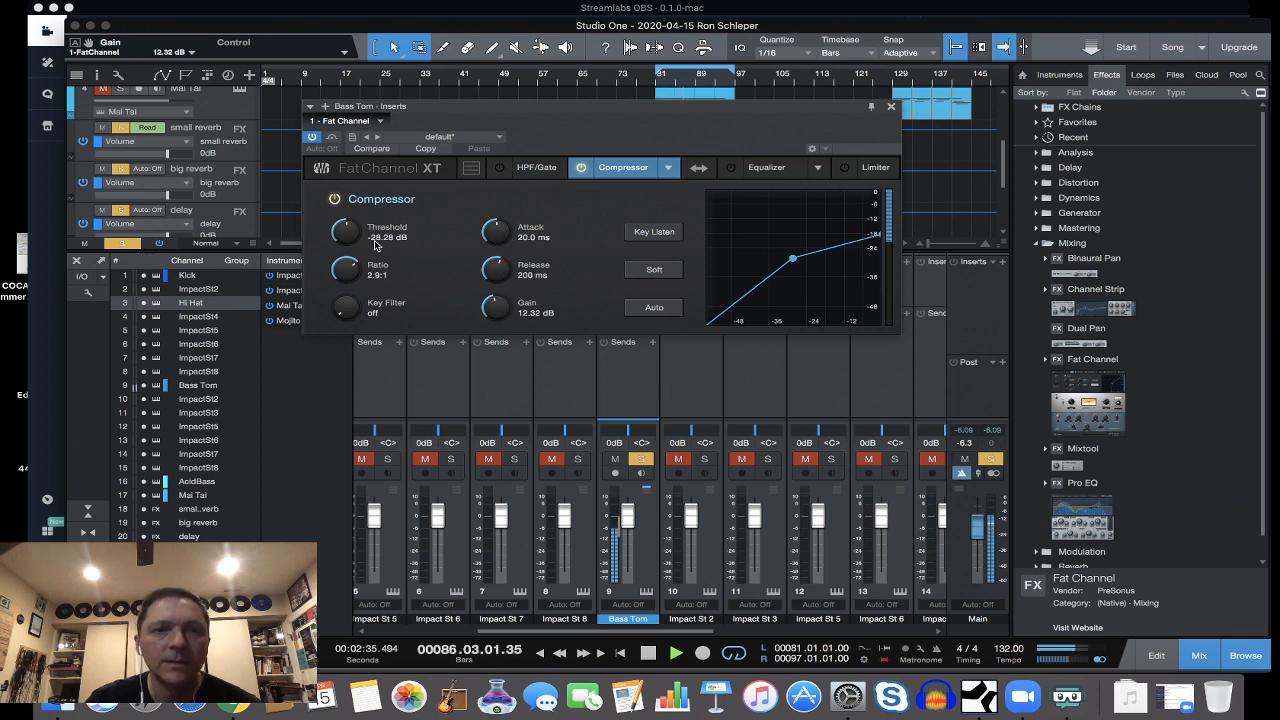
drag(350, 234, 353, 219)
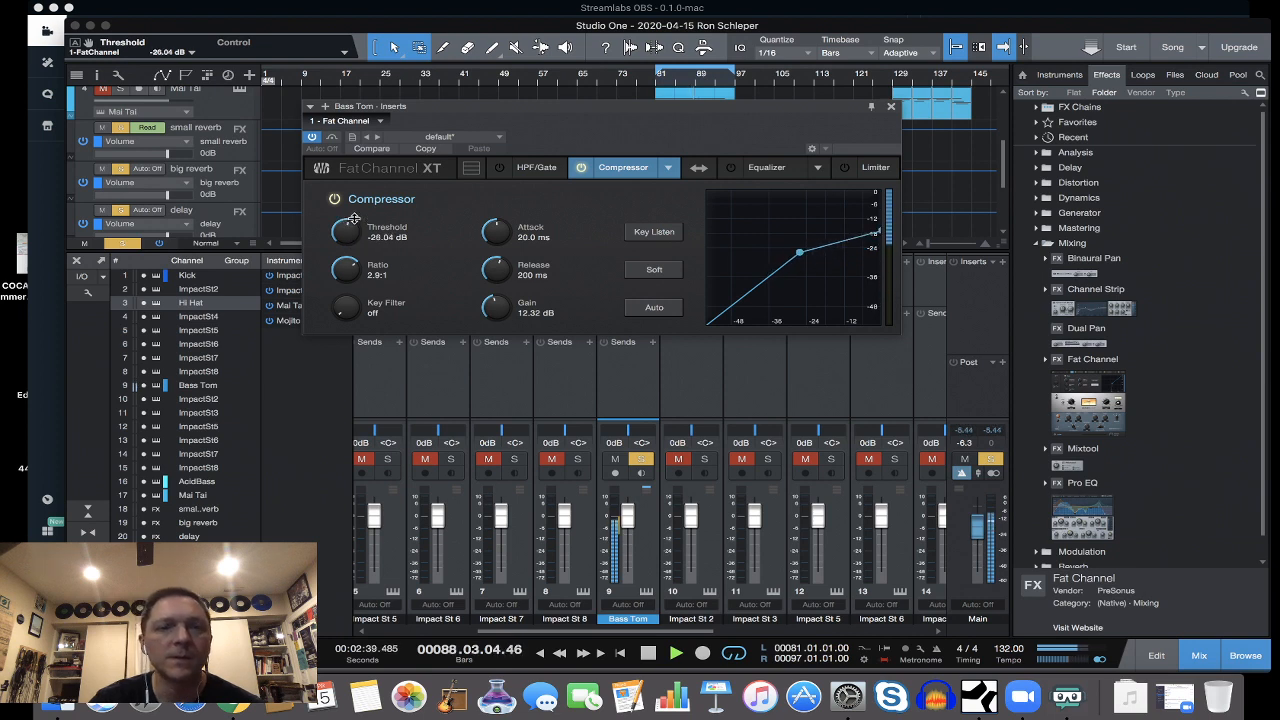
Set the Bass Tom compressor gain to 11.62 dB and compare the sound with the compressor off and on.
mouse_move(496, 312)
mouse_down()
mouse_move(493, 258)
mouse_move(501, 327)
mouse_up()
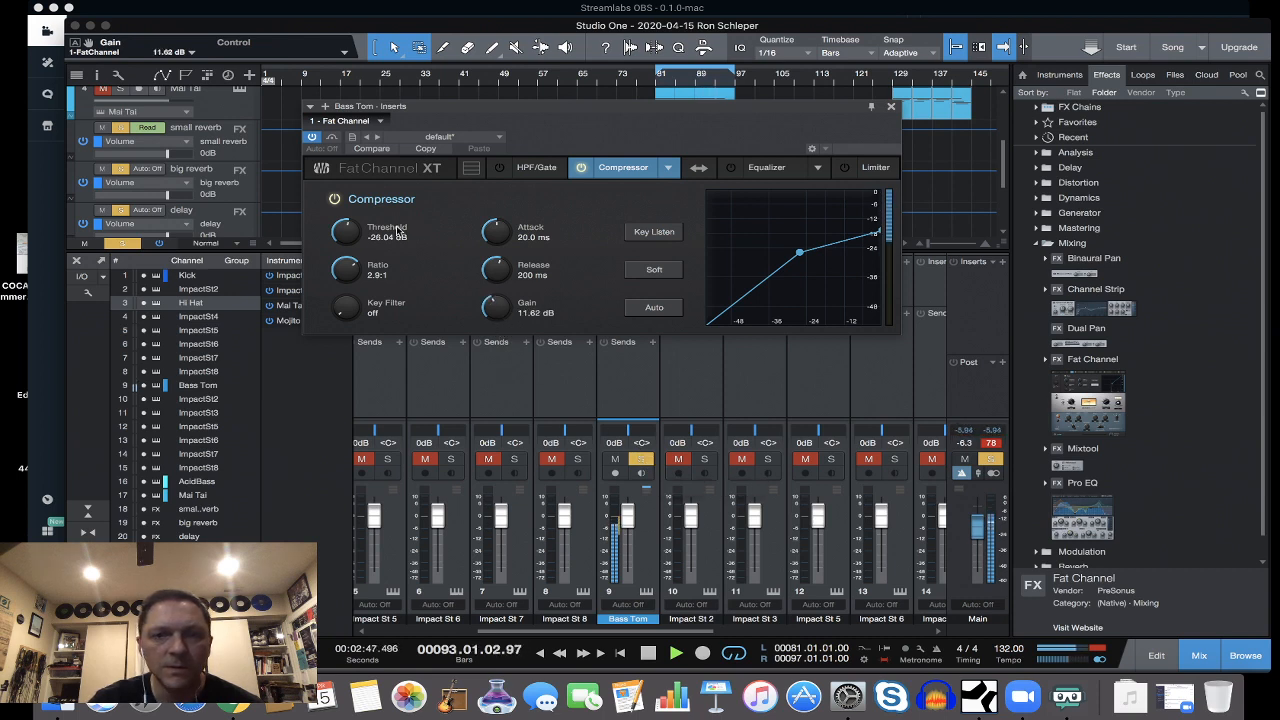
click(335, 200)
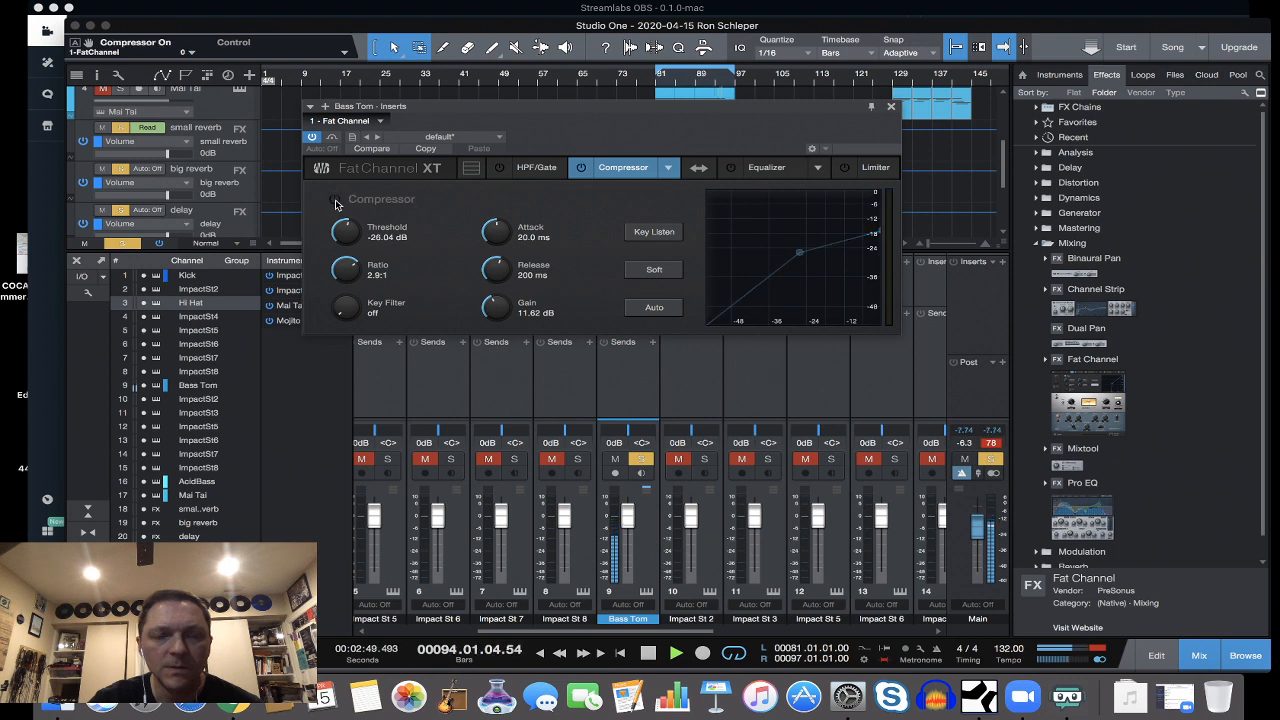
click(335, 200)
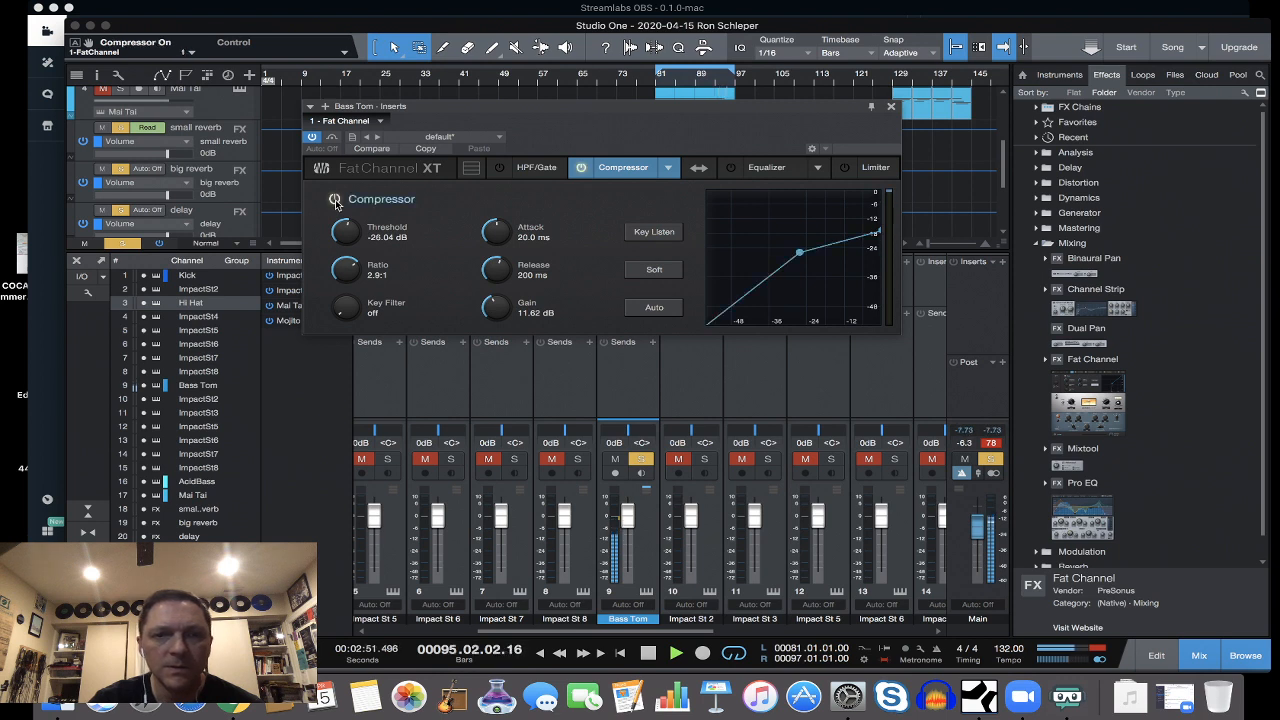
click(335, 200)
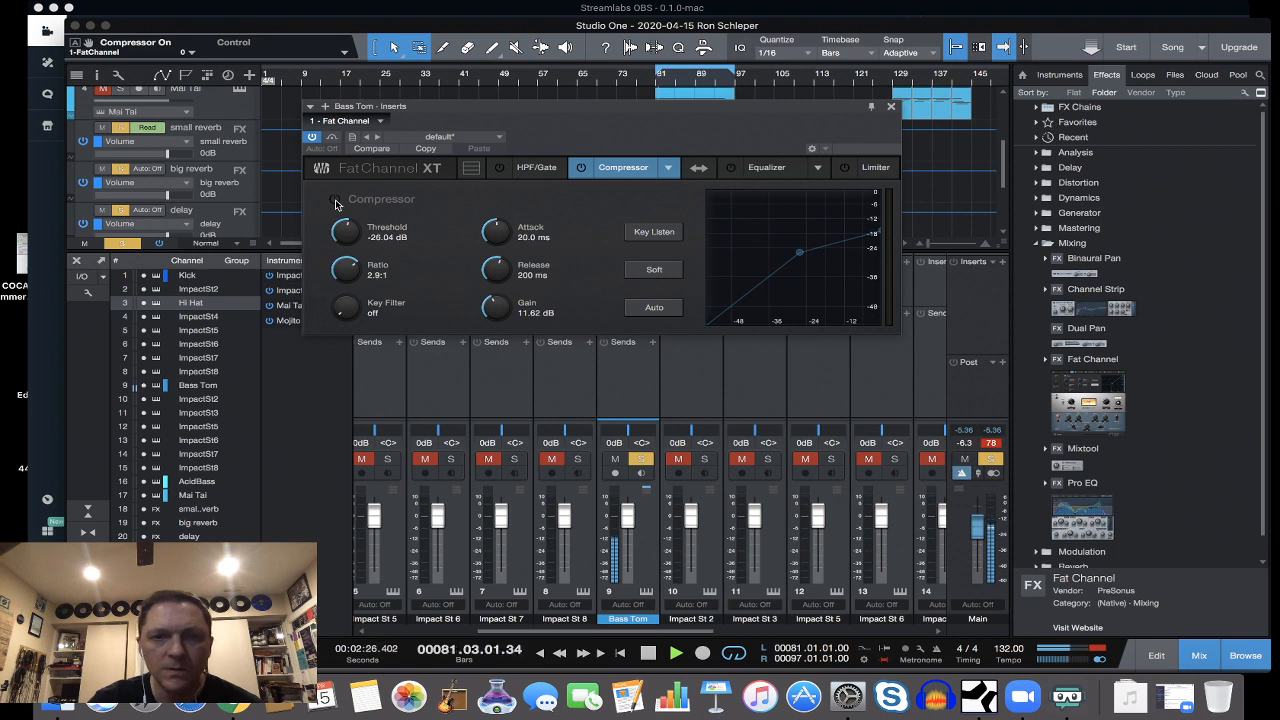
click(335, 200)
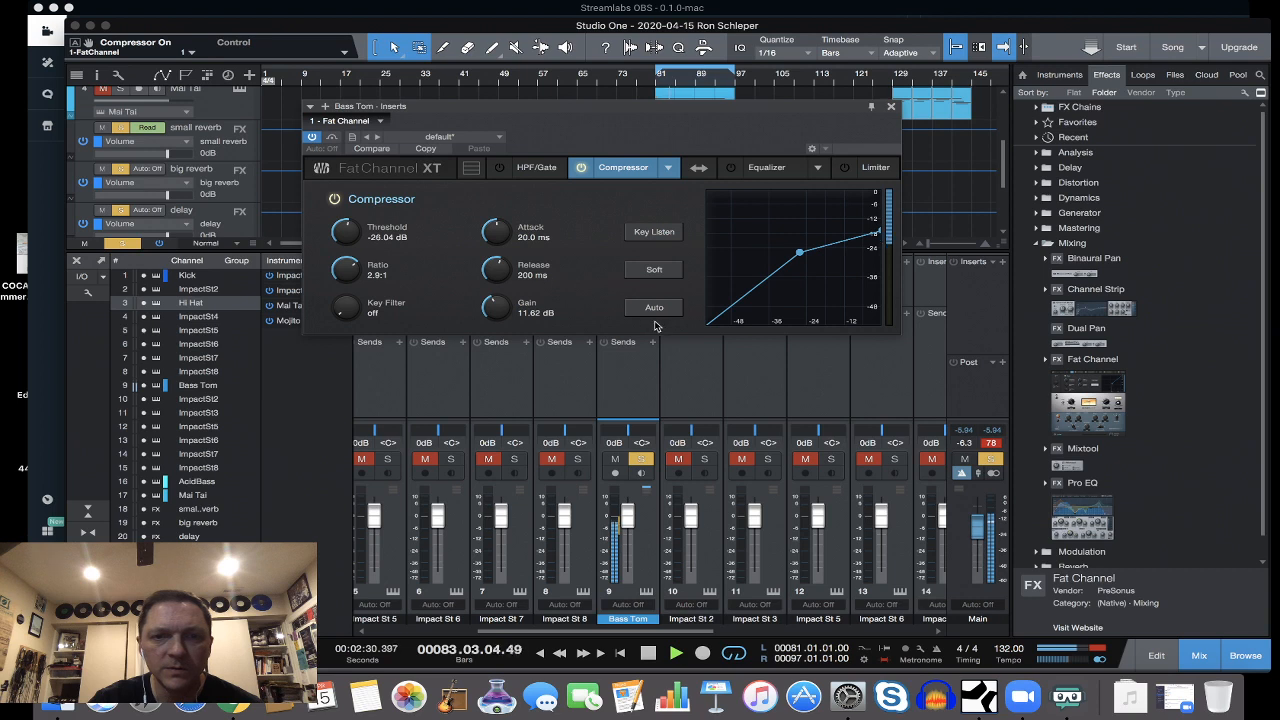
Unsolo the Bass Tom channel, close its Fat Channel window and stop playback.
click(645, 461)
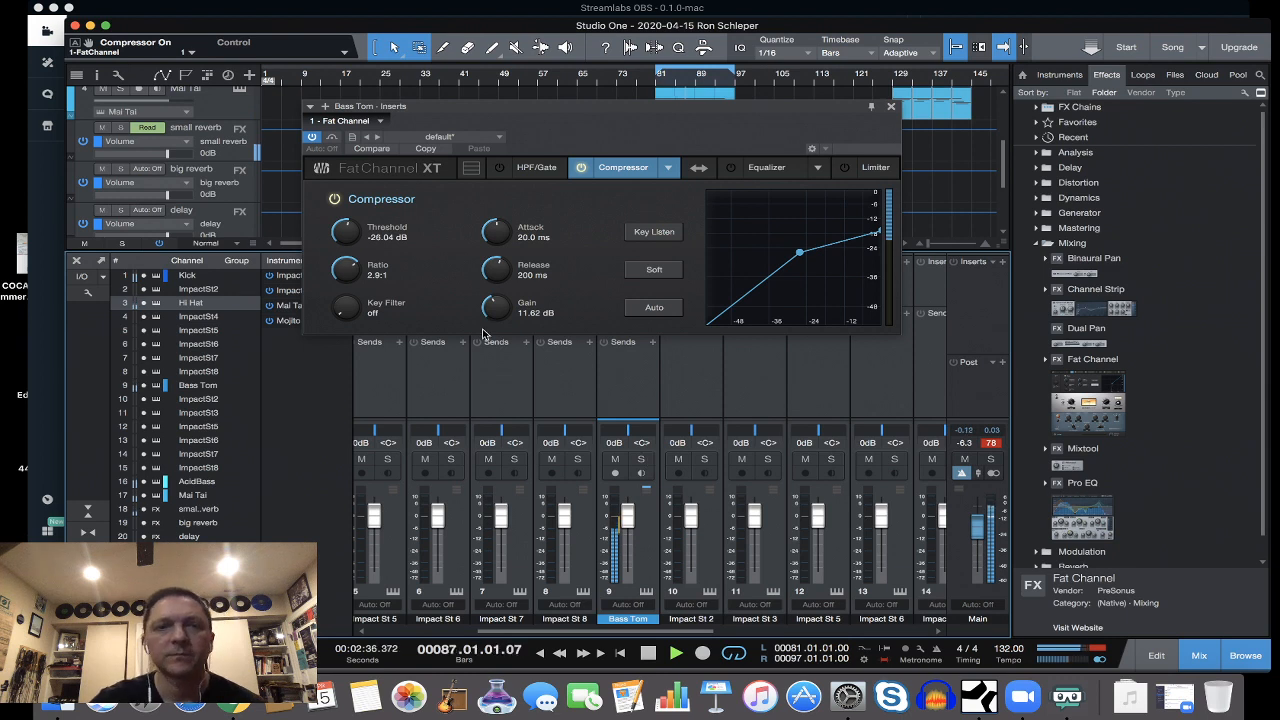
click(891, 106)
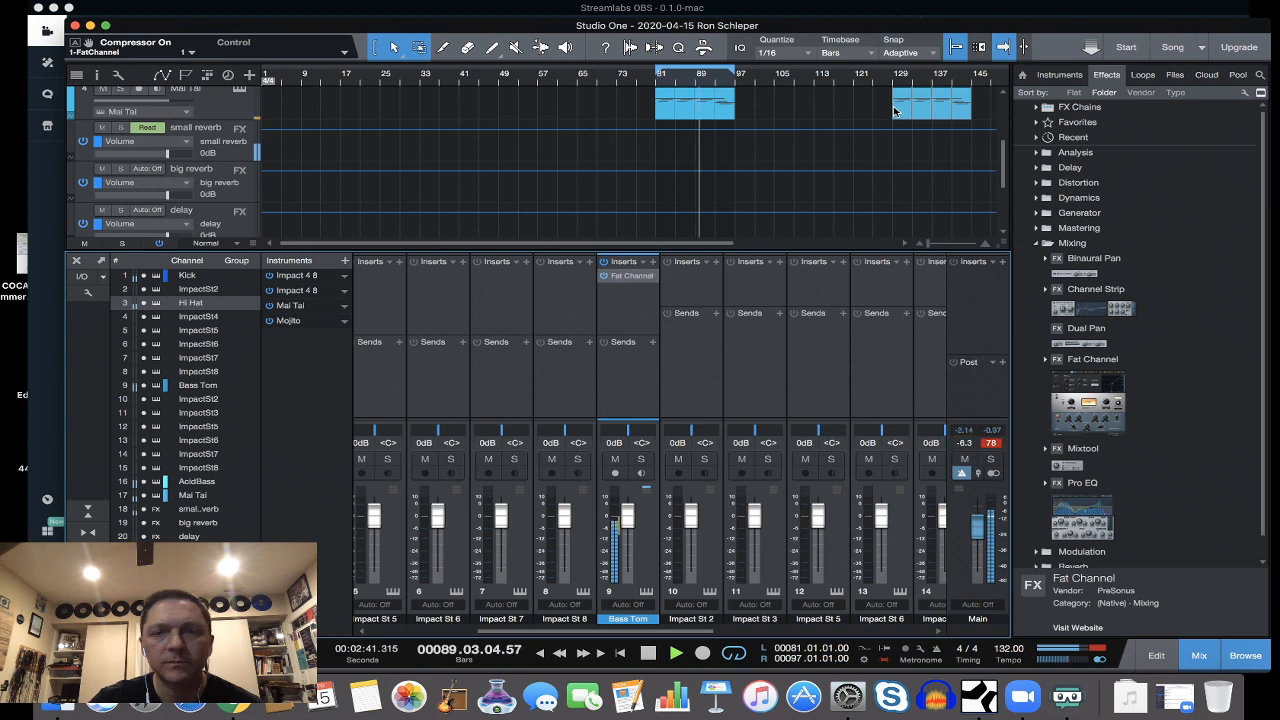
key(space)
Add a send from the AcidBass channel to the delay effect channel.
drag(631, 632, 799, 641)
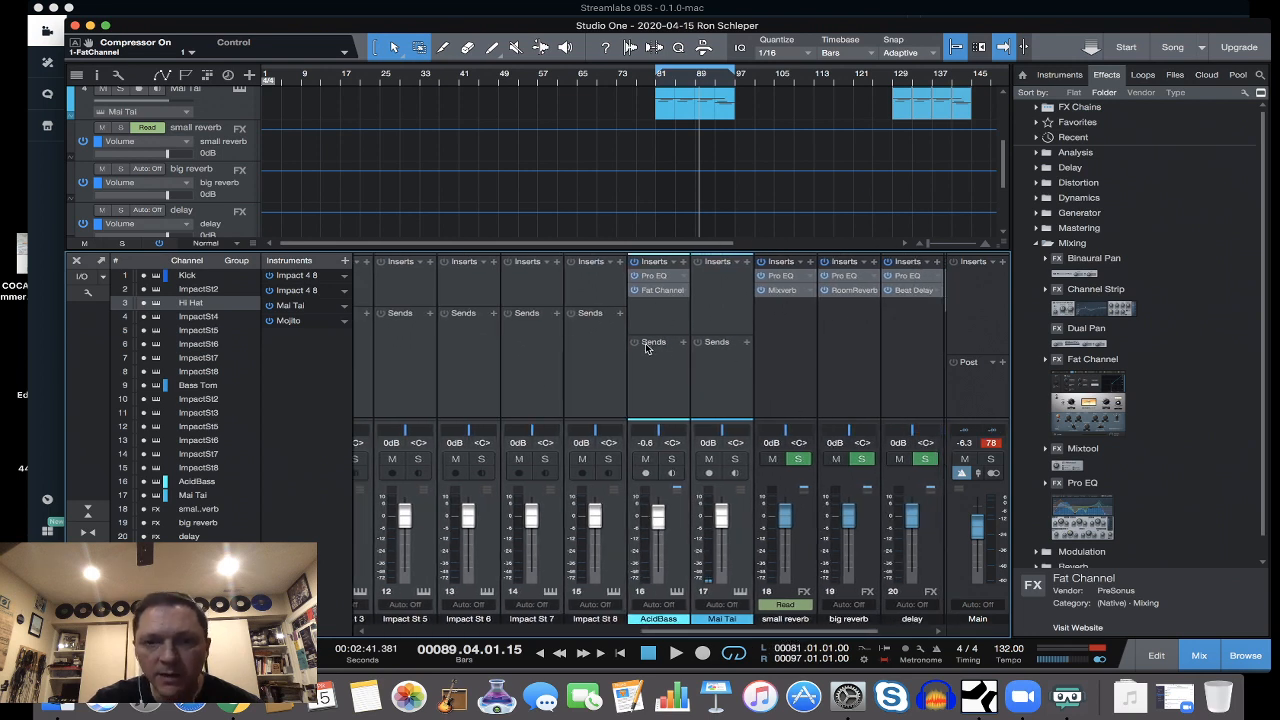
click(684, 343)
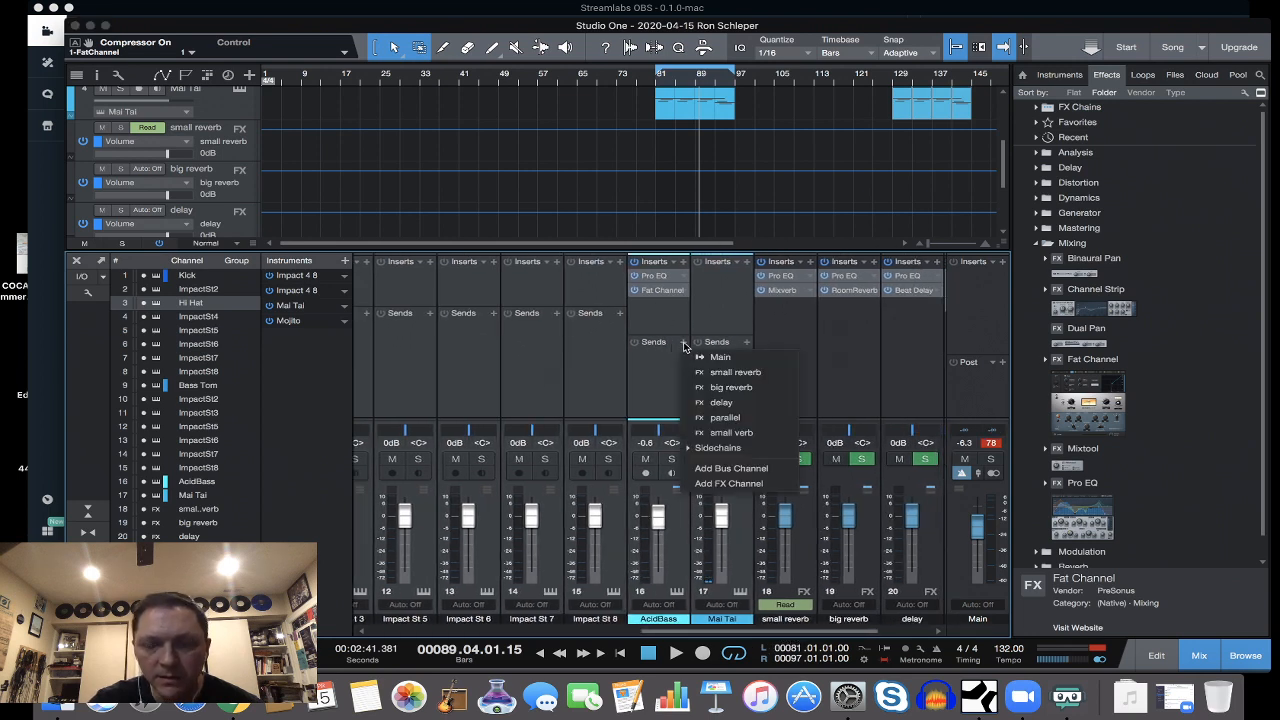
click(720, 402)
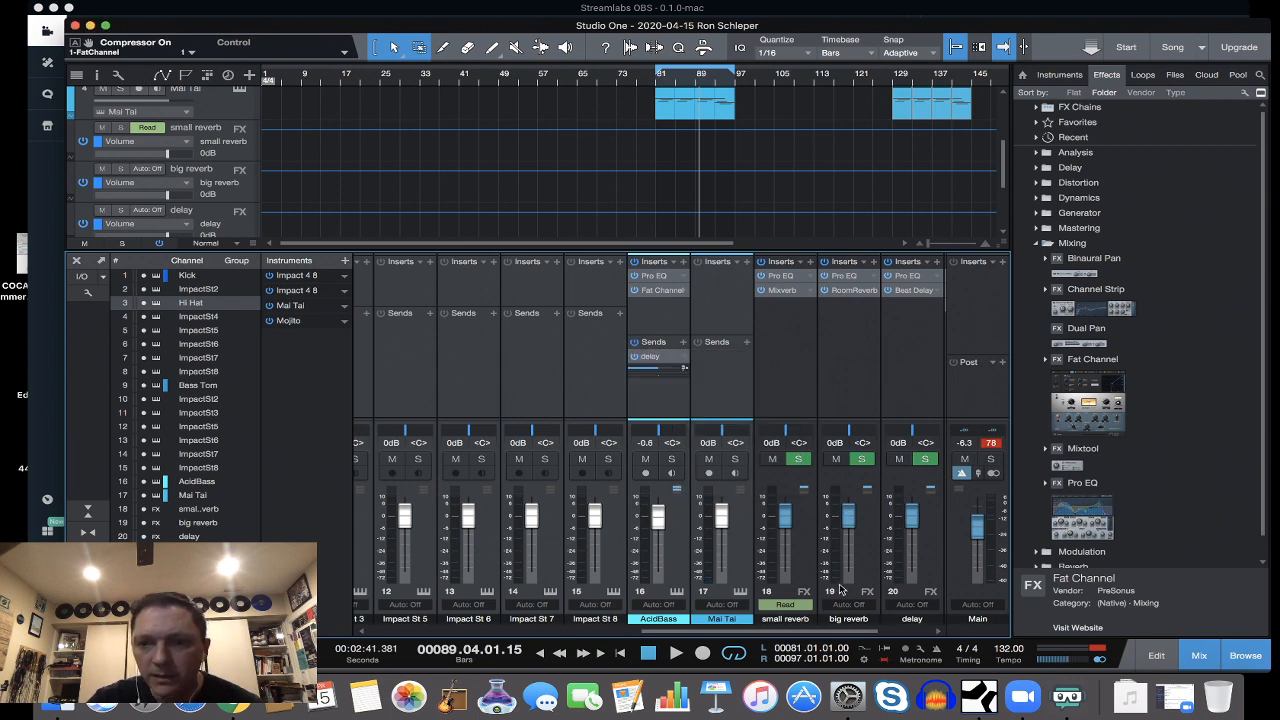
Enable the low cut in the delay channel's Pro EQ, set its frequency to 211 Hz and close the EQ.
click(915, 281)
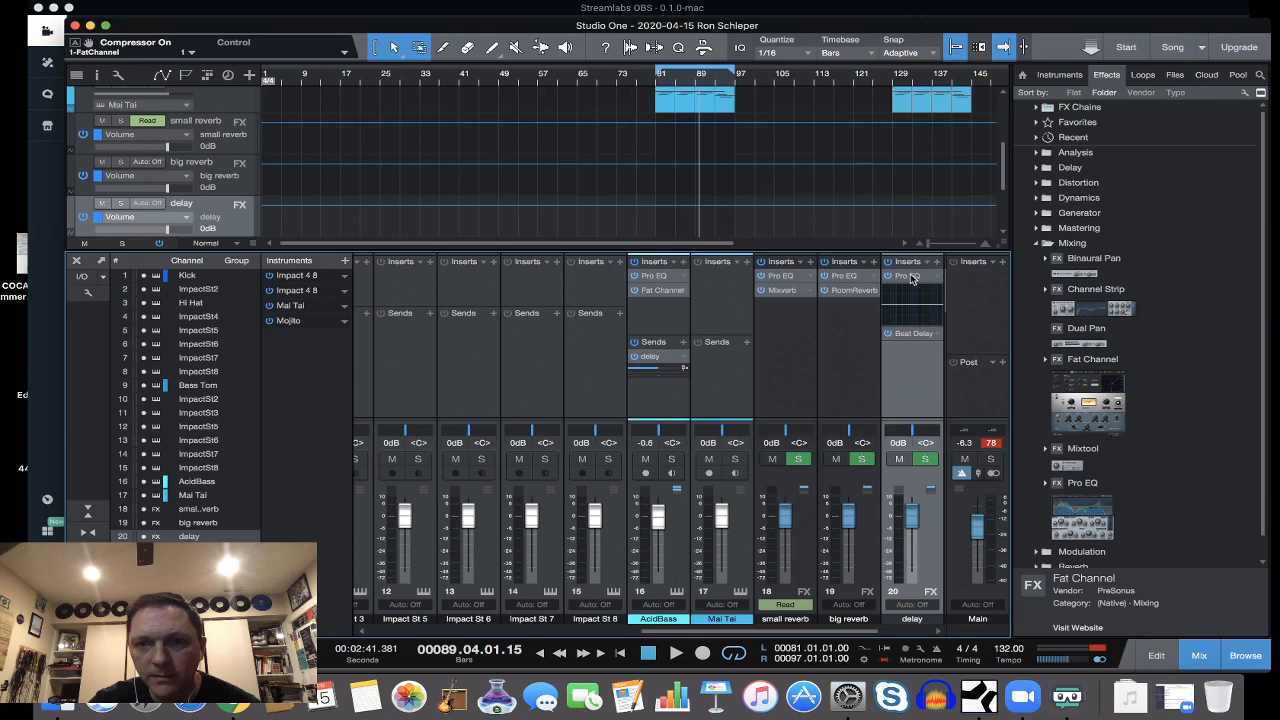
click(908, 277)
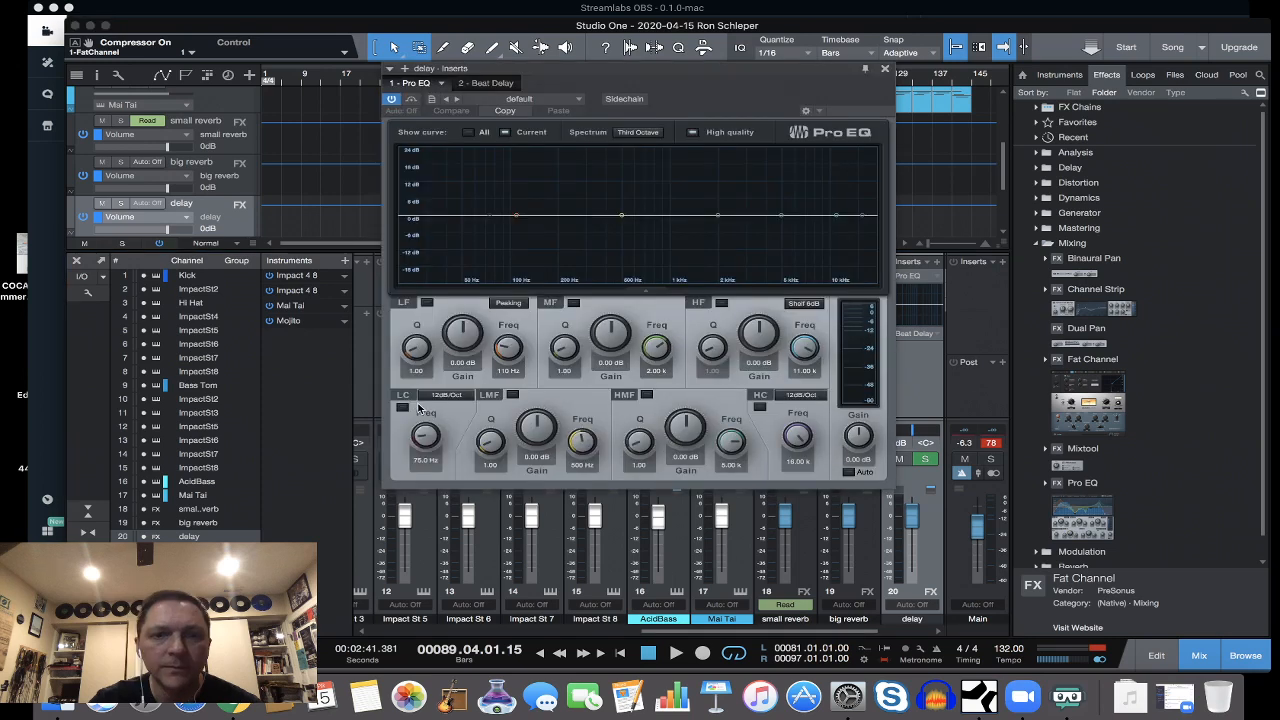
click(429, 303)
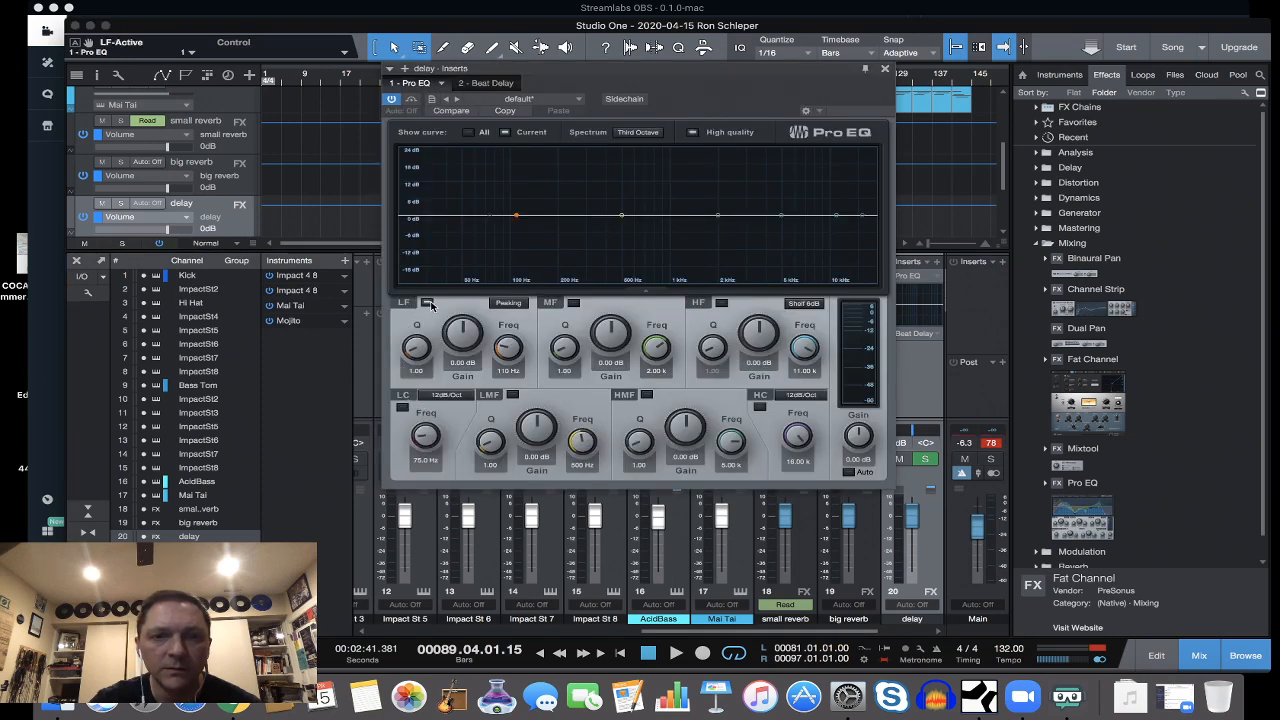
click(402, 410)
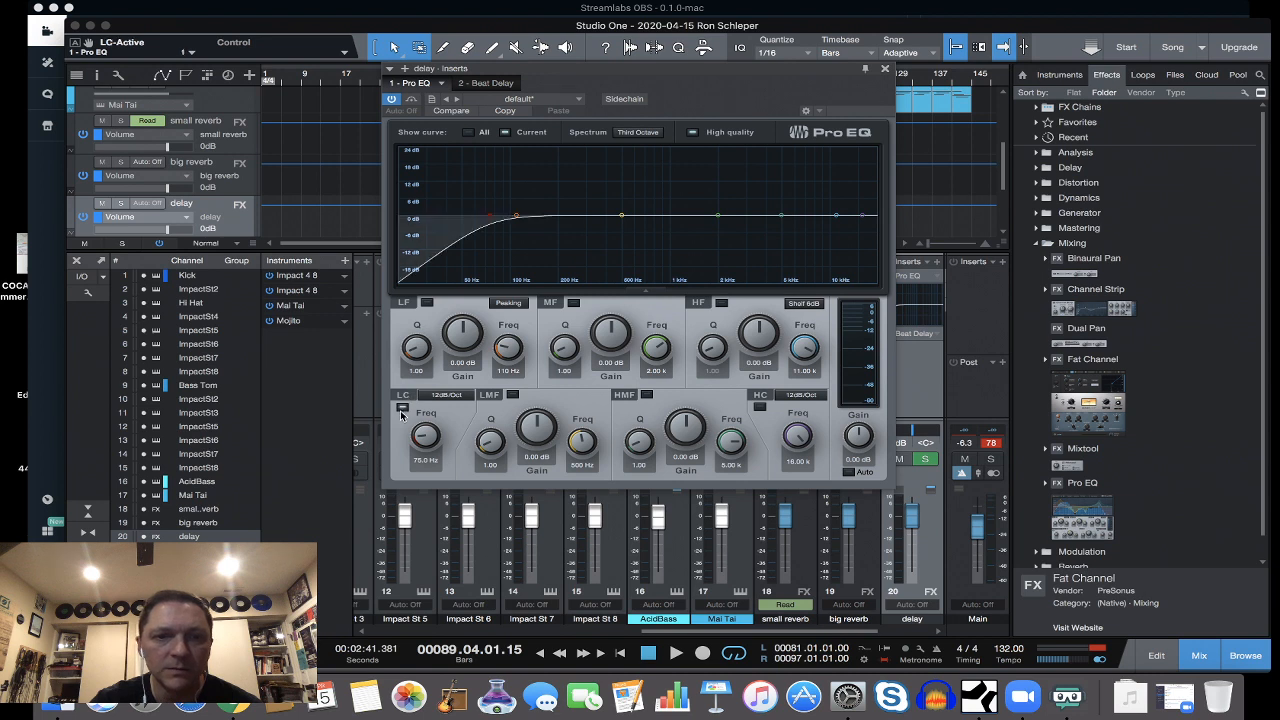
drag(432, 441, 428, 421)
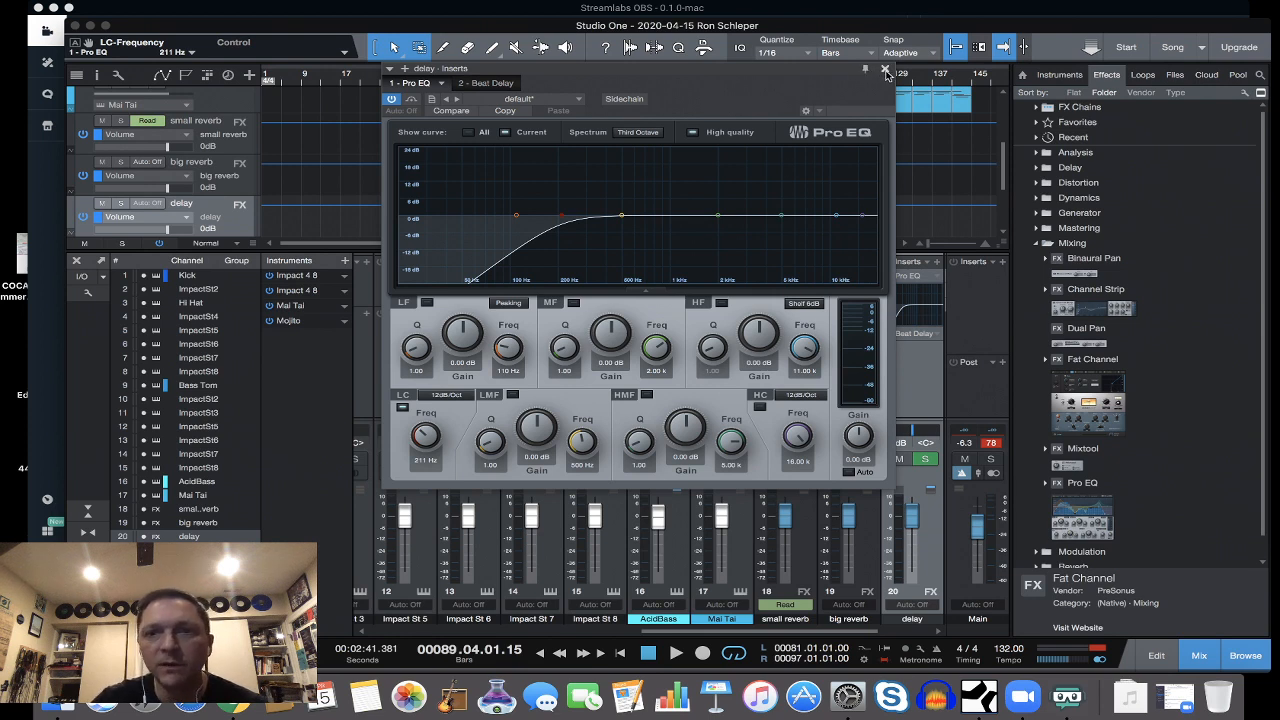
click(885, 72)
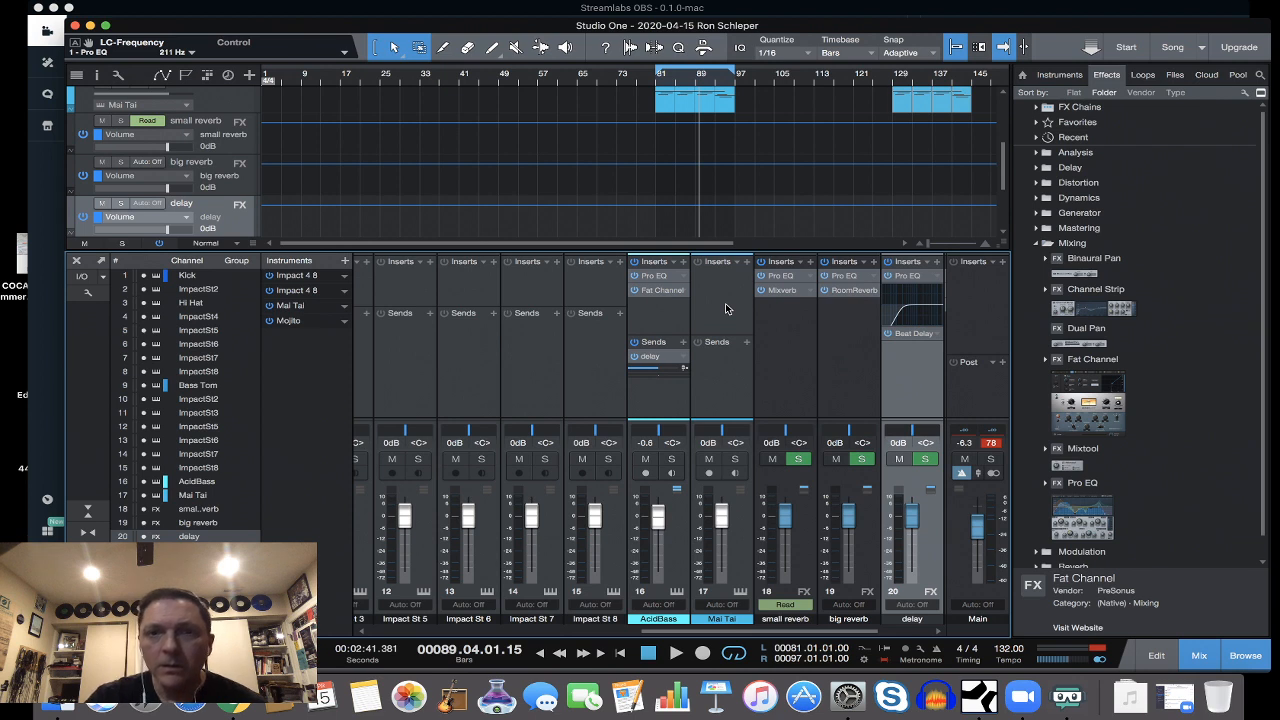
Play the loop with AcidBass soloed and set its delay send level to -7.6 dB.
key(space)
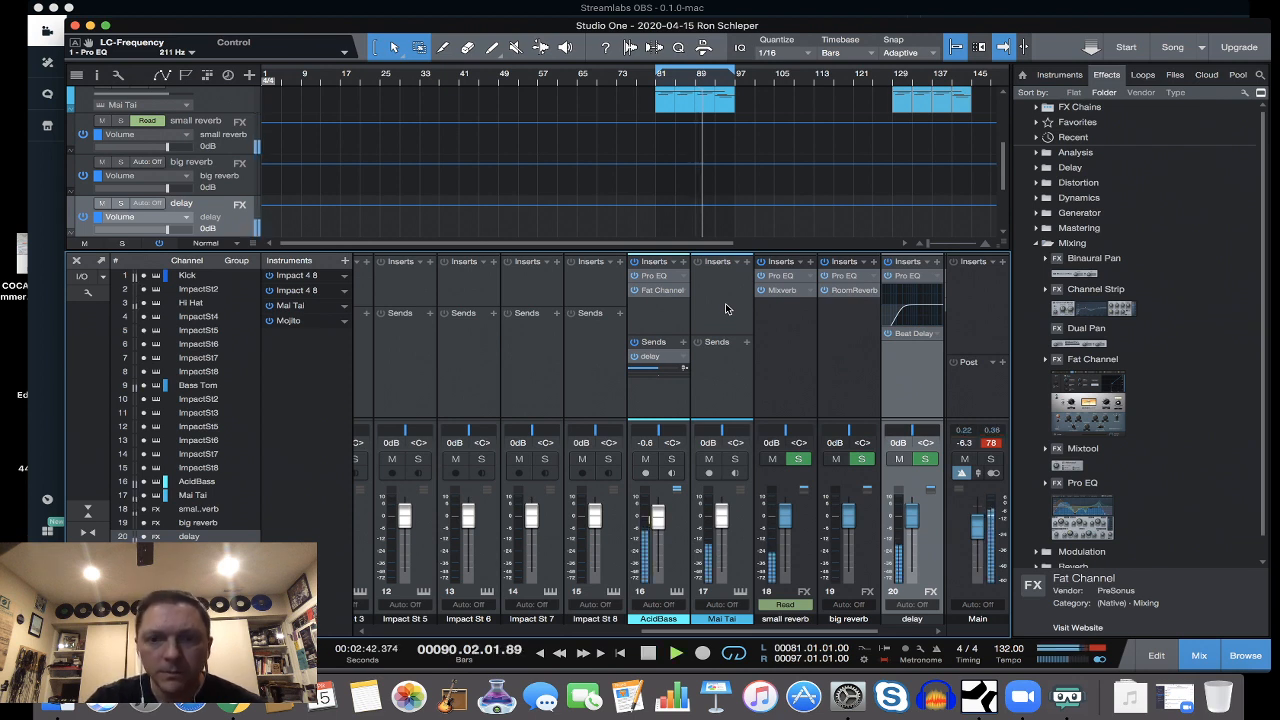
click(674, 459)
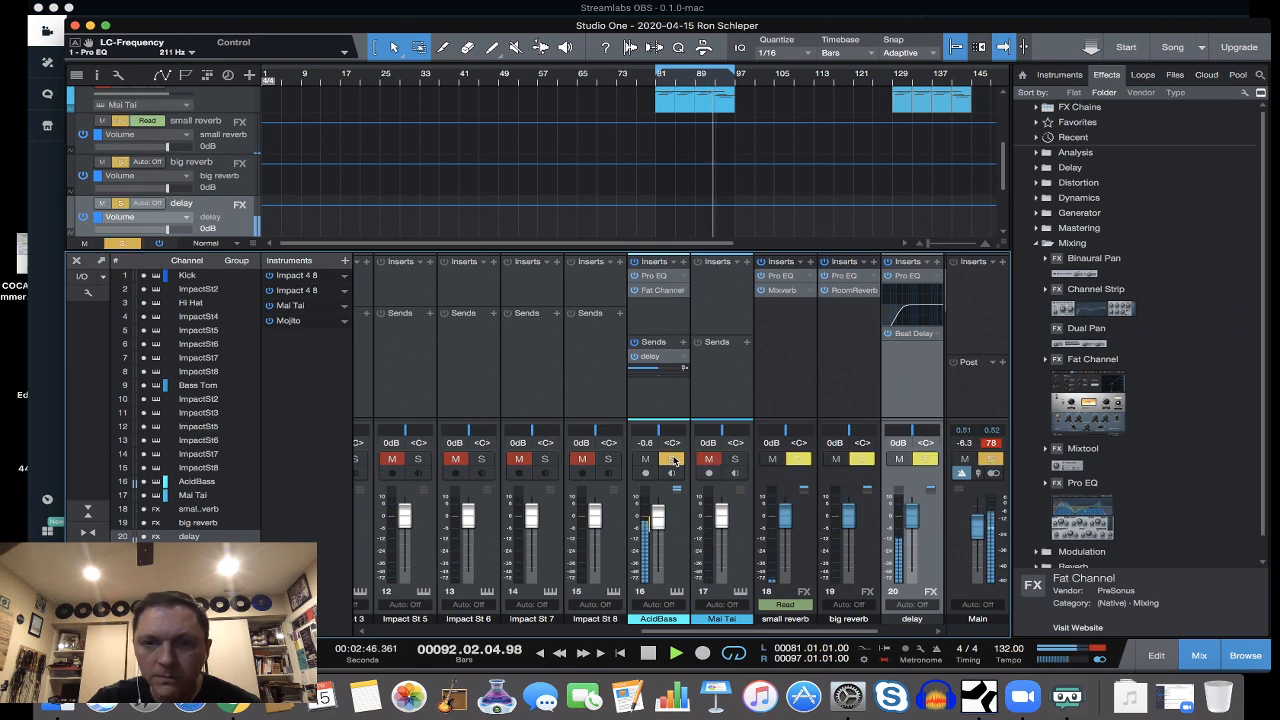
mouse_move(652, 370)
mouse_down()
mouse_move(625, 372)
mouse_move(656, 374)
mouse_up()
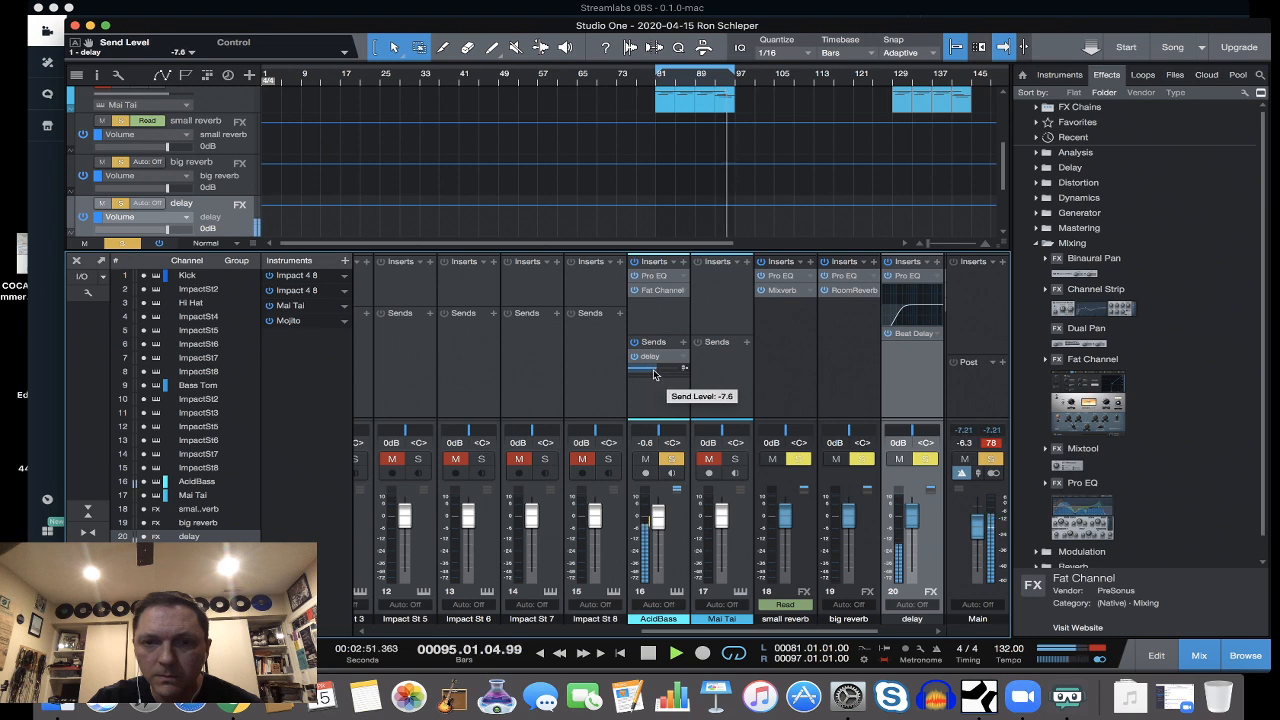
Open the delay channel's Beat Delay and set its high cut to 10.19 kHz and low cut to 213 Hz.
click(915, 338)
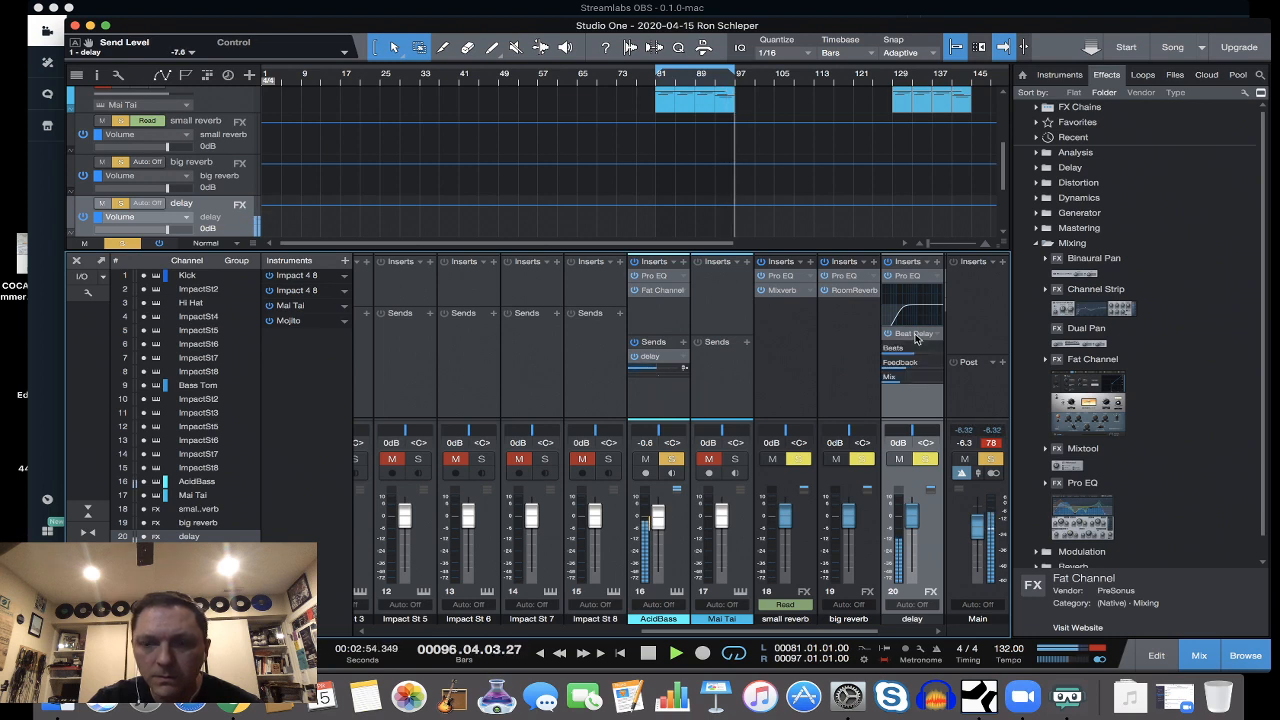
click(913, 334)
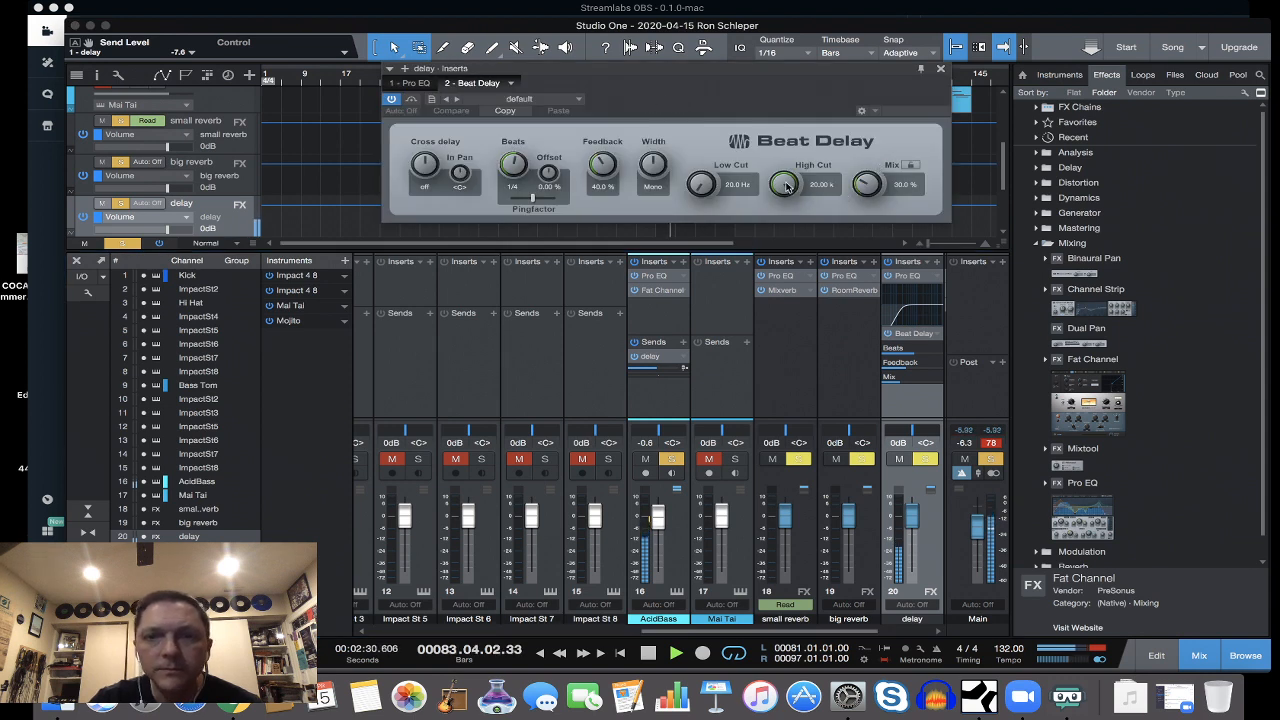
drag(786, 187, 789, 218)
drag(704, 189, 698, 97)
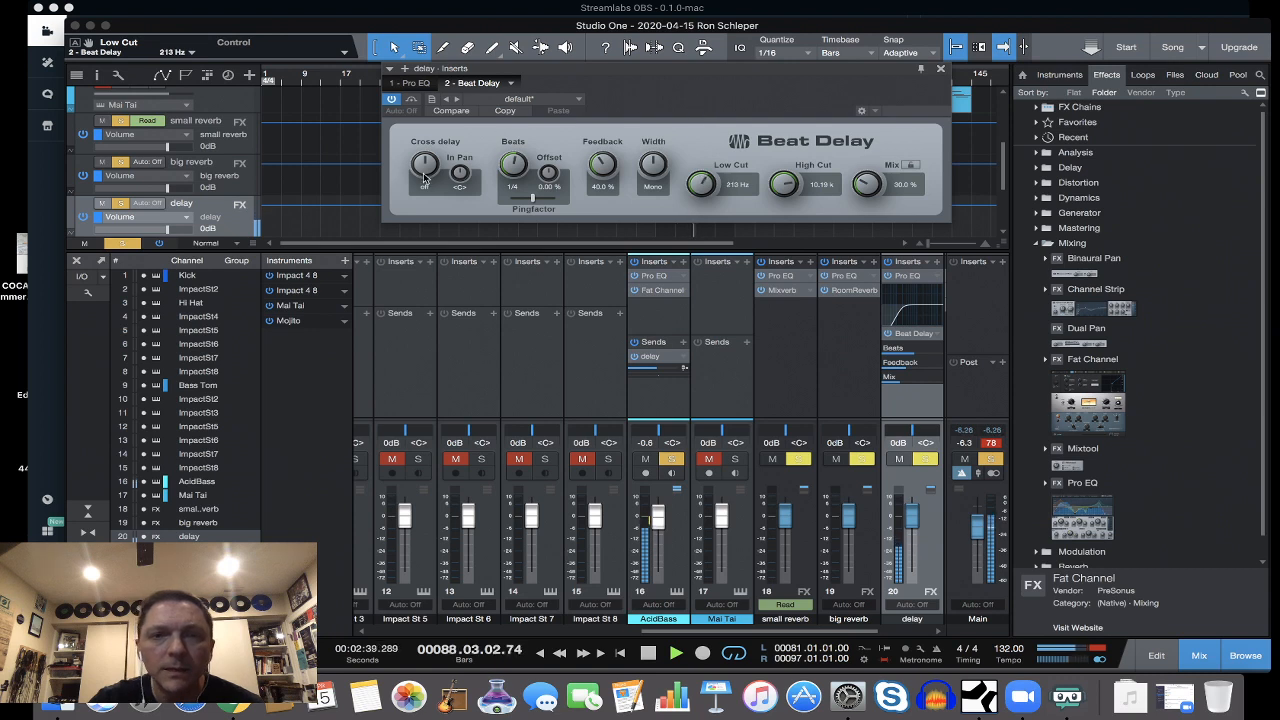
Set the Beat Delay to a dotted ping factor with 11.70% offset, 27% feedback and 100% mix.
drag(603, 168, 551, 153)
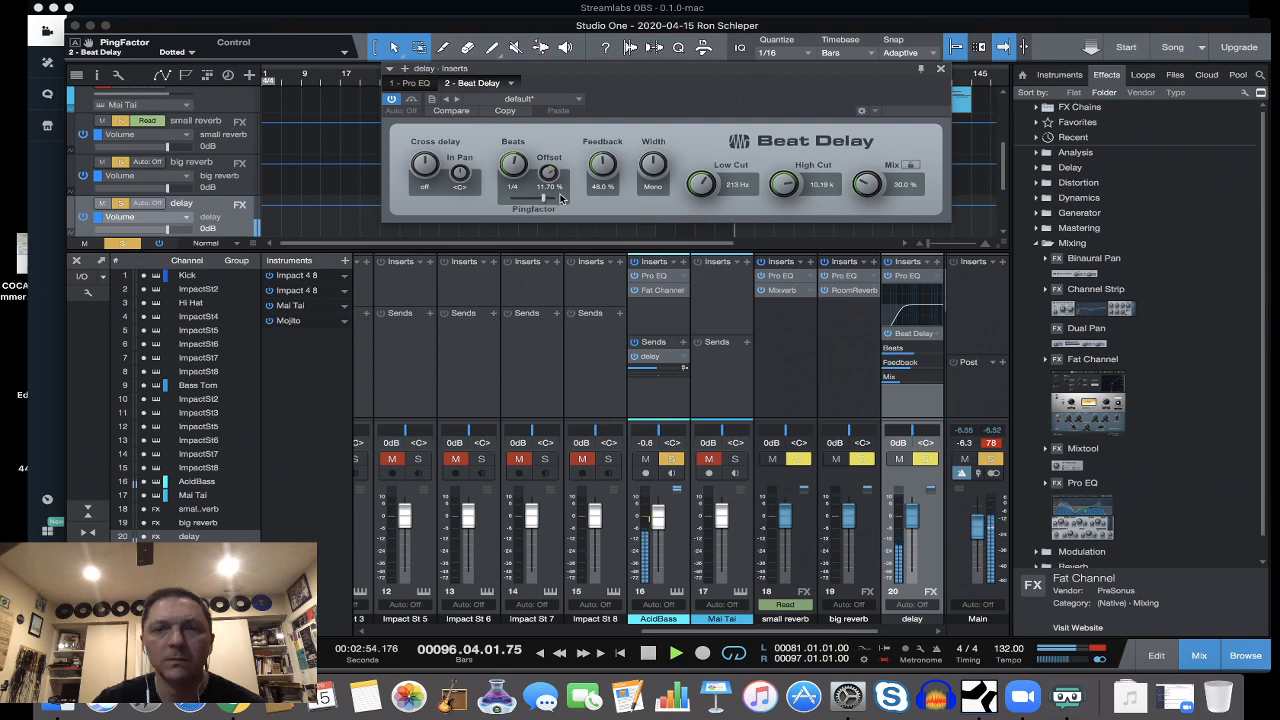
drag(602, 164, 602, 191)
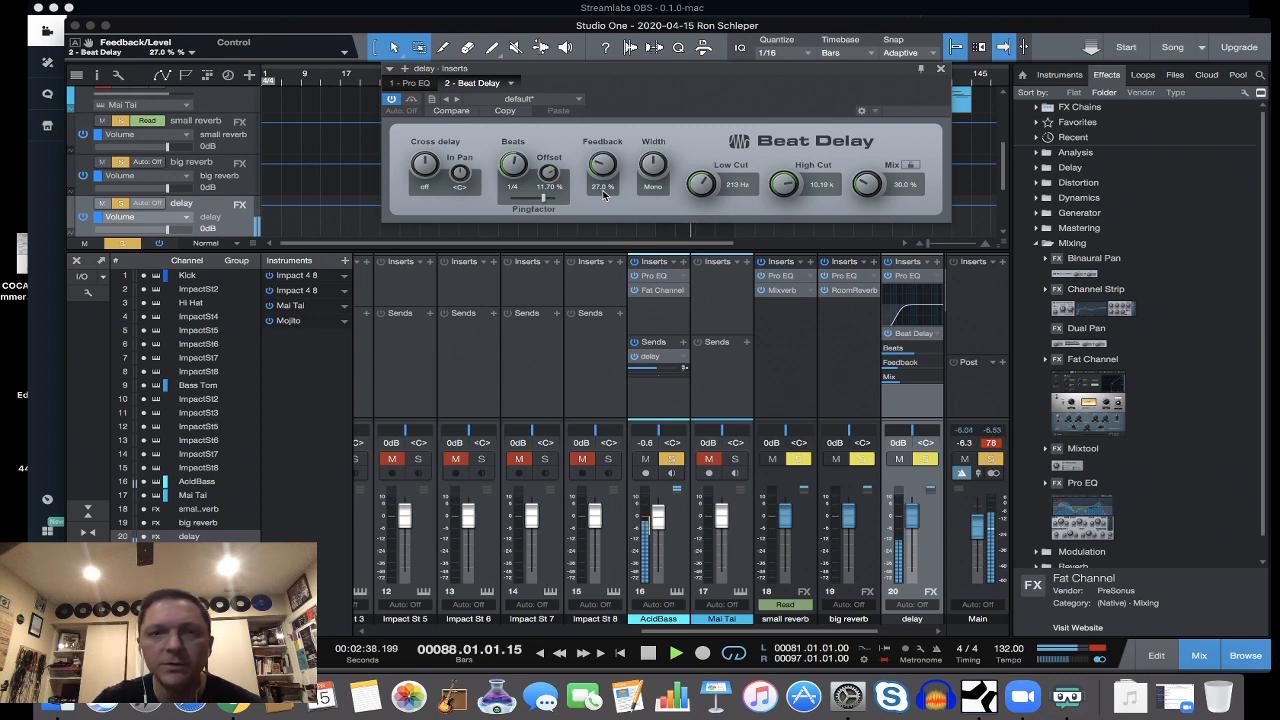
drag(863, 190, 865, 130)
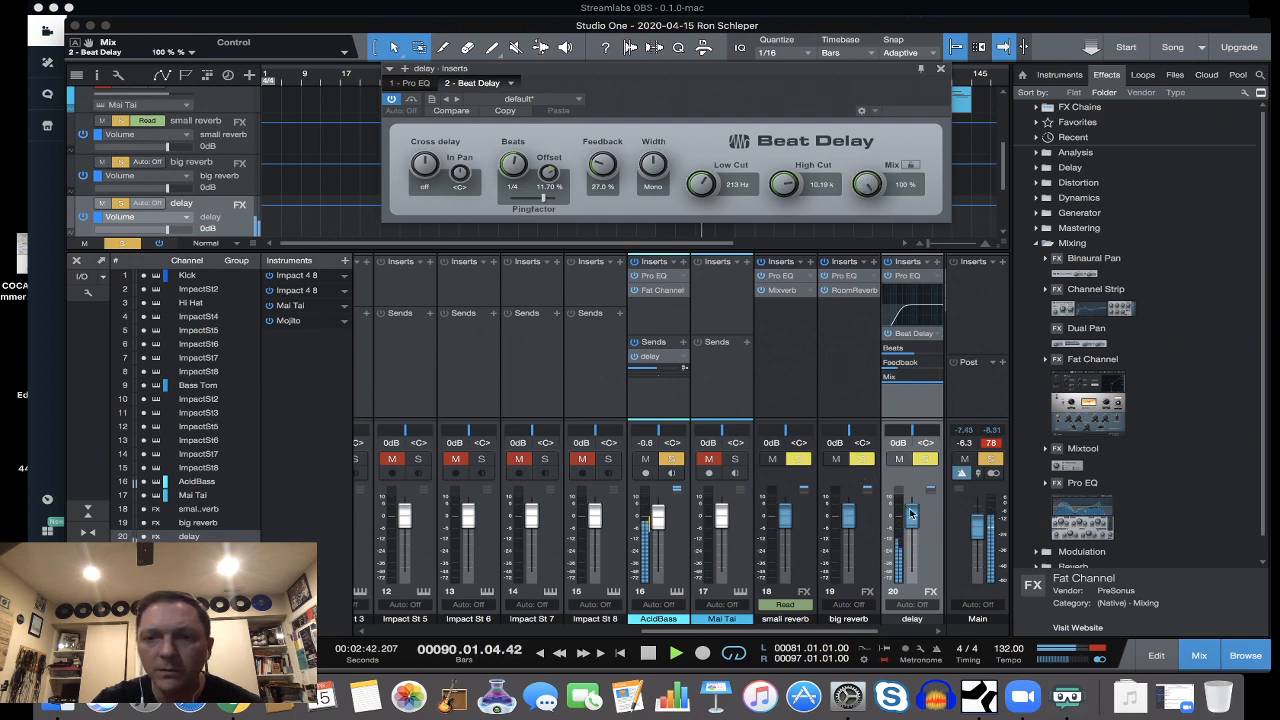
Audition AcidBass with and without delay by sweeping its send level between minus infinity and about -8.3 dB.
drag(659, 370, 616, 370)
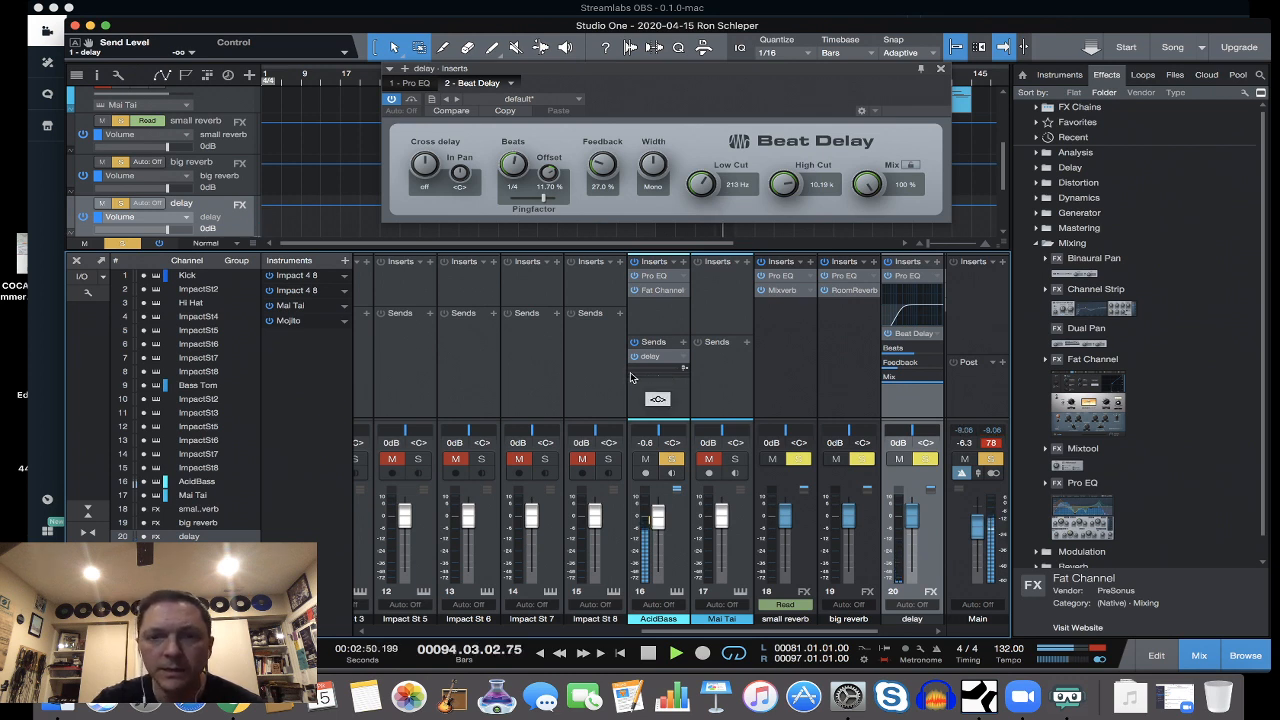
drag(631, 374, 680, 372)
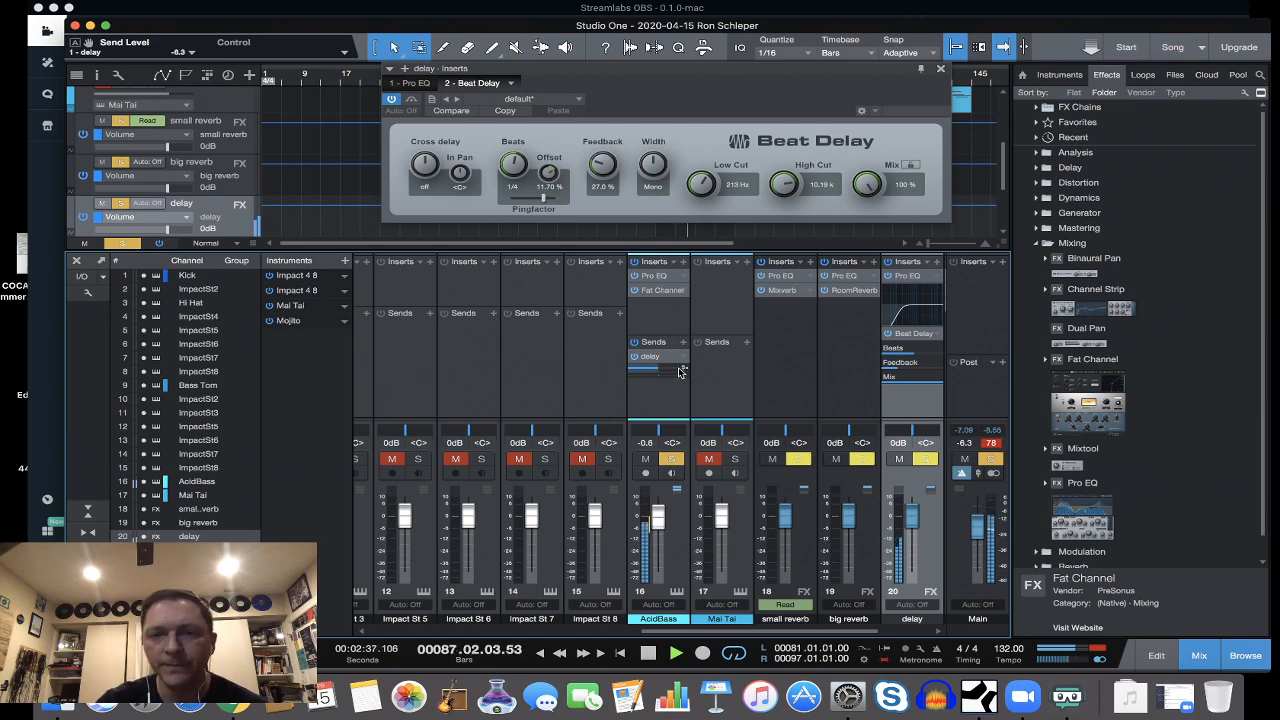
drag(679, 372, 645, 370)
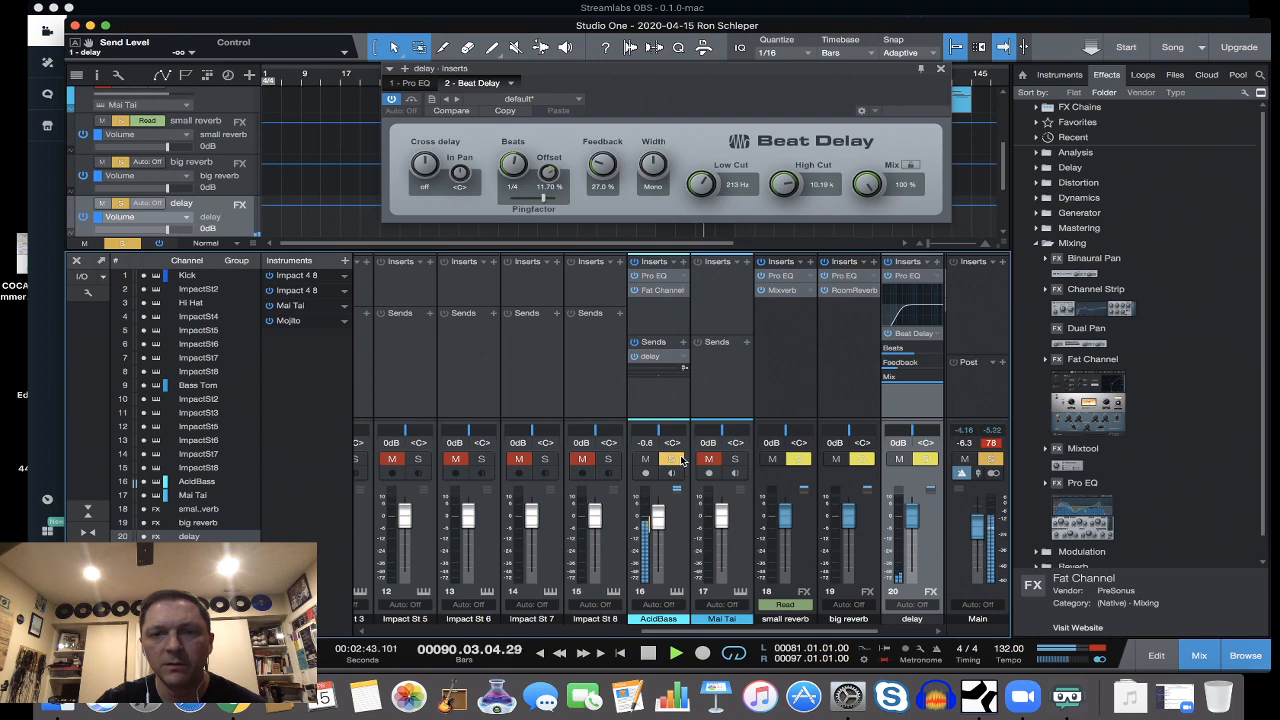
Unsolo AcidBass, set its delay send level to -56.3 dB in the full mix and close the Beat Delay.
click(678, 460)
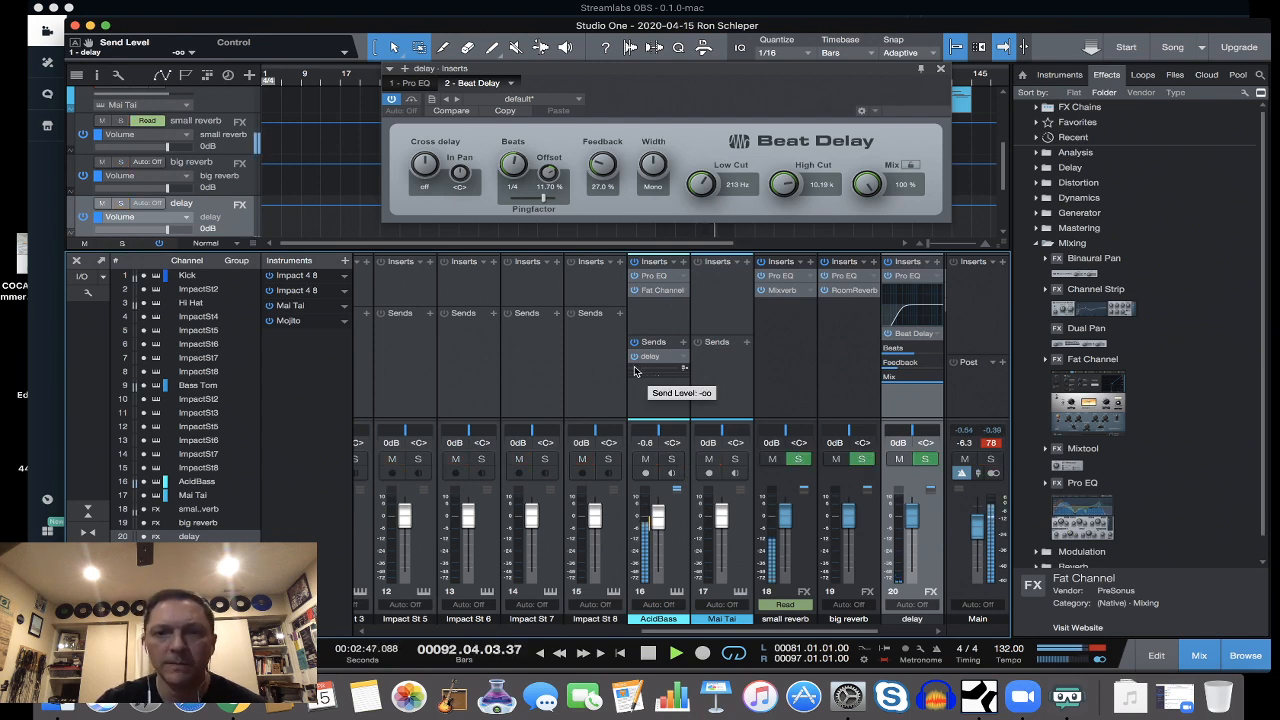
mouse_move(634, 371)
mouse_down()
mouse_move(681, 372)
mouse_move(639, 369)
mouse_up()
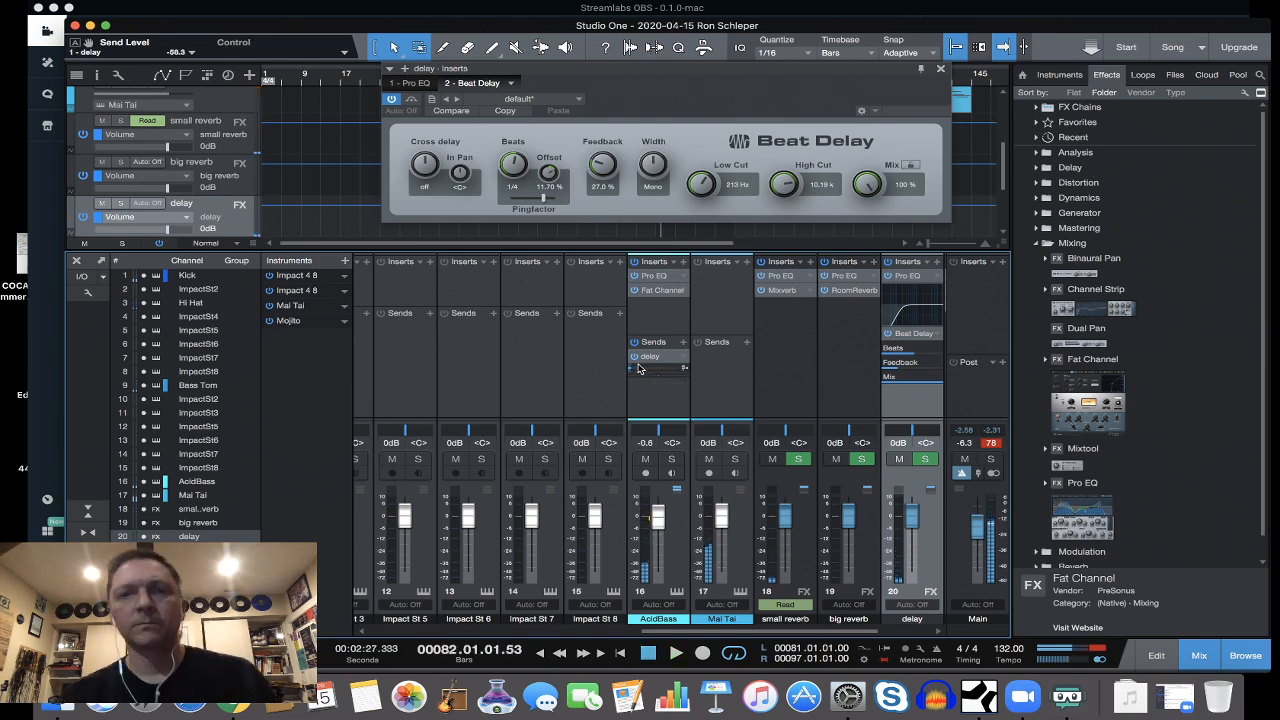
click(941, 70)
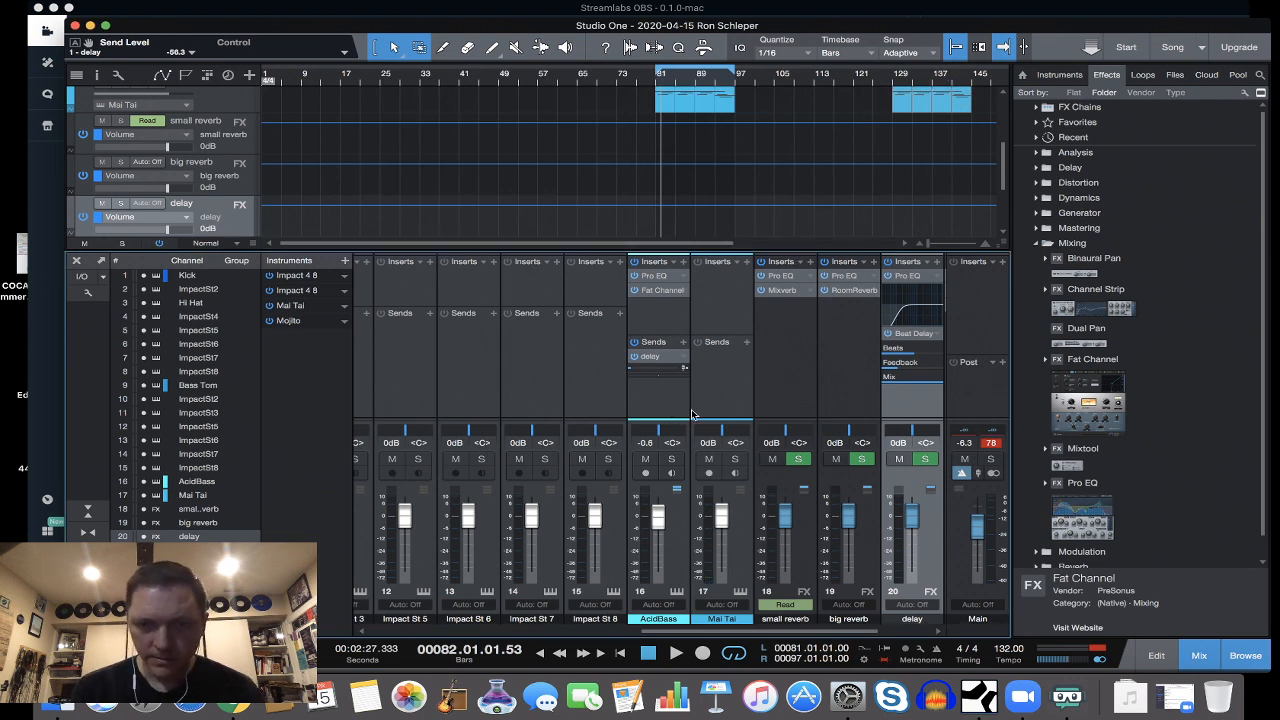
Insert a Pro EQ on the Mai Tai channel, play the loop and move the EQ window clear of the channel strip.
click(735, 279)
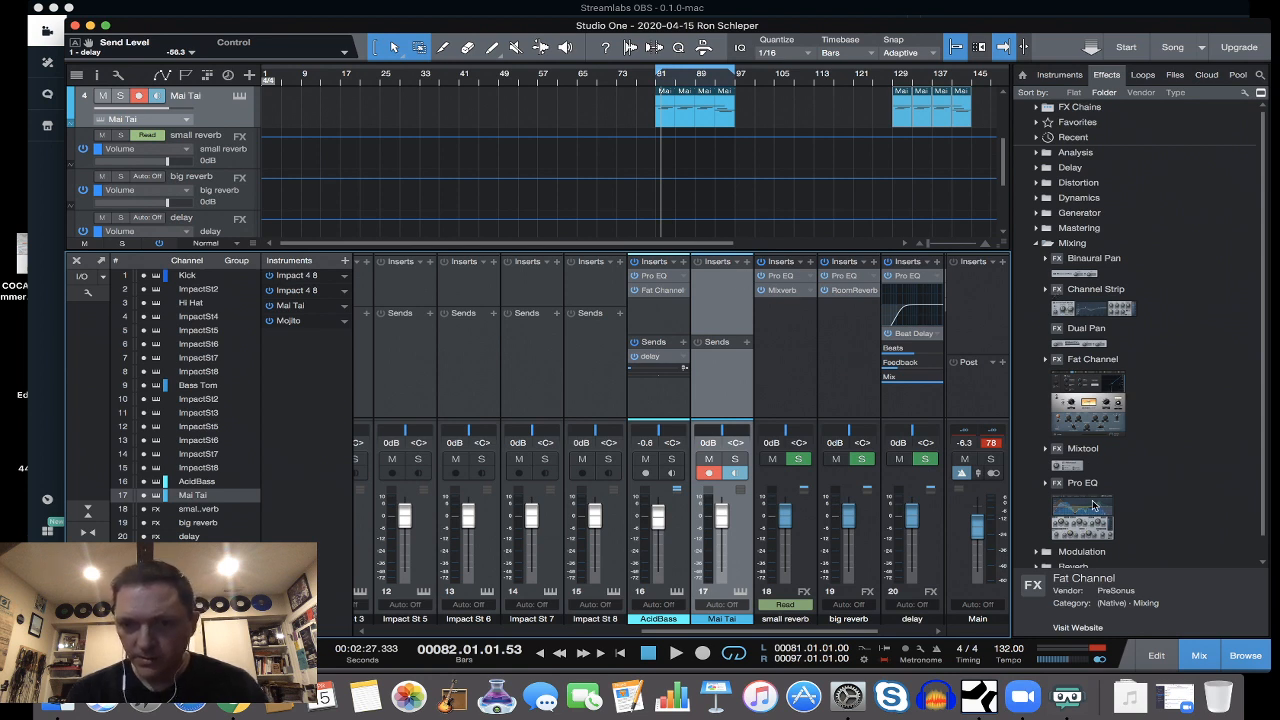
drag(1093, 505, 726, 283)
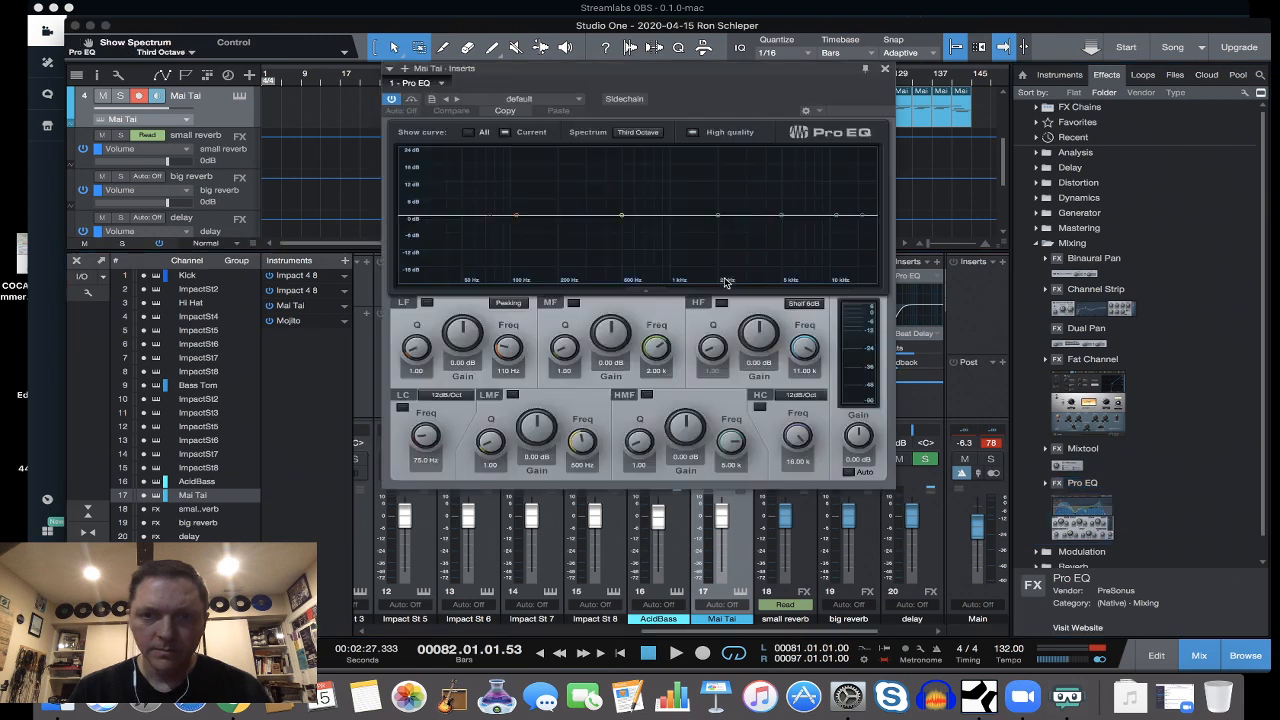
key(space)
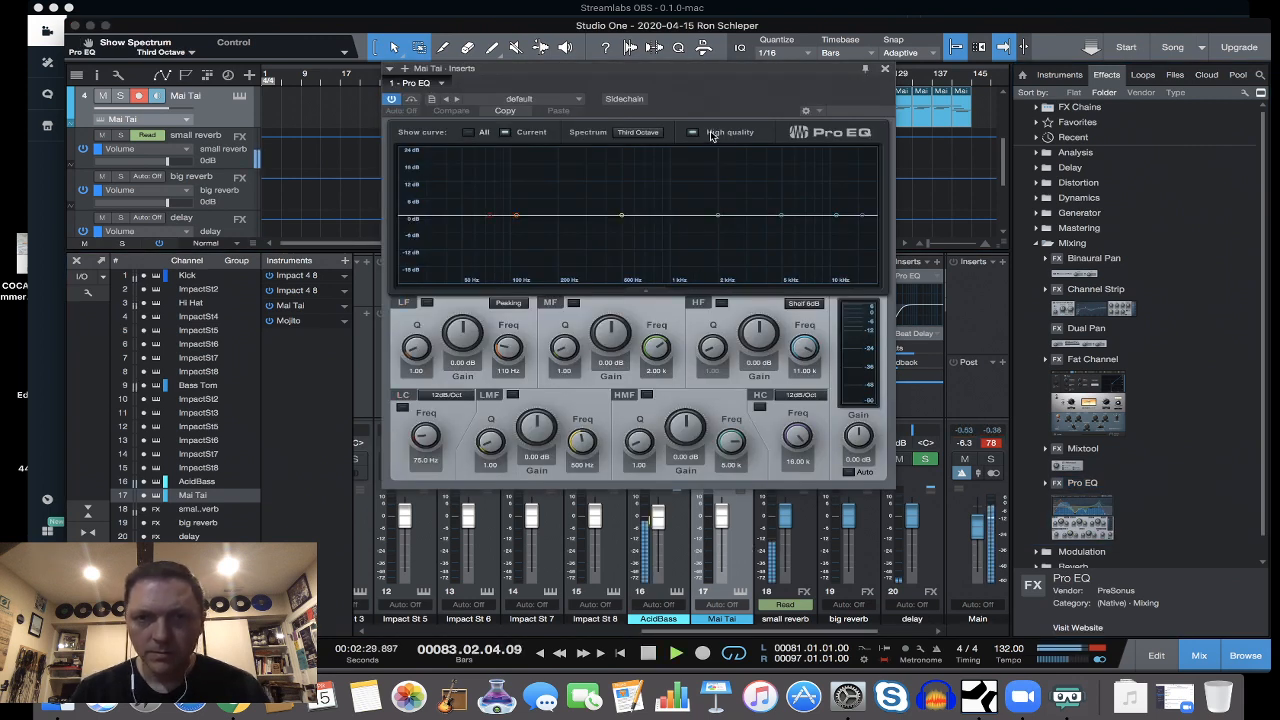
drag(698, 68, 1240, 241)
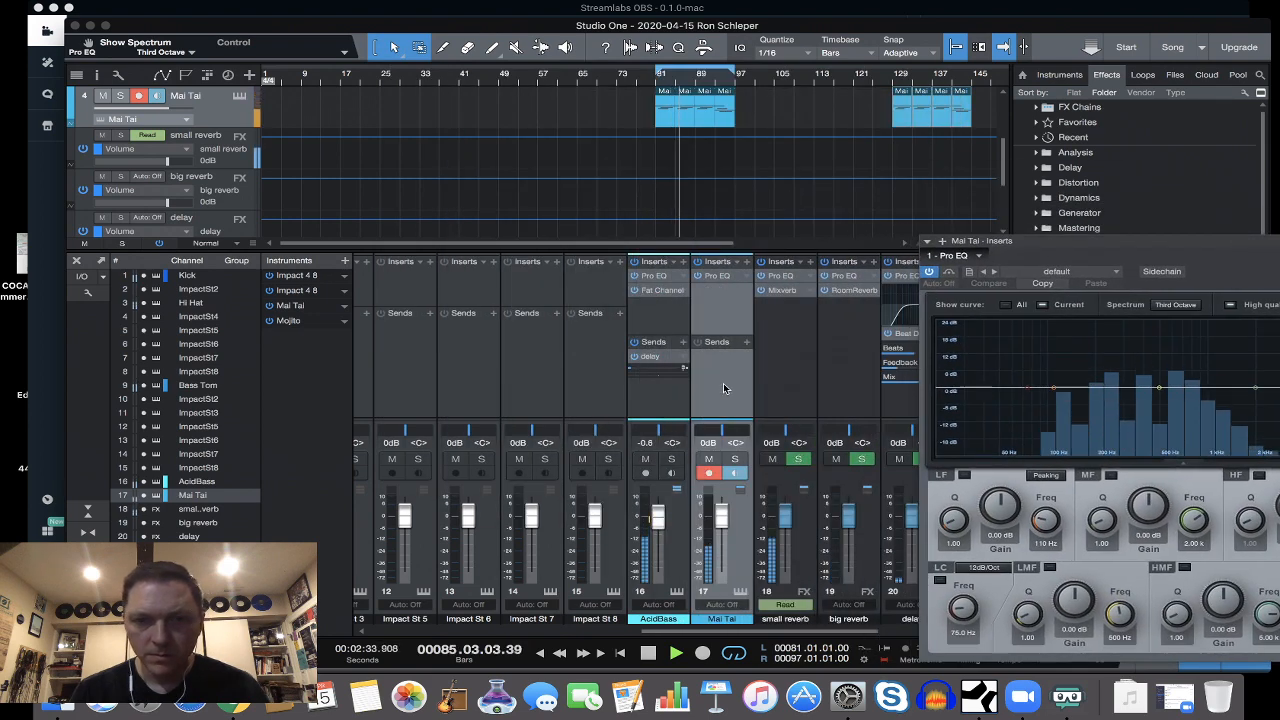
Solo Mai Tai and shape its Pro EQ with a 12 dB low-frequency shelf at -6.12 dB gain and 357 Hz.
key(s)
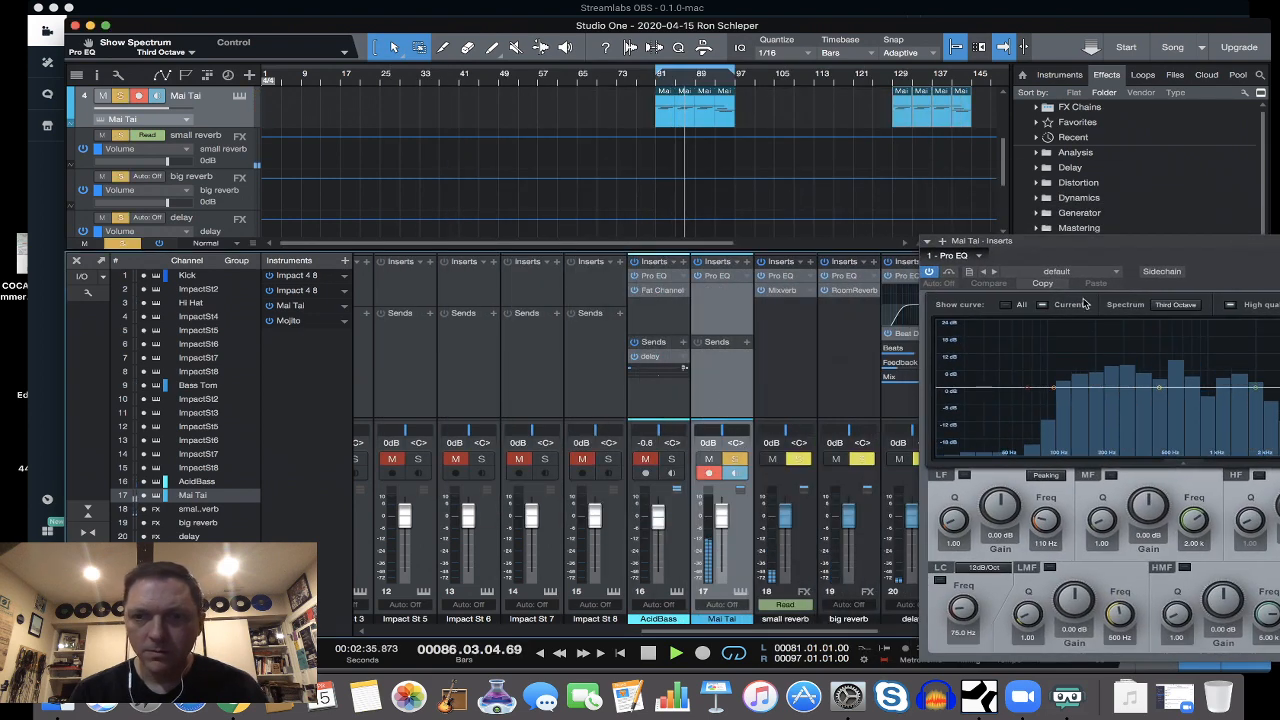
drag(1155, 240, 749, 128)
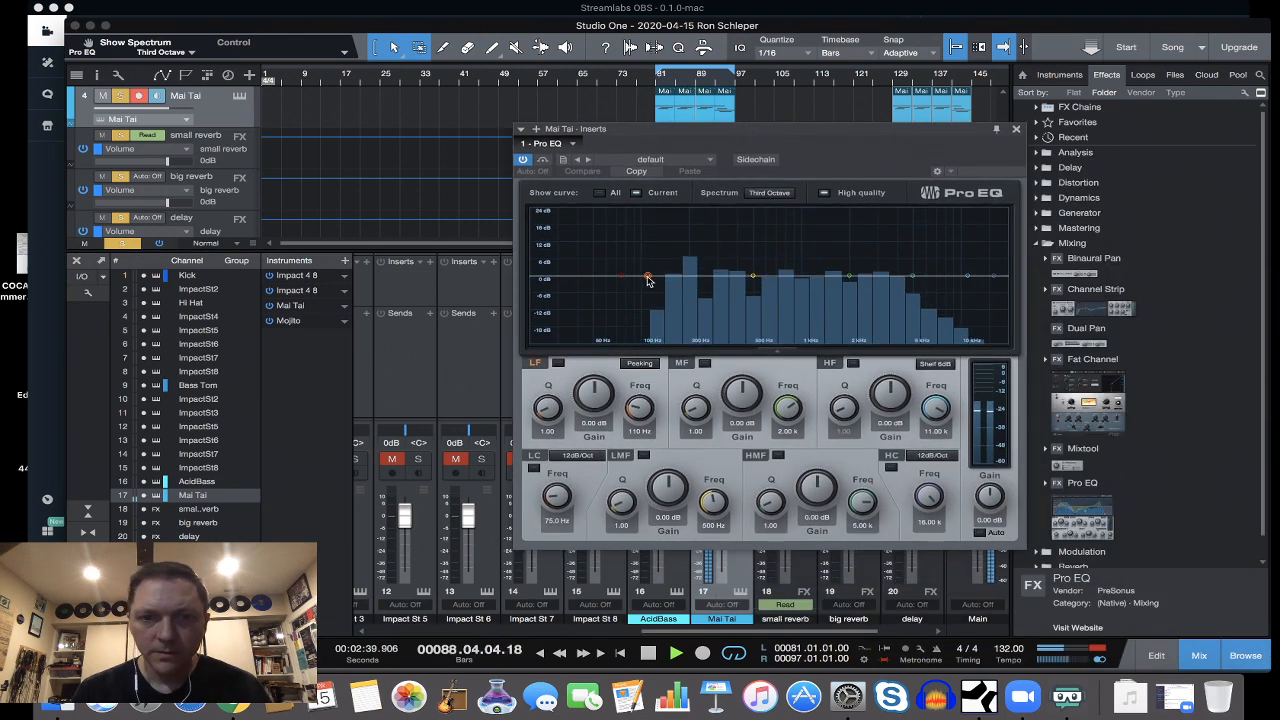
click(647, 278)
mouse_move(647, 282)
mouse_down()
mouse_move(664, 282)
mouse_move(649, 287)
mouse_up()
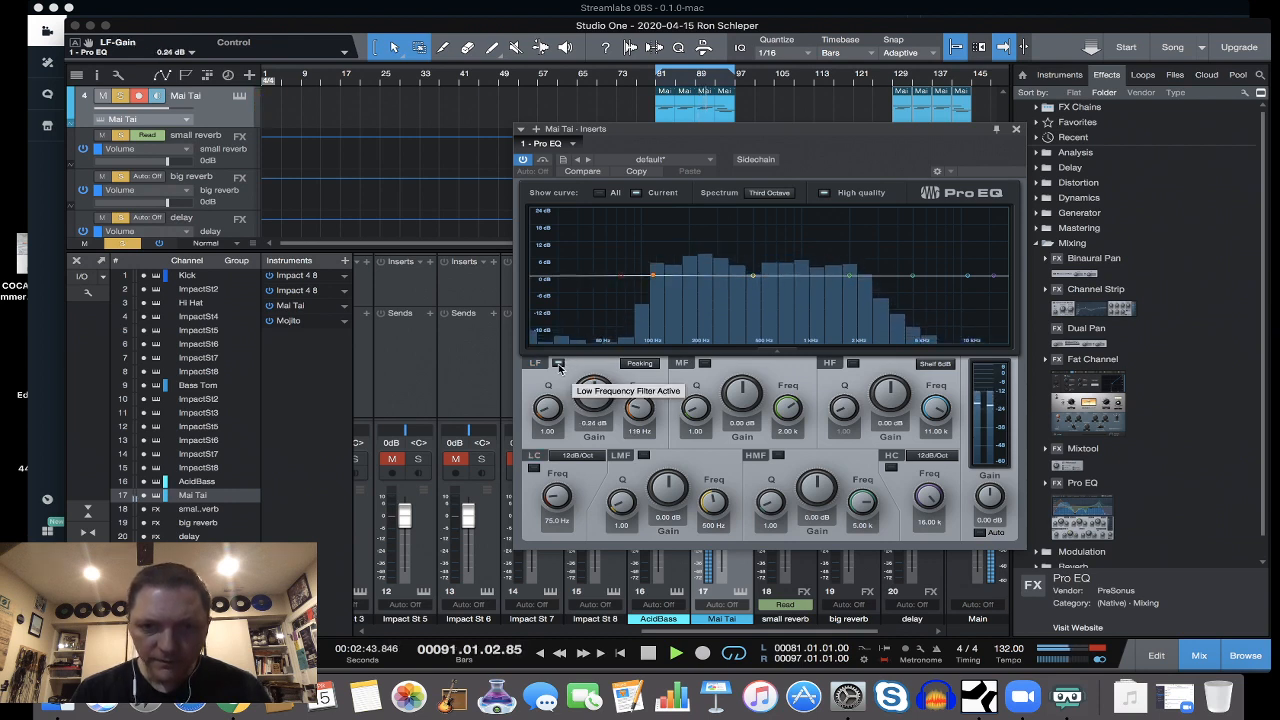
click(651, 365)
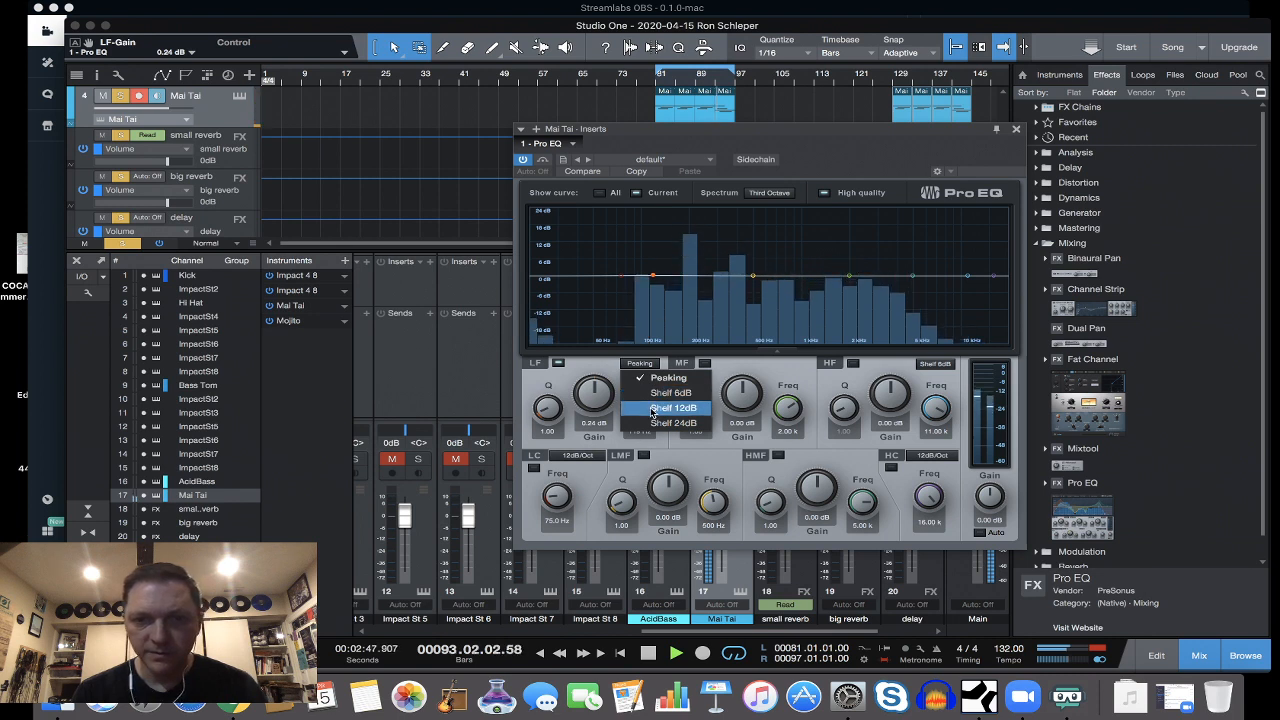
click(651, 408)
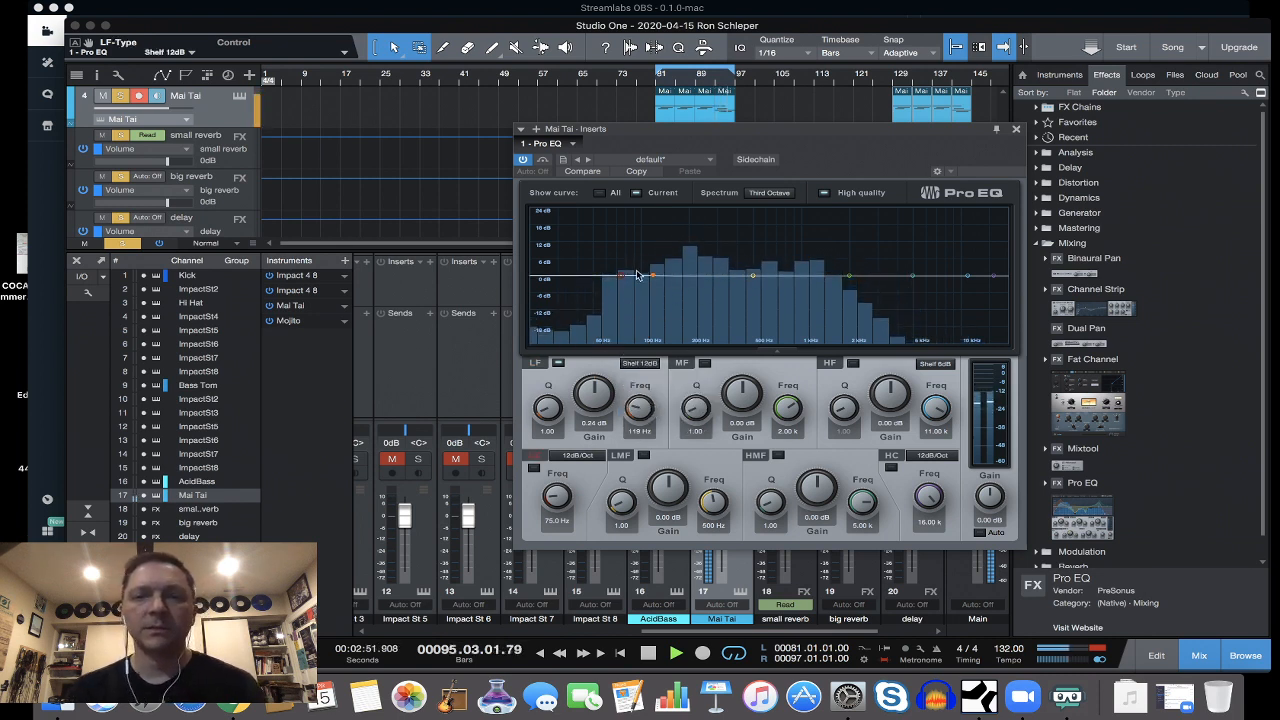
drag(652, 278, 730, 297)
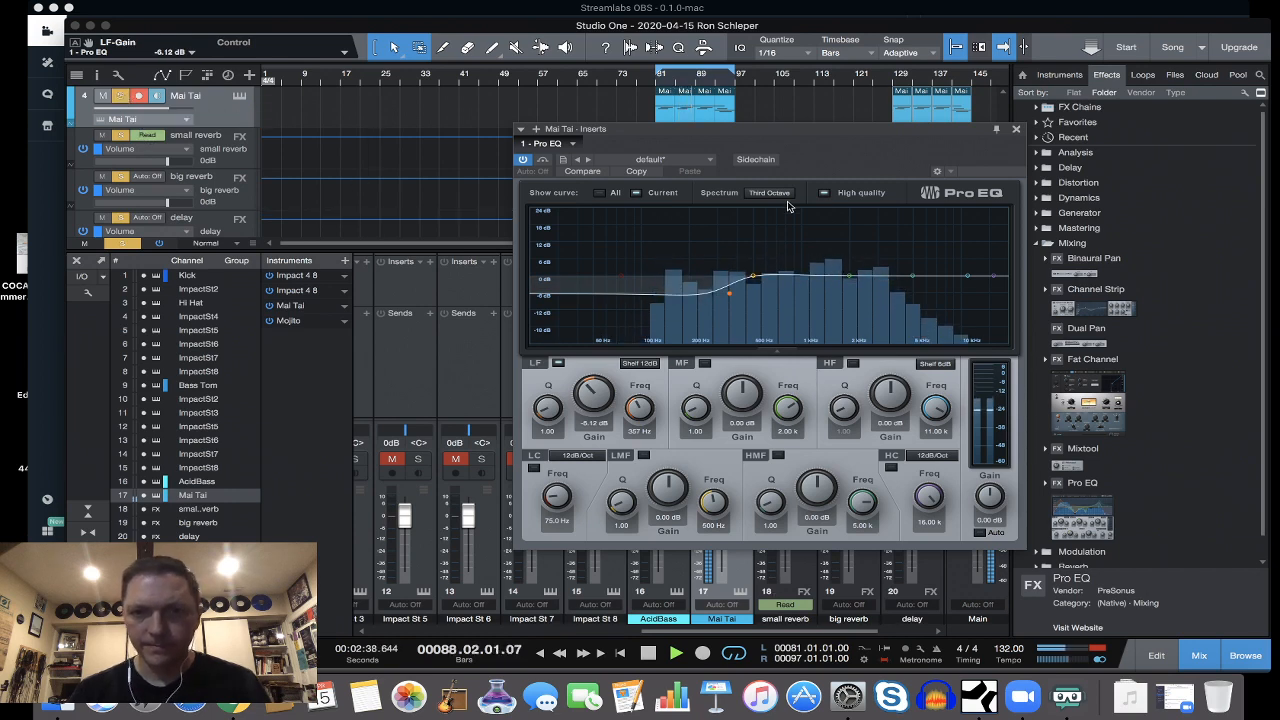
Unsolo Mai Tai to audition its low-shelf cut within the full mix, keeping the Pro EQ window open.
drag(831, 132, 1163, 249)
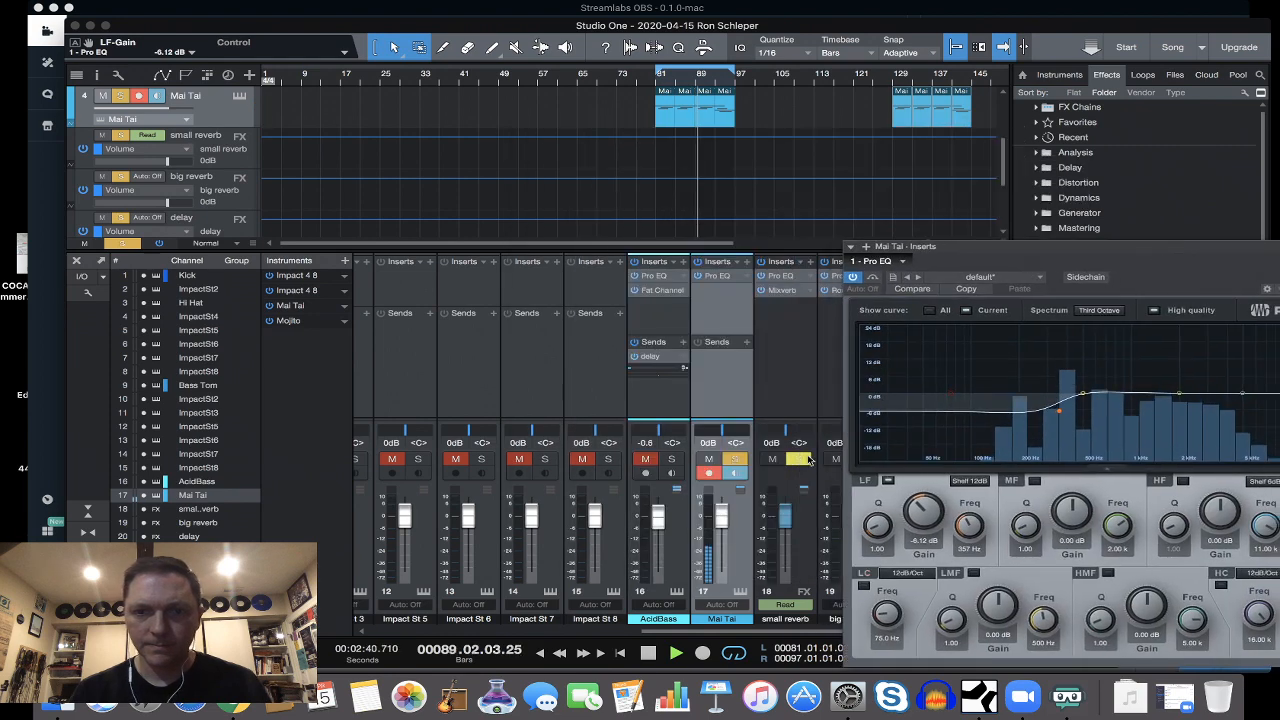
right_click(733, 460)
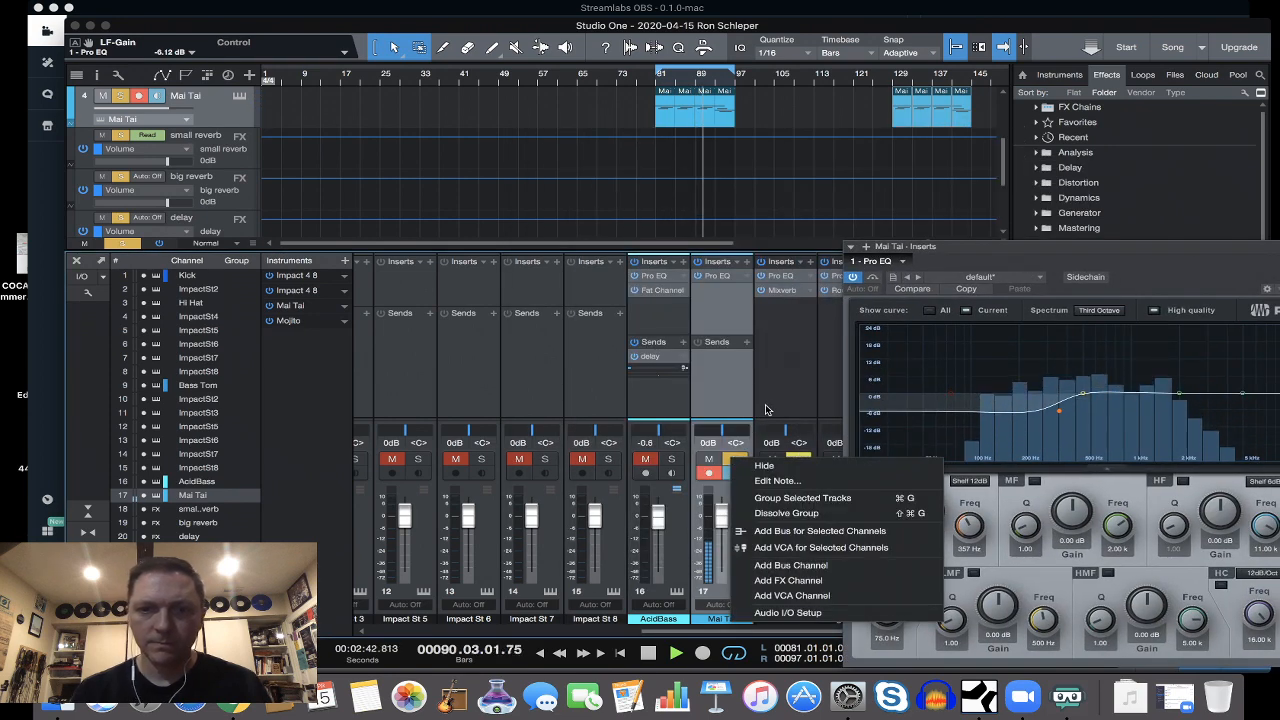
click(748, 430)
right_click(737, 458)
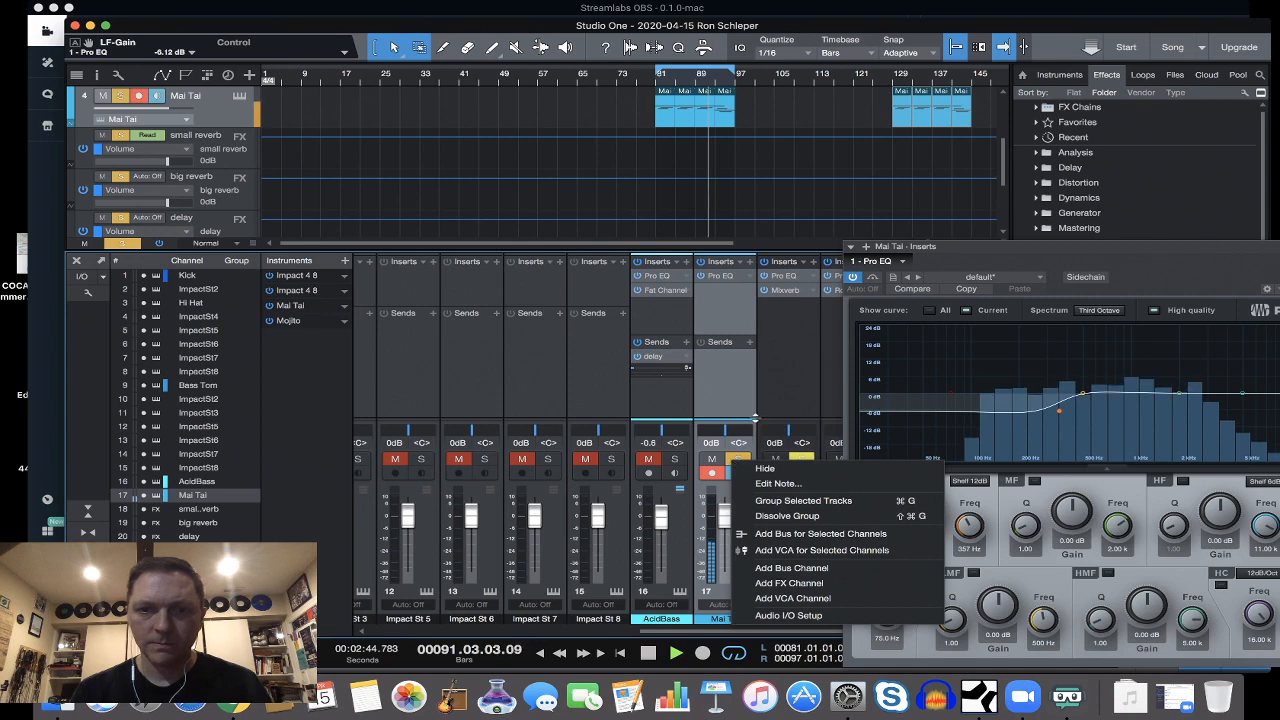
click(784, 386)
key(s)
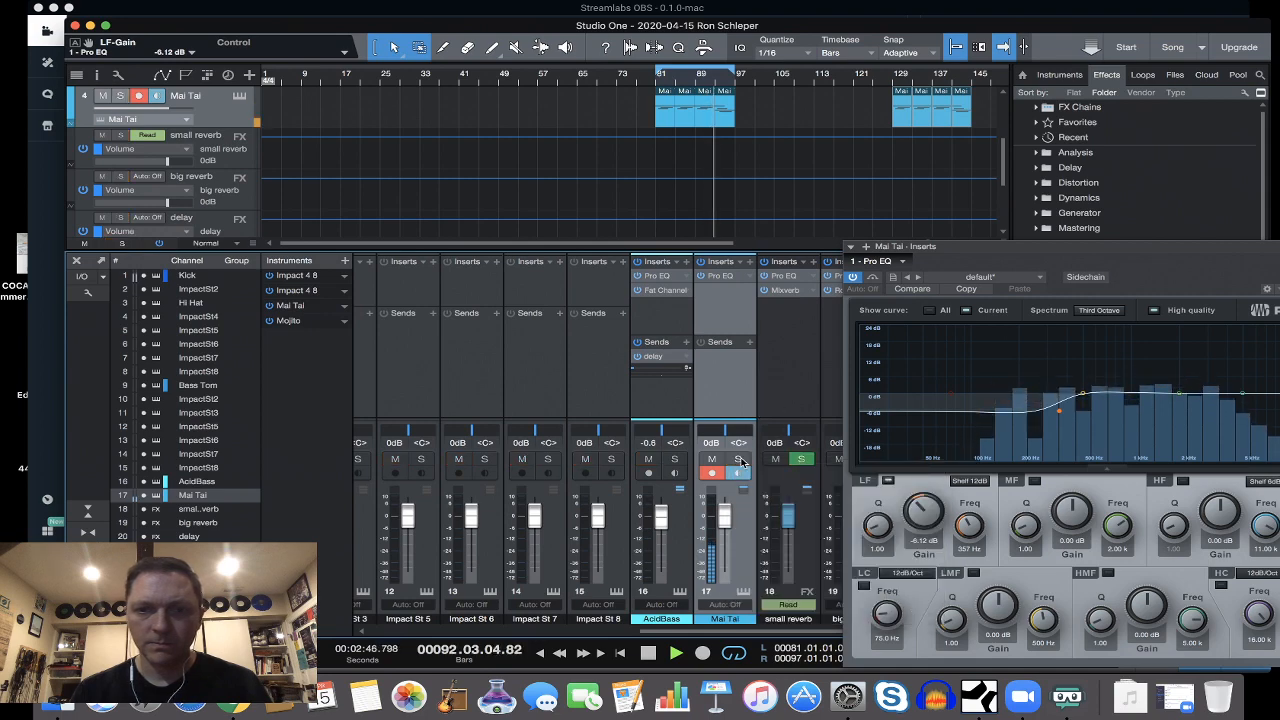
drag(946, 248, 575, 117)
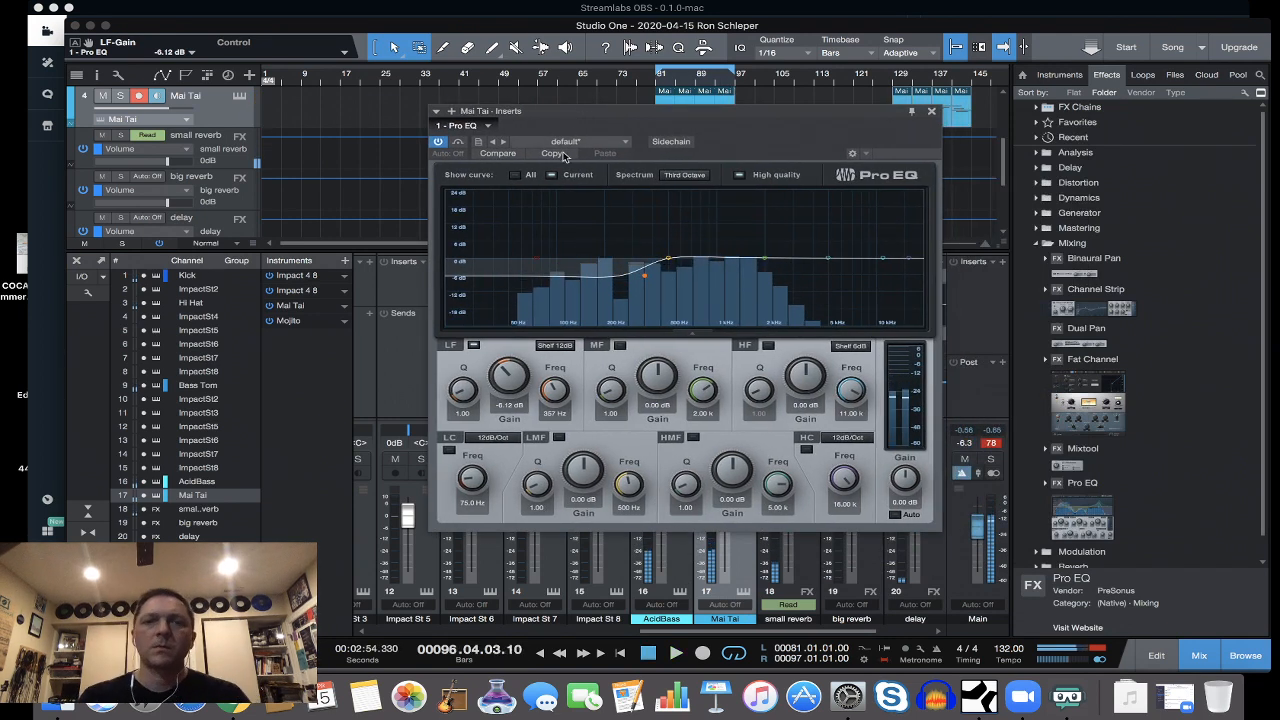
Move the EQ window clear of the Mai Tai channel and add a big reverb send with its level at -98.3 dB.
drag(584, 113, 253, 67)
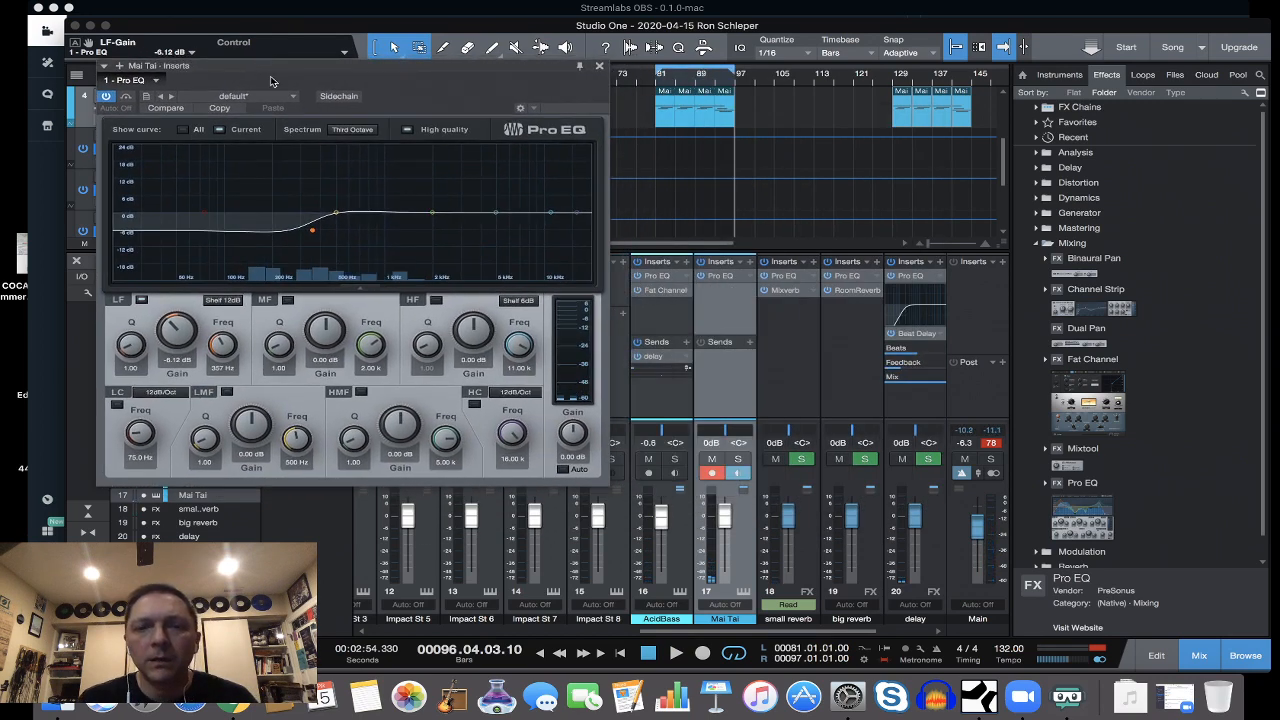
click(749, 342)
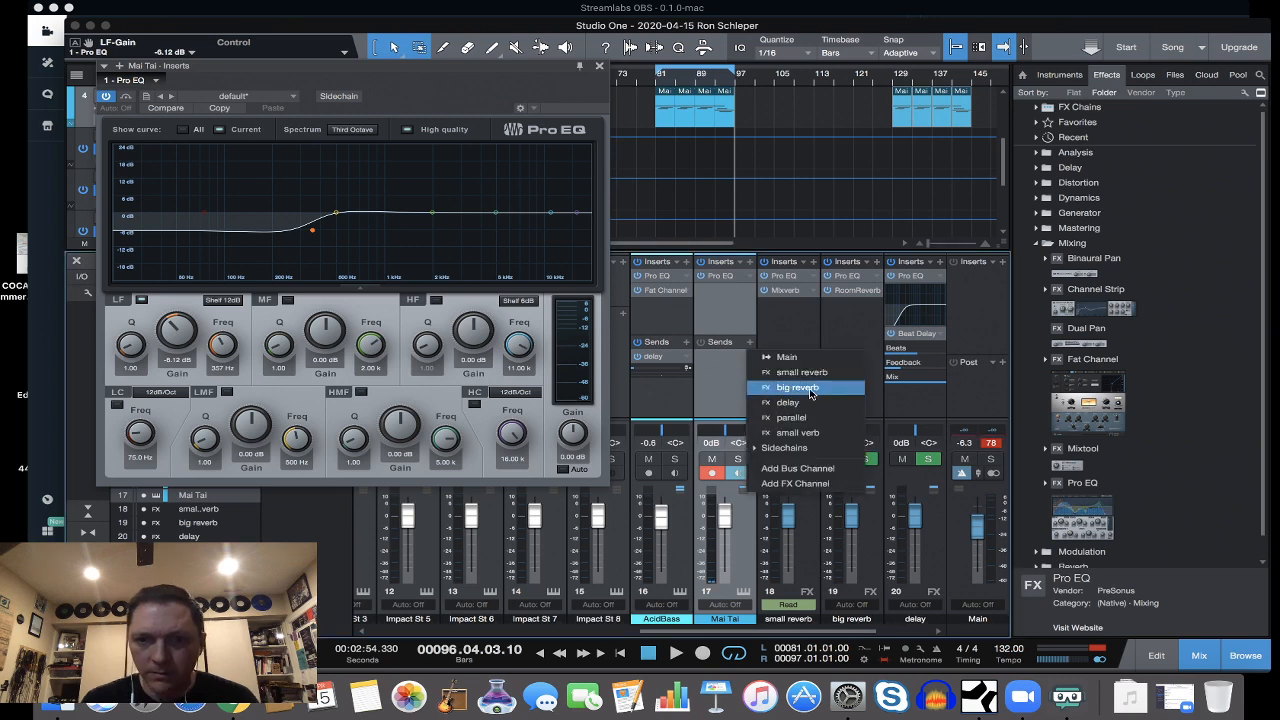
click(810, 388)
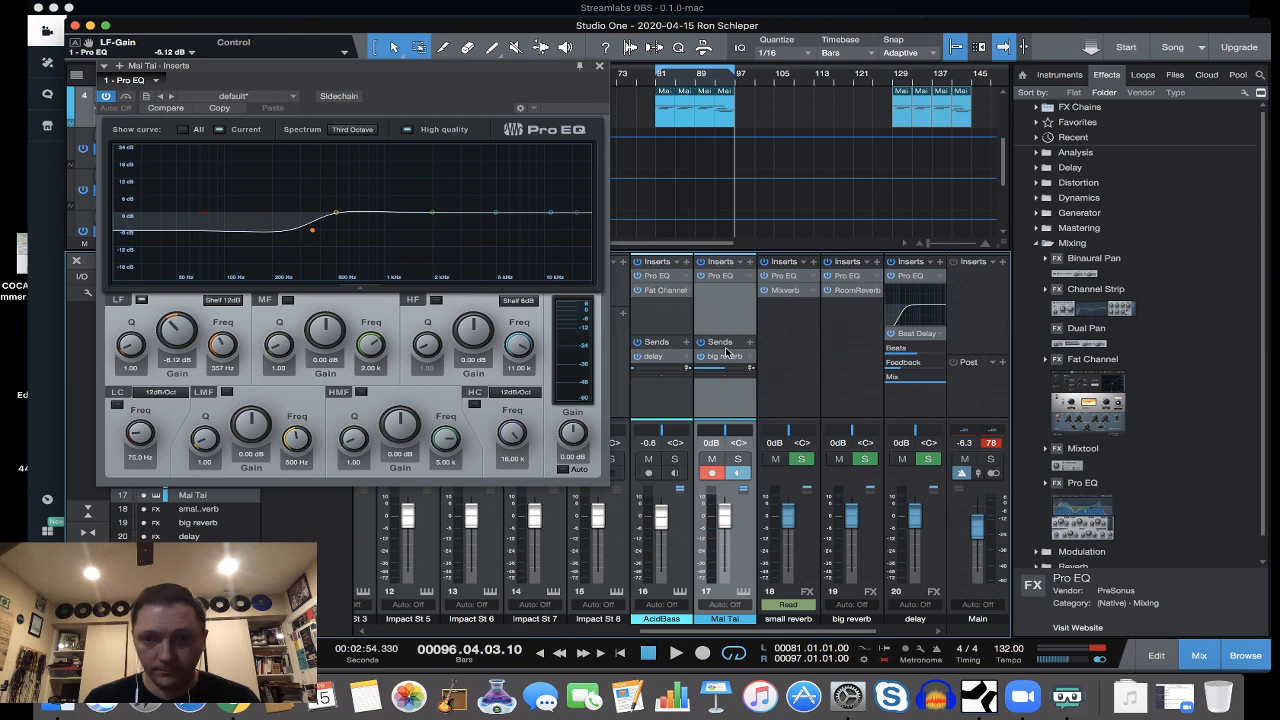
drag(729, 368, 686, 371)
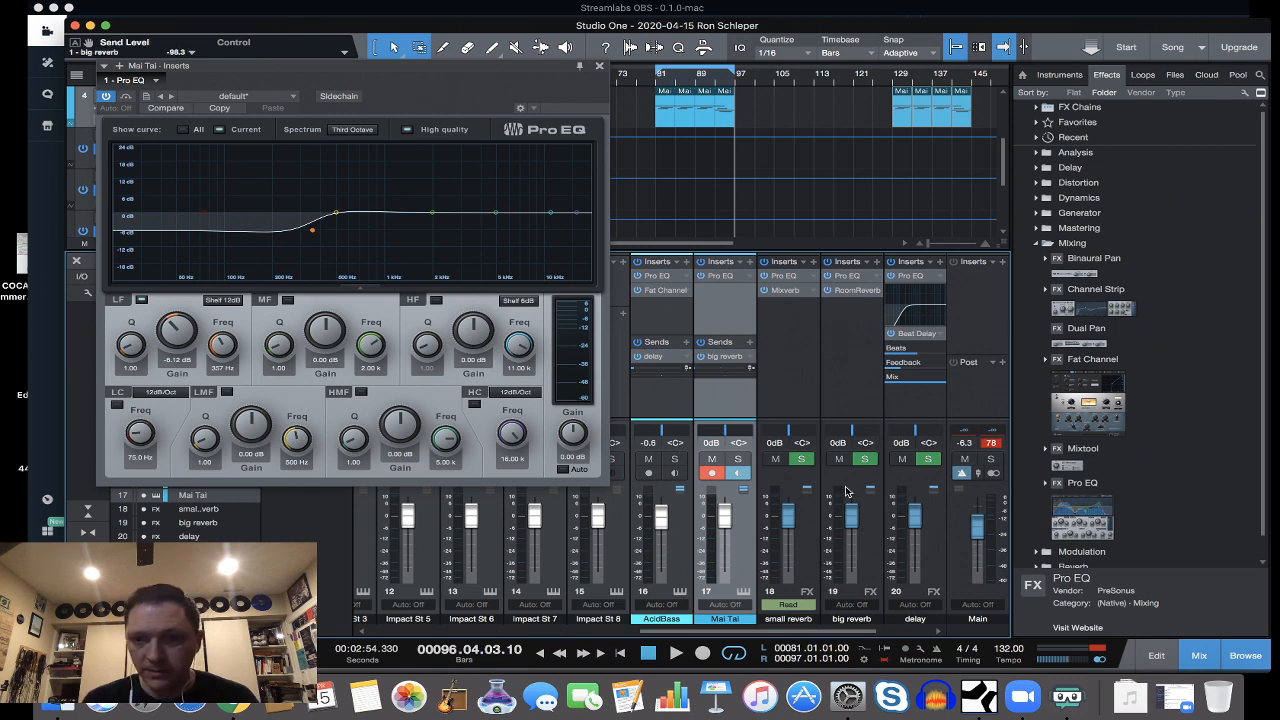
Enable a 596 Hz low cut and an 8.30 kHz high cut in the big reverb channel's Pro EQ, and close it.
click(852, 281)
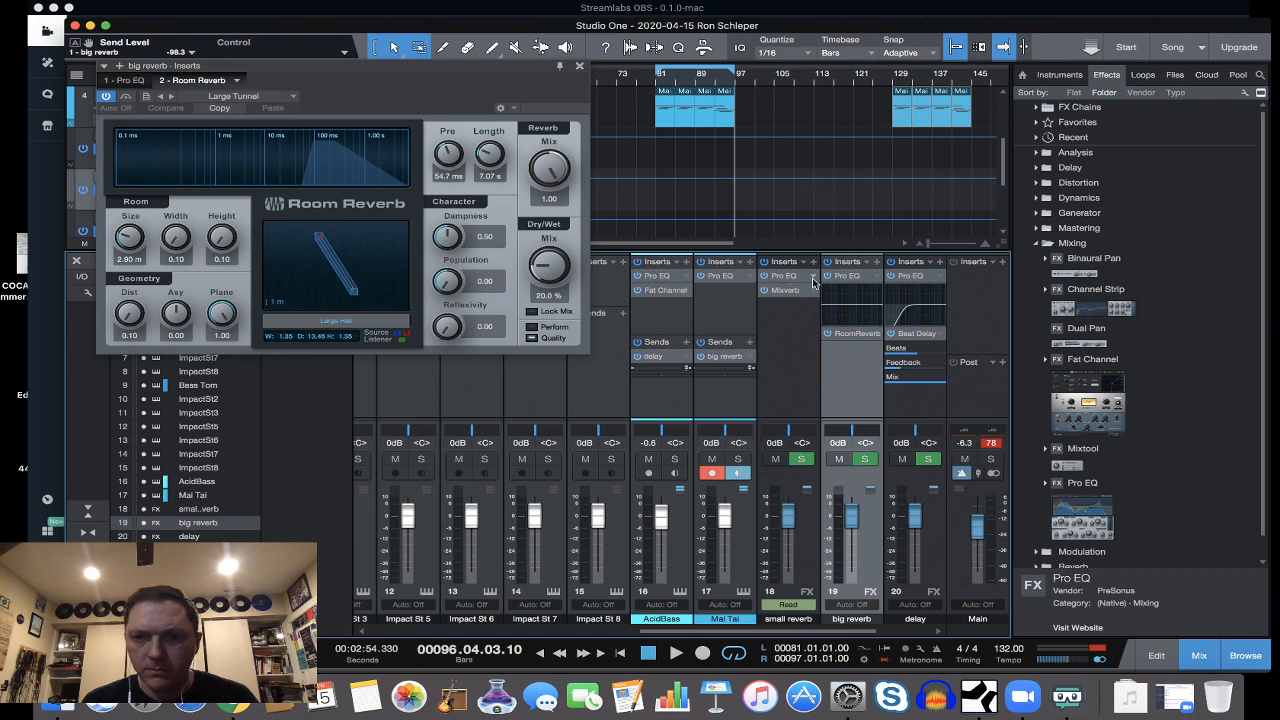
click(858, 278)
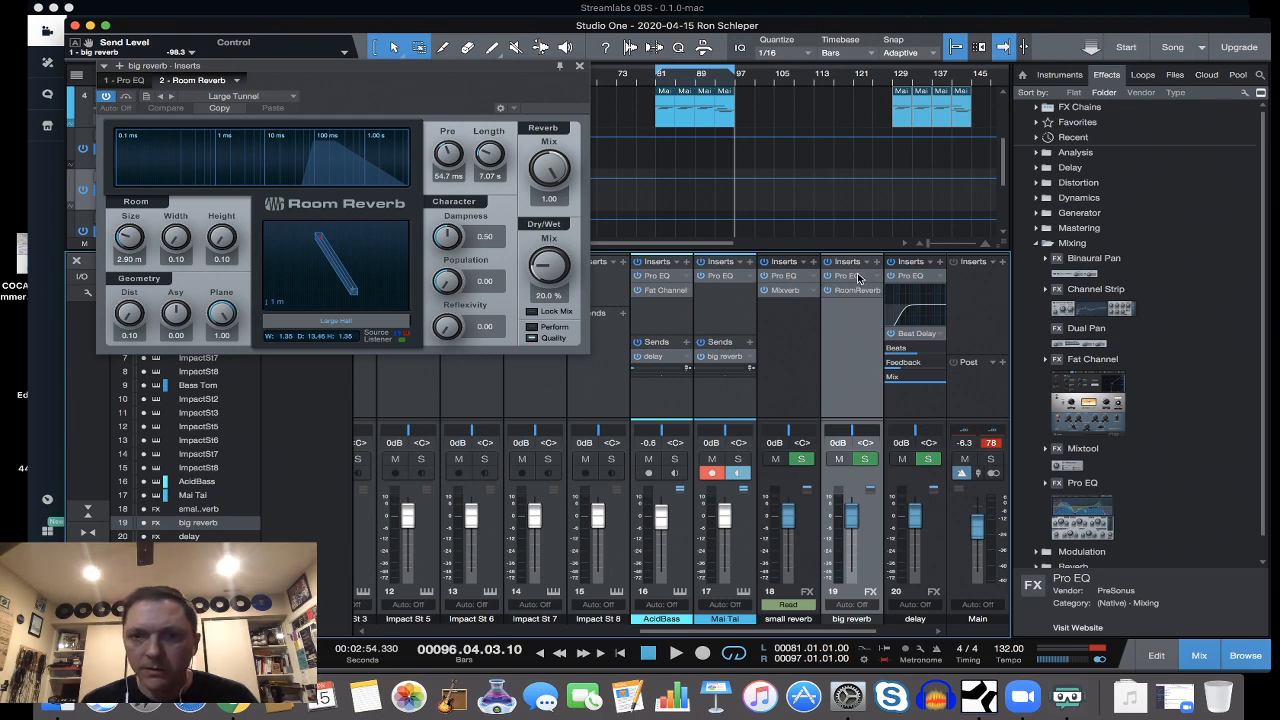
click(858, 277)
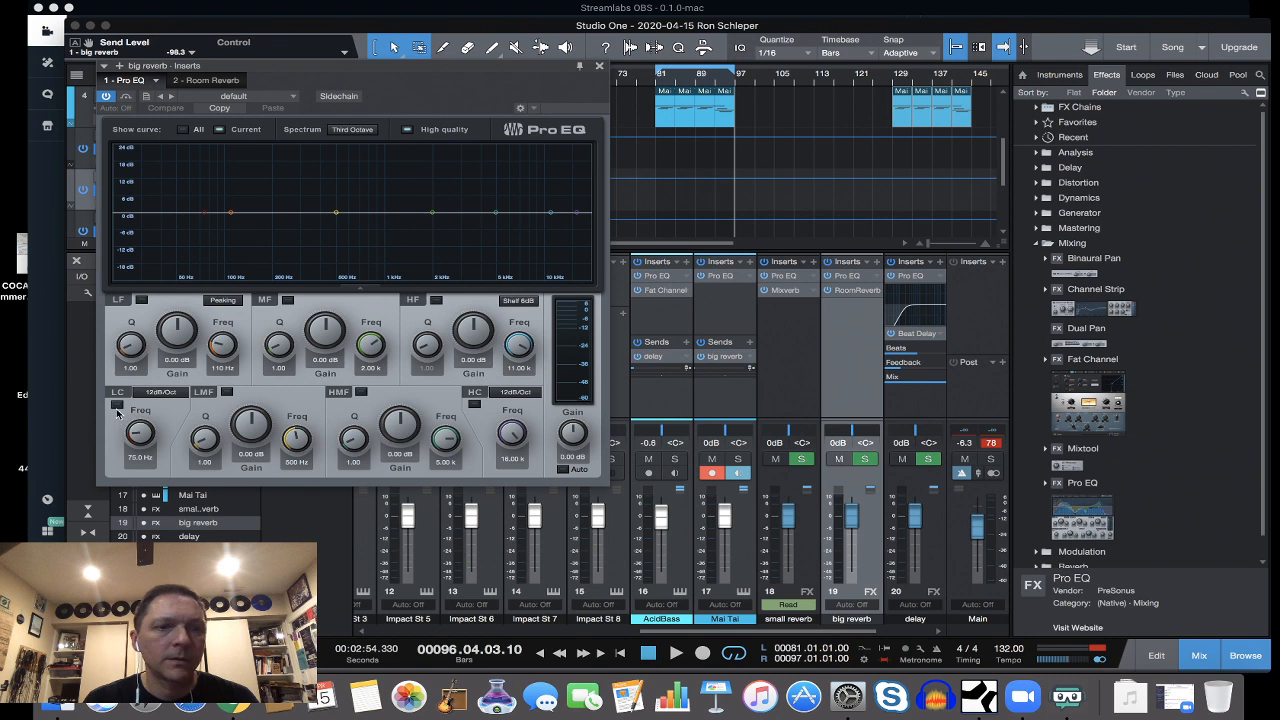
click(117, 406)
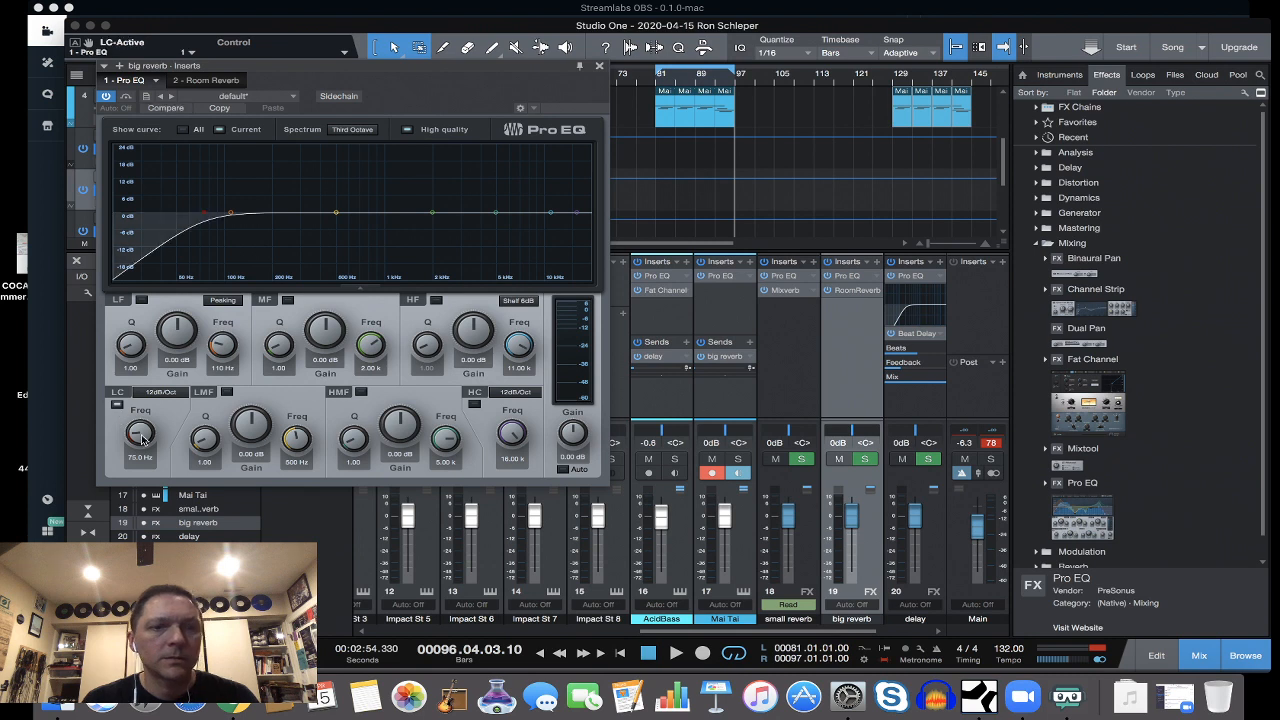
drag(142, 440, 146, 396)
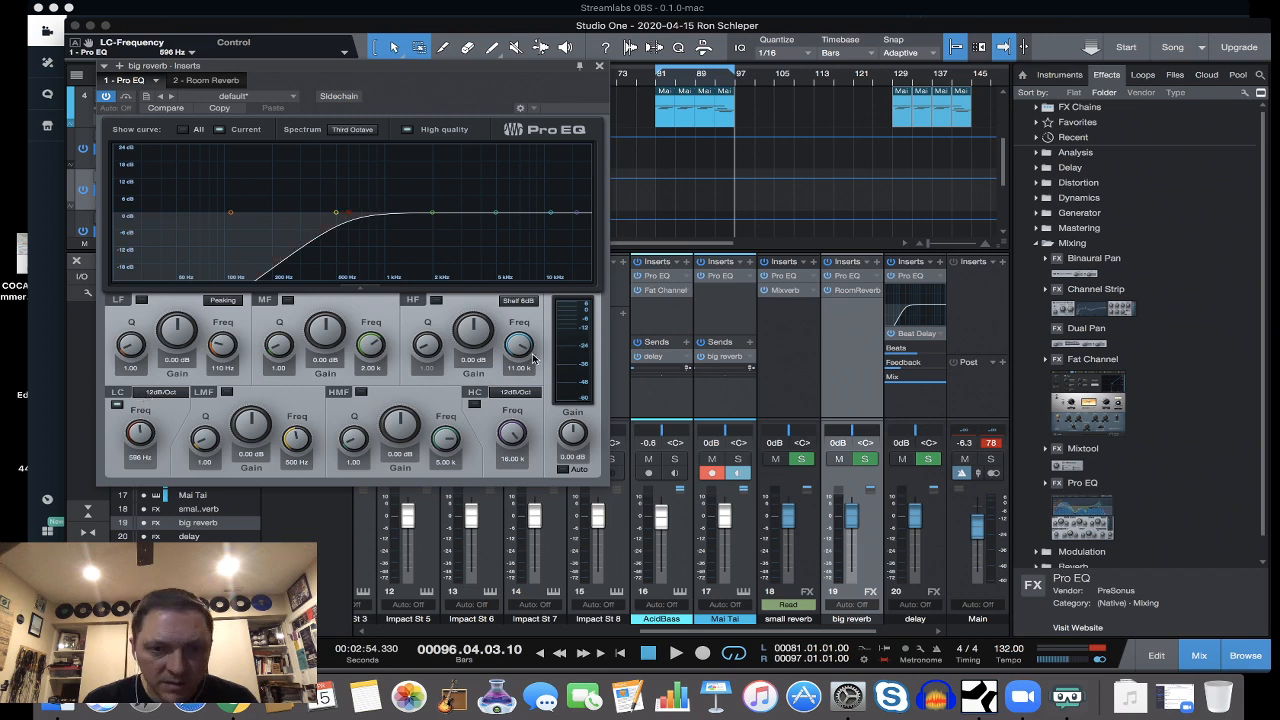
click(474, 404)
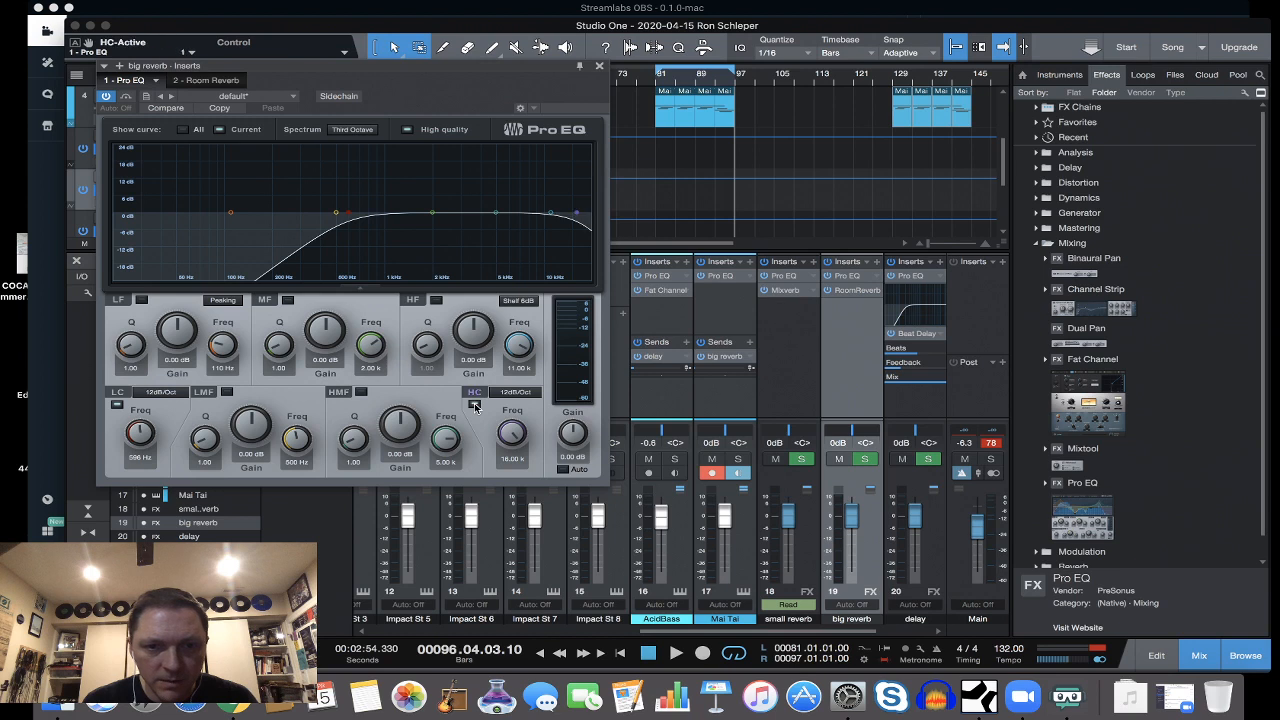
drag(512, 431, 513, 440)
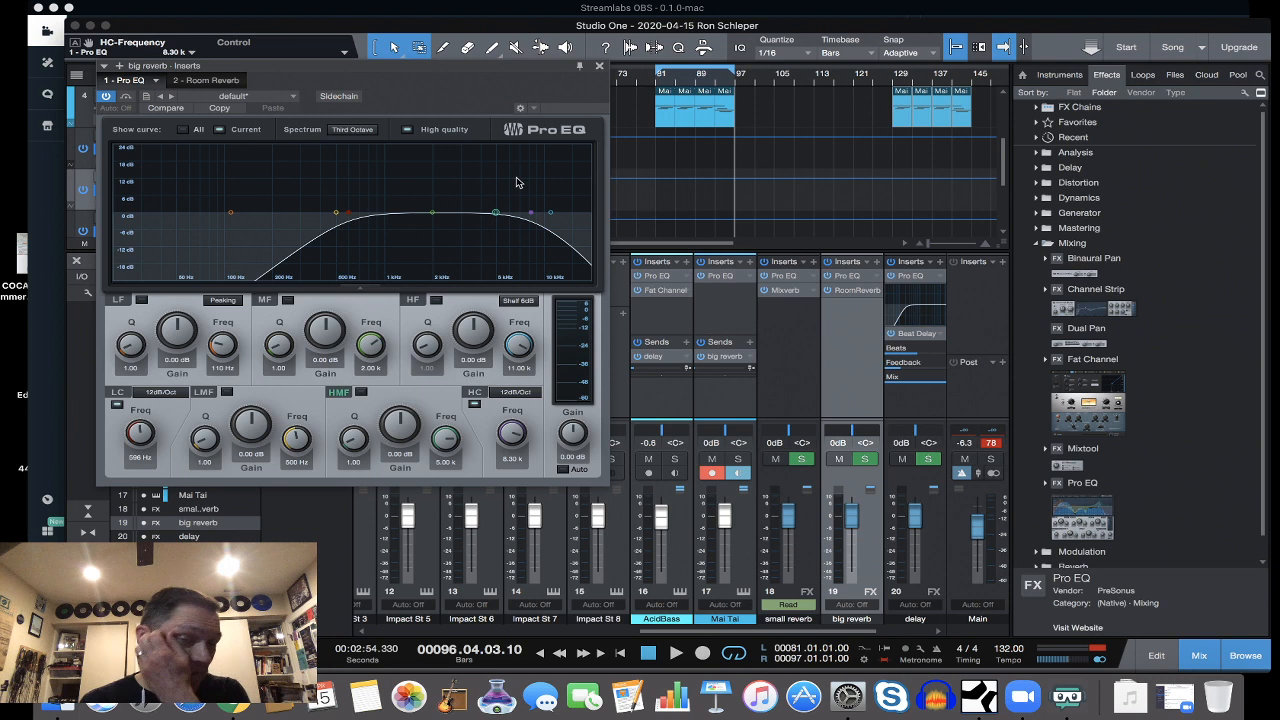
click(600, 67)
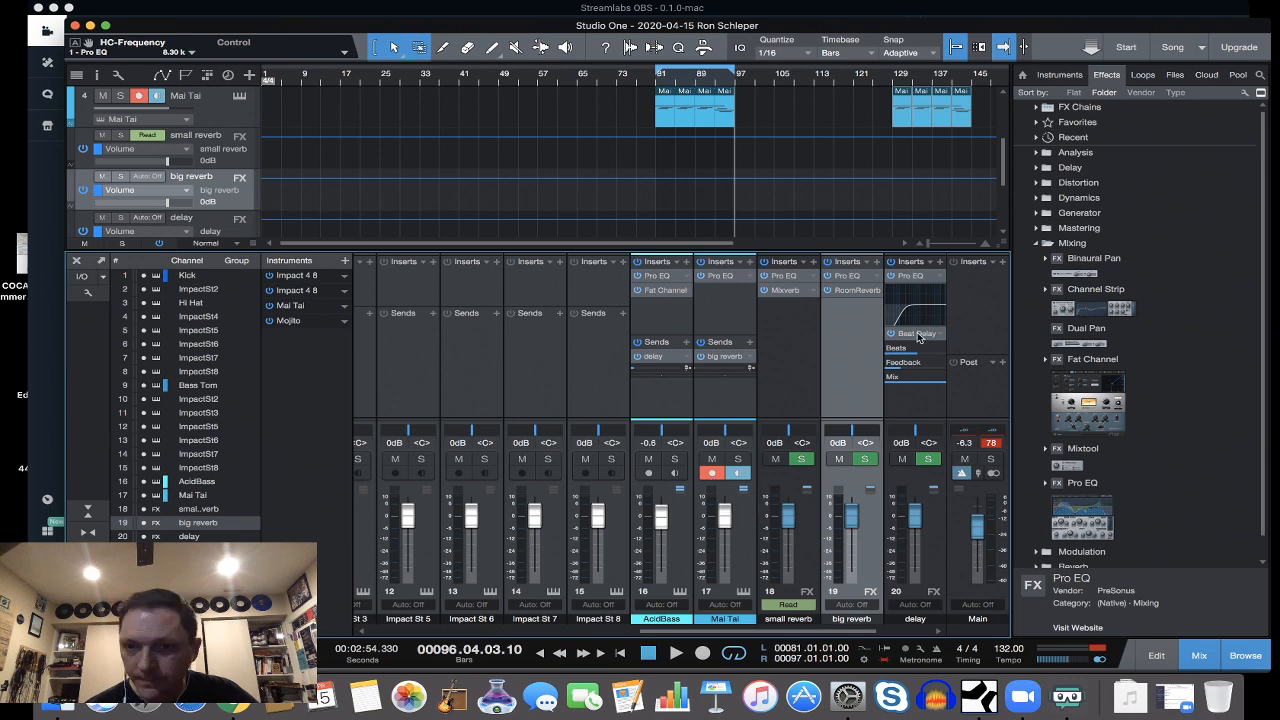
Open the big reverb's Room Reverb, solo Mai Tai during loop playback and raise its big reverb send to +2.4 dB.
click(850, 276)
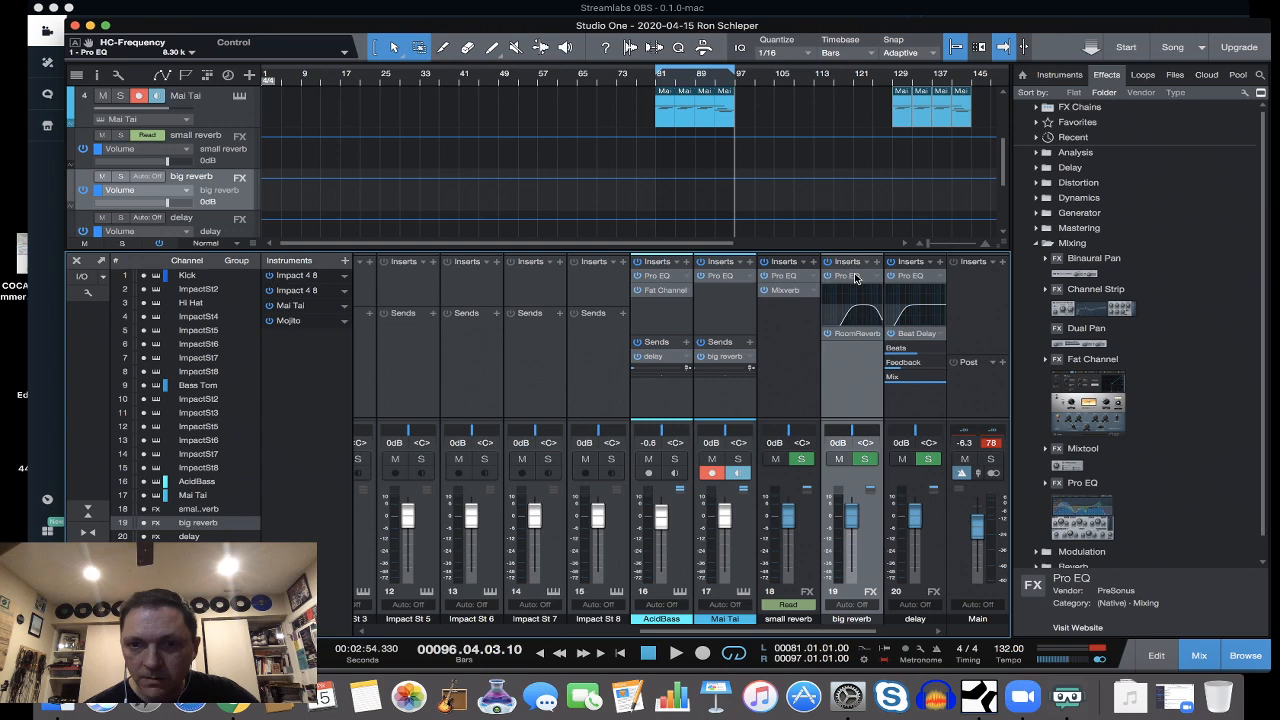
click(855, 278)
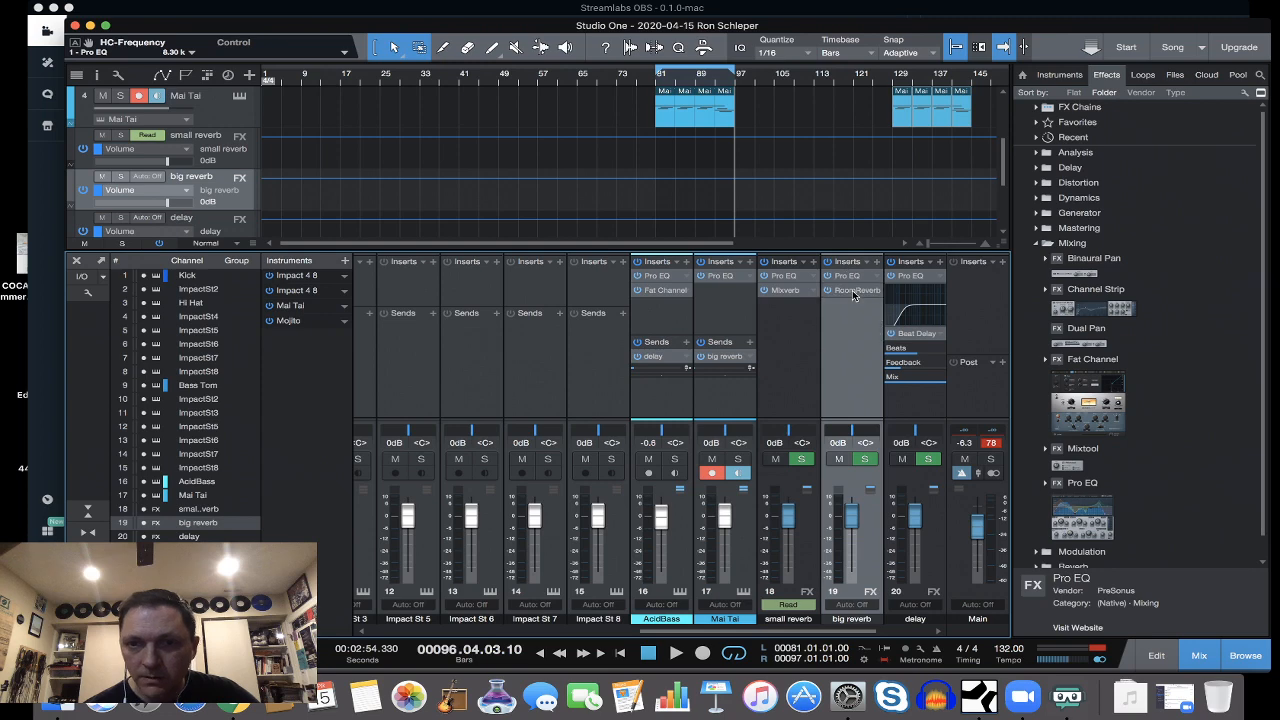
click(853, 292)
drag(424, 62, 929, 70)
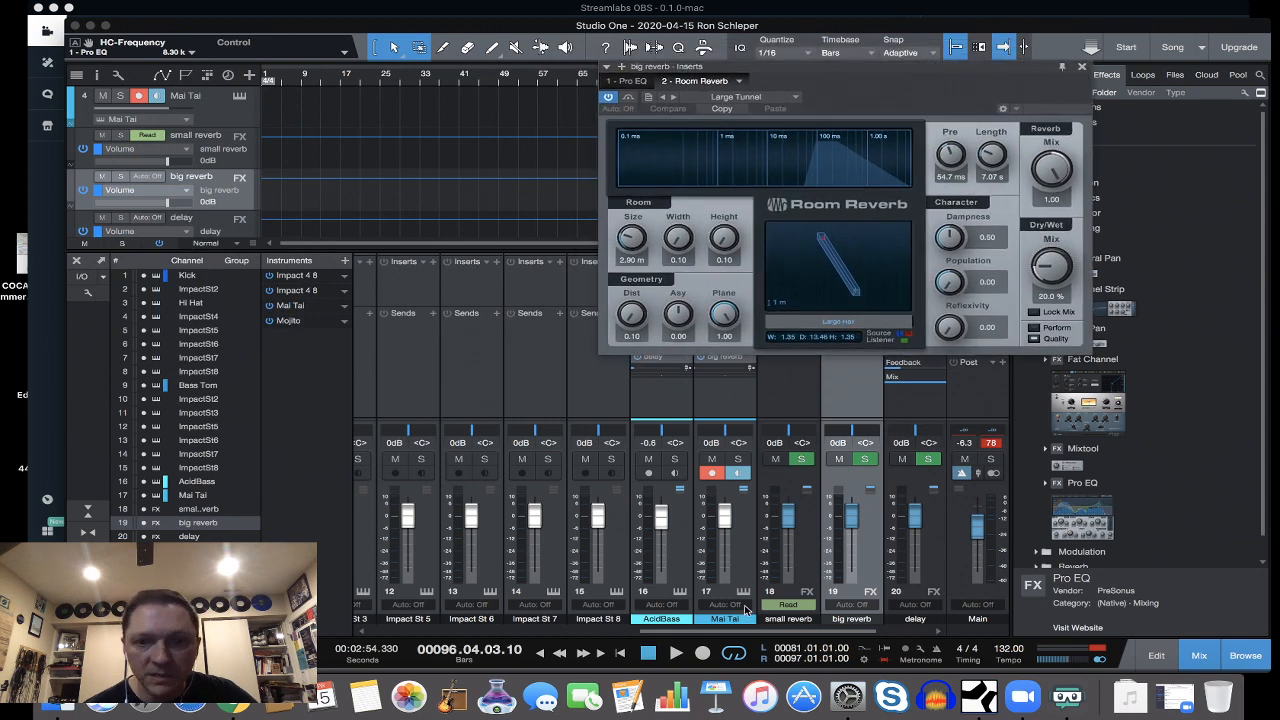
click(740, 460)
key(space)
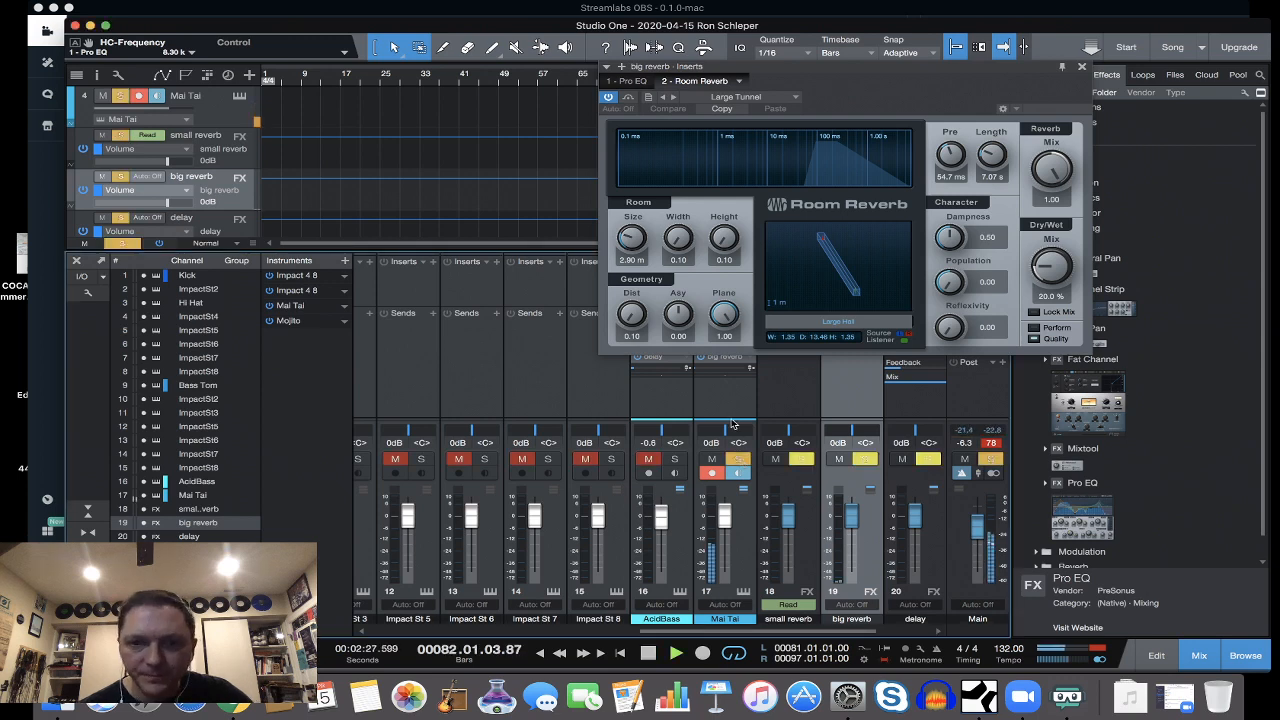
drag(713, 377, 738, 373)
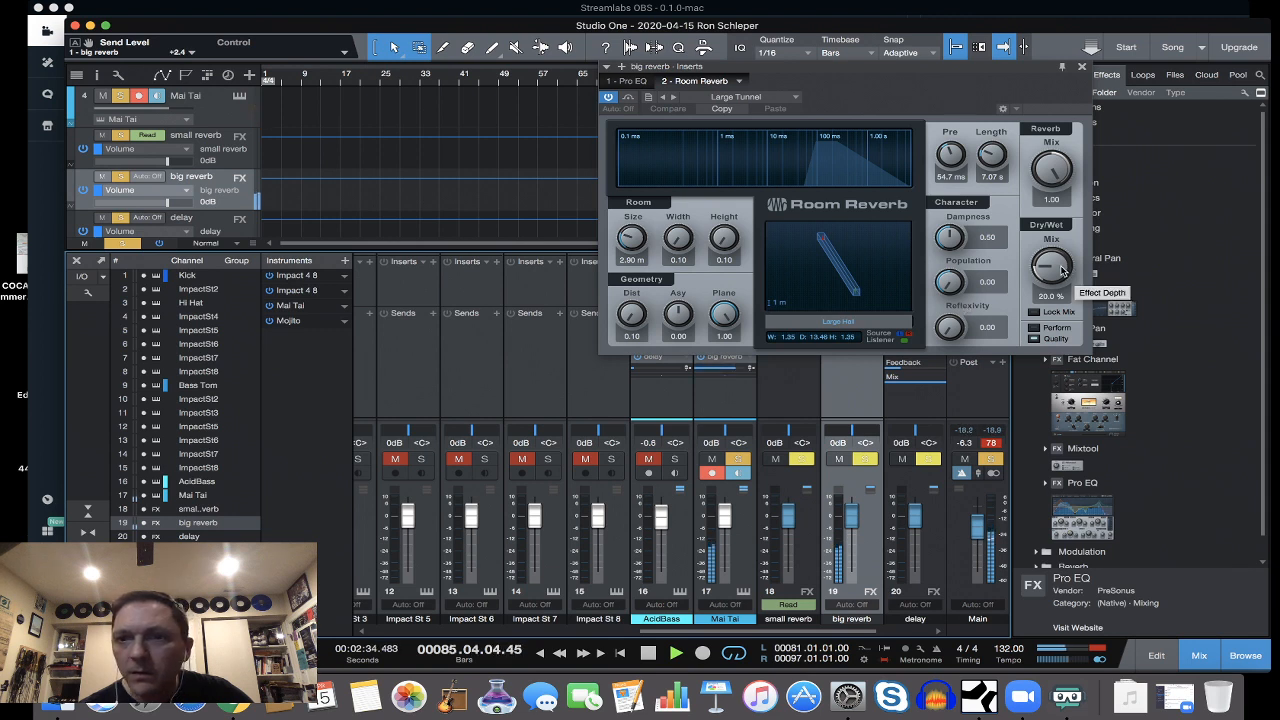
Set the Room Reverb to 100% dry/wet mix, 0.77 reverb mix, 7.05 s length, 0.25 population and 0.55 dampness.
drag(1063, 270, 1057, 185)
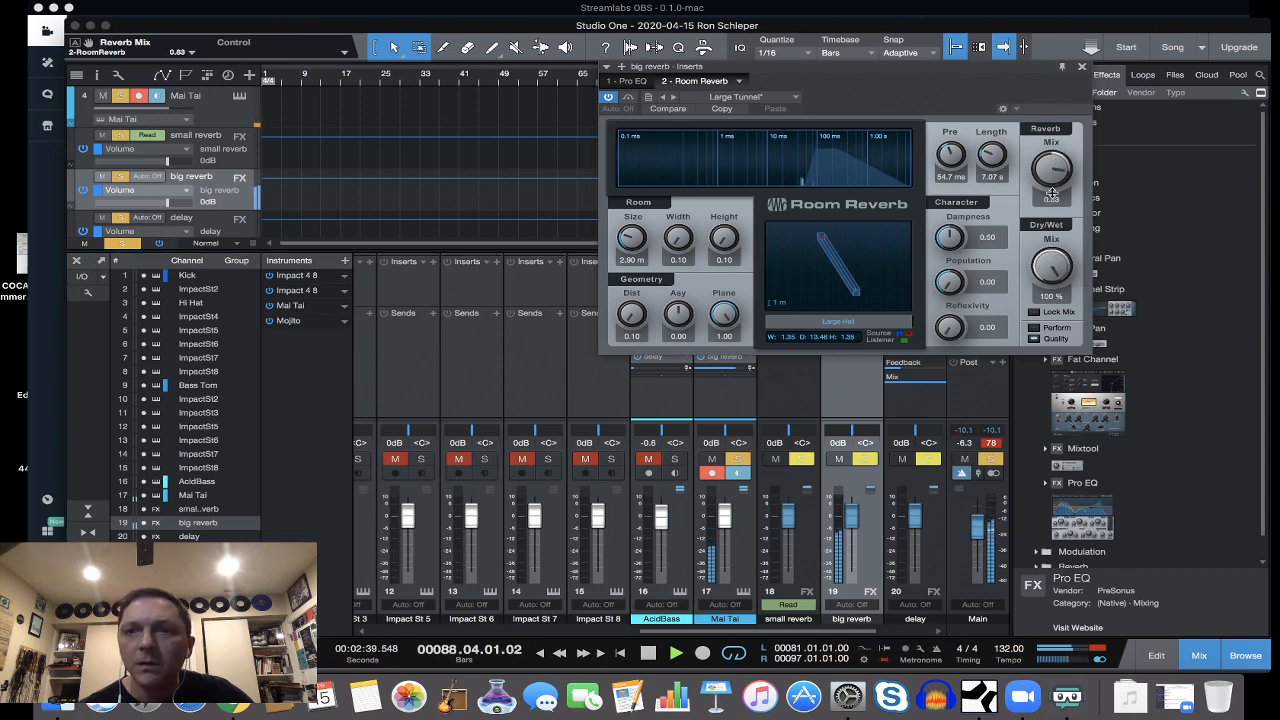
drag(1057, 160, 1078, 215)
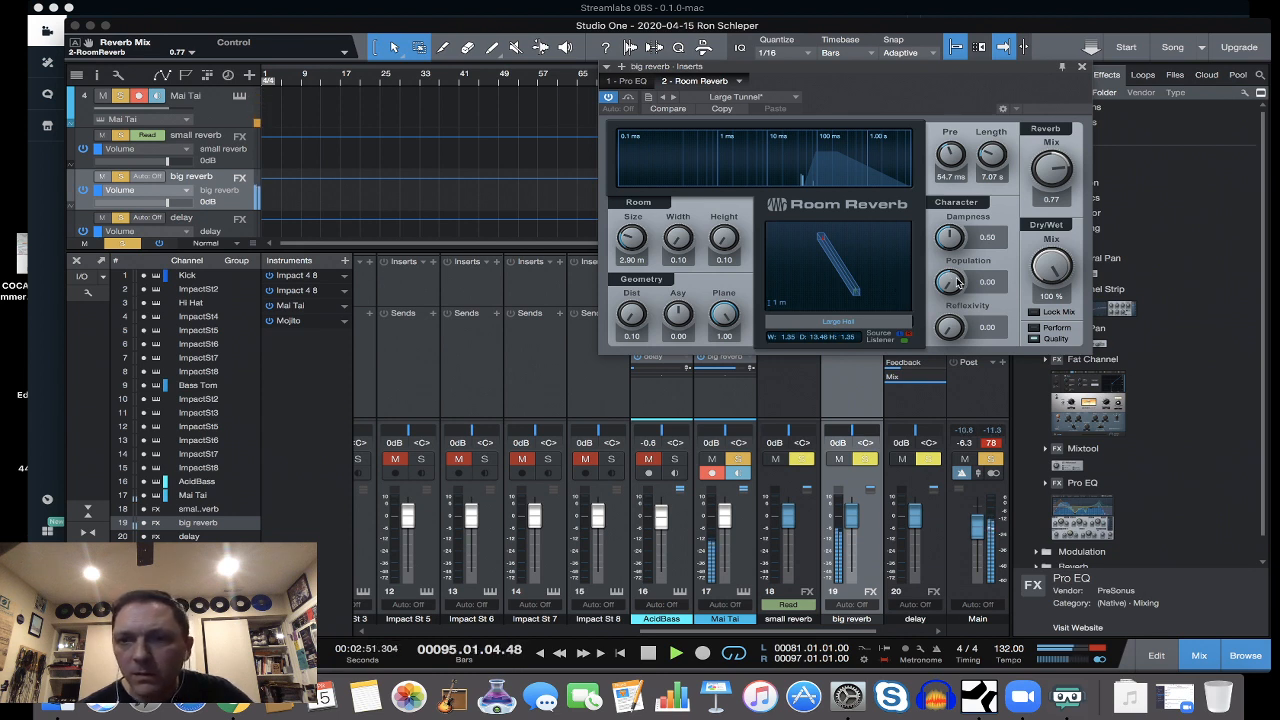
drag(957, 283, 957, 238)
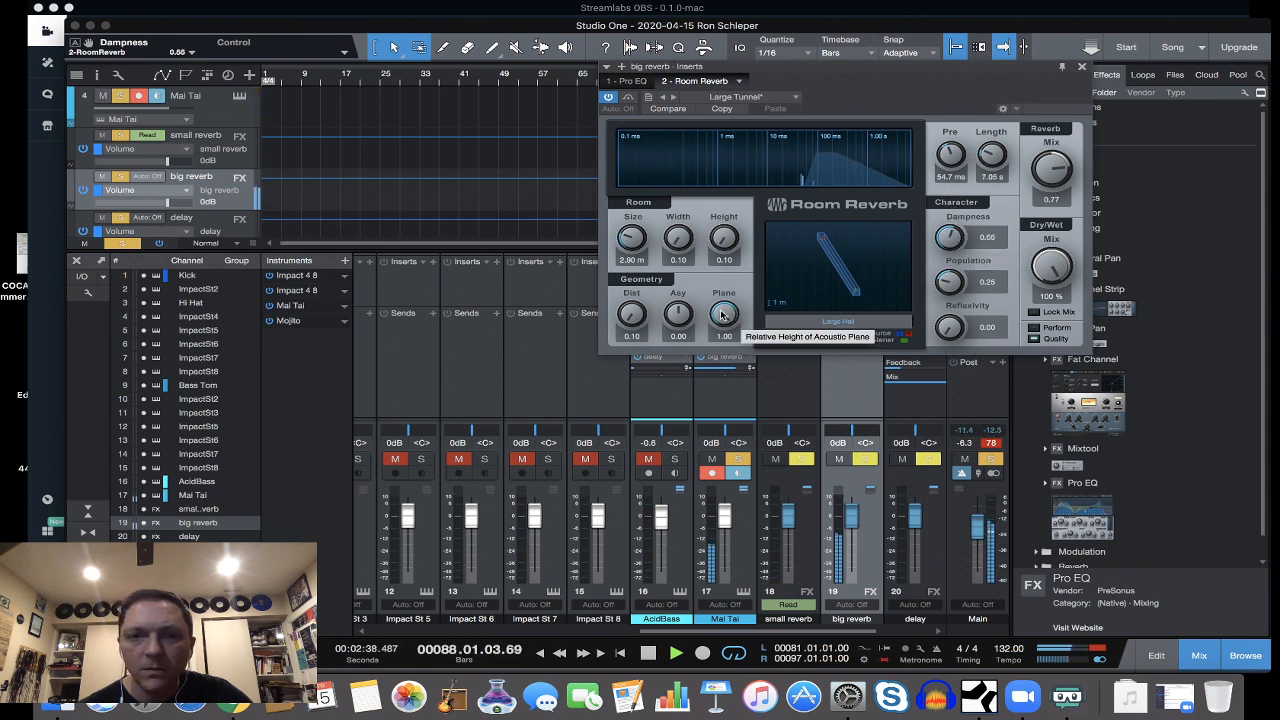
Set the Room Reverb's asymmetry to 0.45 and pre-delay to 55.7 ms with plane at 1.00, and close its window.
mouse_move(724, 314)
mouse_down()
mouse_move(752, 470)
mouse_move(727, 293)
mouse_up()
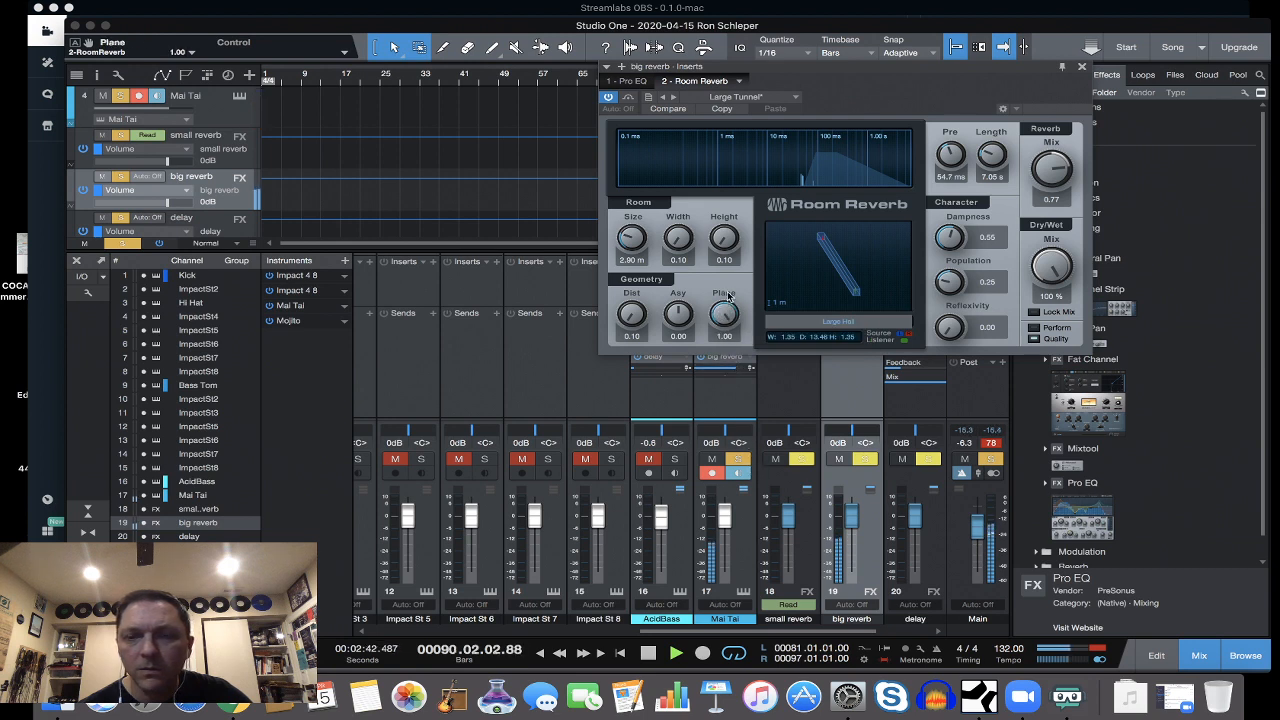
drag(678, 329, 676, 290)
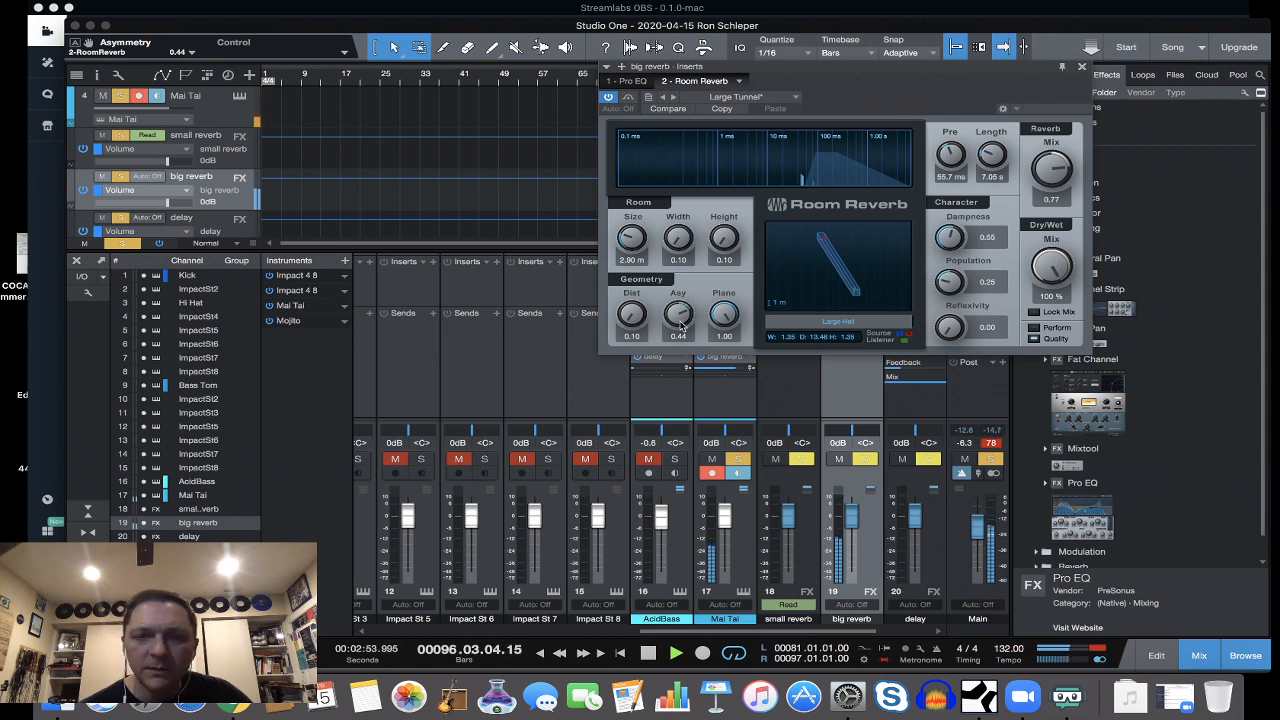
drag(683, 323, 680, 315)
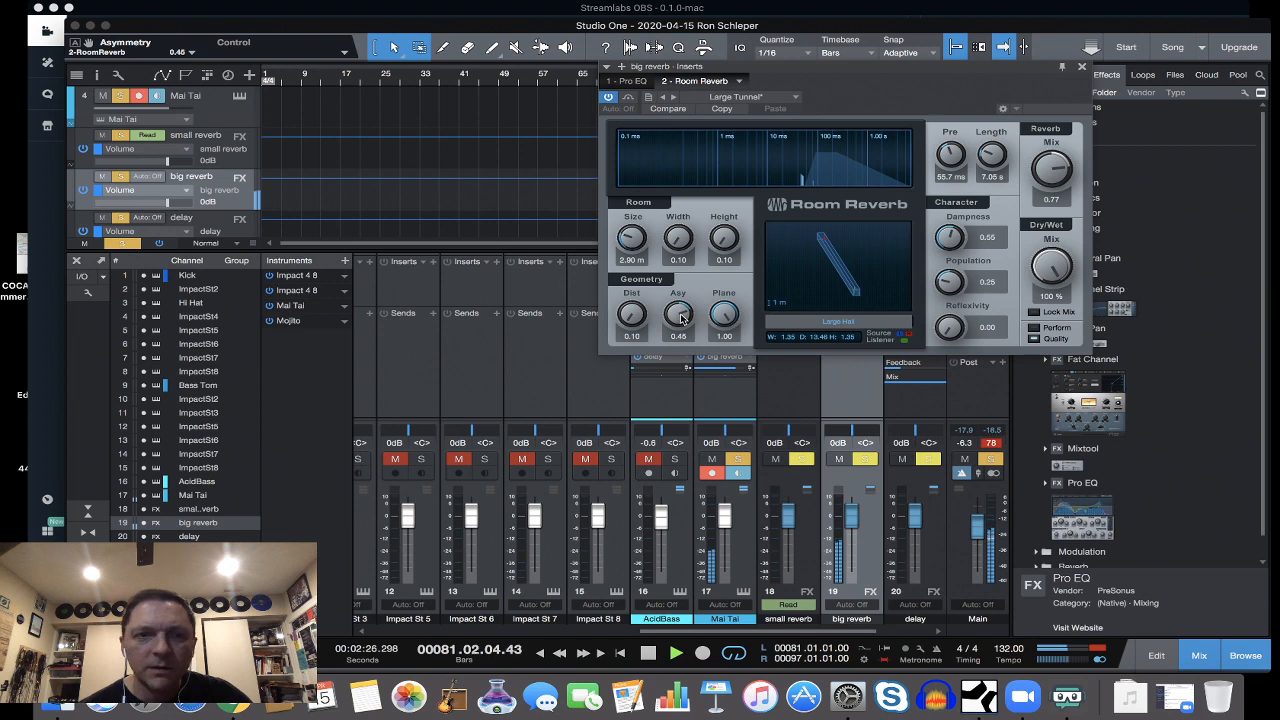
click(1081, 68)
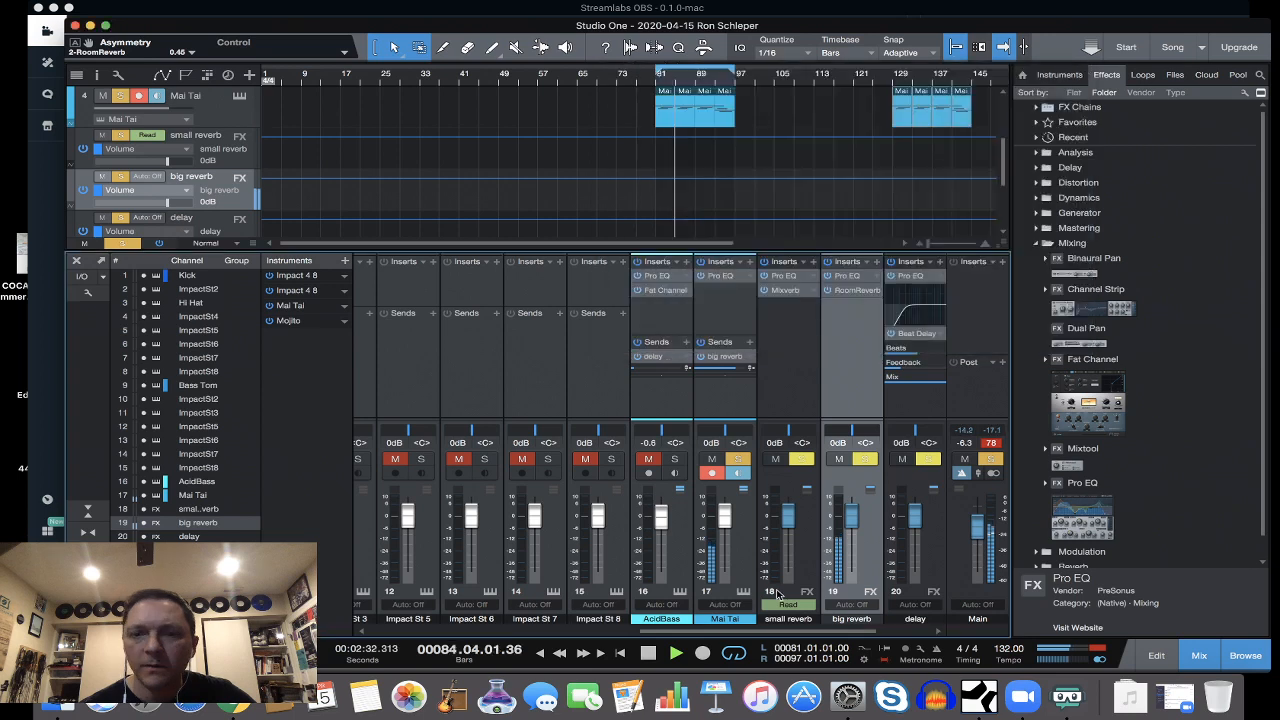
Unsolo the Mai Tai channel during loop playback, pull its fader fully down and bring it back up to -4.7 dB.
click(739, 460)
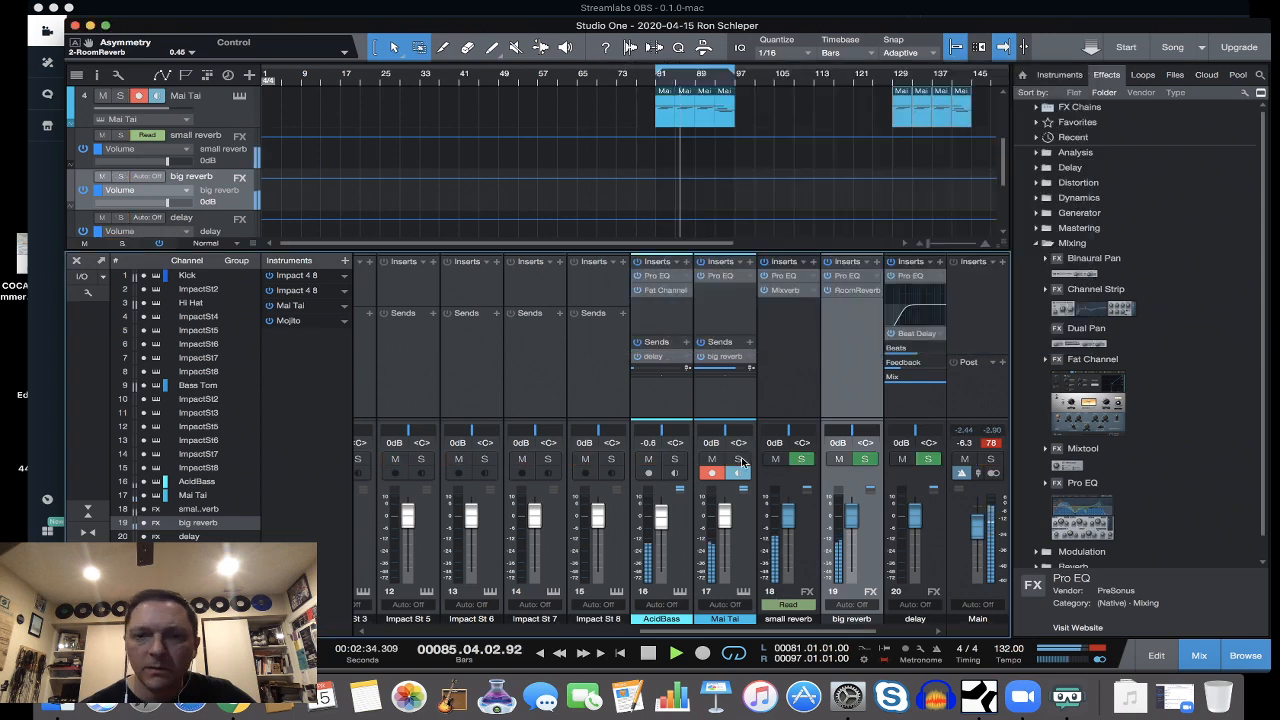
drag(724, 516, 725, 590)
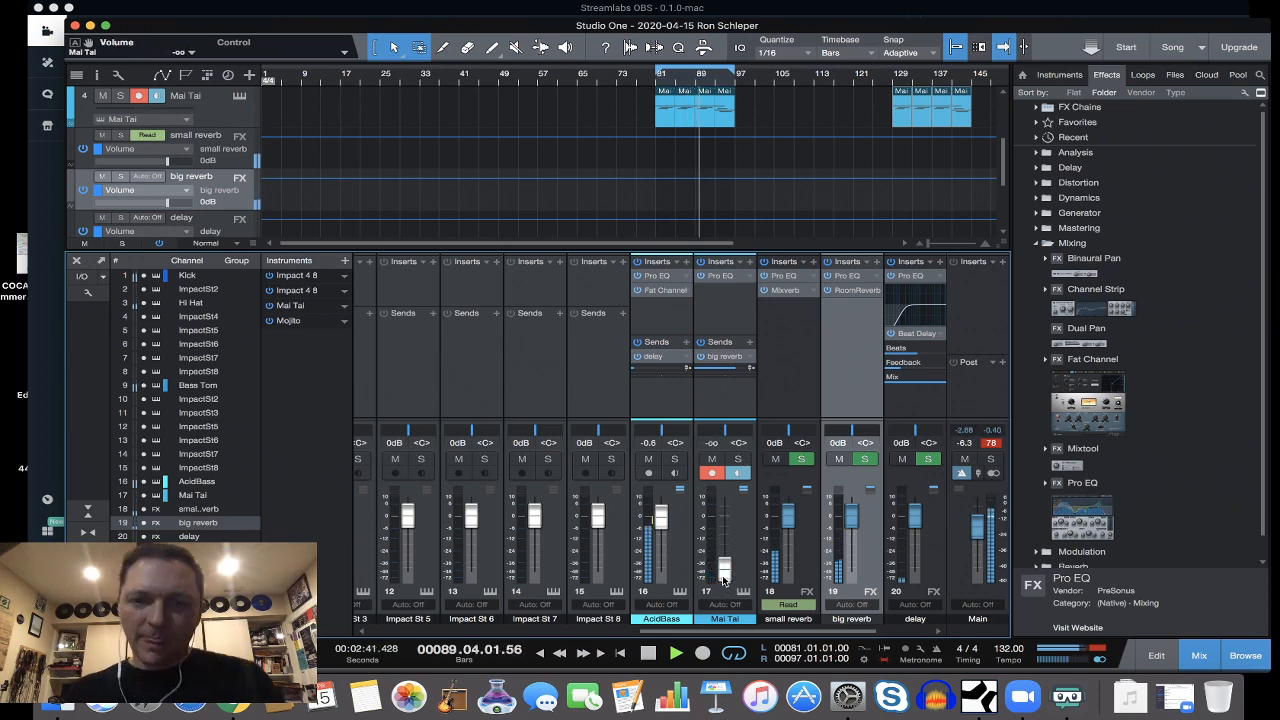
drag(726, 575, 729, 532)
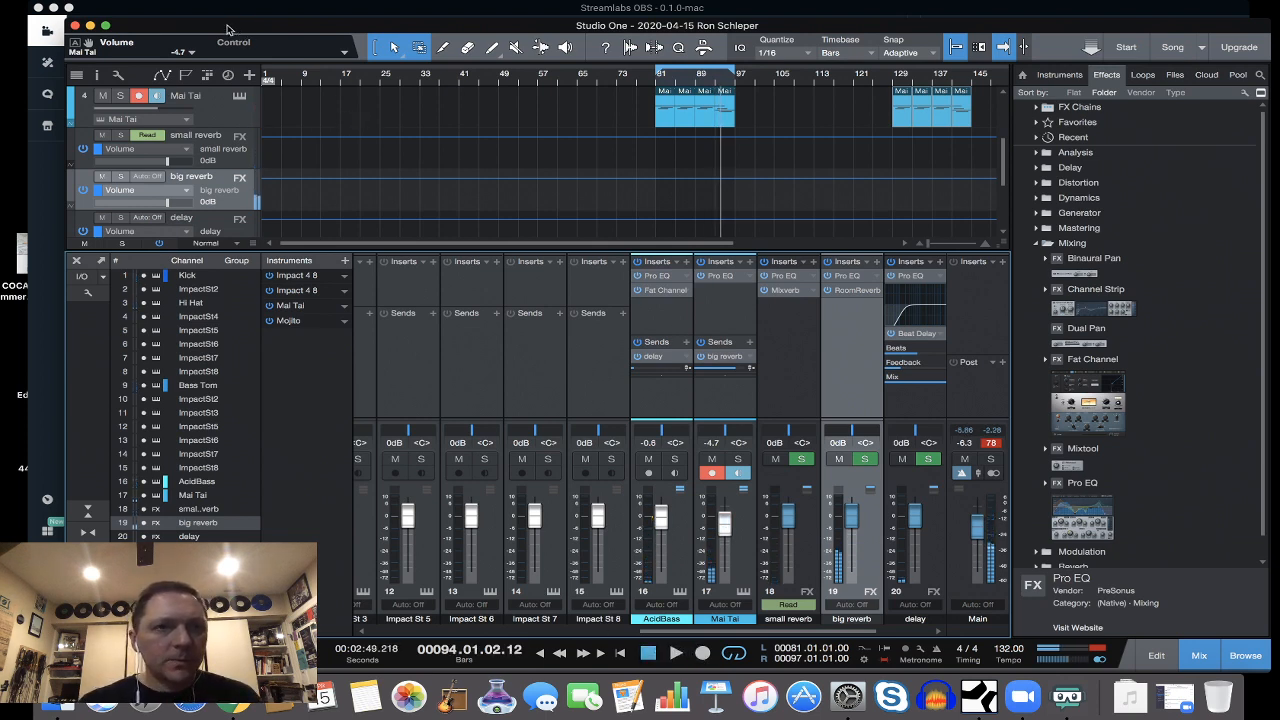
Save the current song, and save it again in the same folder under the new name New Normal.
mouse_move(94, 5)
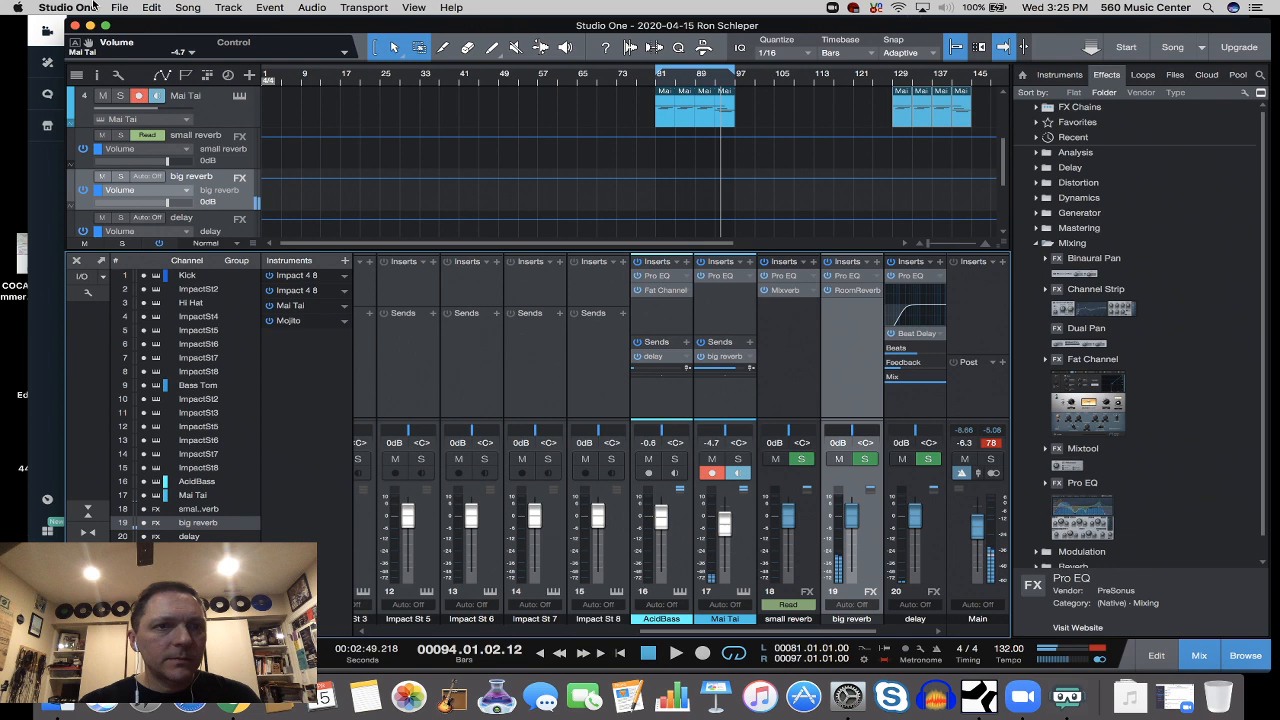
click(119, 7)
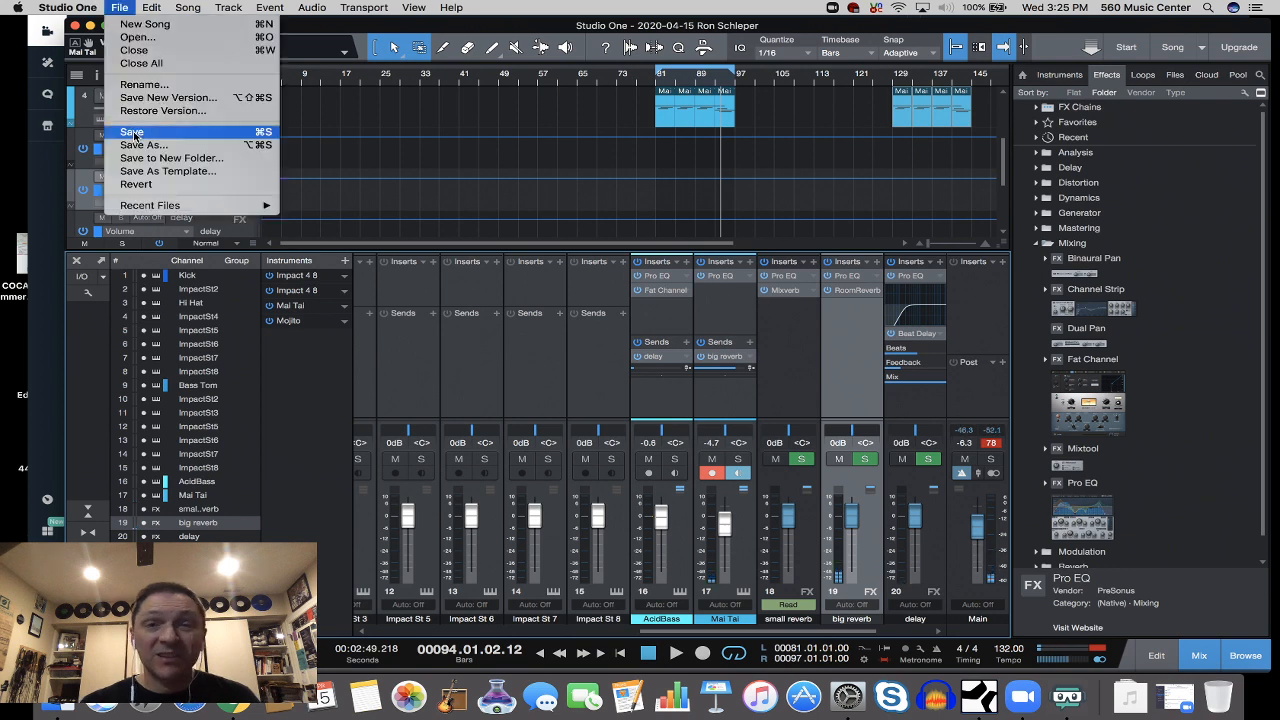
click(132, 132)
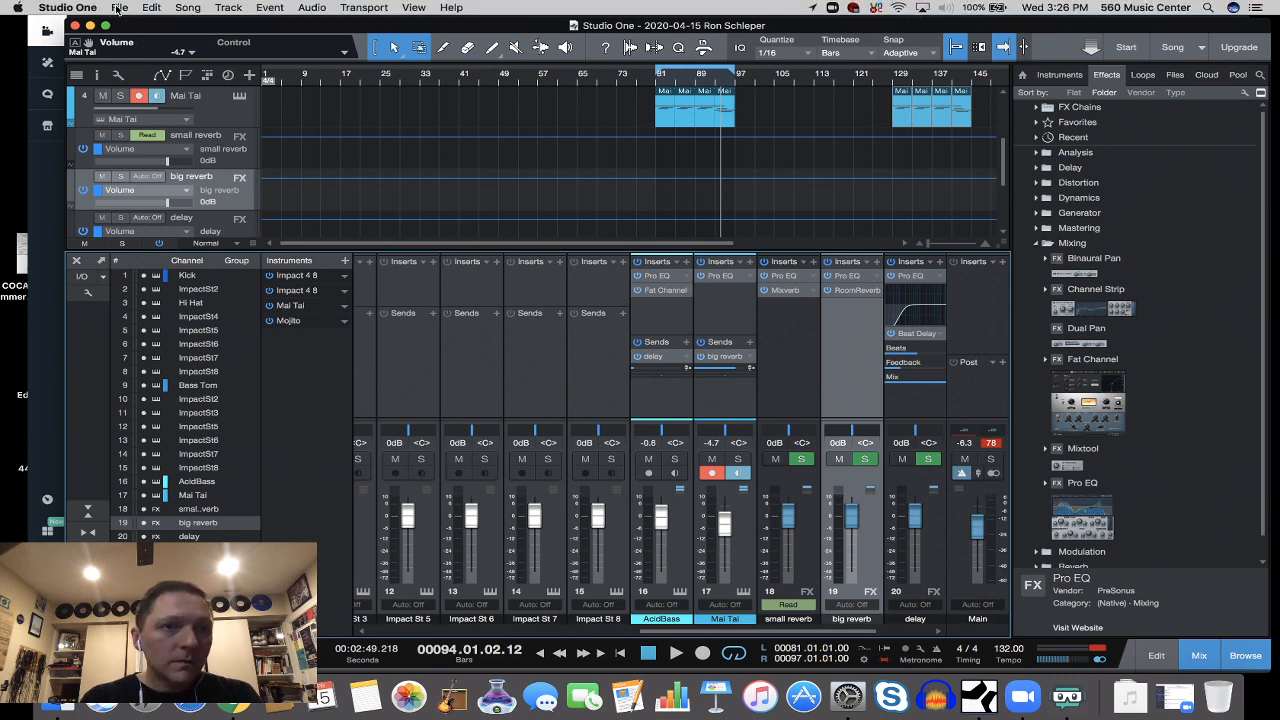
click(118, 8)
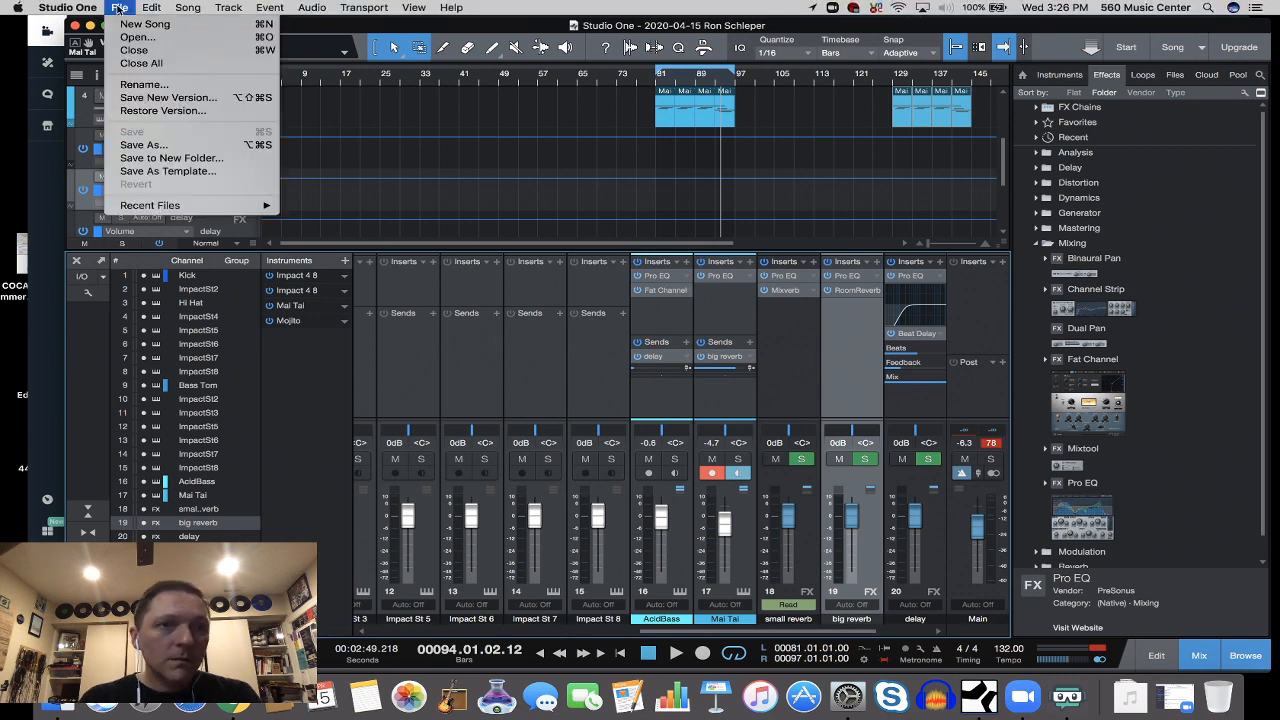
click(150, 145)
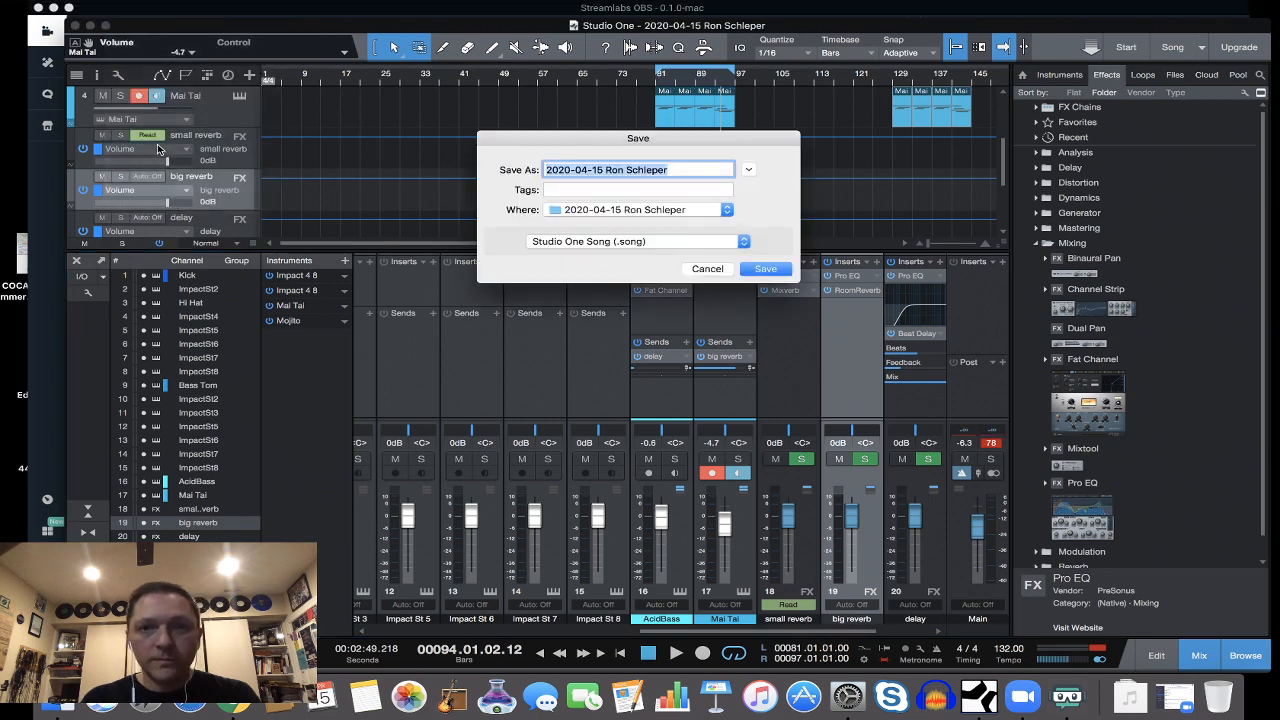
text(New )
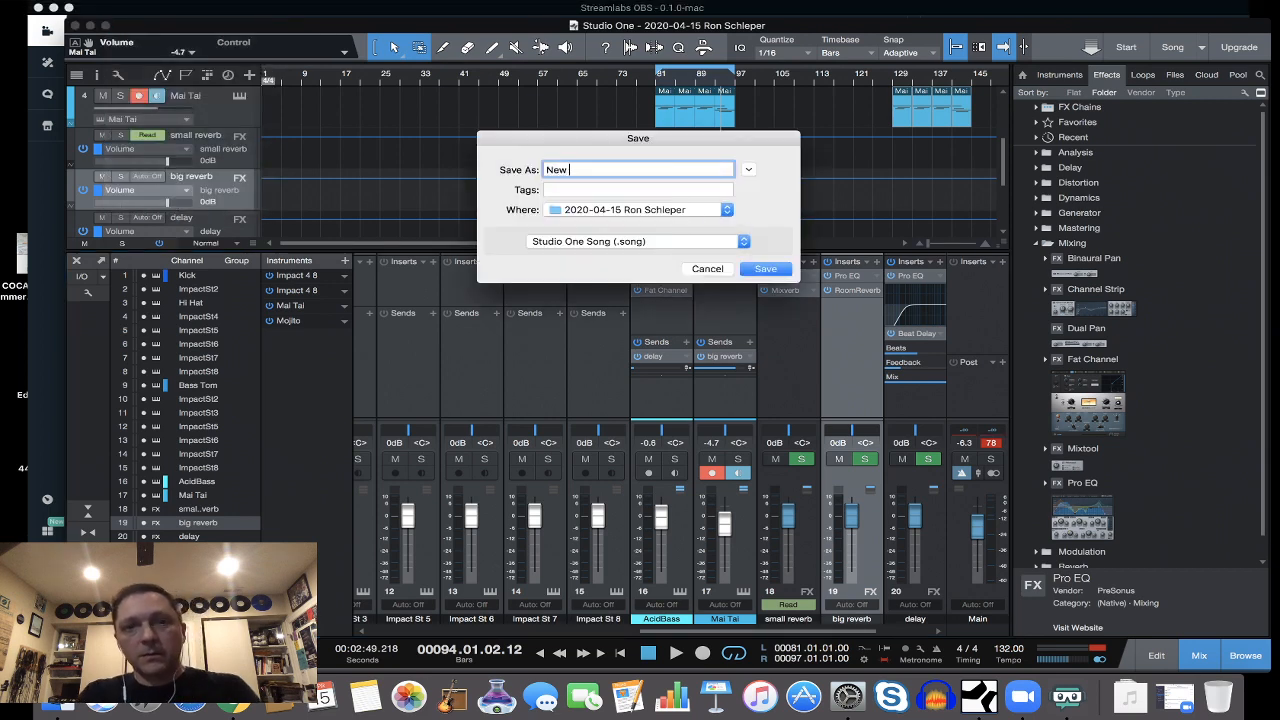
text(Normal)
key(Return)
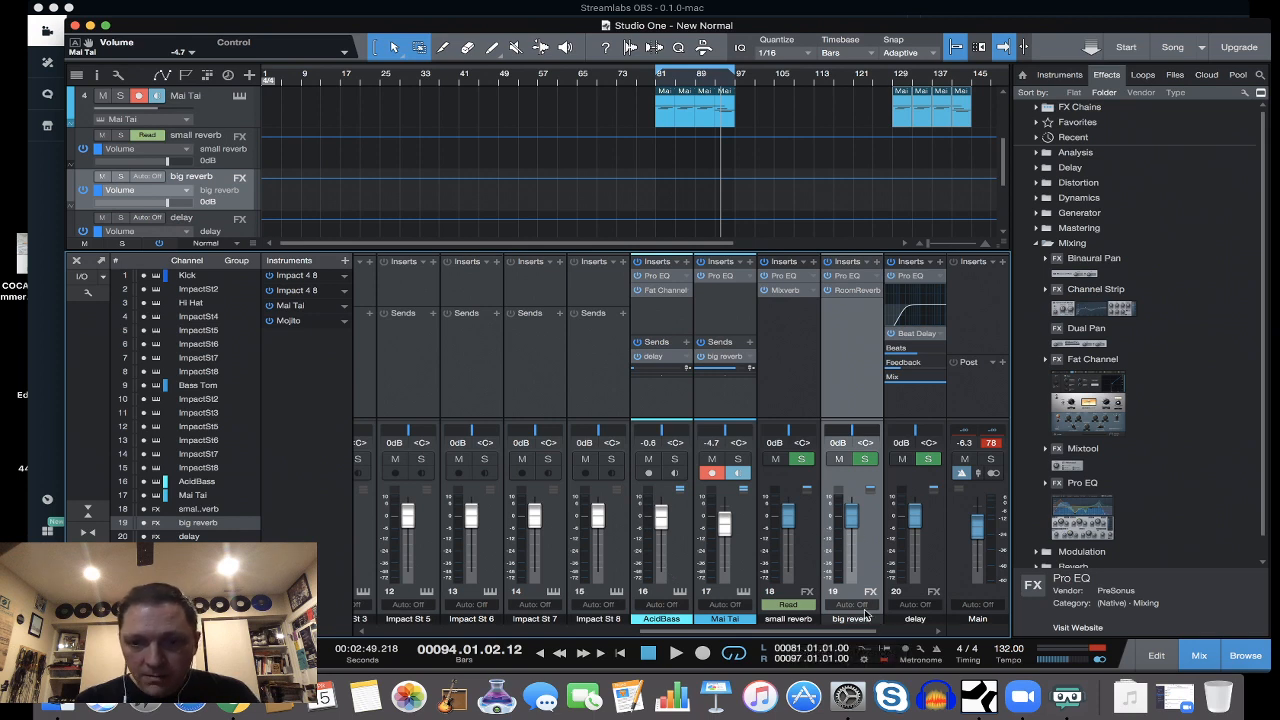
Hide the effects browser and expand the song window to full screen with the mixer starting at the Kick channel.
scroll(867, 614, left, 10)
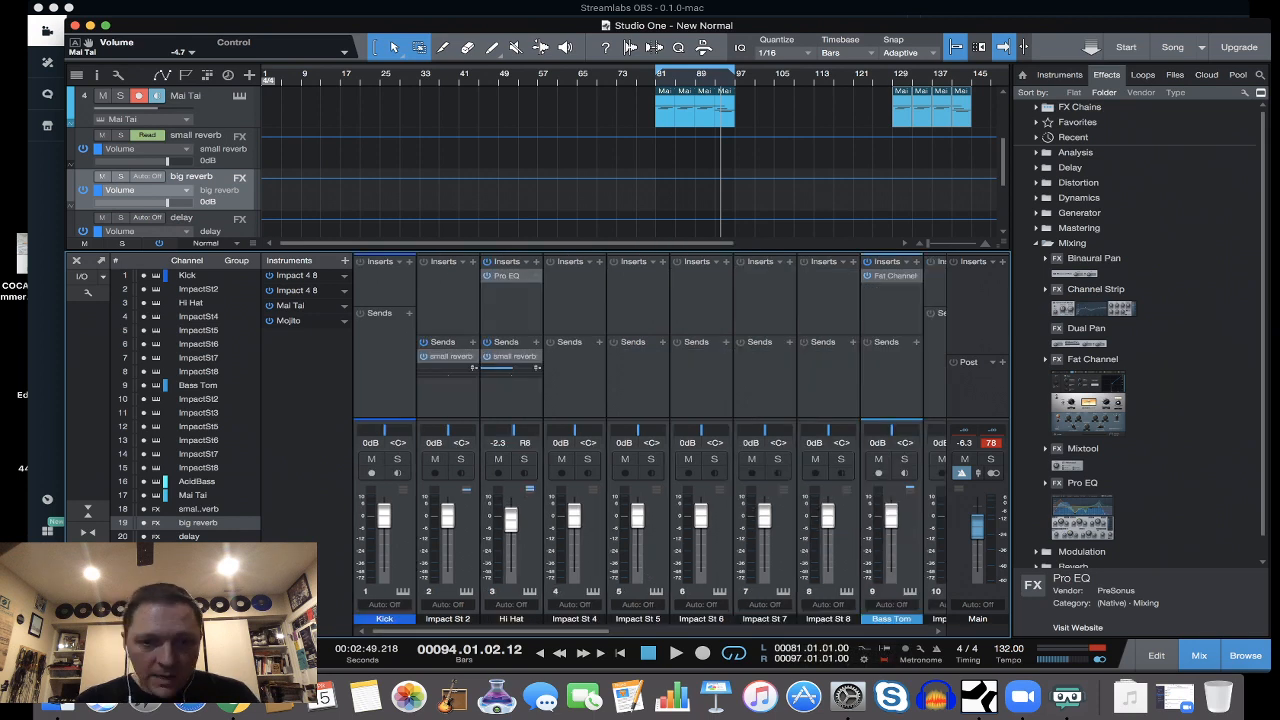
scroll(443, 377, right, 3)
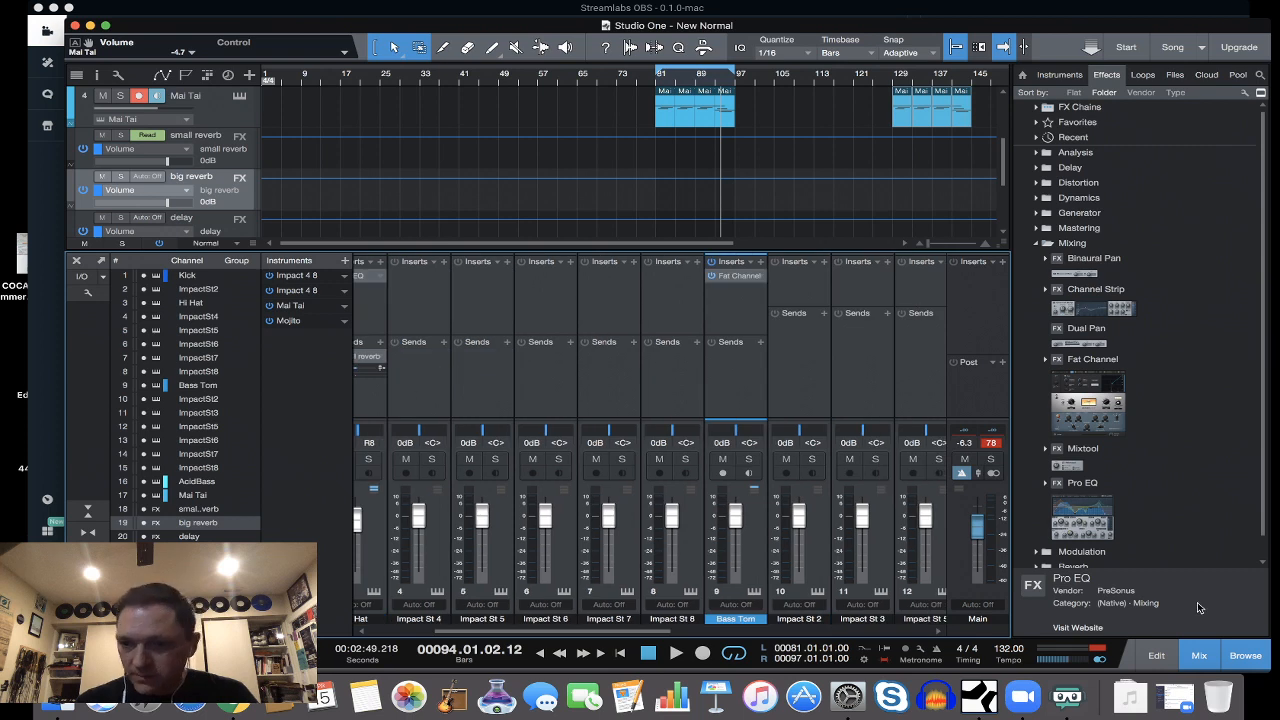
click(1245, 655)
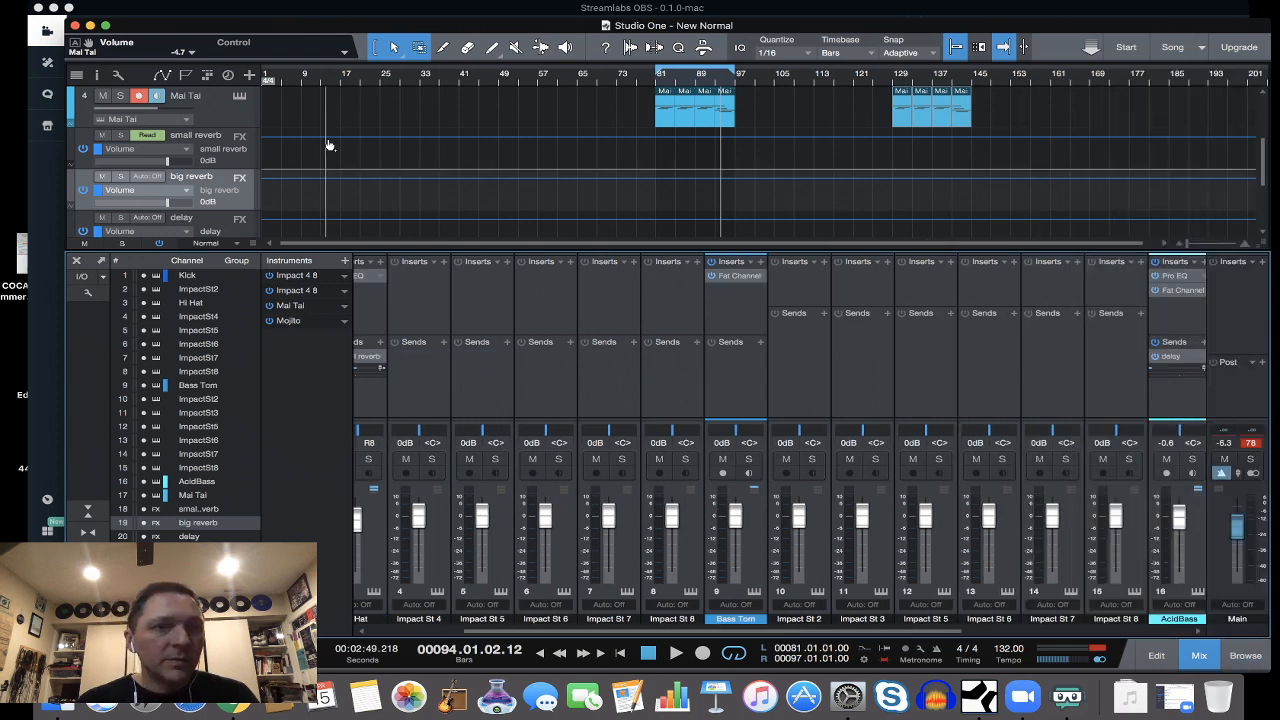
drag(429, 25, 391, 16)
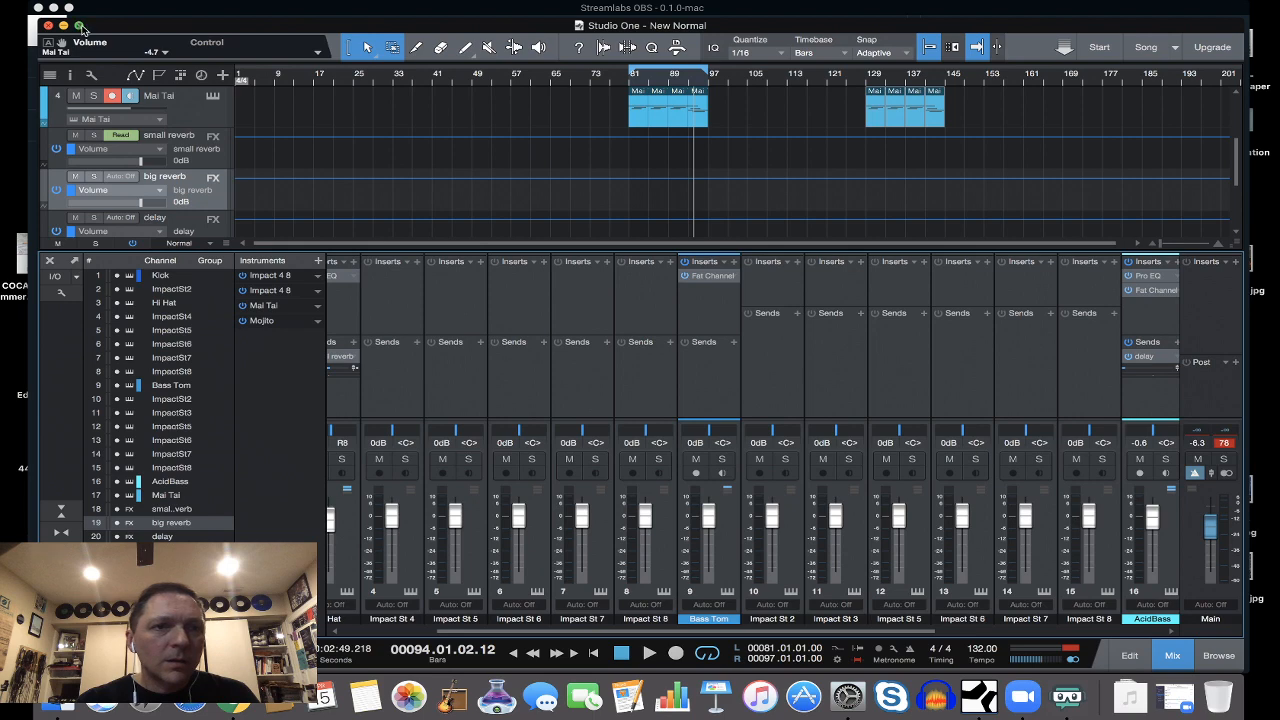
click(80, 25)
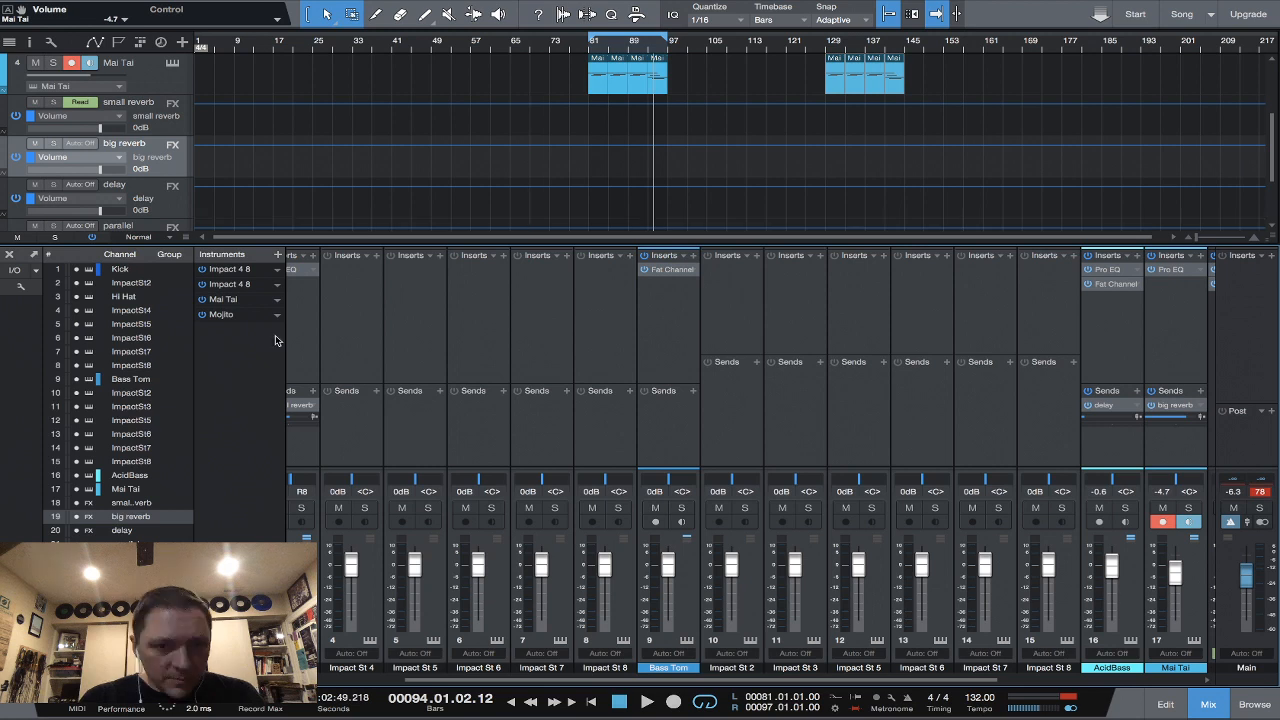
scroll(400, 560, left, 3)
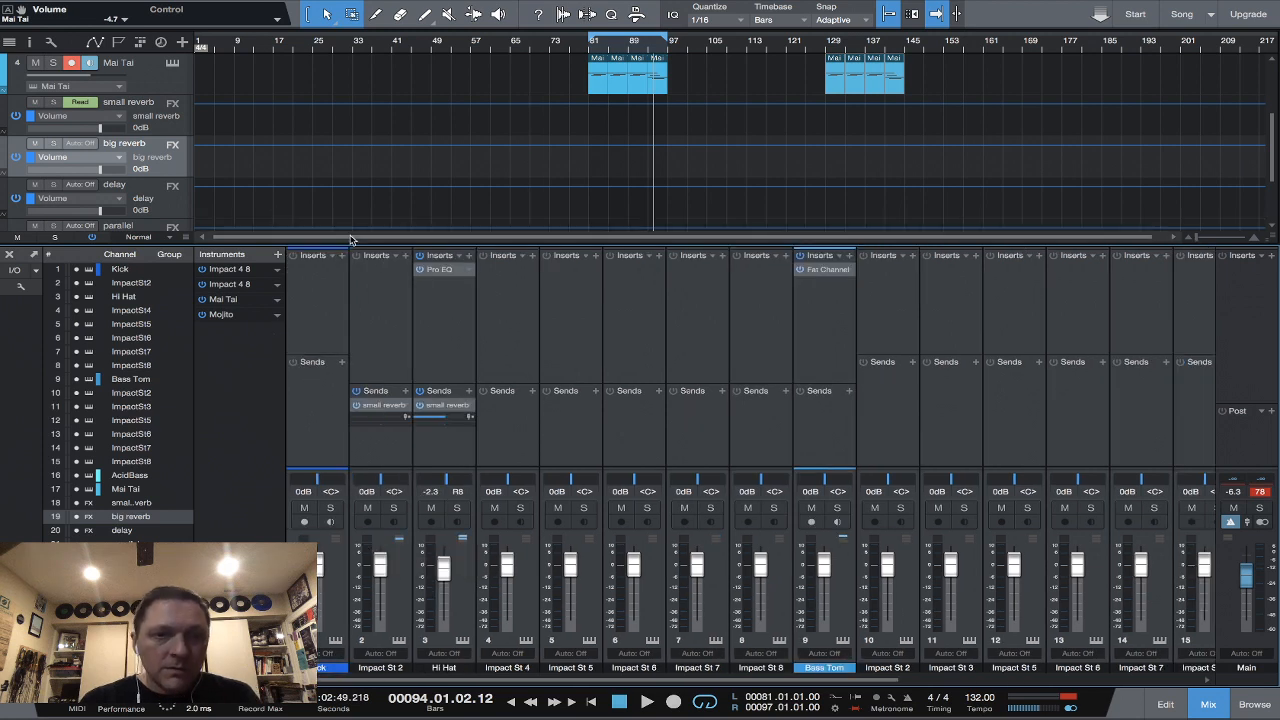
Open the Kick track's Impact XT instrument and audition the Perc 4 and Ride pads.
scroll(166, 75, up, 3)
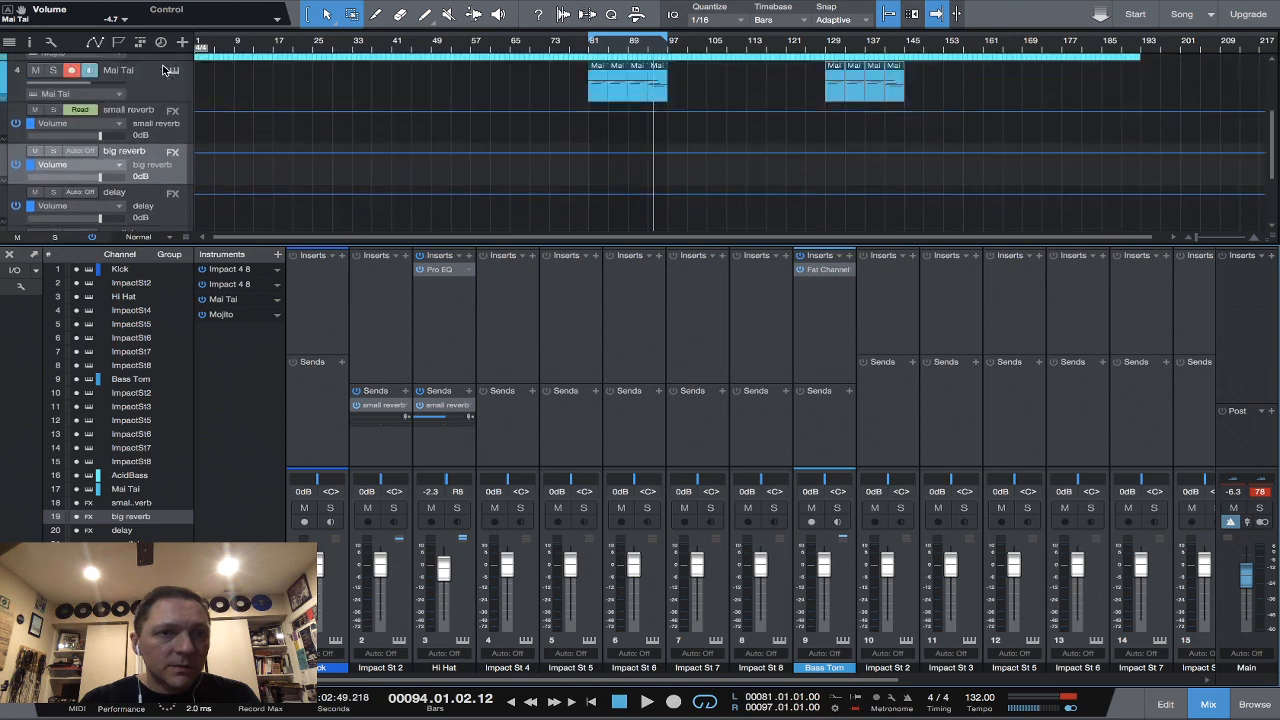
click(137, 66)
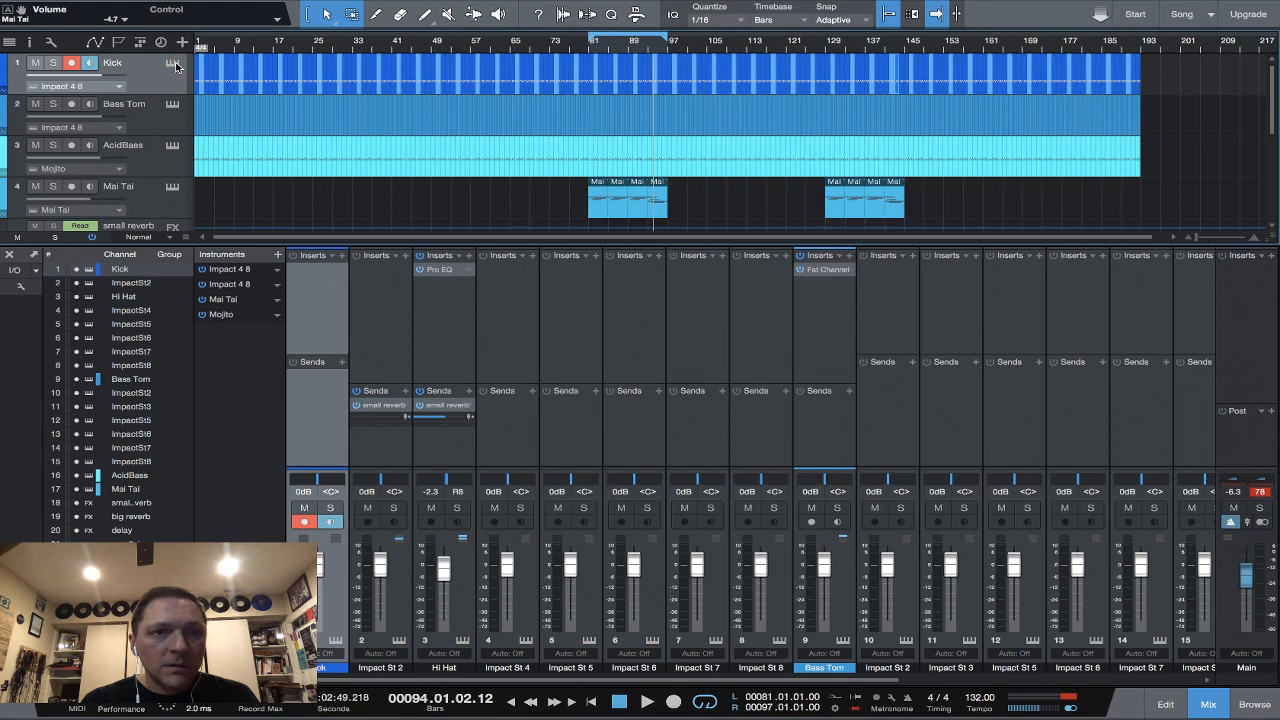
click(173, 64)
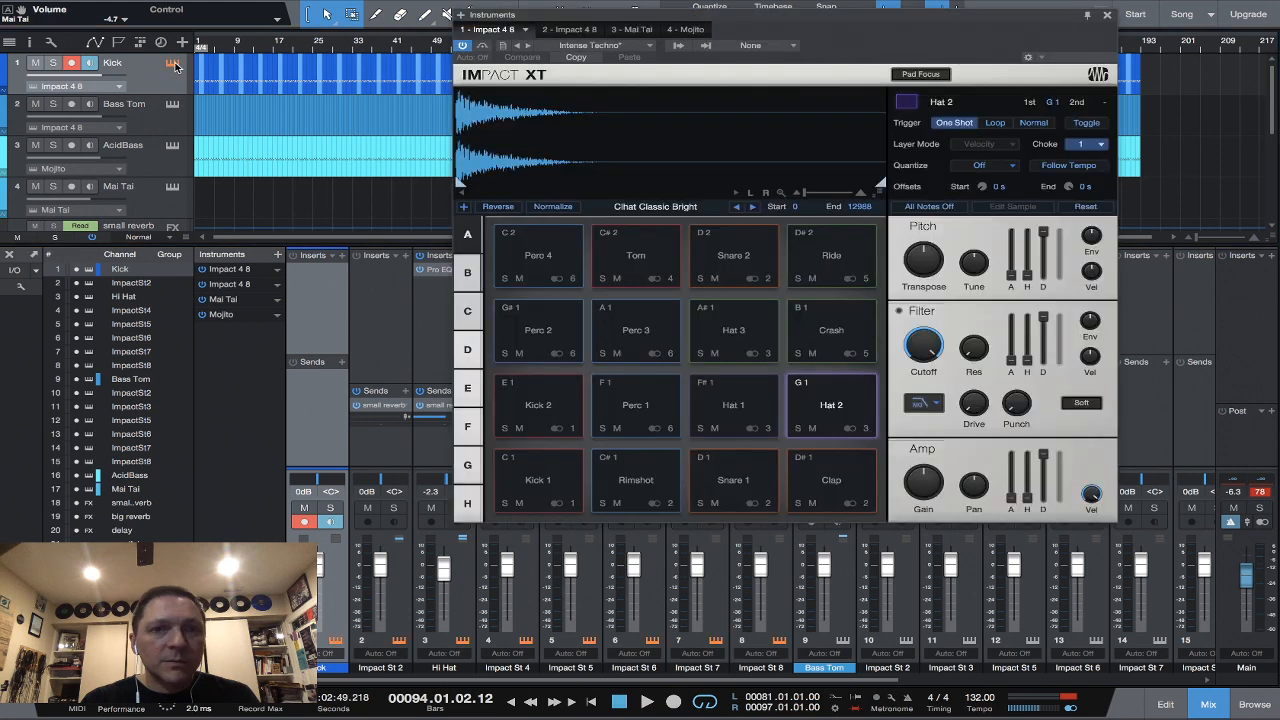
click(540, 256)
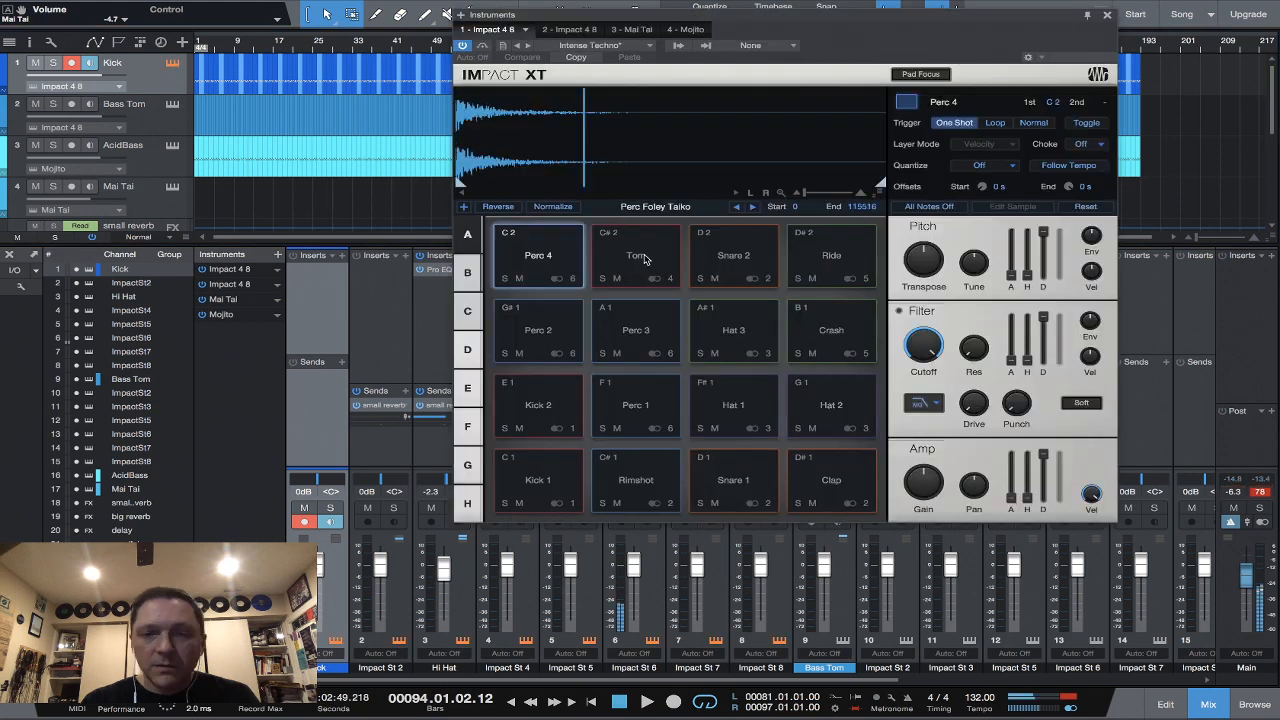
click(830, 258)
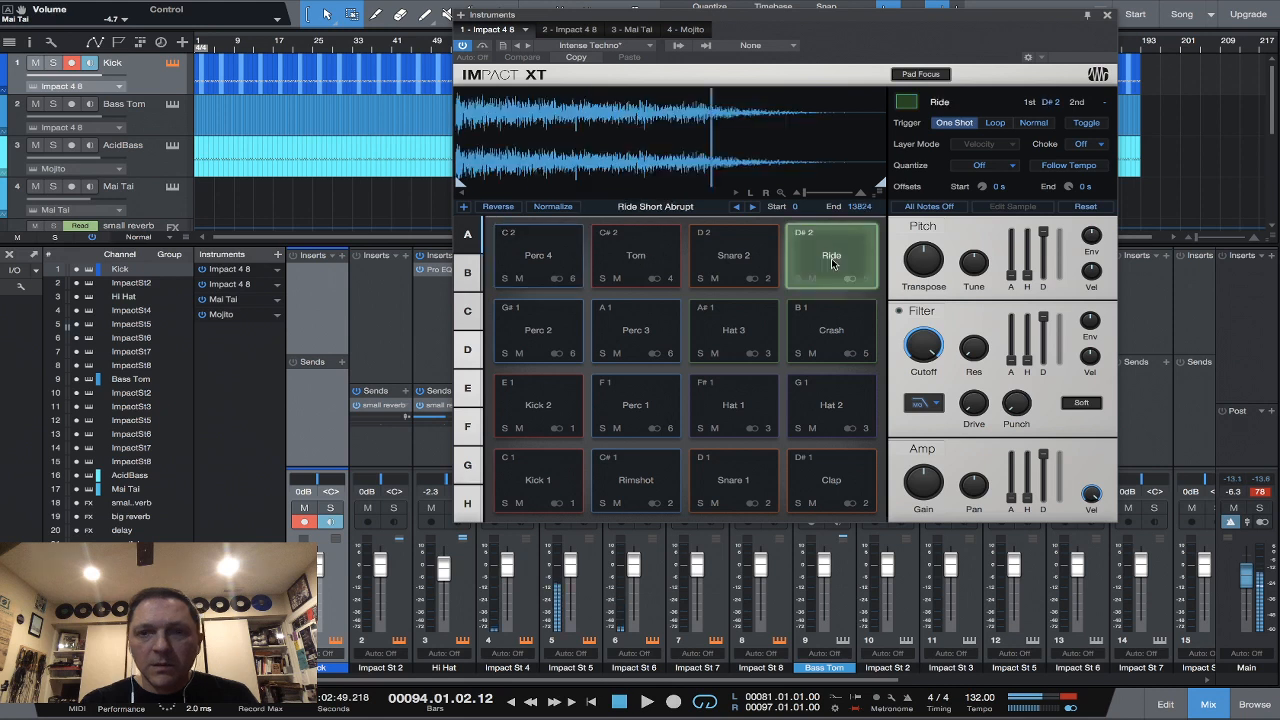
click(831, 262)
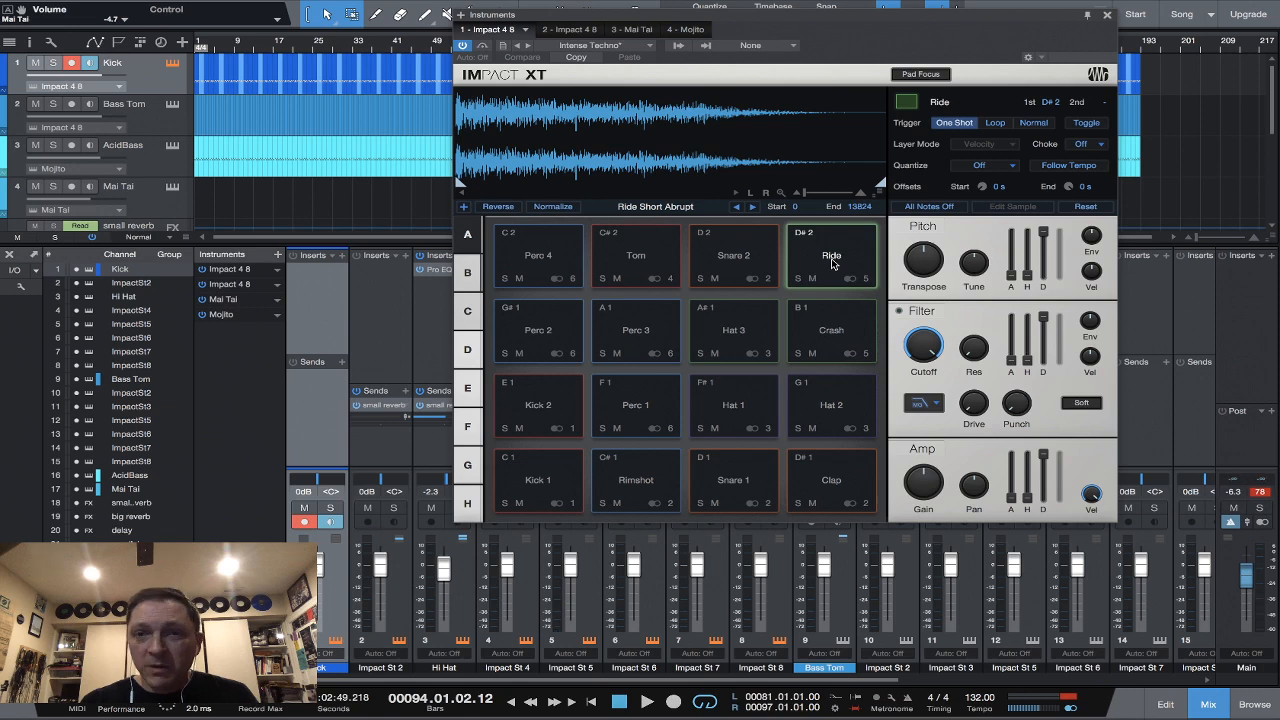
Switch Impact XT to pad bank B and audition the Fx Biglazer, Fx Fall Creepy and Fx Impact Clunk pads.
click(467, 276)
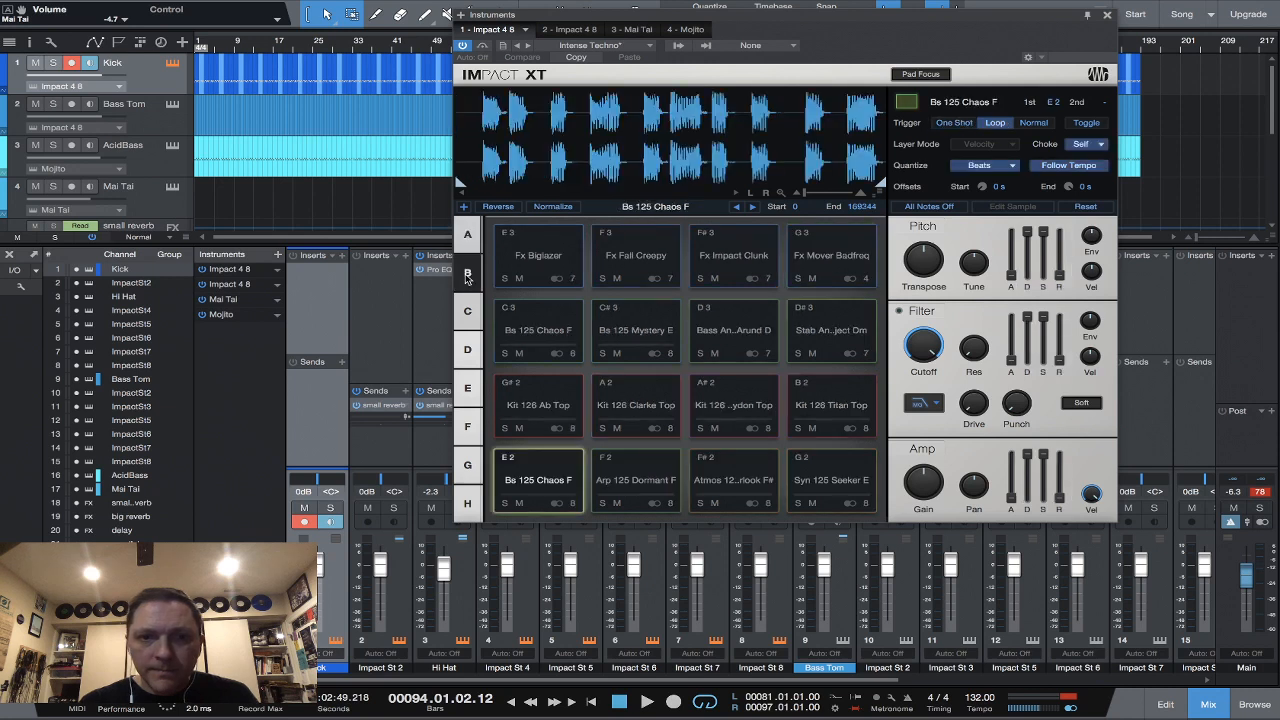
click(545, 260)
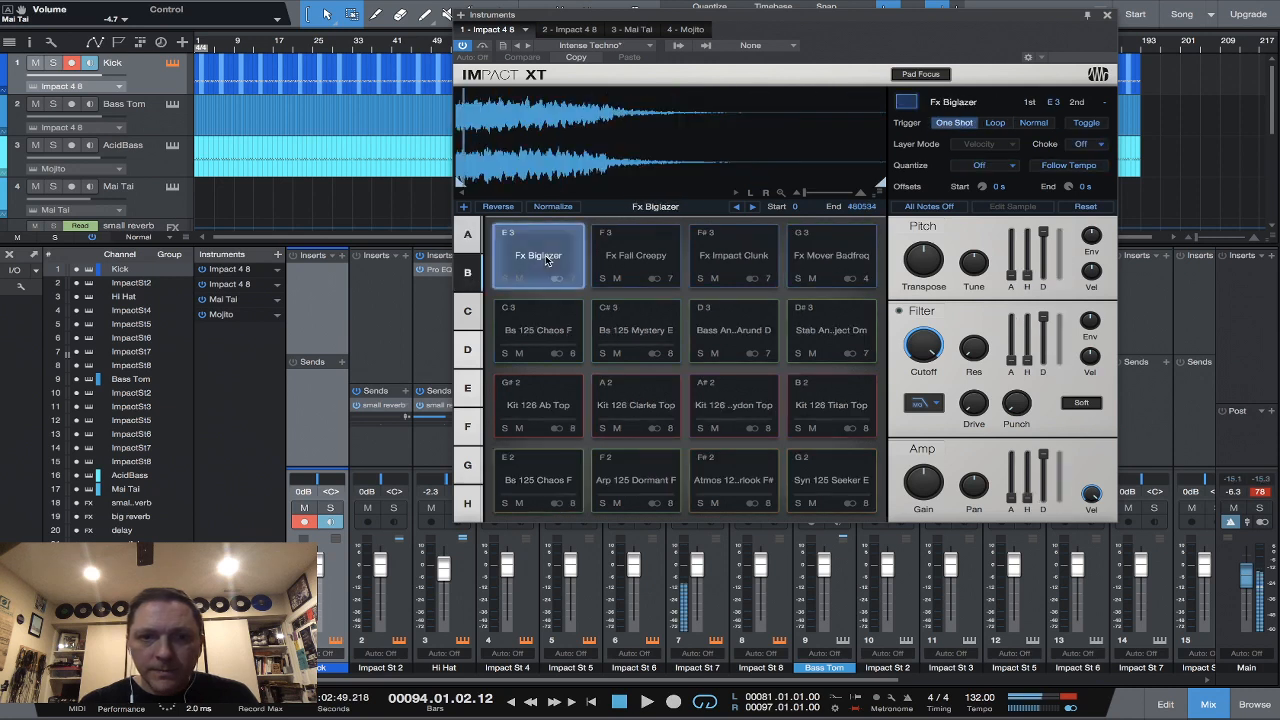
click(636, 254)
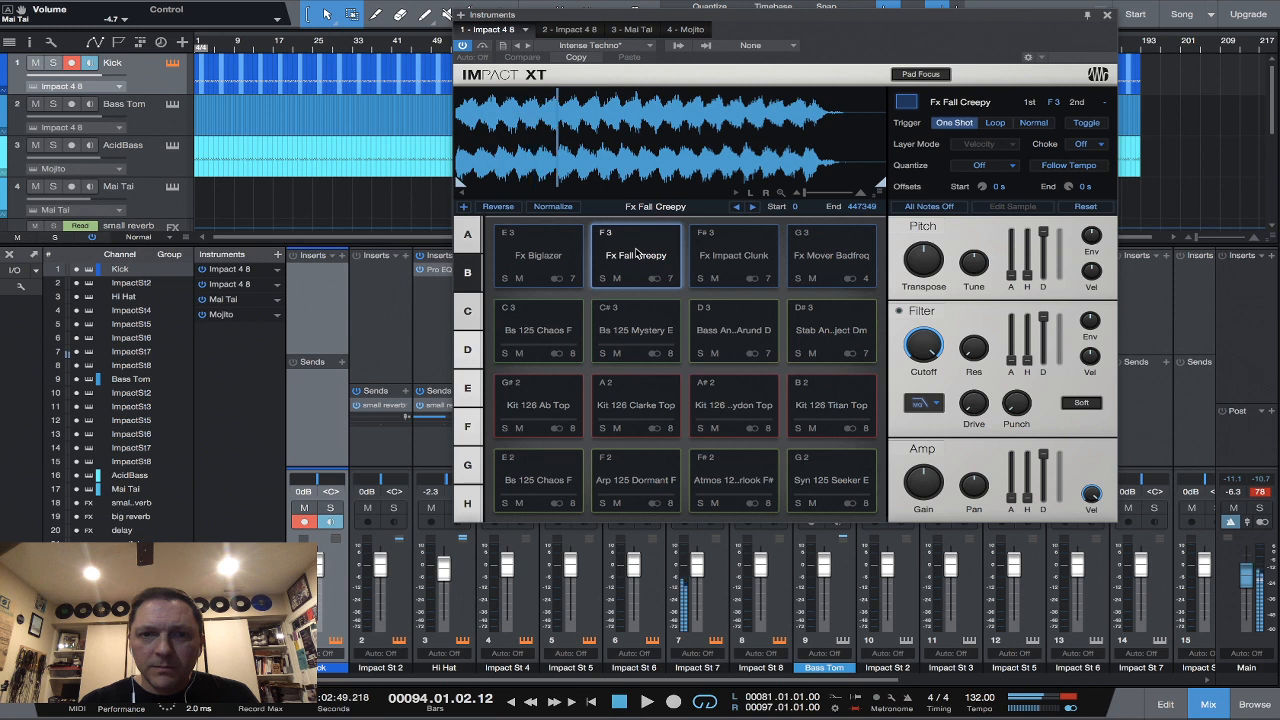
click(733, 253)
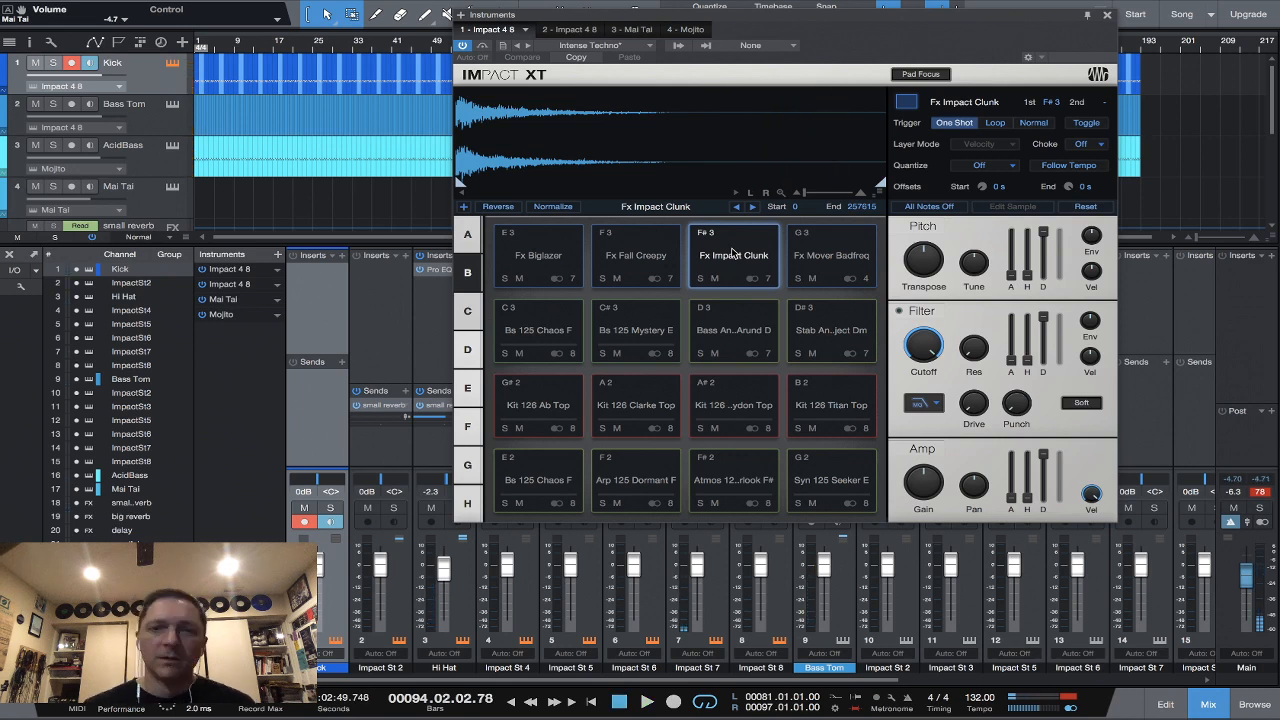
click(735, 252)
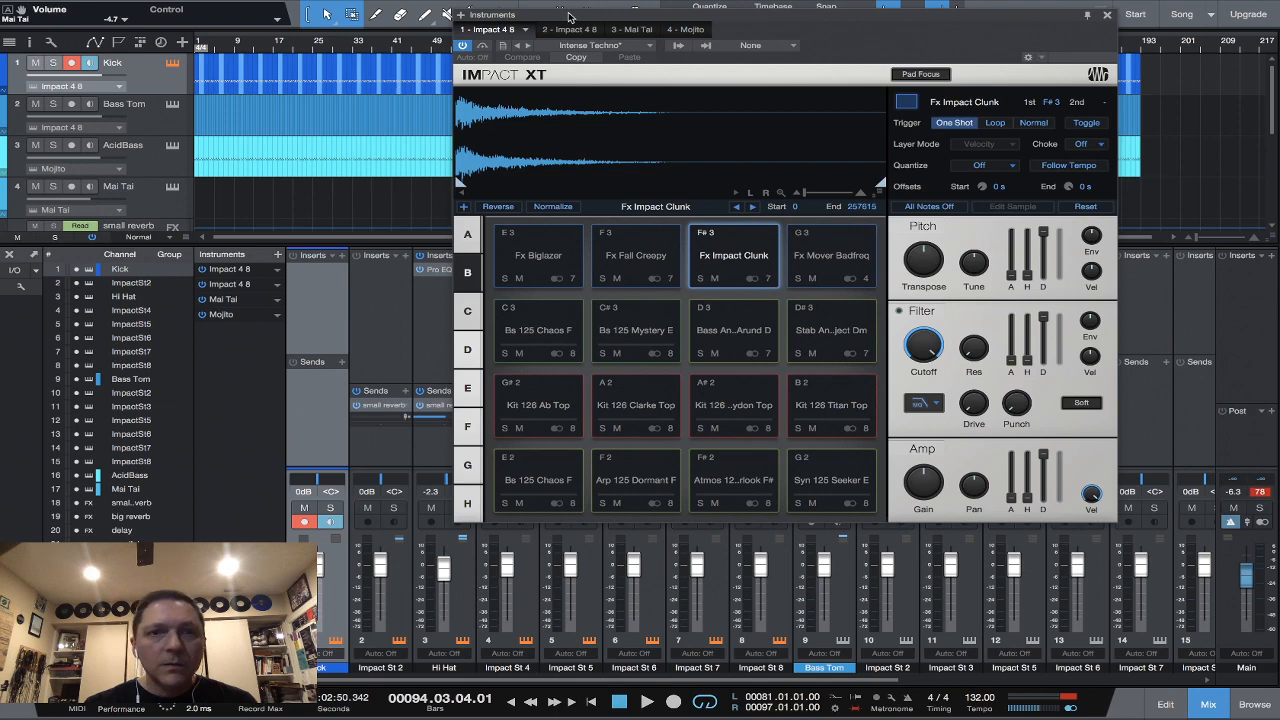
Set the playhead to the start of the song and close the Impact XT window.
drag(568, 17, 600, 119)
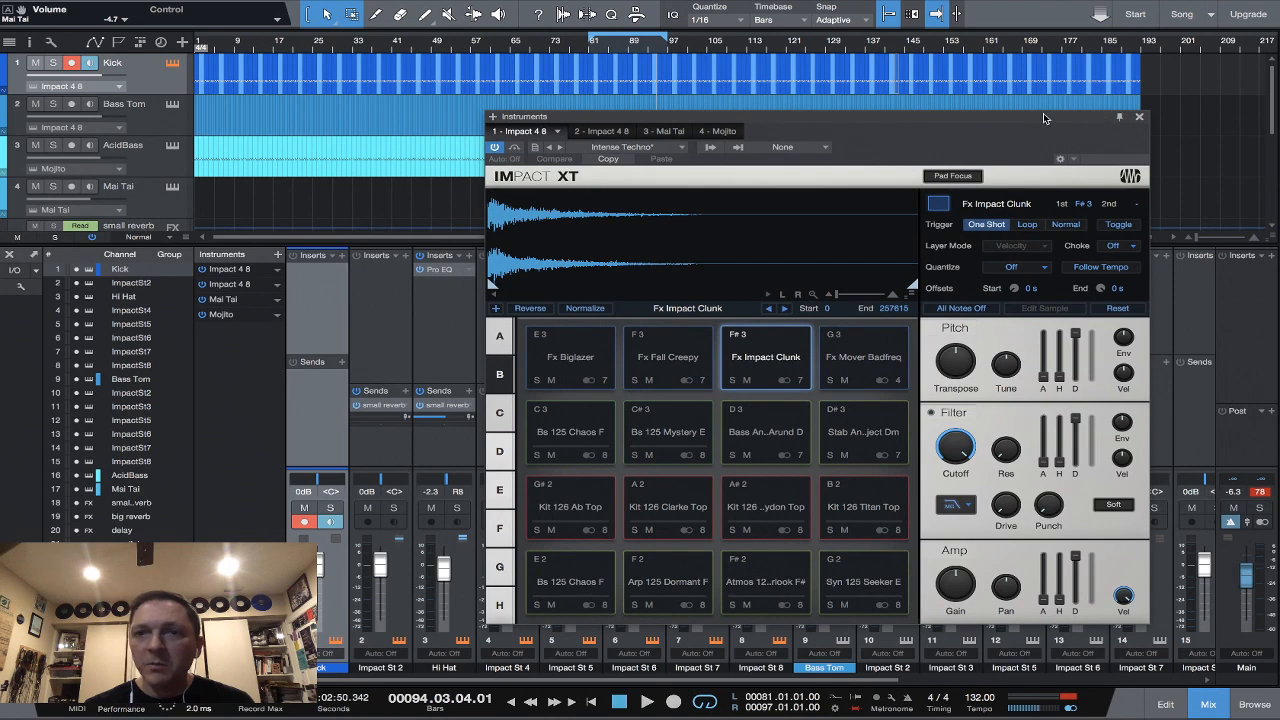
drag(1074, 128, 1241, 157)
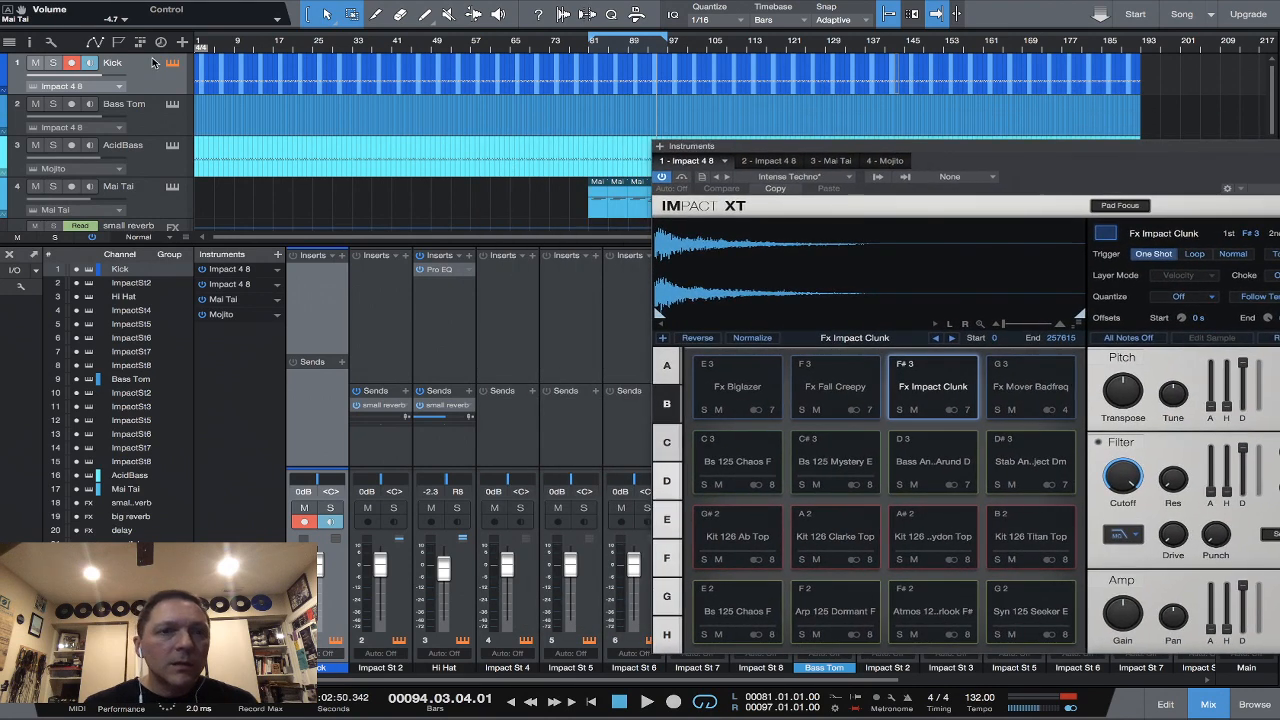
click(196, 69)
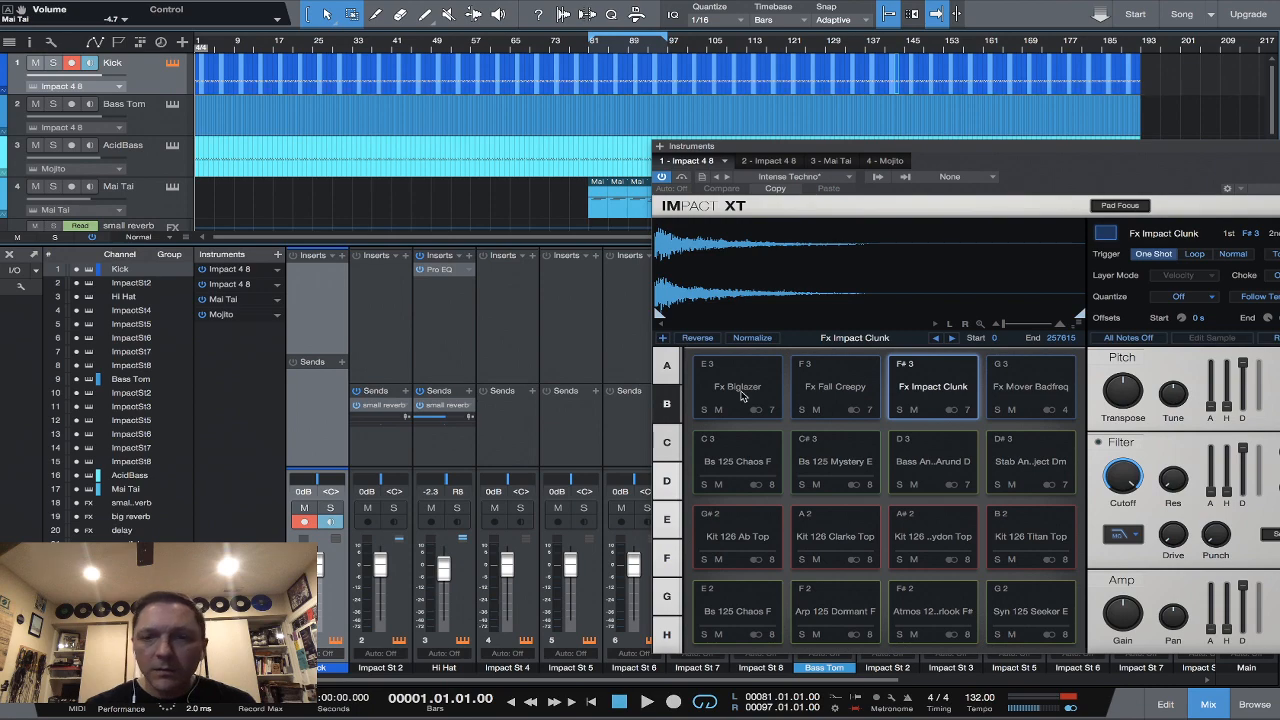
drag(978, 146, 1211, 6)
drag(1109, 10, 688, 67)
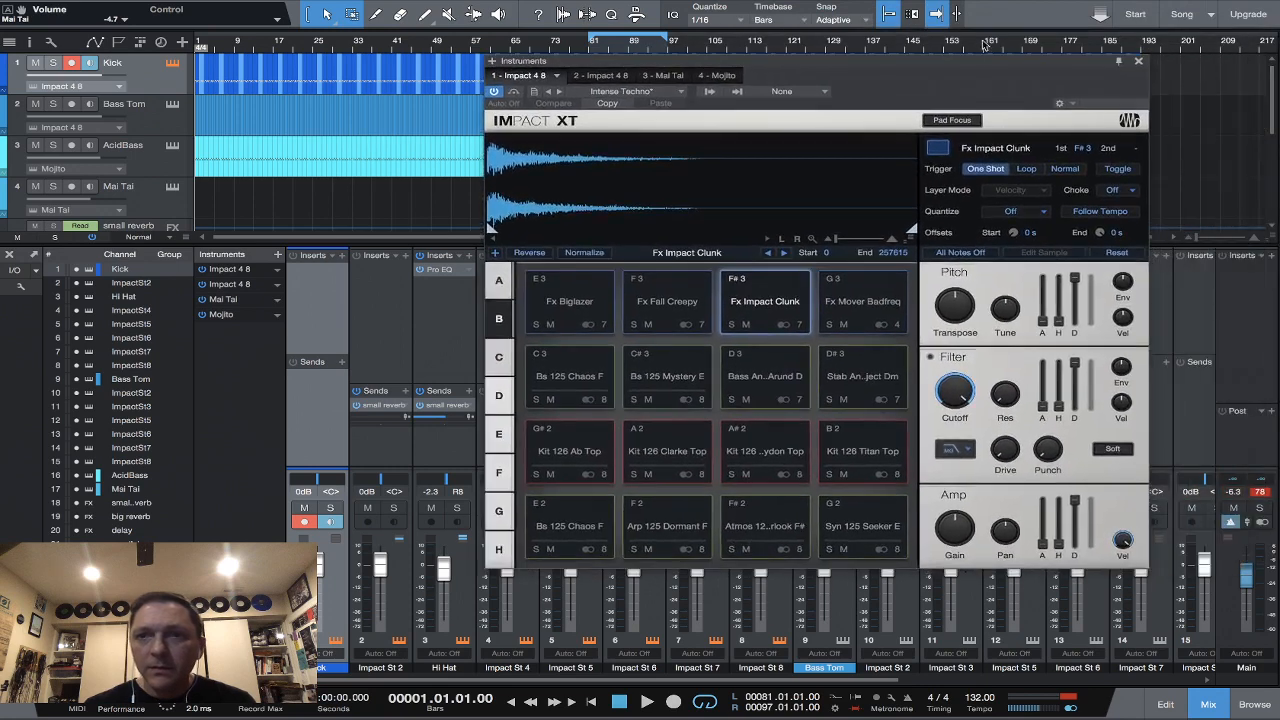
click(1138, 61)
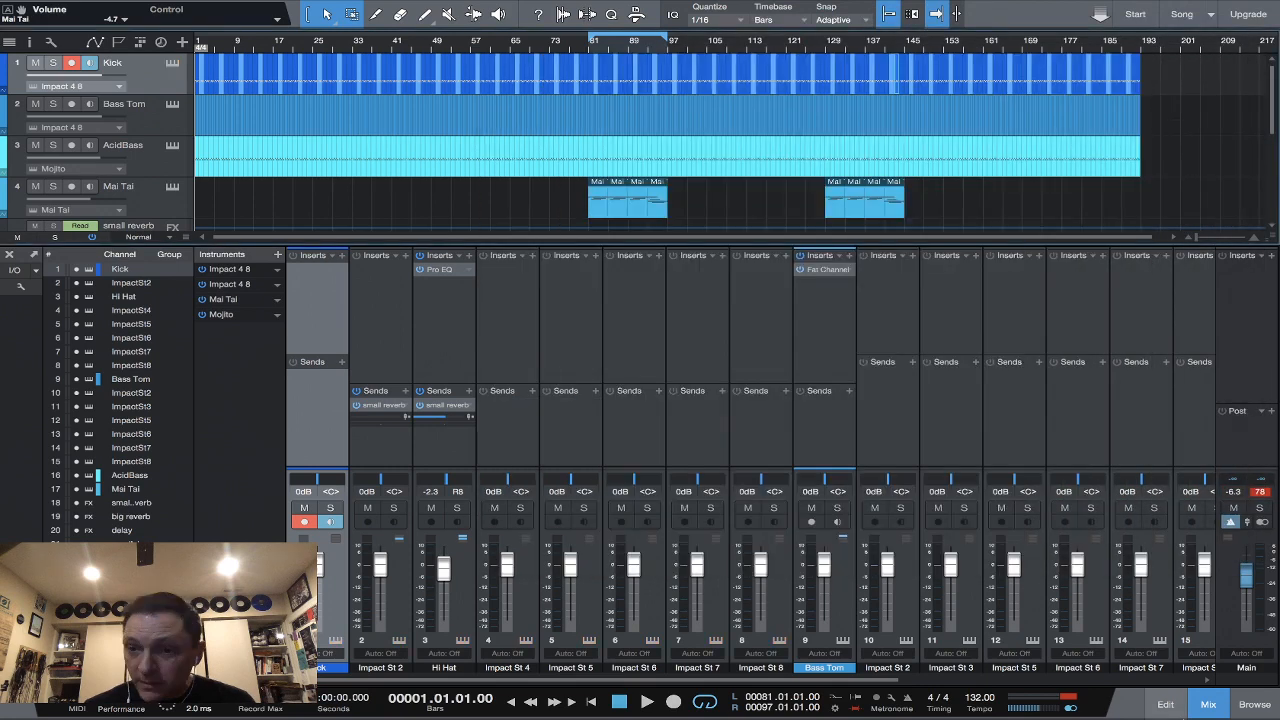
Open the Kick track in the note editor and bring up the Fx pad rows at bar 1.
key(F2)
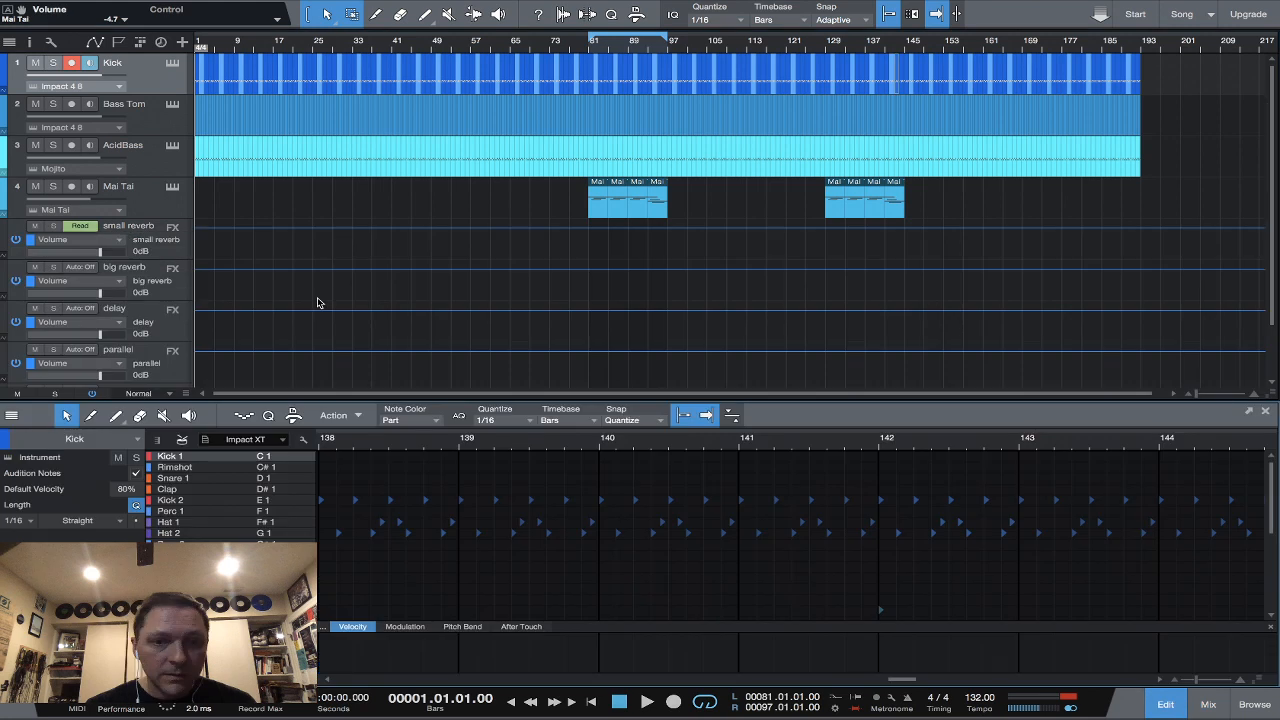
scroll(230, 495, down, 4)
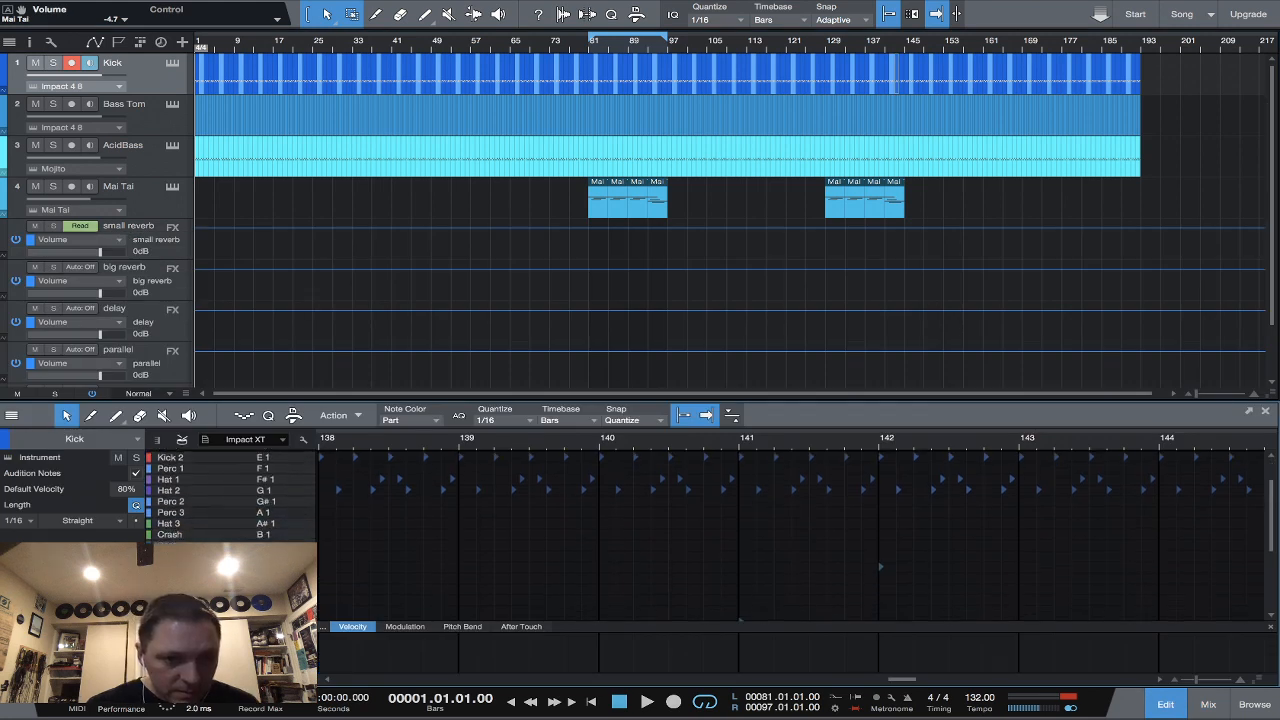
scroll(230, 495, down, 6)
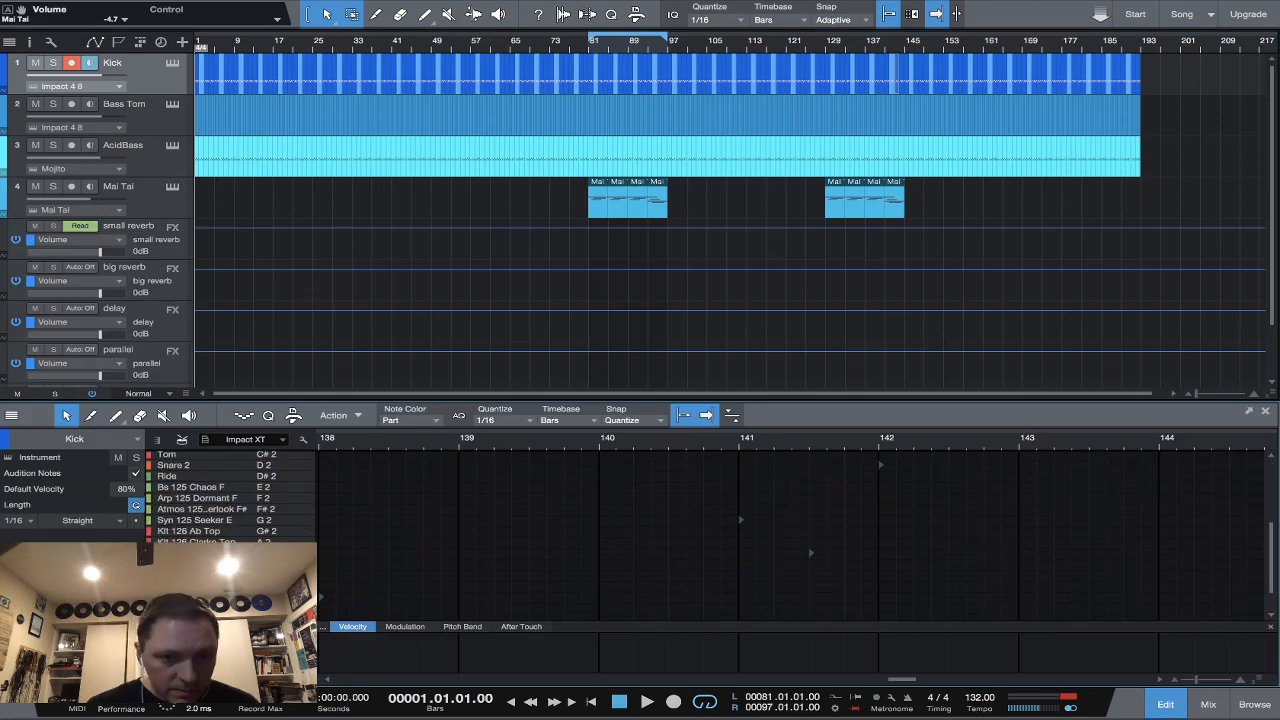
scroll(230, 495, down, 2)
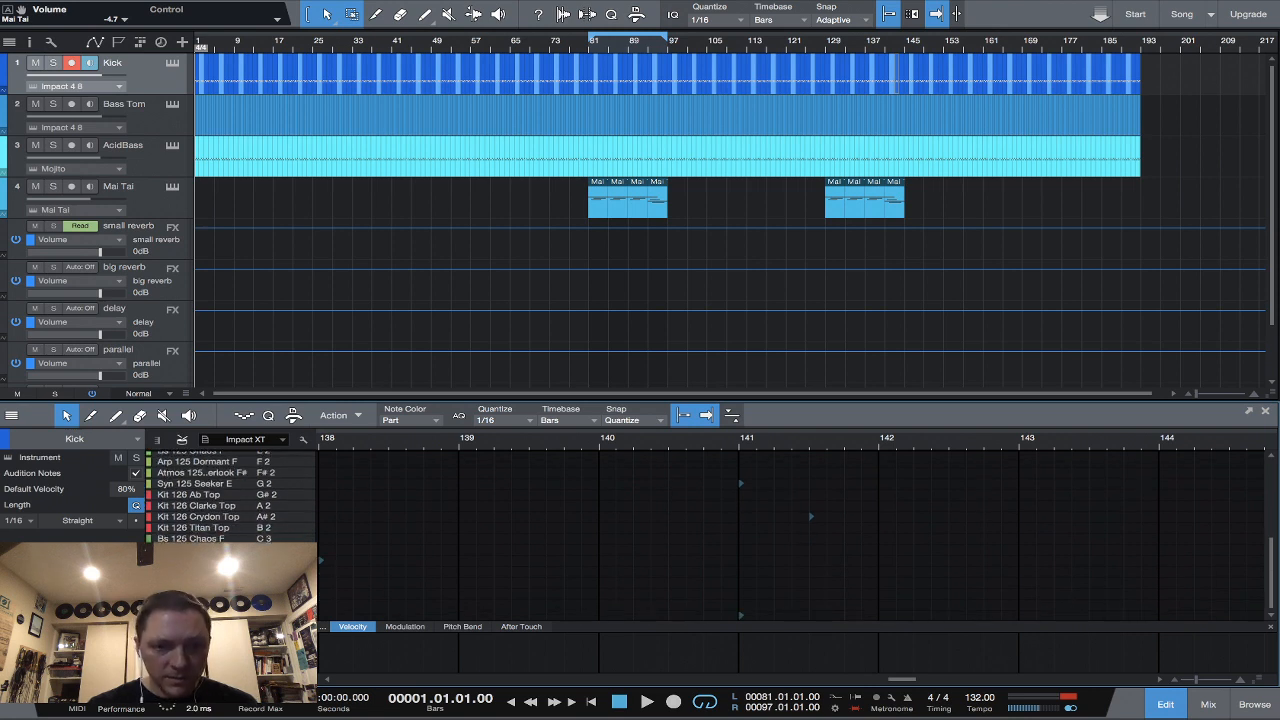
drag(904, 680, 340, 681)
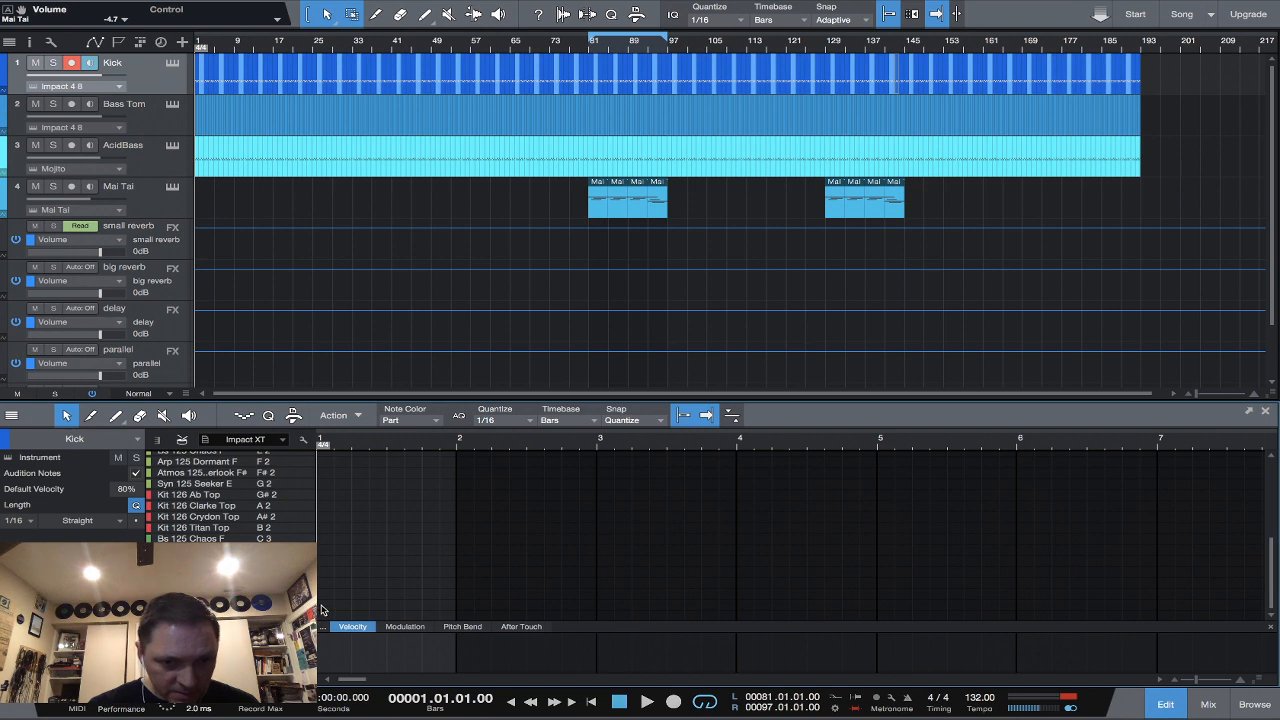
Paint Fx Impact Clunk notes at the start of bars 32 and 33 on the Kick track.
click(116, 418)
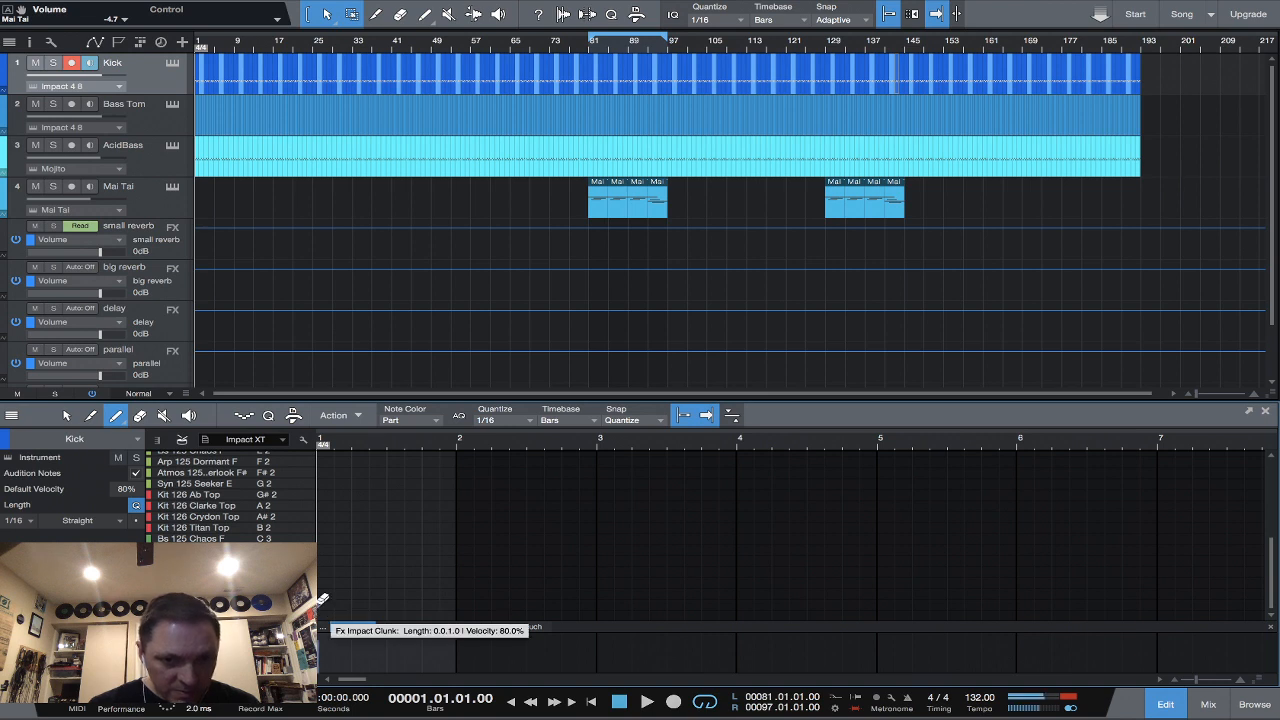
scroll(640, 558, right, 8)
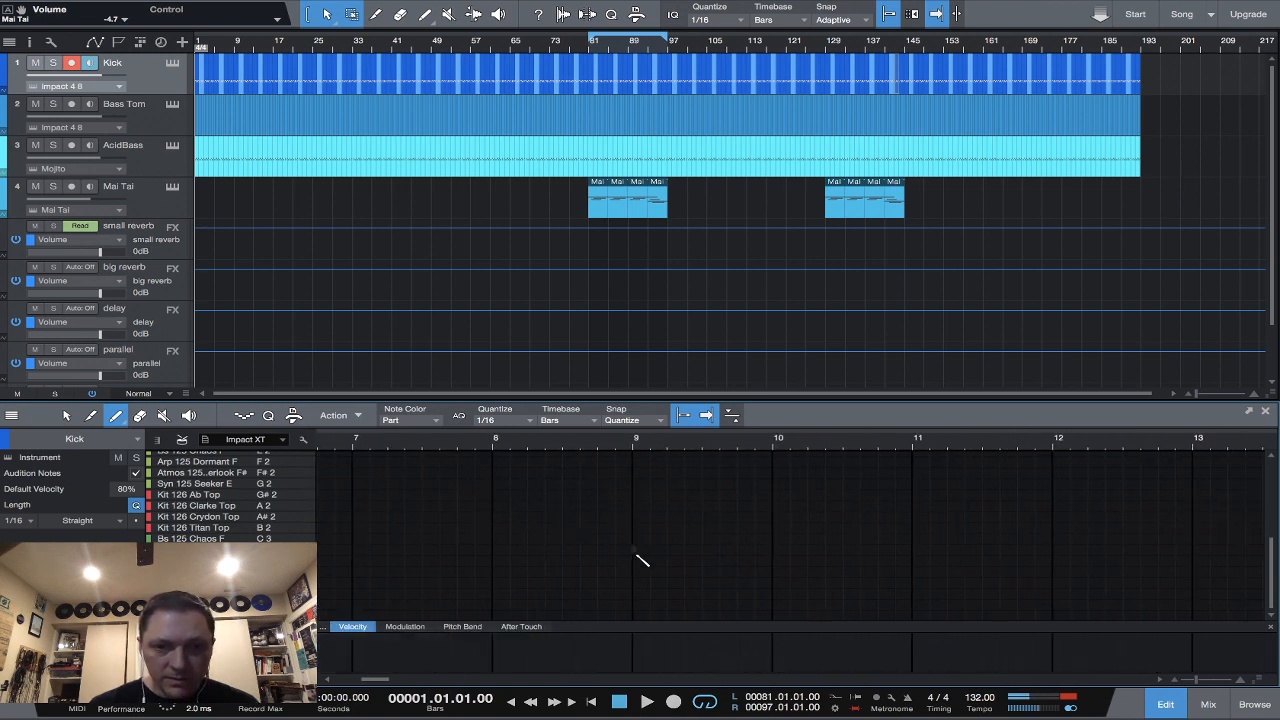
scroll(640, 558, right, 4)
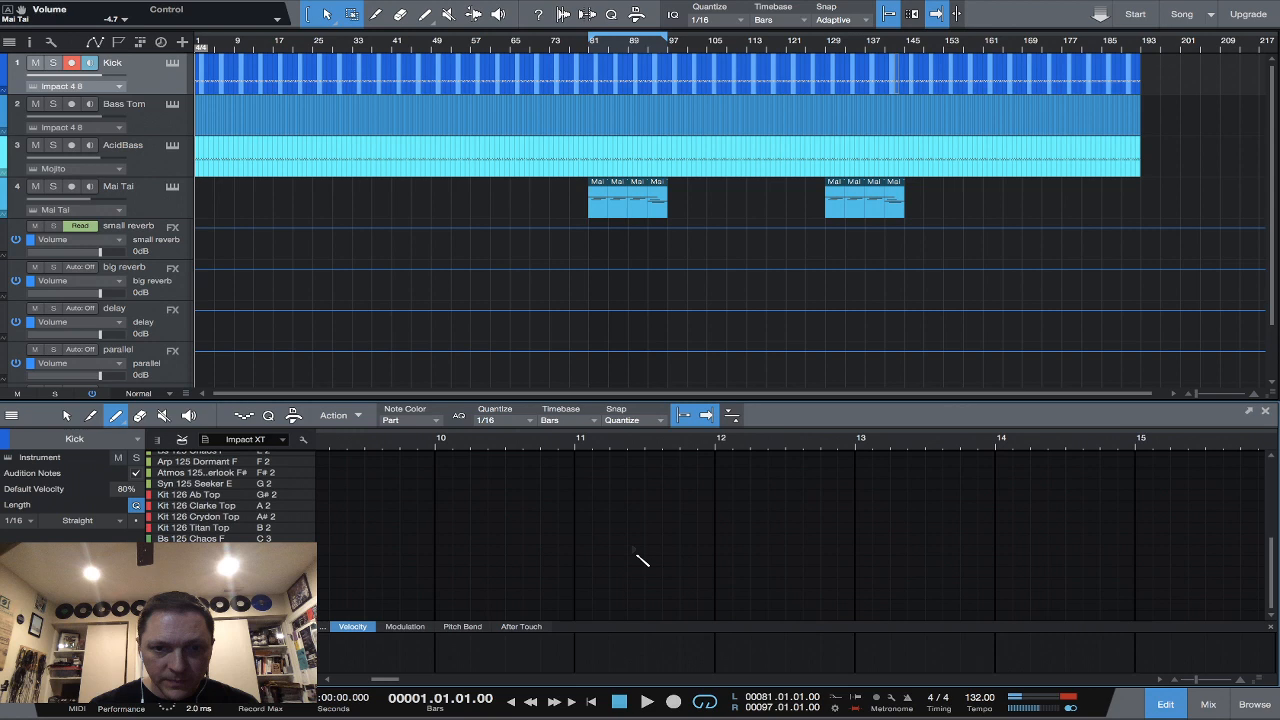
scroll(642, 561, right, 4)
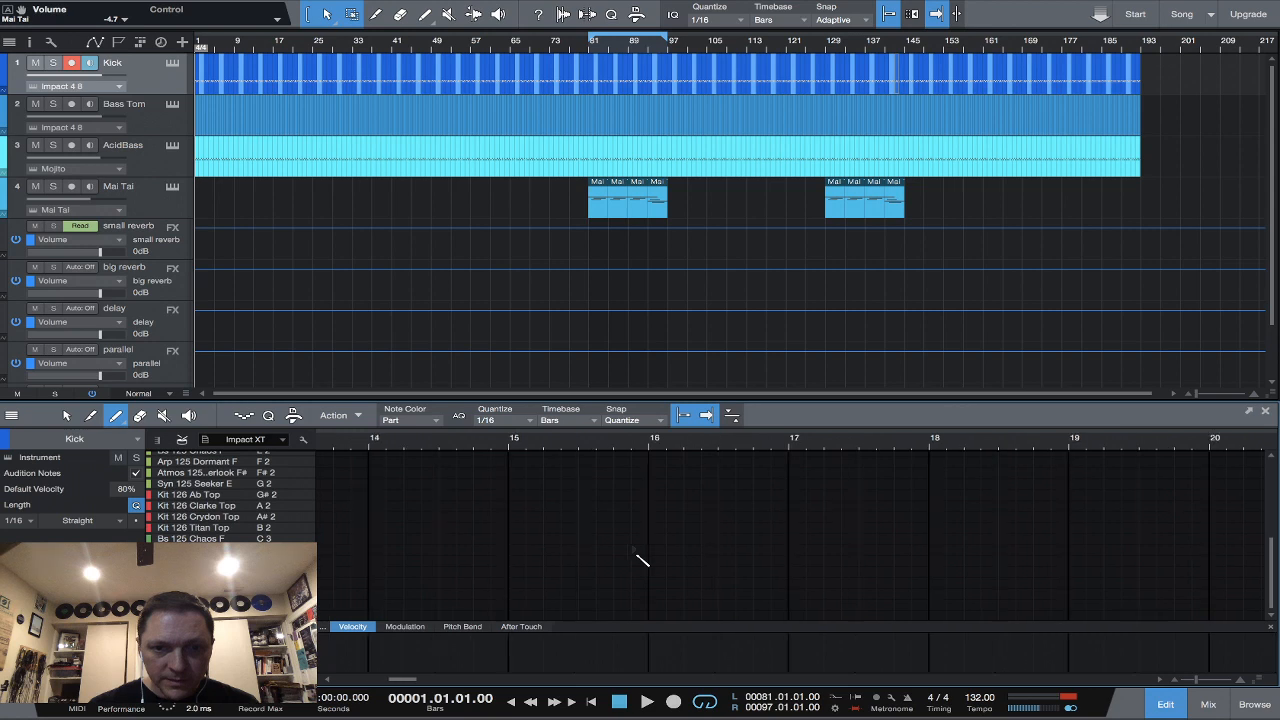
scroll(642, 561, right, 2)
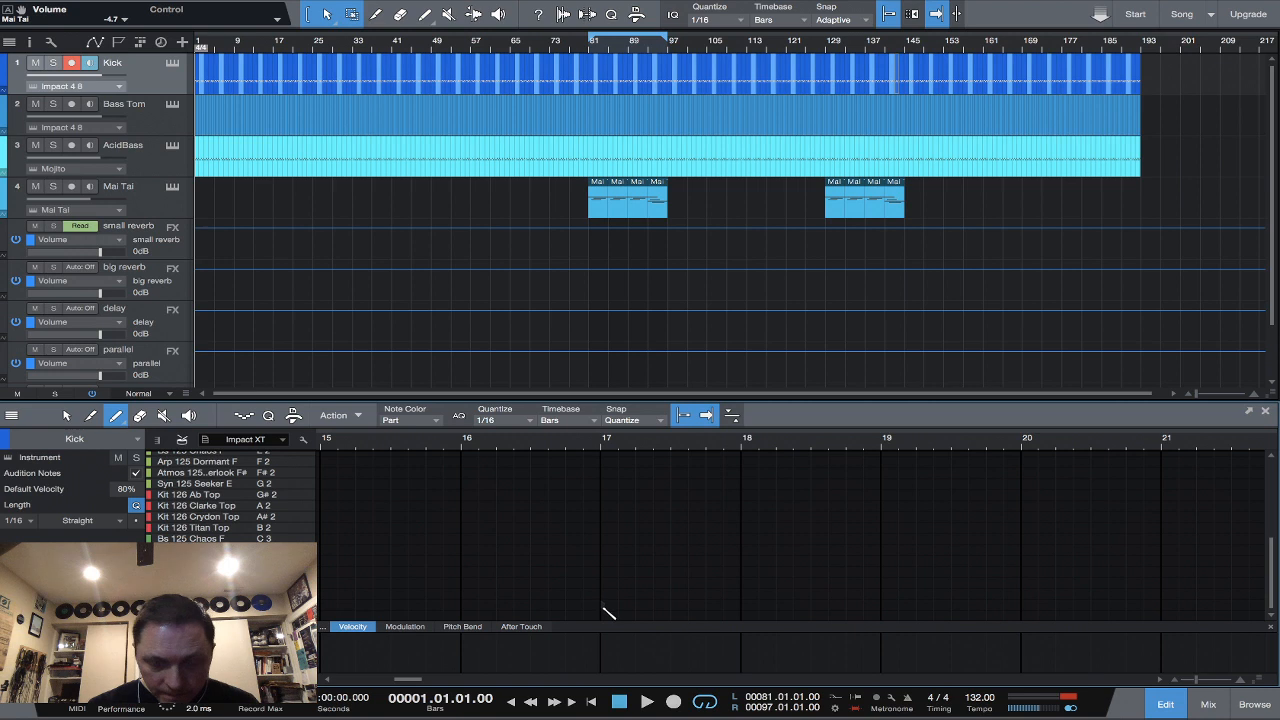
scroll(903, 578, right, 5)
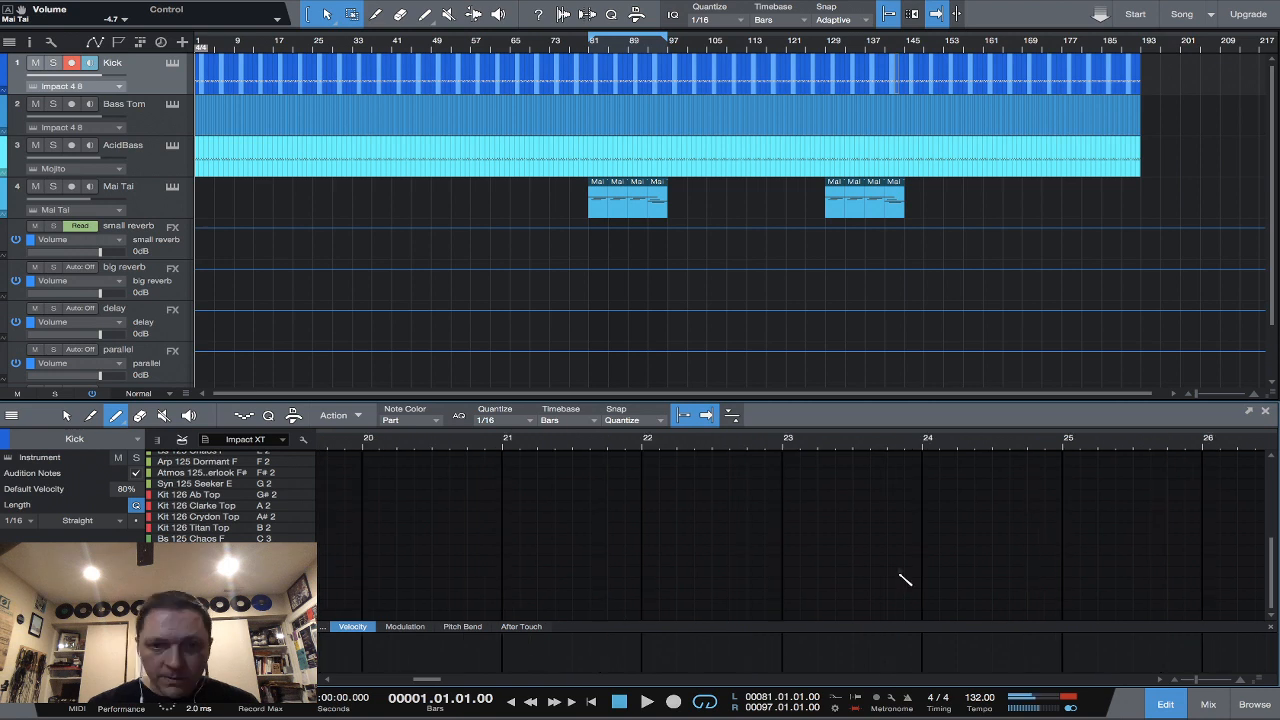
scroll(903, 578, right, 8)
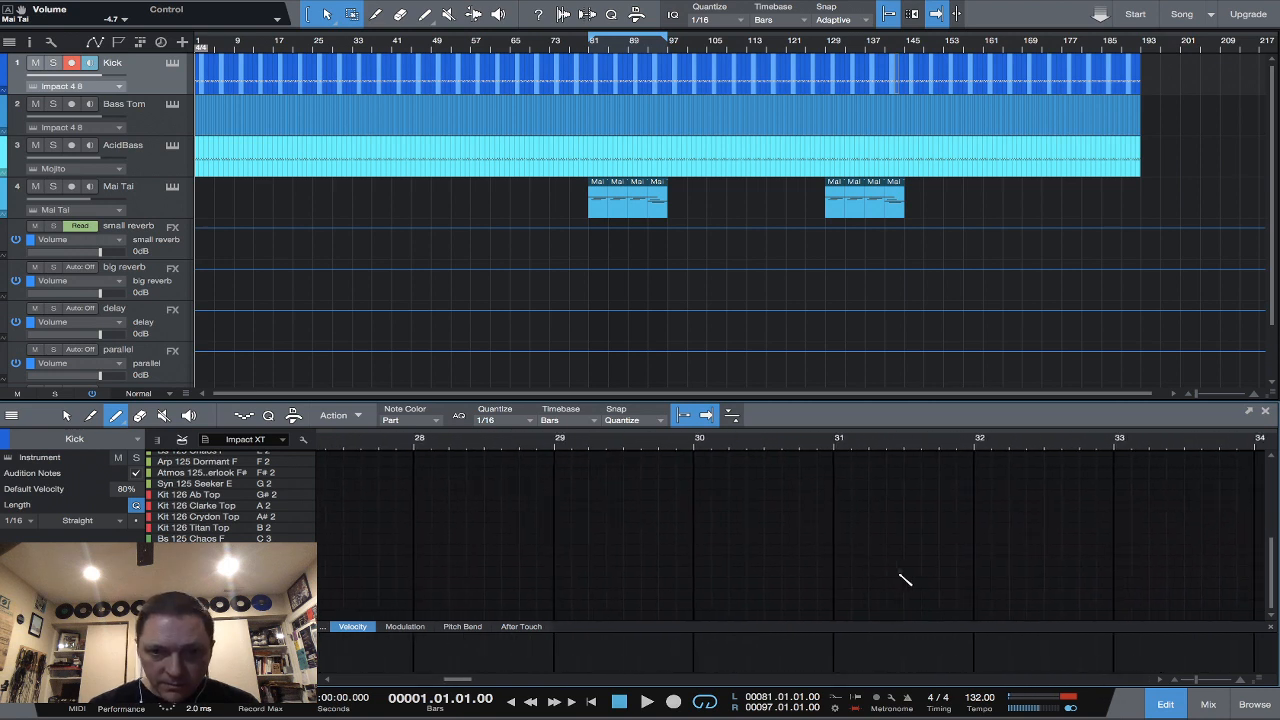
scroll(903, 578, right, 1)
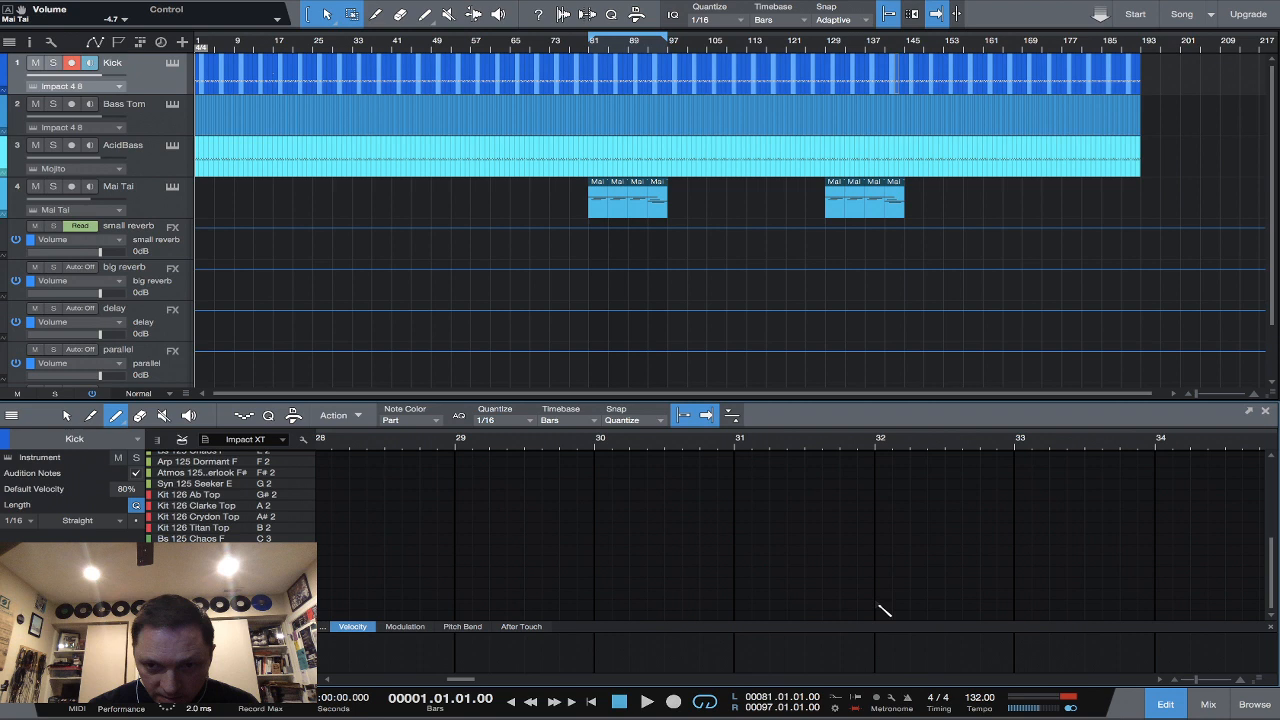
drag(884, 610, 1022, 614)
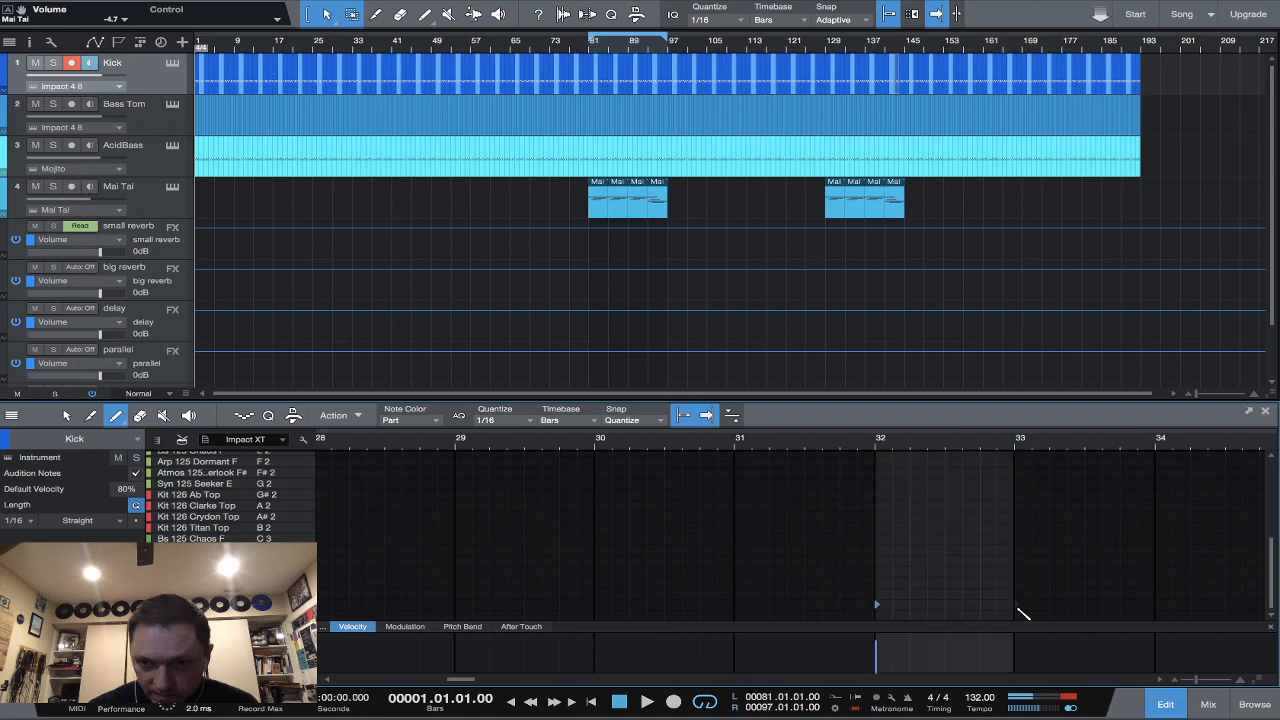
click(1020, 610)
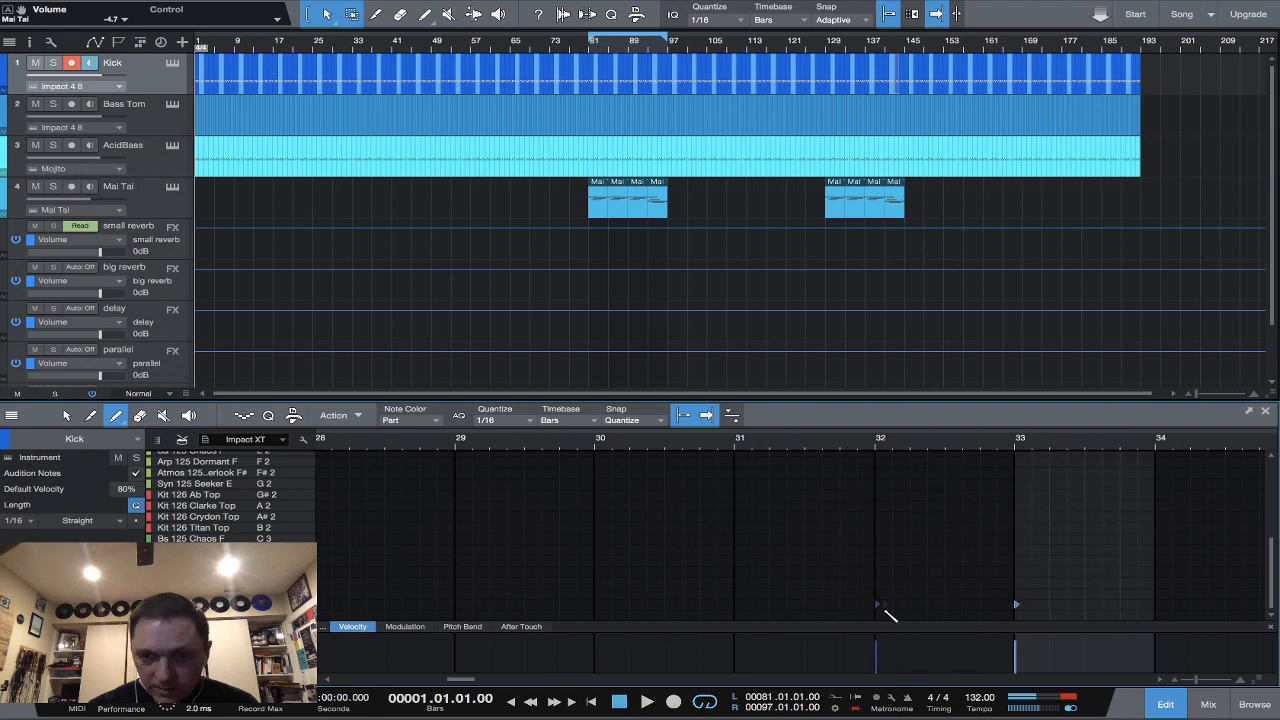
Paint an Fx Impact Clunk note at the start of bar 65 on the Kick track.
scroll(1000, 590, right, 5)
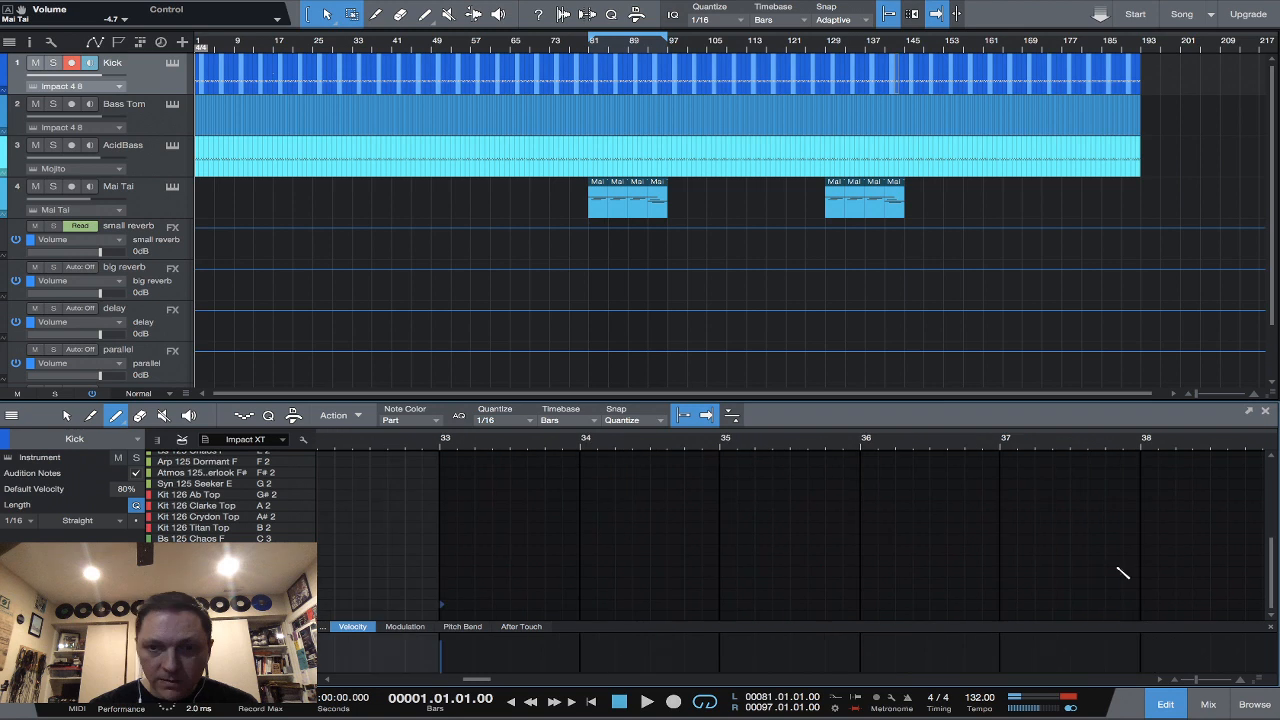
scroll(1122, 572, right, 5)
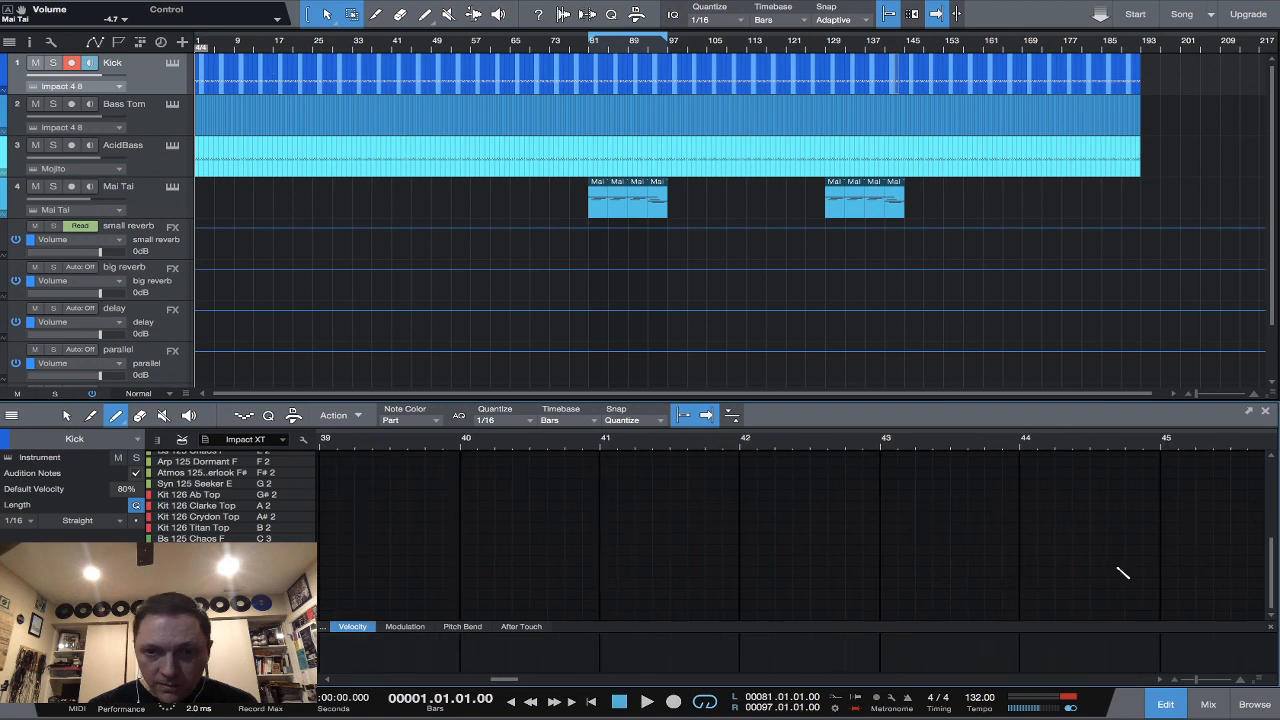
scroll(1122, 572, right, 3)
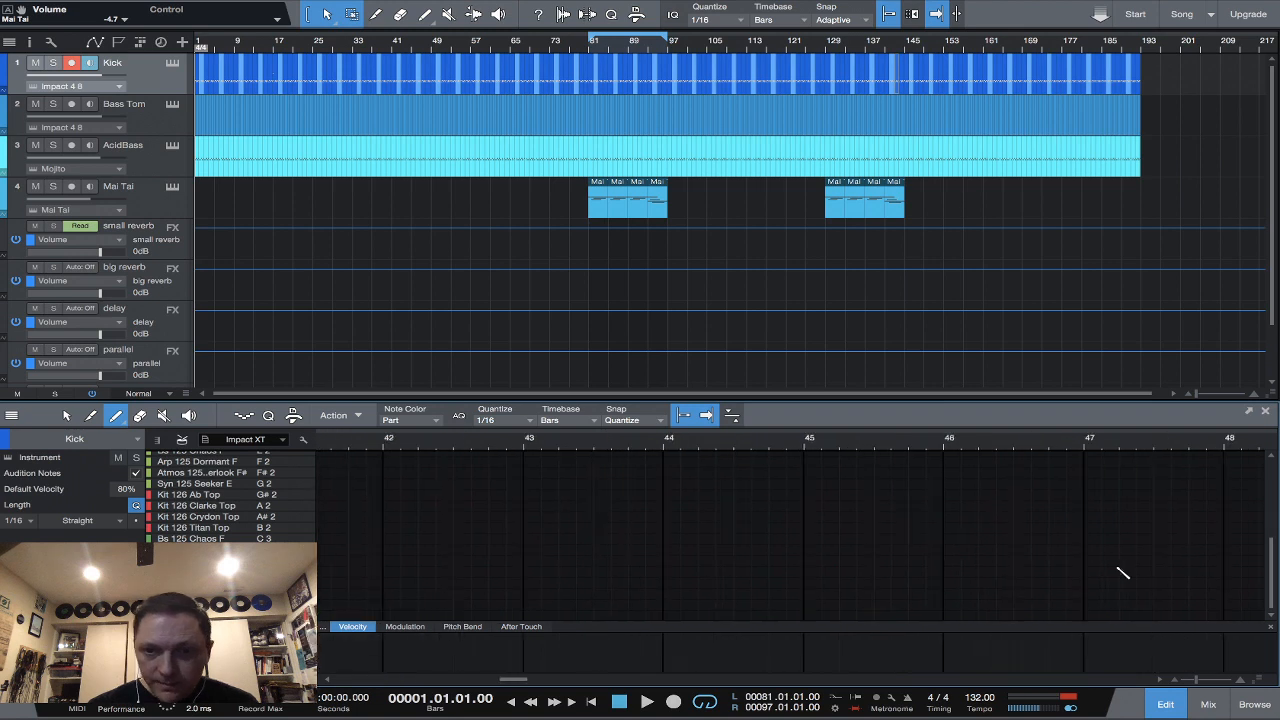
scroll(1122, 572, right, 2)
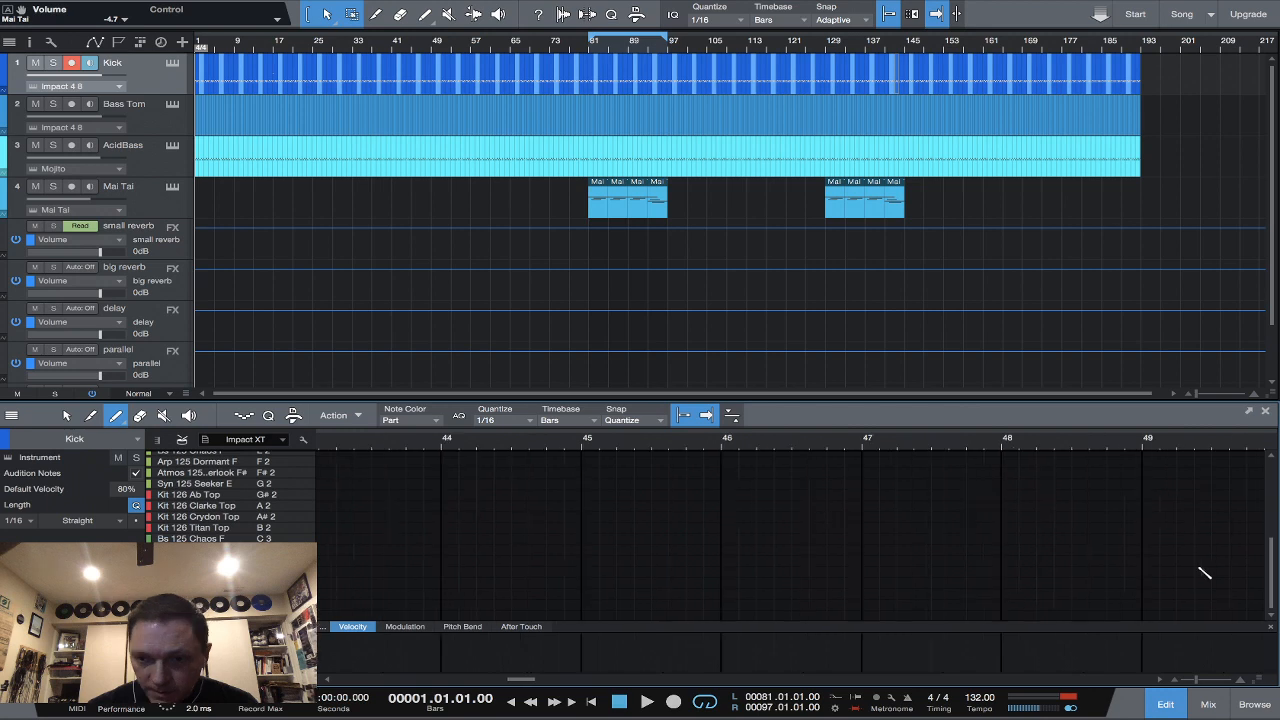
scroll(1038, 611, right, 1)
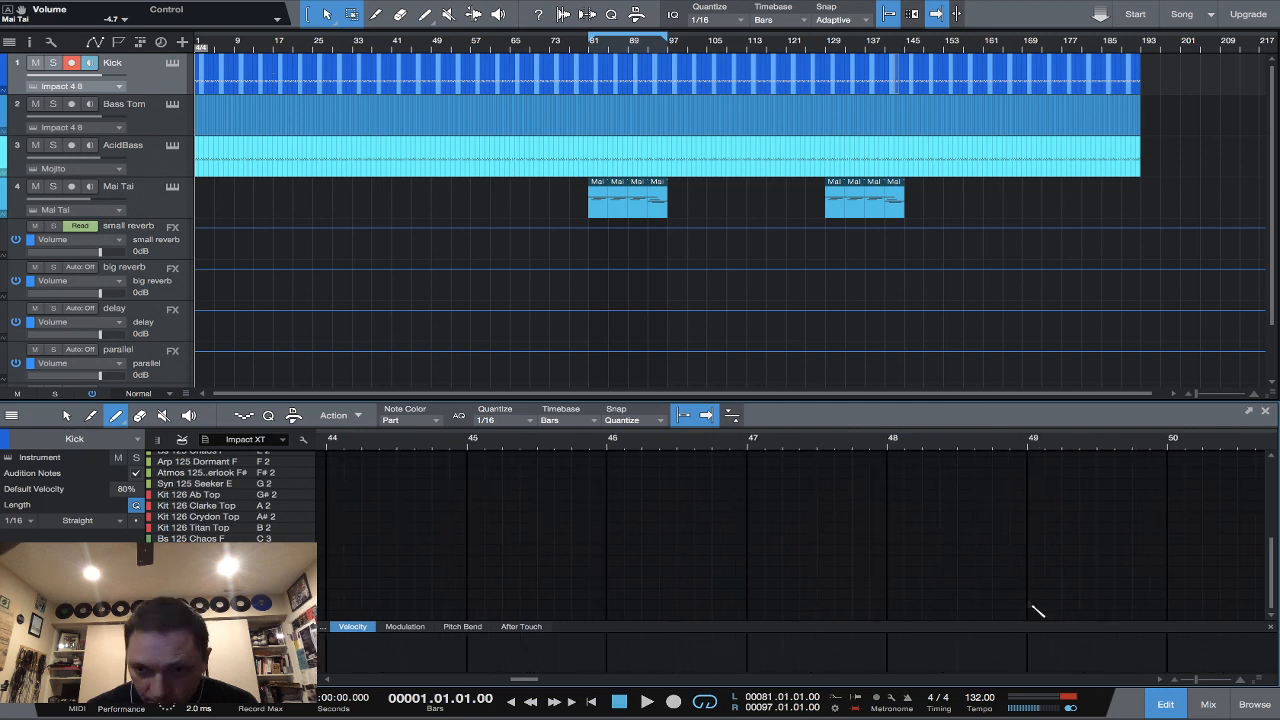
scroll(1200, 597, right, 9)
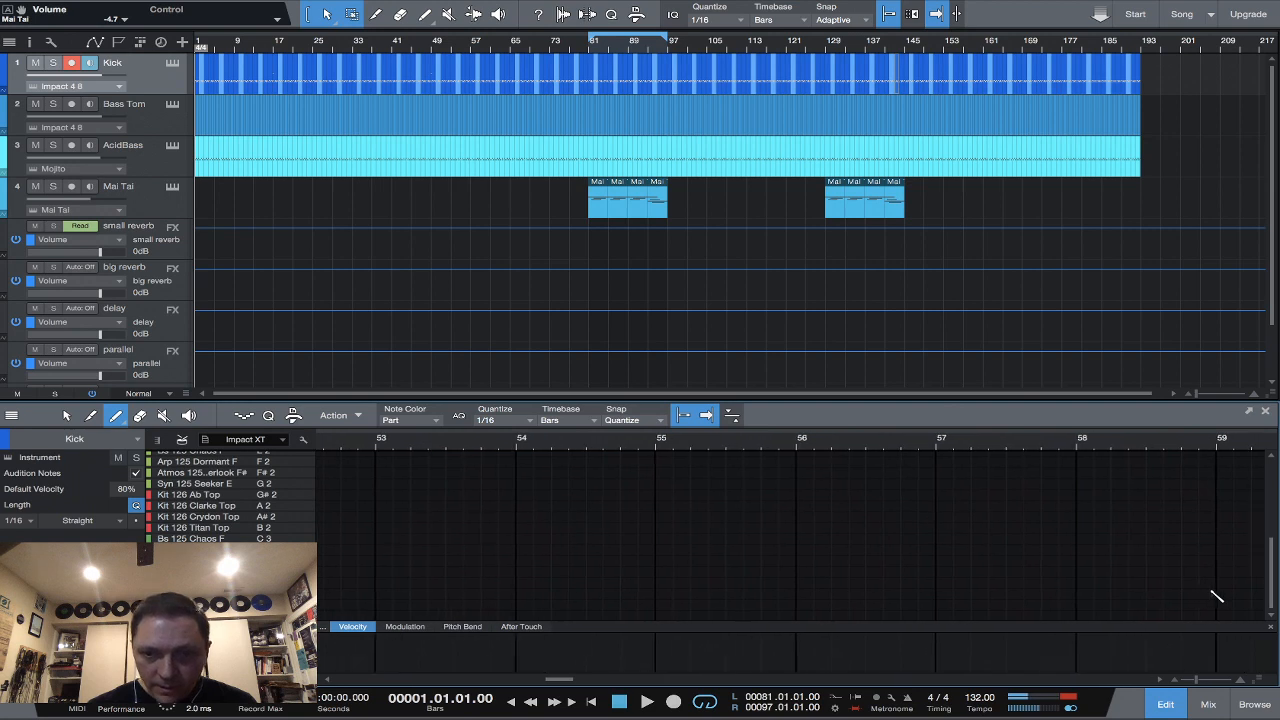
scroll(1200, 597, right, 5)
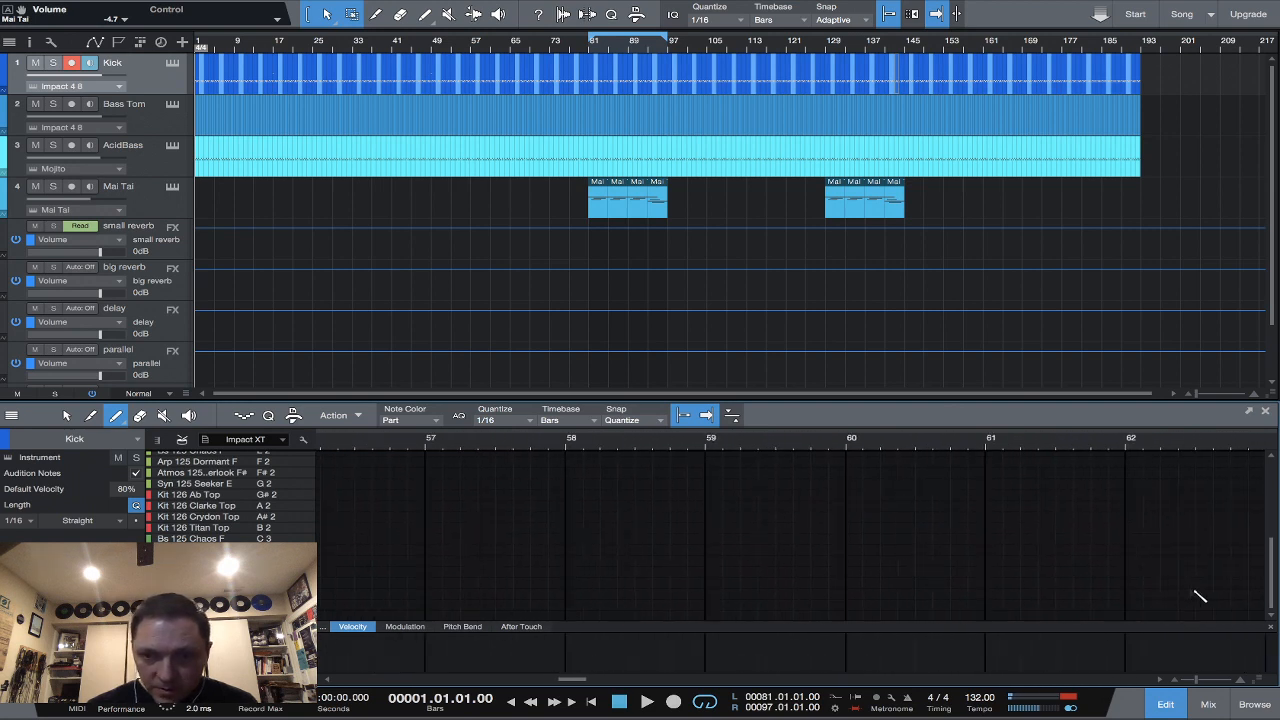
scroll(1200, 597, right, 3)
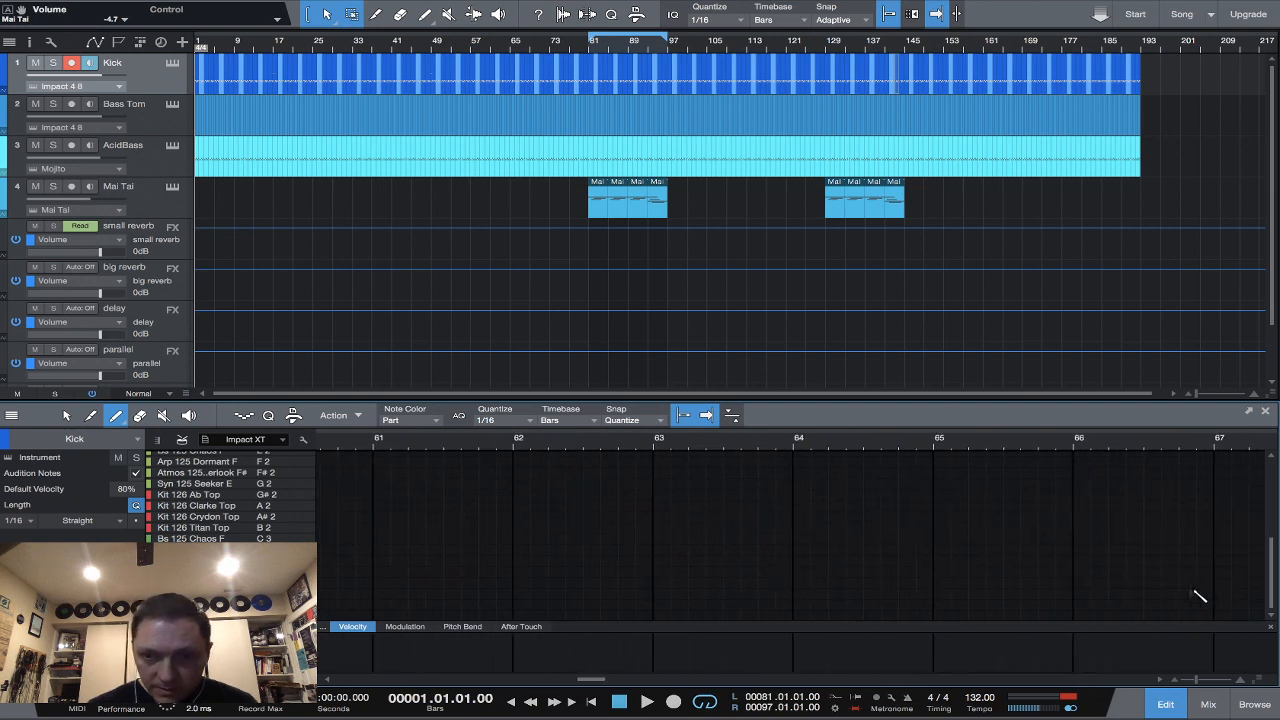
click(937, 604)
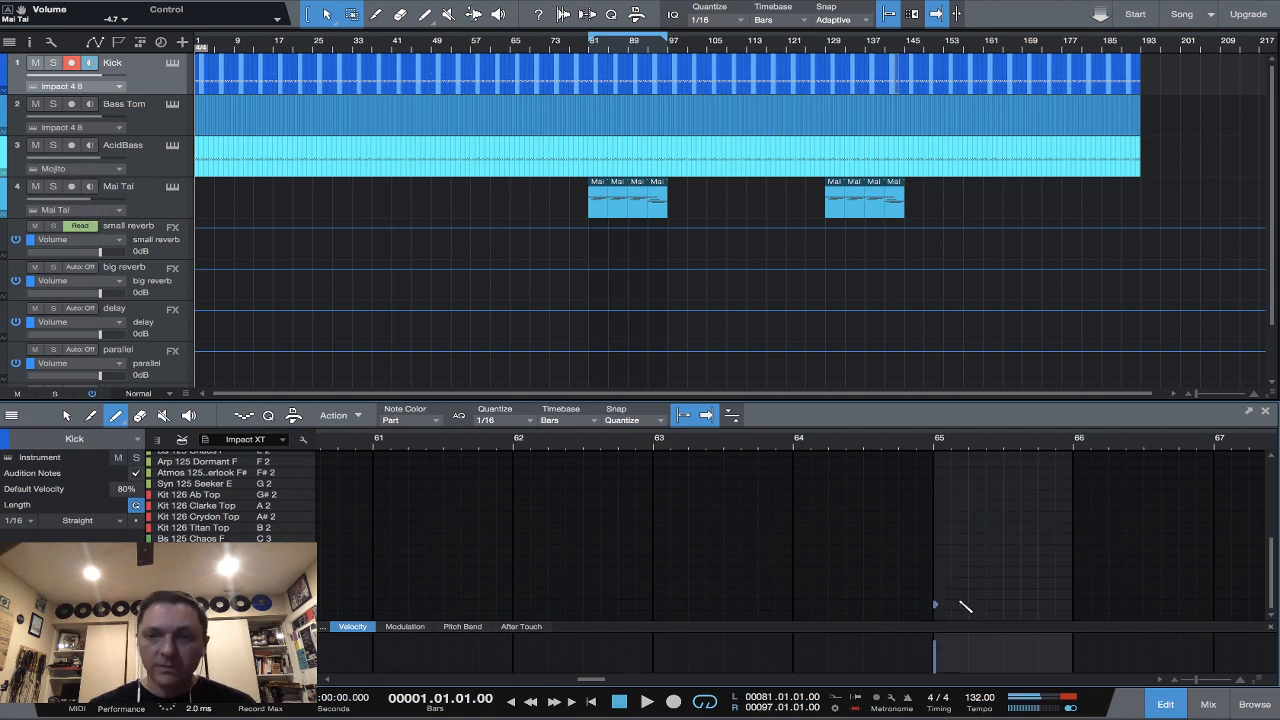
Paint Fx Impact Clunk notes at the start of bars 81 and 97 on the Kick track.
scroll(1089, 564, right, 1)
scroll(1094, 567, right, 4)
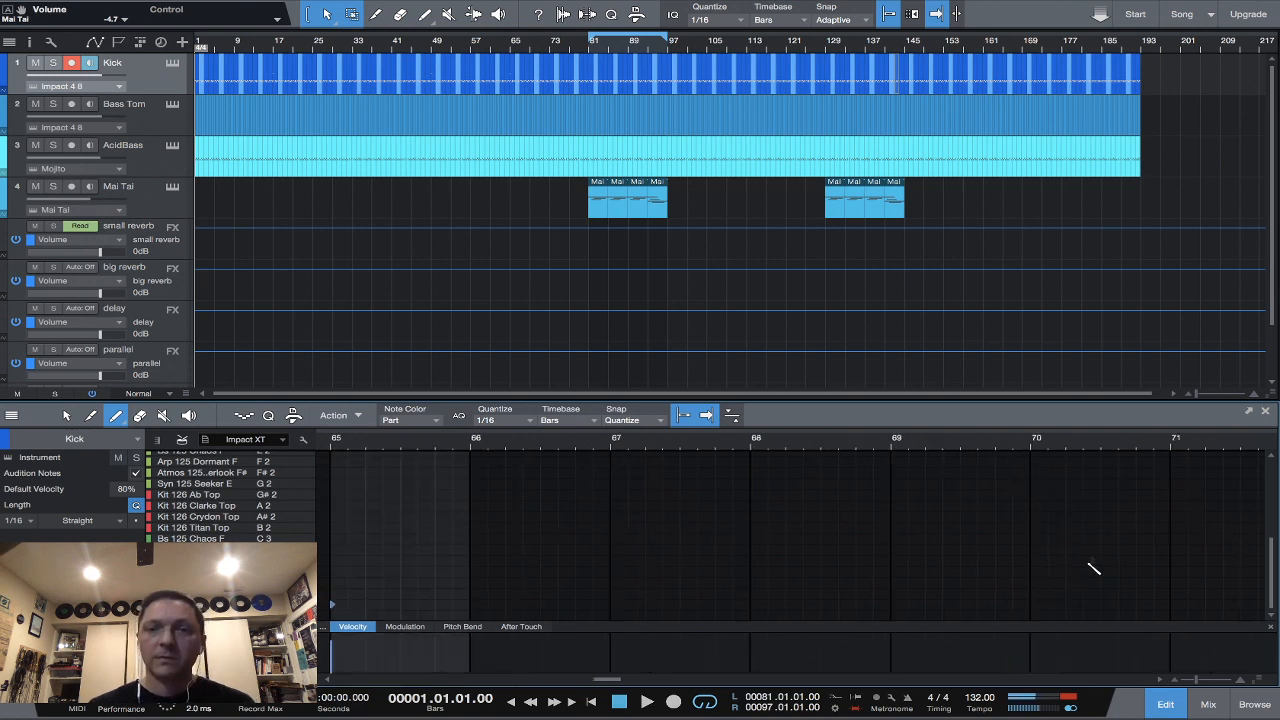
scroll(1094, 569, right, 18)
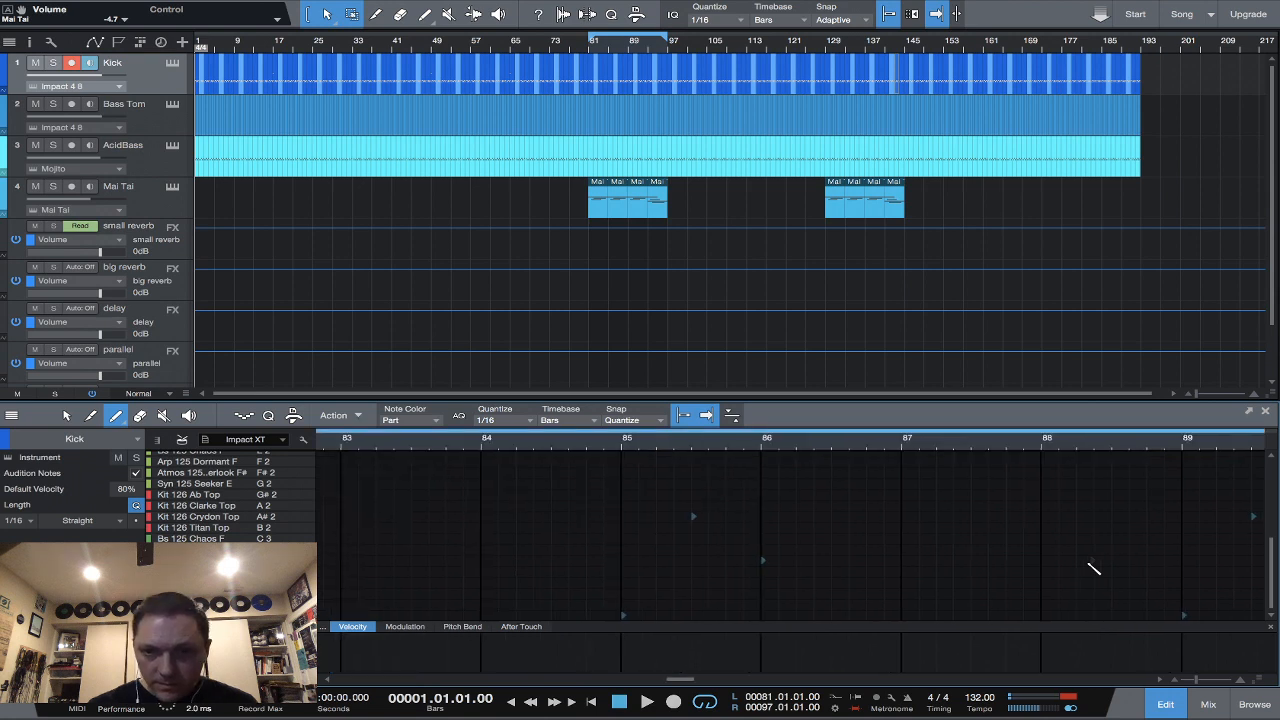
scroll(1094, 569, left, 1)
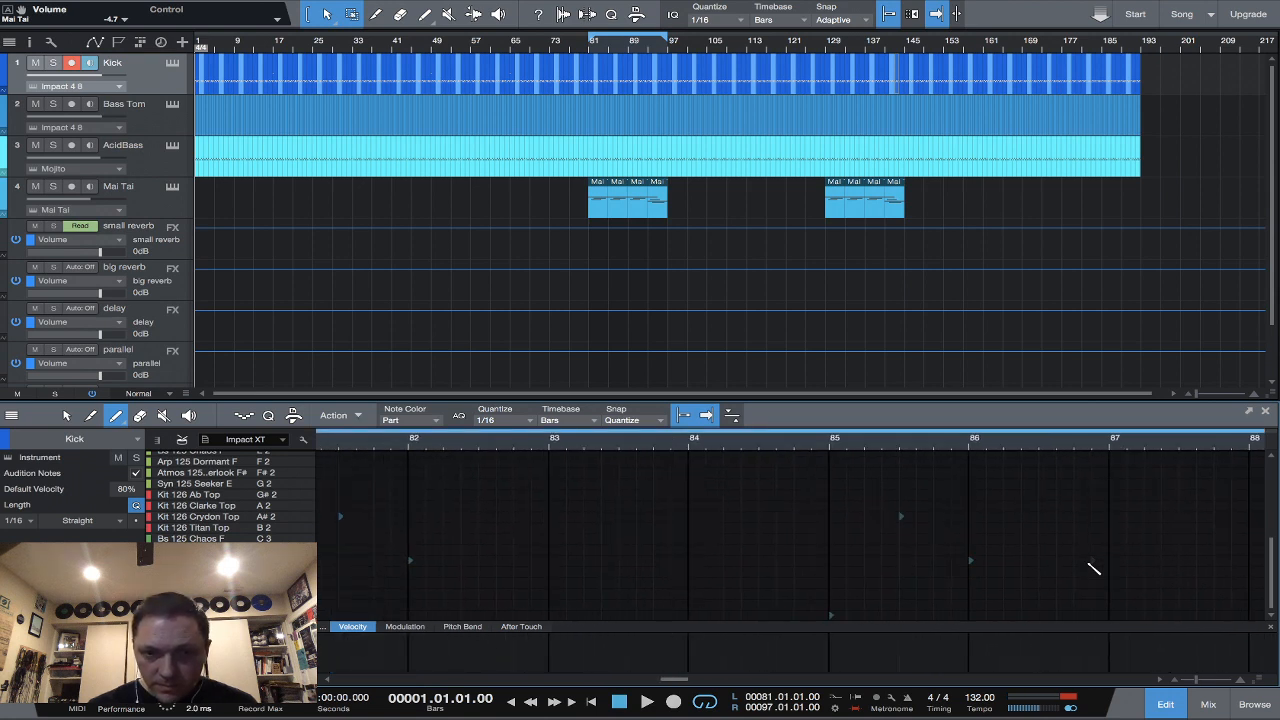
scroll(1094, 568, left, 2)
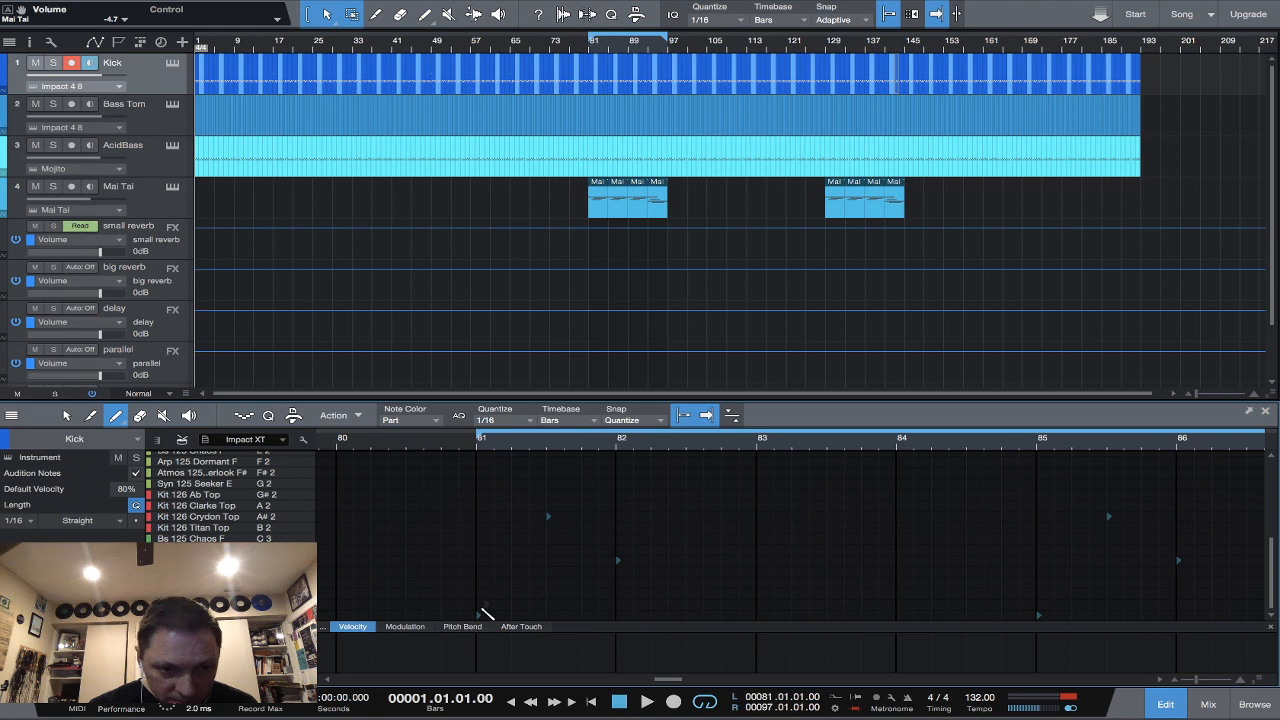
click(480, 604)
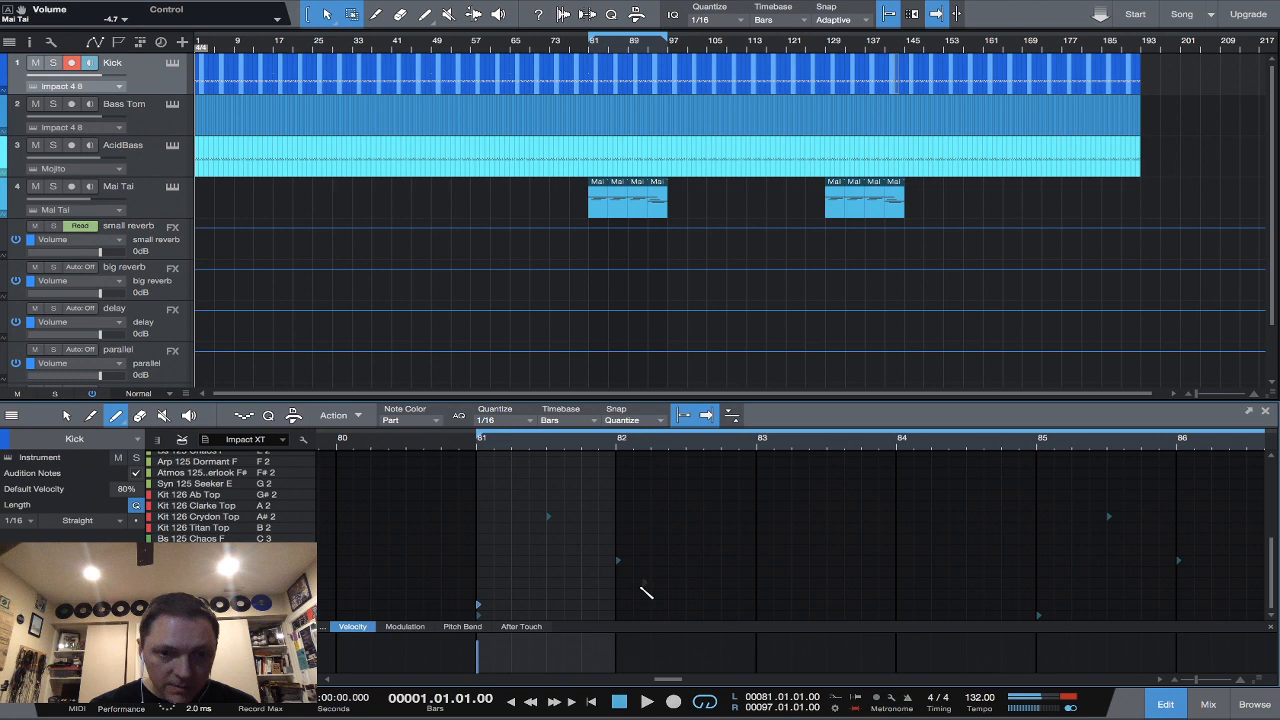
scroll(646, 593, right, 3)
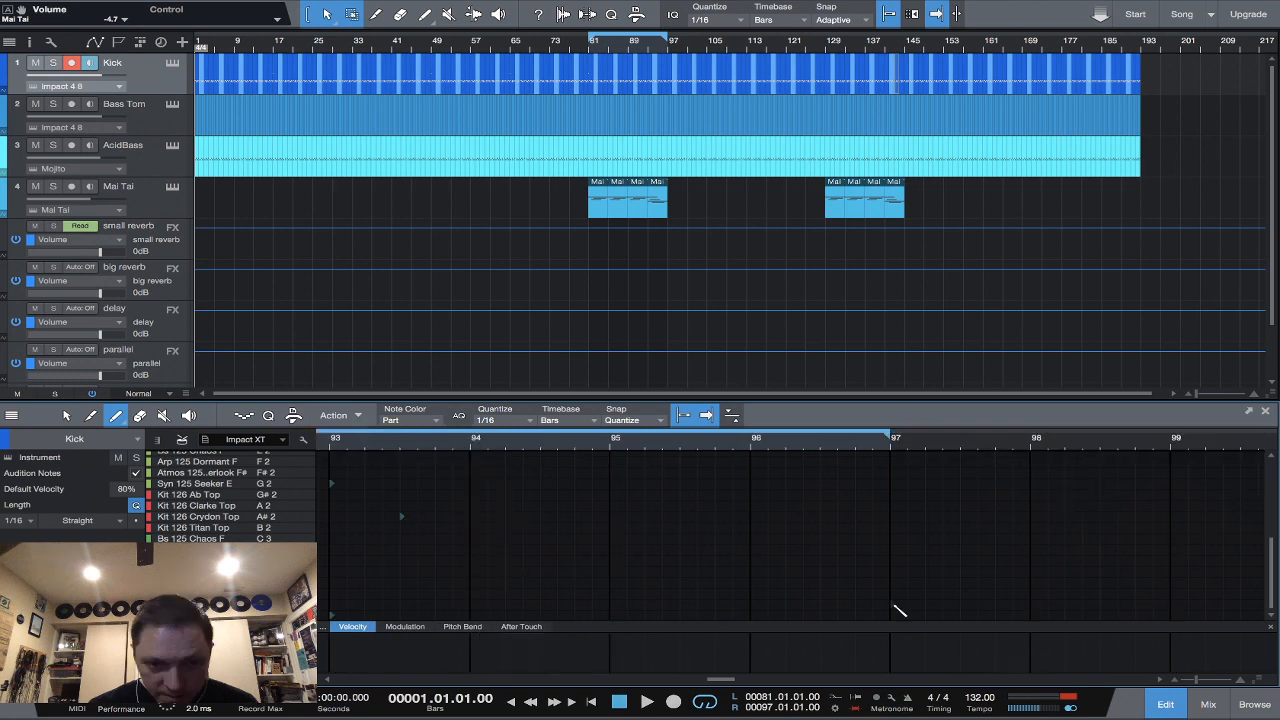
click(895, 606)
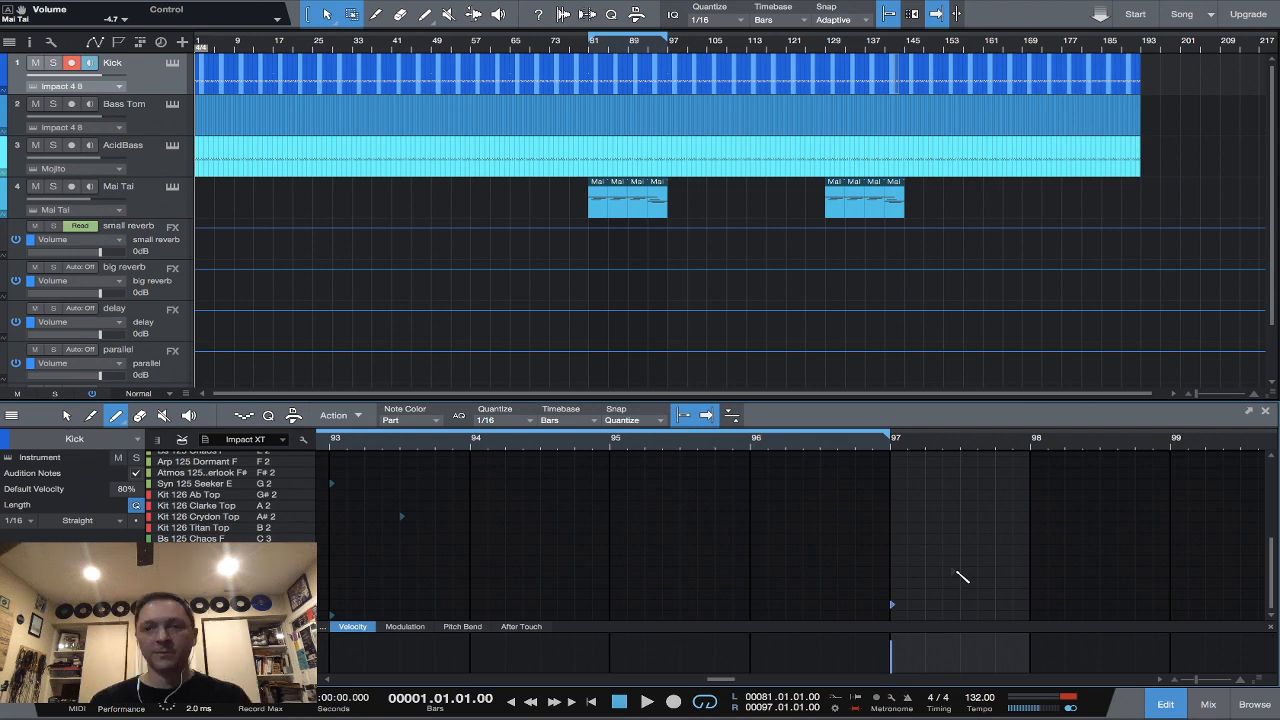
Paint an Fx Impact Clunk note at the start of bar 113 on the Kick track.
scroll(960, 577, right, 3)
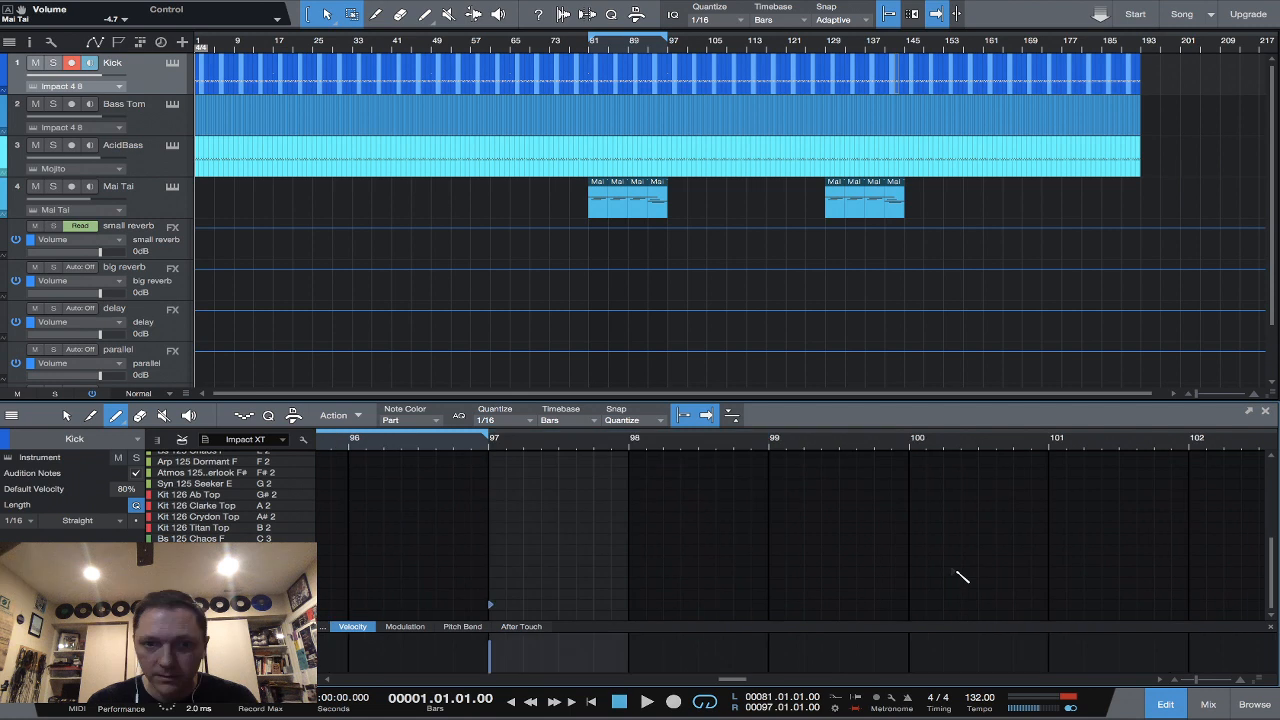
scroll(960, 577, right, 7)
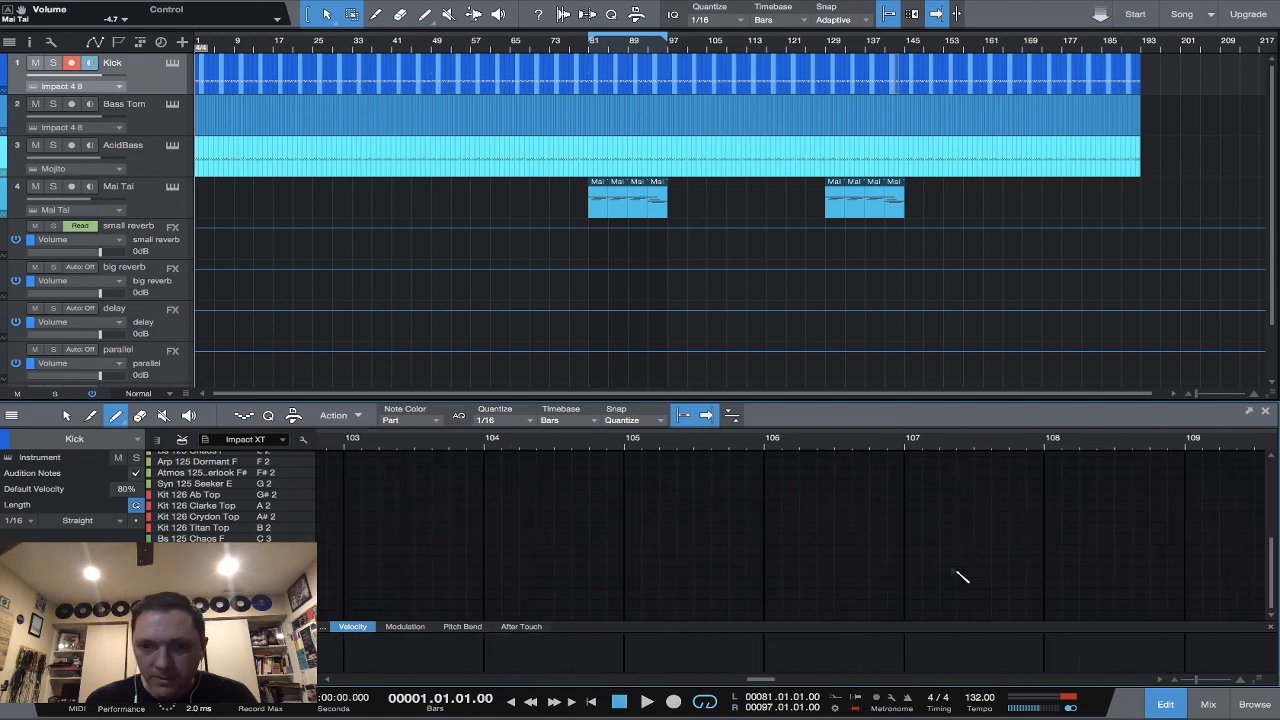
scroll(960, 577, right, 5)
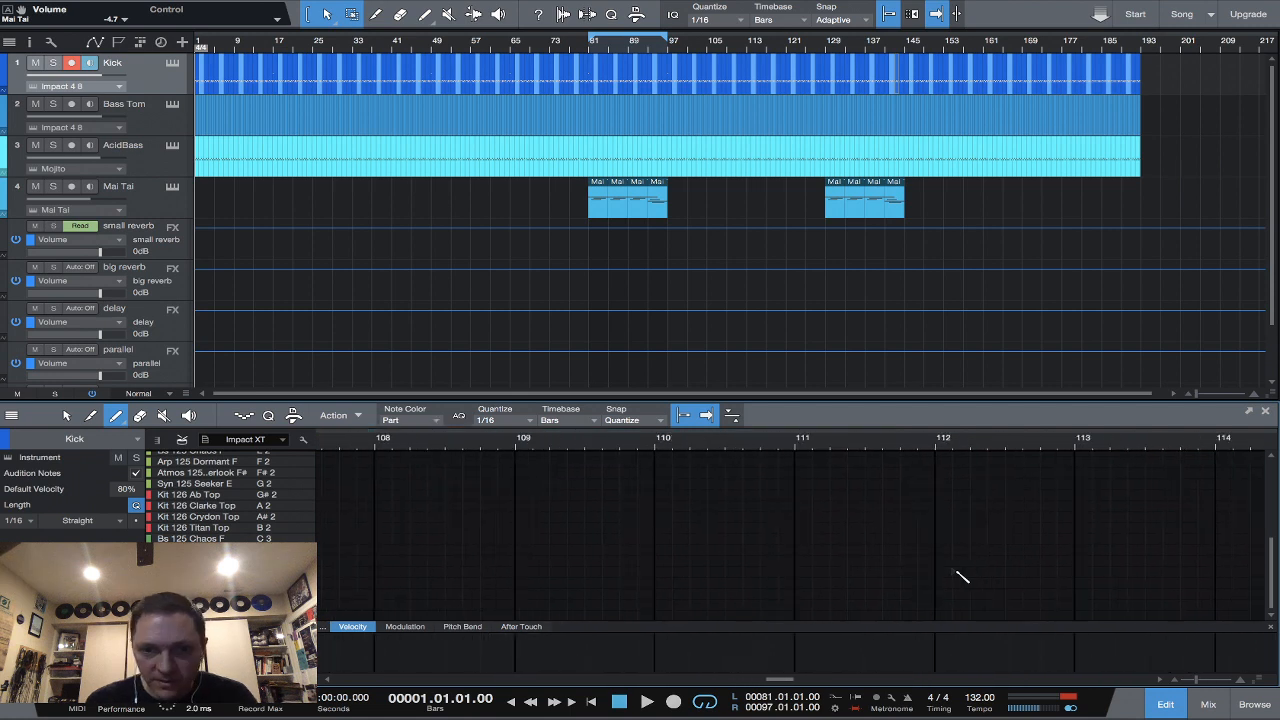
scroll(962, 577, right, 1)
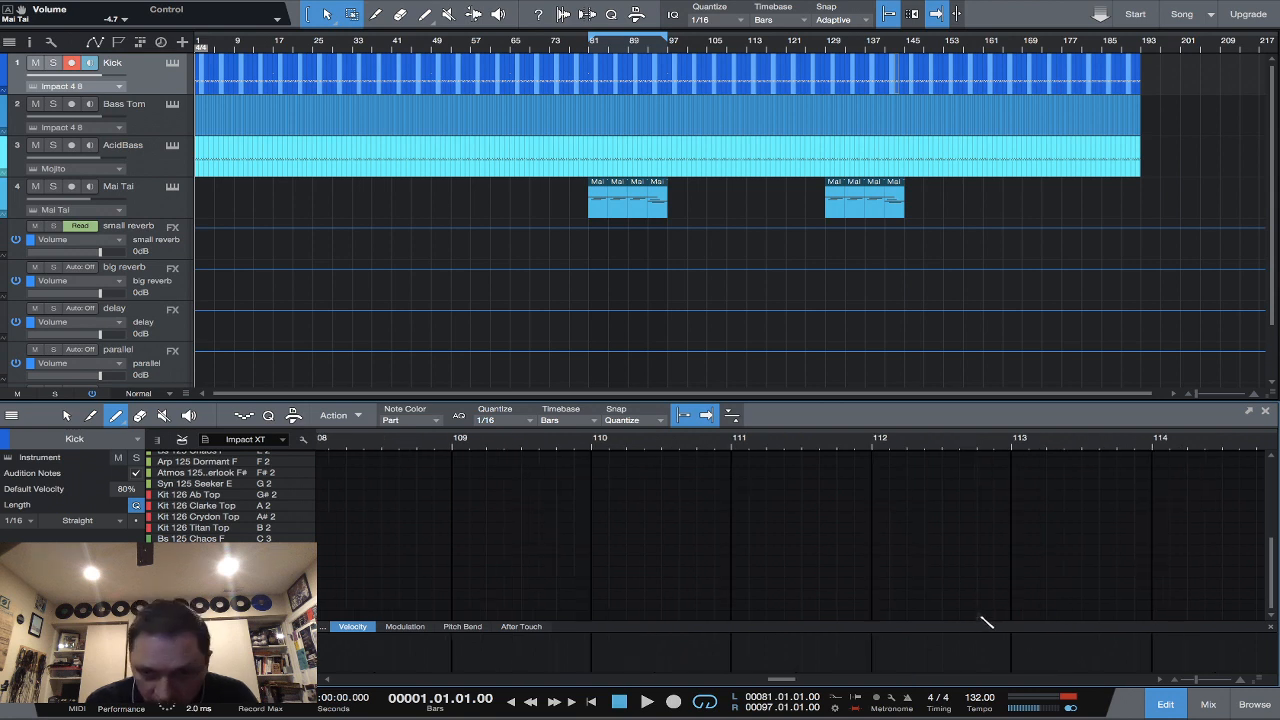
click(1014, 606)
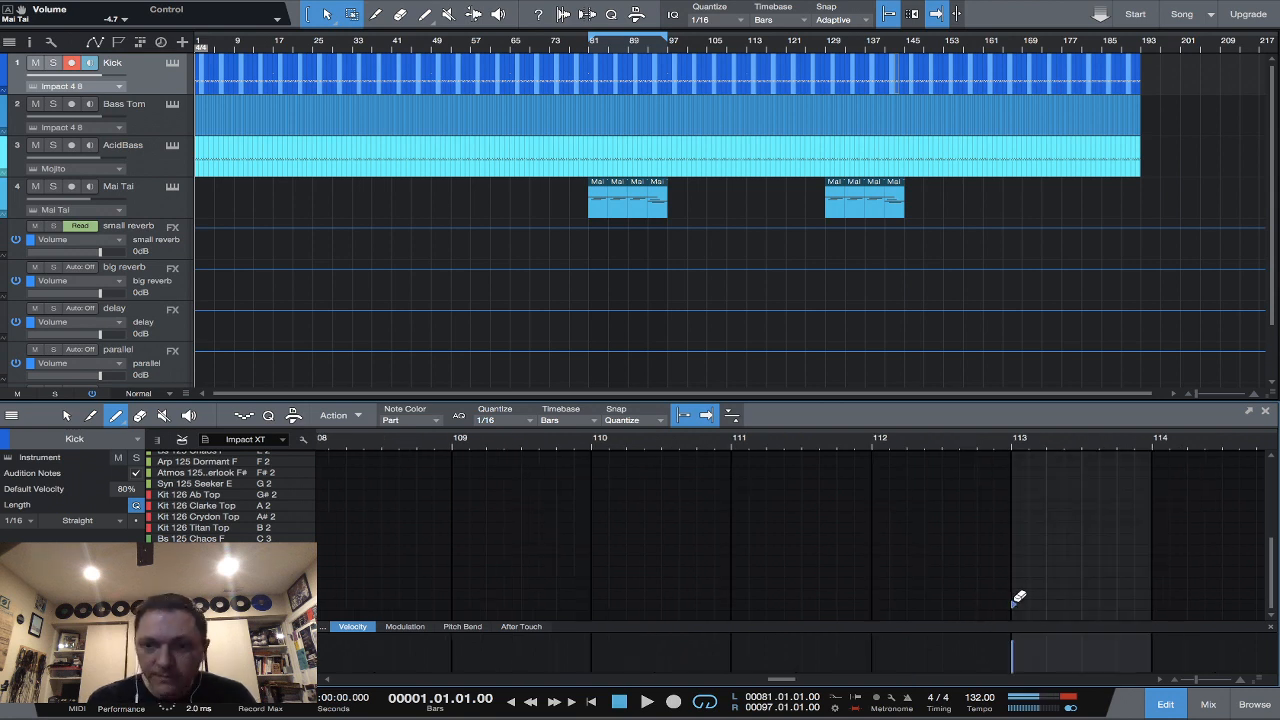
Paint an Fx Impact Clunk note at the start of bar 129 on the Kick track.
scroll(1146, 587, right, 1)
scroll(1146, 587, right, 3)
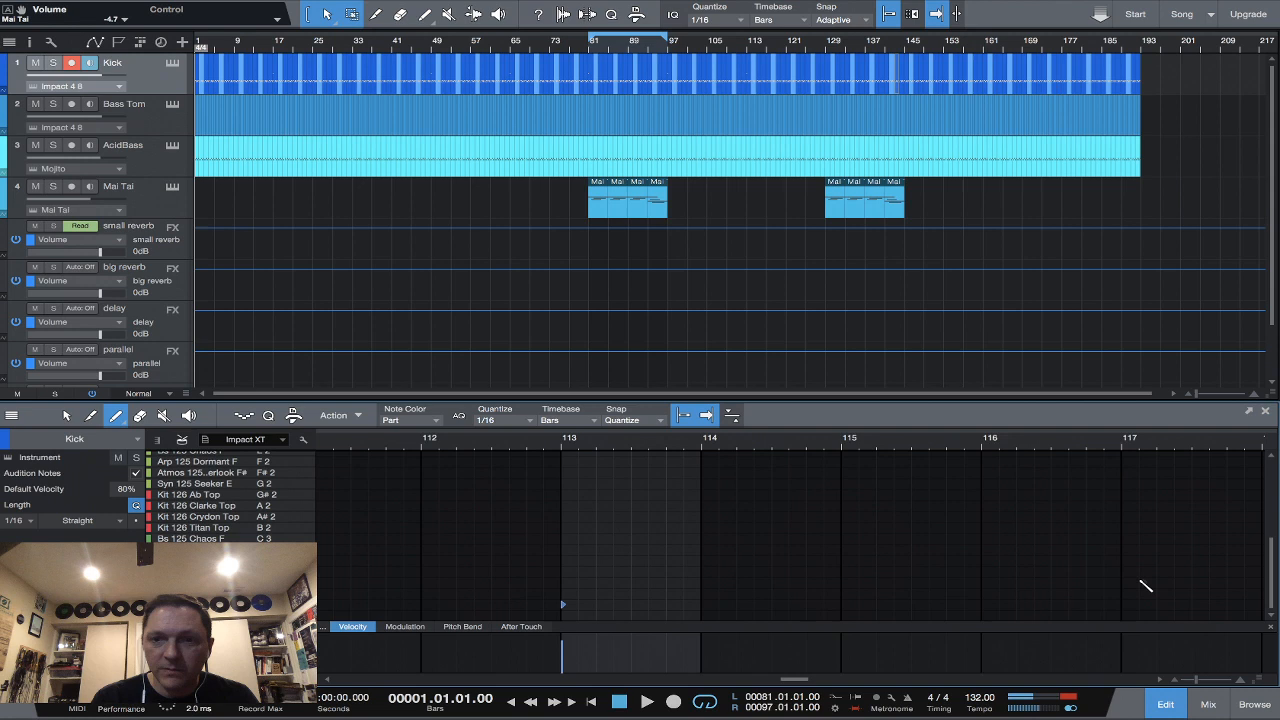
scroll(1146, 587, right, 3)
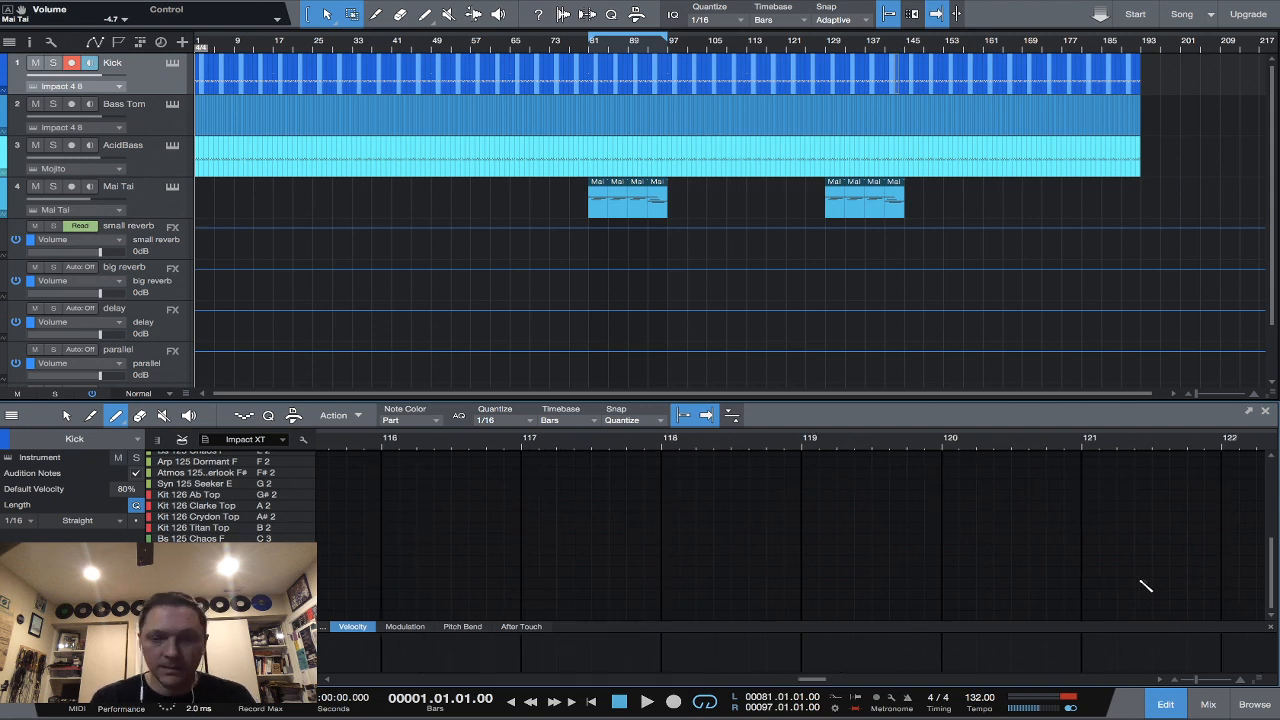
scroll(1146, 587, right, 2)
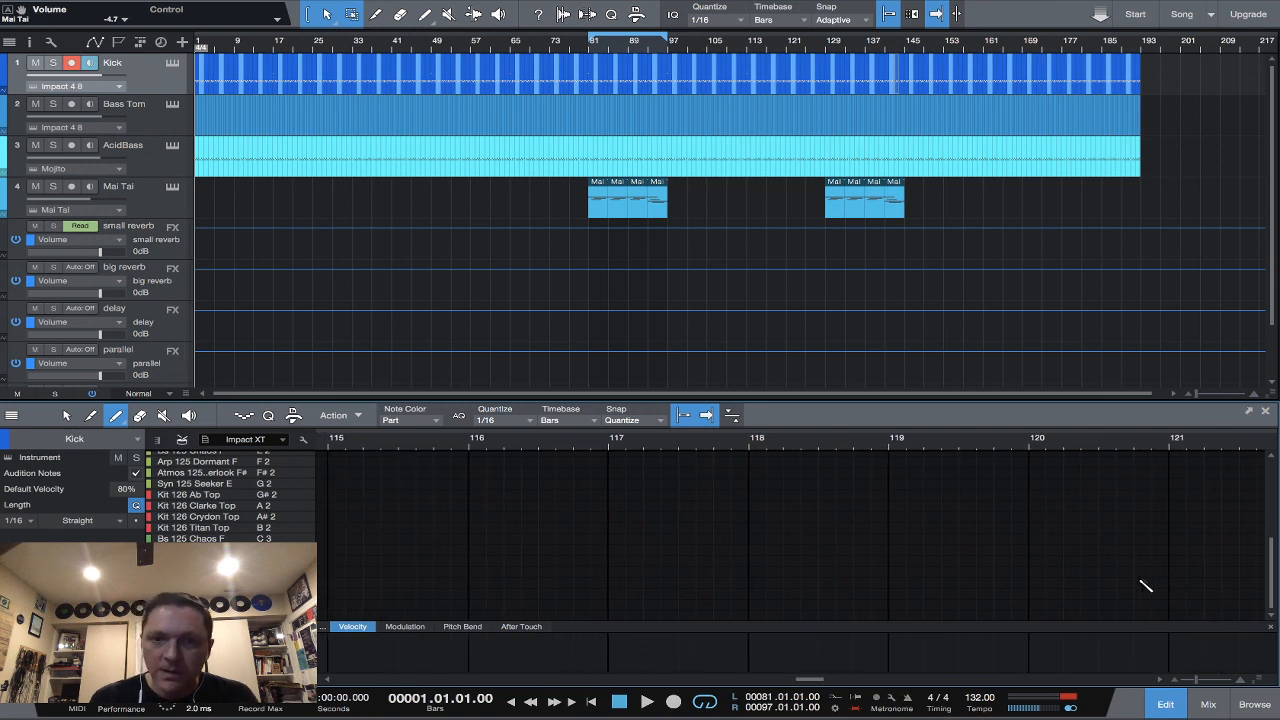
scroll(1146, 587, right, 4)
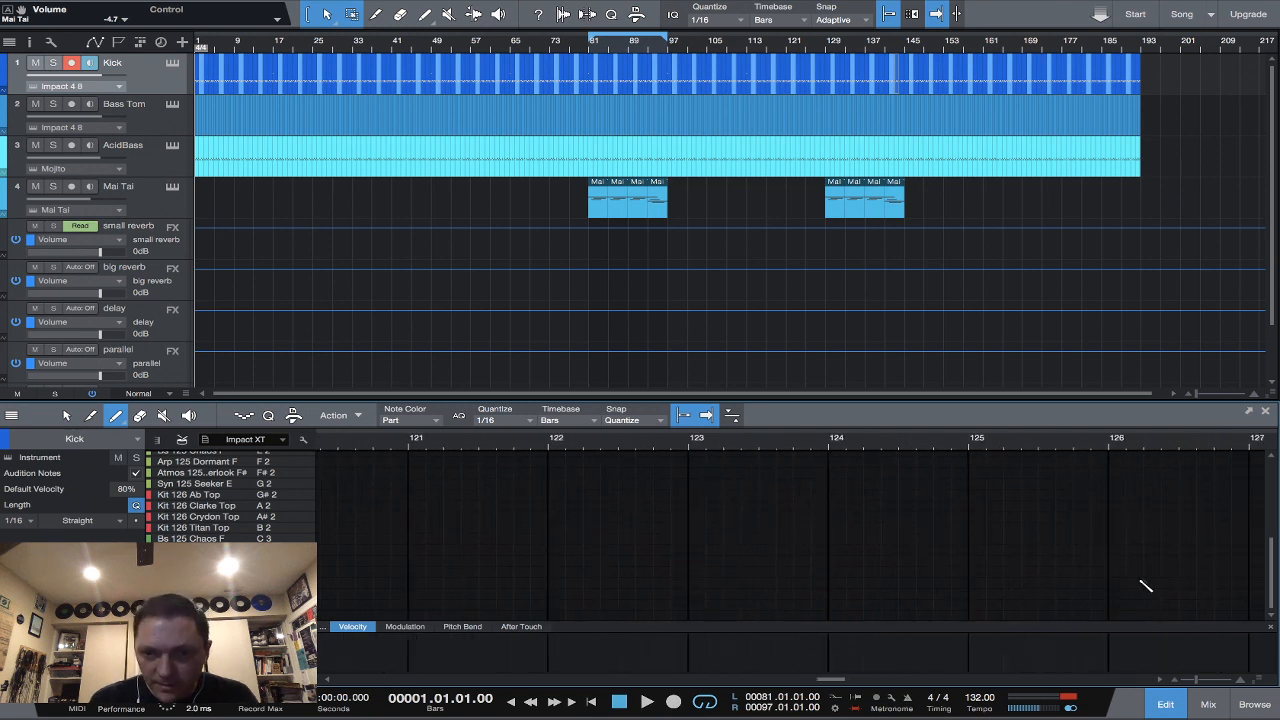
scroll(1146, 587, right, 2)
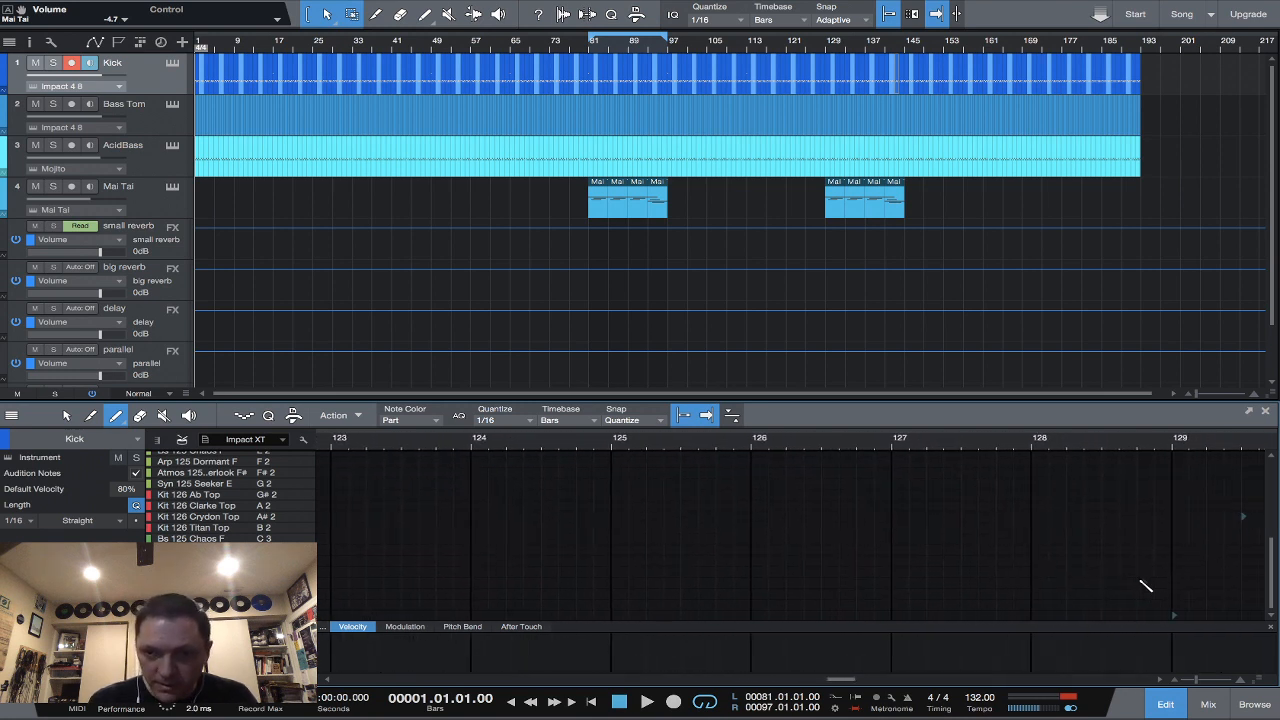
scroll(1146, 587, right, 2)
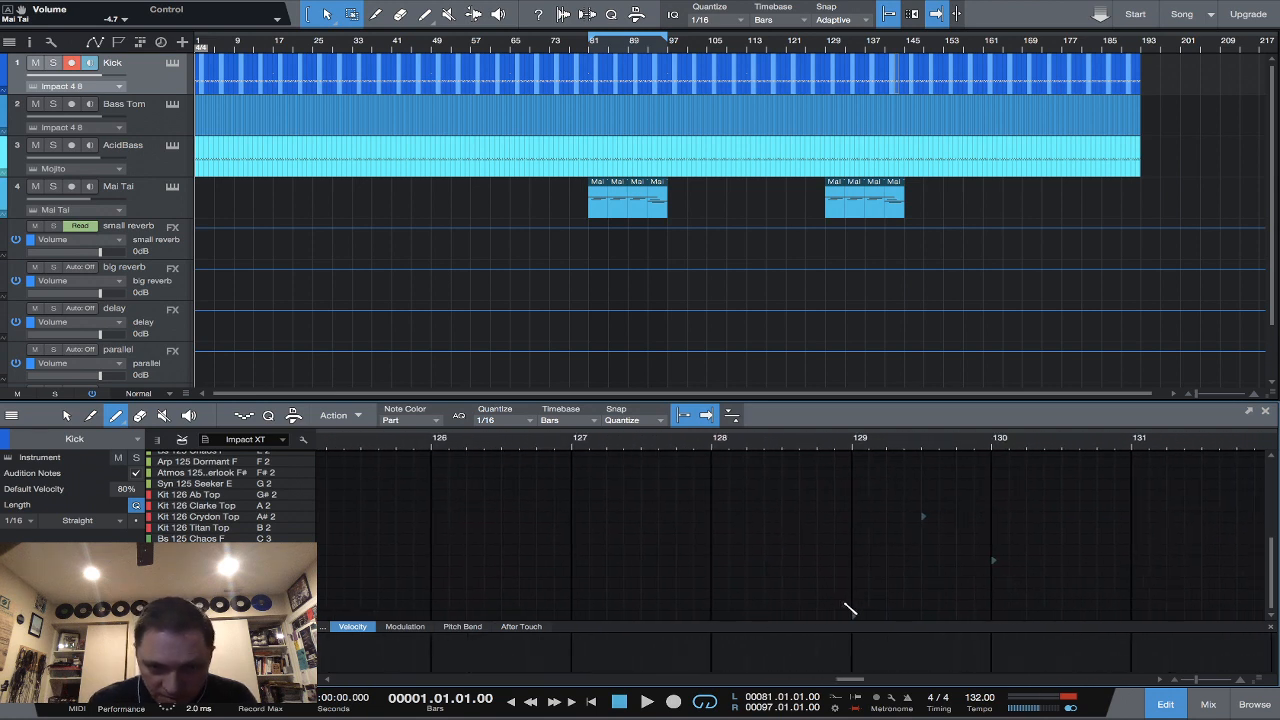
click(854, 605)
Paint an Fx Impact Clunk note at the start of bar 137 on the Kick track.
scroll(985, 588, right, 9)
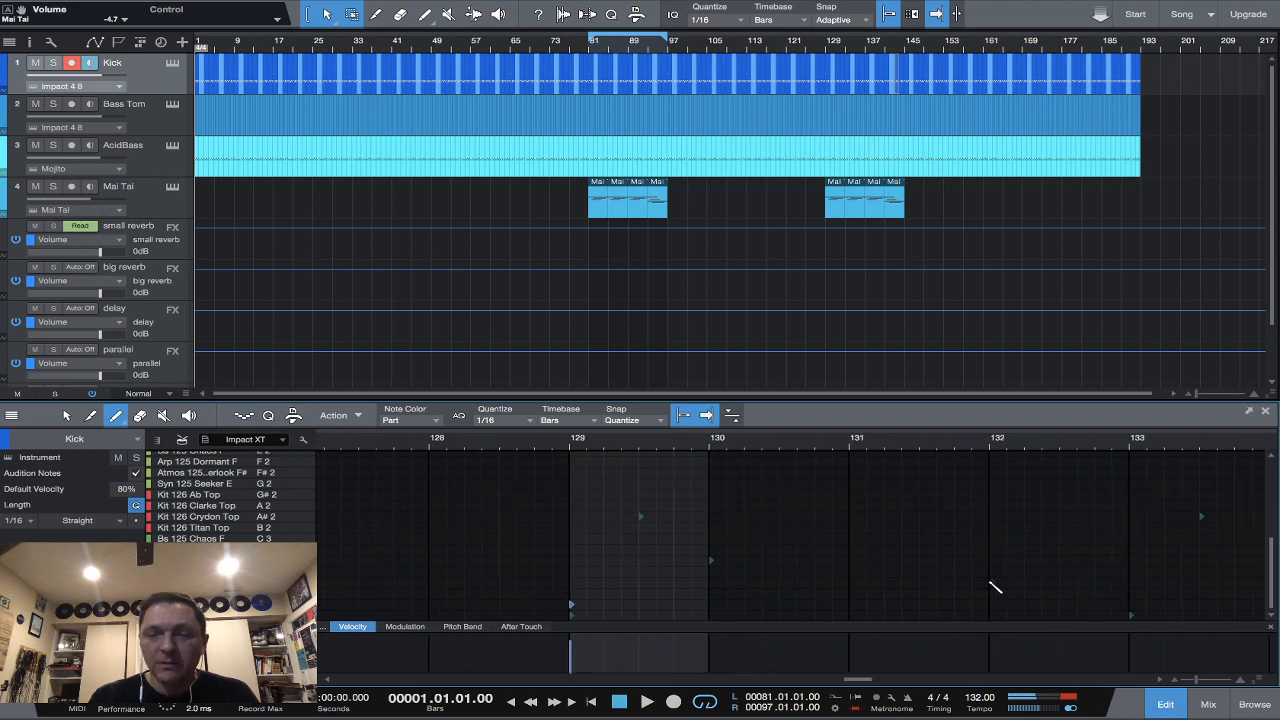
scroll(995, 588, right, 3)
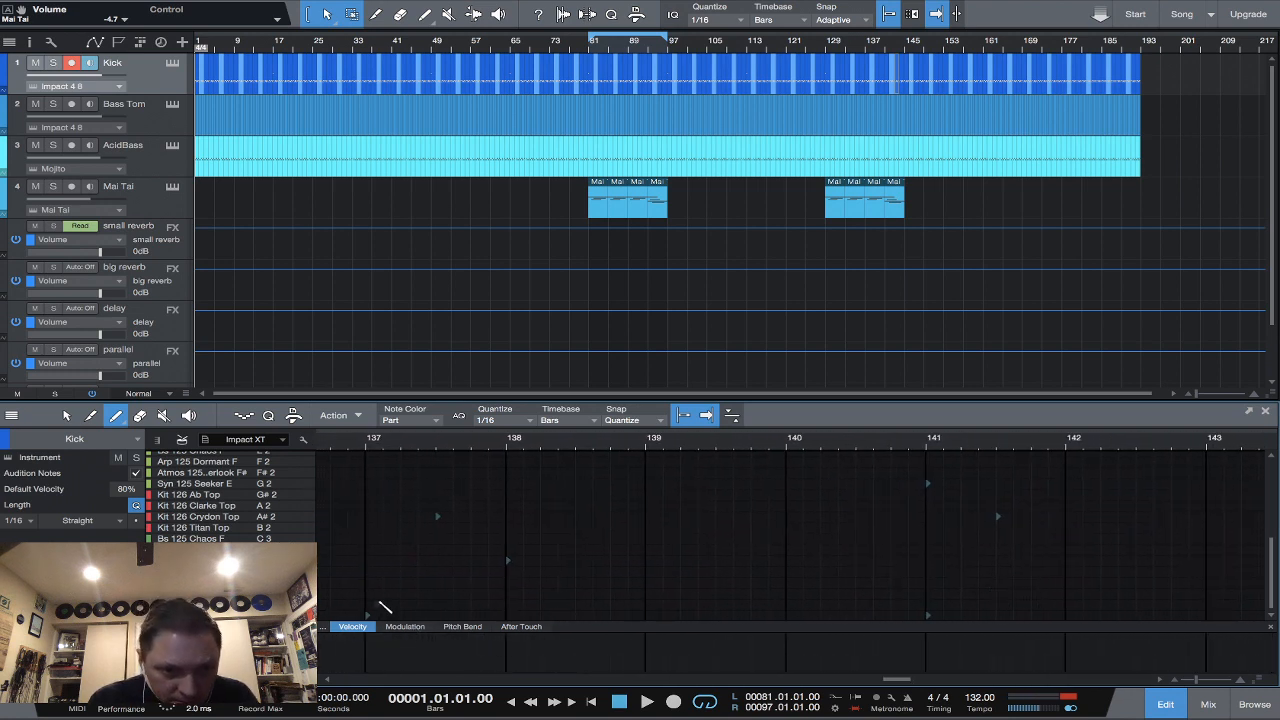
click(367, 610)
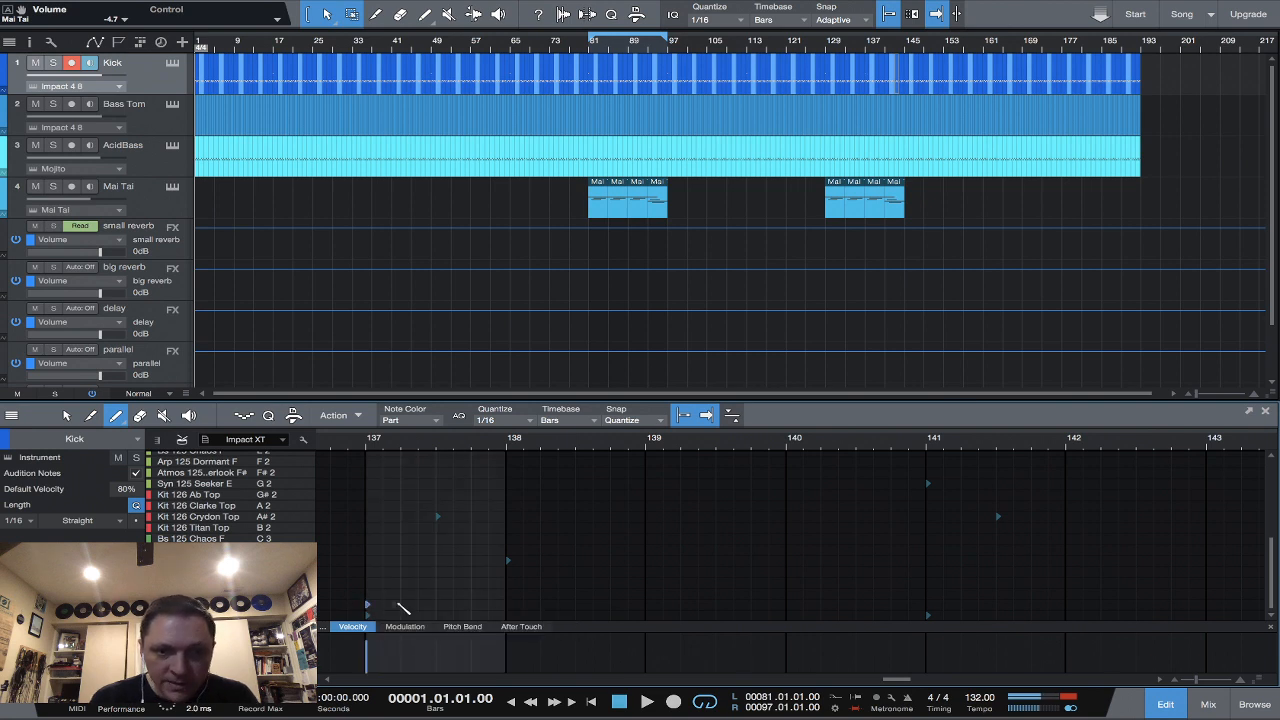
Paint an Fx Impact Clunk note at the start of bar 145 on the Kick track.
scroll(708, 567, right, 3)
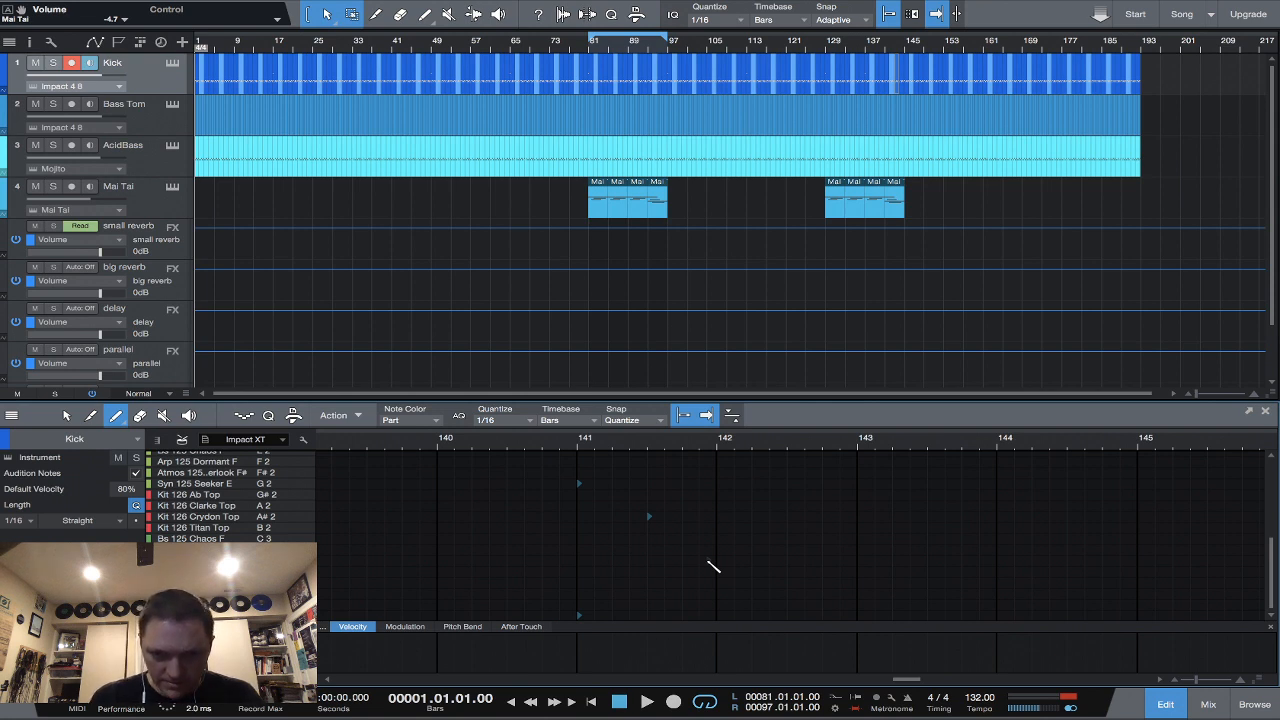
scroll(712, 567, left, 2)
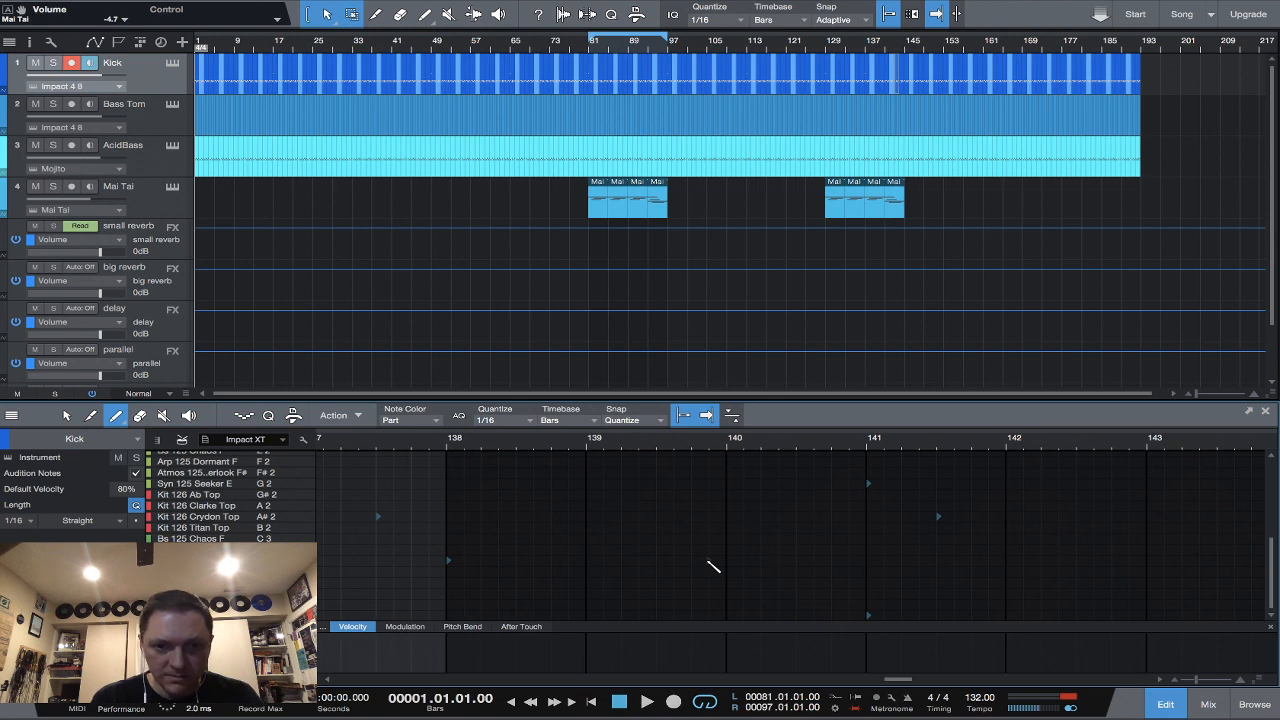
scroll(712, 567, left, 1)
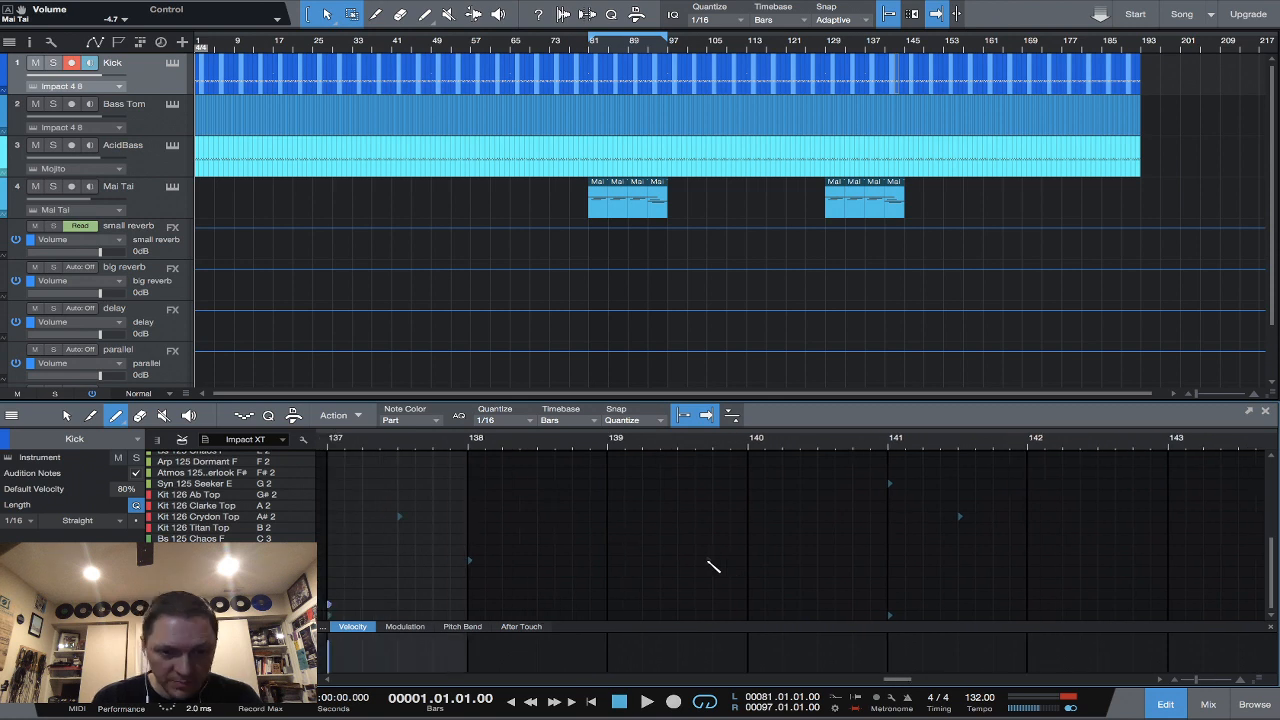
scroll(712, 567, right, 5)
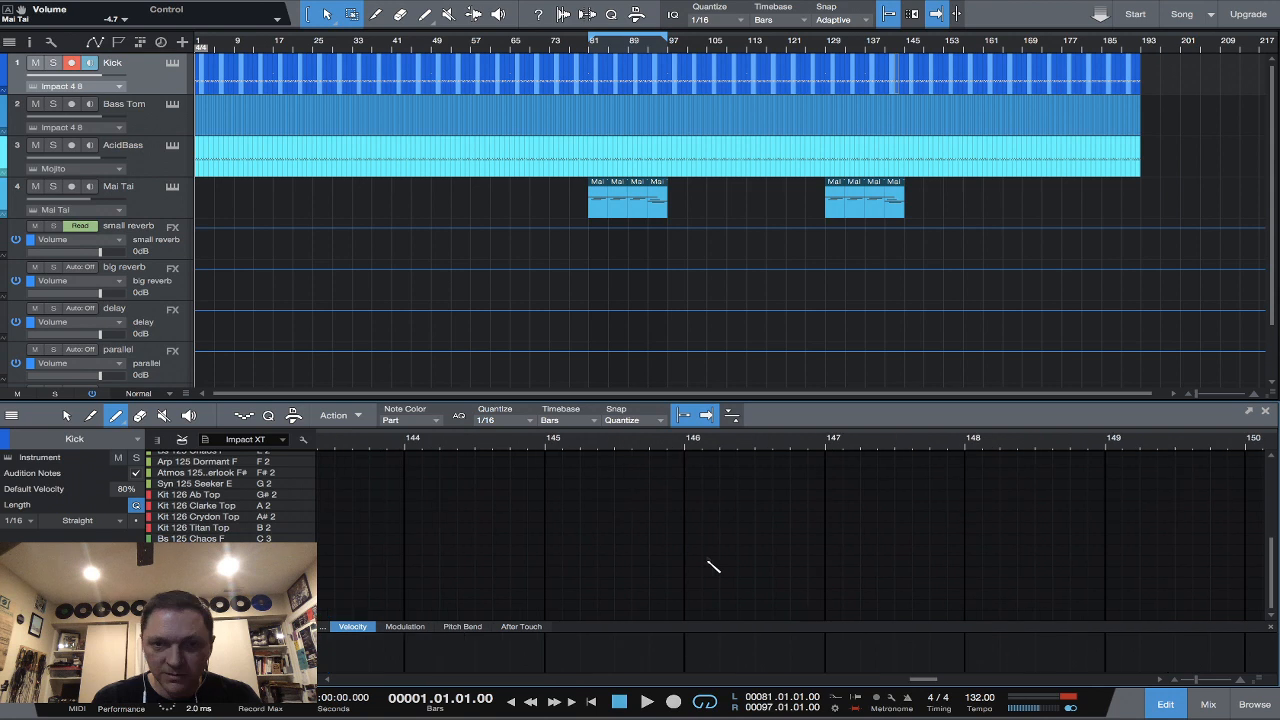
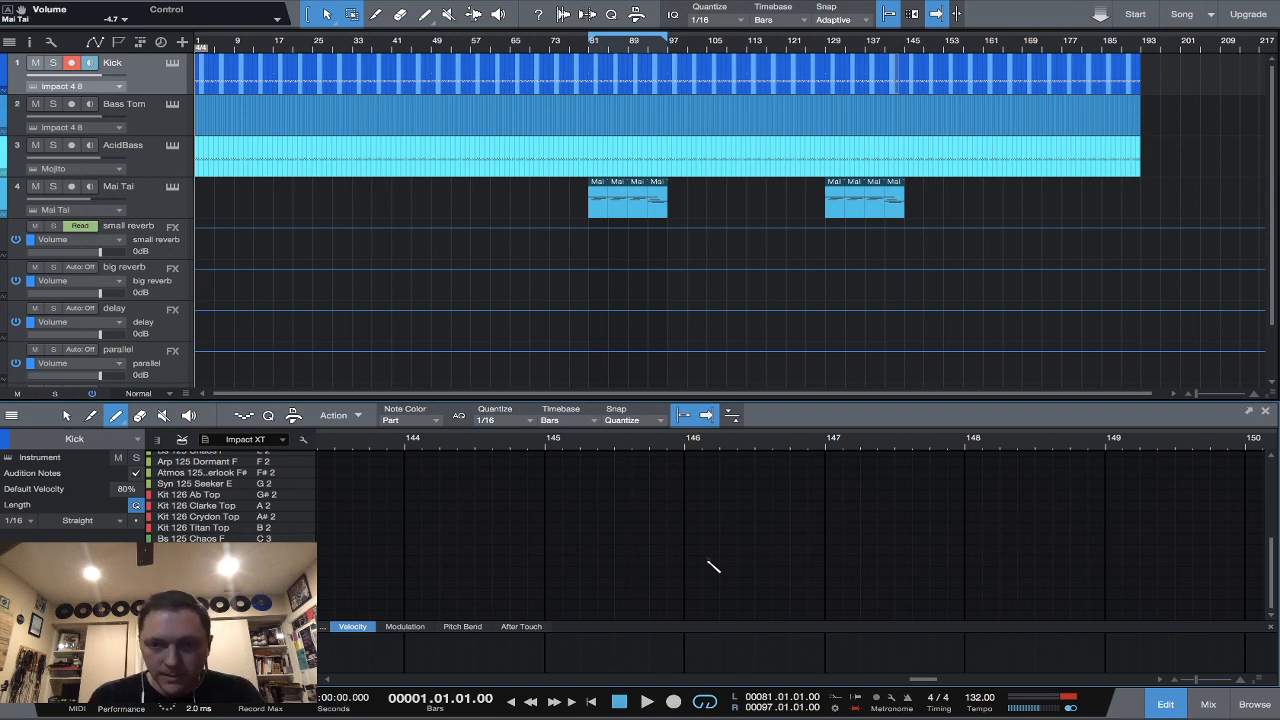
click(546, 604)
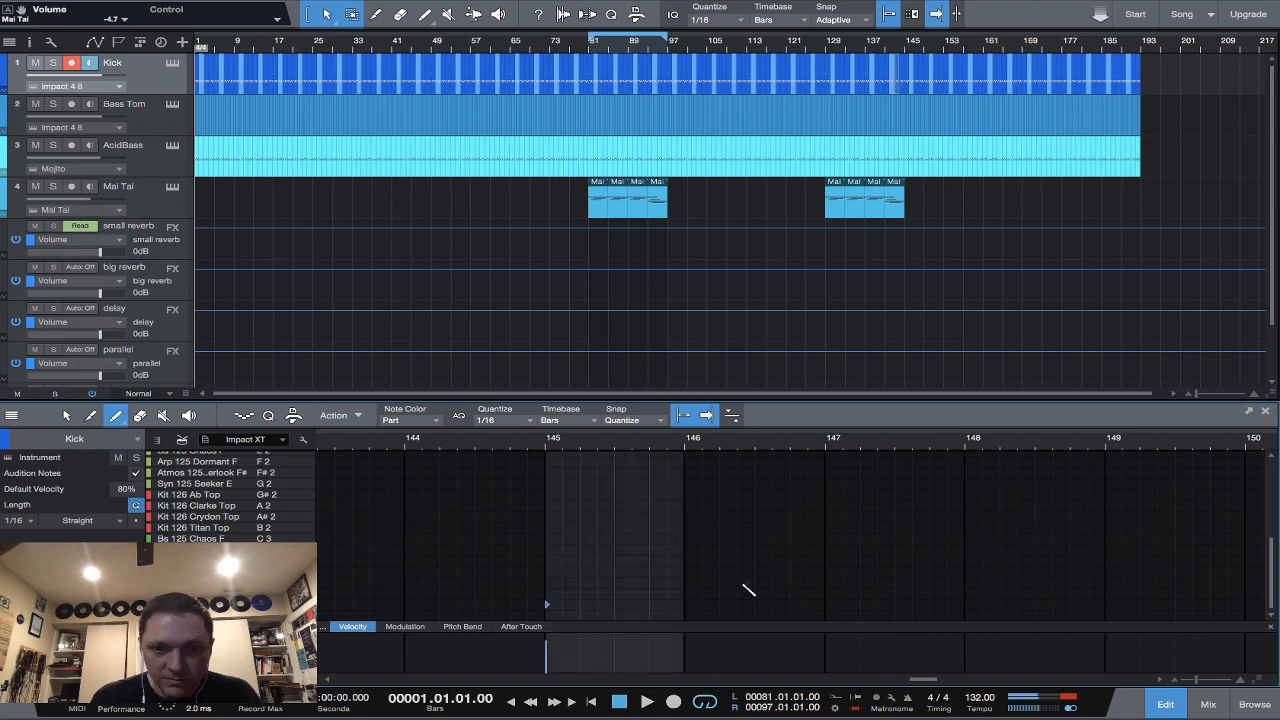
Paint an Fx Impact Clunk note at the start of bar 161 on the Kick track.
scroll(874, 566, right, 3)
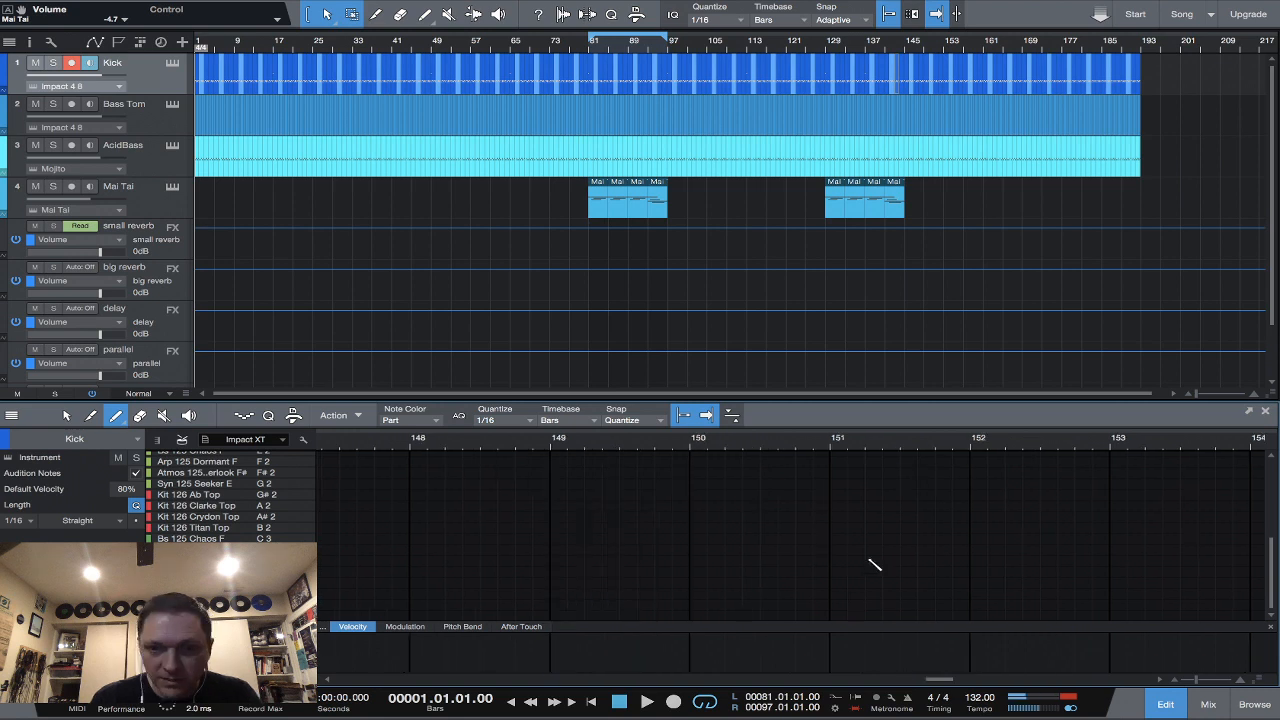
scroll(874, 566, right, 1)
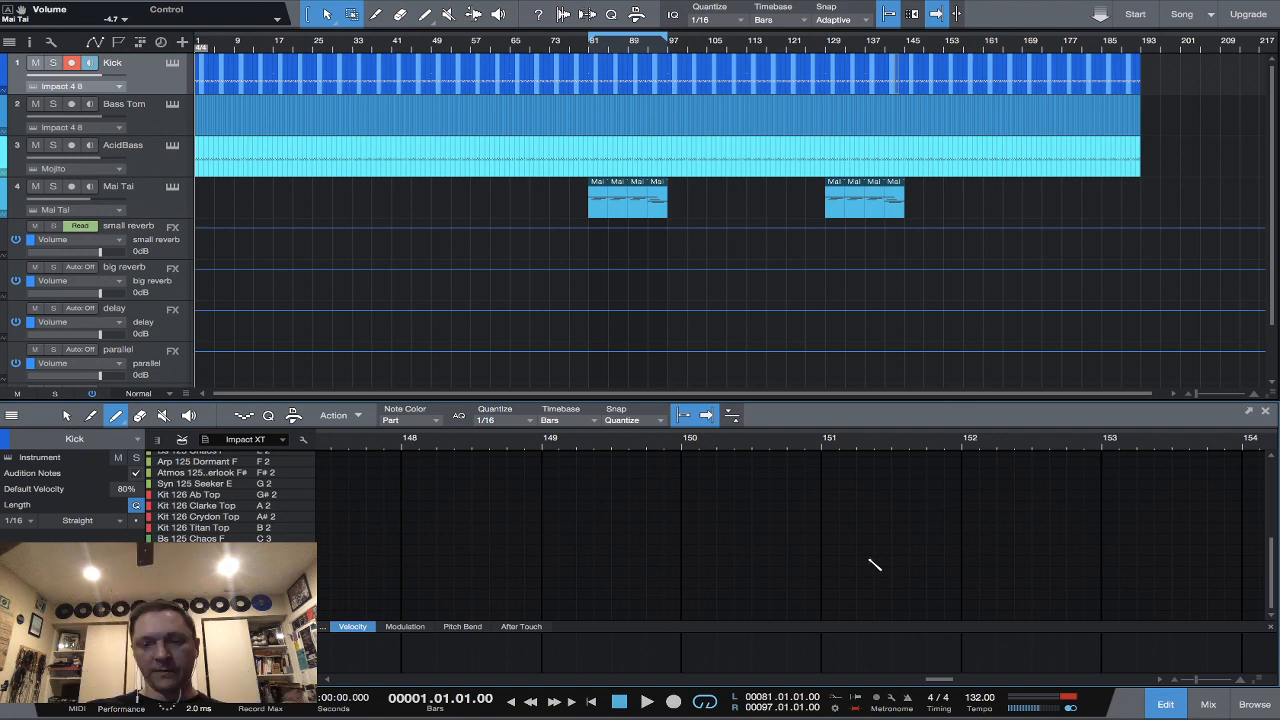
scroll(875, 565, left, 1)
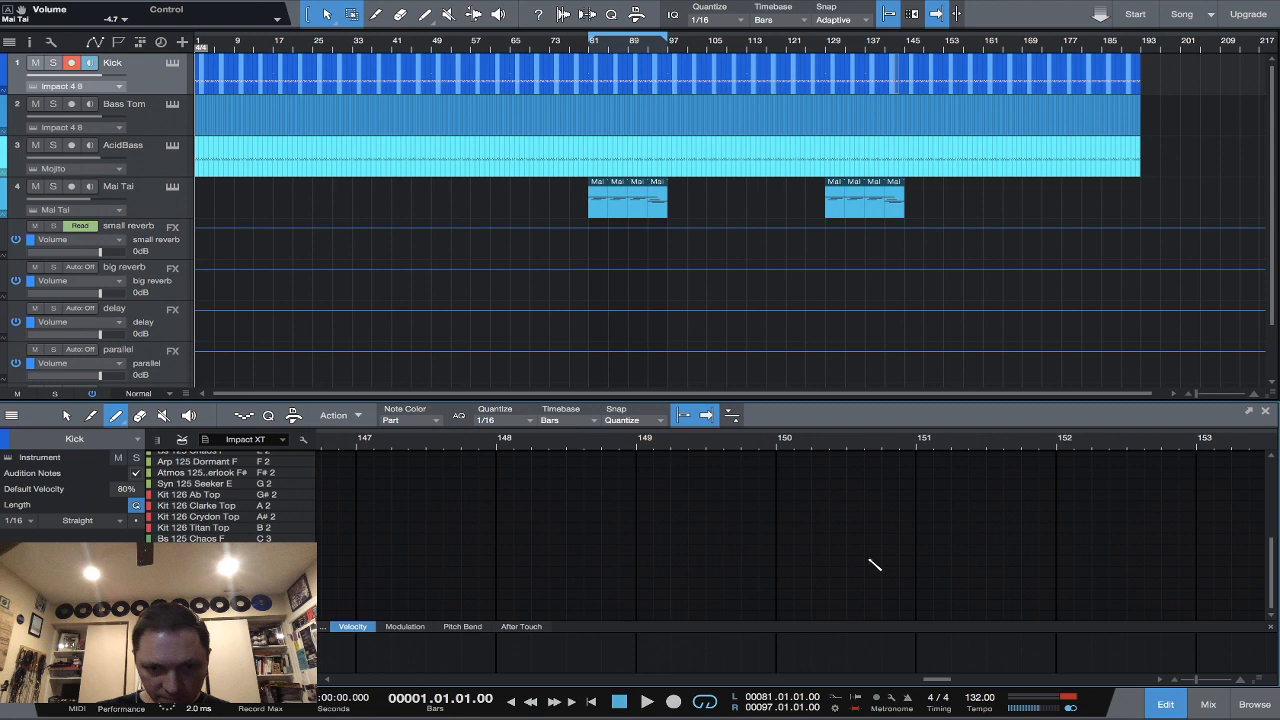
scroll(875, 565, left, 1)
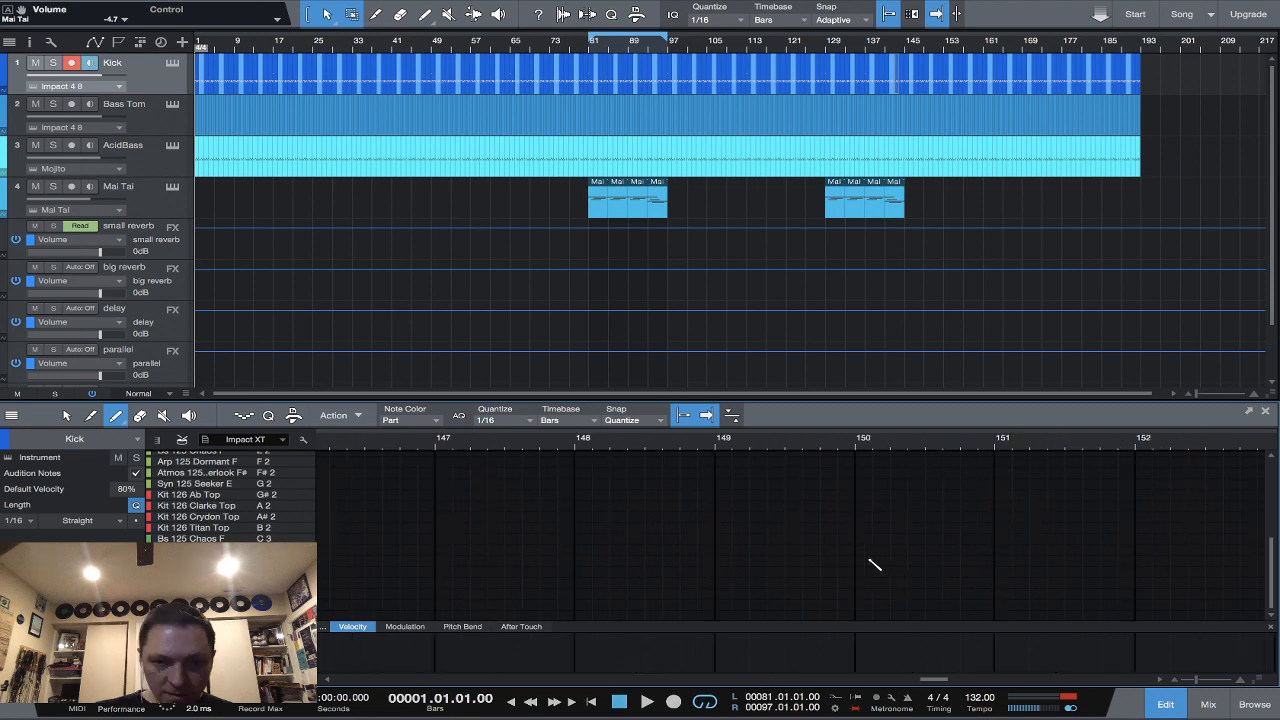
scroll(875, 565, right, 10)
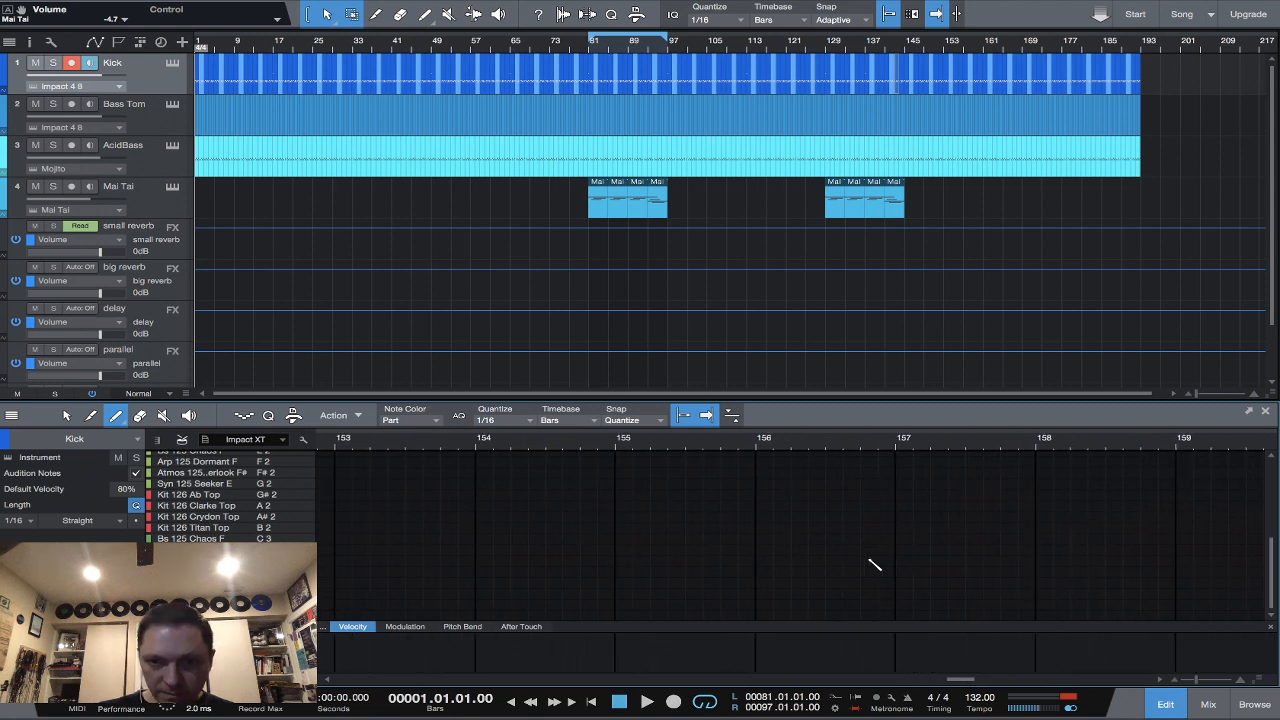
scroll(875, 565, right, 4)
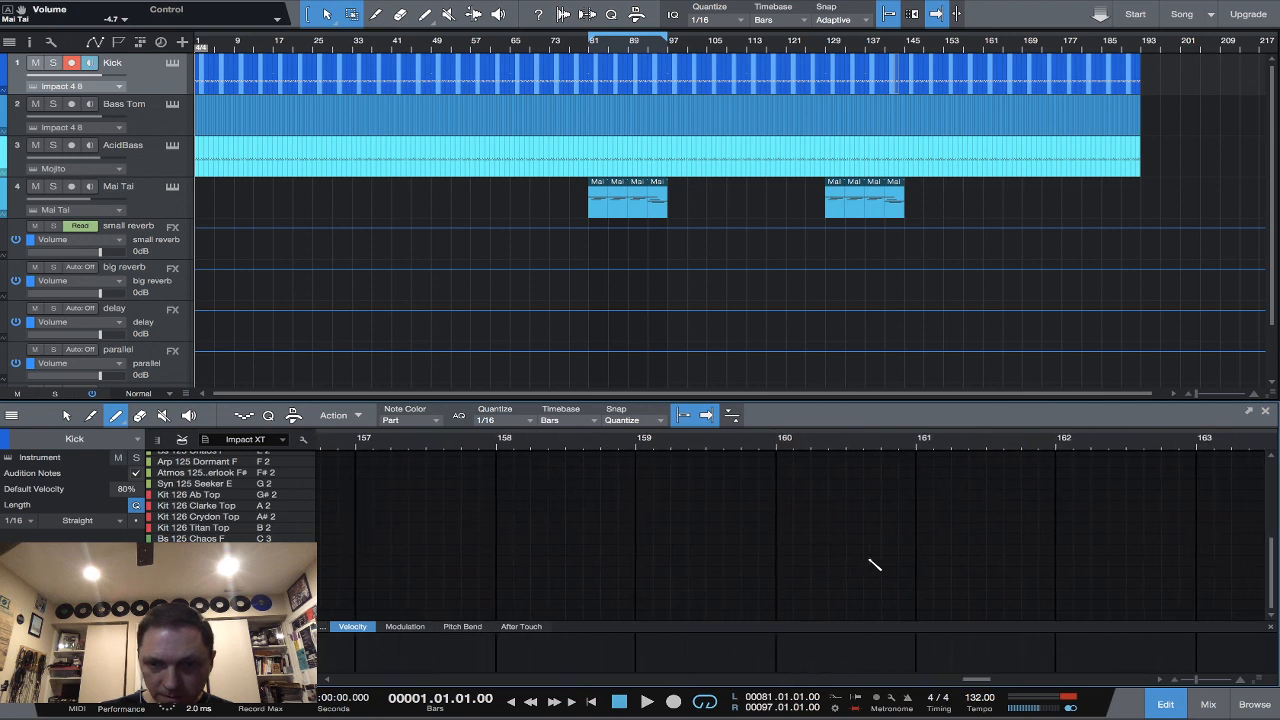
scroll(875, 565, right, 1)
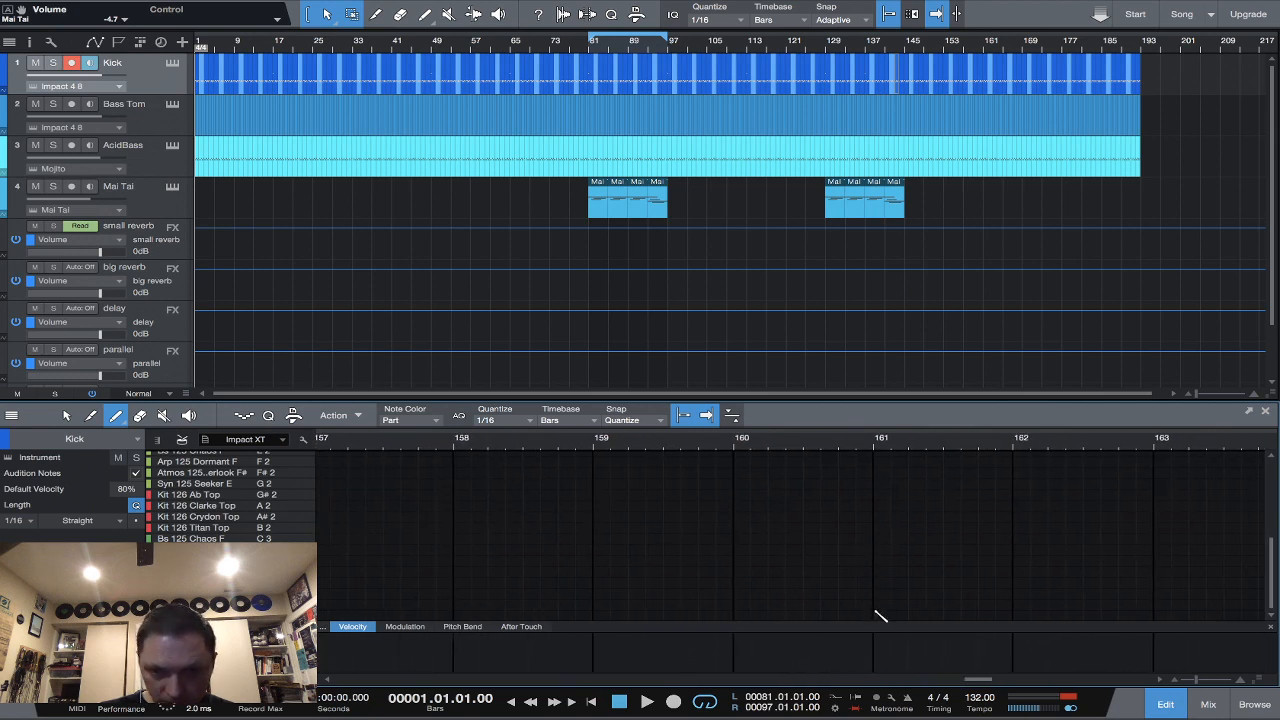
click(876, 605)
Paint an Fx Impact Clunk note at the start of bar 177 on the Kick track.
scroll(1090, 551, right, 12)
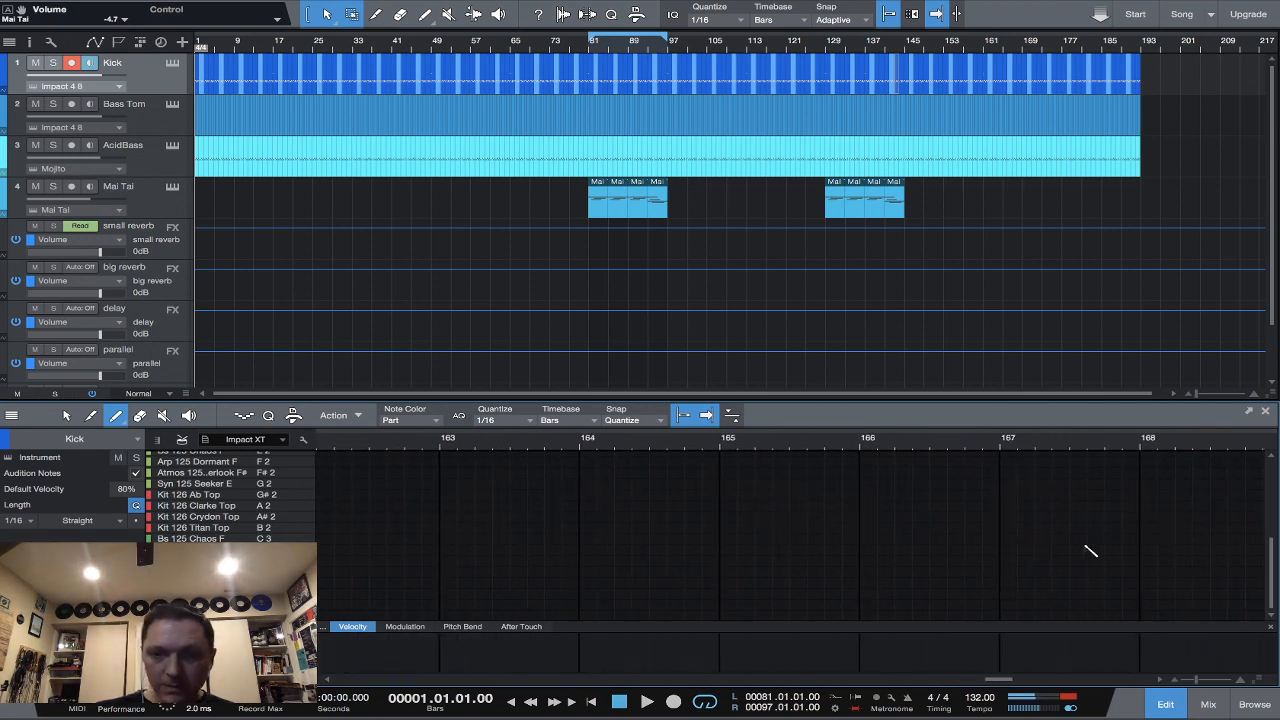
scroll(1090, 551, right, 5)
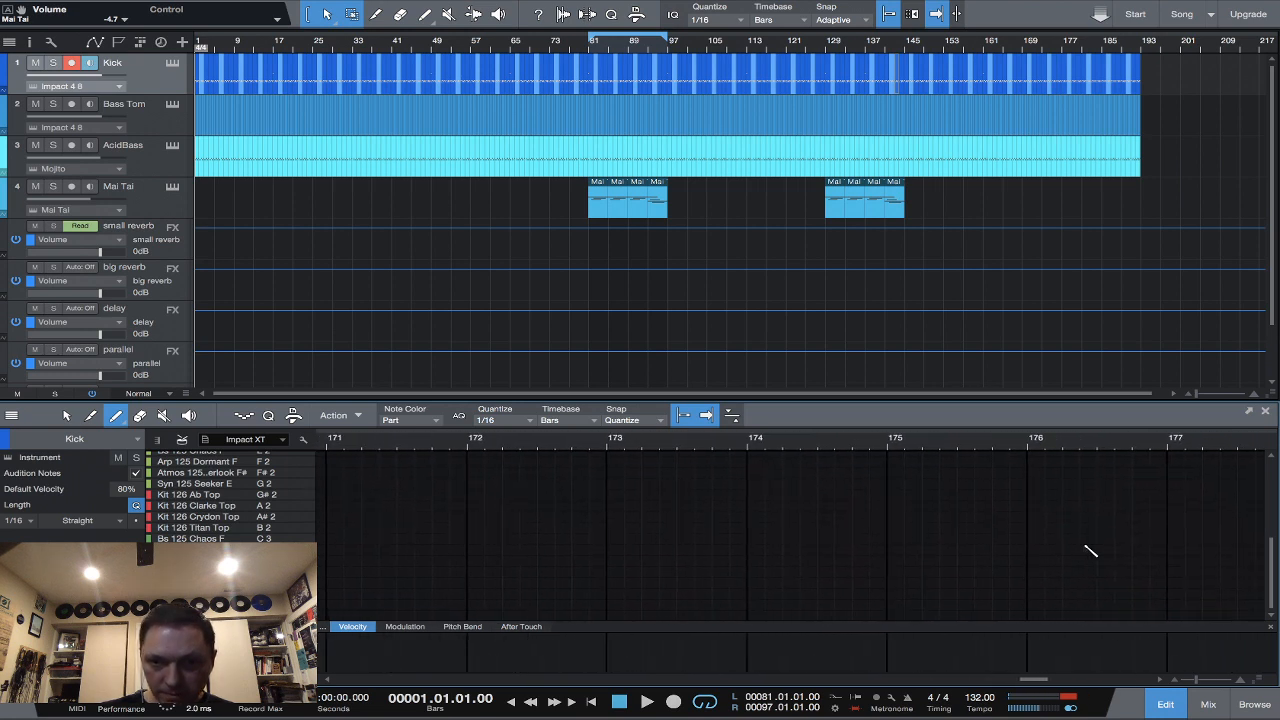
scroll(942, 609, right, 2)
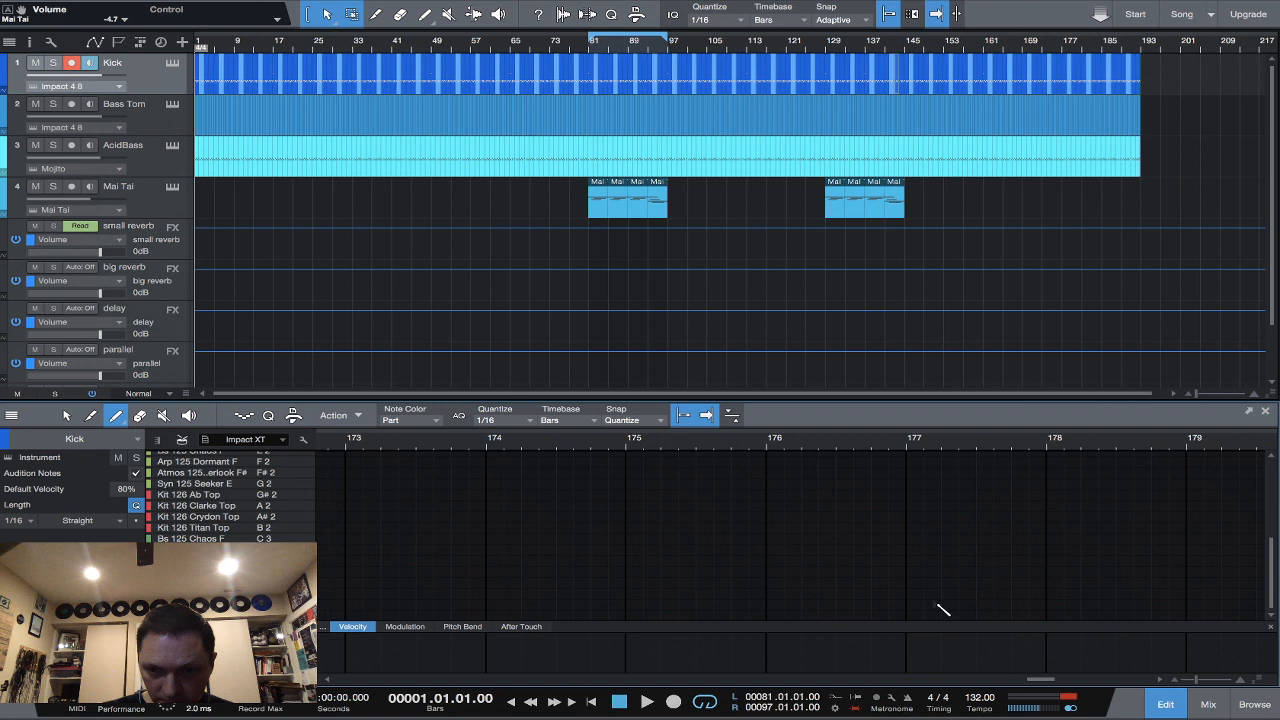
click(909, 599)
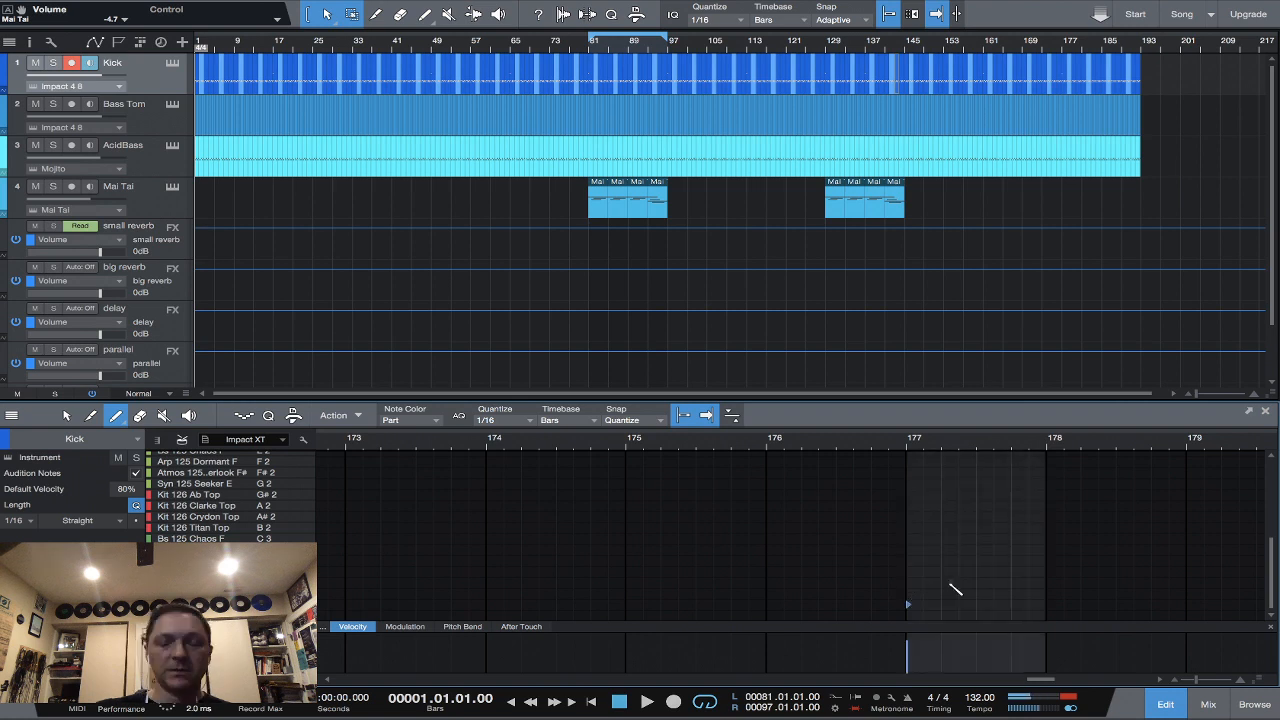
Play the song from the beginning and lower the Impact St 7 channel's volume to -14.9 dB in the mixer.
key(space)
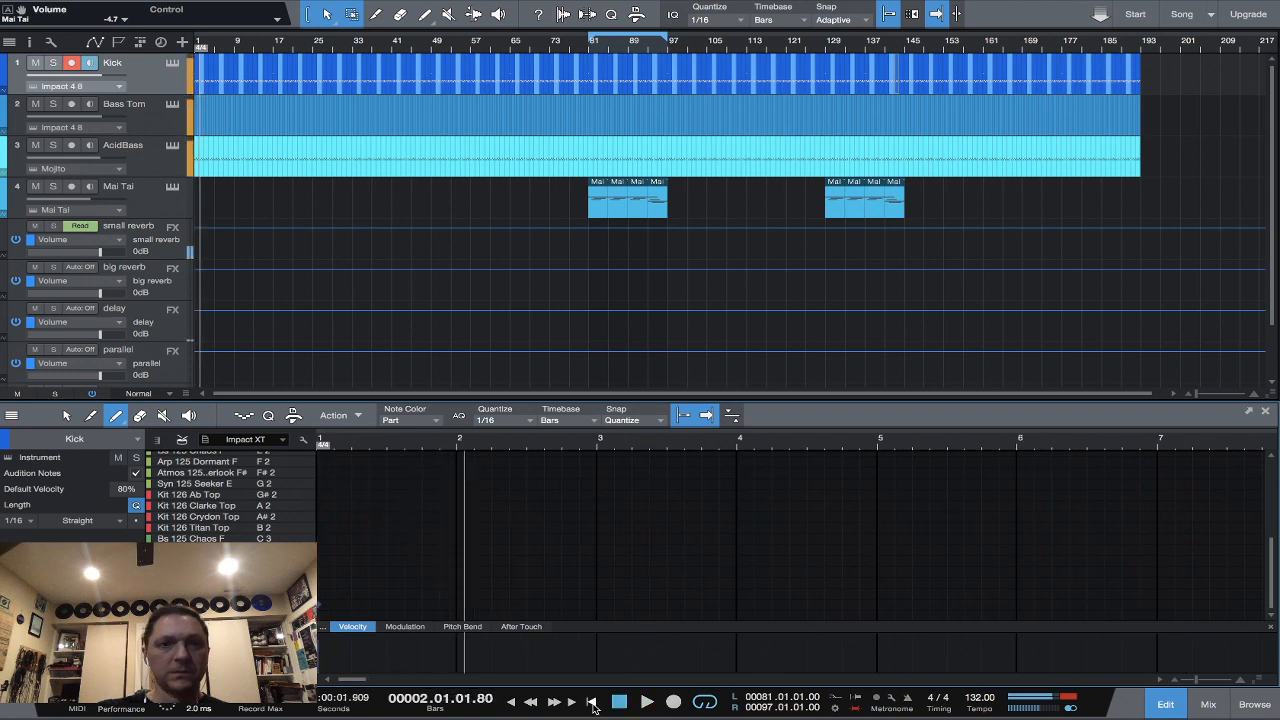
click(1205, 705)
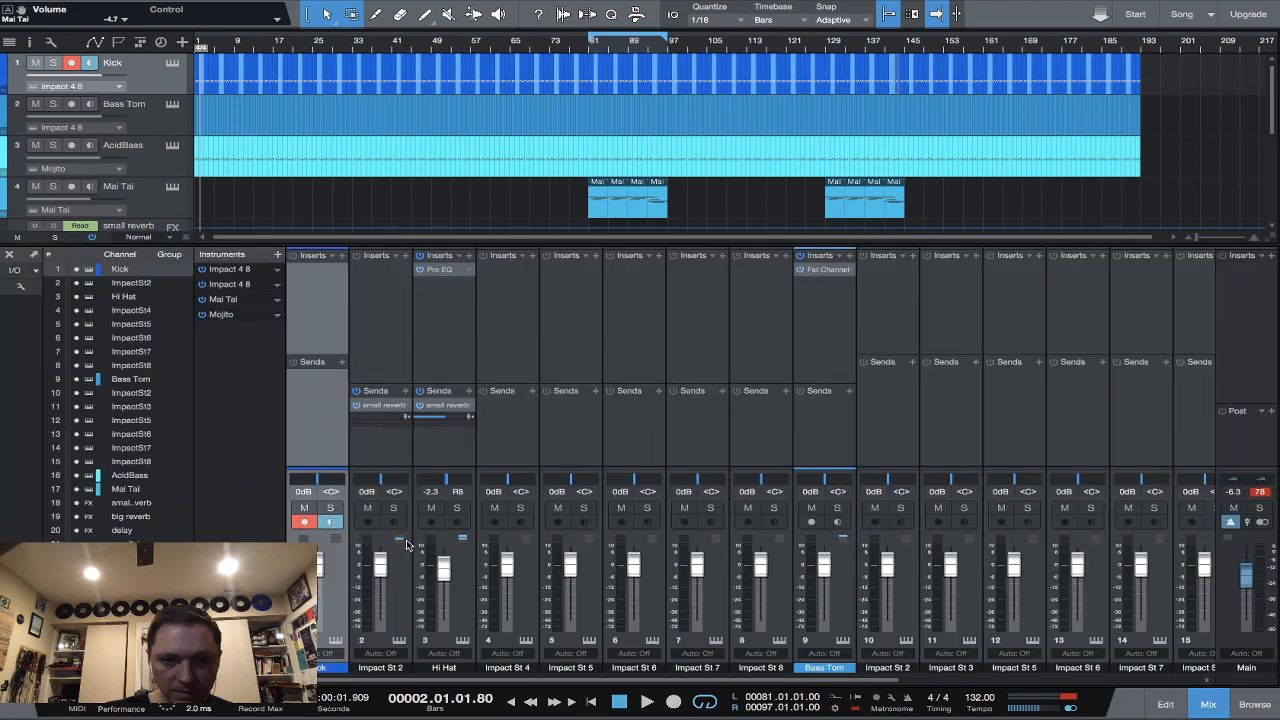
click(617, 701)
click(647, 701)
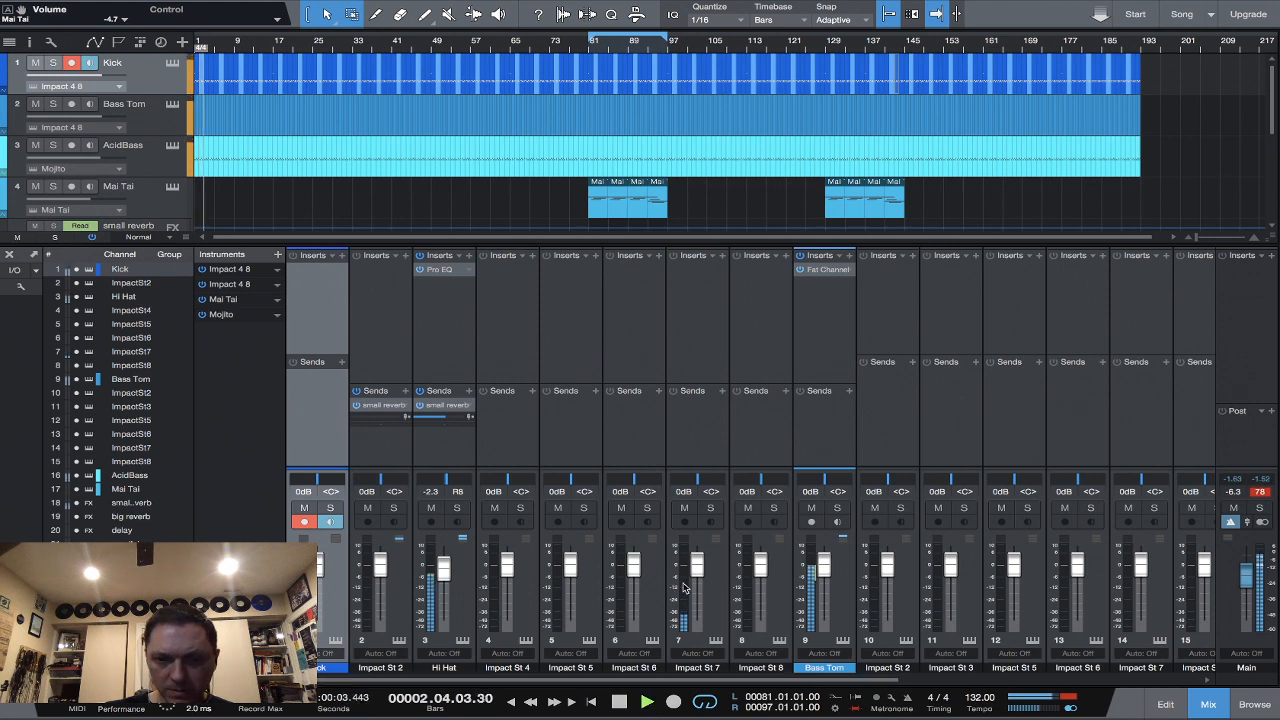
drag(697, 566, 698, 580)
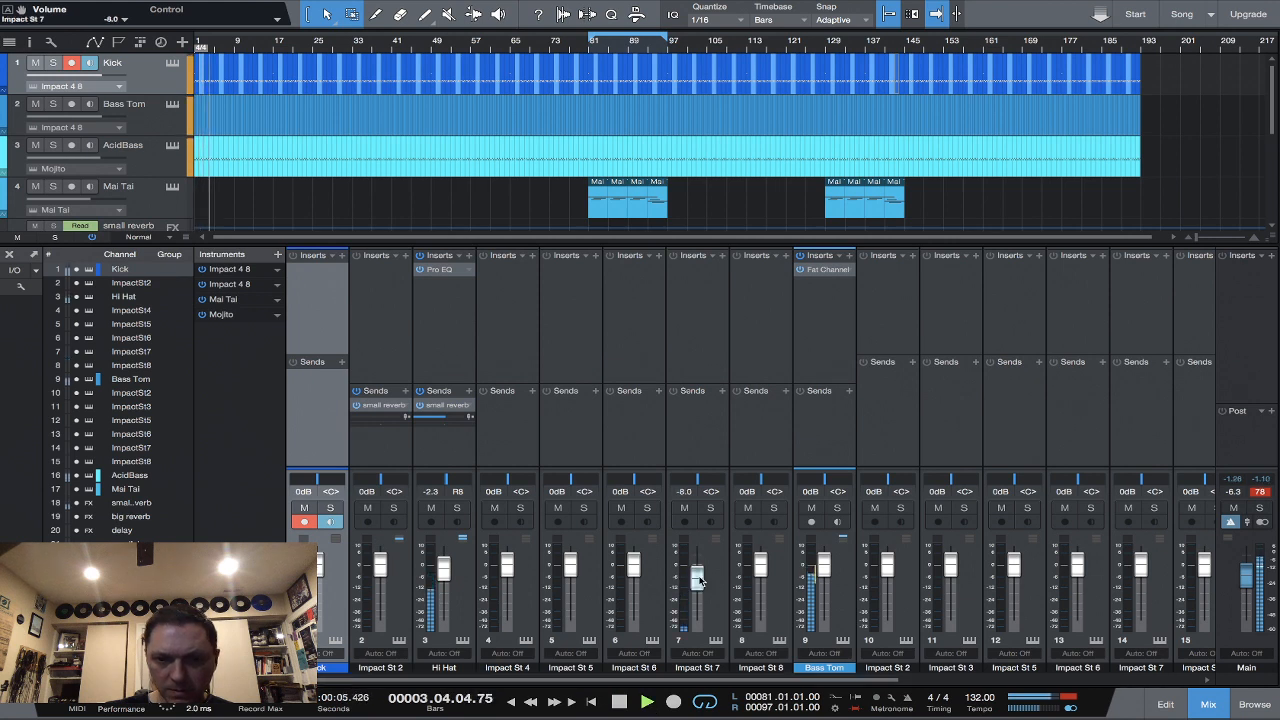
scroll(699, 582, down, 5)
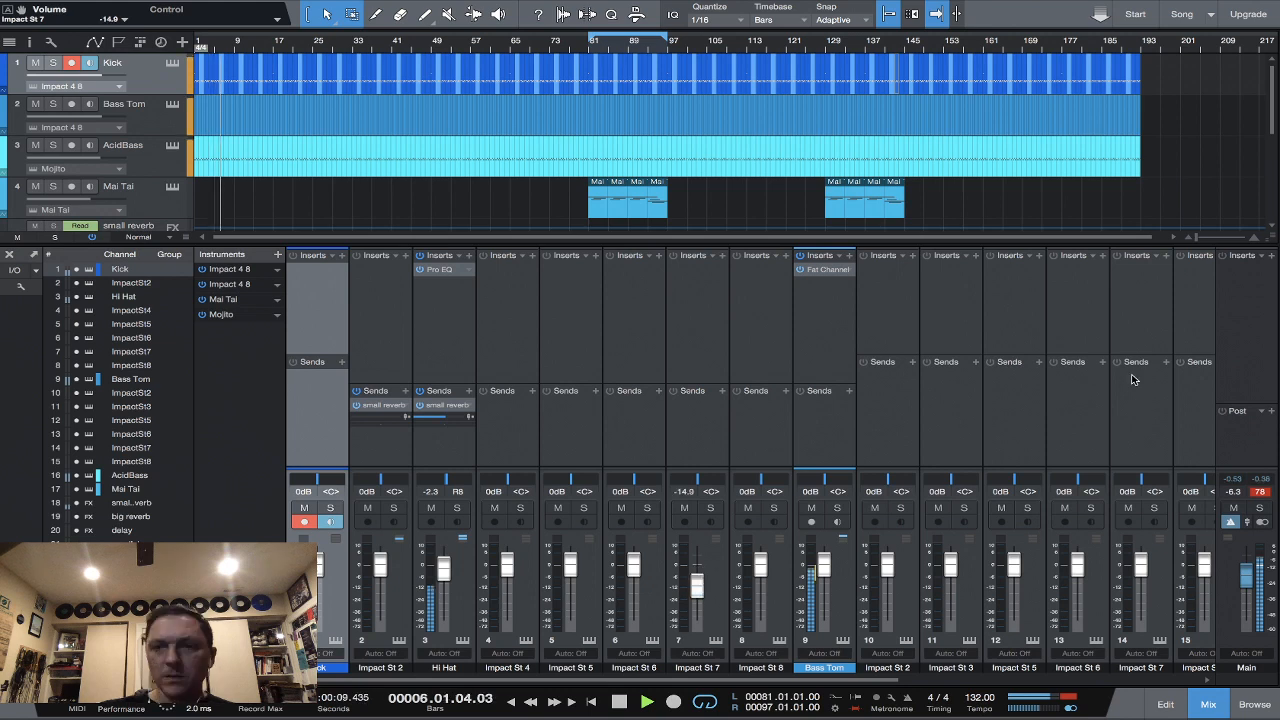
Show the effects browser, replay the song's opening briefly, and rename the Impact St 7 channel as Clunkl.
click(1255, 705)
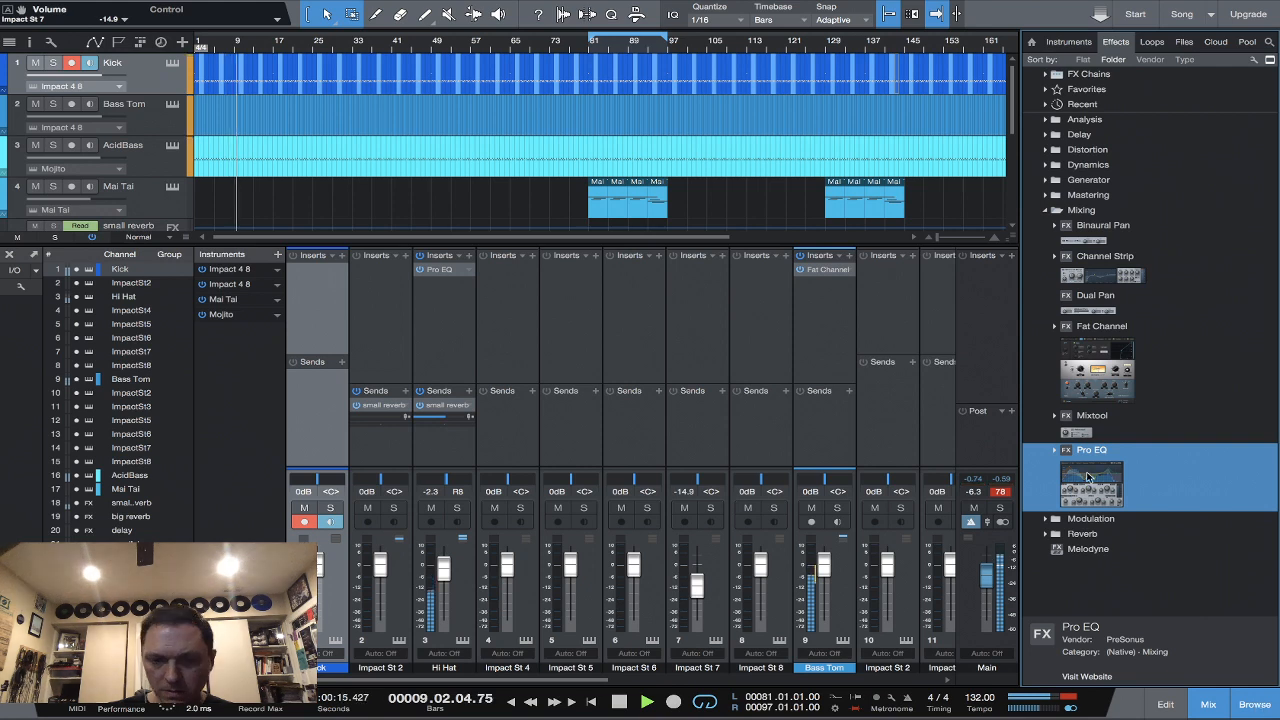
click(619, 703)
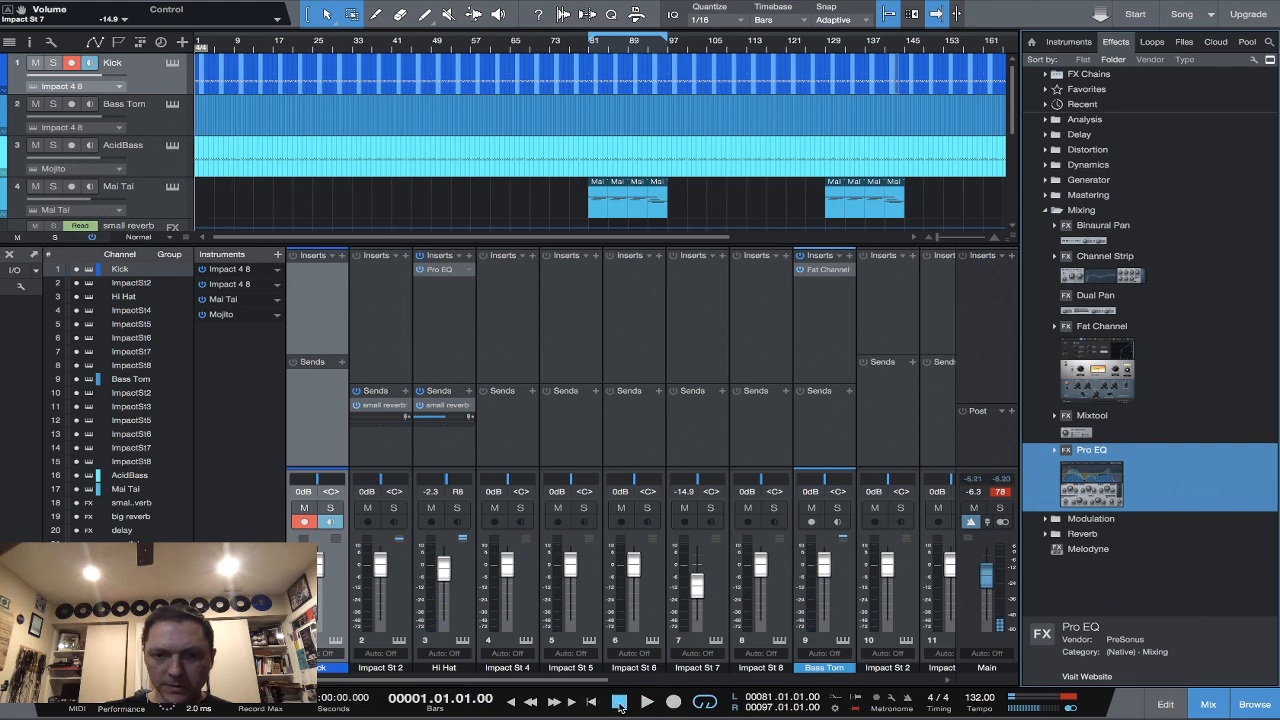
click(647, 704)
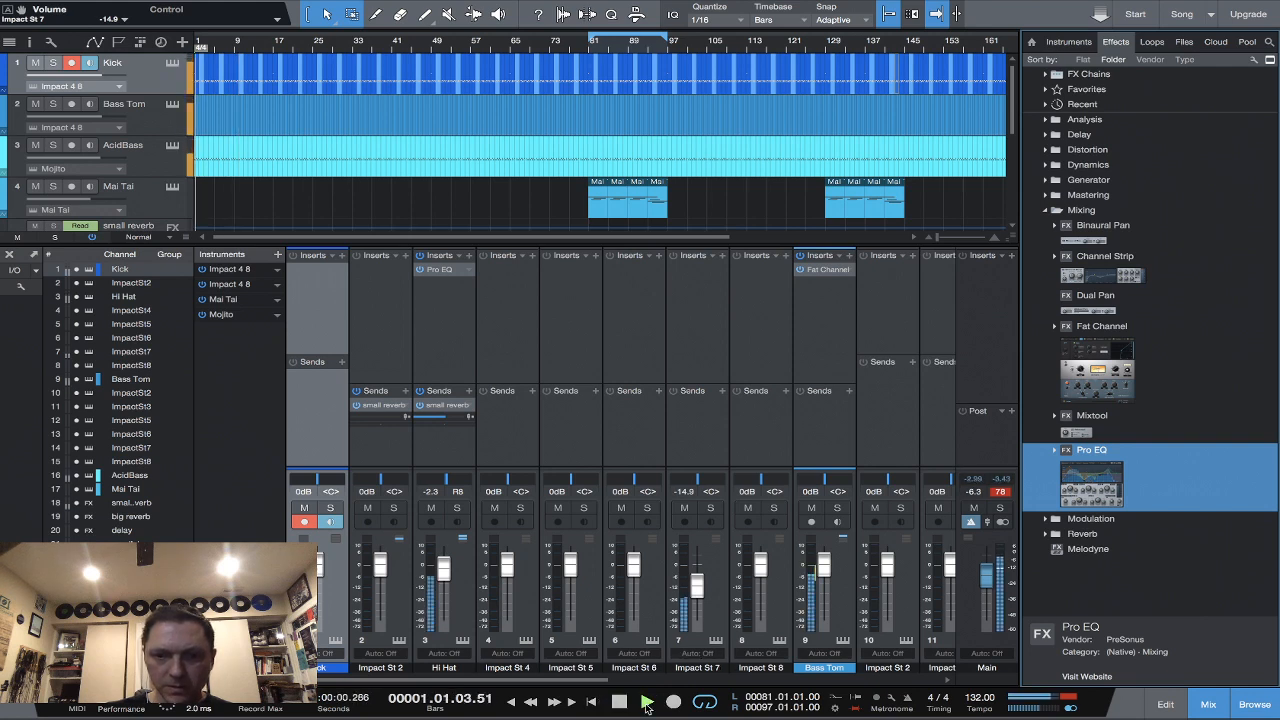
click(647, 704)
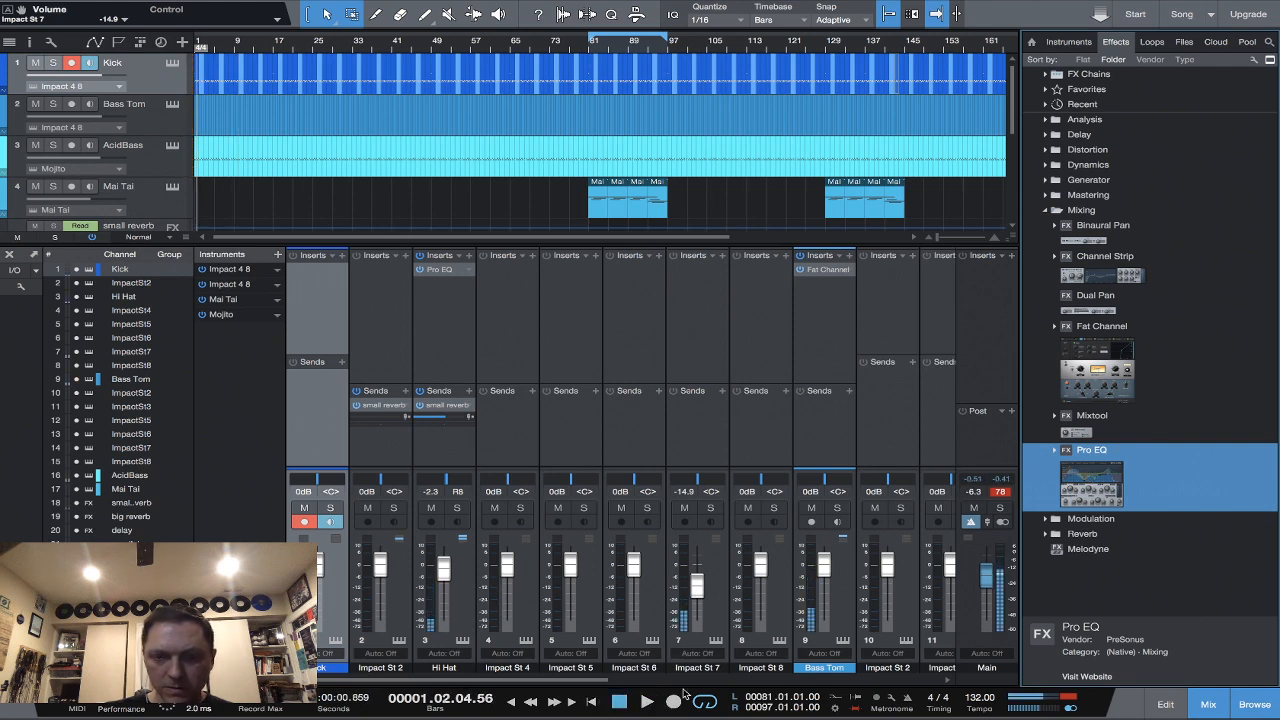
click(704, 668)
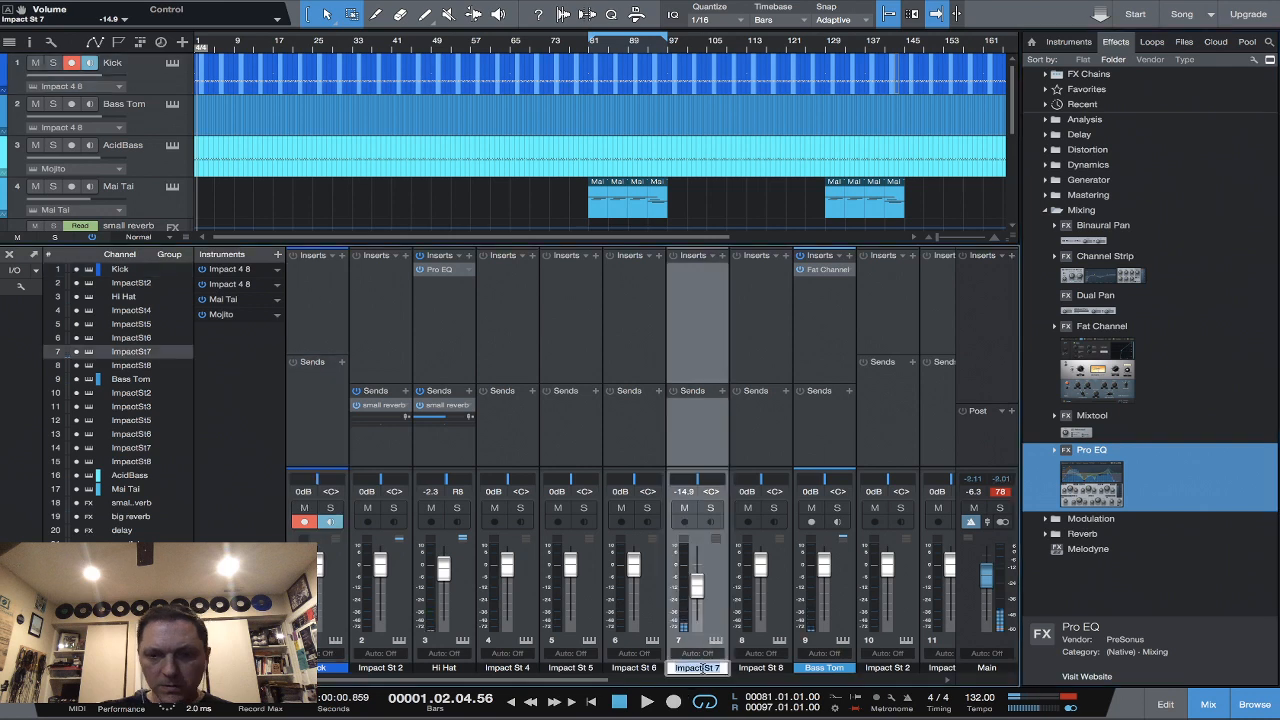
text(Clunk1)
key(Return)
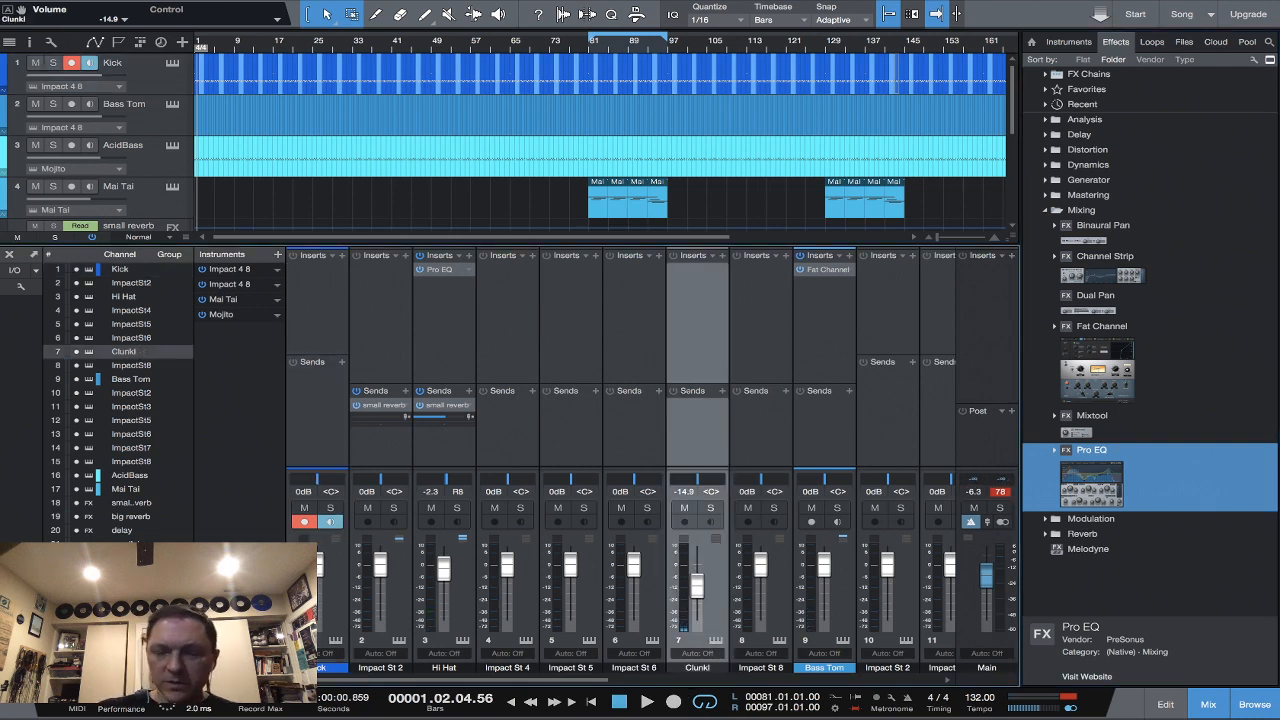
Insert Pro EQ on the Clunkl channel and enable its low cut at 166 Hz.
drag(1087, 485, 690, 282)
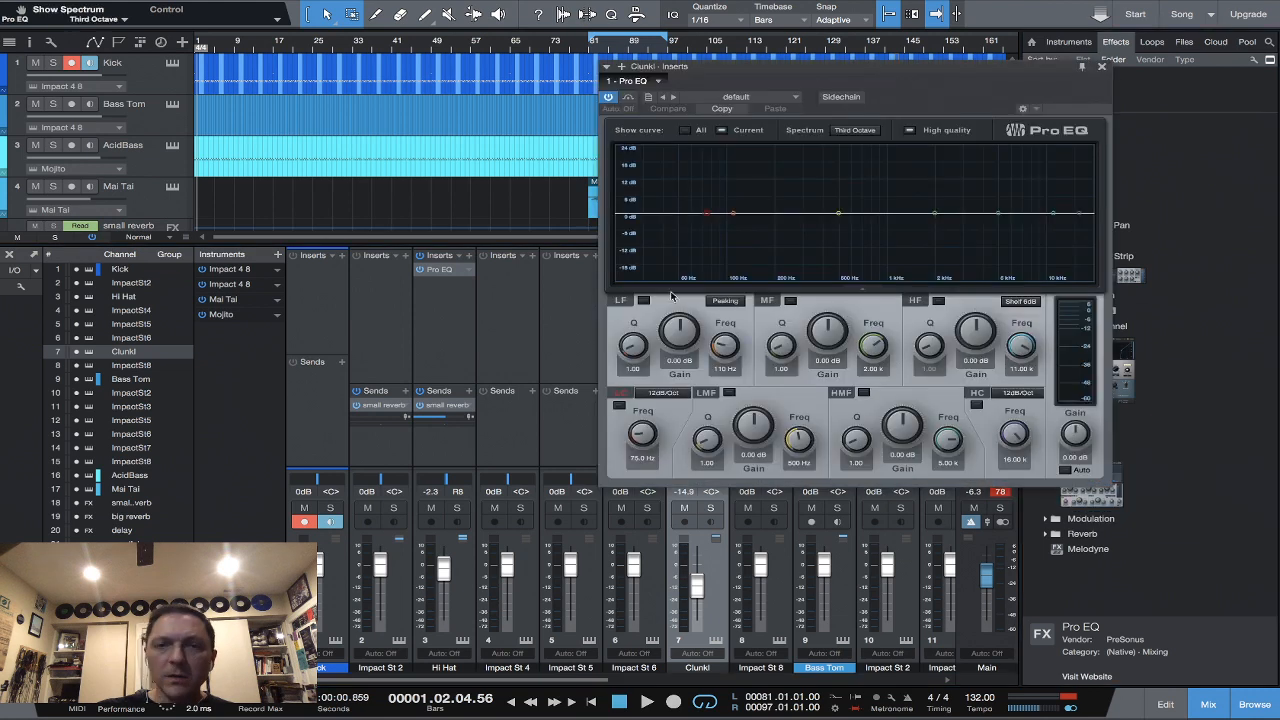
click(619, 406)
mouse_move(648, 444)
mouse_down()
mouse_move(646, 412)
mouse_move(644, 426)
mouse_up()
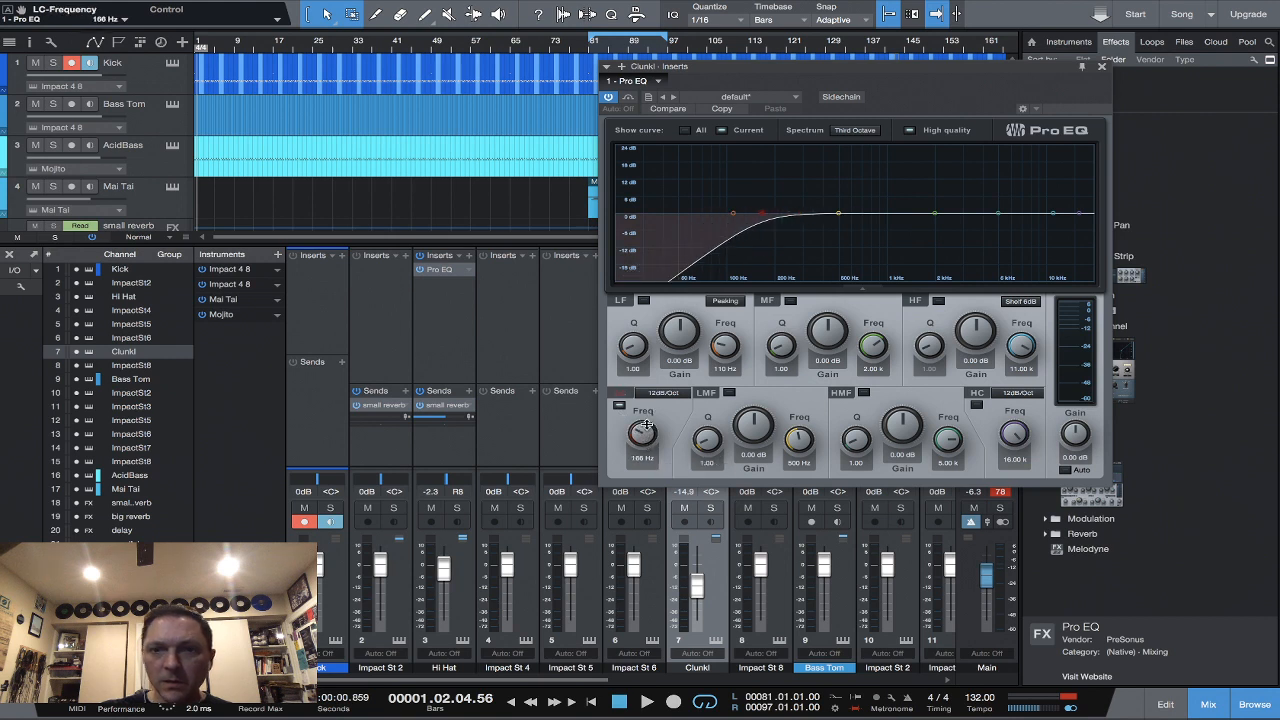
click(1100, 67)
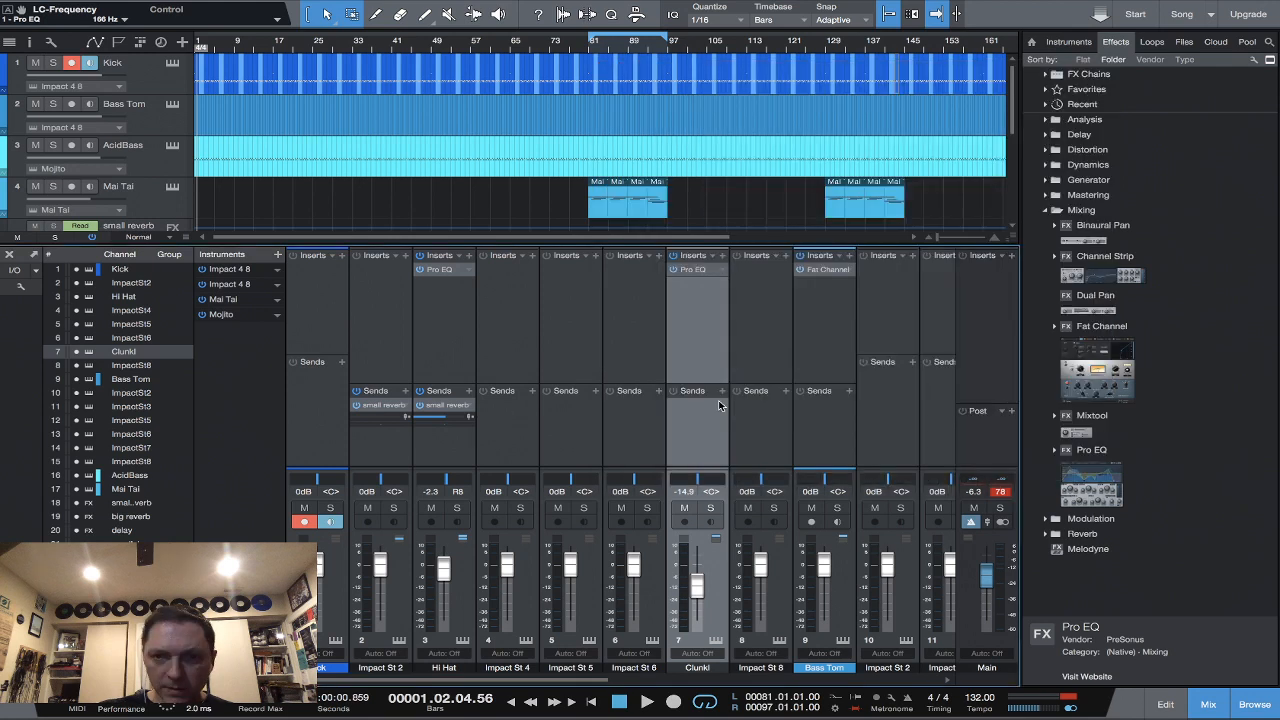
Add a big reverb send to the Clunkl channel at -25.5 dB and play back the result.
click(722, 391)
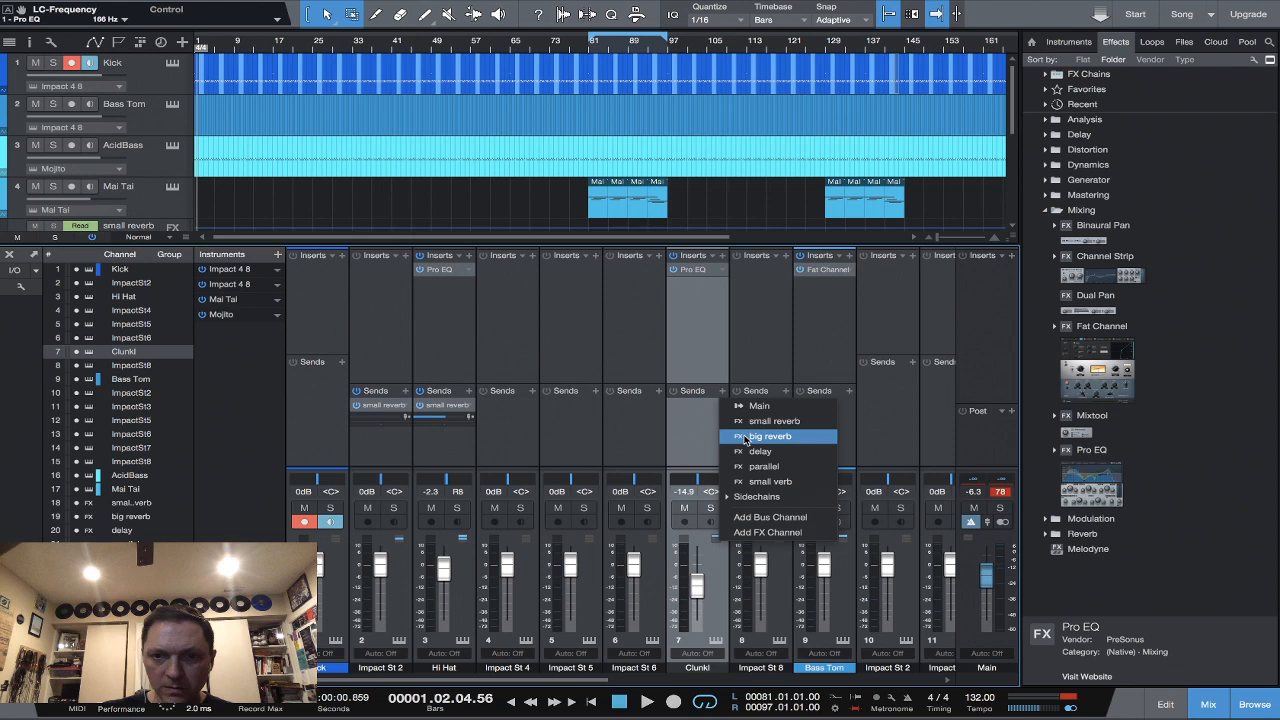
click(765, 436)
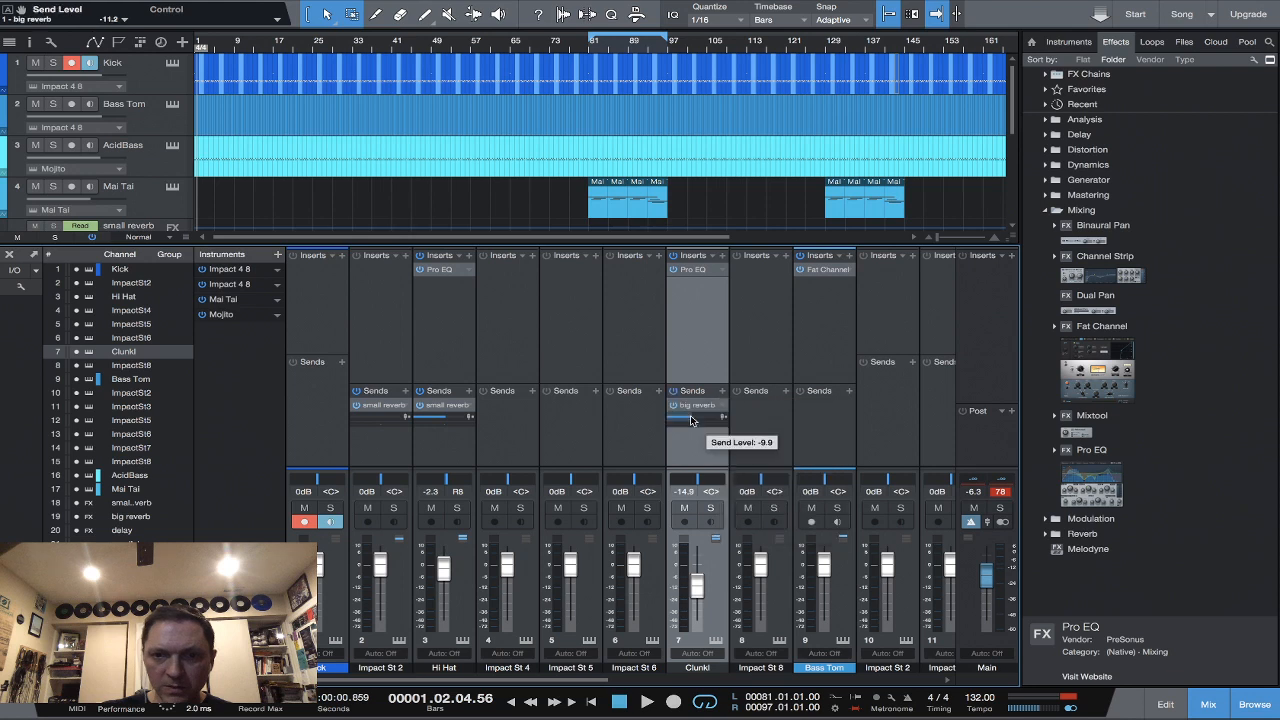
drag(690, 420, 672, 426)
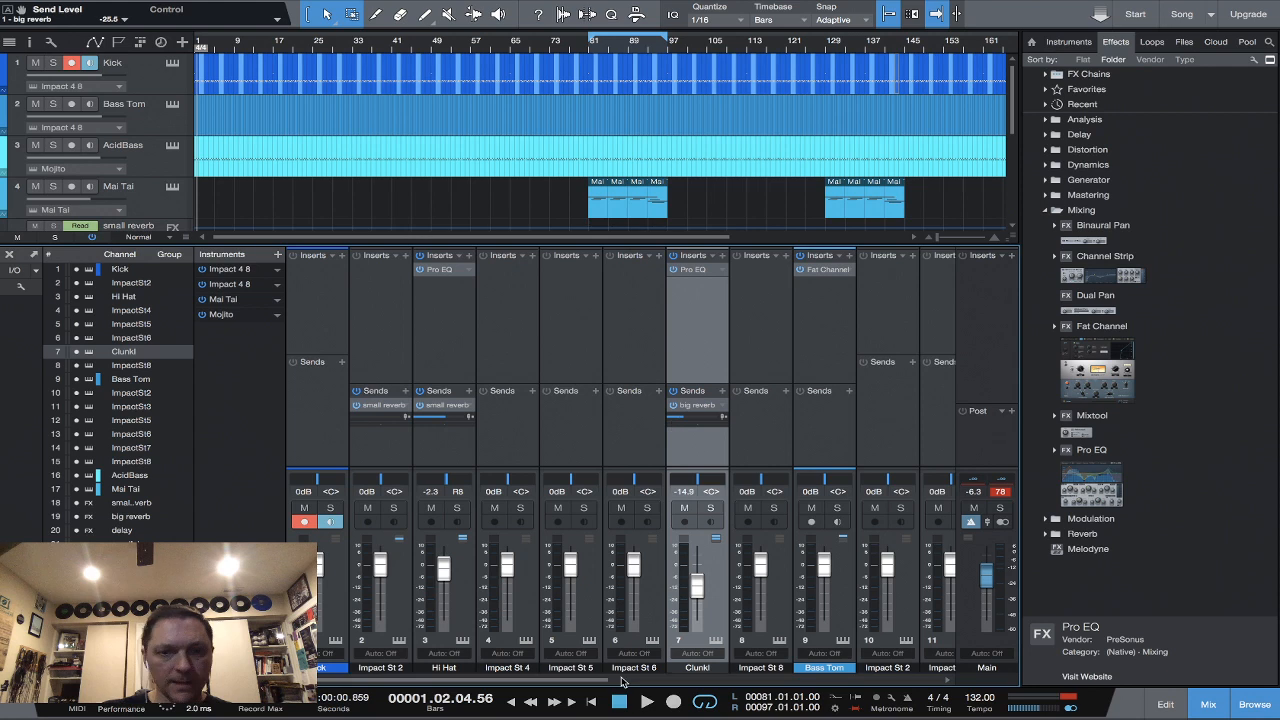
click(645, 704)
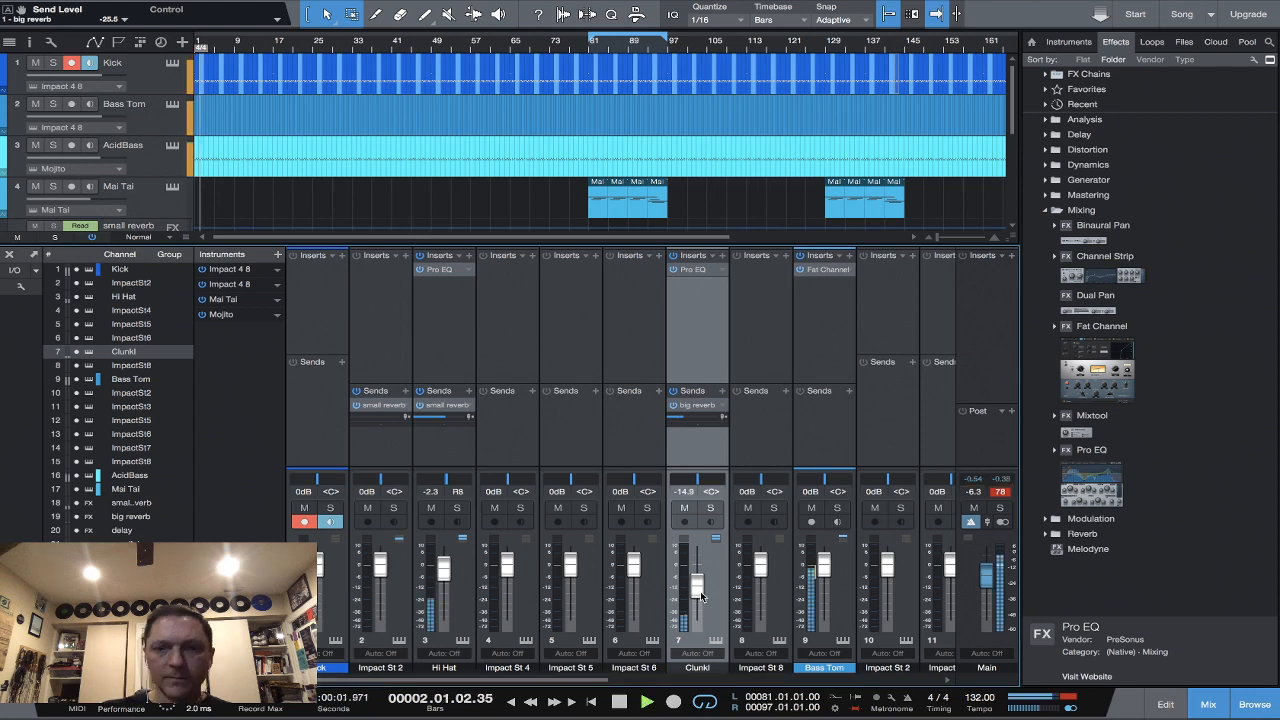
Raise the Clunkl channel's volume to -6.3 dB and play the song from the beginning to hear the hit.
drag(700, 597, 701, 578)
key(space)
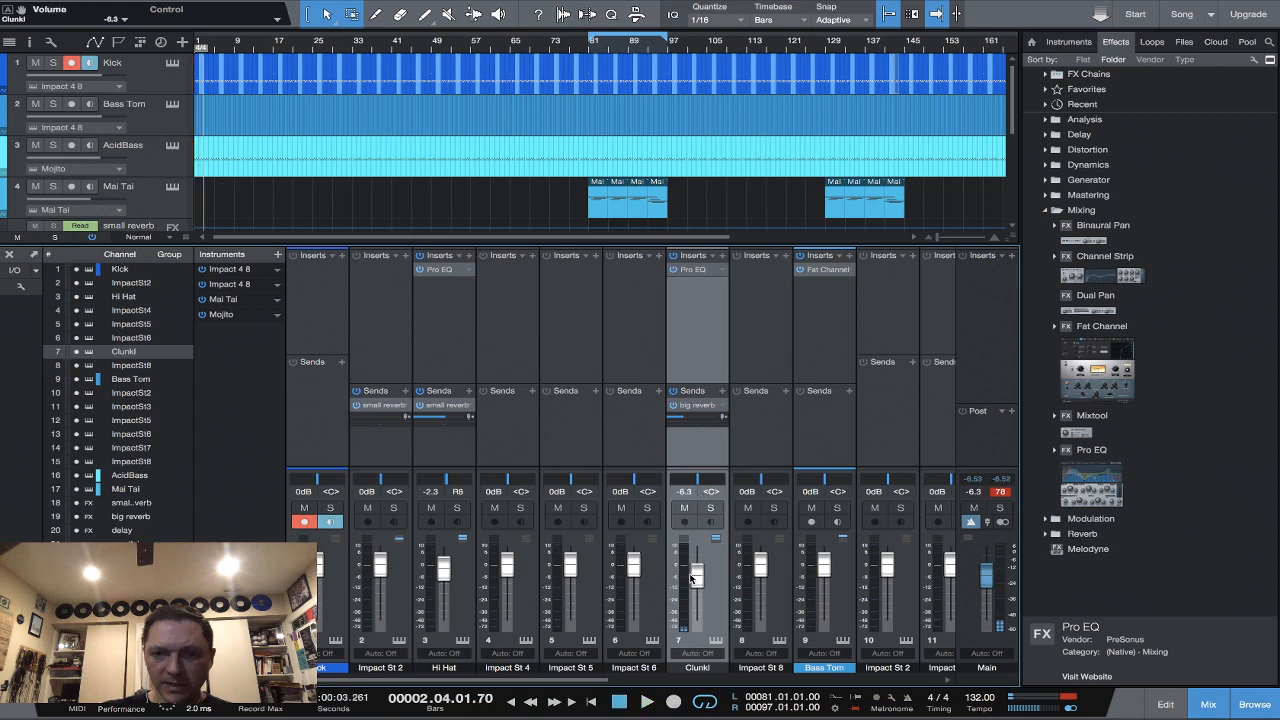
click(591, 702)
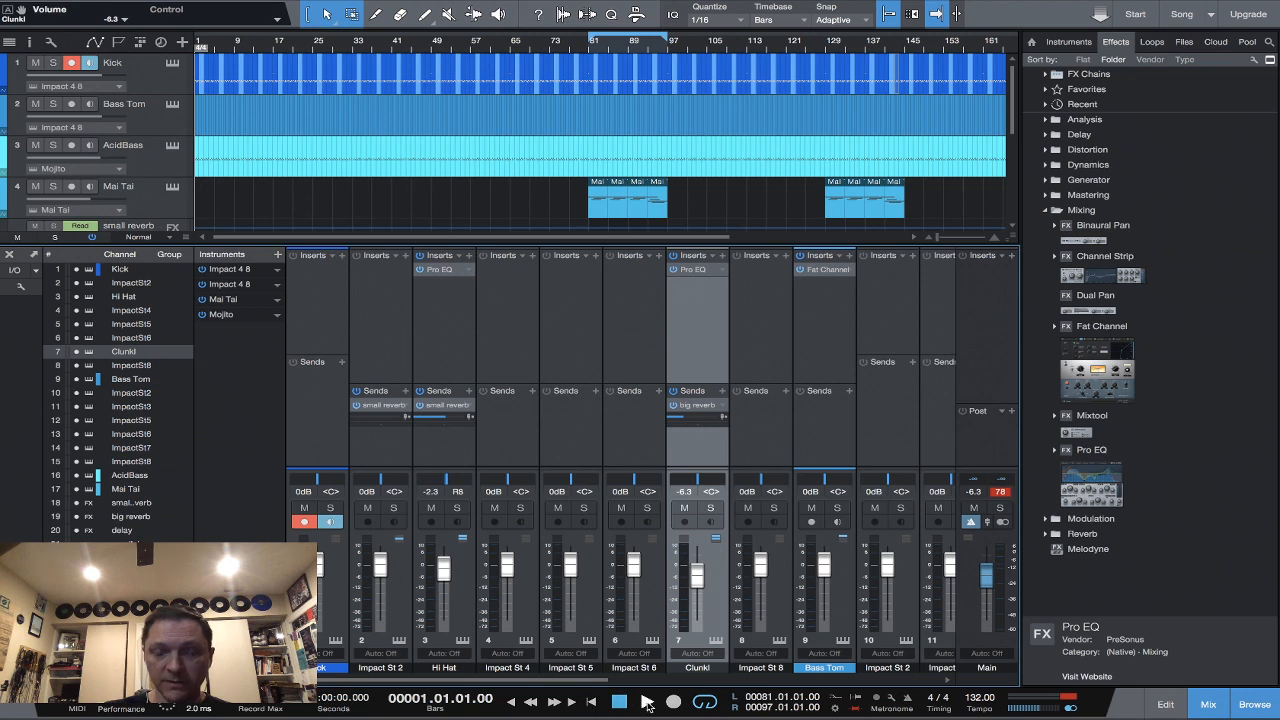
click(647, 704)
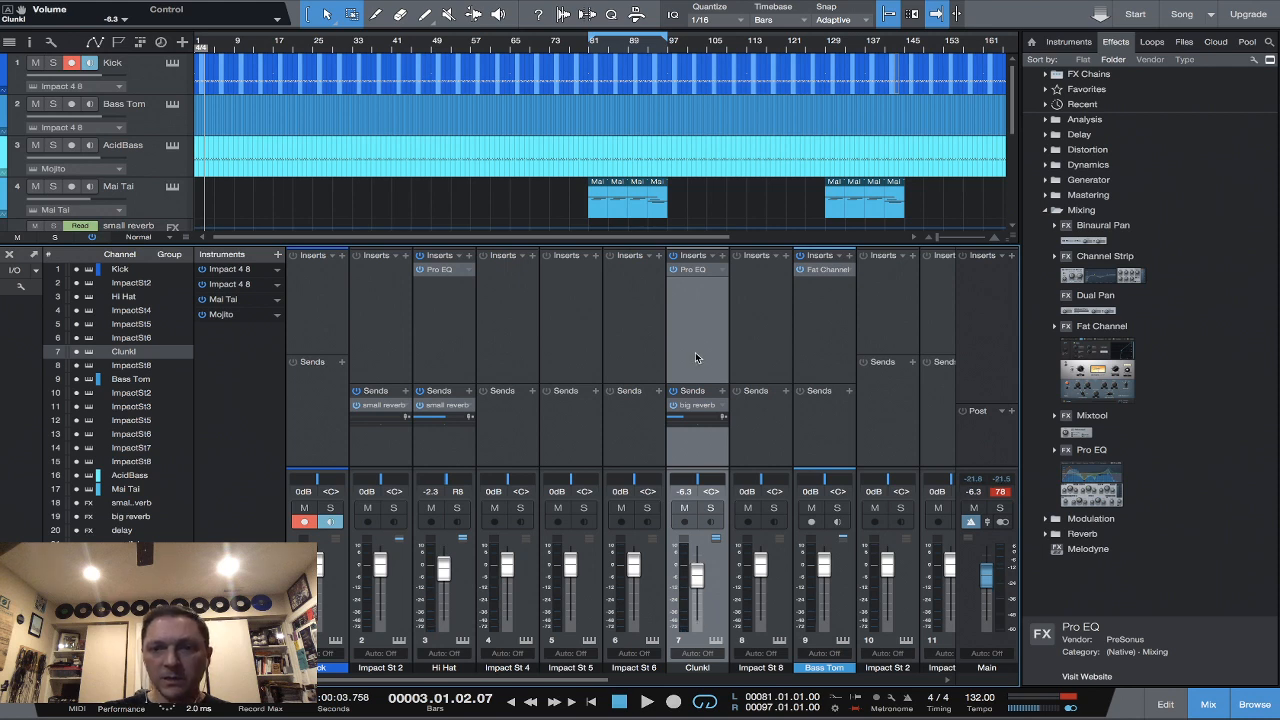
click(592, 702)
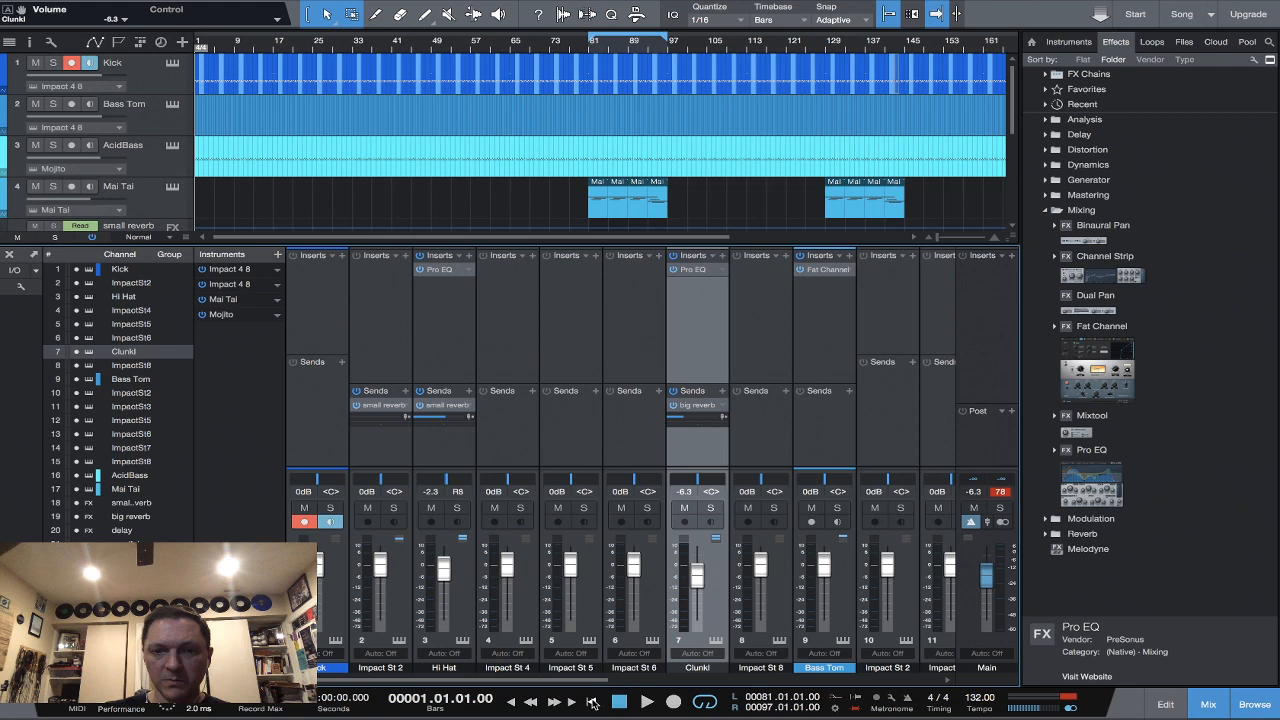
key(space)
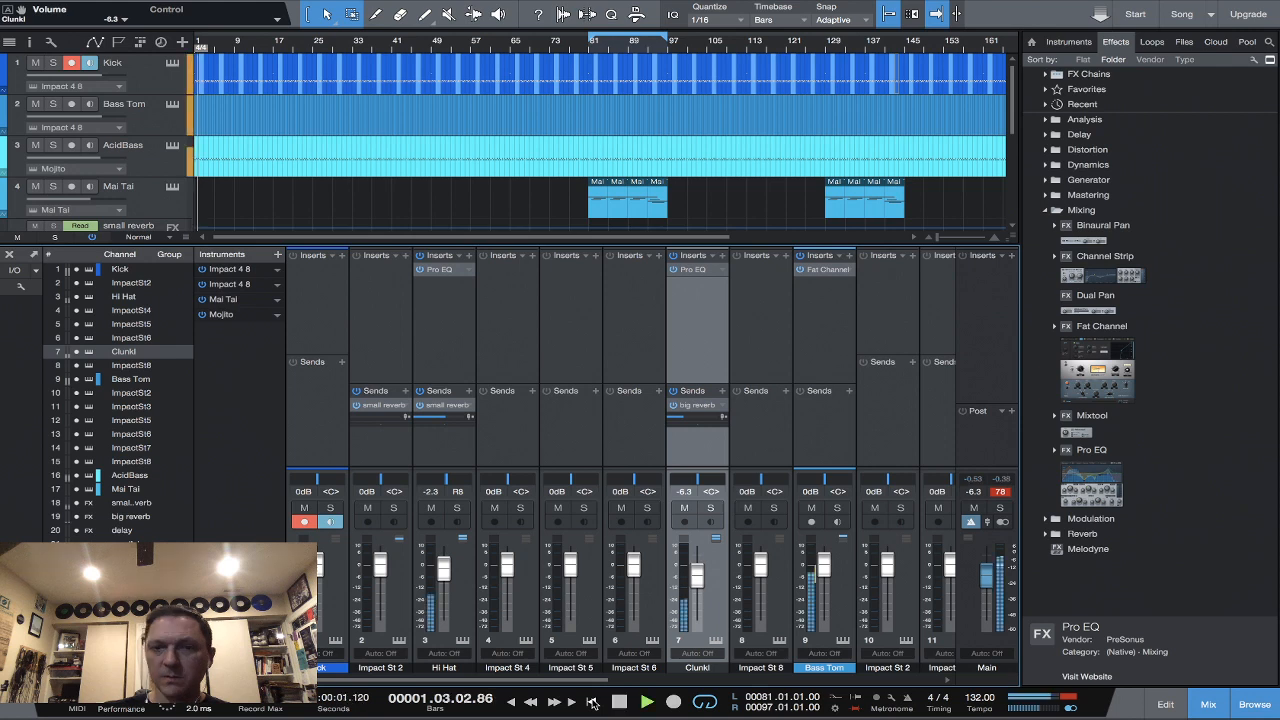
Replay from around bar 80, set the Clunkl channel's volume to -5.1 dB and its big reverb send to -8.0 dB.
click(581, 46)
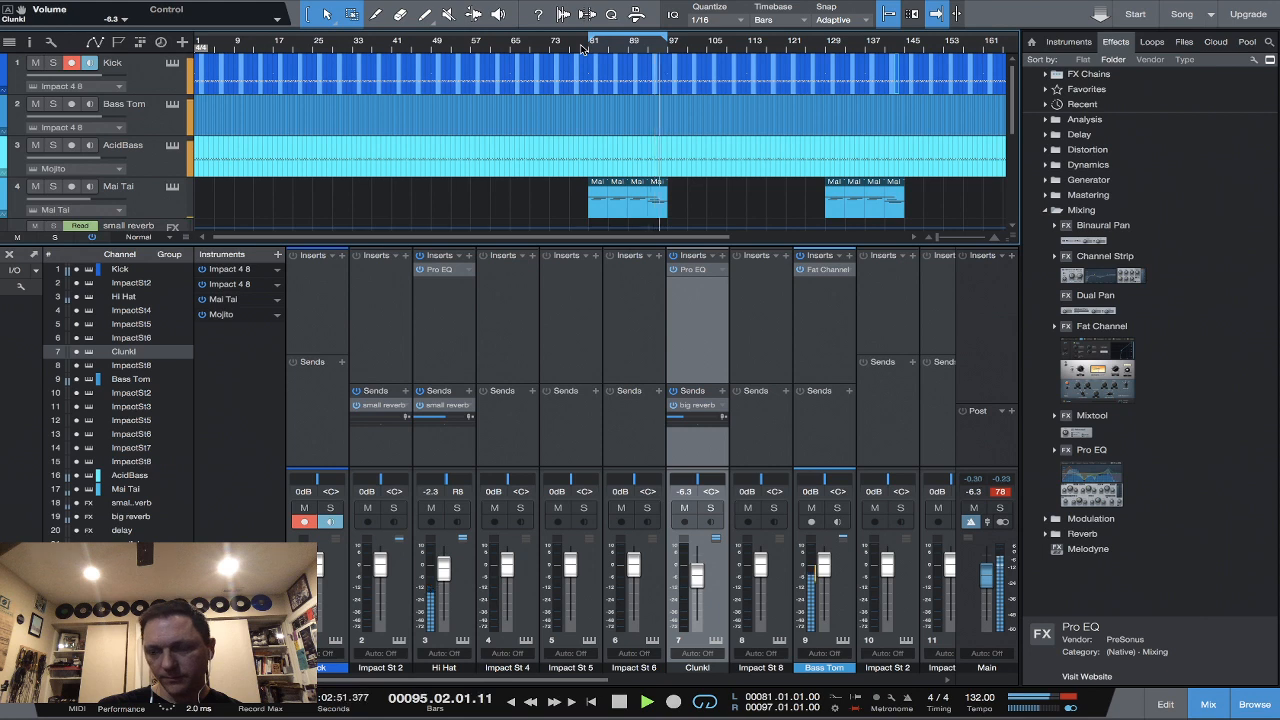
click(582, 48)
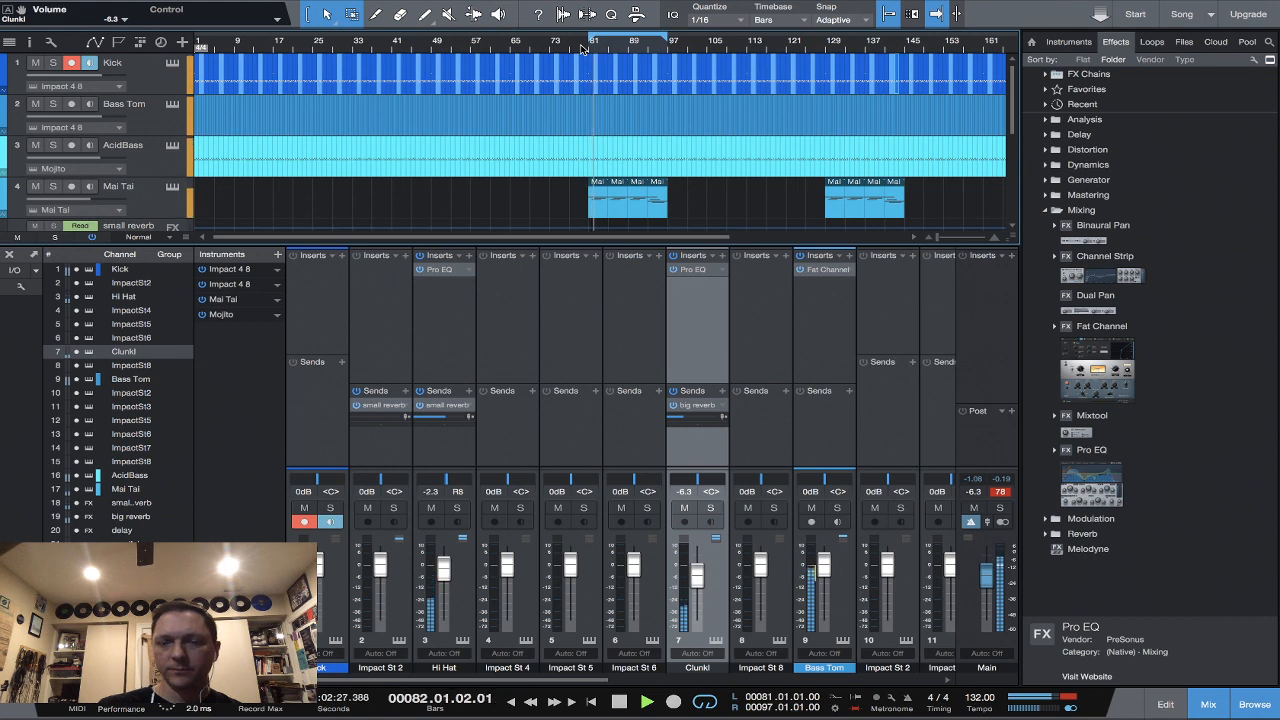
drag(709, 581, 700, 576)
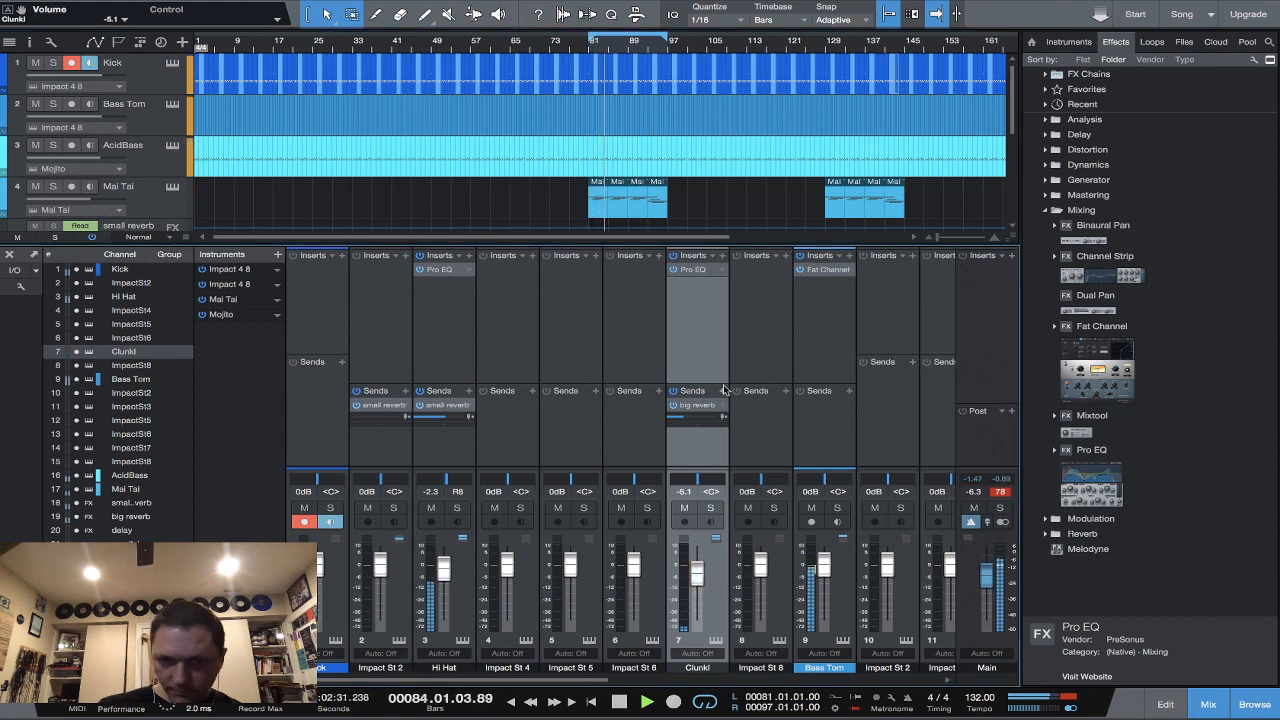
drag(684, 417, 723, 408)
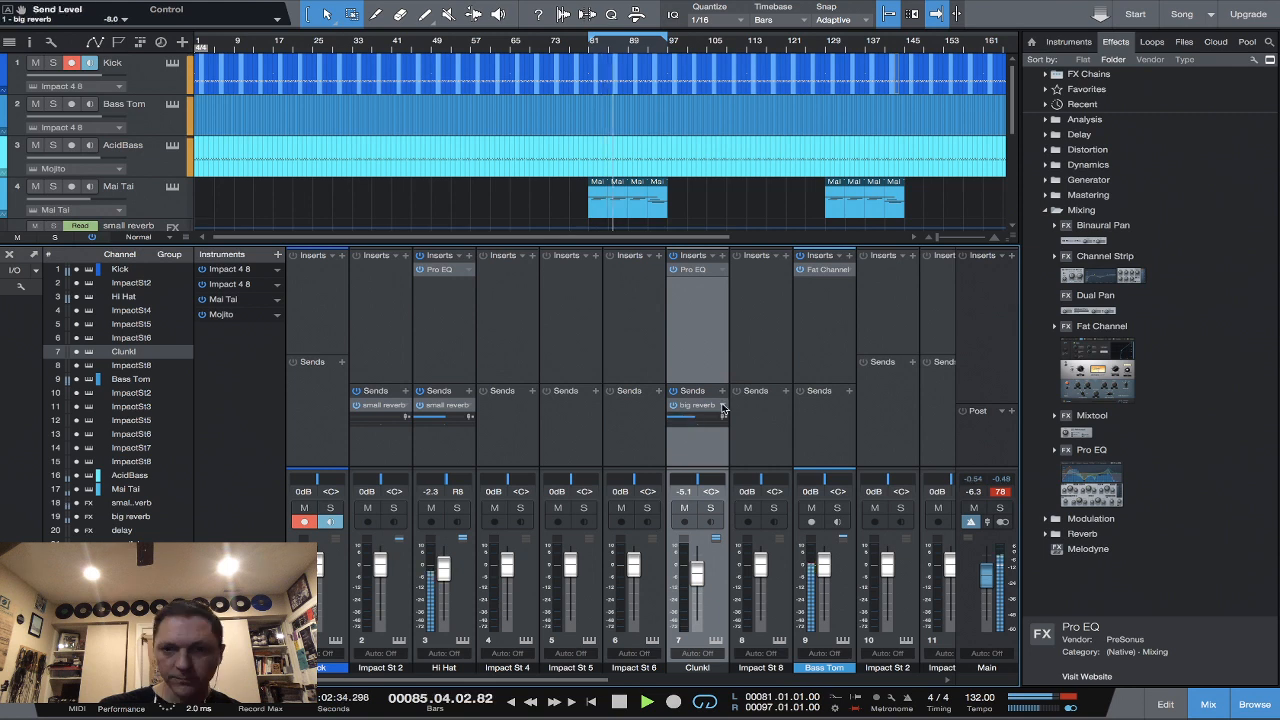
Add a delay send to the Clunkl channel at -16.4 dB and play back the result from around bar 80.
click(722, 391)
click(720, 450)
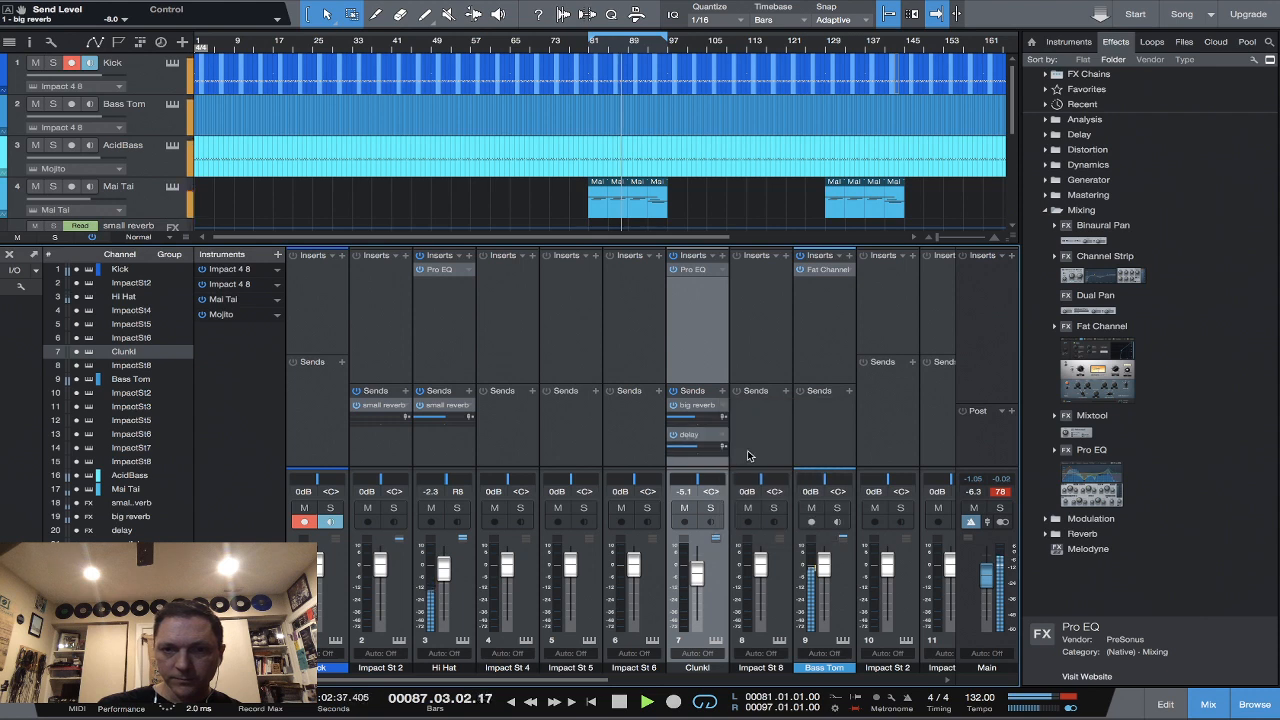
drag(698, 445, 690, 450)
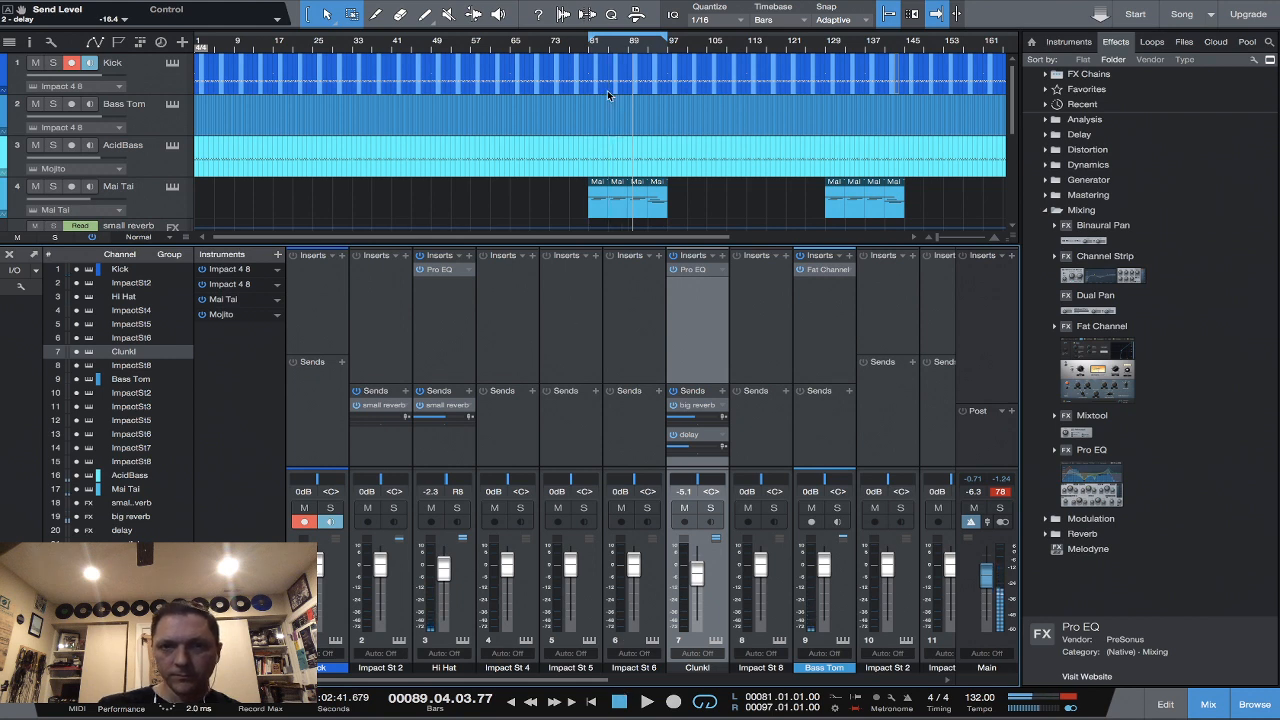
click(588, 50)
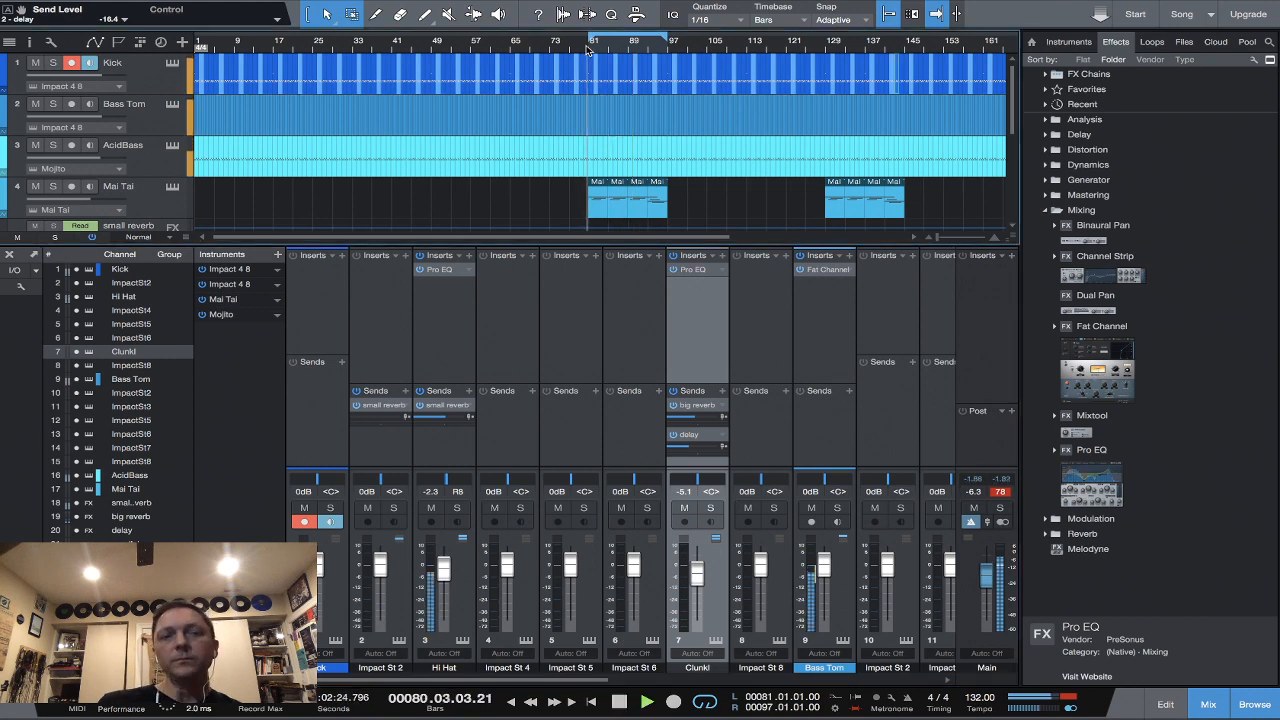
key(space)
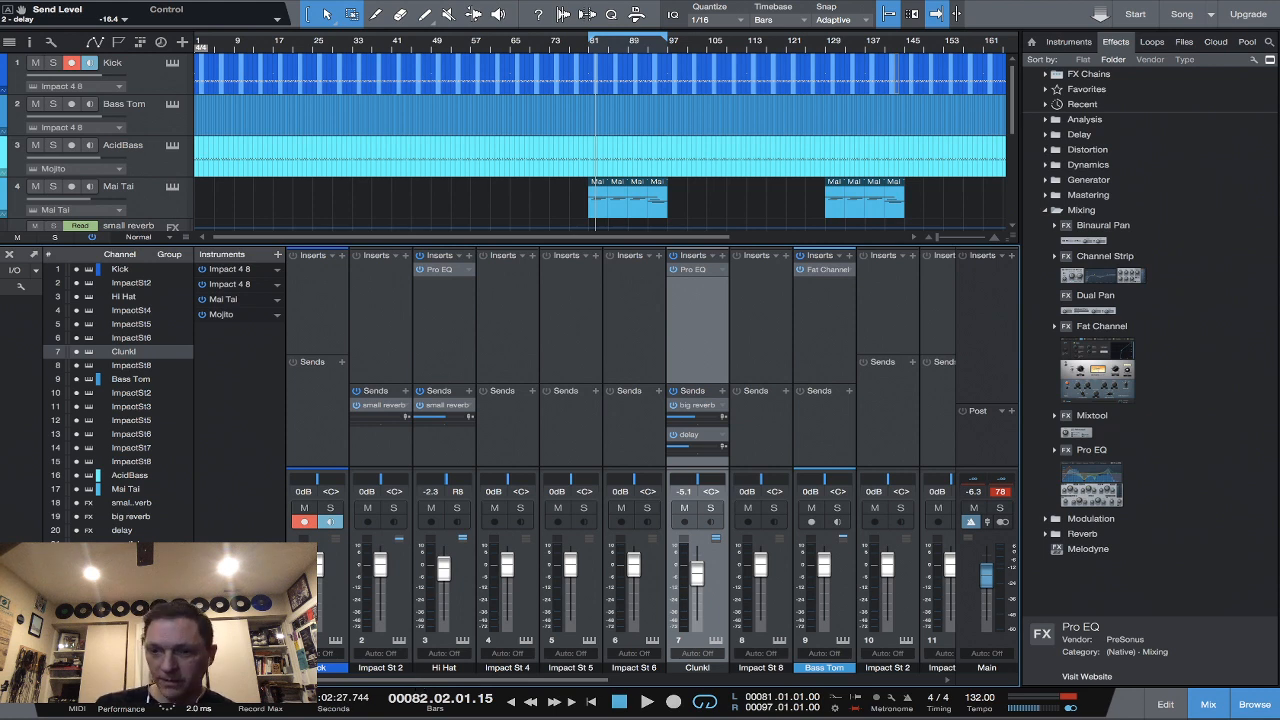
Switch to Streamlabs OBS, raise the Mic/Aux level to -2.9 dB, and return to Studio One.
mouse_move(1070, 705)
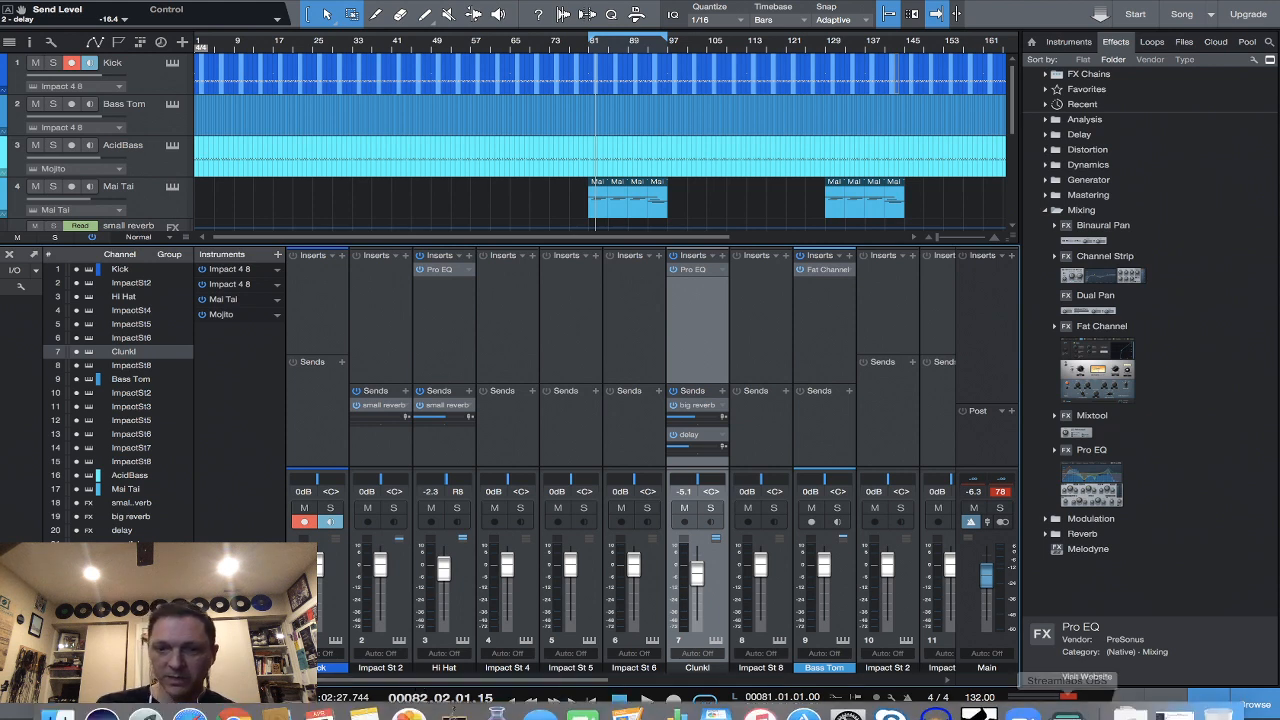
click(1070, 704)
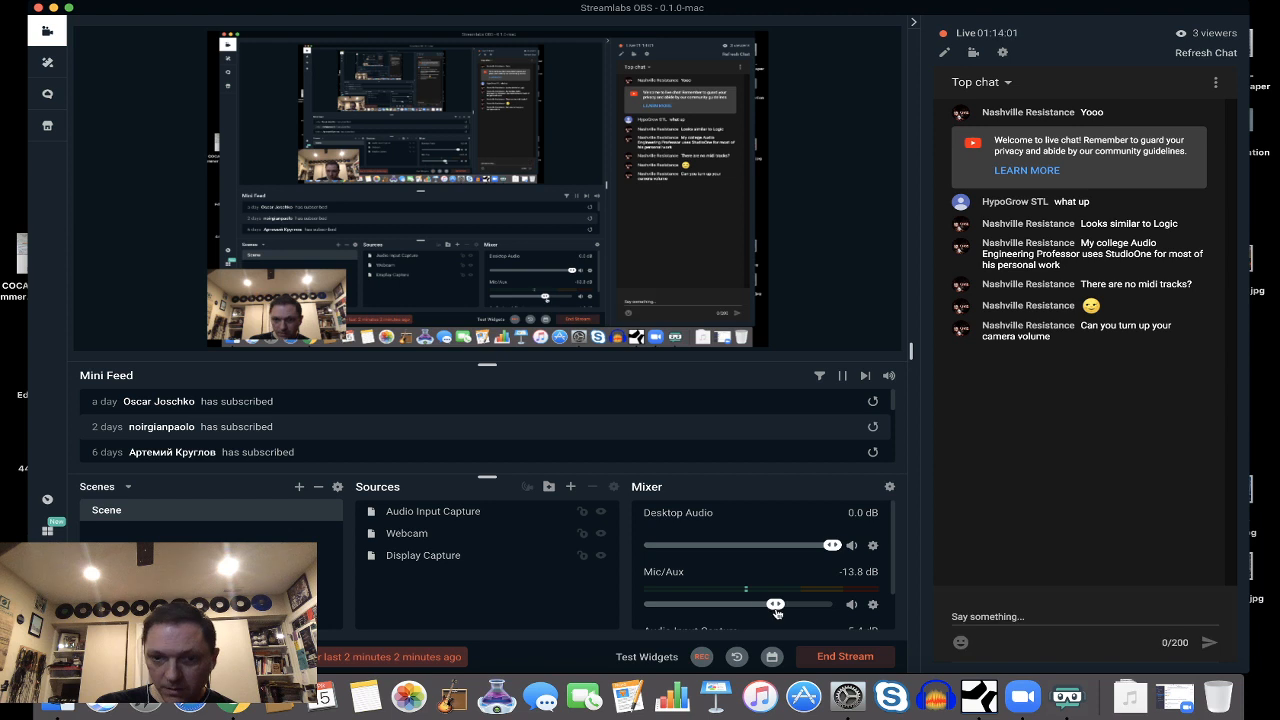
drag(777, 606, 818, 606)
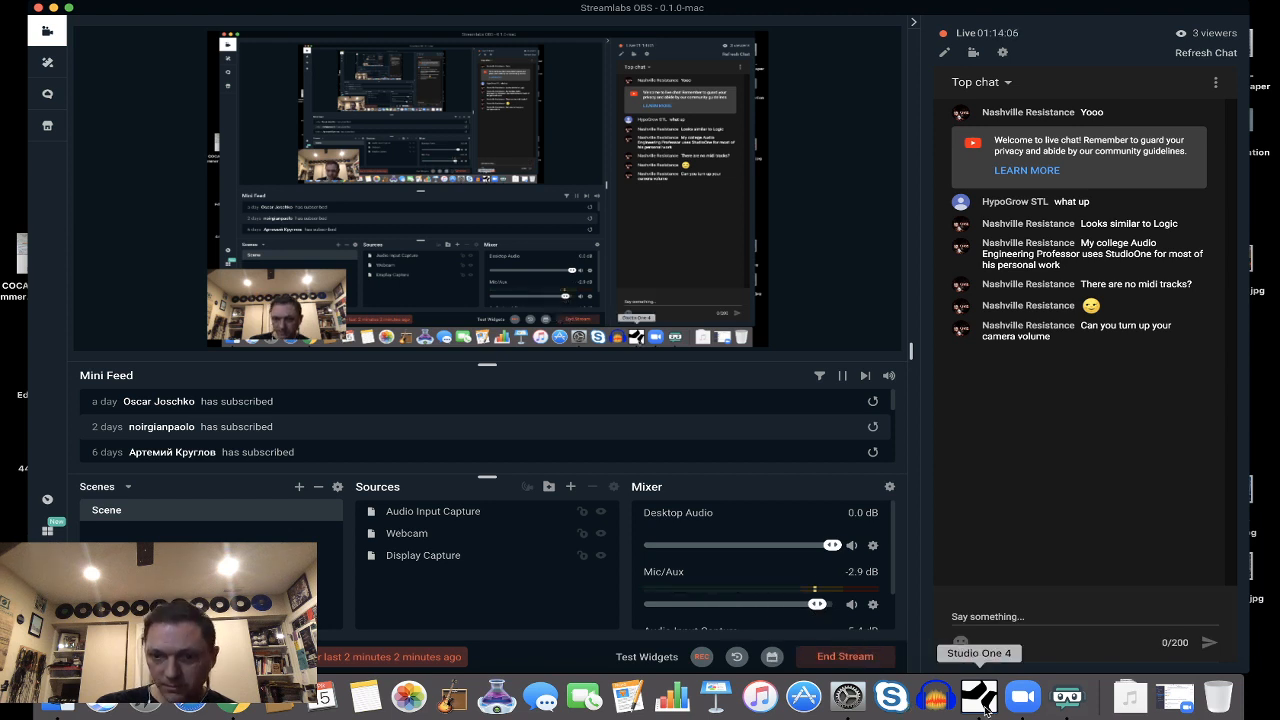
click(982, 700)
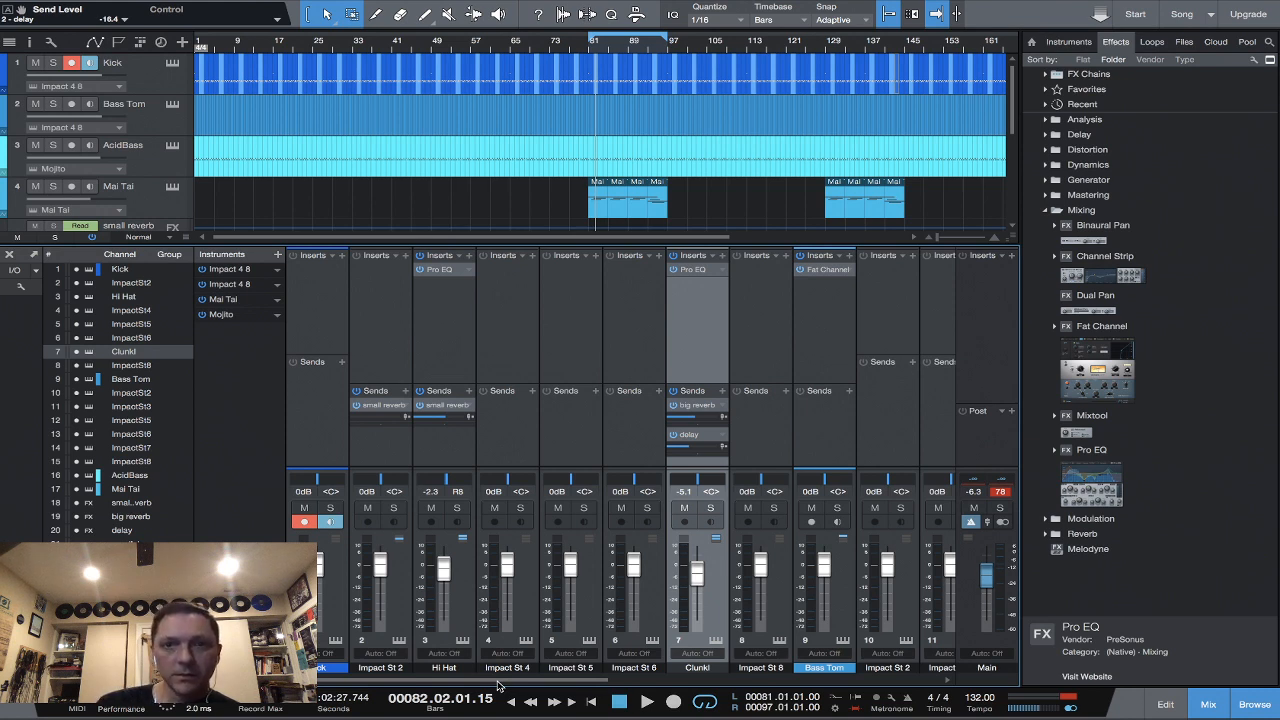
Resume playback briefly from bar 82, stop it, and return to the start of the song.
key(space)
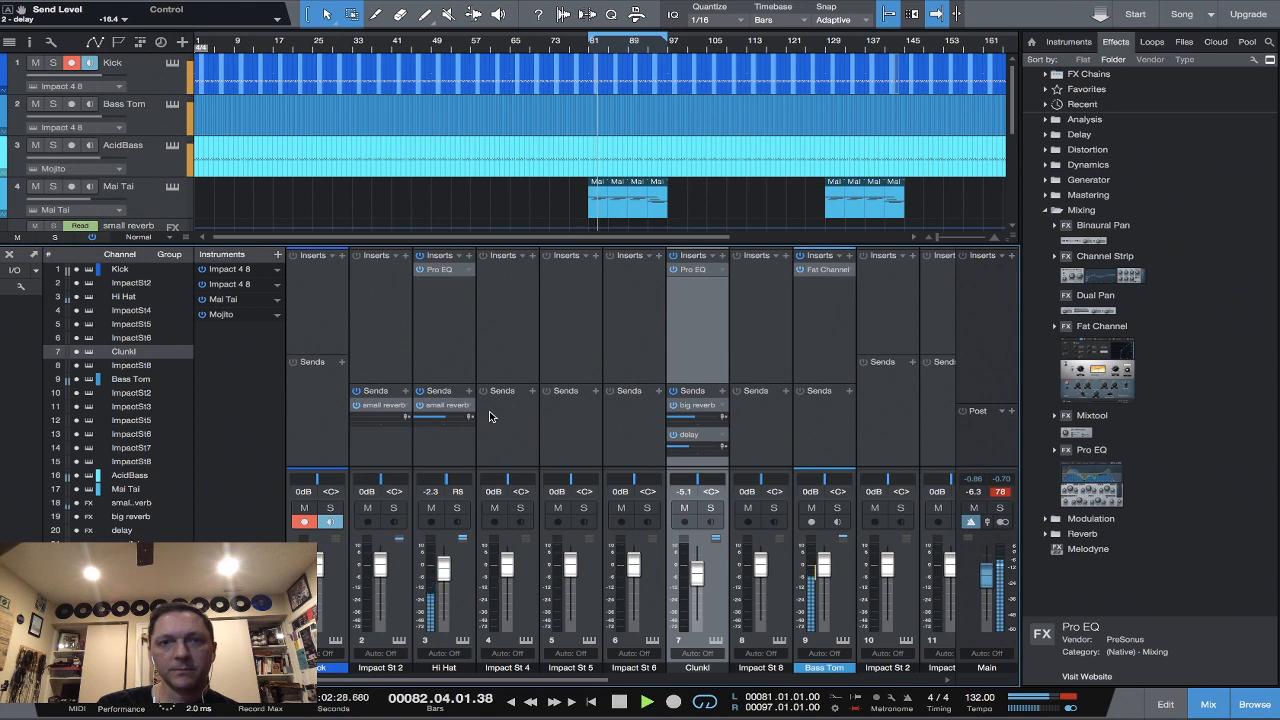
key(space)
click(592, 703)
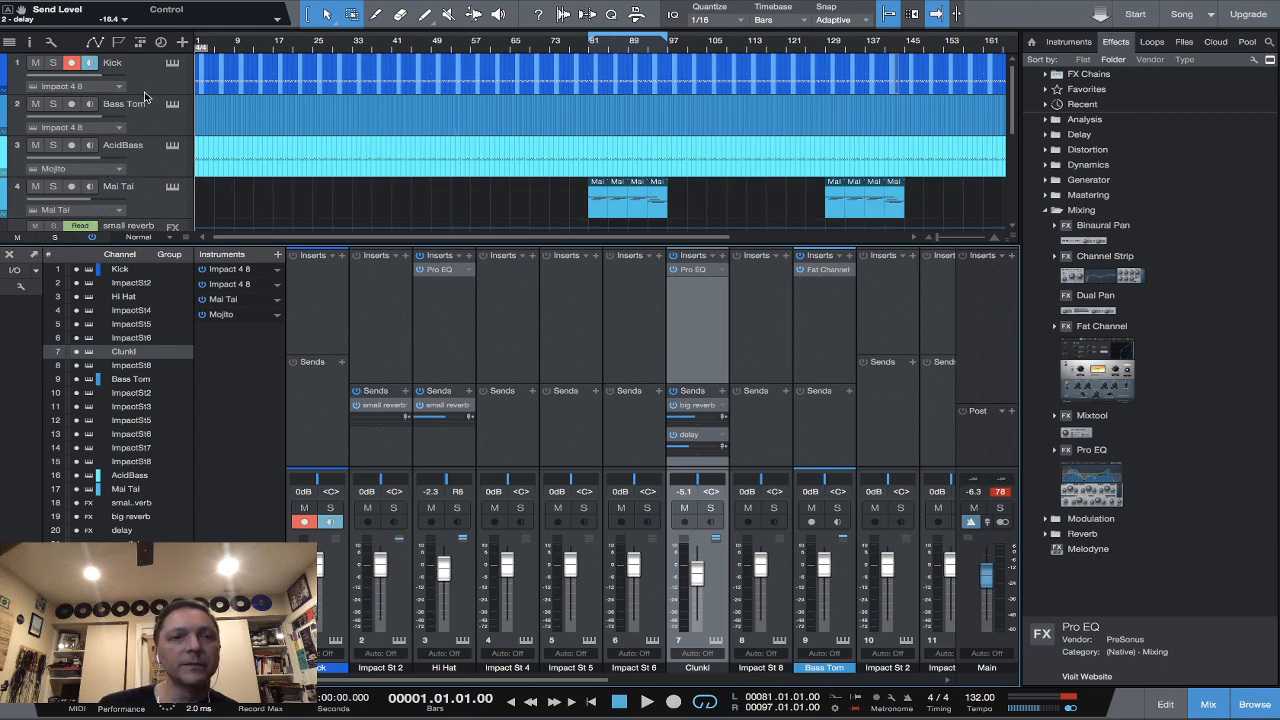
Hide the browser and open the Kick track's notes in the editor at the kick and hat rows.
mouse_move(145, 95)
mouse_down()
mouse_move(145, 134)
mouse_move(146, 113)
mouse_up()
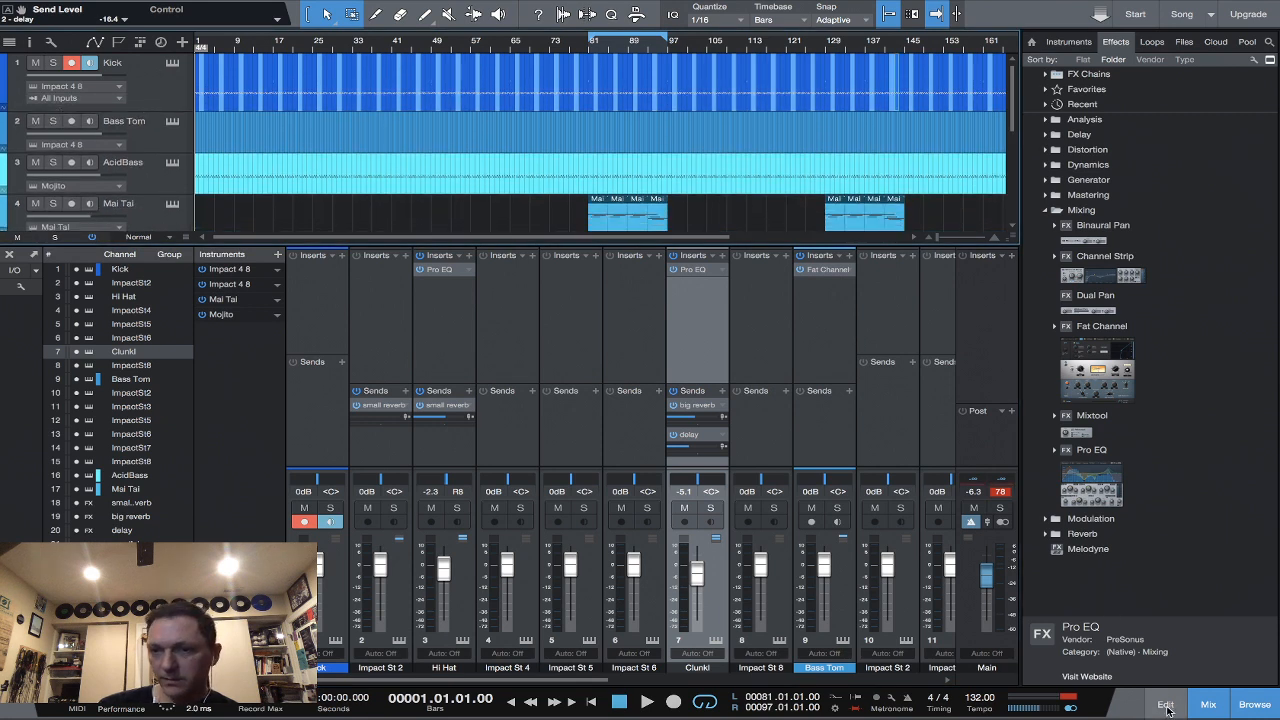
click(1257, 705)
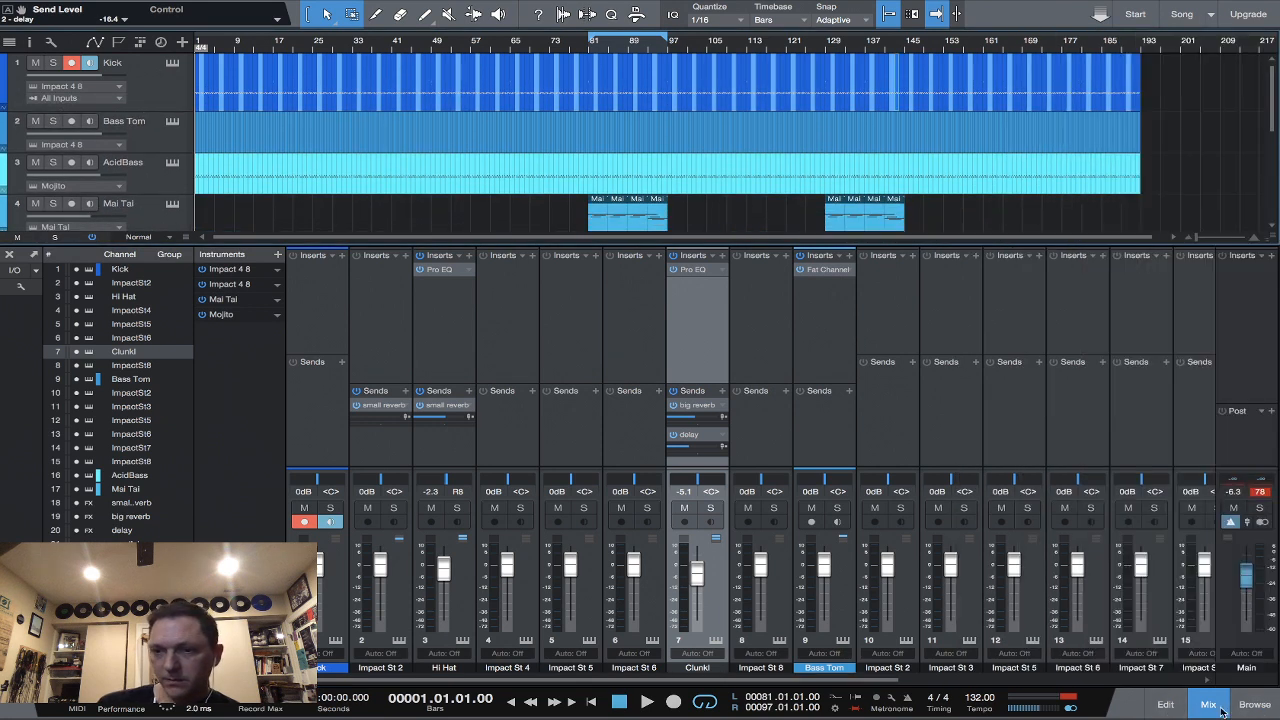
click(1165, 704)
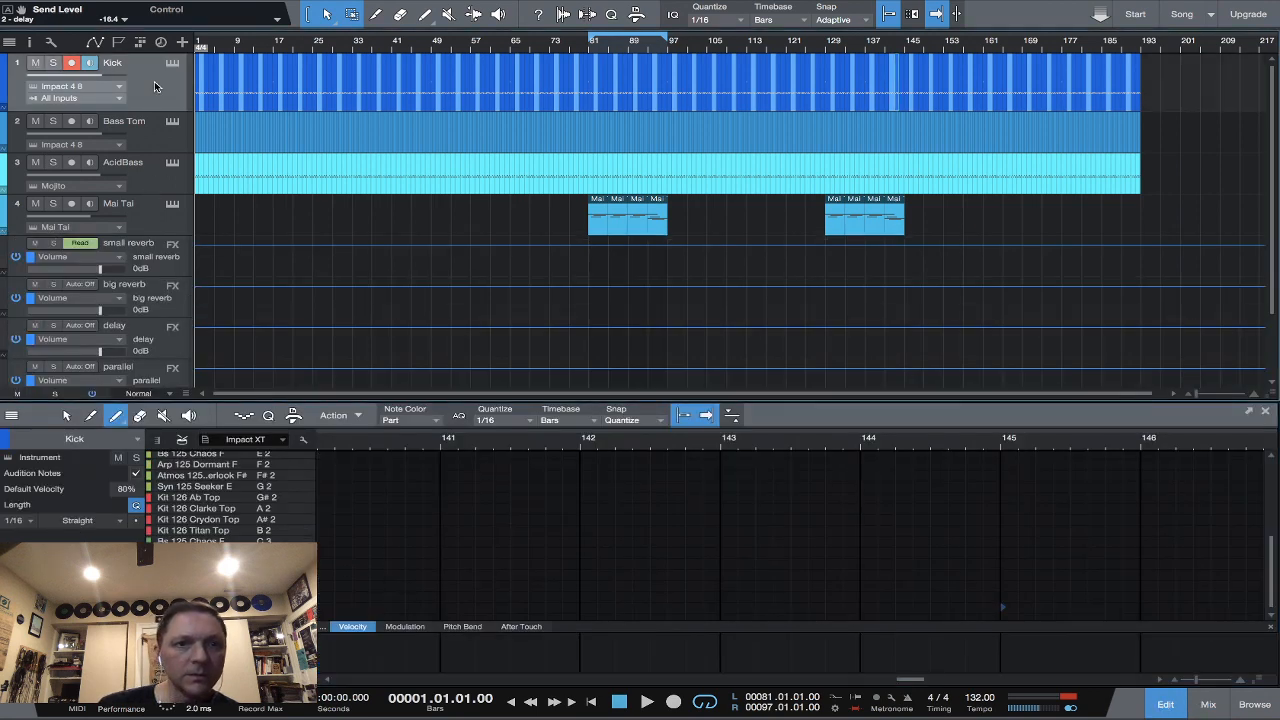
key(F3)
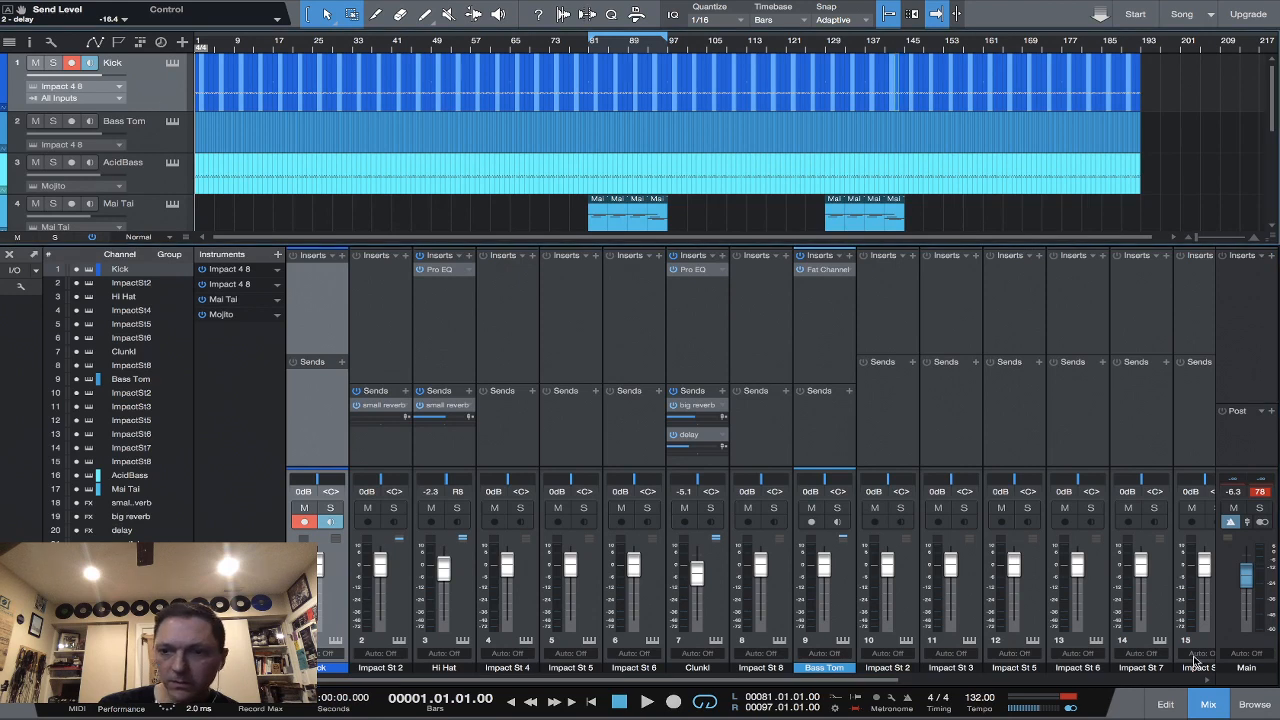
click(1166, 707)
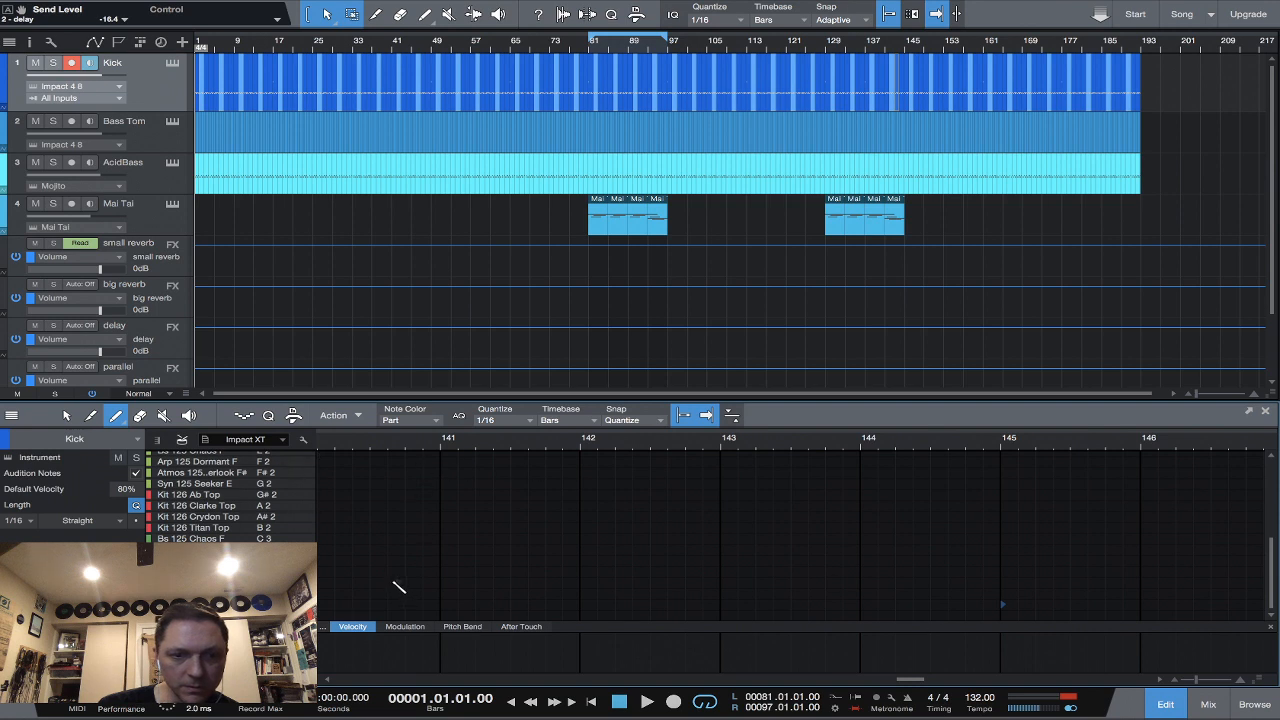
scroll(399, 588, down, 3)
scroll(399, 588, down, 3)
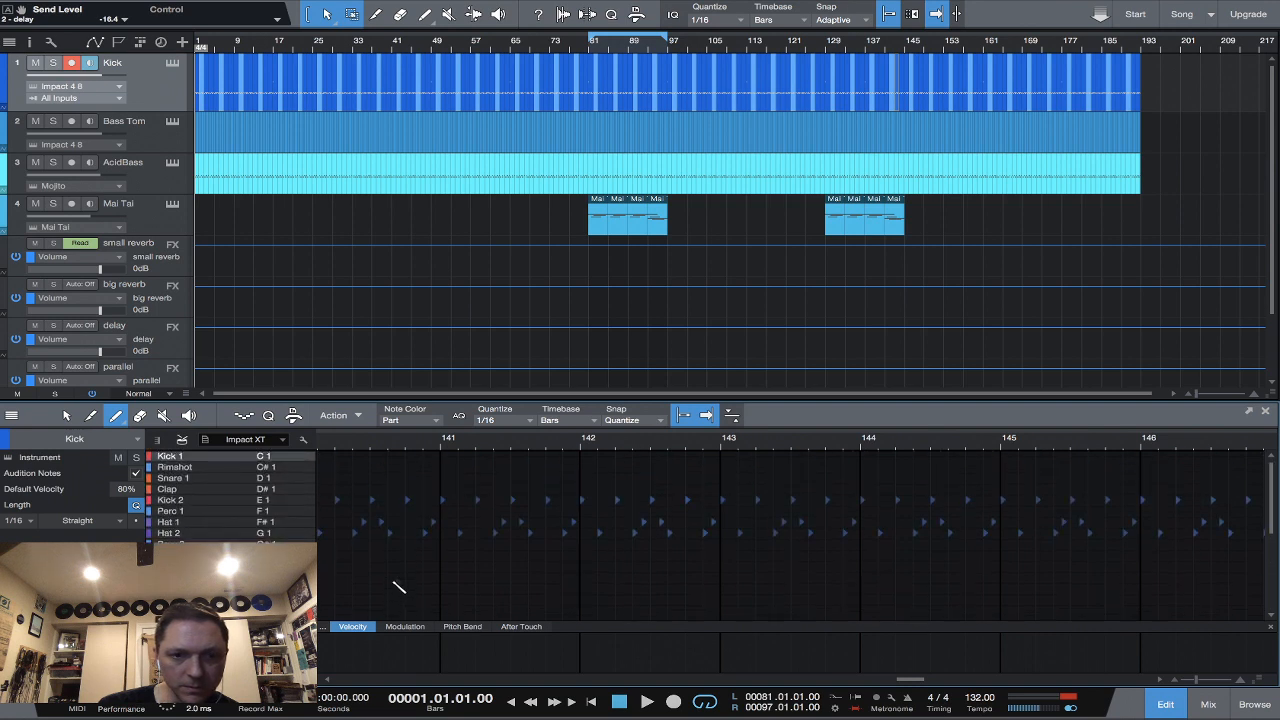
Audition Kick 2 and Hat 1, and select the Hat 1 notes from the song's start up to bar 17.
click(199, 500)
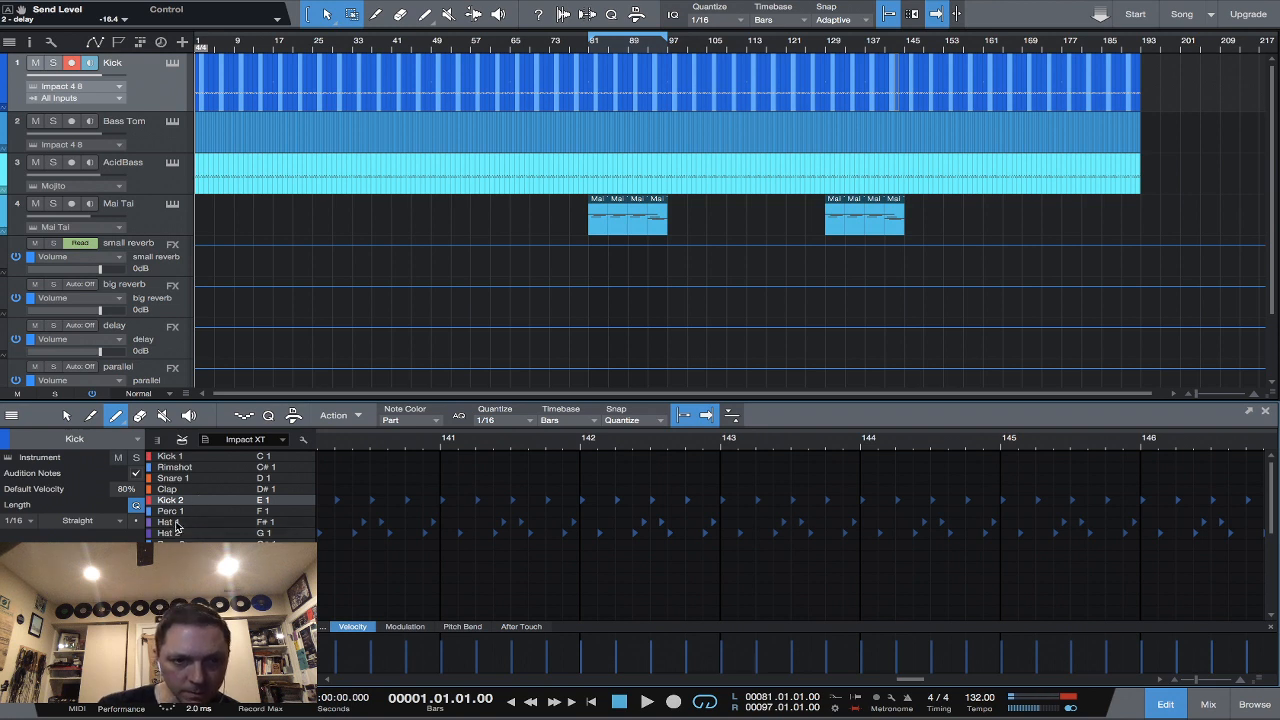
click(177, 522)
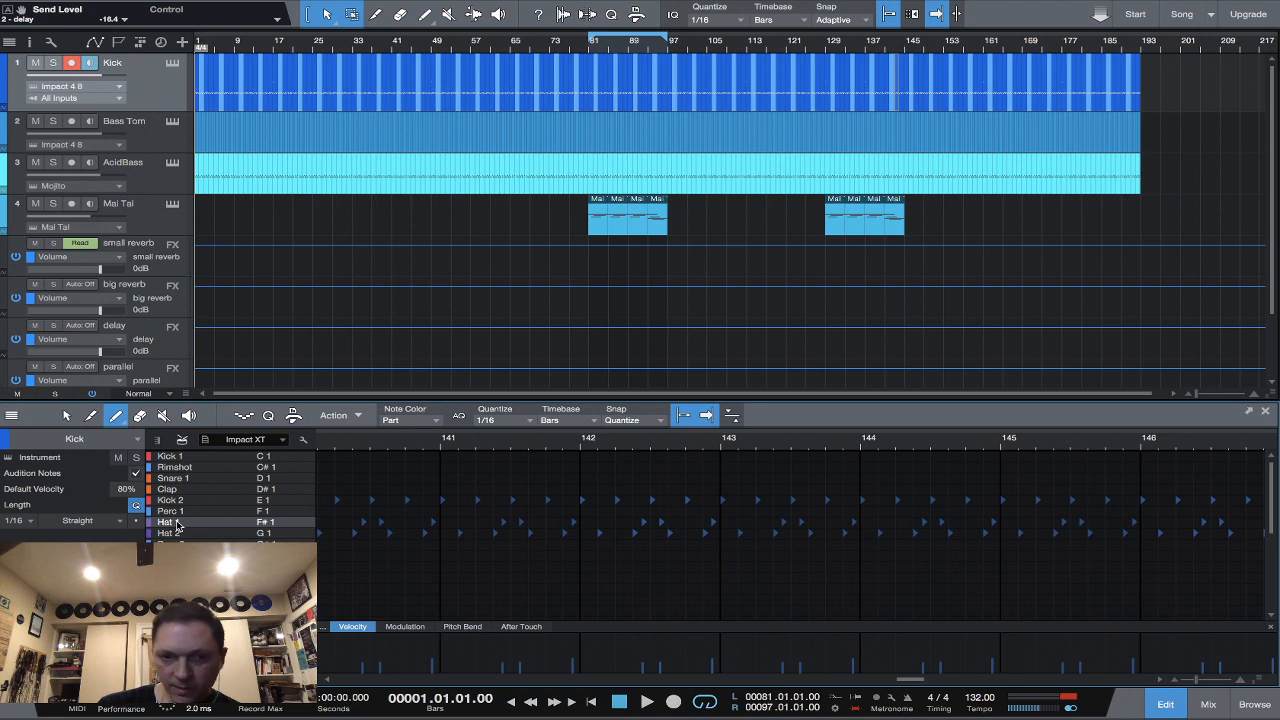
click(68, 416)
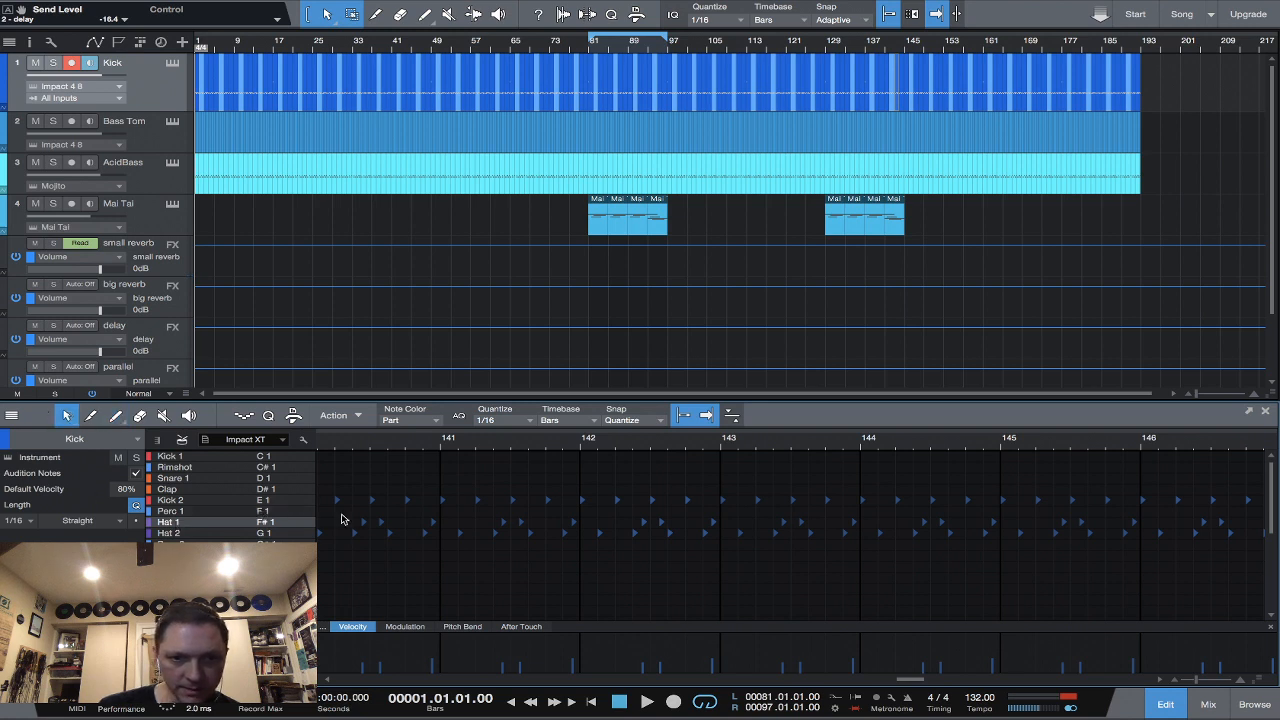
click(592, 703)
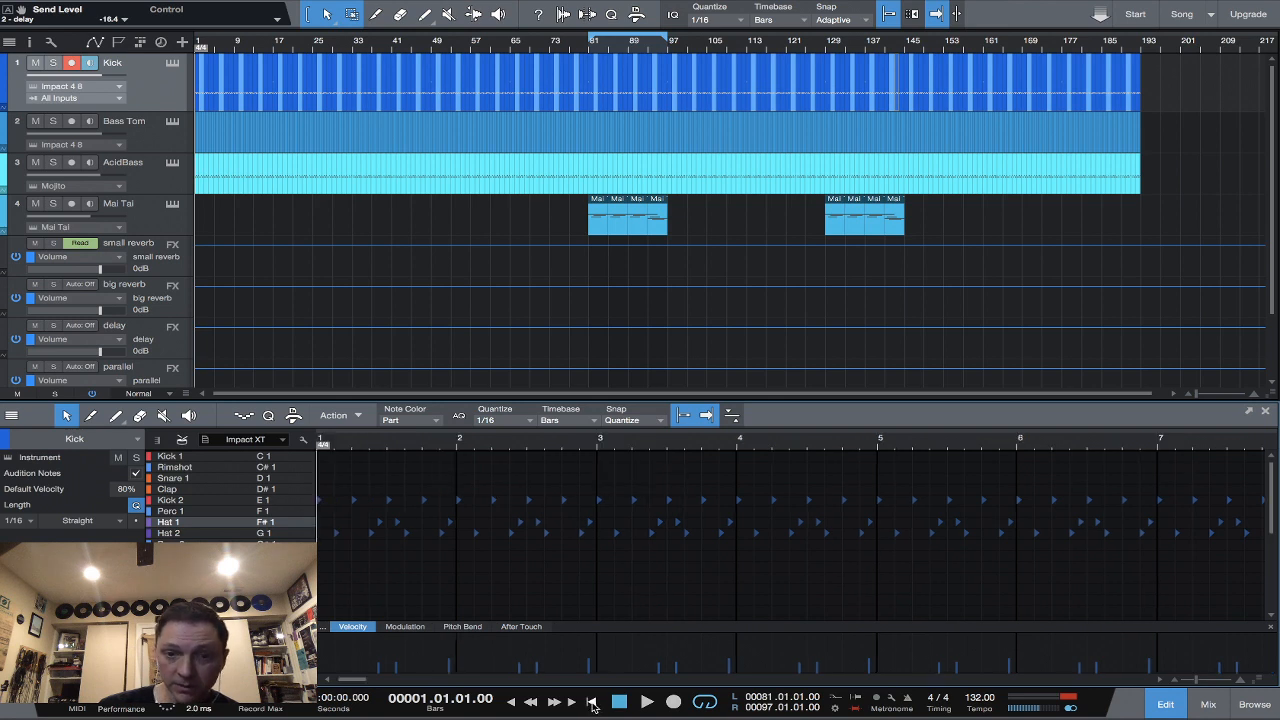
mouse_move(337, 517)
mouse_down()
mouse_move(758, 540)
mouse_move(890, 517)
mouse_move(1268, 519)
mouse_move(982, 544)
mouse_move(539, 524)
mouse_up()
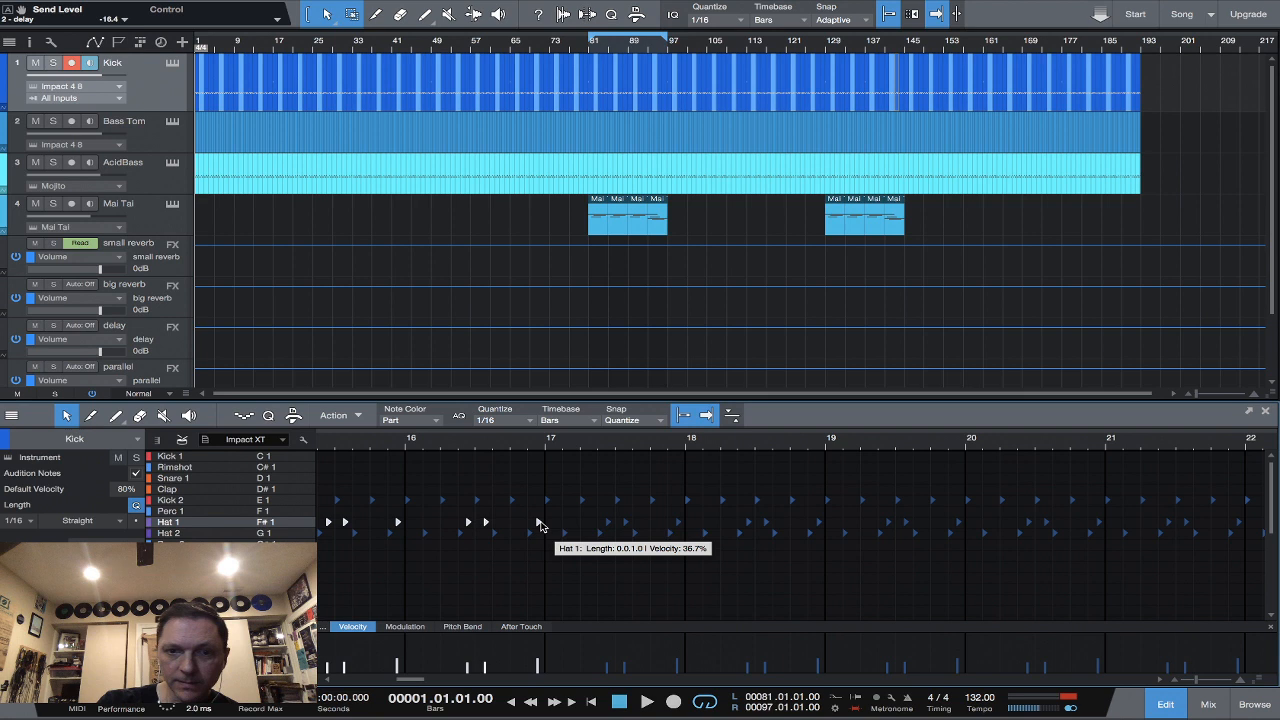
Remove the Hat 1 notes of the Kick track from bar 49 up to bar 65.
drag(417, 682, 549, 678)
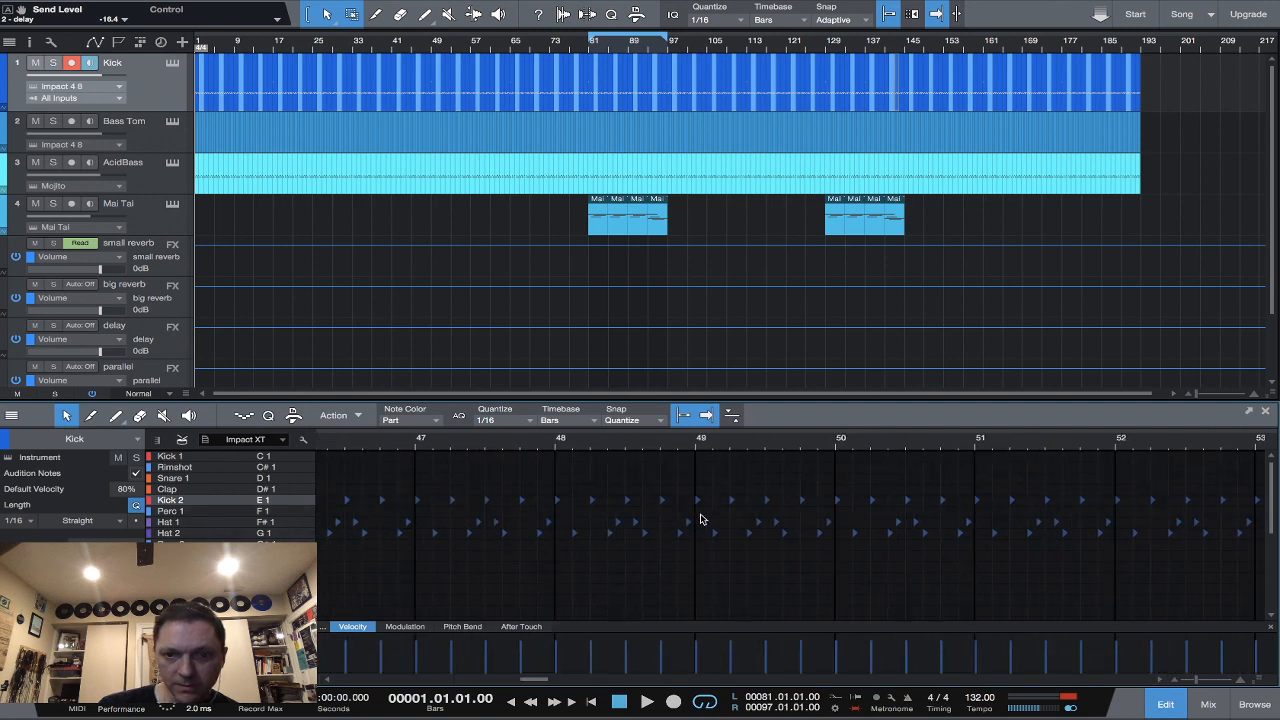
mouse_move(700, 519)
mouse_down()
mouse_move(1265, 519)
mouse_move(1105, 519)
mouse_move(1236, 528)
mouse_up()
key(ctrl+z)
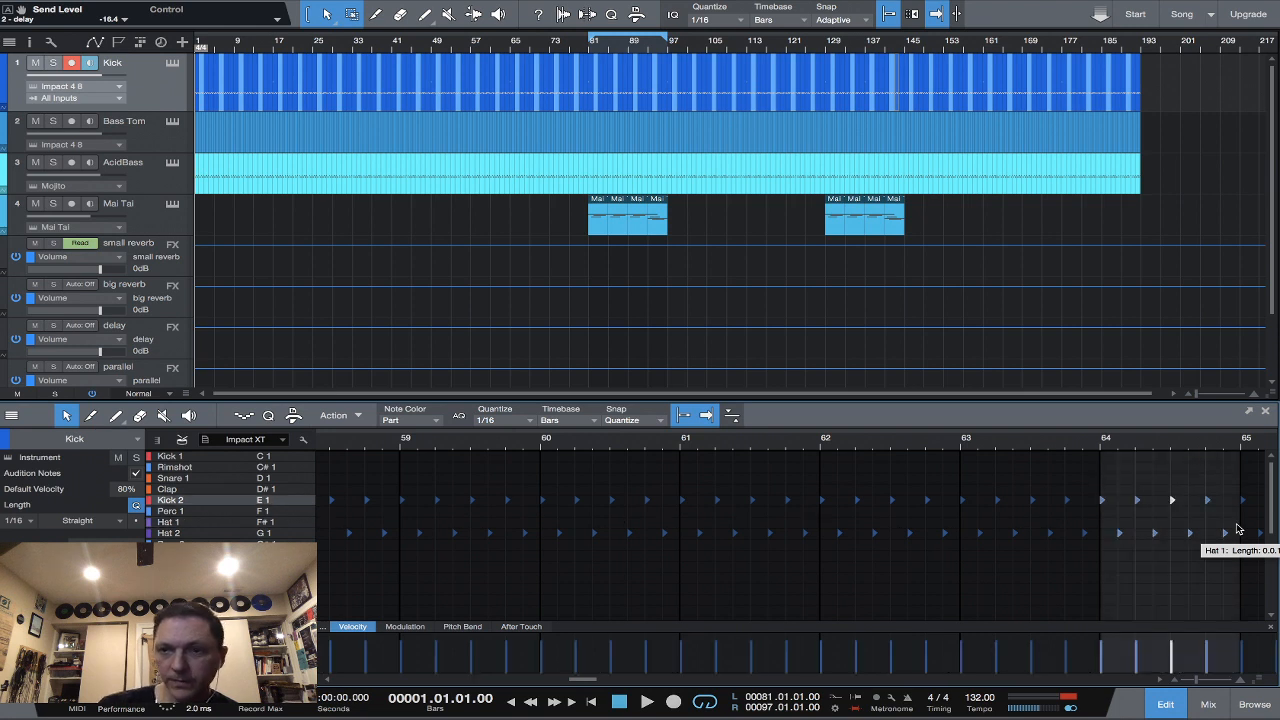
Delete the Hat 1 and Hat 2 notes of the Kick track from bar 65 up to bar 73.
scroll(1097, 580, right, 5)
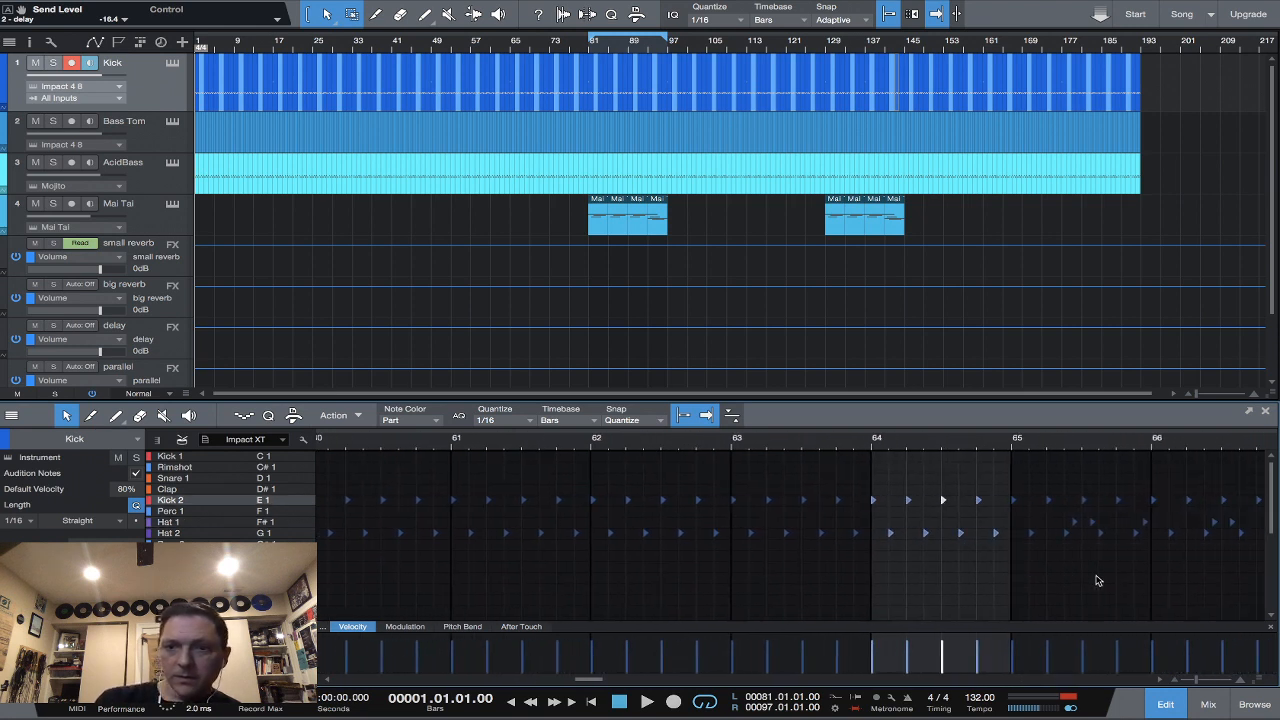
scroll(1097, 580, right, 8)
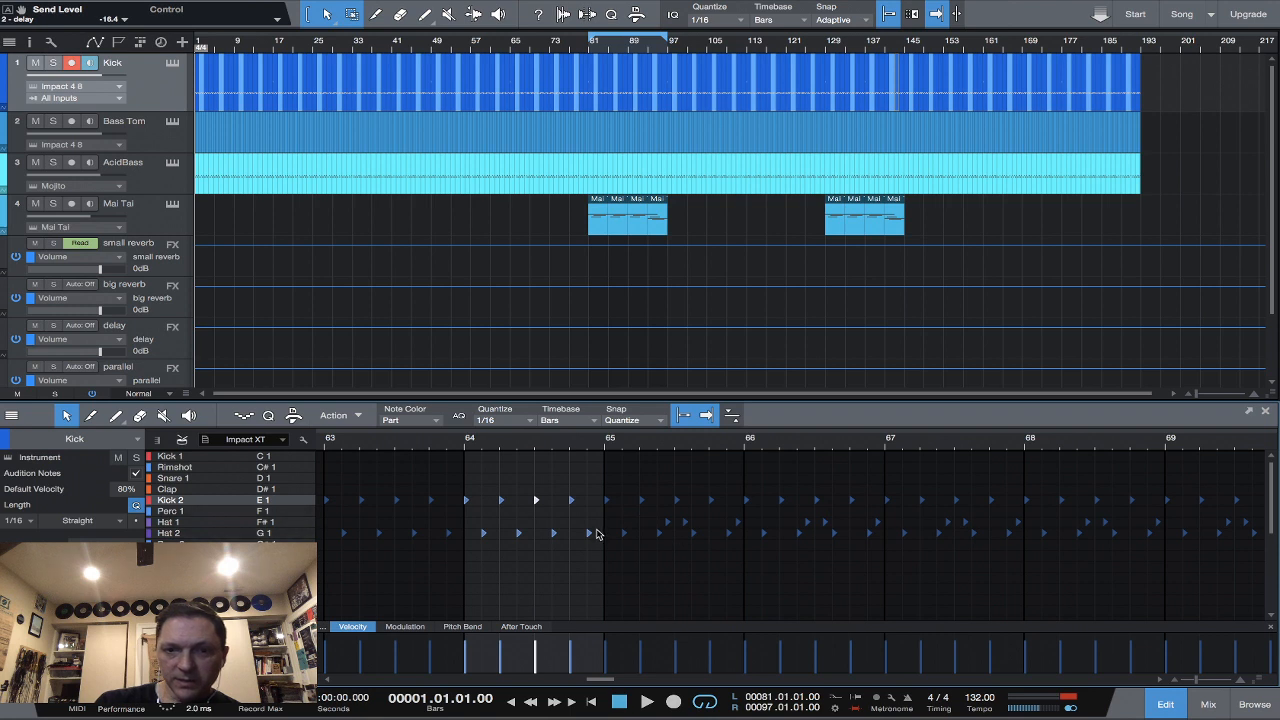
drag(610, 508, 501, 549)
key(Delete)
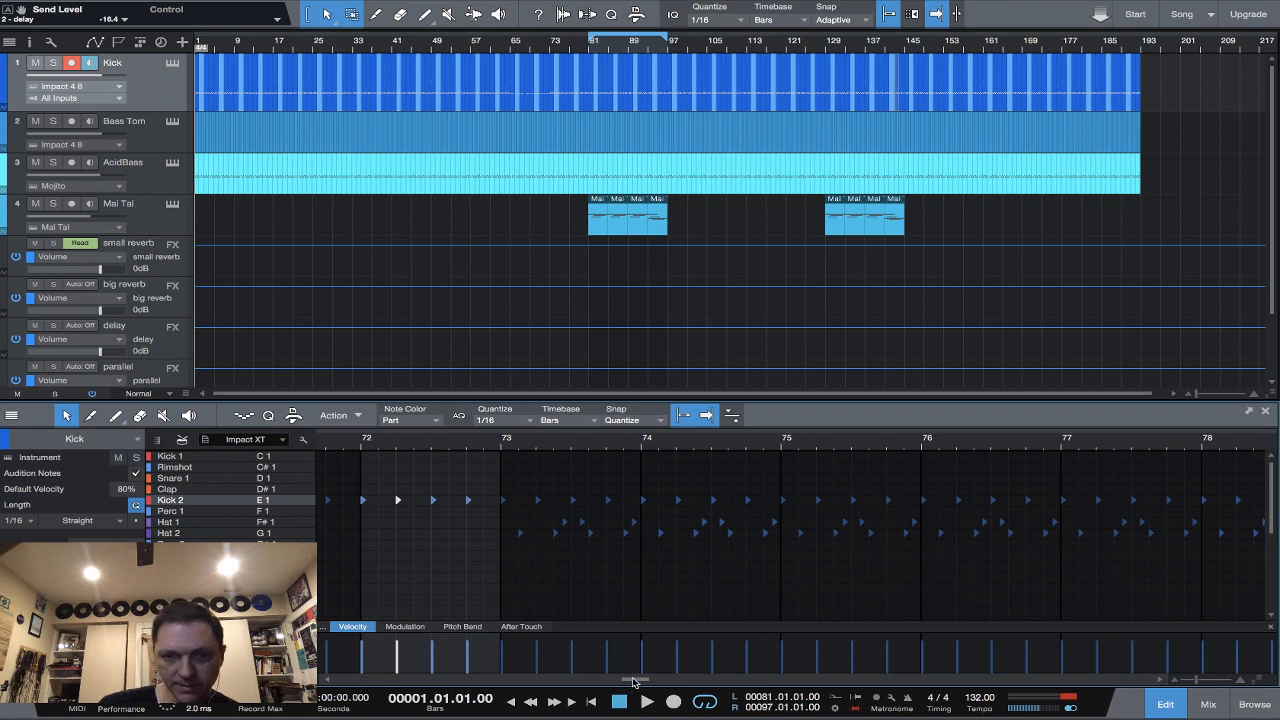
Delete the last Kick 2 note before bar 33 in the Kick track, and play the result from bar 31.
drag(633, 682, 465, 683)
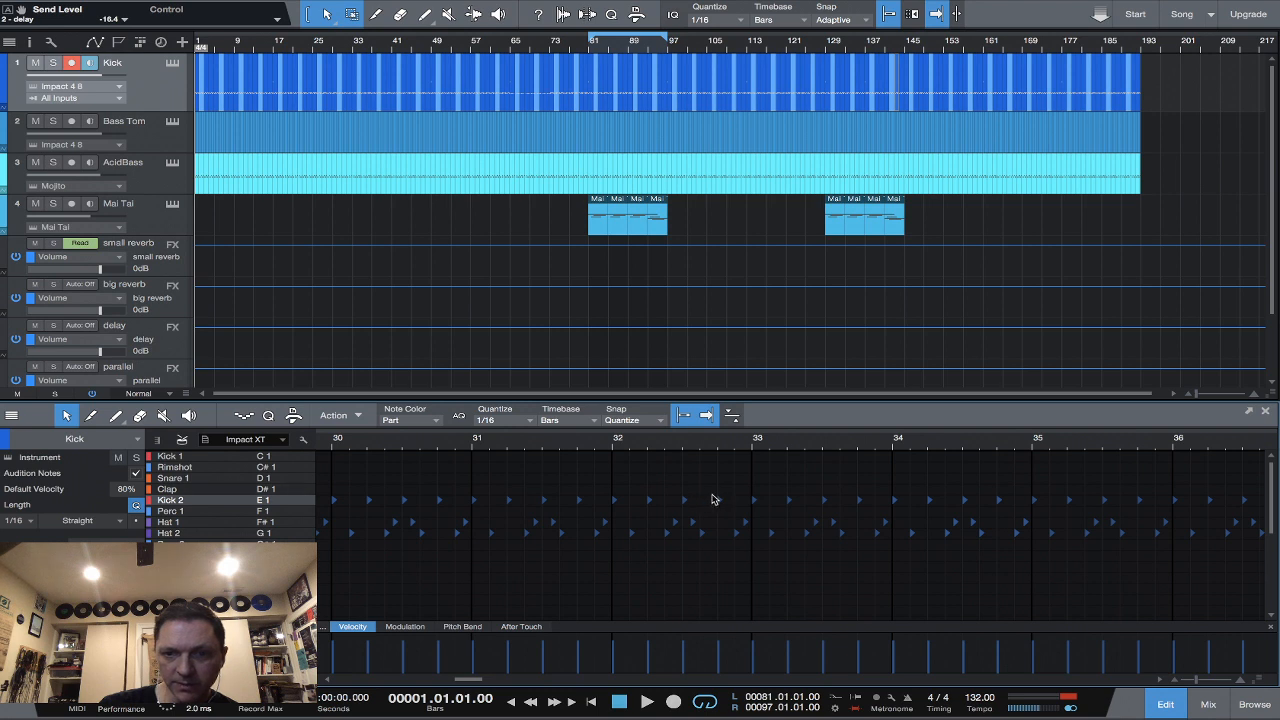
click(715, 495)
drag(714, 496, 725, 503)
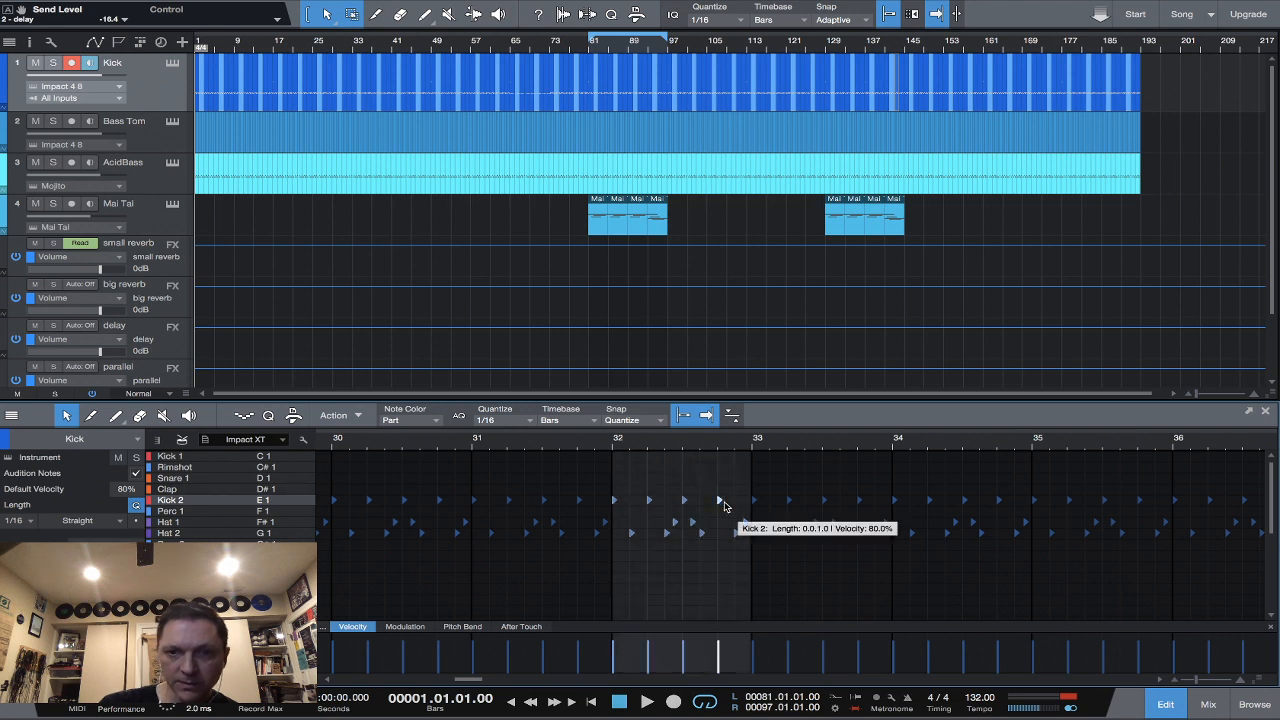
key(Delete)
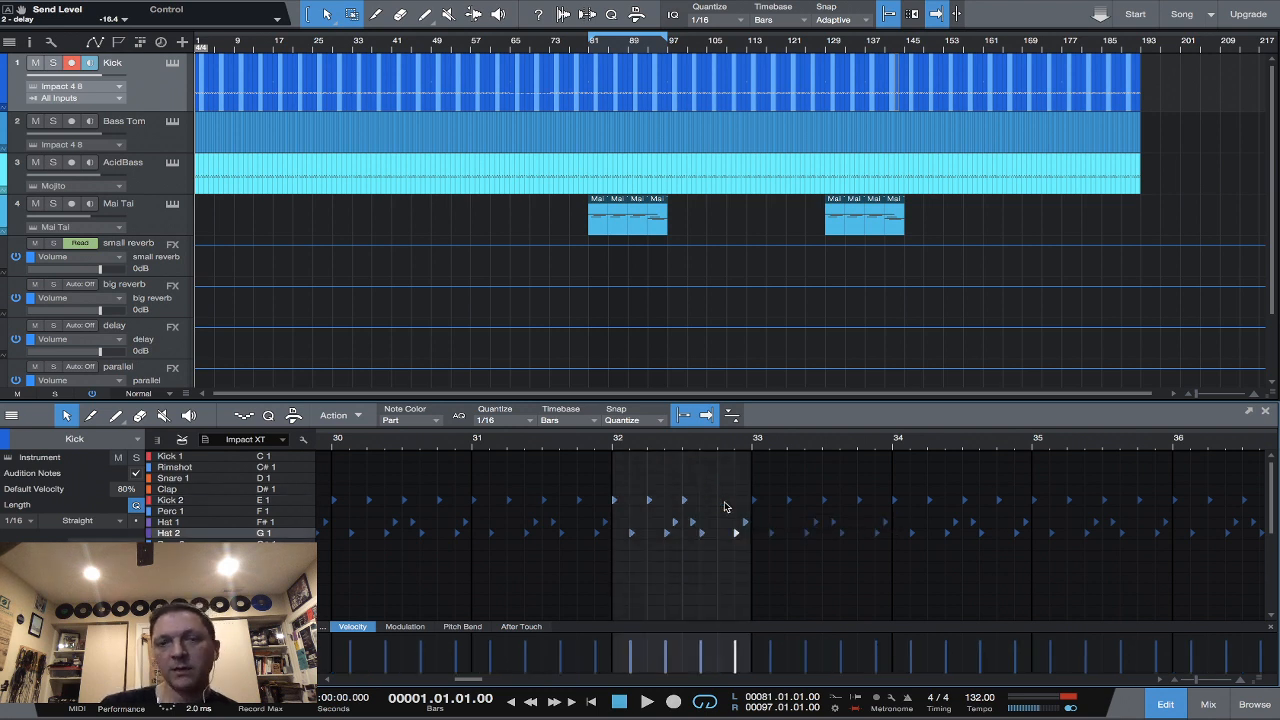
click(471, 447)
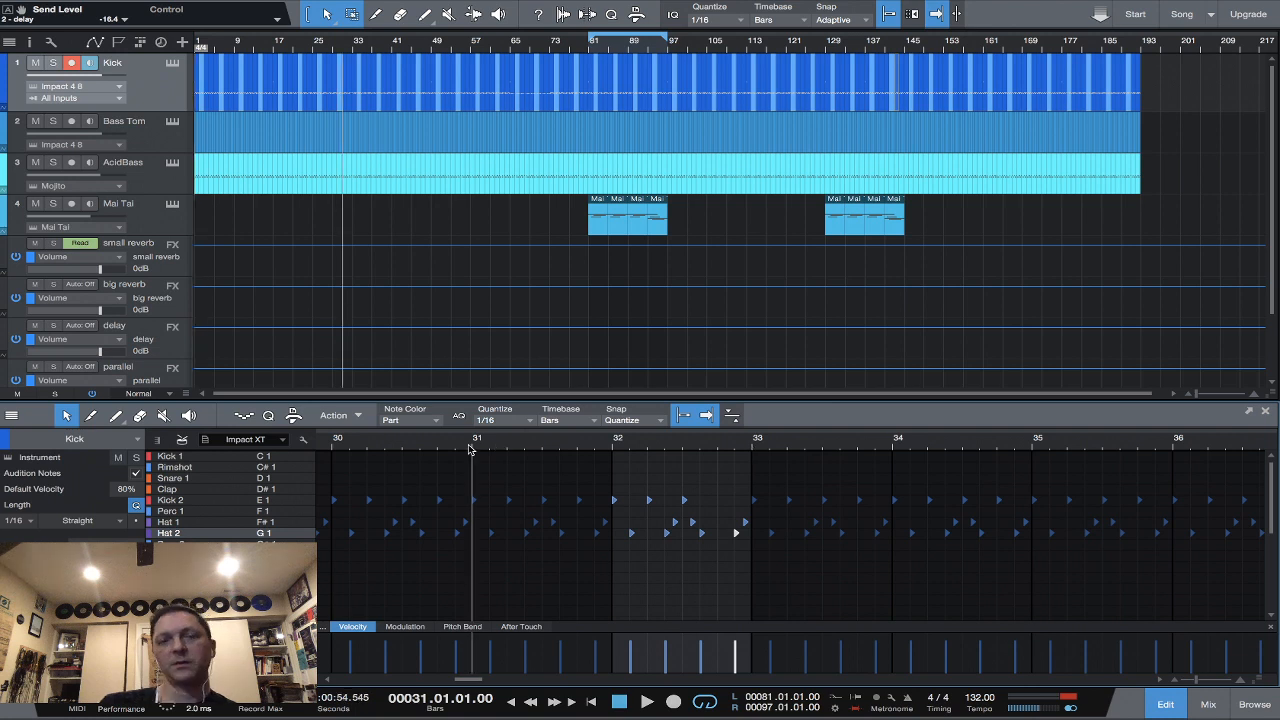
key(space)
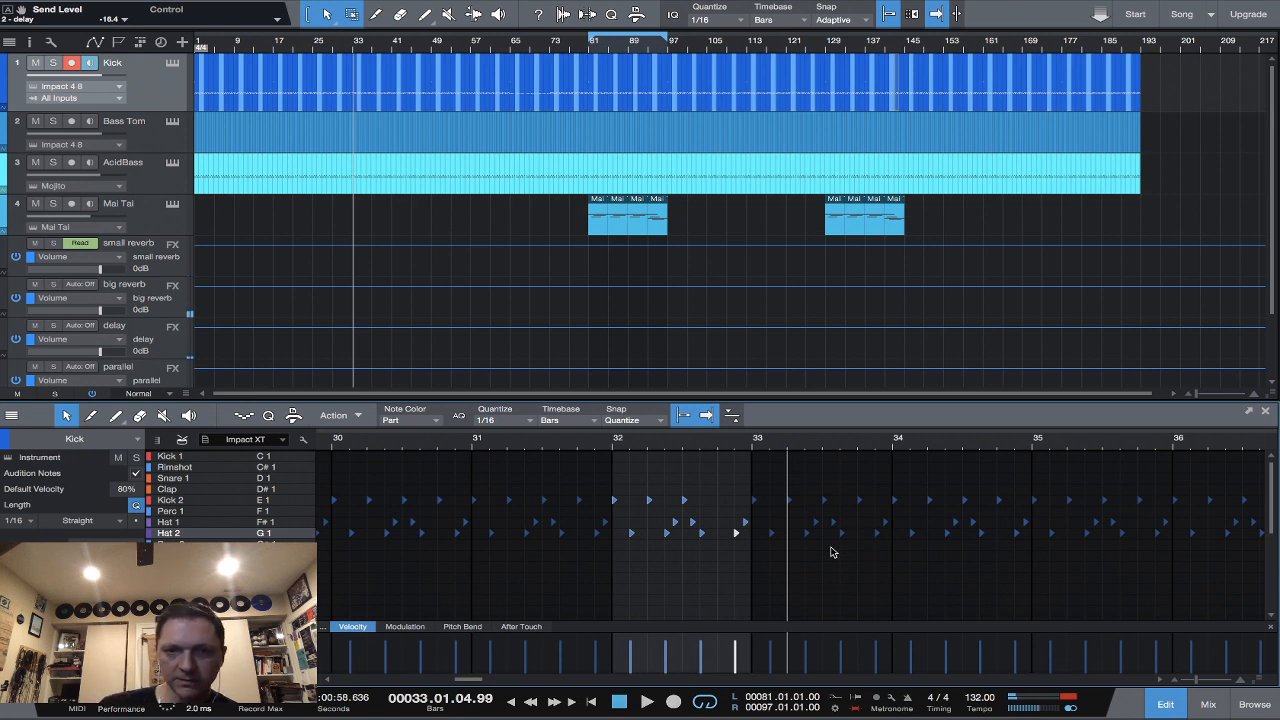
Remove the last Kick 2 note before bar 65 in the Kick track and play from bar 64.
scroll(975, 445, right, 6)
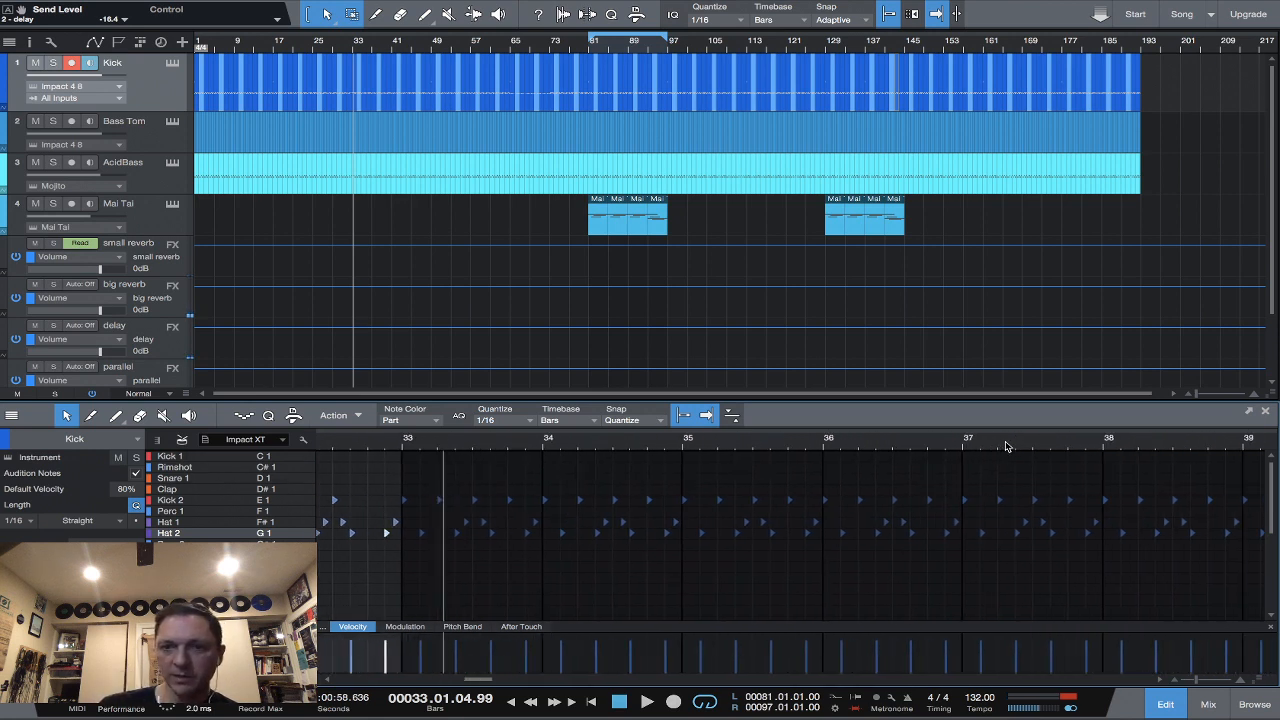
scroll(1007, 446, right, 14)
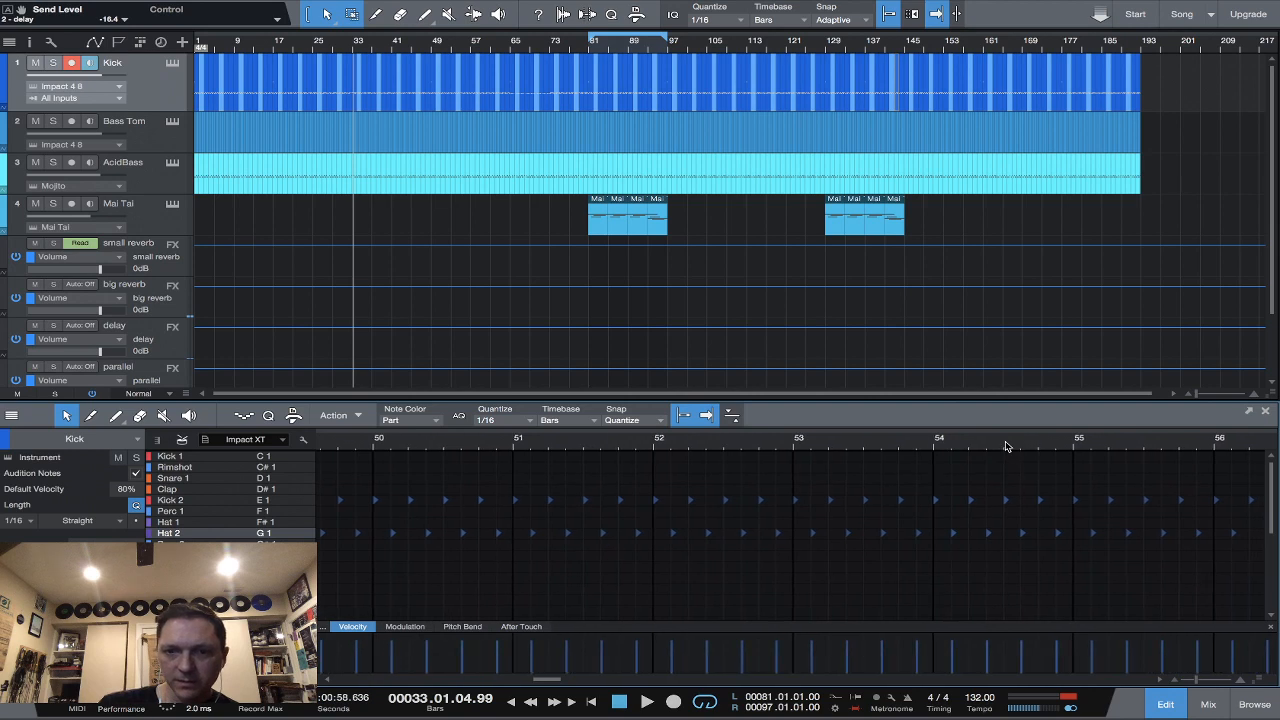
scroll(1007, 446, right, 6)
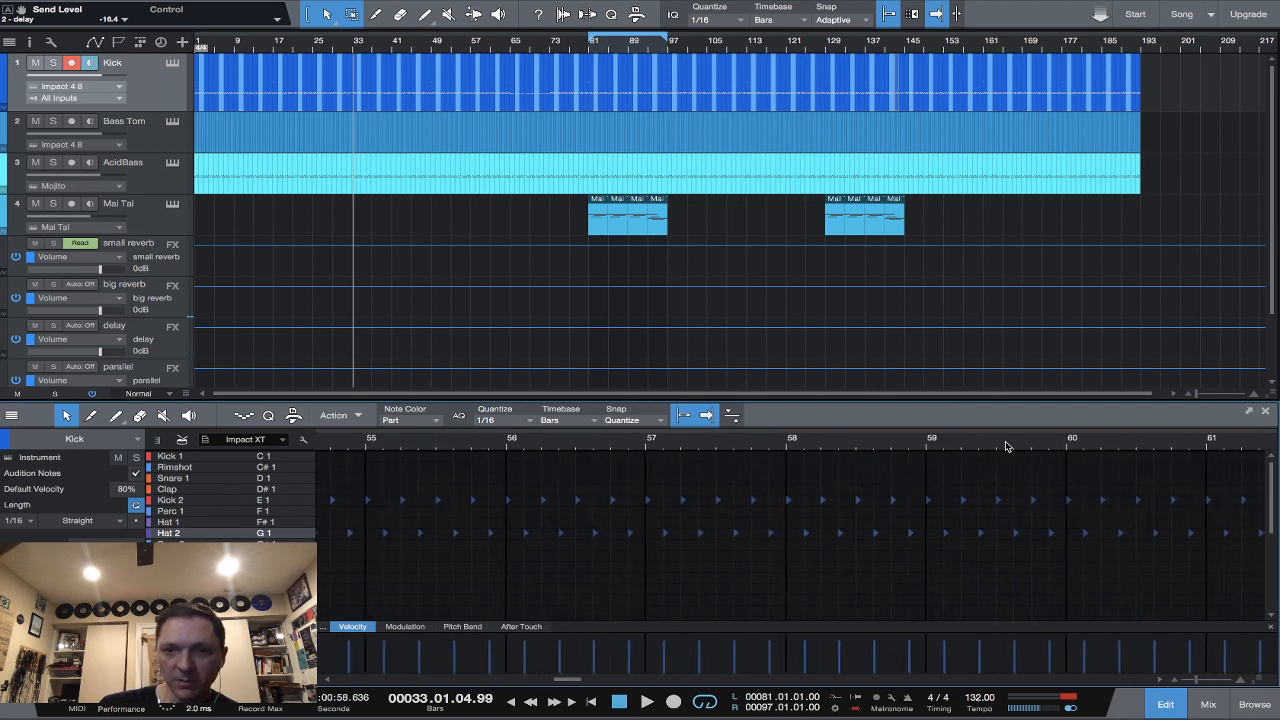
scroll(1007, 446, right, 4)
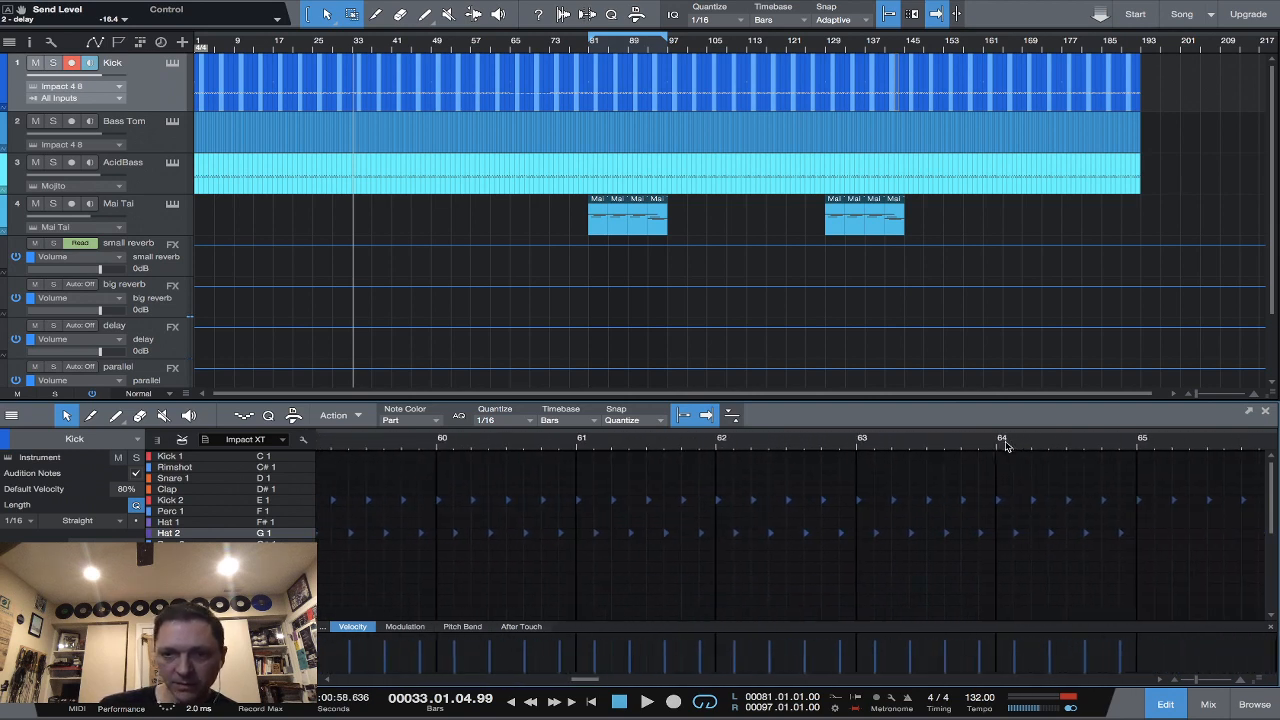
scroll(1007, 446, right, 2)
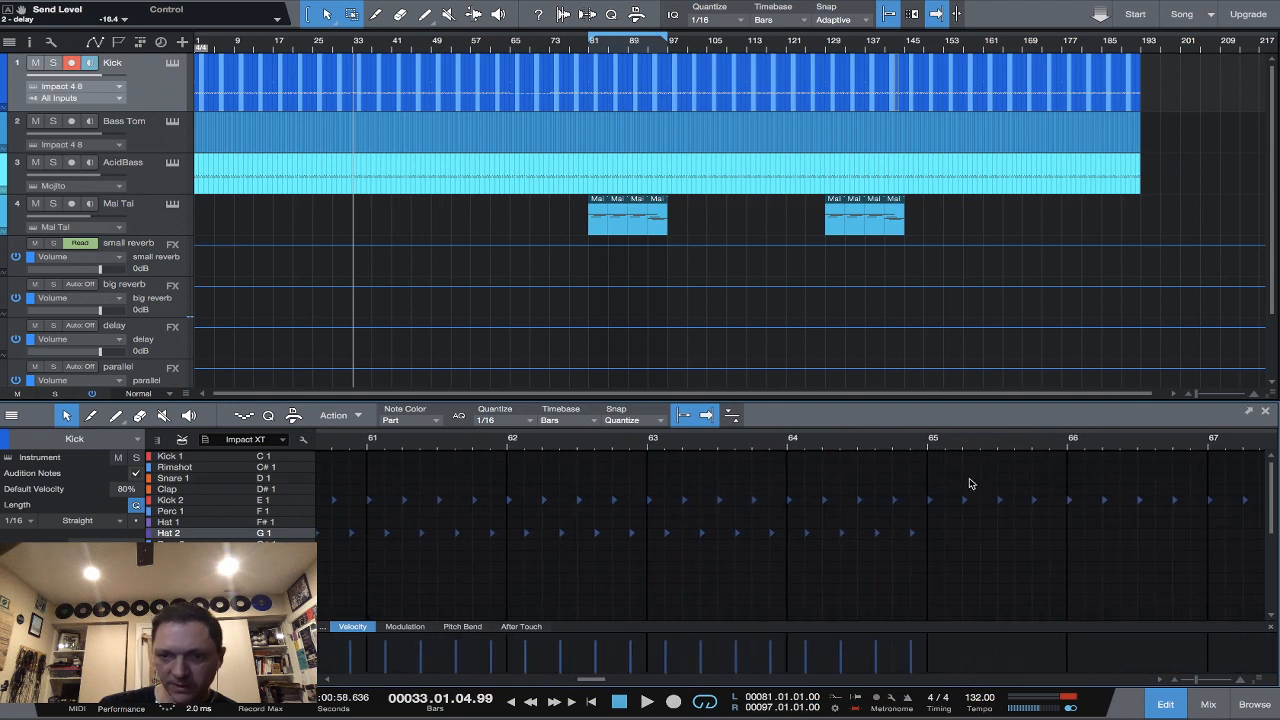
scroll(969, 484, down, 1)
scroll(969, 484, up, 1)
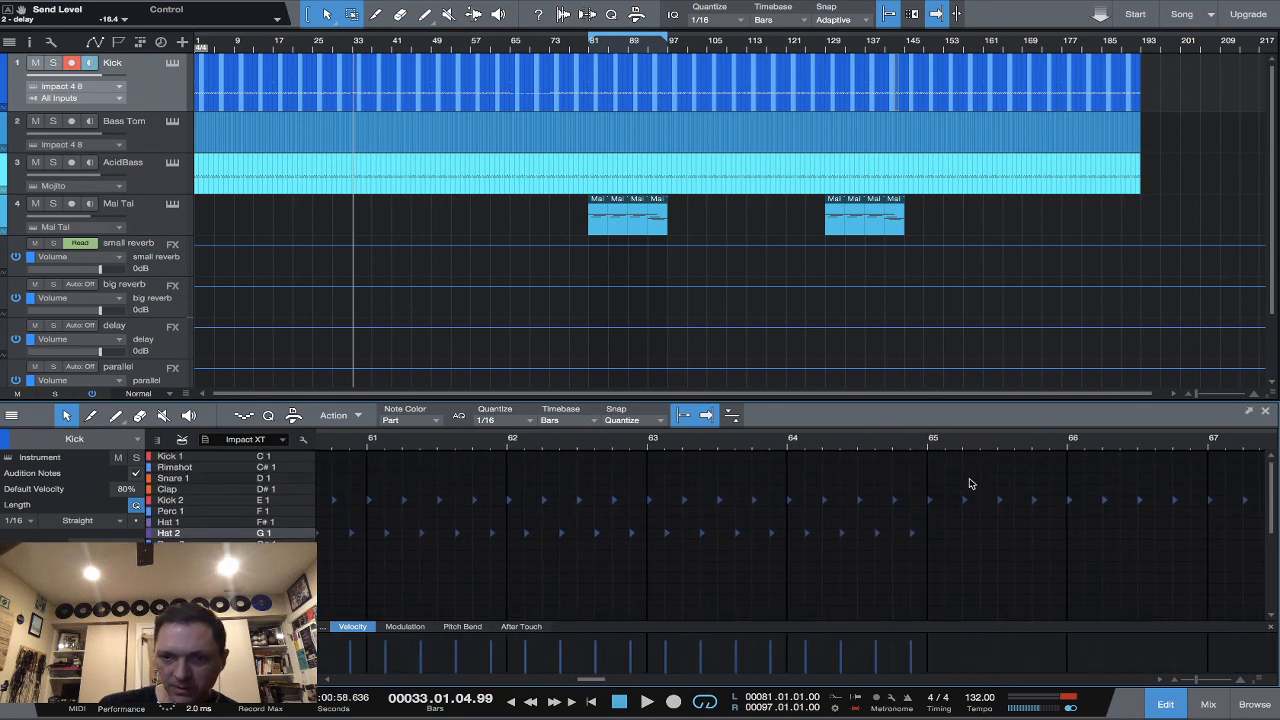
click(894, 500)
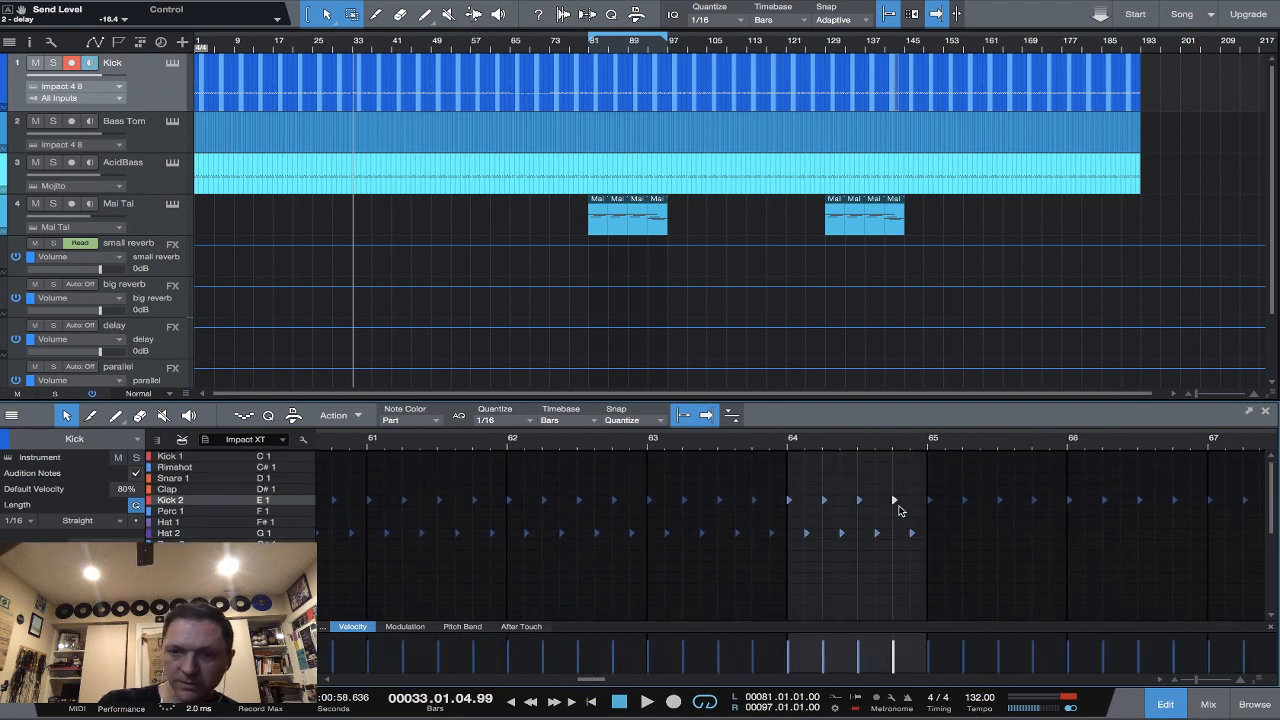
click(911, 532)
click(786, 452)
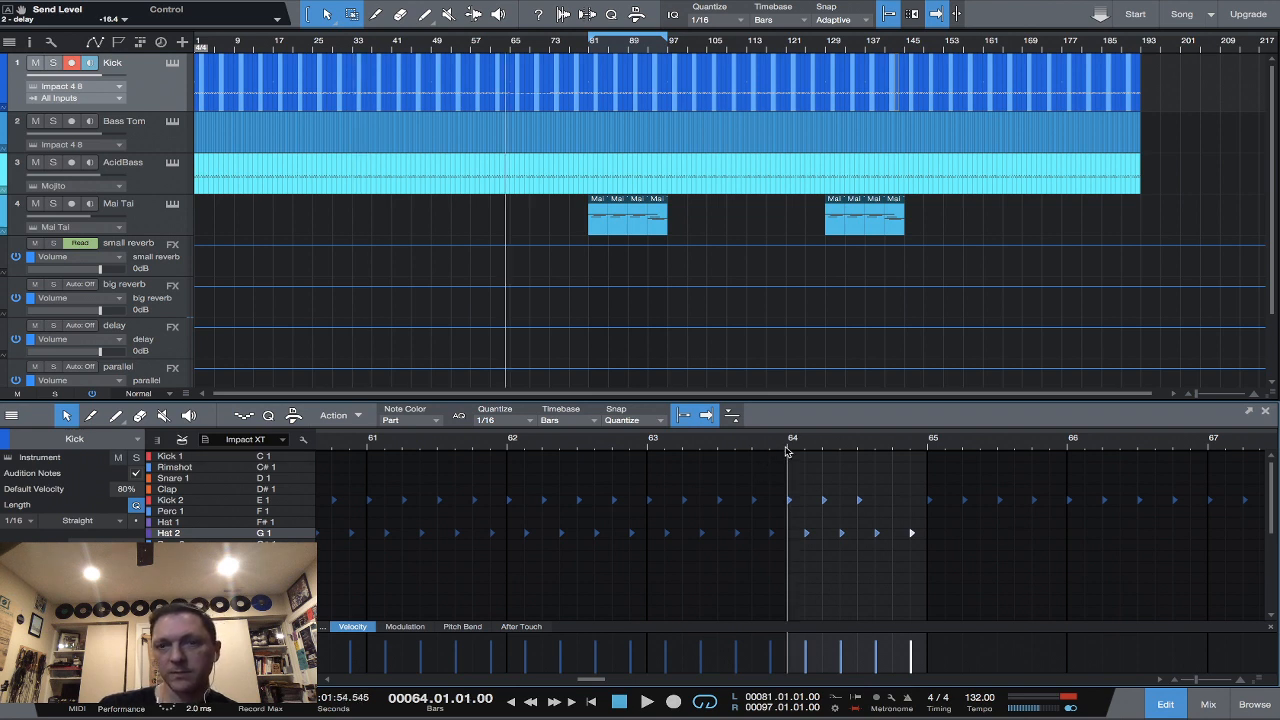
key(space)
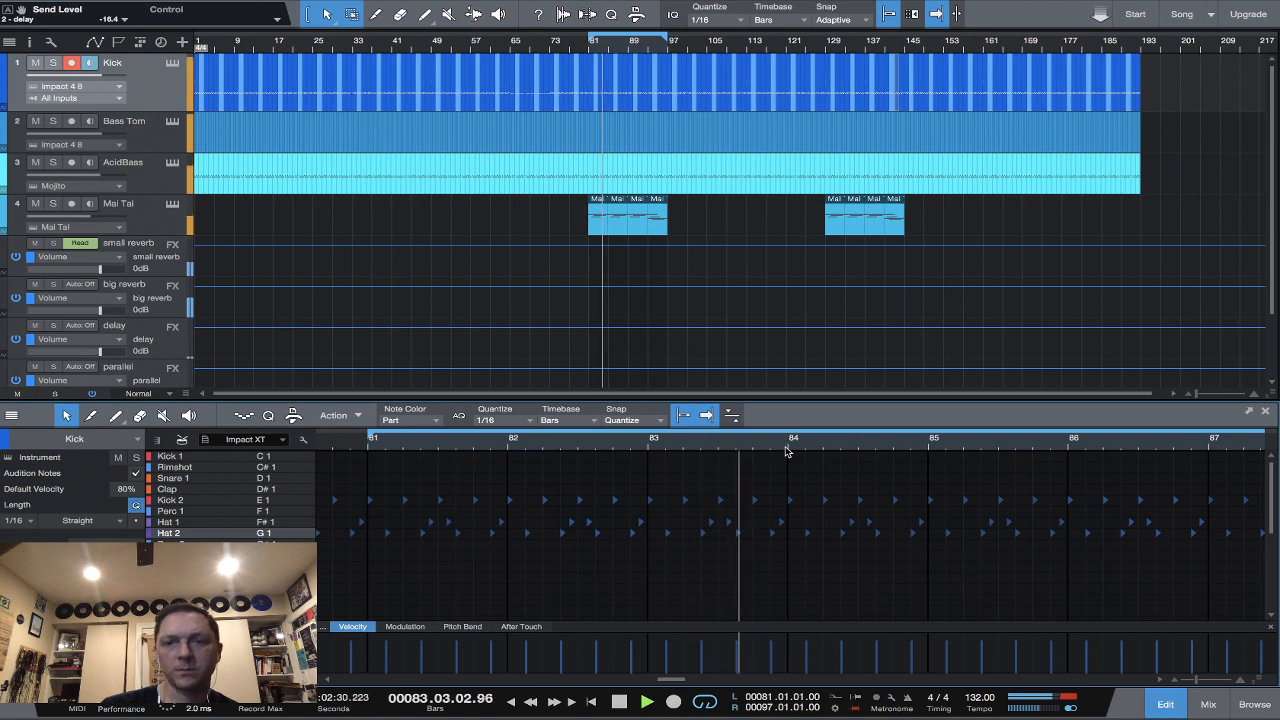
Turn off looping and delete the Kick track's Hat 1 notes from bar 97 up to bar 105 during playback.
click(711, 704)
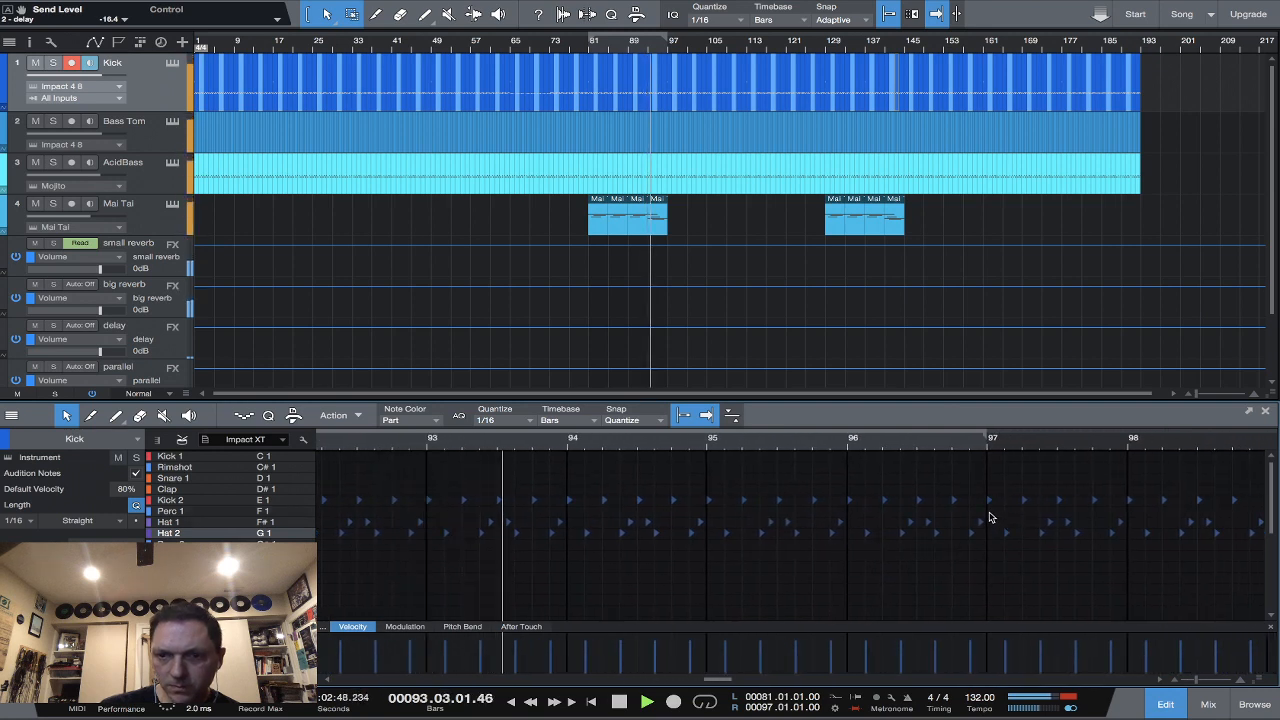
drag(989, 510, 790, 529)
key(Delete)
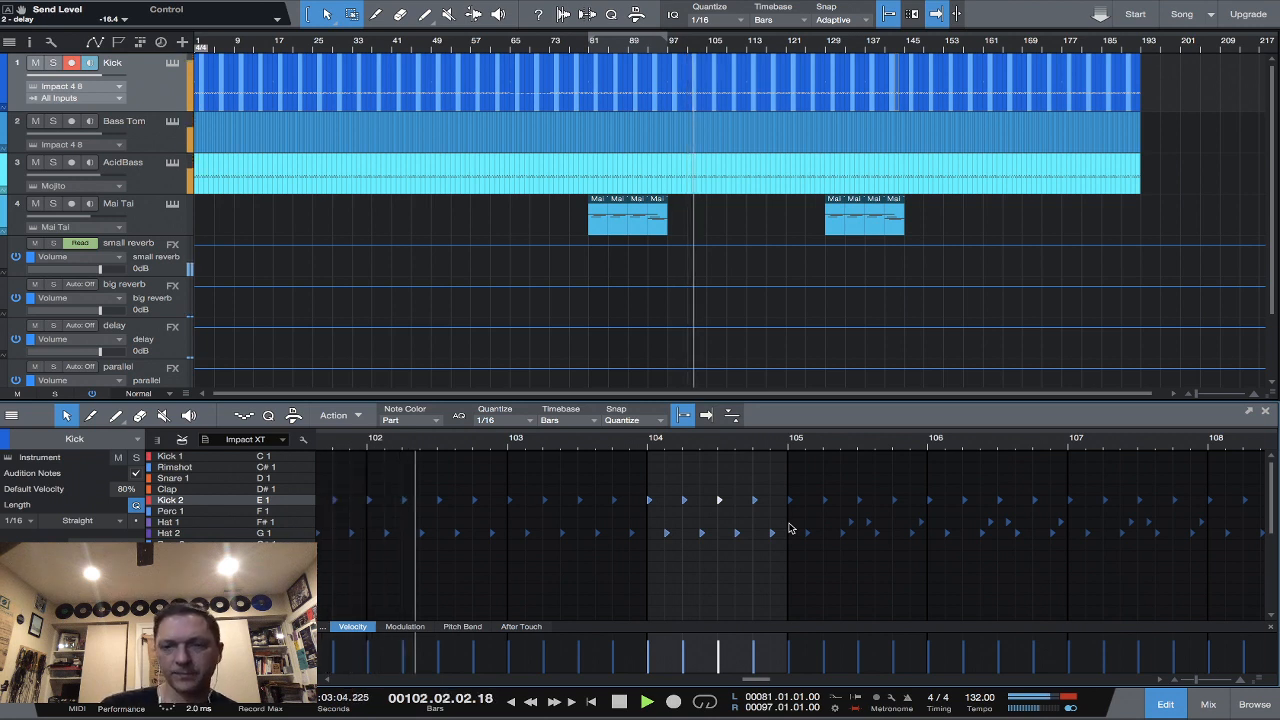
scroll(953, 567, right, 2)
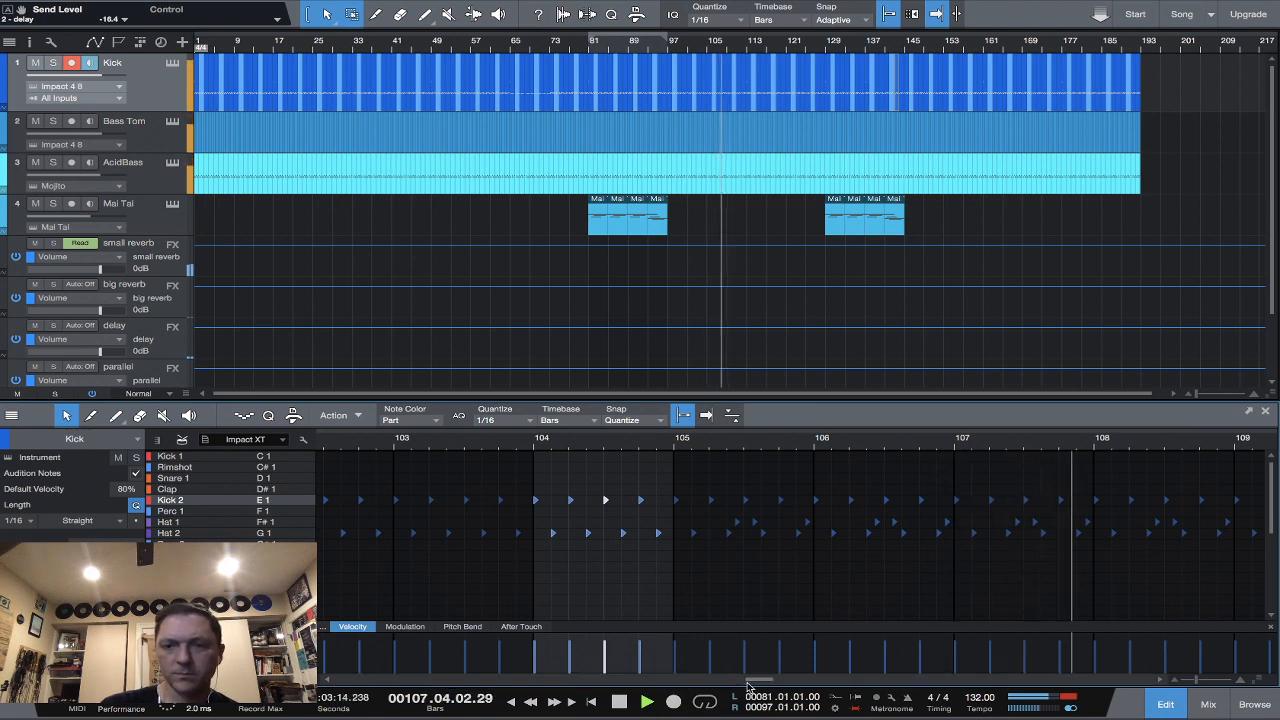
key(space)
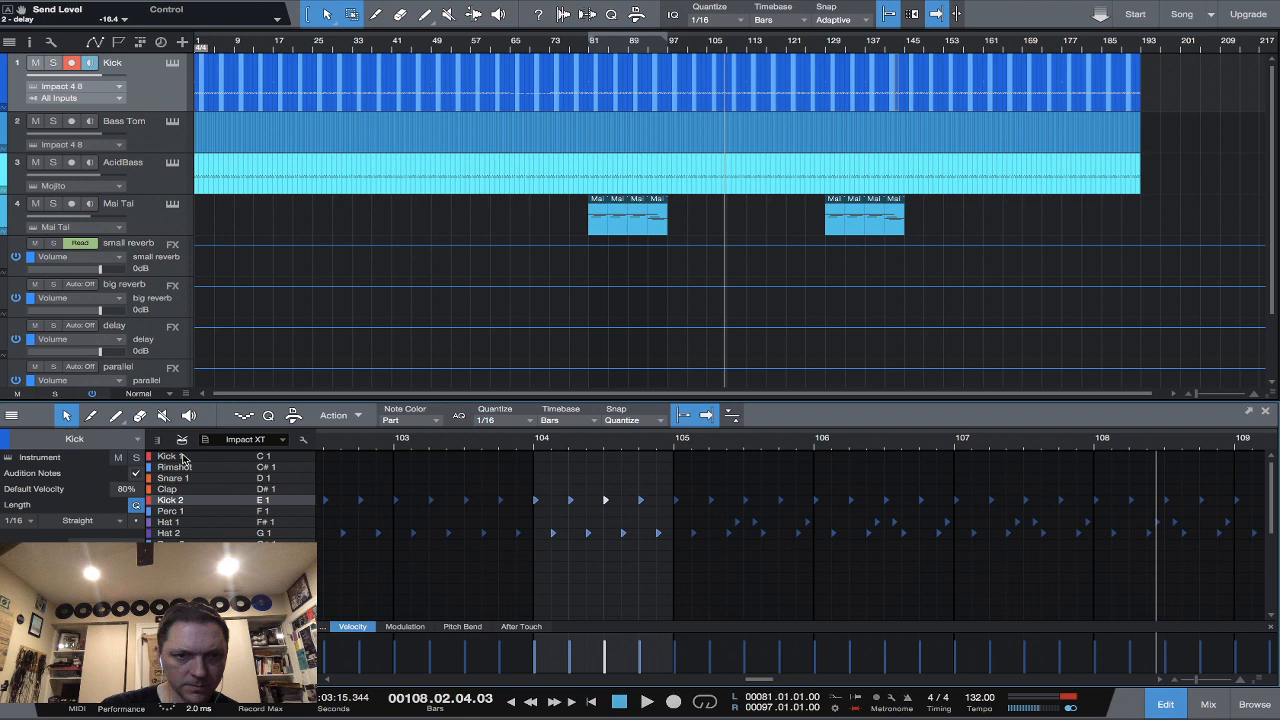
Audition Hat 1 and Hat 2, and look through the Impact pads down past the kit tops for another sound.
click(184, 524)
click(183, 532)
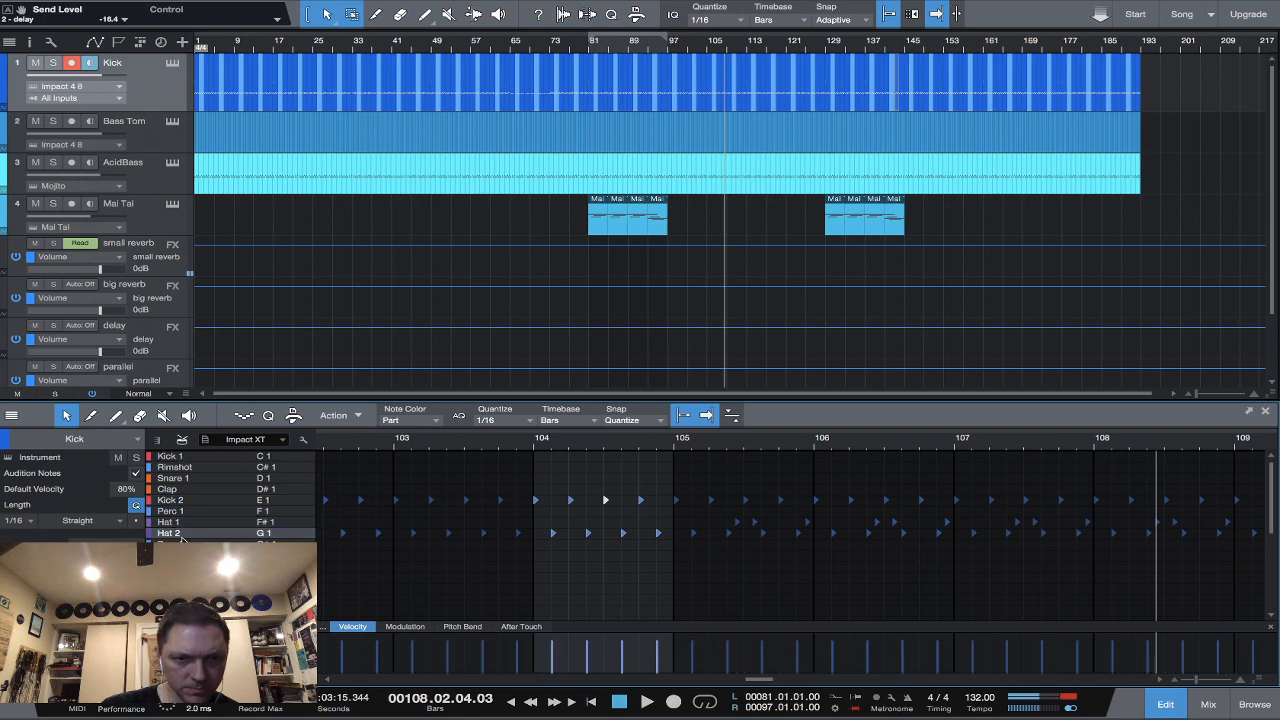
click(183, 543)
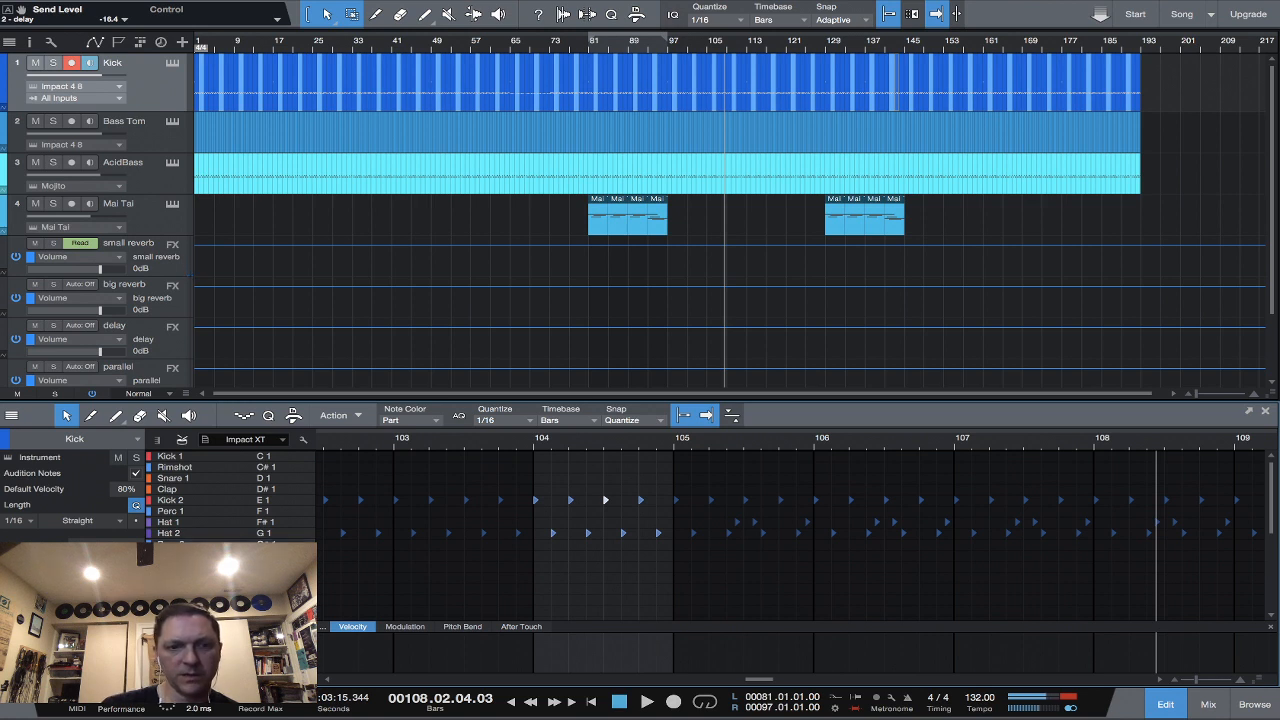
scroll(183, 520, down, 2)
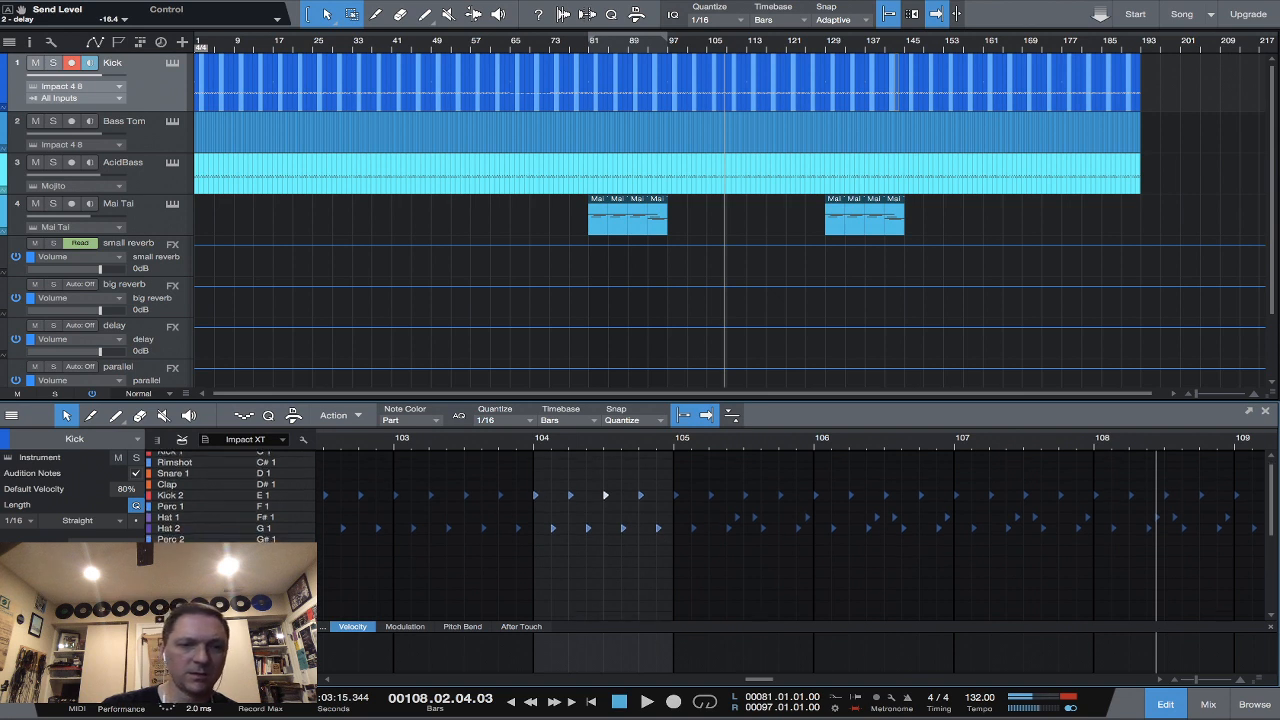
scroll(183, 520, down, 5)
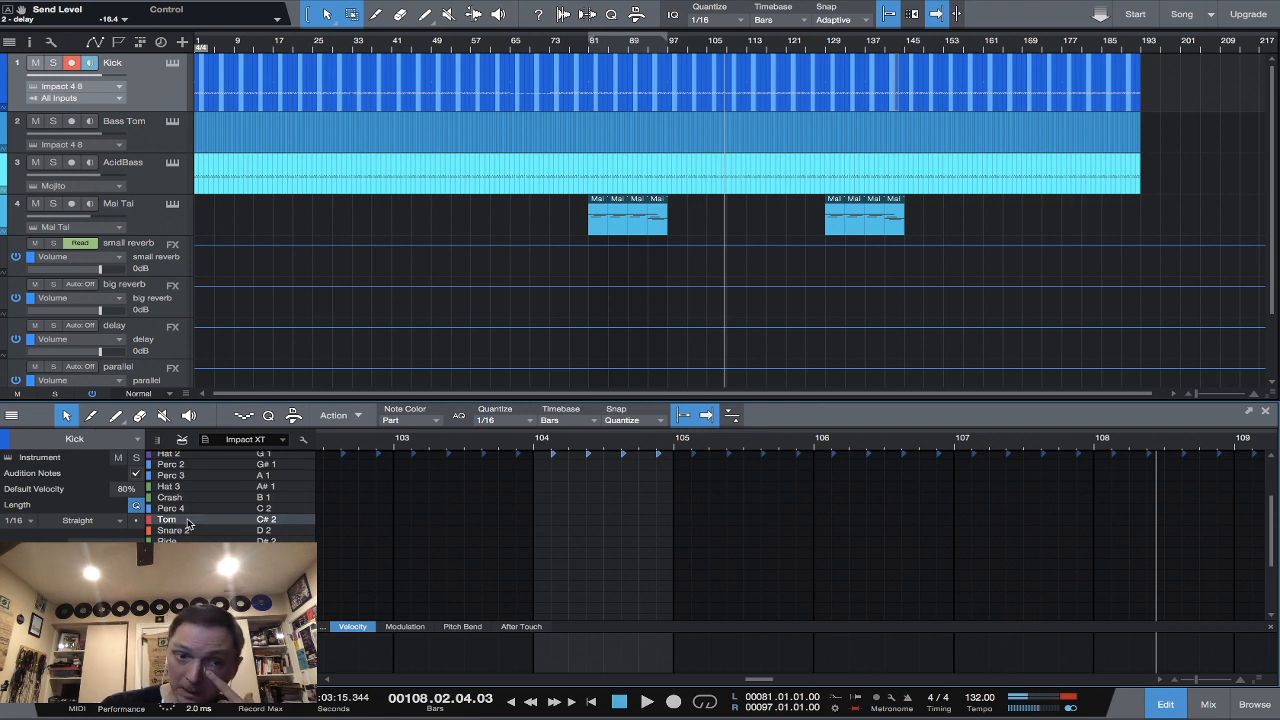
scroll(232, 527, down, 1)
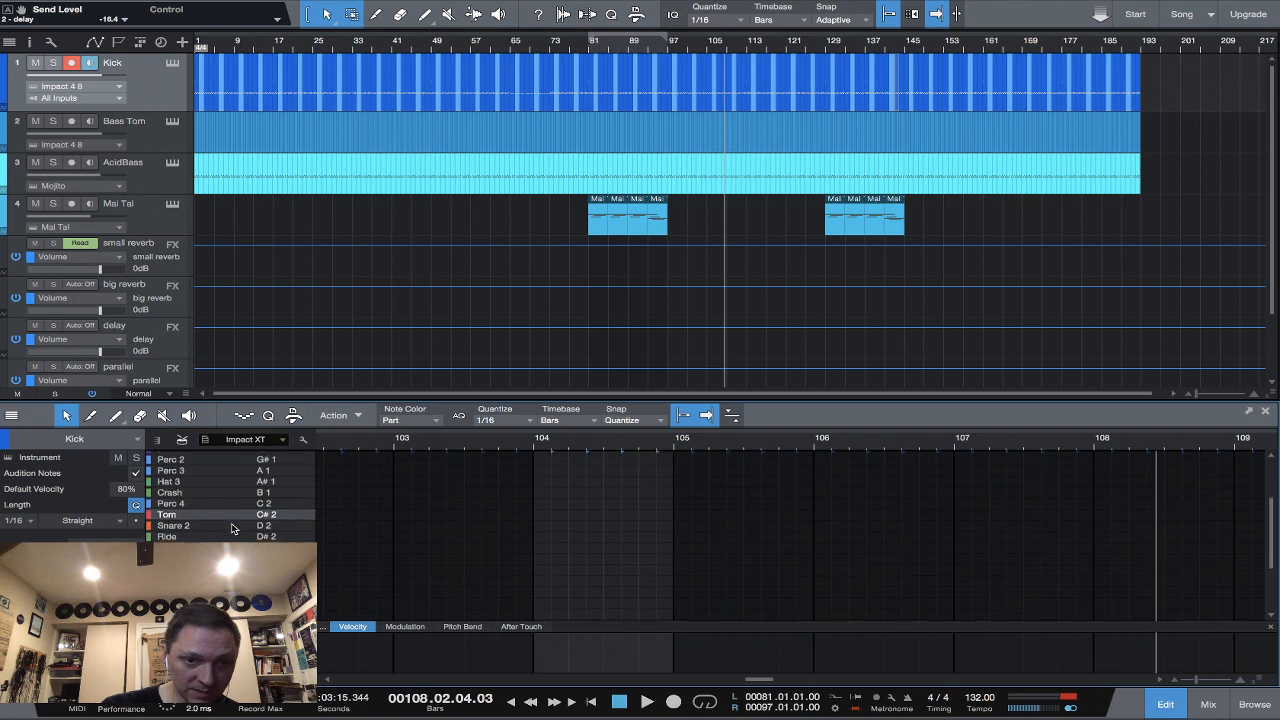
scroll(230, 498, down, 5)
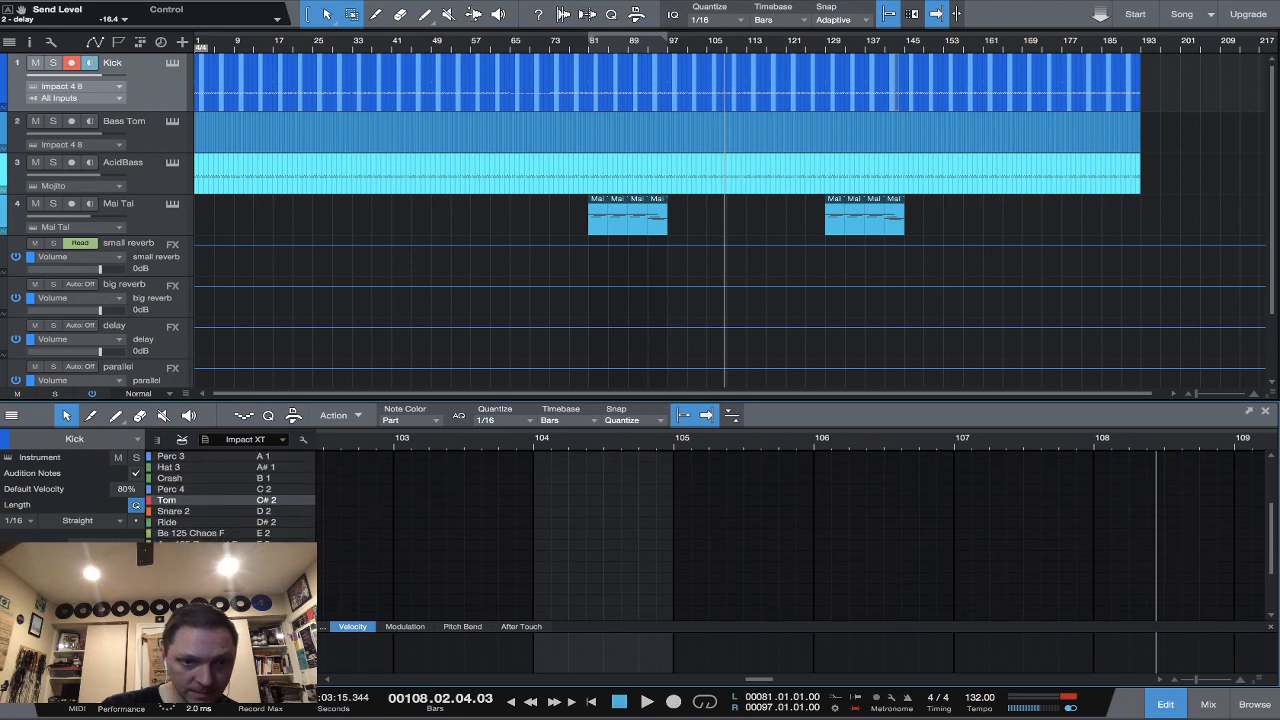
scroll(230, 498, down, 1)
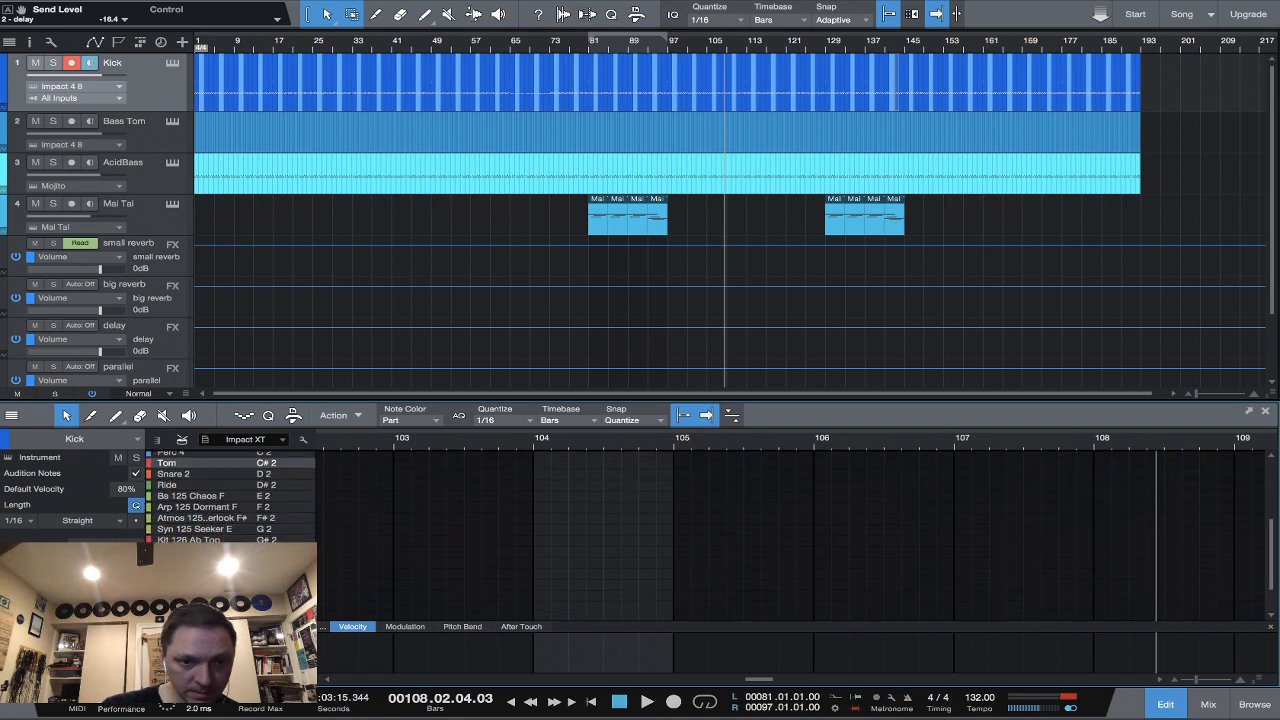
scroll(229, 530, down, 4)
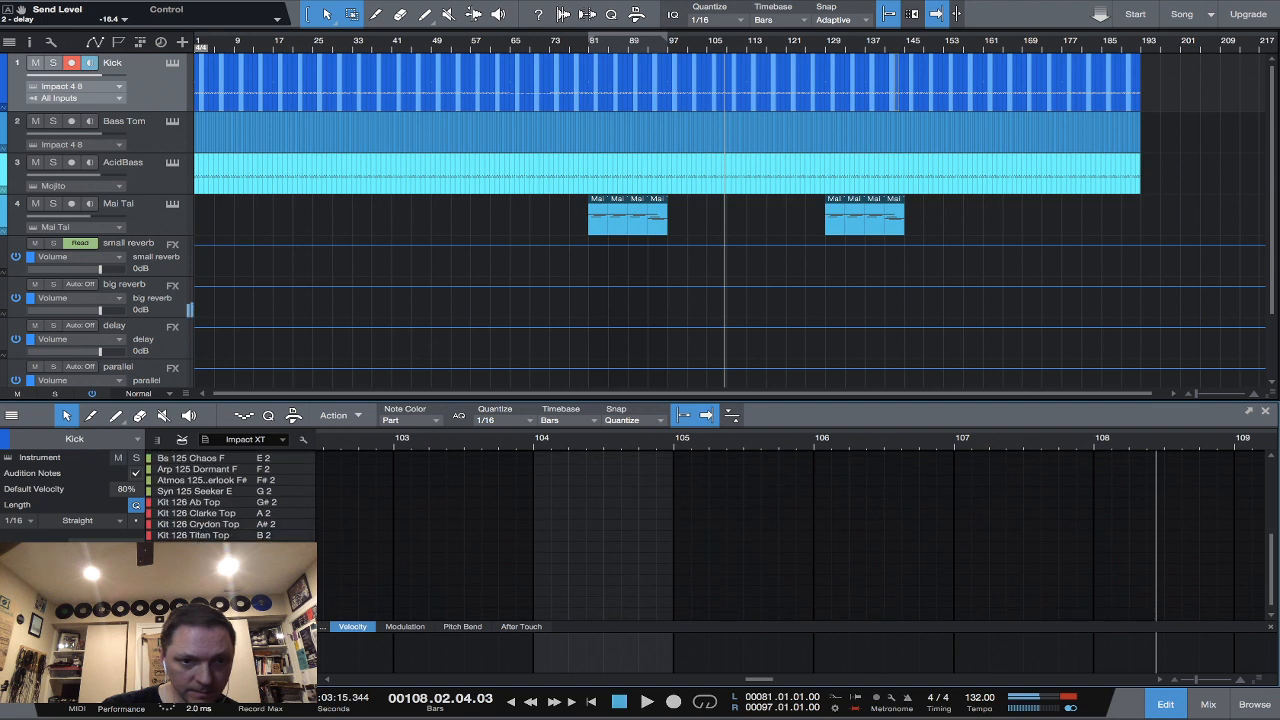
scroll(229, 500, down, 1)
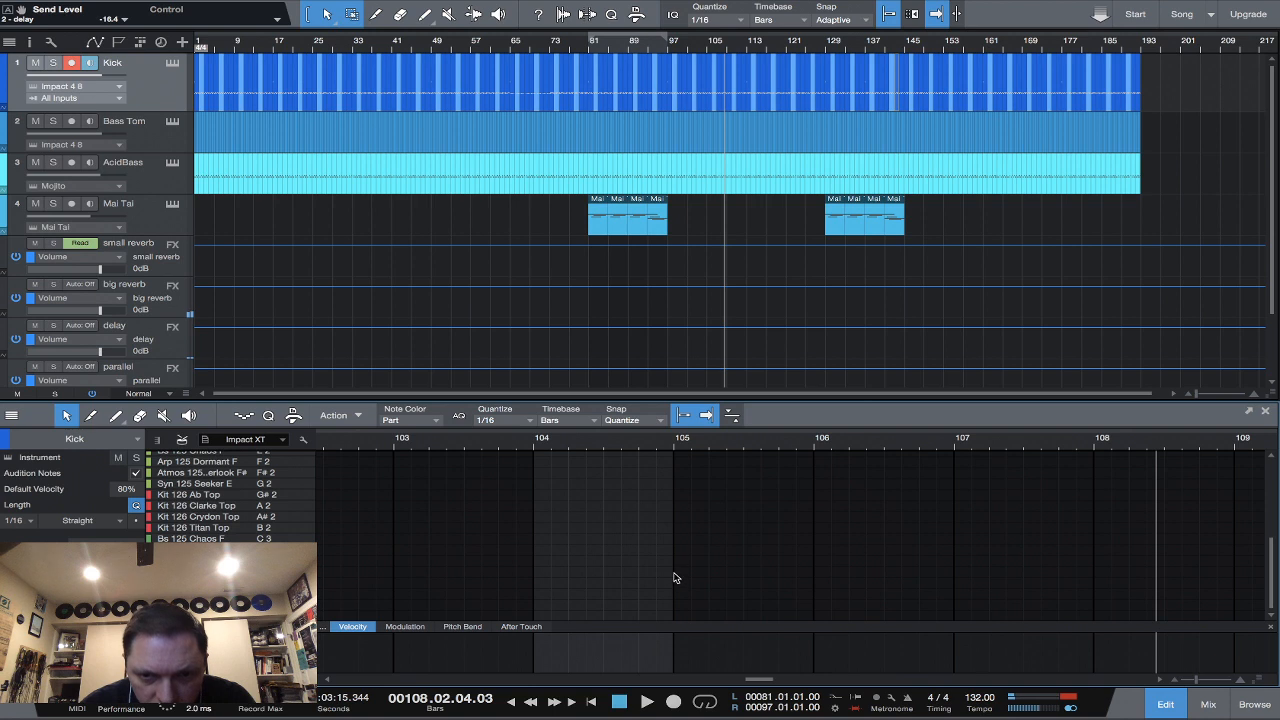
Paint Stab Analog Abject Dm notes in bar 105 on the first and fourth sixteenths of beats 1 and 3.
click(115, 416)
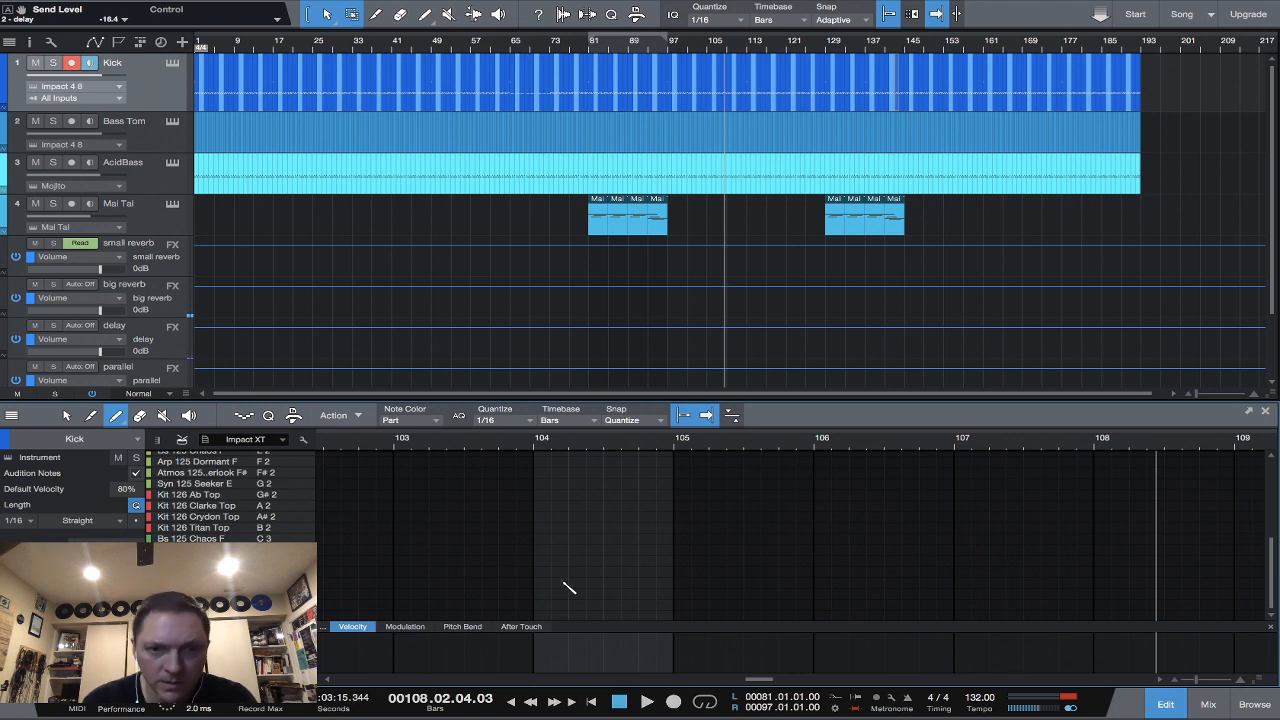
click(677, 574)
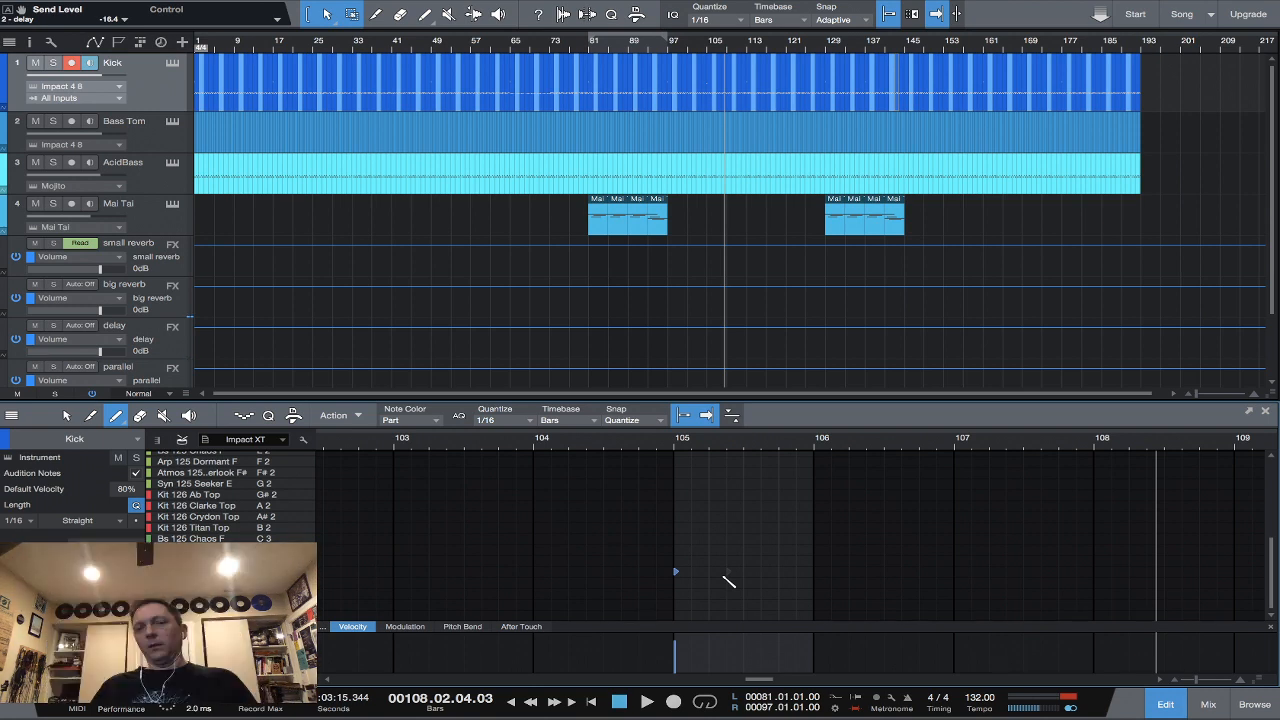
scroll(873, 572, right, 2)
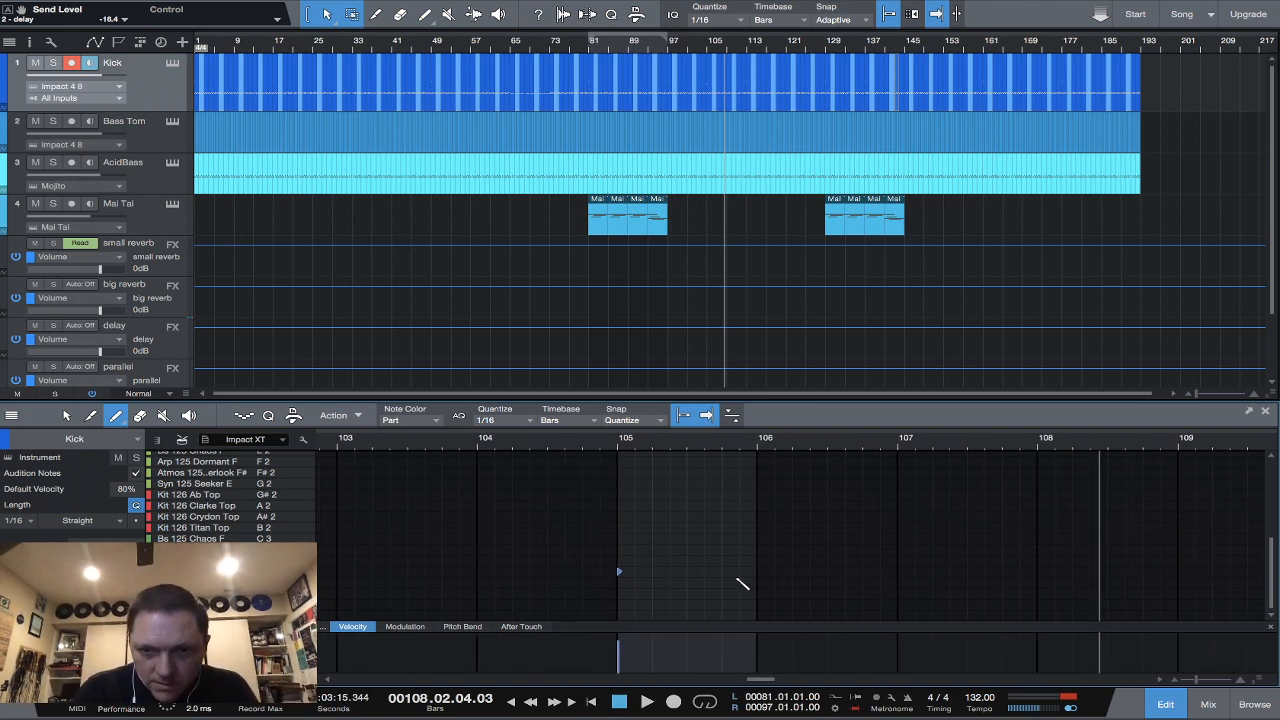
click(689, 572)
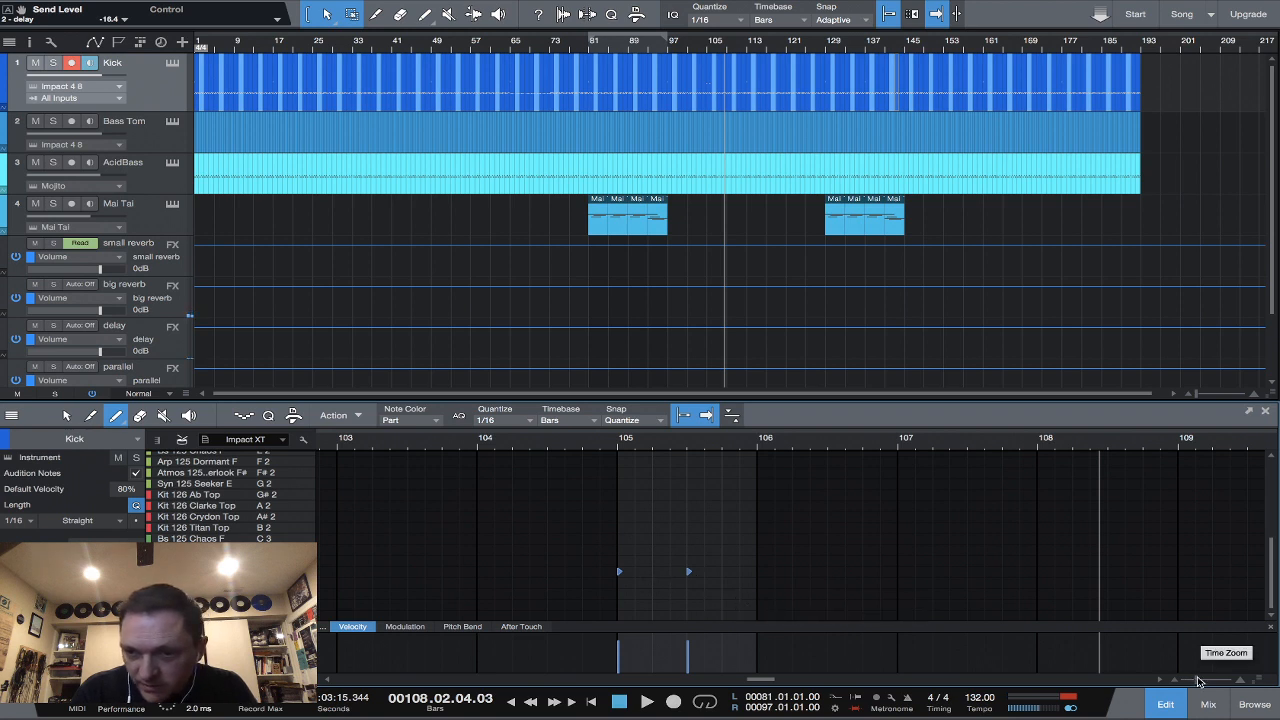
drag(1199, 680, 1204, 681)
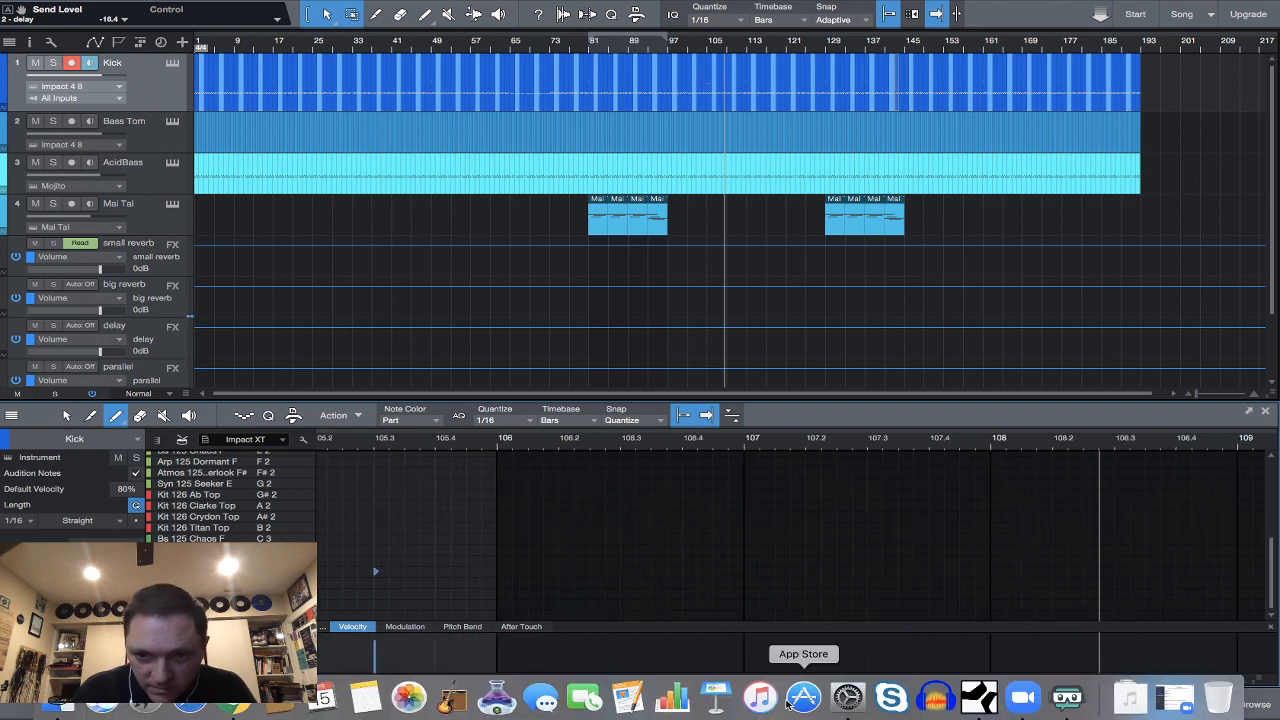
drag(770, 680, 764, 681)
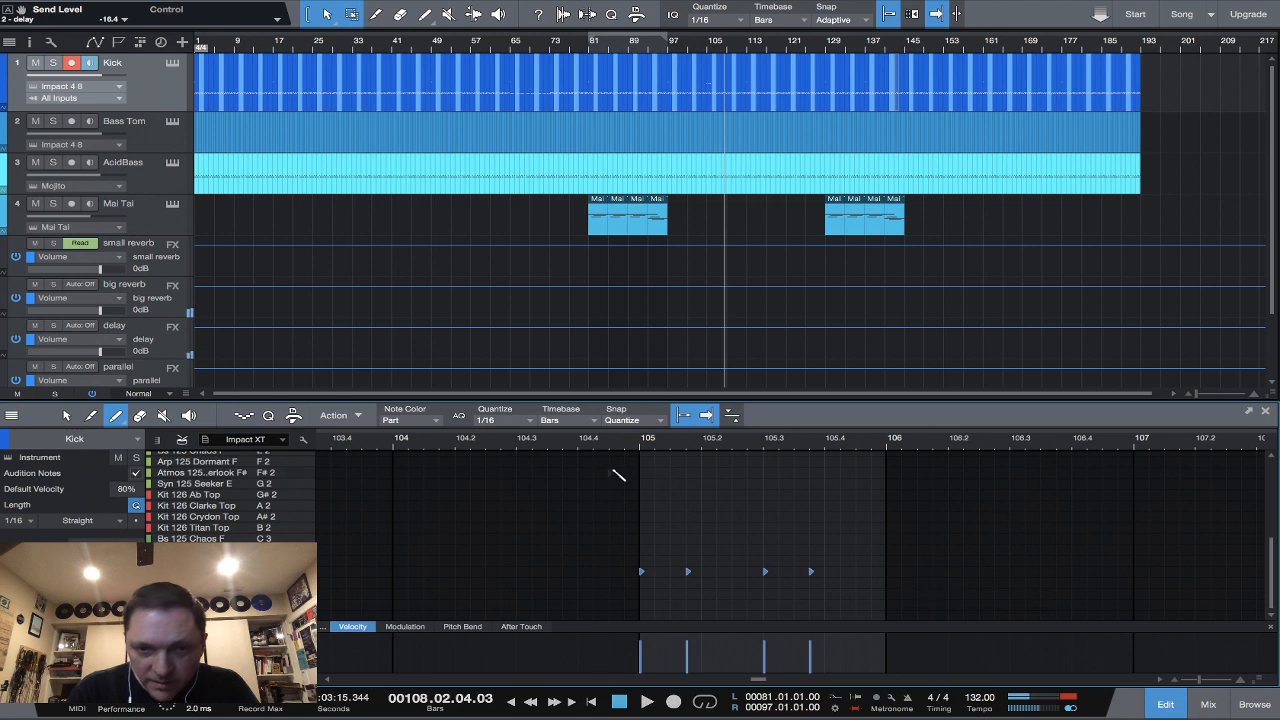
Play the stab pattern from bar 105 and remove its first note at the start of the bar.
click(640, 447)
key(space)
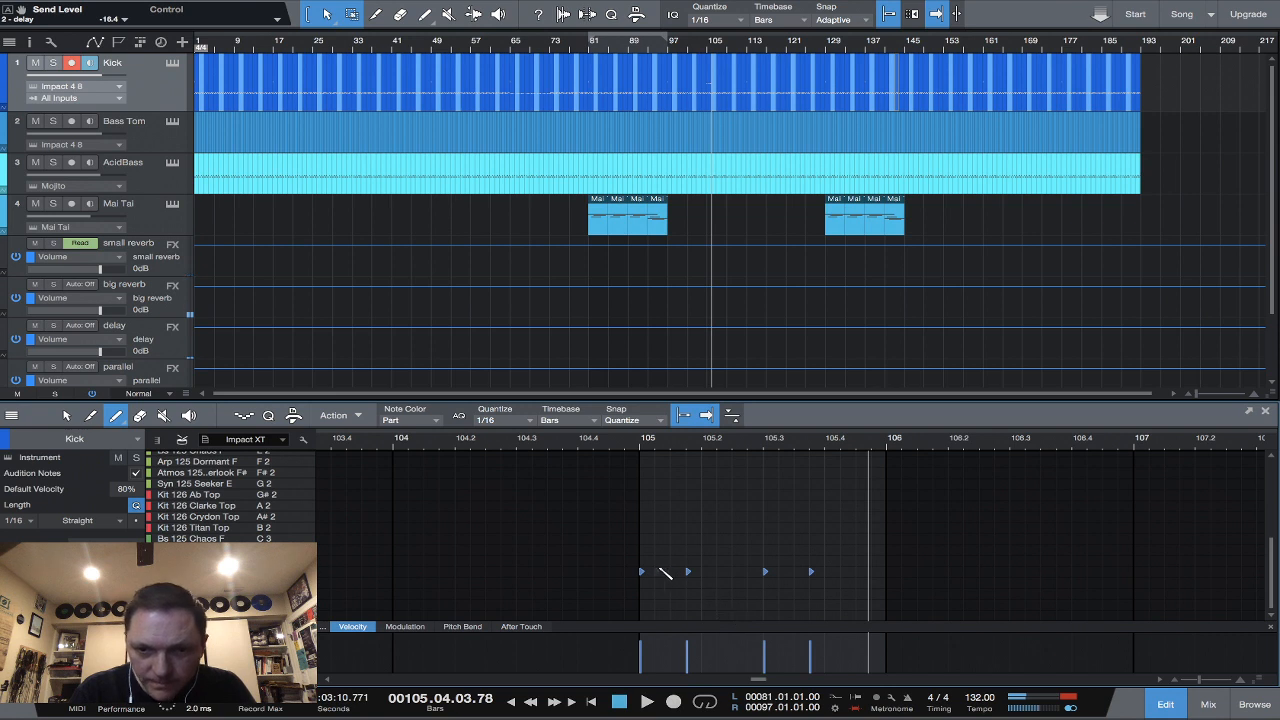
click(643, 572)
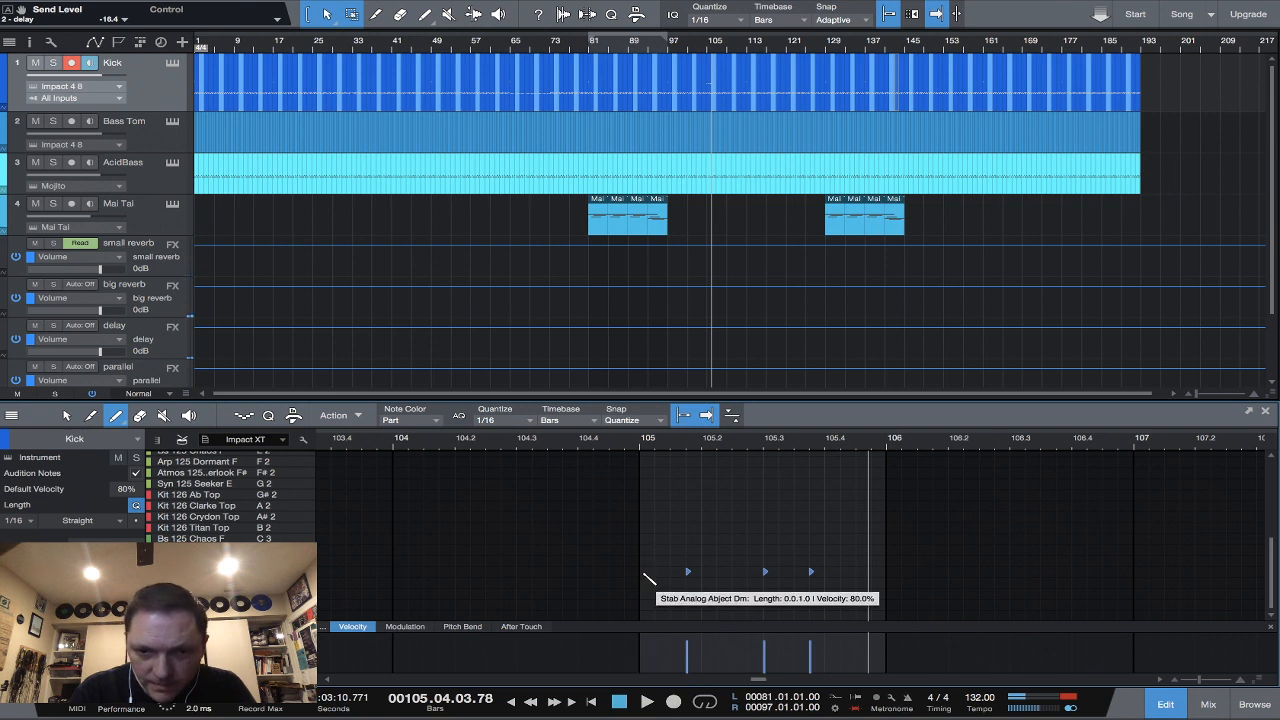
Remove the stab note at the start of beat 3 in bar 105 and play the pattern from bar 105.
click(766, 571)
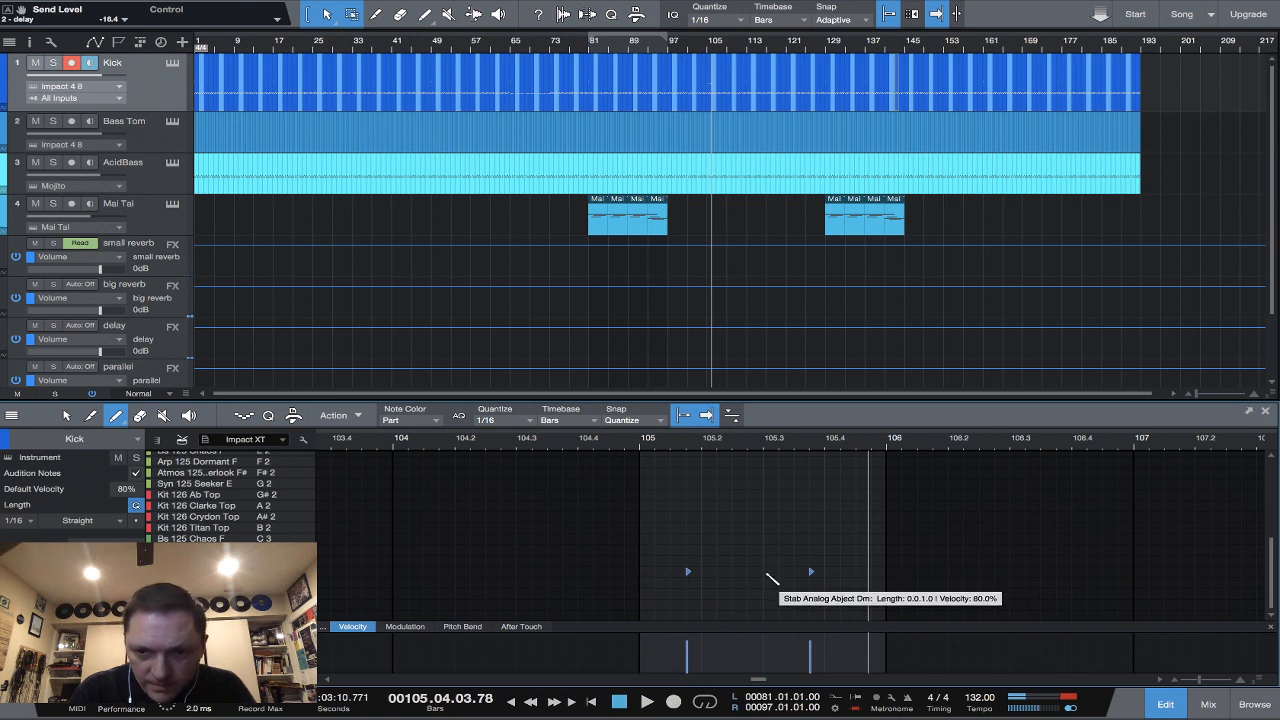
click(640, 449)
key(space)
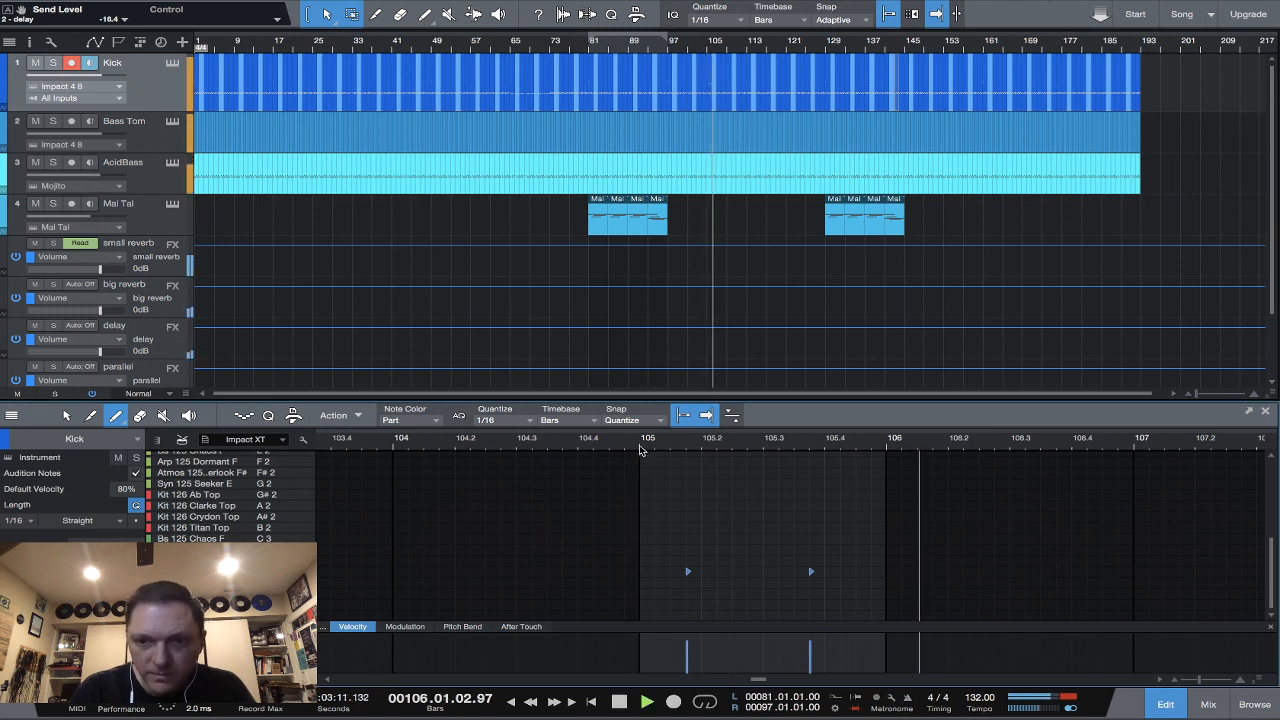
key(space)
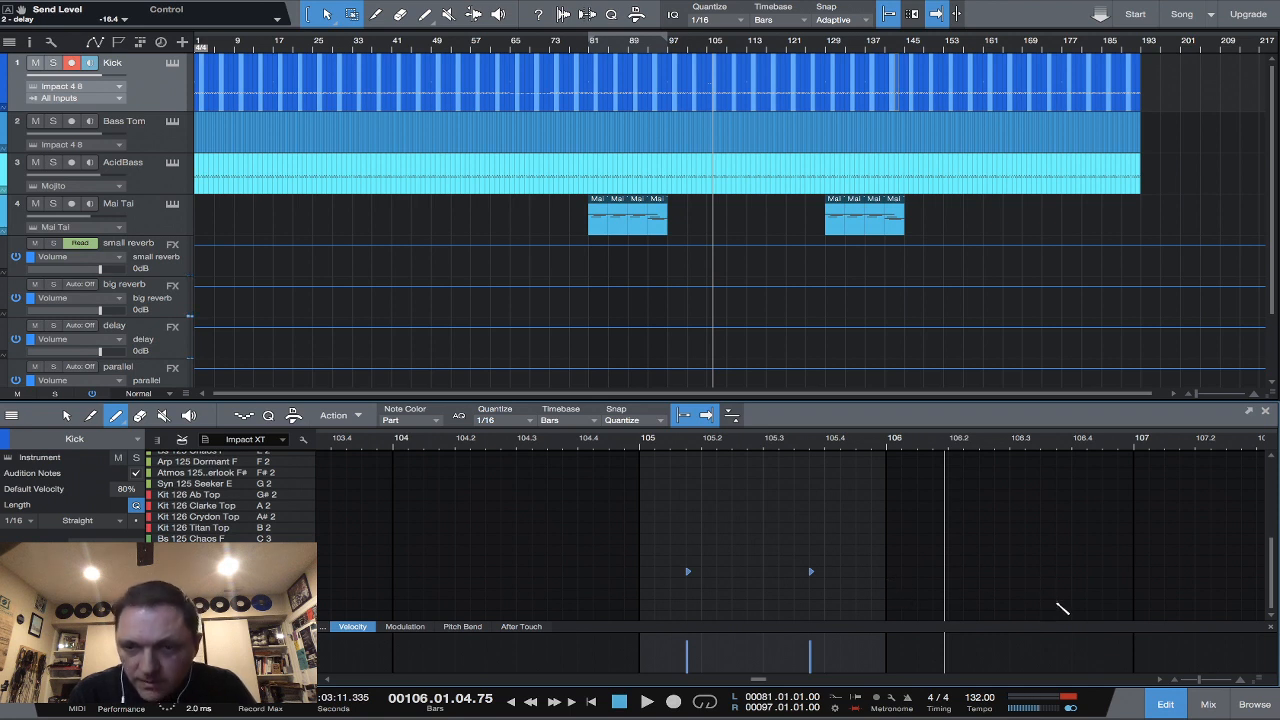
Paint Stab Analog Abject Dm notes in bar 106 on the fourth sixteenths of beats 1 and 3.
scroll(1166, 622, right, 3)
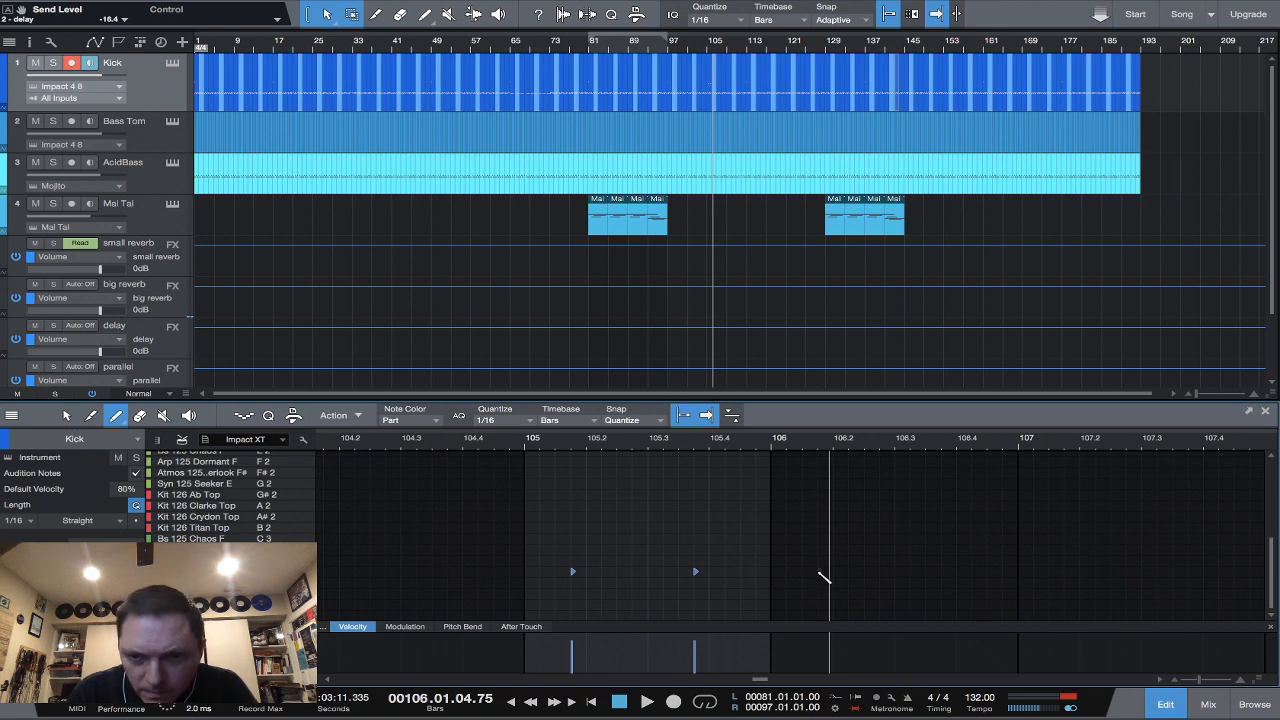
click(819, 573)
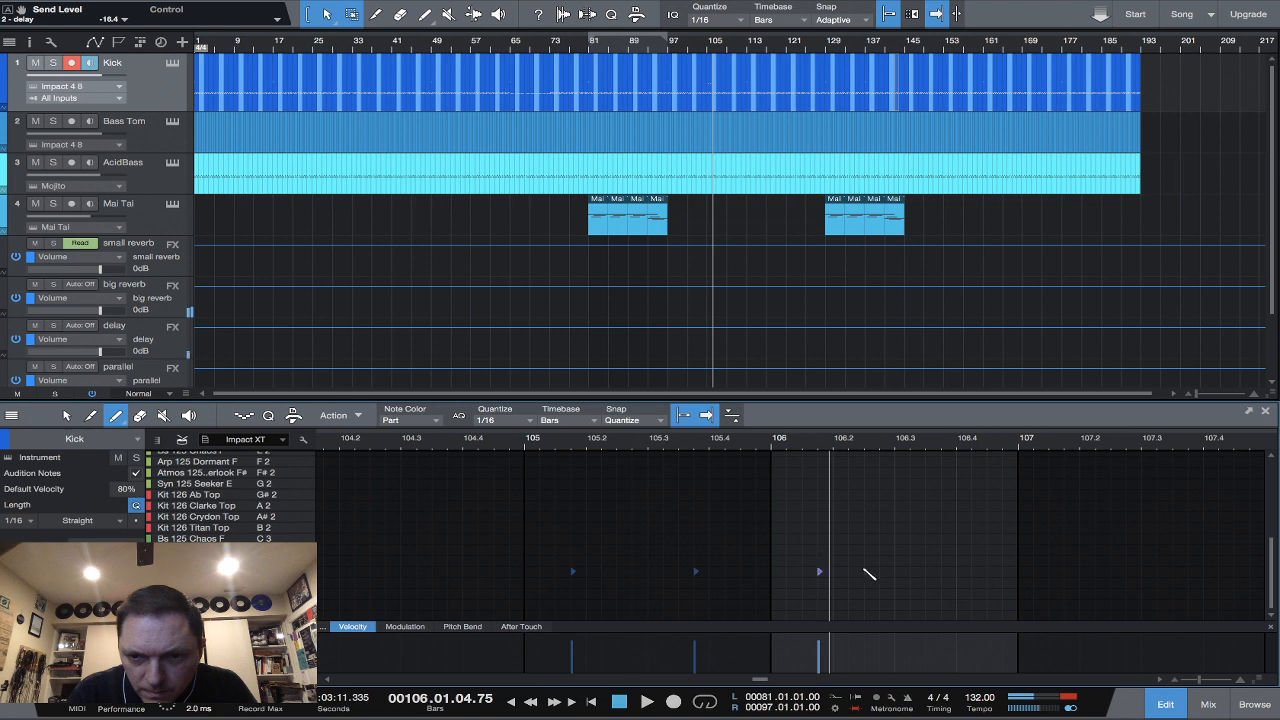
click(943, 572)
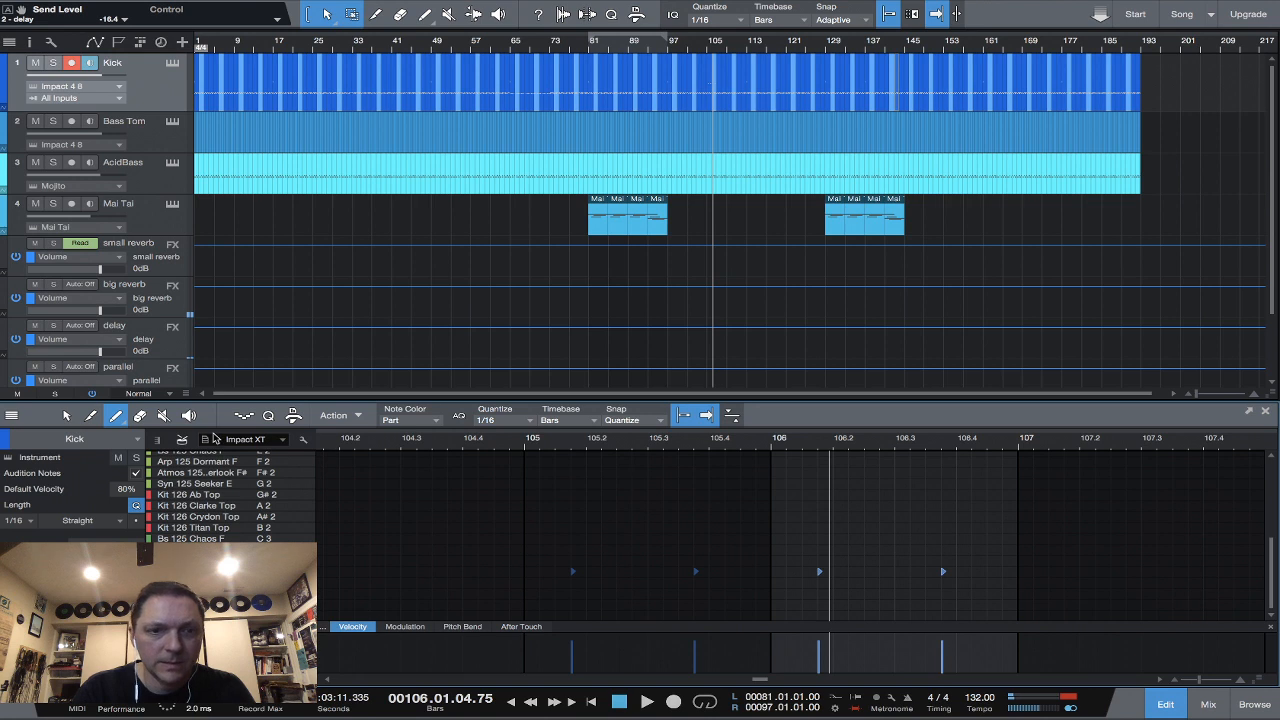
Copy the four stab notes of bars 105 and 106 and paste them from the fourth sixteenth of bar 107.
click(66, 416)
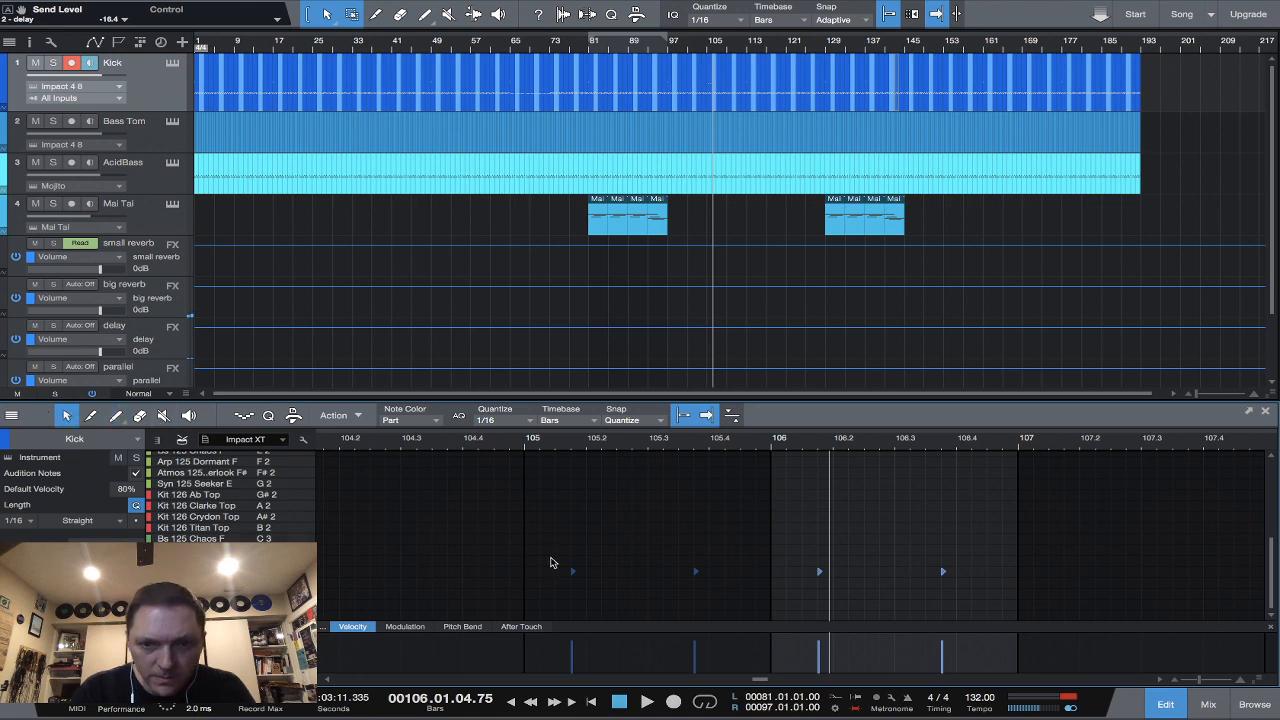
drag(555, 557, 996, 578)
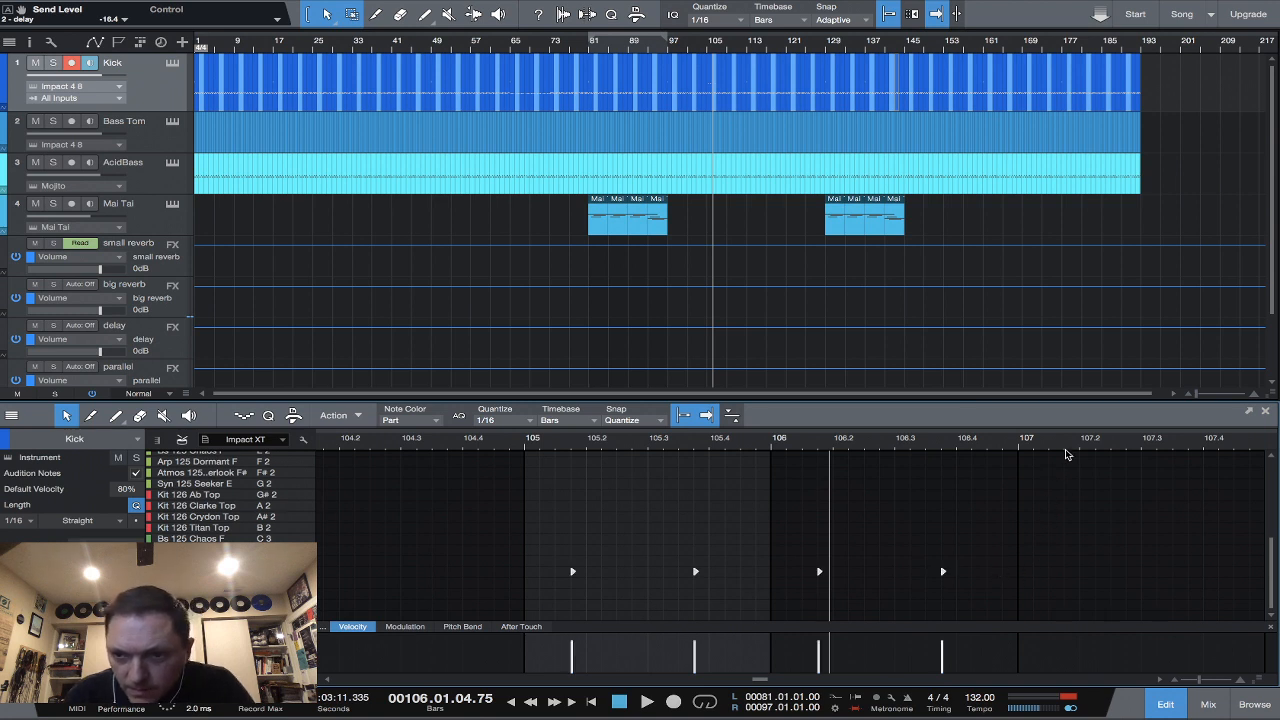
click(1066, 452)
key(ctrl+v)
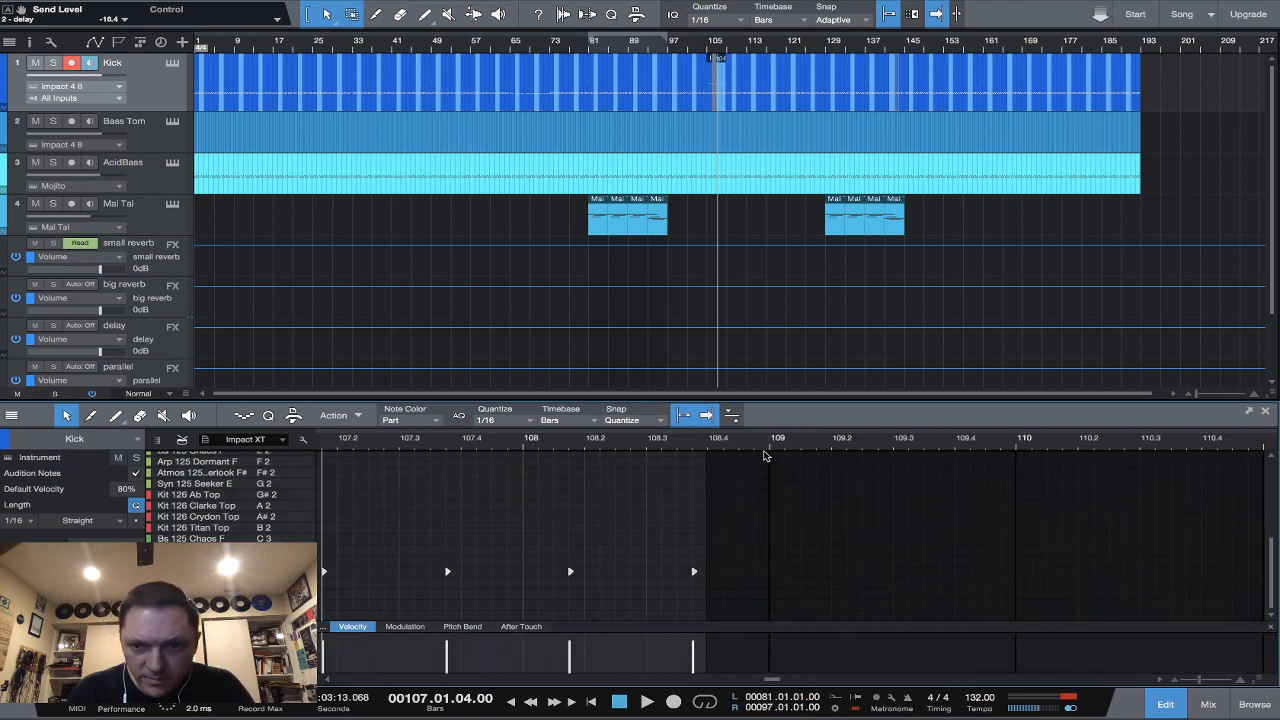
Paste the two-bar stab pattern from the fourth sixteenth of bars 109, 111 and 113.
click(816, 454)
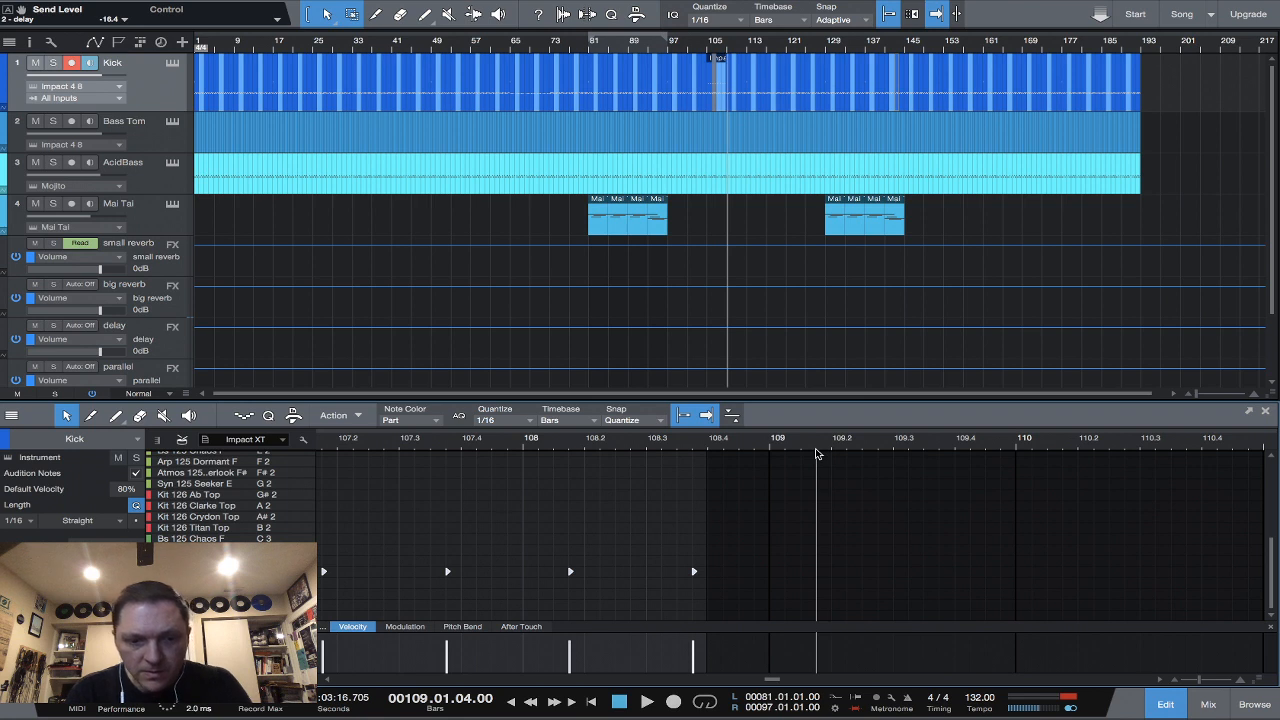
key(ctrl+v)
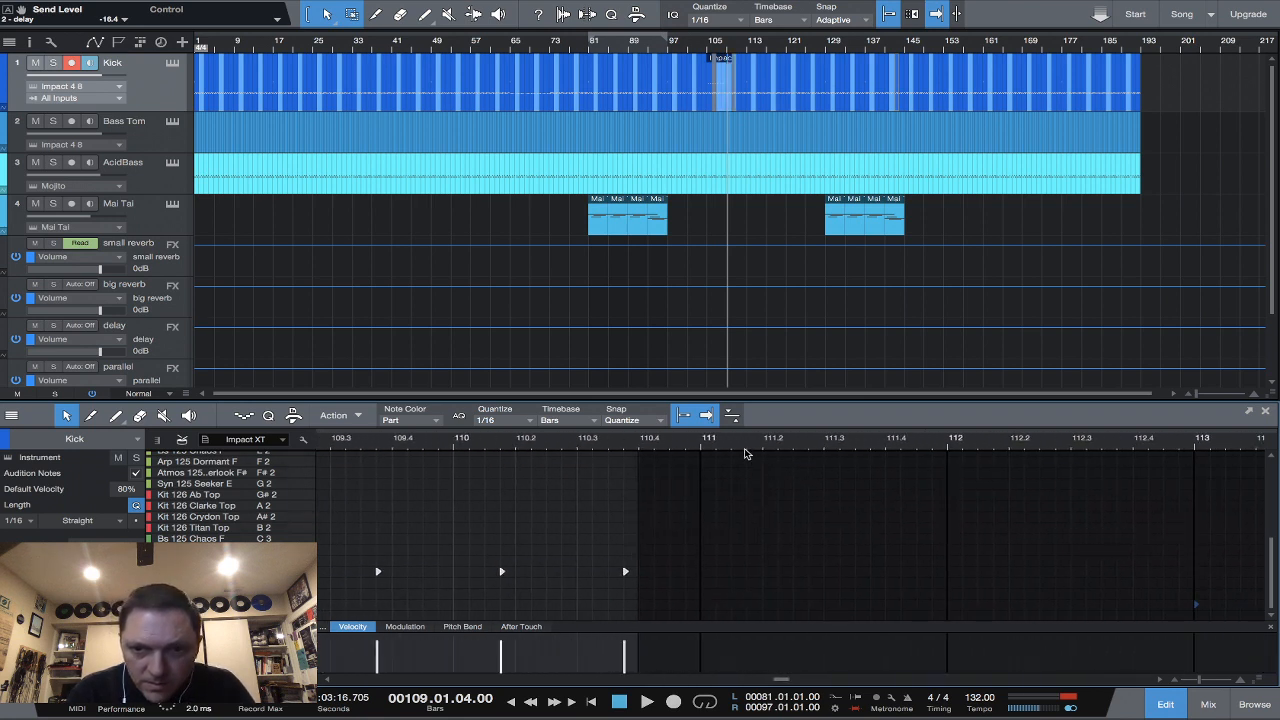
click(746, 455)
key(ctrl+v)
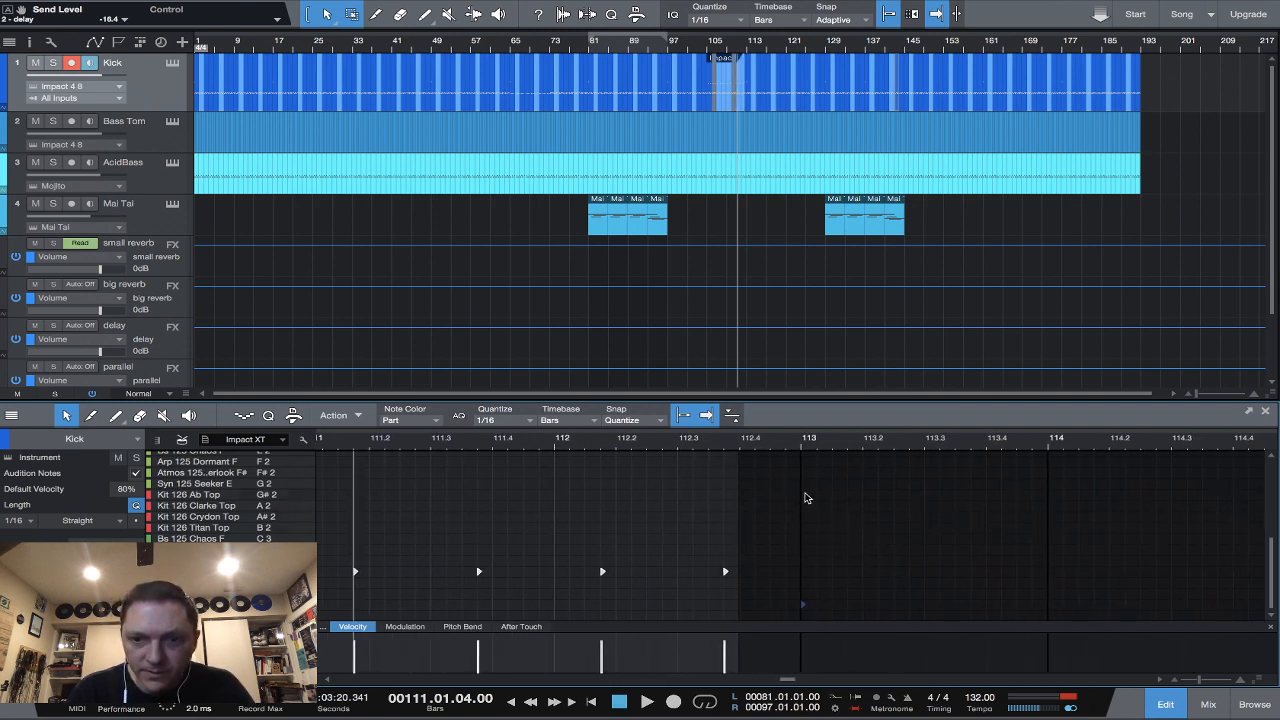
click(847, 453)
key(ctrl+v)
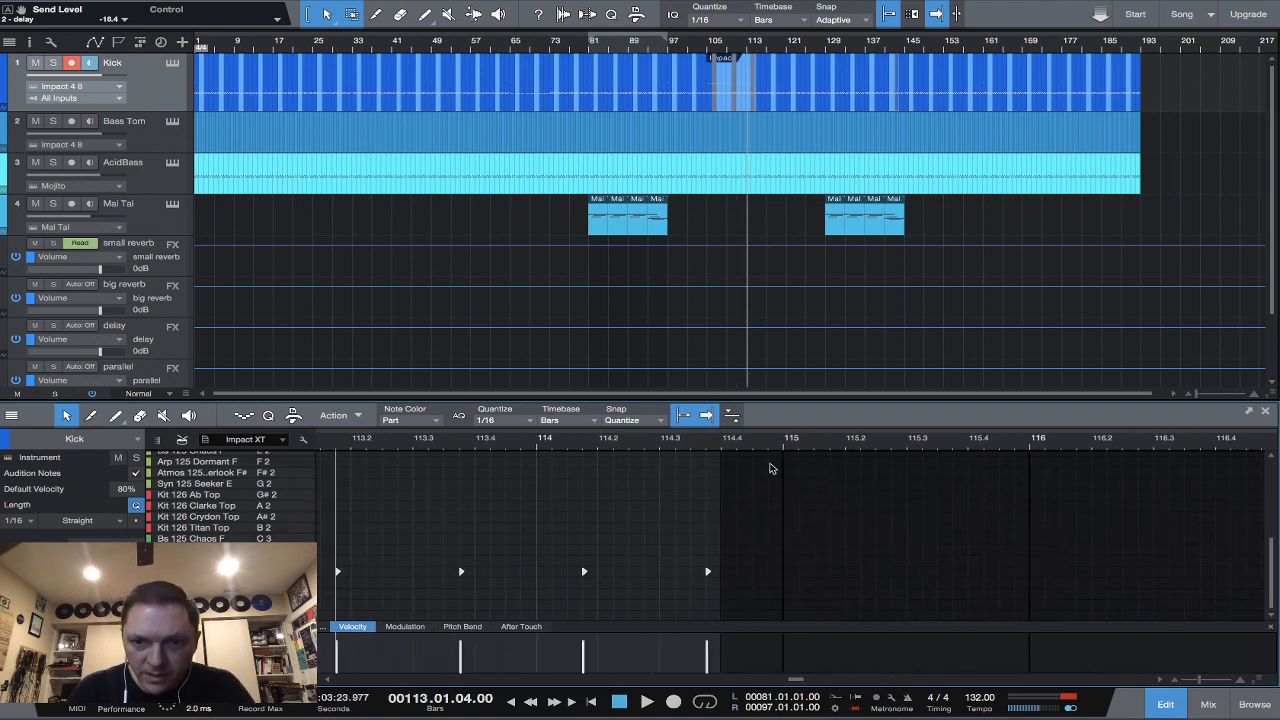
Continue the two-bar stab pattern by pasting it from the fourth sixteenth of bars 115, 117 and 119.
click(829, 453)
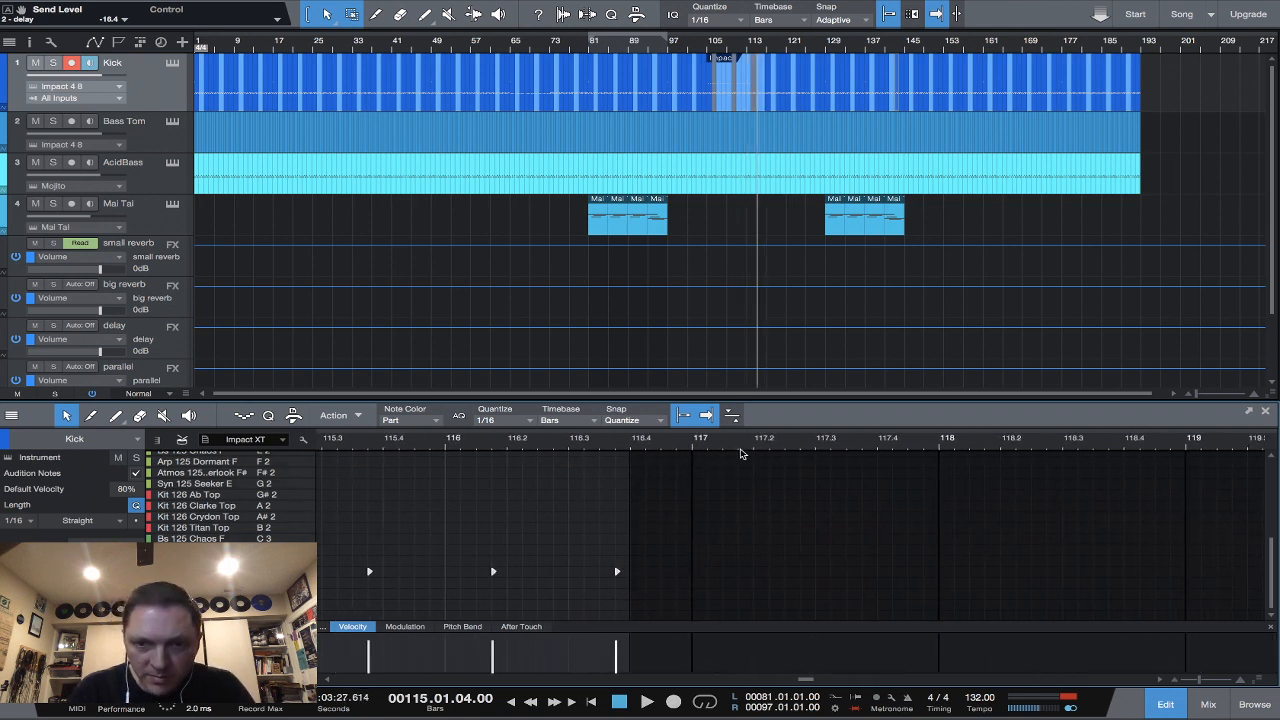
click(740, 453)
key(ctrl+v)
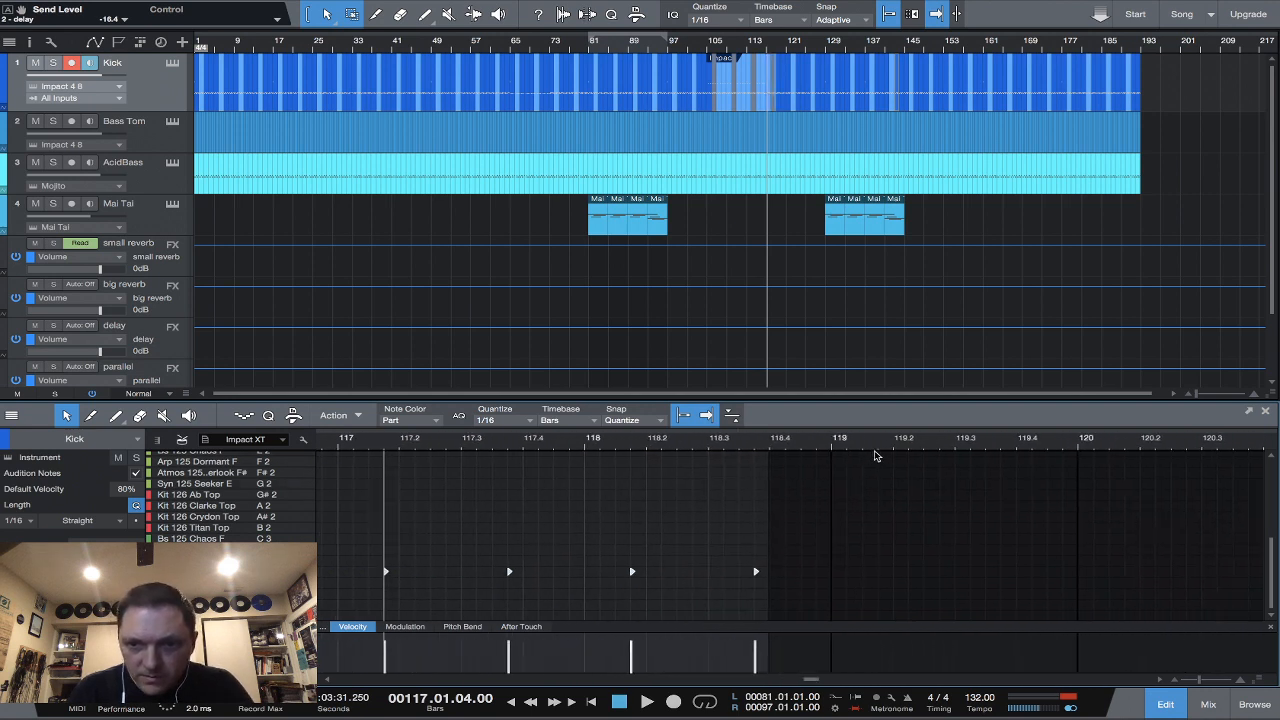
click(881, 455)
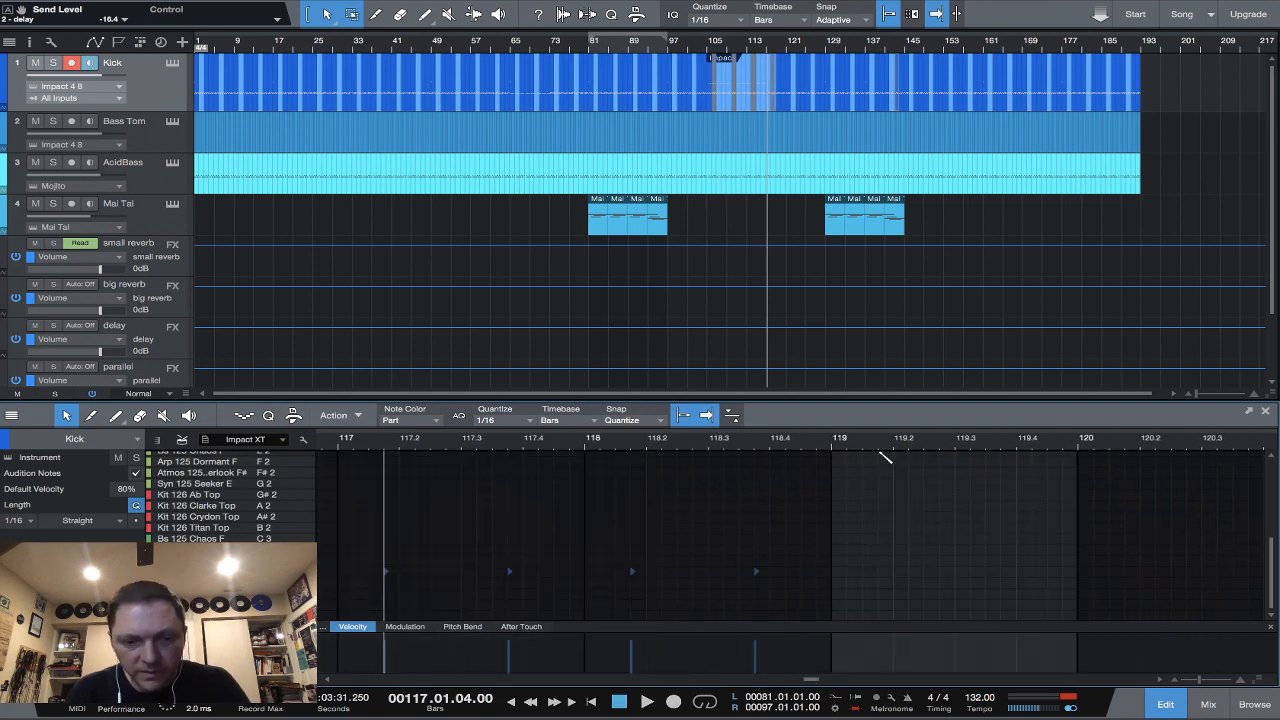
key(ctrl+v)
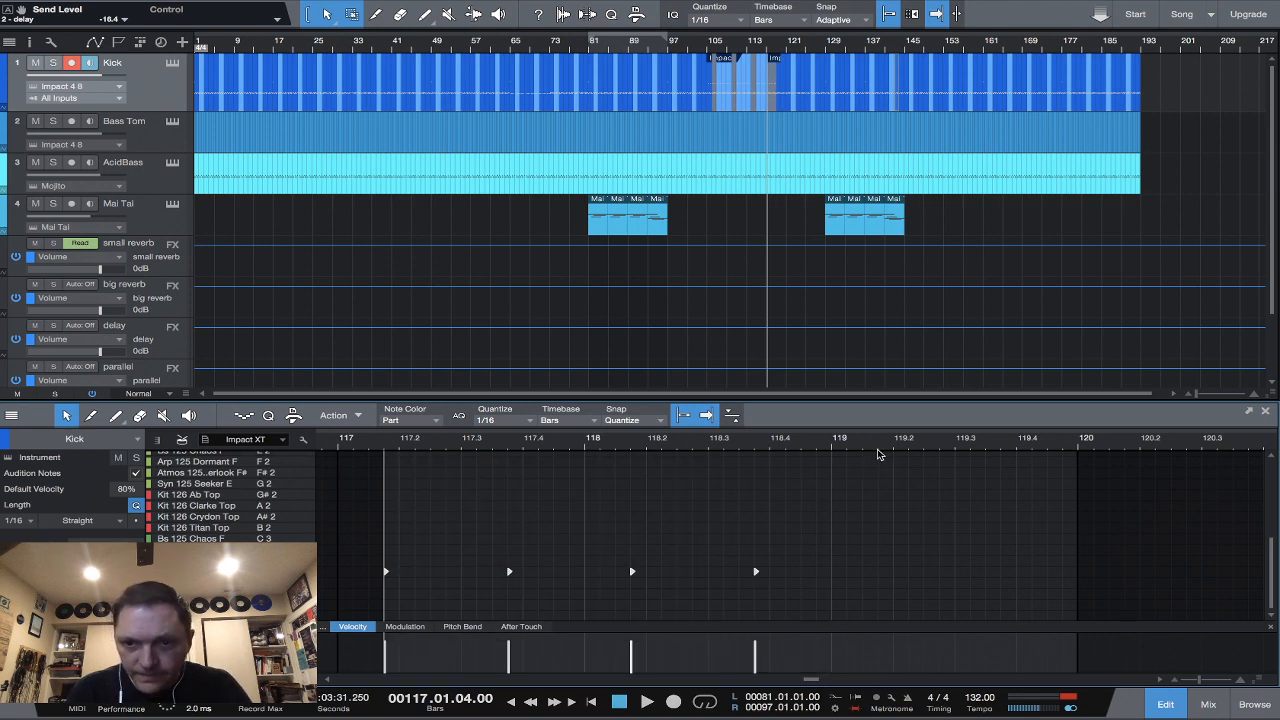
click(878, 450)
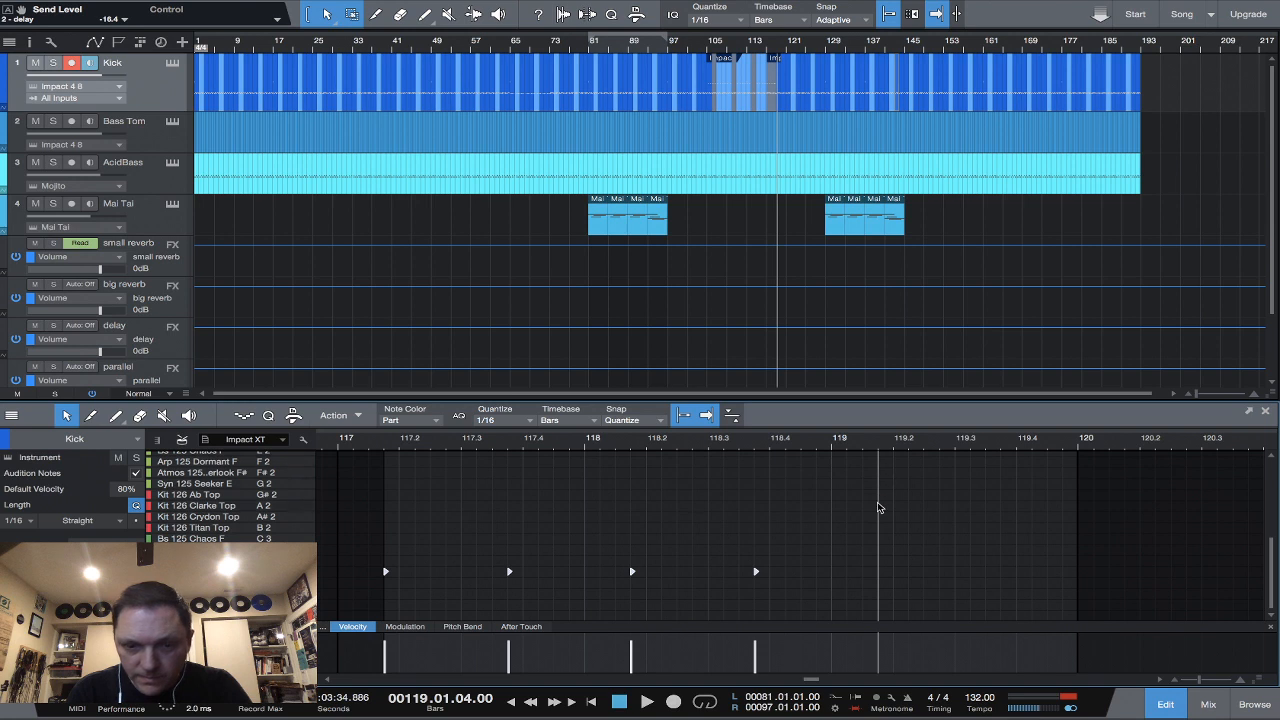
key(d)
scroll(1018, 540, right, 3)
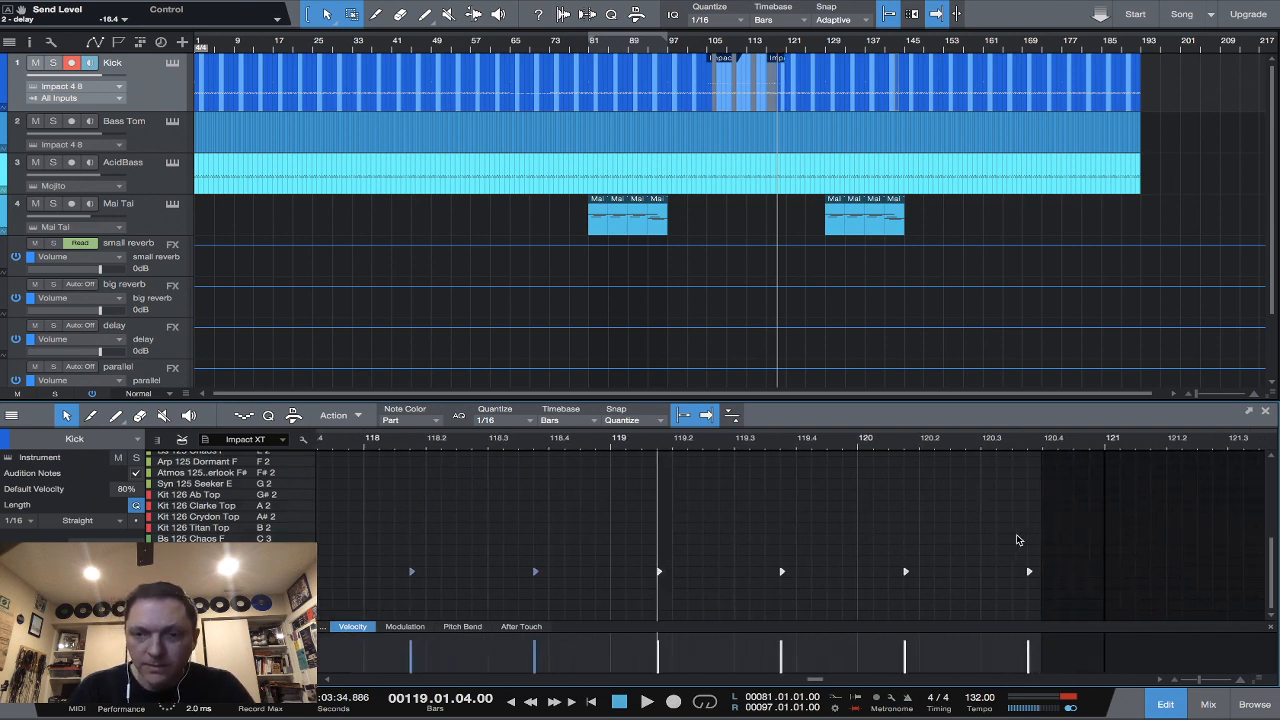
Paste the stab pattern from the fourth sixteenth of bar 121.
scroll(1018, 540, right, 4)
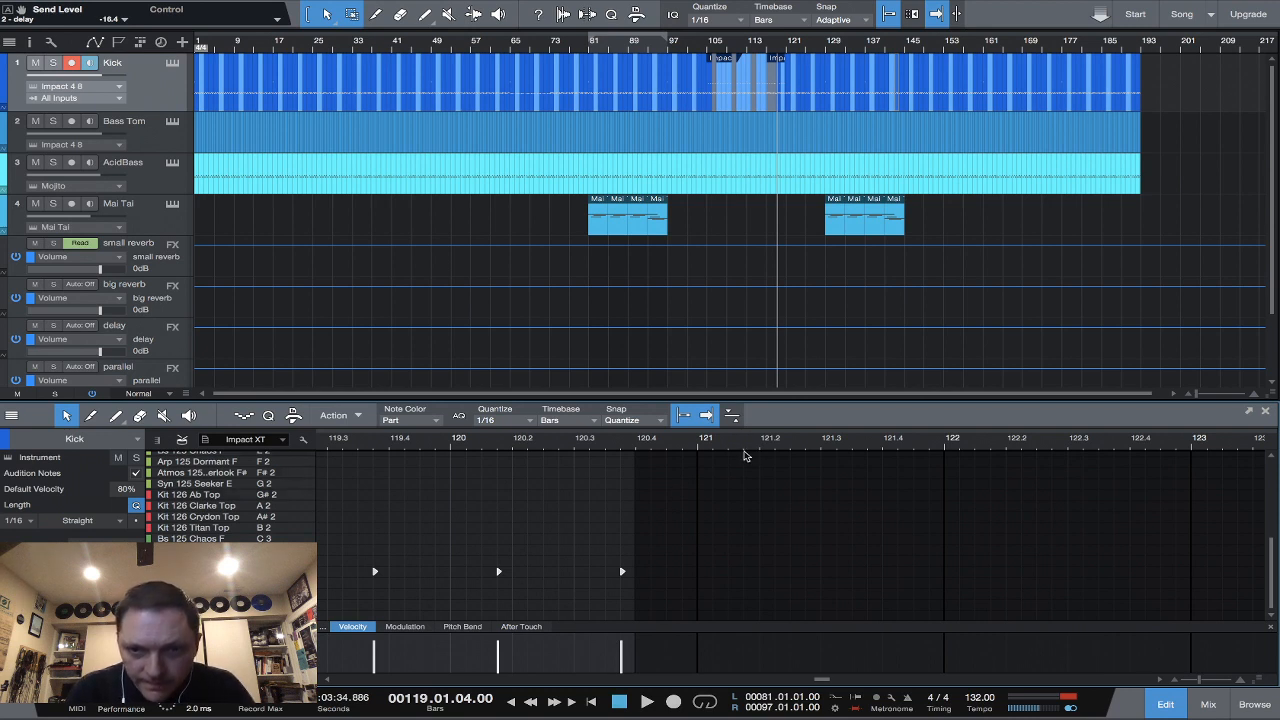
click(744, 455)
key(ctrl+a)
key(g)
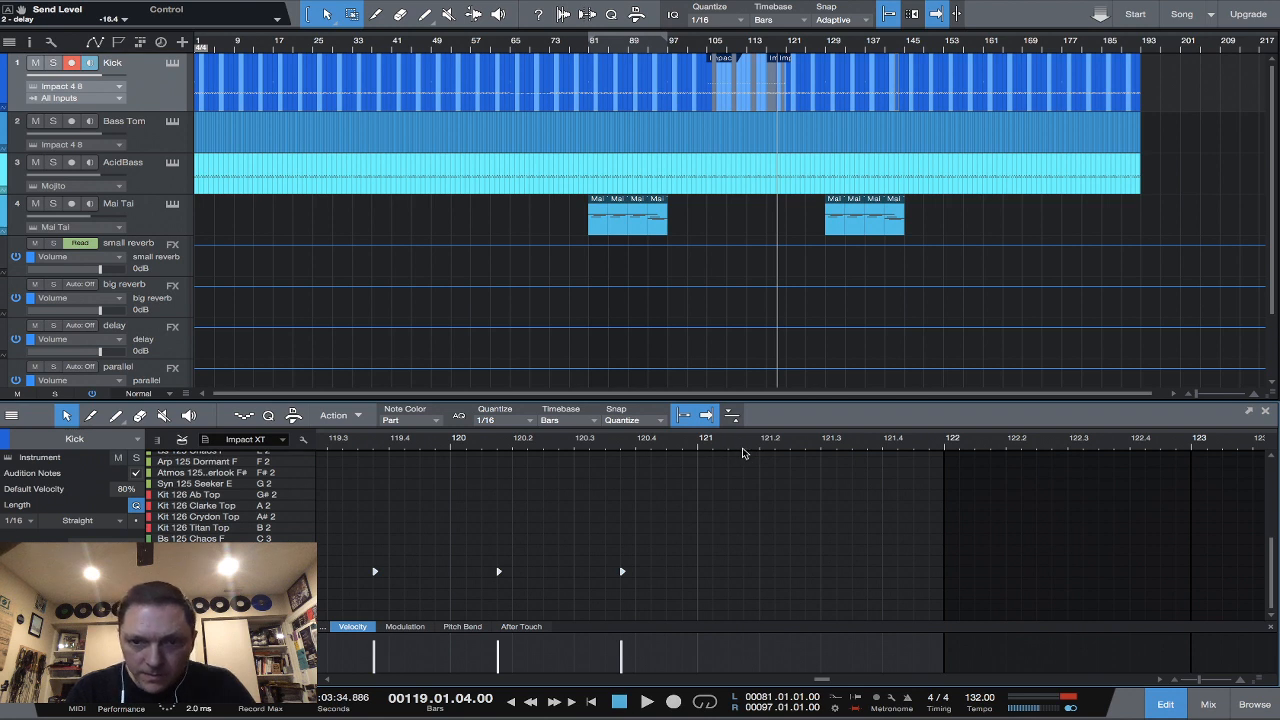
click(743, 453)
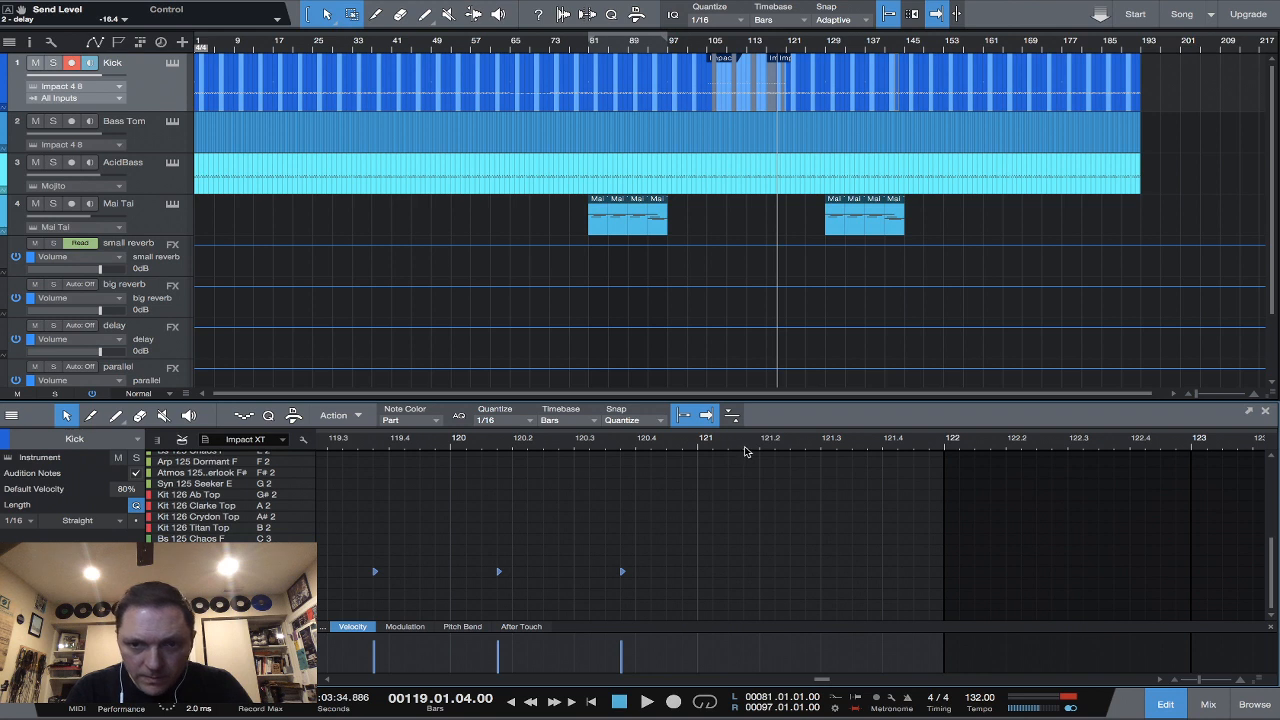
key(space)
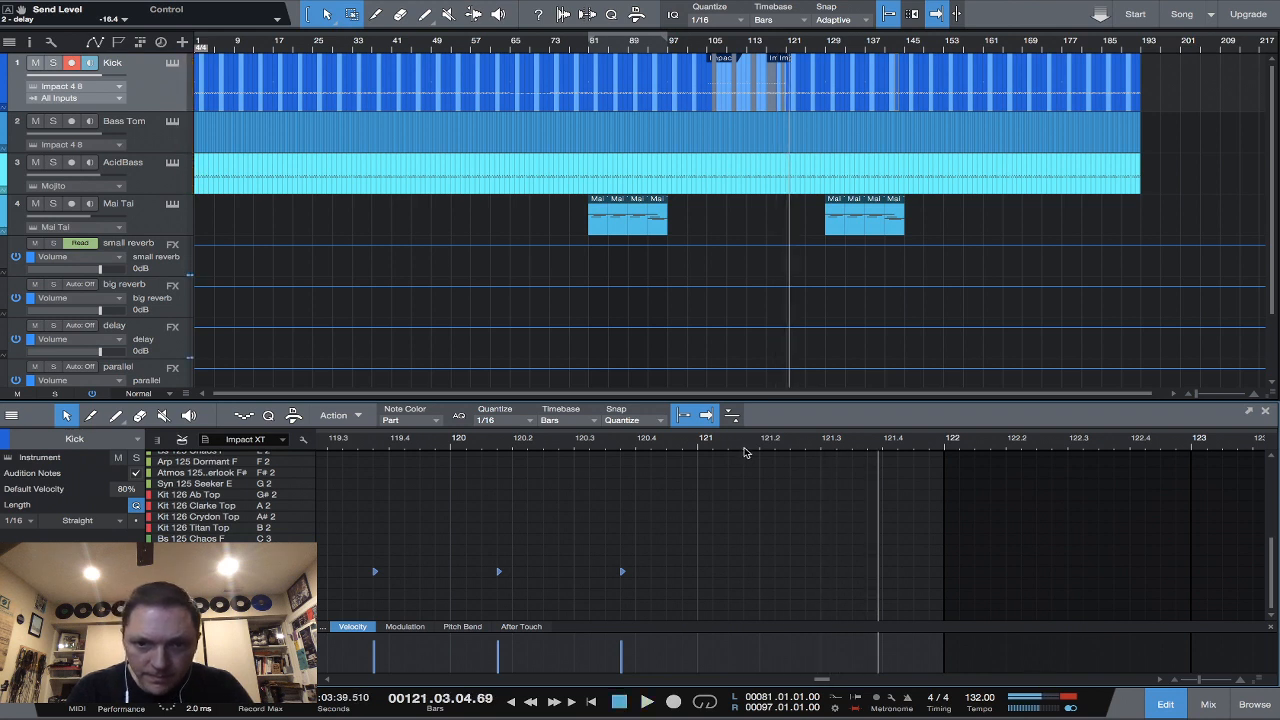
key(space)
key(ctrl+v)
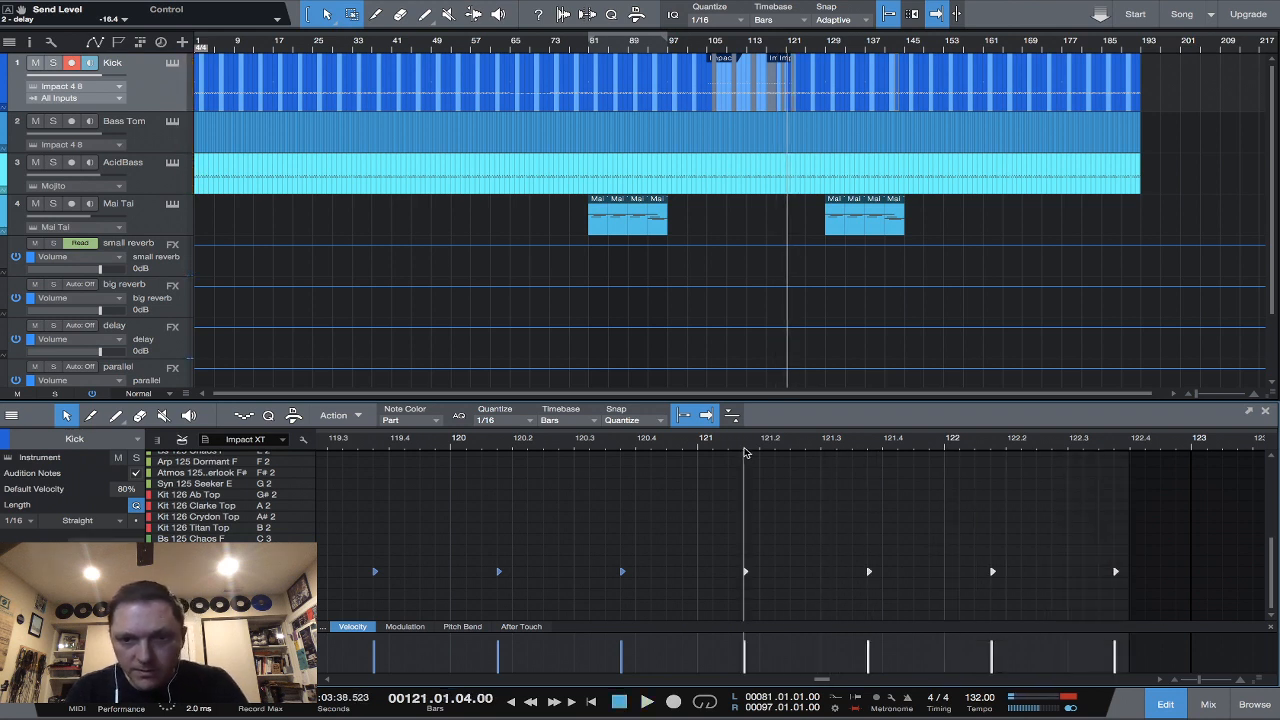
Extend the stabs up to bar 129 by pasting the pattern from the fourth sixteenth of bars 123, 125 and 127.
scroll(1200, 514, right, 5)
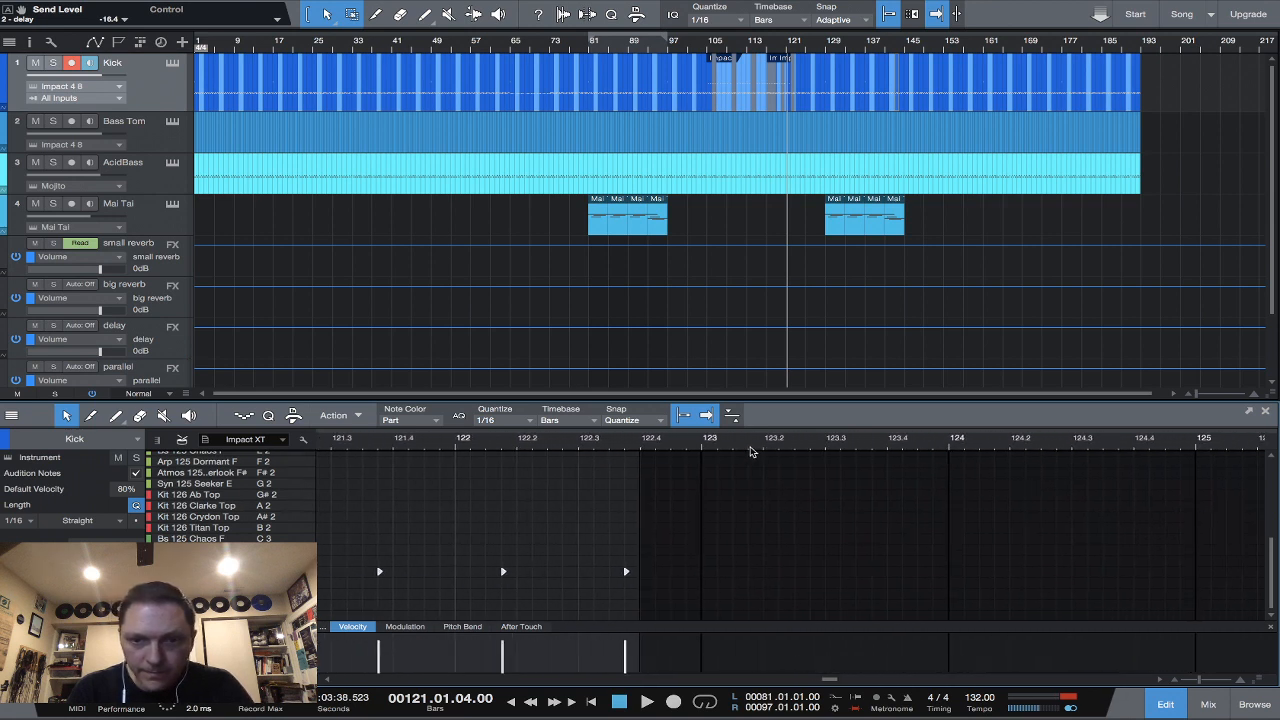
click(749, 447)
key(ctrl+v)
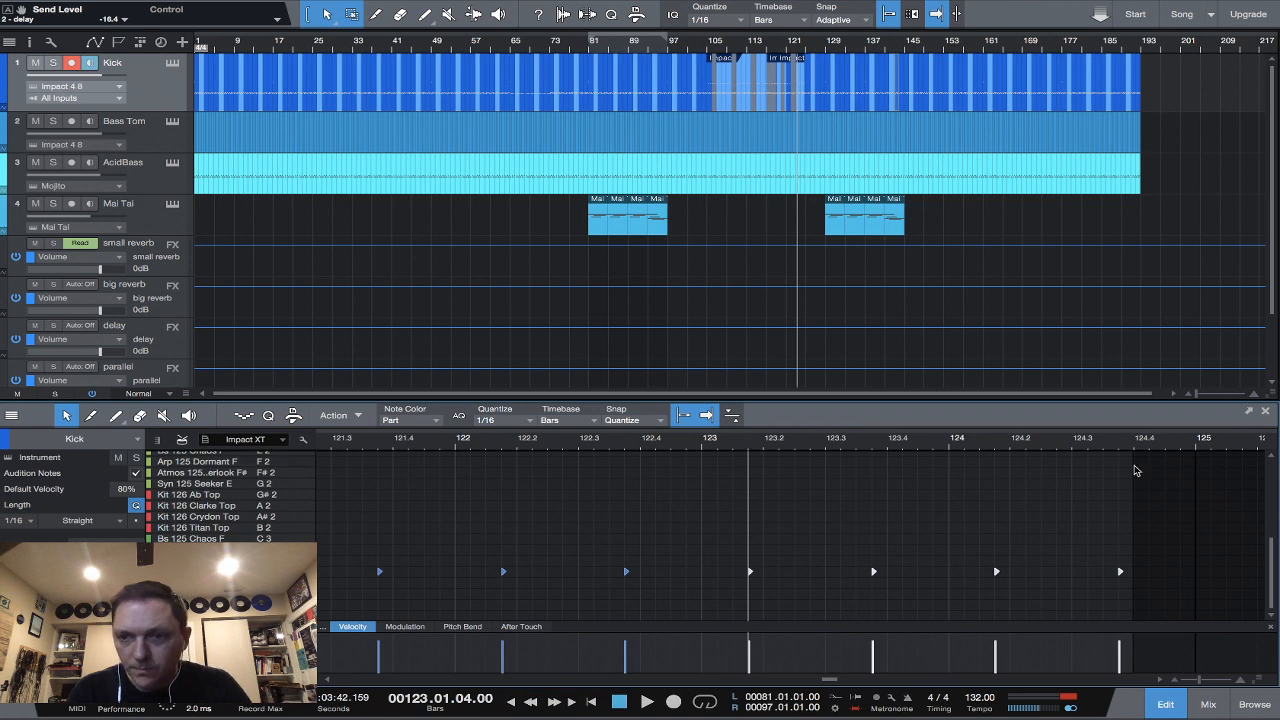
scroll(630, 448, right, 5)
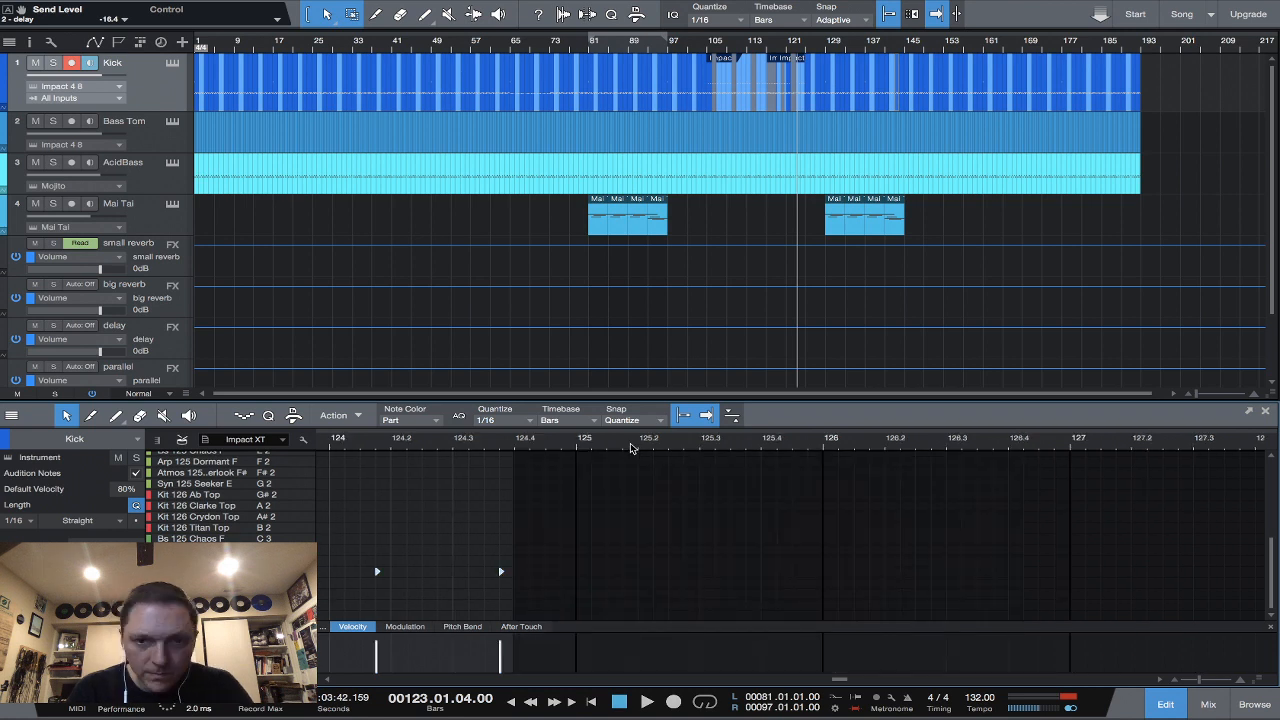
click(628, 447)
key(ctrl+v)
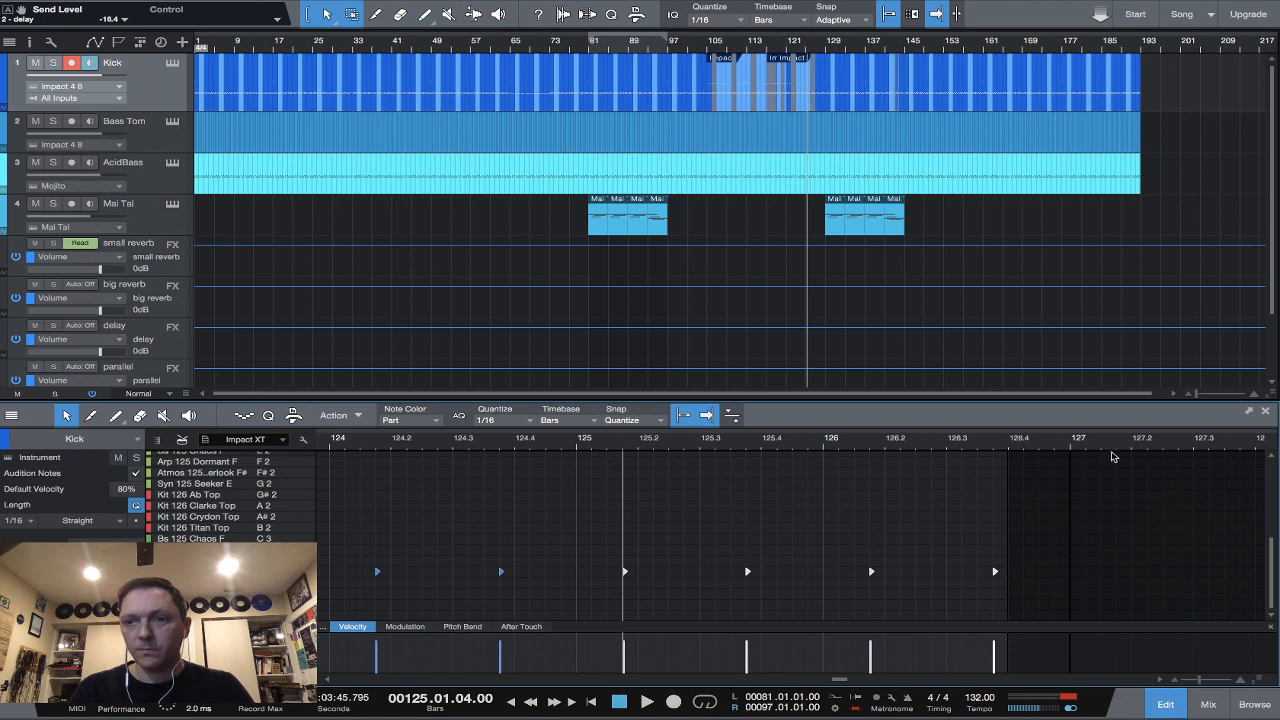
click(1118, 451)
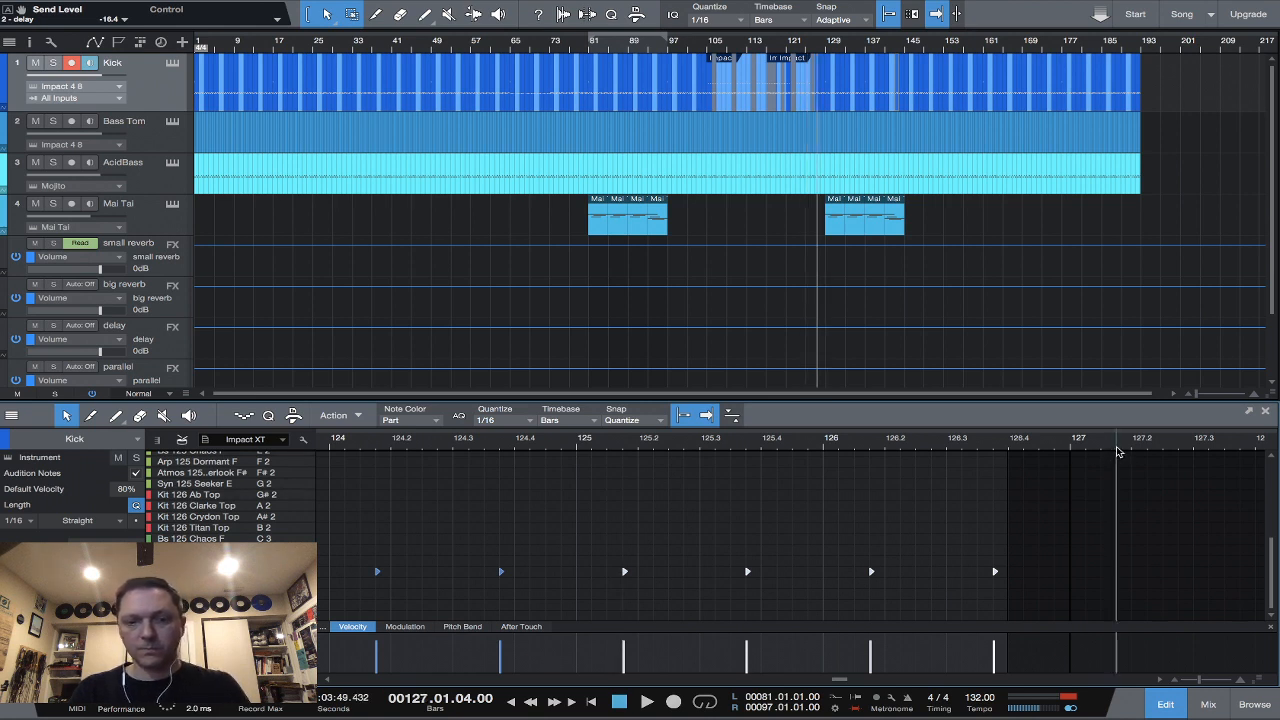
key(ctrl+v)
Play the arrangement from bar 137 into bar 146, then paste the stab pattern from the fourth sixteenth of bar 145.
scroll(1118, 451, right, 3)
scroll(1118, 451, right, 4)
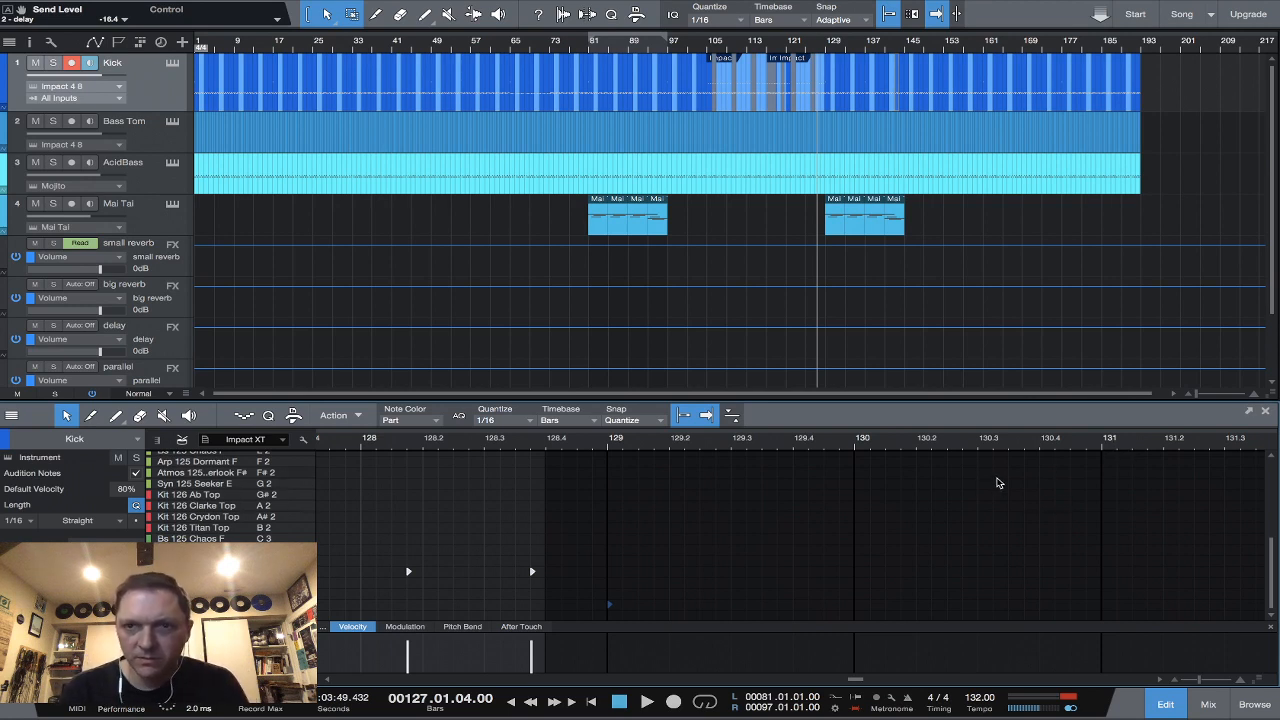
scroll(1007, 522, right, 5)
scroll(1007, 522, right, 8)
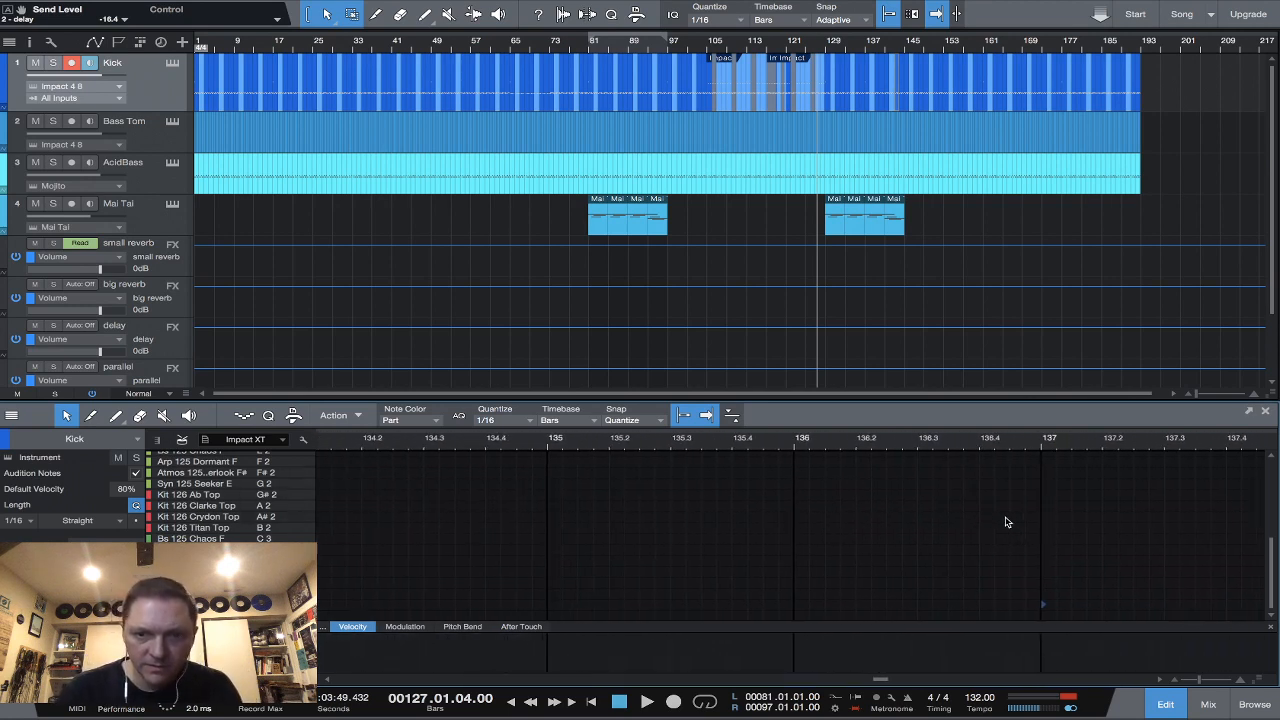
scroll(1007, 522, right, 2)
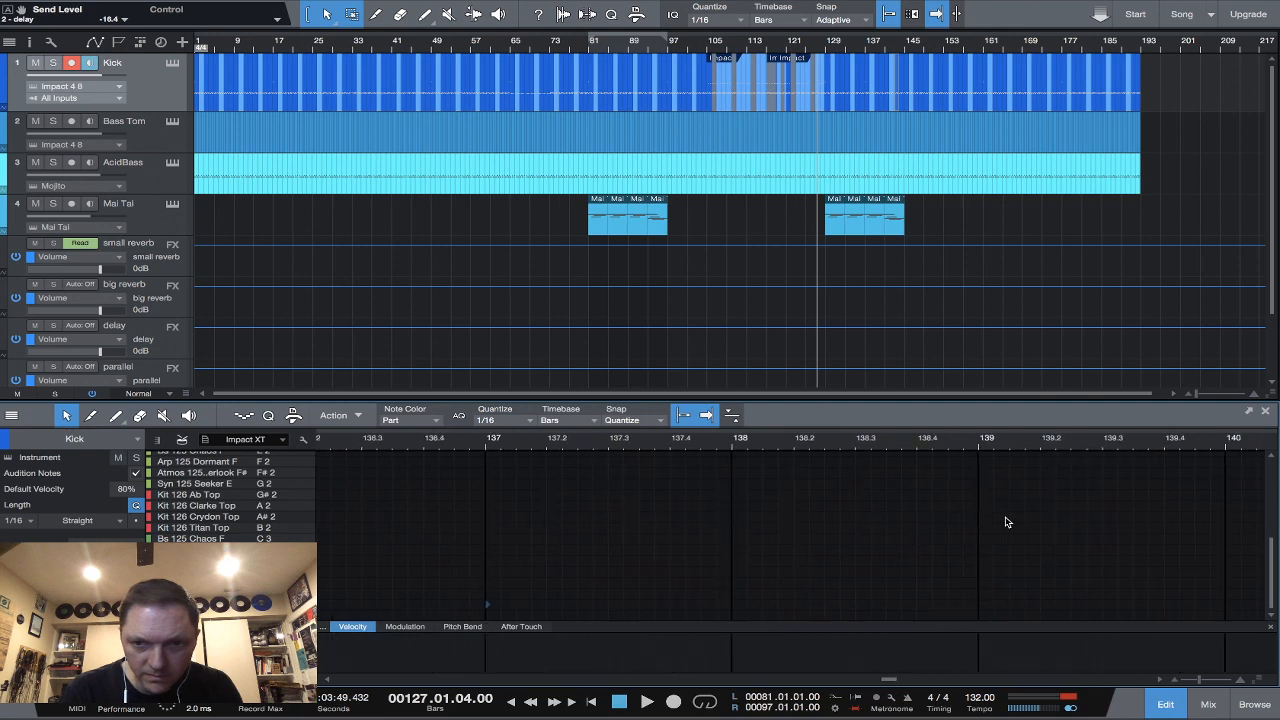
scroll(1007, 522, left, 1)
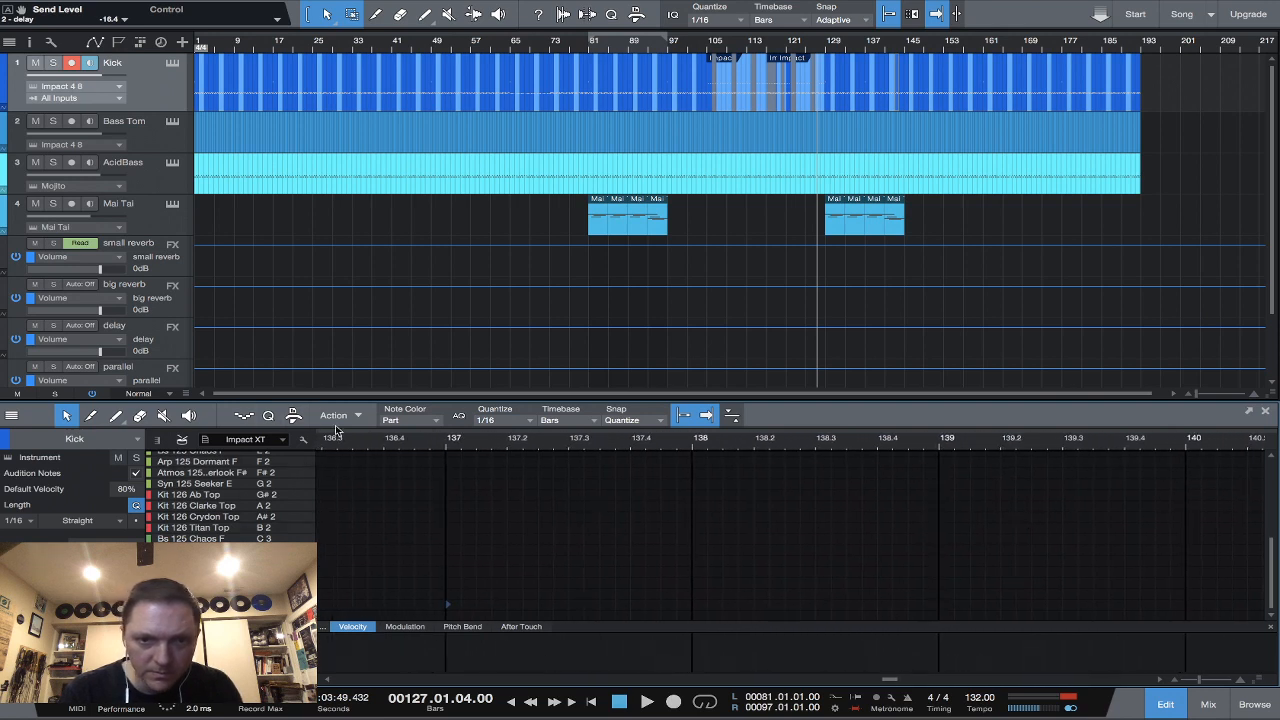
click(447, 451)
key(space)
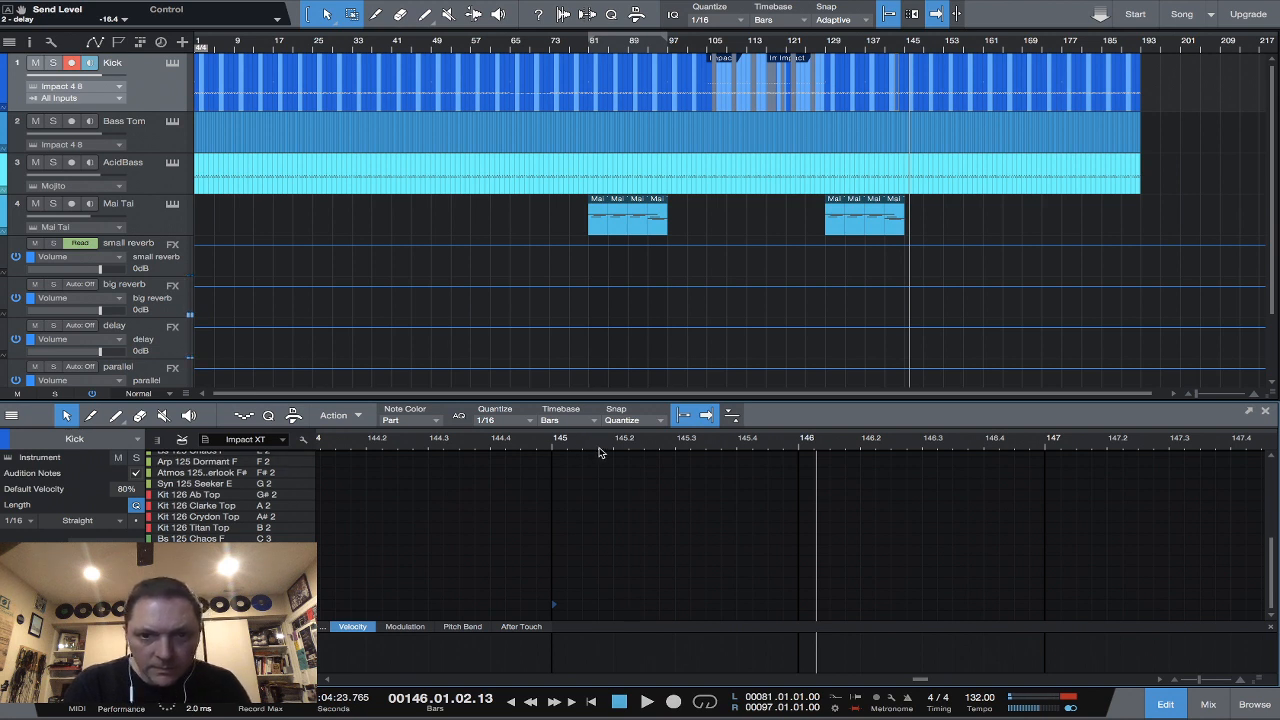
click(599, 453)
key(ctrl+v)
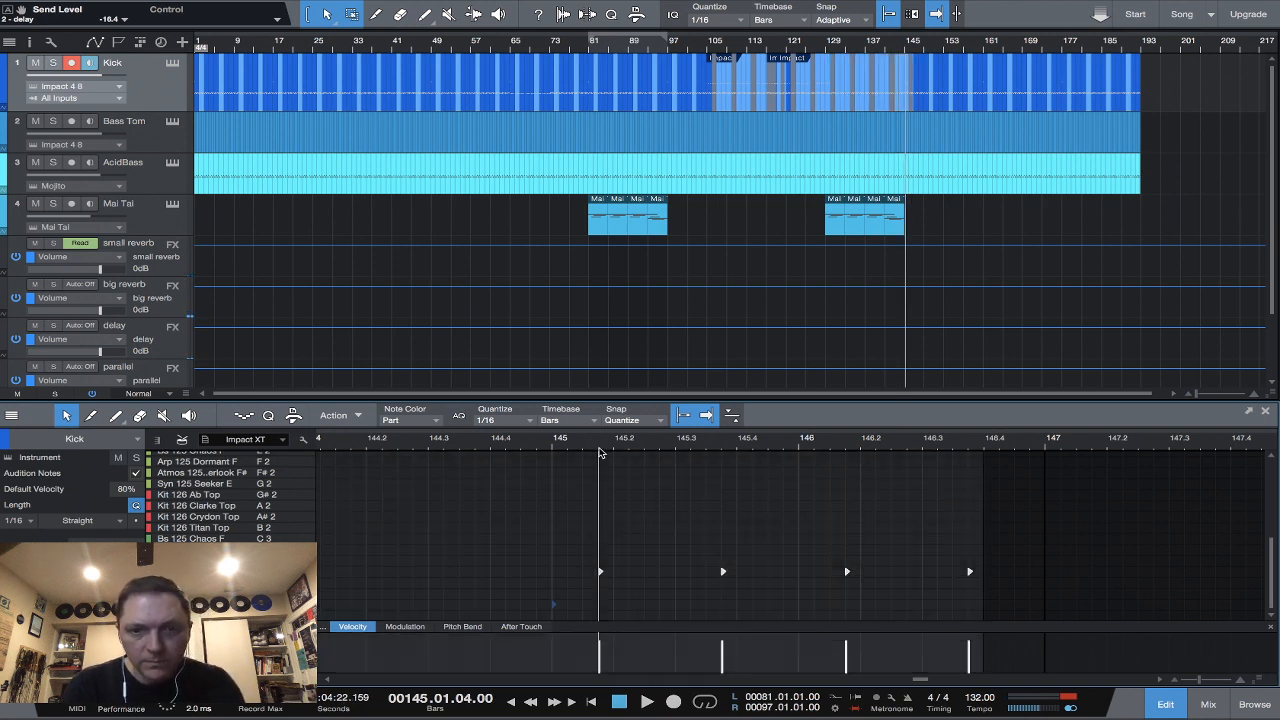
Paste the stab pattern from the fourth sixteenth of bar 147, and copy the stabs of bars 145–148 to the fourth sixteenth of bar 149.
click(1093, 453)
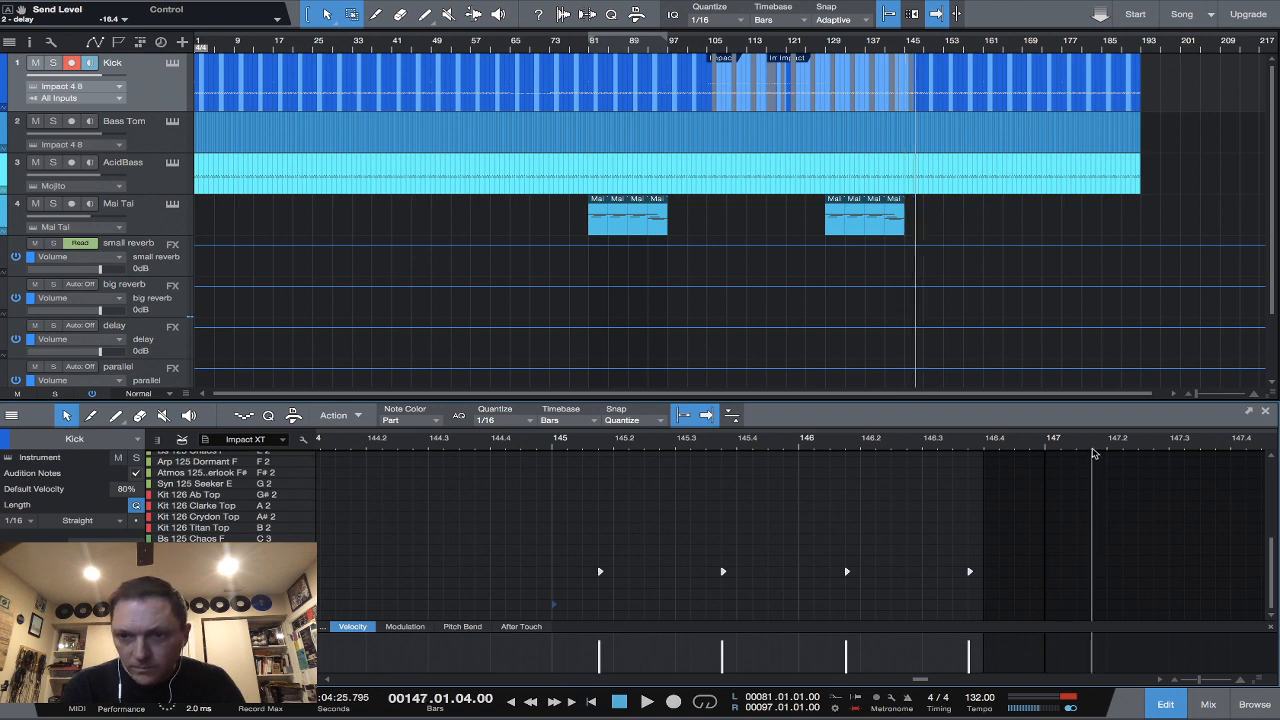
key(ctrl+v)
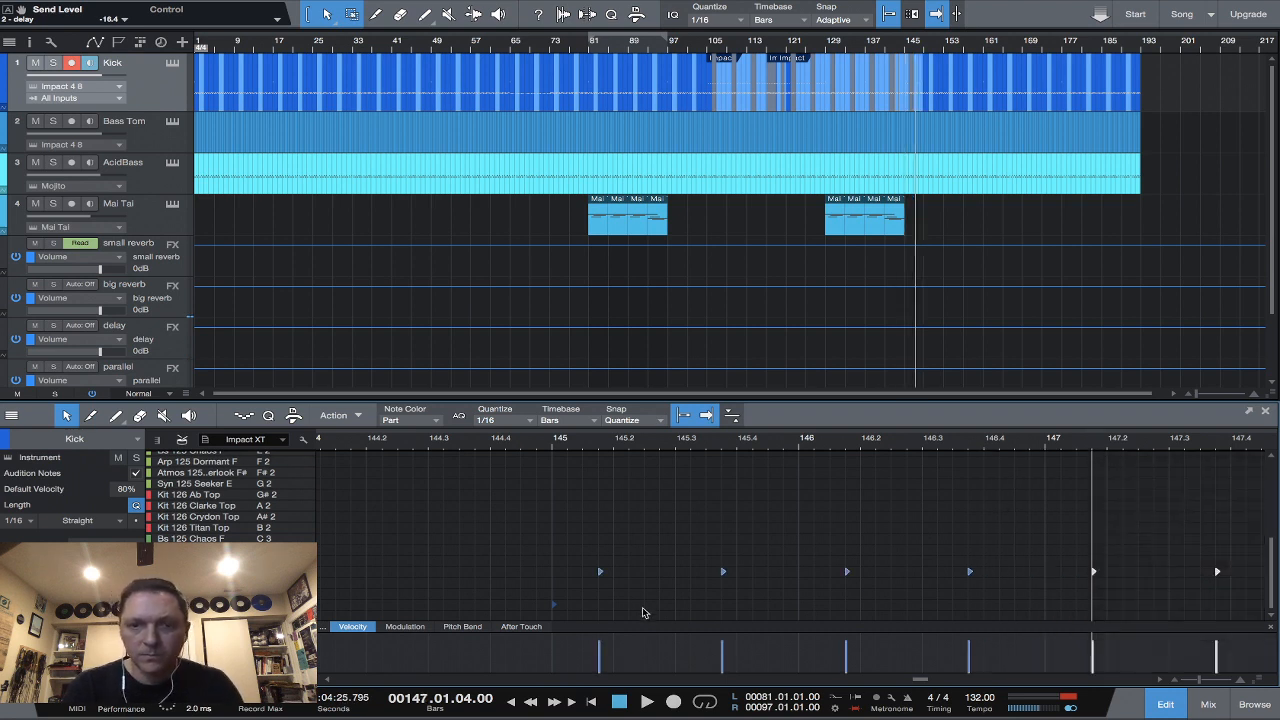
drag(567, 545, 1108, 590)
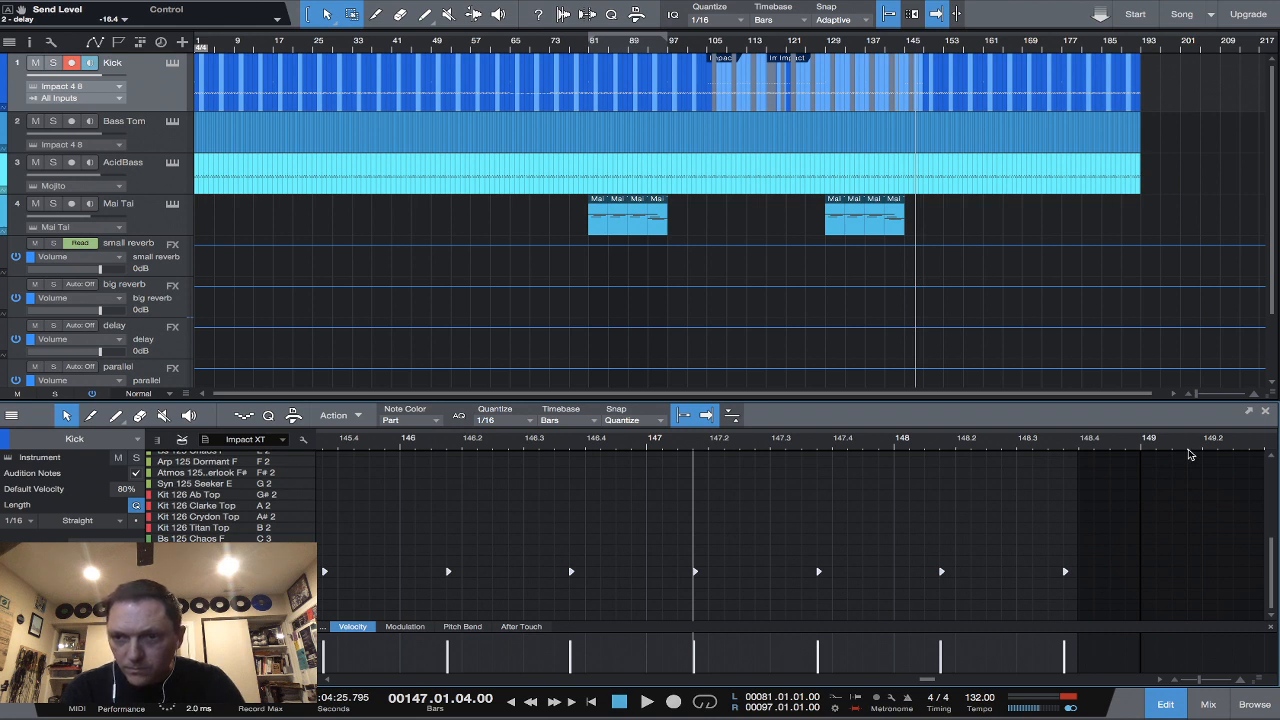
click(1187, 453)
key(ctrl+d)
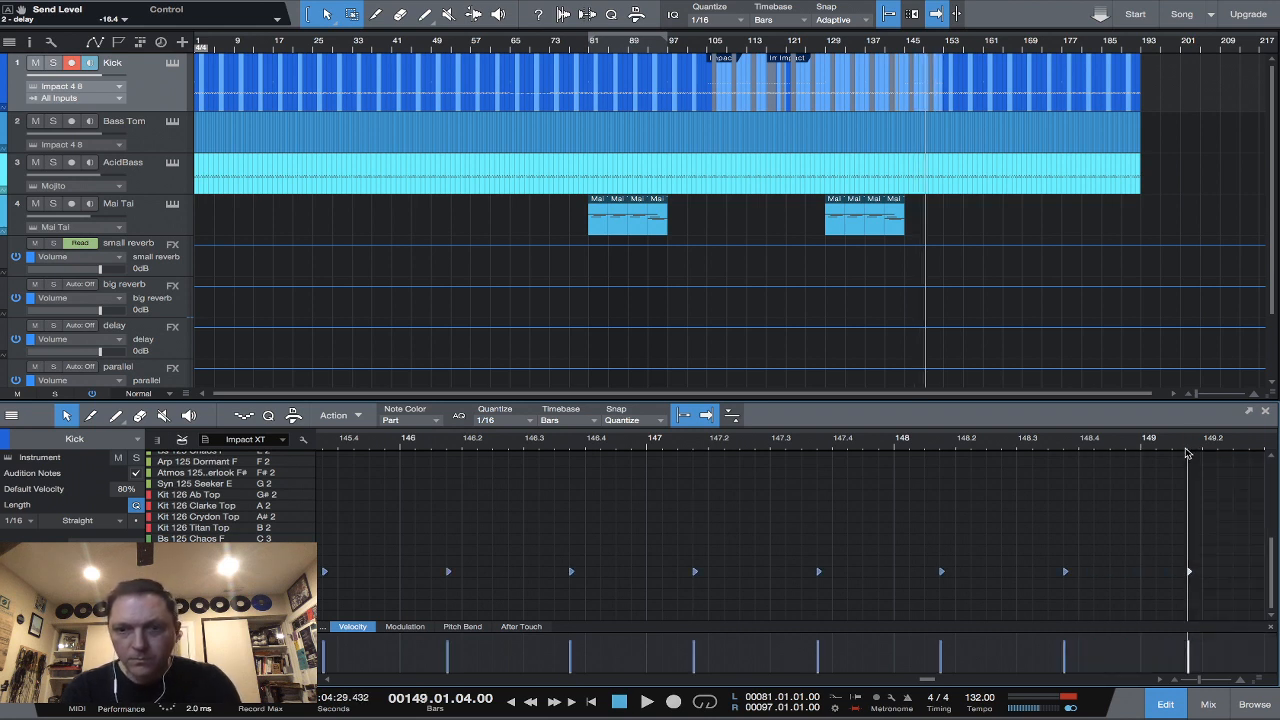
Extend the stabs up to bar 161 by pasting the four-bar run from the fourth sixteenth of bars 153 and 157.
scroll(1216, 517, right, 3)
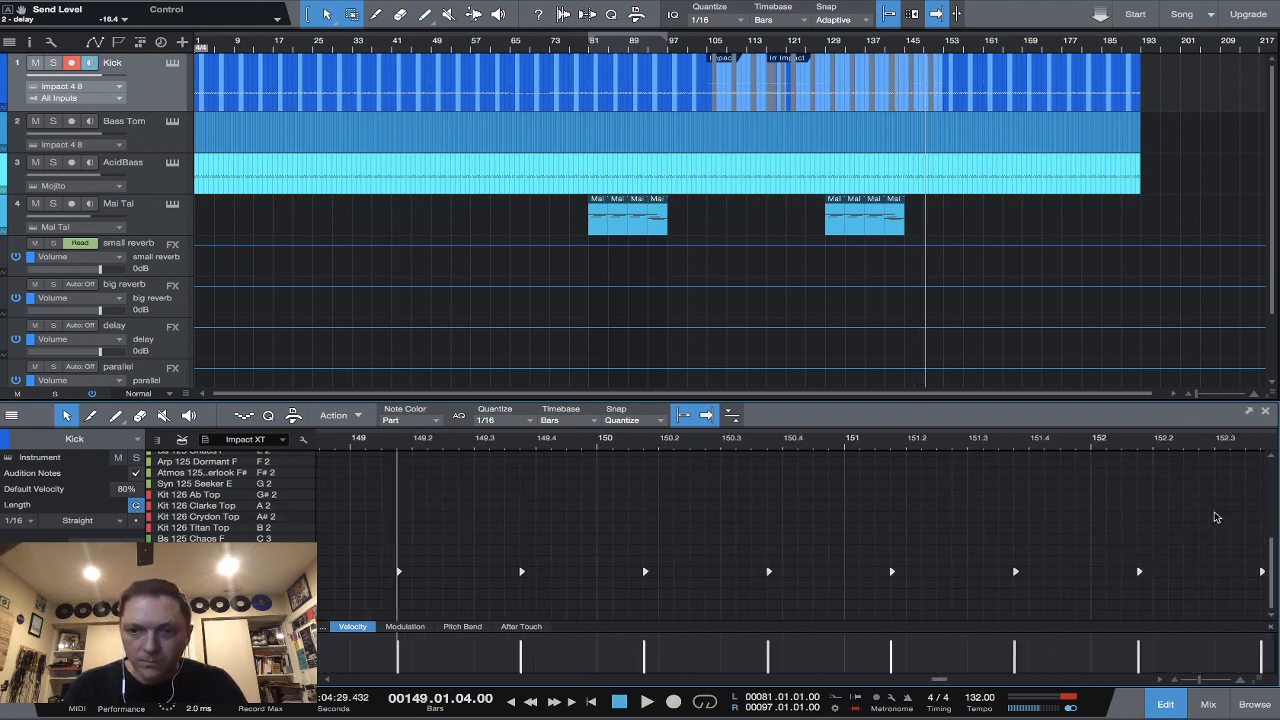
scroll(1216, 517, right, 5)
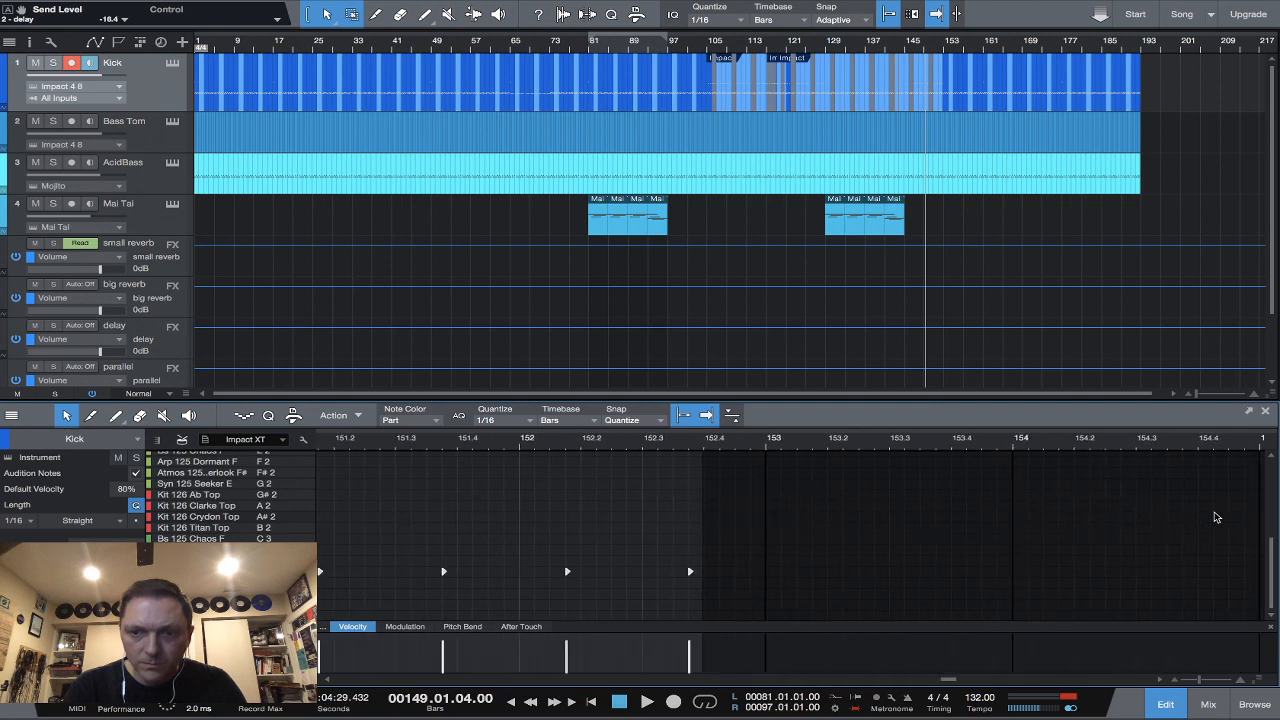
click(755, 453)
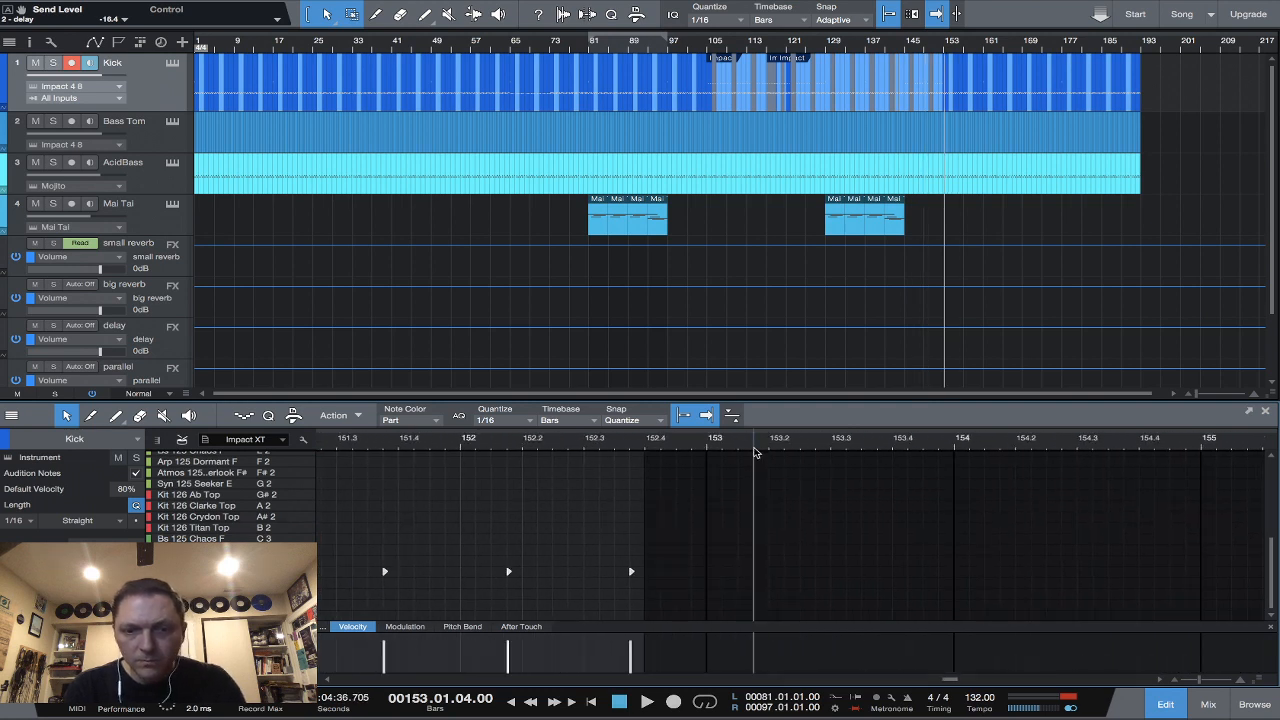
key(ctrl+d)
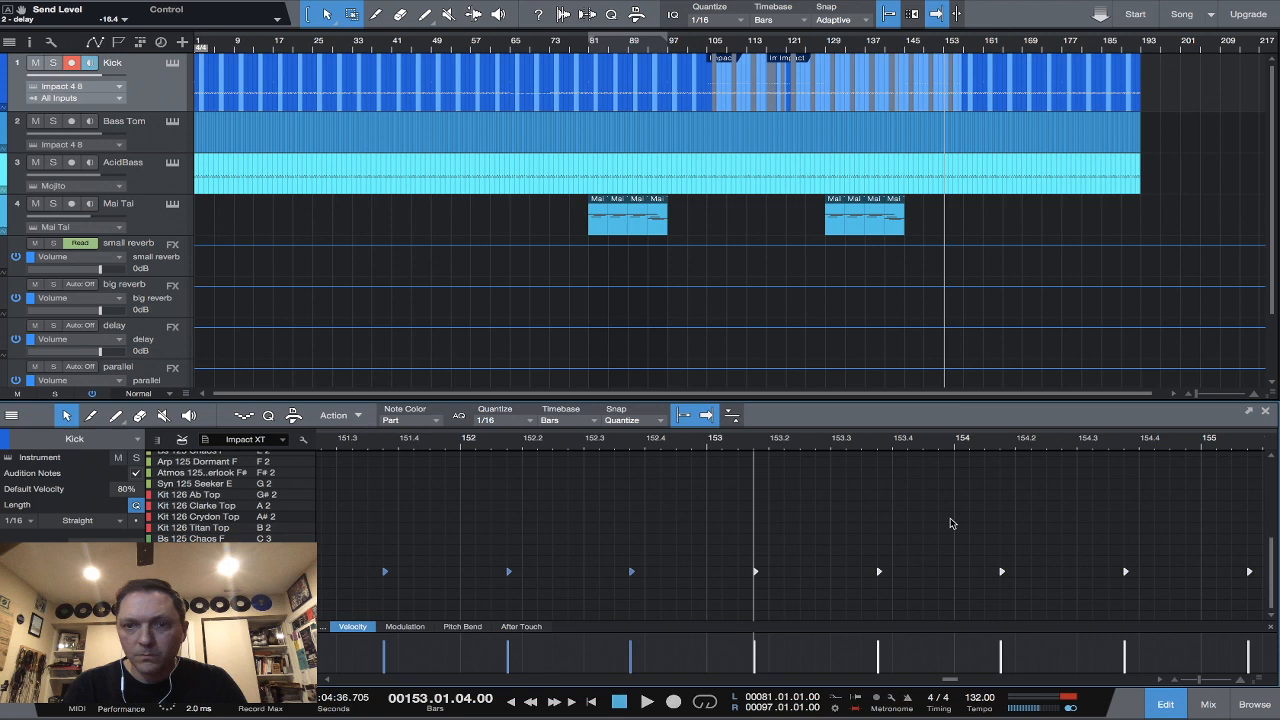
scroll(951, 523, right, 4)
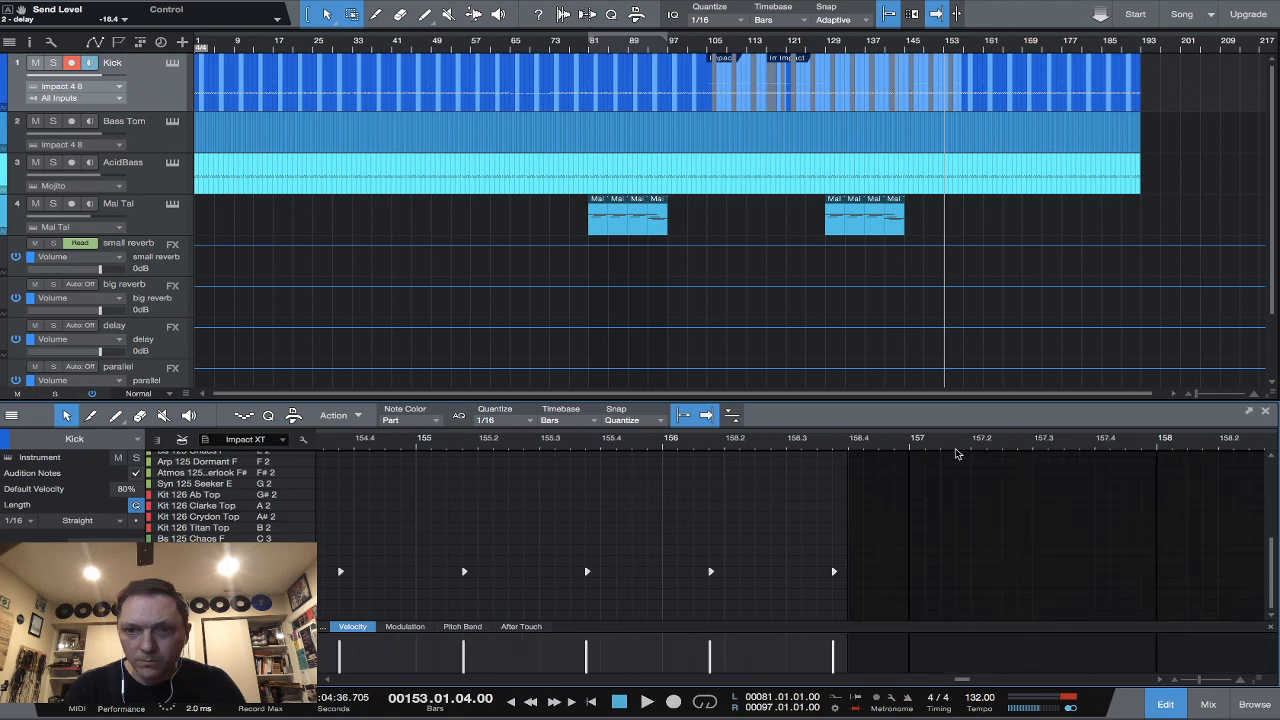
click(955, 453)
key(ctrl+d)
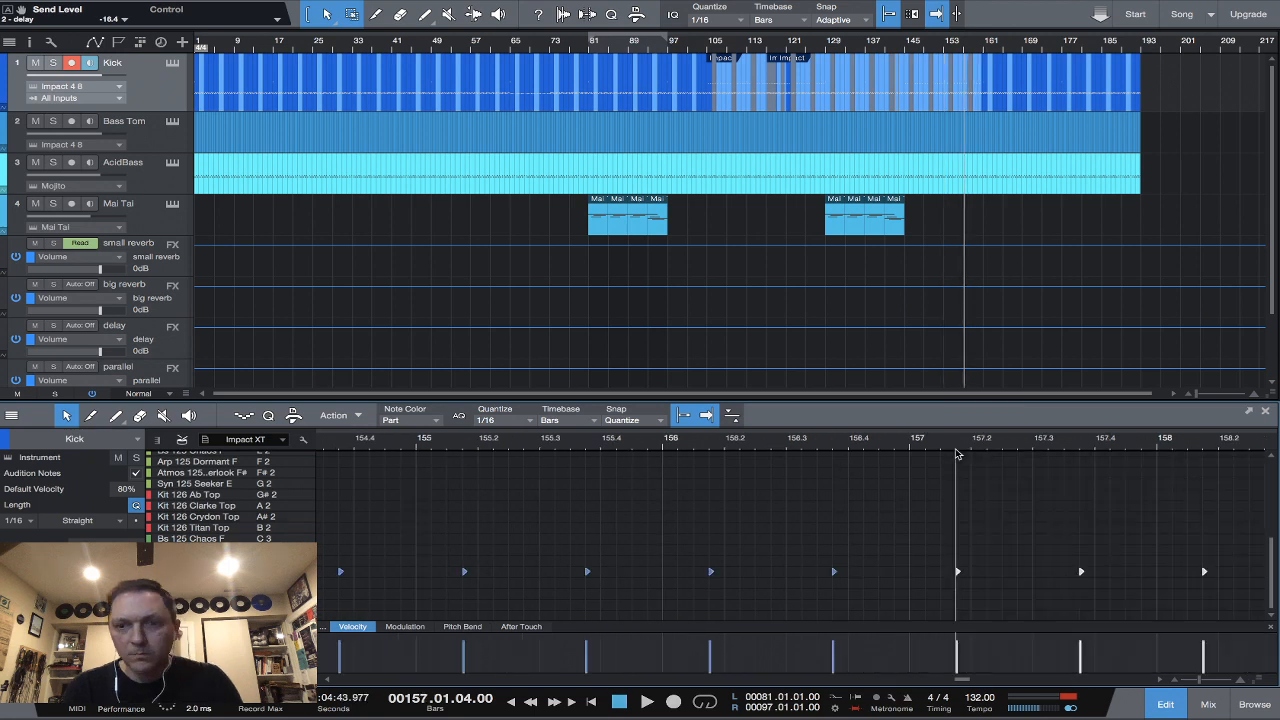
scroll(1080, 514, right, 4)
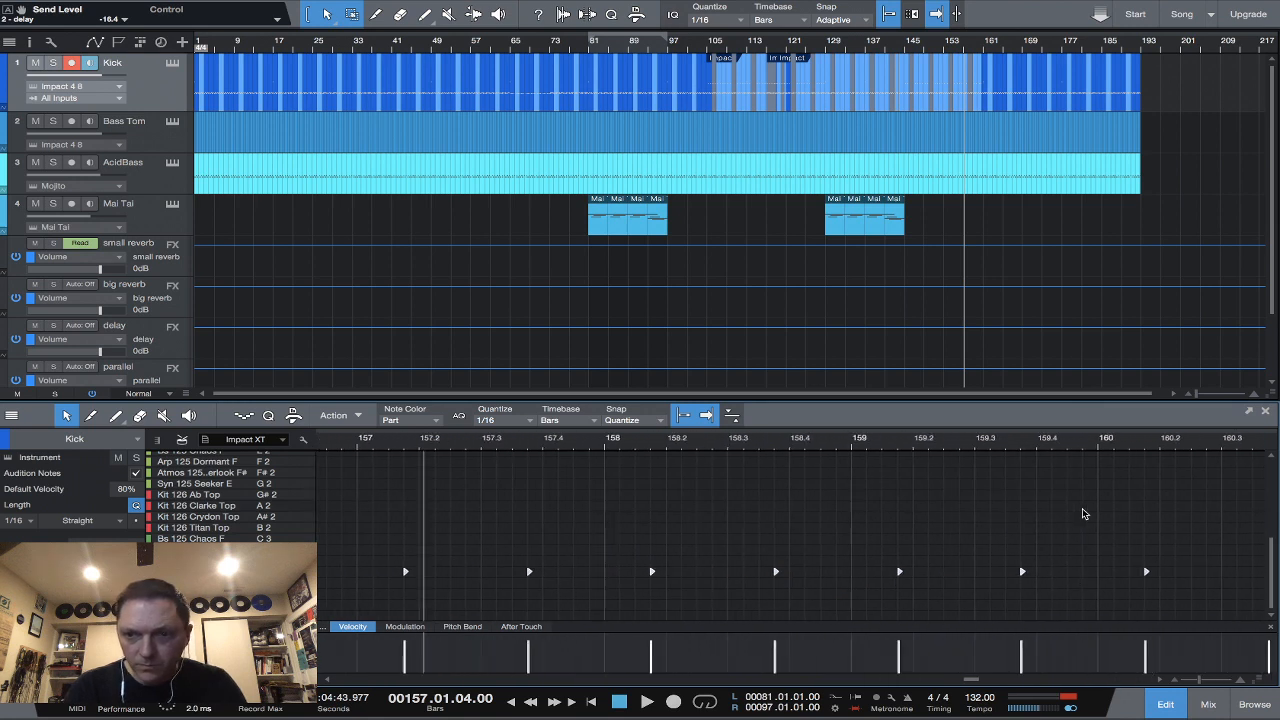
scroll(1083, 514, right, 1)
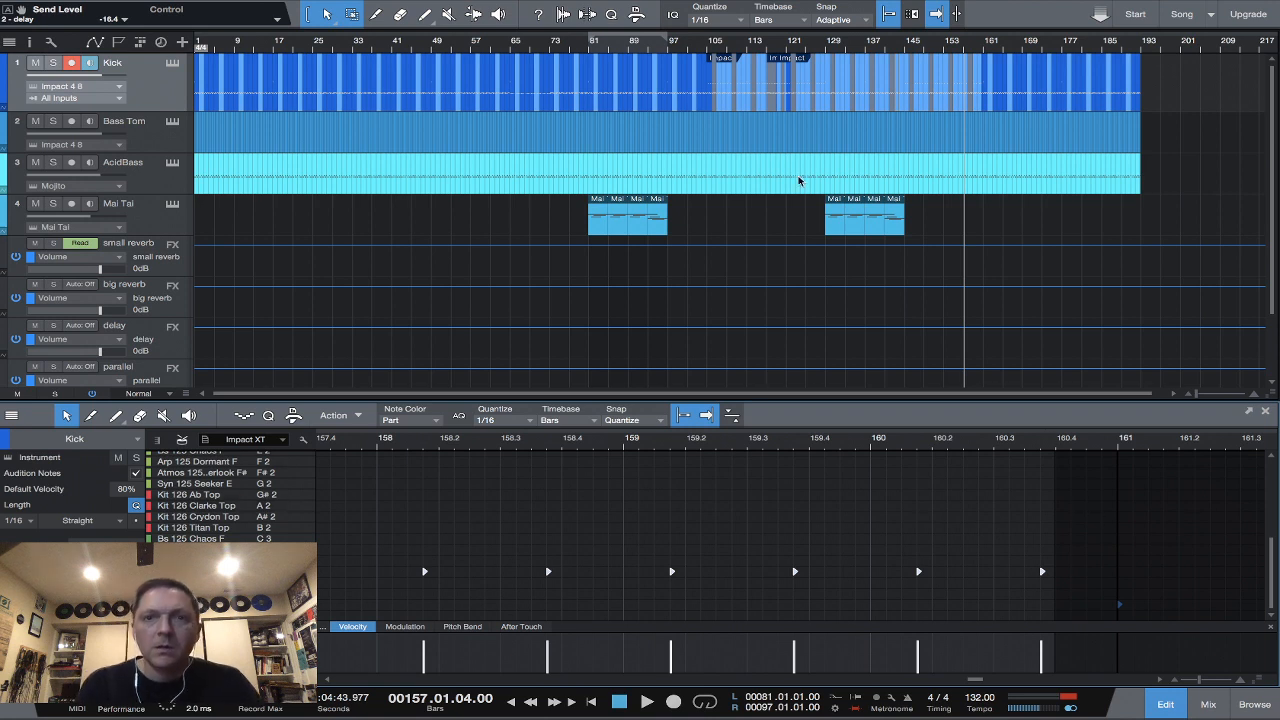
Play the arrangement from bar 65 into bar 113 and bring up the mixer channels.
click(663, 45)
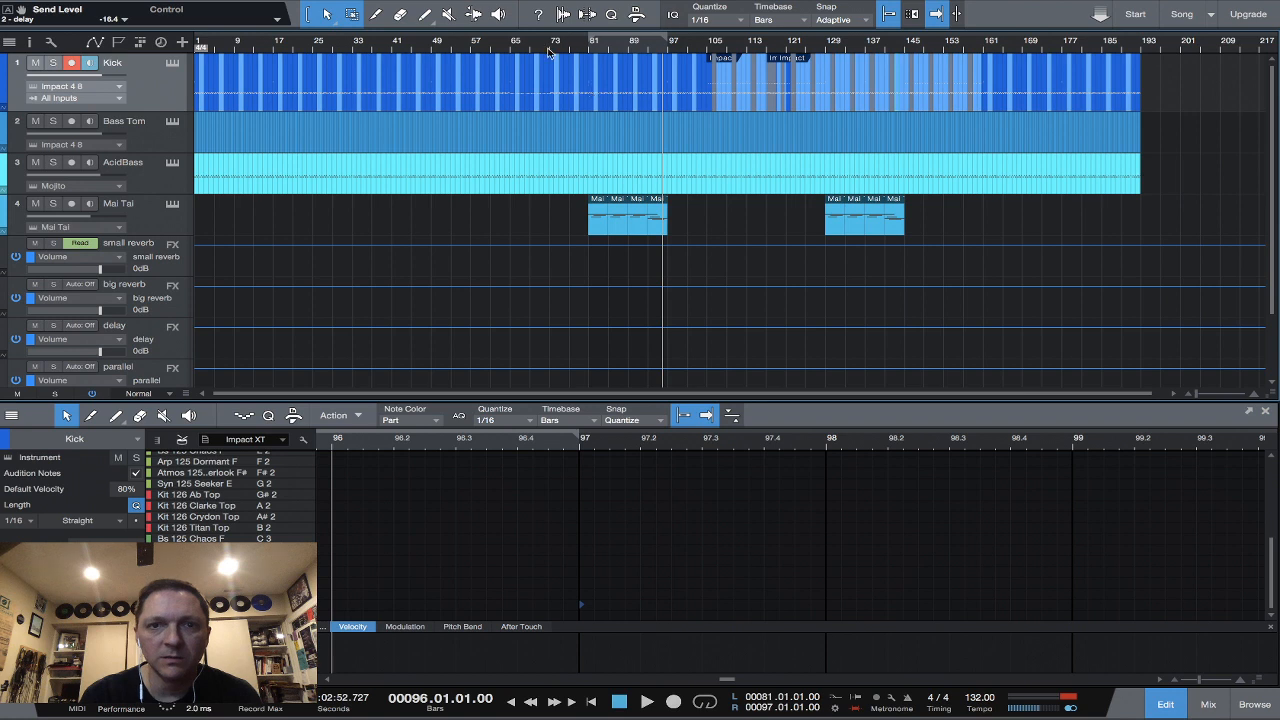
click(548, 50)
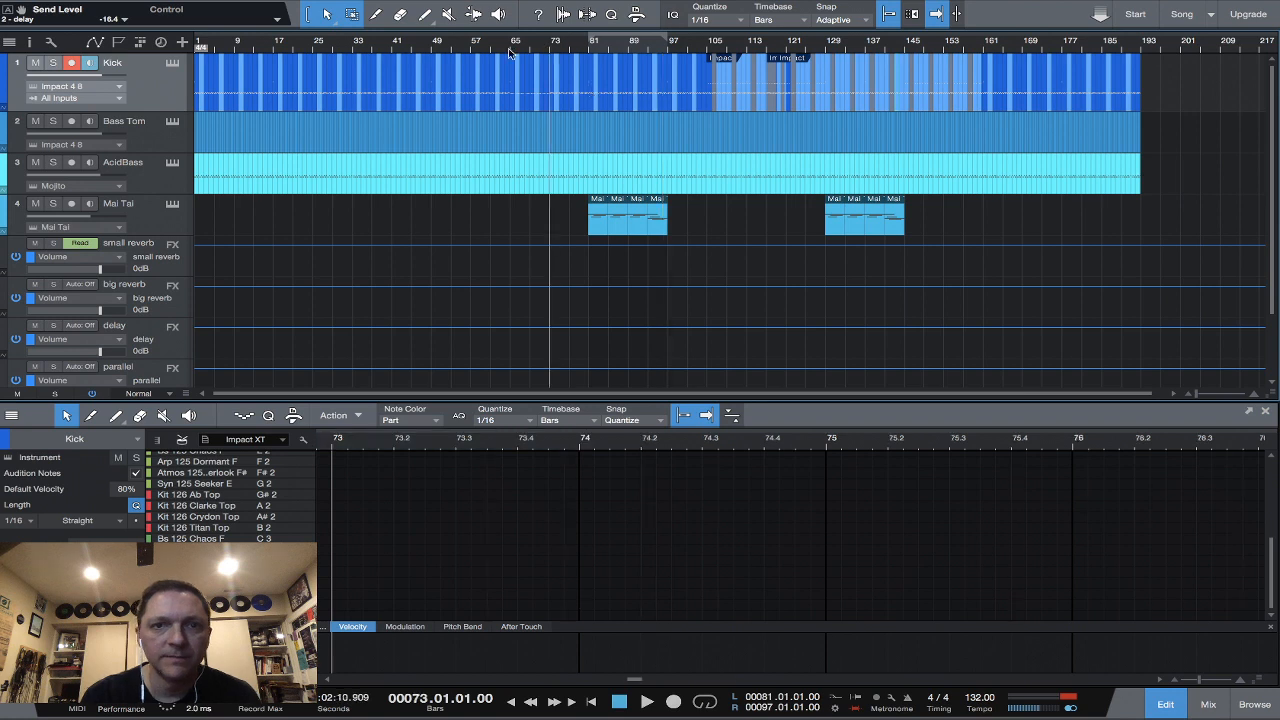
click(511, 50)
key(space)
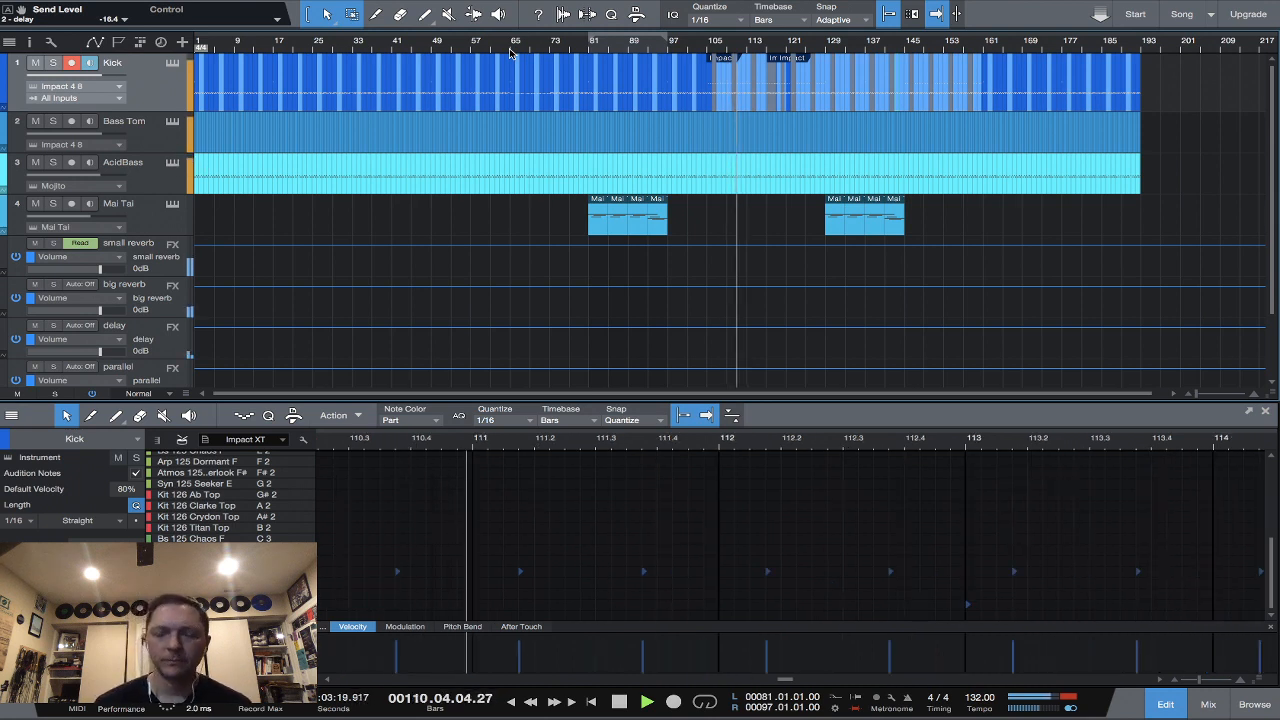
click(1208, 705)
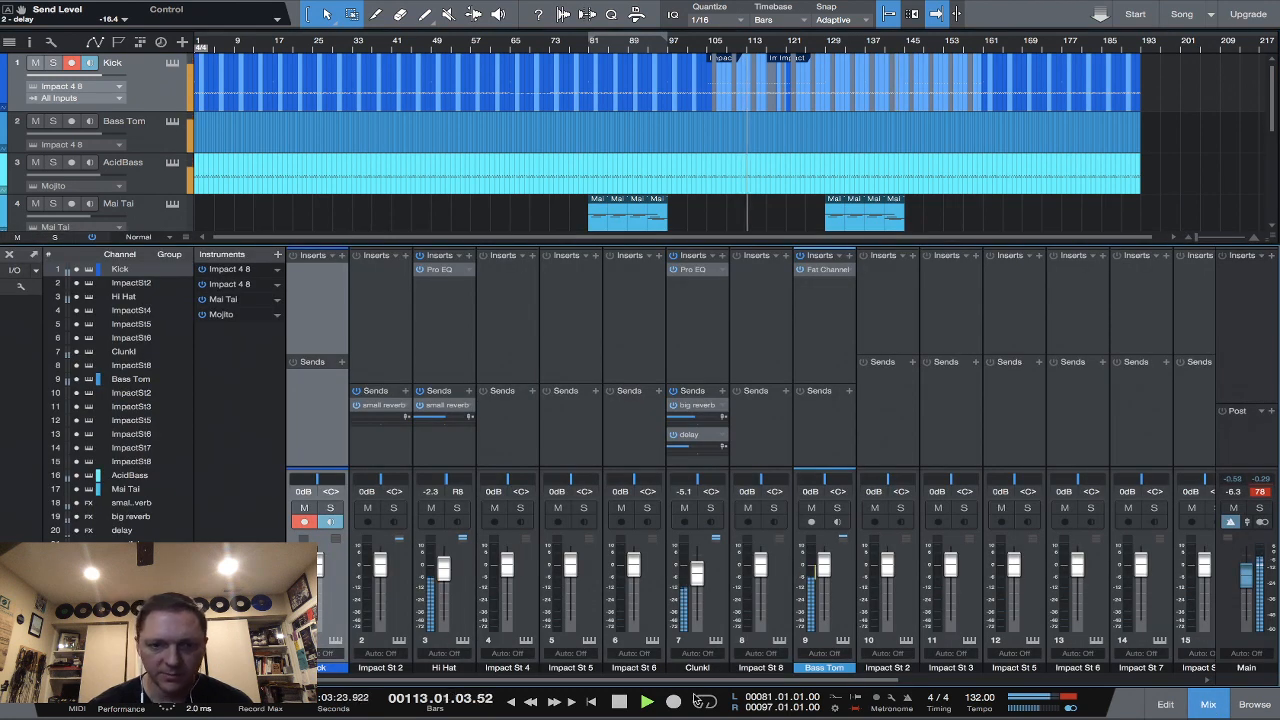
key(space)
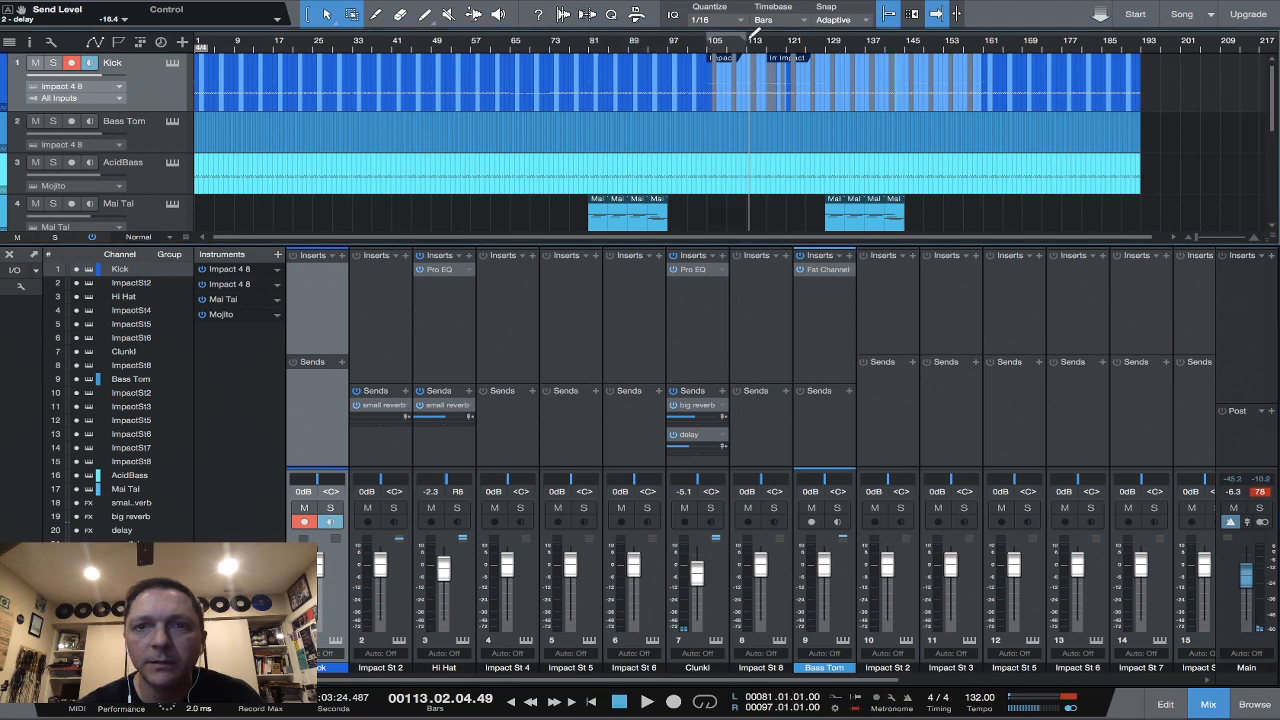
Loop bars 105 to 113 and compare the playback with the Clunkl channel muted and unmuted.
drag(750, 38, 748, 38)
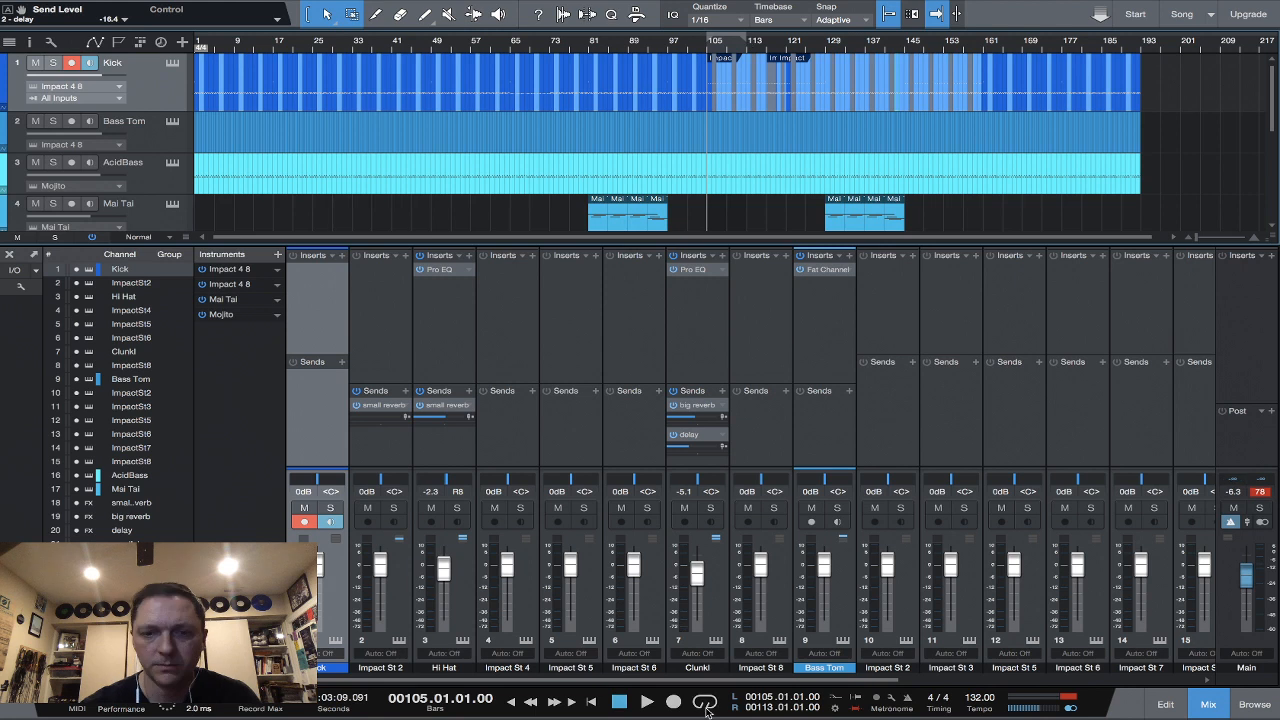
key(space)
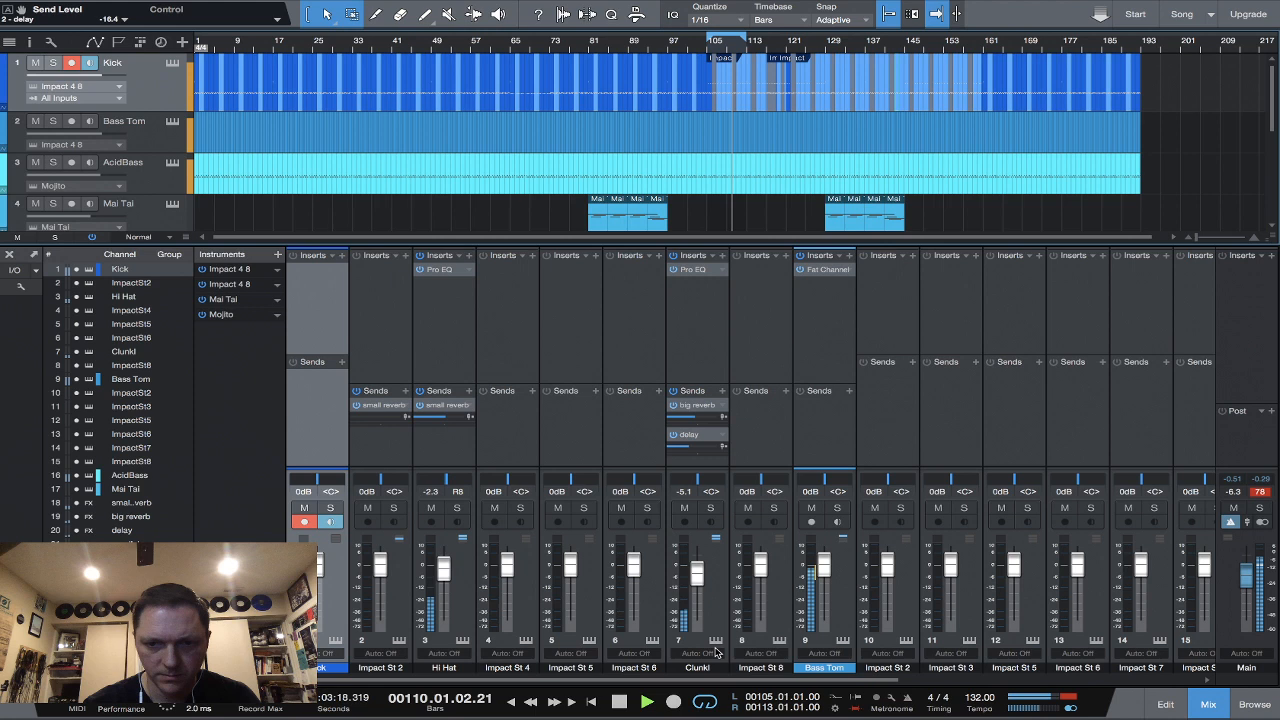
click(684, 509)
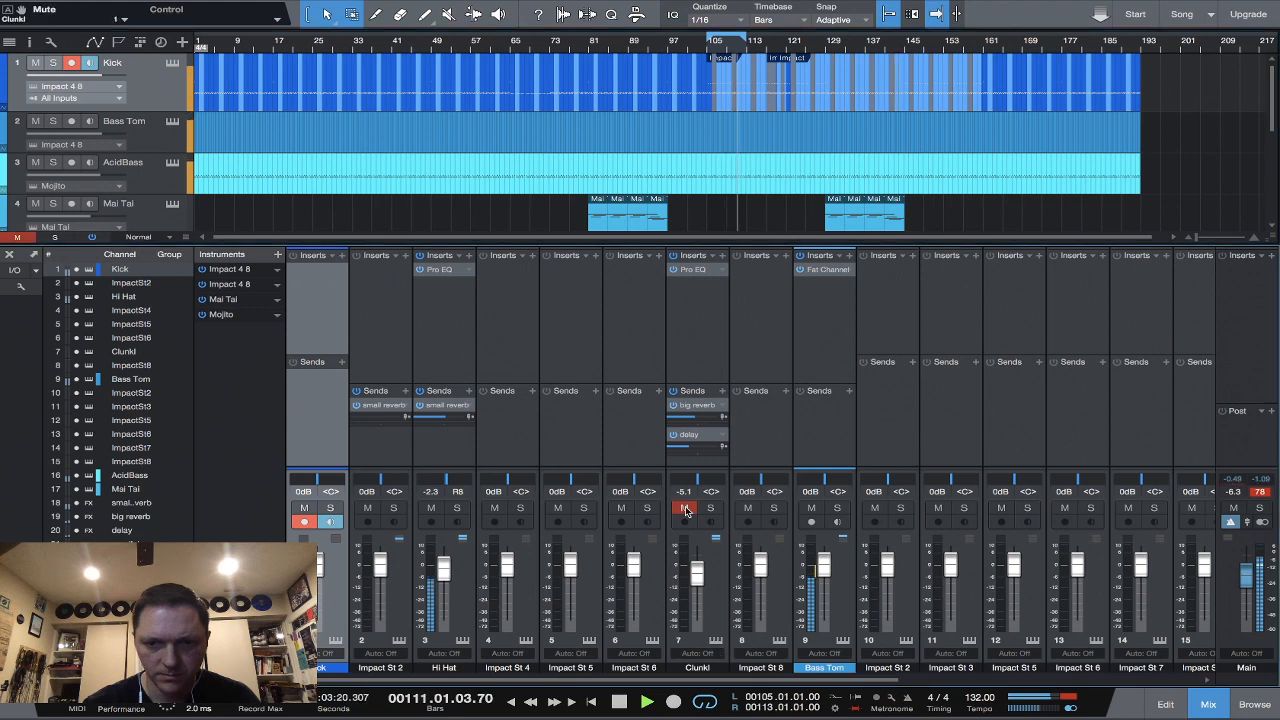
click(684, 509)
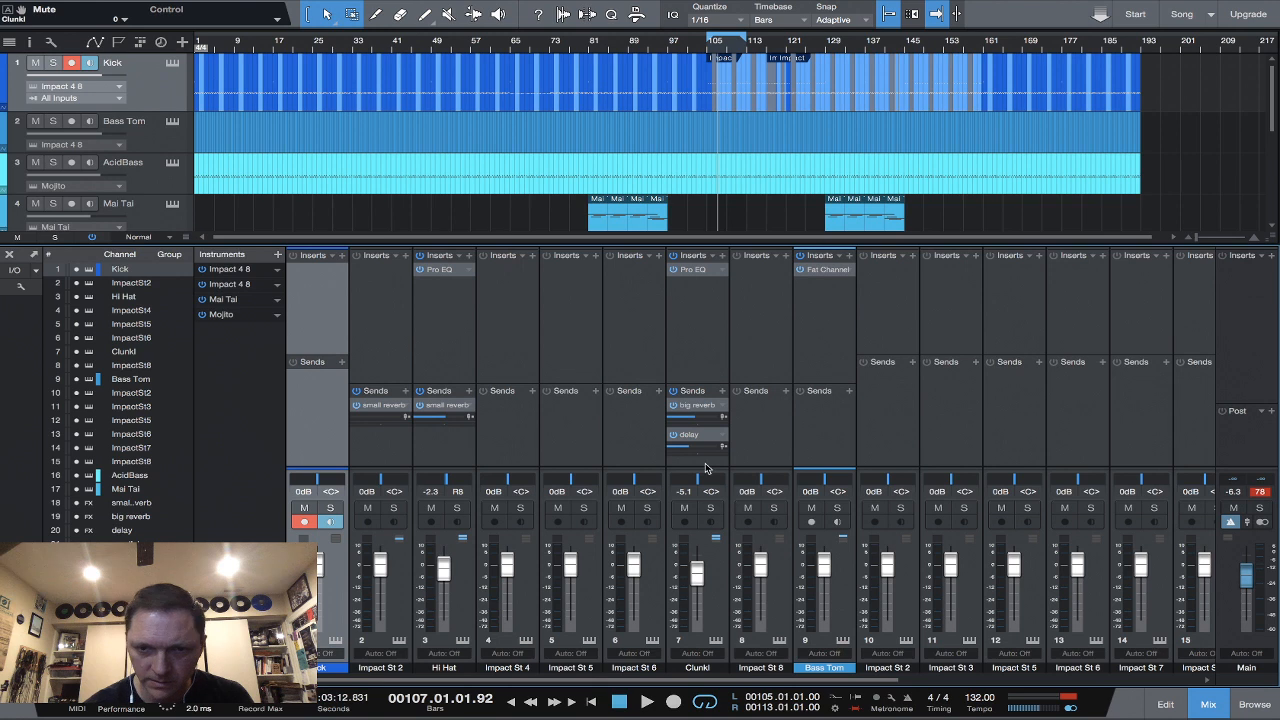
key(space)
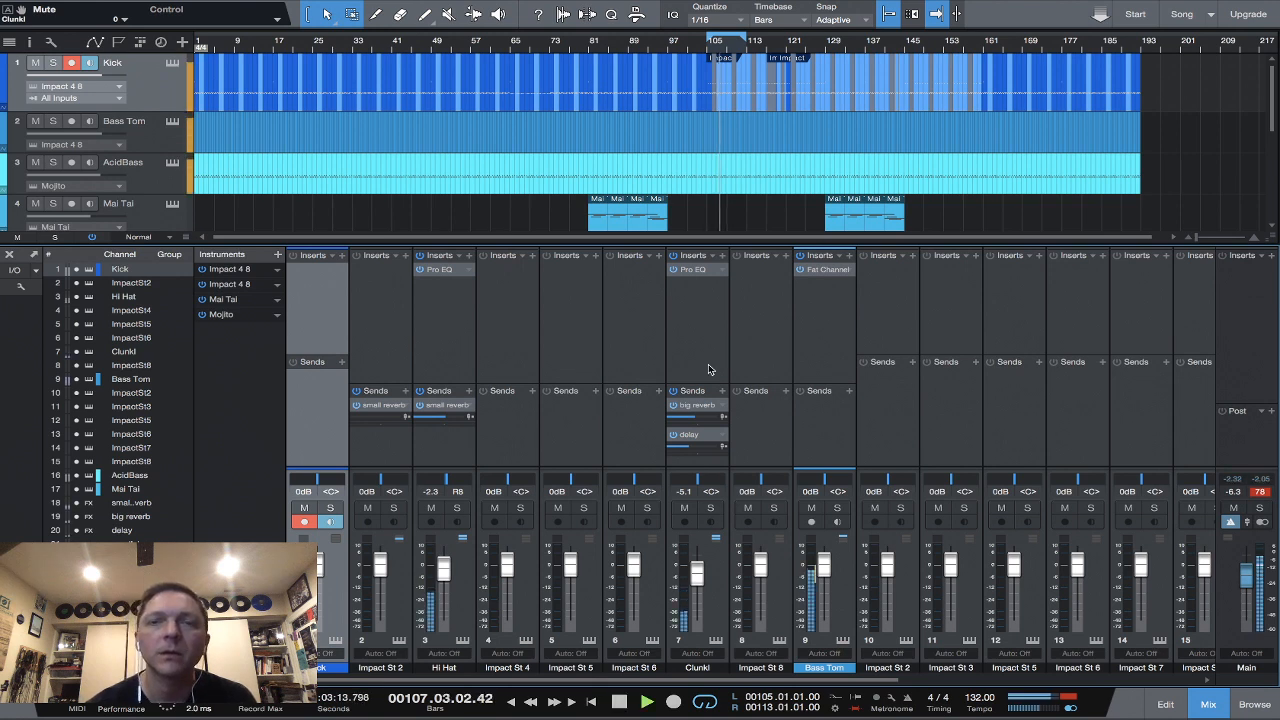
key(space)
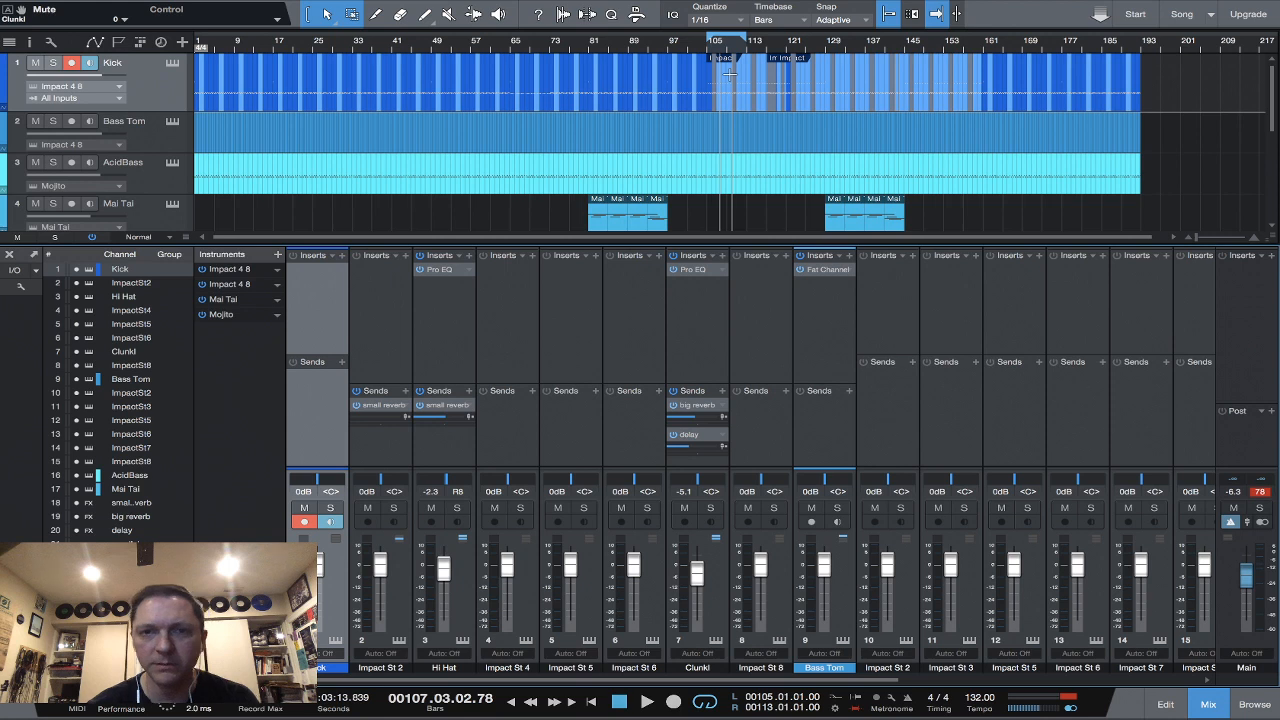
Select all stab notes in bars 105–128 and 145–160 of the Kick track and raise their velocities to the maximum.
key(F2)
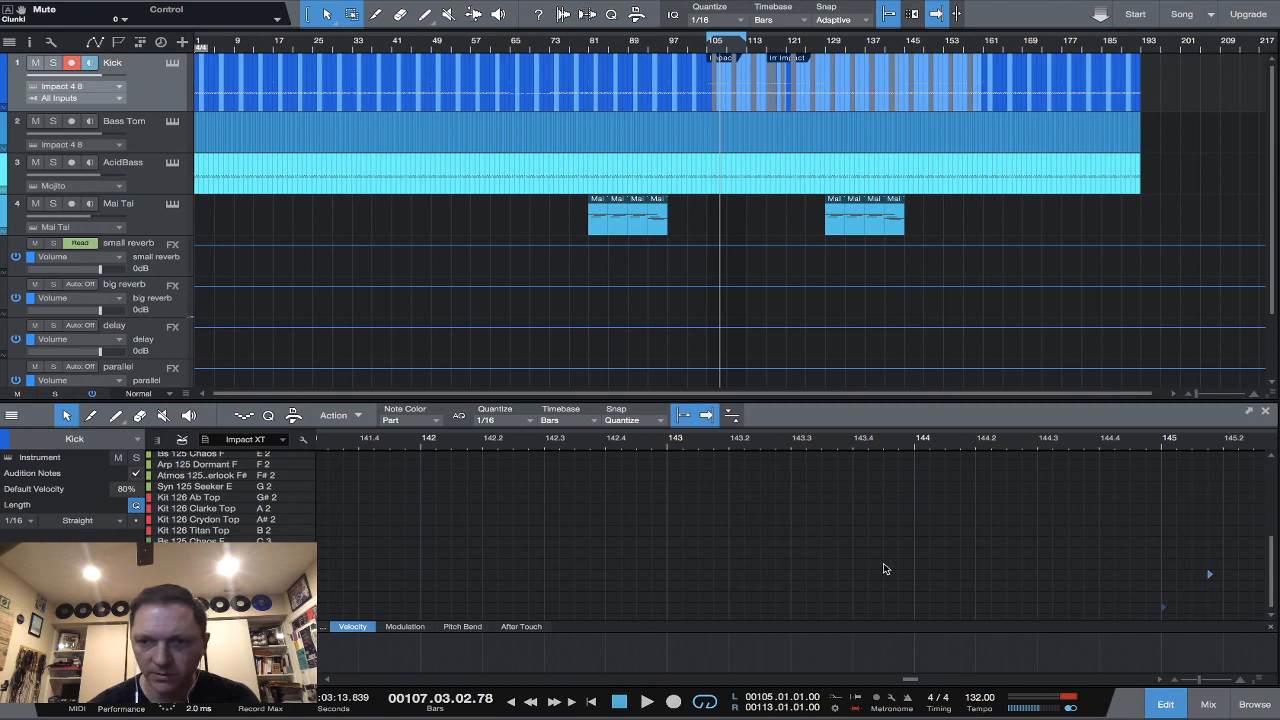
scroll(715, 549, left, 20)
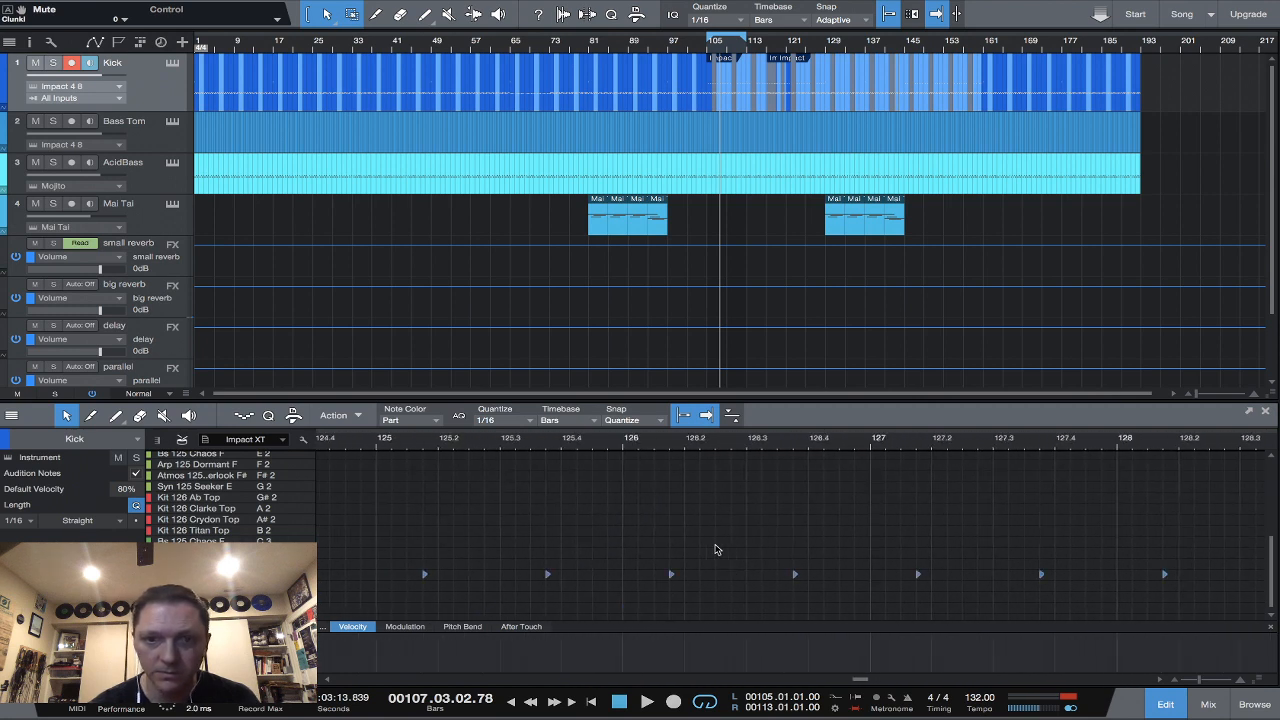
scroll(715, 549, left, 3)
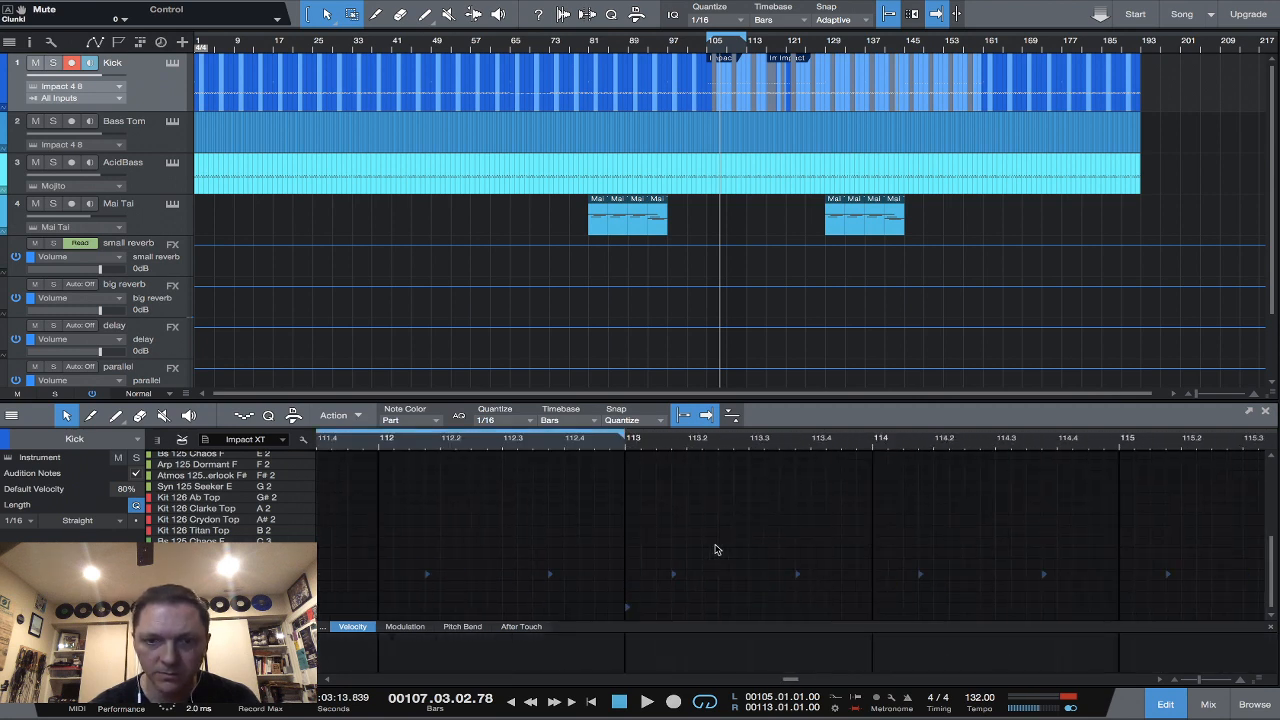
scroll(715, 549, left, 4)
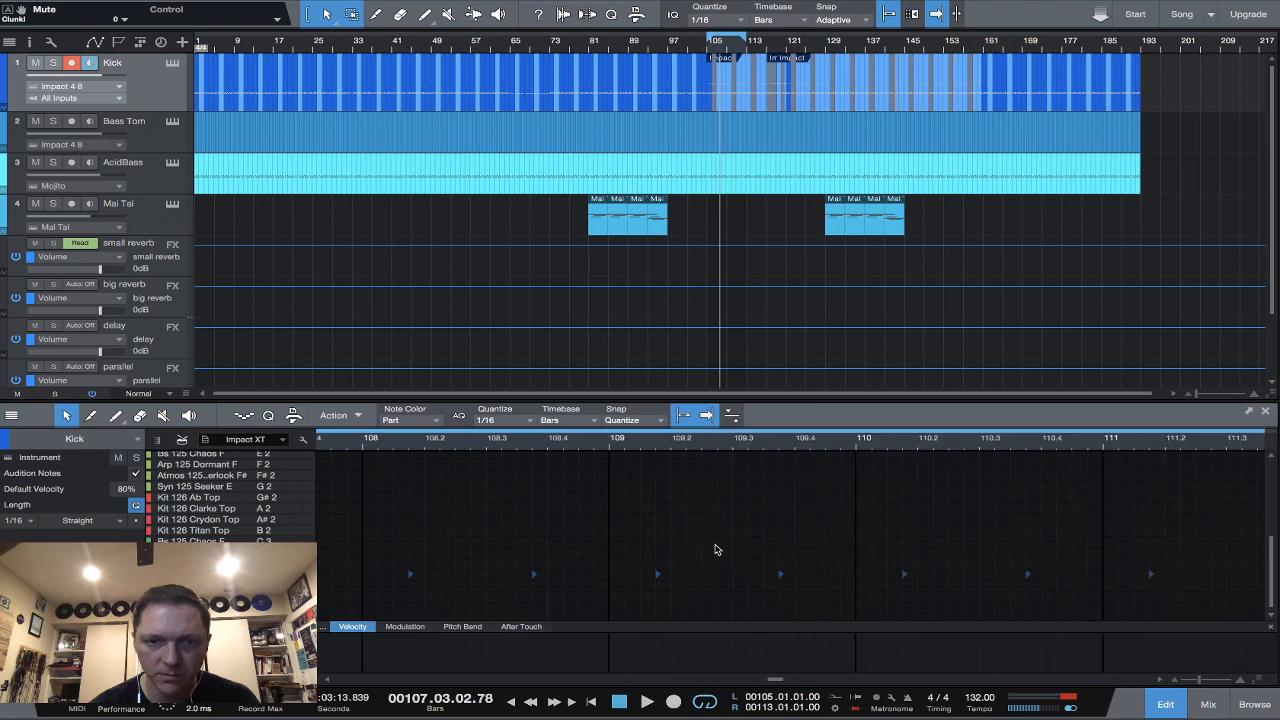
scroll(715, 549, left, 4)
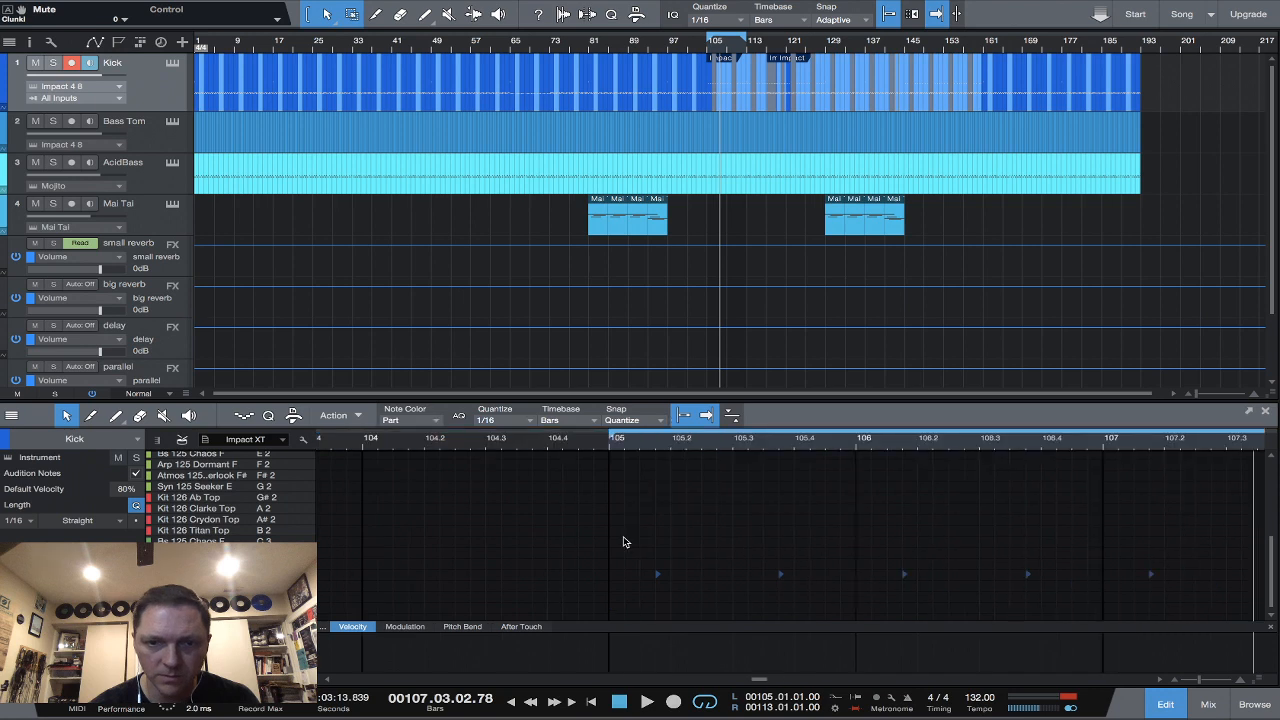
drag(623, 541, 1274, 593)
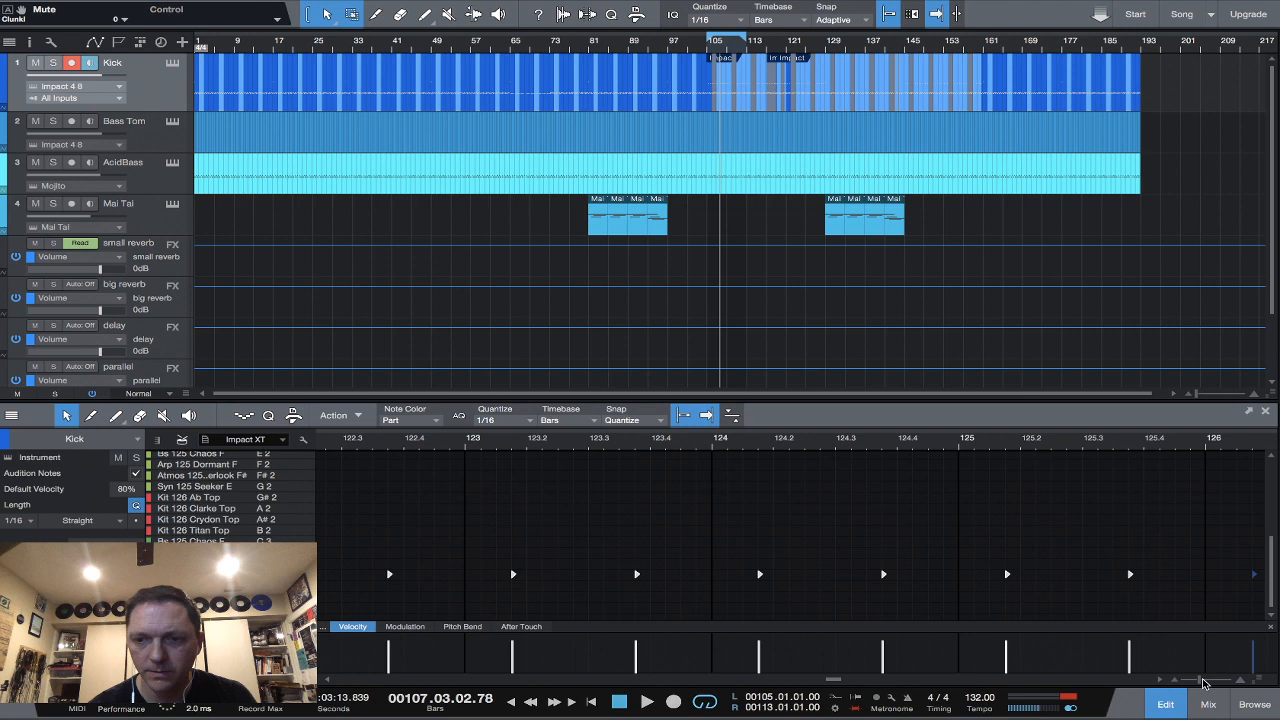
drag(1205, 683, 1183, 679)
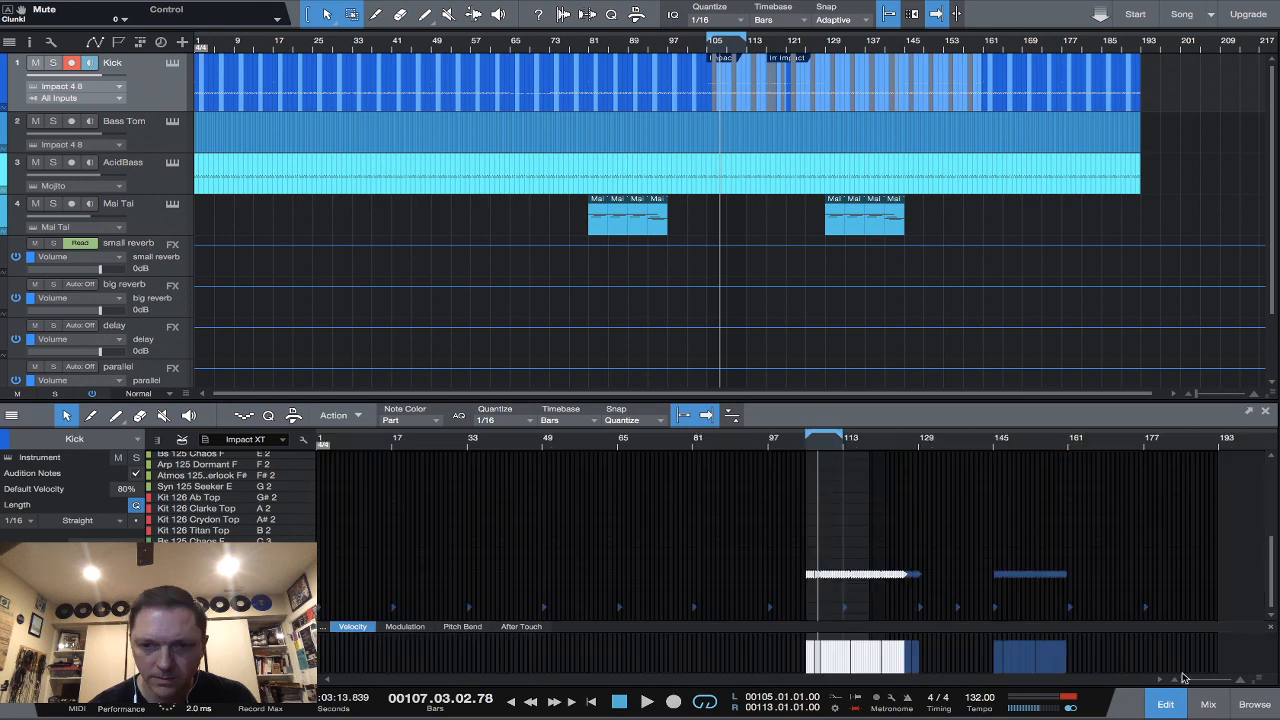
click(791, 563)
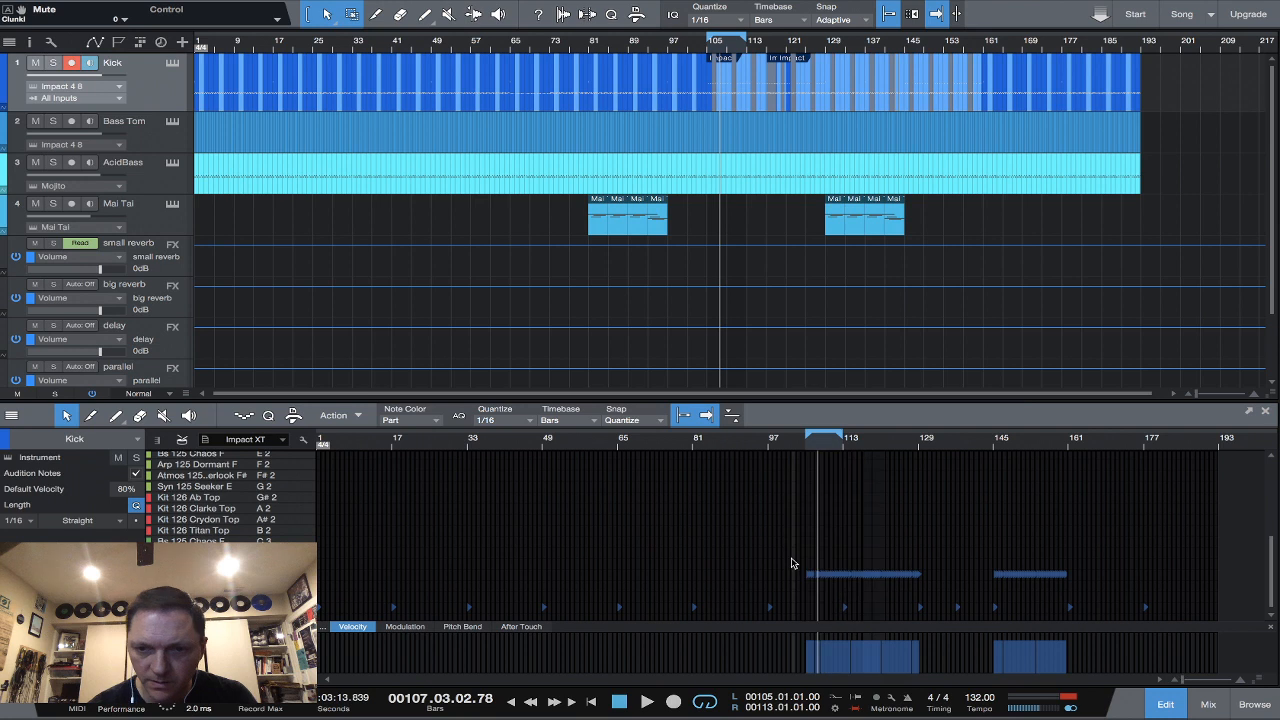
drag(791, 563, 1085, 579)
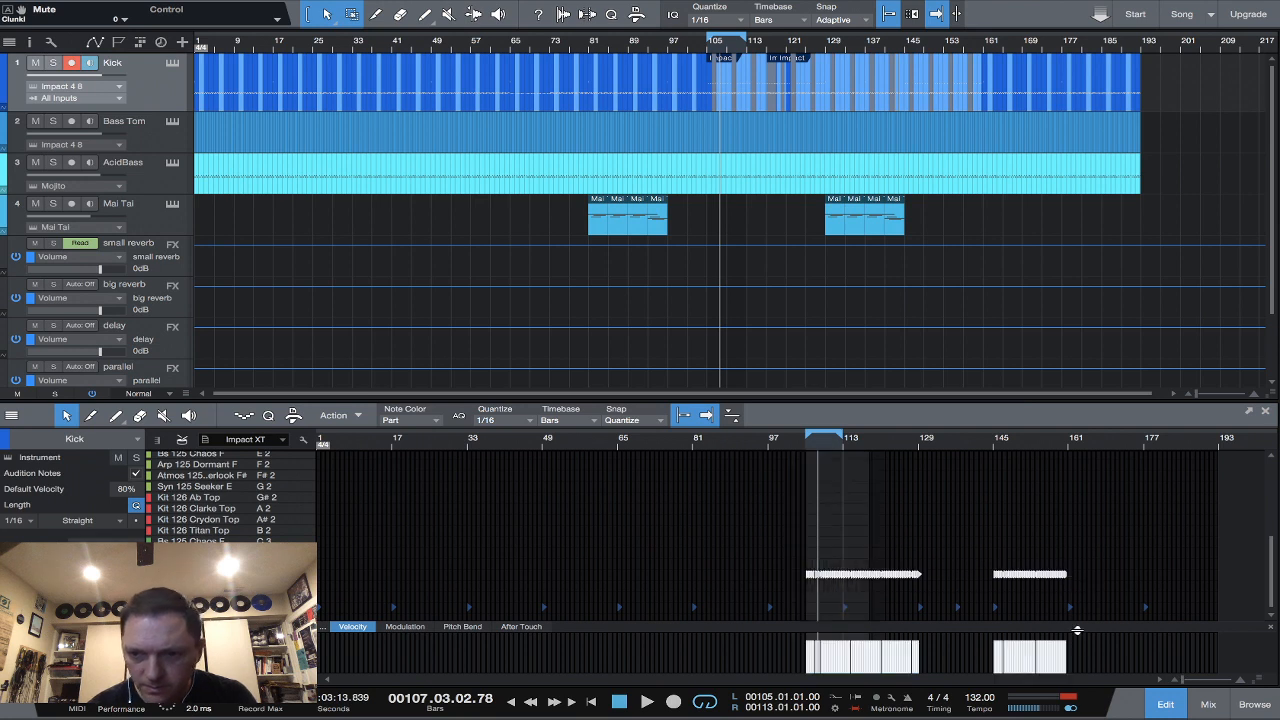
drag(1068, 647, 1068, 634)
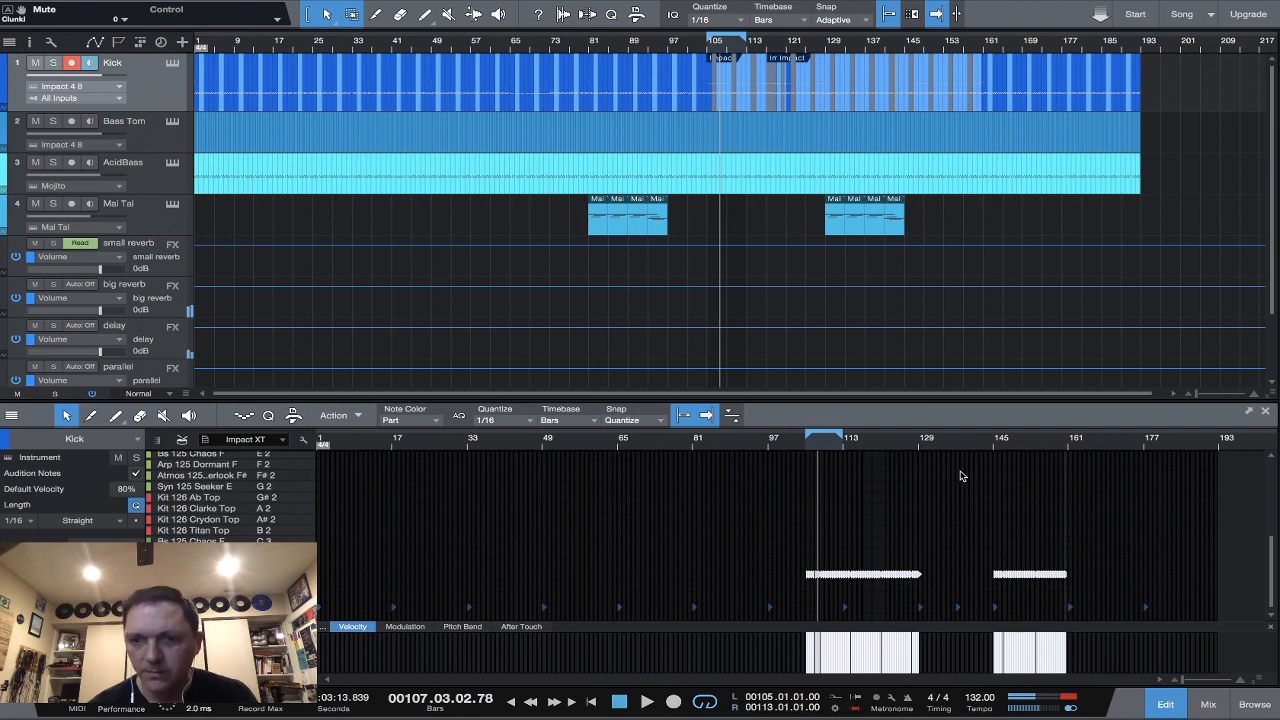
Play the arrangement from bar 104 into the loop and solo the Clunkl channel in the mixer.
click(703, 47)
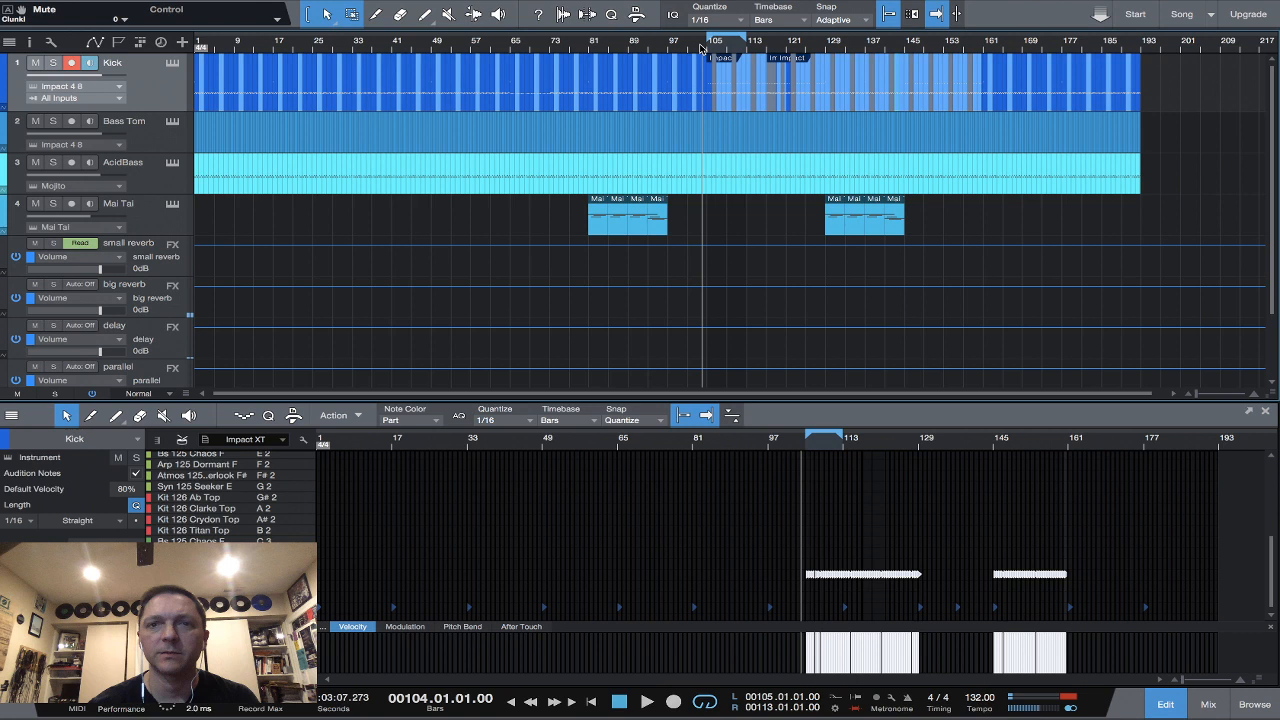
key(space)
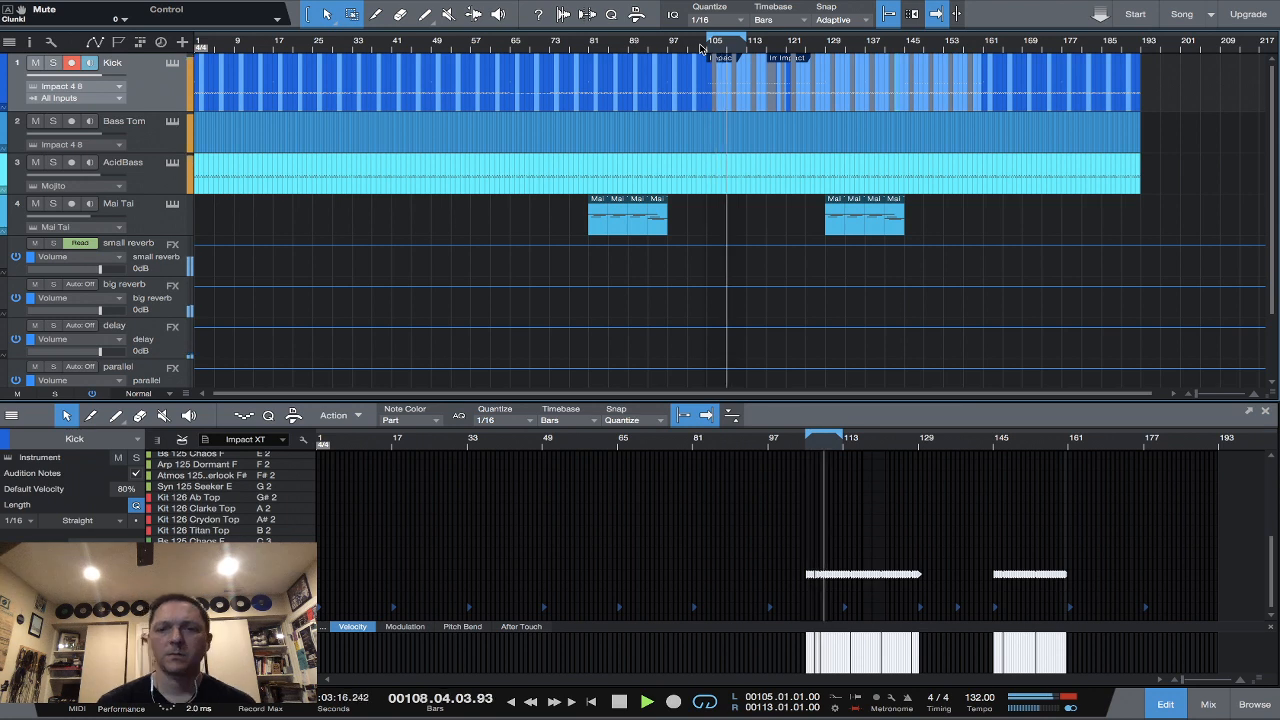
click(1208, 705)
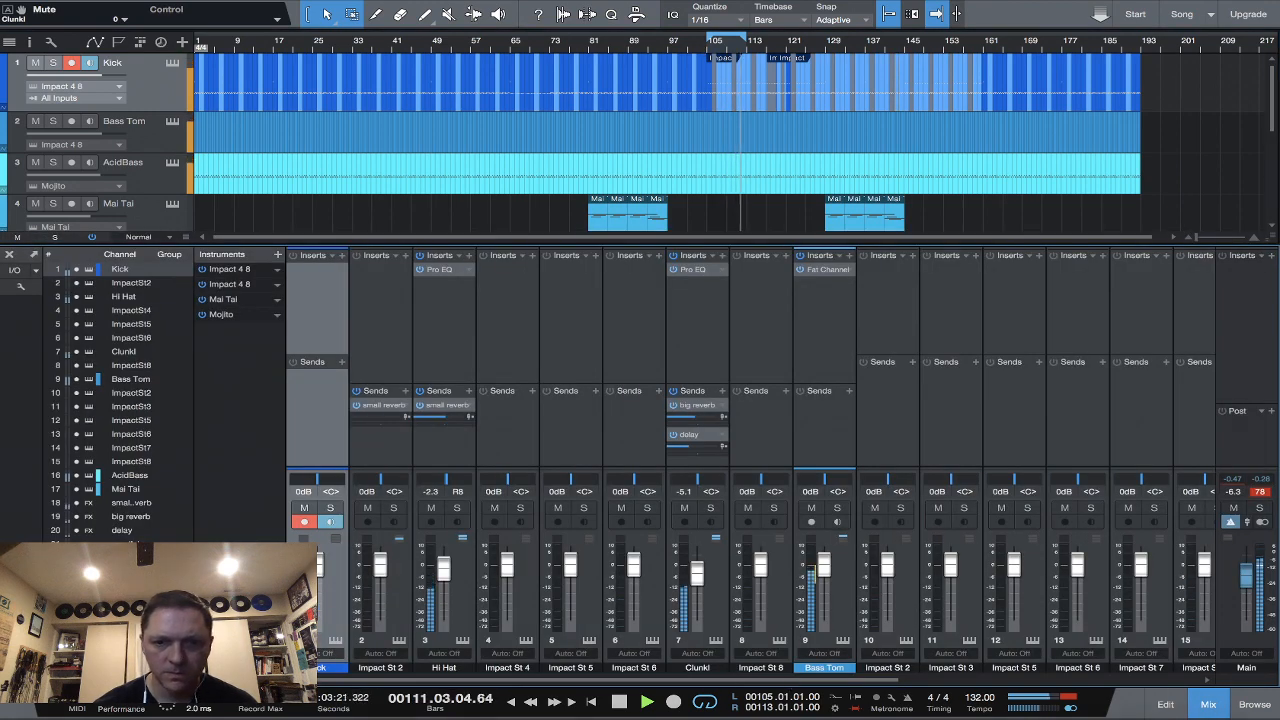
mouse_move(757, 702)
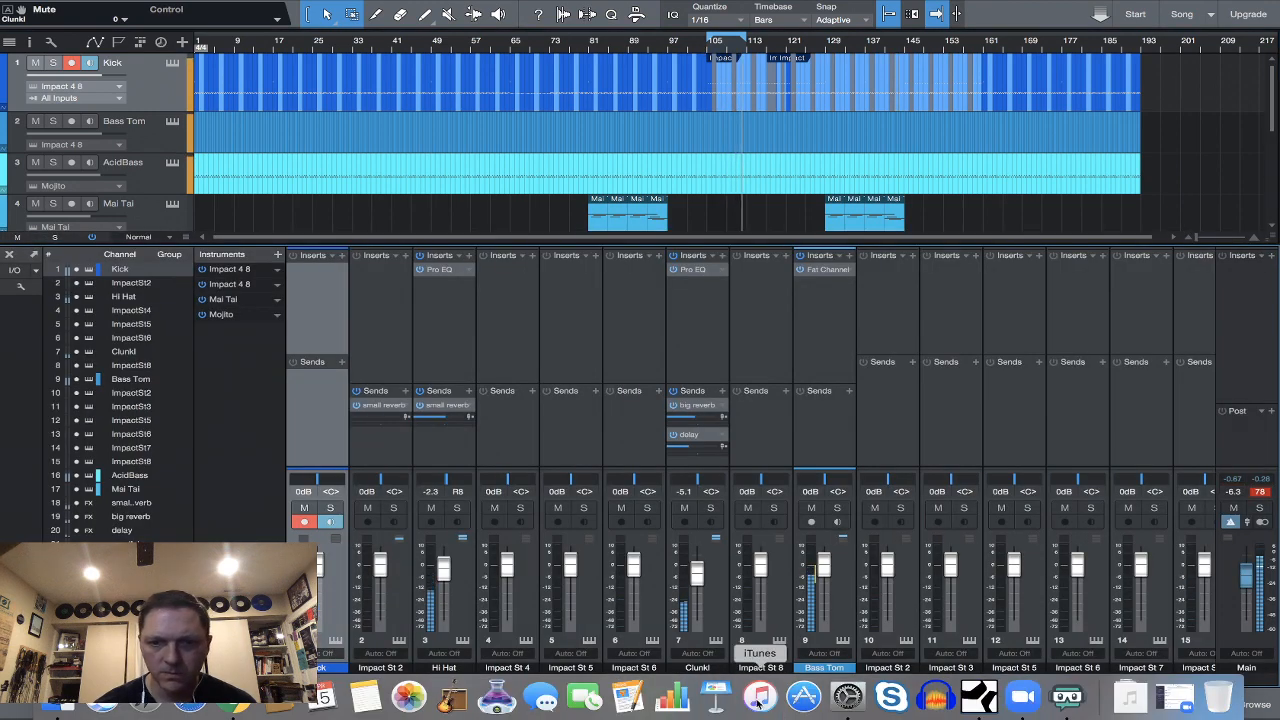
click(709, 508)
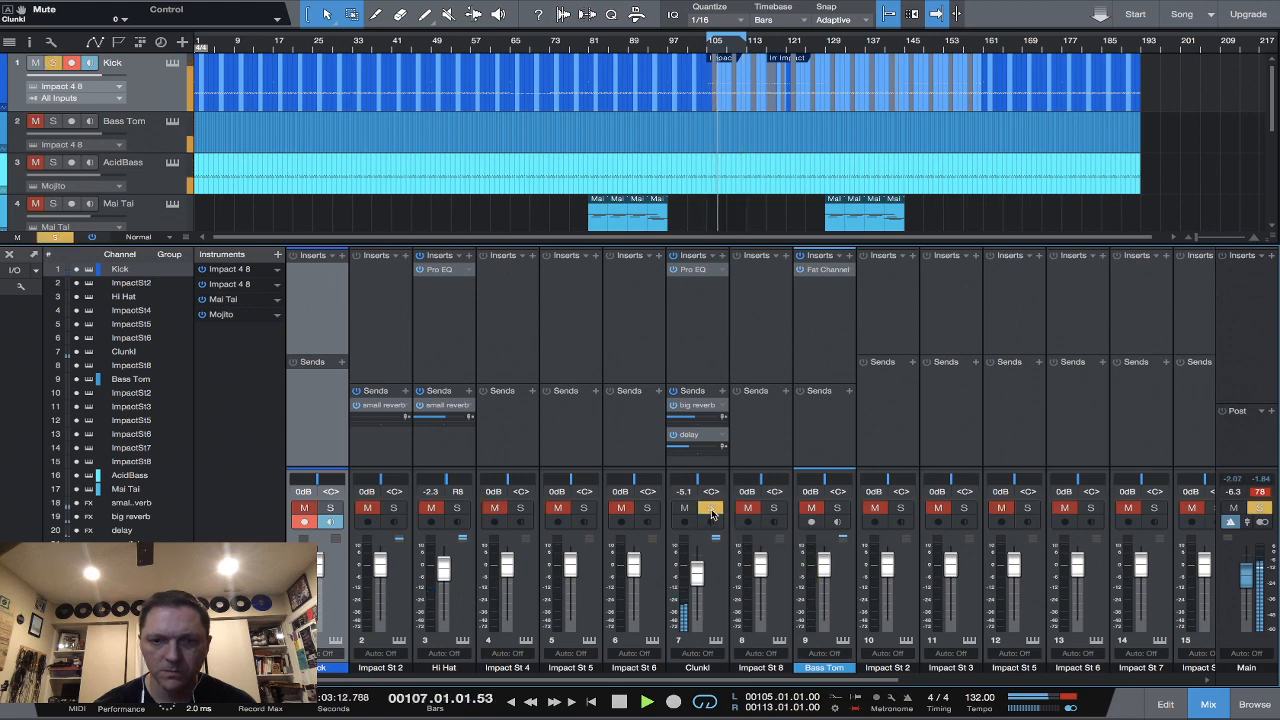
Enable the high-cut filter in Clunkl's Pro EQ, set its frequency to 20 kHz, and stop playback.
click(700, 276)
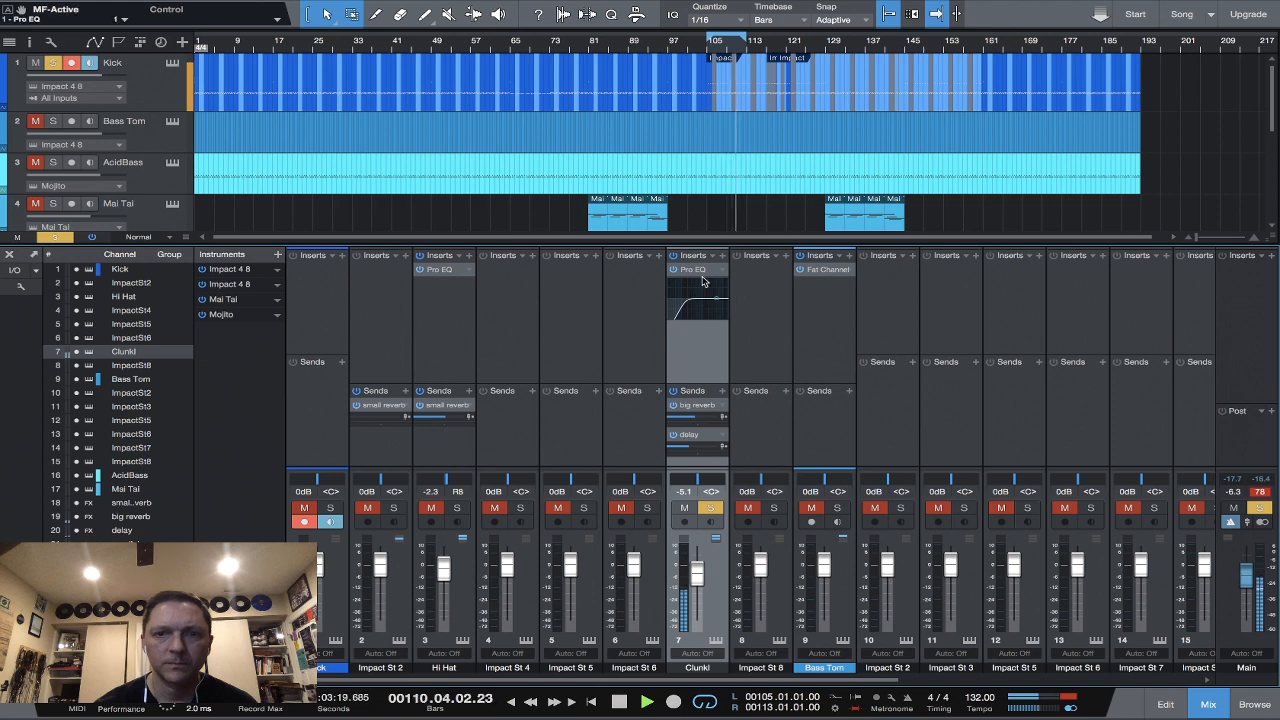
click(702, 283)
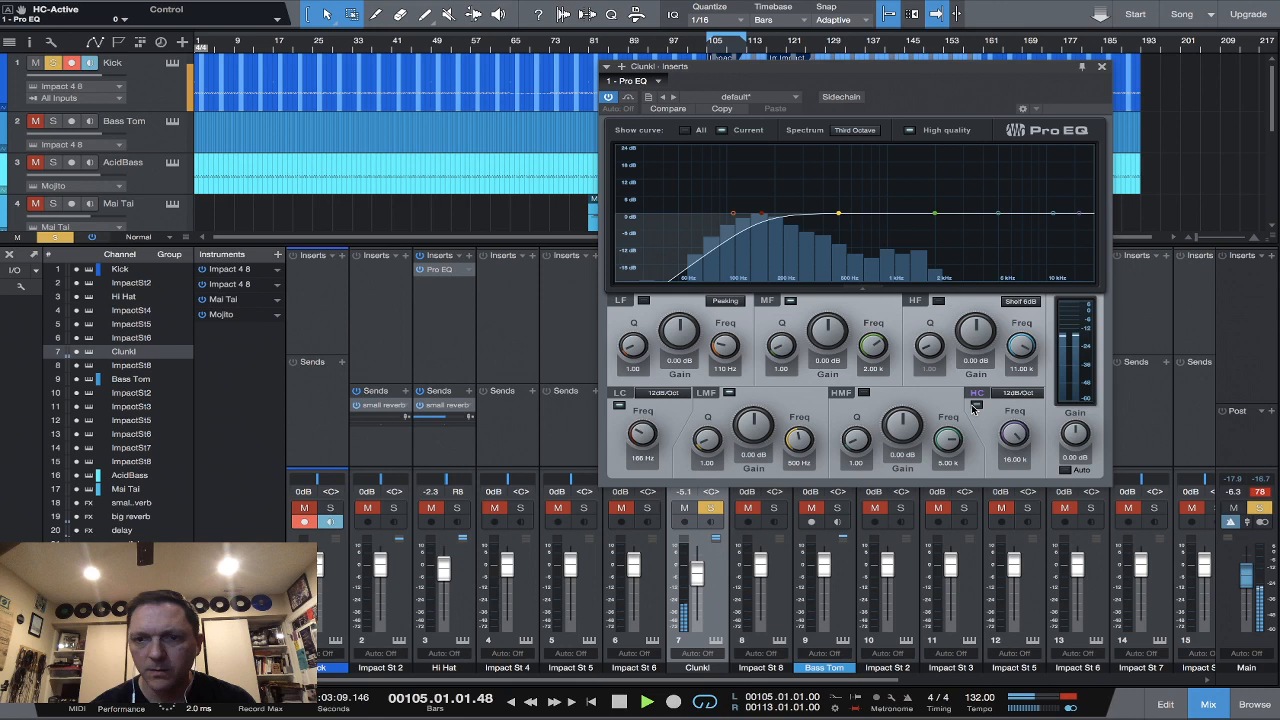
click(976, 405)
mouse_move(1015, 432)
mouse_down()
mouse_move(1024, 518)
mouse_move(1014, 415)
mouse_up()
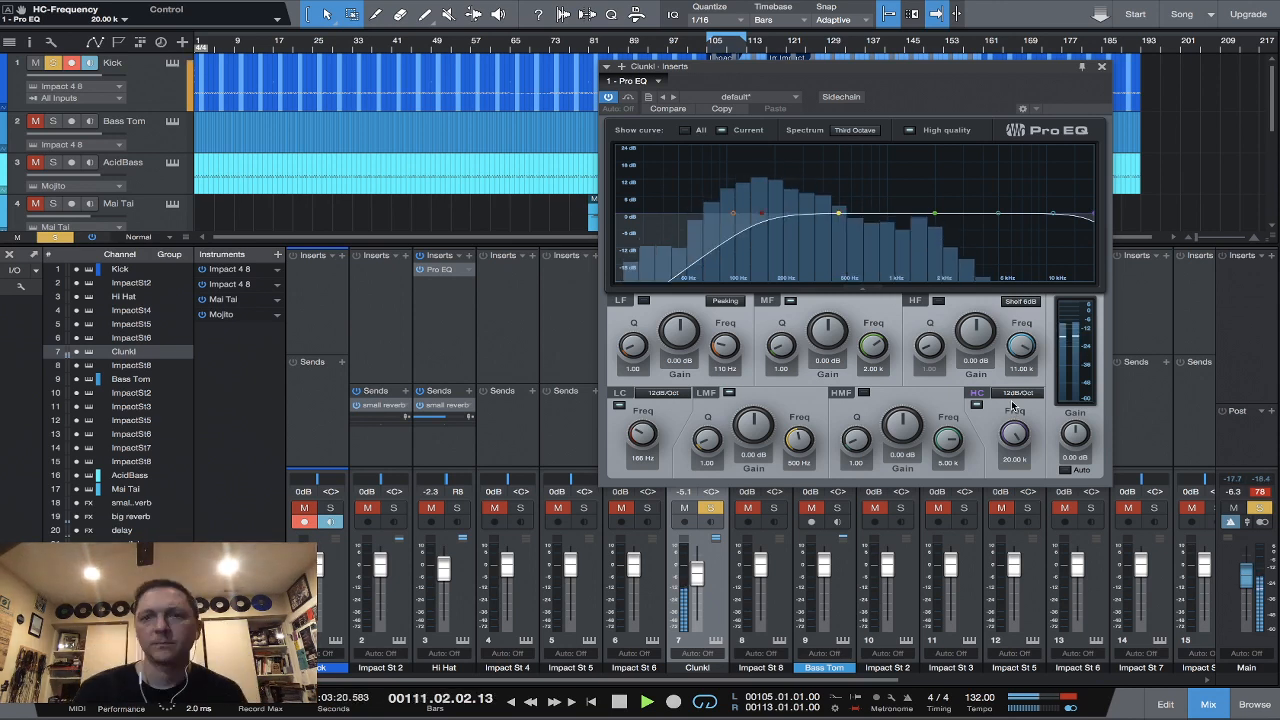
key(space)
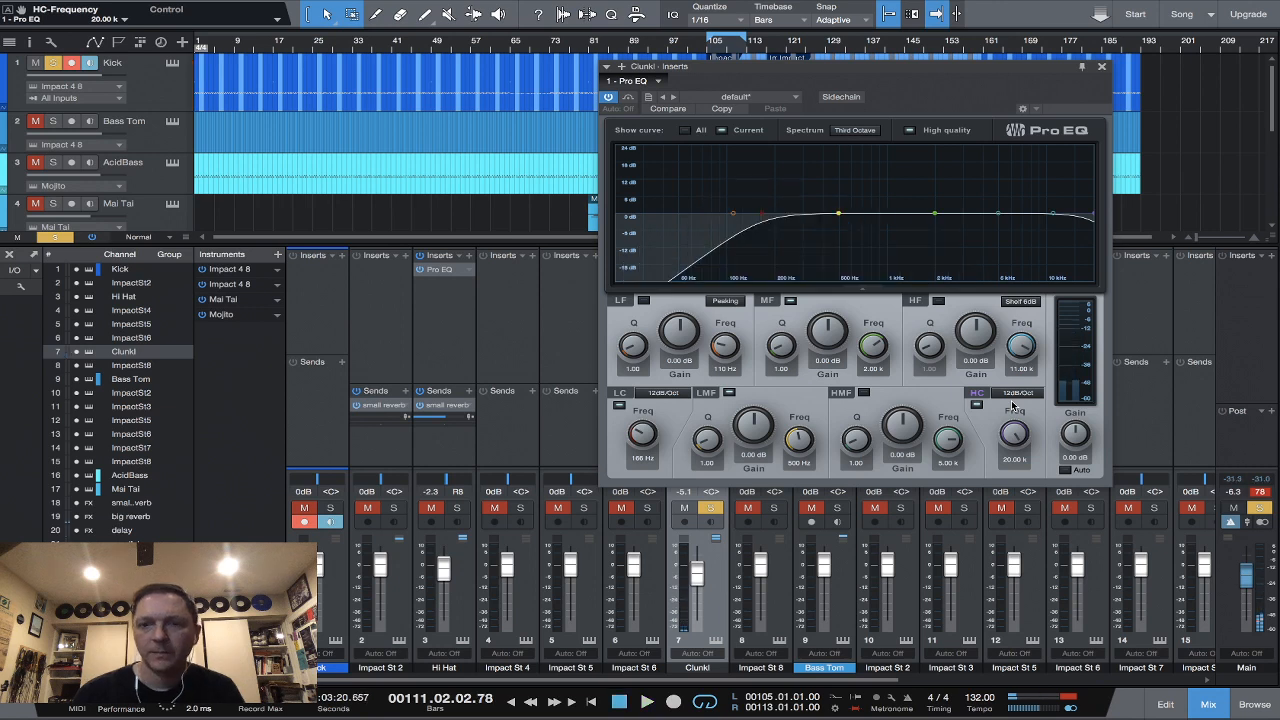
Clear the solo and show the automation lane for the high-cut frequency of Clunkl's Pro EQ, then close the EQ.
click(1261, 510)
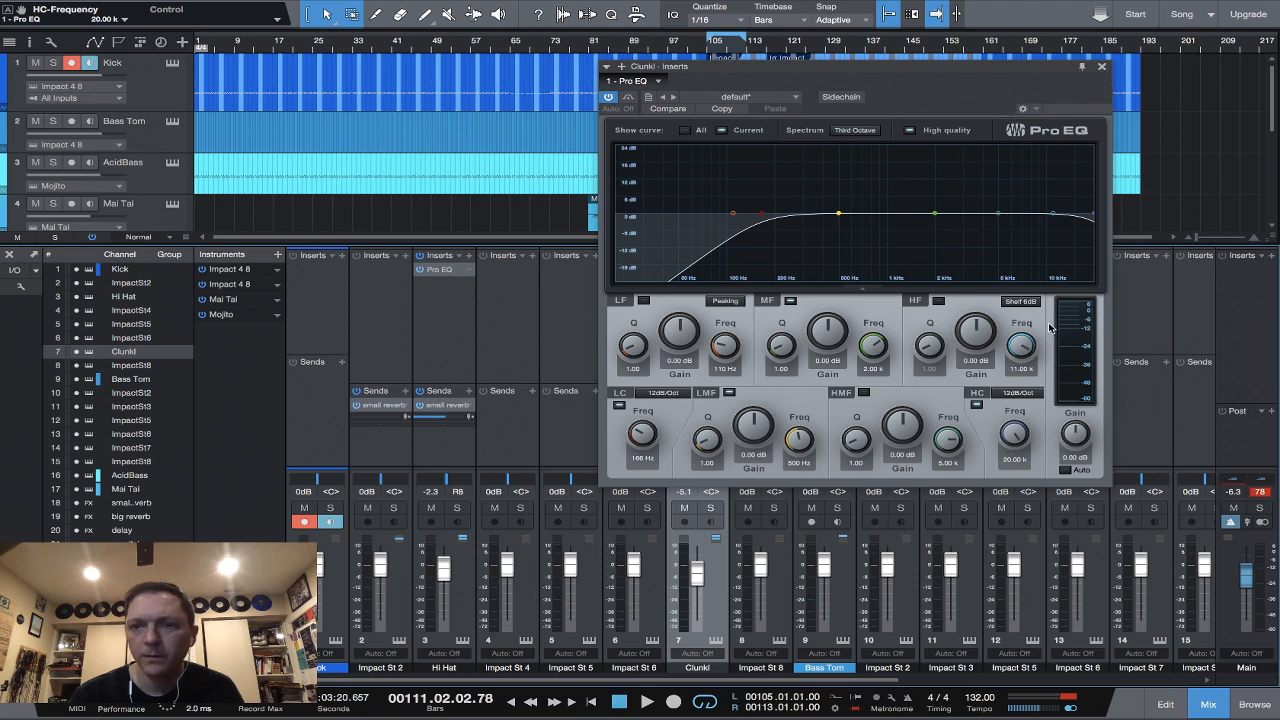
right_click(1014, 436)
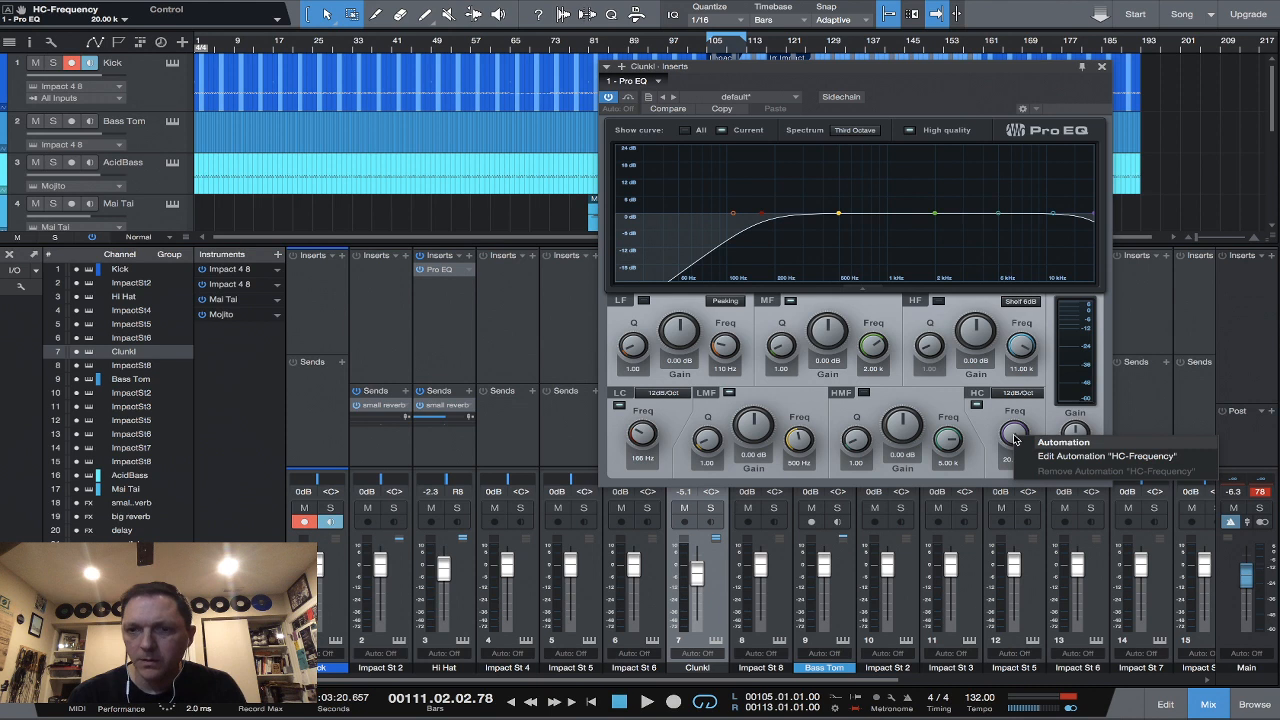
click(981, 81)
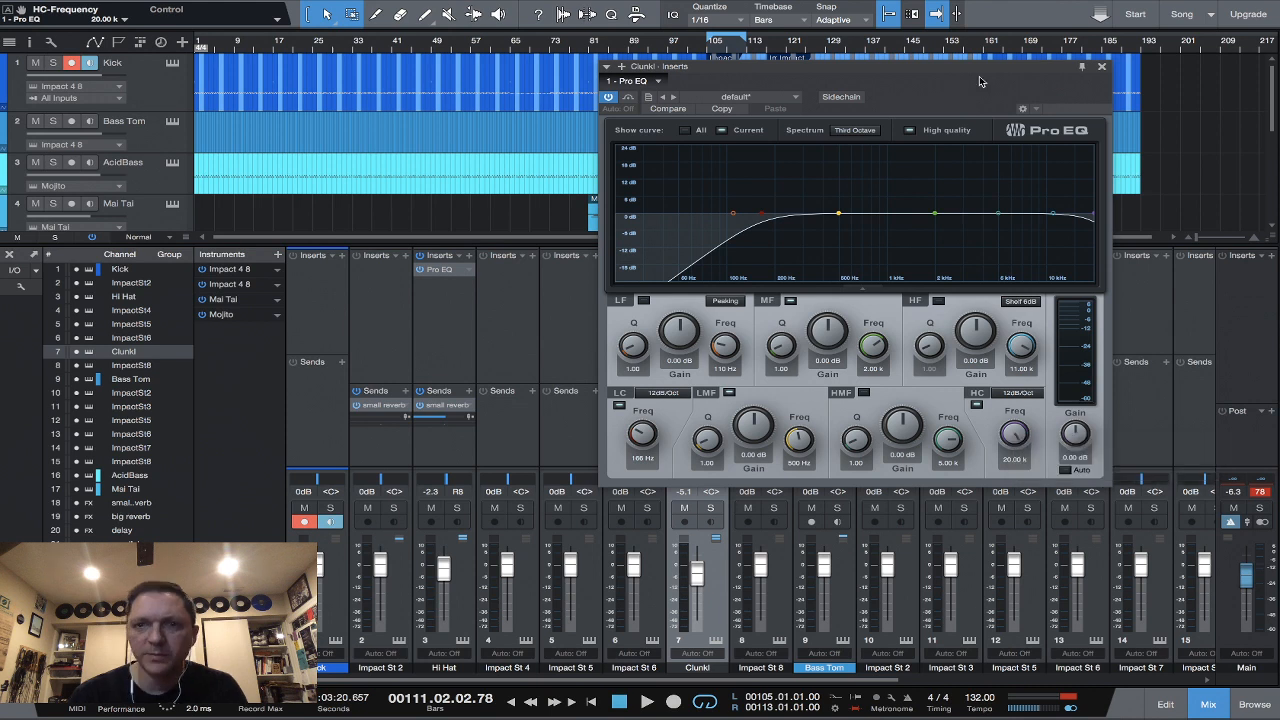
drag(981, 81, 955, 79)
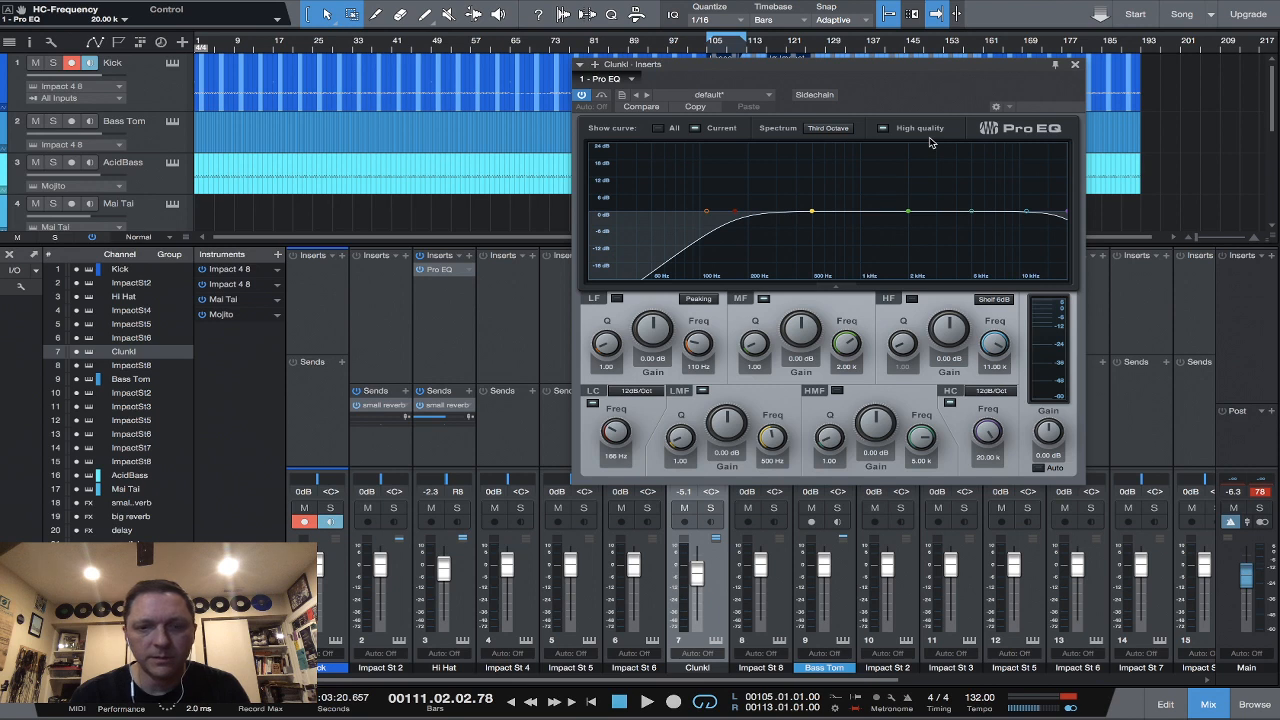
right_click(993, 437)
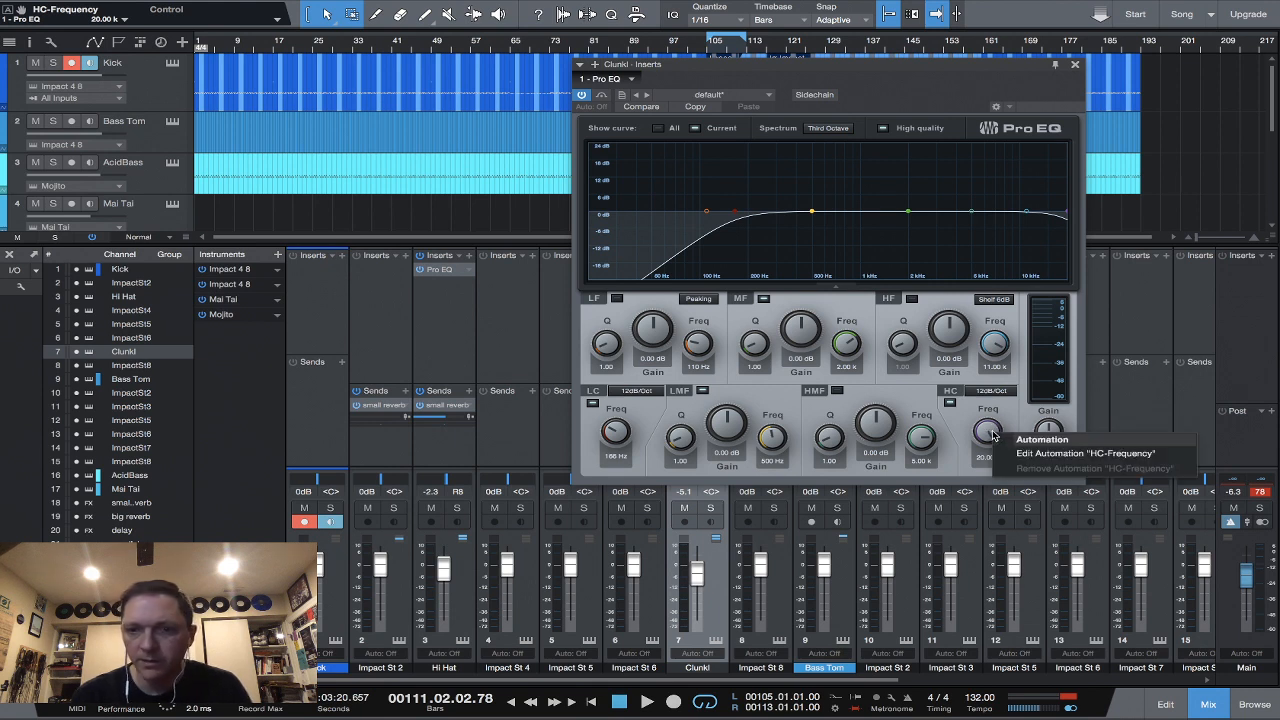
click(1060, 454)
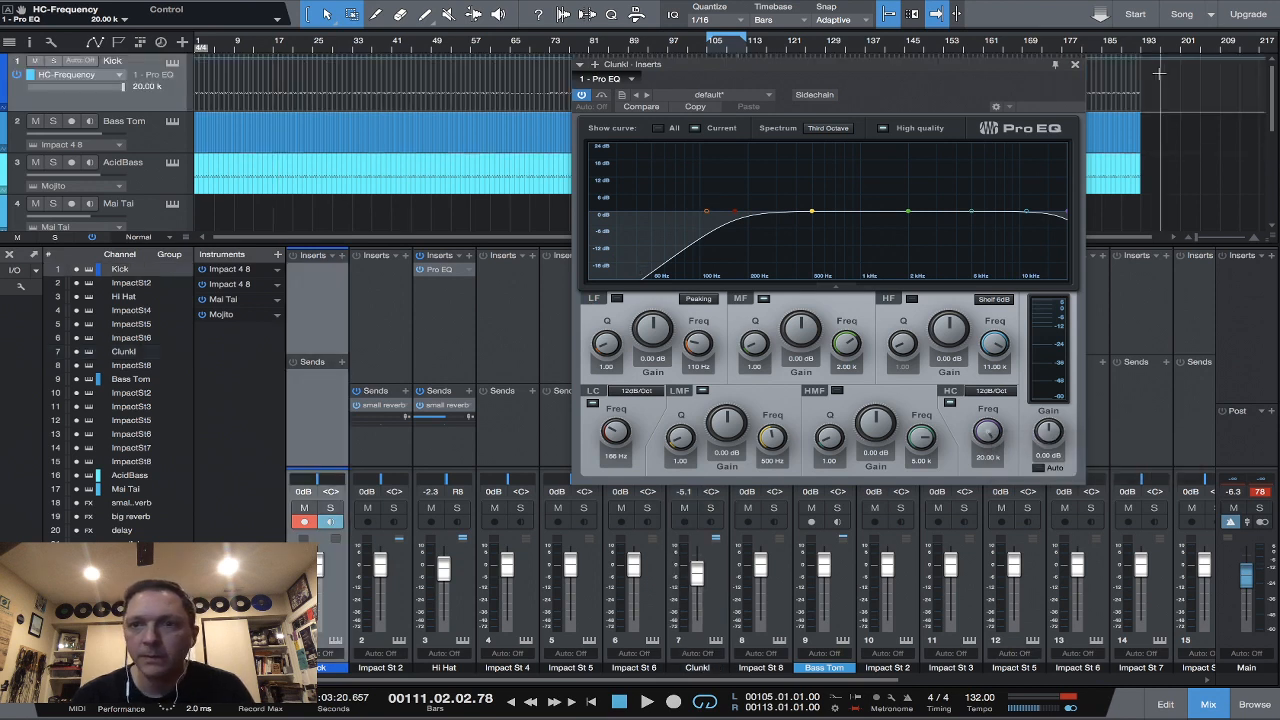
click(1075, 66)
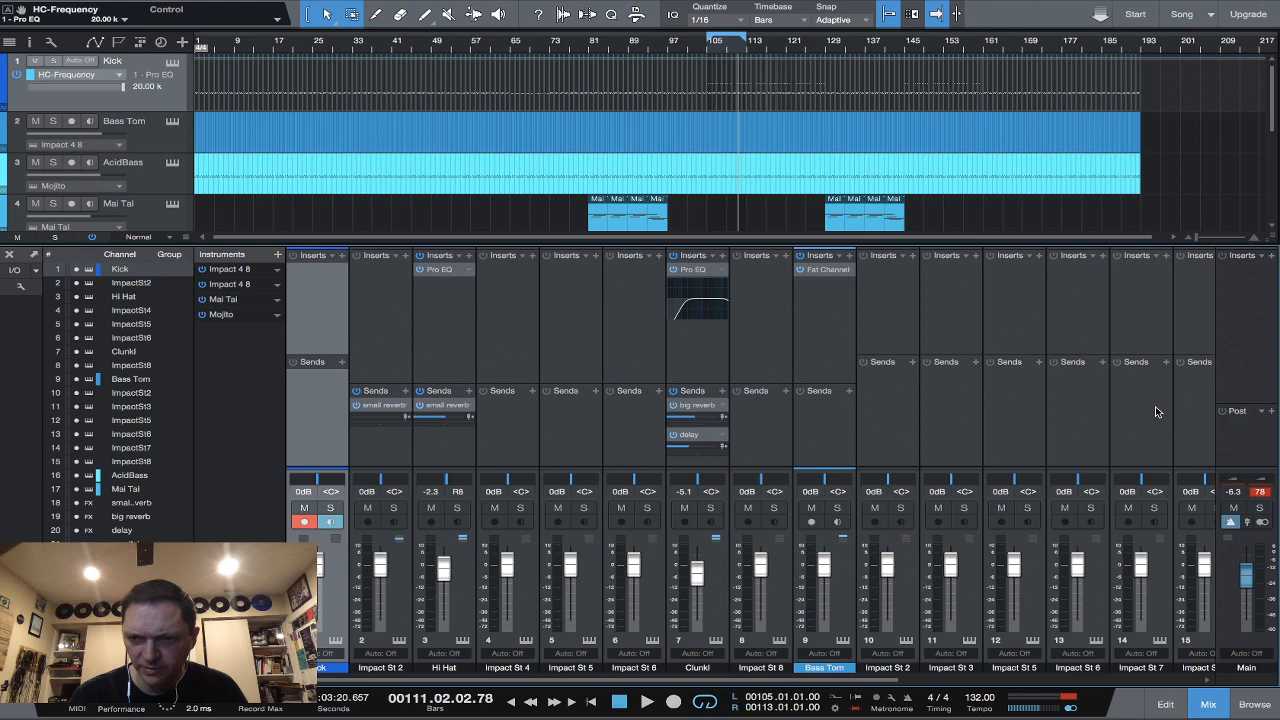
Create automation lanes for the Filter Cutoff and Release of the AcidBass track's Mojito synth.
scroll(1155, 411, right, 4)
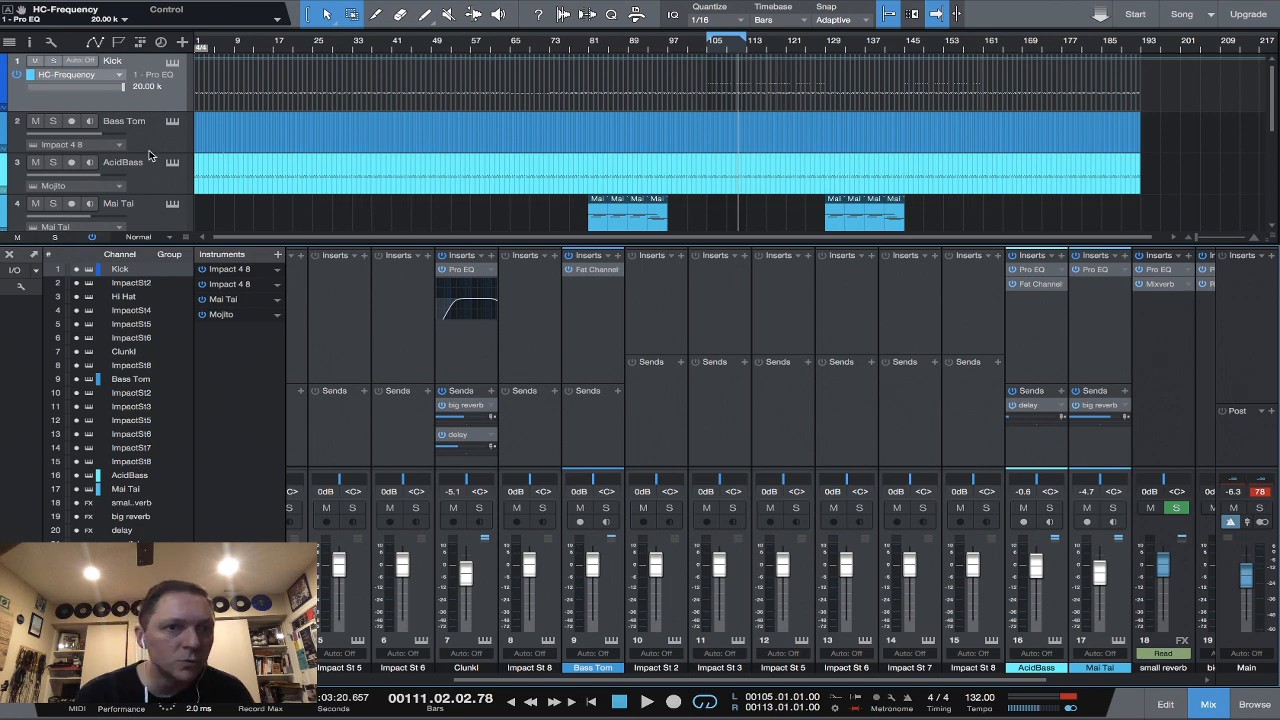
scroll(150, 152, down, 1)
scroll(150, 152, down, 3)
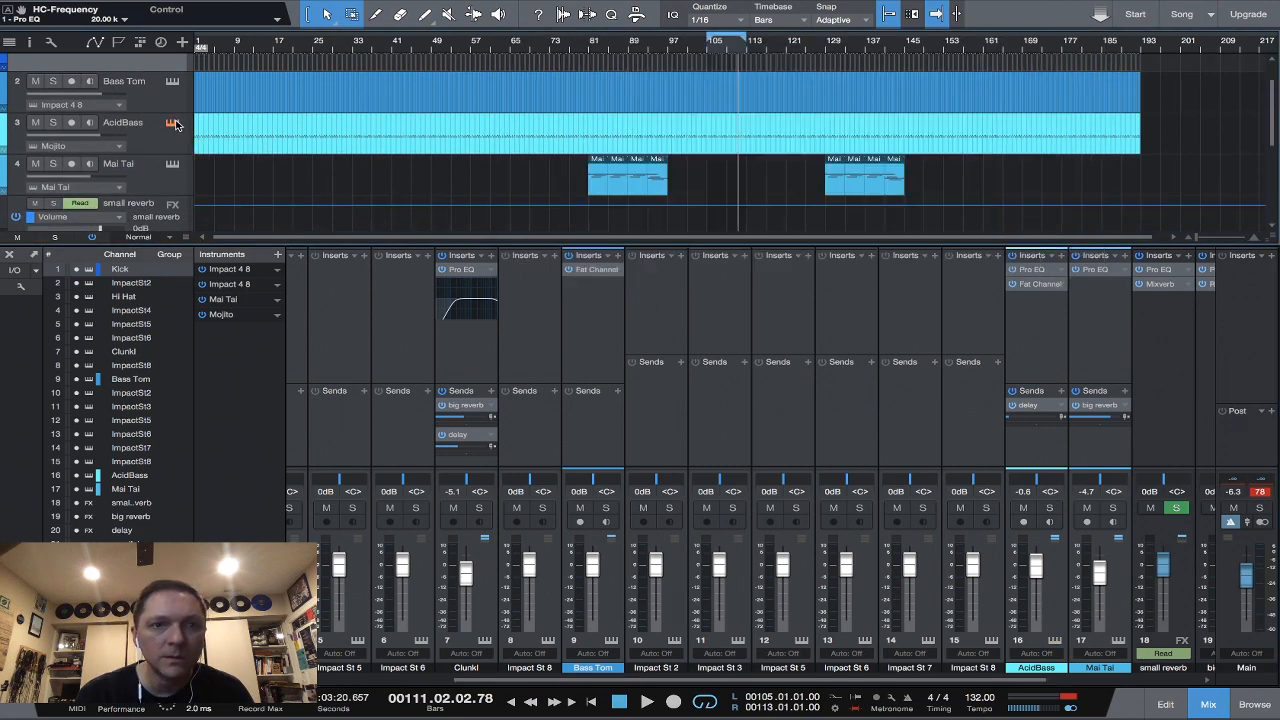
click(173, 122)
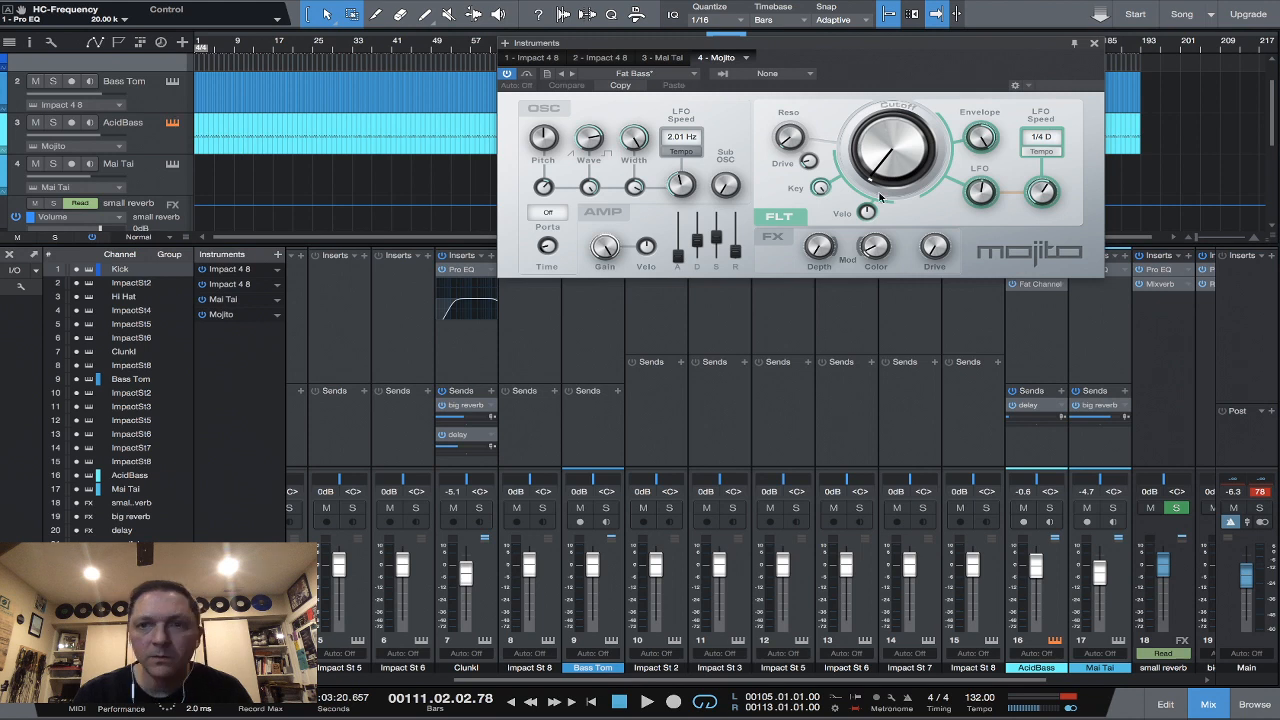
right_click(897, 148)
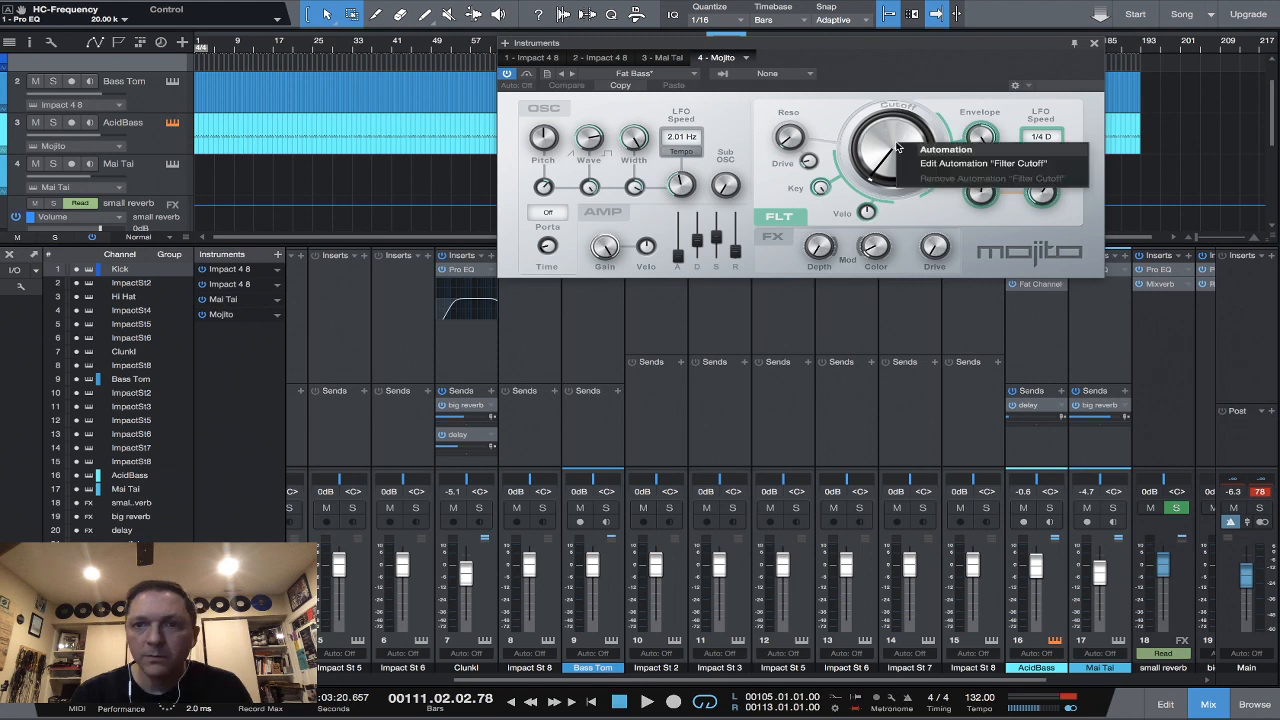
click(915, 164)
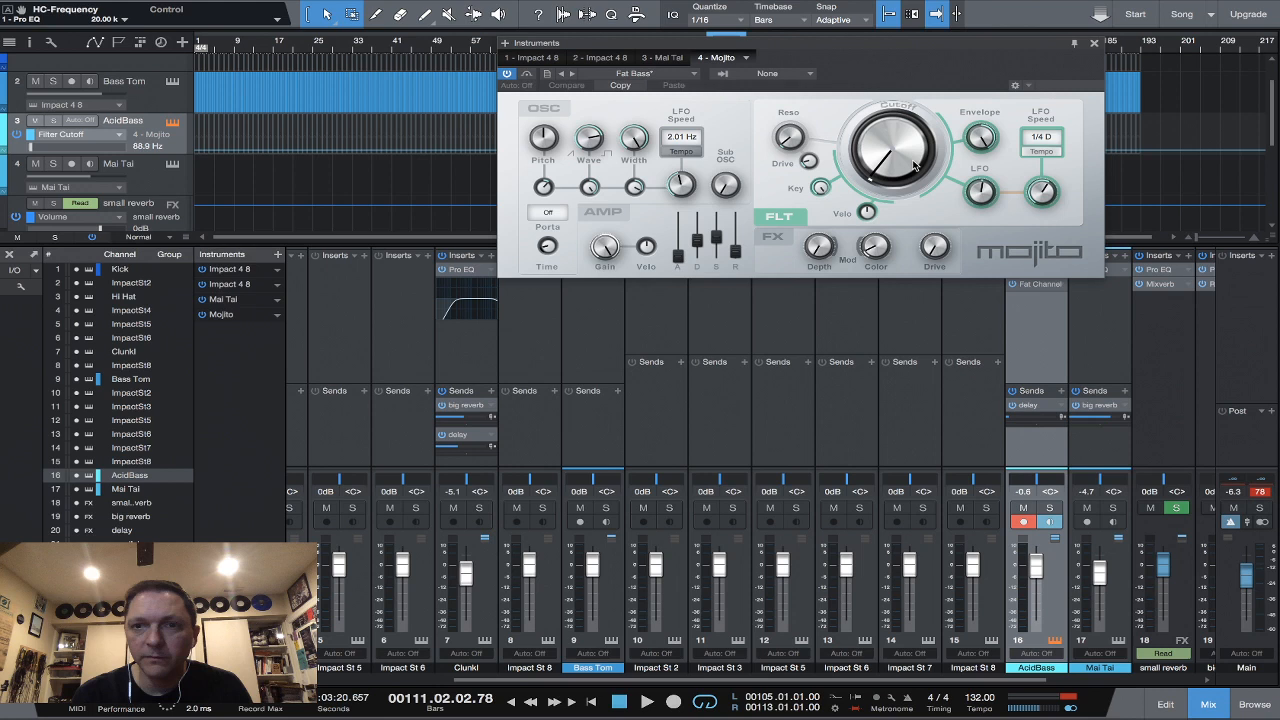
right_click(735, 258)
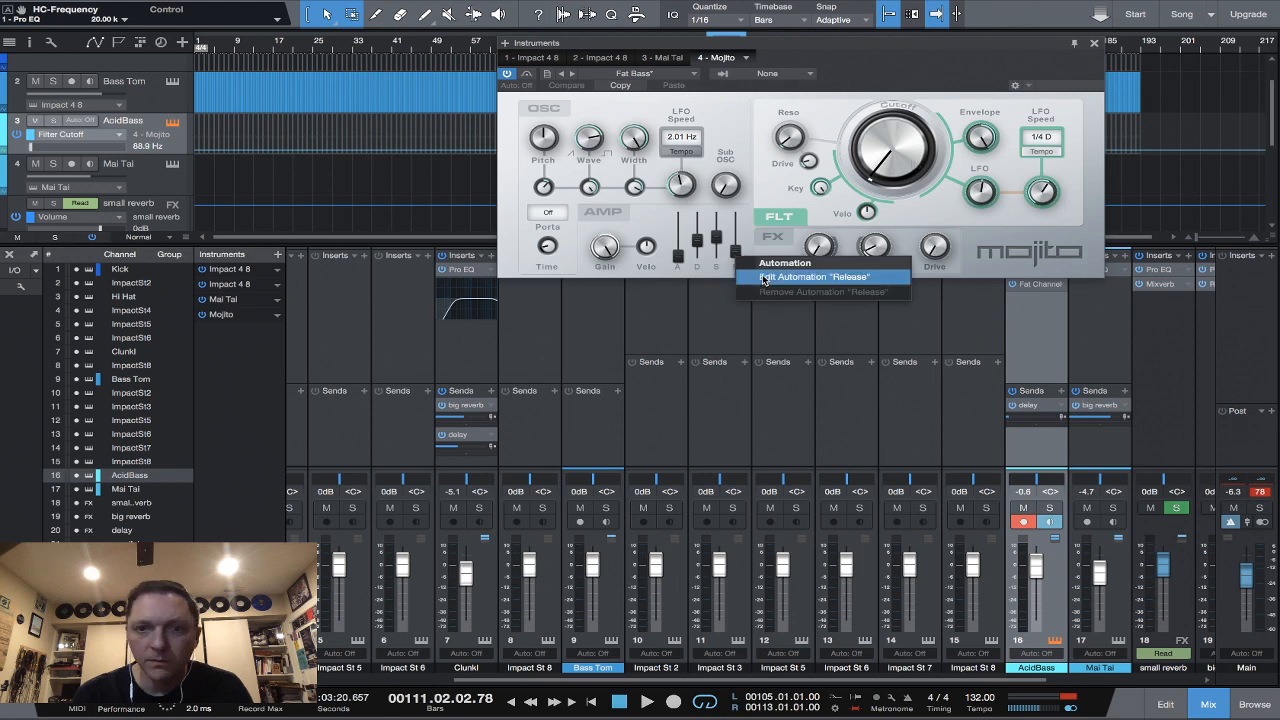
click(764, 278)
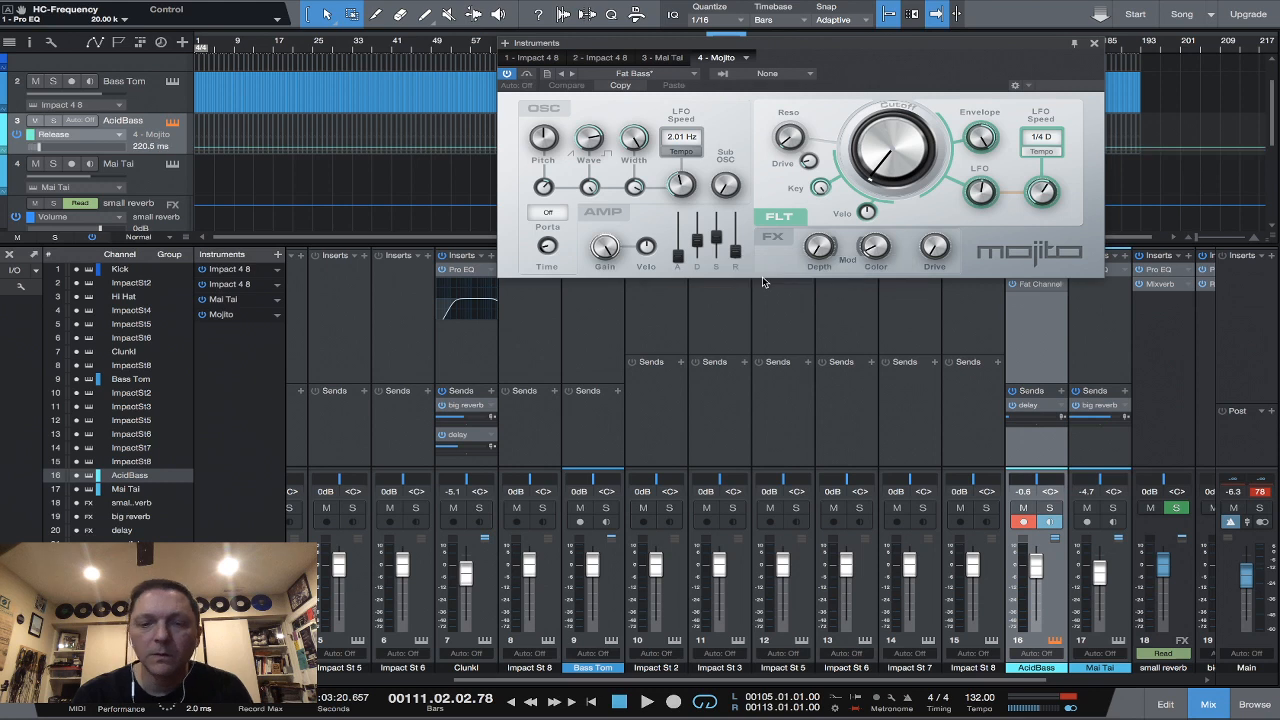
During playback, set the AcidBass synth's amp decay to 156.2 ms and its sustain to -96 dB while trying different cutoff settings.
key(space)
drag(893, 142, 898, 156)
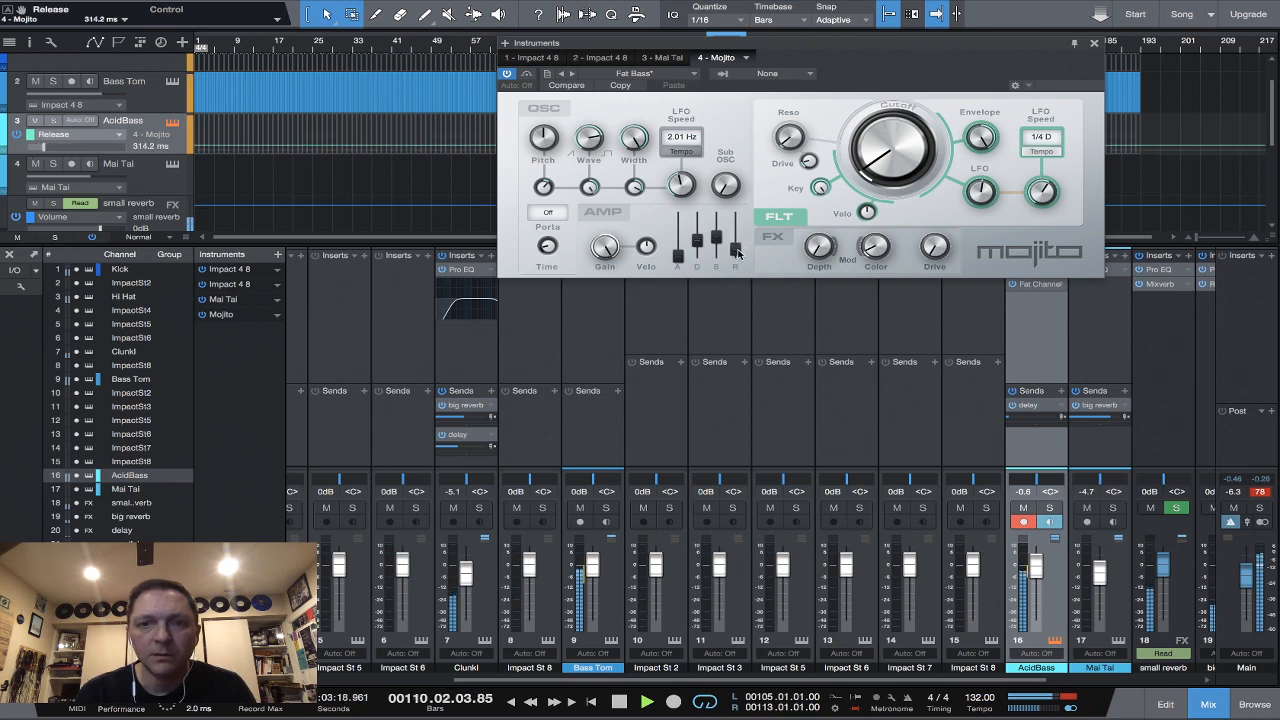
drag(697, 241, 698, 249)
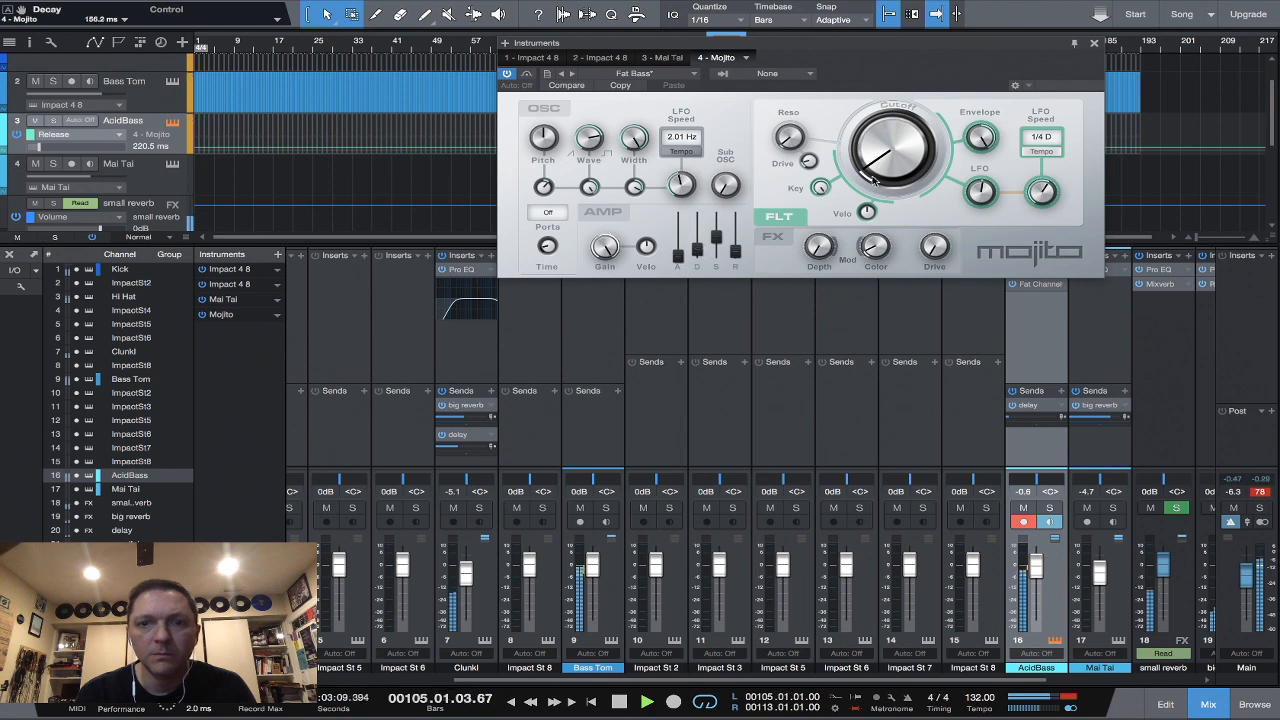
drag(872, 178, 872, 138)
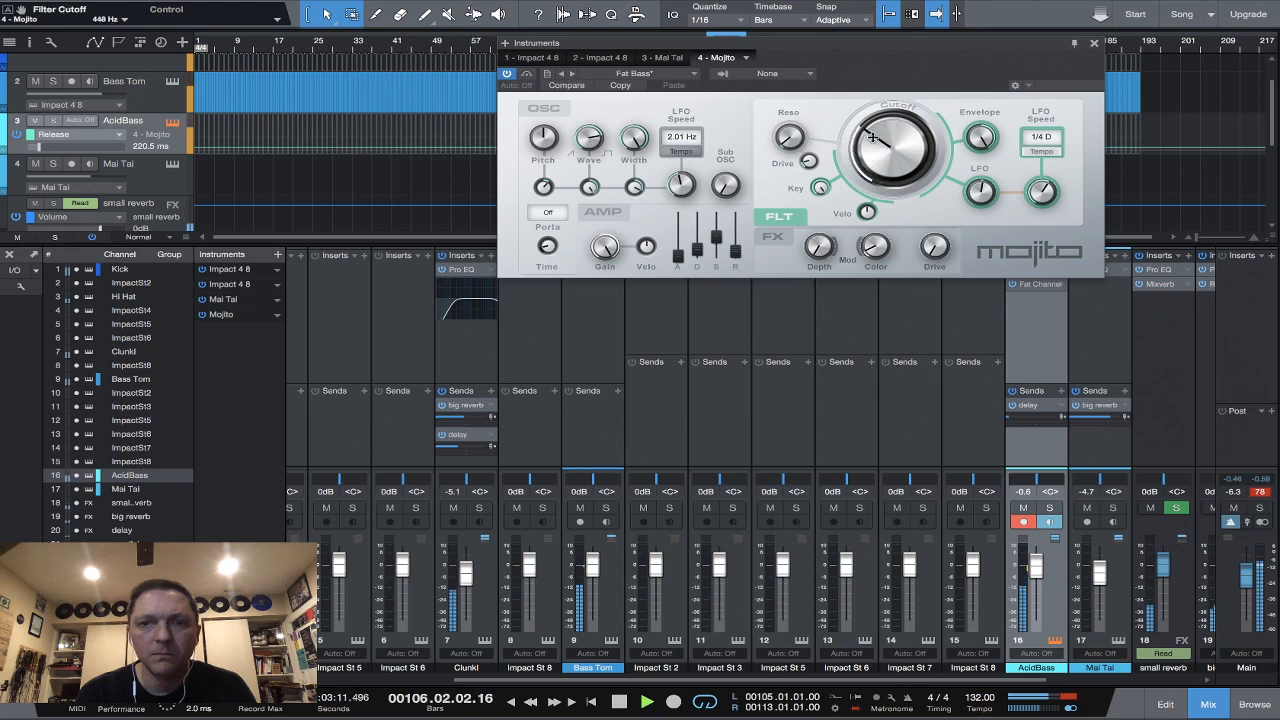
mouse_move(716, 236)
mouse_down()
mouse_move(716, 219)
mouse_move(721, 261)
mouse_up()
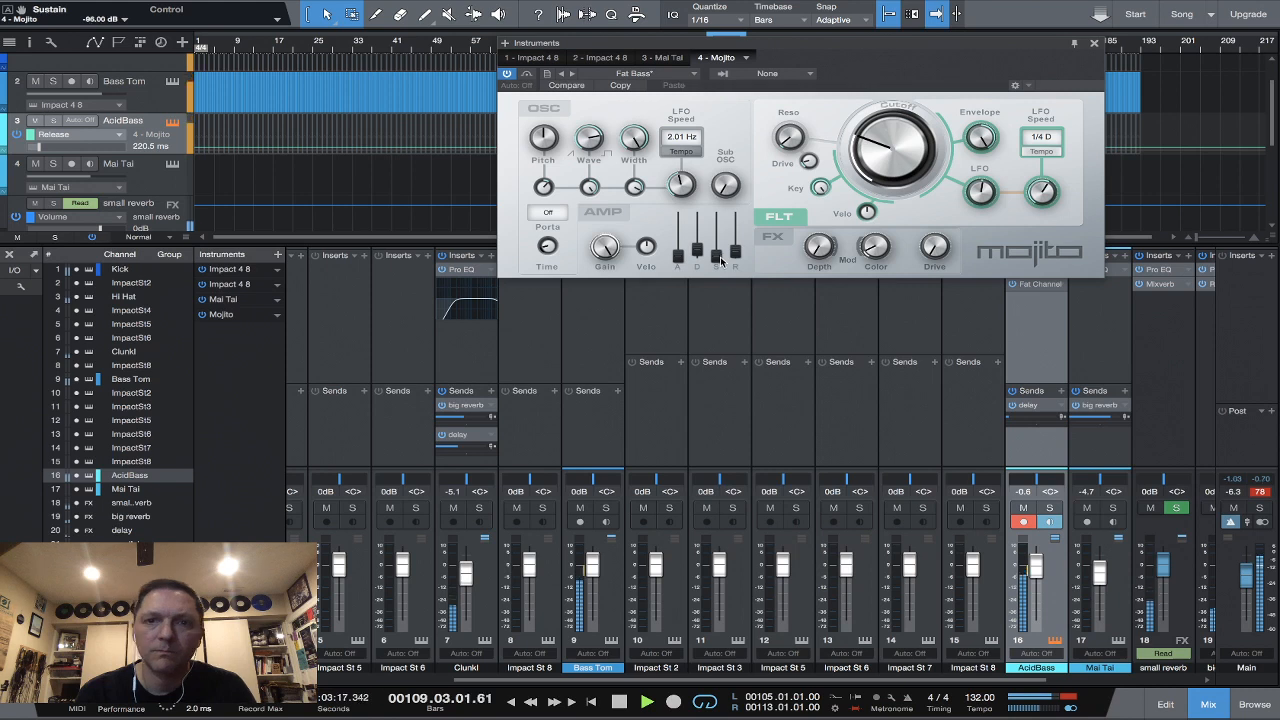
Set the AcidBass filter cutoff to 197 Hz and release to 2 ms, and raise the sustain slightly.
drag(895, 140, 897, 184)
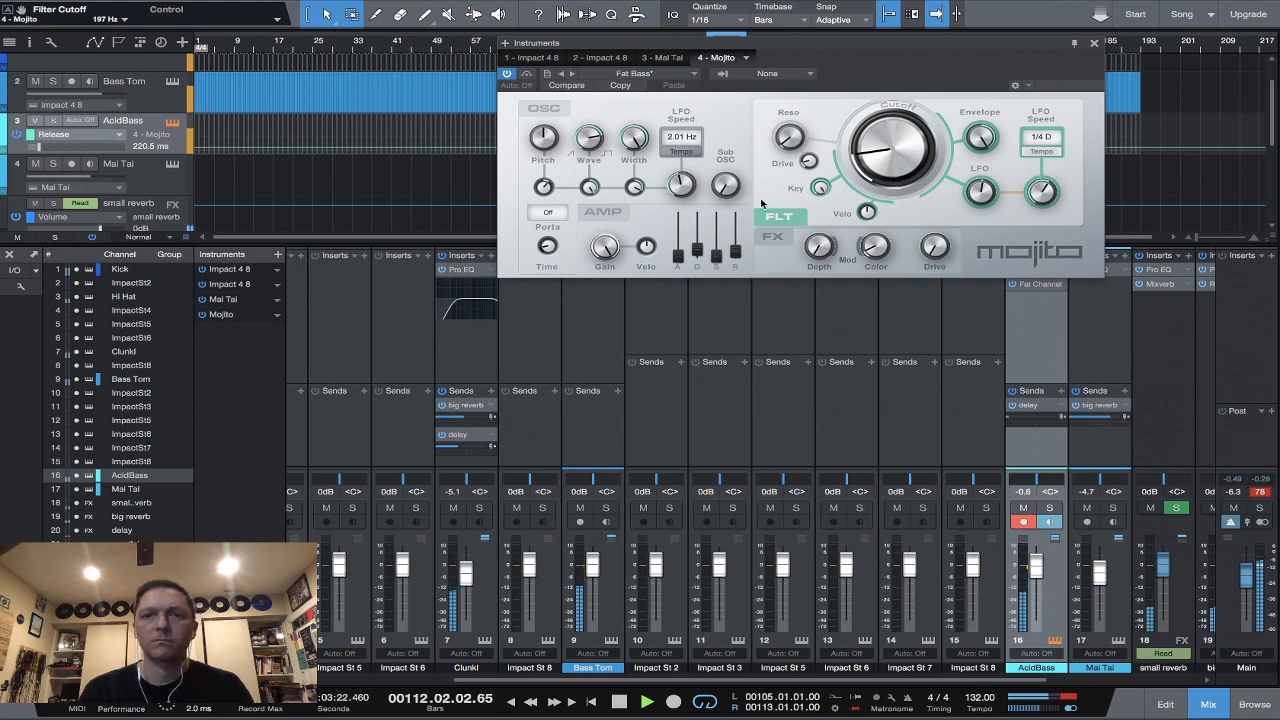
mouse_move(738, 260)
mouse_down()
mouse_move(737, 233)
mouse_move(739, 262)
mouse_up()
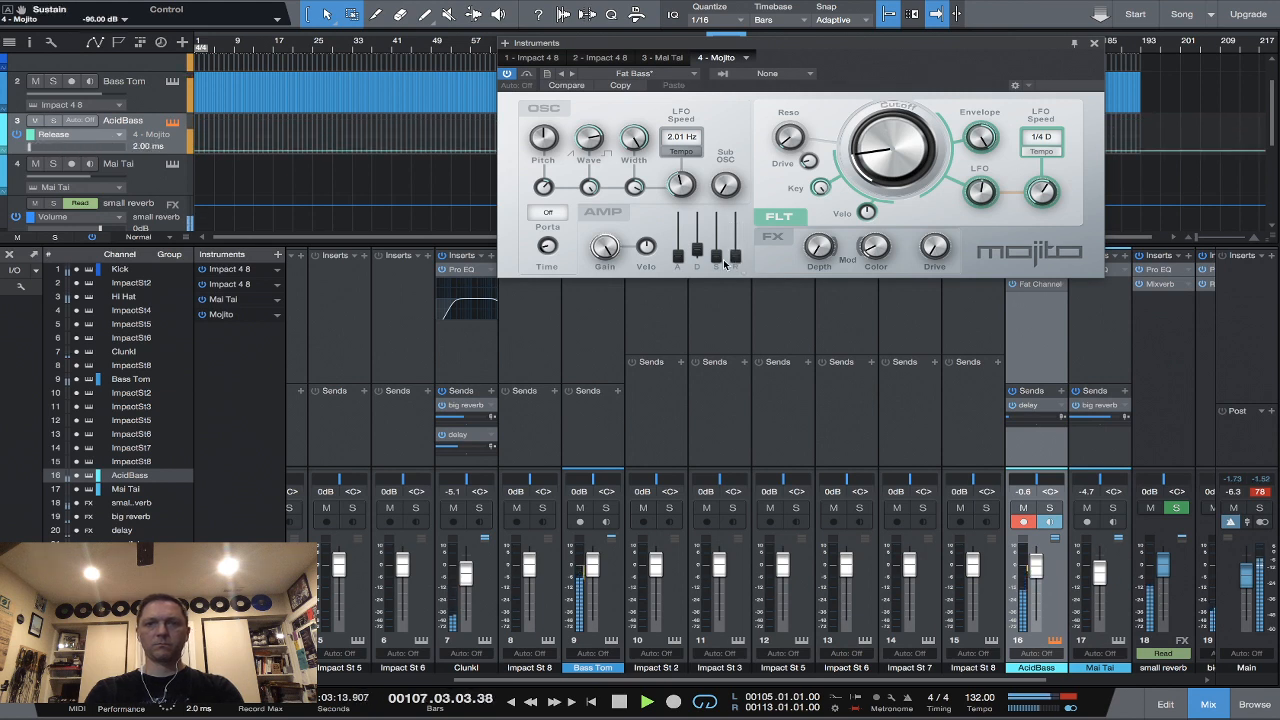
drag(722, 257, 721, 258)
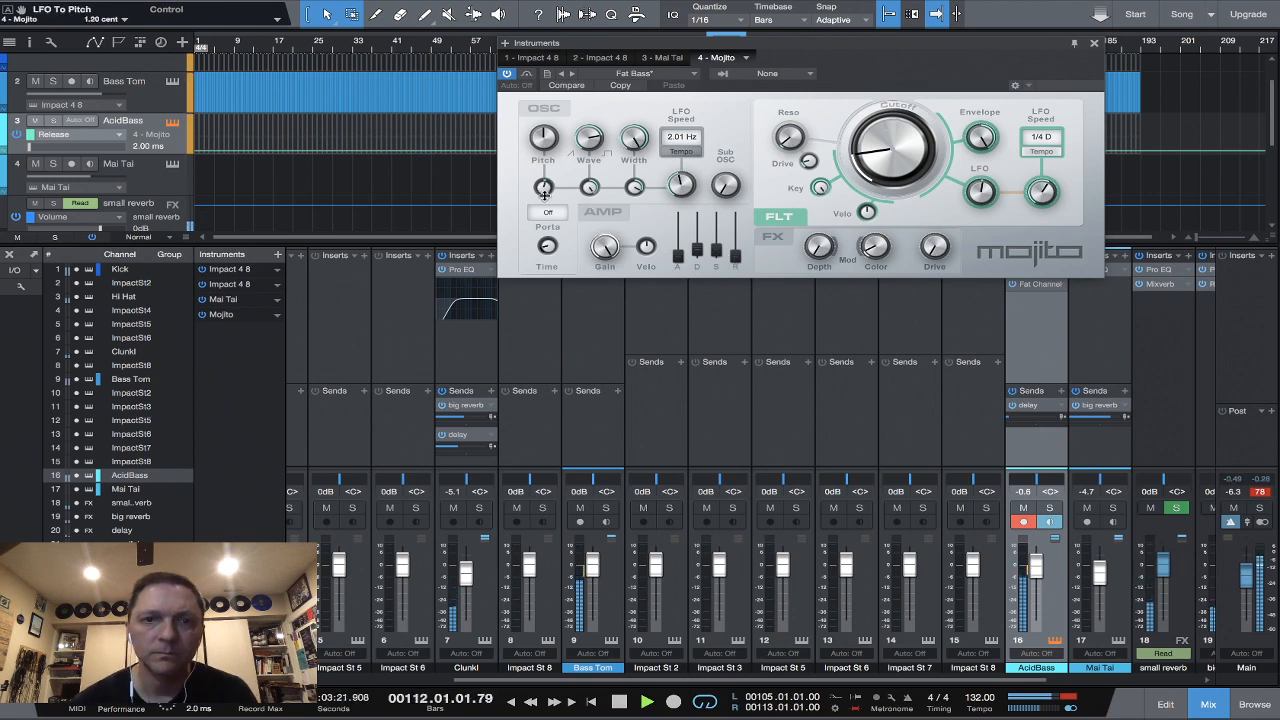
Lower the AcidBass synth's LFO-to-pitch amount and set the filter resonance to 23% and cutoff to 147 Hz.
drag(544, 195, 548, 225)
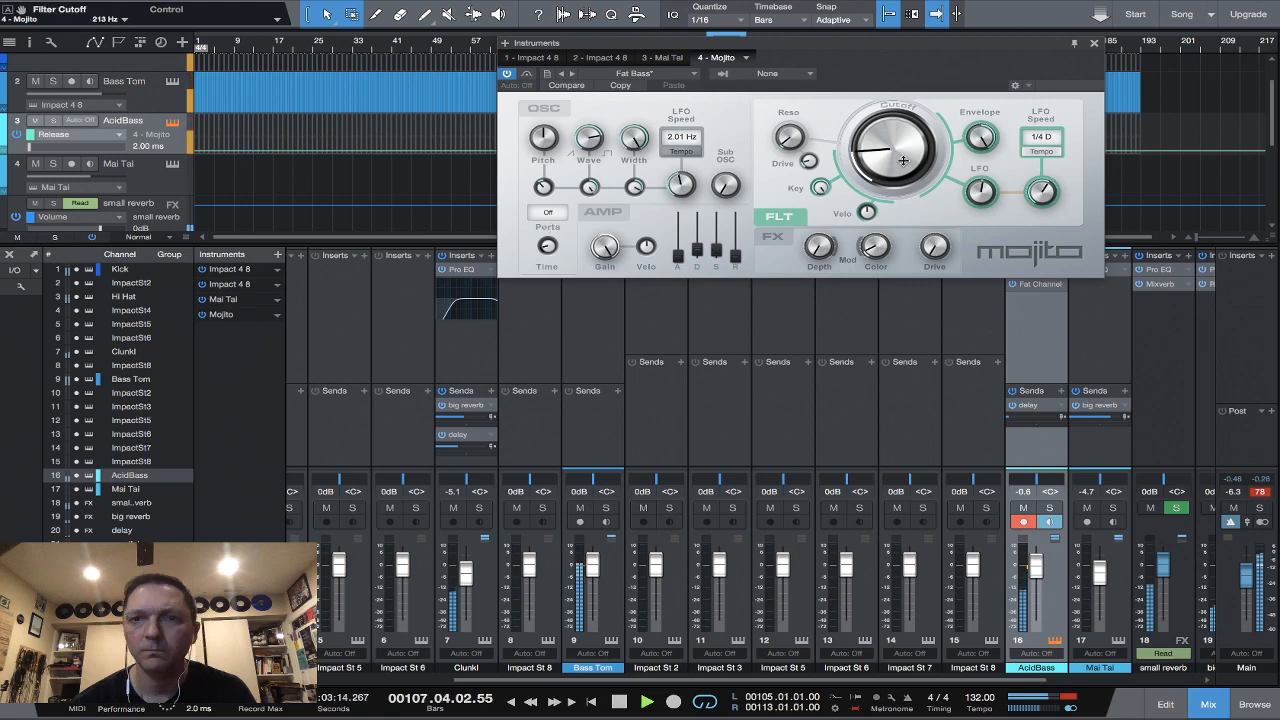
drag(903, 160, 790, 140)
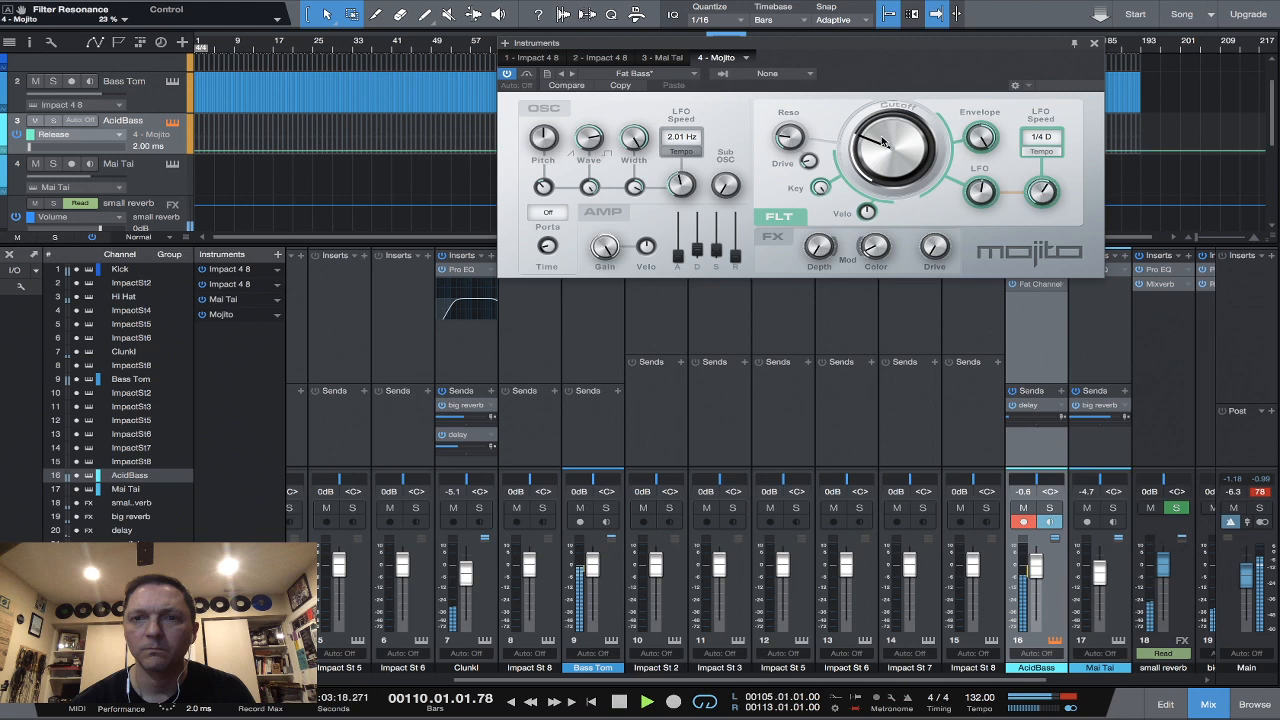
mouse_move(884, 143)
mouse_down()
mouse_move(887, 158)
mouse_move(873, 150)
mouse_up()
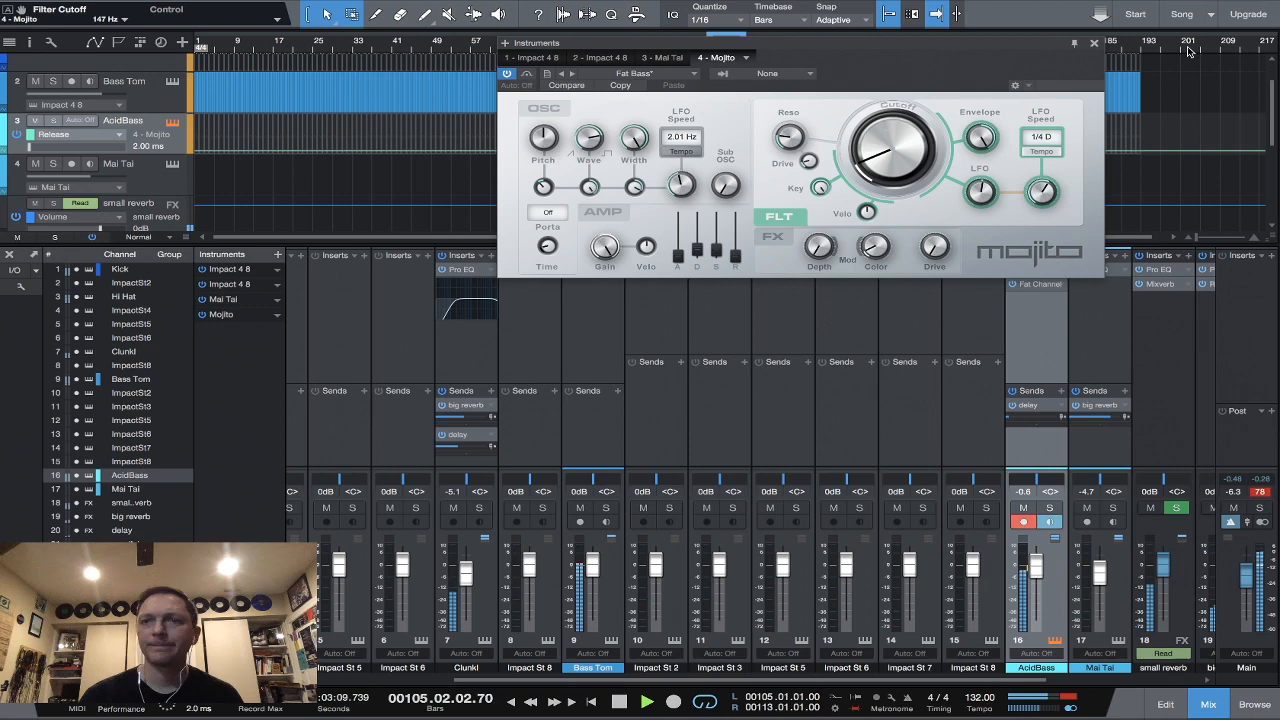
Close the Mojito synth and raise the AcidBass channel's delay send to -14.3 dB.
click(1096, 44)
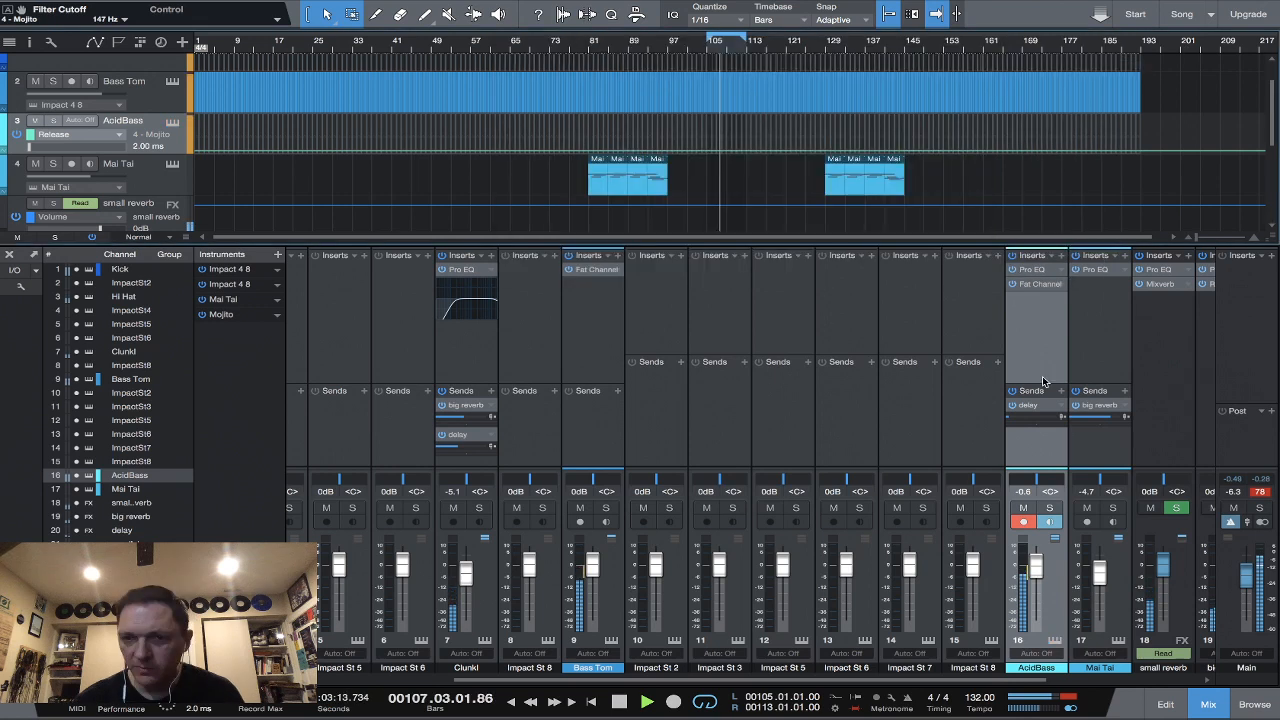
drag(1008, 417, 1033, 423)
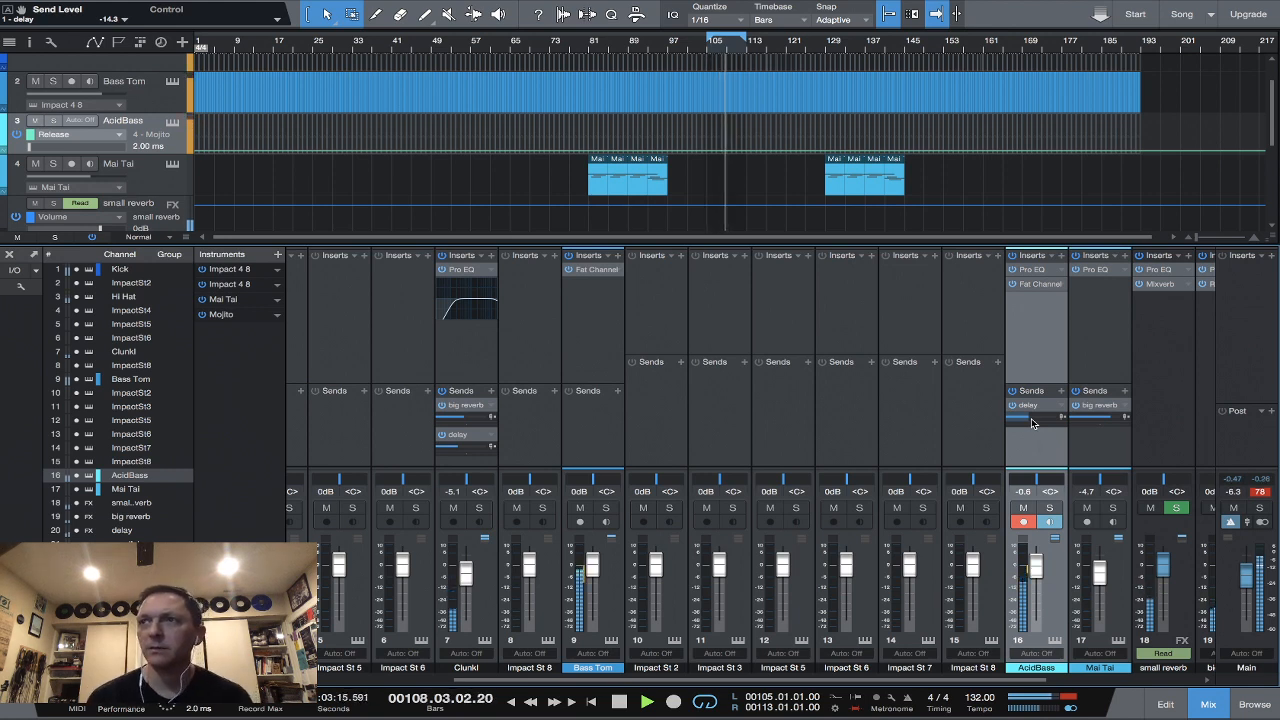
Stop playback and save the song.
click(619, 703)
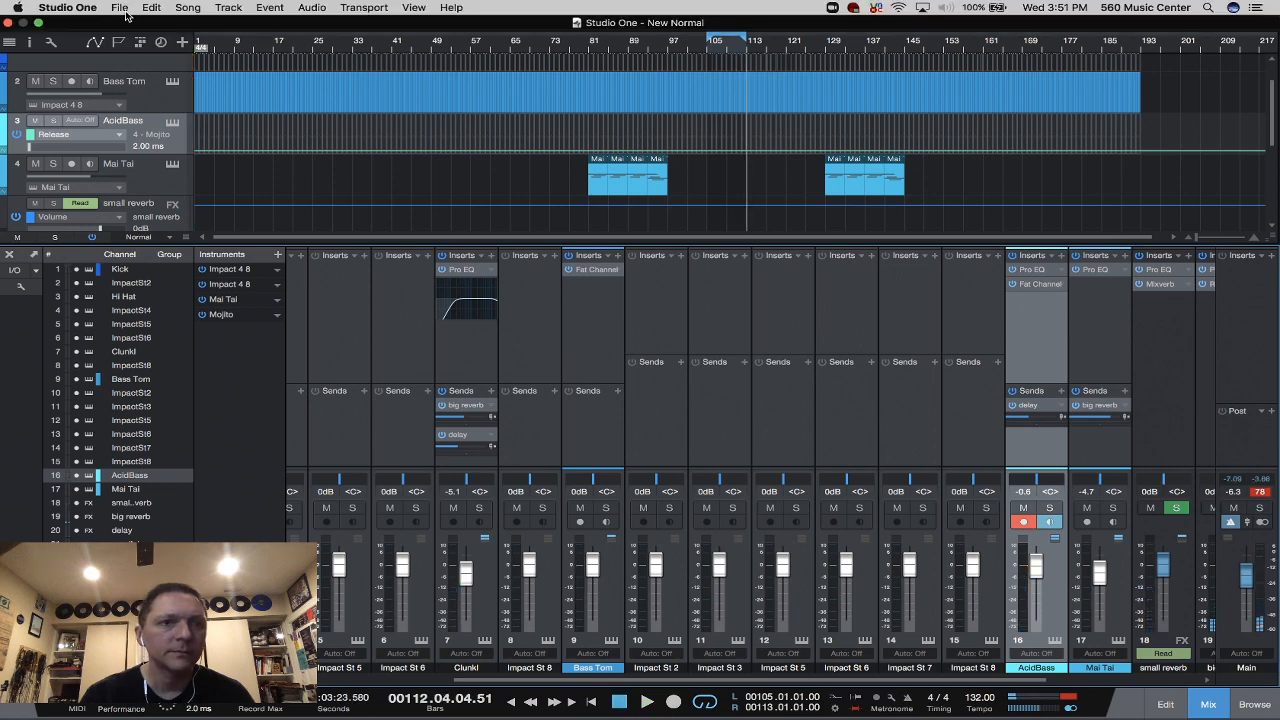
click(121, 8)
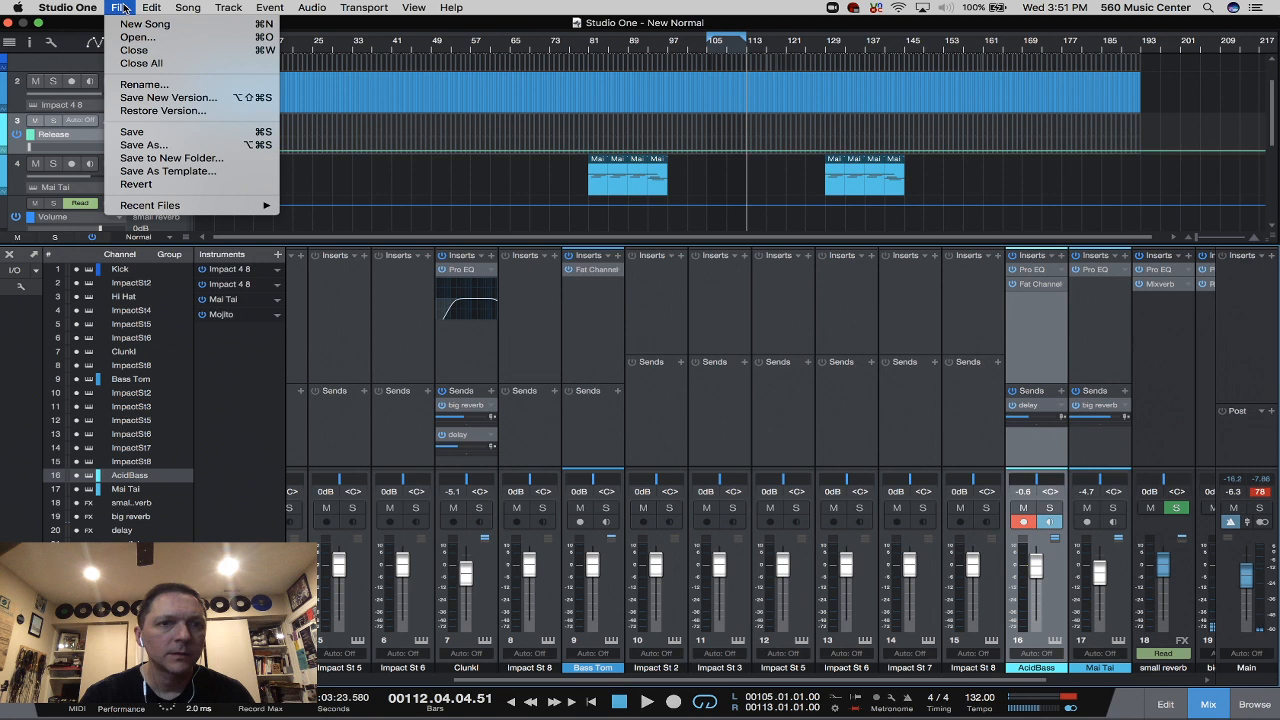
click(132, 132)
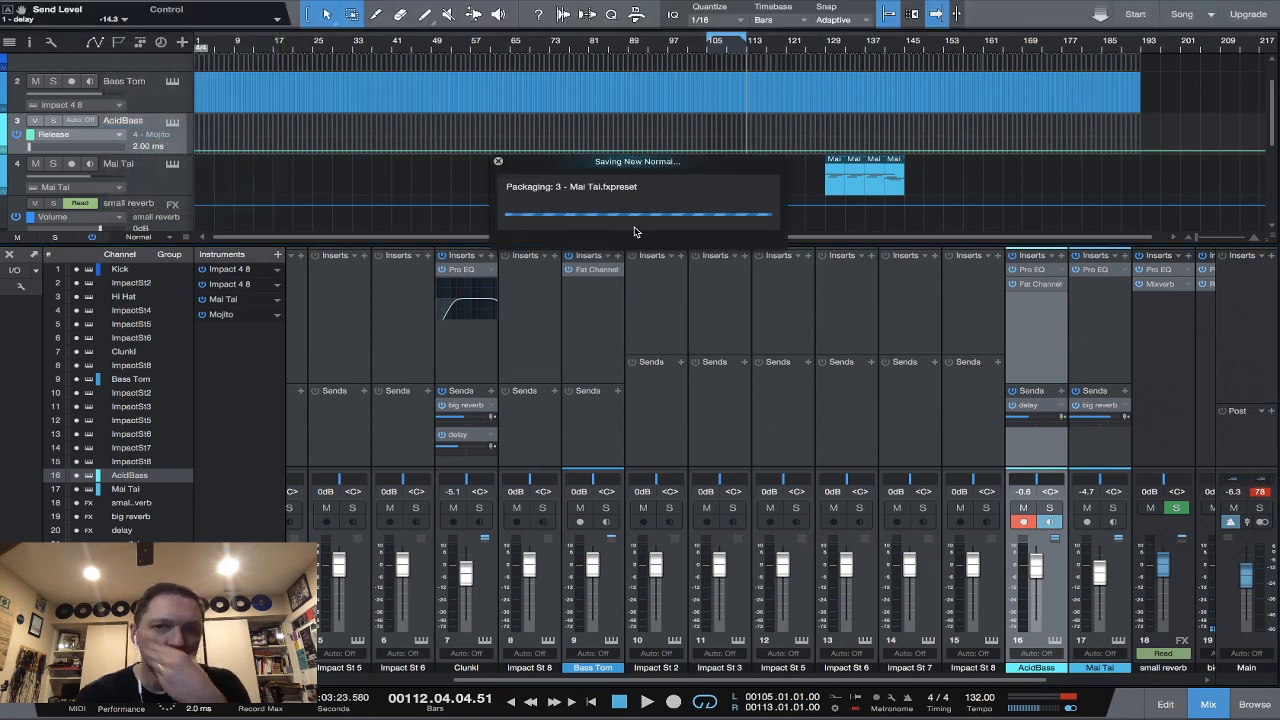
Enlarge the arrangement area around the second Mai Tai section and hide the track automation so the clips show.
scroll(857, 241, right, 2)
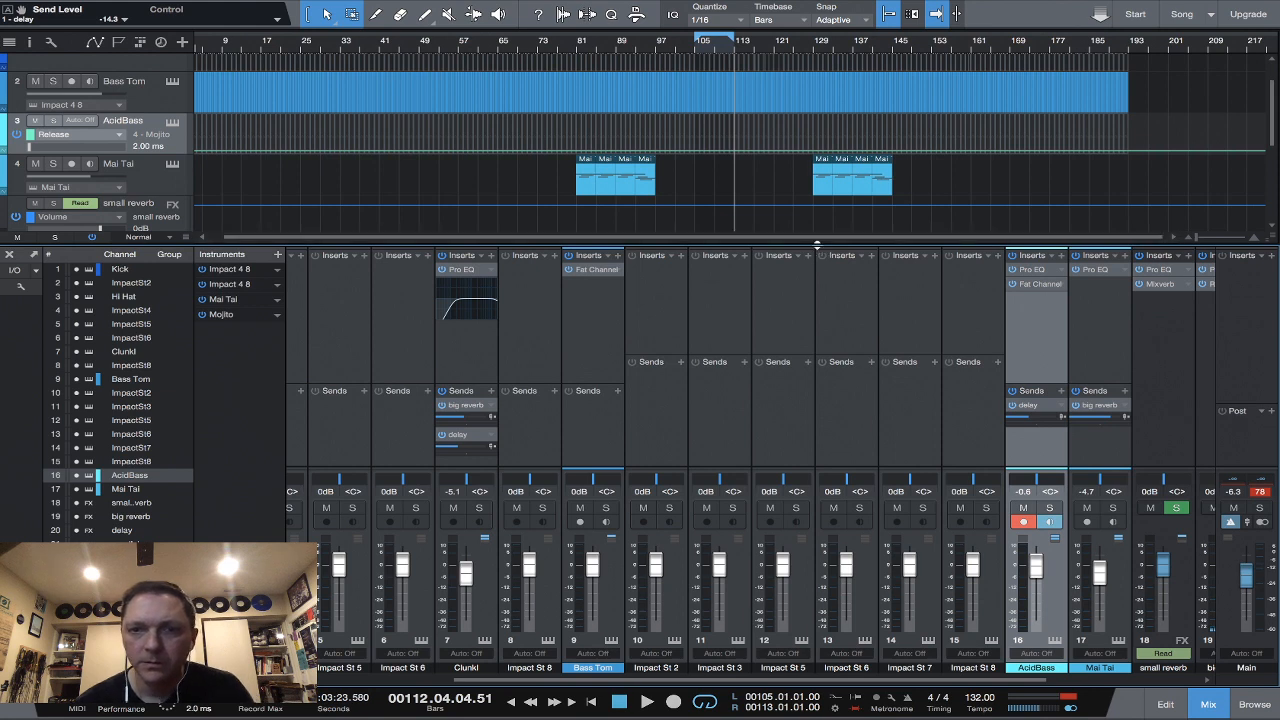
drag(817, 243, 821, 327)
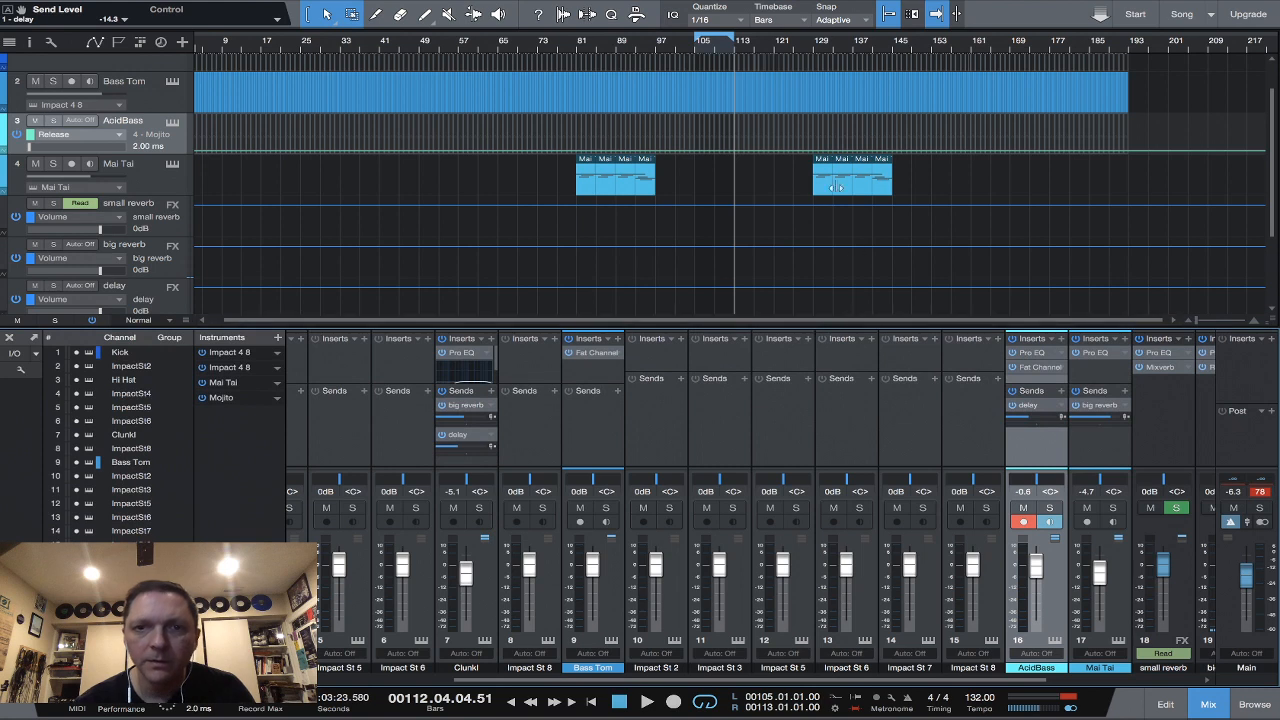
click(1199, 318)
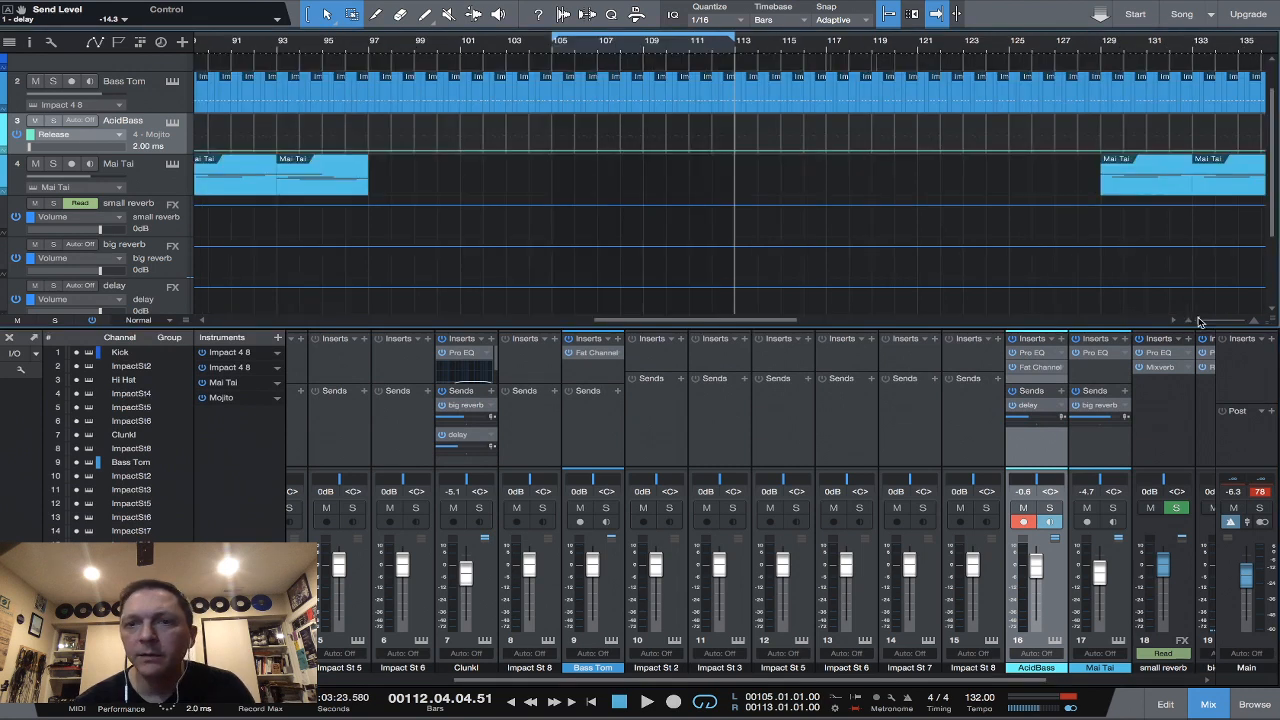
drag(1199, 321, 1203, 321)
scroll(990, 253, right, 14)
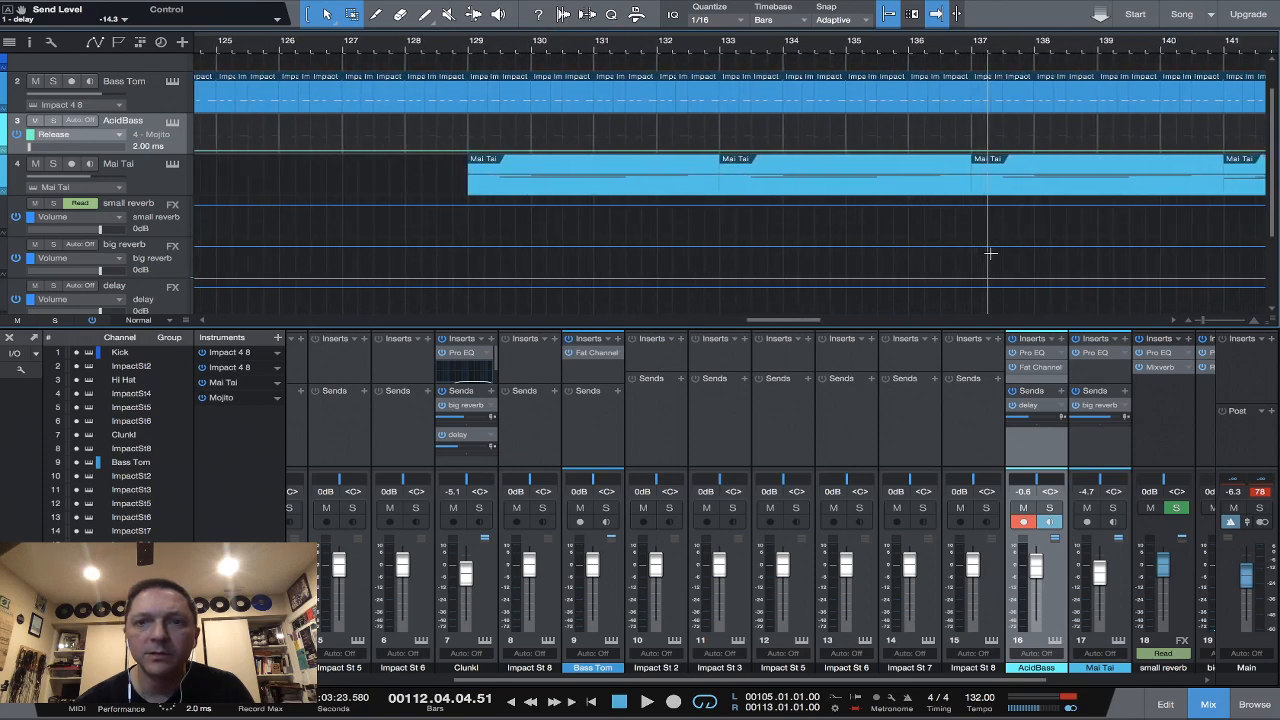
scroll(990, 253, right, 1)
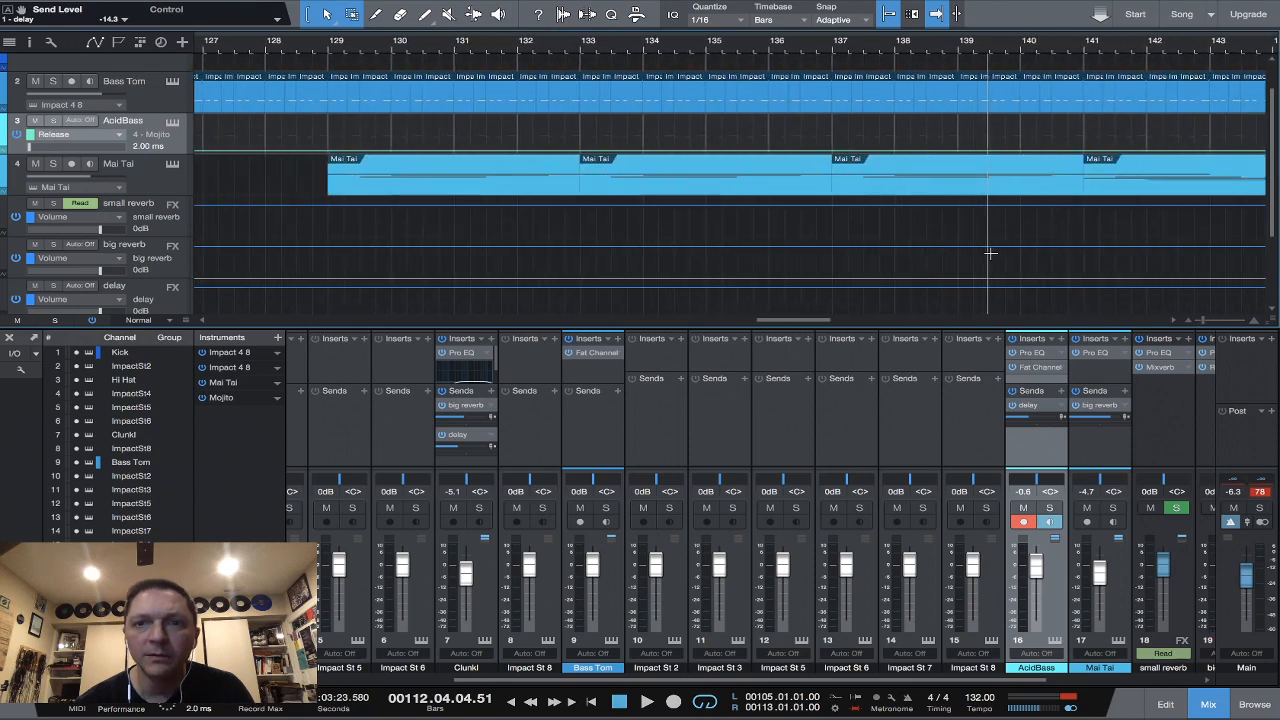
scroll(990, 253, right, 20)
scroll(1045, 95, down, 1)
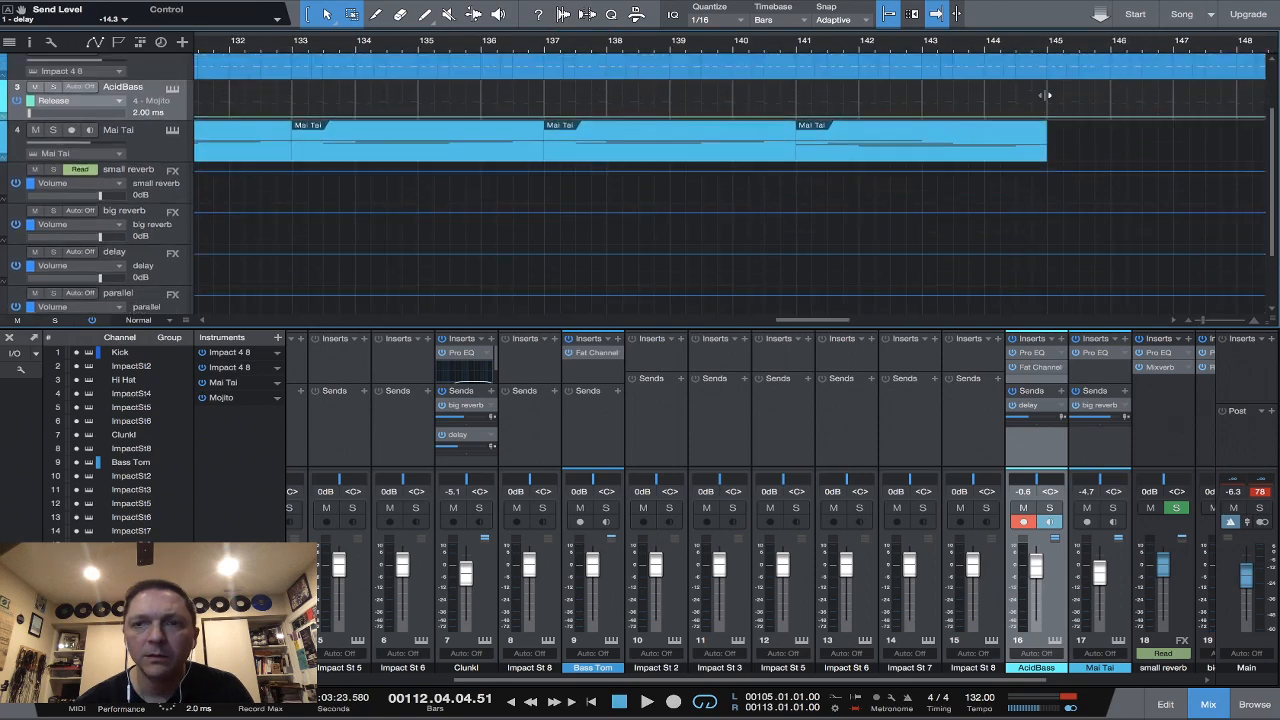
scroll(1045, 95, up, 2)
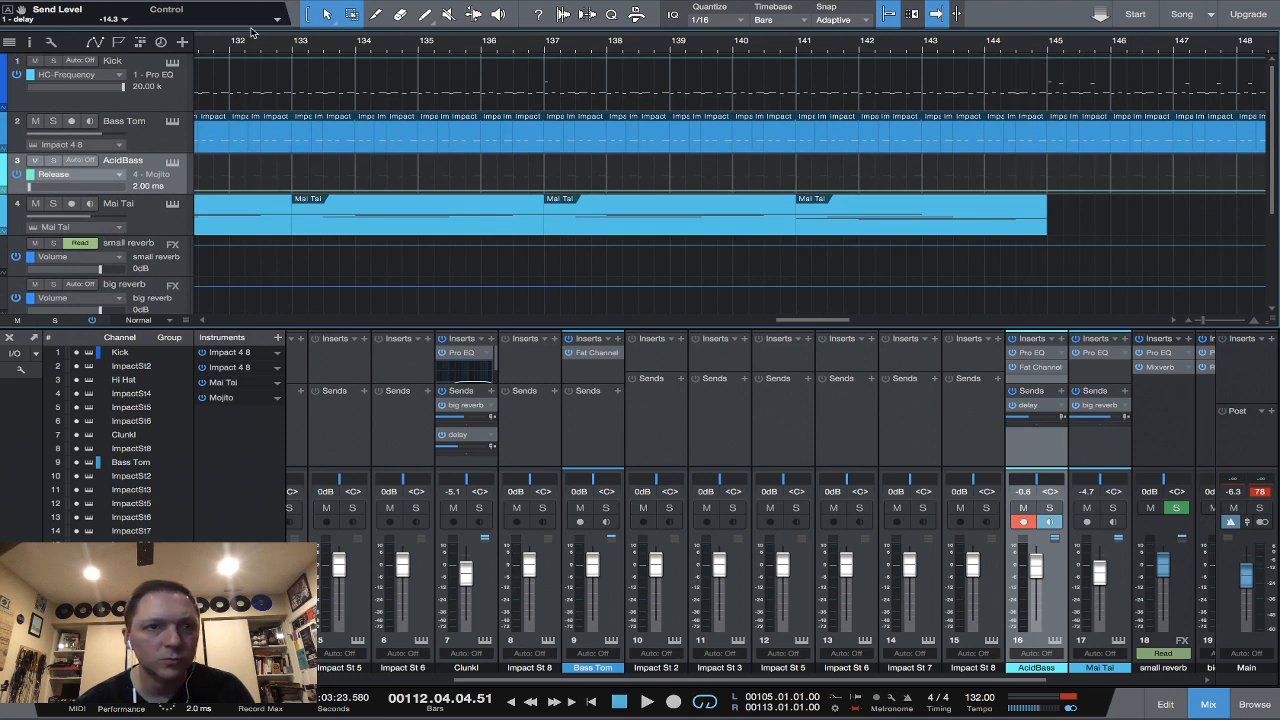
click(98, 42)
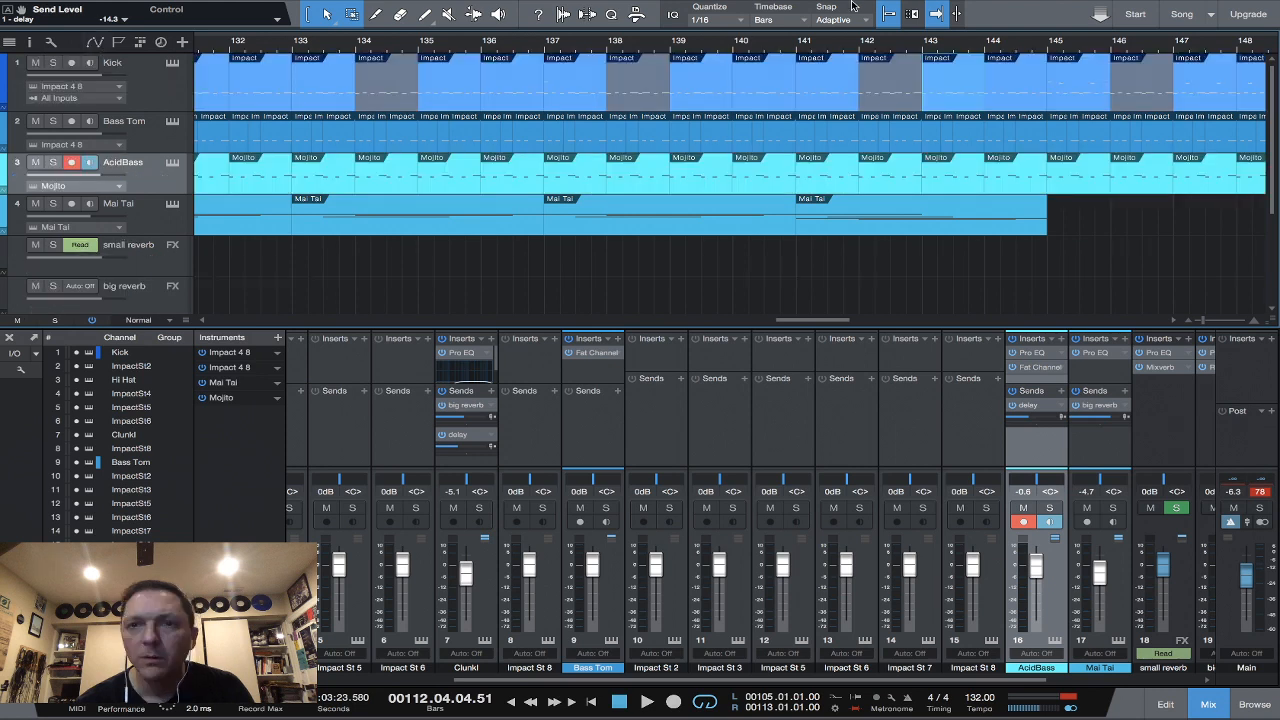
Open the Kick track's notes for editing and delete its kick and hat notes from bar 137 up to bar 145.
click(570, 74)
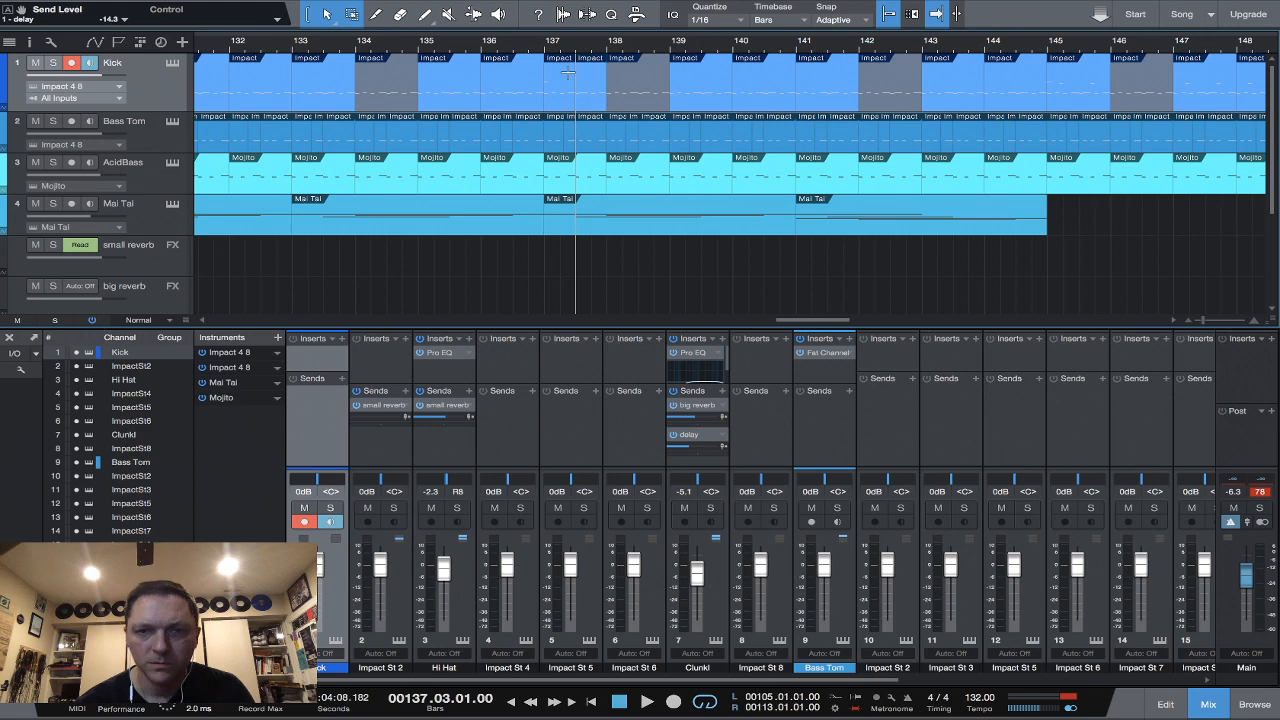
click(567, 72)
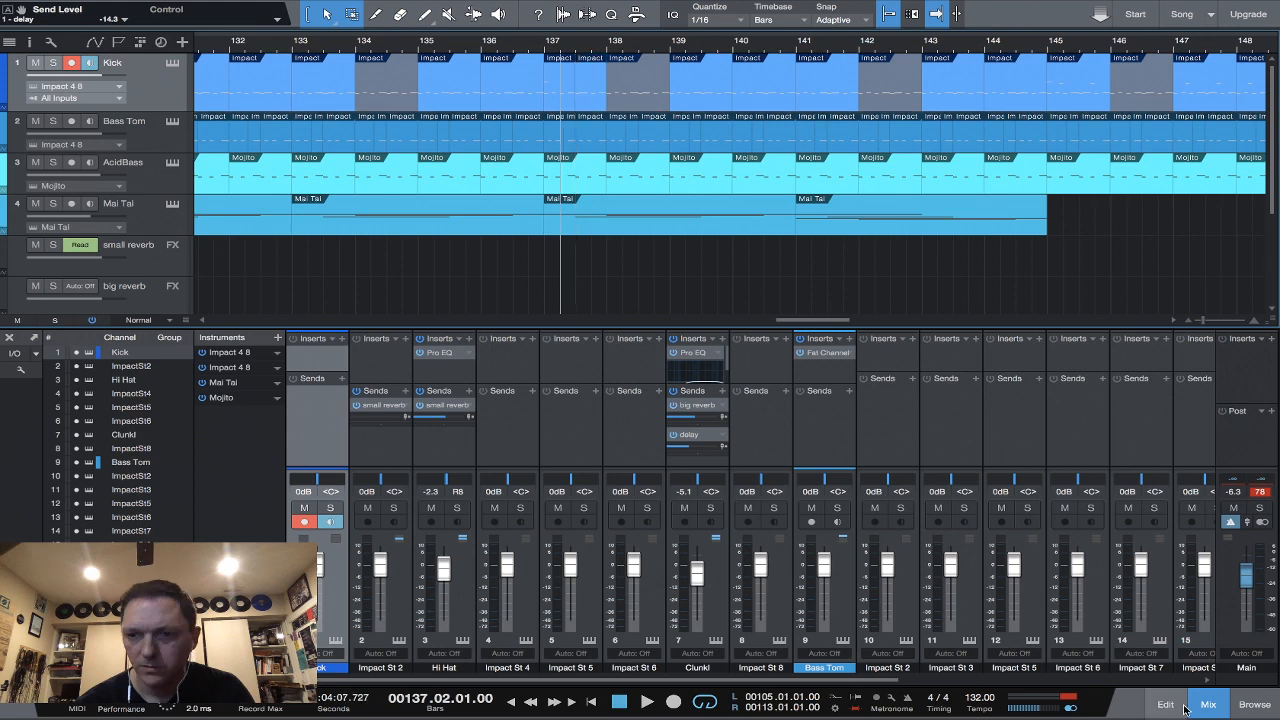
click(1183, 707)
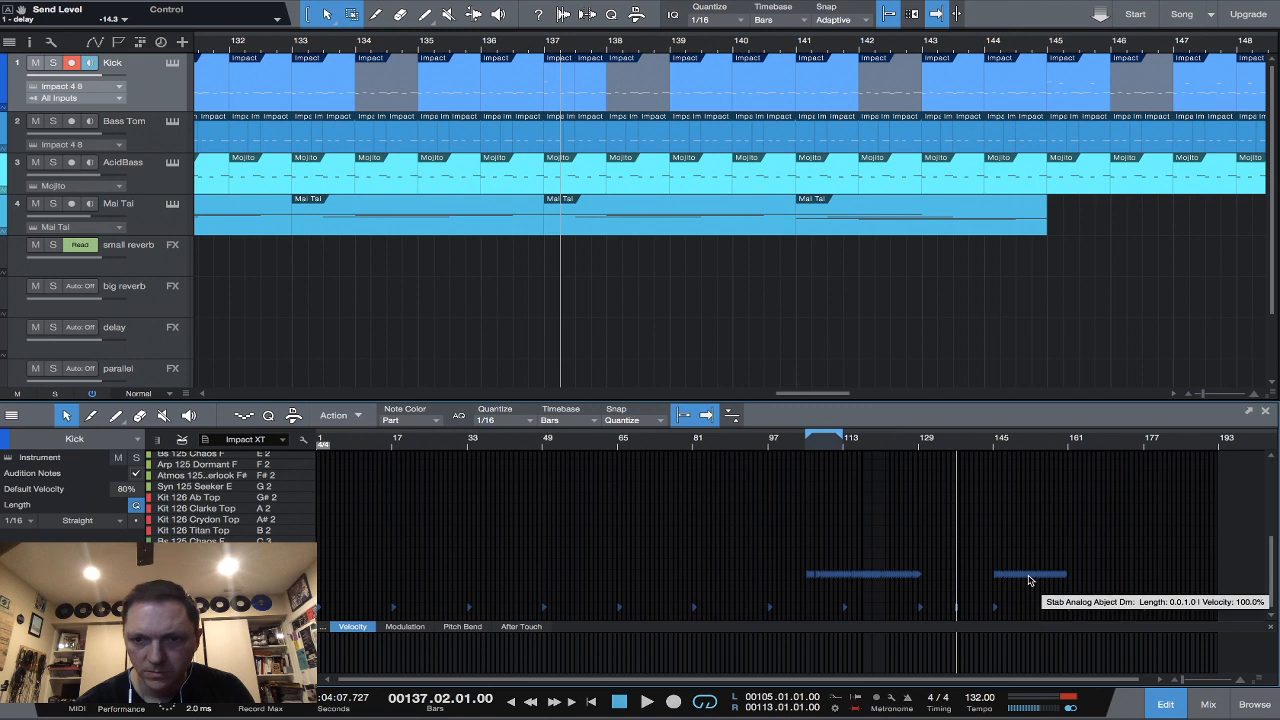
drag(1183, 679, 1210, 680)
scroll(615, 554, up, 1)
scroll(615, 554, down, 1)
scroll(615, 554, up, 6)
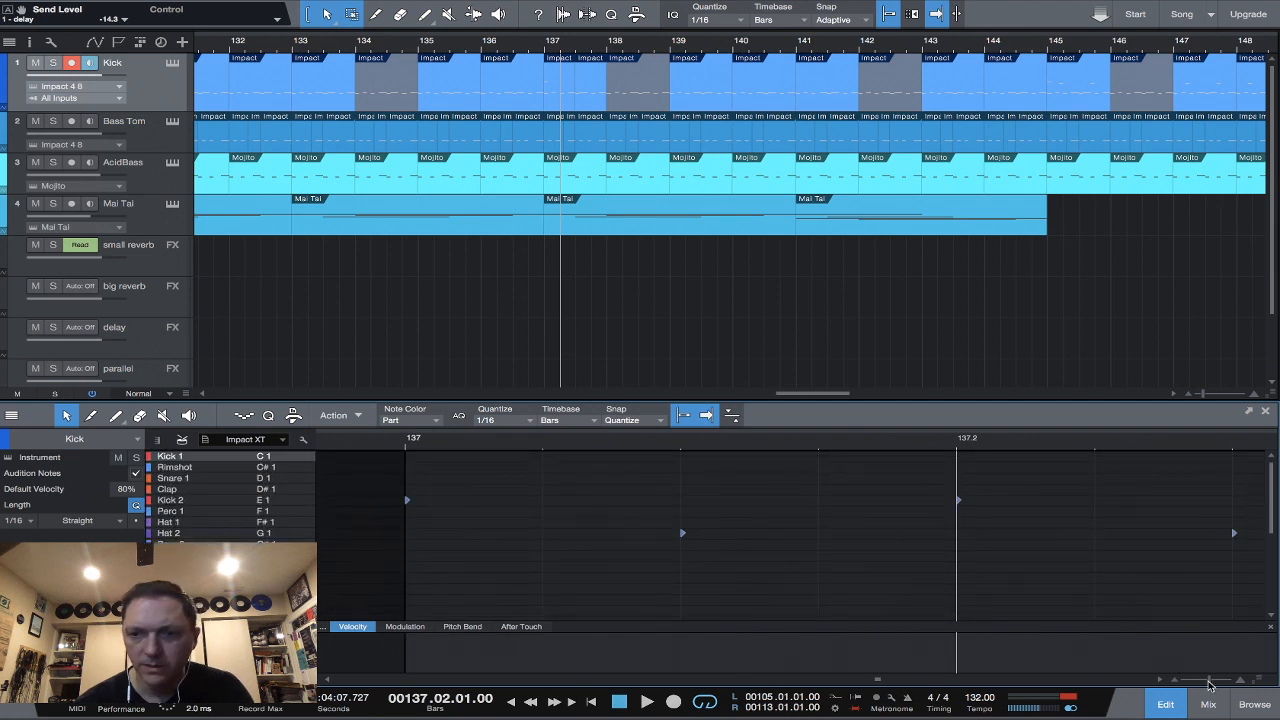
drag(1210, 684, 1185, 682)
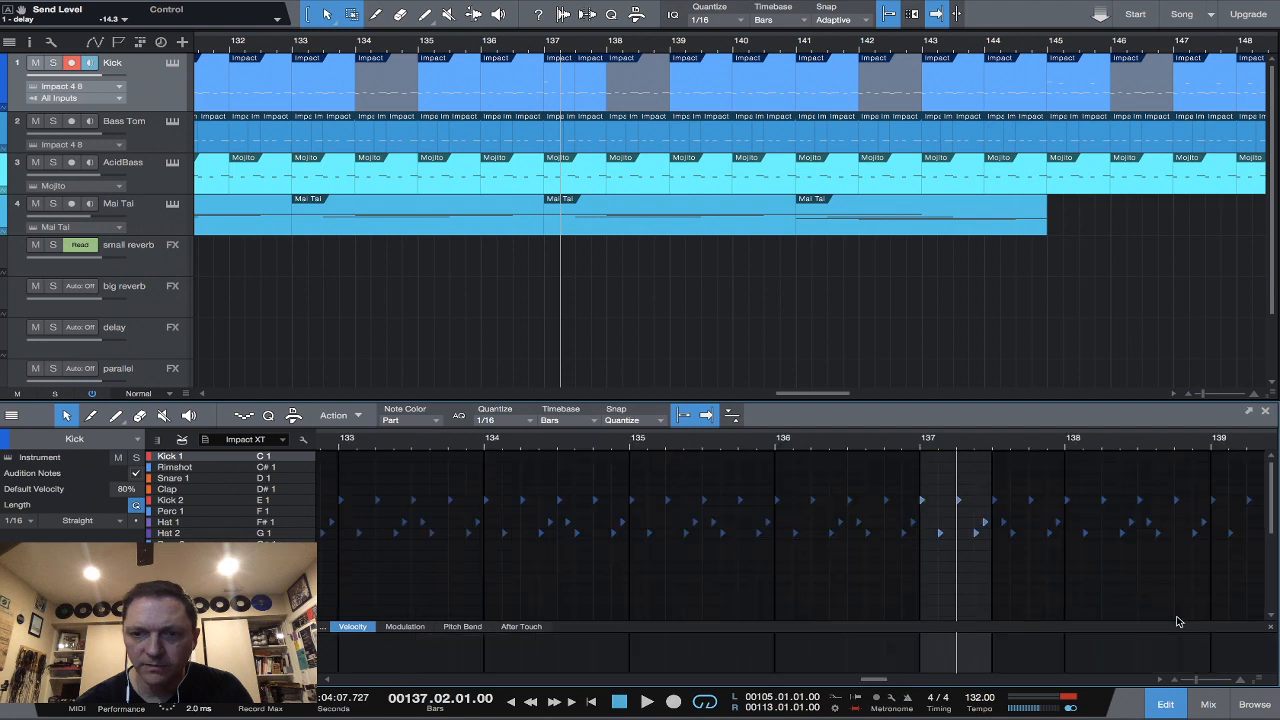
drag(938, 485, 853, 565)
key(Delete)
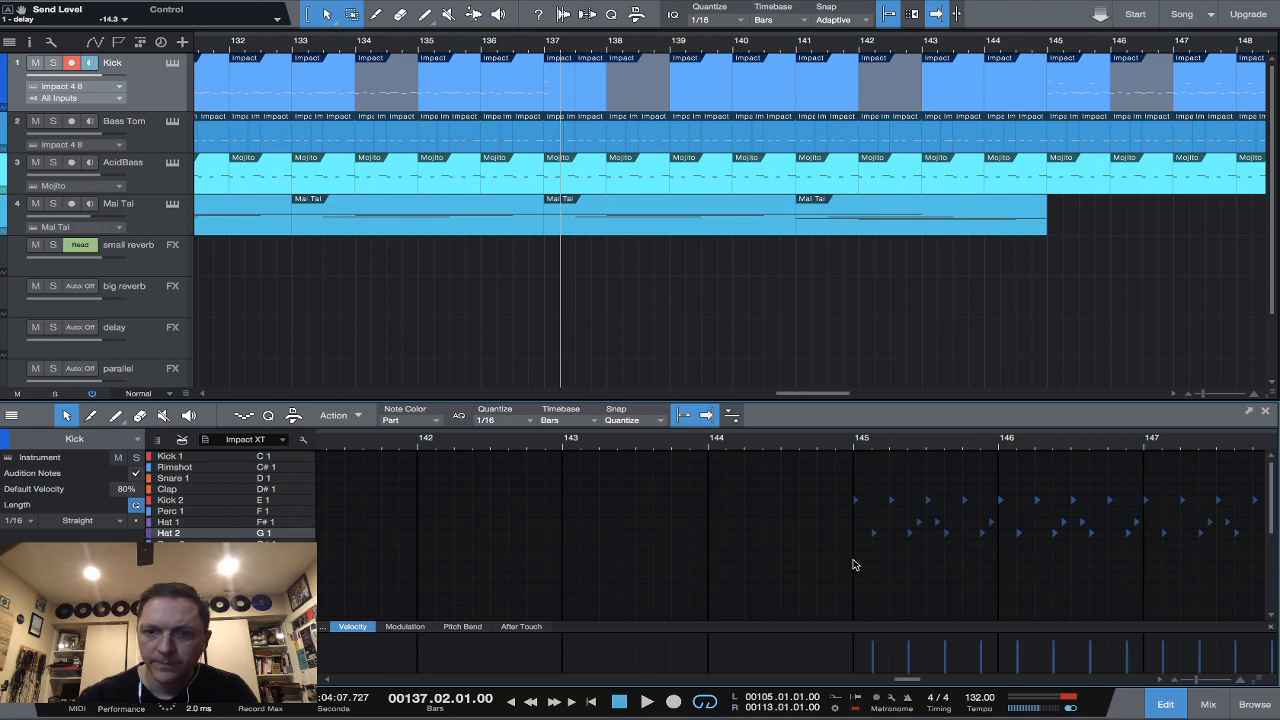
Remove the Hat 1 notes on the Kick track from bar 145 through bar 153, keeping Kick 2 and Hat 2.
drag(880, 508, 1099, 529)
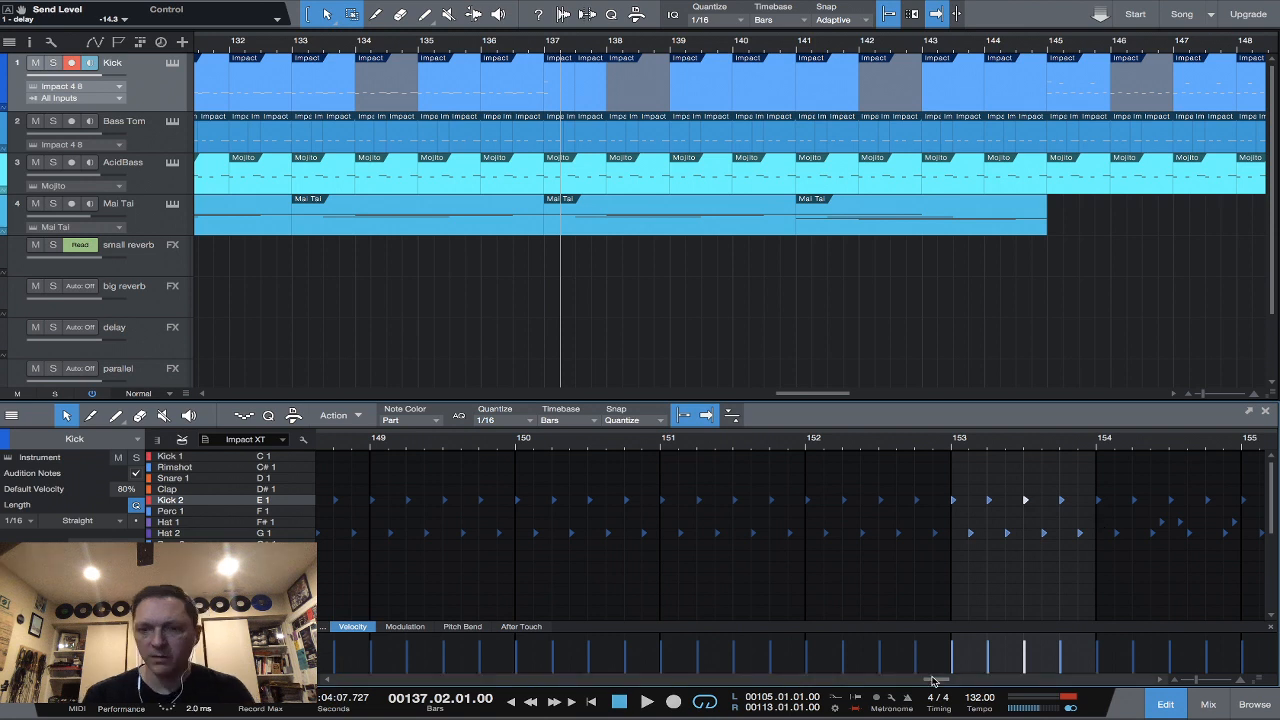
drag(932, 680, 906, 683)
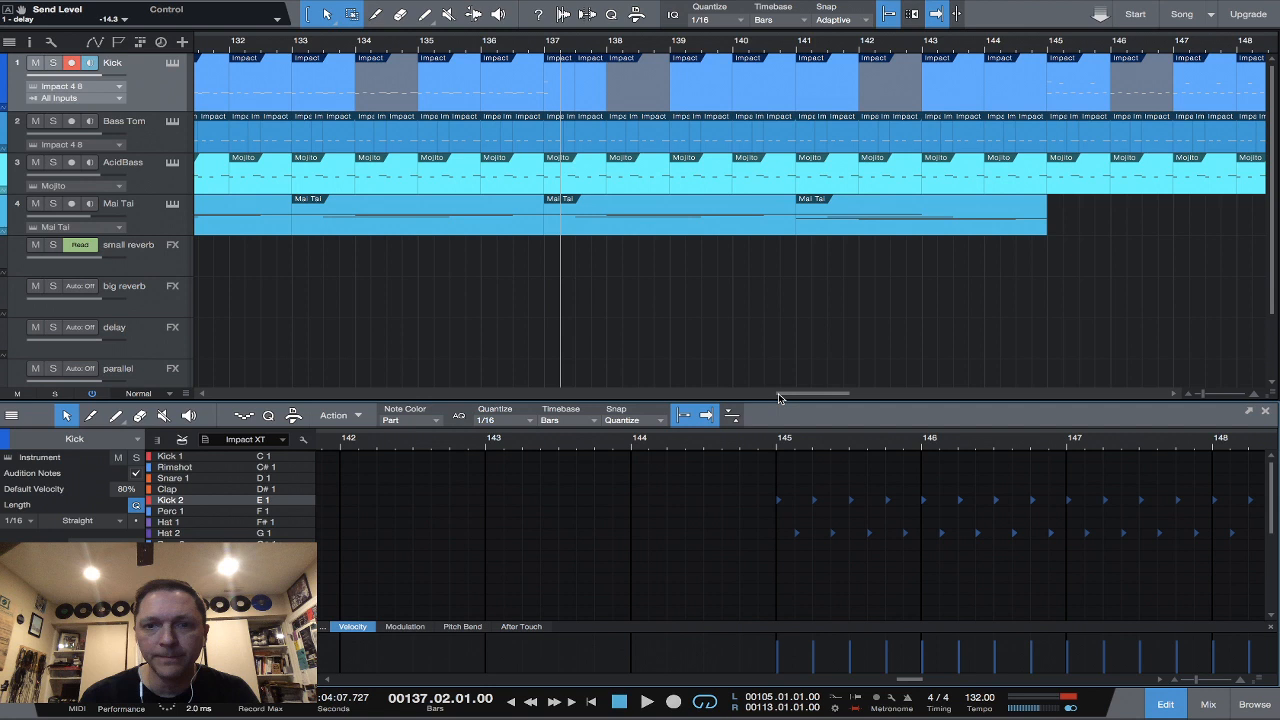
Play the arrangement from bar 113 through the emptied drum section and stop at bar 145.
drag(779, 398, 672, 396)
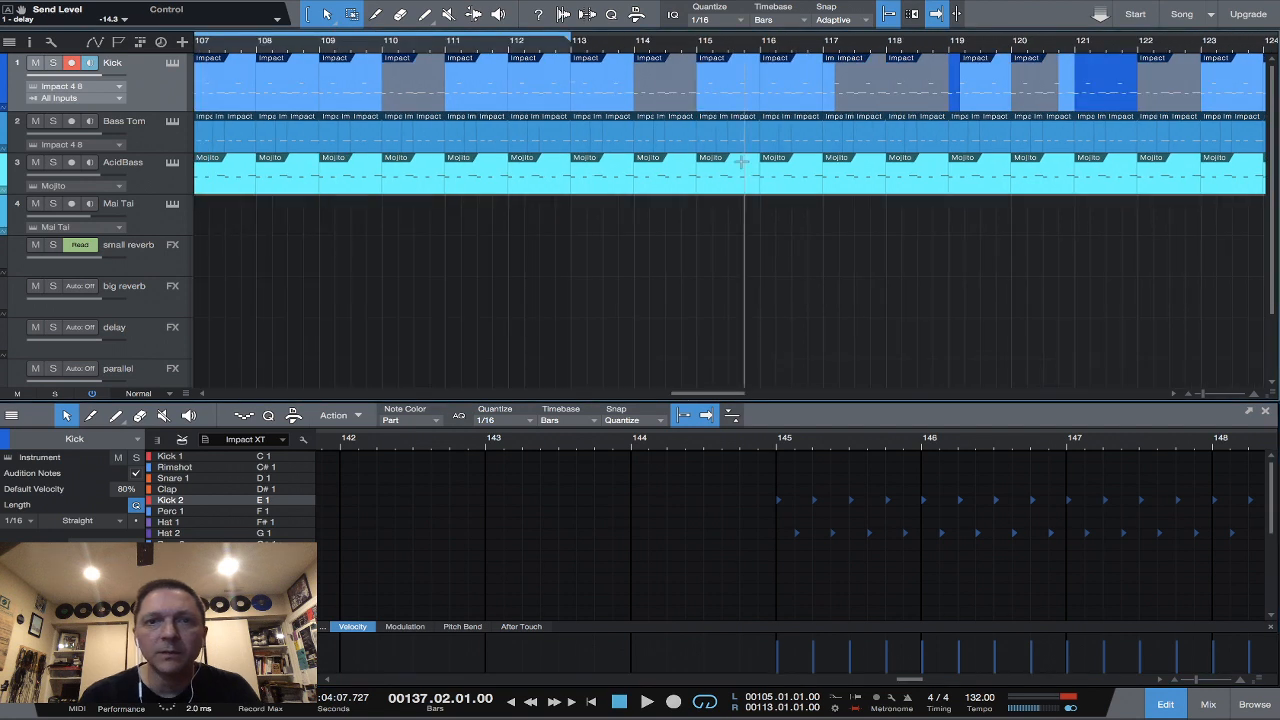
click(572, 46)
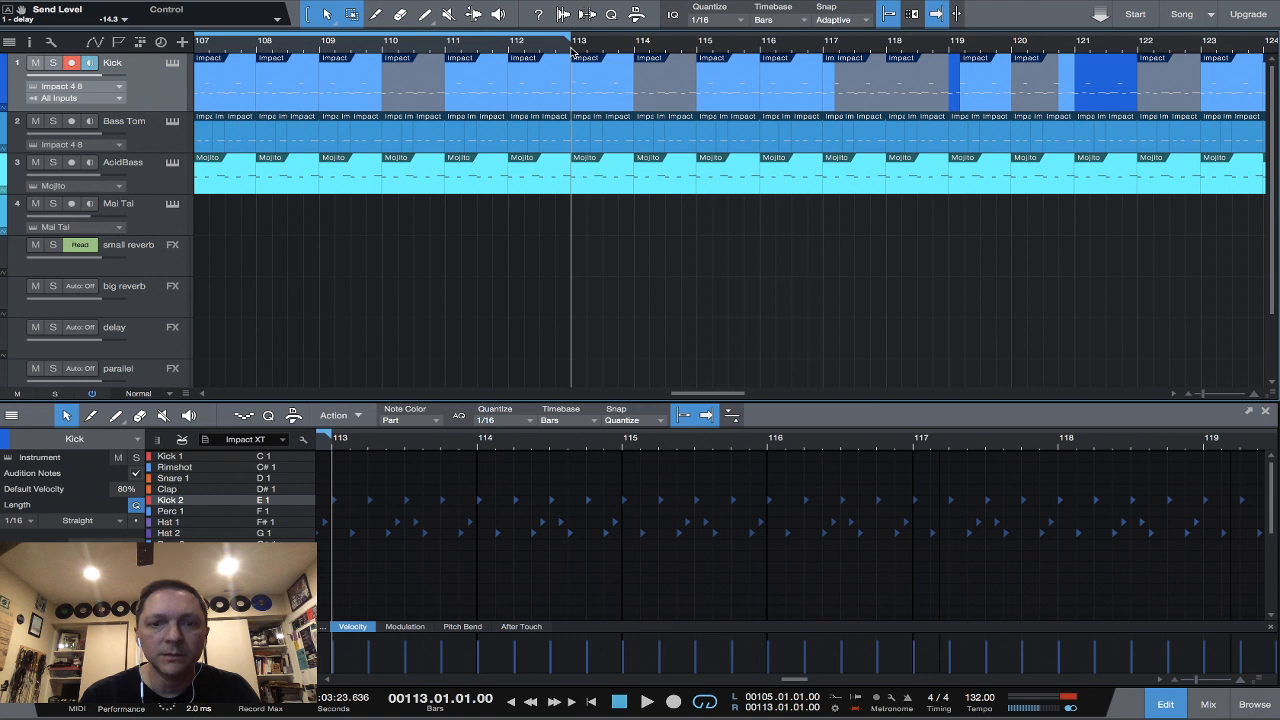
key(space)
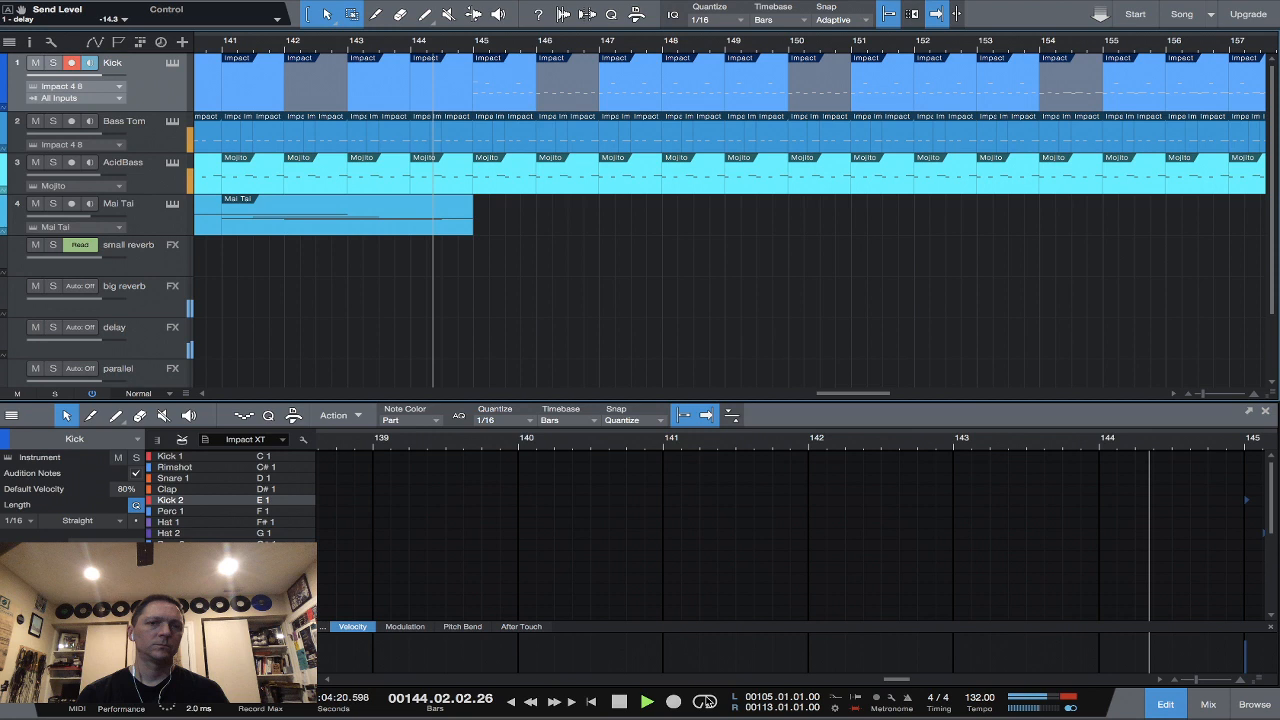
key(space)
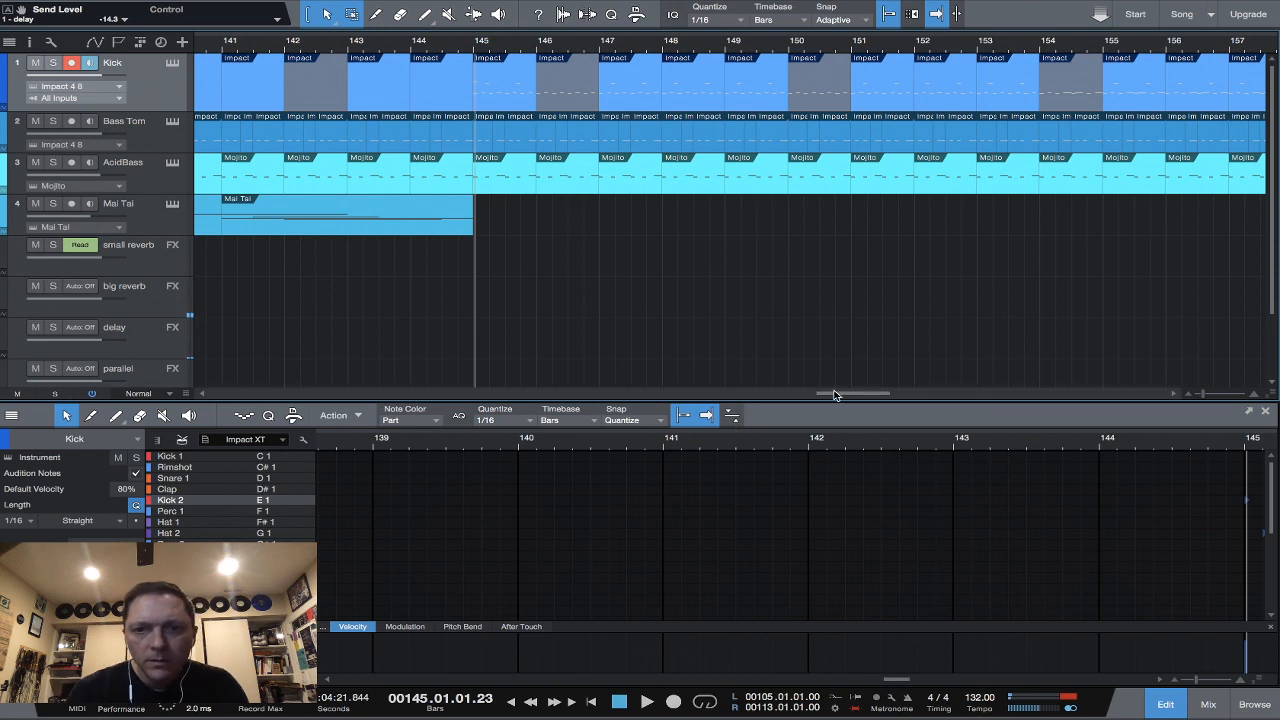
Delete the Bass Tom track's Kick 2 notes from bar 137 to about bar 153.
drag(838, 395, 816, 399)
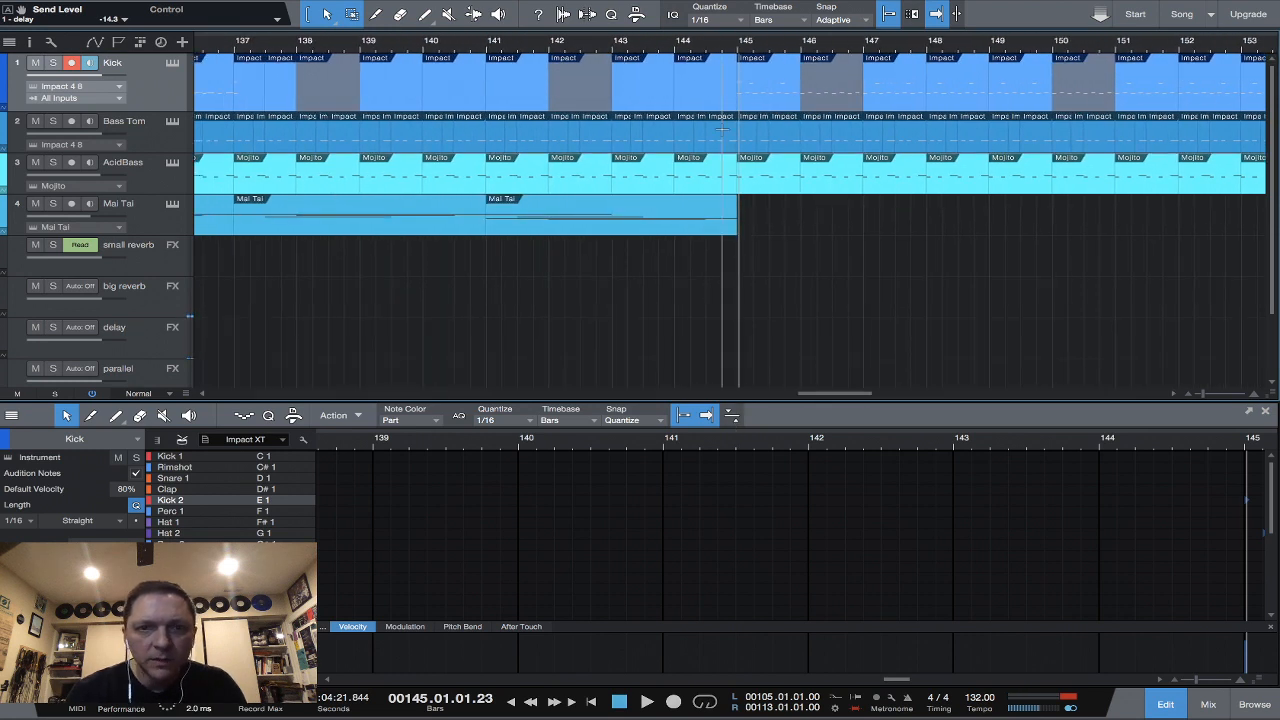
click(157, 131)
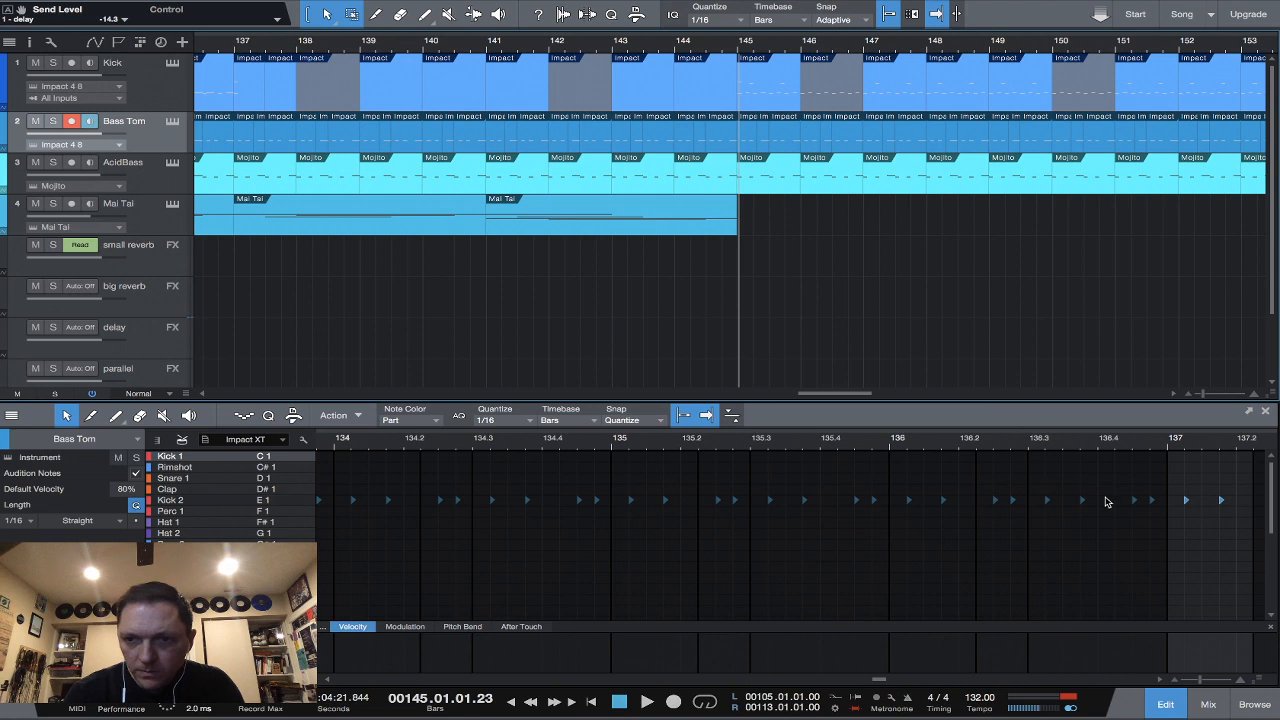
scroll(1100, 503, right, 3)
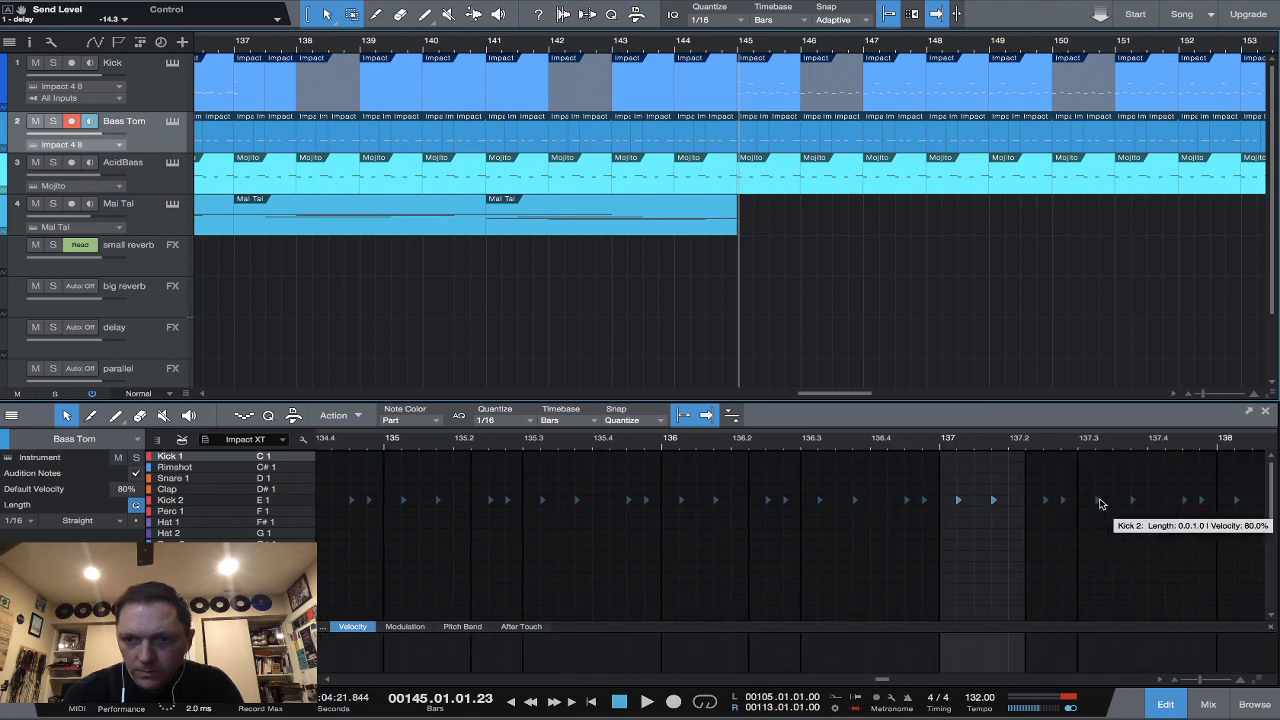
scroll(515, 490, right, 5)
drag(520, 484, 1052, 517)
key(Delete)
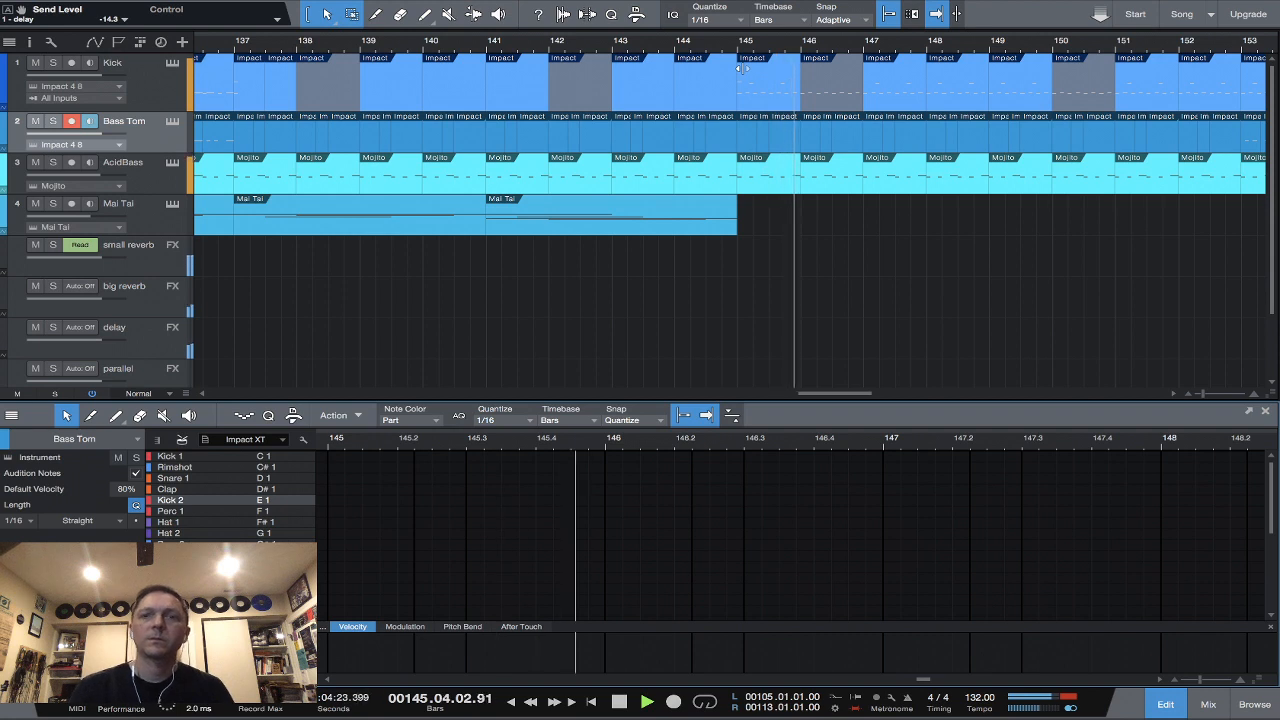
Play the arrangement from just before bar 145 to check the drum return, stopping around bar 169.
click(718, 45)
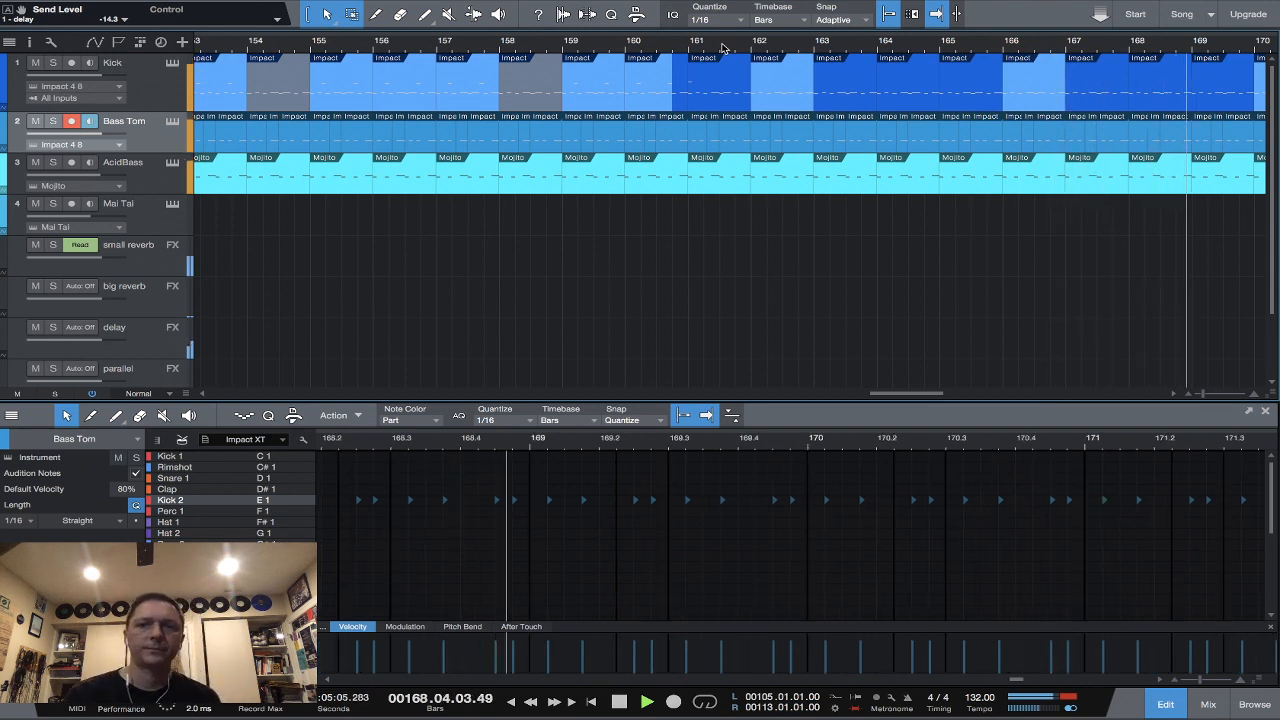
key(space)
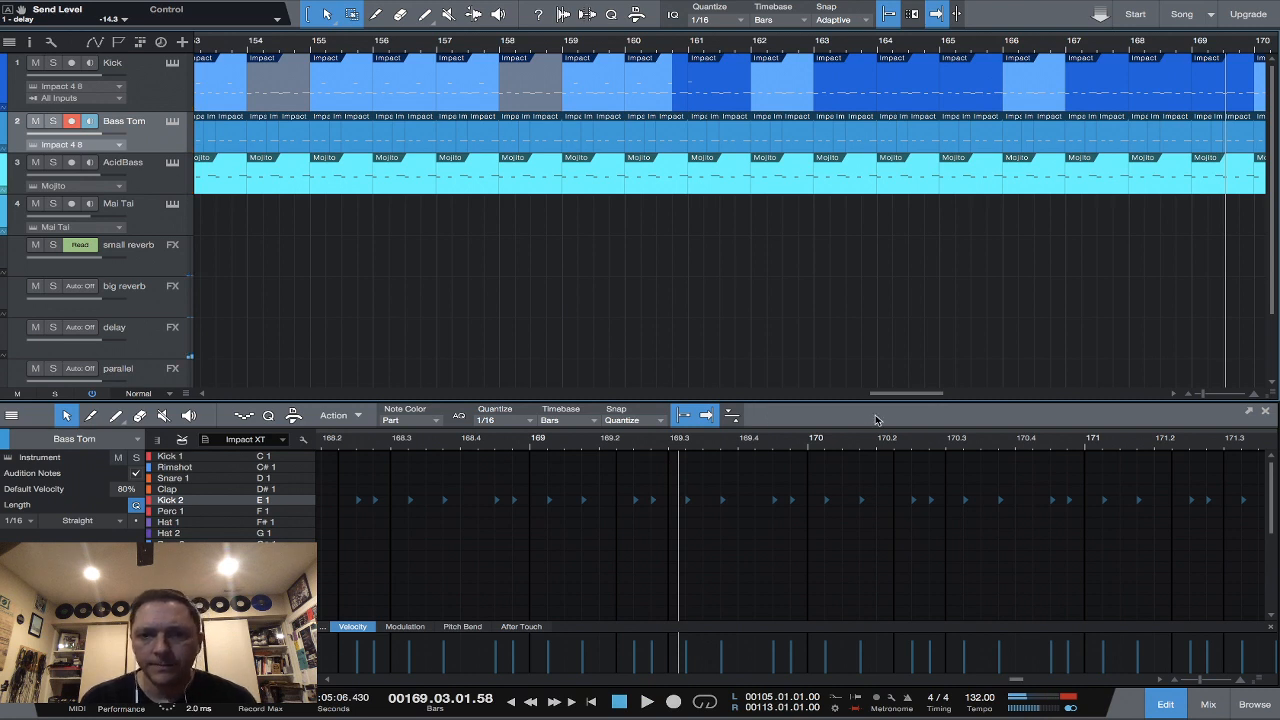
Show the whole arrangement and briefly play the section leading up to the first Mai Tai clips, starting just before bar 65.
scroll(914, 394, left, 20)
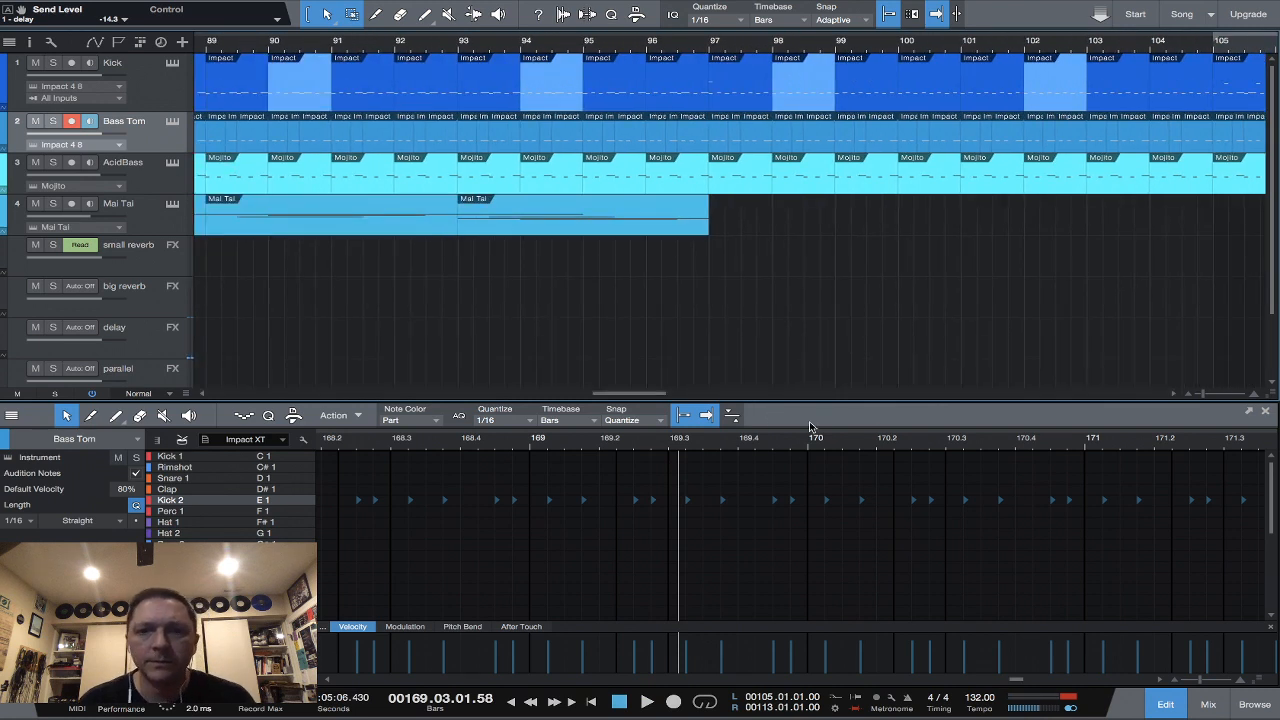
drag(810, 427, 812, 427)
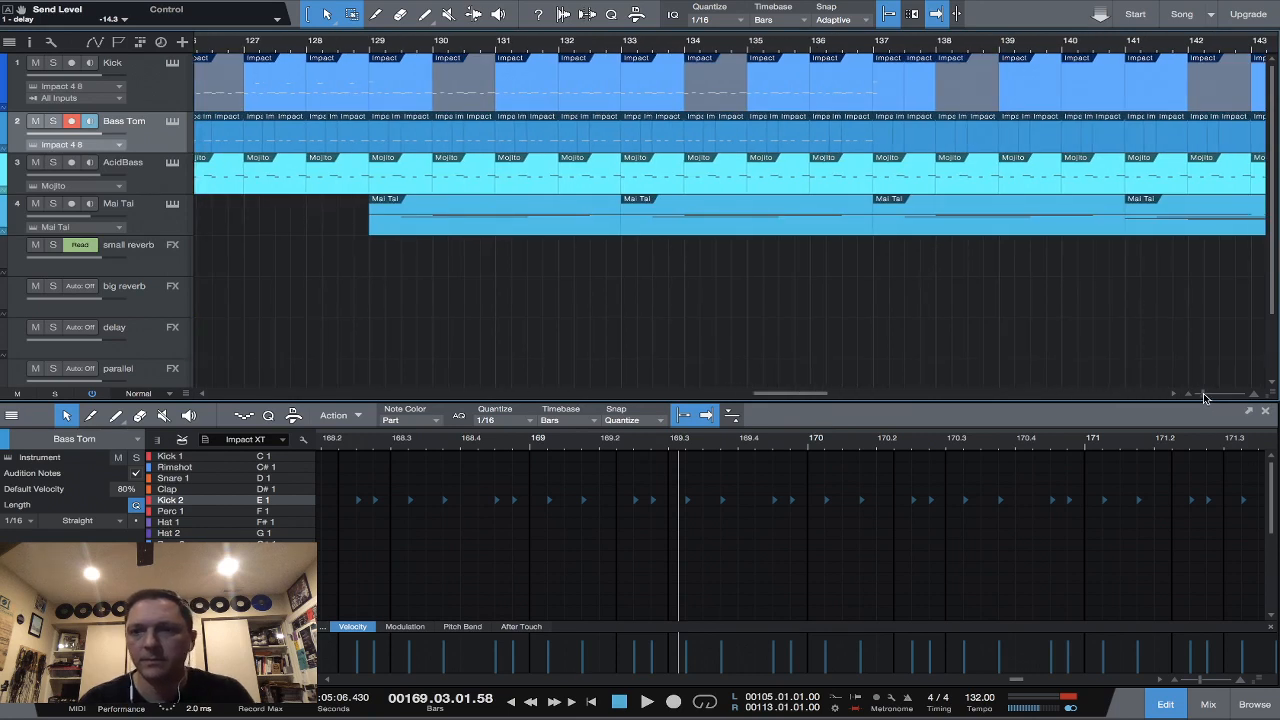
drag(1203, 395, 1190, 397)
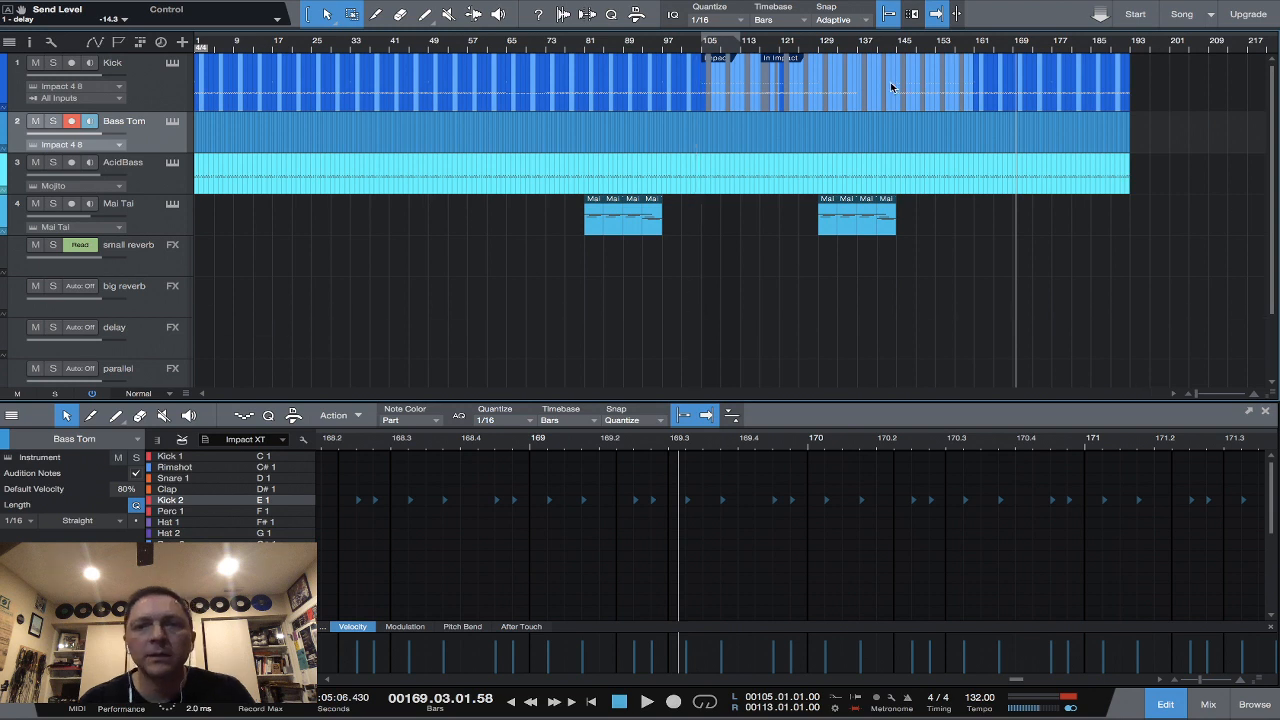
click(503, 50)
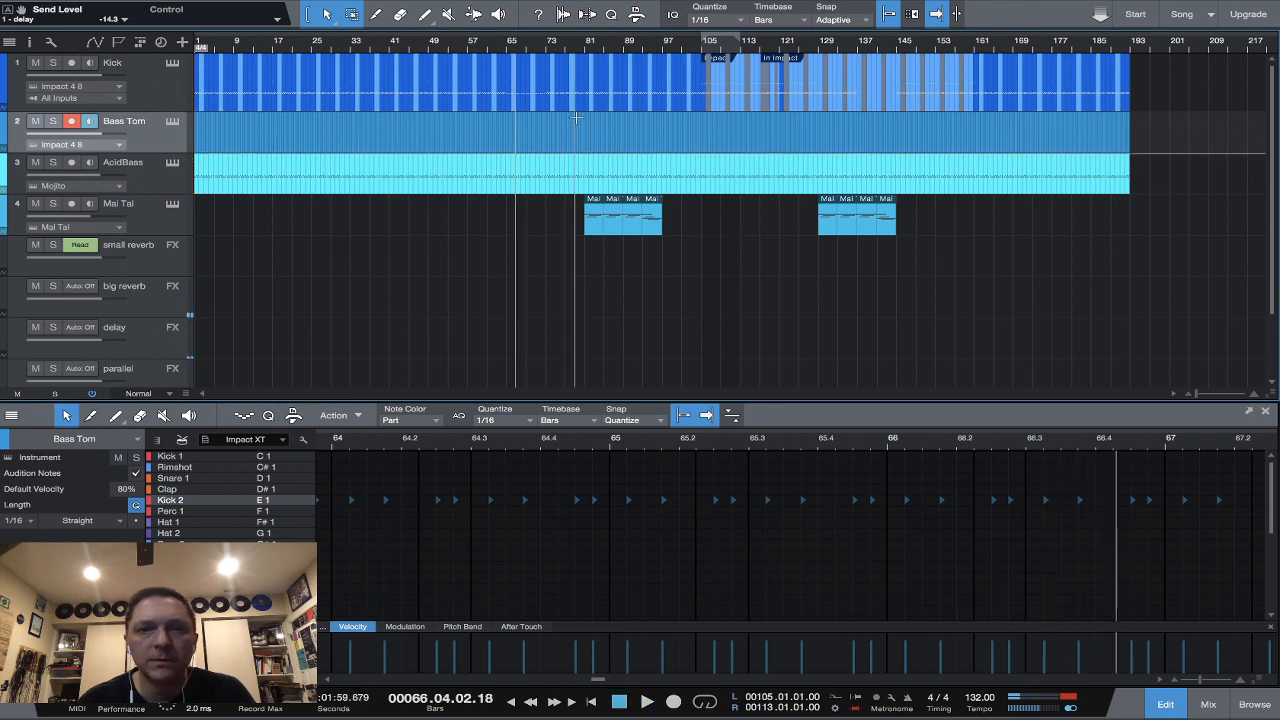
scroll(578, 118, down, 1)
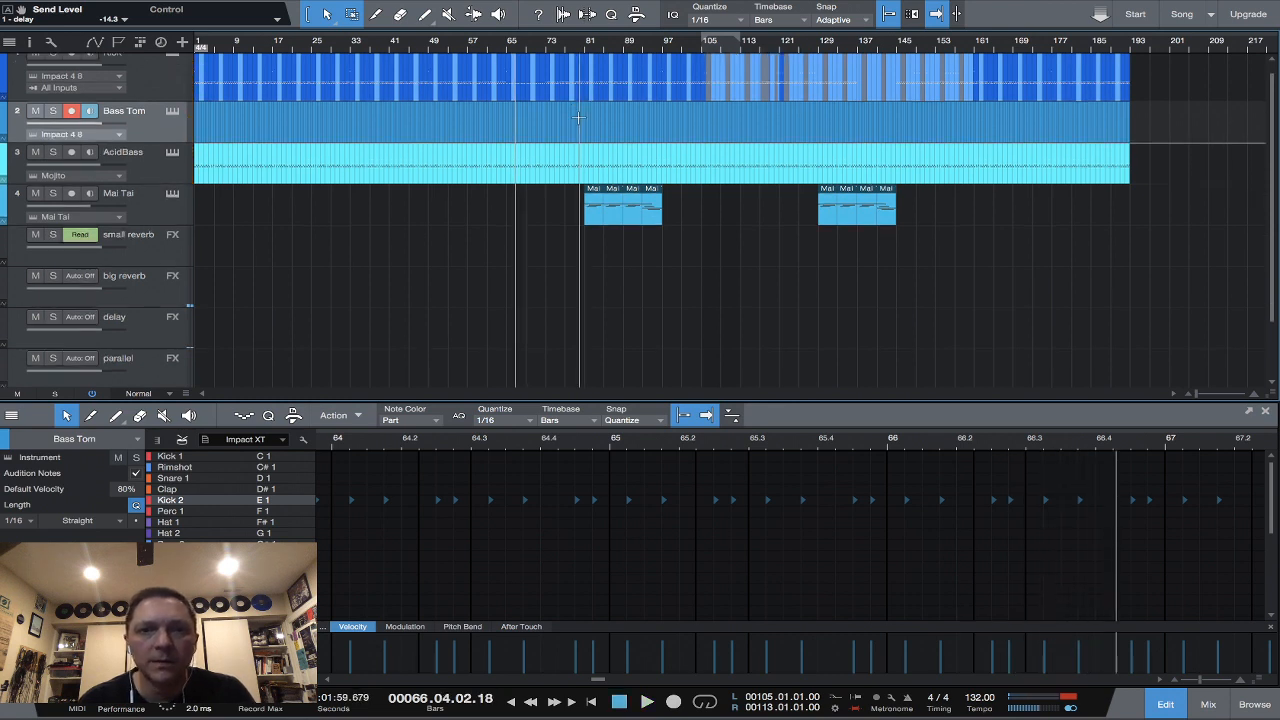
scroll(578, 118, up, 1)
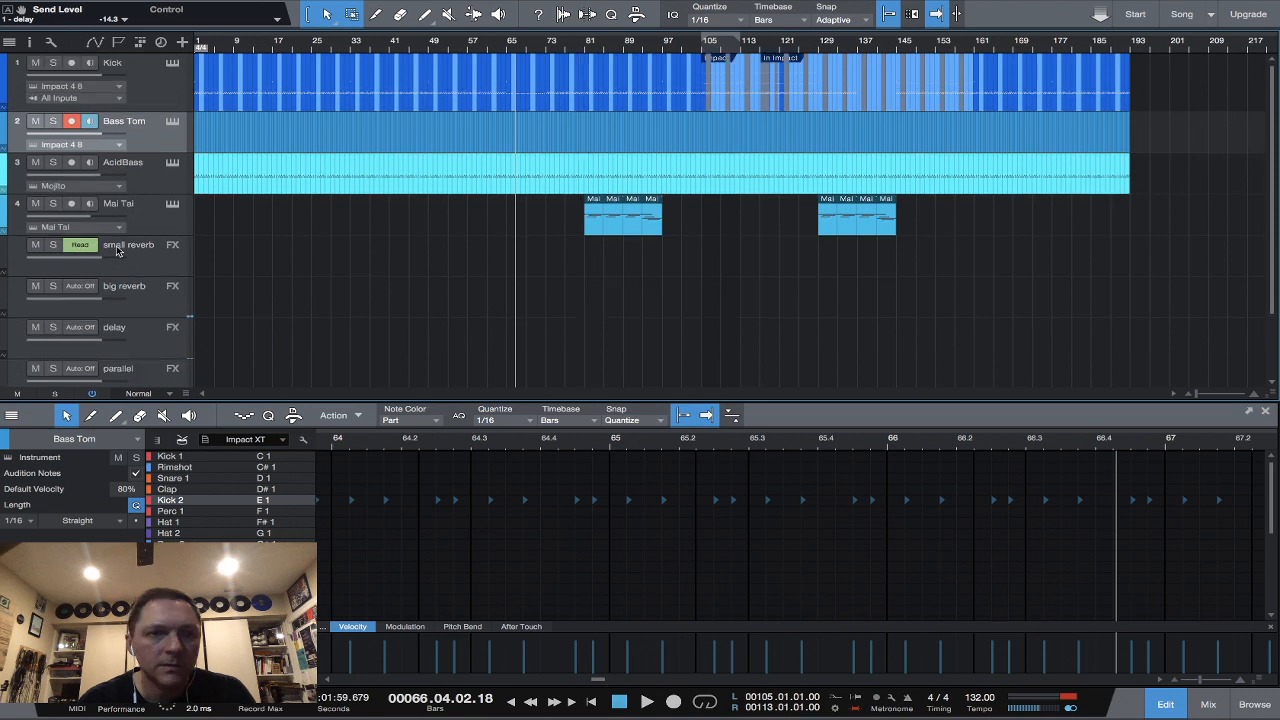
On the Kick track, select and copy the half-bar pattern of sample hits from bar 105 up to bar 121.
click(150, 80)
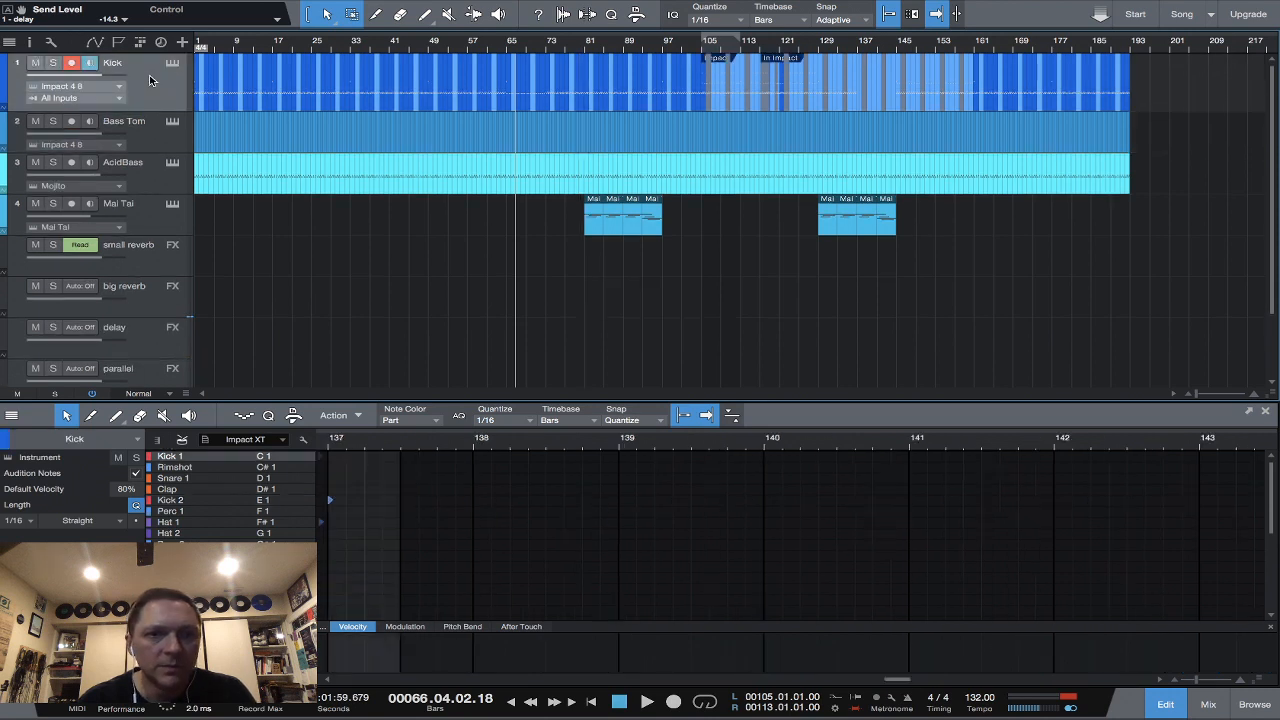
click(722, 50)
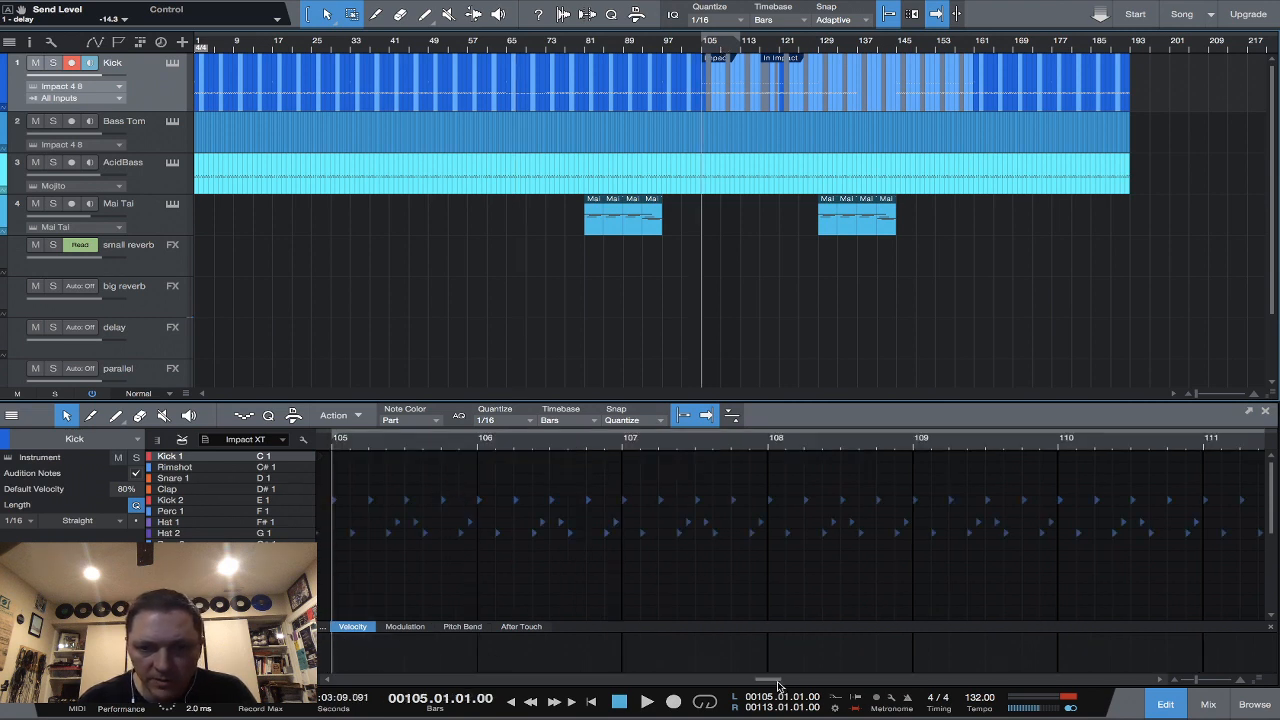
drag(775, 683, 769, 683)
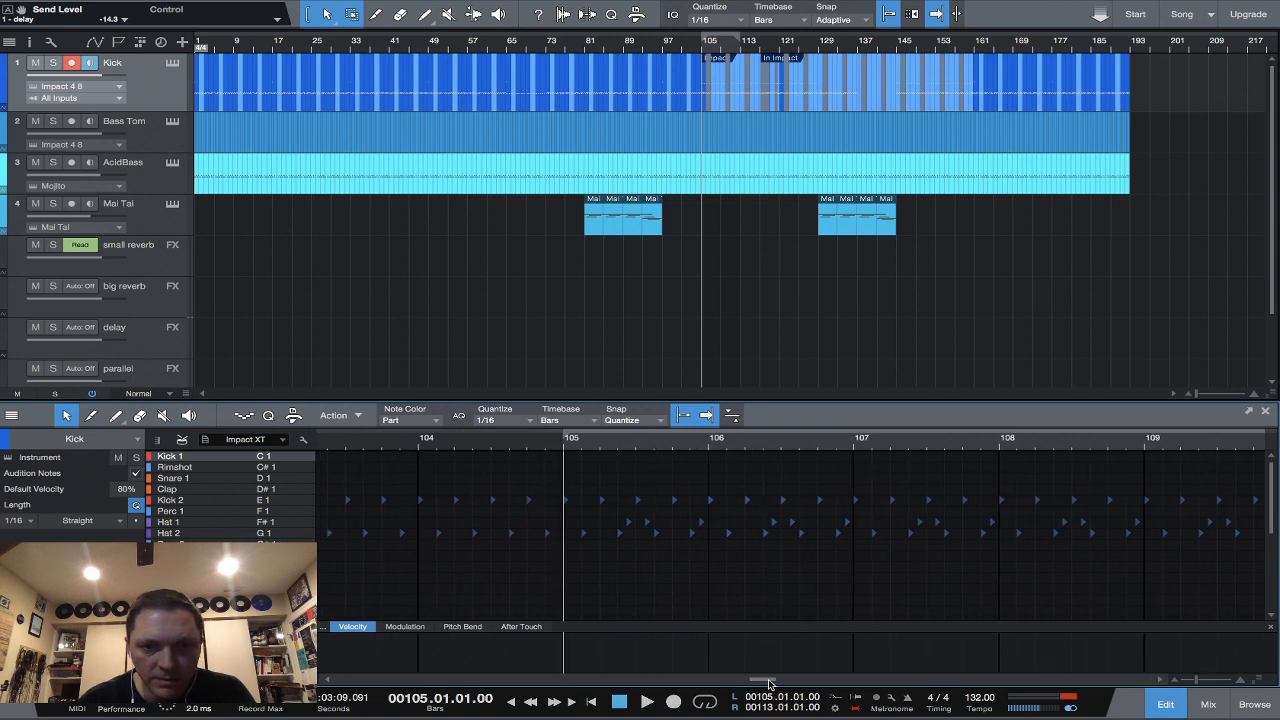
scroll(564, 545, down, 3)
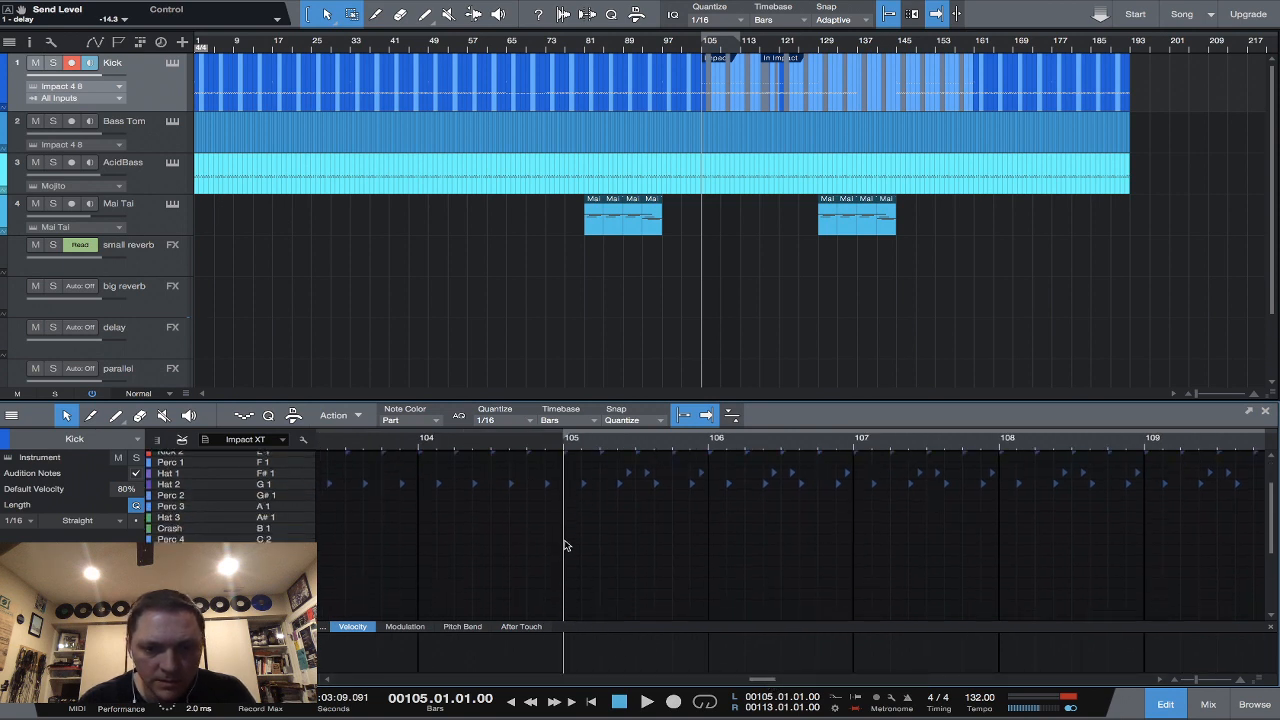
scroll(564, 545, down, 5)
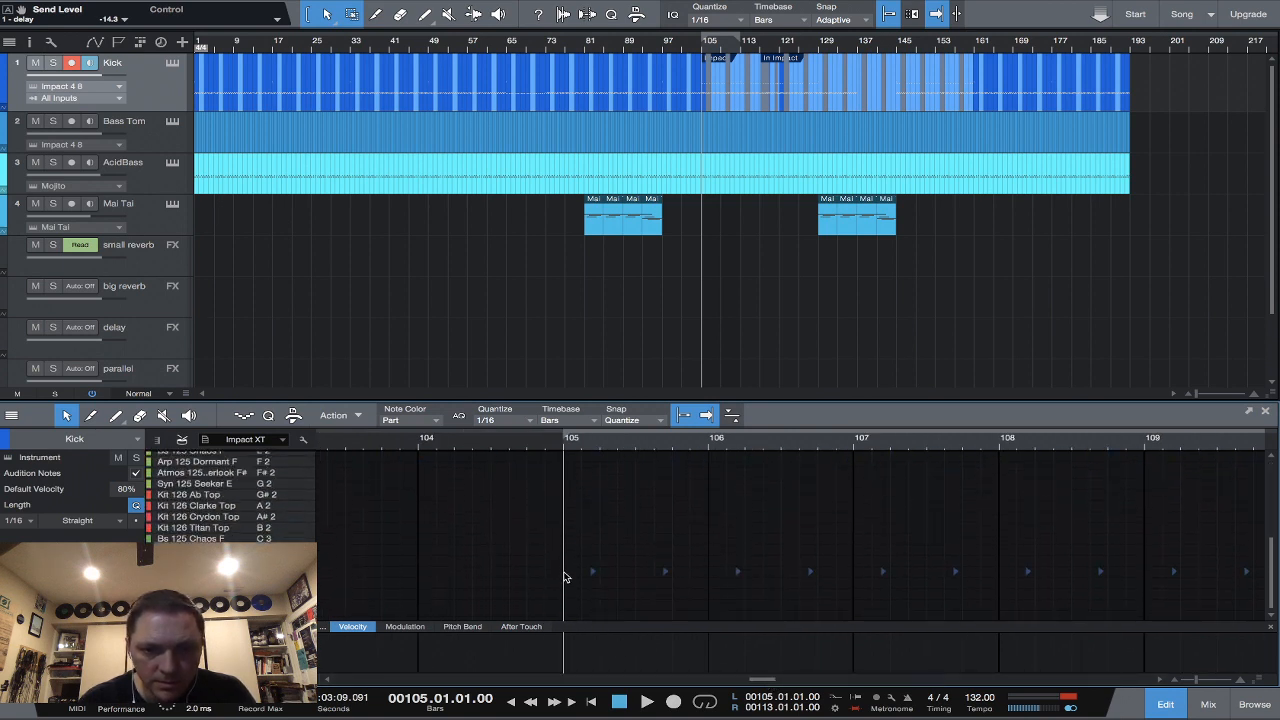
mouse_move(566, 570)
mouse_down()
mouse_move(1268, 580)
mouse_move(899, 583)
mouse_up()
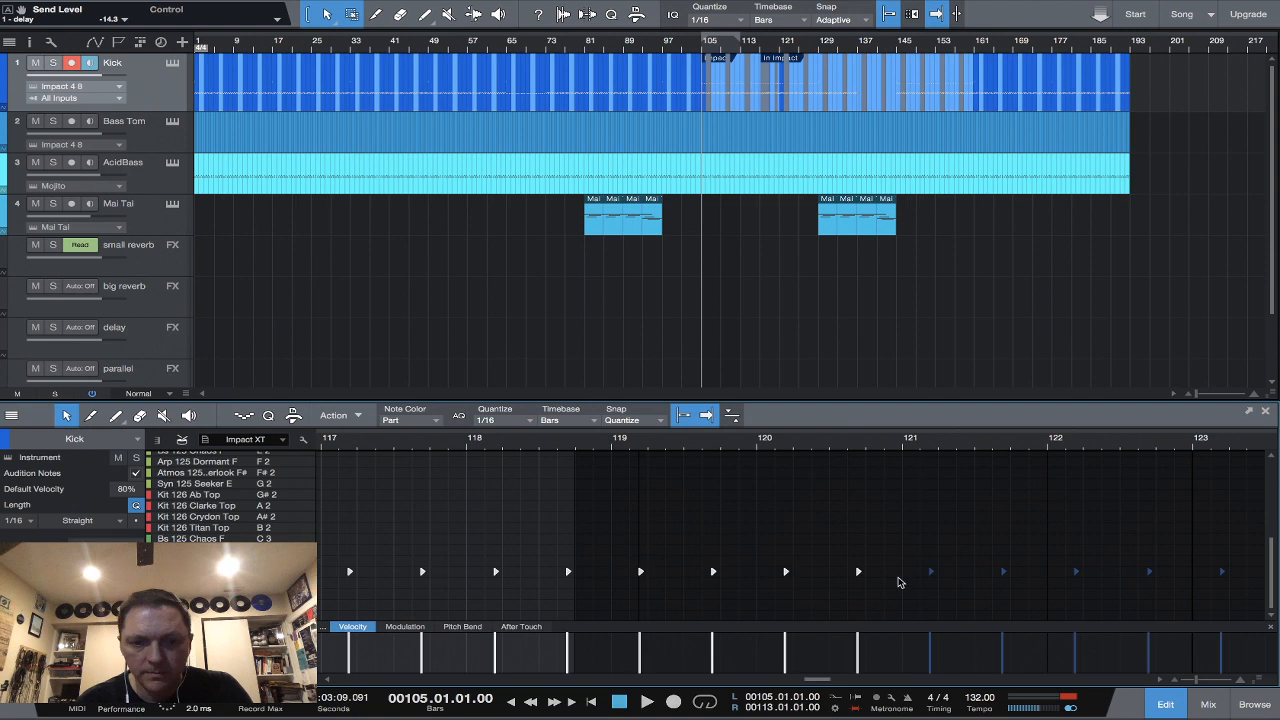
Paste the copied hits at bar 65 on the Kick track and move them forward by about three sixteenth notes.
scroll(535, 570, left, 3)
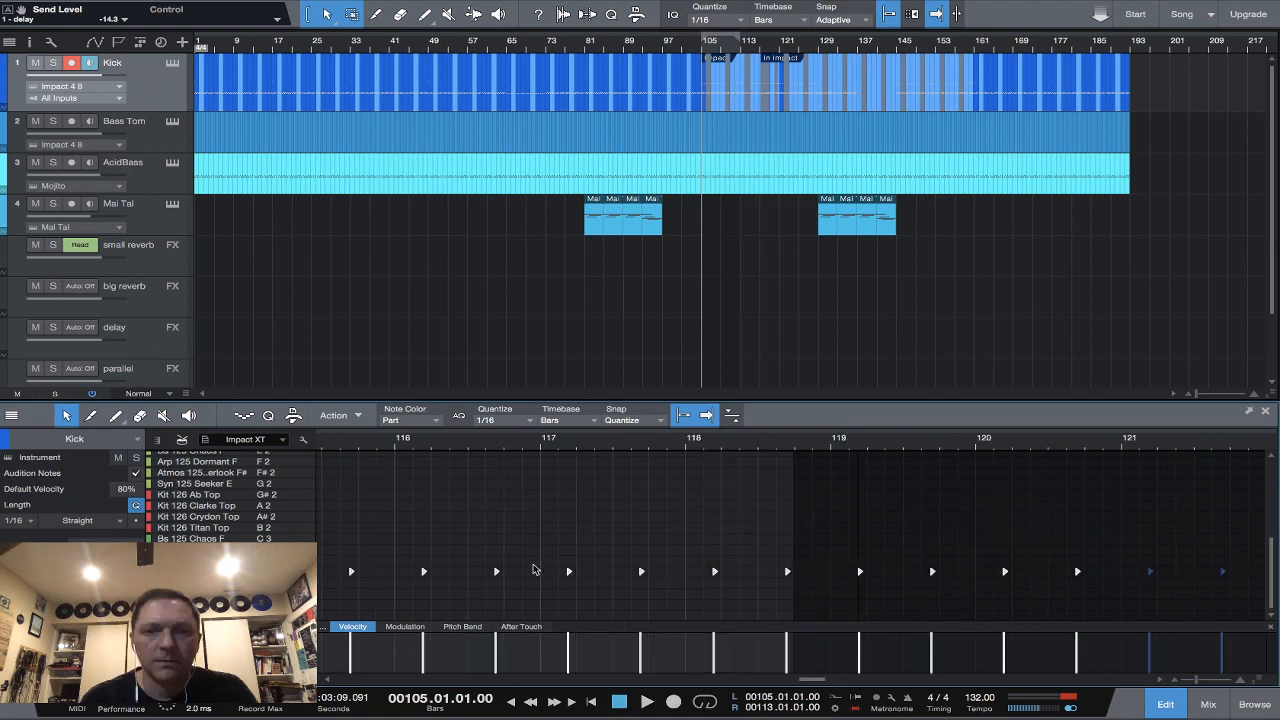
scroll(535, 568, left, 15)
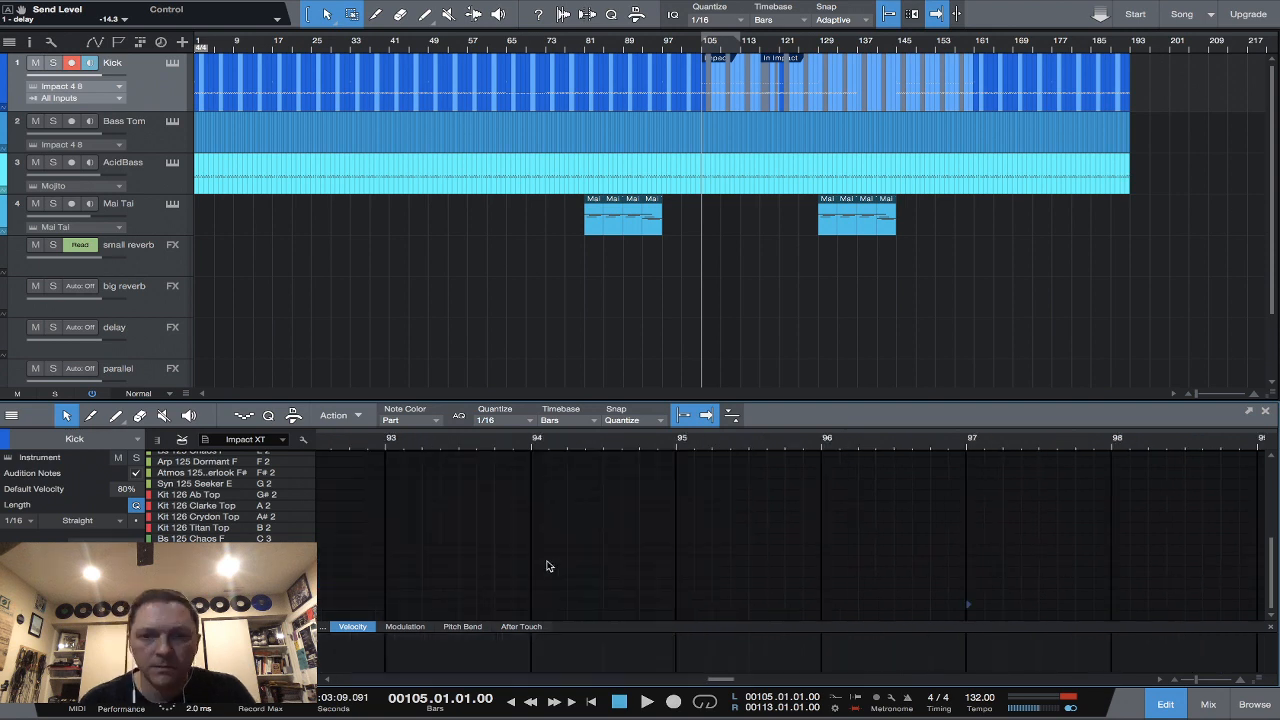
scroll(547, 567, left, 12)
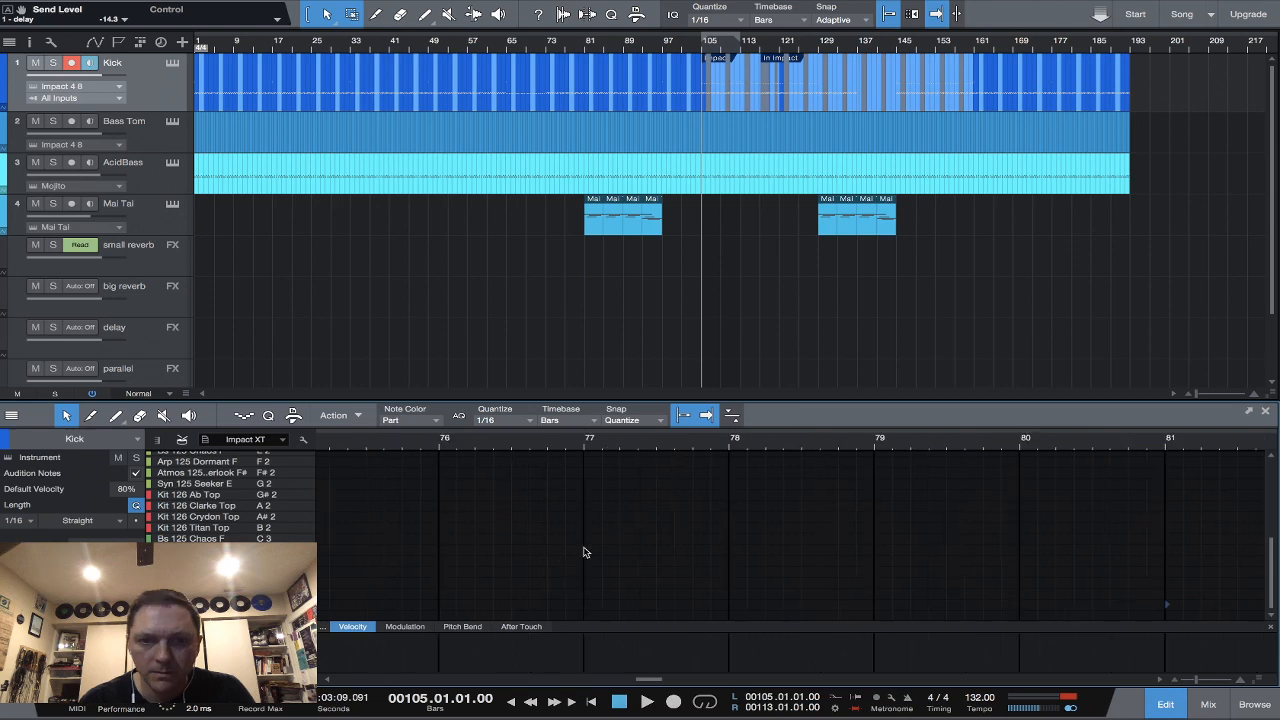
scroll(587, 552, left, 6)
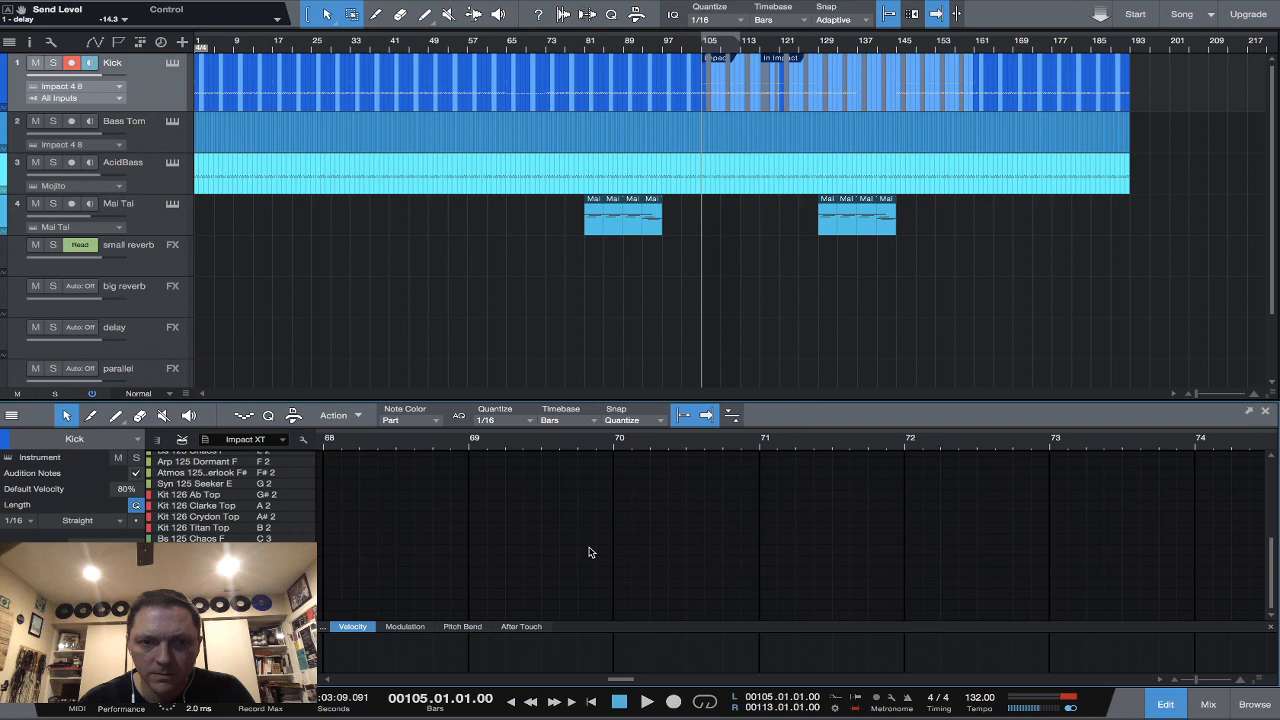
scroll(589, 552, left, 5)
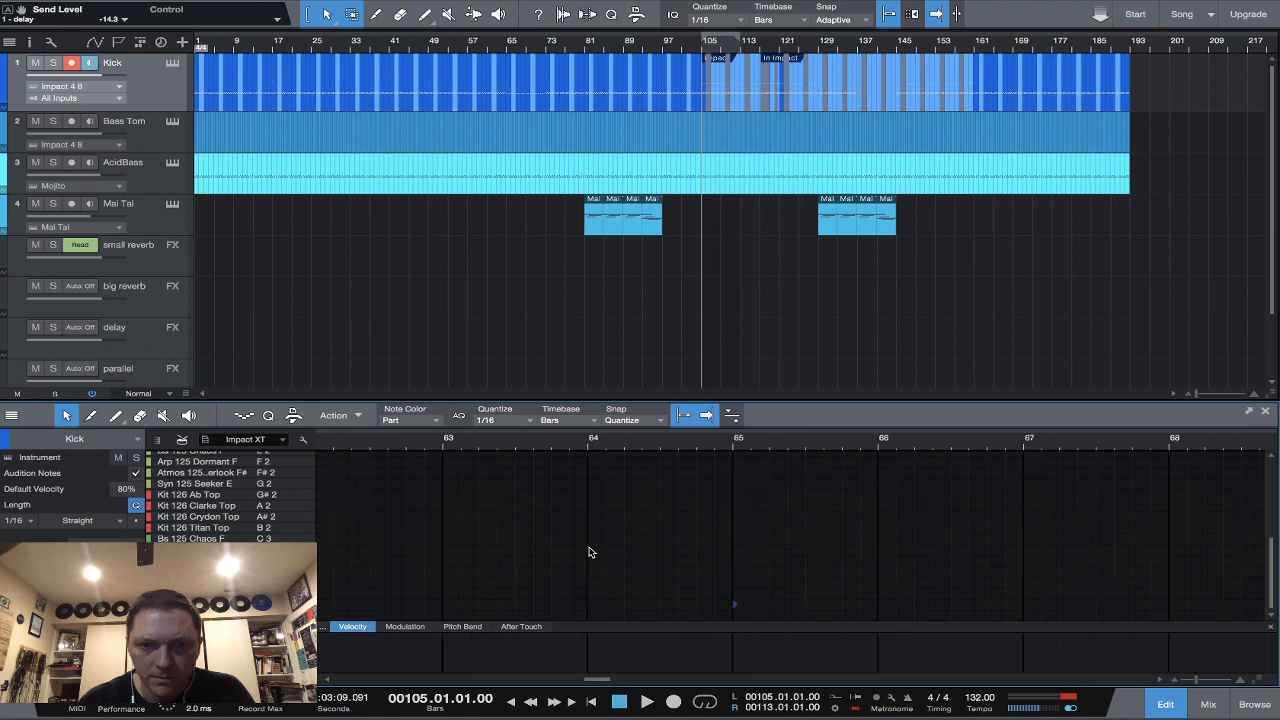
click(738, 447)
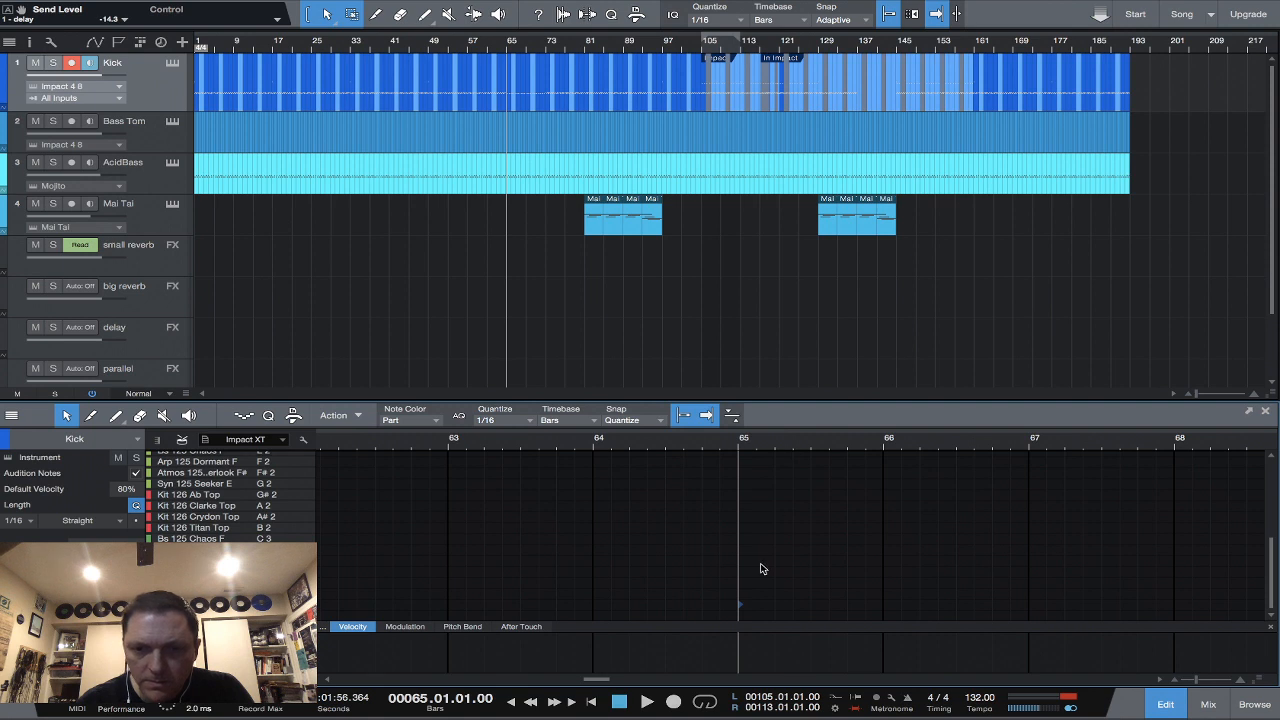
scroll(762, 568, up, 2)
scroll(762, 568, down, 2)
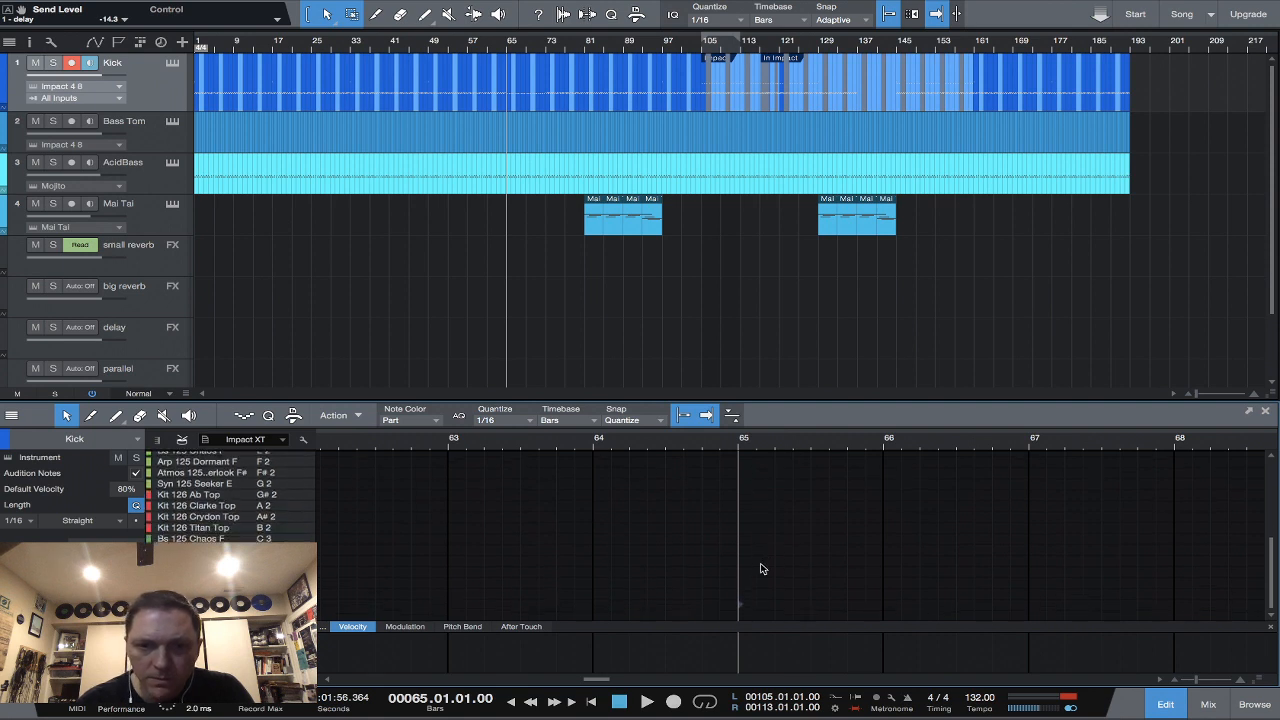
key(ctrl+v)
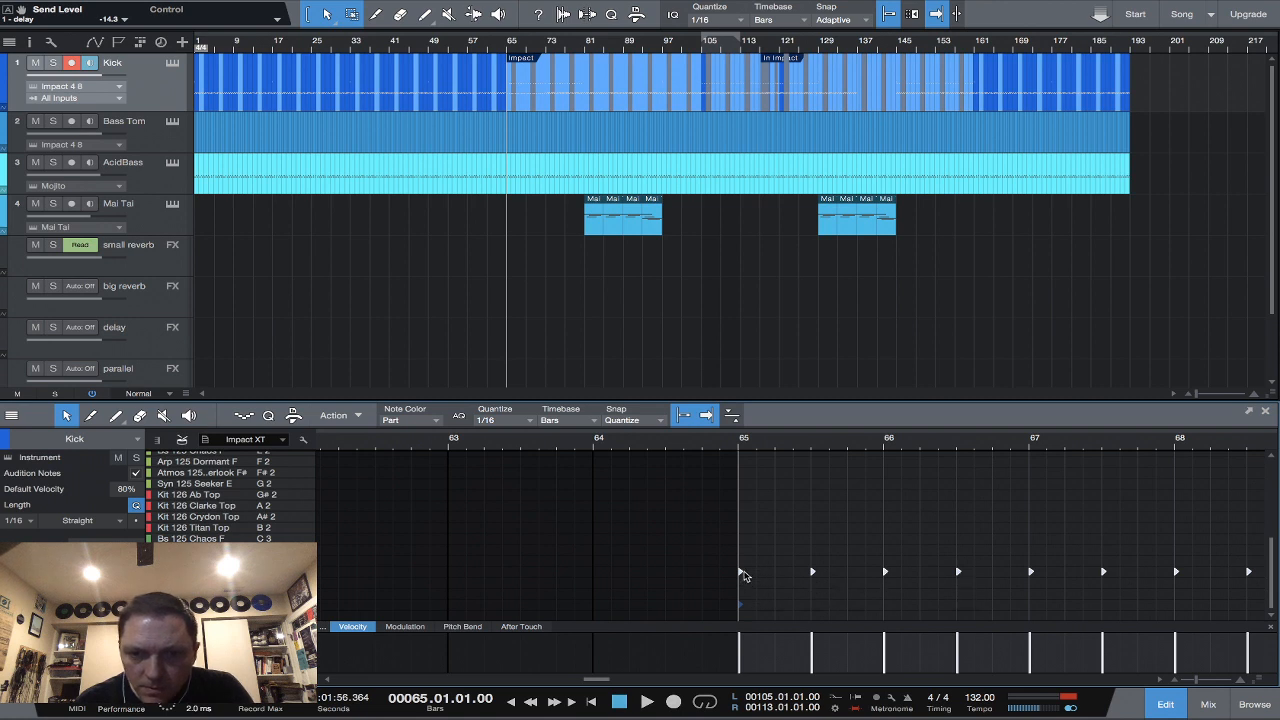
drag(741, 575, 771, 575)
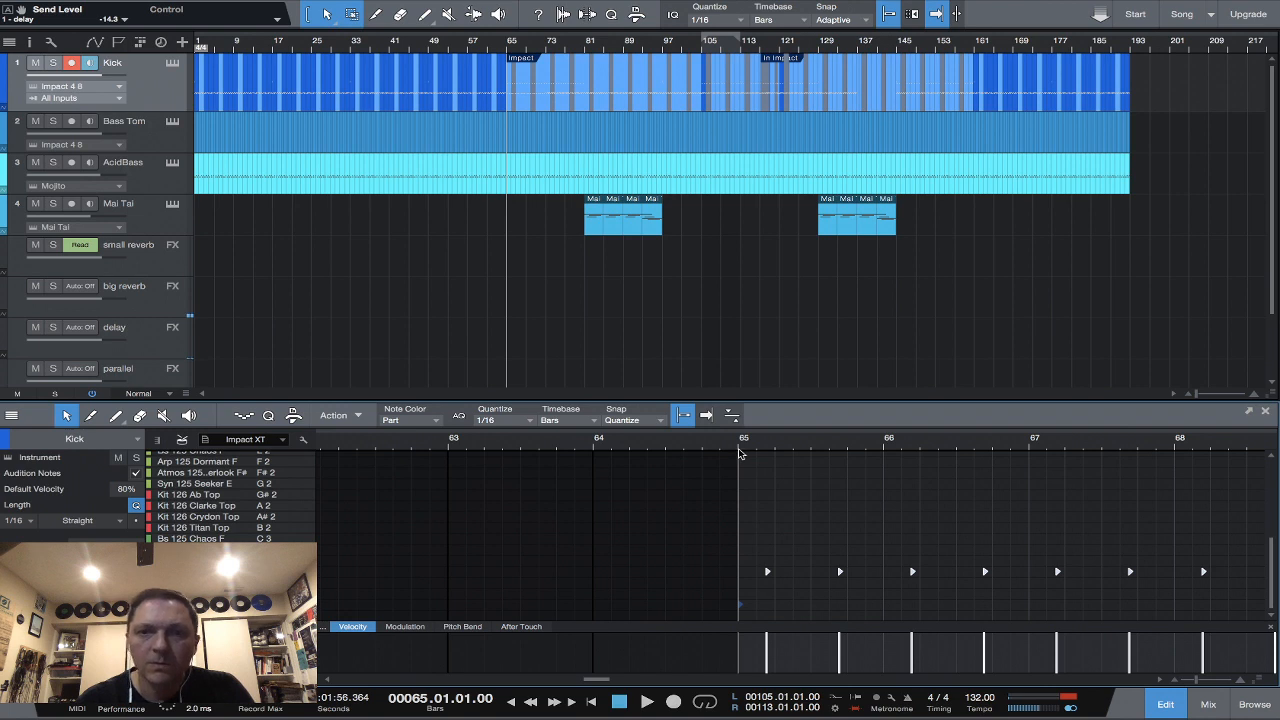
Set the Clunk channel's delay send level to -10.4 while playing from bar 65, and disarm the Kick track after stopping.
key(space)
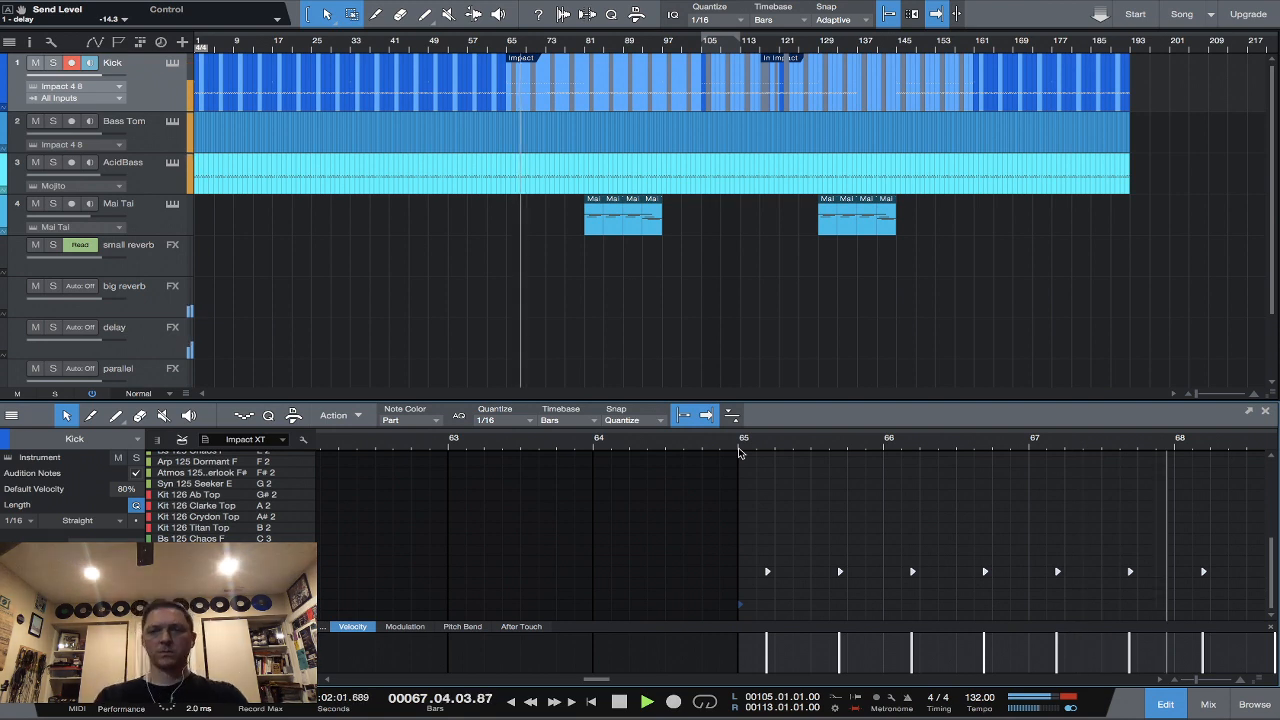
click(1192, 708)
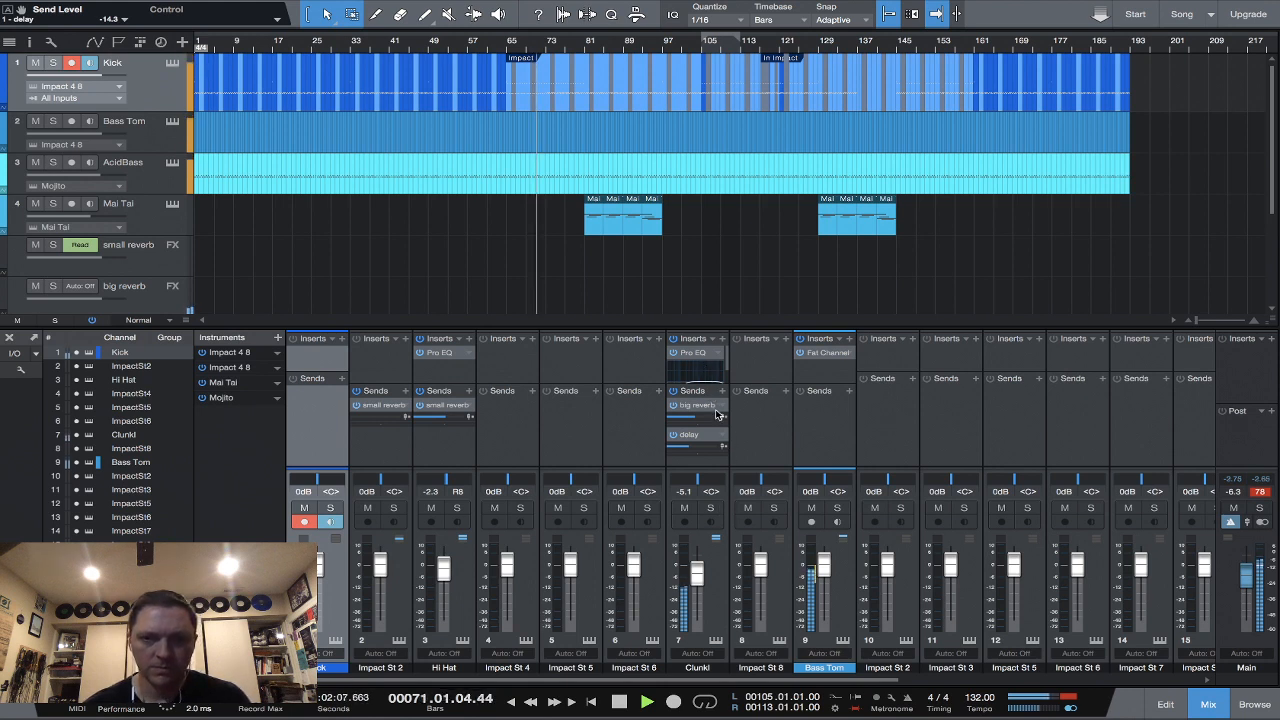
mouse_move(698, 447)
mouse_down()
mouse_move(715, 453)
mouse_move(696, 454)
mouse_up()
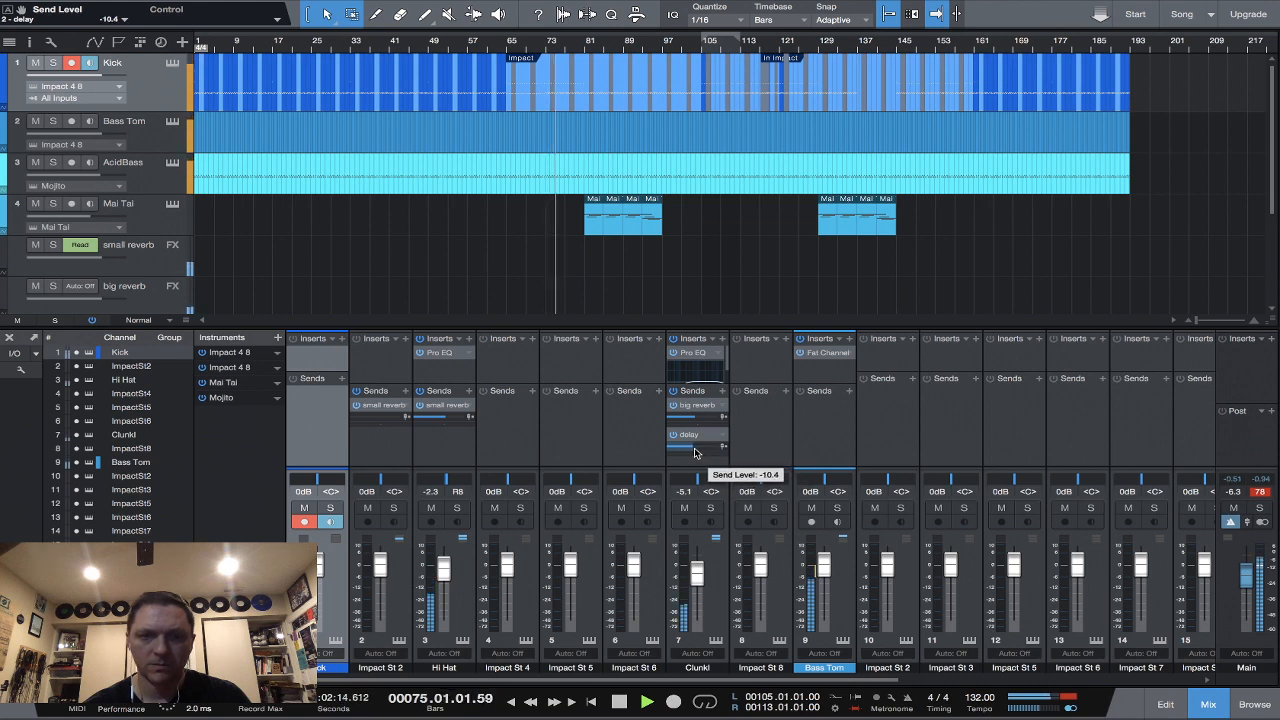
scroll(692, 377, right, 1)
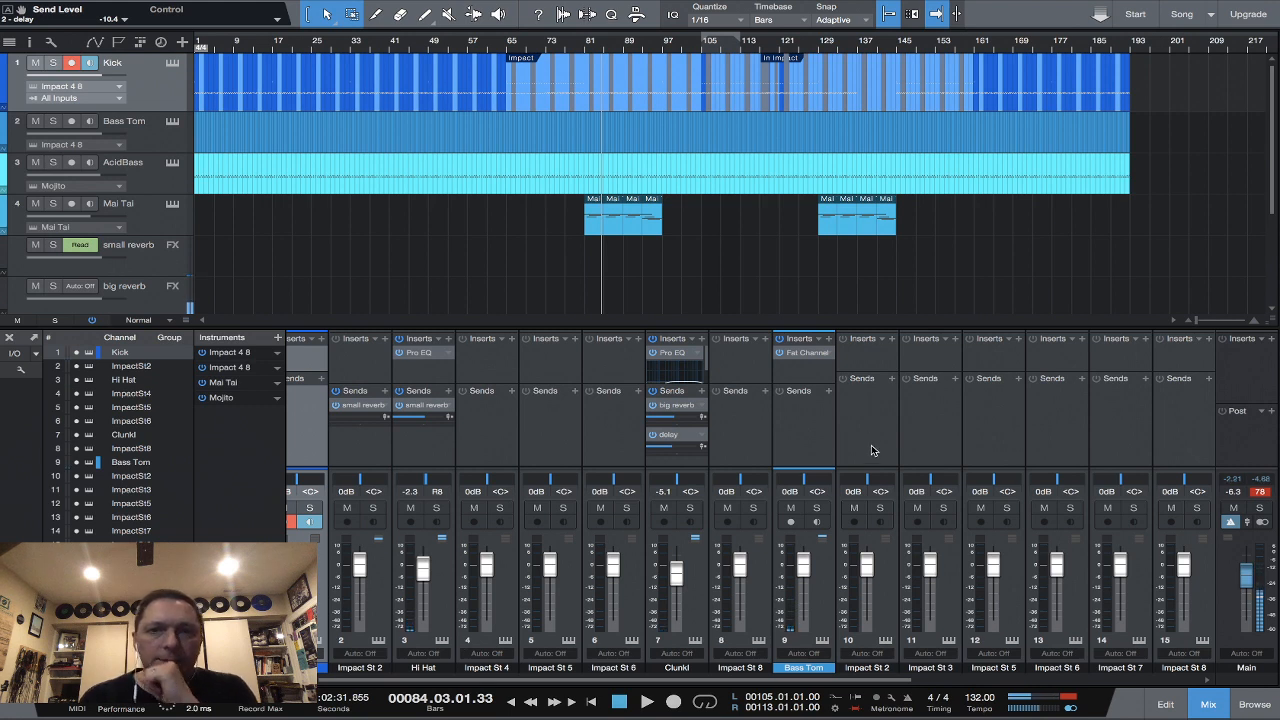
click(71, 63)
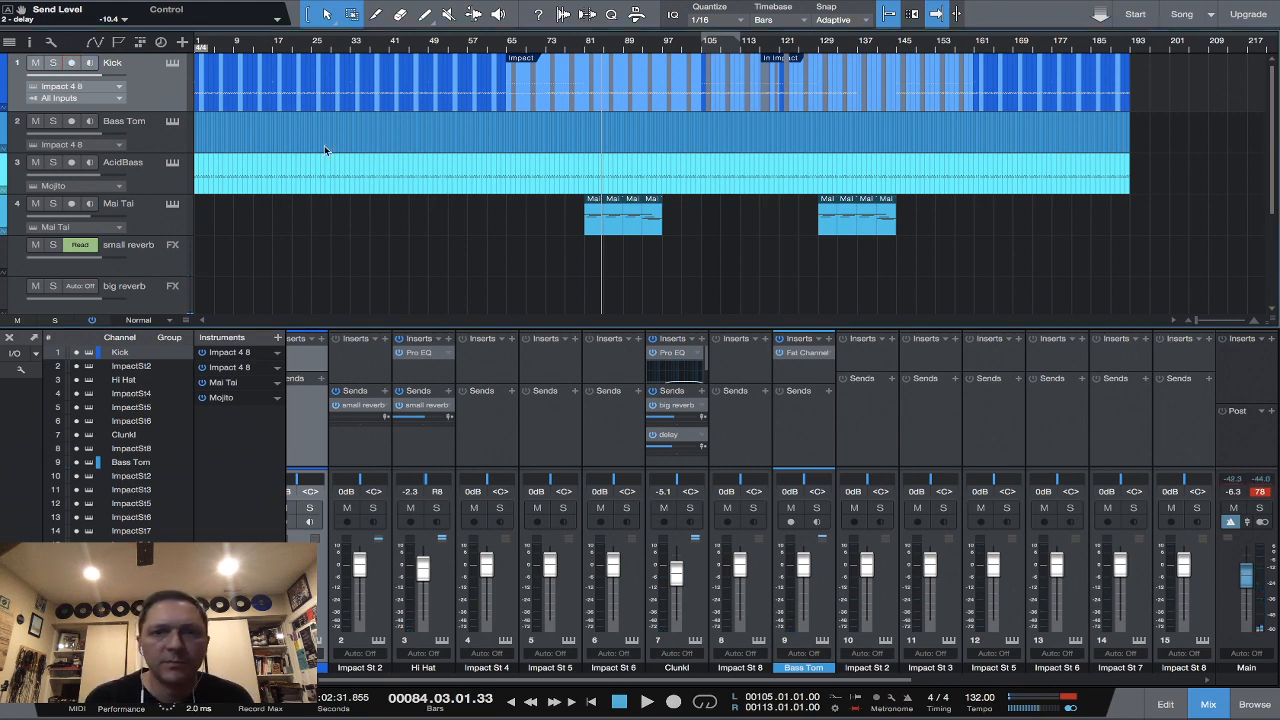
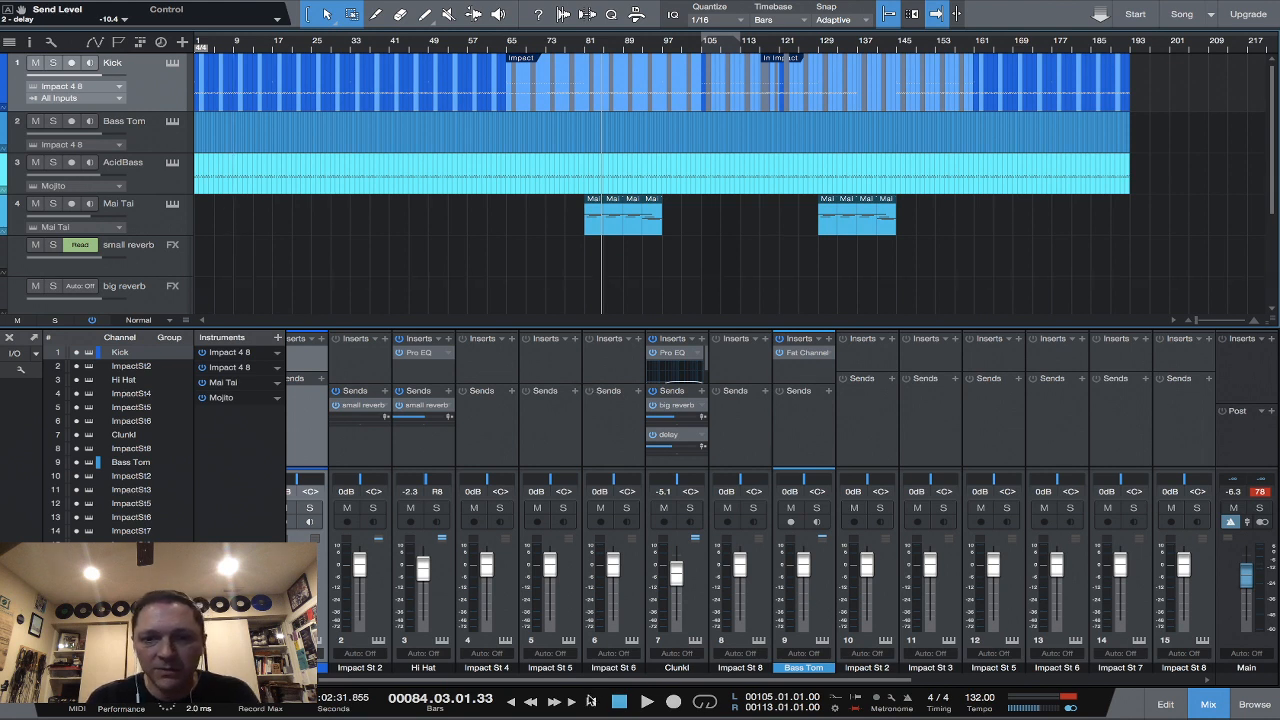
Play the arrangement briefly from the beginning with the opening bars enlarged, stopping around bar 4.
click(591, 701)
click(650, 703)
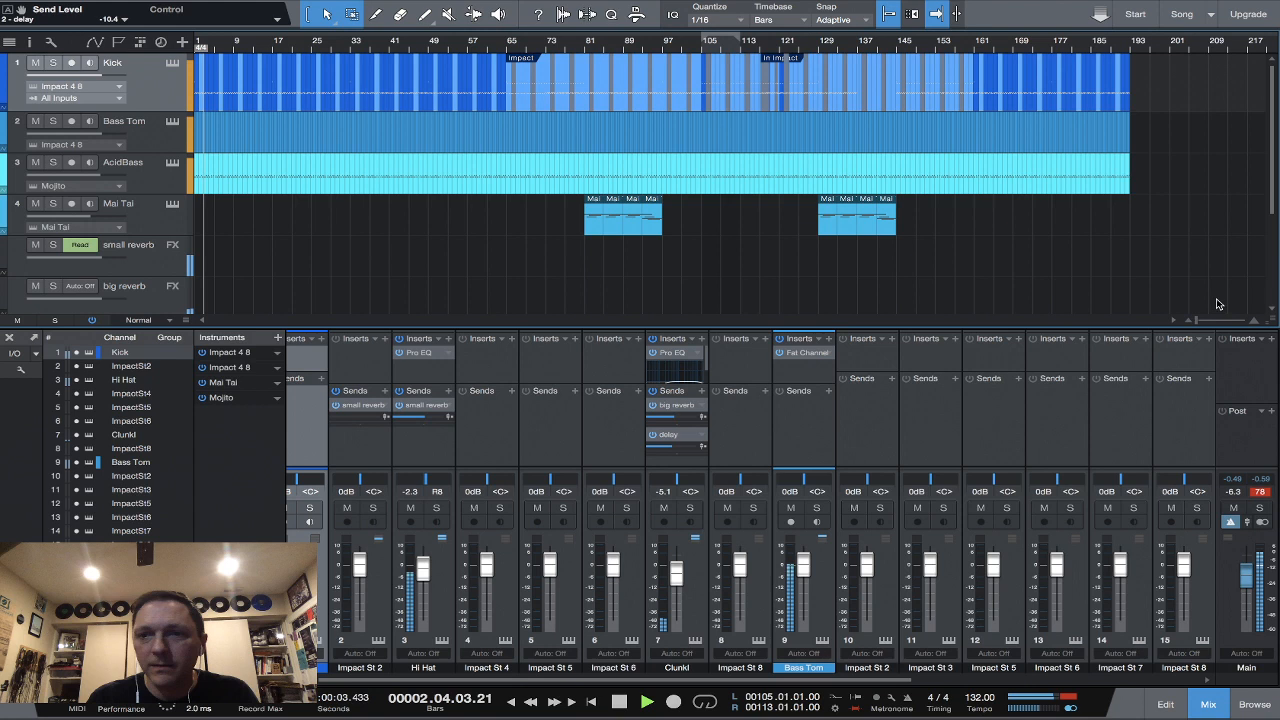
drag(1197, 320, 1202, 320)
key(space)
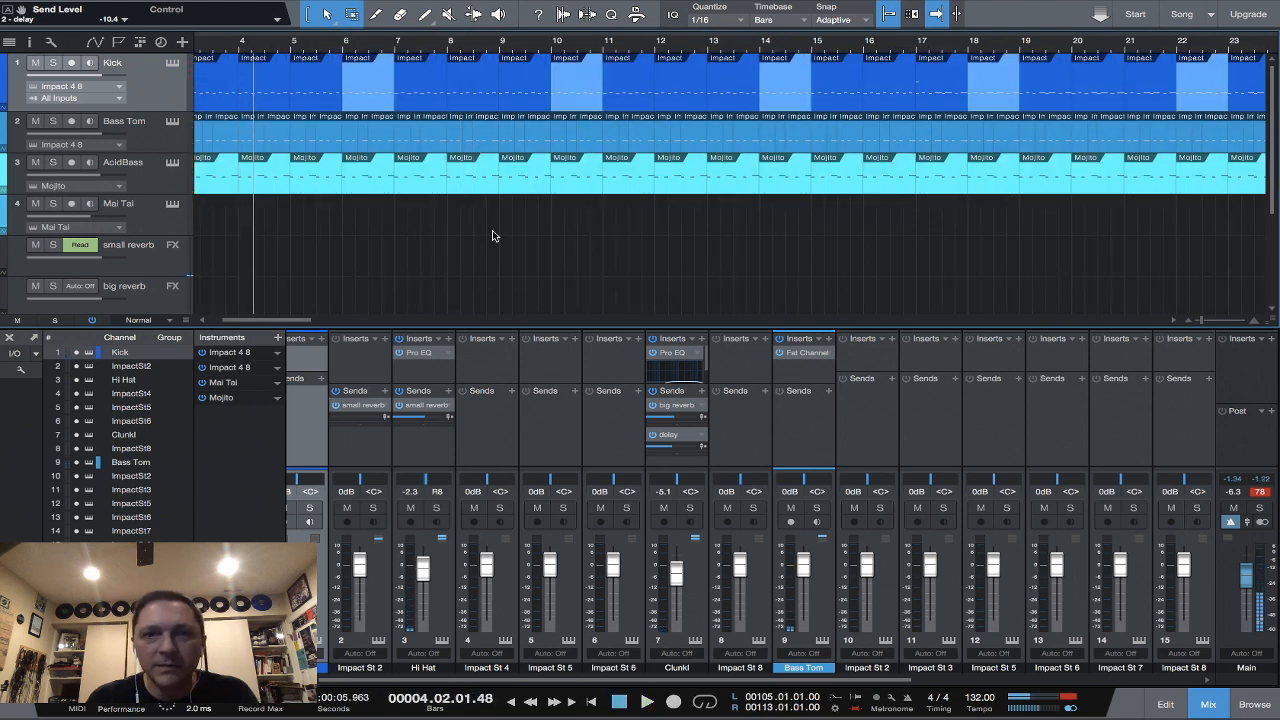
Delete the AcidBass notes from the start of the song up to bar 8.
click(478, 170)
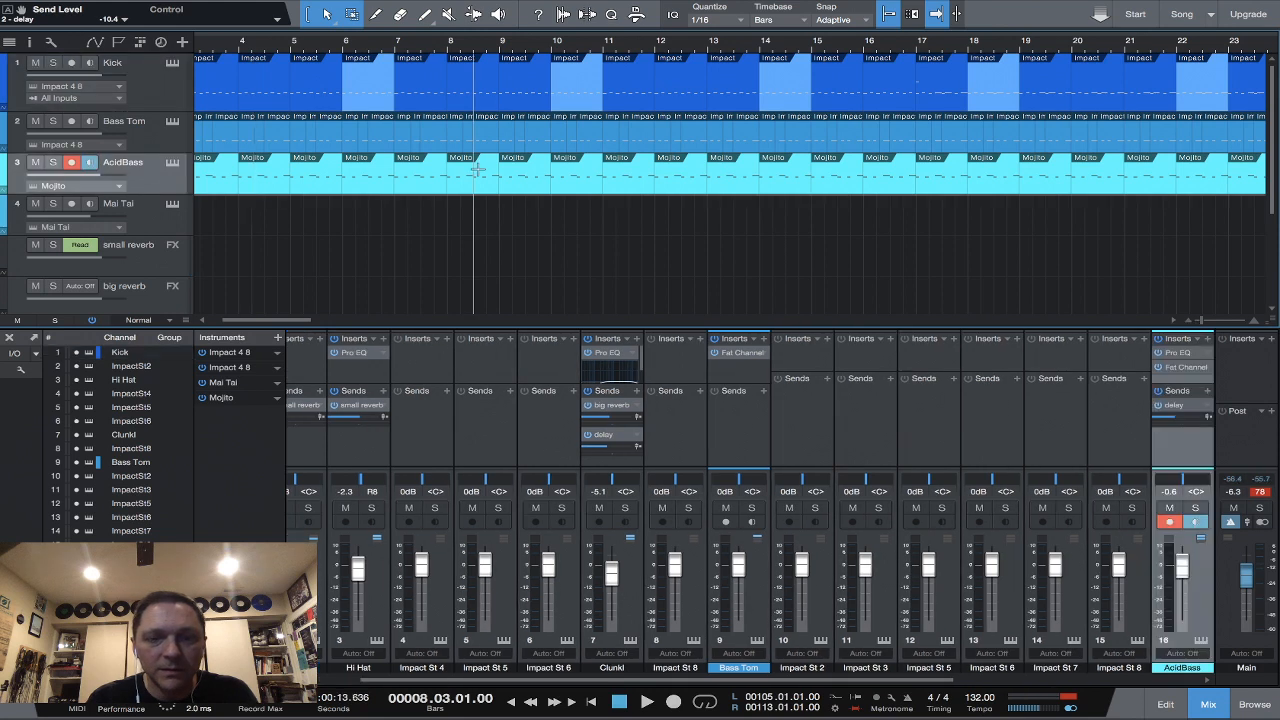
click(1166, 704)
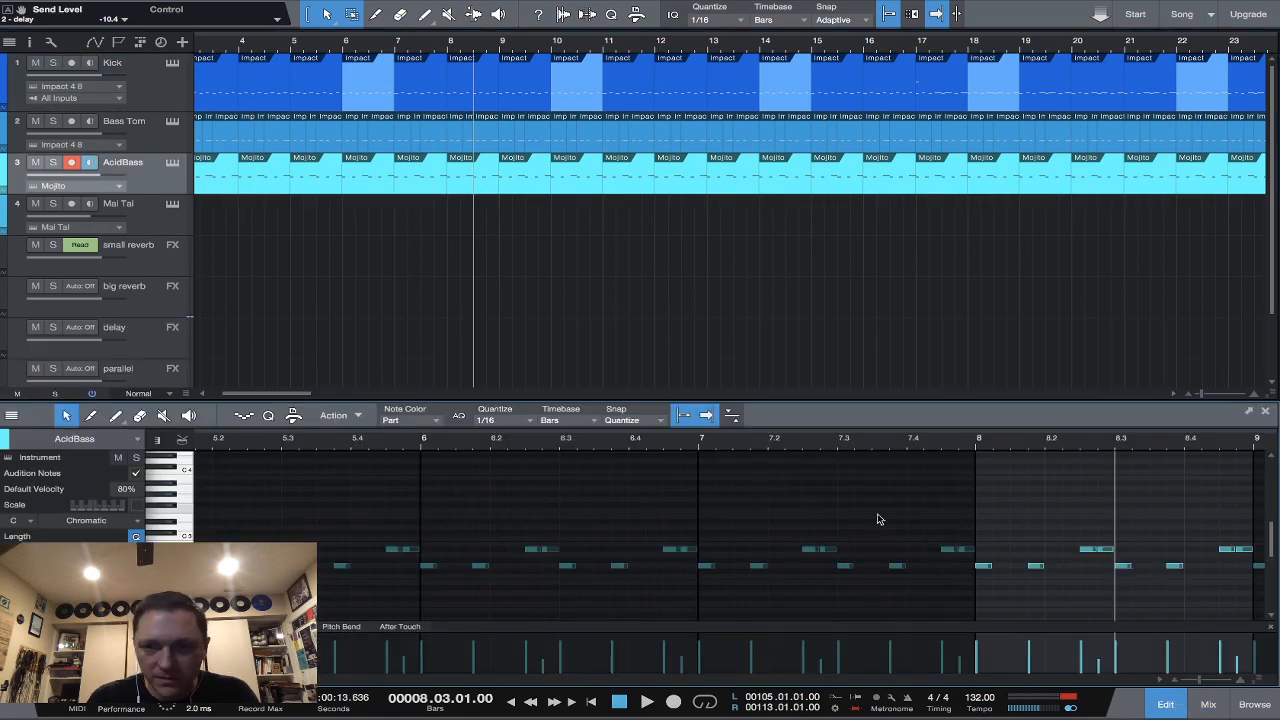
drag(958, 532, 3, 537)
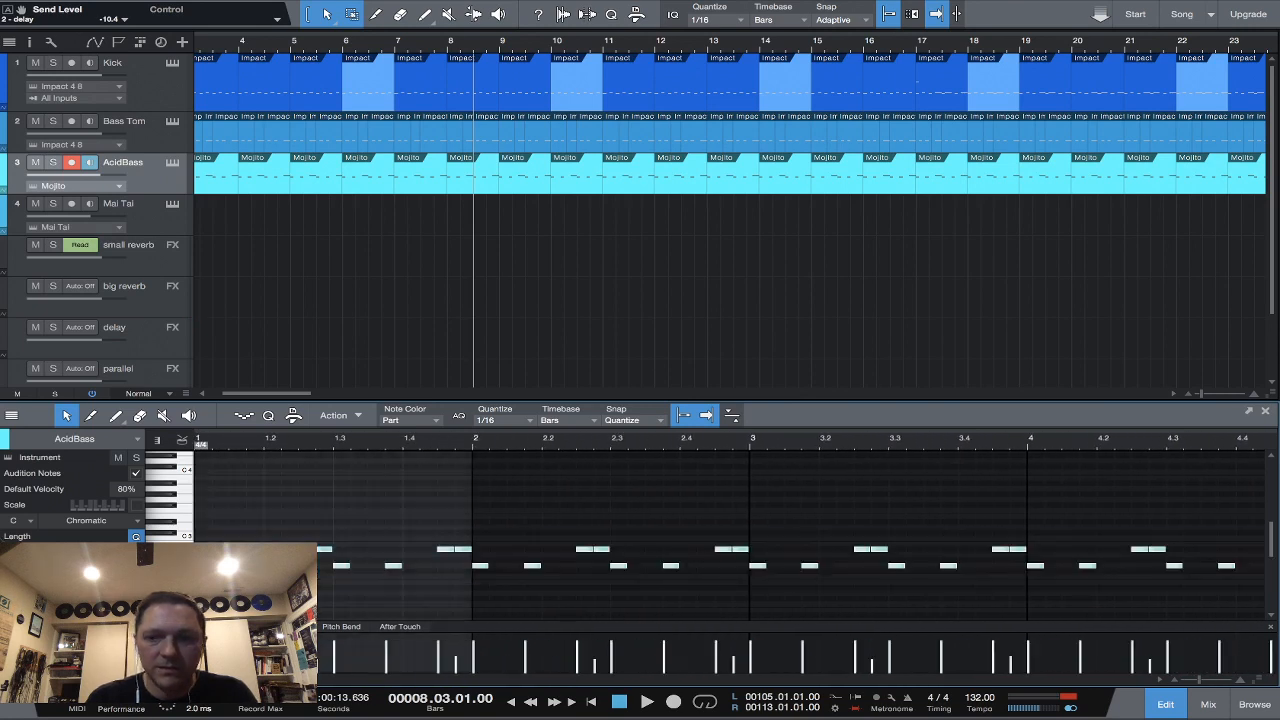
key(Delete)
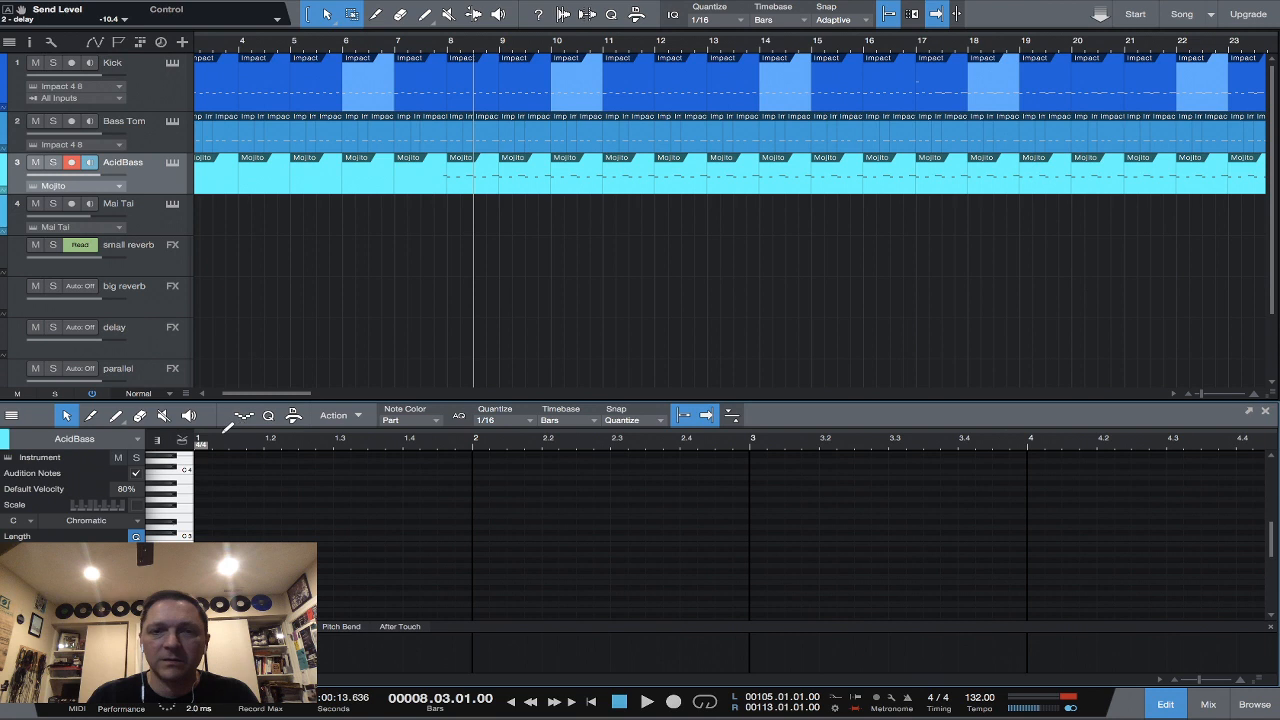
Remove the AcidBass clips from about bar 8 up to bar 17.
key(space)
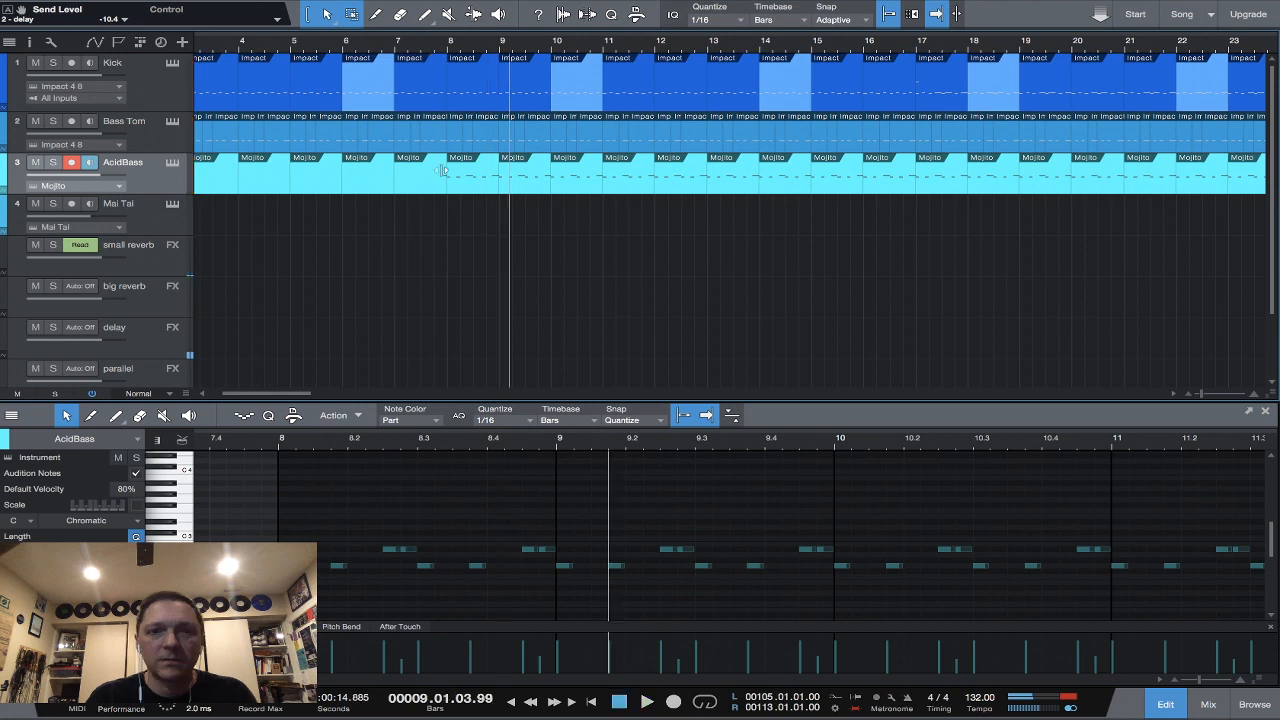
drag(443, 170, 912, 172)
key(Delete)
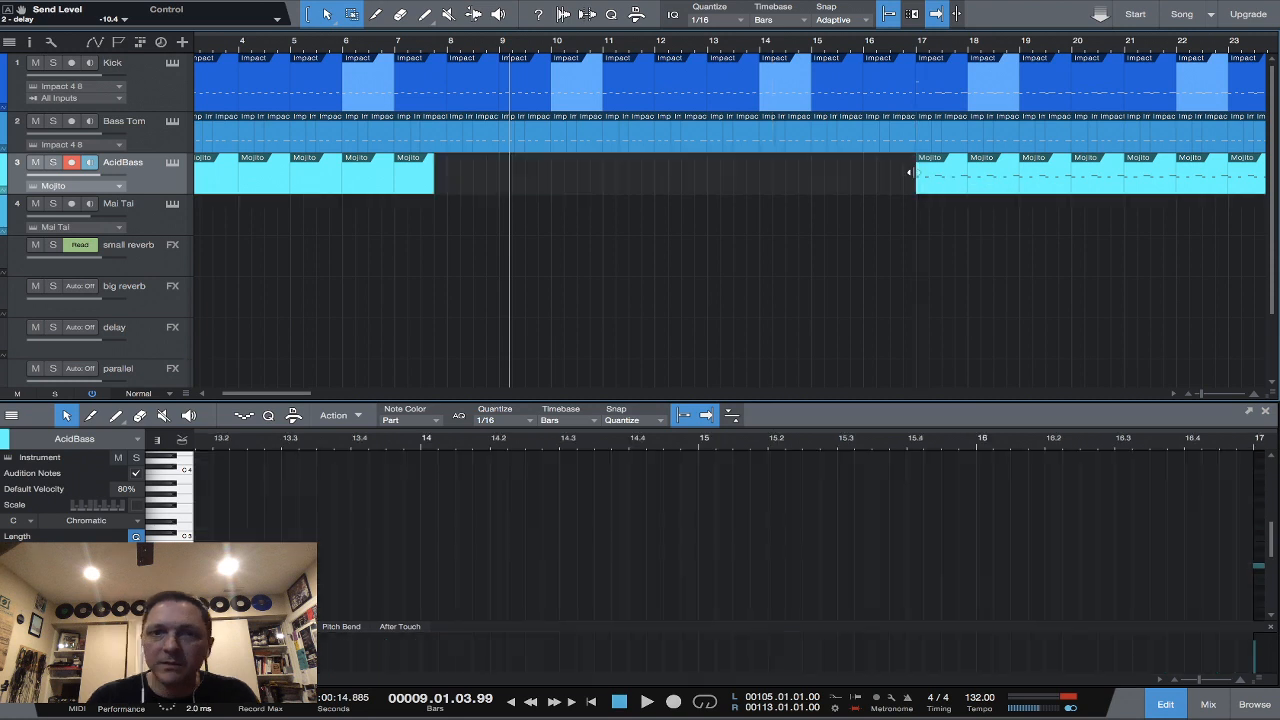
During playback, lower the LMF band of the Hi Hat channel's Pro EQ to -7.29 dB at 542 Hz.
key(space)
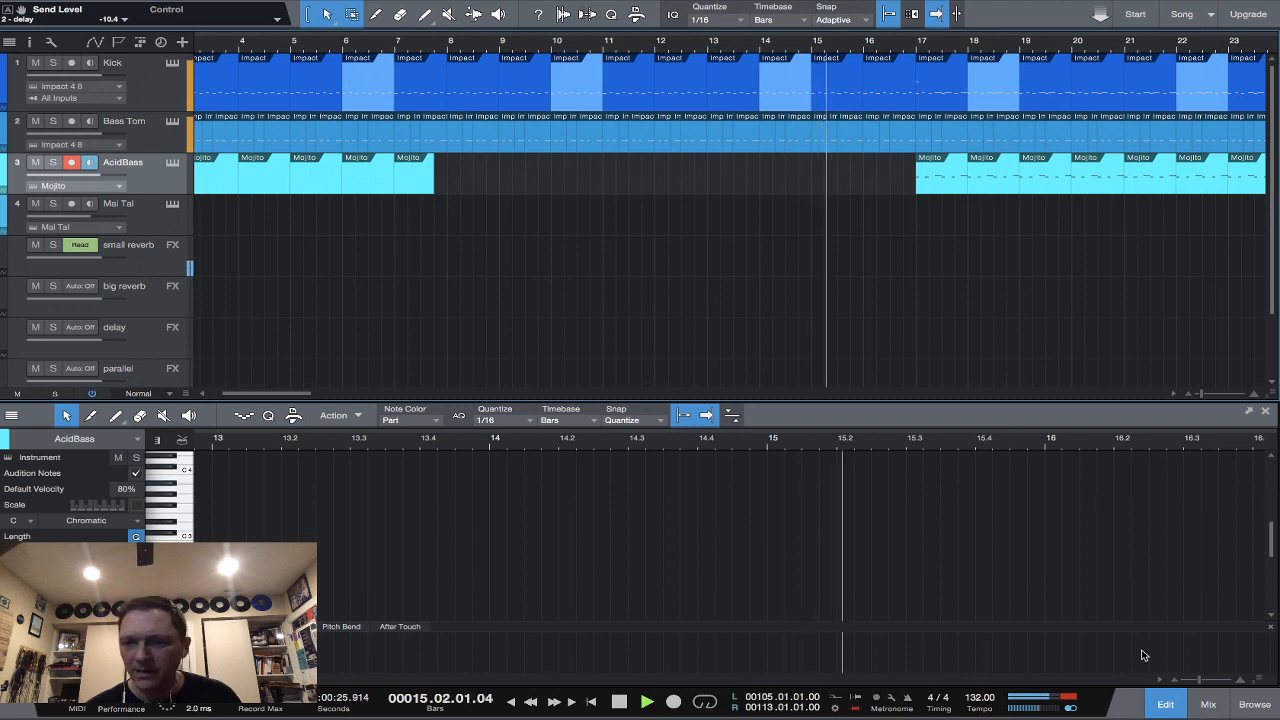
click(1208, 704)
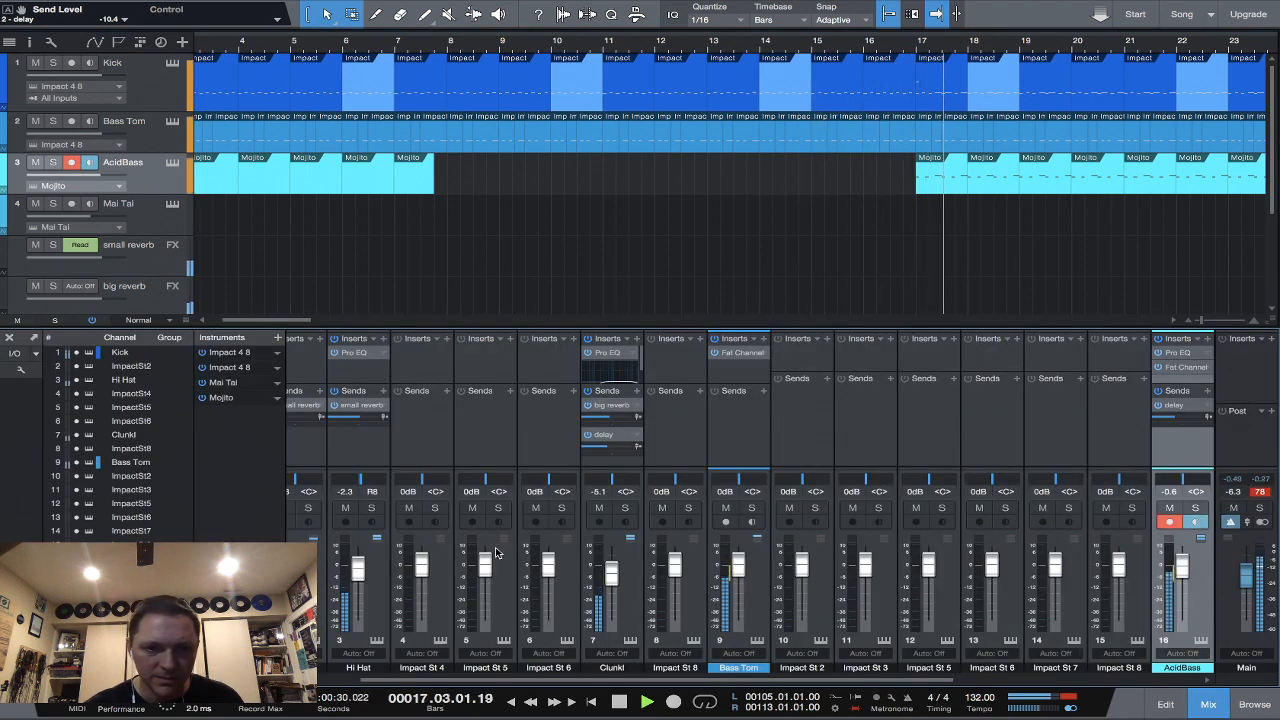
scroll(380, 470, left, 1)
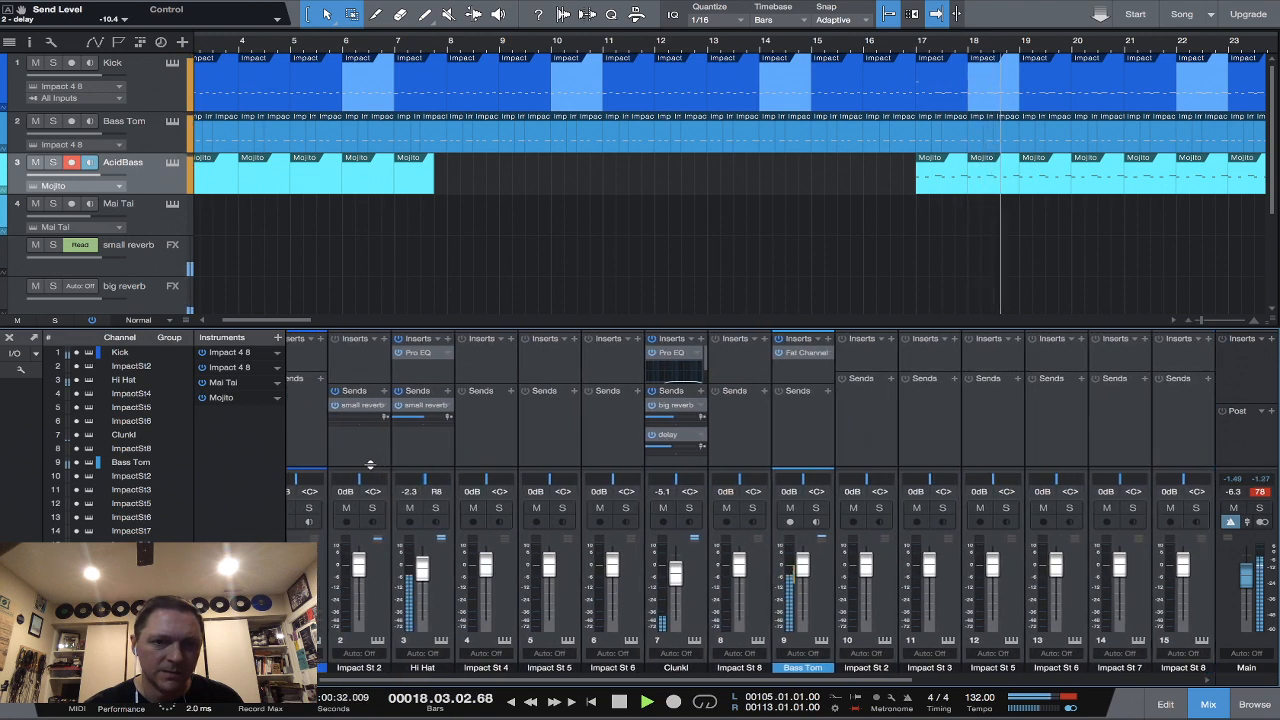
click(429, 355)
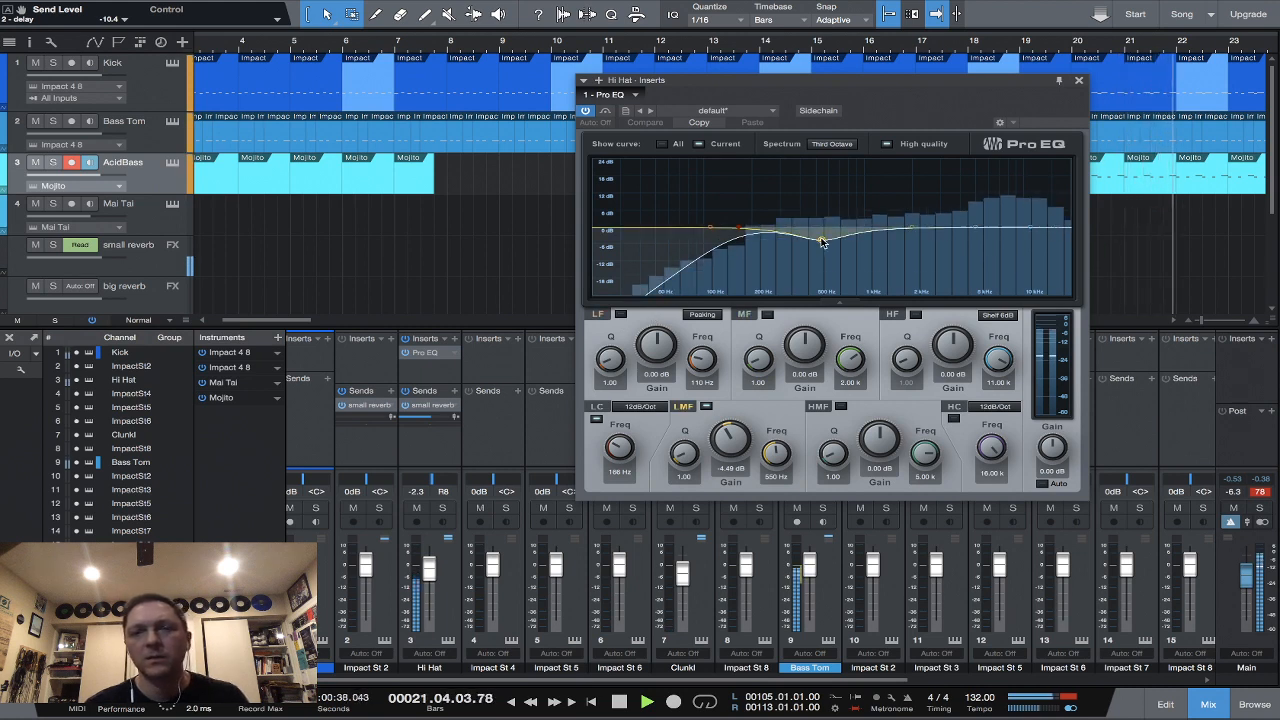
drag(822, 242, 822, 251)
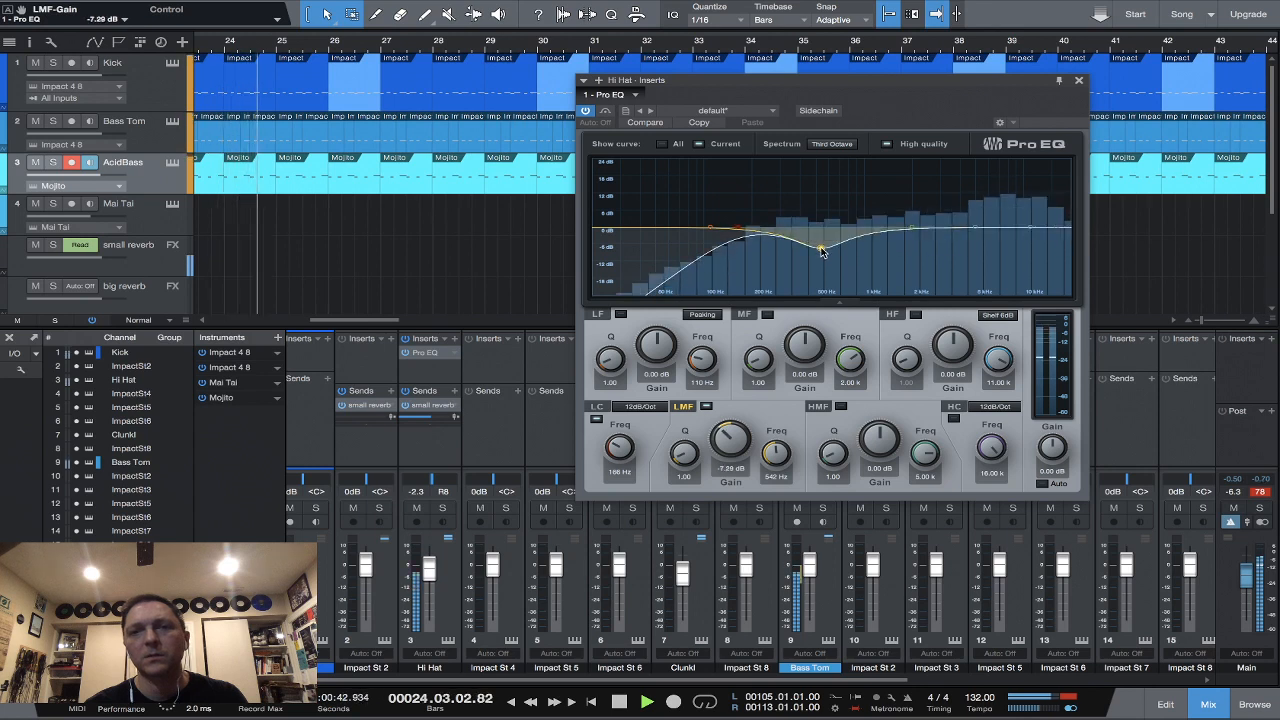
click(1079, 81)
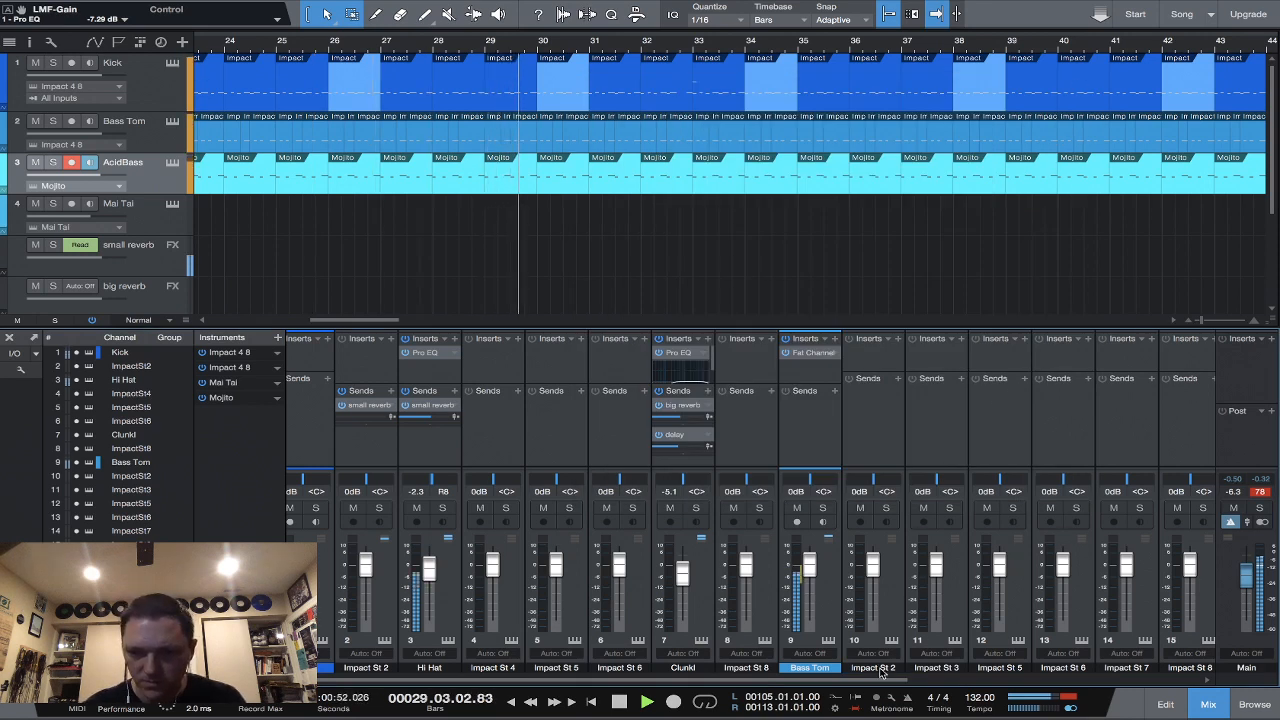
Lower the AcidBass channel's send to the delay to -19.5 dB during playback.
drag(866, 683, 966, 683)
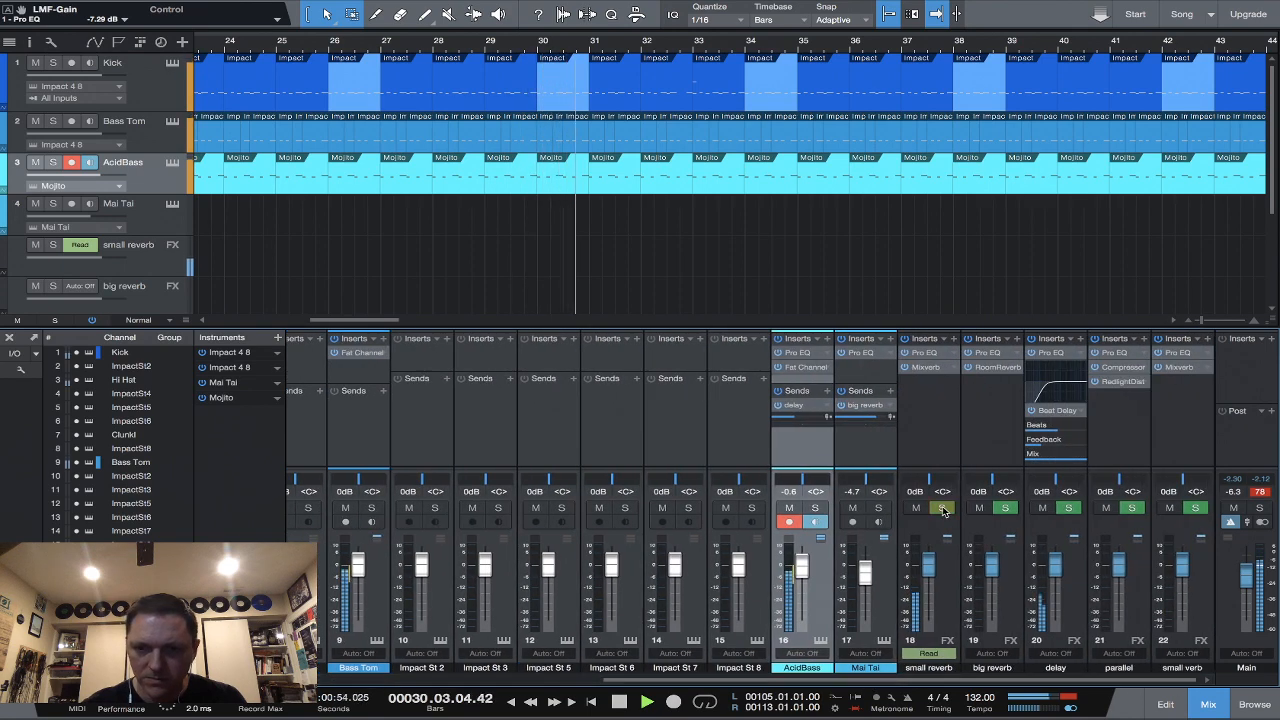
mouse_move(796, 419)
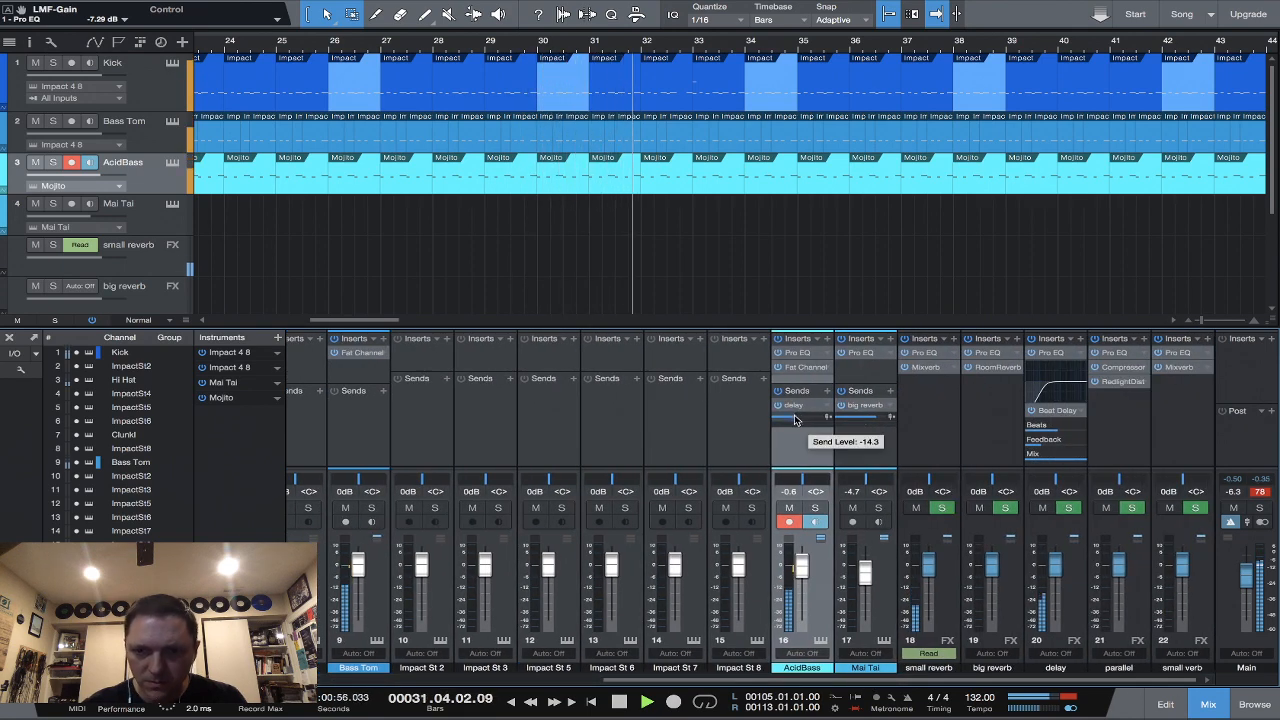
drag(796, 419, 791, 420)
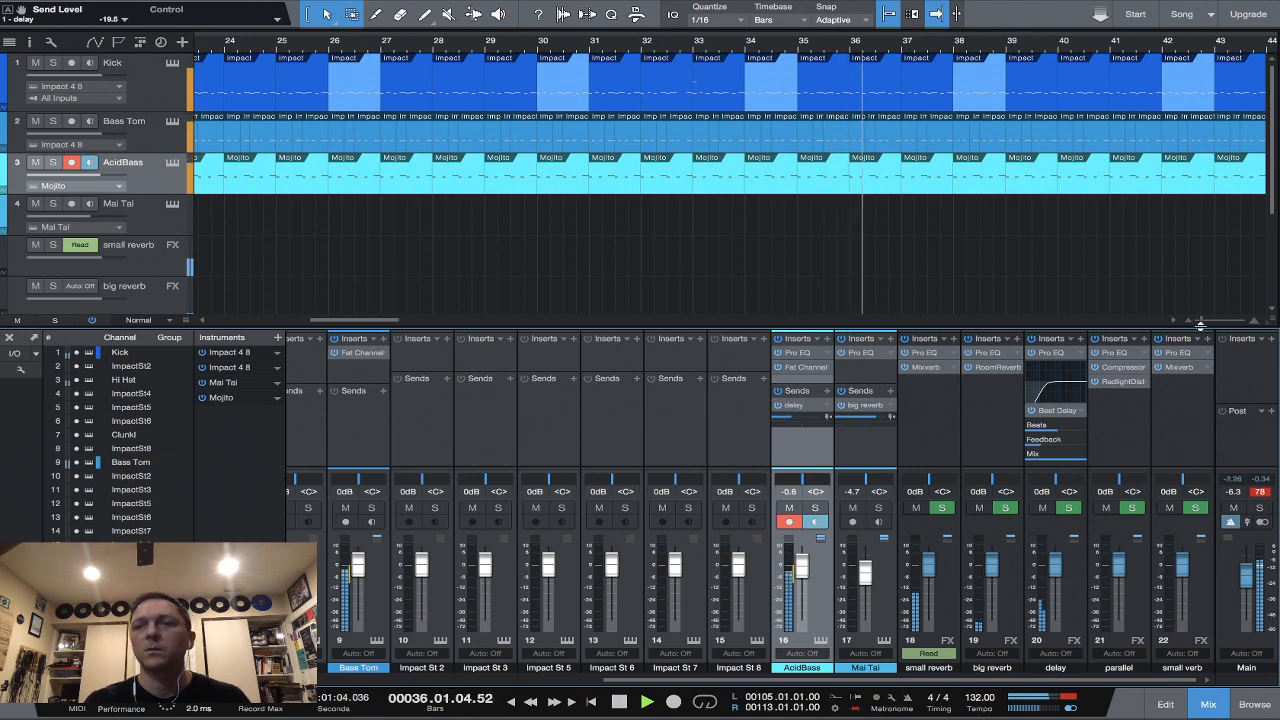
Listen to the arrangement with the whole song in view, stopping near bar 57 and briefly auditioning from about bars 57 and 49.
drag(1202, 321, 1194, 321)
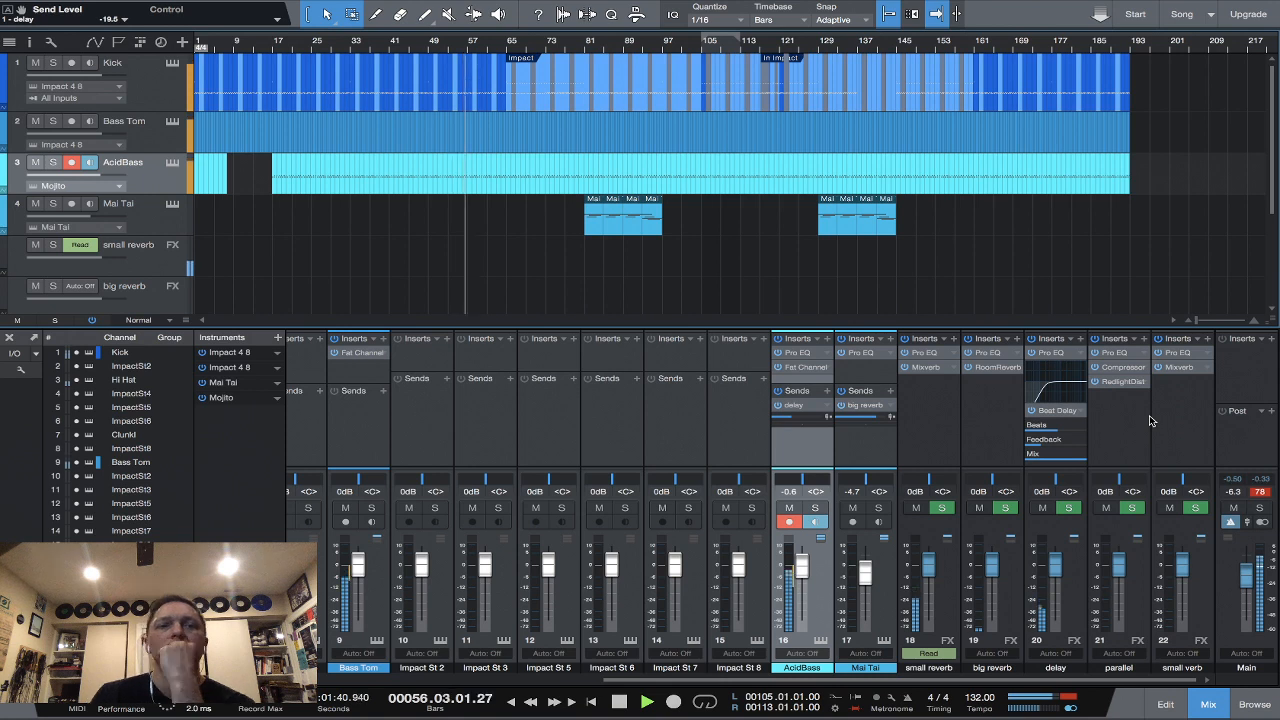
key(space)
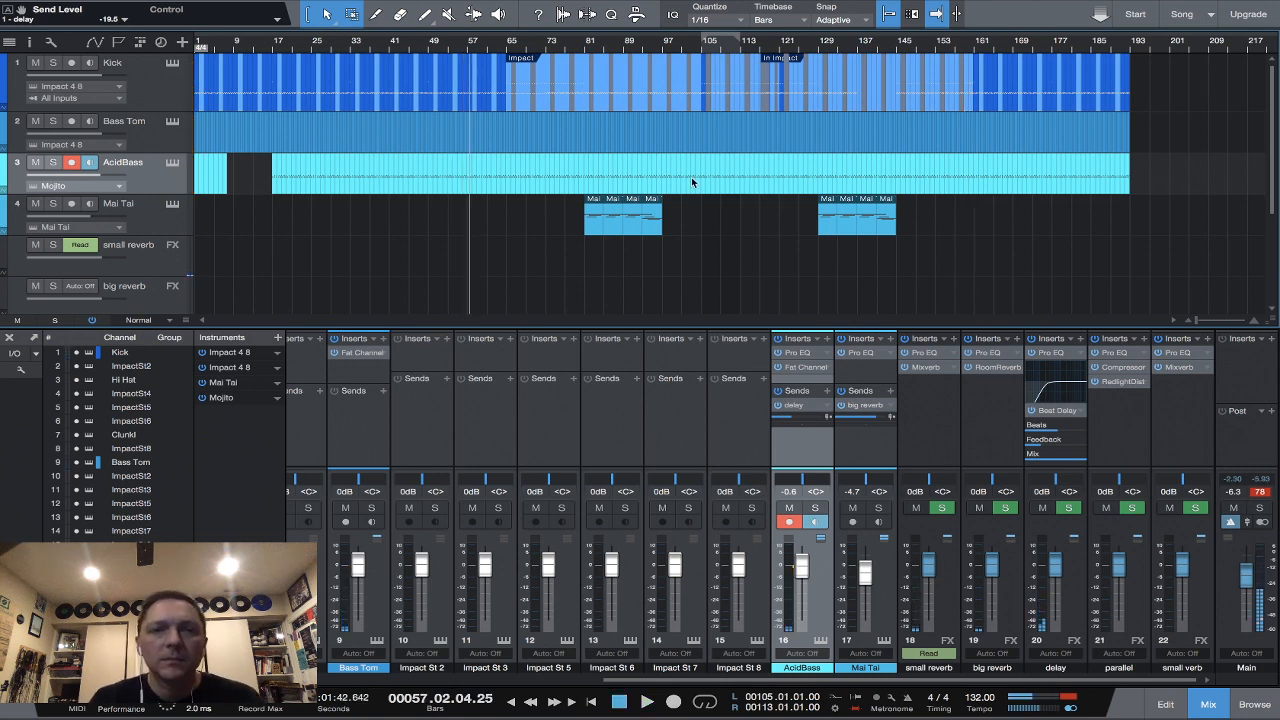
click(470, 53)
key(space)
key(space)
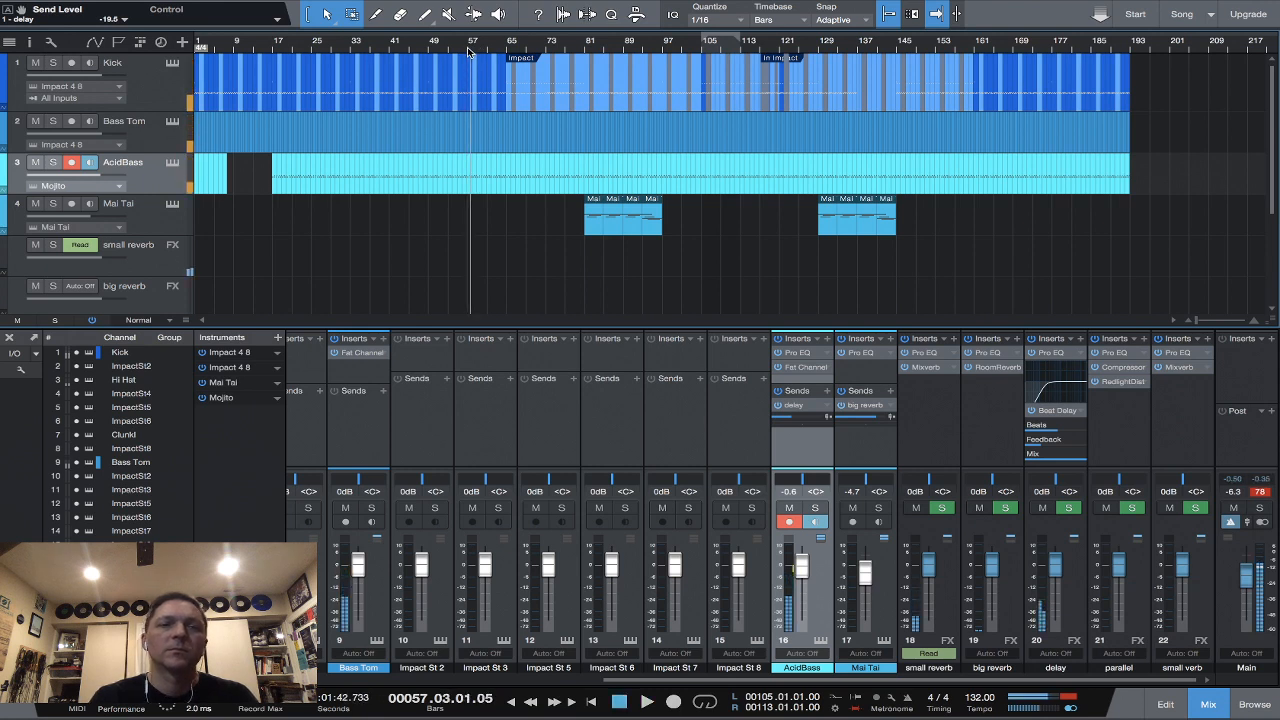
click(428, 53)
key(space)
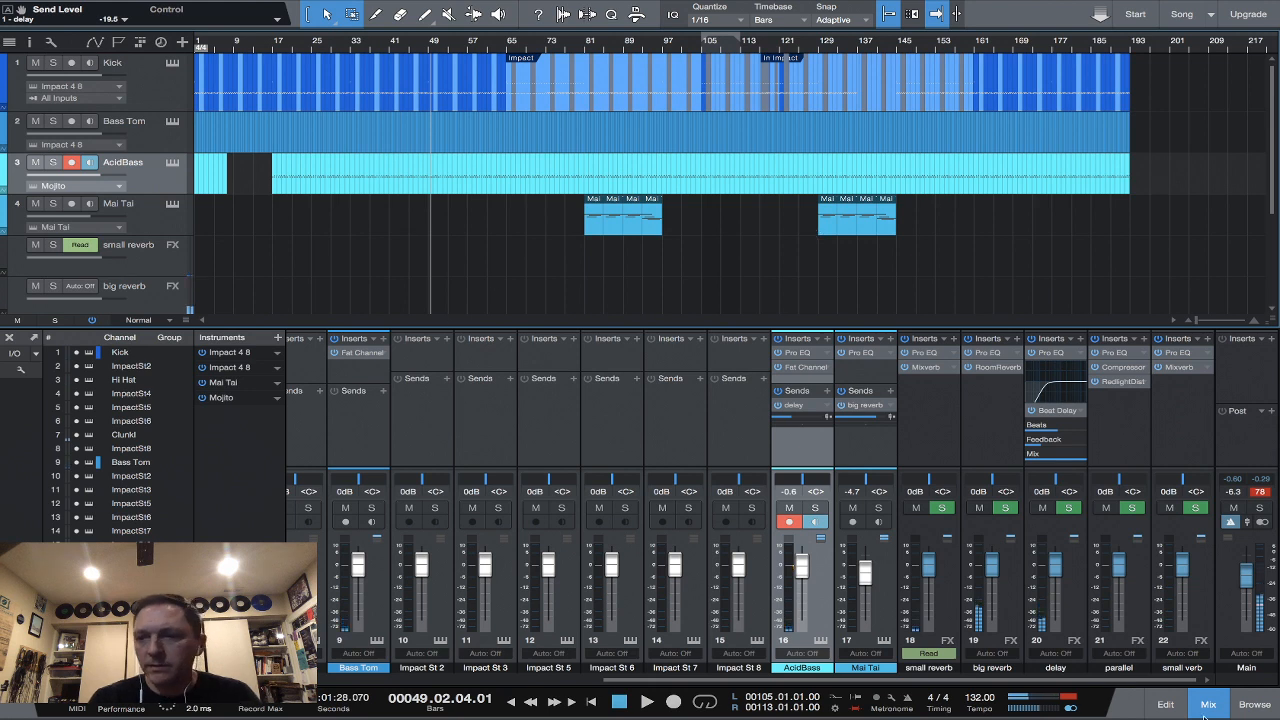
Show the instrument library and add an empty instrument track directly below the Kick track.
click(1256, 700)
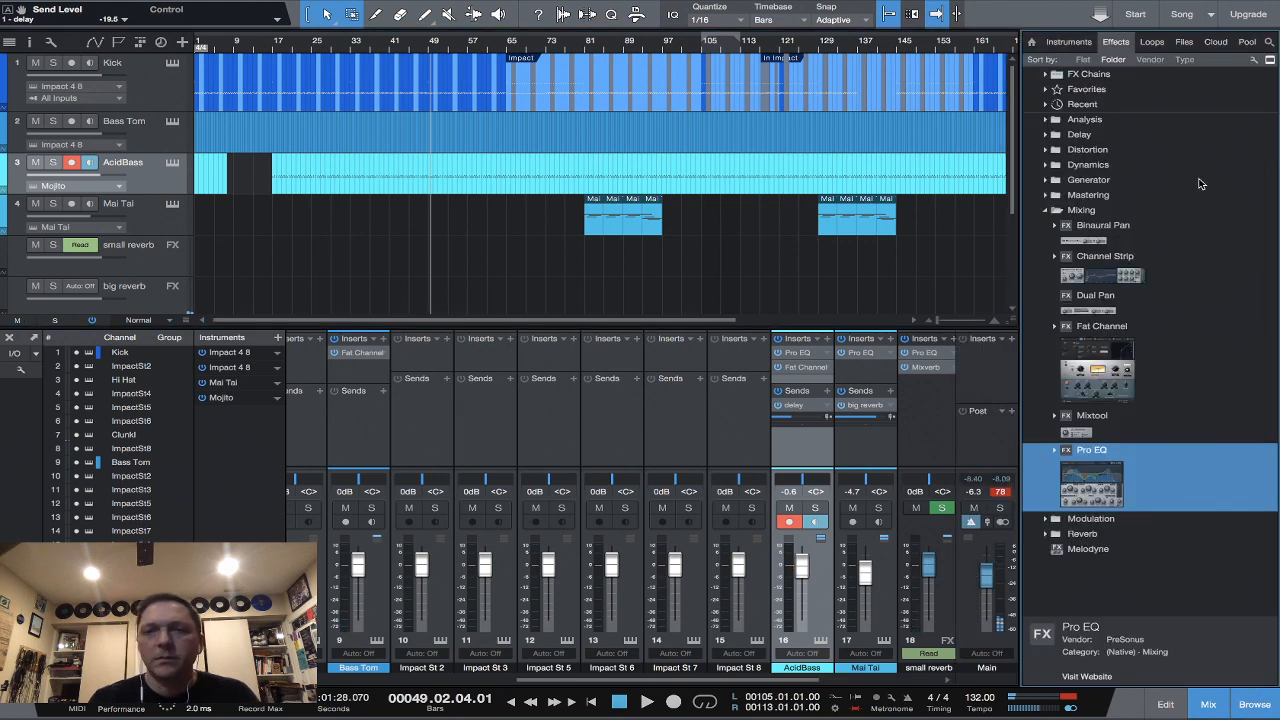
click(1068, 42)
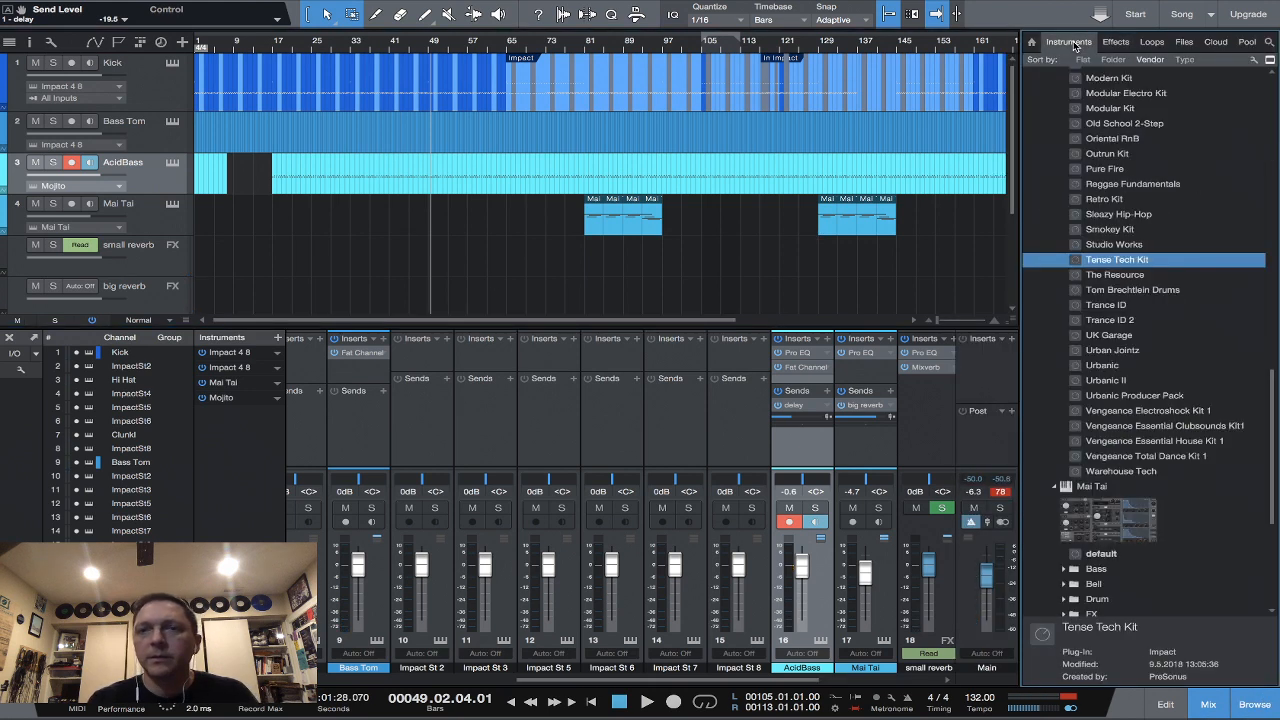
scroll(151, 111, down, 1)
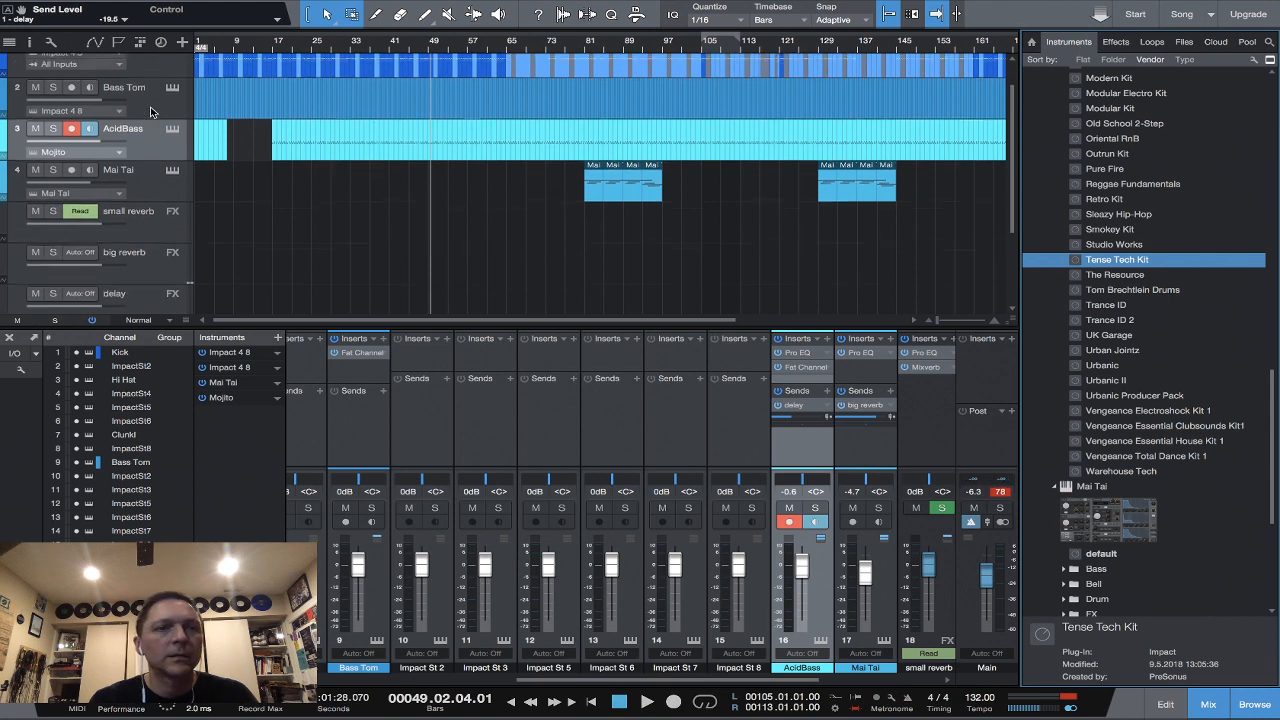
scroll(151, 111, up, 1)
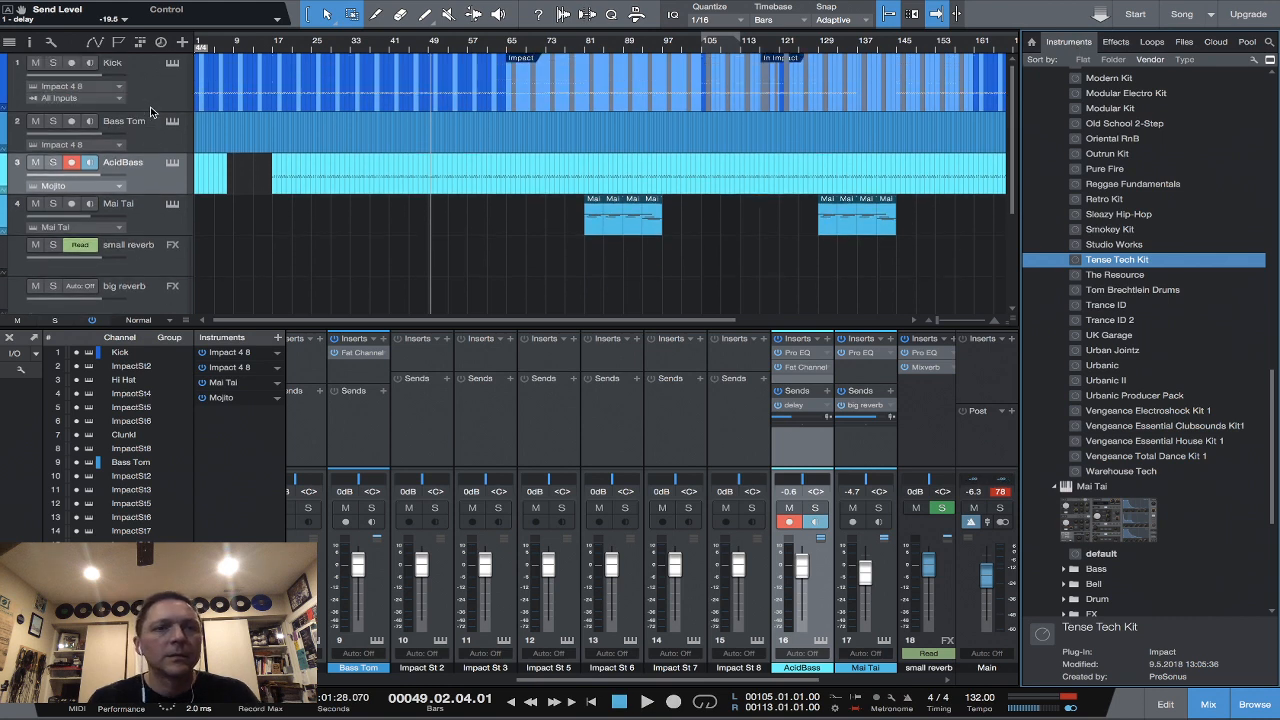
click(153, 85)
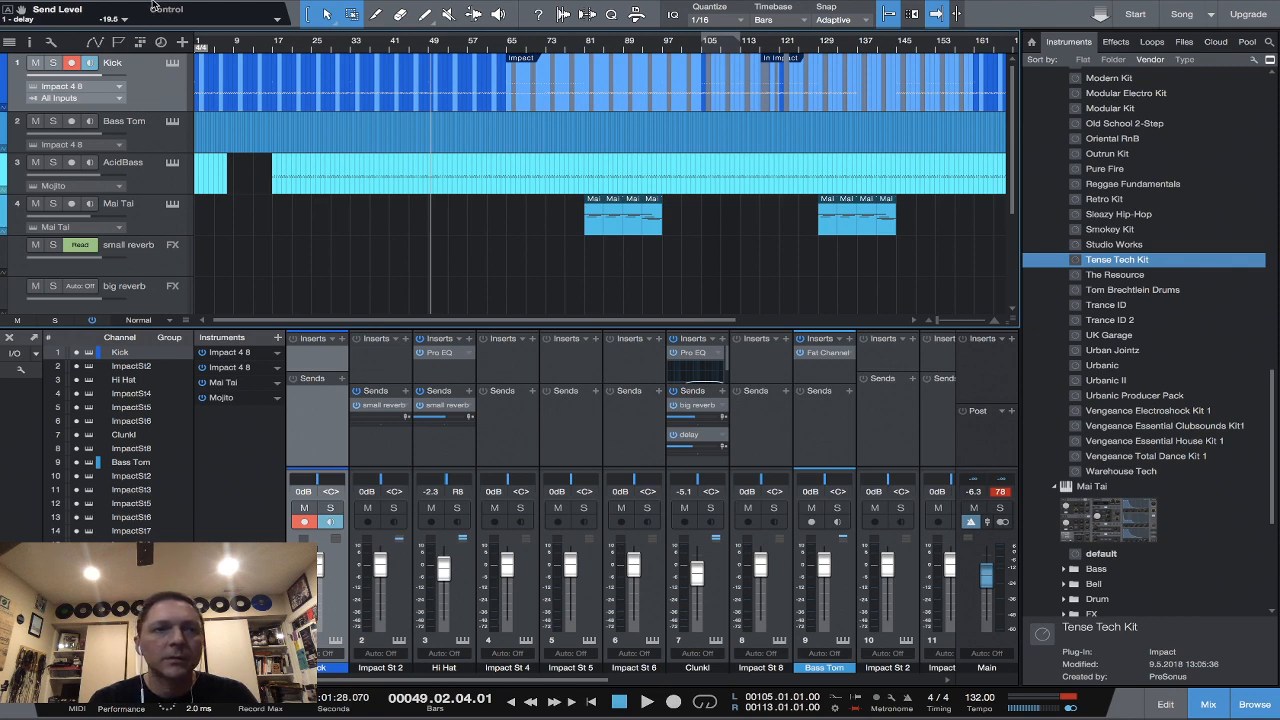
click(228, 7)
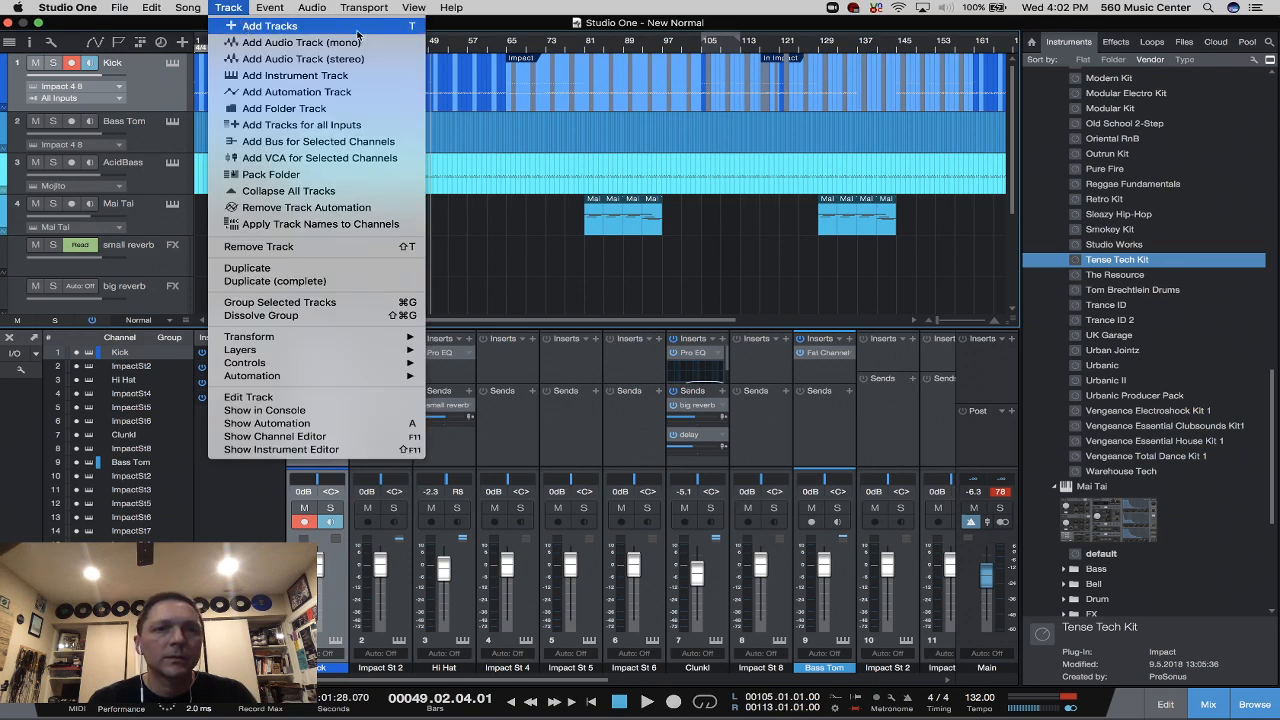
click(299, 78)
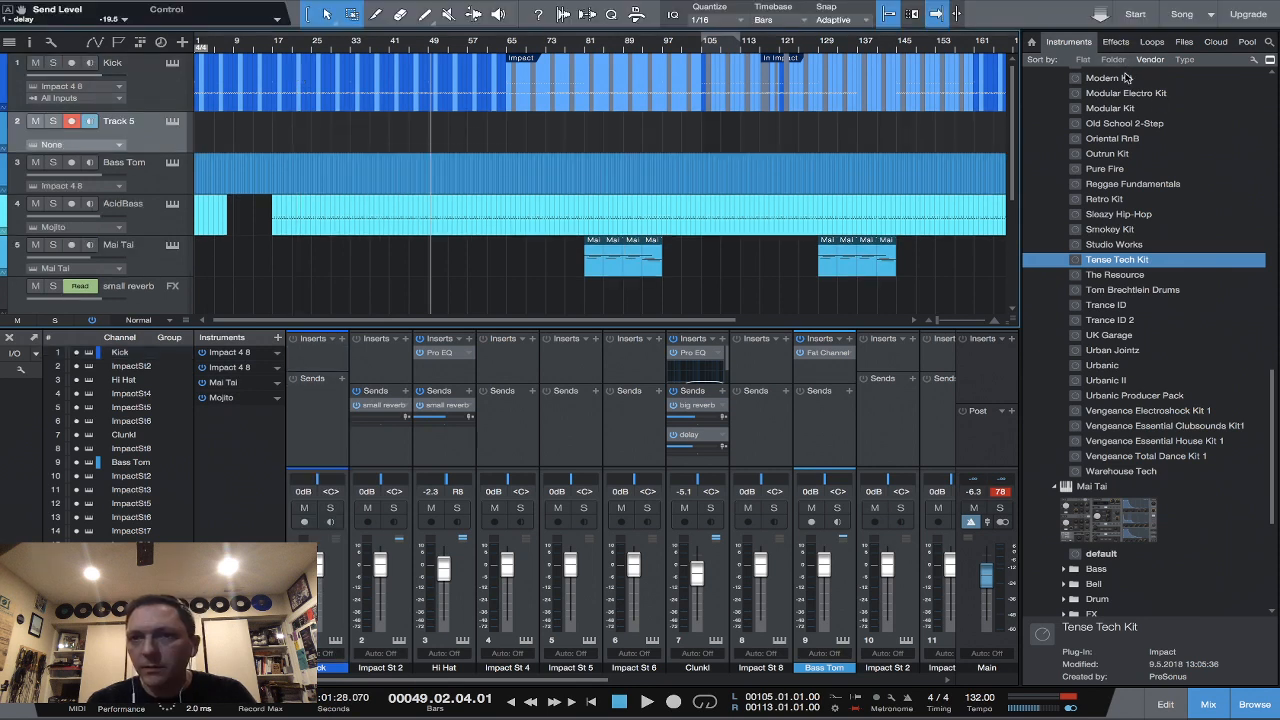
Look through the Impact drum kit presets for a sound for the new instrument track.
scroll(1075, 100, down, 3)
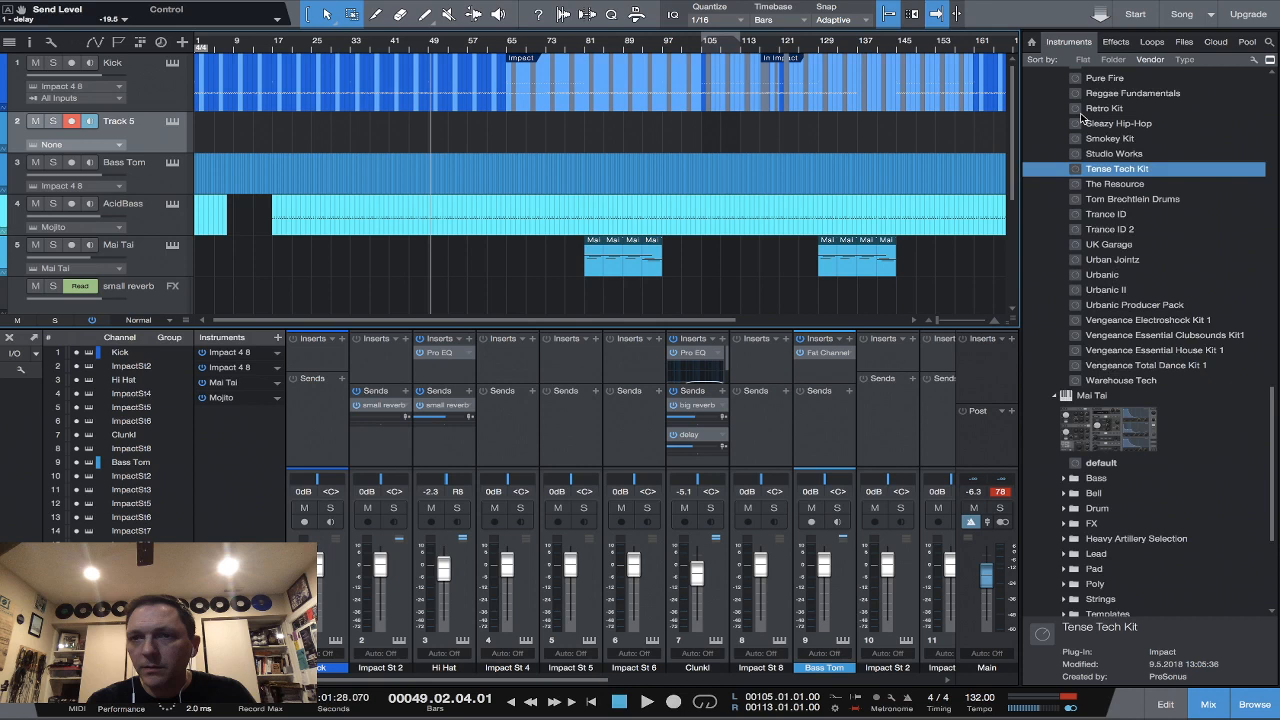
scroll(1080, 118, up, 15)
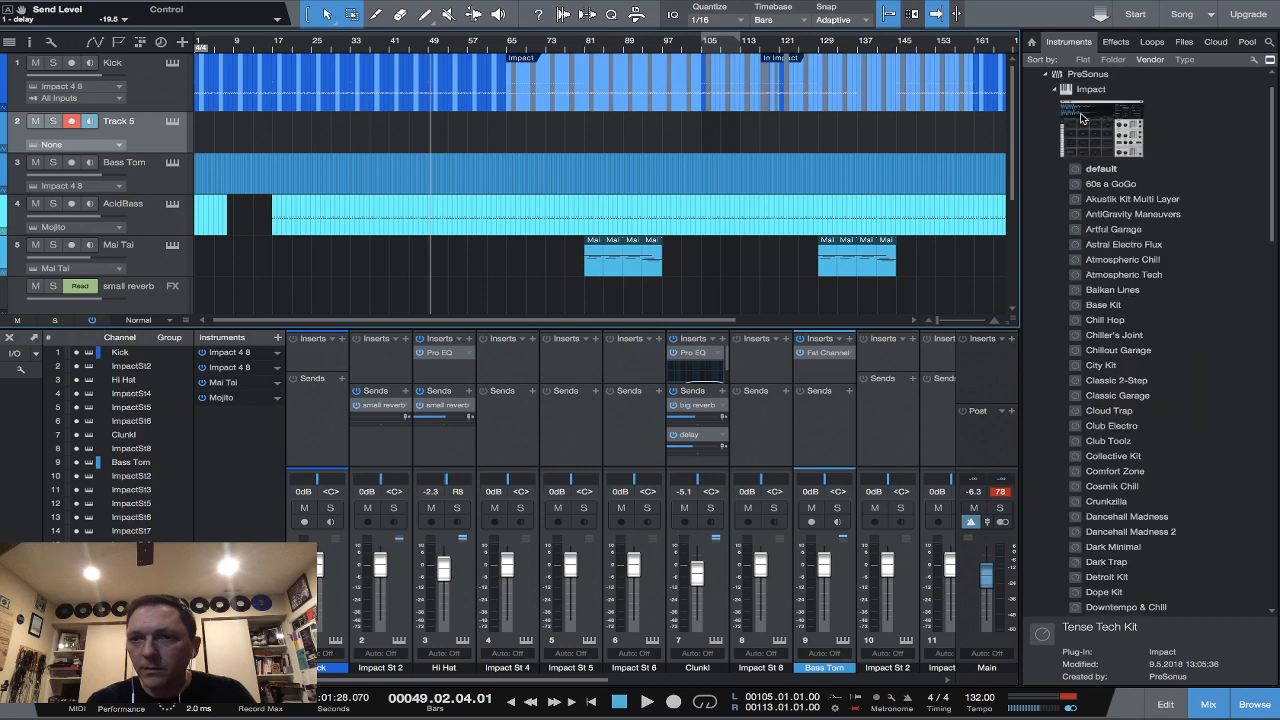
scroll(1080, 118, down, 1)
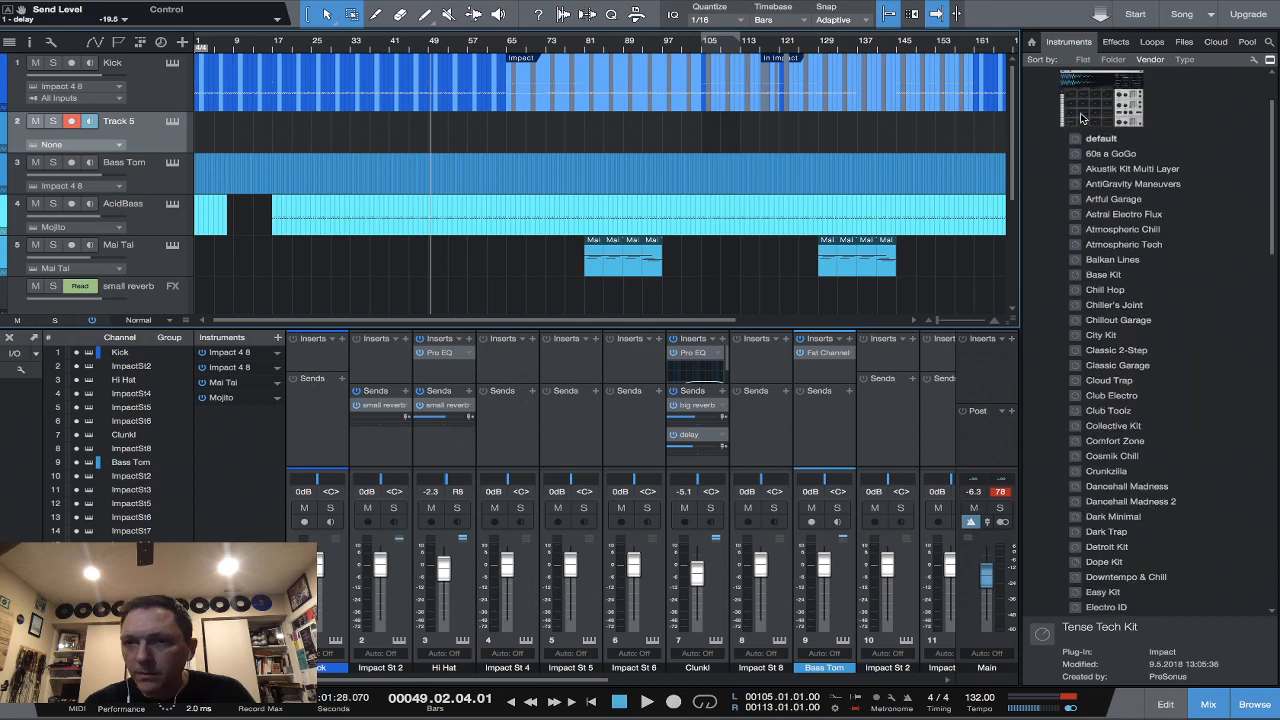
scroll(1080, 118, down, 8)
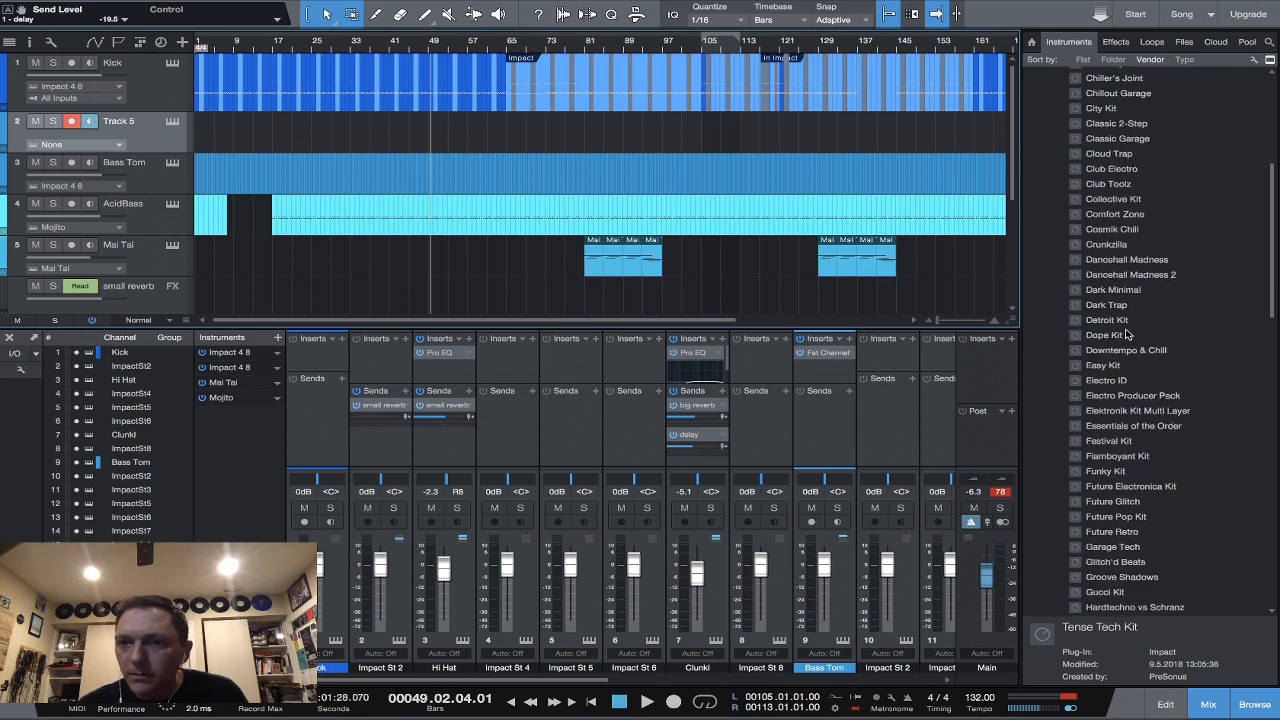
Load the Detroit Kit preset of Impact onto Track 5.
click(1078, 321)
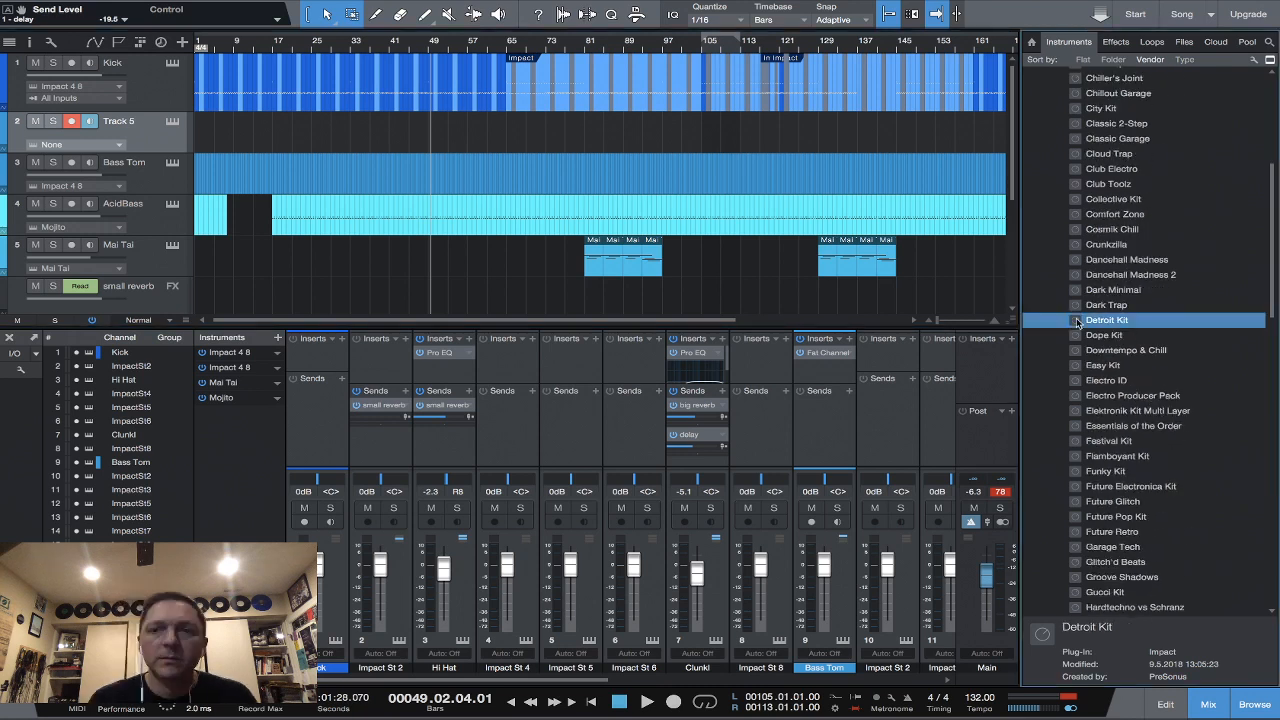
drag(1077, 321, 229, 156)
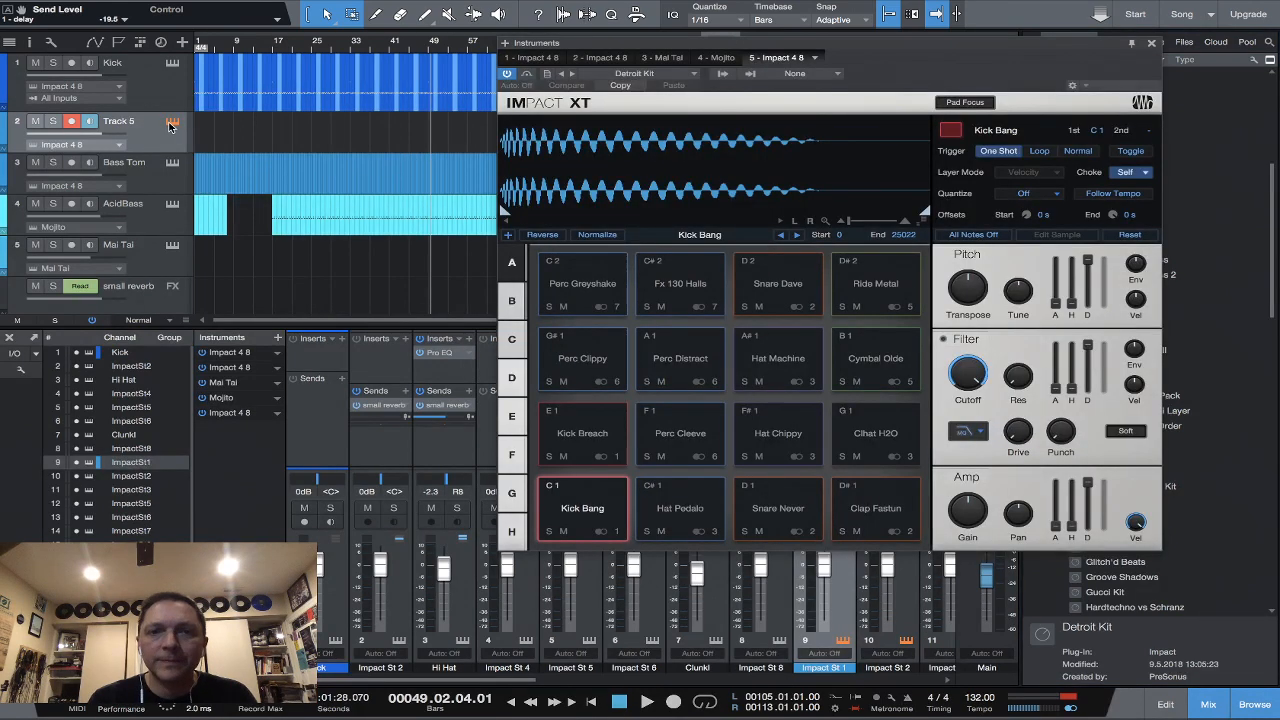
Audition the kit's pads, including Kick Breach, Perc Cleeve, Clhat H2O, Ride Metal and Clap Fastun, and close the instrument window.
click(588, 440)
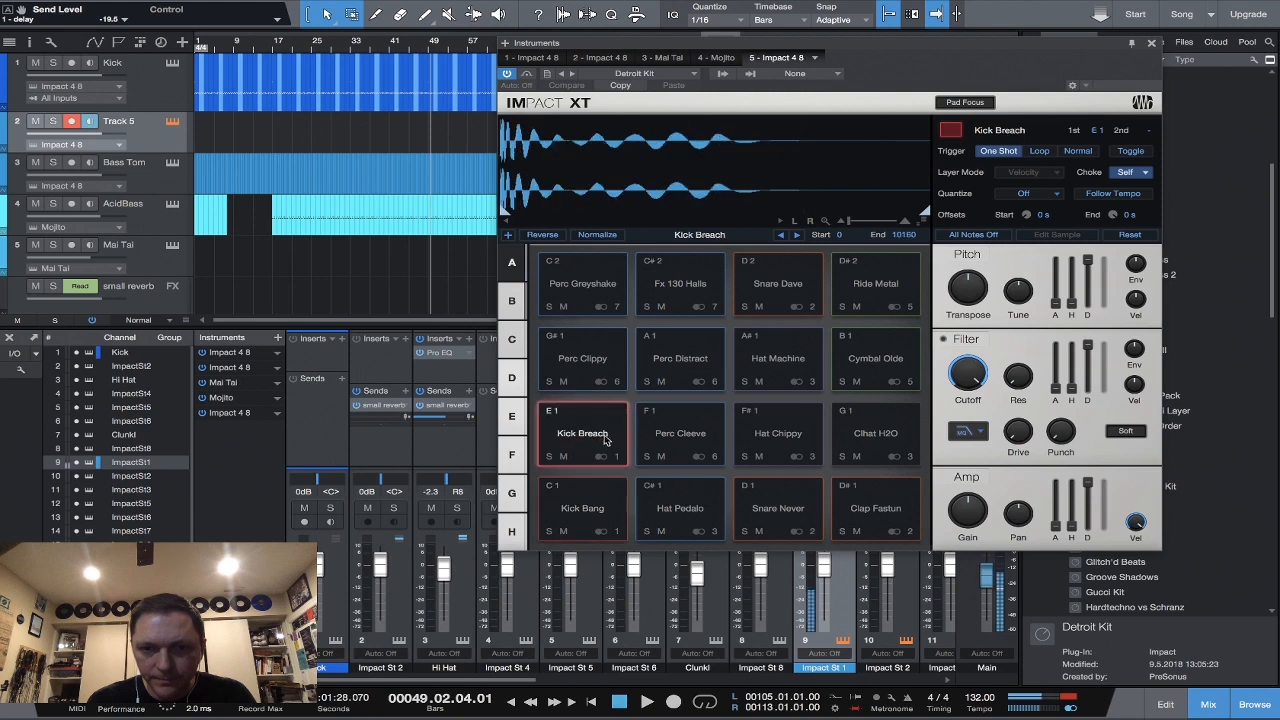
click(679, 438)
click(684, 439)
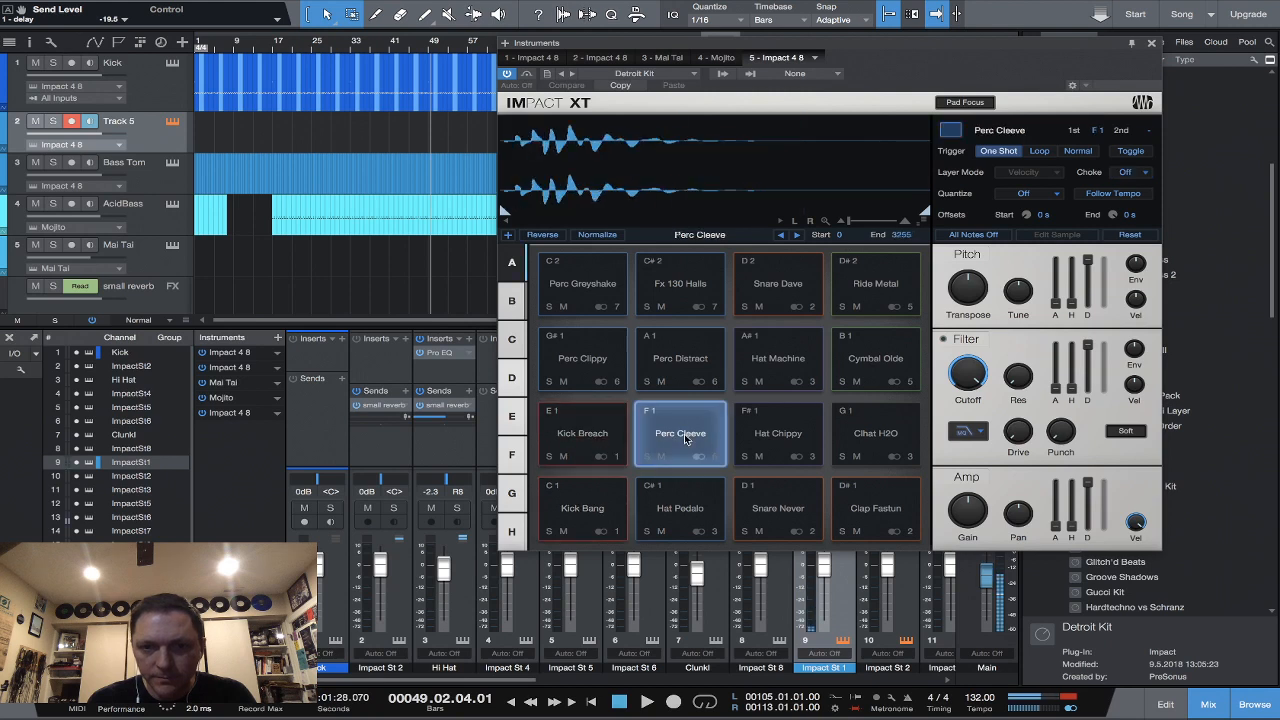
click(878, 425)
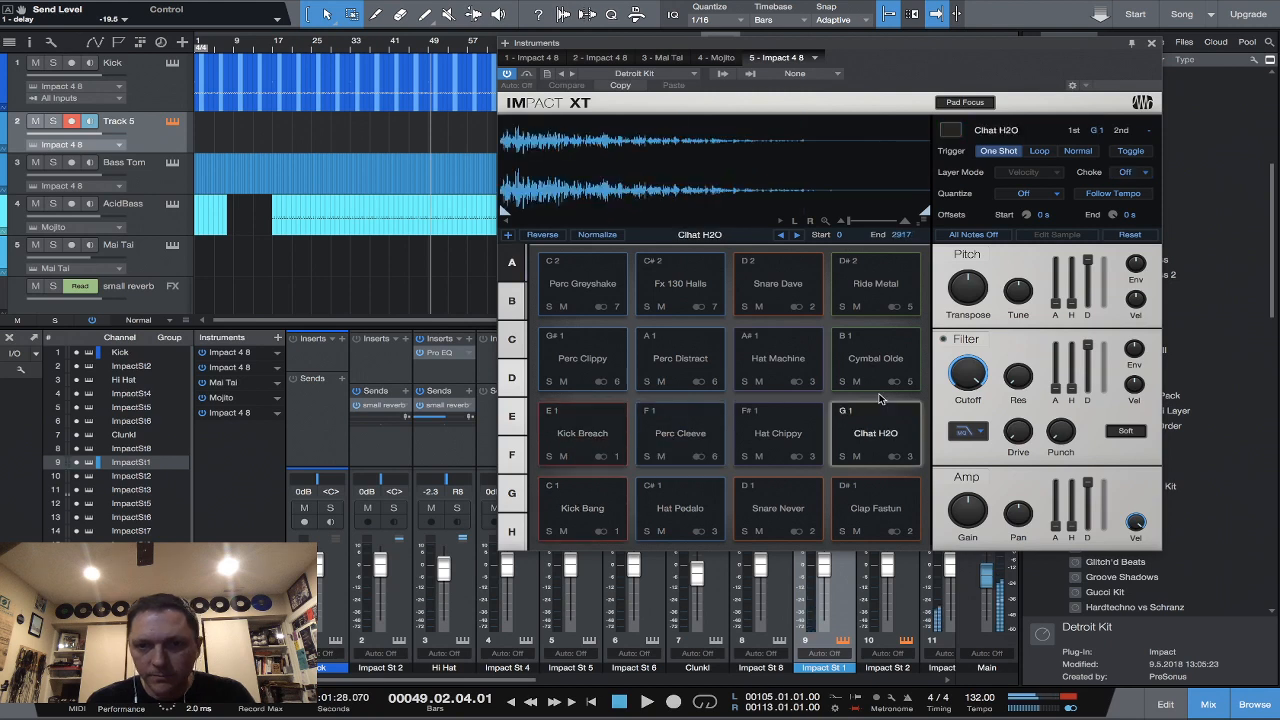
click(888, 299)
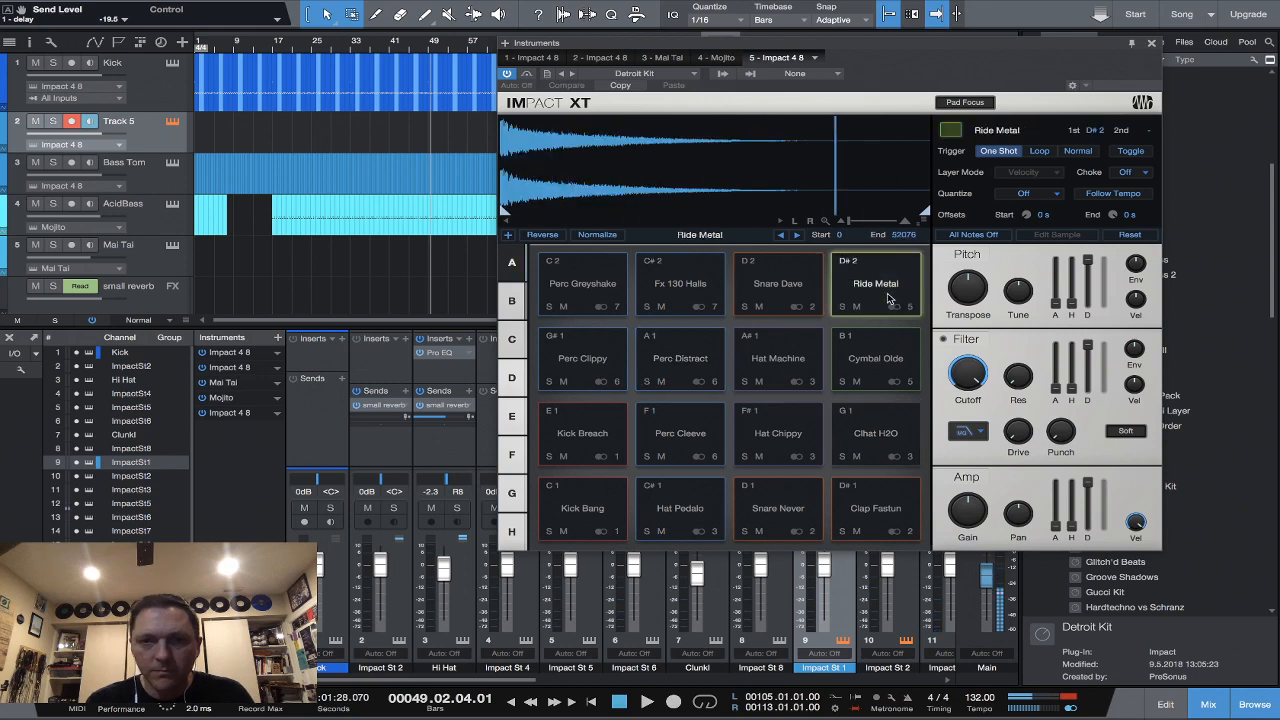
click(878, 511)
click(878, 511)
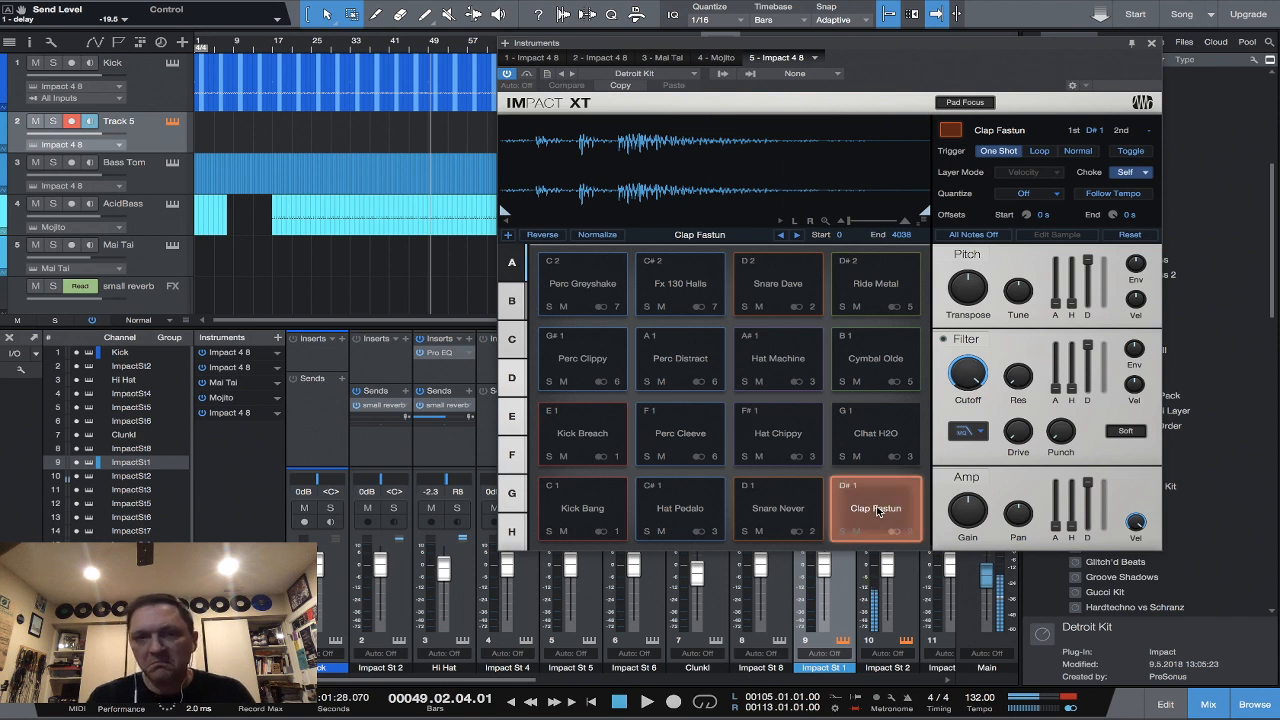
click(878, 511)
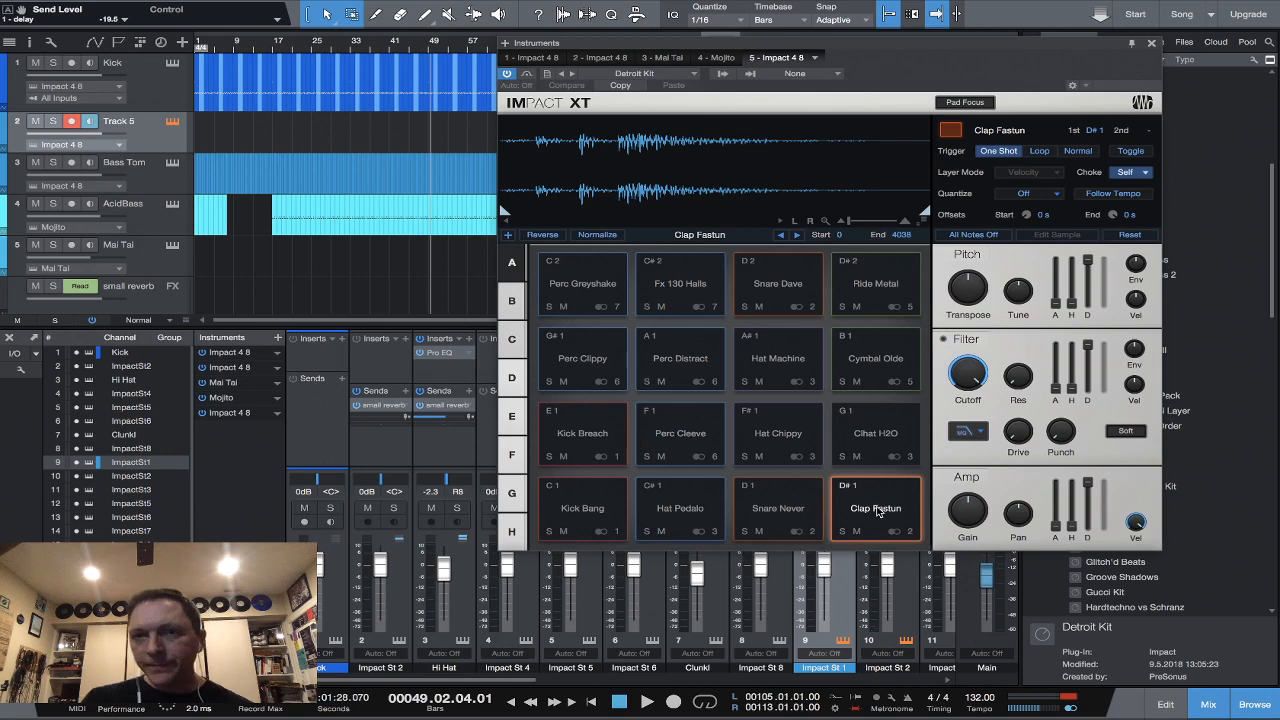
click(1151, 43)
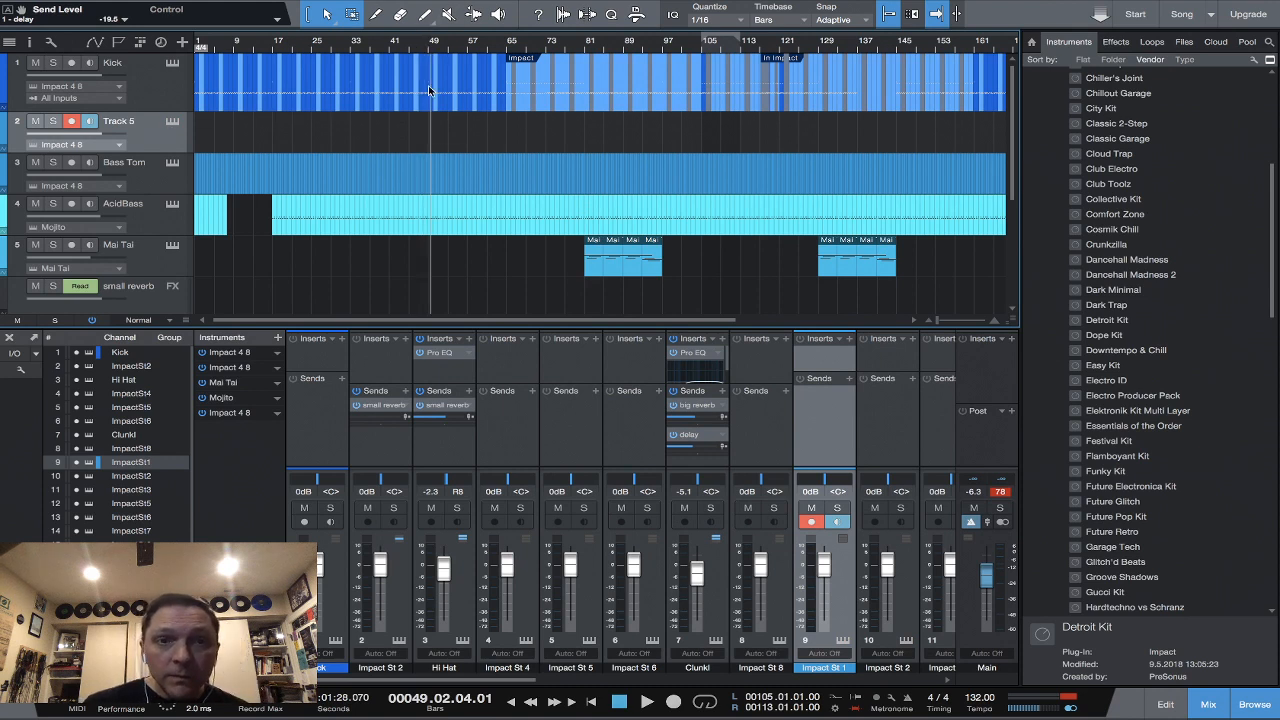
Mark a short range on Track 5 from about bar 49 and show the note editor with the browser hidden.
drag(429, 131, 443, 127)
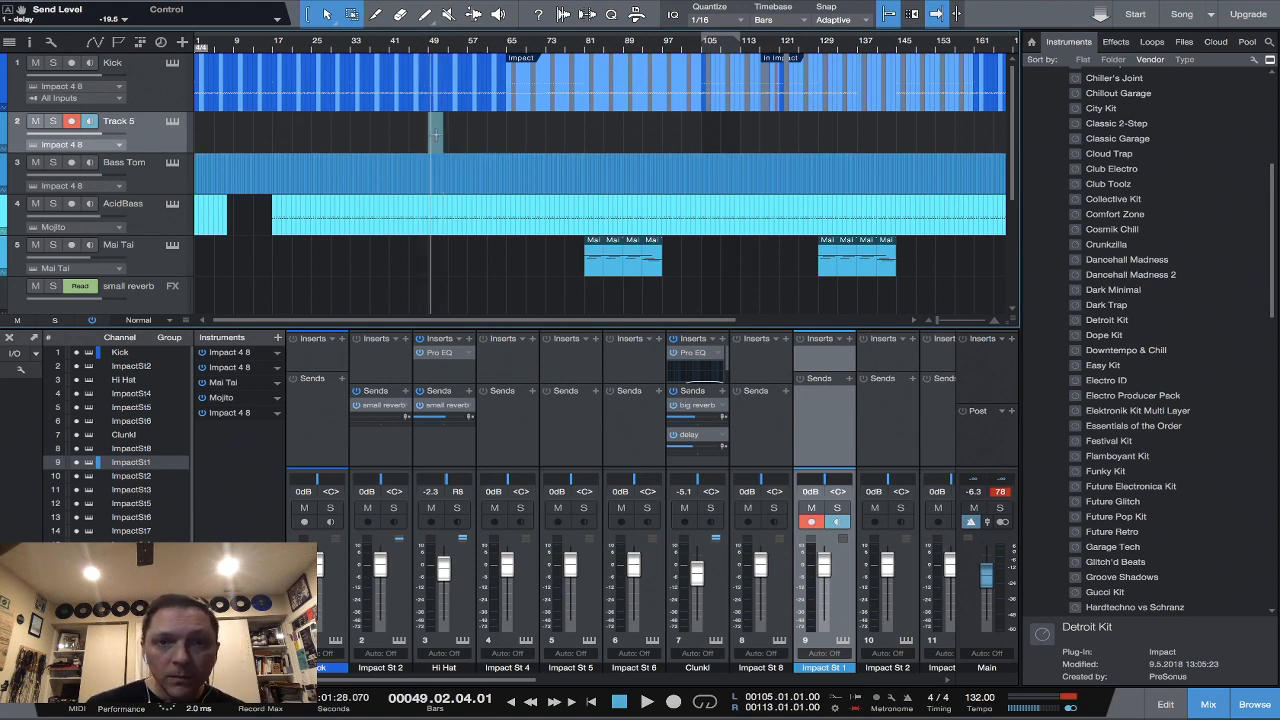
click(1166, 705)
click(1264, 707)
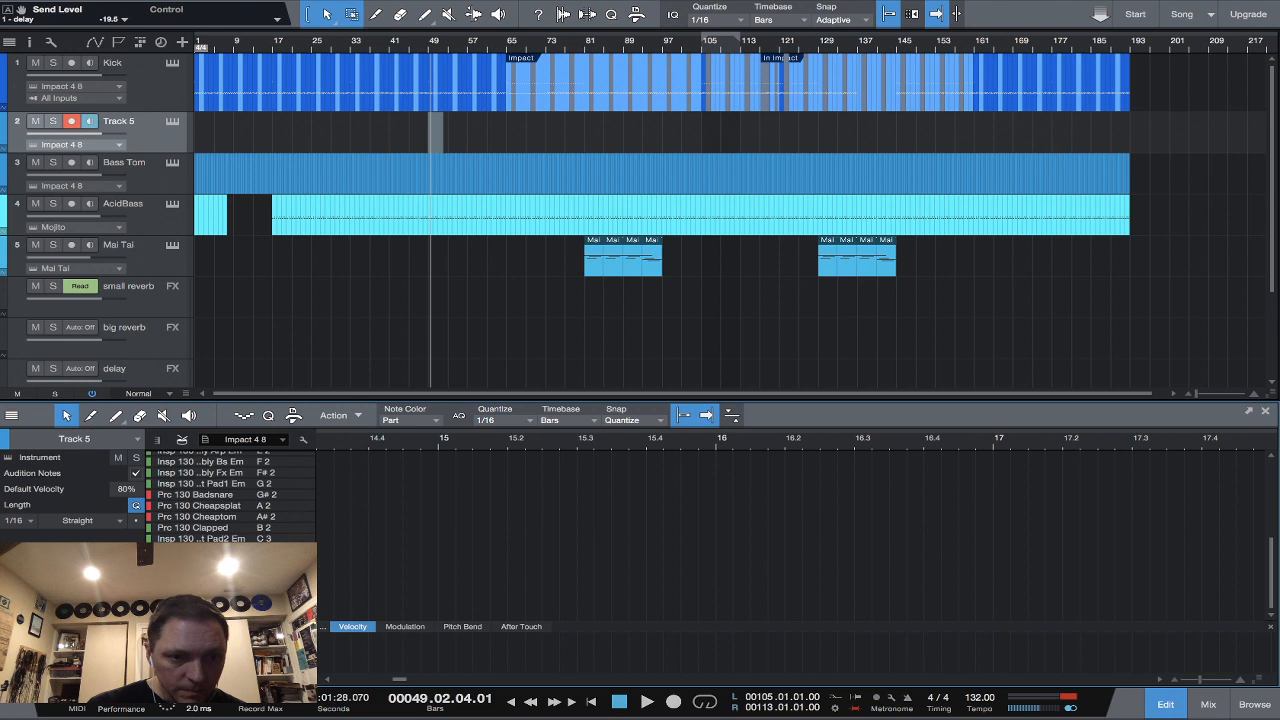
Audition the Hat Chippy and Clap Fastun sounds from the note editor's drum list.
scroll(200, 495, up, 3)
scroll(190, 533, up, 3)
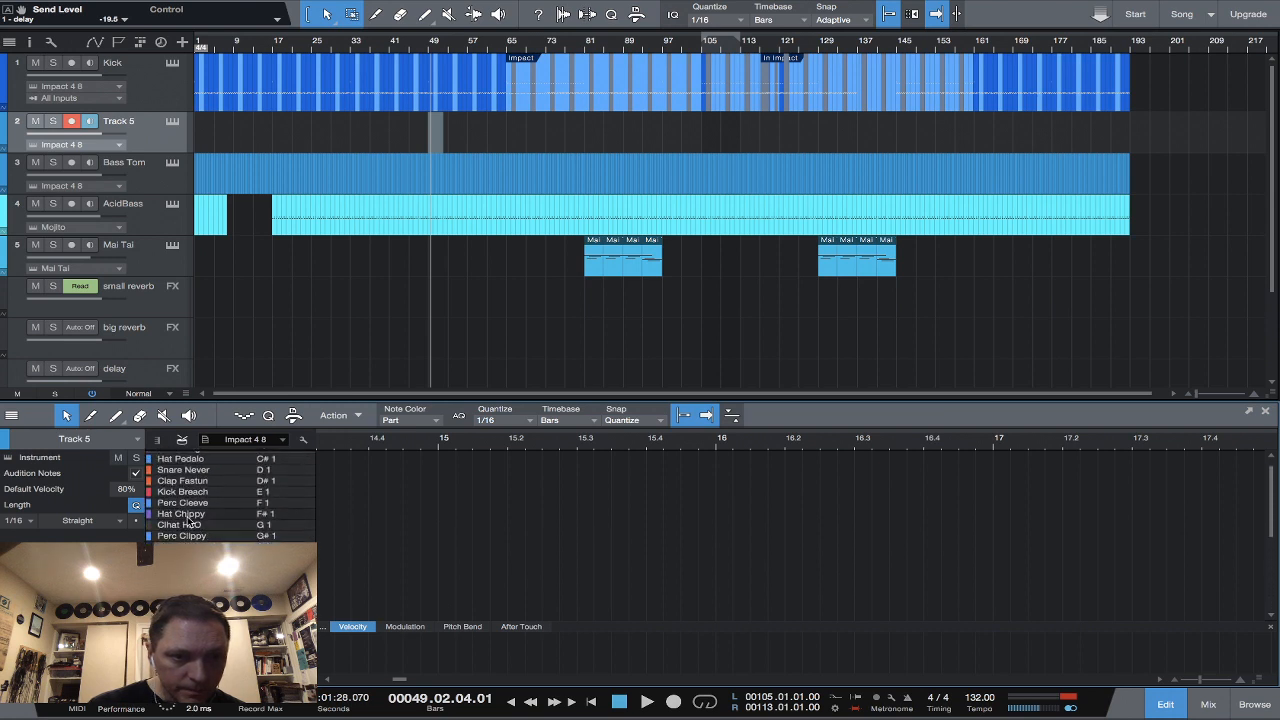
click(186, 514)
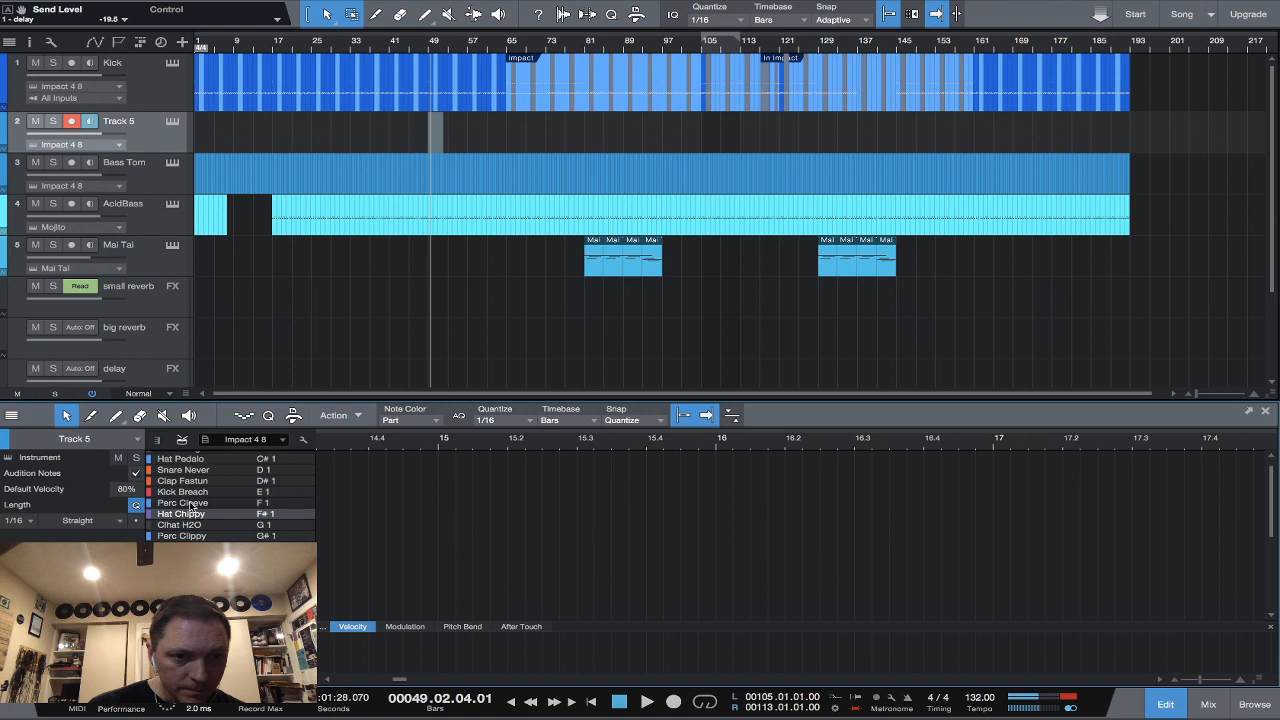
click(182, 481)
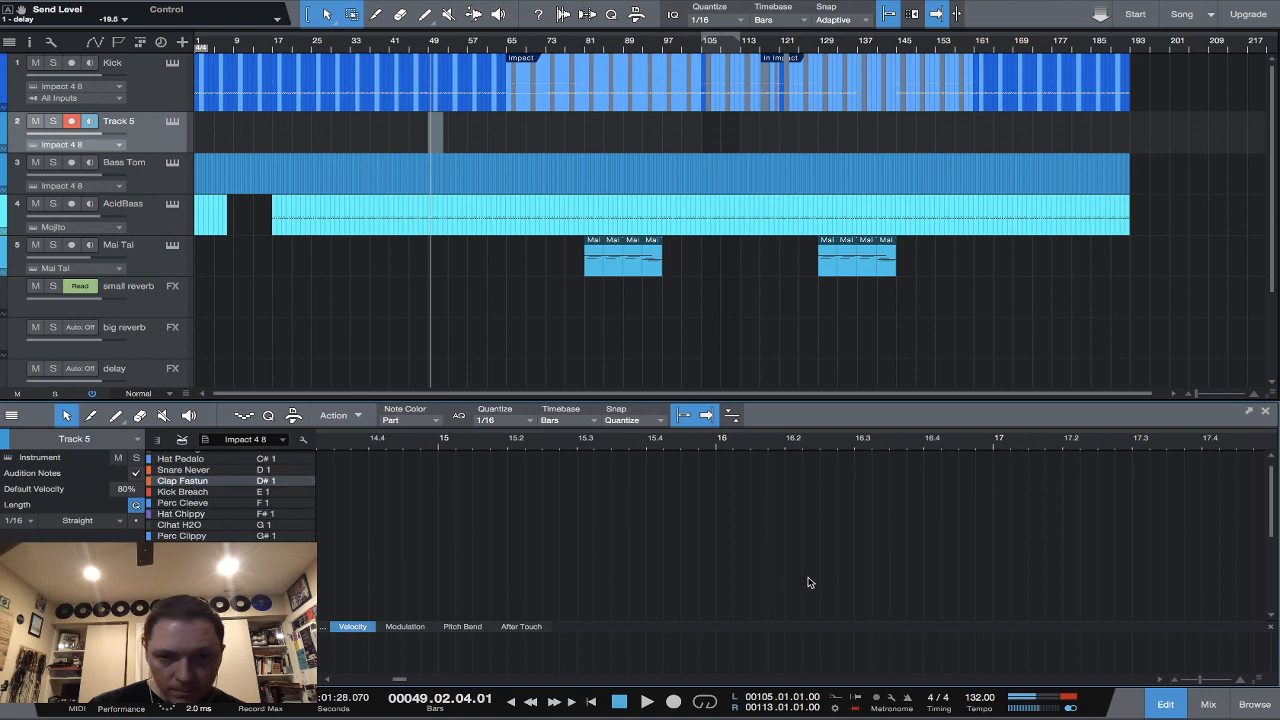
Create a part on Track 5 starting at 49.2 and extend its end to bar 50.
scroll(808, 577, right, 3)
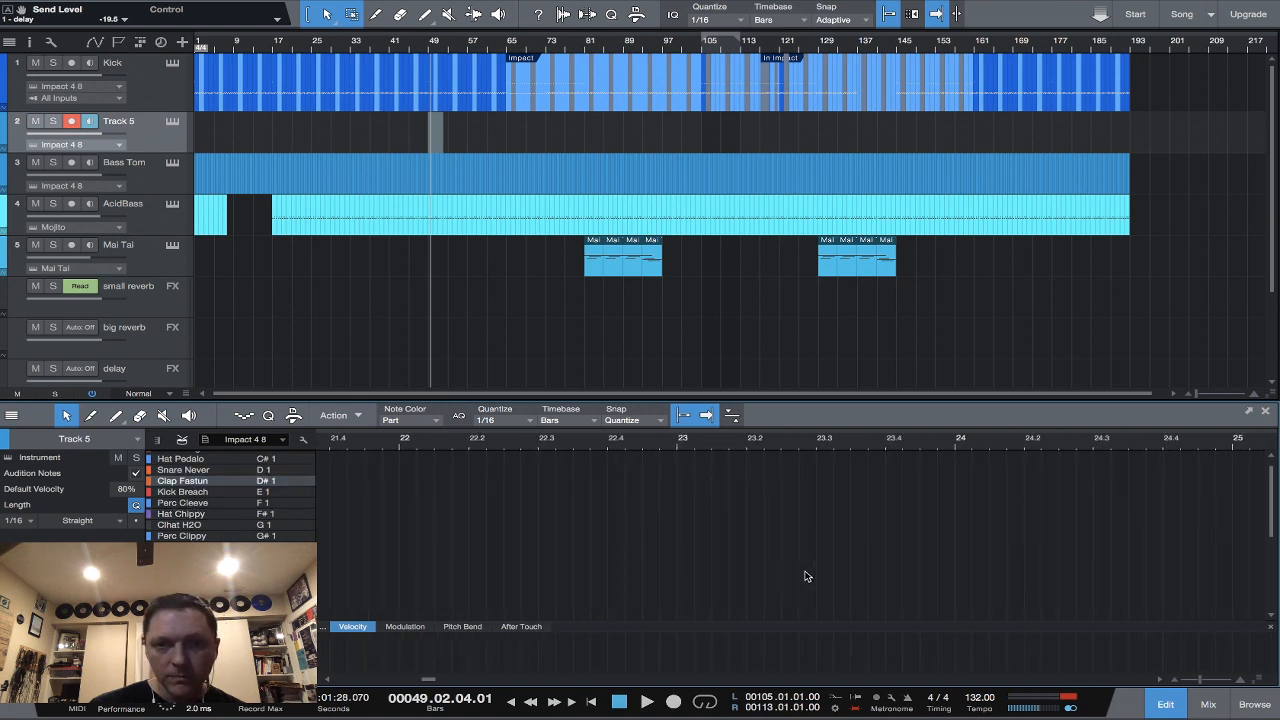
scroll(808, 577, right, 4)
scroll(808, 576, right, 1)
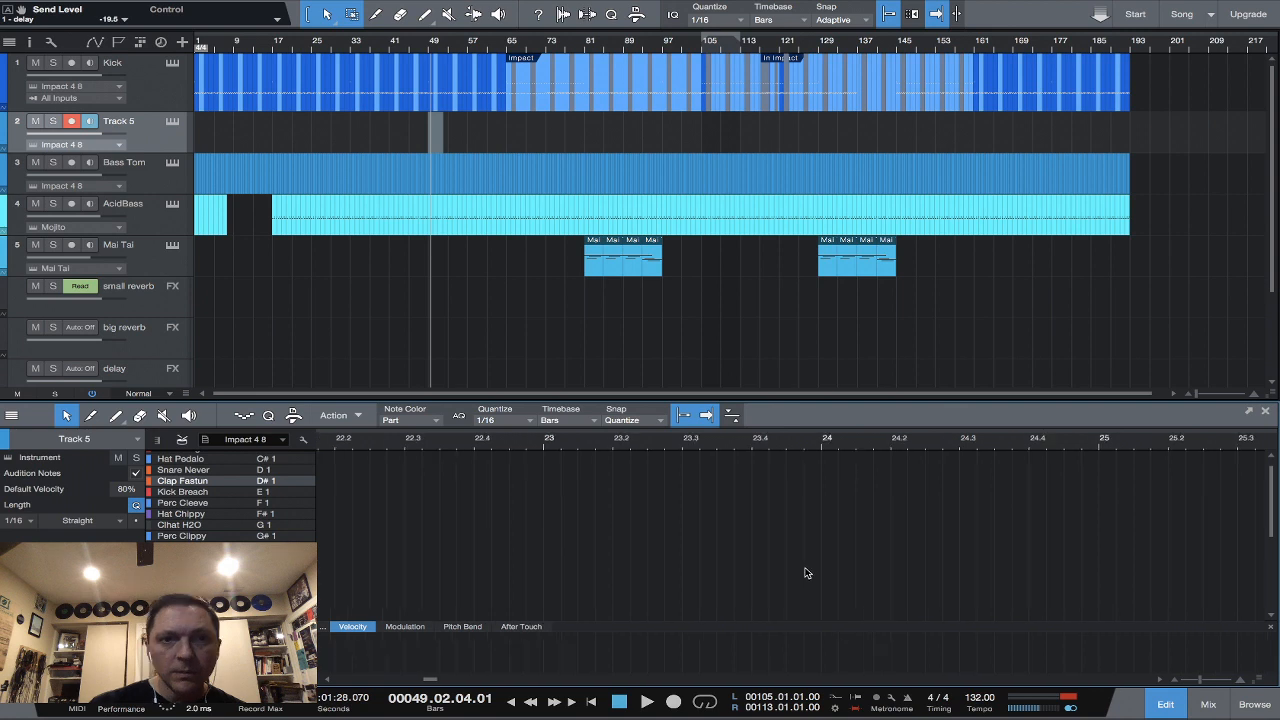
scroll(808, 573, right, 12)
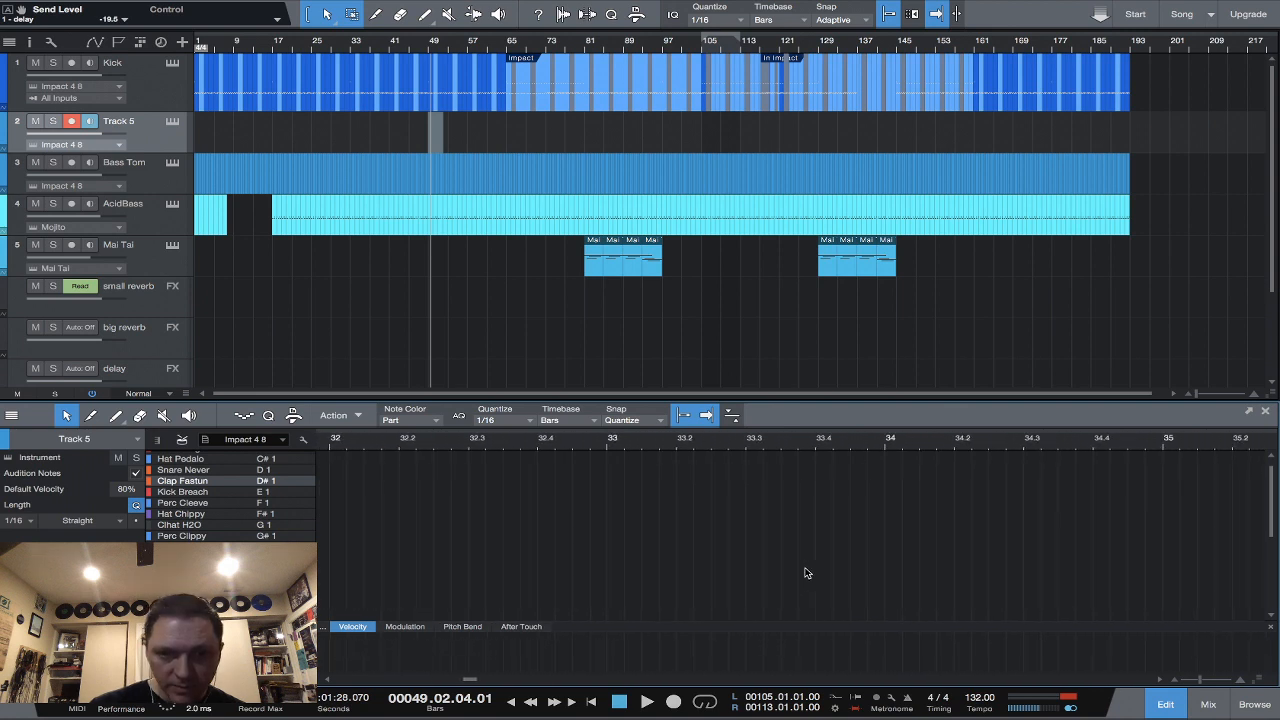
scroll(808, 573, right, 4)
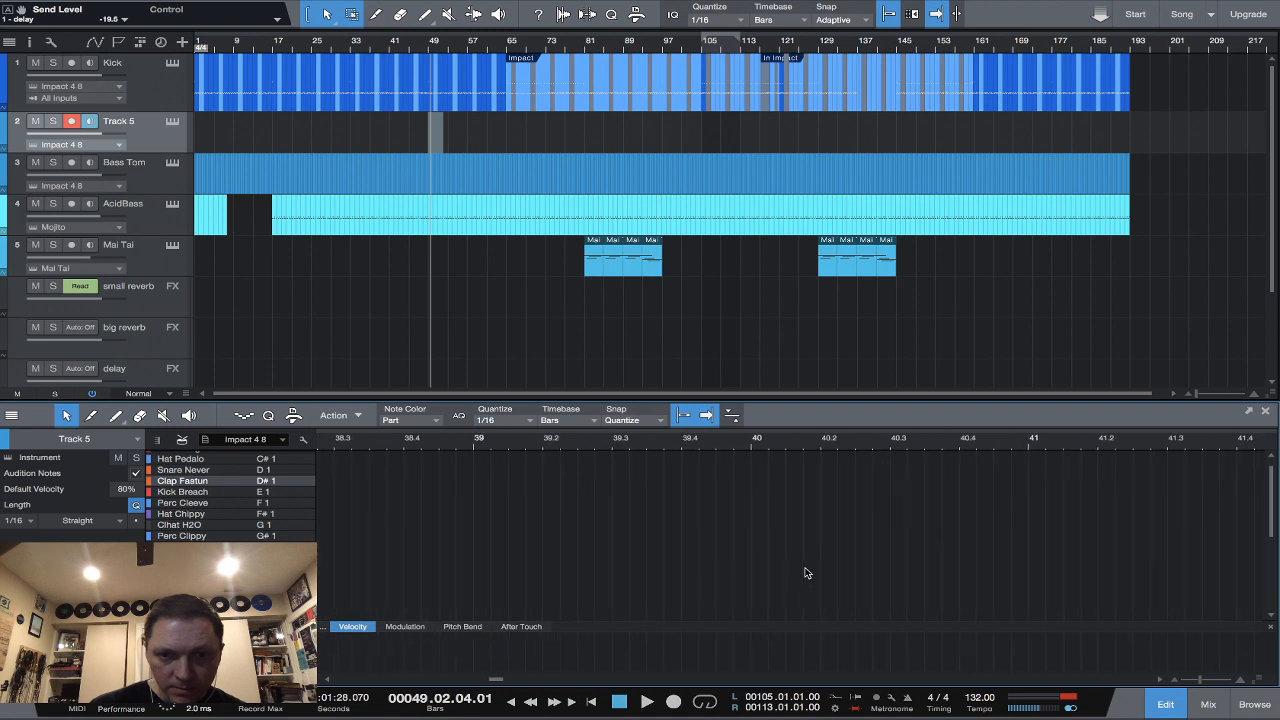
scroll(808, 573, right, 5)
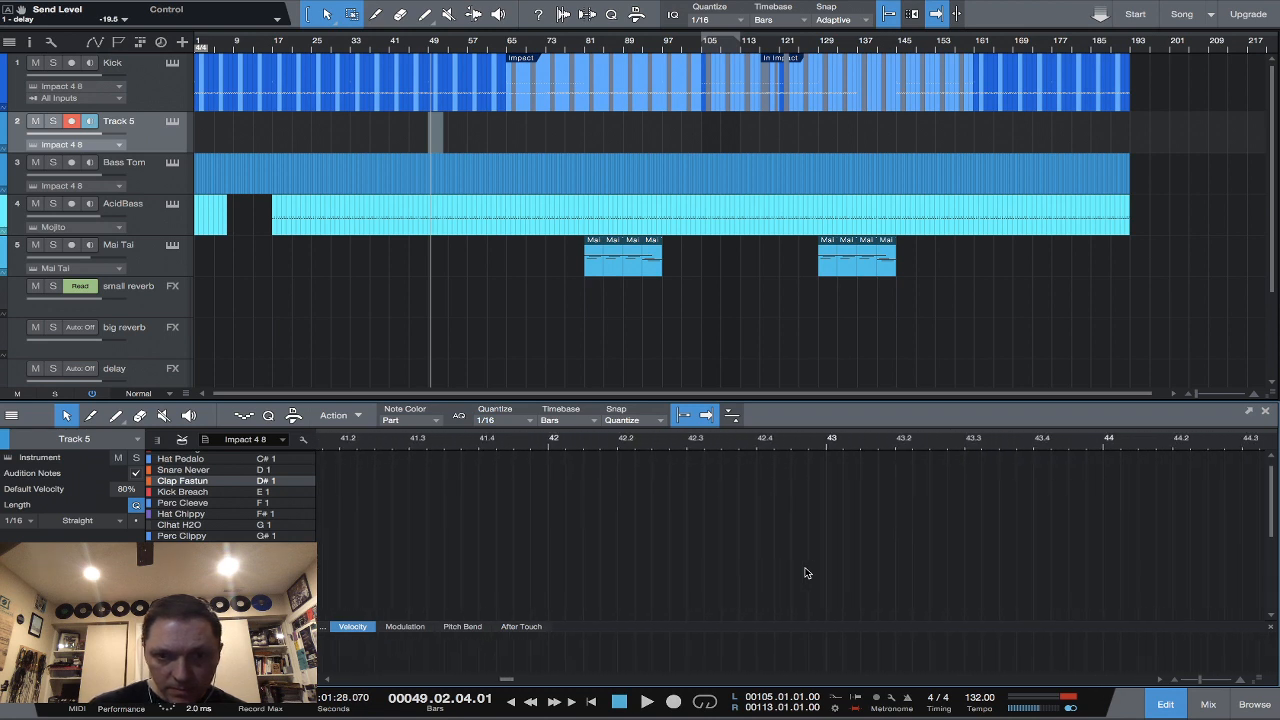
scroll(808, 573, right, 5)
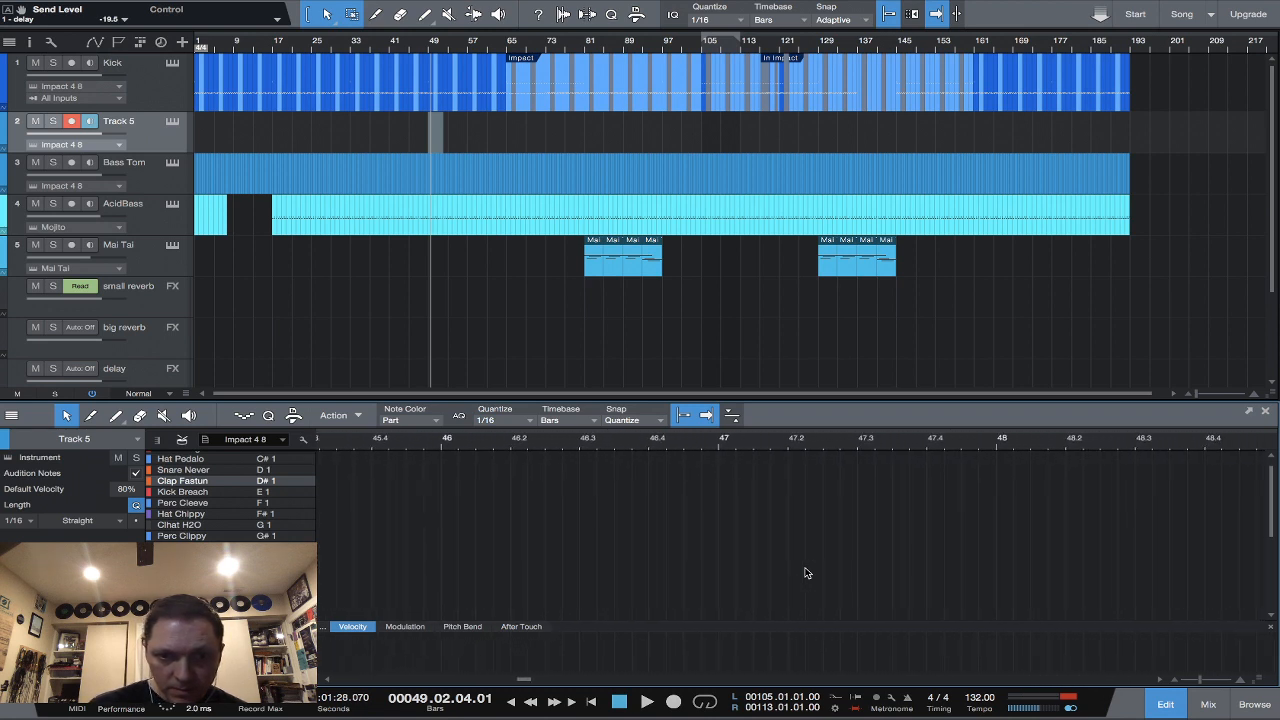
scroll(808, 573, right, 4)
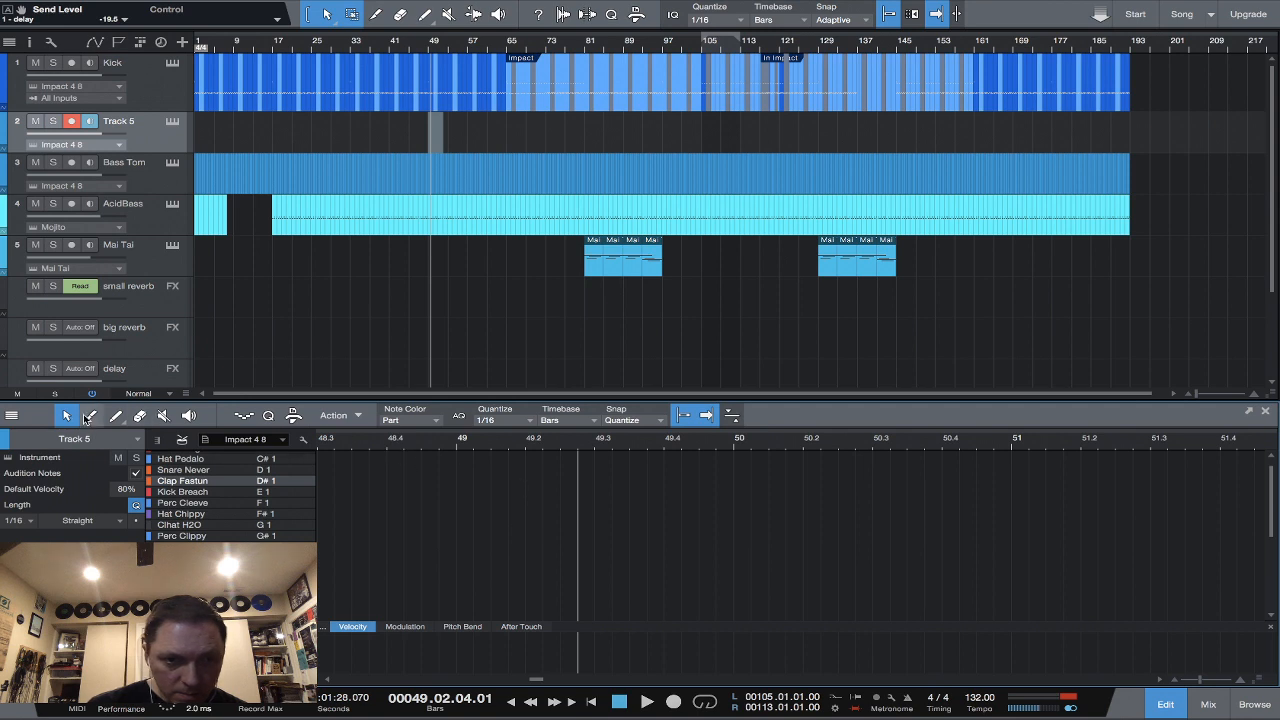
click(116, 417)
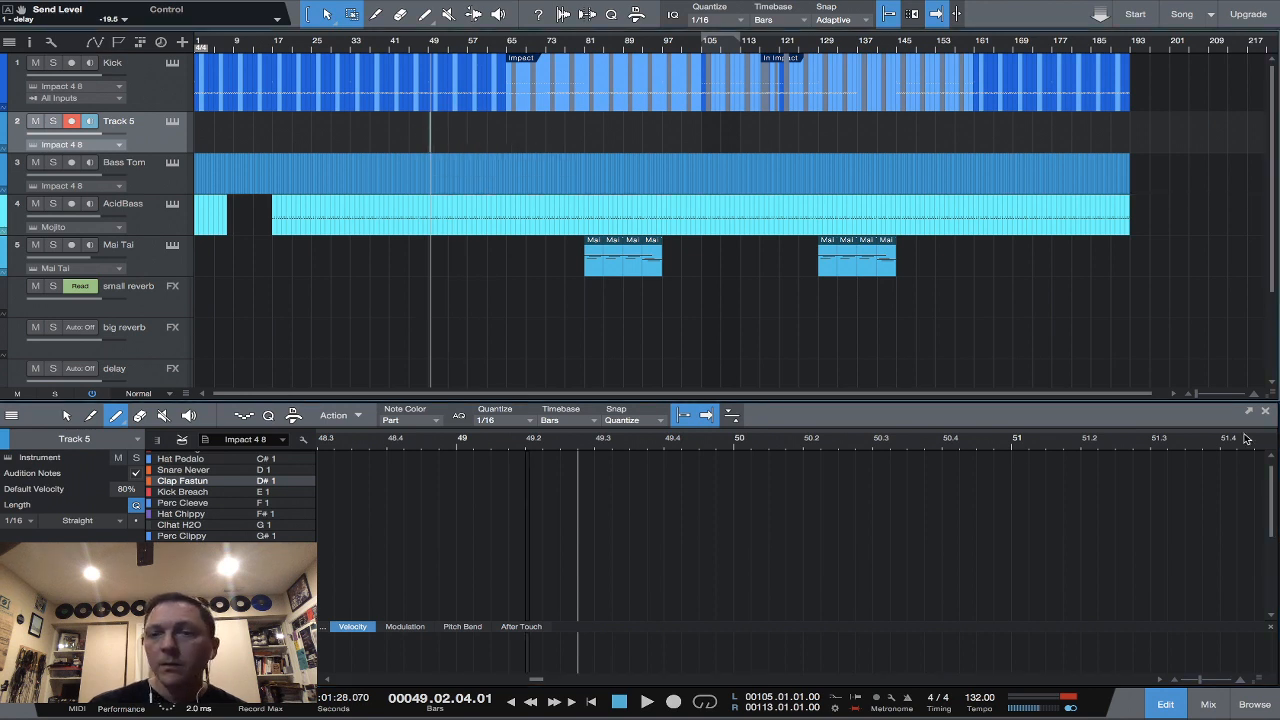
drag(1203, 393, 1219, 394)
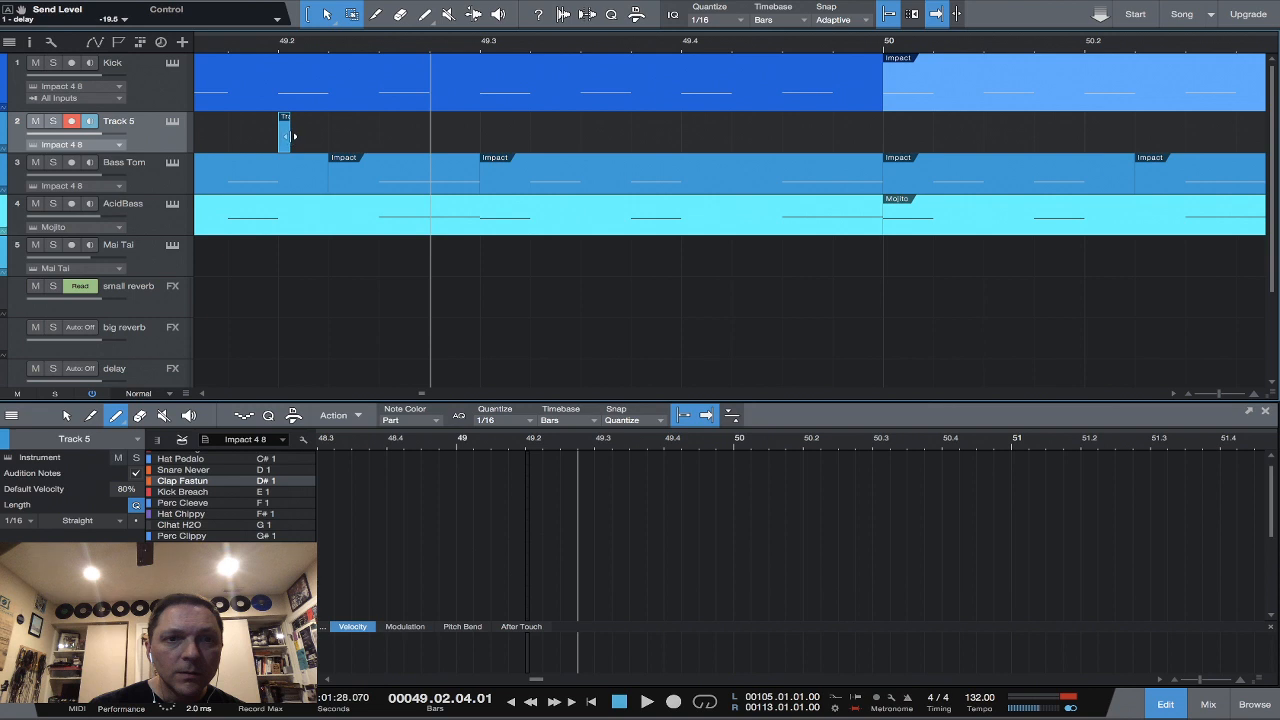
drag(292, 135, 876, 111)
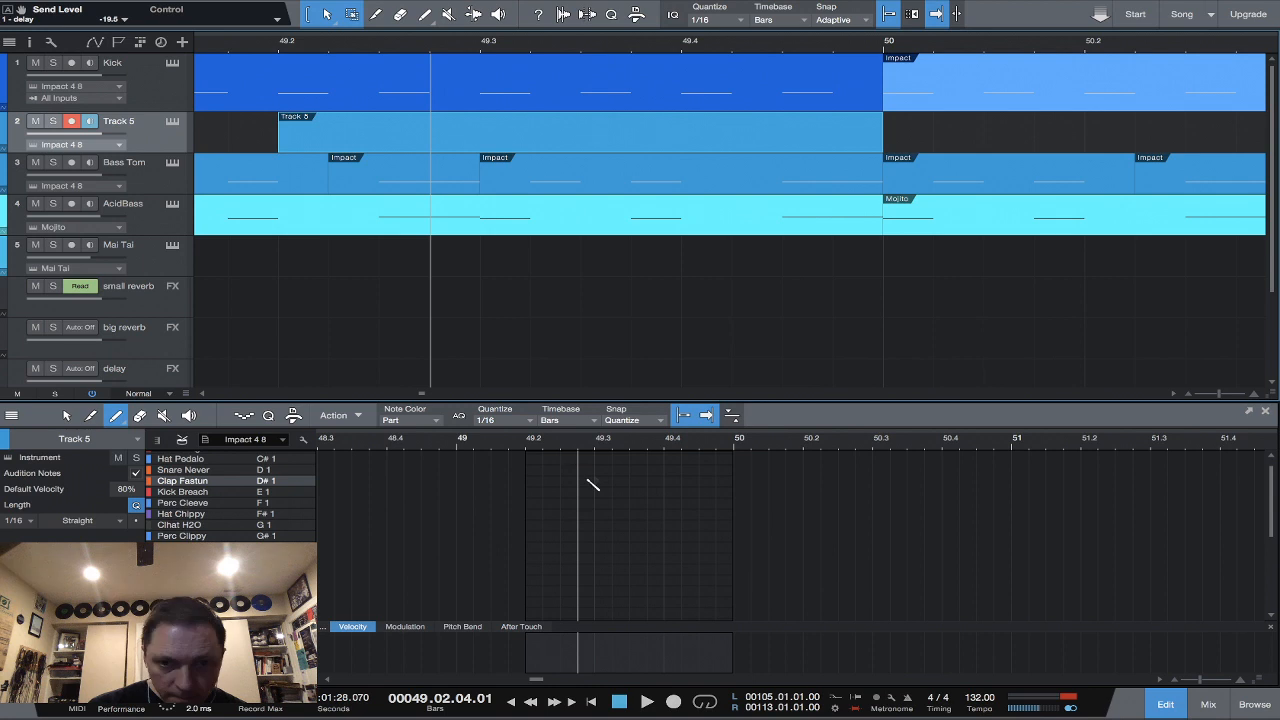
Add Clap Fastun hits at 49.2 and 49.4, and extend the part's start back to bar 49.
click(530, 482)
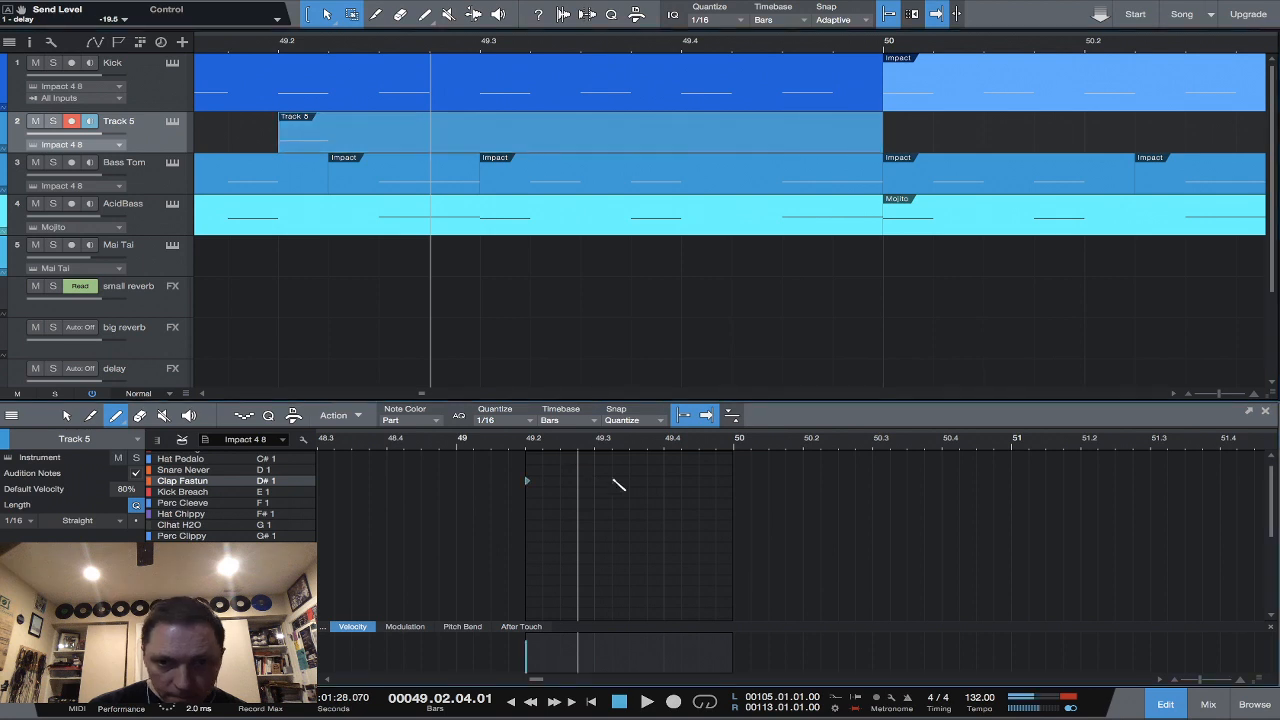
click(665, 481)
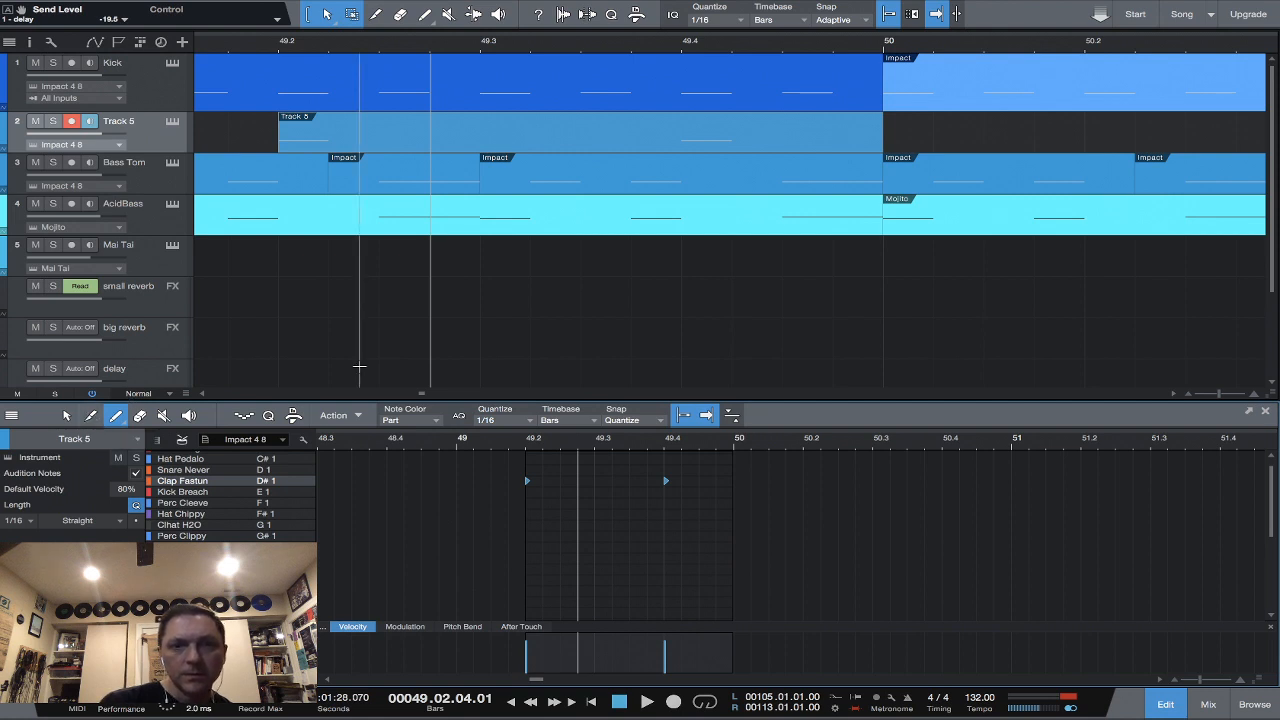
scroll(359, 367, left, 10)
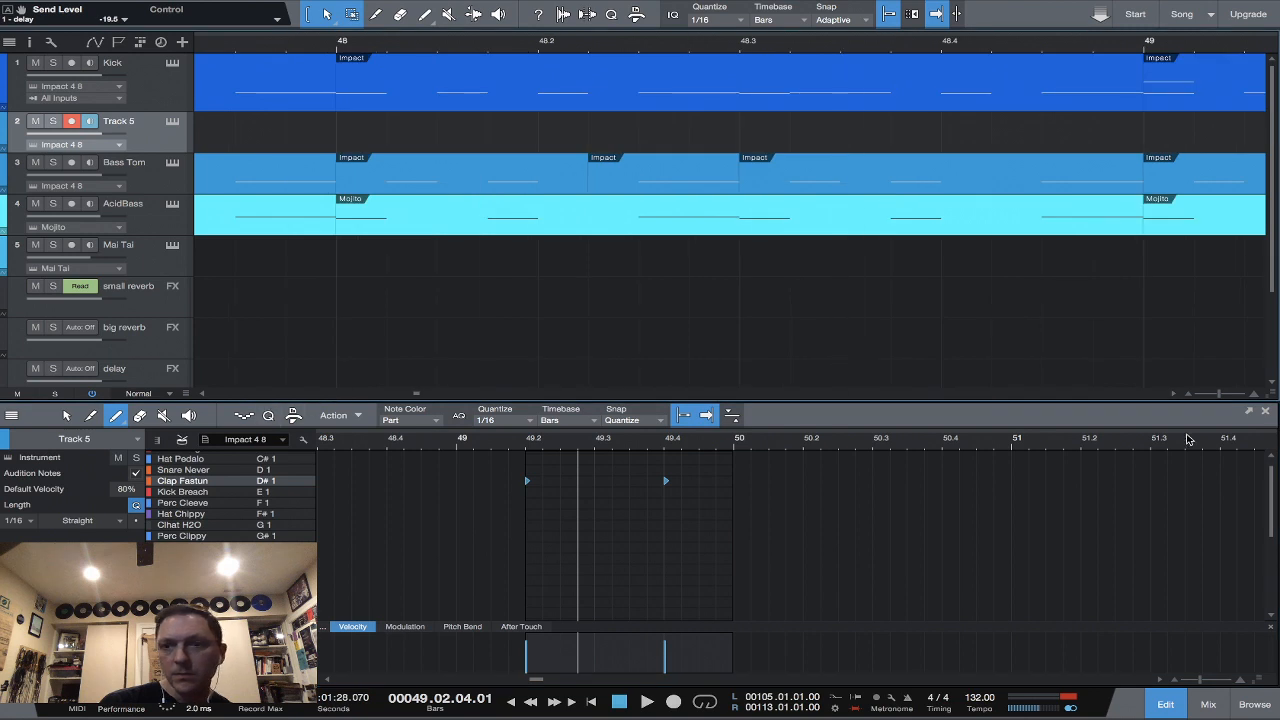
drag(1220, 393, 1212, 393)
scroll(1018, 357, right, 10)
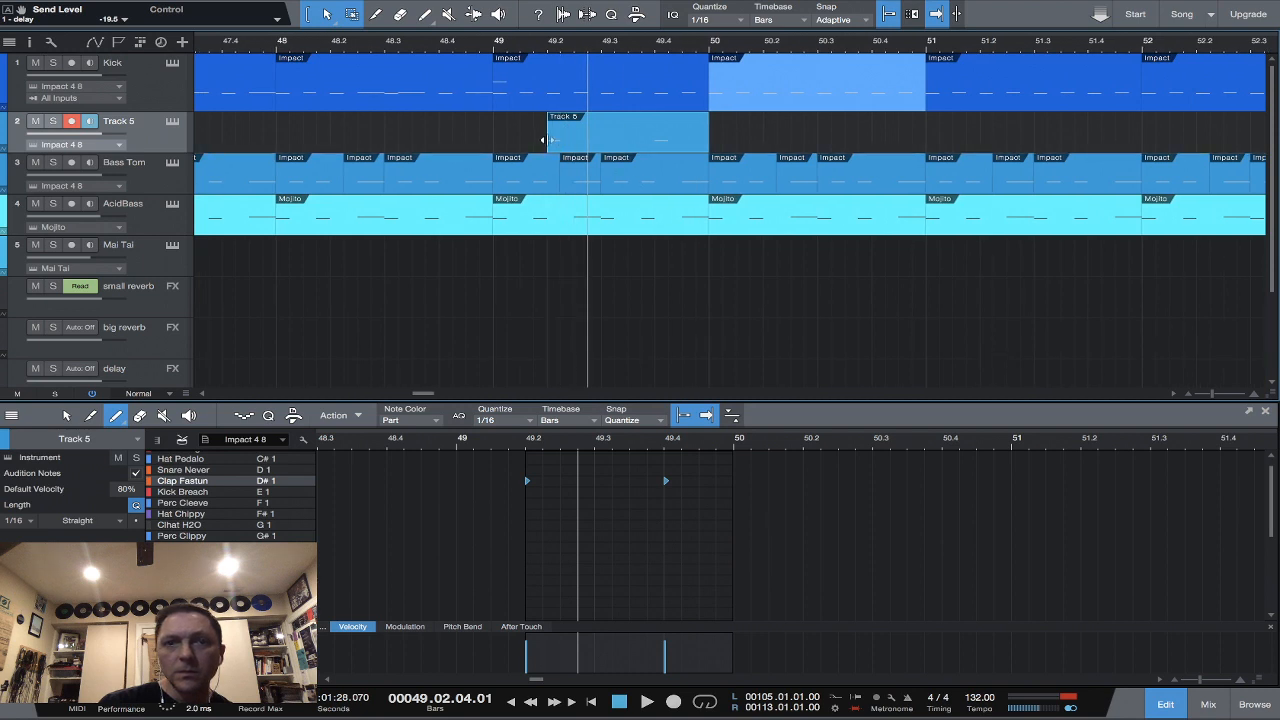
drag(544, 139, 494, 139)
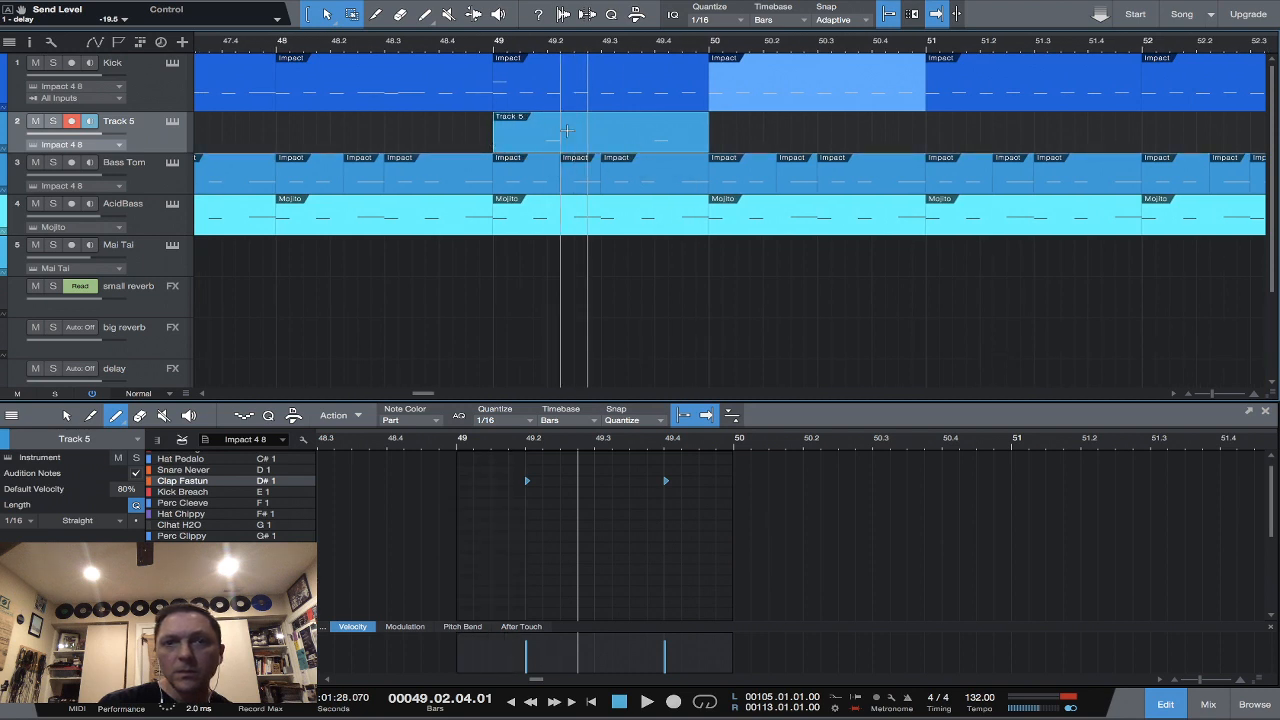
Try to repeat the Track 5 clap part past bar 50 from a cursor position at 49.3, and play it back.
click(657, 124)
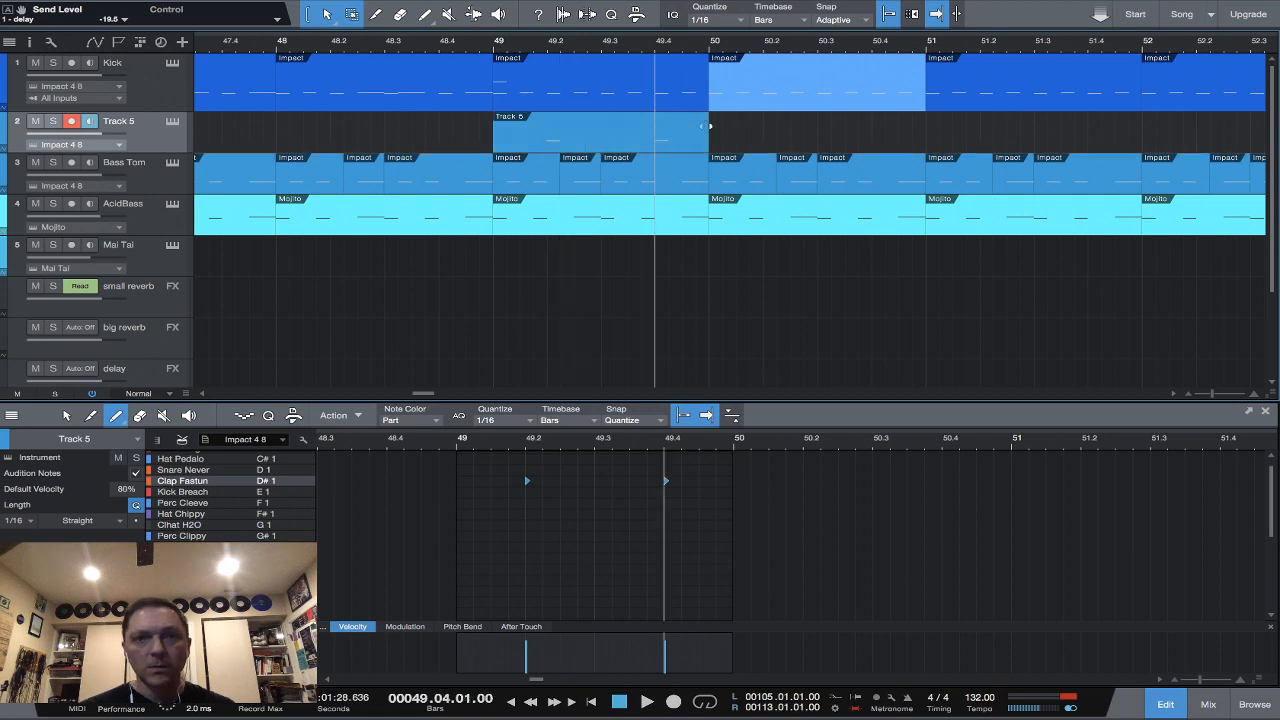
click(605, 130)
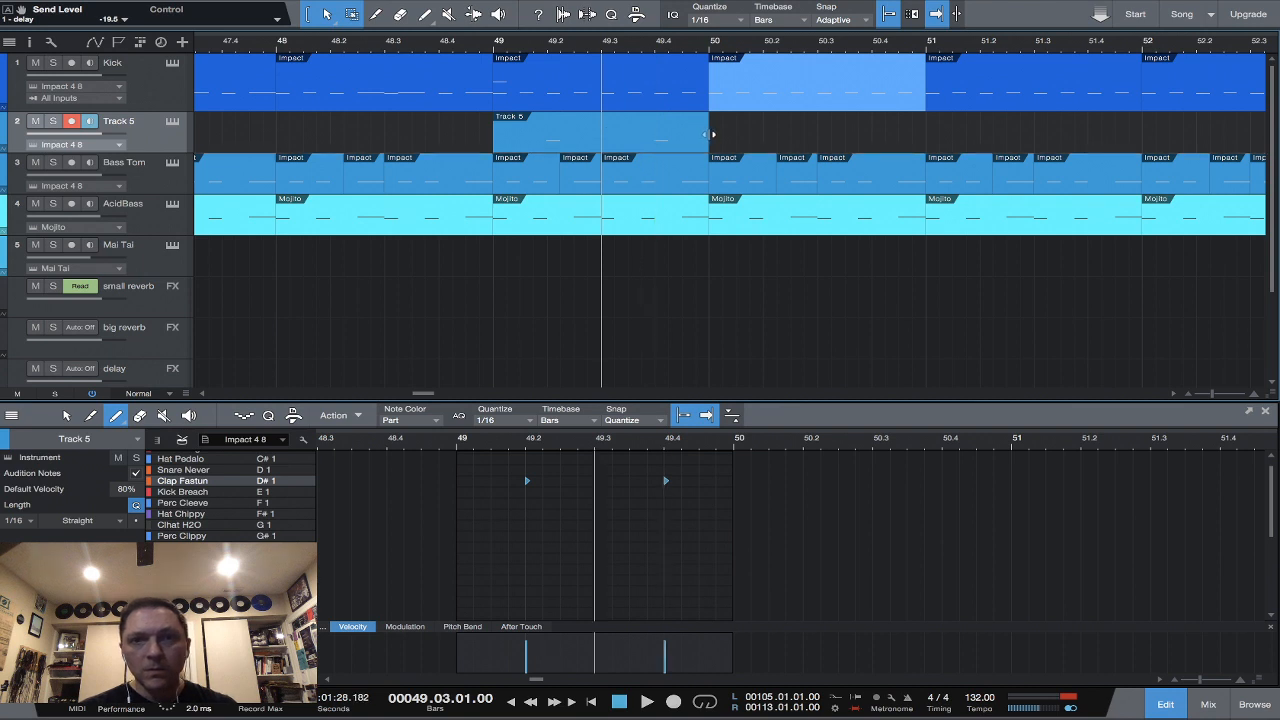
key(super+space)
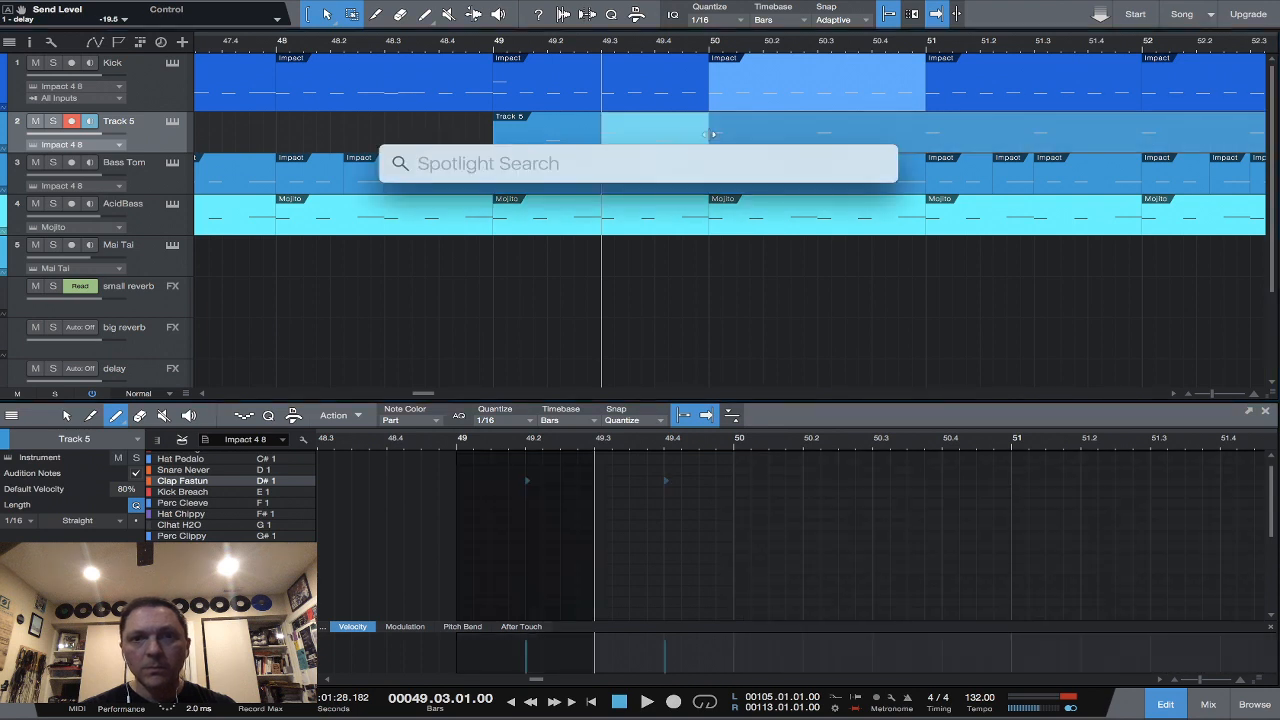
key(Escape)
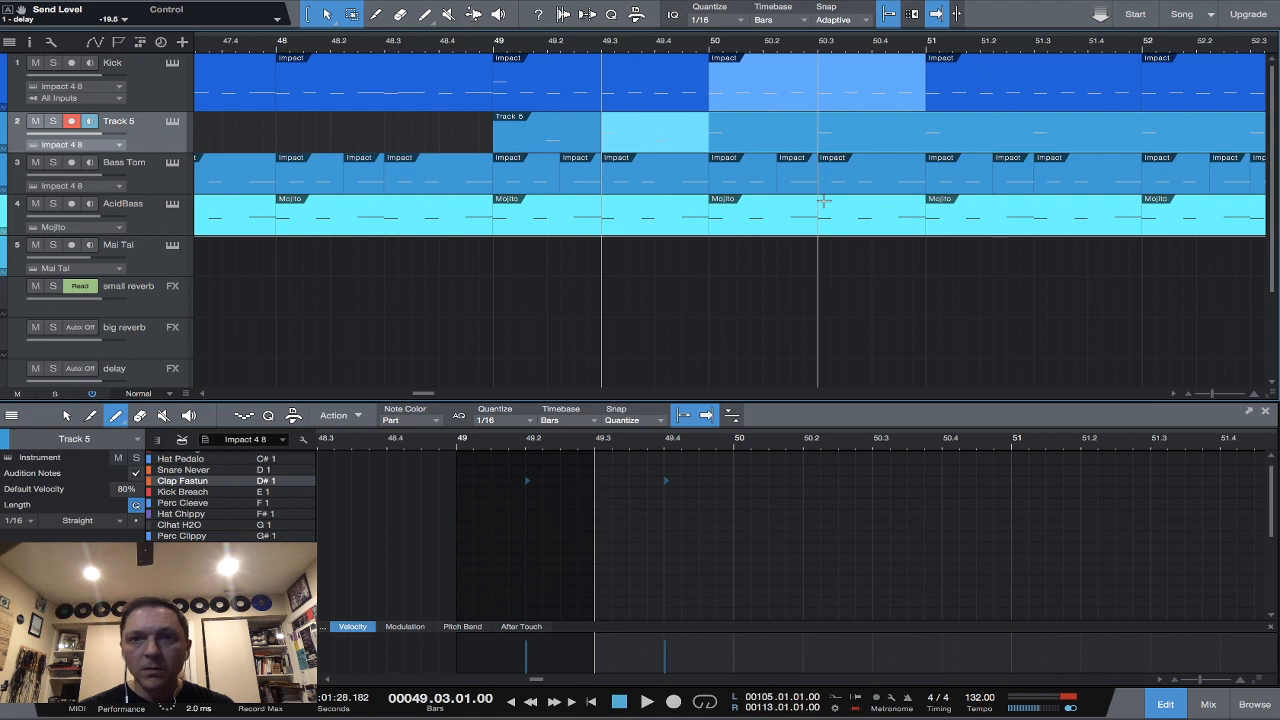
key(space)
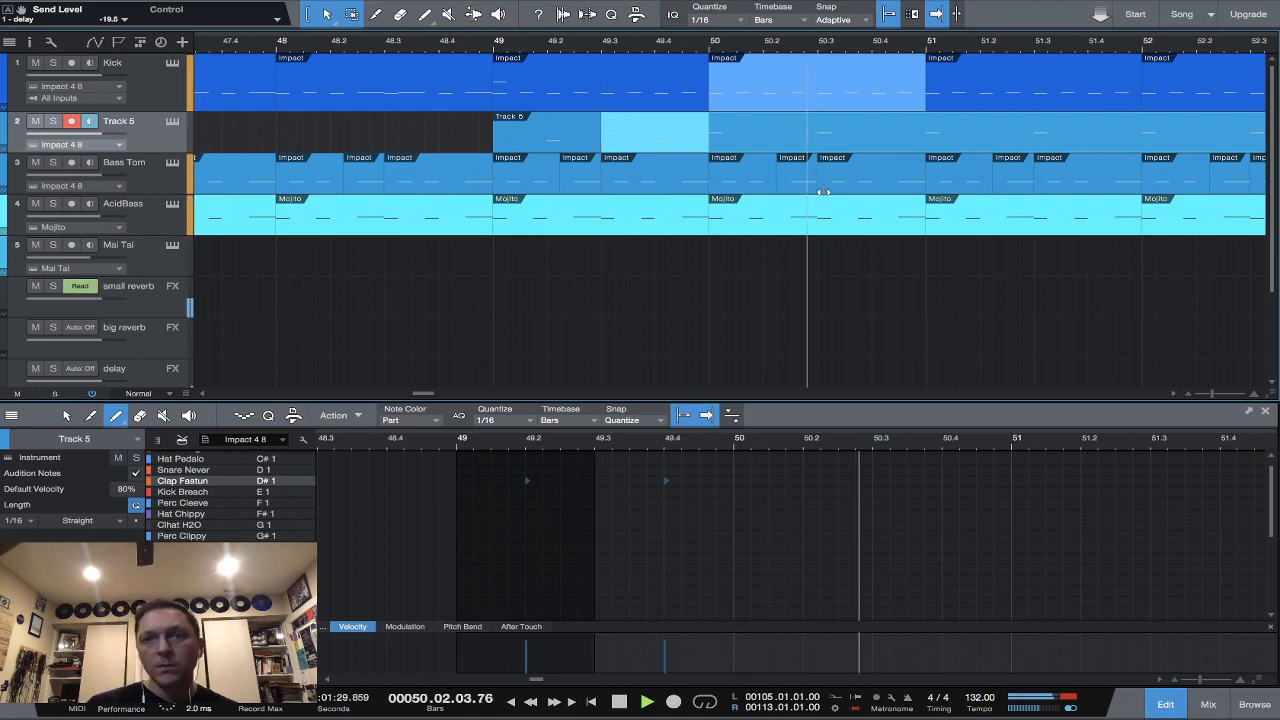
key(space)
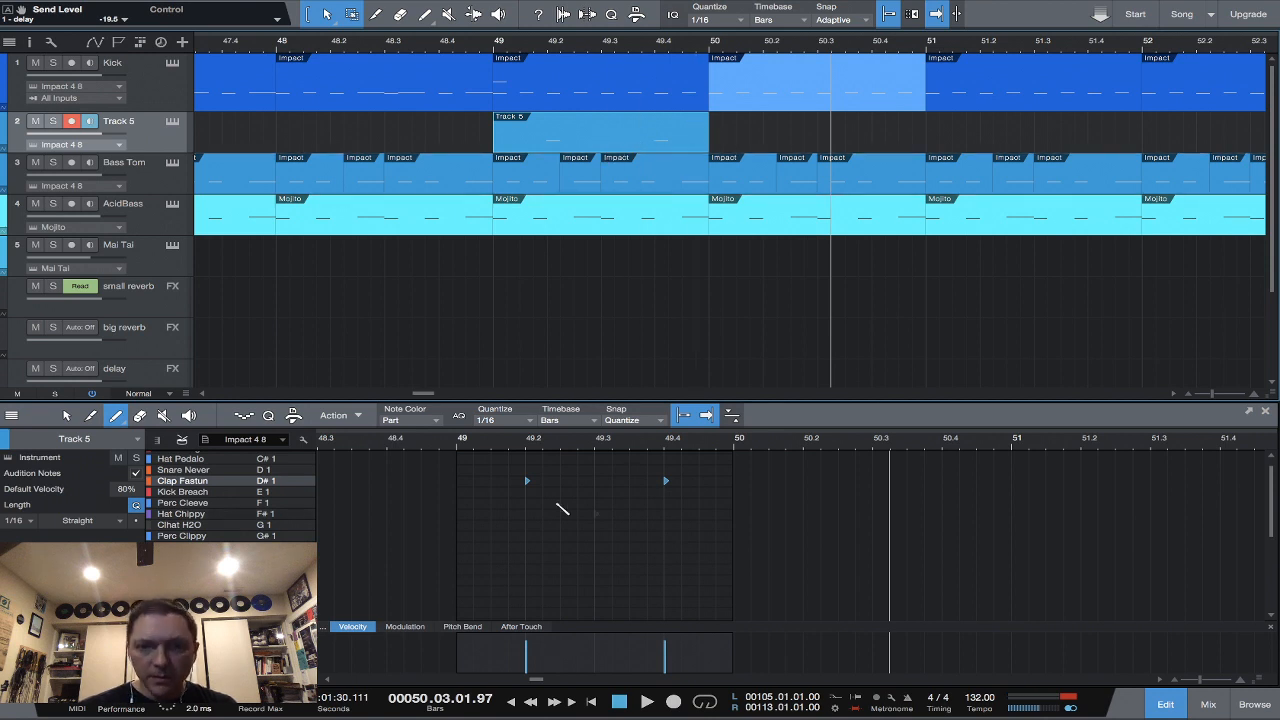
Copy the Clap Fastun hits at 49.2 and 49.4 and paste them at 50.2, 51.2 and 52.2.
click(67, 416)
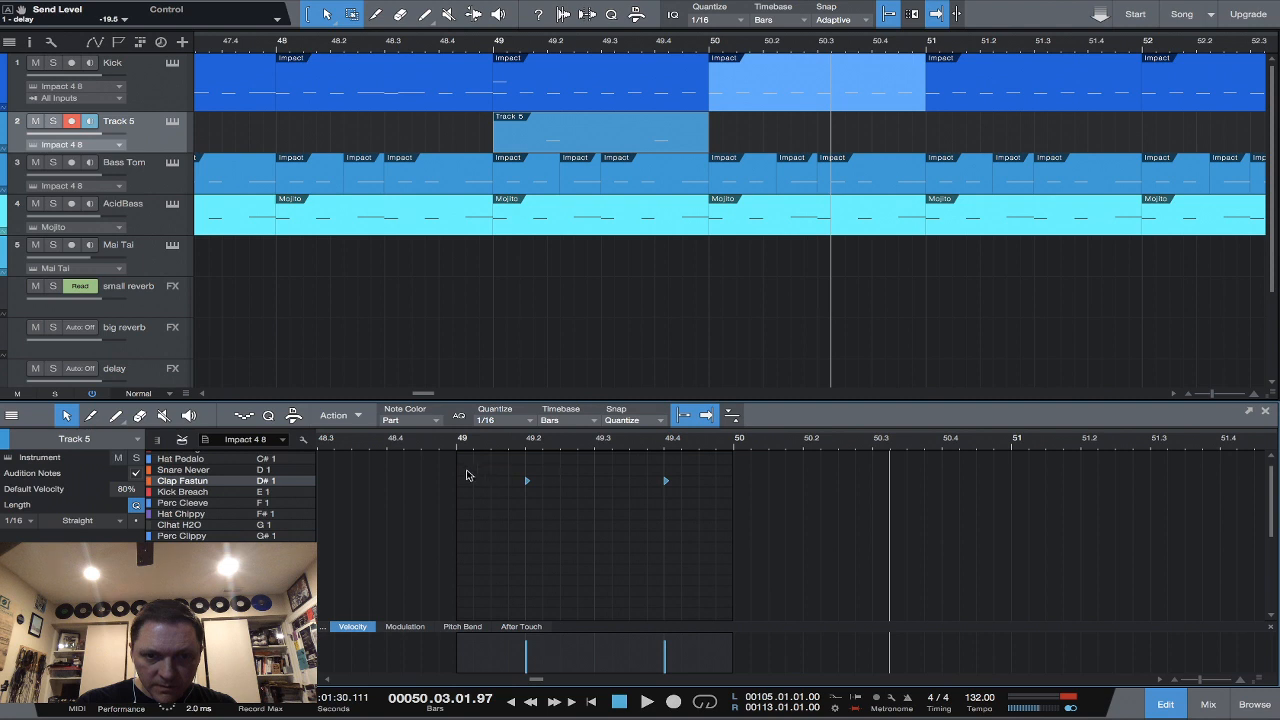
drag(462, 478, 690, 488)
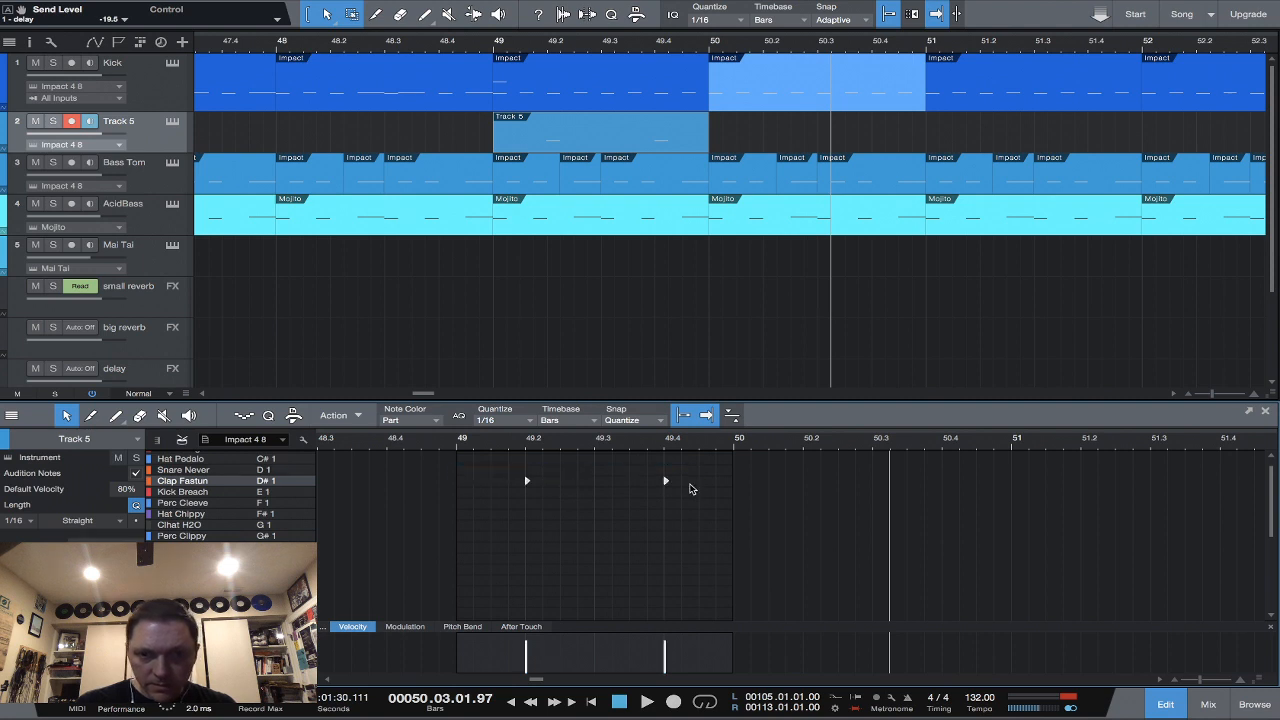
click(806, 467)
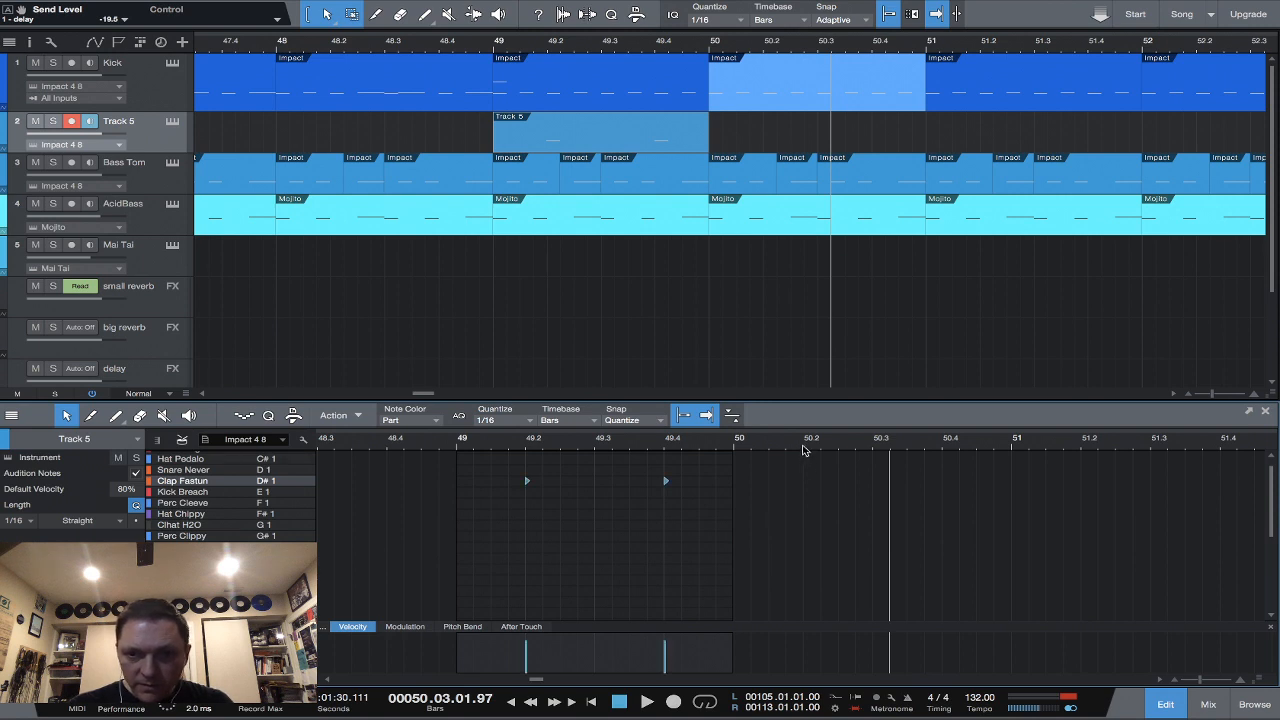
click(803, 450)
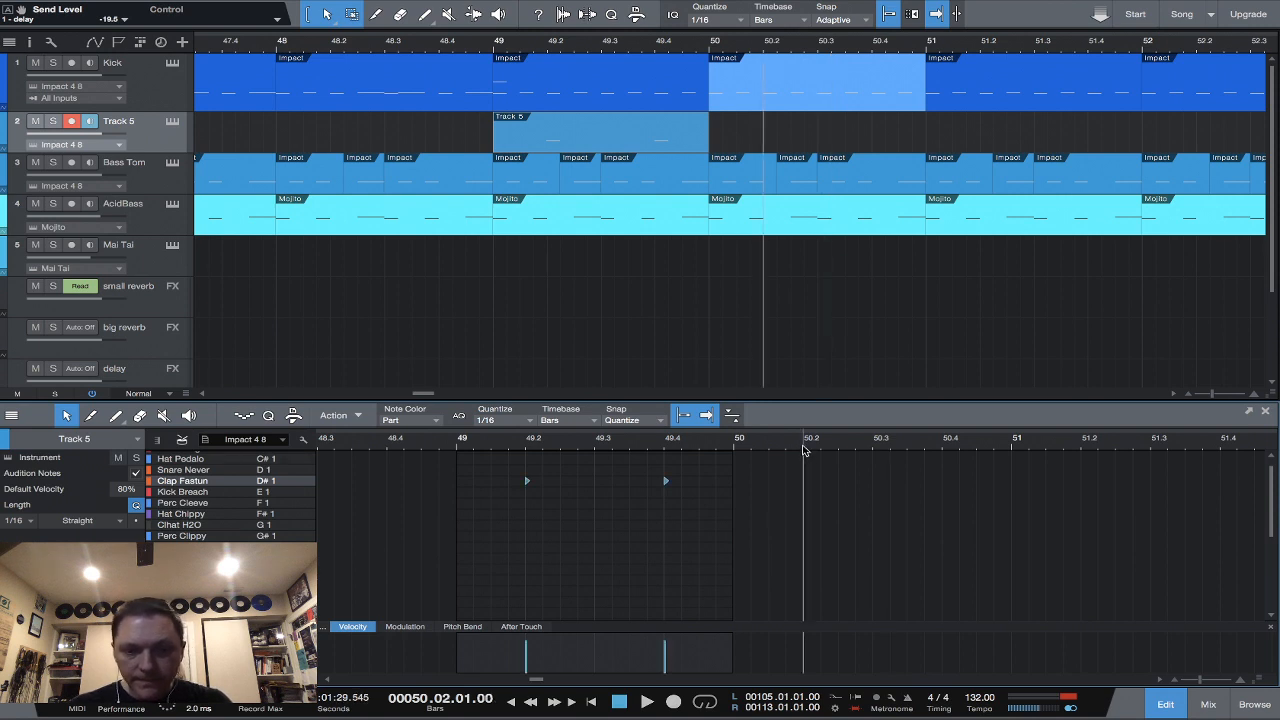
key(ctrl+v)
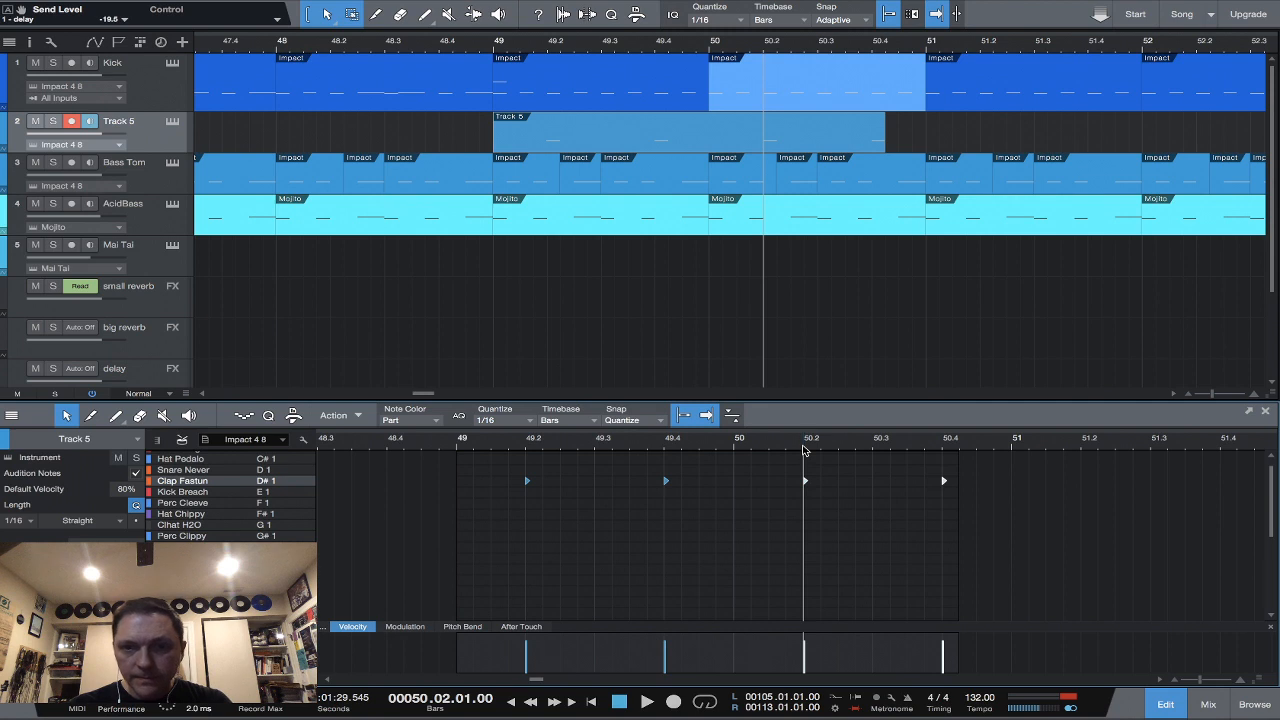
click(1081, 452)
key(ctrl+v)
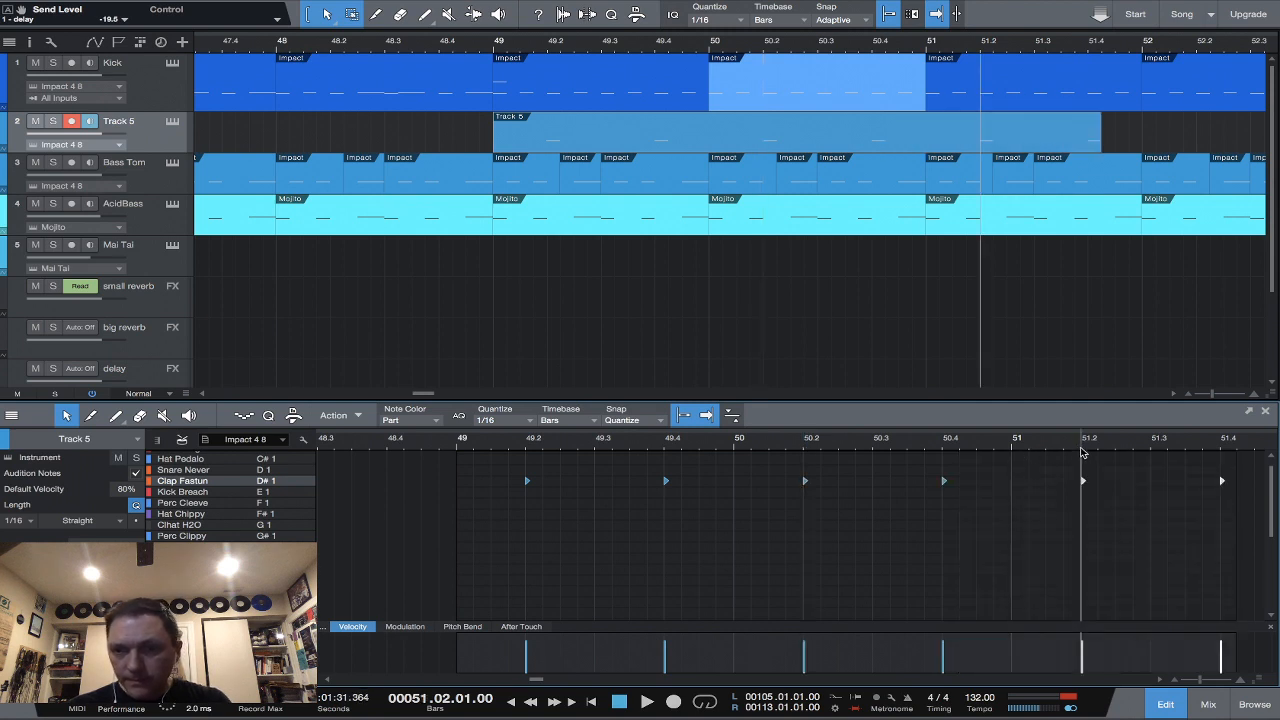
scroll(1091, 512, right, 3)
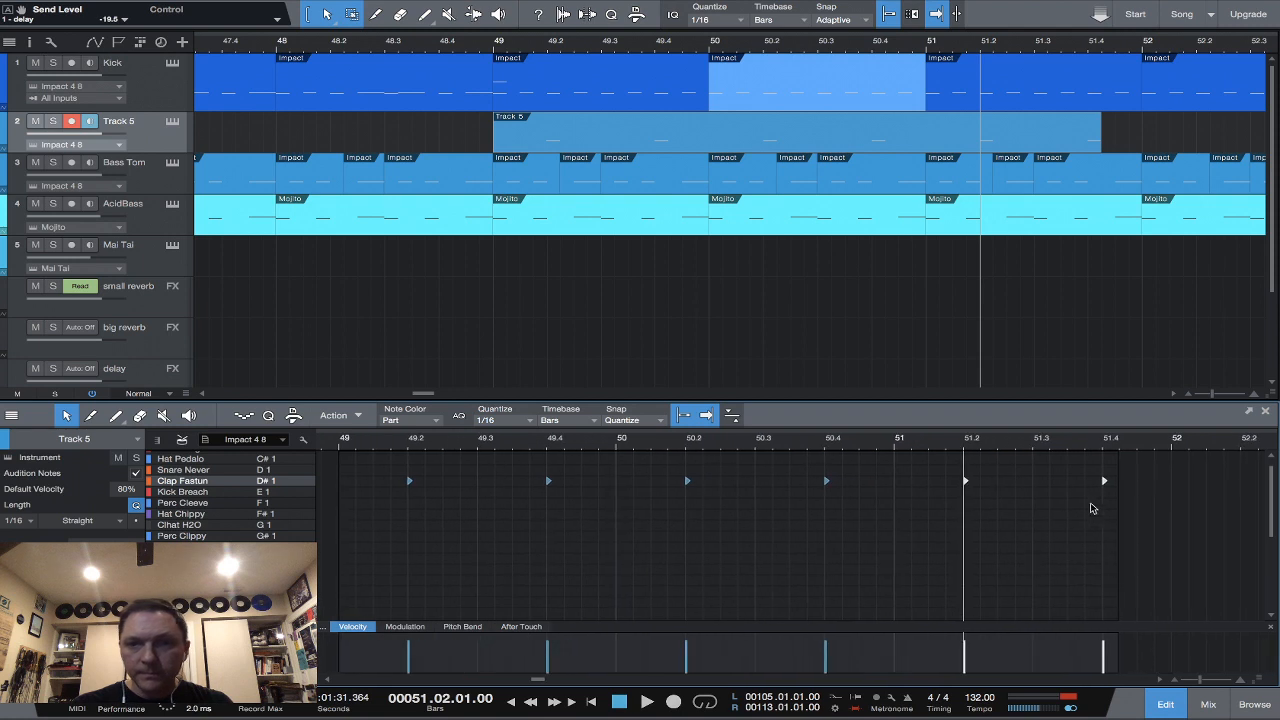
click(1240, 452)
key(ctrl+v)
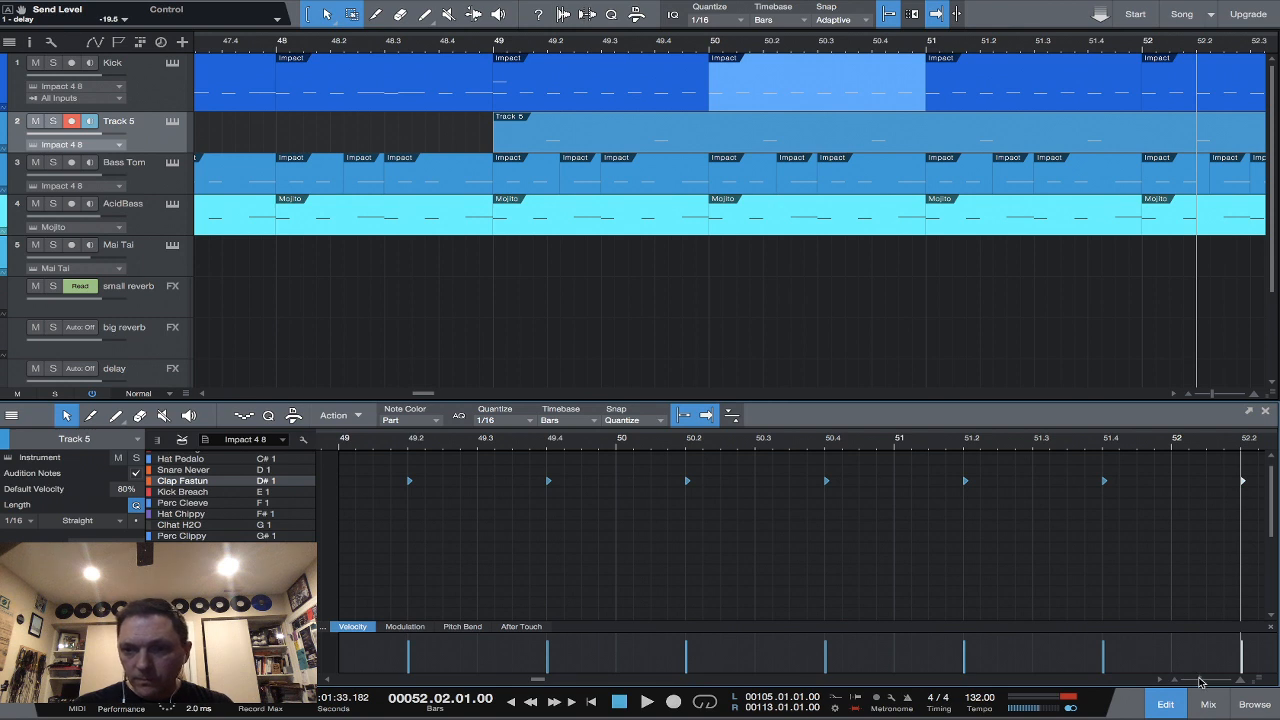
Copy all the clap hits from bars 49 through 52 and paste the block at 53.2, 57.2 and 61.2.
drag(1201, 682, 1200, 682)
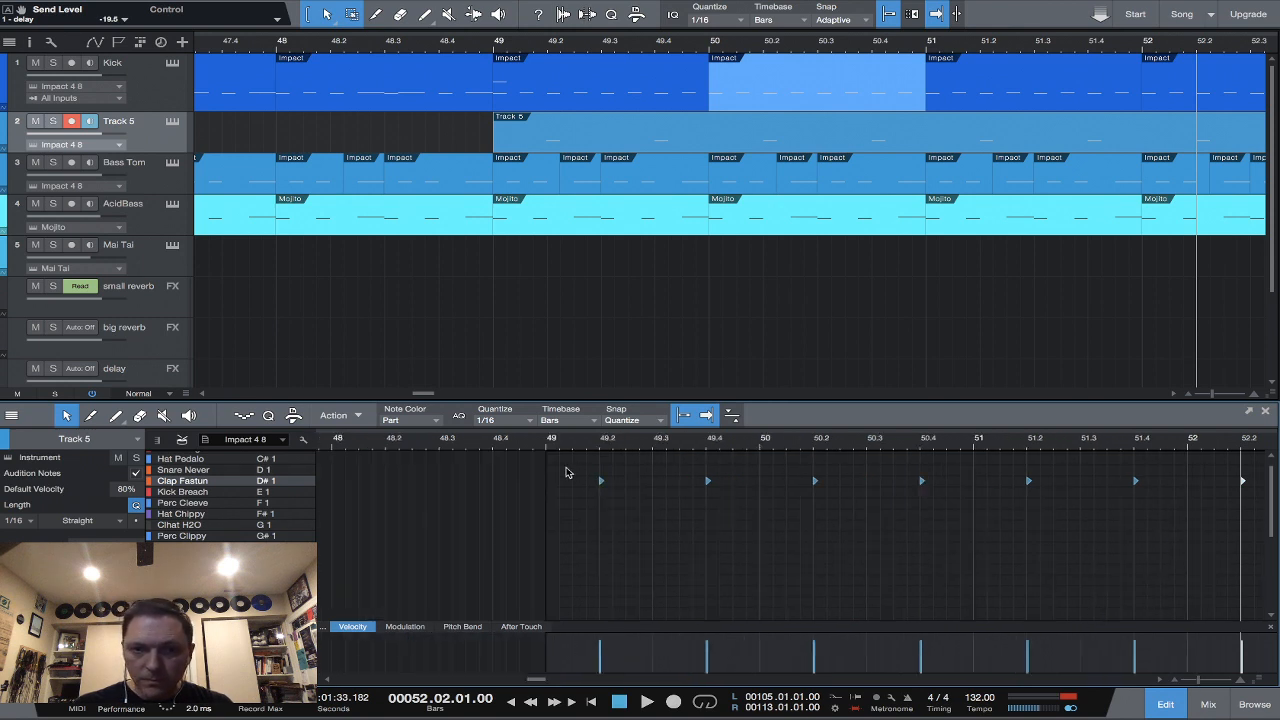
drag(546, 472, 966, 502)
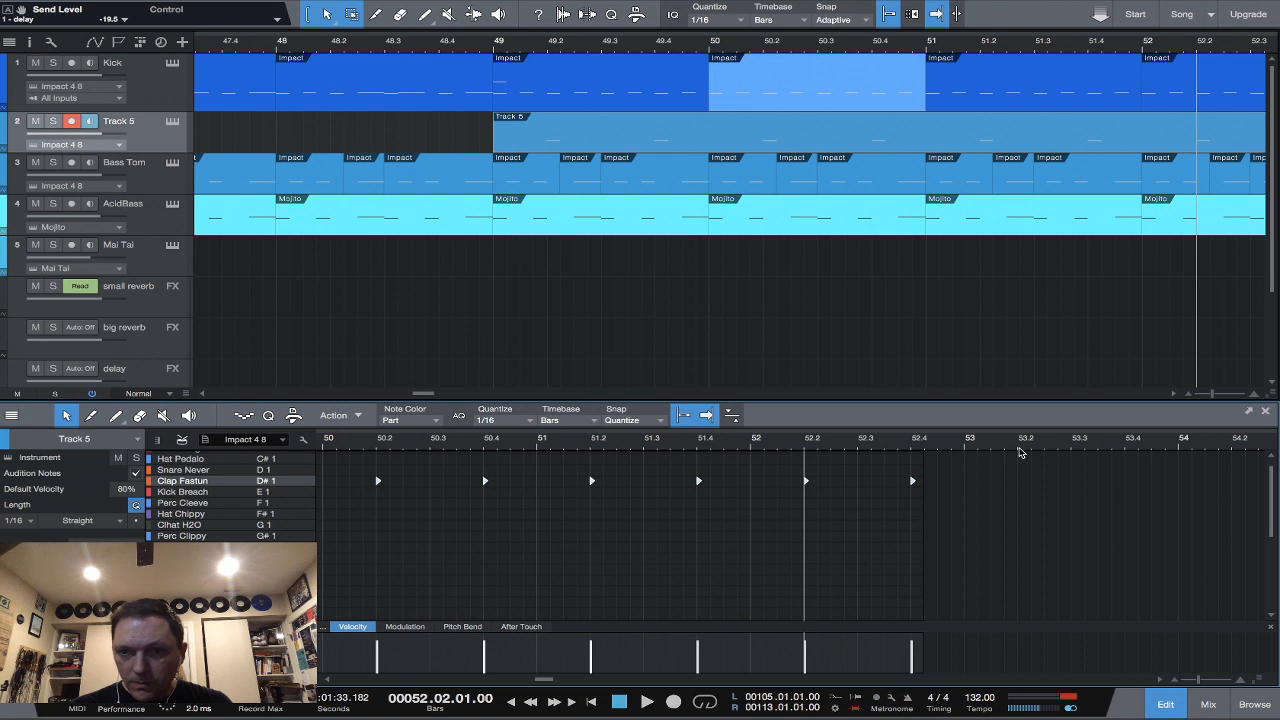
key(ctrl+v)
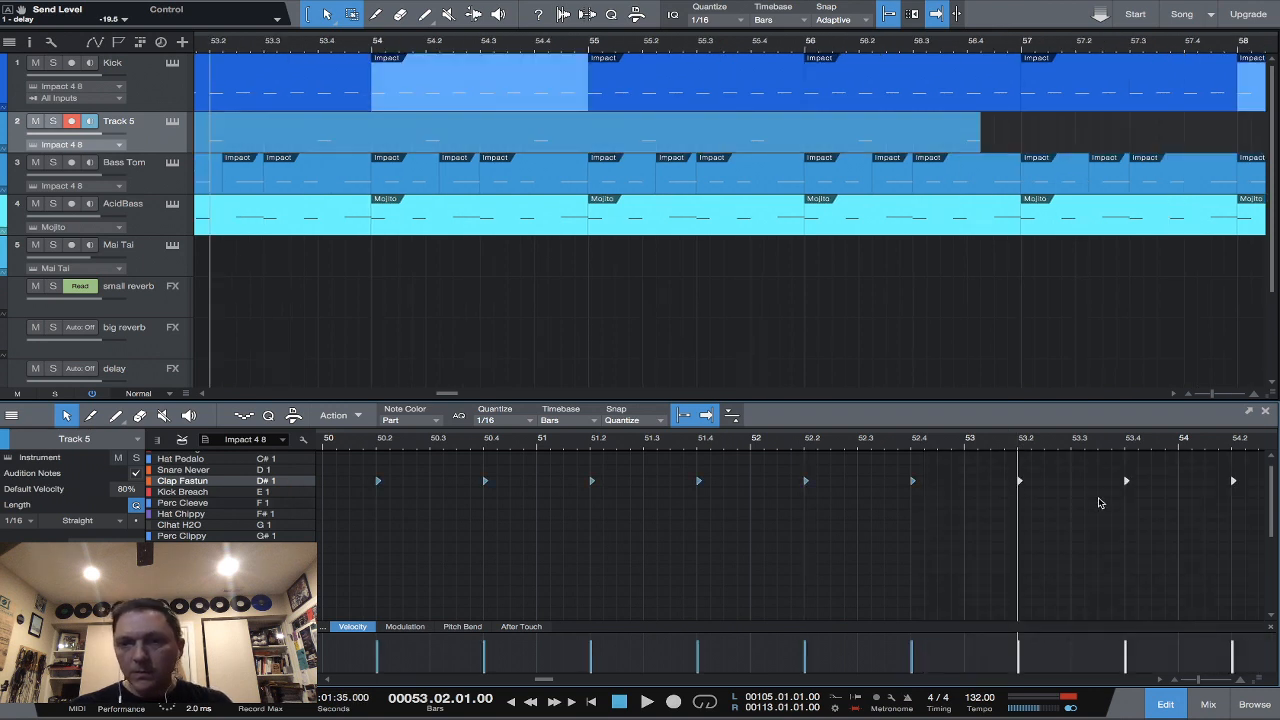
scroll(1099, 502, right, 10)
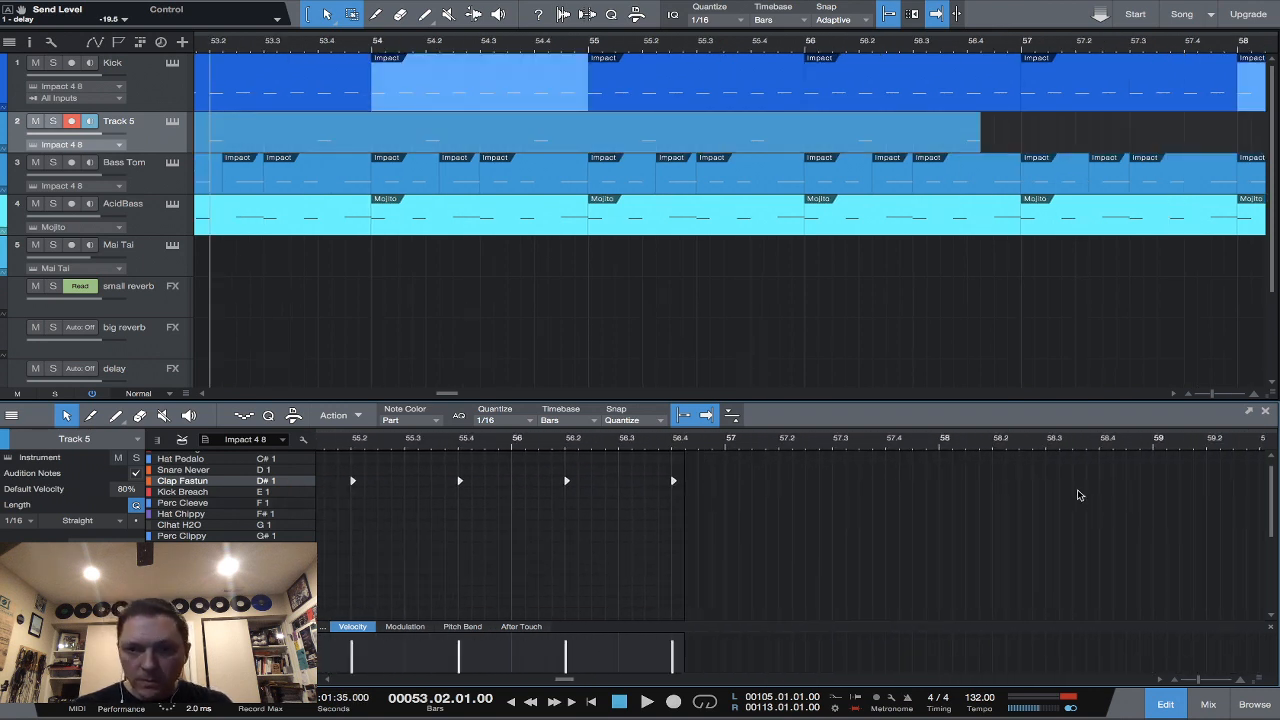
click(779, 453)
key(ctrl+v)
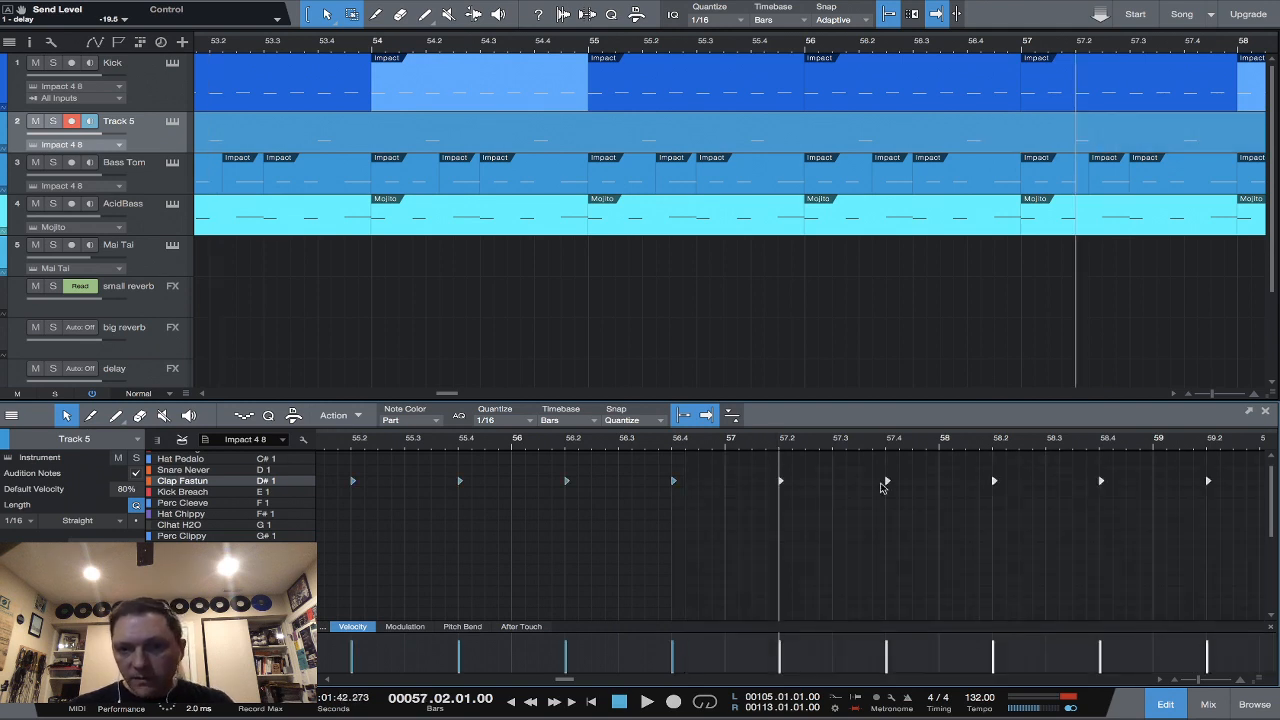
scroll(1084, 491, right, 6)
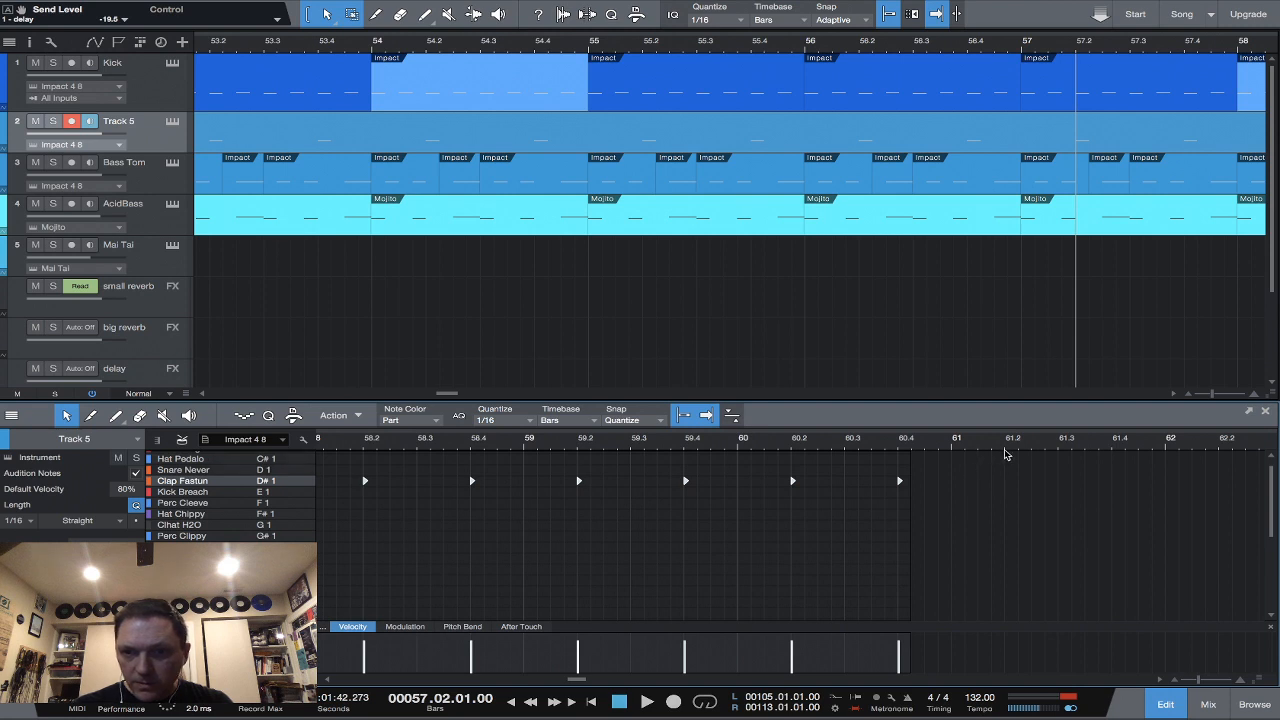
click(1007, 461)
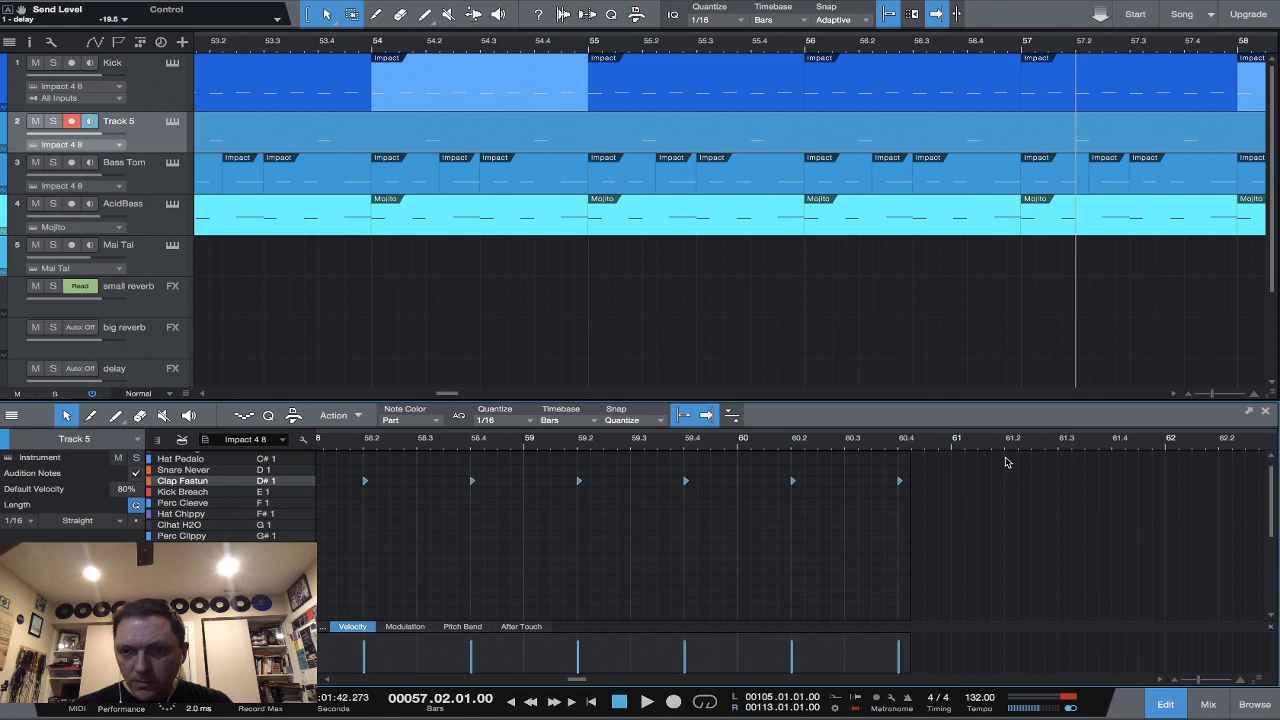
click(1005, 451)
key(ctrl+v)
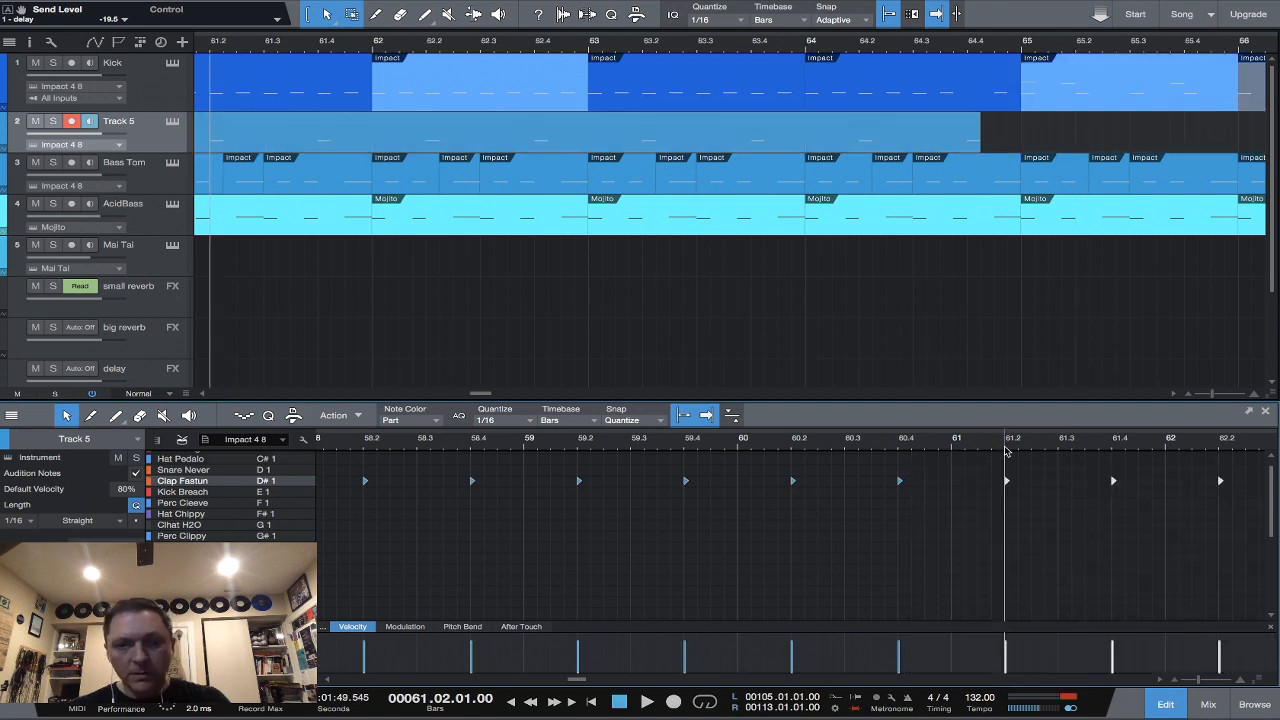
Set the loop range from the start of bar 49 to 55.04.03, enable looping and play the section.
scroll(1063, 505, right, 10)
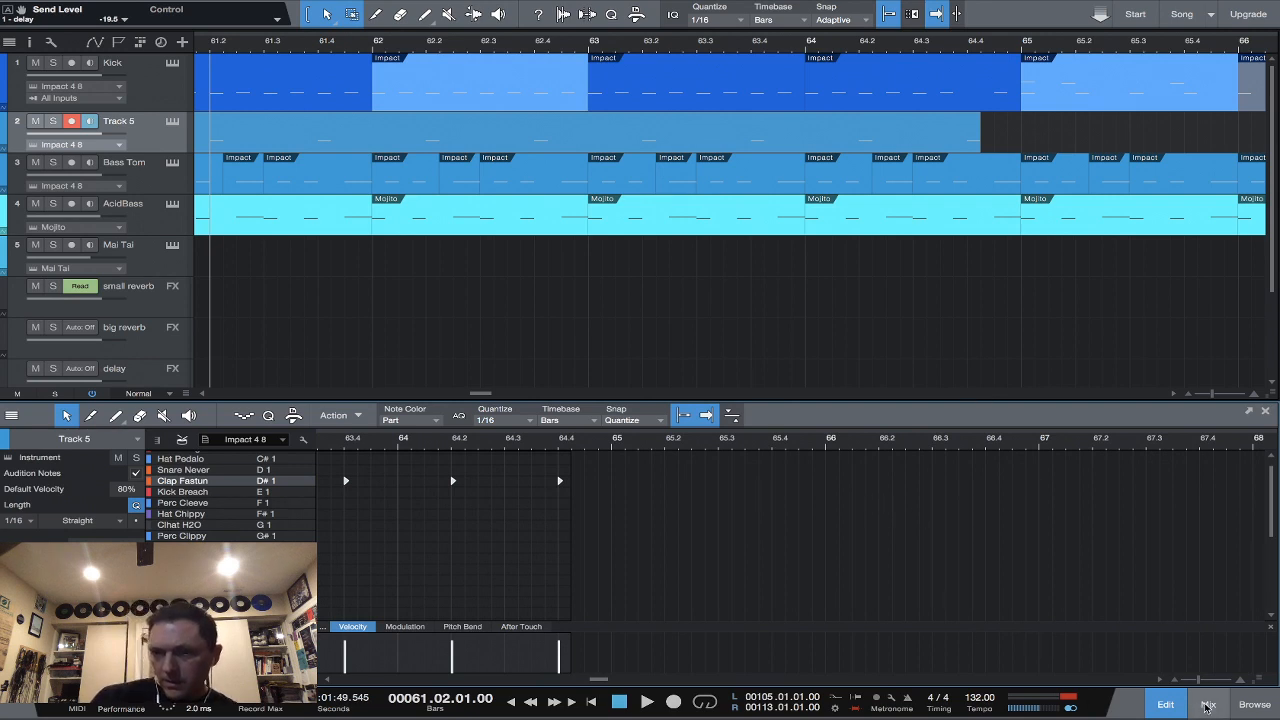
drag(1201, 683, 1197, 683)
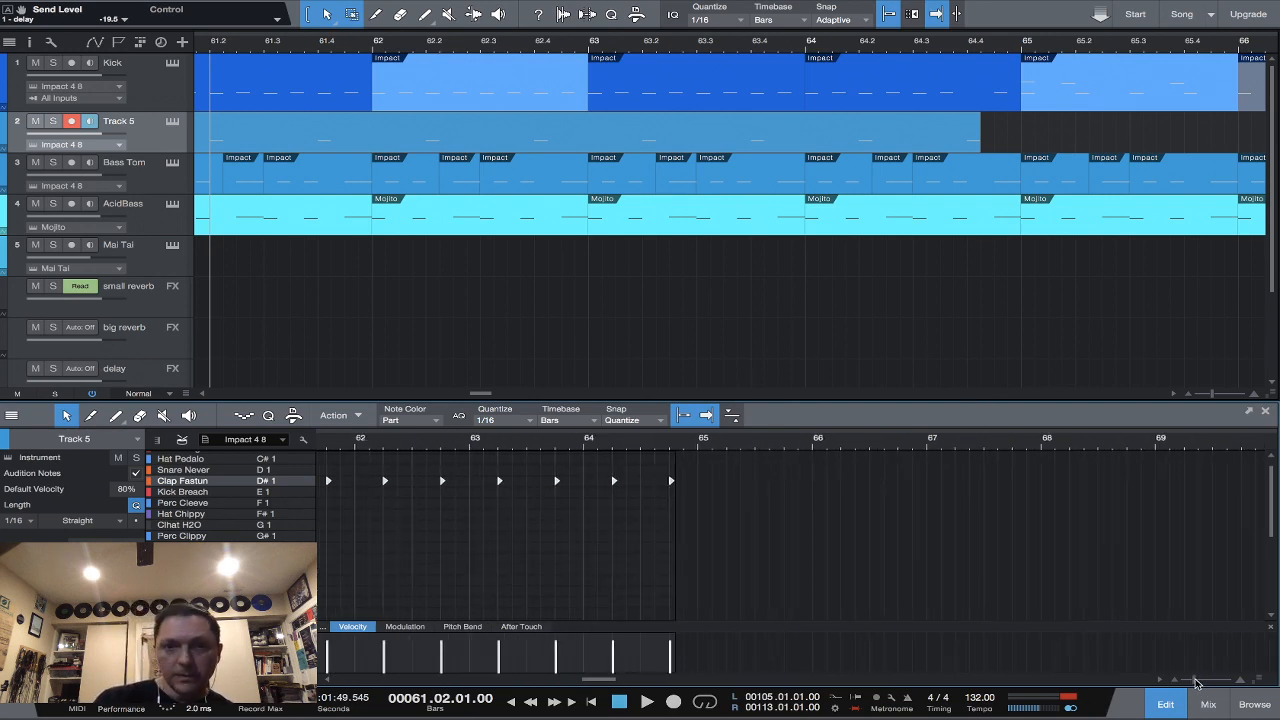
scroll(882, 510, right, 3)
scroll(882, 510, left, 15)
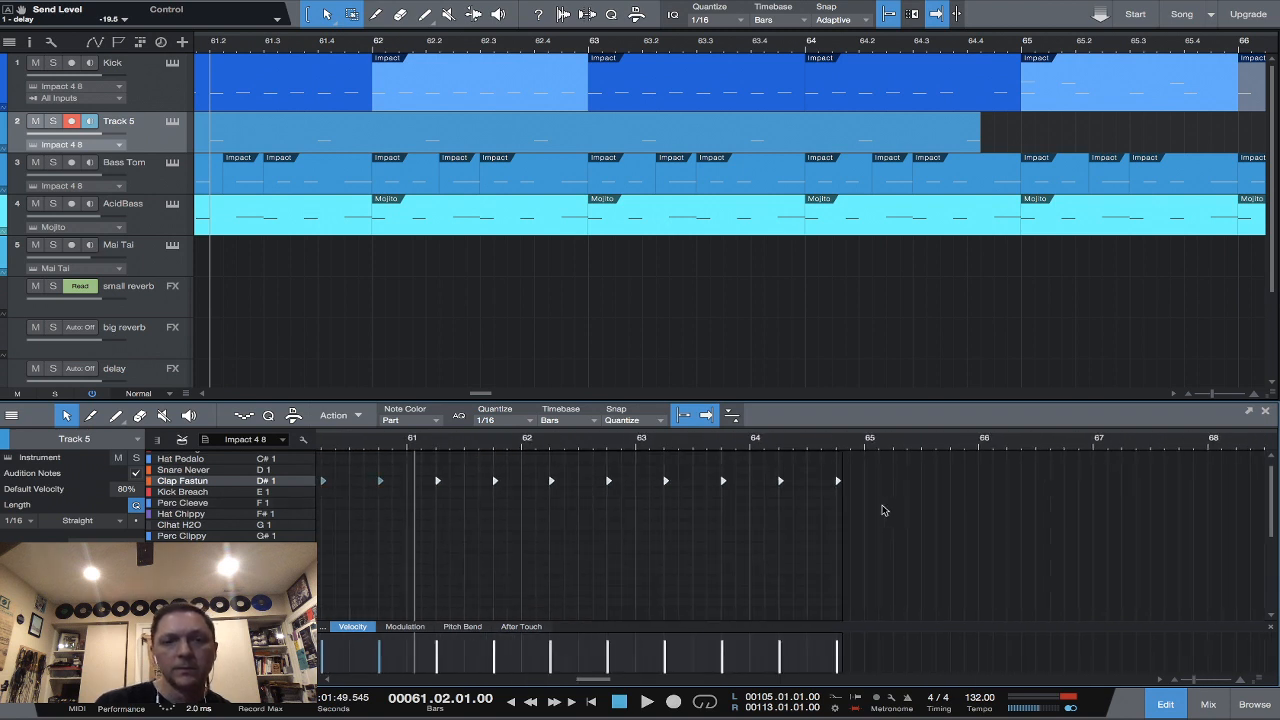
scroll(882, 510, left, 8)
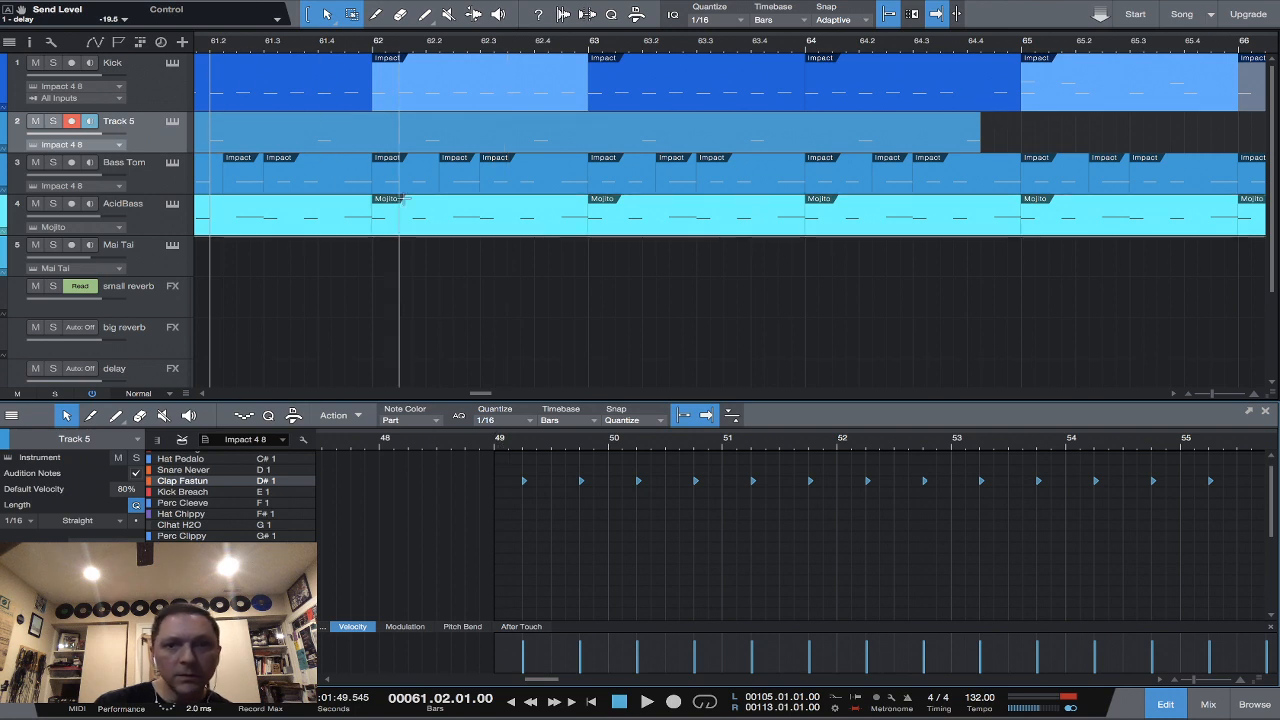
drag(1212, 398, 1209, 398)
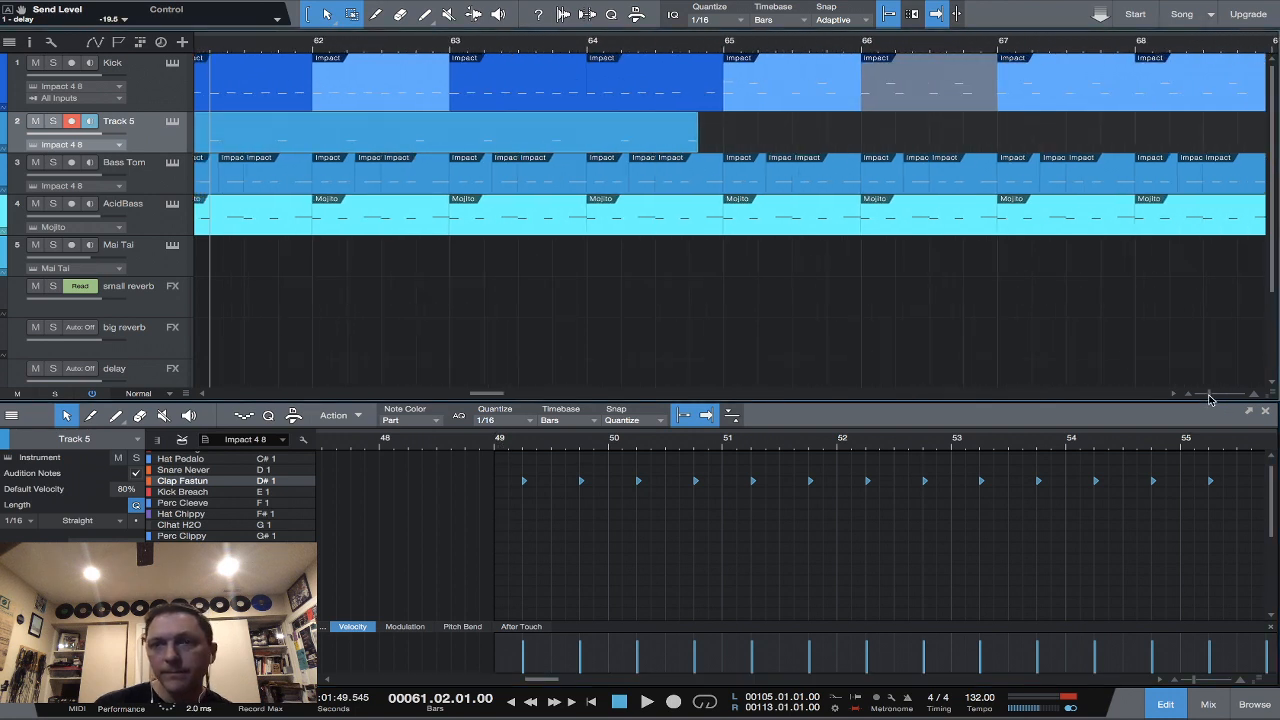
drag(500, 393, 433, 394)
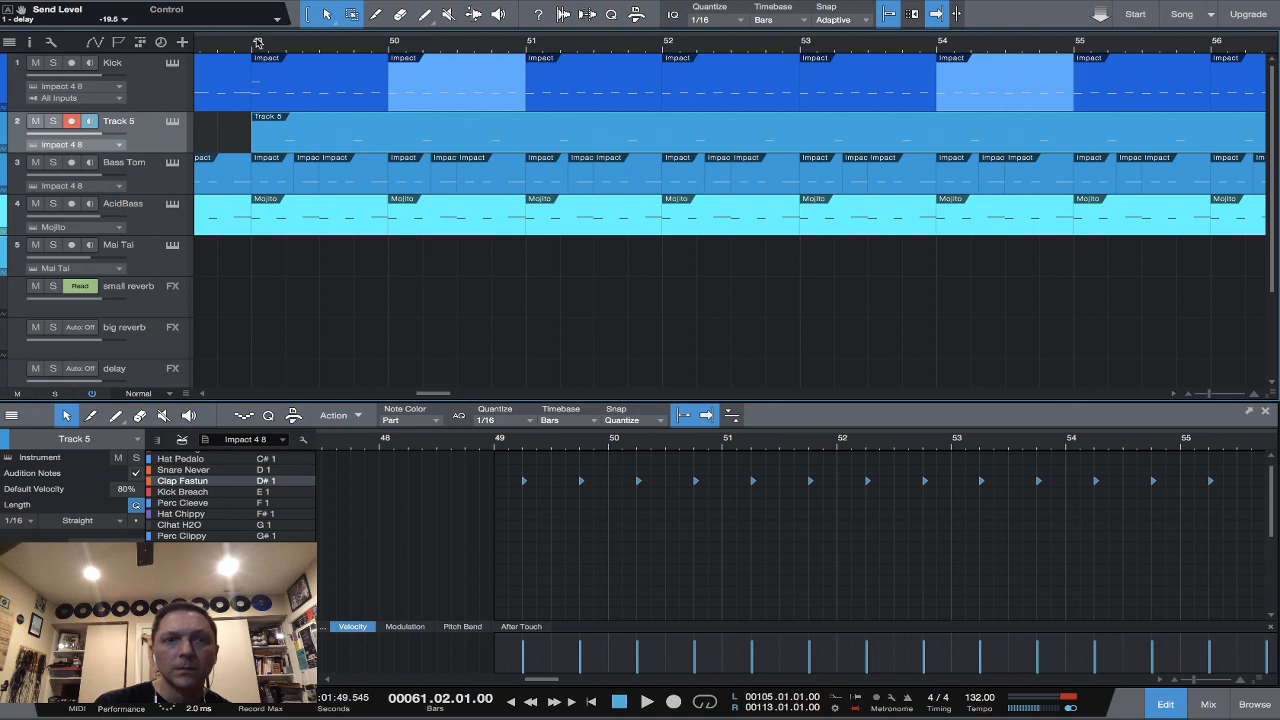
drag(257, 30, 535, 30)
drag(667, 22, 958, 30)
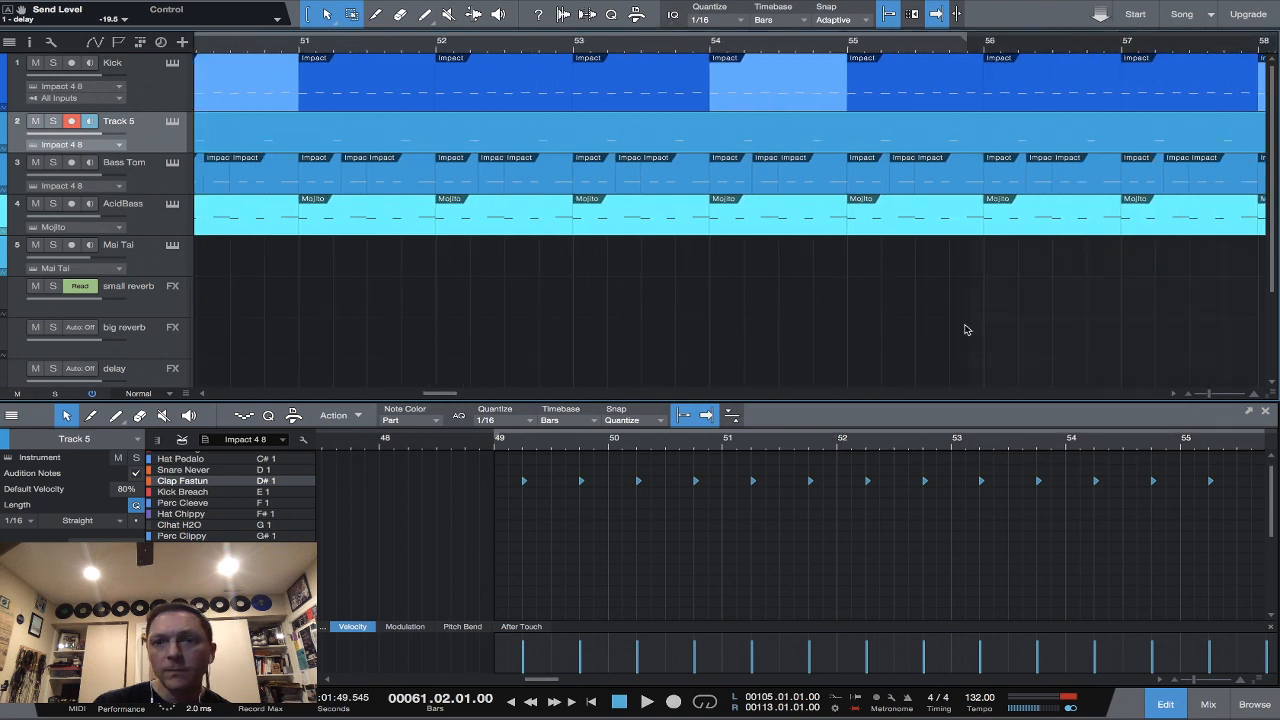
click(706, 703)
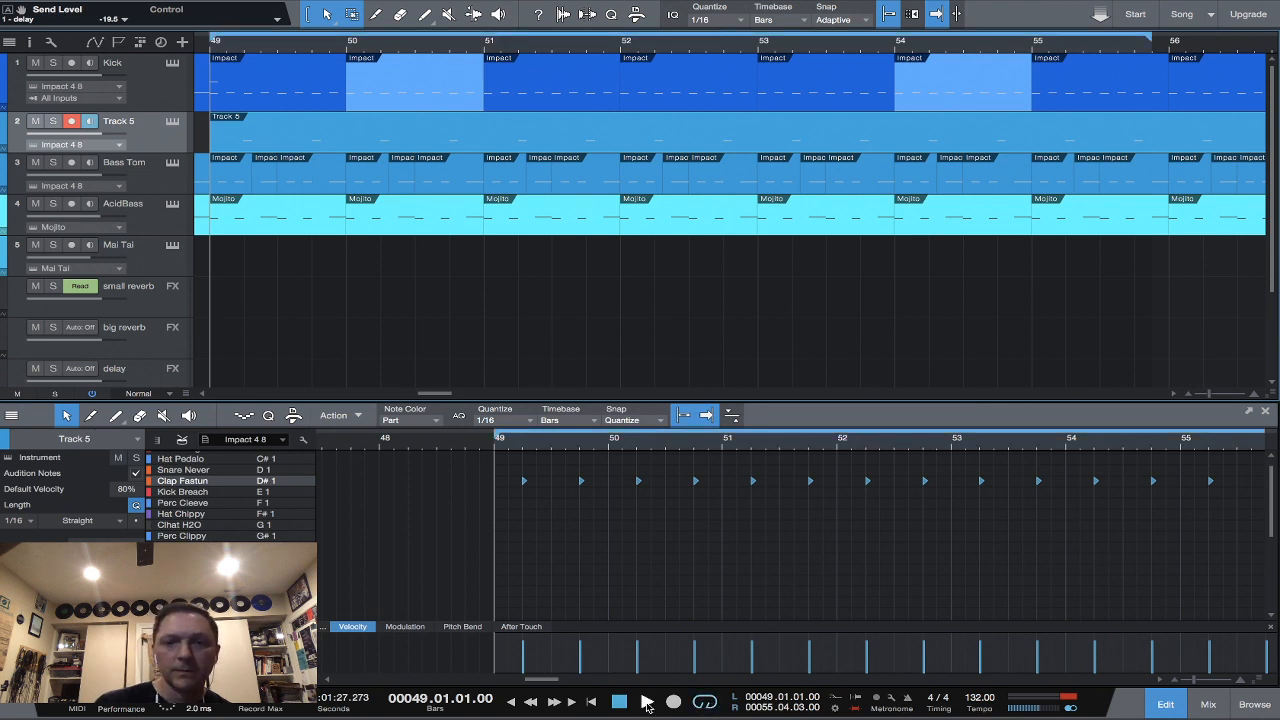
click(647, 704)
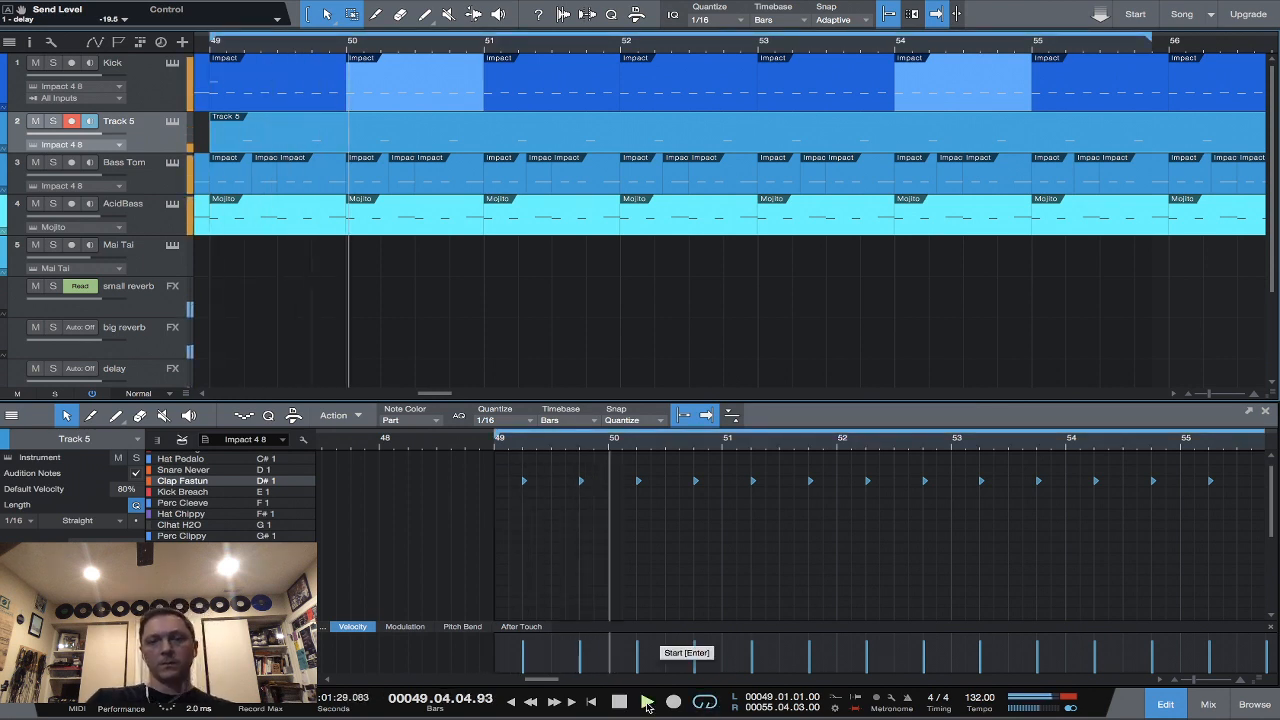
Rename mixer channel 10, the clap instrument's St 2 output, as Claps.
click(1212, 705)
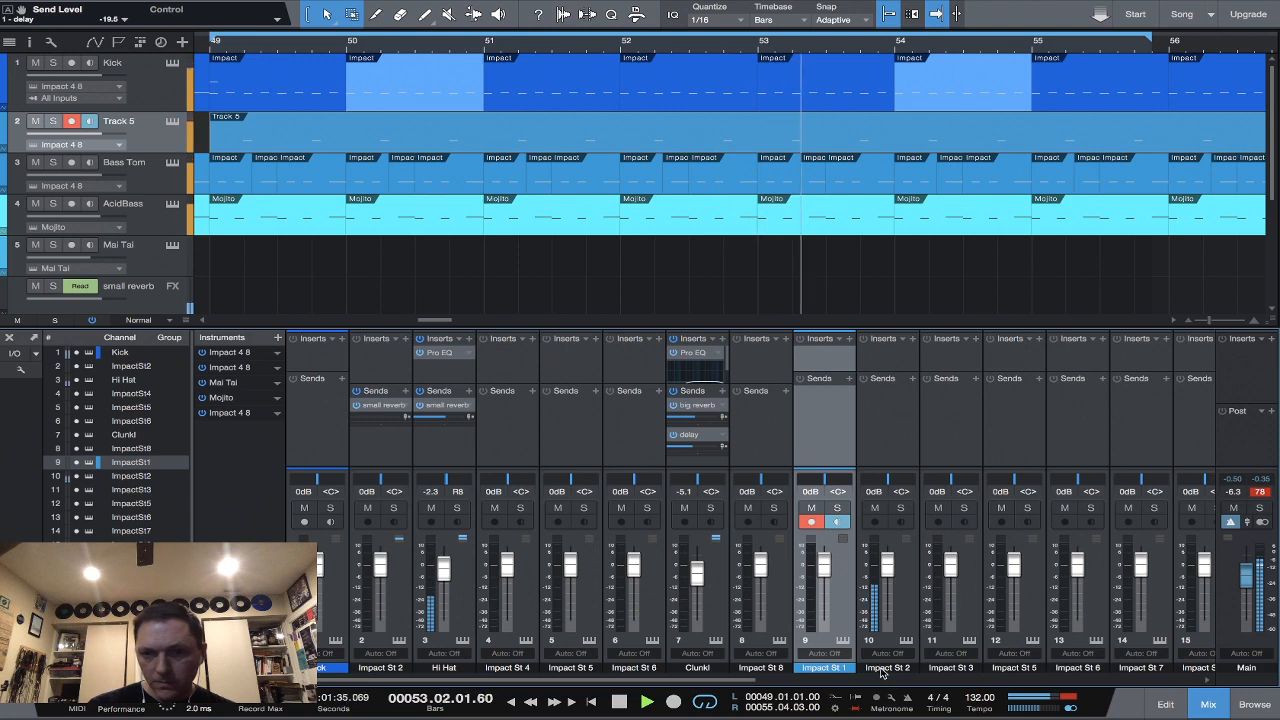
double_click(882, 668)
text(C)
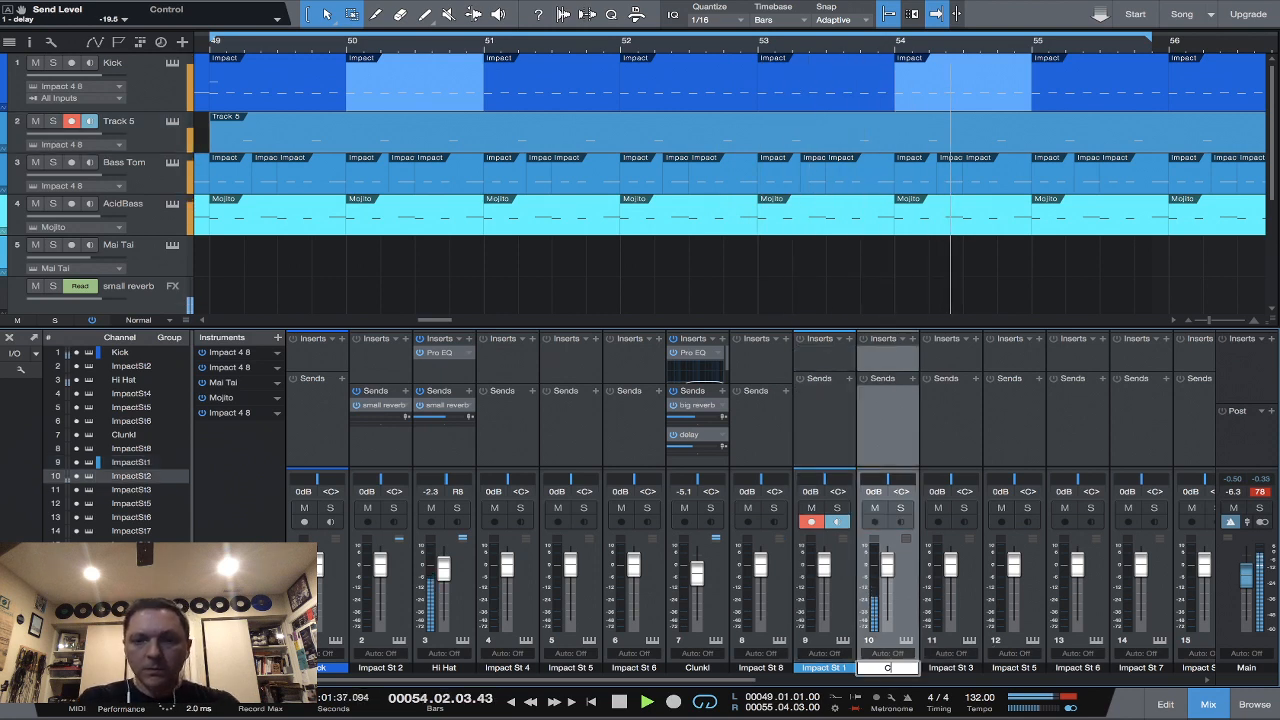
text(laps)
key(Return)
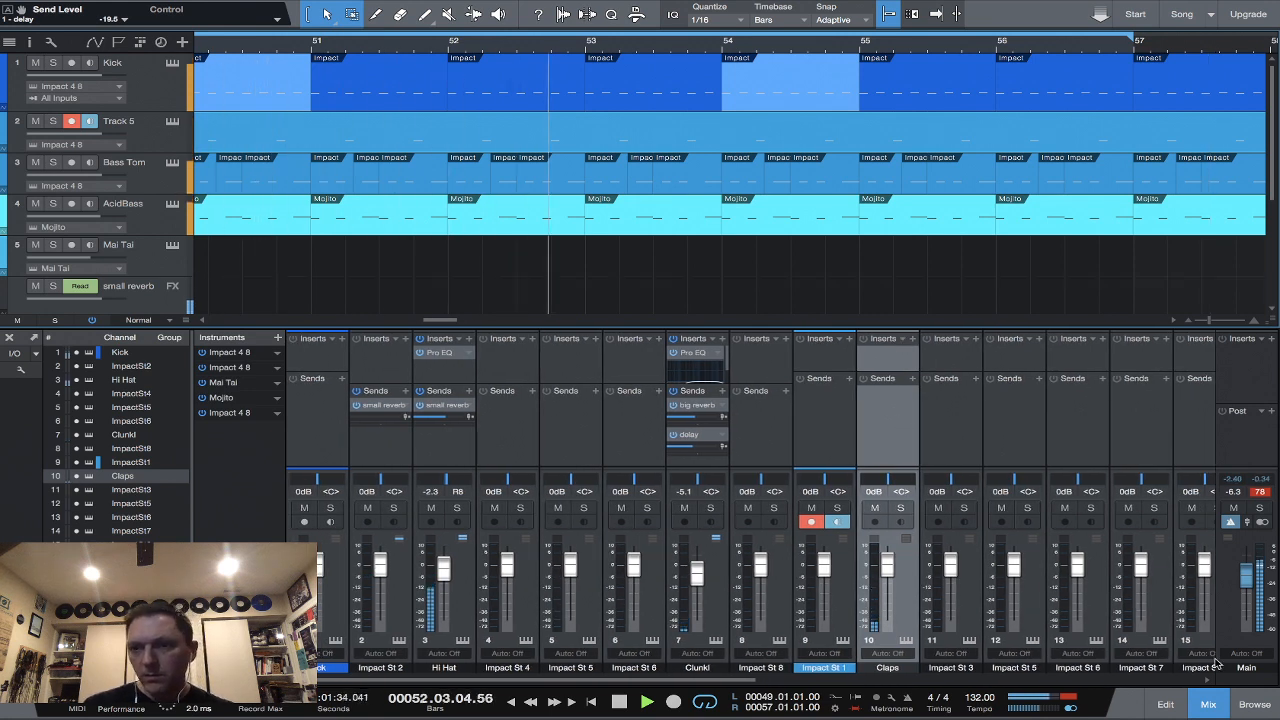
Insert the Compressor from the Dynamics effects on the Claps channel.
click(1254, 704)
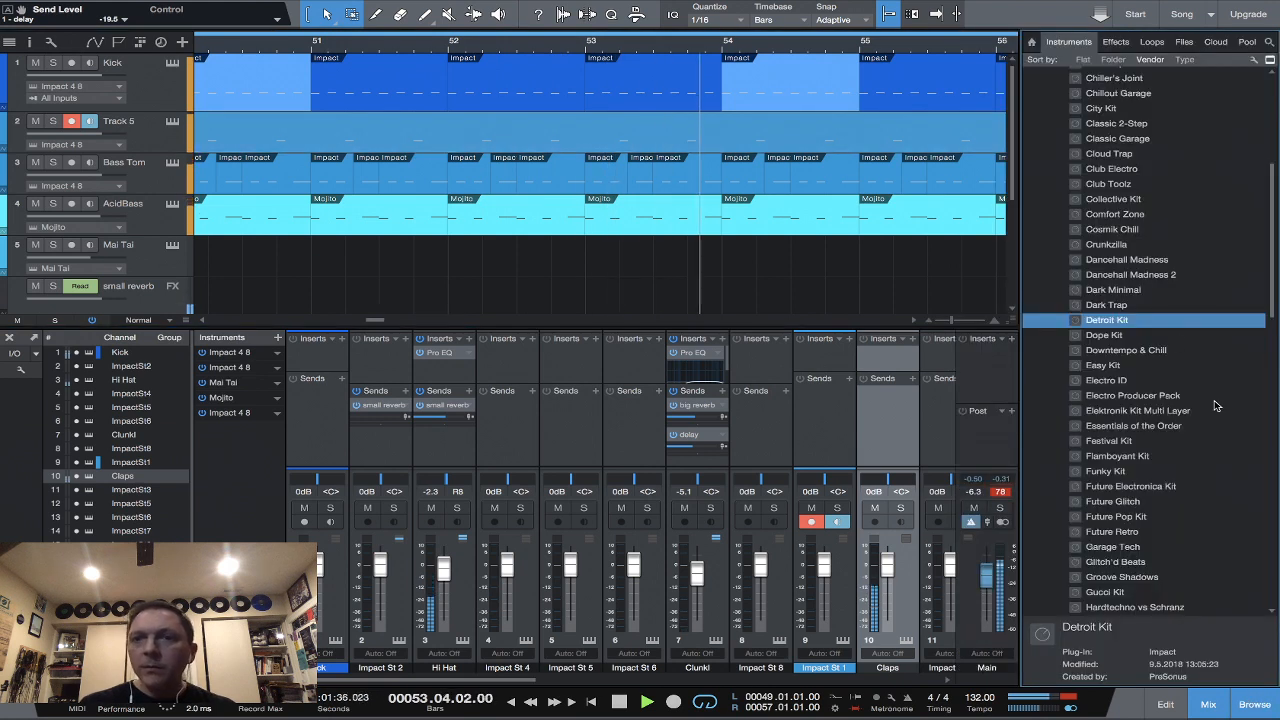
click(1116, 42)
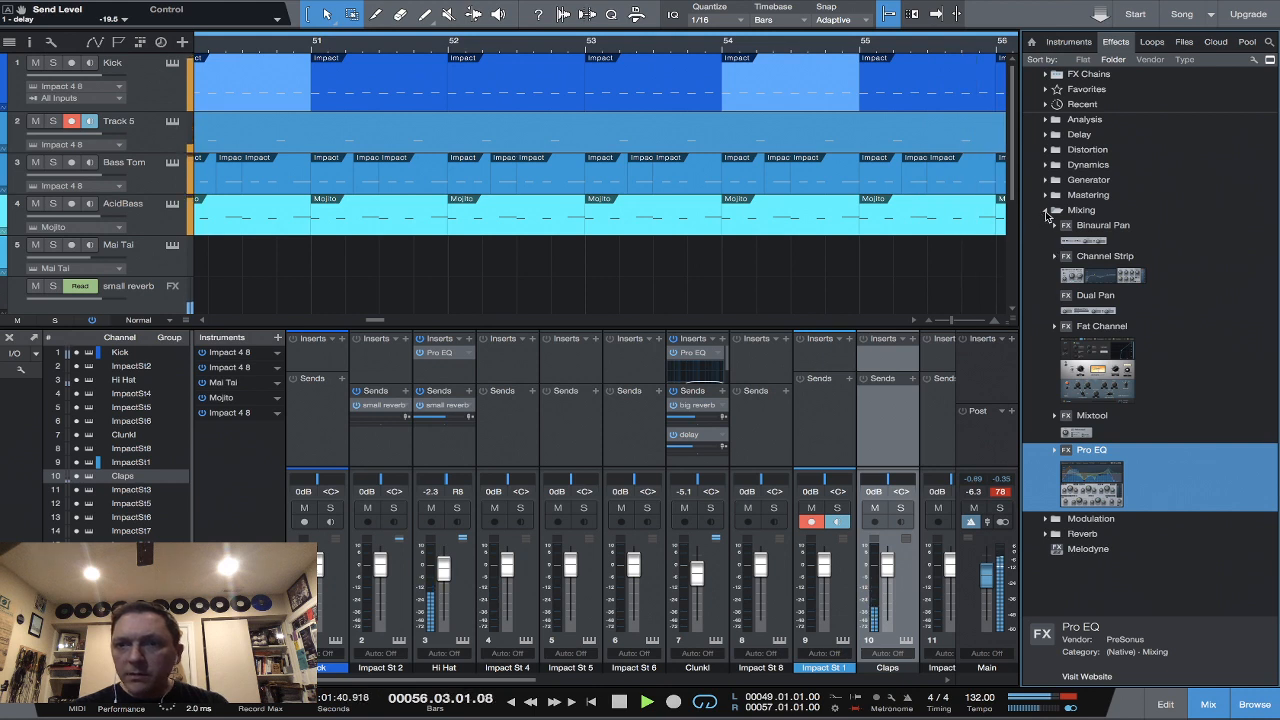
click(1047, 212)
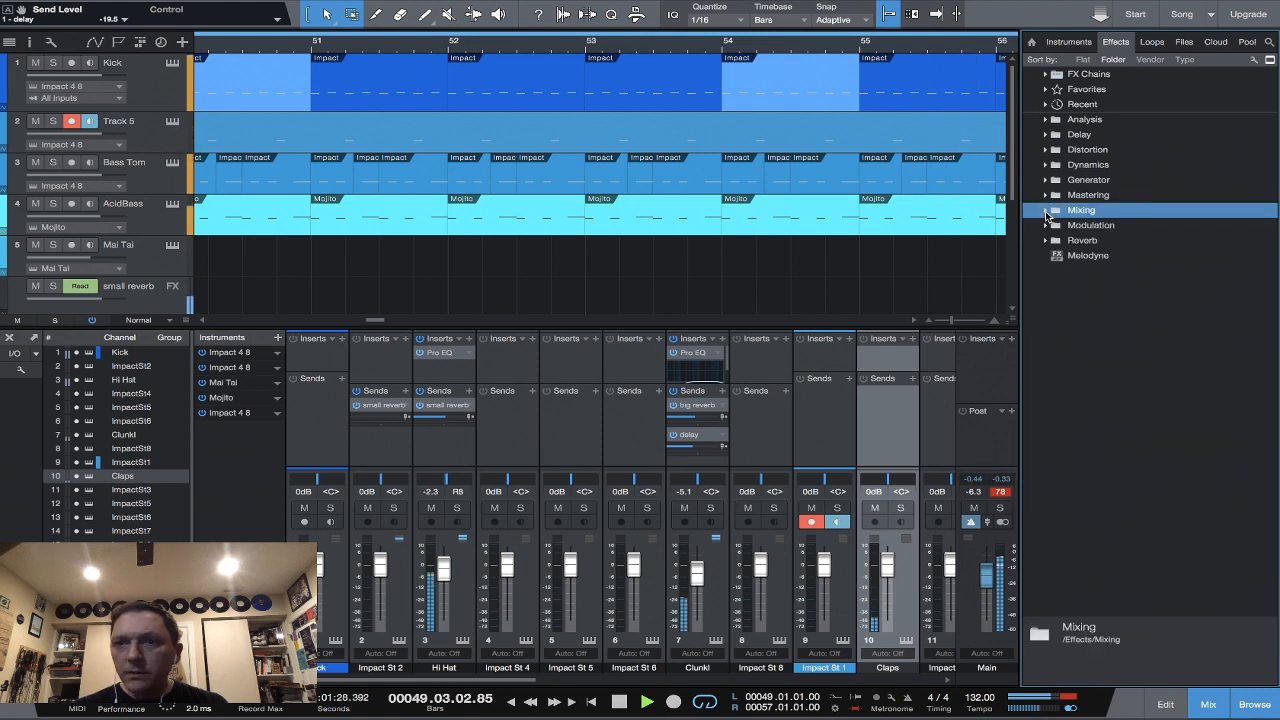
click(1045, 164)
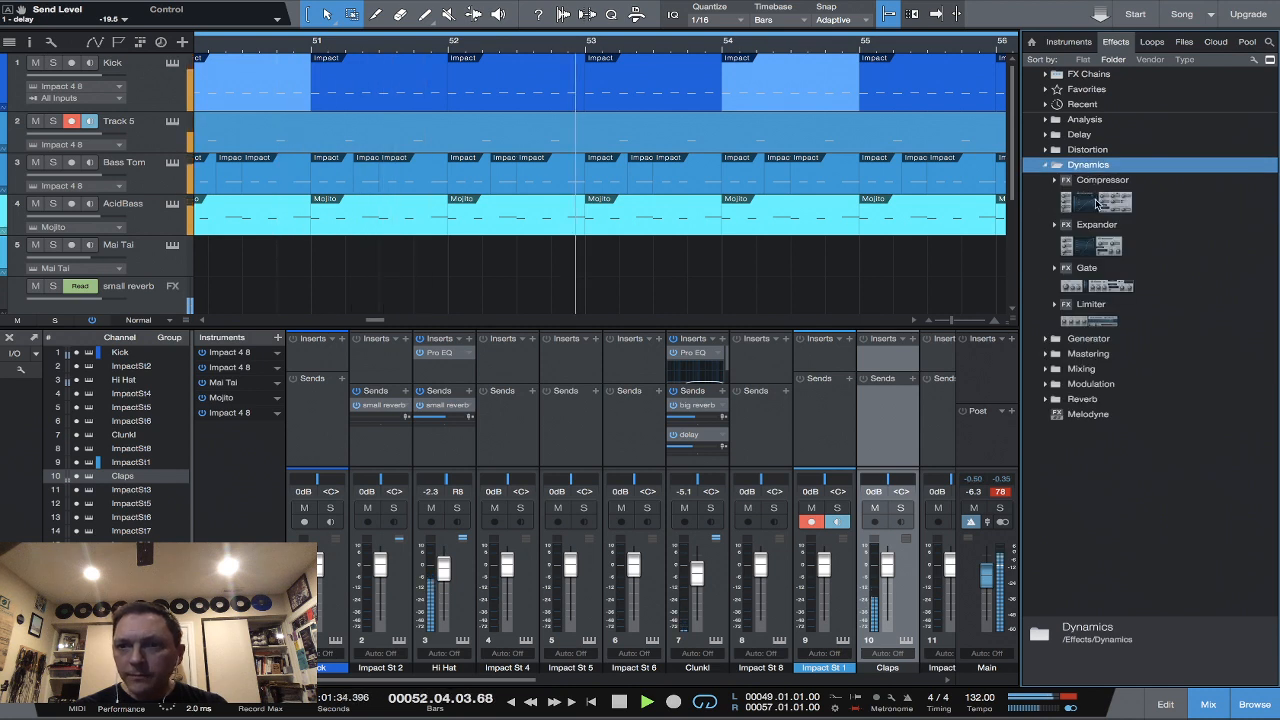
drag(1097, 203, 871, 356)
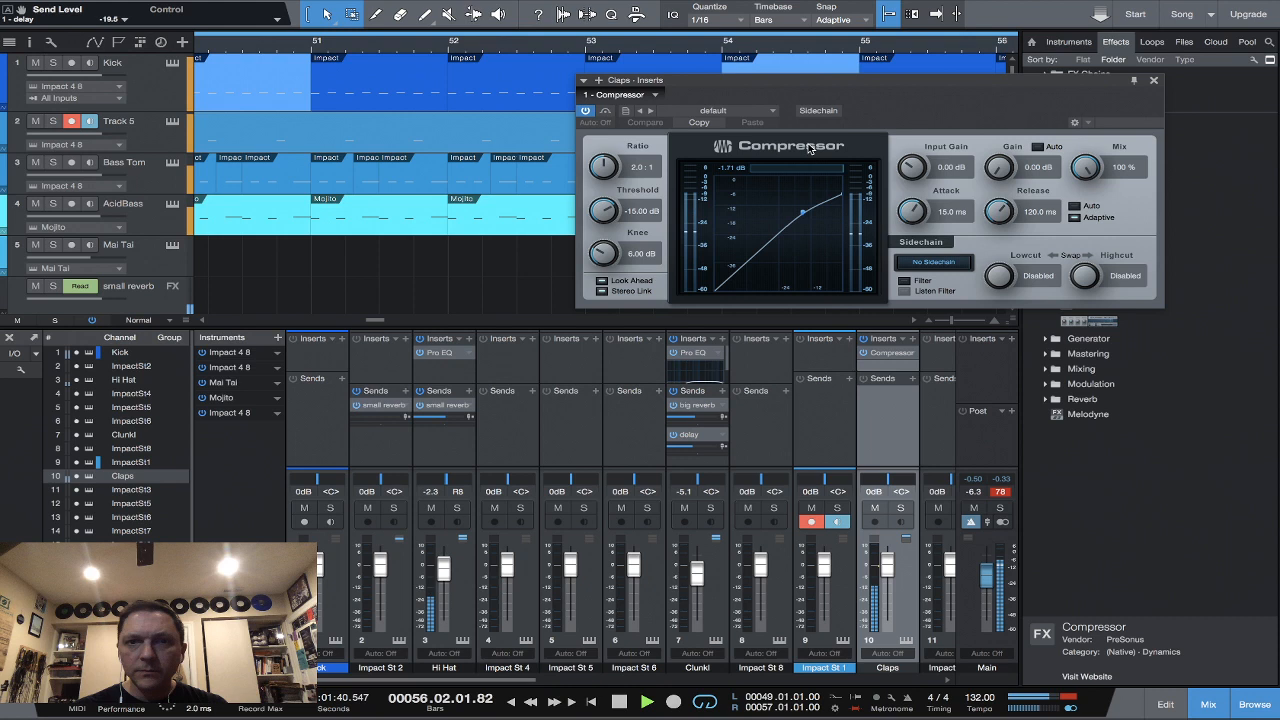
Audition the SD - Crrrack drum preset on the Claps compressor and settle on the Percussion preset.
click(745, 110)
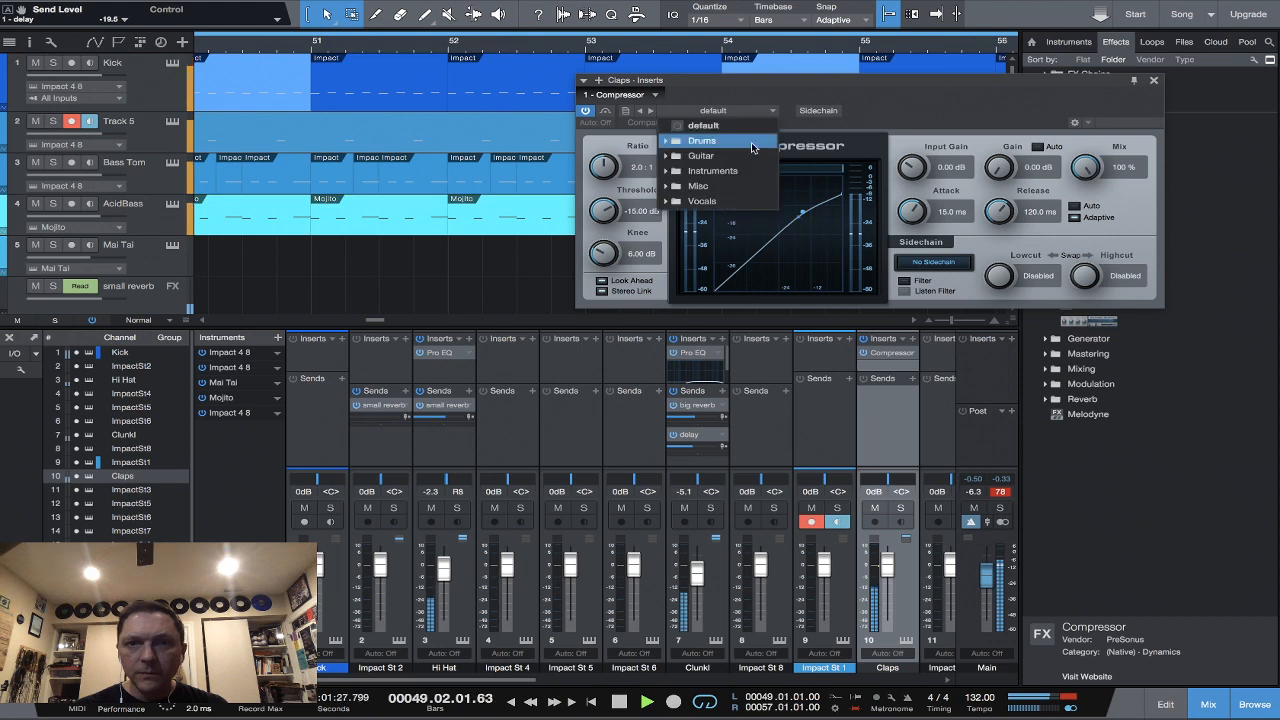
click(751, 142)
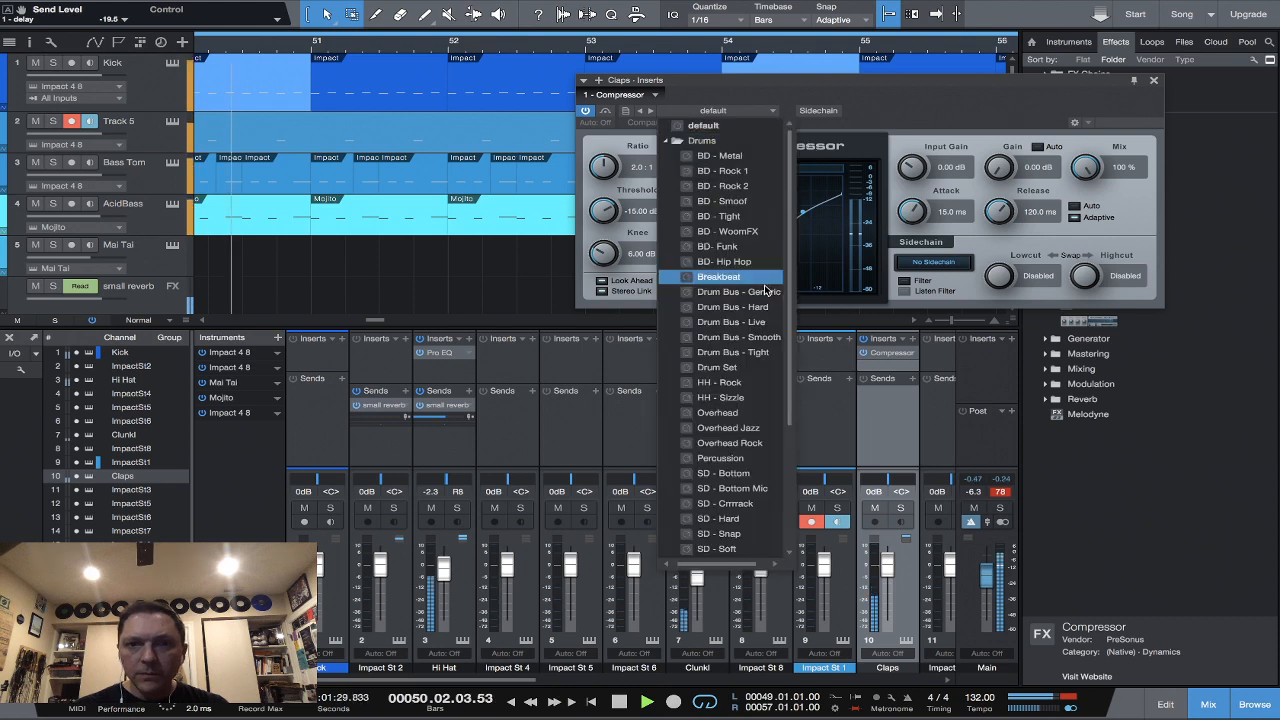
scroll(766, 290, down, 4)
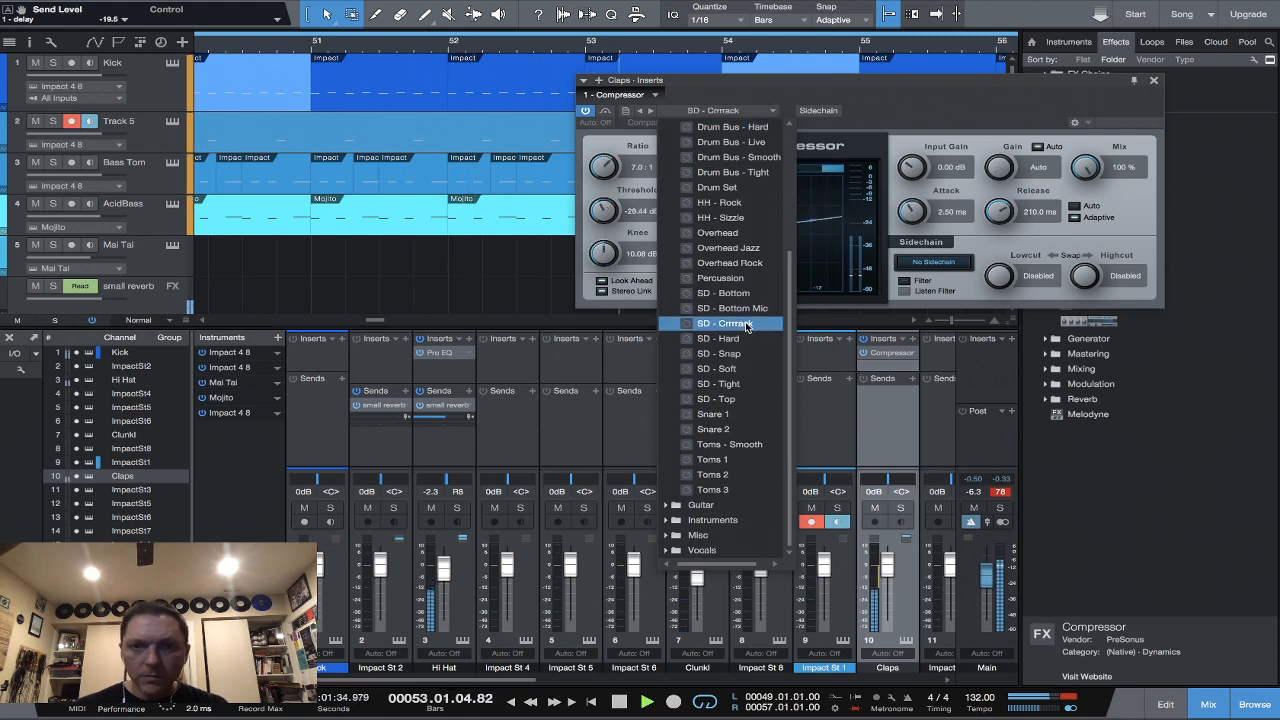
click(745, 325)
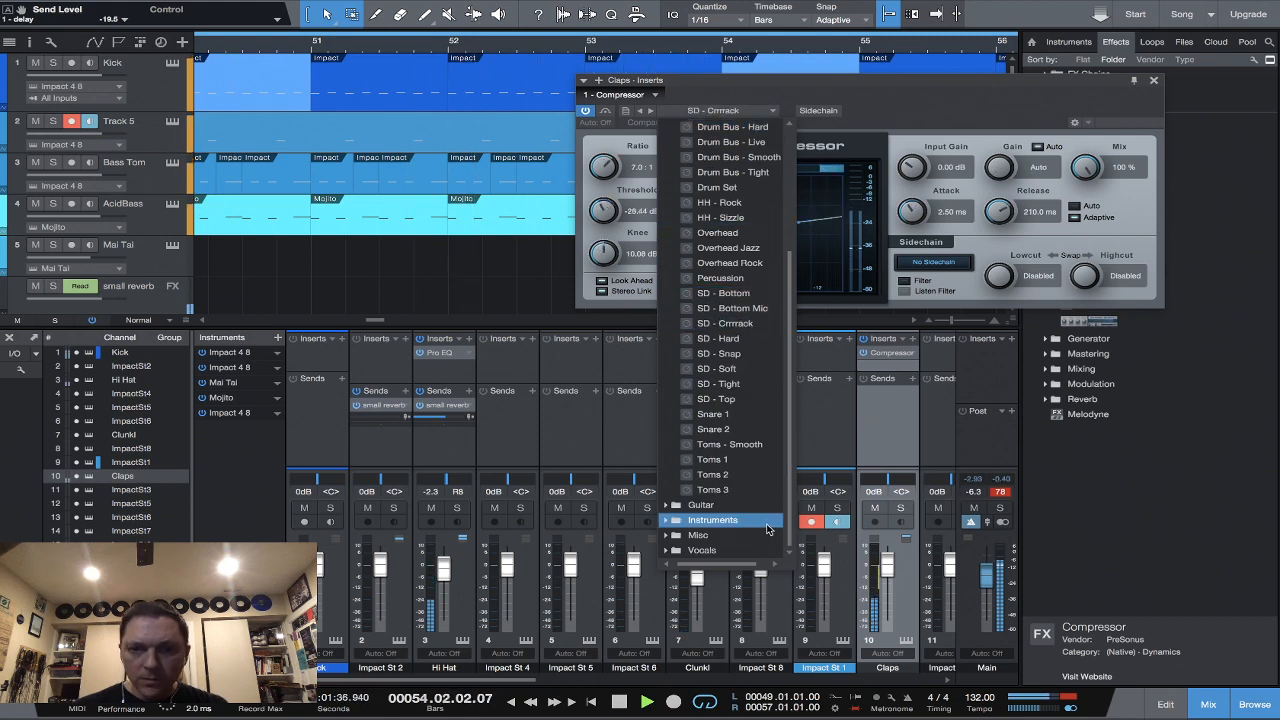
click(733, 279)
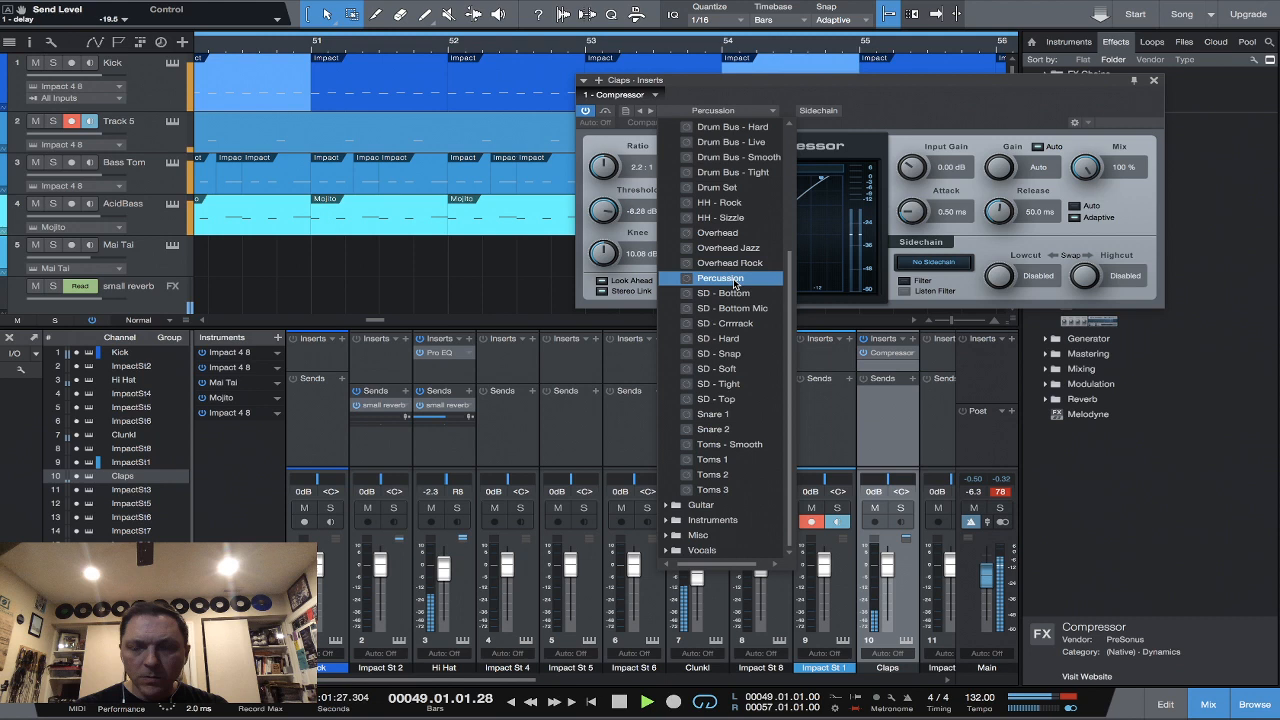
click(735, 280)
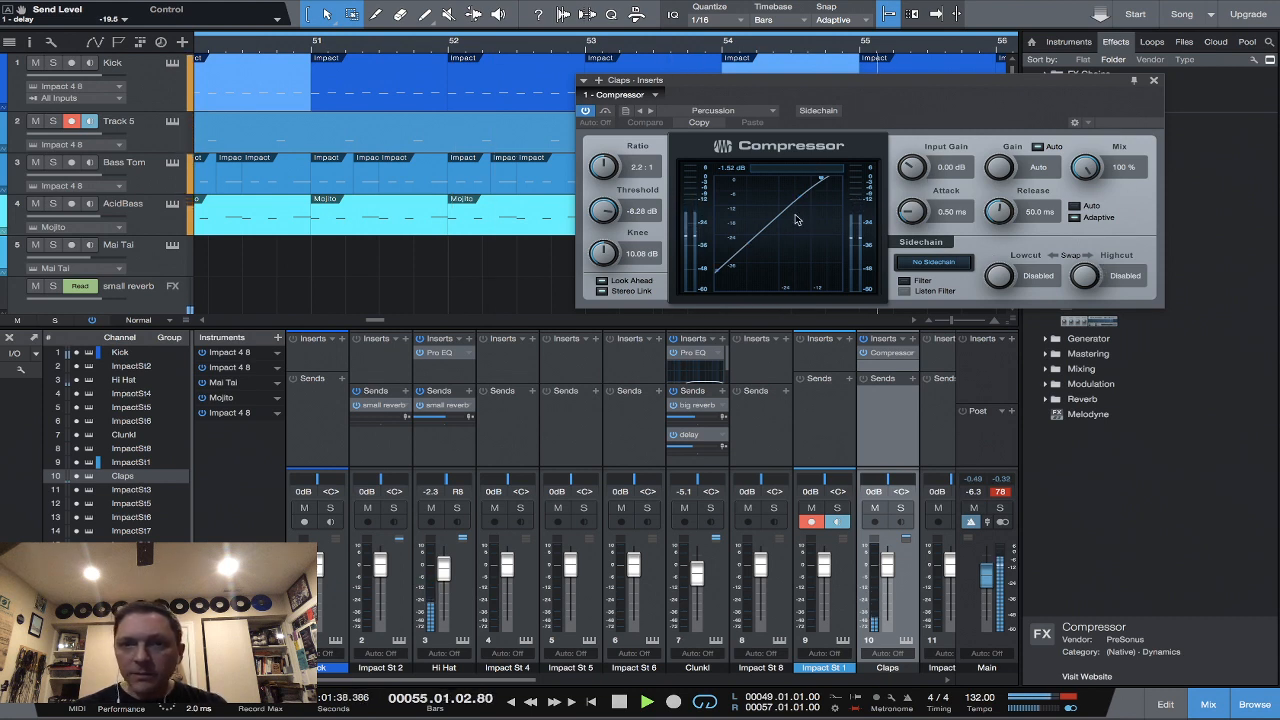
Set the Claps compressor's ratio to 5.1:1, threshold to -11.64 dB and attack to 4.32 ms.
mouse_move(609, 172)
mouse_down()
mouse_move(606, 149)
mouse_move(606, 166)
mouse_up()
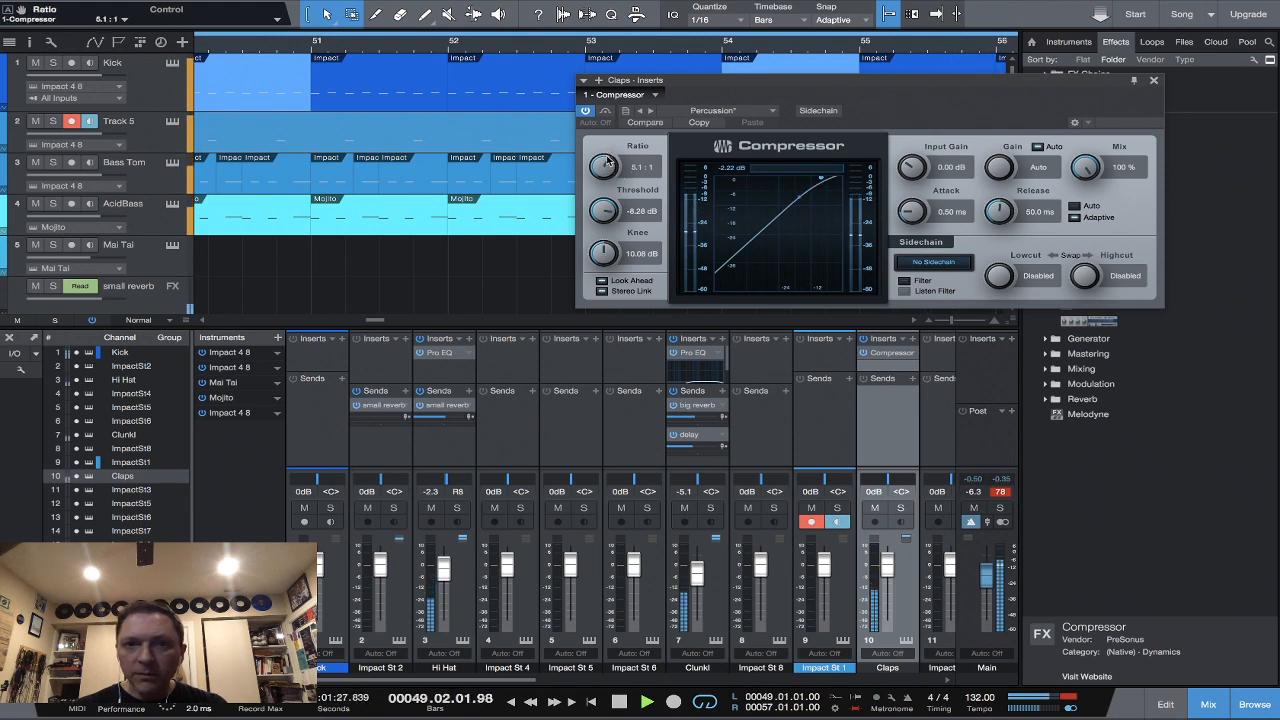
drag(601, 204, 882, 226)
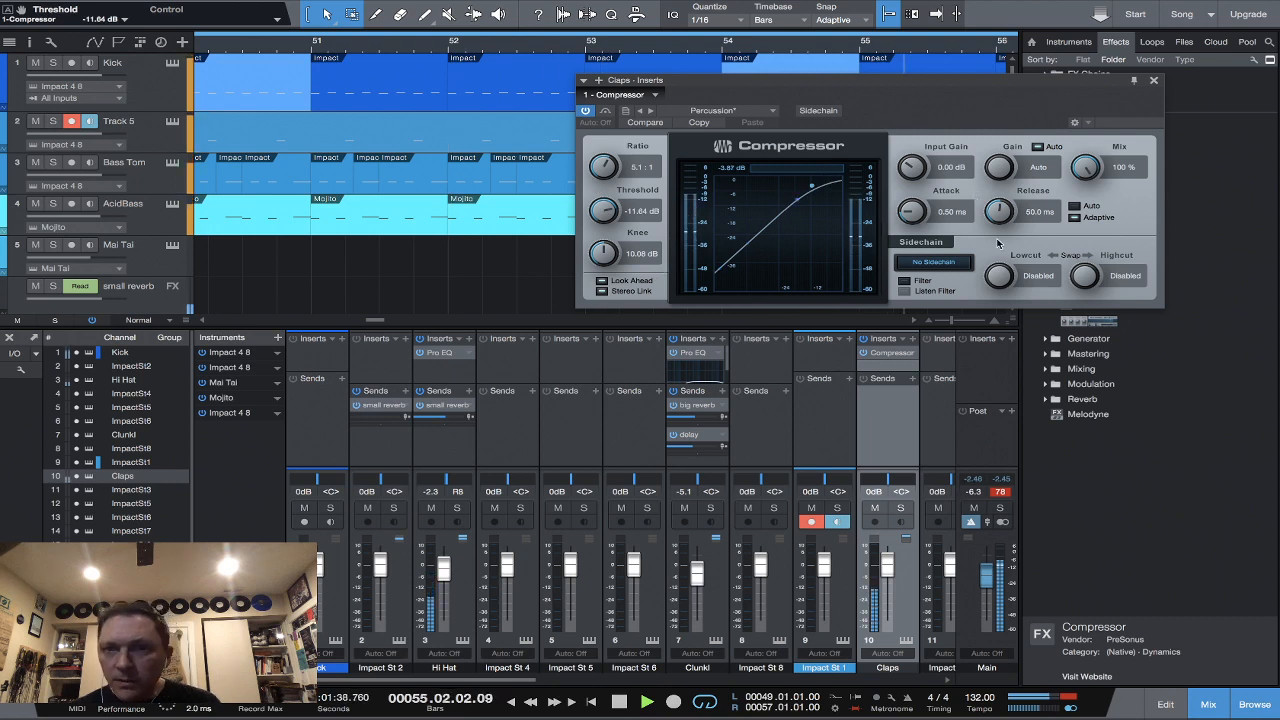
drag(911, 211, 912, 170)
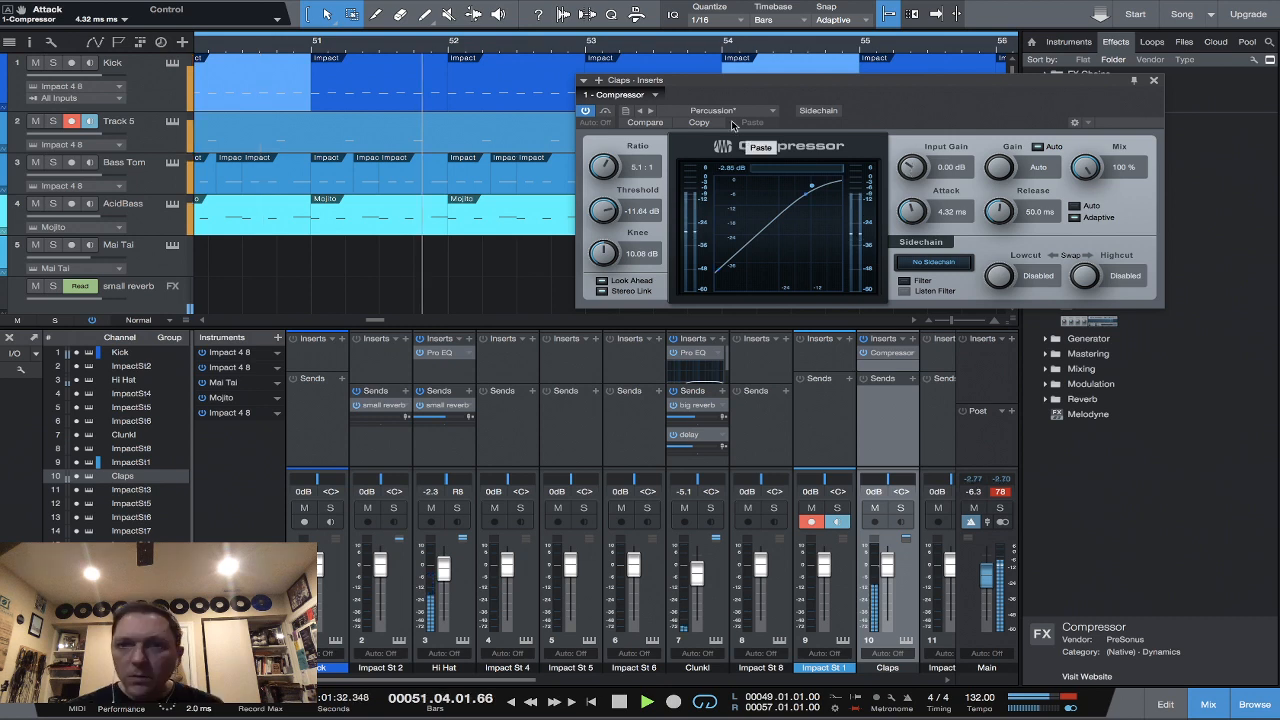
click(587, 111)
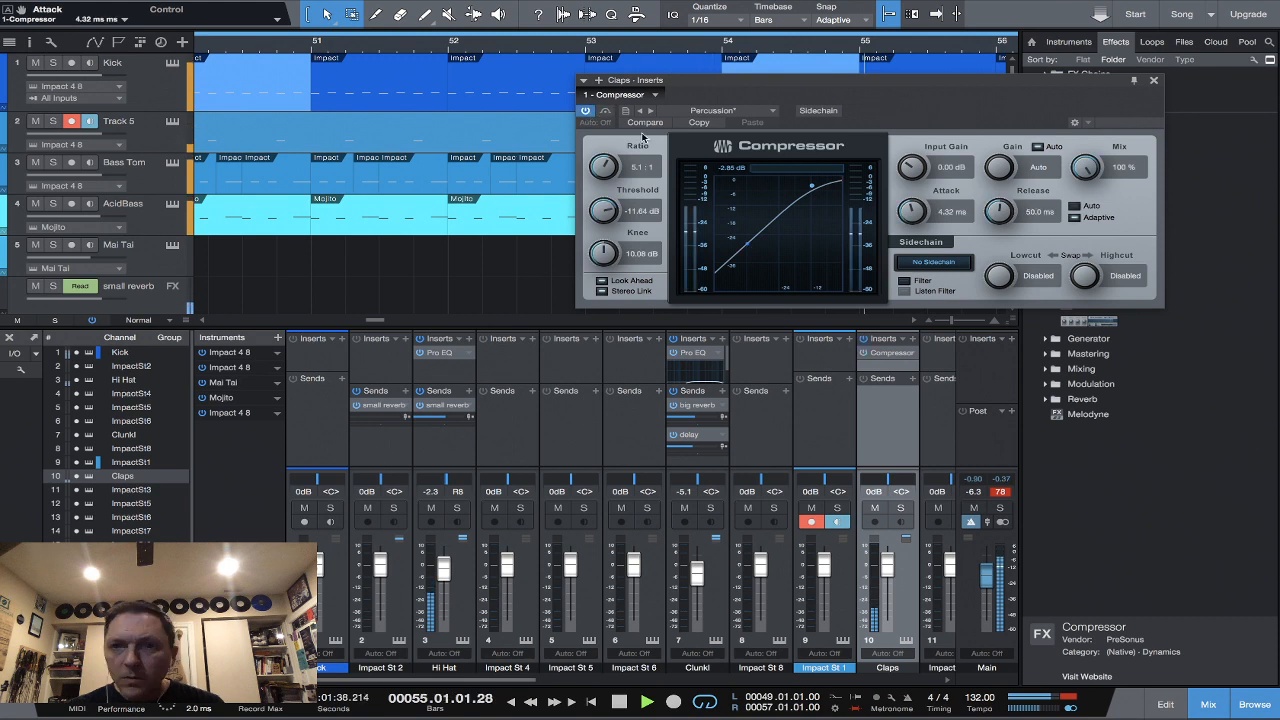
Raise the compressor's input gain to 18.18 dB, set the attack to 3.98 ms and close the effect window.
drag(911, 167, 913, 138)
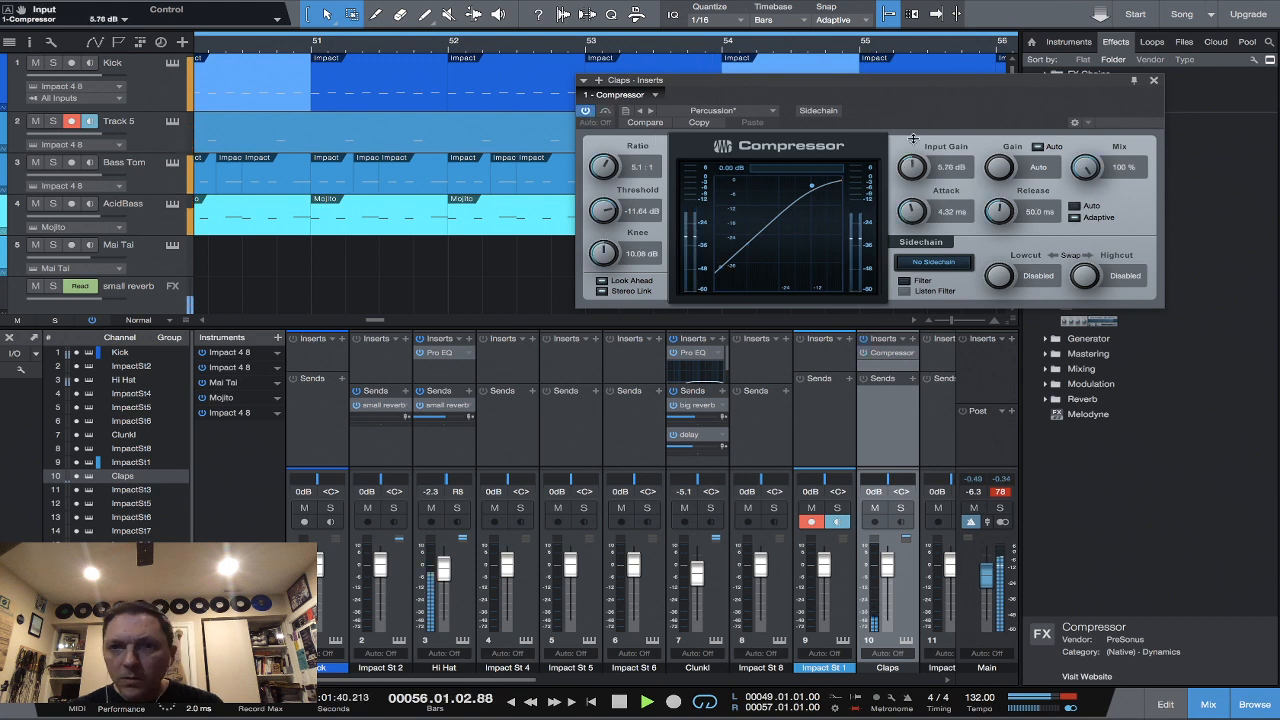
drag(913, 138, 914, 96)
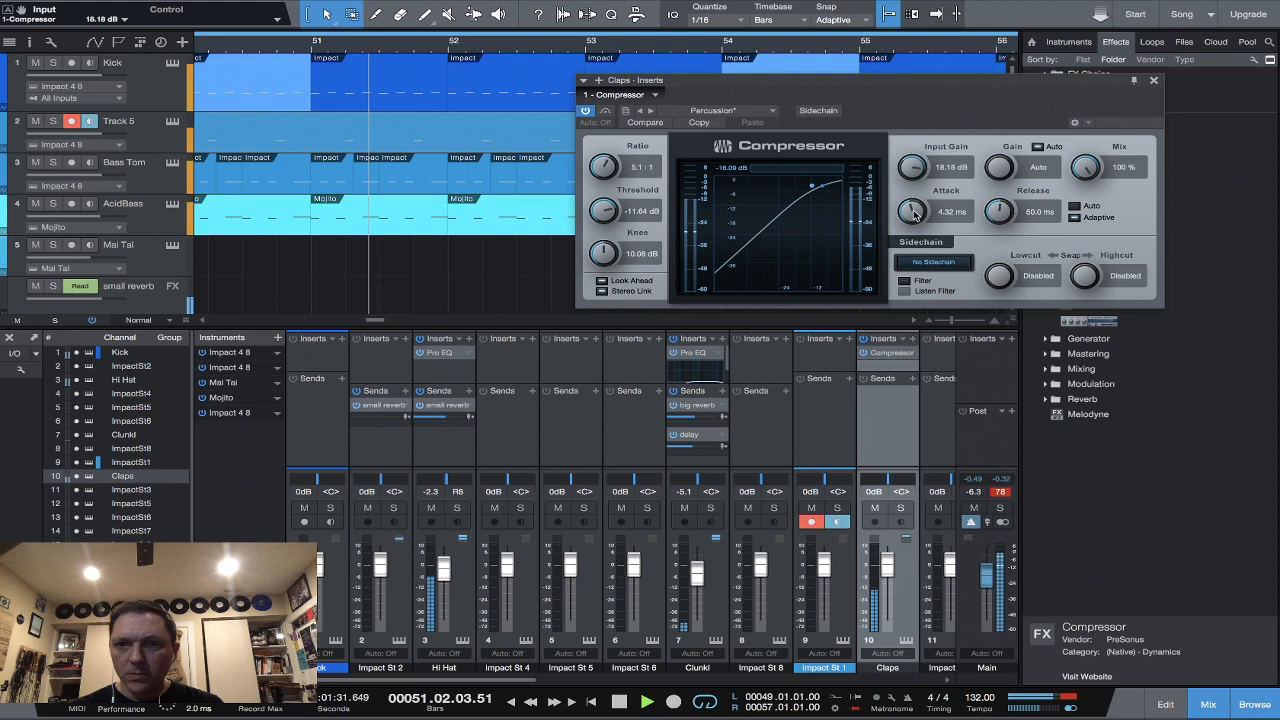
mouse_move(913, 213)
mouse_down()
mouse_move(914, 235)
mouse_move(914, 182)
mouse_move(914, 206)
mouse_up()
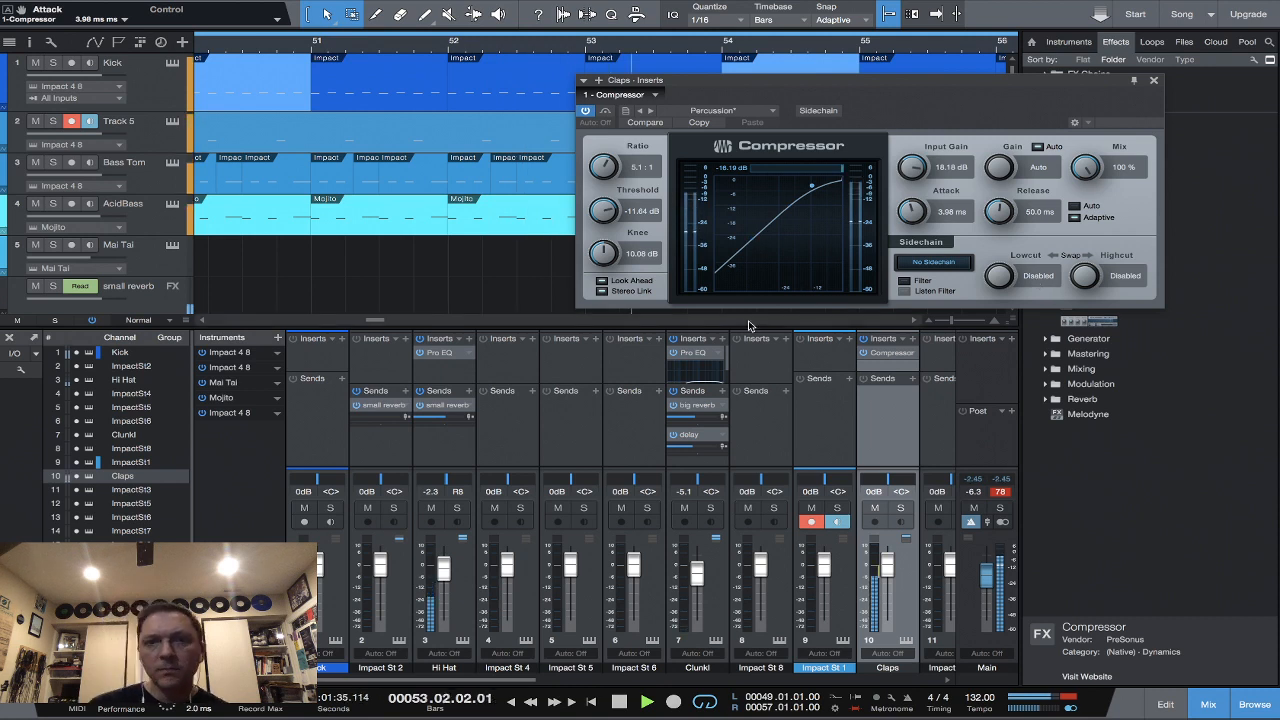
click(1155, 82)
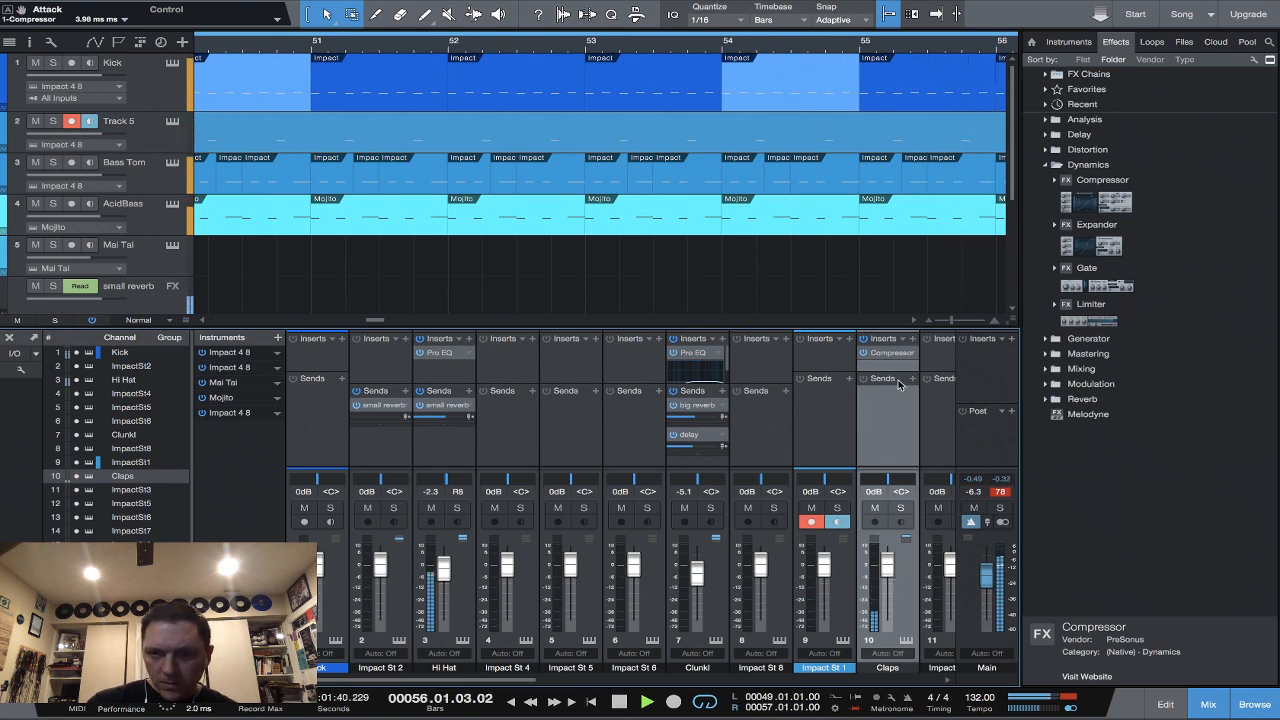
Add a send from the Claps channel to the small reverb and set its level to -8.6 dB.
click(911, 381)
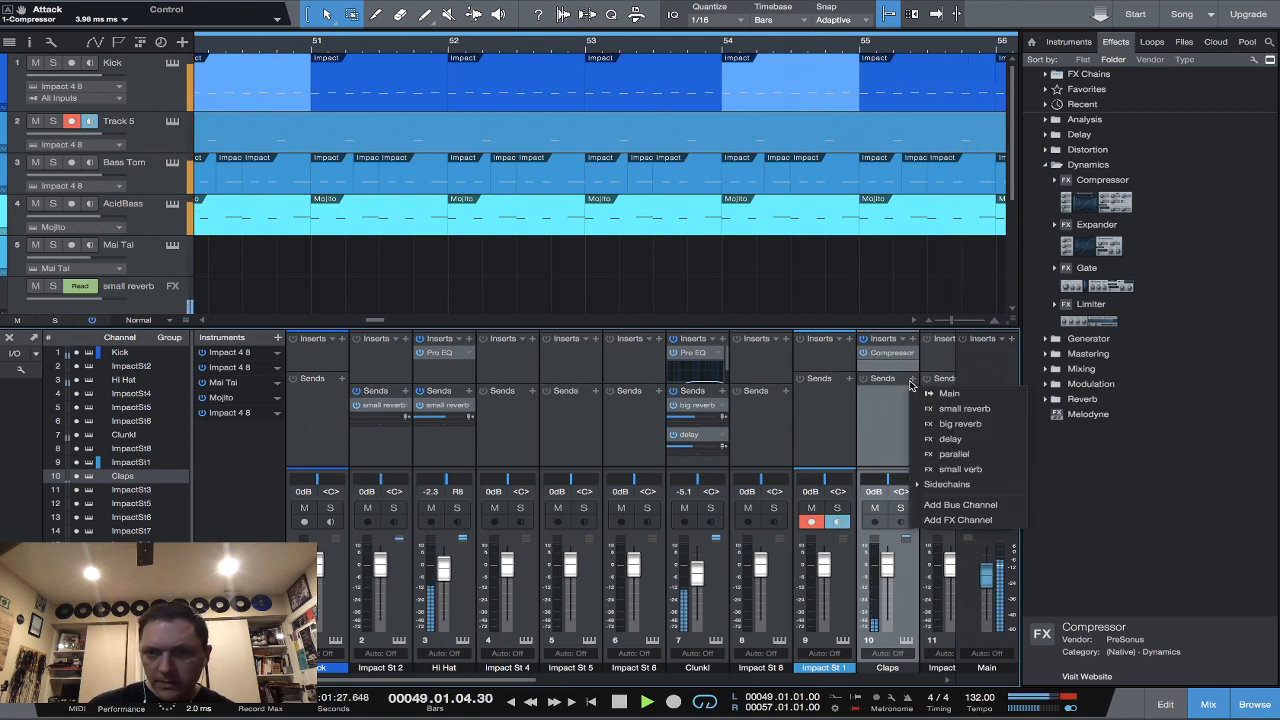
click(962, 409)
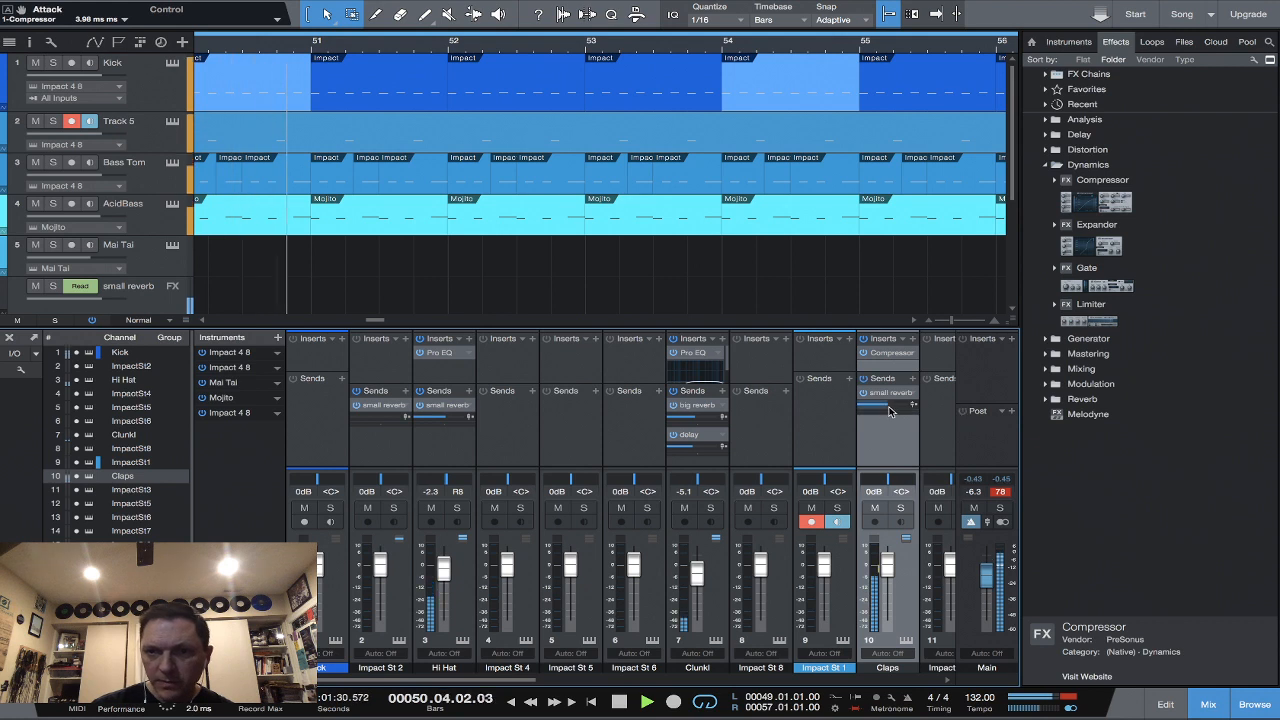
drag(889, 407, 888, 420)
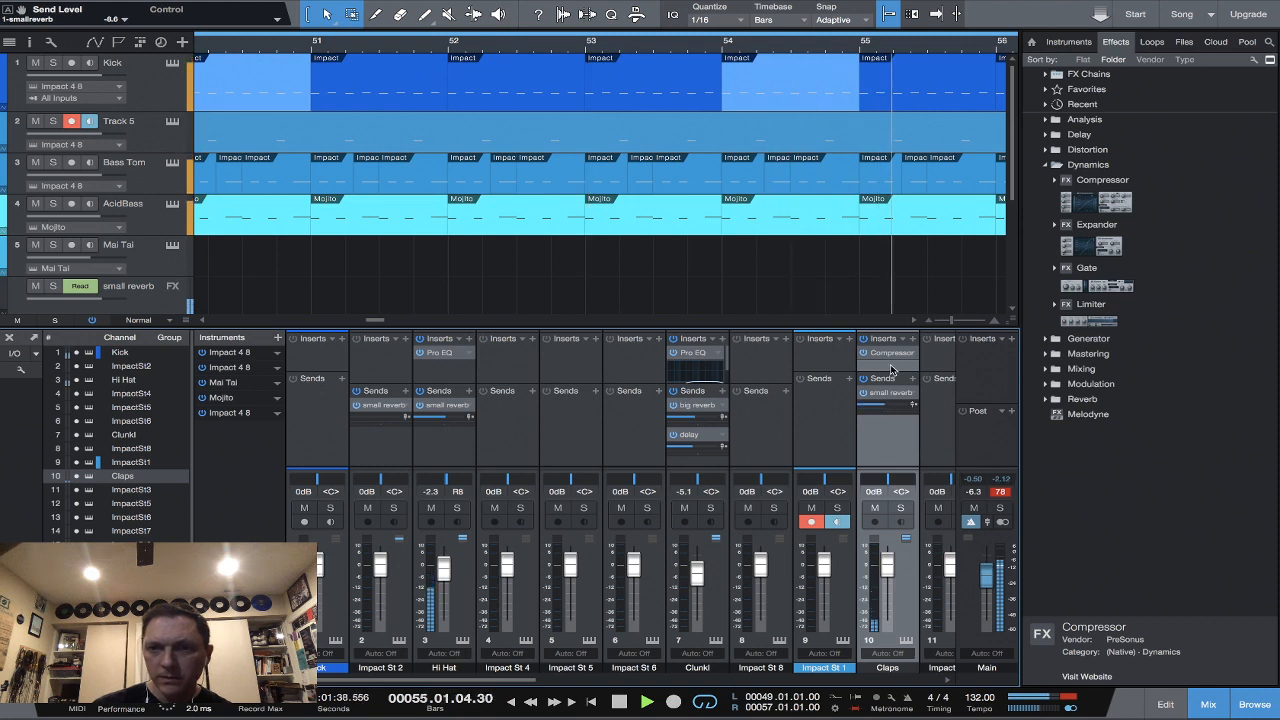
Insert the Pro EQ from the Mixing effects on the Claps channel after the compressor.
click(1047, 372)
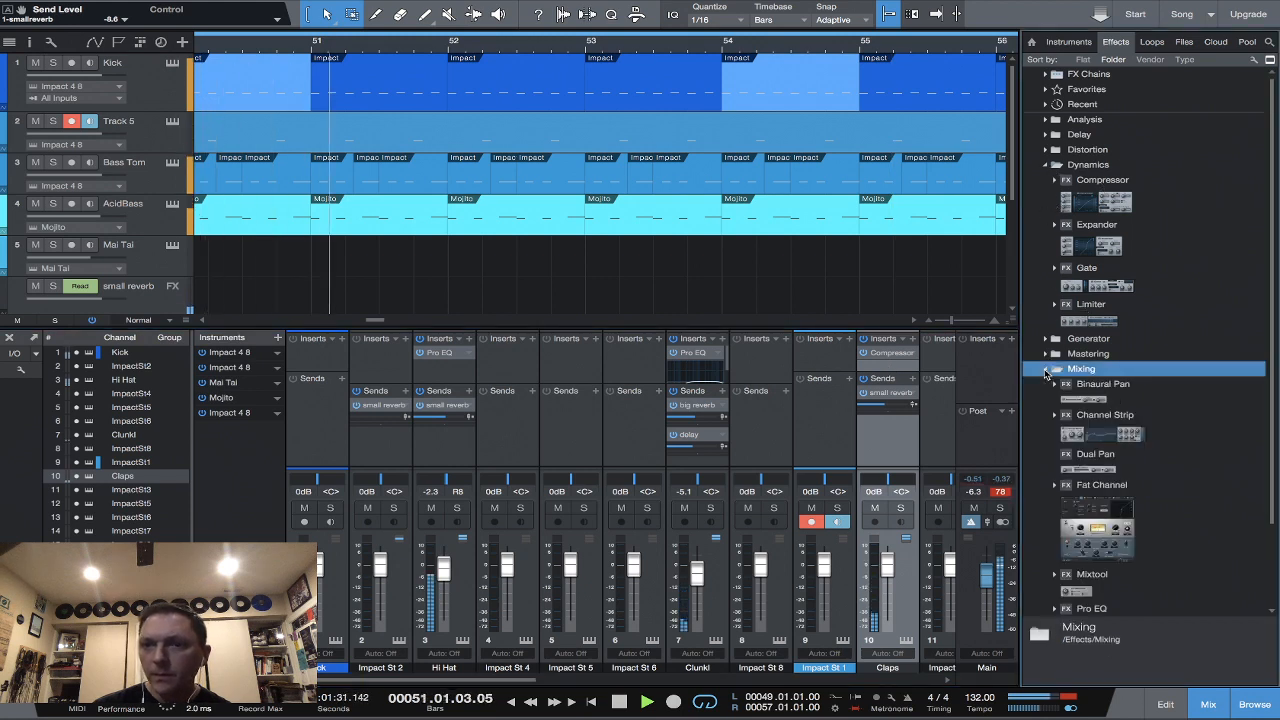
scroll(1100, 532, down, 3)
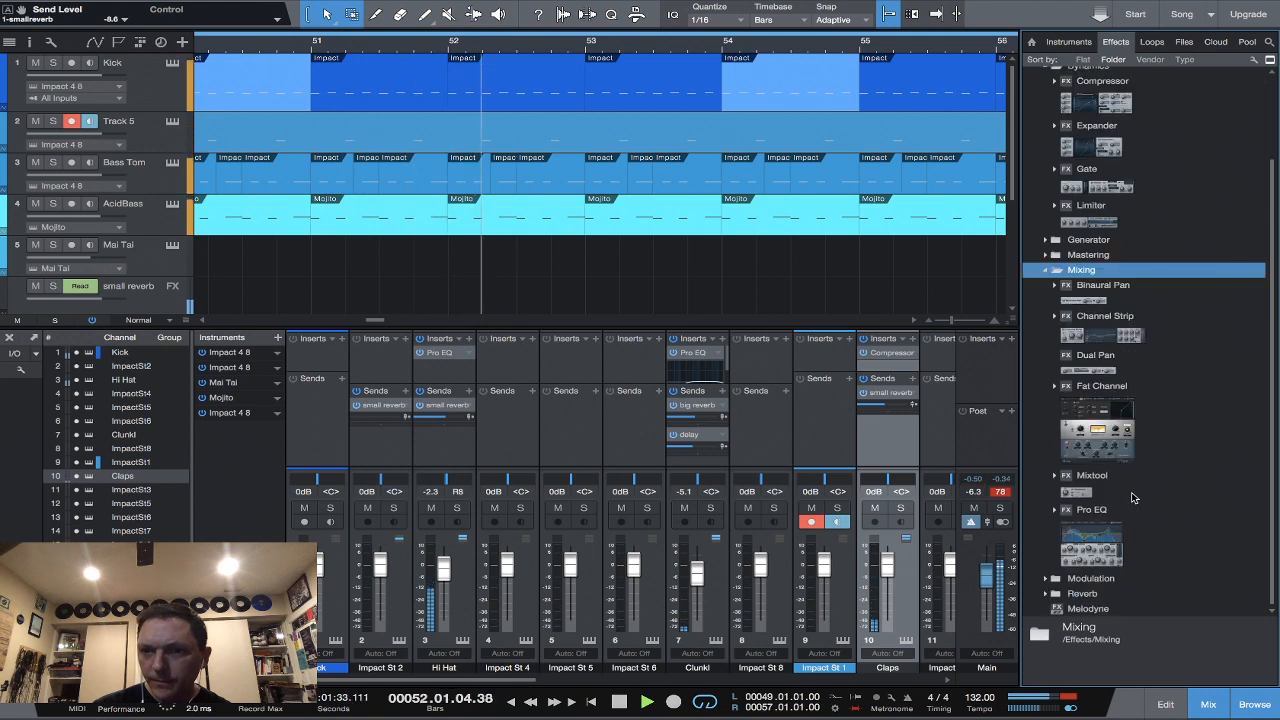
drag(1090, 537, 880, 370)
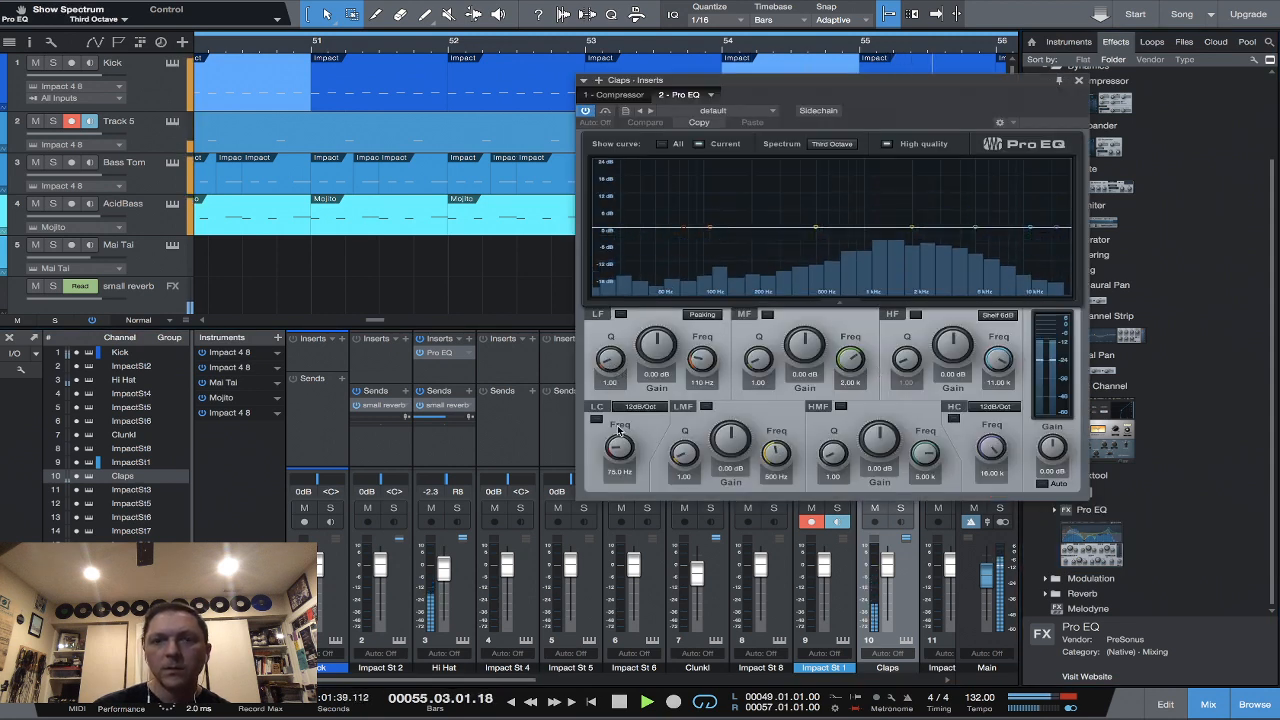
Enable the Pro EQ's low cut at 197 Hz and boost the 500 Hz LMF band by 7.44 dB.
right_click(596, 423)
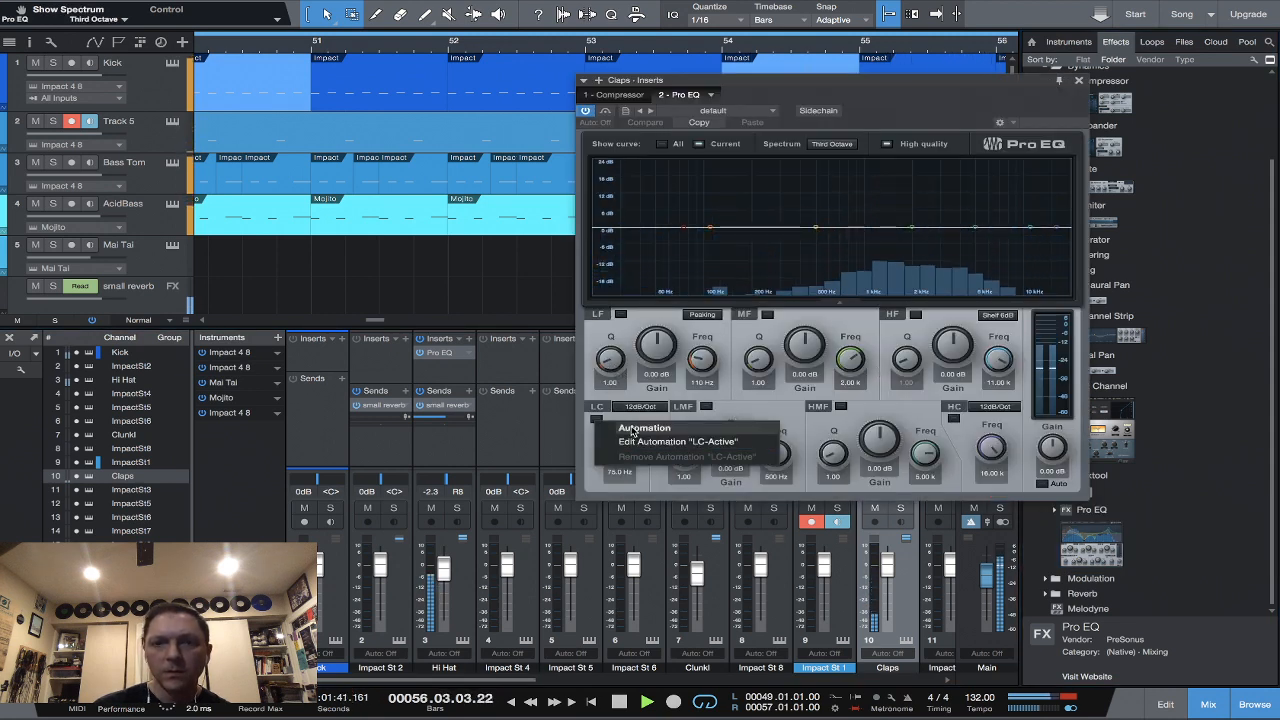
key(Escape)
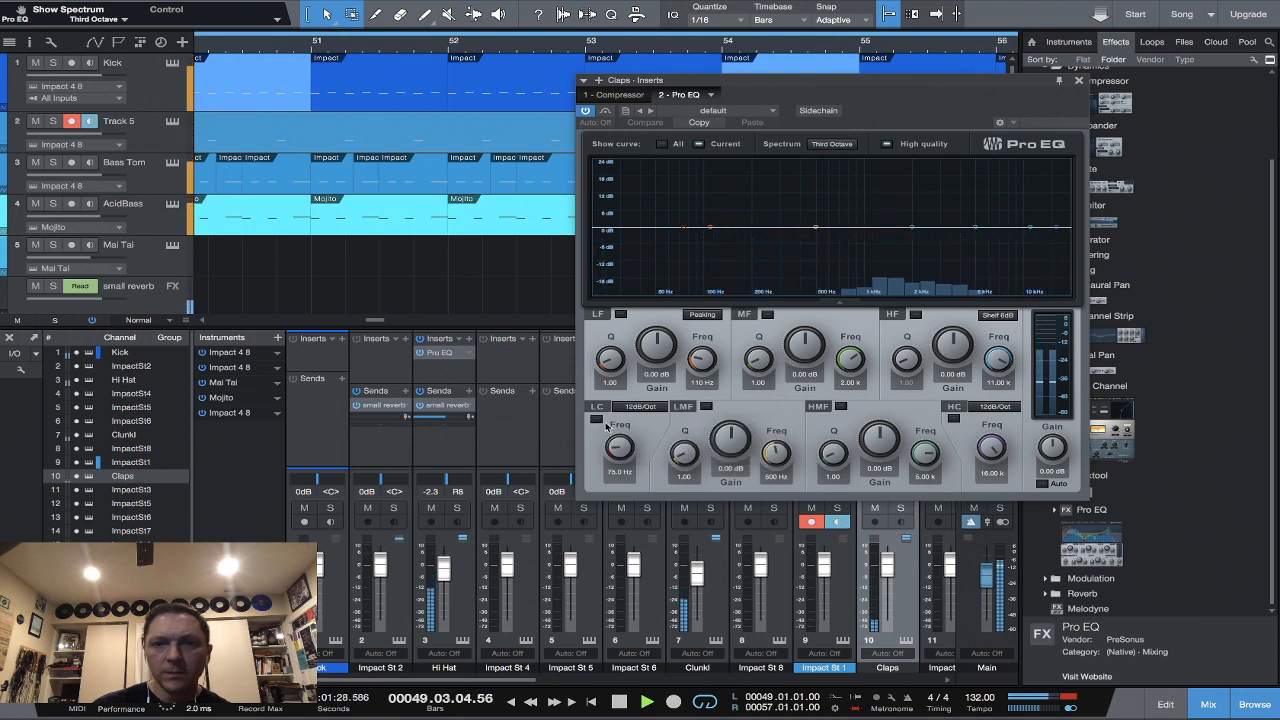
click(596, 419)
drag(617, 453, 619, 432)
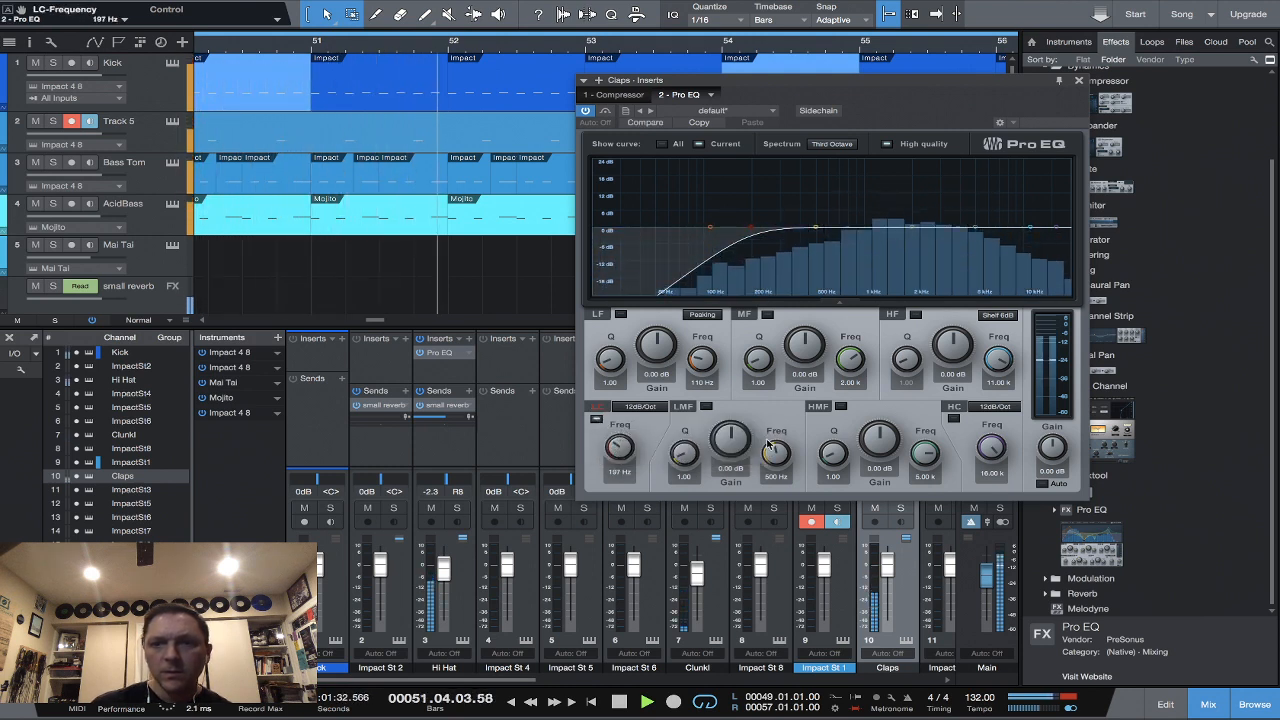
click(733, 446)
drag(733, 446, 738, 430)
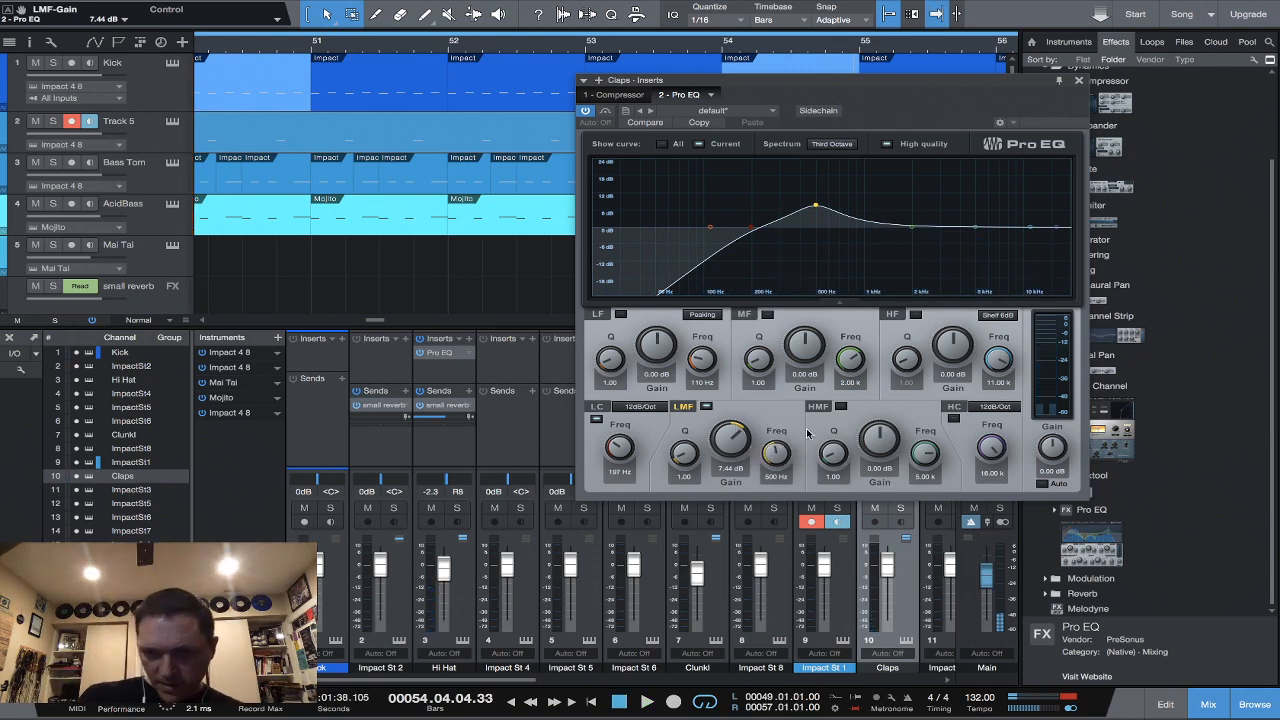
Move the EQ window aside, solo the Claps channel and play the looped section.
drag(818, 86, 1250, 162)
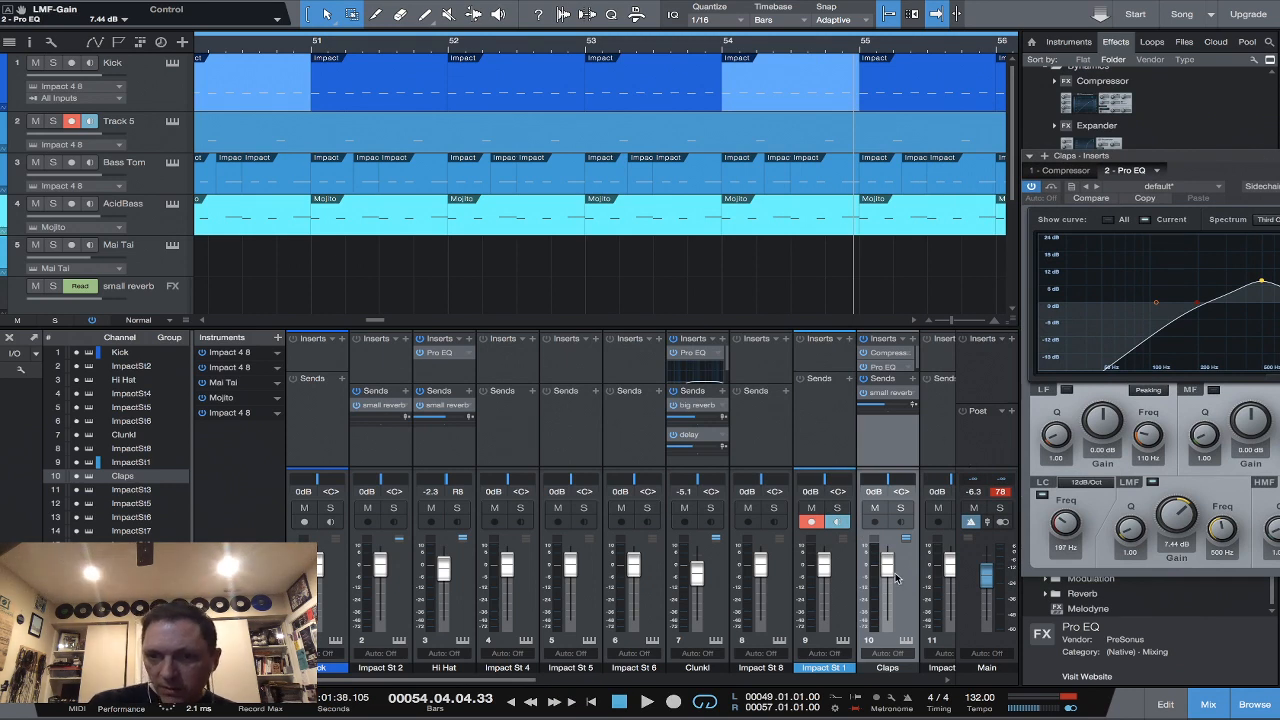
click(901, 508)
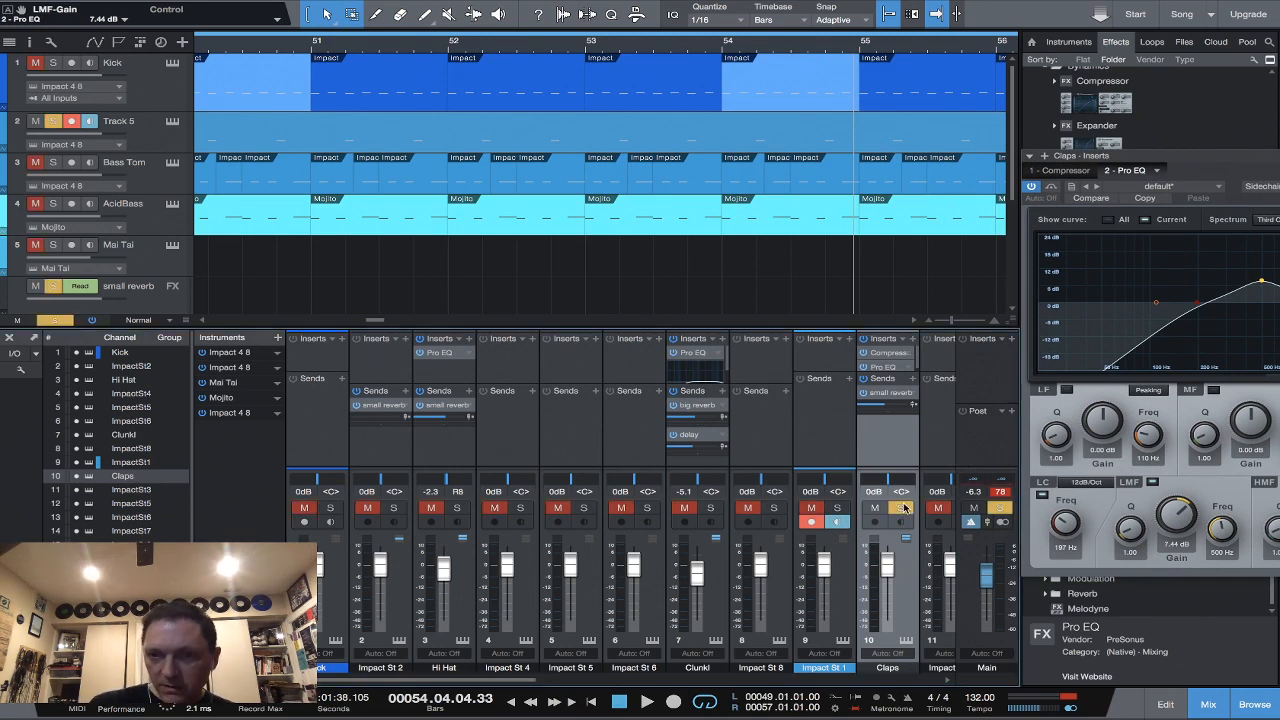
key(space)
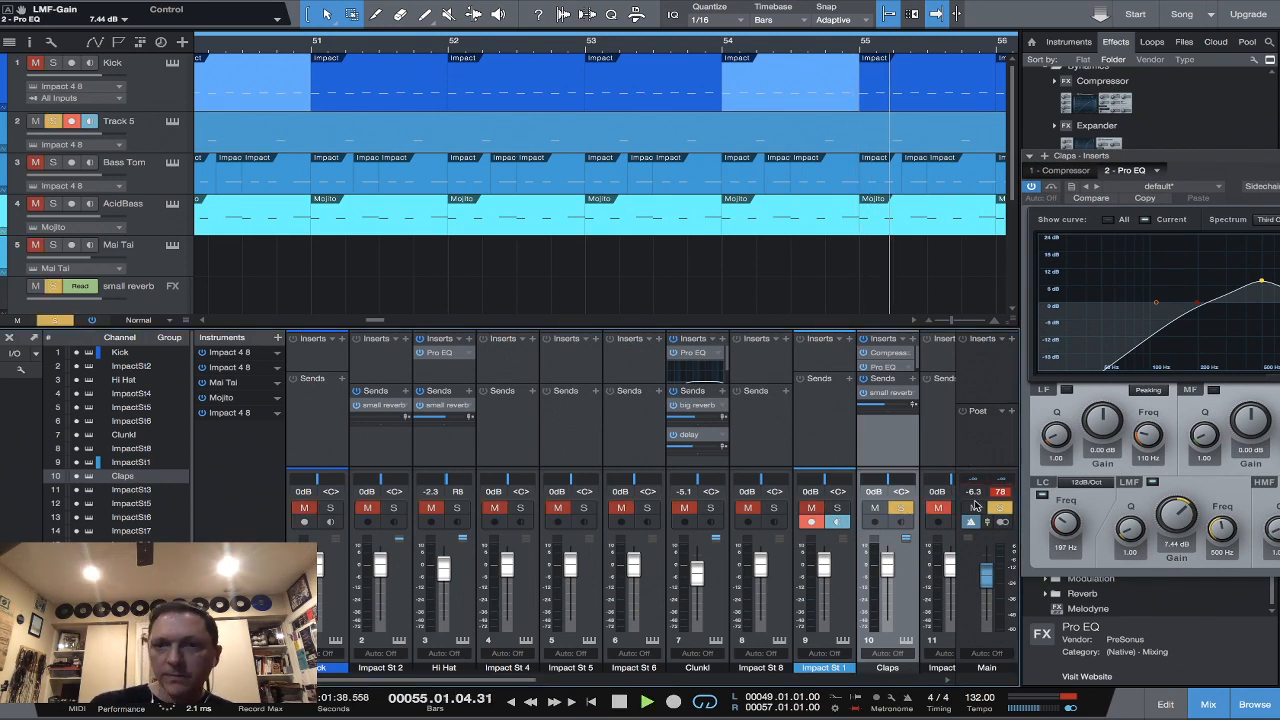
Set the Claps EQ's LMF gain to 6.48 dB, unsolo the clap track and close the EQ window.
drag(1203, 158, 583, 161)
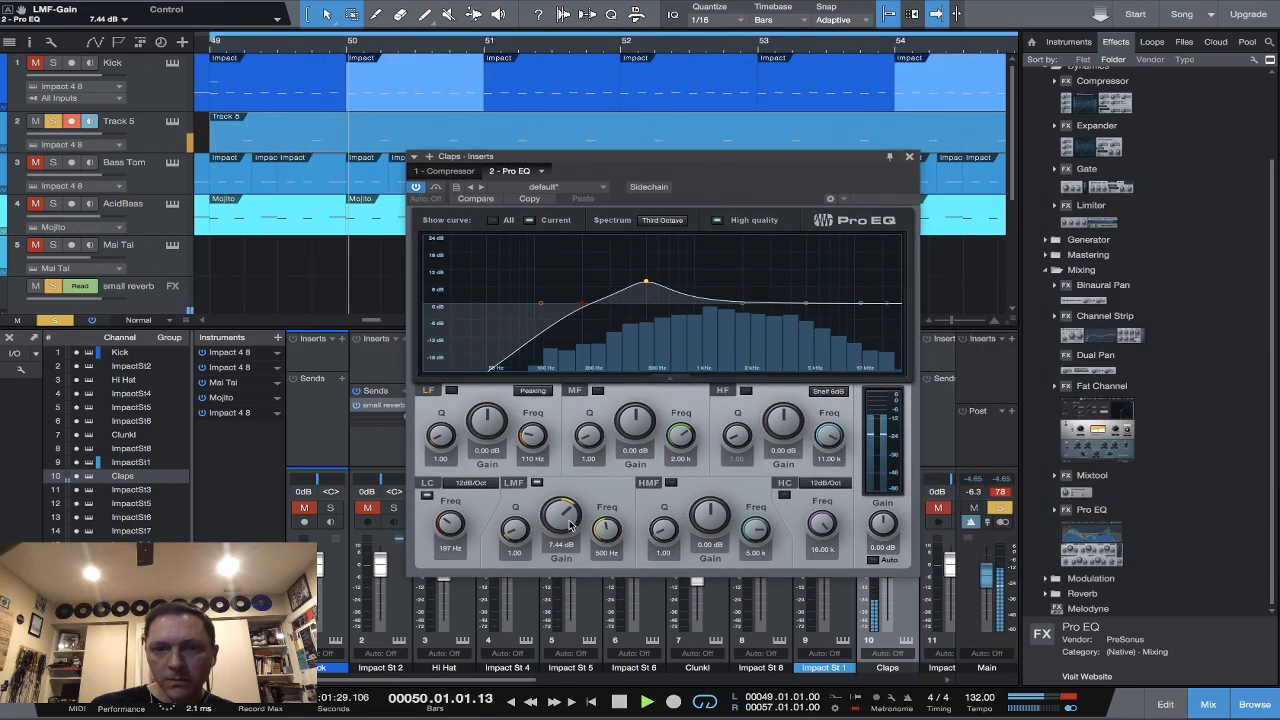
mouse_move(565, 520)
mouse_down()
mouse_move(561, 532)
mouse_move(557, 478)
mouse_move(562, 517)
mouse_up()
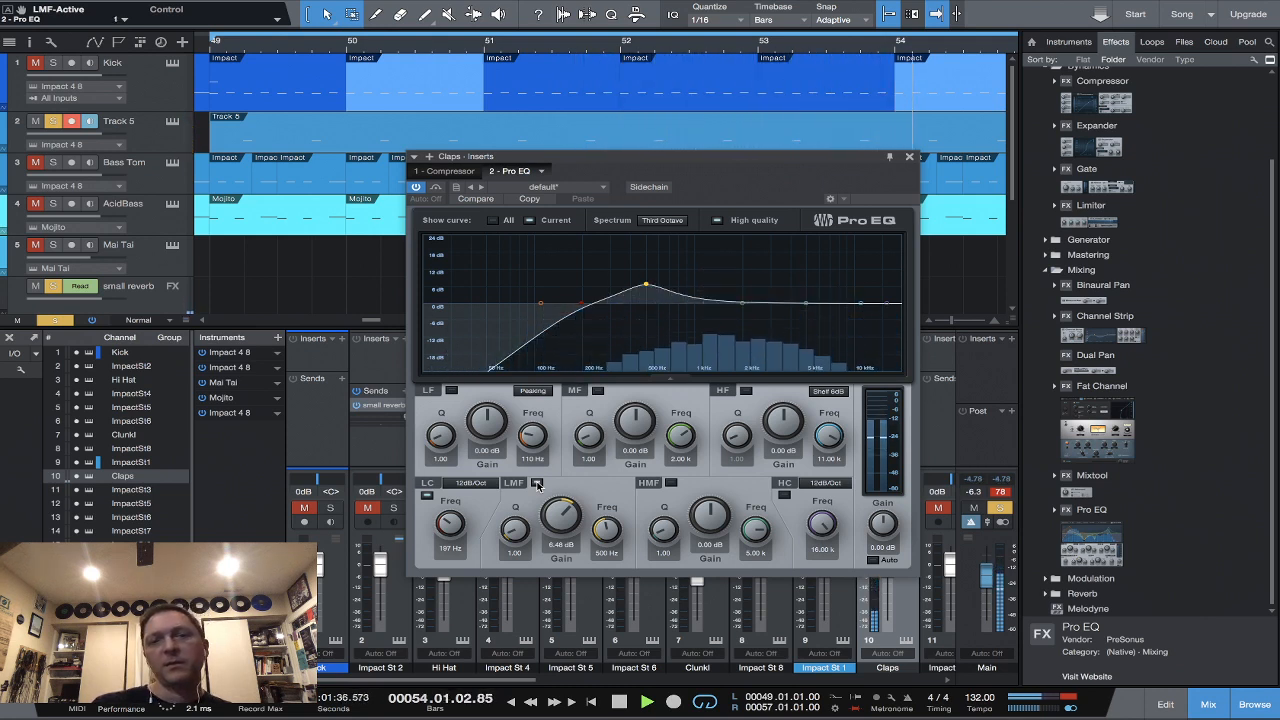
click(54, 121)
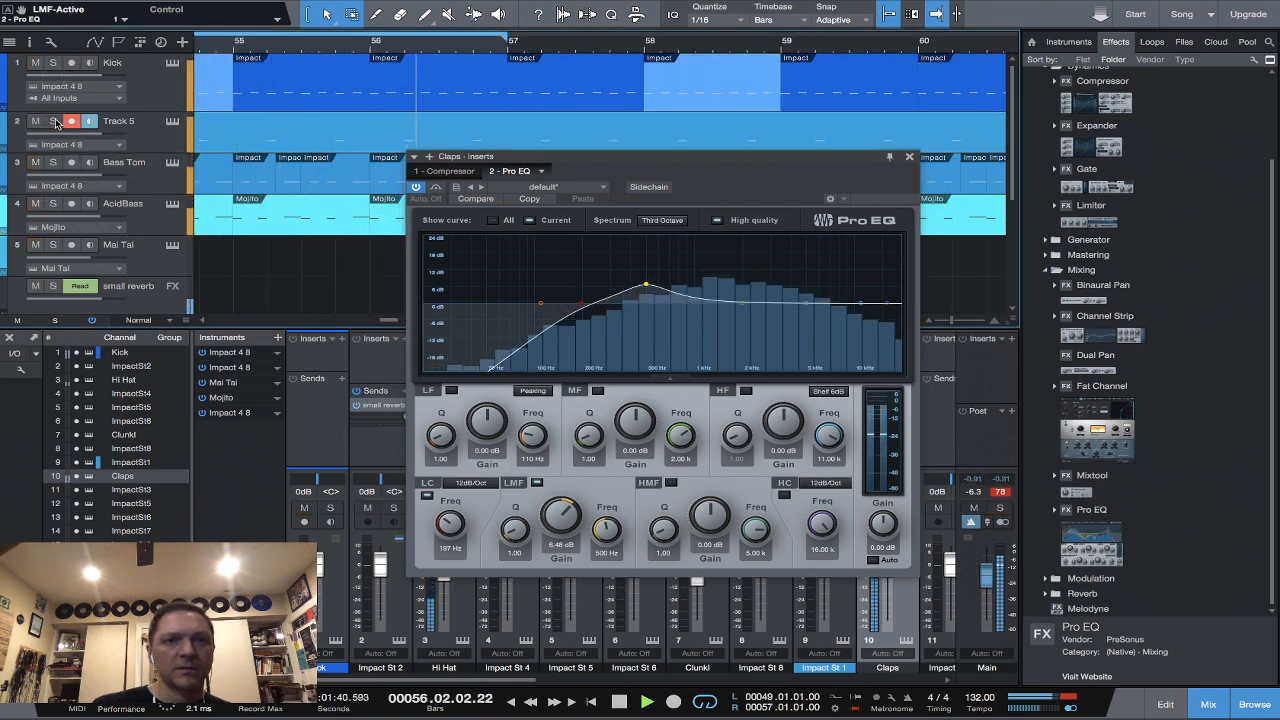
click(910, 158)
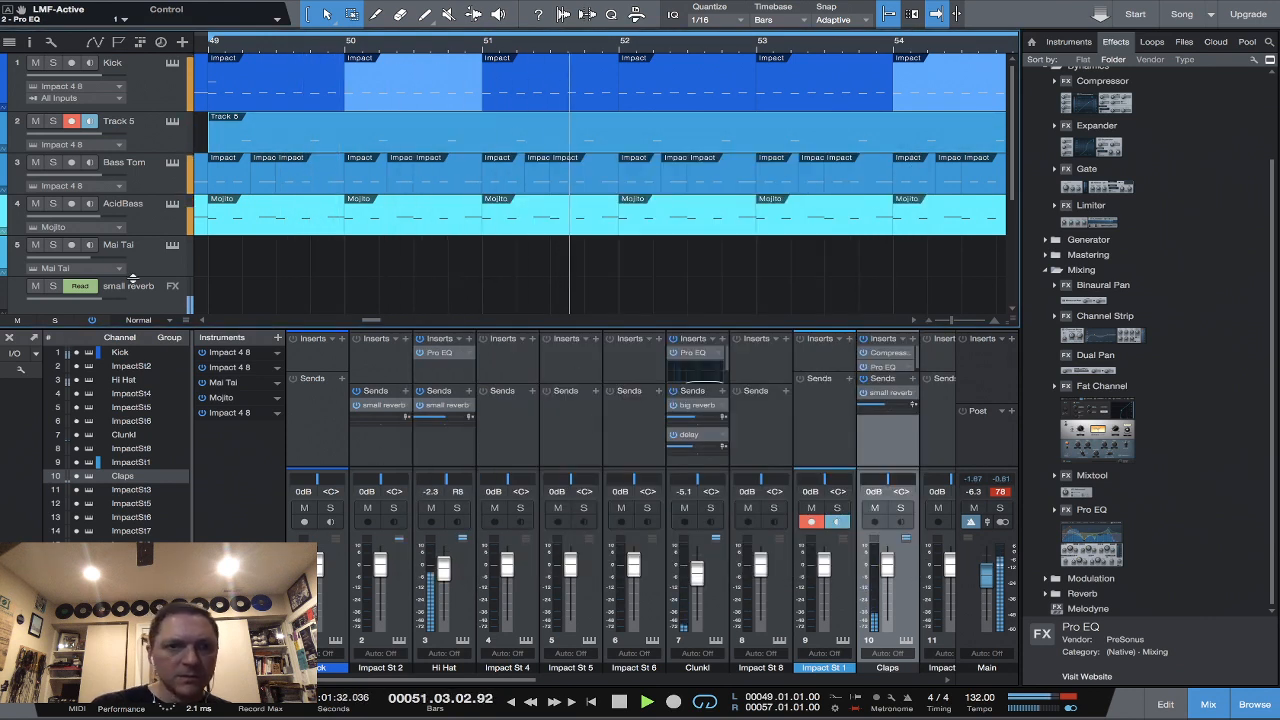
Open Track 5's Impact instrument, activate the filter on the Clap Fastun pad and set its drive to 21.5%.
click(172, 122)
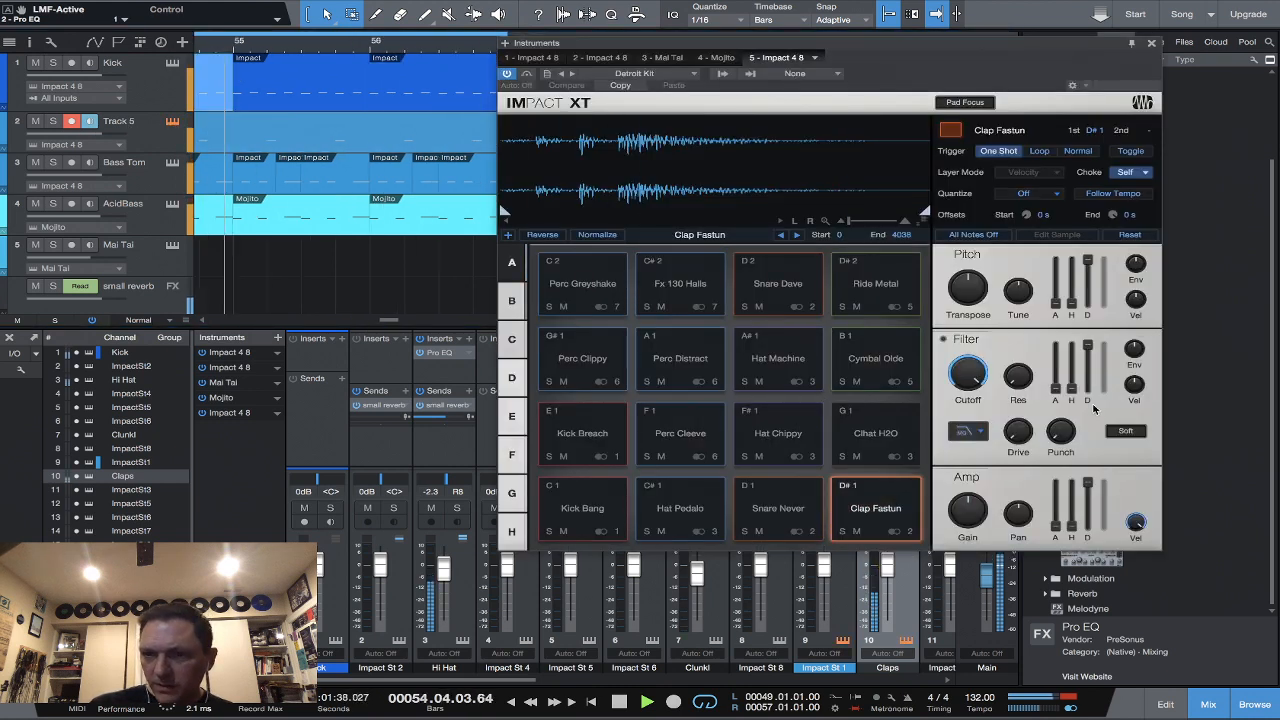
click(1088, 482)
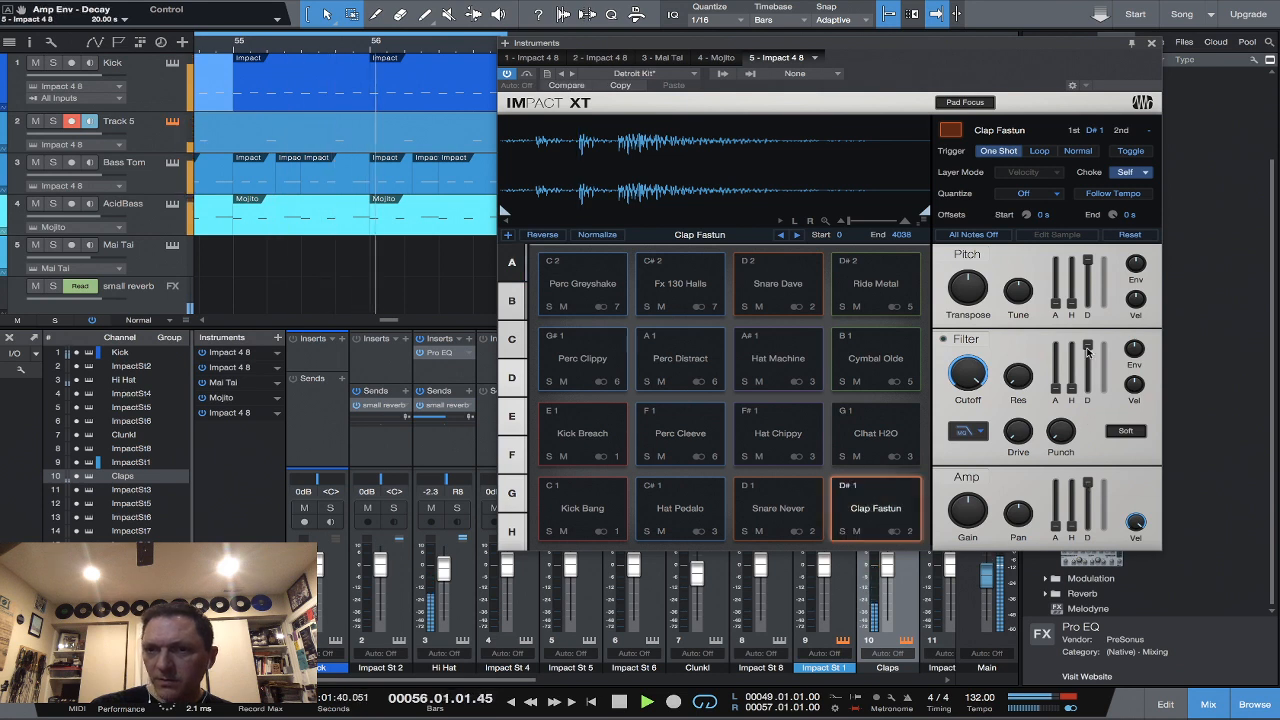
click(945, 341)
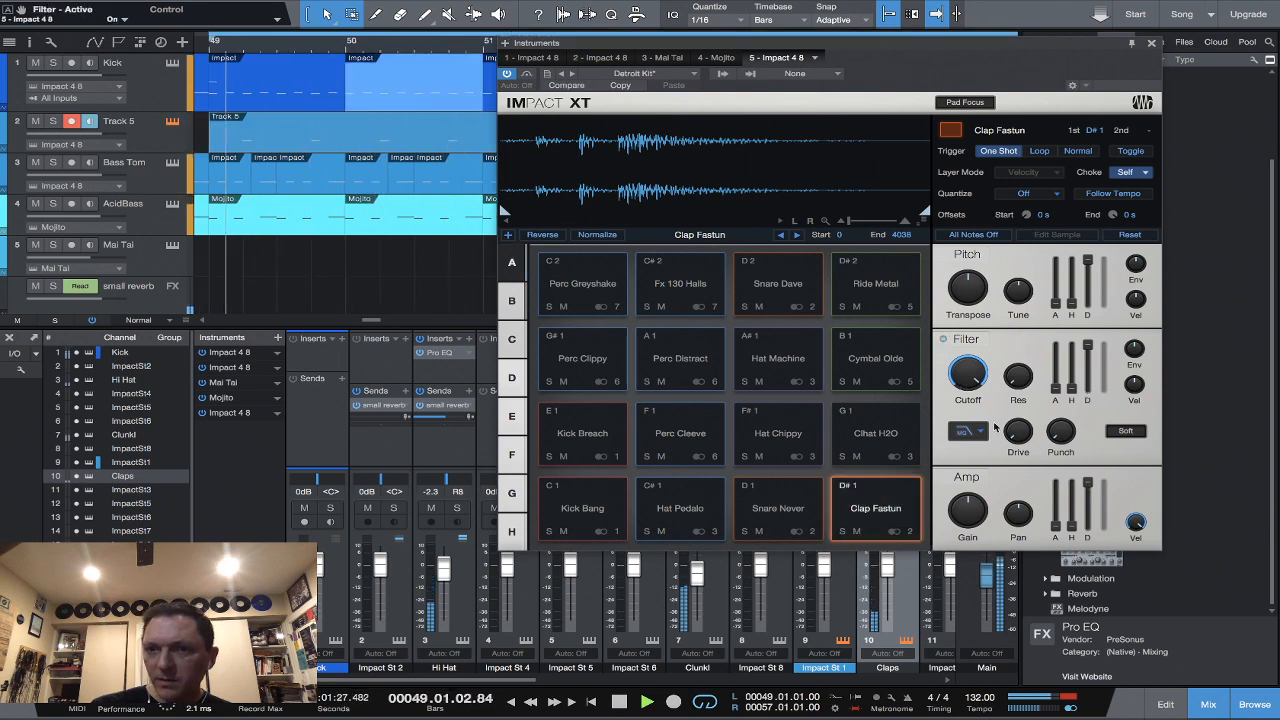
mouse_move(1019, 435)
mouse_down()
mouse_move(1023, 341)
mouse_move(1026, 430)
mouse_move(1068, 288)
mouse_move(1074, 458)
mouse_move(1018, 423)
mouse_up()
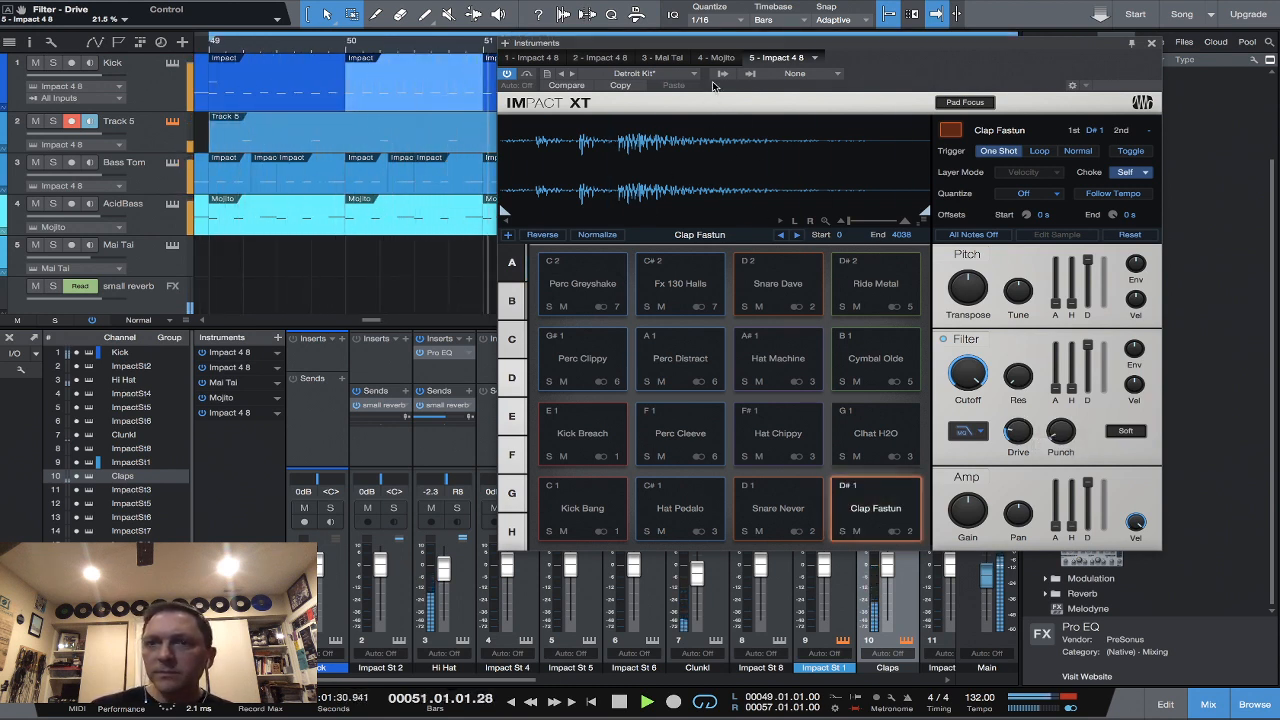
Close the Impact XT window, lower the Claps channel's volume to -3.5 dB and hide the effects browser.
click(1151, 44)
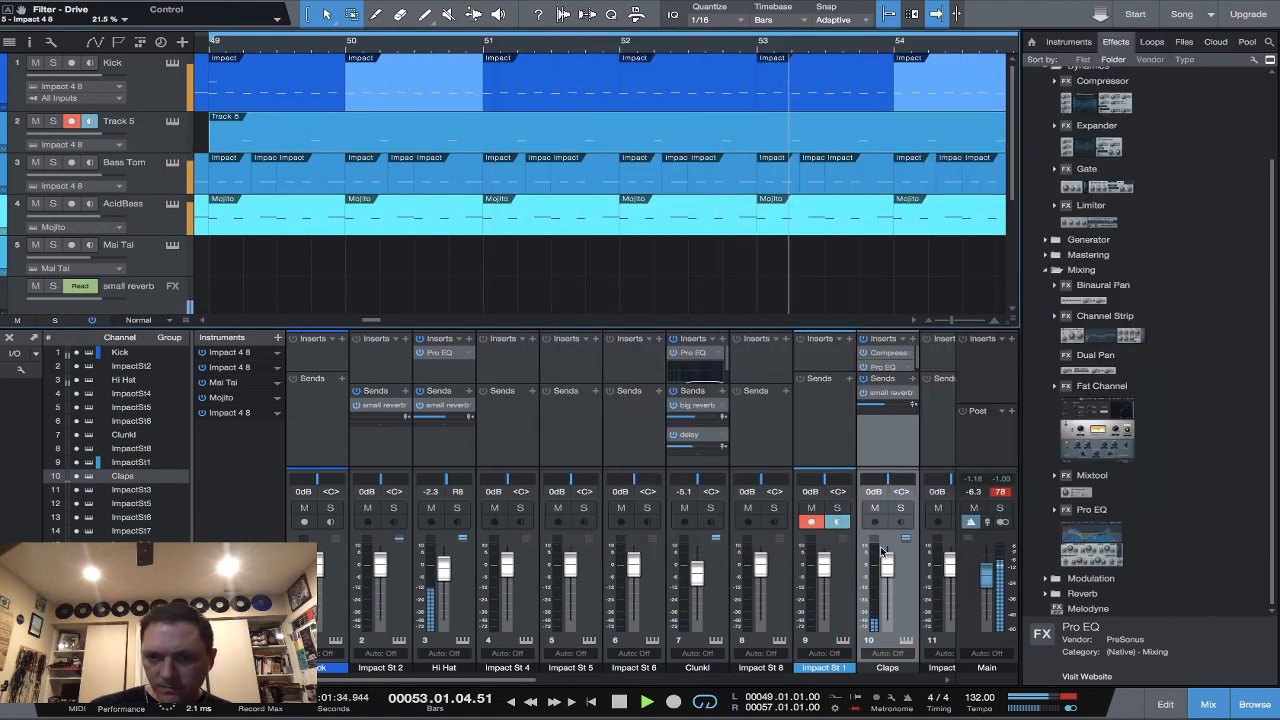
drag(886, 566, 890, 575)
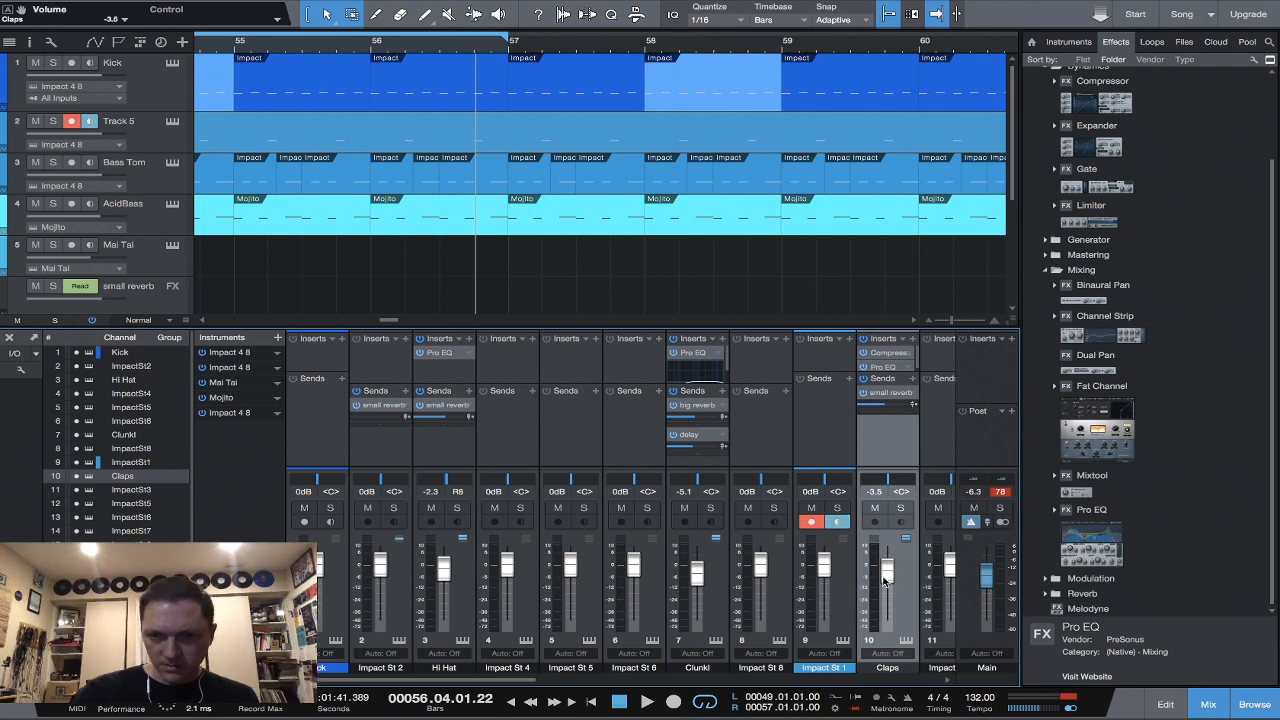
click(1256, 705)
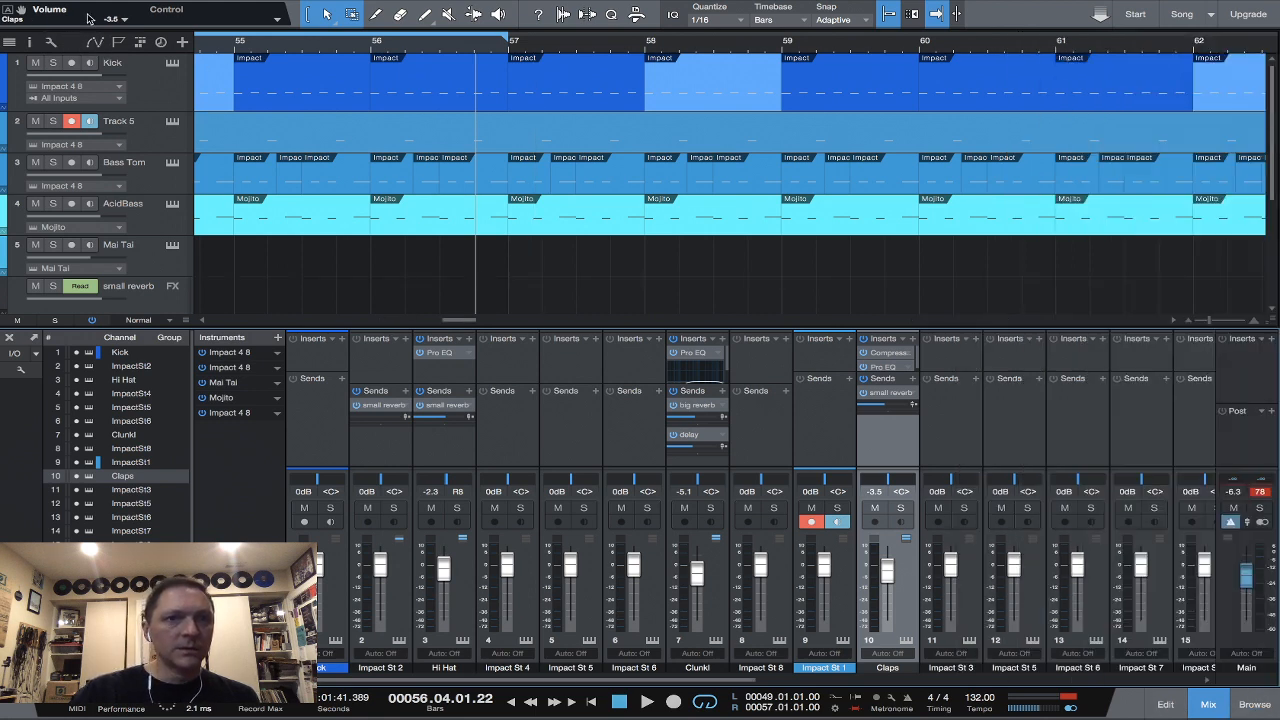
Examine the tracks' automation lanes, play briefly from bar 49, and return to the event view with the whole song visible.
click(95, 43)
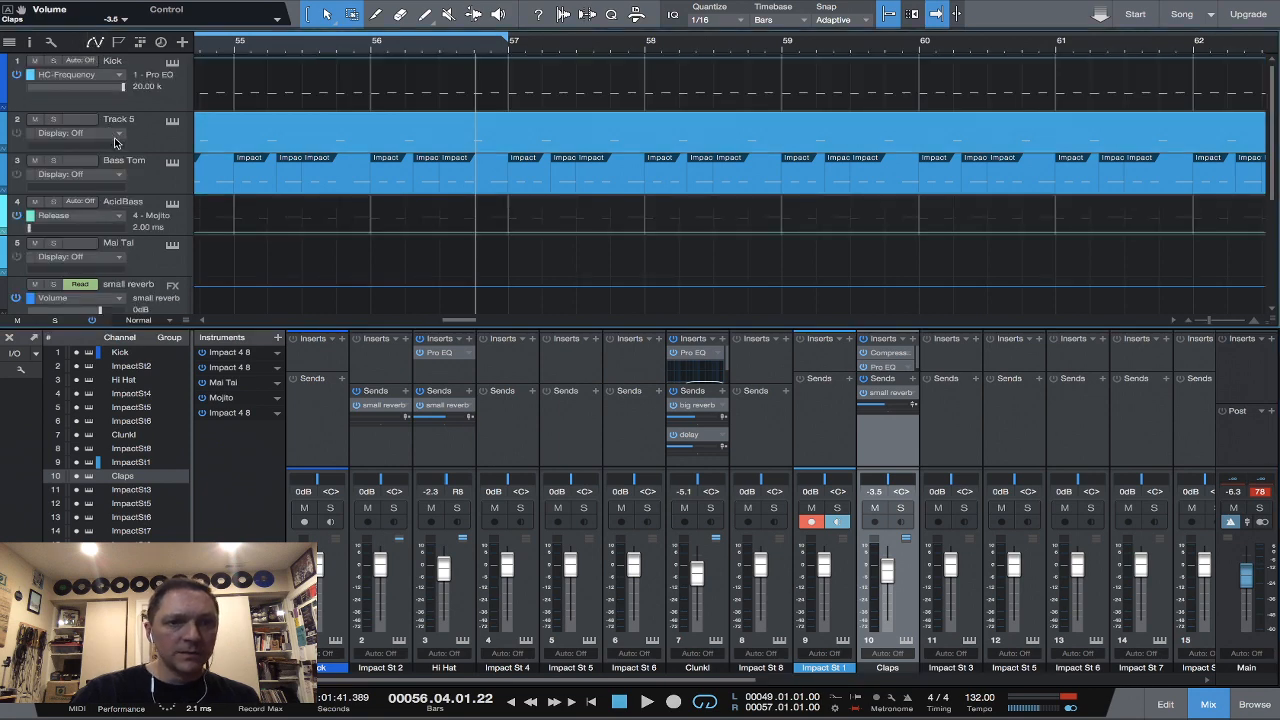
scroll(118, 145, down, 3)
scroll(118, 145, up, 3)
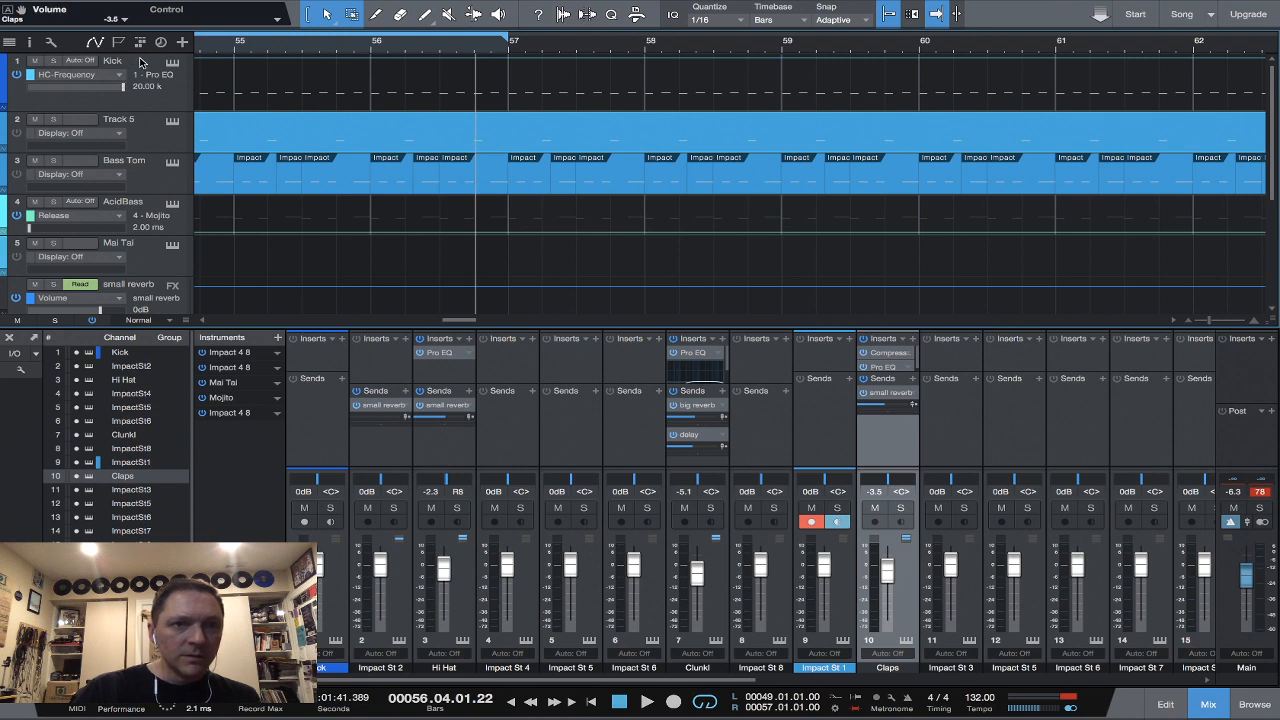
click(155, 135)
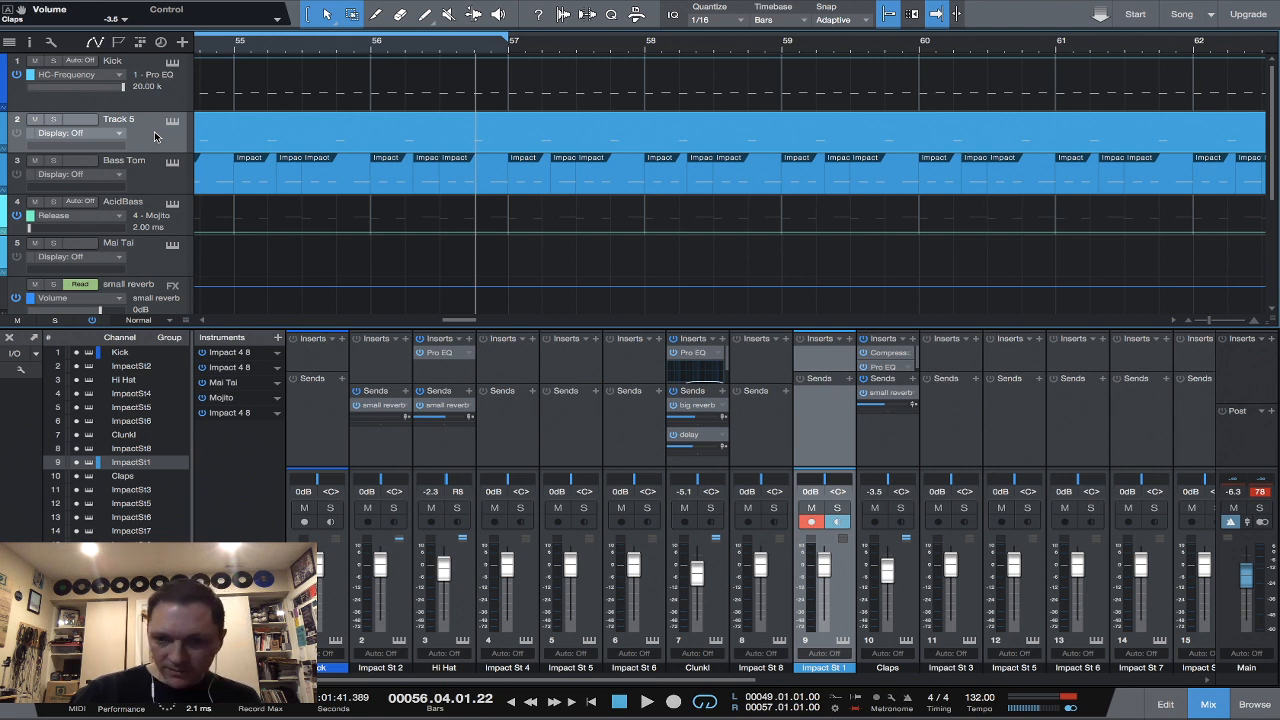
key(space)
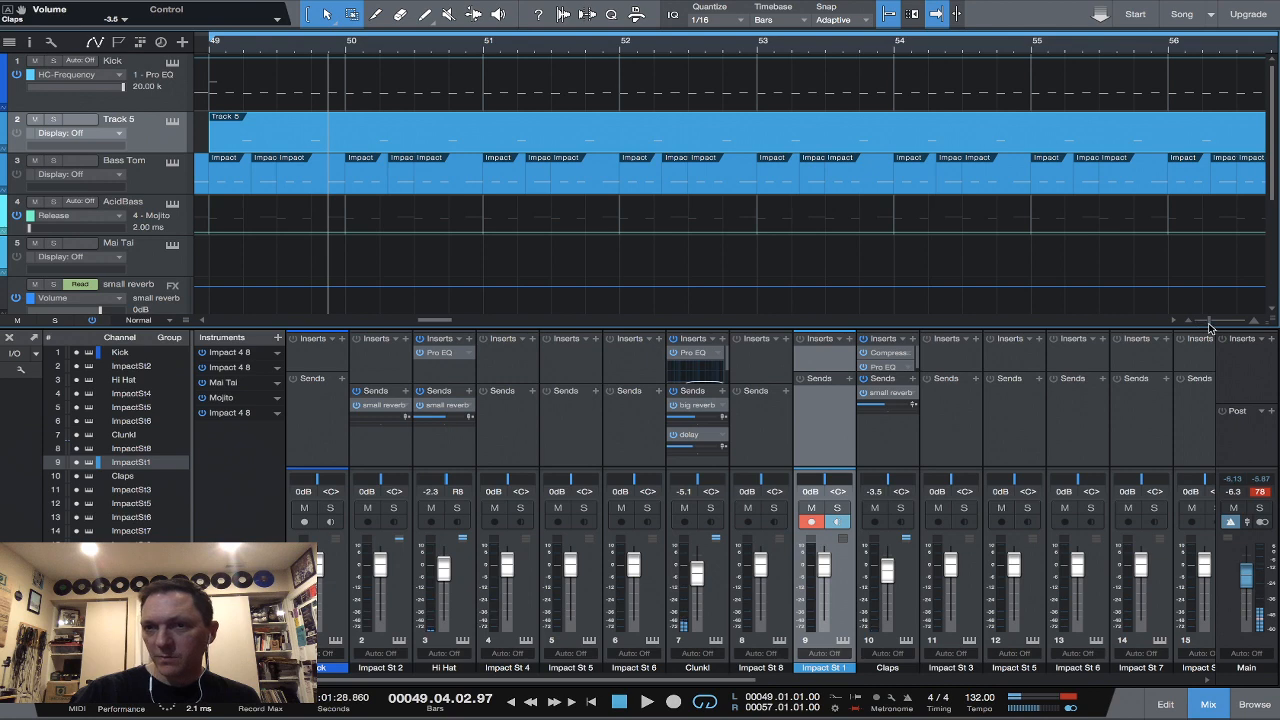
drag(1207, 324, 1196, 327)
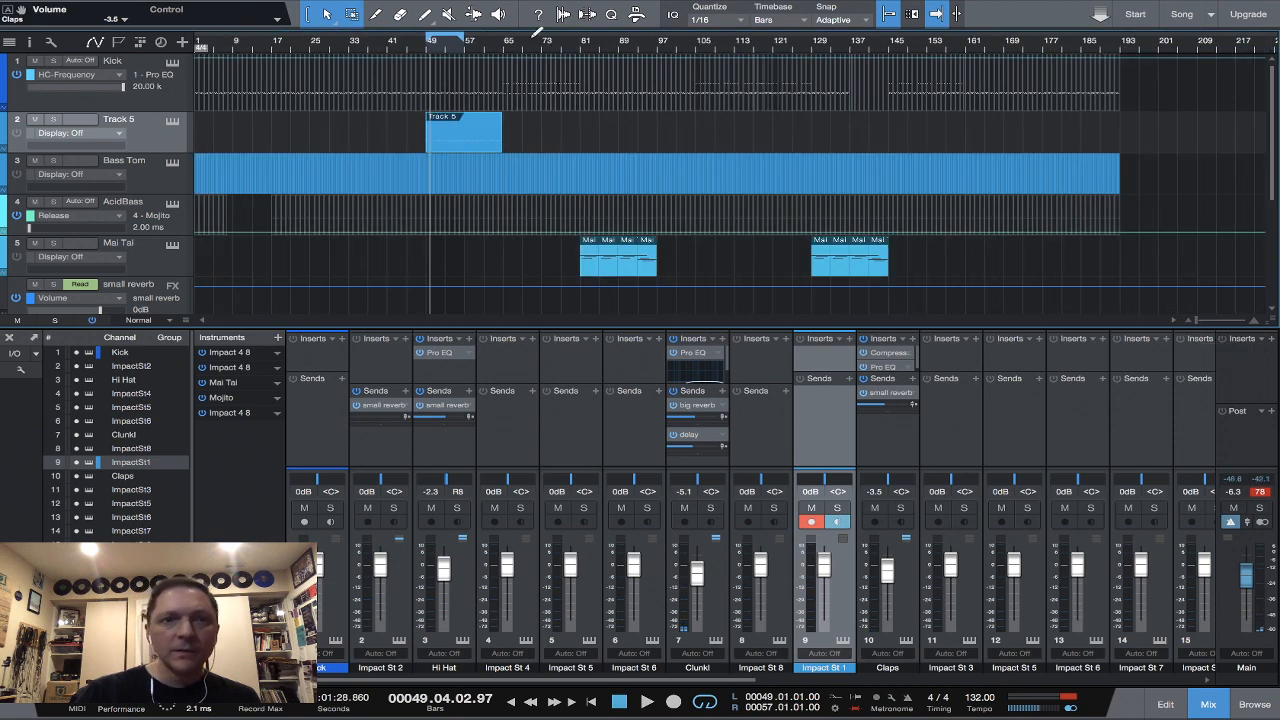
click(94, 43)
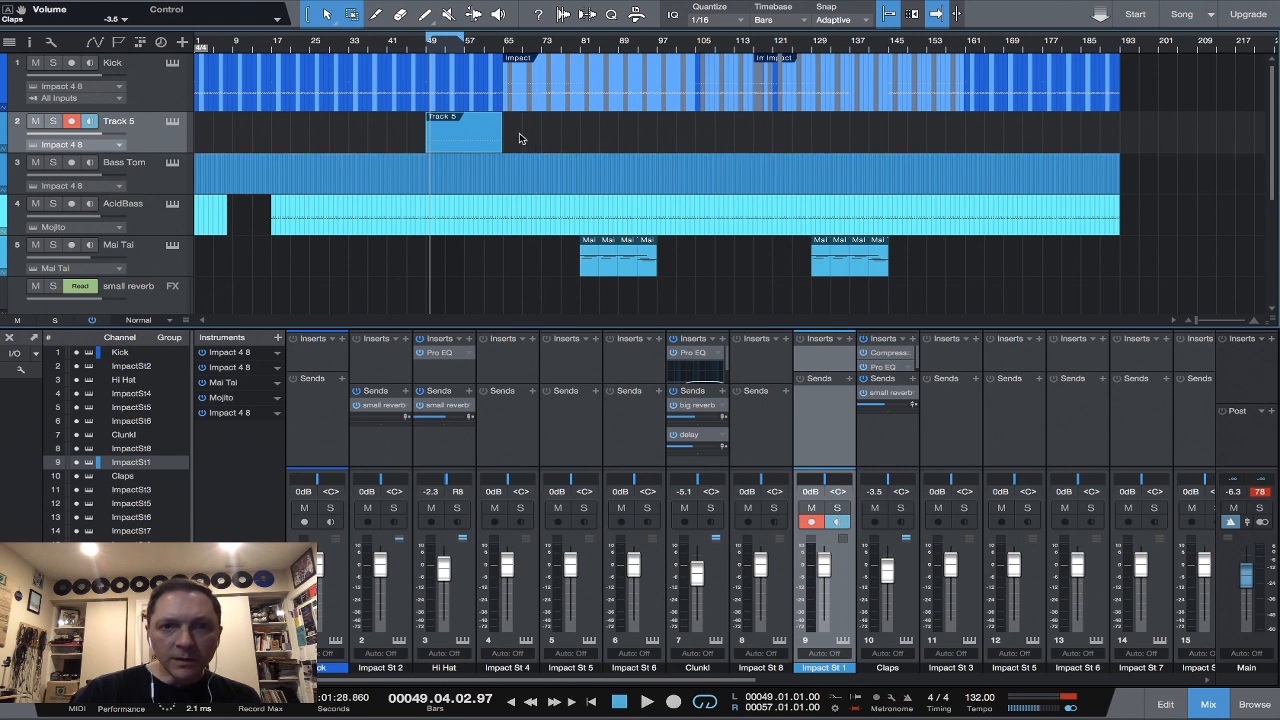
Copy Track 5's Clap Fastun notes from bars 49 to 64 in the note editor and paste them at beat 2 of bar 97.
click(1166, 705)
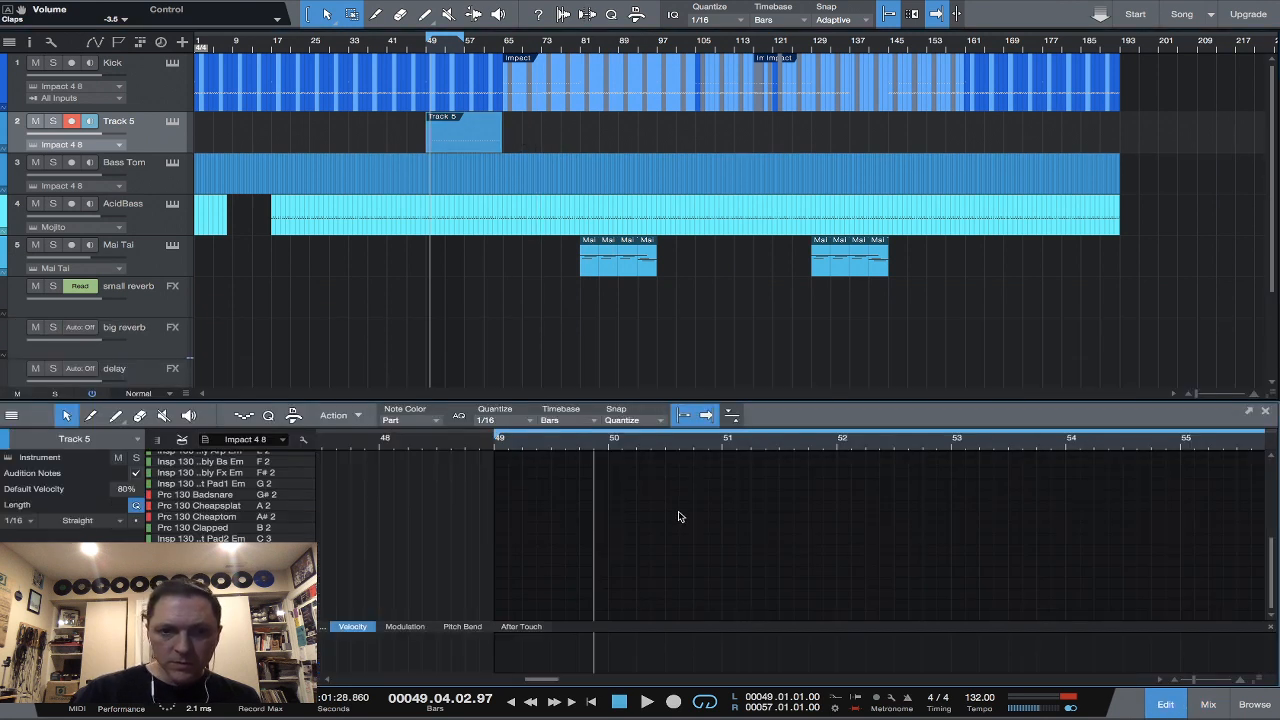
scroll(678, 516, up, 6)
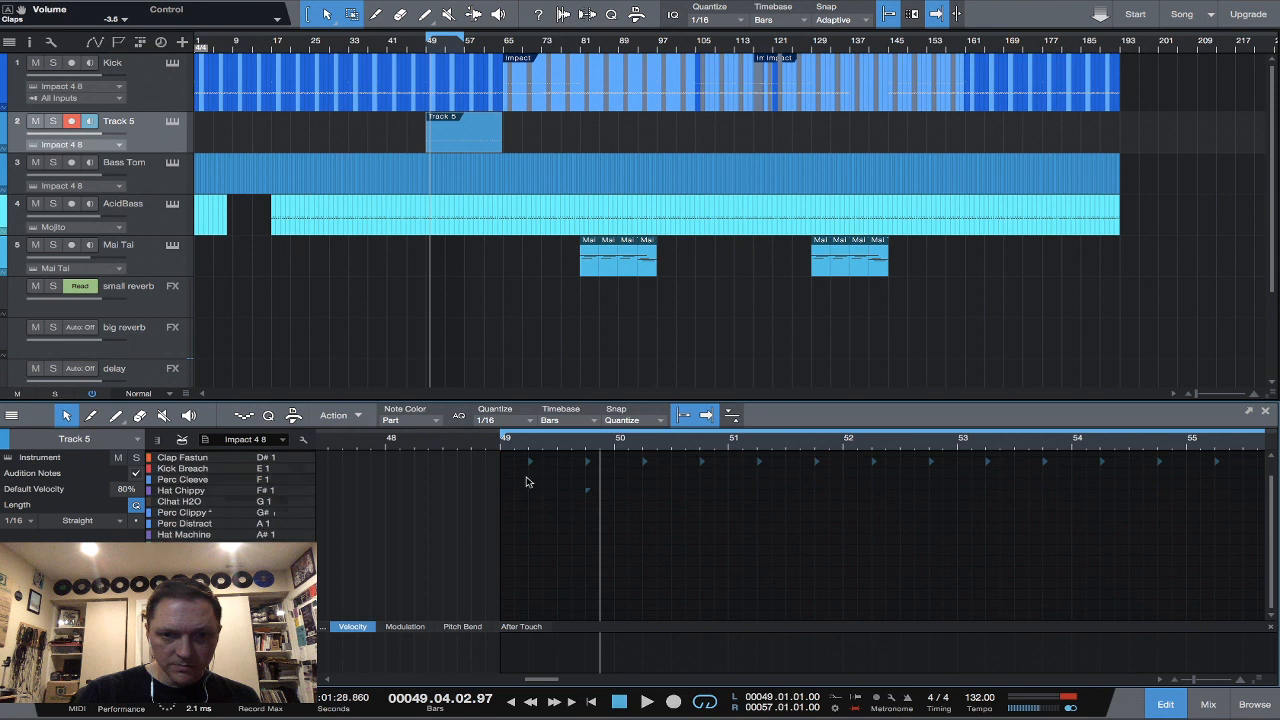
scroll(528, 482, up, 1)
drag(514, 474, 1075, 508)
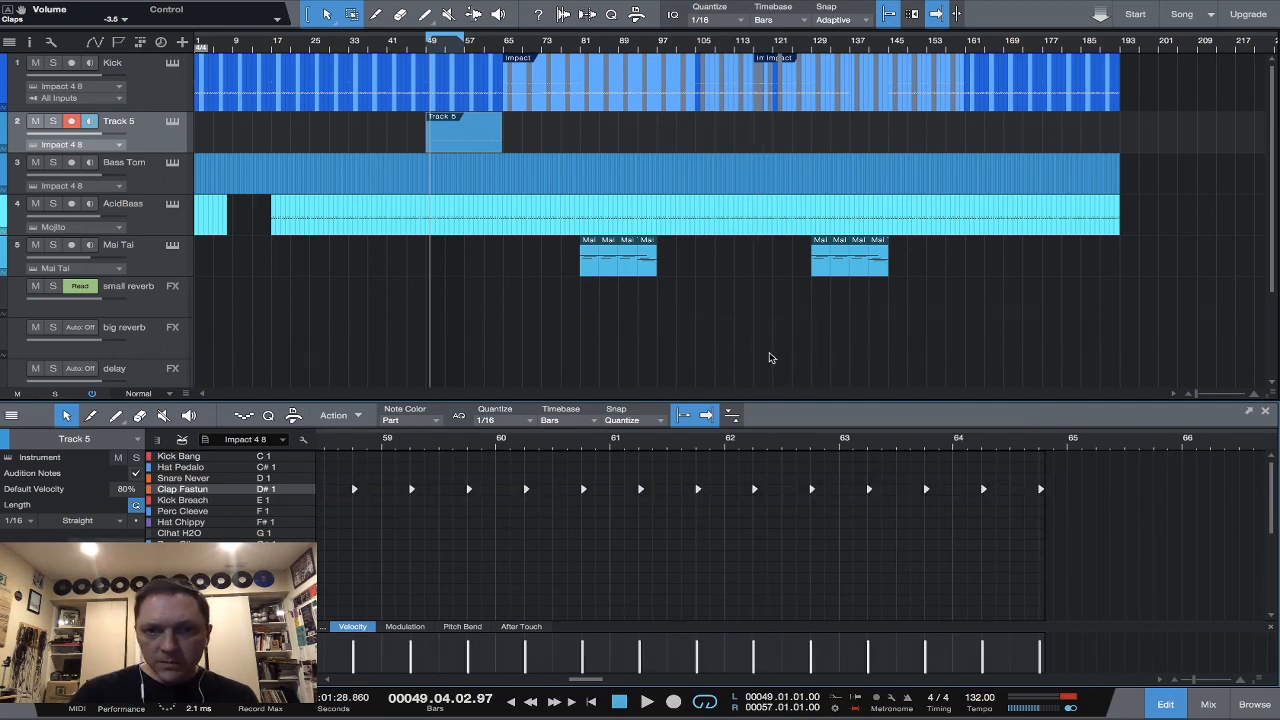
click(658, 50)
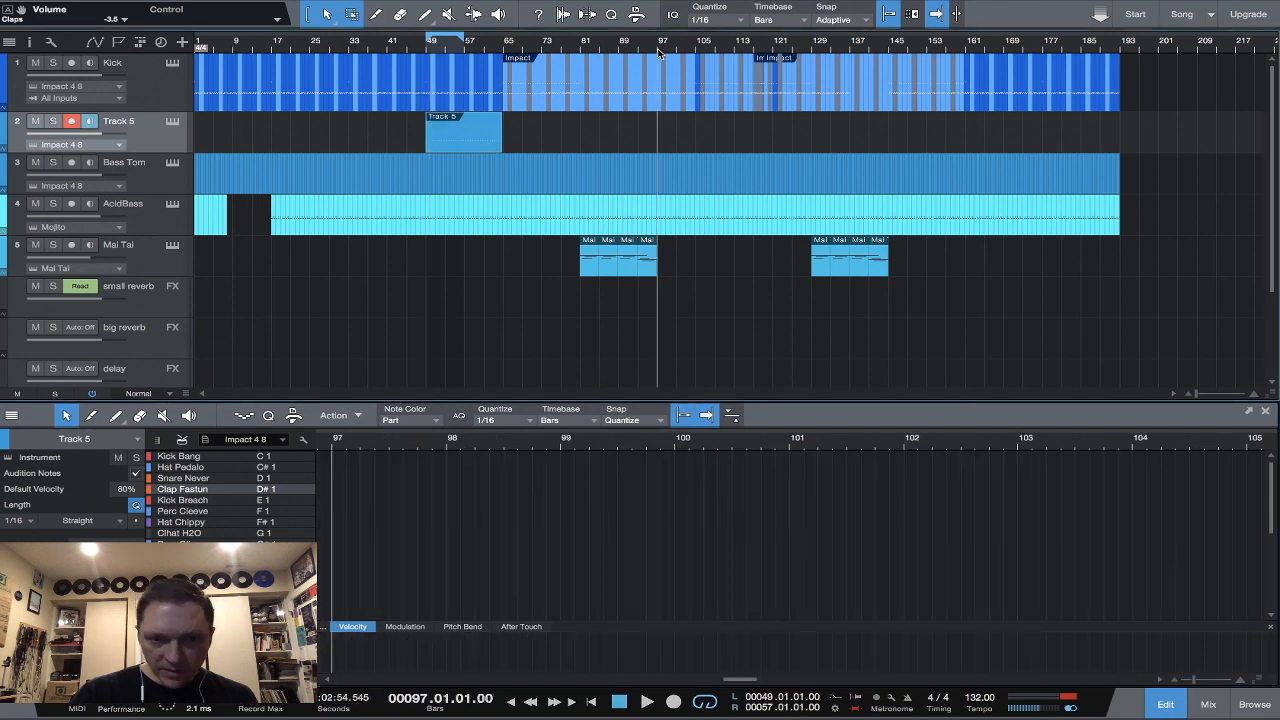
click(360, 447)
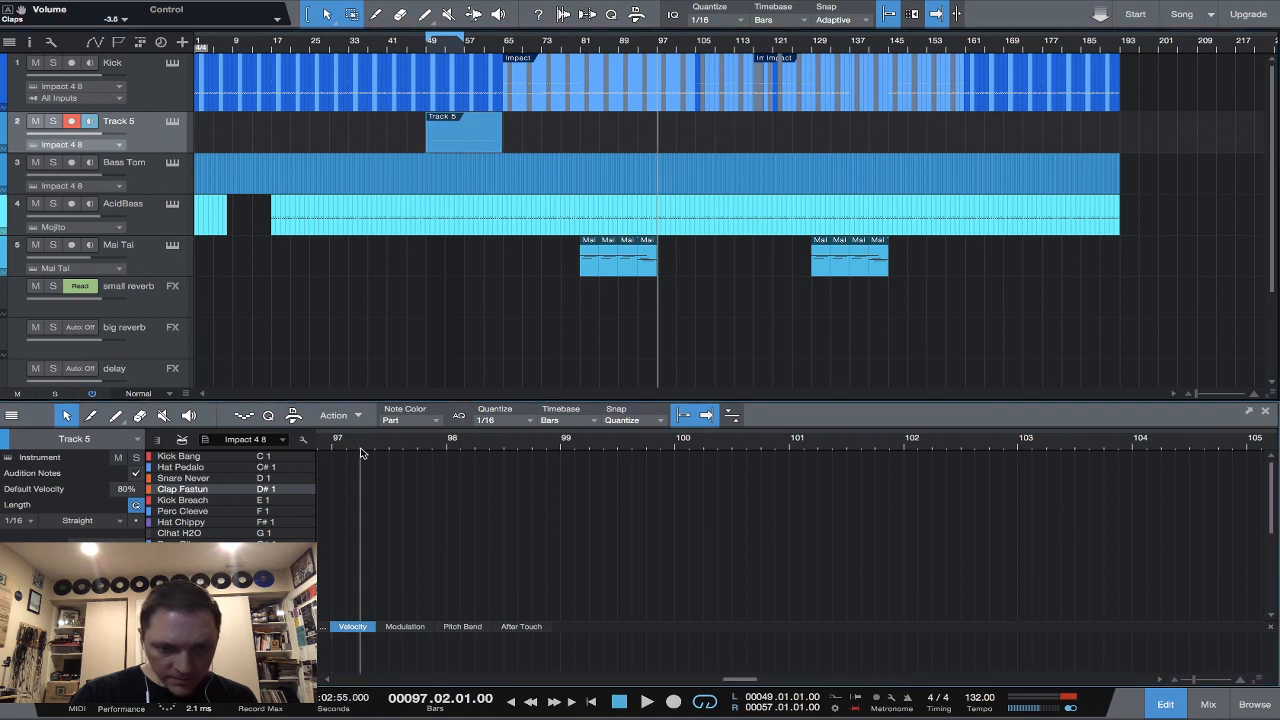
key(ctrl+v)
key(space)
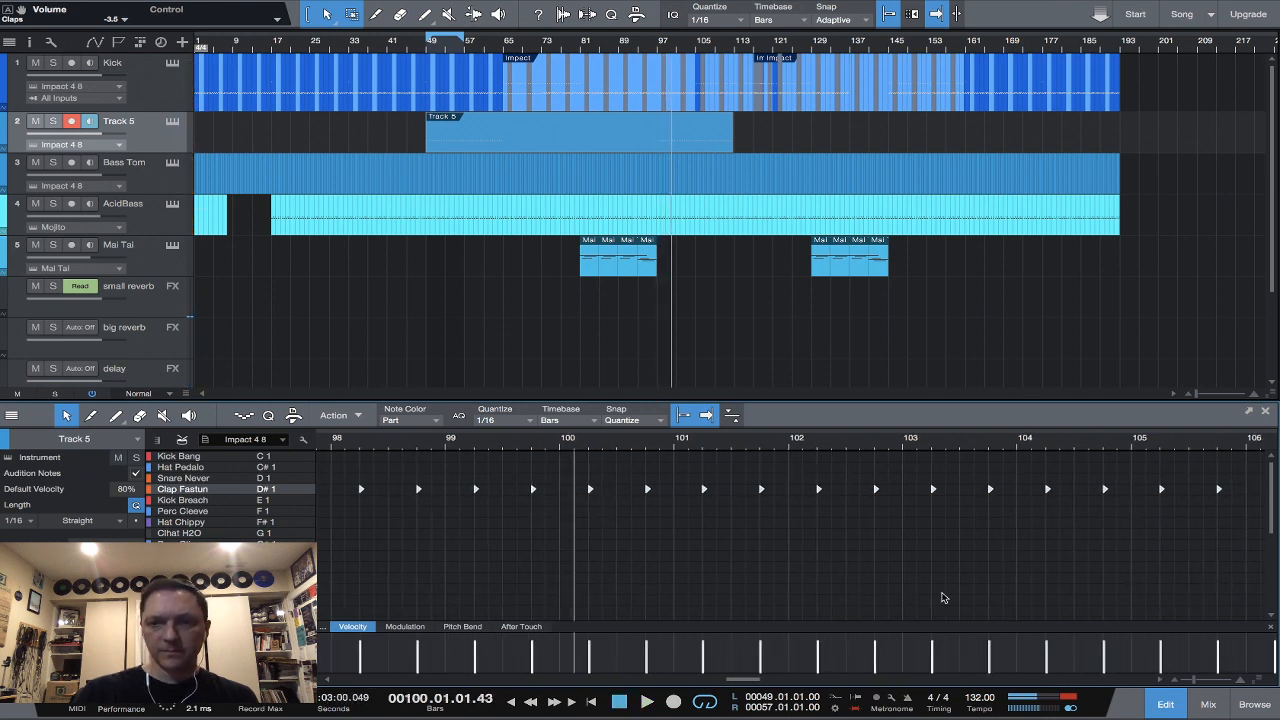
Find the end of the pasted clap notes and play the song from bar 111 to hear how the claps drop out.
scroll(942, 597, right, 10)
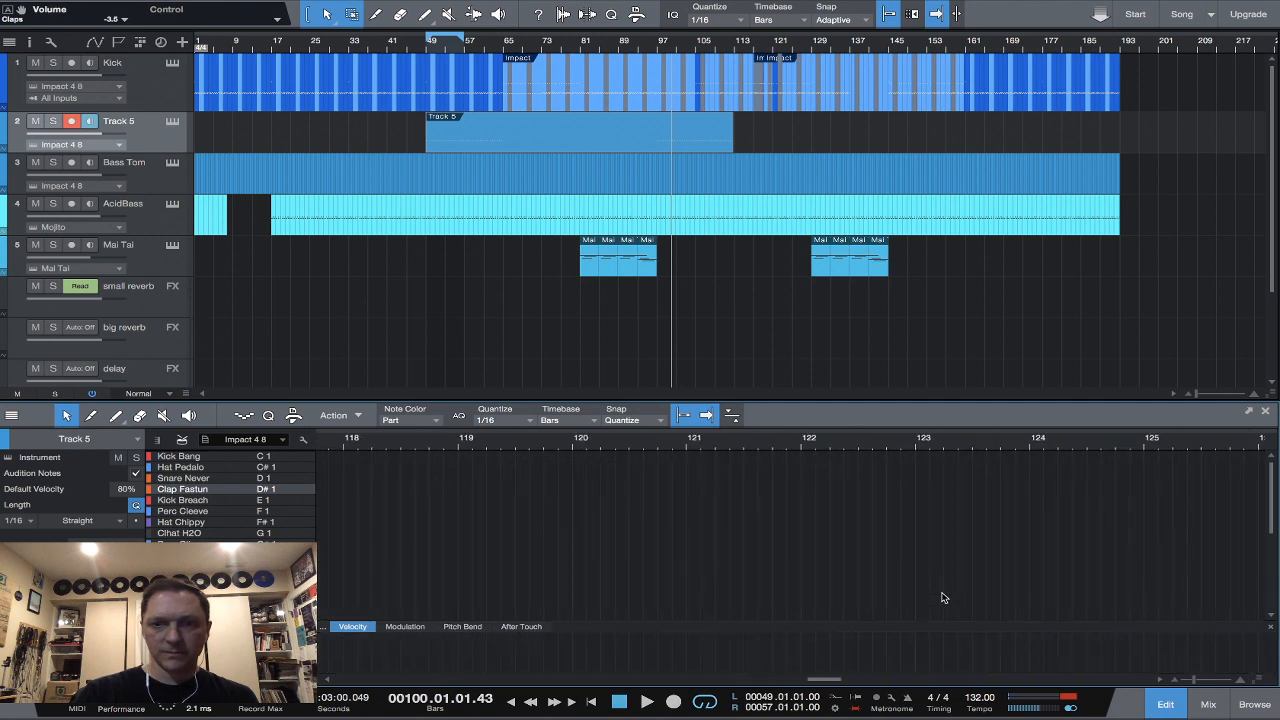
scroll(942, 597, left, 4)
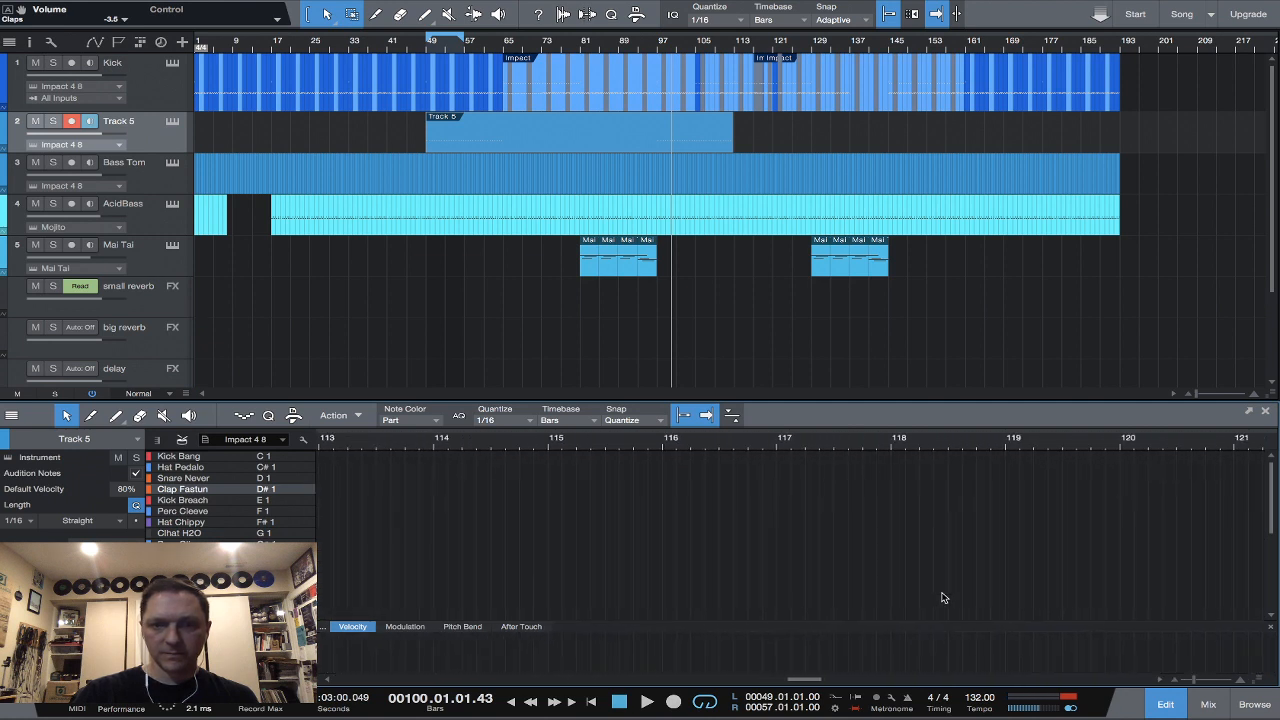
scroll(942, 597, left, 1)
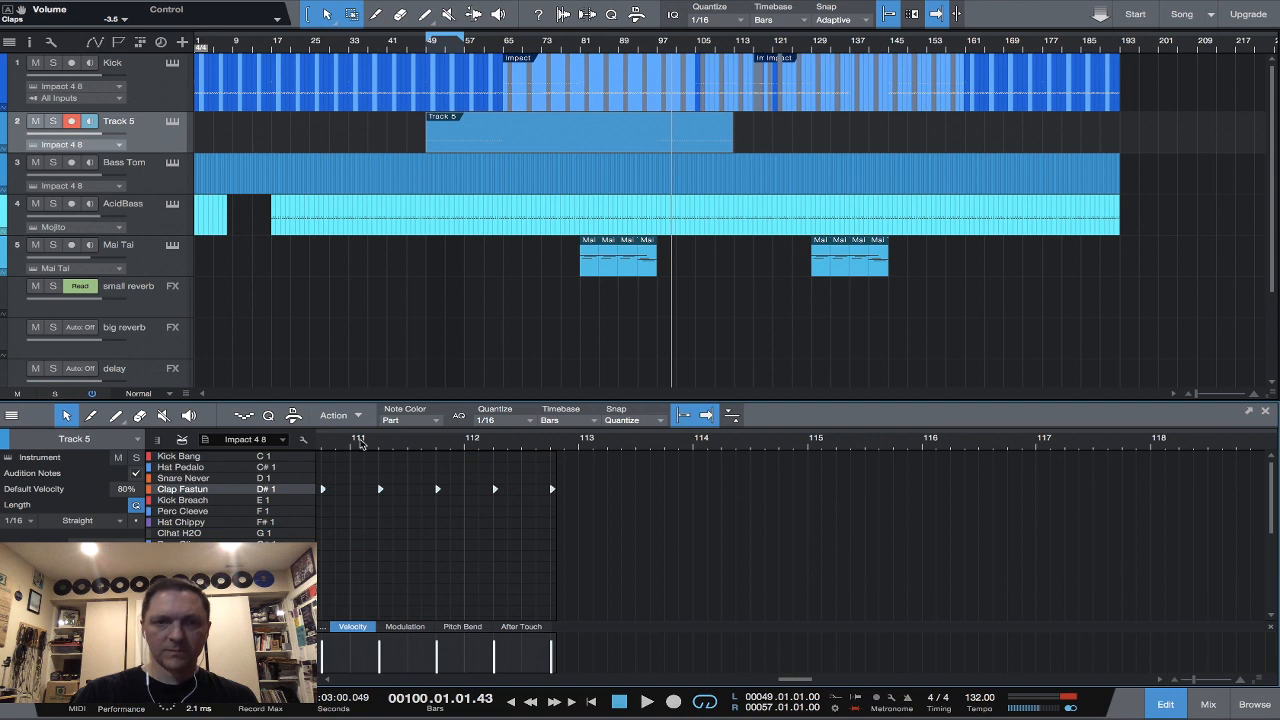
click(353, 446)
key(space)
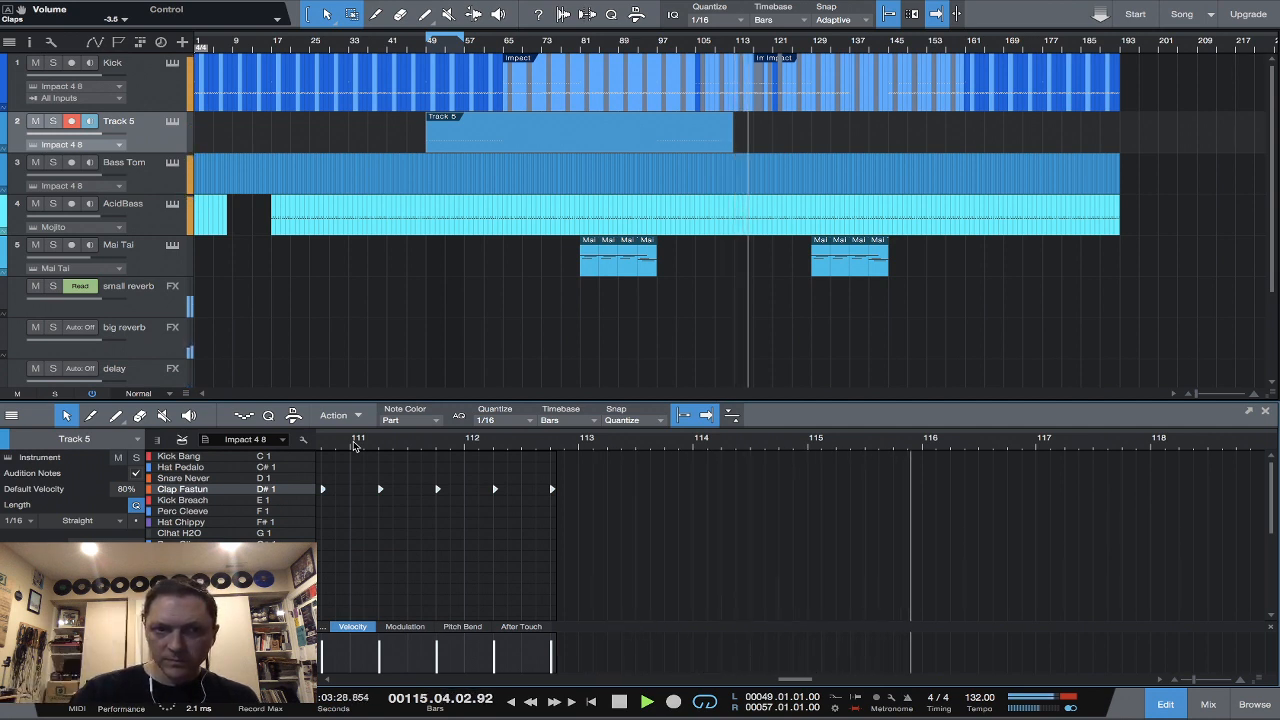
Turn off record arm and monitoring on Track 5 and stop playback.
click(119, 144)
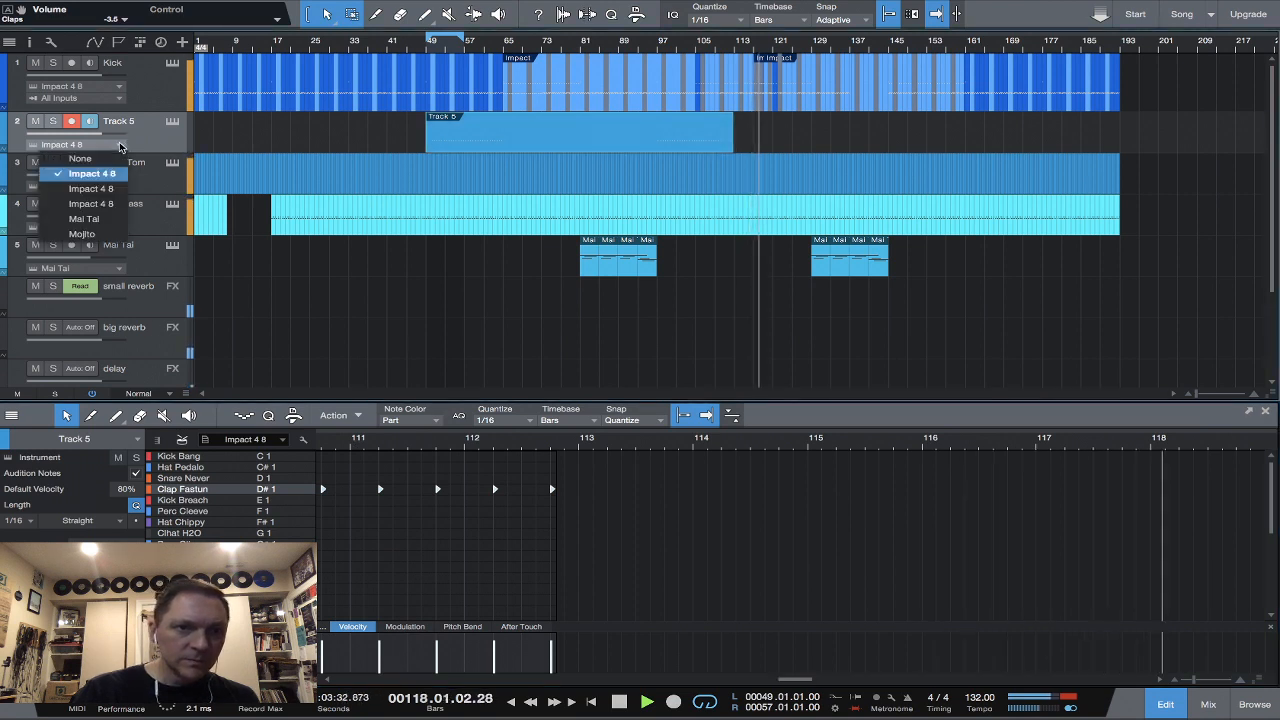
click(144, 136)
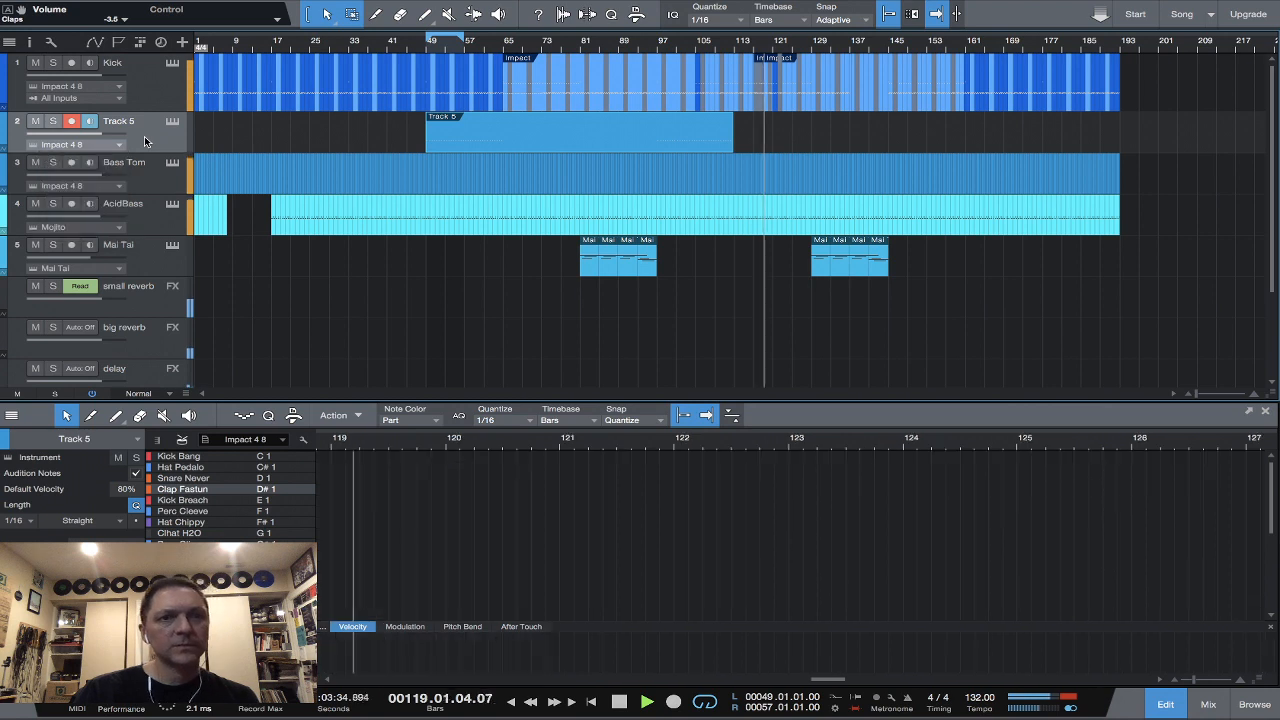
click(83, 121)
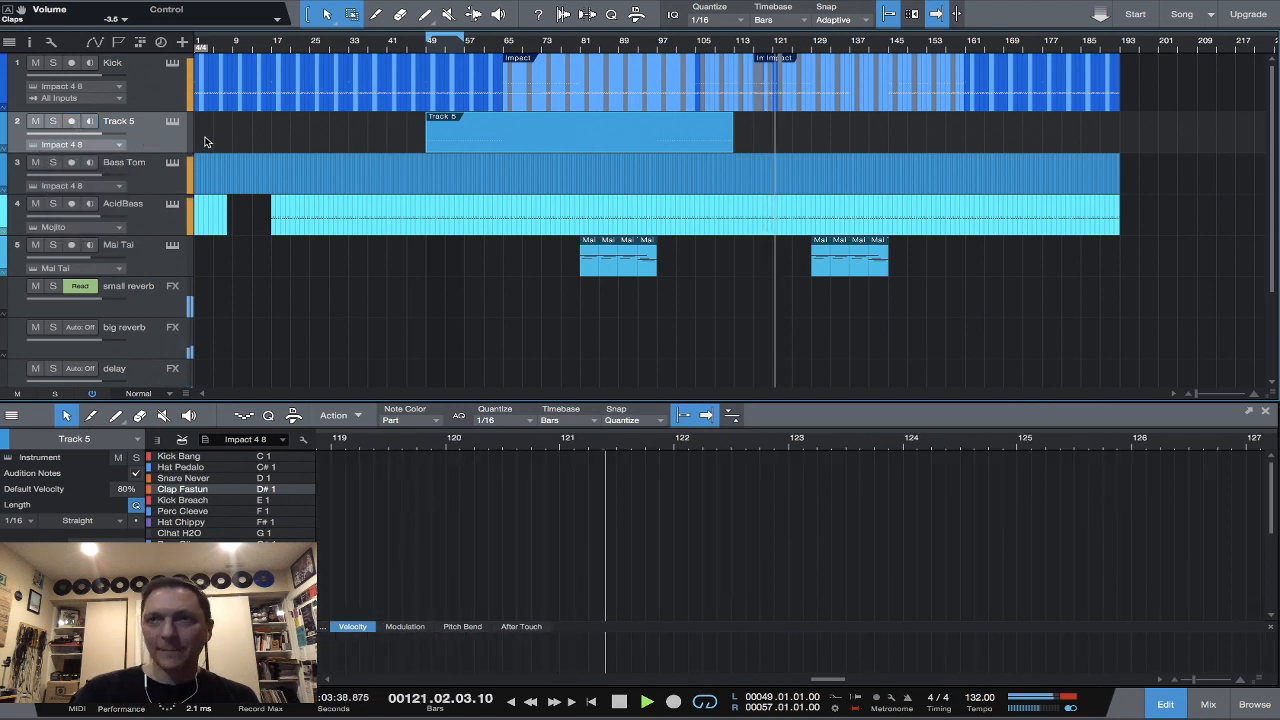
key(space)
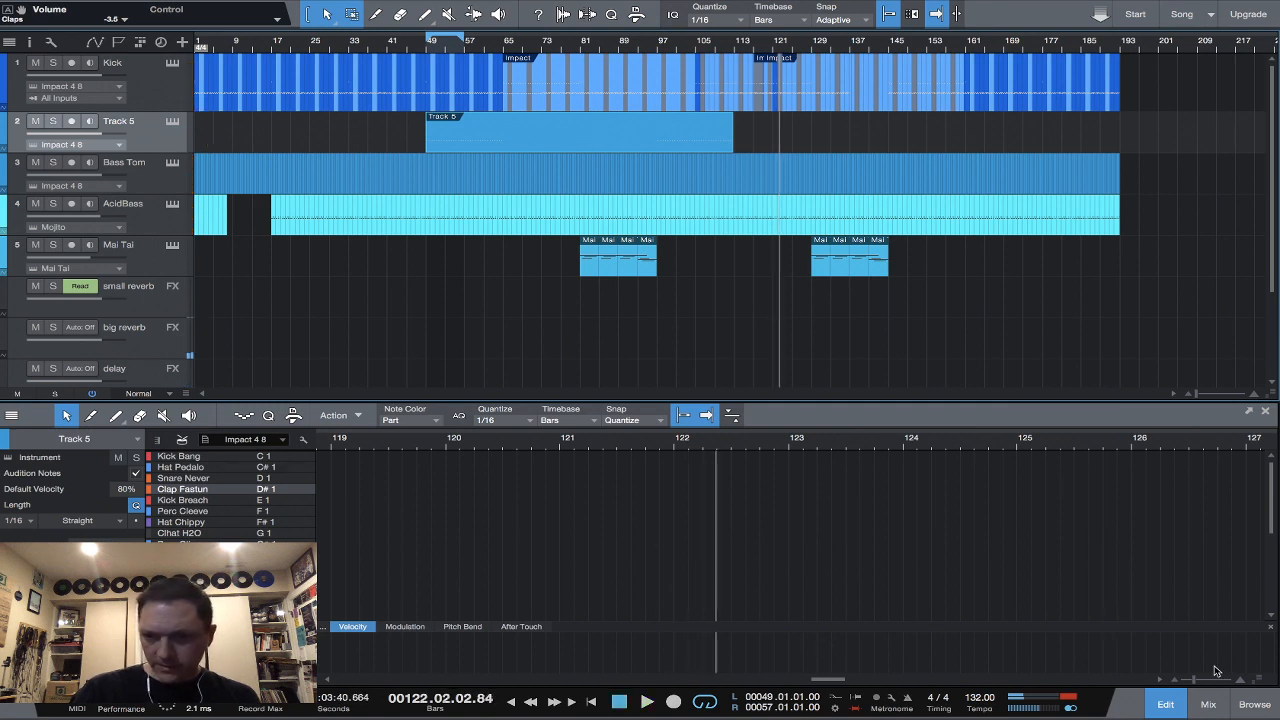
In the mixer, set the automation mode of the Bass Tom and AcidBass channels to Read.
click(1208, 705)
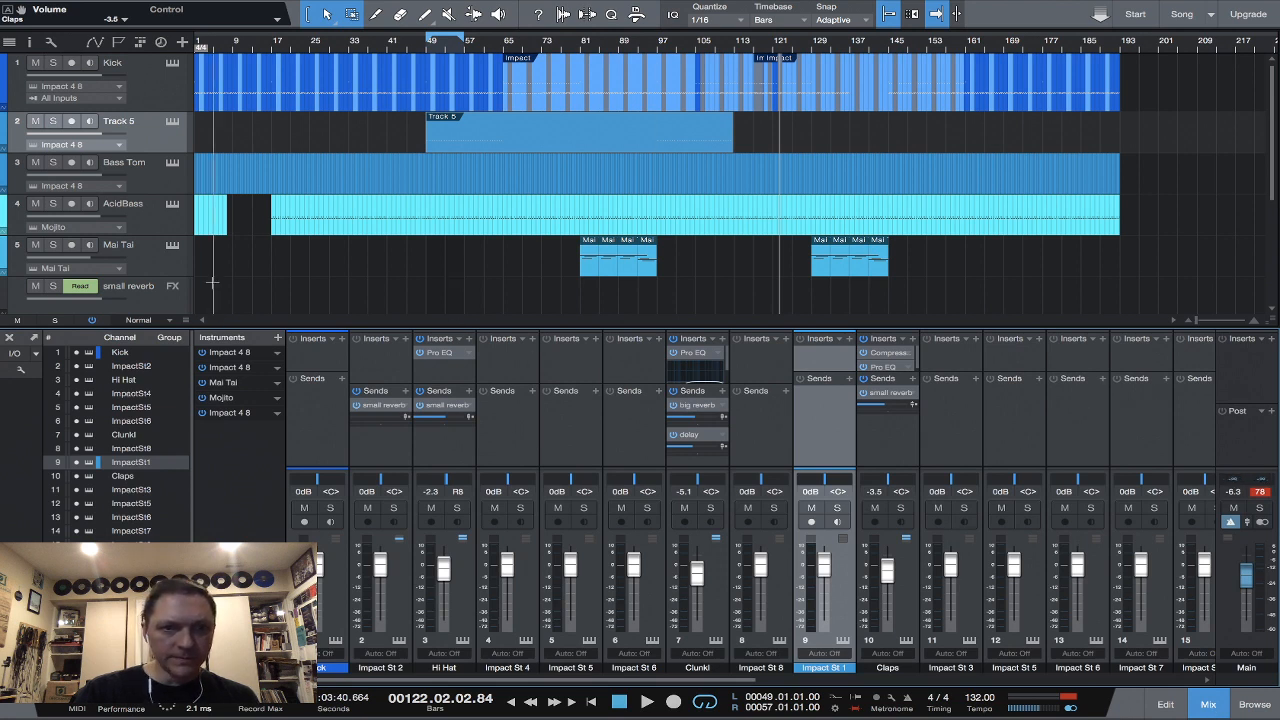
click(152, 221)
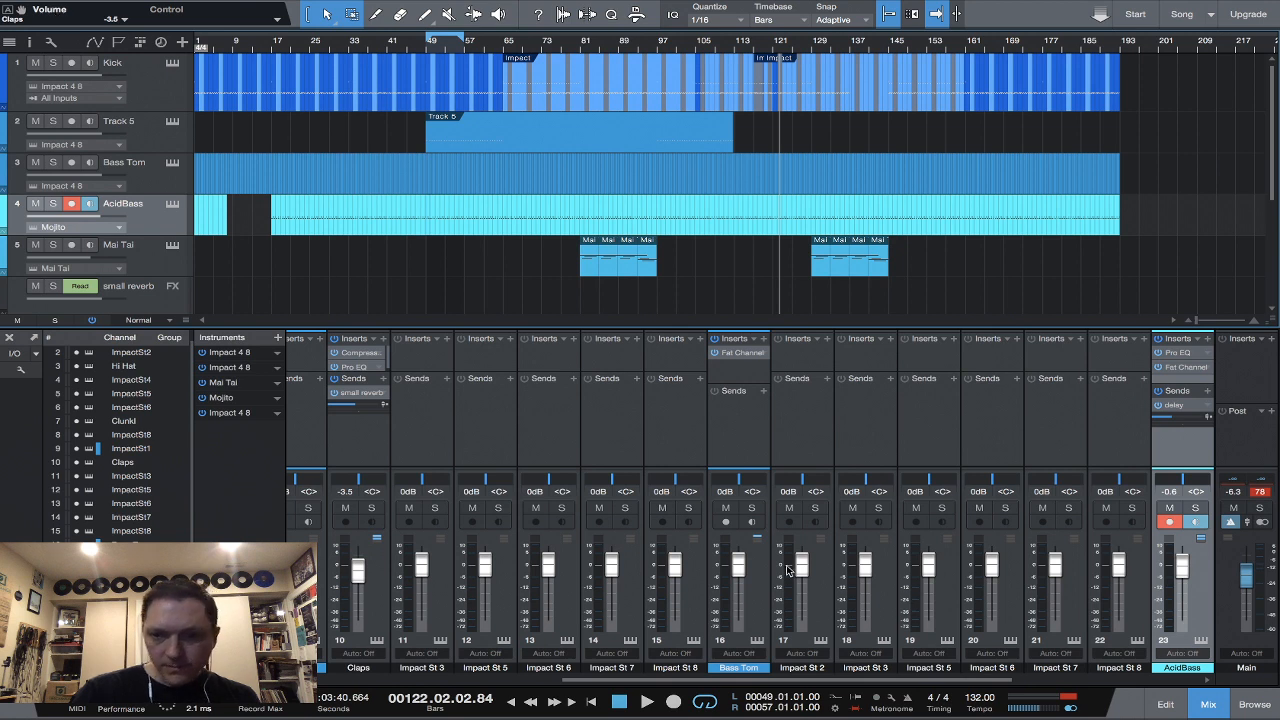
scroll(1209, 586, left, 1)
scroll(1209, 586, right, 2)
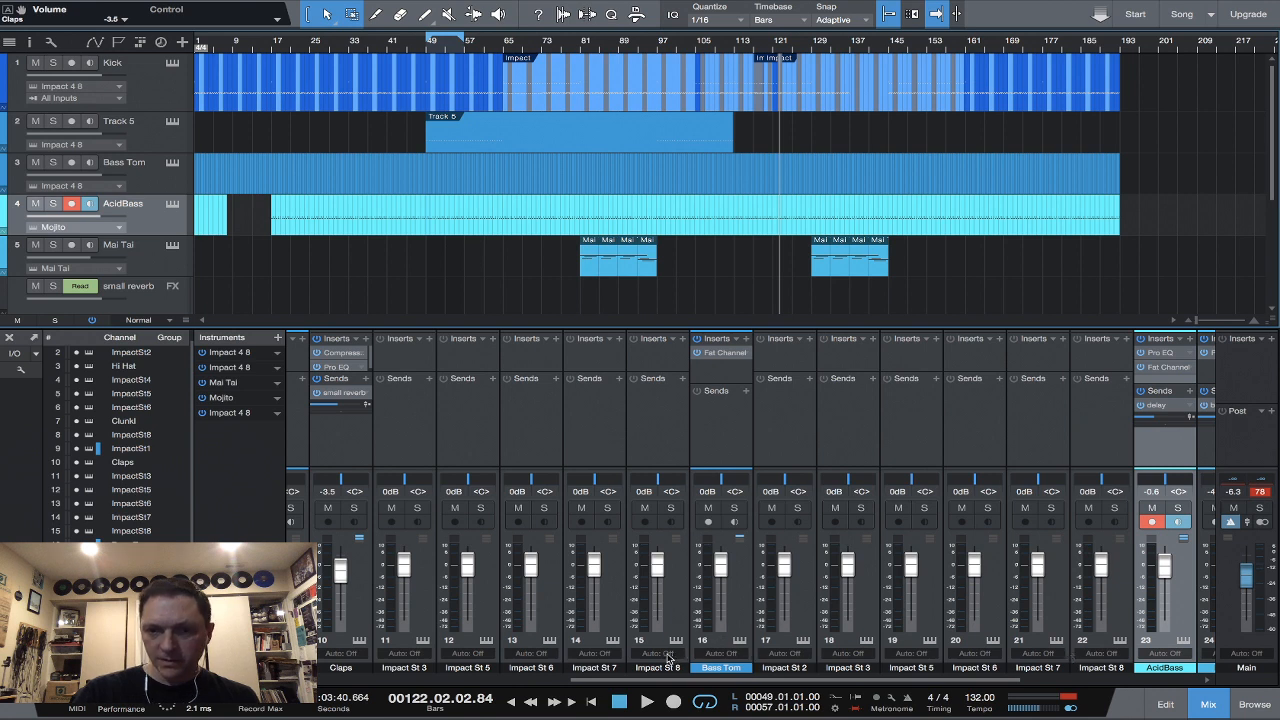
click(726, 654)
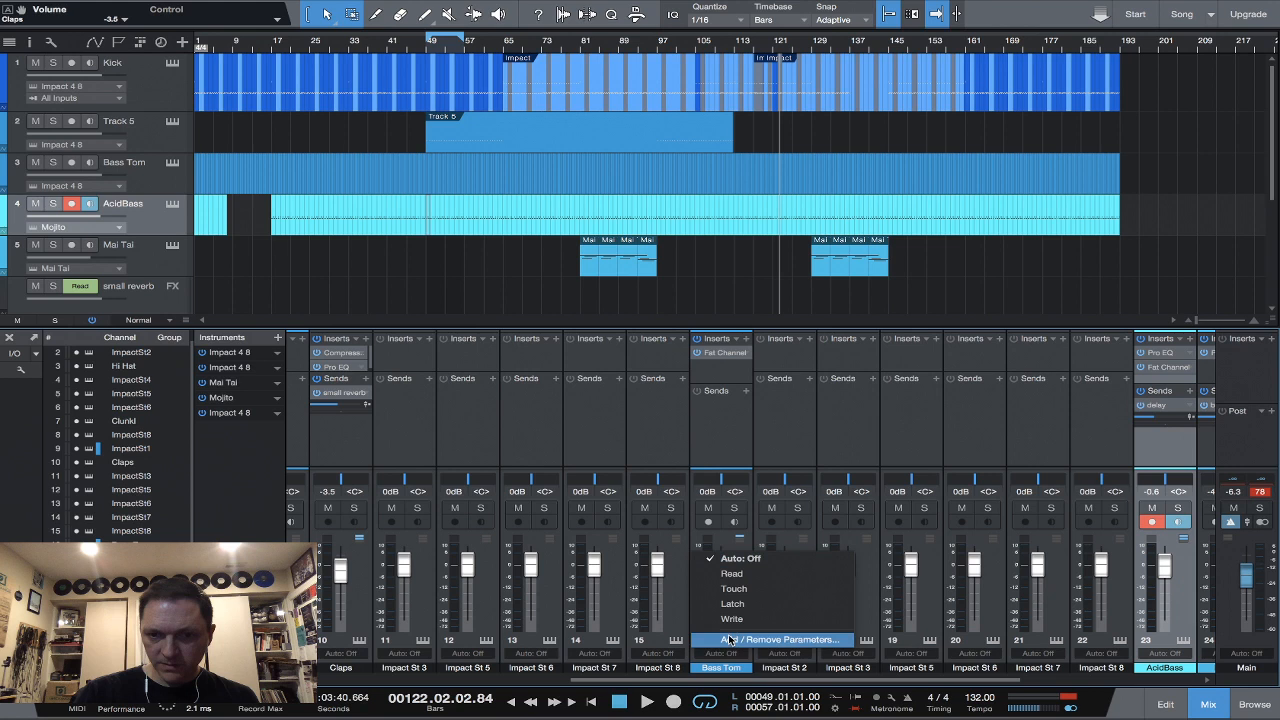
click(732, 573)
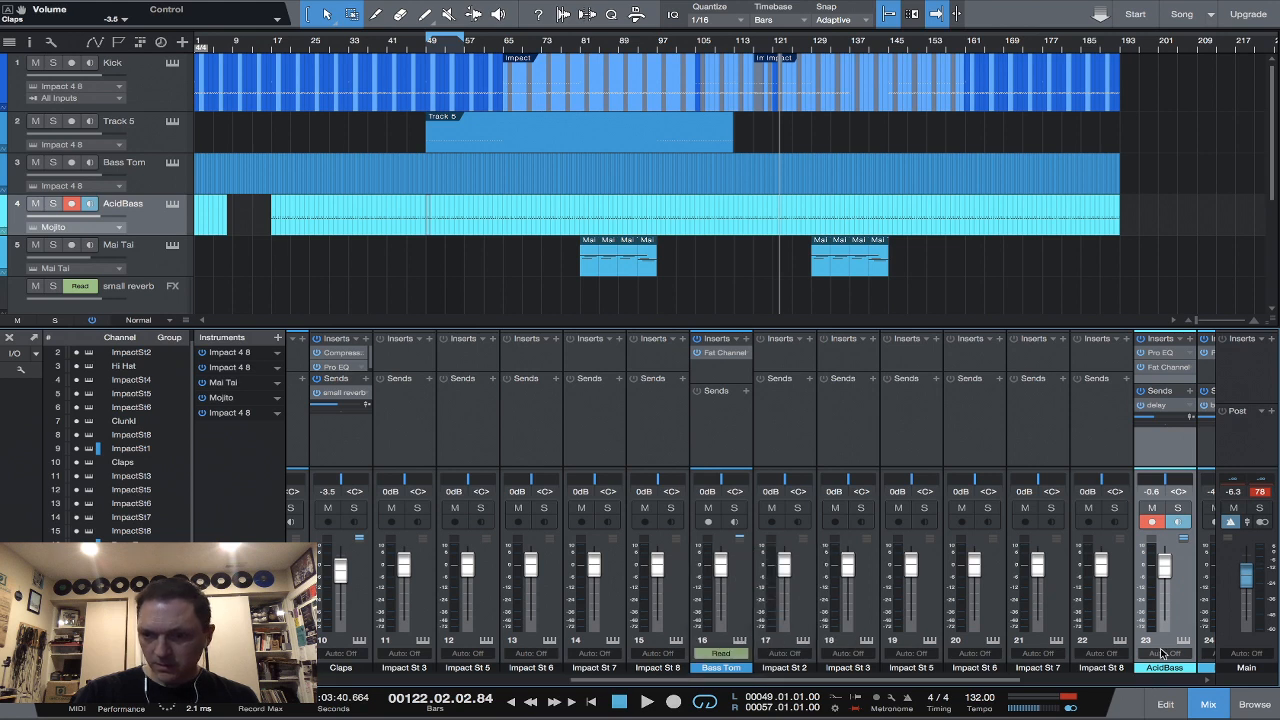
click(1163, 654)
click(1078, 575)
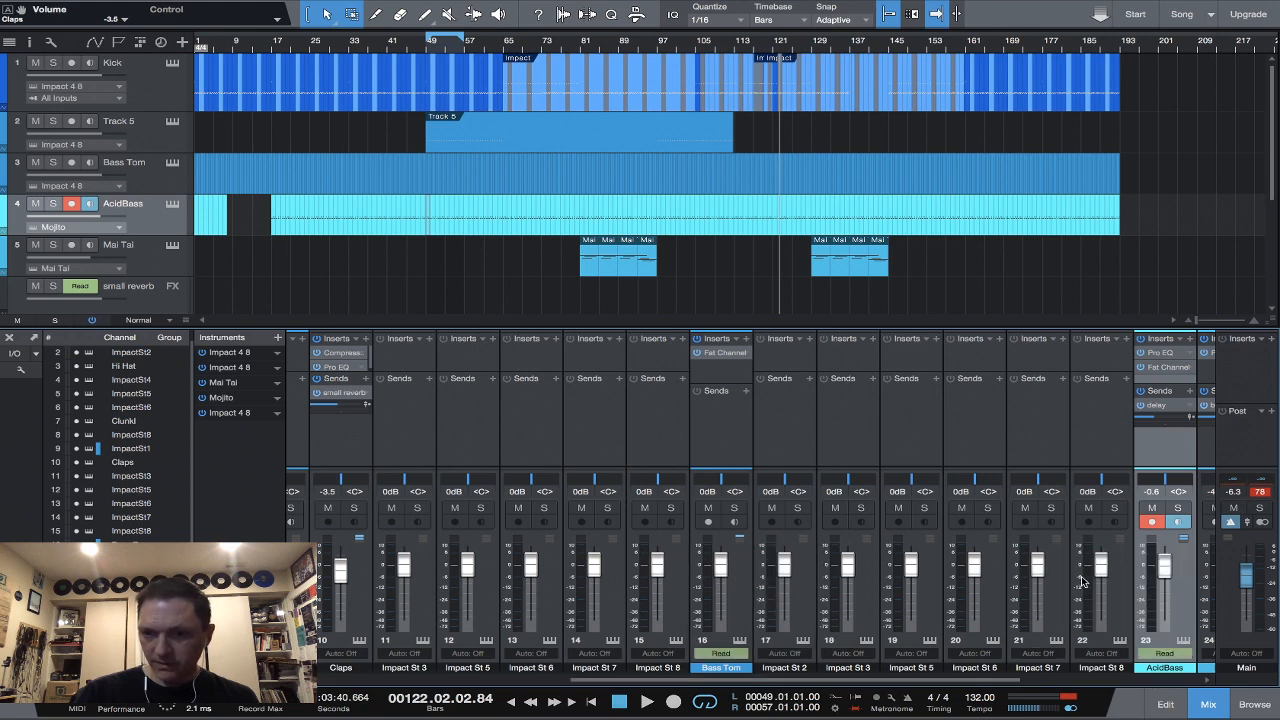
Set the Mai Tai channel's automation mode to Read, then review the available modes without changing it again.
scroll(1160, 637, right, 3)
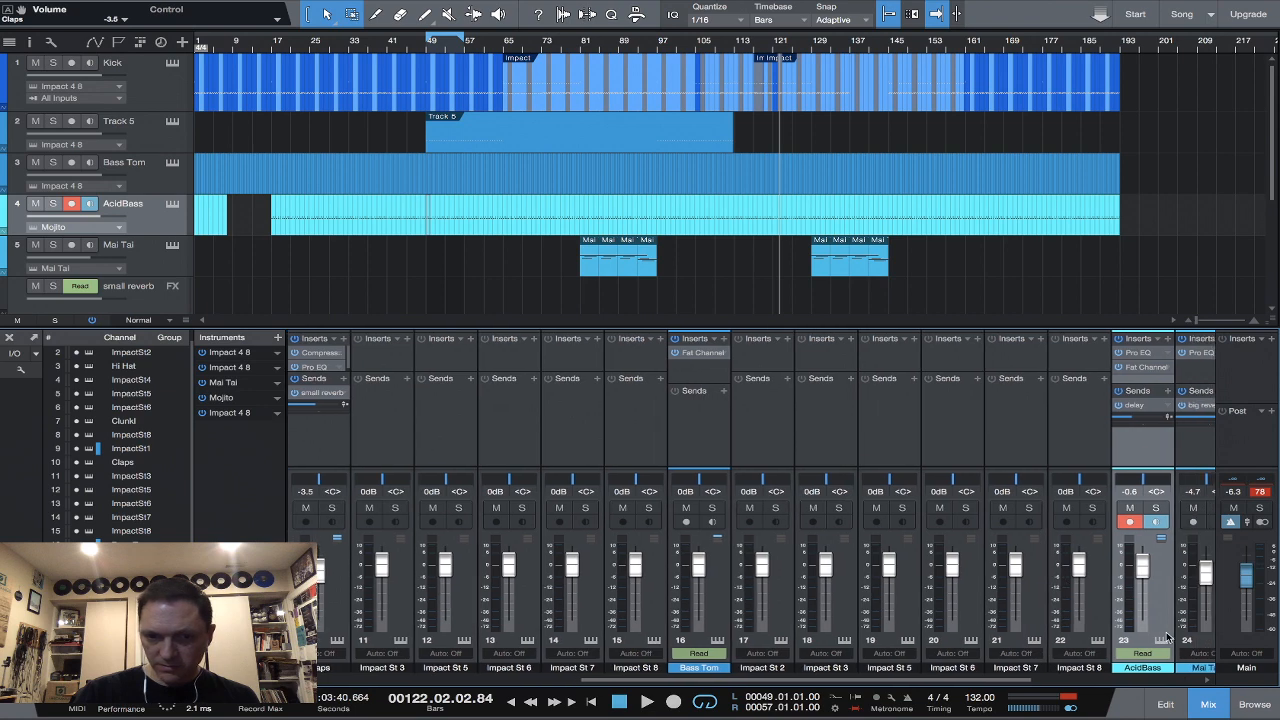
scroll(1167, 637, right, 3)
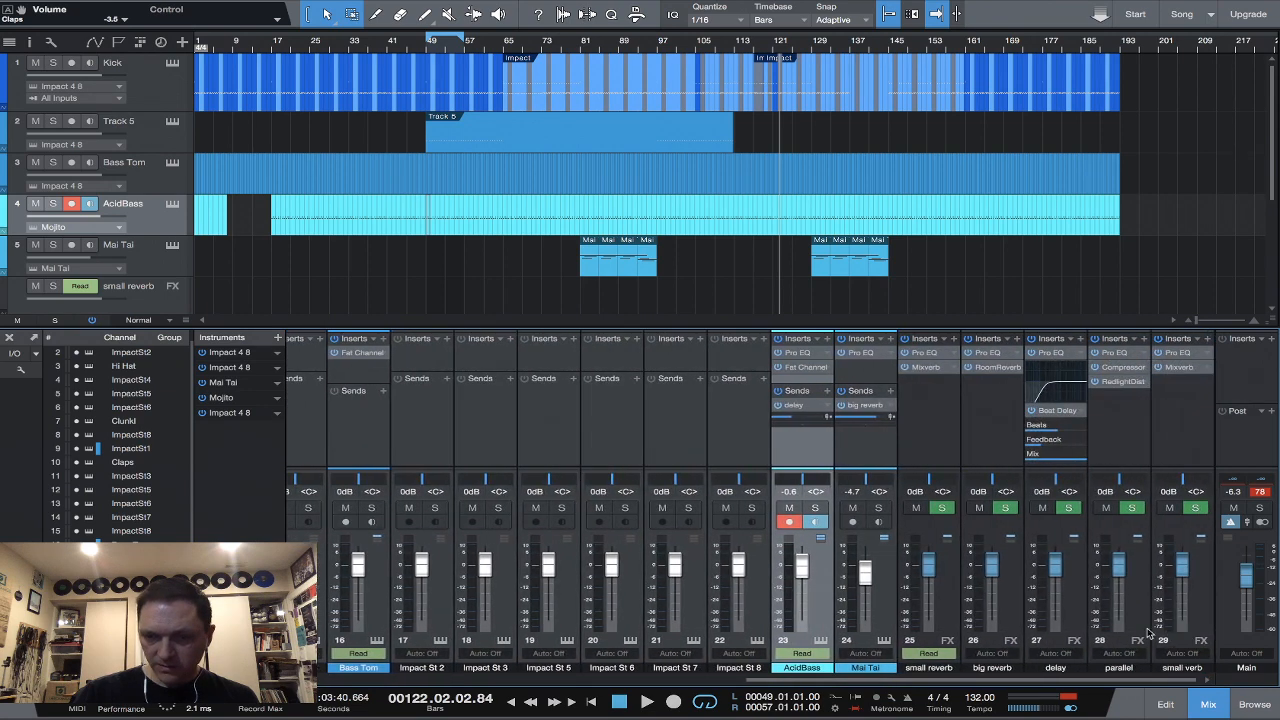
click(873, 656)
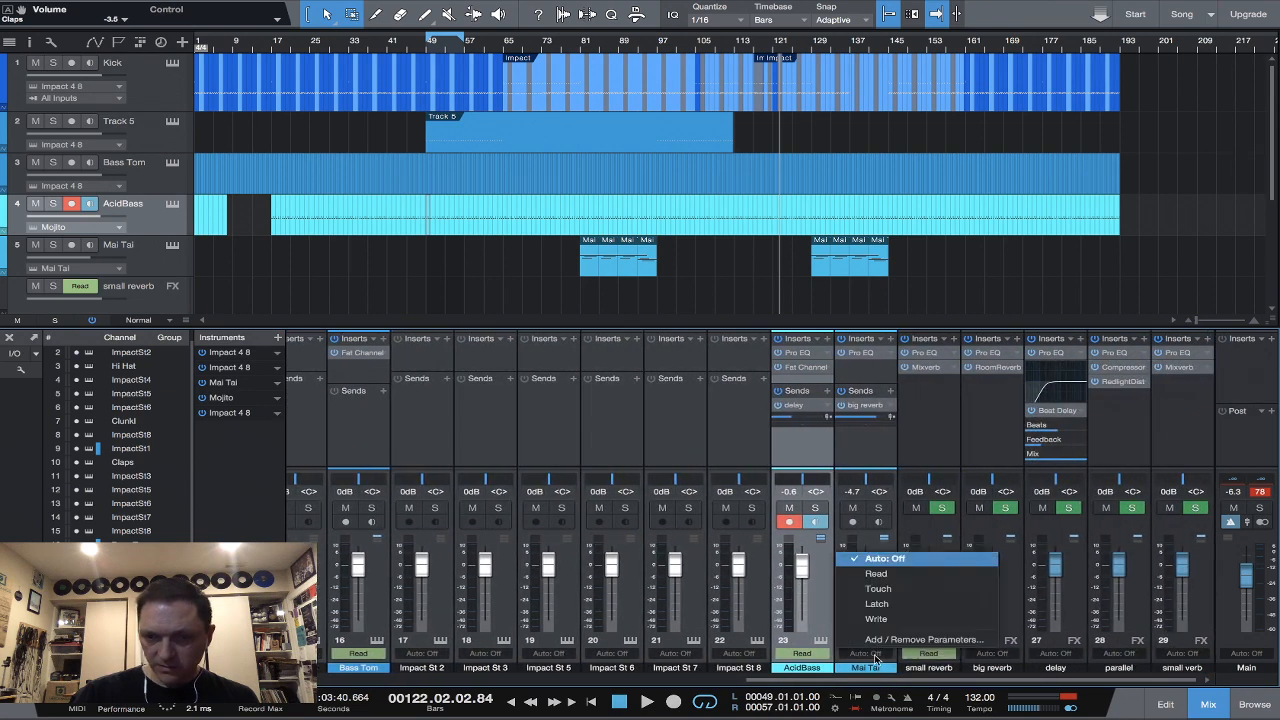
click(885, 578)
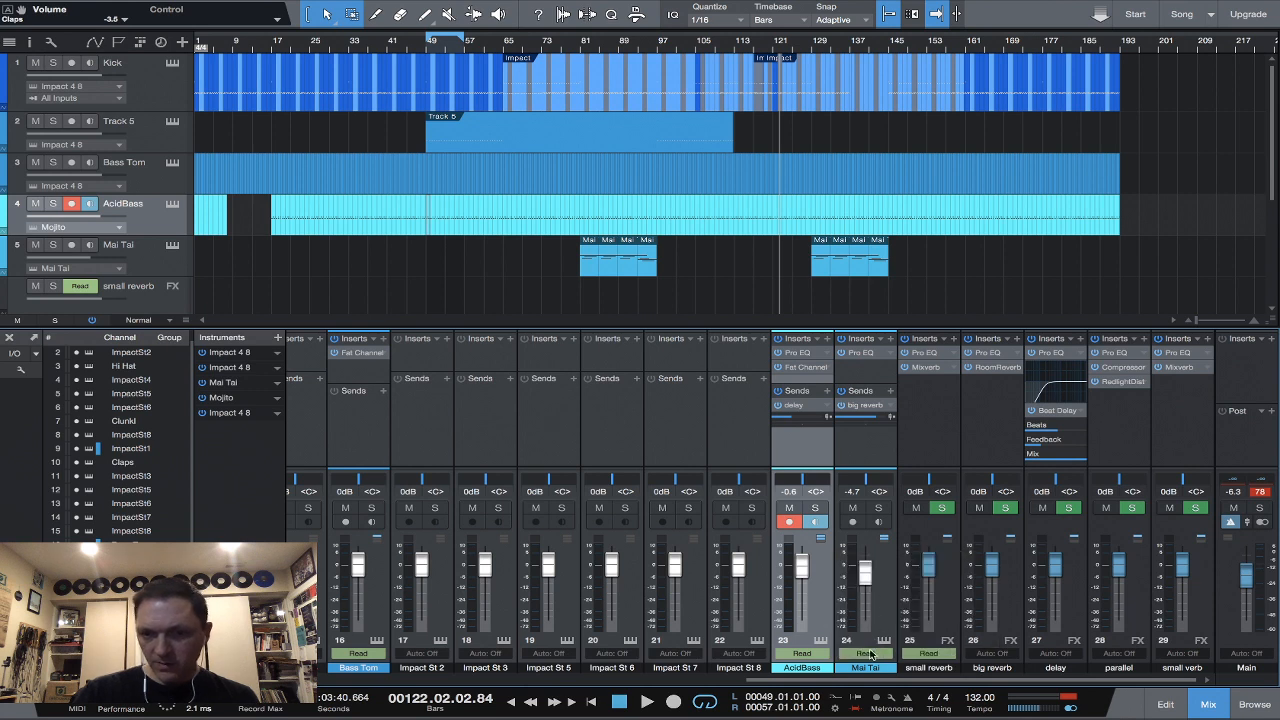
click(871, 656)
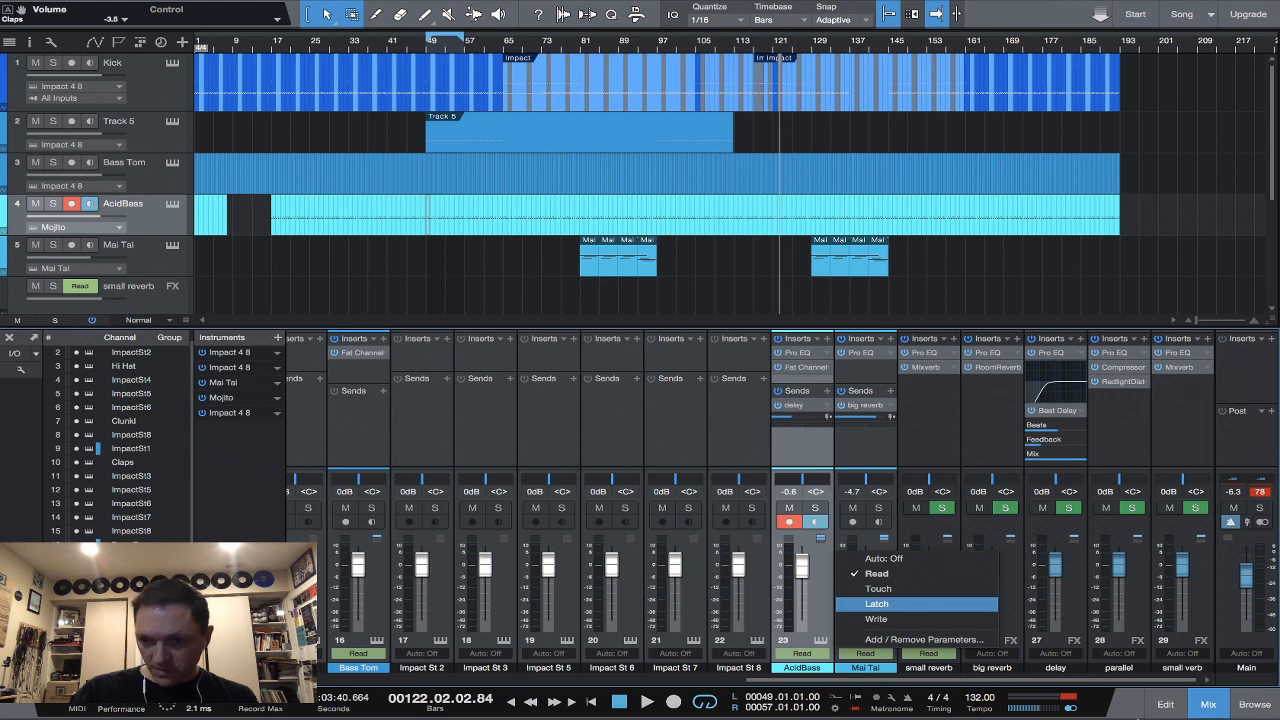
click(1134, 700)
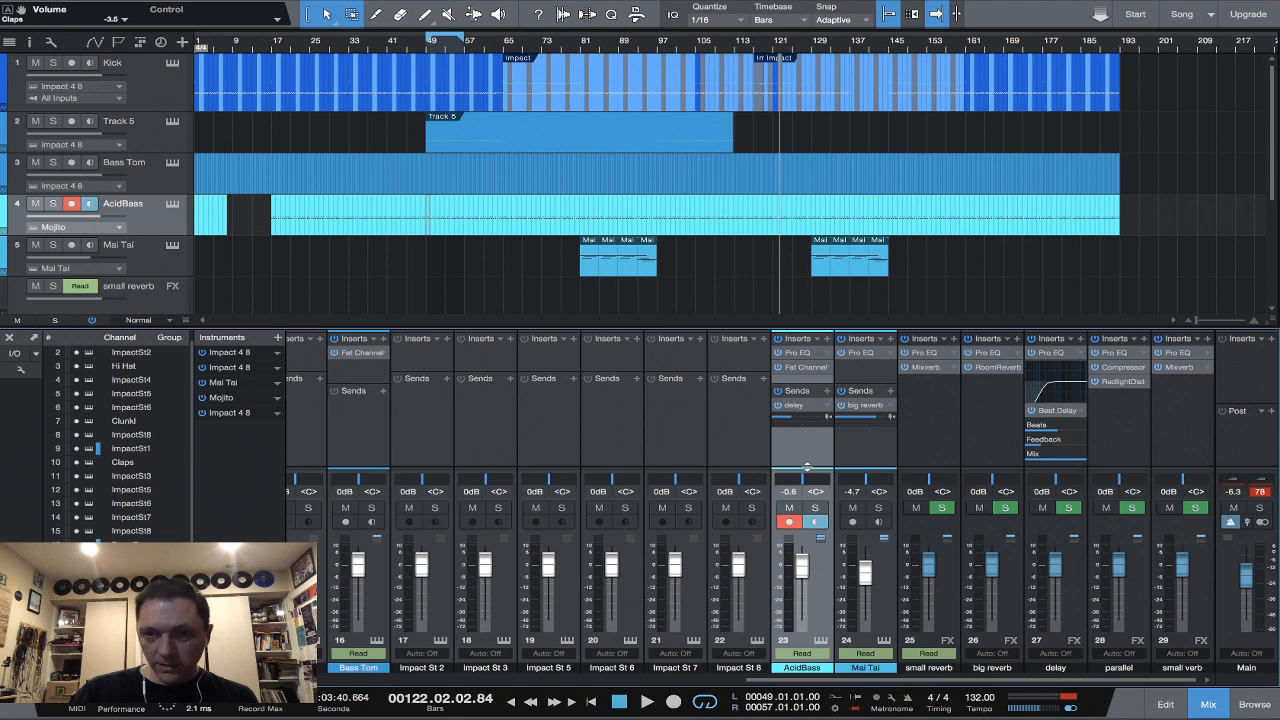
In the mixer, set the automation mode of the Claps and Clunkl channels to Read.
scroll(677, 585, left, 8)
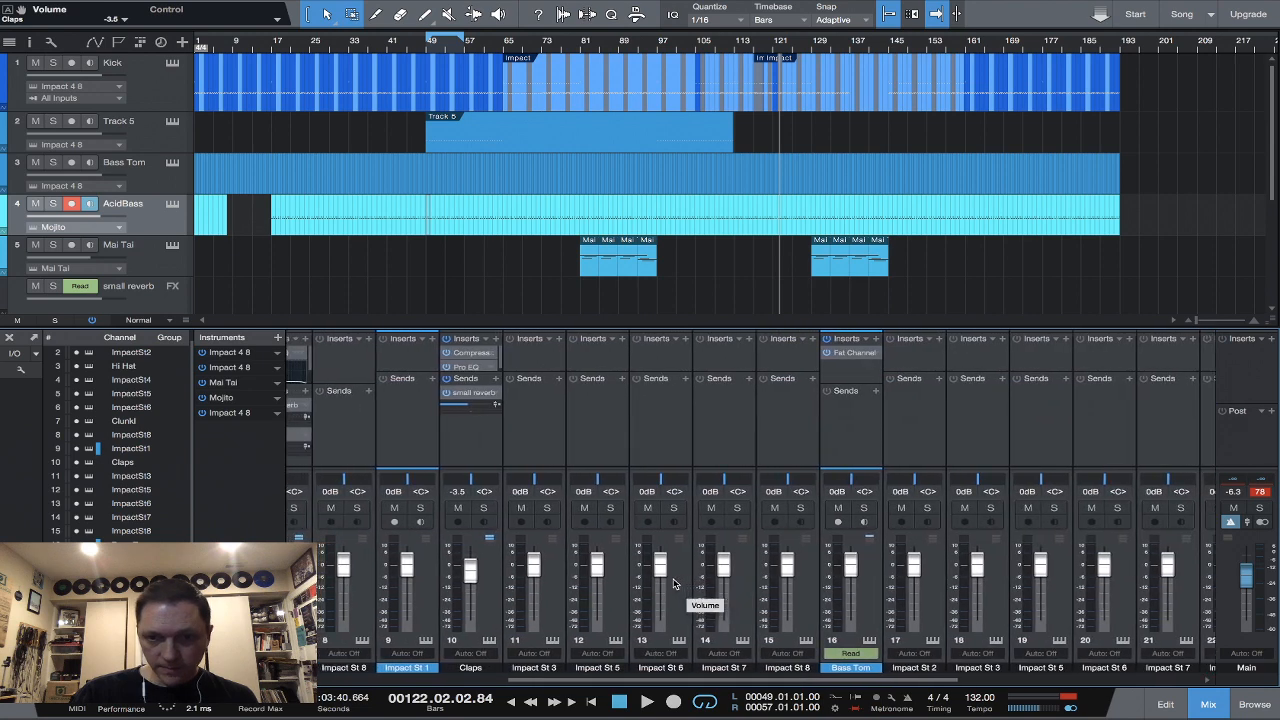
scroll(677, 585, left, 2)
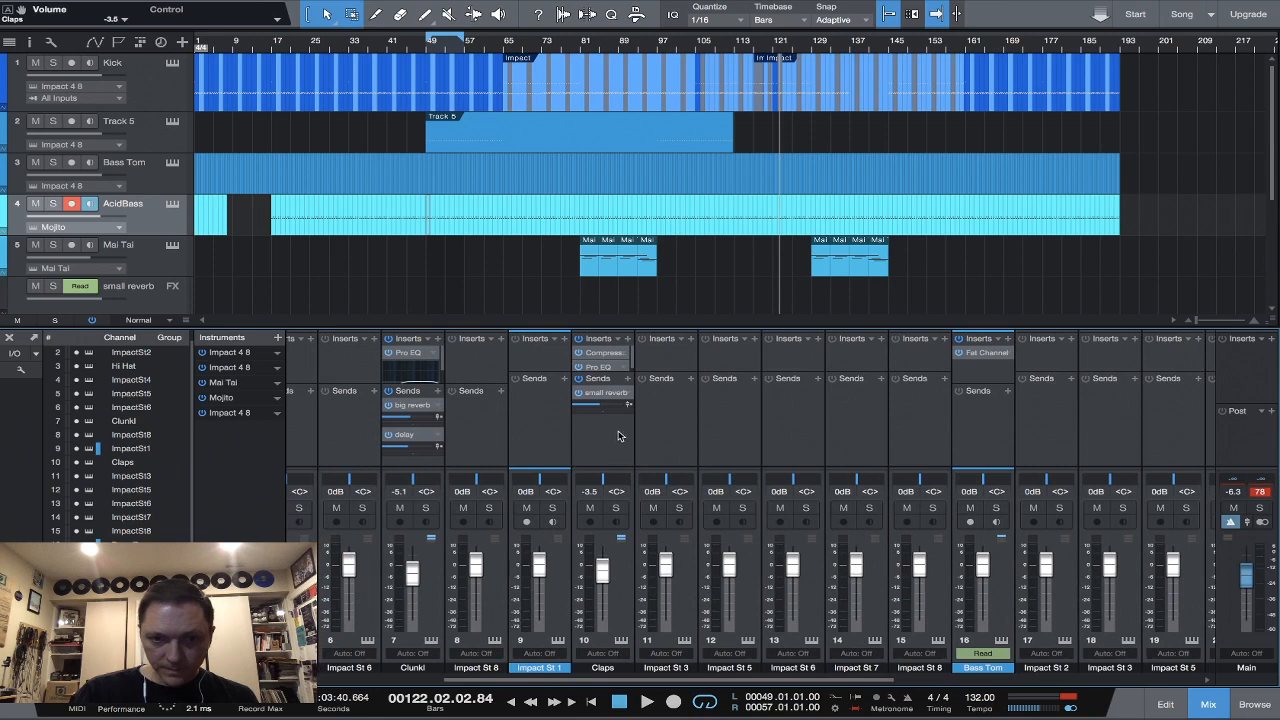
click(602, 653)
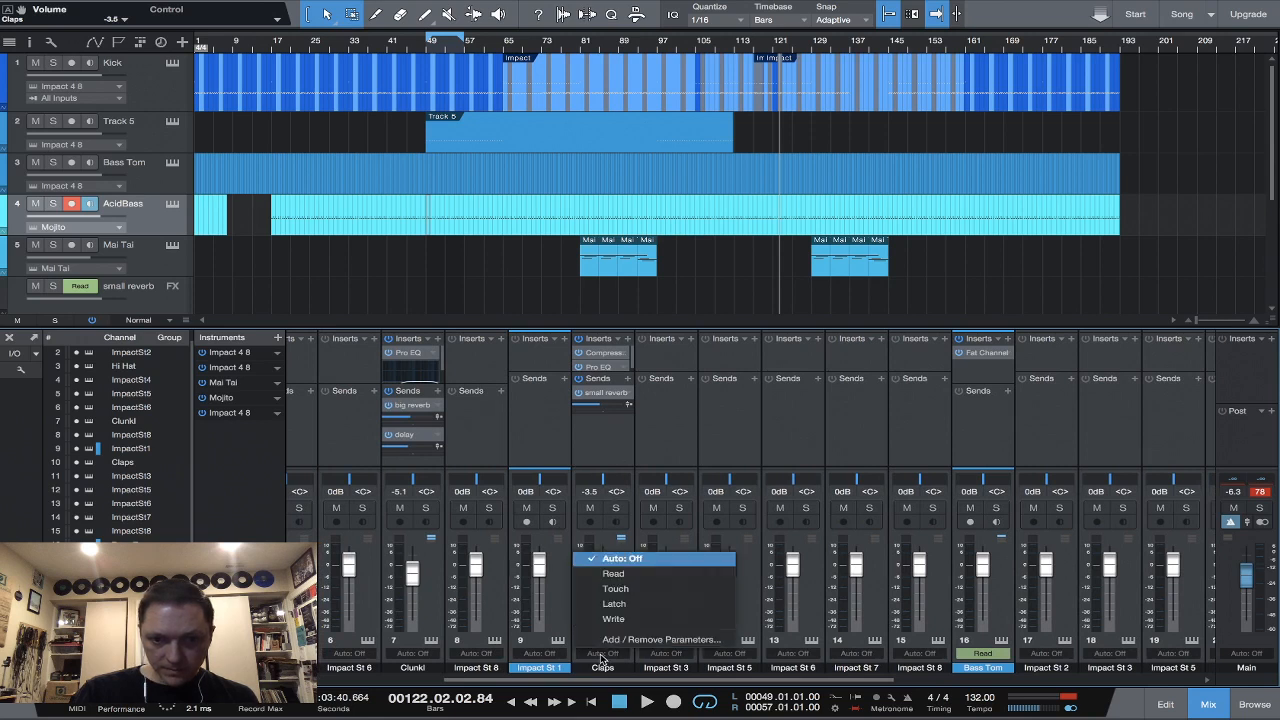
click(620, 575)
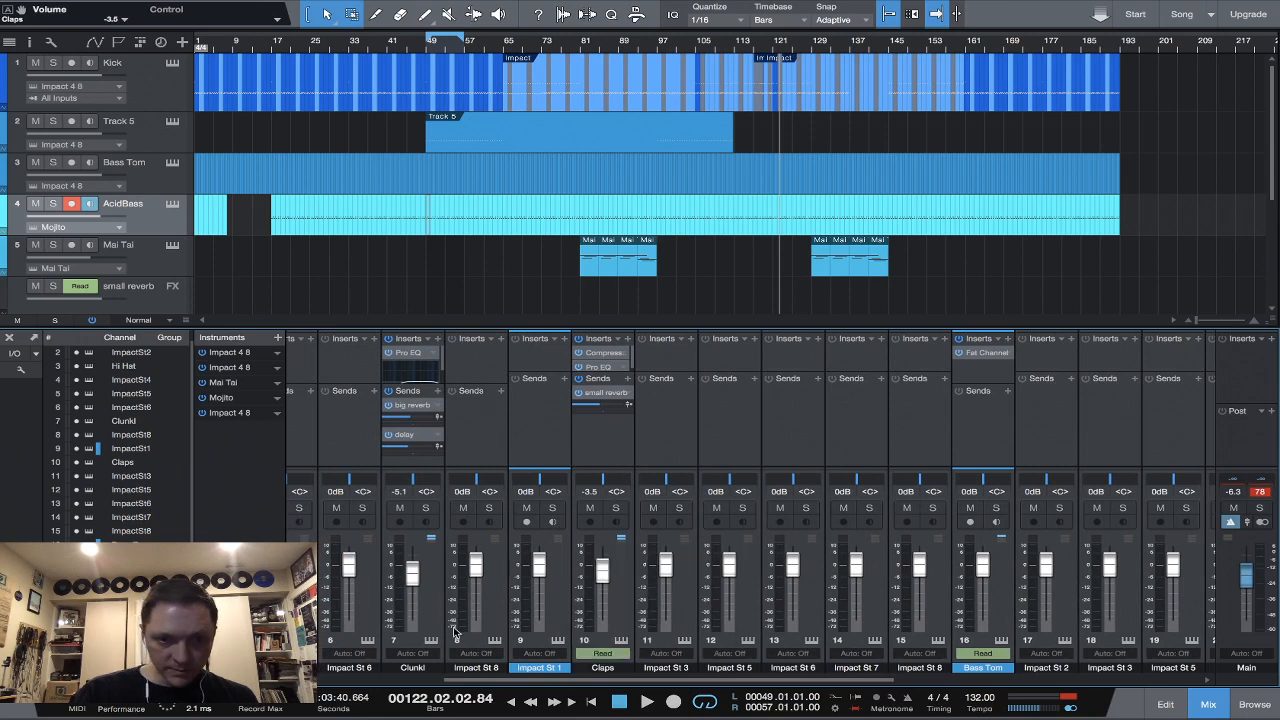
click(411, 653)
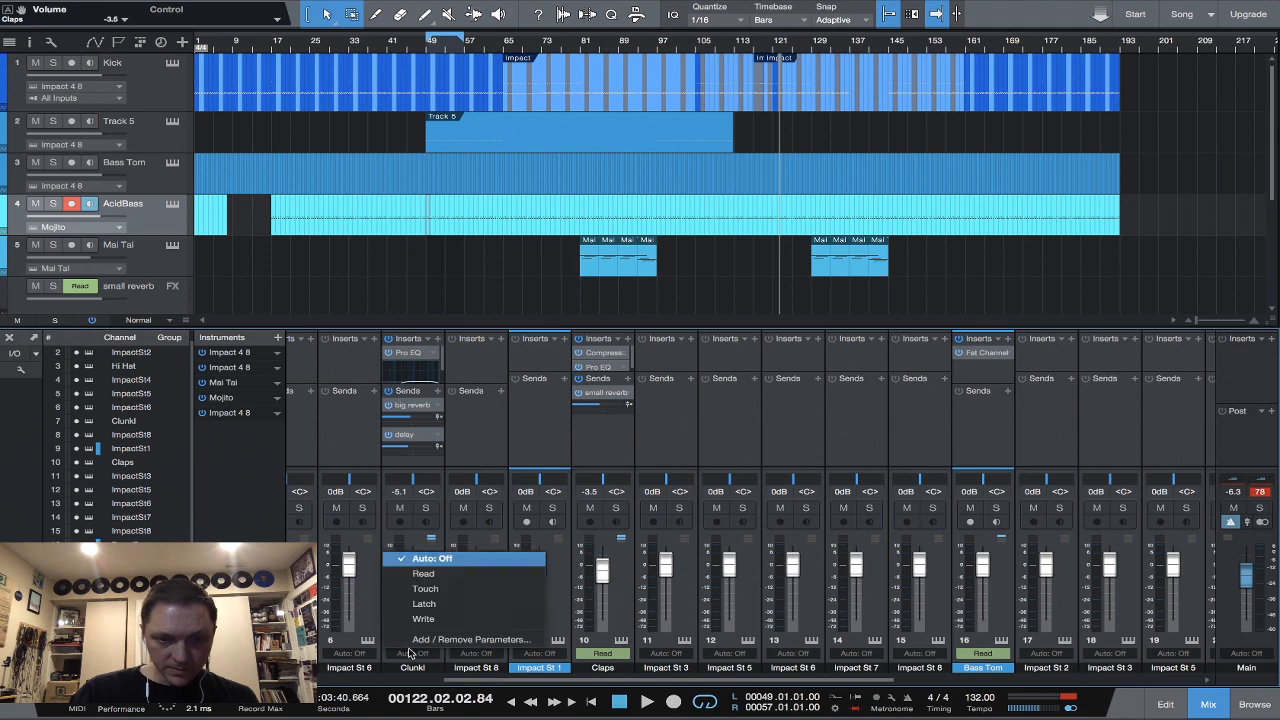
click(428, 575)
scroll(456, 580, left, 5)
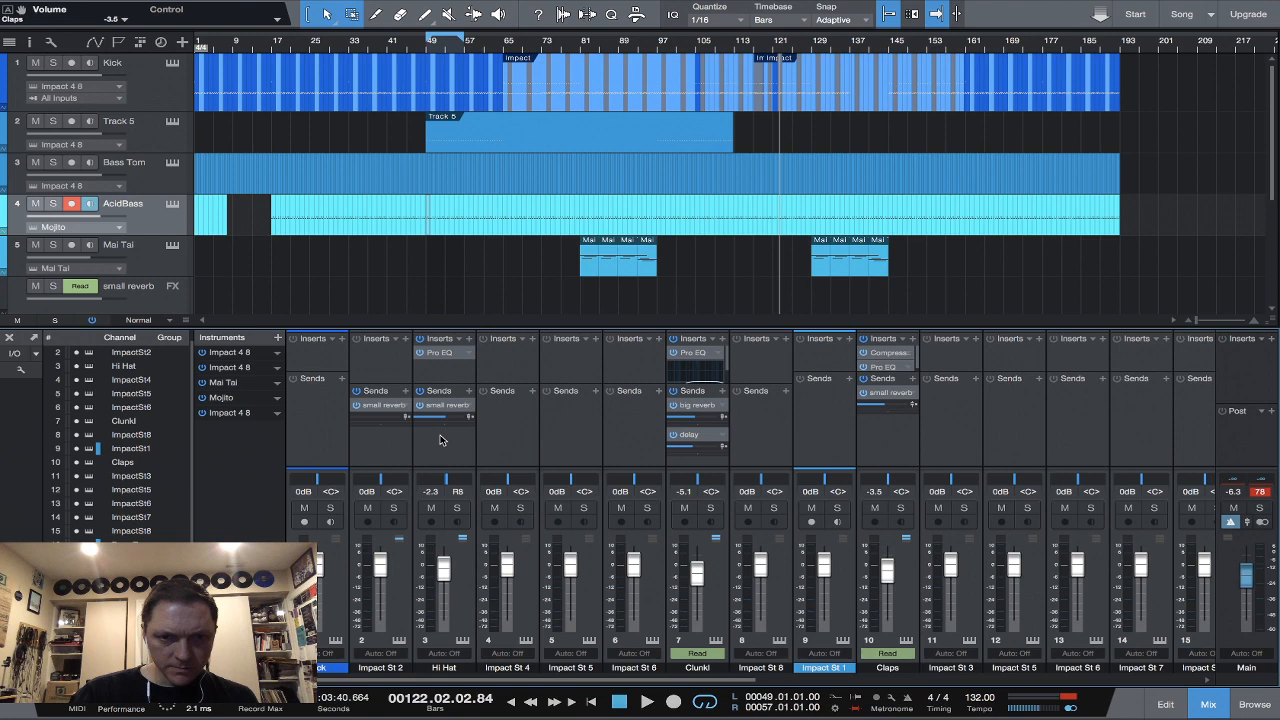
scroll(440, 440, right, 7)
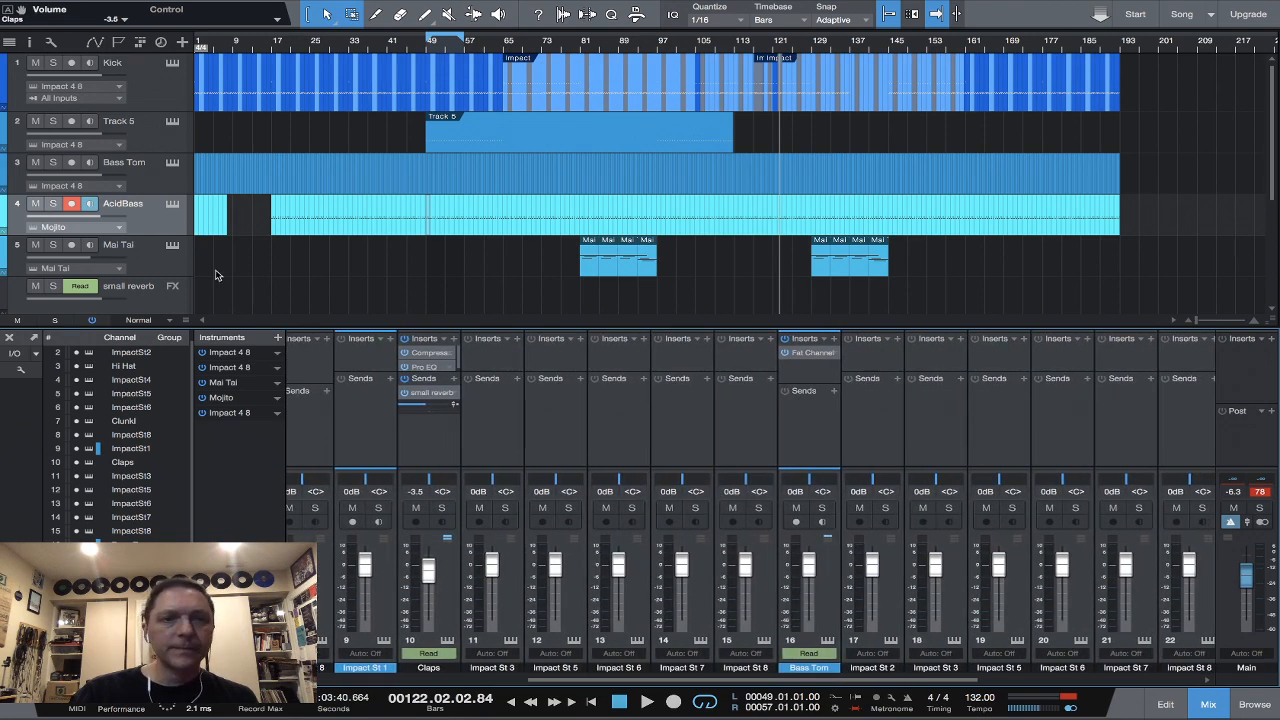
Show the automation envelopes on the arrangement tracks and play the song briefly from around bar 65.
click(96, 43)
scroll(143, 127, down, 2)
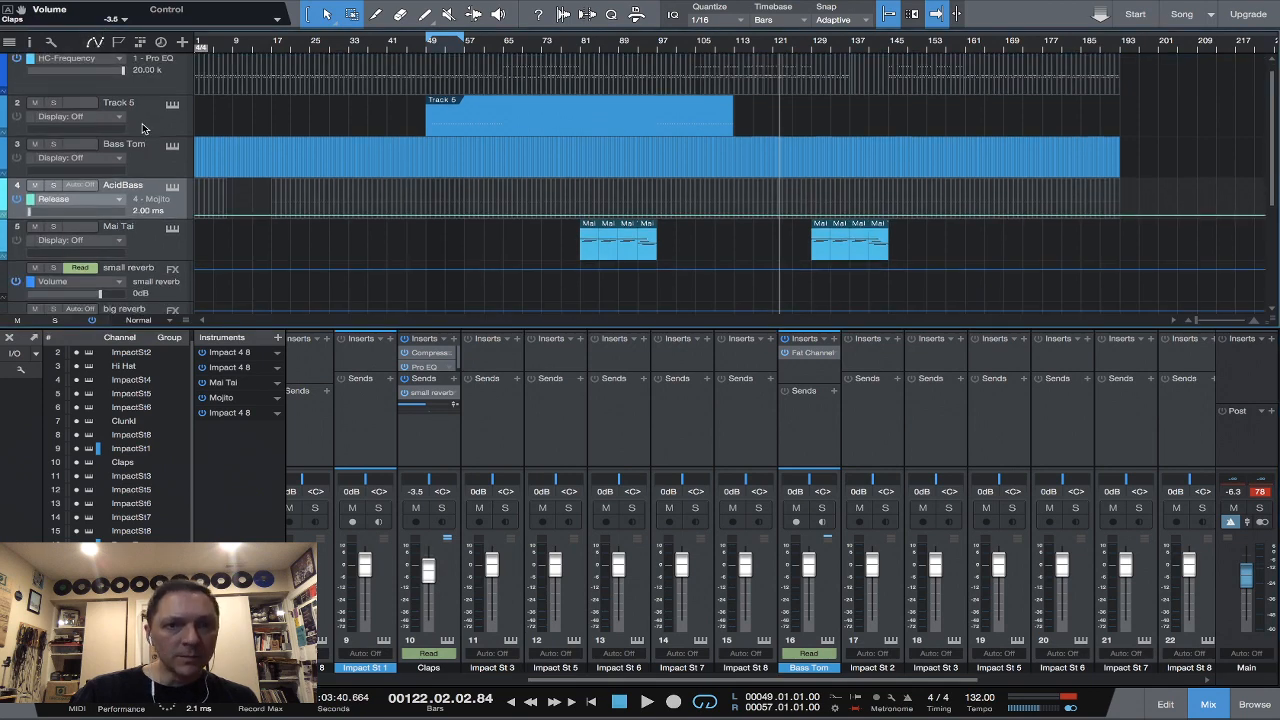
scroll(143, 127, up, 2)
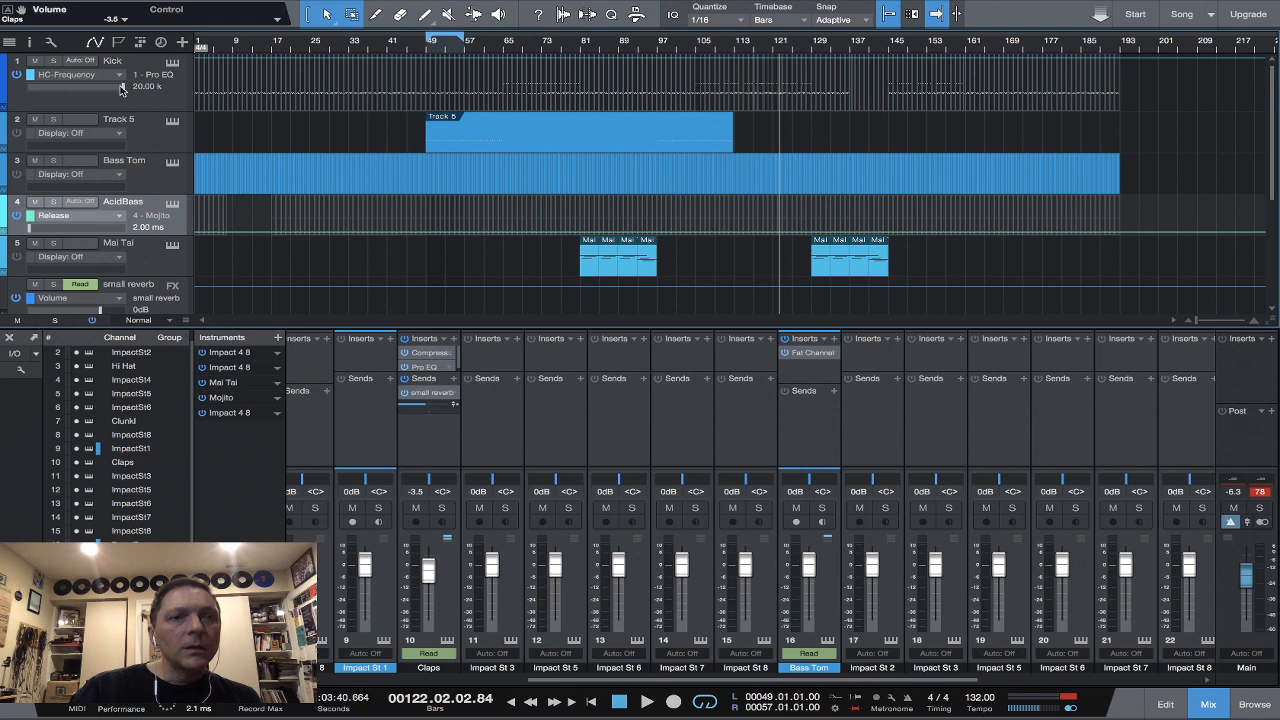
click(503, 53)
key(space)
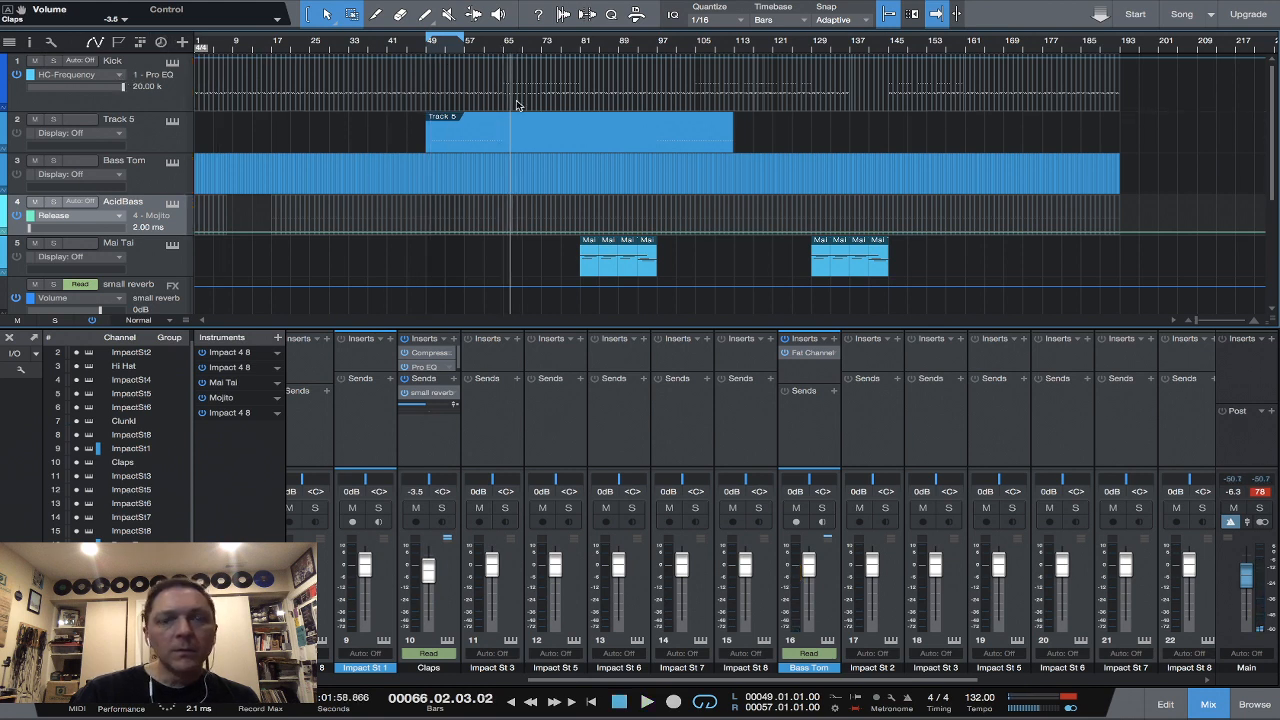
On the Kick track's HC-Frequency envelope, create a drop at bar 65 that ramps back up to 20.00 k at bar 73.
mouse_move(1196, 321)
mouse_down()
mouse_move(1219, 322)
mouse_move(1209, 327)
mouse_up()
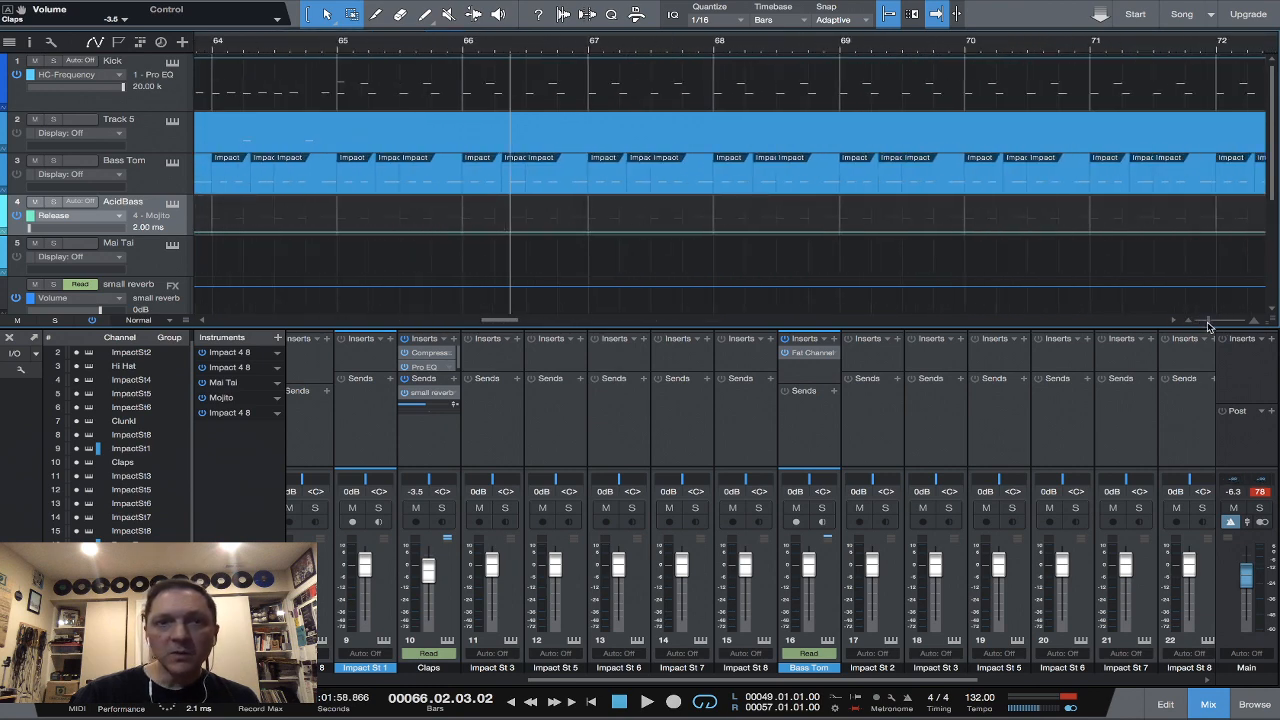
click(141, 63)
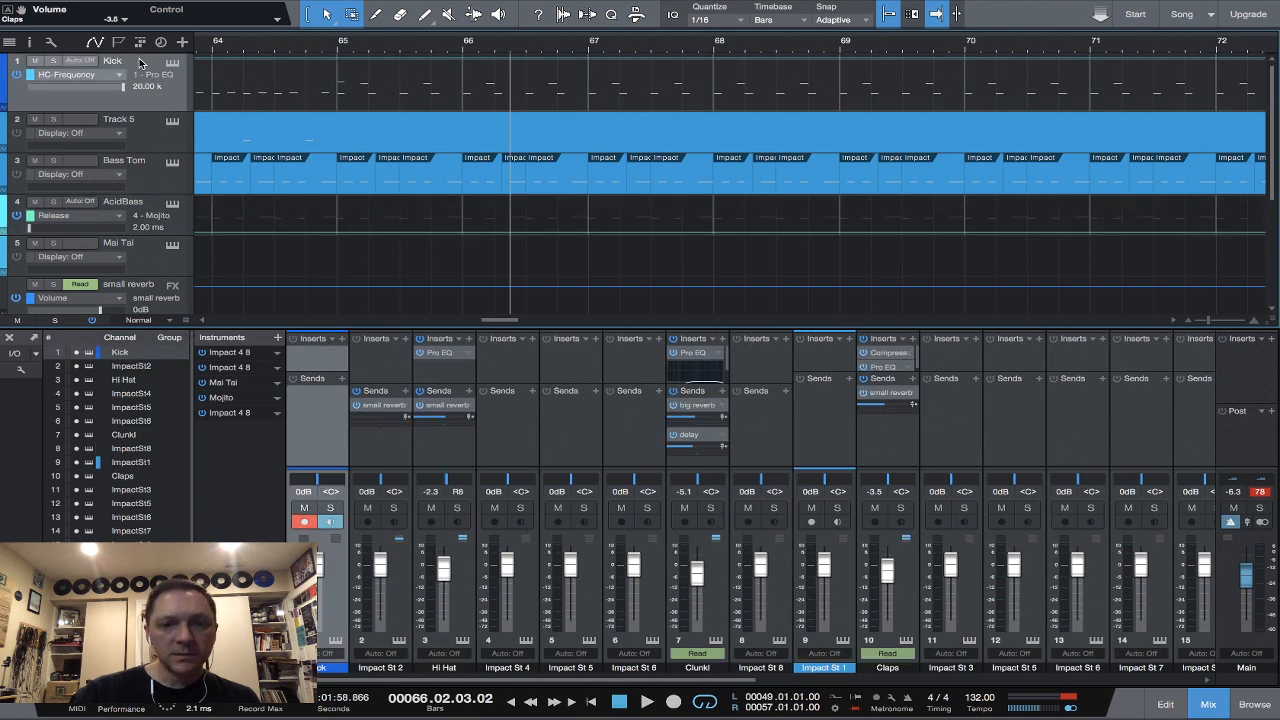
key(space)
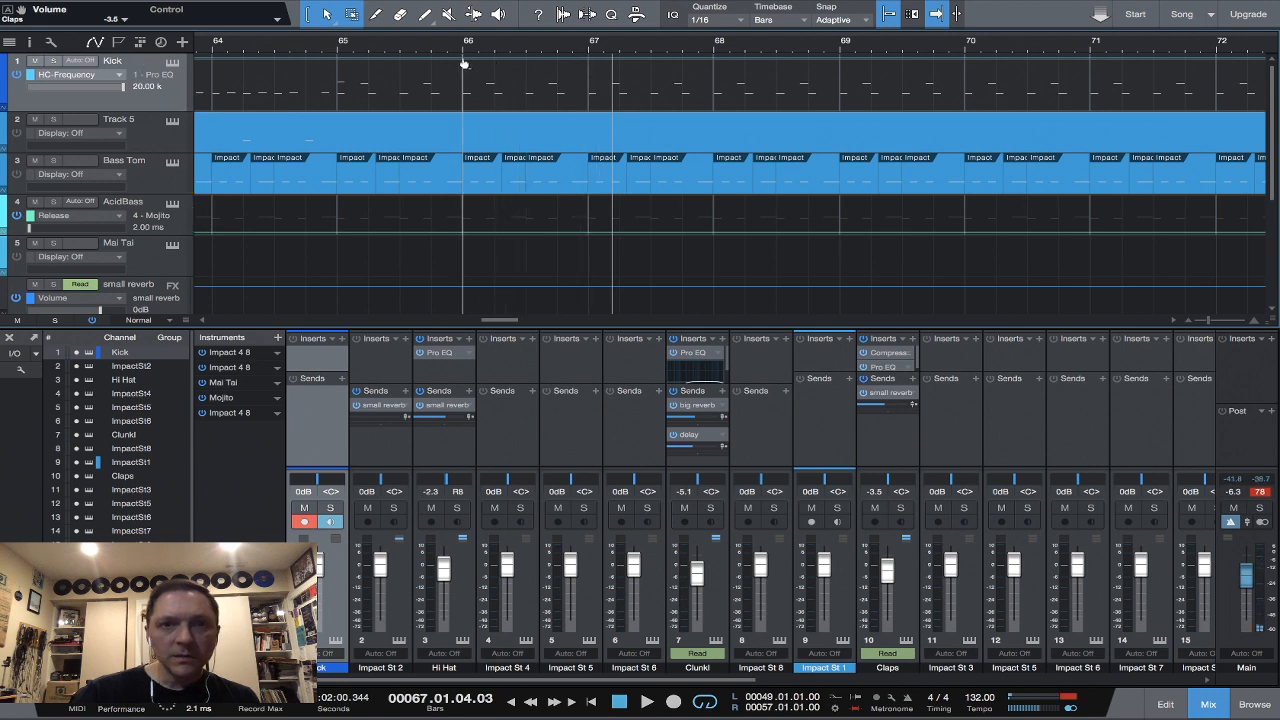
click(338, 62)
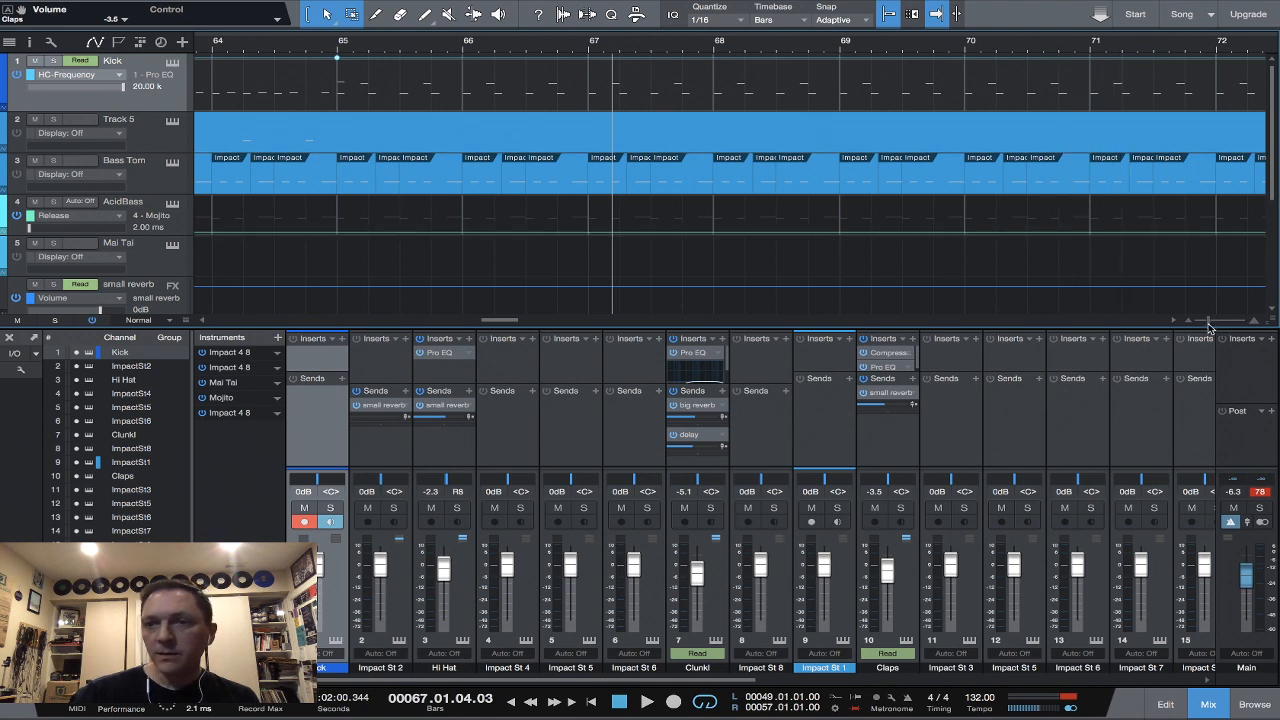
drag(1208, 323, 1206, 323)
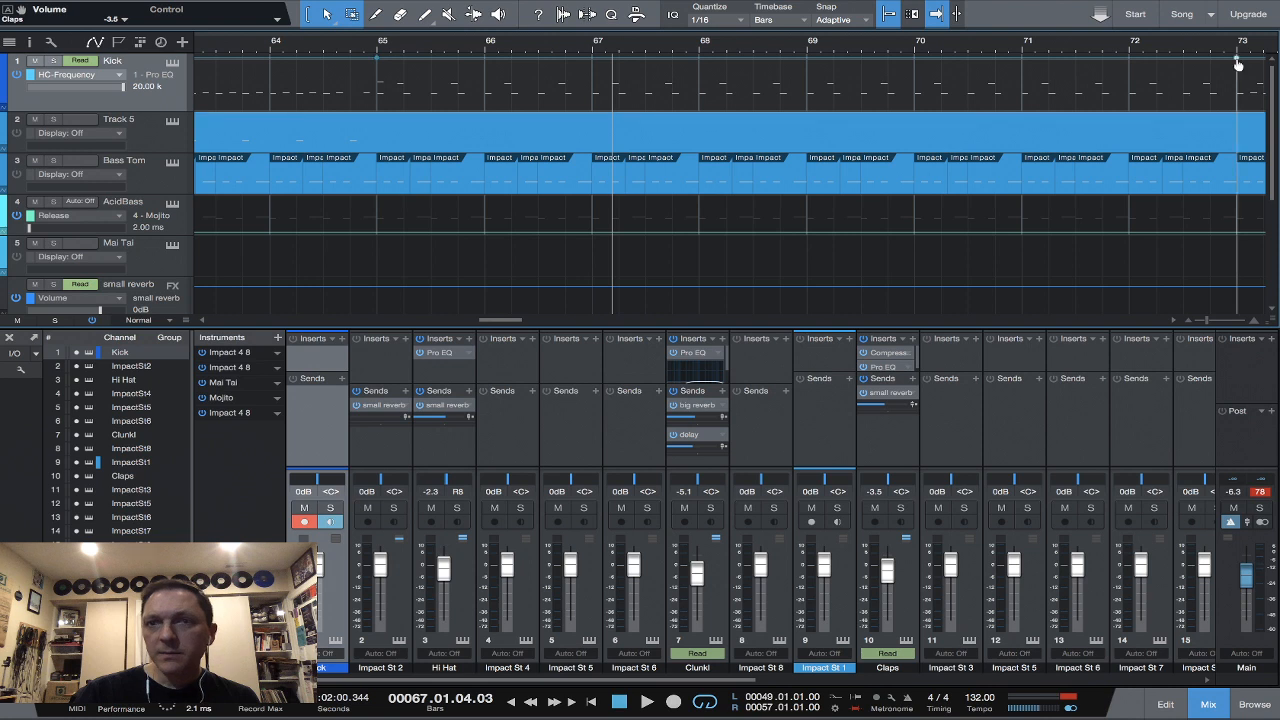
mouse_move(1238, 63)
mouse_down()
mouse_move(374, 86)
mouse_move(376, 150)
mouse_move(376, 85)
mouse_up()
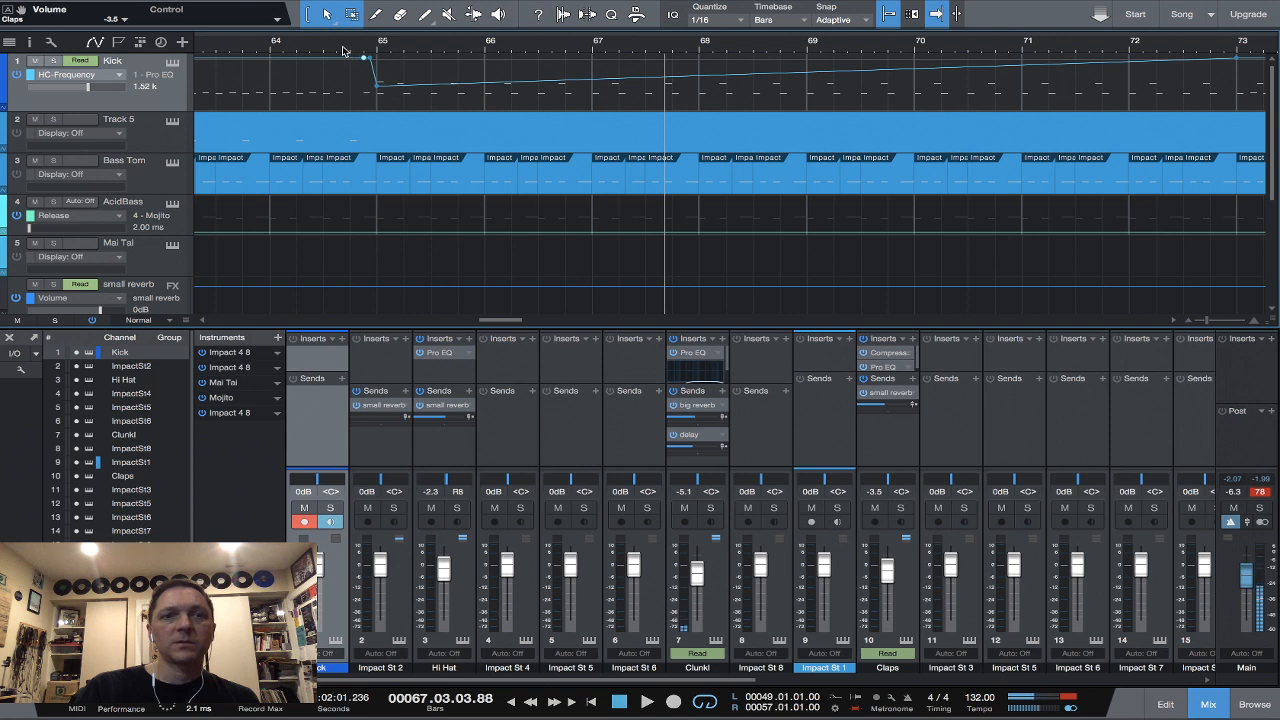
Play the song from late in bar 64 through bar 73 to hear the kick's filter sweep.
click(342, 50)
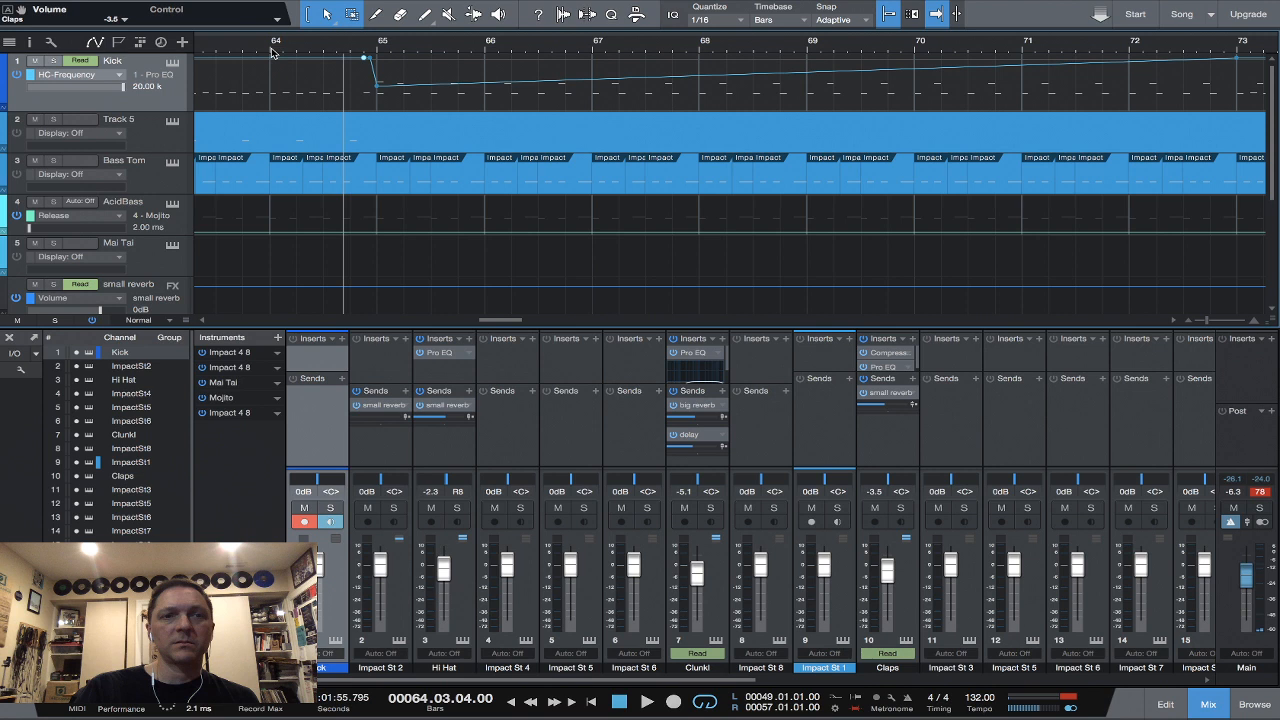
key(space)
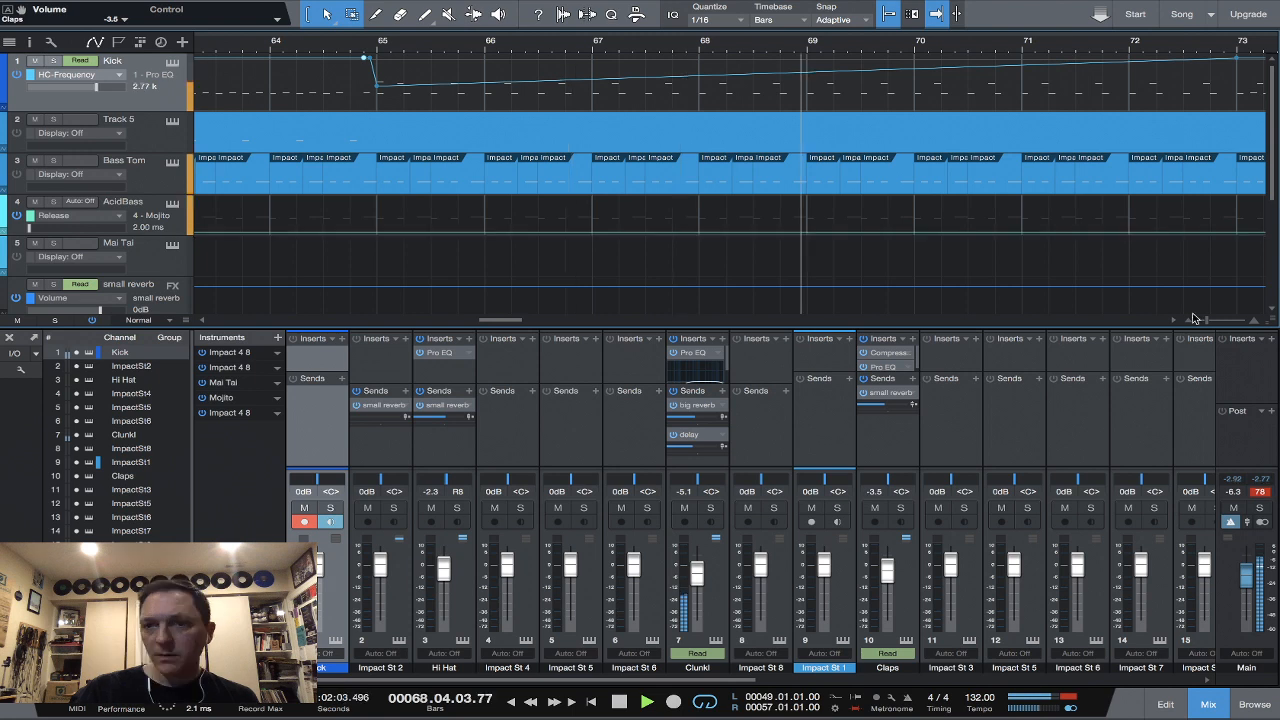
drag(1206, 320, 749, 320)
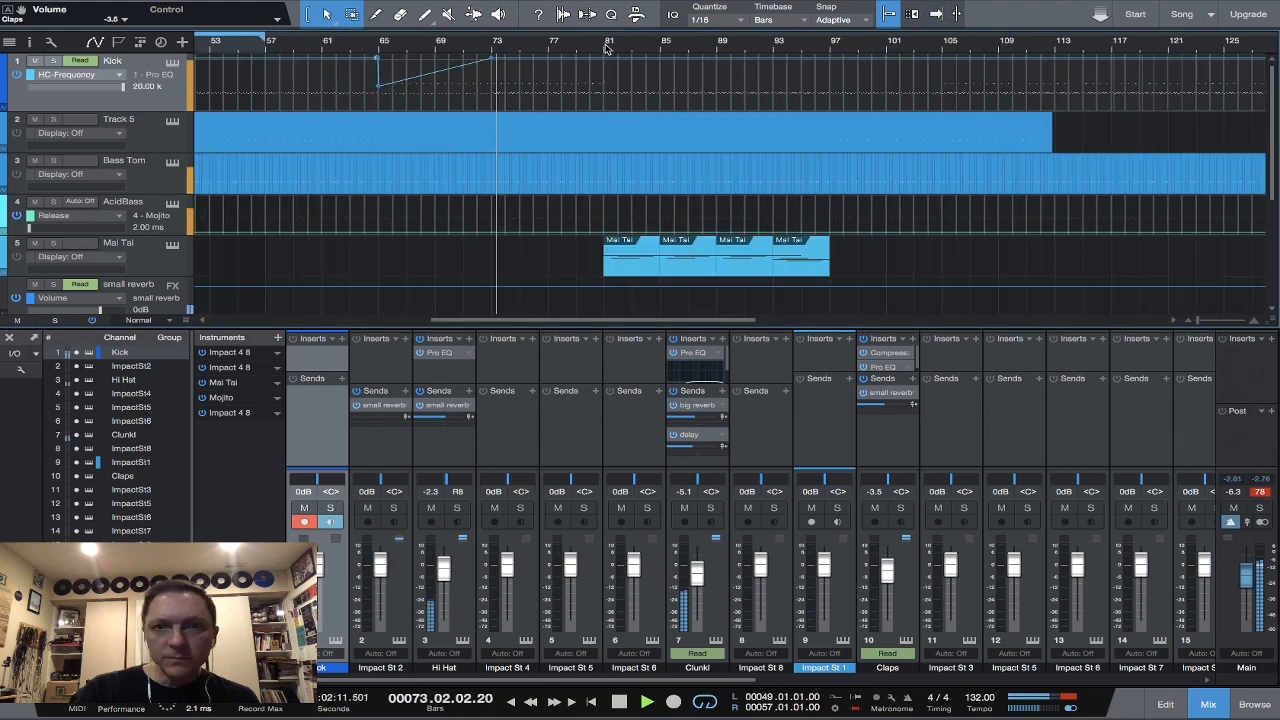
key(f)
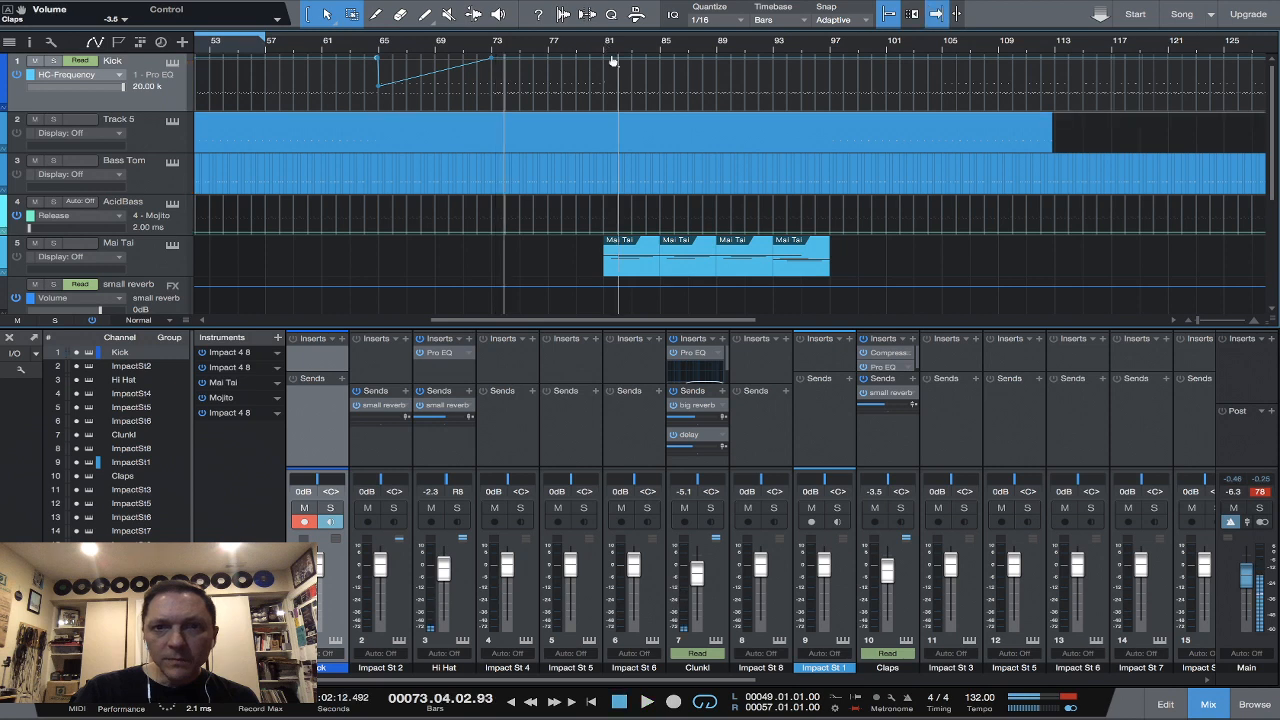
Add a dip to about 2.06 k at bar 81 of the Kick's HC-Frequency envelope, with surrounding points at bars 79 and 82.
click(605, 58)
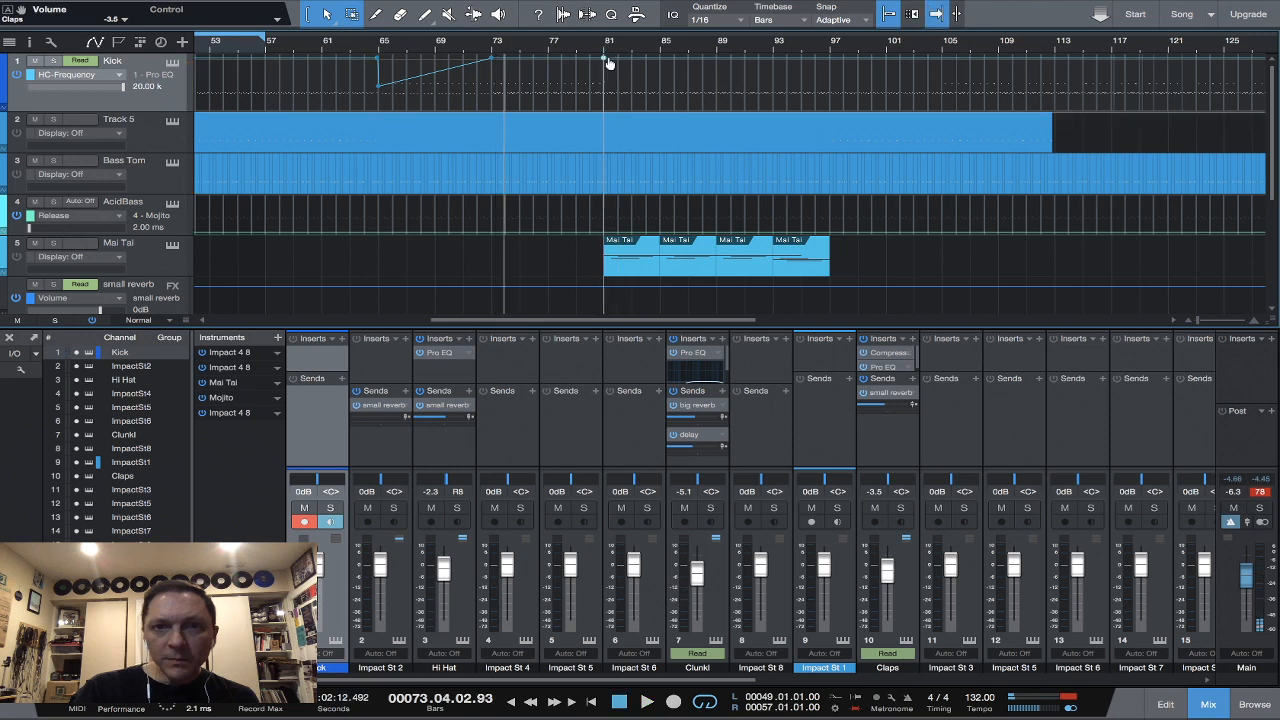
drag(609, 63, 614, 60)
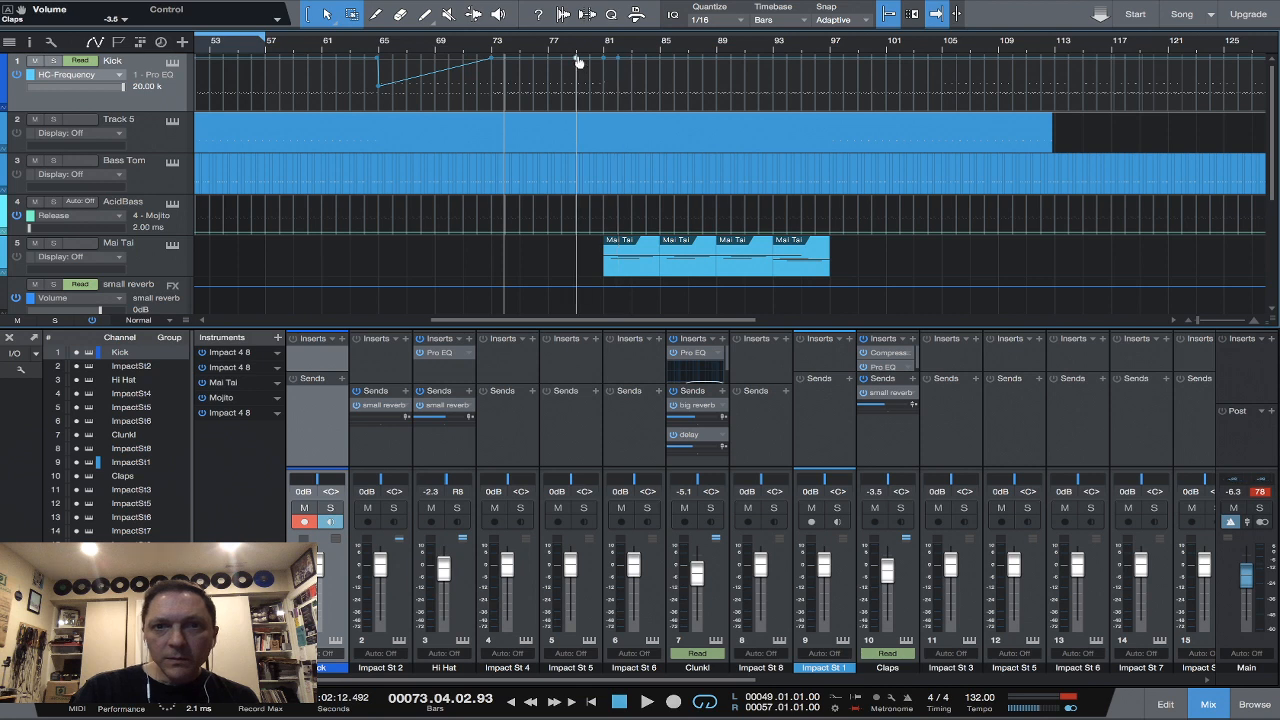
click(605, 70)
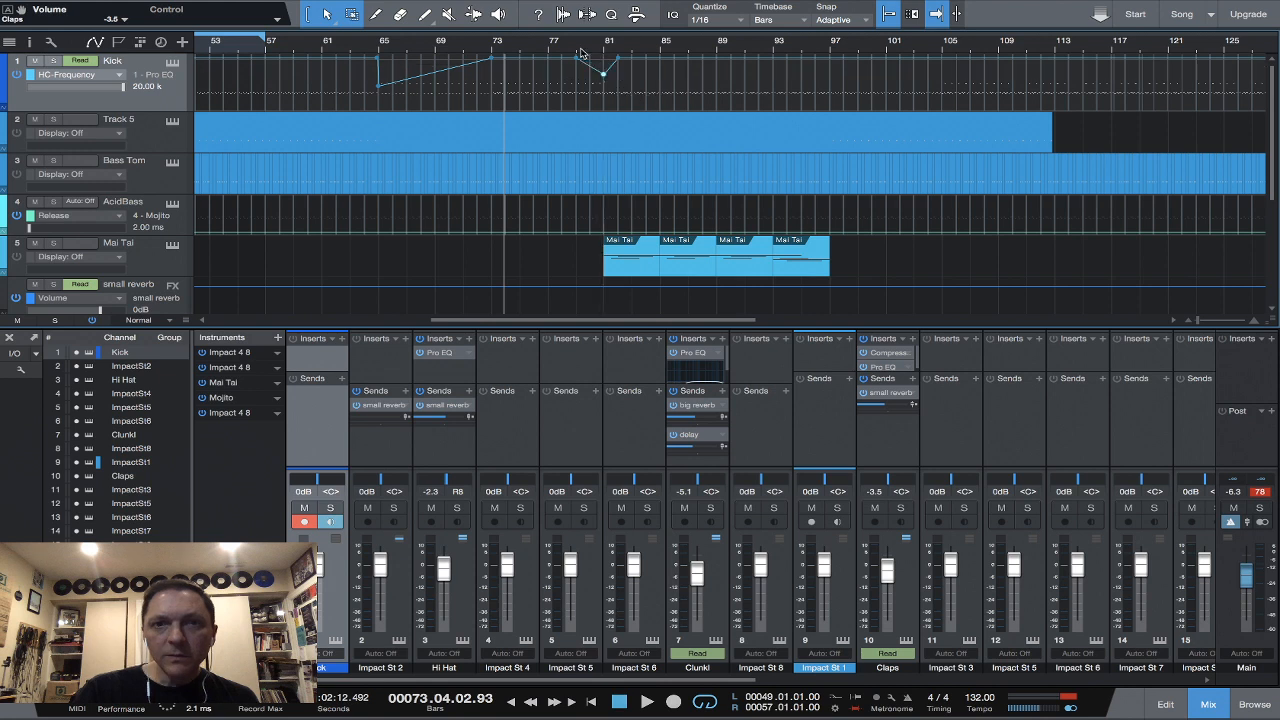
Audition the kick's filter dip from bar 79, lower its bar 81 point further, and replay the passage.
click(578, 50)
key(space)
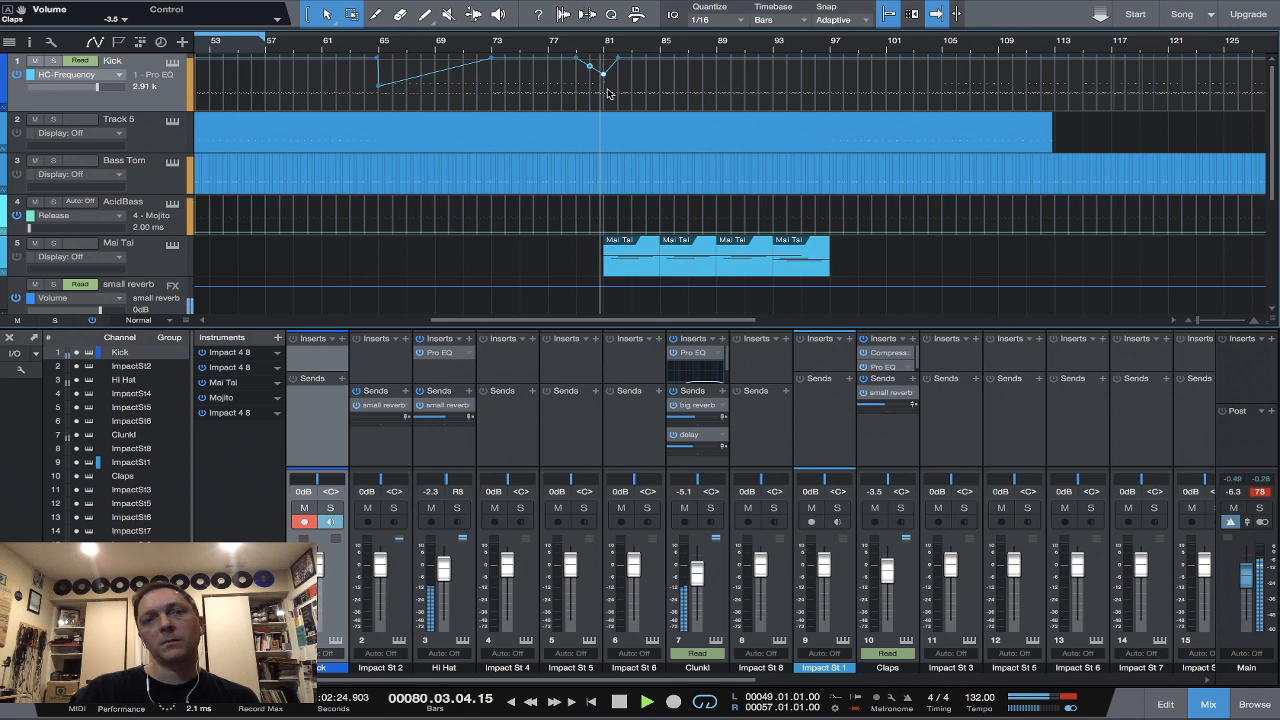
key(space)
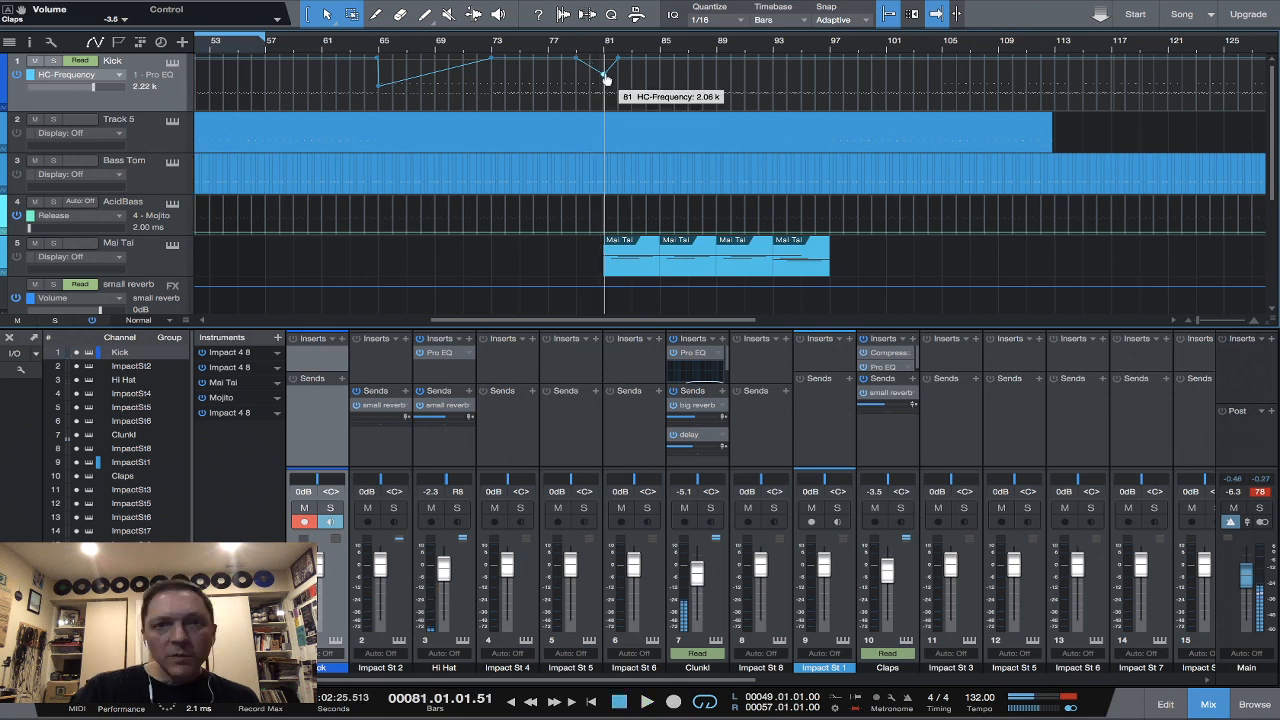
drag(606, 80, 603, 86)
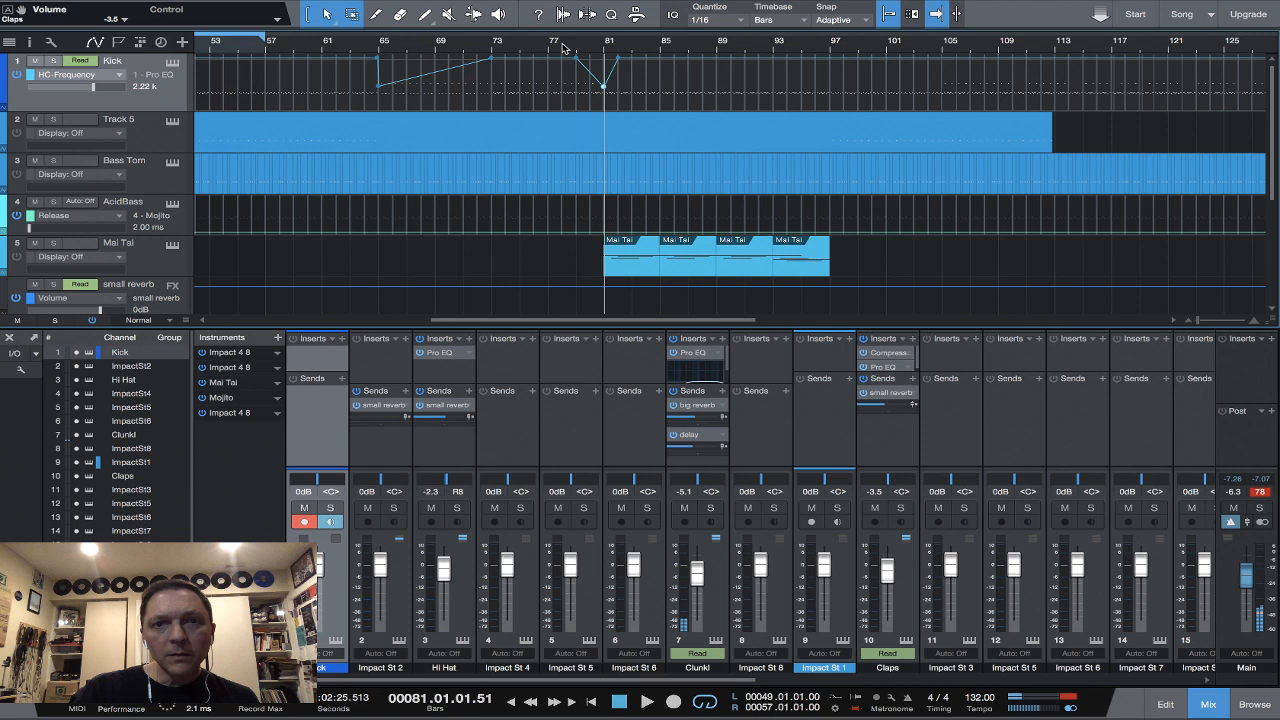
click(575, 48)
key(space)
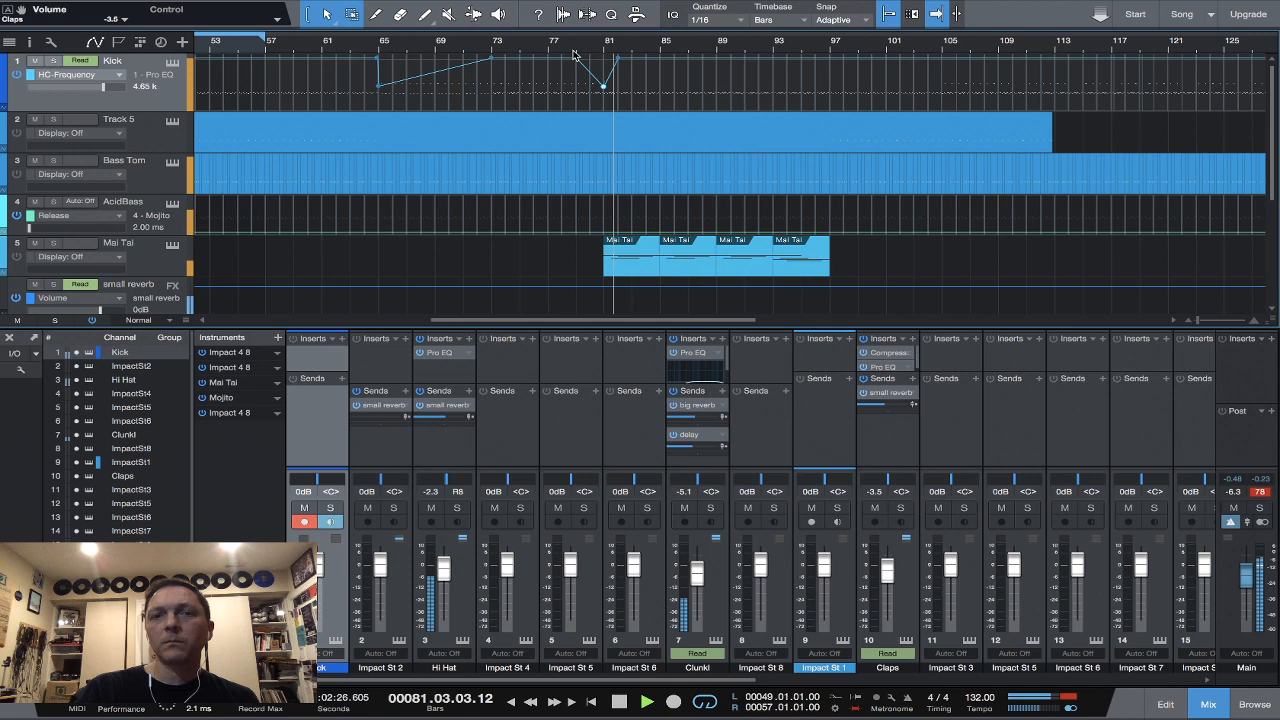
key(space)
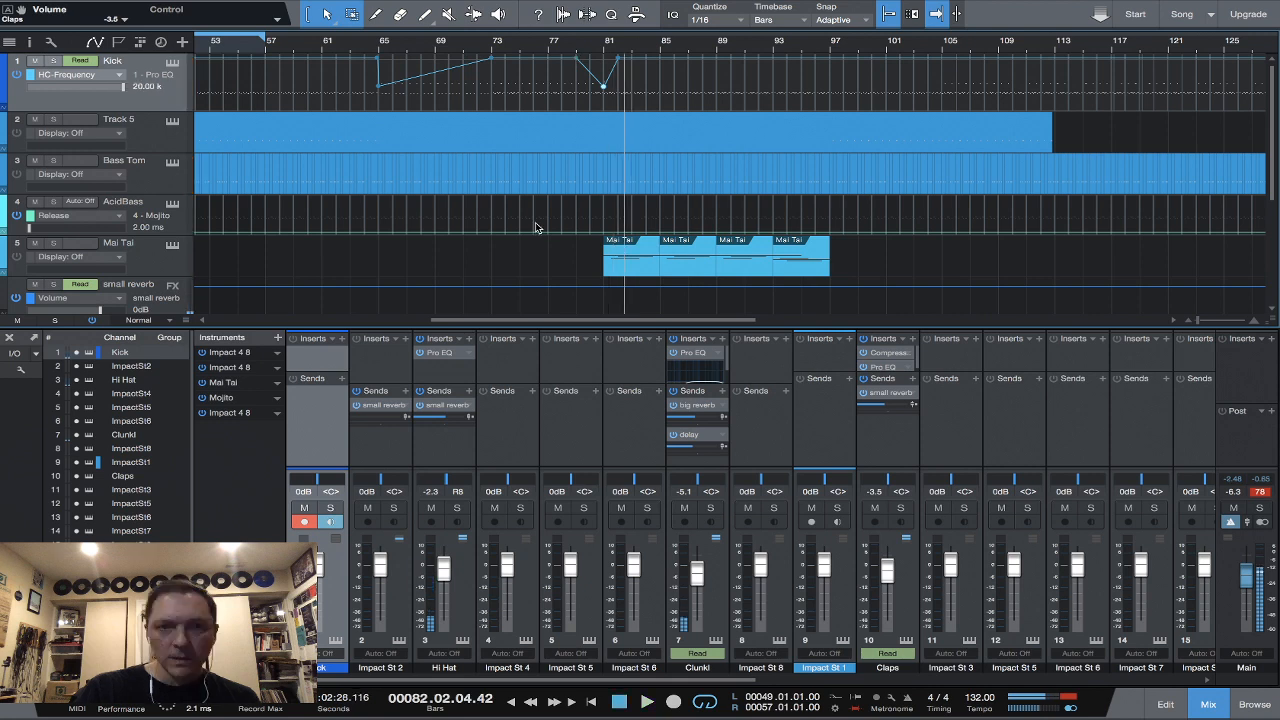
Browse the automatable parameters of the Mai Tai instrument in its Automation window, then close it without adding any.
click(144, 259)
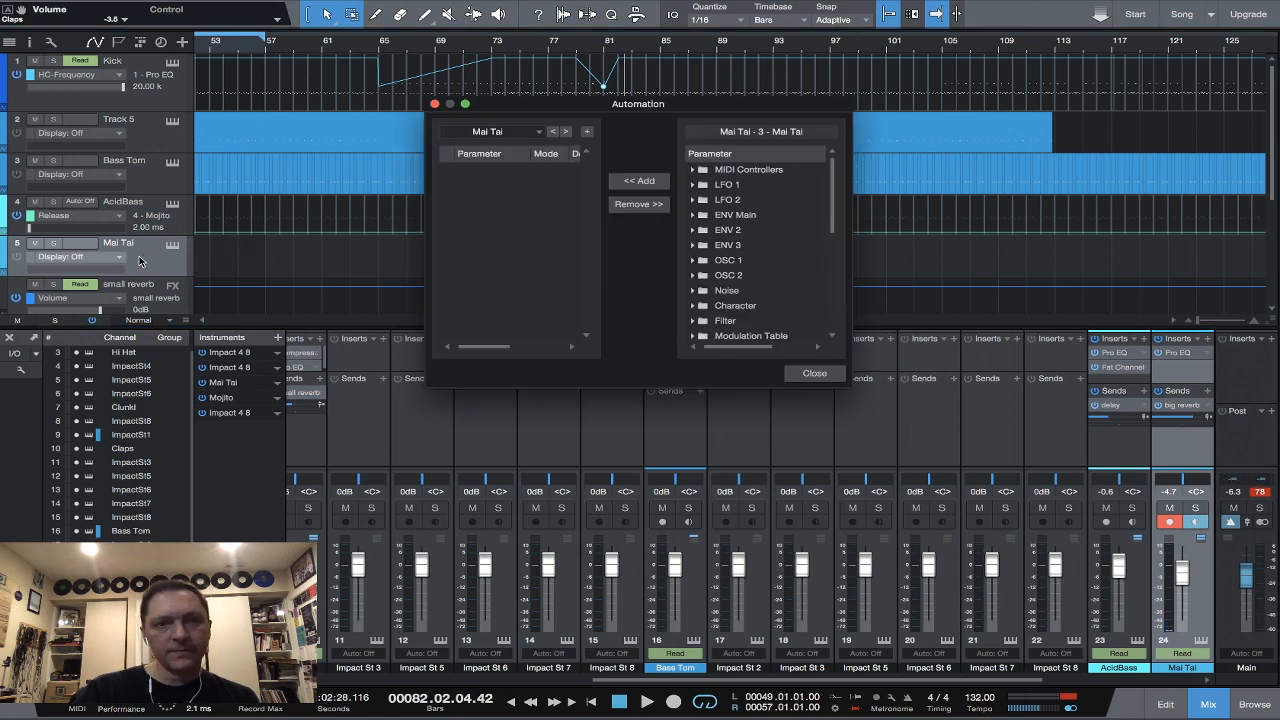
click(814, 373)
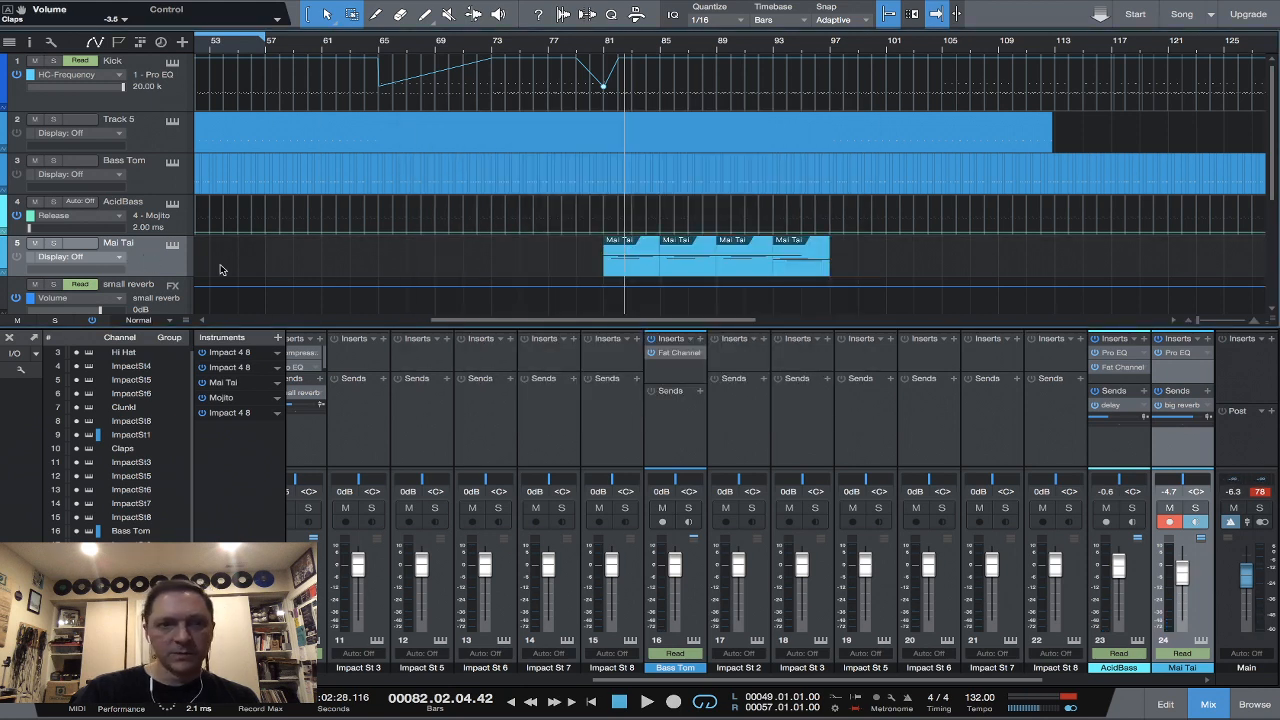
click(122, 258)
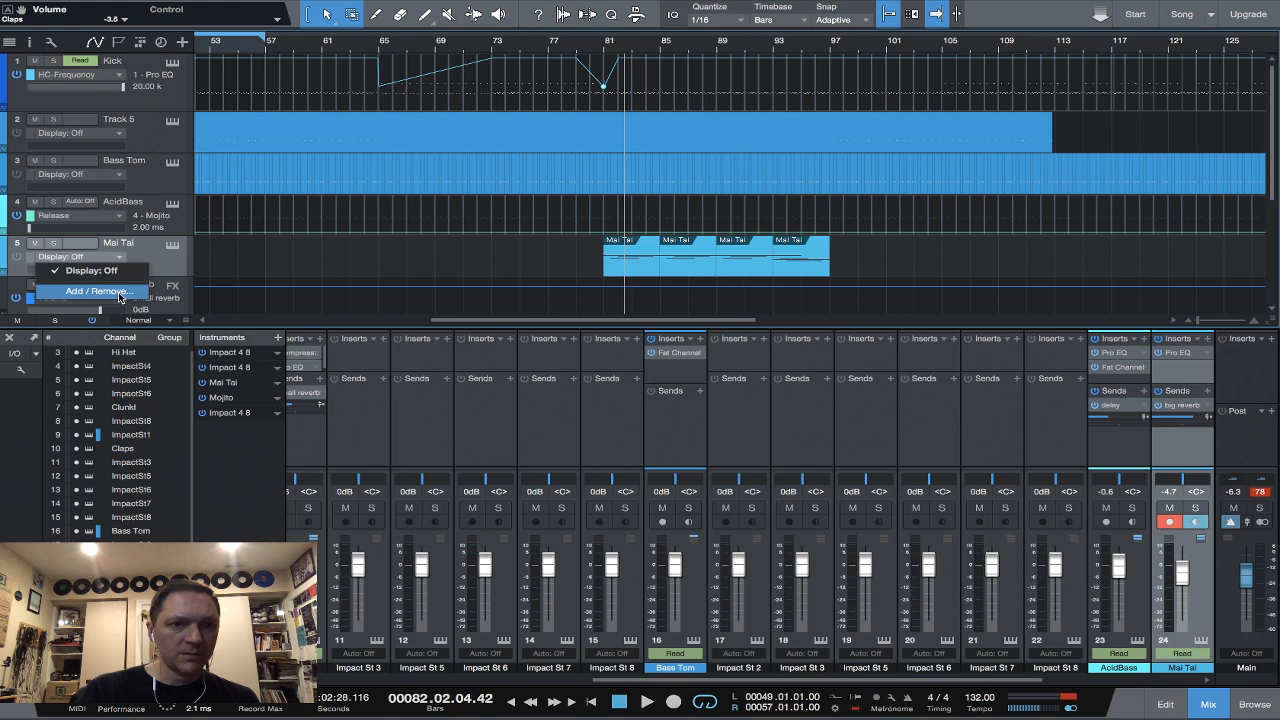
click(119, 295)
scroll(798, 228, up, 6)
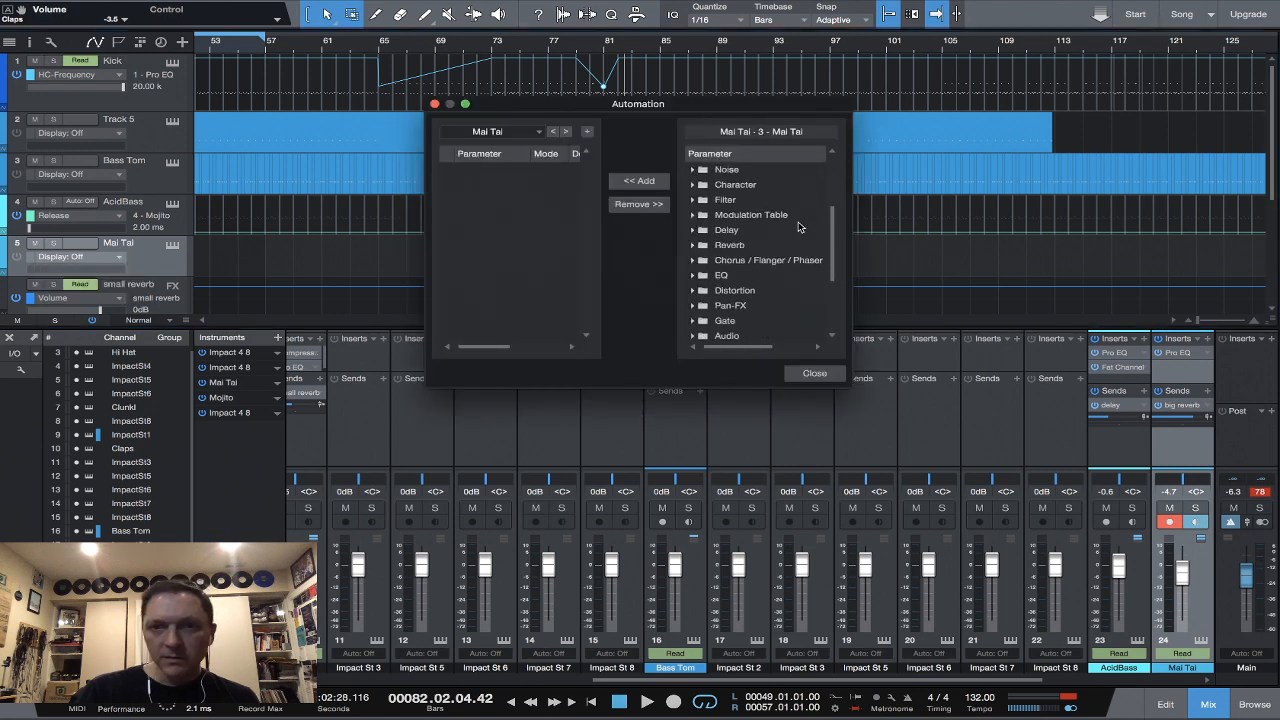
scroll(798, 228, down, 5)
scroll(798, 228, up, 3)
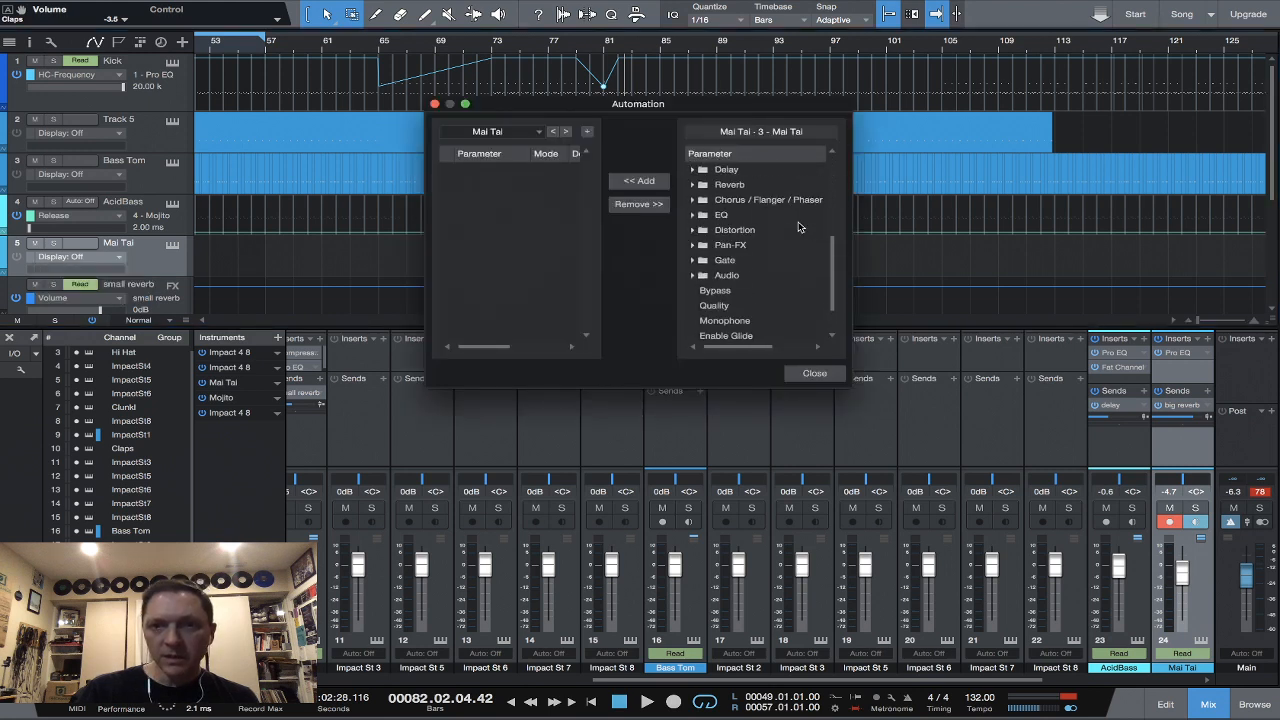
scroll(798, 228, up, 1)
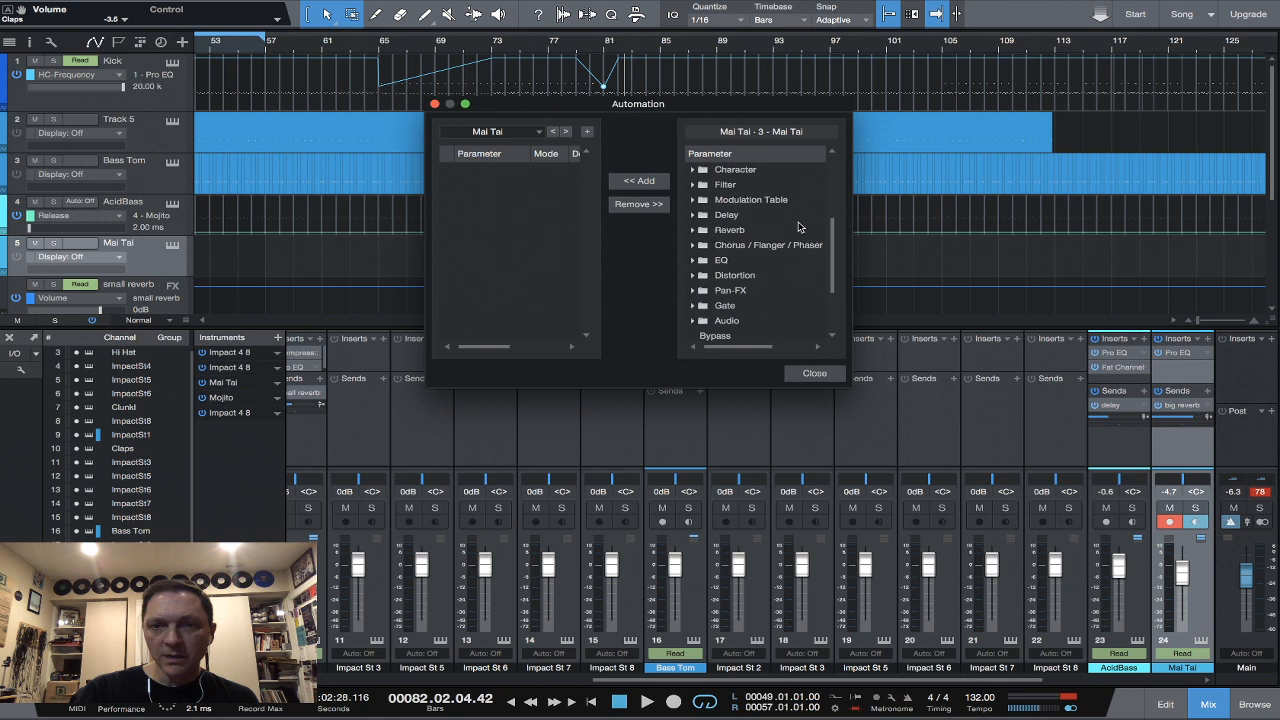
scroll(798, 228, up, 4)
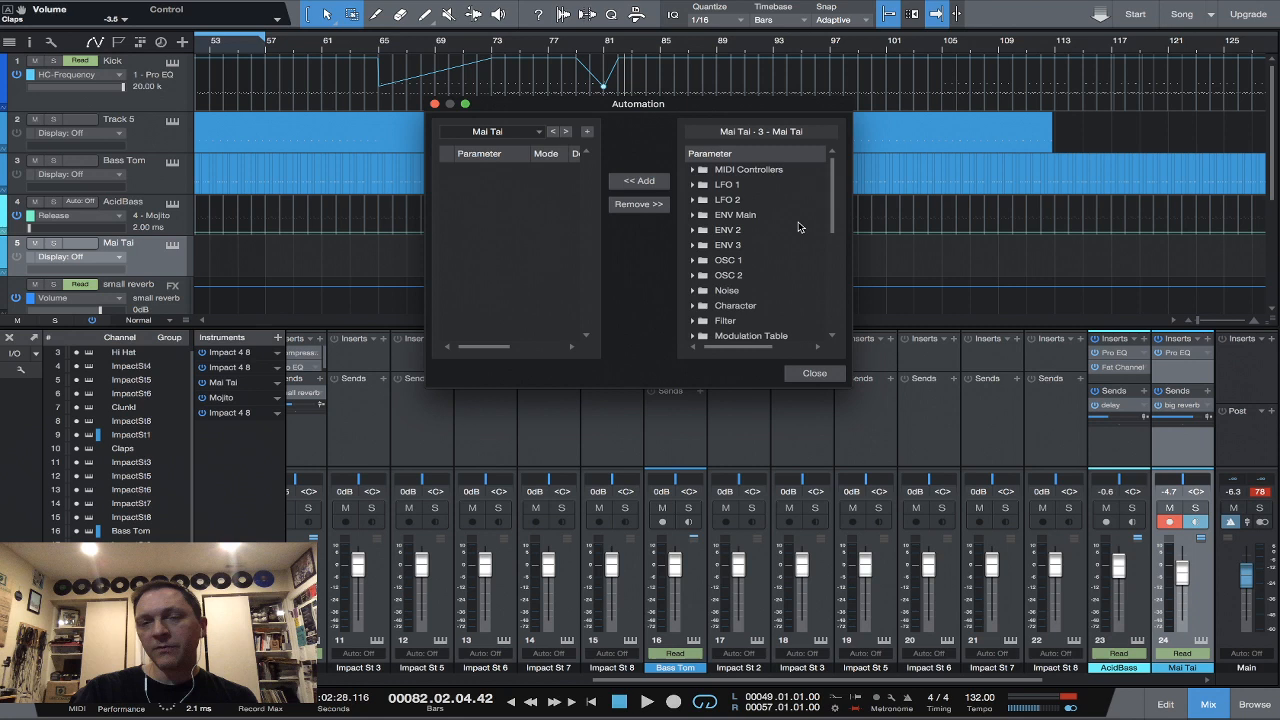
scroll(798, 228, down, 6)
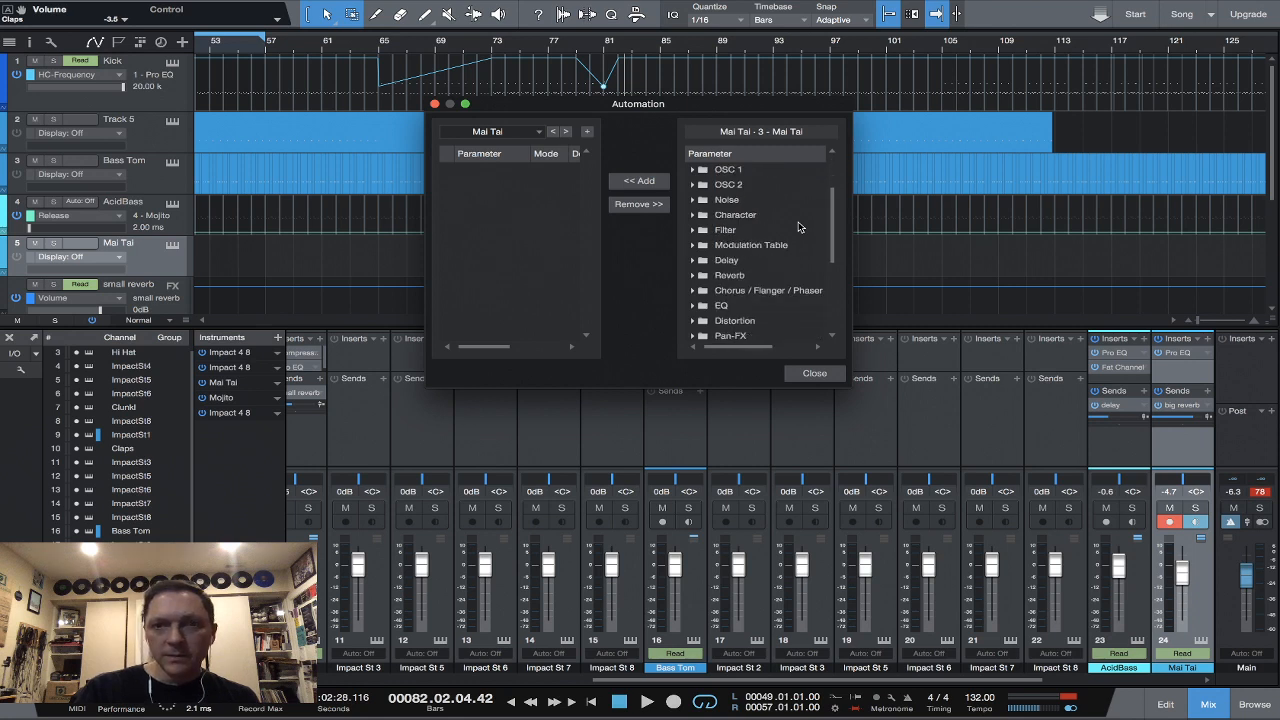
scroll(798, 228, down, 2)
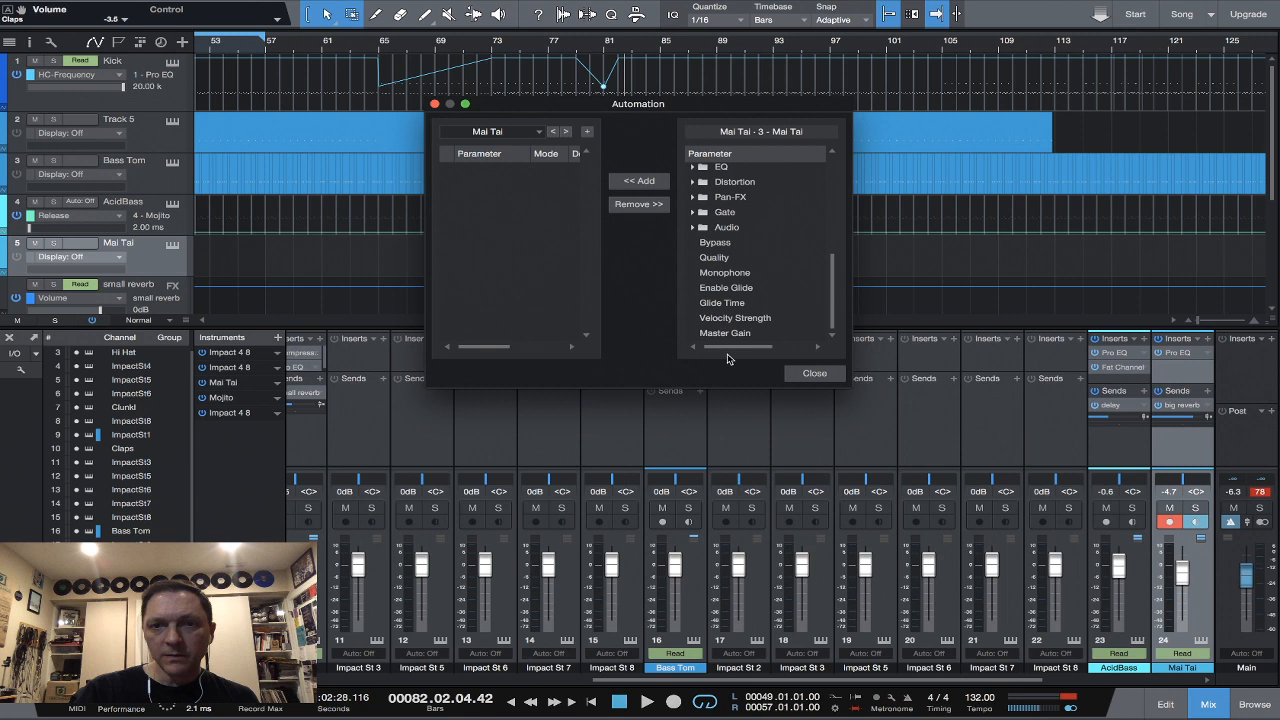
click(814, 373)
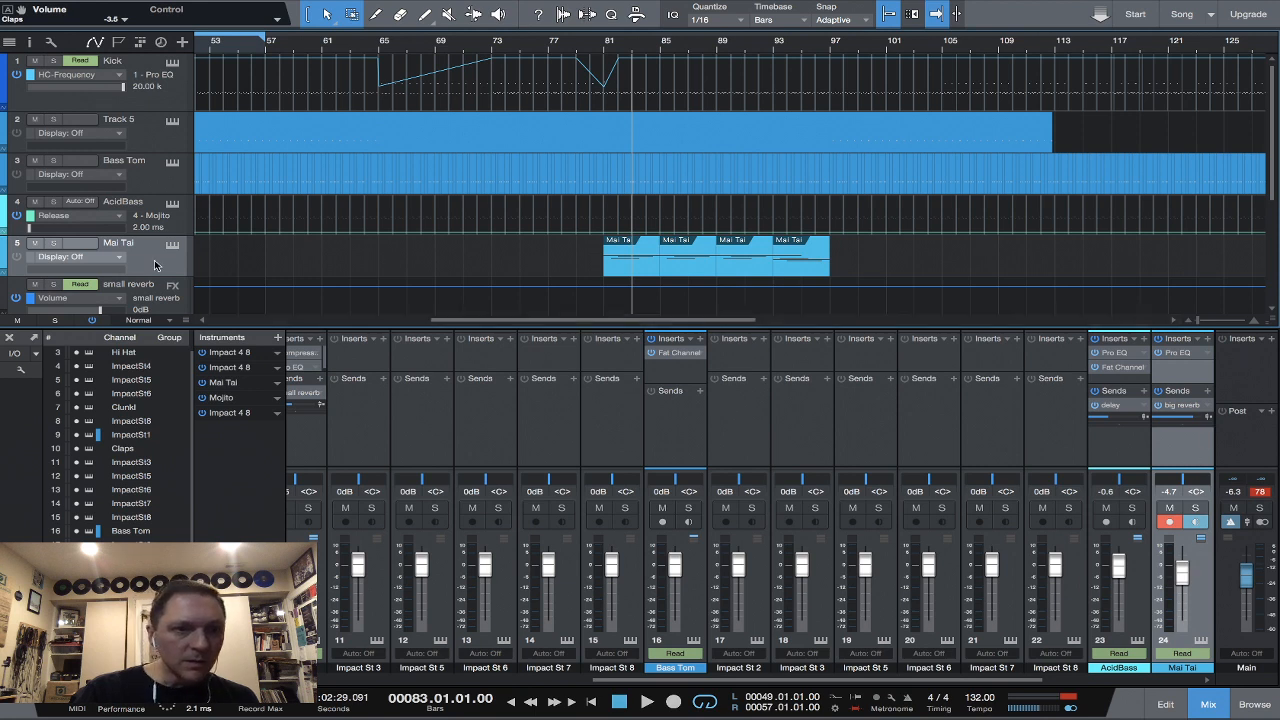
Display the Mai Tai channel's Volume automation envelope on its track.
scroll(156, 259, down, 1)
scroll(156, 259, down, 1)
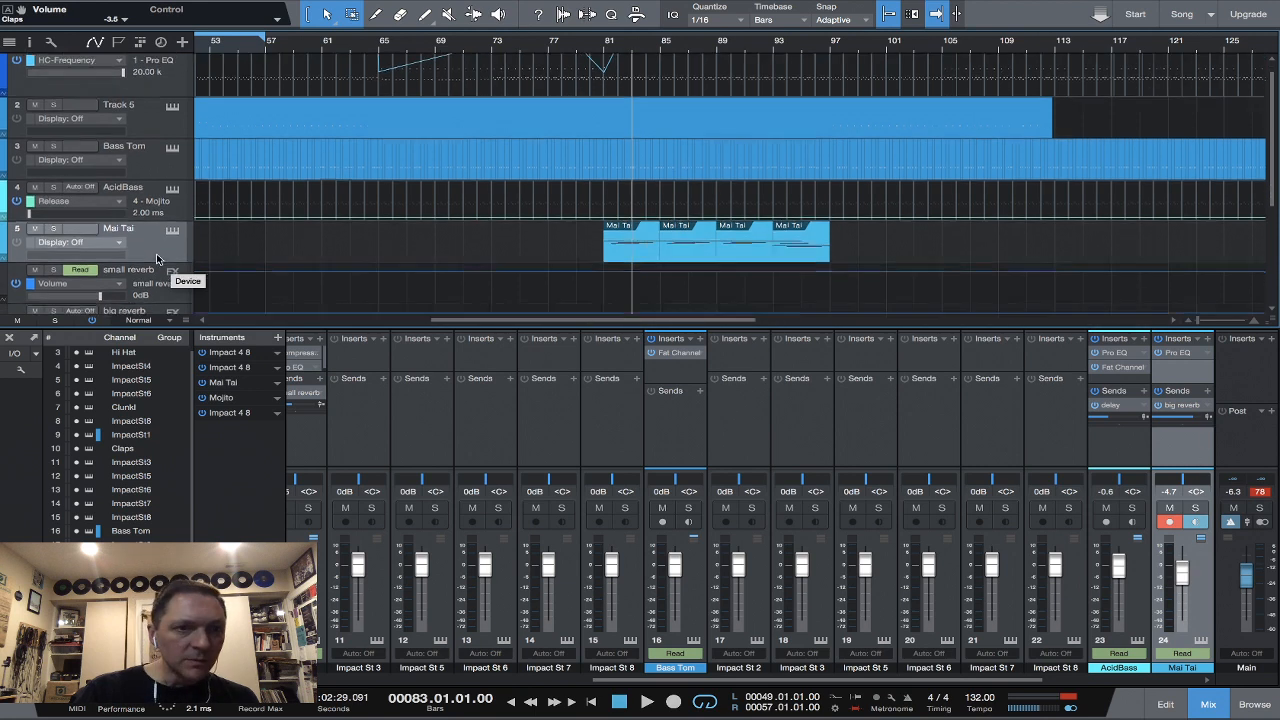
scroll(156, 259, down, 1)
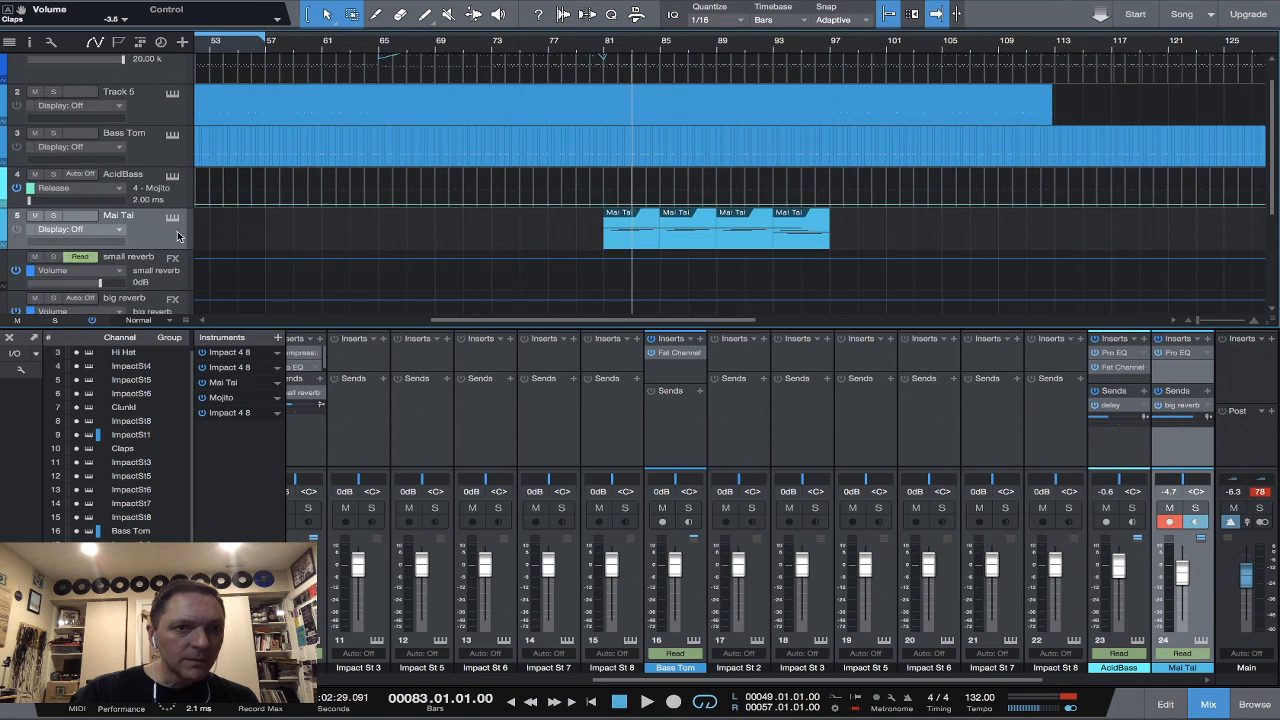
scroll(172, 234, down, 3)
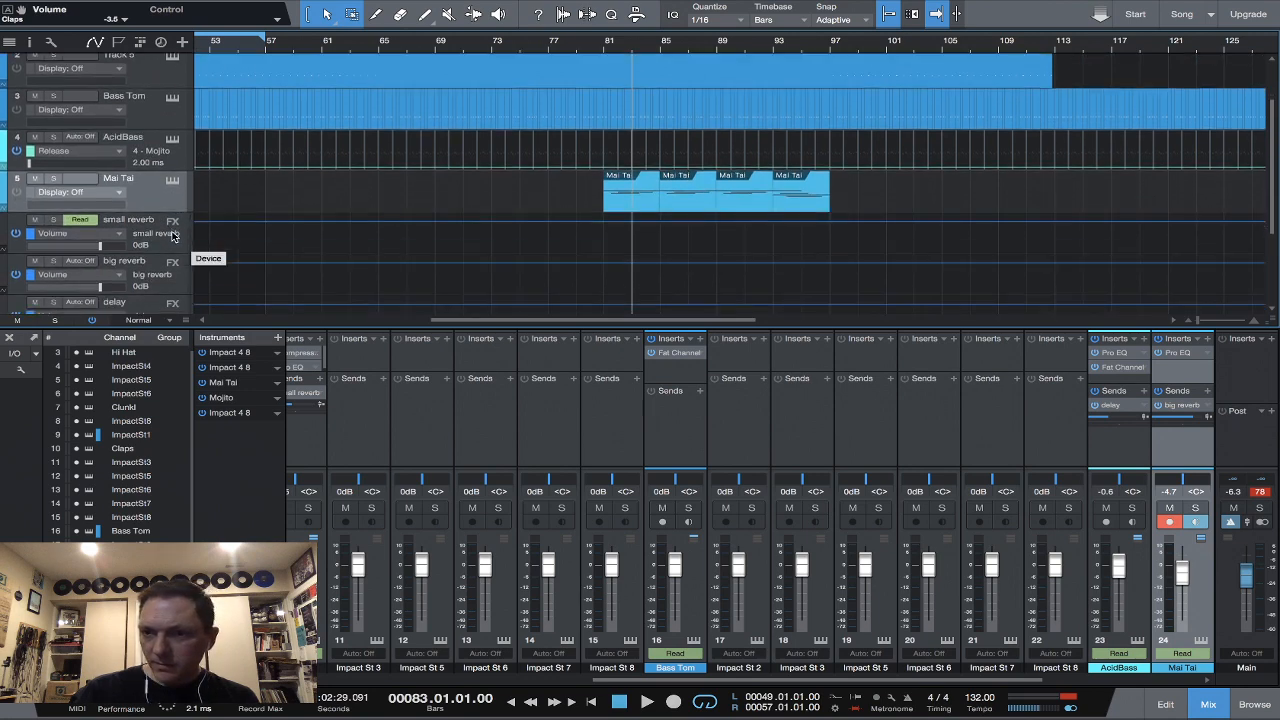
scroll(172, 234, down, 1)
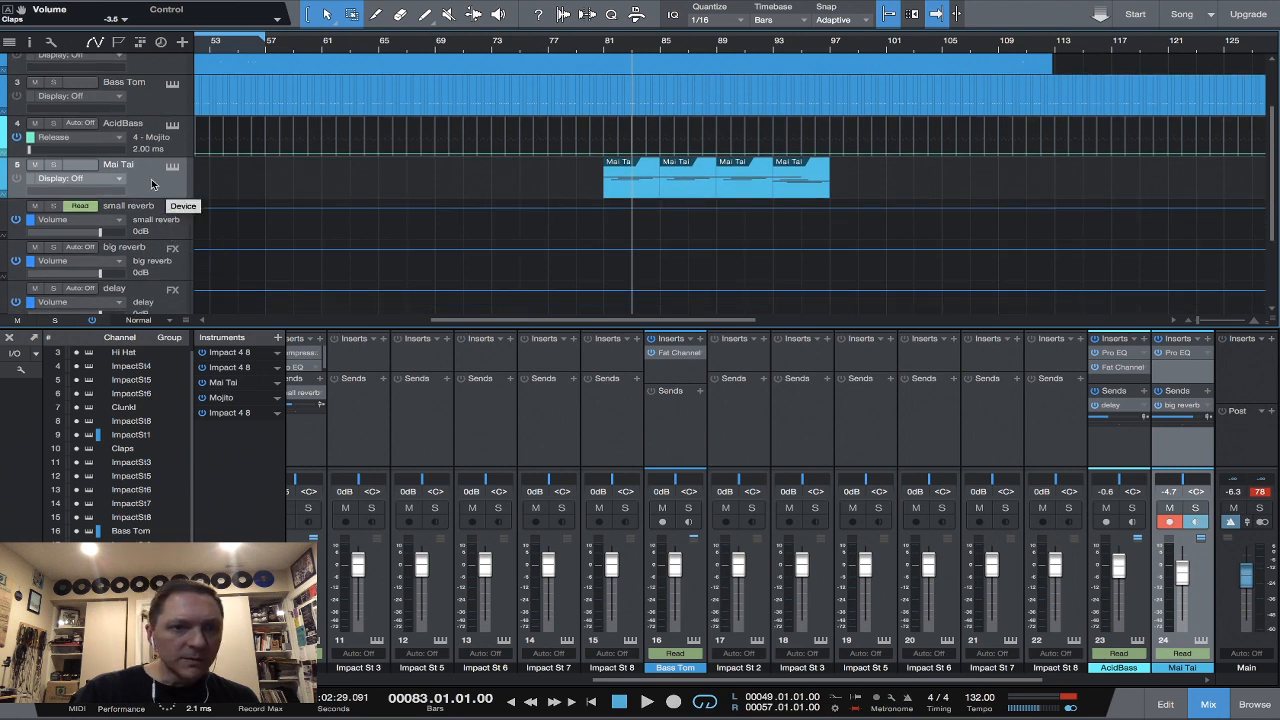
click(477, 157)
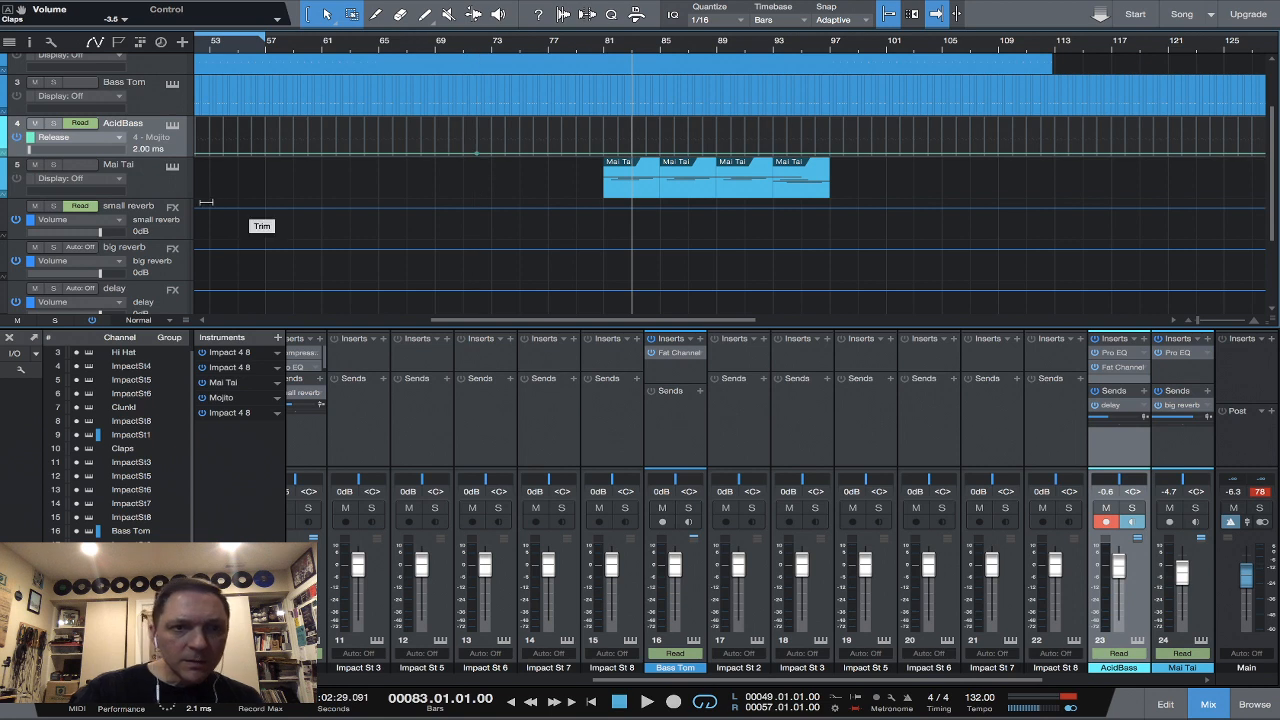
click(166, 190)
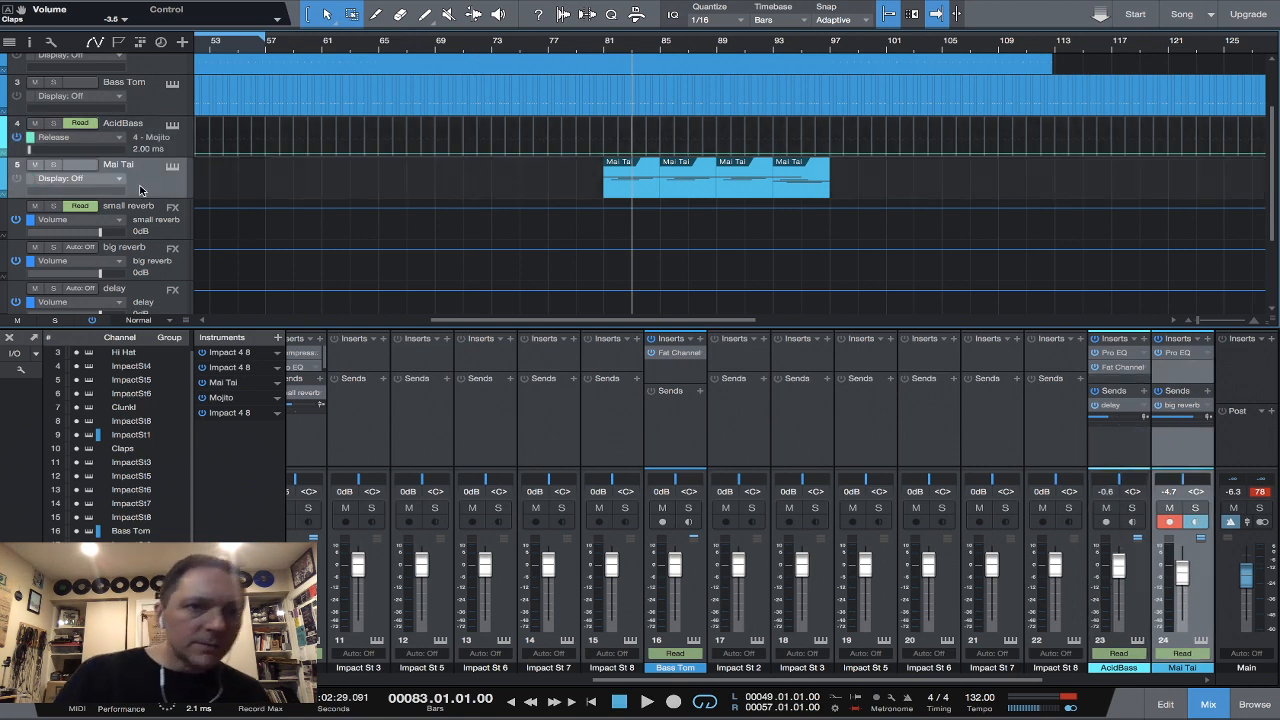
click(119, 179)
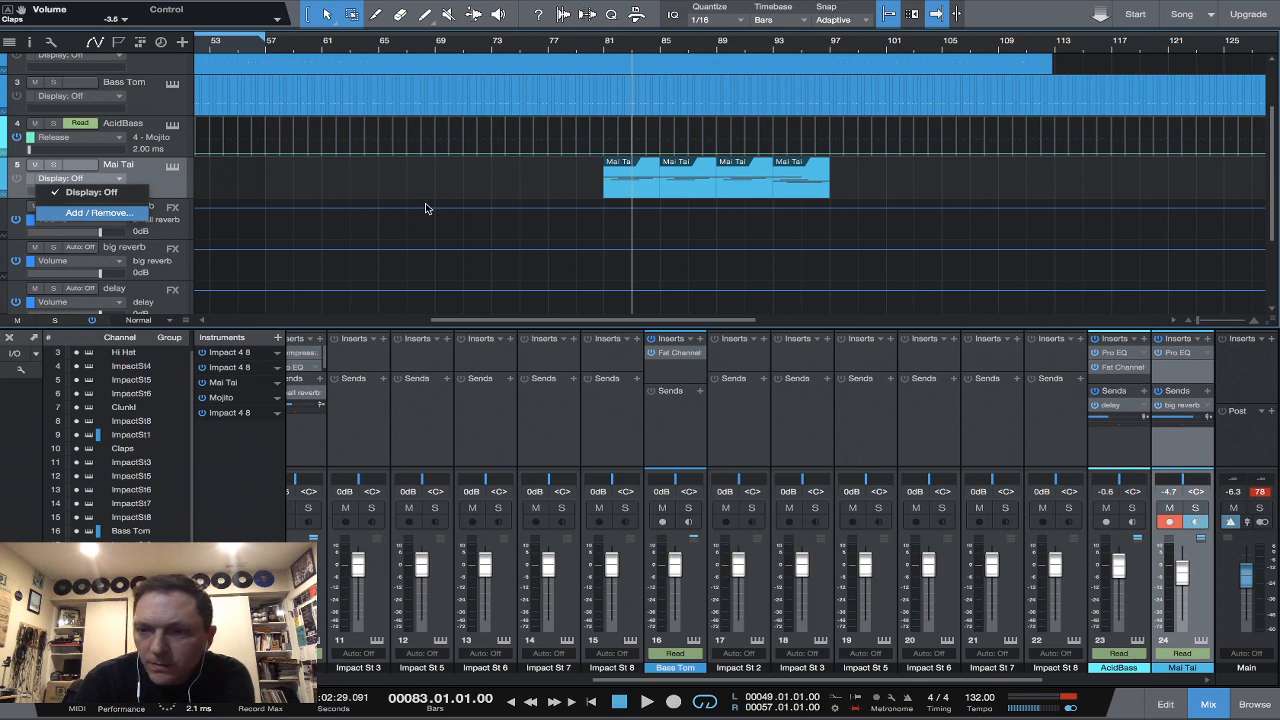
click(1160, 585)
right_click(1183, 572)
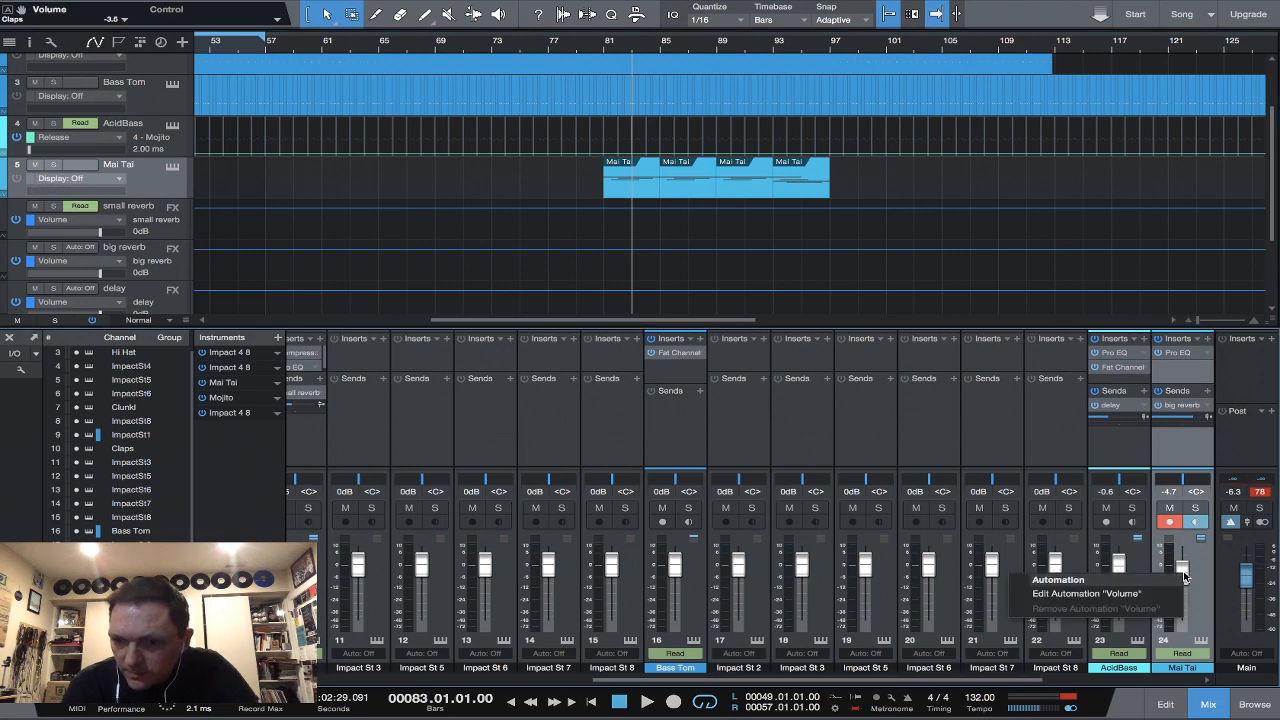
click(1113, 594)
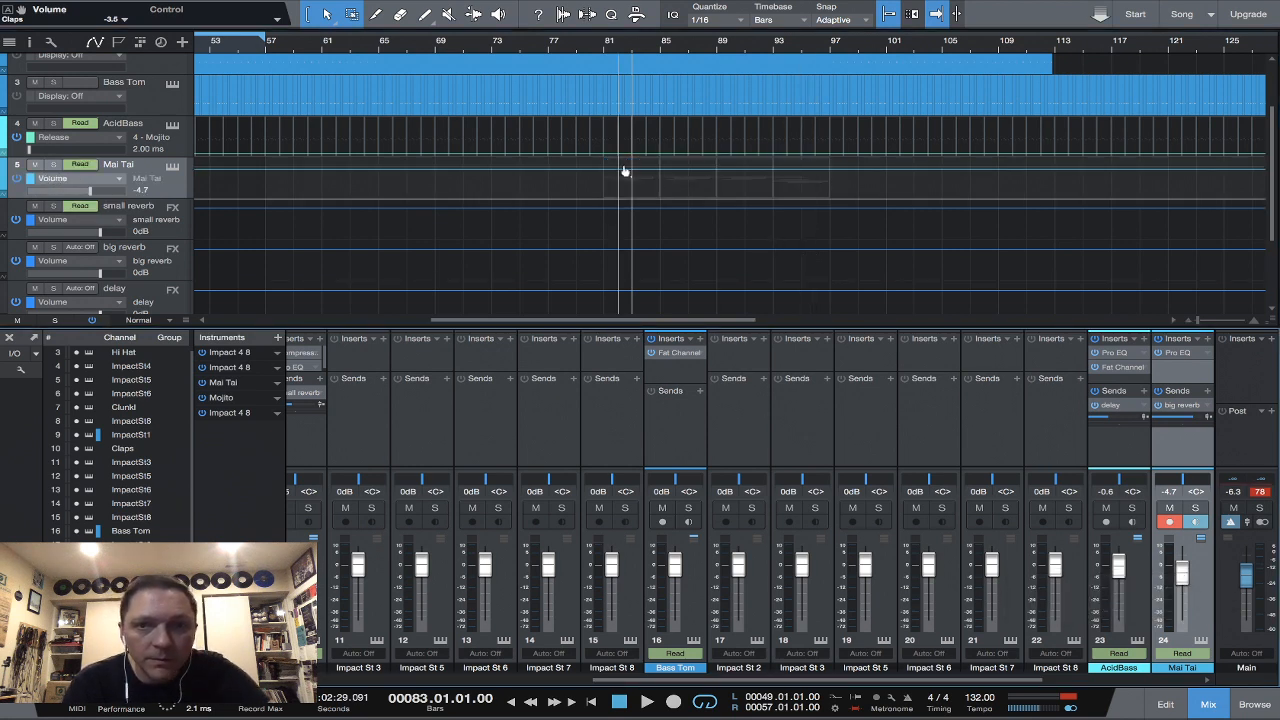
On Mai Tai's Volume envelope, create a drop from bar 80 to bar 81 that rises back by bar 89, and play from bar 79.
click(659, 169)
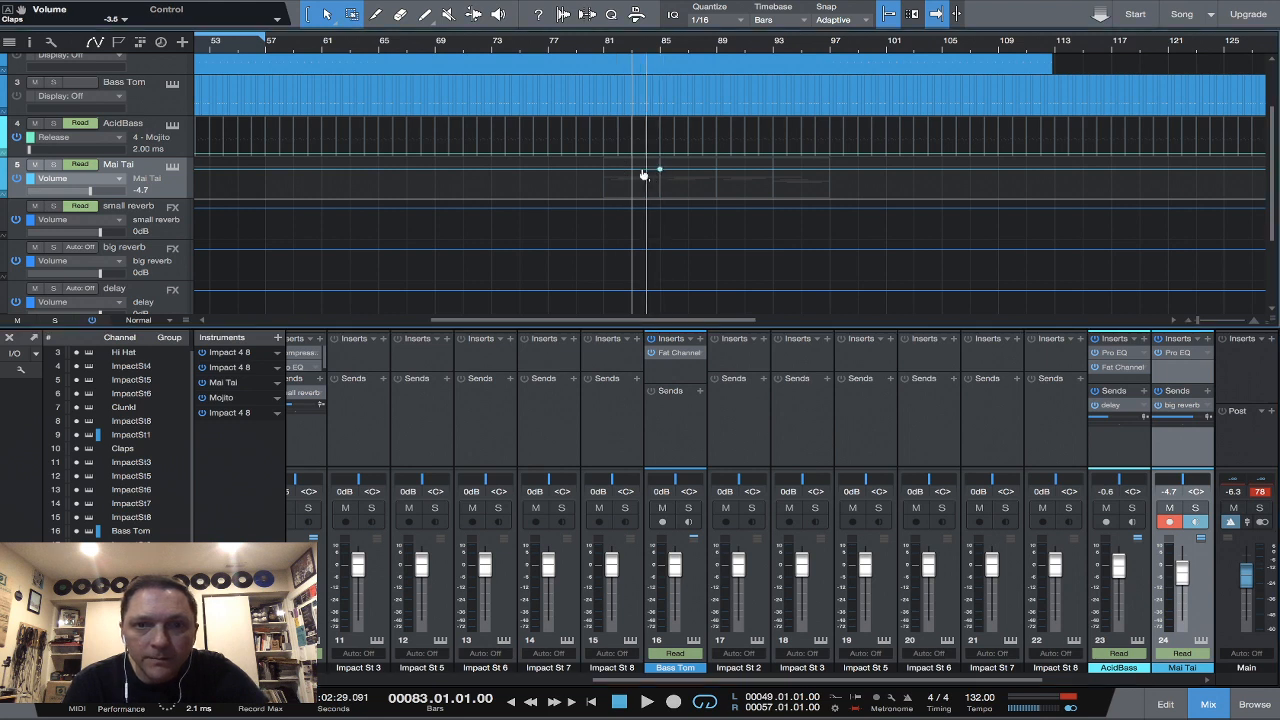
click(589, 169)
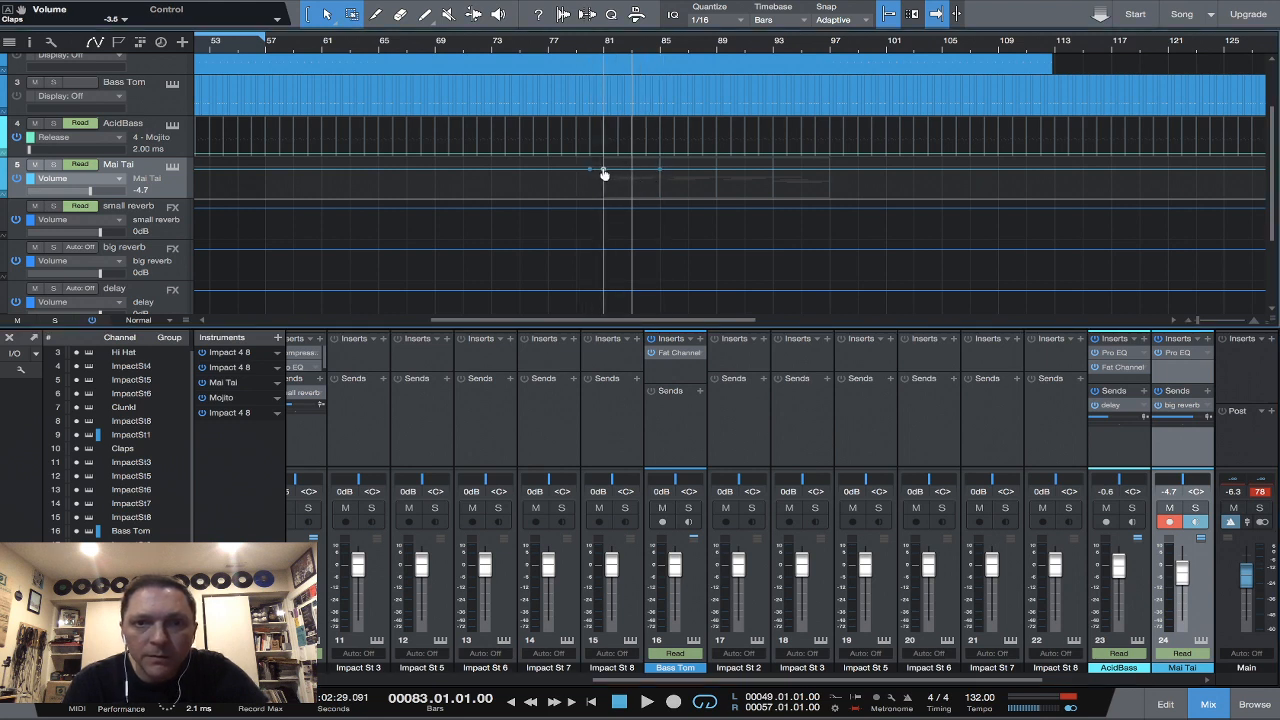
drag(604, 174, 659, 175)
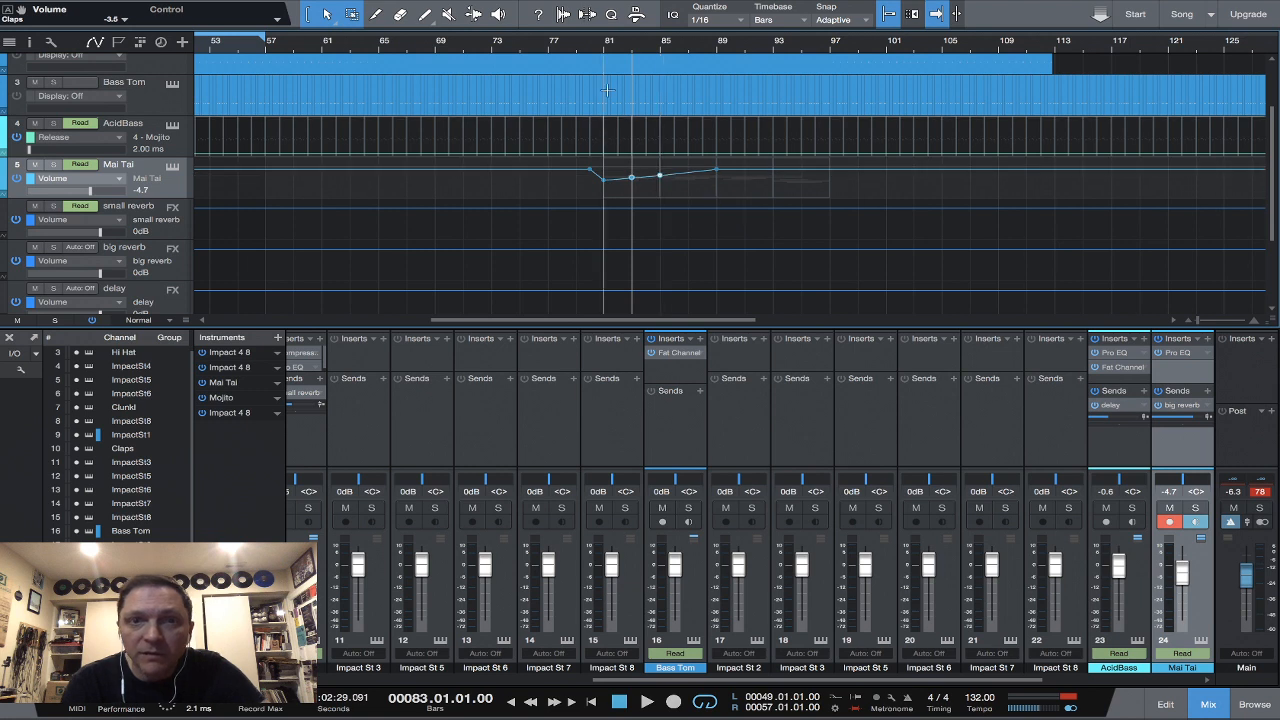
click(577, 54)
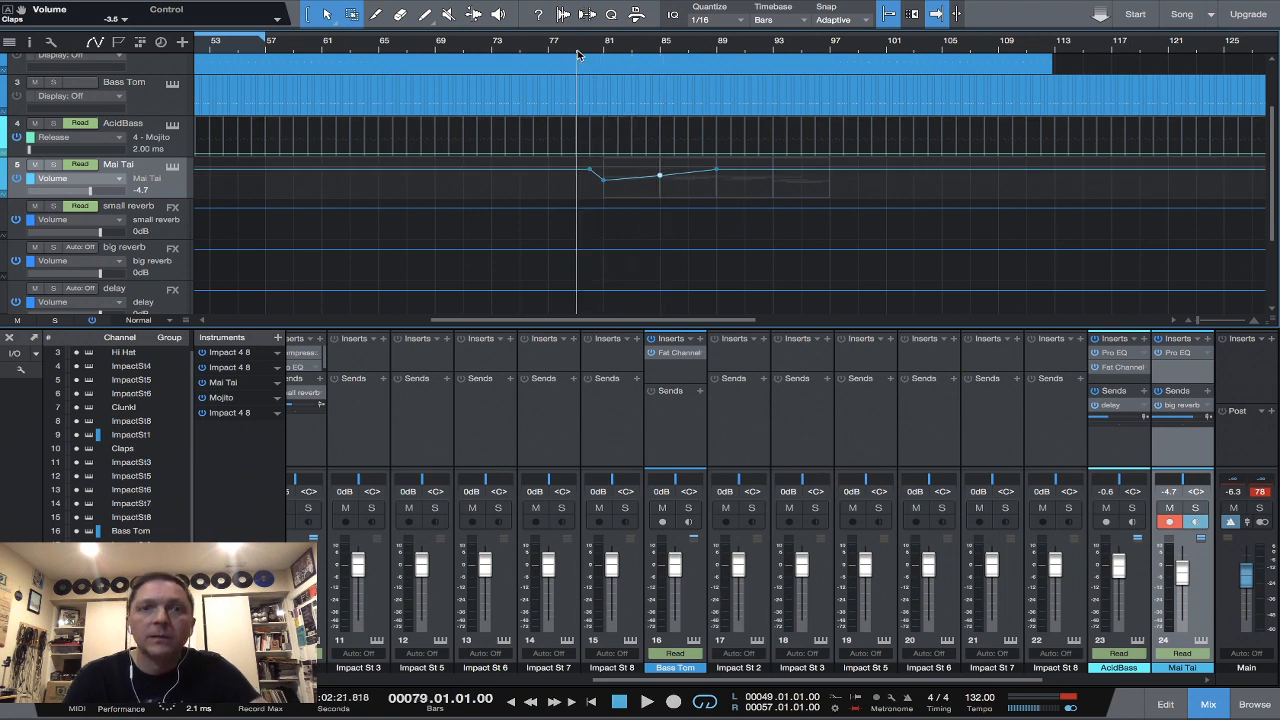
key(space)
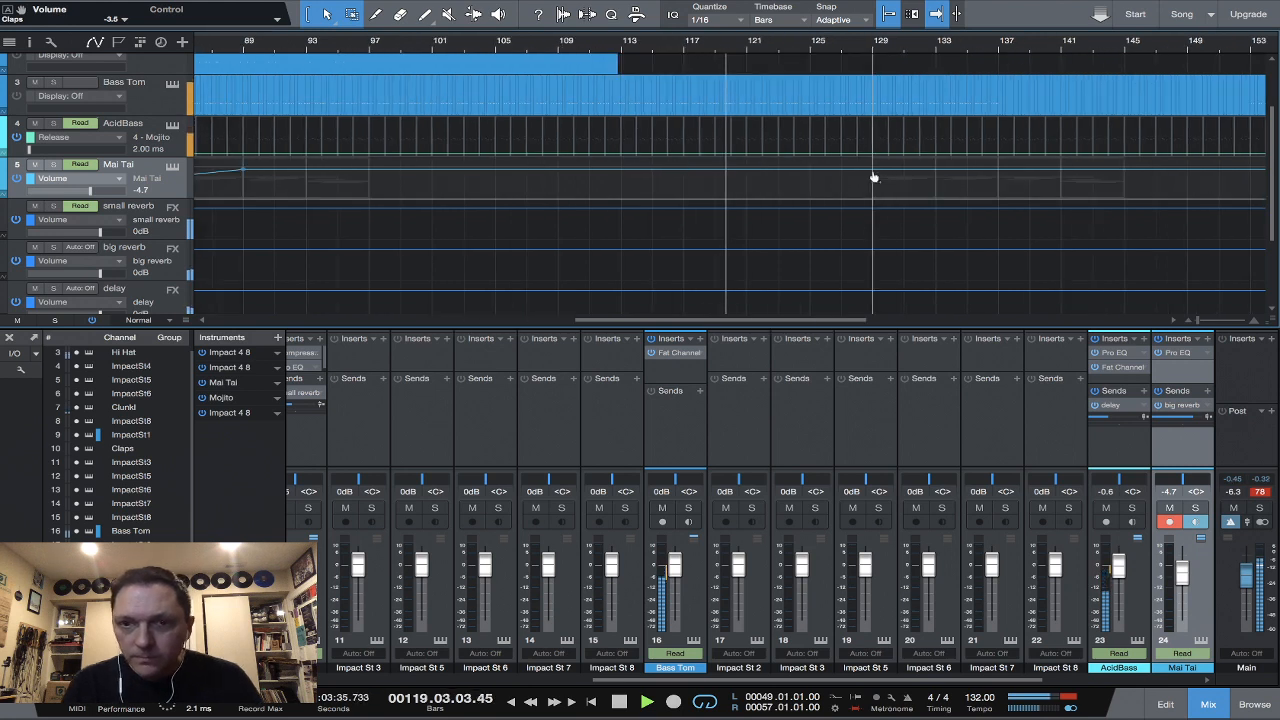
During playback, shape a second Mai Tai Volume dip at bar 129 between points at bars 128 and 136, then stop playback.
click(868, 175)
click(860, 172)
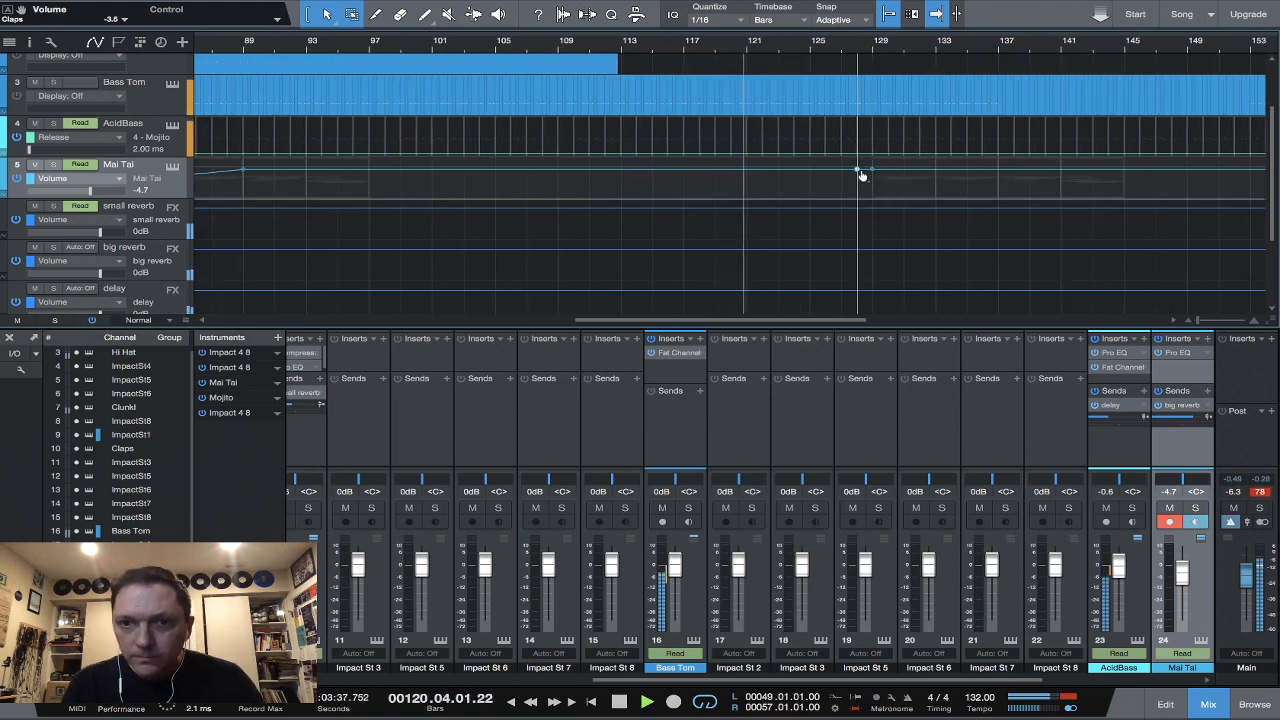
click(981, 170)
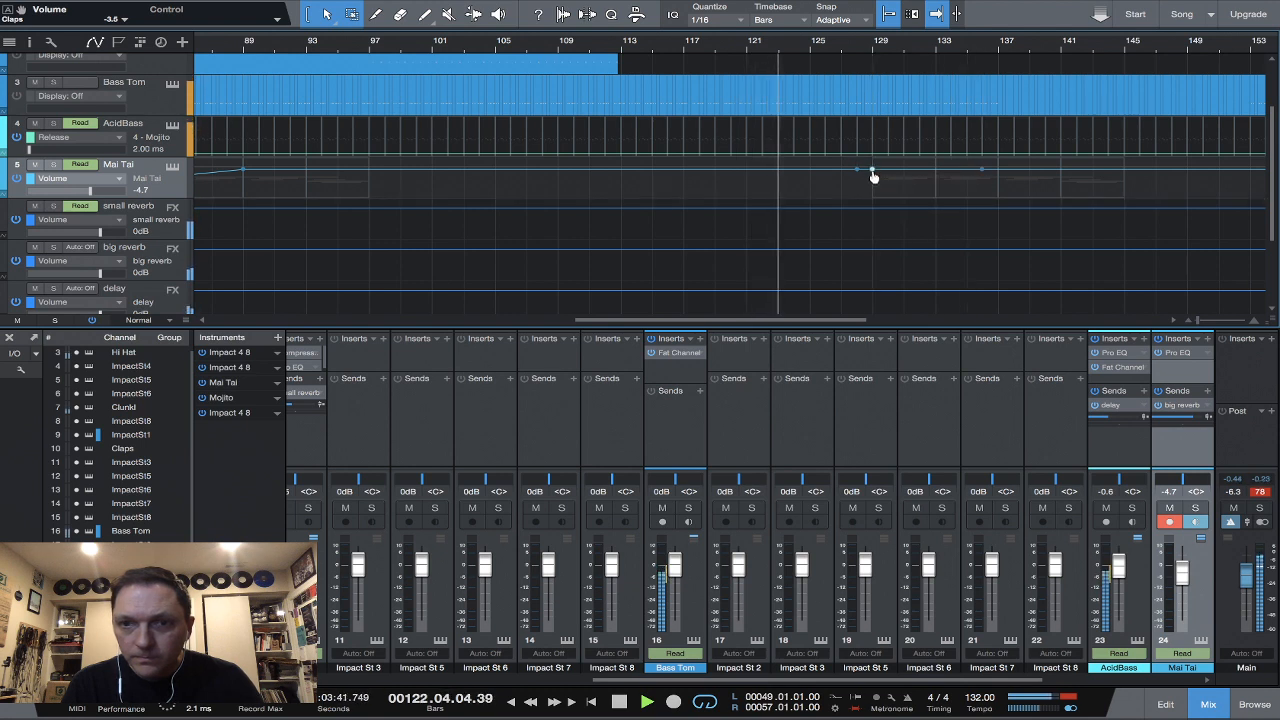
drag(871, 171, 874, 191)
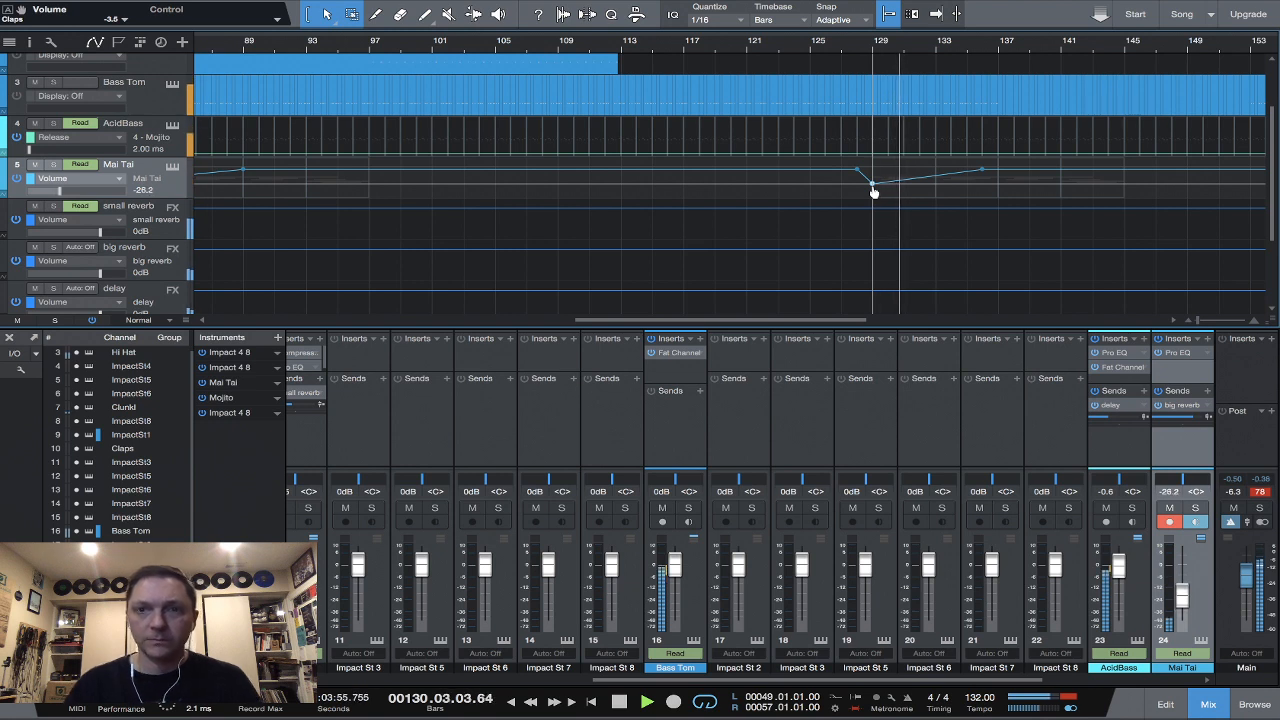
drag(873, 186, 872, 181)
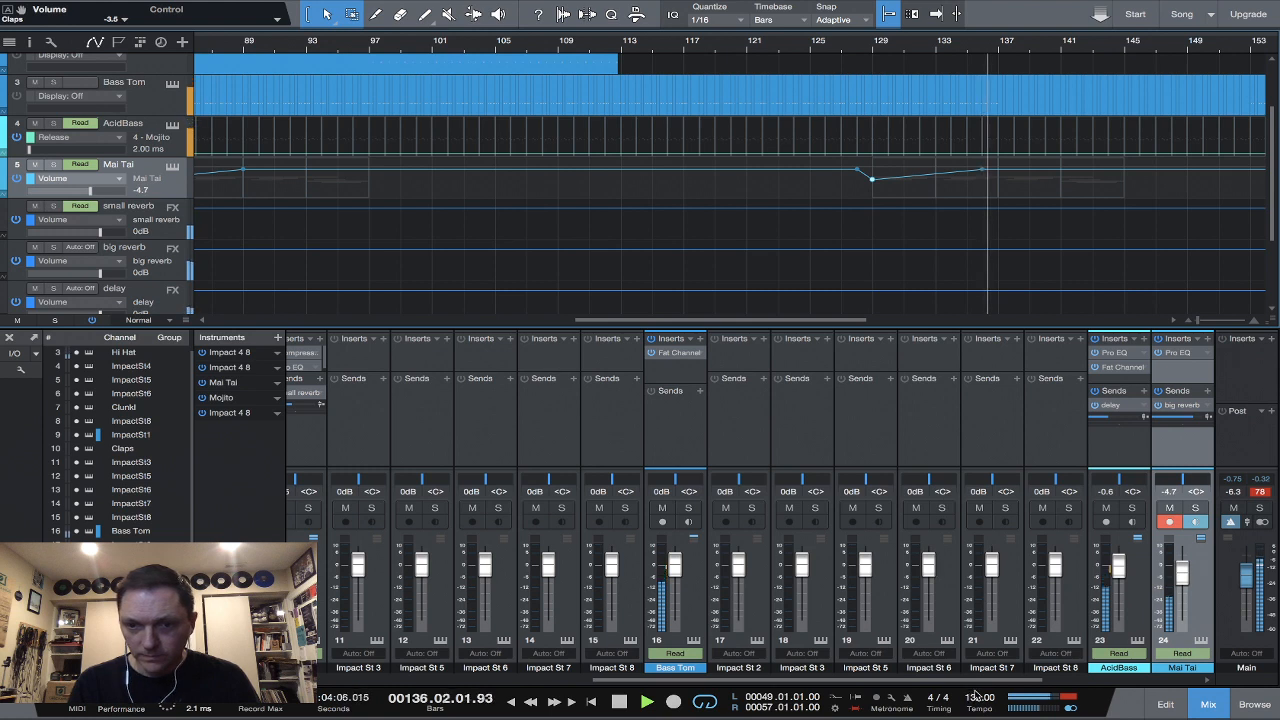
drag(977, 681, 1140, 681)
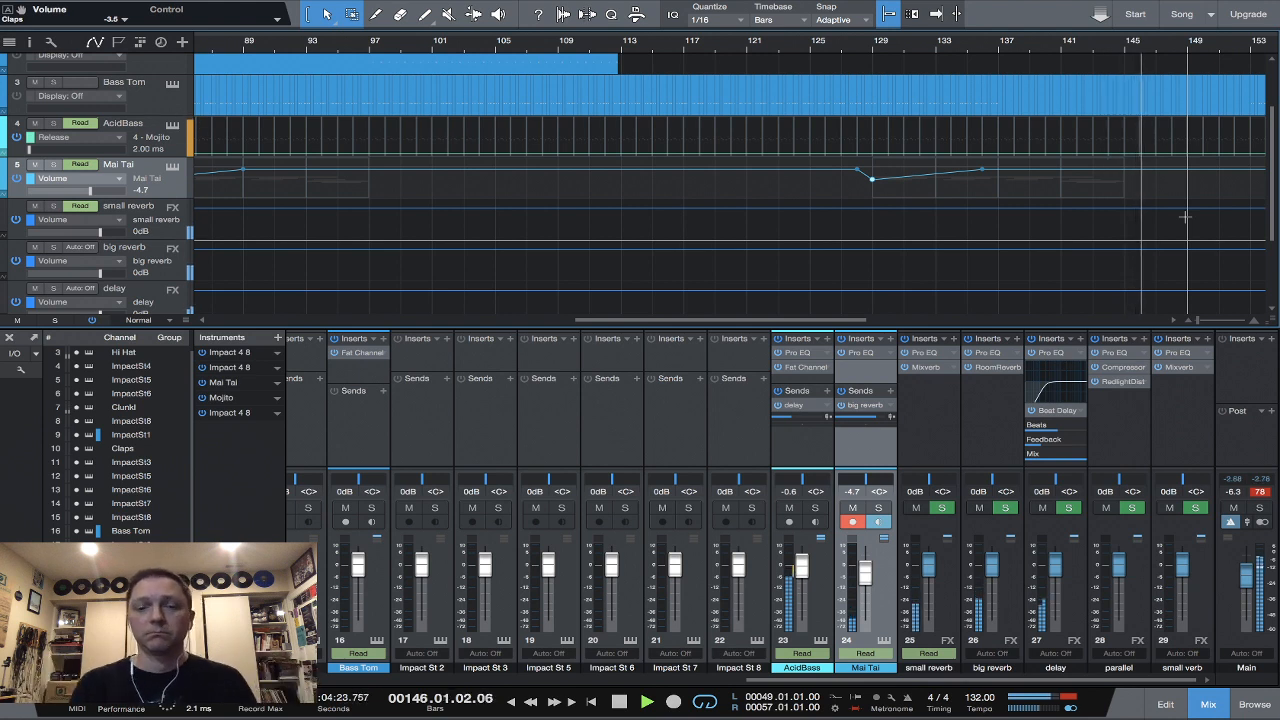
key(space)
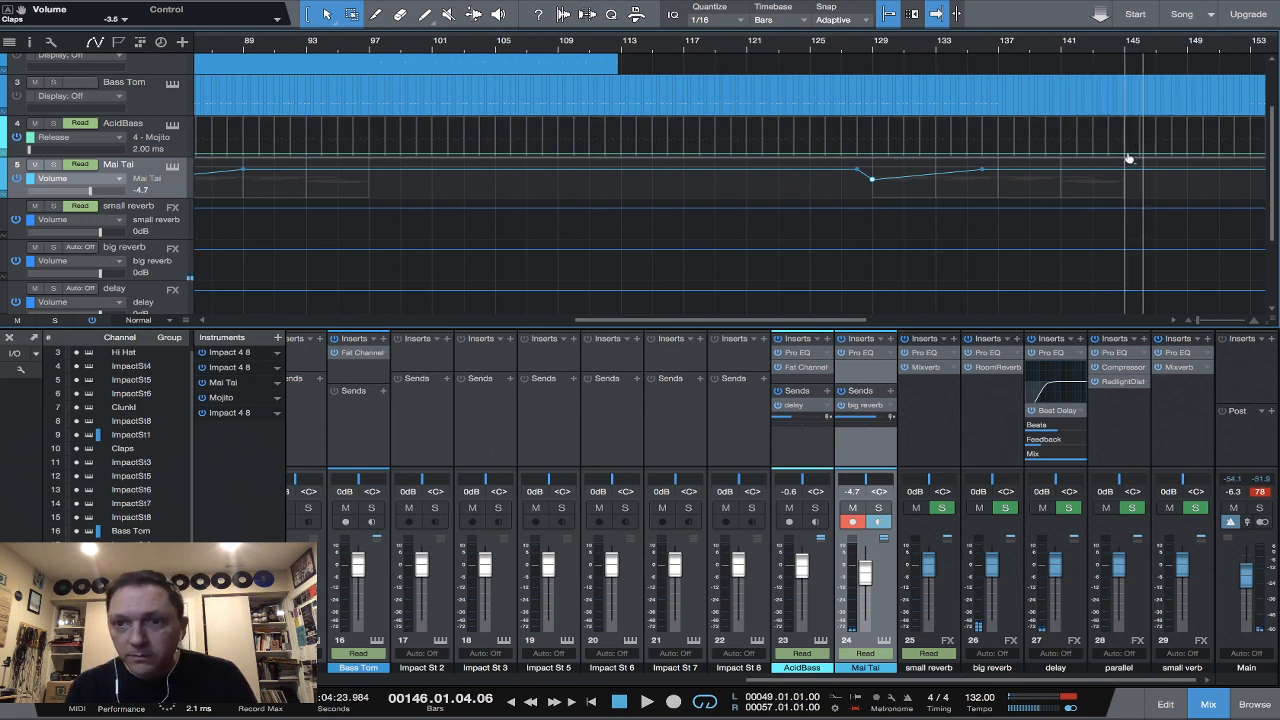
On AcidBass's Release envelope, ramp up from bar 141 to a peak mid-bar 144, falling back at bar 145, and audition from bar 141.
click(1062, 155)
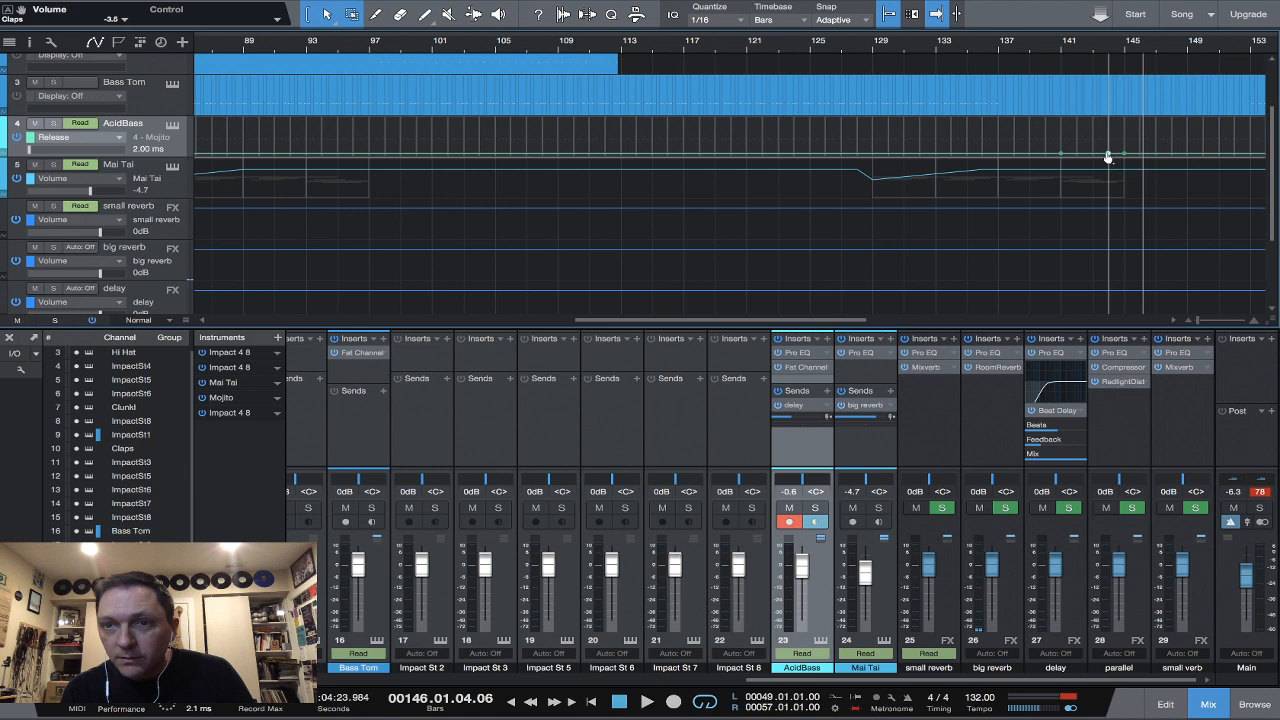
drag(1108, 157, 1108, 134)
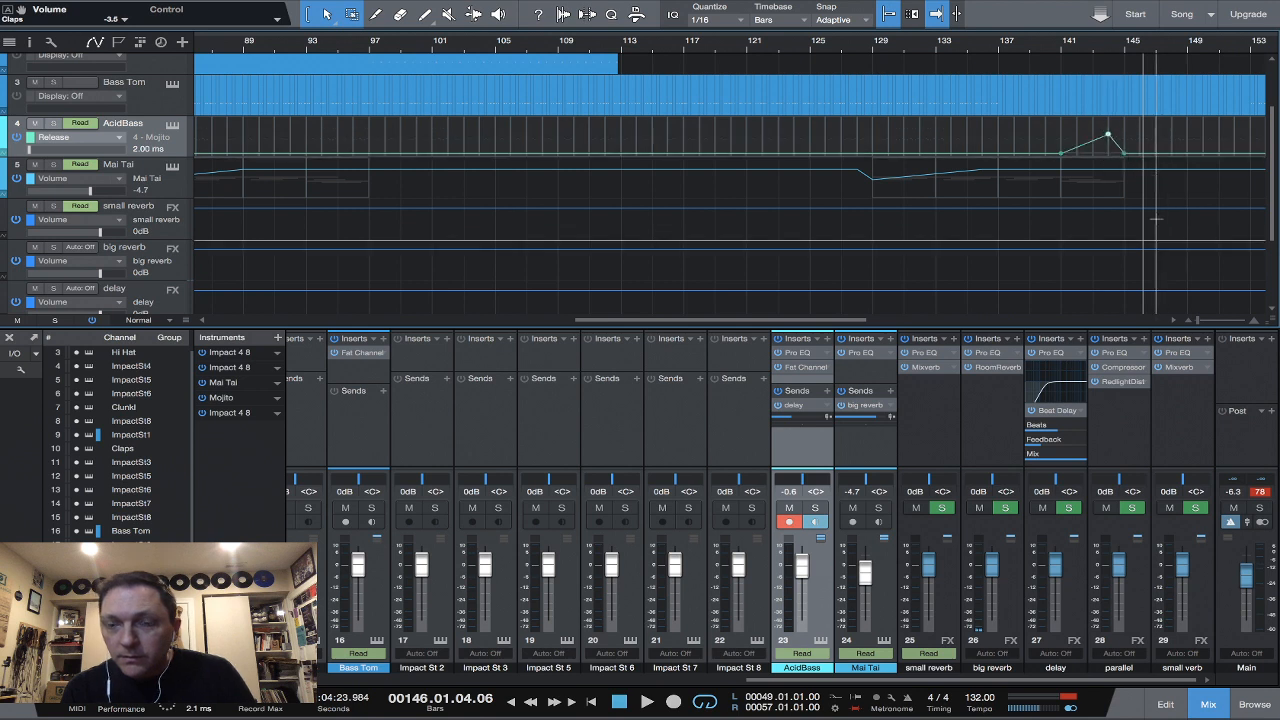
drag(1197, 322, 1200, 323)
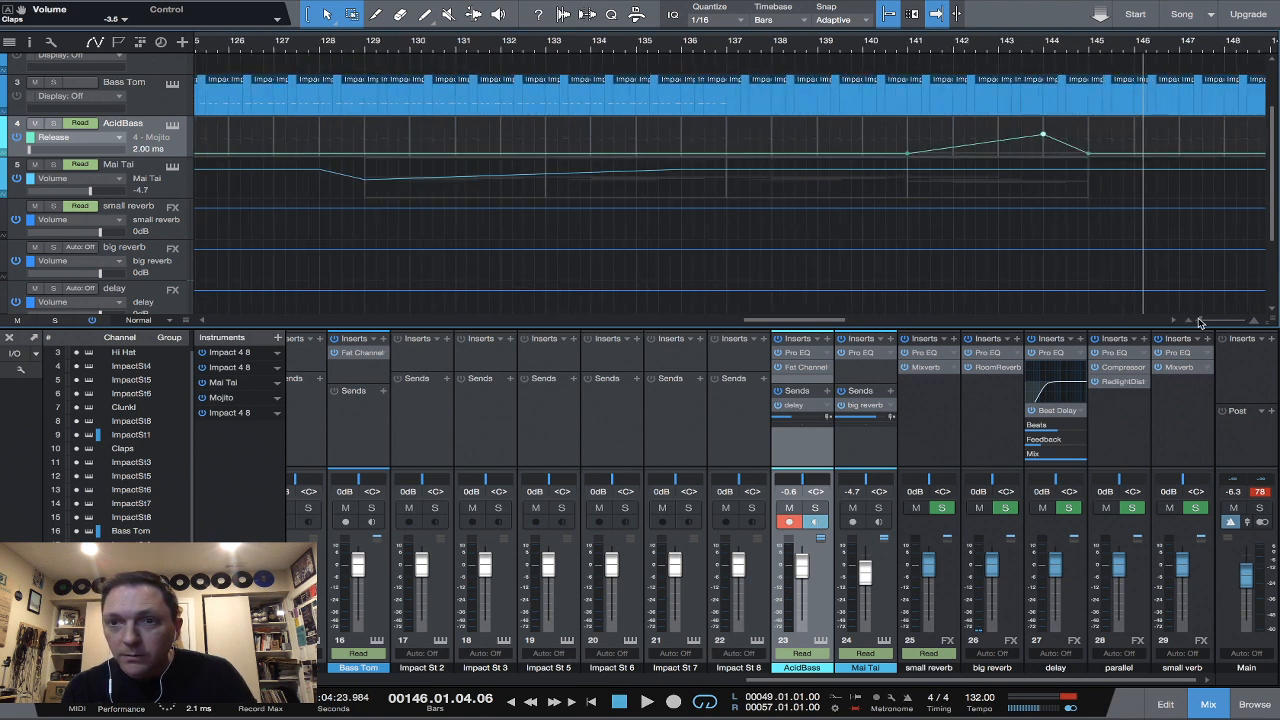
drag(1043, 134, 1066, 138)
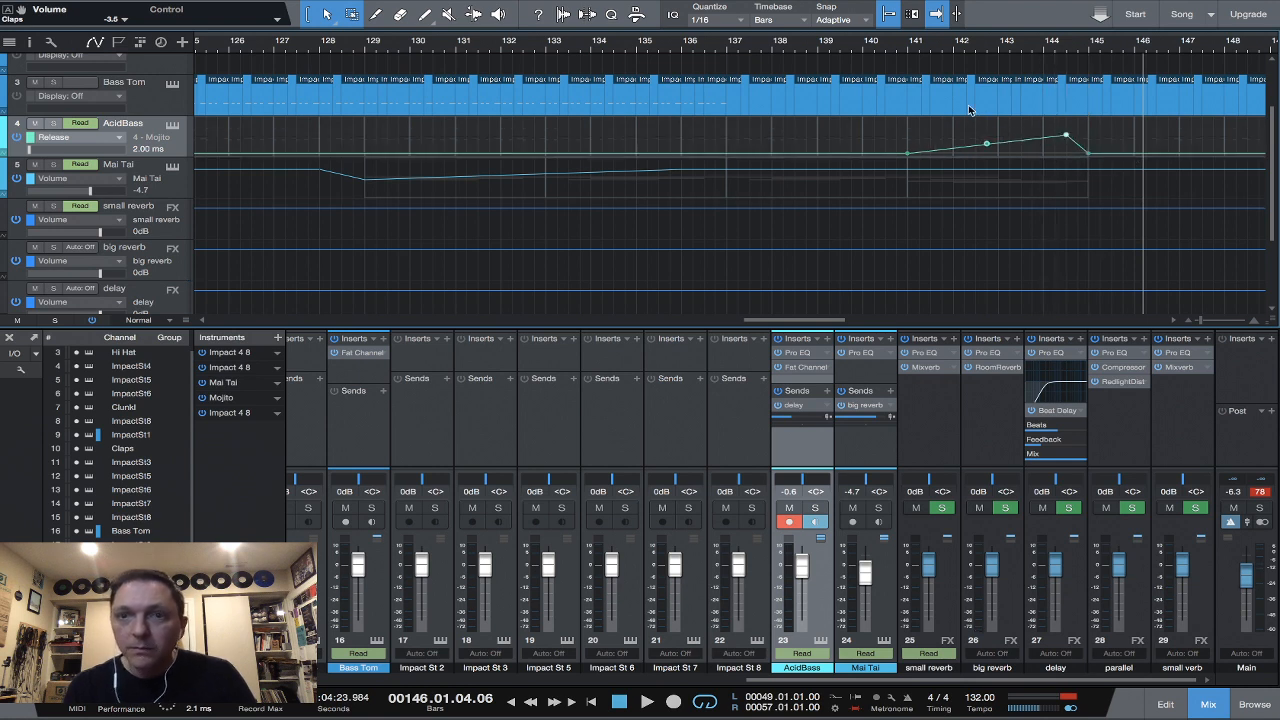
click(908, 50)
key(space)
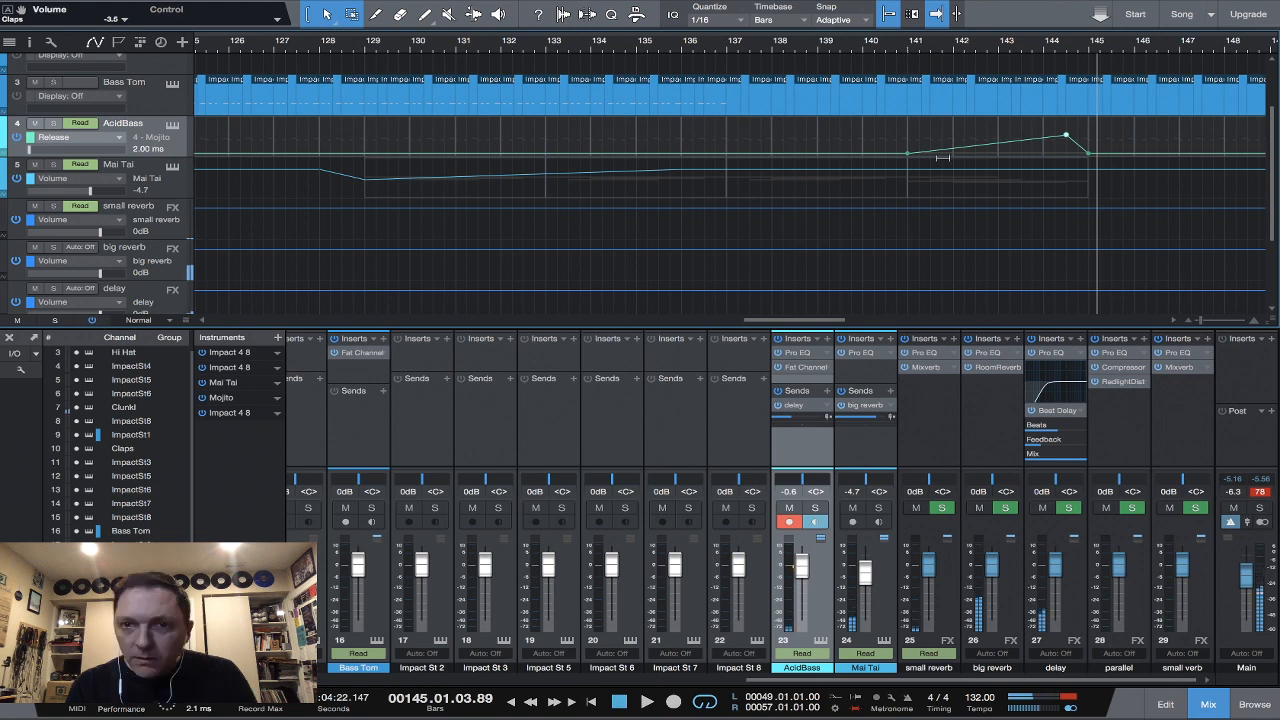
On AcidBass's Release envelope, start the ramp at bar 137, raise the bar 141 point and the bar 144 peak, and audition from bar 141.
drag(907, 153, 908, 141)
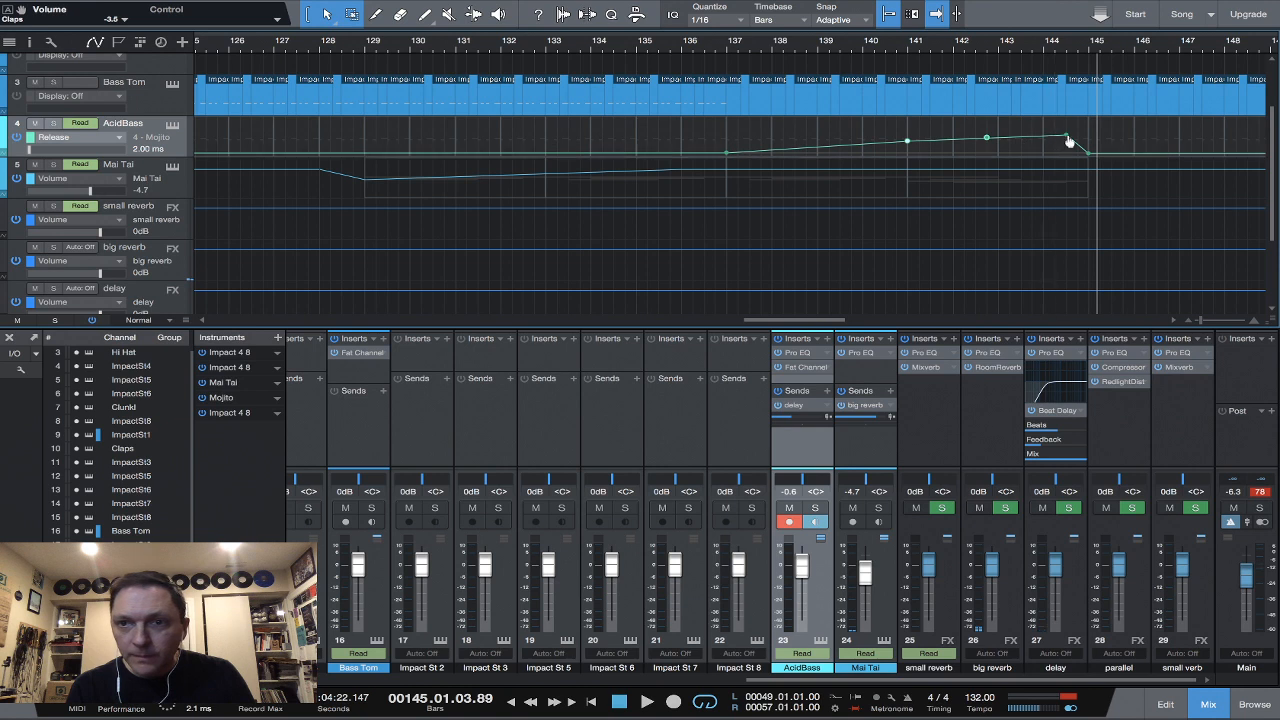
drag(1069, 142, 1067, 124)
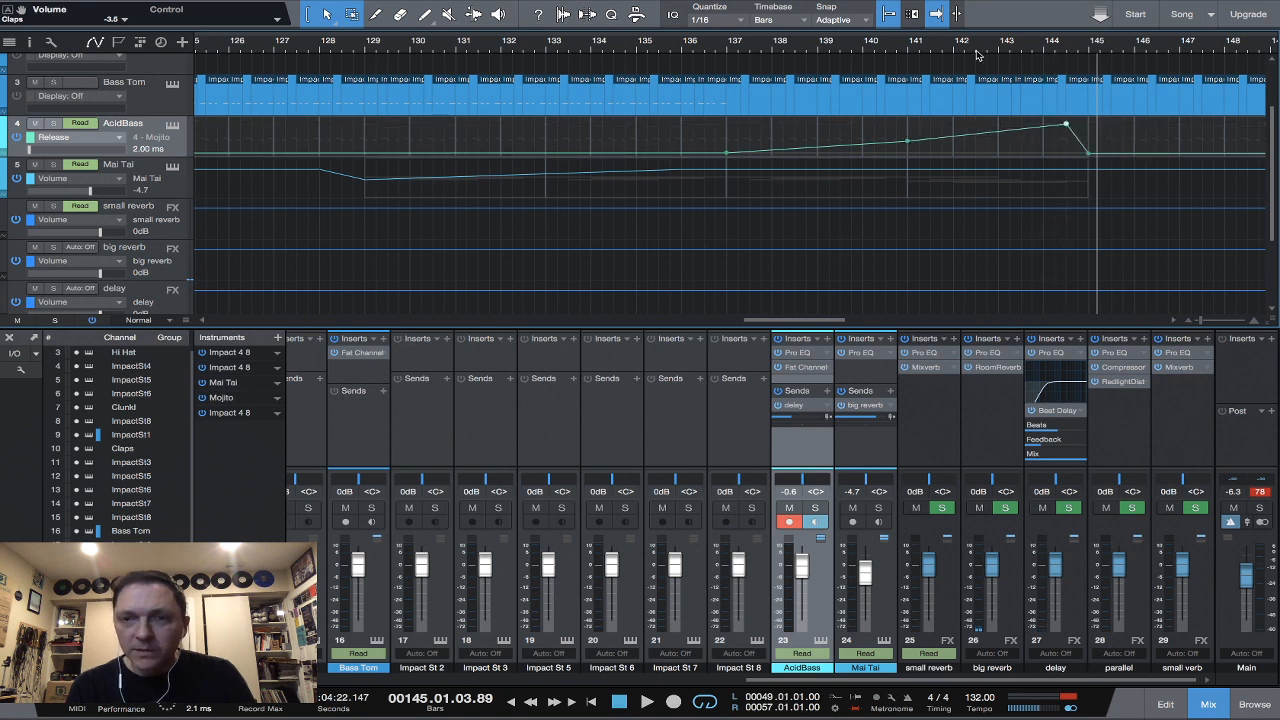
click(910, 50)
key(space)
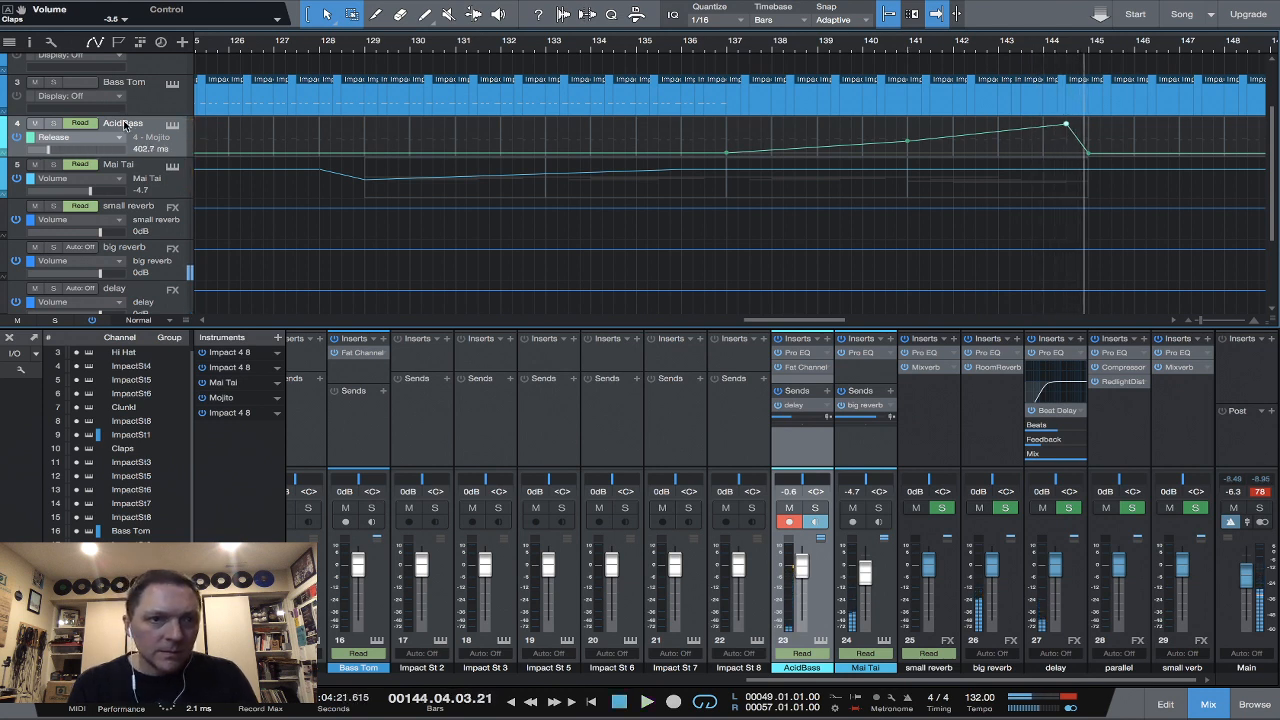
On AcidBass's Filter Cutoff envelope, add points from bar 137 and shape a rise from bar 141 to a bar 144 peak, falling by bar 145.
click(120, 140)
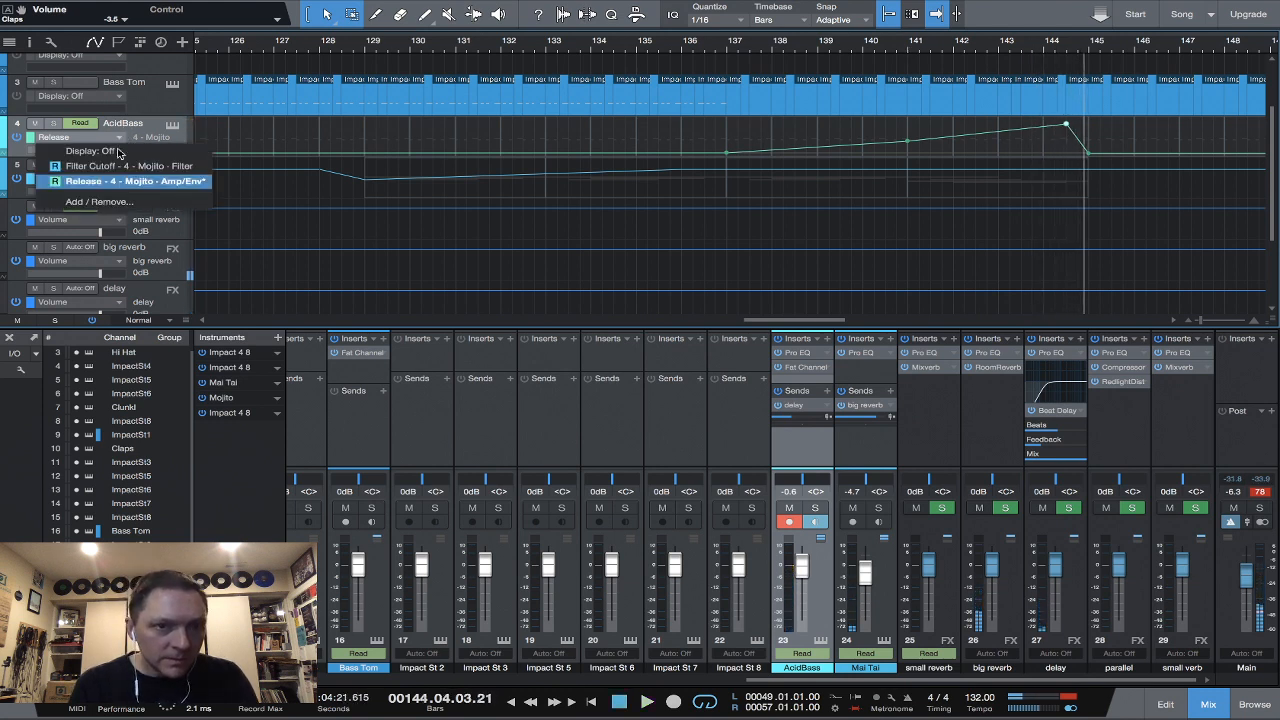
click(117, 168)
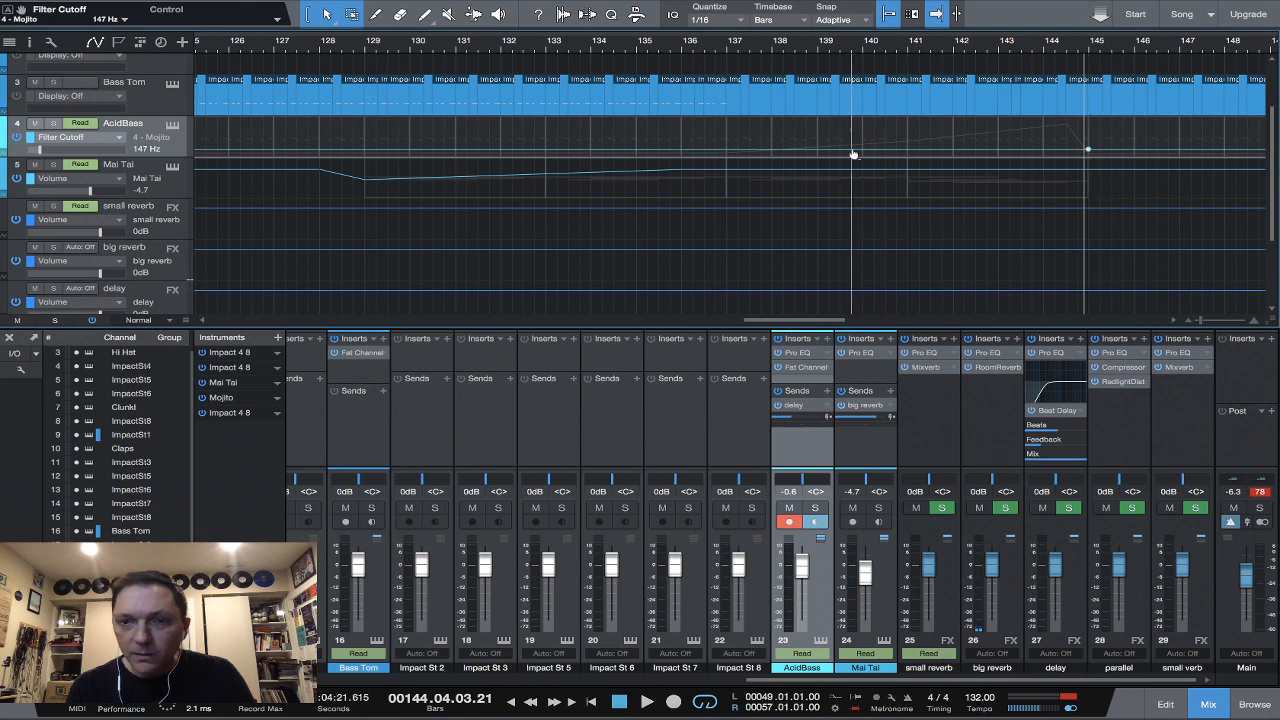
click(727, 150)
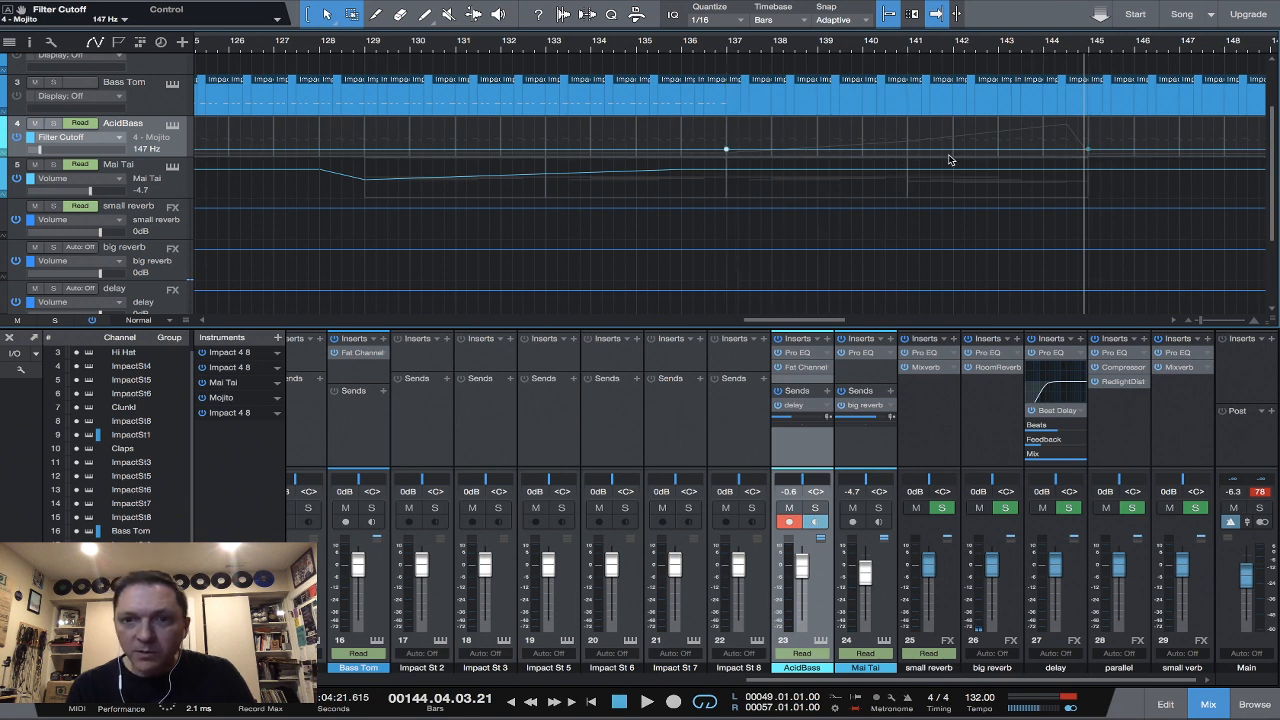
click(906, 152)
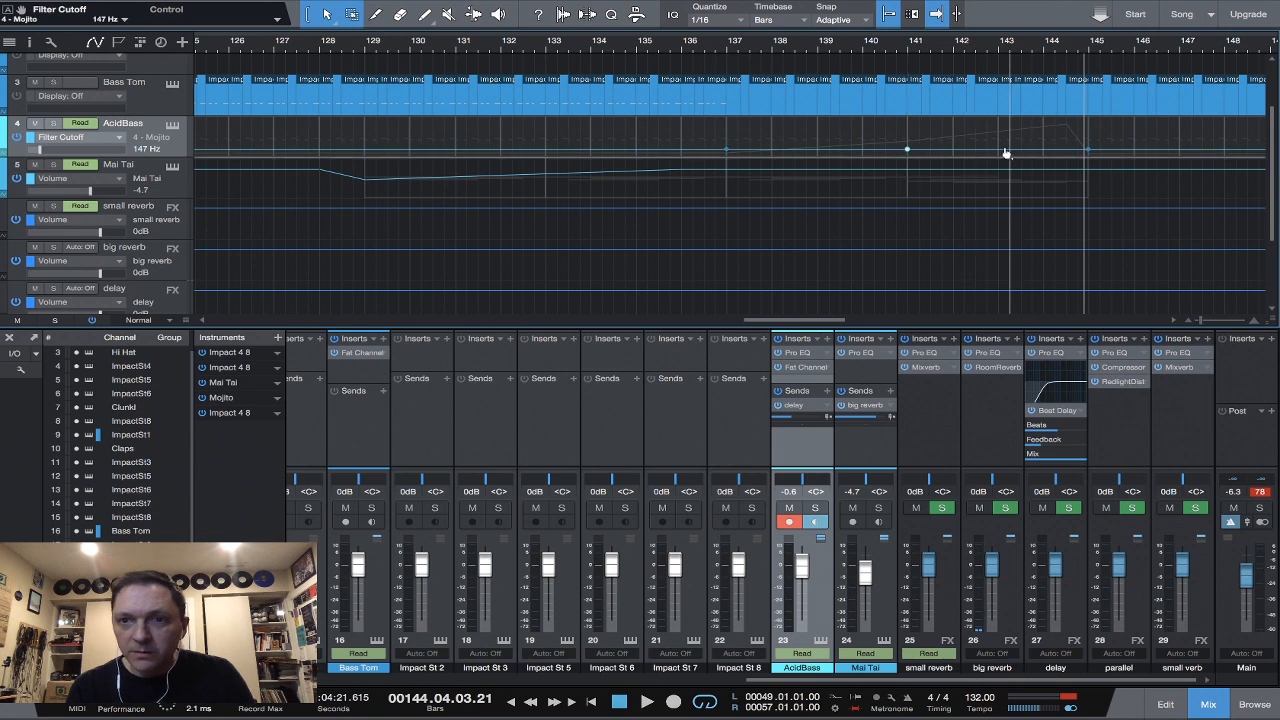
click(998, 150)
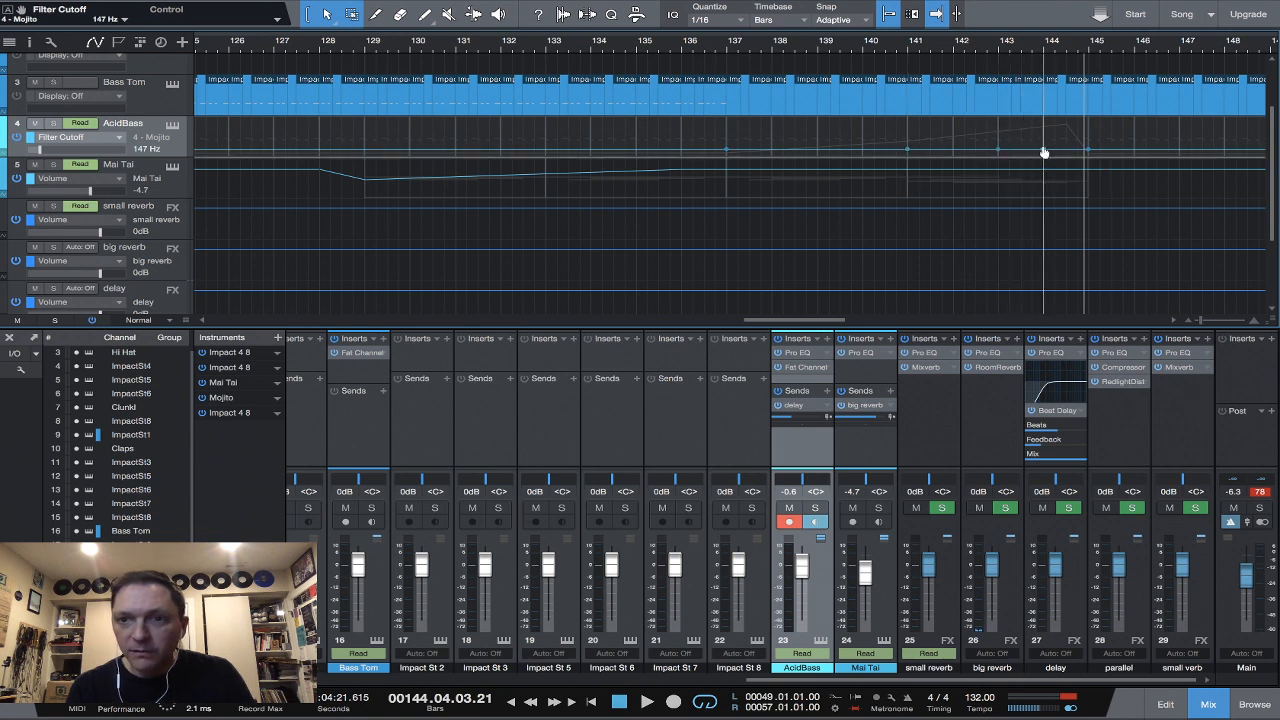
drag(1044, 152, 975, 140)
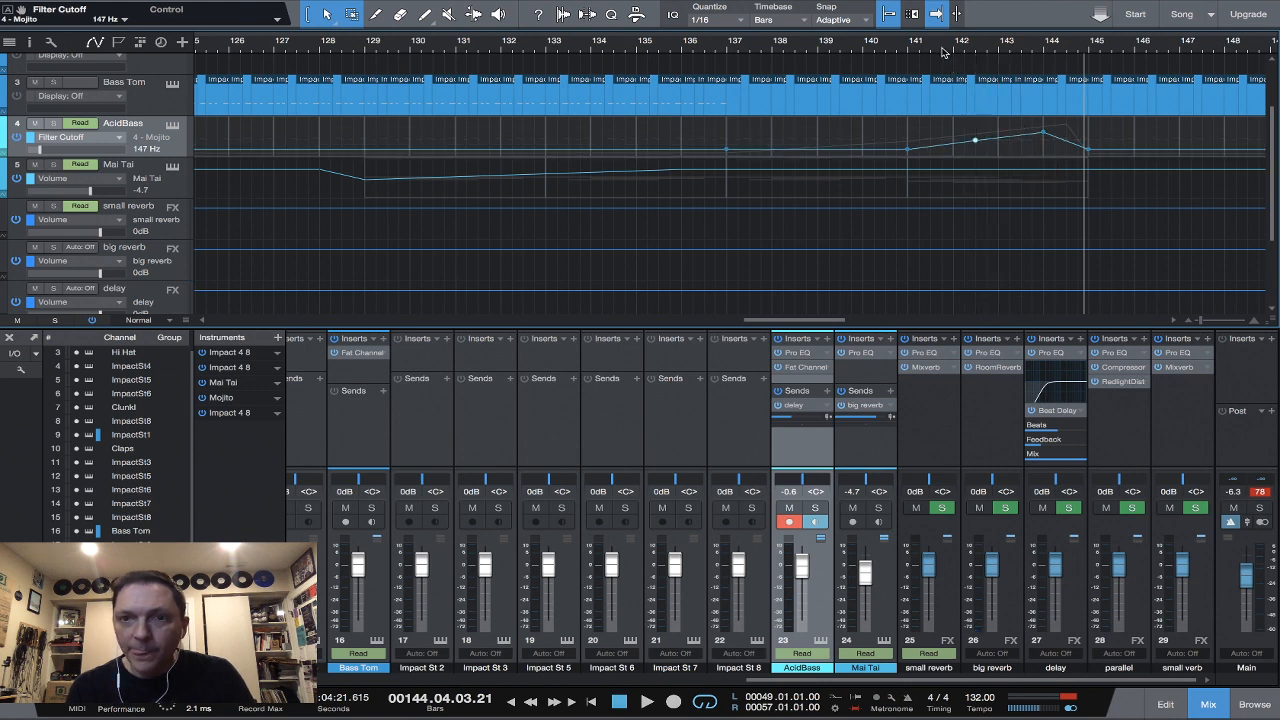
Audition the AcidBass Filter Cutoff rise from late in bar 141 and adjust its peak around bar 144.
click(946, 52)
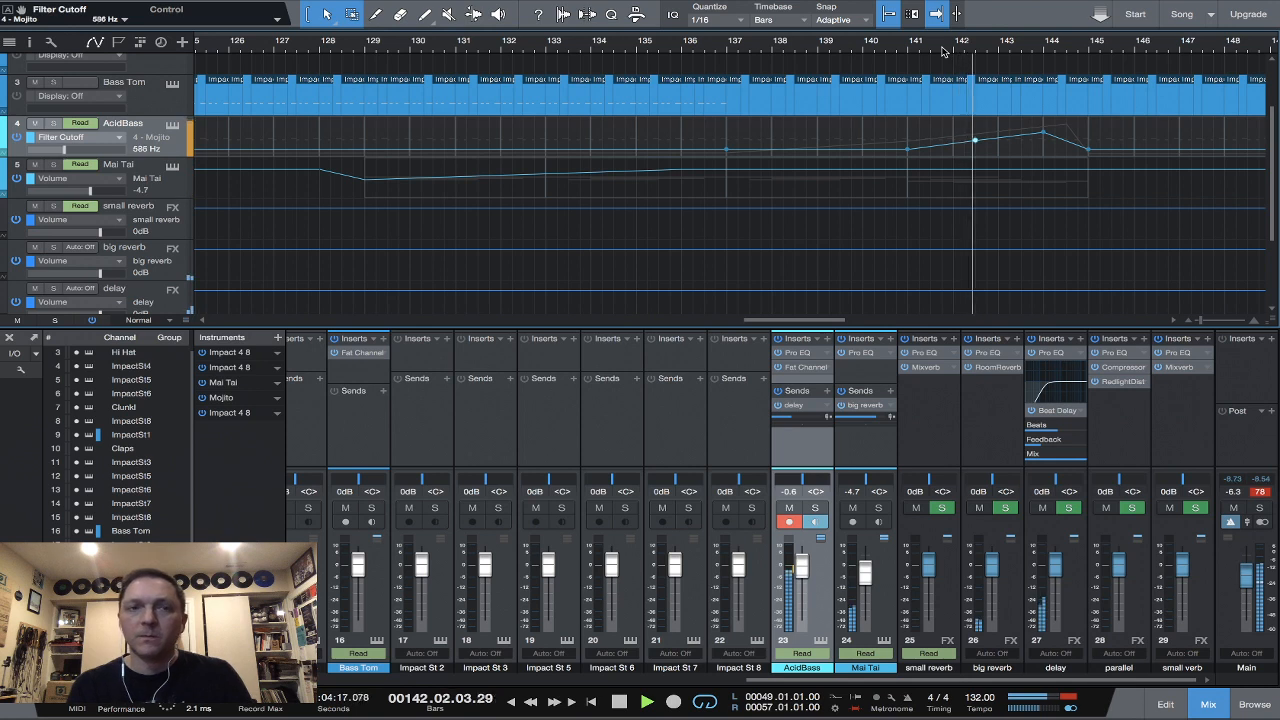
key(space)
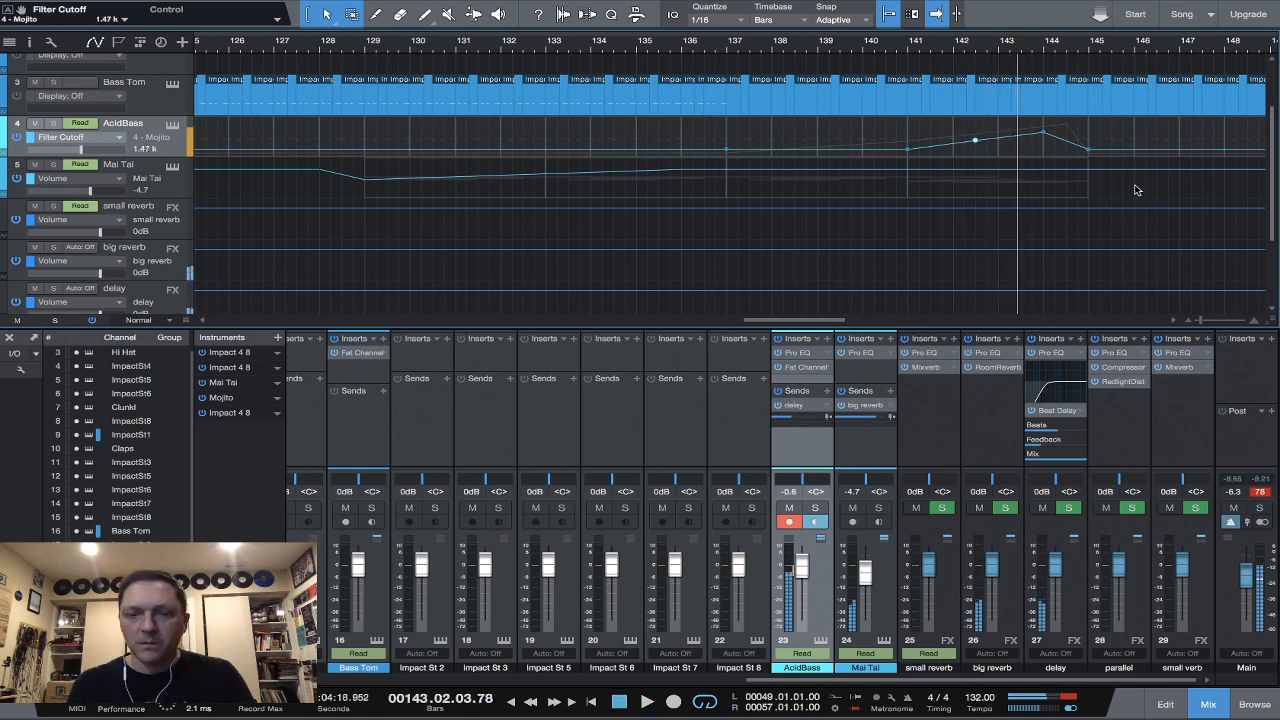
mouse_move(1043, 138)
mouse_down()
mouse_move(976, 146)
mouse_move(1045, 148)
mouse_up()
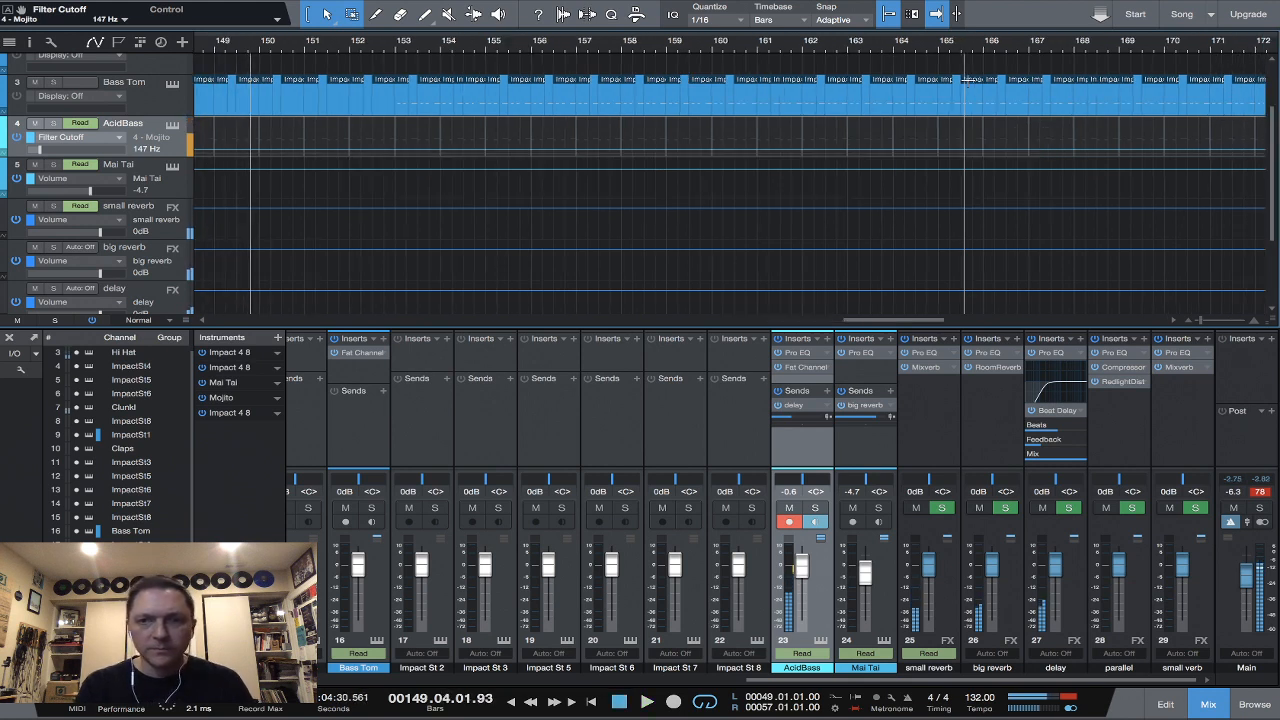
Stop playback and save the song.
key(space)
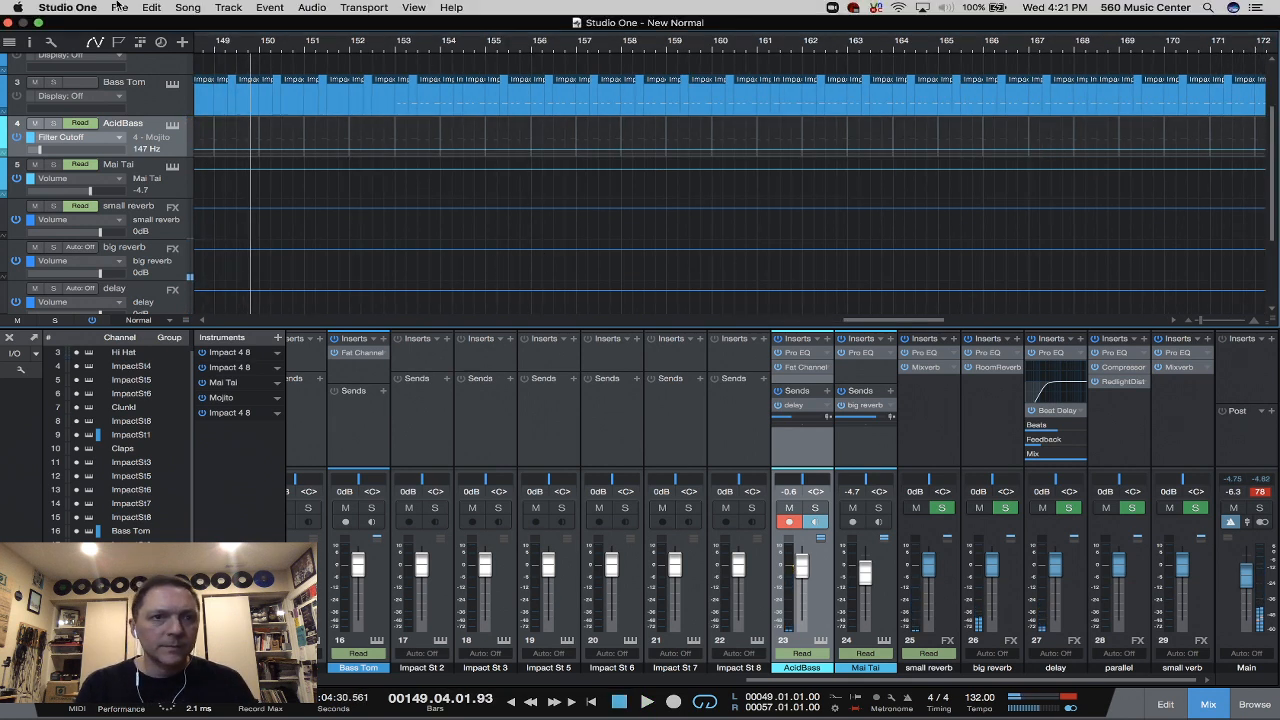
click(126, 9)
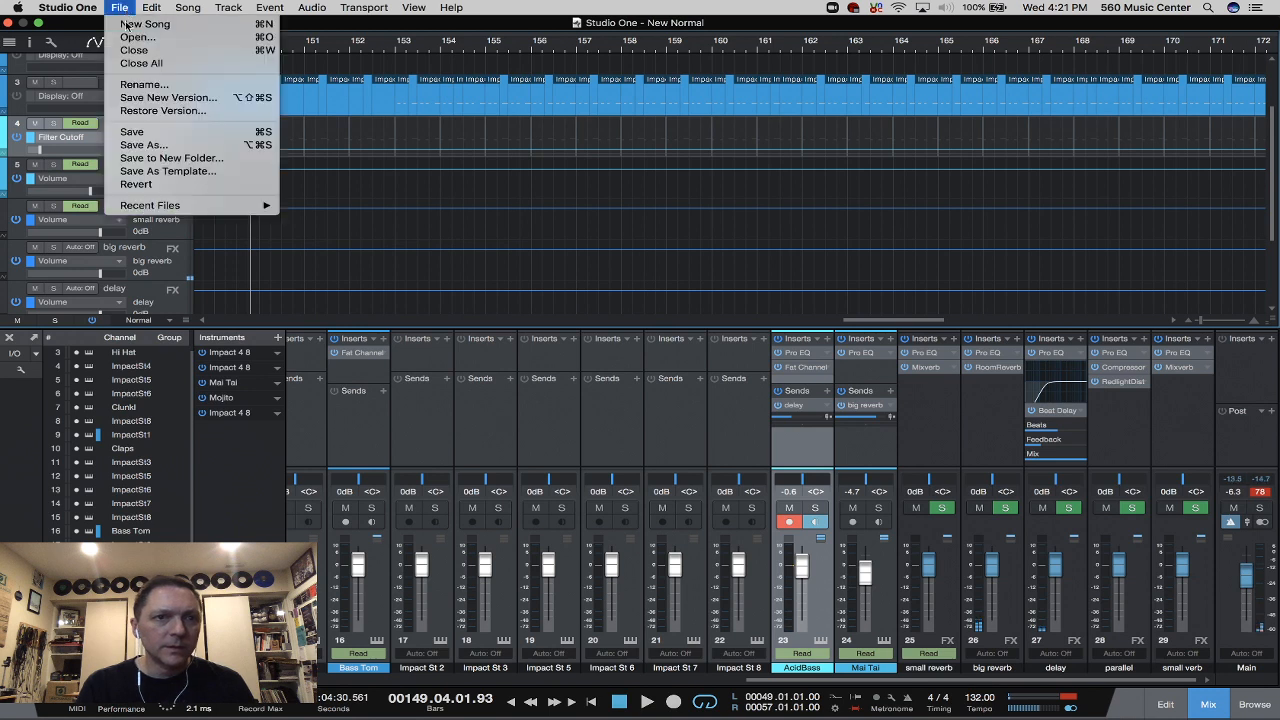
click(148, 135)
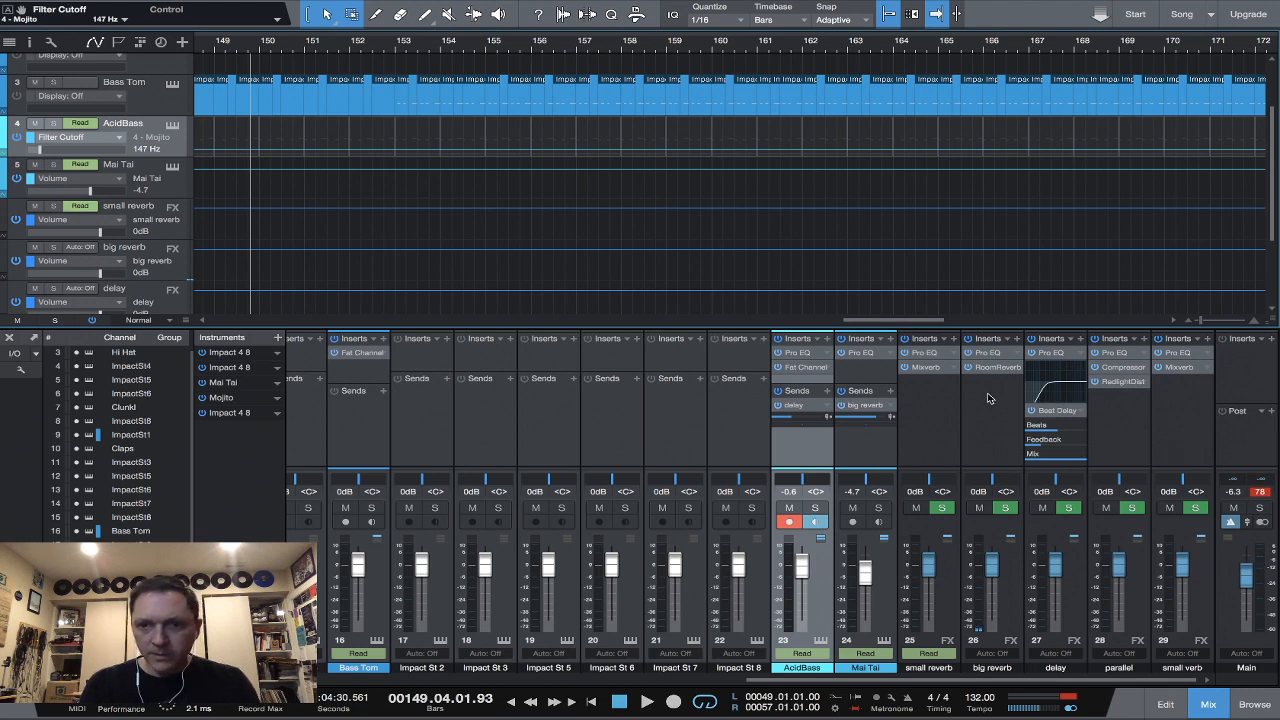
Add an AcidBass Filter Cutoff rise from bar 33 to about bar 46, falling back by bar 49, and audition from around bar 41.
drag(892, 322, 884, 322)
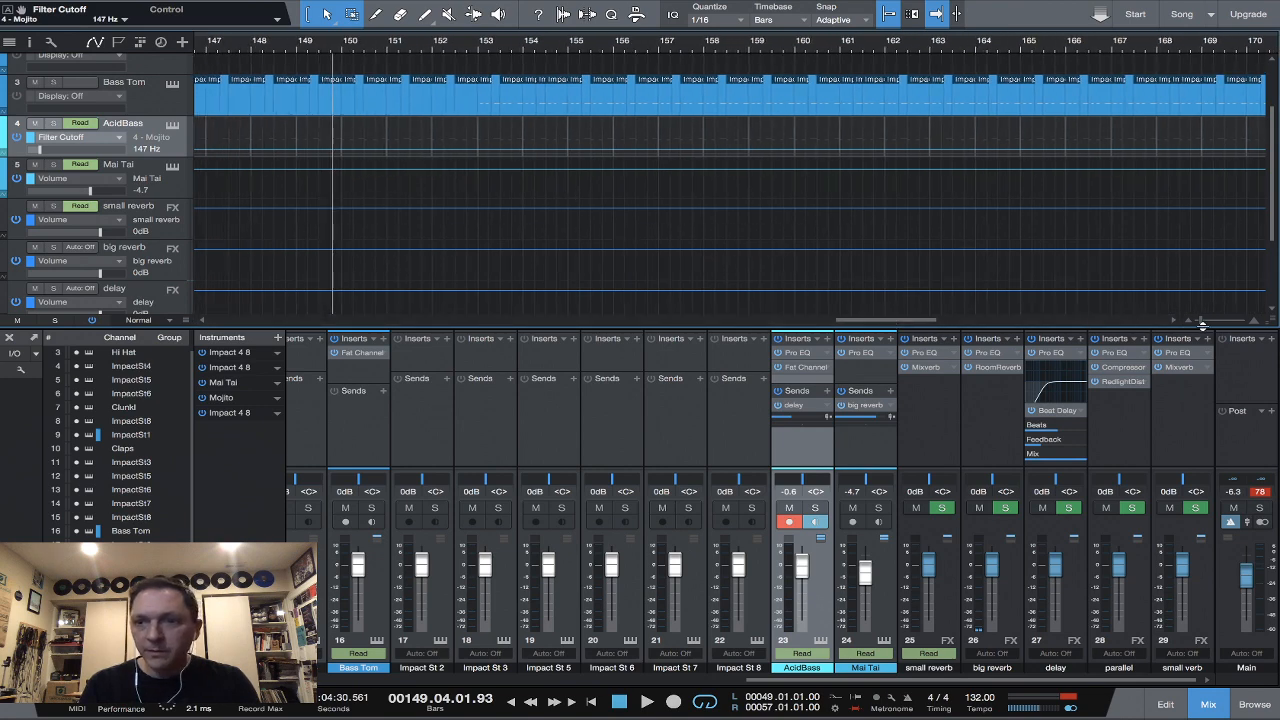
drag(1200, 321, 1195, 321)
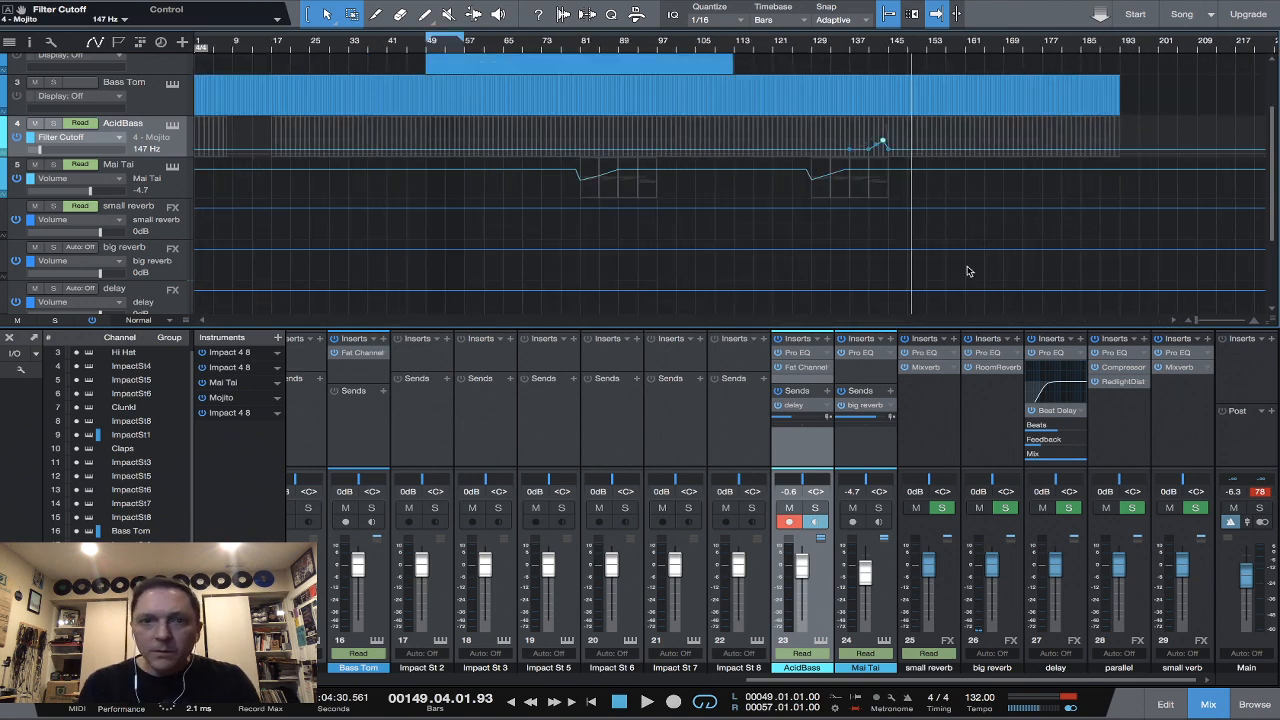
click(426, 152)
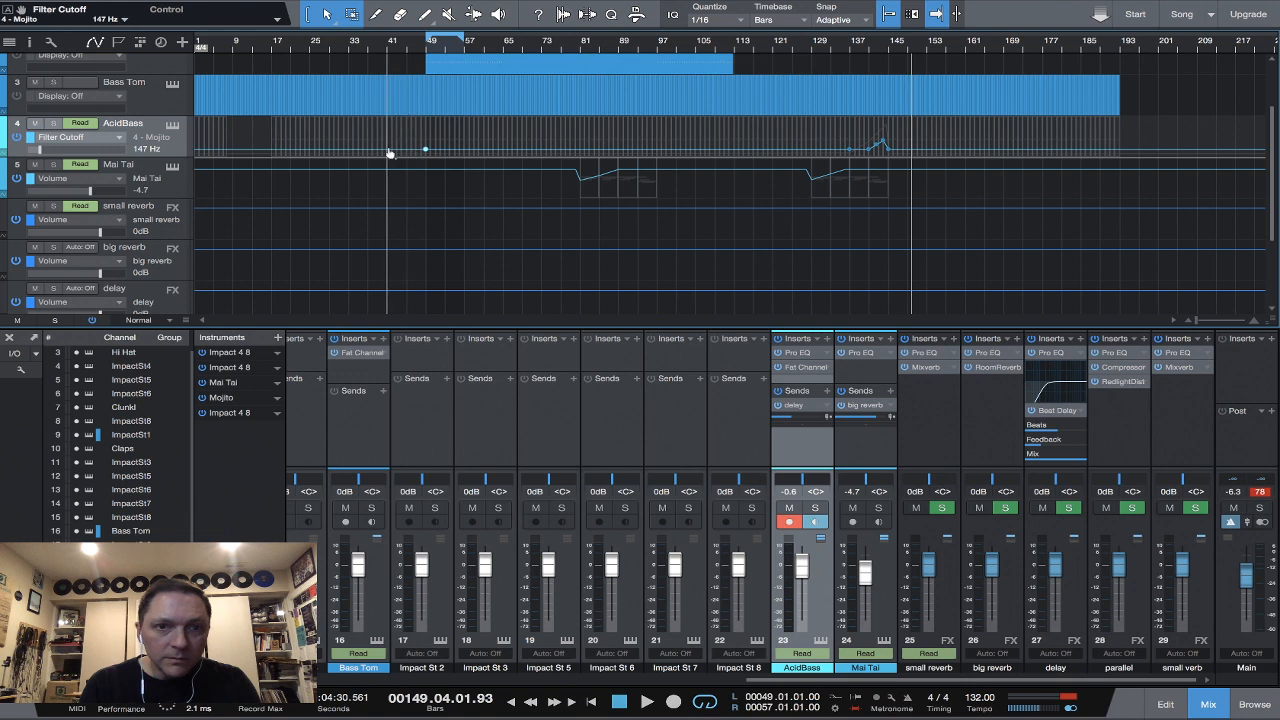
click(350, 150)
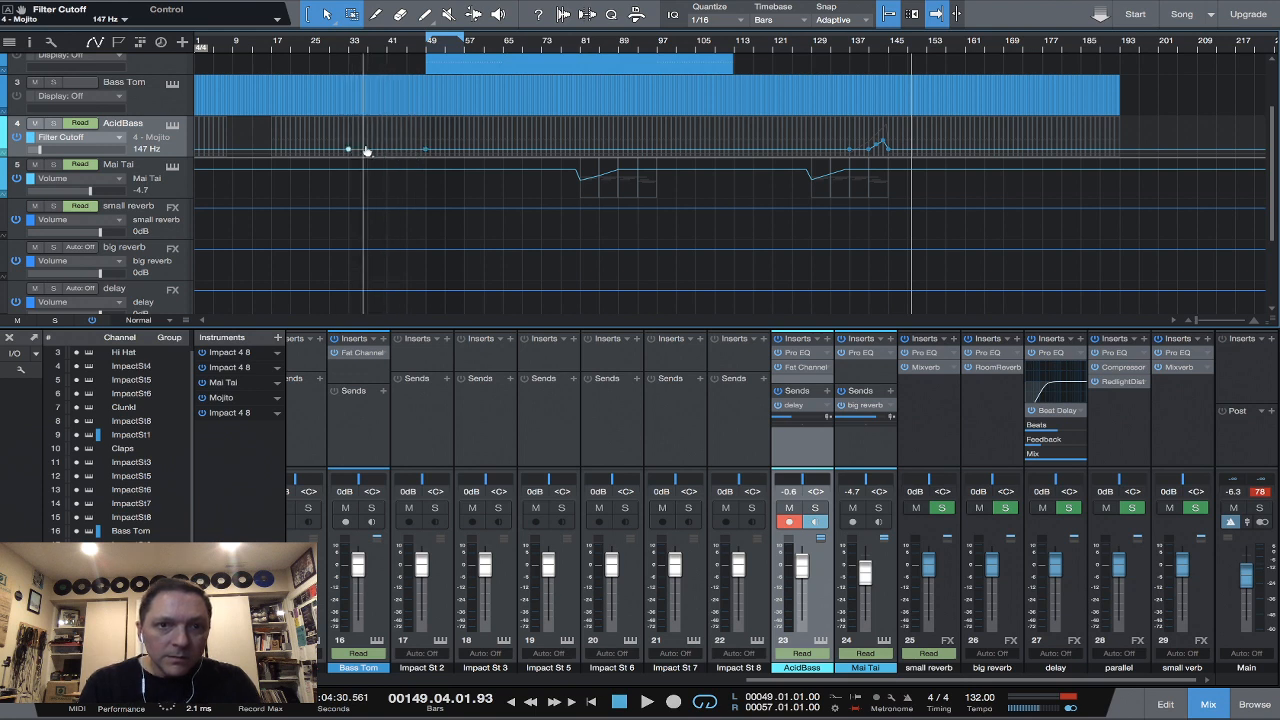
drag(412, 151, 411, 147)
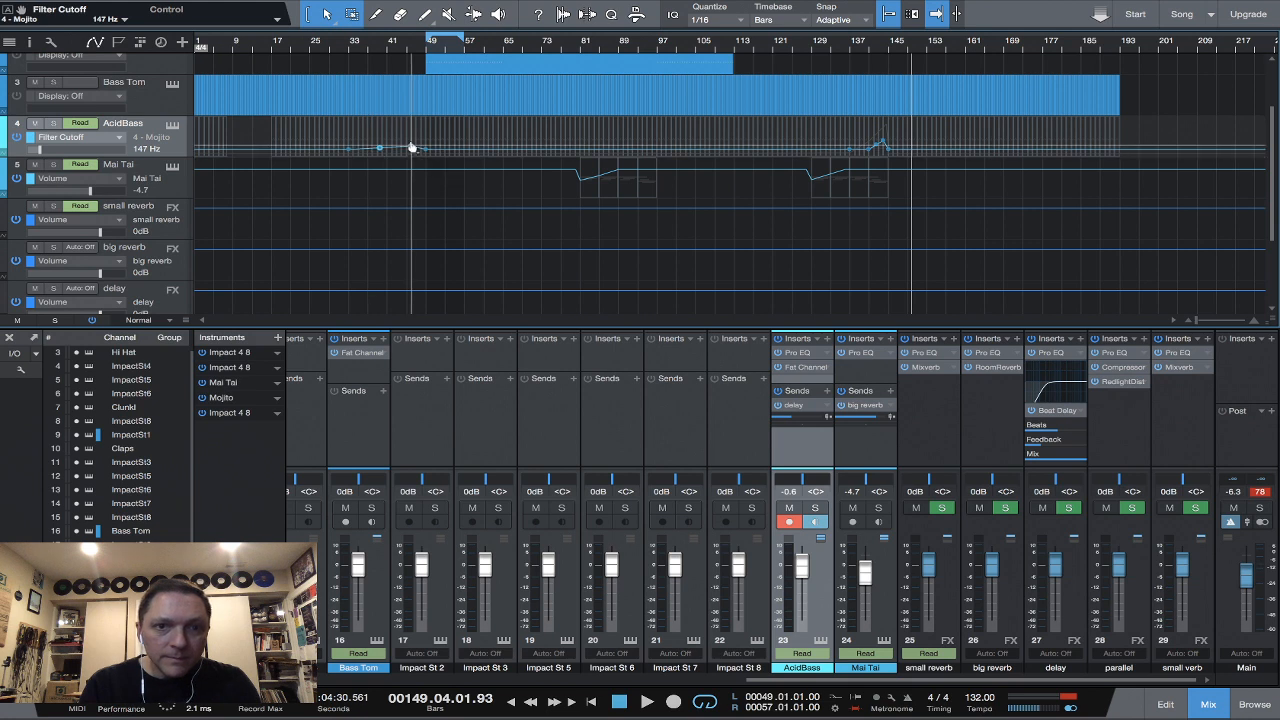
click(386, 54)
key(space)
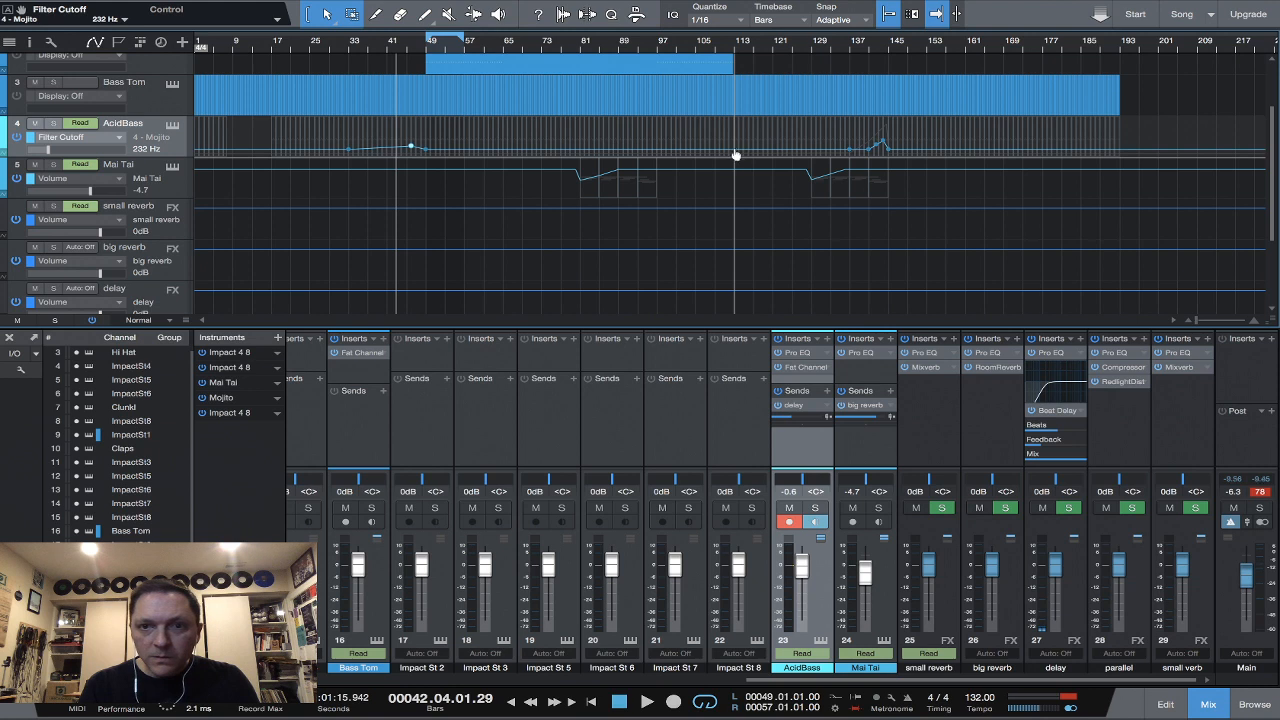
Add AcidBass Filter Cutoff points at bars 105, 113 and 121, raising the bar 113 point to 216 Hz.
click(735, 152)
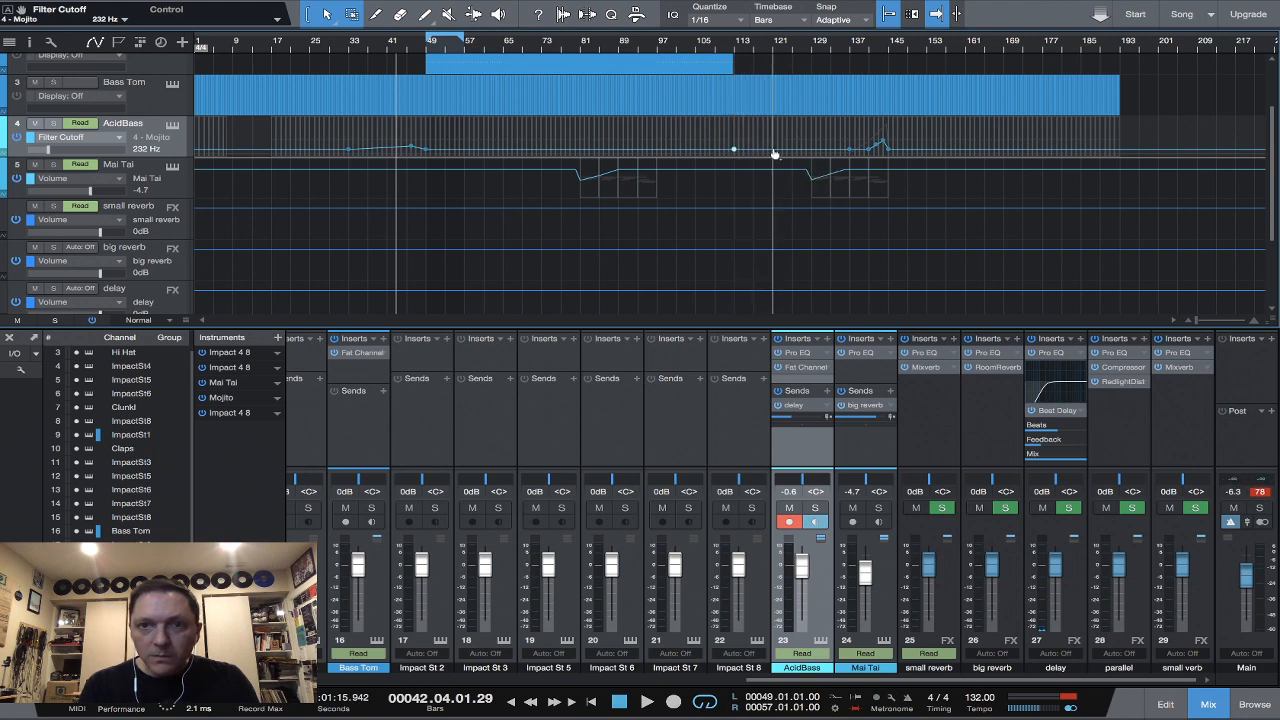
click(773, 151)
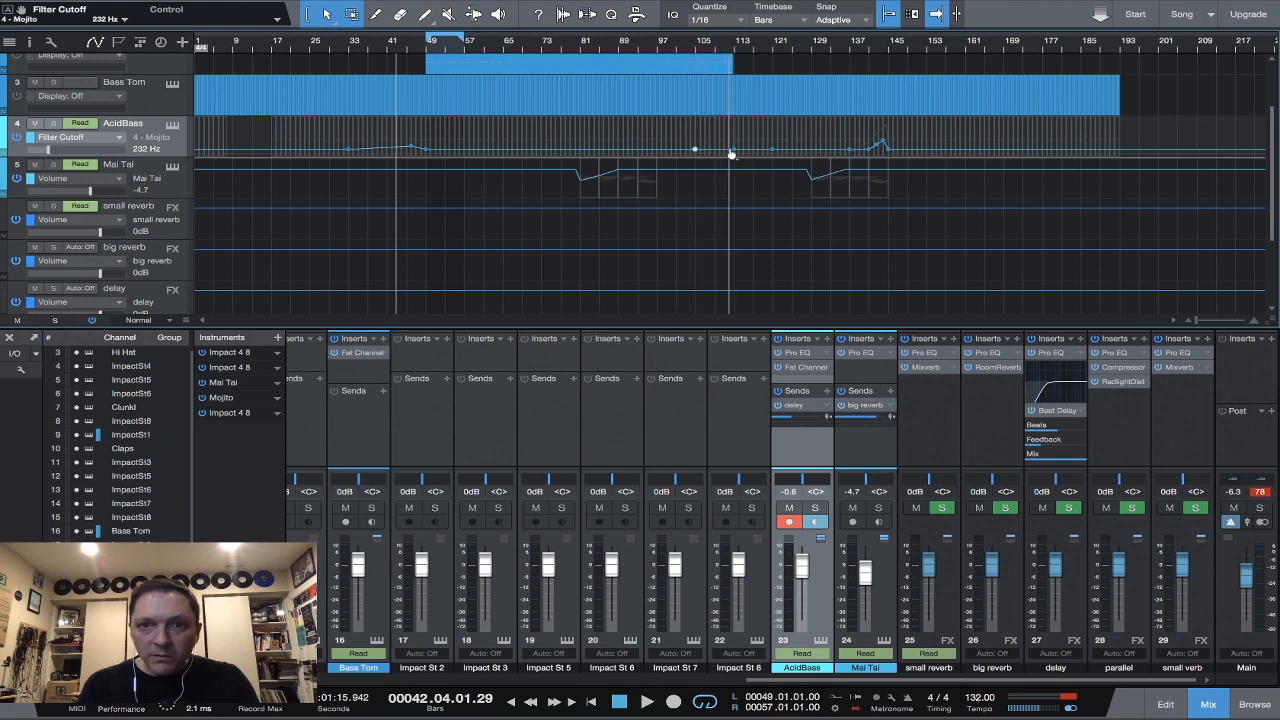
drag(734, 153, 734, 151)
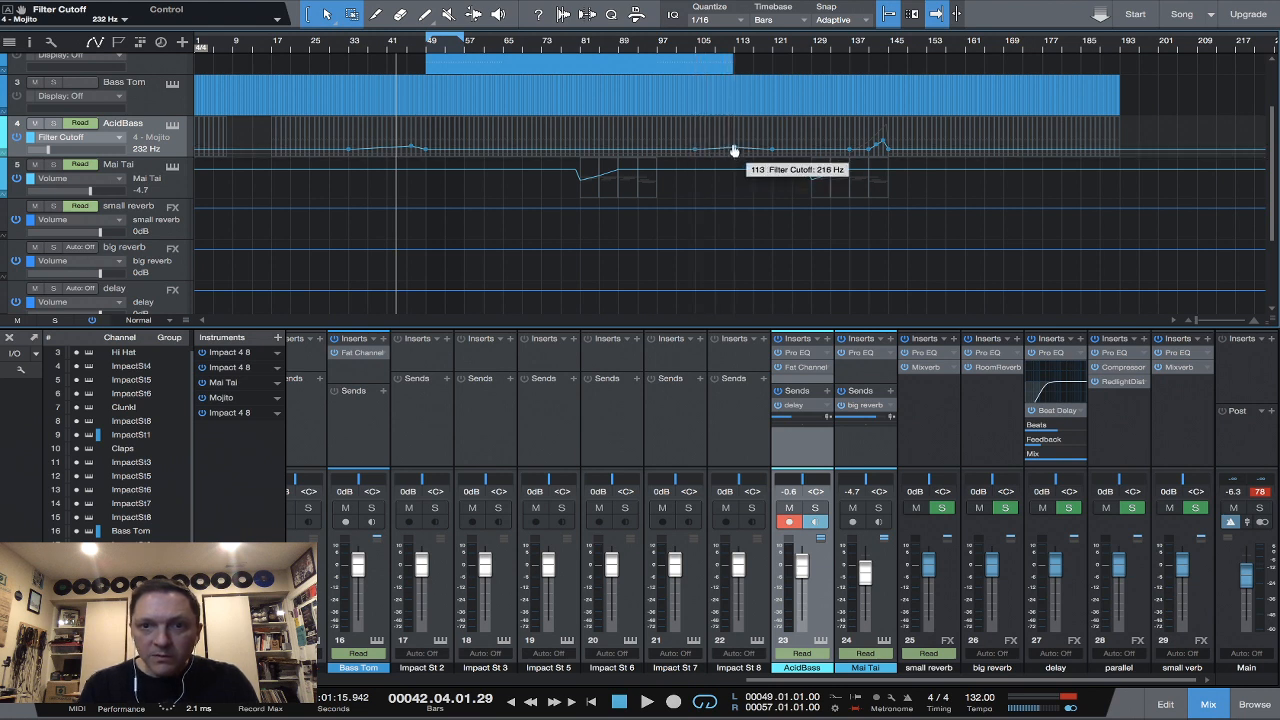
Add AcidBass Filter Cutoff points at bars 65 and 73, and audition the passage from bar 65.
click(503, 155)
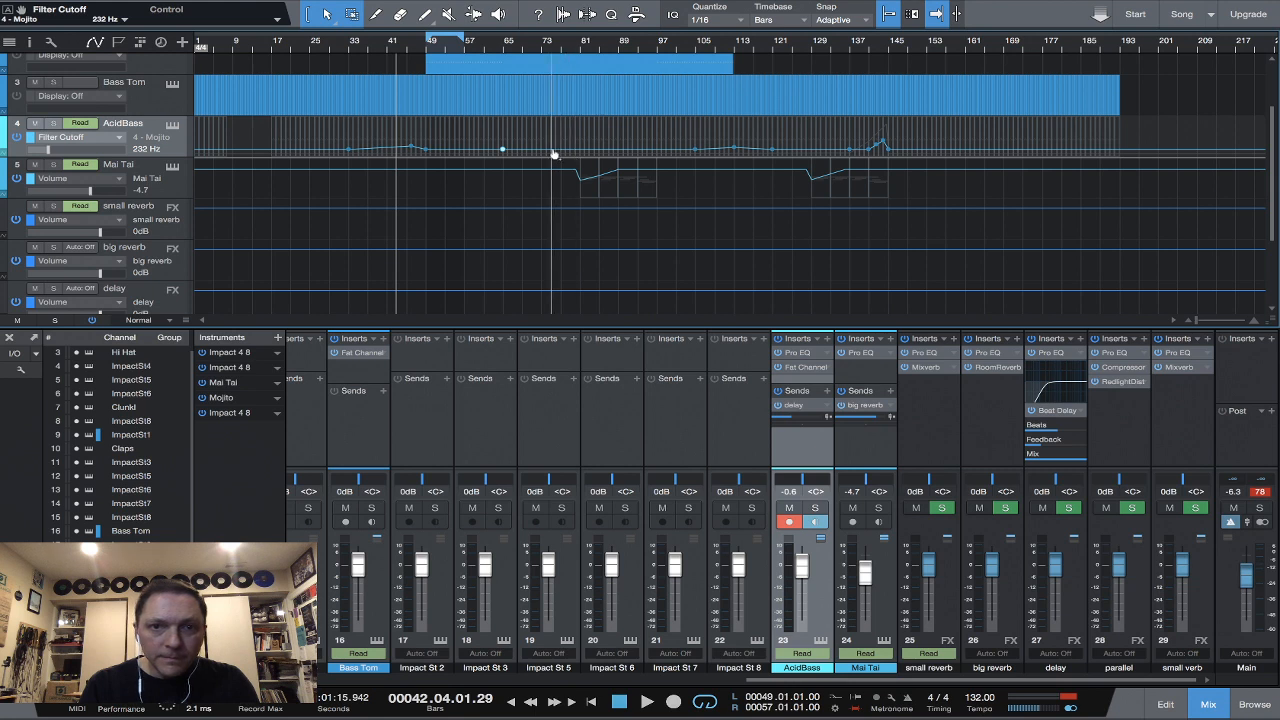
click(541, 151)
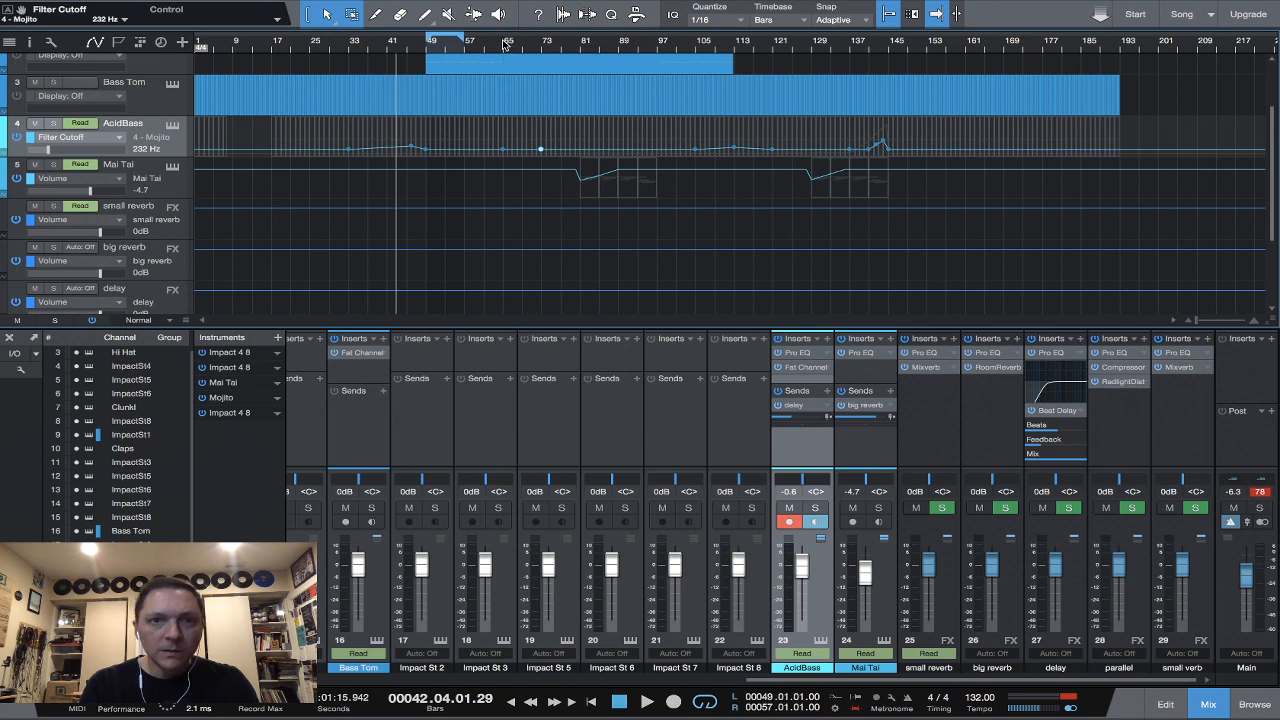
click(502, 48)
key(space)
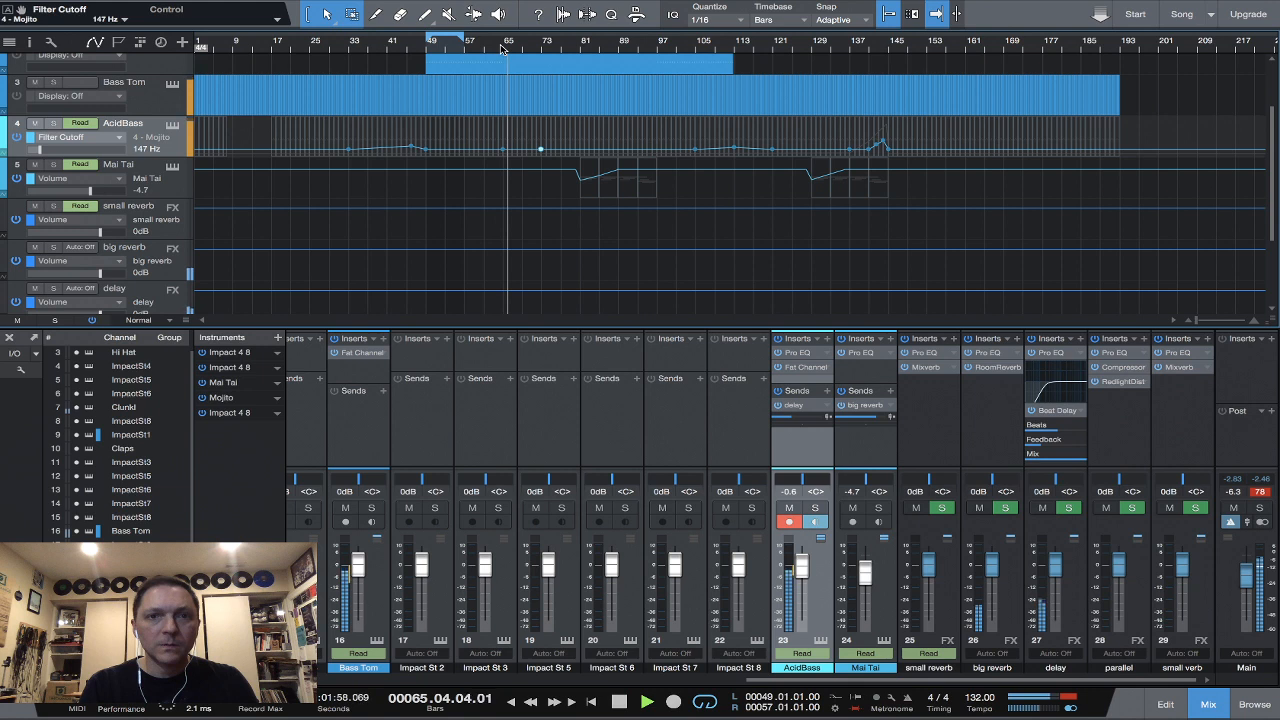
key(space)
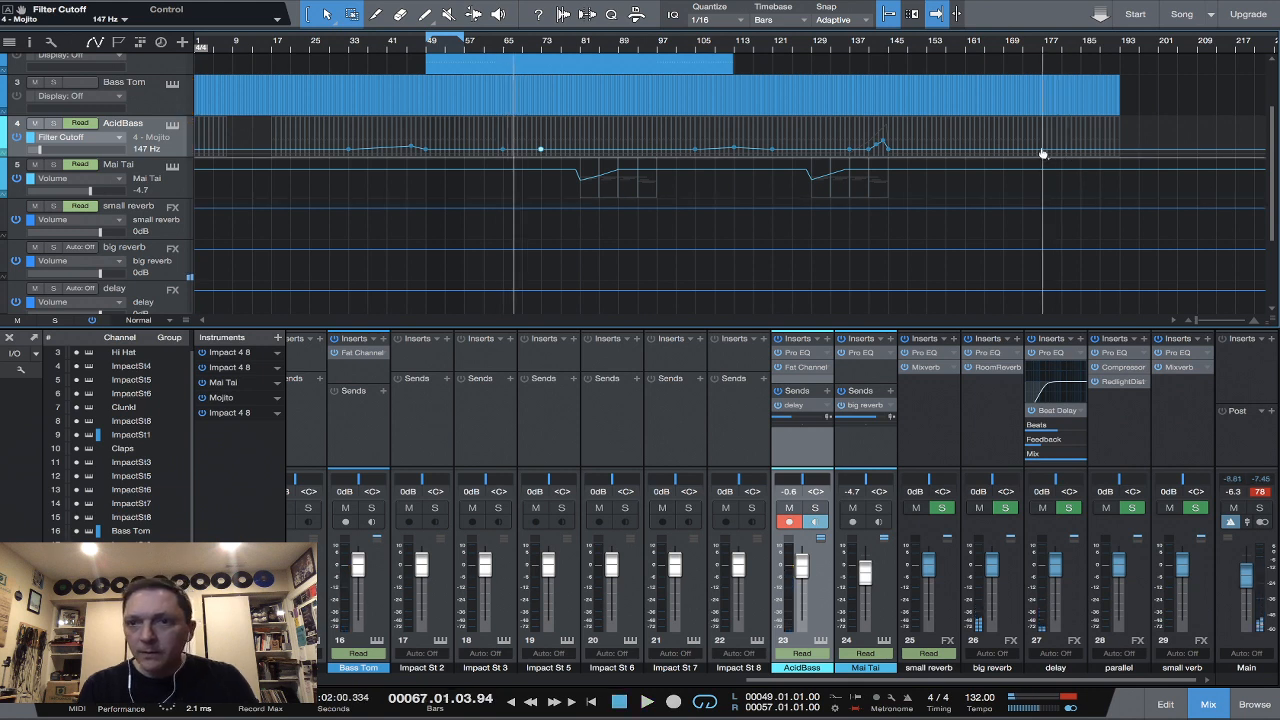
Lower AcidBass's Filter Cutoff gradually from about bar 176 to the song's end at bar 193.
click(1040, 151)
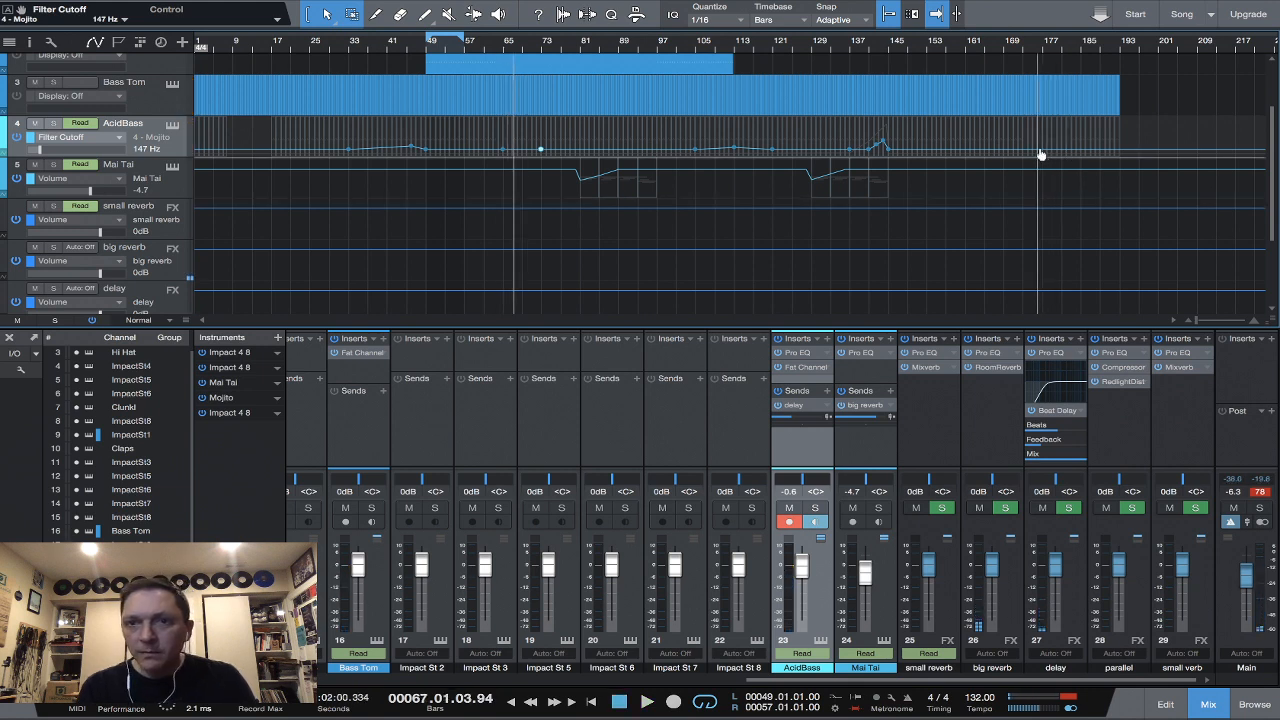
click(1121, 155)
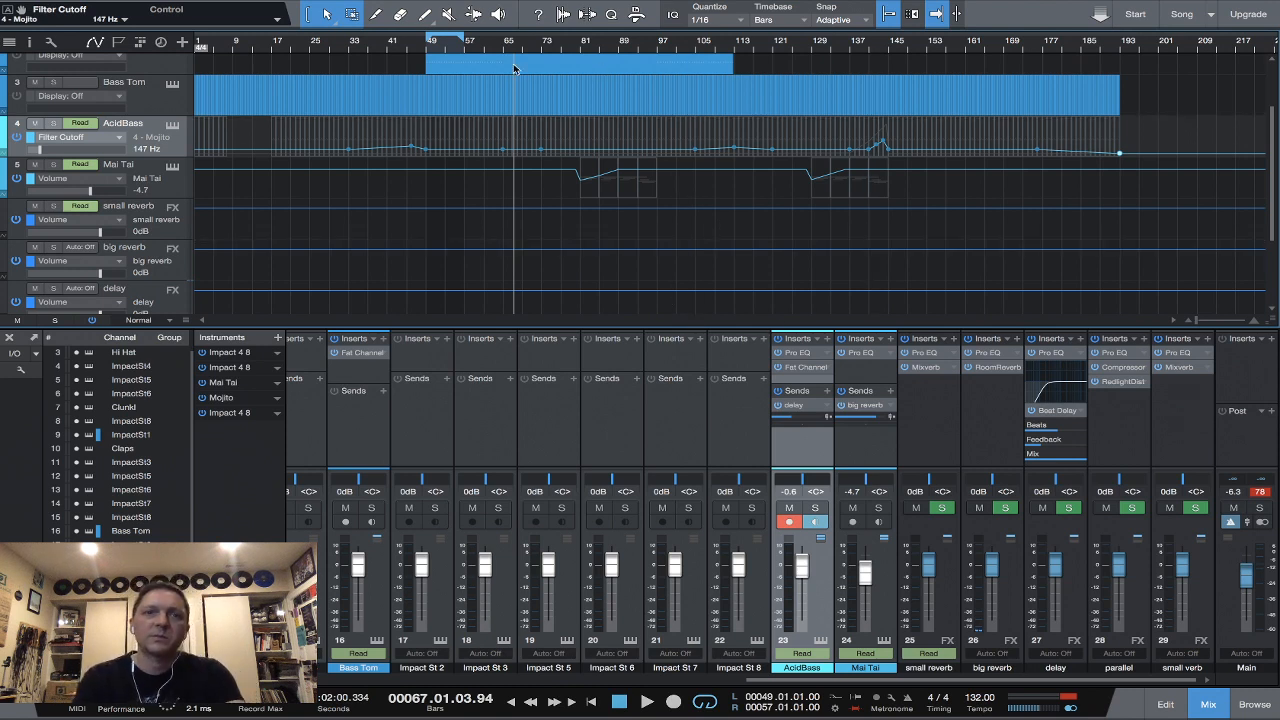
Audition the song from about bar 46, and again from bar 64 with looping turned off.
click(414, 51)
key(space)
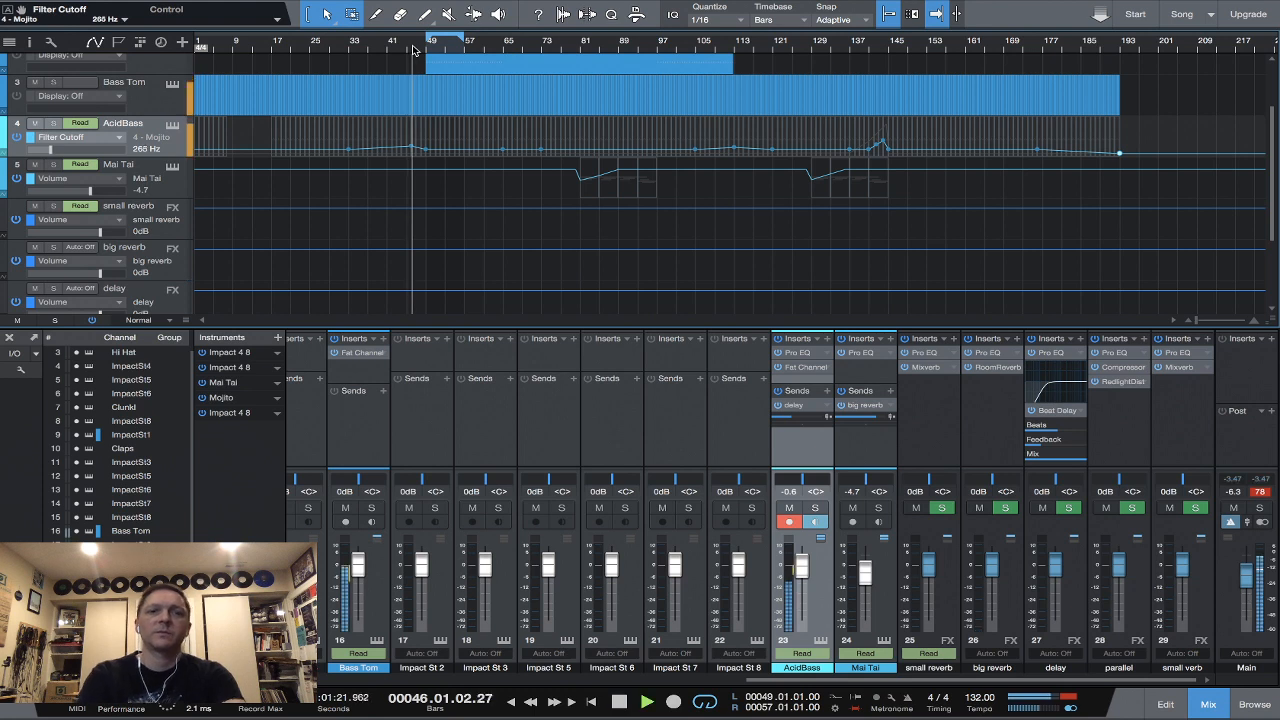
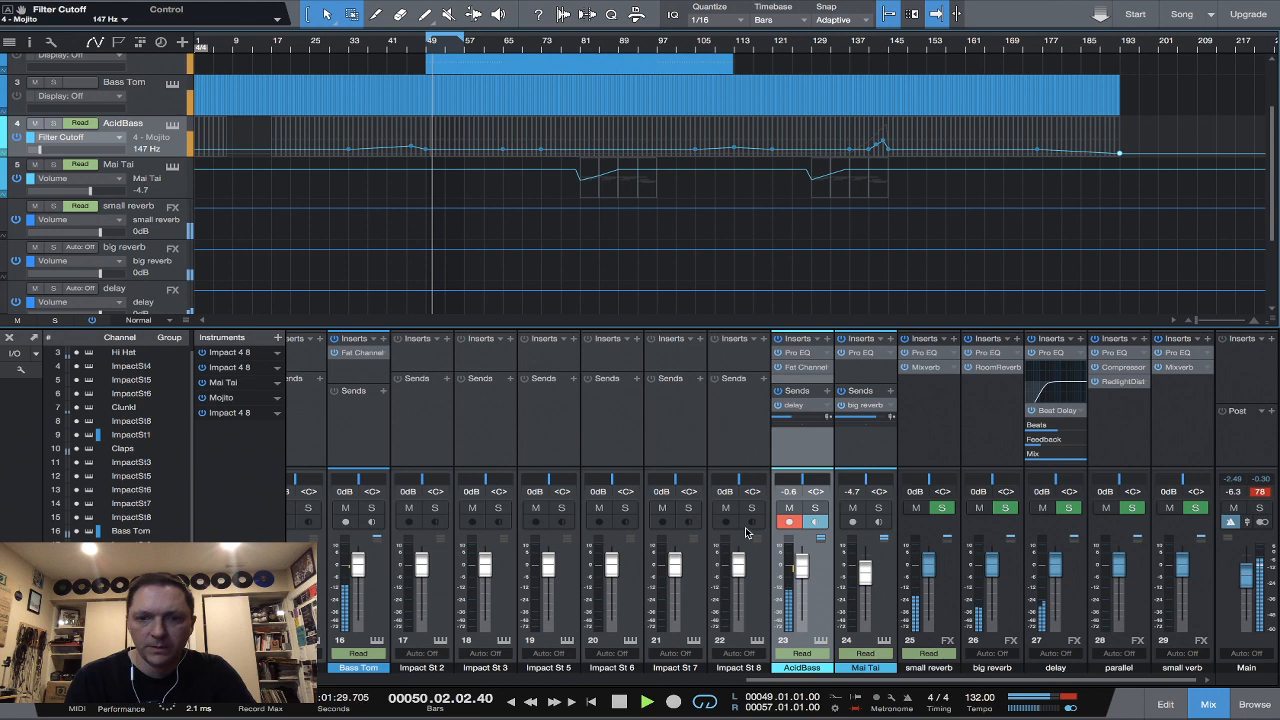
key(space)
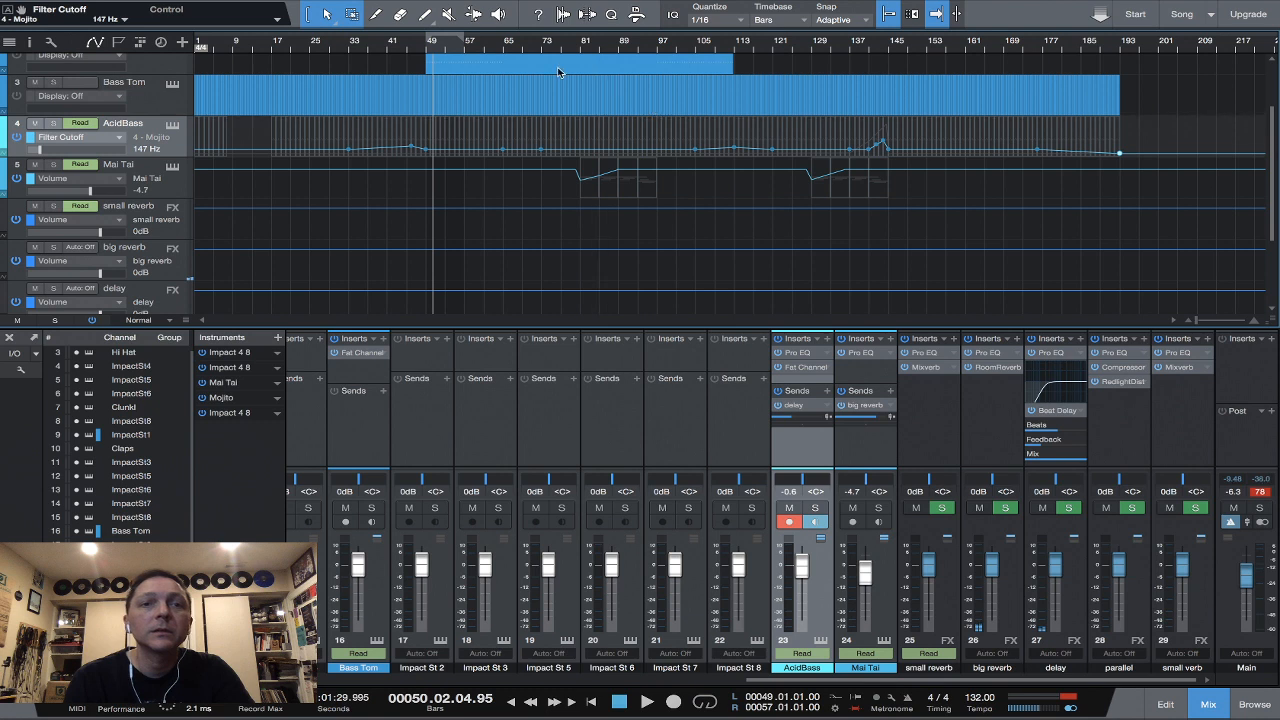
click(500, 50)
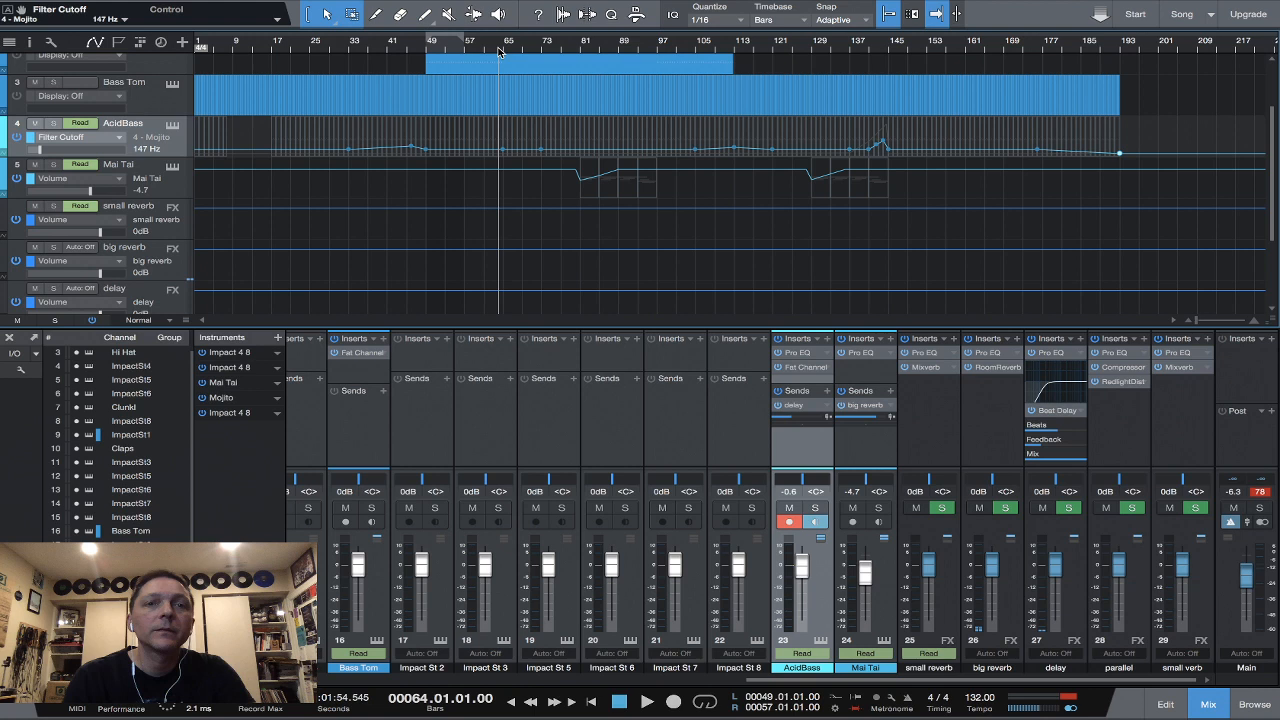
key(space)
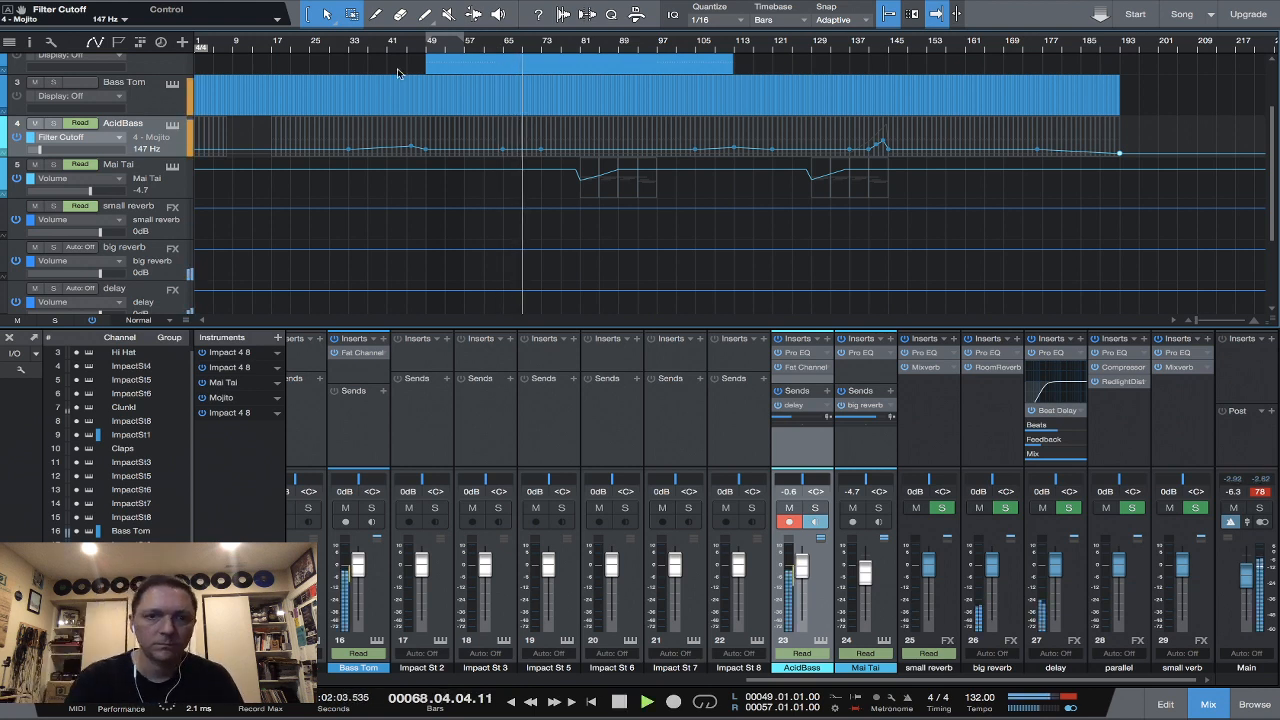
Show the AcidBass track's automation for its delay Send Level.
scroll(486, 235, up, 2)
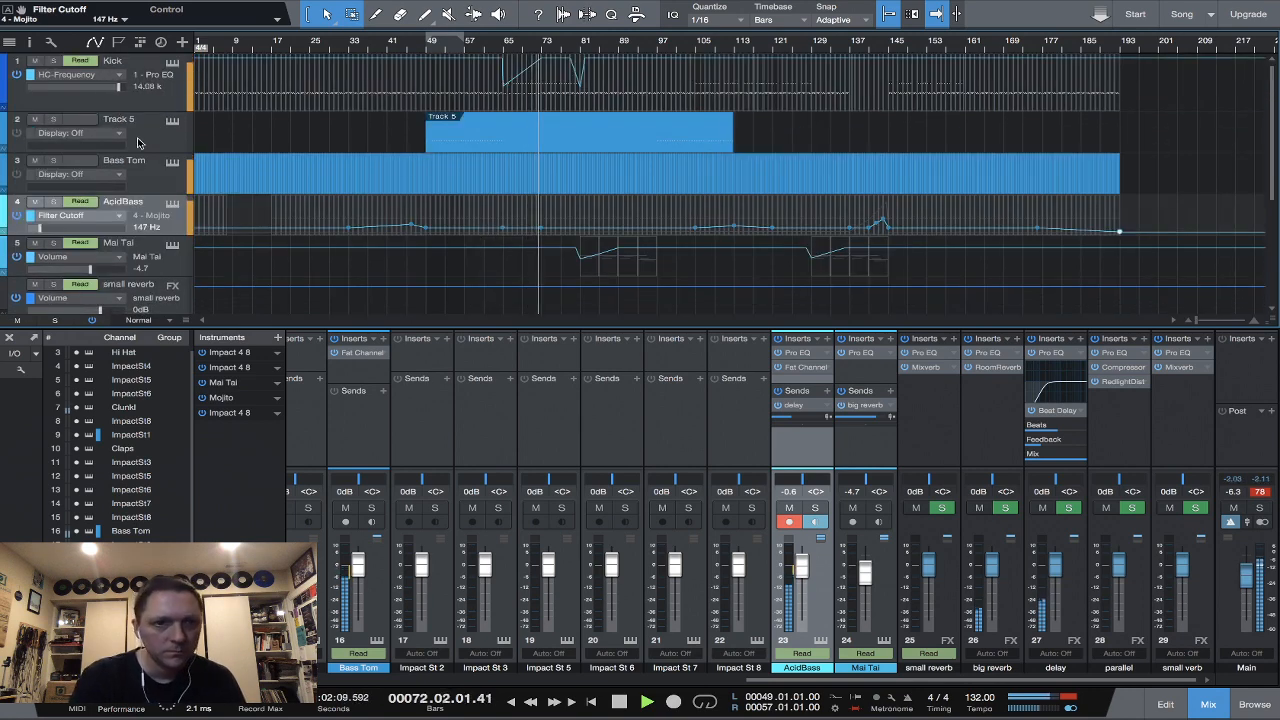
click(118, 218)
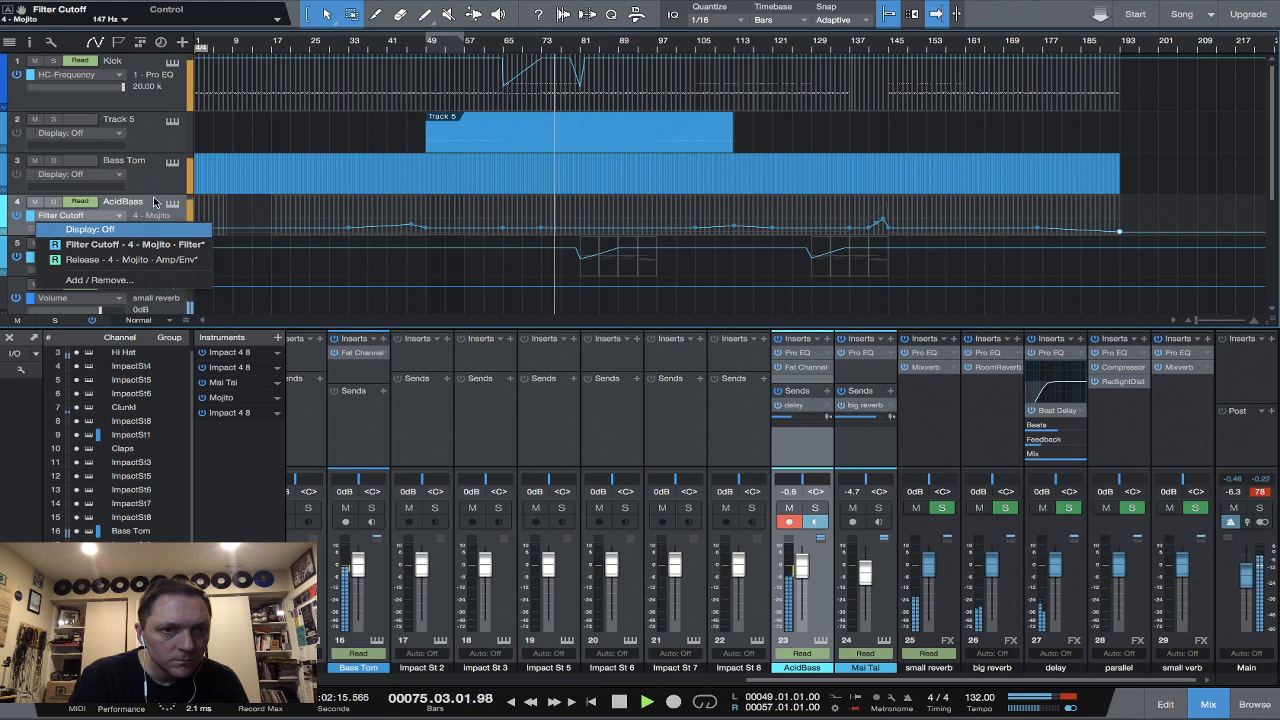
click(153, 203)
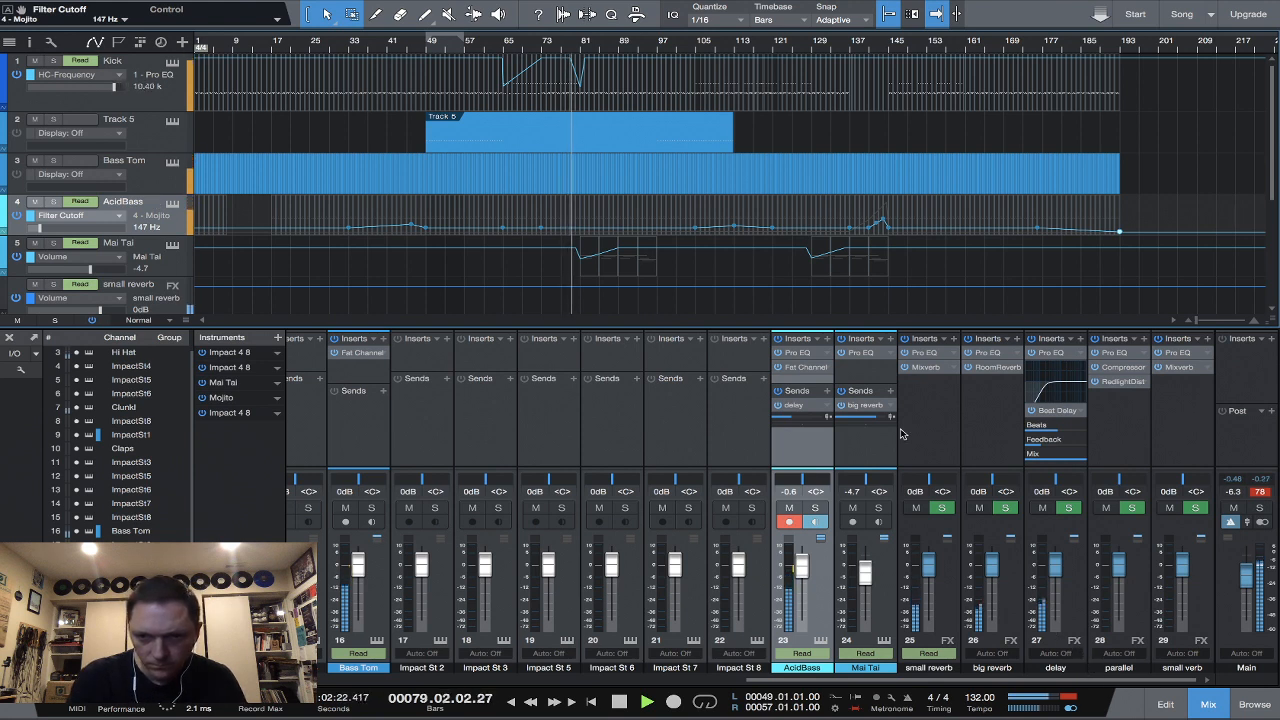
click(828, 406)
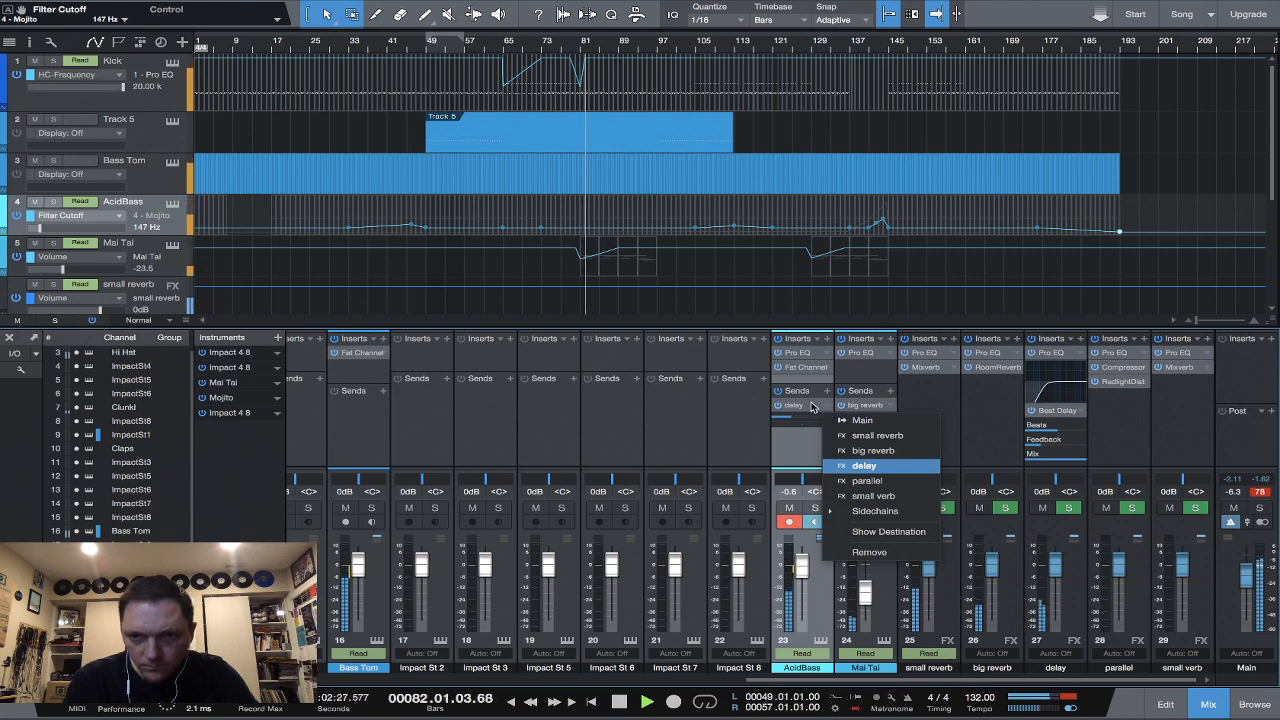
click(811, 407)
right_click(807, 408)
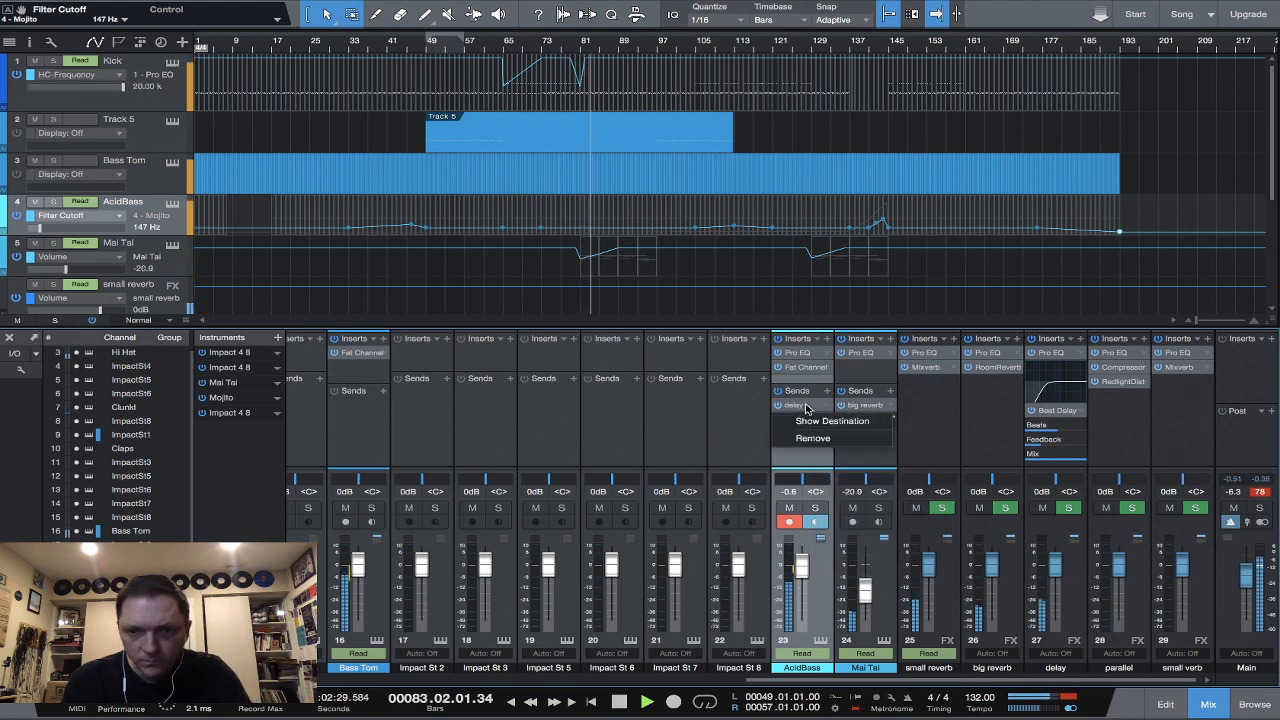
click(717, 424)
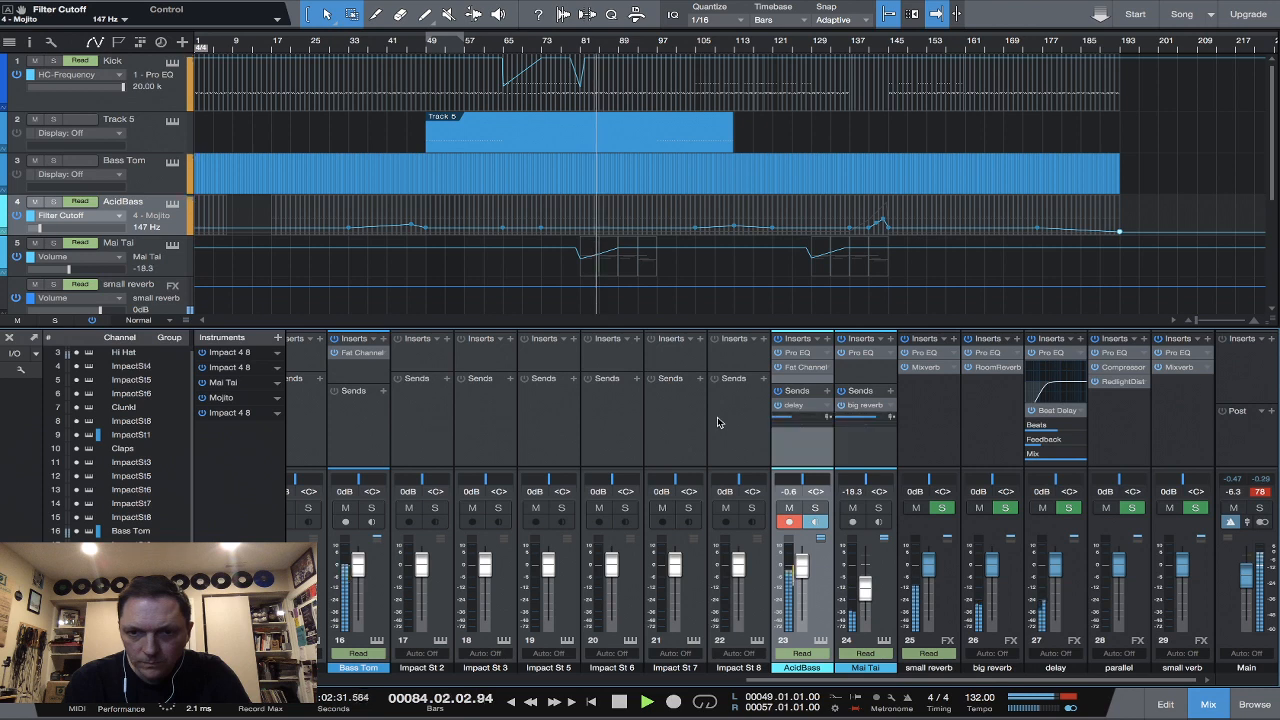
right_click(797, 420)
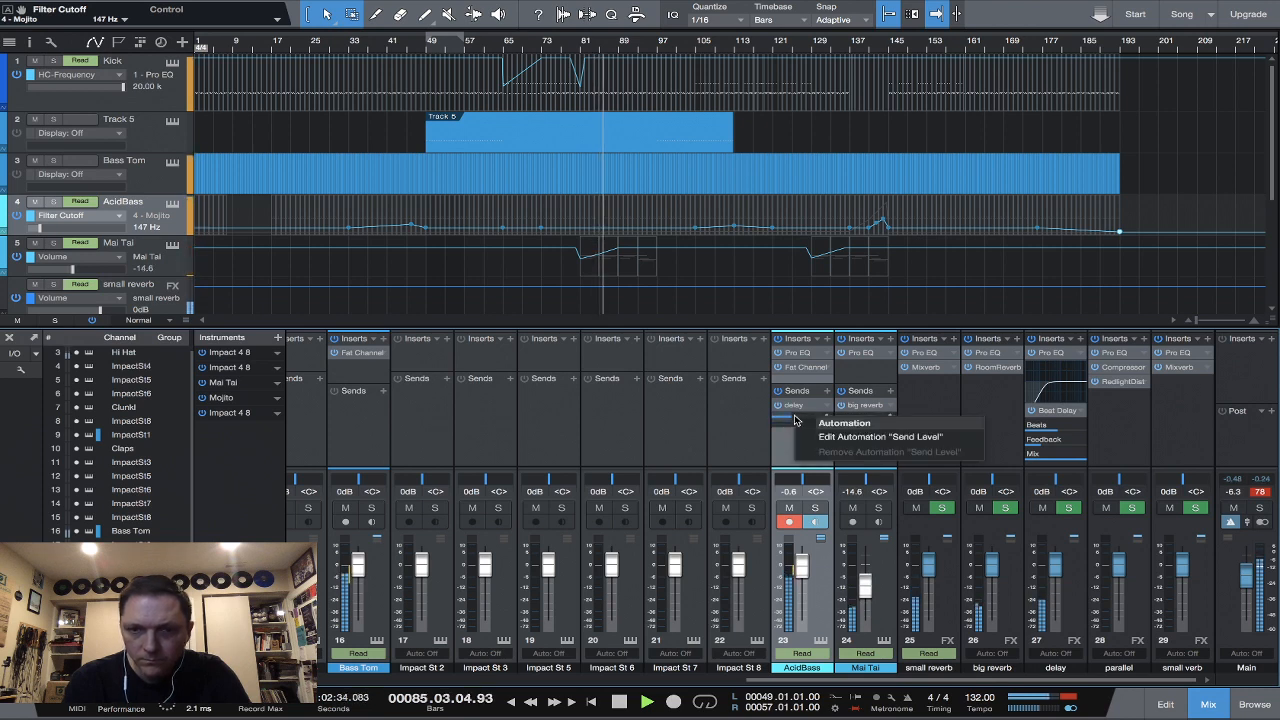
click(842, 438)
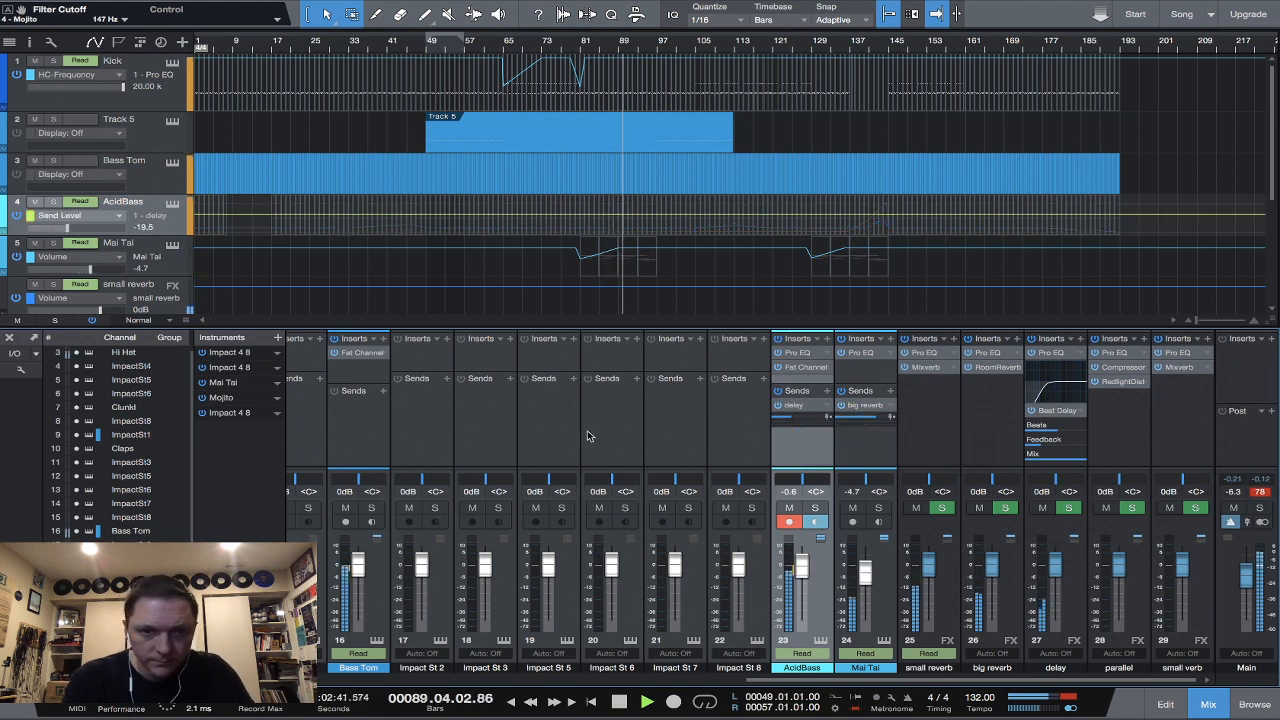
Show automation for the Claps channel's small reverb Send Level, and stop playback at about bar 101.
scroll(588, 435, left, 5)
scroll(588, 435, left, 5)
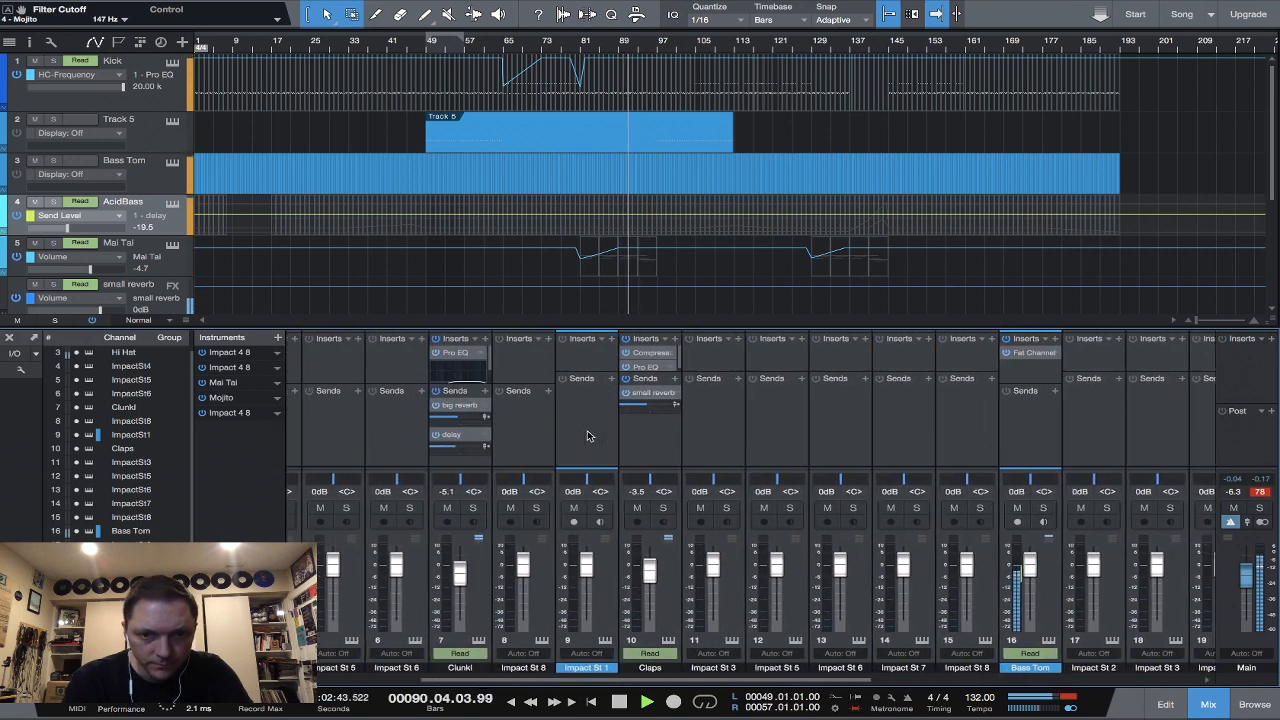
scroll(588, 435, left, 2)
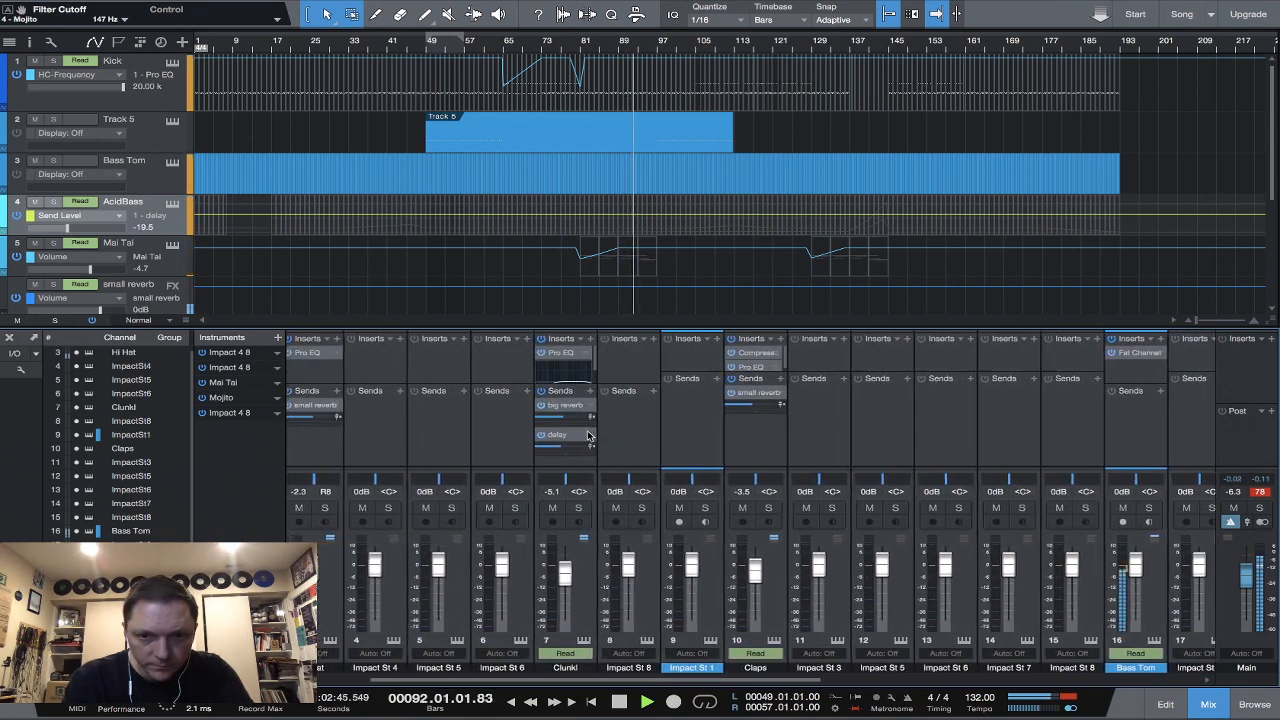
right_click(745, 408)
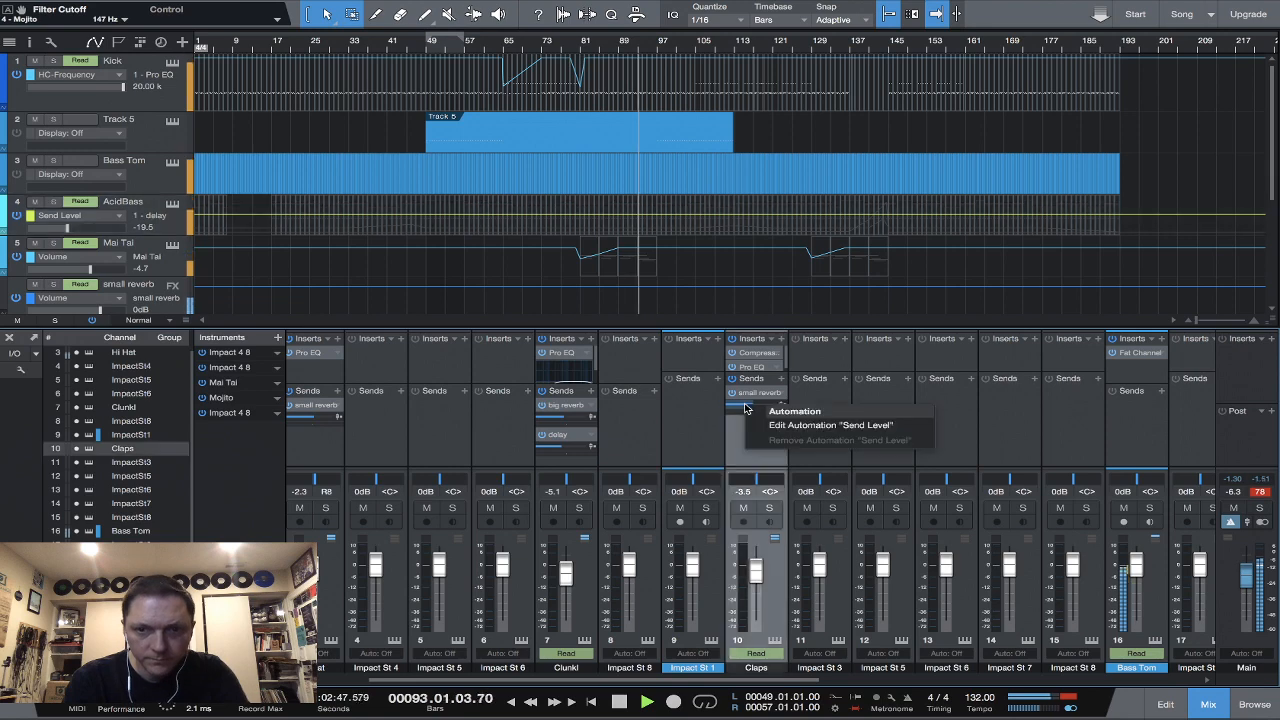
click(776, 425)
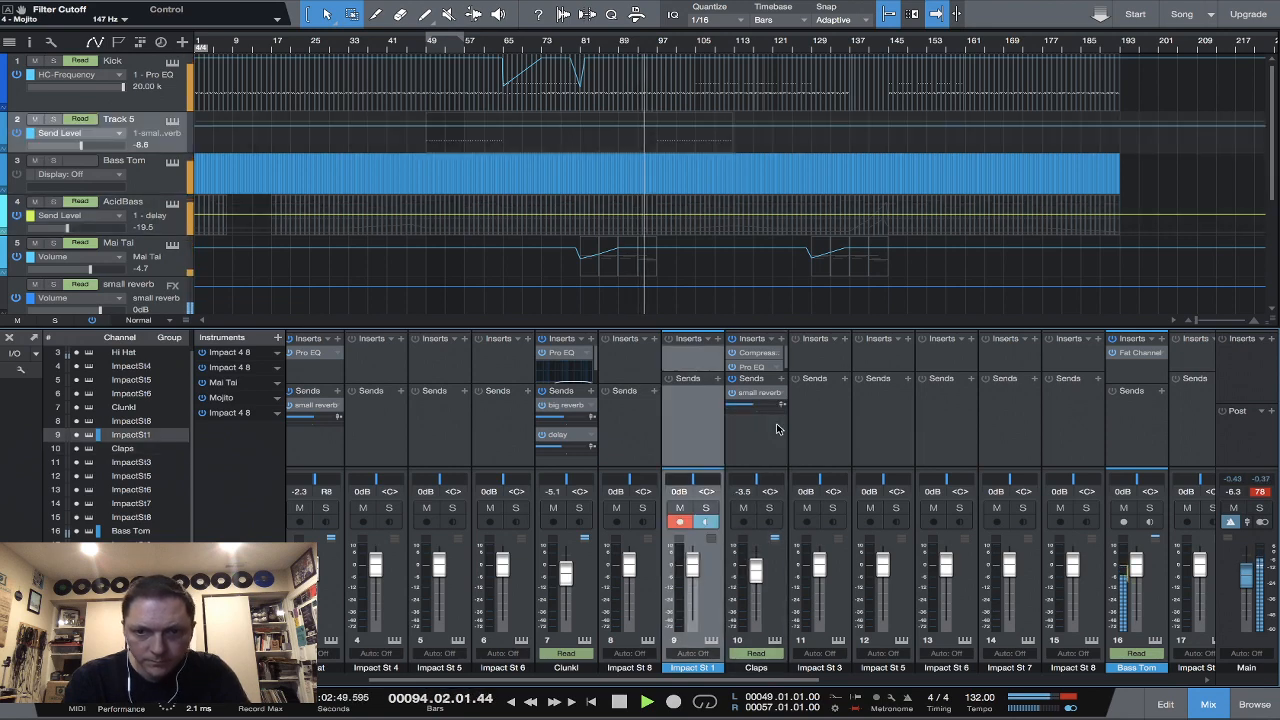
scroll(612, 440, left, 2)
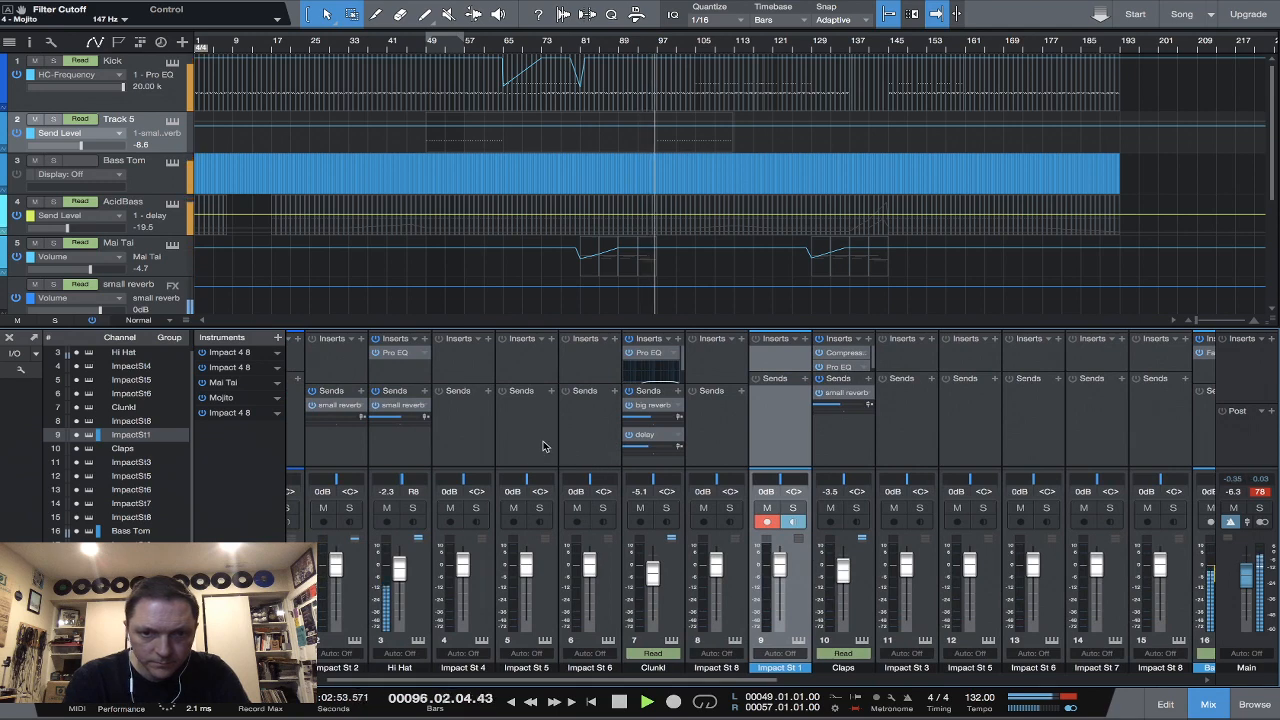
scroll(541, 445, left, 1)
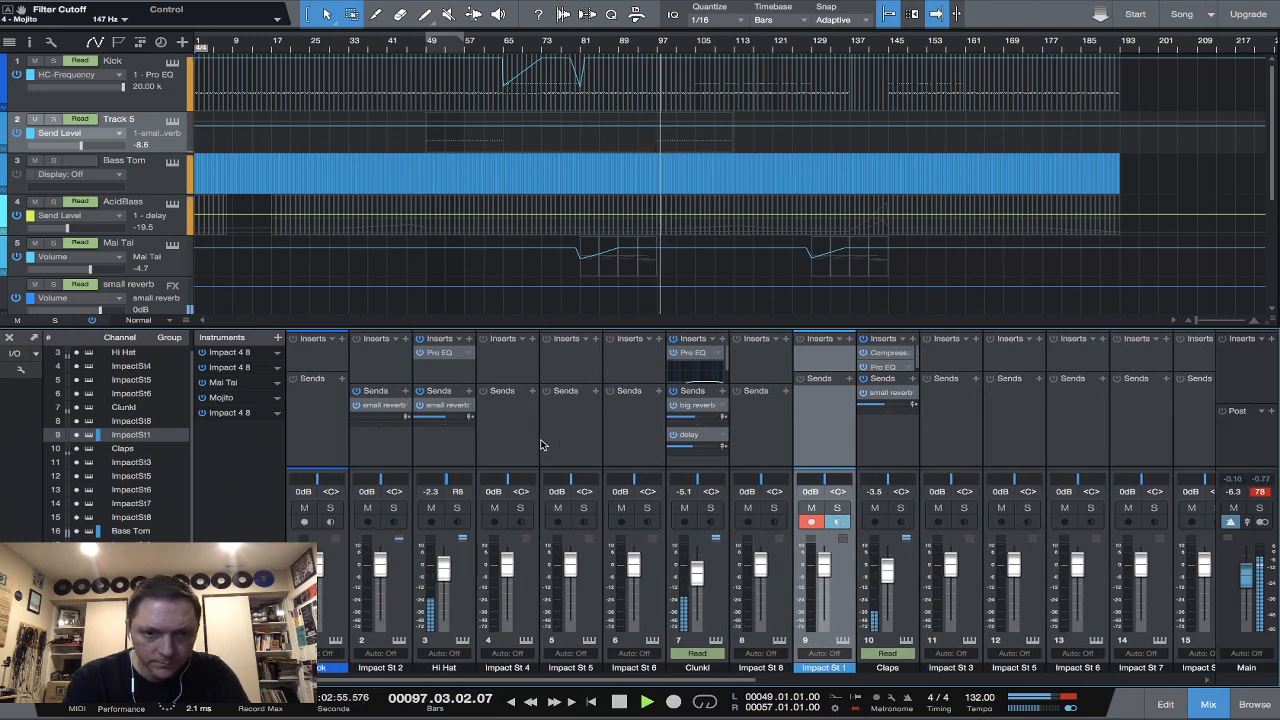
scroll(541, 445, right, 9)
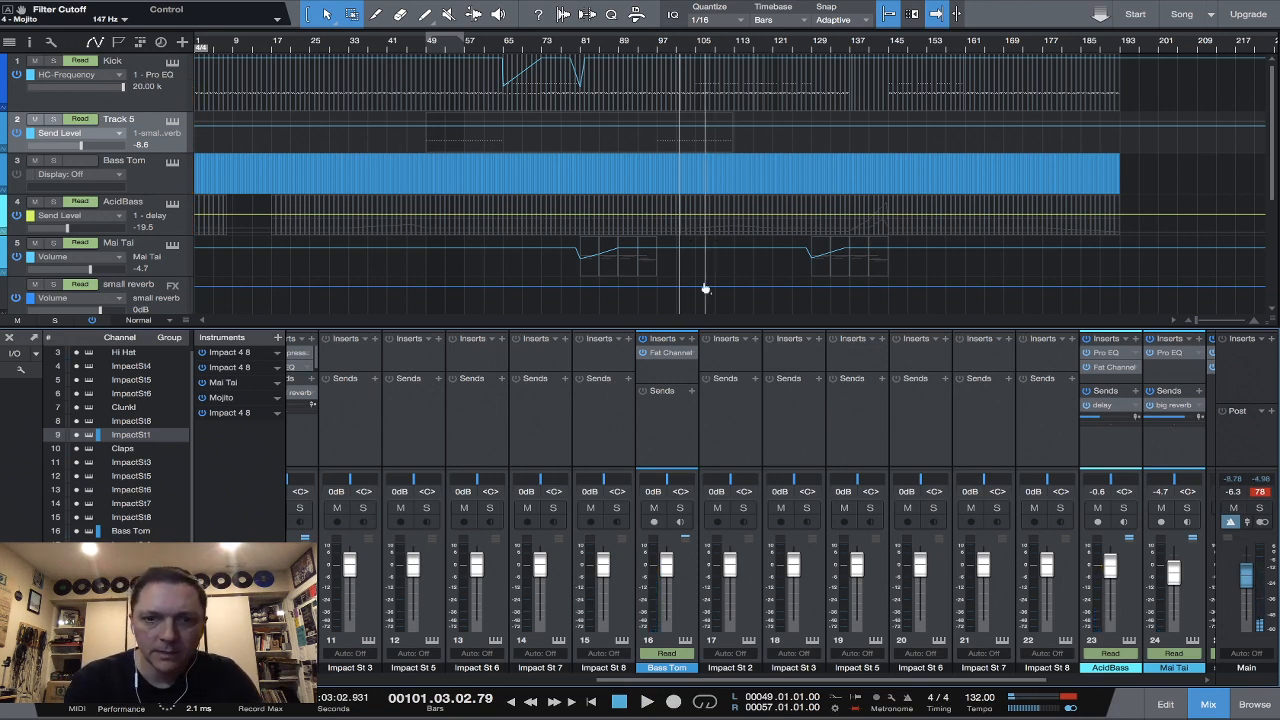
Add AcidBass delay Send Level points at bars 65, 97, 113, 121 and 129, keeping the line flat.
click(659, 216)
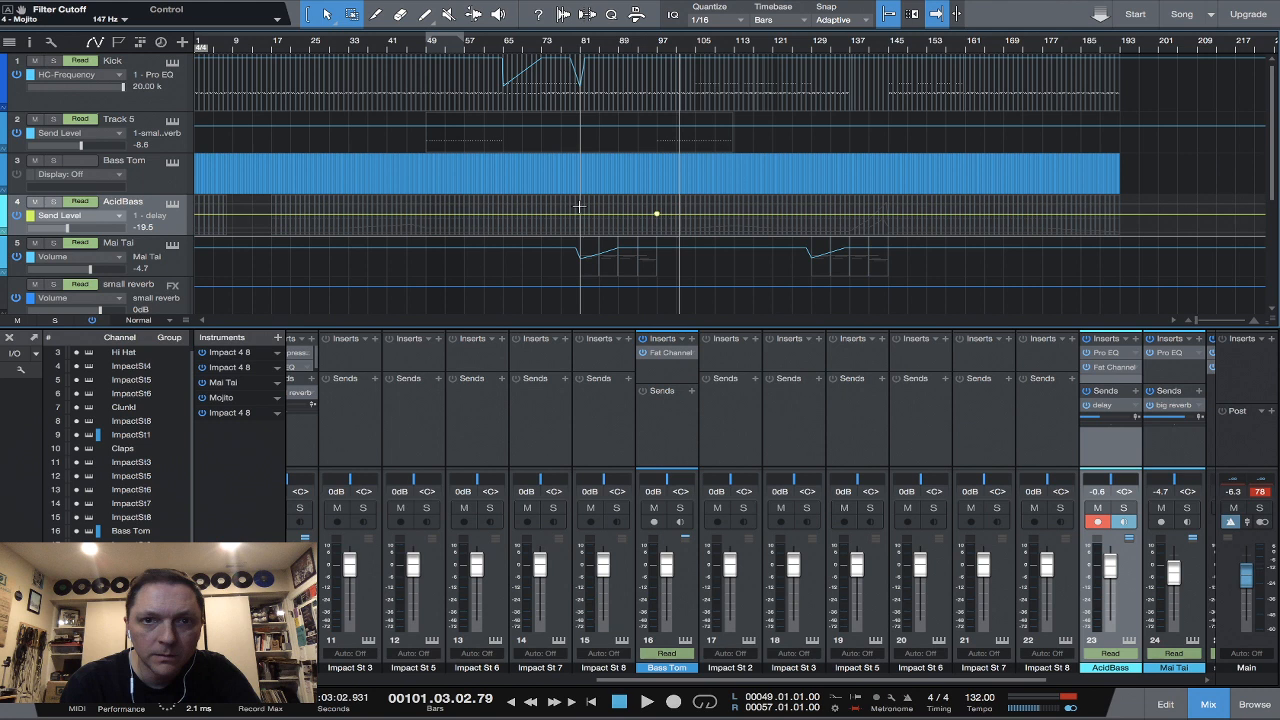
click(502, 214)
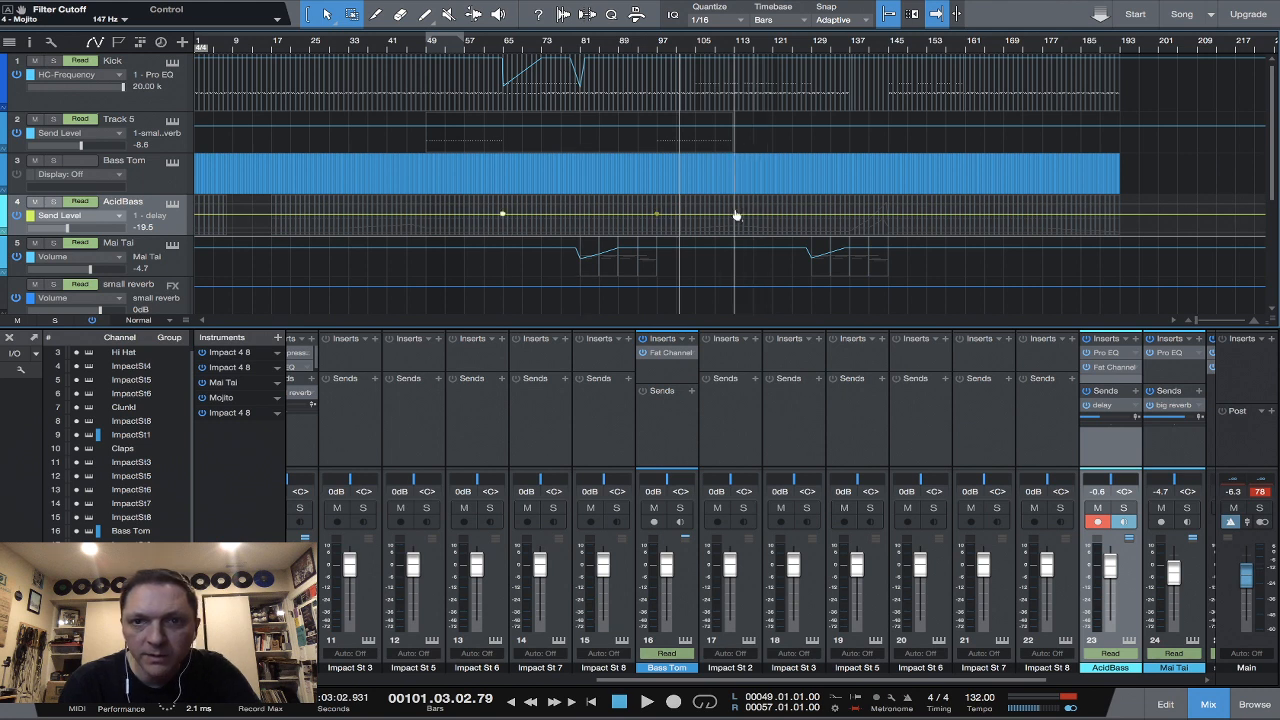
click(735, 214)
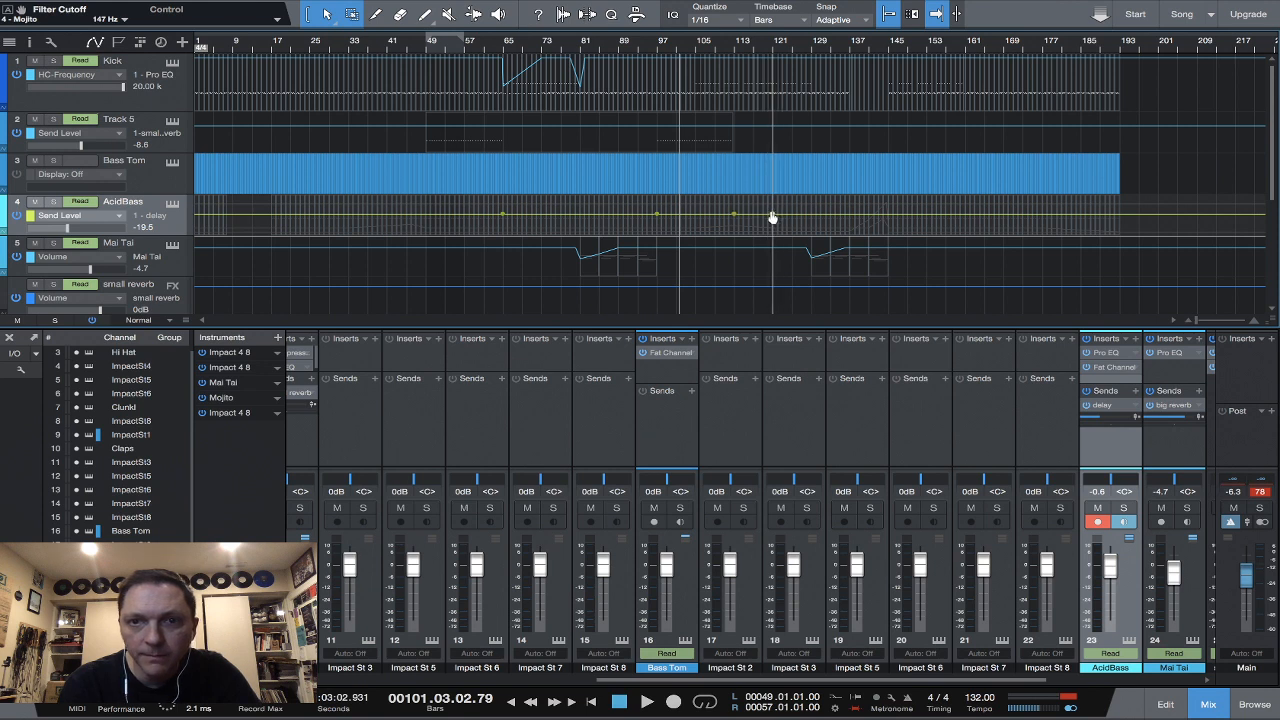
click(772, 214)
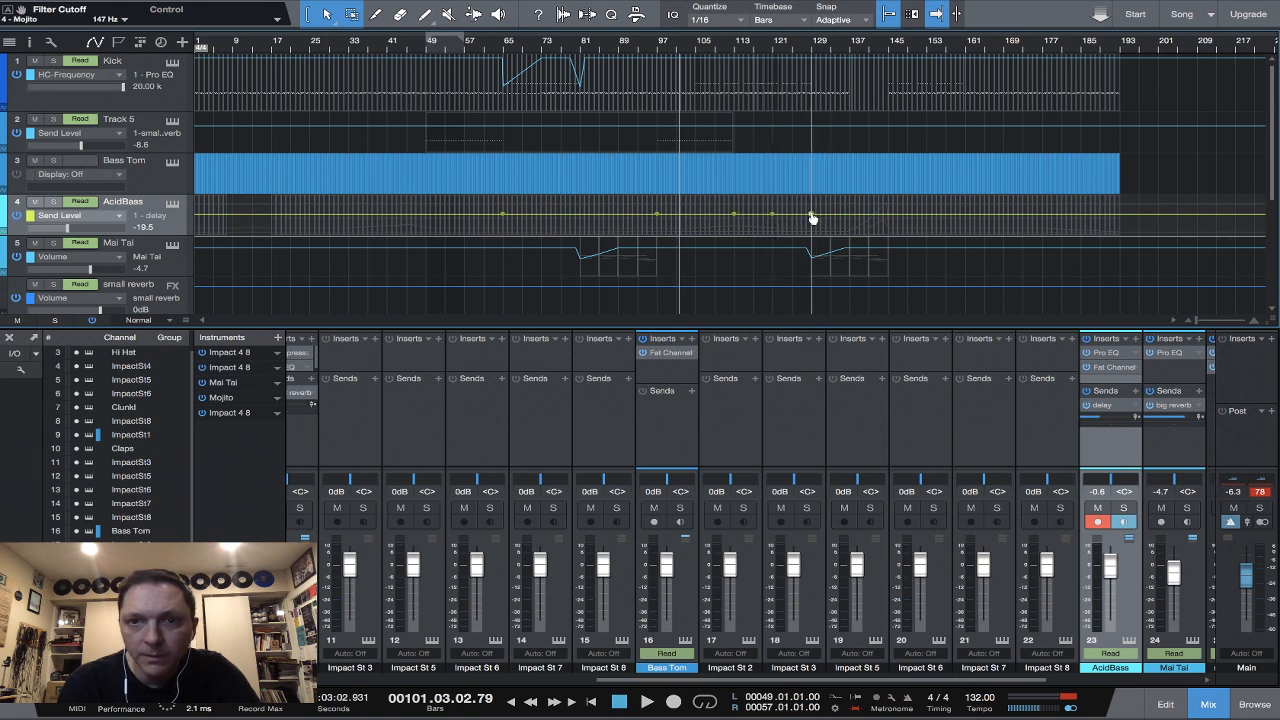
click(812, 214)
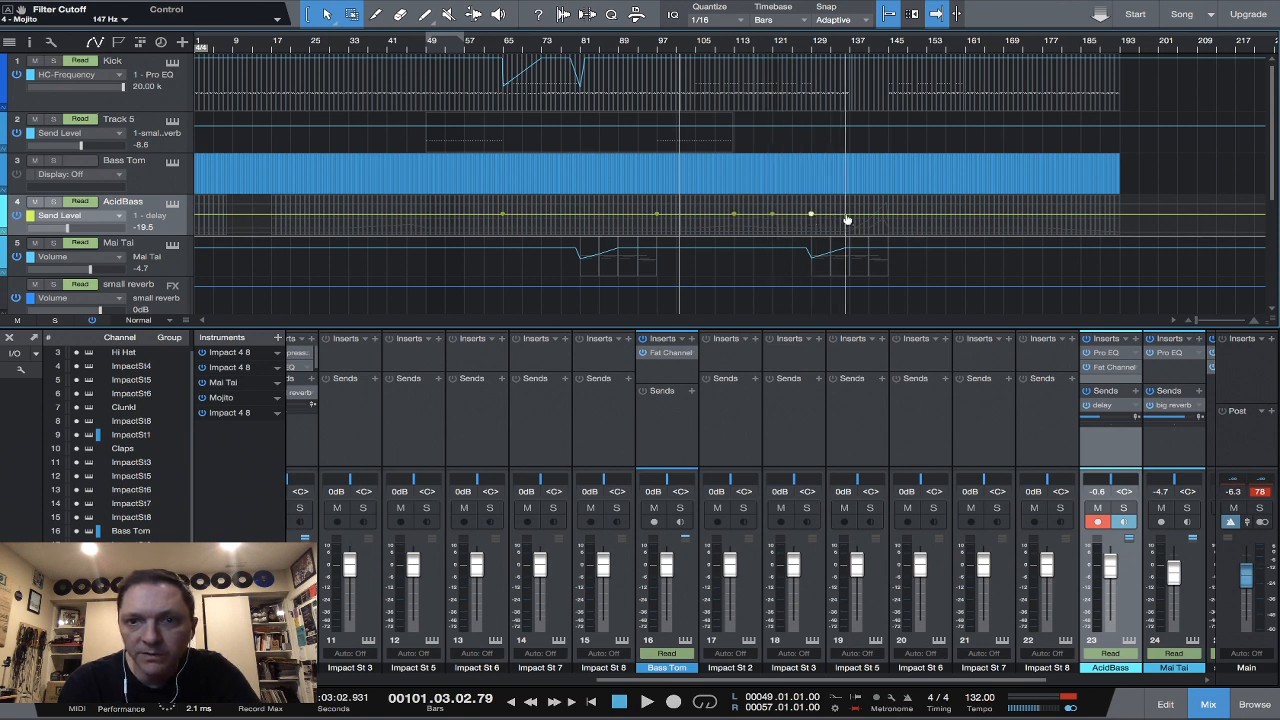
Add further flat AcidBass delay Send Level points at bars 137, 145, 153 and 161, and at bars 33 and 49.
click(848, 214)
click(889, 214)
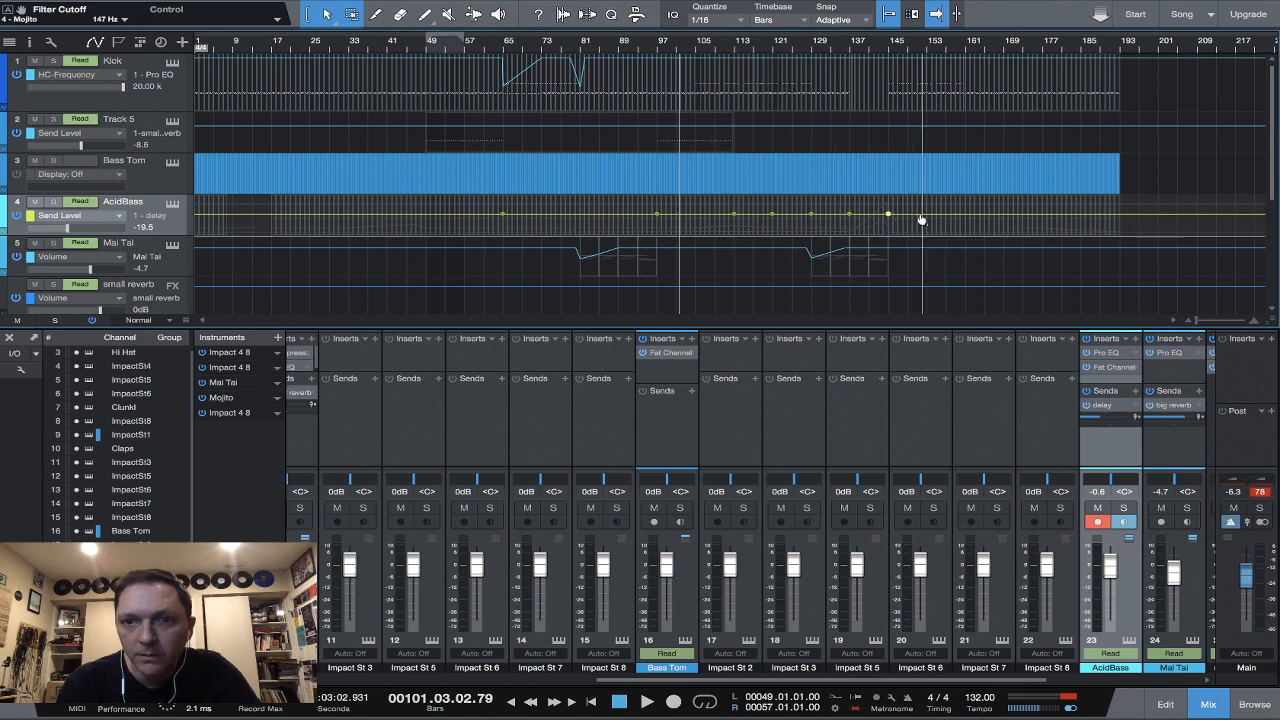
click(926, 214)
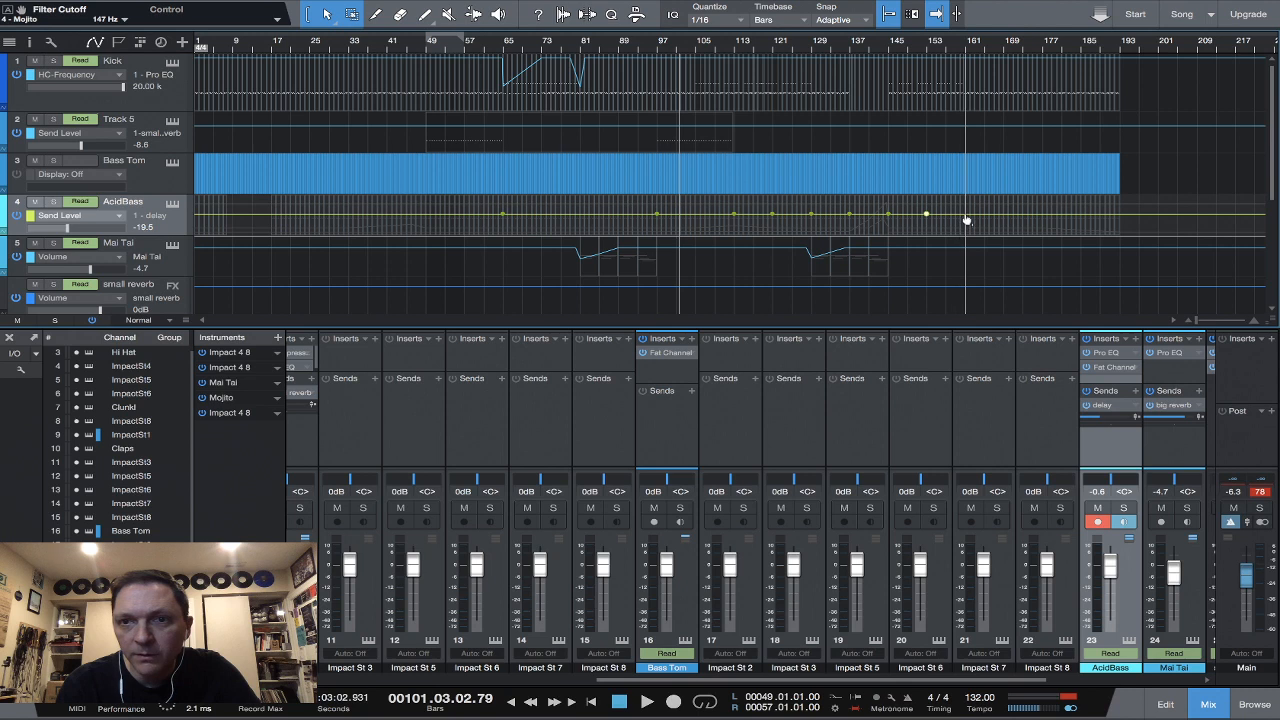
click(966, 214)
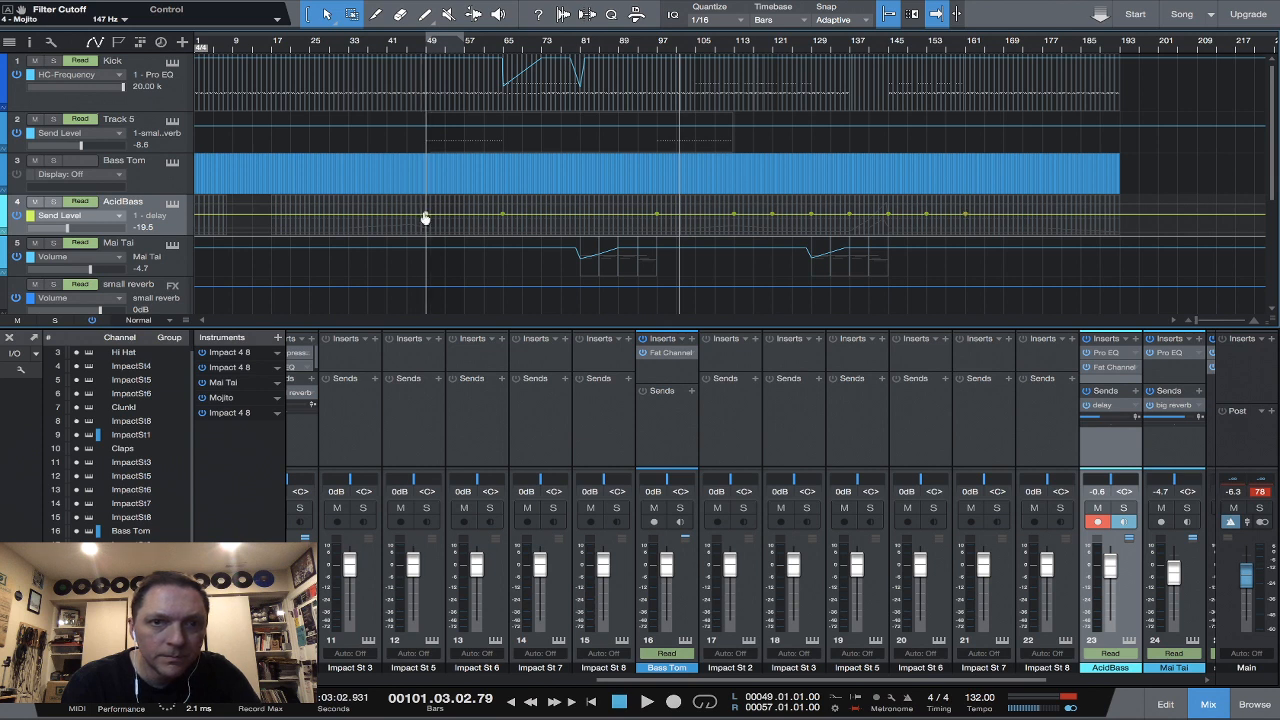
click(425, 215)
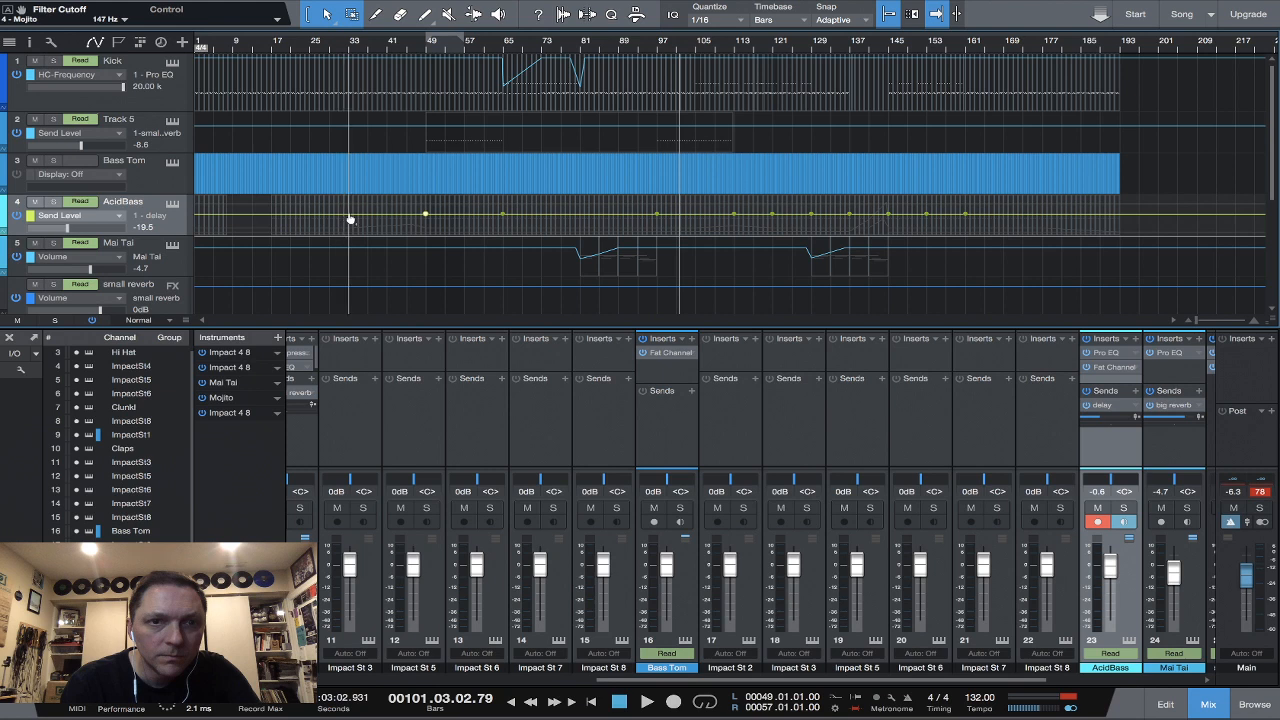
click(349, 217)
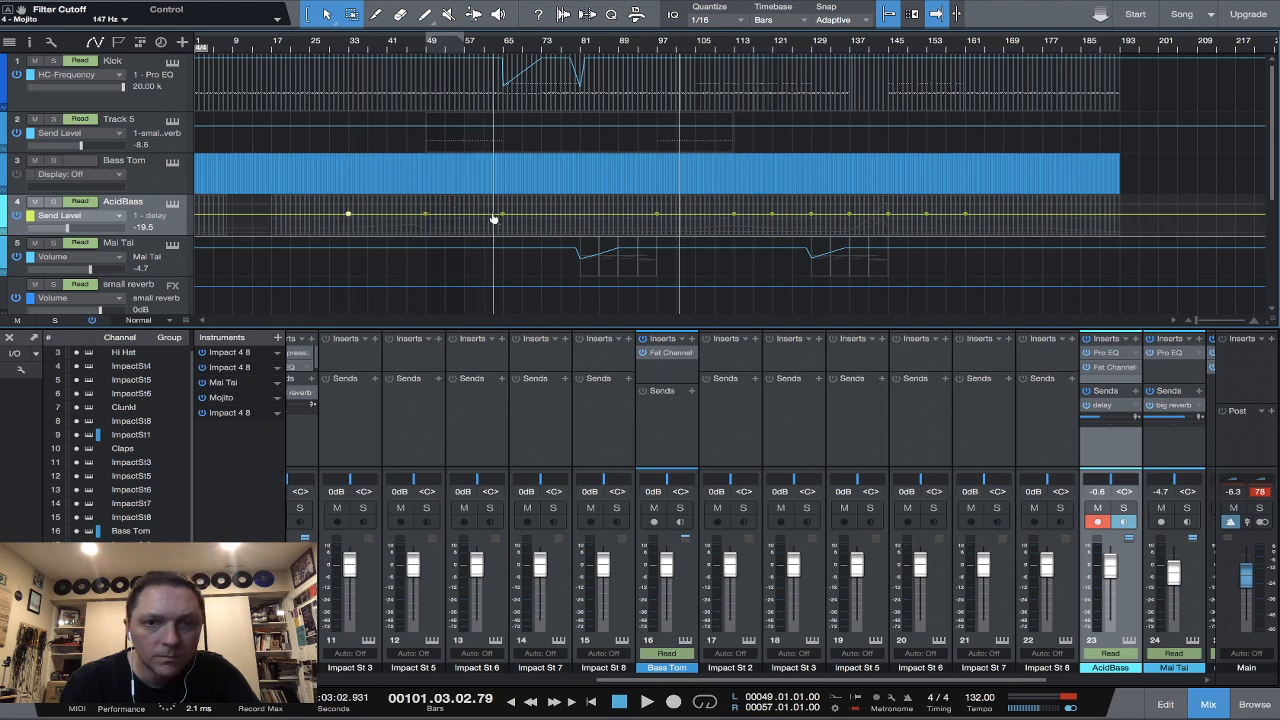
Raise AcidBass's delay Send Level to 0dB at bar 63, and while auditioning add a low point at bar 59 to shorten the rise.
drag(493, 217, 493, 206)
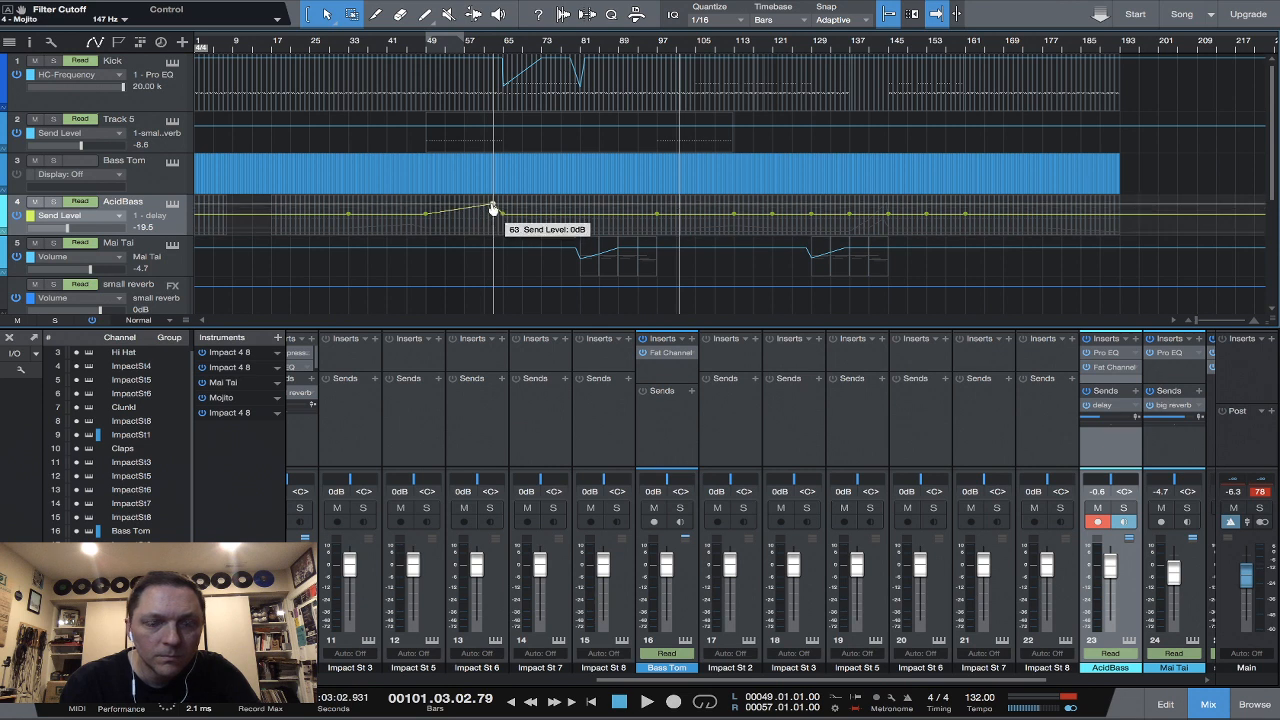
click(465, 48)
key(space)
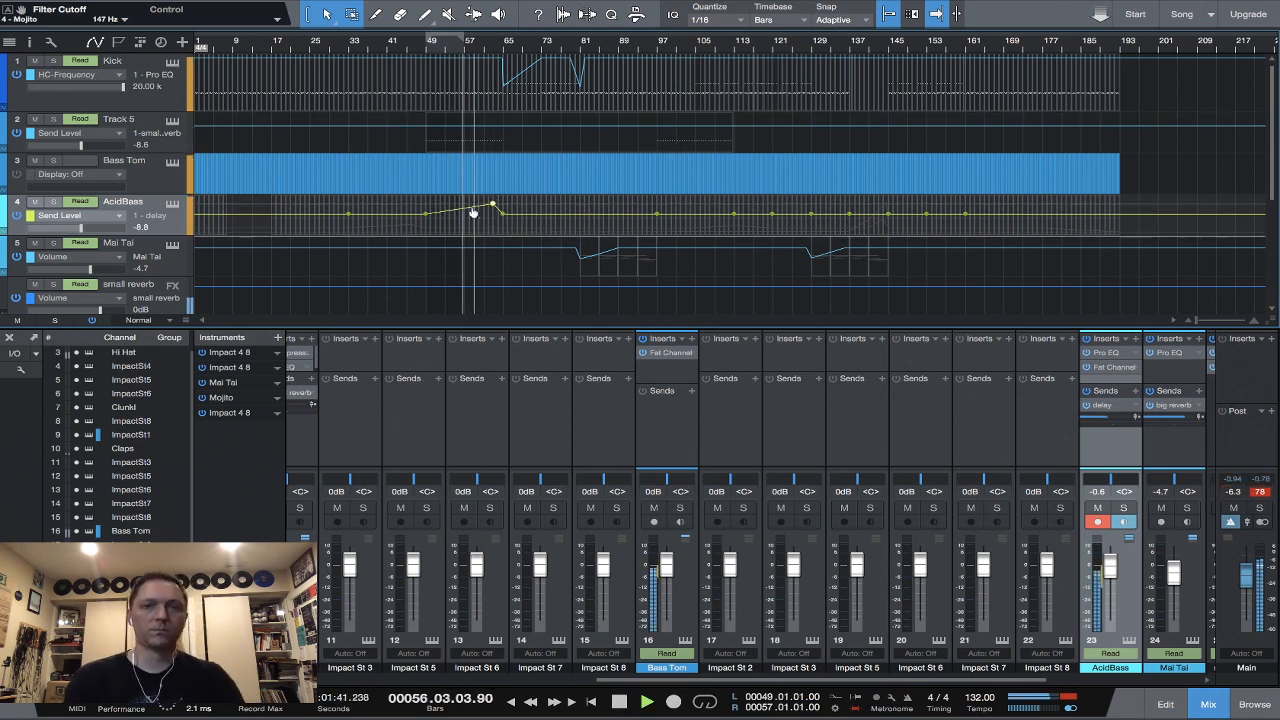
drag(472, 212, 474, 221)
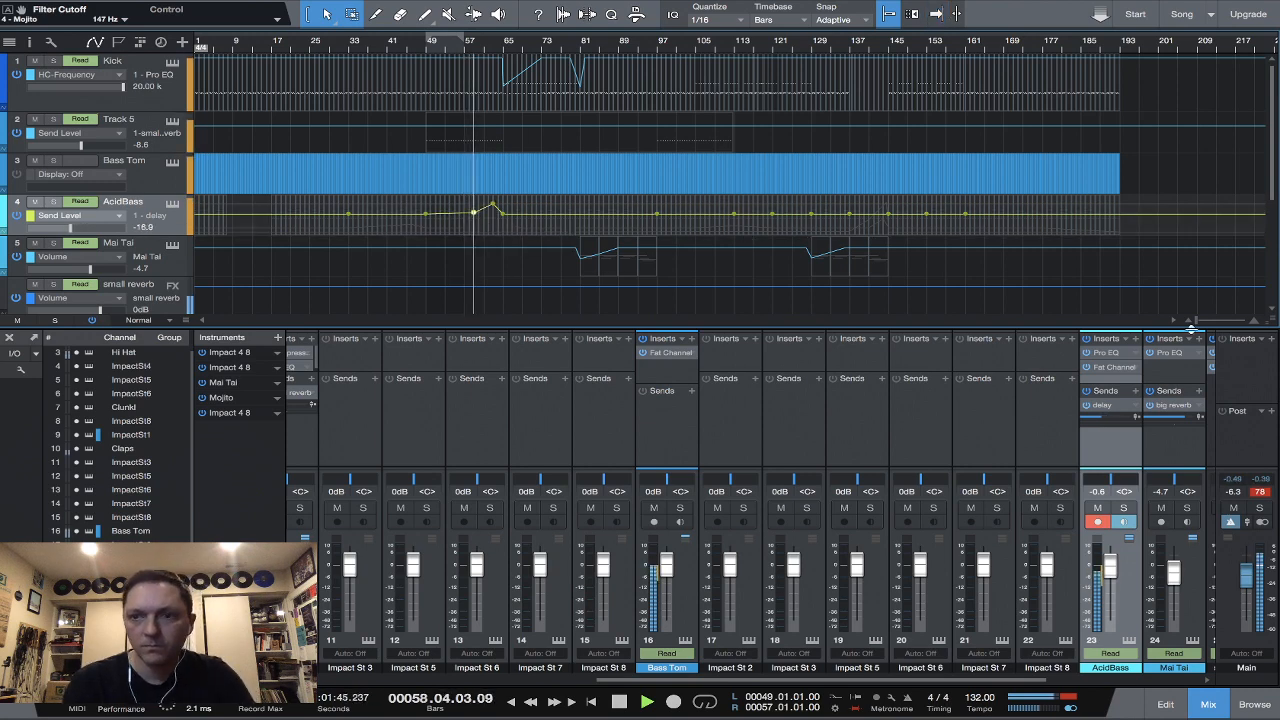
Move the AcidBass delay Send Level peak to bar 64, and bend the ramp from bar 59 into a late, steep rise.
drag(1191, 321, 1207, 322)
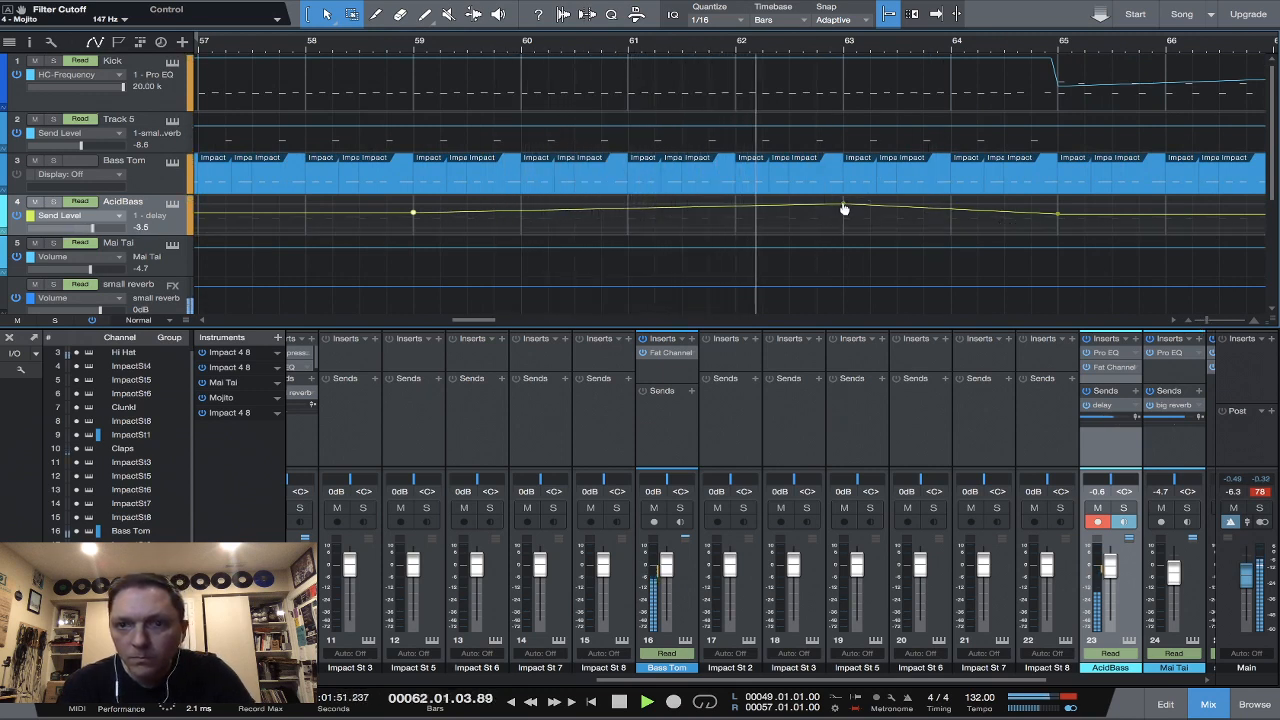
drag(844, 209, 951, 210)
click(682, 210)
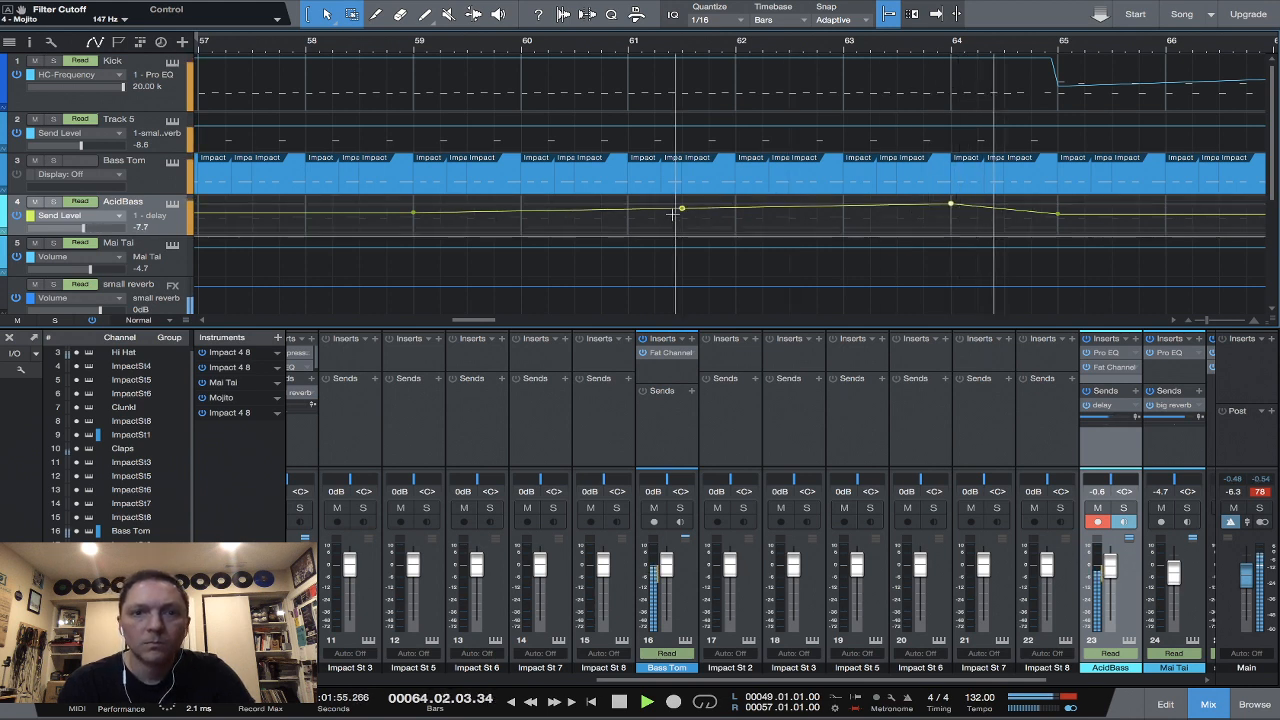
drag(683, 211, 726, 220)
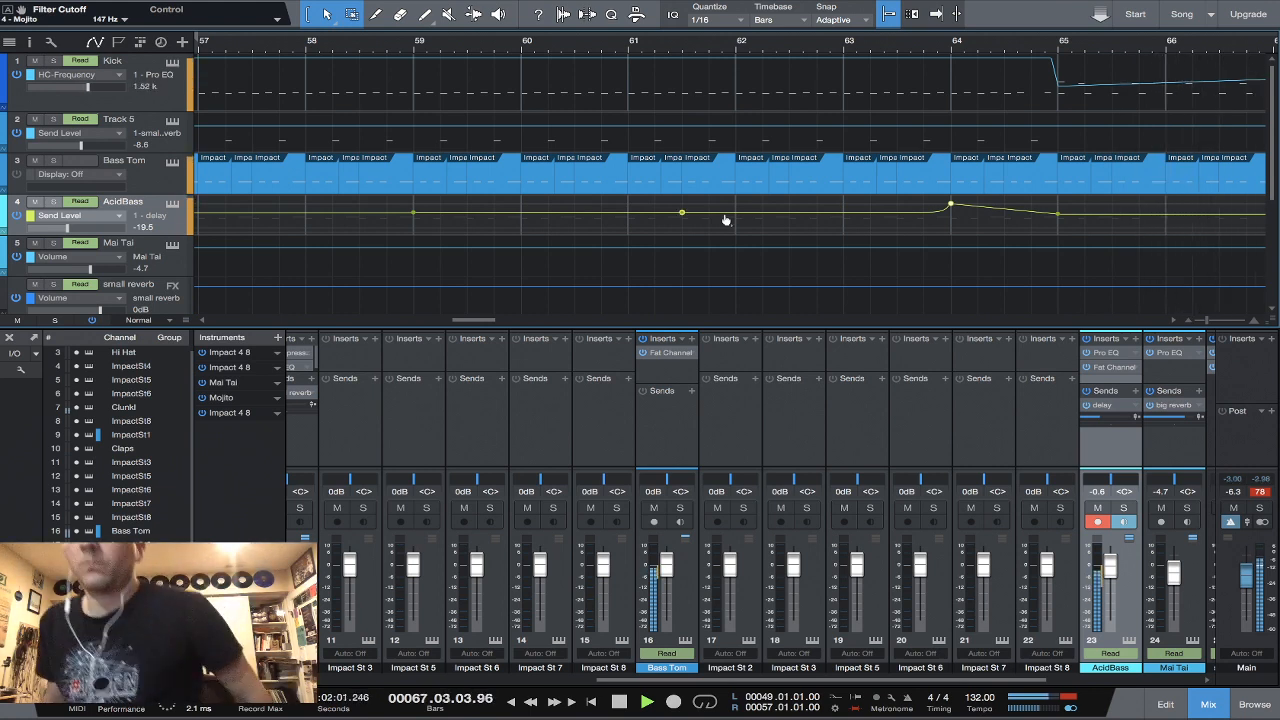
Pause the song, audition it onward from about bar 68, and bring the full arrangement back into view.
key(space)
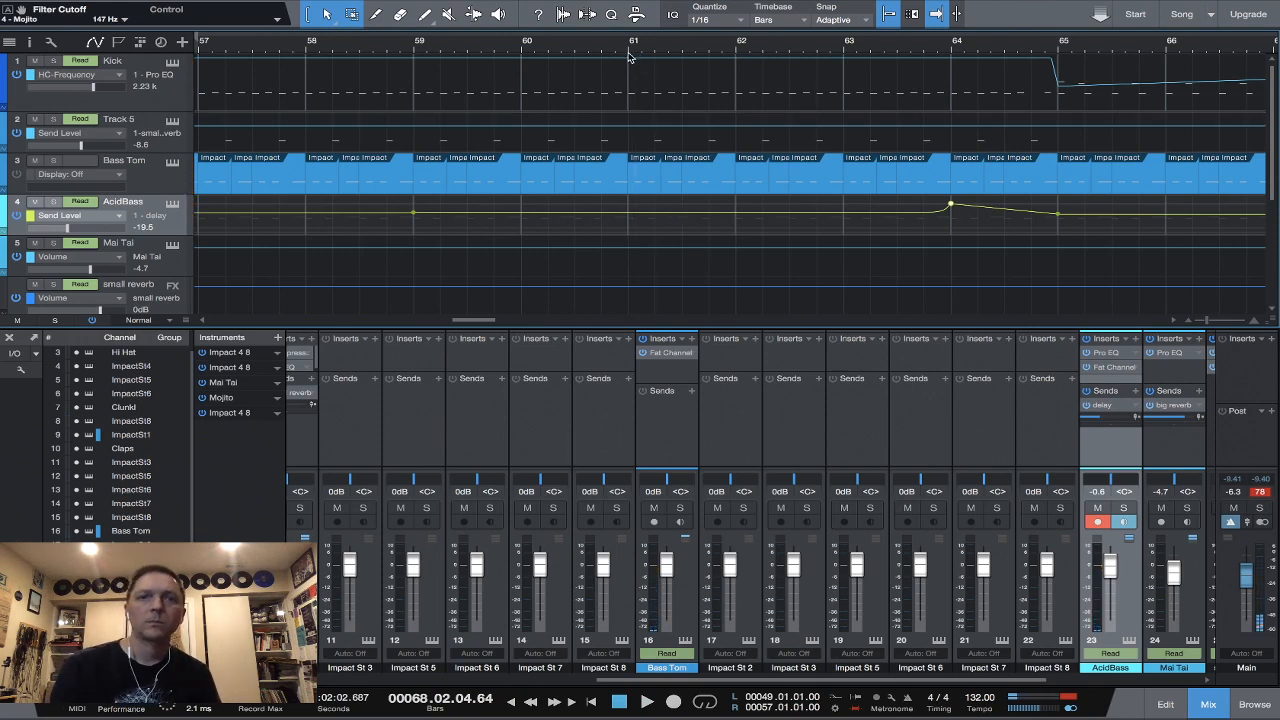
key(space)
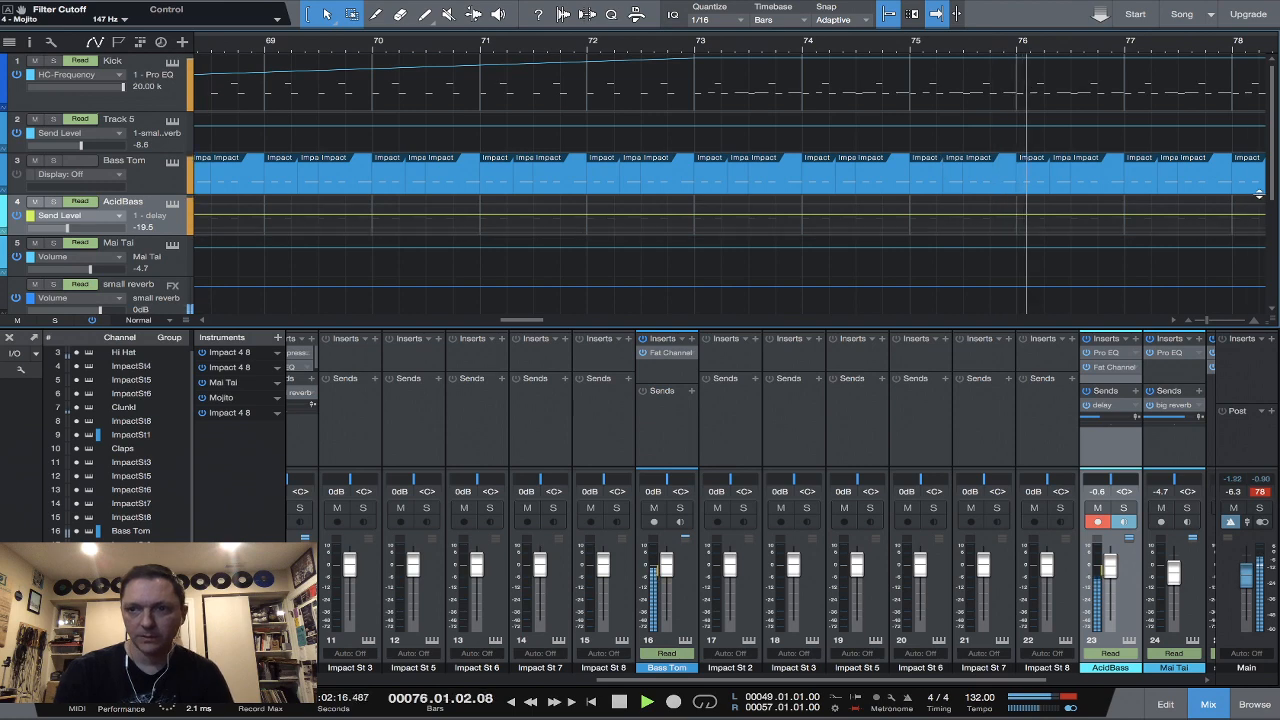
scroll(1260, 188, down, 1)
scroll(1260, 188, up, 1)
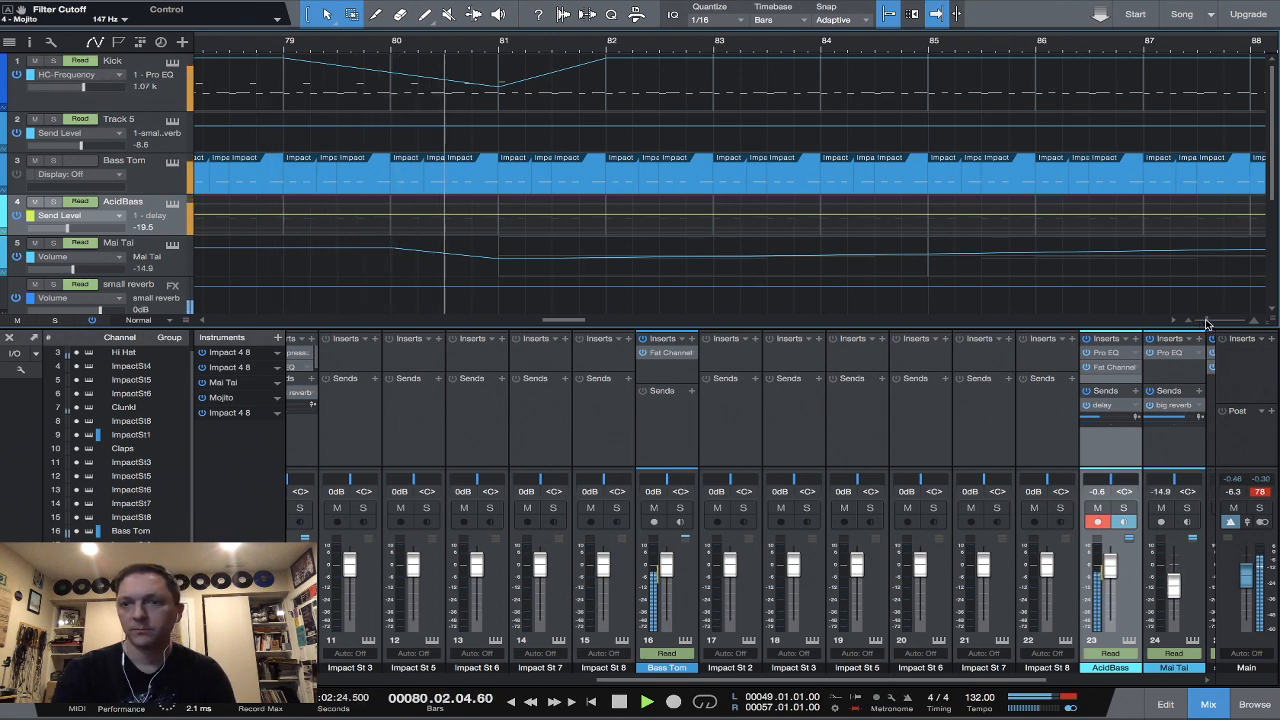
drag(1206, 321, 1195, 322)
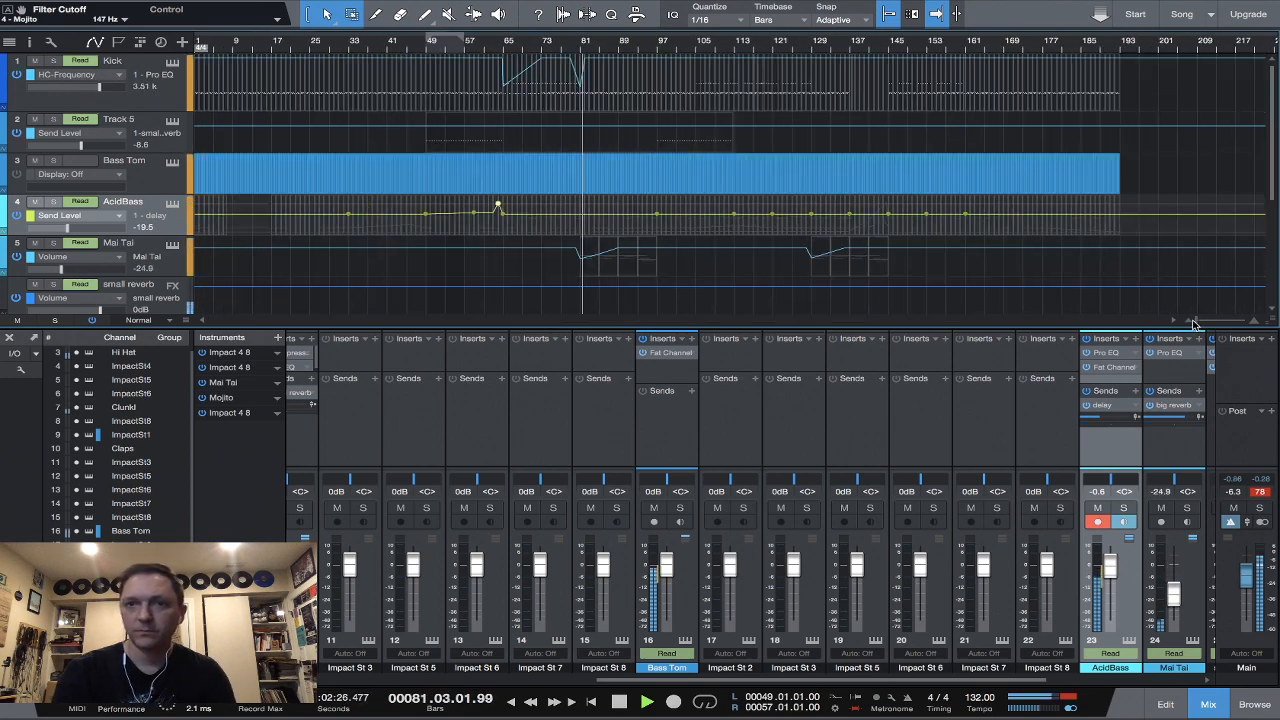
Look through the mixer channels back to Claps and scan the track list while the song plays on.
scroll(1238, 197, down, 3)
scroll(1240, 199, up, 3)
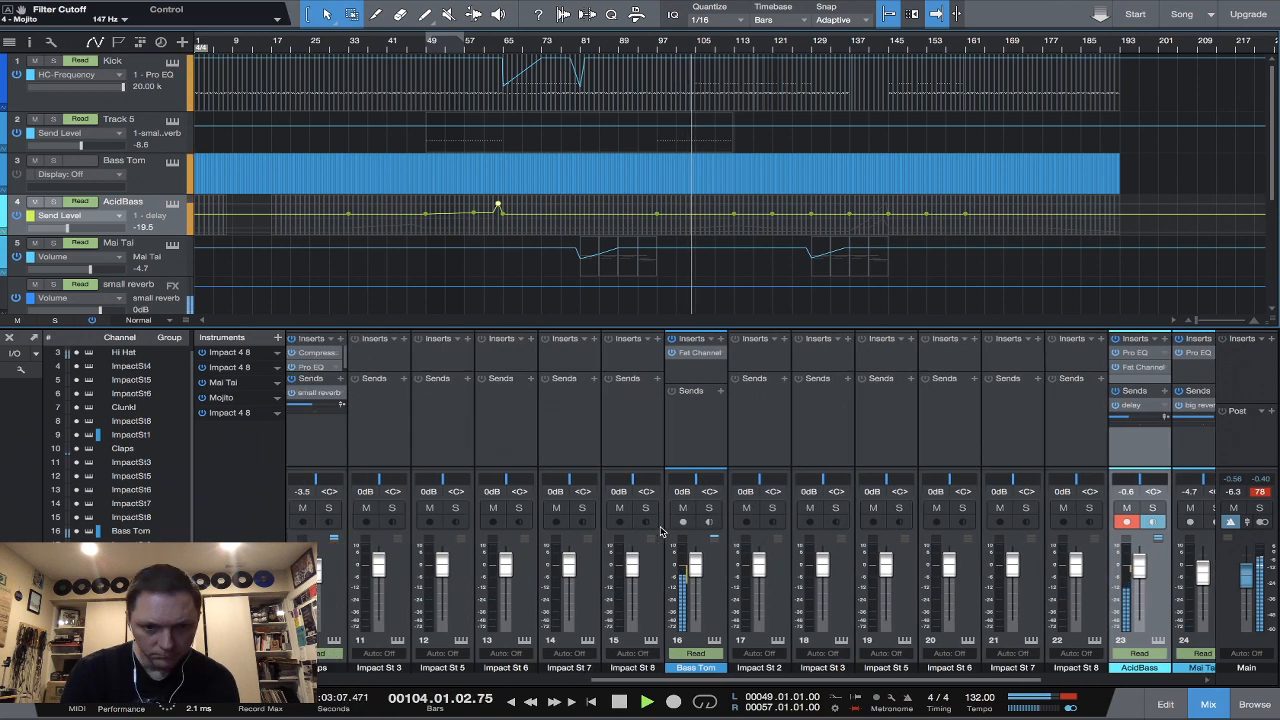
scroll(660, 531, left, 3)
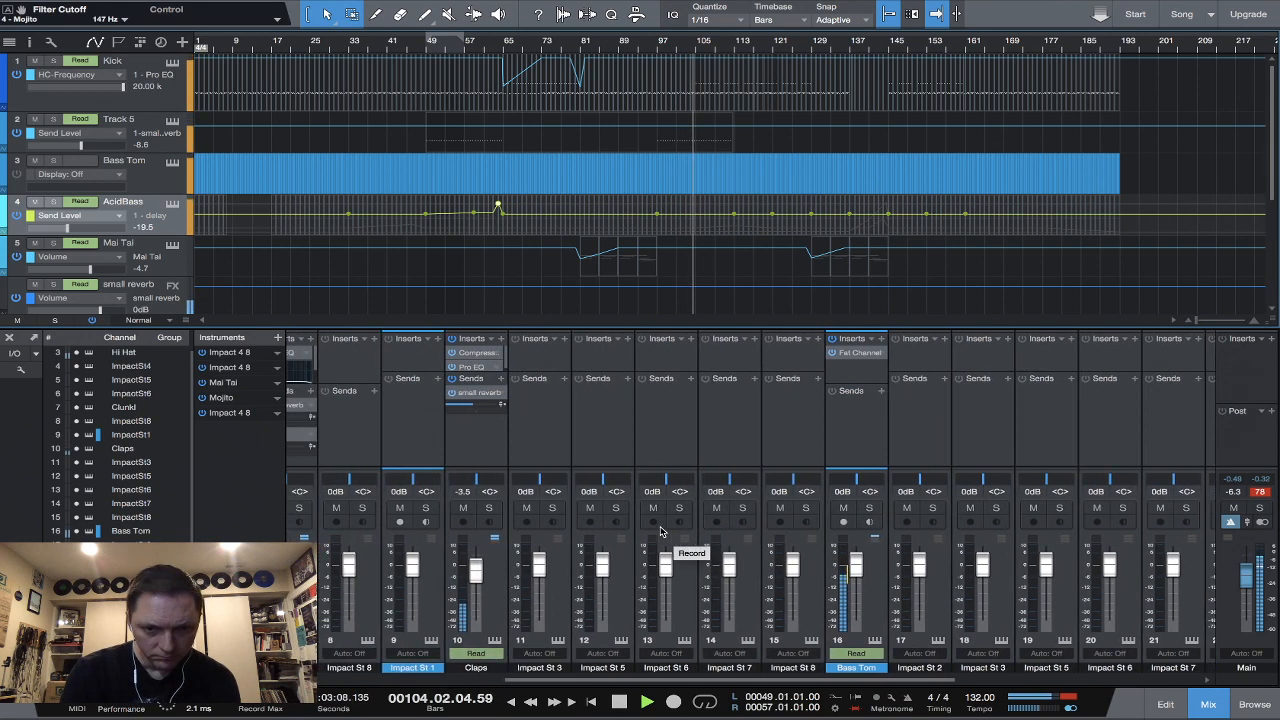
scroll(560, 500, left, 1)
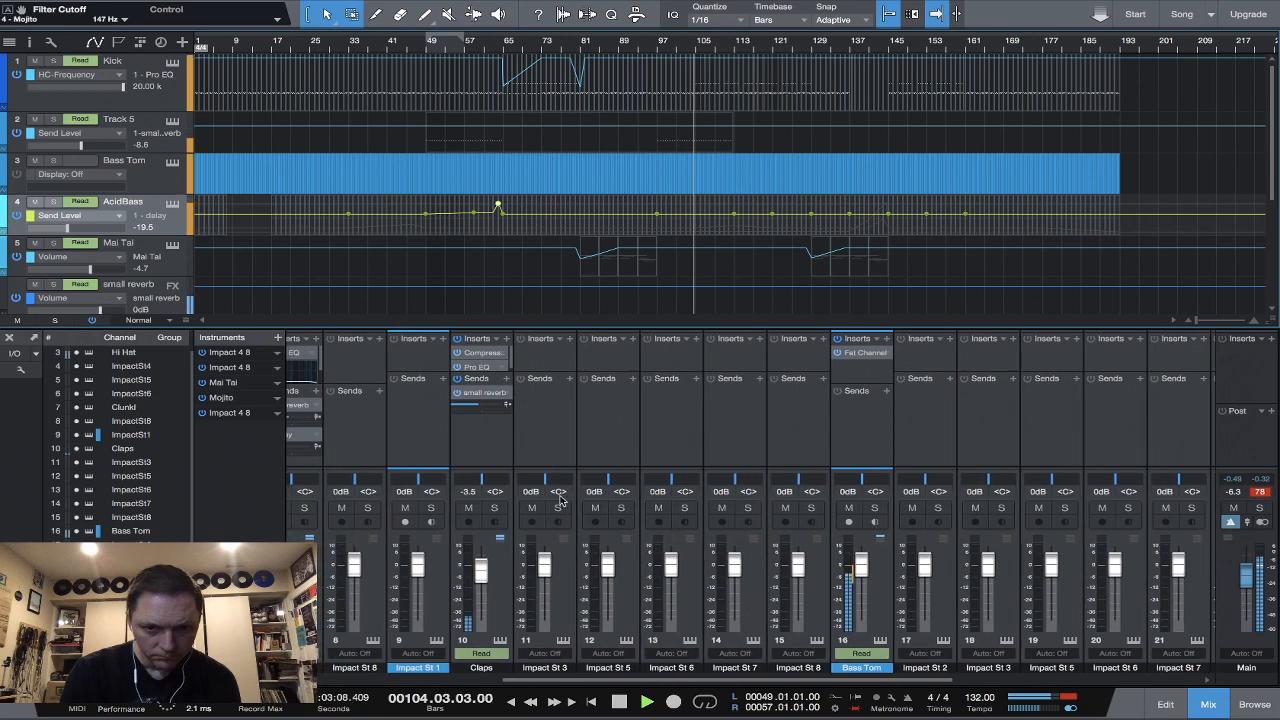
click(489, 446)
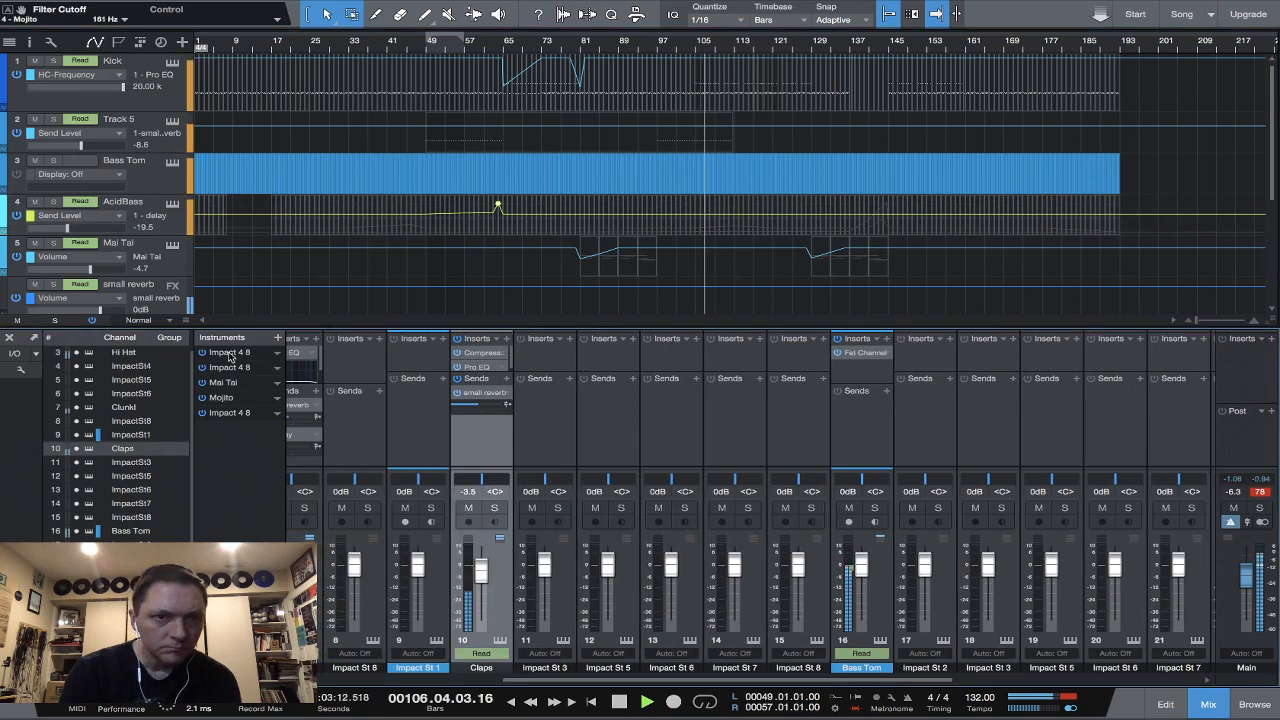
scroll(130, 195, down, 5)
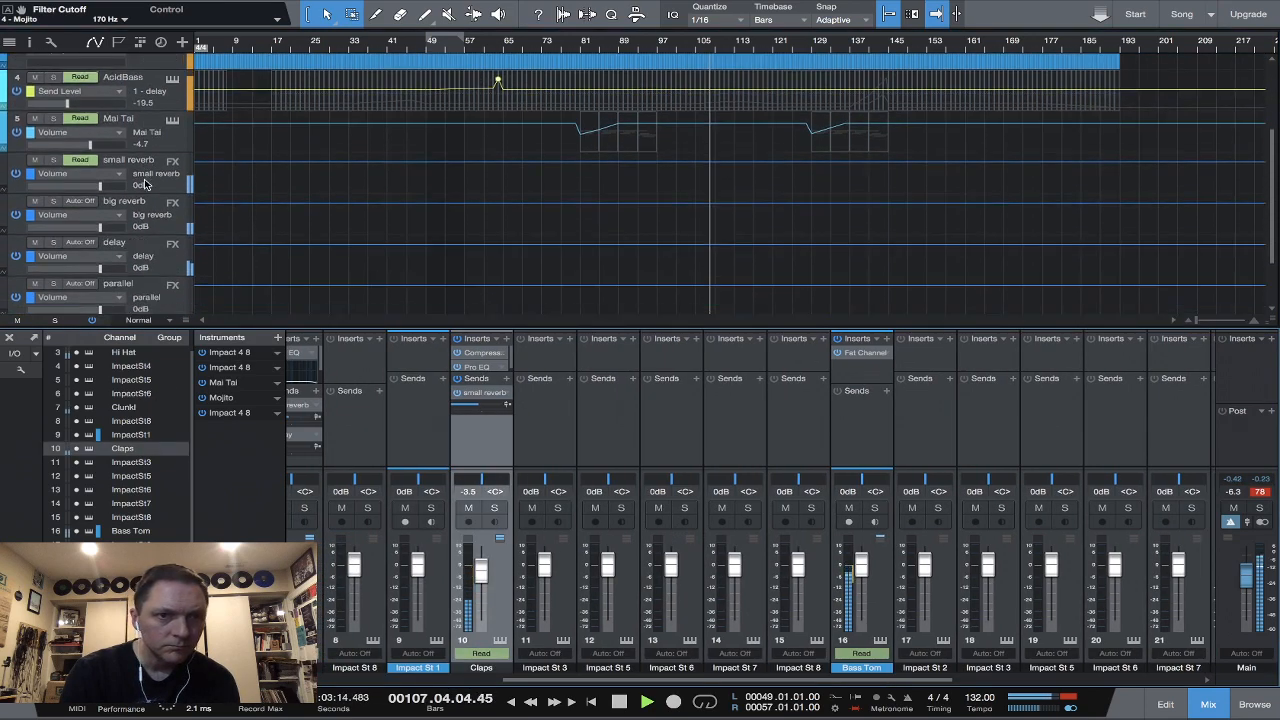
scroll(144, 184, up, 5)
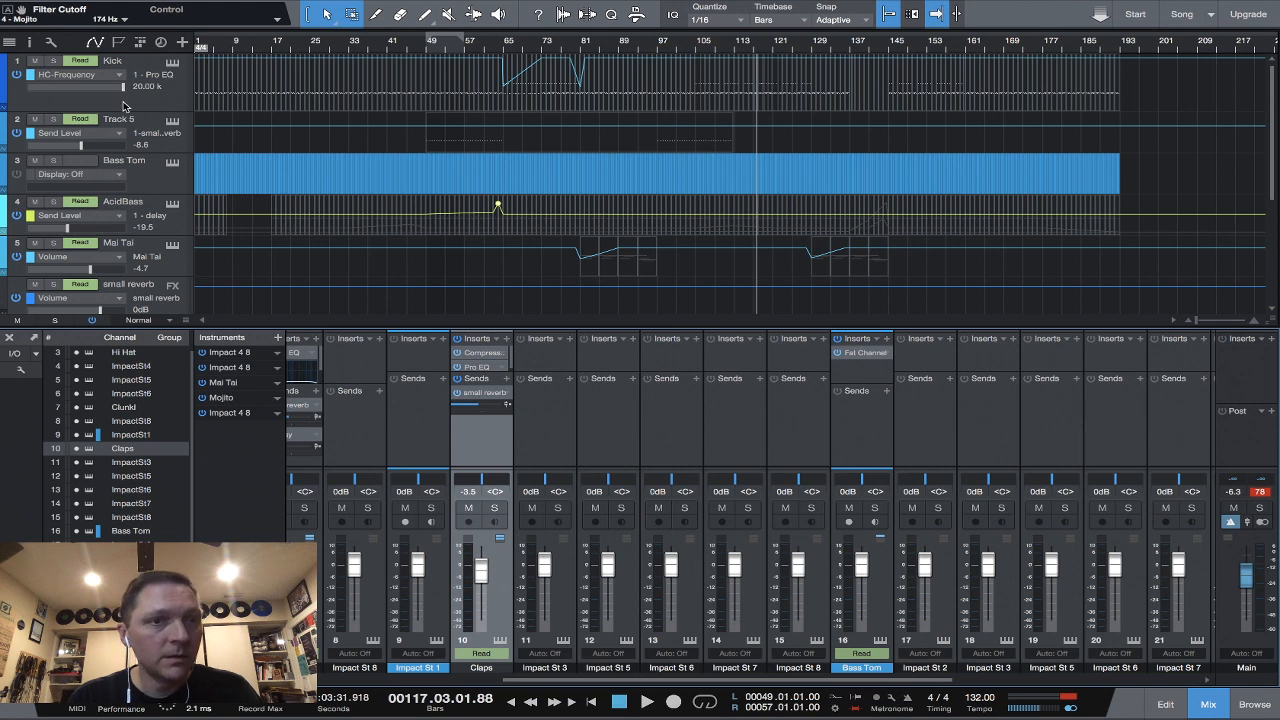
Hide the track automation, create an empty four-bar part on Track 5 at bar 145, and open it for note editing.
click(93, 42)
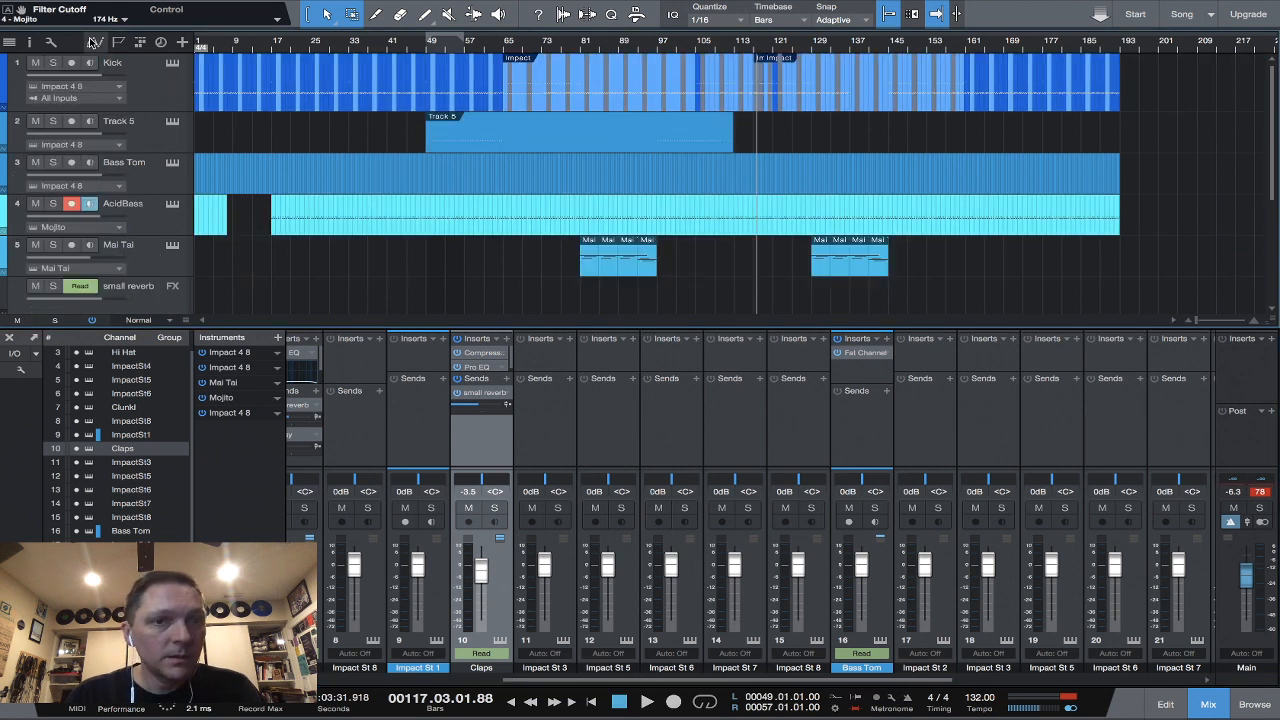
click(889, 48)
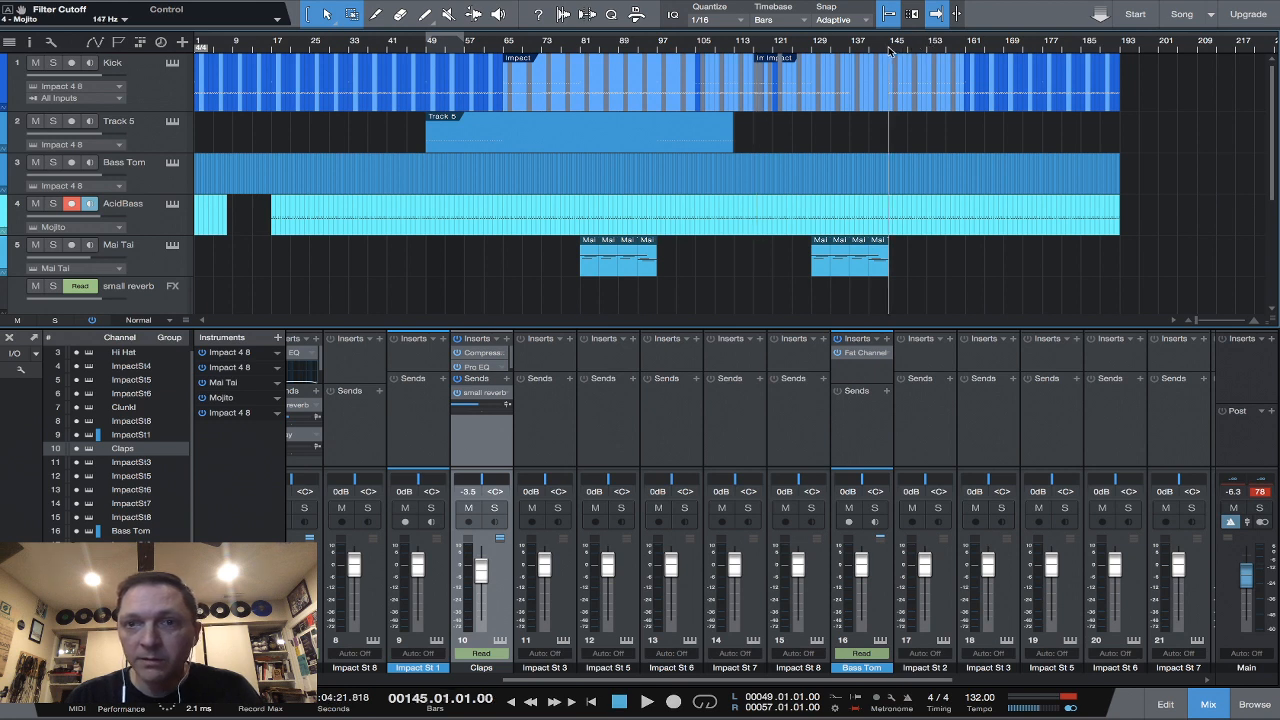
click(138, 134)
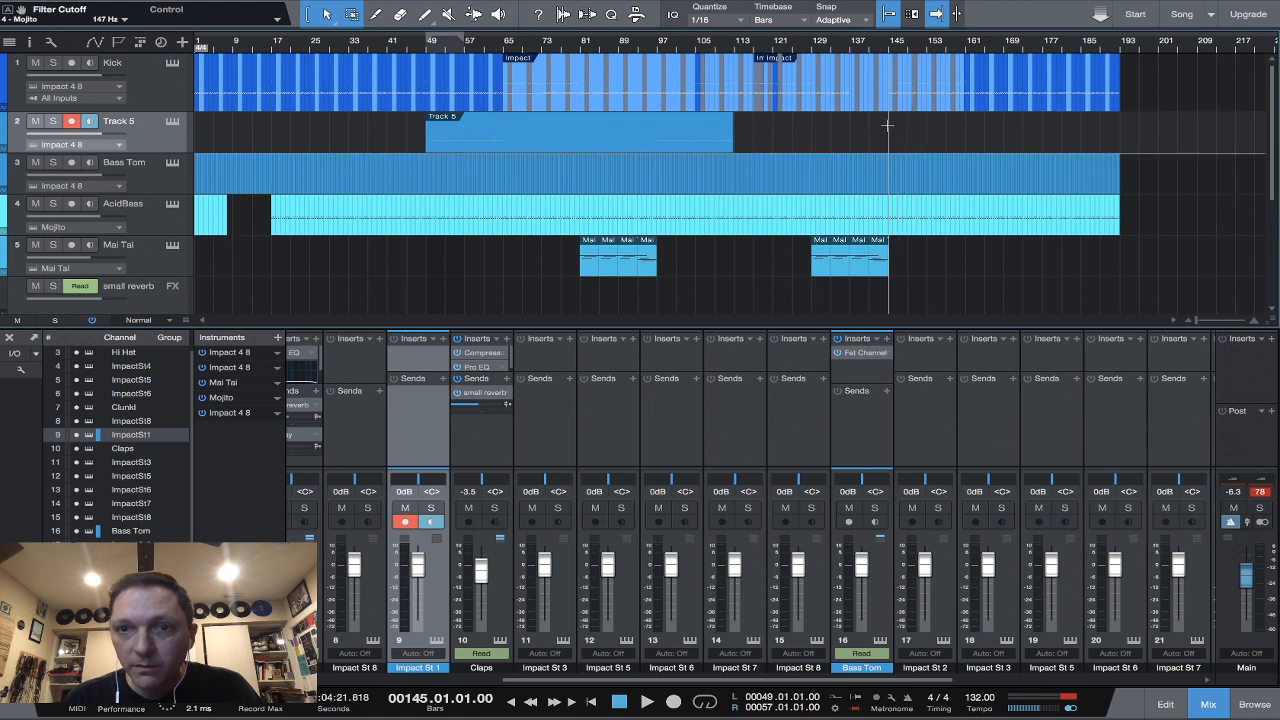
drag(887, 125, 904, 143)
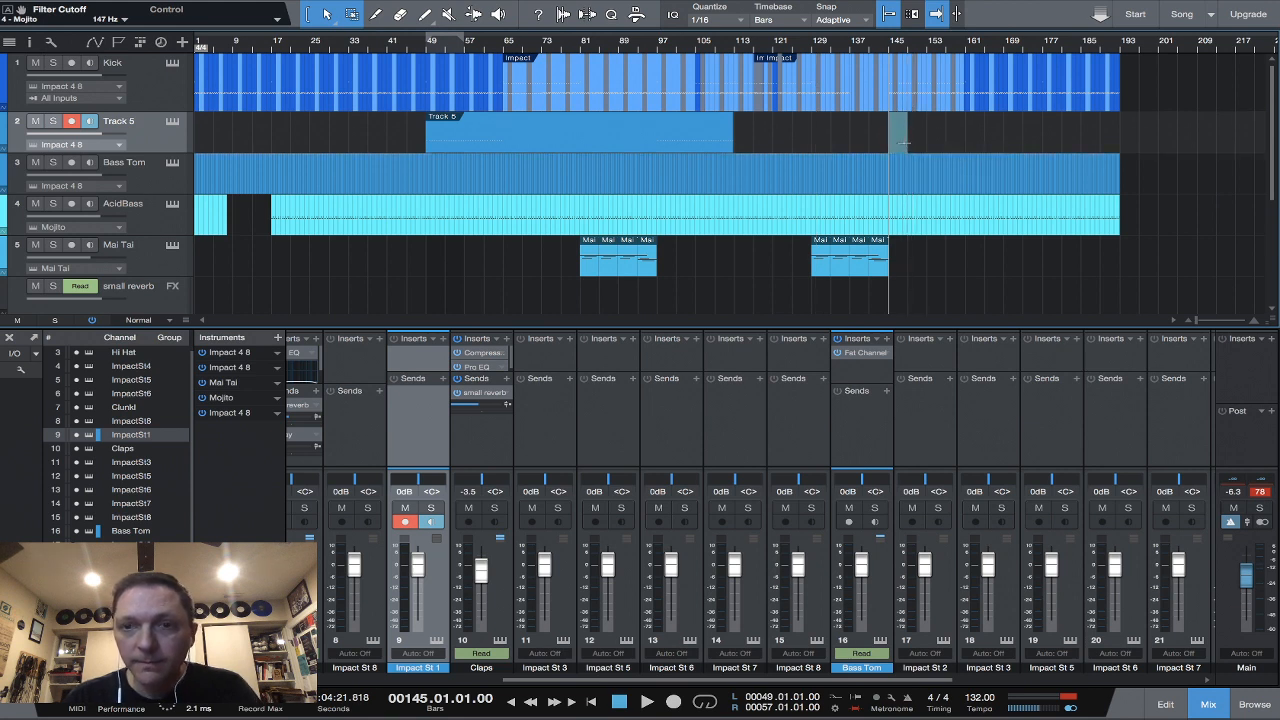
click(1166, 705)
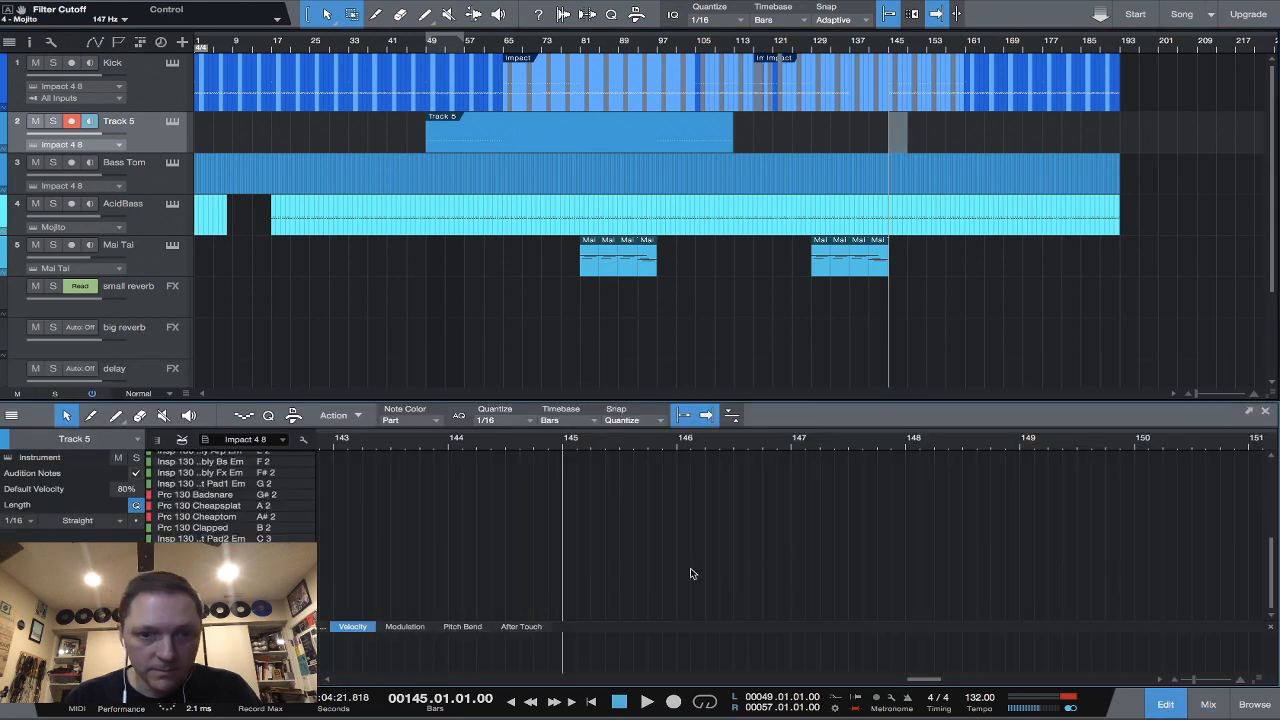
double_click(894, 135)
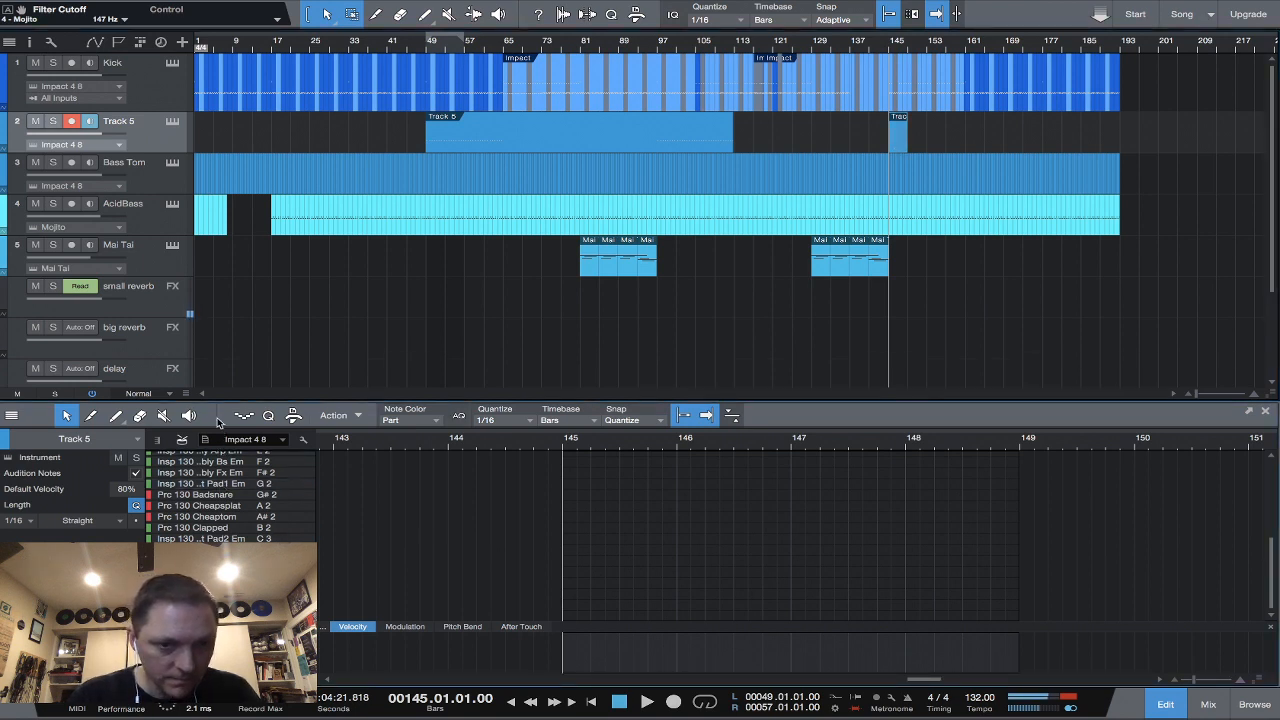
Draw Ride Metal notes on the four offbeats of bar 145, plus a softer sixteenth note just before the last one.
scroll(238, 524, up, 2)
scroll(238, 524, up, 3)
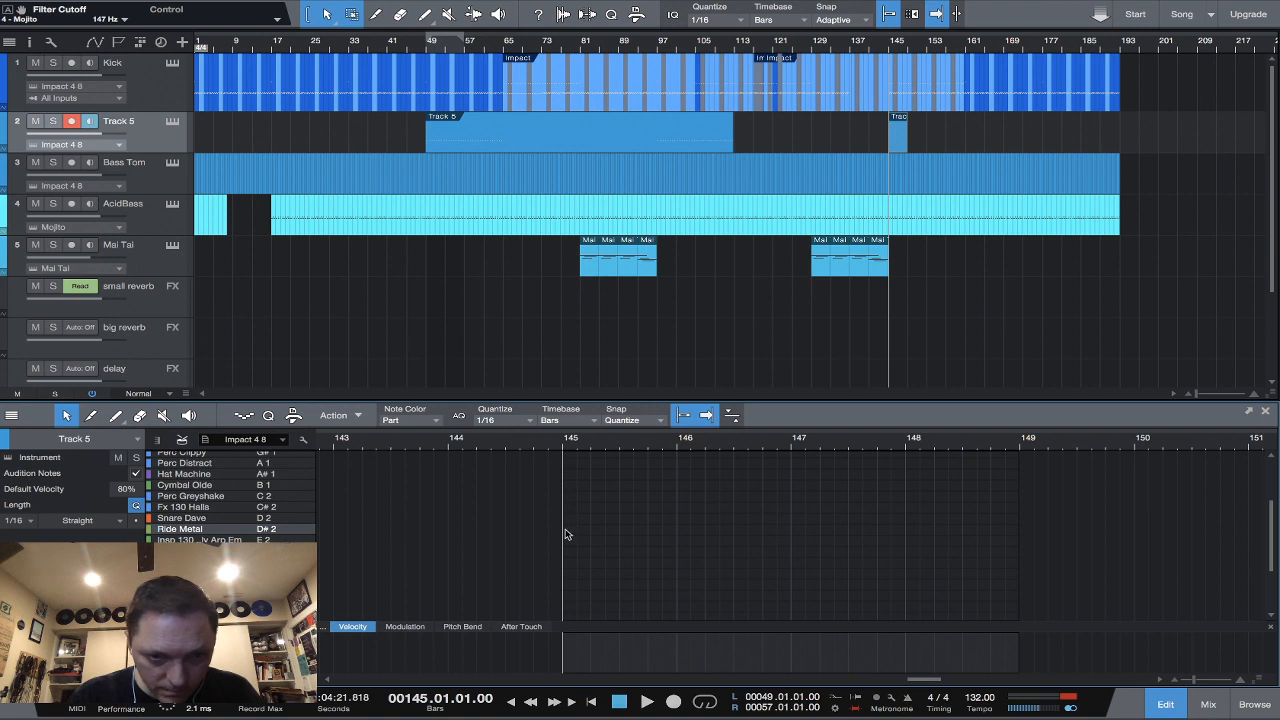
click(115, 416)
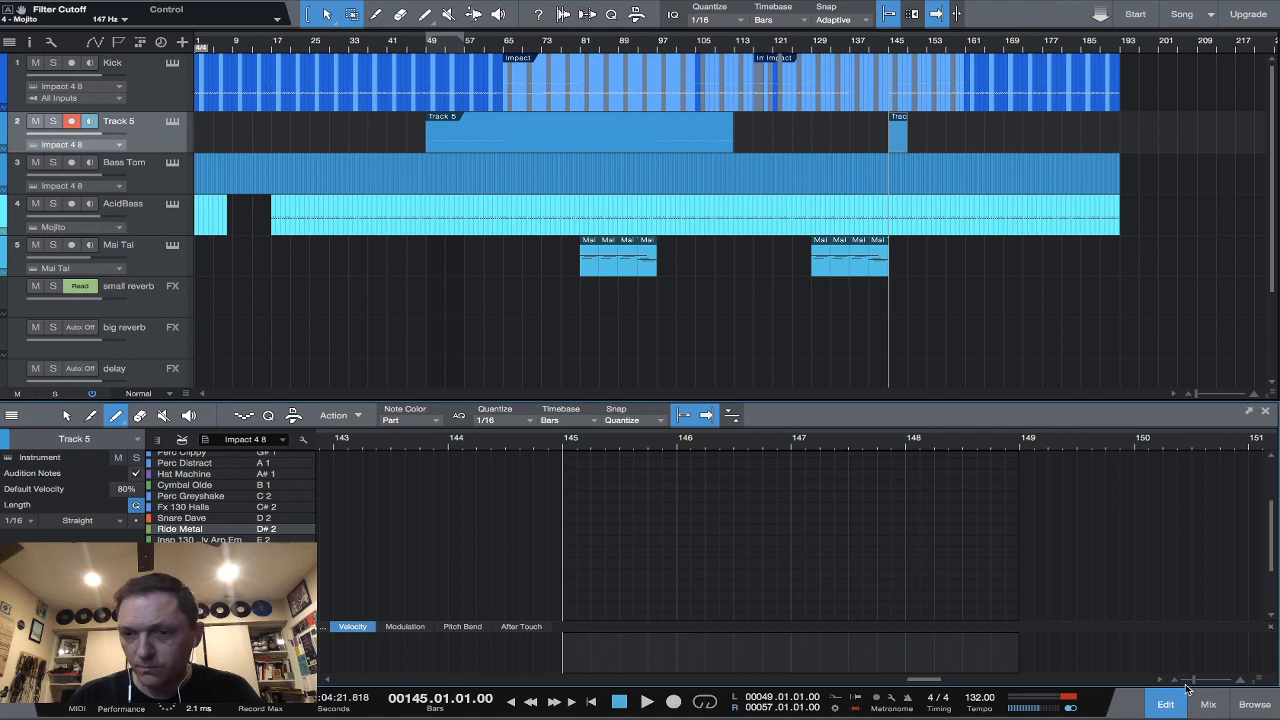
drag(1193, 682, 1202, 684)
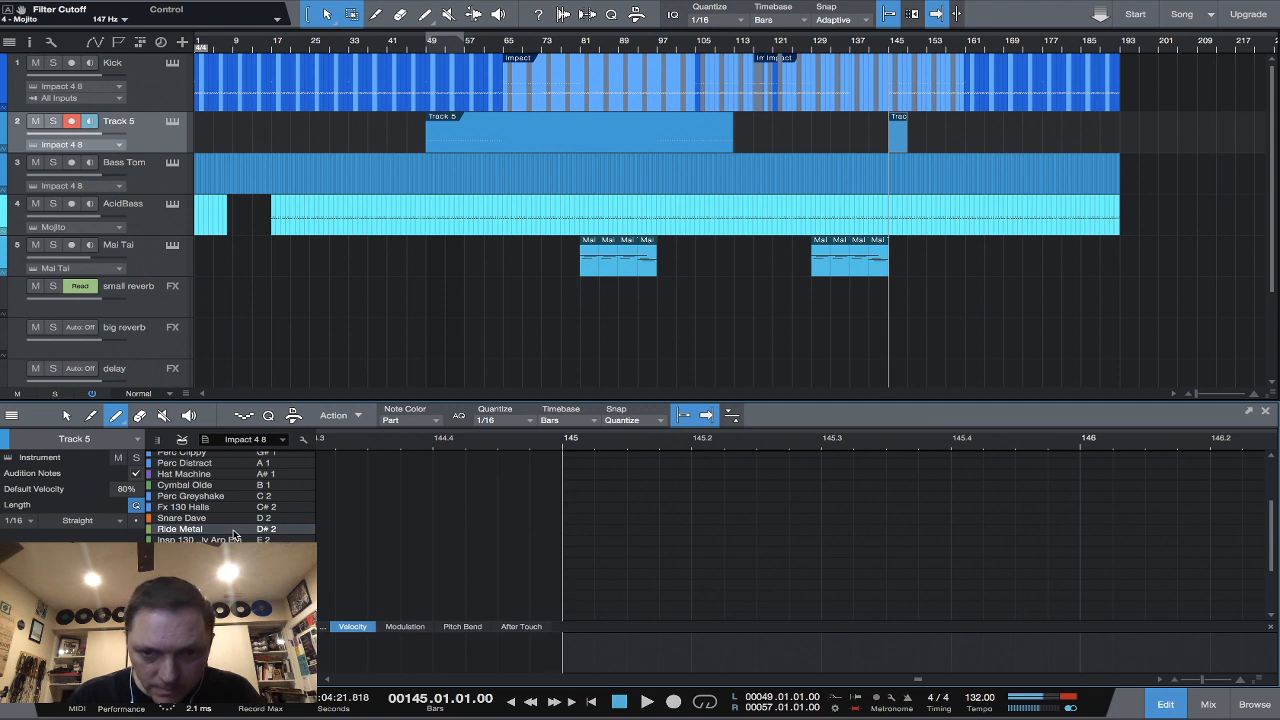
click(628, 529)
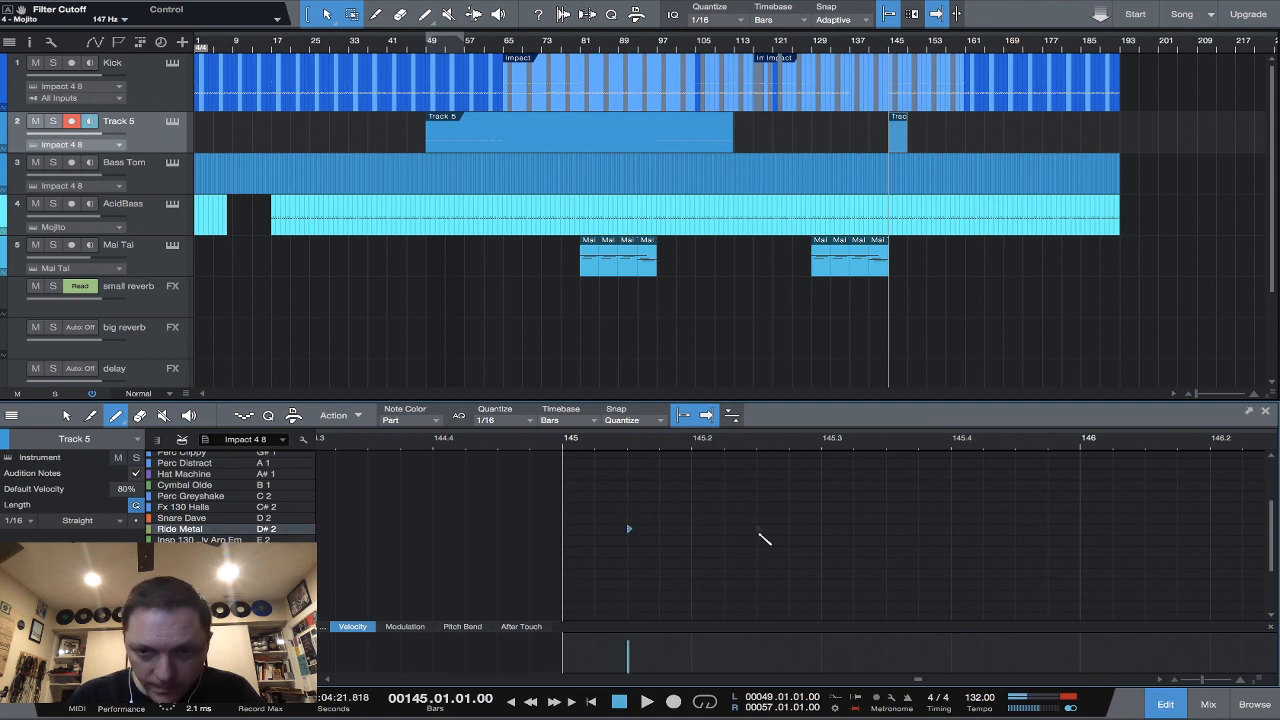
click(758, 529)
click(888, 530)
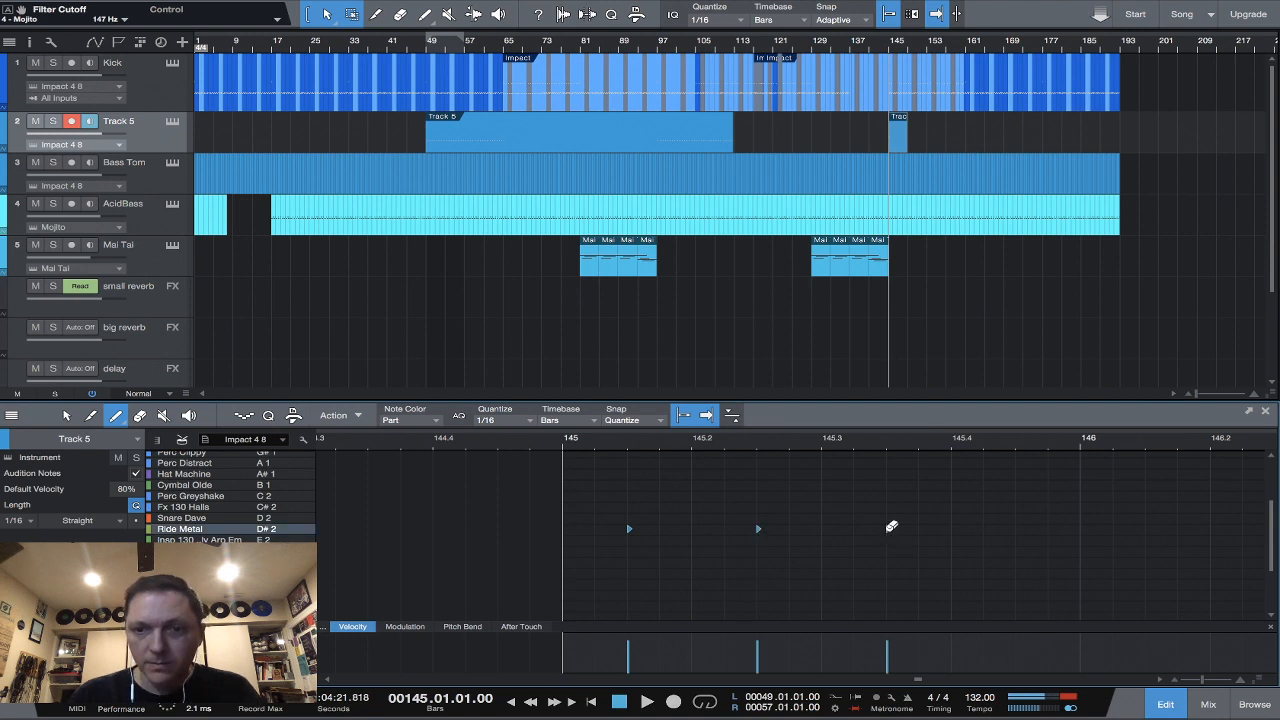
click(1017, 529)
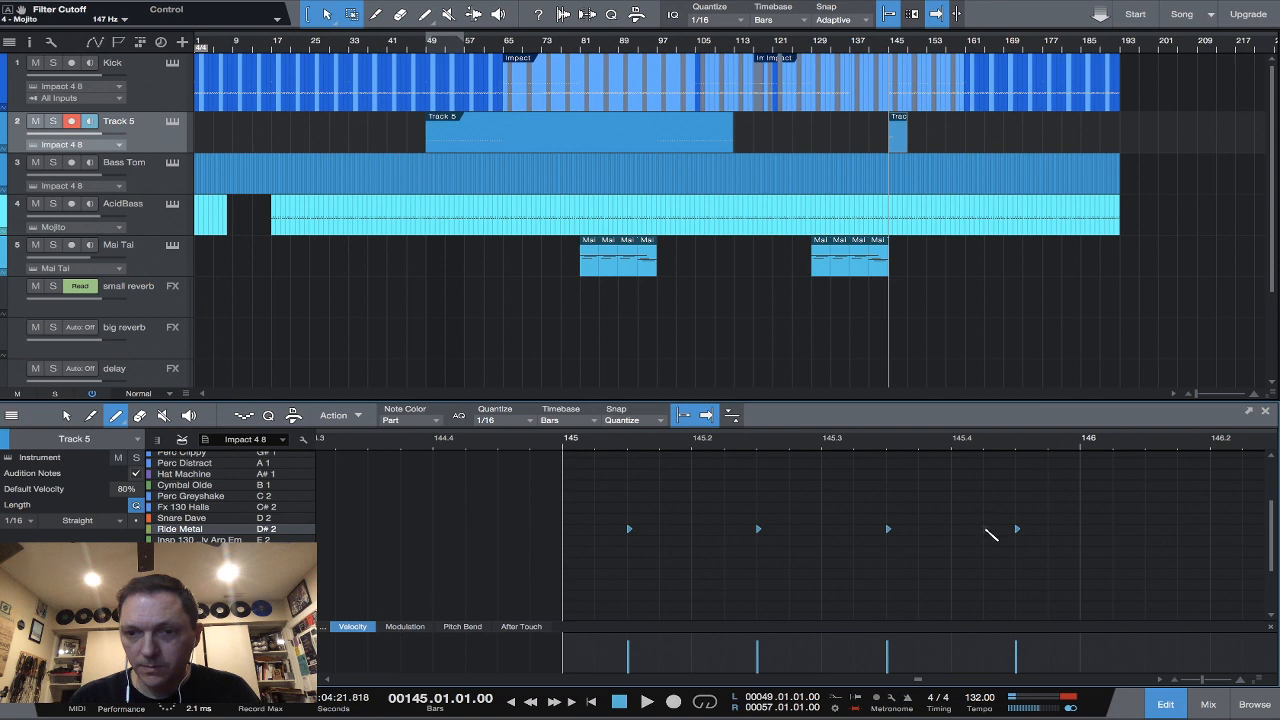
click(985, 529)
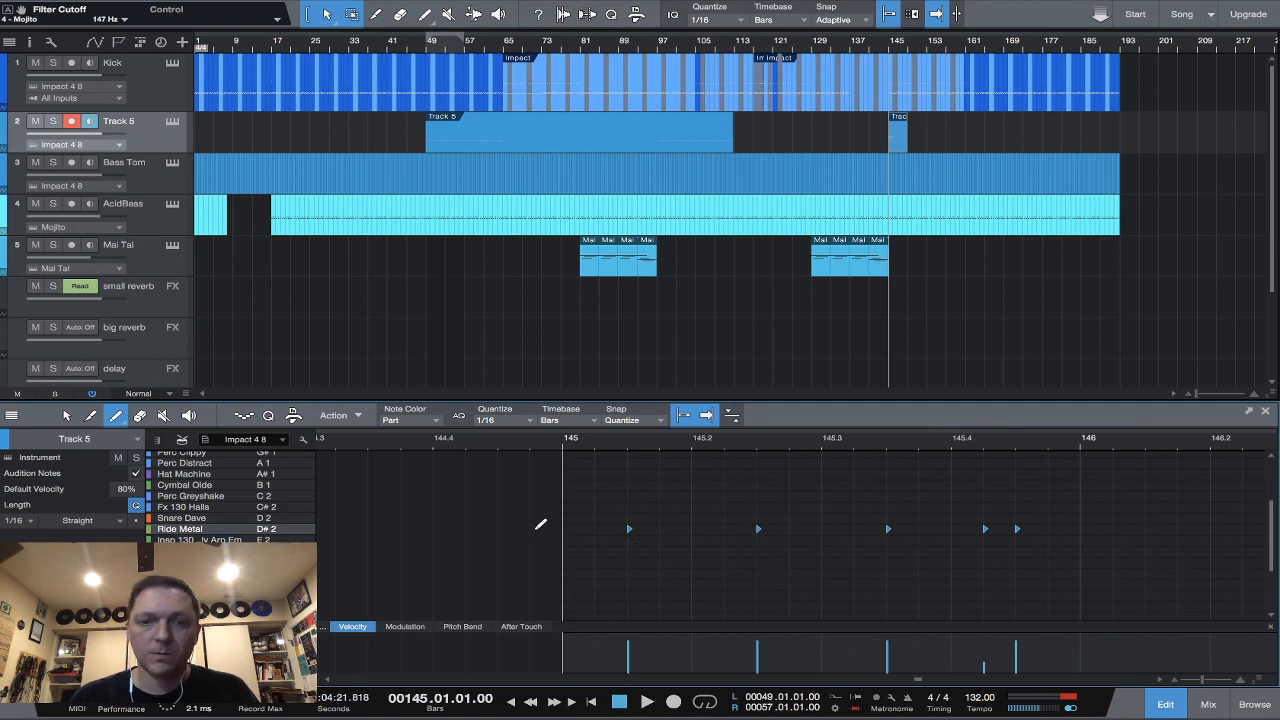
Copy the five Ride Metal notes of bar 145 and paste them at the first offbeat of bar 146.
click(67, 416)
drag(563, 520, 1074, 556)
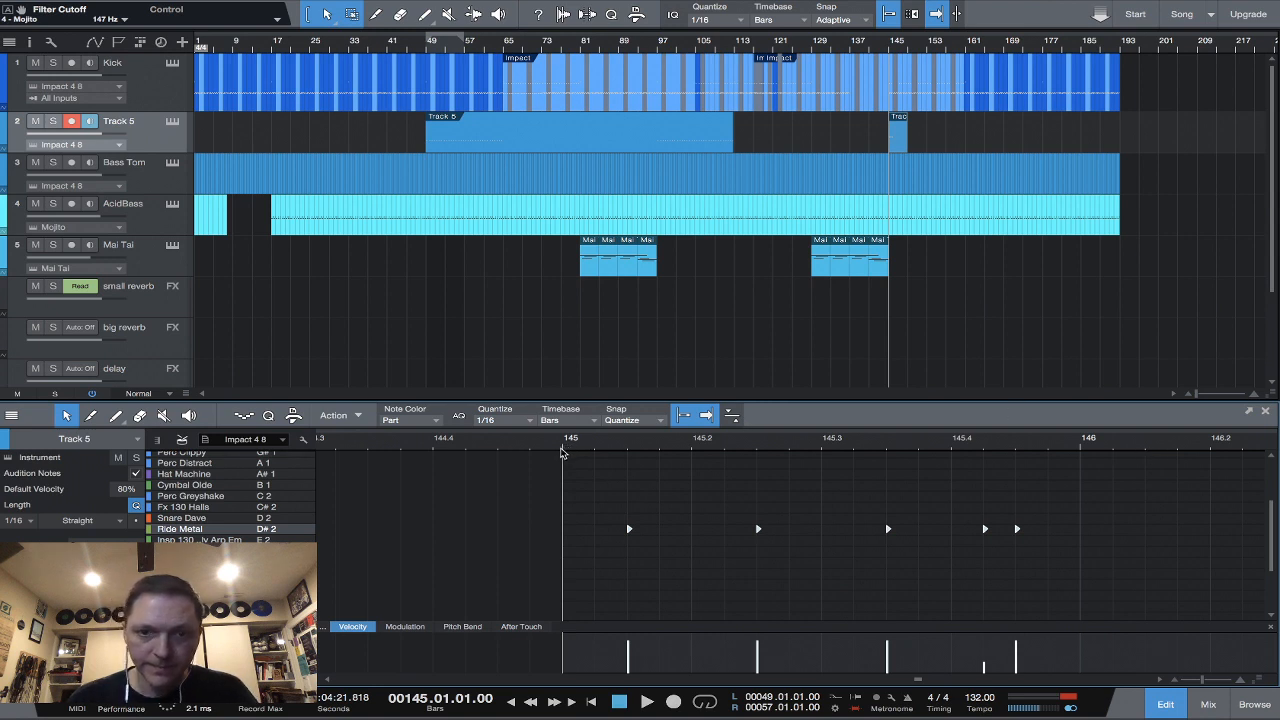
key(space)
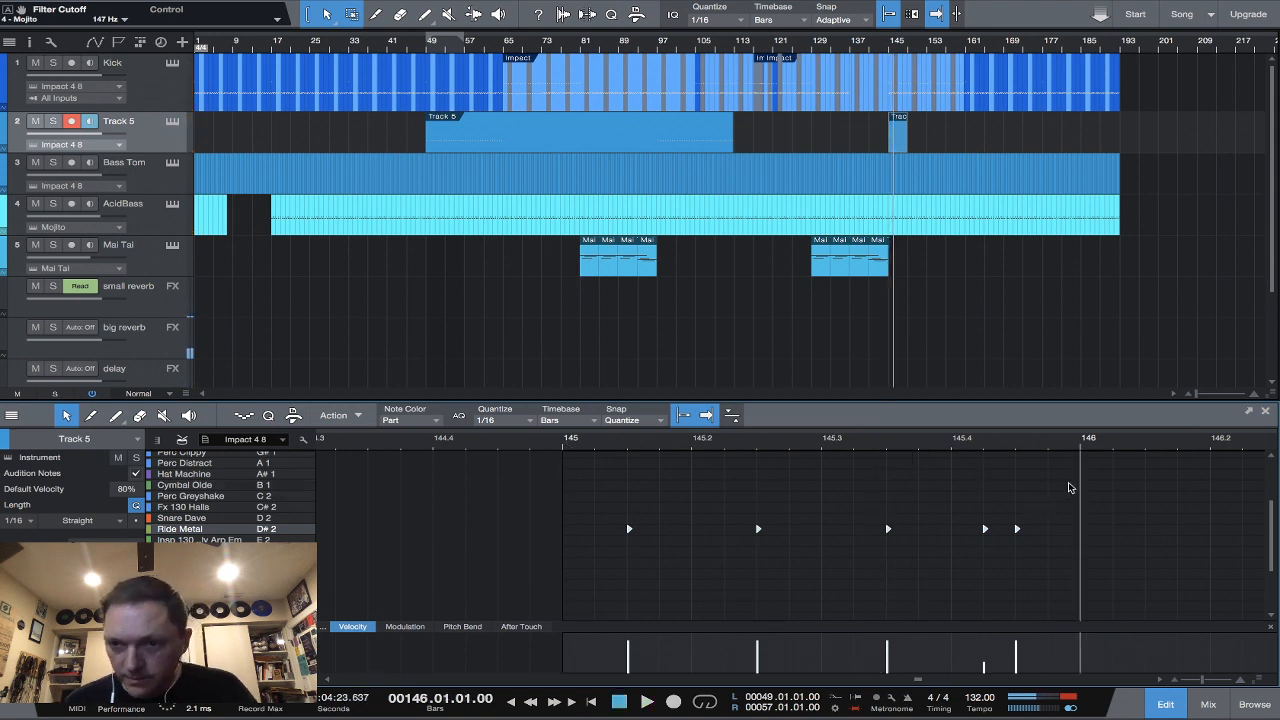
click(1147, 453)
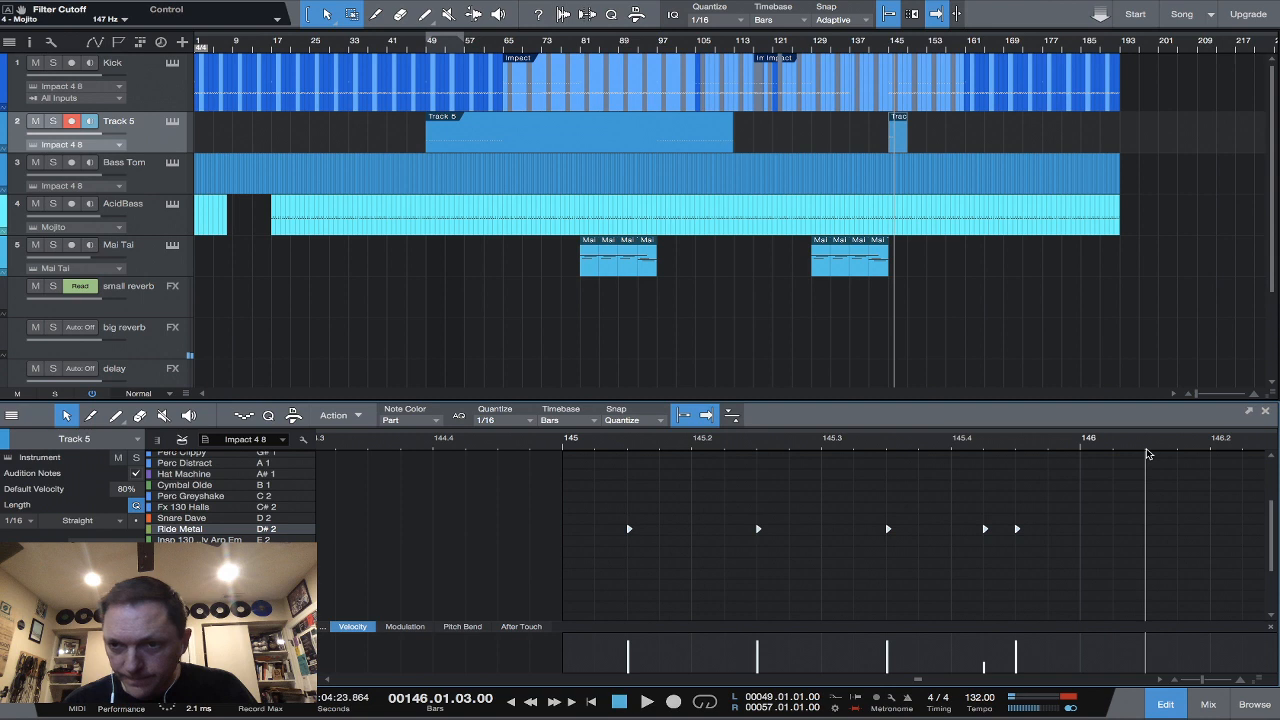
key(super+v)
scroll(1240, 520, right, 5)
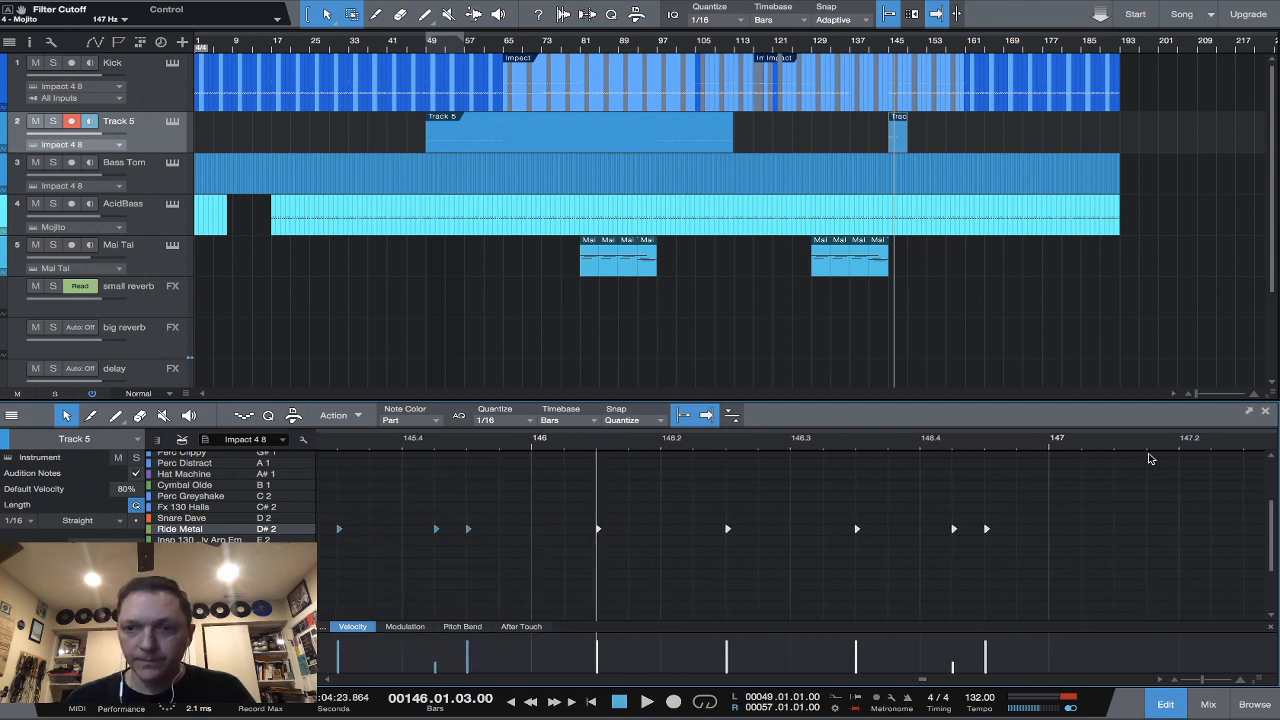
Paste the Ride Metal pattern at the first offbeats of bars 147, 148 and 149.
click(1116, 453)
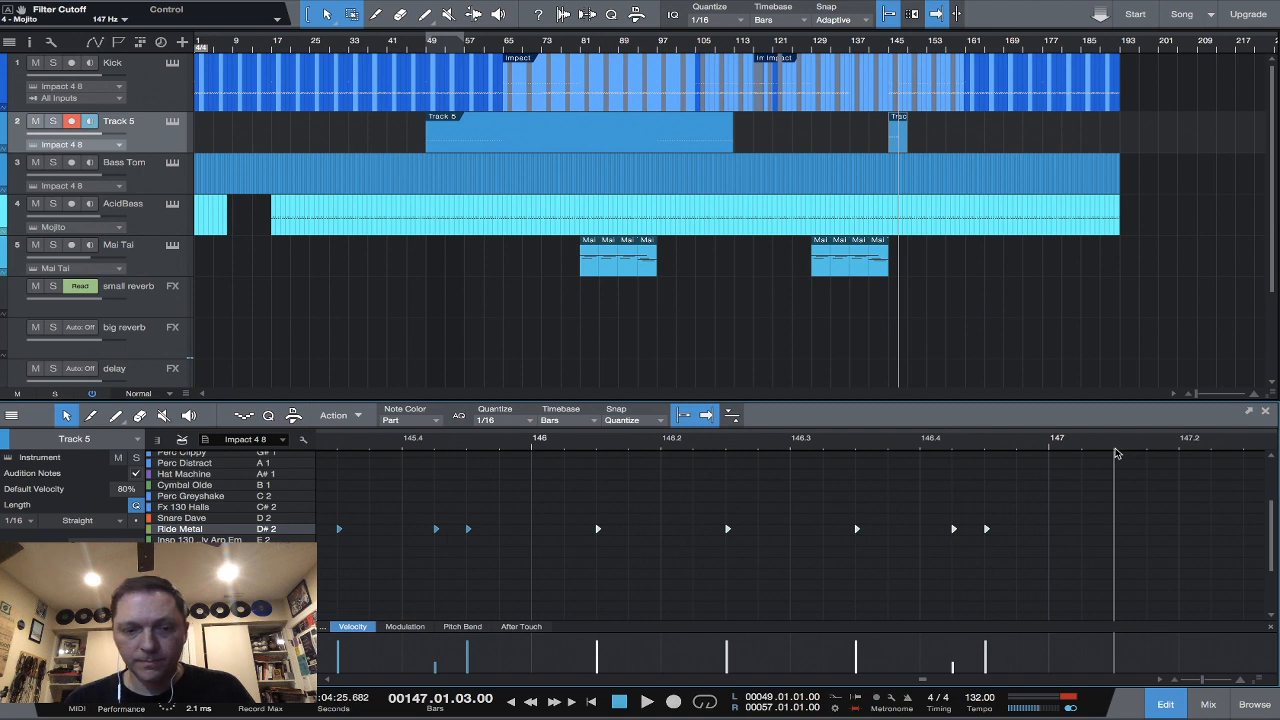
key(super+v)
scroll(1200, 472, right, 10)
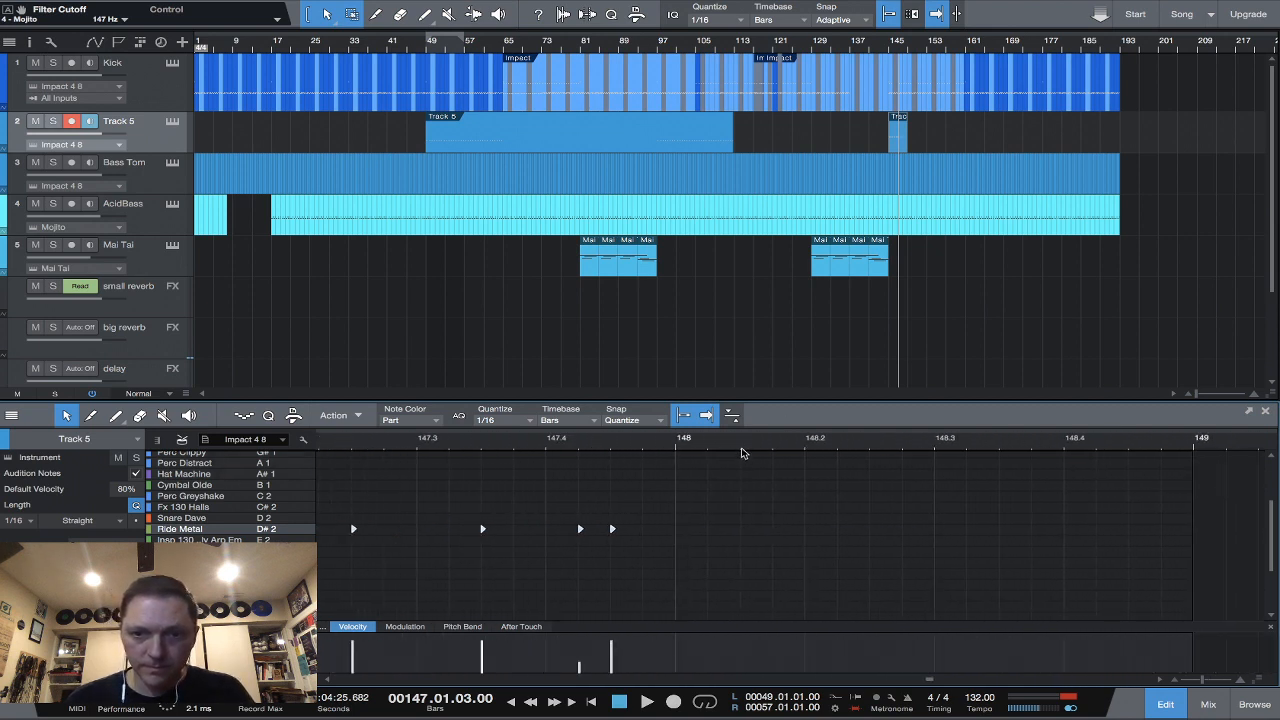
click(741, 453)
key(ctrl+v)
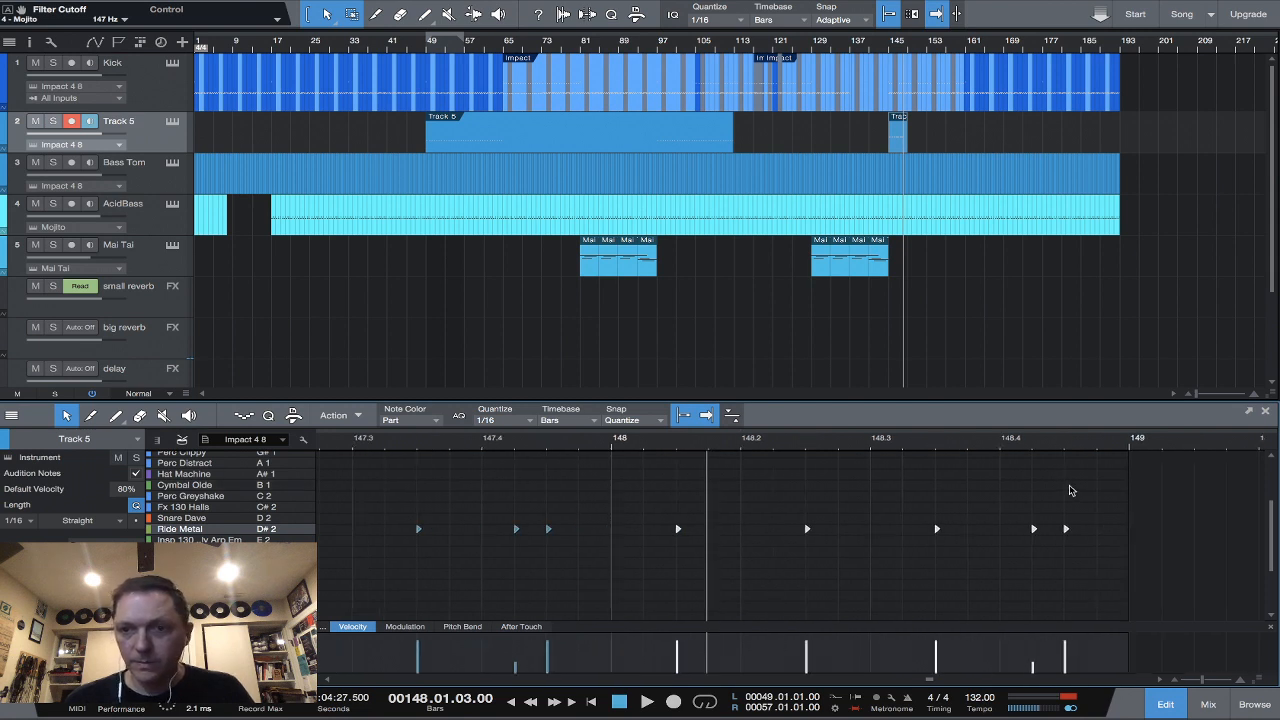
scroll(1070, 491, right, 3)
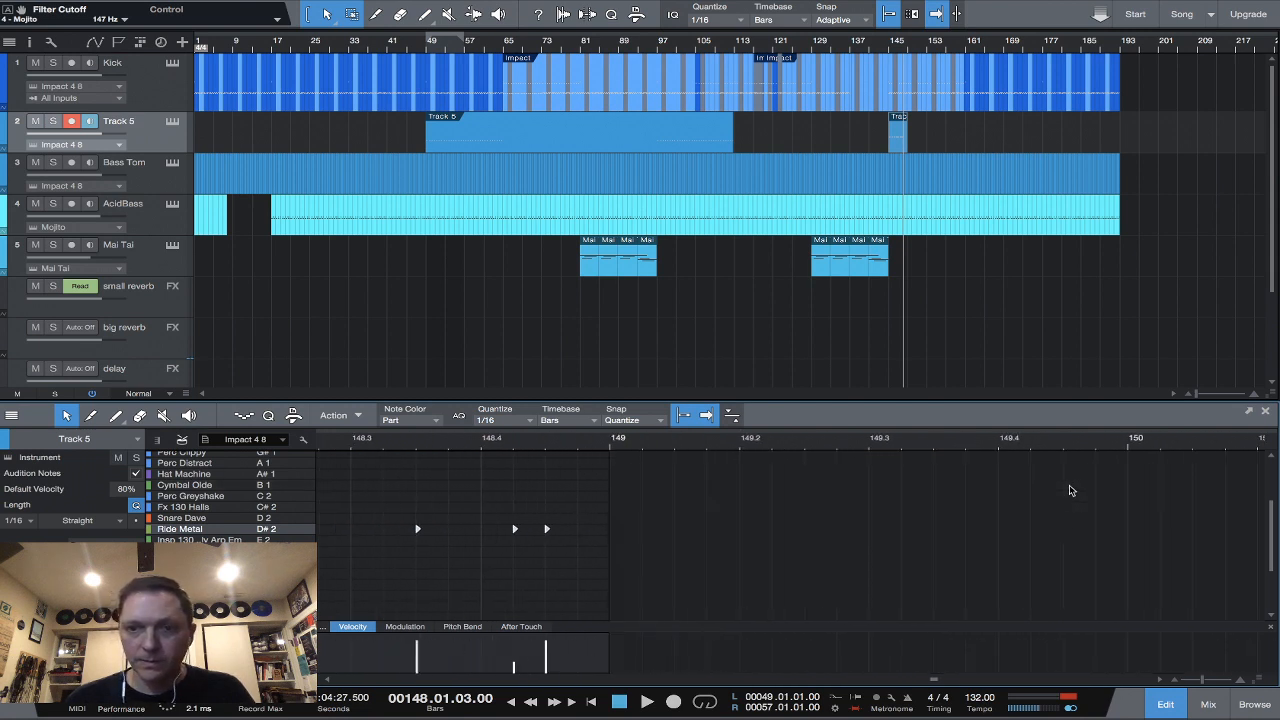
click(650, 454)
key(ctrl+v)
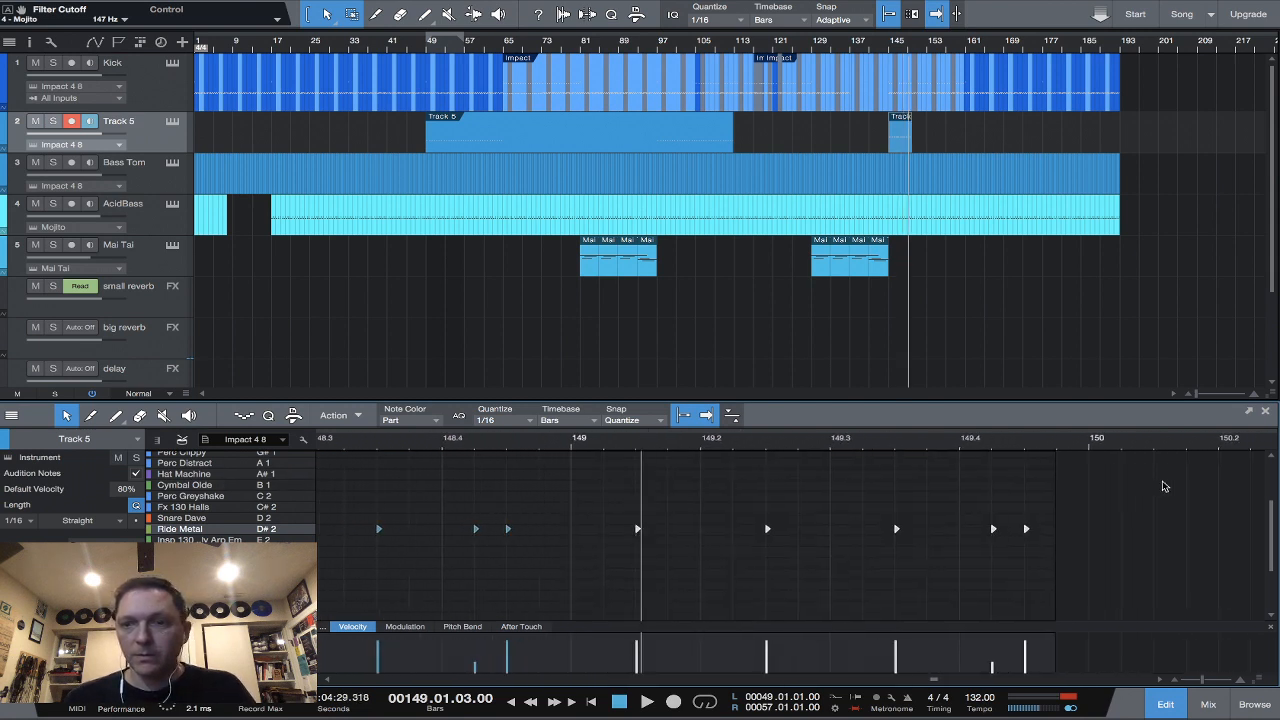
Paste the Ride Metal pattern at the first offbeats of bars 150, 151 and 152.
scroll(1160, 486, right, 3)
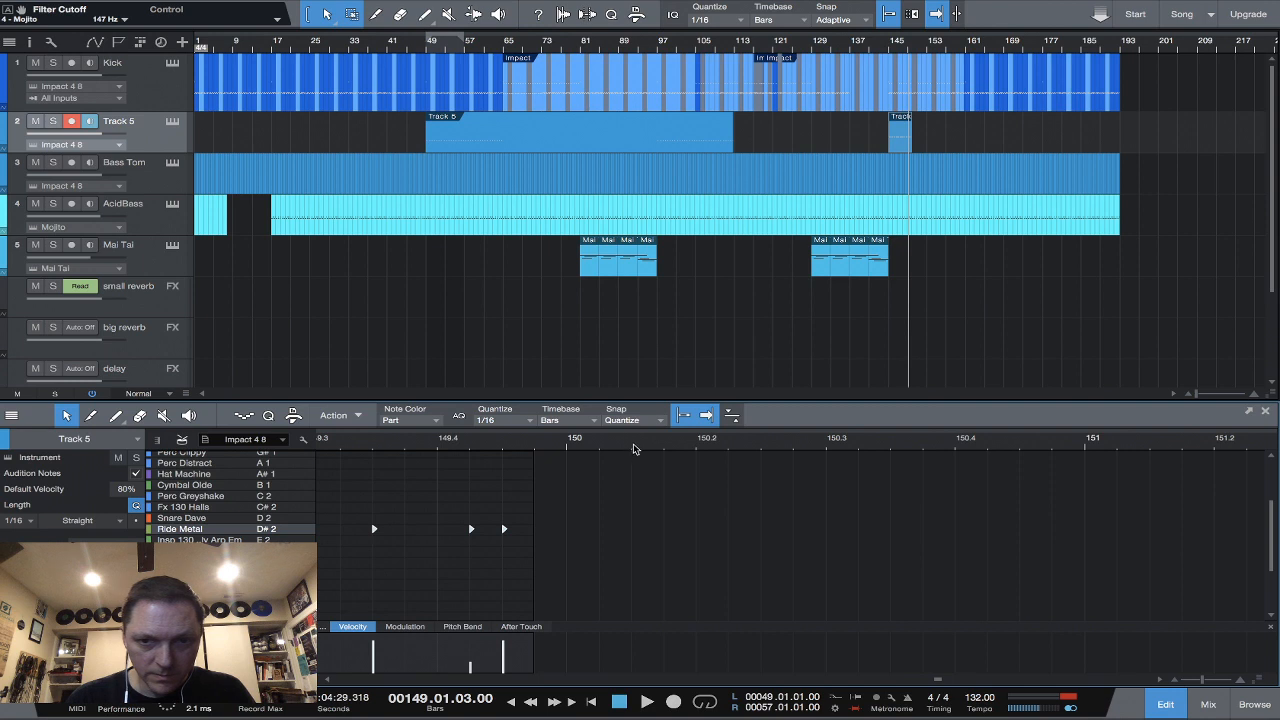
click(632, 456)
click(632, 450)
key(ctrl+v)
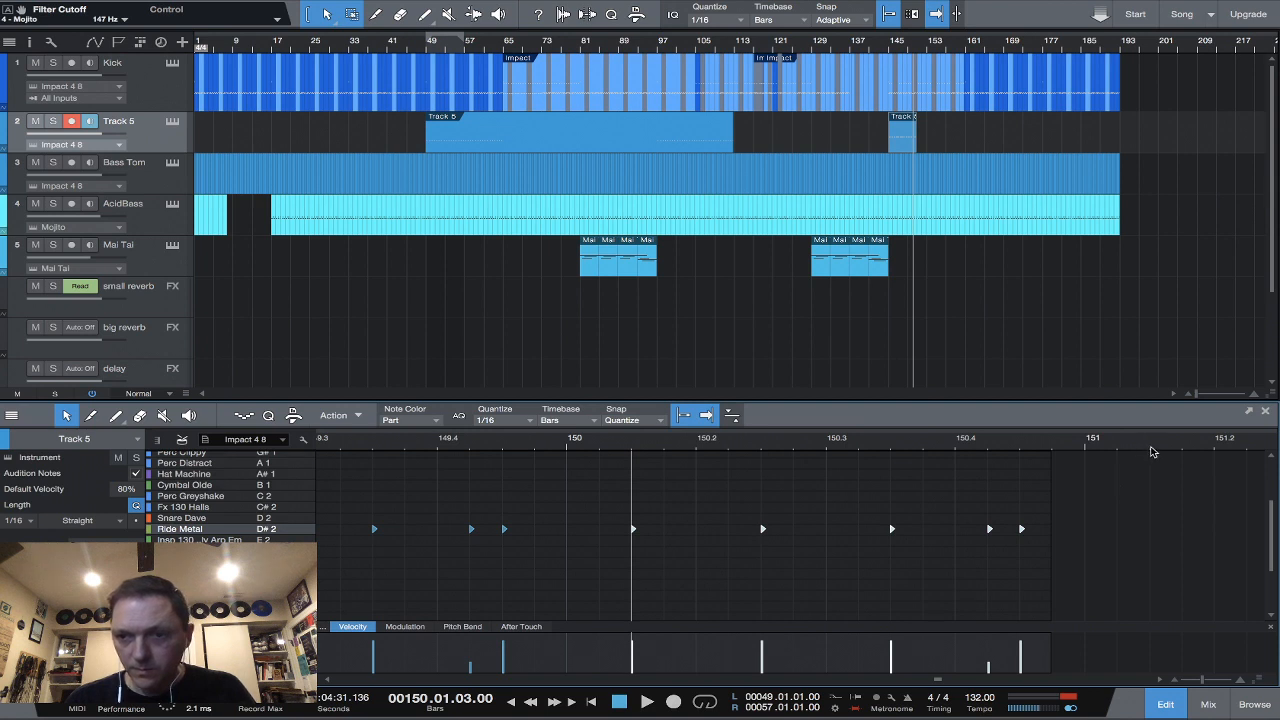
click(1150, 452)
key(ctrl+v)
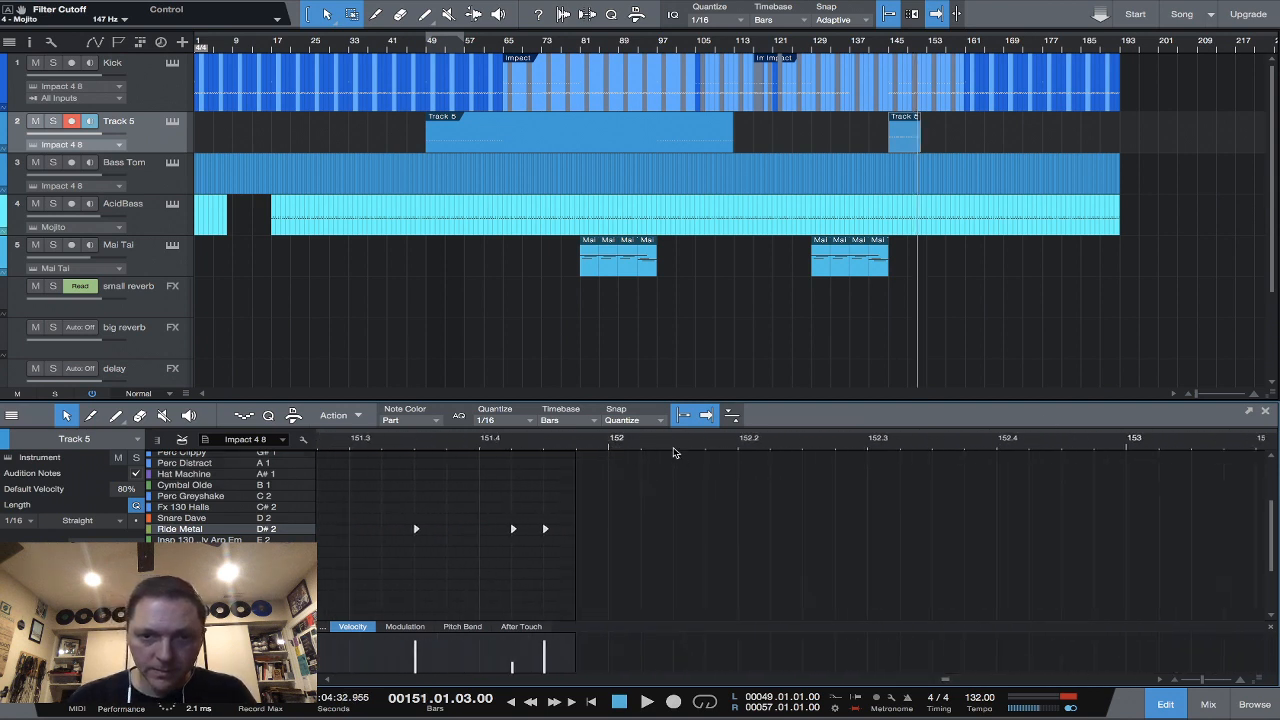
click(675, 452)
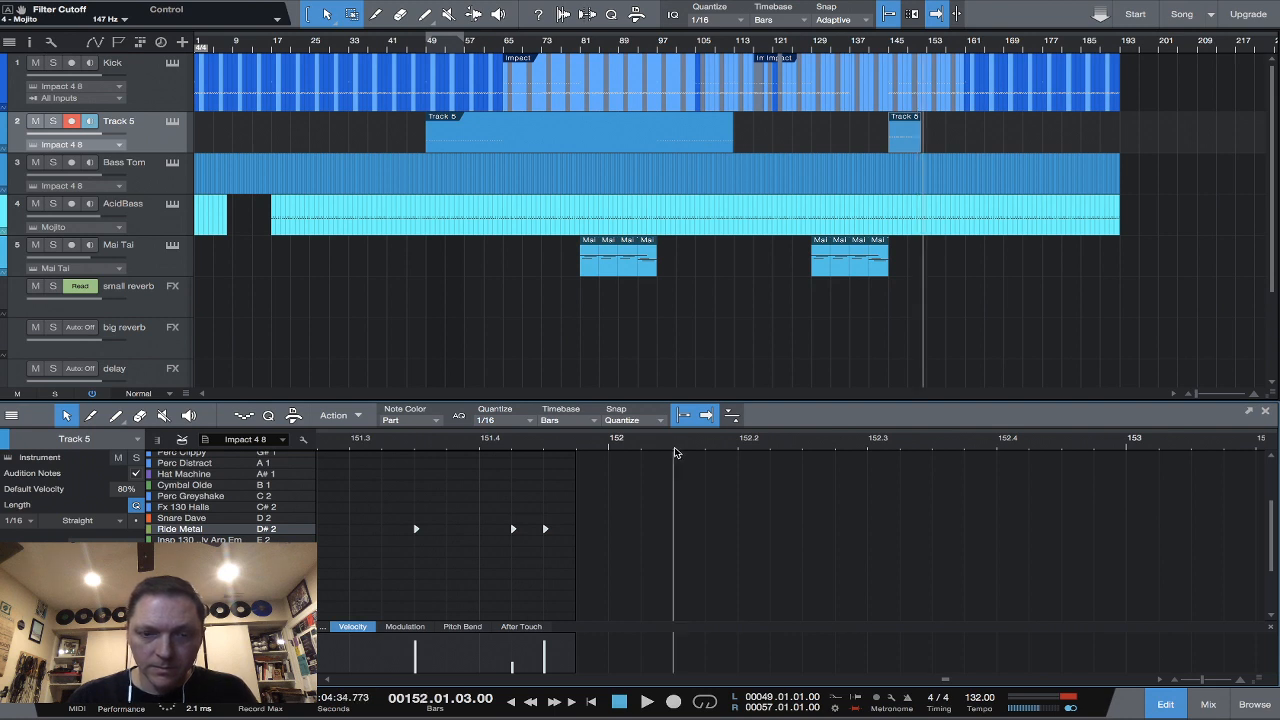
key(ctrl+v)
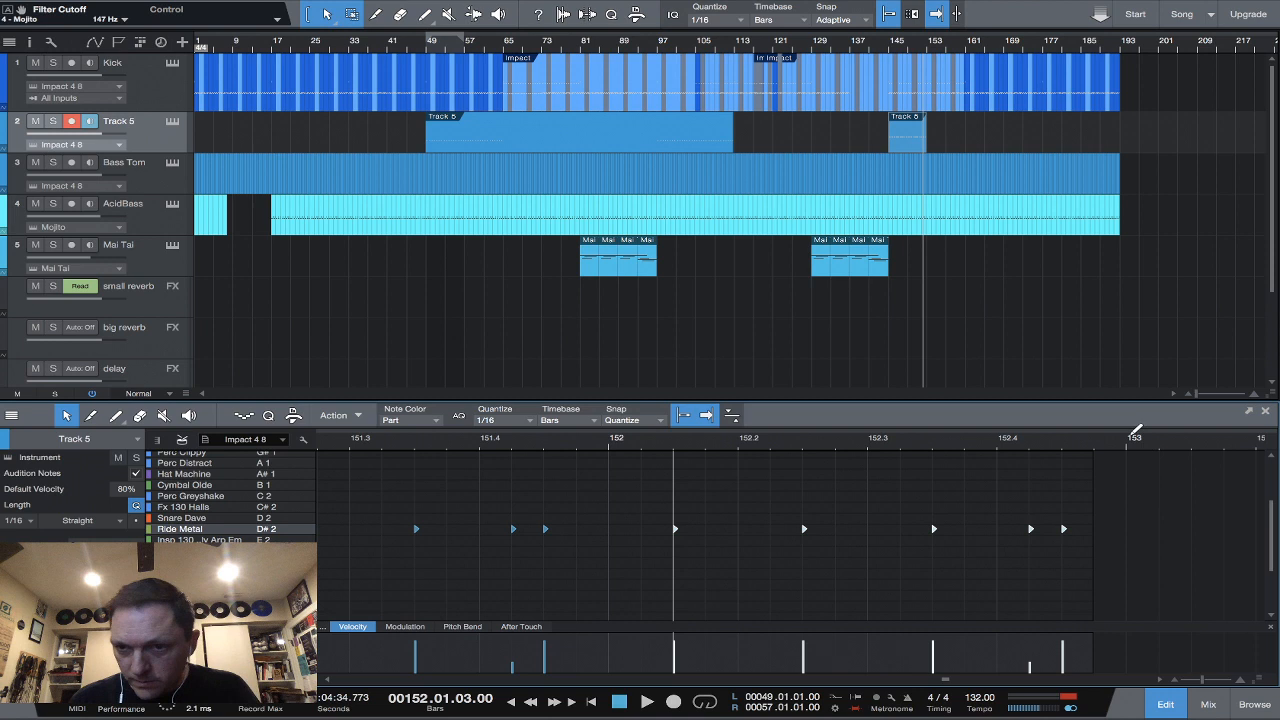
Set the loop range from bar 145 to bar 153 and place the playhead at bar 145.
drag(1130, 436, 4, 423)
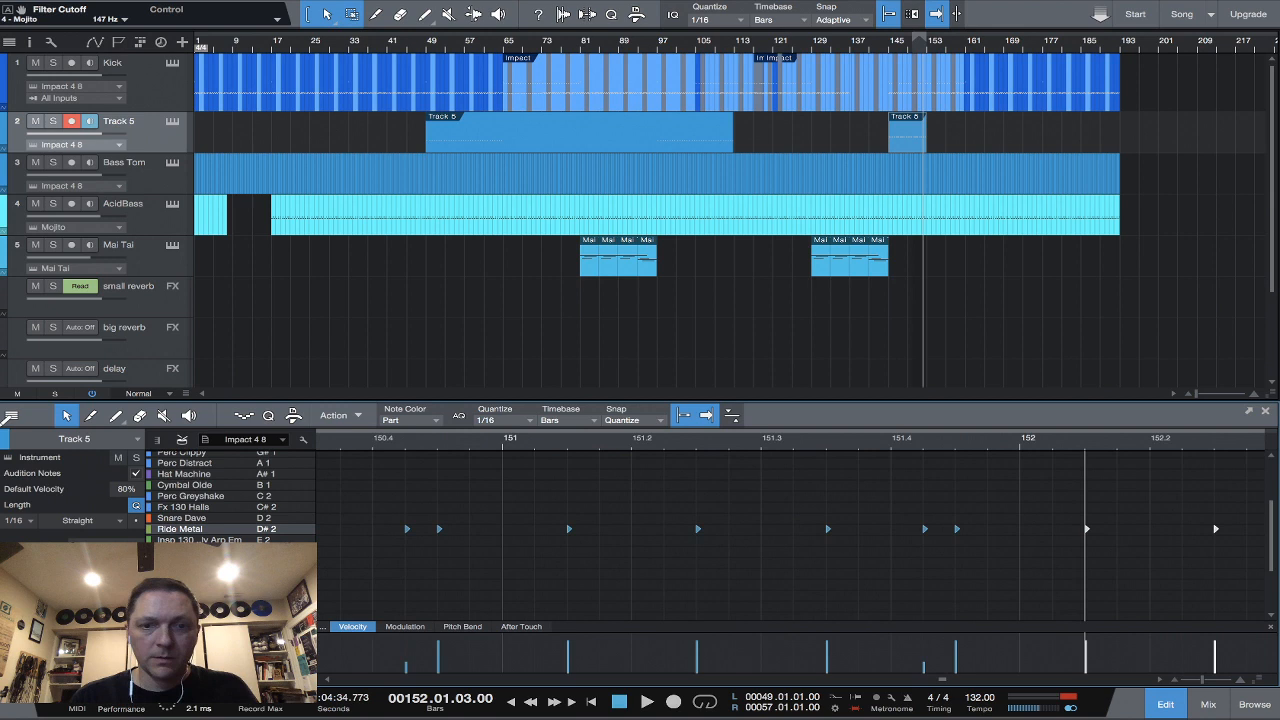
drag(4, 423, 549, 436)
click(547, 442)
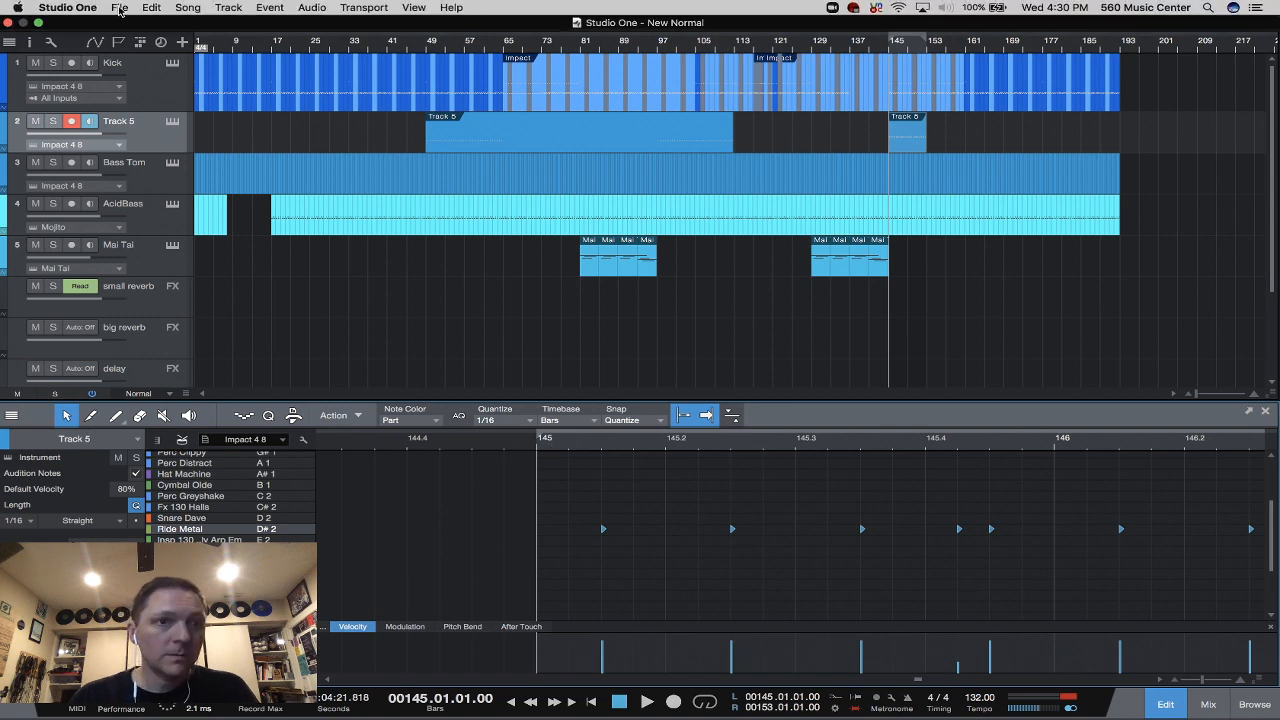
Save the song and start playback of the loop from bar 145.
click(119, 7)
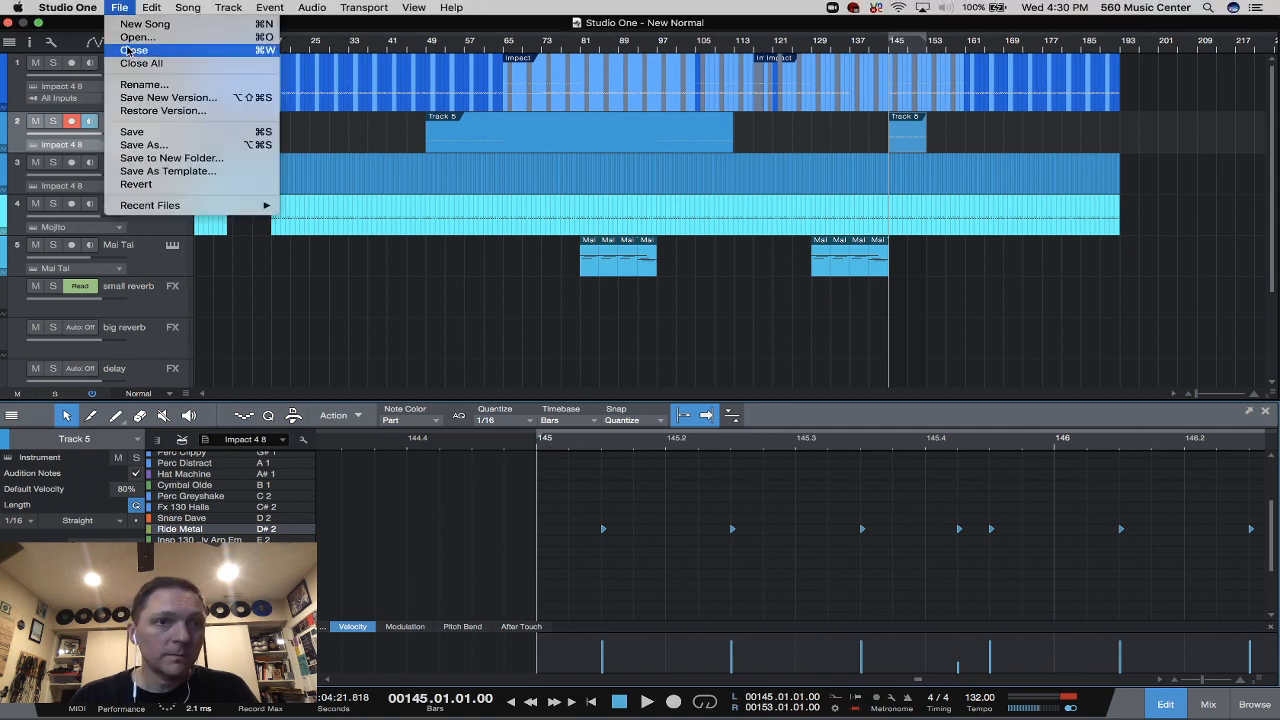
click(137, 136)
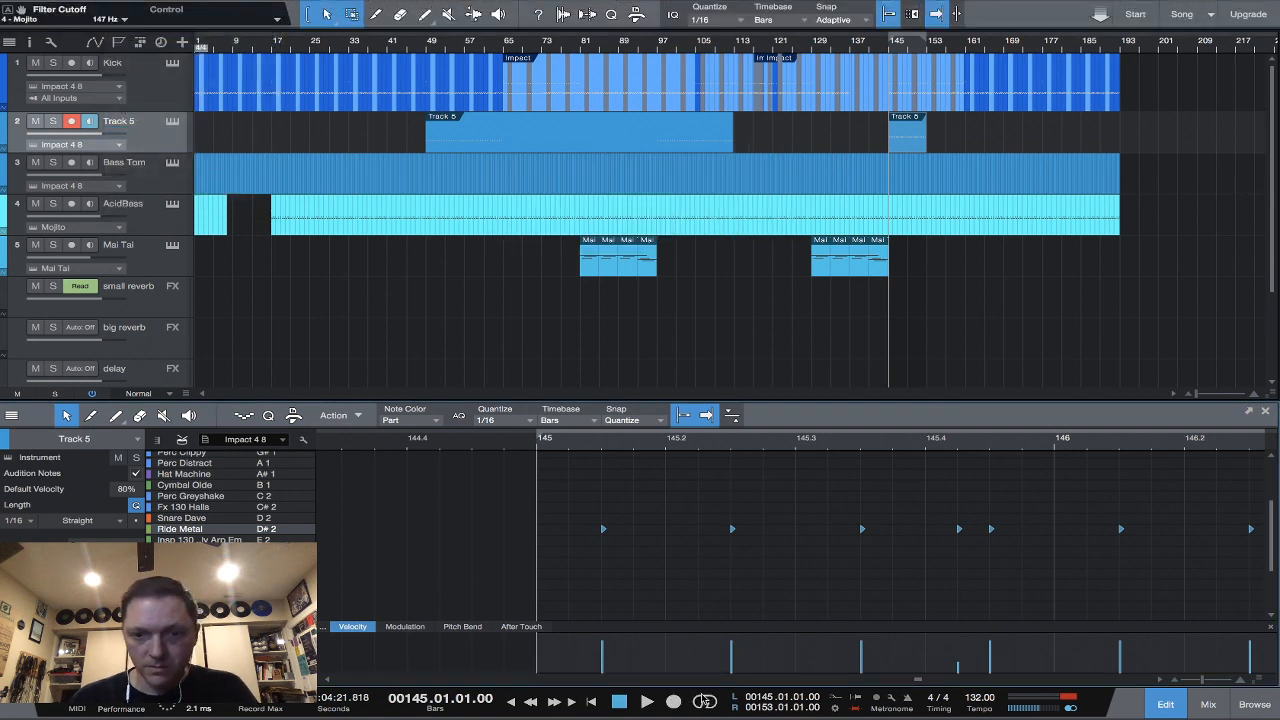
key(space)
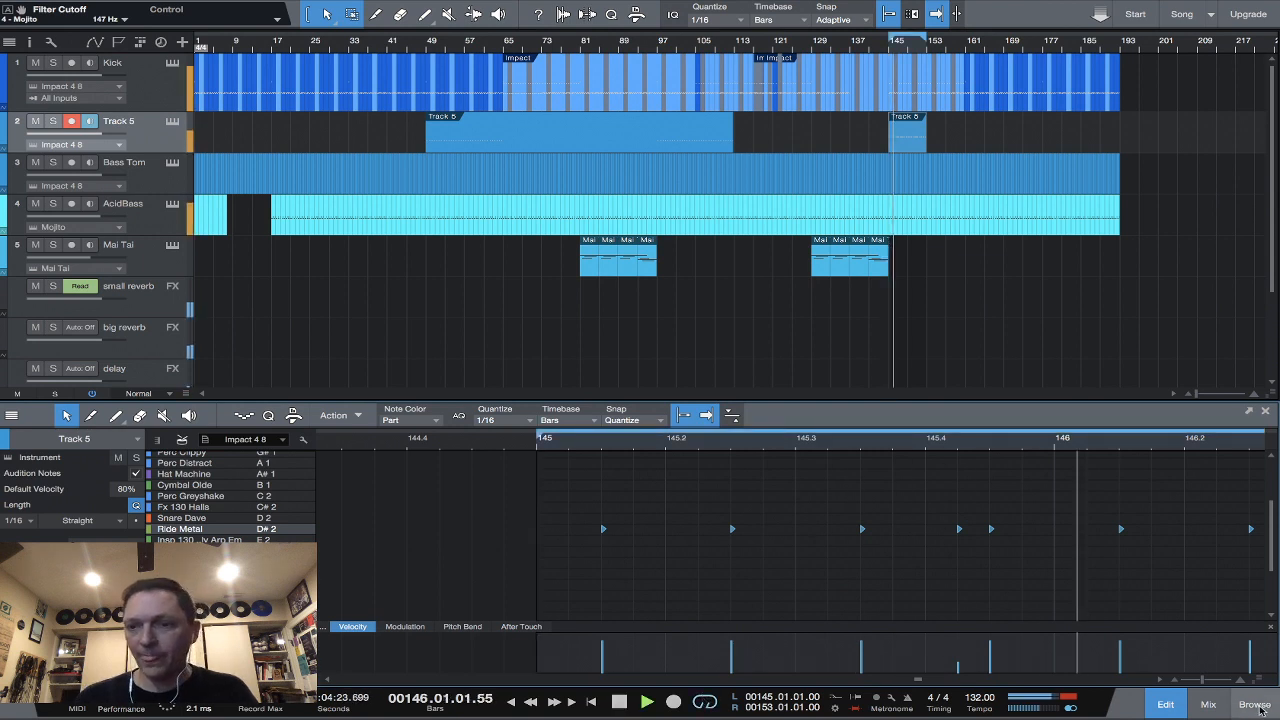
Rename the sounding Impact St 5 mixer channel to Ride and set its volume to -3.9 dB.
click(1212, 705)
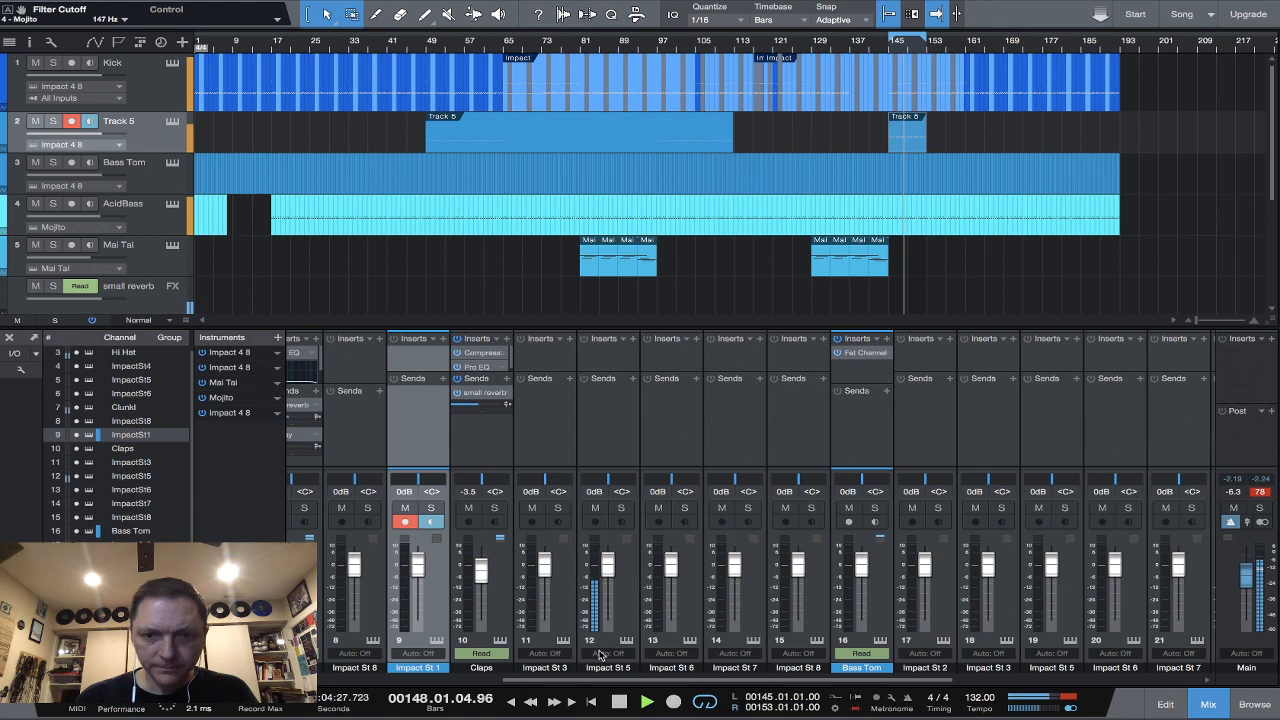
double_click(605, 667)
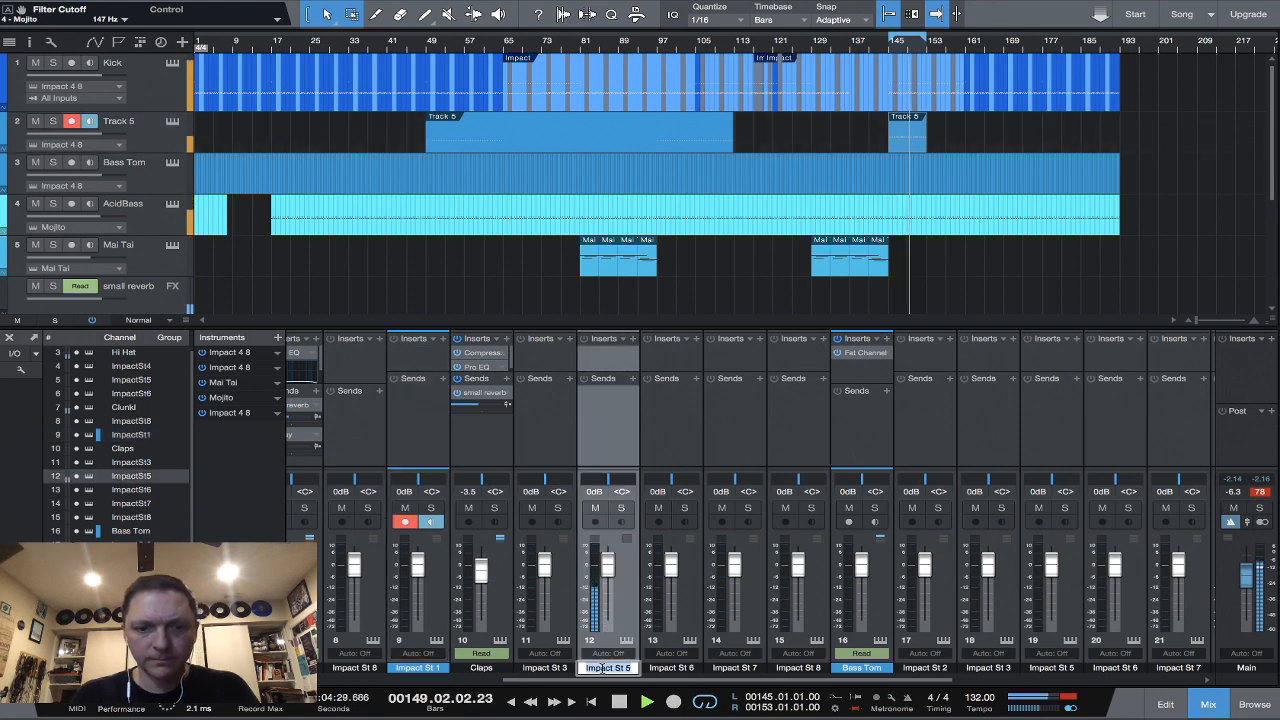
text(Ride)
key(Return)
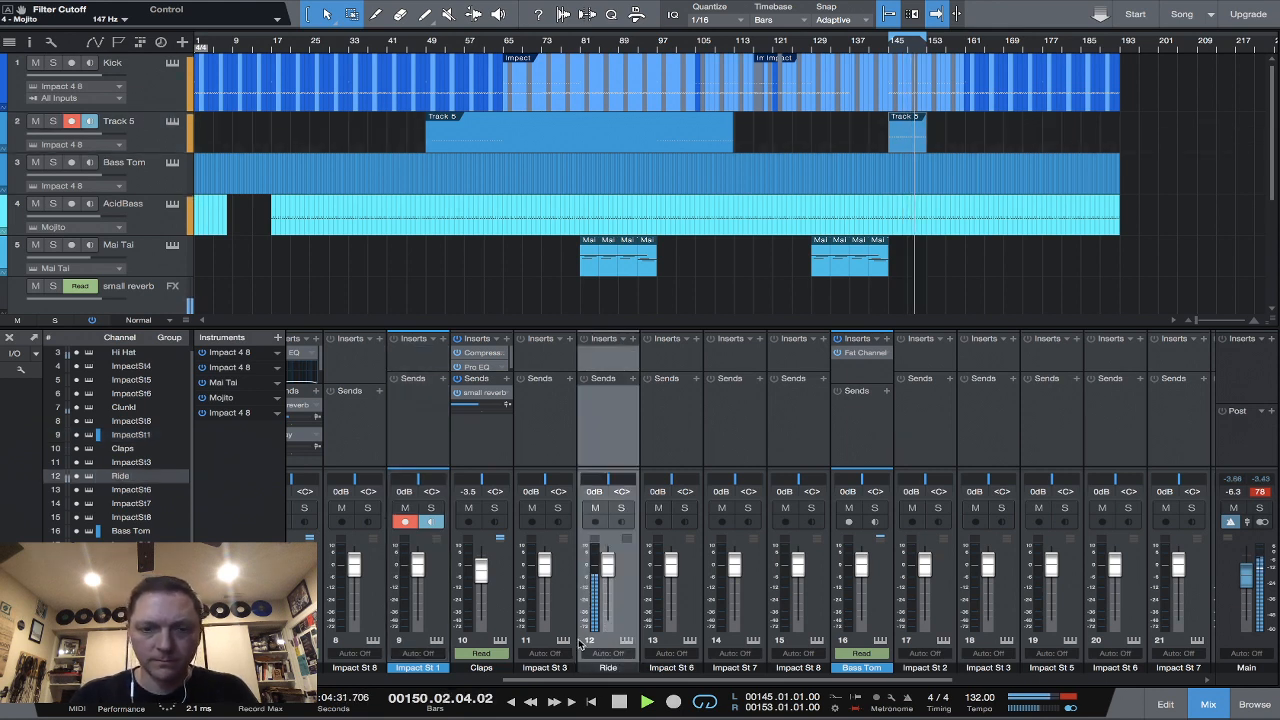
drag(607, 566, 607, 573)
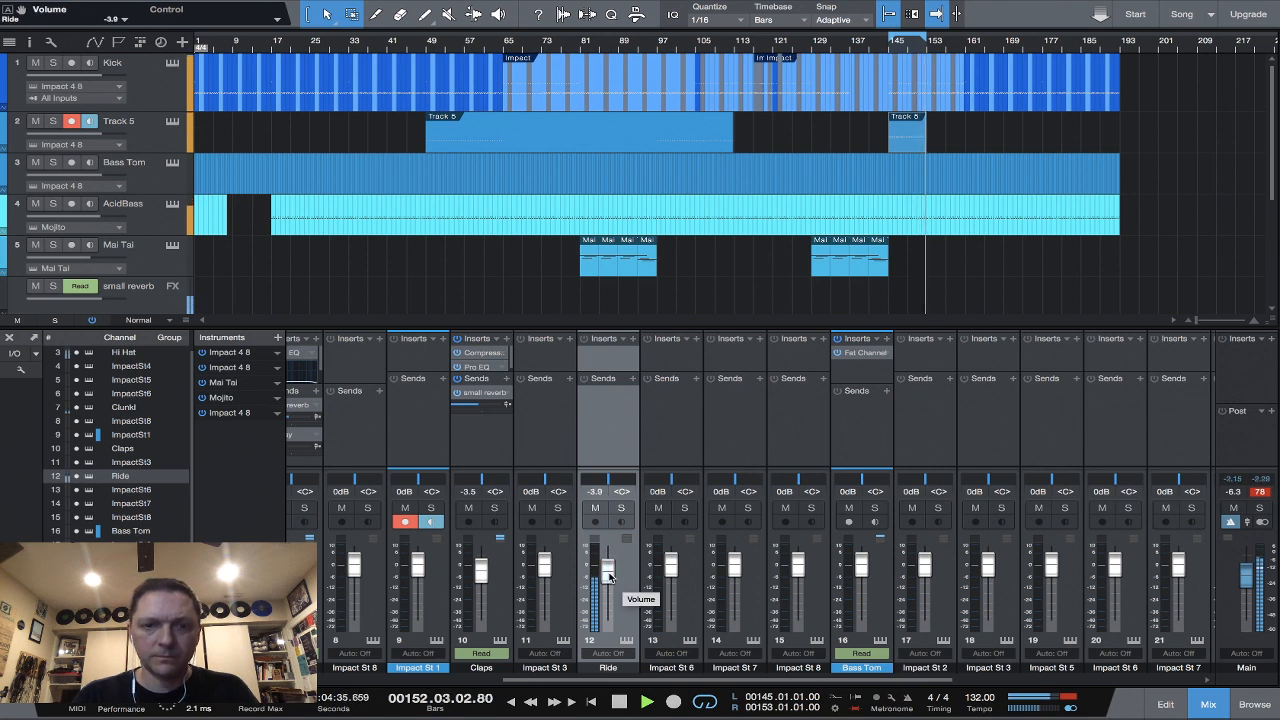
Open Track 5's Impact XT instrument and set the Ride Metal pad's fine tuning to -25 ct.
click(172, 122)
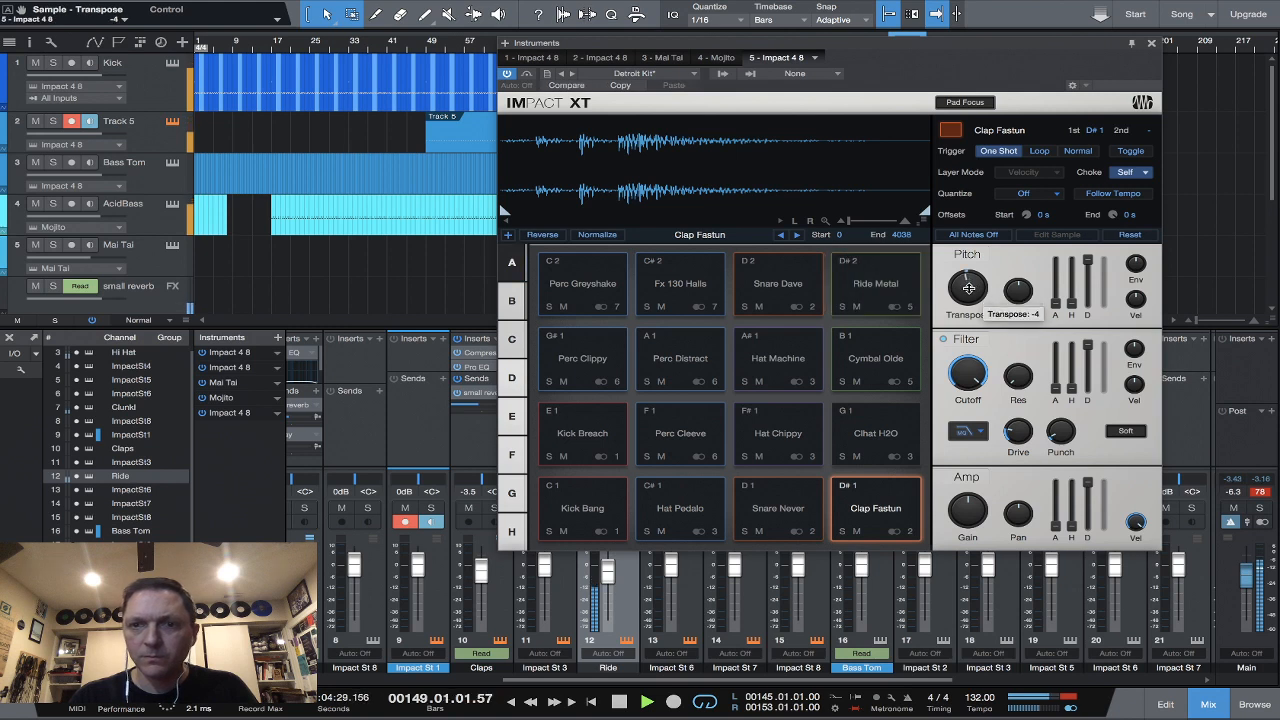
drag(968, 291, 1021, 300)
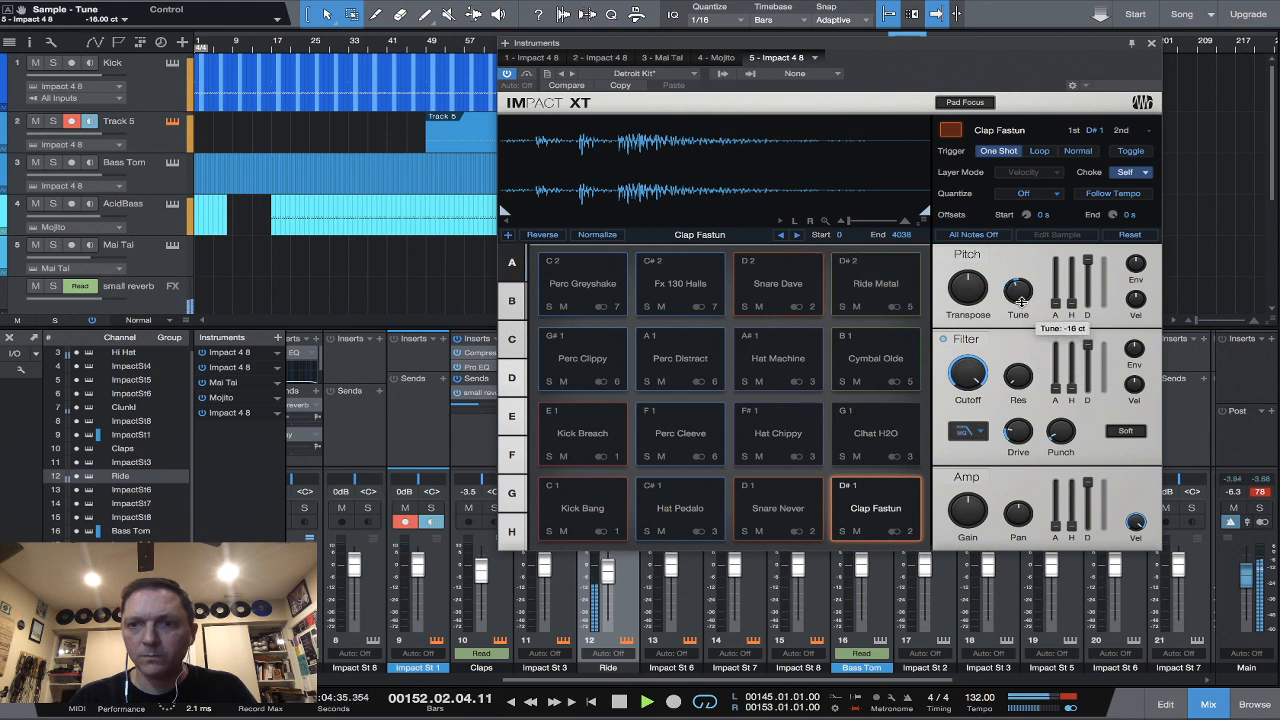
mouse_move(1020, 300)
mouse_down()
mouse_move(1030, 378)
mouse_move(1020, 292)
mouse_up()
click(890, 283)
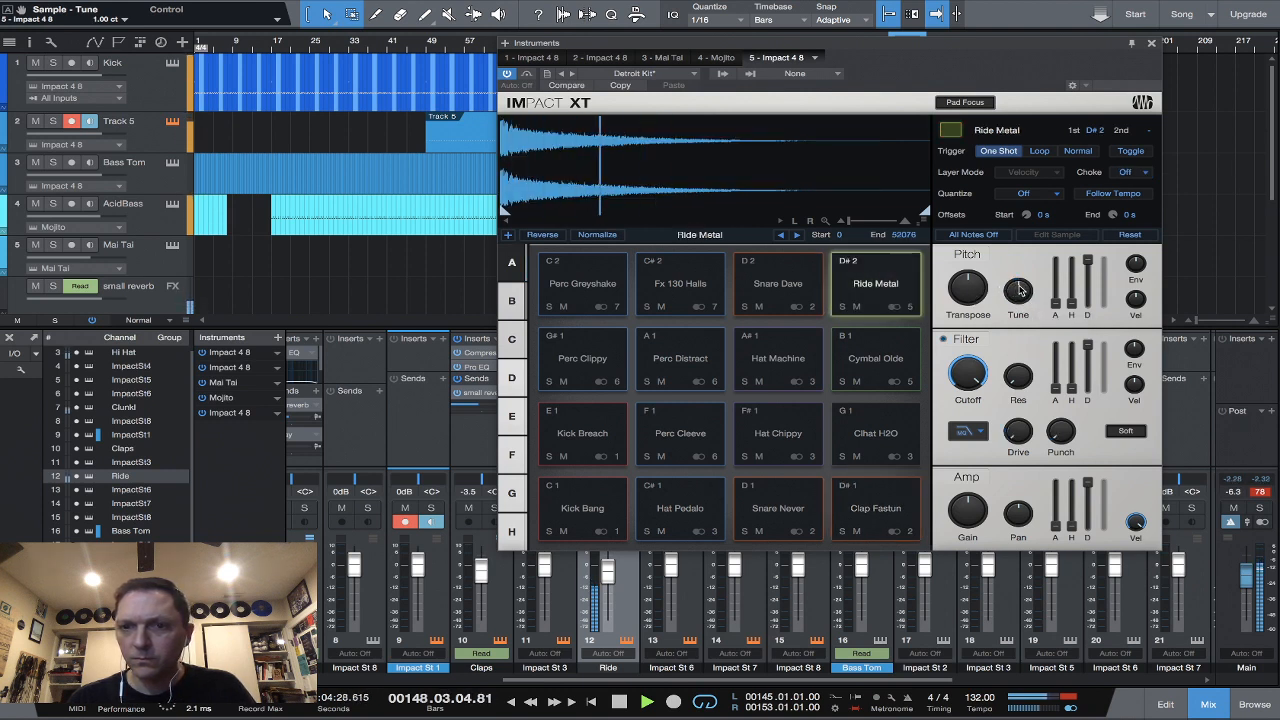
mouse_move(1018, 288)
drag(1018, 288, 1019, 261)
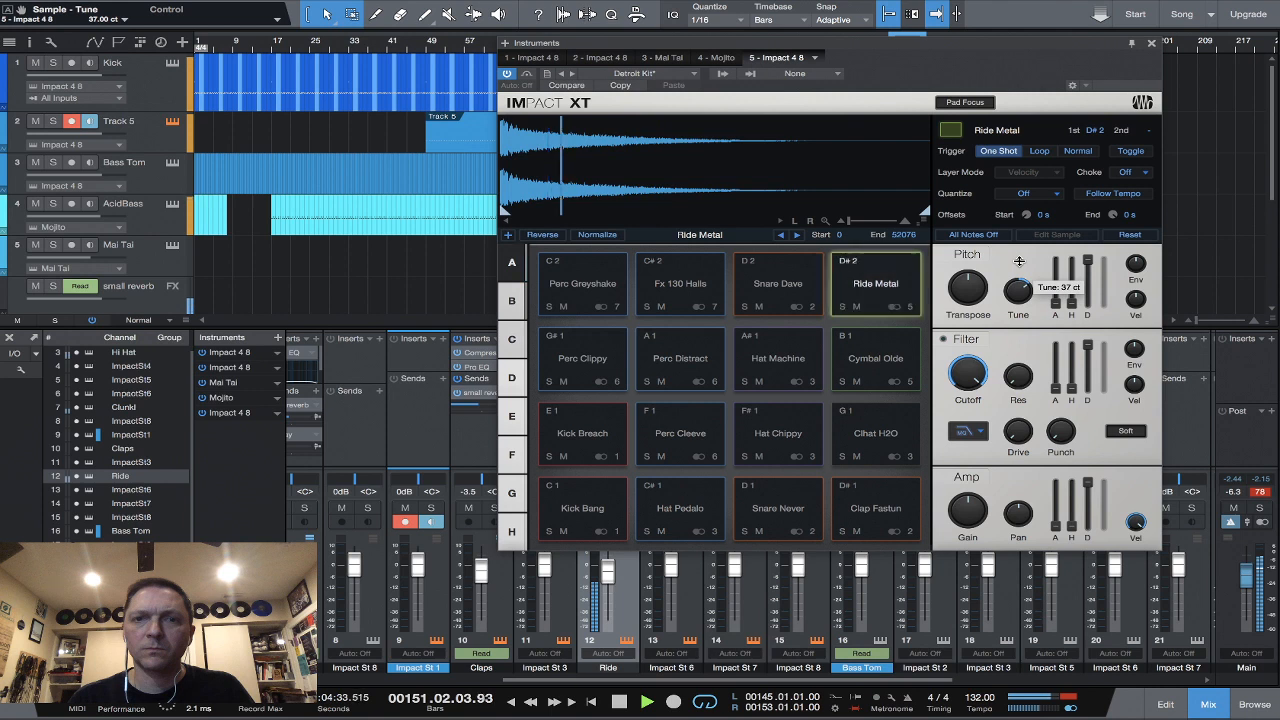
drag(1019, 261, 1020, 304)
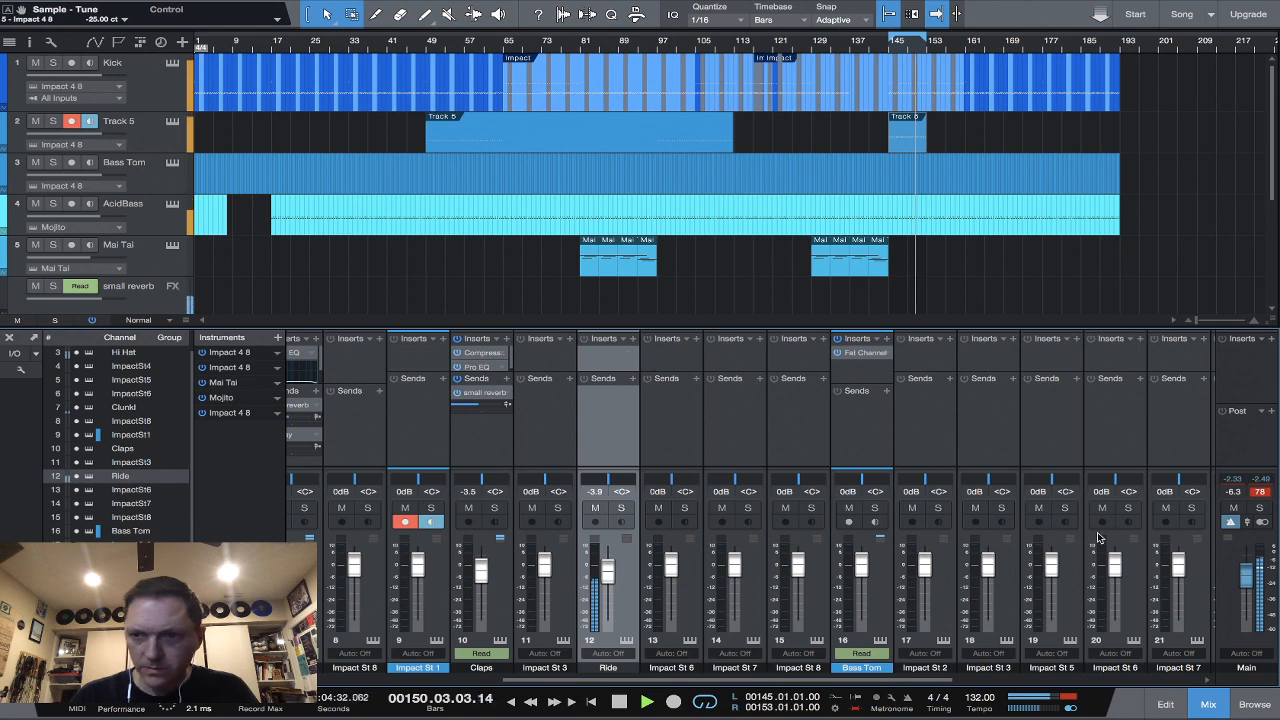
Insert a Pro EQ on the Ride channel and enable its high cut at 10.57 kHz with a 6 dB/Oct slope.
click(1254, 704)
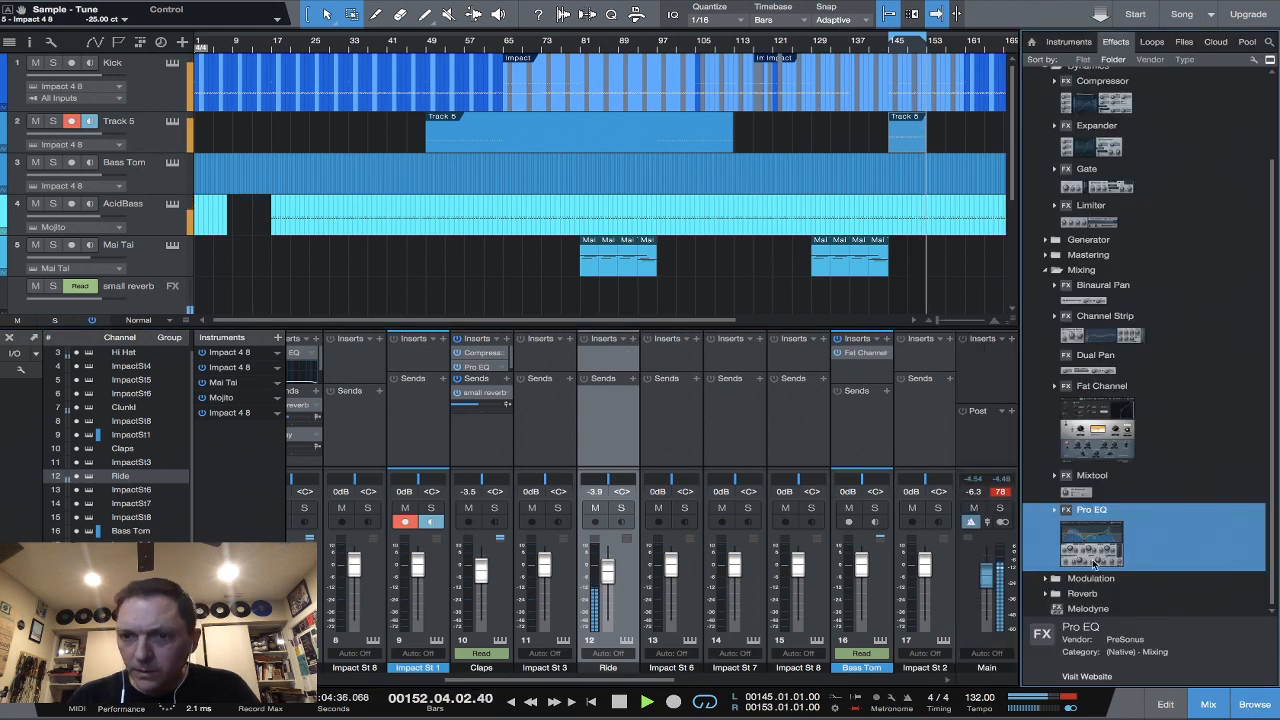
drag(1093, 535, 603, 354)
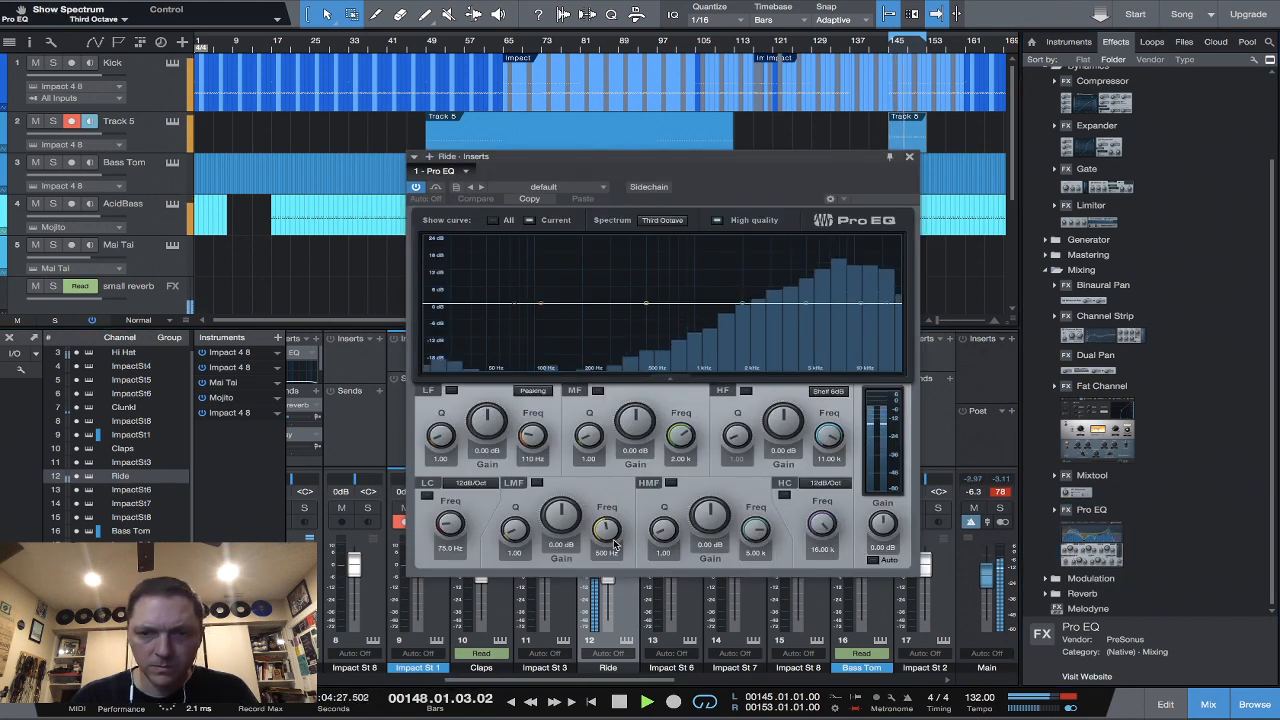
click(785, 485)
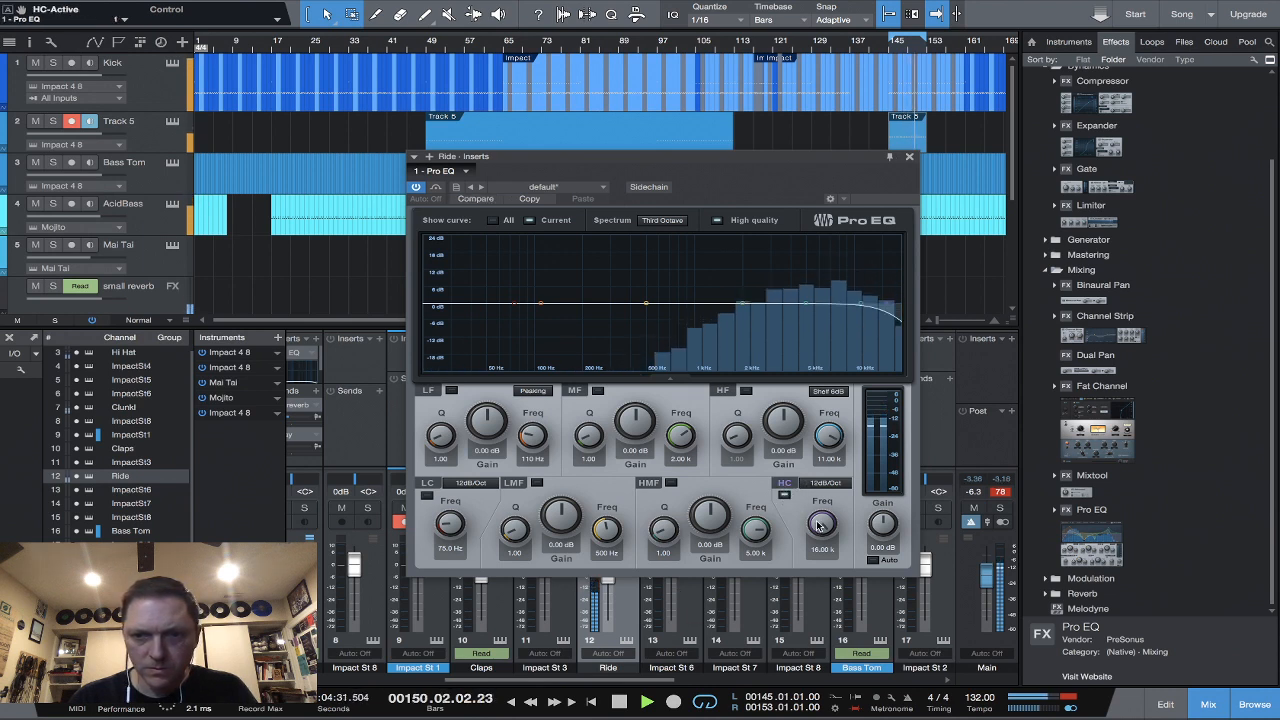
drag(822, 524, 827, 522)
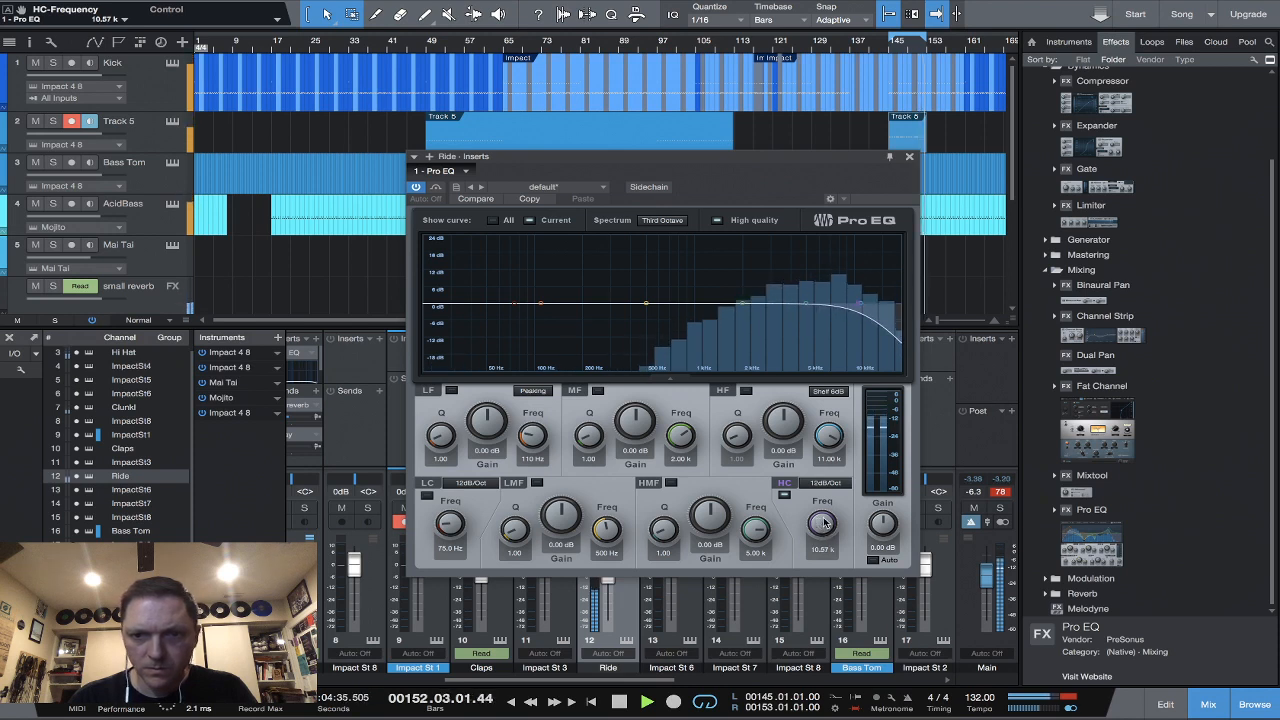
click(832, 486)
click(830, 498)
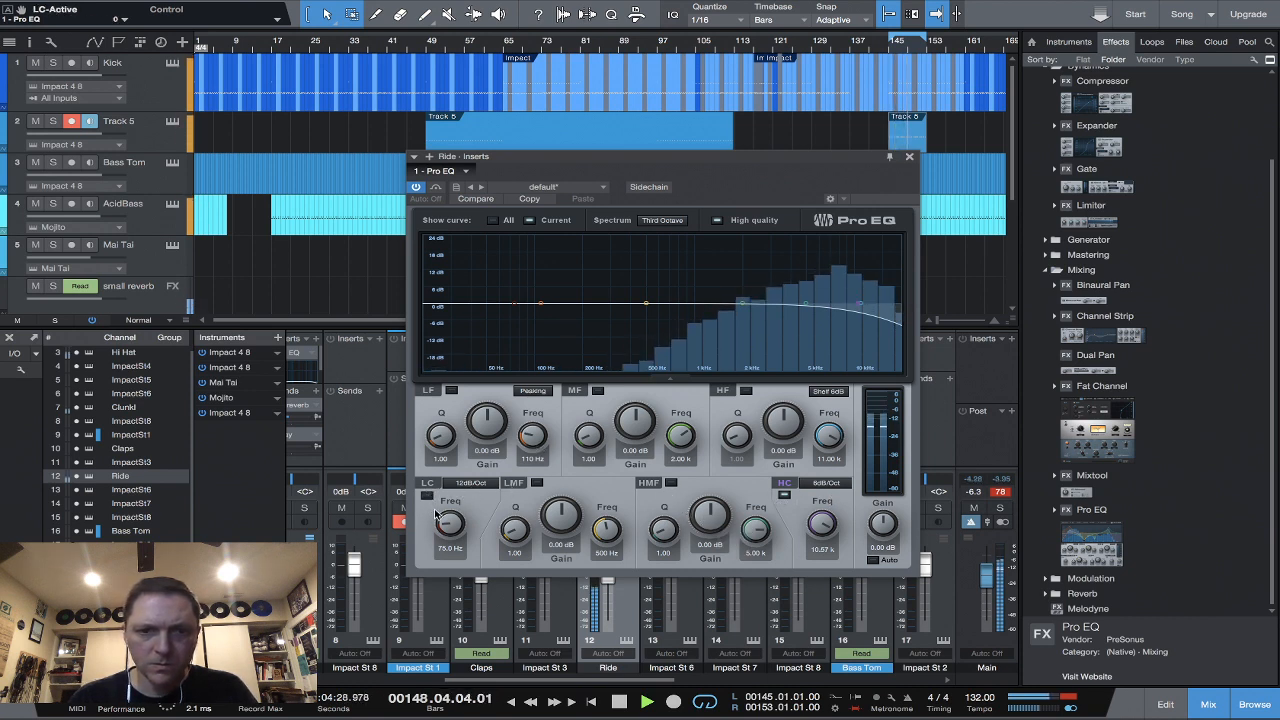
Enable the low cut at 501 Hz in the Ride channel's Pro EQ, close the EQ and stop playback.
drag(450, 523, 452, 490)
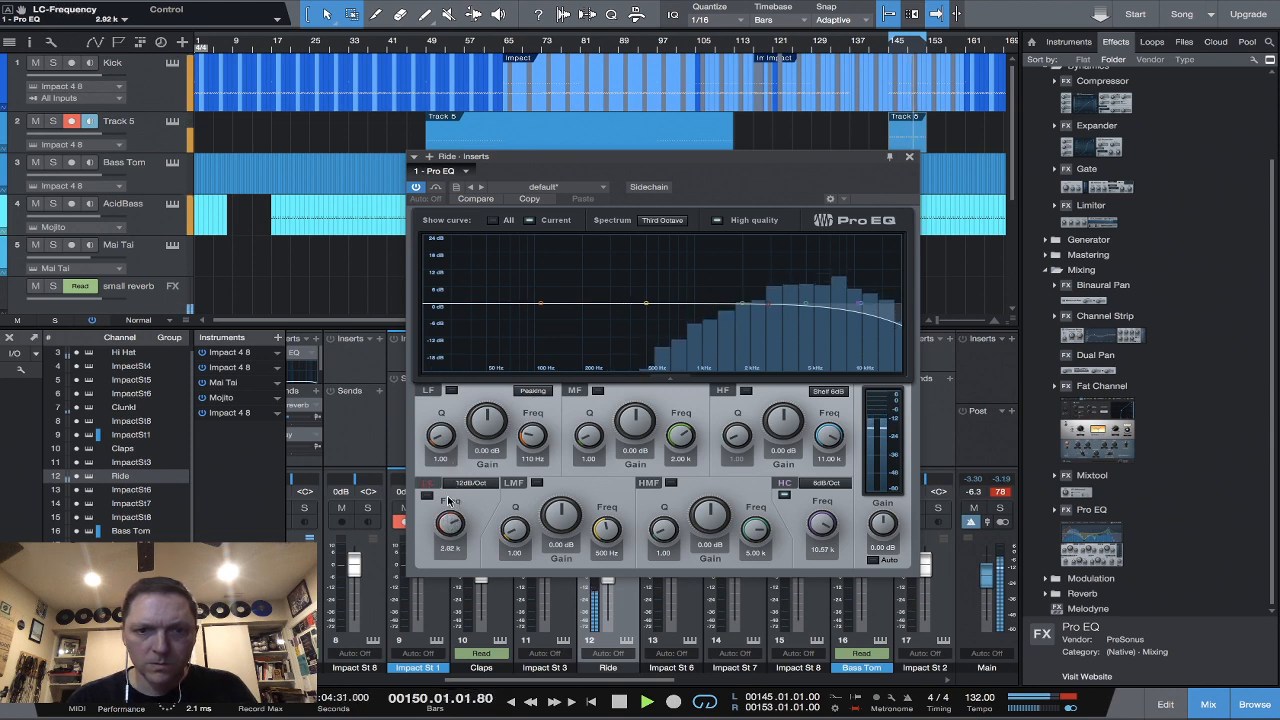
click(426, 497)
drag(450, 522, 460, 565)
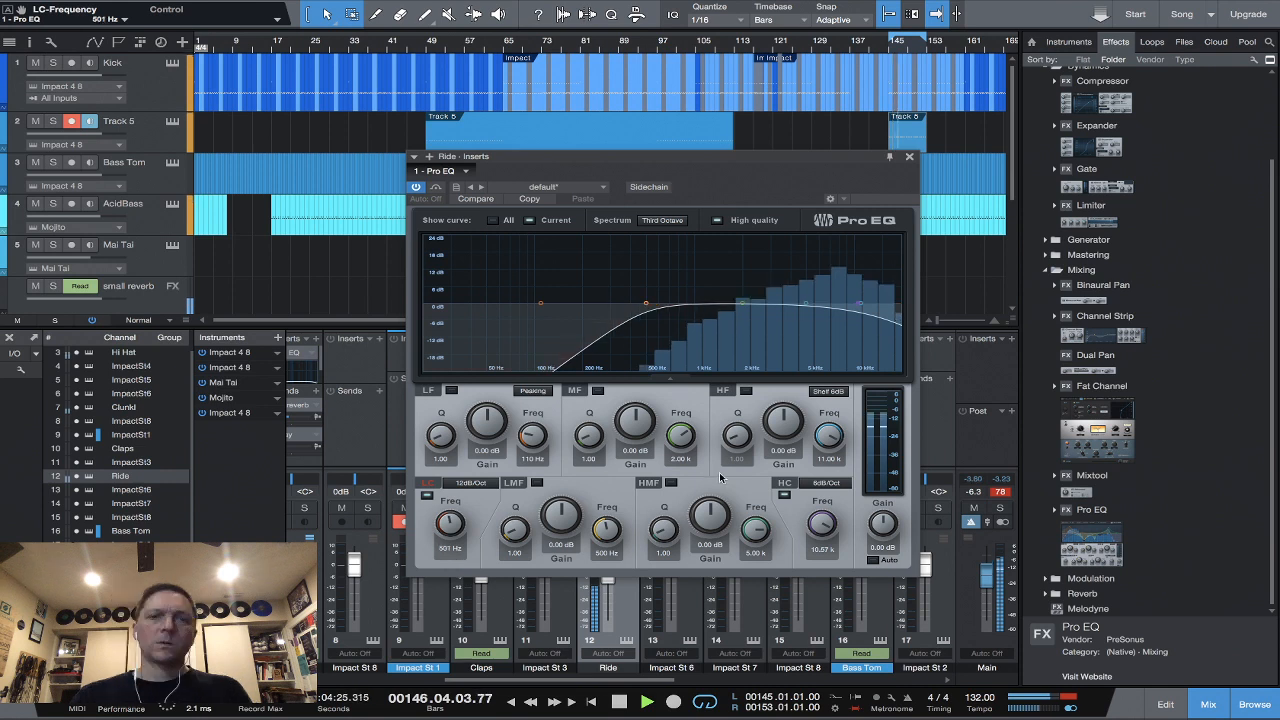
click(909, 157)
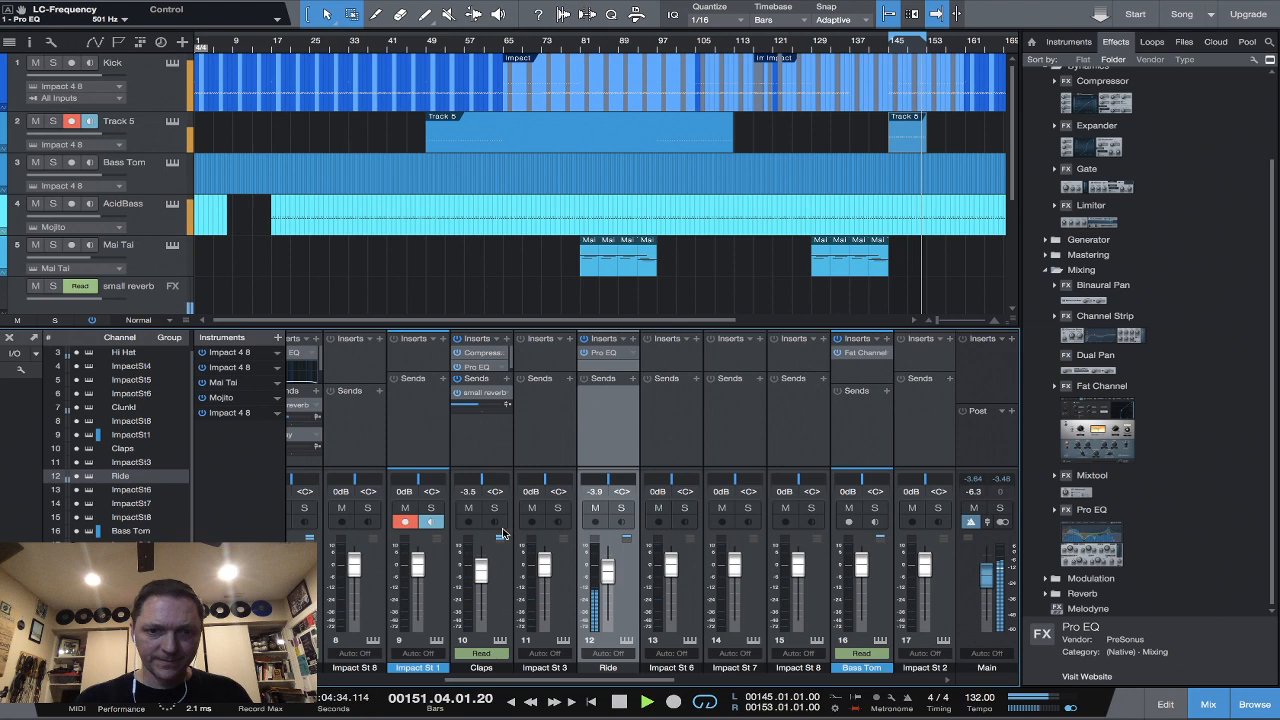
key(space)
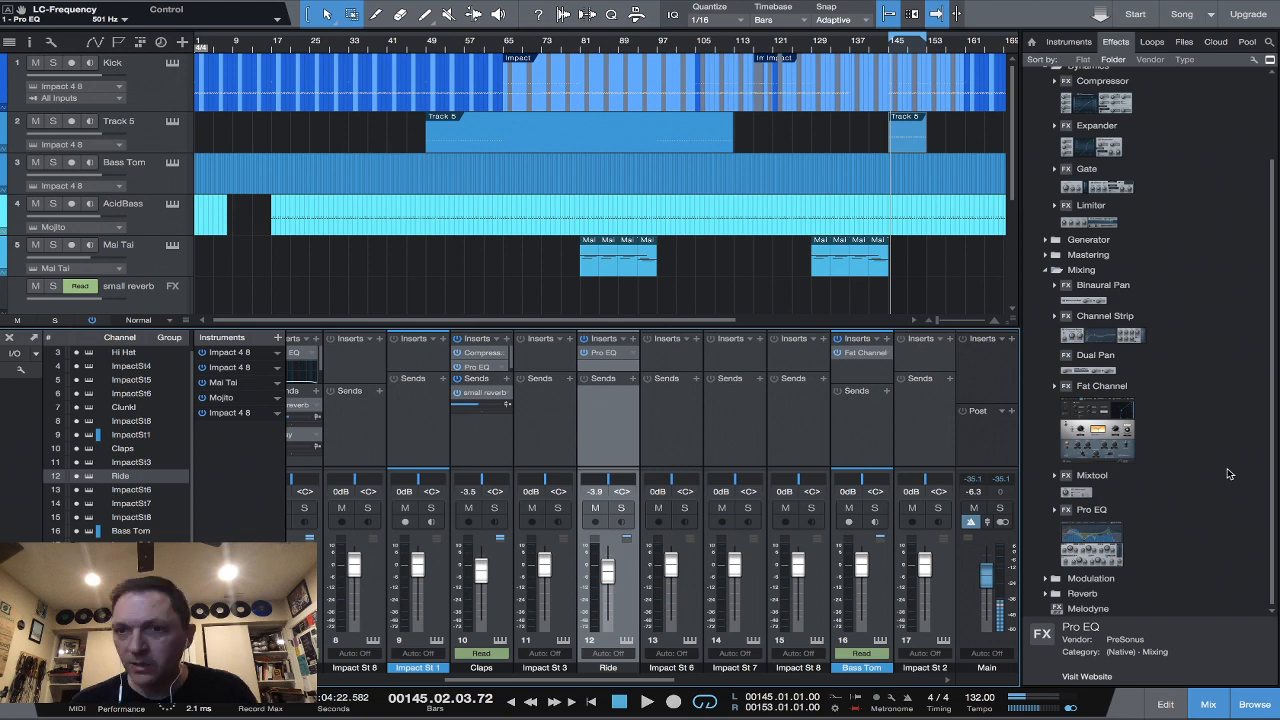
Insert a Fat Channel on the Main output and move its window clear of the Main channel's meters.
scroll(1229, 474, up, 3)
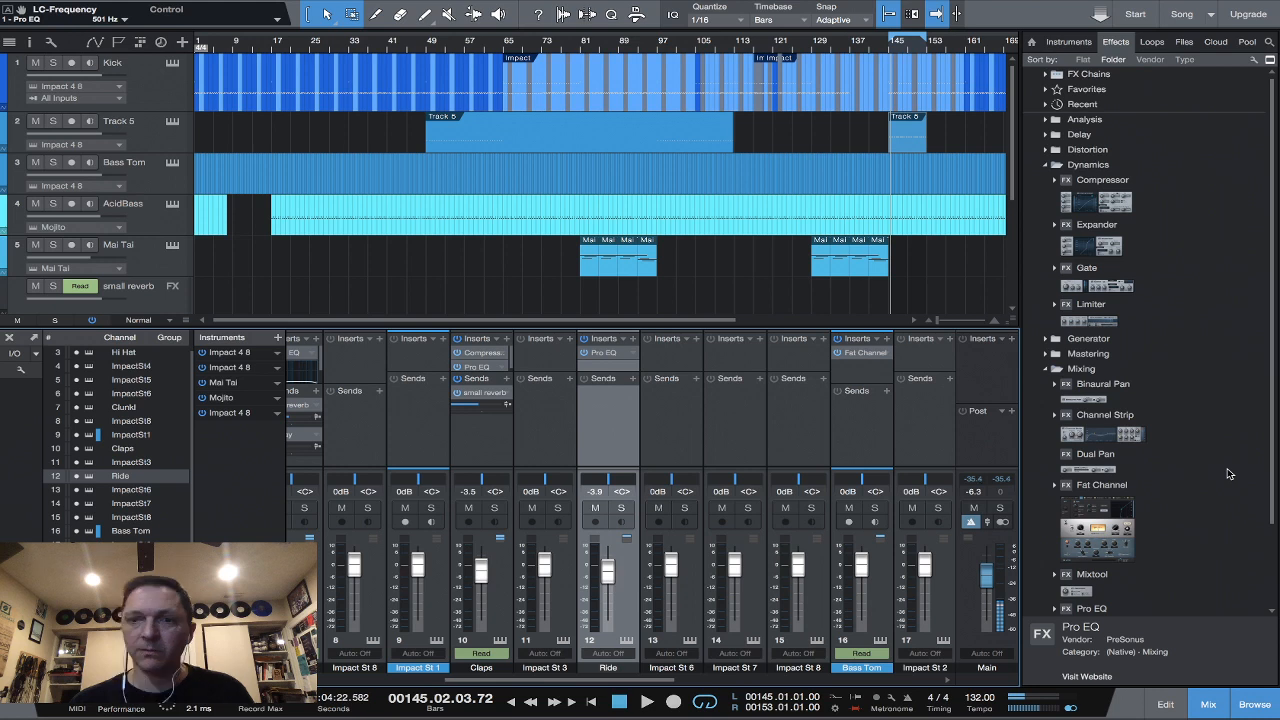
scroll(1210, 290, down, 3)
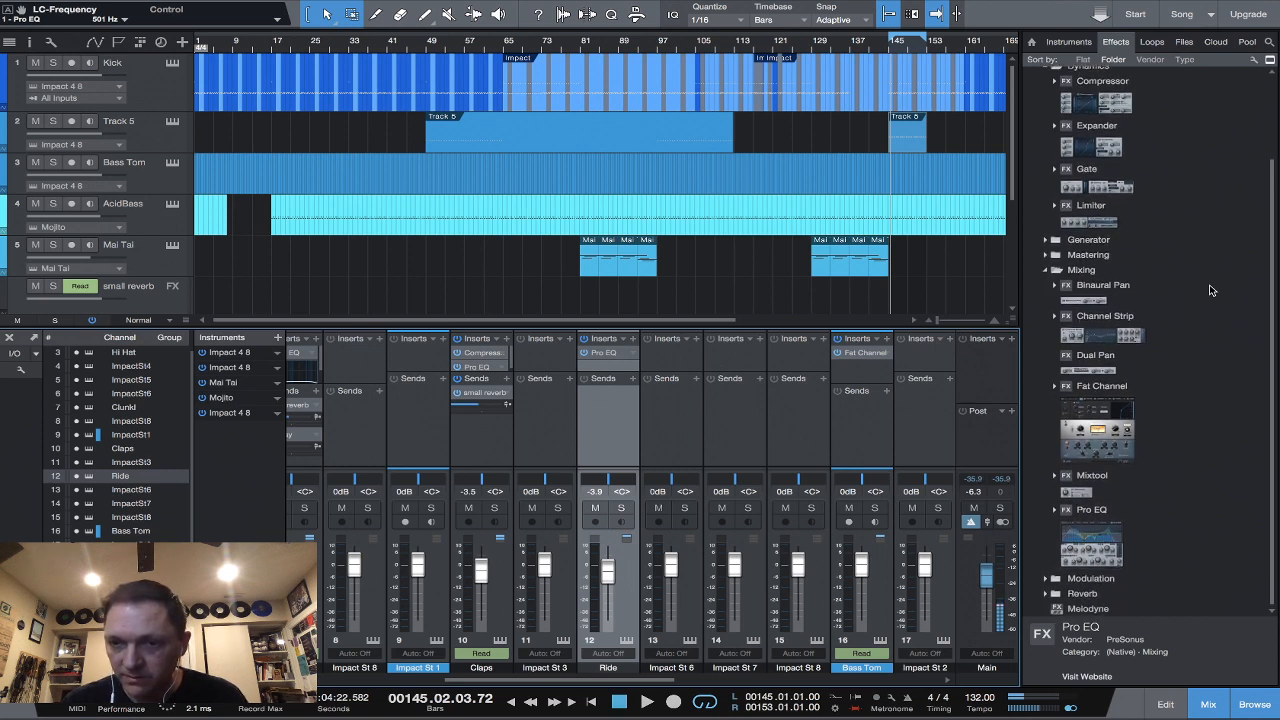
scroll(1210, 290, up, 2)
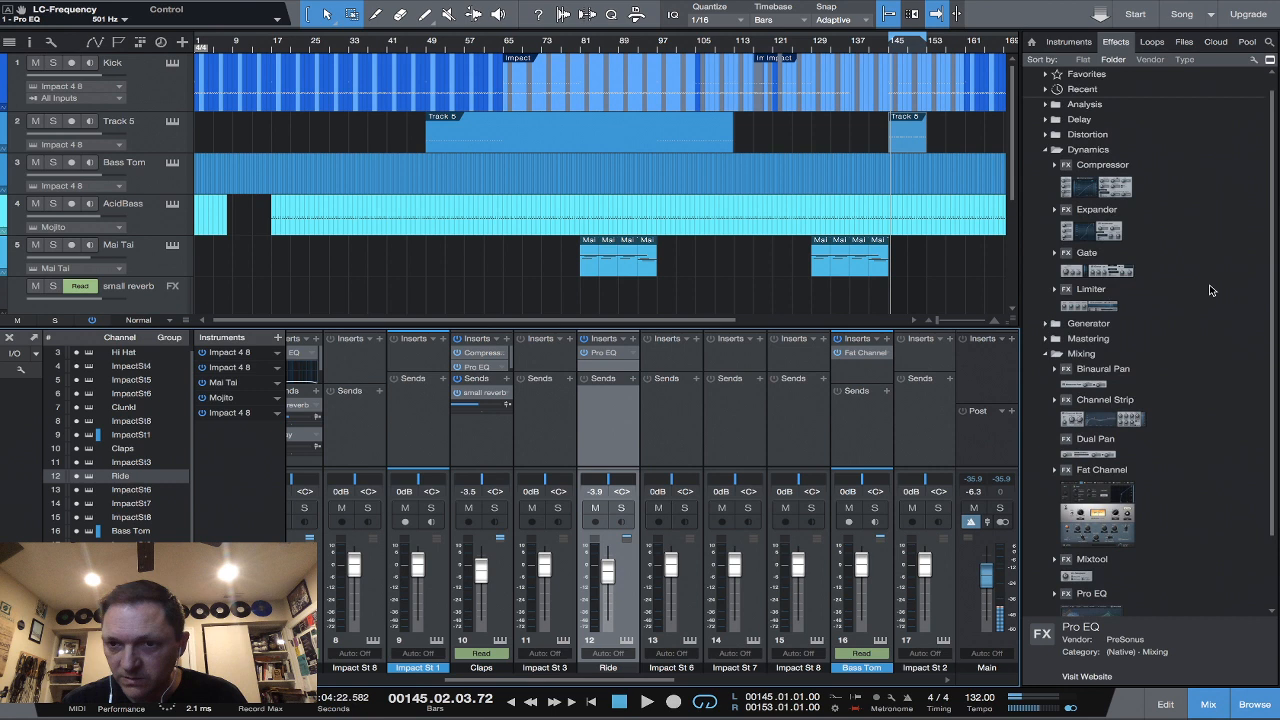
scroll(1210, 290, down, 2)
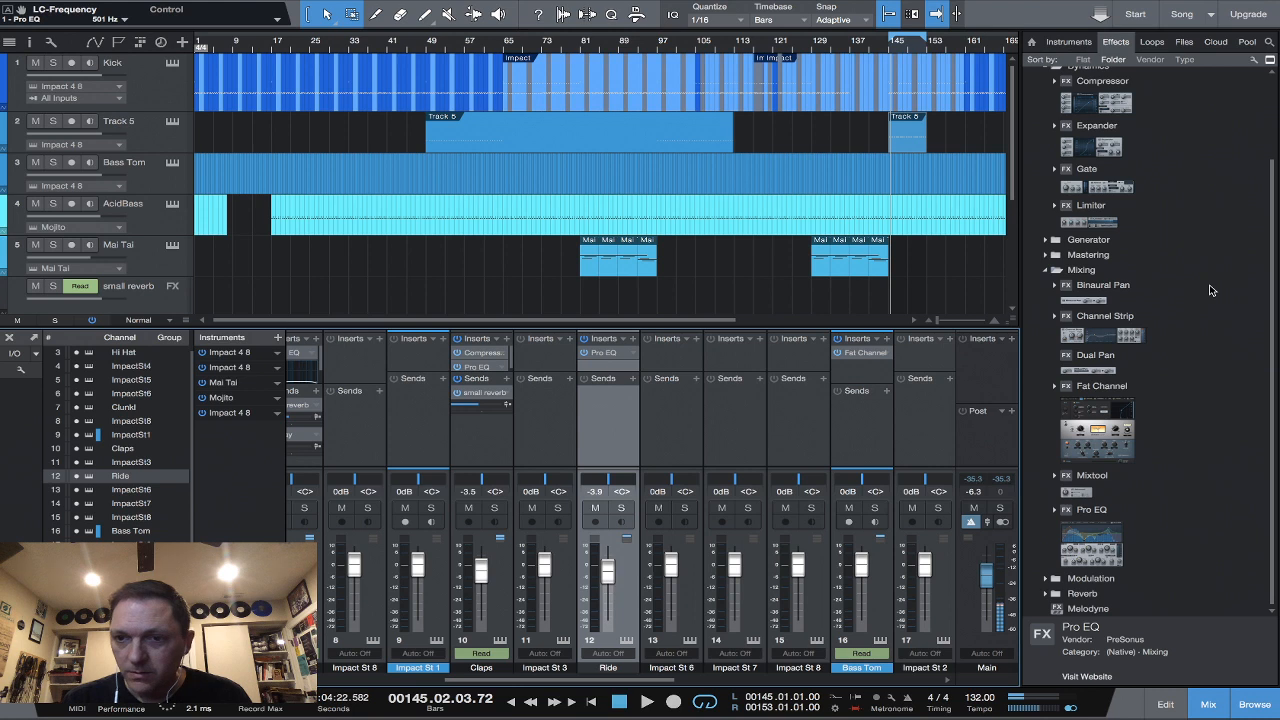
drag(1100, 430, 980, 367)
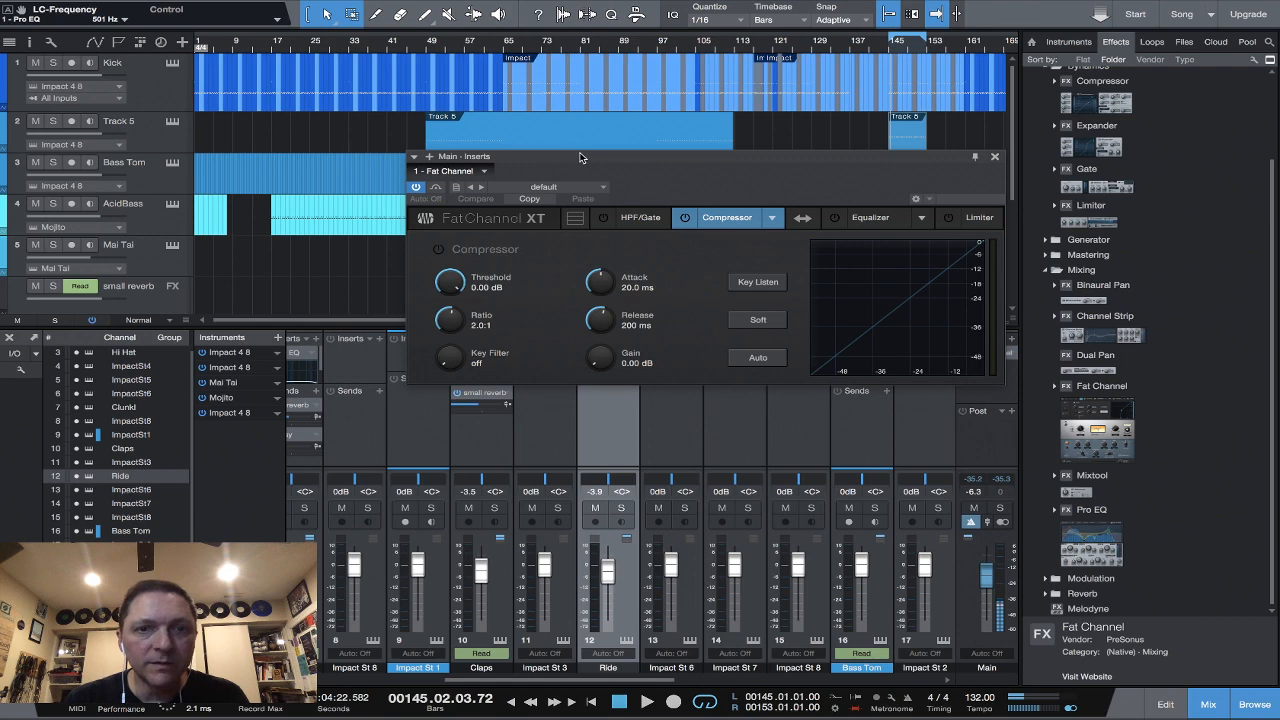
drag(581, 160, 490, 136)
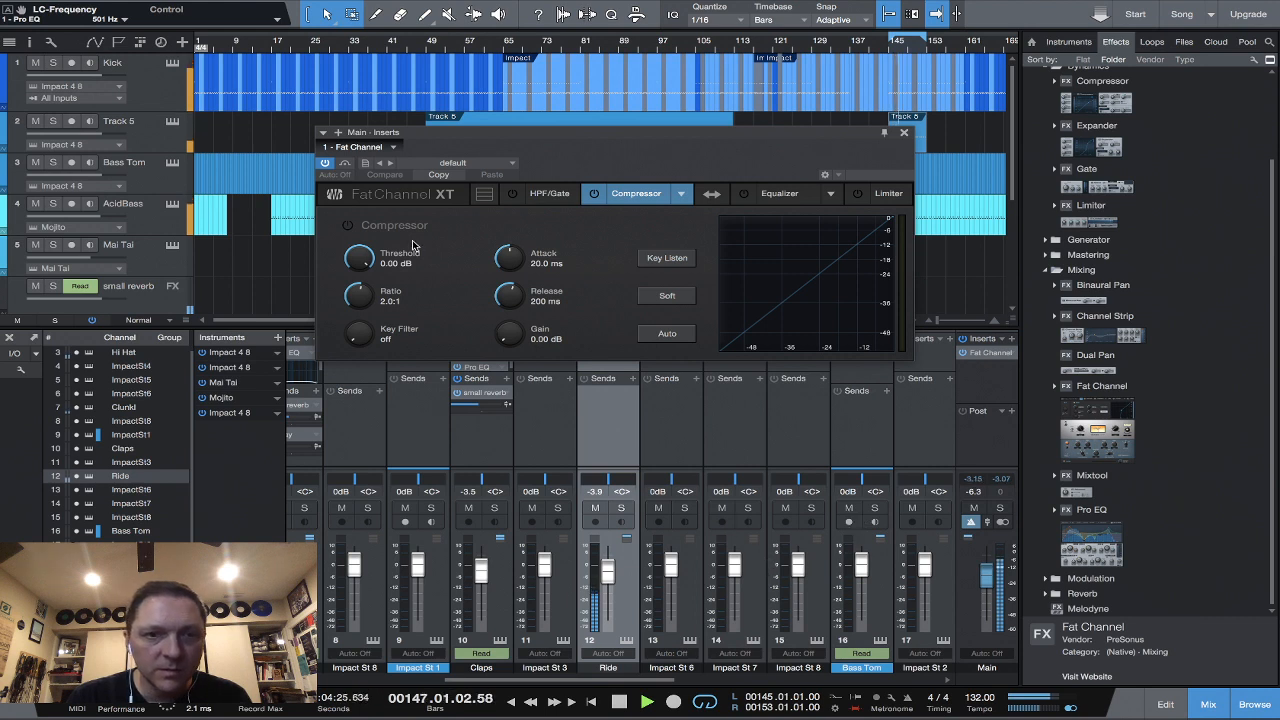
Swap the processing order in the Main Fat Channel so the Equalizer comes before the Compressor.
click(712, 194)
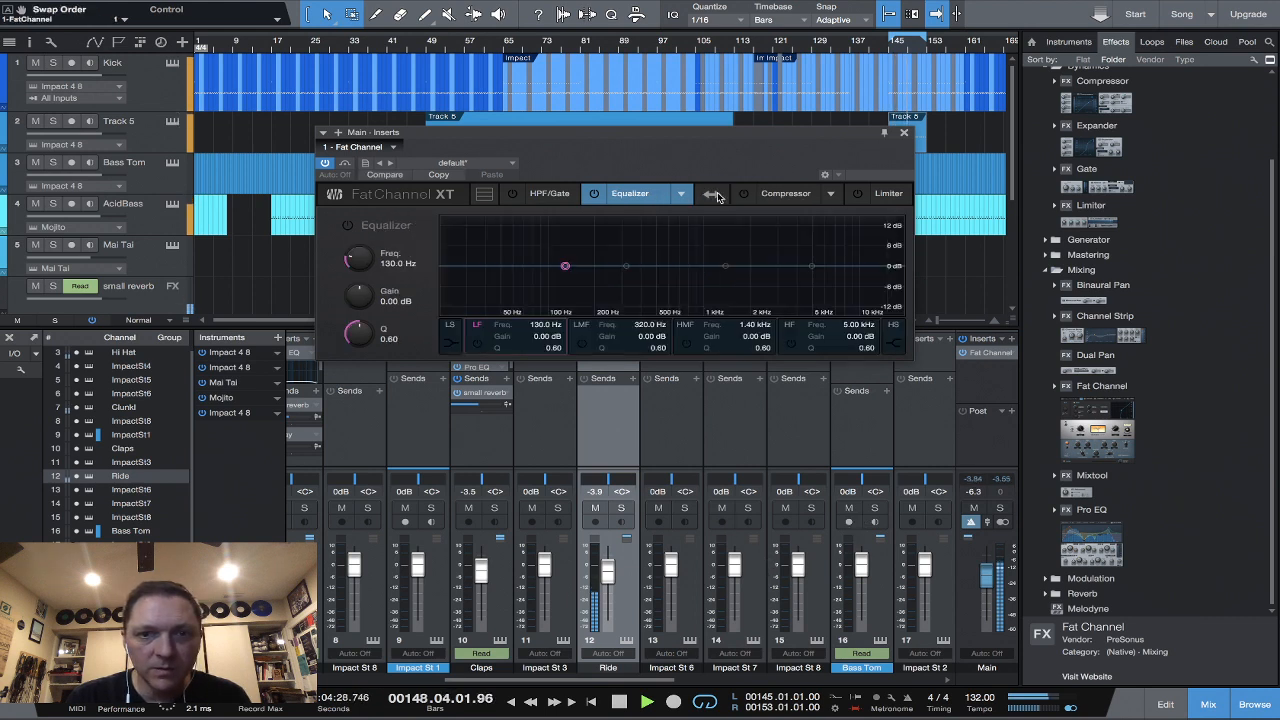
click(712, 194)
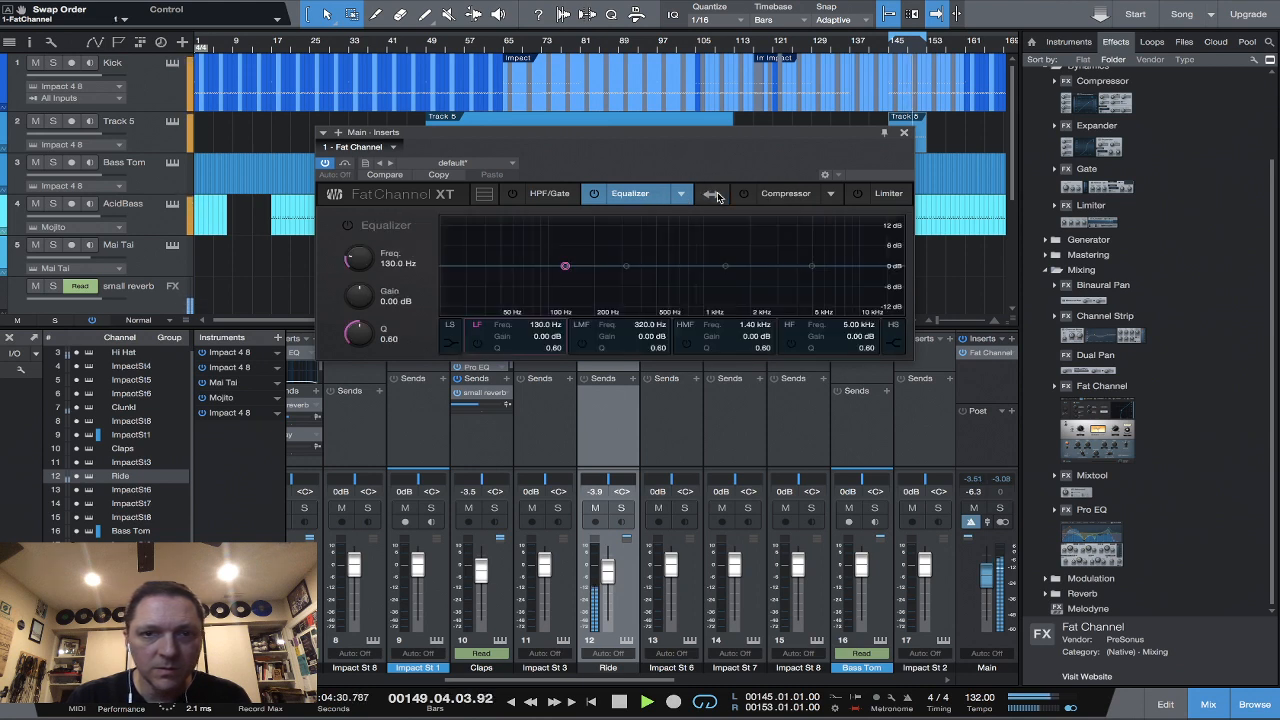
click(712, 194)
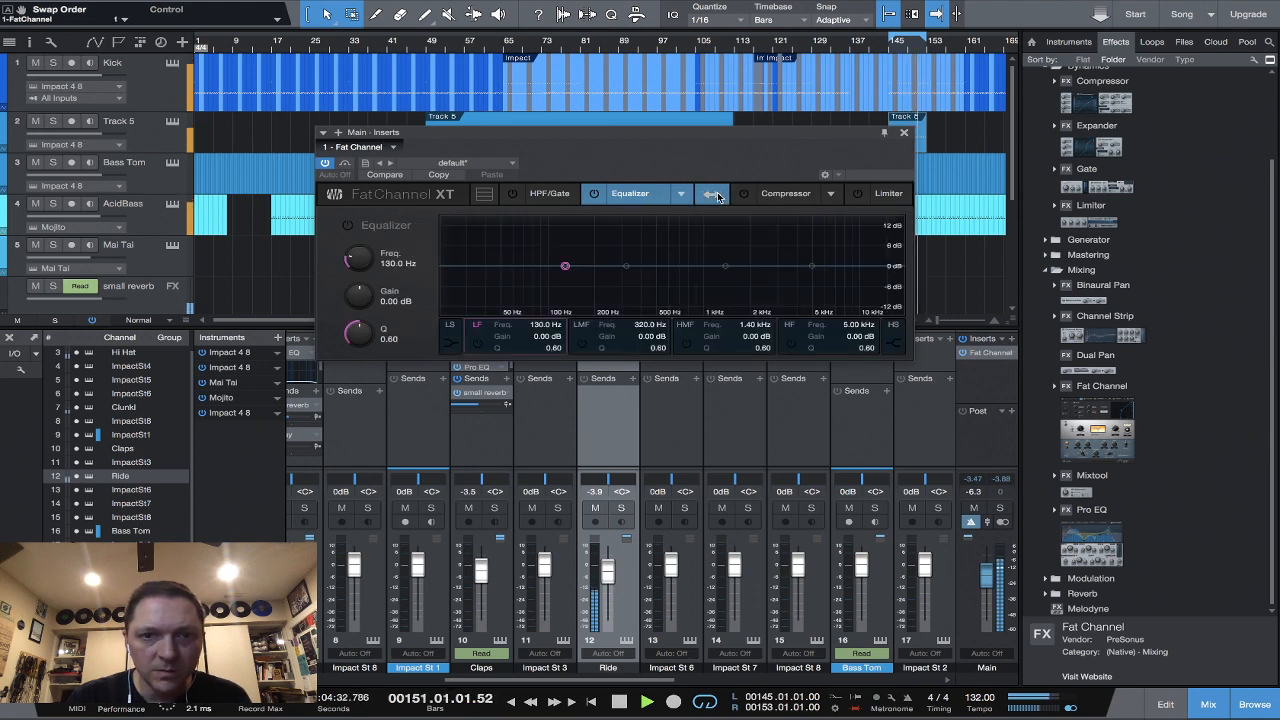
click(712, 194)
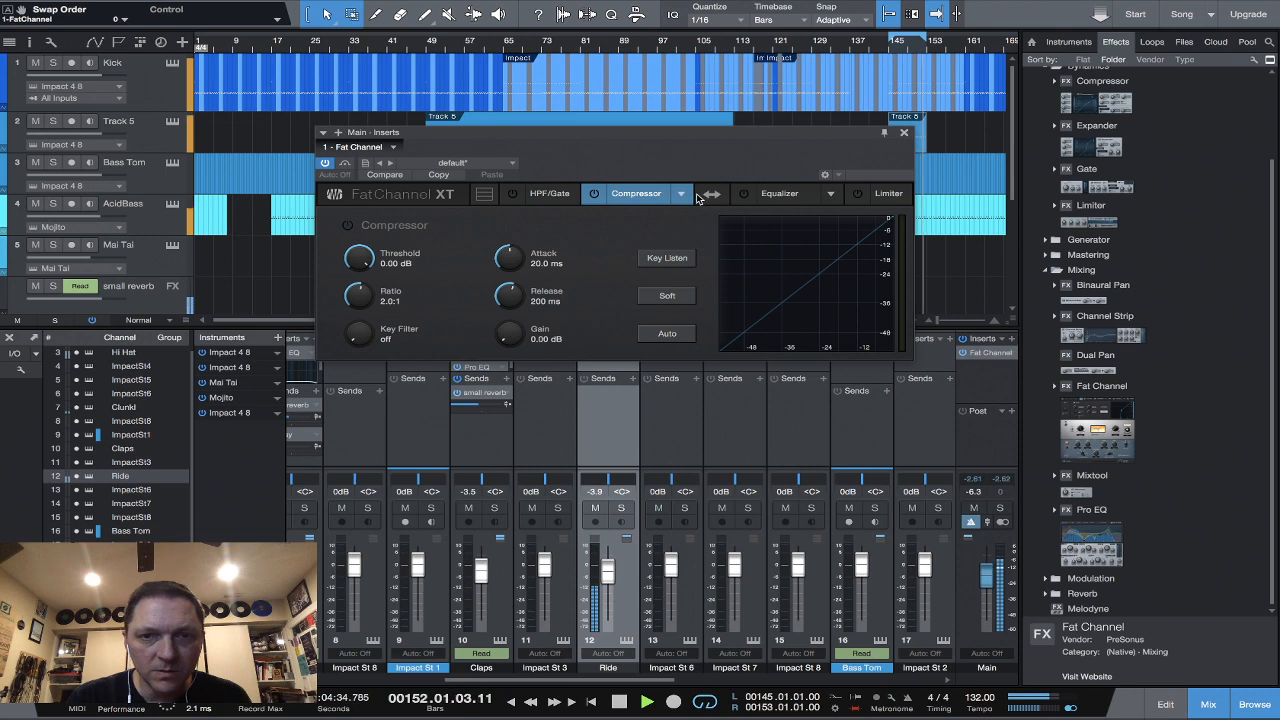
click(708, 195)
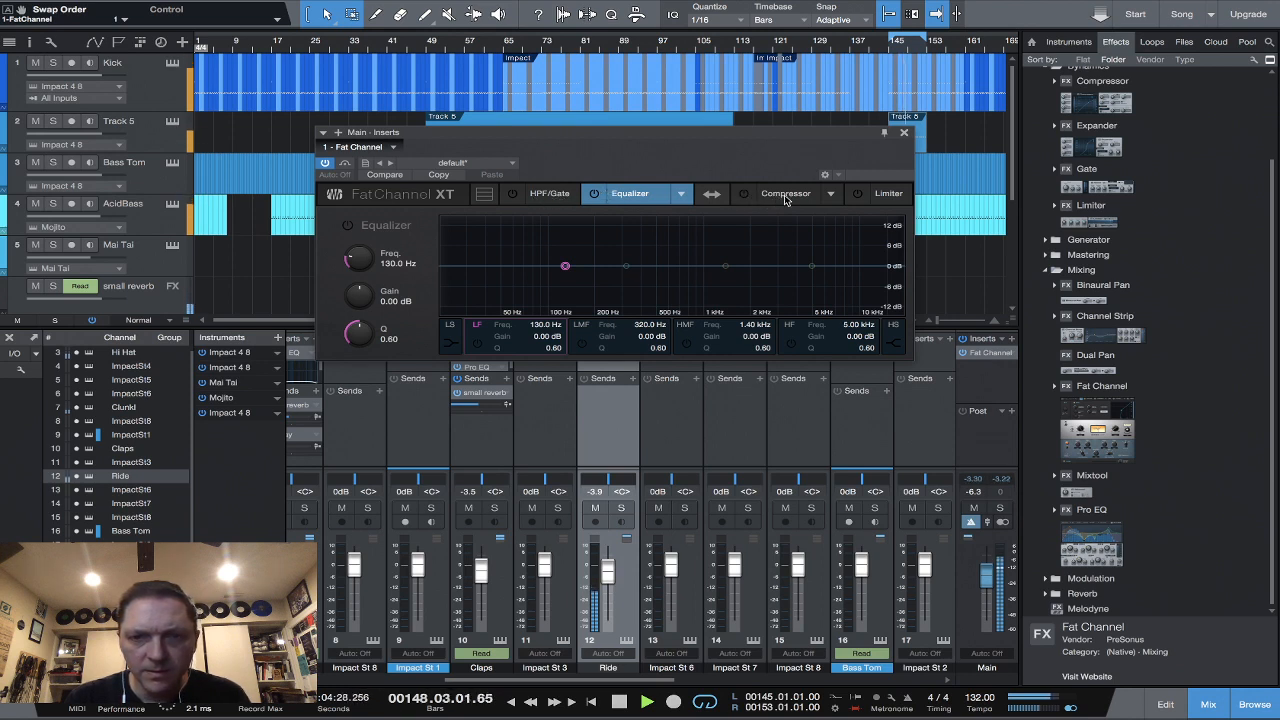
Turn on the Compressor in the Main Fat Channel and show all its processing sections together.
click(744, 194)
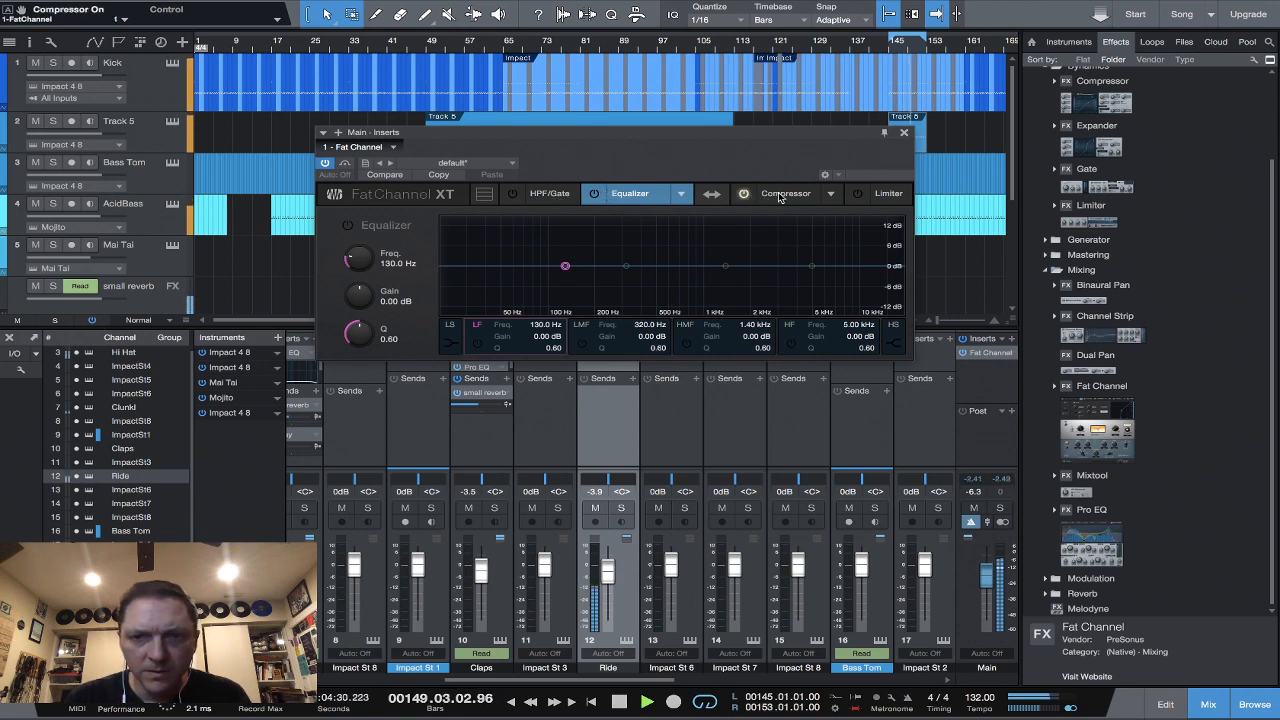
click(781, 195)
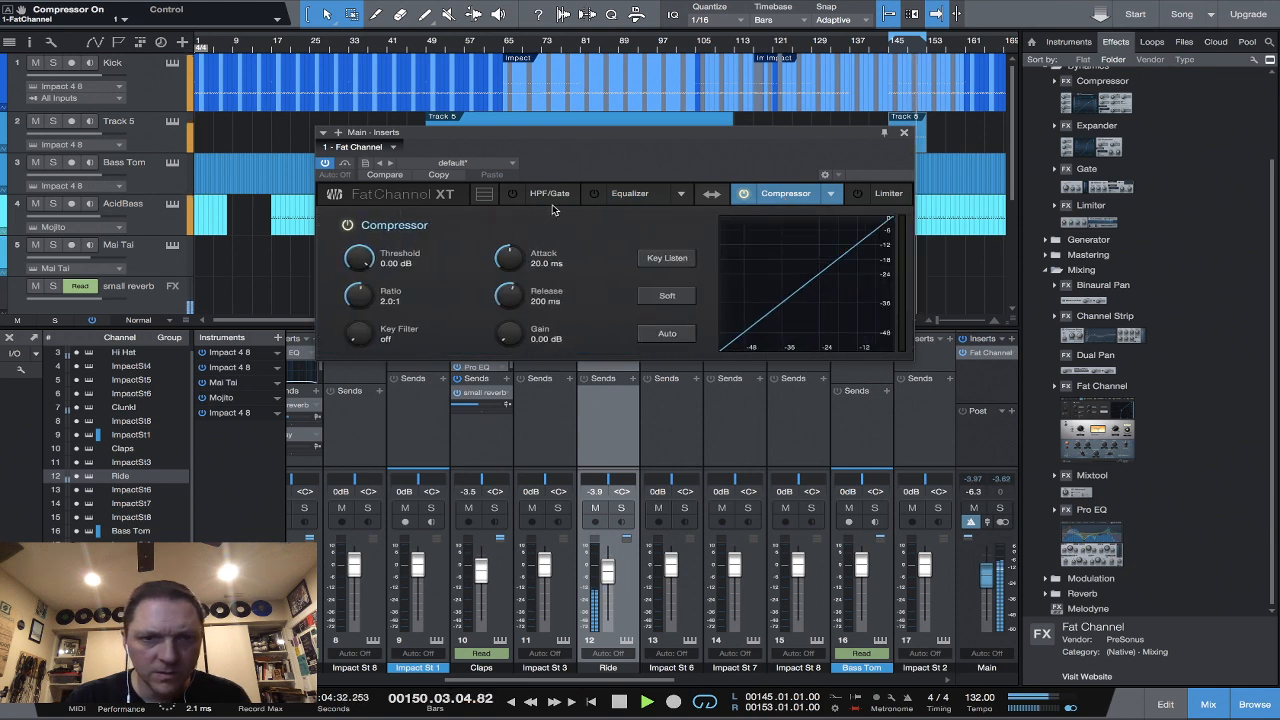
click(483, 195)
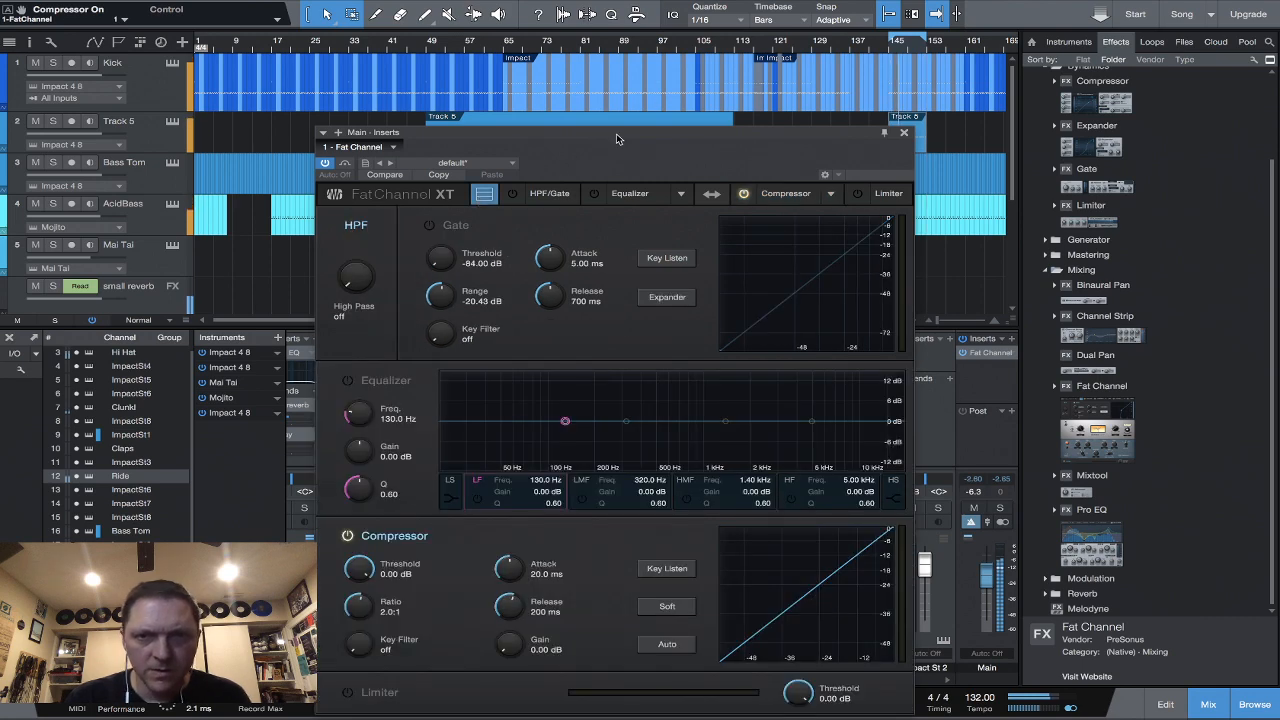
Set the Main compressor's threshold to -7.84 dB with a soft knee, and bypass it briefly to compare the sound.
drag(616, 133, 599, 99)
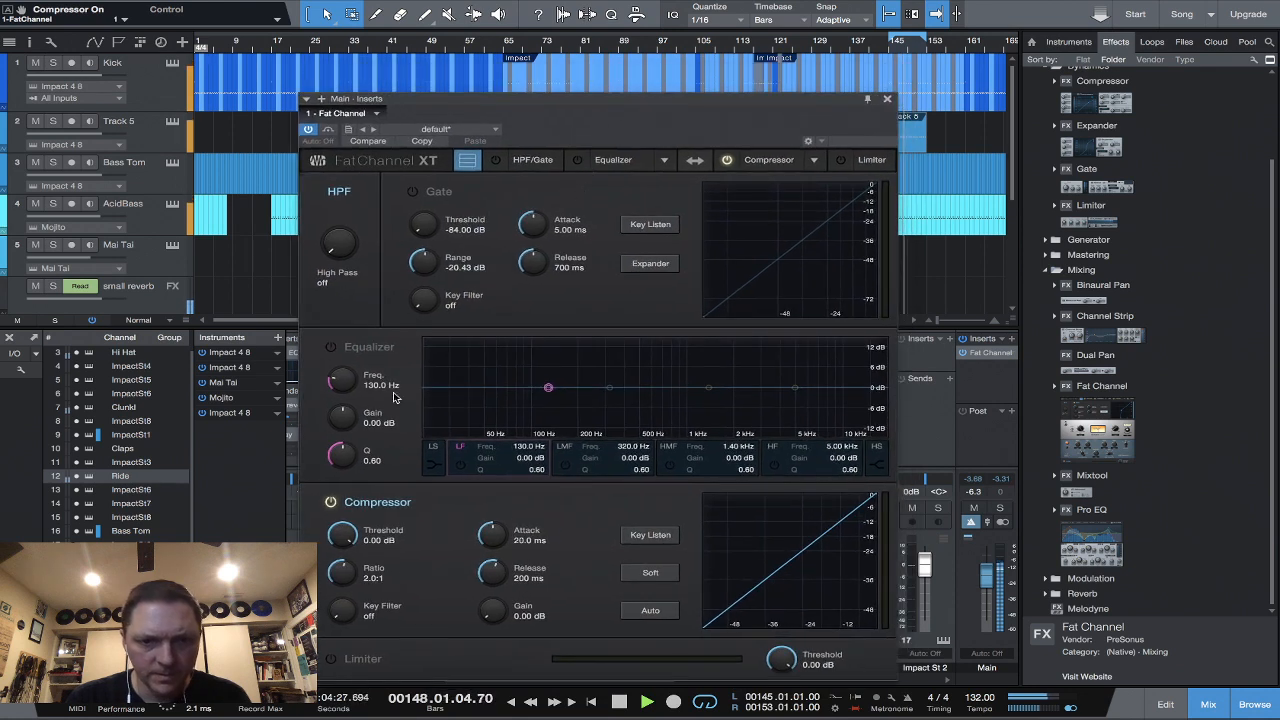
mouse_move(343, 536)
mouse_down()
mouse_move(345, 571)
mouse_move(346, 559)
mouse_up()
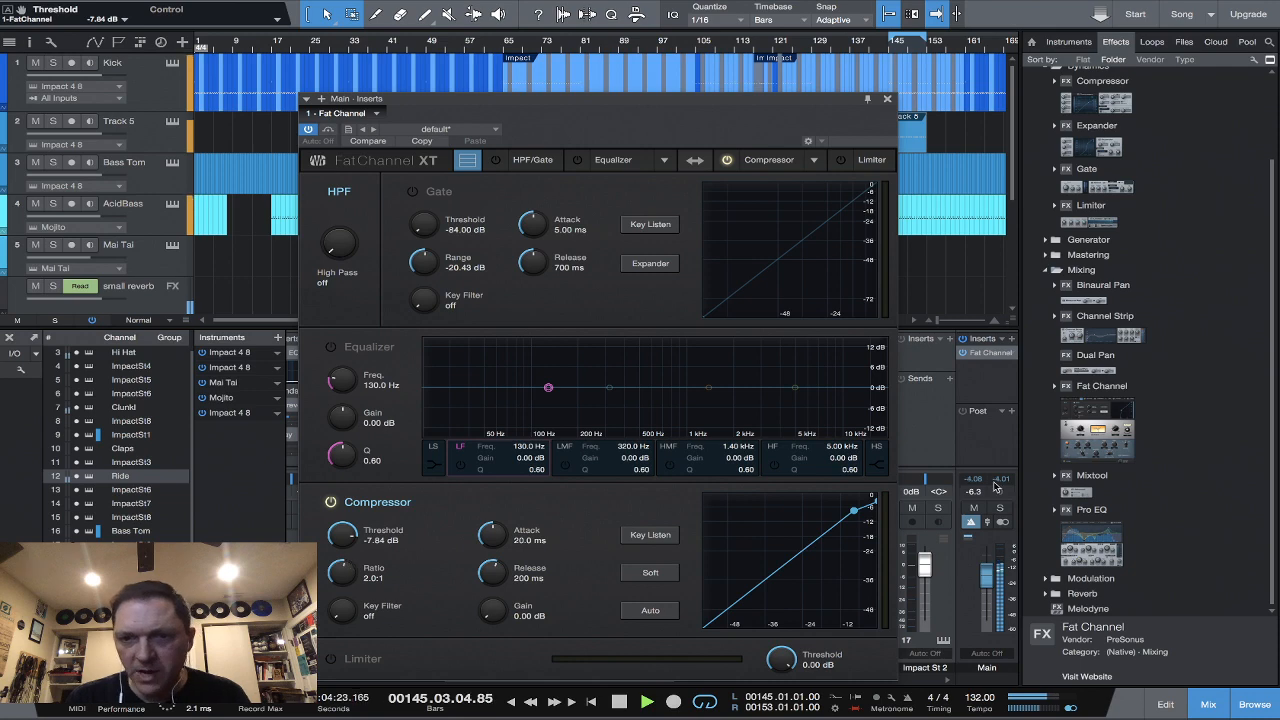
drag(706, 99, 674, 47)
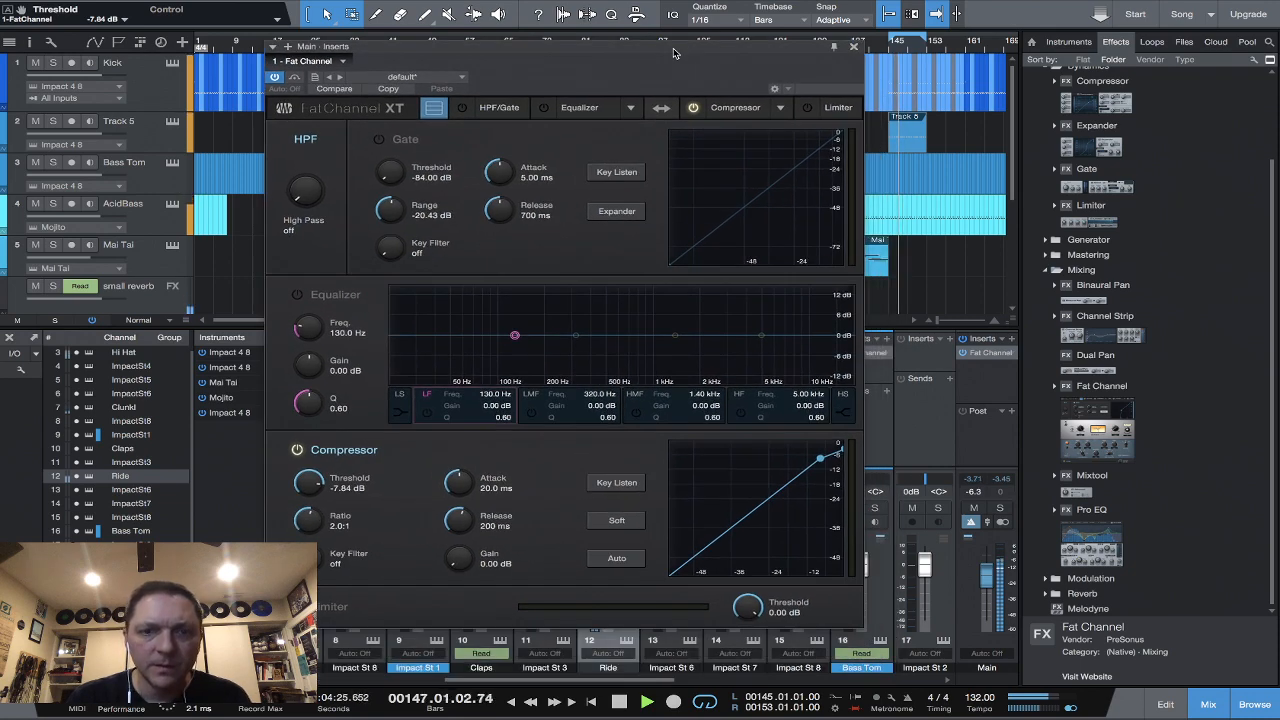
click(612, 522)
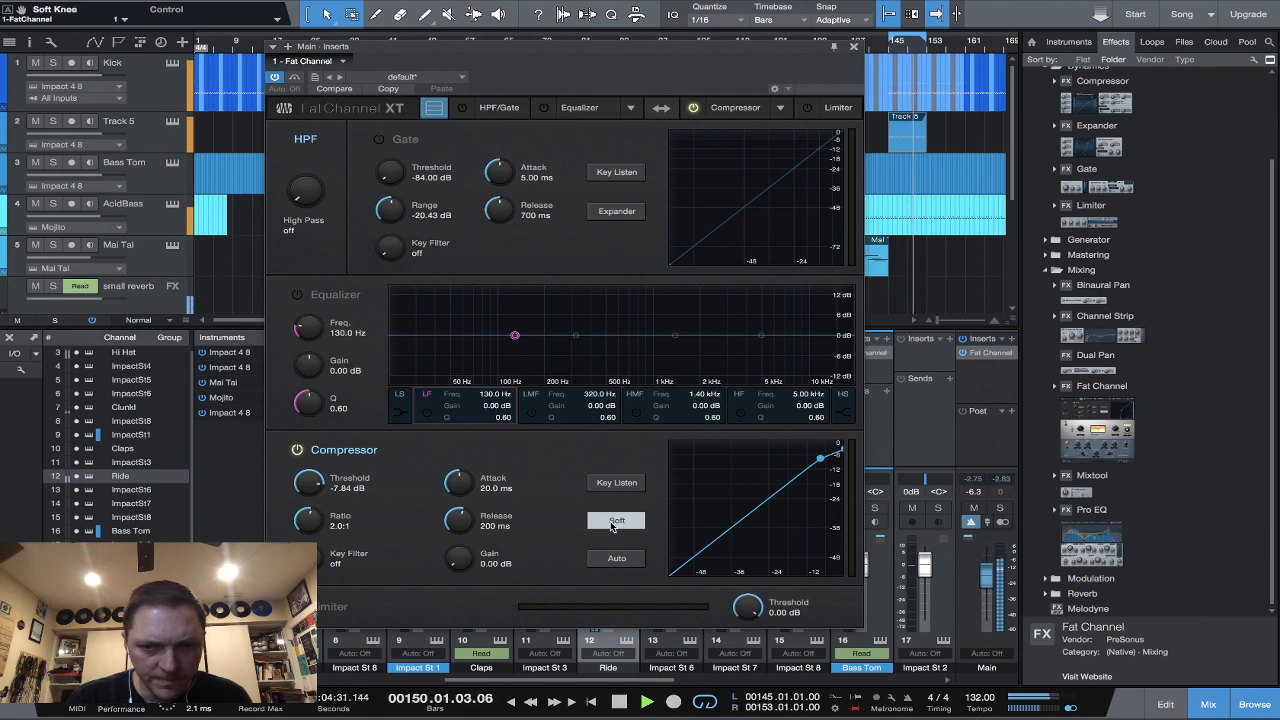
click(297, 451)
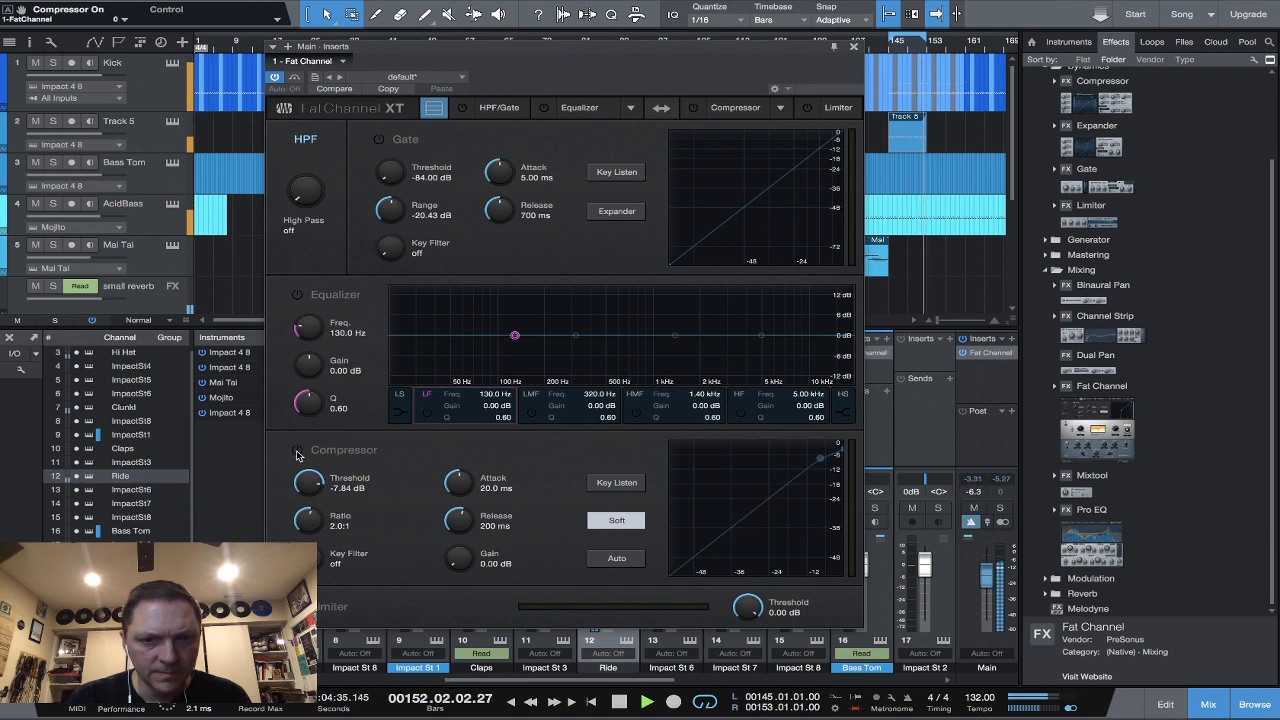
click(297, 452)
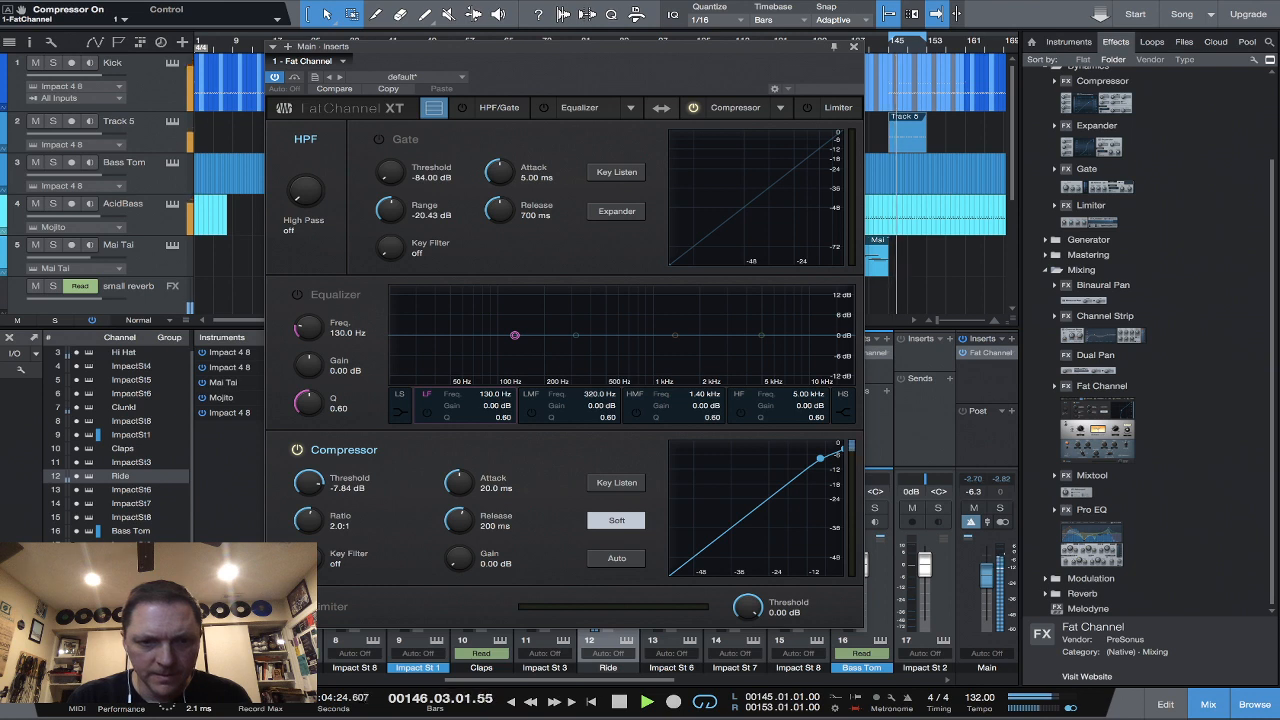
Turn on the Limiter in the Main Fat Channel and set its threshold to -0.28 dB.
click(807, 107)
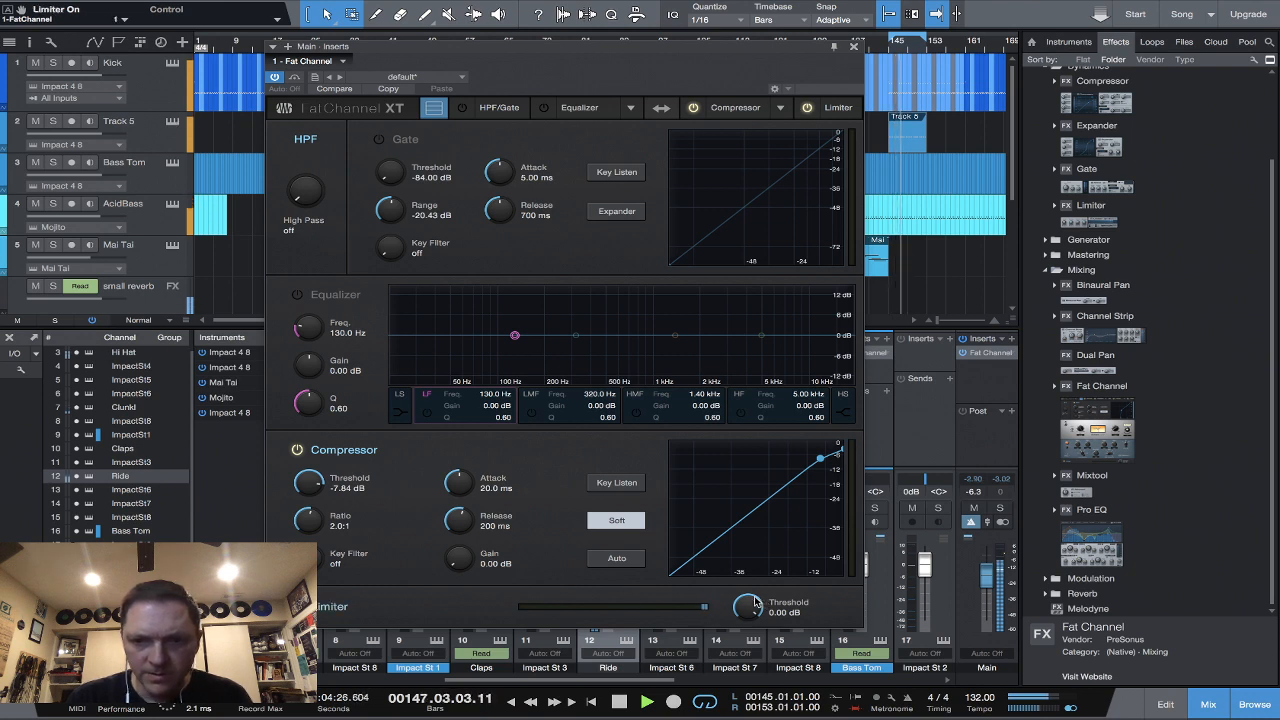
drag(750, 605, 758, 636)
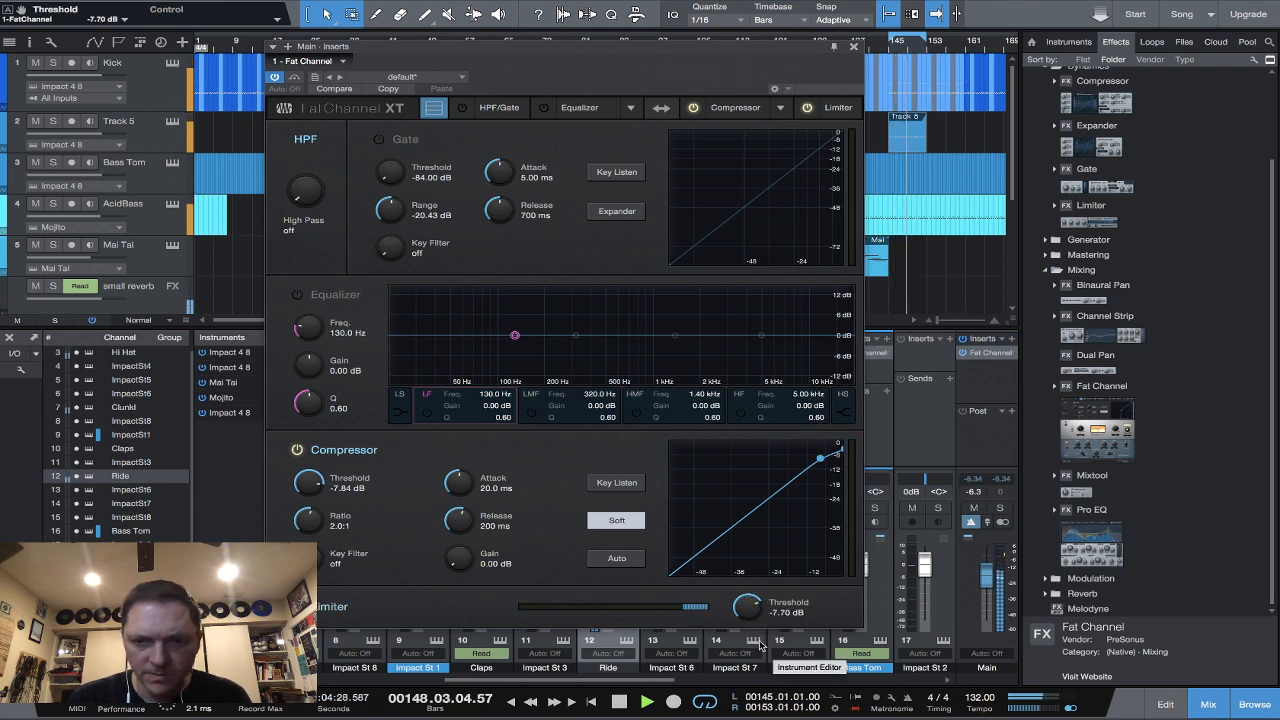
super+click(760, 604)
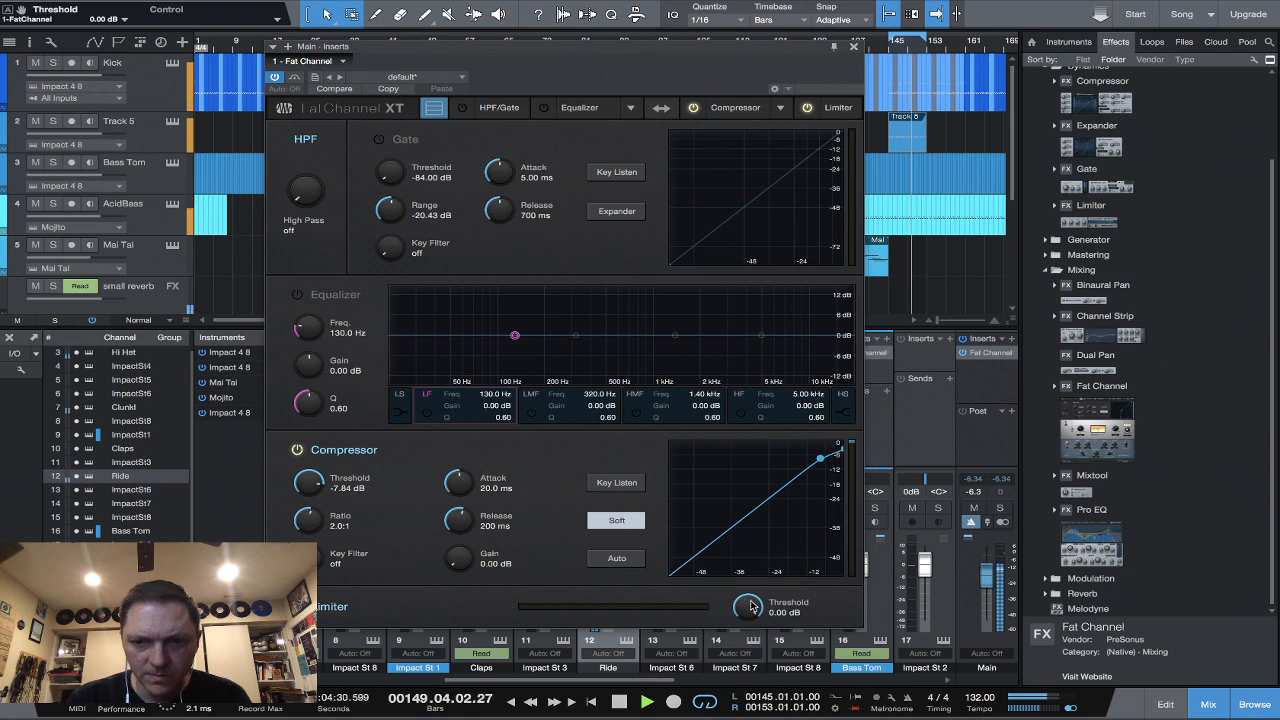
drag(750, 603, 750, 606)
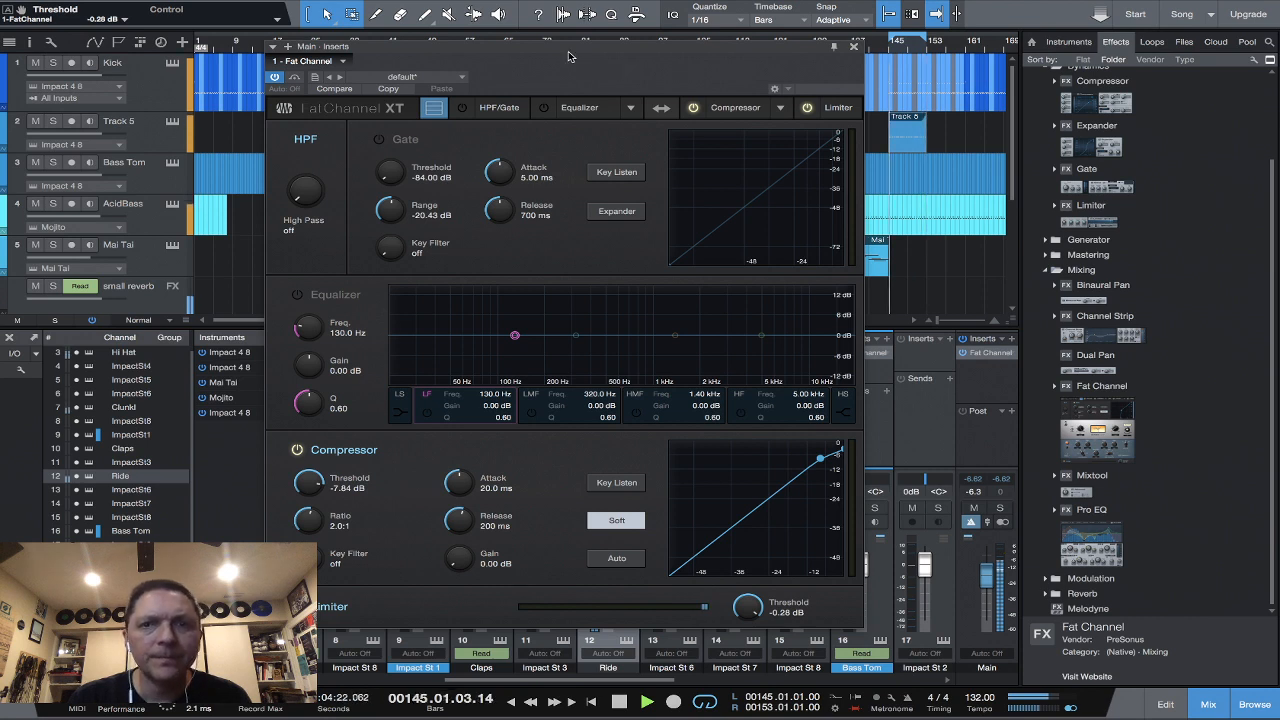
Close the Main Fat Channel, end the looped playback with looping off, and return the playhead to the song start.
click(853, 46)
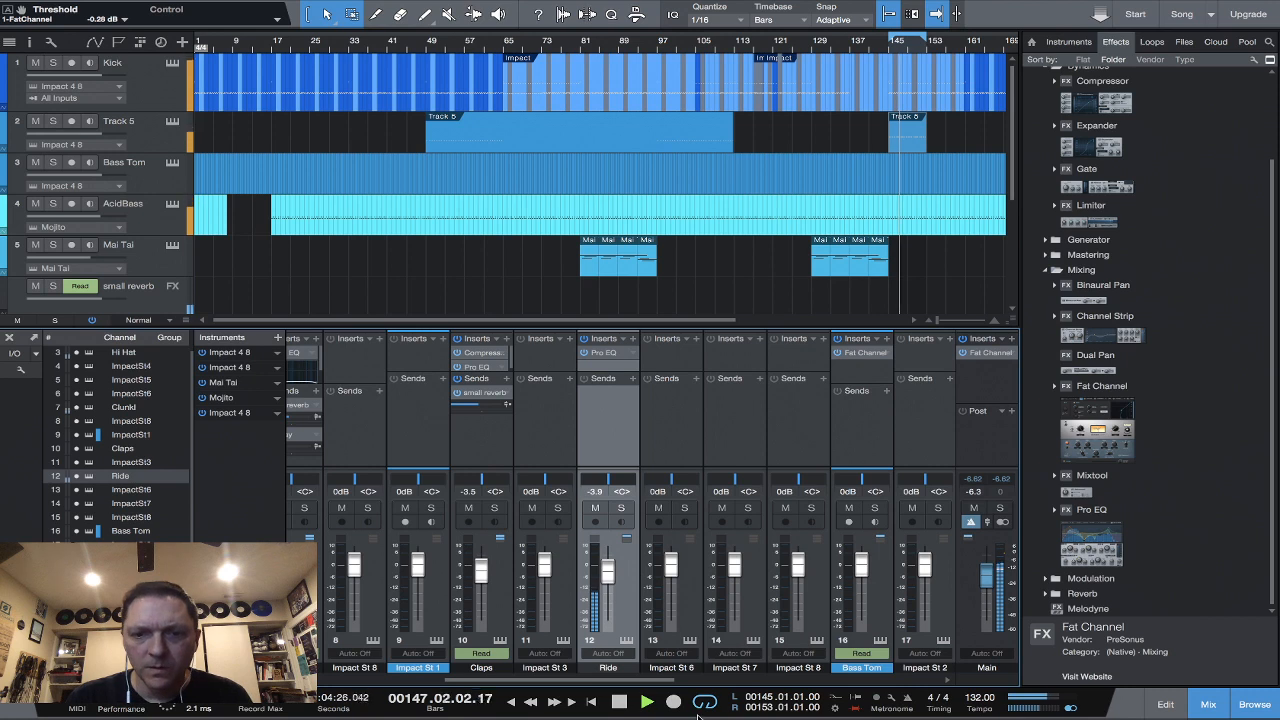
click(621, 703)
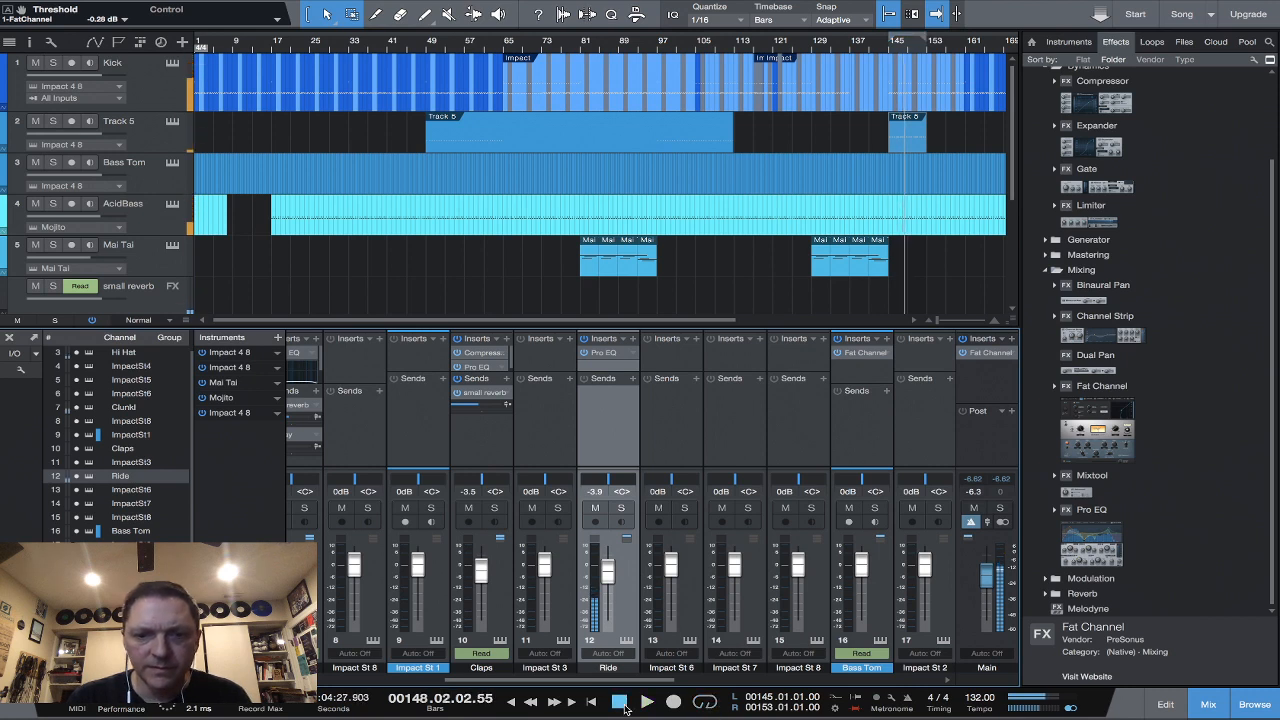
click(591, 703)
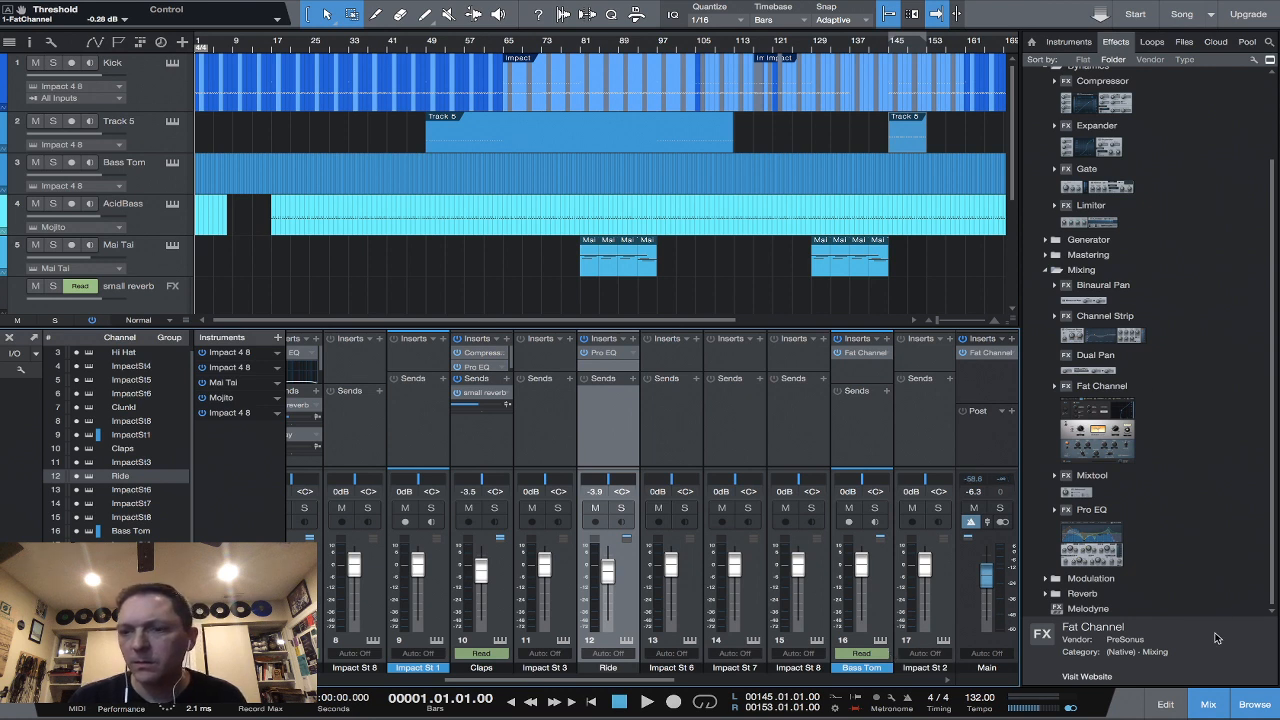
Hide the effects browser to widen the mixer, show the first channels and play the arrangement from the beginning.
click(1252, 702)
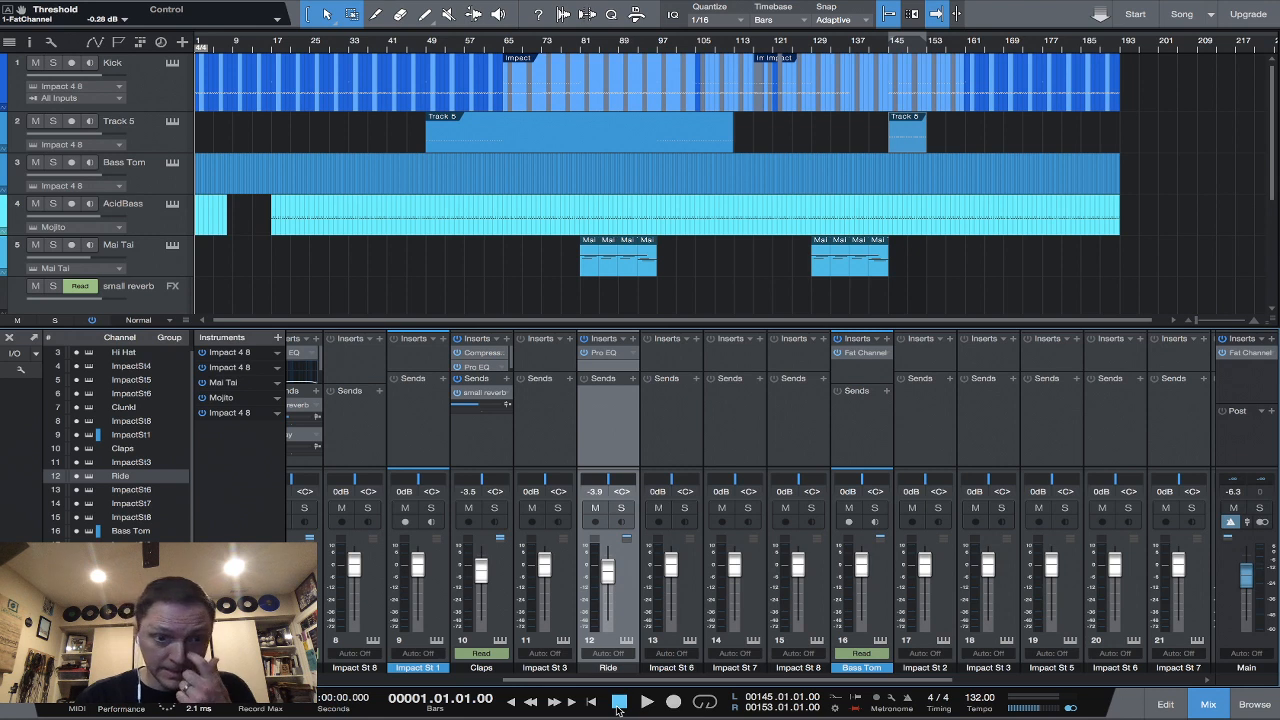
click(652, 683)
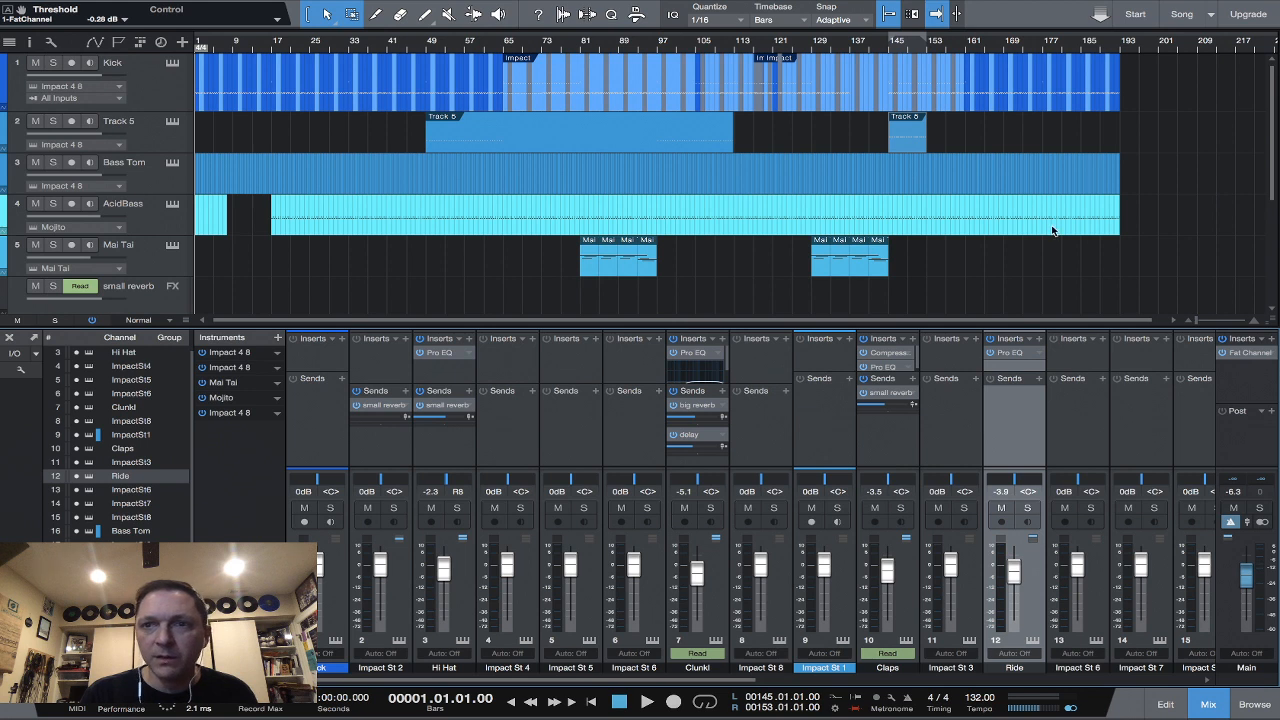
mouse_move(1035, 15)
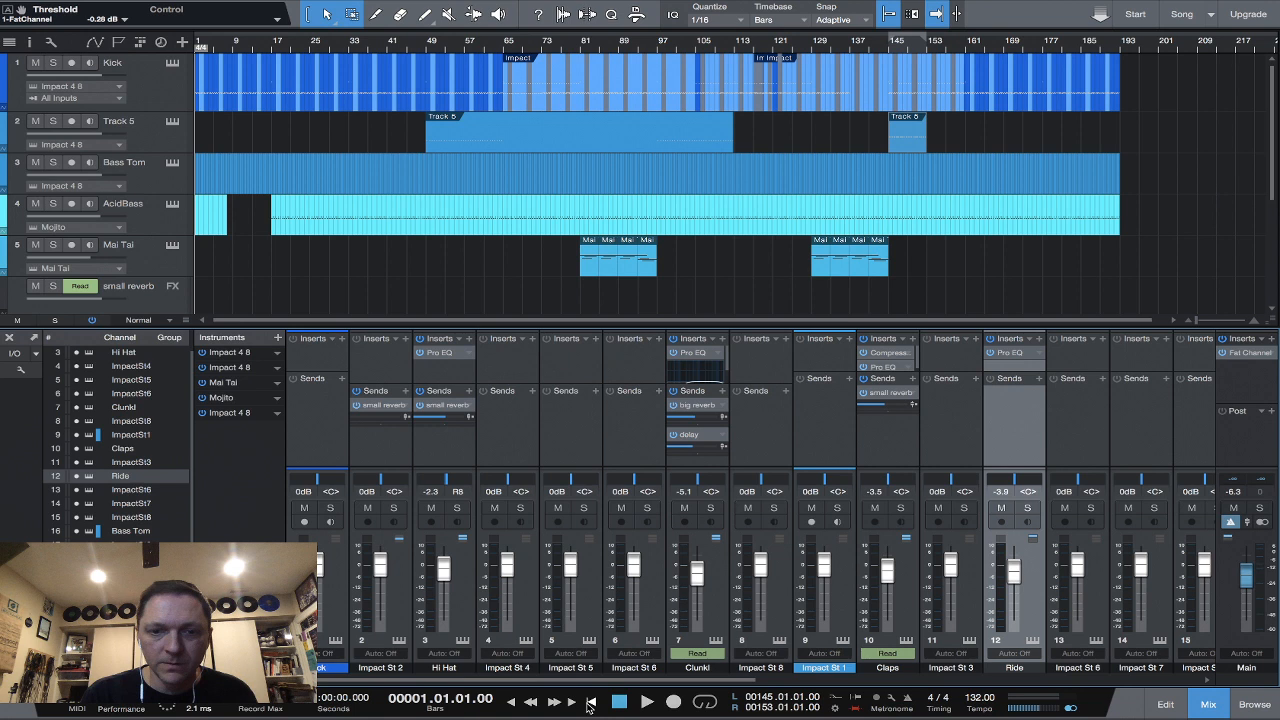
click(646, 703)
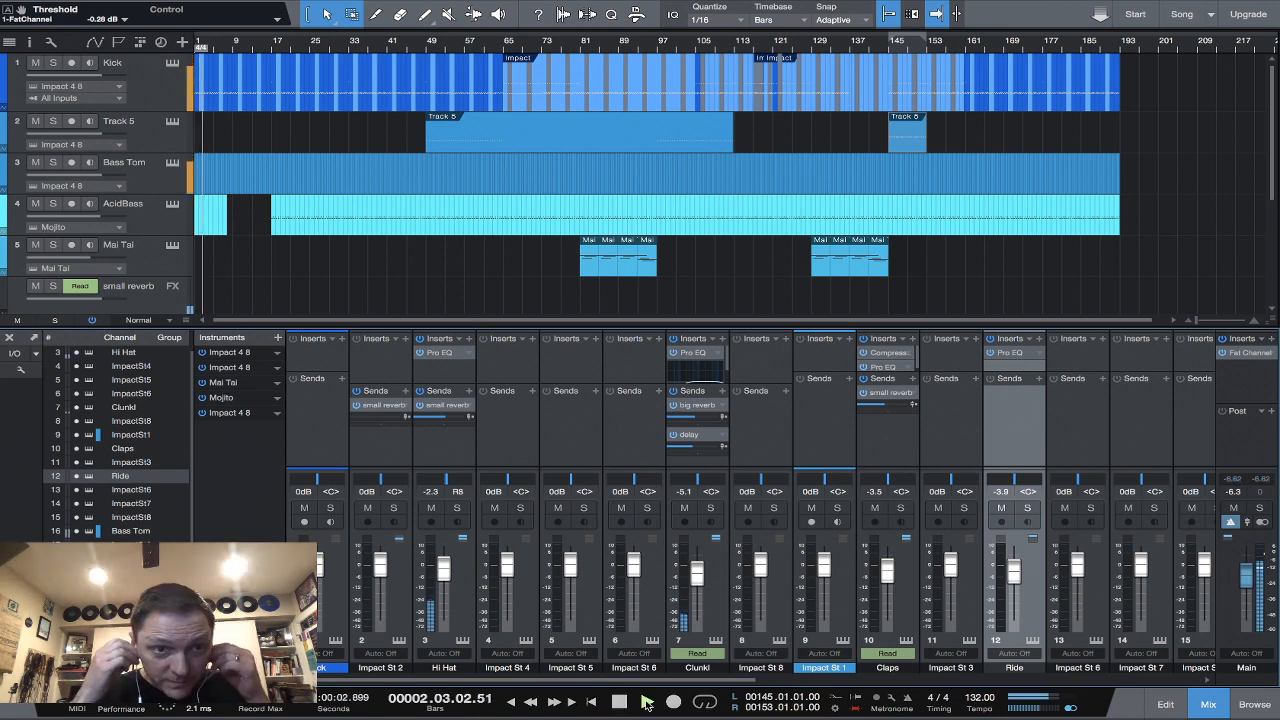